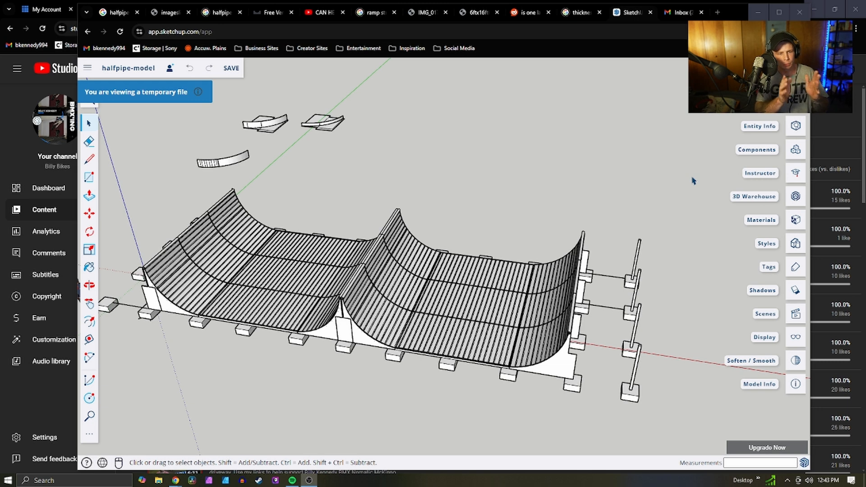
Examine the halfpipe model, its end footings and the open ground behind the ramps
scroll(559, 122, "down", 3)
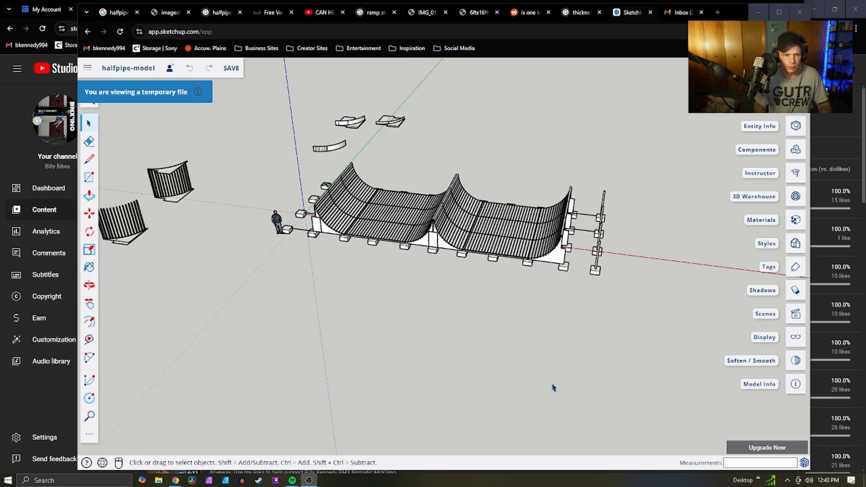
scroll(197, 441, "down", 2)
scroll(532, 312, "up", 3)
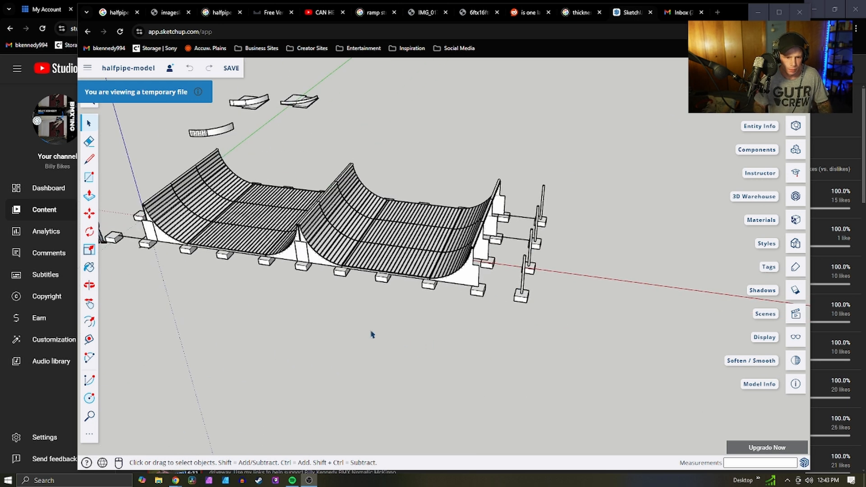
left_click(527, 302)
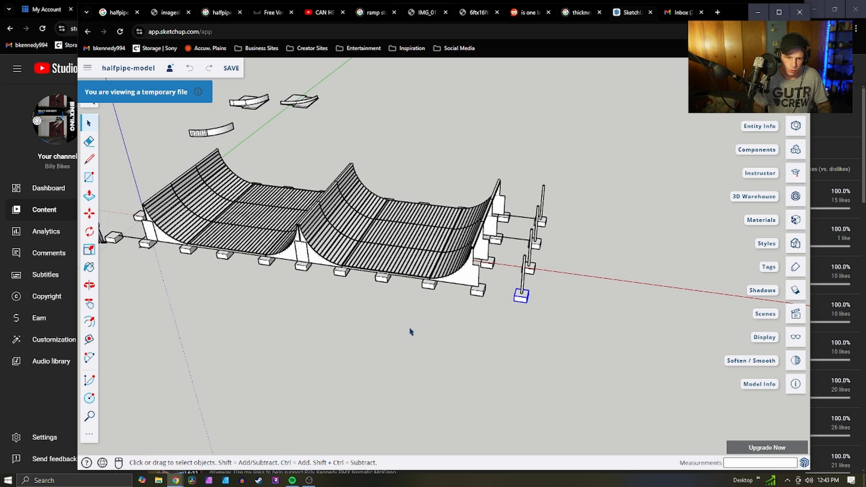
scroll(388, 338, "up", 1)
scroll(450, 322, "down", 2)
scroll(425, 318, "down", 2)
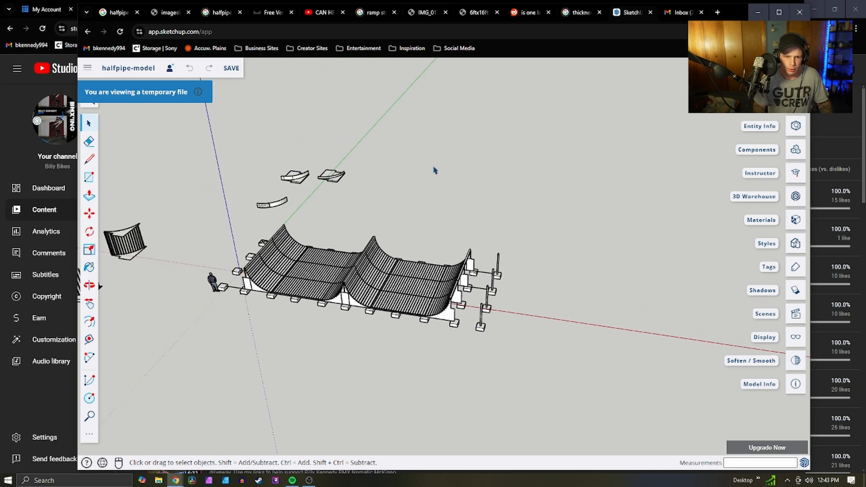
scroll(504, 147, "up", 2)
scroll(361, 198, "up", 1)
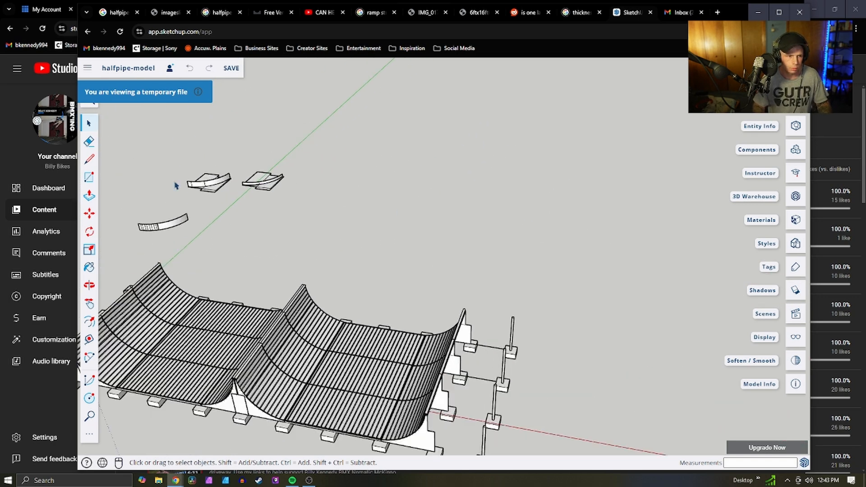
Draw three connected 2' sides of a square along the red and green axes on the open ground behind the ramps
key("l")
left_click(339, 221)
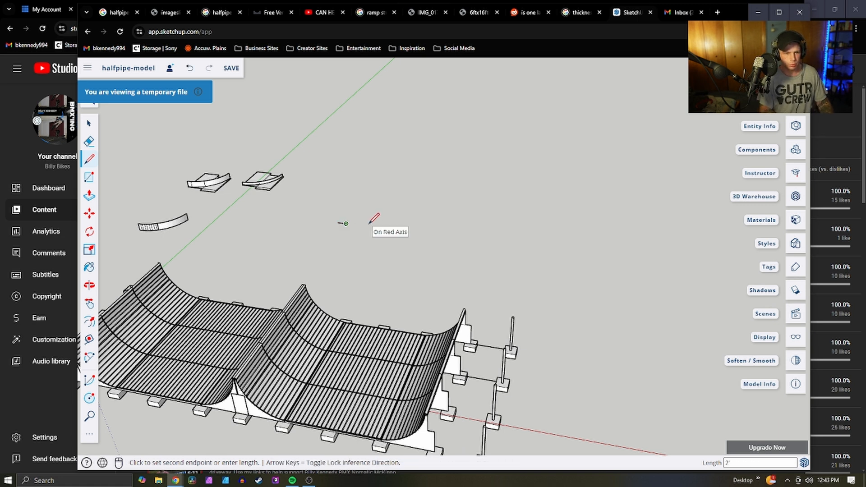
left_click(346, 223)
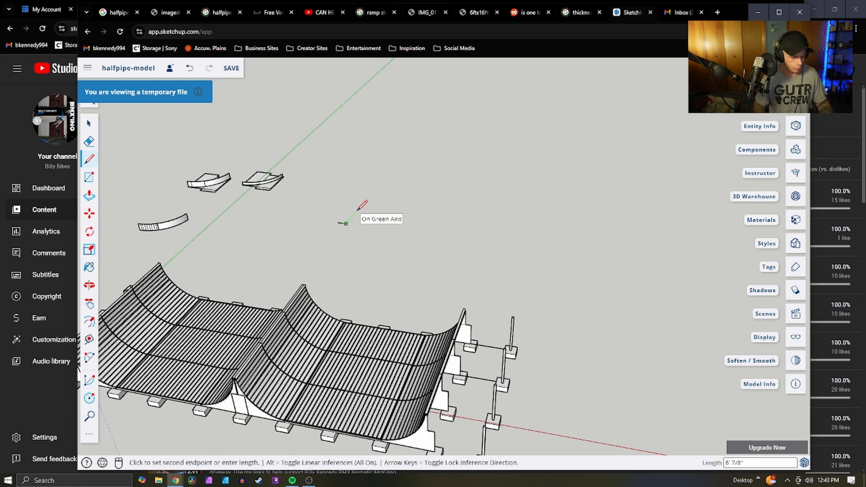
type("2'")
key("Return")
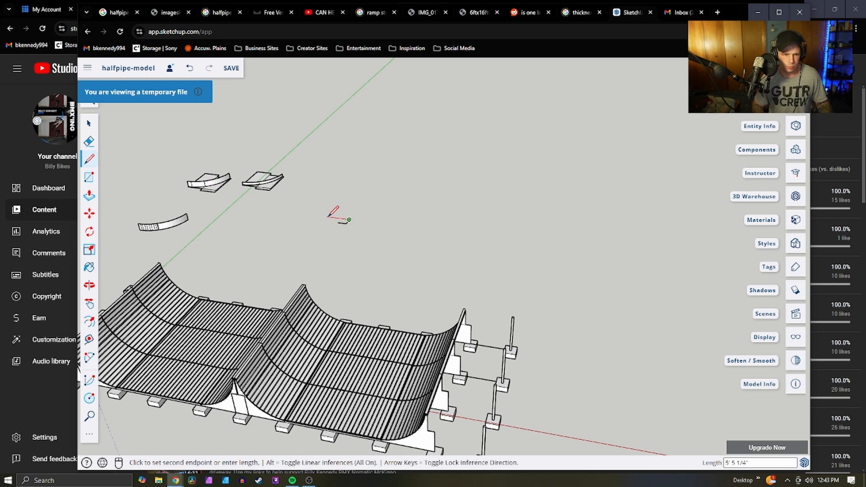
type("2'")
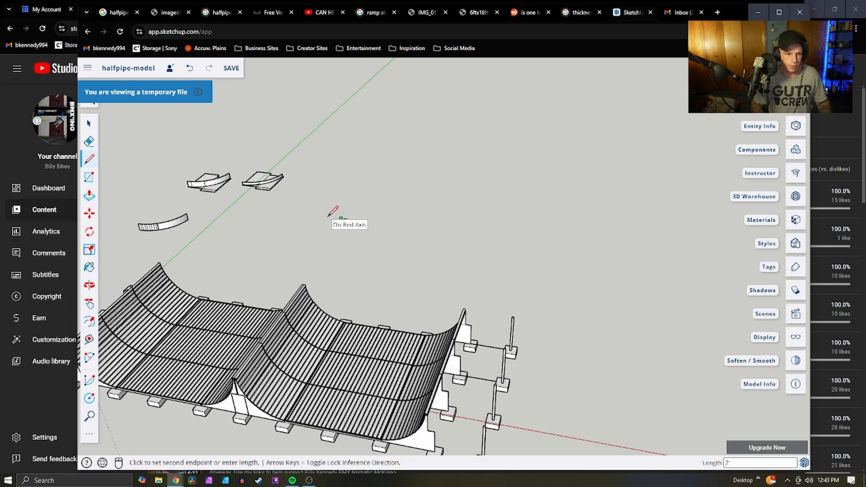
key("Return")
Close the 2' square by drawing its fourth side back to the starting endpoint, forming a face
scroll(375, 177, "up", 2)
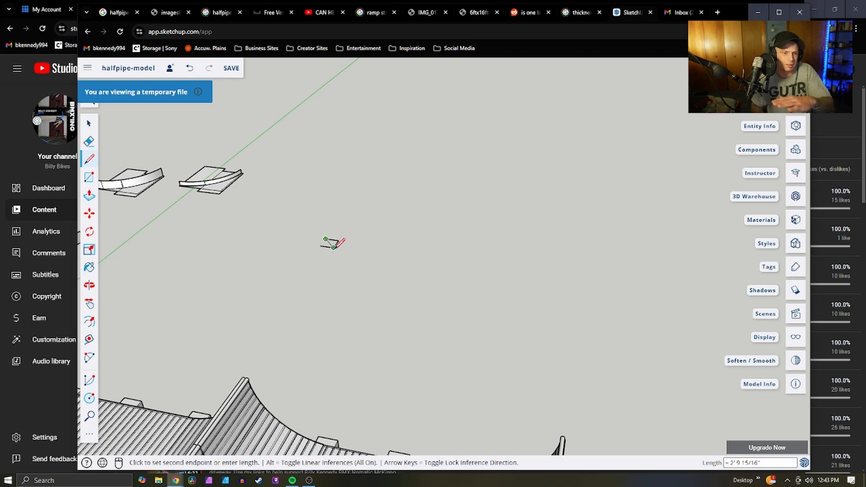
middle_click_drag(352, 238, 435, 171)
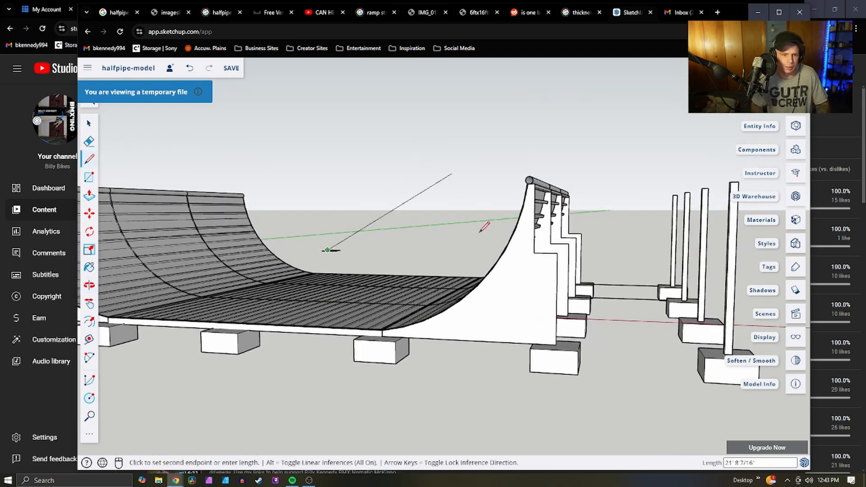
middle_click_drag(345, 280, 317, 112)
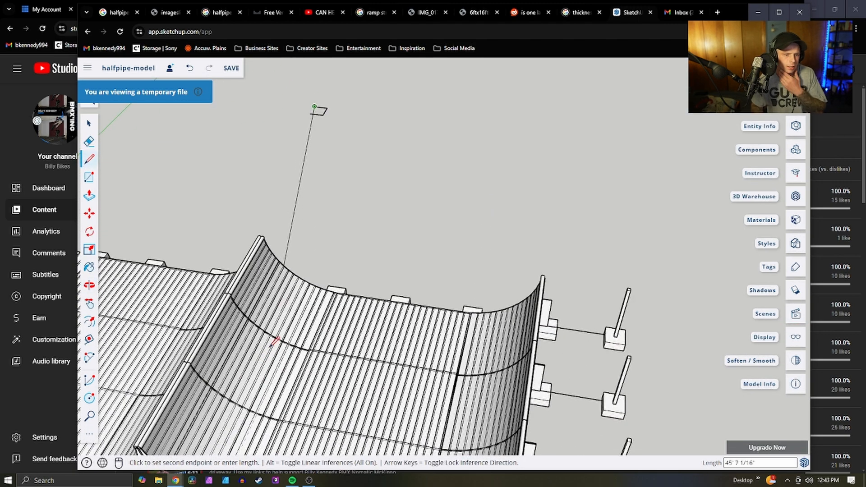
scroll(283, 347, "down", 2)
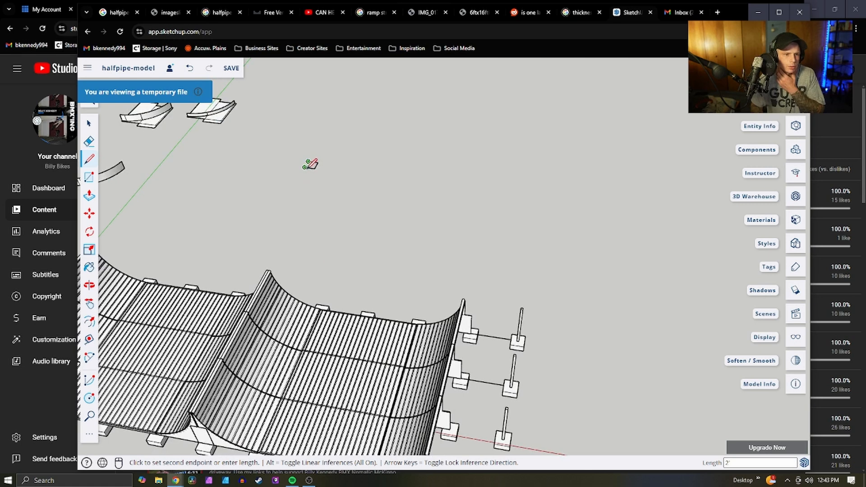
scroll(306, 159, "up", 3)
scroll(310, 157, "up", 2)
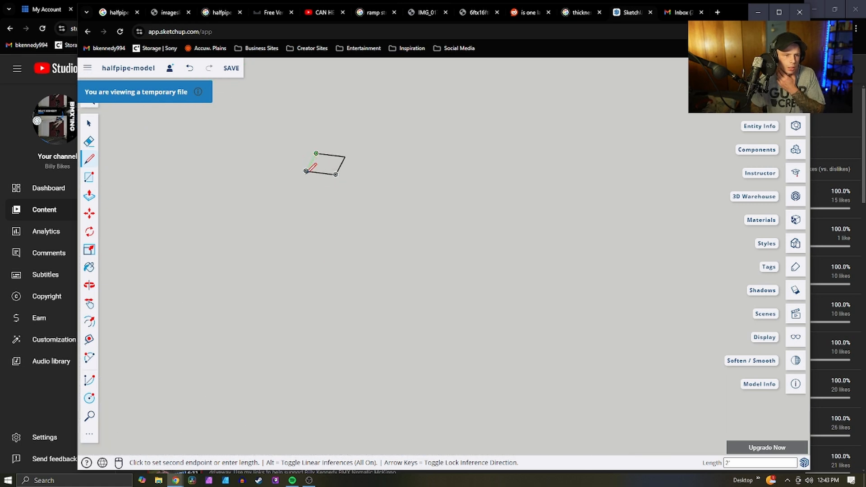
left_click(306, 170)
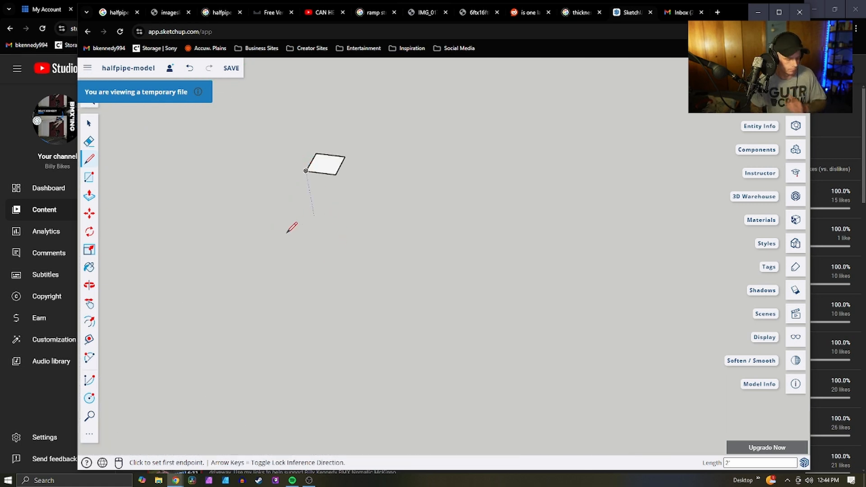
Draw a freehand closed triangle in front of the square and extrude it upward about 1' 10"
left_click(268, 237)
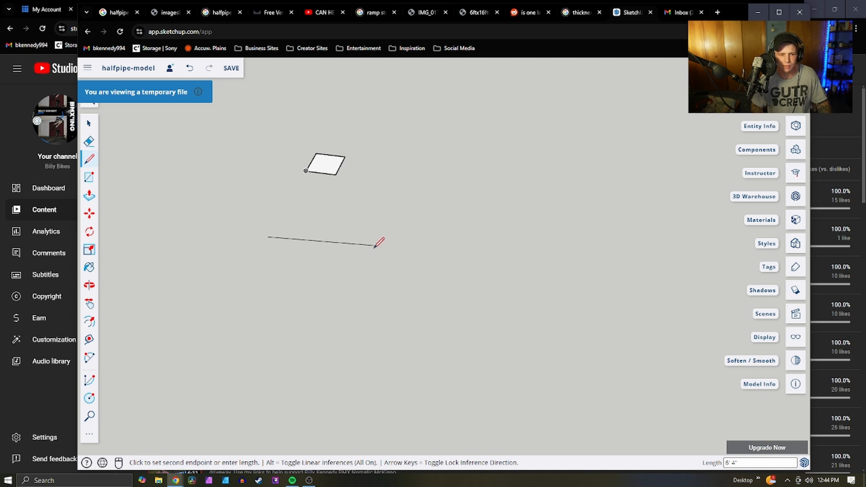
left_click(451, 202)
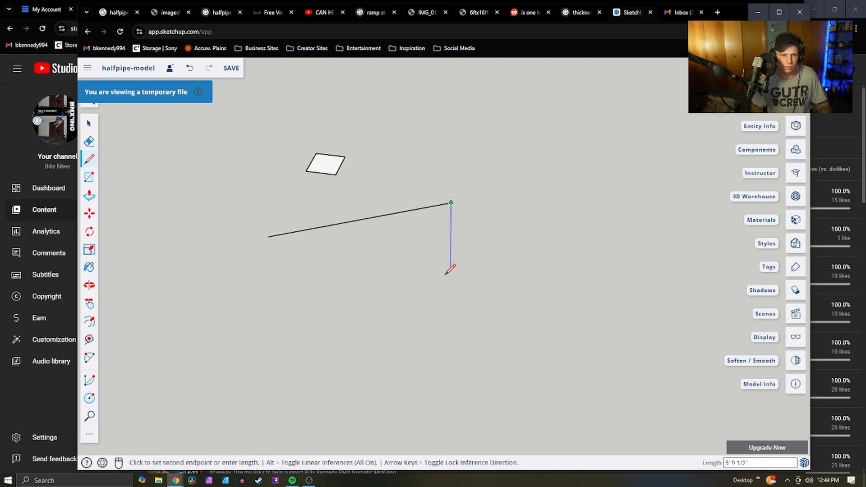
left_click(433, 260)
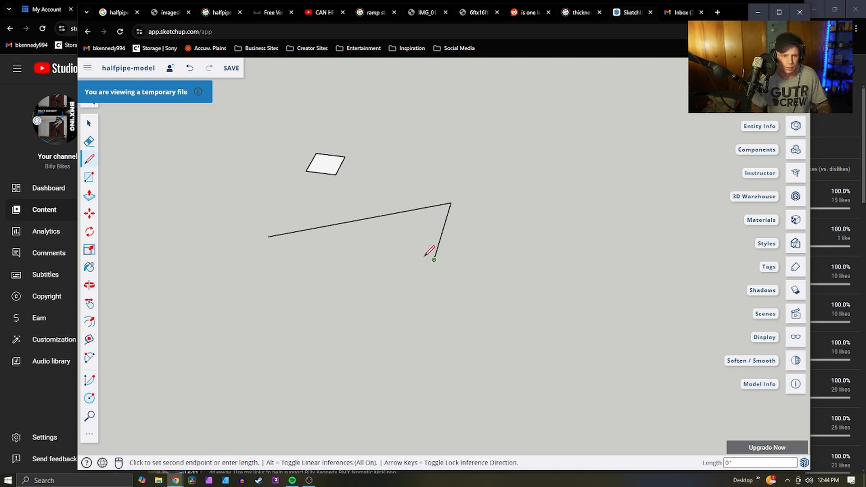
left_click(268, 237)
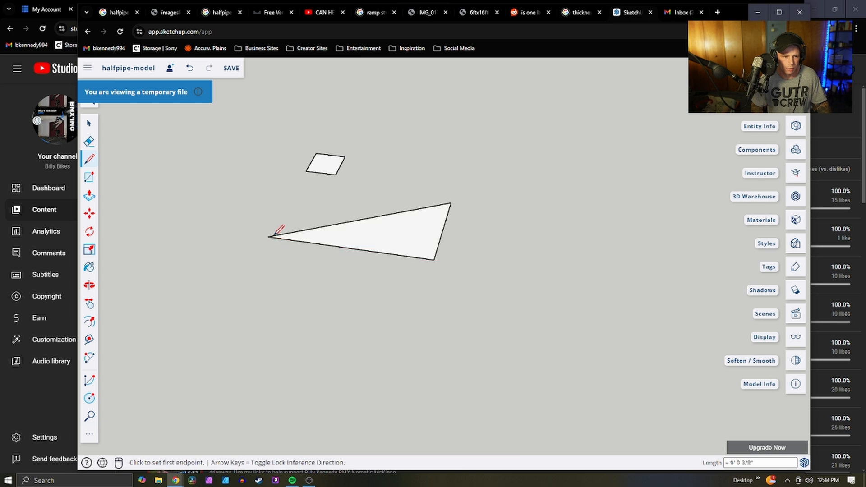
key("p")
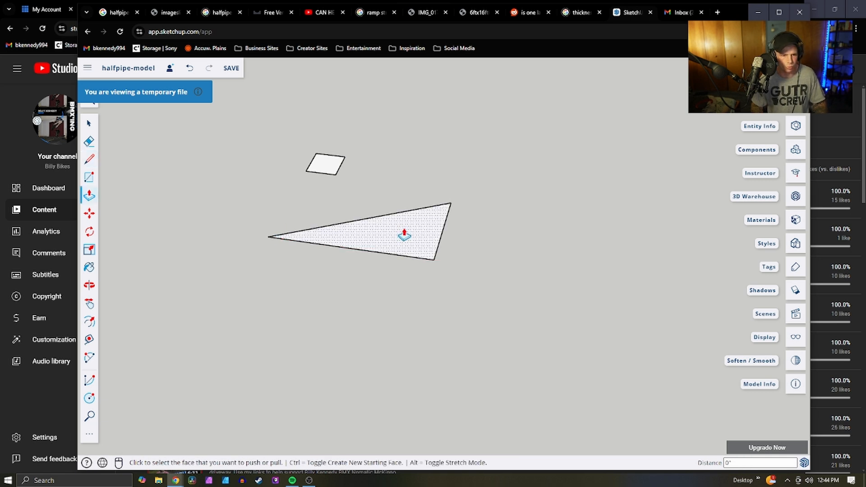
left_click(404, 234)
left_click(395, 212)
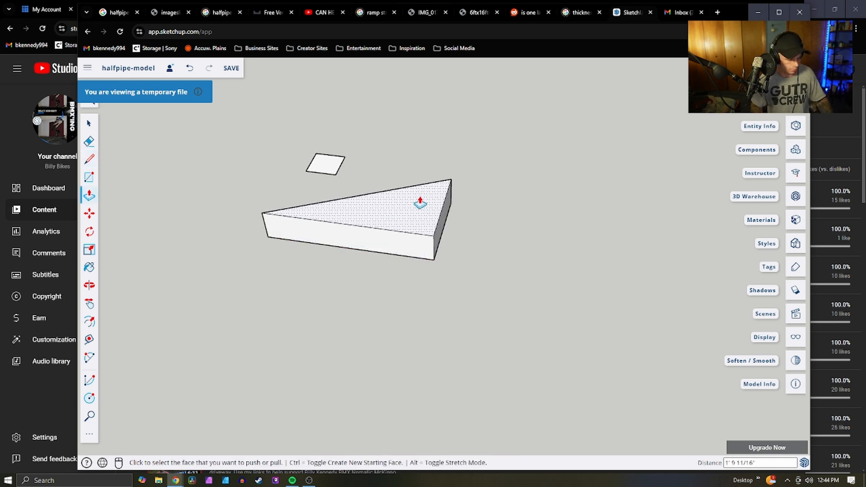
Undo the triangle's extrusion and all of its lines, keeping only the square
key("ctrl+z")
key("ctrl+z")
key("ctrl+z")
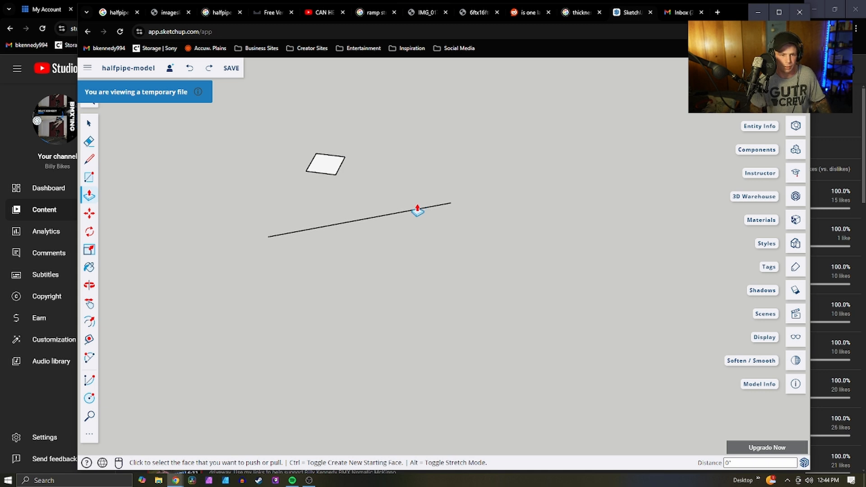
key("ctrl+z")
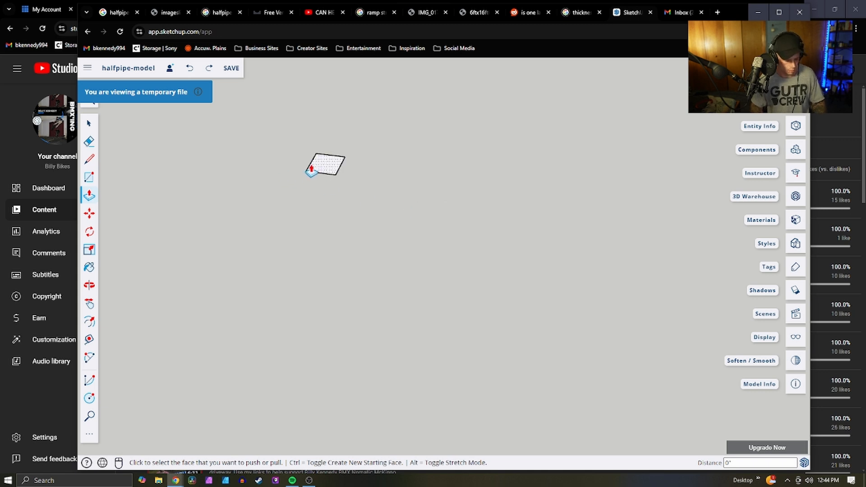
Extrude the square face upward 1' with Push/Pull to form a footing block
key("l")
key("p")
left_click(327, 168)
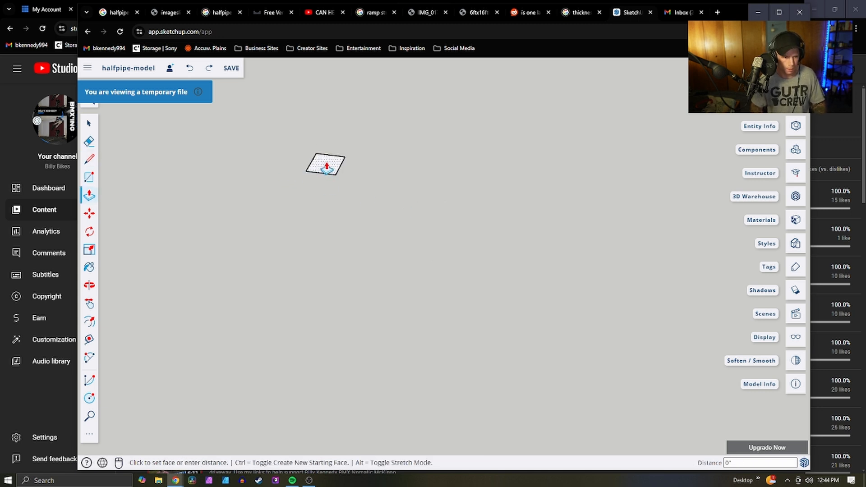
key("Escape")
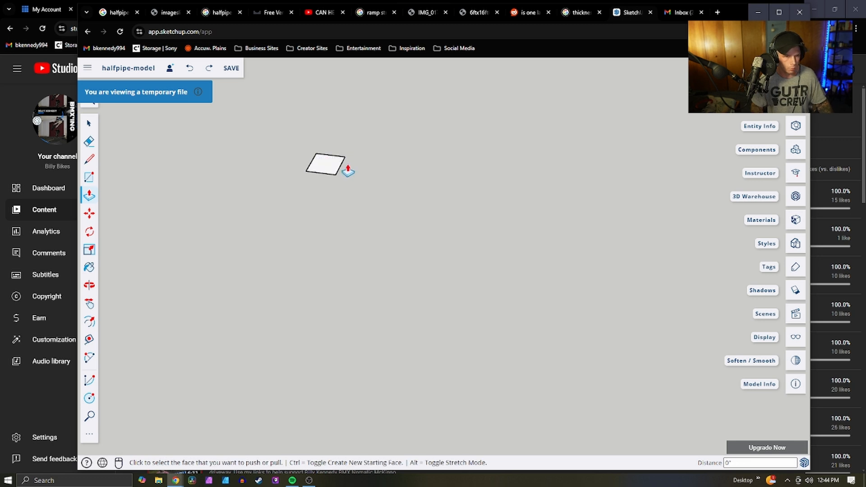
middle_click_drag(348, 168, 370, 184)
scroll(334, 149, "up", 5)
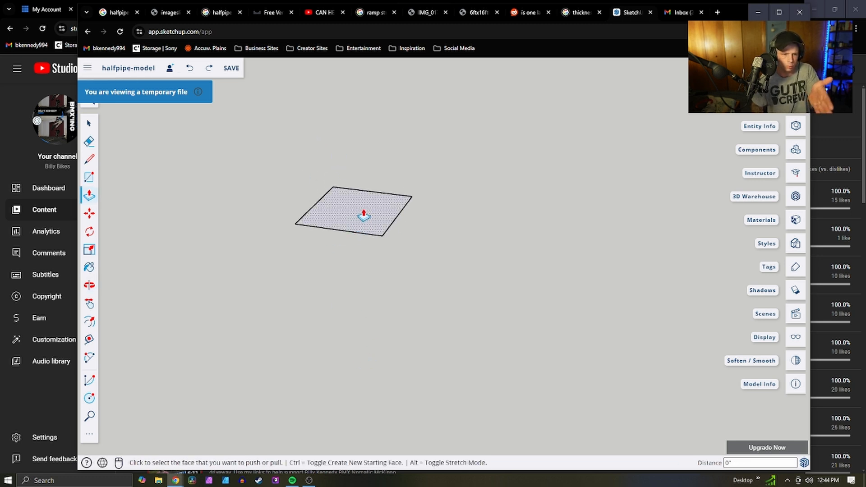
left_click(363, 216)
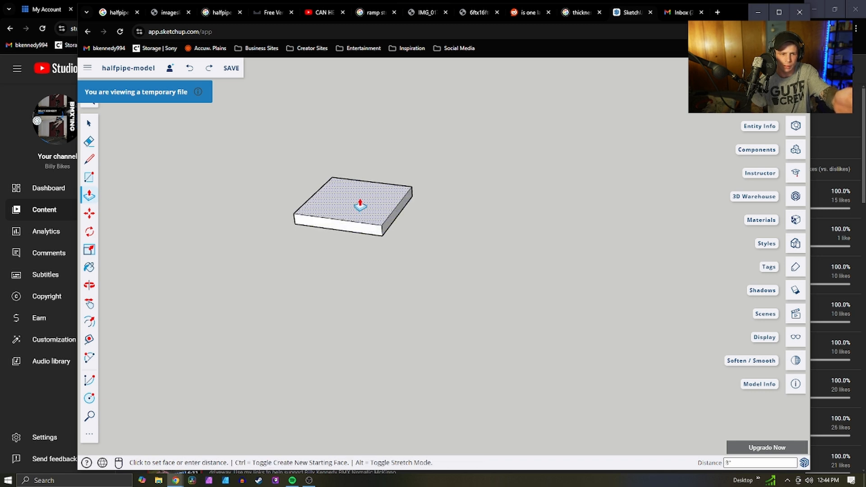
type("1")
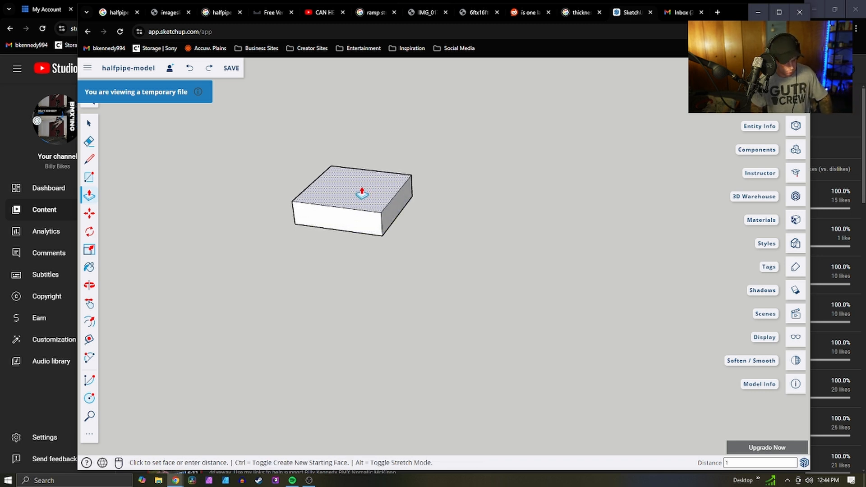
type("'")
key("Return")
Select all connected faces and edges of the block and look at the component and group commands available for it
scroll(440, 252, "down", 2)
key("space")
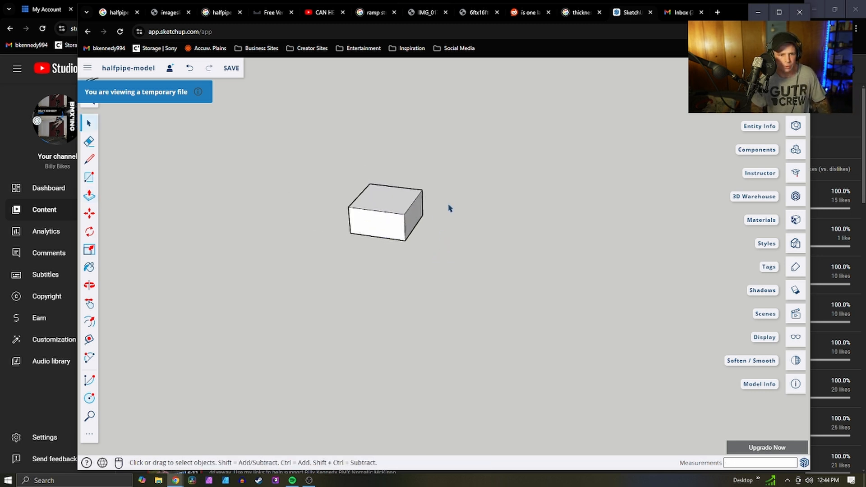
triple_click(380, 211)
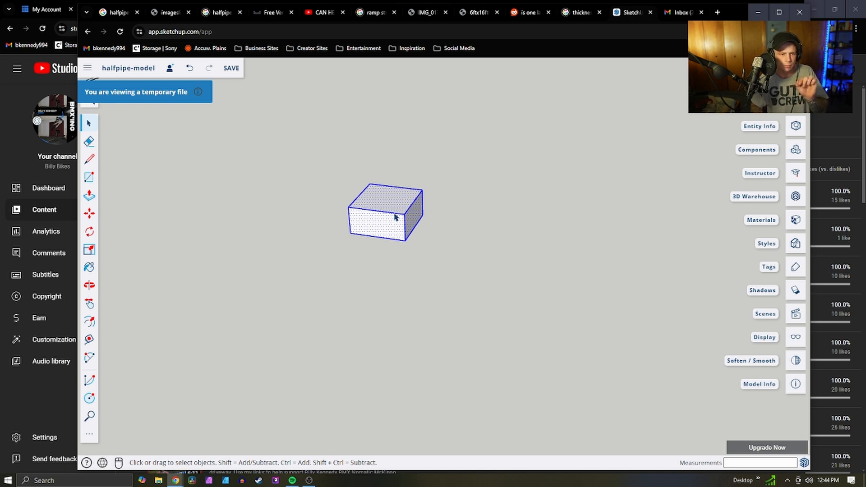
right_click(395, 217)
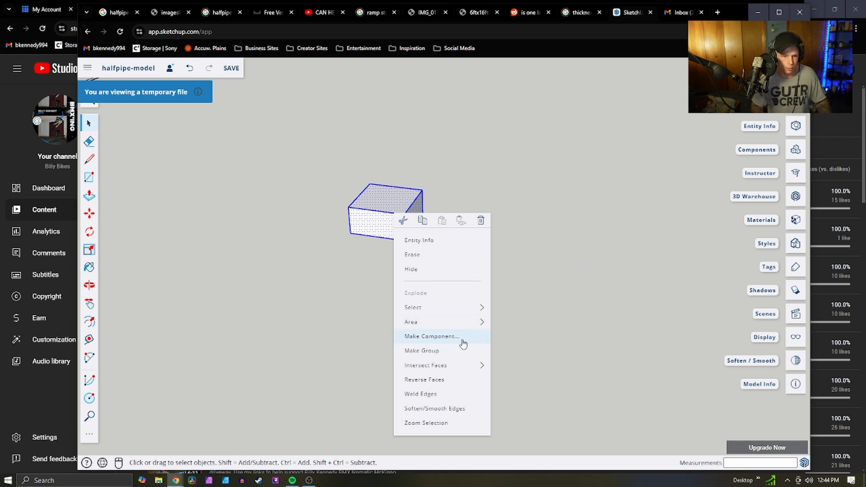
left_click(583, 276)
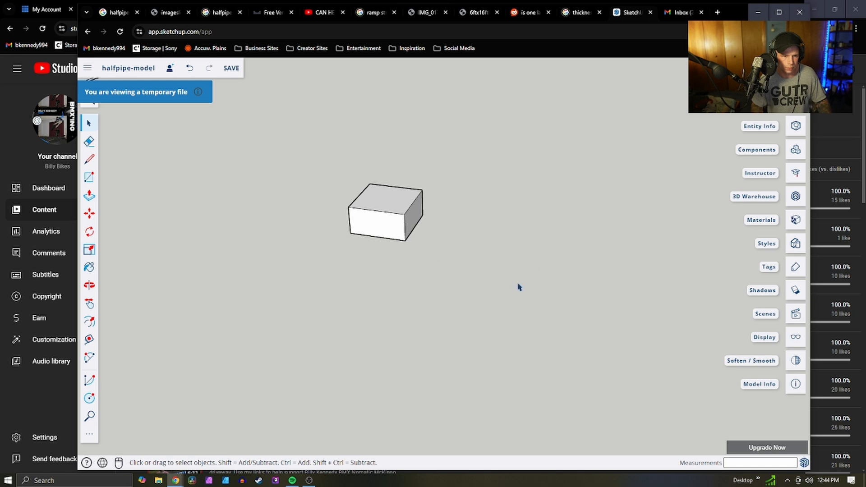
left_click_drag(313, 146, 313, 144)
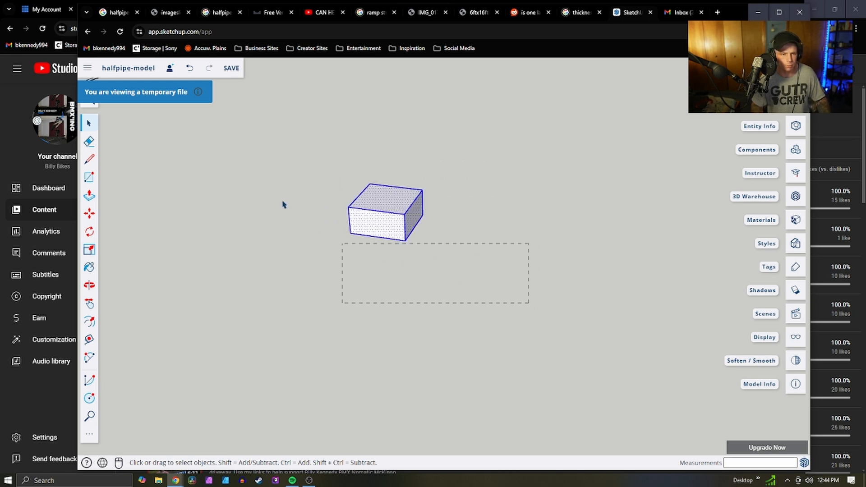
right_click(387, 232)
left_click(487, 270)
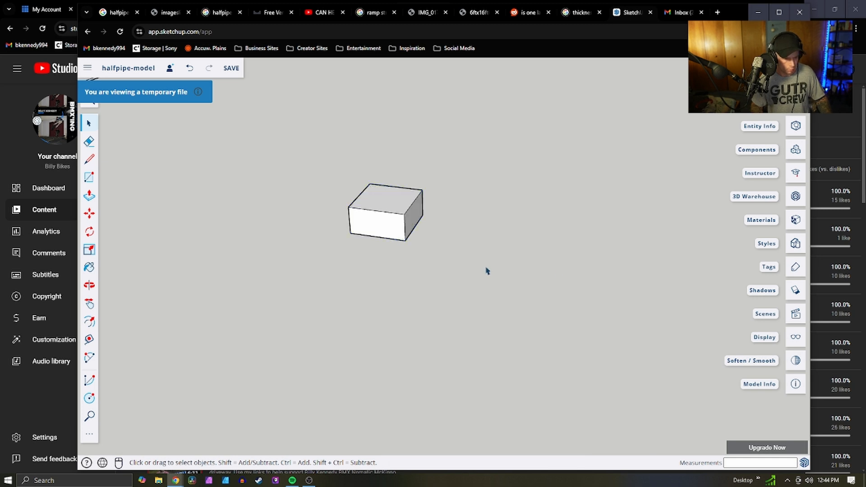
Copy the whole footing block and paste the copy beside the green axis, in front of the curved ramp templates
left_click_drag(465, 274, 287, 120)
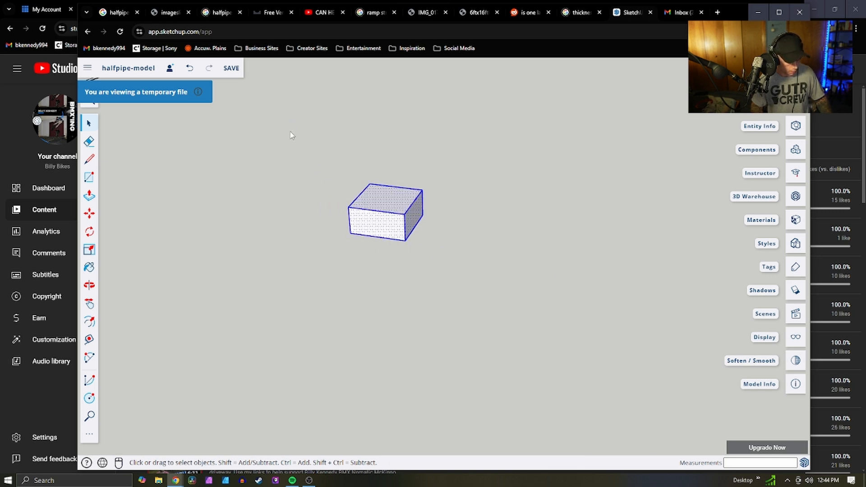
scroll(410, 313, "down", 10)
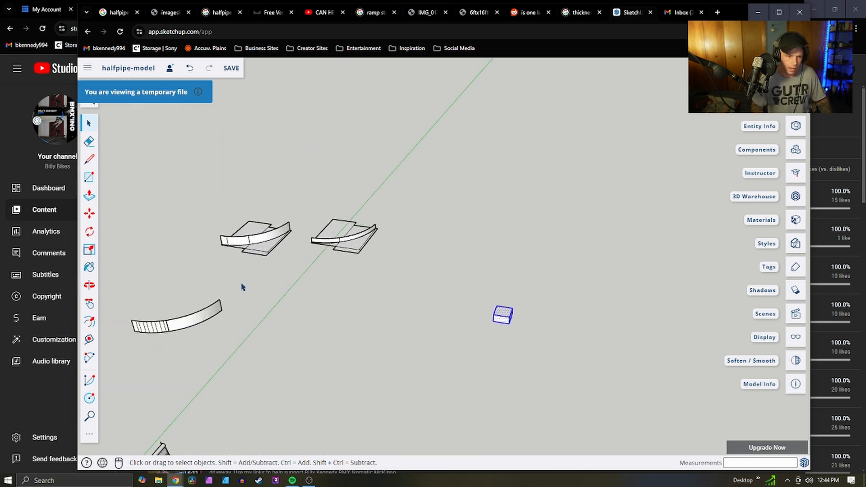
scroll(242, 287, "up", 1)
key("ctrl+v")
left_click(267, 296)
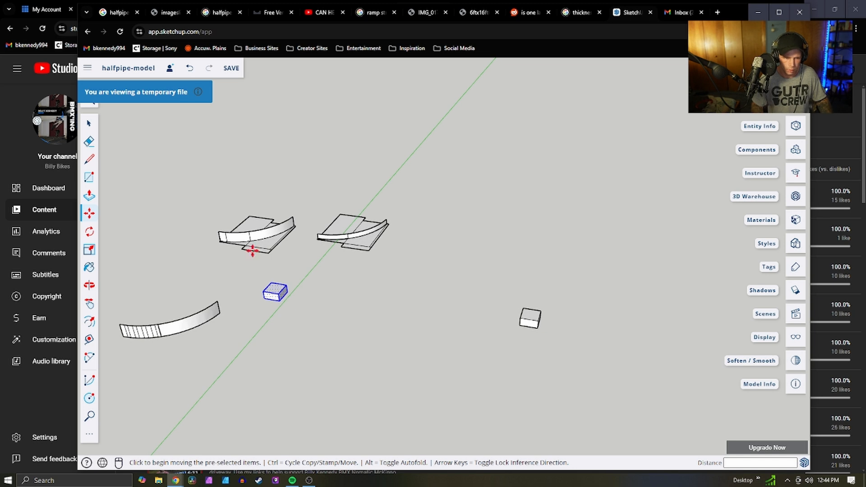
Select all connected geometry of the original footing block and make it a component
scroll(541, 316, "up", 4)
key("space")
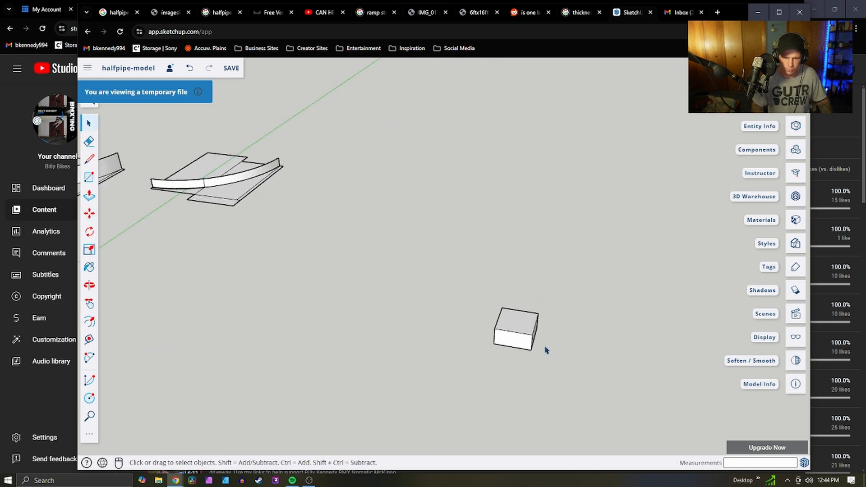
triple_click(522, 334)
right_click(519, 334)
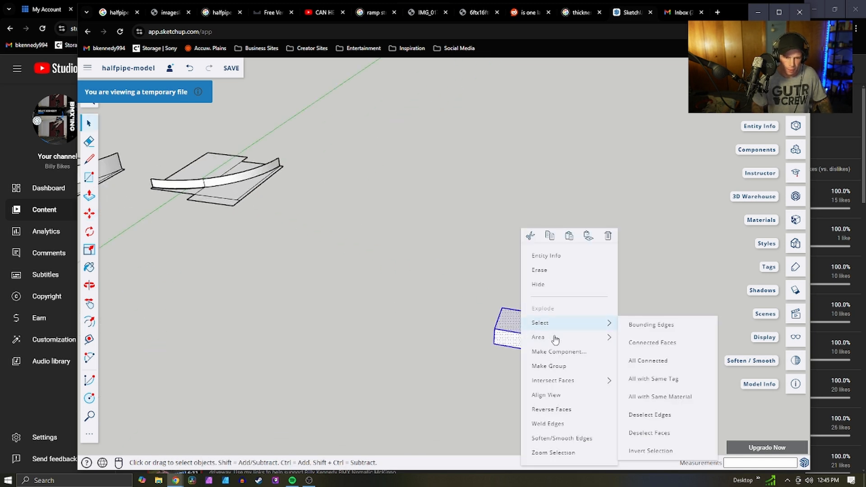
left_click(562, 354)
left_click(488, 286)
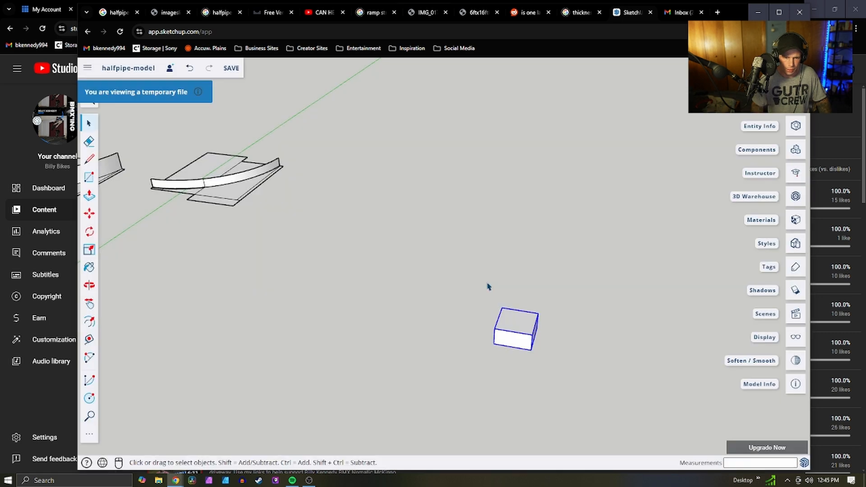
Move the original footing block next to the curved ramp templates, near its pasted copy
key("m")
left_click(509, 323)
scroll(199, 259, "down", 1)
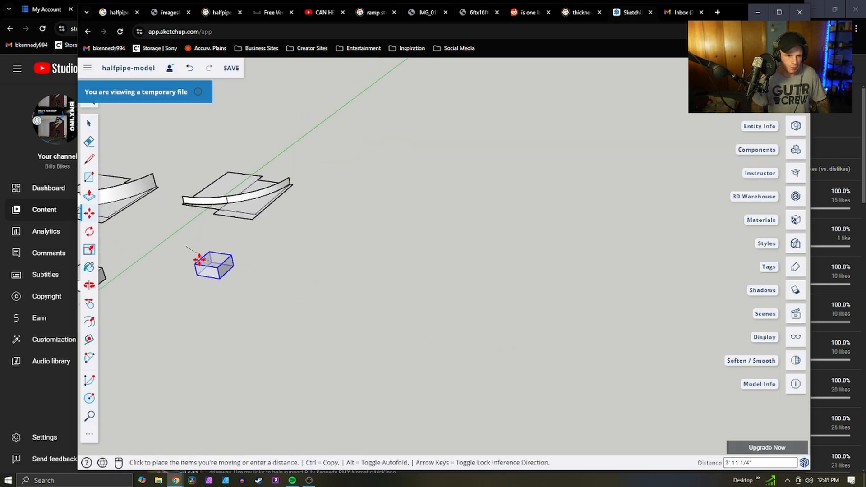
left_click(203, 251)
Examine the halfpipe's footings and side panel, opening the end transition for editing and leaving it again
scroll(272, 330, "down", 6)
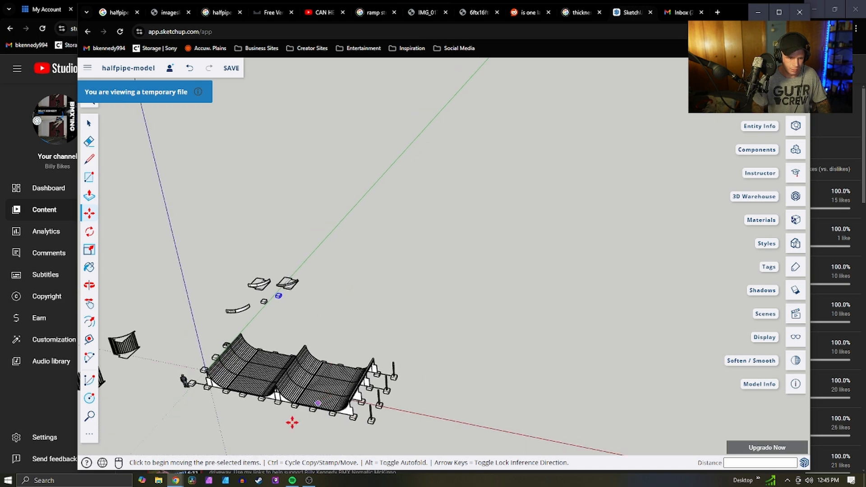
scroll(251, 368, "up", 6)
scroll(498, 293, "down", 2)
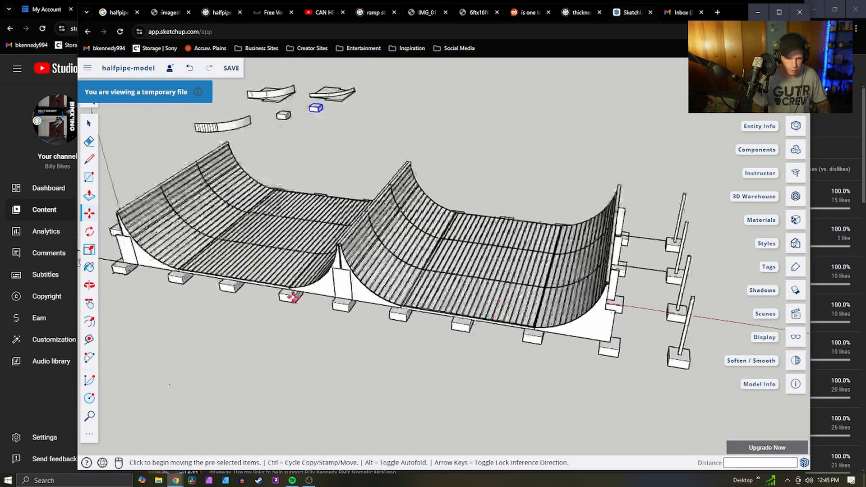
key("space")
scroll(294, 297, "up", 4)
scroll(545, 280, "down", 2)
scroll(180, 244, "up", 3)
left_click(175, 230)
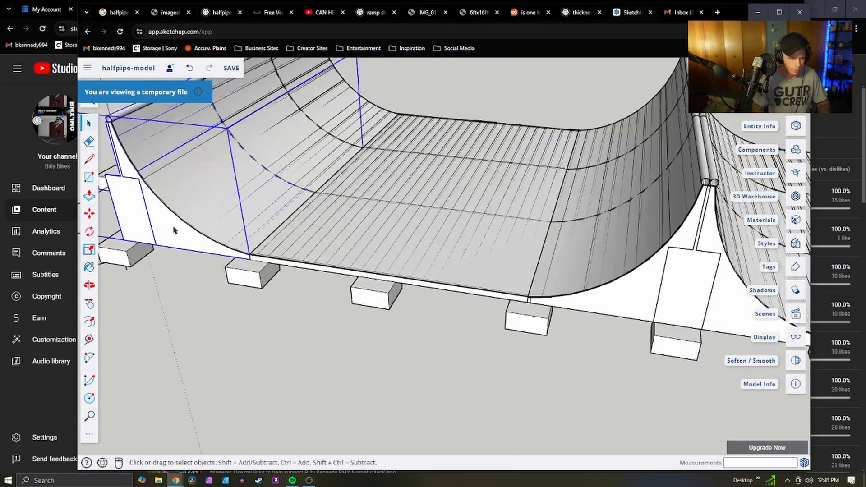
key("ctrl+a")
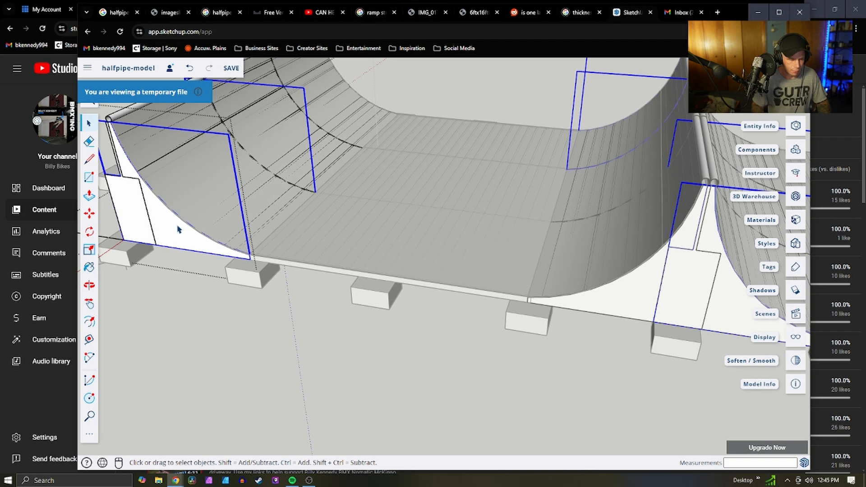
scroll(178, 229, "down", 5)
left_click(422, 130)
Look over the full halfpipe, its separate ribbed frames and the loose ramp templates and footing blocks behind it
scroll(430, 129, "down", 3)
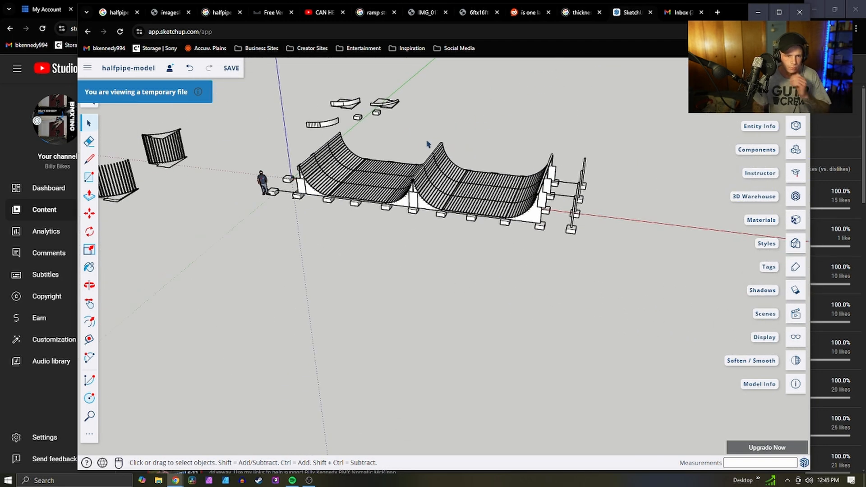
scroll(407, 167, "up", 2)
scroll(498, 382, "down", 3)
scroll(469, 334, "up", 4)
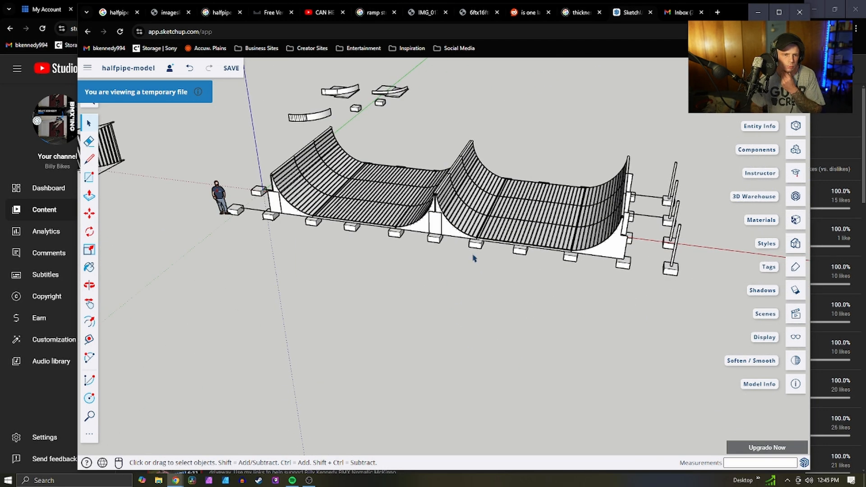
scroll(486, 343, "down", 1)
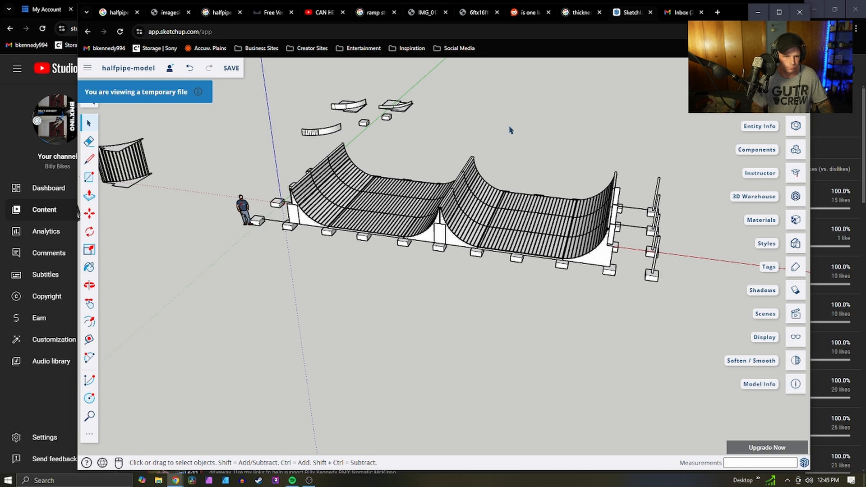
scroll(280, 168, "down", 1)
scroll(159, 273, "up", 4)
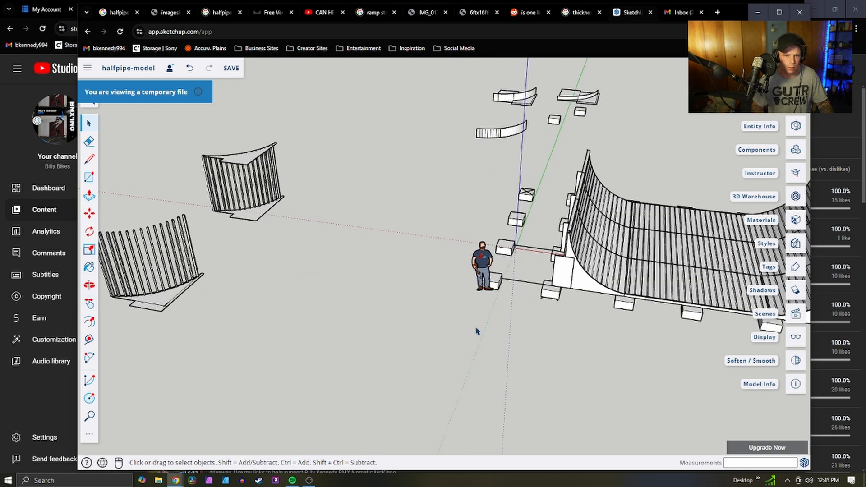
scroll(477, 332, "down", 1)
scroll(572, 165, "up", 5)
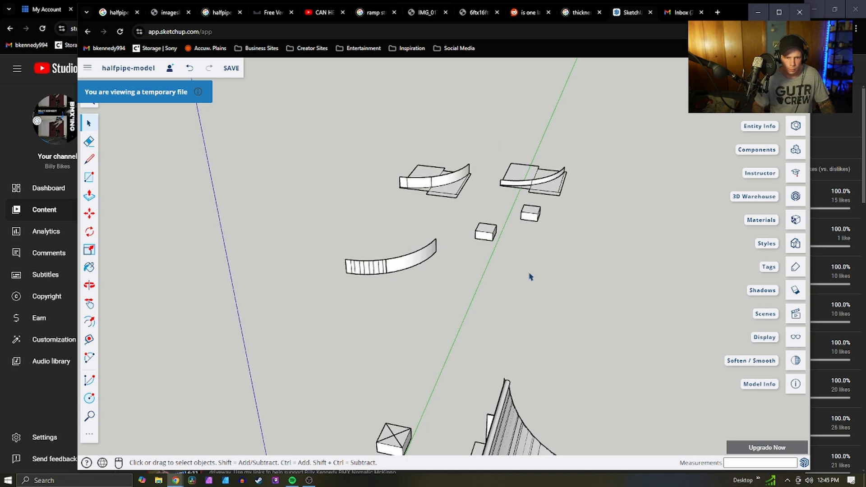
Draw a closed 1.5" by 3.5" rectangle with the Line tool in front of the curved strip, along the red and green axes
key("l")
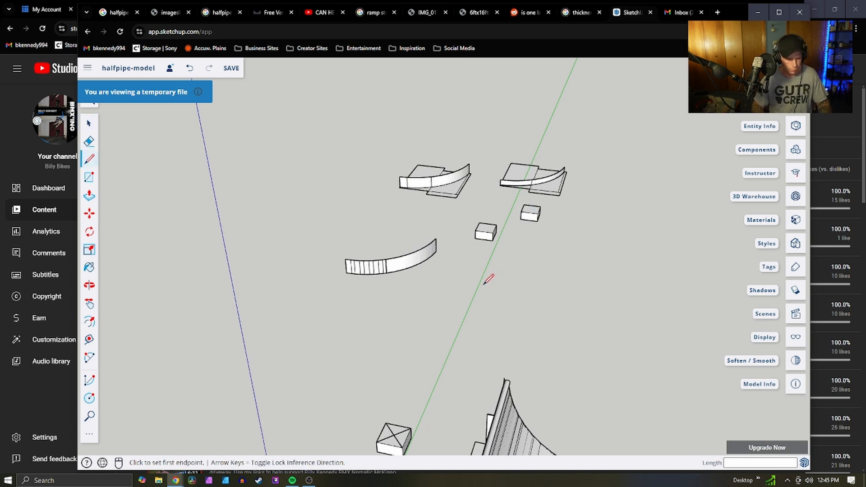
left_click(430, 300)
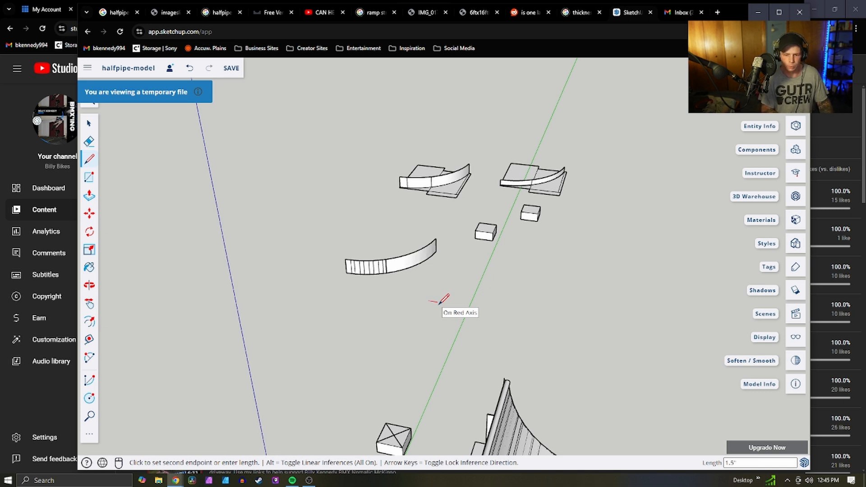
key("Return")
scroll(440, 303, "up", 5)
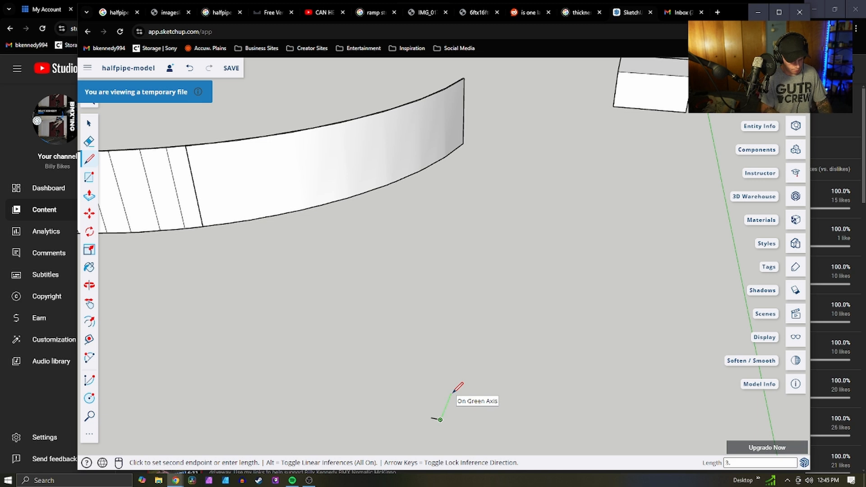
type("5")
key("Return")
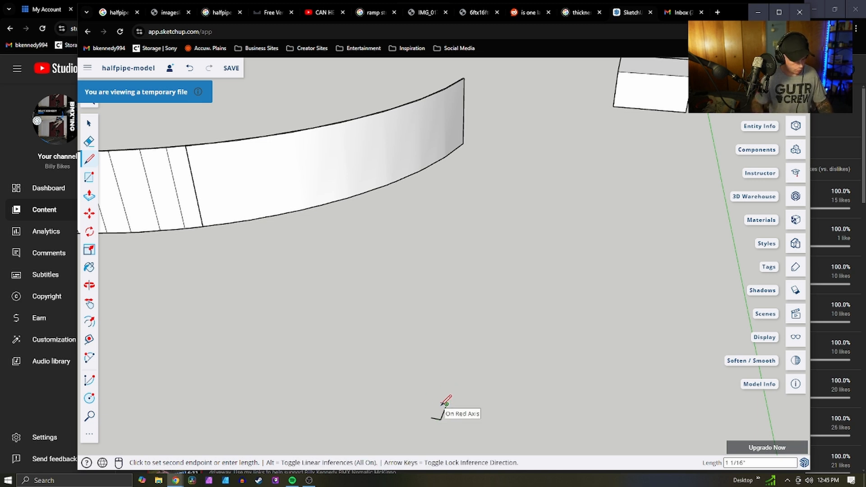
type("1.5\"")
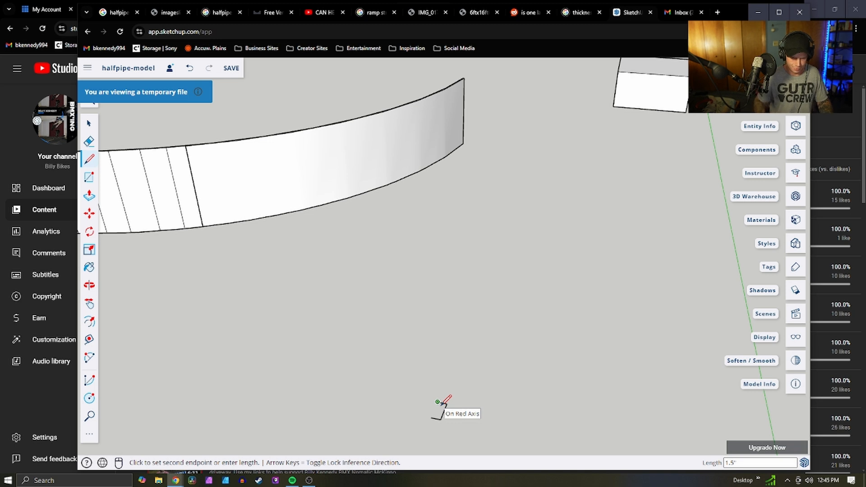
key("Return")
left_click(433, 418)
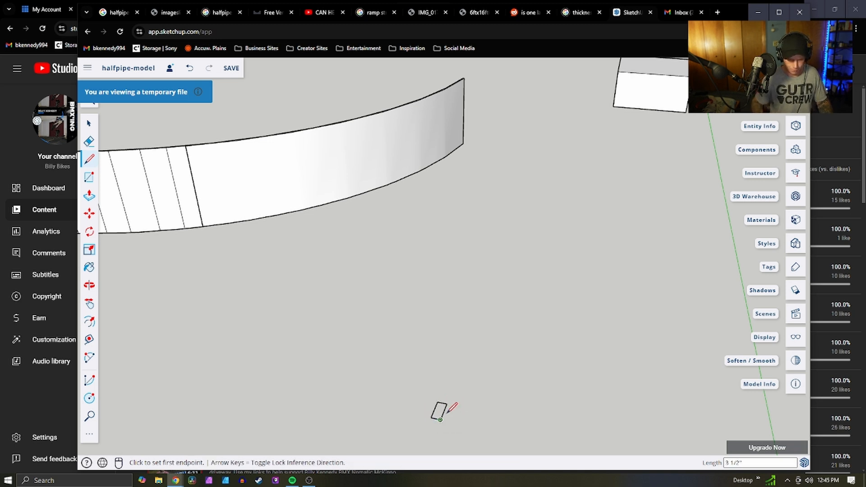
Extrude the small rectangle upward about 9 7/8" with Push/Pull to form a short lumber piece
key("p")
left_click(438, 410)
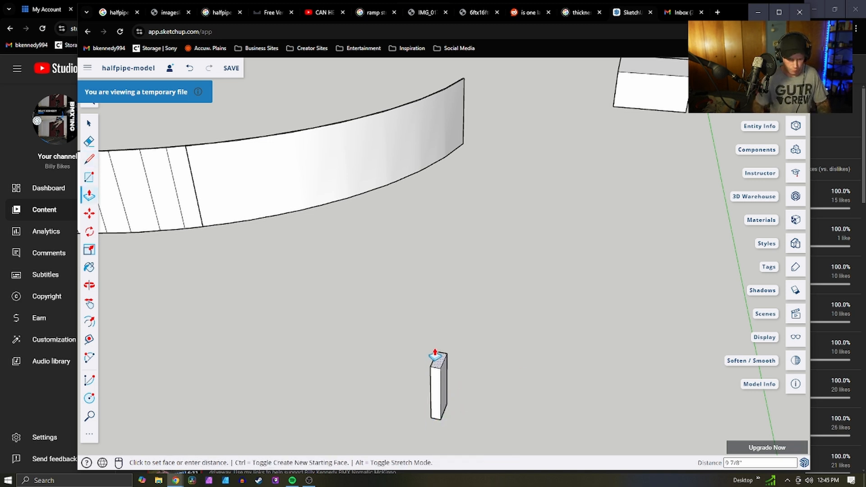
left_click(435, 355)
key("space")
scroll(459, 389, "down", 3)
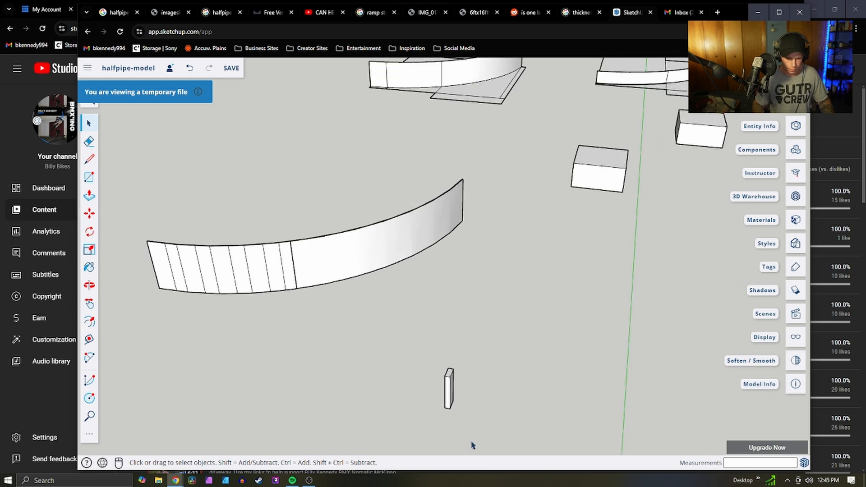
left_click_drag(423, 351, 429, 355)
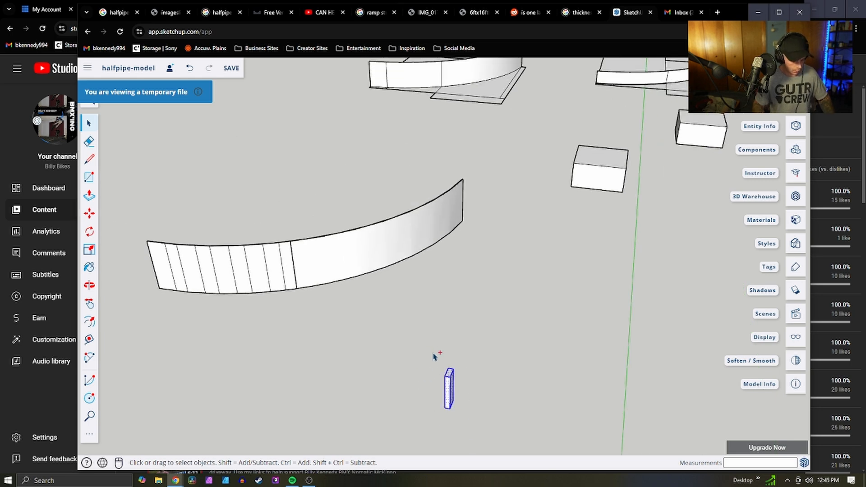
key("ctrl+v")
key("Escape")
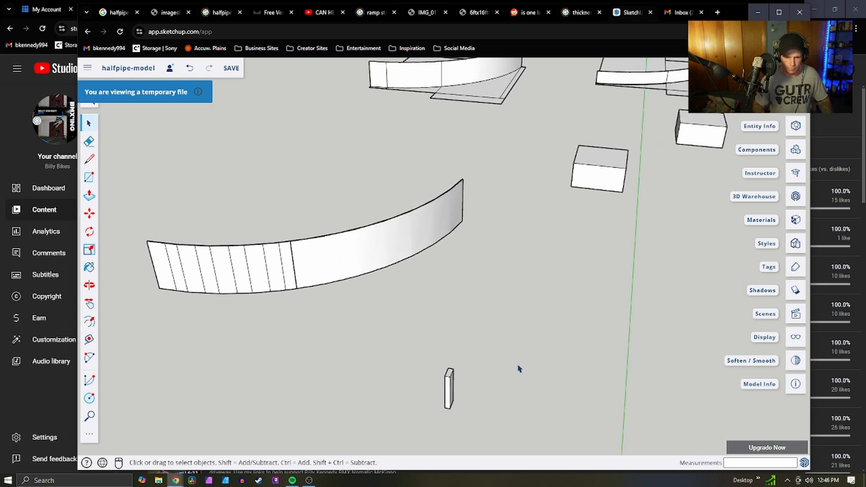
Examine the freestanding ribbed transition frame and its position relative to the halfpipe and the loose parts
scroll(514, 343, "down", 5)
scroll(611, 225, "down", 5)
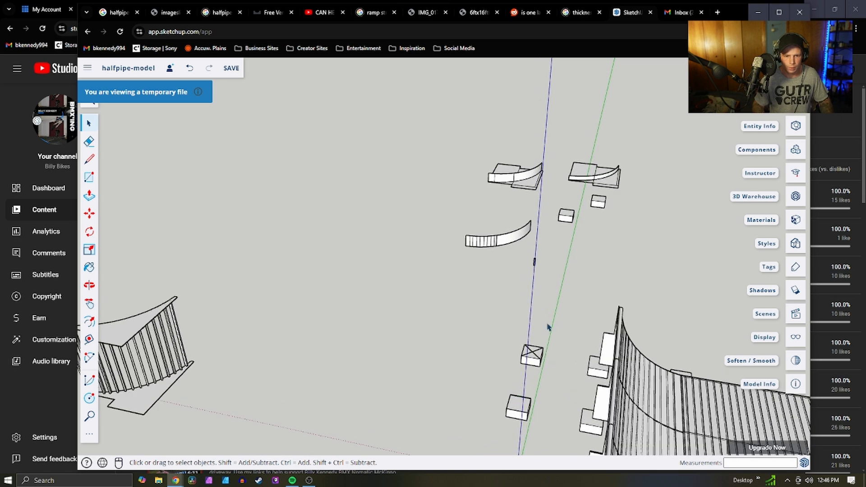
scroll(555, 284, "down", 2)
scroll(313, 352, "up", 6)
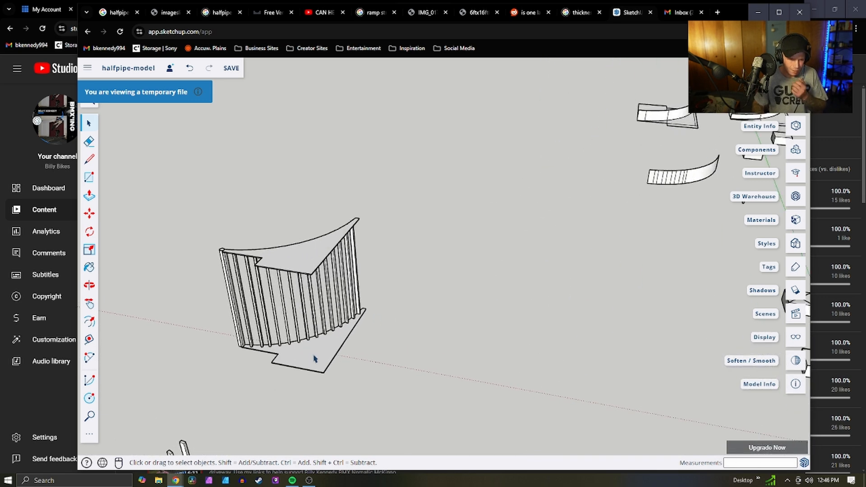
scroll(318, 356, "down", 6)
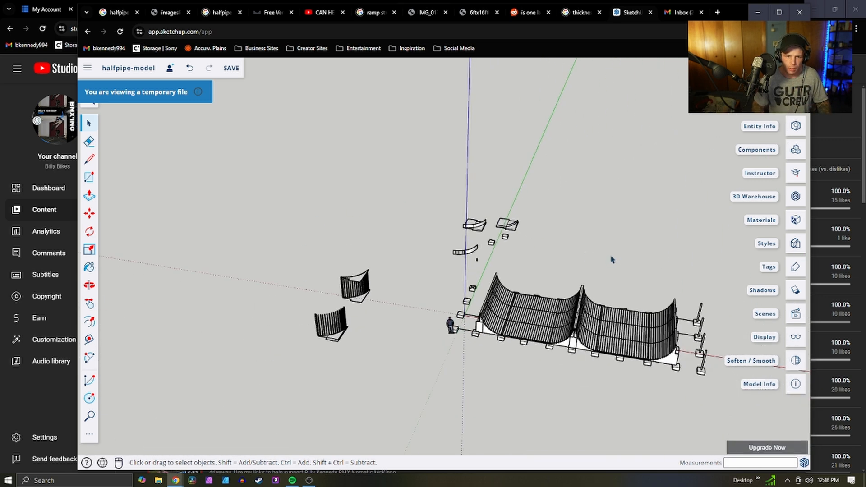
scroll(523, 244, "up", 4)
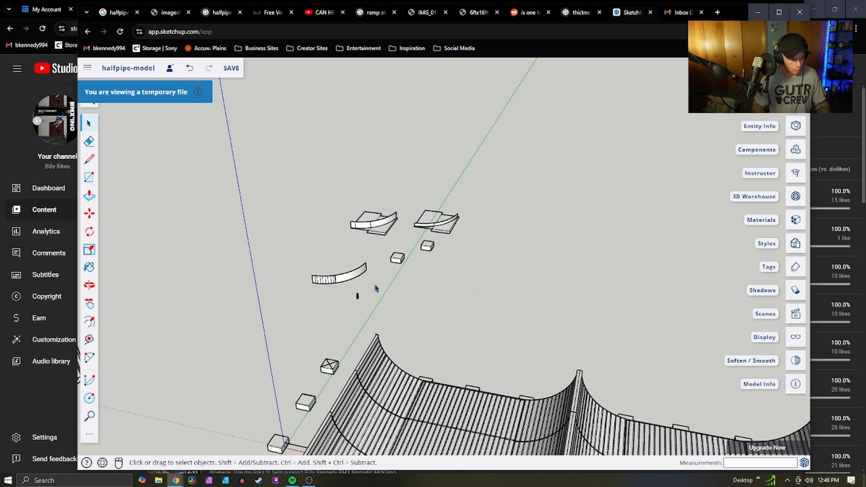
Draw a 4' by 8' rectangle flat on the ground beside the footing blocks and ramp templates
left_click(89, 176)
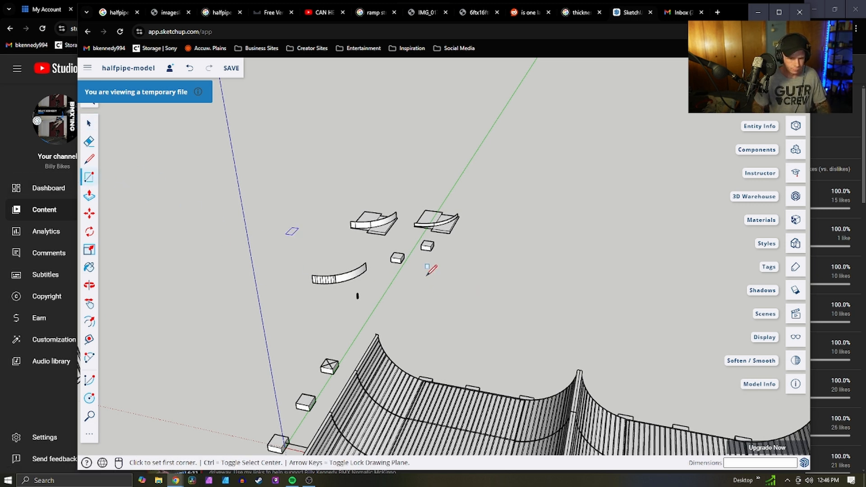
left_click(513, 290)
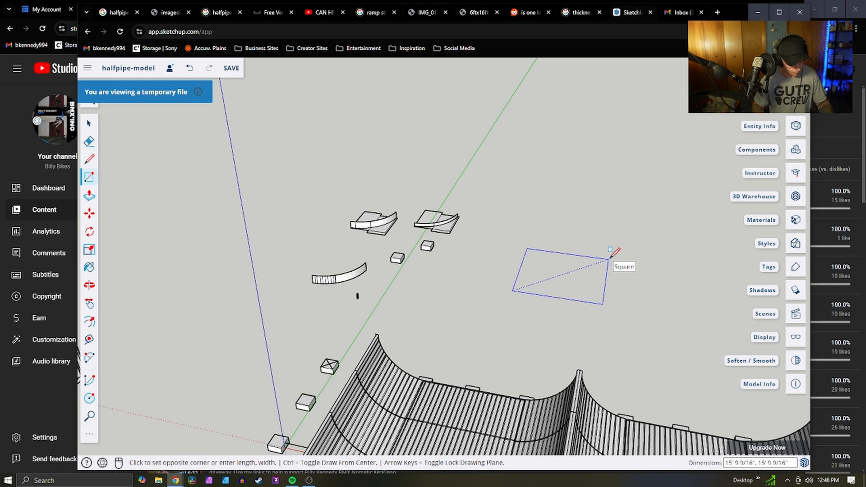
key("Escape")
left_click(483, 262)
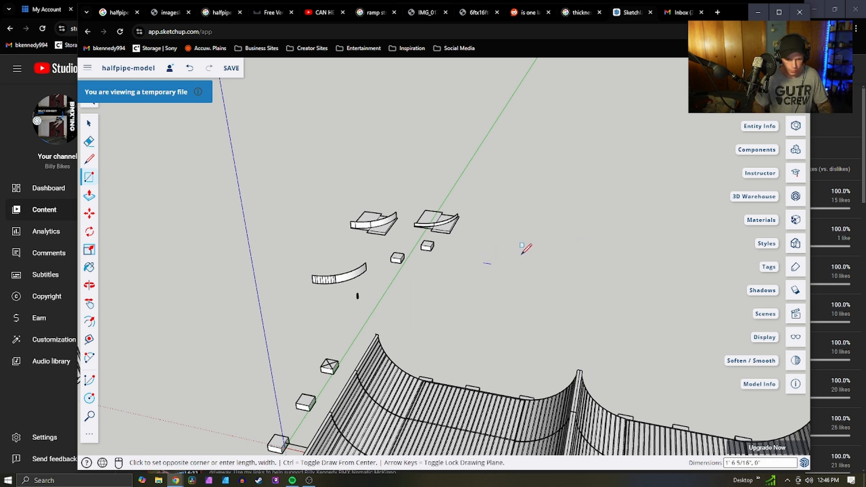
type("4', 8")
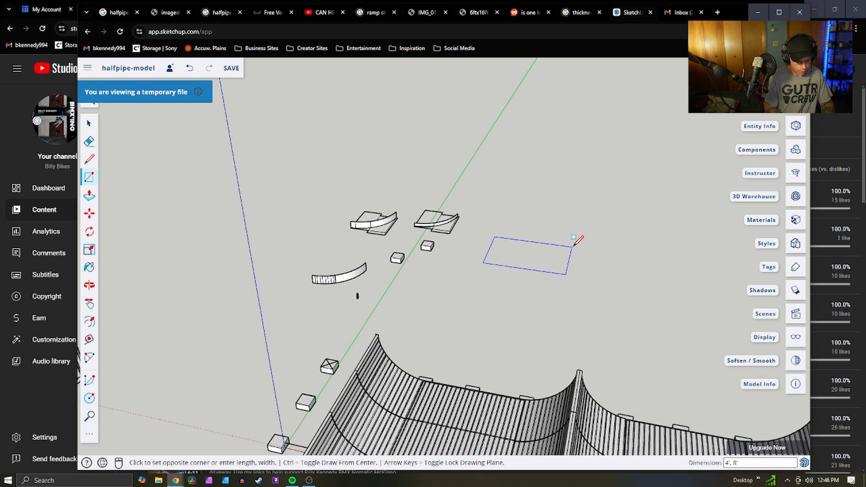
key("Return")
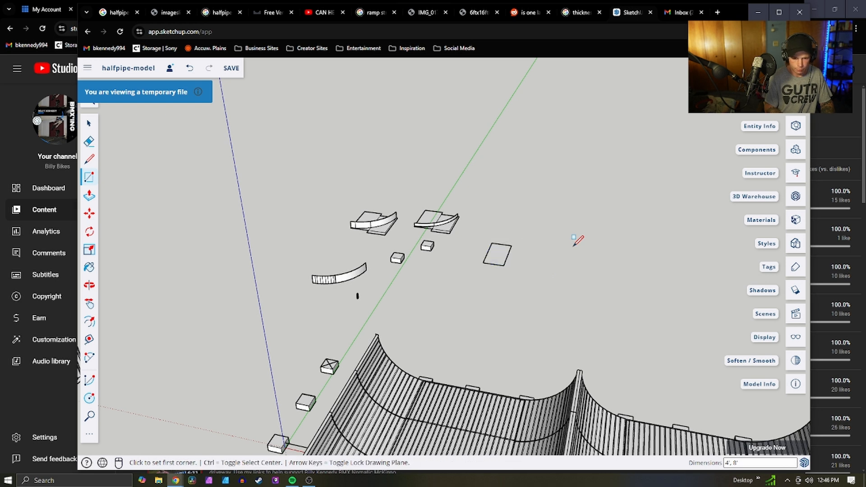
Mark a point 1' from the new sheet's near corner along its long edge with the Line tool
scroll(499, 224, "up", 3)
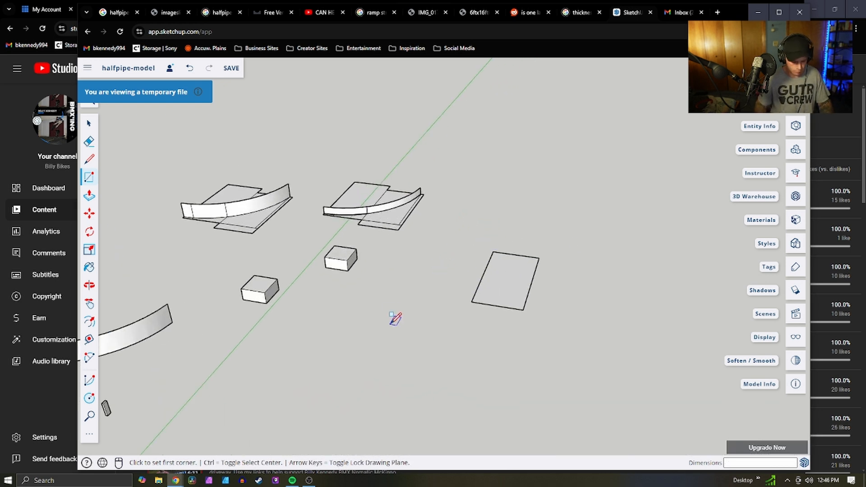
key("l")
left_click(472, 296)
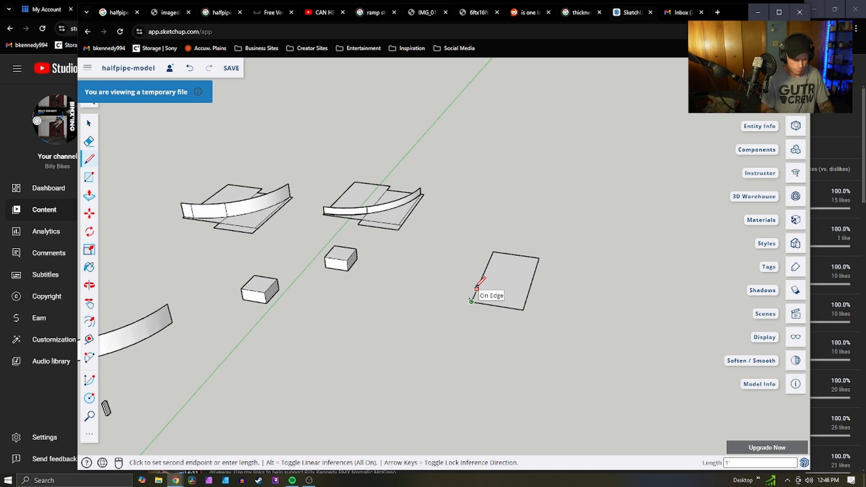
key("Escape")
scroll(470, 284, "up", 4)
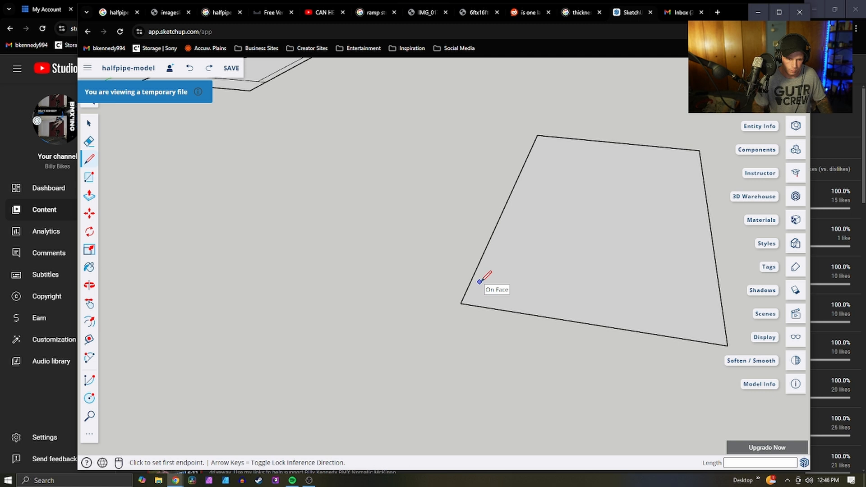
left_click(460, 303)
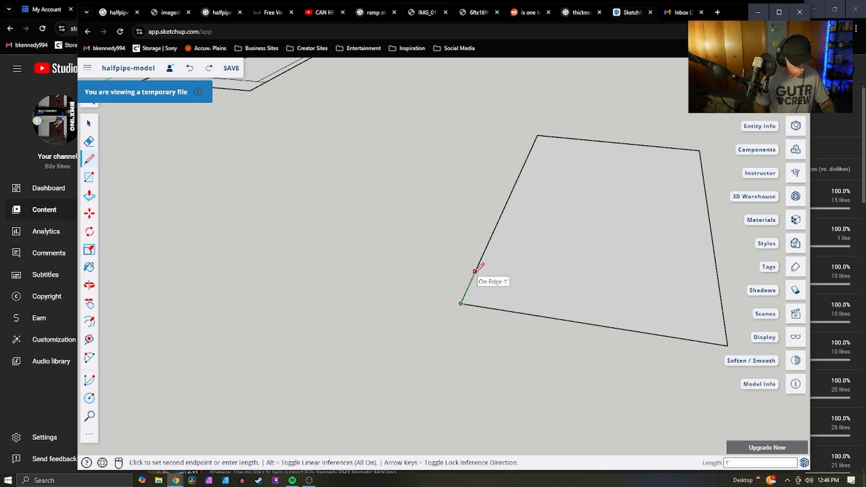
left_click(474, 271)
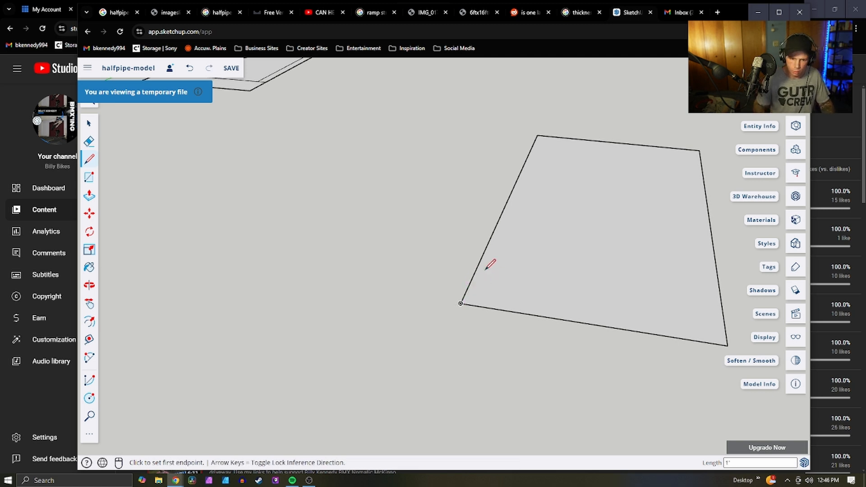
left_click(477, 269)
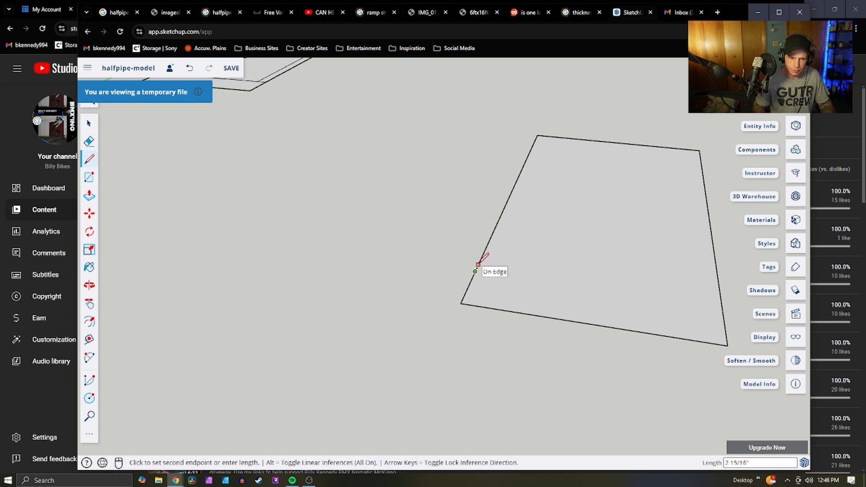
key("Escape")
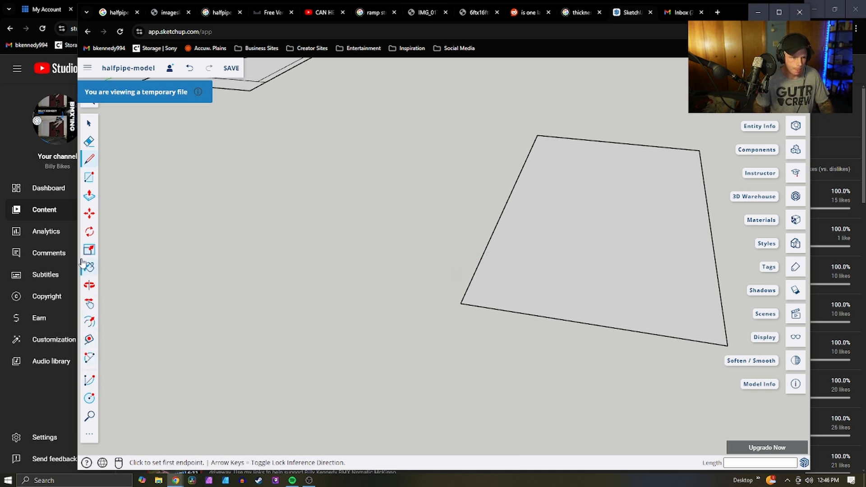
Draw a second 4' by 8' rectangle against the first sheet, starting from the 1' mark on their shared edge
left_click(89, 177)
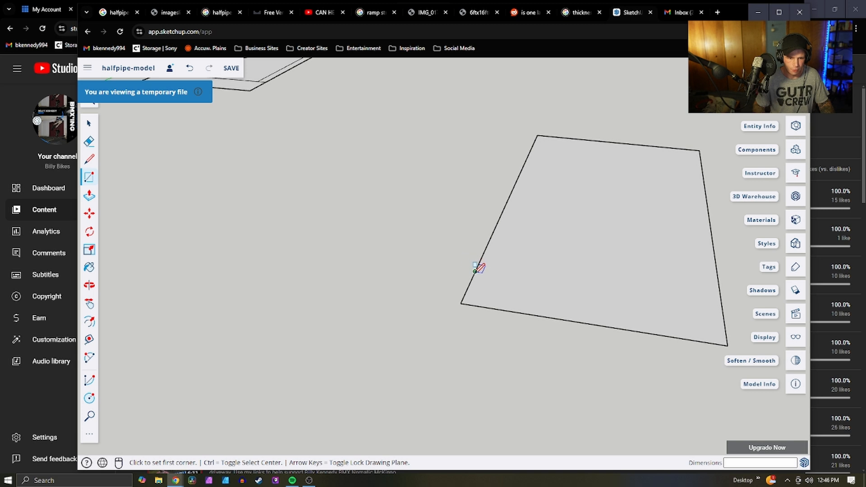
left_click(475, 270)
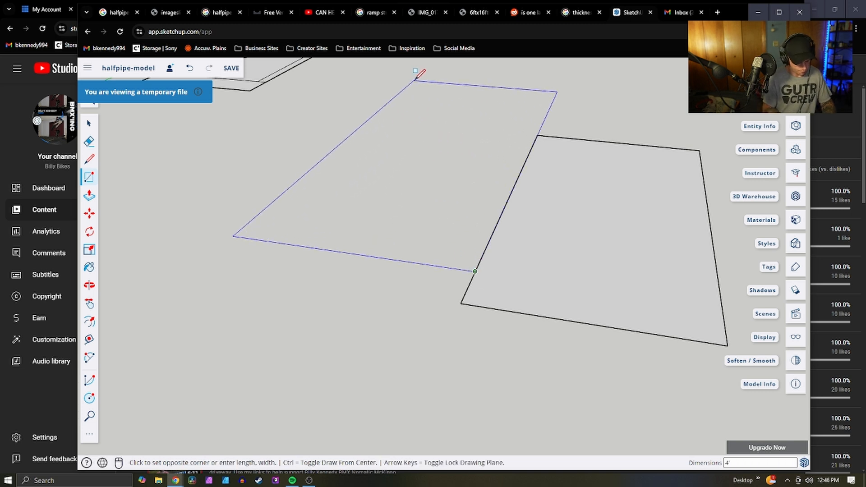
type("4',8'")
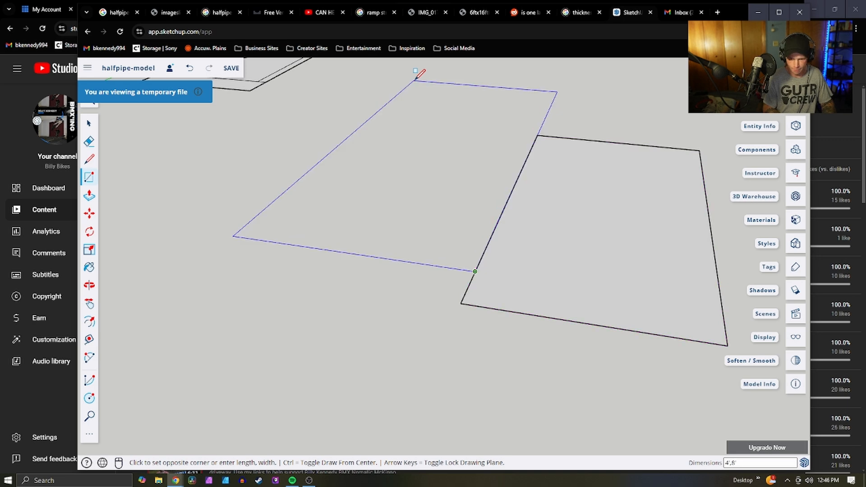
key("Return")
Examine the existing ramp templates to see how the curved strips lie across their offset sheets
middle_click_drag(622, 257, 390, 394)
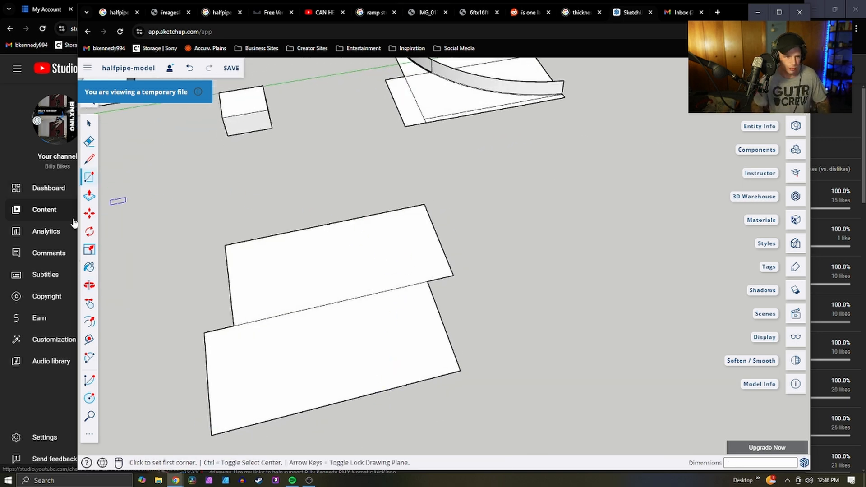
scroll(569, 267, "down", 4)
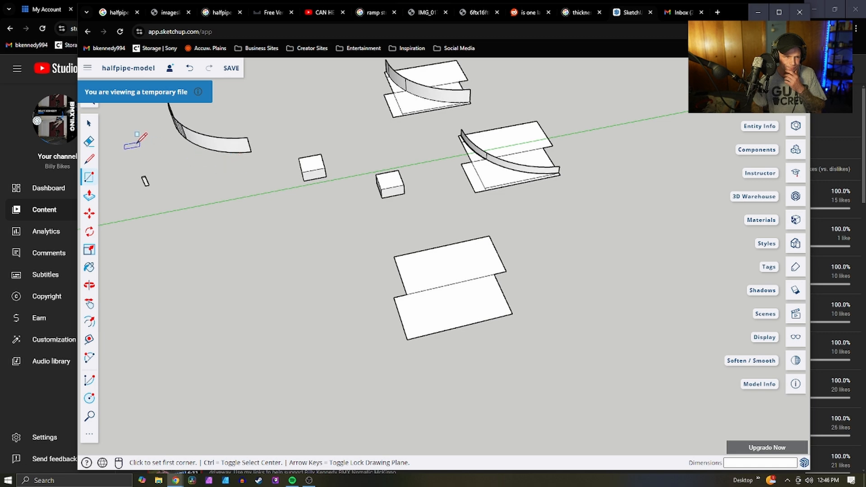
scroll(511, 273, "down", 2)
scroll(513, 274, "down", 3)
scroll(152, 141, "up", 1)
scroll(532, 225, "up", 5)
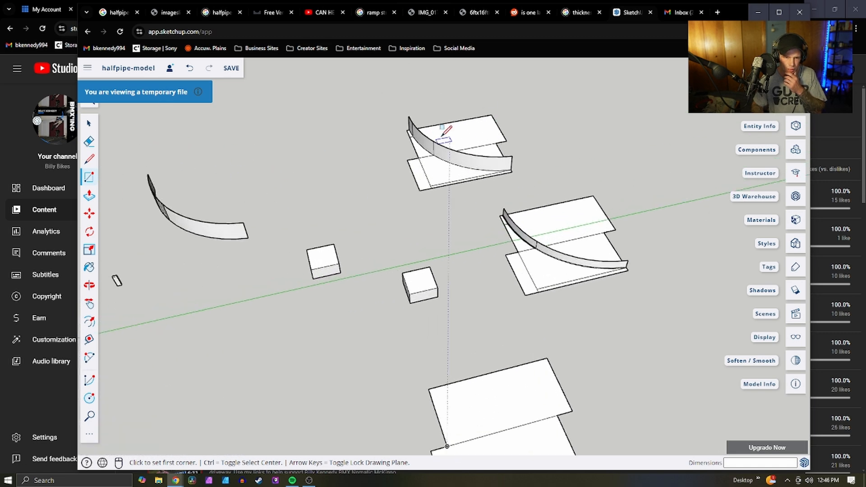
scroll(442, 143, "up", 5)
scroll(462, 177, "down", 5)
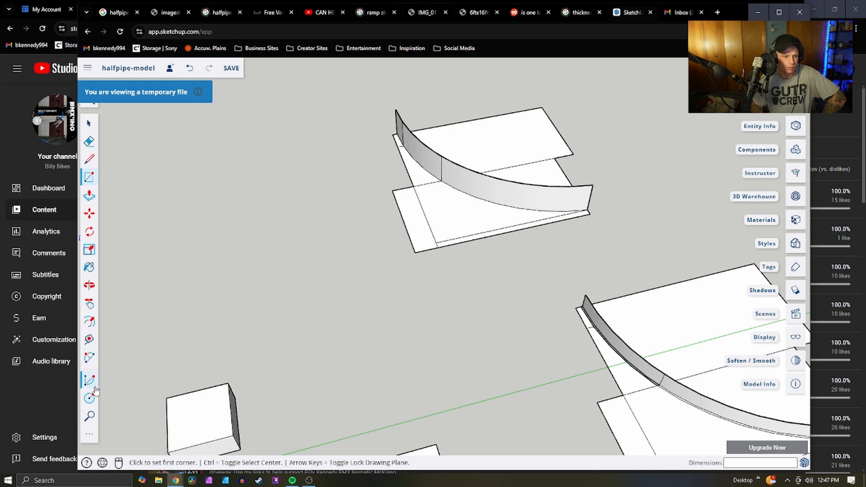
left_click(89, 381)
scroll(290, 242, "down", 5)
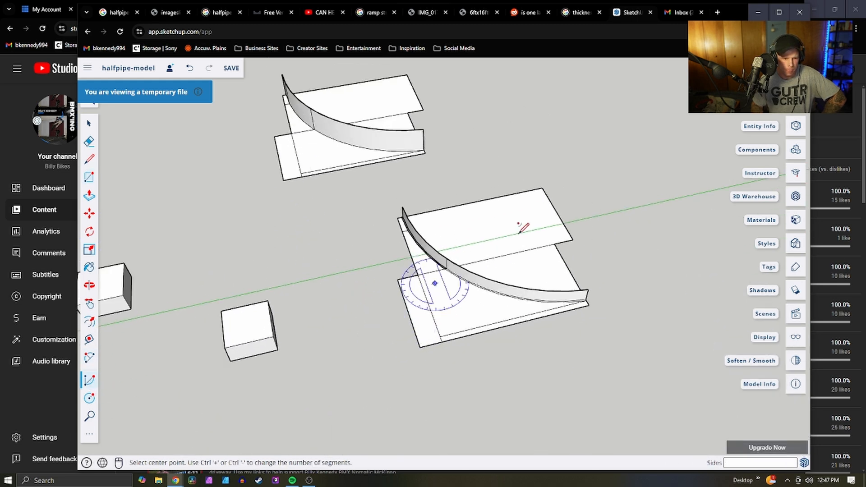
scroll(419, 376, "up", 6)
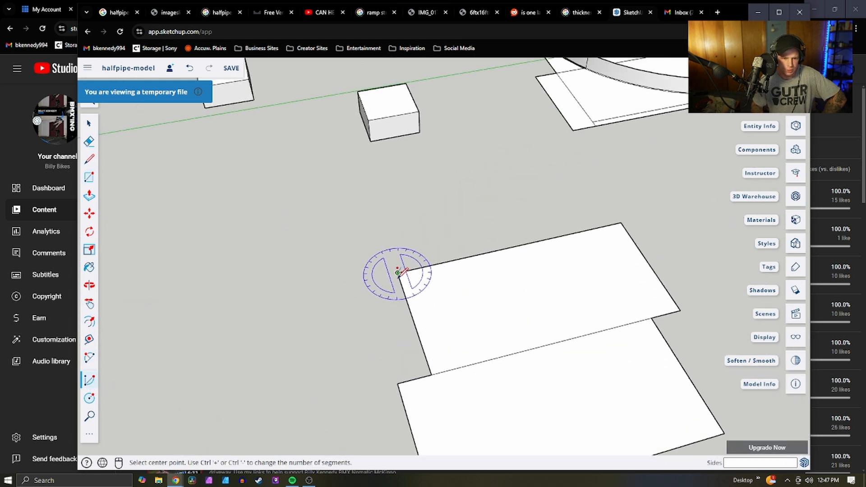
left_click(620, 223)
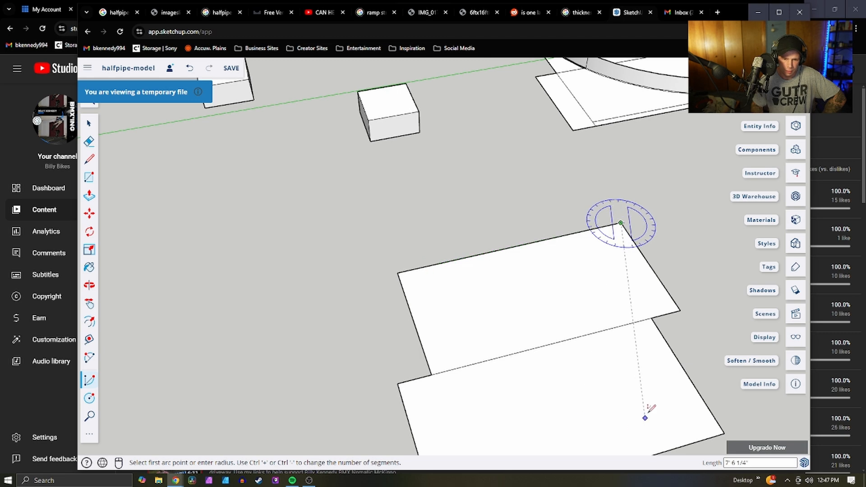
scroll(672, 397, "down", 2)
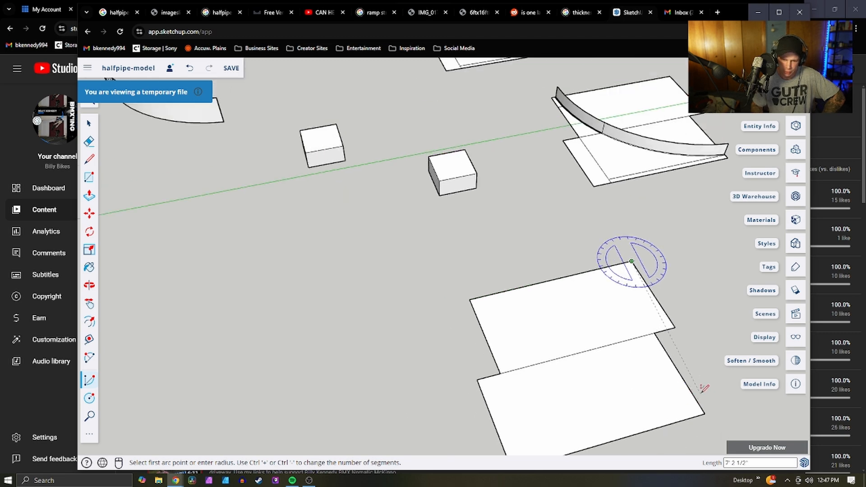
scroll(592, 253, "down", 3)
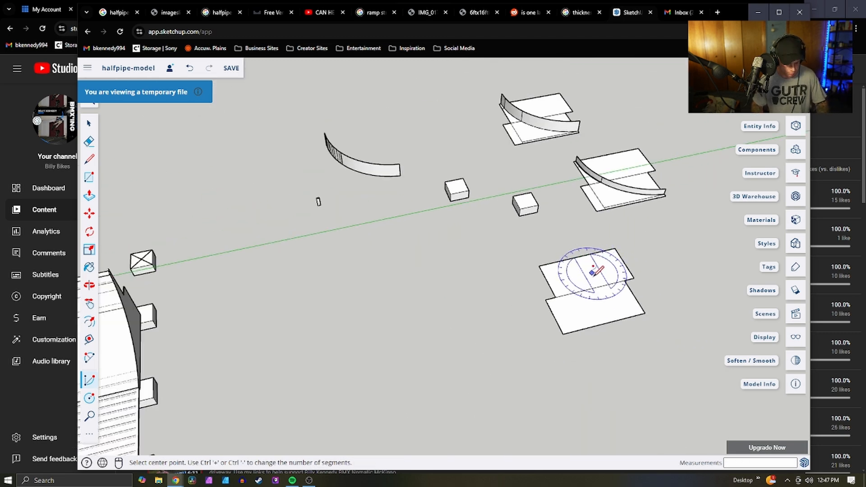
Draw a line 3.5" in from the lower sheet's outer long edge, parallel to it and running past the sheet's end
key("l")
scroll(562, 327, "up", 4)
left_click(559, 334)
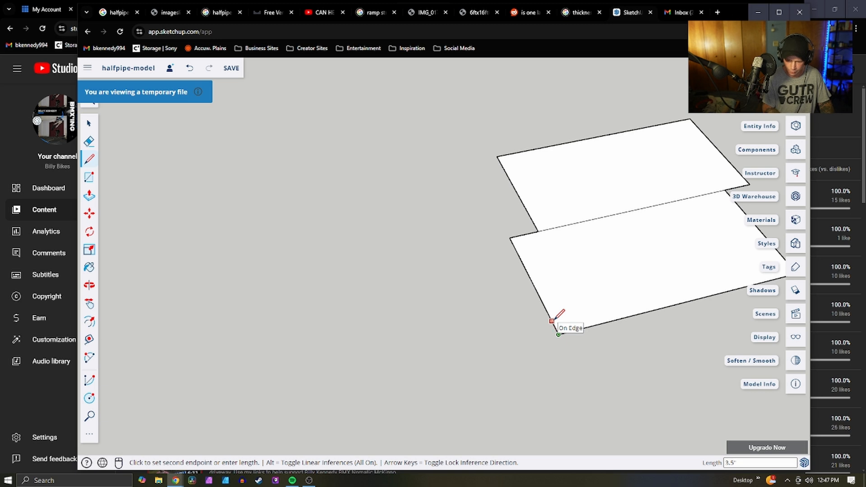
key("Escape")
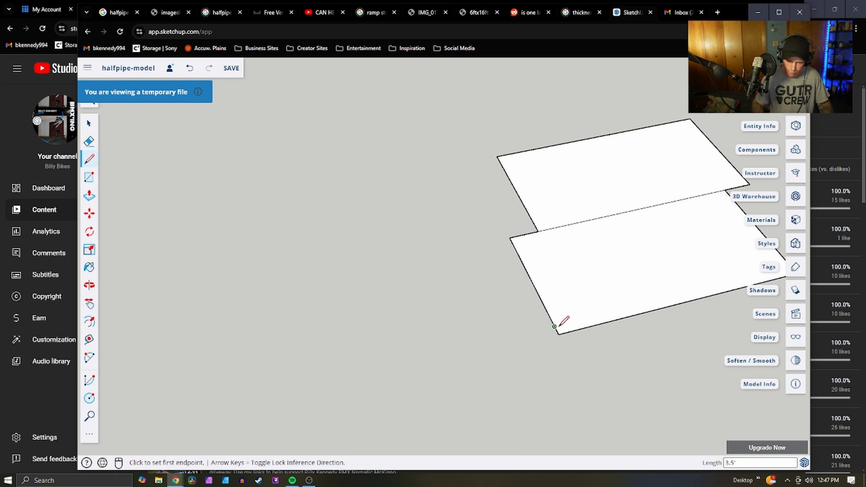
left_click(556, 326)
scroll(441, 311, "down", 3)
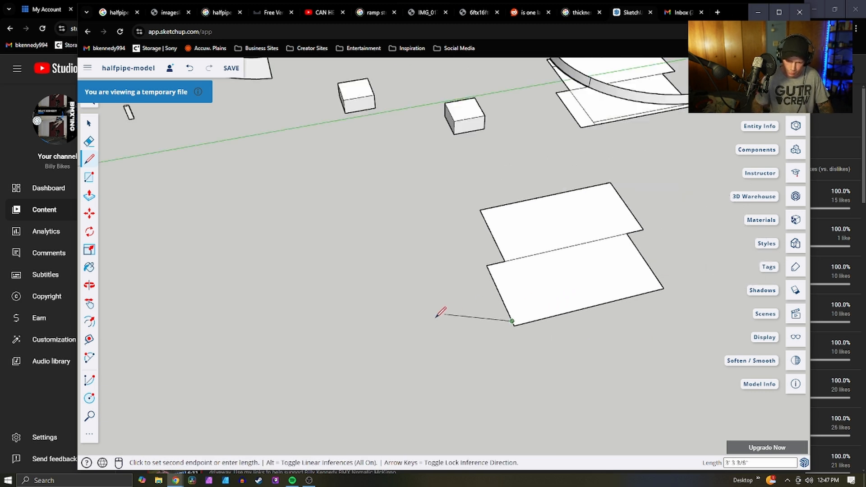
left_click(663, 272)
scroll(651, 243, "down", 3)
key("Escape")
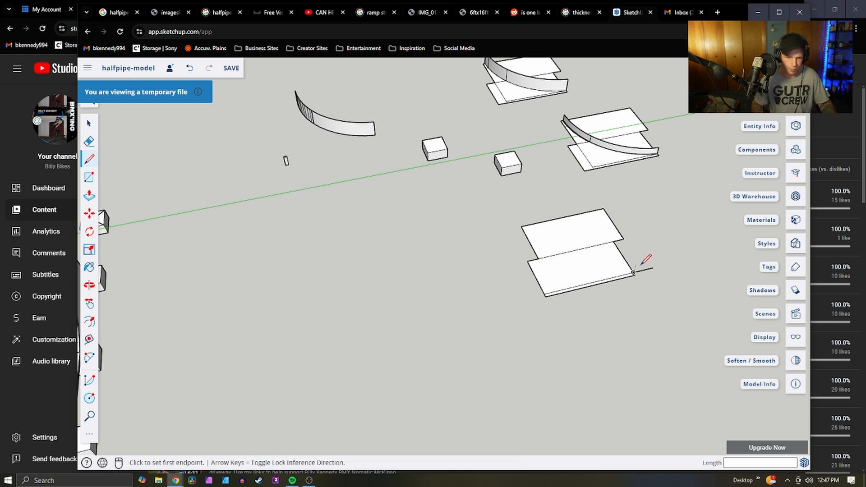
Try a transition arc centred on the upper sheet's outer corner, running from the 3.5" offset line to that sheet's other outer corner
scroll(640, 265, "up", 3)
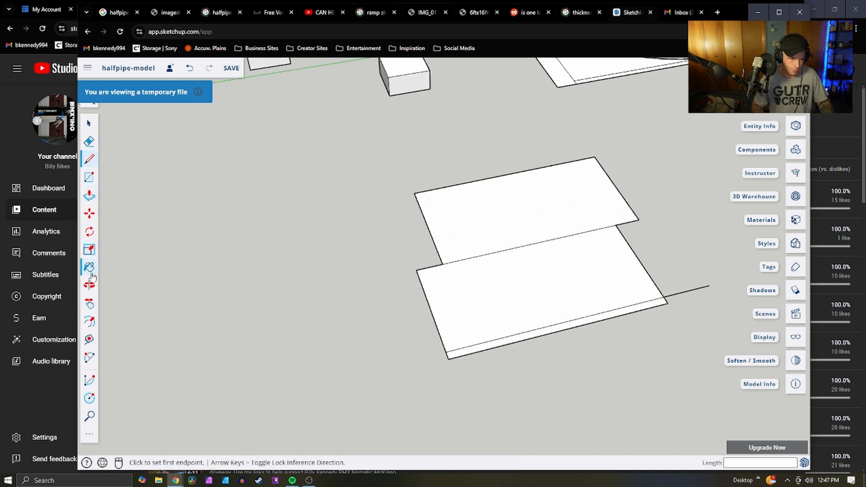
left_click(89, 381)
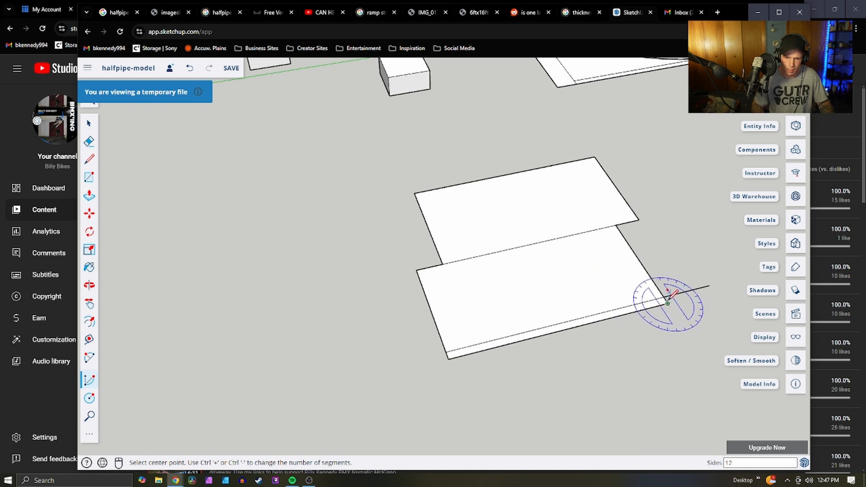
left_click(595, 157)
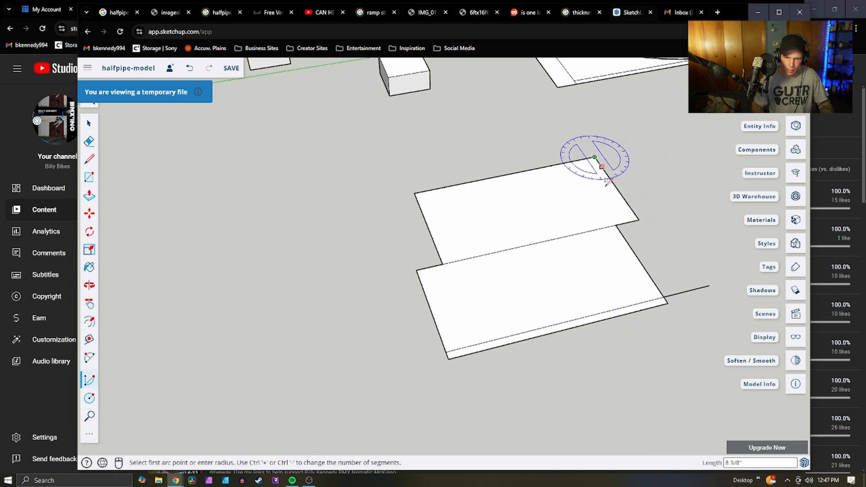
left_click(669, 295)
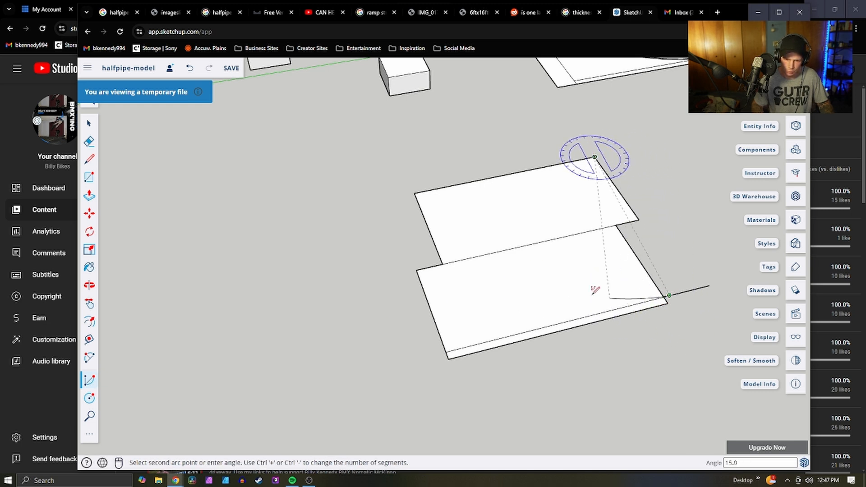
left_click(417, 191)
scroll(418, 190, "down", 3)
scroll(580, 222, "up", 8)
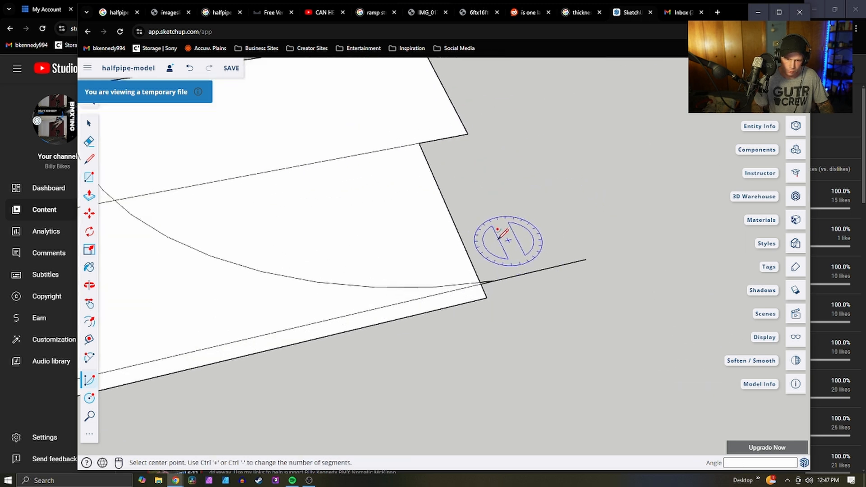
scroll(473, 249, "up", 1)
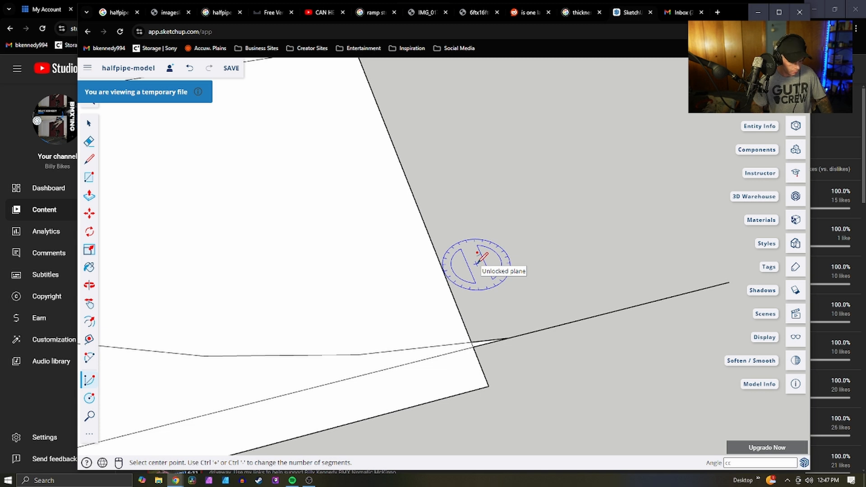
scroll(506, 304, "down", 2)
scroll(396, 125, "down", 4)
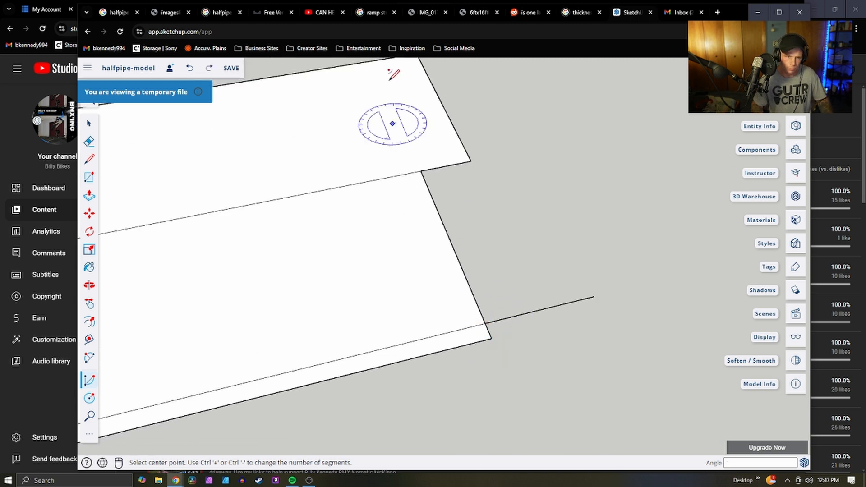
Draw the transition arc centred on the upper sheet's outer corner, from where the 3.5" line meets the lower sheet's end to the upper sheet's outer long edge
left_click(444, 265)
scroll(444, 265, "up", 8)
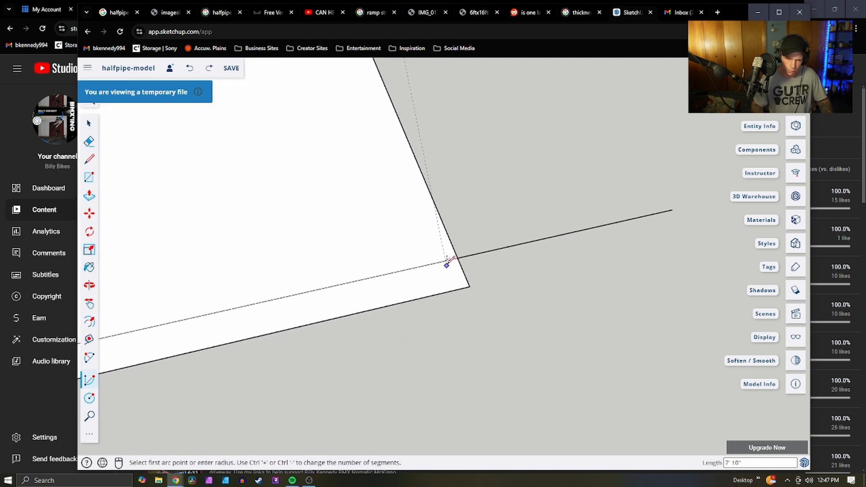
left_click(461, 255)
scroll(594, 263, "down", 3)
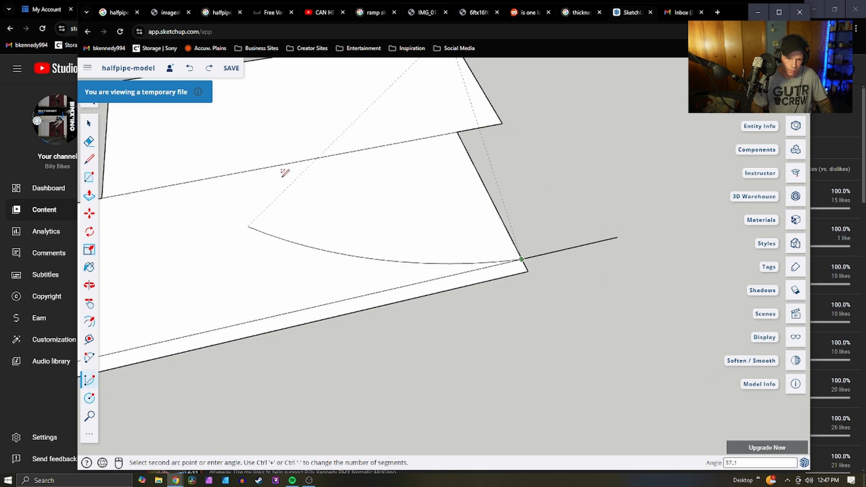
scroll(280, 167, "down", 2)
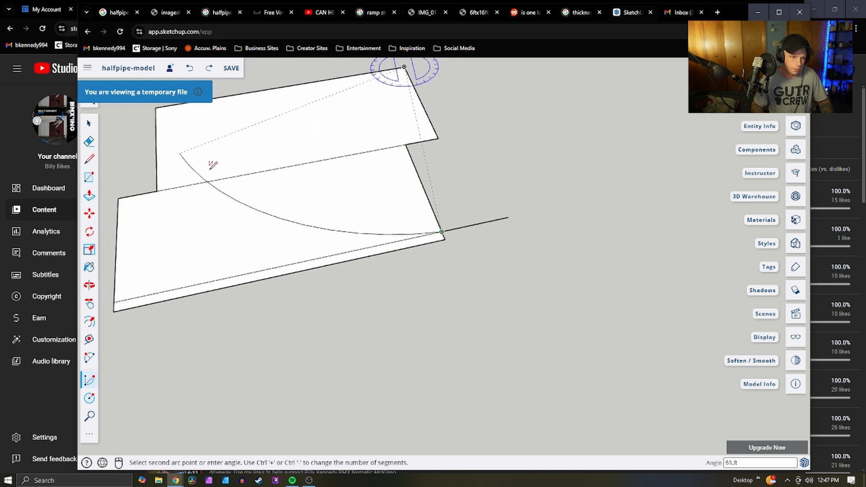
scroll(328, 259, "down", 5)
scroll(424, 273, "down", 1)
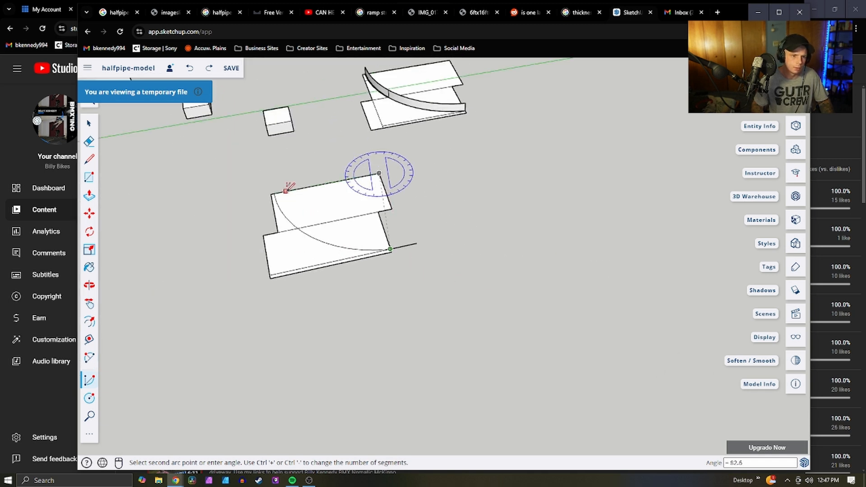
left_click(274, 194)
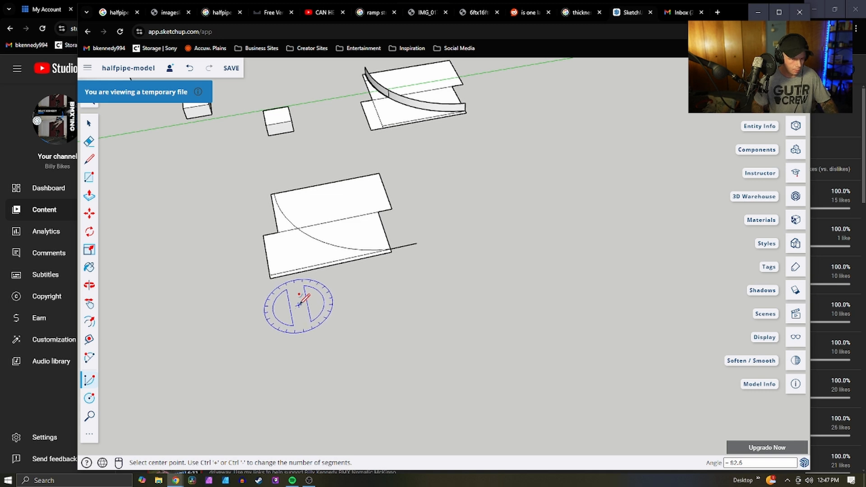
Draw a 7' line from the lower sheet's outer long edge, in line with the upper sheet's far end edge and ending on that edge
key("space")
key("l")
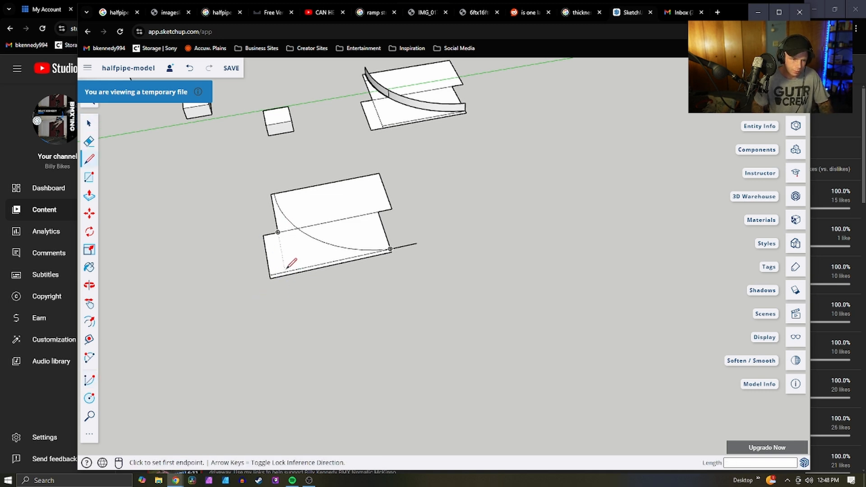
left_click(285, 275)
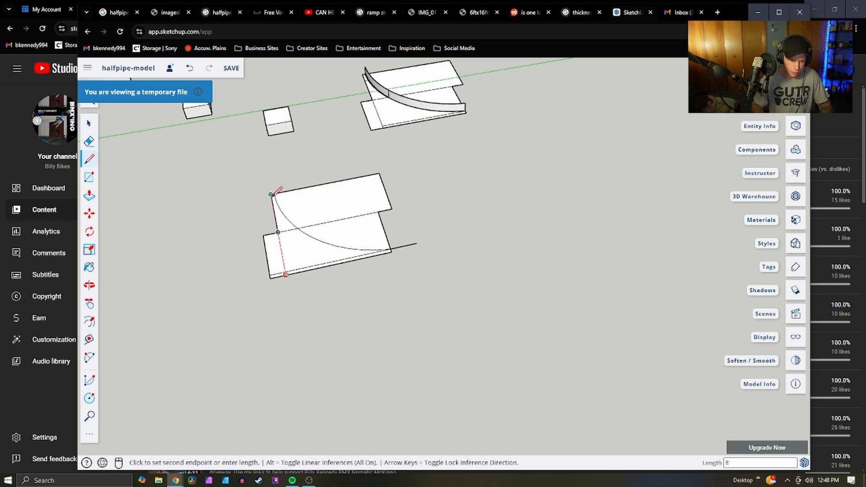
scroll(276, 207, "up", 3)
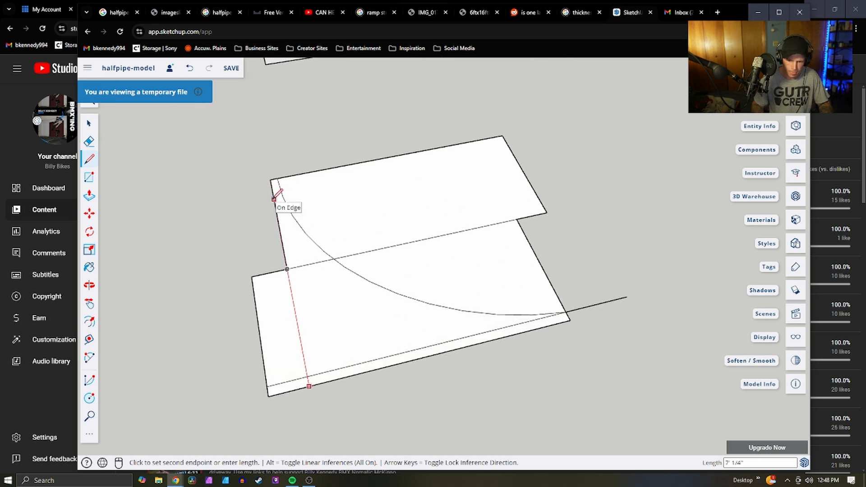
left_click(274, 198)
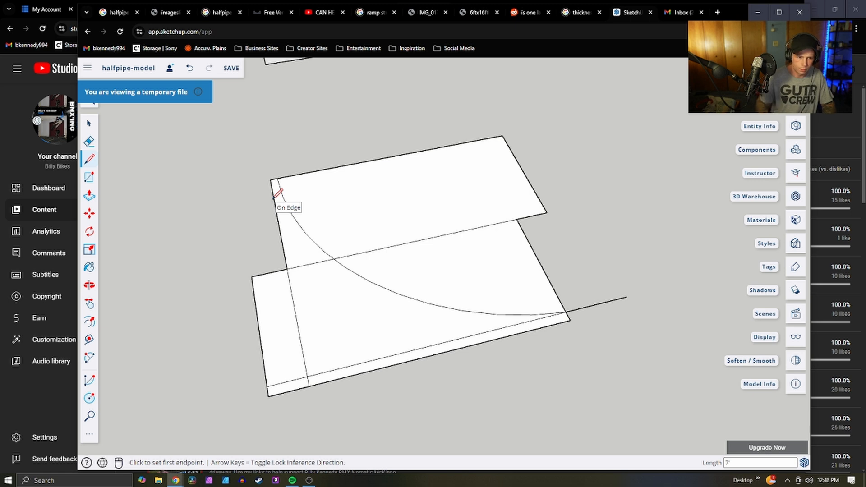
Draw a short line from the 7' point across the arc and remove the piece that overshoots it
left_click(291, 197)
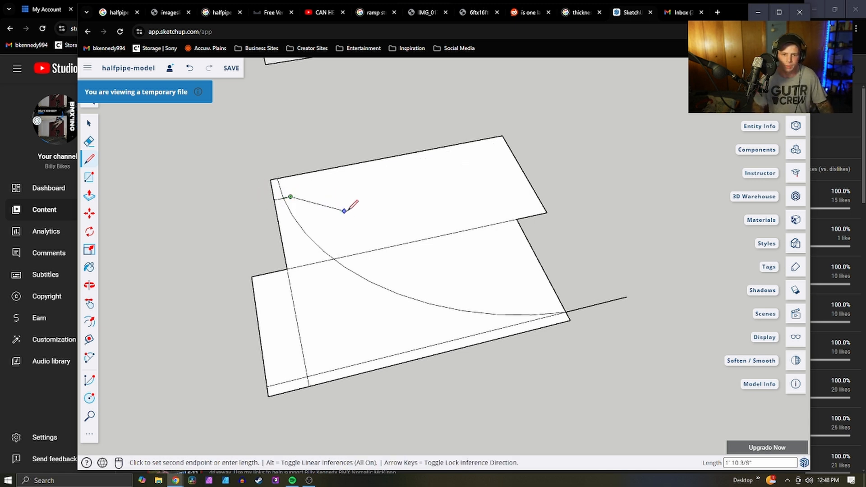
key("Escape")
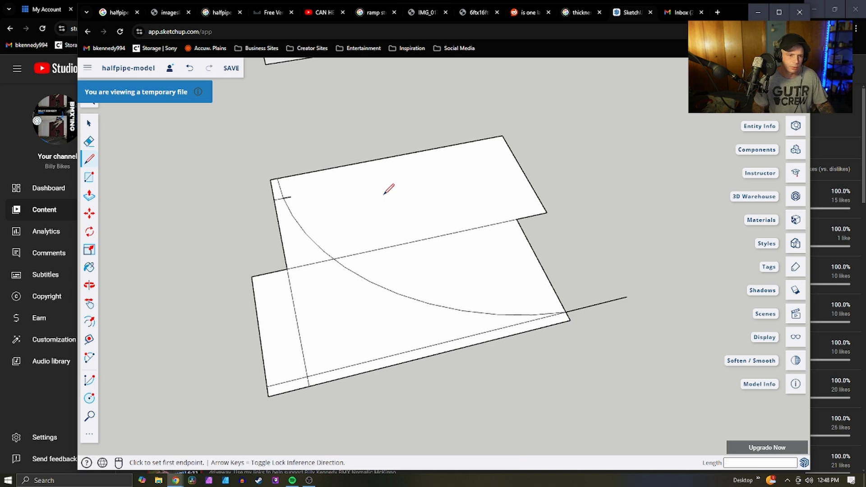
scroll(288, 183, "up", 6)
scroll(318, 177, "down", 3)
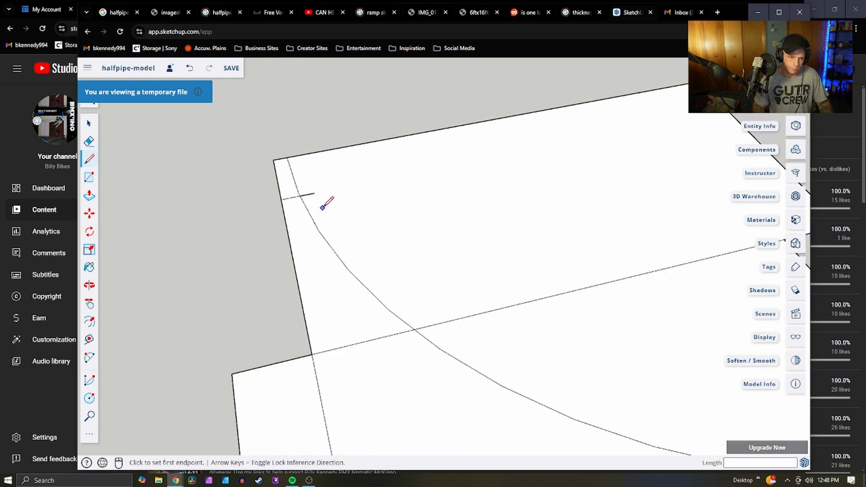
key("space")
left_click(313, 195)
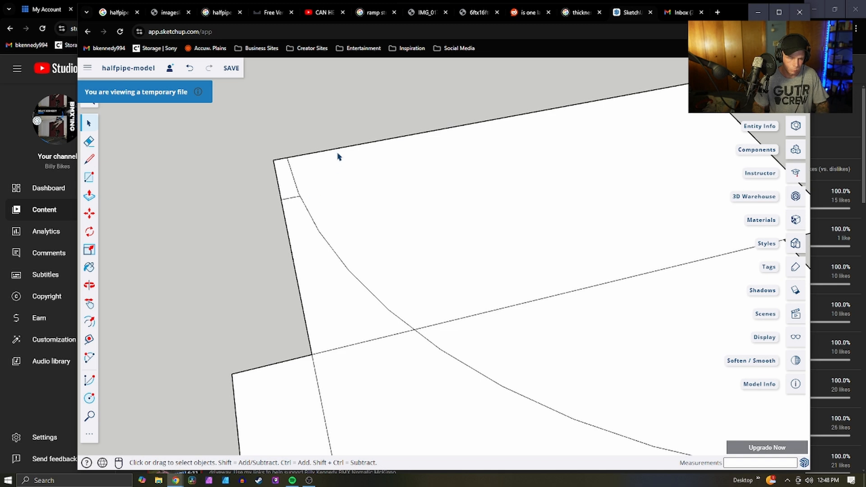
Try a small rectangle about 5 1/2" long hanging from the short line beside the arc, and undo it
scroll(312, 178, "down", 4)
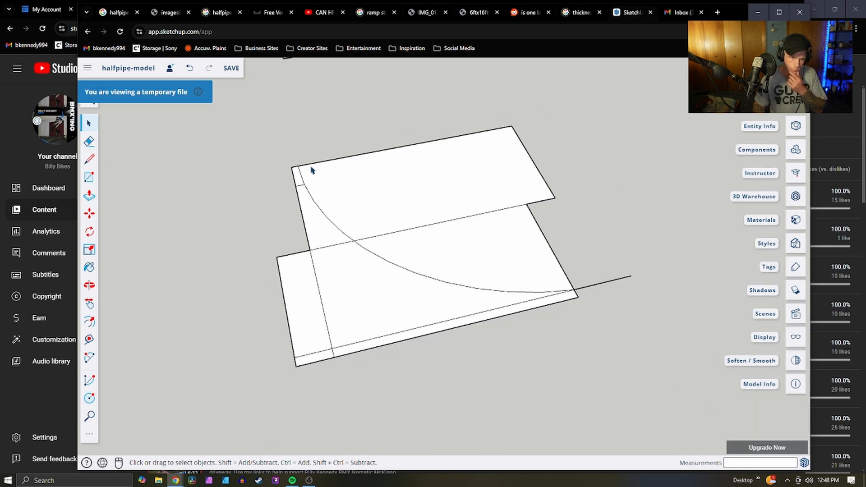
scroll(302, 168, "up", 5)
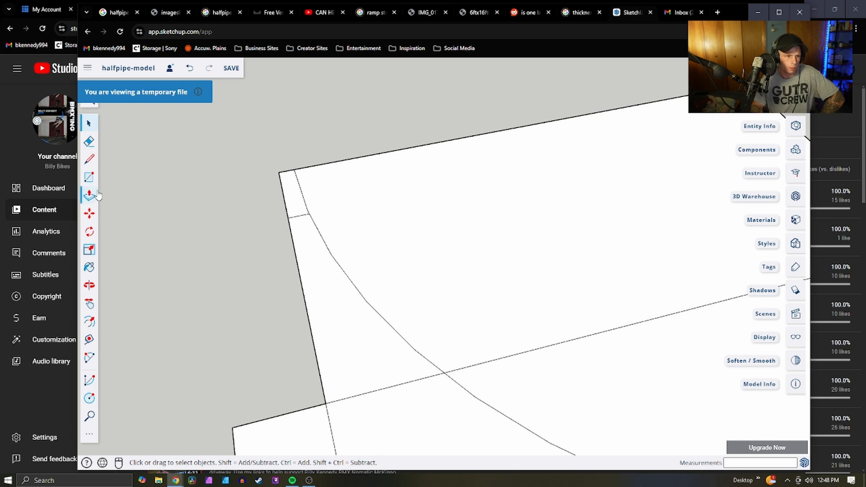
left_click(90, 160)
left_click(299, 215)
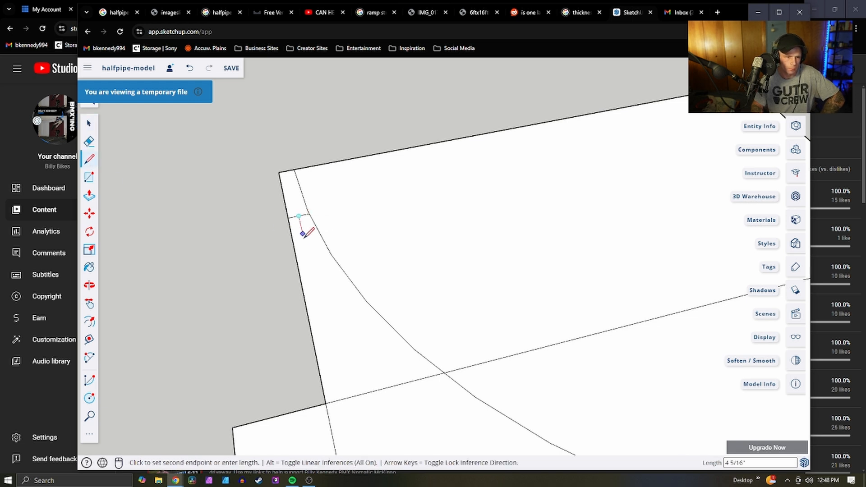
left_click(304, 239)
left_click(315, 236)
left_click(309, 213)
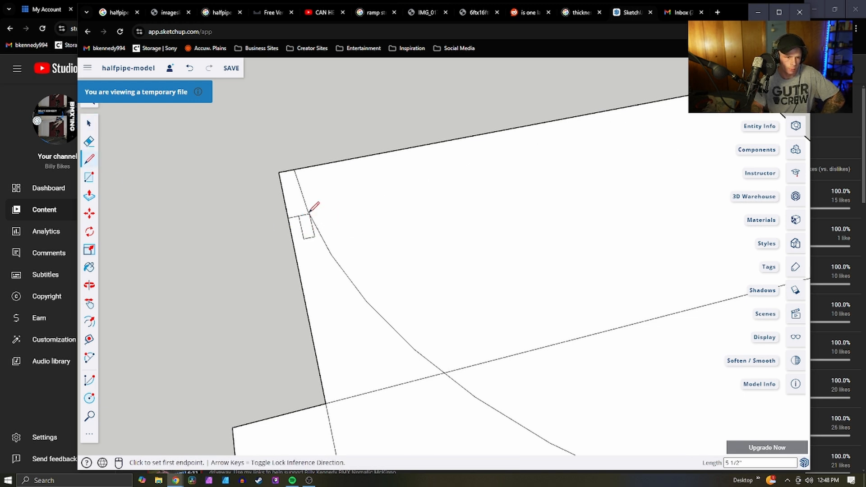
scroll(231, 168, "down", 3)
scroll(276, 181, "up", 5)
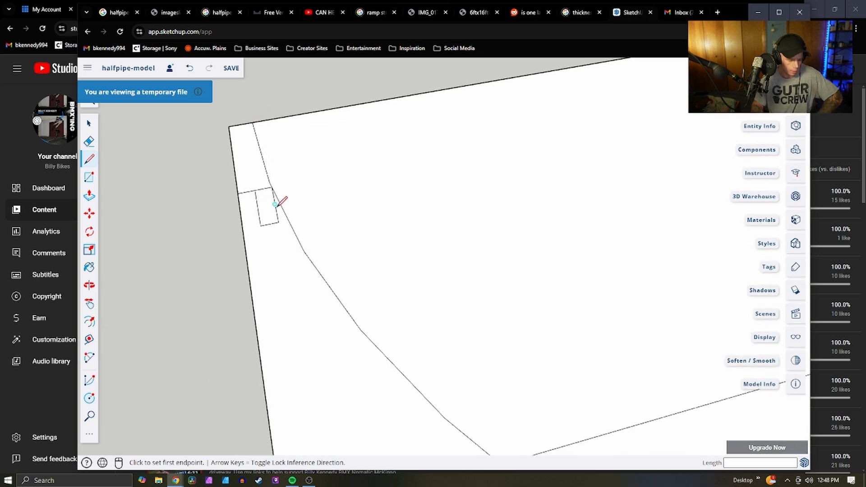
key("ctrl+z")
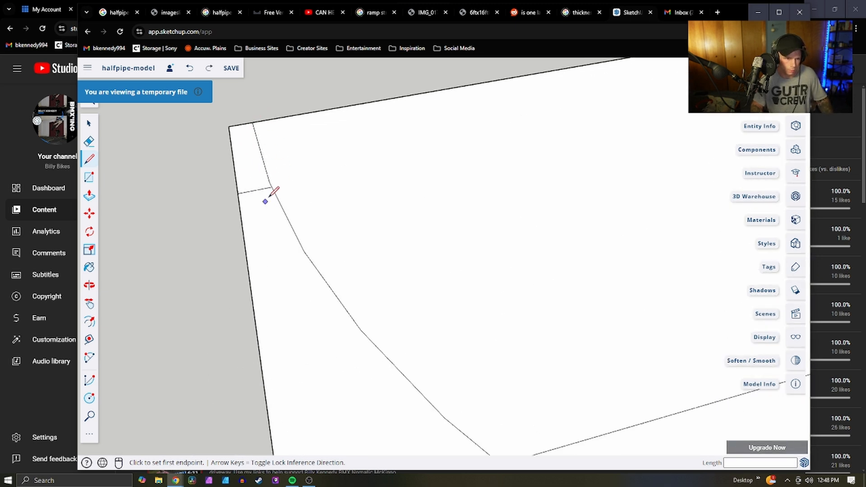
Draw a second short line from the sheet's end edge just below the first and join its end to the arc, closing a small notch outline
left_click(242, 215)
left_click(279, 208)
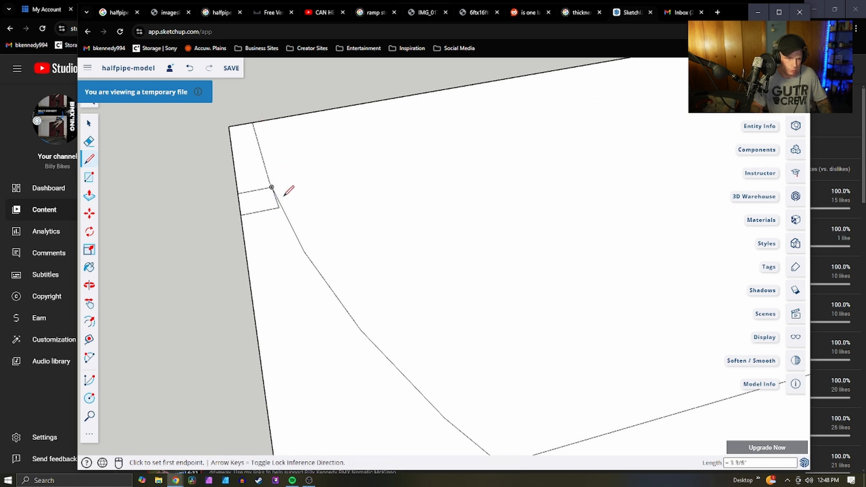
key("space")
scroll(329, 299, "down", 5)
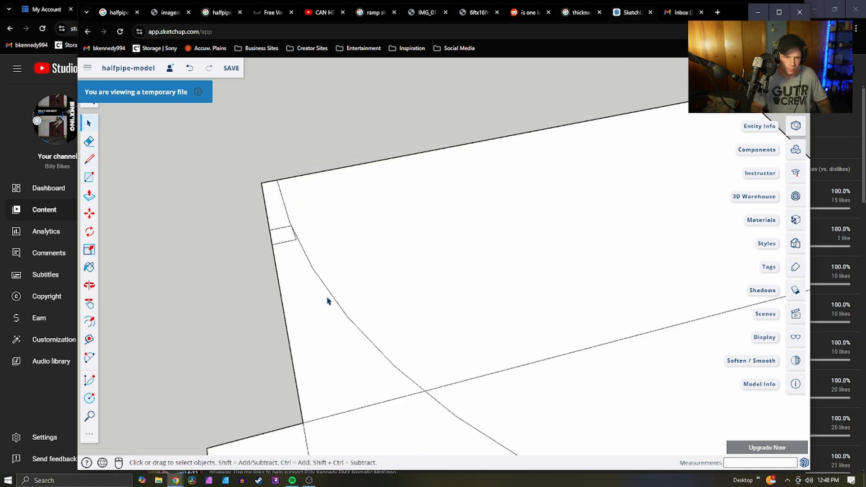
Try a short line outward from the arc's end on the upper sheet's outer long edge
key("l")
scroll(293, 199, "up", 5)
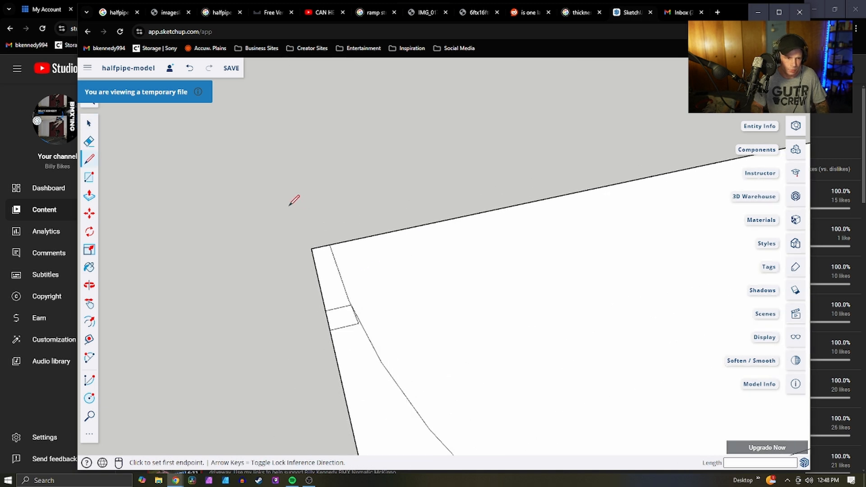
left_click(326, 257)
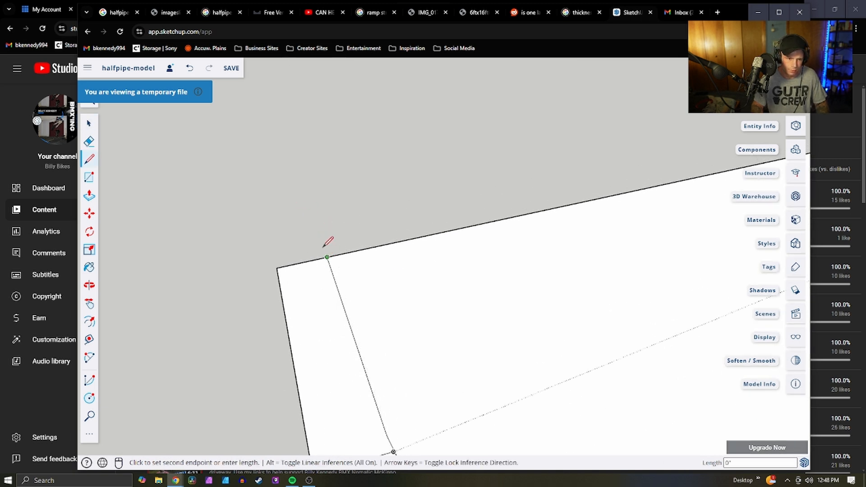
left_click(324, 244)
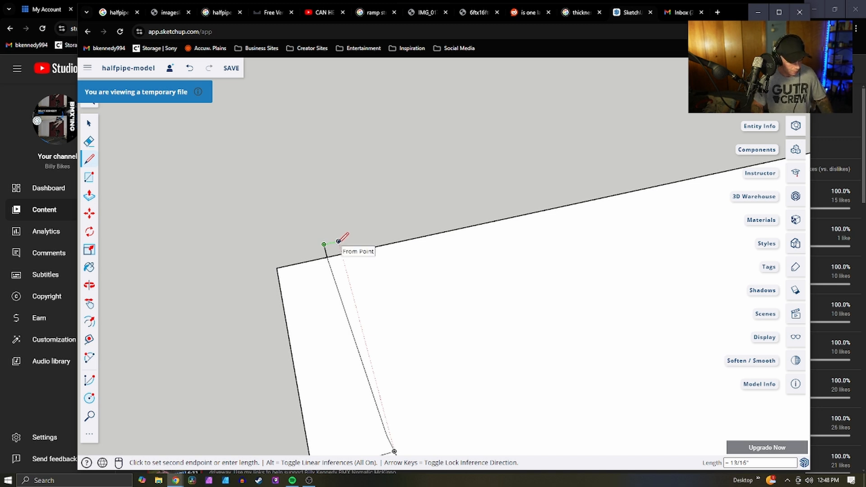
key("Escape")
Draw a small rectangular tab 5/16" high on the upper sheet's outer edge, starting at the arc's end
scroll(331, 246, "up", 3)
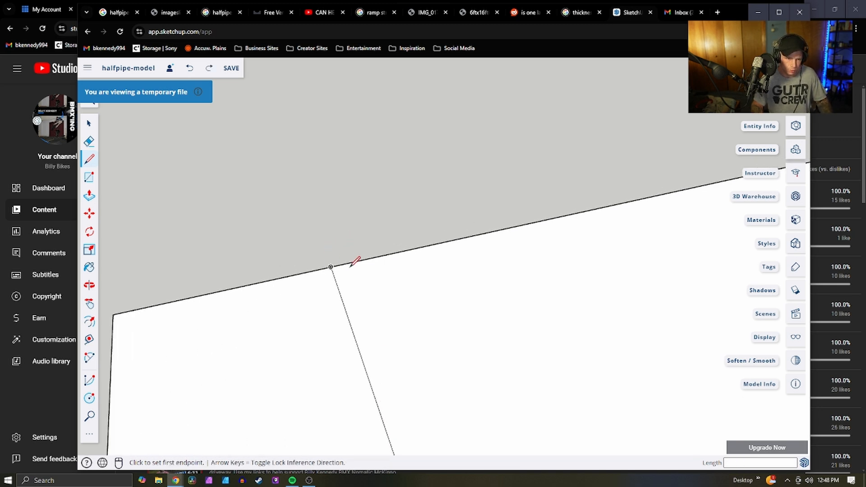
left_click(330, 267)
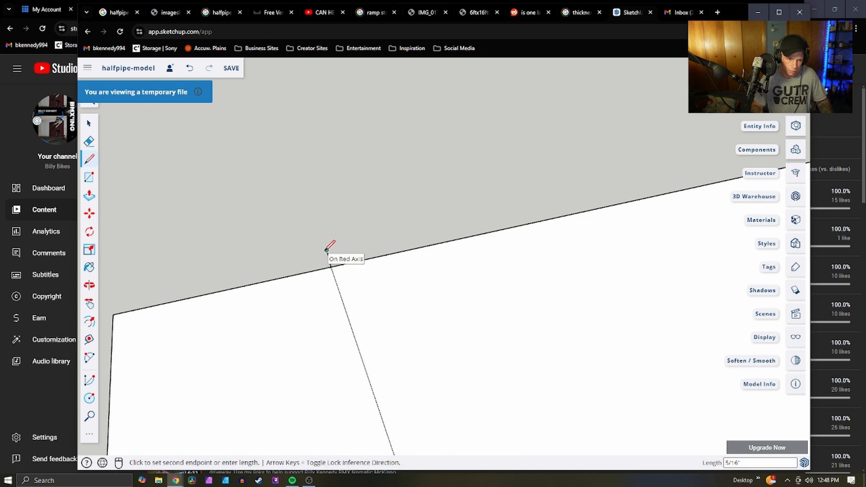
left_click(327, 250)
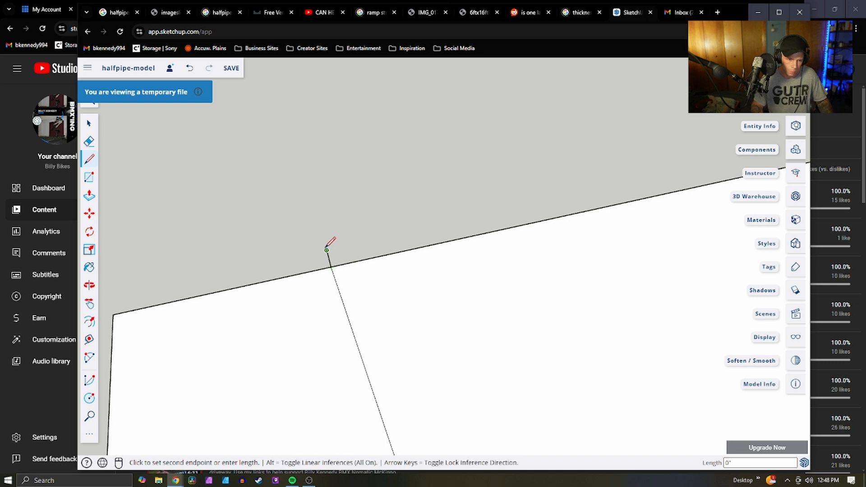
left_click(354, 245)
left_click(358, 260)
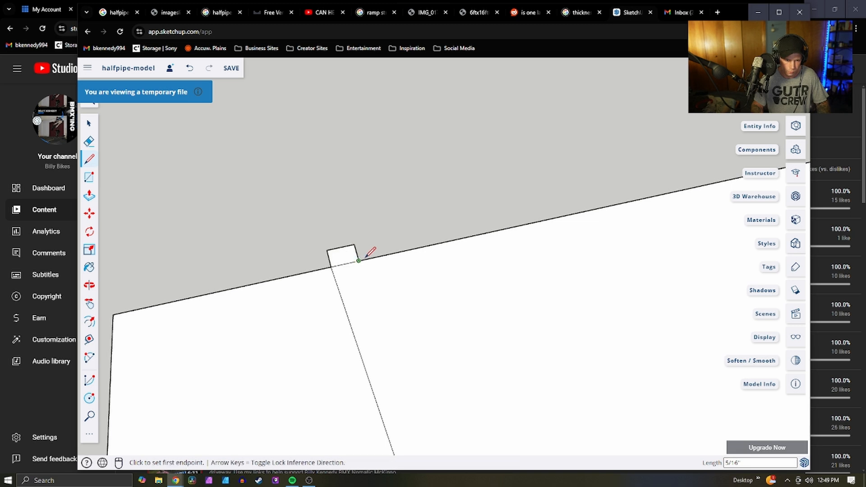
Draw a 3/8" line along the sheet's outer edge from the tab's base corner
left_click(360, 258)
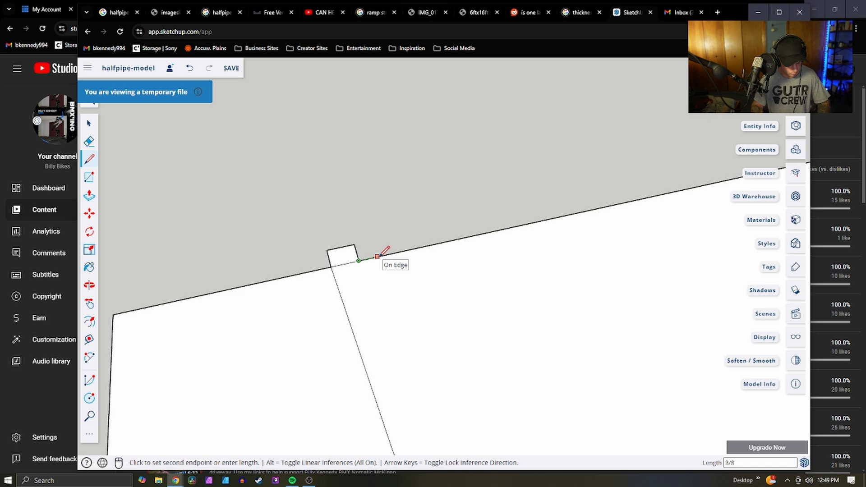
type("3/8")
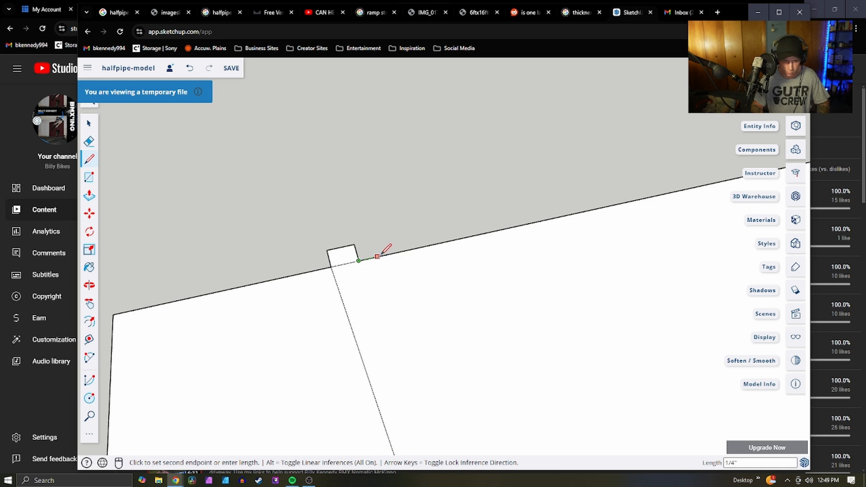
type("\"")
key("Return")
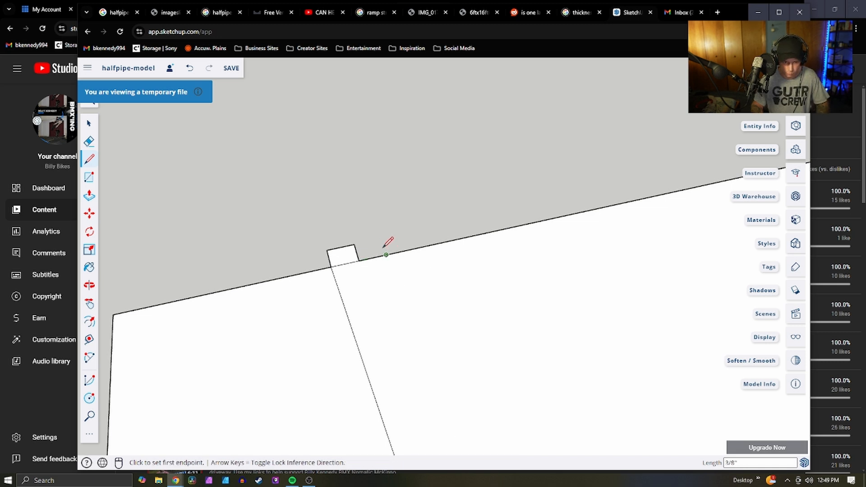
Draw a second small tab 5/16" high on the sheet's outer edge, starting at the end of the 3/8" line
scroll(377, 239, "up", 2)
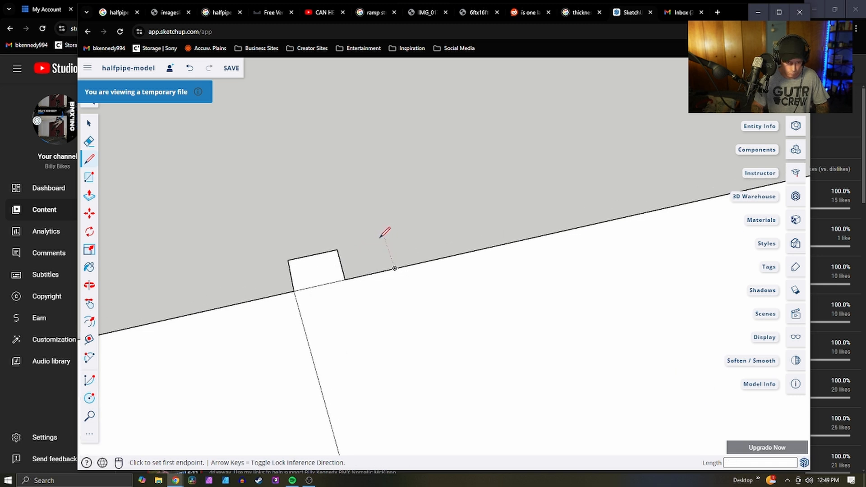
left_click(385, 240)
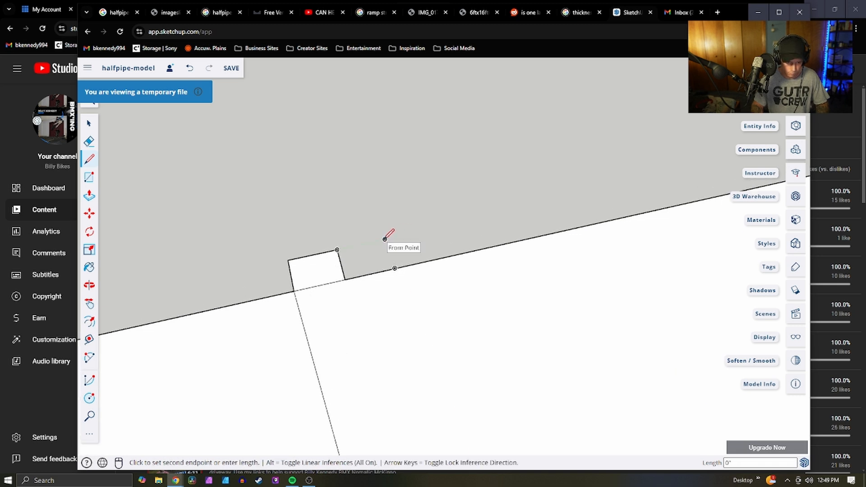
left_click(391, 263)
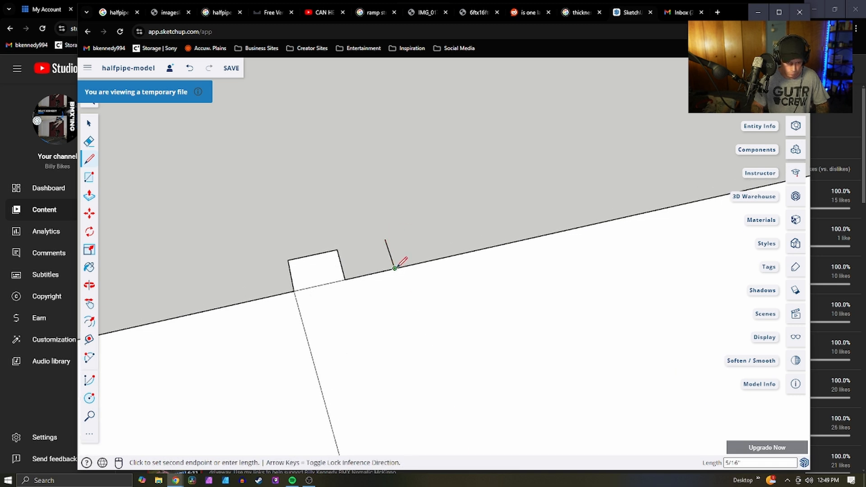
left_click(385, 240)
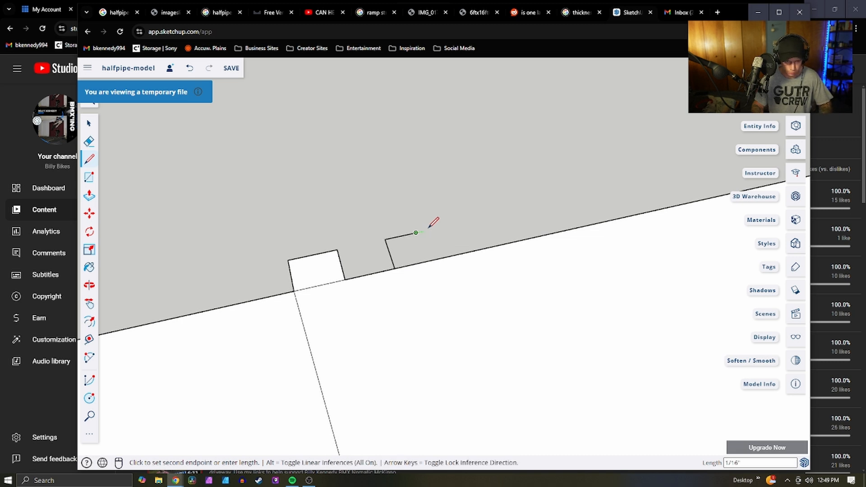
left_click(416, 233)
left_click(427, 260)
scroll(420, 207, "down", 4)
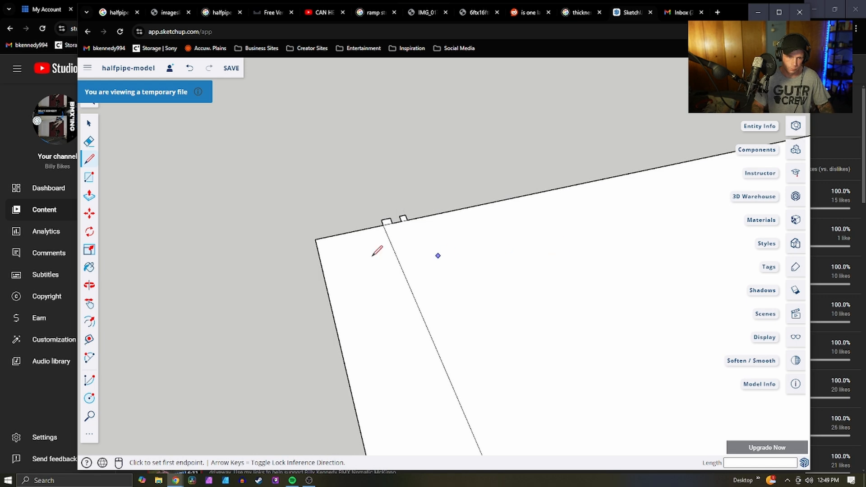
middle_click_drag(375, 250, 293, 199)
scroll(386, 194, "down", 3)
scroll(445, 164, "up", 4)
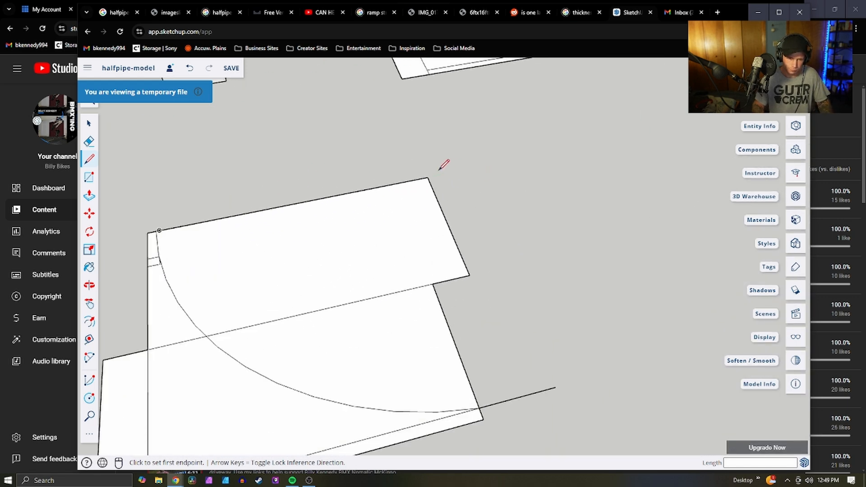
key("p")
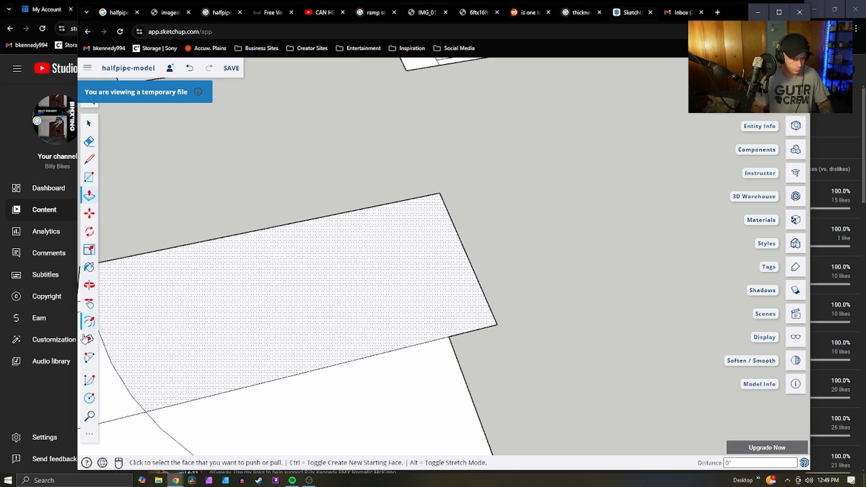
left_click(90, 358)
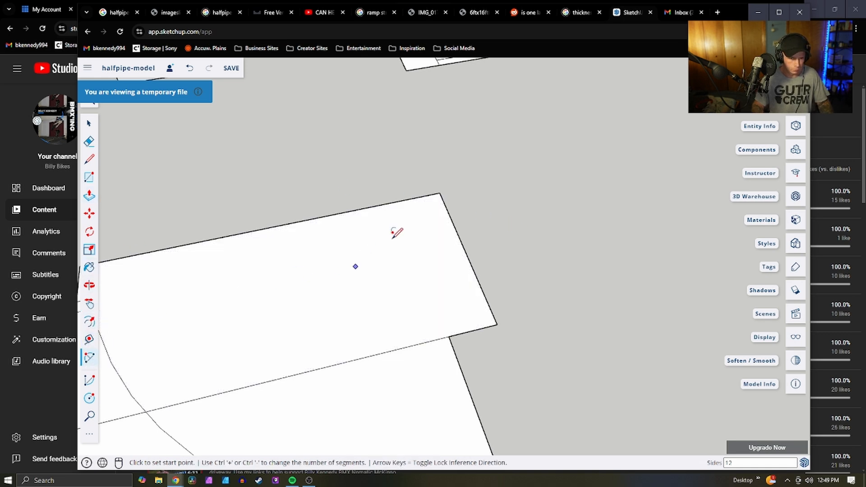
left_click(438, 193)
scroll(451, 180, "down", 5)
scroll(325, 190, "up", 8)
scroll(309, 249, "up", 6)
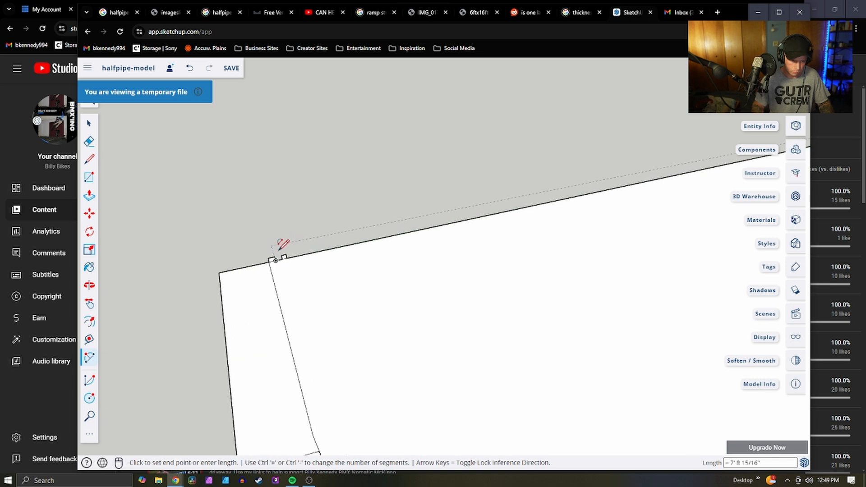
left_click(276, 264)
scroll(277, 264, "down", 5)
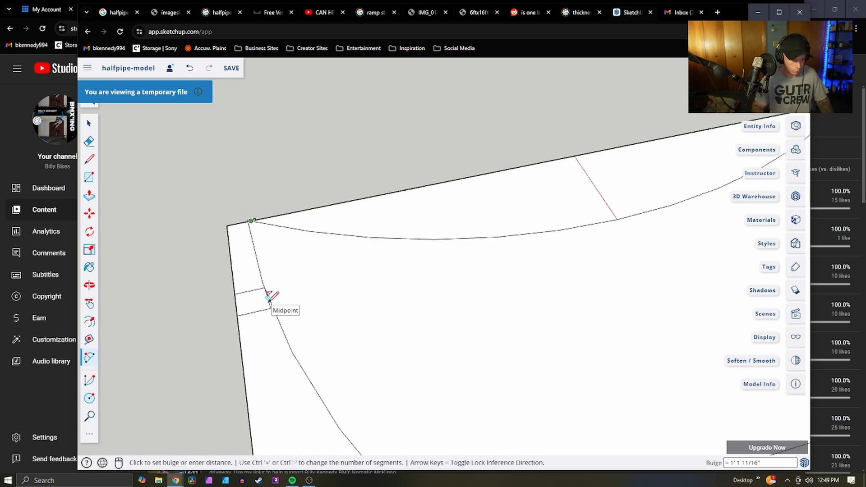
key("Escape")
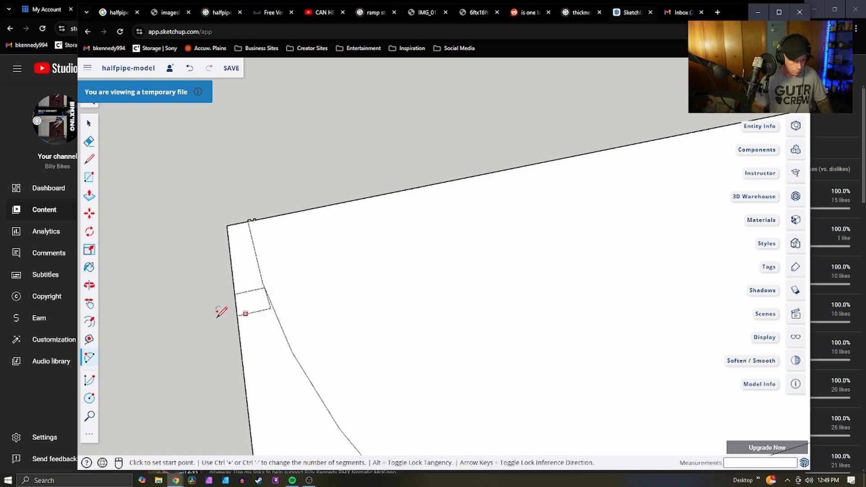
Draw a centre-point arc of about 82.6° around the upper sheet's far outer corner, from the first tab's inner base corner to the lower sheet's end edge
left_click(85, 381)
scroll(443, 260, "down", 3)
scroll(199, 271, "down", 2)
scroll(514, 201, "up", 5)
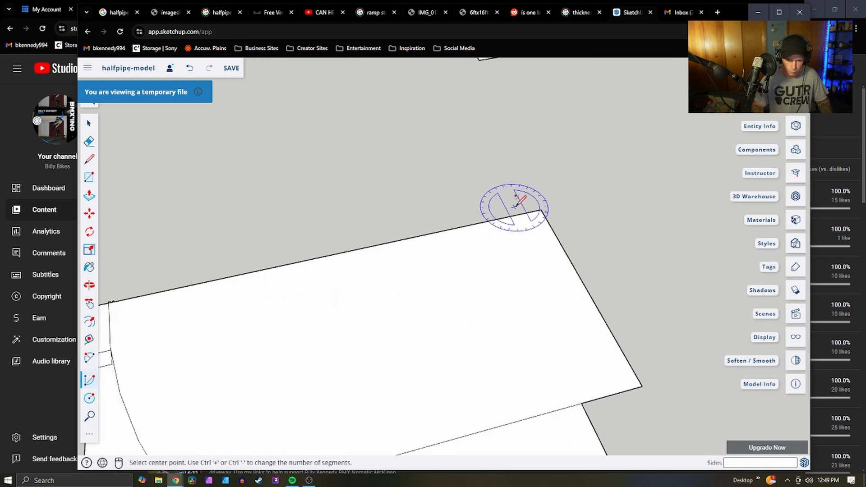
left_click(546, 209)
scroll(228, 271, "down", 3)
scroll(223, 241, "up", 4)
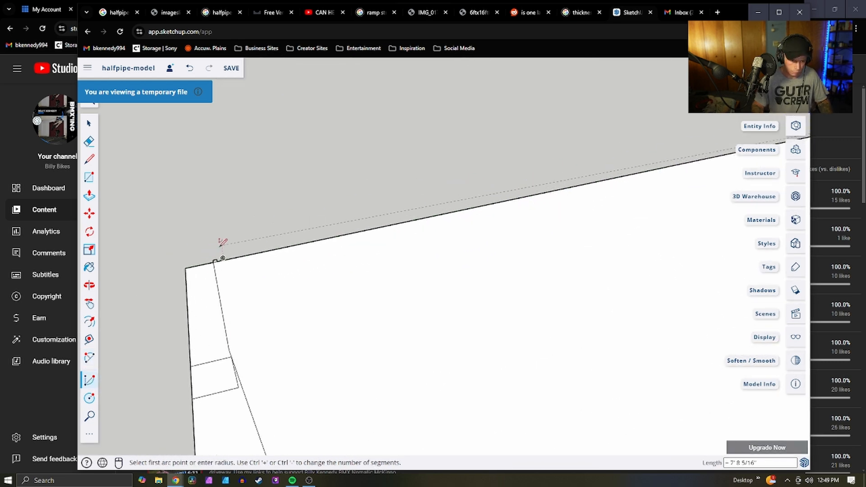
scroll(214, 276, "up", 2)
left_click(217, 266)
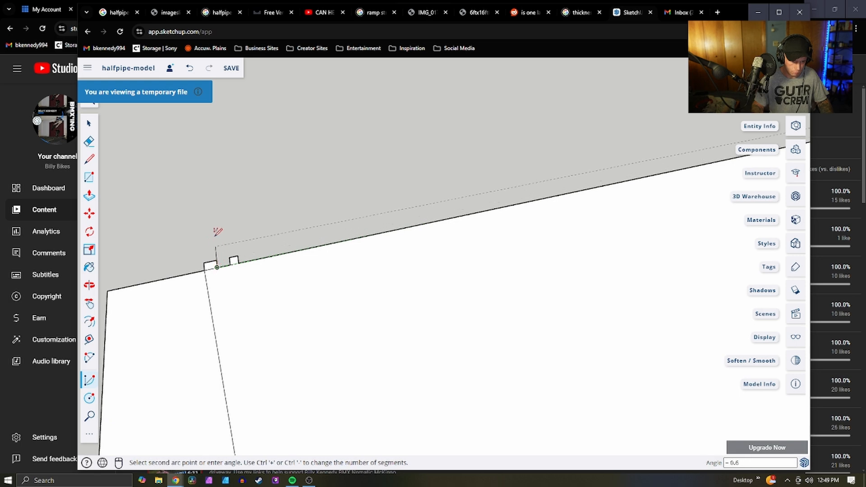
scroll(217, 216, "down", 4)
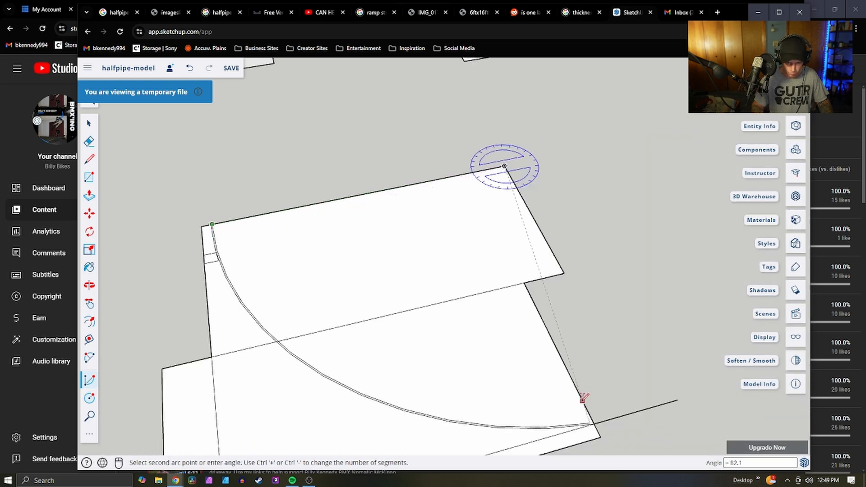
scroll(595, 413, "up", 3)
left_click(601, 426)
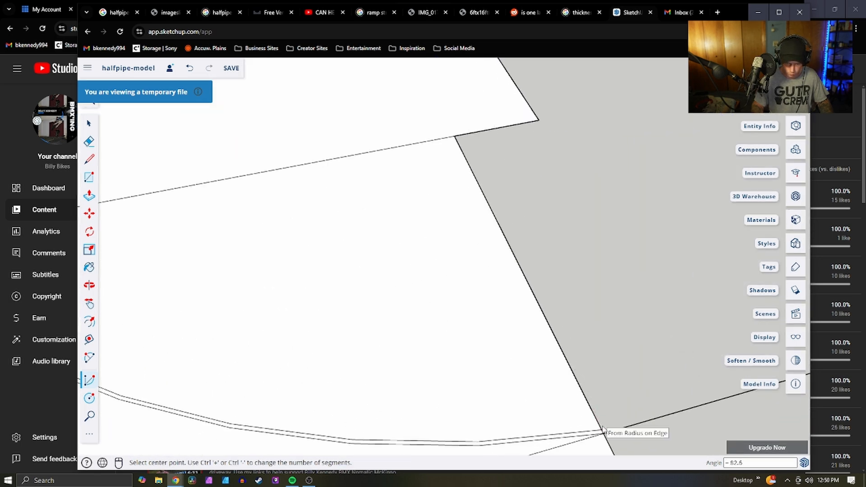
Draw a concentric arc with a radius of about 7' 8 1/2" from the second tab's near base corner to the lower sheet's end edge
scroll(602, 361, "down", 4)
left_click(510, 112)
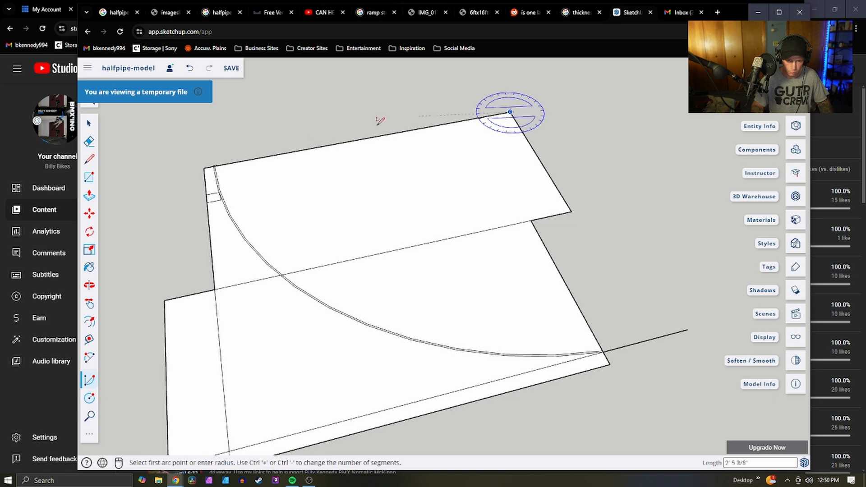
scroll(218, 164, "up", 5)
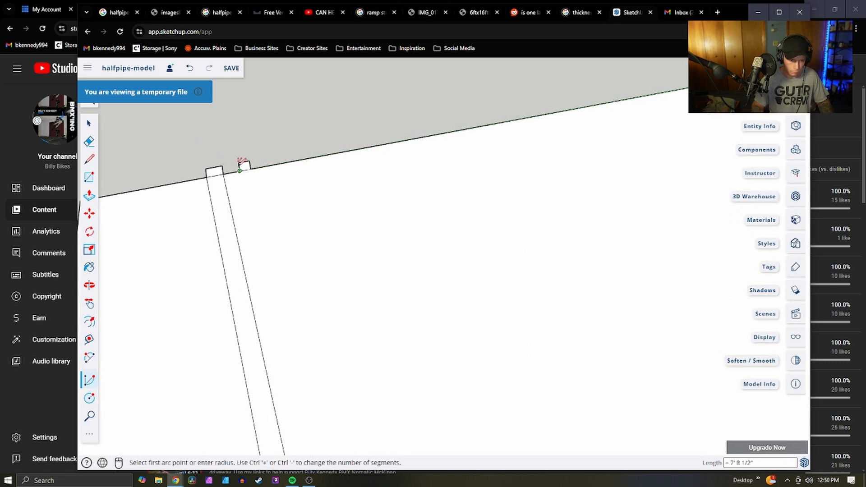
left_click(239, 170)
scroll(230, 136, "down", 5)
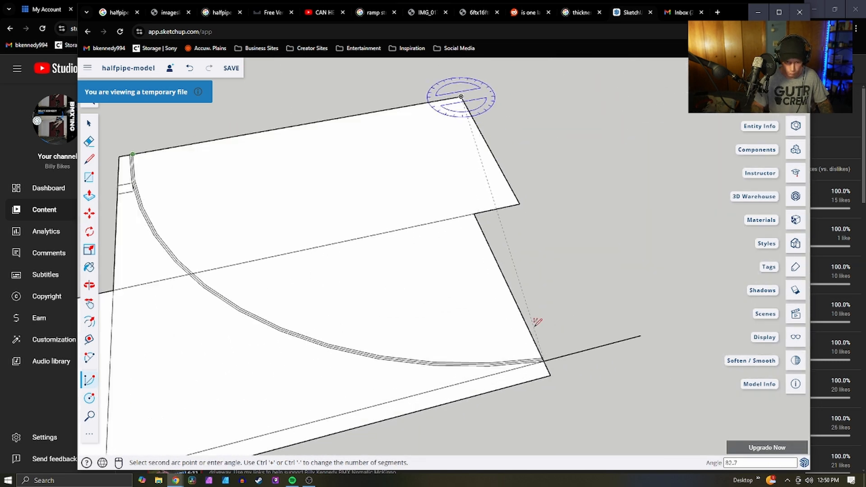
scroll(536, 322, "up", 5)
left_click(535, 337)
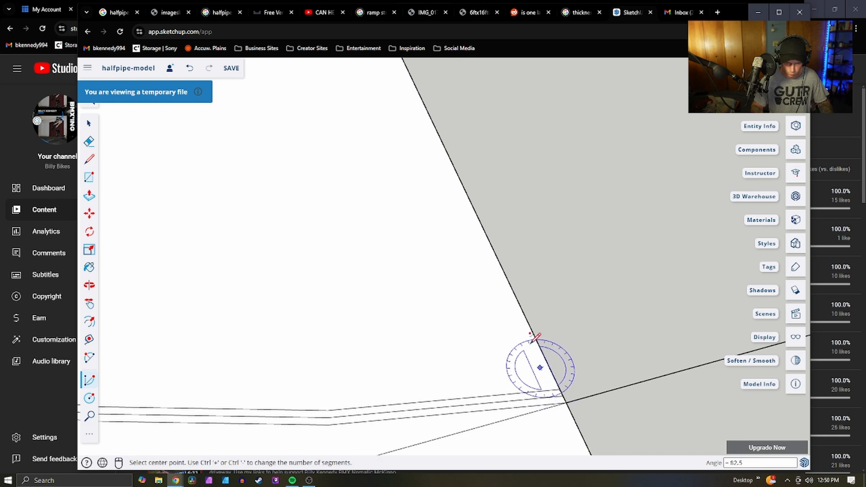
Draw a further concentric arc of about 82.5° from the second tab's far base corner to the lower sheet's end edge
scroll(535, 337, "down", 5)
scroll(408, 266, "up", 5)
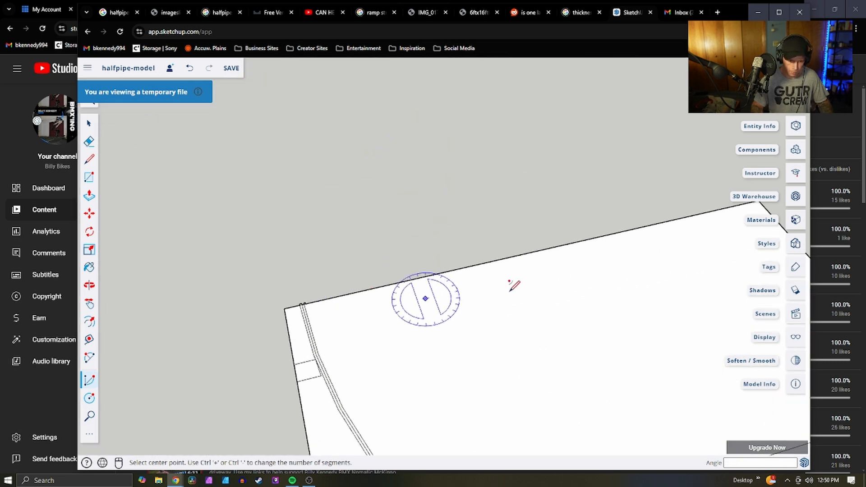
scroll(457, 257, "down", 3)
scroll(603, 234, "up", 4)
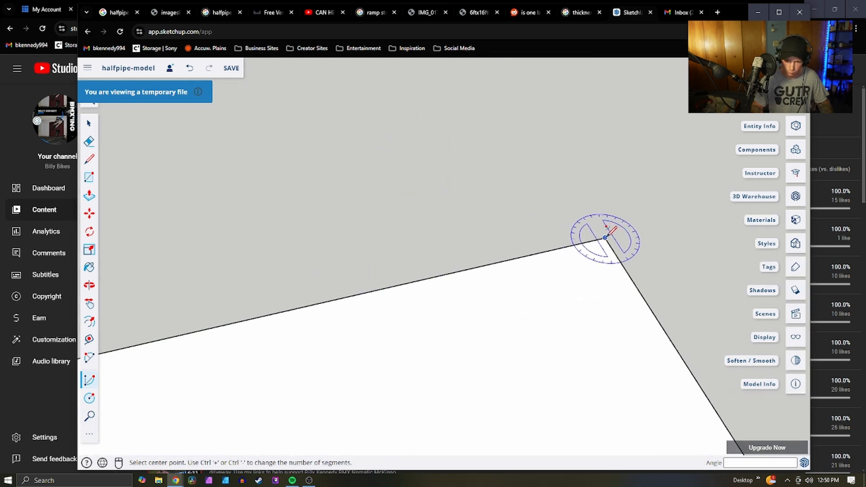
left_click(604, 237)
scroll(624, 168, "down", 4)
scroll(353, 247, "up", 5)
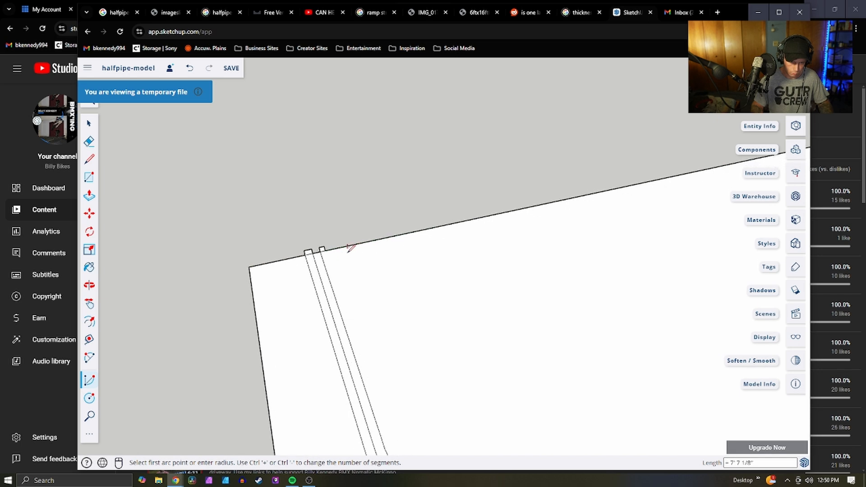
scroll(340, 249, "up", 2)
left_click(321, 249)
scroll(301, 227, "down", 5)
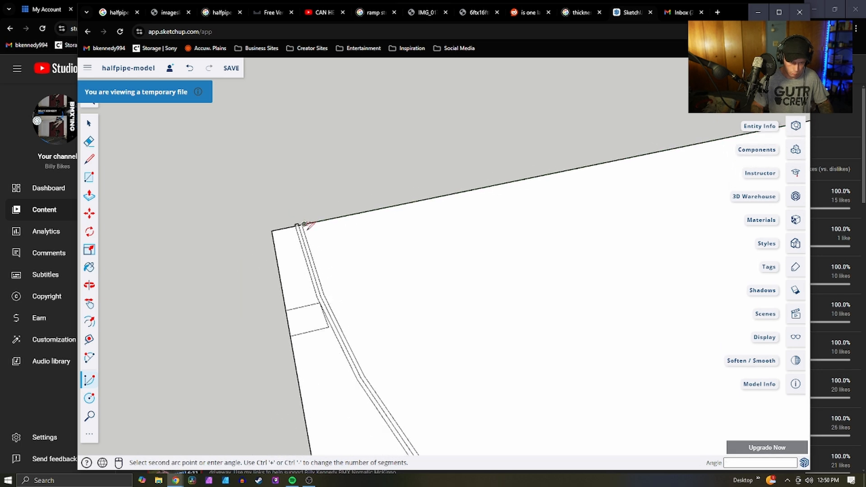
scroll(598, 400, "up", 6)
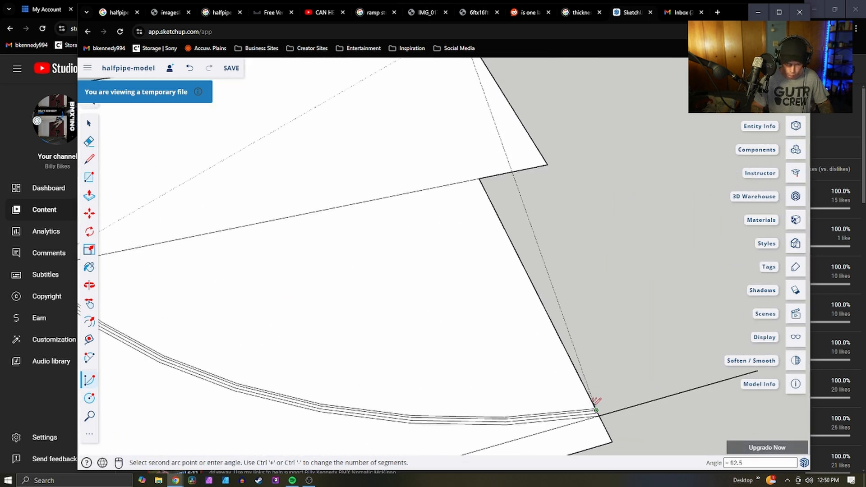
left_click(596, 408)
left_click(598, 411)
Select and copy the whole transition template, including both sheets, the tabs and all concentric arcs
scroll(599, 347, "down", 10)
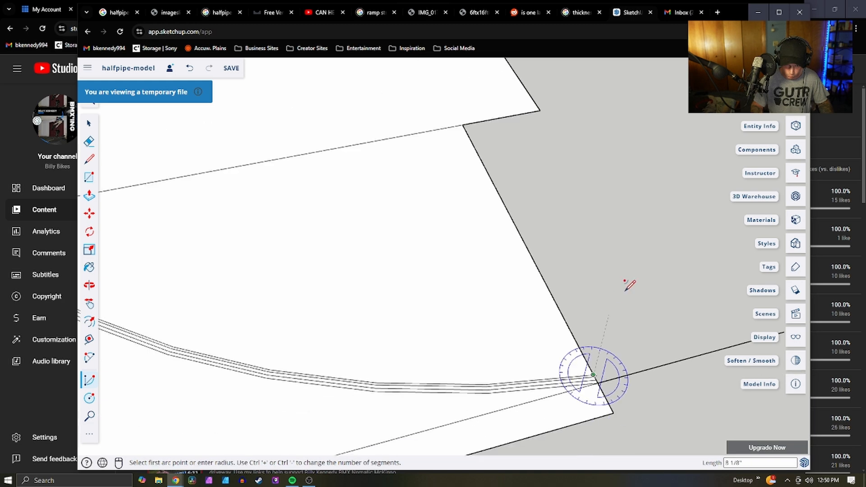
key("space")
left_click_drag(593, 324, 434, 231)
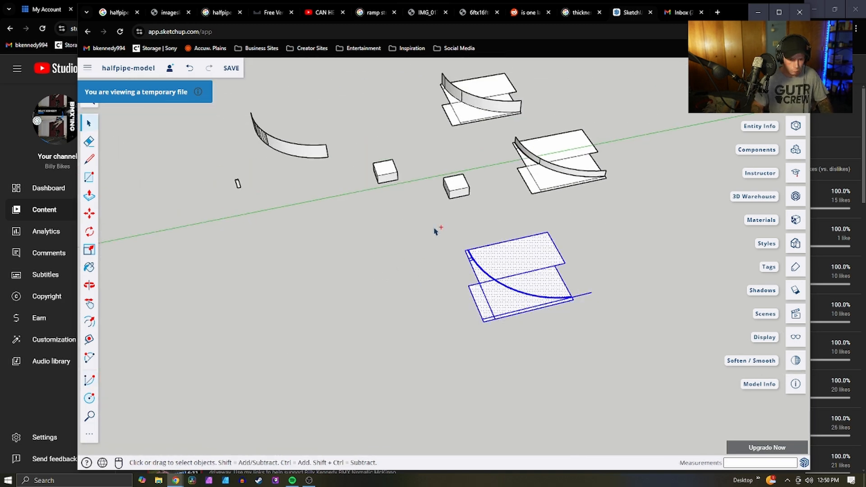
key("ctrl+v")
key("Escape")
scroll(415, 254, "down", 3)
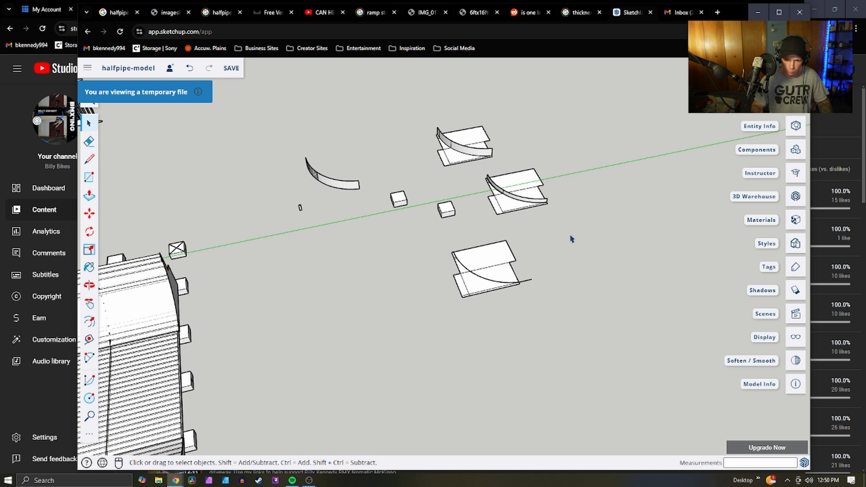
Paste three copies of the transition template, evenly spaced in a row beside the original
key("ctrl+v")
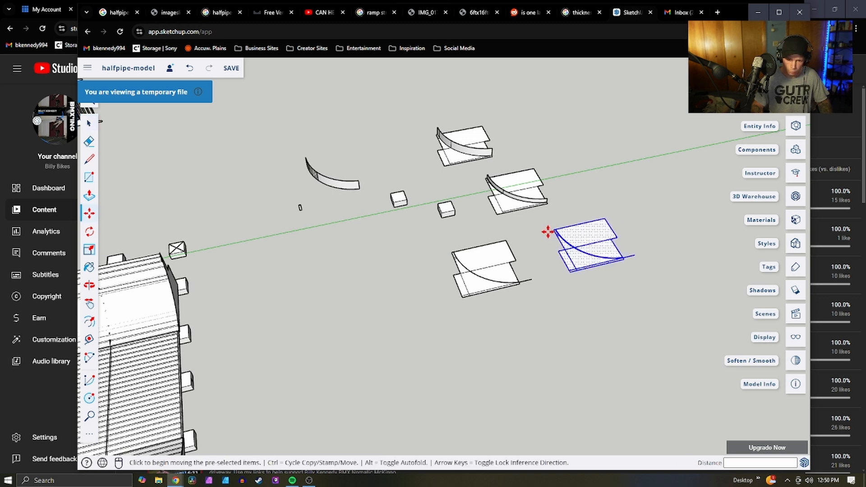
left_click(549, 231)
key("ctrl+v")
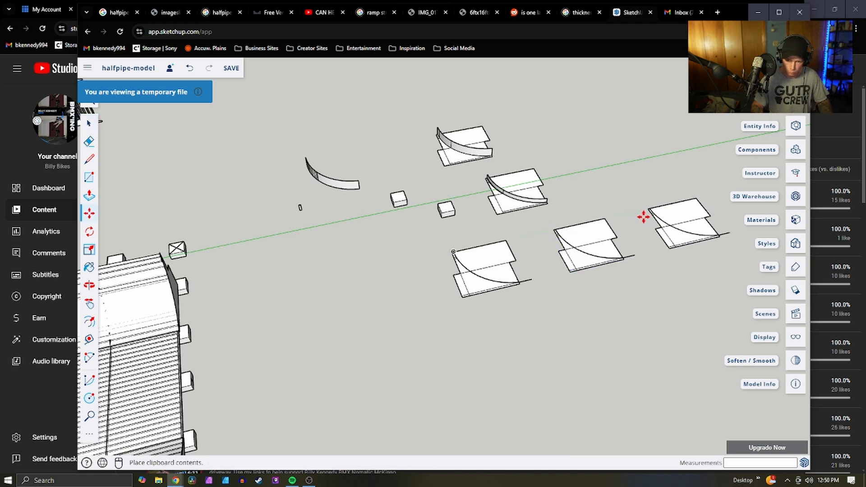
key("ctrl+v")
scroll(400, 253, "down", 2)
key("Escape")
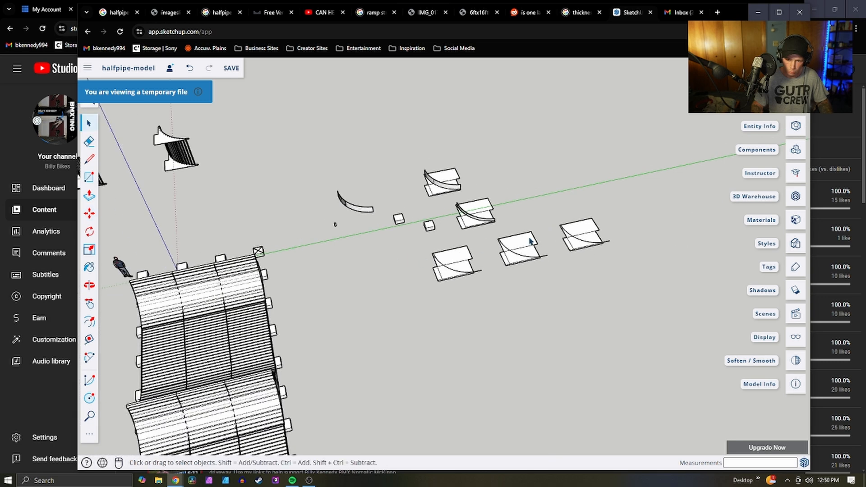
scroll(627, 230, "up", 1)
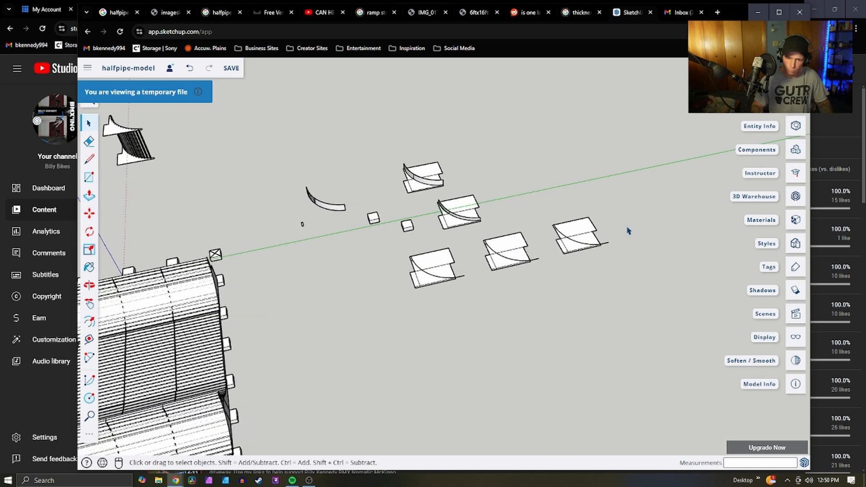
key("ctrl+v")
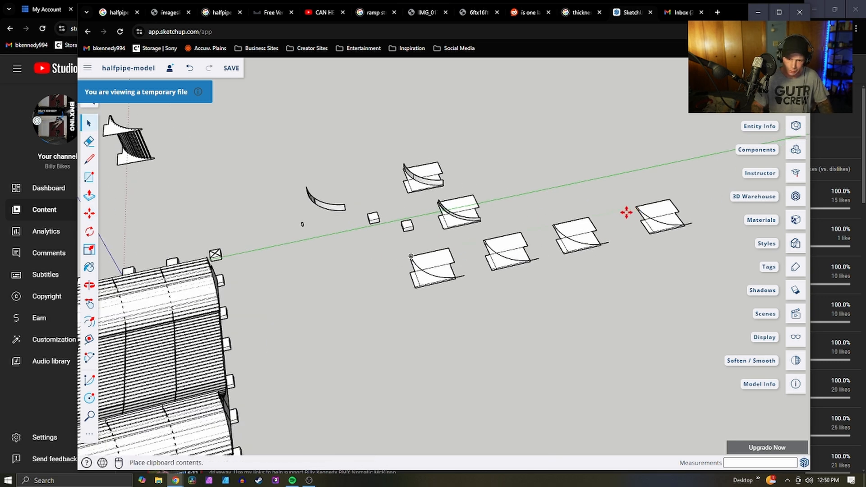
scroll(461, 261, "down", 1)
scroll(464, 263, "up", 8)
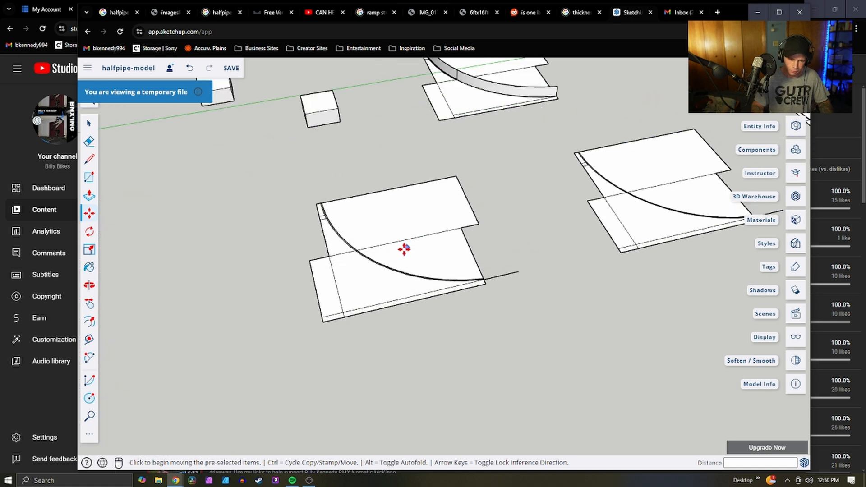
key("Escape")
scroll(426, 250, "down", 3)
scroll(595, 178, "up", 8)
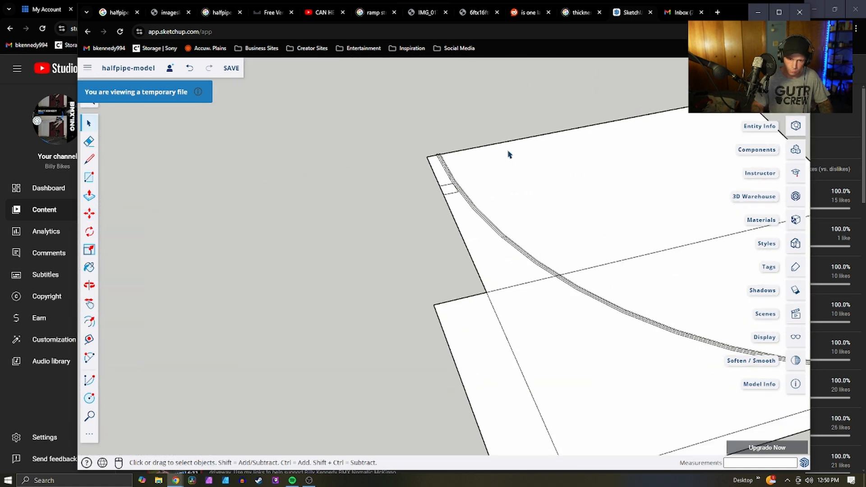
Draw a line along the green axis from the tab's upper corner on the second template to the last template, about 32' 4" long
scroll(395, 194, "up", 2)
left_click(89, 160)
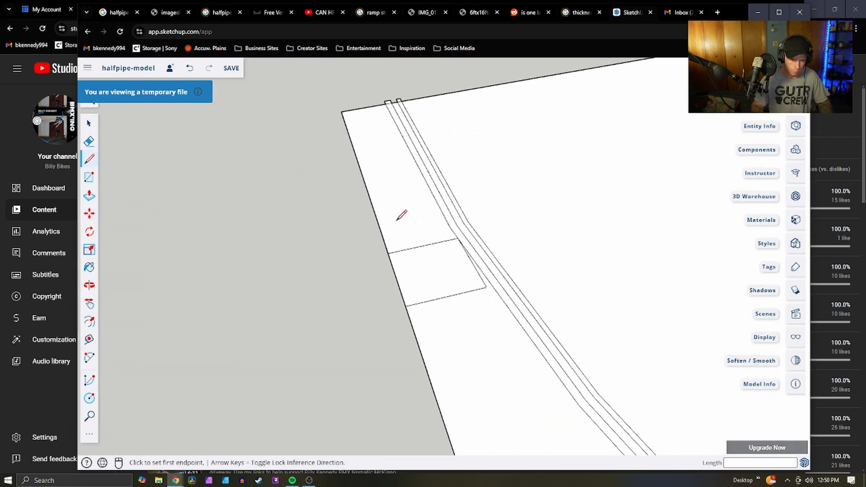
left_click(457, 238)
scroll(356, 246, "down", 2)
scroll(273, 236, "down", 5)
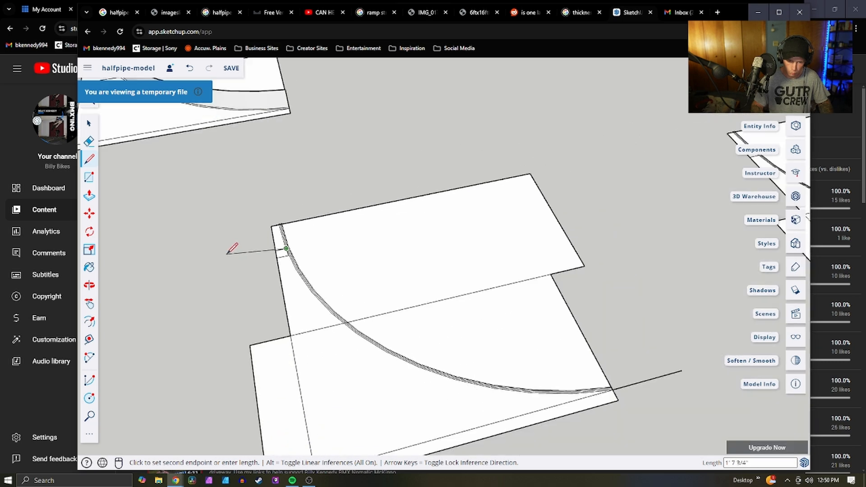
scroll(554, 189, "down", 3)
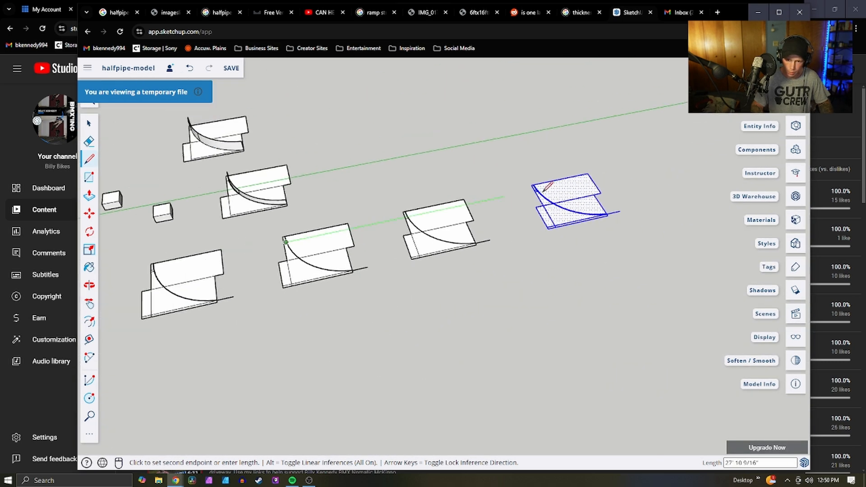
scroll(546, 177, "up", 6)
scroll(549, 172, "up", 6)
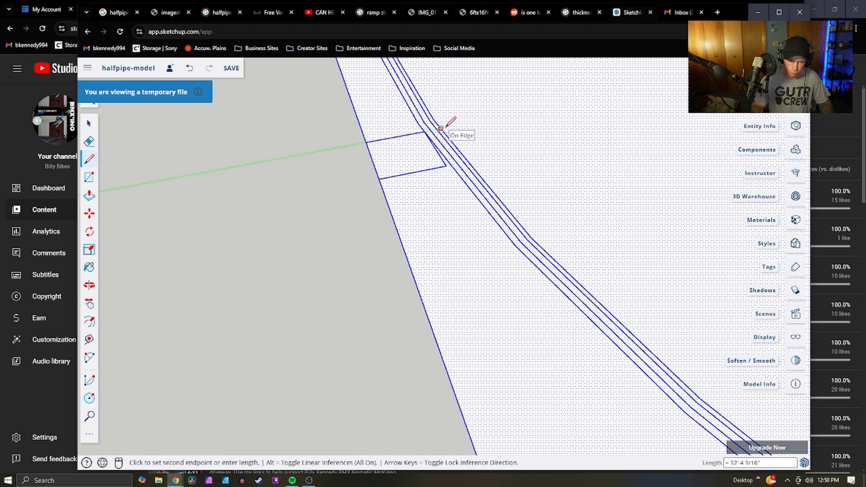
left_click(449, 131)
scroll(451, 149, "down", 6)
key("space")
Delete the line segments spanning the gaps between templates and the leftover lower and slanted tab edges on the last template
left_click(302, 214)
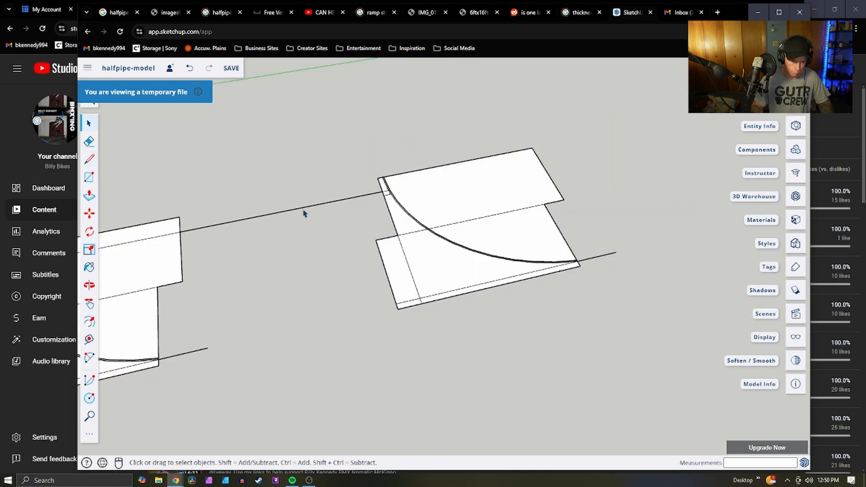
scroll(298, 224, "down", 5)
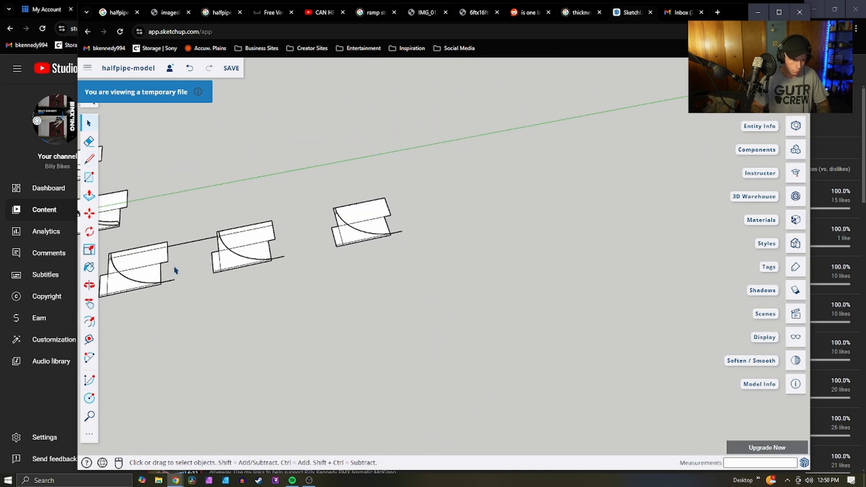
scroll(355, 191, "up", 8)
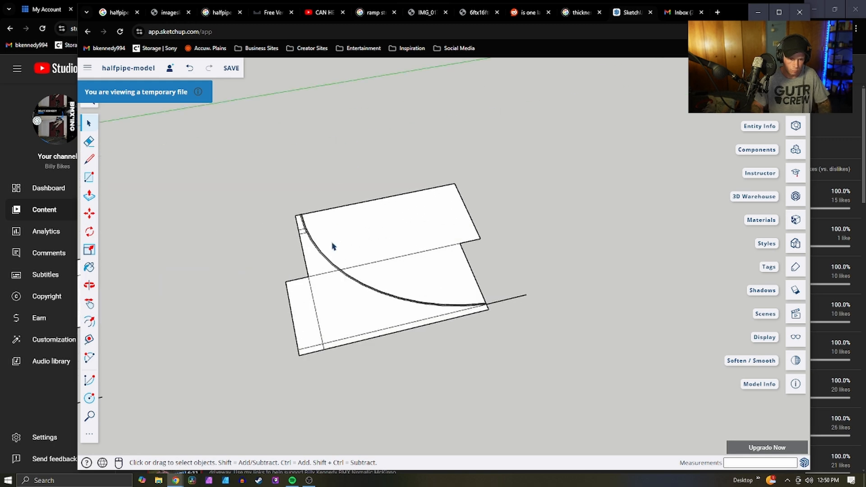
scroll(253, 227, "up", 3)
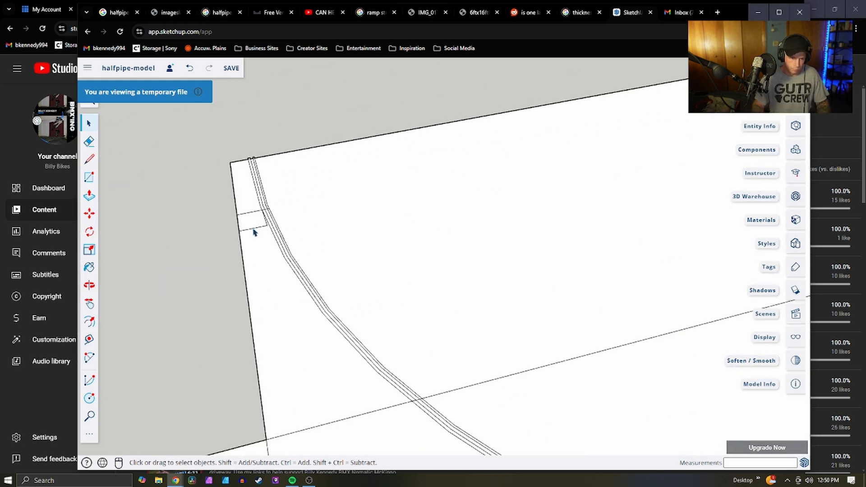
scroll(259, 230, "up", 2)
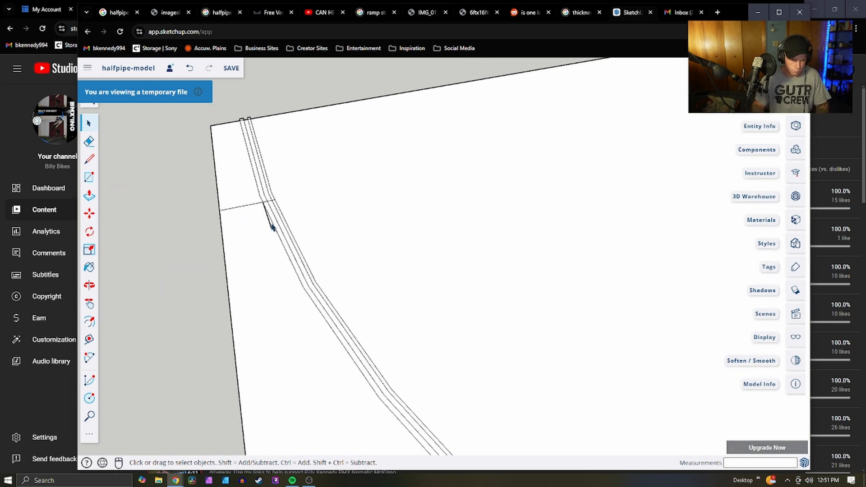
scroll(370, 209, "down", 12)
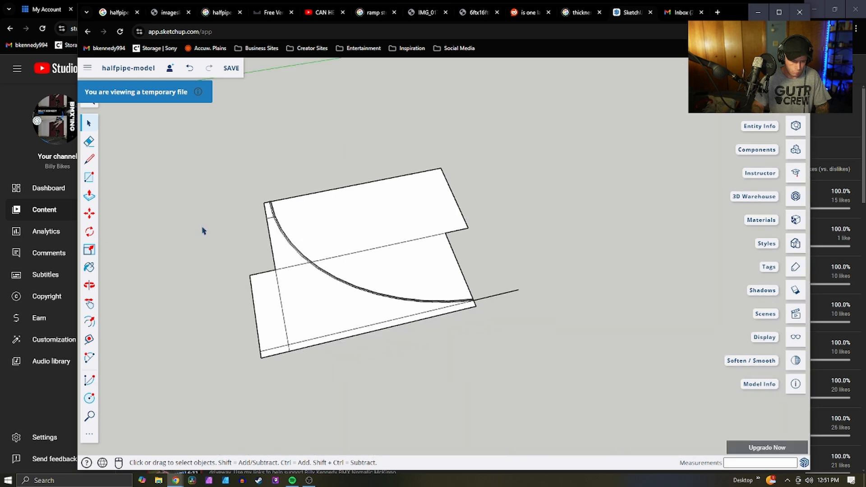
scroll(266, 258, "up", 3)
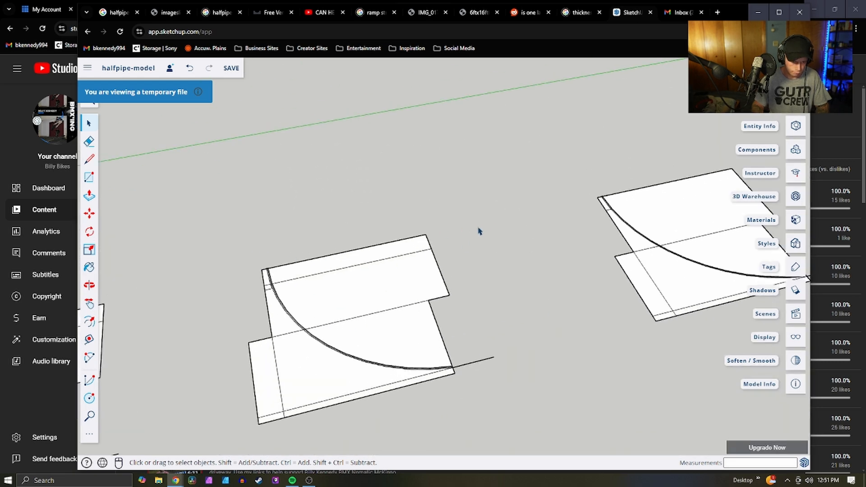
Examine the row of transition templates up close and alongside the full halfpipe model
scroll(392, 314, "down", 8)
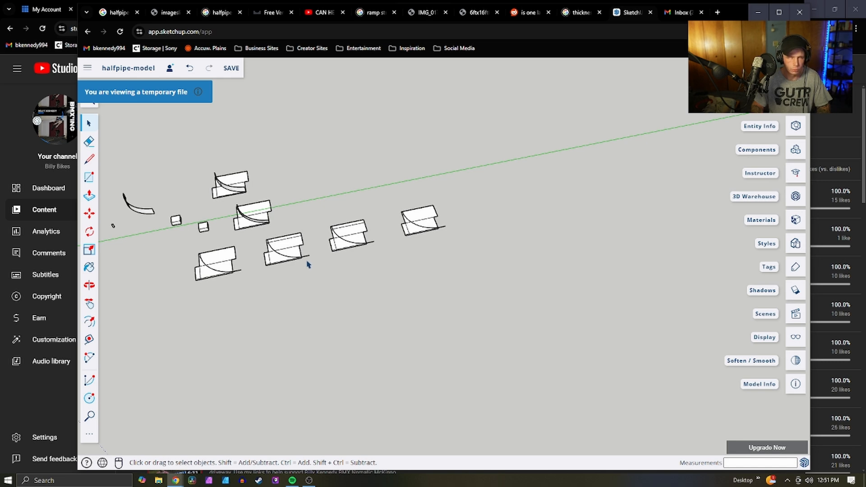
scroll(263, 269, "up", 10)
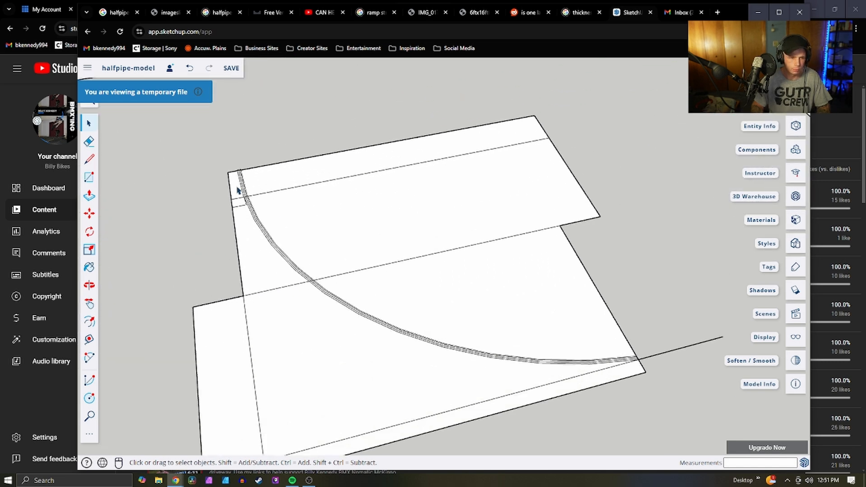
scroll(242, 218, "down", 10)
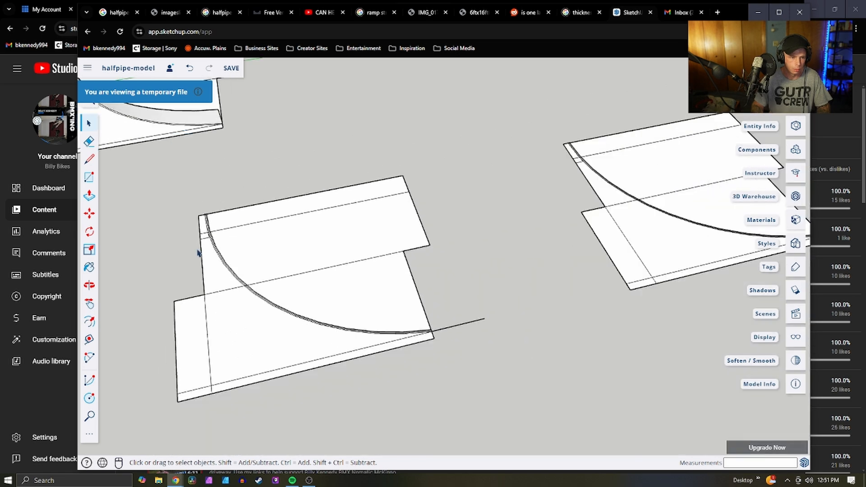
scroll(249, 239, "down", 1)
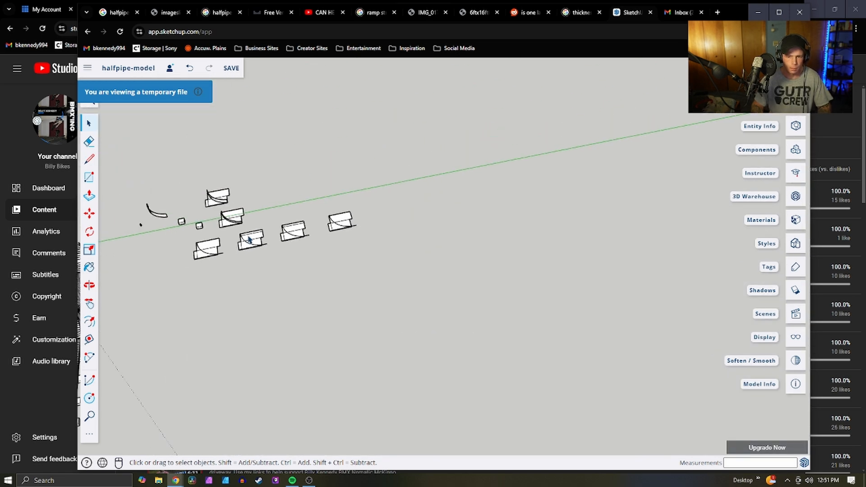
scroll(359, 264, "down", 4)
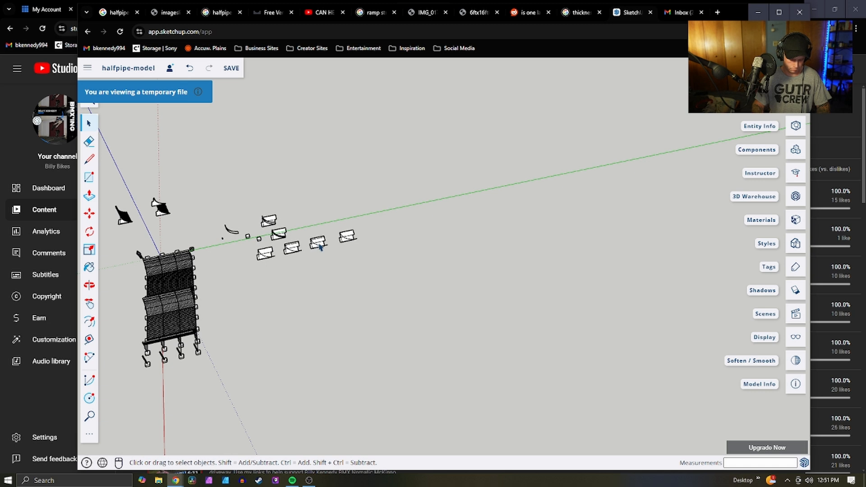
scroll(318, 245, "up", 5)
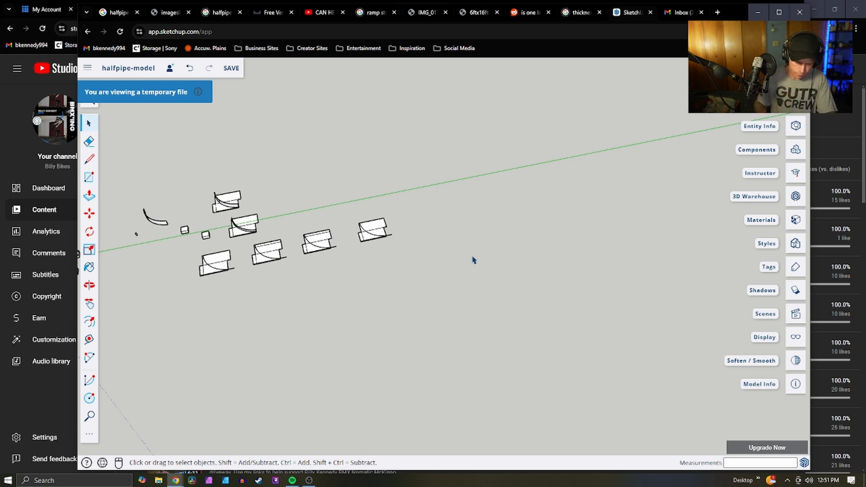
scroll(302, 244, "down", 2)
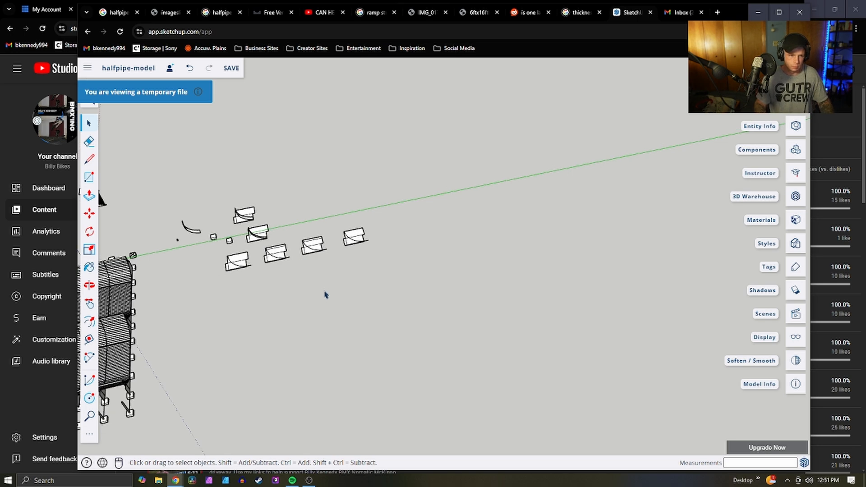
Copy the small block nearest the templates and place the duplicate in the open area in front of the template row
scroll(251, 338, "up", 3)
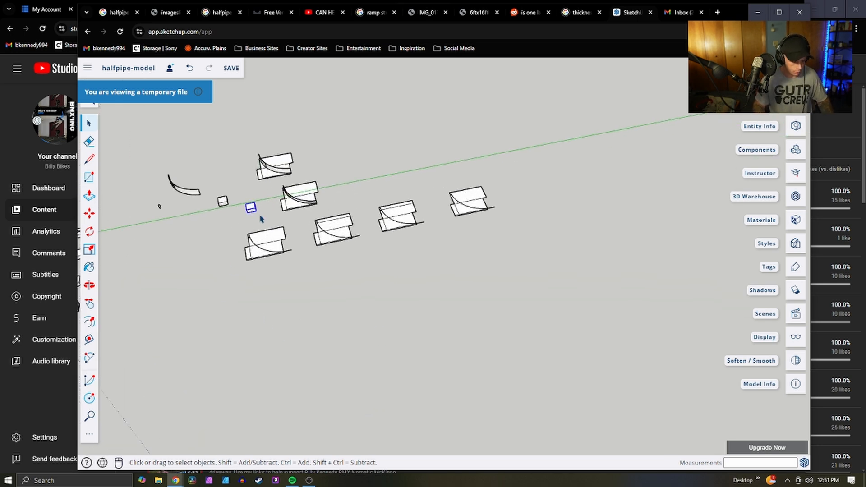
key("ctrl+v")
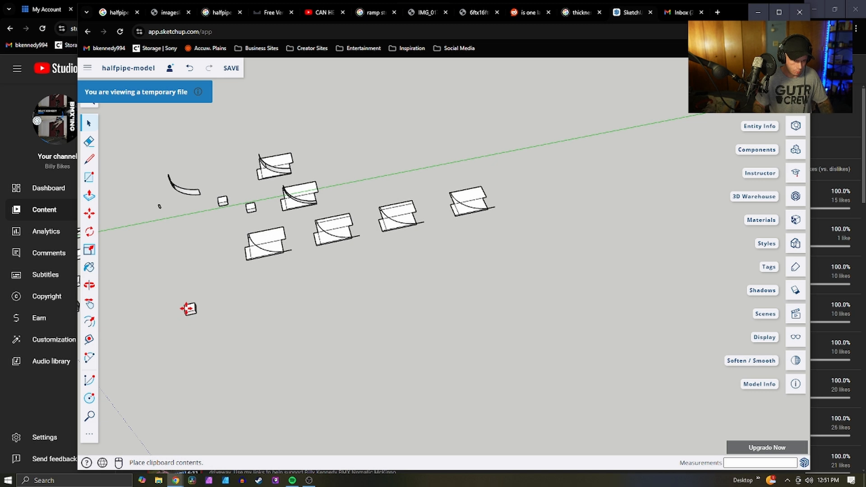
left_click(189, 309)
scroll(212, 345, "up", 3)
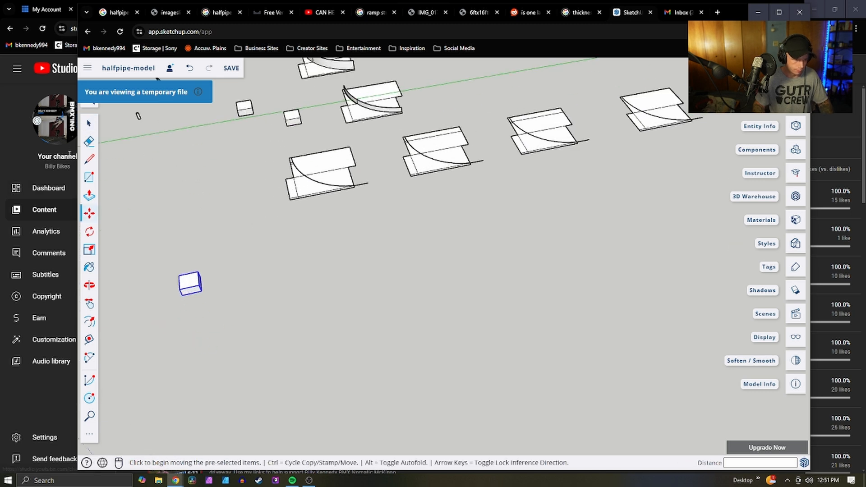
left_click(89, 160)
left_click(190, 280)
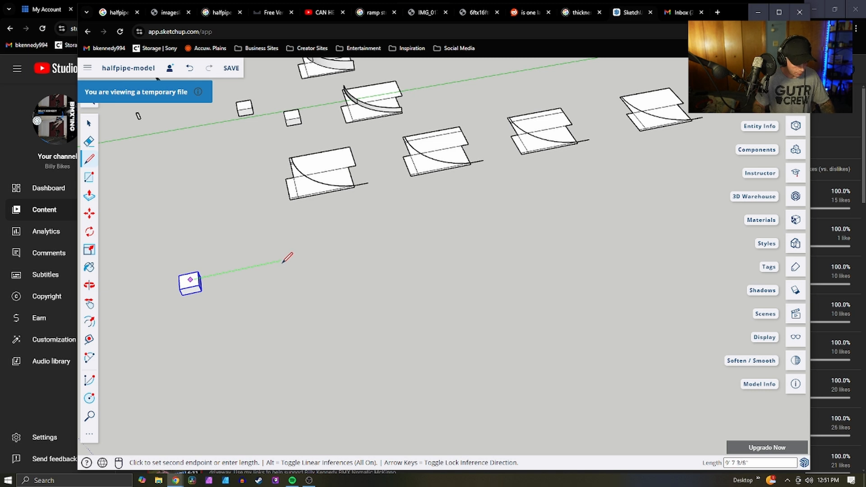
key("Escape")
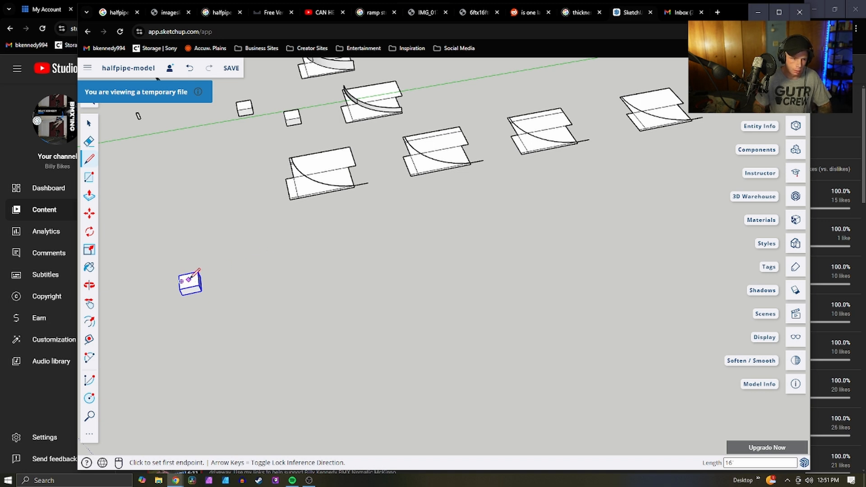
Draw two crossing corner-to-corner diagonals on the duplicated block's top face and select the whole block with them
scroll(199, 278, "up", 4)
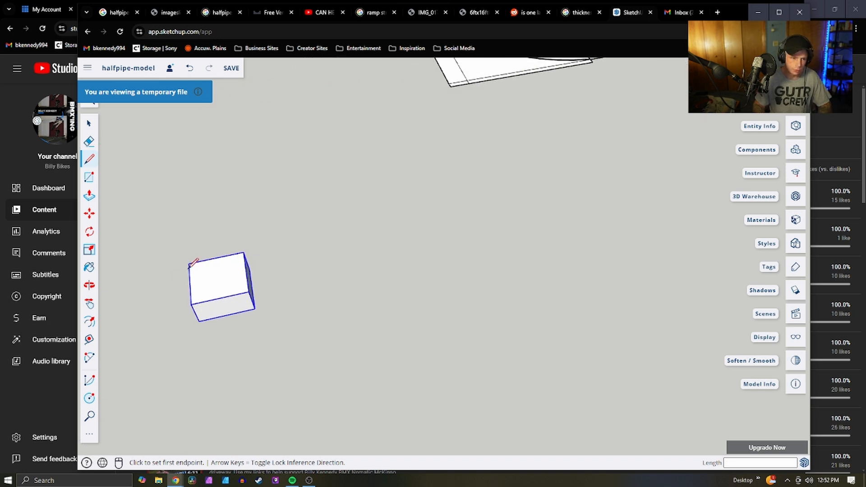
left_click(189, 263)
left_click(248, 292)
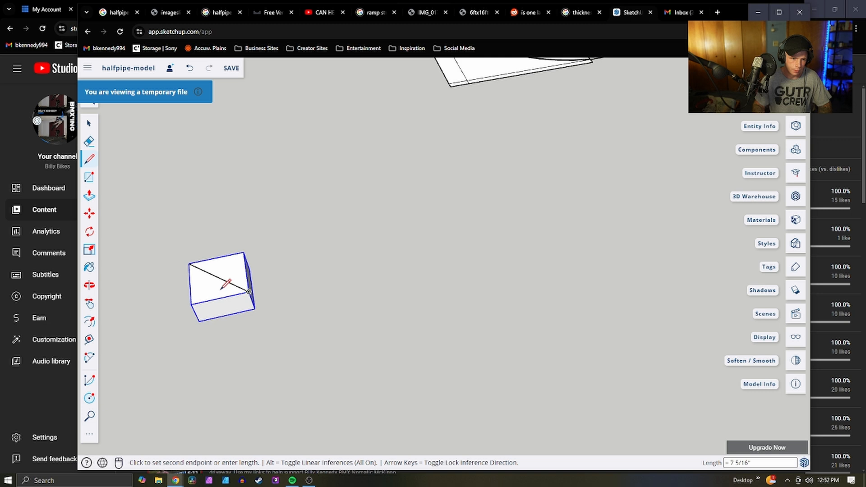
left_click(190, 305)
left_click(244, 254)
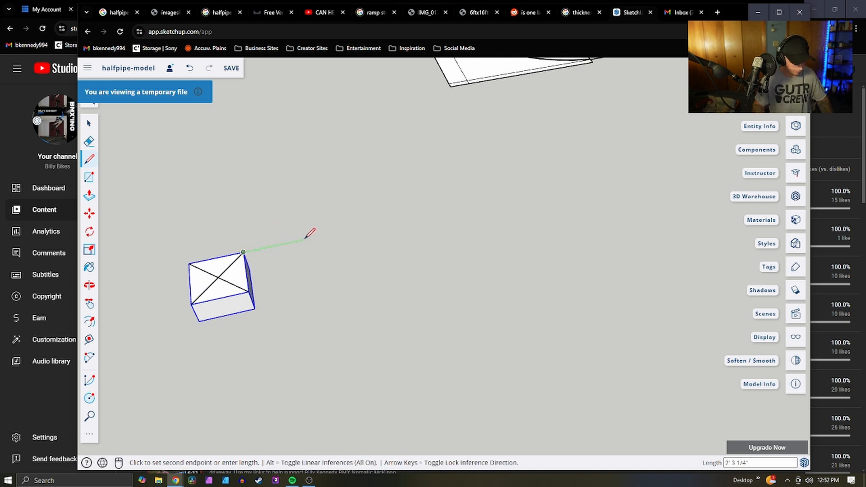
key("space")
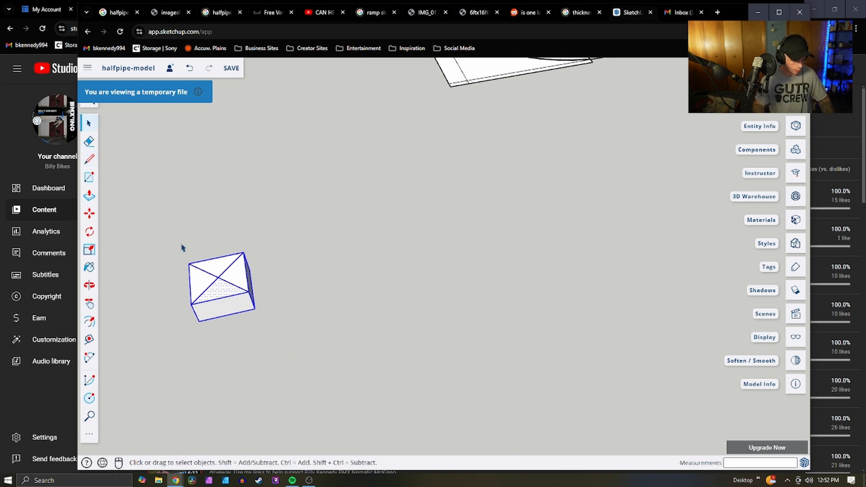
Draw a line along the green axis from the intersection of the block's diagonals out into the open area
key("l")
left_click(218, 277)
scroll(218, 277, "down", 5)
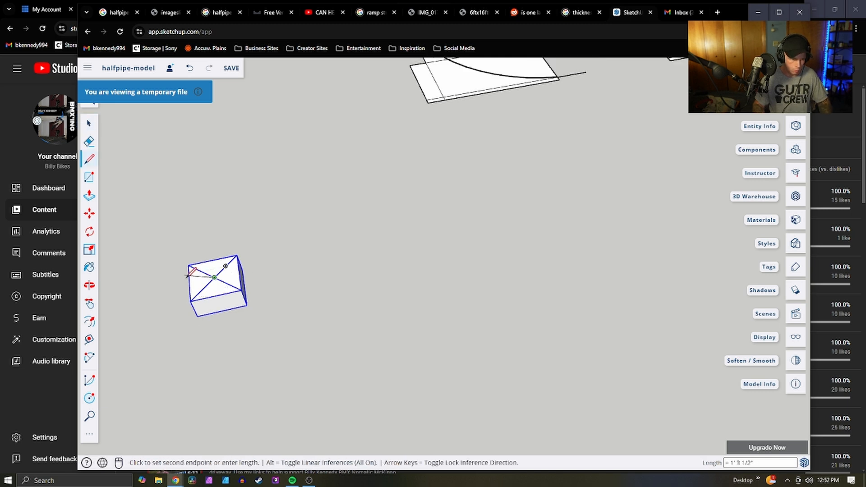
scroll(293, 266, "up", 4)
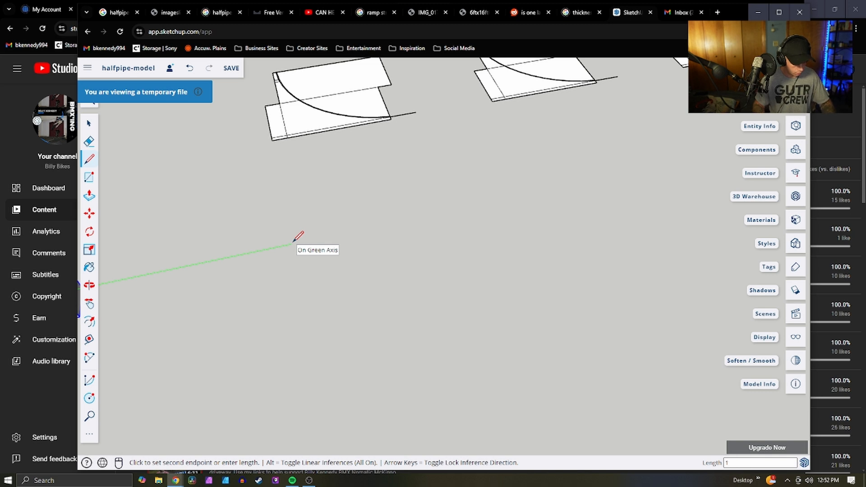
key("Return")
scroll(408, 240, "down", 5)
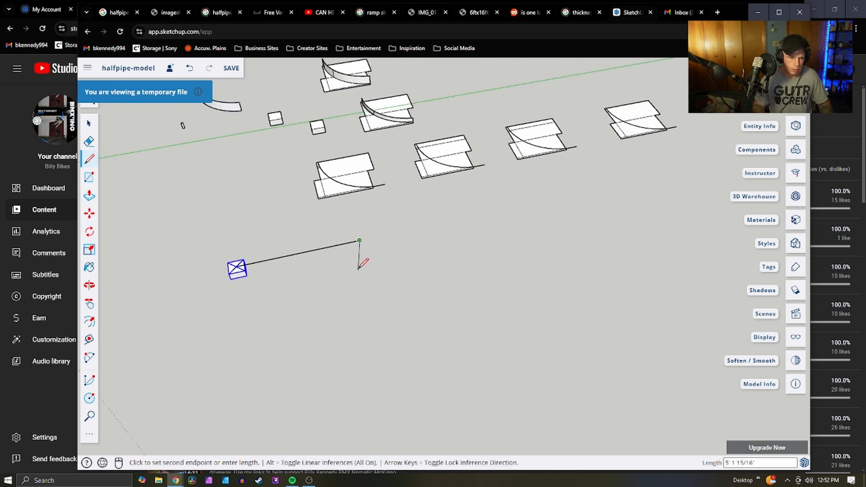
scroll(380, 219, "up", 3)
key("Escape")
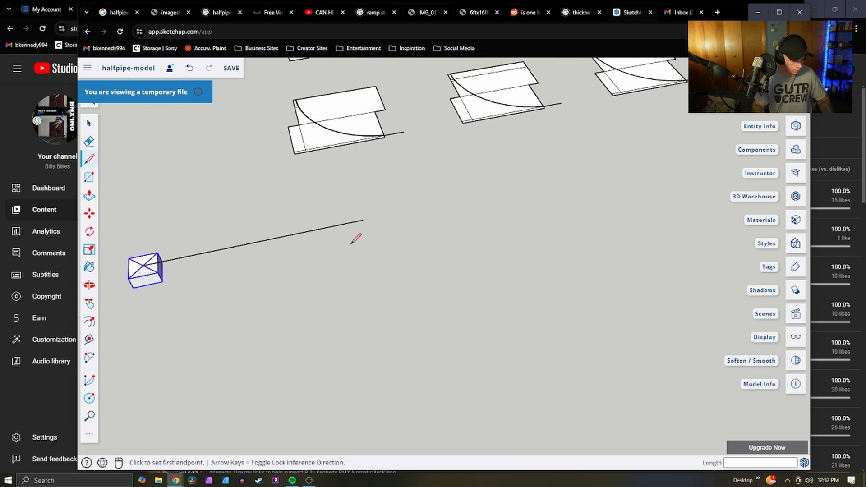
Paste a copy of the marked block and position the centre of its diagonals on the line's far endpoint
key("ctrl+v")
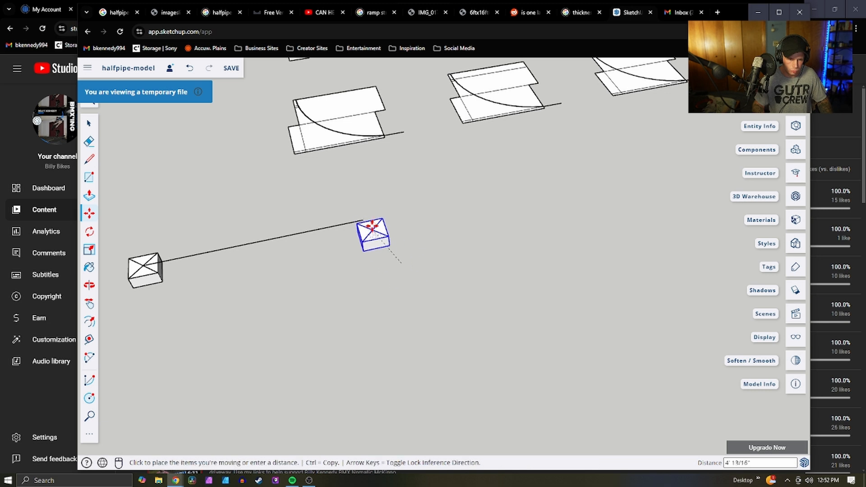
left_click(363, 217)
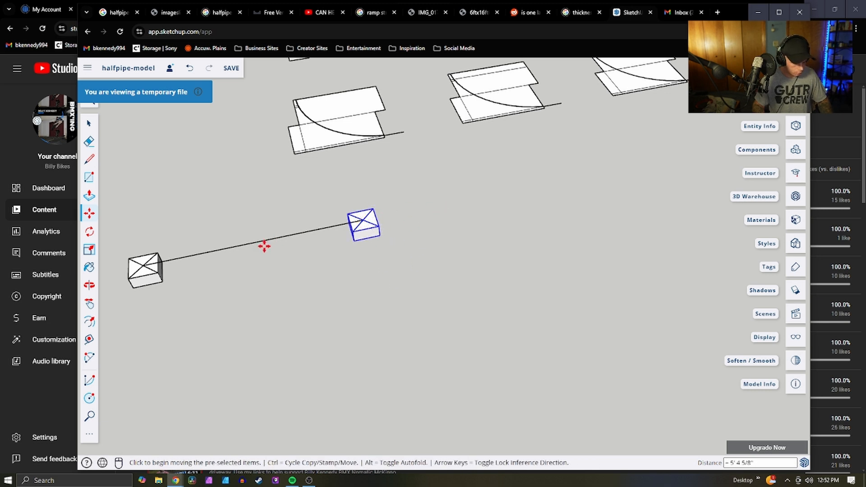
key("l")
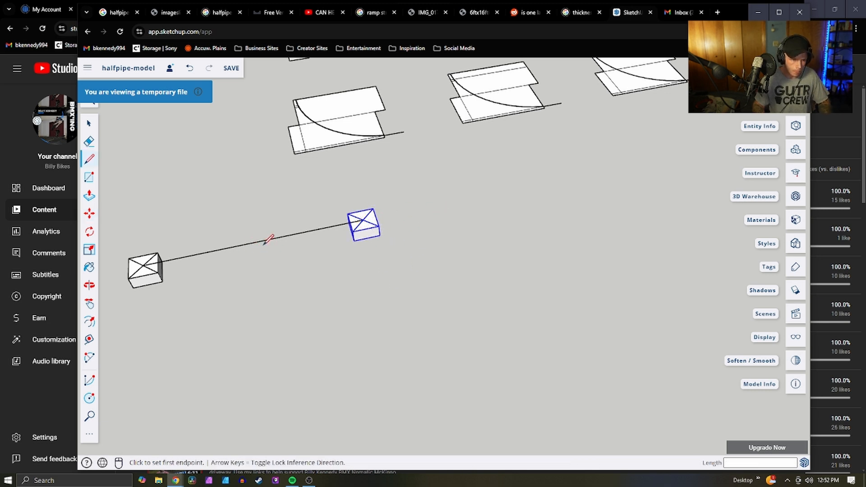
left_click(256, 242)
scroll(264, 257, "down", 3)
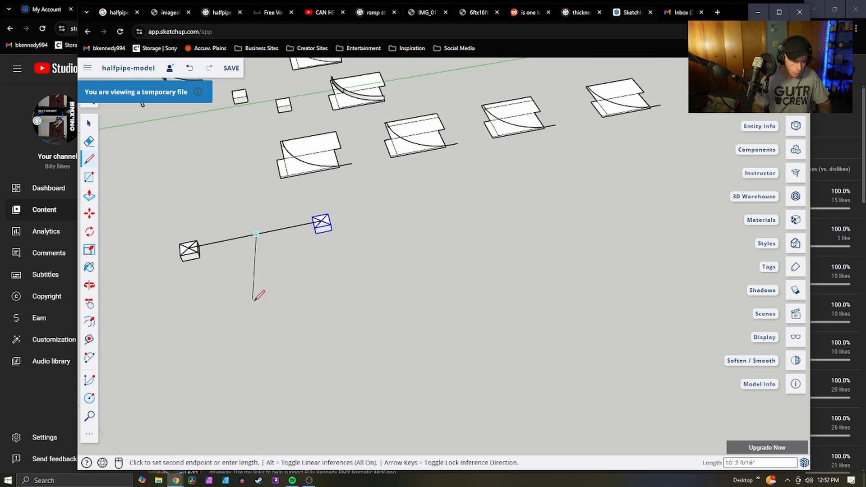
scroll(263, 327, "down", 3)
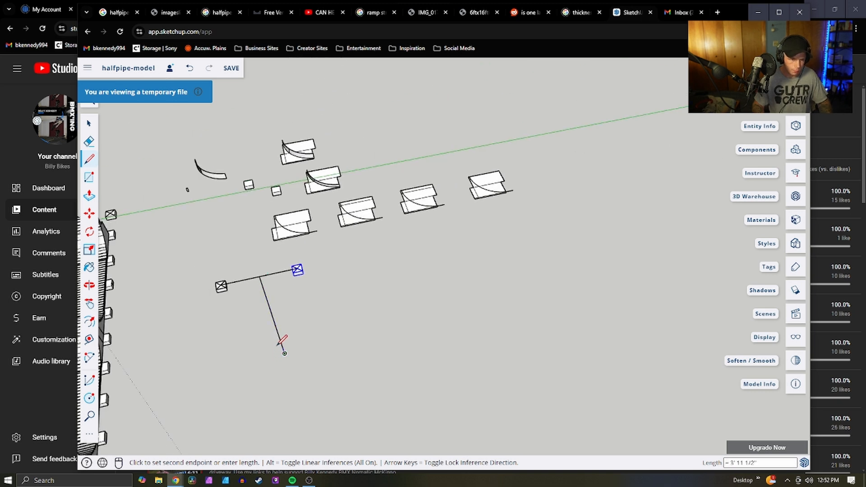
left_click(279, 339)
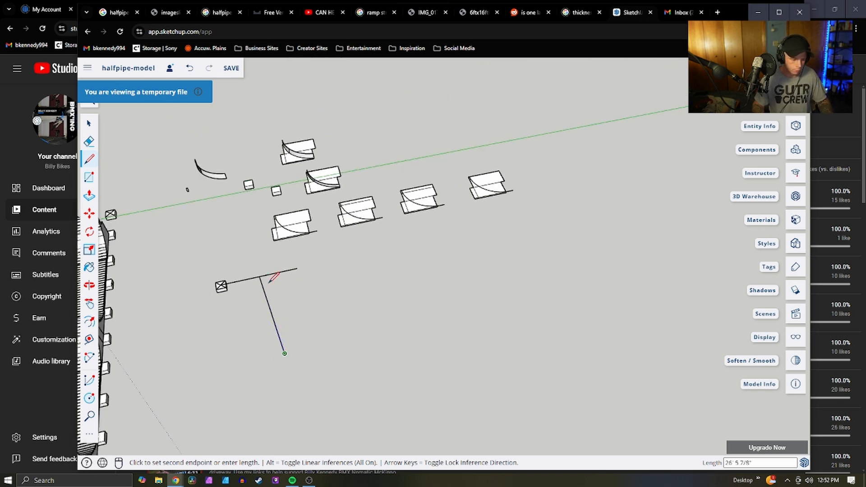
key("Escape")
key("ctrl+z")
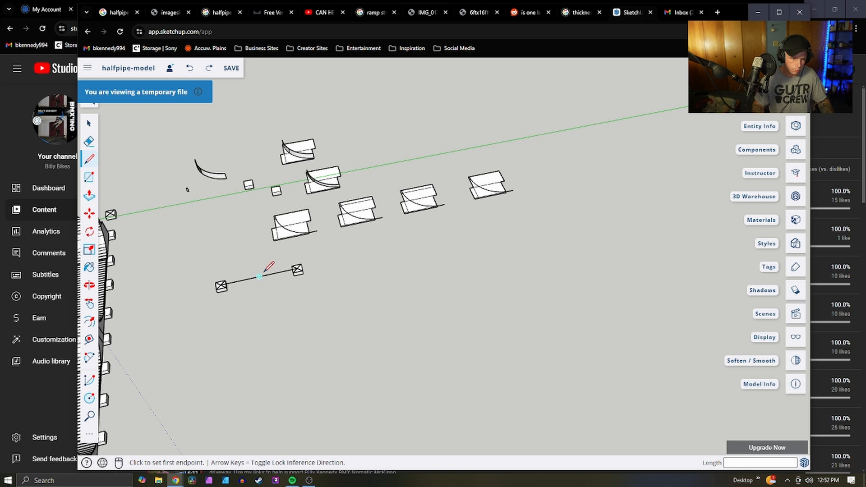
left_click(264, 272)
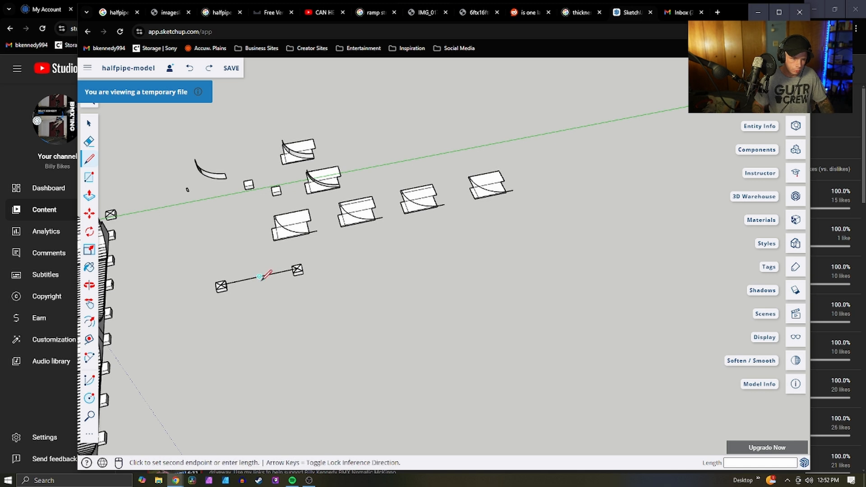
left_click(285, 345)
key("Escape")
scroll(231, 289, "up", 1)
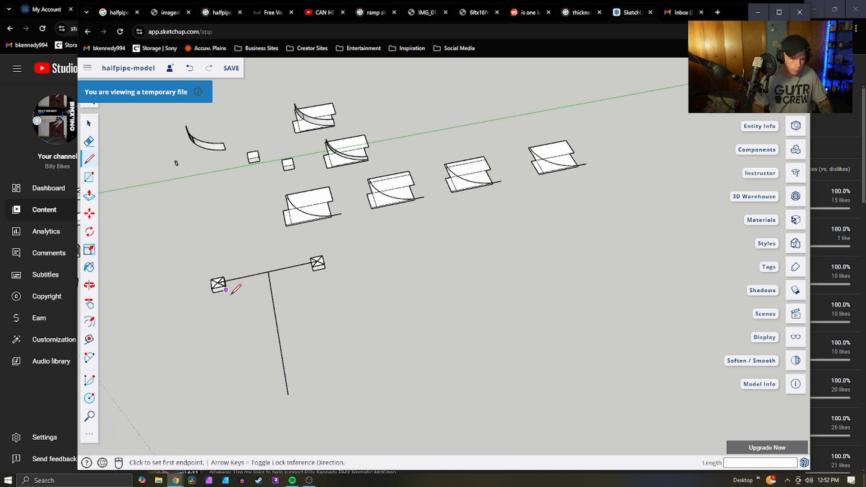
key("ctrl+z")
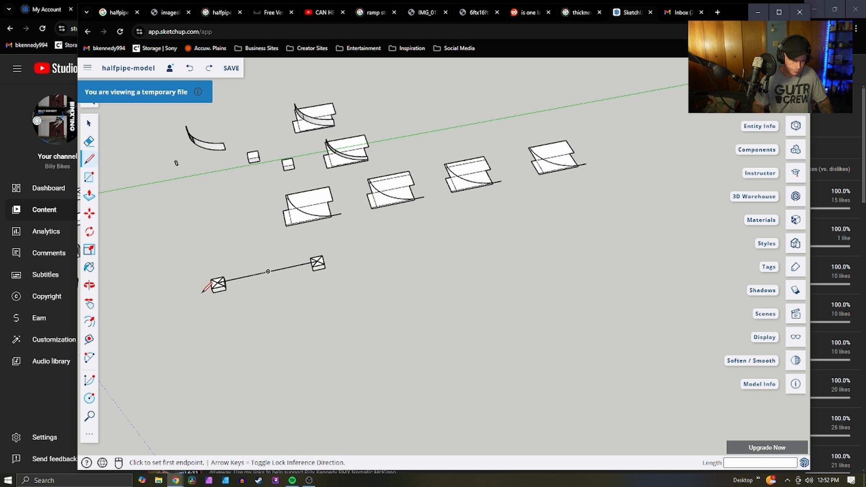
Paste another copy of the marked block and position the centre of its diagonals on the midpoint of the line between the two blocks
scroll(203, 291, "up", 2)
key("space")
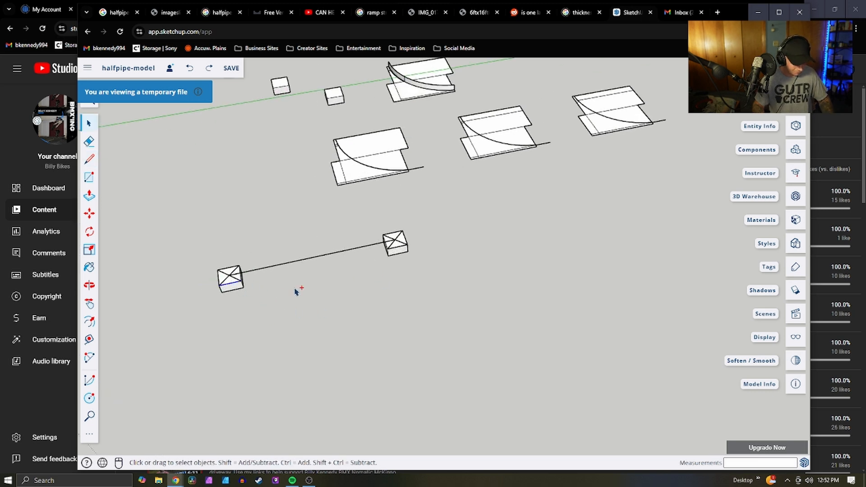
key("ctrl+v")
left_click(319, 301)
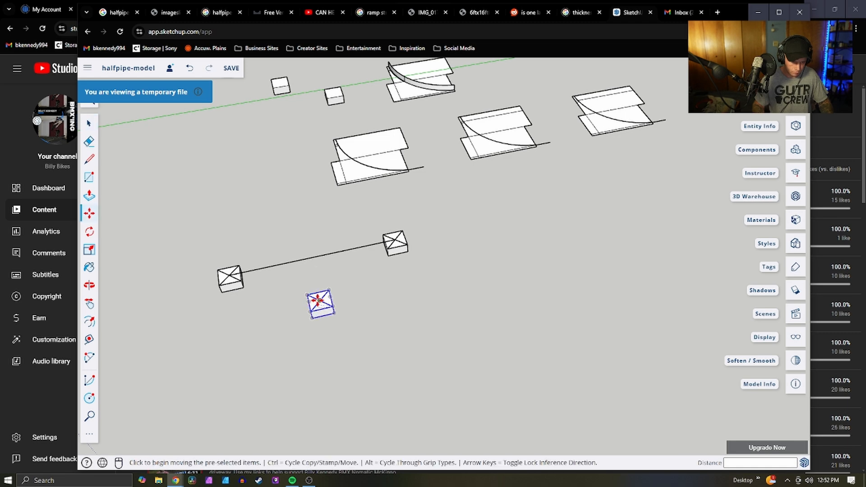
left_click(318, 300)
left_click(313, 256)
scroll(330, 230, "down", 3)
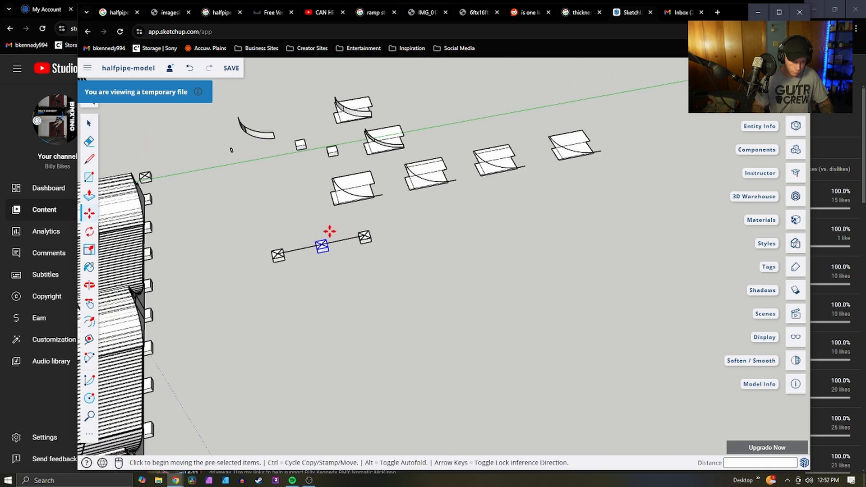
key("space")
From the diagonal centre of the first block, draw a 6' line along the red axis and continue it 16' along the green axis
key("l")
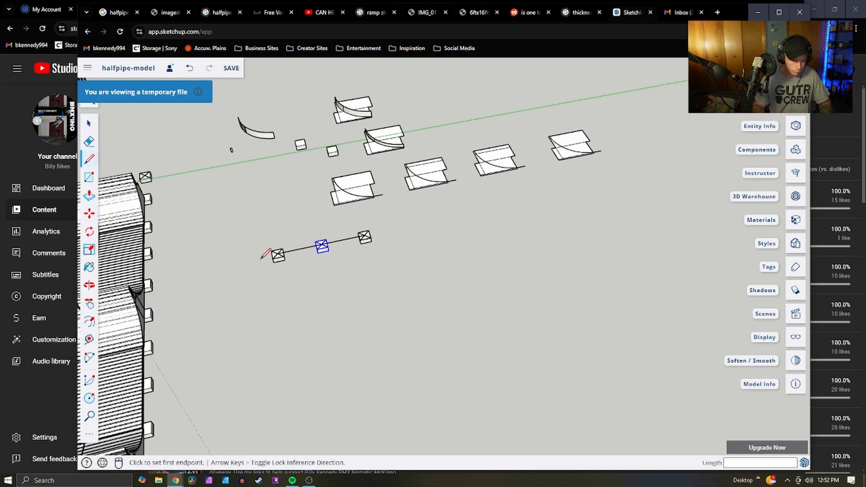
scroll(283, 255, "up", 4)
left_click(288, 248)
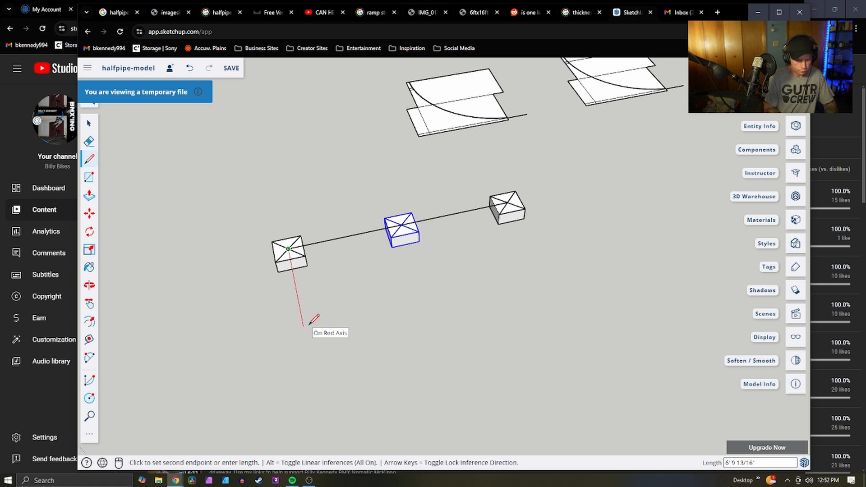
type("6'")
key("Return")
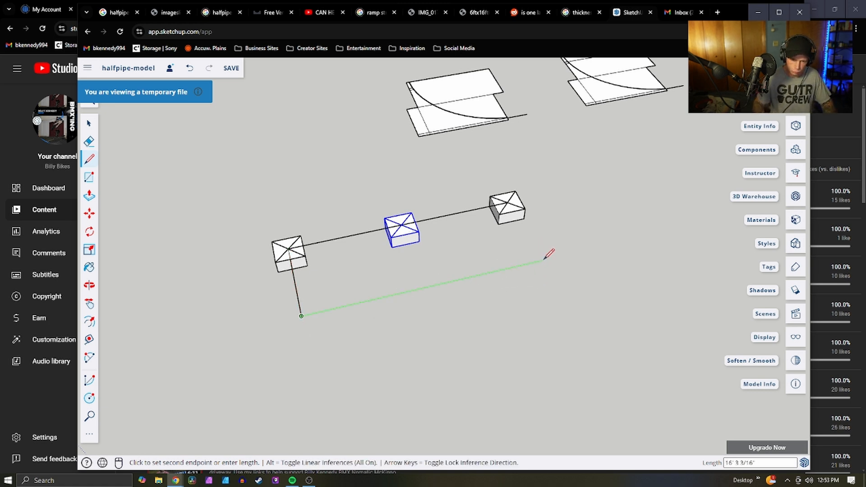
type("16'")
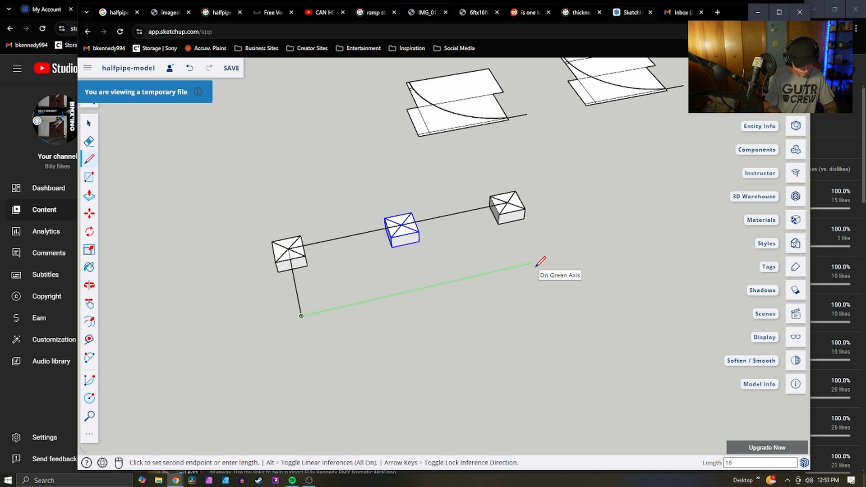
key("Return")
right_click(533, 279)
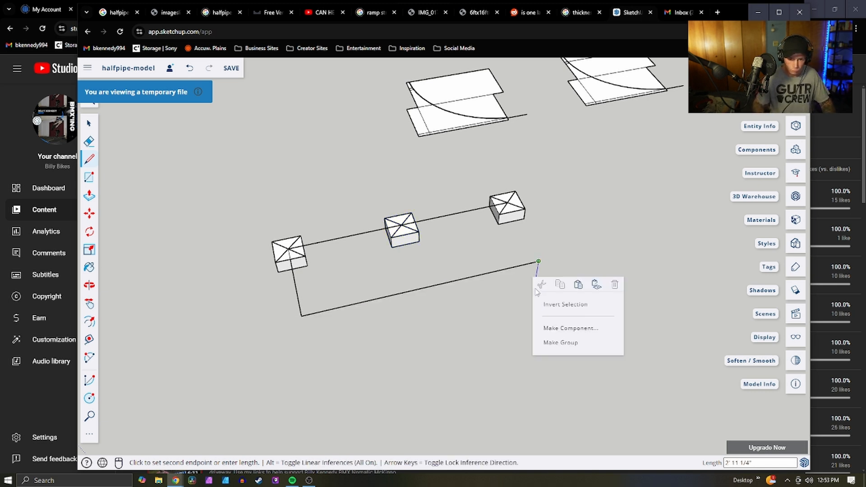
left_click(539, 261)
Extend the line as a zigzag with three more 16' rows along the green axis, each joined by a 6' segment along the red axis
scroll(532, 257, "down", 5)
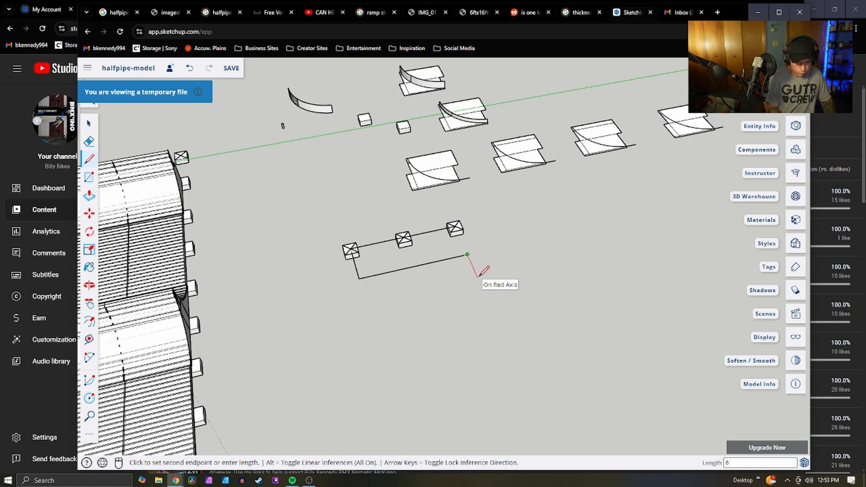
left_click(478, 276)
left_click(480, 284)
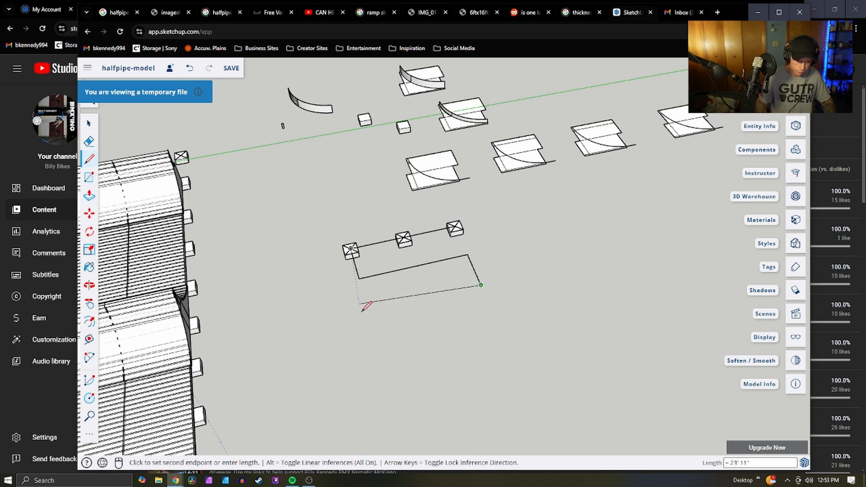
left_click(368, 311)
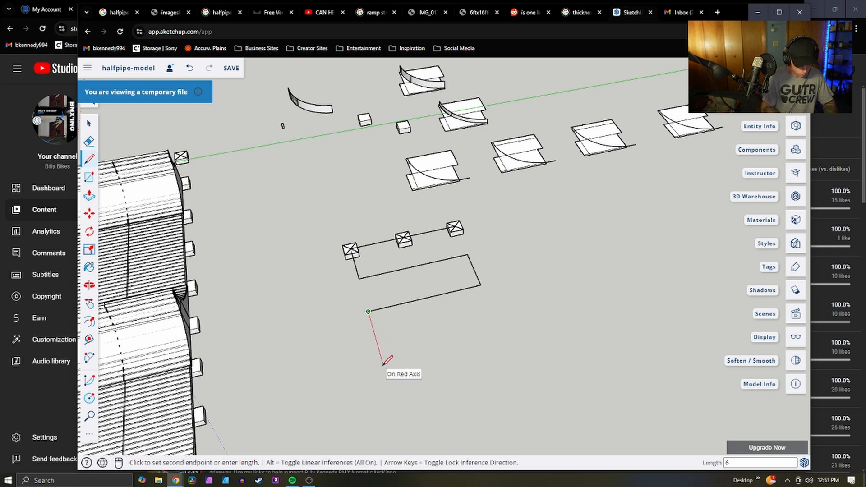
left_click(378, 346)
left_click(495, 318)
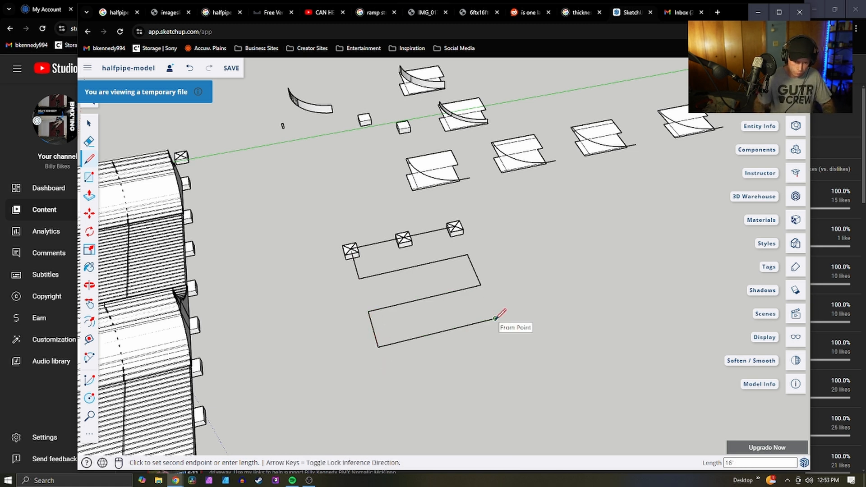
left_click(510, 357)
left_click(388, 382)
scroll(389, 382, "down", 2)
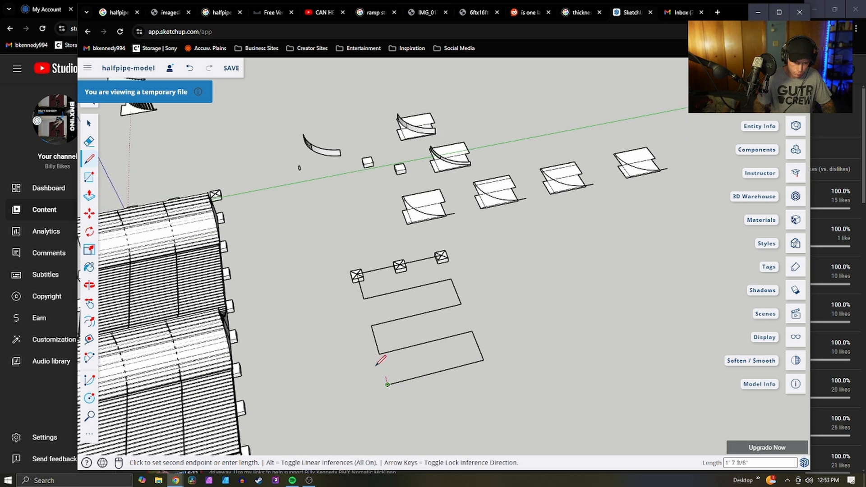
scroll(381, 360, "down", 2)
scroll(380, 354, "up", 5)
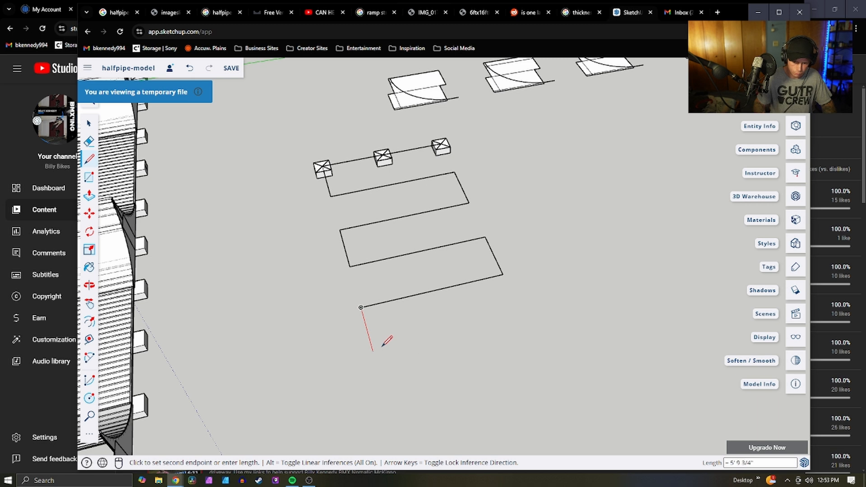
left_click(384, 349)
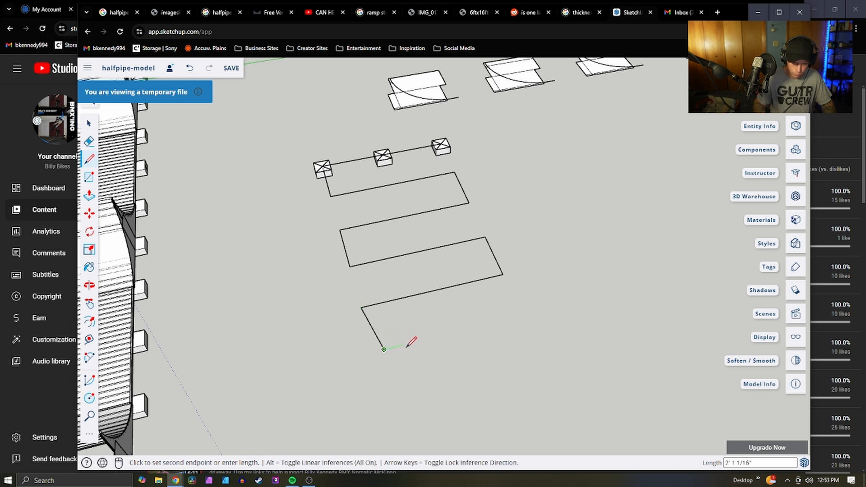
key("Escape")
key("ctrl+z")
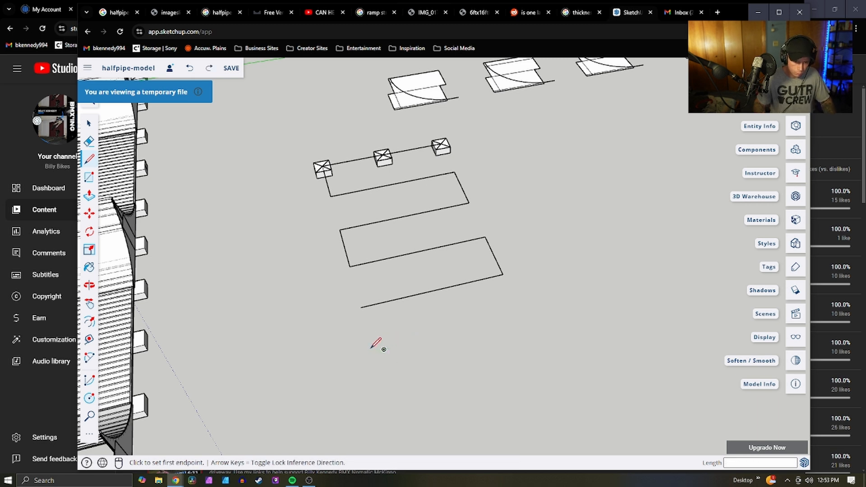
Finish the zigzag from its open endpoint with a 6' segment along the red axis and a last 16' row along the green axis
left_click(361, 307)
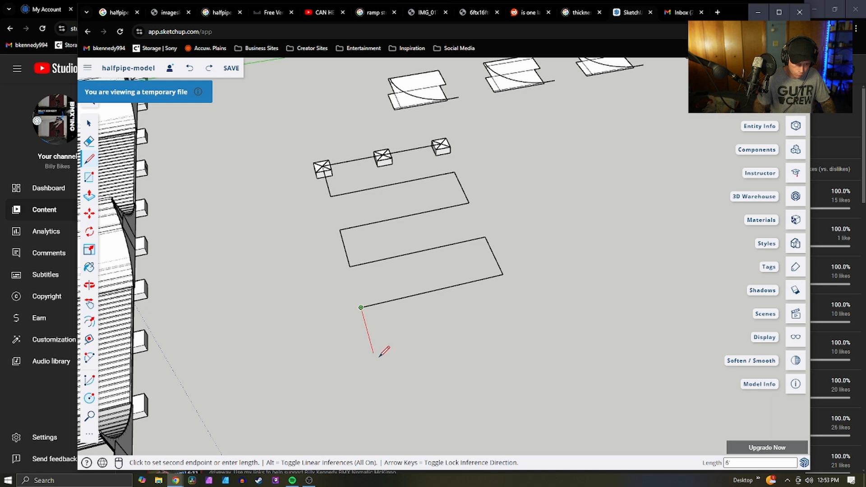
left_click(379, 355)
left_click(522, 316)
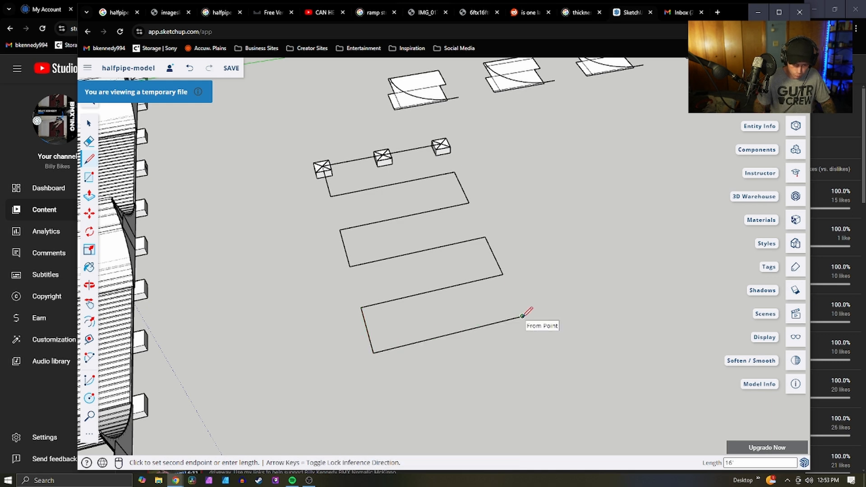
key("Escape")
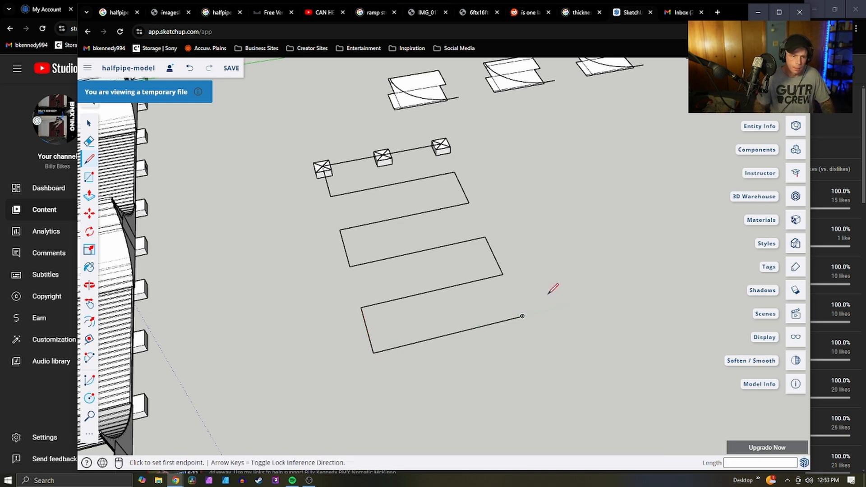
Select all three marked blocks on the first row together with their top-face diagonals
scroll(536, 270, "down", 3)
scroll(523, 257, "up", 4)
key("space")
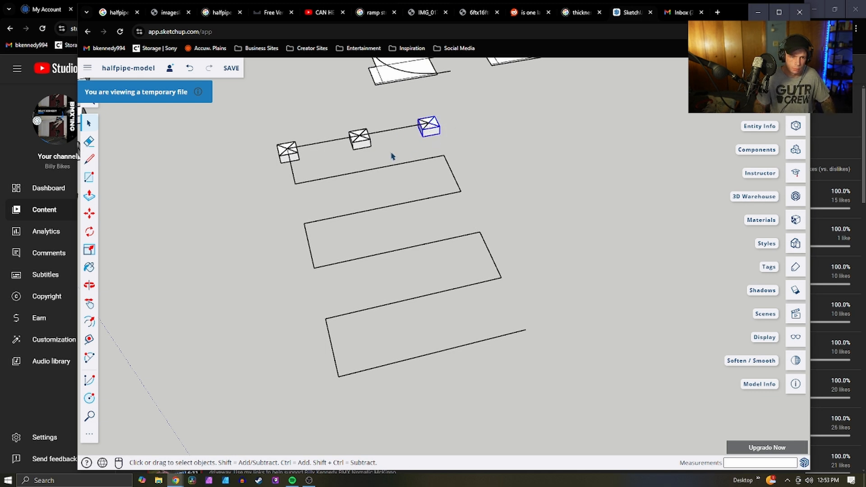
middle_click_drag(393, 156, 298, 182)
scroll(350, 119, "up", 5)
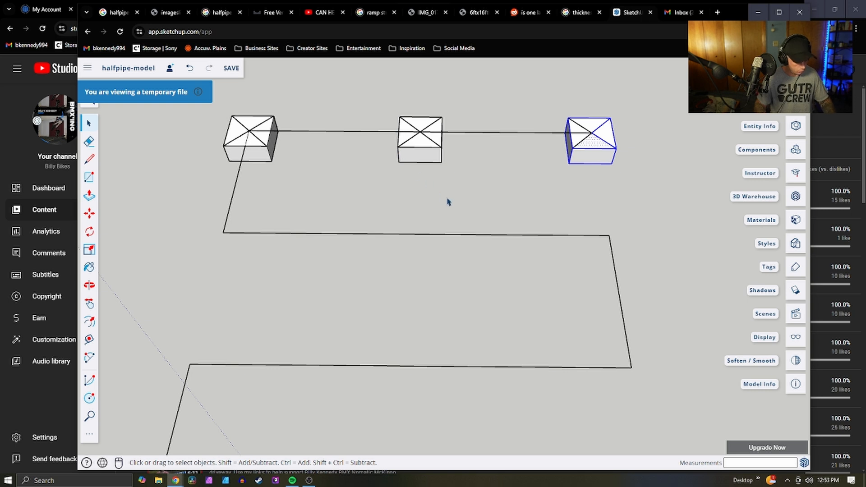
left_click_drag(366, 142, 365, 140, "ctrl")
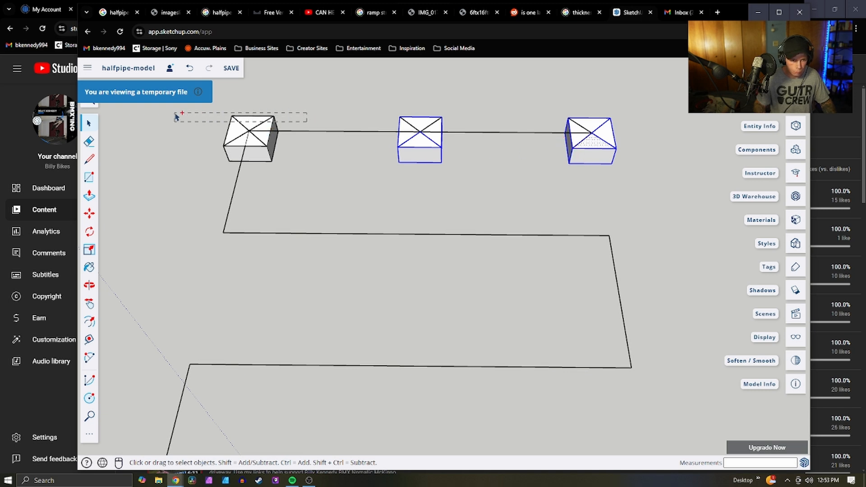
left_click(265, 139, "ctrl")
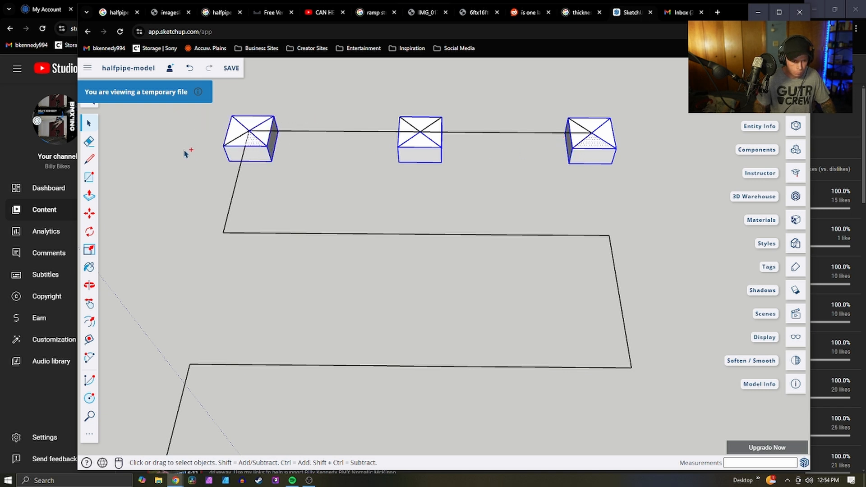
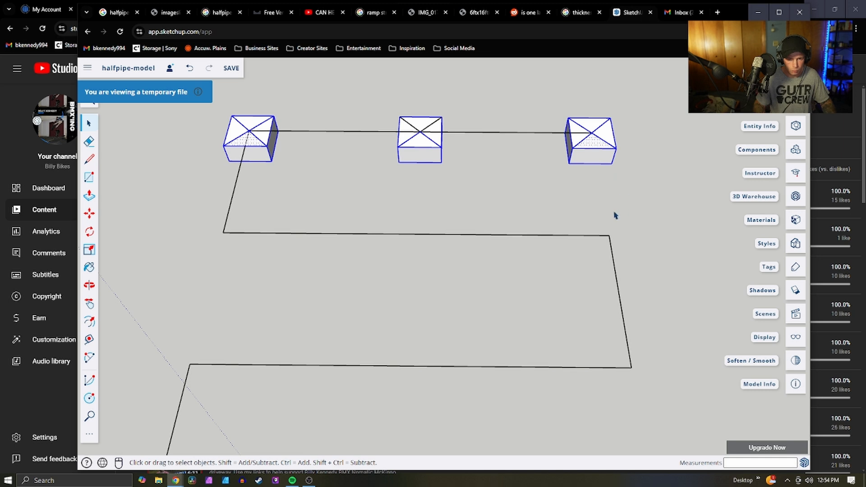
Paste a copy of the three blocks and position the first block's diagonal centre on the starting corner of the second 16' row
key("ctrl+v")
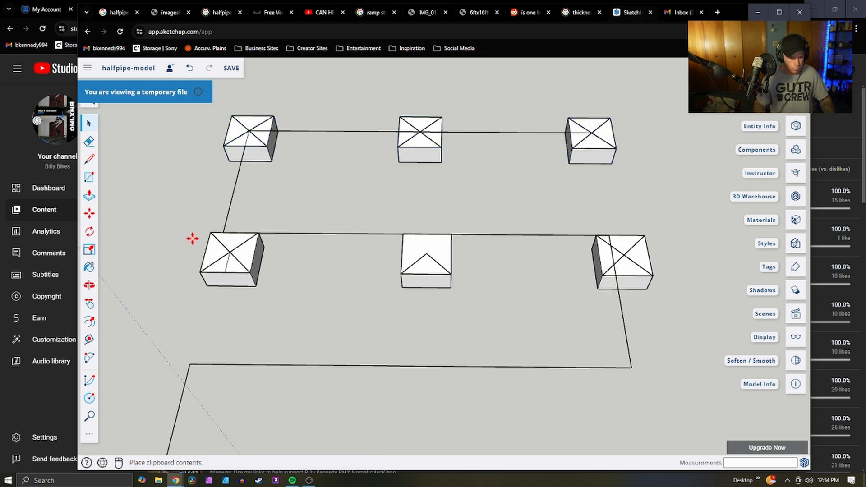
left_click(208, 267)
left_click(199, 260)
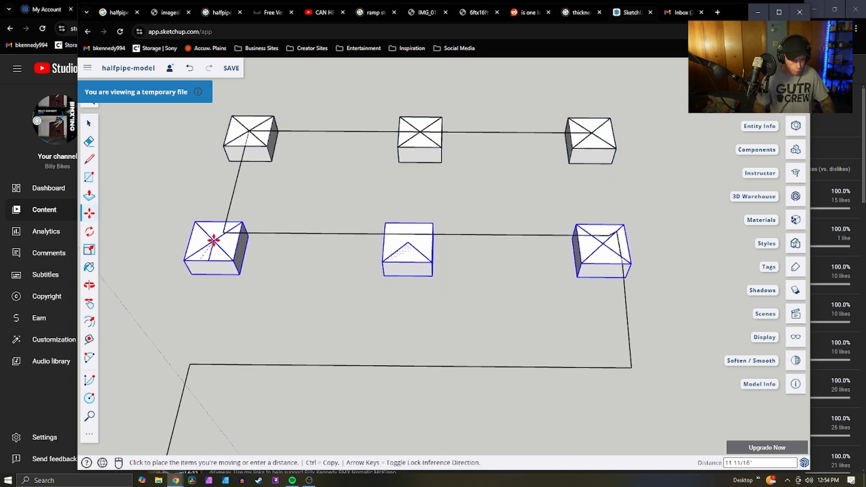
left_click(222, 231)
scroll(239, 206, "down", 5)
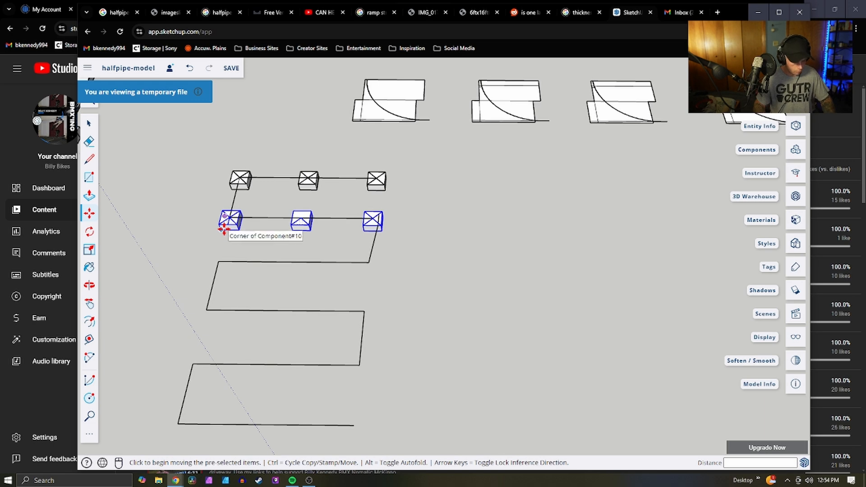
Place copies of the three blocks on the third and fourth 16' rows, aligning the first block's diagonal centre with each row's starting corner
left_click(224, 229)
left_click(218, 261)
scroll(212, 306, "up", 3)
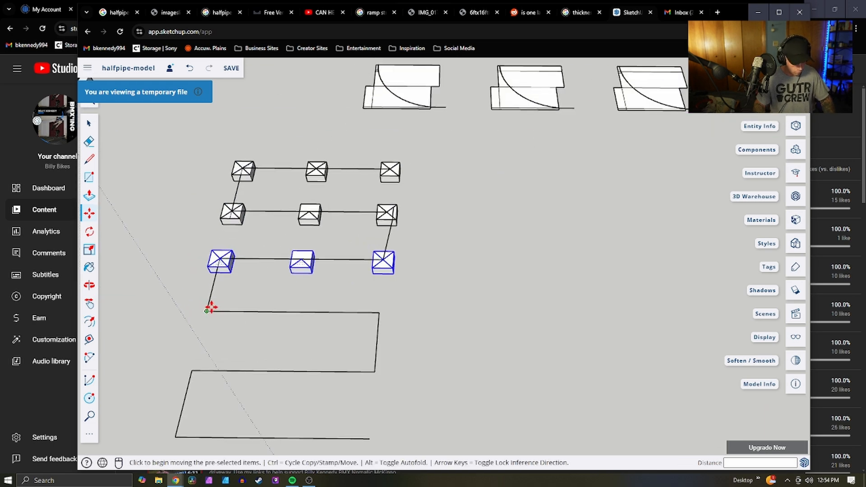
key("ctrl+v")
left_click(207, 309)
Paste further copies of the three blocks onto the fifth and sixth 16' rows, aligned to each row's starting corner
scroll(239, 295, "down", 3)
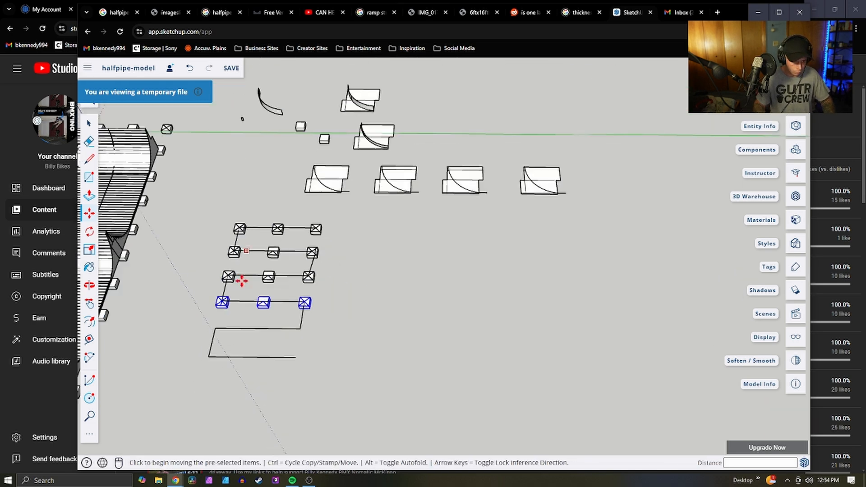
scroll(215, 323, "up", 3)
key("ctrl+v")
left_click(222, 303)
scroll(344, 232, "down", 3)
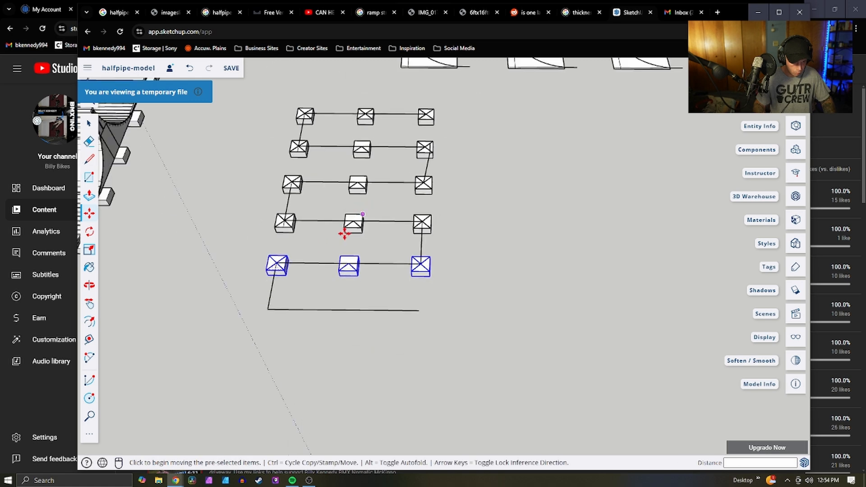
scroll(267, 305, "up", 3)
key("ctrl+v")
left_click(299, 298)
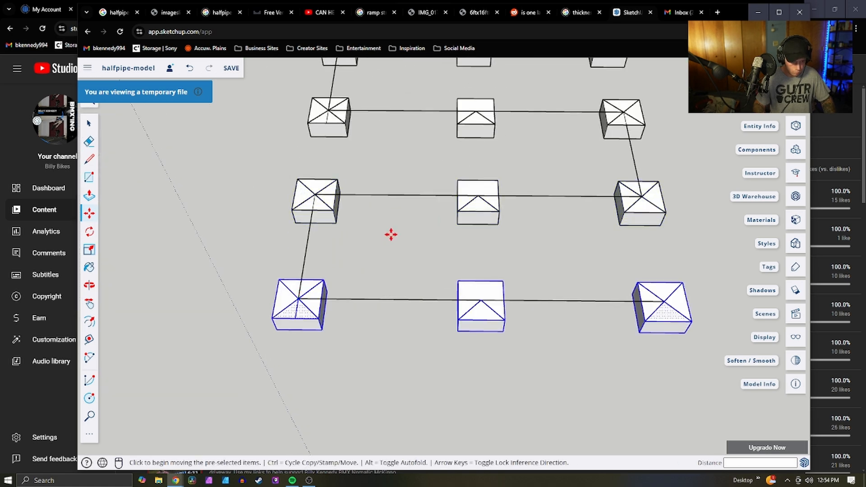
scroll(450, 248, "down", 5)
key("space")
Delete the 16' row guide lines between the block columns across all six rows
scroll(513, 286, "up", 3)
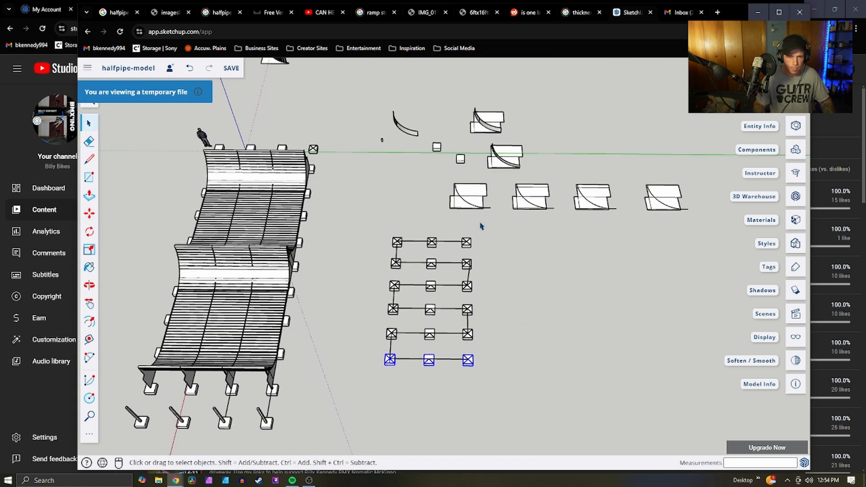
scroll(481, 221, "down", 2)
scroll(465, 207, "up", 8)
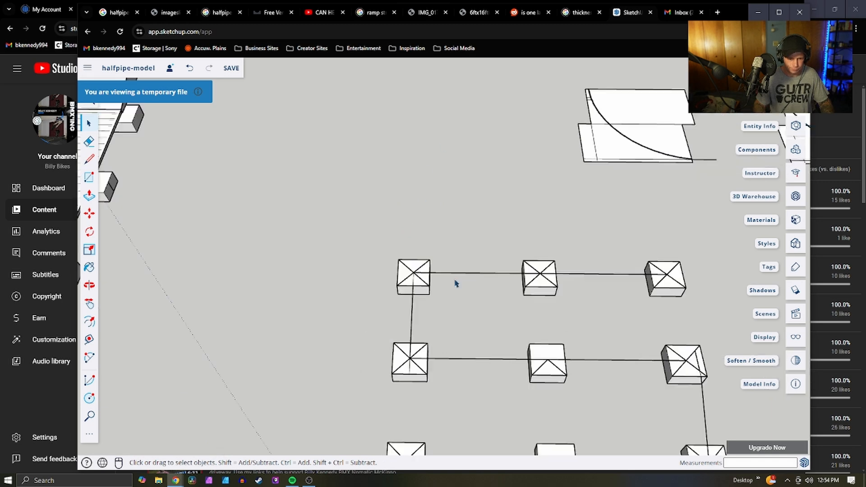
scroll(456, 282, "up", 3)
scroll(393, 261, "down", 5)
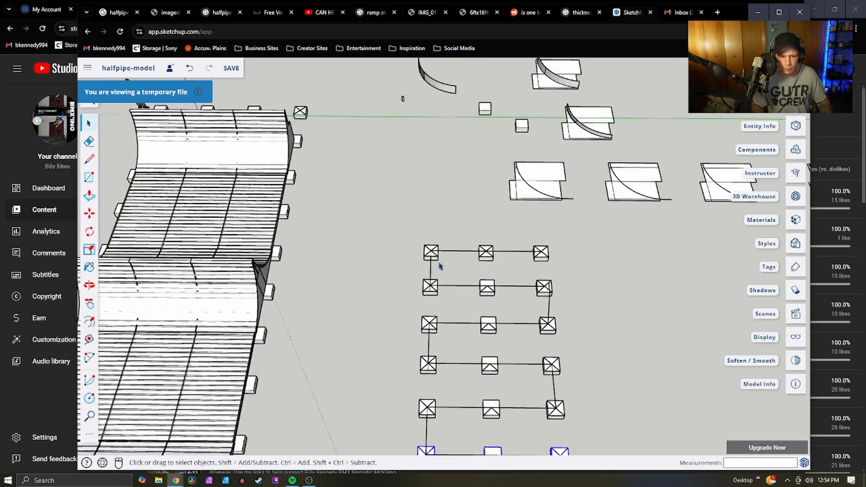
scroll(459, 300, "down", 3)
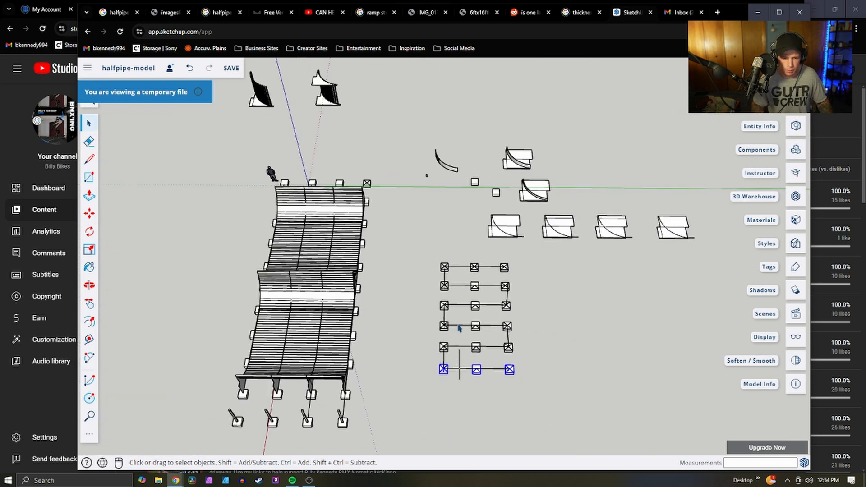
left_click(485, 280)
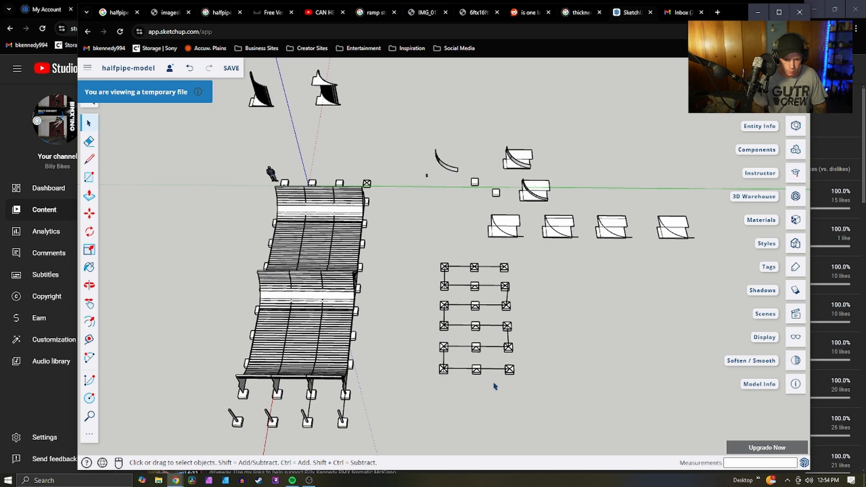
key("Delete")
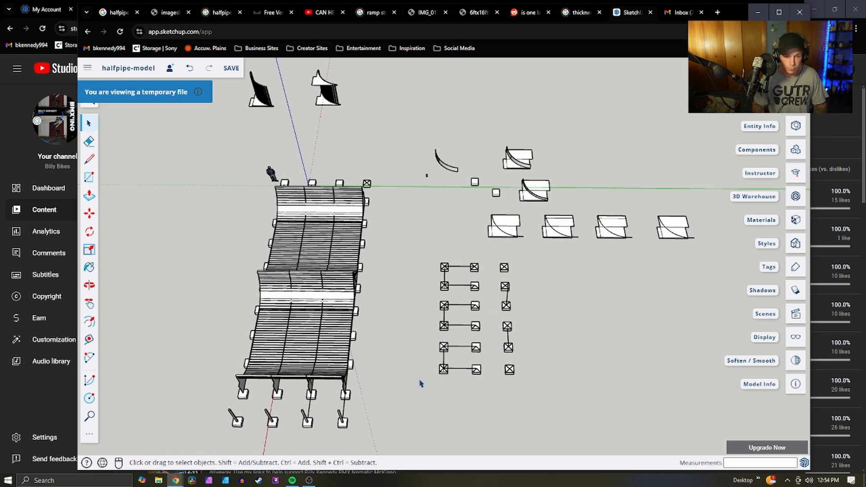
left_click_drag(453, 266, 455, 247)
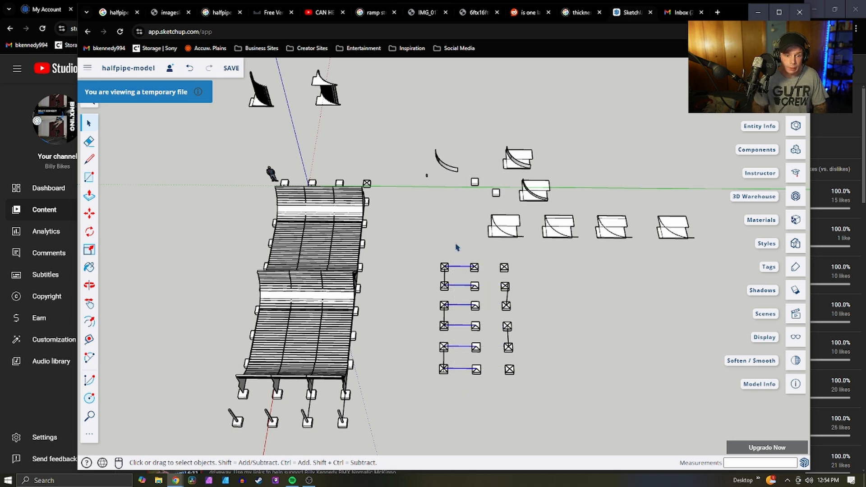
key("Delete")
Delete four of the 6' connecting segments between neighbouring blocks, two in each outer column of the grid
middle_click_drag(569, 379, 366, 368)
scroll(374, 374, "up", 4)
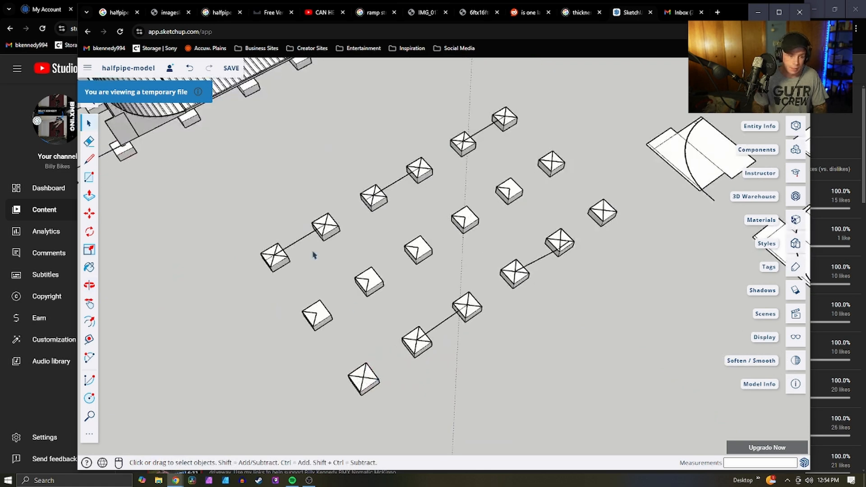
left_click_drag(296, 234, 294, 233)
key("Delete")
left_click_drag(394, 177, 393, 176)
key("Delete")
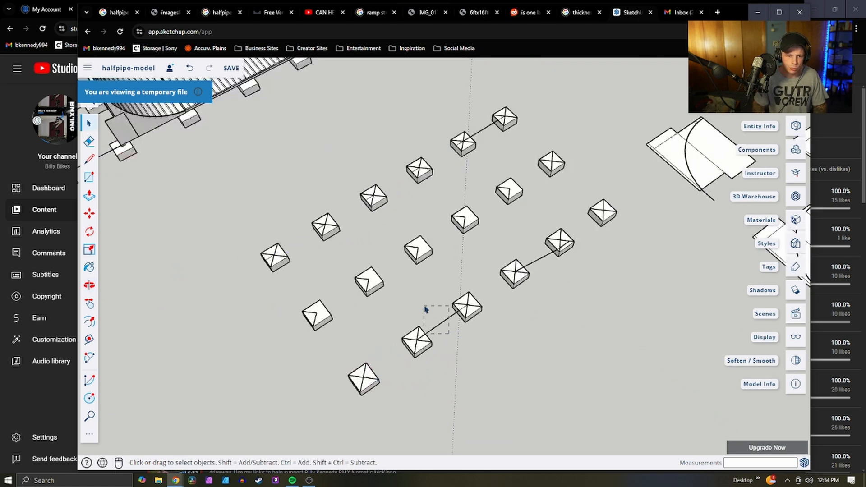
left_click_drag(439, 316, 439, 315)
key("Delete")
left_click_drag(532, 255, 532, 255)
key("Delete")
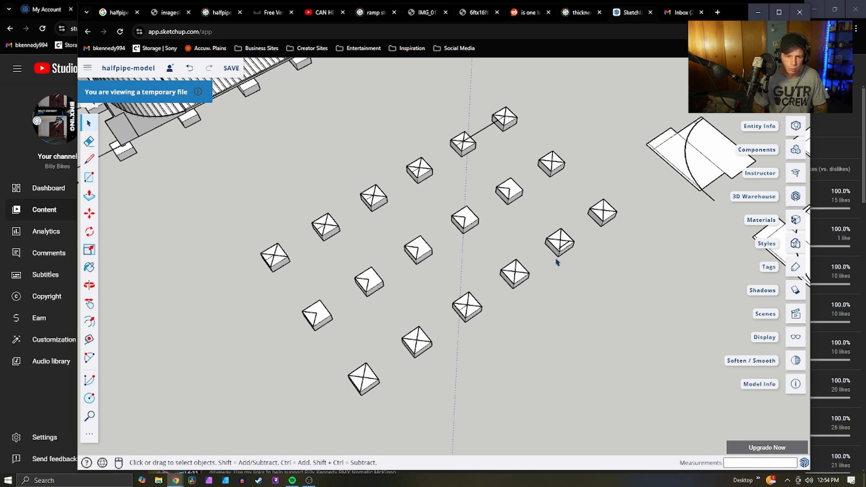
Delete the leftover line stub on an outer block and the last 6' connecting segment in the column nearest the halfpipe
scroll(572, 254, "up", 2)
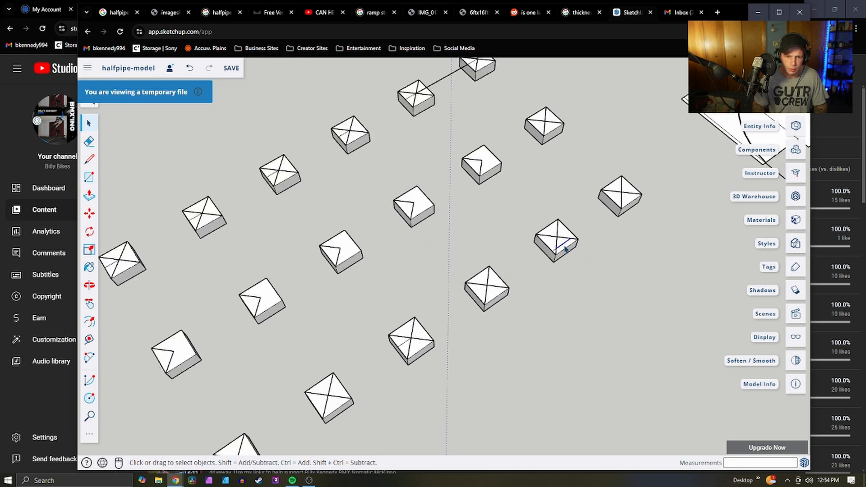
scroll(423, 340, "down", 2)
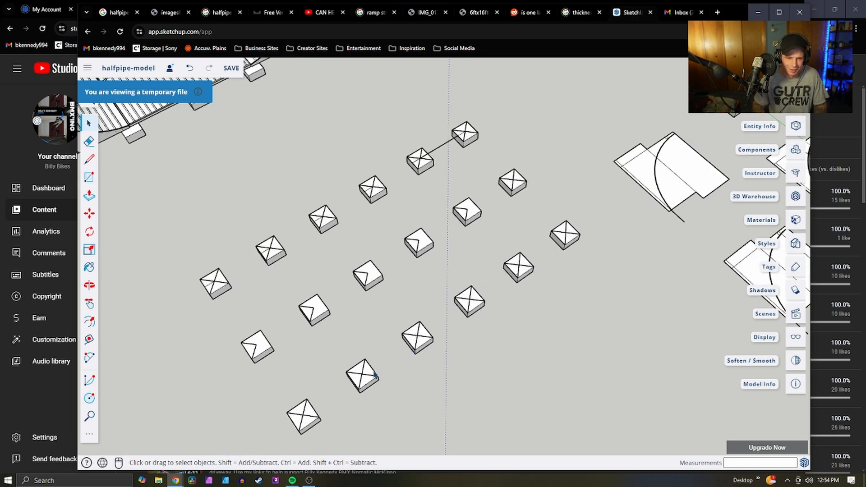
scroll(360, 383, "up", 2)
scroll(355, 381, "down", 1)
middle_click_drag(354, 315, 470, 286, "shift")
scroll(447, 254, "up", 1)
scroll(457, 260, "down", 4)
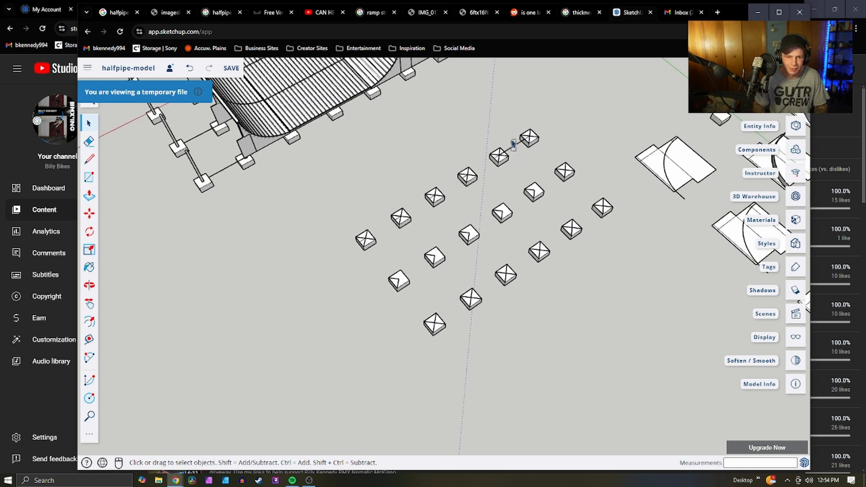
scroll(513, 149, "up", 3)
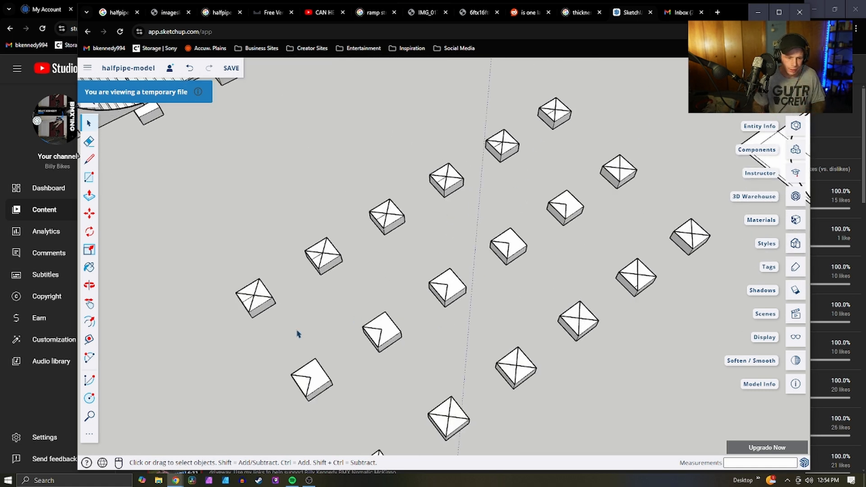
scroll(298, 334, "down", 3)
scroll(291, 293, "down", 1)
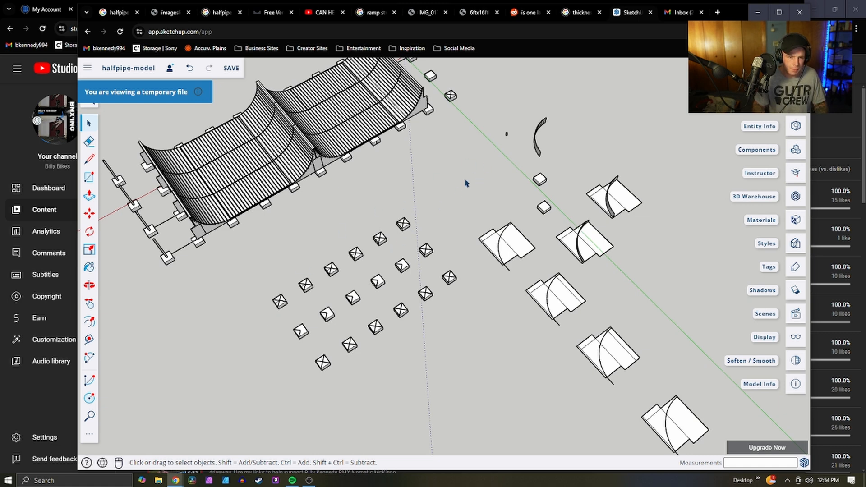
key("l")
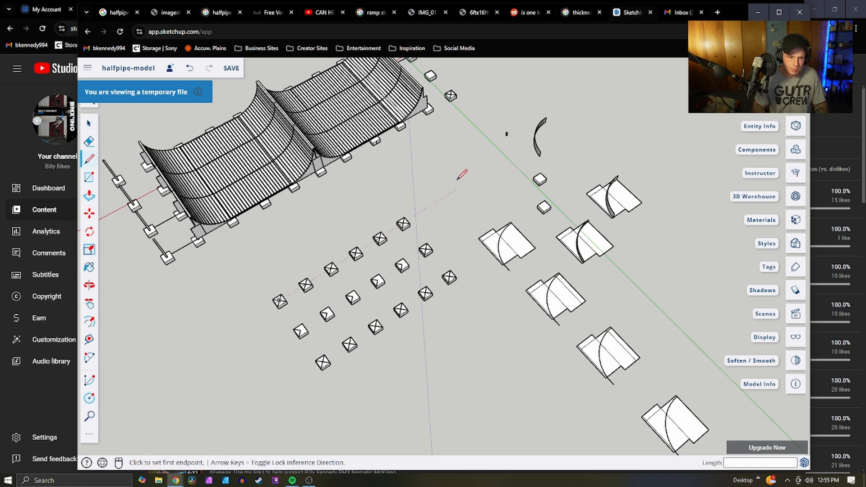
scroll(464, 175, "up", 3)
left_click(437, 185)
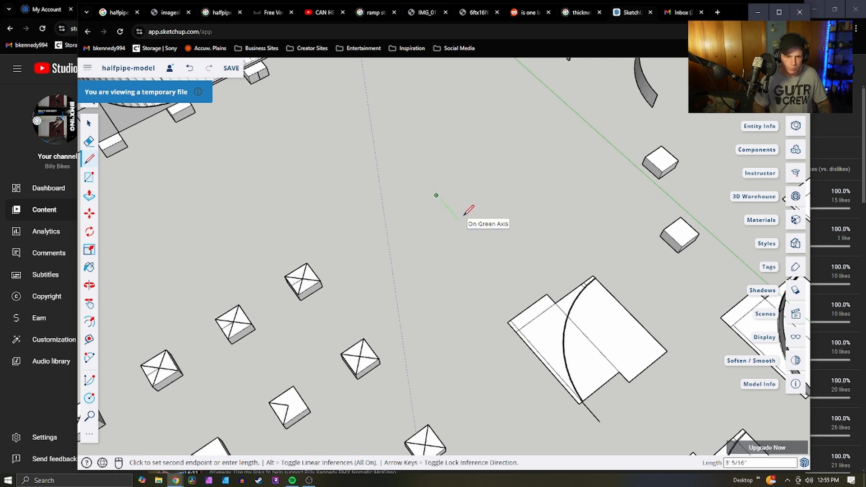
type(".5\"")
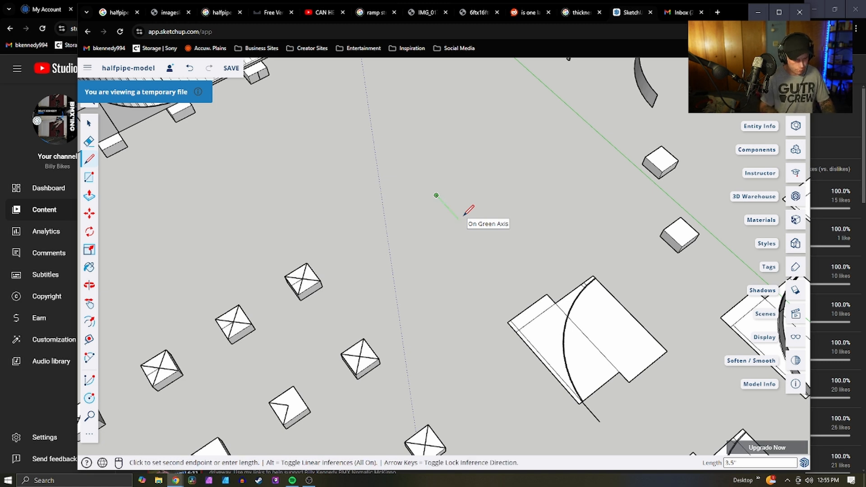
key("Return")
scroll(451, 198, "up", 3)
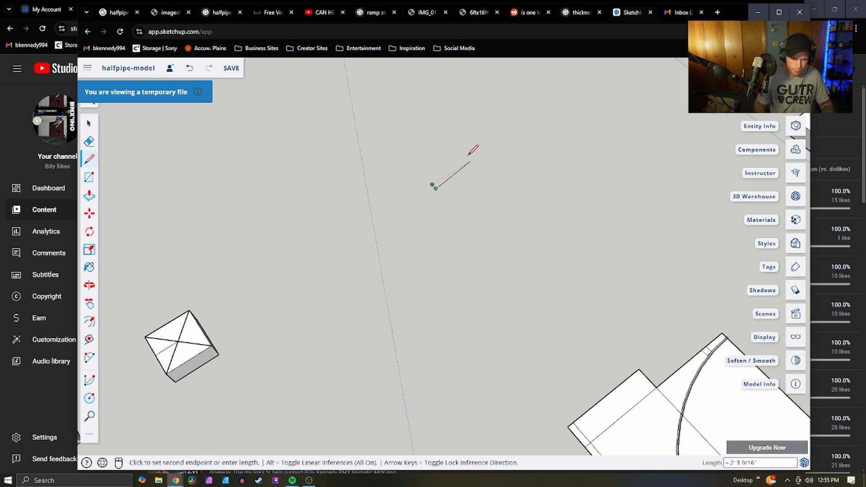
scroll(451, 180, "up", 3)
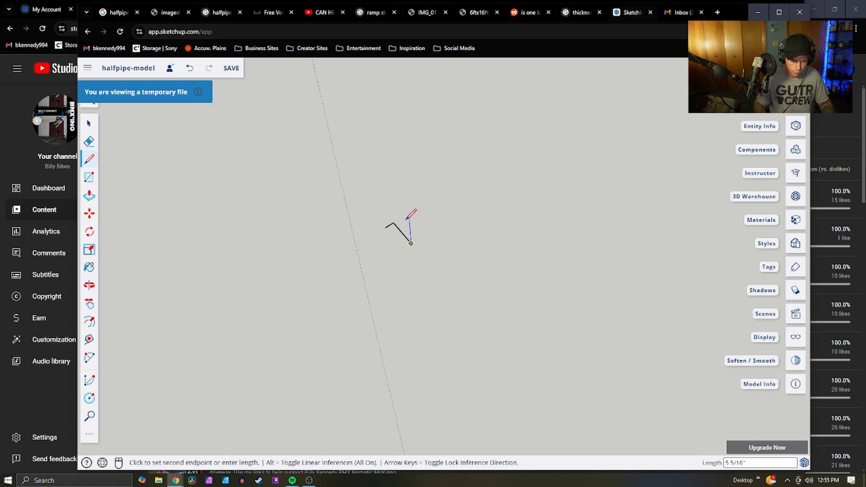
left_click(417, 250)
key("space")
left_click_drag(451, 271, 357, 232)
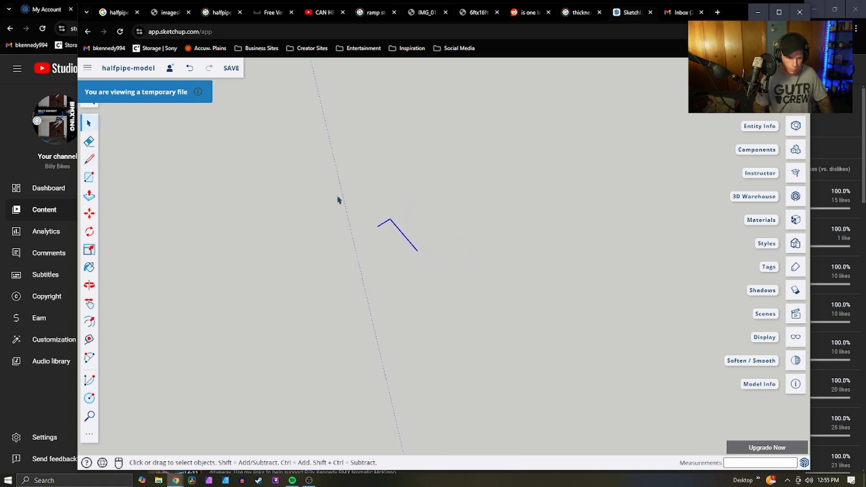
key("Delete")
Draw a 3.5" by 3.5" square on the ground in the open area beyond the block grid
left_click(88, 177)
left_click(314, 248)
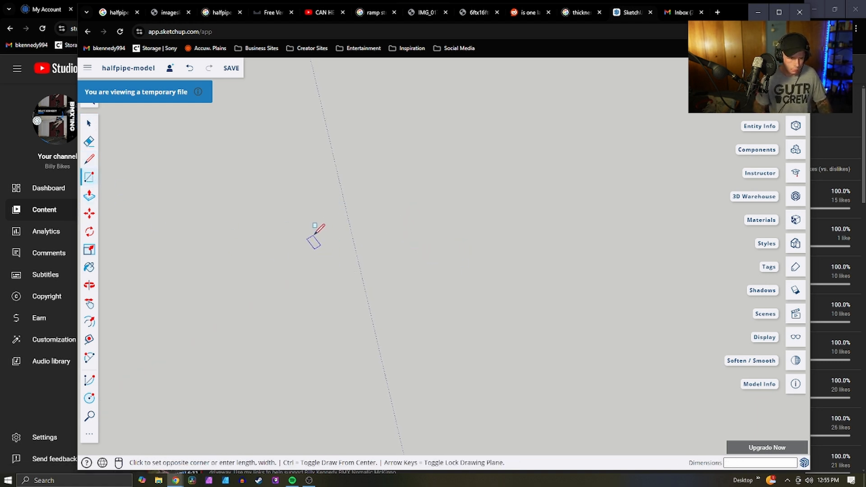
type("3.")
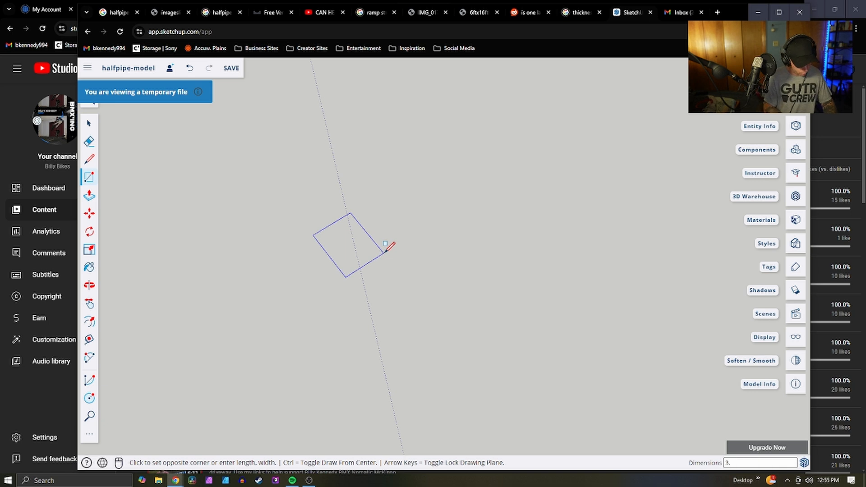
type("5\",")
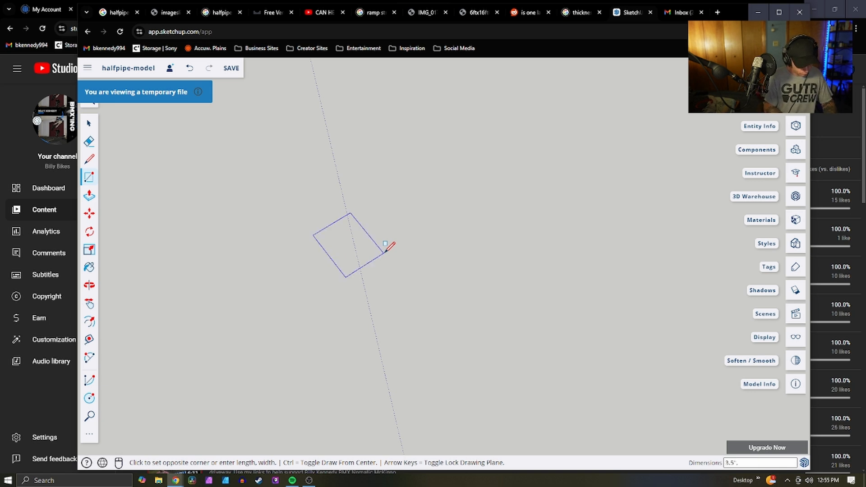
type(" 3.5")
key("Return")
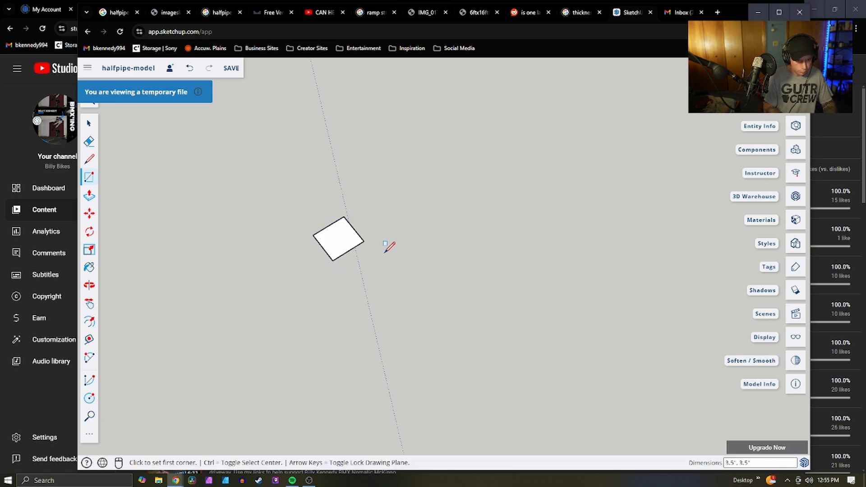
Extrude the 3.5" square upward with Push/Pull into a short post taller than it is wide
key("p")
double_click(338, 239)
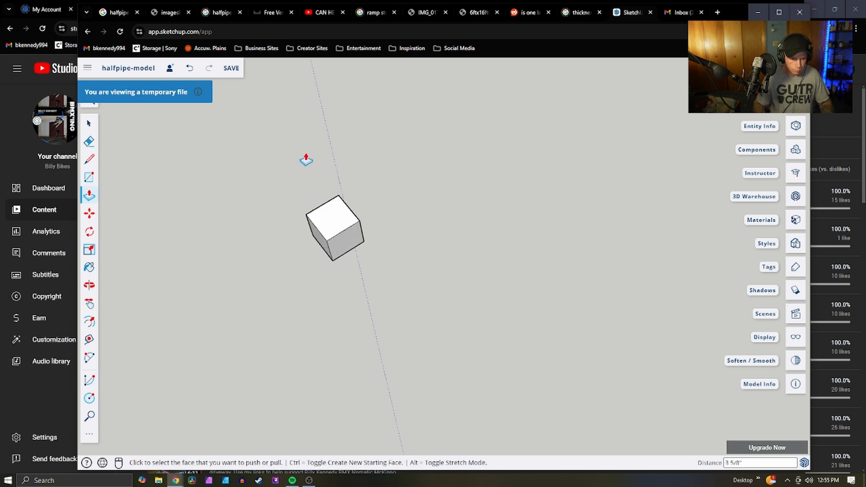
left_click(331, 222)
left_click(394, 170)
key("space")
scroll(436, 227, "down", 3)
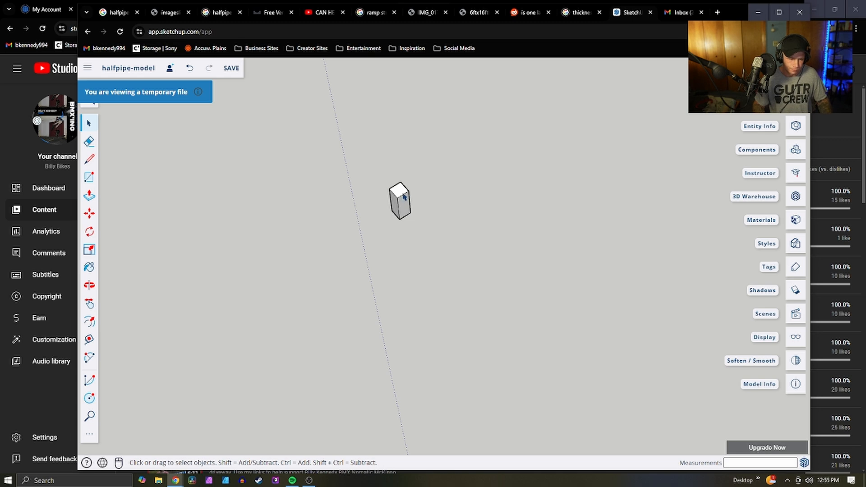
Copy the whole short post and paste the copy beside the existing small part near the curved transition piece
left_click_drag(373, 162, 368, 156)
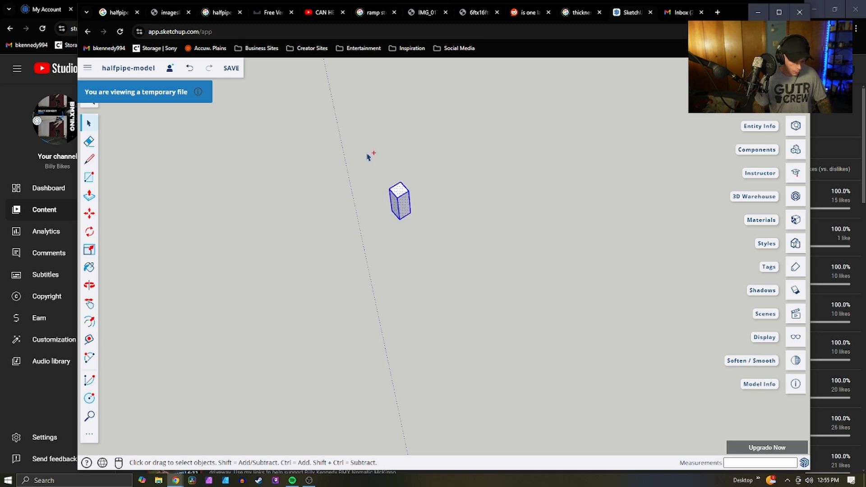
scroll(510, 237, "down", 7)
scroll(571, 172, "up", 3)
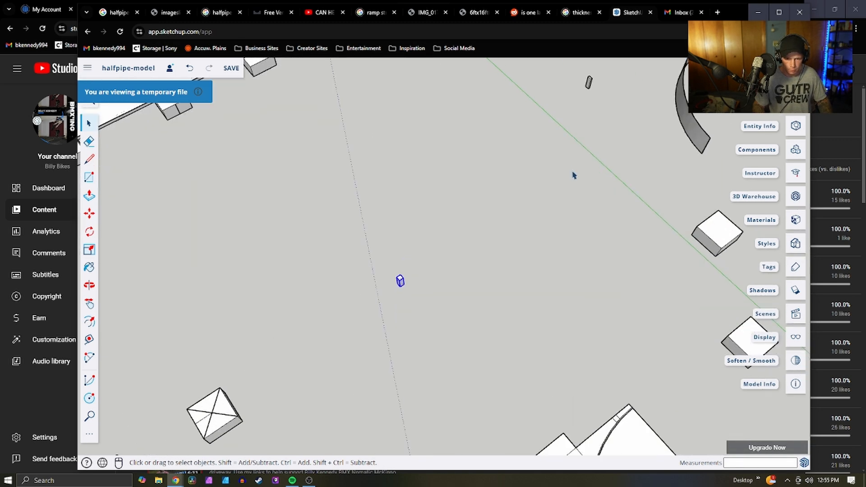
scroll(575, 170, "down", 3)
scroll(600, 120, "up", 4)
key("ctrl+v")
left_click(581, 145)
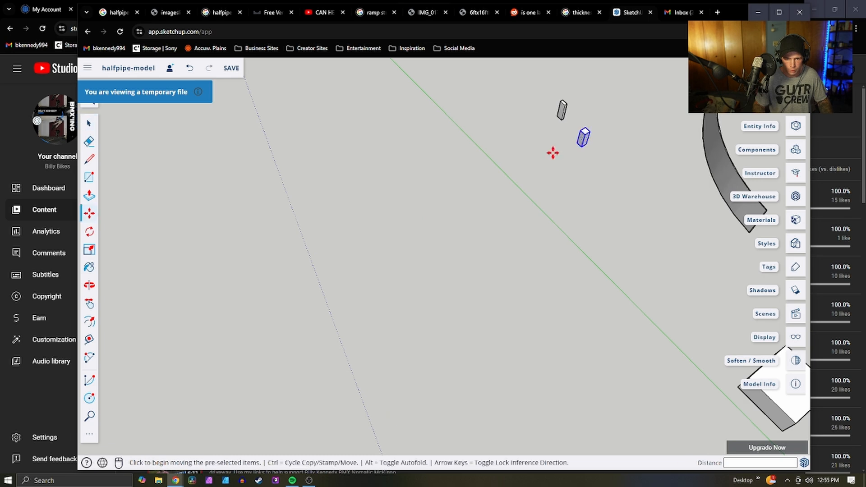
key("space")
scroll(532, 170, "down", 2)
scroll(479, 271, "up", 4)
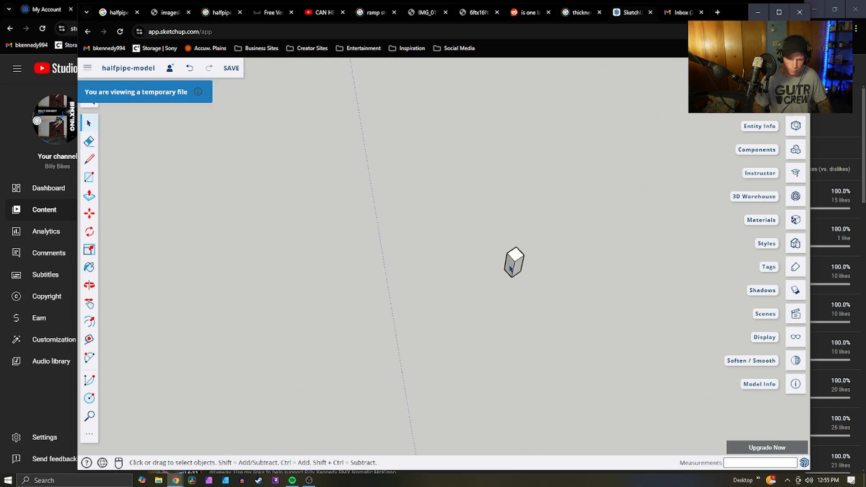
Make the short 3.5" square post in the open area a group
right_click(513, 268)
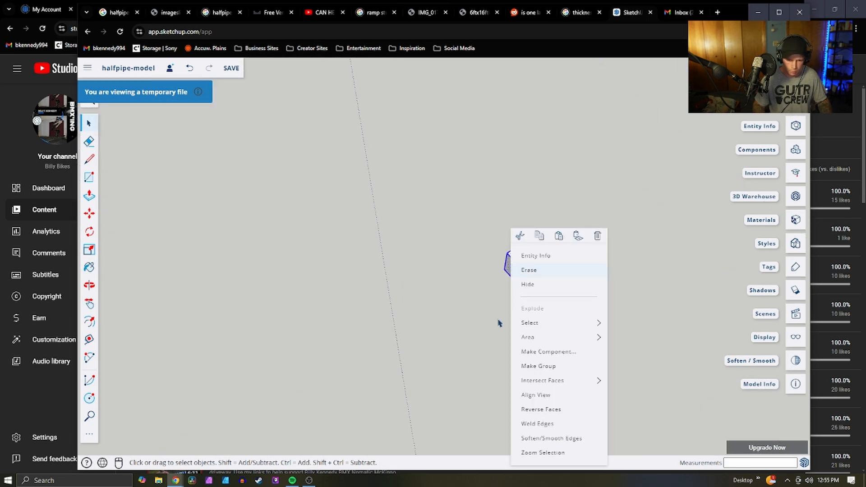
left_click(537, 357)
left_click(496, 291)
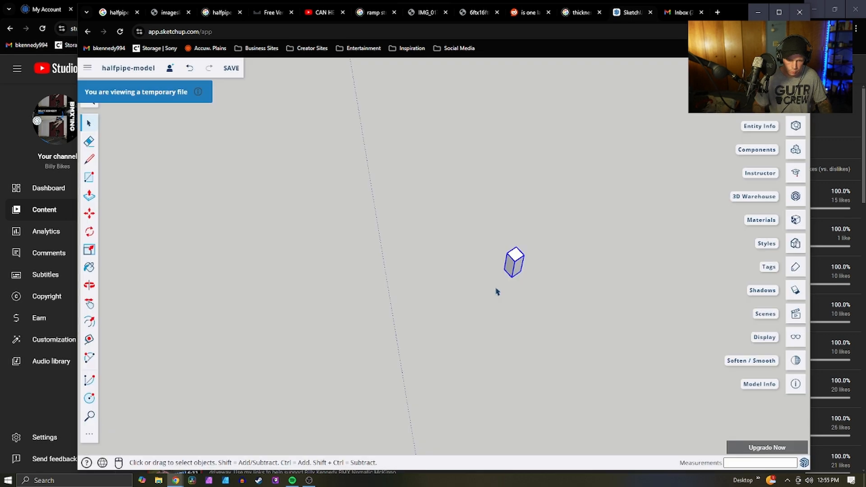
Move the grouped post onto the center of the second block in the row nearest the halfpipe
key("m")
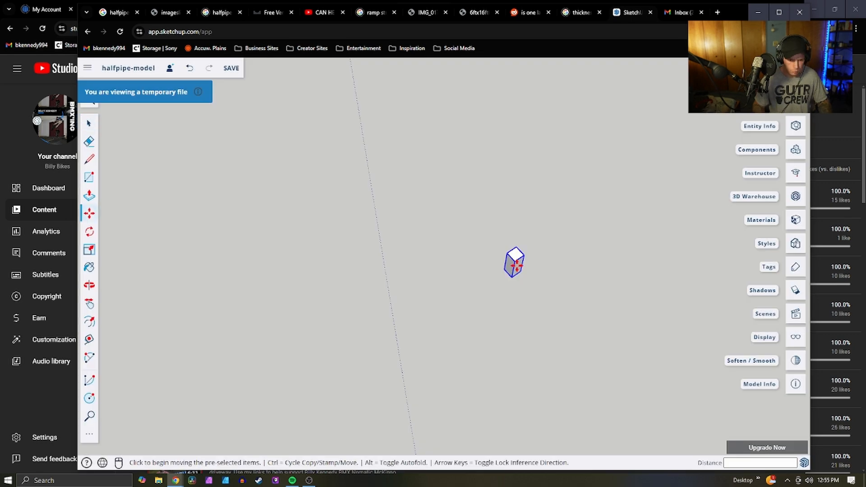
left_click(511, 270)
scroll(535, 235, "down", 6)
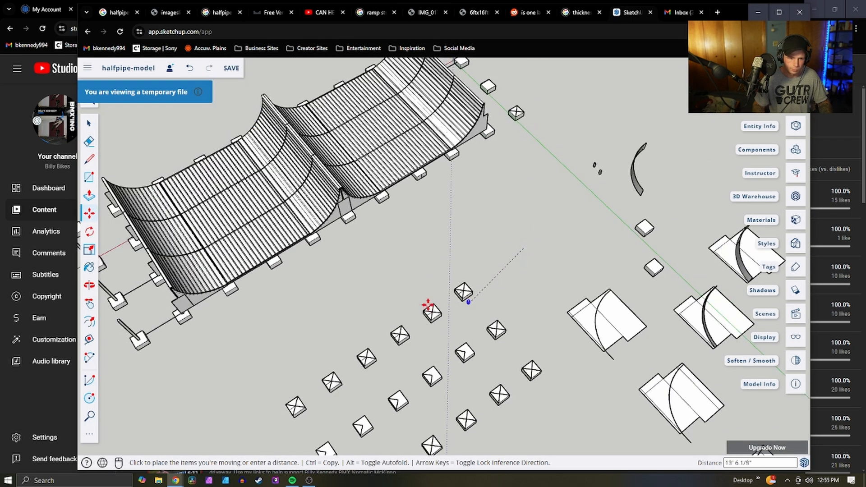
scroll(456, 303, "up", 8)
scroll(502, 345, "down", 1)
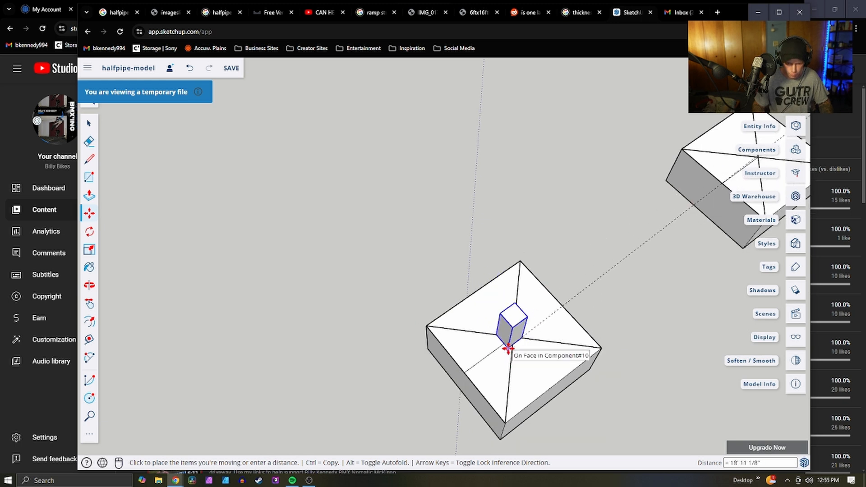
left_click(524, 338)
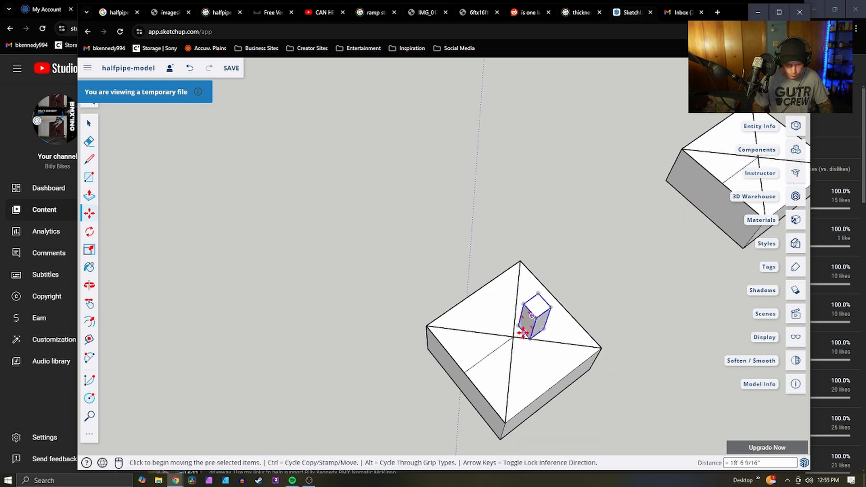
left_click(513, 335)
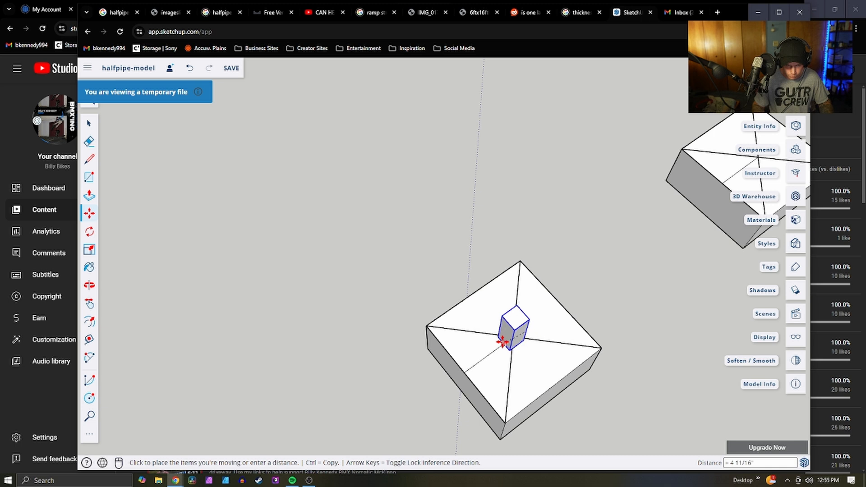
scroll(503, 341, "up", 5)
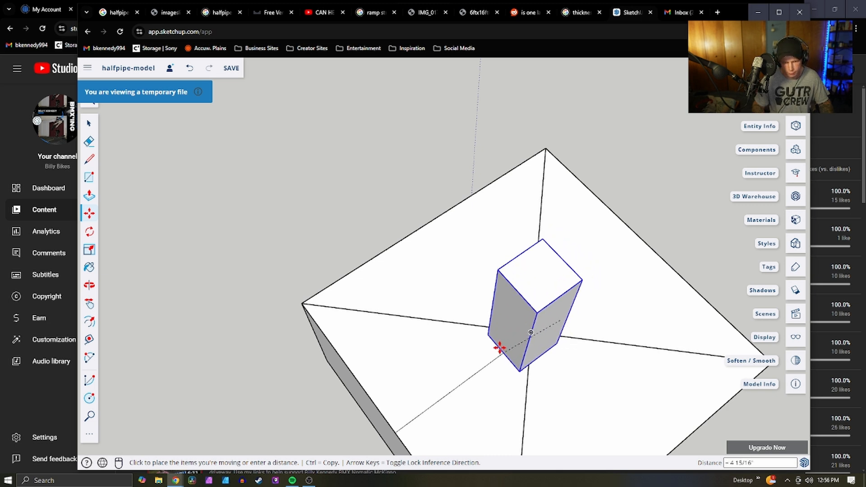
left_click(500, 348)
Move the post about 13/16" so its base corner sits on the block's diagonal line
scroll(575, 379, "up", 4)
middle_click_drag(618, 355, 268, 284)
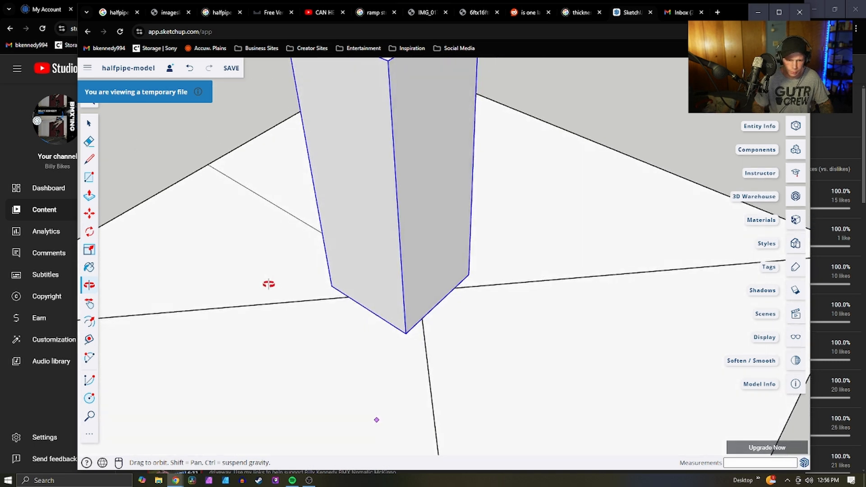
left_click(407, 335)
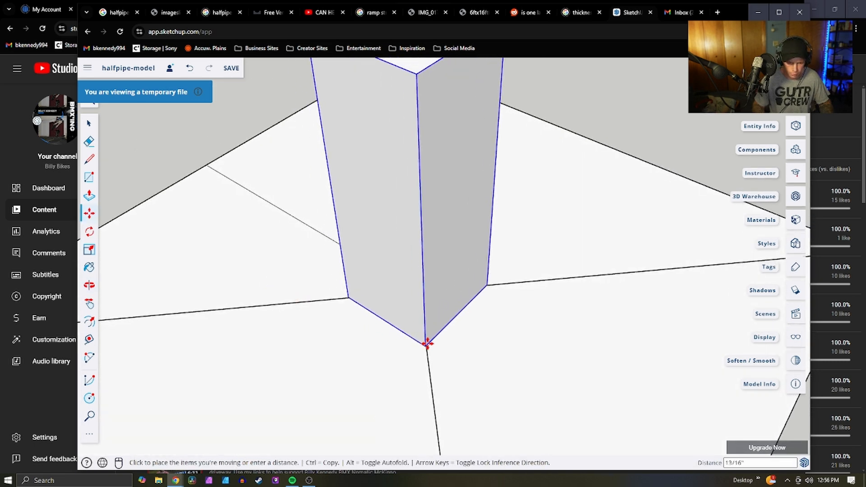
left_click(425, 341)
scroll(498, 311, "down", 6)
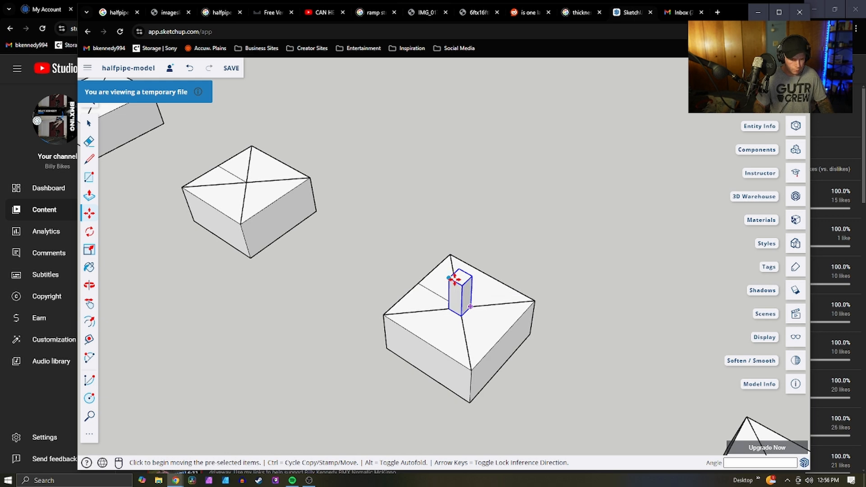
Paste a copy of the post at the center of the neighboring end block in the same row
key("ctrl+v")
scroll(483, 275, "down", 4)
scroll(593, 350, "up", 4)
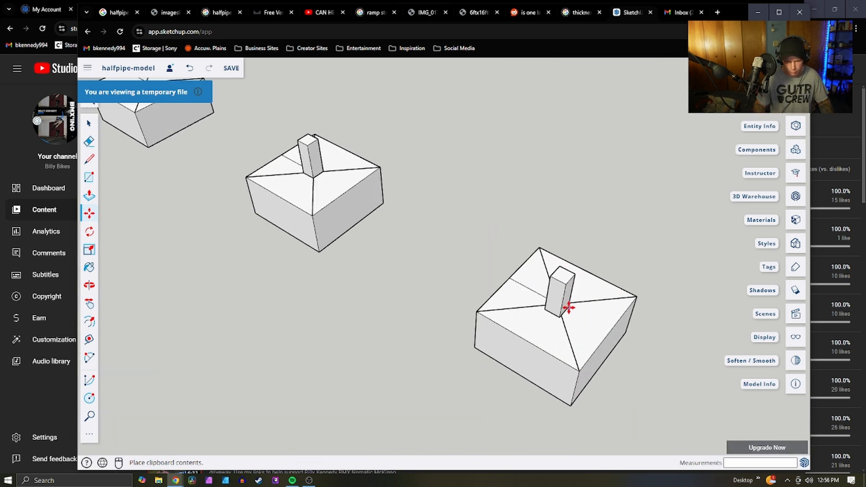
scroll(570, 307, "up", 5)
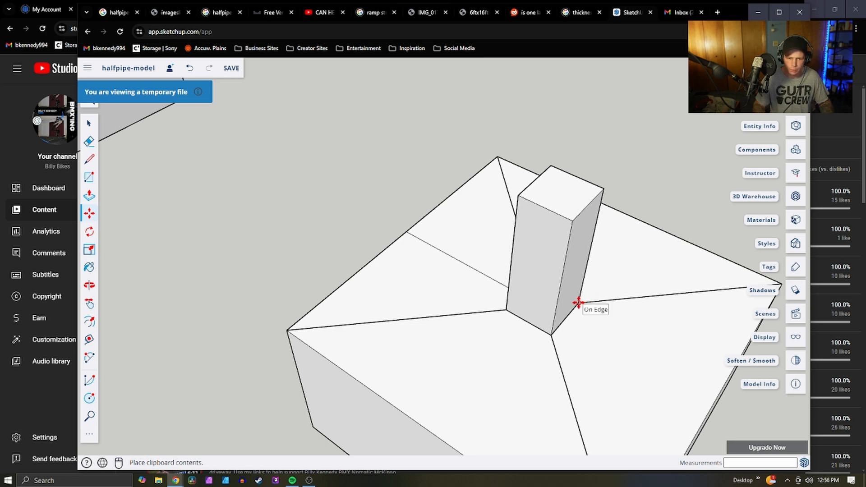
left_click(577, 302)
scroll(559, 258, "down", 10)
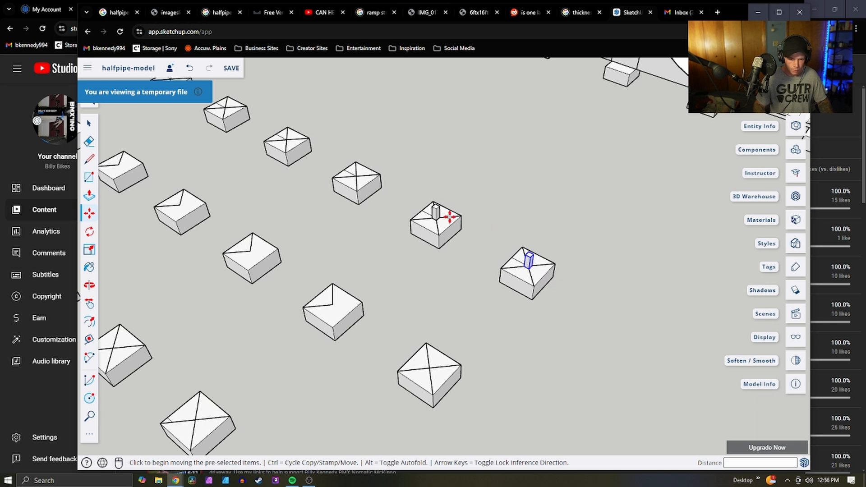
Copy both posts together and paste the pair onto the two corresponding end blocks of the middle row
key("ctrl")
left_click(431, 213)
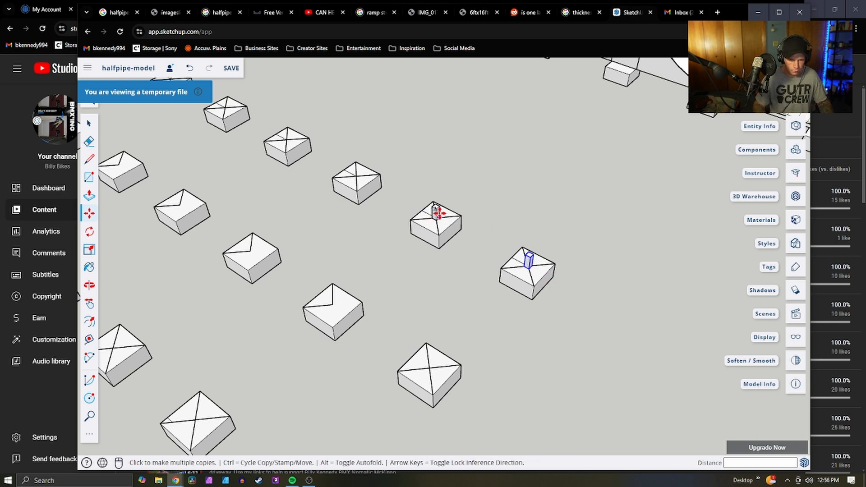
key("ctrl")
key("space")
left_click(465, 186)
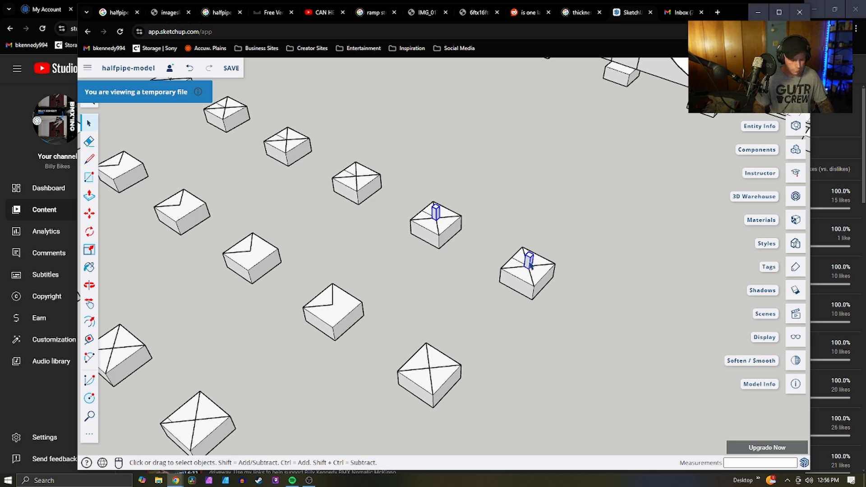
key("ctrl+v")
scroll(402, 347, "up", 5)
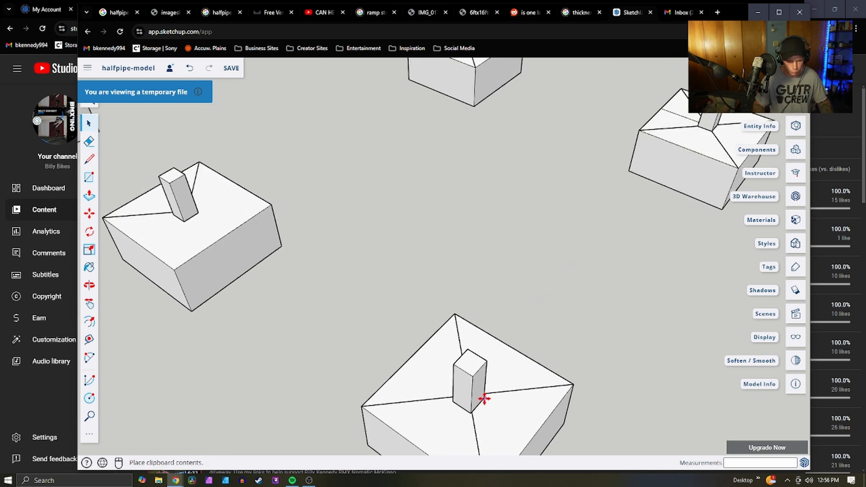
left_click(484, 400)
scroll(462, 306, "down", 5)
Move the pasted pair of middle-row posts about 3/4" to bring their base corners onto the blocks' diagonal lines
middle_click_drag(527, 317, 711, 252)
scroll(424, 307, "up", 6)
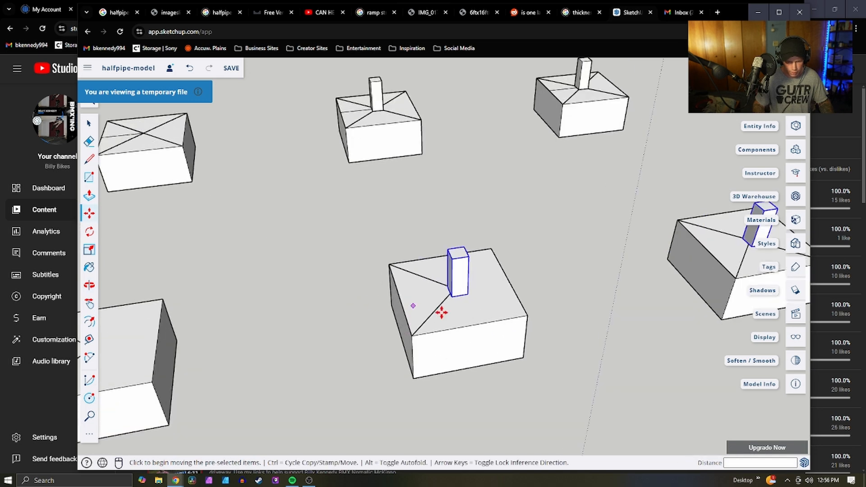
left_click(453, 287)
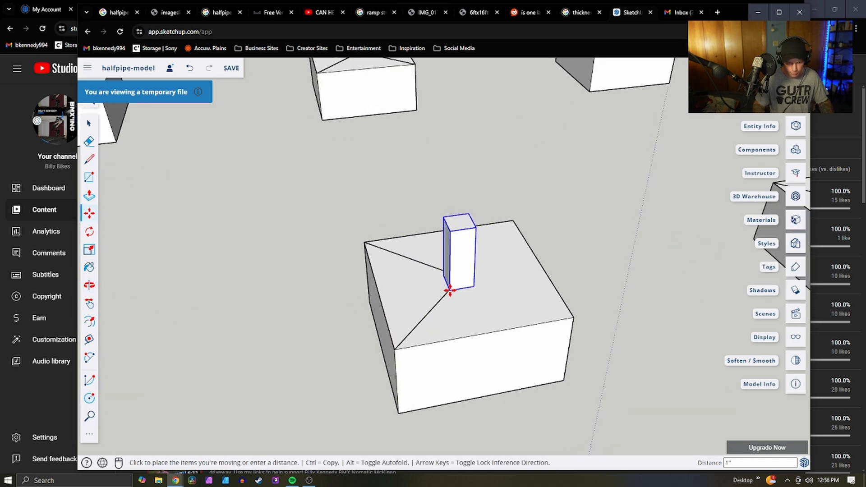
key("o")
left_click_drag(451, 284, 609, 285)
middle_click_drag(610, 285, 586, 301)
scroll(388, 271, "down", 5)
scroll(474, 275, "up", 5)
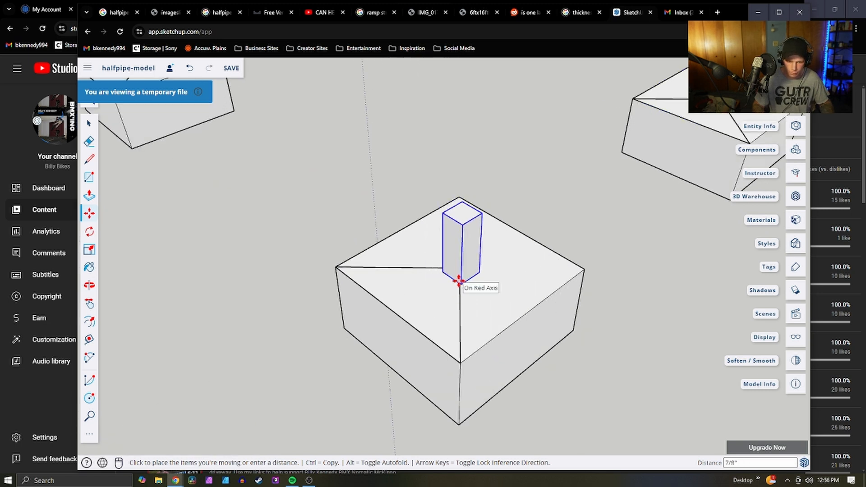
scroll(458, 277, "up", 8)
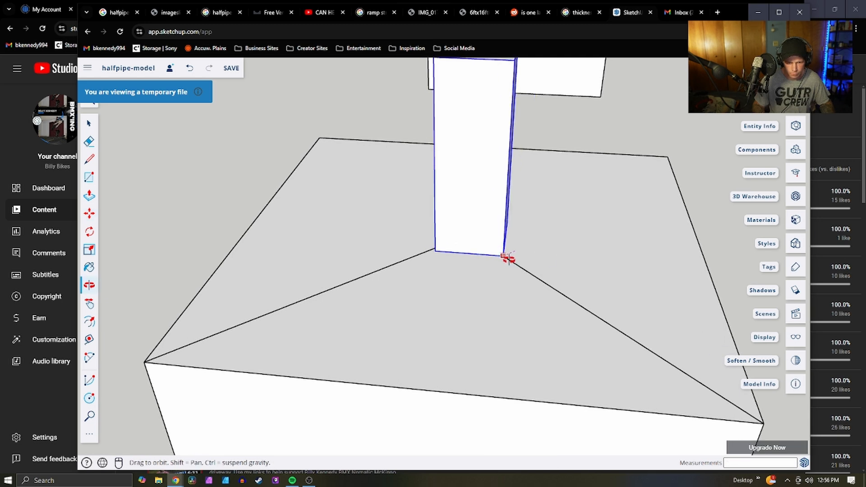
middle_click_drag(507, 257, 465, 254)
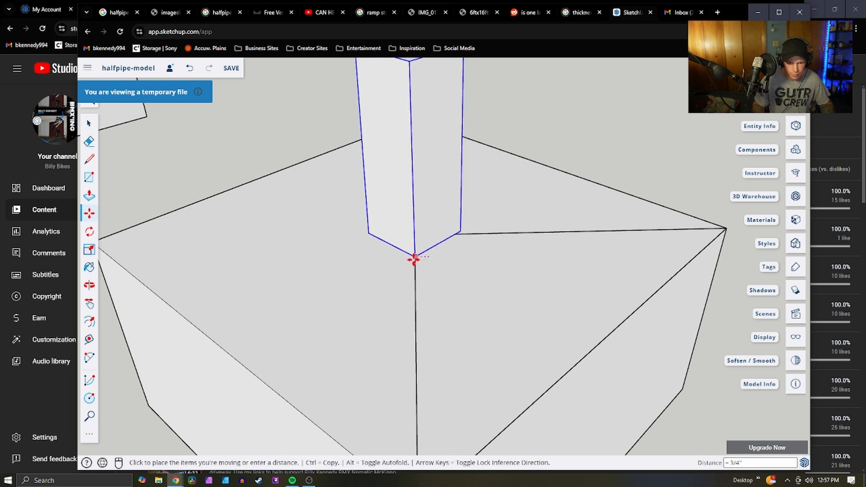
left_click(414, 260)
Fine-tune the middle-row posts by about 3/8" so the base corners meet both diagonals around the block centers
scroll(383, 284, "down", 5)
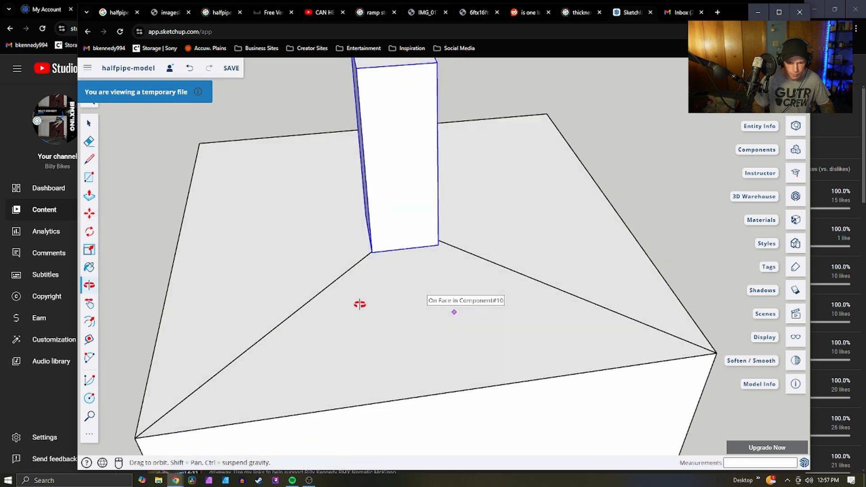
scroll(397, 261, "up", 4)
left_click(456, 230)
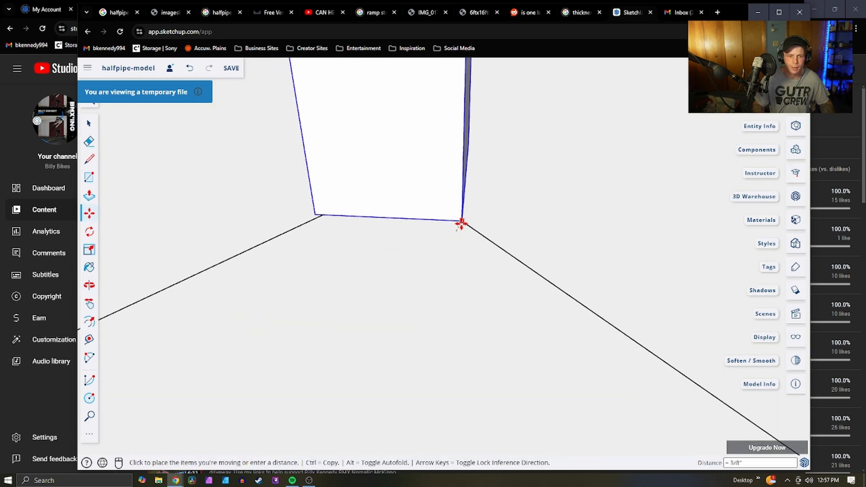
left_click(466, 225)
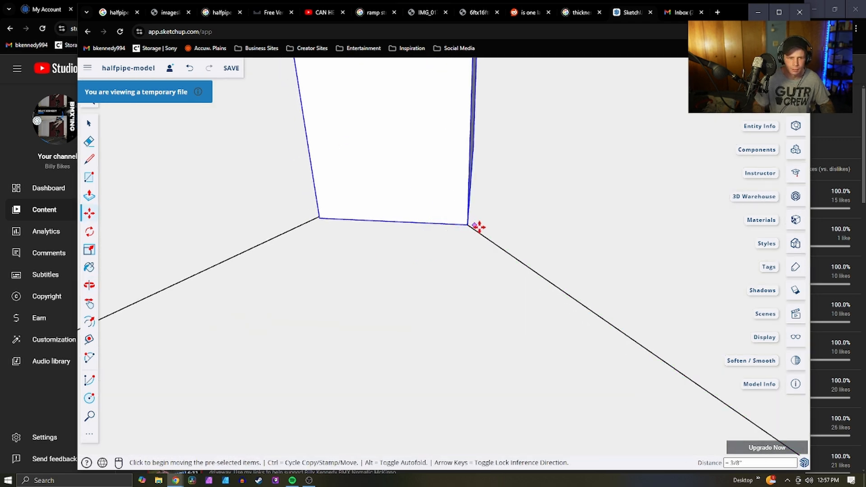
scroll(476, 228, "down", 3)
middle_click_drag(413, 255, 449, 242)
scroll(471, 257, "up", 3)
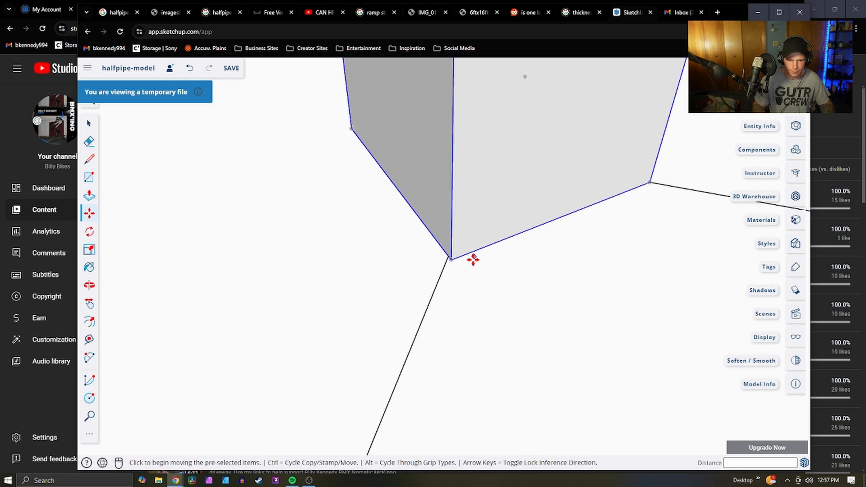
left_click(449, 260)
left_click(448, 260)
middle_click_drag(556, 285, 407, 263)
Paste the pair of posts onto the two end blocks of the third row and shift it about 3 9/16" toward the diagonals
scroll(407, 263, "down", 10)
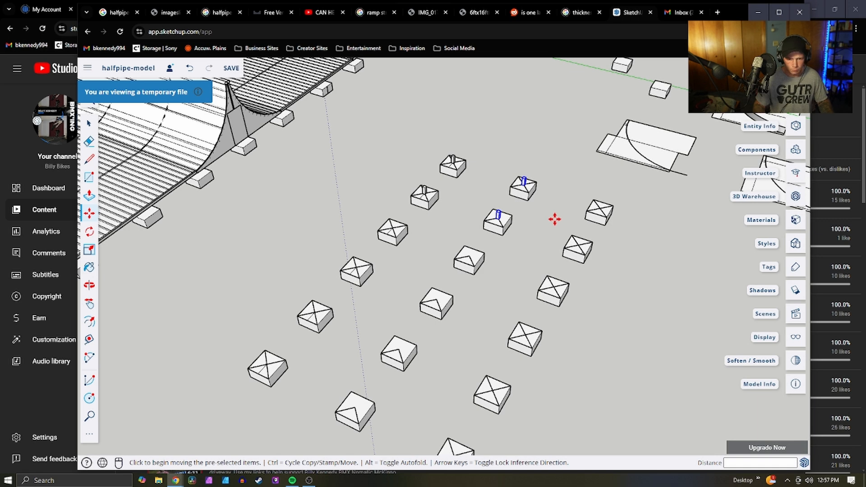
key("ctrl+v")
scroll(560, 248, "up", 6)
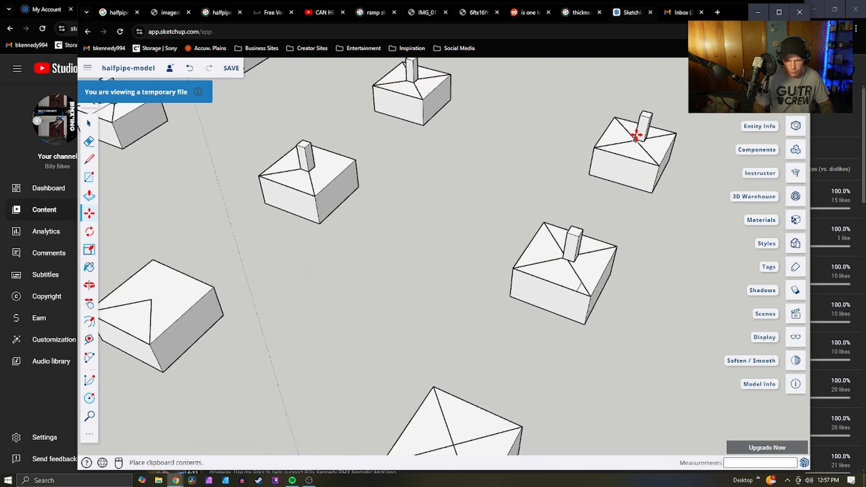
left_click(635, 135)
left_click(573, 258)
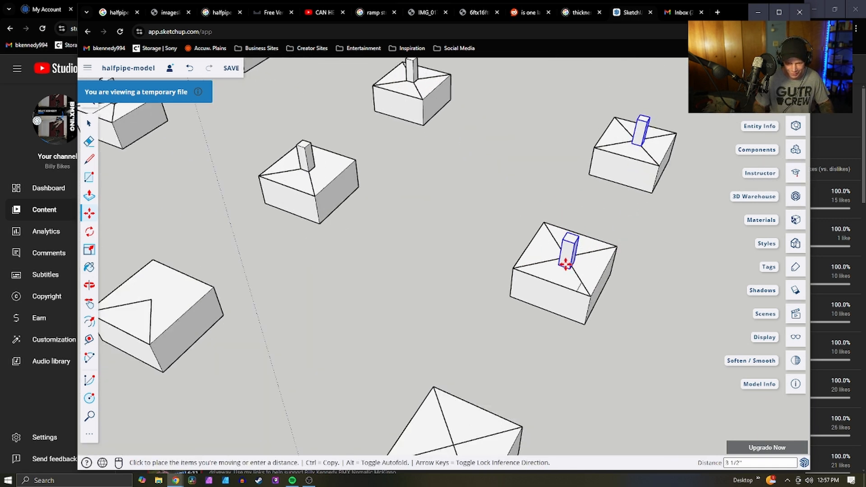
scroll(571, 258, "up", 3)
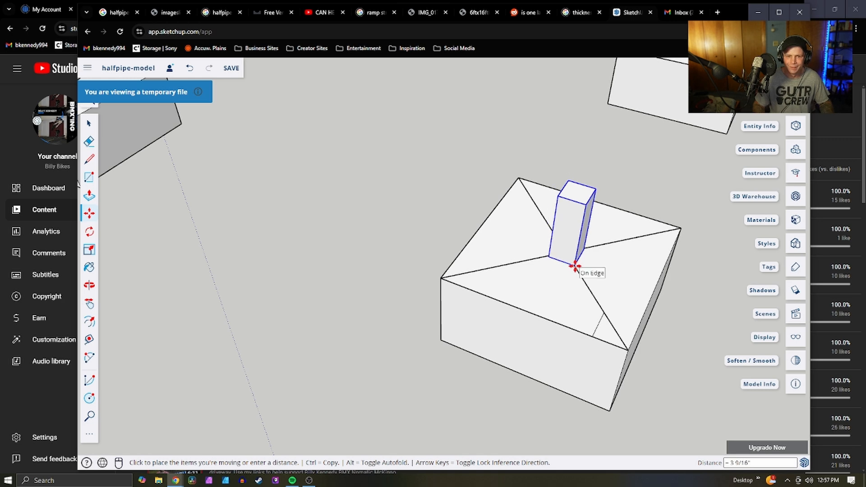
left_click(574, 267)
Nudge the third-row posts about 1/4" so their base corners align with the blocks' diagonal lines
scroll(576, 270, "down", 1)
scroll(578, 282, "up", 7)
middle_click_drag(660, 245, 315, 266)
left_click(522, 347)
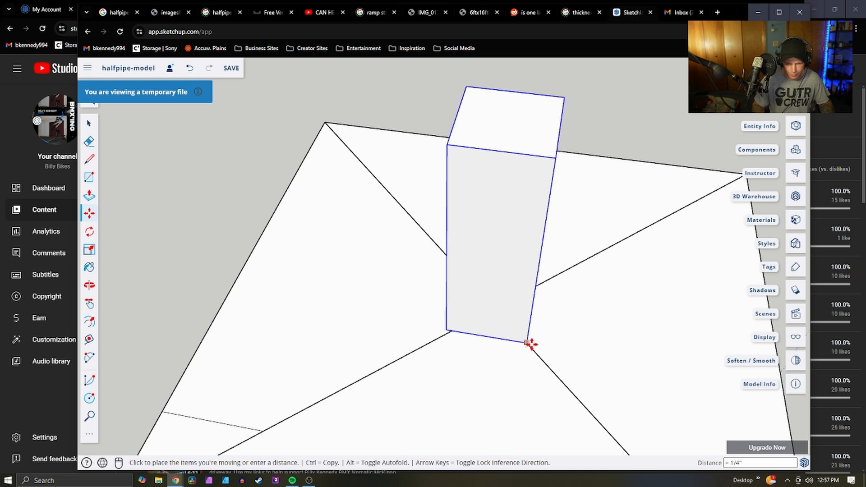
Select all six posts placed on the two end blocks of each row and copy them
scroll(463, 296, "down", 10)
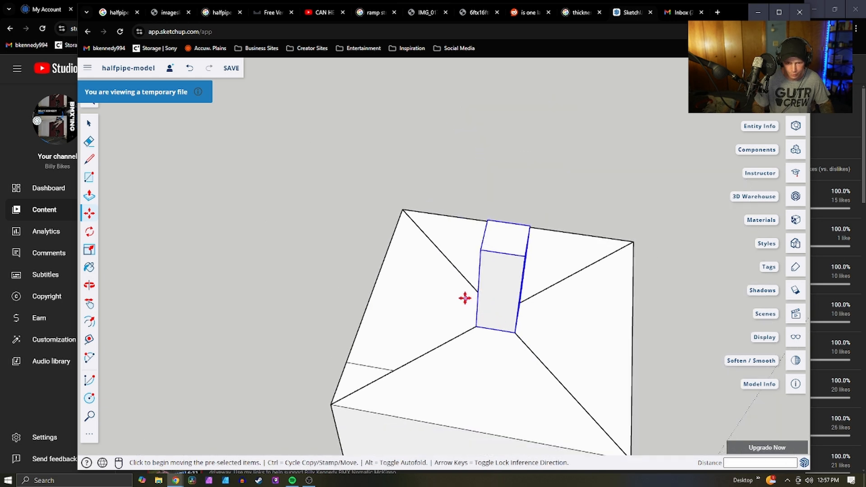
middle_click_drag(572, 350, 36, 212)
scroll(370, 266, "down", 6)
middle_click_drag(379, 284, 153, 232)
scroll(338, 288, "up", 4)
middle_click_drag(438, 347, 436, 328)
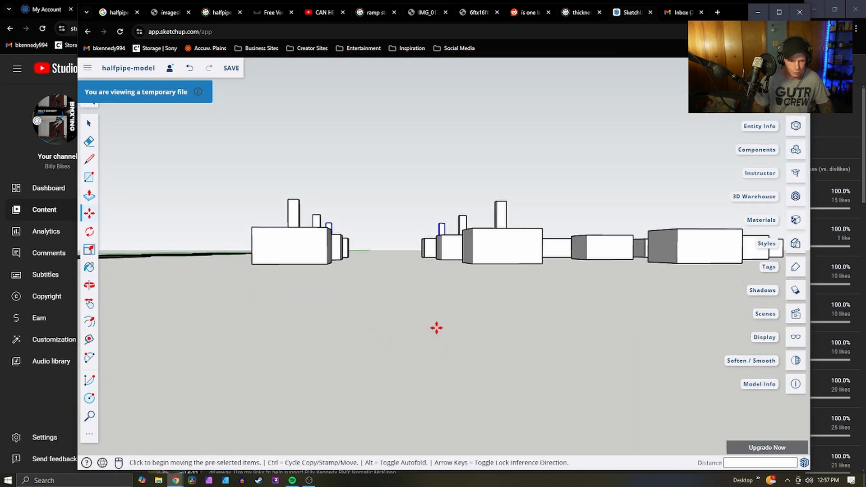
key("space")
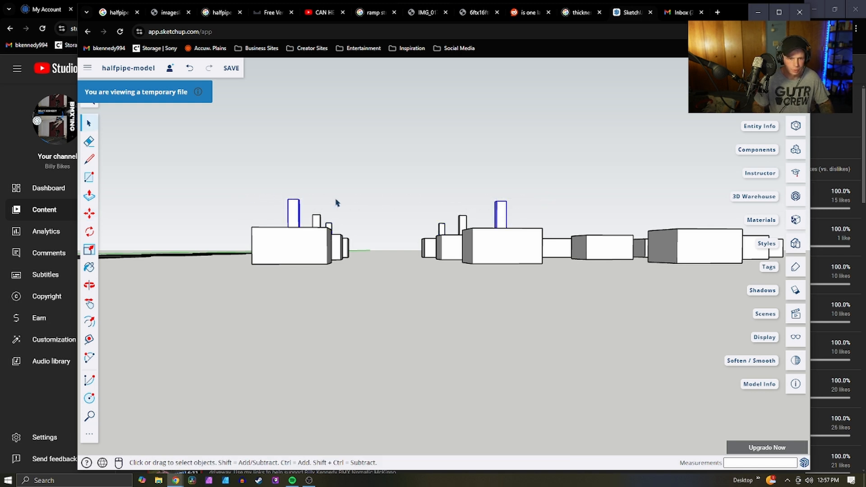
middle_click_drag(336, 203, 338, 206)
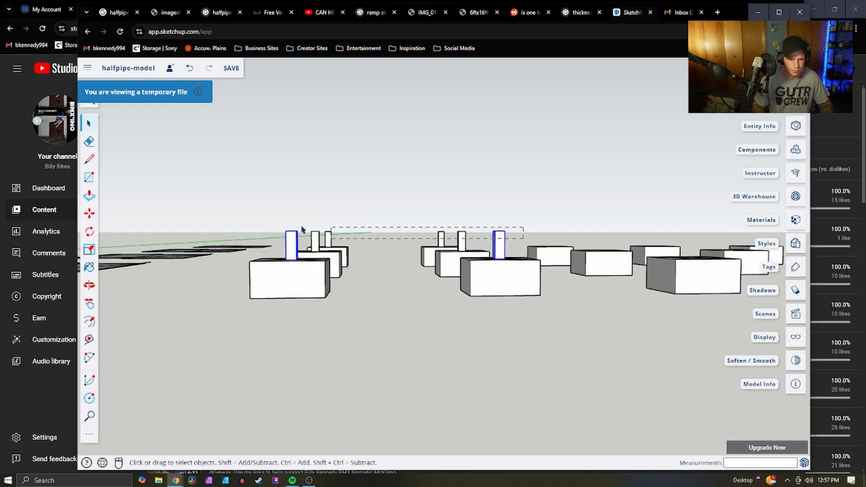
middle_click_drag(313, 224, 352, 298)
scroll(360, 271, "down", 6)
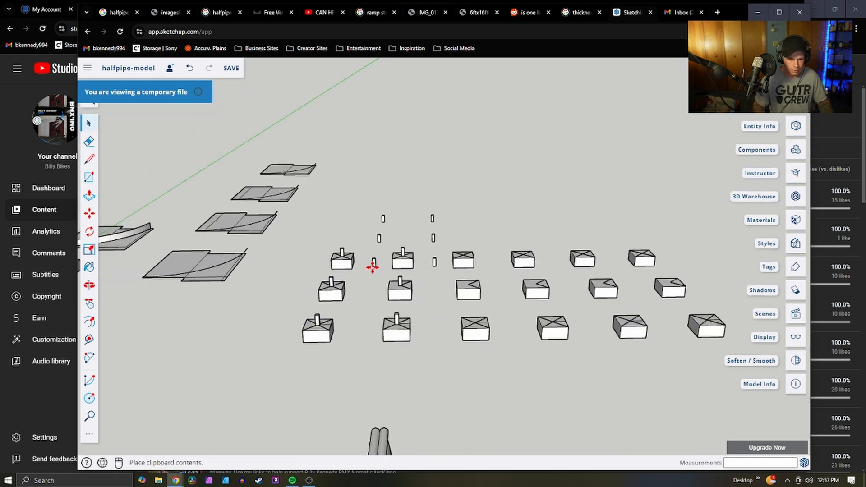
Paste the six posts onto the two blocks at the opposite end of each of the three rows
middle_click_drag(586, 290, 475, 344)
scroll(535, 352, "up", 8)
key("ctrl+v")
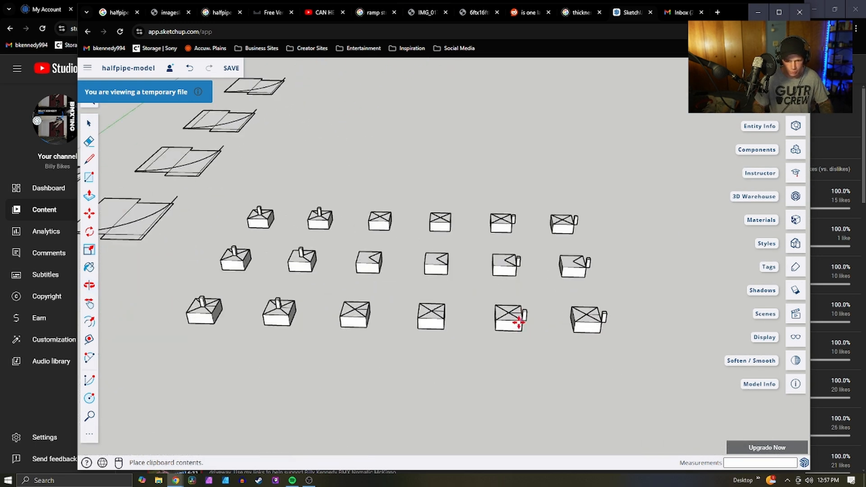
scroll(497, 310, "up", 5)
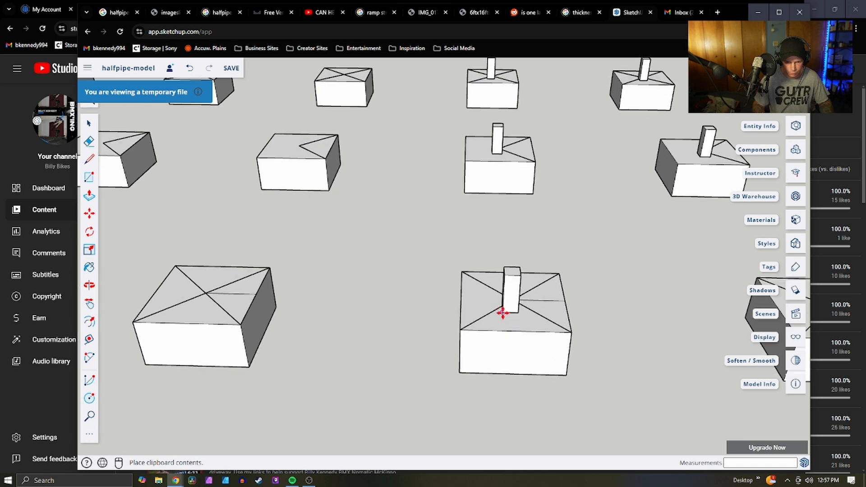
scroll(506, 306, "up", 3)
scroll(506, 306, "up", 2)
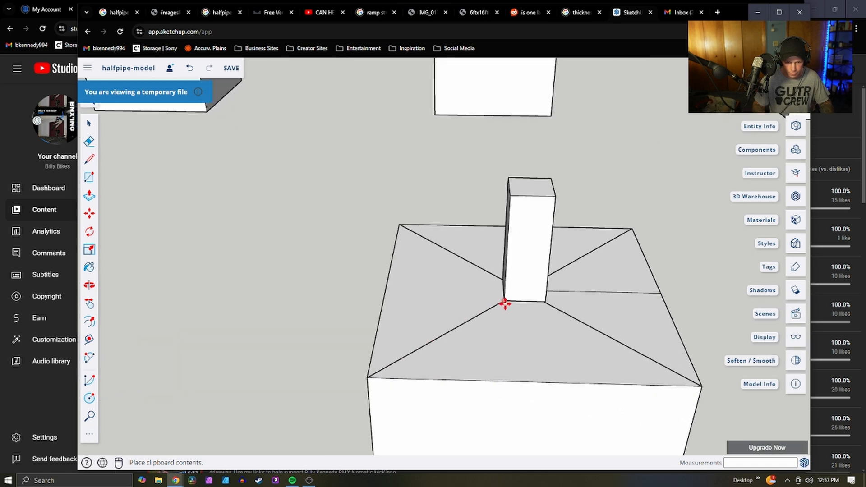
left_click(504, 305)
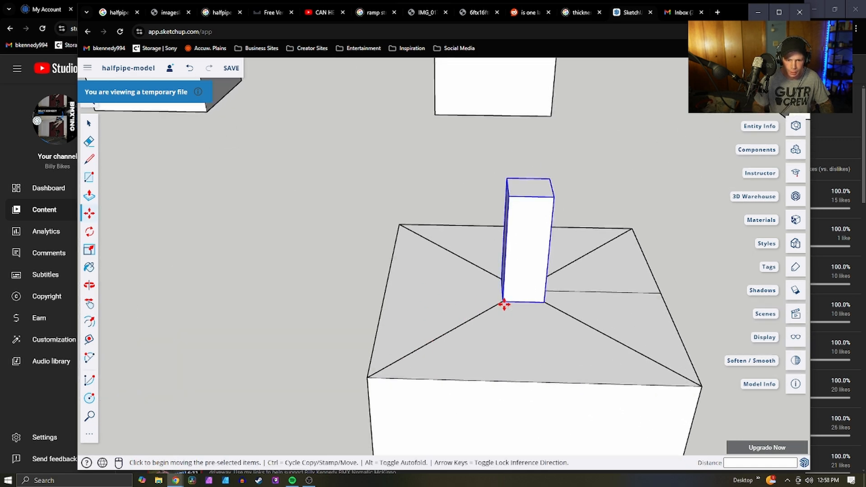
Nudge the six pasted posts about 1/16" so their base corners meet the blocks' diagonal lines
scroll(504, 305, "up", 4)
scroll(519, 320, "up", 5)
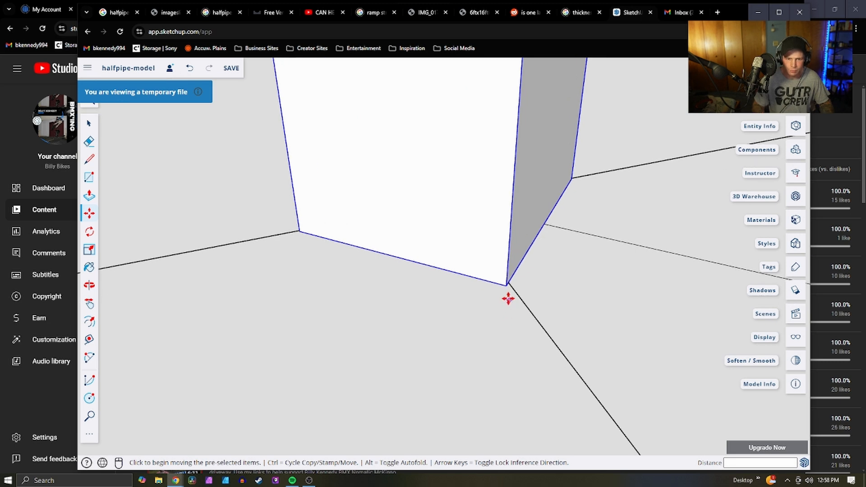
left_click(510, 285)
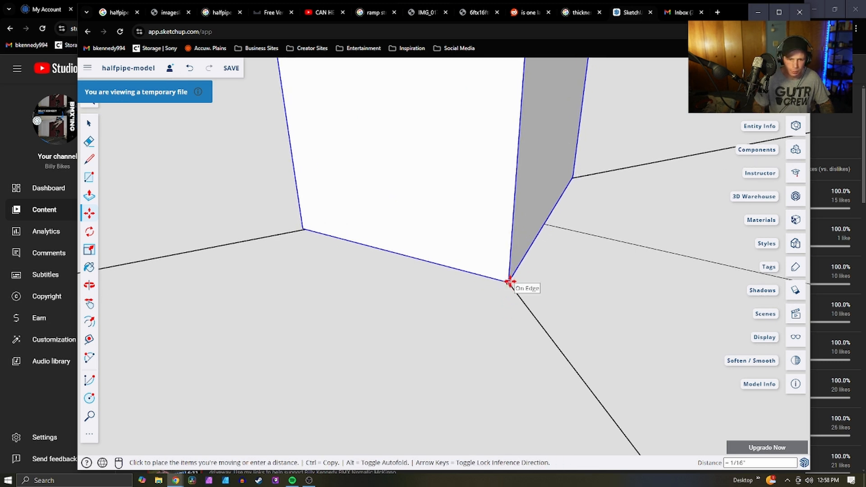
left_click(506, 285)
scroll(518, 266, "down", 2)
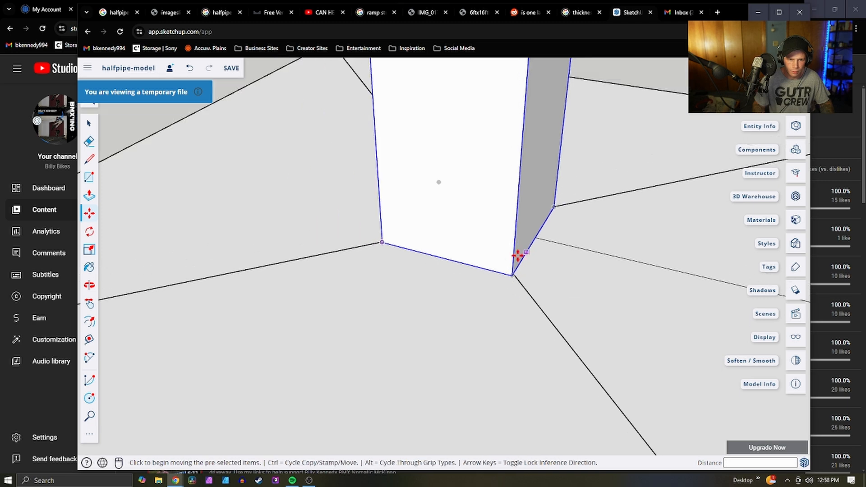
Fine-tune the pasted posts from another base corner so they sit centered on the blocks' diagonals
middle_click_drag(612, 303, 299, 308)
scroll(482, 339, "up", 3)
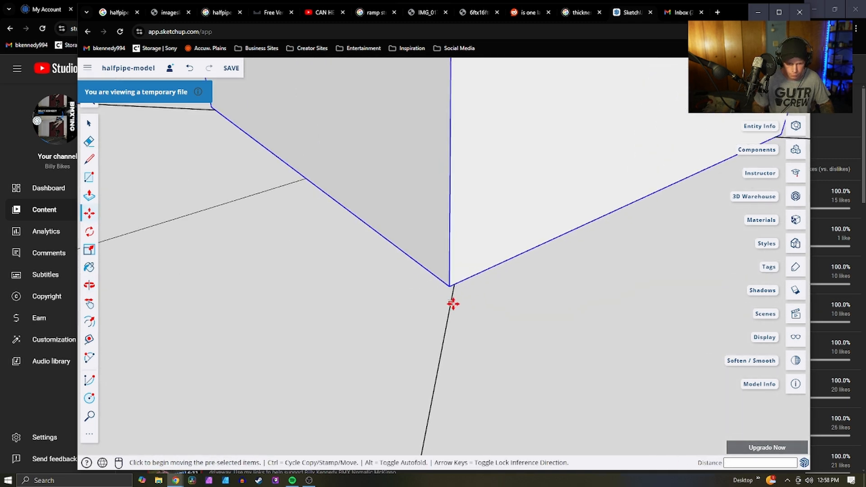
middle_click_drag(445, 280, 631, 297)
left_click(451, 186)
left_click(458, 193)
scroll(486, 269, "down", 6)
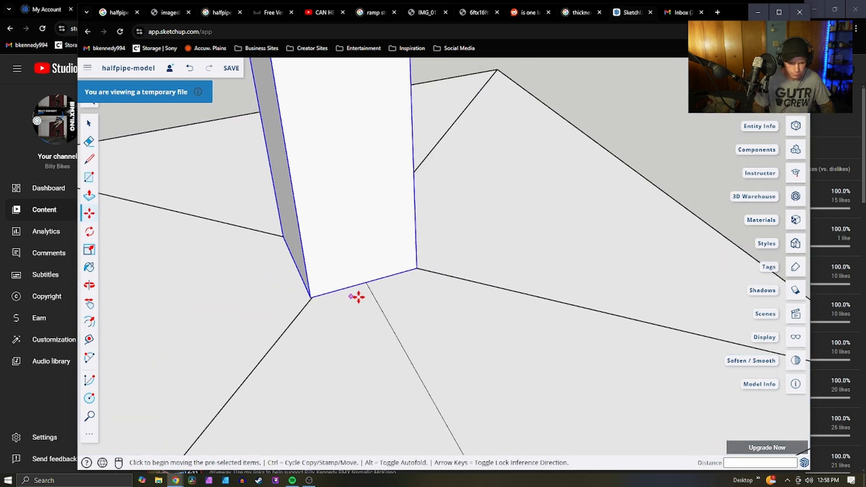
middle_click_drag(357, 297, 375, 325)
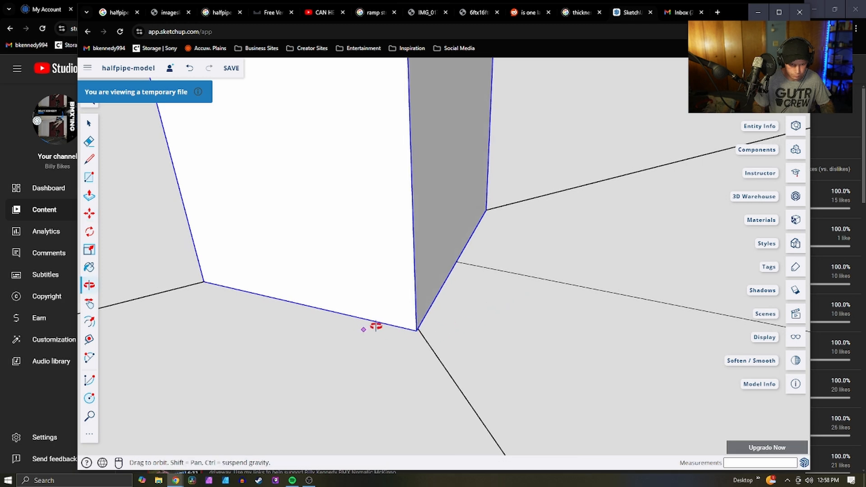
Examine the pasted posts' placement across the end blocks of all three rows
scroll(485, 318, "down", 10)
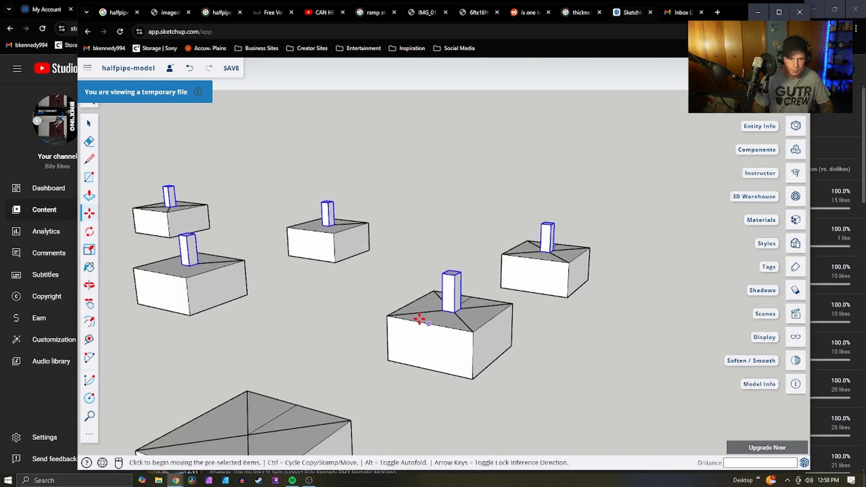
scroll(354, 314, "down", 3)
middle_click_drag(236, 273, 410, 303)
scroll(411, 305, "down", 4)
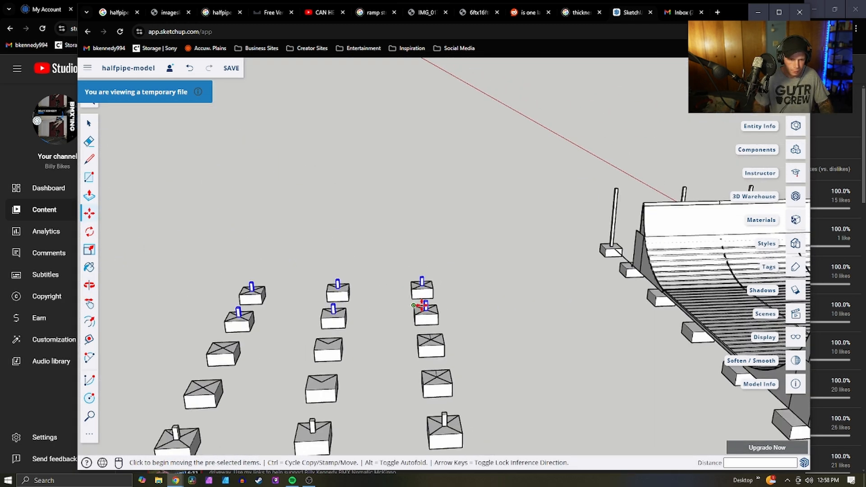
scroll(410, 304, "down", 2)
scroll(342, 304, "up", 6)
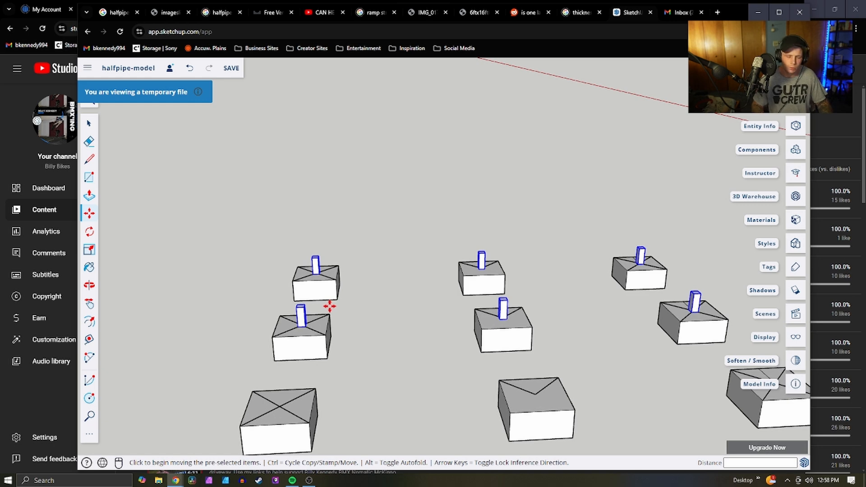
middle_click_drag(369, 306, 375, 310)
key("space")
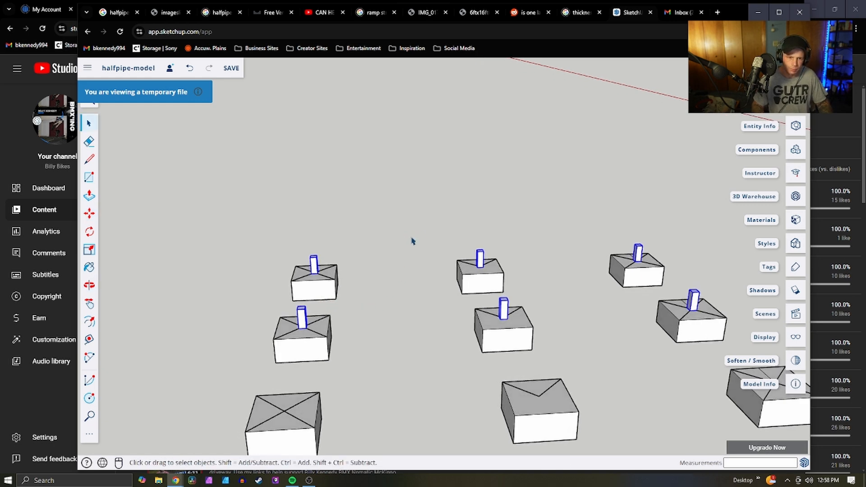
Deselect the posts and delete the diagonal lines from the two empty middle blocks of the first outer row
middle_click_drag(417, 333, 227, 333)
scroll(464, 331, "down", 6)
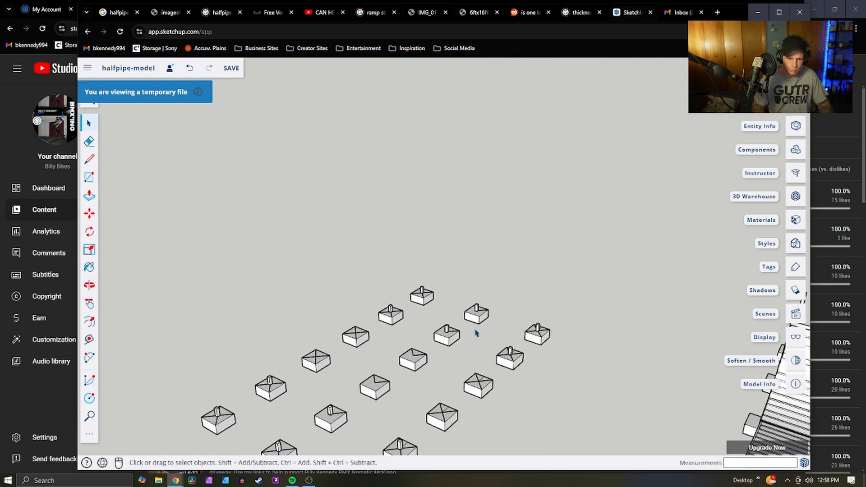
middle_click_drag(384, 375, 512, 273)
middle_click_drag(464, 350, 294, 454)
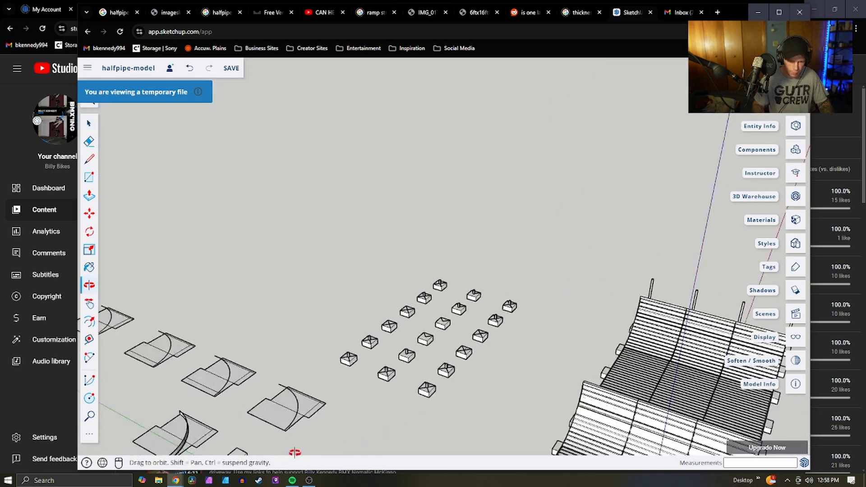
scroll(385, 356, "up", 6)
scroll(500, 324, "up", 3)
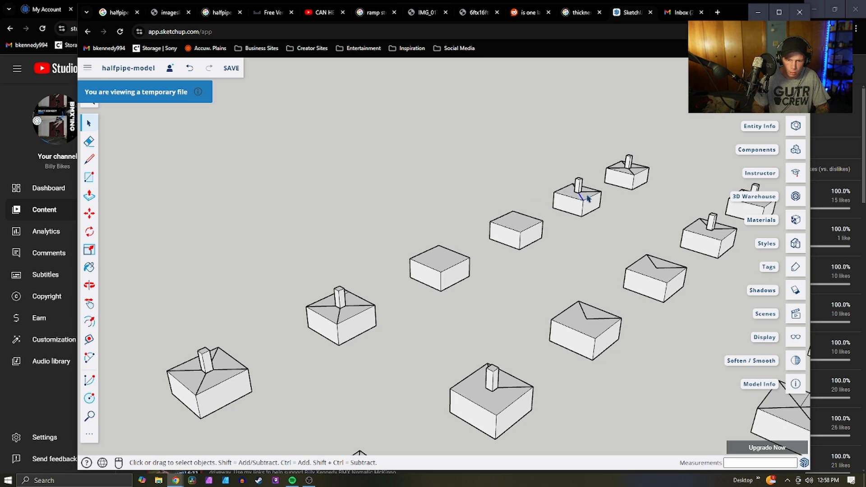
Delete the diagonal lines around the posts on the end blocks of the first outer row
scroll(571, 195, "up", 5)
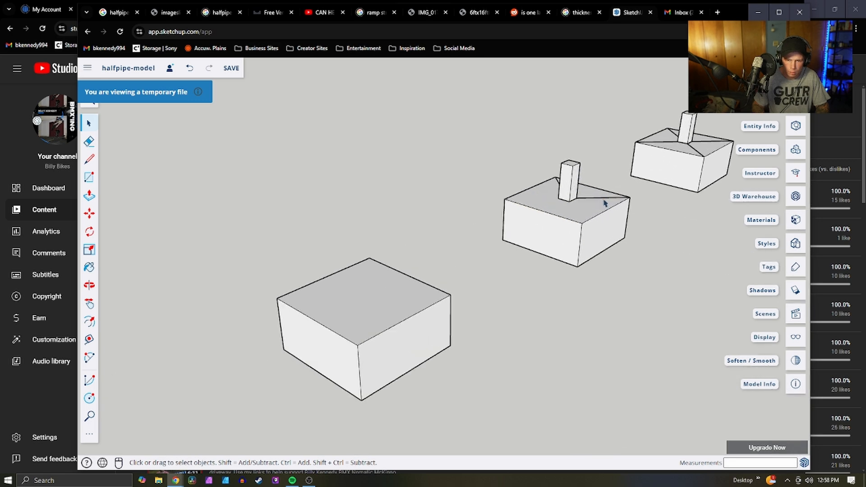
mouse_move(603, 204)
middle_mouse_down()
mouse_move(591, 213)
mouse_move(116, 244)
mouse_move(396, 259)
middle_mouse_up()
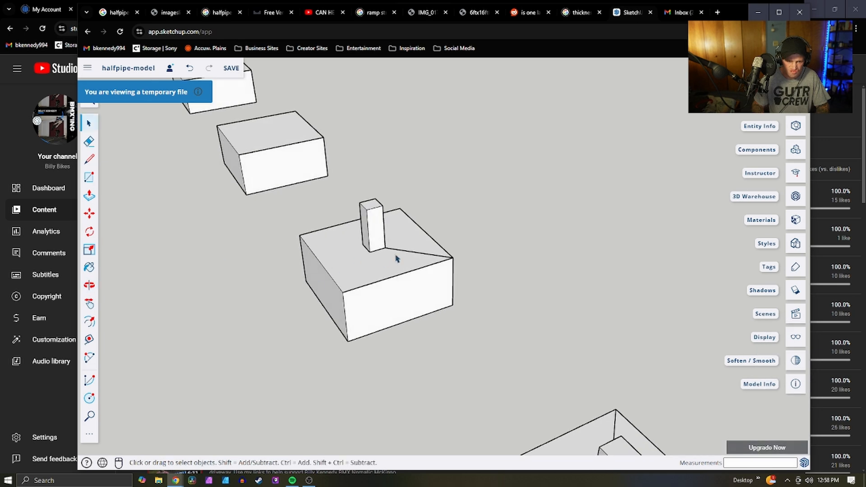
scroll(416, 255, "down", 5)
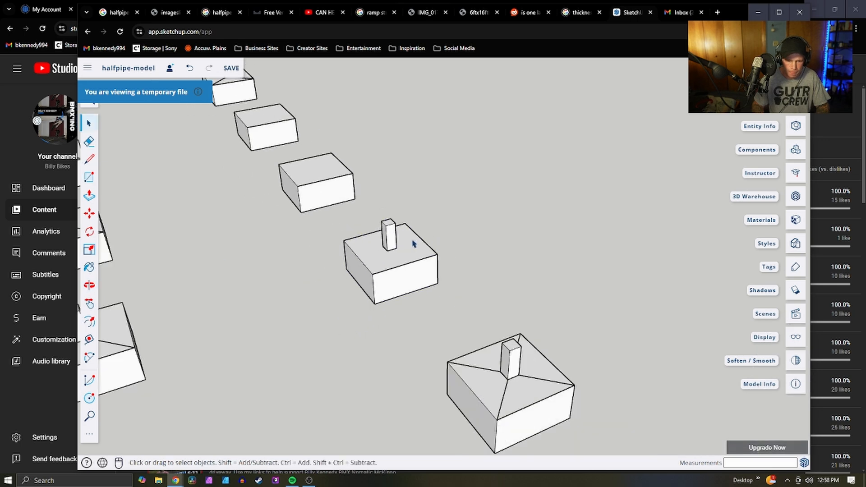
scroll(442, 275, "up", 5)
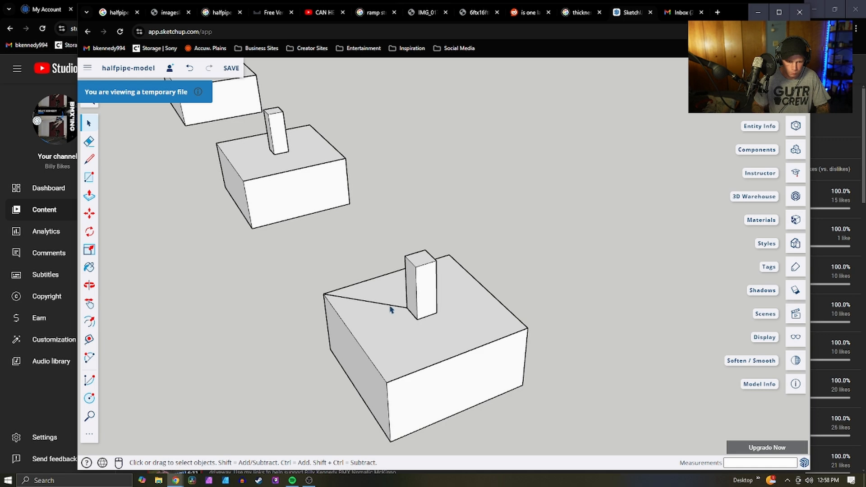
Delete the diagonal lines around the post on the middle row's end block, undoing the accidental removal of the block
scroll(391, 309, "down", 5)
scroll(281, 367, "up", 5)
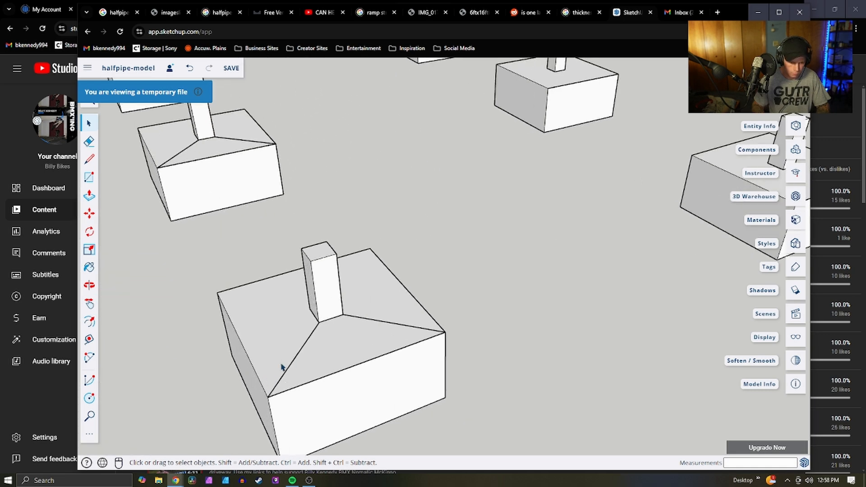
left_click(298, 352)
key("Delete")
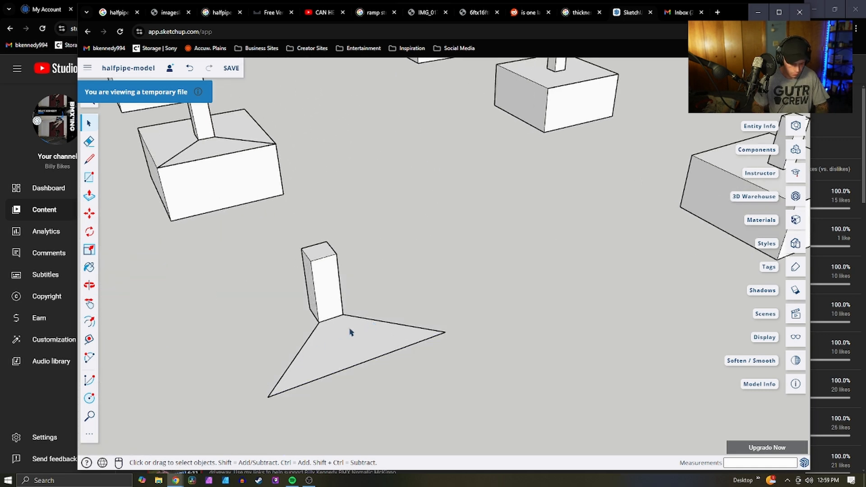
key("ctrl+z")
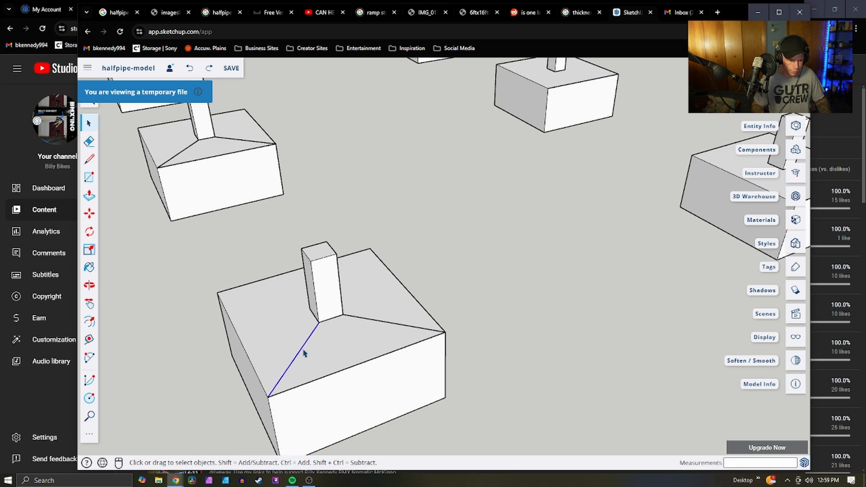
key("Delete")
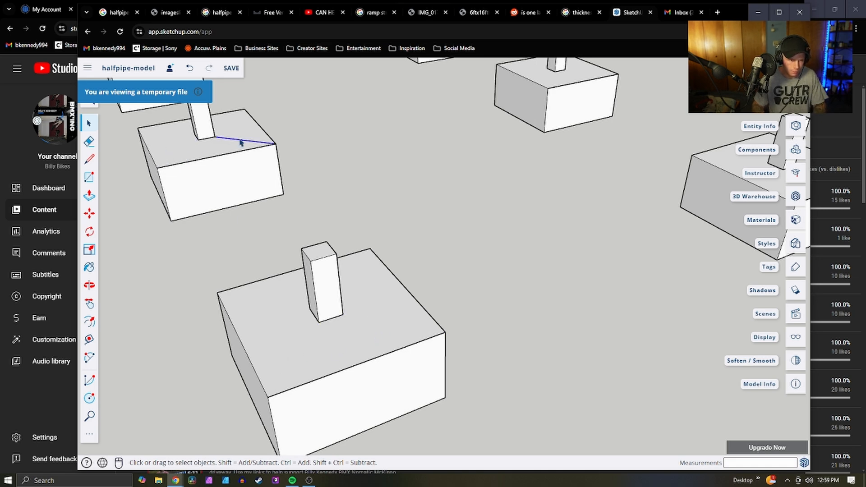
Delete the remaining lines on the middle row's second block and the diagonals on the other outer row's end block
scroll(457, 240, "down", 6)
scroll(293, 288, "up", 5)
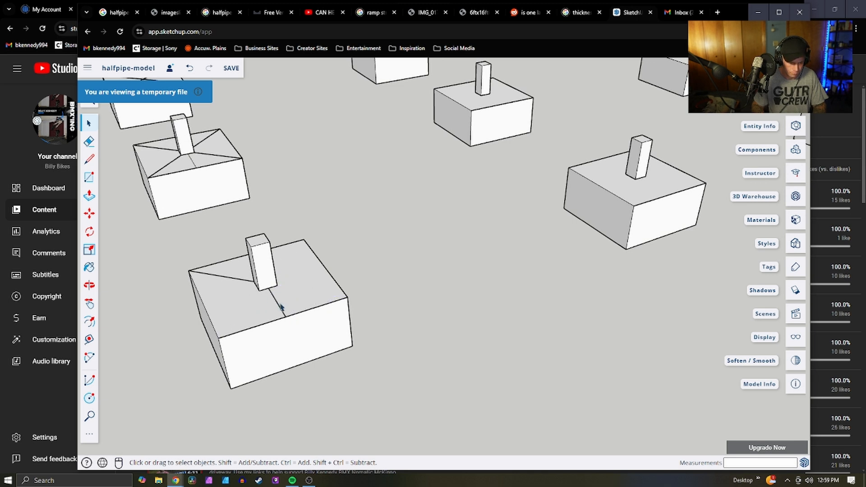
scroll(230, 280, "down", 5)
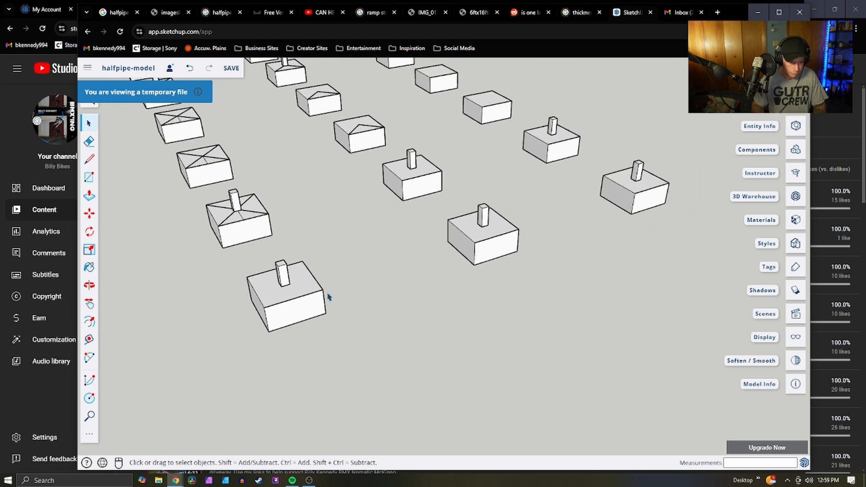
Delete the diagonals around the post on the other outer row's second block, undoing the accidental removal of the block's edges
scroll(270, 252, "up", 5)
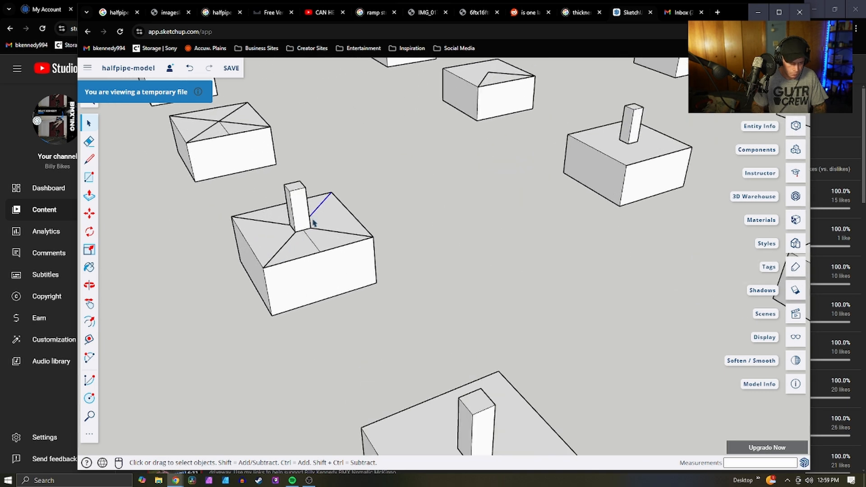
key("Delete")
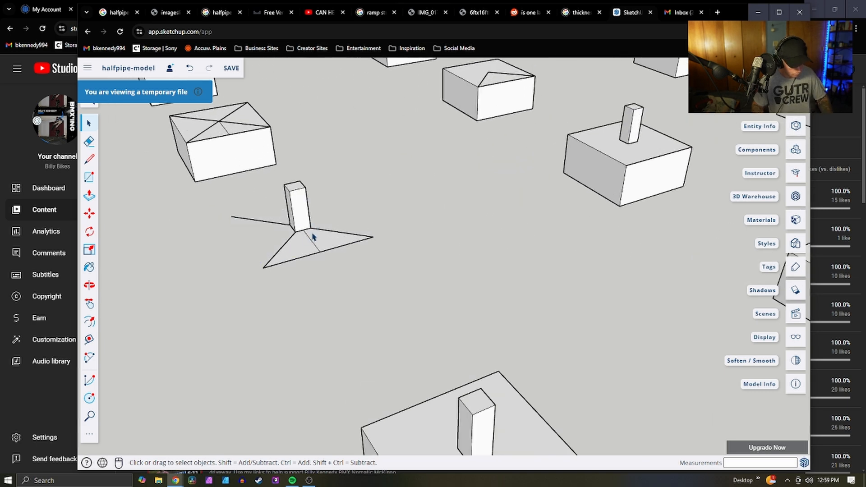
key("ctrl+z")
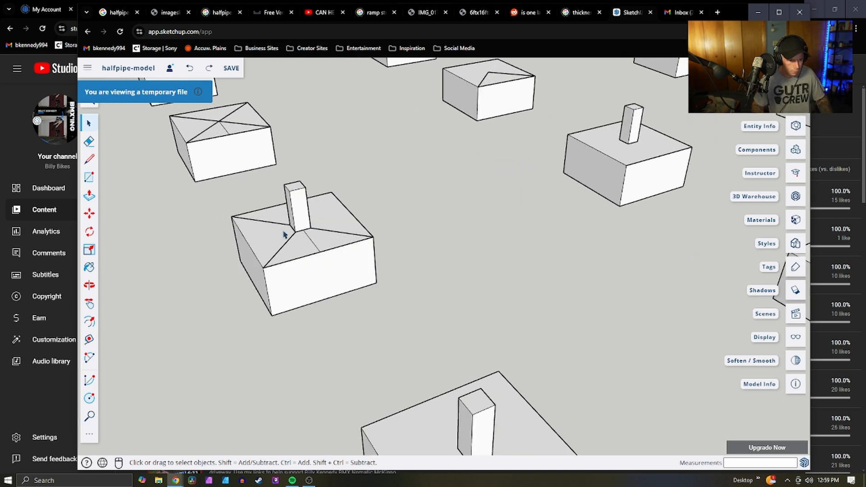
left_click(330, 235)
key("Delete")
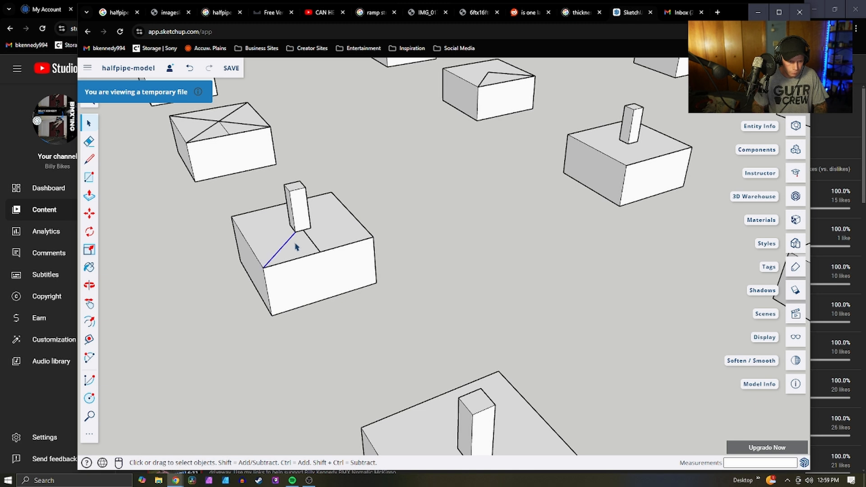
Delete the diagonal lines from the two empty middle blocks of the same outer row
scroll(219, 126, "up", 5)
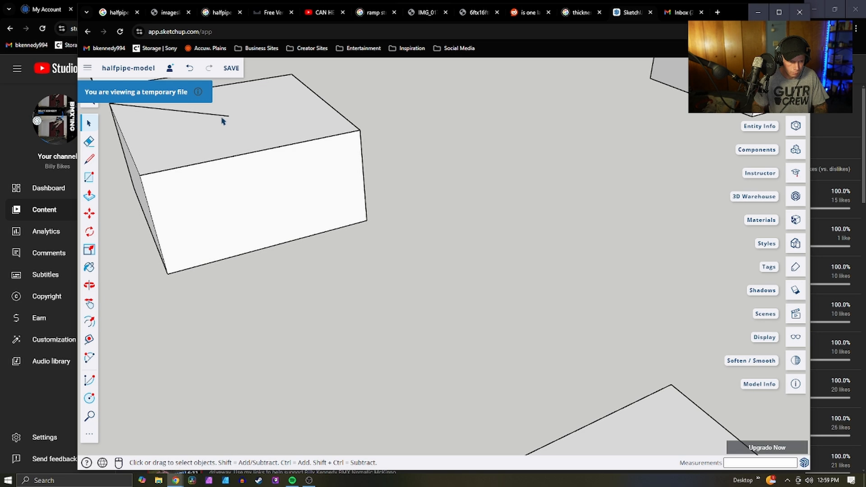
scroll(427, 287, "down", 5)
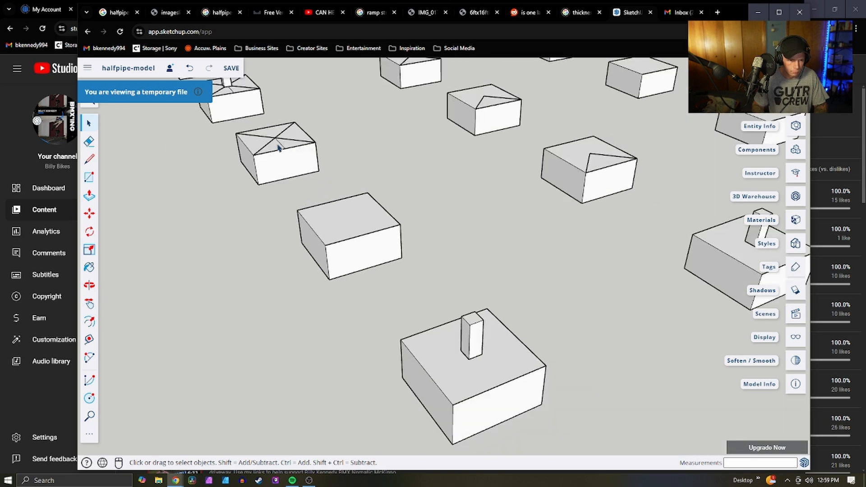
scroll(297, 162, "up", 5)
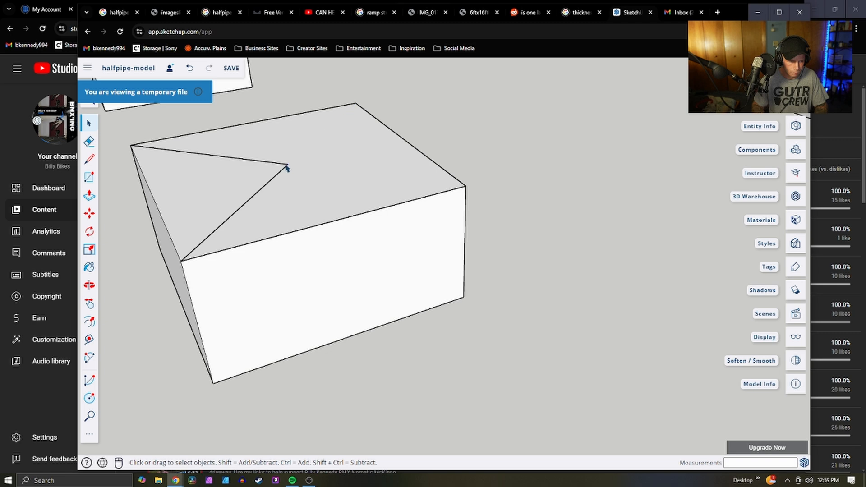
scroll(396, 296, "down", 5)
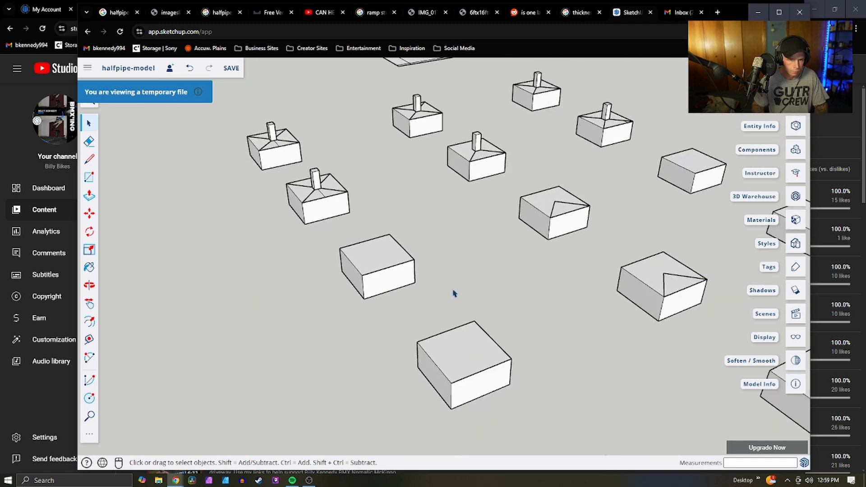
Delete the remaining diagonal lines from the two empty blocks in the middle row
scroll(590, 207, "up", 5)
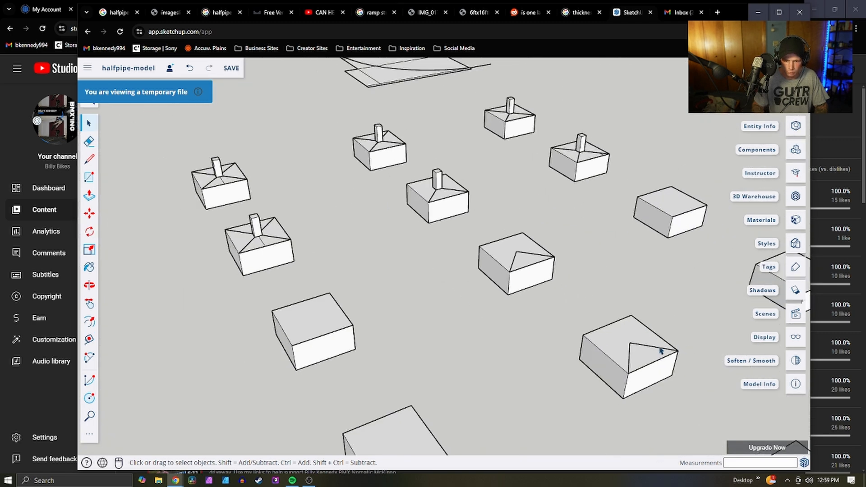
key("Delete")
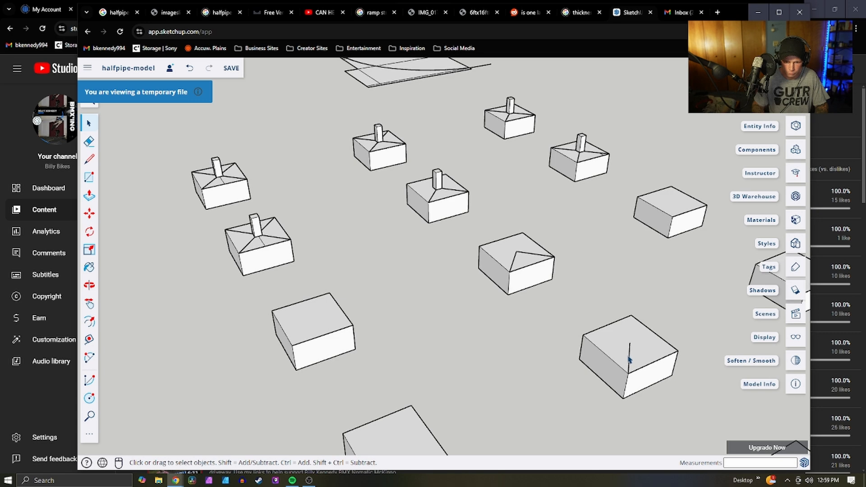
left_click(627, 357)
scroll(492, 255, "up", 5)
key("Delete")
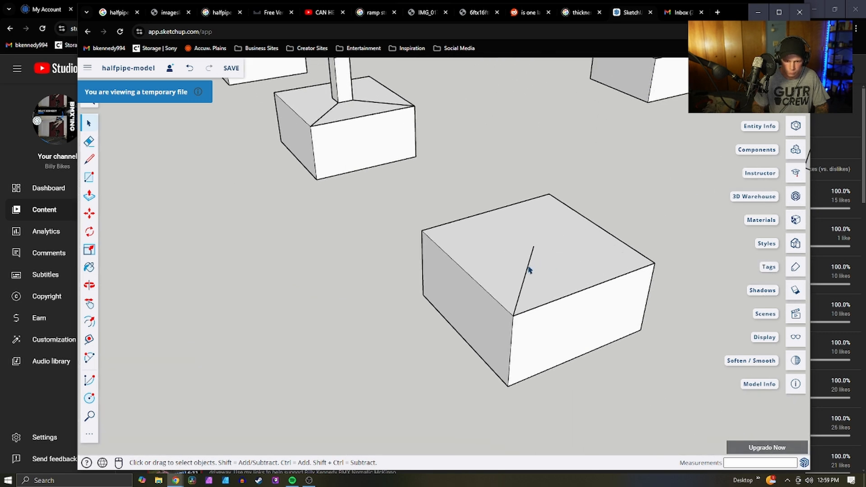
left_click(527, 266)
key("Delete")
Delete the first diagonals and the short center line on the outer row's next post block, past the empty blocks
scroll(630, 344, "down", 4)
scroll(216, 275, "up", 3)
scroll(333, 280, "up", 3)
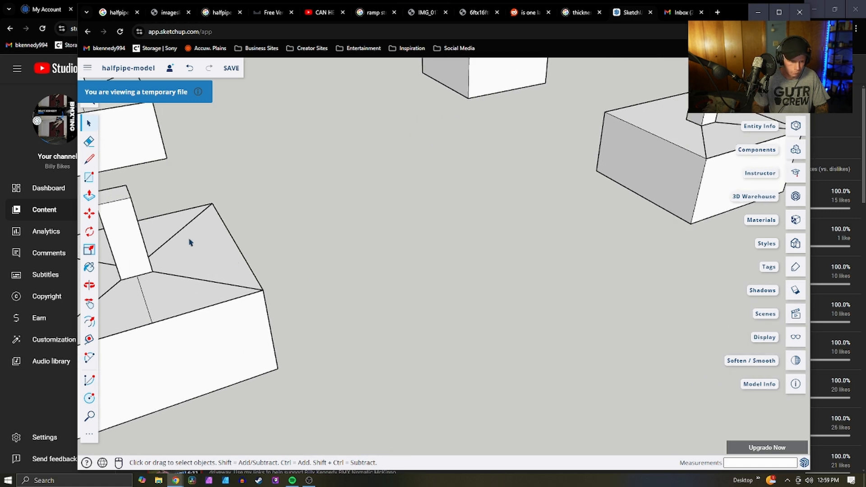
key("Delete")
key("Delete")
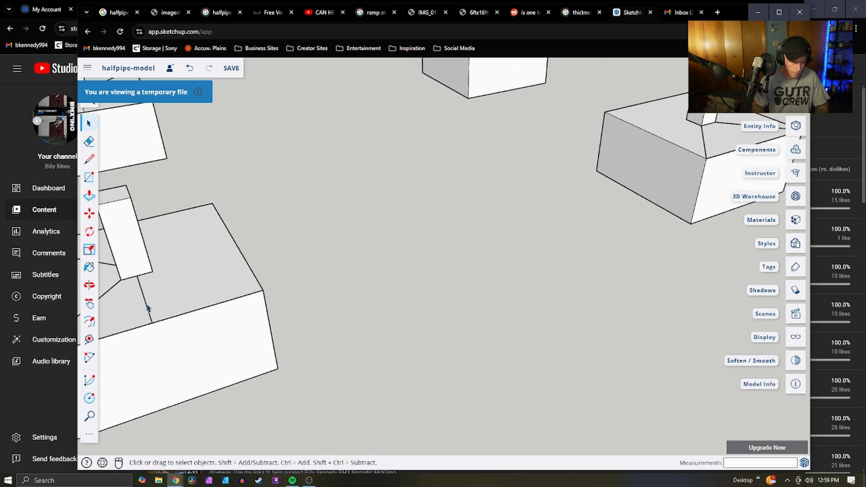
Delete the last two diagonals on that outer-row post block, undoing the accidental removal of the block's edges
scroll(147, 307, "down", 5)
scroll(290, 270, "up", 5)
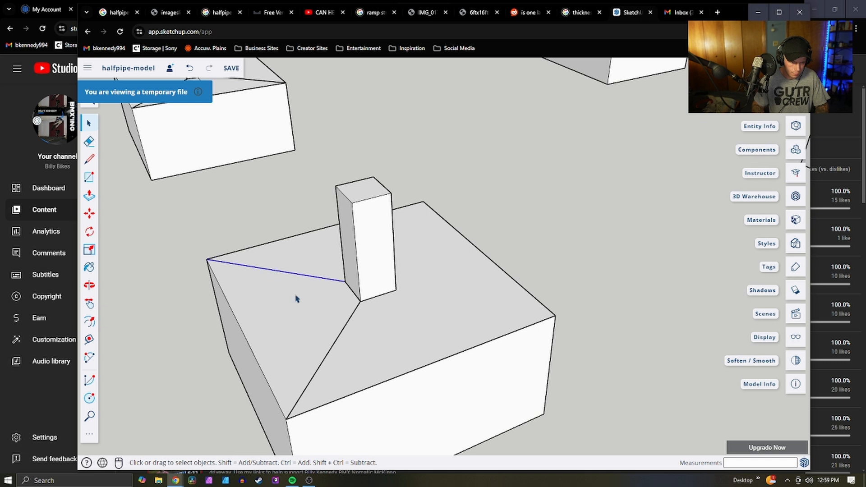
key("Delete")
left_click(328, 331)
key("Delete")
scroll(309, 322, "down", 3)
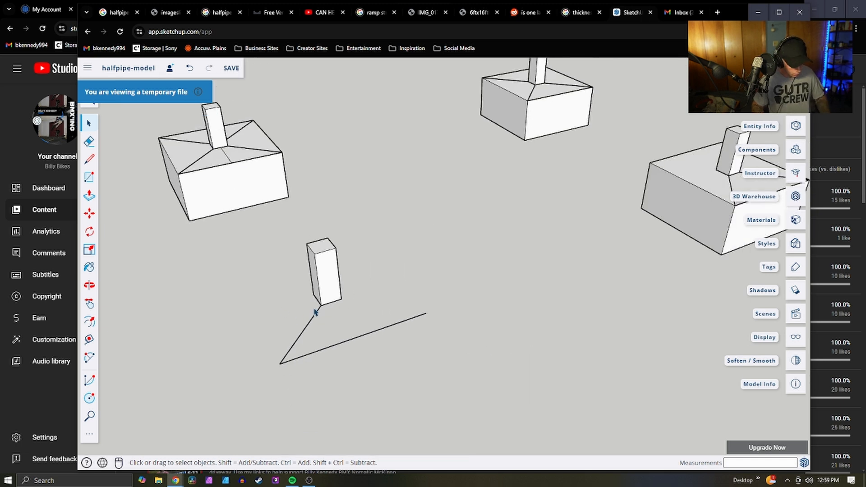
key("ctrl+z")
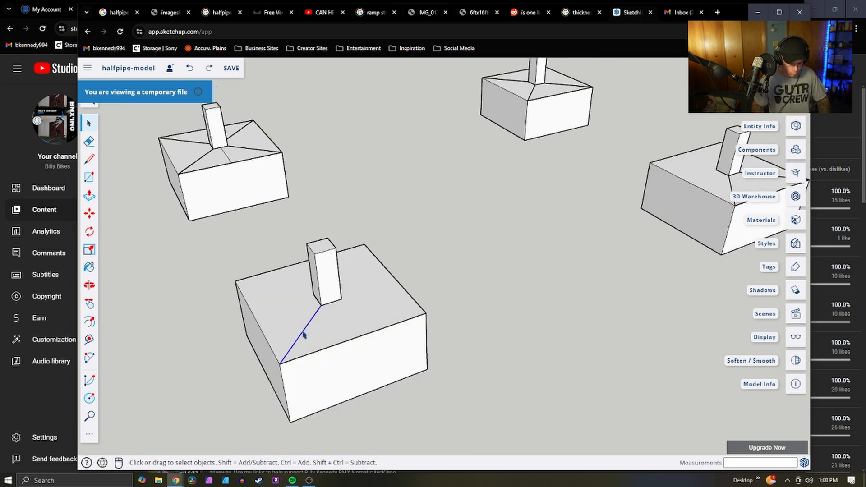
key("Delete")
Delete the remaining diagonals around the post on the adjacent middle-row block
scroll(360, 327, "down", 3)
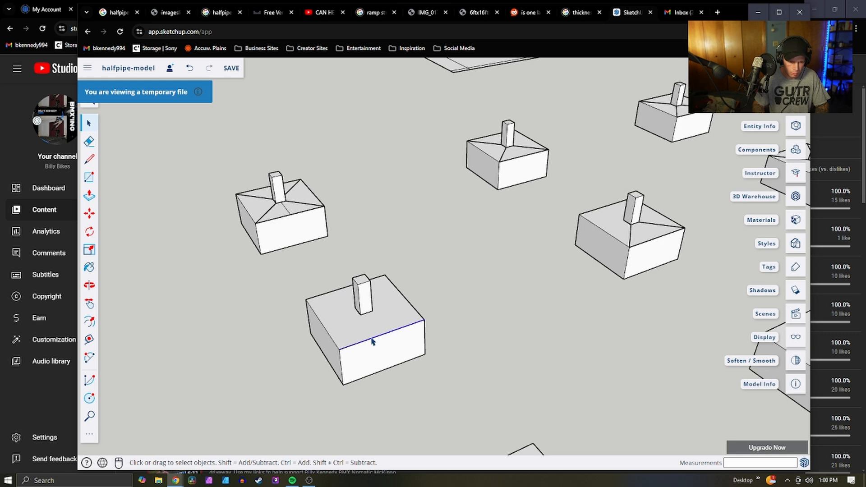
left_click(656, 225)
key("Delete")
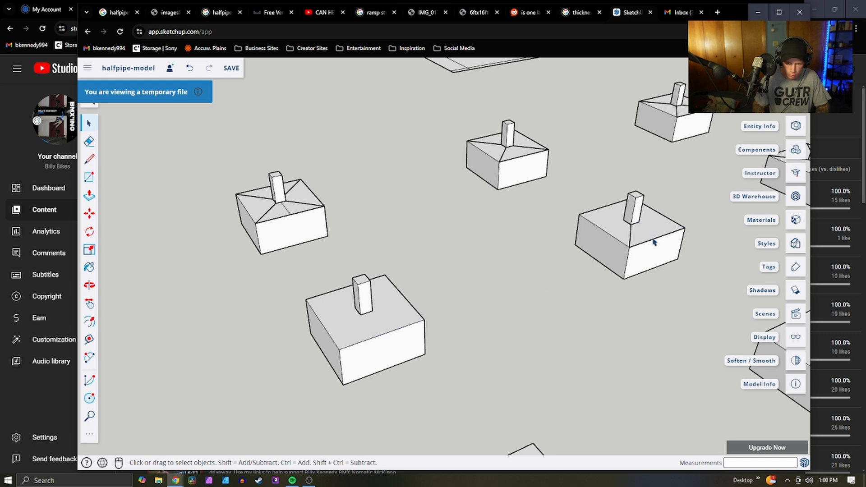
scroll(631, 239, "down", 3)
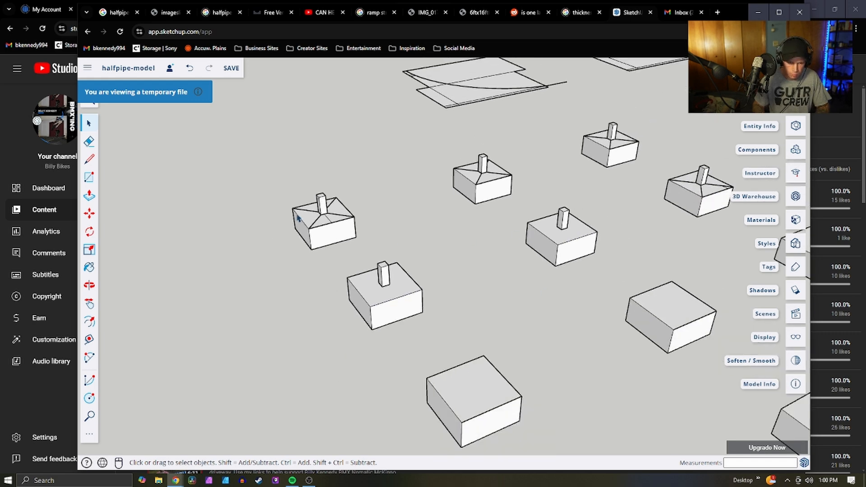
Delete the two left-hand diagonals and the short center line on the outer row's far end block
scroll(327, 209, "up", 6)
left_click(326, 212)
key("Delete")
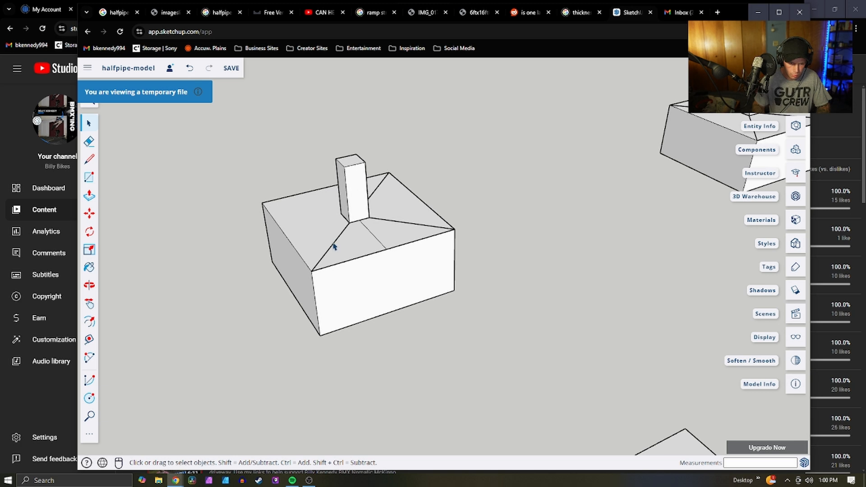
left_click(333, 246)
key("Delete")
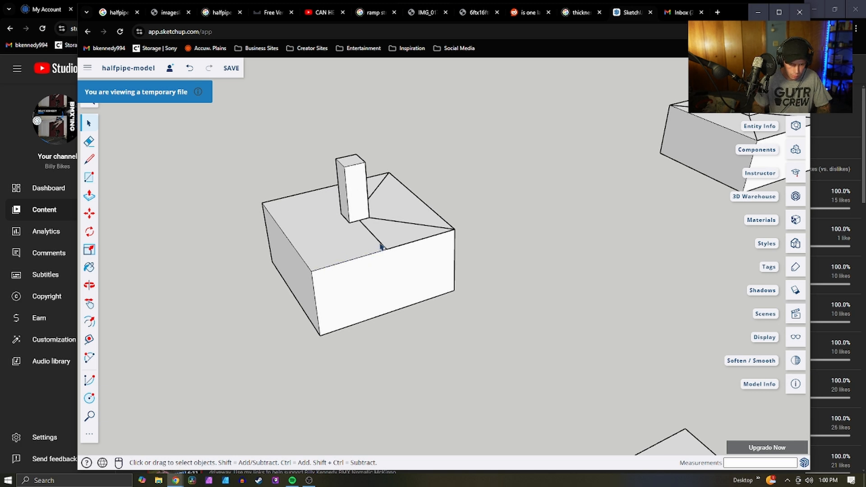
left_click(381, 247)
key("Delete")
Delete the two right-hand diagonals on the outer row's far end block, undoing one mistaken deletion along the way
left_click(397, 221)
key("Delete")
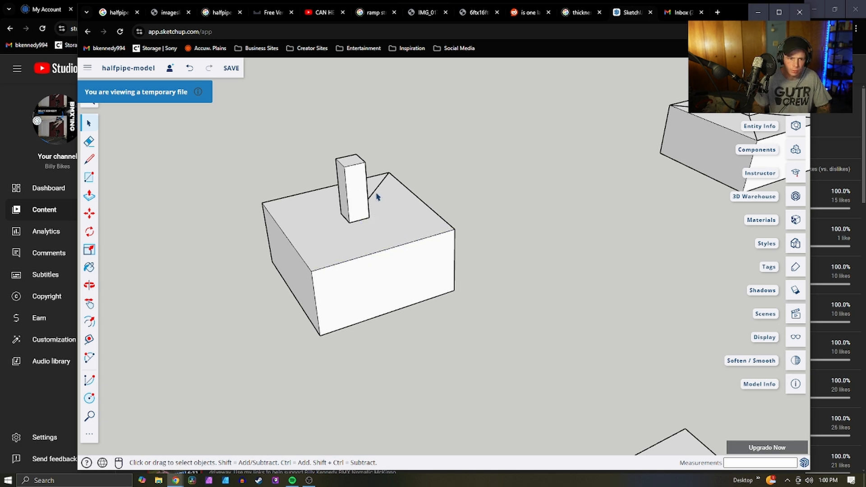
left_click(377, 197)
key("Delete")
key("ctrl+z")
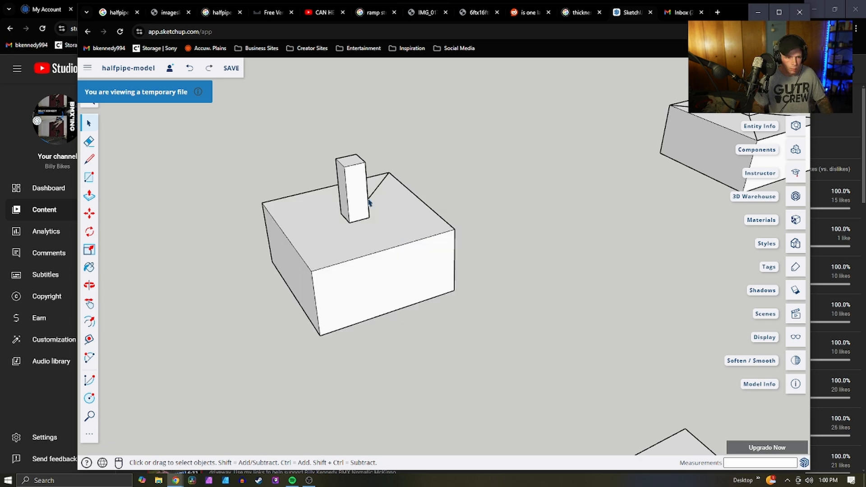
scroll(473, 209, "down", 6)
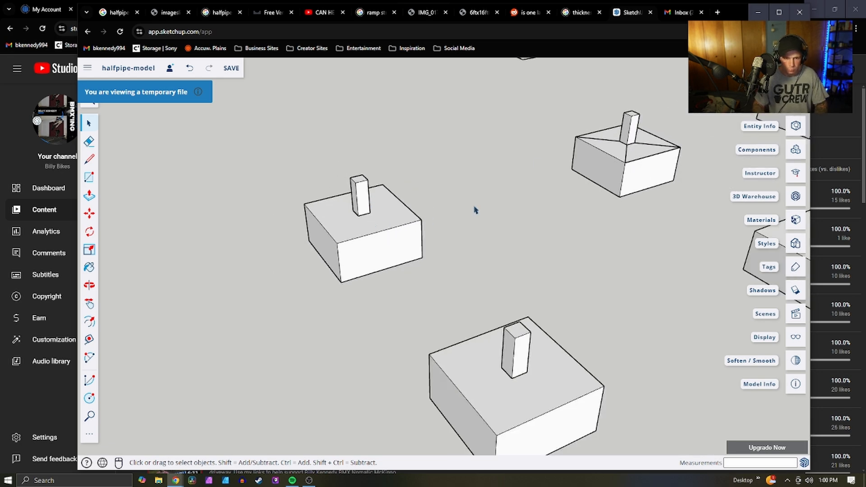
Delete the diagonal lines around the post on the middle row's far end block
scroll(524, 244, "down", 3)
scroll(544, 220, "up", 6)
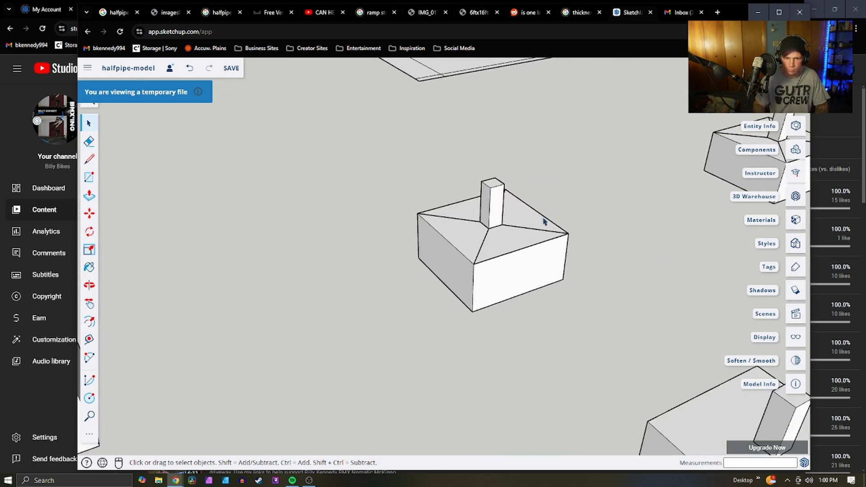
key("Delete")
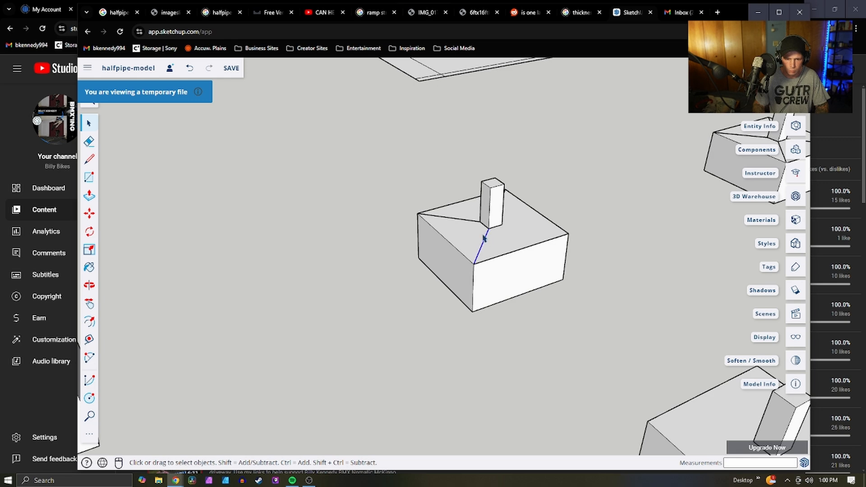
key("Delete")
key("Delete")
scroll(475, 230, "down", 3)
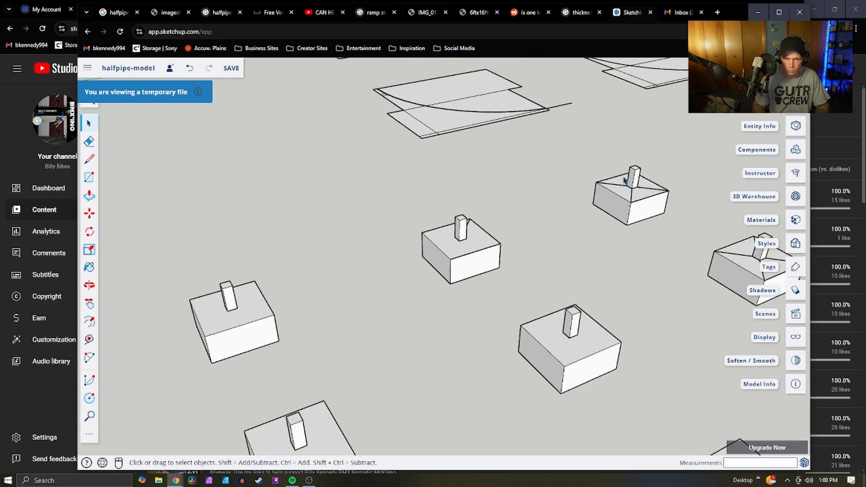
Delete the stray diagonal lines running from the post to the top corners of the concrete block near the ramp templates
scroll(622, 181, "up", 6)
key("Delete")
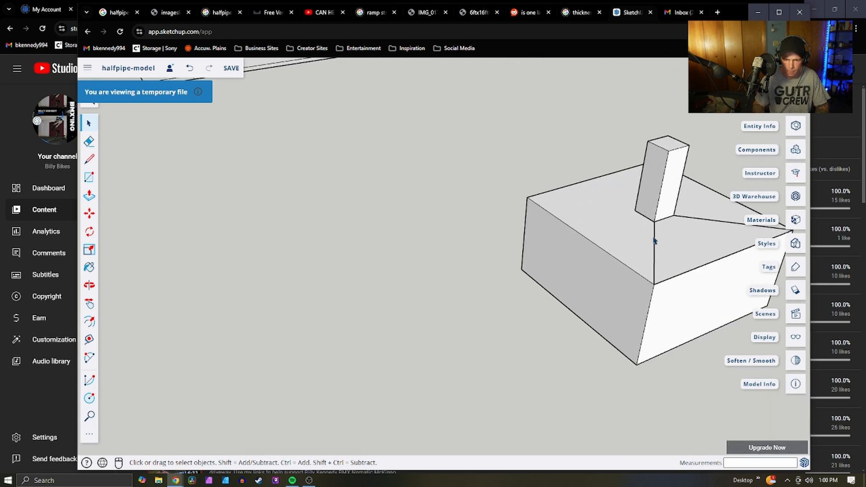
left_click(654, 238)
key("Delete")
scroll(541, 272, "down", 3)
scroll(634, 237, "up", 5)
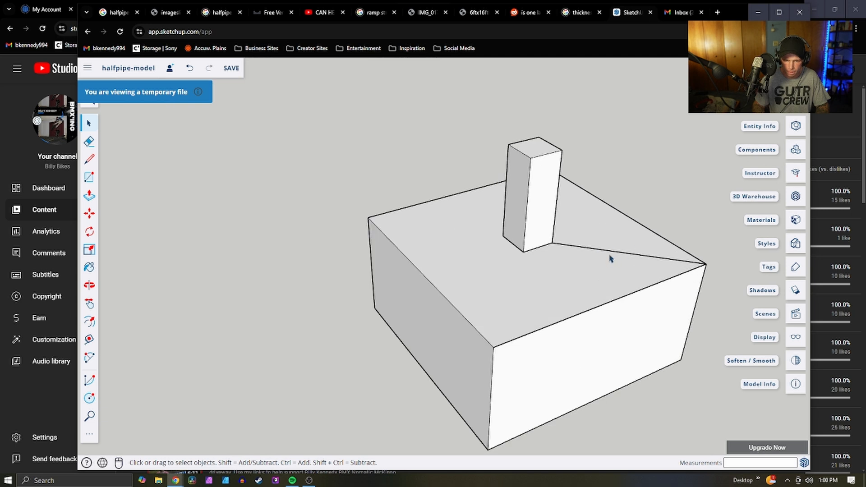
left_click(611, 252)
key("Delete")
Delete the diagonal line between the post and the outer top corner of the next concrete block
scroll(631, 280, "down", 4)
middle_click_drag(649, 306, 247, 264)
scroll(247, 263, "up", 5)
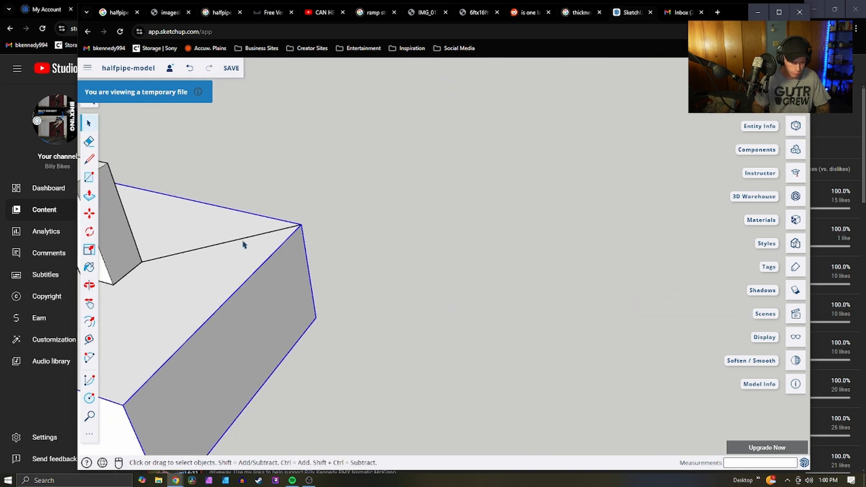
left_click(243, 244)
key("Delete")
scroll(379, 261, "down", 8)
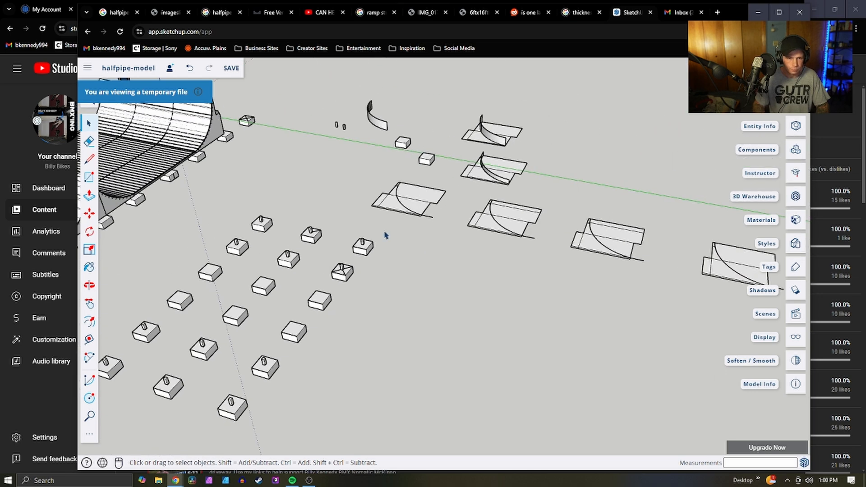
scroll(430, 266, "down", 3)
scroll(564, 310, "up", 6)
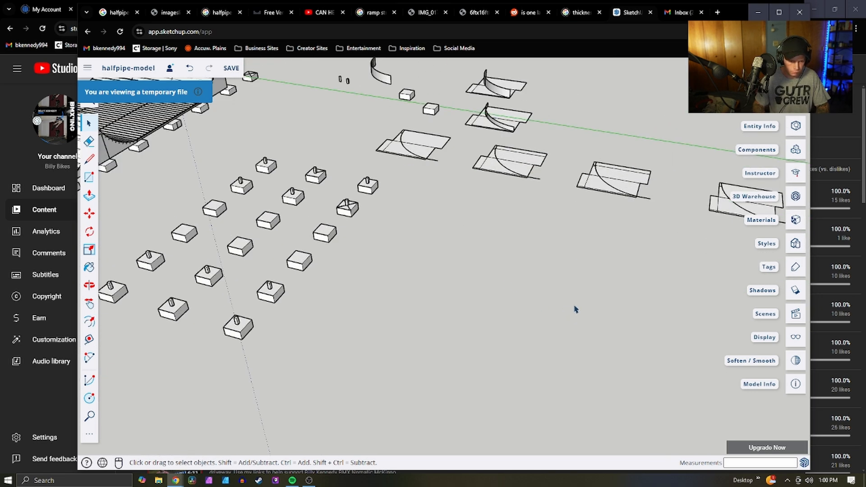
middle_click_drag(574, 305, 396, 318)
scroll(325, 174, "up", 8)
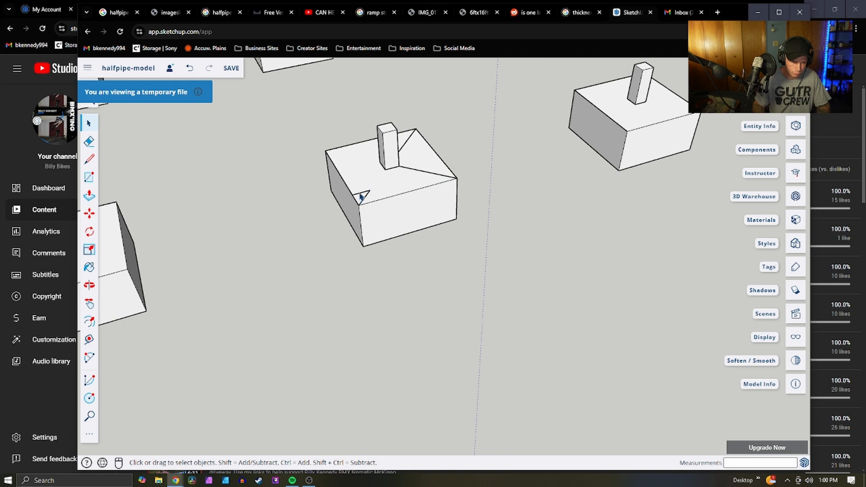
left_click(365, 200)
key("Delete")
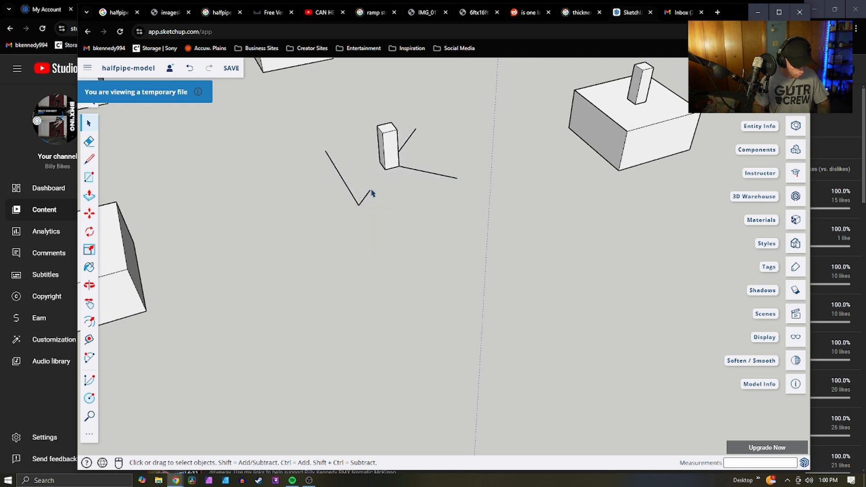
key("ctrl+z")
Delete the short corner line and the diagonal to the back corner on the top face of this block
left_click(368, 193)
key("Delete")
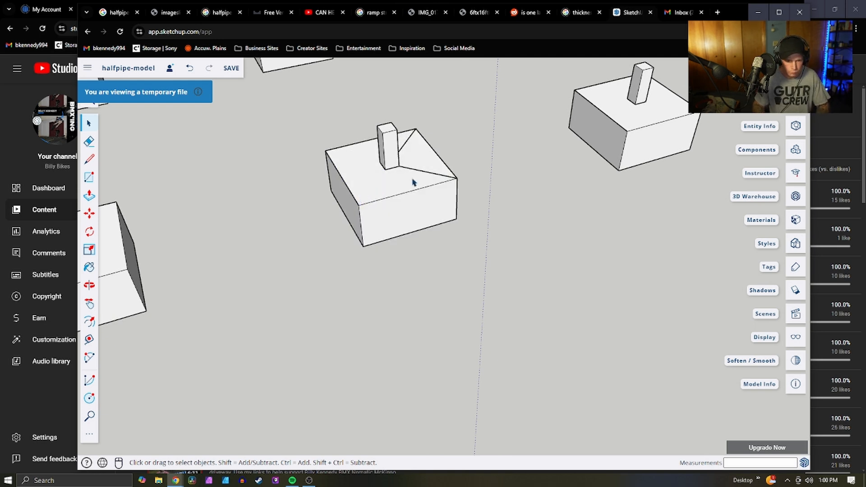
key("Delete")
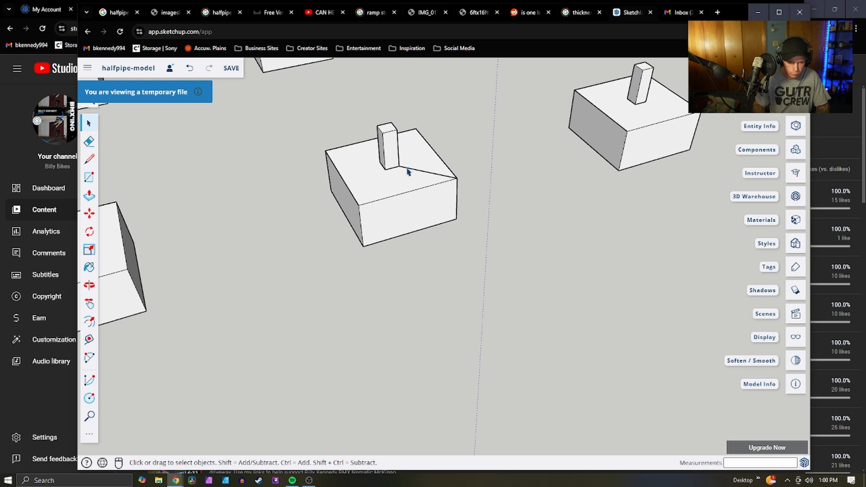
scroll(546, 230, "down", 8)
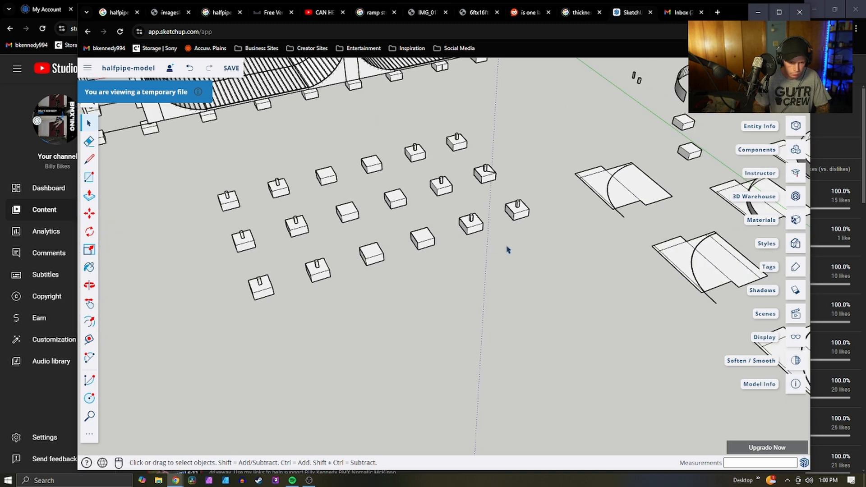
key("o")
left_click_drag(398, 293, 370, 304)
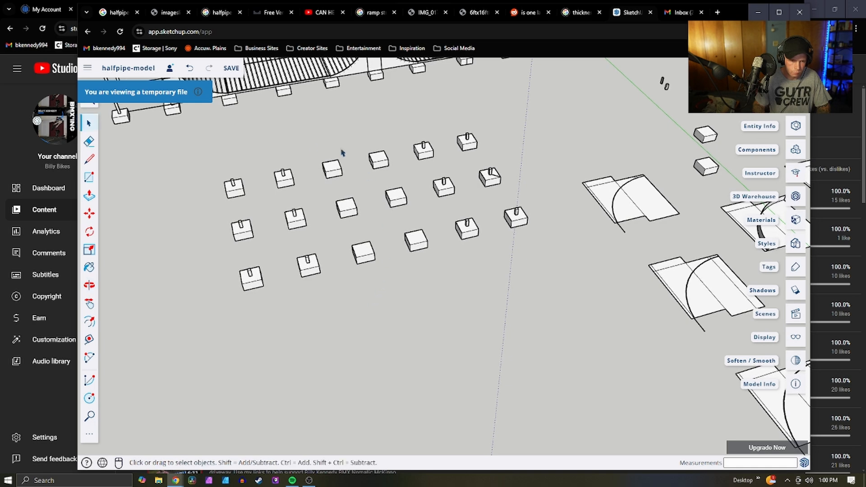
middle_click_drag(386, 315, 348, 270)
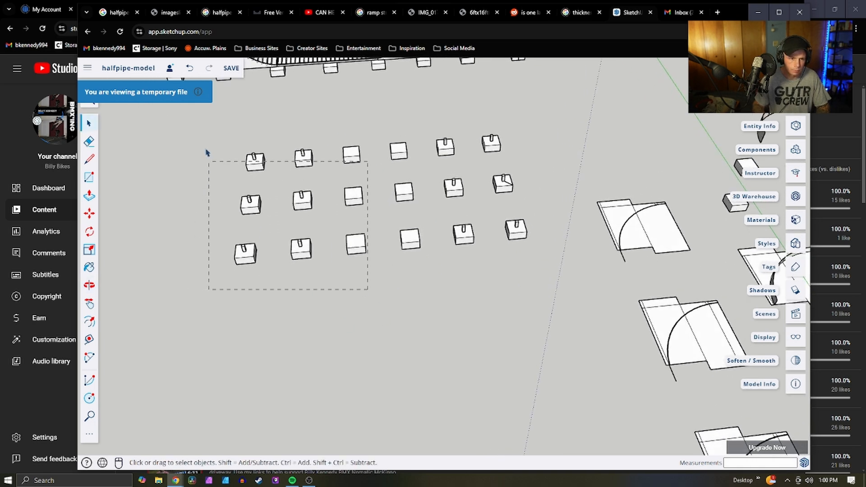
left_click_drag(206, 152, 204, 134)
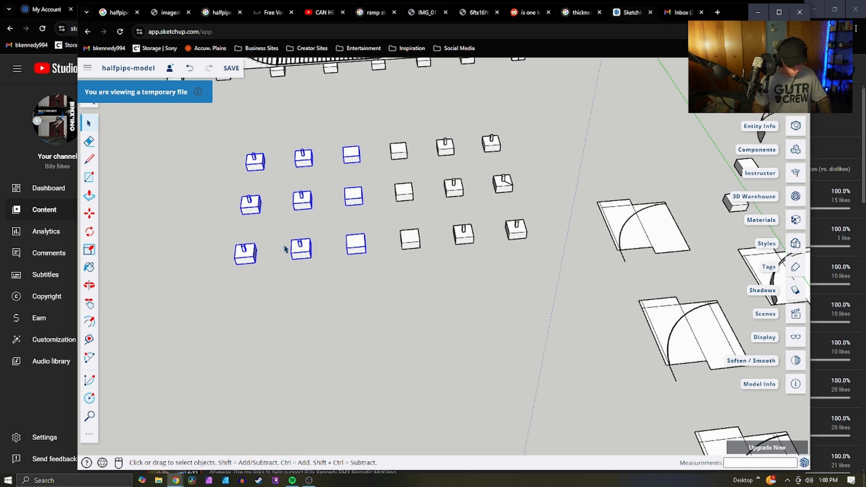
left_click(381, 325)
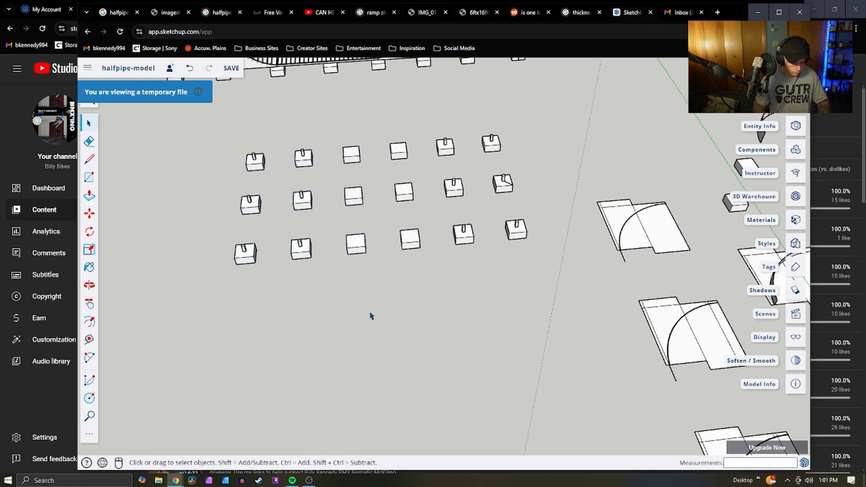
Measure the spacing between the two middle blocks of the back row with the Line tool, leaving no line drawn
key("m")
key("l")
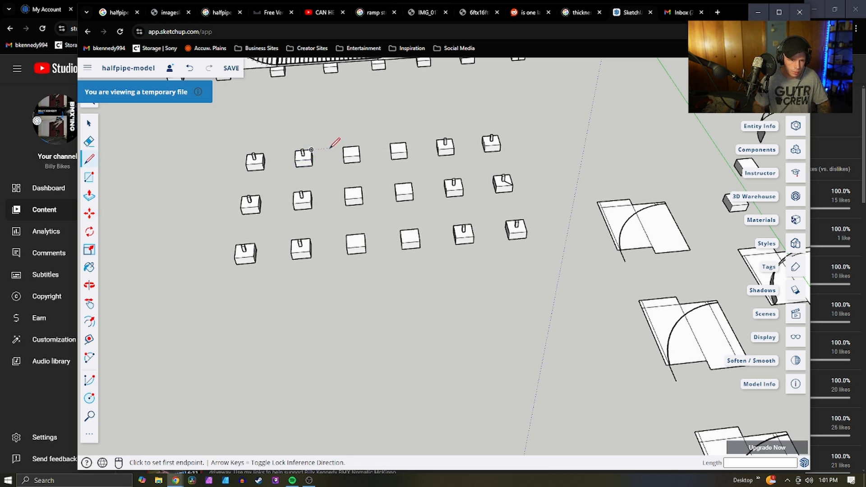
left_click(329, 148)
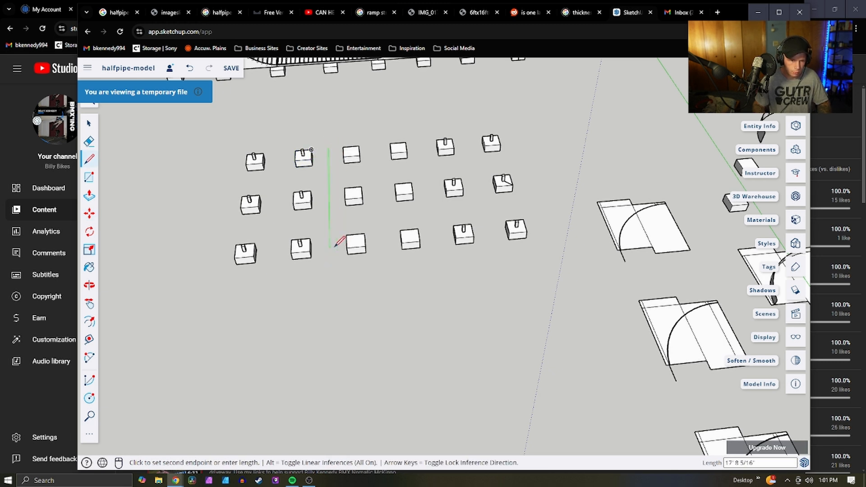
key("Escape")
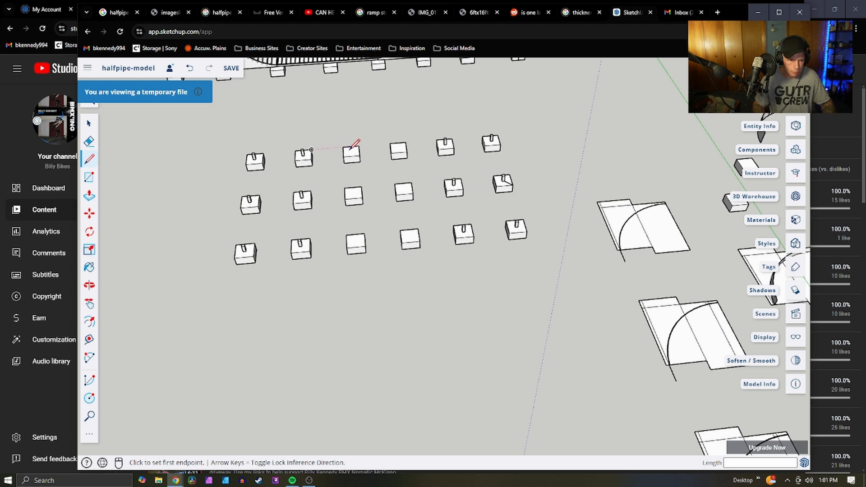
left_click(350, 146)
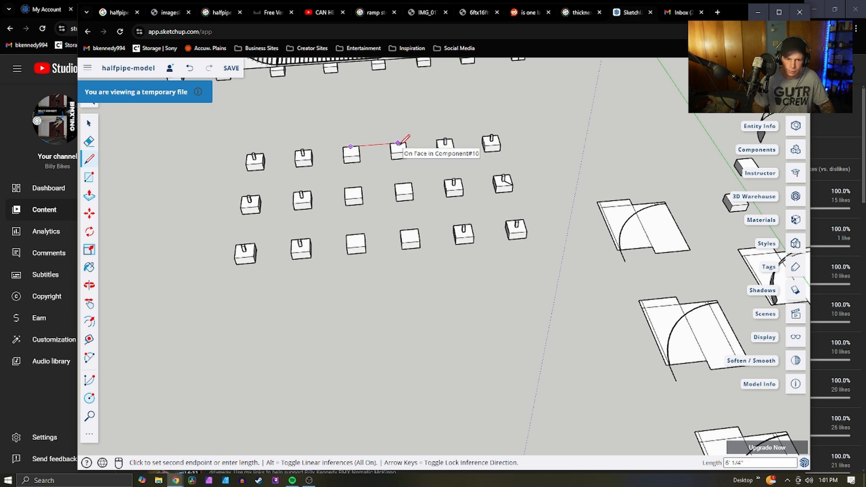
key("Escape")
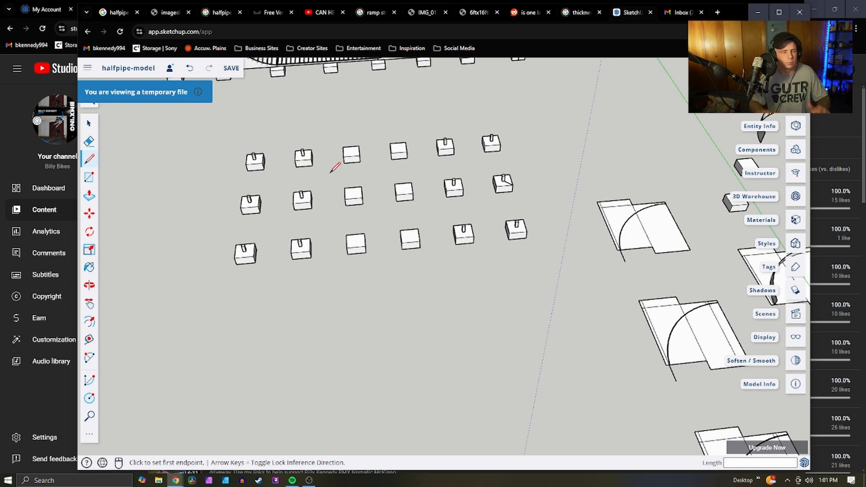
Examine the two loose posts and the flat side-panel layouts with the curved transition beside the half pipe
scroll(421, 292, "down", 4)
scroll(411, 290, "down", 2)
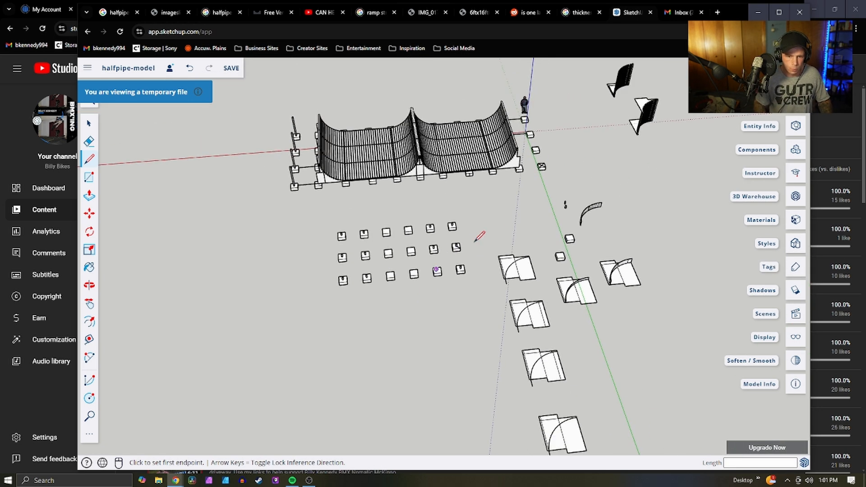
scroll(564, 195, "up", 10)
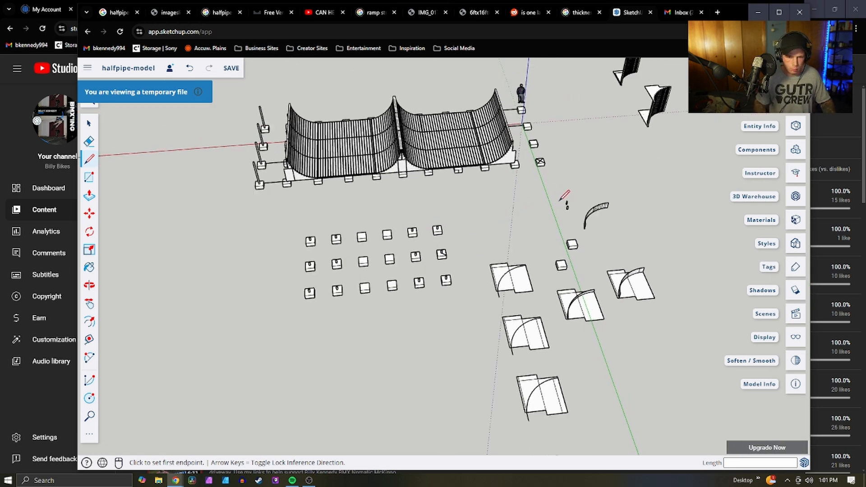
key("space")
scroll(498, 177, "down", 10)
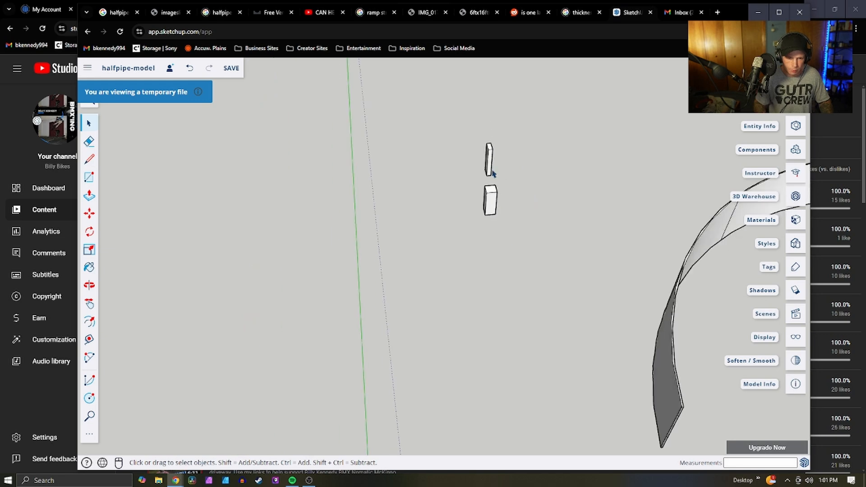
scroll(482, 393, "up", 10)
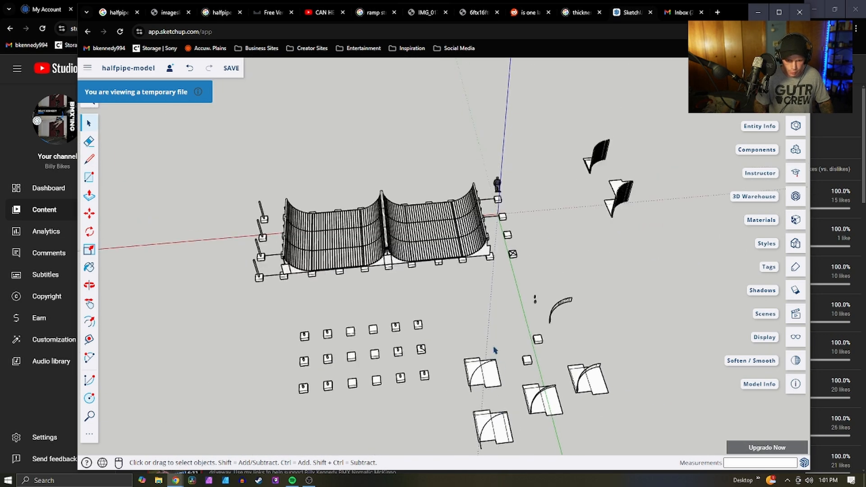
key("o")
middle_click_drag(709, 386, 721, 399)
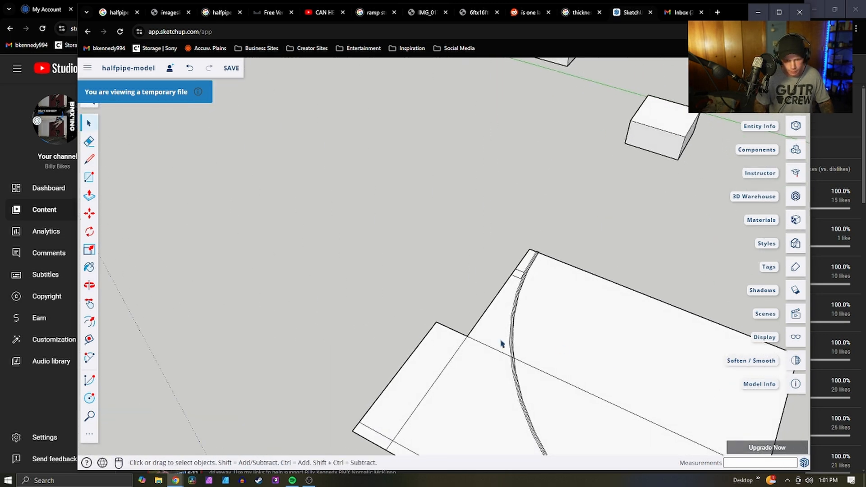
middle_click_drag(501, 344, 587, 436)
scroll(477, 237, "down", 3)
scroll(518, 325, "down", 3)
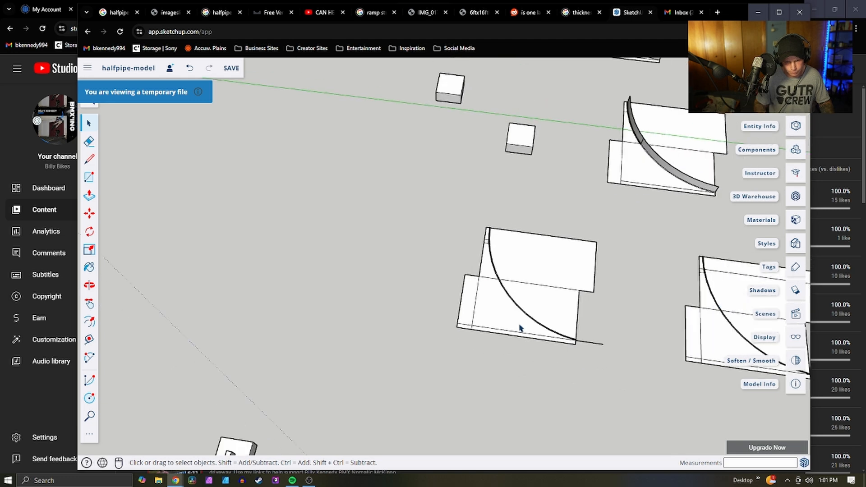
scroll(534, 334, "up", 4)
scroll(554, 352, "down", 2)
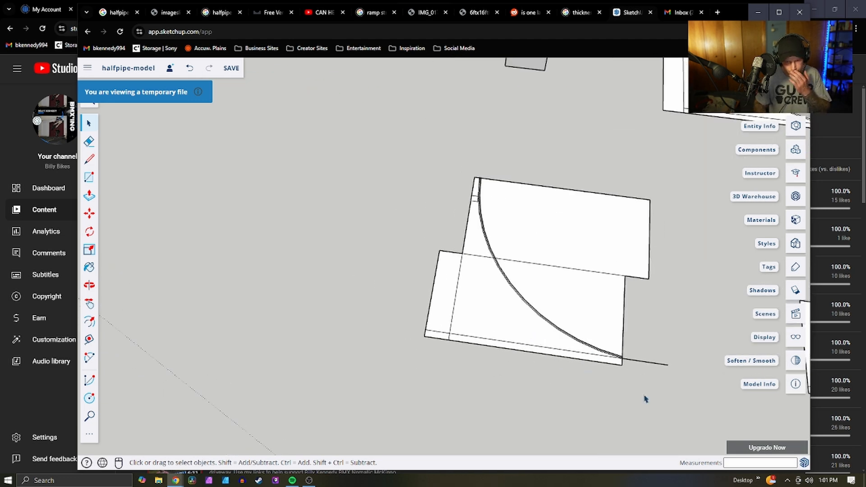
Select the flat transition layout nearest the block grid and view it in relation to the whole half pipe
left_click_drag(417, 219, 466, 276)
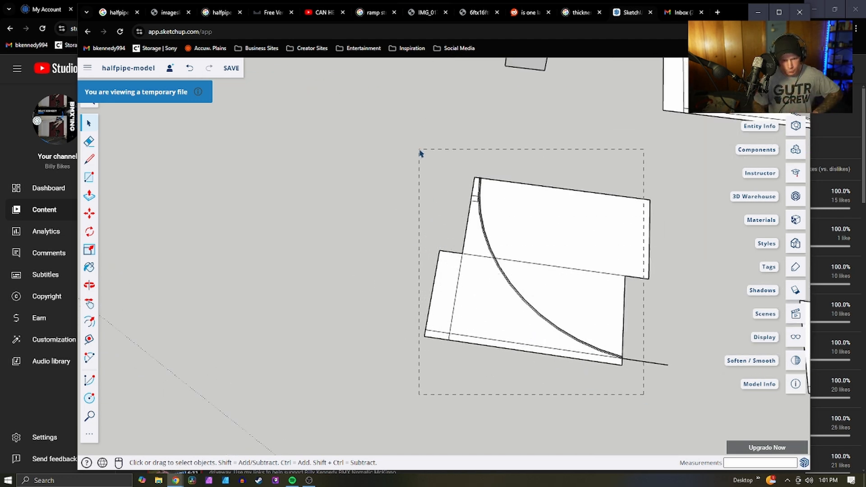
left_click_drag(419, 154, 420, 153)
scroll(425, 277, "down", 3)
scroll(403, 259, "up", 3)
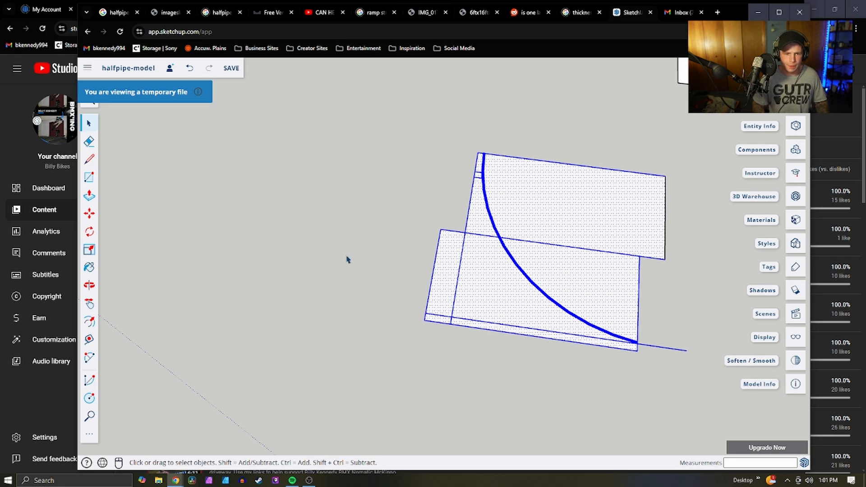
scroll(347, 259, "down", 5)
scroll(208, 255, "up", 2)
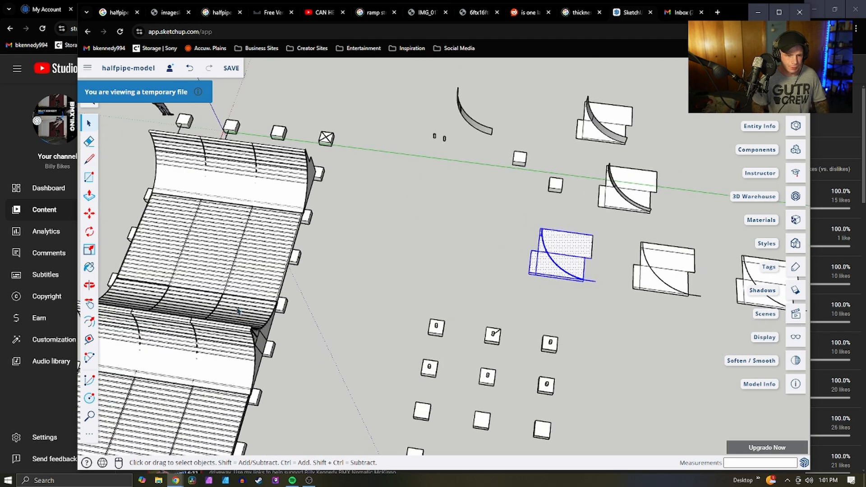
scroll(394, 307, "down", 2)
scroll(554, 145, "up", 3)
scroll(519, 212, "up", 2)
scroll(438, 239, "down", 5)
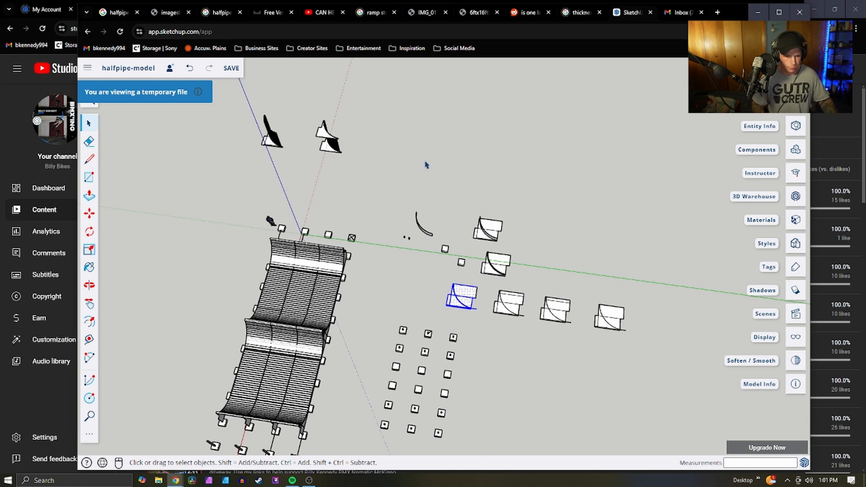
scroll(489, 429, "down", 3)
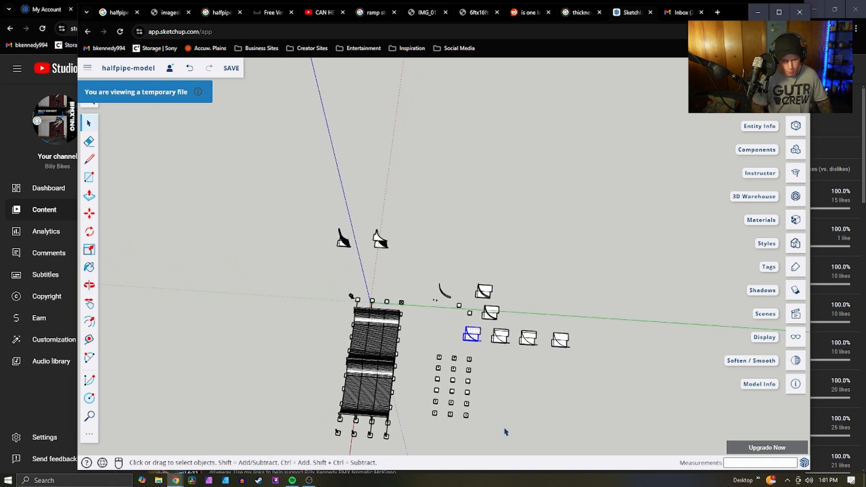
Move the whole grid of concrete blocks farther out in front of the row of flat transition layouts, clear of them
left_click_drag(419, 358, 419, 357)
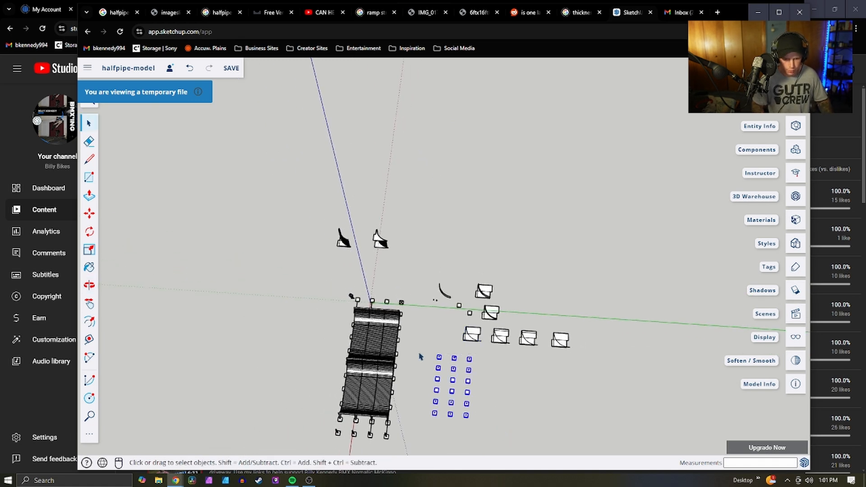
key("m")
scroll(486, 341, "down", 3)
scroll(476, 397, "up", 5)
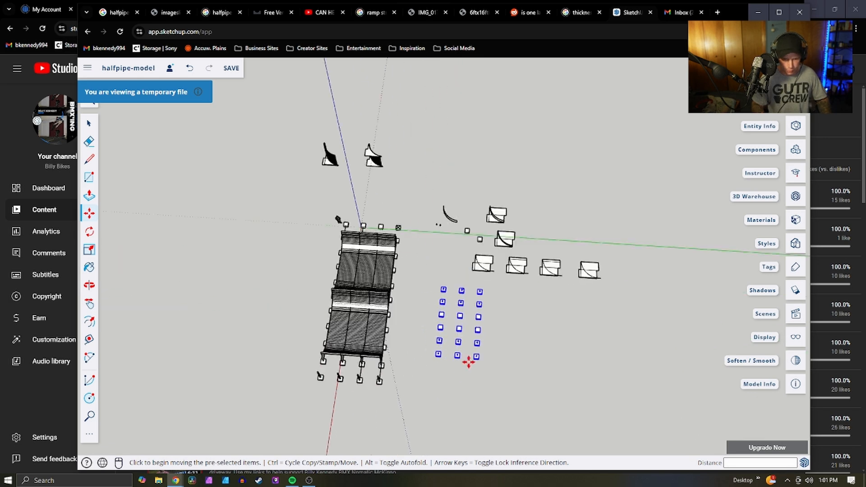
left_click(481, 356)
scroll(532, 304, "down", 6)
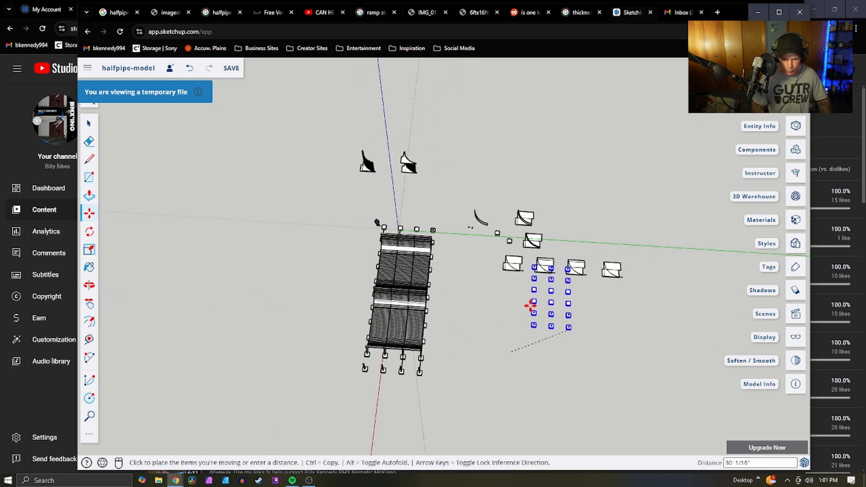
scroll(512, 332, "up", 6)
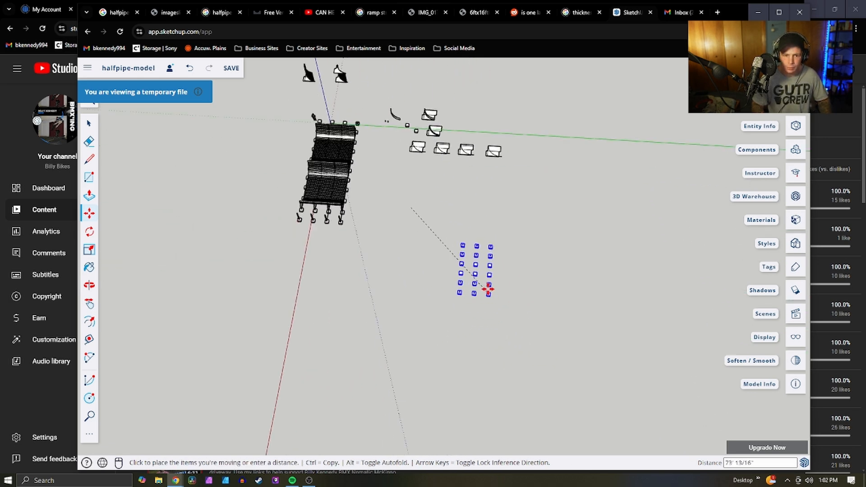
left_click(495, 233)
key("space")
scroll(628, 375, "down", 5)
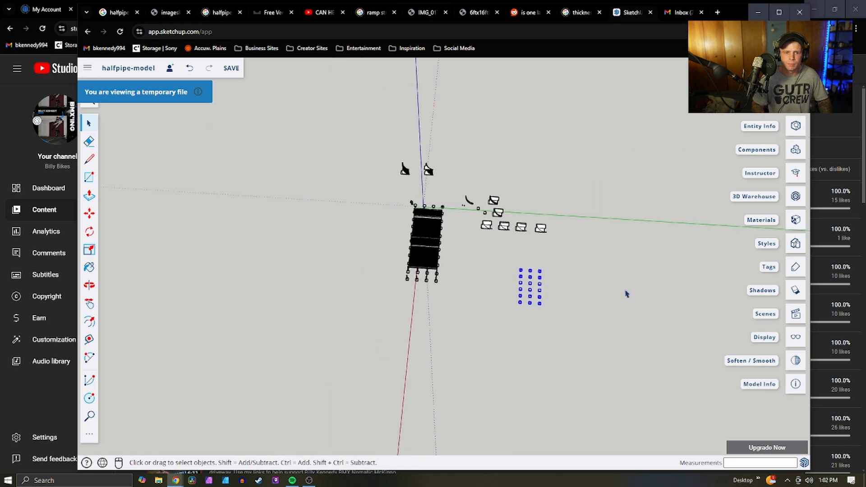
Delete the lower edge of the small rectangle between the back edge and the curve on the transition layout nearest the ramp
middle_click_drag(626, 294, 219, 298)
scroll(448, 283, "up", 3)
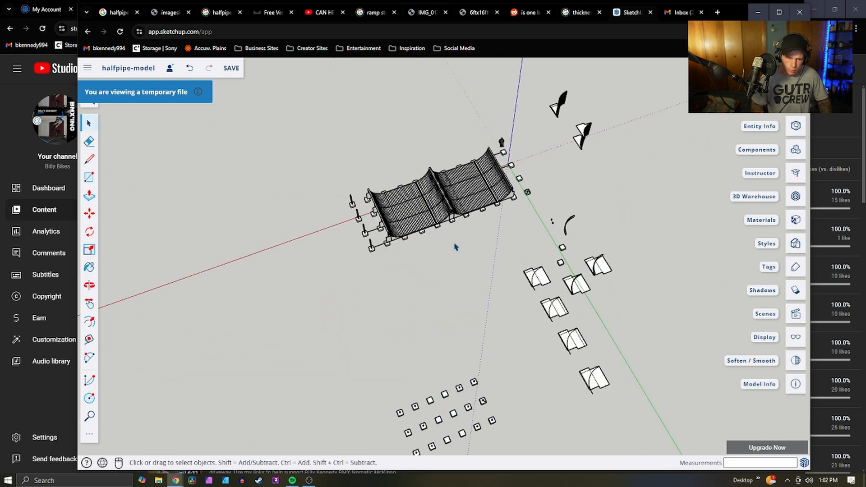
scroll(456, 242, "up", 3)
scroll(445, 243, "down", 2)
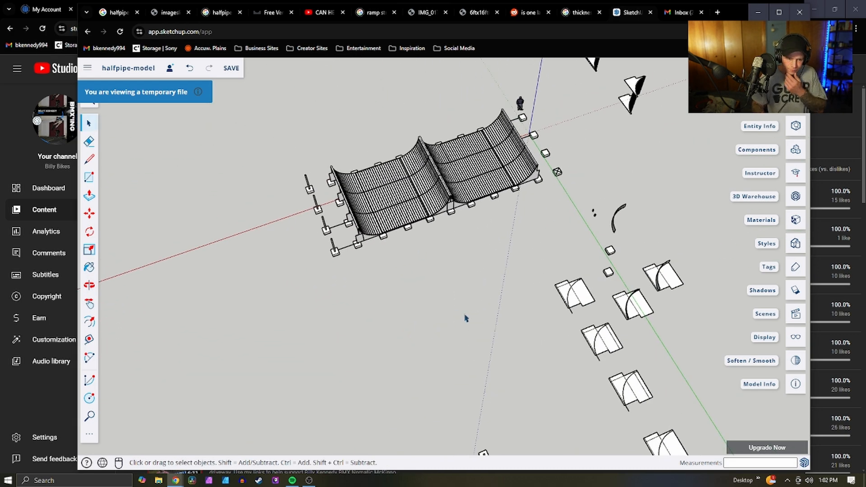
mouse_move(466, 318)
middle_mouse_down()
mouse_move(483, 298)
mouse_move(547, 325)
mouse_move(510, 199)
middle_mouse_up()
scroll(508, 193, "up", 6)
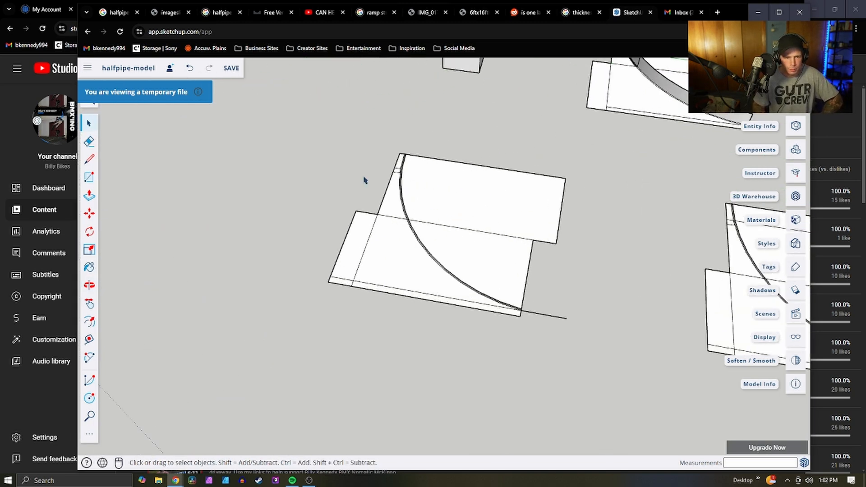
scroll(424, 164, "up", 5)
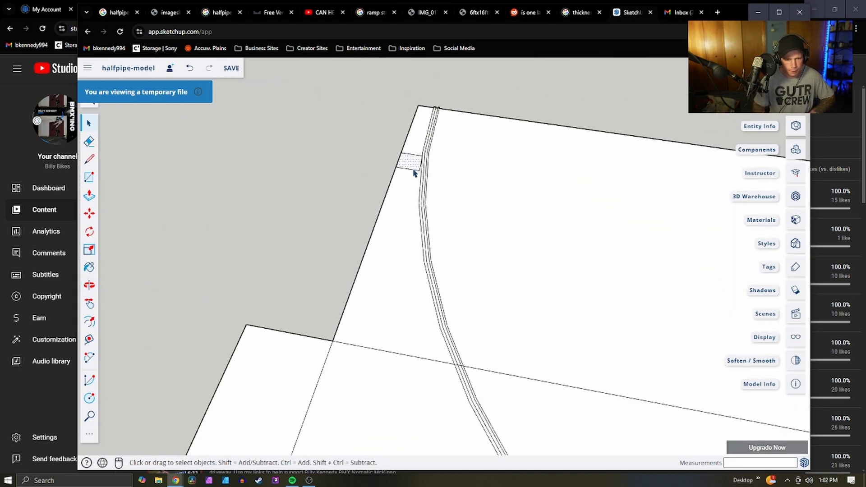
left_click(415, 174)
key("Delete")
scroll(420, 167, "up", 2)
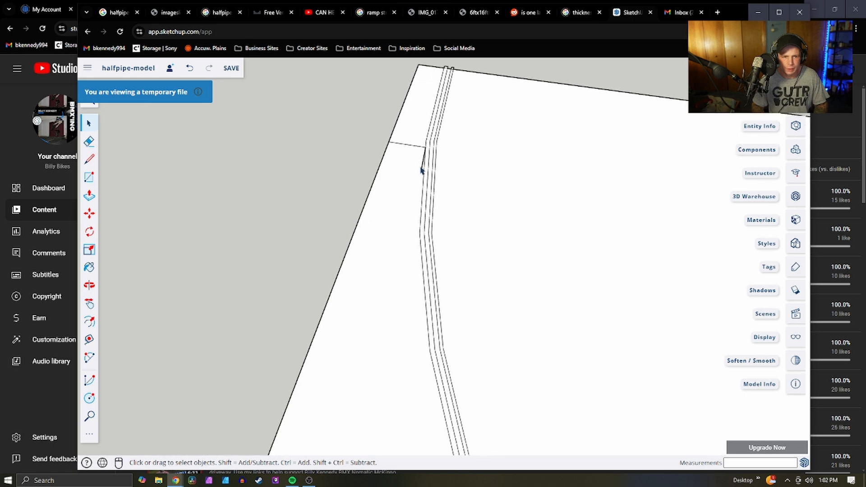
Copy the transition layout nearest the ramp and paste the duplicate behind the third layout of the row
scroll(423, 169, "down", 10)
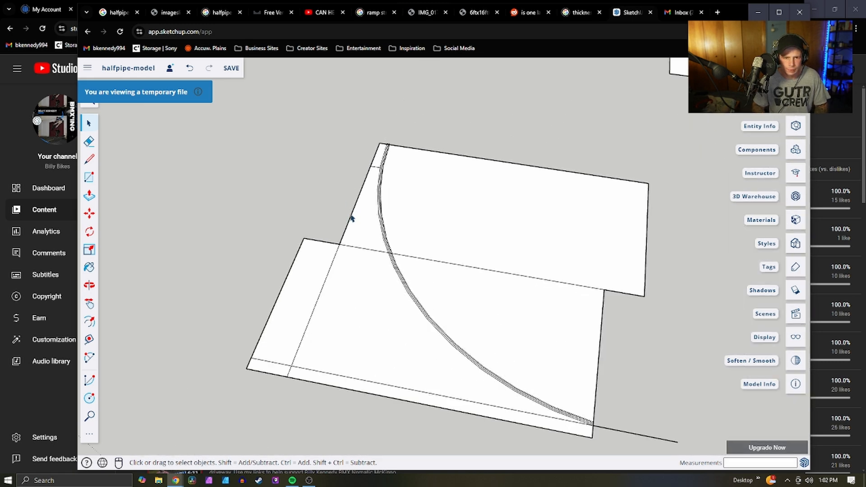
scroll(373, 263, "up", 6)
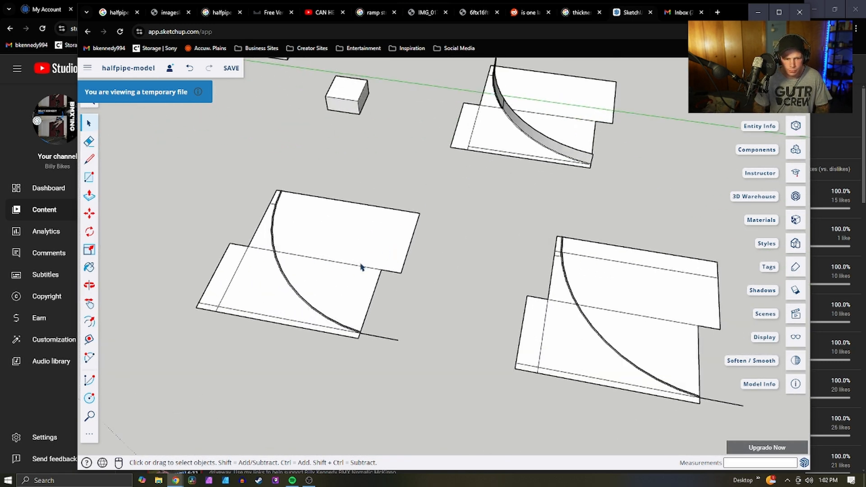
left_click_drag(217, 195, 179, 187)
scroll(514, 225, "down", 3)
key("ctrl+c")
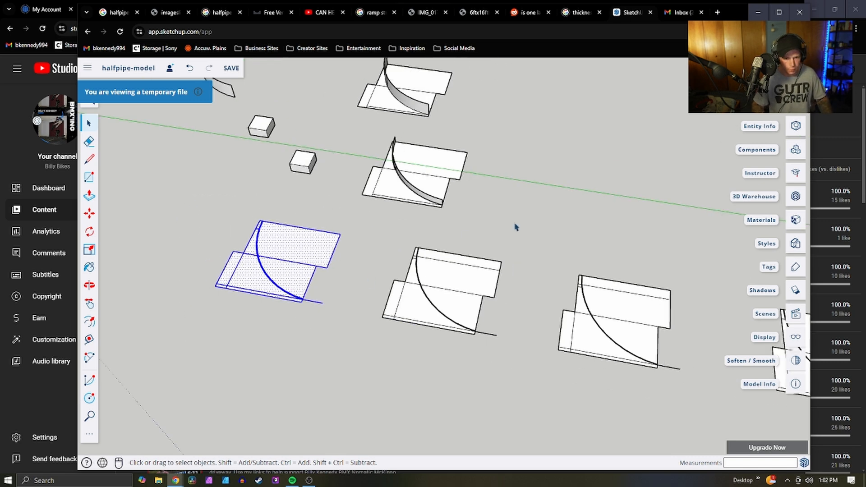
key("ctrl+v")
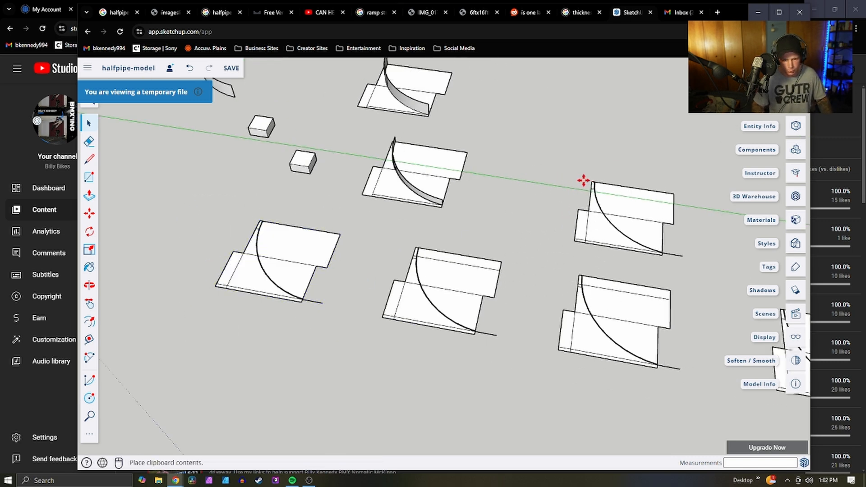
left_click(587, 180)
Delete the panel area outside the curve and the leftover lines above the tip on the original transition layout nearest the ramp
scroll(390, 228, "down", 2)
scroll(315, 278, "up", 3)
scroll(334, 246, "up", 3)
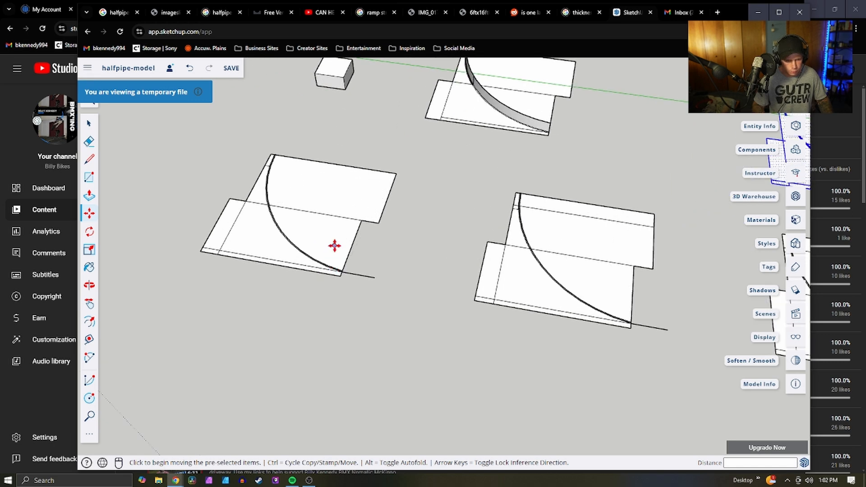
key("space")
left_click_drag(314, 140, 202, 135)
scroll(288, 154, "up", 5)
scroll(287, 149, "down", 3)
key("Delete")
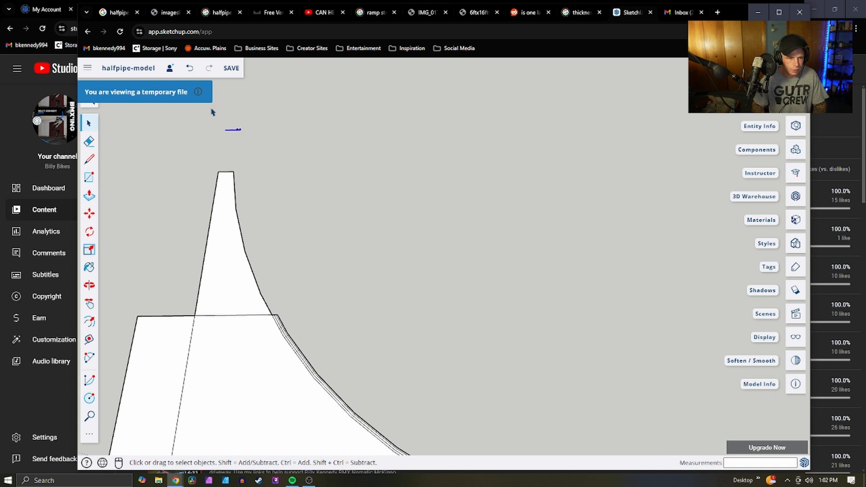
Delete the thin parallel strips along the outside of the curve so only the innermost profile edge is kept
scroll(172, 194, "down", 3)
scroll(360, 276, "up", 5)
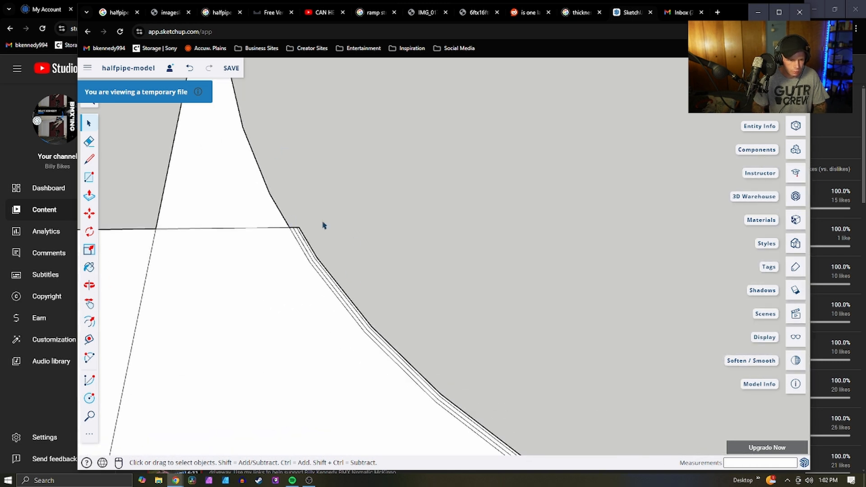
left_click_drag(296, 220, 298, 215)
key("Delete")
scroll(314, 213, "down", 5)
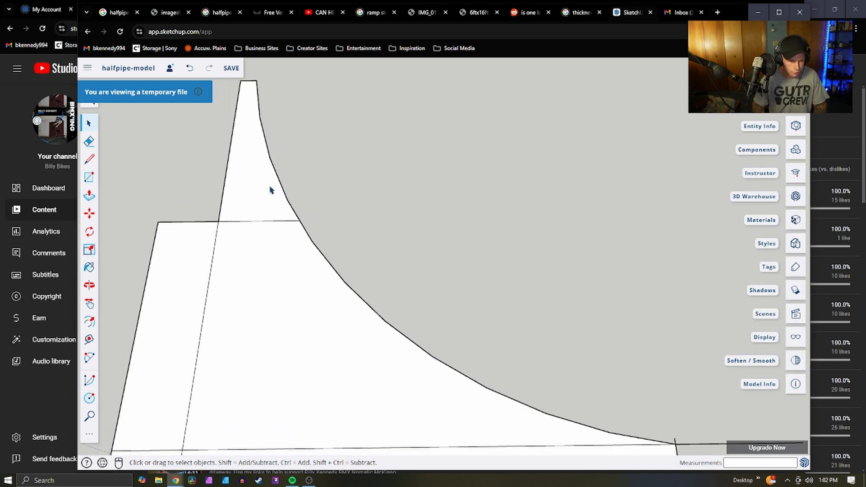
Delete the straight line extending past the toe of the transition profile and the short stub above its end
scroll(452, 314, "up", 4)
scroll(487, 317, "up", 2)
left_click(440, 249)
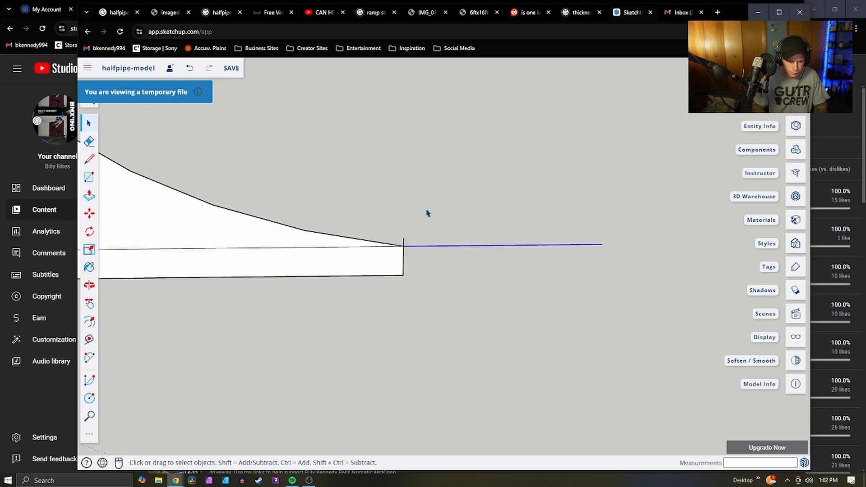
key("Delete")
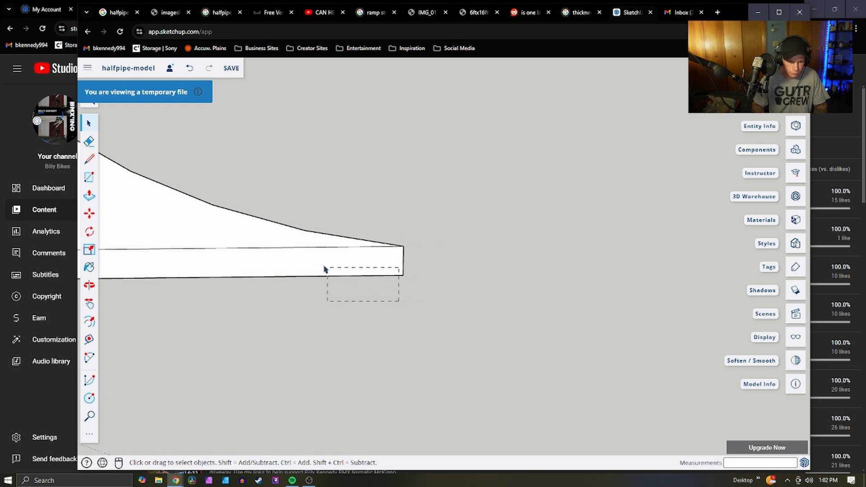
scroll(495, 273, "down", 5)
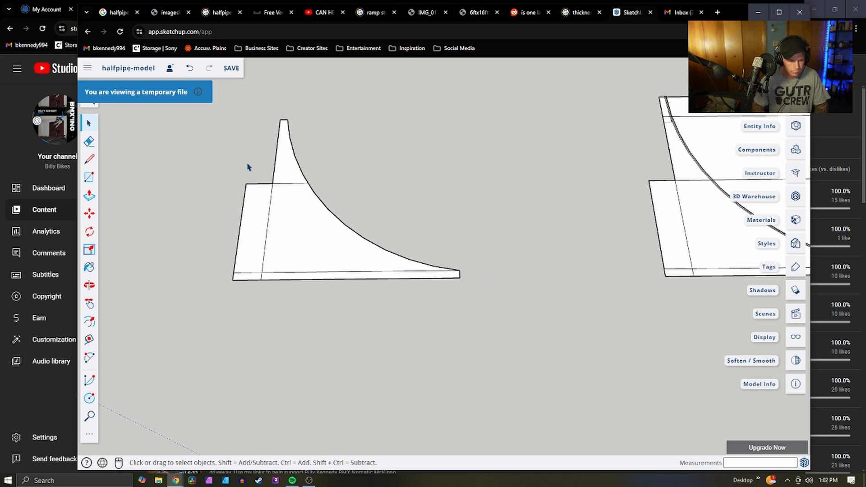
Select the entire trimmed transition profile and make it a component with the default definition name
scroll(266, 180, "up", 4)
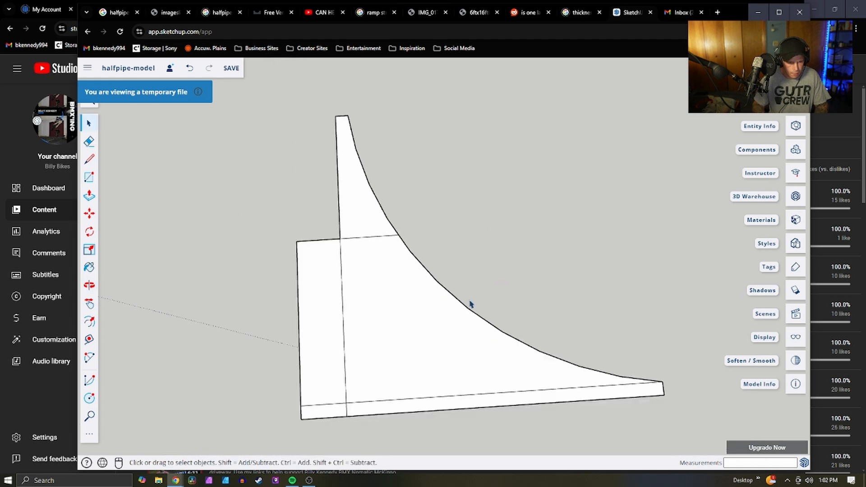
scroll(470, 304, "down", 3)
scroll(359, 182, "up", 5)
scroll(411, 245, "down", 6)
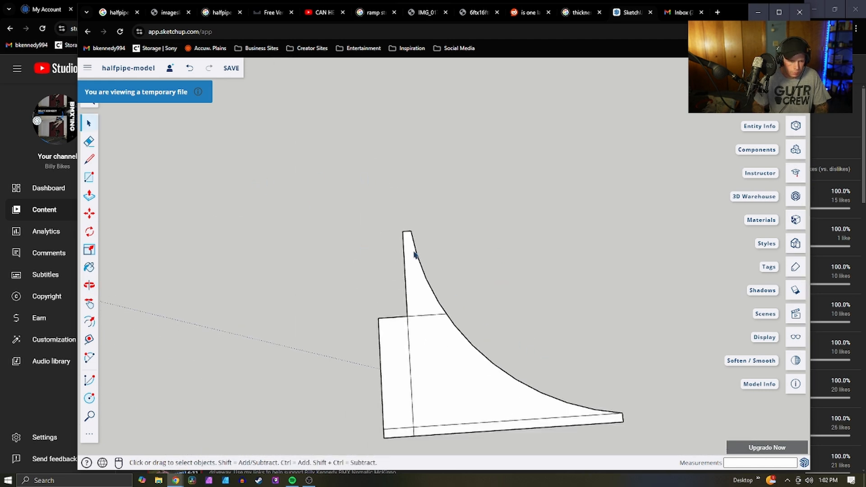
left_click_drag(356, 249, 377, 243)
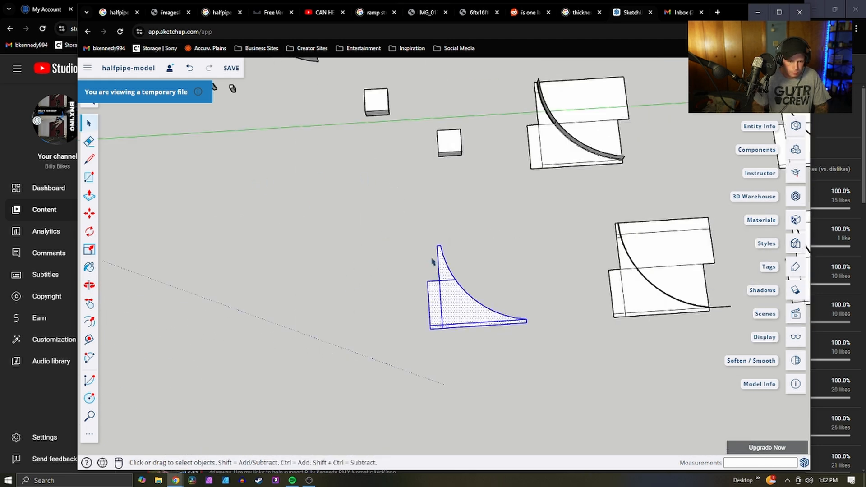
right_click(474, 316)
left_click(491, 310)
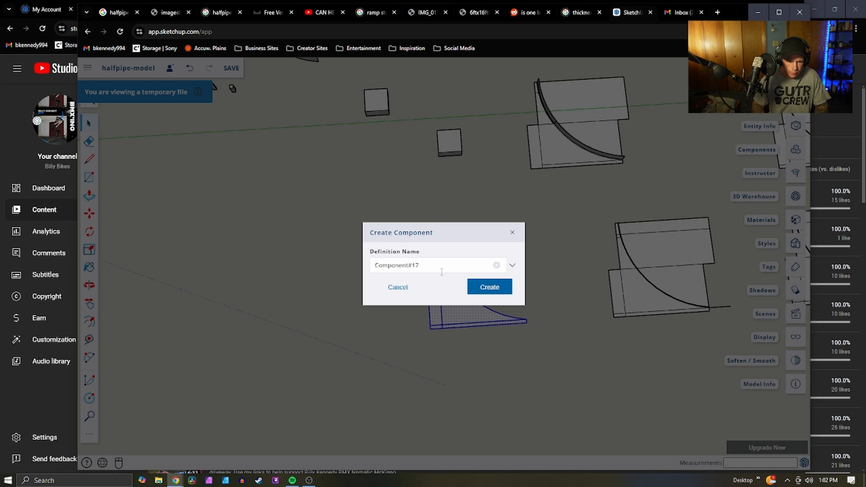
left_click(489, 287)
Try to move the lower side panel away from the standing transition assembly that has panels at both ends of its ribs
scroll(344, 199, "down", 5)
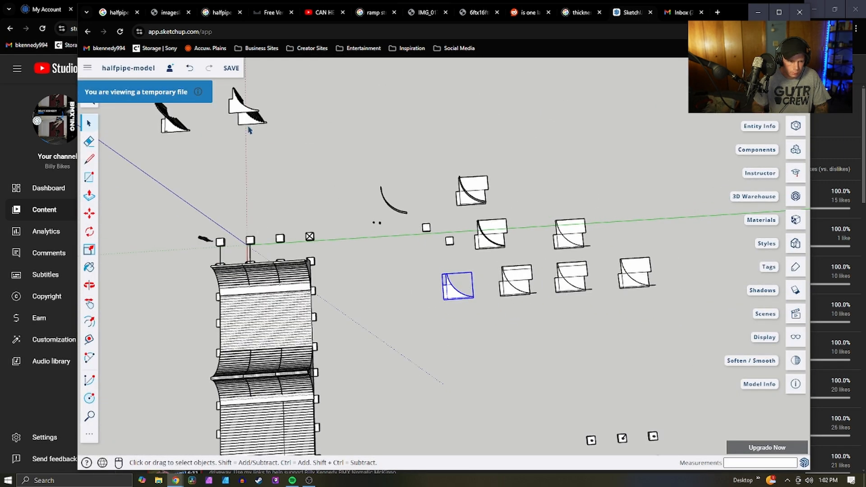
left_click(249, 130)
left_click(250, 120)
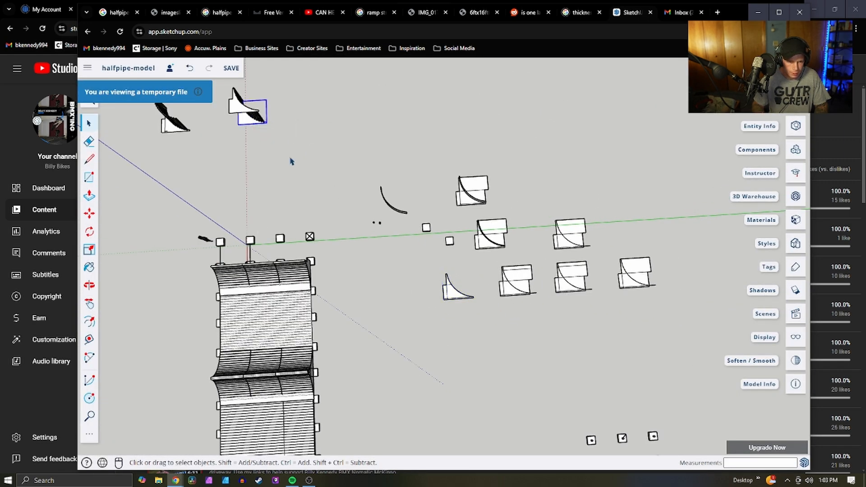
key("m")
left_click(266, 122)
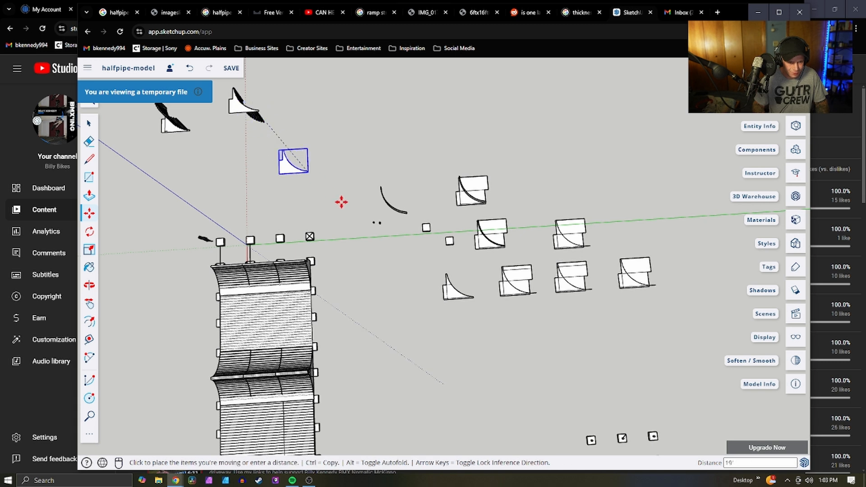
left_click(280, 142)
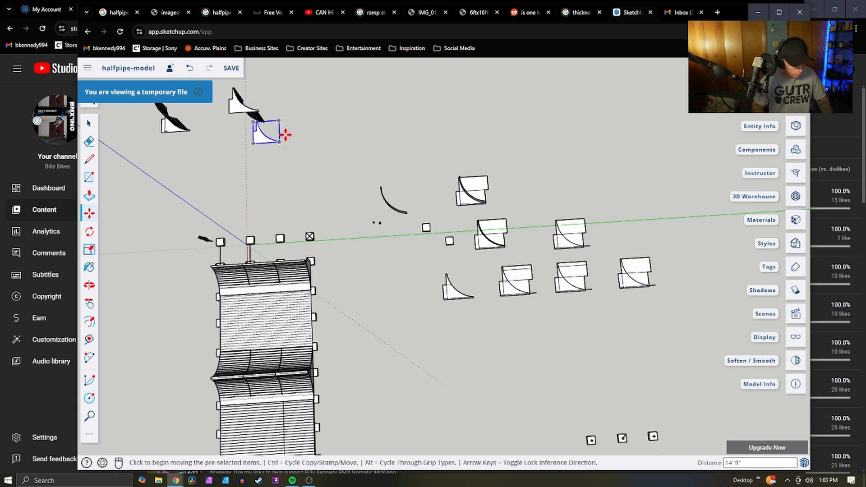
key("ctrl+z")
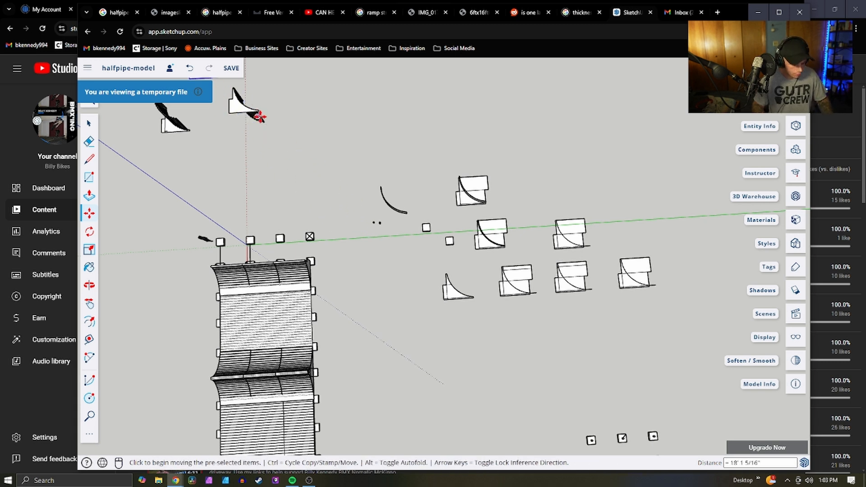
Copy only the ribs of the standing transition assembly, without its end panels, and paste them beside the new flat side profile
key("space")
left_click_drag(282, 132, 240, 134)
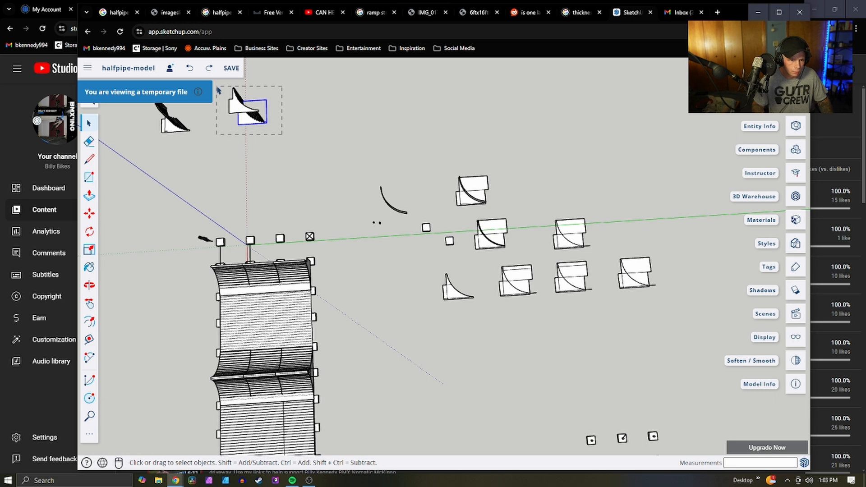
middle_click_drag(320, 156, 339, 139)
middle_click_drag(441, 112, 383, 77)
scroll(391, 264, "down", 3)
middle_click_drag(381, 293, 391, 241)
scroll(391, 244, "up", 5)
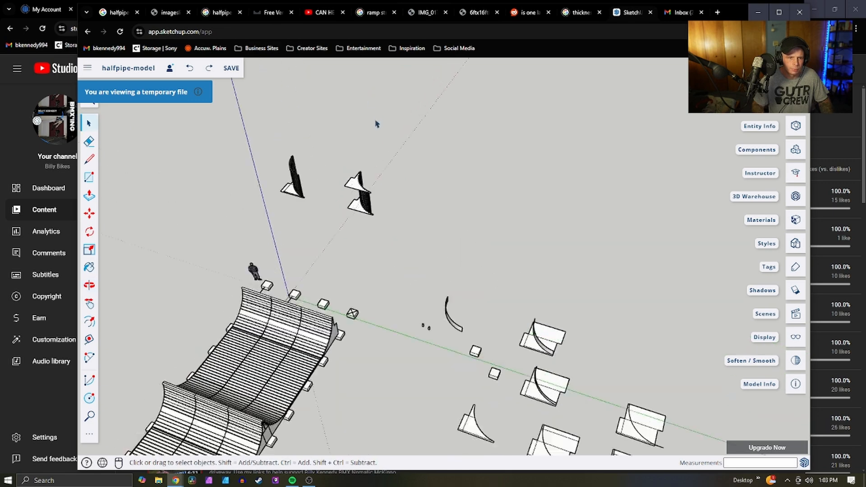
middle_click_drag(374, 124, 449, 183)
left_click_drag(332, 183, 350, 179)
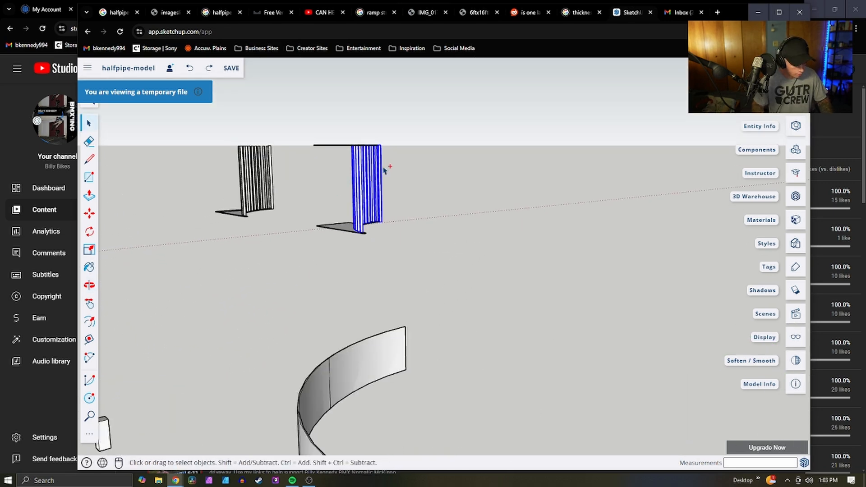
scroll(384, 169, "down", 10)
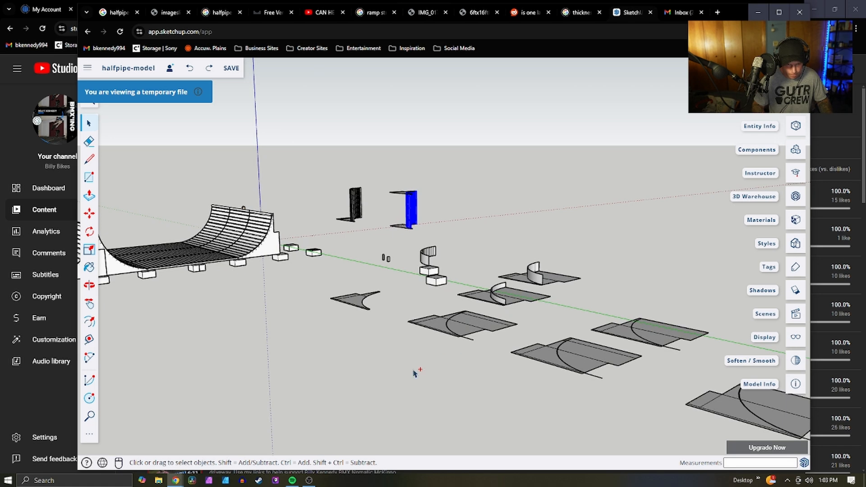
scroll(393, 338, "down", 3)
key("ctrl+v")
scroll(374, 326, "up", 4)
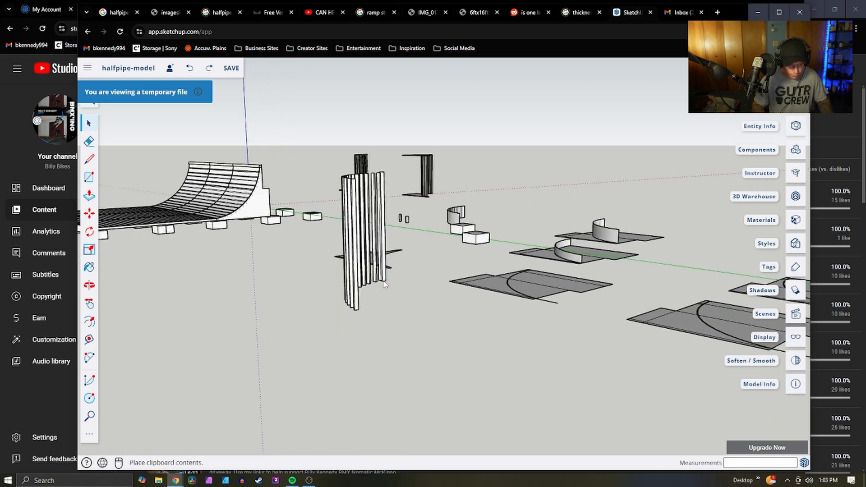
middle_click_drag(383, 283, 496, 449)
left_click(463, 353)
Move the pasted ribs about 5 9/16" so the coping end sits at the narrow upper tip of the side profile
scroll(450, 373, "down", 3)
middle_click_drag(464, 386, 686, 386)
scroll(564, 331, "up", 5)
scroll(559, 323, "up", 3)
scroll(539, 316, "down", 2)
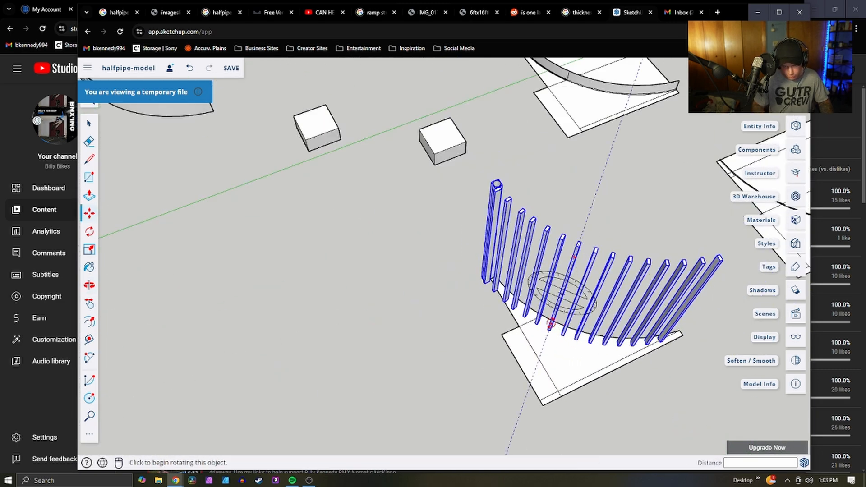
middle_click_drag(573, 329, 407, 336)
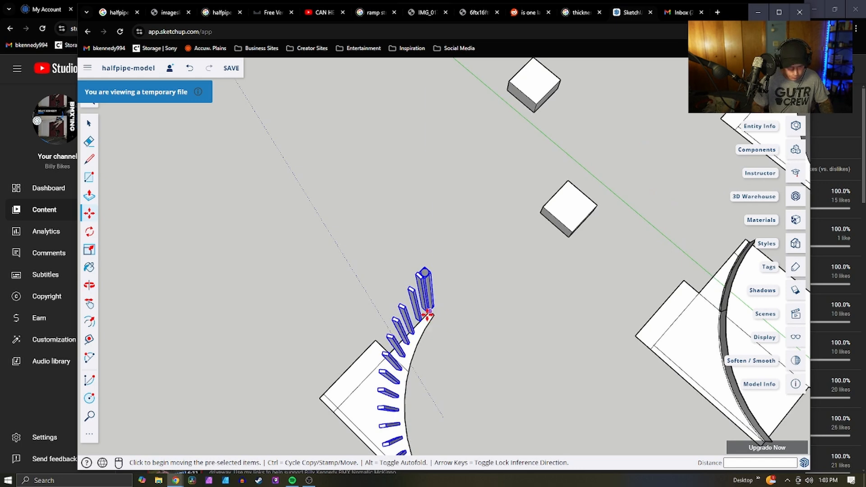
scroll(435, 321, "up", 6)
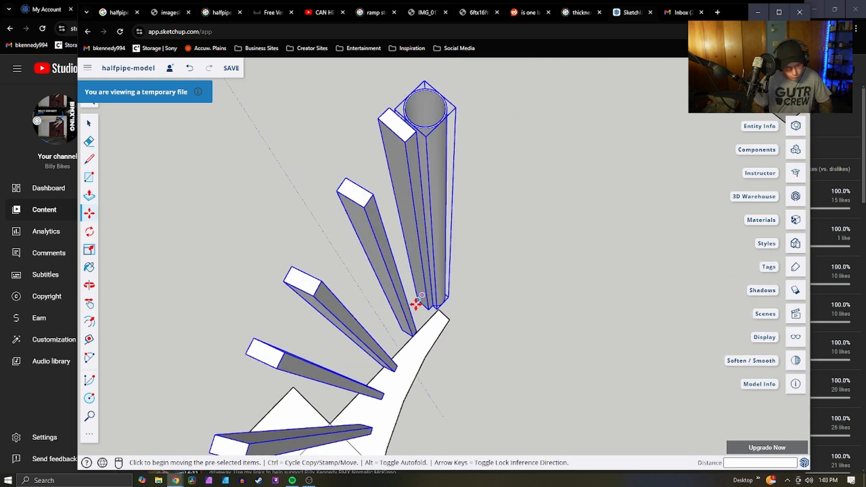
left_click(438, 303)
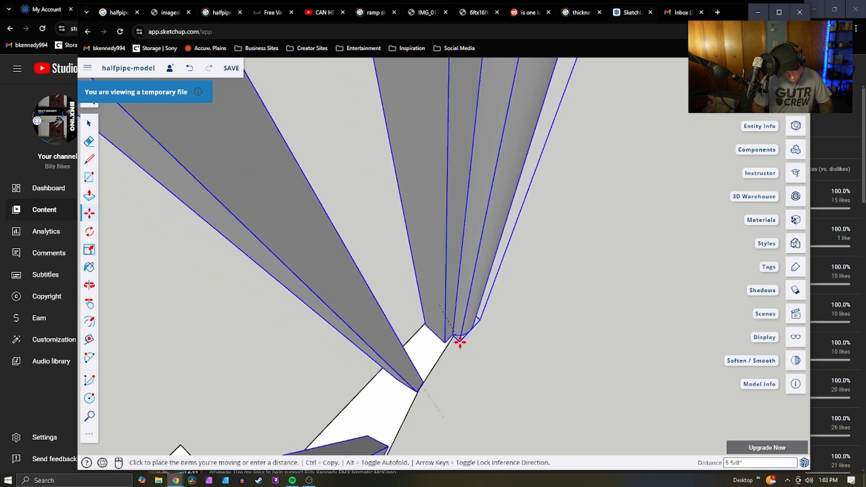
left_click(457, 340)
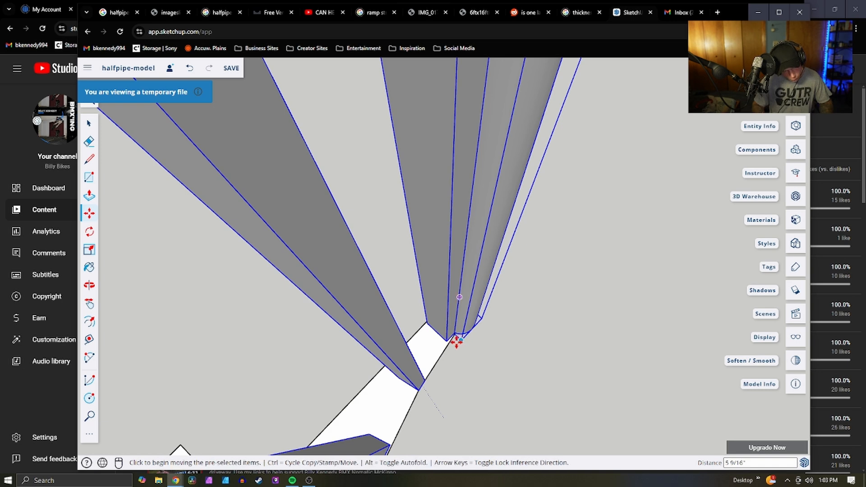
Examine how the lower rib ends line up with the side profile's curved edge, from the coping end to the toe
scroll(491, 340, "down", 6)
middle_click_drag(510, 373, 351, 288)
scroll(326, 371, "down", 6)
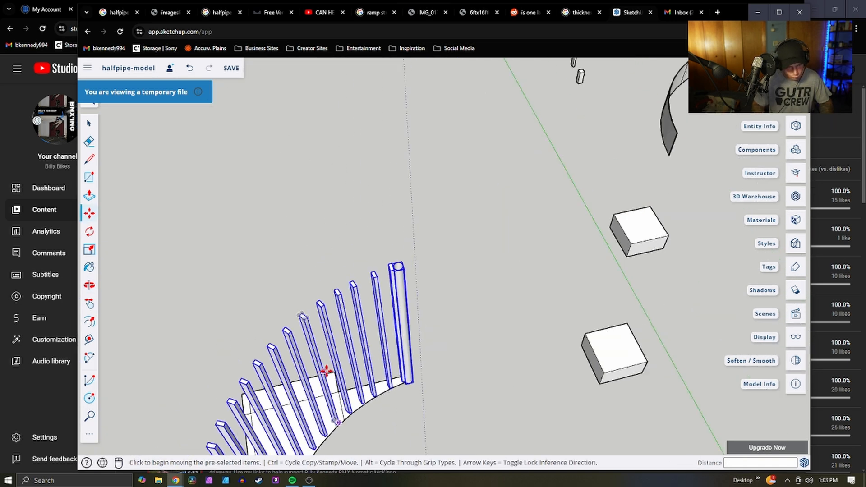
scroll(344, 350, "up", 2)
middle_click_drag(326, 437, 363, 356, "shift")
scroll(363, 350, "up", 6)
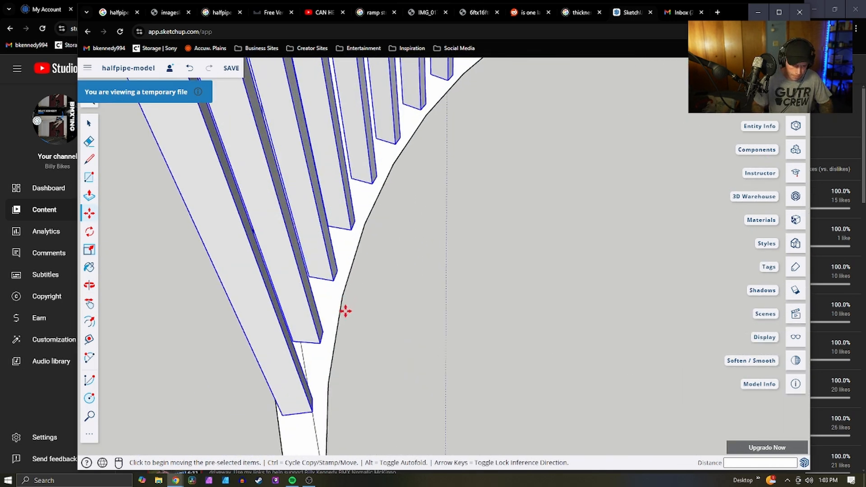
scroll(439, 277, "down", 2)
middle_click_drag(439, 277, 461, 343)
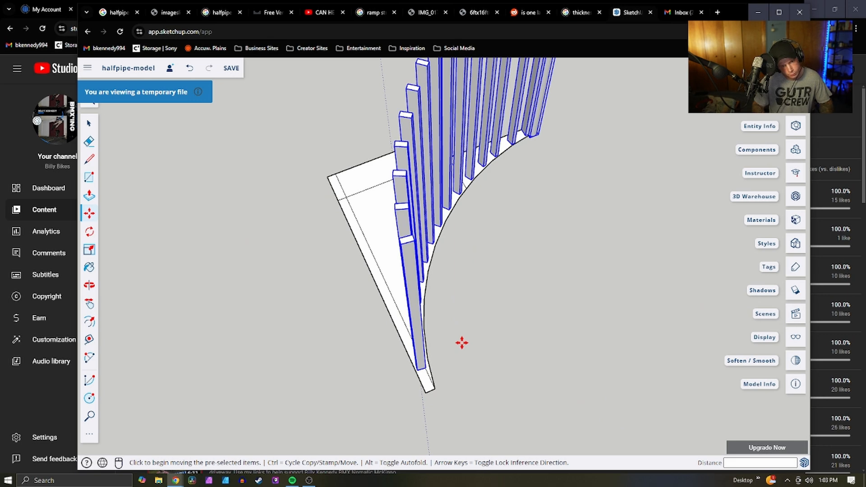
middle_click_drag(460, 310, 461, 279)
scroll(461, 280, "up", 6)
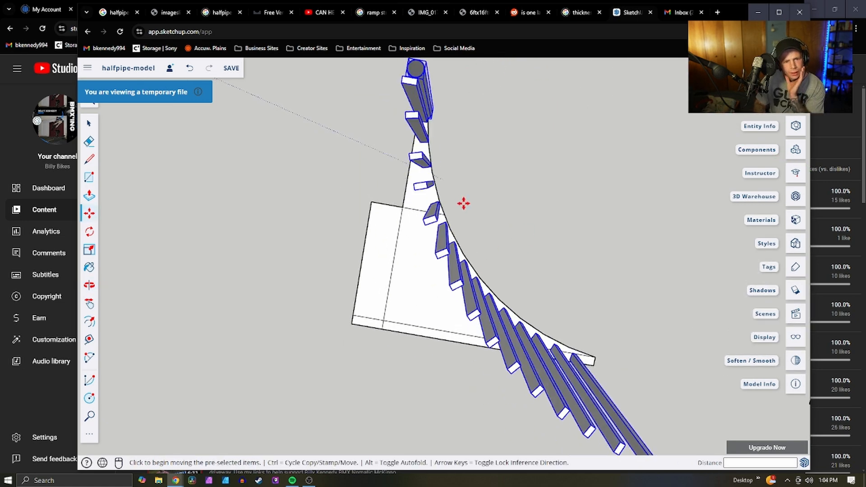
mouse_move(463, 204)
middle_mouse_down()
mouse_move(534, 247)
mouse_move(540, 226)
middle_mouse_up()
mouse_move(337, 196)
middle_mouse_down()
mouse_move(382, 204)
mouse_move(315, 187)
mouse_move(709, 253)
mouse_move(636, 130)
mouse_move(419, 183)
mouse_move(529, 286)
middle_mouse_up()
key("m")
scroll(382, 234, "up", 6)
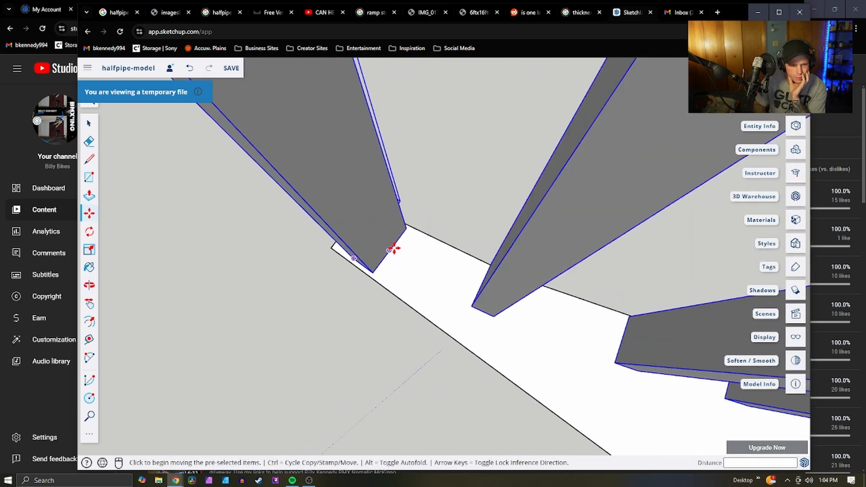
mouse_move(392, 247)
middle_mouse_down()
mouse_move(378, 321)
mouse_move(406, 296)
mouse_move(481, 261)
mouse_move(510, 205)
mouse_move(734, 184)
mouse_move(369, 193)
mouse_move(388, 201)
middle_mouse_up()
scroll(464, 220, "down", 4)
mouse_move(605, 313)
middle_mouse_down()
mouse_move(446, 269)
mouse_move(453, 275)
middle_mouse_up()
scroll(466, 286, "down", 4)
scroll(484, 303, "down", 3)
middle_click_drag(491, 322, 232, 329)
scroll(377, 382, "up", 6)
key("m")
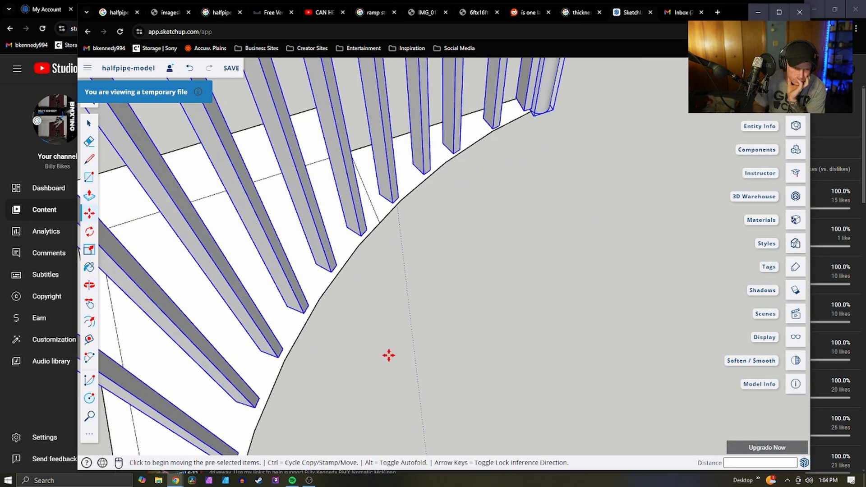
scroll(352, 328, "down", 10)
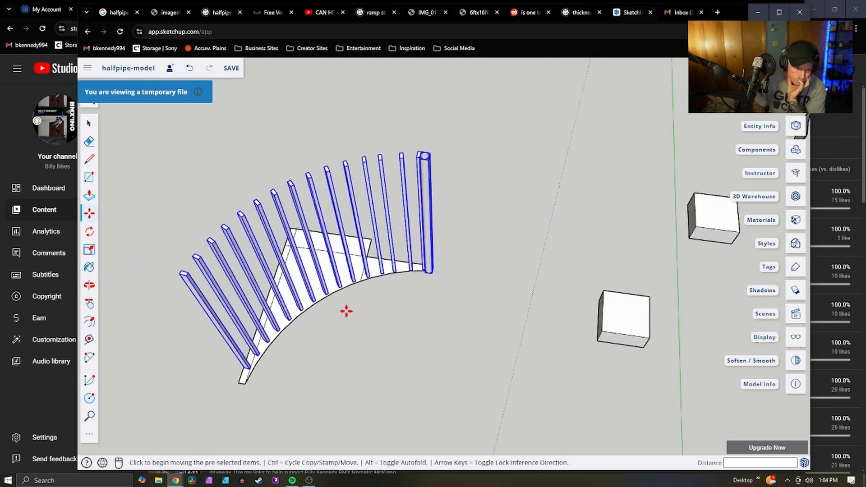
scroll(349, 306, "up", 7)
scroll(419, 295, "up", 2)
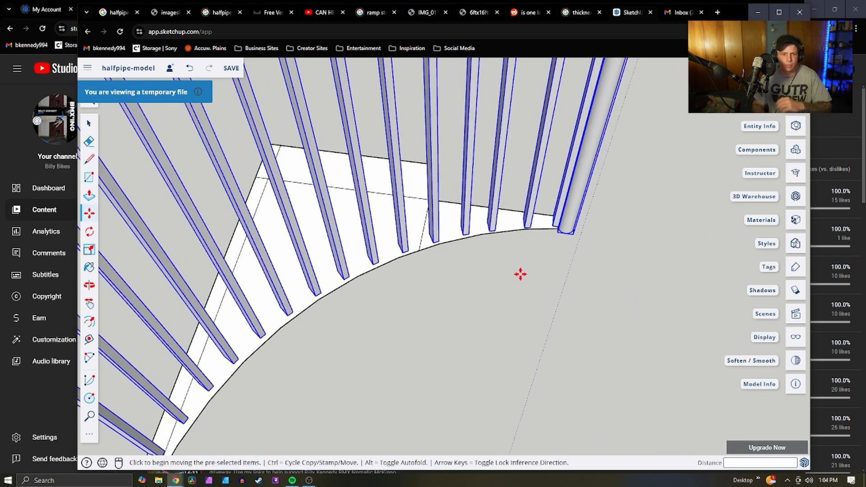
scroll(502, 289, "down", 6)
scroll(517, 264, "up", 4)
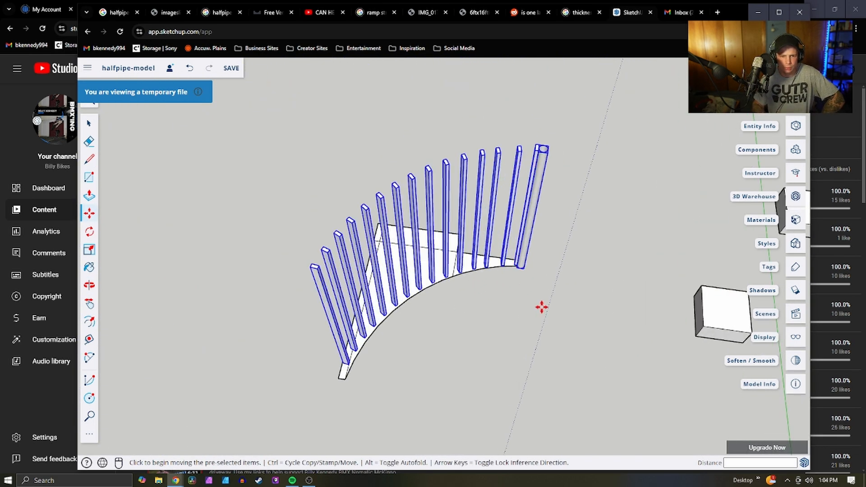
Shift the selected ribs slightly back from the tip so they sit within the side profile's outline
left_click(509, 326)
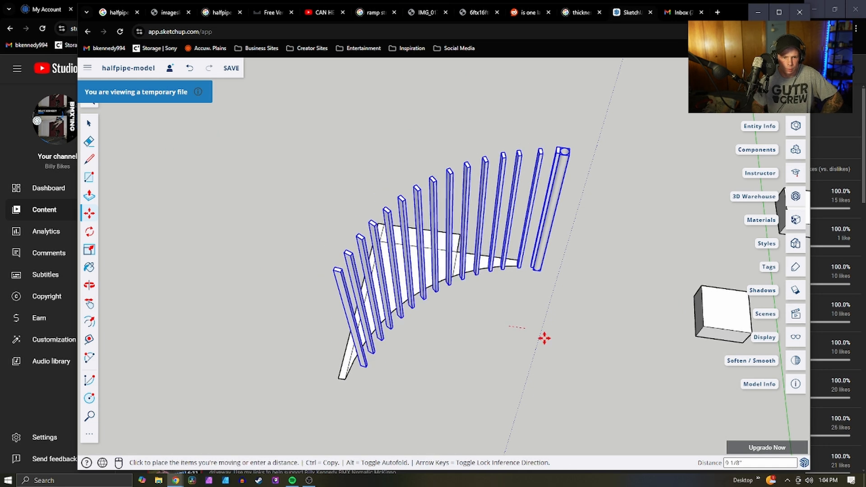
left_click(503, 323)
key("space")
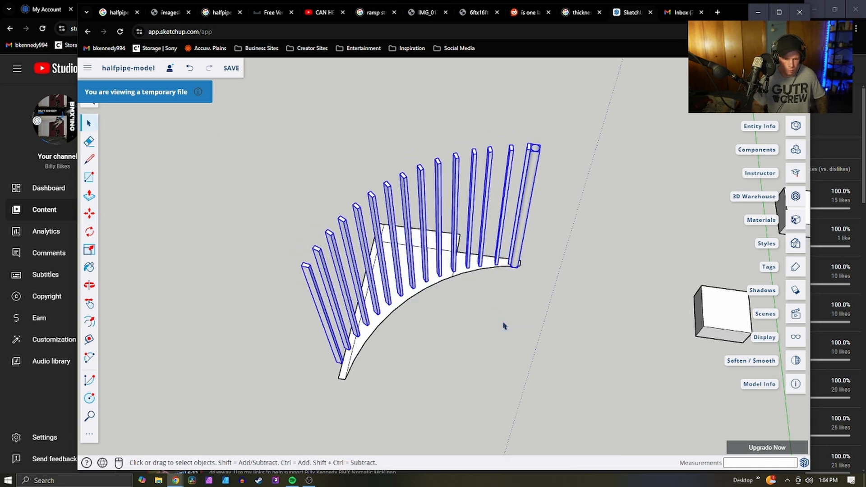
Select all the pasted ribs together with the coping and make them one component with the default definition name
left_click(518, 324)
middle_click_drag(518, 325, 596, 179)
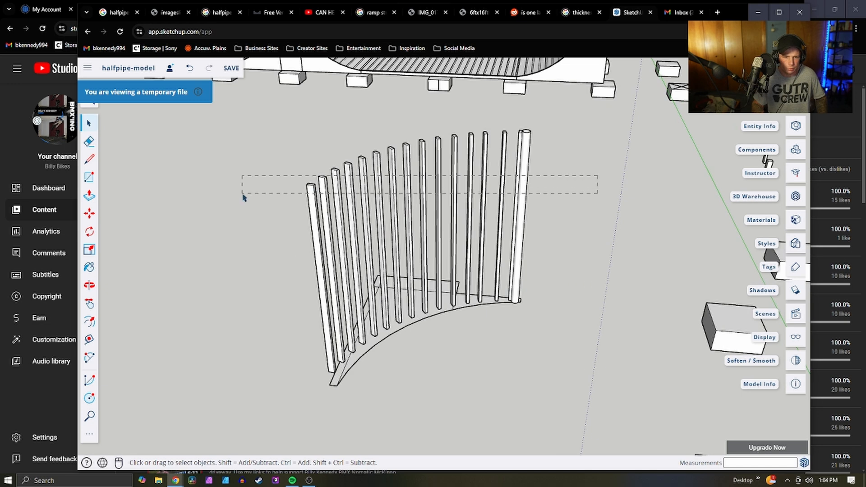
left_click_drag(243, 196, 244, 195)
right_click(343, 223)
left_click(594, 230)
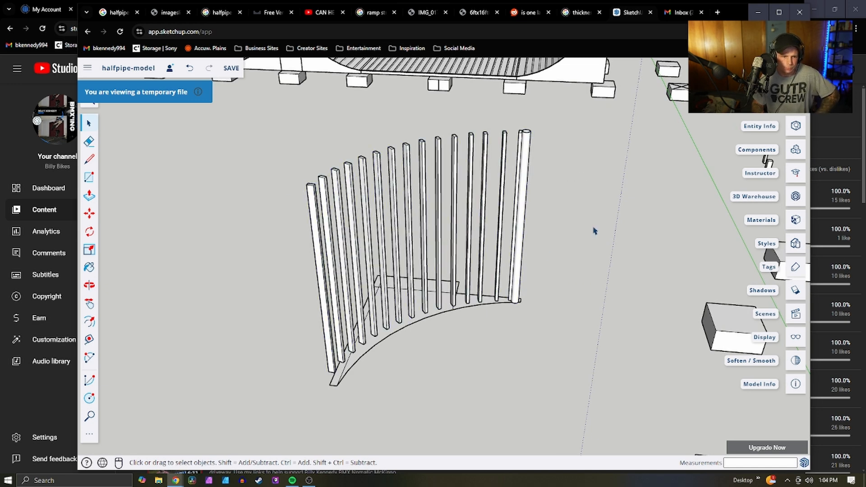
left_click_drag(437, 226, 233, 228)
right_click(323, 217)
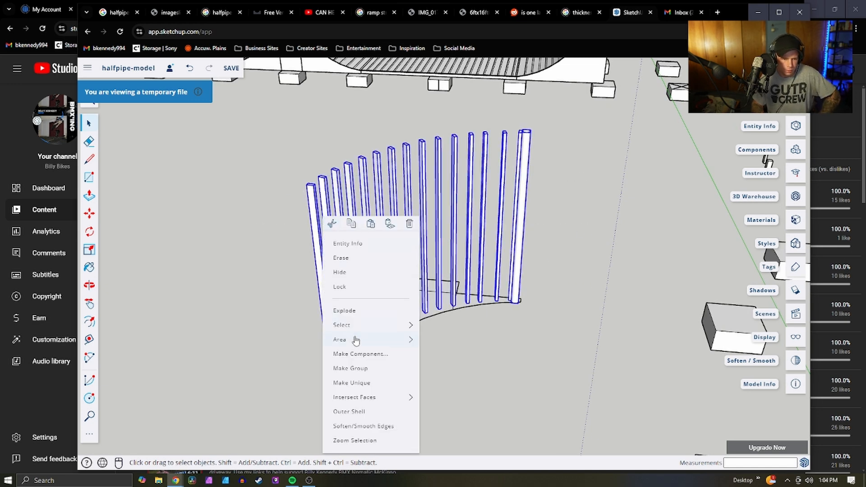
left_click(357, 354)
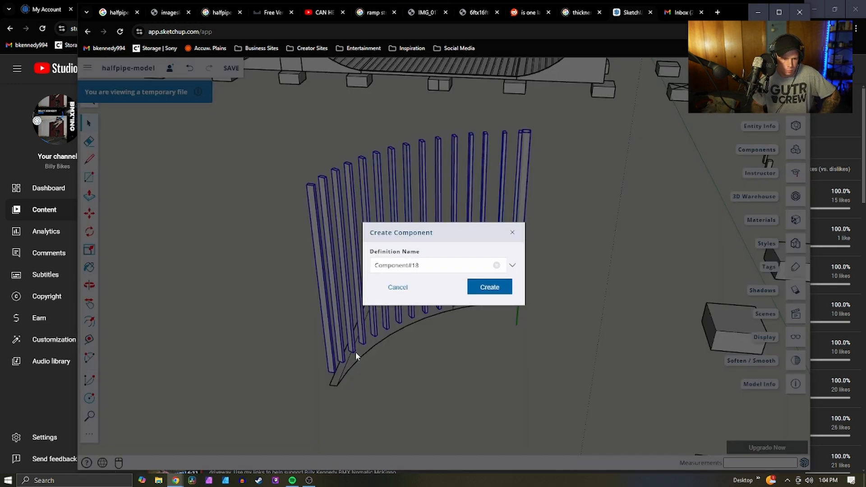
left_click(489, 287)
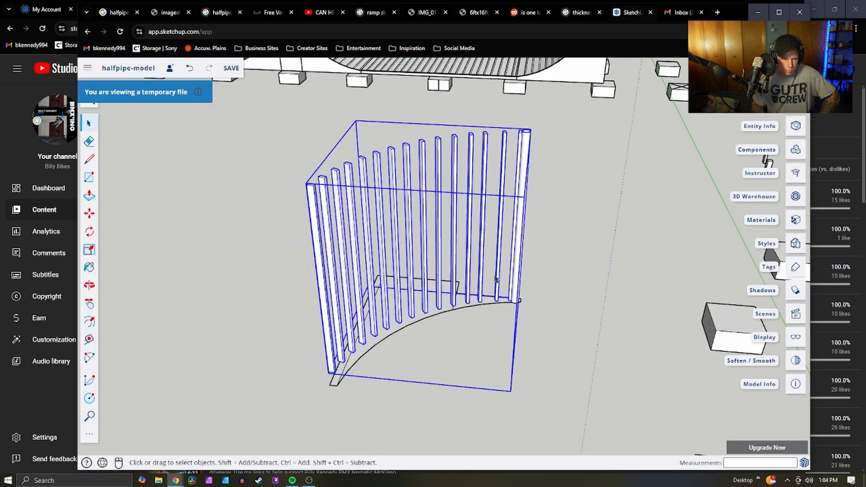
left_click(551, 277)
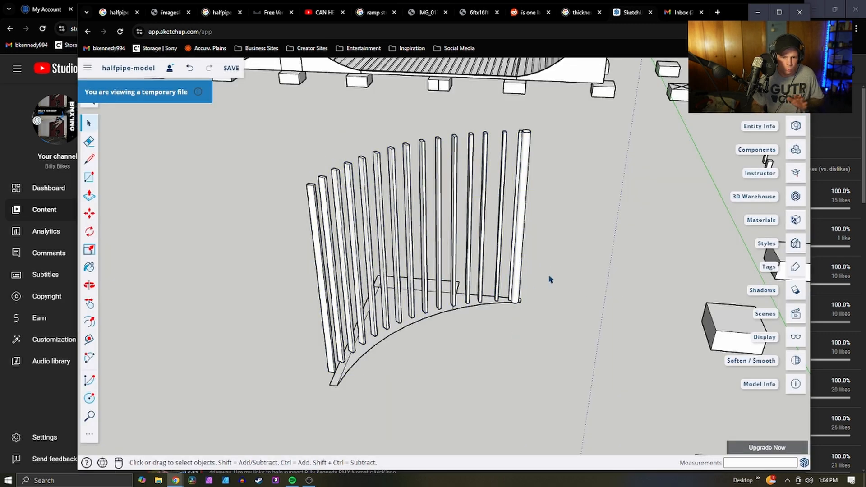
Move the rib component 7.5' down along the blue axis so it passes through the side profile
left_click(517, 301)
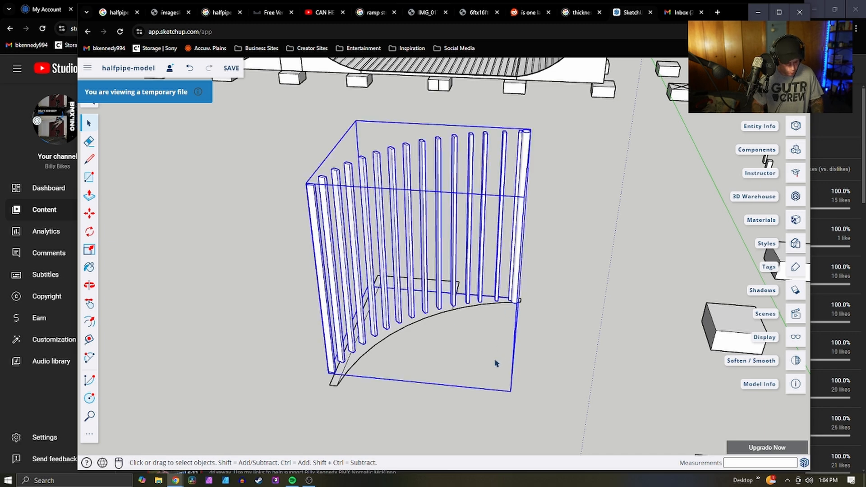
middle_click_drag(496, 363, 501, 190)
key("m")
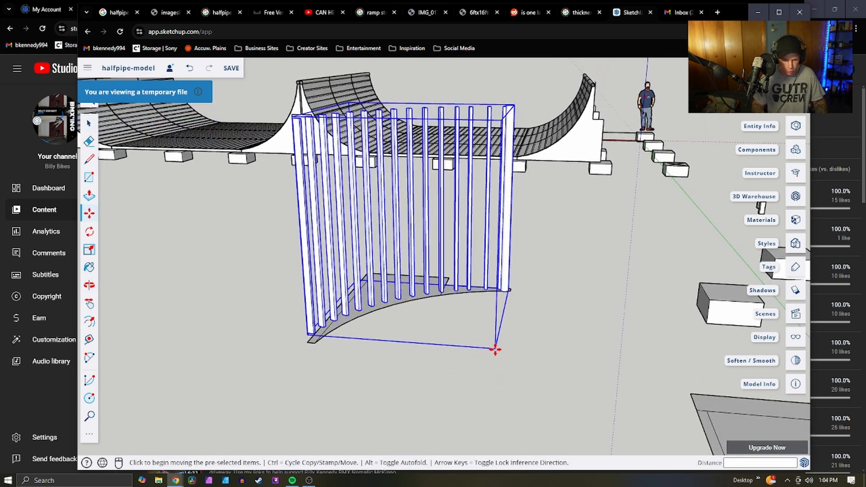
left_click(495, 349)
middle_click_drag(493, 350, 440, 349)
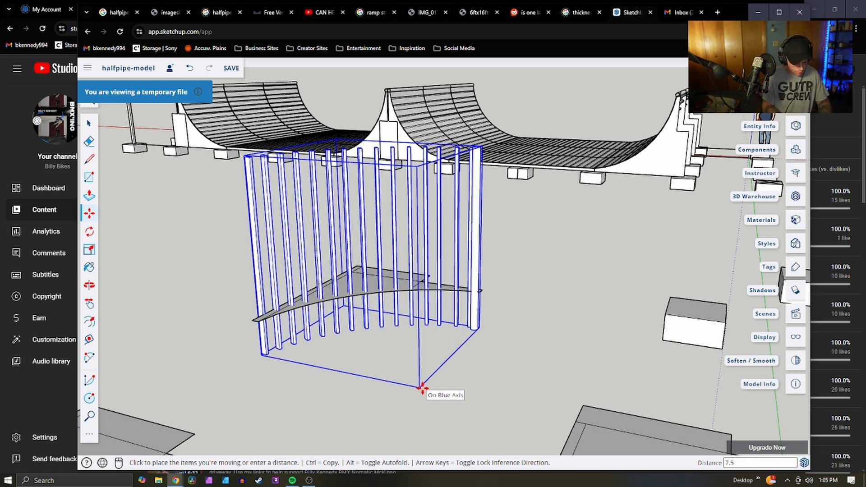
type("'")
key("Return")
Inspect the lowered ribs against the side profile and compare them with the existing half pipe and the standing transition assemblies
scroll(348, 301, "up", 5)
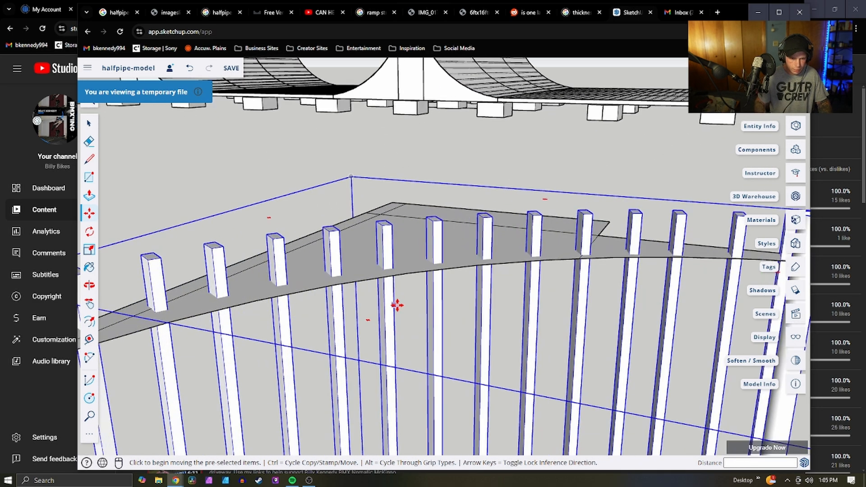
scroll(392, 305, "down", 4)
middle_click_drag(344, 325, 334, 344)
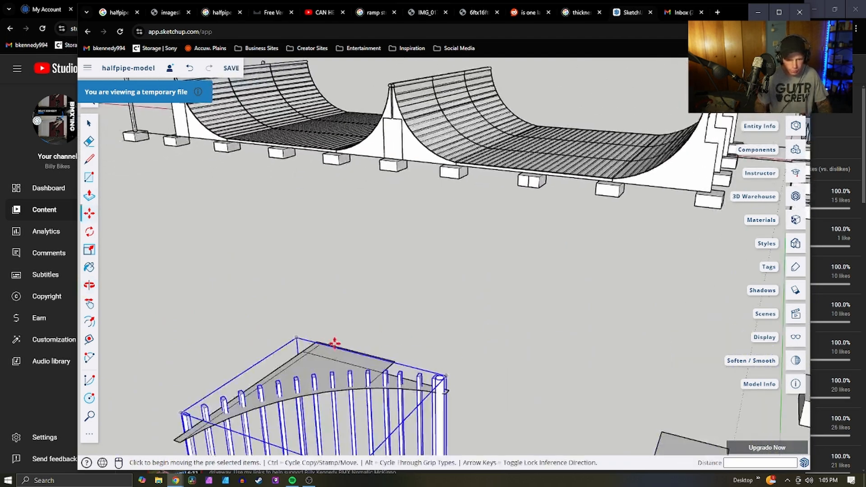
scroll(339, 344, "down", 5)
scroll(401, 374, "up", 3)
middle_click_drag(405, 361, 514, 331)
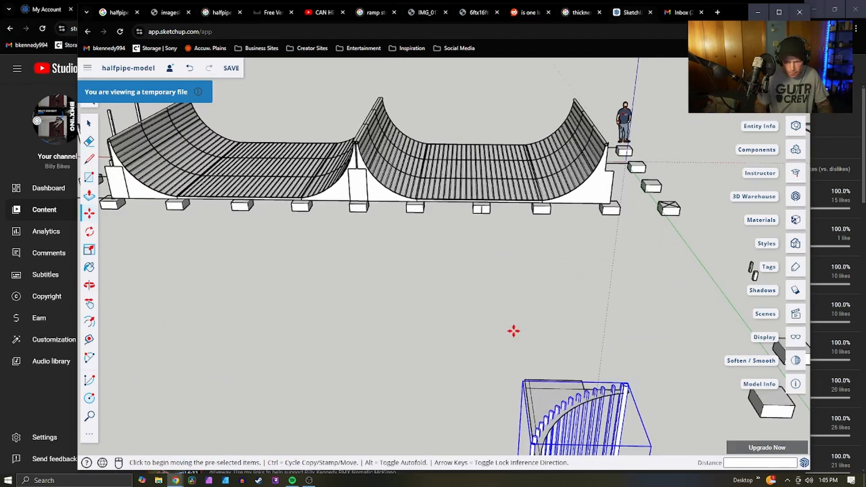
key("space")
left_click(493, 315)
scroll(340, 306, "down", 5)
scroll(502, 284, "up", 8)
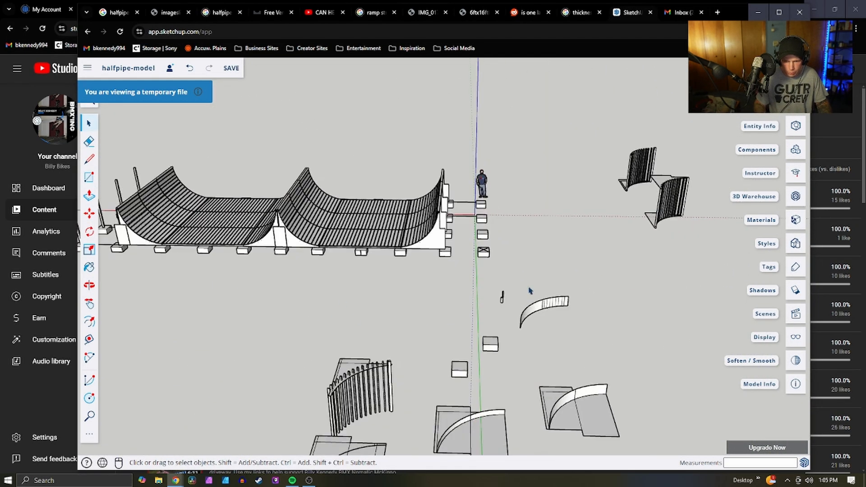
middle_click_drag(408, 325, 452, 350)
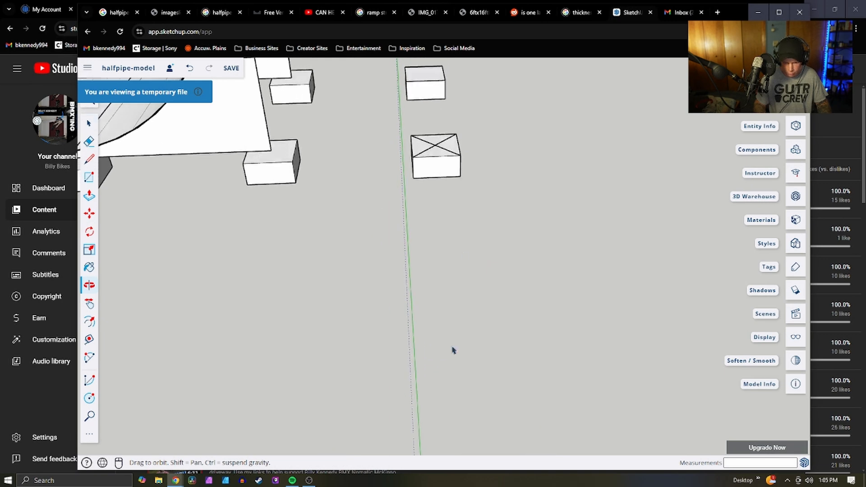
Paste a copy of the small loose upright block beside the coping end of the rib assembly
scroll(452, 349, "down", 3)
scroll(524, 320, "up", 3)
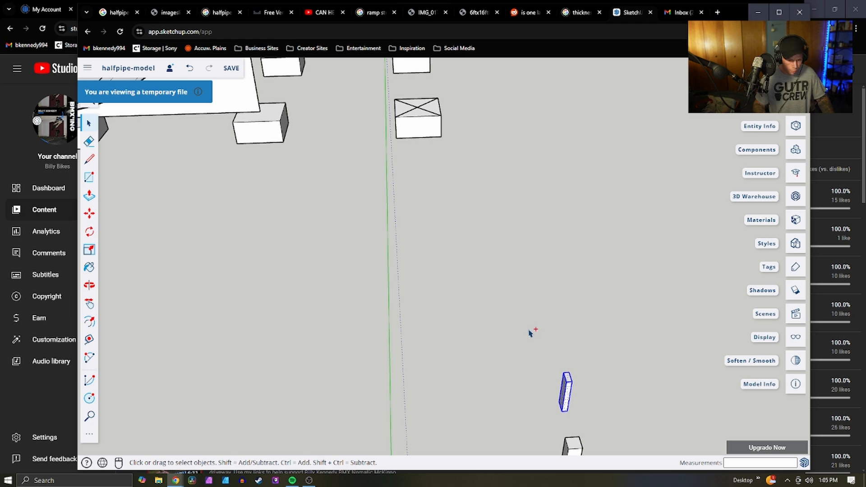
scroll(484, 306, "down", 3)
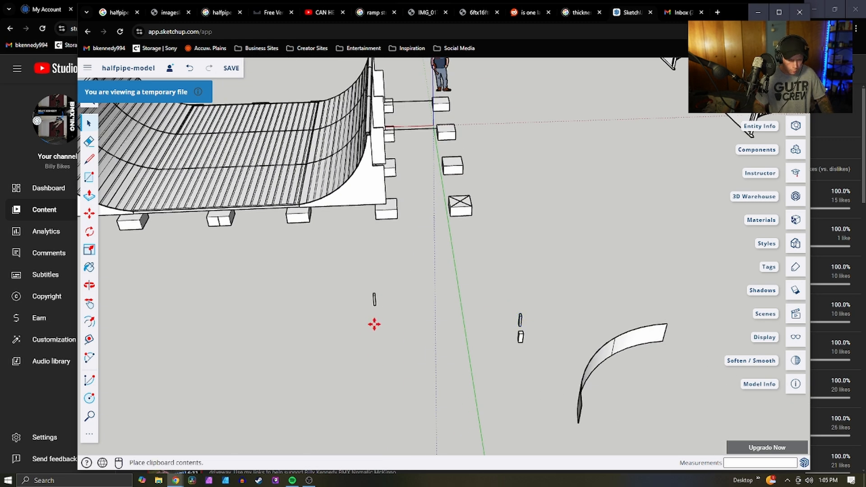
mouse_move(375, 324)
middle_mouse_down()
mouse_move(309, 404)
mouse_move(387, 396)
mouse_move(346, 282)
mouse_move(333, 334)
middle_mouse_up()
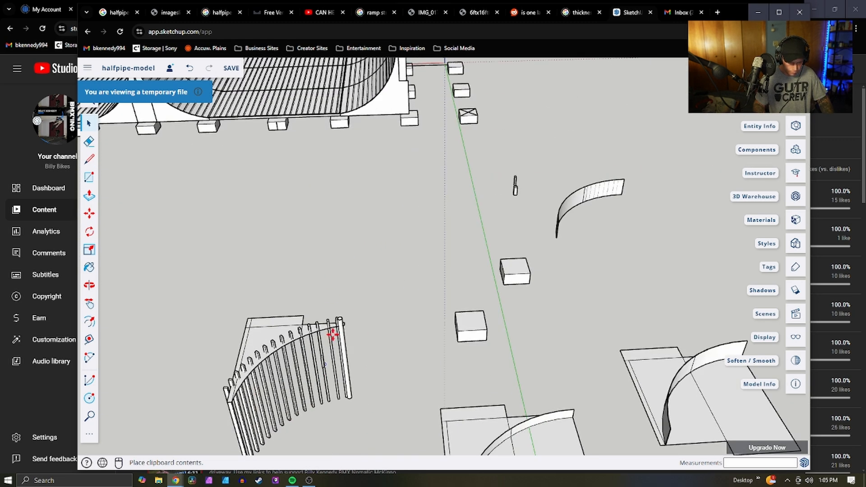
scroll(333, 334, "up", 10)
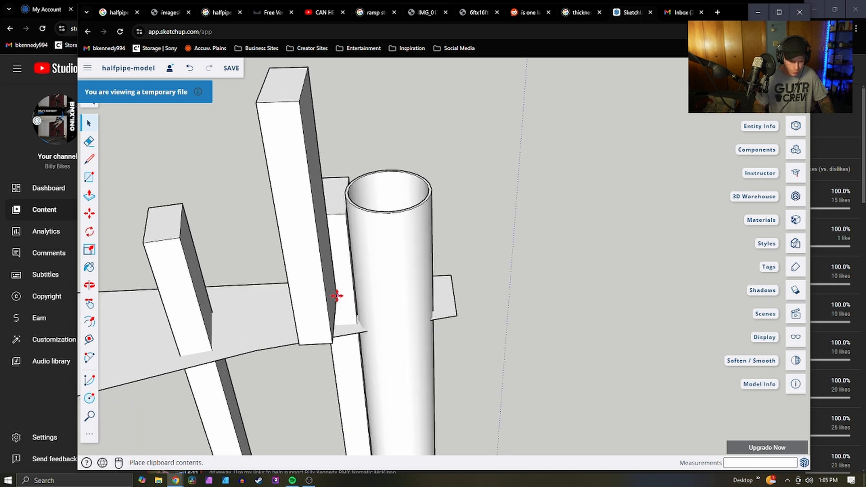
left_click(543, 206)
scroll(543, 232, "down", 3)
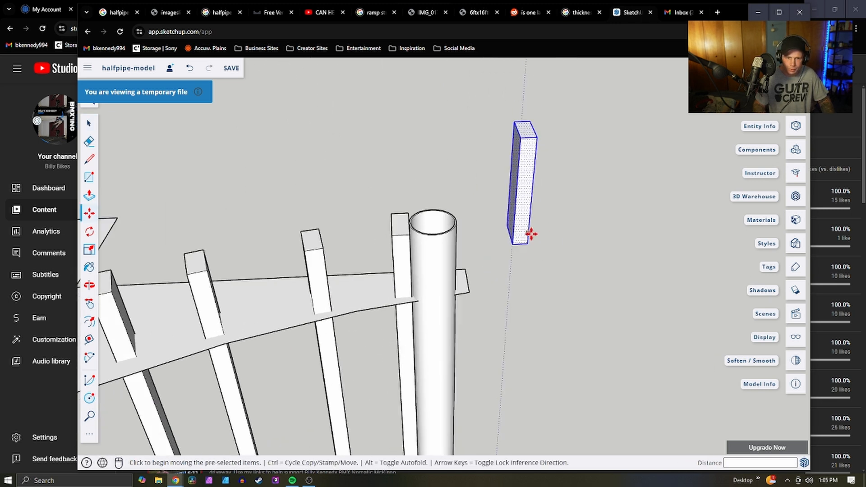
Make the pasted block a component with the default definition name
right_click(525, 237)
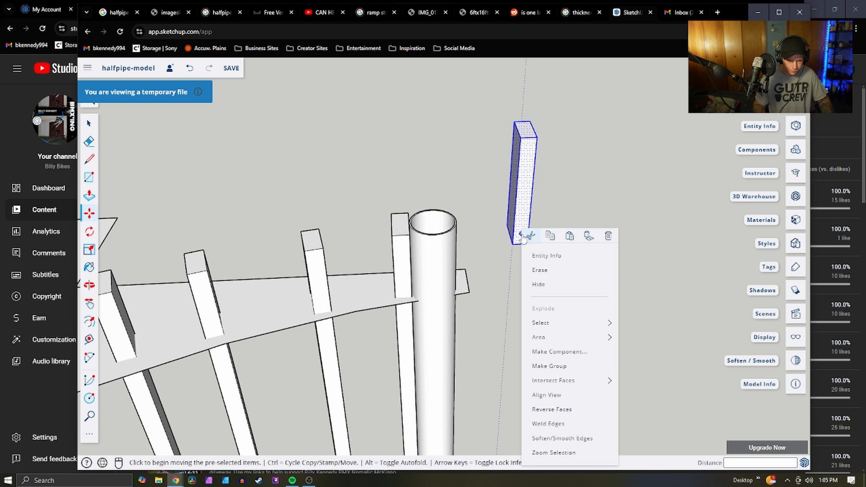
left_click(562, 352)
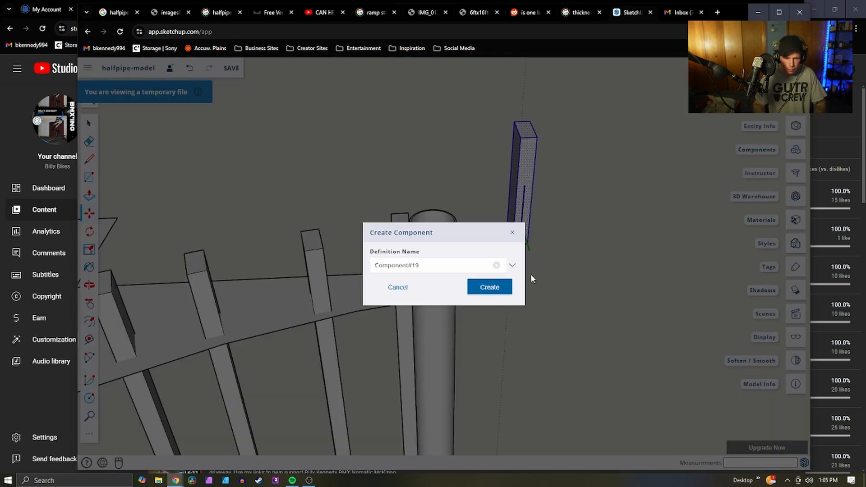
left_click(490, 287)
Try to place the block component by its lower edge midpoint against the rib beside the coping, and undo the move
key("m")
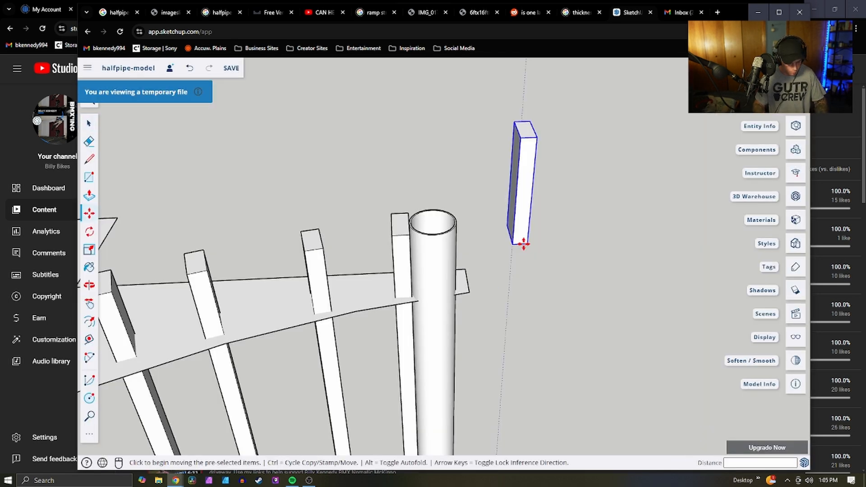
left_click(526, 244)
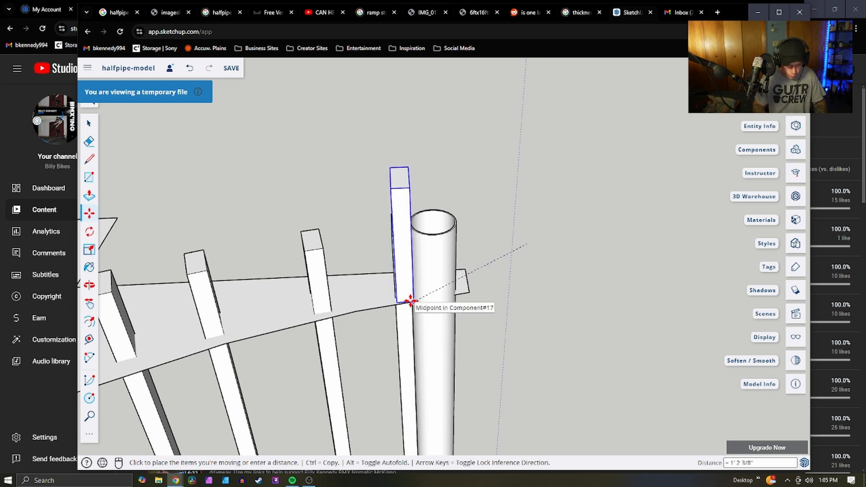
left_click(410, 301)
middle_click_drag(444, 287, 482, 326)
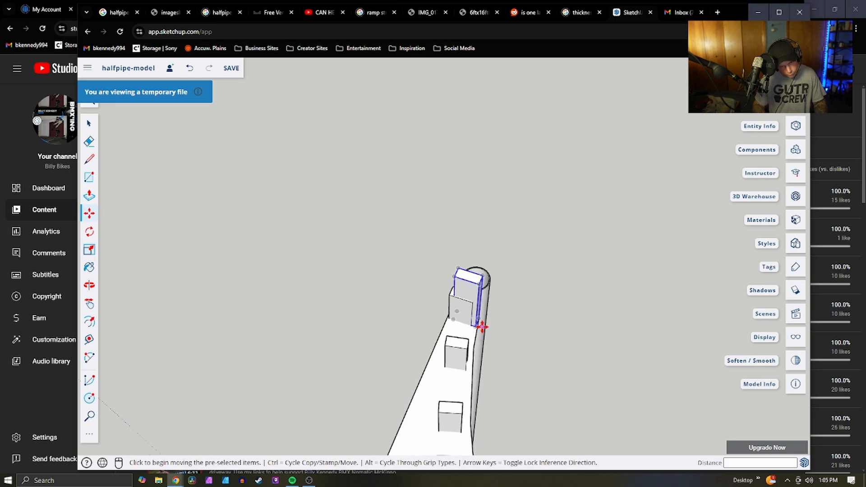
scroll(482, 324, "up", 3)
middle_click_drag(428, 314, 360, 348)
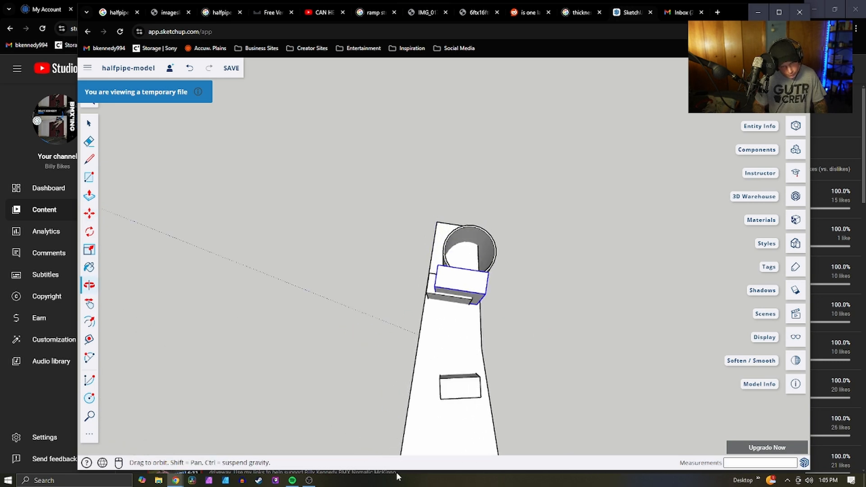
middle_click_drag(432, 322, 369, 389)
key("m")
scroll(392, 284, "down", 3)
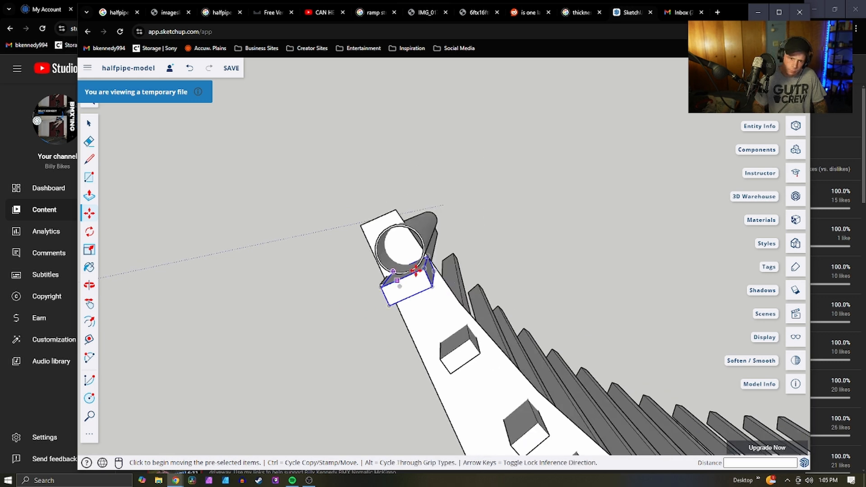
scroll(434, 256, "up", 5)
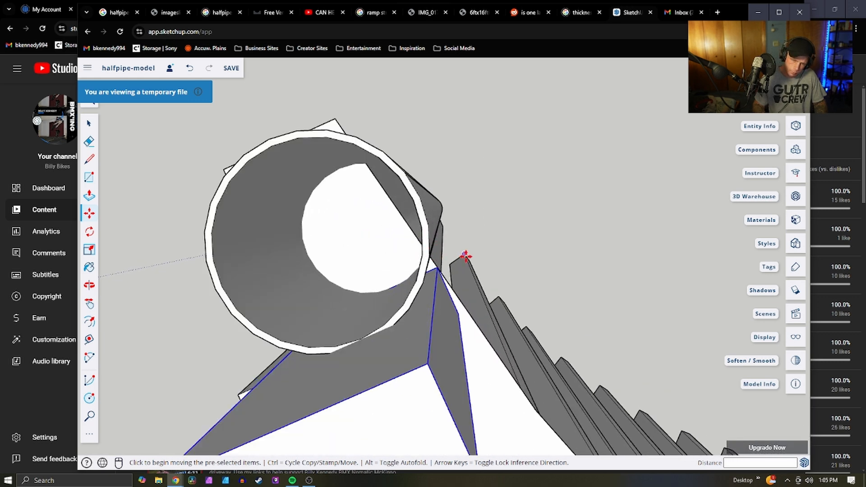
scroll(466, 255, "down", 4)
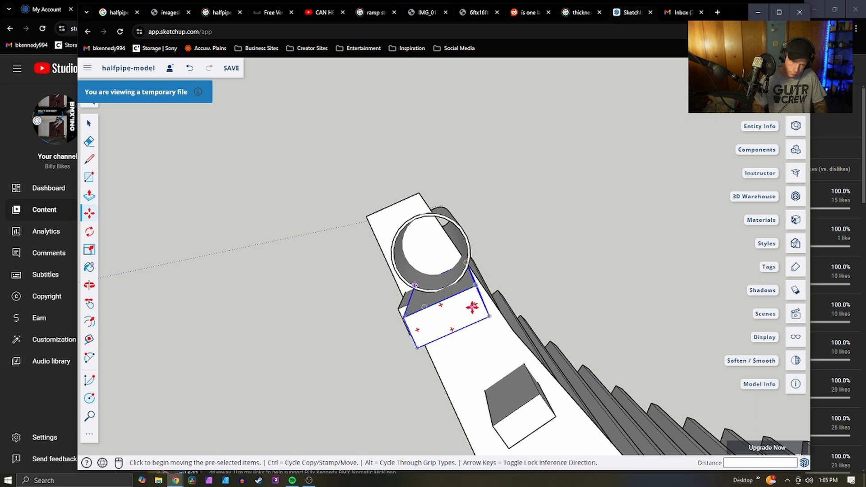
key("ctrl+z")
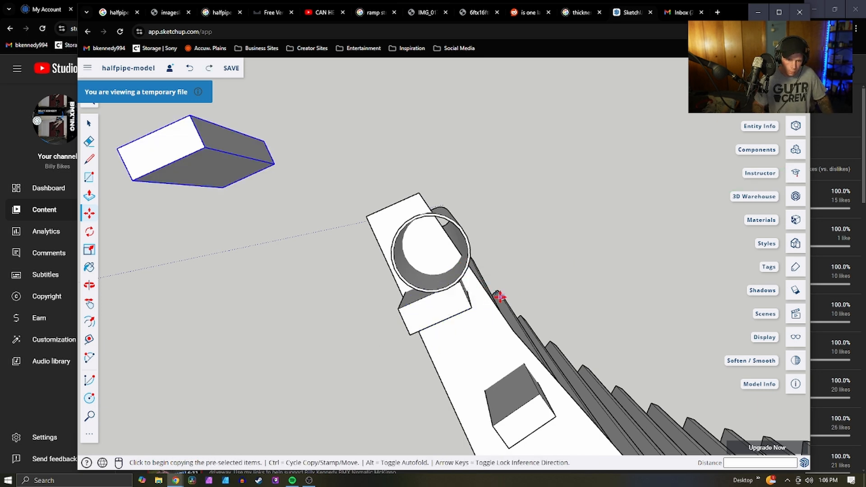
Measure from the outer corner of the rib beside the coping along its top edge with the Line tool
middle_click_drag(496, 316, 393, 335)
scroll(399, 283, "up", 5)
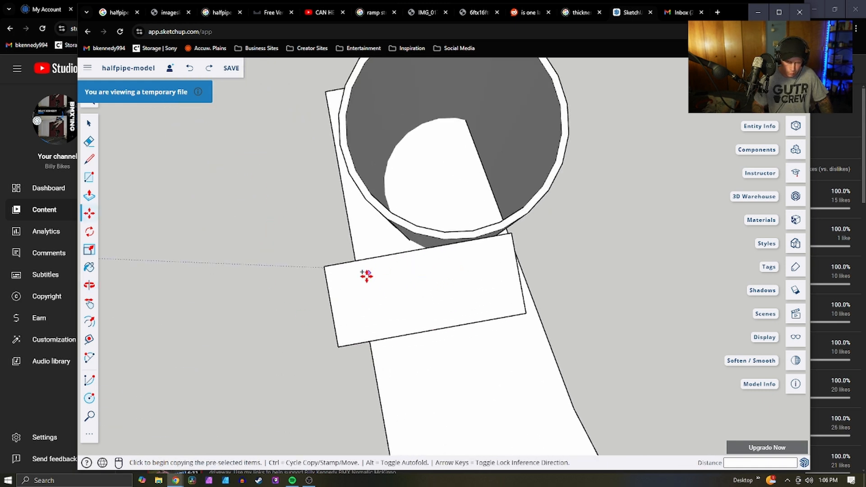
key("l")
left_click(323, 266)
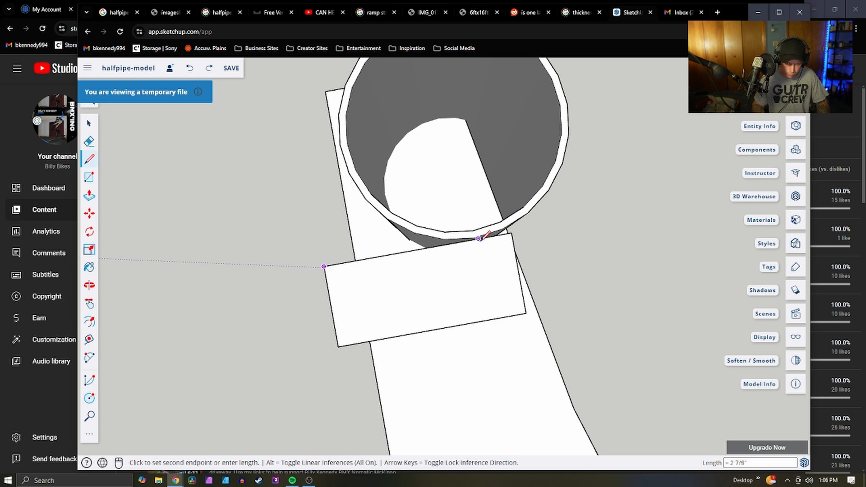
middle_click_drag(477, 238, 446, 226)
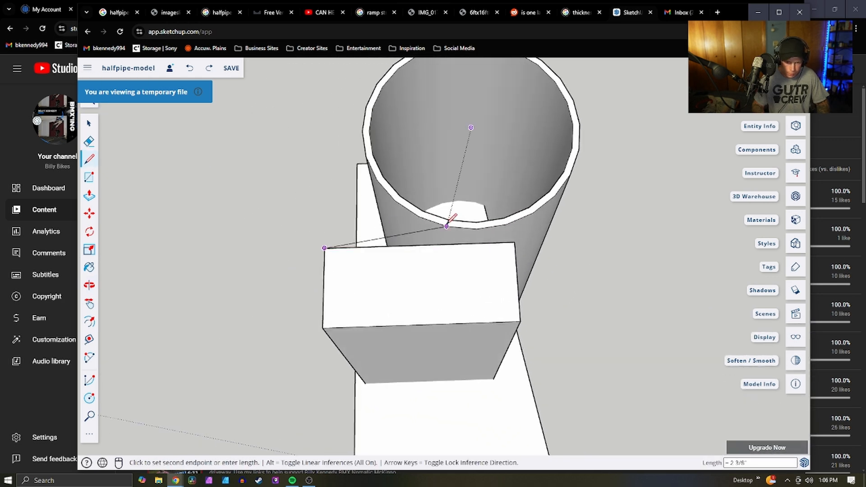
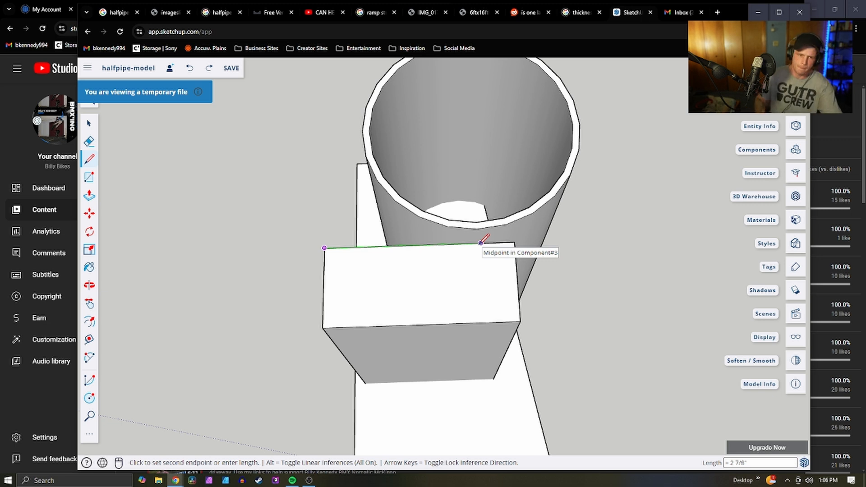
scroll(398, 309, "down", 5)
middle_click_drag(398, 309, 364, 308)
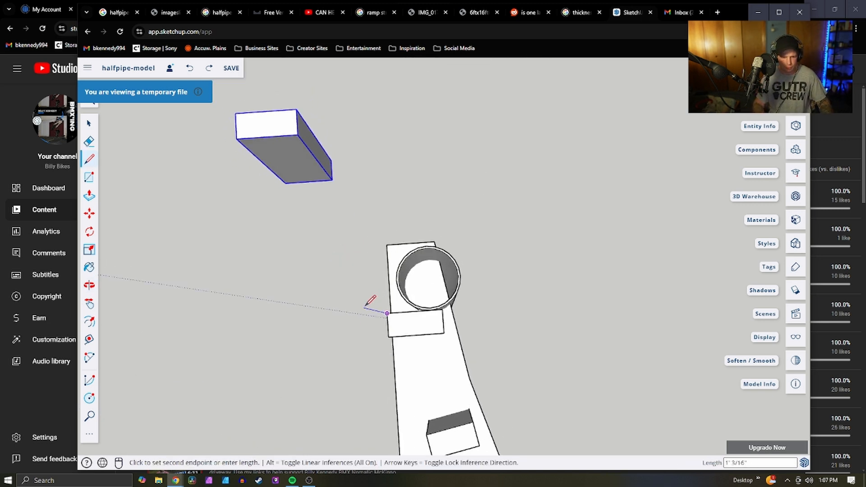
Move the block component by its lower corner onto the side profile's curved edge at the rib beside the coping
key("m")
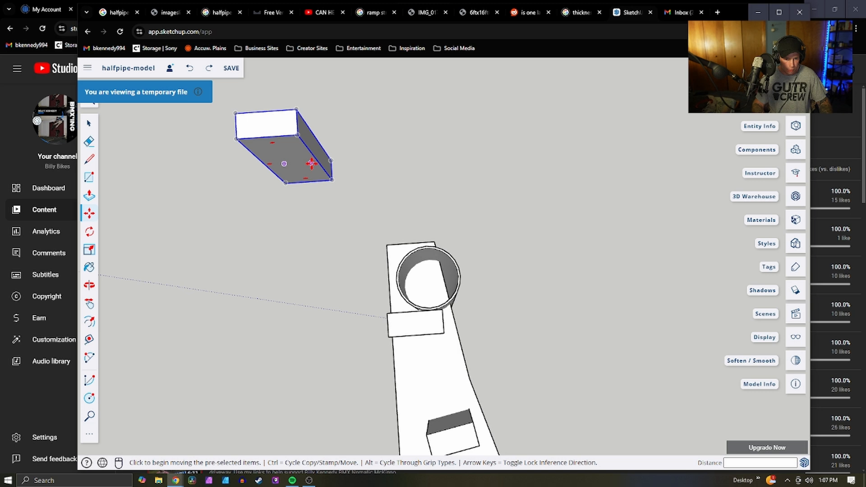
left_click(332, 185)
scroll(452, 339, "up", 5)
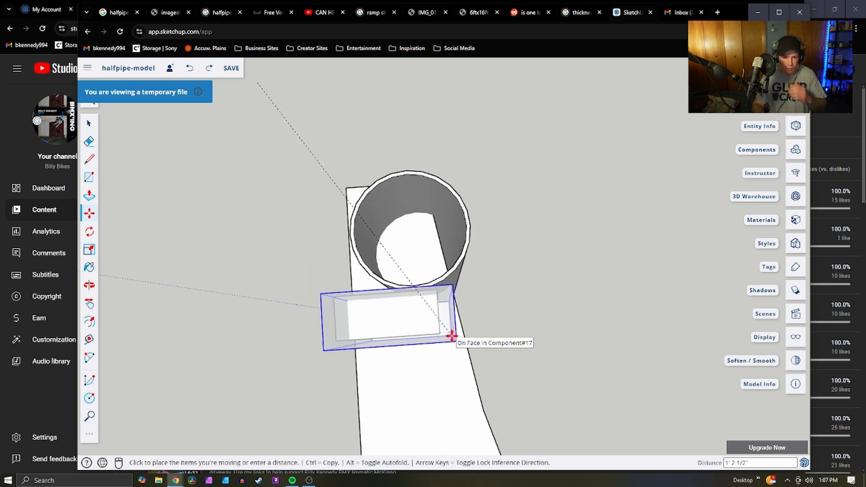
scroll(433, 323, "down", 4)
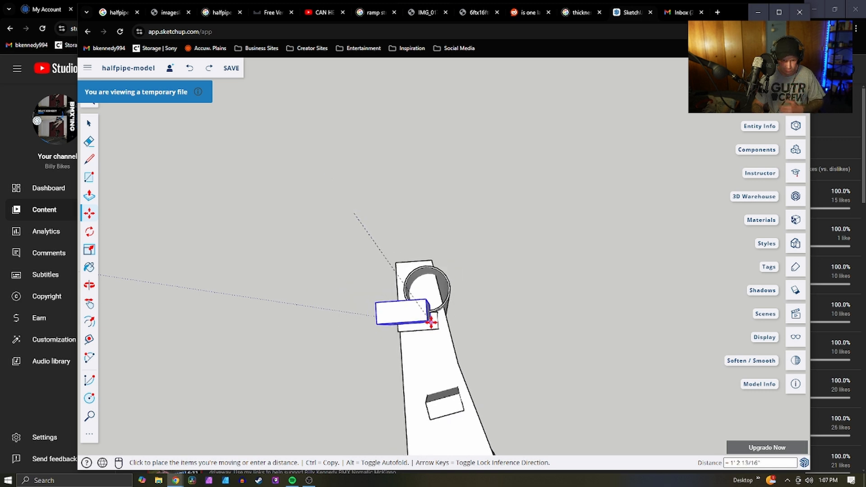
scroll(431, 323, "down", 2)
scroll(430, 324, "up", 5)
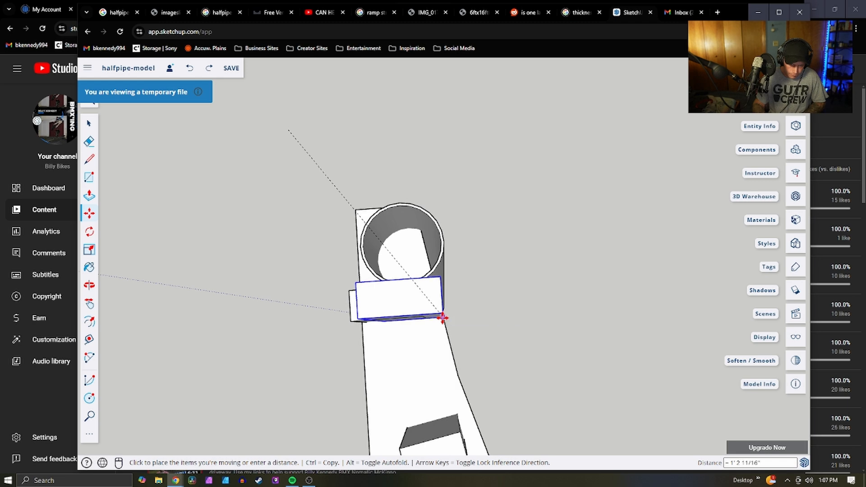
left_click(442, 318)
scroll(442, 332, "down", 3)
middle_click_drag(442, 333, 292, 341)
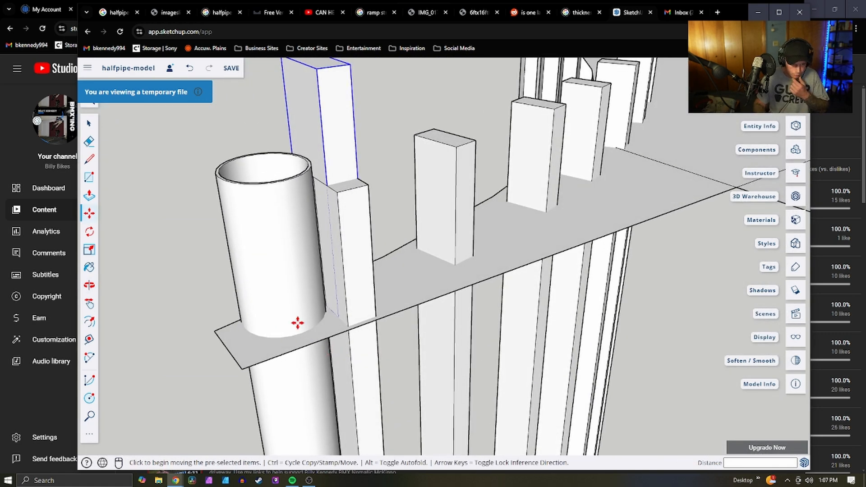
Inspect how the placed block sits against the coping, the ribs and the side profile
key("space")
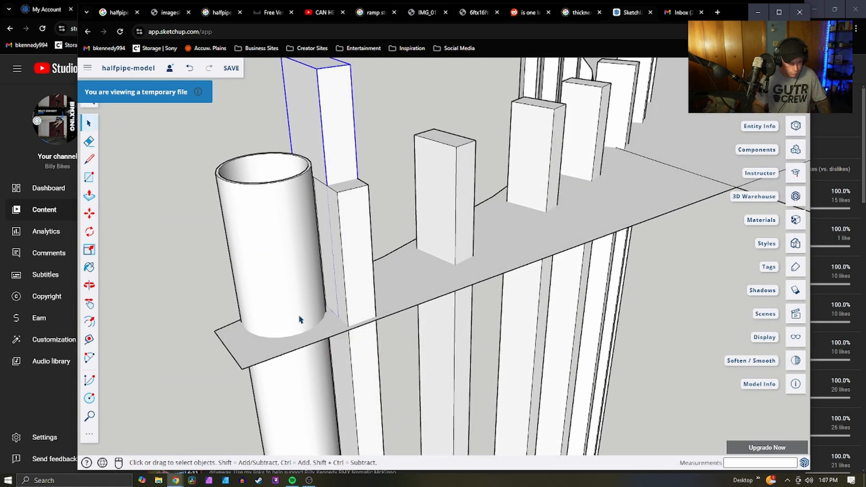
left_click(293, 265)
middle_click_drag(272, 243, 443, 335)
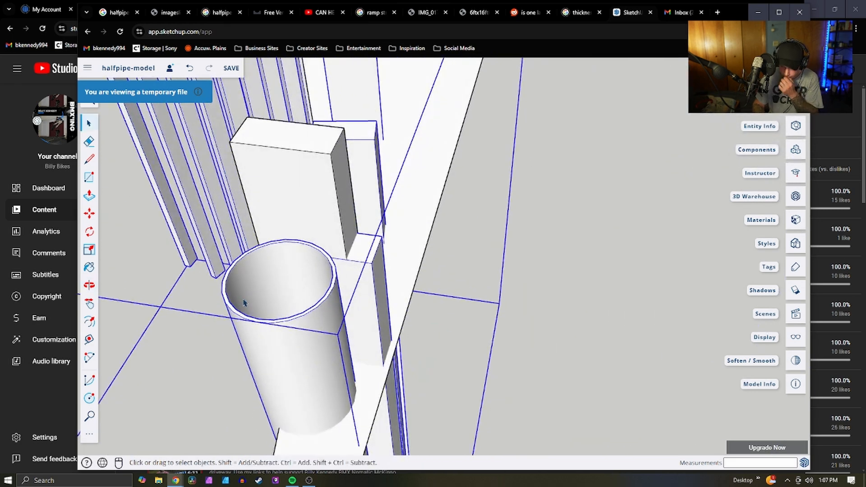
scroll(254, 297, "down", 9)
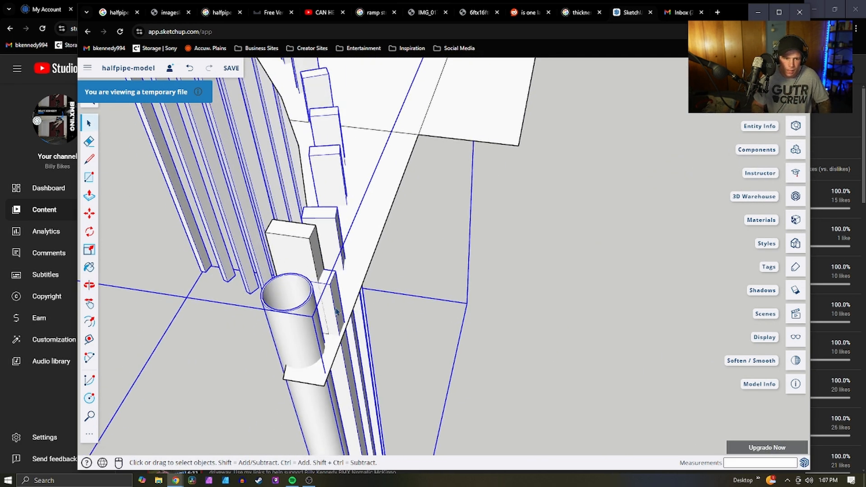
scroll(383, 300, "up", 3)
scroll(372, 299, "up", 2)
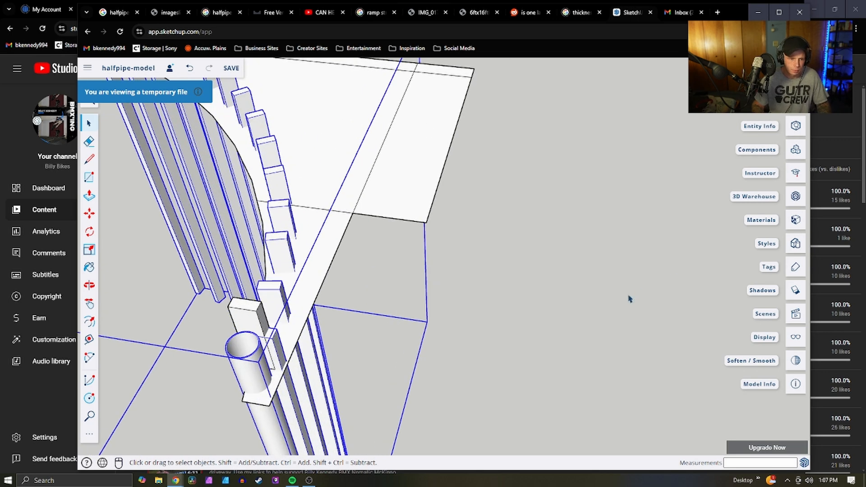
left_click(627, 297)
scroll(511, 303, "down", 4)
middle_click_drag(440, 311, 672, 246)
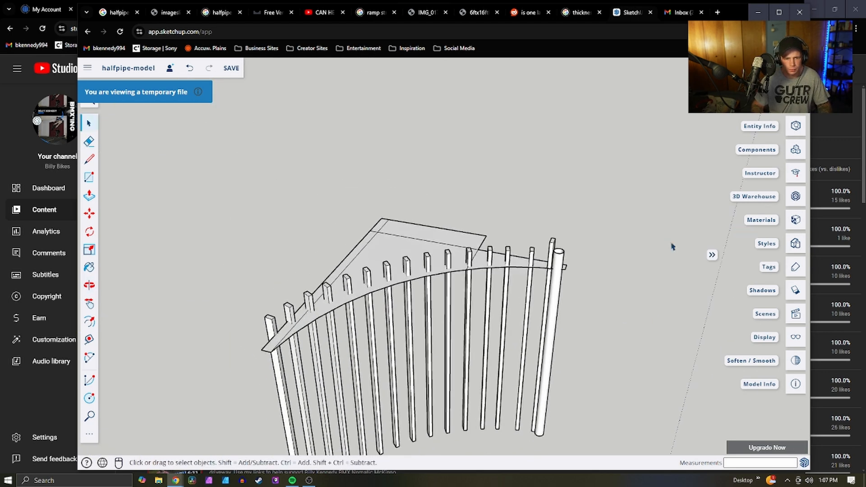
Paste a copy of the block component at the next rib in from the coping
scroll(546, 253, "up", 5)
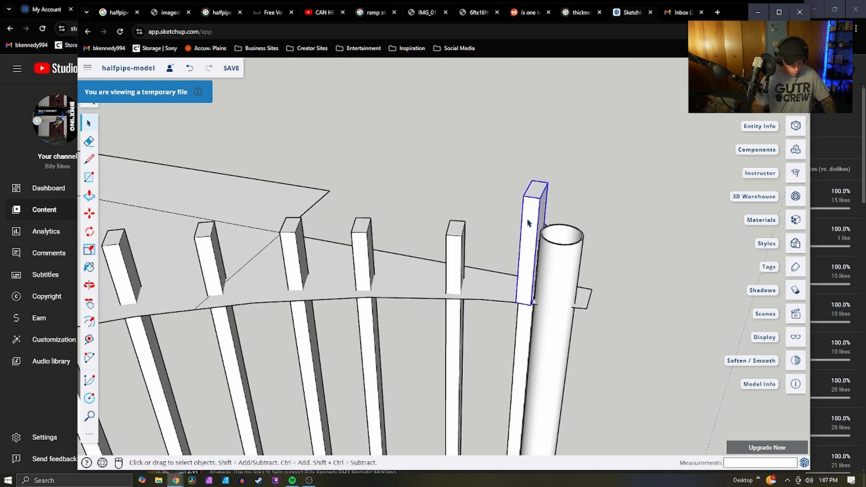
key("ctrl+v")
scroll(461, 280, "up", 5)
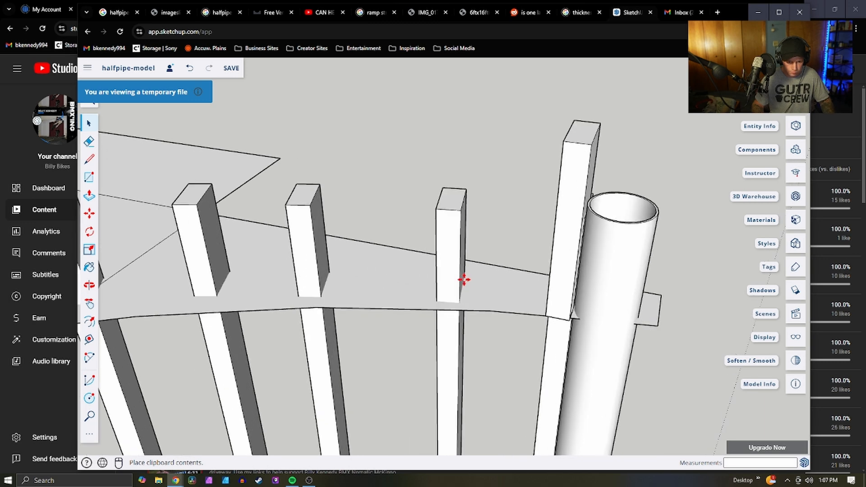
left_click(476, 286)
Rotate the block copy 15 degrees to line its face up with the second rib from the coping
key("m")
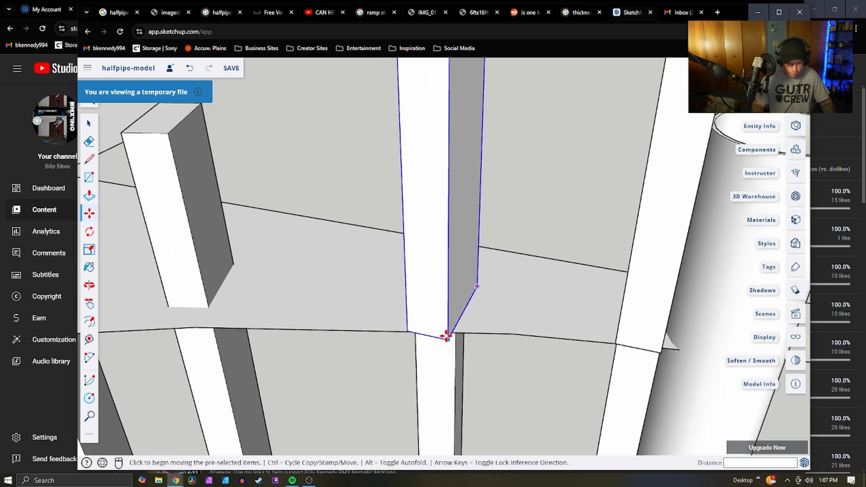
key("q")
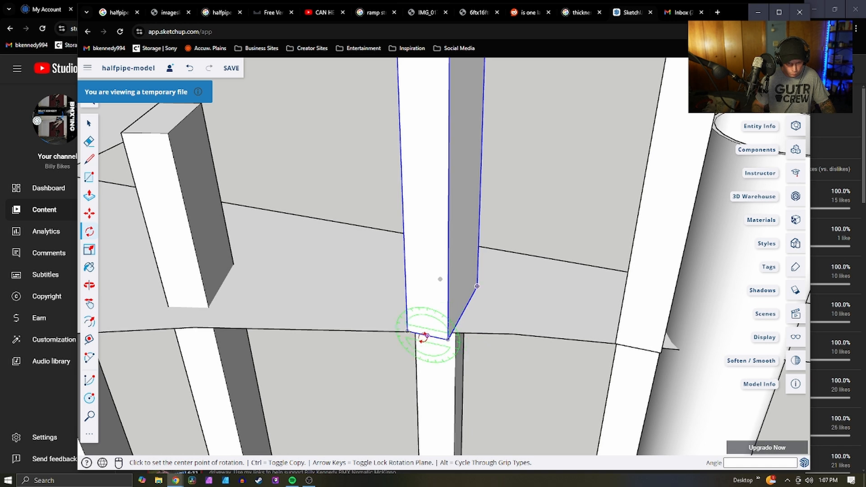
left_click(395, 330)
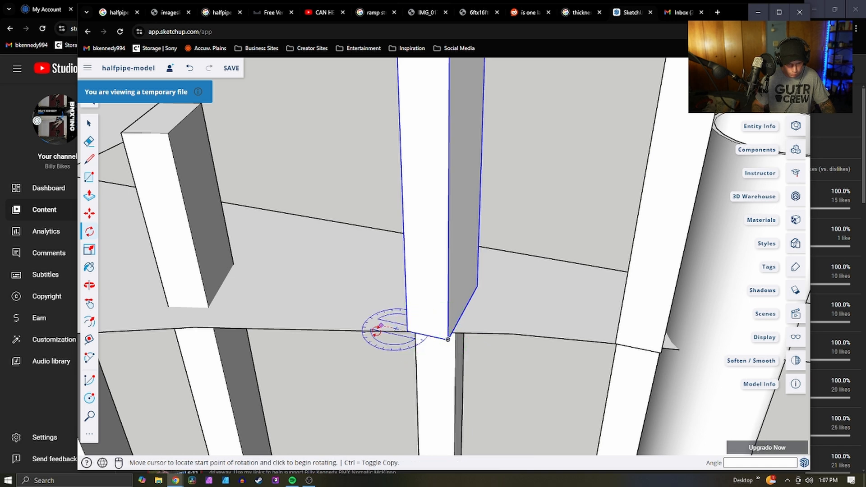
left_click(369, 375)
left_click(387, 380)
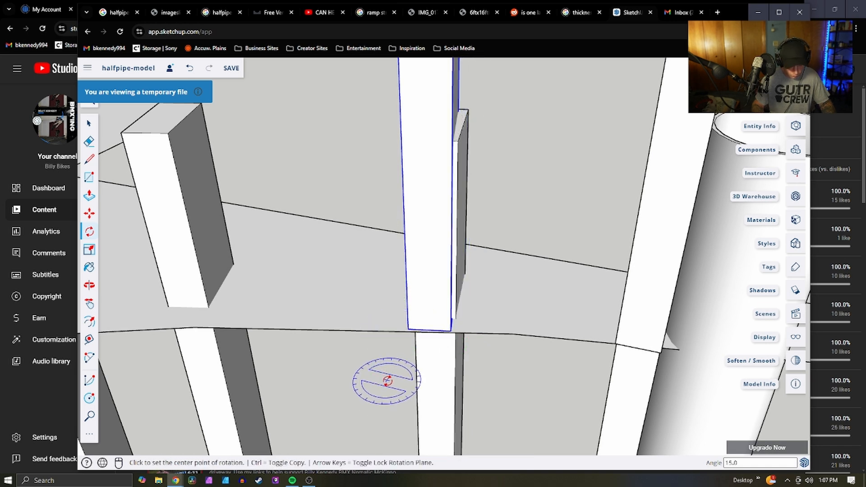
Move the rotated block by its lower corner onto the side profile's curved edge at the second rib's corner
key("m")
scroll(441, 342, "up", 5)
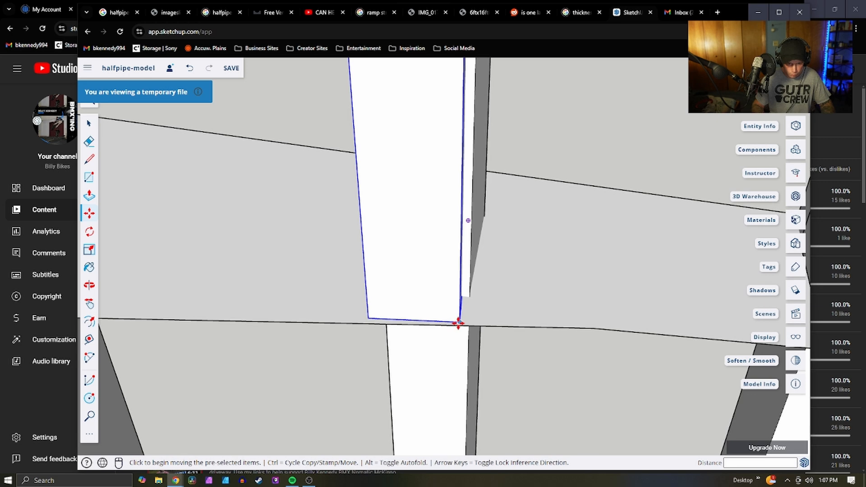
left_click(458, 322)
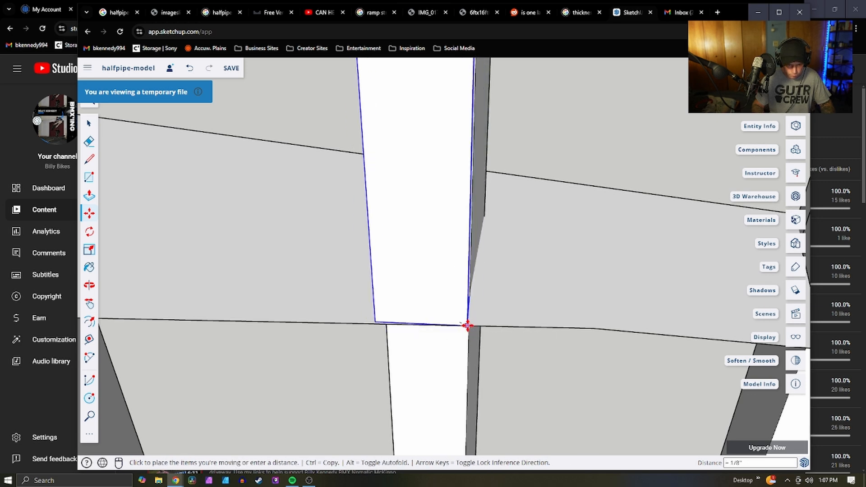
left_click(469, 326)
scroll(527, 309, "down", 5)
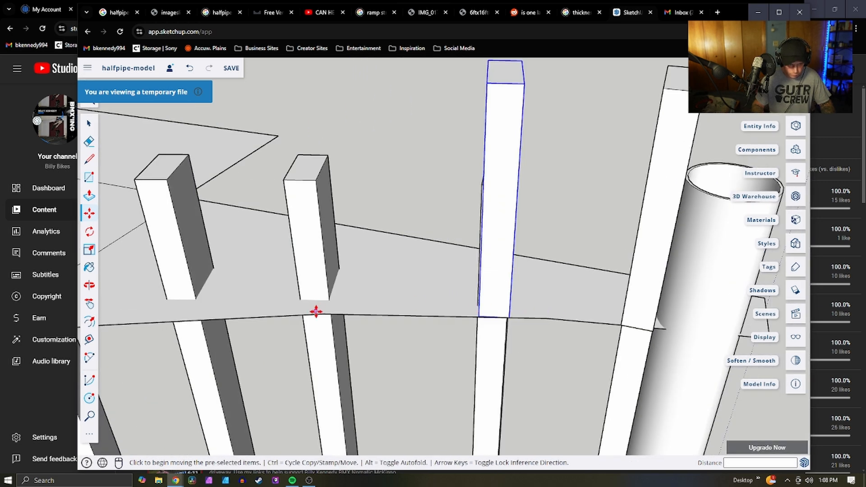
Paste another copy of the block at the third rib from the coping and rotate it in line with that rib
scroll(316, 311, "up", 3)
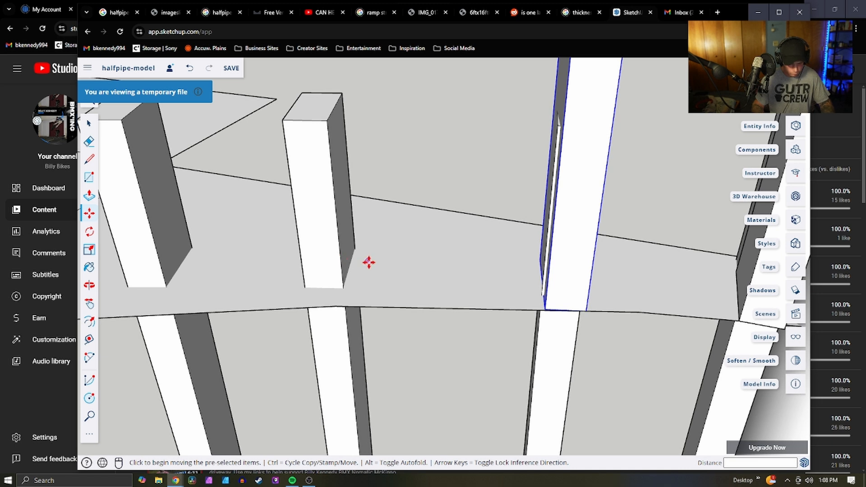
key("ctrl+v")
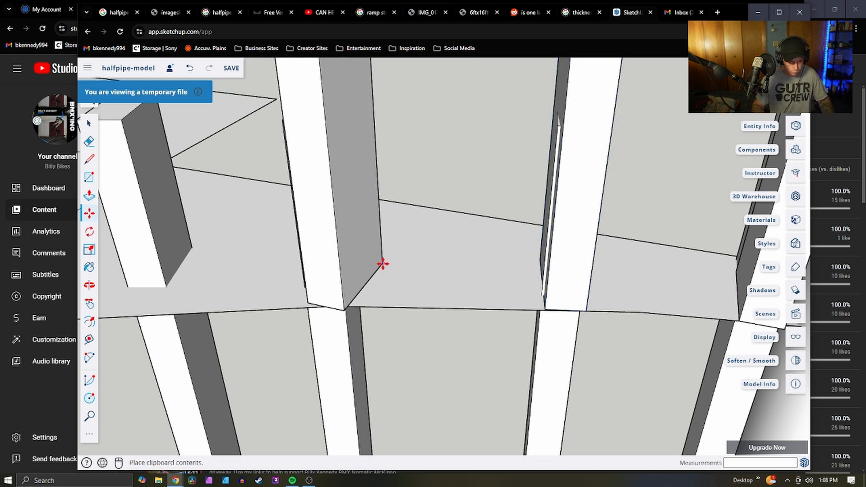
left_click(381, 258)
key("q")
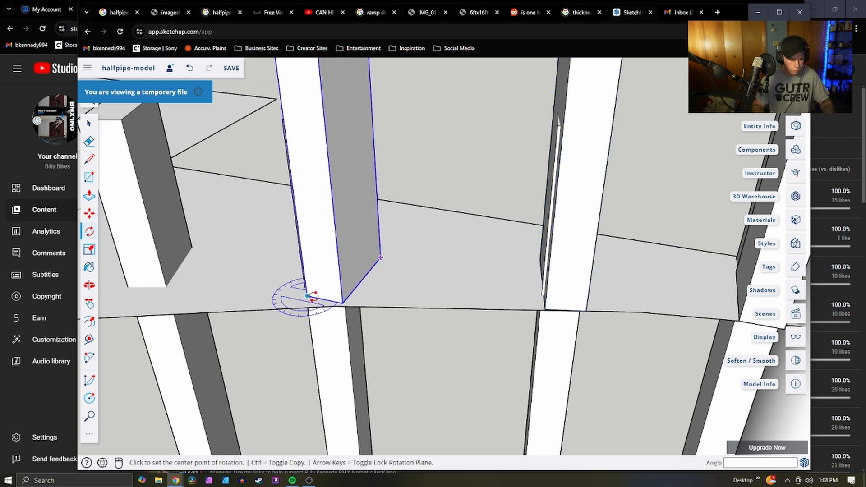
left_click(315, 300)
left_click(283, 318)
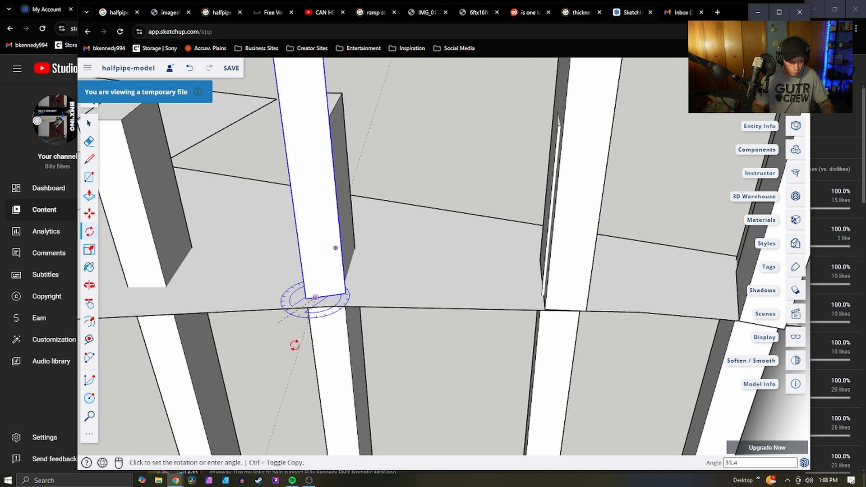
scroll(275, 355, "up", 3)
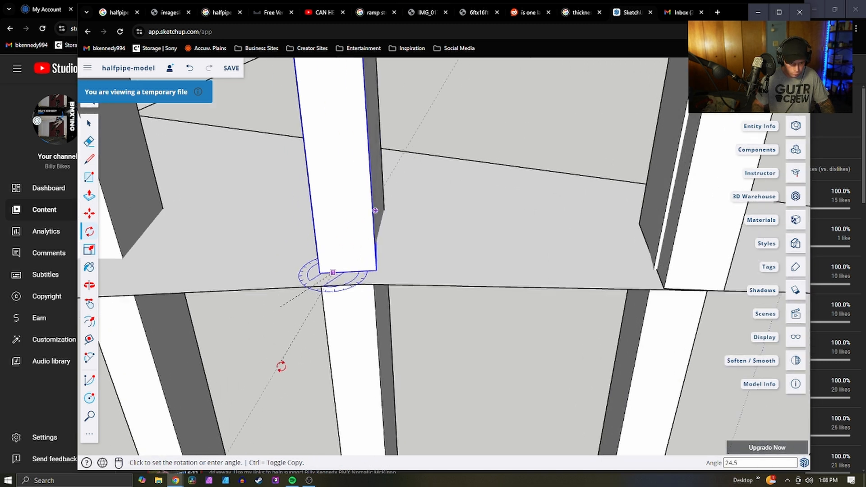
left_click(270, 366)
Move the third block by its lower edge onto the side profile's curved edge at the third rib
key("m")
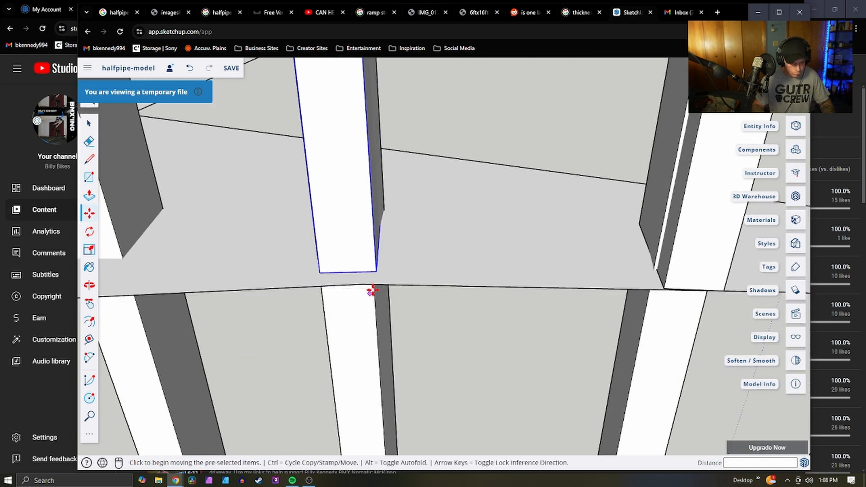
left_click(344, 273)
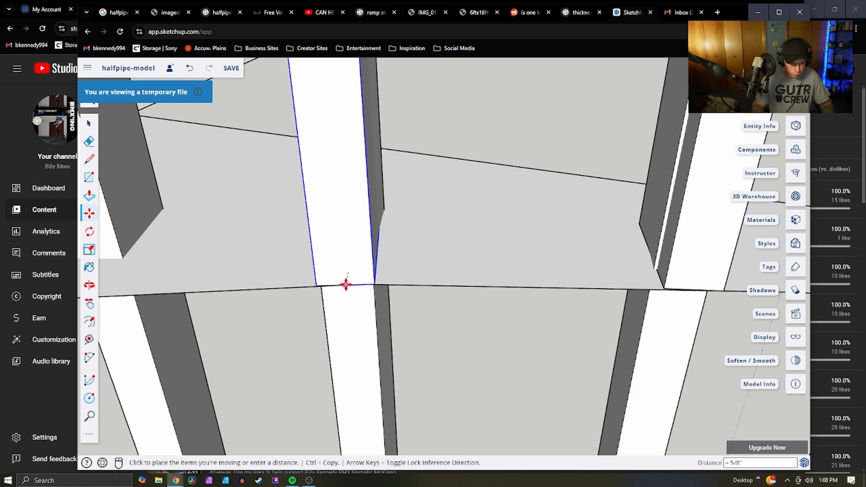
left_click(344, 284)
scroll(456, 276, "down", 3)
scroll(474, 260, "down", 2)
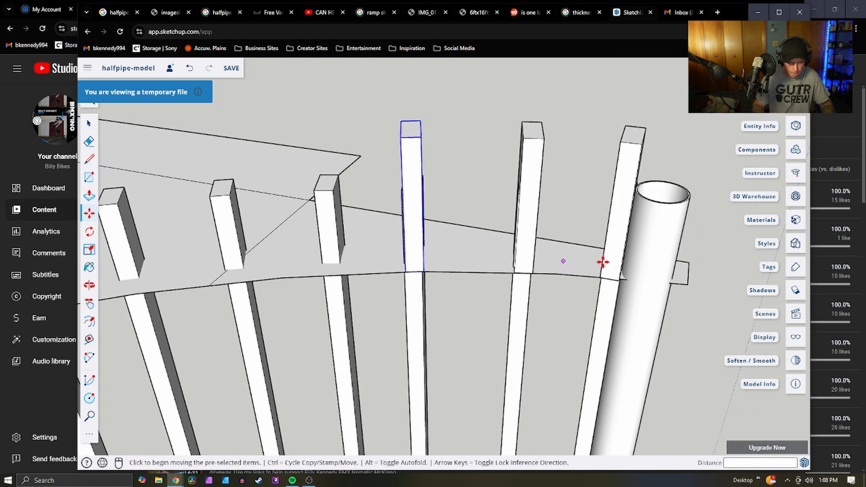
Delete the trial transition section beside the flat side profiles, including its ribs, coping and placed blocks
middle_click_drag(502, 307, 309, 247)
scroll(311, 243, "up", 5)
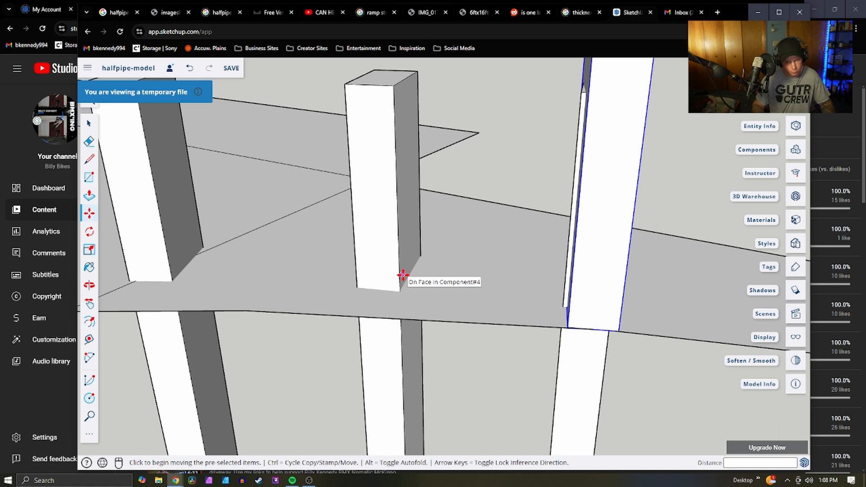
scroll(403, 277, "down", 8)
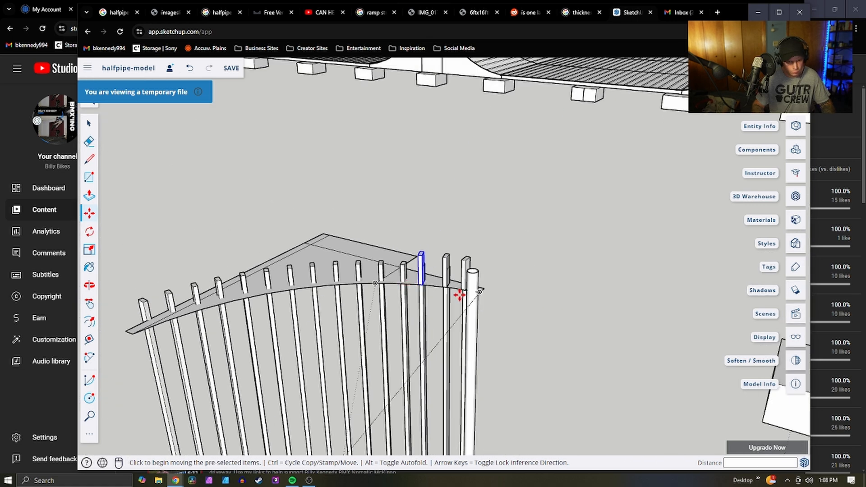
scroll(459, 294, "down", 8)
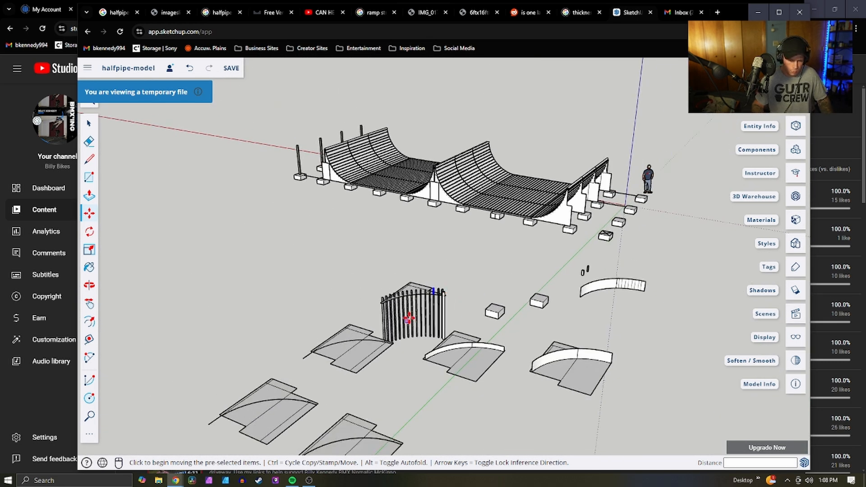
scroll(424, 300, "up", 3)
key("space")
left_click_drag(298, 245, 385, 268)
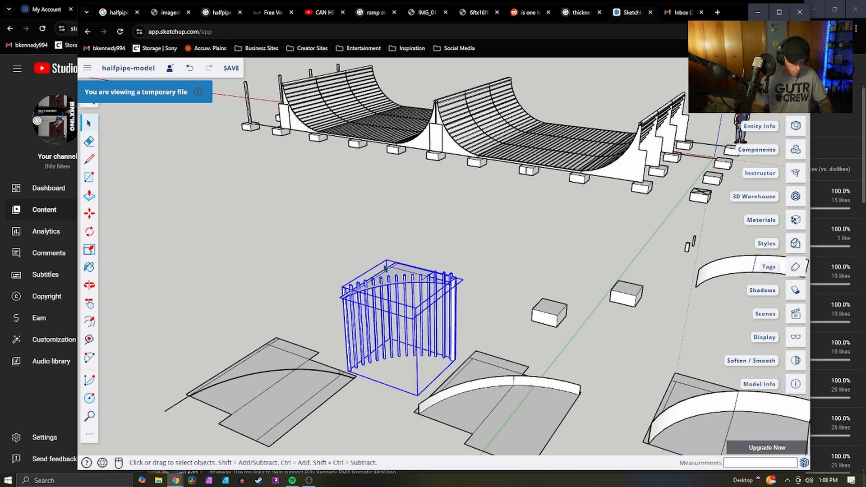
scroll(518, 302, "down", 6)
scroll(645, 272, "up", 7)
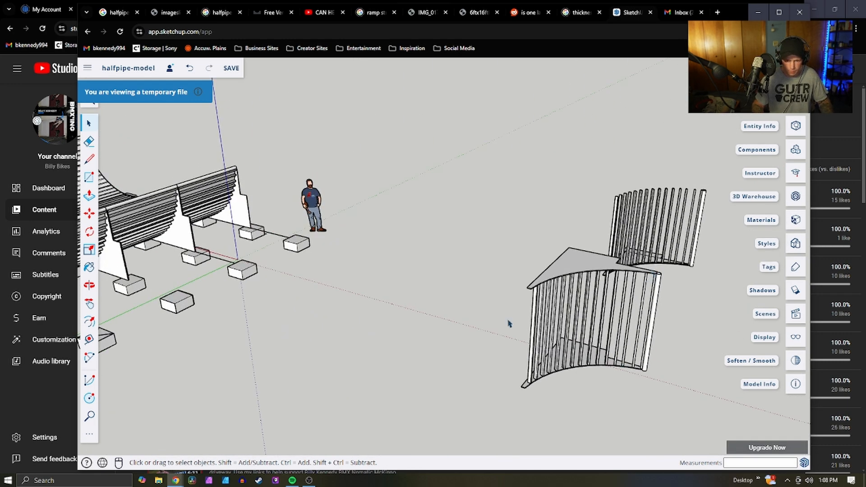
middle_click_drag(509, 324, 543, 353)
scroll(627, 362, "up", 2)
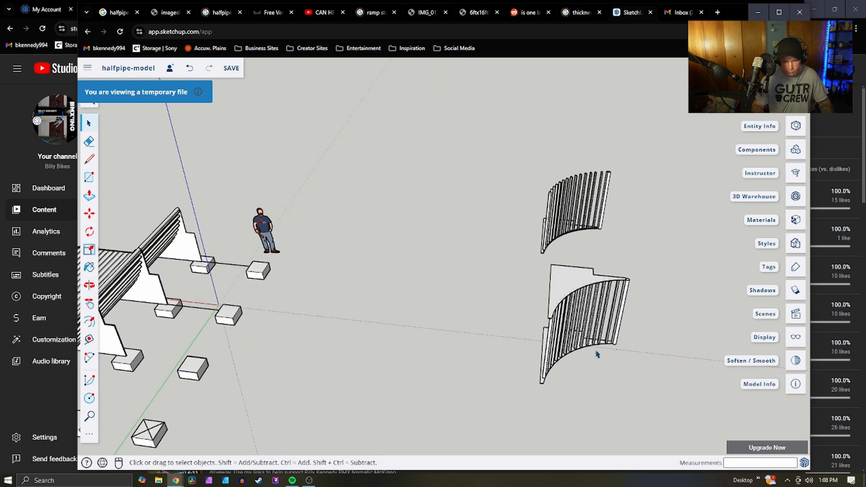
scroll(559, 349, "down", 7)
scroll(336, 355, "up", 3)
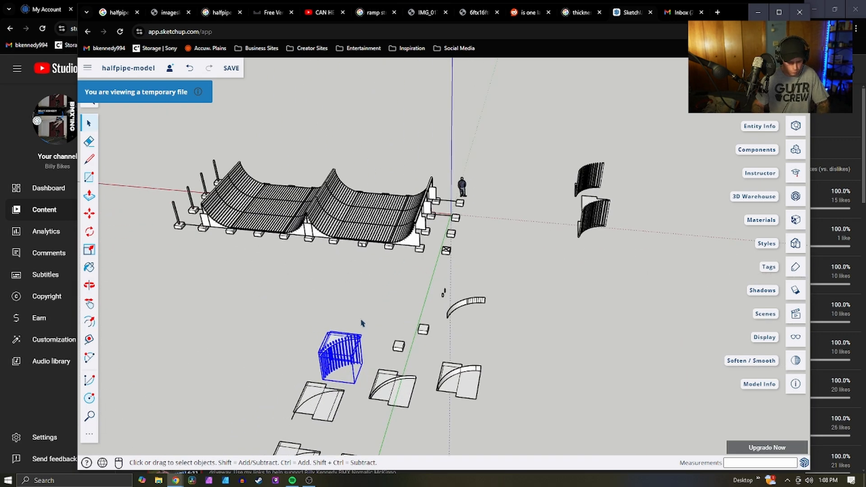
key("Delete")
scroll(618, 242, "up", 3)
middle_click_drag(584, 236, 569, 374)
left_click_drag(650, 358, 522, 196)
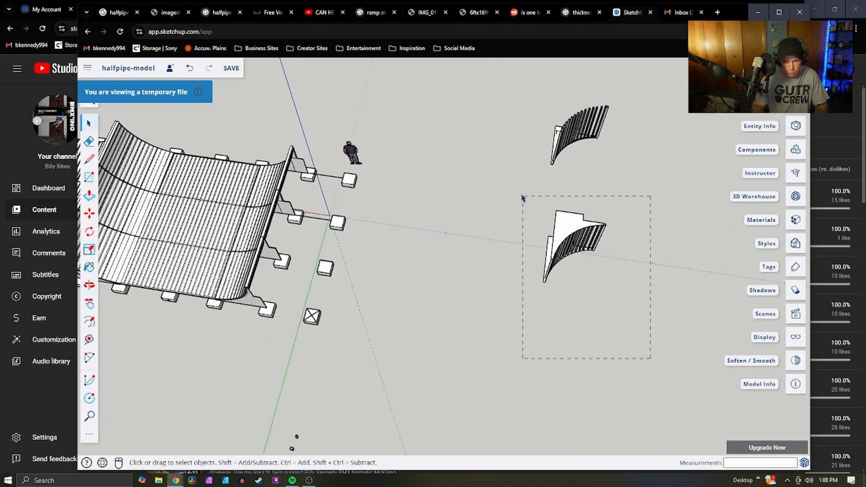
right_click(552, 220)
left_click(596, 267)
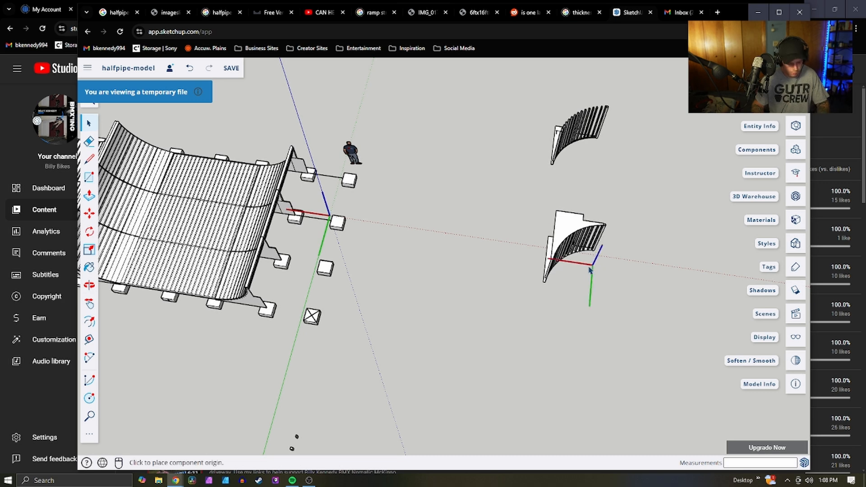
scroll(509, 259, "down", 6)
key("ctrl+v")
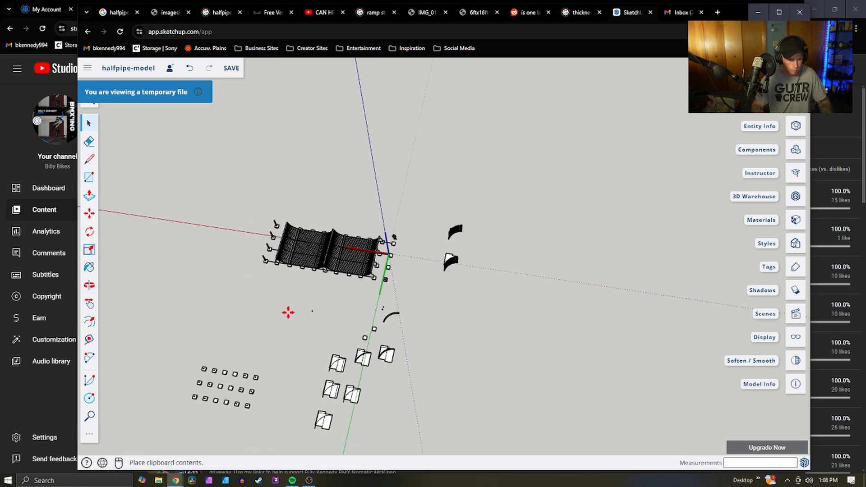
scroll(287, 313, "up", 2)
scroll(200, 384, "down", 2)
scroll(305, 276, "up", 6)
left_click(302, 275)
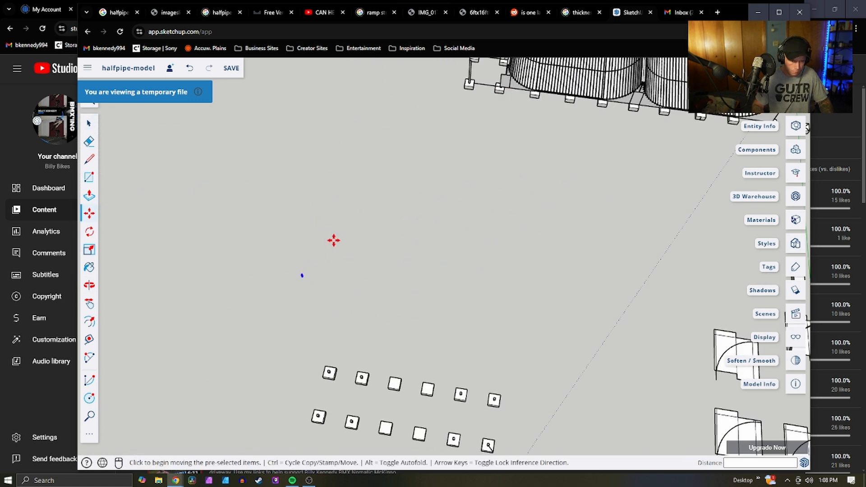
key("space")
Paste a copy of the ribbed transition section with its side profiles into the open area near the grid of footing blocks
scroll(353, 228, "down", 8)
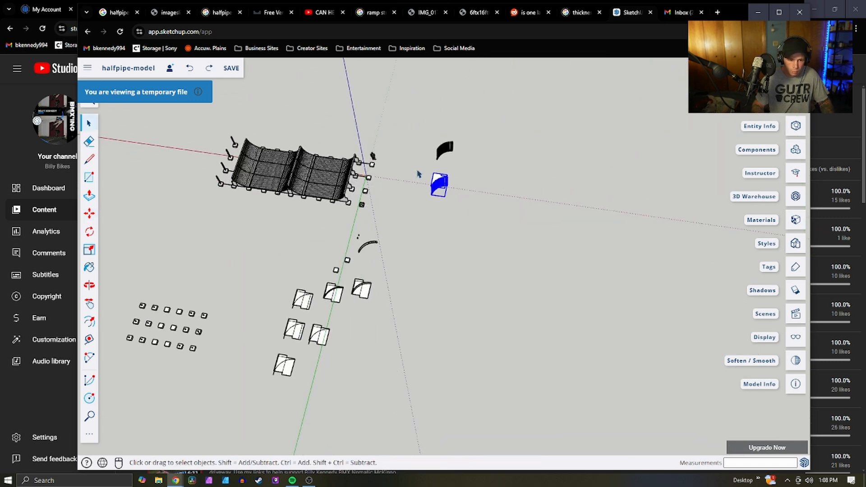
key("ctrl+v")
scroll(170, 258, "up", 5)
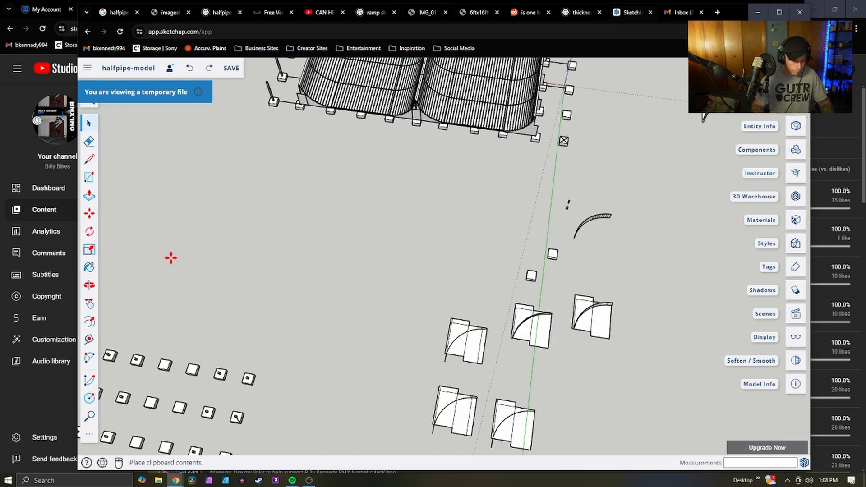
left_click(229, 244)
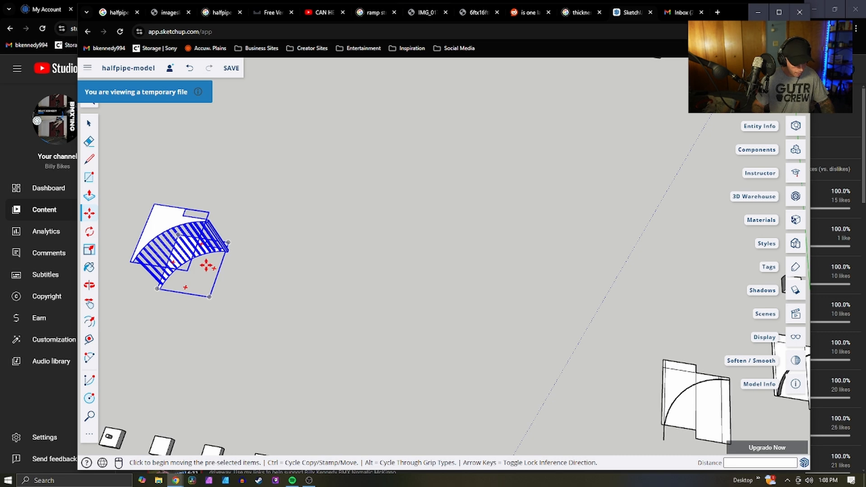
Rotate the pasted ribbed section about the green axis so its side profiles stand upright
key("q")
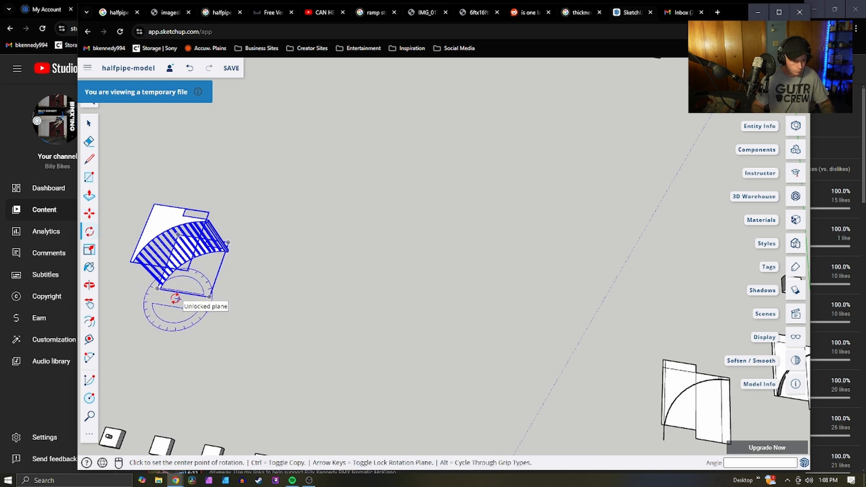
middle_click_drag(277, 248, 149, 284)
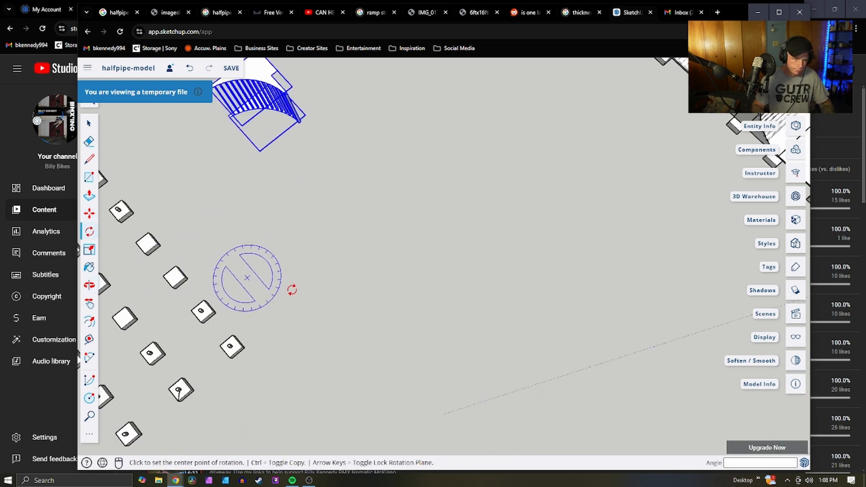
scroll(292, 290, "down", 4)
mouse_move(388, 192)
middle_mouse_down()
mouse_move(92, 260)
mouse_move(189, 183)
mouse_move(286, 193)
mouse_move(342, 131)
mouse_move(320, 99)
middle_mouse_up()
scroll(365, 80, "up", 6)
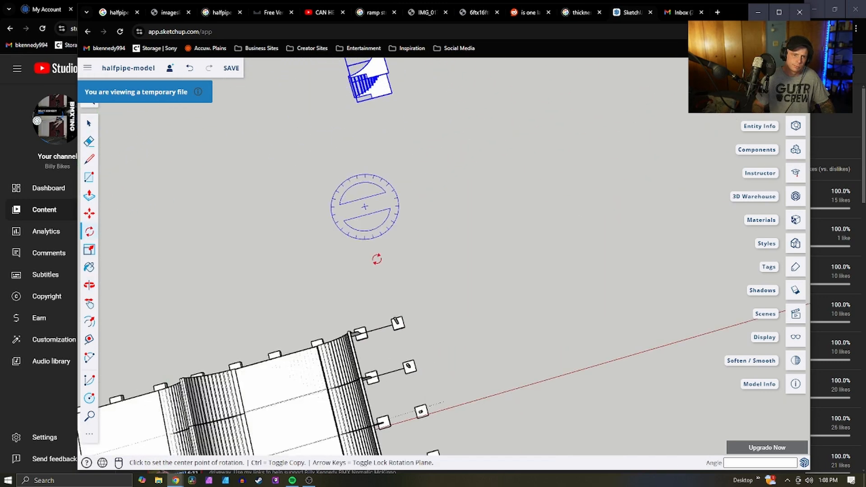
scroll(379, 261, "down", 2)
scroll(371, 133, "up", 2)
scroll(373, 137, "up", 4)
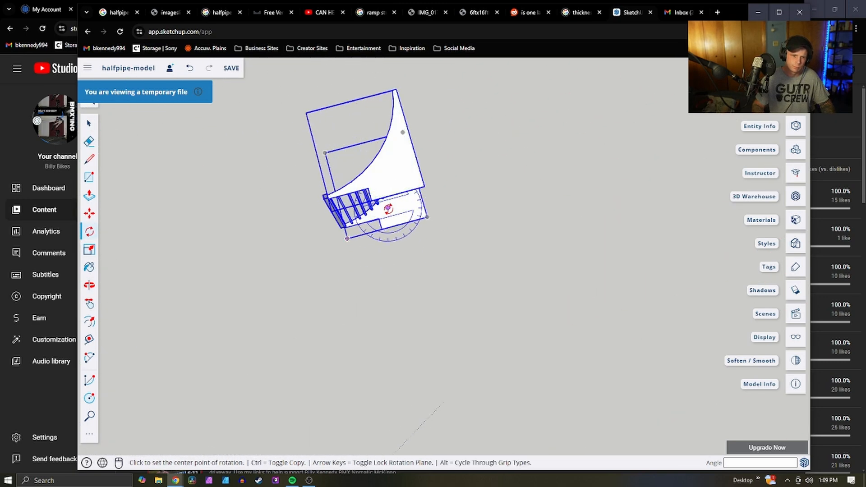
scroll(385, 218, "up", 1)
middle_click_drag(385, 222, 338, 170)
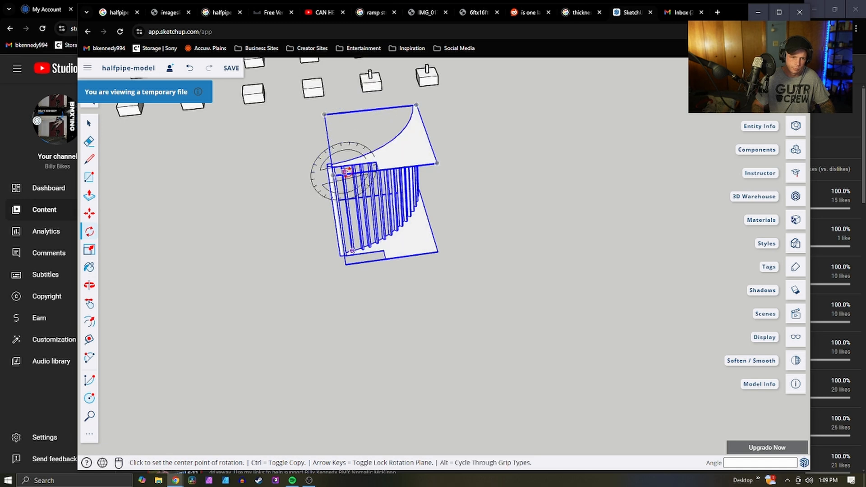
left_click(408, 167)
left_click(475, 163)
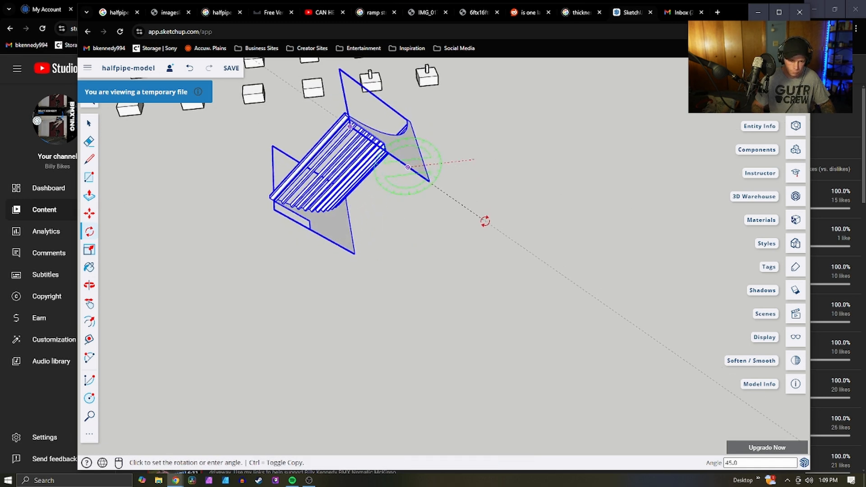
left_click(409, 267)
Rotate the upright section 90 degrees in the horizontal plane
middle_click_drag(488, 273, 159, 284)
scroll(189, 280, "down", 3)
scroll(318, 189, "up", 7)
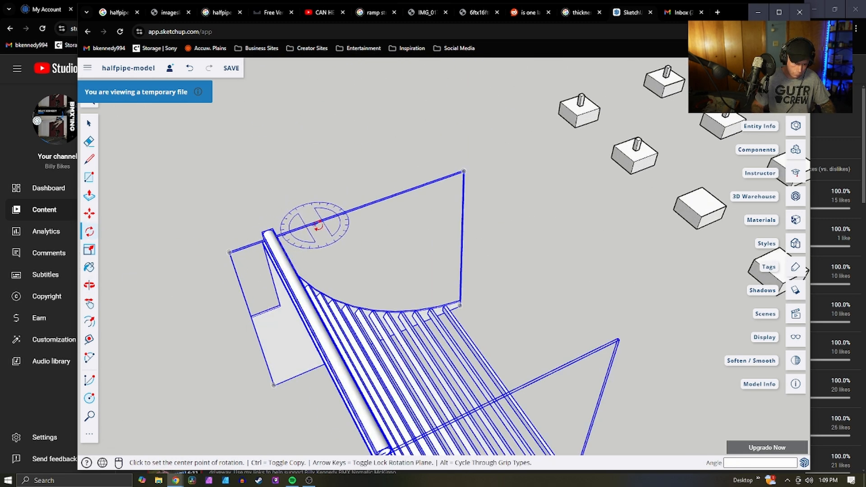
left_click(334, 218)
left_click(362, 261)
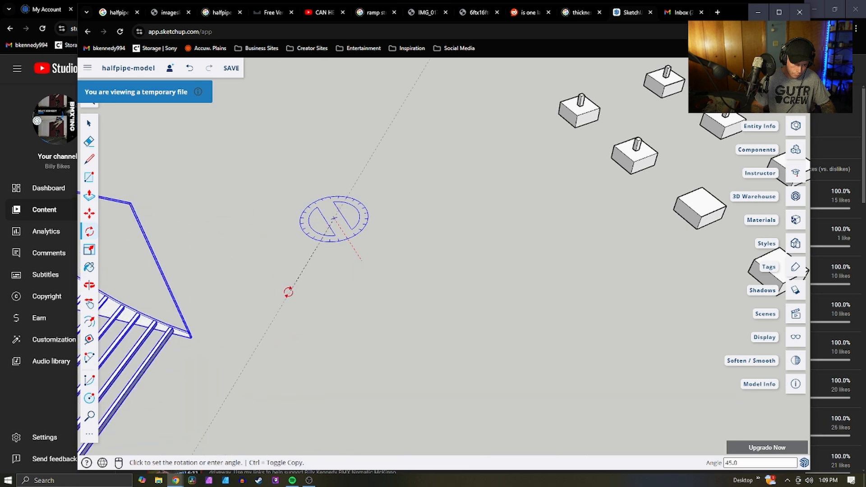
left_click(220, 258)
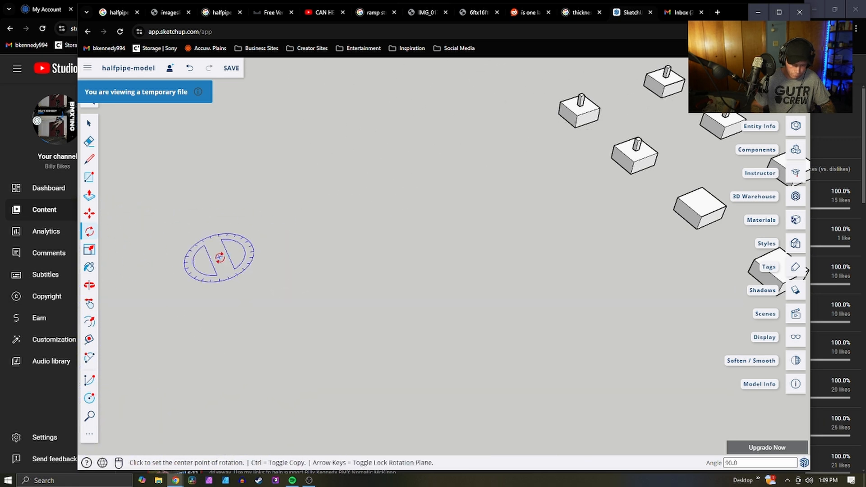
Rotate the section about its lower corner to line it up with the grid of footing blocks
scroll(401, 259, "down", 5)
key("m")
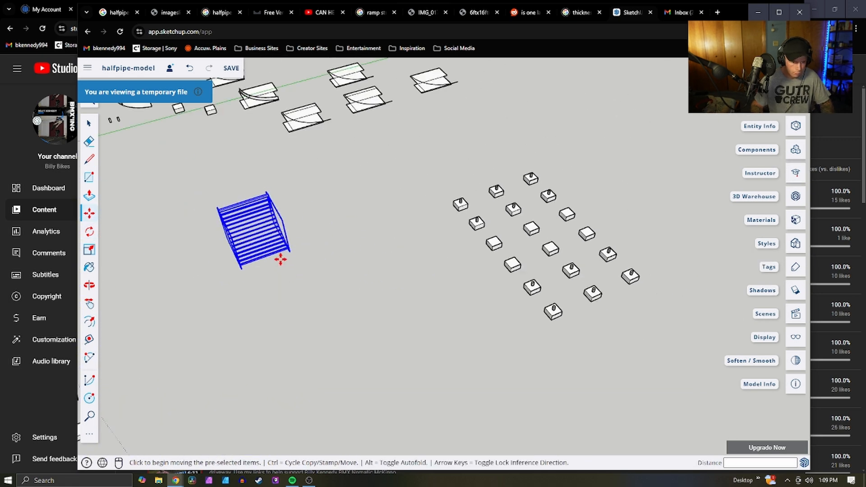
left_click(289, 251)
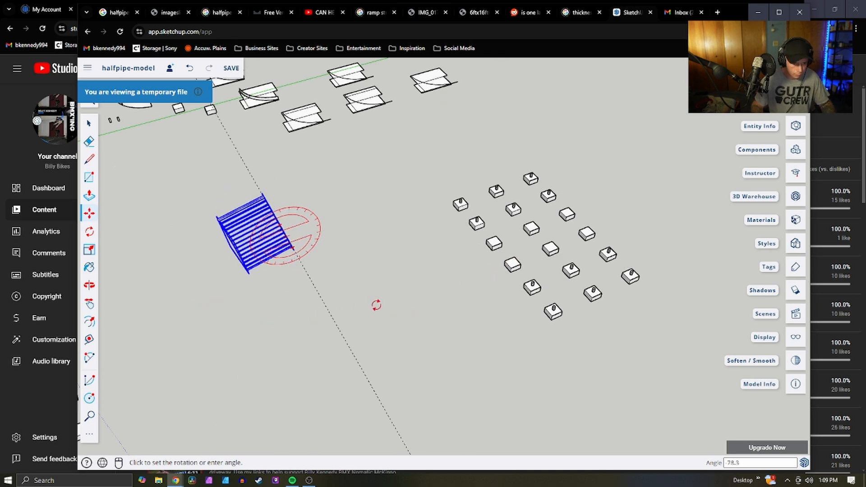
left_click(329, 338)
Move the section by its lower corner to the open area between the half pipe and the grid of footing blocks
middle_click_drag(392, 330, 538, 285)
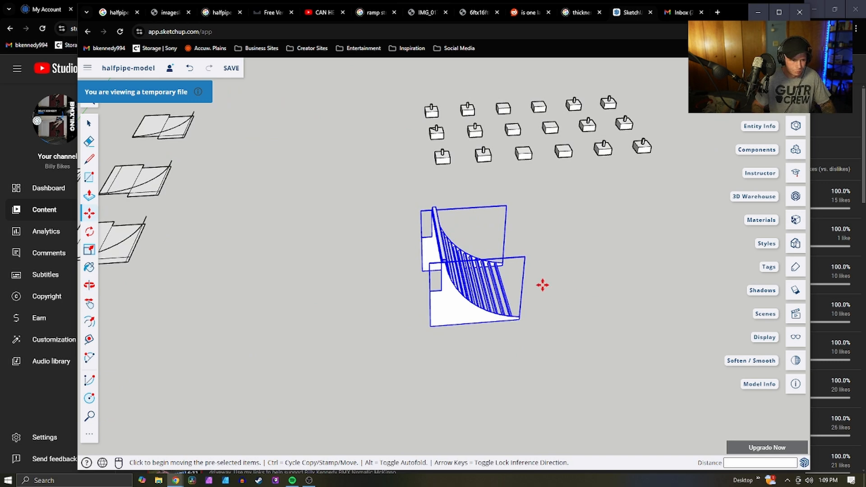
left_click(504, 267)
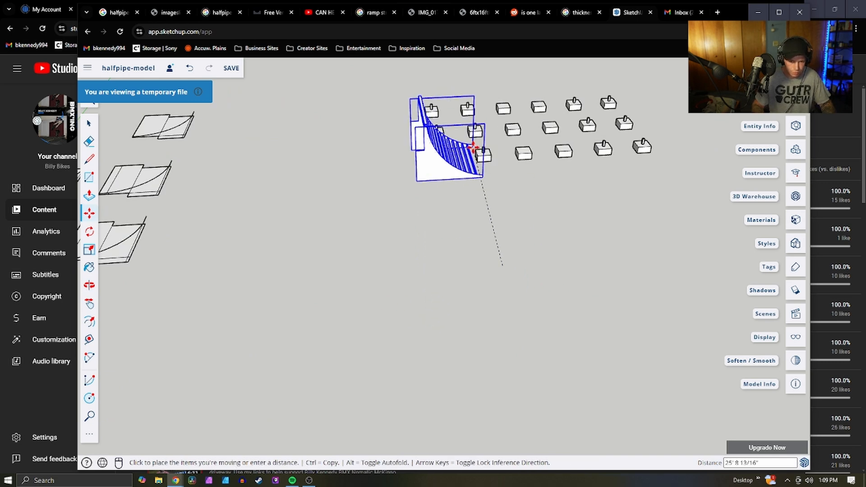
middle_click_drag(577, 229, 409, 232)
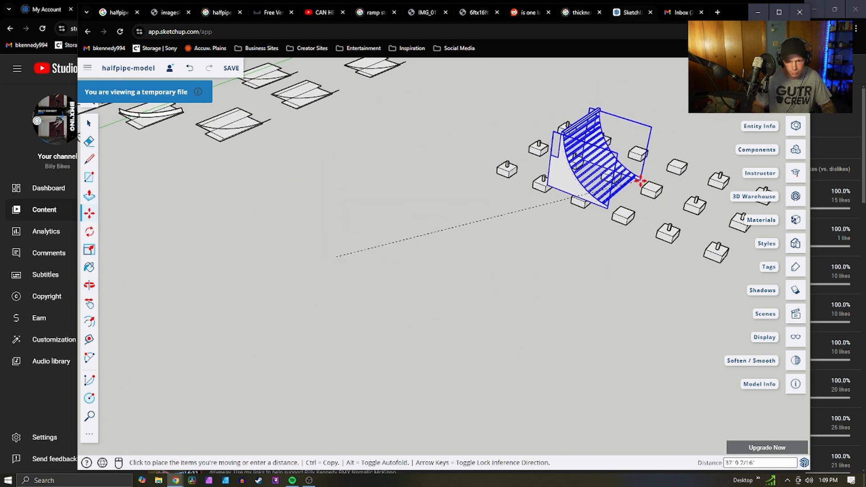
scroll(640, 181, "up", 2)
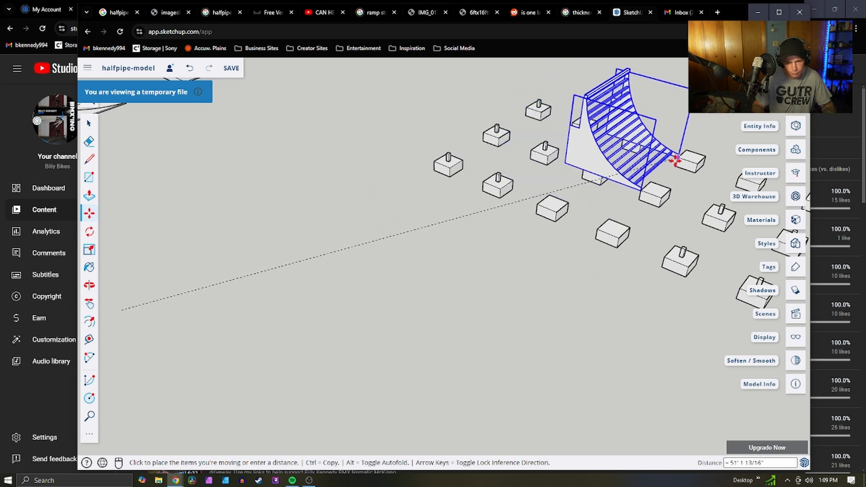
scroll(504, 230, "down", 1)
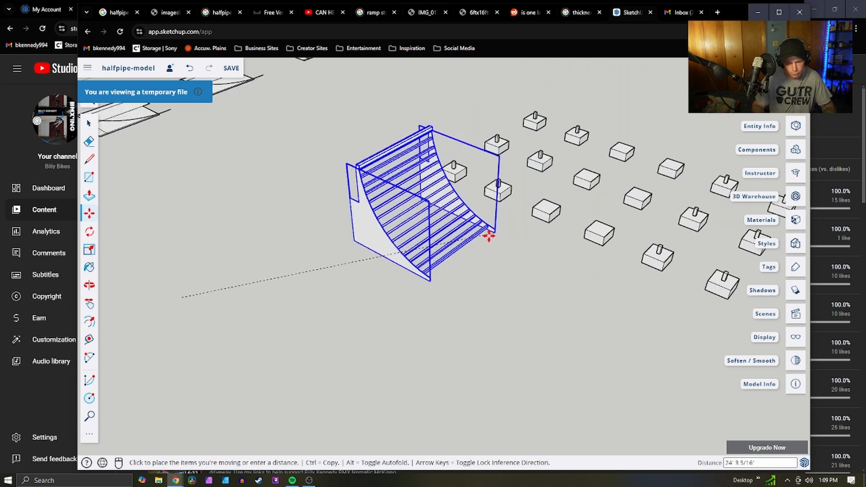
scroll(488, 236, "down", 2)
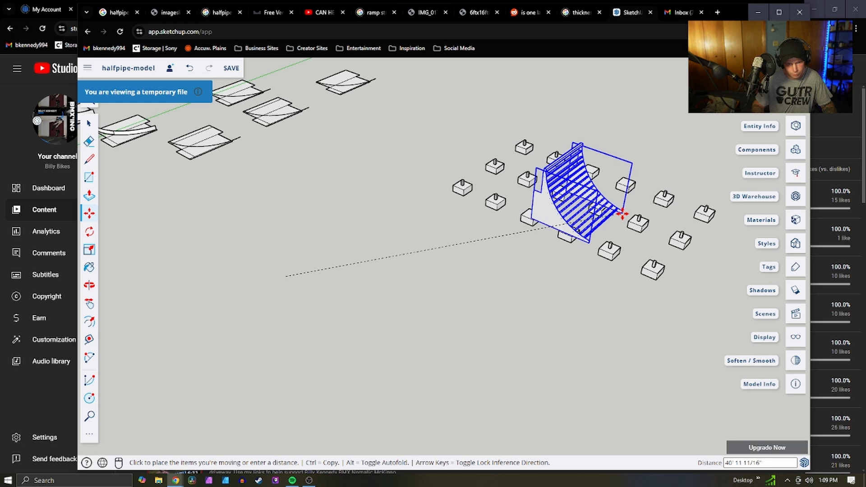
scroll(613, 212, "down", 2)
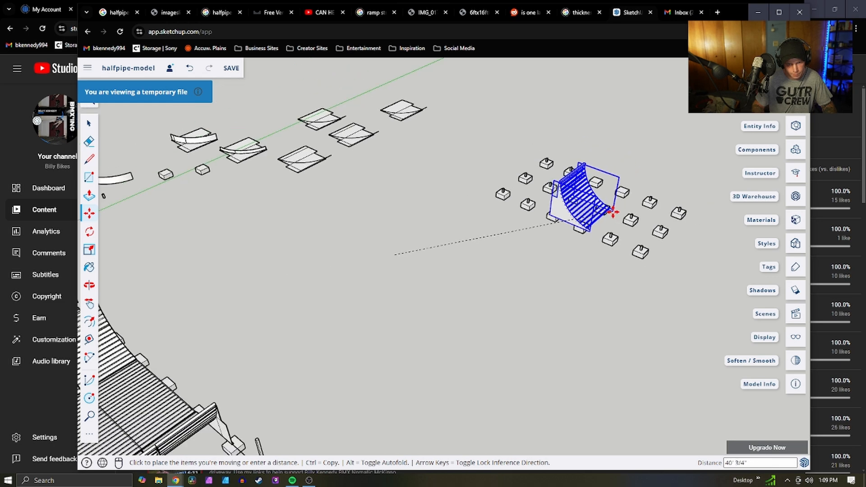
middle_click_drag(614, 213, 432, 275)
scroll(531, 326, "up", 1)
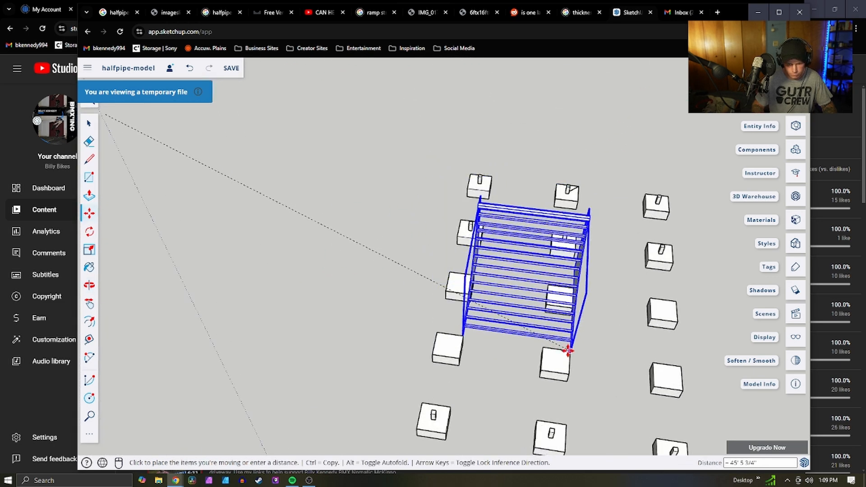
scroll(555, 363, "up", 1)
middle_click_drag(556, 363, 353, 310)
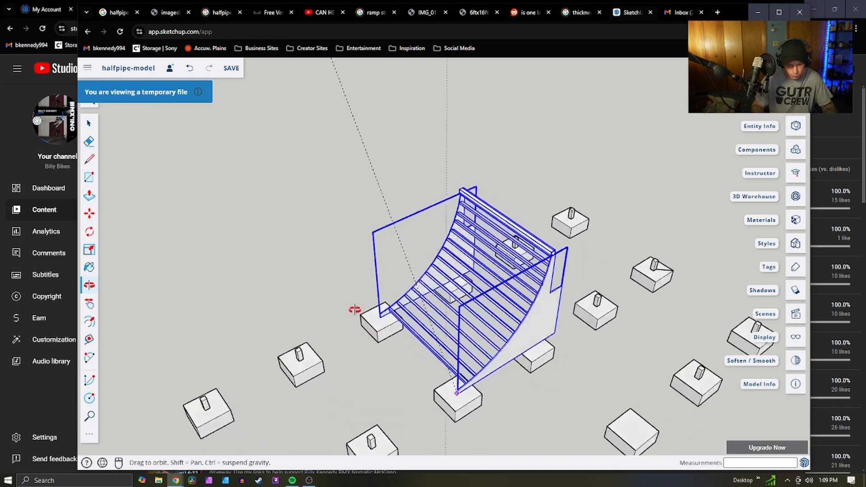
scroll(293, 255, "down", 5)
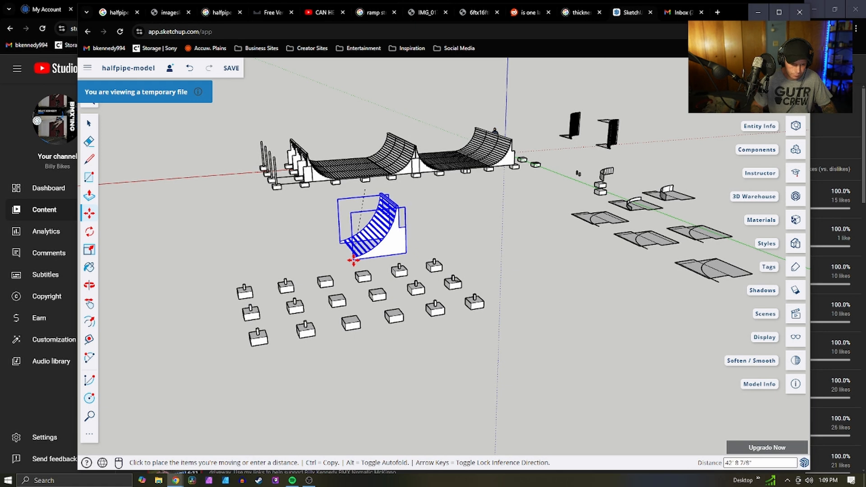
left_click(353, 257)
Move the section about 12 feet away from the footing blocks toward the half pipe
middle_click_drag(465, 393, 295, 359)
left_click(289, 363)
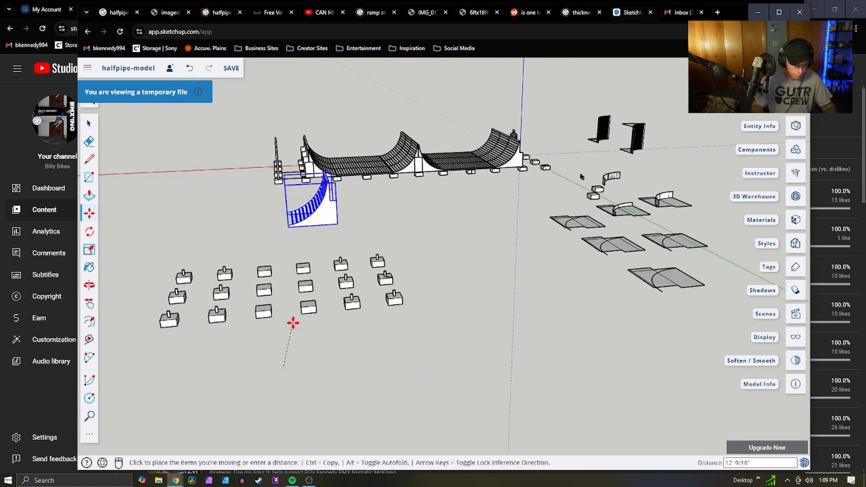
left_click(292, 345)
Select the three outer columns of footing blocks and move them about 9' 2 1/8" away from the other nine blocks
key("space")
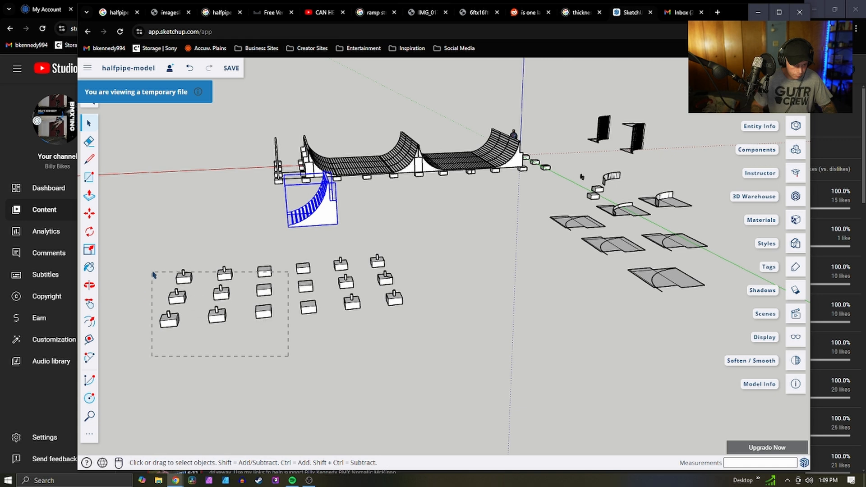
left_click_drag(149, 266, 147, 262)
key("m")
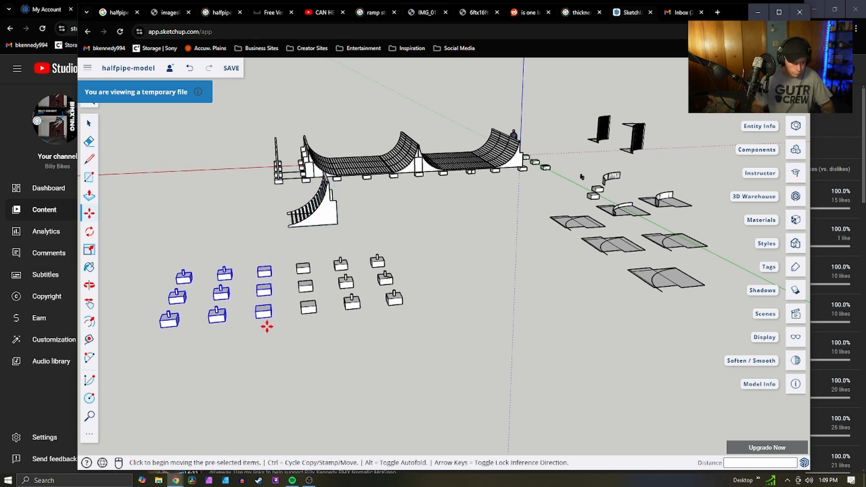
left_click(271, 321)
left_click(201, 329)
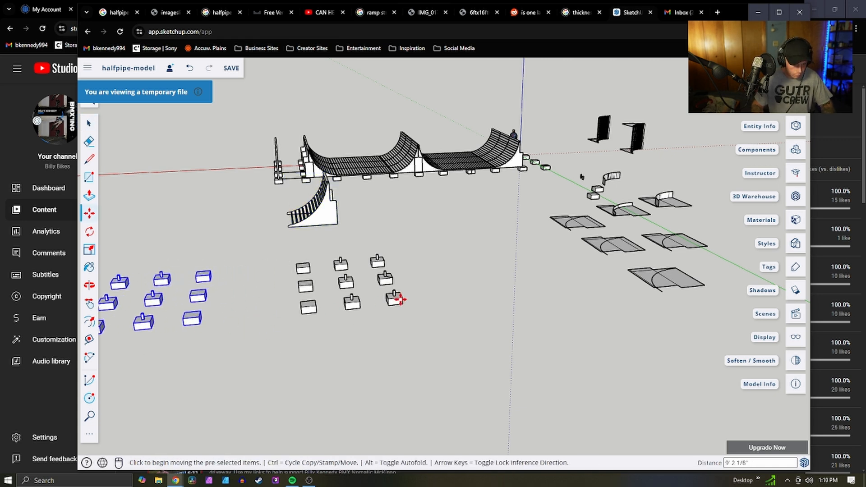
scroll(396, 296, "down", 3)
scroll(361, 250, "up", 4)
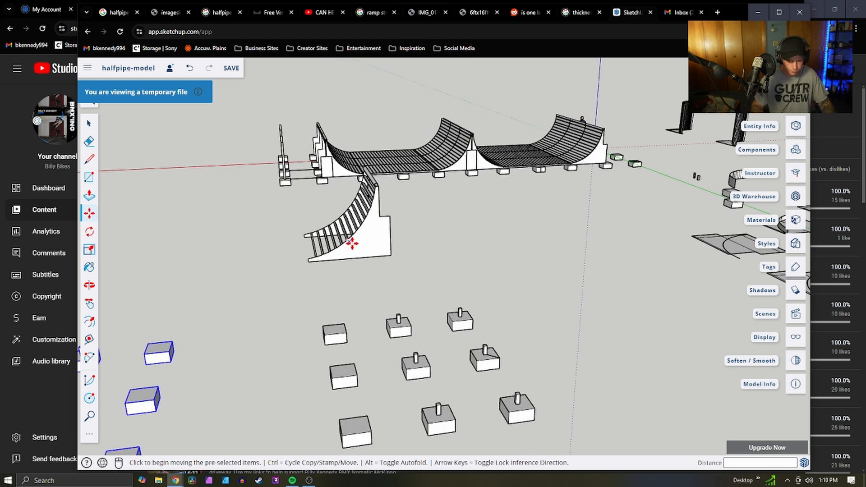
left_click(390, 256)
left_click(330, 259)
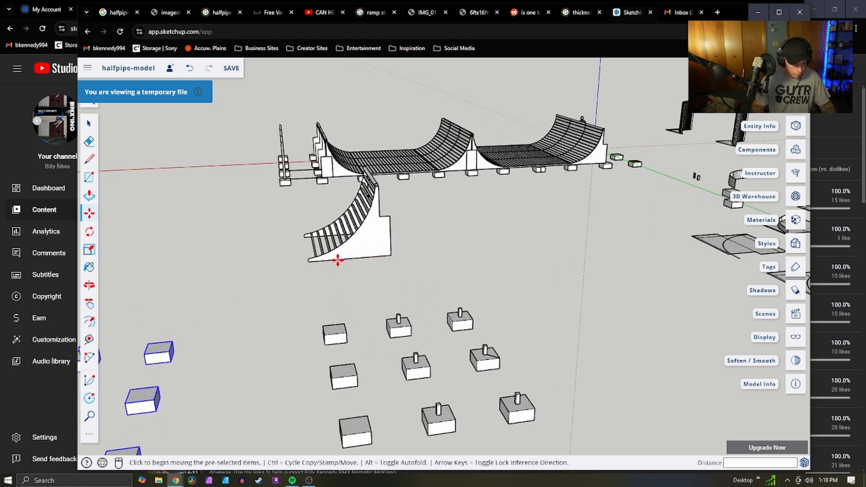
left_click(309, 262)
key("Escape")
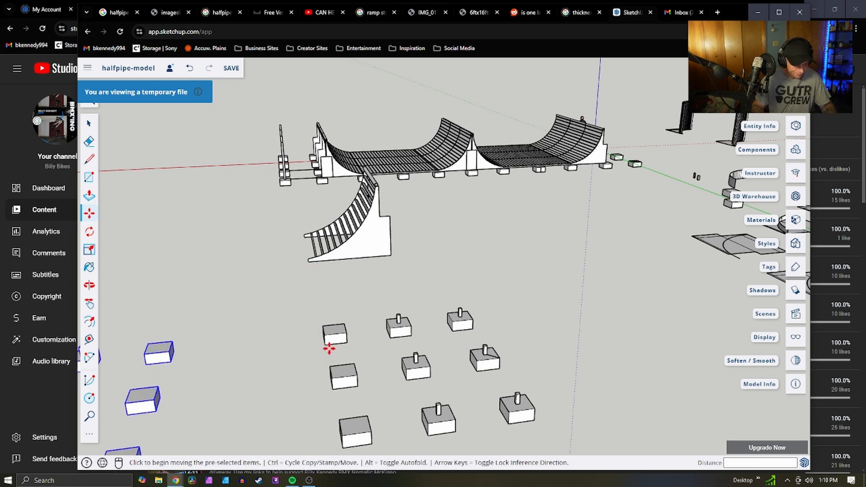
Select the whole ribbed section with its side profiles and make it a component with the default definition name
key("space")
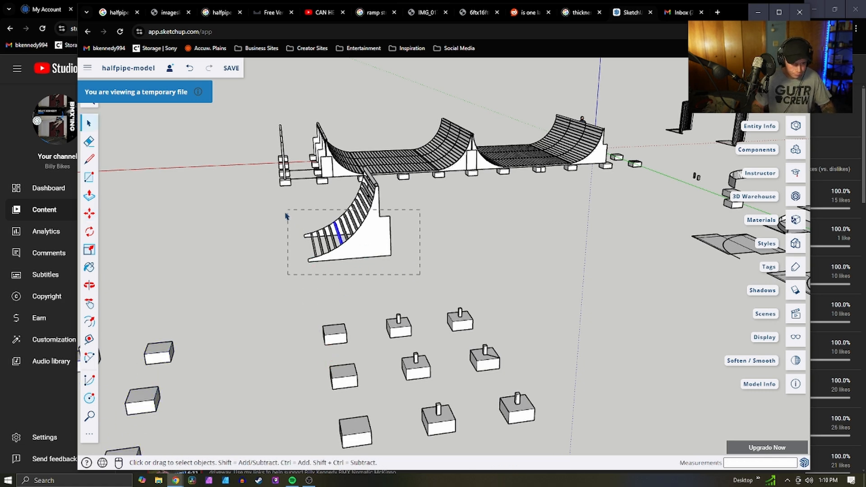
left_click_drag(286, 216, 286, 217)
scroll(290, 253, "up", 5)
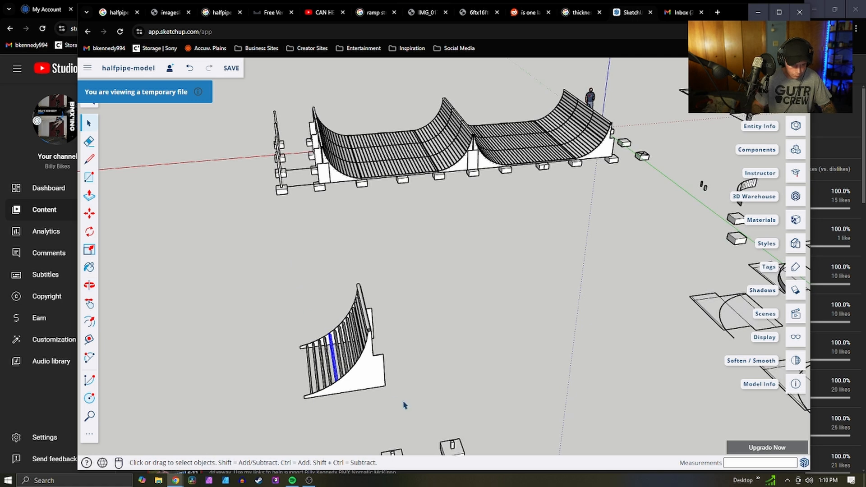
left_click_drag(263, 298, 264, 298)
right_click(354, 378)
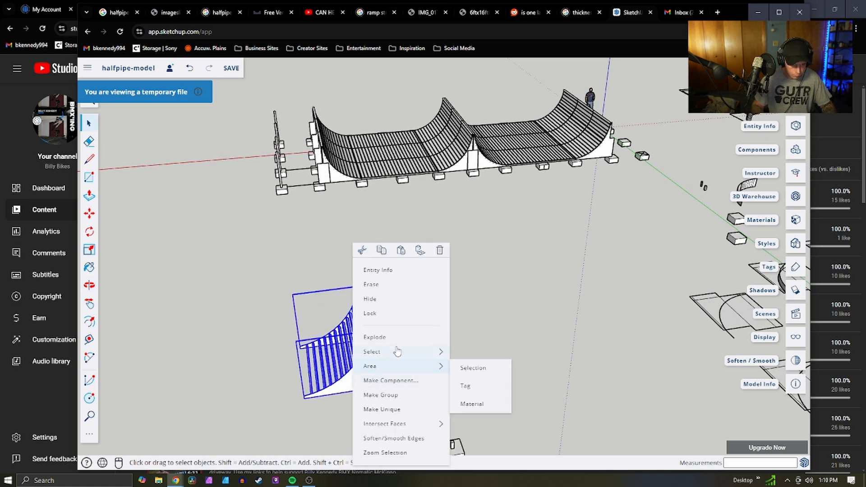
left_click(391, 381)
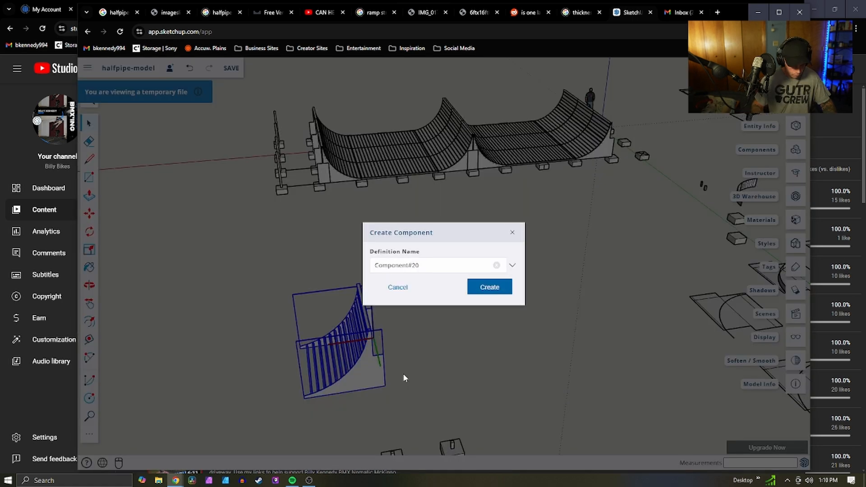
left_click(491, 286)
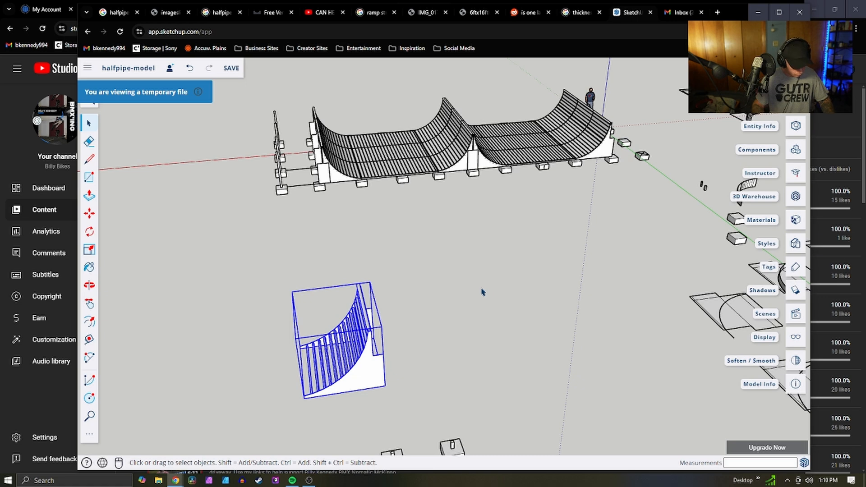
Paste a copy of the section component beside the spare standing sections near the half pipe
key("m")
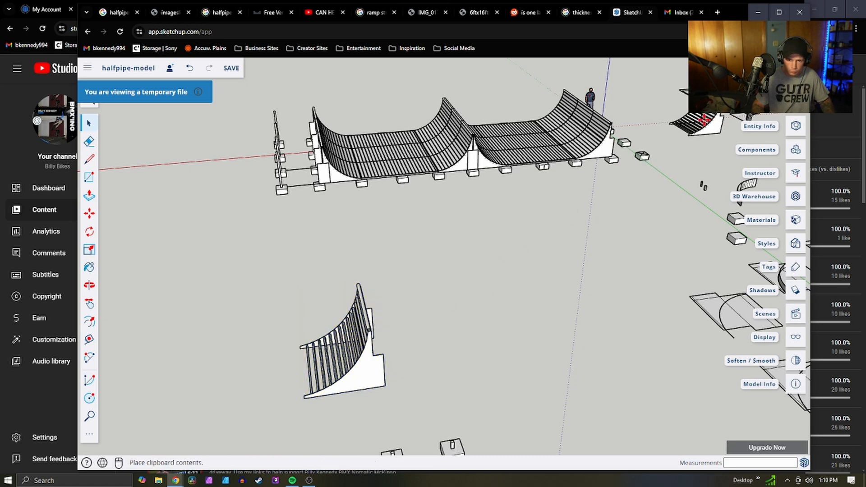
scroll(354, 285, "down", 3)
key("ctrl")
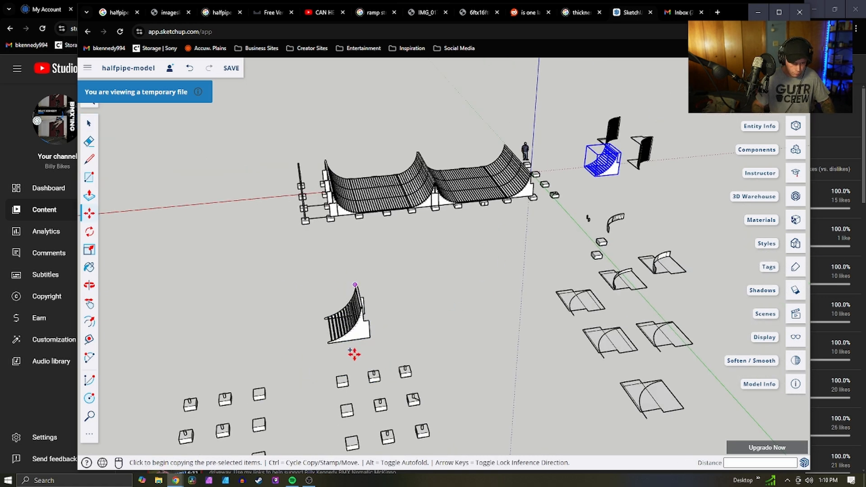
Select the original ribbed section and move it by its lower back corner onto the corner footing block
scroll(354, 353, "up", 4)
key("space")
left_click(353, 321)
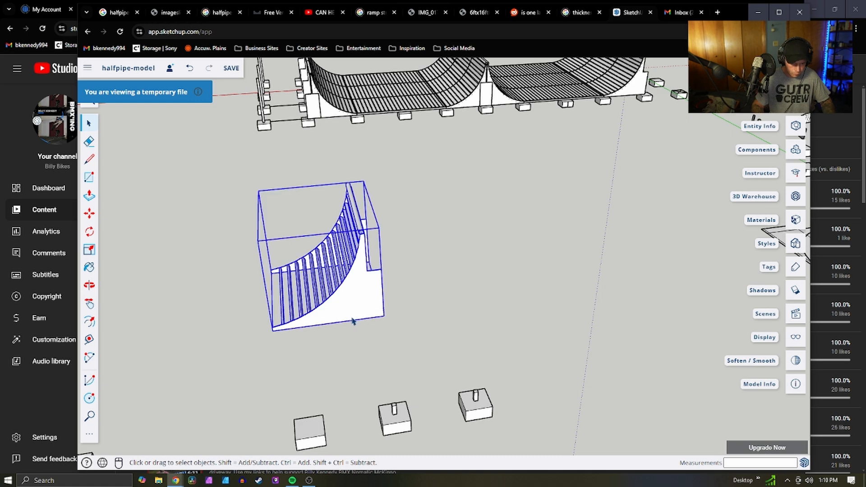
key("m")
left_click(384, 315)
scroll(408, 224, "down", 5)
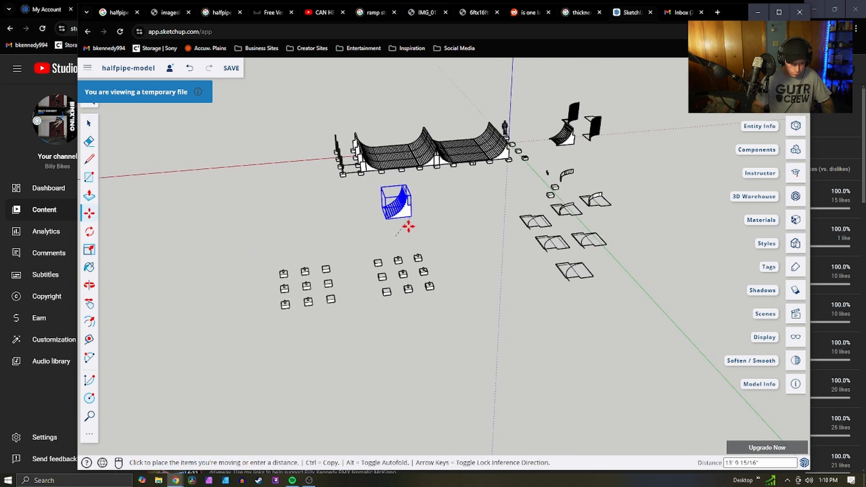
scroll(381, 269, "up", 3)
scroll(379, 293, "up", 6)
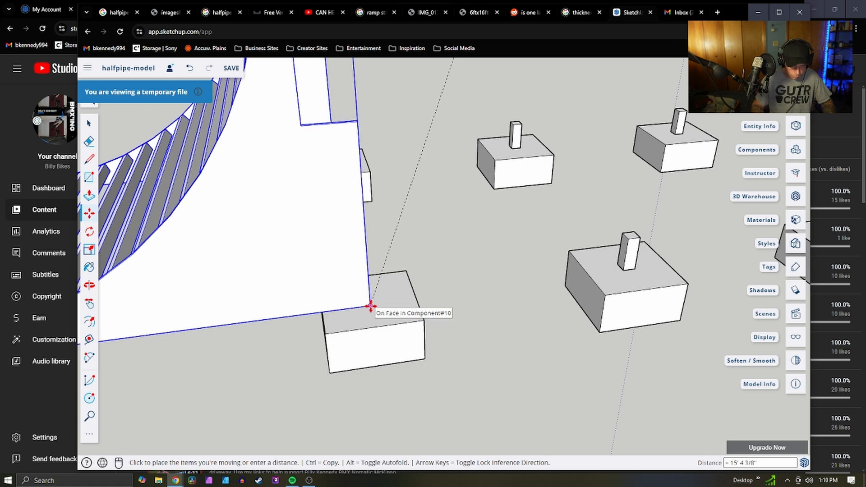
left_click(373, 306)
Paste a second copy of the section alongside the first, with its back corner on the next footing block
middle_click_drag(467, 292, 228, 325)
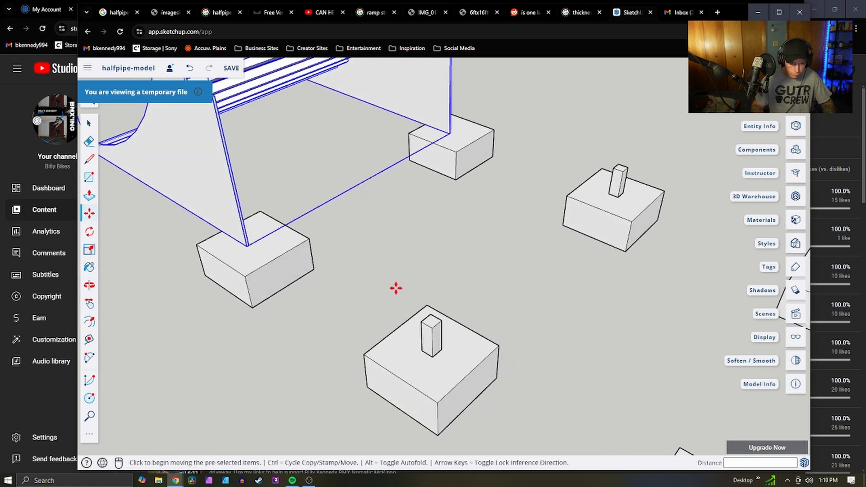
middle_click_drag(395, 288, 512, 273)
scroll(512, 271, "down", 3)
key("ctrl+v")
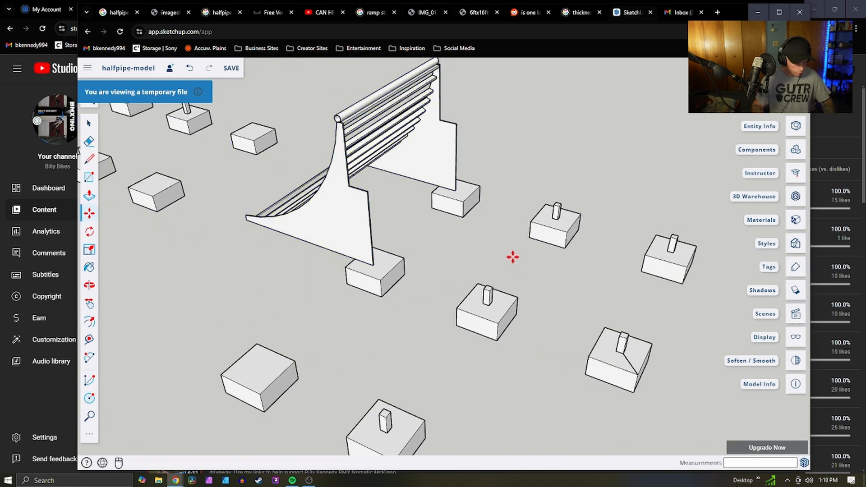
scroll(512, 257, "down", 3)
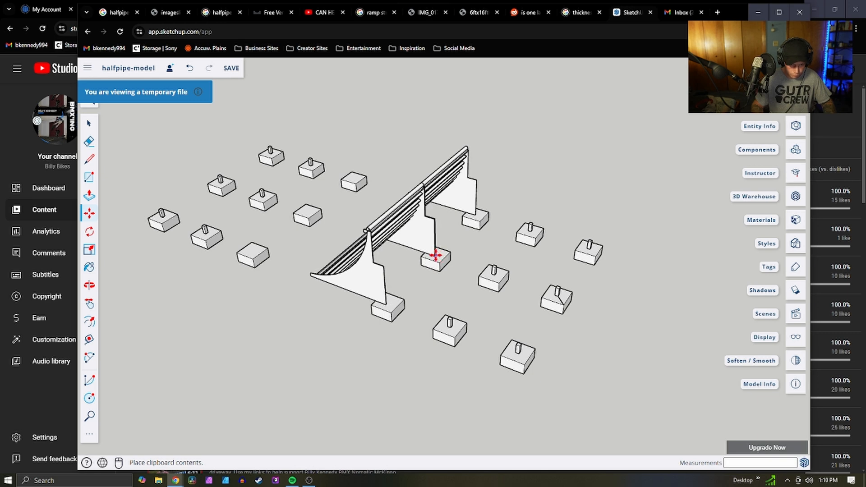
scroll(428, 257, "up", 3)
middle_click_drag(427, 258, 222, 305)
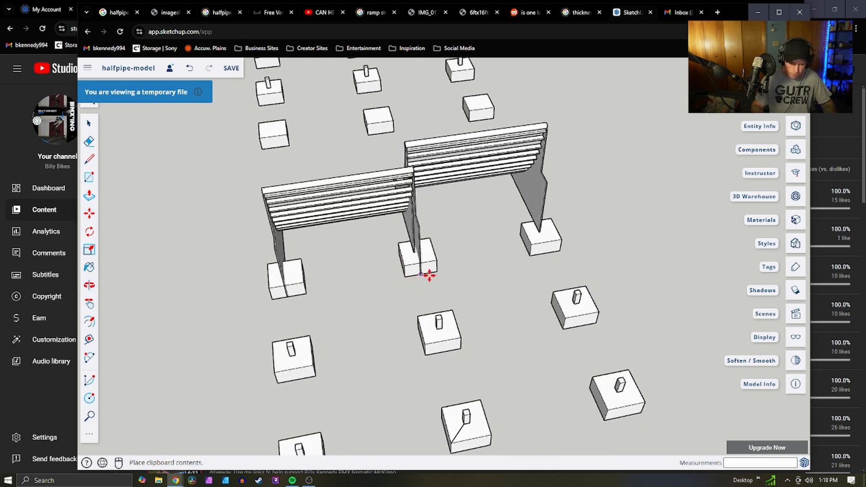
left_click(409, 261)
Move the pasted section by its lower back corner until its side profile butts against the neighbouring section's profile
scroll(406, 271, "up", 5)
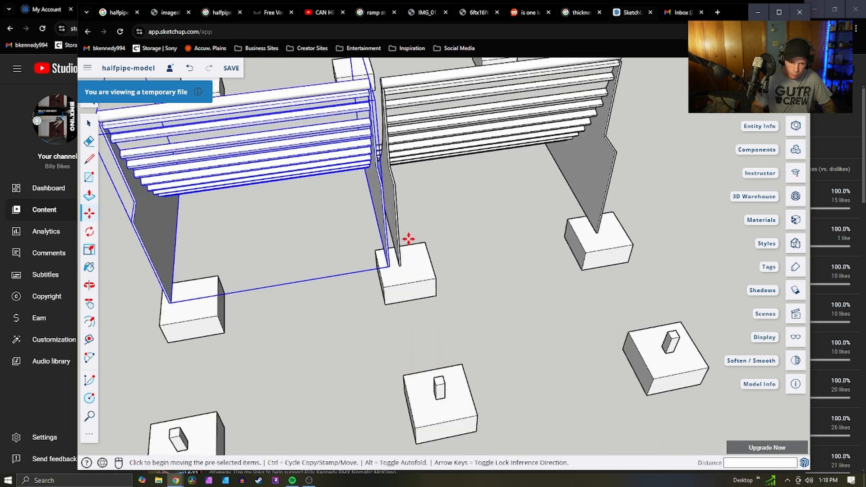
left_click(400, 295)
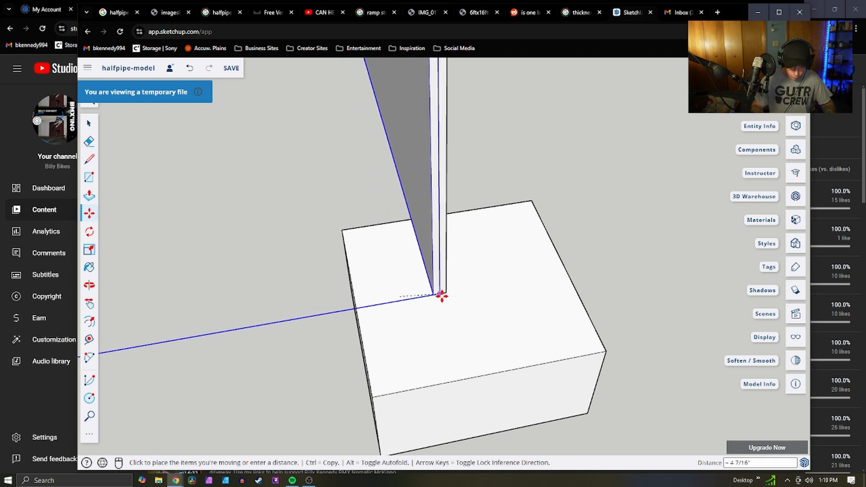
left_click(440, 293)
Select both joined sections and shift them together about 3" so their joint is centred on the middle footing block
key("space")
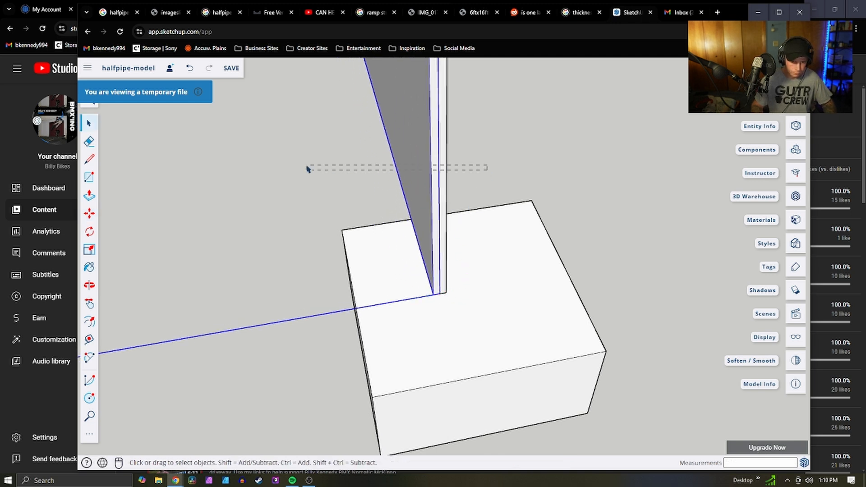
left_click_drag(307, 169, 309, 170)
key("m")
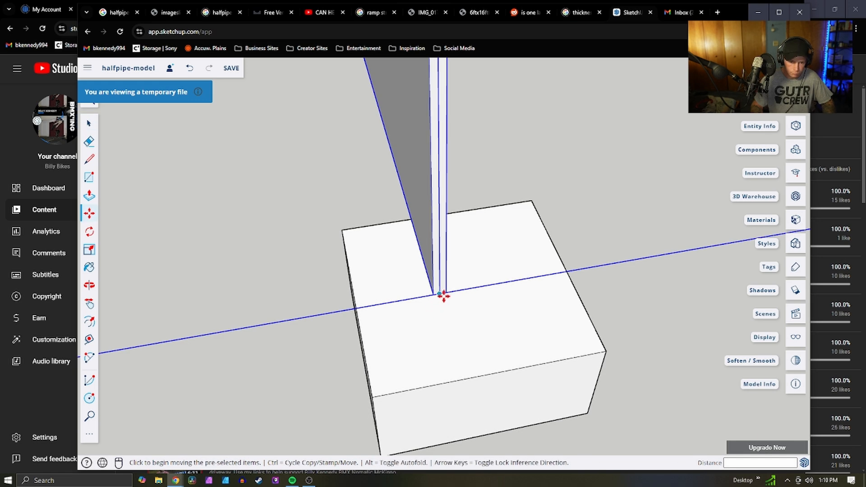
left_click(446, 292)
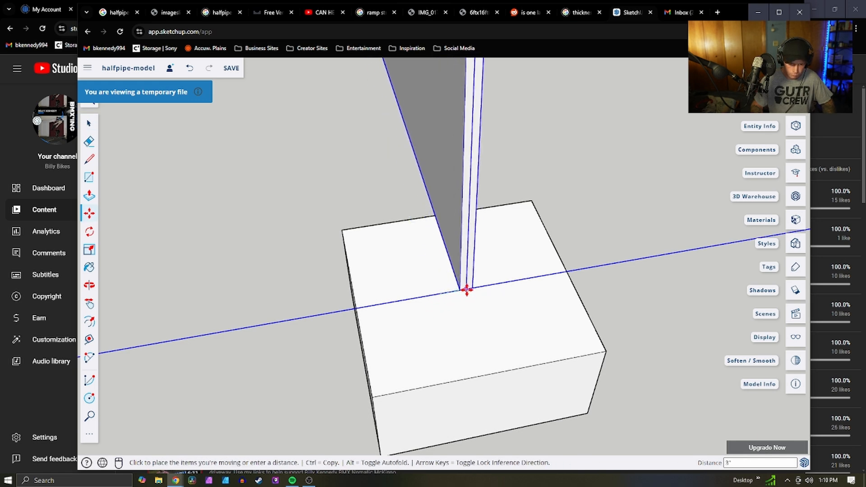
scroll(461, 290, "down", 5)
left_click(420, 302)
scroll(406, 315, "down", 2)
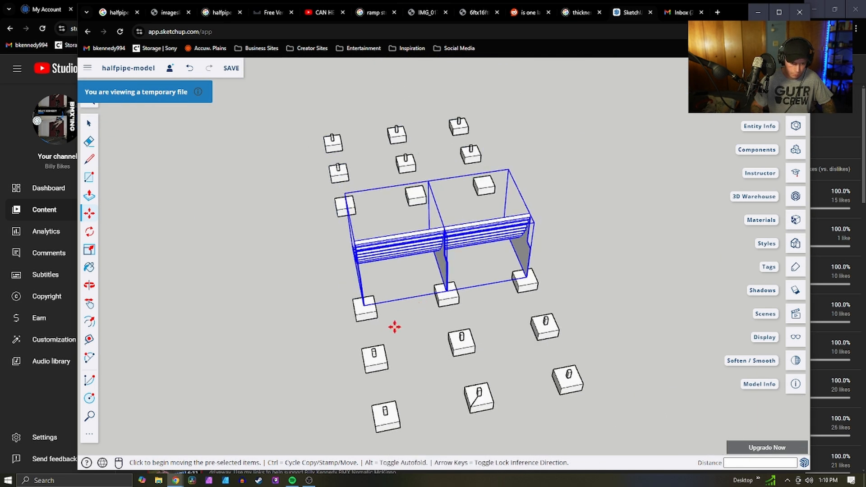
scroll(371, 317, "up", 8)
key("o")
scroll(368, 315, "down", 10)
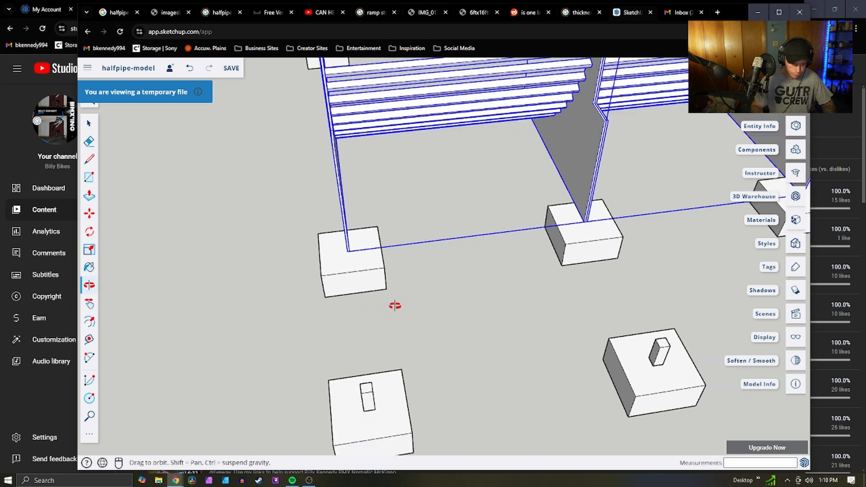
key("space")
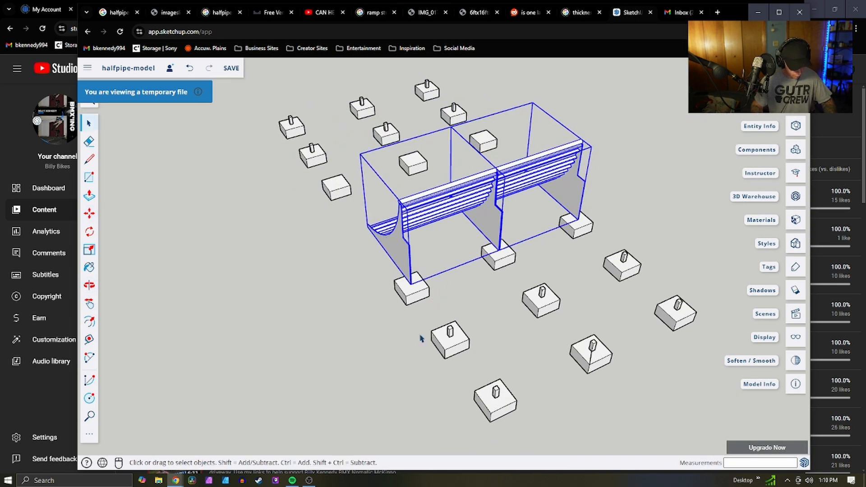
key("l")
left_click(449, 329)
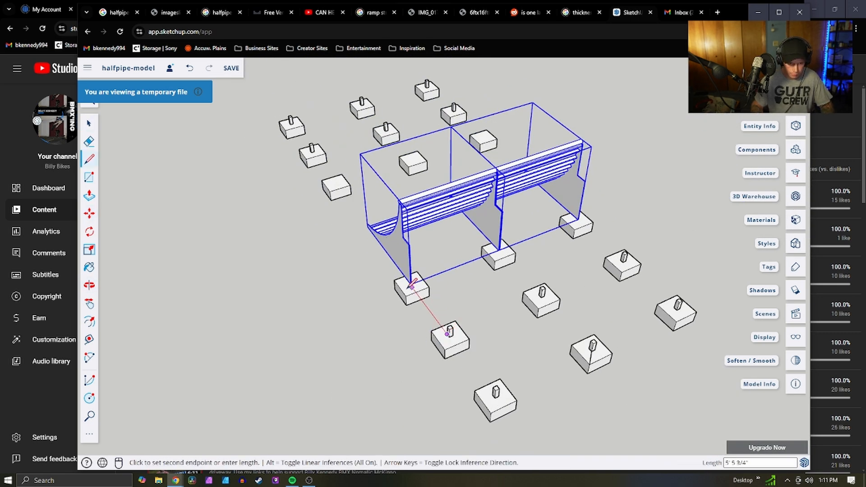
scroll(411, 280, "up", 2)
scroll(411, 280, "up", 3)
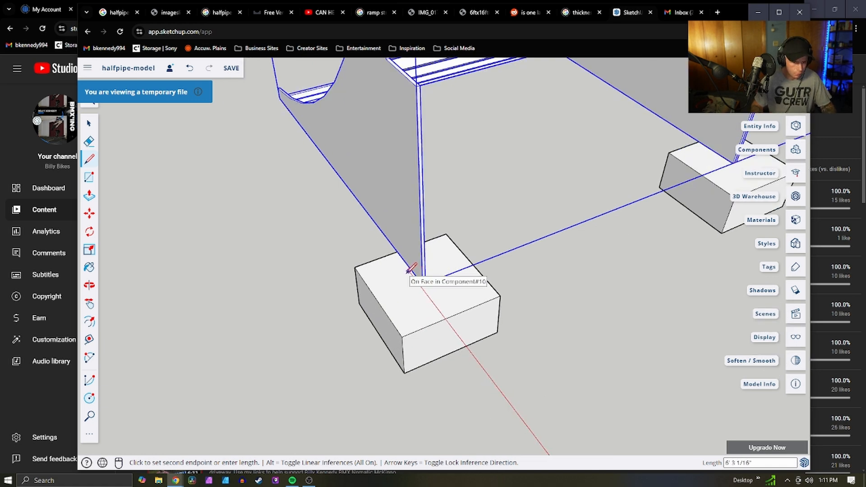
key("Escape")
Select the column of three plain footing blocks facing the ribbed sections' low edge and paste a copy closer to that edge
scroll(411, 273, "down", 5)
middle_click_drag(496, 293, 390, 309)
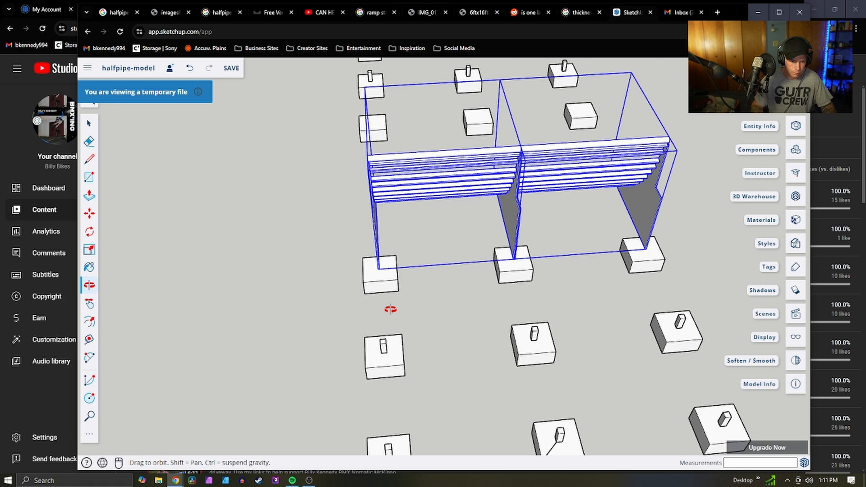
scroll(397, 297, "down", 2)
middle_click_drag(397, 290, 276, 275)
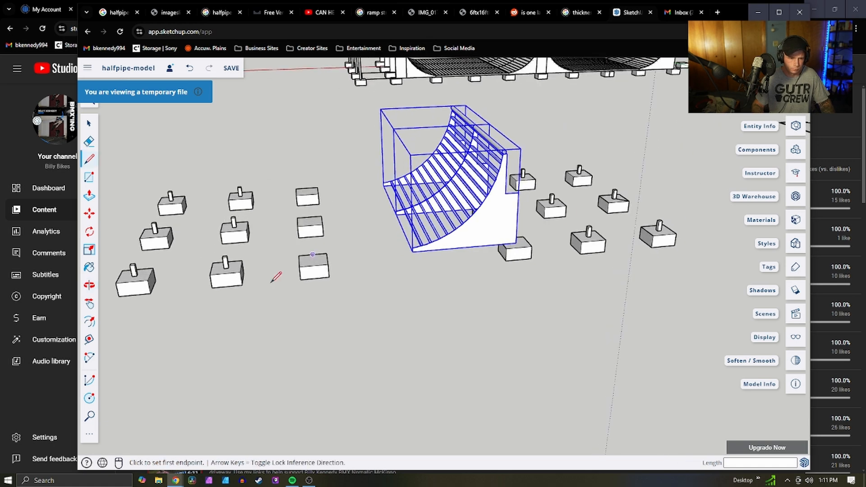
scroll(343, 151, "down", 2)
scroll(342, 151, "down", 3)
key("space")
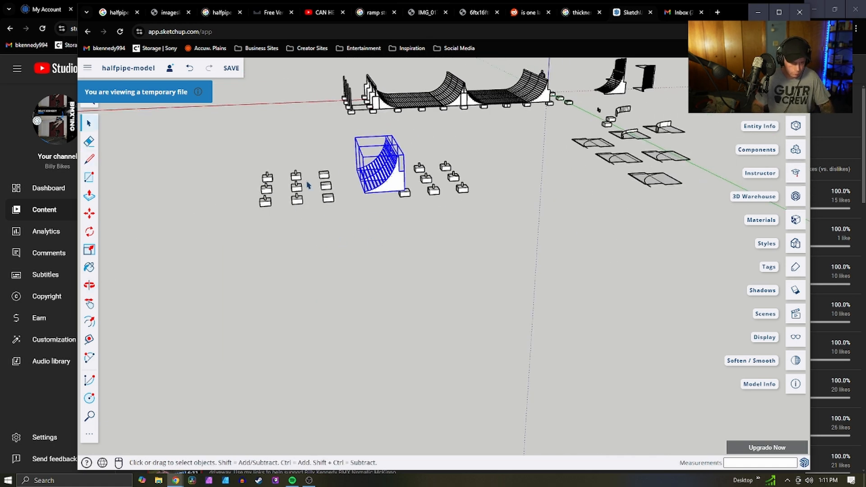
middle_click_drag(347, 227, 325, 220)
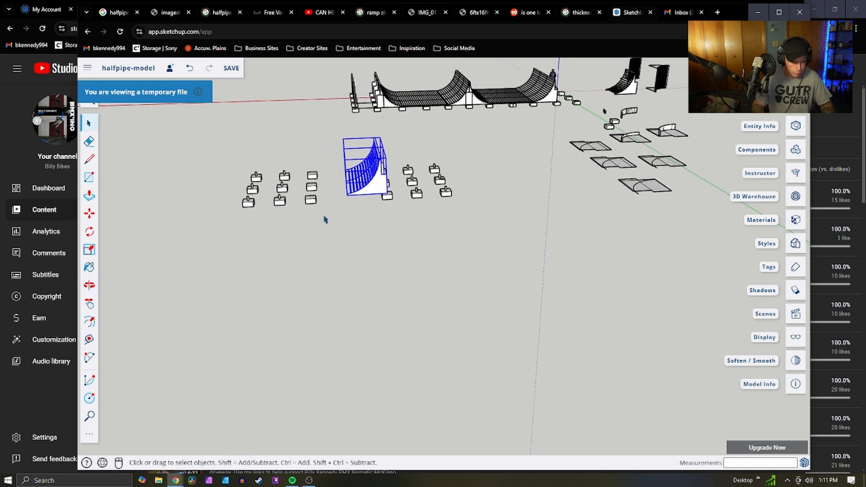
middle_click(325, 219)
left_click_drag(314, 175, 307, 166)
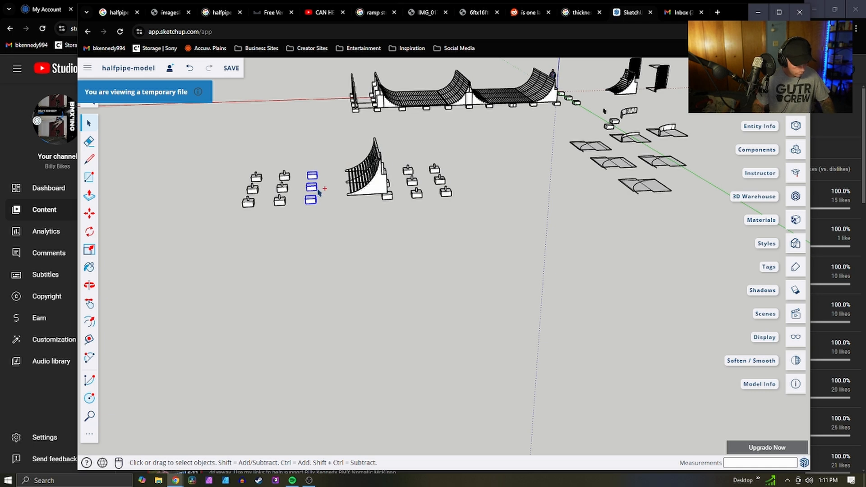
key("ctrl+c")
key("ctrl+v")
scroll(338, 191, "up", 6)
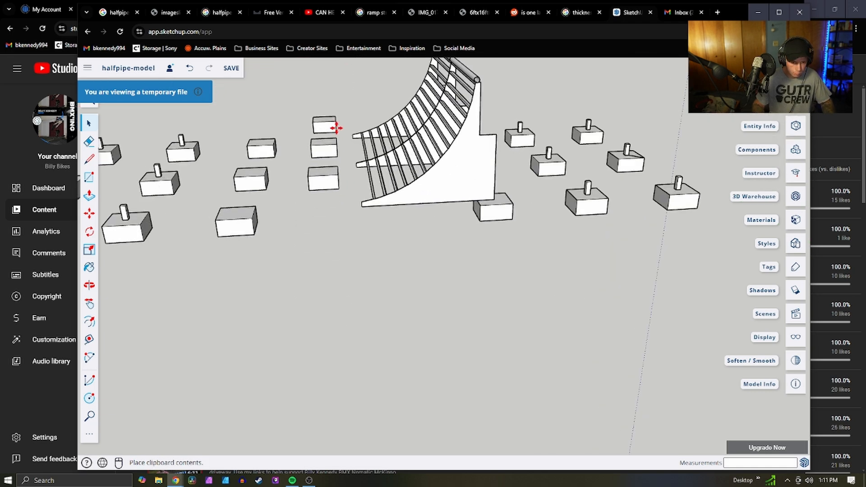
left_click(346, 155)
Move the three copied footing blocks under the low front edge of the sections and fine-adjust their position against the side profile
left_click(334, 219)
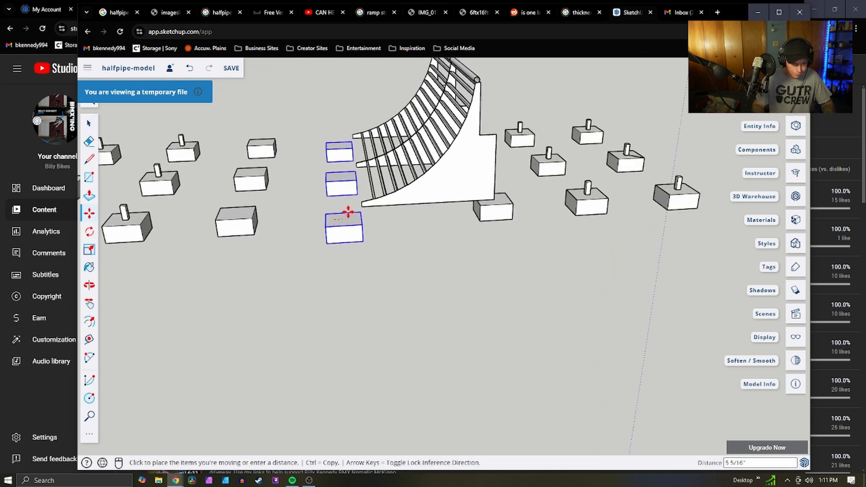
left_click(341, 201)
middle_click_drag(342, 201, 494, 212)
key("m")
left_click(487, 225)
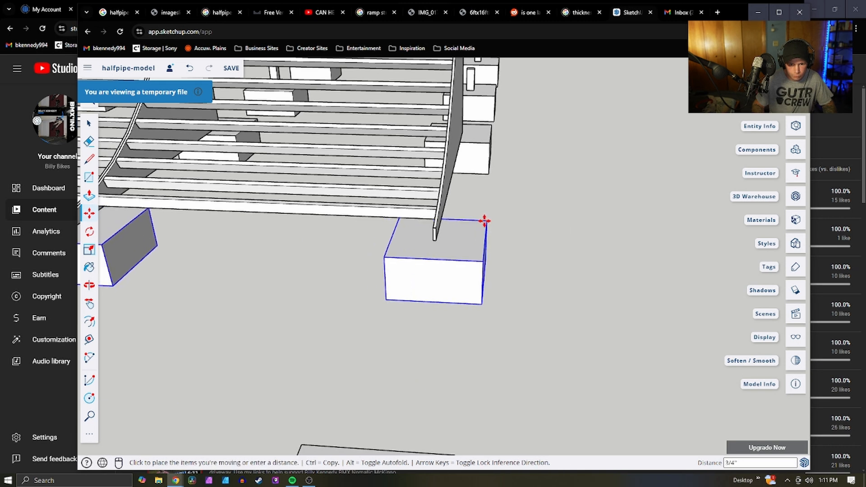
left_click(490, 223)
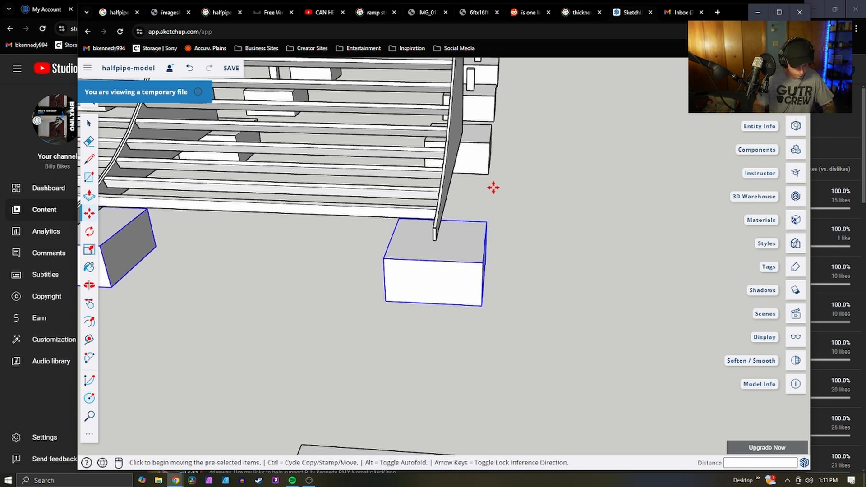
Draw a guide line along the red axis from the rear footing block's outer corner past the copied front block
key("l")
left_click(489, 142)
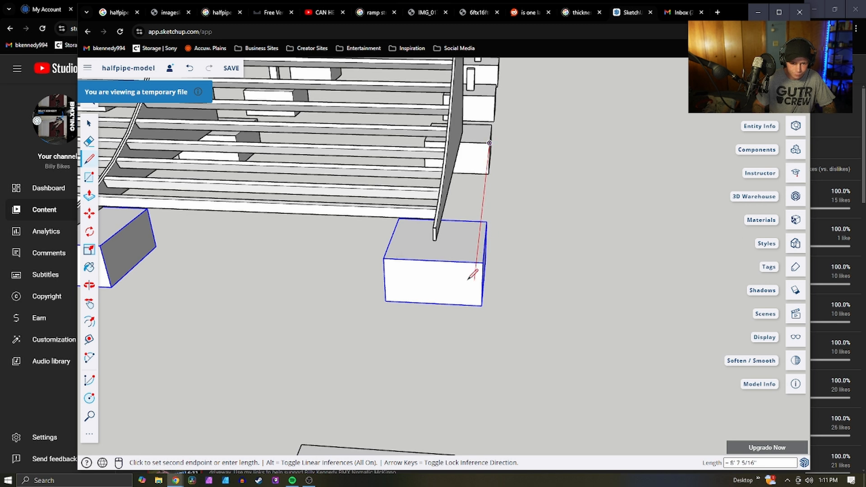
left_click(472, 301)
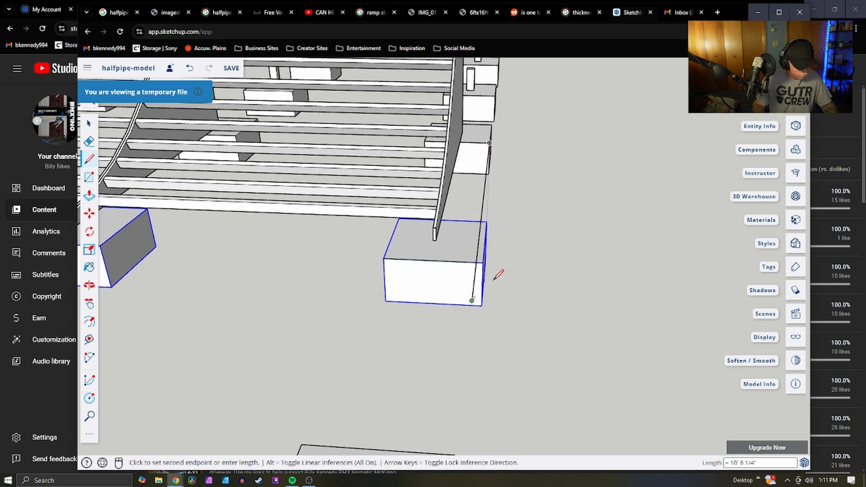
Try to shift the copied footing blocks about 1 7/16" along the green axis to meet the guide line
key("b")
key("m")
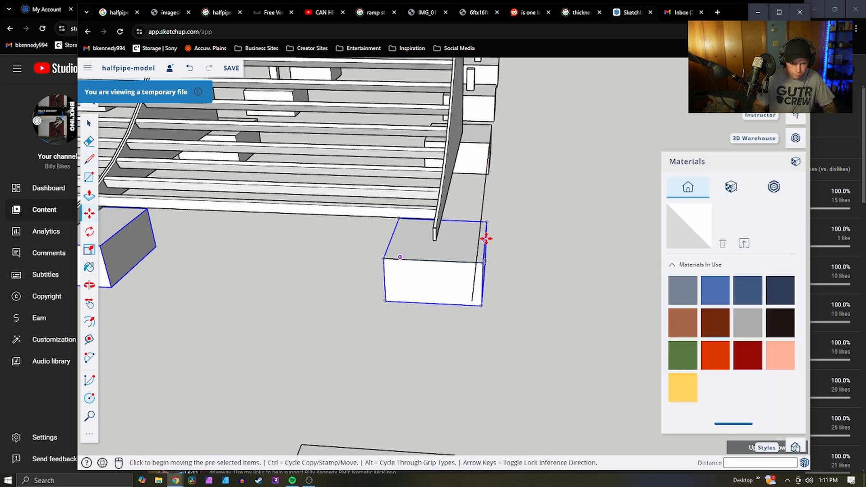
left_click(486, 239)
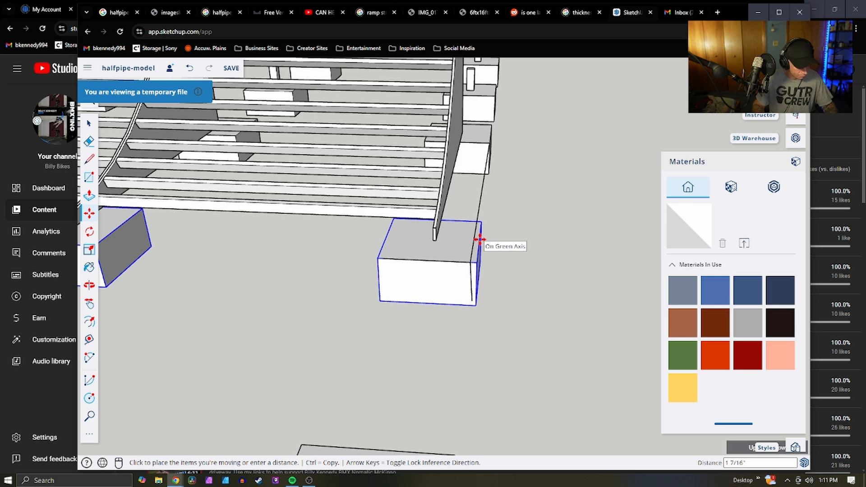
left_click(481, 241)
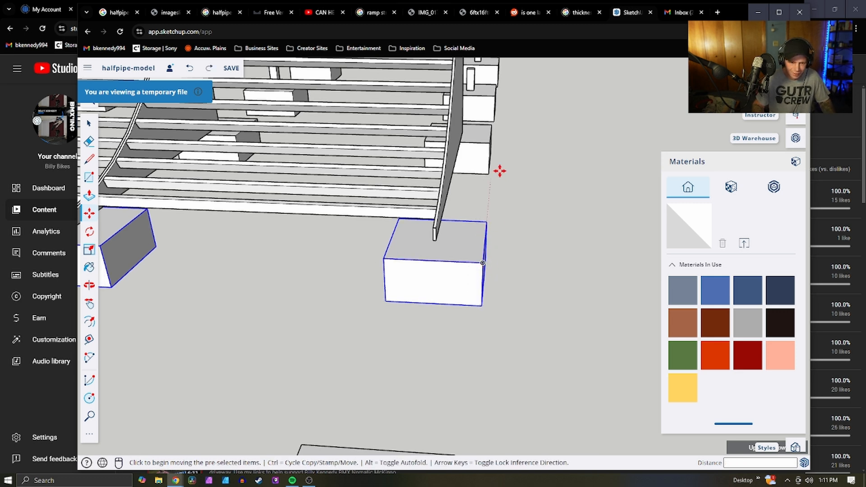
Draw a shorter guide line along the red axis from the rear footing block's corner to the copied front block's back edge
key("l")
left_click(489, 143)
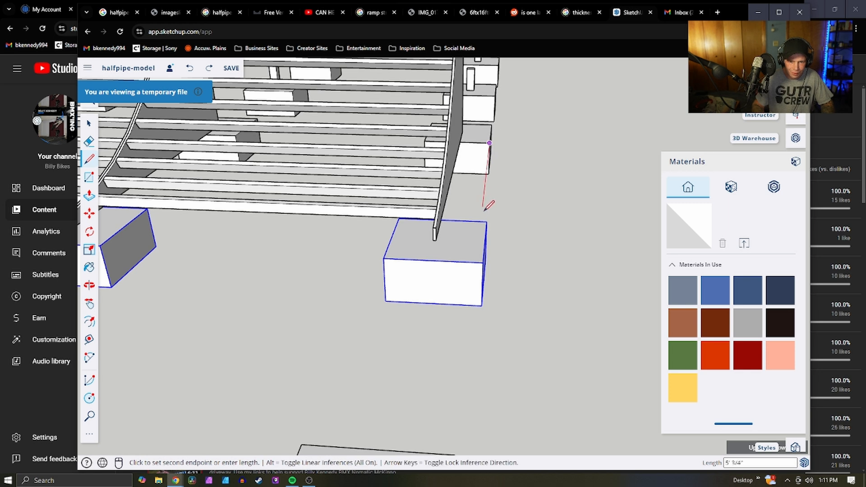
left_click(481, 218)
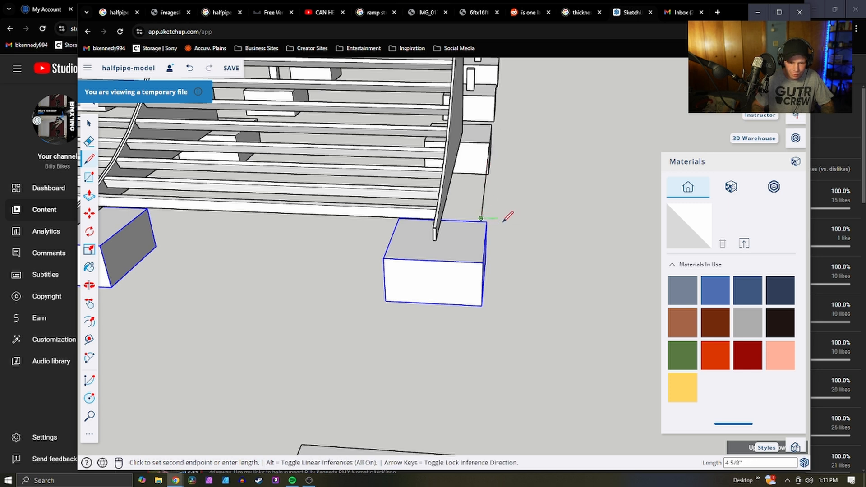
Move the copied front footing blocks about 1 1/2" along the green axis so the outer corner meets the guide line
scroll(505, 221, "up", 3)
key("Escape")
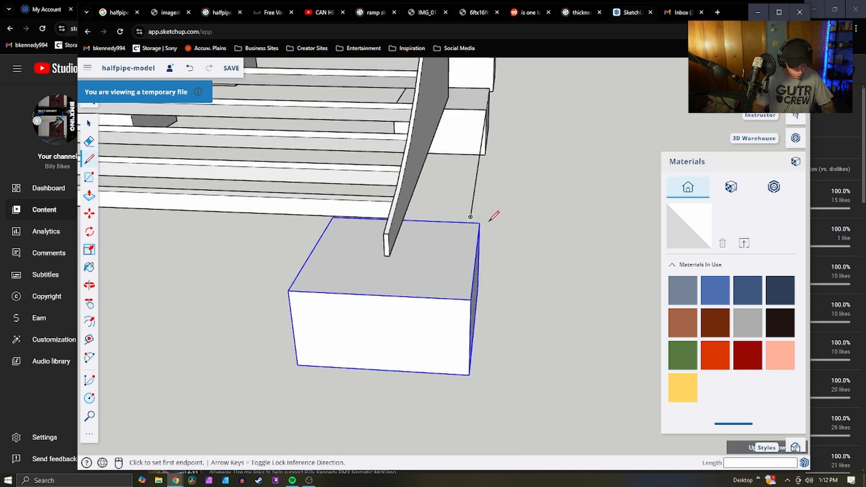
key("m")
left_click(479, 221)
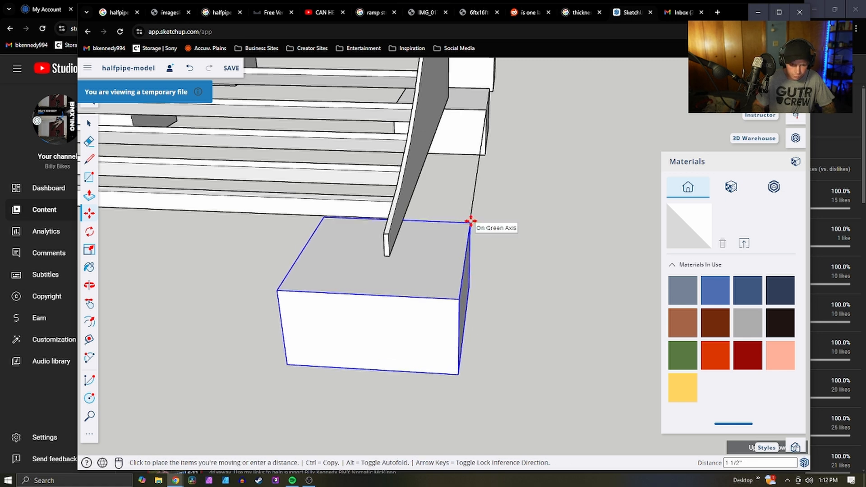
left_click(471, 221)
middle_click_drag(472, 222, 488, 286)
scroll(491, 278, "down", 5)
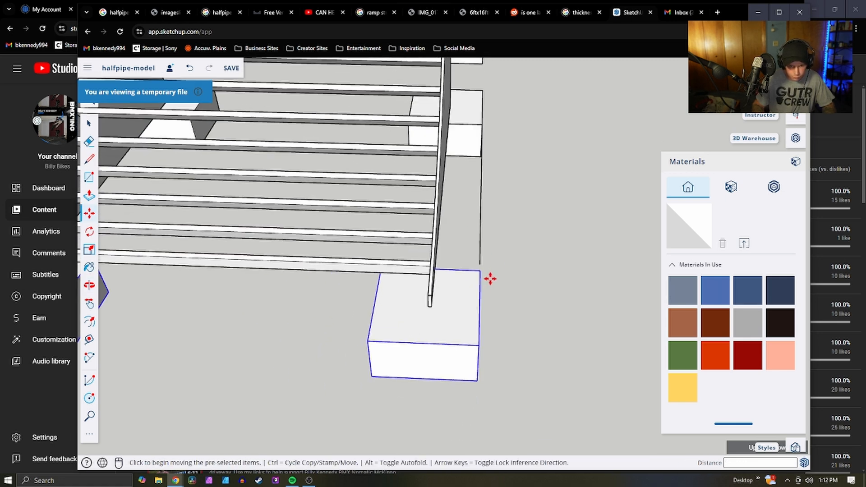
Delete the guide line running between the rear and front outer footing blocks
middle_click_drag(559, 261, 390, 274)
key("space")
left_click(451, 251)
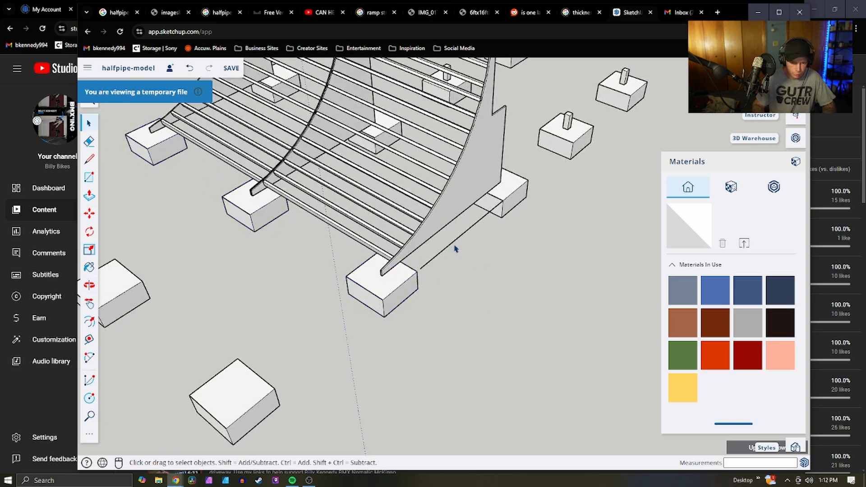
scroll(459, 243, "down", 6)
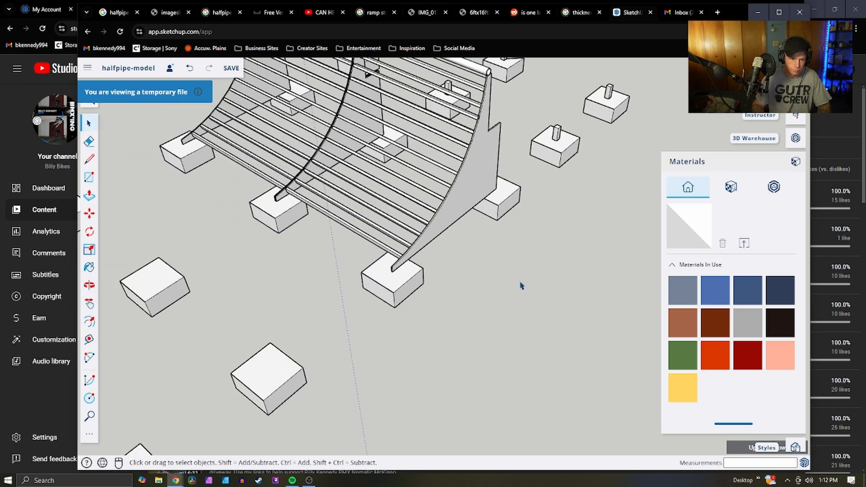
Select the nine free-standing footing blocks and move them away from the sections along the red axis, finishing with a 2' shift
middle_click_drag(539, 315, 367, 272)
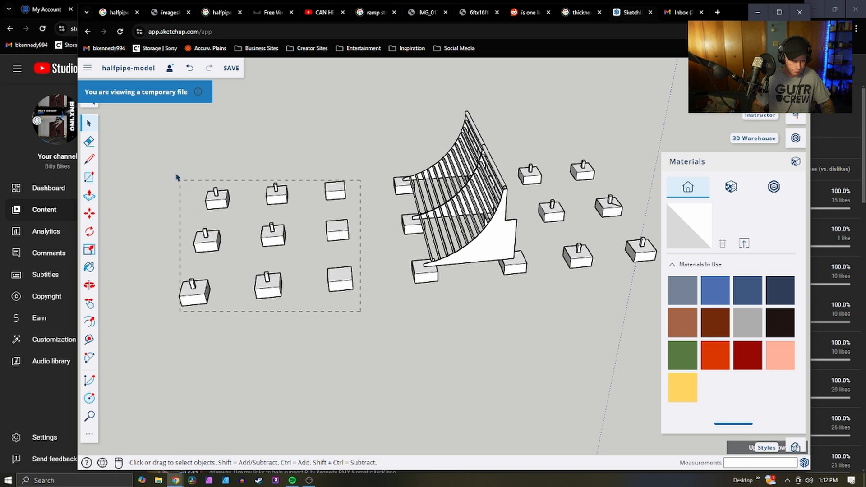
left_click_drag(161, 150, 162, 151)
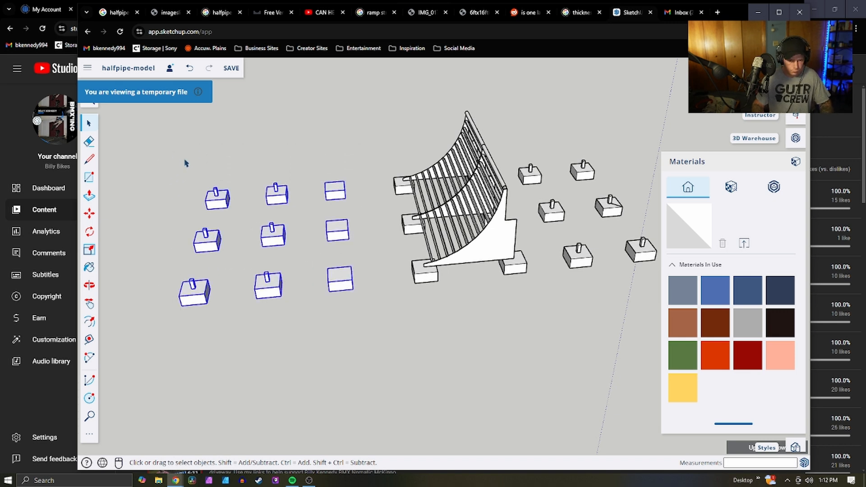
key("m")
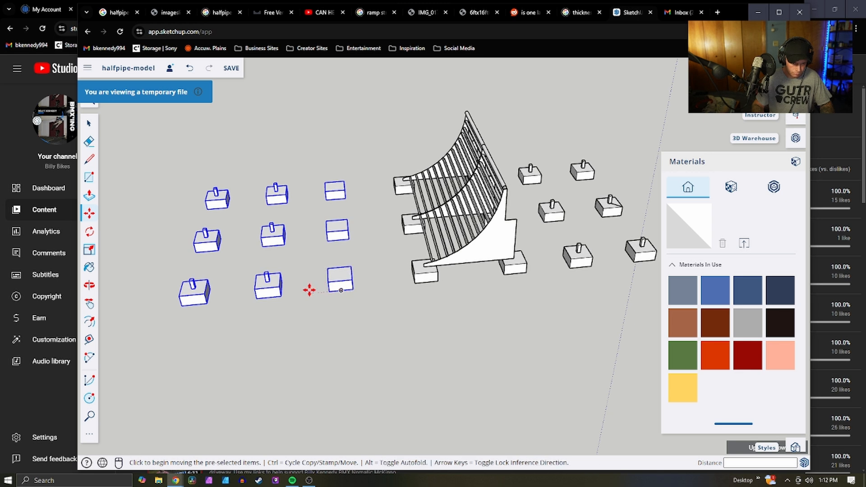
left_click(351, 281)
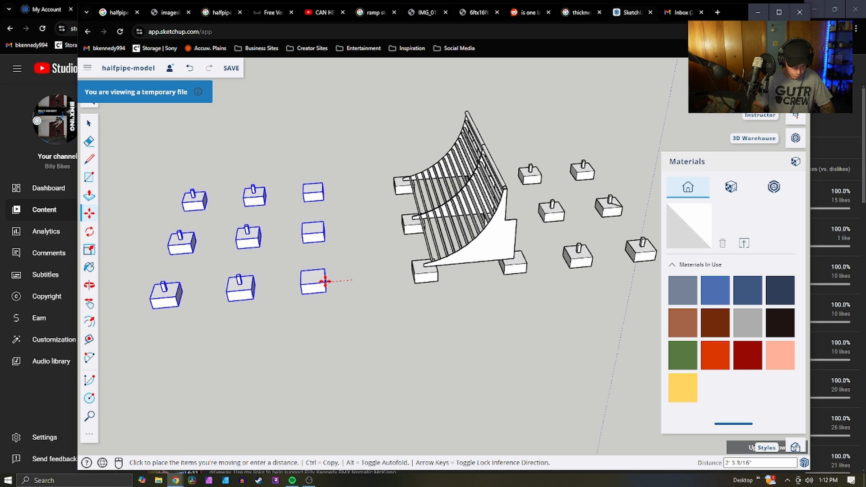
type("'")
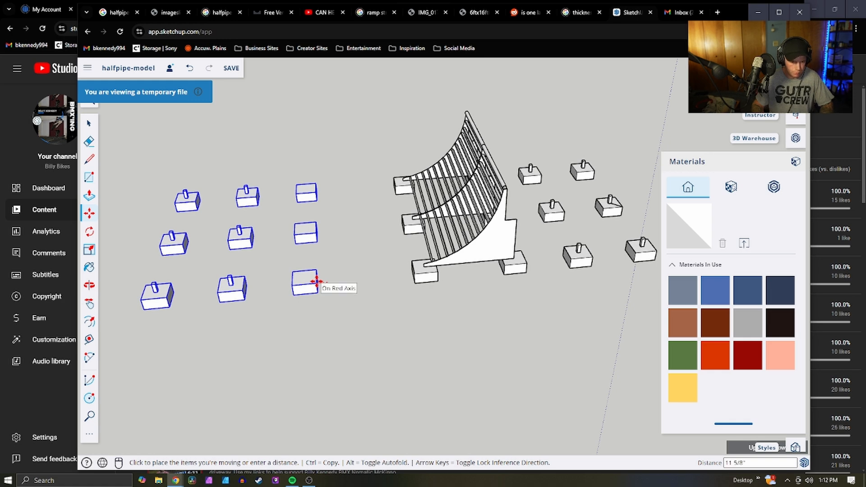
left_click(307, 283)
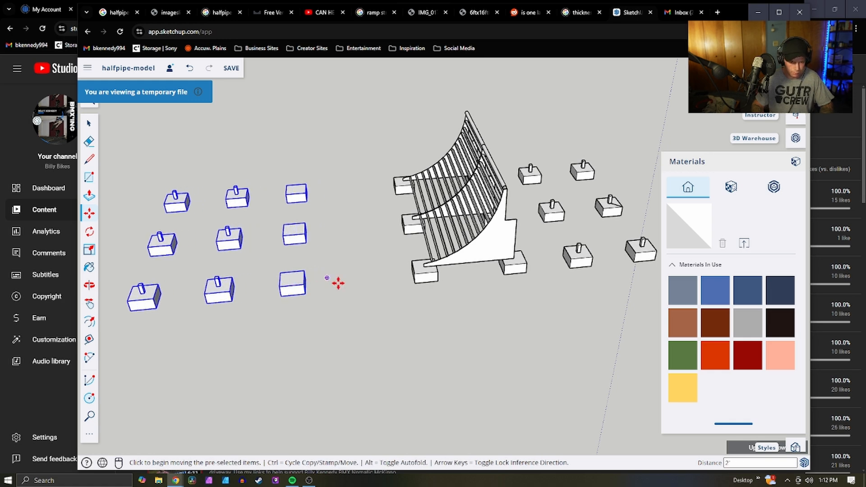
Examine the spacing and alignment between the moved footing rows and the blocks under the sections' front edge
scroll(501, 284, "down", 3)
scroll(397, 264, "up", 4)
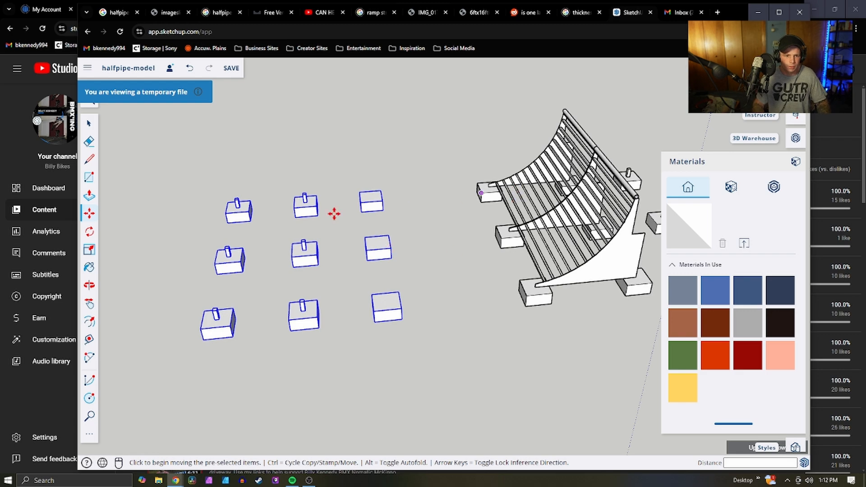
key("Escape")
middle_click_drag(339, 183, 656, 236)
scroll(394, 228, "up", 3)
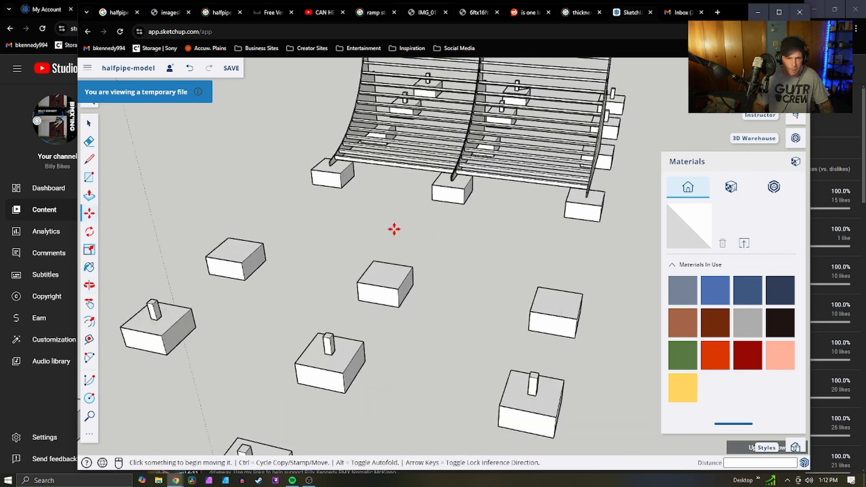
middle_click_drag(394, 228, 496, 209)
scroll(379, 188, "up", 5)
scroll(365, 186, "down", 10)
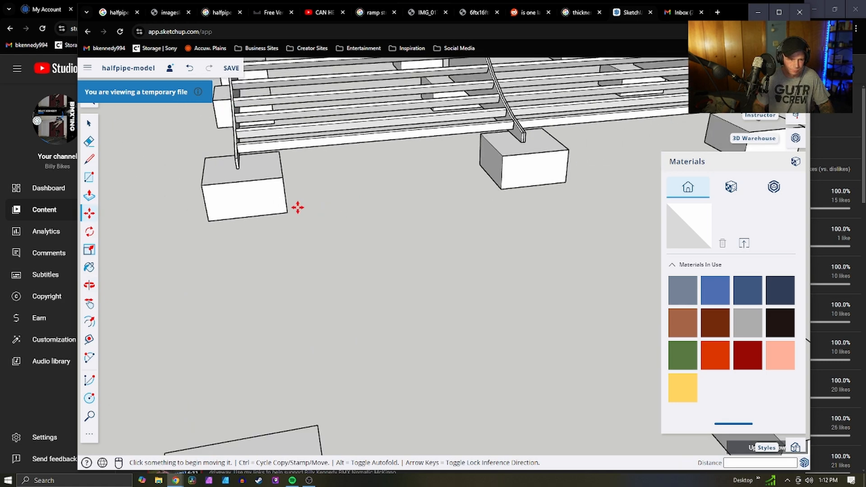
Copy one of the small loose posts beside the green axis and paste the duplicate on the ground nearby
scroll(525, 155, "down", 2)
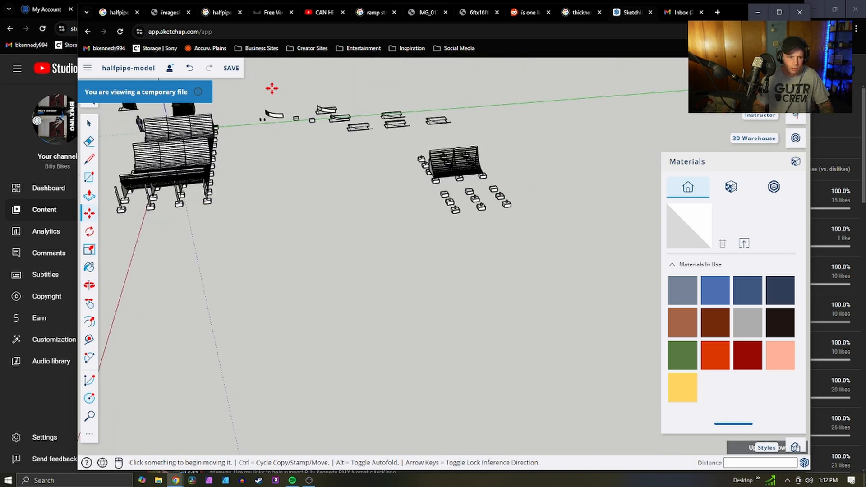
scroll(260, 101, "up", 6)
key("space")
scroll(244, 157, "up", 4)
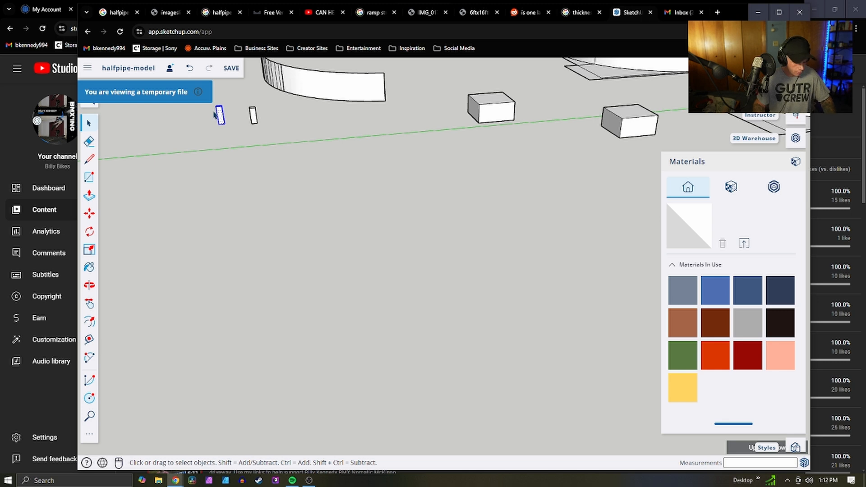
key("ctrl+c")
key("ctrl+v")
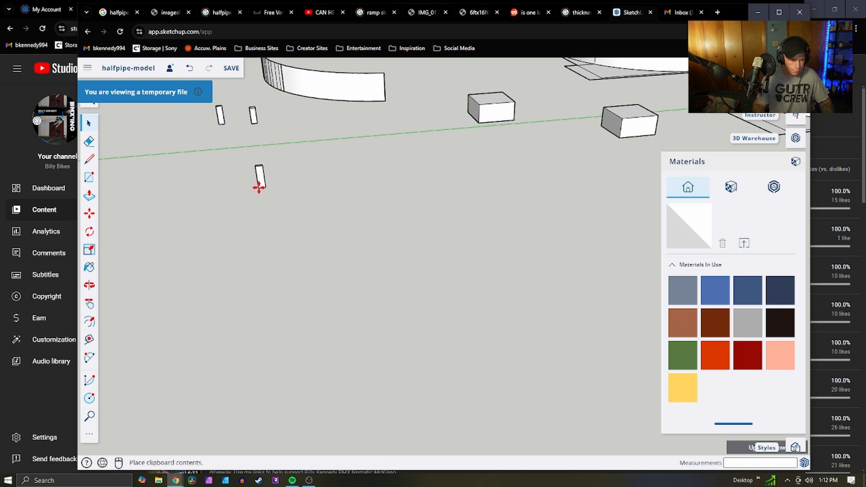
left_click(258, 187)
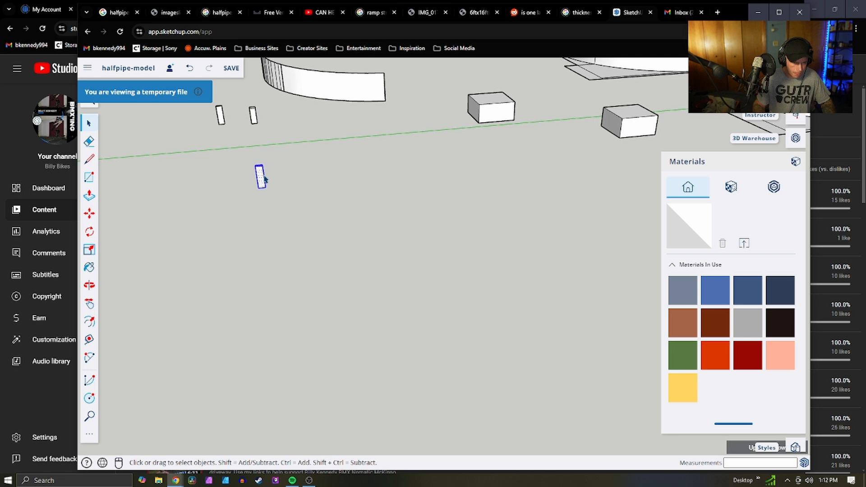
Make the pasted post a component with the definition name Component#21
right_click(264, 180)
left_click(294, 297)
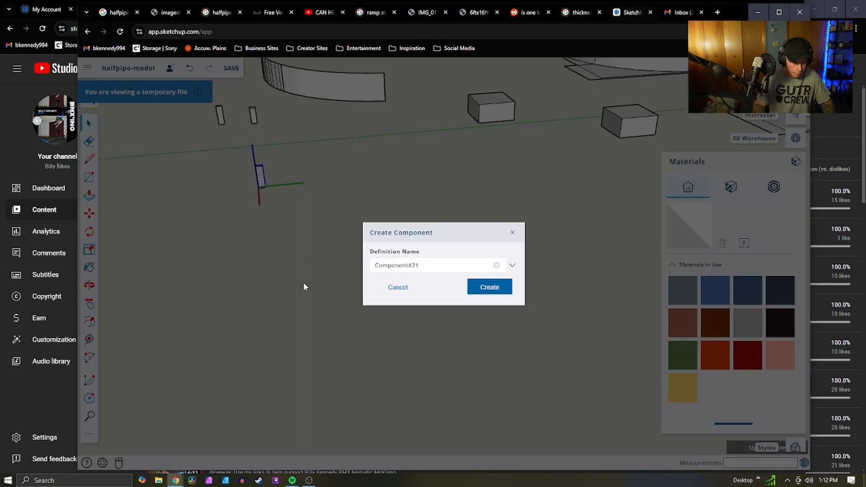
left_click(479, 289)
Copy the new post component and paste it on the ground beside the ribbed sections
key("ctrl+c")
key("ctrl+v")
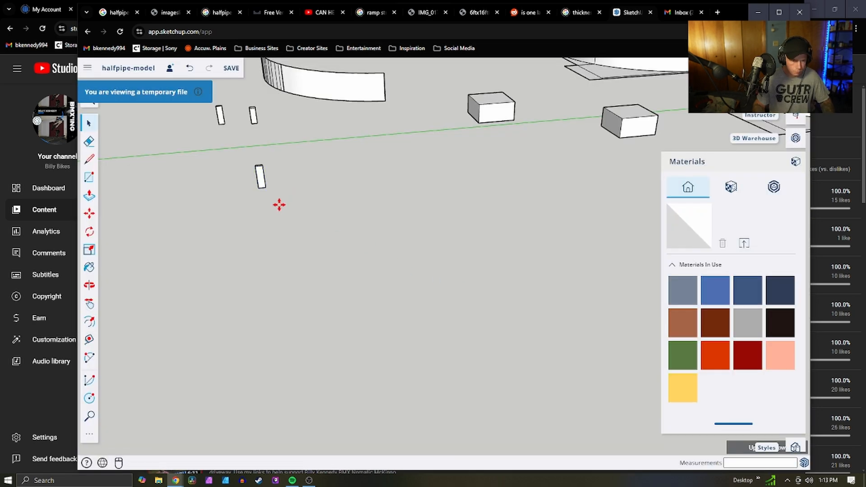
scroll(305, 278, "down", 5)
scroll(485, 282, "up", 8)
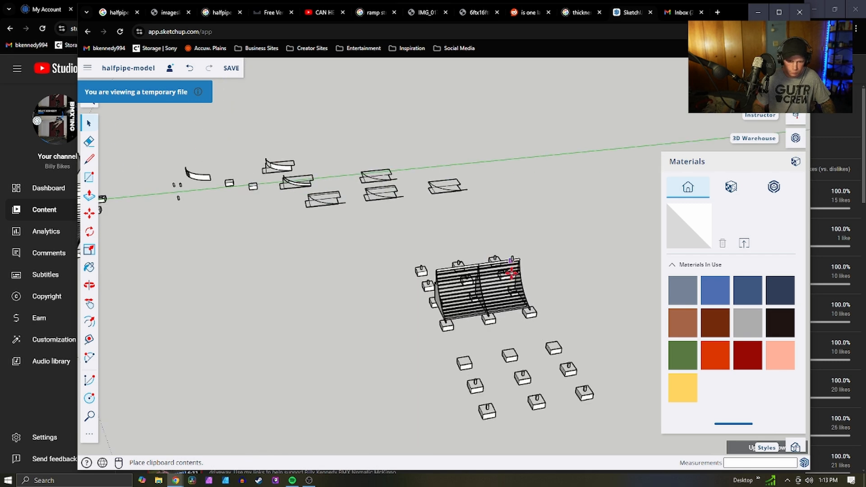
left_click(290, 350)
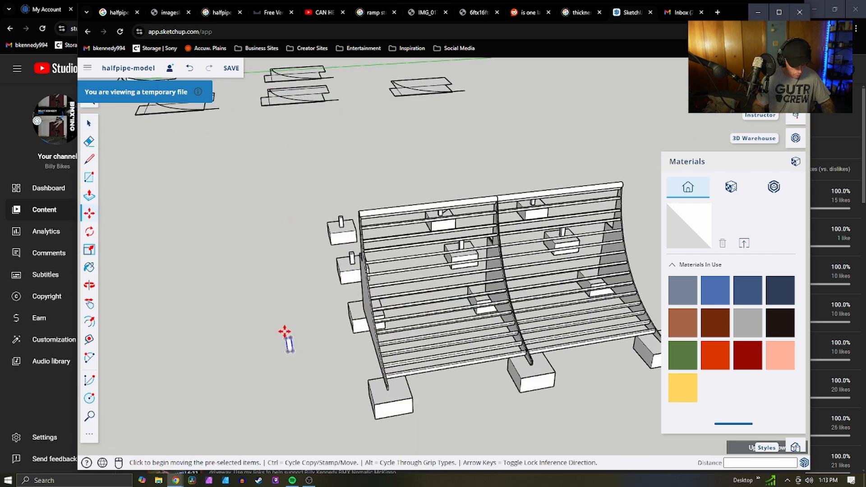
Rotate the pasted post 90° to lie on its side and another 90° horizontally to run parallel with the ramp's side profile
key("q")
middle_click_drag(244, 350, 313, 364)
scroll(495, 374, "up", 4)
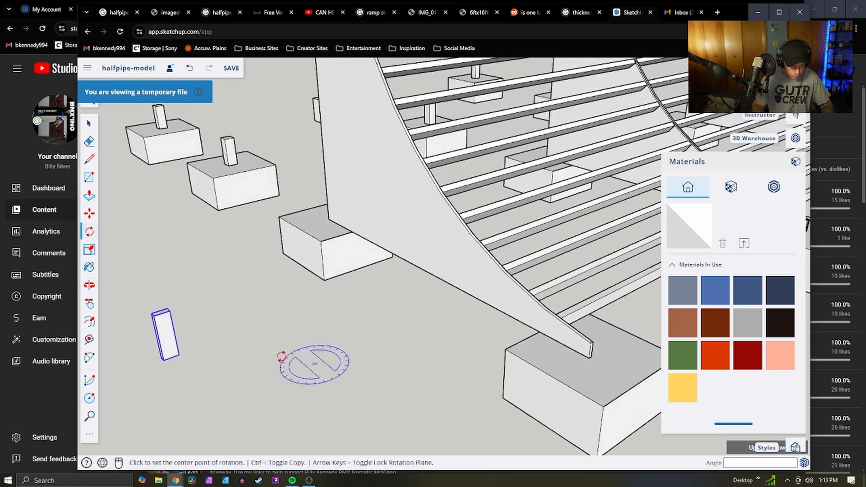
left_click(164, 329)
left_click(197, 319)
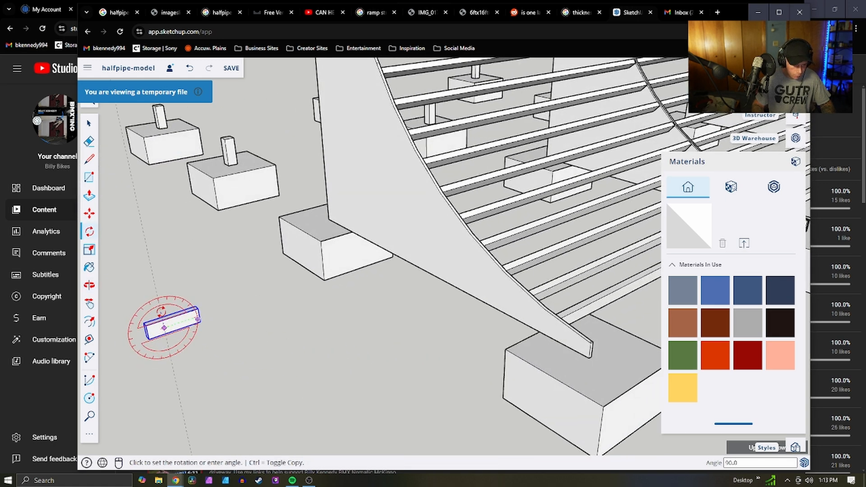
left_click(197, 319)
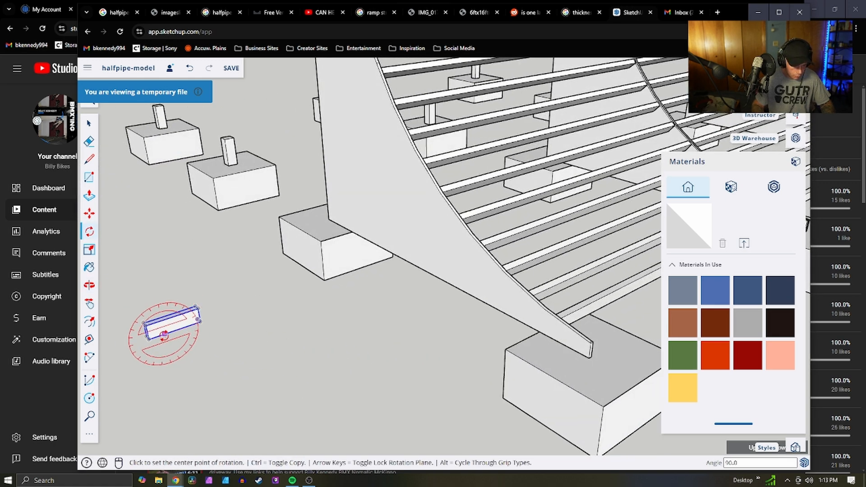
left_click(176, 311)
left_click(208, 340)
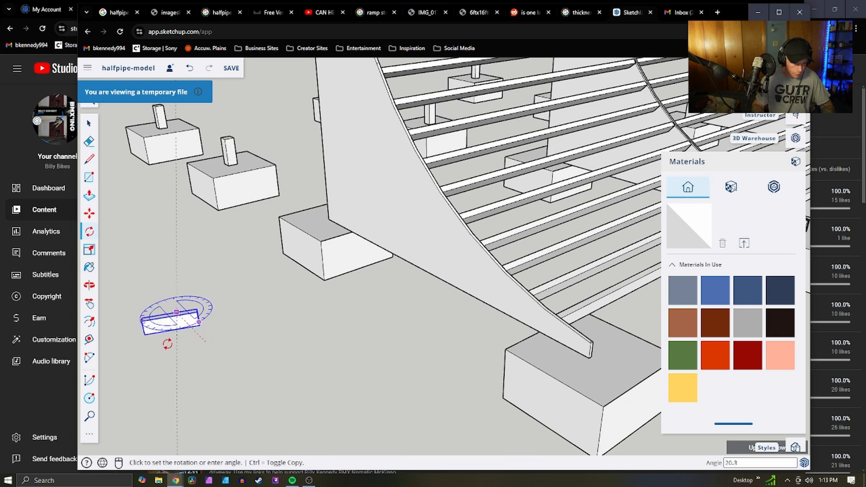
left_click(135, 344)
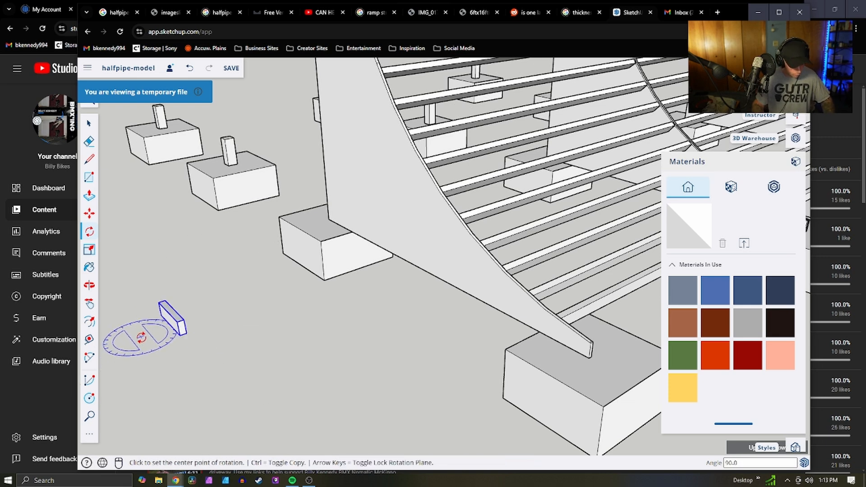
Move the lying post by its lower corner onto the front footing block, against the side profile's lower tip
key("m")
left_click(158, 314)
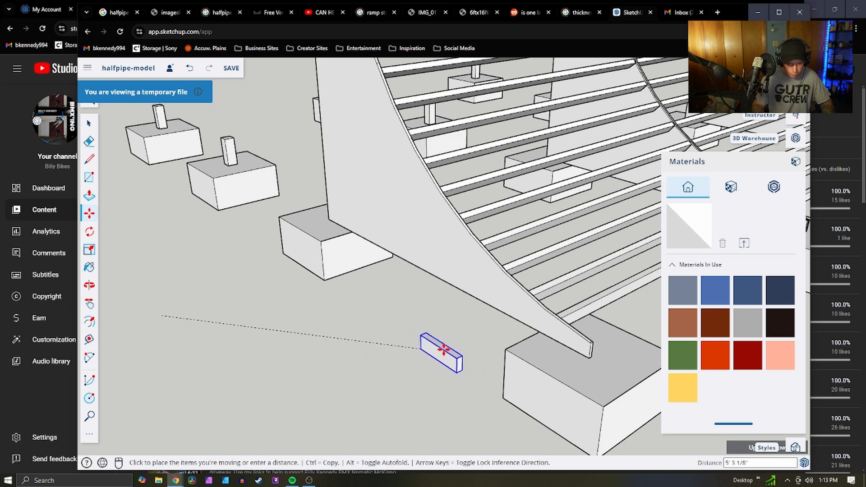
left_click(586, 358)
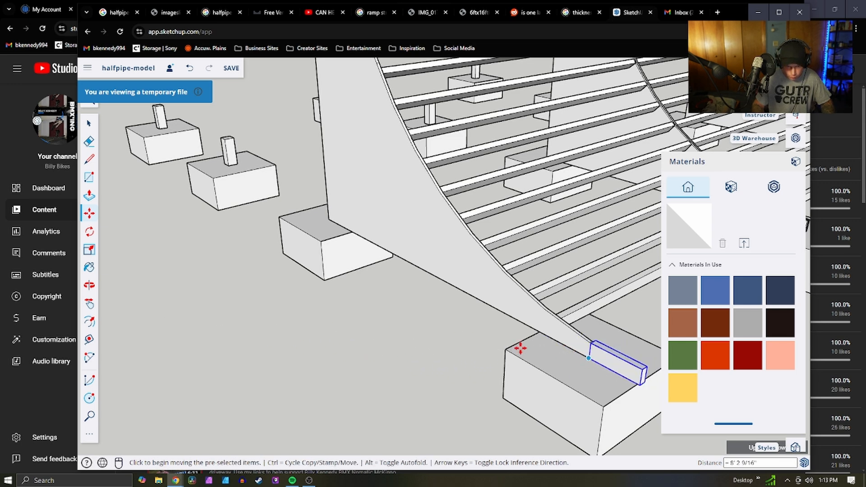
scroll(474, 344, "down", 5)
scroll(471, 326, "up", 4)
scroll(471, 325, "up", 2)
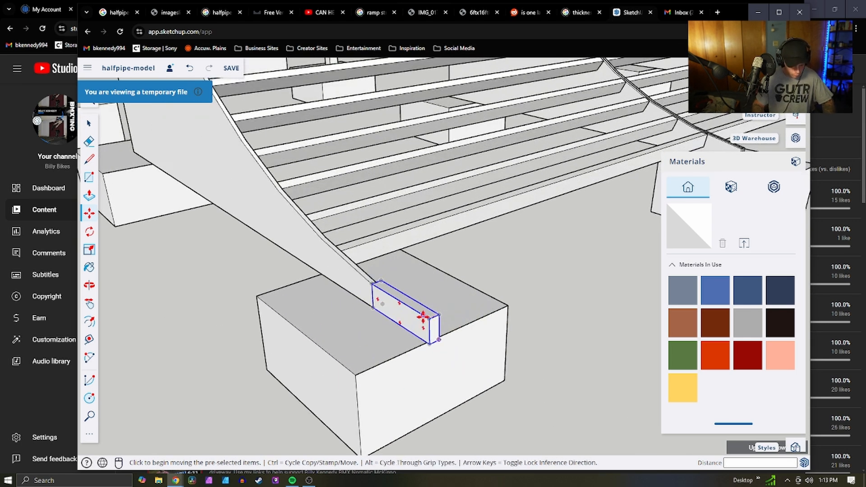
Copy the placed post and paste it onto the front footing block at the opposite outer end of the sections
key("ctrl+c")
key("ctrl+v")
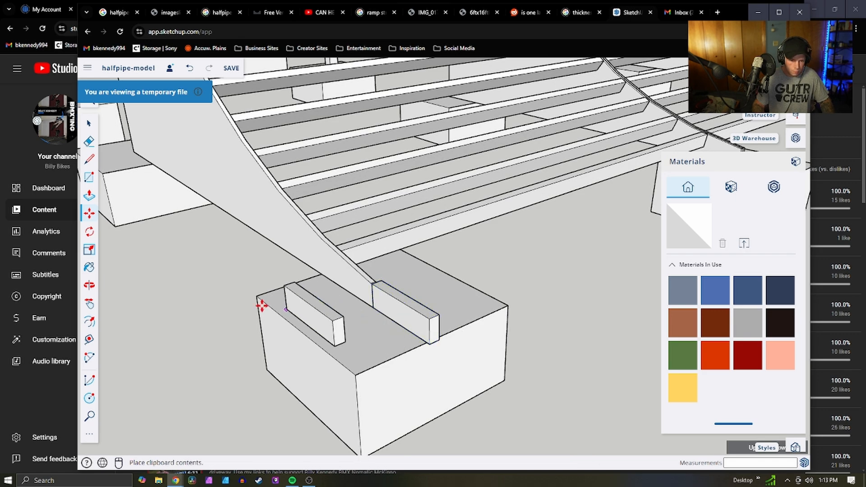
scroll(243, 297, "down", 4)
scroll(450, 237, "up", 5)
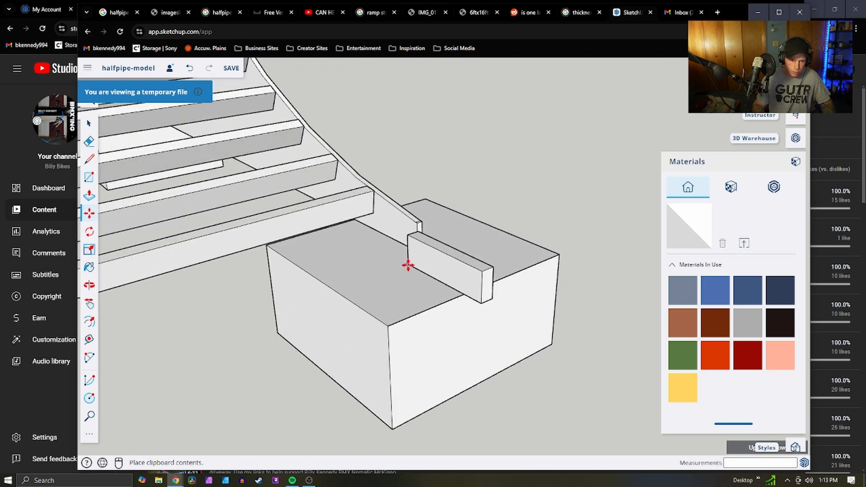
left_click(412, 264)
Move the second post by its lower corner to butt against the lower tip of that end's side profile
middle_click_drag(481, 257, 211, 256)
key("m")
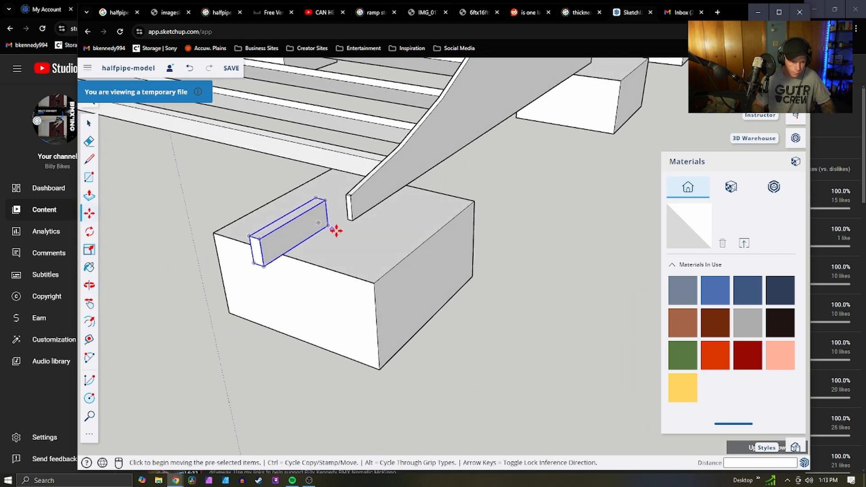
left_click(327, 226)
left_click(351, 219)
scroll(407, 230, "down", 1)
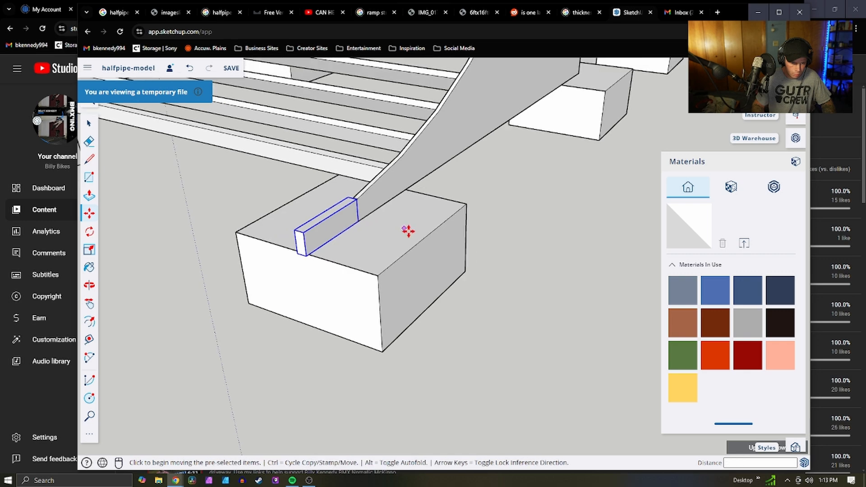
middle_click_drag(408, 230, 669, 270)
scroll(394, 268, "down", 10)
scroll(317, 259, "up", 6)
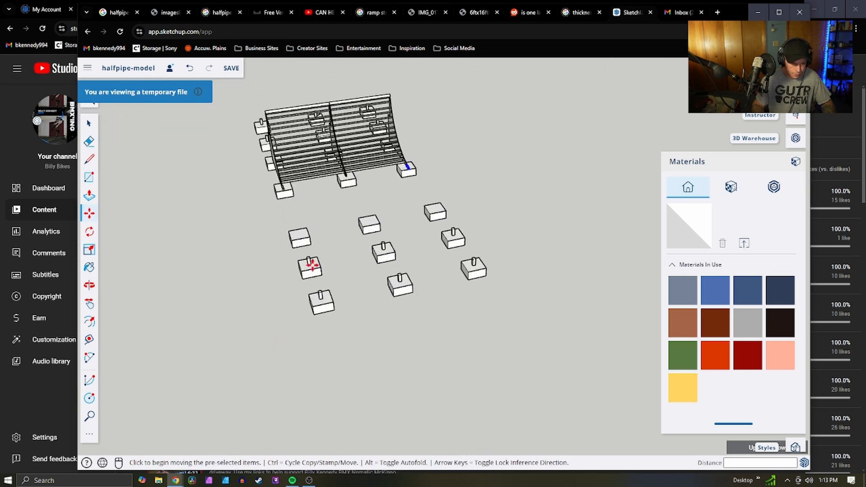
Select the ramp section together with the six footings behind it and copy the selection
middle_click_drag(283, 154, 417, 309)
key("space")
middle_click_drag(352, 319, 224, 318)
middle_click_drag(479, 293, 291, 291)
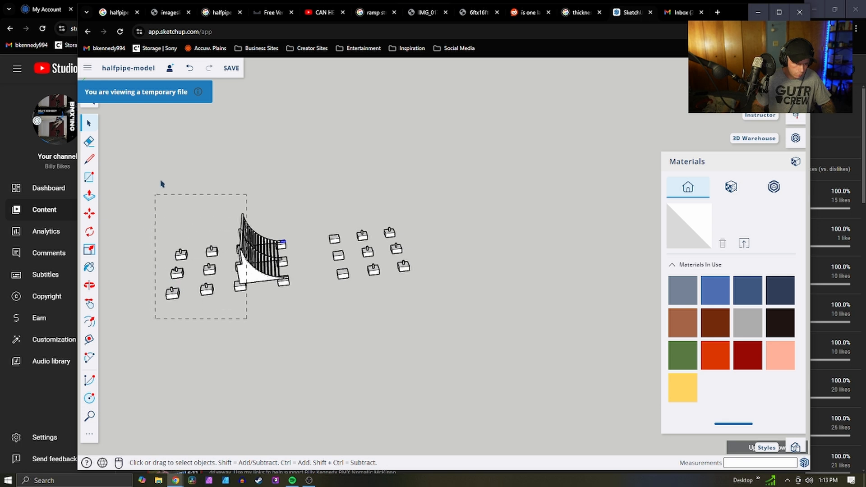
left_click_drag(161, 184, 163, 173)
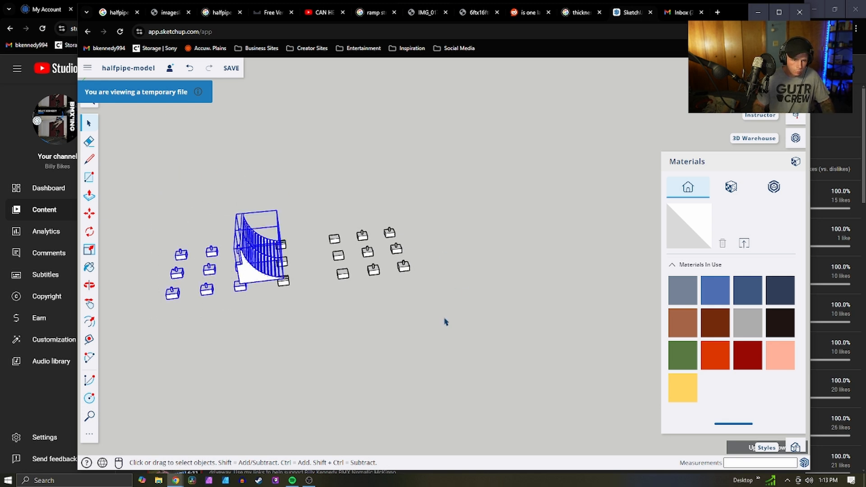
Delete the six post-topped footings beyond the opposite front row and paste the copied ramp section with its footings there
left_click_drag(359, 203, 359, 202)
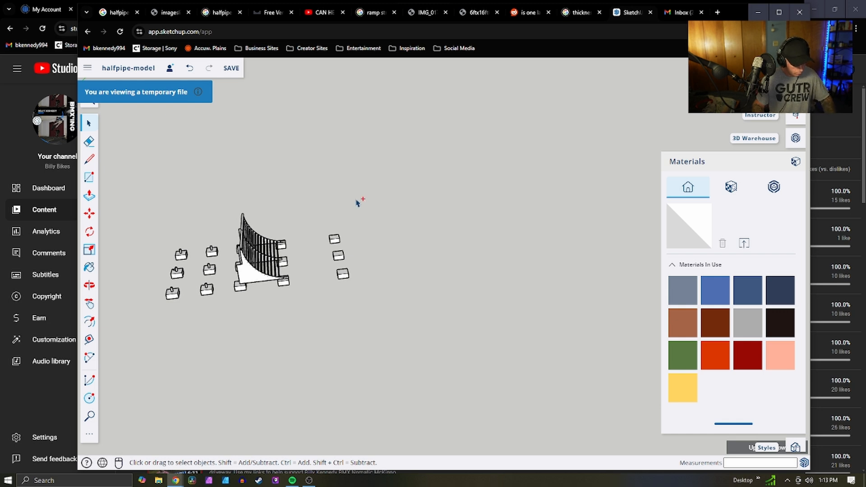
key("ctrl+v")
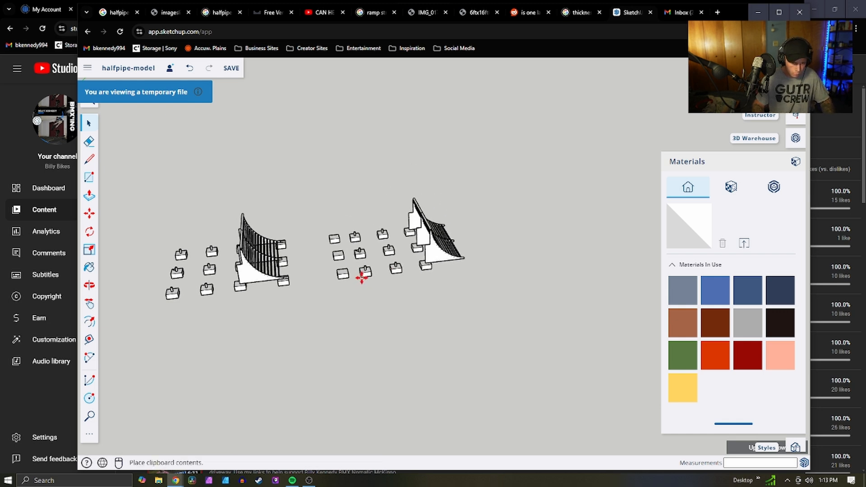
left_click(385, 275)
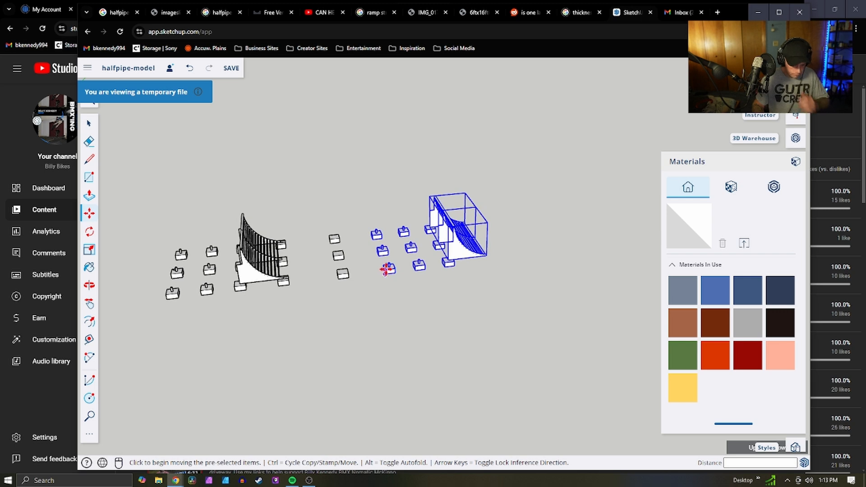
key("q")
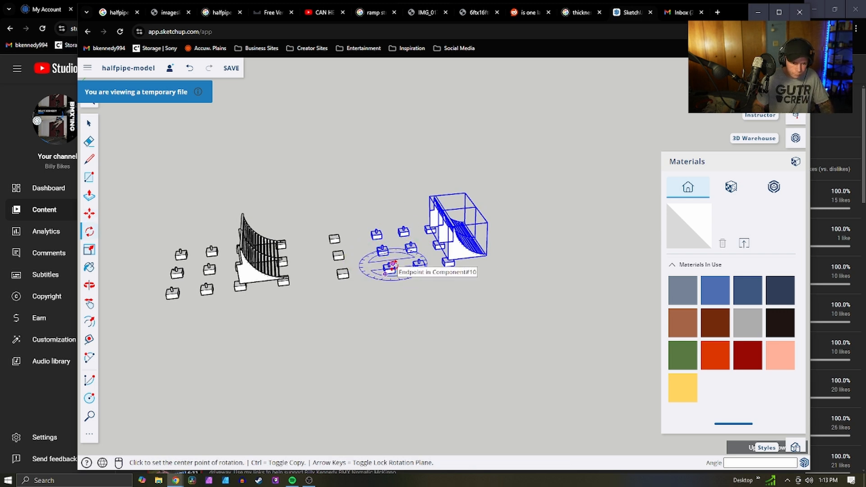
left_click(392, 264)
left_click(531, 247)
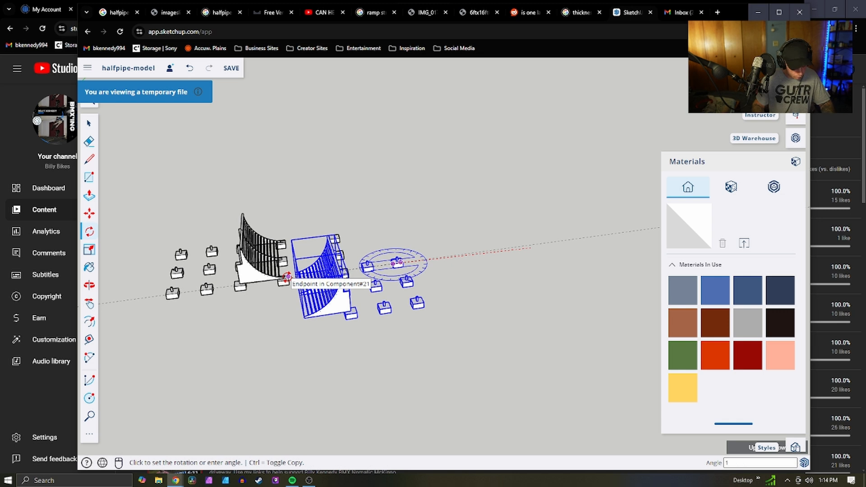
key("Return")
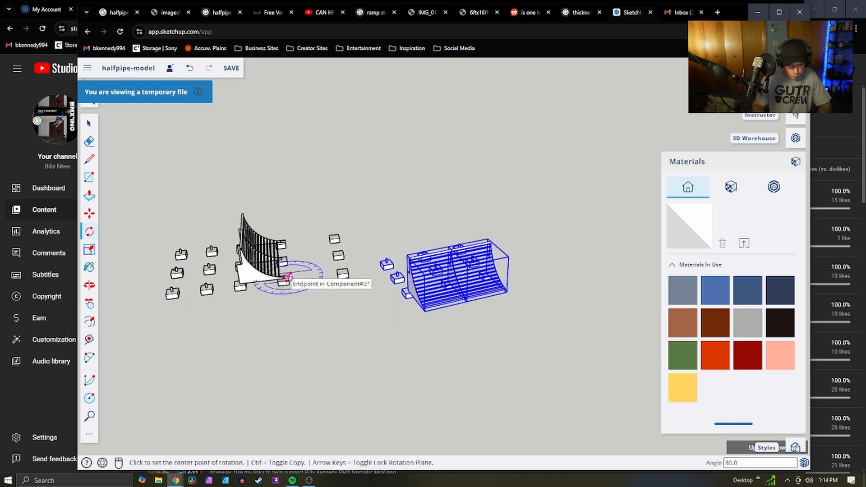
key("ctrl+z")
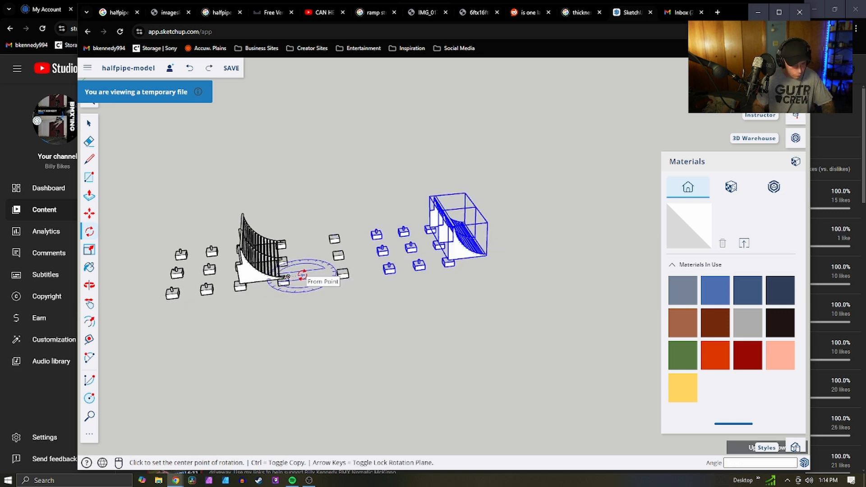
Rotate the pasted ramp section and its footings 180° horizontally so its curve faces the original section
left_click(407, 258)
left_click(424, 266)
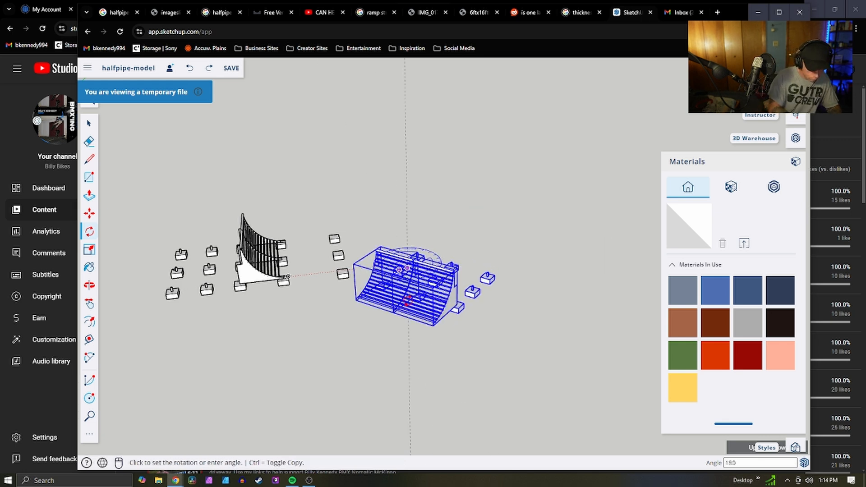
left_click(407, 301)
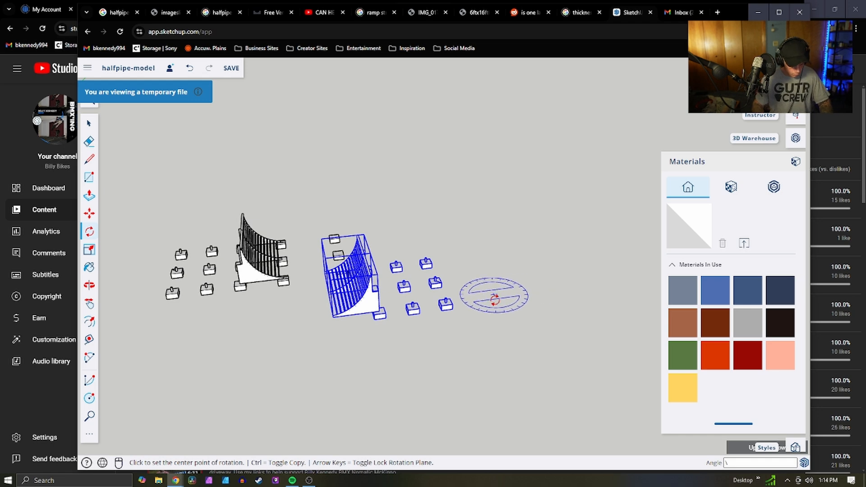
Move the rotated section by its lower outer tip to just behind the near corner block of the opposite front footing row
scroll(343, 325, "up", 3)
scroll(342, 325, "up", 2)
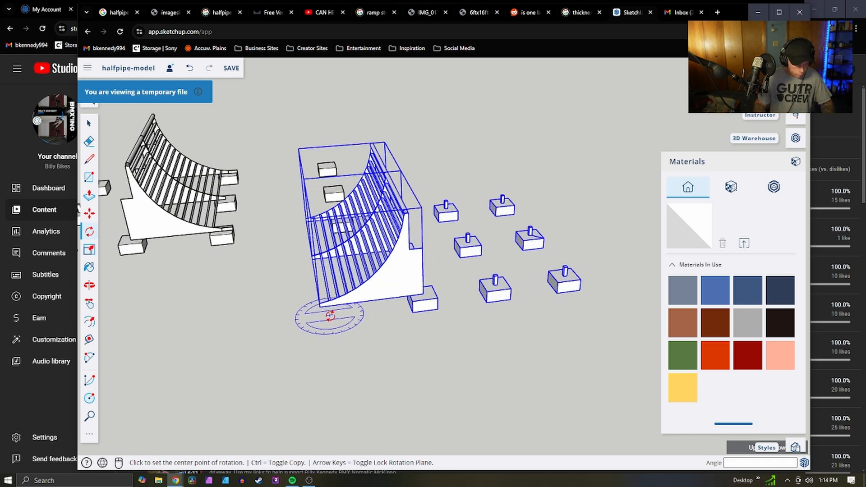
key("m")
left_click(320, 307)
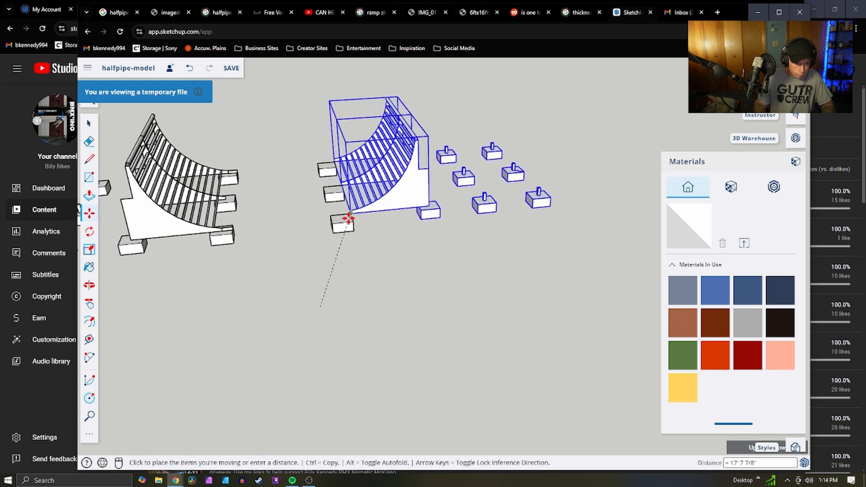
scroll(338, 221, "up", 4)
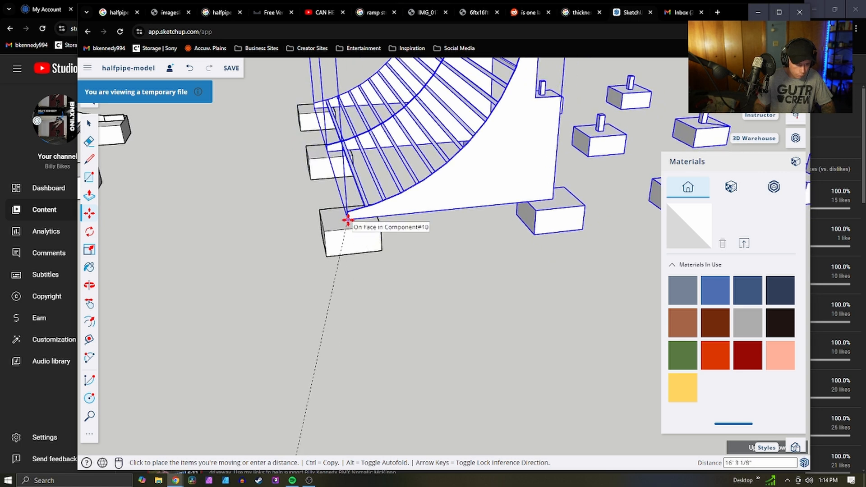
left_click(432, 217)
Draw a guide line about 11' 5" long from the lying post's lower inner corner onto the top of the opposite footing block
scroll(522, 306, "down", 5)
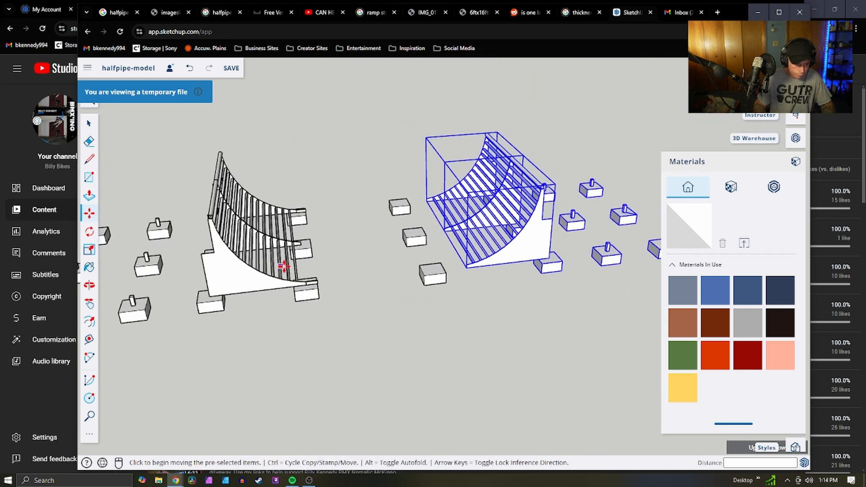
key("l")
scroll(296, 275, "up", 3)
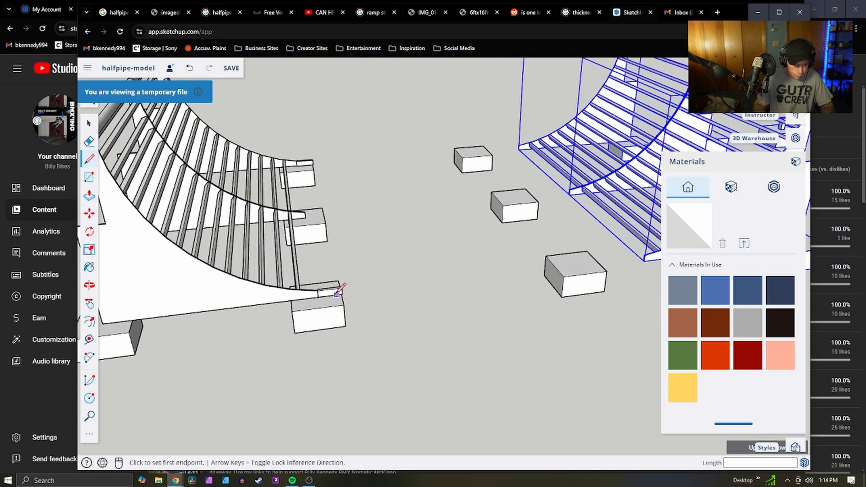
scroll(318, 297, "up", 5)
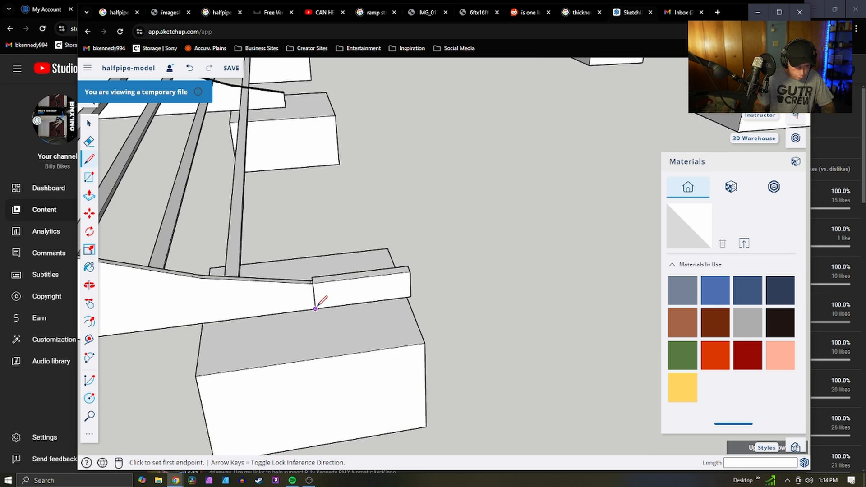
left_click(318, 295)
scroll(246, 291, "down", 3)
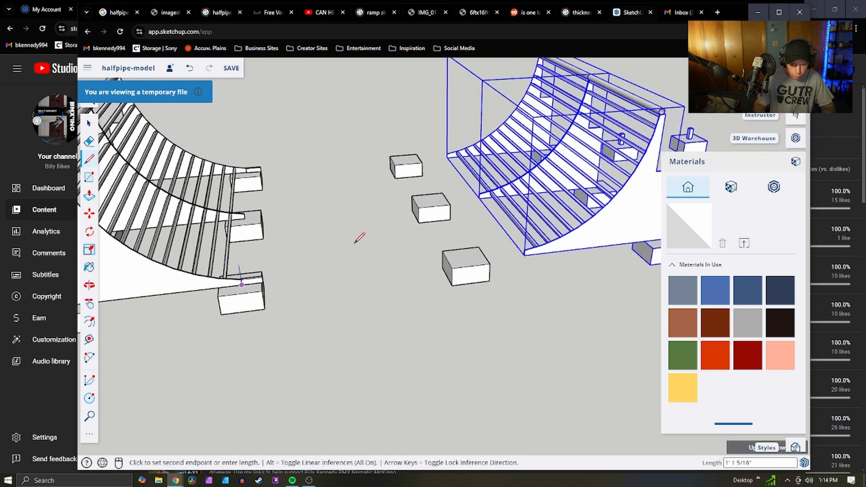
left_click(469, 258)
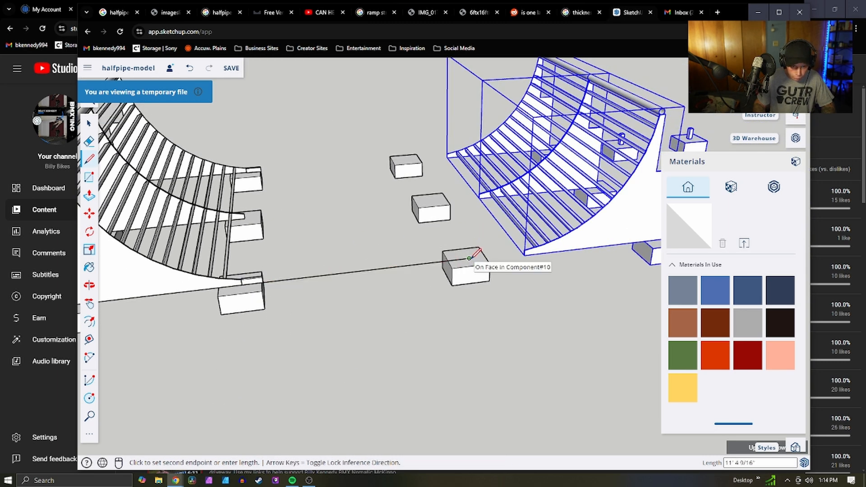
Move the copied section by its lower tip onto the guide line's far end and delete the guide line
key("m")
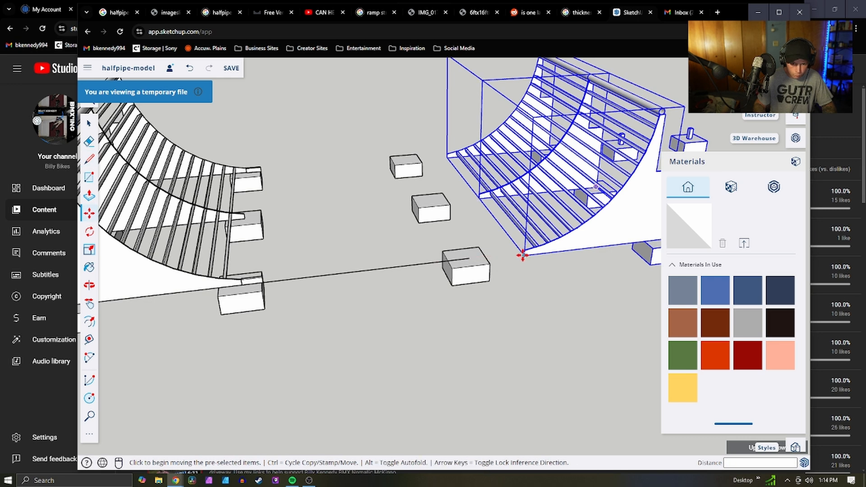
left_click(514, 251)
left_click(467, 258)
scroll(469, 261, "down", 5)
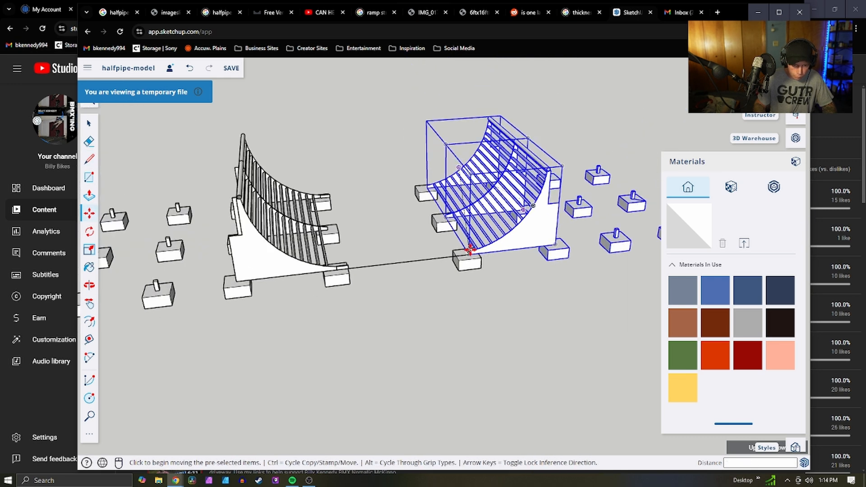
key("space")
left_click(365, 268)
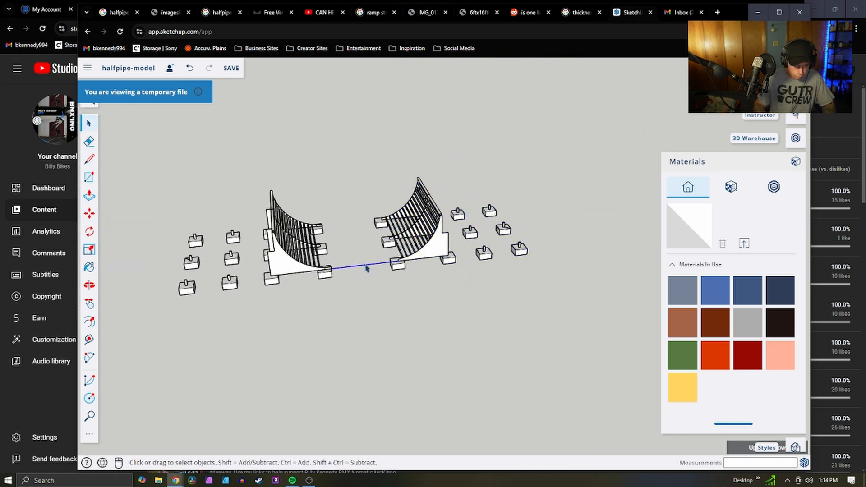
key("Delete")
Edit the near lying post component and push its end face out 10' 4 3/4" to meet the opposite section's lower tip
scroll(371, 268, "up", 7)
middle_click_drag(275, 271, 204, 249)
key("p")
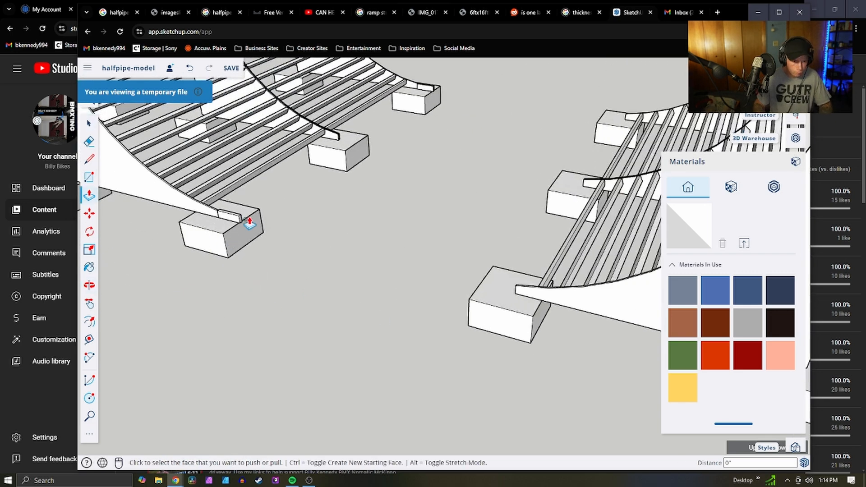
scroll(235, 223, "up", 3)
key("space")
double_click(236, 224)
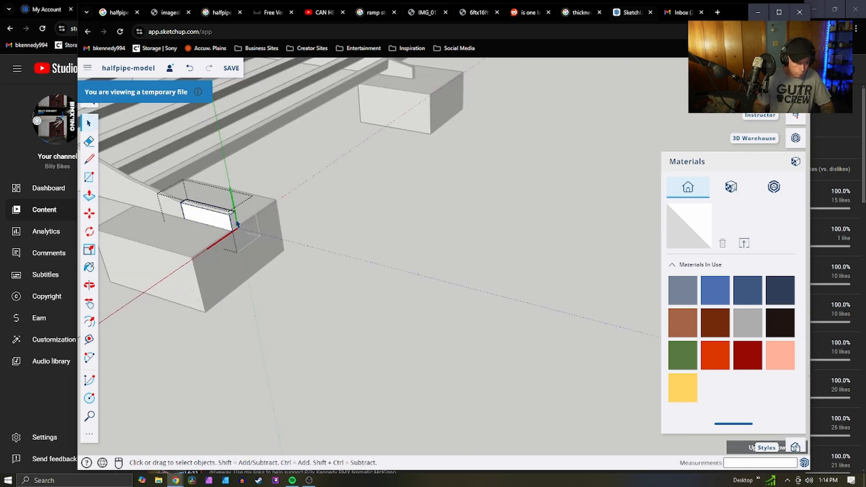
key("p")
left_click(234, 225)
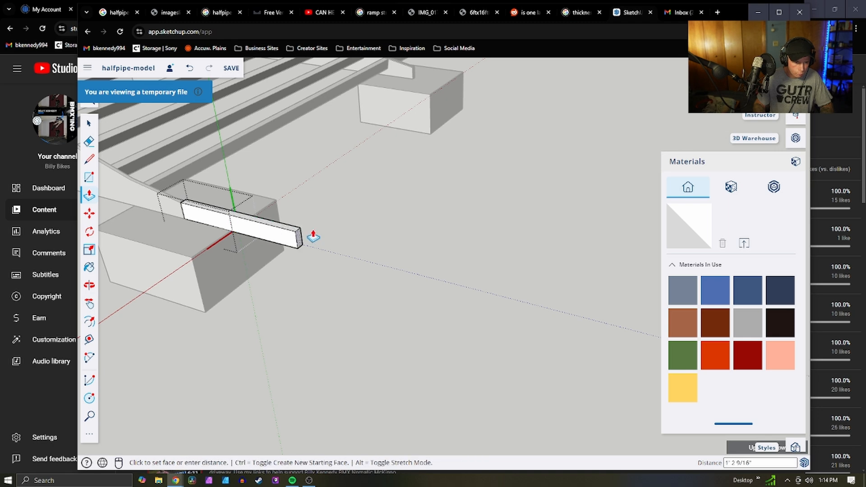
scroll(270, 239, "down", 3)
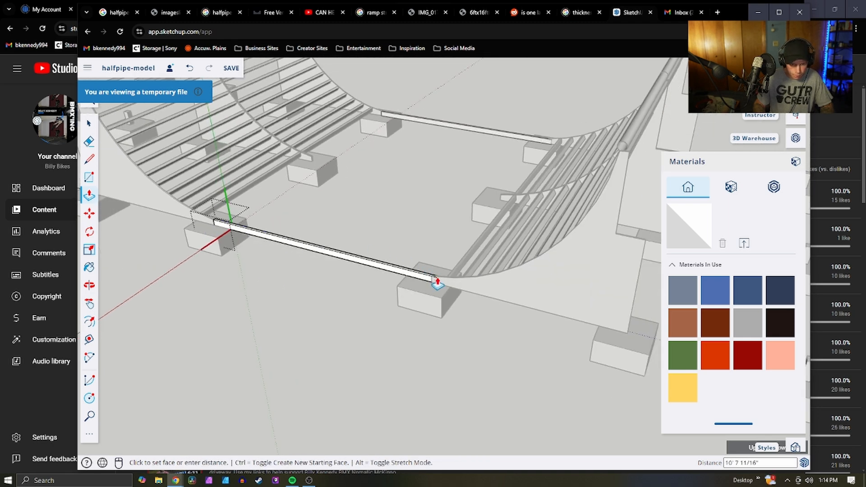
left_click(433, 282)
scroll(518, 271, "down", 5)
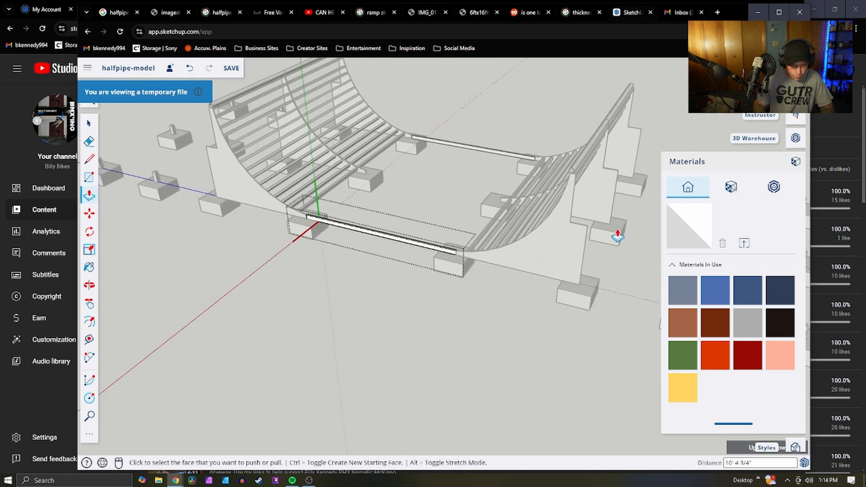
key("space")
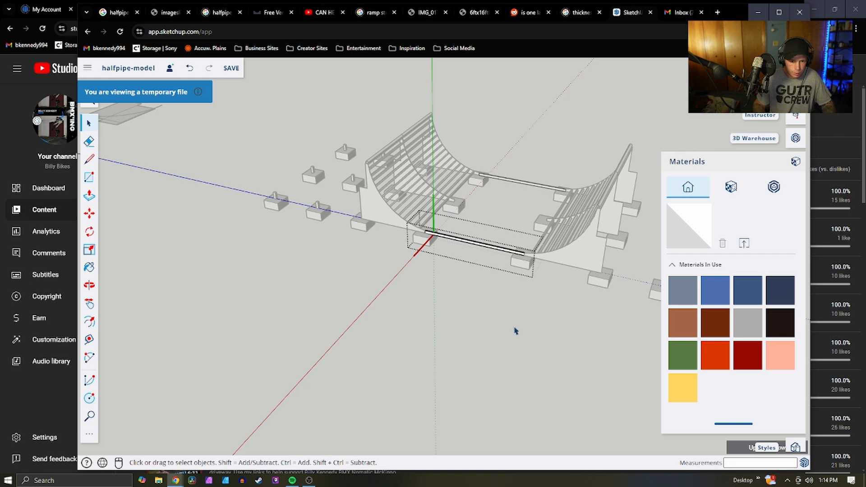
scroll(515, 331, "down", 2)
scroll(384, 297, "up", 2)
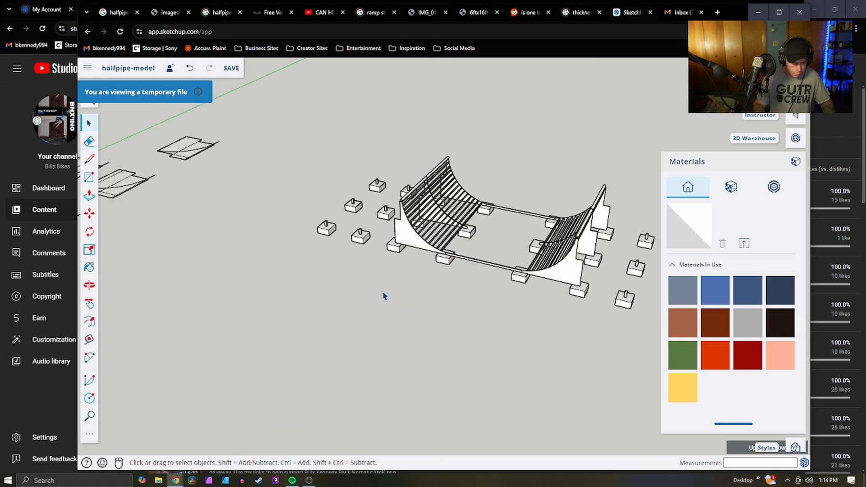
Paste a copy of the long flat-bottom beam onto the middle footing block at the centre rib's lower tip
scroll(483, 248, "up", 2)
scroll(484, 272, "up", 3)
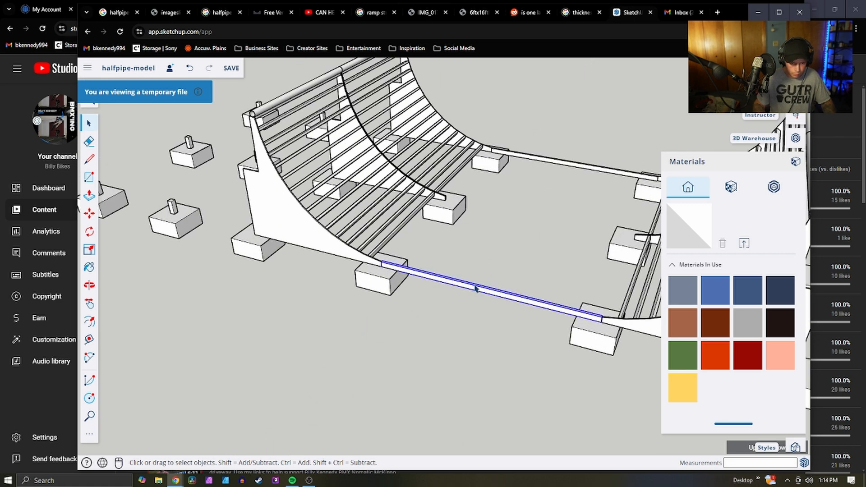
key("ctrl+v")
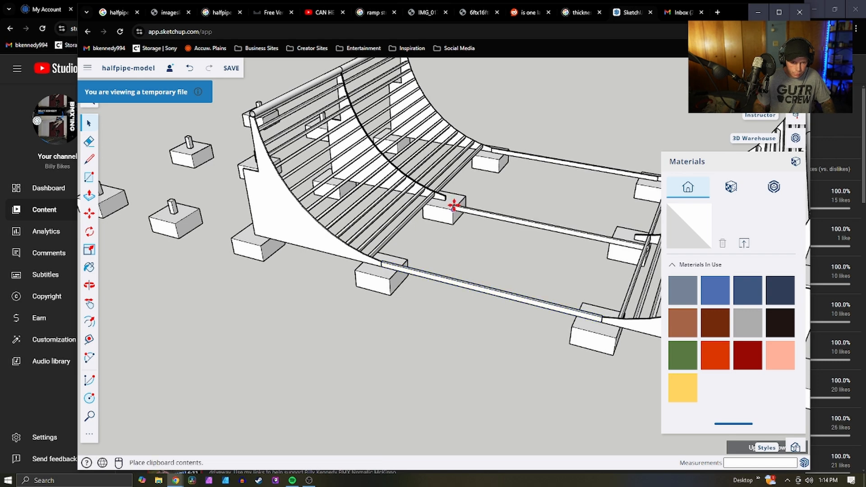
scroll(448, 201, "up", 3)
scroll(406, 216, "down", 4)
scroll(419, 212, "down", 2)
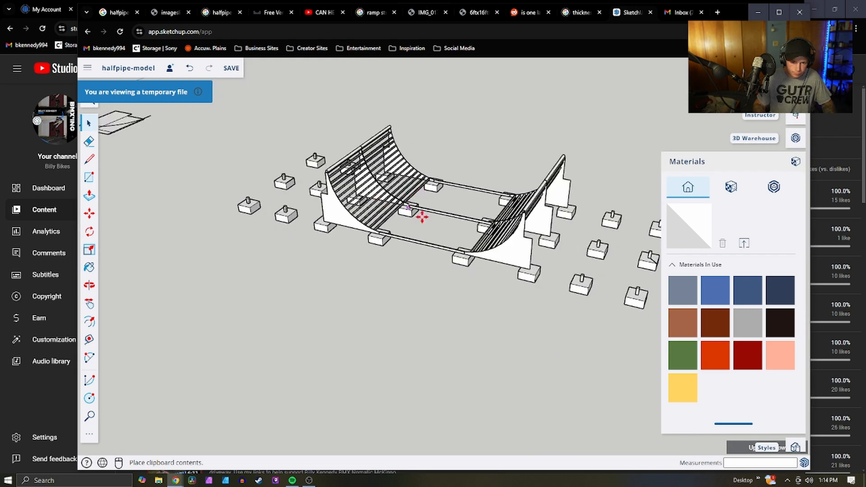
scroll(452, 332, "down", 2)
scroll(425, 199, "up", 3)
scroll(452, 254, "up", 2)
scroll(199, 293, "down", 3)
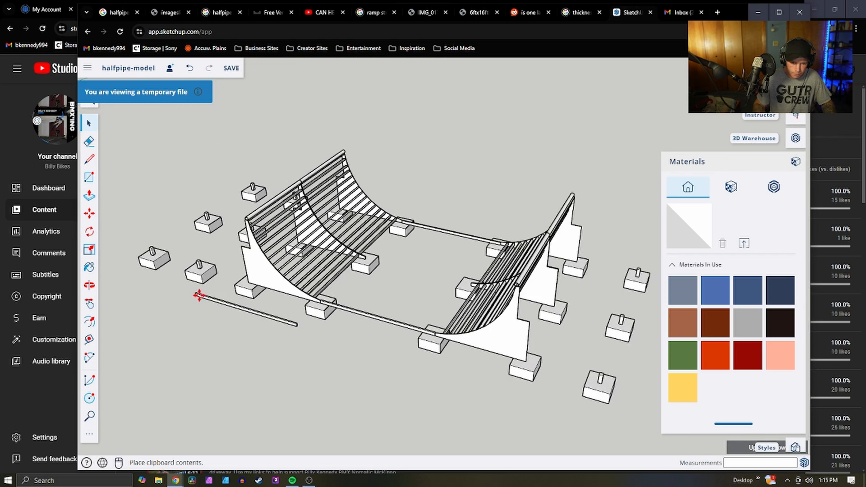
scroll(367, 232, "up", 5)
scroll(384, 298, "down", 3)
scroll(383, 297, "up", 2)
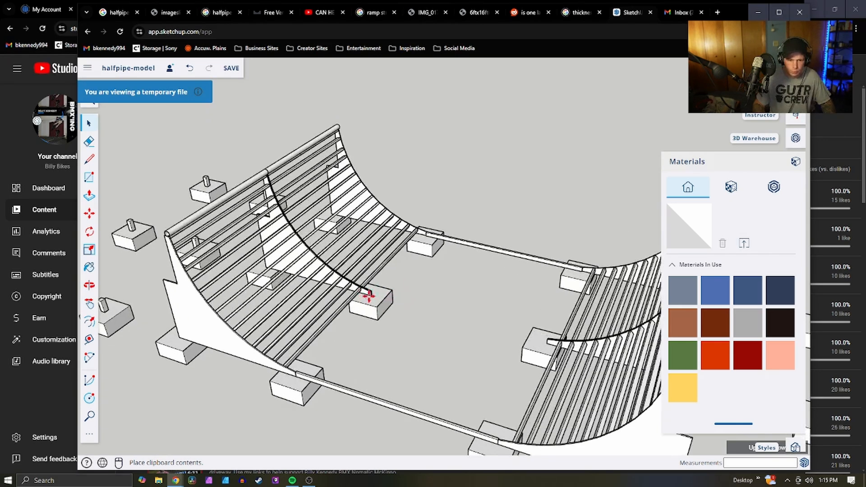
scroll(367, 296, "up", 3)
scroll(377, 299, "up", 2)
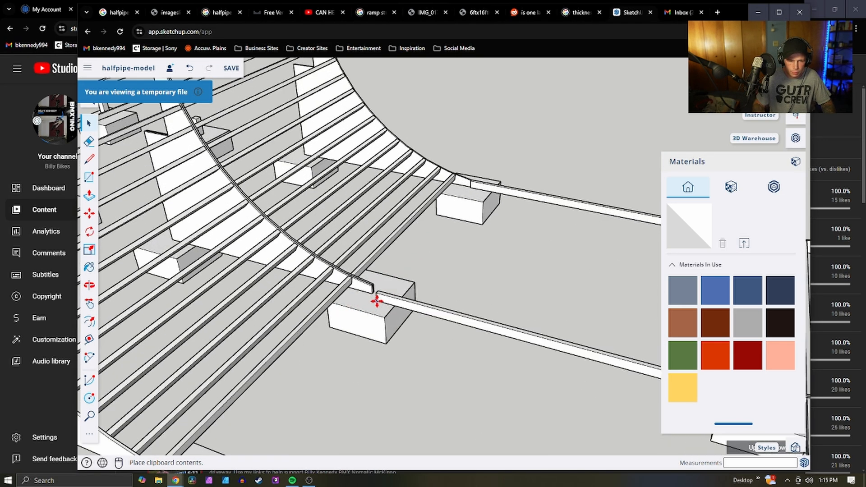
scroll(372, 300, "down", 1)
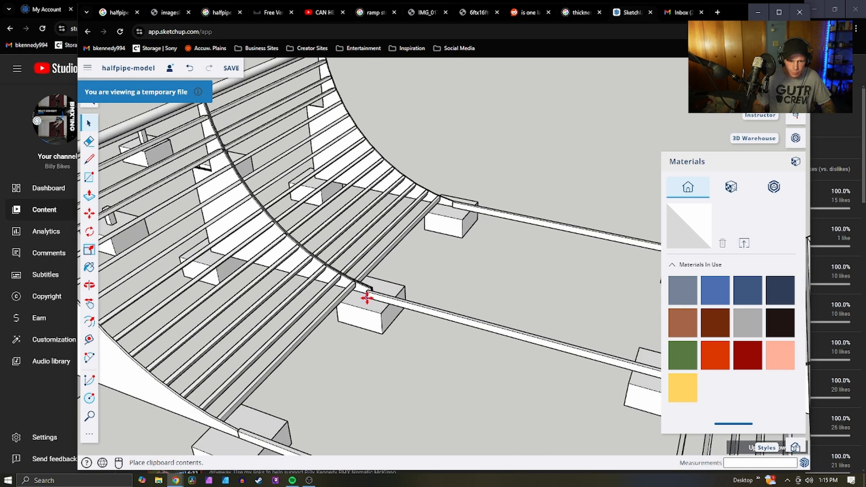
scroll(369, 296, "down", 3)
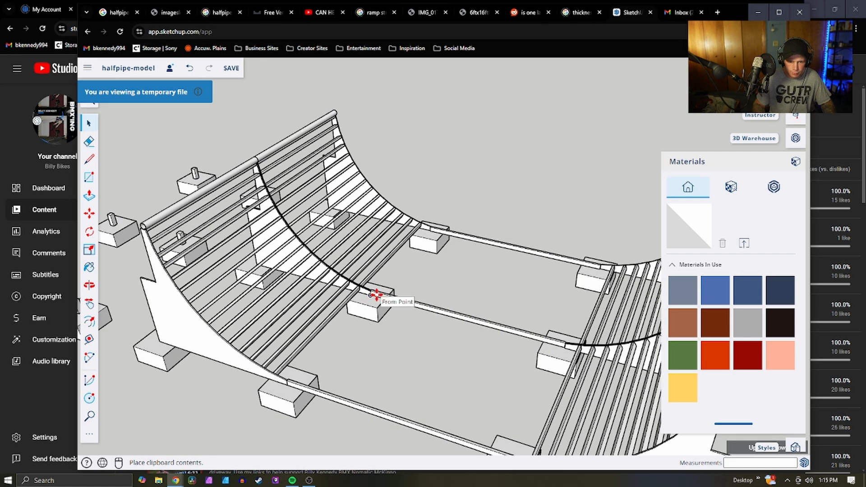
scroll(375, 296, "up", 2)
scroll(370, 293, "up", 2)
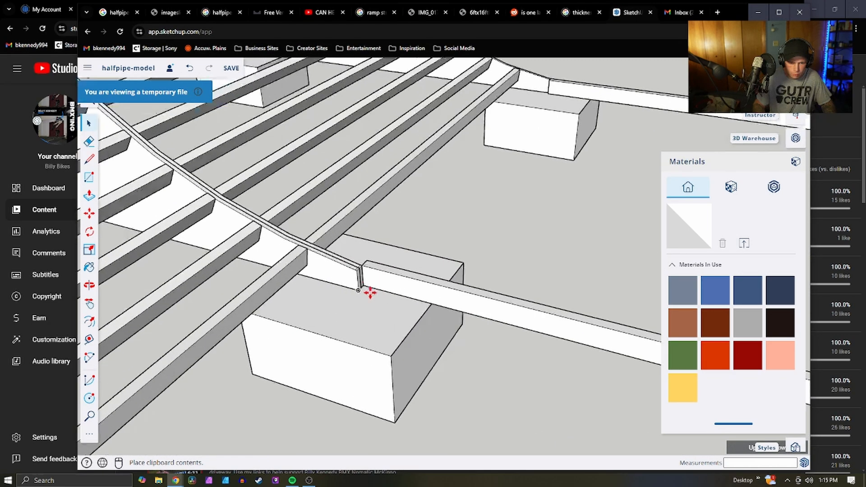
left_click(365, 303)
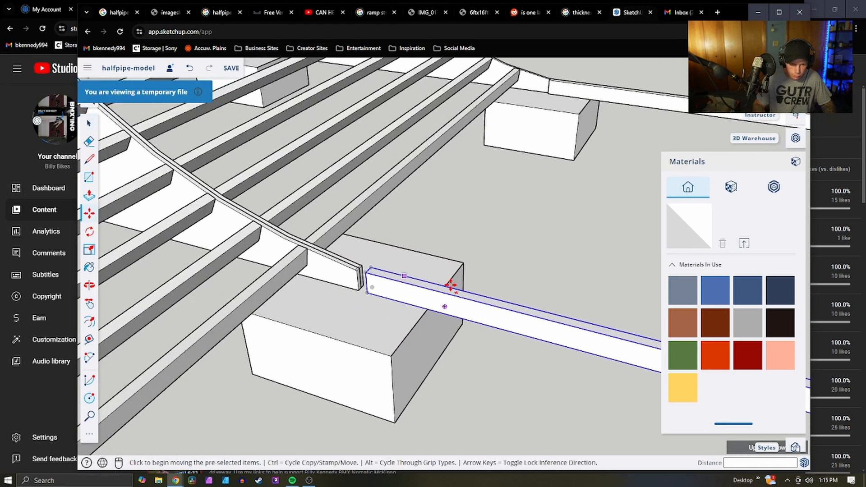
Move the pasted beam by its lower end corner onto the lower endpoint of the middle rib's tip
middle_click_drag(452, 286, 230, 195)
scroll(231, 193, "up", 2)
left_click(254, 176)
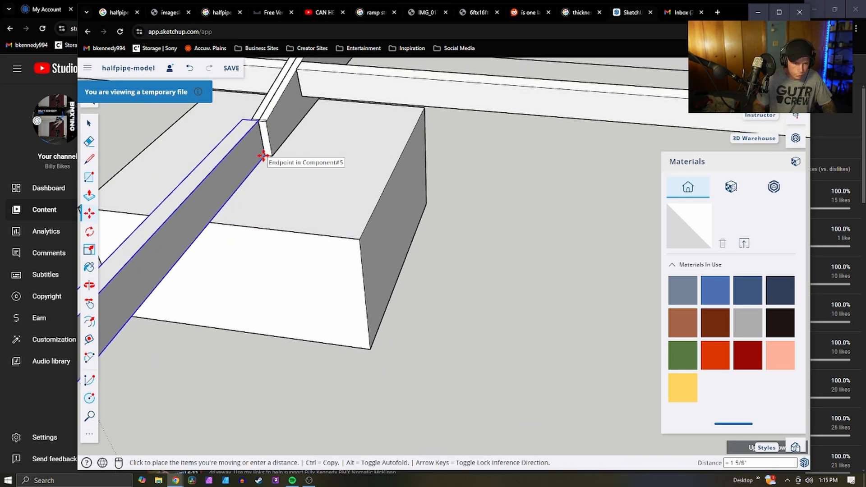
left_click(262, 158)
Paste a second long beam on the middle footing block and move it against the first beam's side
scroll(294, 155, "down", 2)
key("ctrl+v")
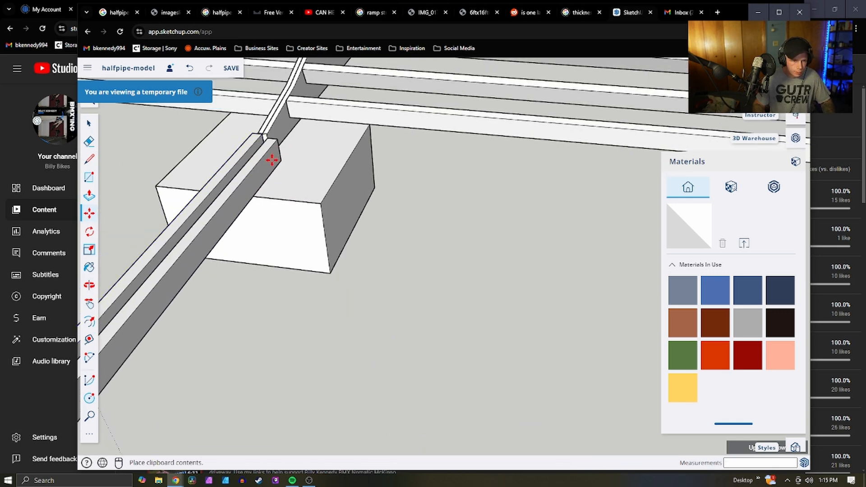
left_click(295, 155)
mouse_move(295, 155)
middle_mouse_down()
mouse_move(390, 156)
mouse_move(290, 170)
middle_mouse_up()
key("m")
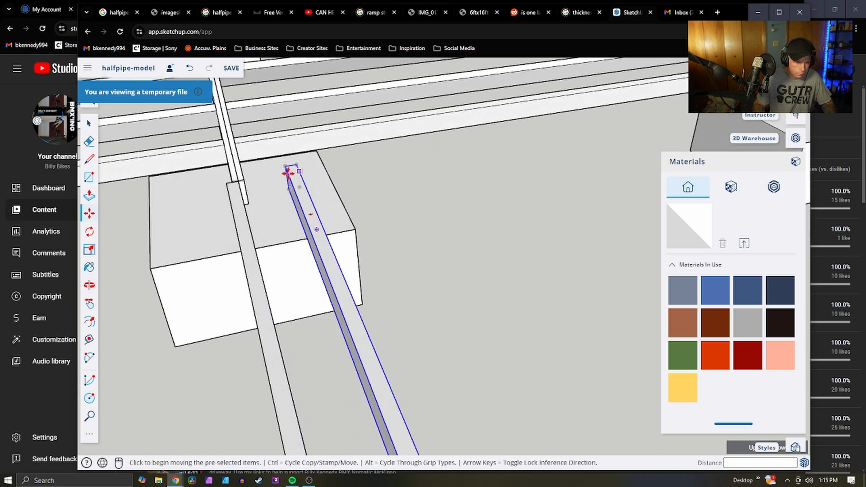
left_click(290, 185)
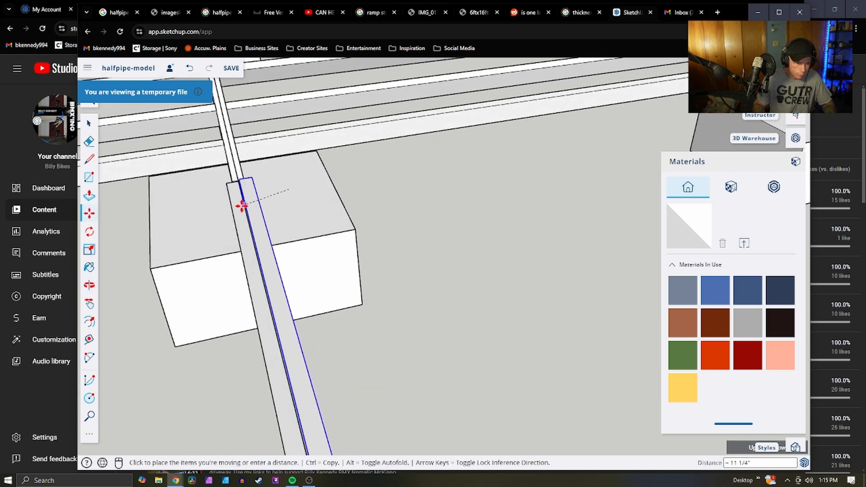
left_click(265, 202)
left_click(260, 180)
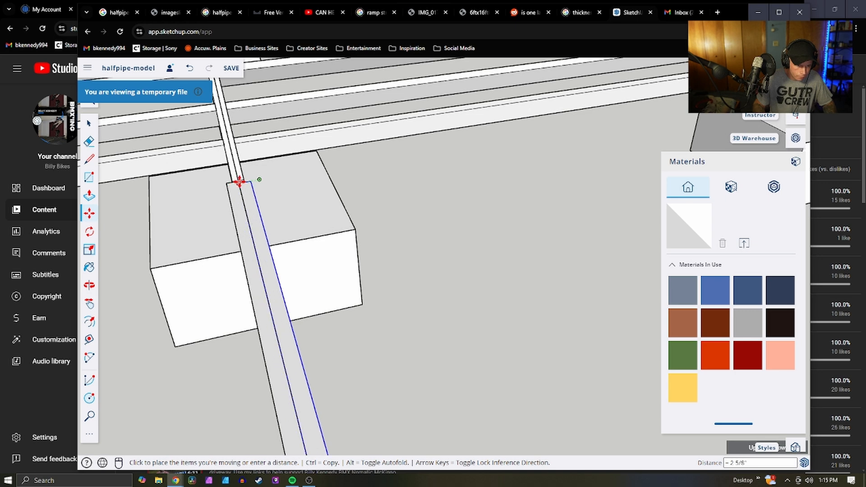
left_click(240, 180)
Move the second beam by its inner upper corner about 9/16" onto the first beam's end corner and deselect it
middle_click_drag(269, 171, 210, 155)
scroll(236, 200, "up", 5)
scroll(283, 139, "up", 4)
left_click(280, 124)
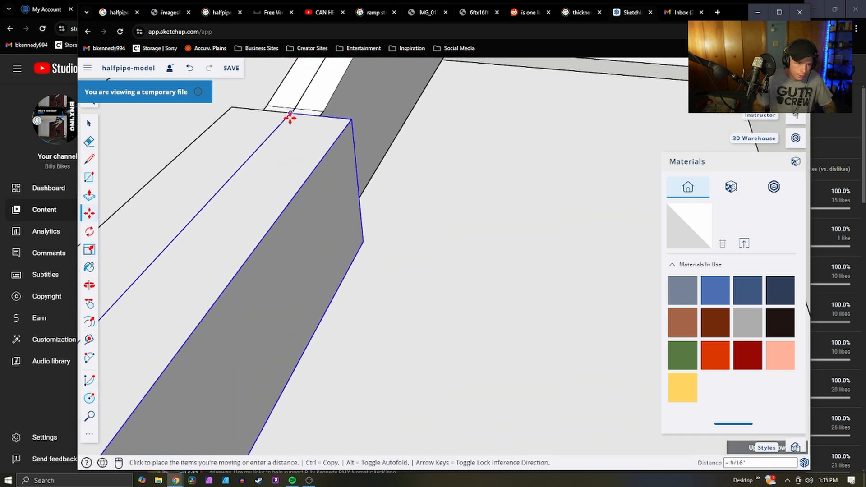
left_click(291, 114)
scroll(307, 122, "down", 6)
scroll(337, 204, "down", 10)
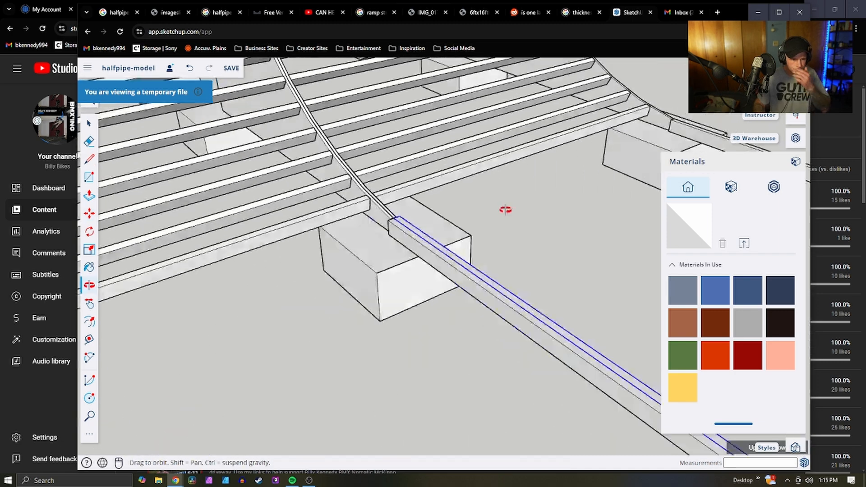
scroll(352, 263, "down", 2)
scroll(361, 261, "up", 7)
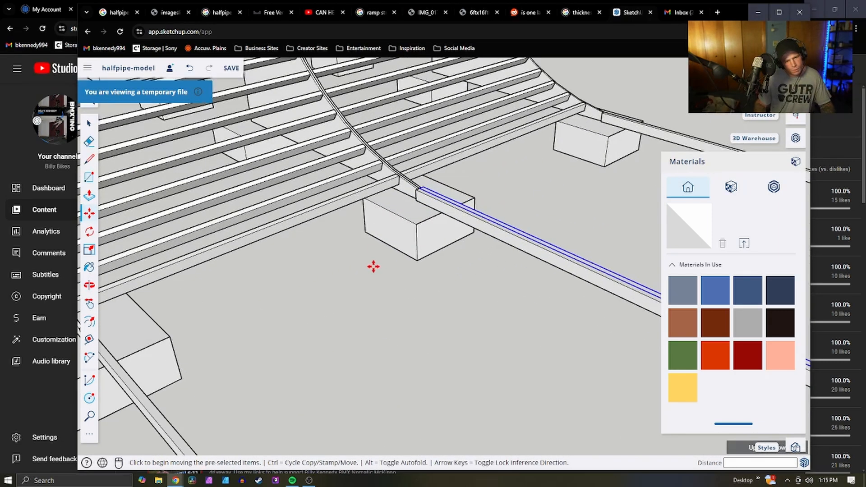
scroll(374, 266, "down", 4)
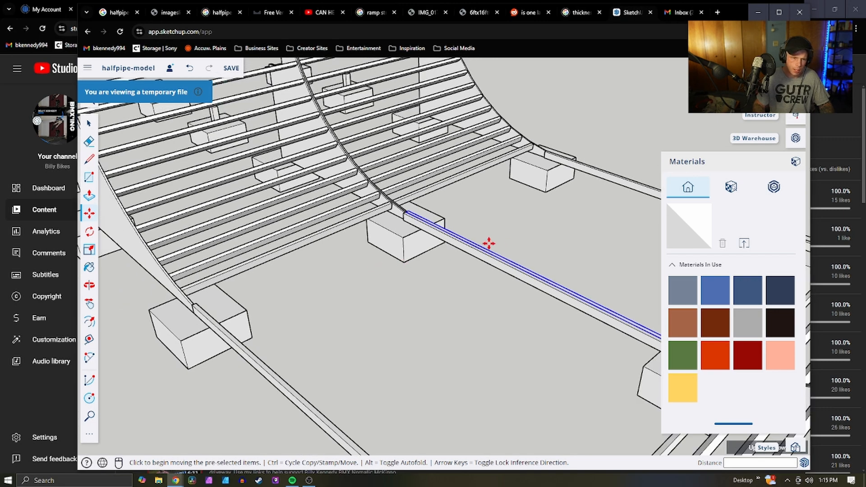
key("space")
scroll(331, 292, "down", 8)
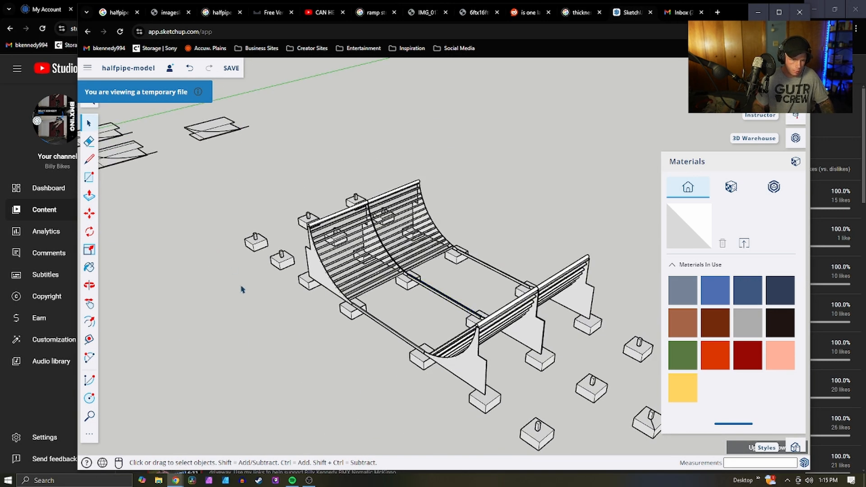
Delete the loose long post lying among the spare parts near the green axis
scroll(242, 289, "down", 3)
scroll(134, 302, "up", 3)
scroll(248, 282, "down", 7)
scroll(168, 278, "up", 4)
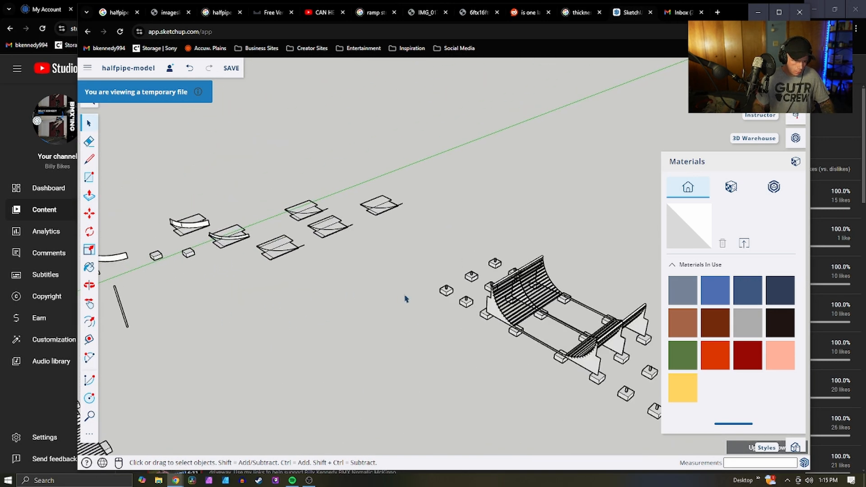
scroll(404, 299, "down", 3)
scroll(229, 303, "up", 4)
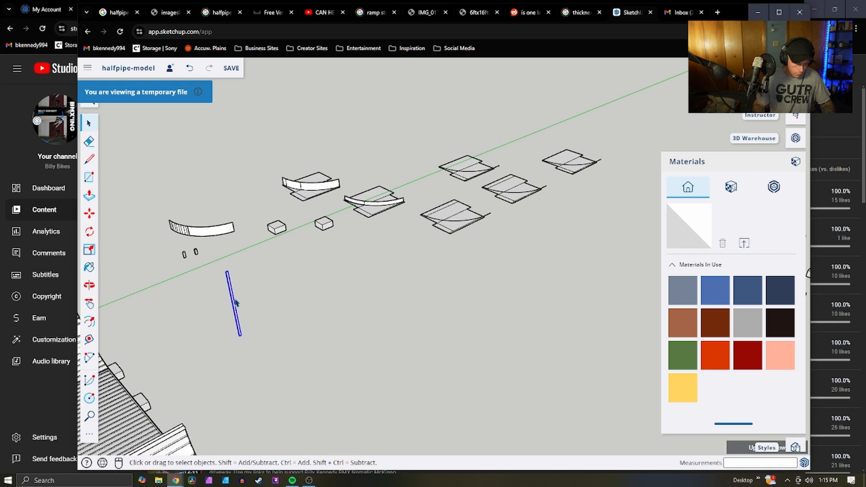
scroll(194, 265, "up", 3)
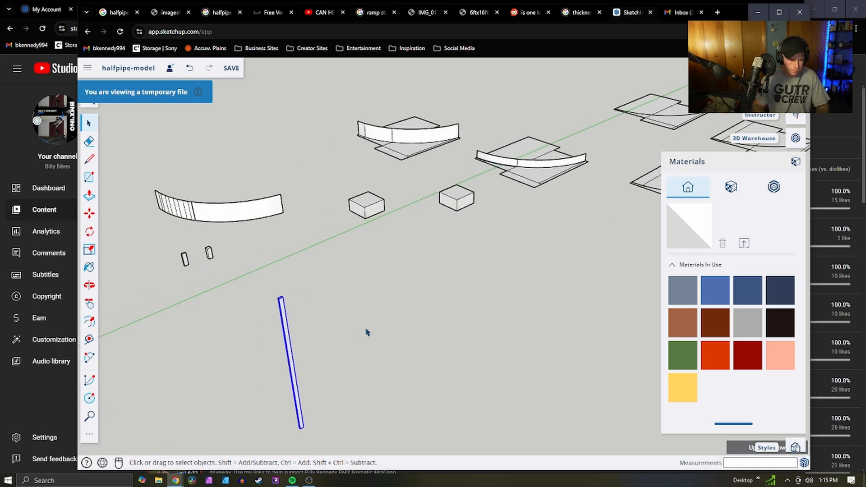
scroll(338, 345, "down", 6)
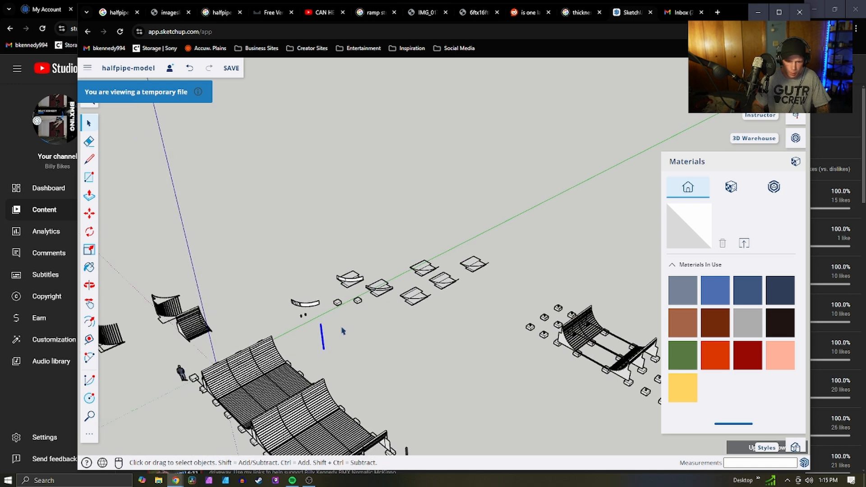
scroll(316, 332, "up", 3)
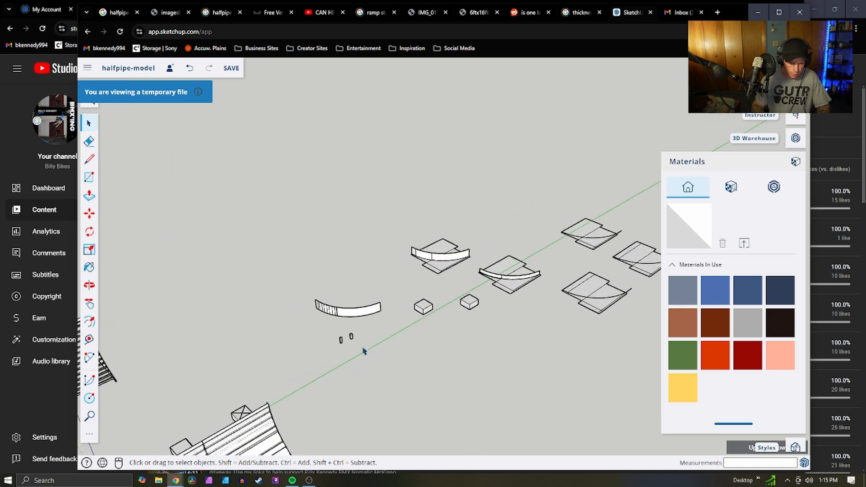
Copy one of the two small loose posts onto the open ground across the green axis
scroll(339, 341, "up", 3)
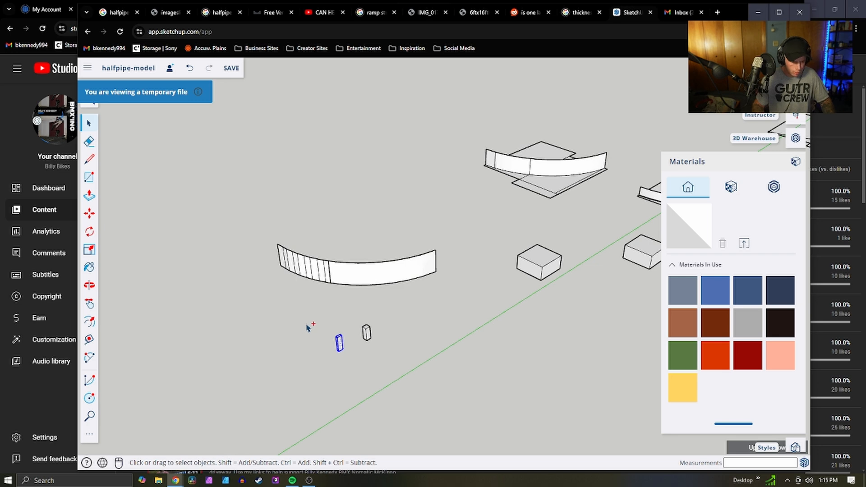
scroll(343, 351, "down", 5)
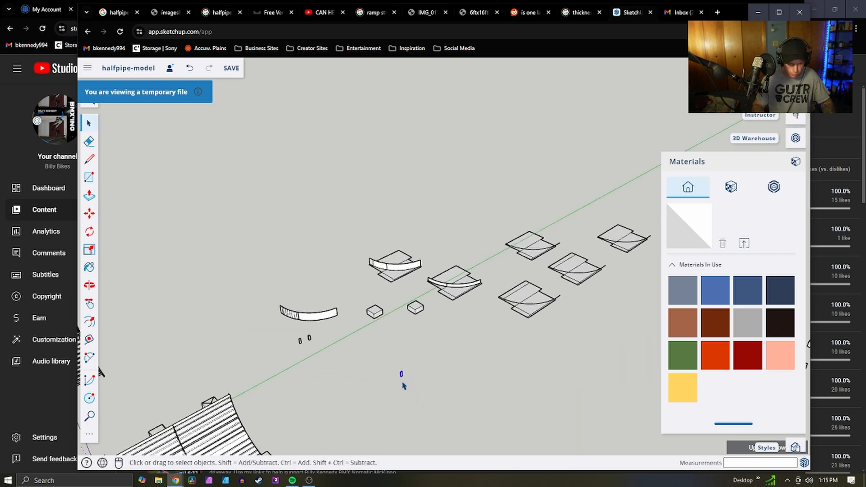
scroll(403, 386, "up", 3)
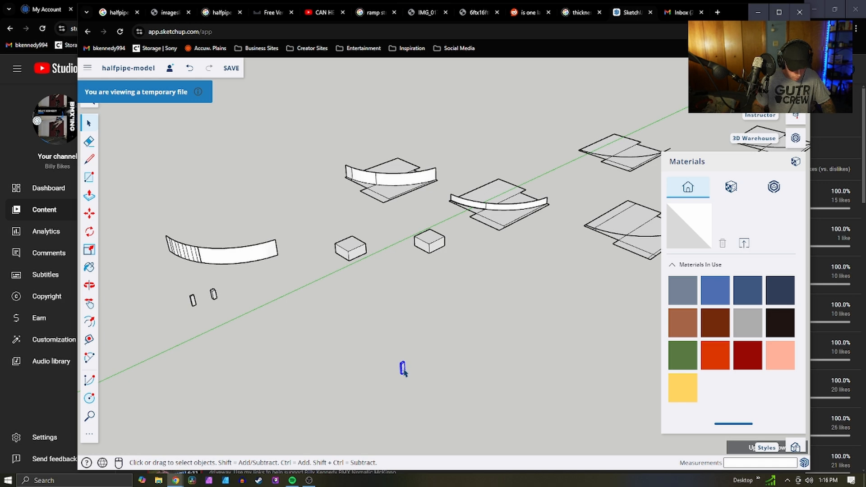
Make the copied small post a component with the default definition name Component#22
right_click(404, 370)
left_click(415, 366)
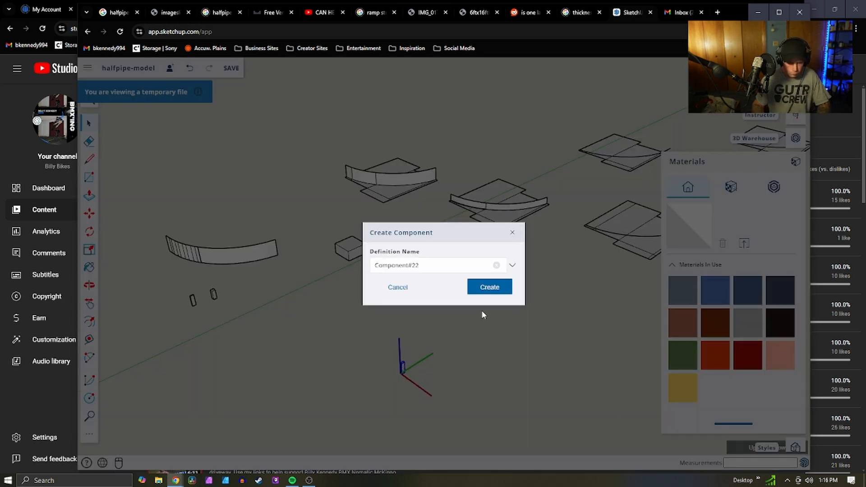
key("Return")
Rotate the small post component 90 degrees about its upper corner so it lies parallel to the green axis
scroll(360, 367, "up", 5)
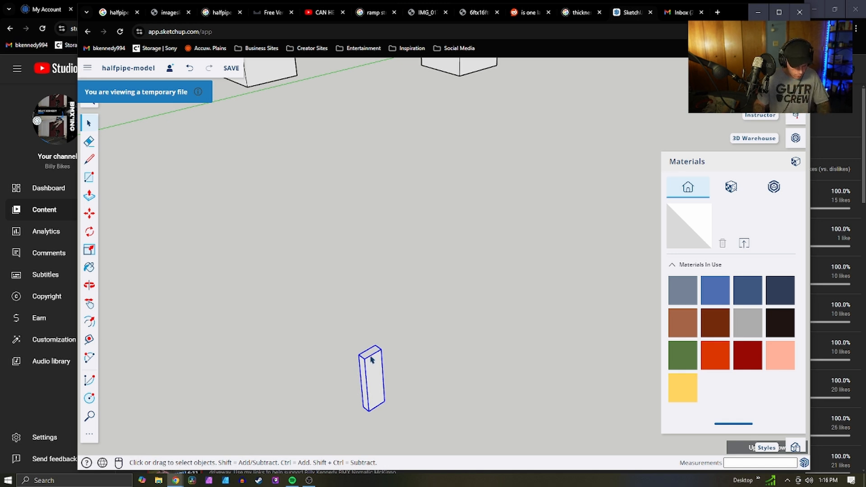
key("r")
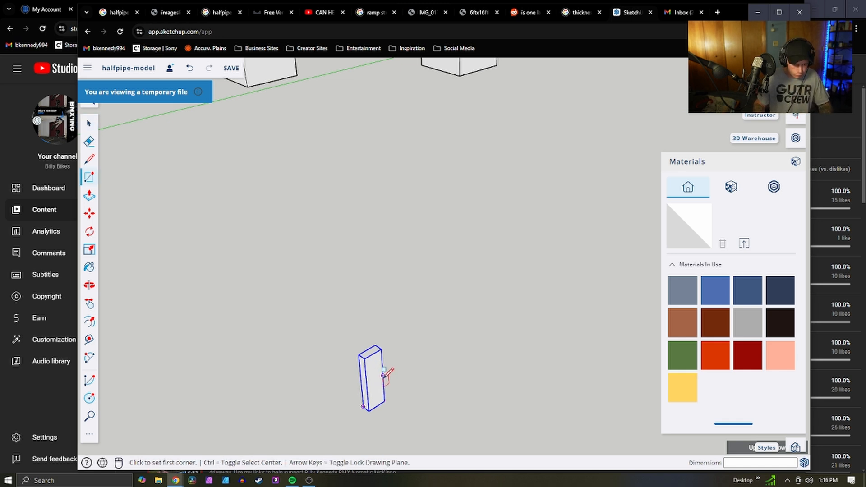
key("q")
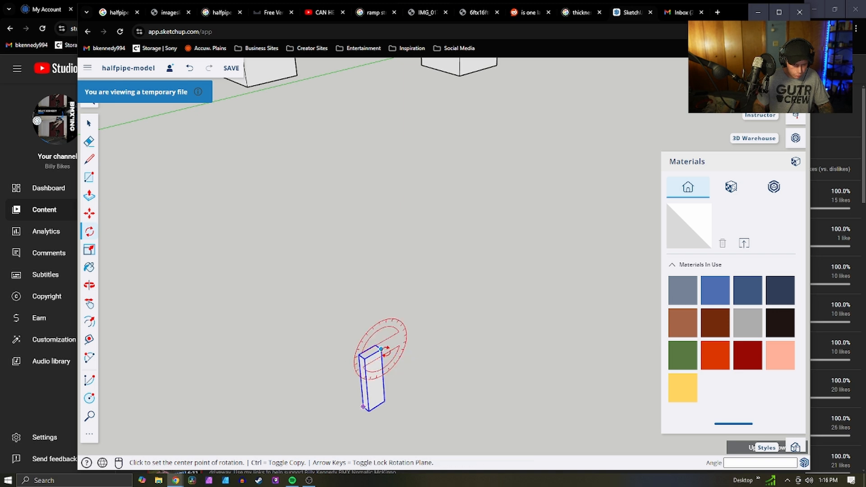
left_click(381, 348)
left_click(434, 318)
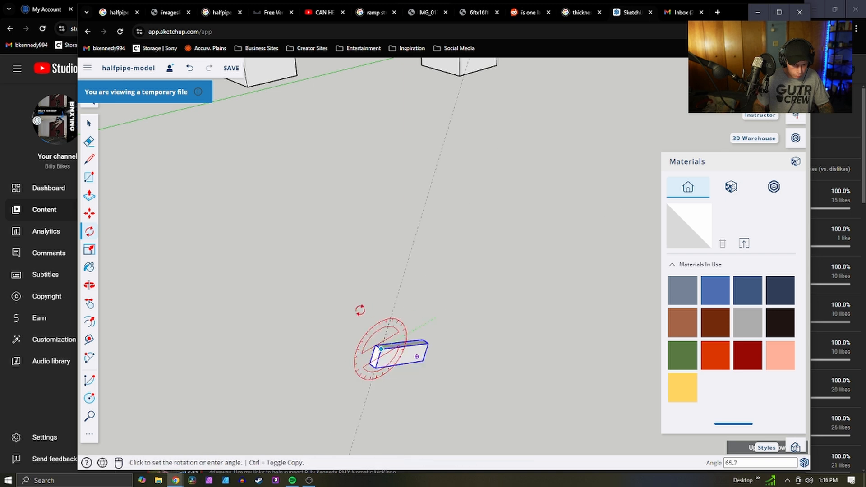
left_click(380, 276)
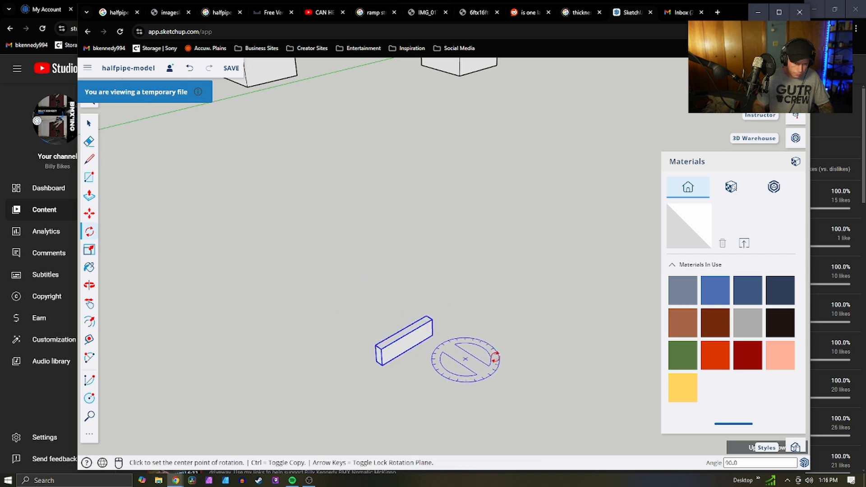
key("space")
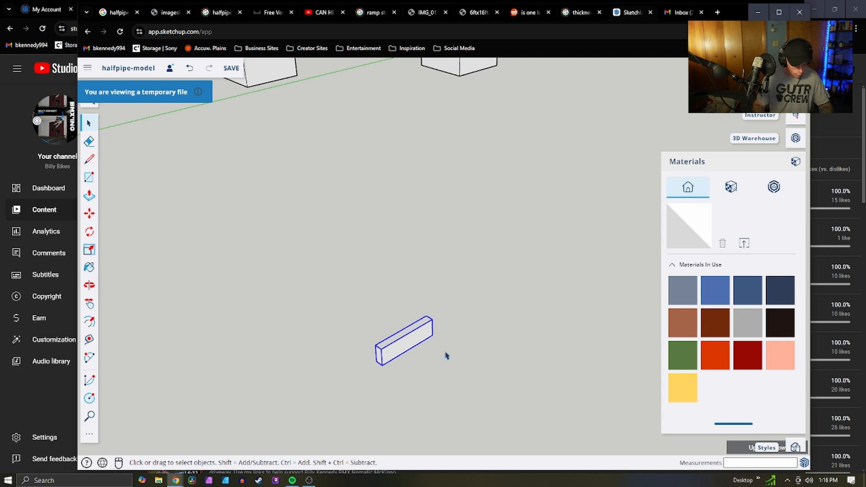
Move the small post component onto the end of the long flat-bottom beam, its upper corner flush with the beam's inner end corner
key("m")
scroll(342, 303, "down", 10)
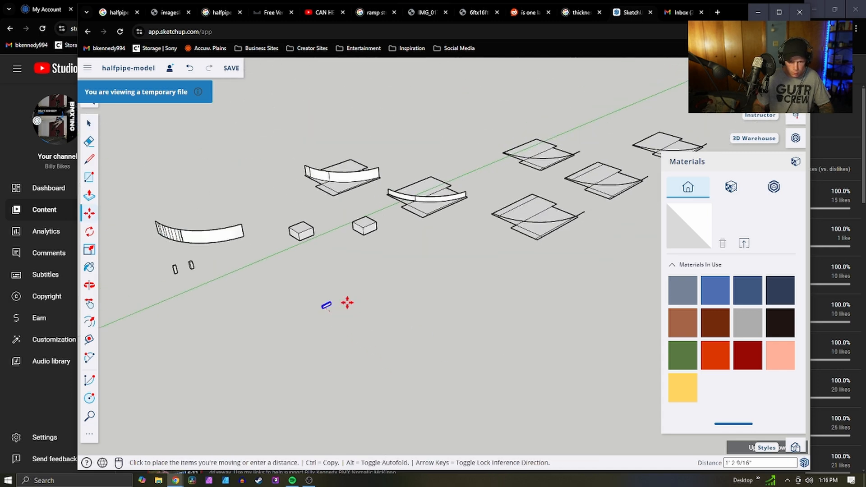
scroll(450, 311, "up", 15)
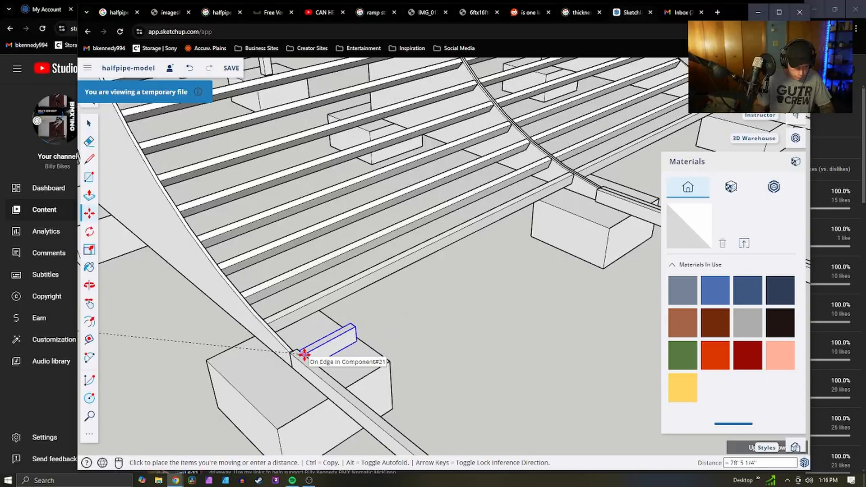
left_click(303, 354)
scroll(315, 349, "up", 10)
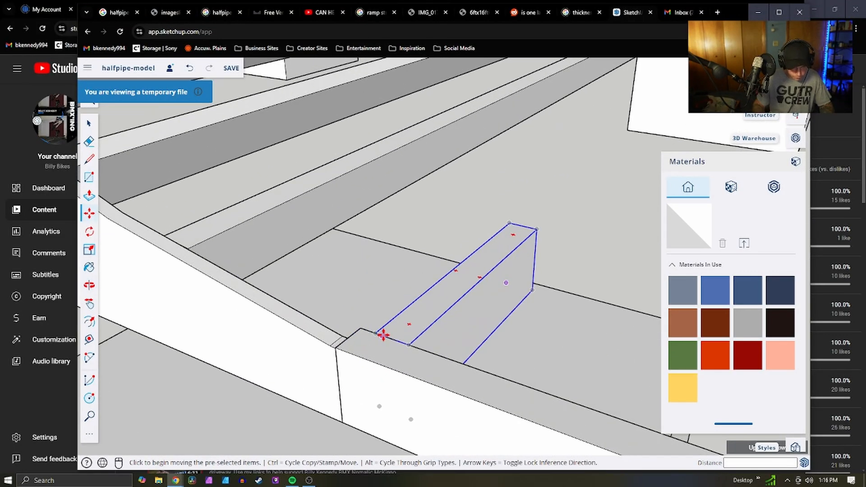
left_click(377, 332)
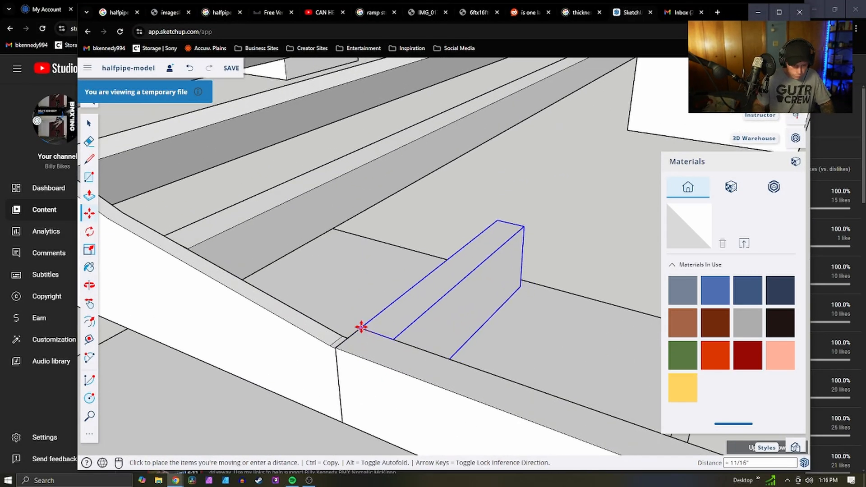
left_click(360, 328)
scroll(437, 297, "down", 3)
scroll(357, 320, "down", 3)
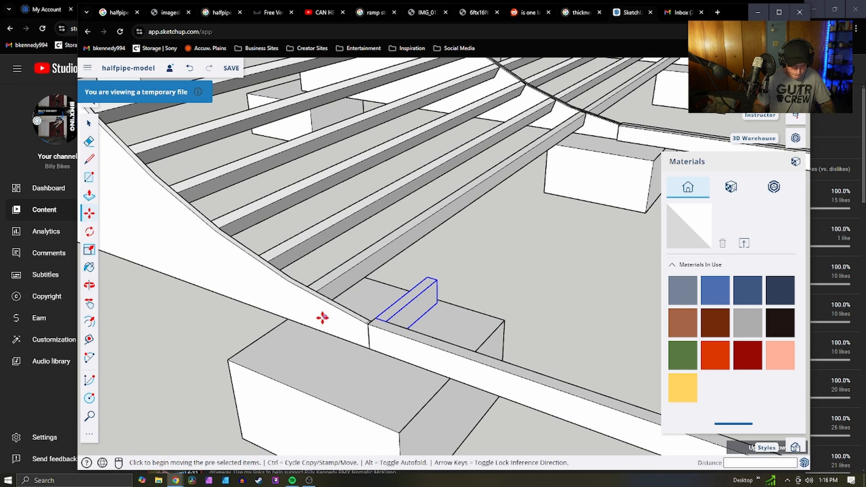
scroll(323, 315, "up", 6)
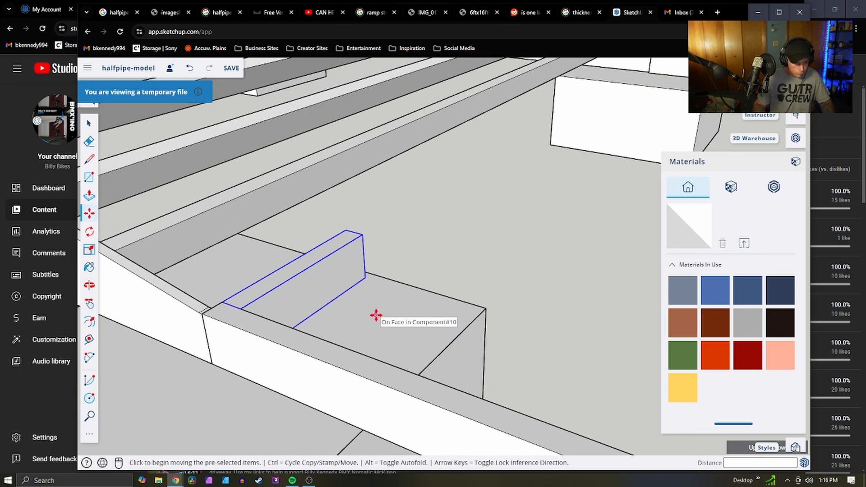
Paste a copy of the small post next to the first one along the flat-bottom beam
key("ctrl+v")
left_click(345, 353)
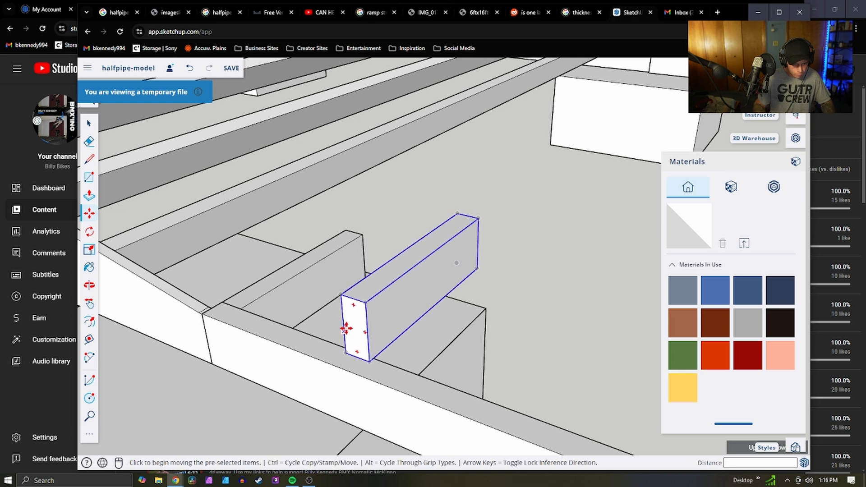
left_click(339, 296)
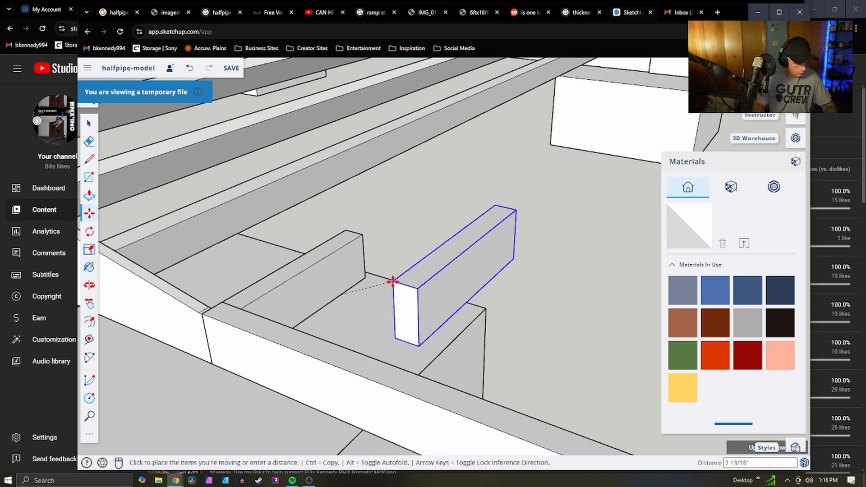
key("Escape")
Draw a spacing line along the beam's inner top edge, starting from the first post's upper corner
key("l")
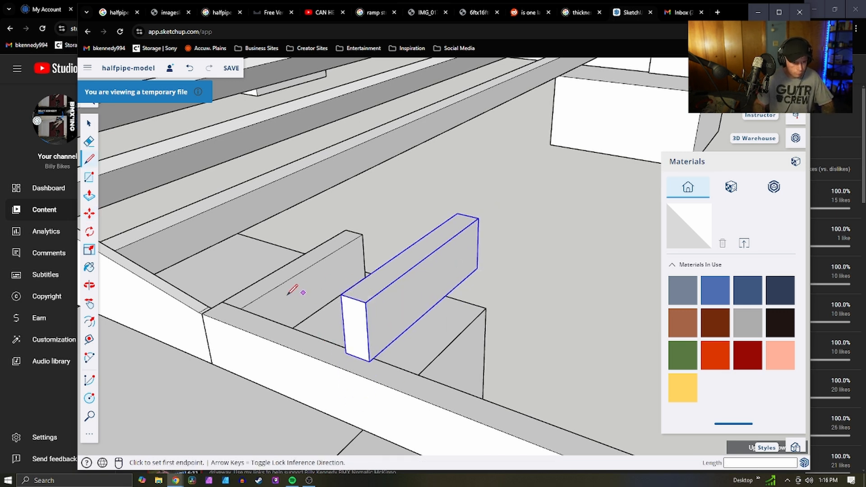
left_click(231, 305)
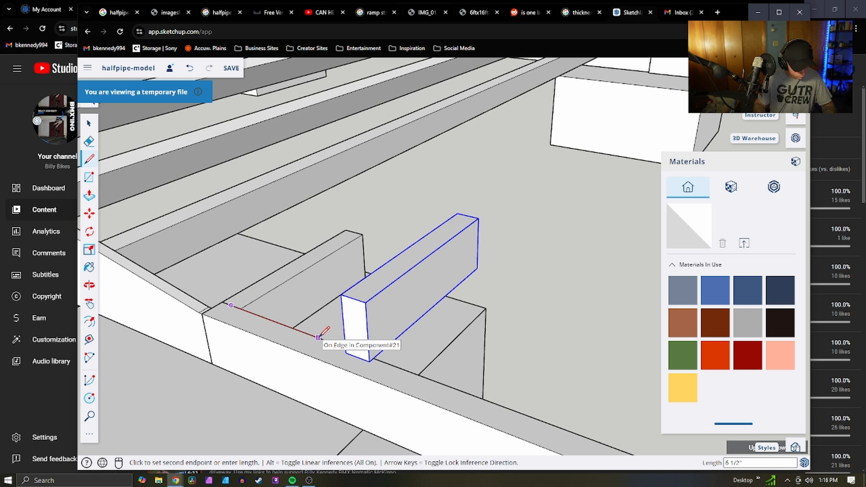
key("Escape")
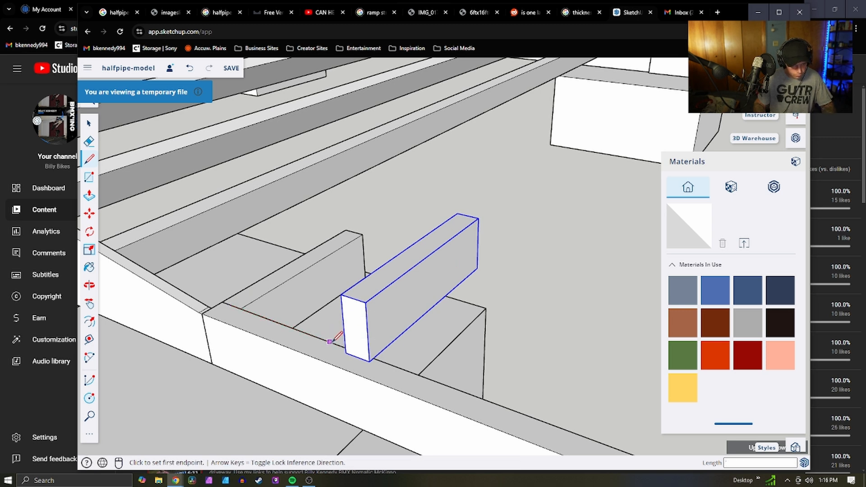
left_click(231, 305)
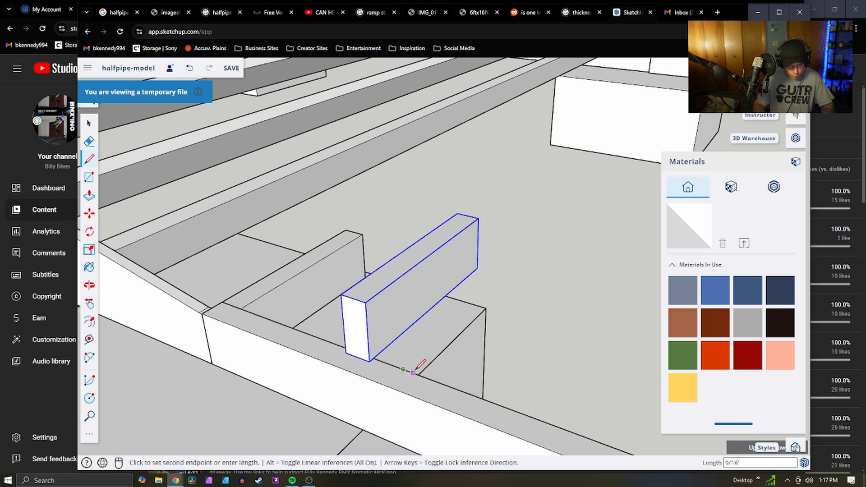
Move the copied post against the beam's inner face, with its upper corner at the end of the spacing line
key("m")
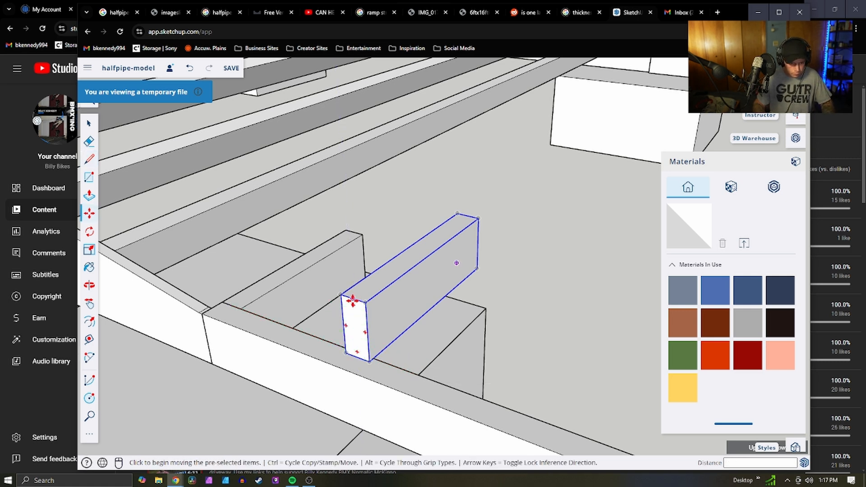
left_click(352, 301)
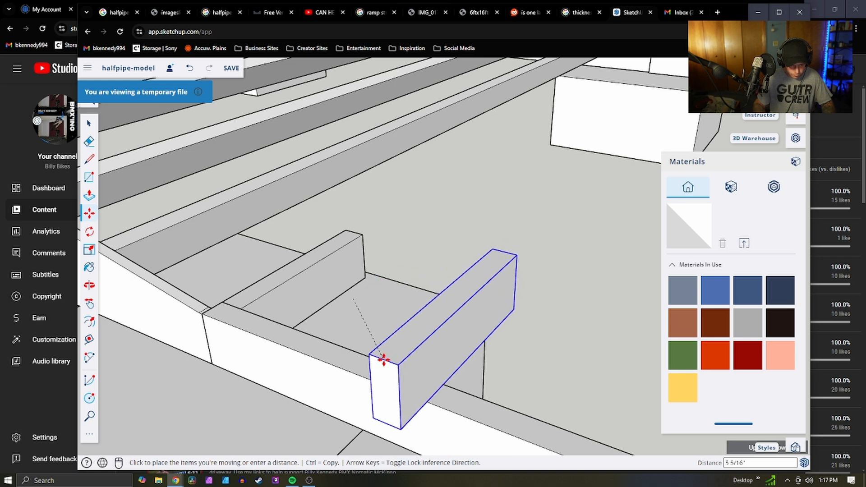
scroll(383, 359, "down", 3)
scroll(392, 334, "up", 3)
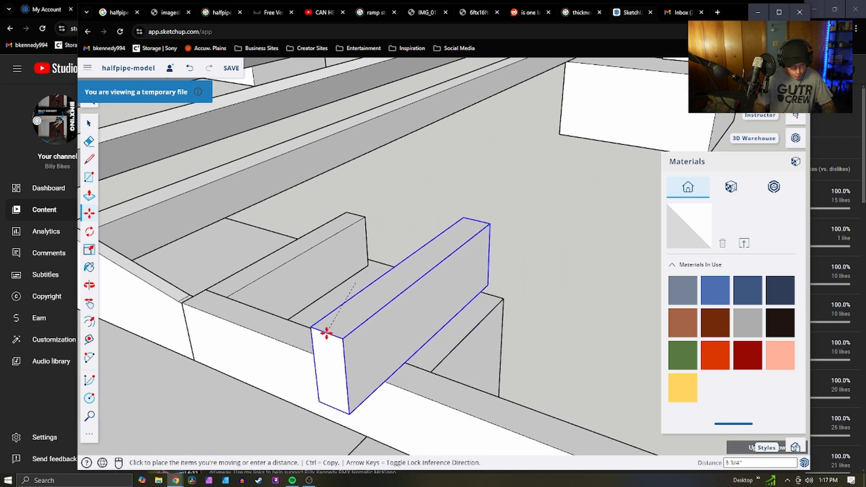
left_click(399, 266)
middle_click_drag(404, 321, 271, 278)
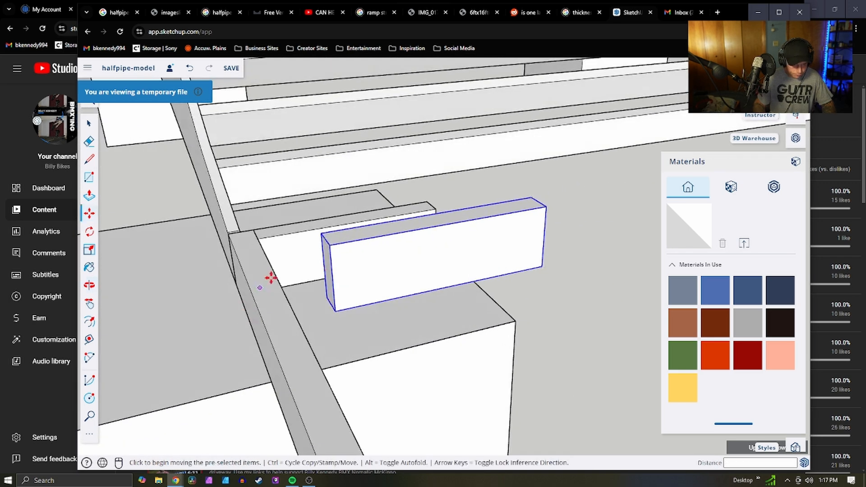
left_click(321, 239)
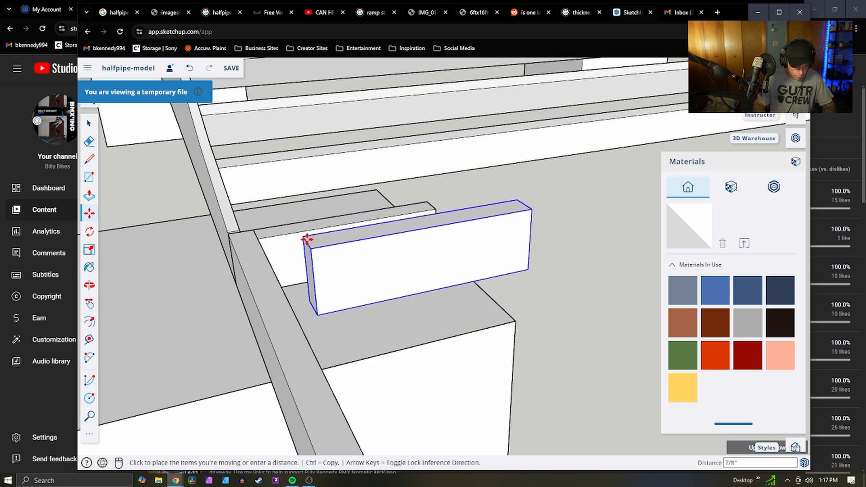
left_click(327, 279)
left_click(326, 276)
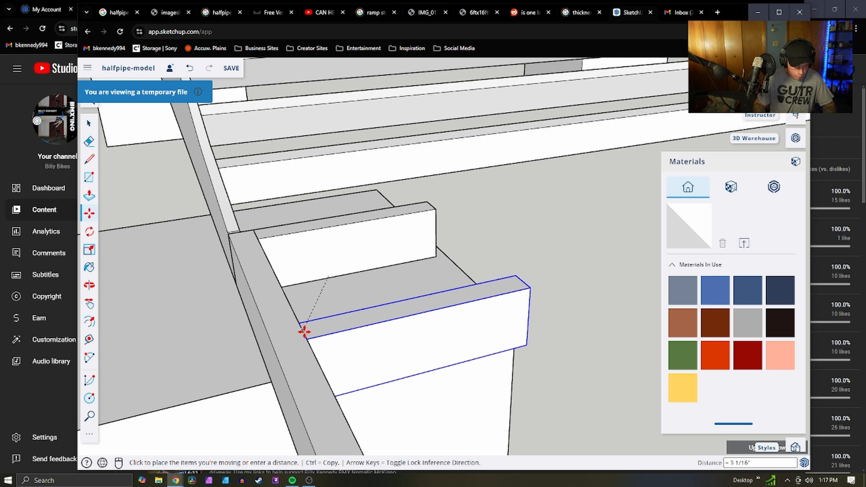
left_click(303, 330)
Select both small posts and paste a copy of the pair farther along the beam, its first post on the existing second one
key("space")
middle_click_drag(513, 291, 314, 249)
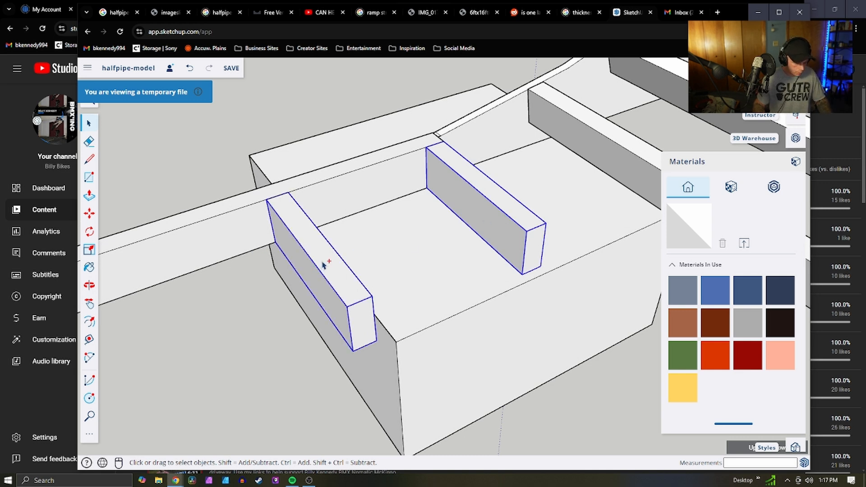
key("m")
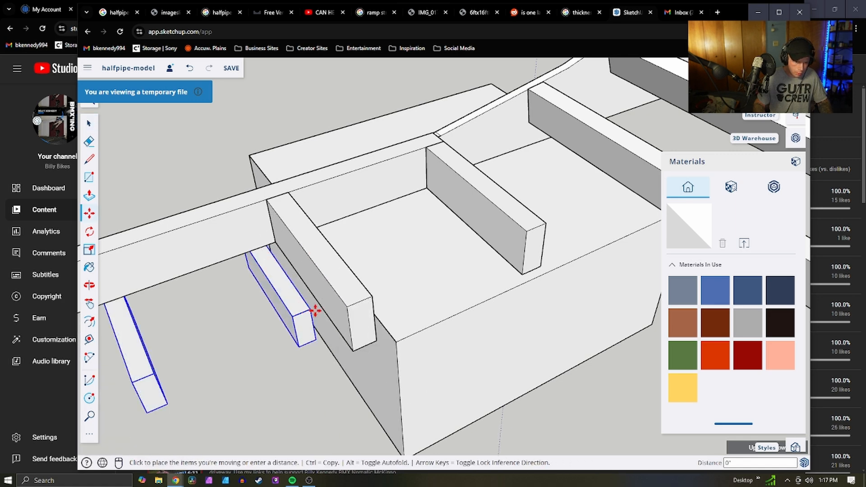
scroll(464, 246, "down", 5)
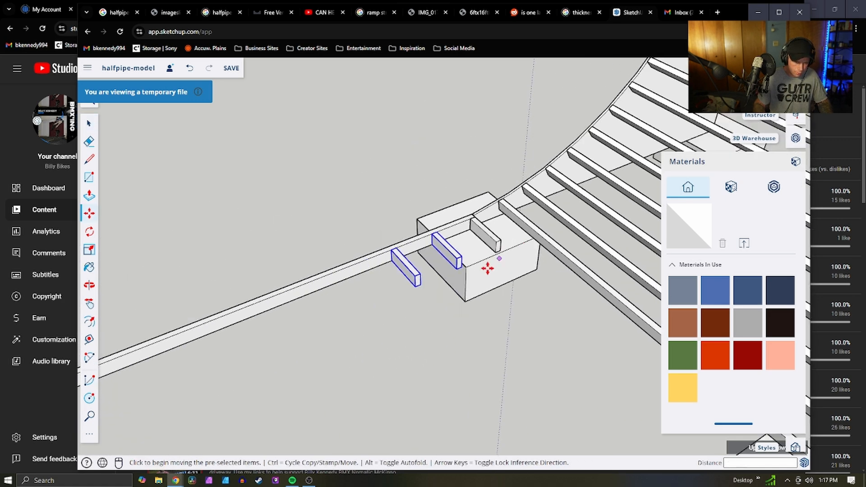
scroll(483, 270, "up", 2)
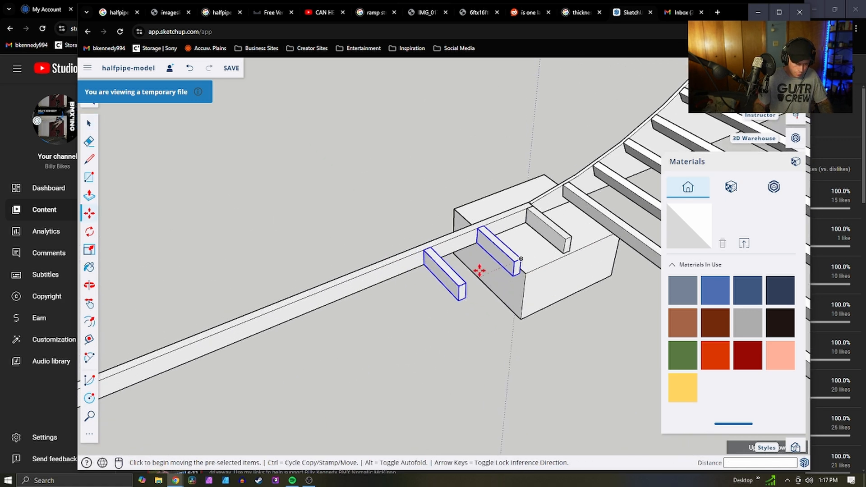
Add the fourth and fifth posts by pasting the pair twice, each time aligning its first post with the last one in the row
key("ctrl")
left_click(480, 270)
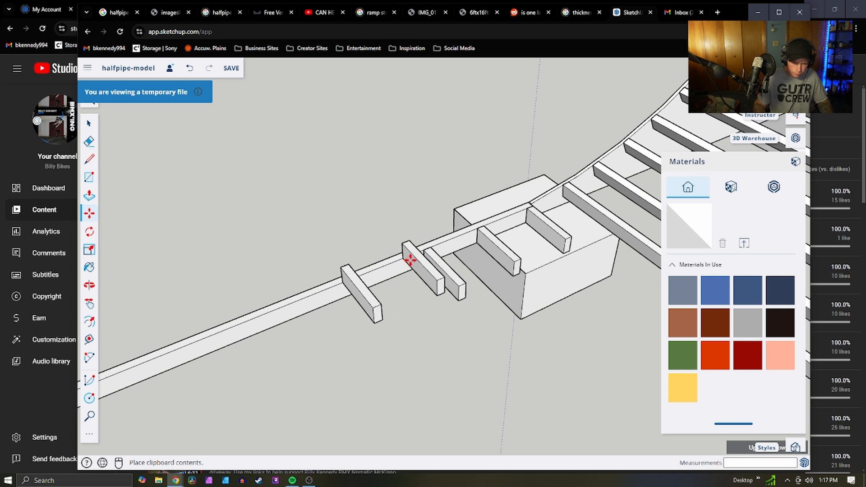
left_click(450, 285)
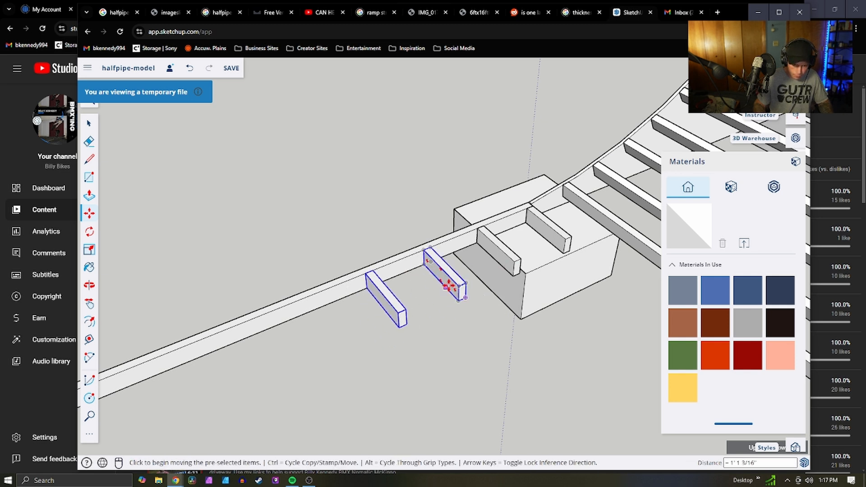
key("ctrl+v")
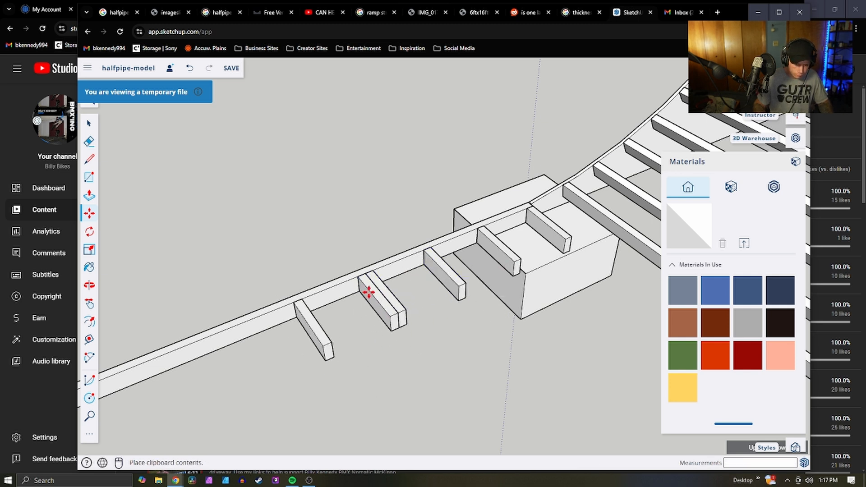
left_click(375, 330)
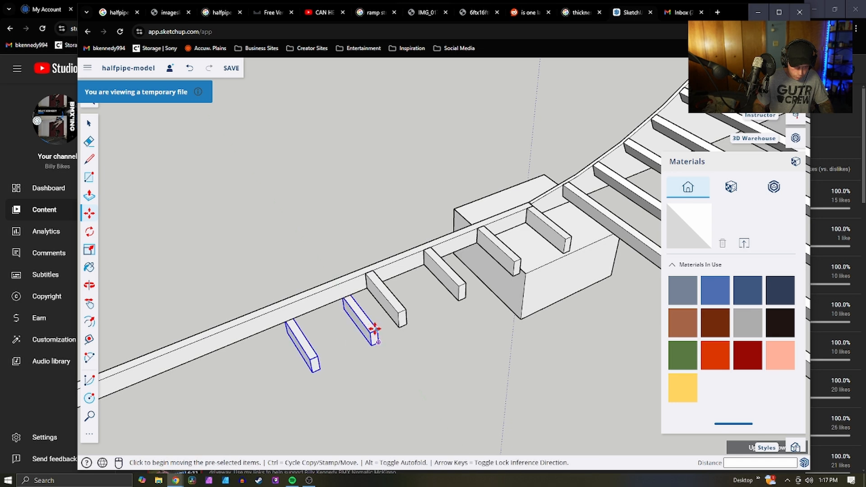
left_click(377, 331)
left_click(405, 312)
Paste the post pair again and align its first post with the fifth post to add a sixth along the beam
key("ctrl+v")
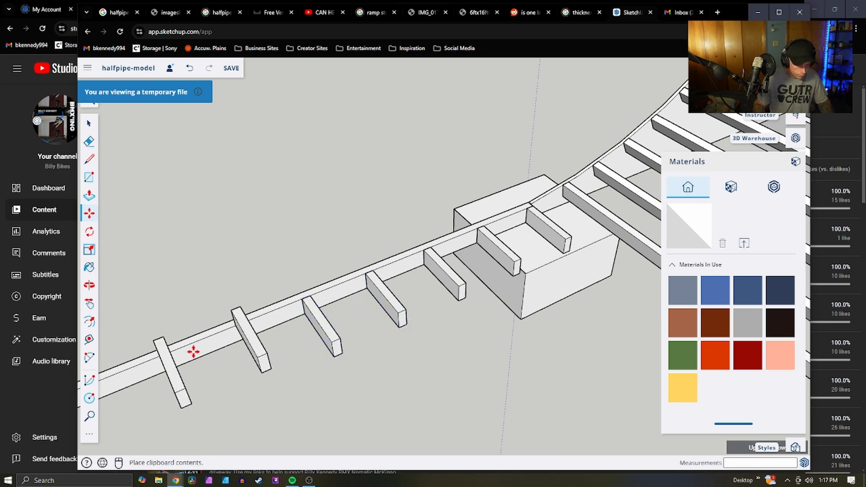
scroll(193, 351, "down", 2)
scroll(266, 335, "up", 2)
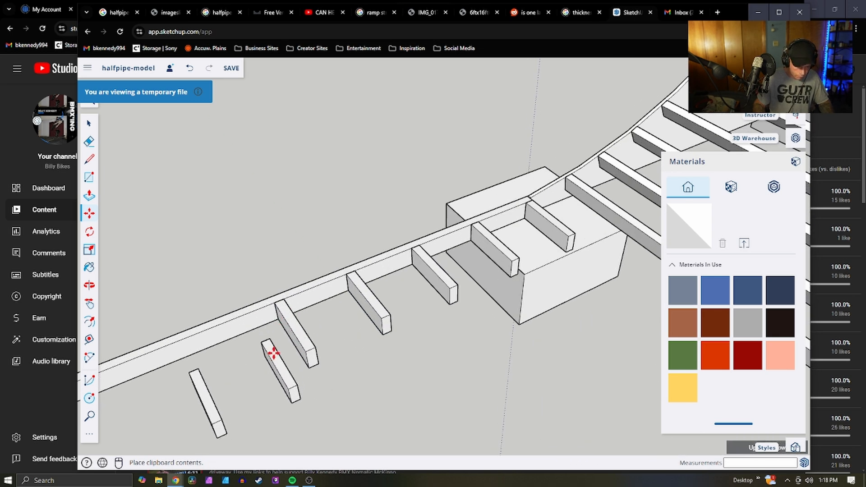
left_click(295, 374)
left_click(297, 384)
left_click(314, 345)
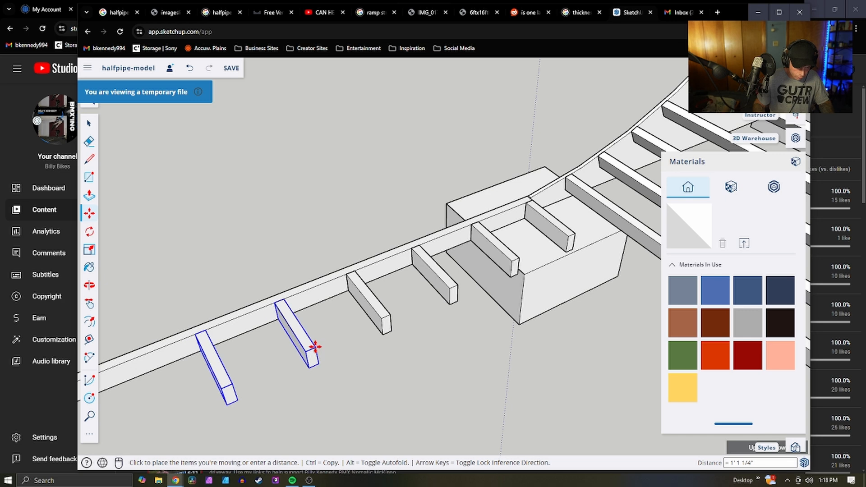
Add a seventh post by pasting the pair and snapping its first post onto the sixth one
scroll(415, 222, "down", 2)
scroll(374, 272, "up", 2)
scroll(315, 275, "up", 2)
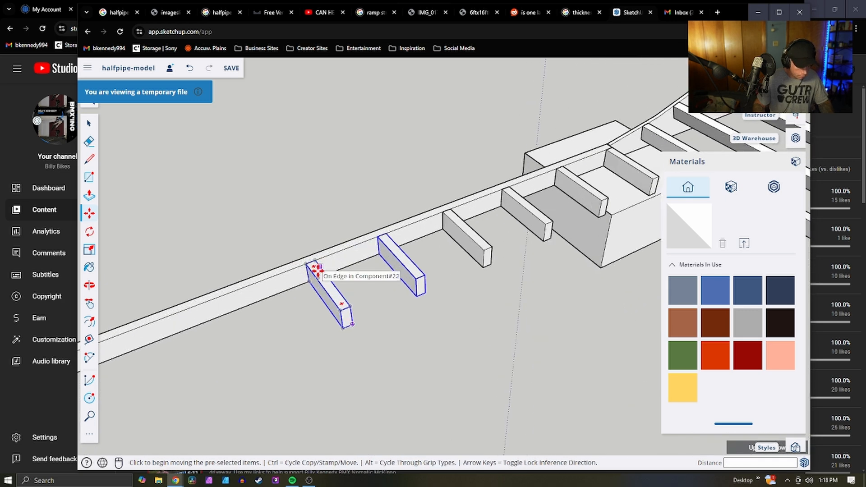
left_click(315, 269)
left_click(311, 382)
left_click(314, 379)
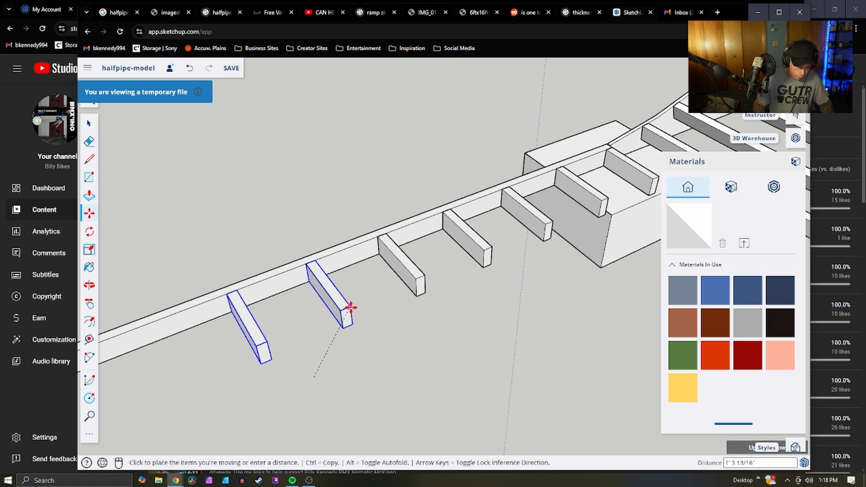
left_click(350, 308)
Extend the row with an eighth post by pasting the pair and snapping its first post onto the seventh
scroll(299, 270, "down", 3)
scroll(261, 277, "up", 3)
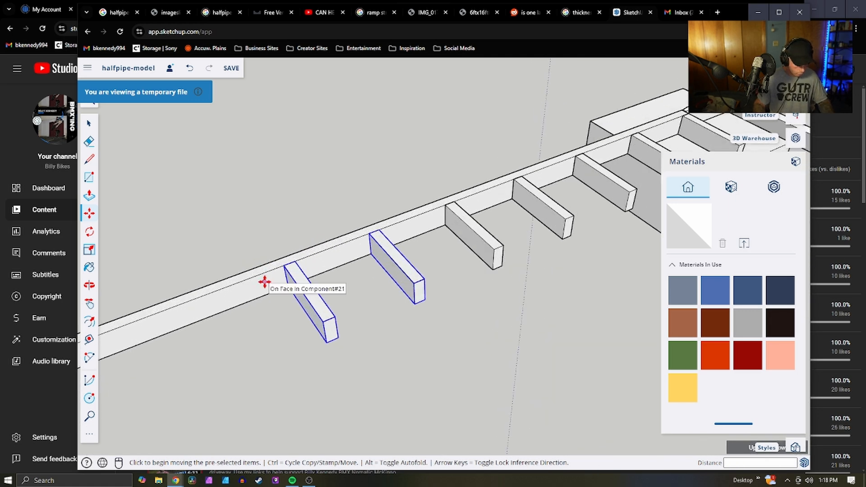
left_click(264, 282)
left_click(266, 352)
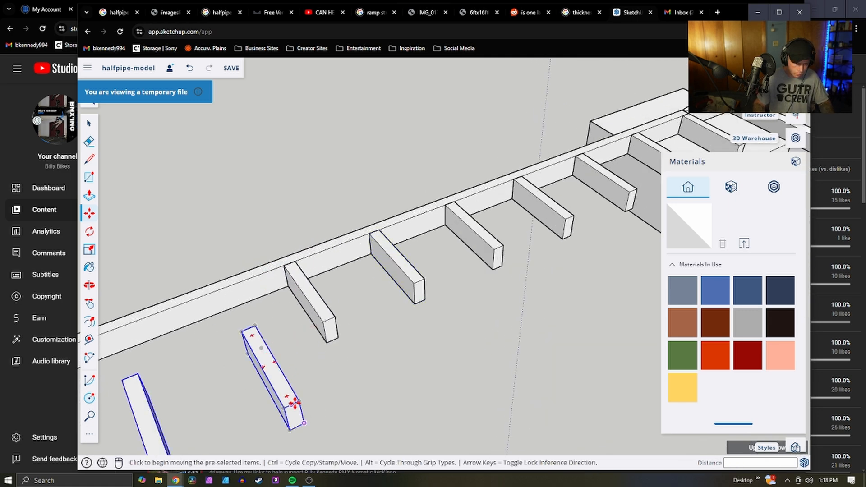
left_click(295, 402)
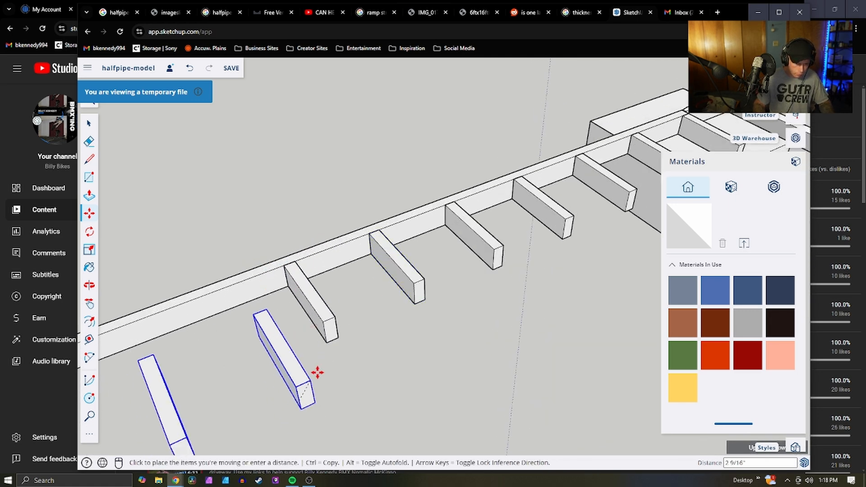
left_click(332, 315)
scroll(303, 313, "down", 3)
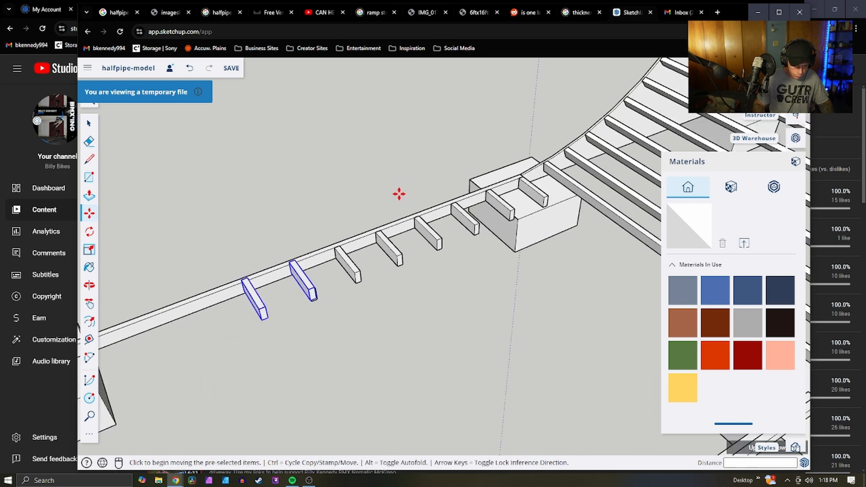
Paste another joist pair along the long beam and move it about 1' 5" so one joist overlaps the end joist of the row
scroll(299, 264, "down", 2)
scroll(353, 305, "up", 4)
key("ctrl+v")
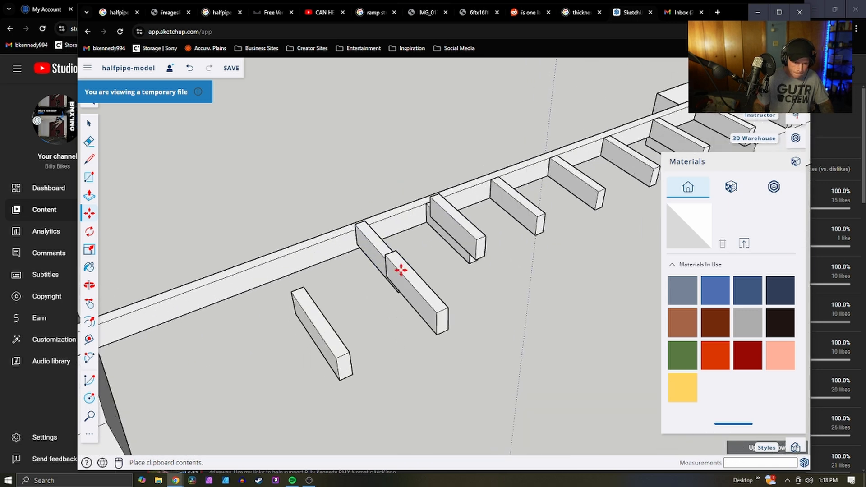
left_click(356, 294)
left_click(389, 322)
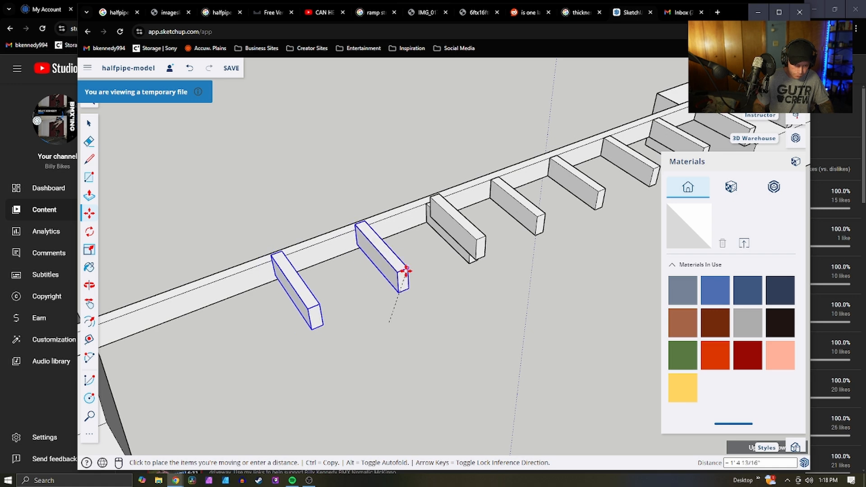
left_click(406, 271)
Extend the row with a second pasted joist pair, moved about 1' 5" so it overlaps the newest end joist against the beam
scroll(304, 270, "down", 3)
scroll(316, 271, "up", 3)
key("ctrl+v")
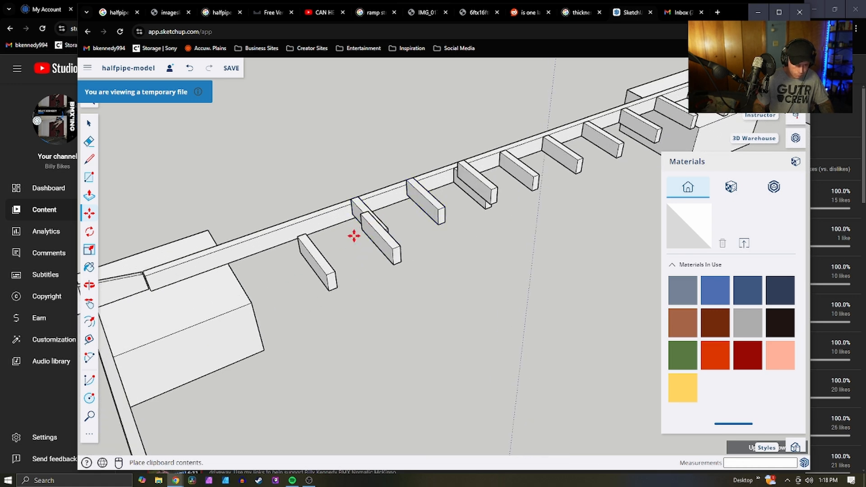
left_click(363, 269)
left_click(365, 279)
left_click(388, 229)
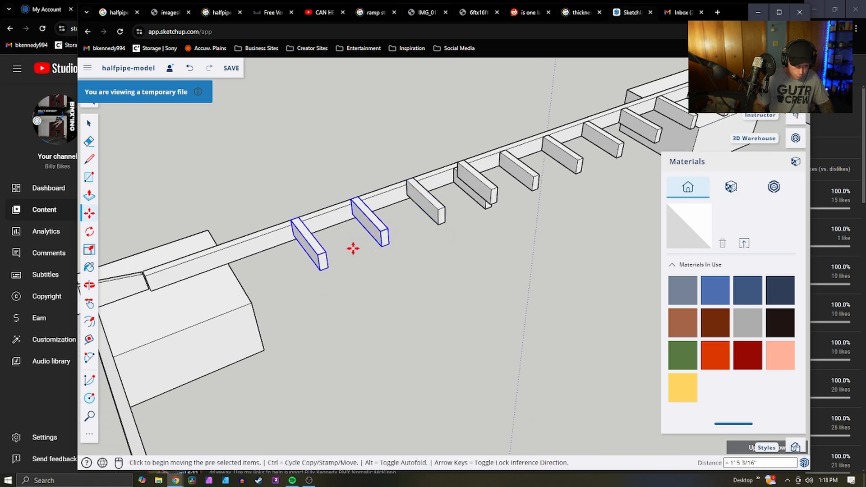
Paste a third joist pair near the corner block and move it about 1' 6" to overlap the row's current end joist
key("ctrl+v")
left_click(297, 266)
left_click(315, 288)
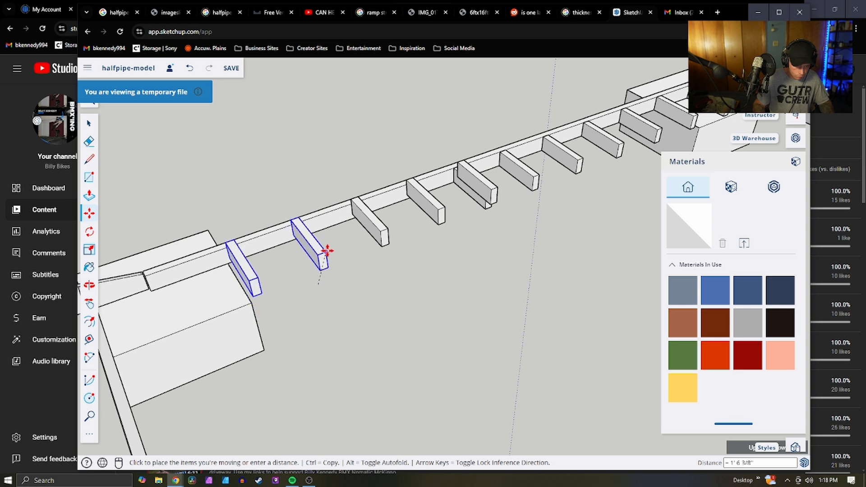
left_click(322, 251)
Paste a final joist pair over the corner block and shift it 13/16" along the red axis toward the last joist
key("ctrl+v")
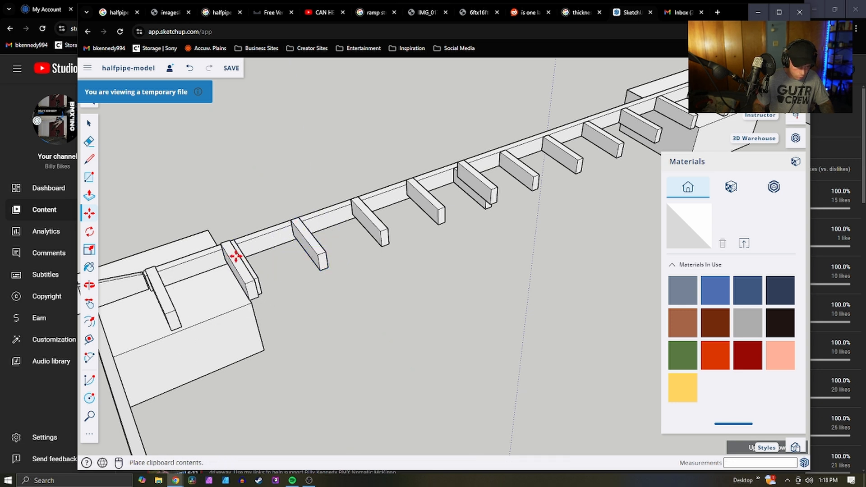
left_click(239, 253)
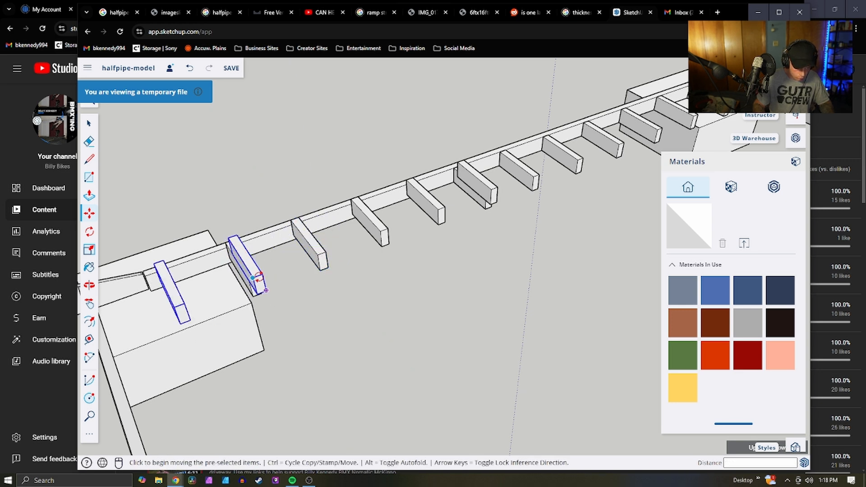
left_click(260, 278)
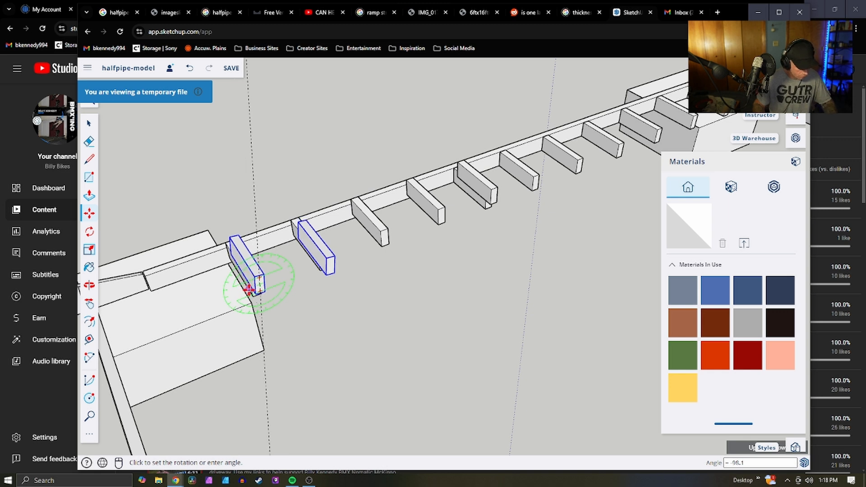
left_click(252, 284)
key("m")
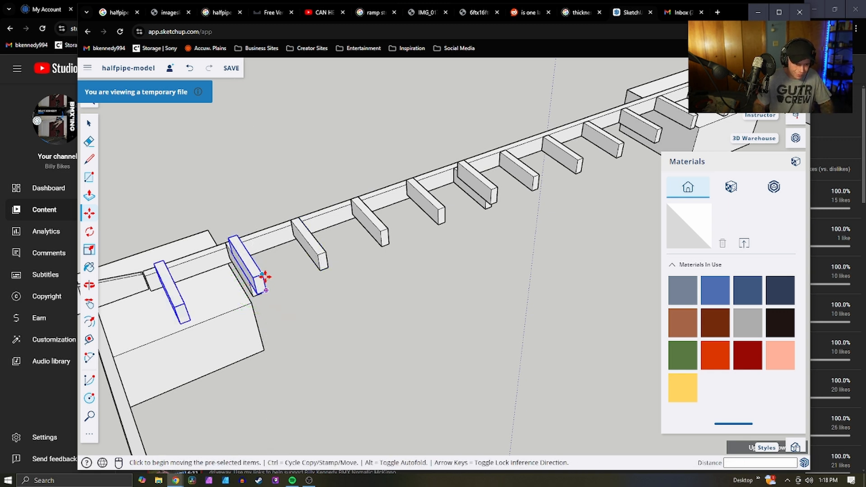
left_click(264, 276)
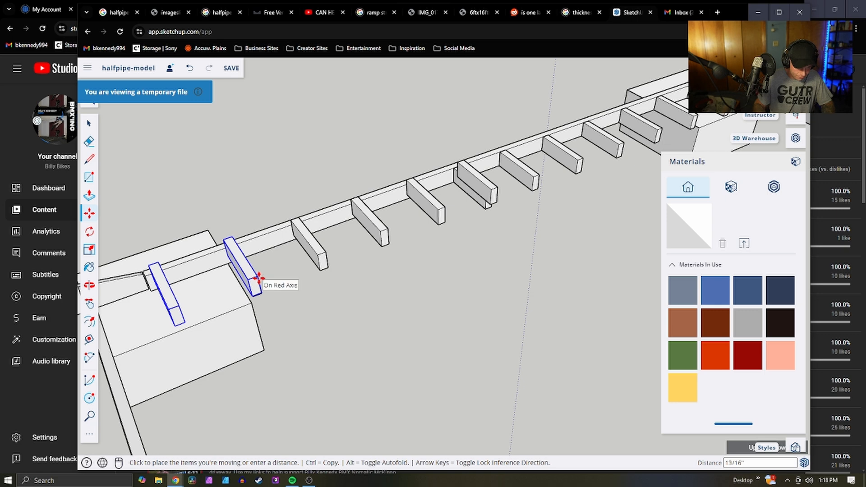
left_click(259, 278)
Align the final joist pair corner to corner with the existing joist at the block's edge
scroll(263, 302, "up", 5)
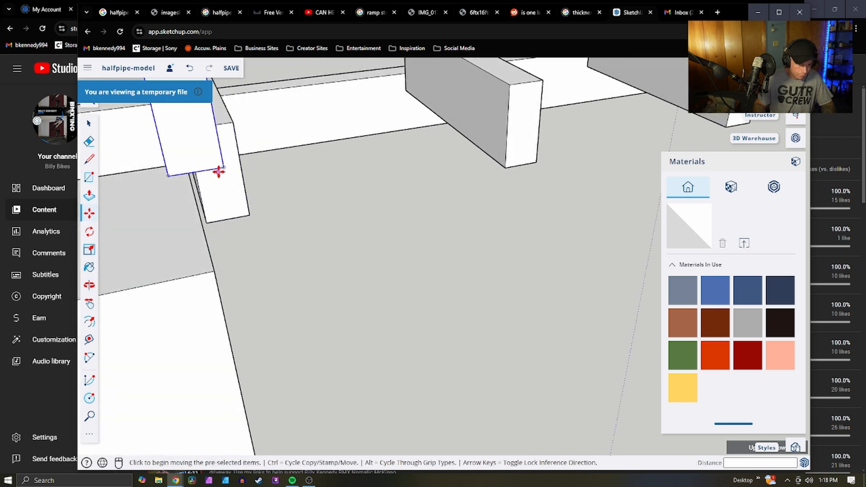
left_click(224, 168)
left_click(218, 245)
scroll(230, 251, "down", 5)
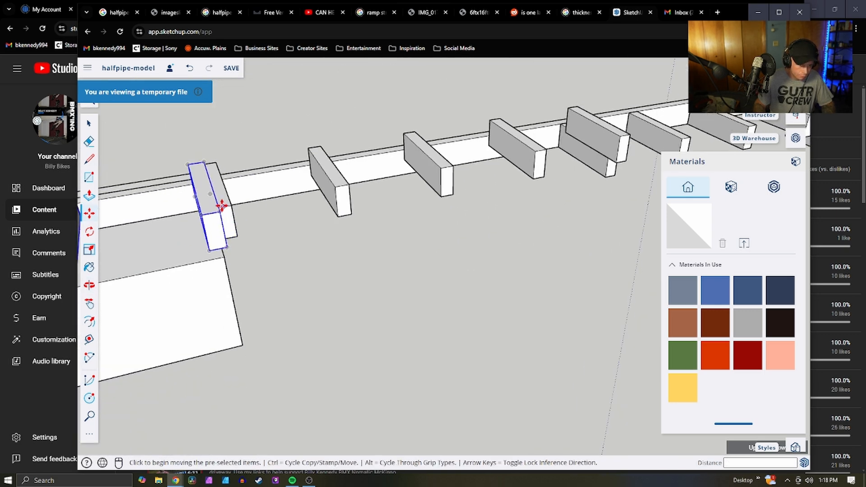
left_click(218, 213)
scroll(227, 191, "up", 6)
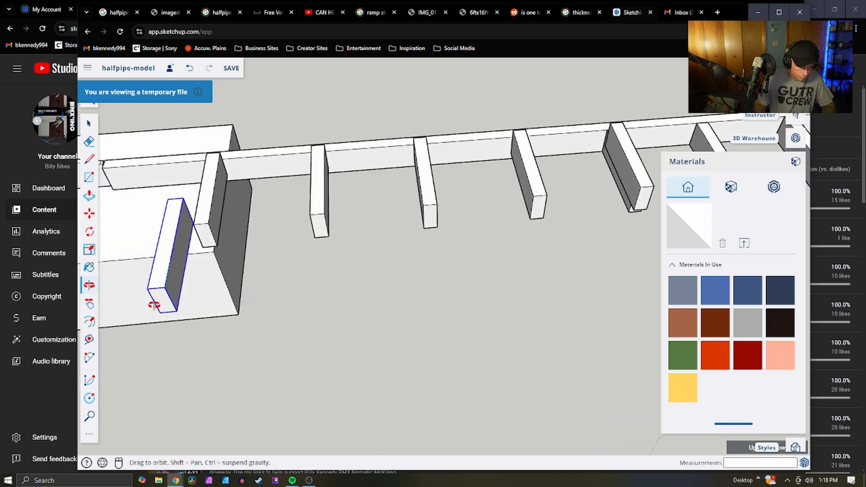
left_click(190, 194)
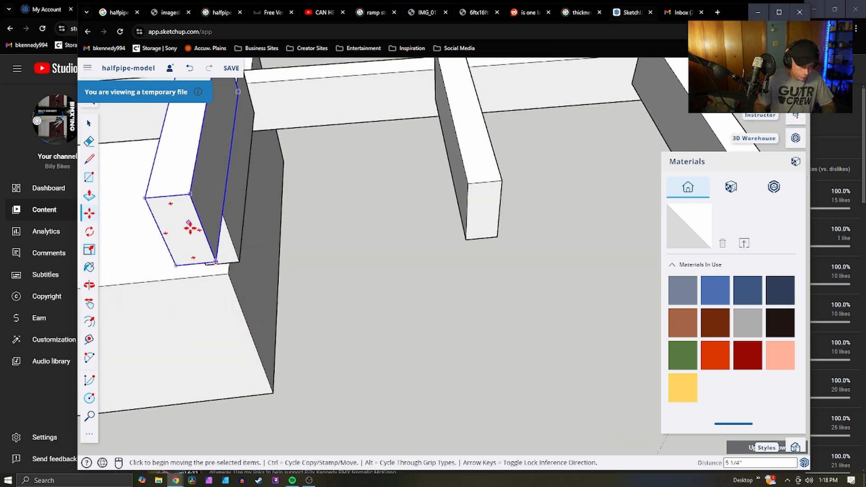
left_click(217, 261)
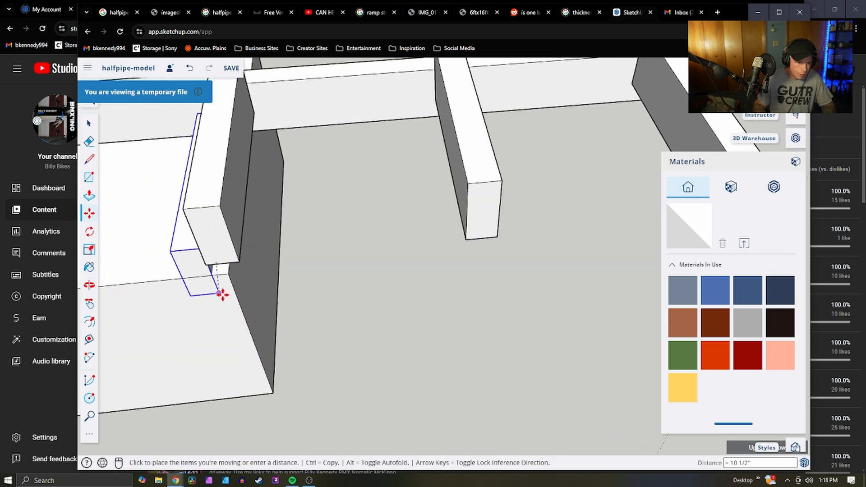
left_click(225, 262)
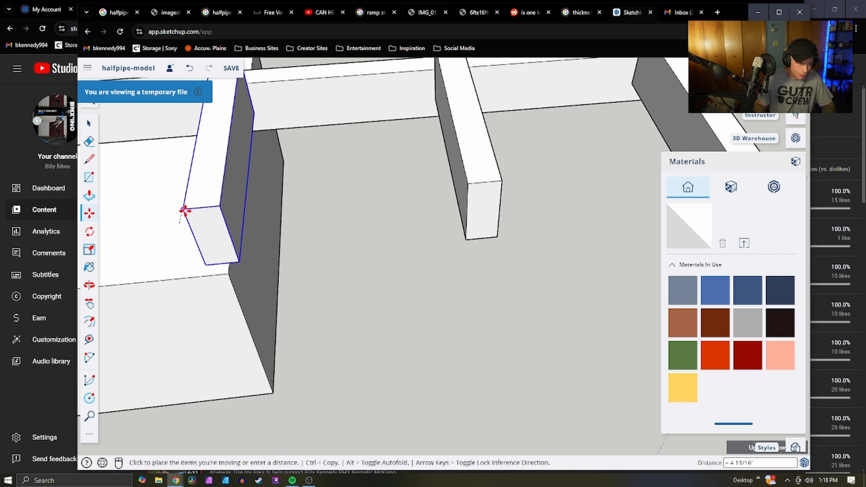
scroll(411, 253, "down", 5)
scroll(344, 241, "up", 5)
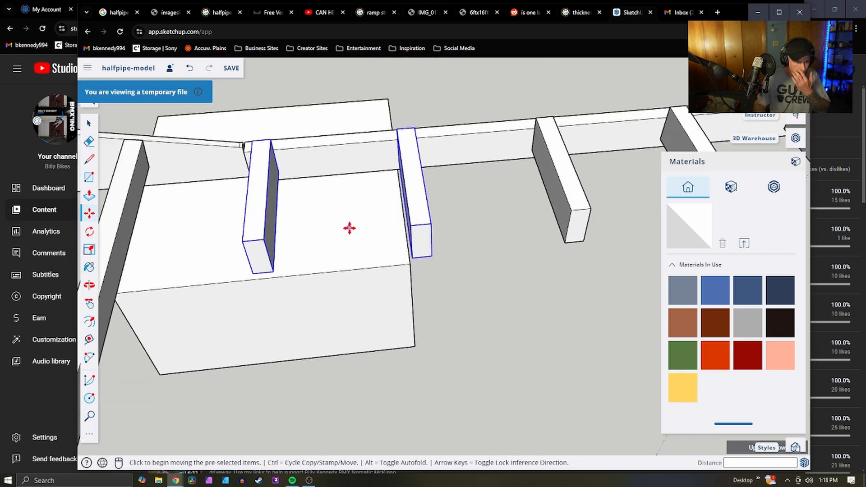
Examine the joint between the long beam and the curved side, and the height of the joists along the beam
scroll(350, 228, "down", 3)
scroll(361, 186, "up", 8)
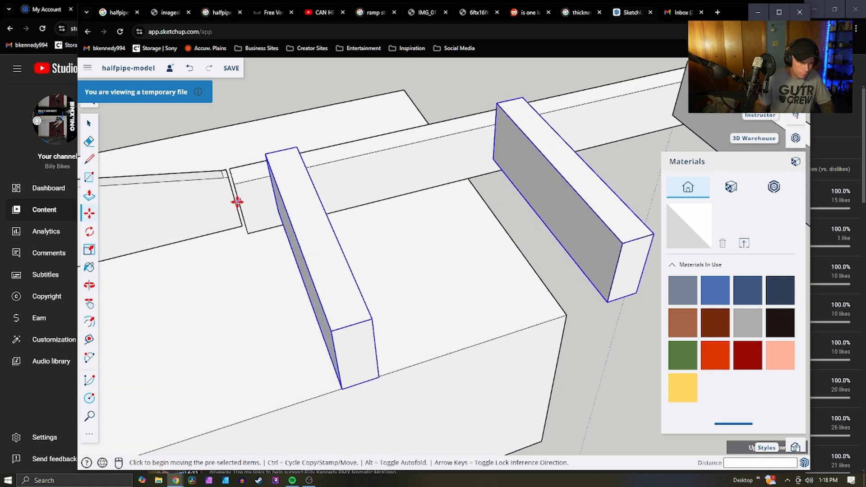
key("space")
left_click(229, 230)
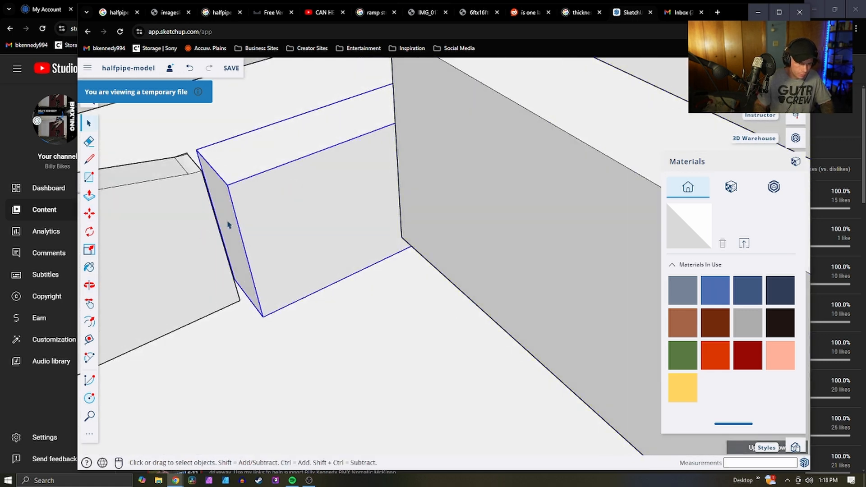
middle_click_drag(342, 225, 553, 205)
scroll(542, 207, "down", 6)
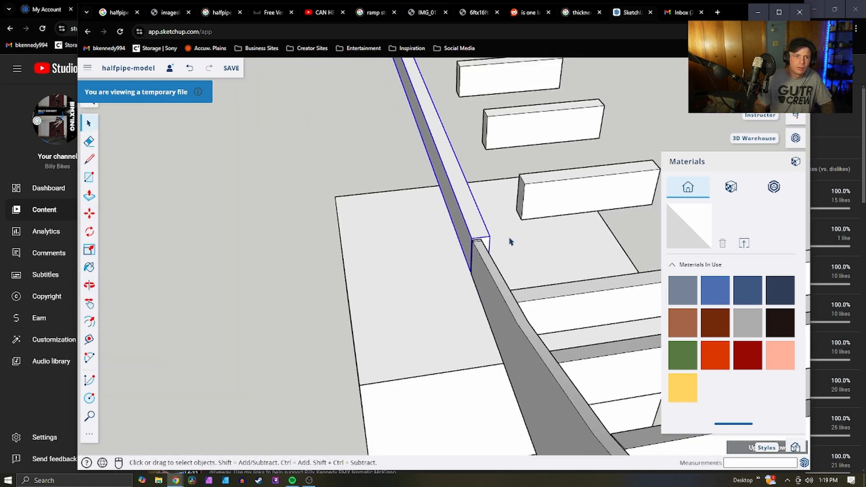
scroll(510, 242, "down", 5)
middle_click_drag(402, 225, 535, 149)
middle_click_drag(448, 127, 466, 131)
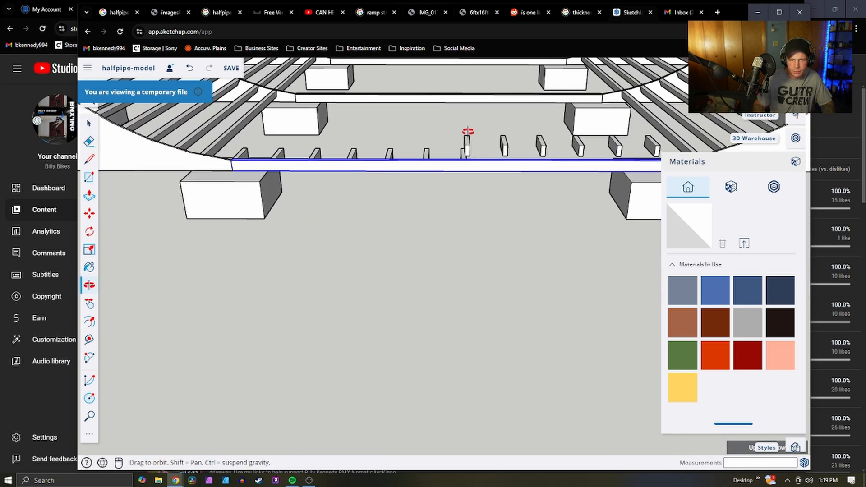
Select the six raised joists and move them down in line with the lower joists, snapping to the matching joist corner
scroll(430, 152, "down", 3)
scroll(550, 139, "up", 5)
scroll(551, 139, "up", 2)
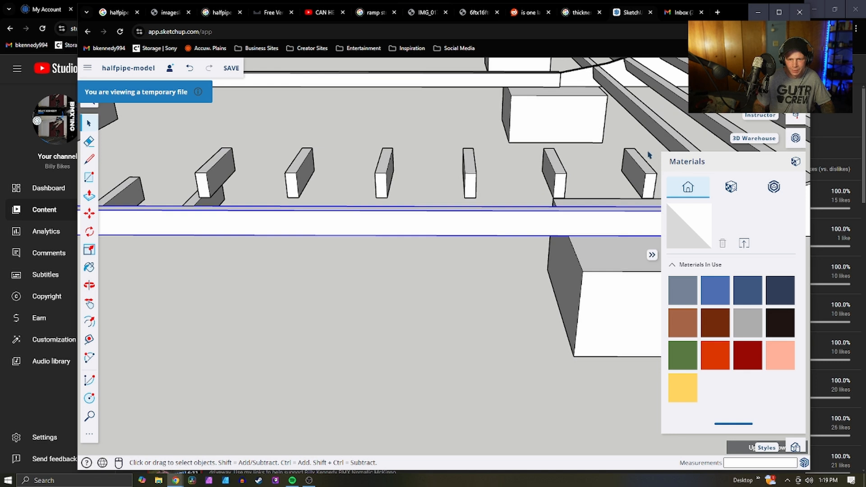
left_click_drag(195, 163, 208, 167)
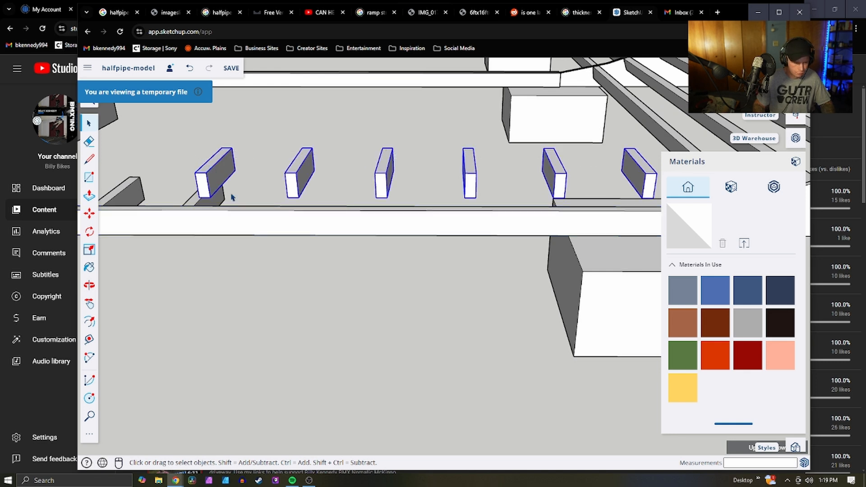
key("m")
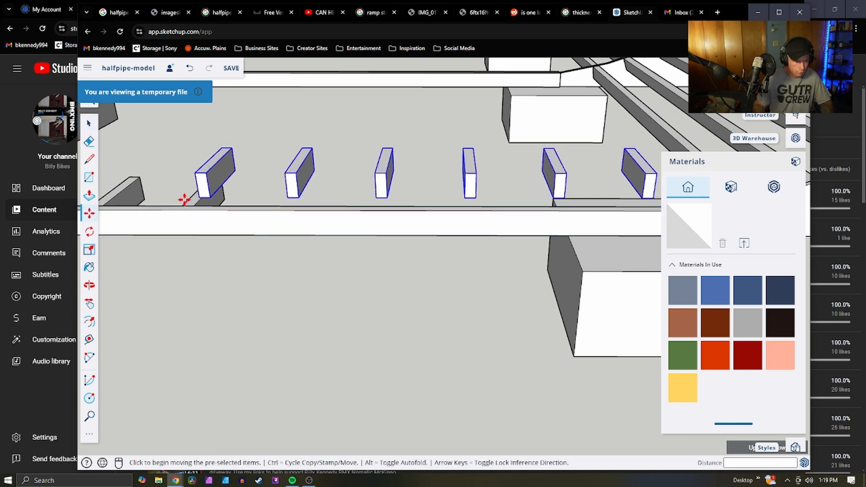
left_click(202, 178)
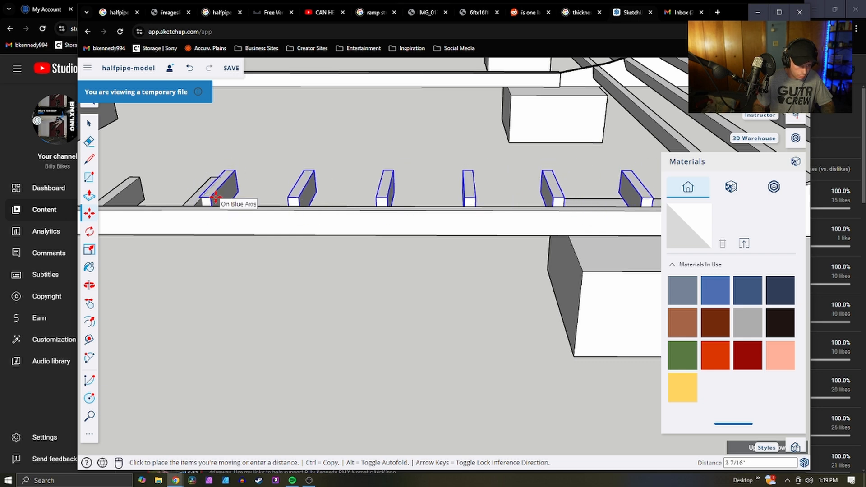
left_click(215, 197)
left_click(210, 197)
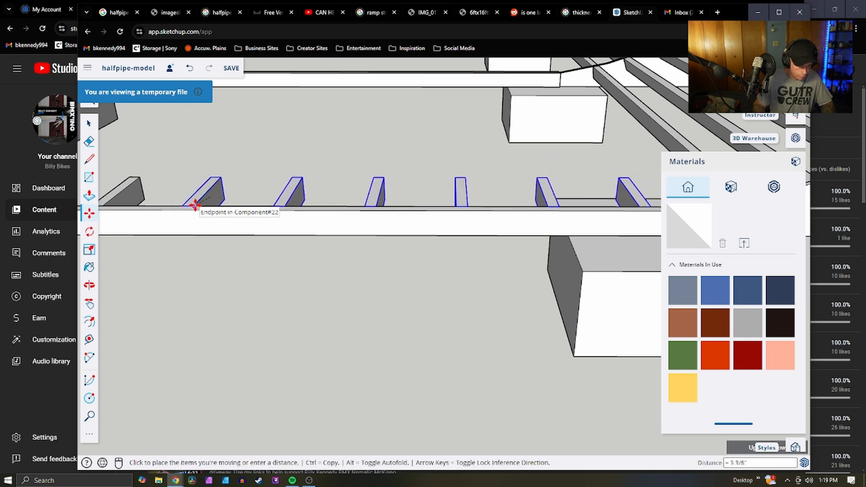
left_click(193, 206)
Copy the last joist near the curved side and paste the duplicate beside the end of the long beam
scroll(186, 195, "down", 4)
scroll(429, 189, "up", 1)
scroll(429, 190, "up", 4)
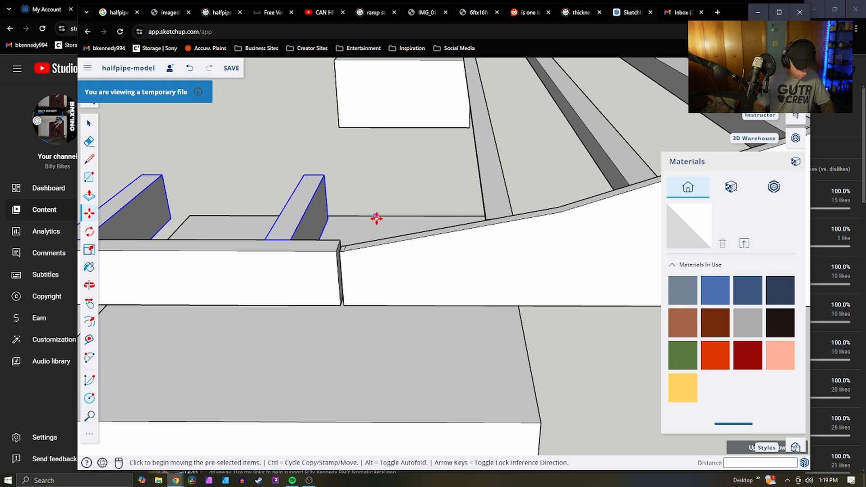
key("space")
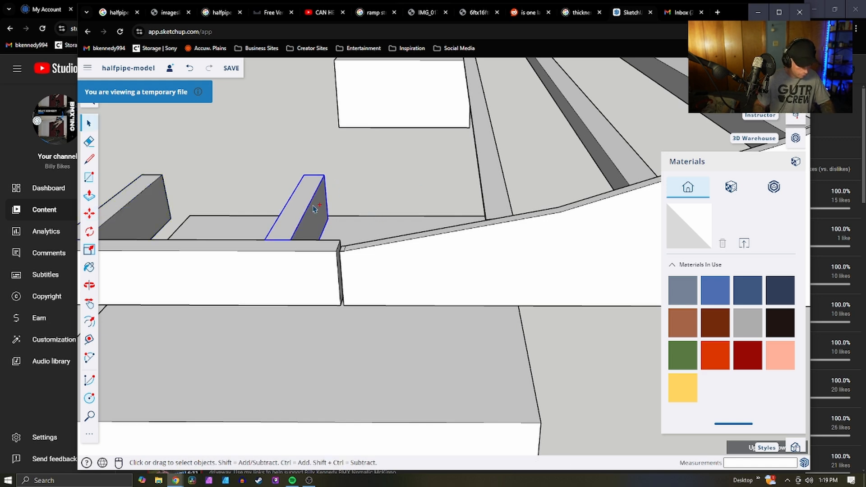
key("ctrl+c")
key("ctrl+v")
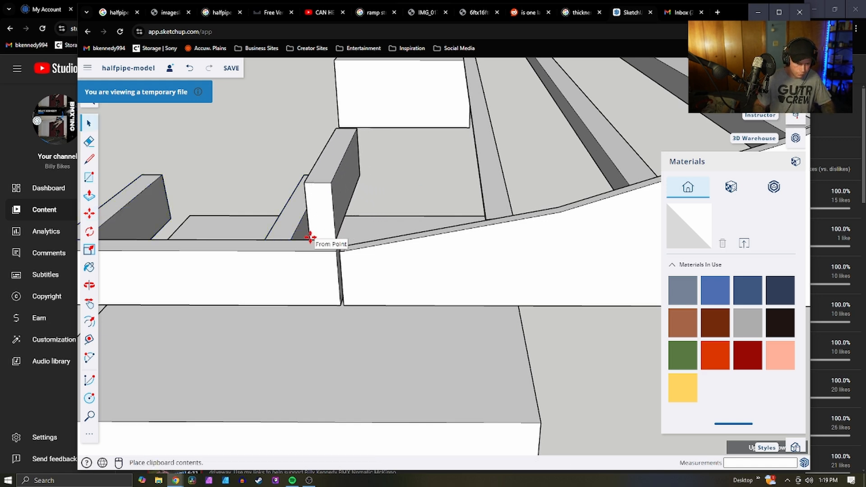
left_click(310, 238)
Move the pasted joist so its lower corner meets the inner end corner of the long beam
middle_click_drag(331, 235, 167, 307)
scroll(297, 204, "up", 4)
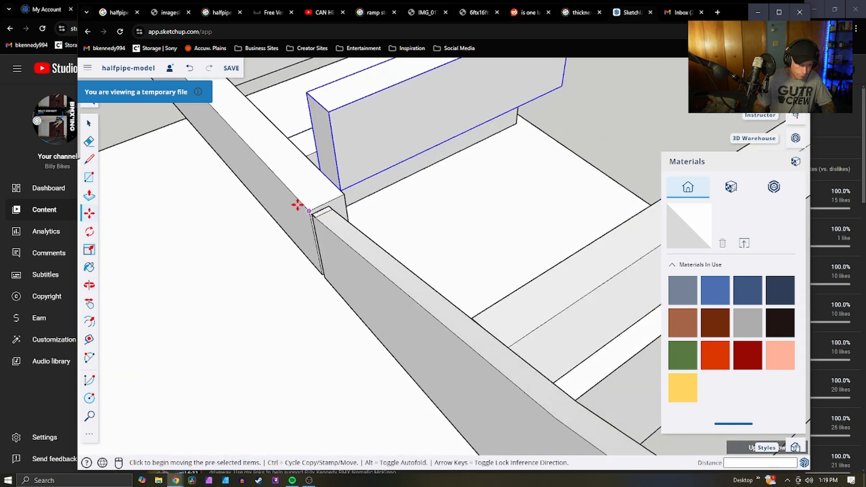
middle_click_drag(374, 190, 300, 251)
scroll(303, 271, "up", 1)
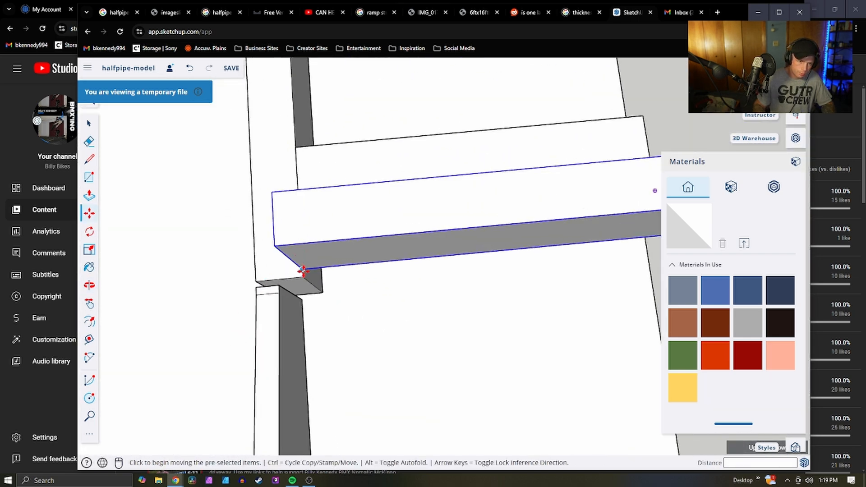
left_click(302, 271)
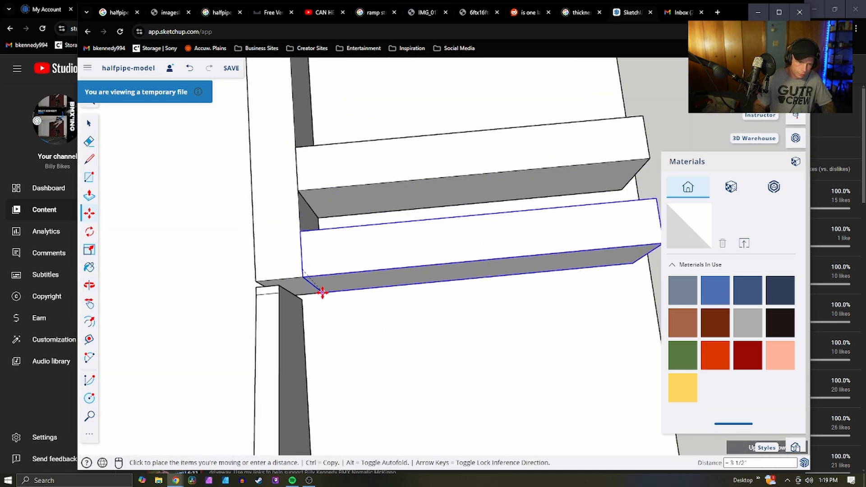
left_click(324, 276)
Open the joist component and Push/Pull its end face about 6' 10 13/16" across to the opposite beam
scroll(307, 265, "down", 5)
middle_click_drag(476, 229, 399, 201)
key("space")
double_click(402, 204)
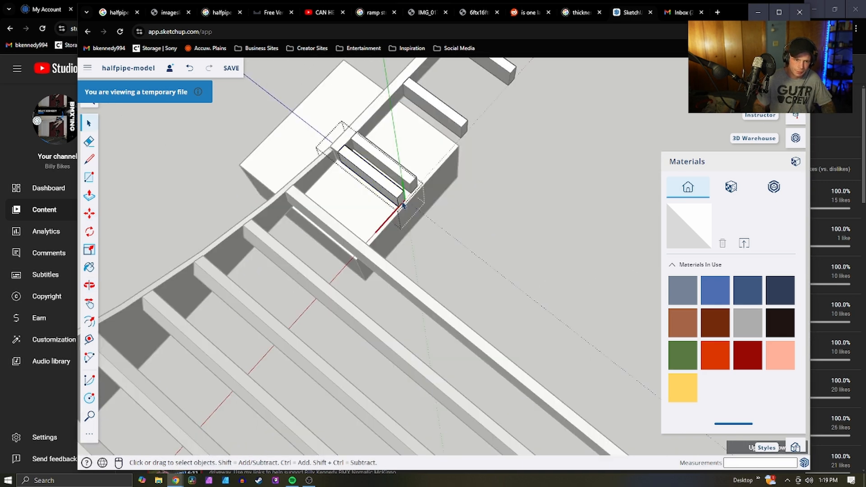
key("p")
left_click(399, 203)
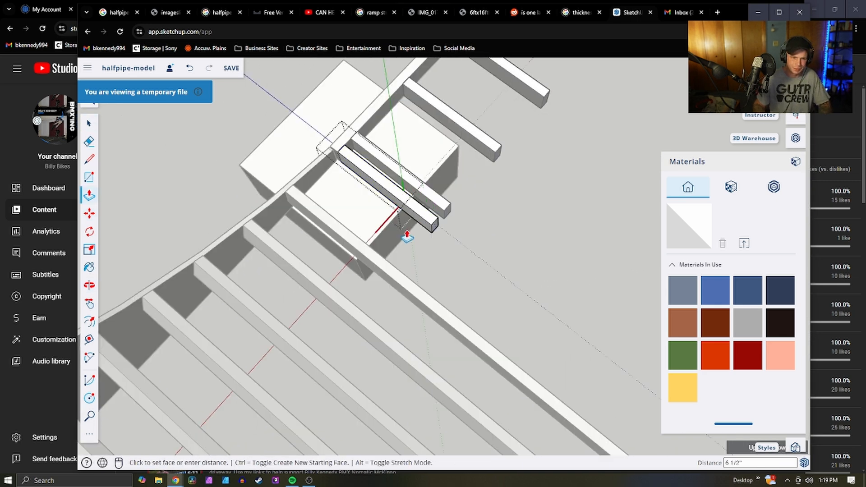
scroll(428, 261, "down", 3)
left_click(570, 344)
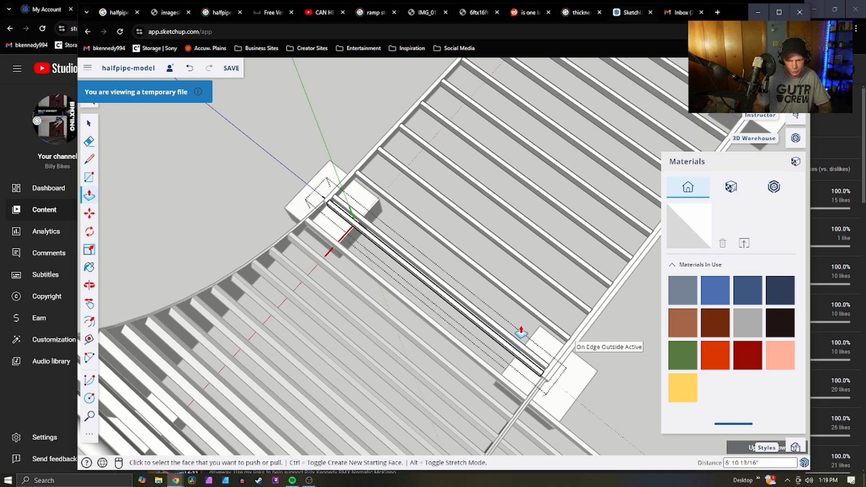
Finish editing the joist component and return to the whole model around the flat bottom
scroll(419, 253, "down", 3)
middle_click_drag(562, 247, 486, 243)
left_click_drag(568, 279, 460, 294)
key("space")
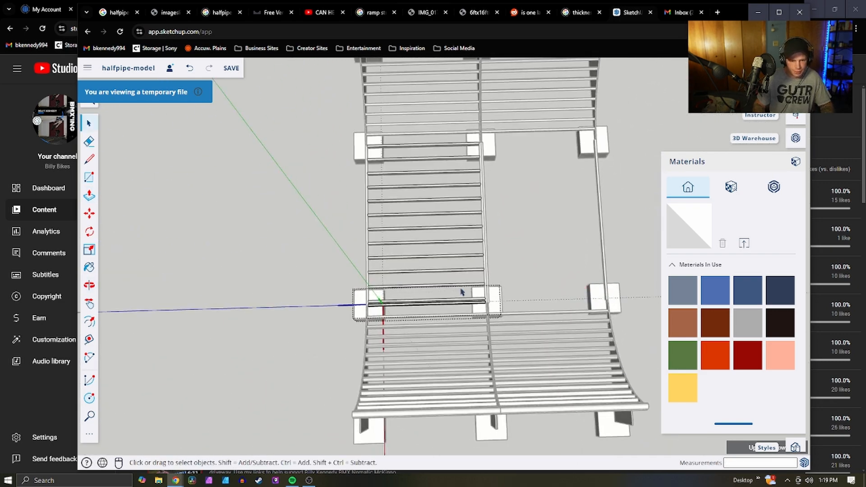
scroll(453, 289, "up", 3)
left_click(417, 300)
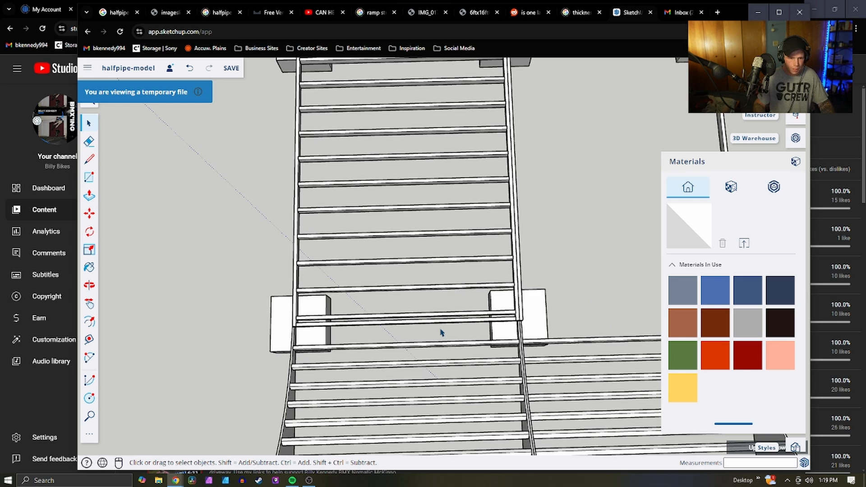
scroll(430, 181, "down", 4)
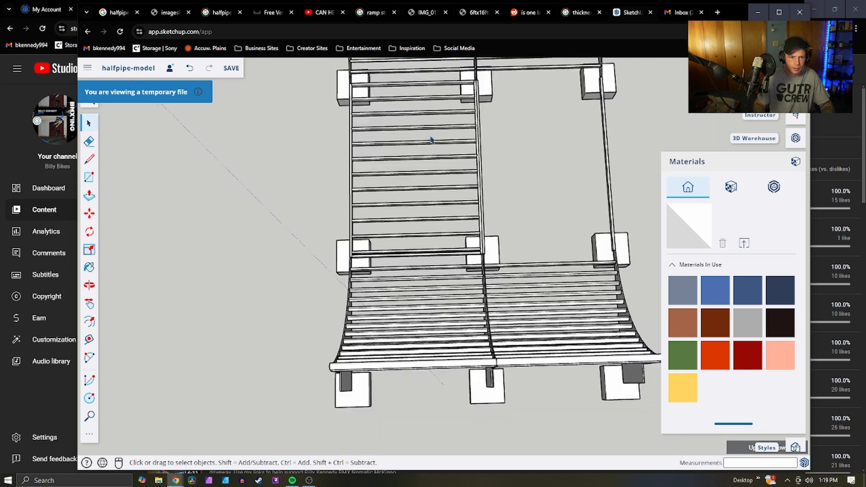
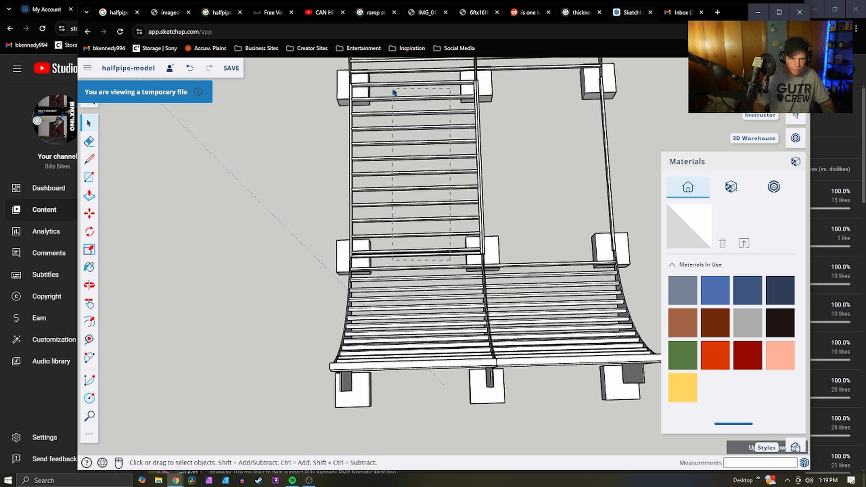
Try to copy the flat-bottom joists into the neighbouring bay, placing the duplicates against the middle beam
left_click_drag(392, 94, 392, 95)
key("ctrl+c")
key("ctrl+v")
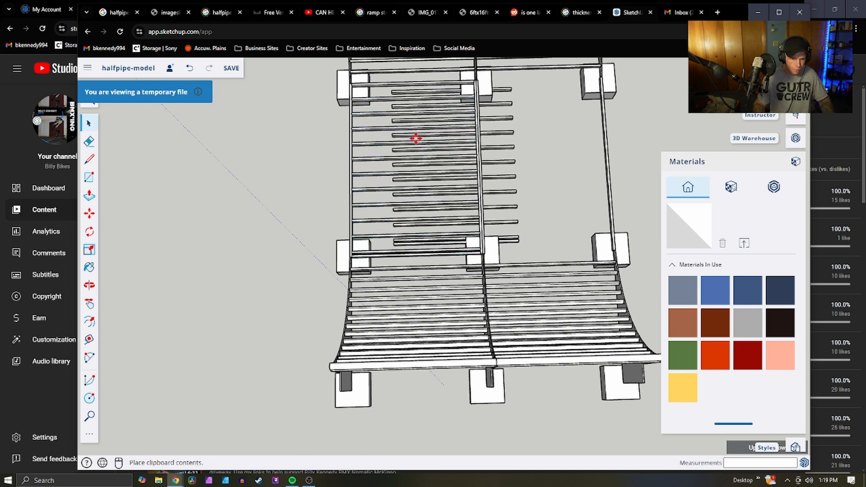
scroll(477, 76, "up", 8)
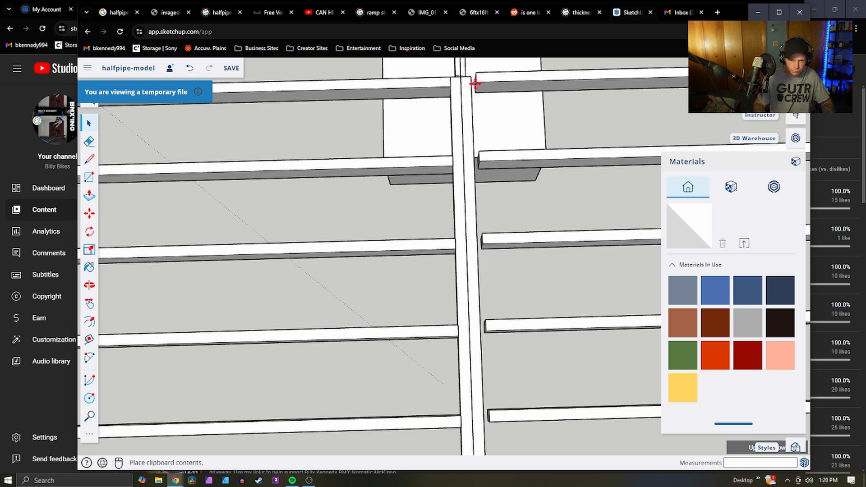
left_click(470, 82)
left_click(470, 80)
left_click(470, 80)
scroll(430, 149, "down", 8)
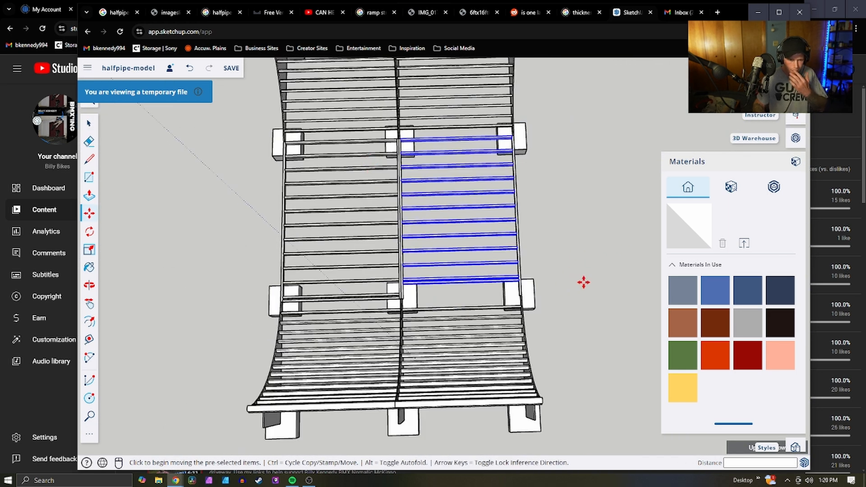
middle_click_drag(605, 273, 189, 35)
middle_click_drag(502, 252, 393, 231)
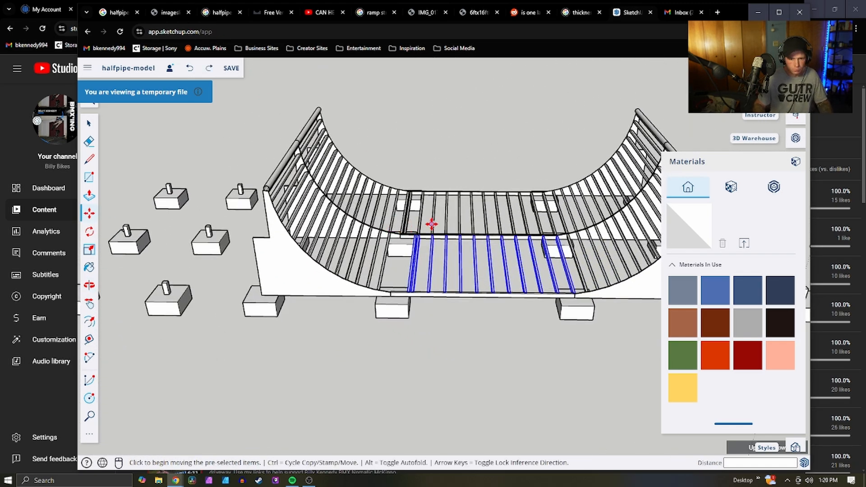
key("Delete")
Select all flat-bottom joists, including the pair at each end, and paste a copy into the empty bay against the middle beam
middle_click_drag(485, 210, 557, 212)
key("space")
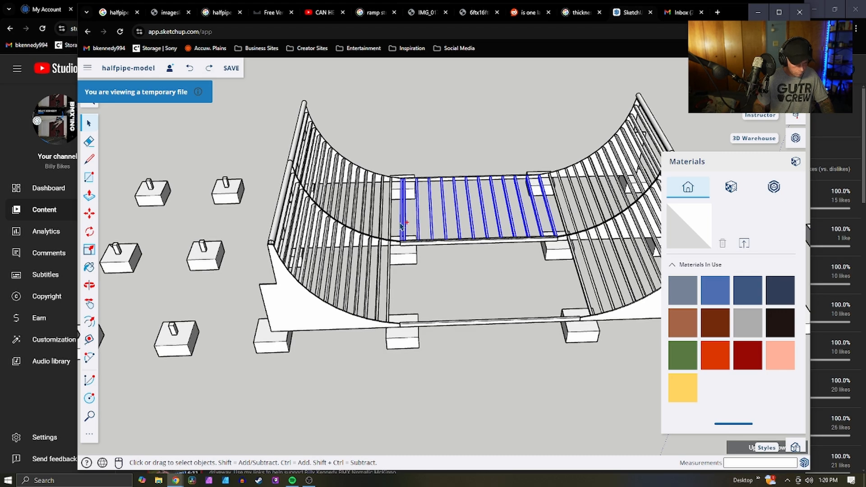
key("ctrl+c")
key("ctrl+v")
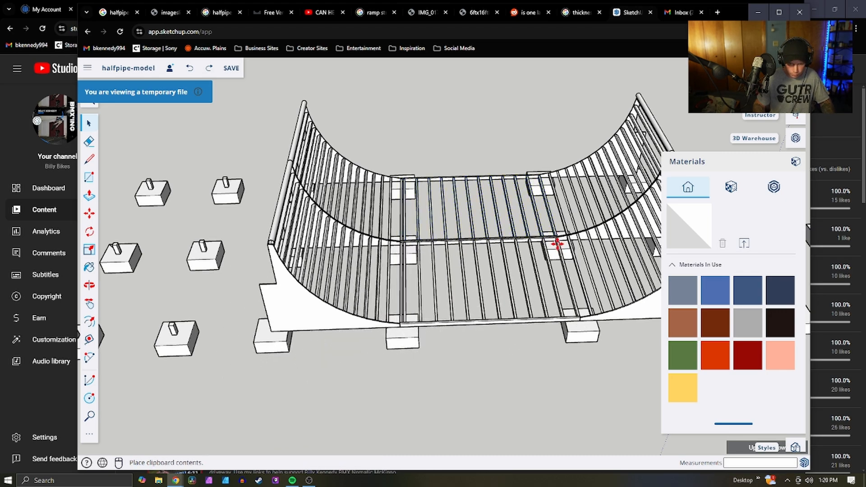
left_click(557, 243)
scroll(556, 230, "up", 10)
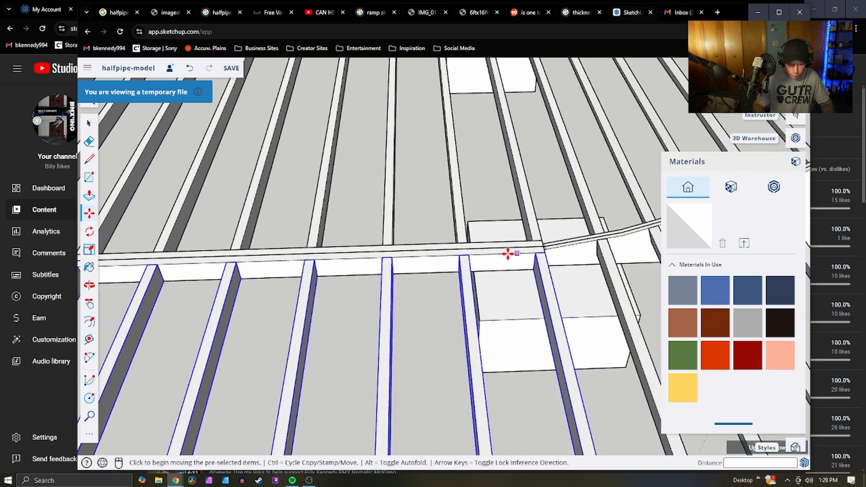
scroll(508, 254, "down", 12)
key("space")
left_click(461, 354)
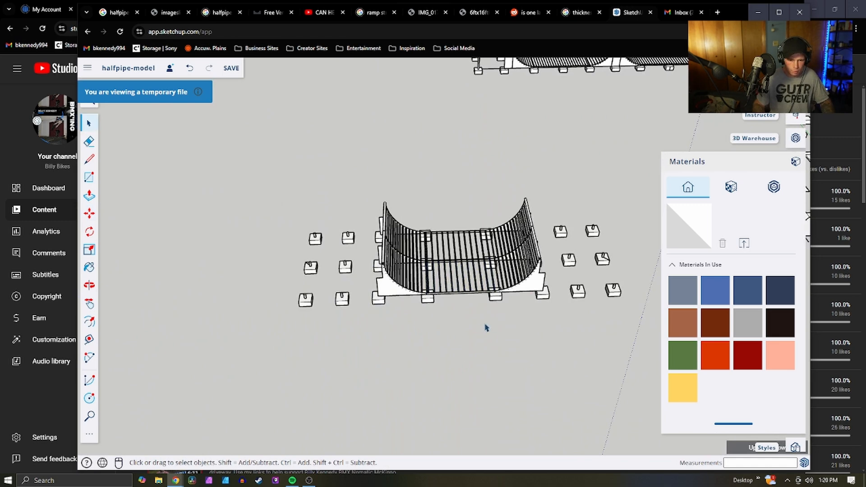
Select the curved surface sheet on the end transition of the finished double ramp and copy it
middle_click_drag(486, 328, 457, 326)
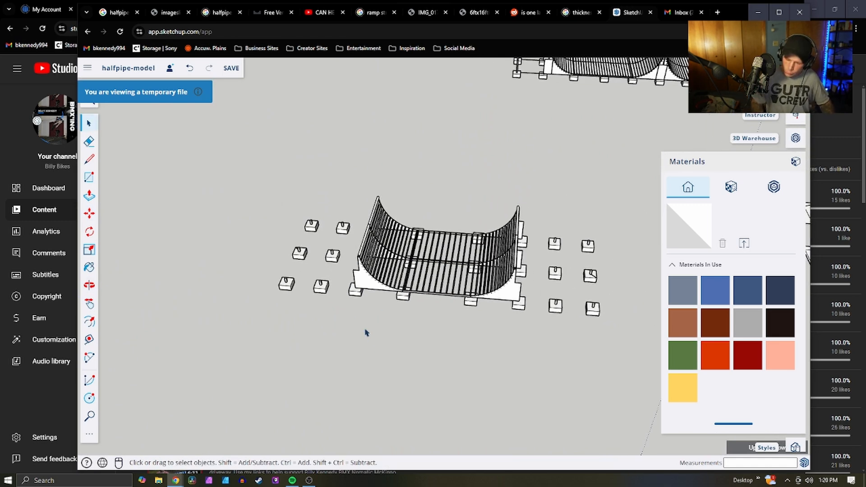
scroll(367, 333, "down", 5)
scroll(578, 170, "up", 6)
scroll(498, 280, "down", 2)
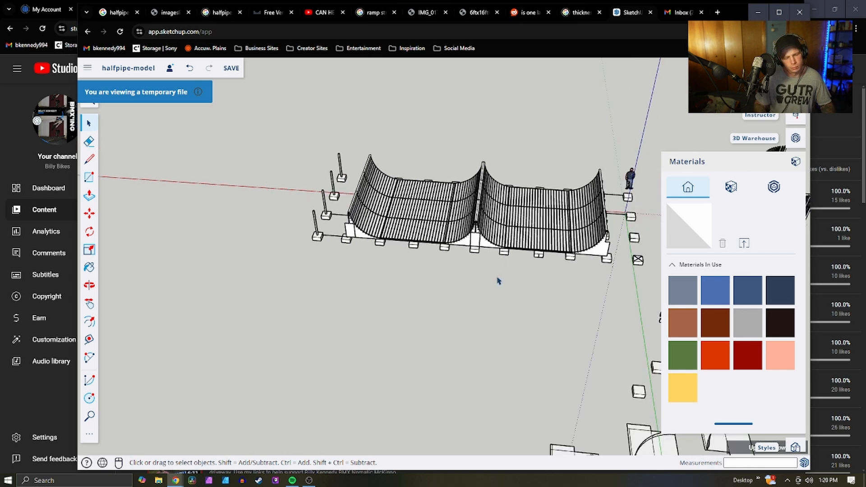
scroll(426, 328, "down", 2)
scroll(526, 225, "up", 6)
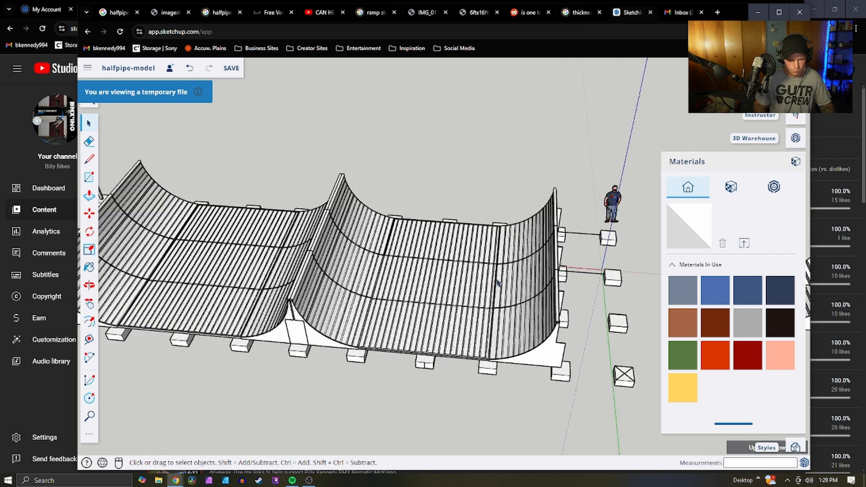
double_click(532, 291)
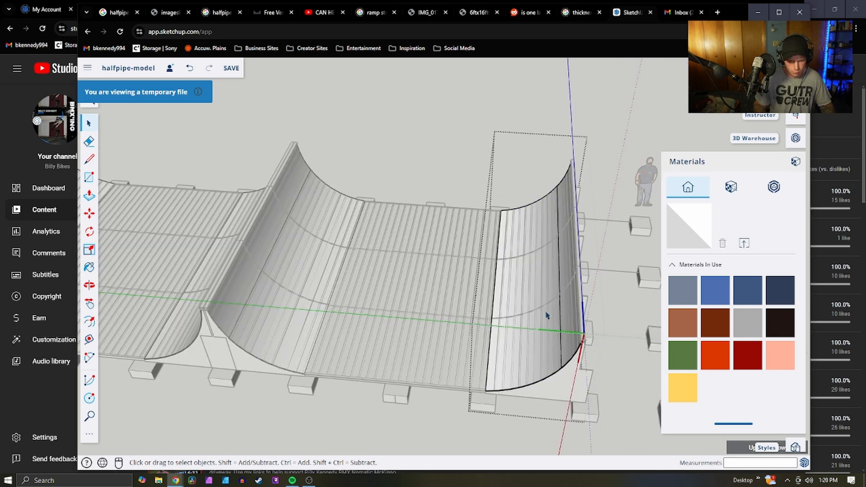
left_click(490, 135)
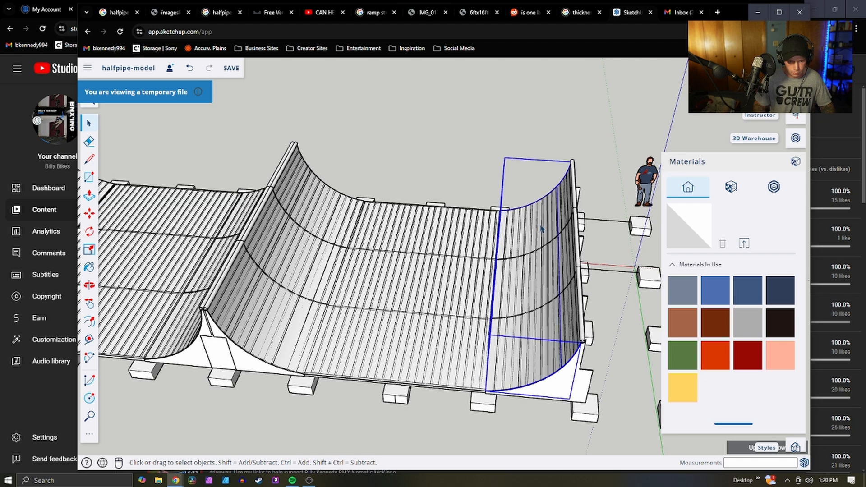
key("ctrl+x")
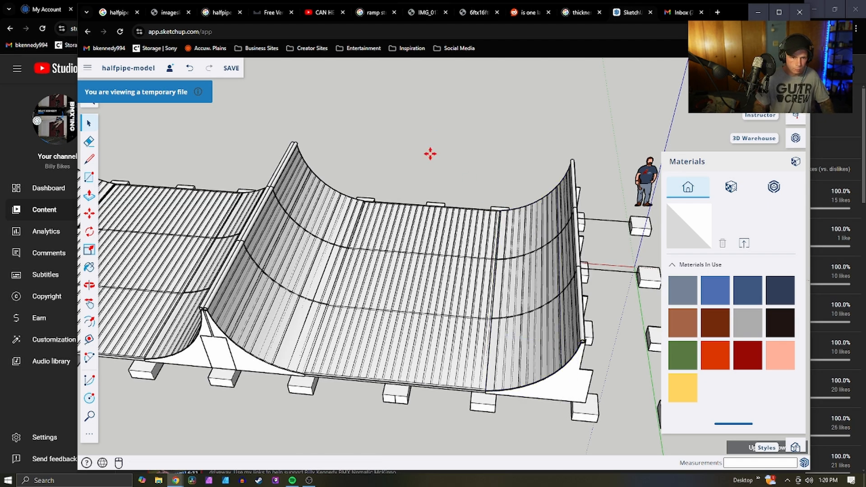
Paste the curved sheet onto the new halfpipe near the top of the transition that curves the same way
key("ctrl+v")
scroll(441, 133, "down", 10)
scroll(282, 269, "up", 8)
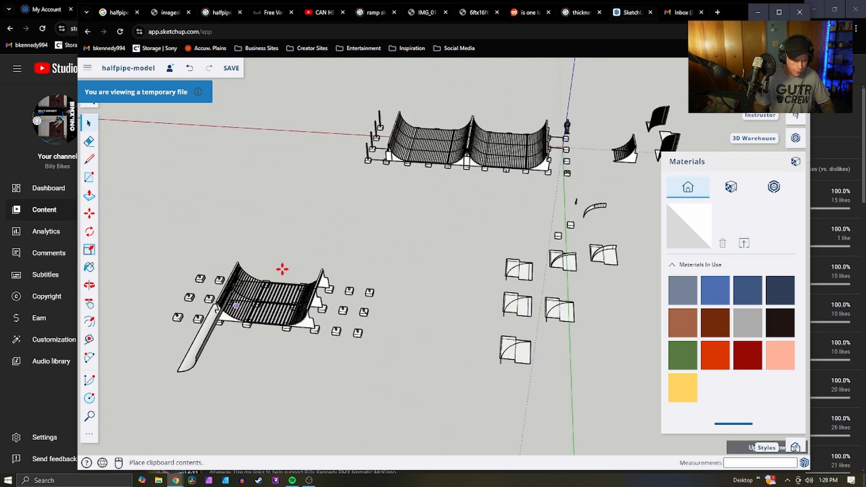
scroll(428, 228, "up", 5)
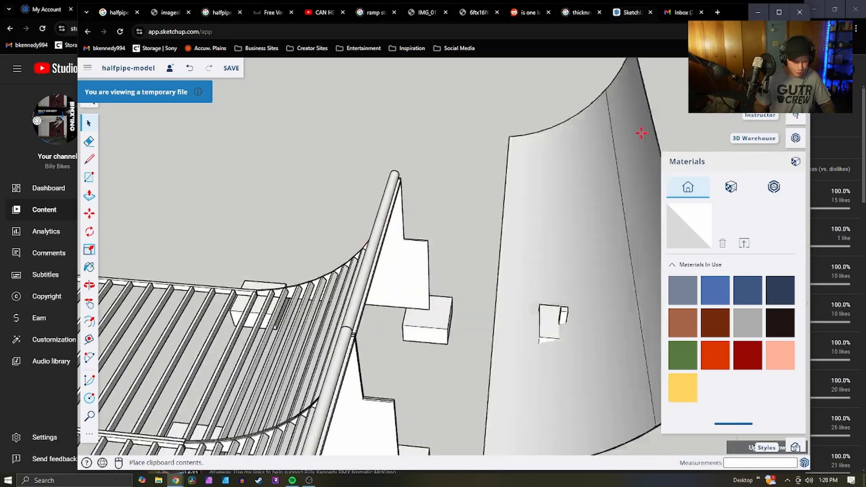
scroll(641, 134, "down", 6)
scroll(498, 149, "up", 5)
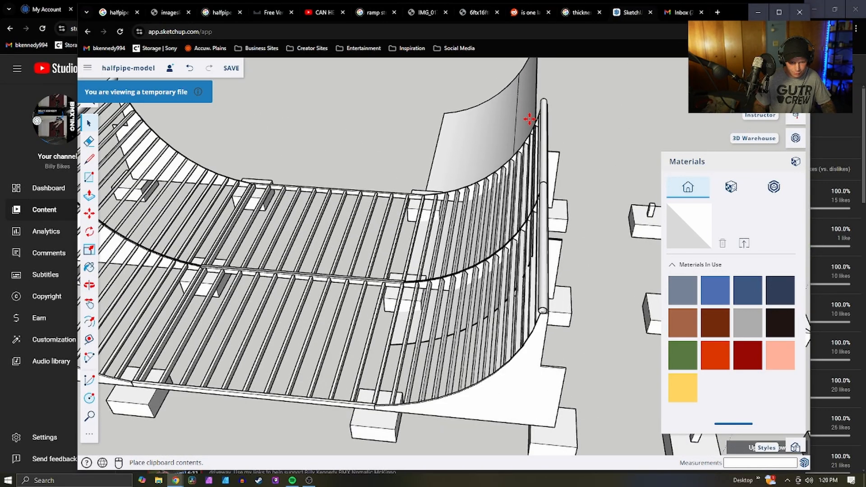
scroll(530, 131, "up", 3)
left_click(531, 140)
Move the pasted sheet down over the transition and about 6' 10 15/16" along the ramp's width toward the outer side panel
scroll(507, 248, "down", 6)
middle_click_drag(506, 233, 483, 191)
left_click(493, 86)
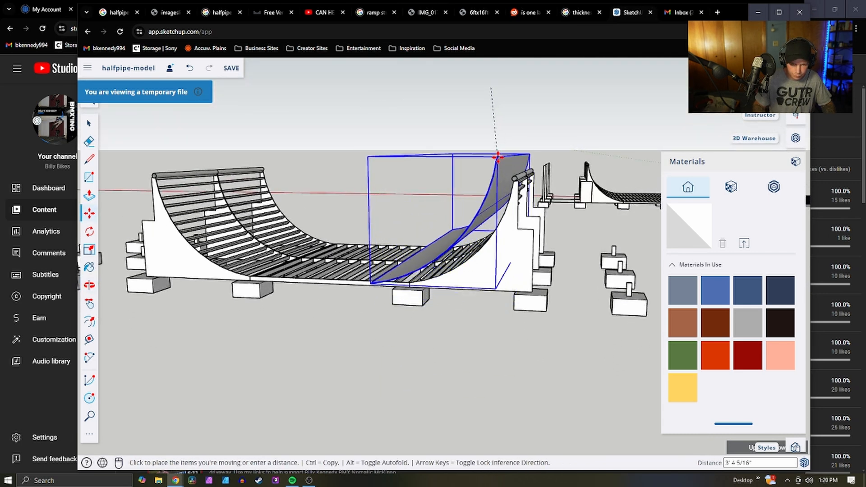
left_click(509, 154)
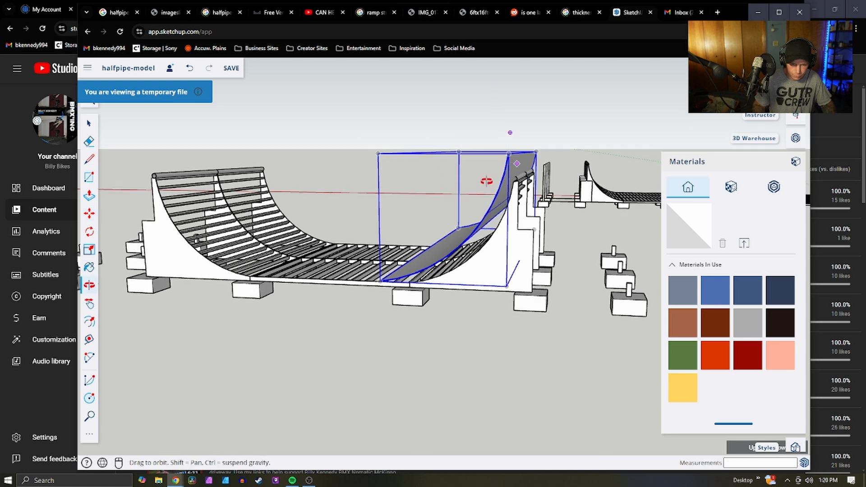
middle_click_drag(483, 179, 320, 214)
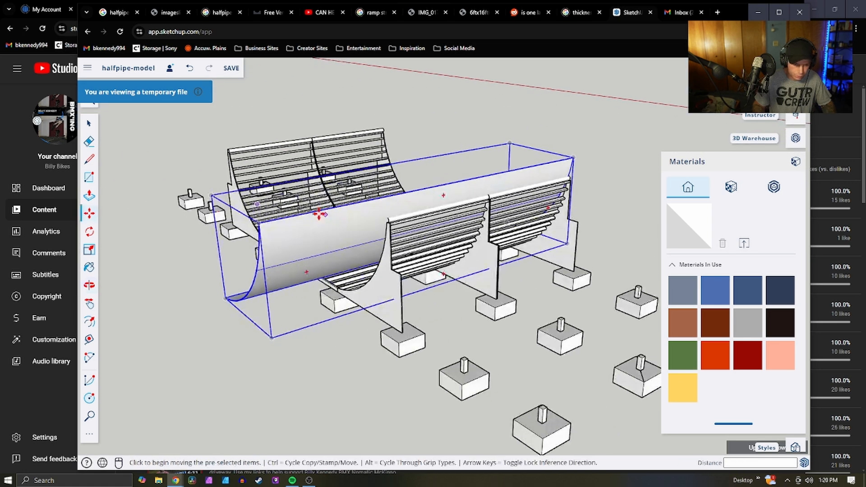
left_click(256, 223)
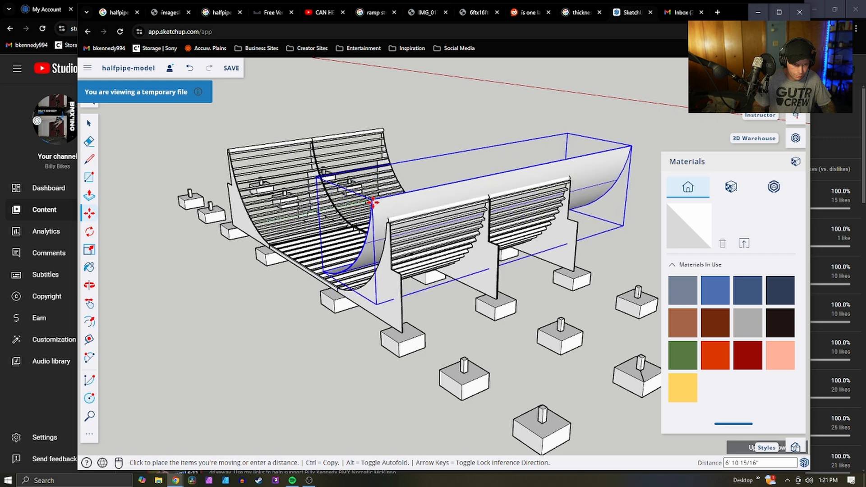
middle_click_drag(390, 236, 560, 166)
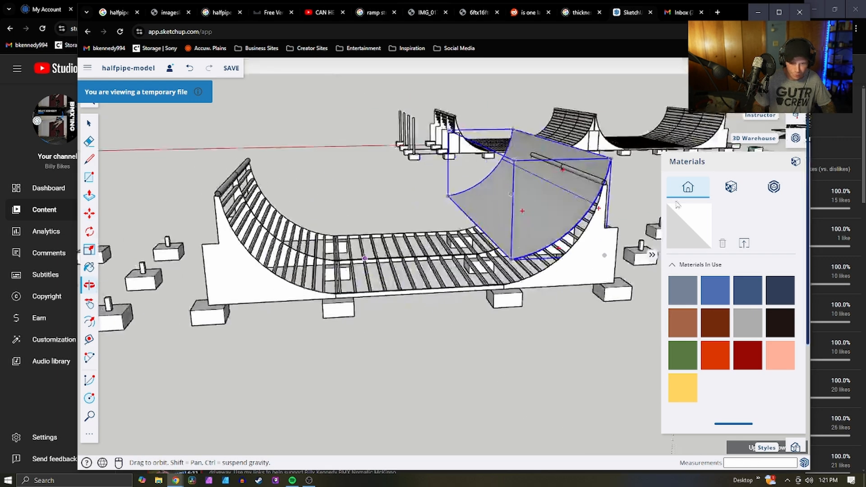
Move the sheet by its upper outer corner down to the top of the side panel beside the coping pipe
scroll(611, 177, "up", 7)
scroll(523, 162, "down", 4)
scroll(531, 180, "up", 6)
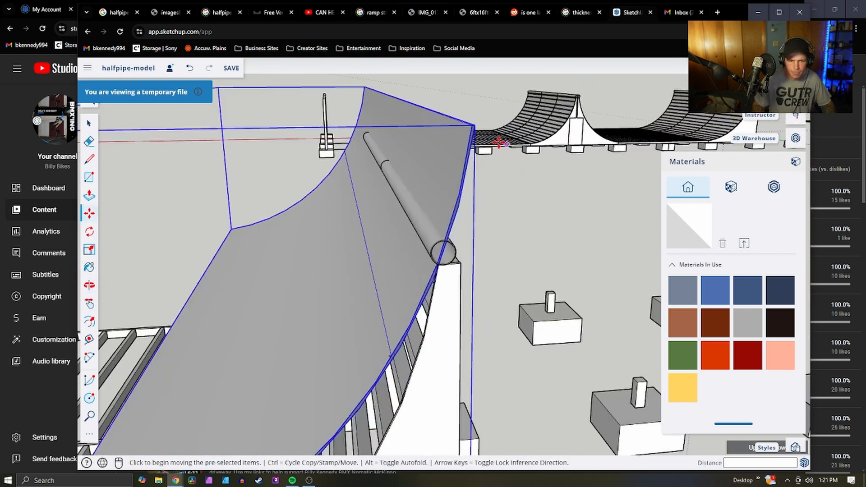
scroll(393, 154, "down", 4)
middle_click_drag(448, 156, 405, 224)
scroll(405, 224, "down", 3)
scroll(509, 213, "up", 4)
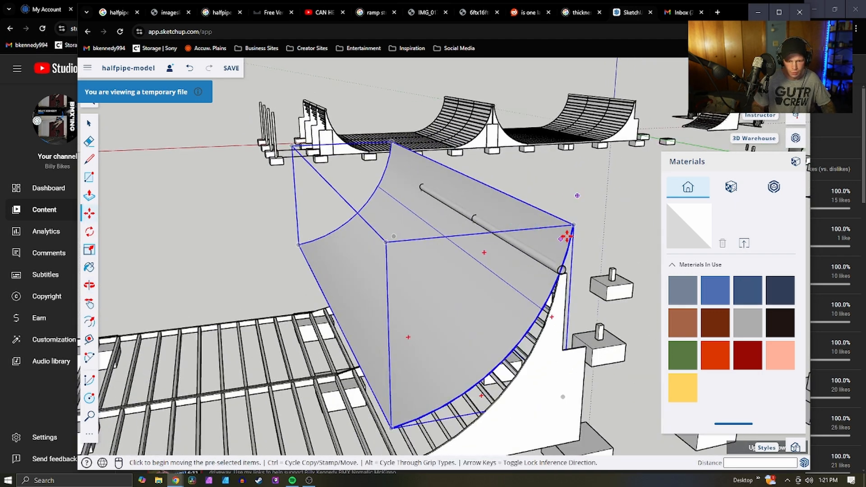
scroll(574, 228, "up", 3)
left_click(573, 223)
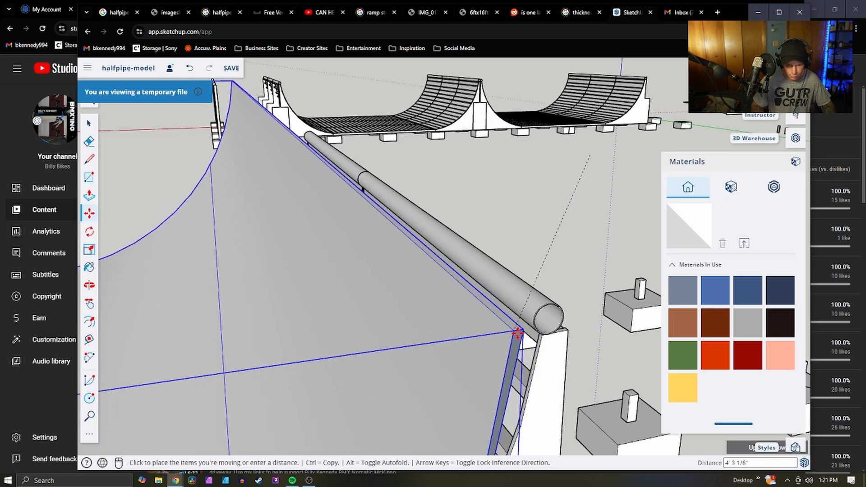
middle_click_drag(507, 228, 500, 338)
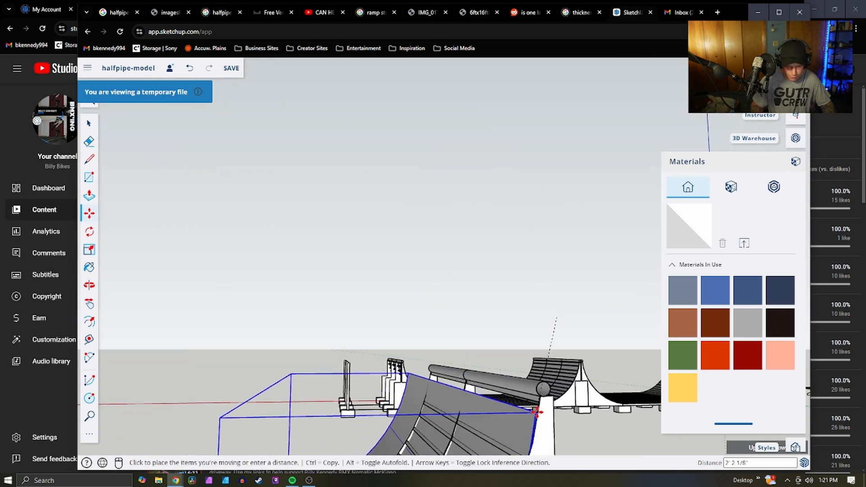
left_click(536, 388)
Fine-tune the sheet's placement from its upper corner against the side panel directly below the coping pipe
scroll(536, 388, "up", 10)
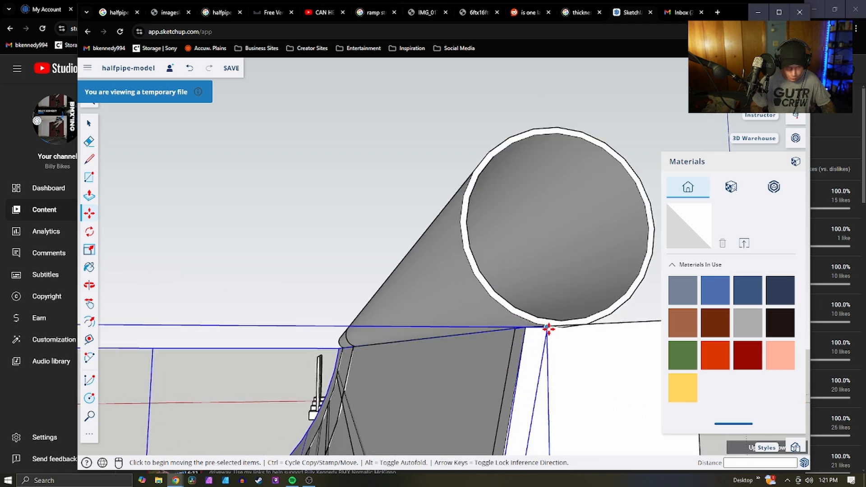
left_click(547, 329)
middle_click_drag(523, 329, 526, 375)
scroll(453, 338, "down", 10)
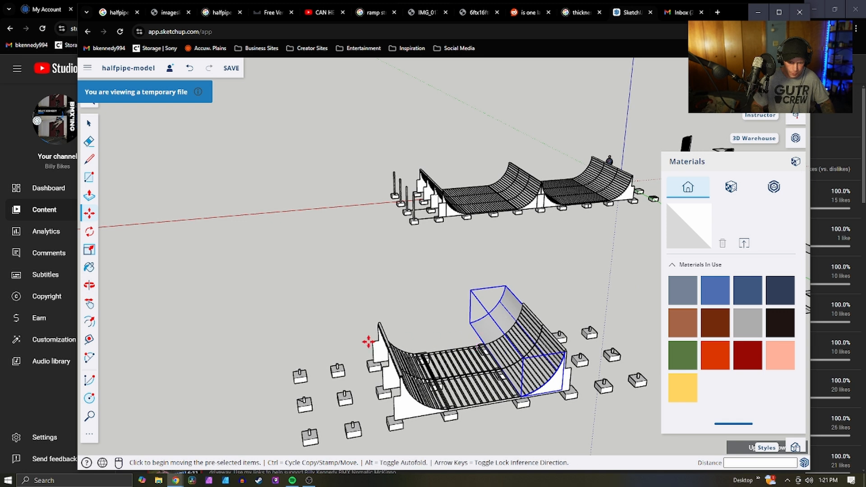
Paste another curved sheet onto the new halfpipe near the uncovered transition and rotate it 180° in the horizontal plane
key("ctrl+v")
left_click(428, 329)
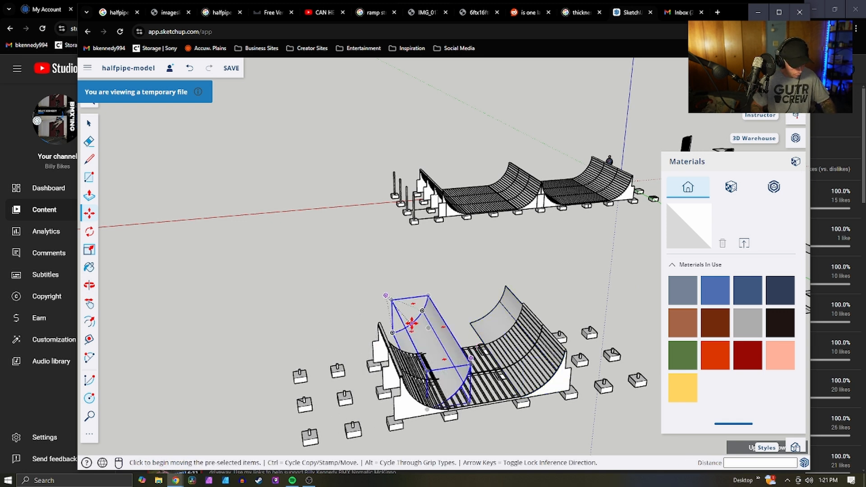
key("r")
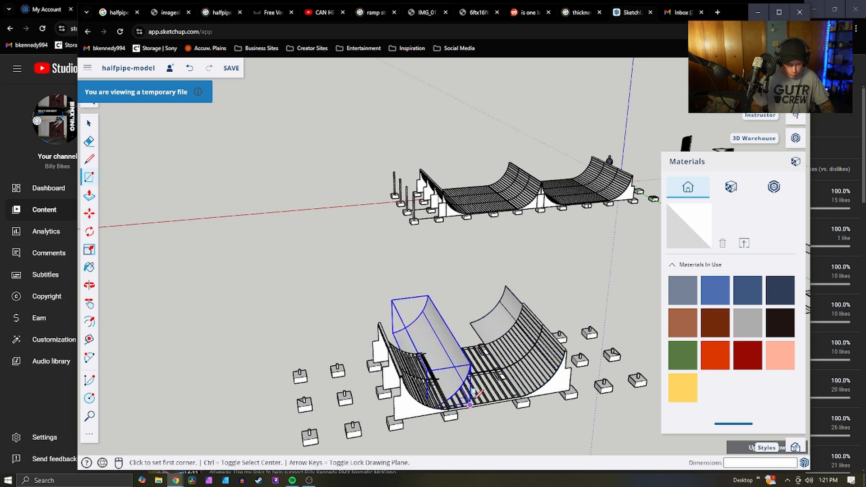
key("q")
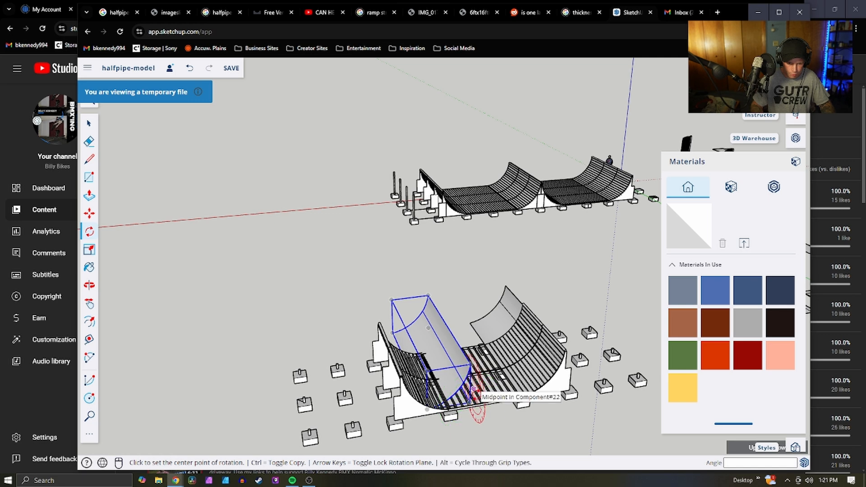
left_click(474, 388)
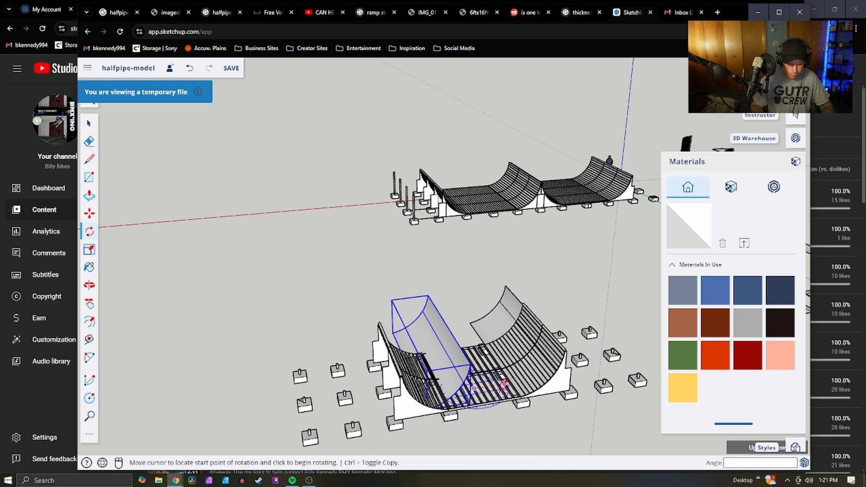
left_click(503, 383)
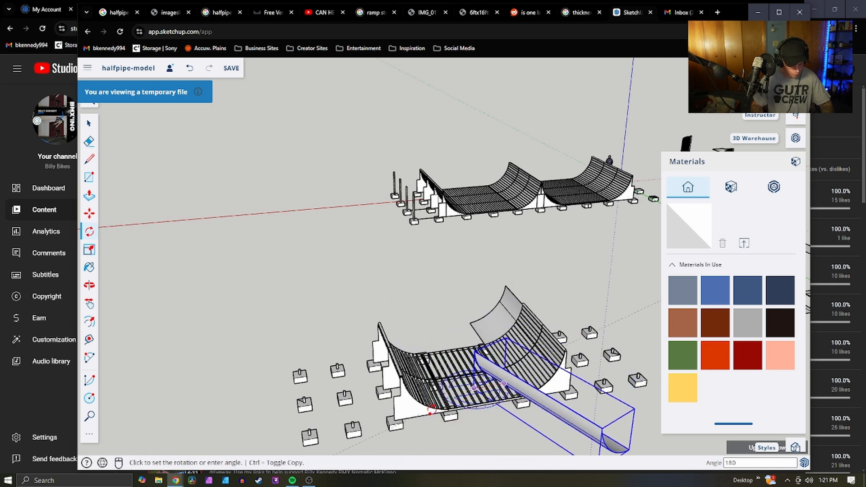
key("Return")
scroll(476, 285, "down", 3)
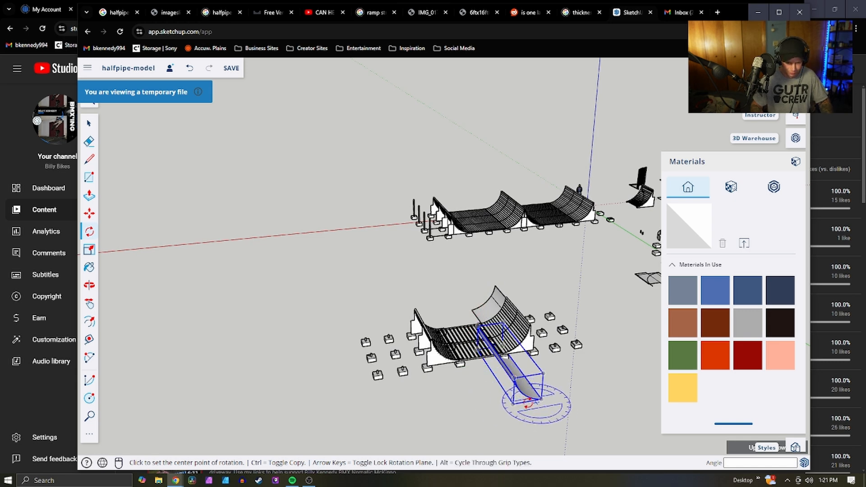
Move the rotated sheet by its upper outer corner to the top of the uncovered transition's side panel, directly below the coping pipe
key("m")
scroll(514, 384, "up", 6)
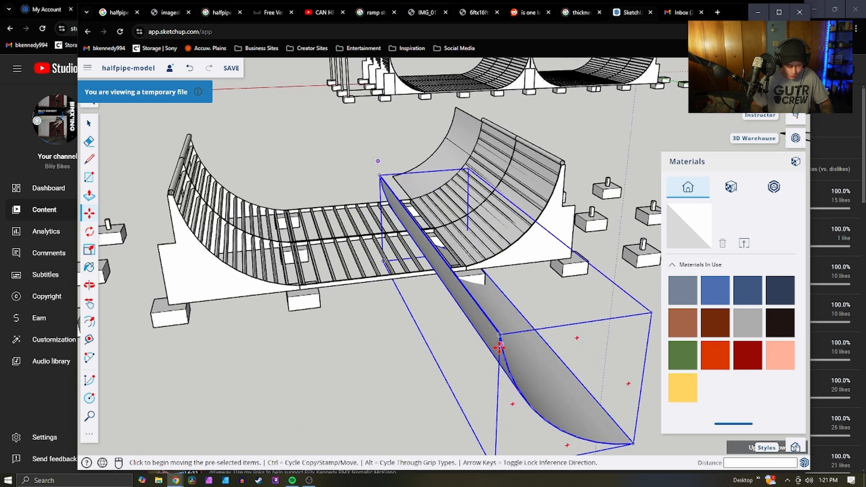
scroll(499, 346, "up", 4)
left_click(503, 304)
scroll(511, 168, "down", 5)
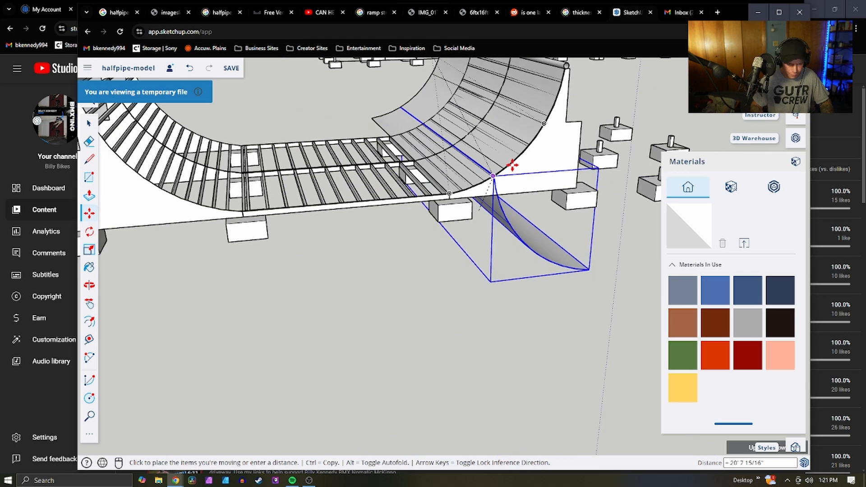
scroll(218, 97, "up", 4)
scroll(319, 267, "down", 5)
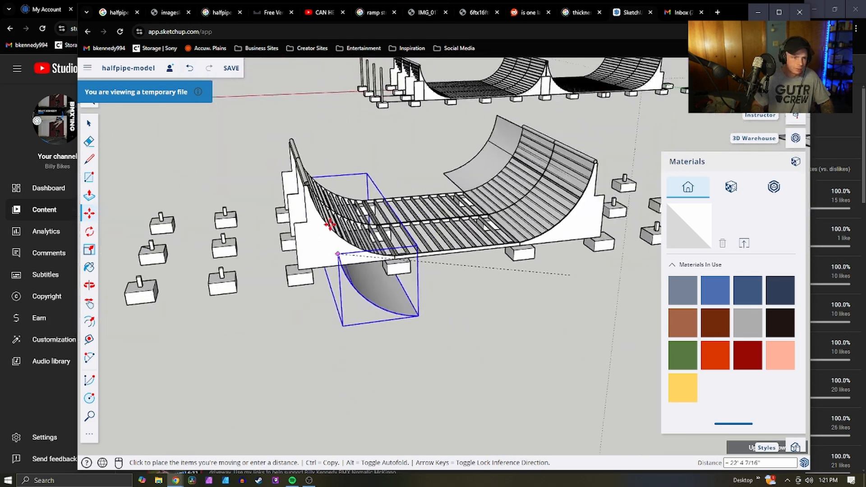
scroll(328, 224, "up", 4)
middle_click_drag(372, 261, 220, 149)
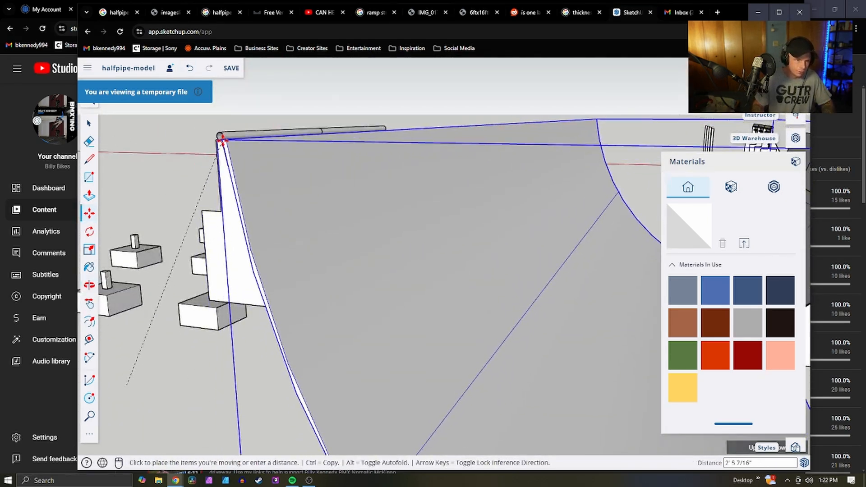
scroll(218, 136, "down", 5)
scroll(256, 142, "up", 4)
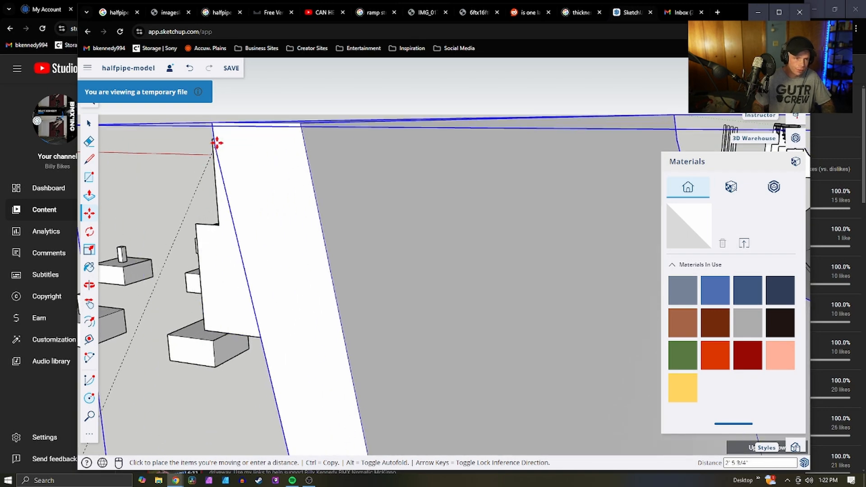
scroll(225, 144, "up", 4)
scroll(252, 189, "down", 4)
scroll(350, 270, "down", 4)
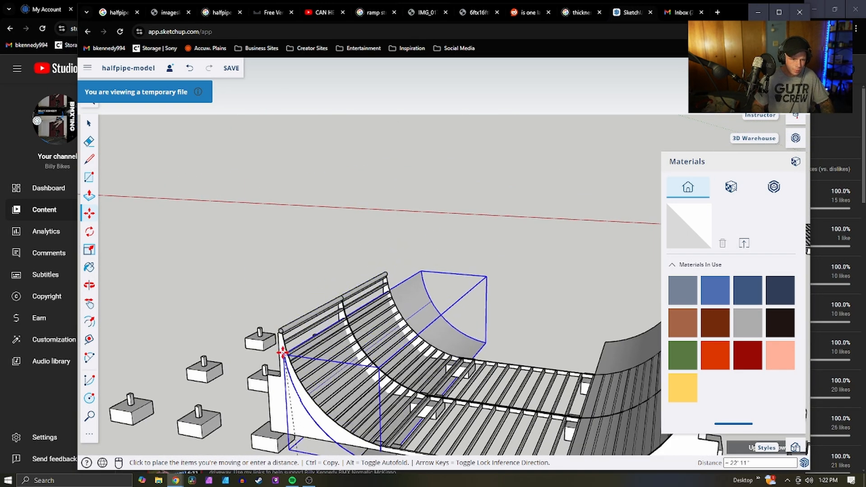
scroll(283, 354, "up", 5)
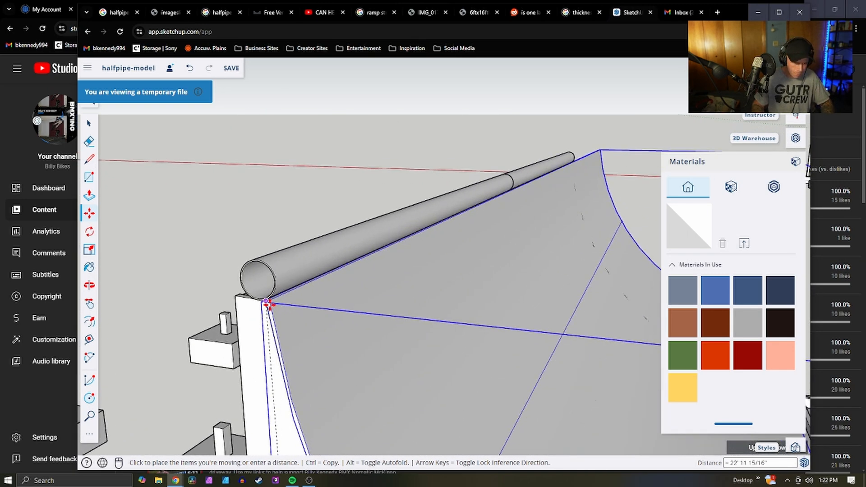
left_click(272, 310)
scroll(285, 190, "down", 5)
scroll(285, 190, "down", 2)
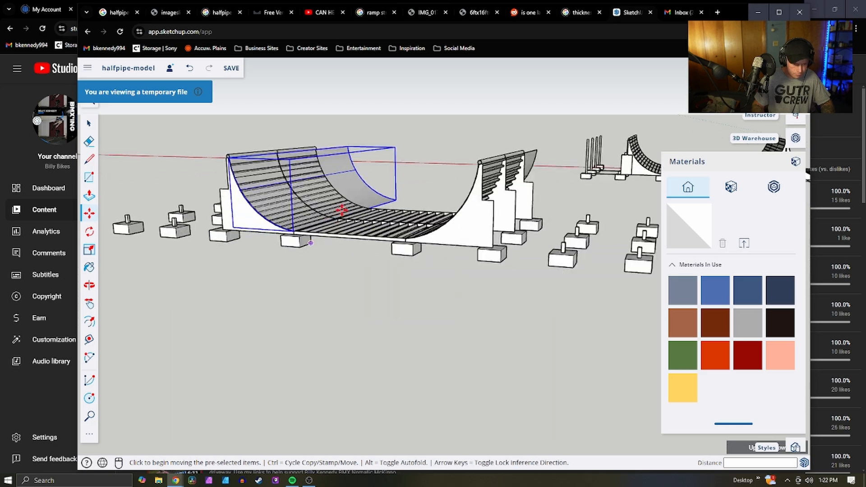
Move the sheet by its overhanging end's upper corner about 8' 5/16" along the ramp's width to the side panel below the coping pipe
scroll(329, 215, "up", 4)
middle_click_drag(319, 218, 461, 305)
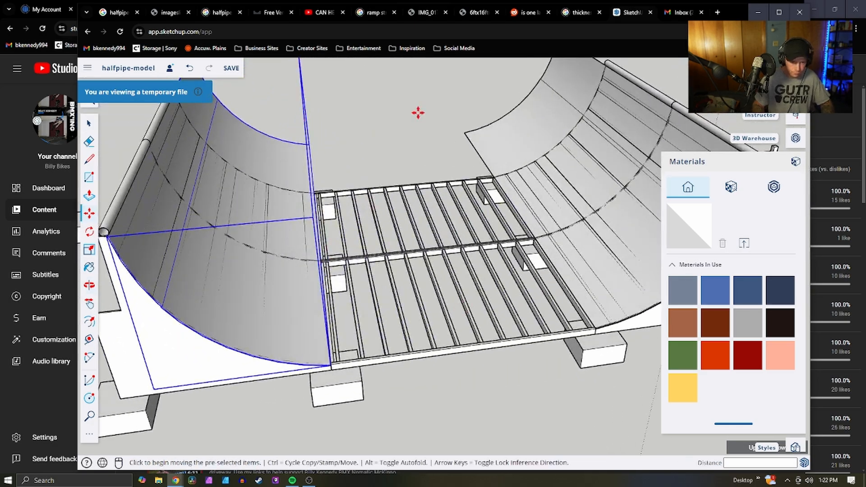
middle_click_drag(417, 112, 297, 236)
key("space")
middle_click_drag(433, 217, 344, 177)
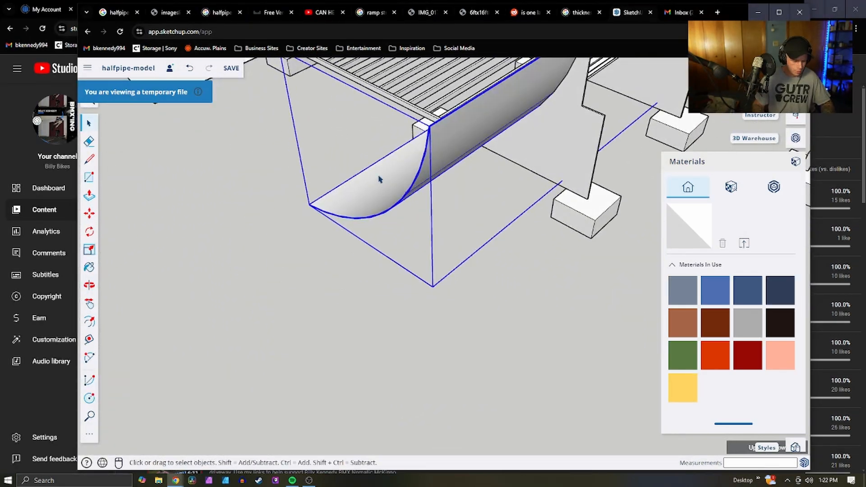
key("m")
scroll(421, 141, "up", 4)
middle_click_drag(421, 141, 401, 188)
left_click(396, 336)
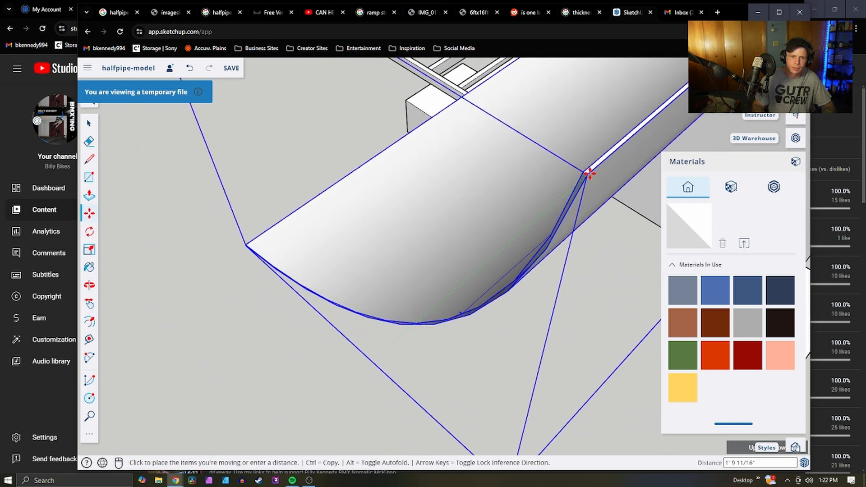
middle_click_drag(526, 150, 758, 147)
scroll(599, 305, "down", 3)
middle_click_drag(558, 191, 645, 185)
scroll(557, 232, "down", 3)
scroll(595, 131, "up", 4)
scroll(590, 131, "up", 5)
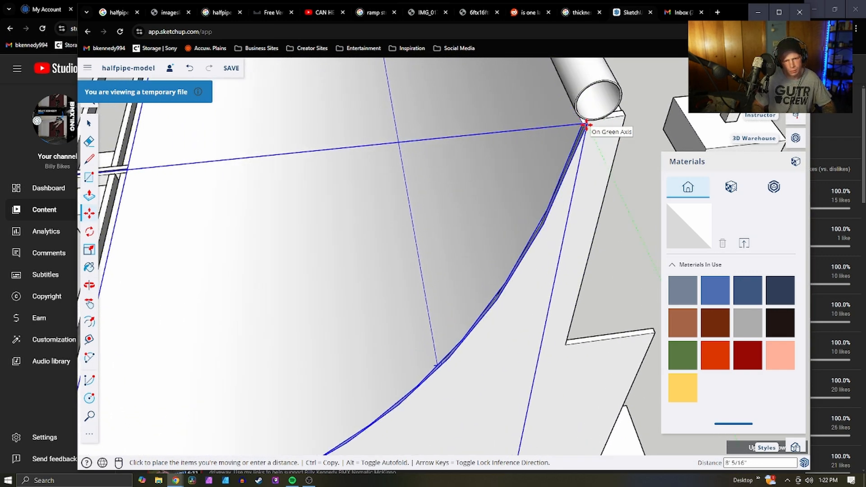
left_click(585, 124)
Open the overhanging sheet on the other transition for editing and push its lower section's end face in flush with the side panel
scroll(516, 203, "down", 8)
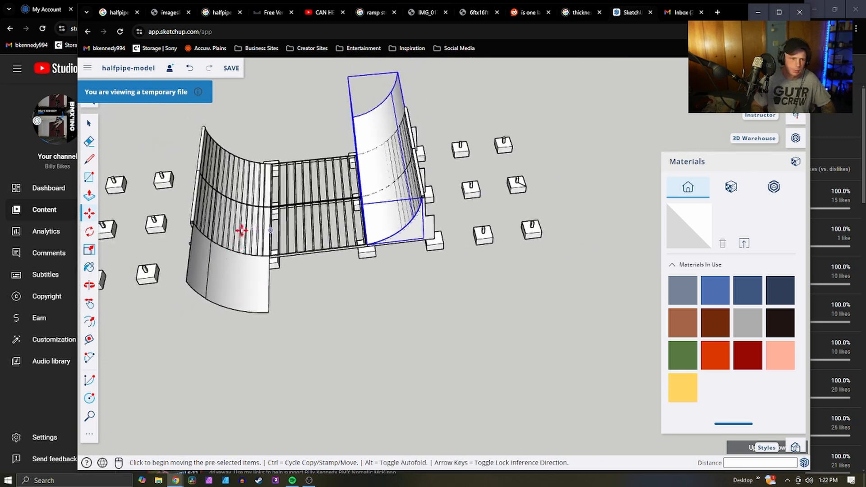
scroll(202, 293, "up", 10)
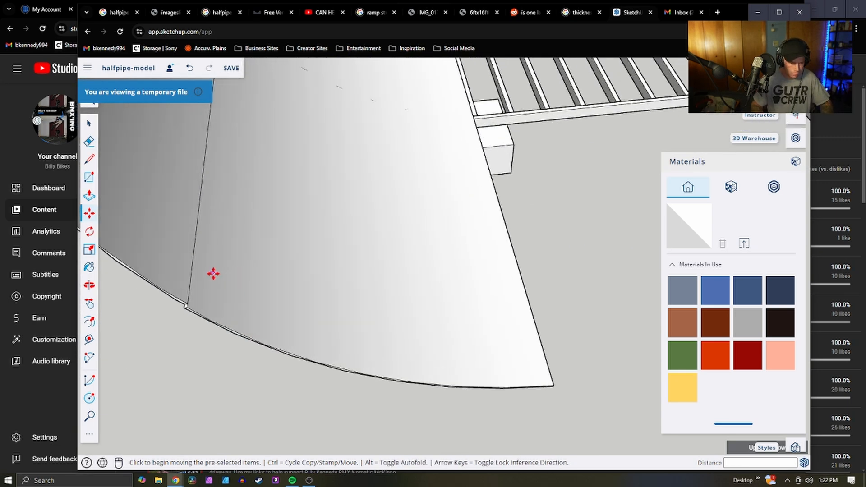
key("p")
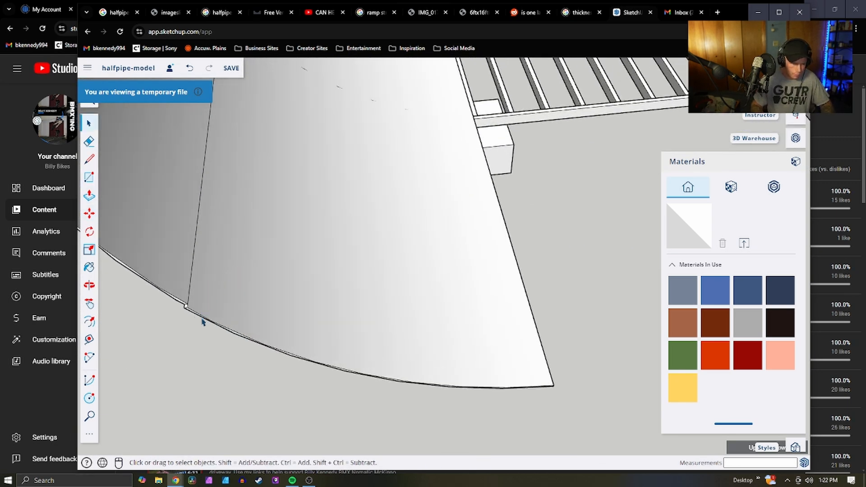
double_click(202, 322)
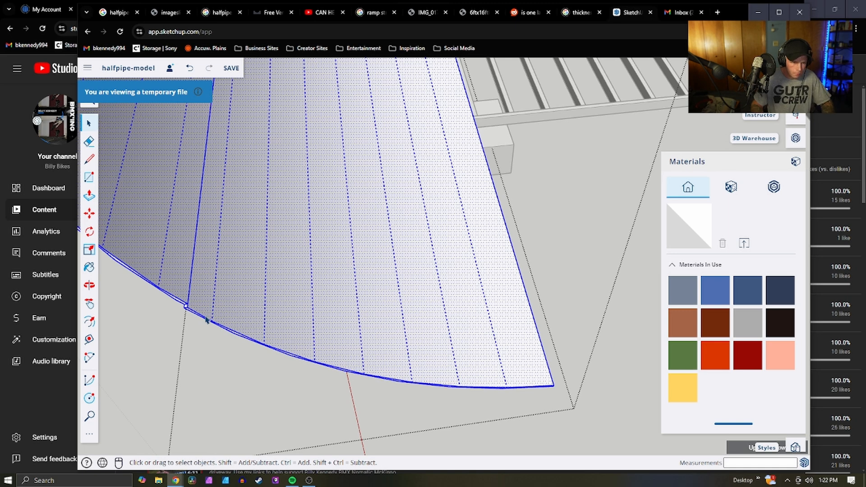
key("p")
middle_click_drag(187, 320, 182, 244)
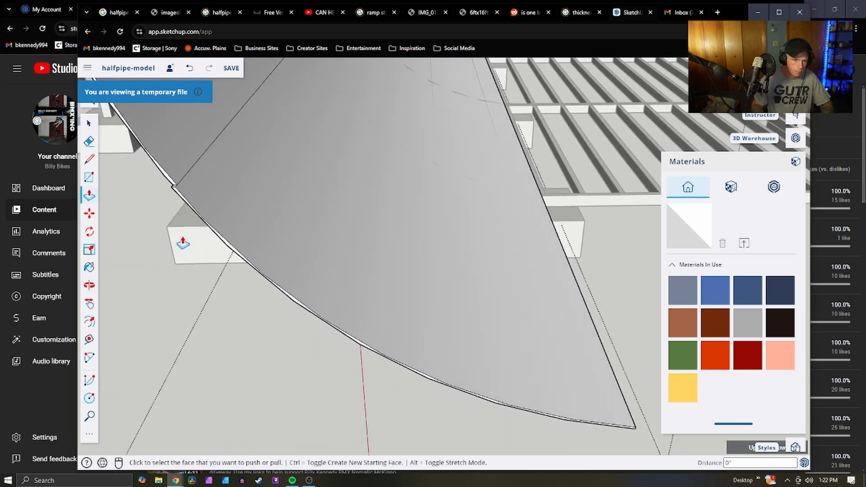
left_click(180, 199)
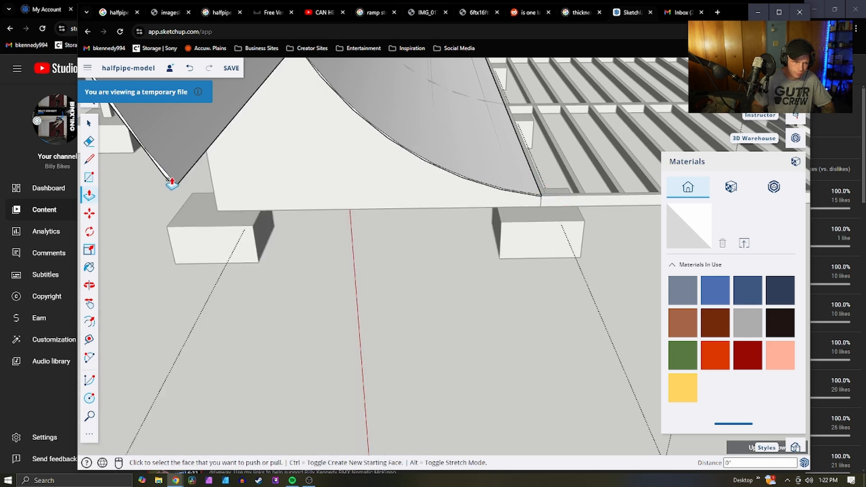
Push the sheet's upper section end face in 8' 1/4" to the side panel and close the component
middle_click_drag(399, 204, 305, 178)
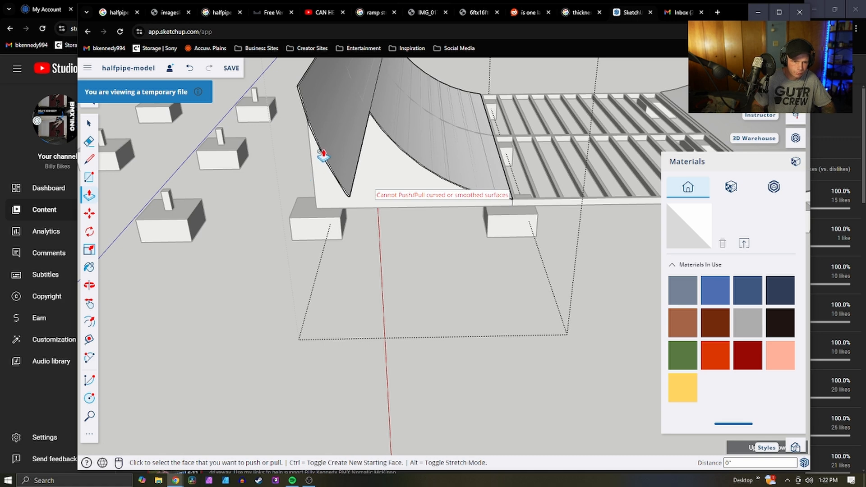
scroll(316, 147, "up", 3)
scroll(342, 204, "up", 2)
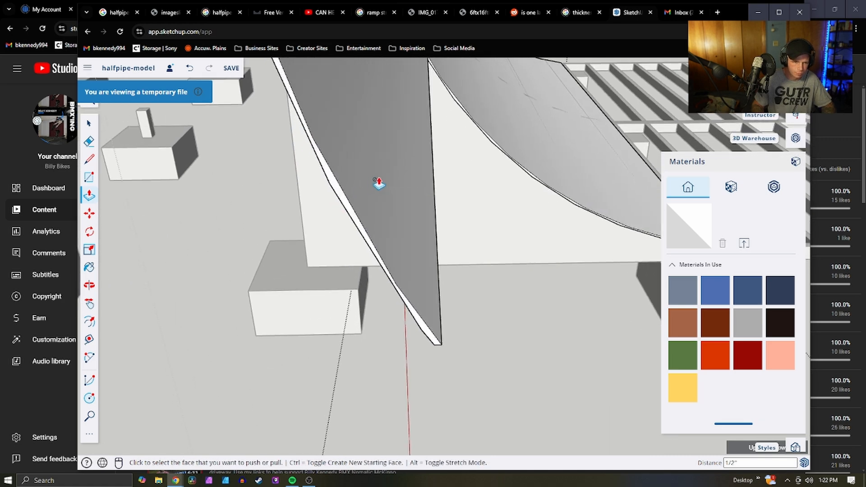
left_click(356, 221)
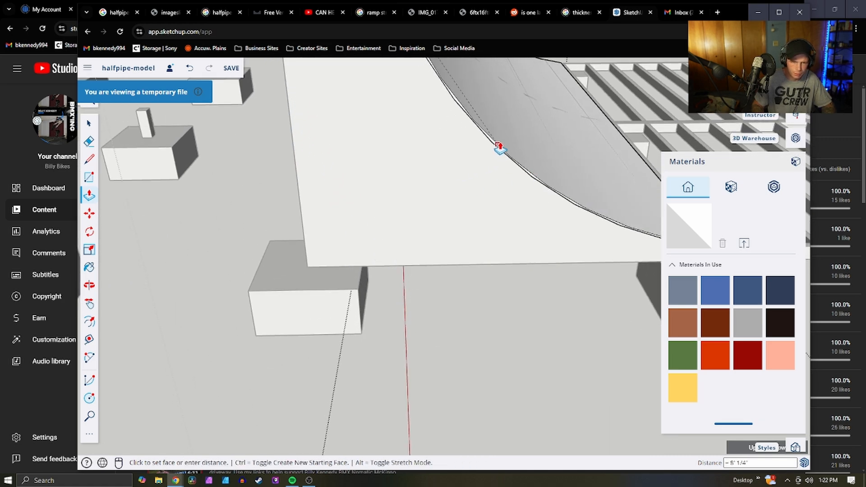
left_click(499, 149)
scroll(507, 190, "down", 4)
middle_click_drag(541, 237, 715, 289)
scroll(382, 256, "down", 2)
scroll(458, 230, "down", 4)
scroll(580, 165, "up", 4)
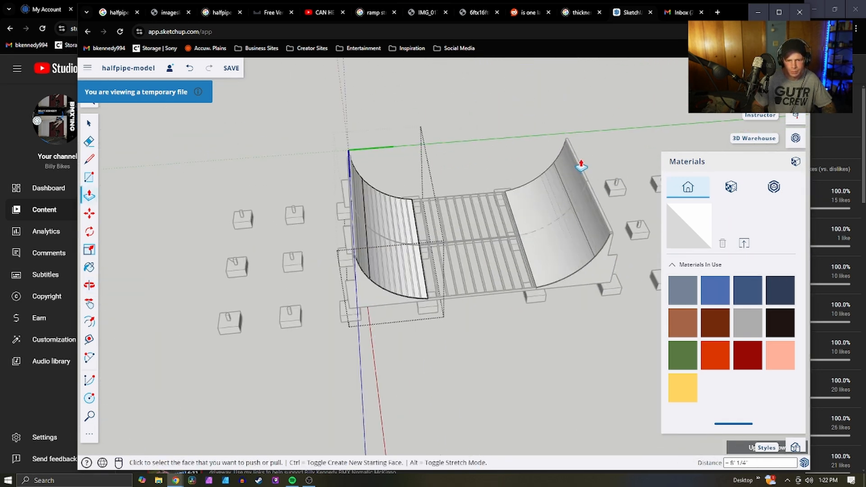
scroll(580, 166, "up", 5)
scroll(323, 230, "down", 2)
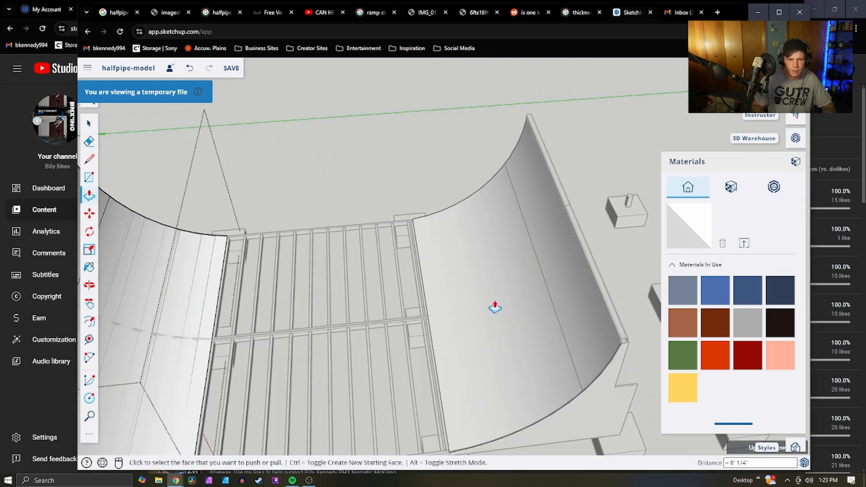
scroll(427, 225, "down", 3)
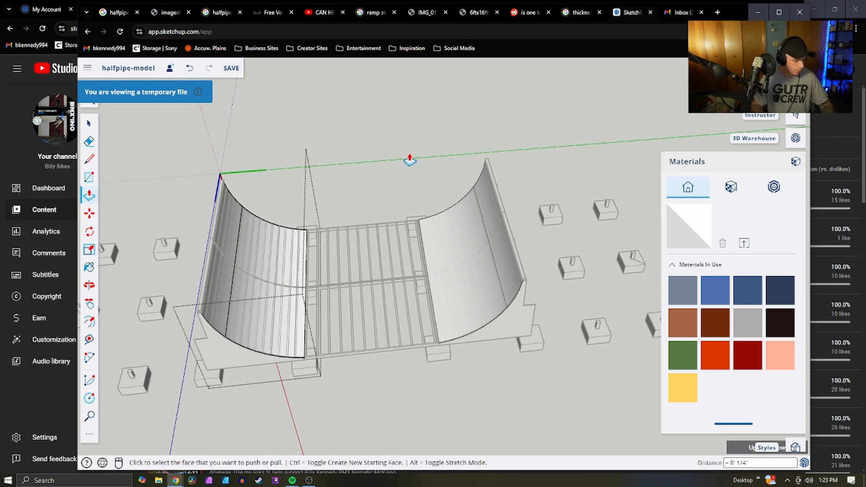
scroll(406, 225, "down", 2)
key("space")
scroll(386, 181, "up", 5)
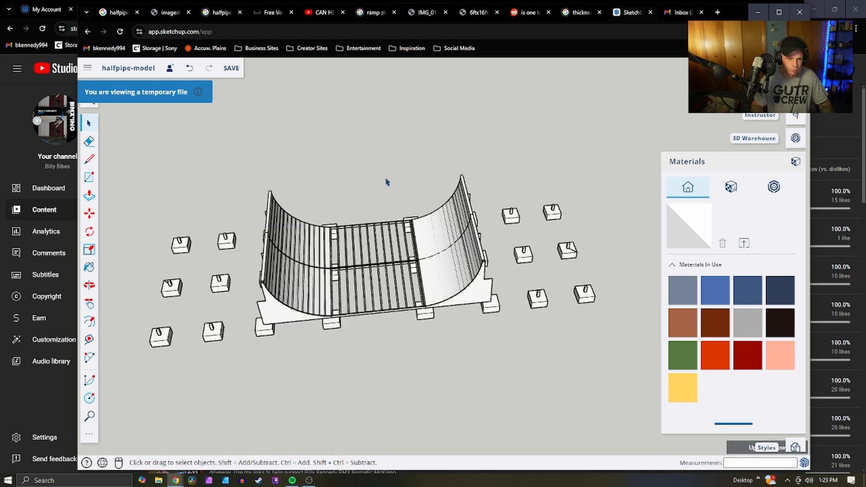
scroll(341, 224, "up", 3)
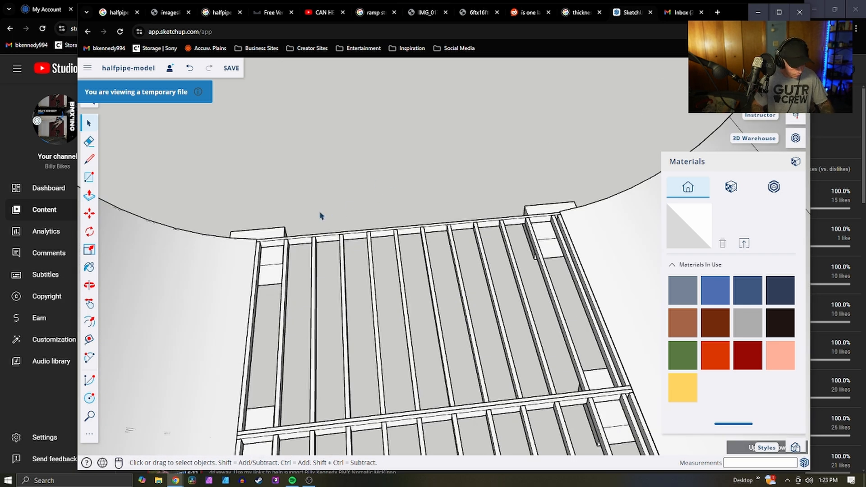
key("r")
scroll(316, 252, "down", 3)
scroll(270, 170, "up", 5)
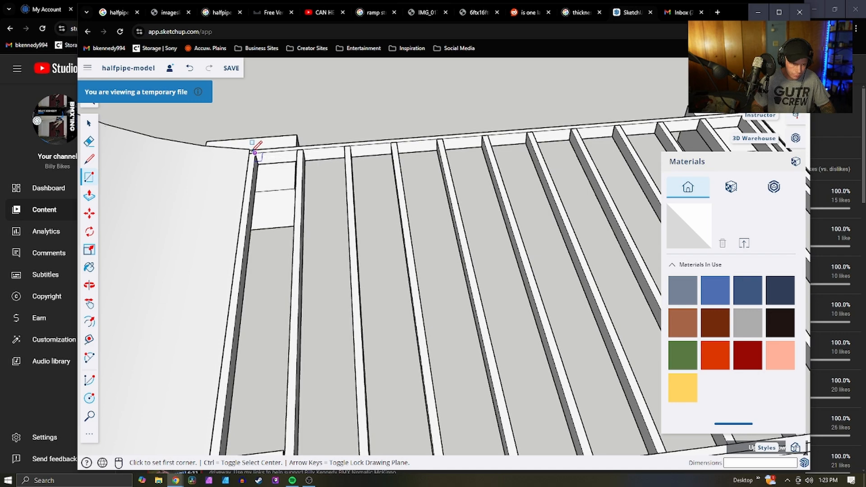
scroll(442, 198, "down", 3)
scroll(392, 126, "up", 6)
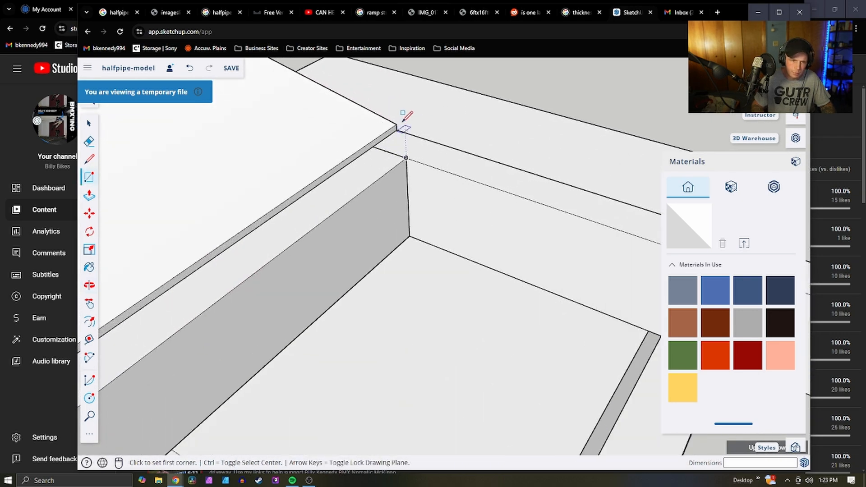
left_click(397, 127)
scroll(422, 275, "down", 3)
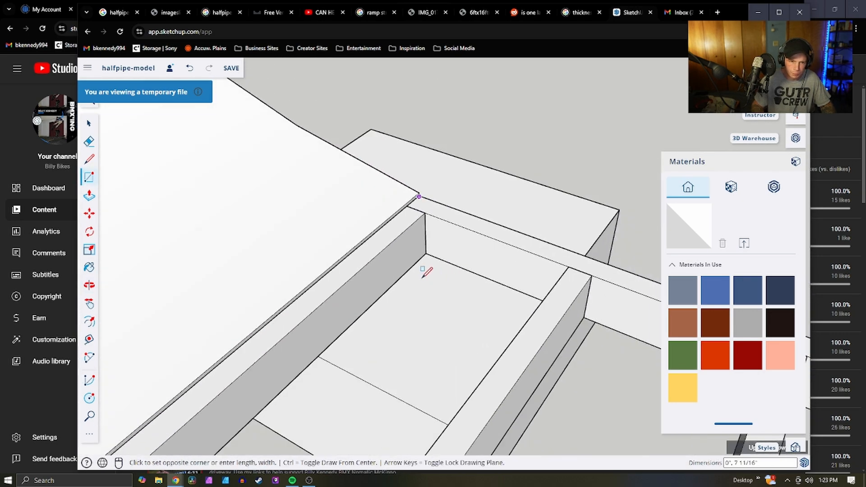
scroll(467, 207, "down", 8)
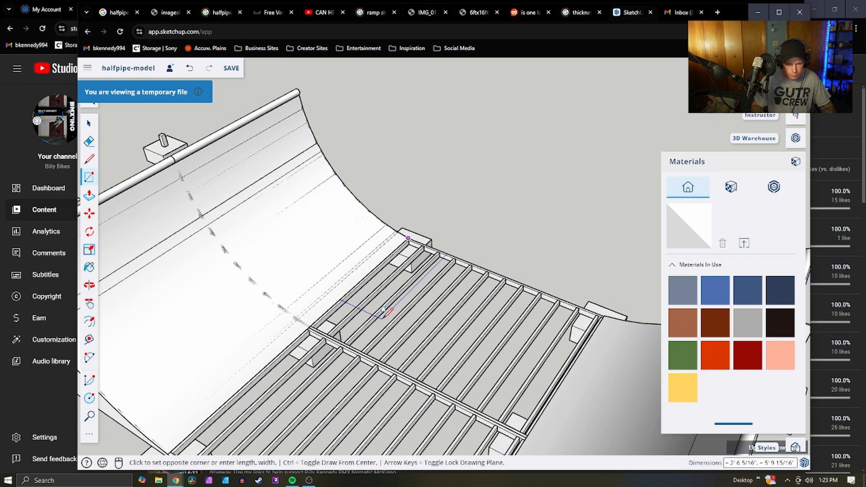
scroll(343, 243, "down", 2)
scroll(353, 286, "up", 10)
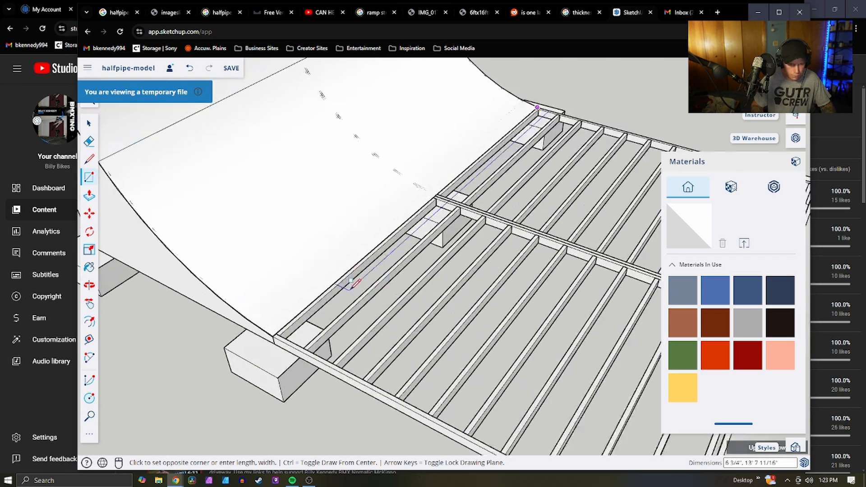
scroll(361, 433, "down", 3)
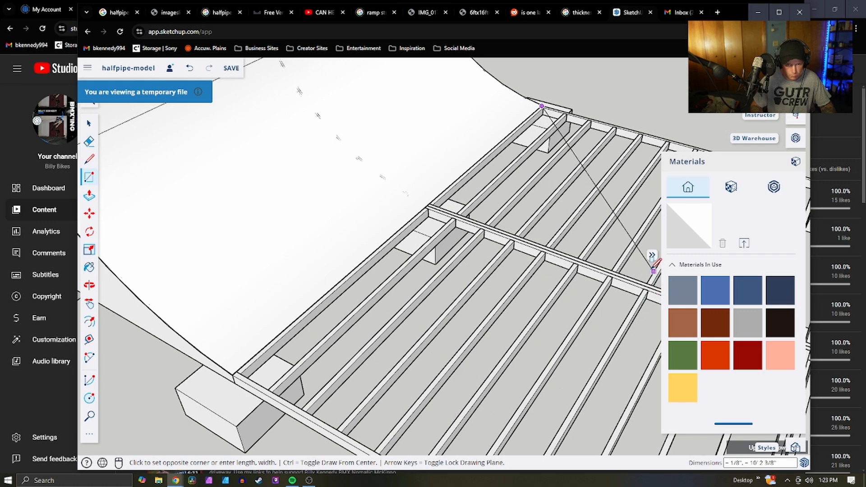
scroll(558, 246, "down", 2)
scroll(556, 246, "down", 2)
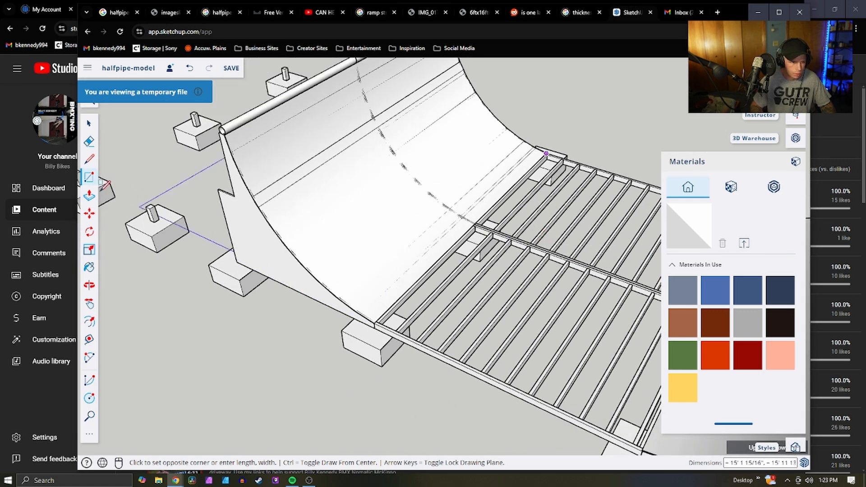
mouse_move(618, 170)
middle_mouse_down()
mouse_move(630, 179)
mouse_move(285, 261)
middle_mouse_up()
scroll(285, 261, "up", 2)
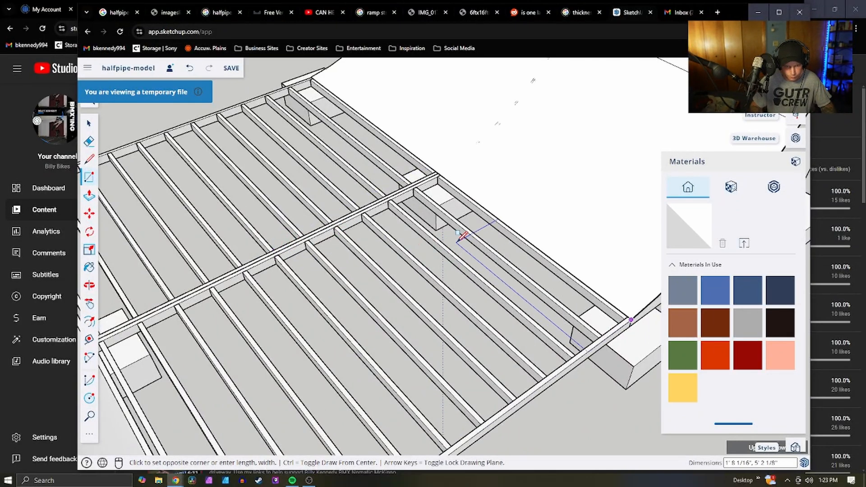
key("Escape")
Examine the joints between the flat bottom and both transition sheets, and one sheet's fit along its side panel up to the coping
scroll(449, 257, "down", 5)
scroll(499, 293, "up", 3)
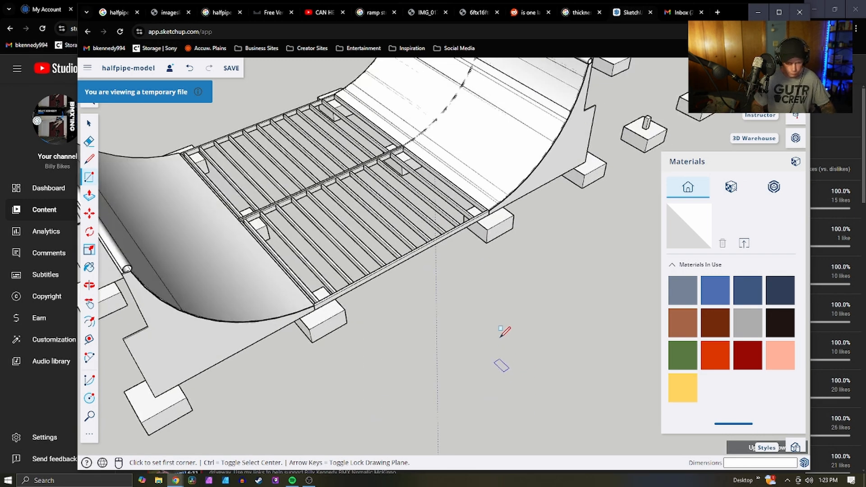
scroll(207, 107, "up", 4)
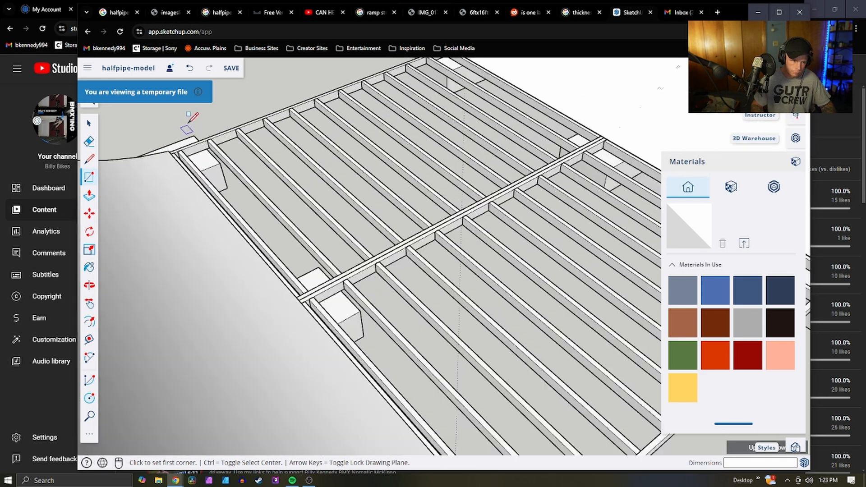
scroll(191, 157, "up", 1)
middle_click_drag(191, 157, 163, 229)
scroll(164, 229, "down", 5)
scroll(428, 394, "down", 2)
scroll(218, 170, "up", 7)
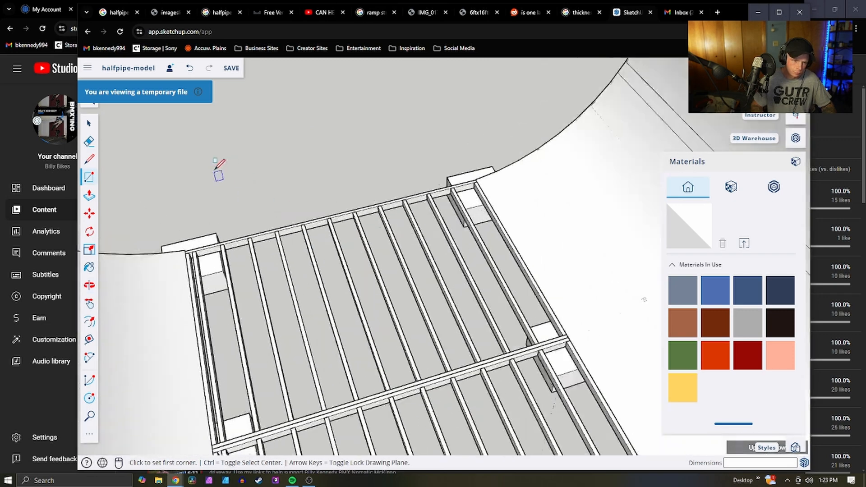
mouse_move(150, 292)
middle_mouse_down()
mouse_move(236, 282)
mouse_move(183, 204)
mouse_move(265, 181)
middle_mouse_up()
scroll(191, 205, "up", 6)
mouse_move(234, 242)
middle_mouse_down()
mouse_move(123, 141)
mouse_move(311, 179)
mouse_move(114, 249)
mouse_move(332, 203)
mouse_move(155, 278)
mouse_move(358, 203)
mouse_move(526, 189)
mouse_move(354, 210)
middle_mouse_up()
scroll(380, 187, "down", 8)
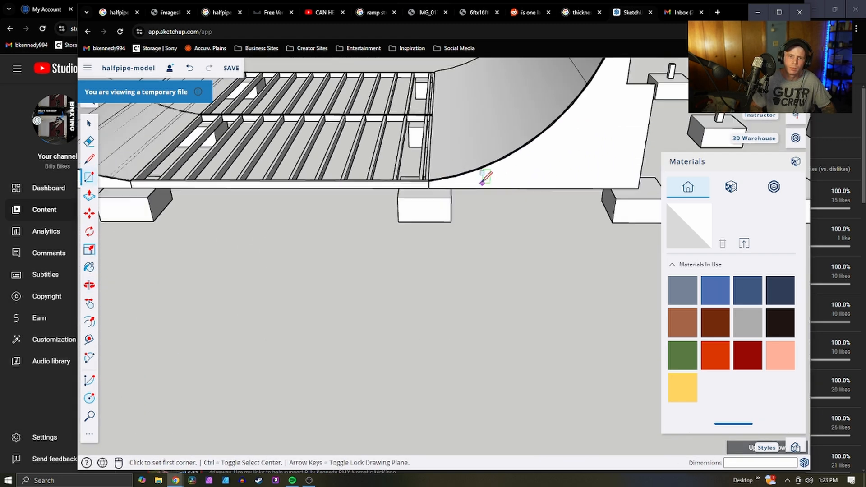
scroll(523, 165, "up", 1)
scroll(450, 127, "down", 5)
scroll(508, 135, "up", 10)
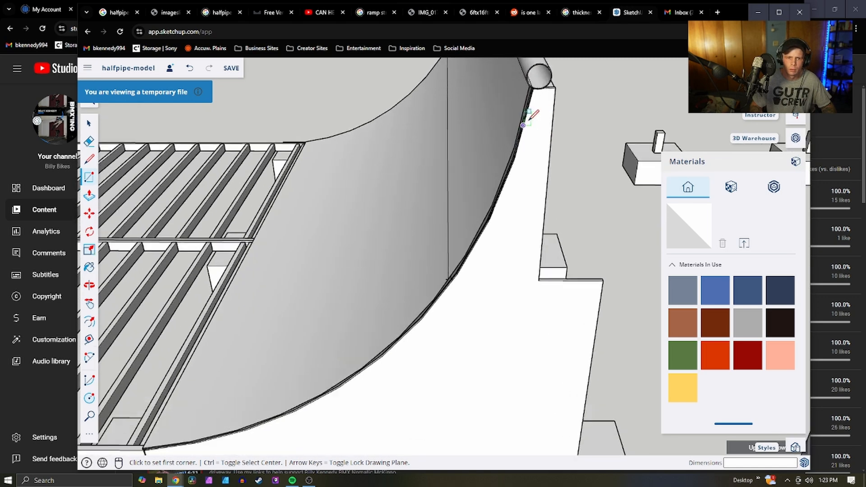
scroll(531, 100, "up", 2)
mouse_move(534, 110)
middle_mouse_down()
mouse_move(498, 195)
mouse_move(503, 174)
middle_mouse_up()
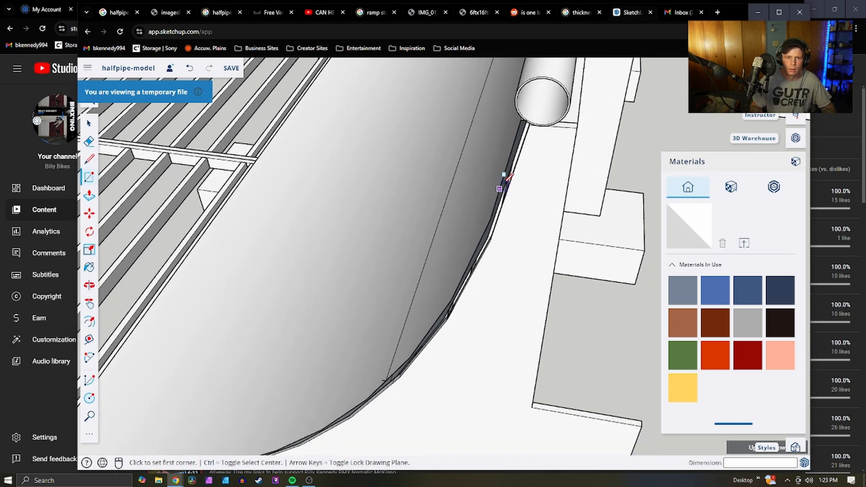
scroll(525, 134, "up", 3)
mouse_move(537, 113)
middle_mouse_down()
mouse_move(512, 118)
mouse_move(511, 127)
middle_mouse_up()
Move the transition sheet about 1/8" by its upper outer corner onto the side panel's top corner below the coping pipe
key("space")
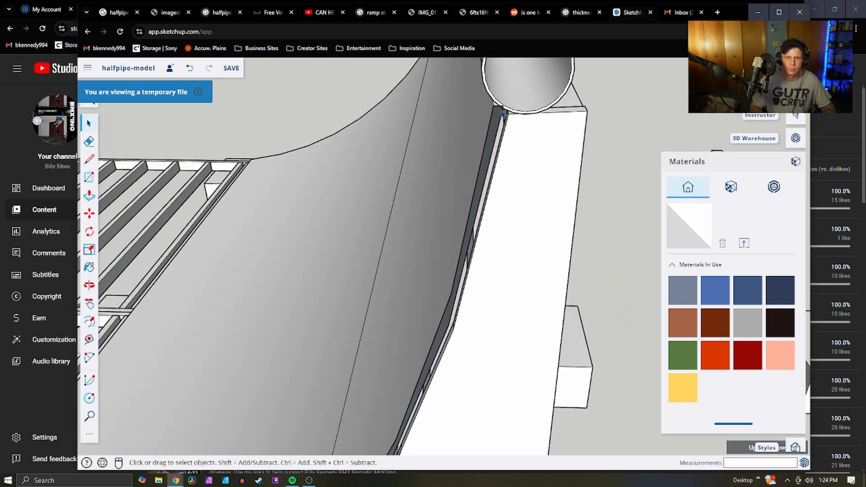
left_click(503, 113)
key("m")
scroll(503, 126, "up", 2)
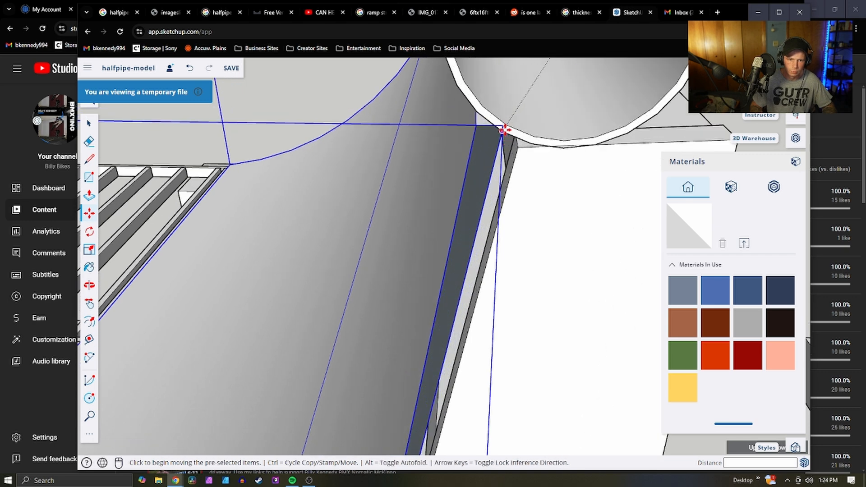
mouse_move(503, 130)
middle_mouse_down()
mouse_move(513, 142)
mouse_move(551, 112)
mouse_move(502, 149)
mouse_move(514, 159)
mouse_move(441, 116)
mouse_move(509, 129)
middle_mouse_up()
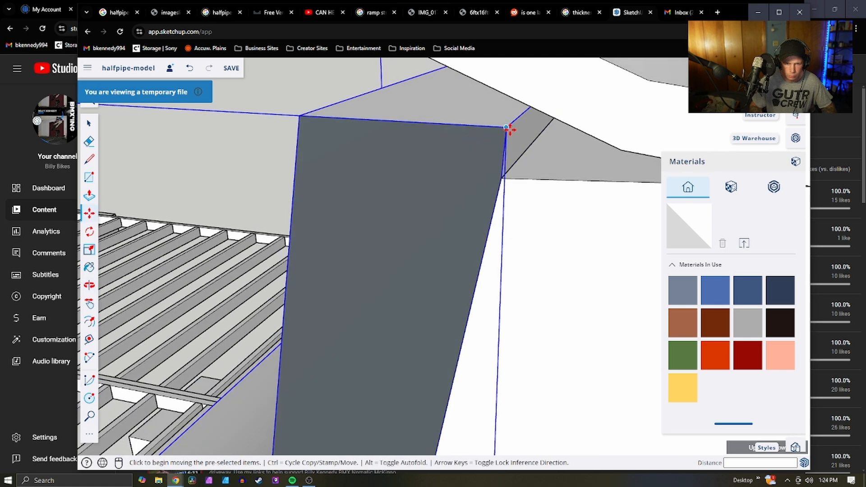
left_click(505, 129)
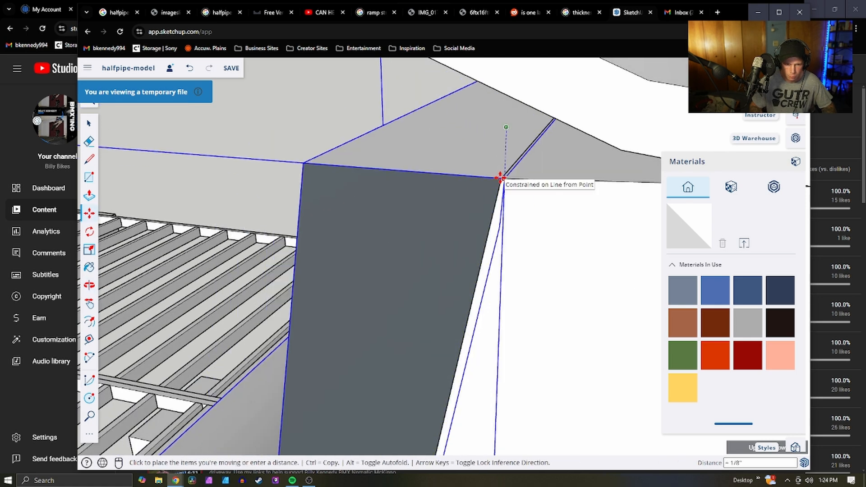
left_click(499, 177)
scroll(502, 178, "up", 3)
left_click(507, 178)
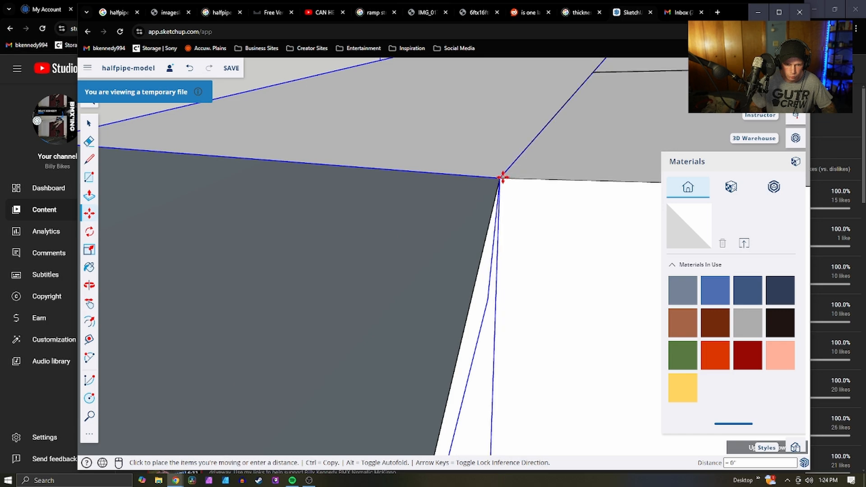
left_click(500, 178)
Check how the moved sheet follows the side panel's curve and how its lower edge meets the flat bottom frame
scroll(536, 188, "down", 6)
scroll(547, 221, "down", 6)
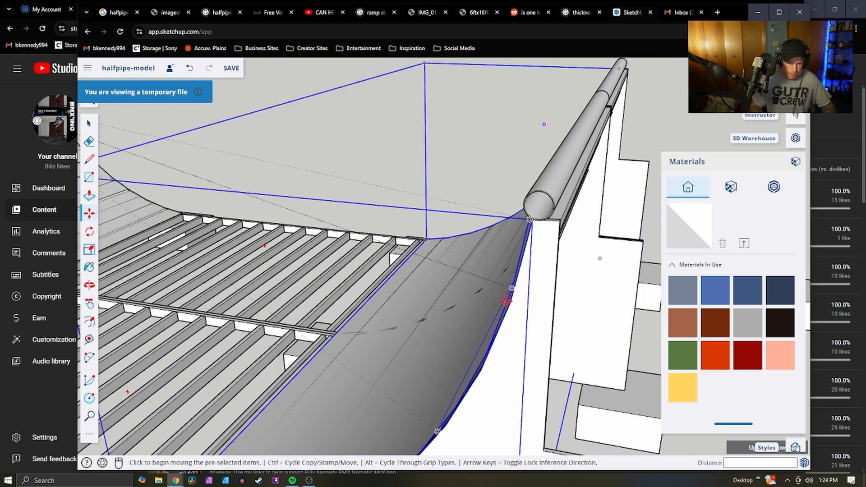
scroll(396, 361, "up", 8)
middle_click_drag(351, 332, 492, 251)
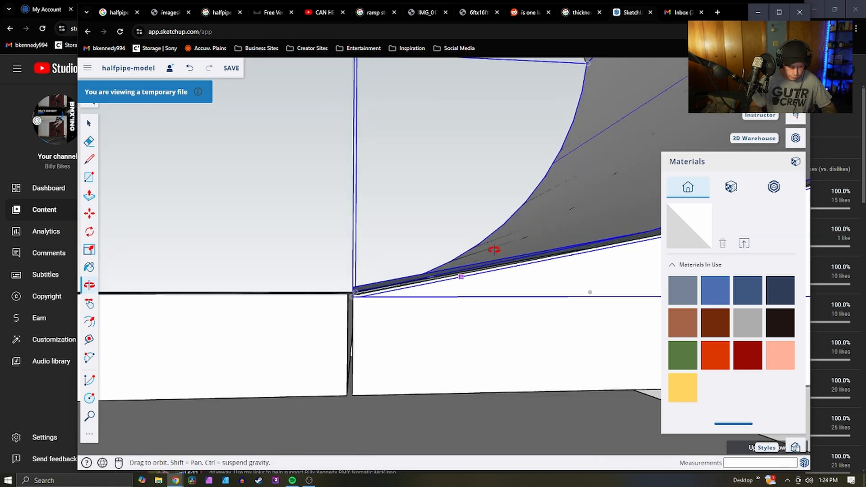
key("m")
scroll(525, 284, "down", 10)
scroll(271, 251, "up", 6)
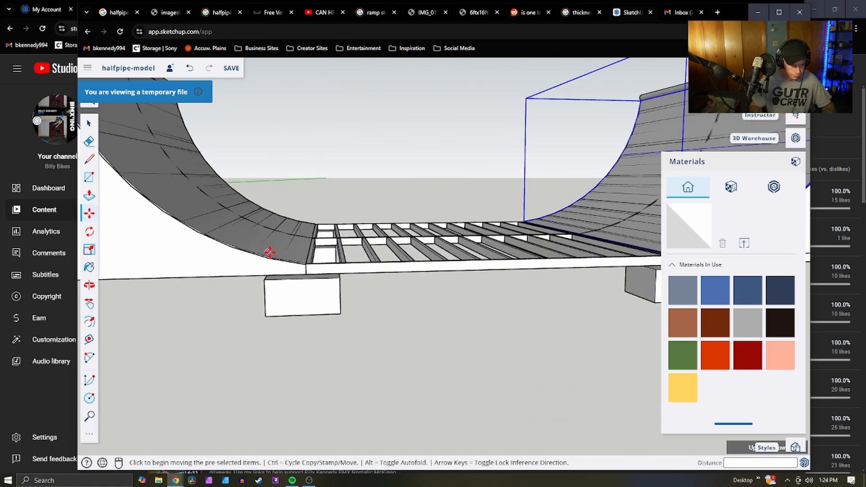
scroll(371, 270, "down", 7)
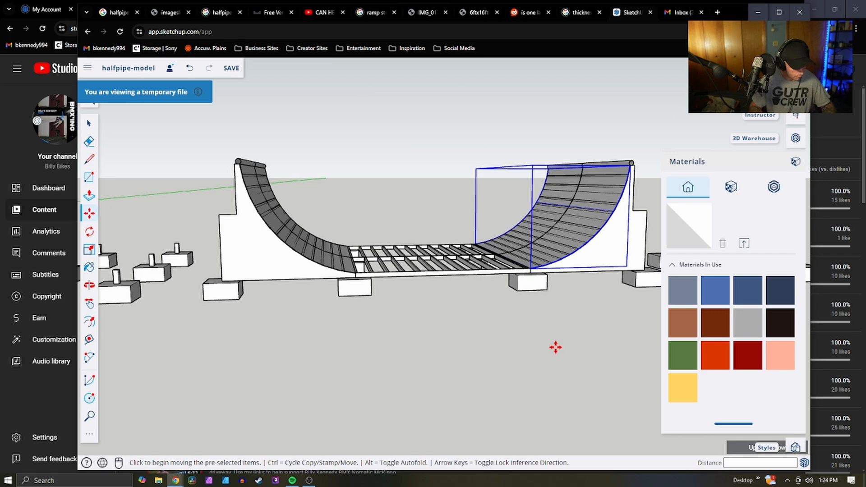
scroll(555, 347, "up", 8)
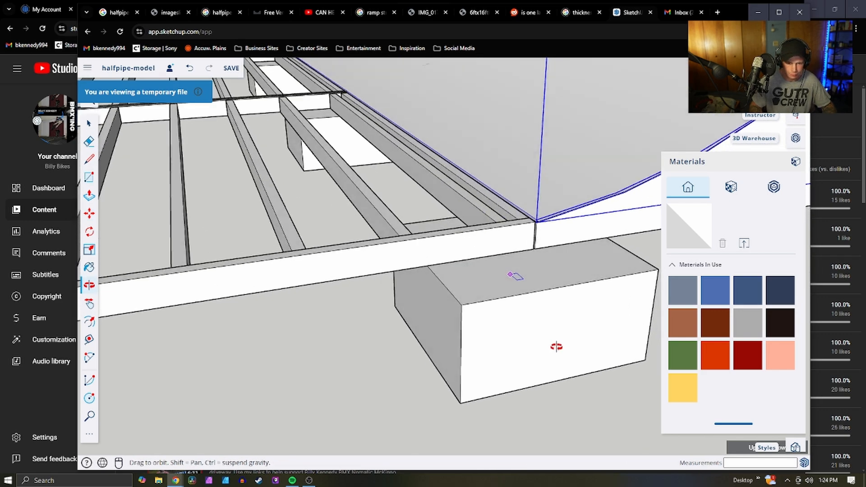
key("r")
scroll(541, 228, "up", 8)
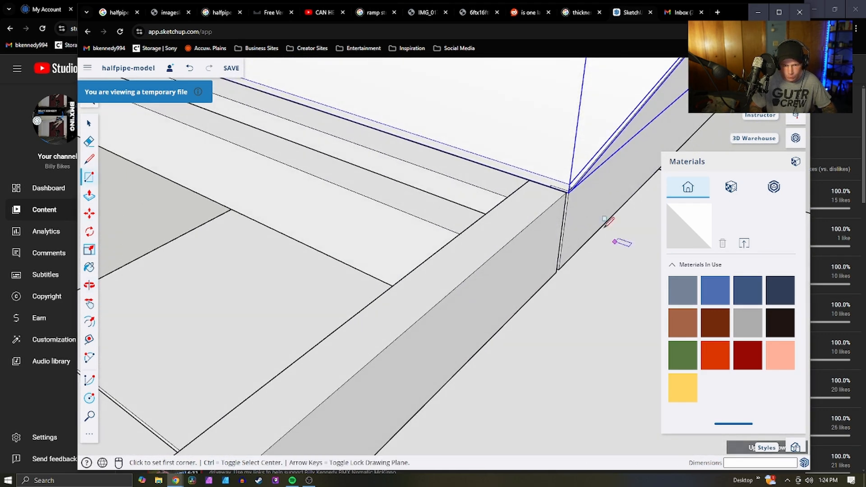
scroll(531, 218, "up", 2)
middle_click_drag(529, 216, 565, 167)
scroll(563, 166, "up", 4)
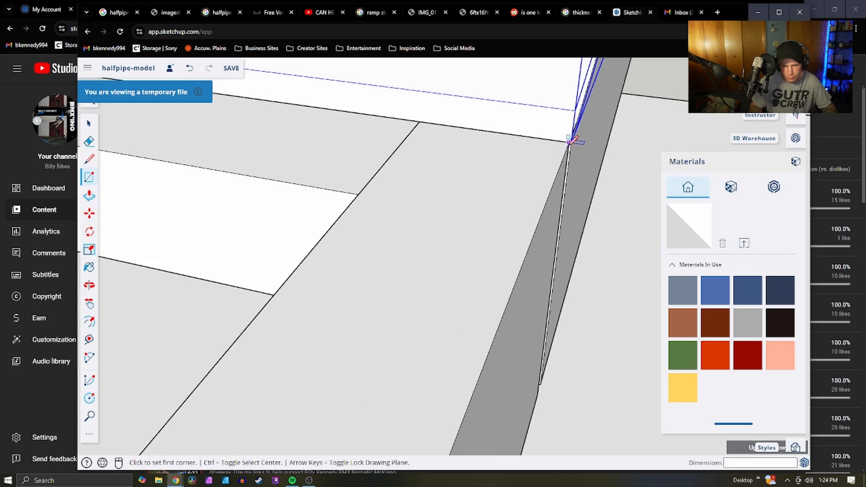
left_click(569, 141)
scroll(496, 189, "down", 6)
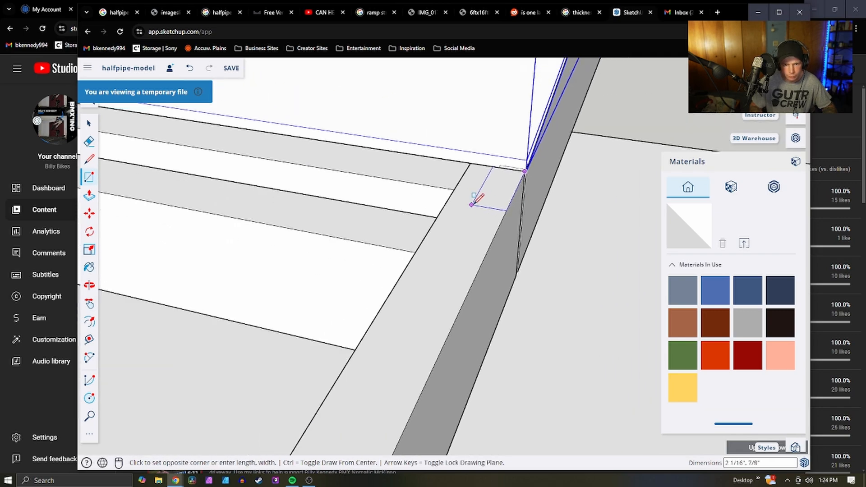
scroll(408, 261, "down", 5)
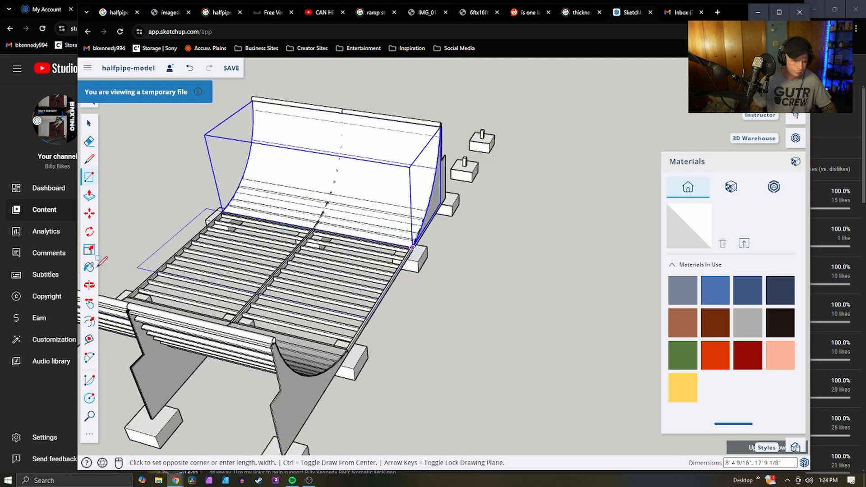
scroll(117, 270, "up", 7)
middle_click_drag(211, 306, 36, 357)
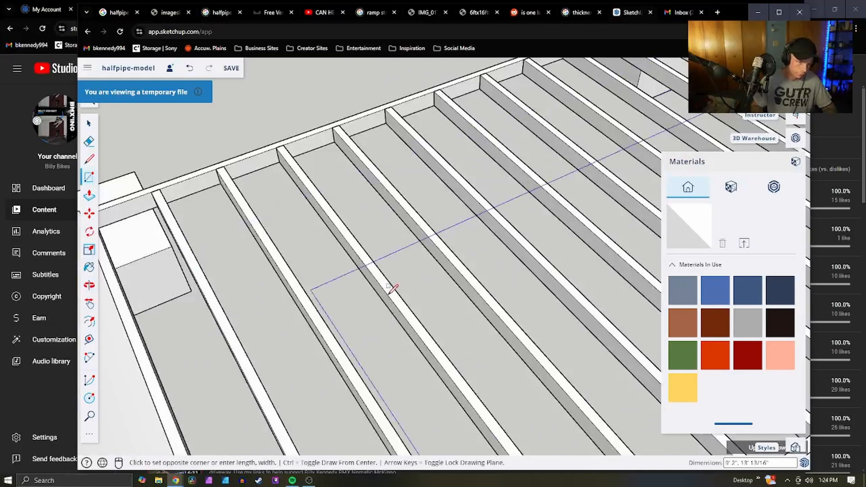
middle_click_drag(389, 293, 119, 242)
scroll(258, 96, "up", 2)
scroll(270, 95, "up", 4)
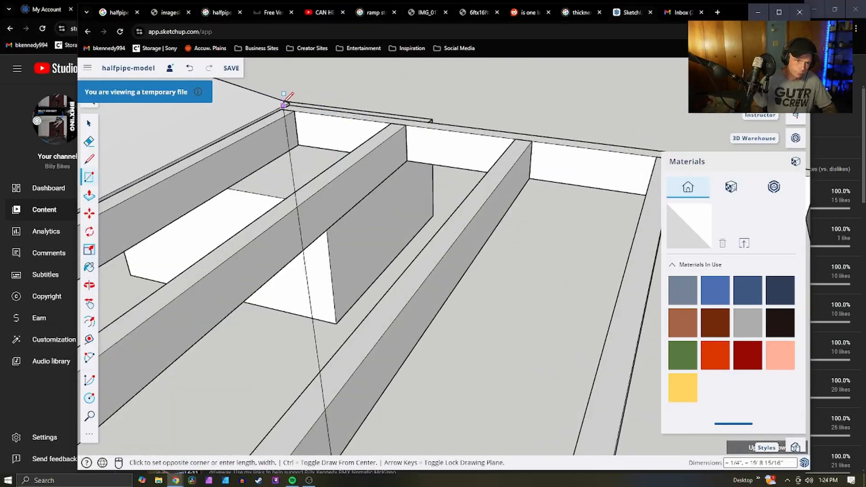
scroll(292, 96, "up", 3)
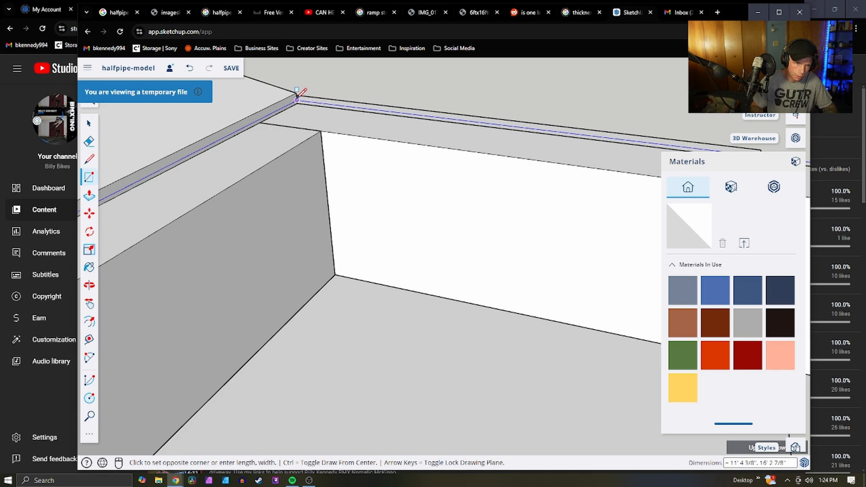
key("Escape")
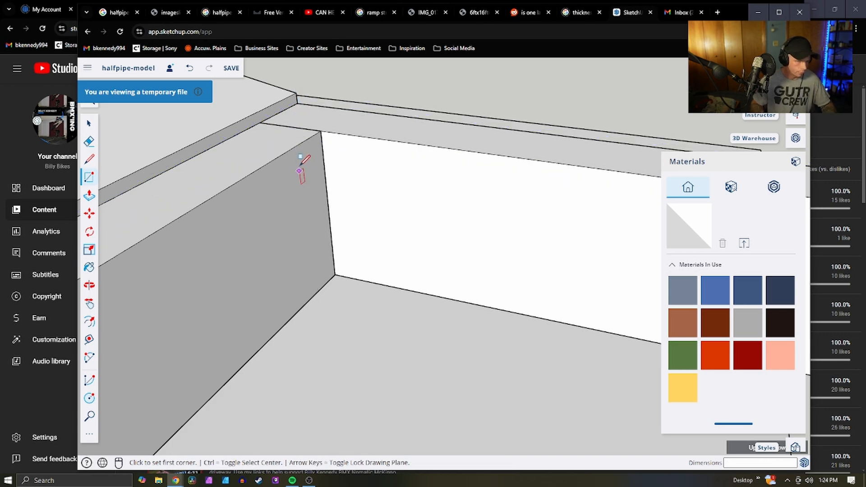
Draw a rectangle over the whole joisted flat bottom, from its far corner to the diagonally opposite corner at the other transition sheet
left_click(295, 92)
scroll(295, 92, "down", 10)
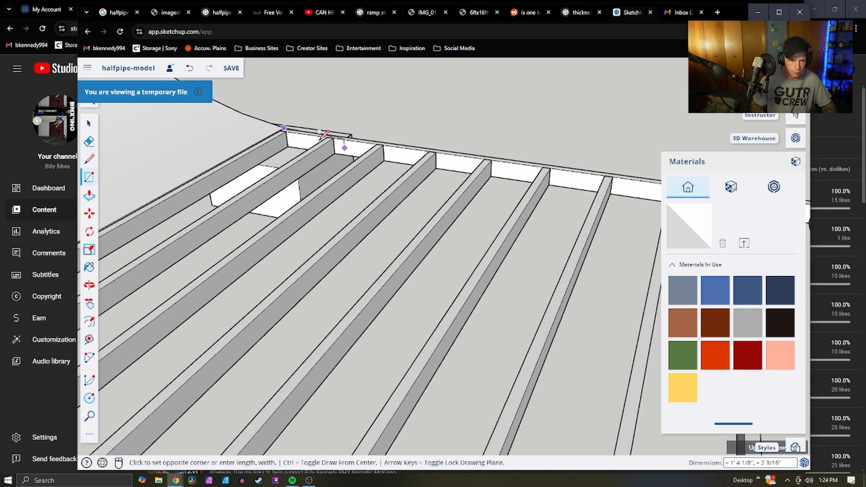
scroll(314, 142, "up", 8)
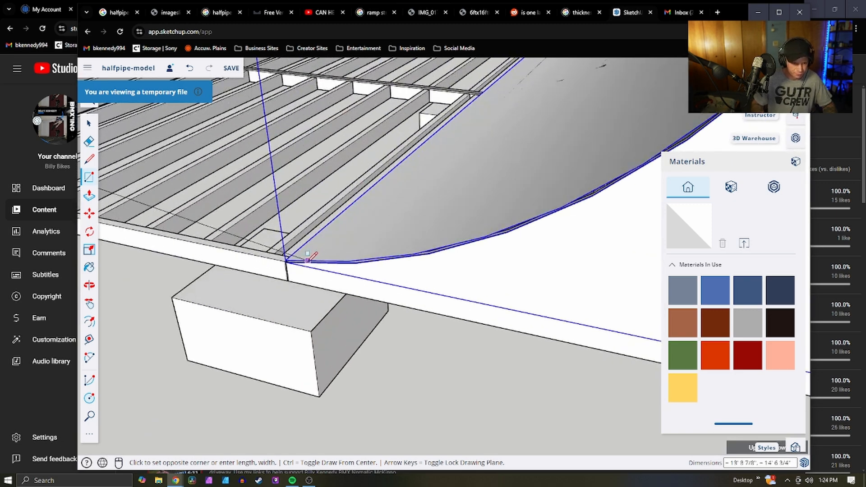
left_click(286, 258)
scroll(352, 195, "down", 3)
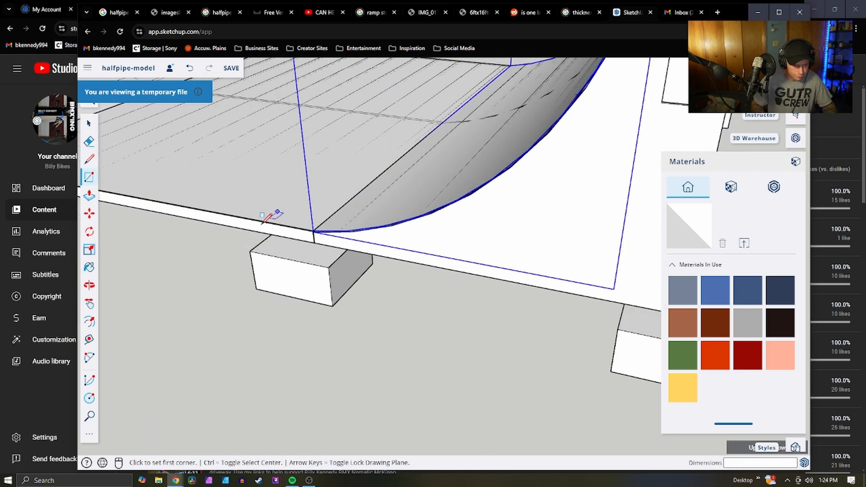
Push/Pull the flat-bottom rectangle about 1/4" to give the surface sheet its thickness
middle_click_drag(264, 222, 290, 327)
key("p")
left_click(252, 139)
scroll(290, 327, "up", 2)
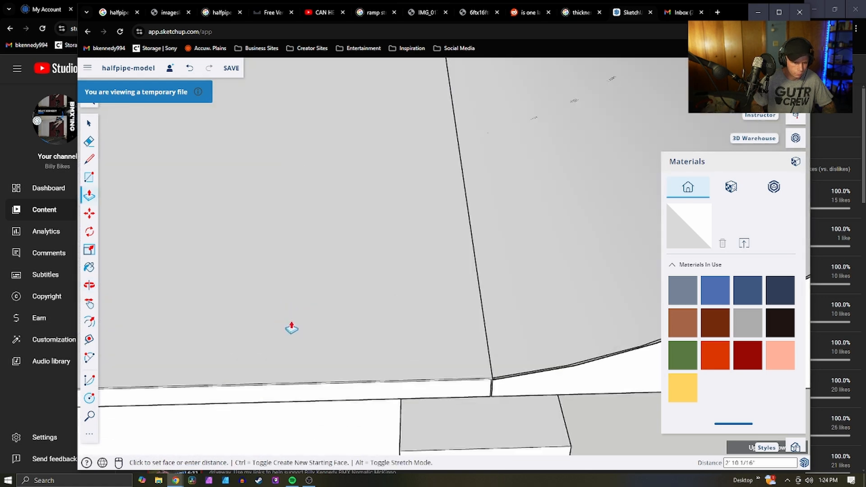
scroll(346, 294, "down", 3)
scroll(315, 257, "up", 6)
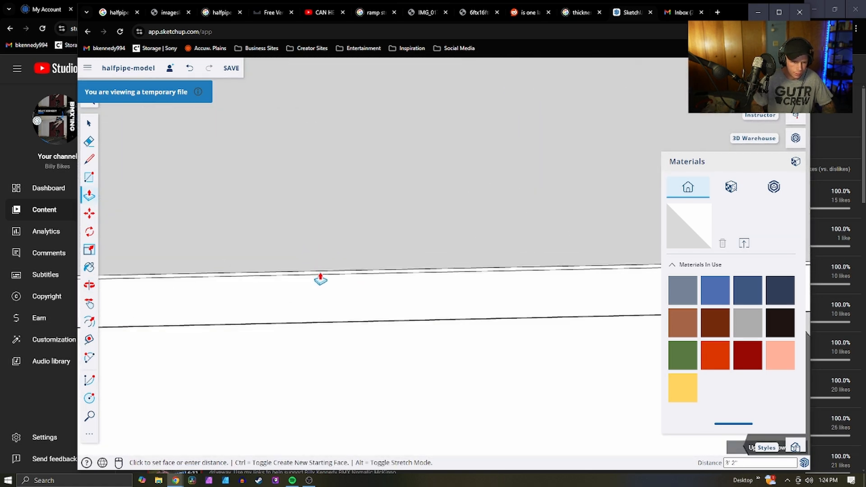
left_click(323, 278)
scroll(322, 278, "down", 8)
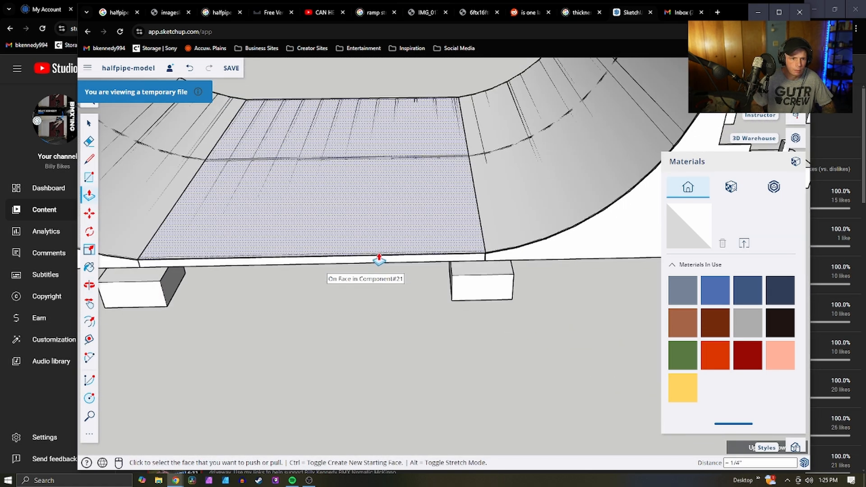
Draw a 4' by 8' sheet outline on the flat-bottom surface, starting at the far corner beside the transition sheet
scroll(388, 361, "down", 2)
scroll(359, 160, "up", 7)
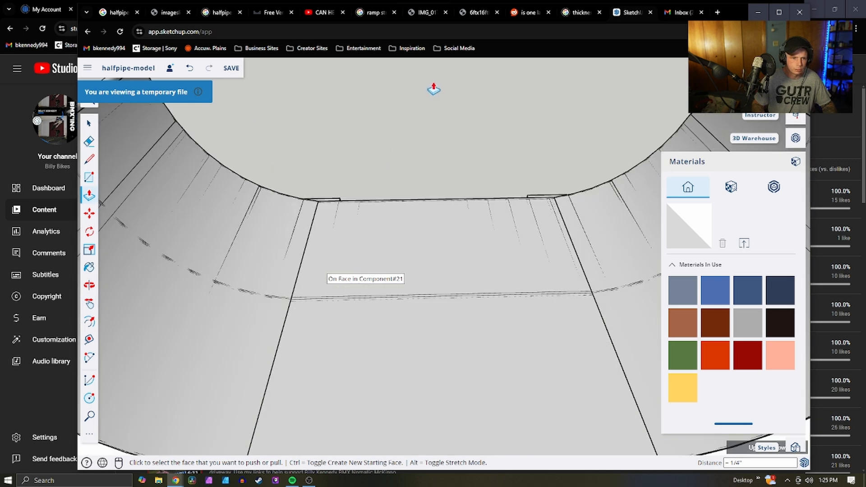
scroll(406, 285, "down", 5)
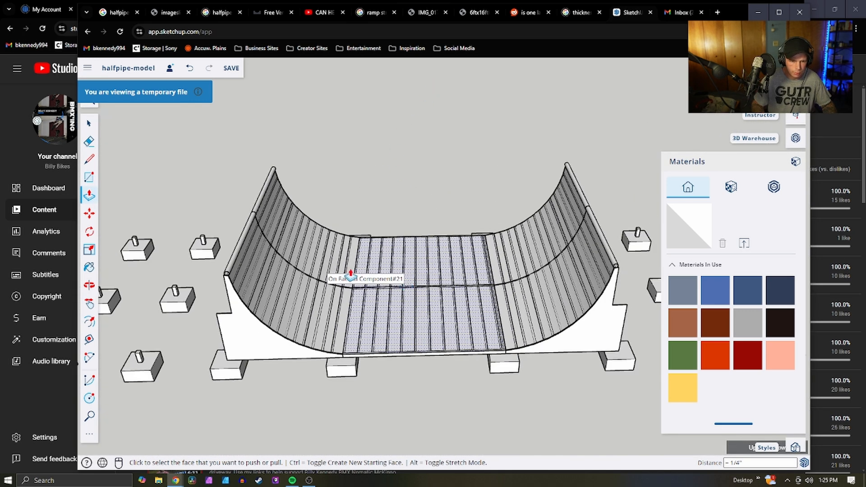
scroll(351, 275, "up", 6)
key("l")
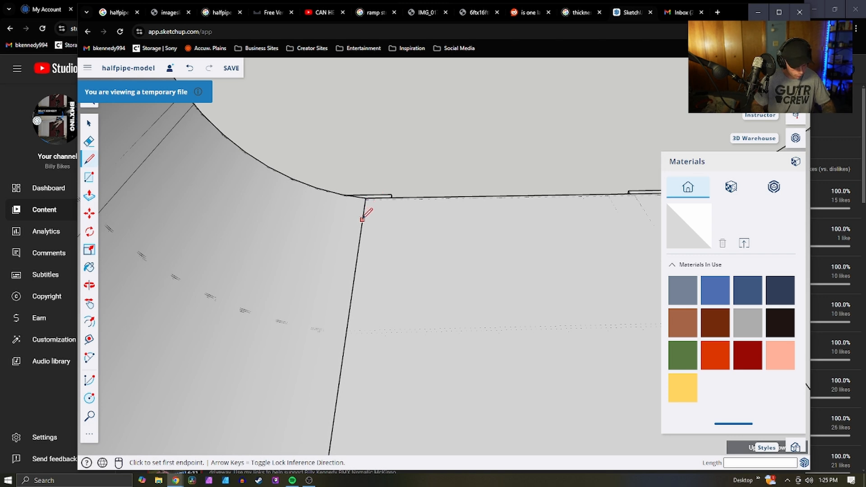
key("r")
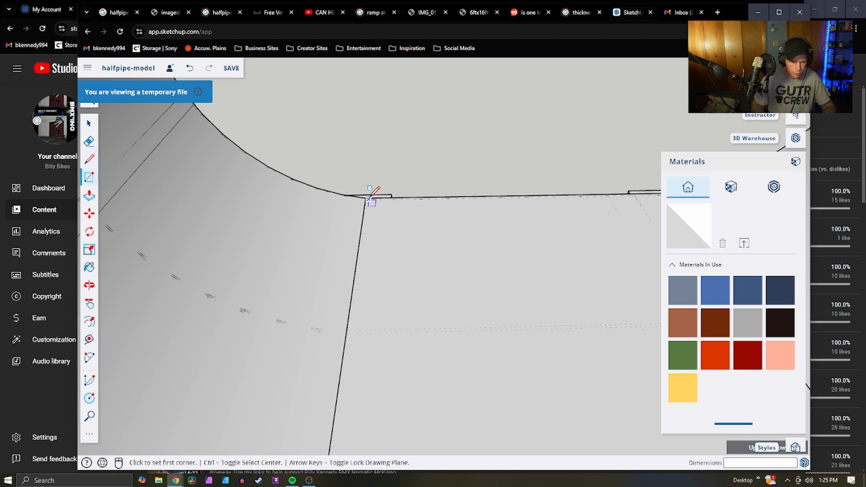
scroll(370, 196, "up", 3)
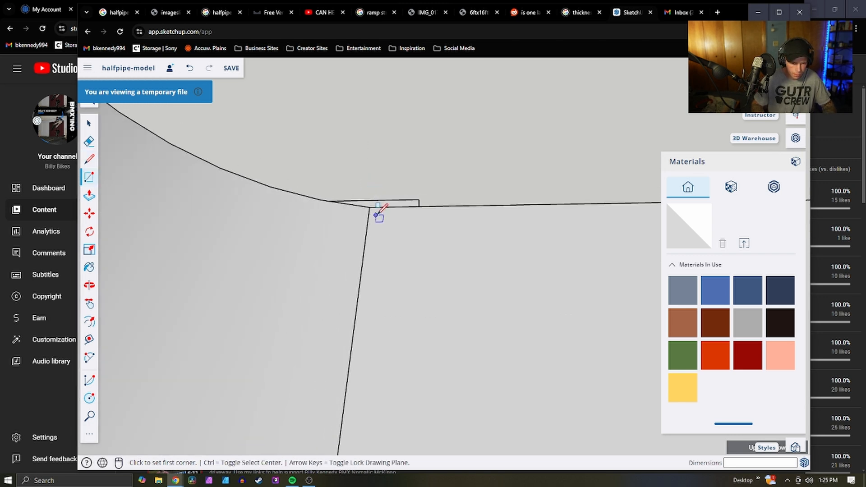
scroll(376, 211, "down", 2)
scroll(374, 203, "up", 3)
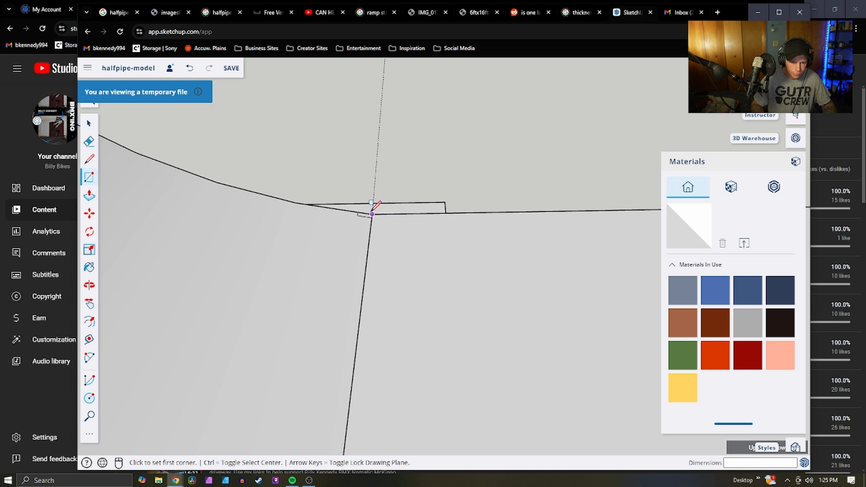
left_click(372, 214)
scroll(373, 212, "down", 3)
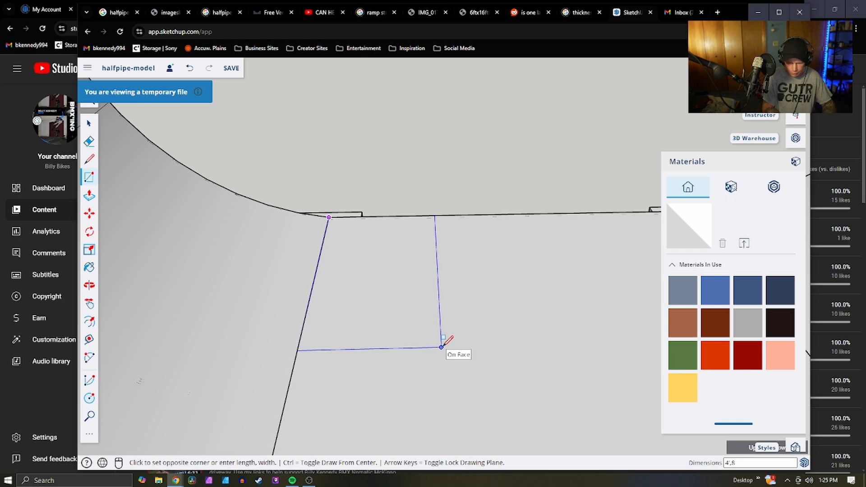
key("Return")
Draw a second outline about 8' 2 7/8" by 4' from the first outline's inner corner to the flat bottom's near corner
scroll(444, 339, "down", 5)
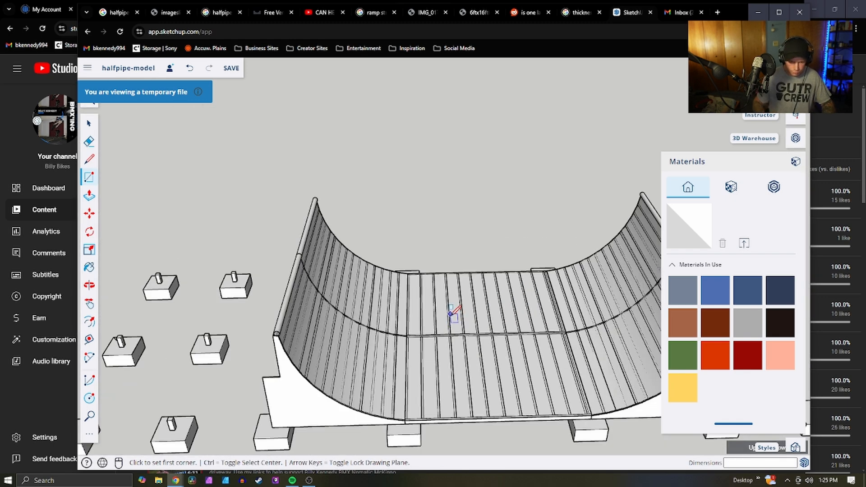
scroll(452, 313, "up", 4)
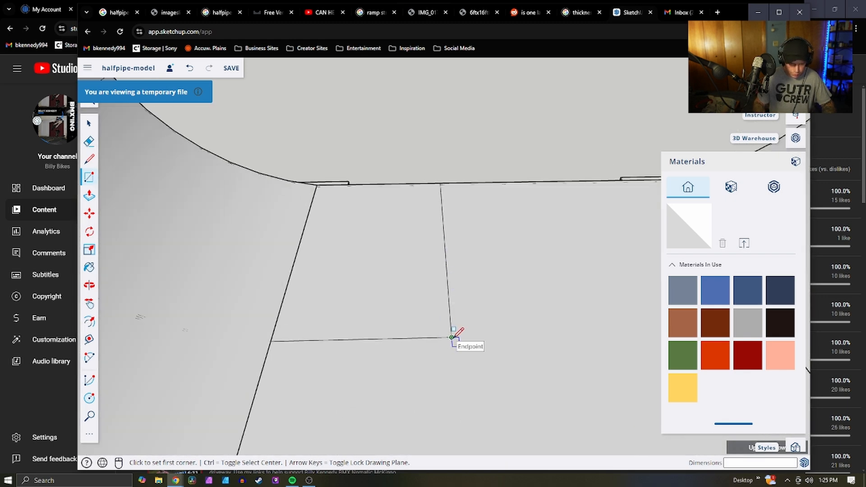
left_click(452, 337)
scroll(448, 199, "down", 3)
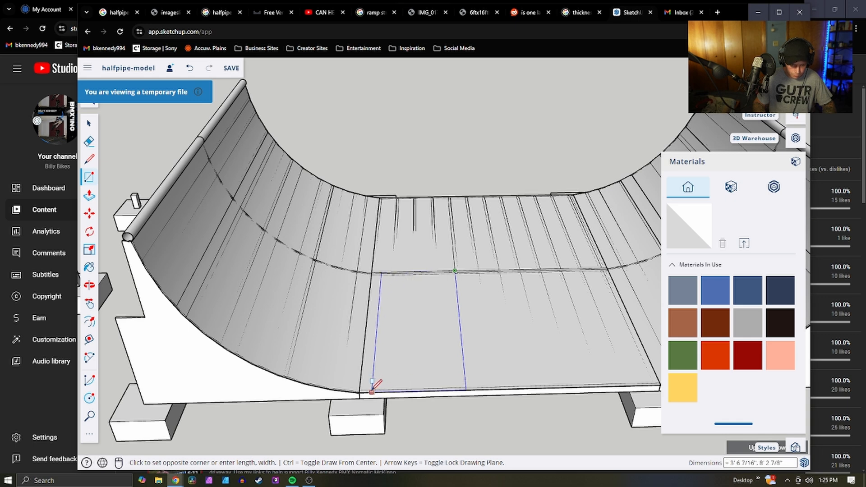
scroll(371, 388, "up", 3)
left_click(371, 376)
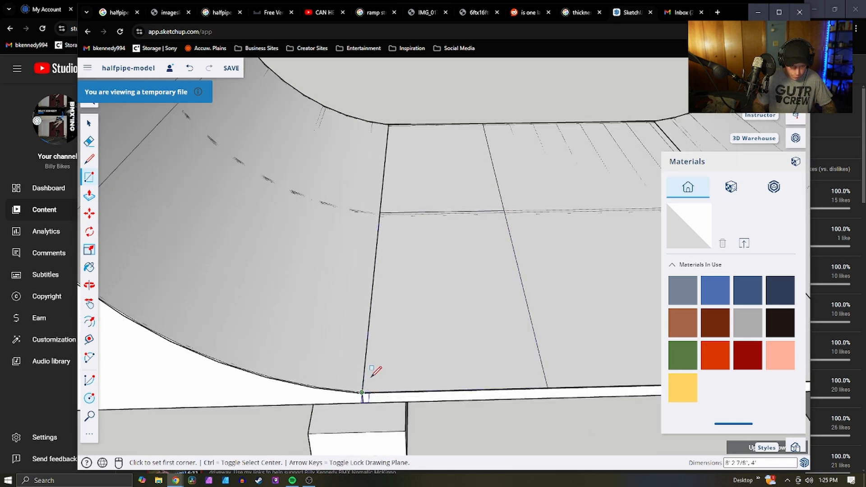
Draw an 8' by 4' sheet outline beside the second outline, starting at the flat bottom's near edge
scroll(485, 312, "down", 2)
left_click(488, 322)
scroll(549, 209, "up", 4)
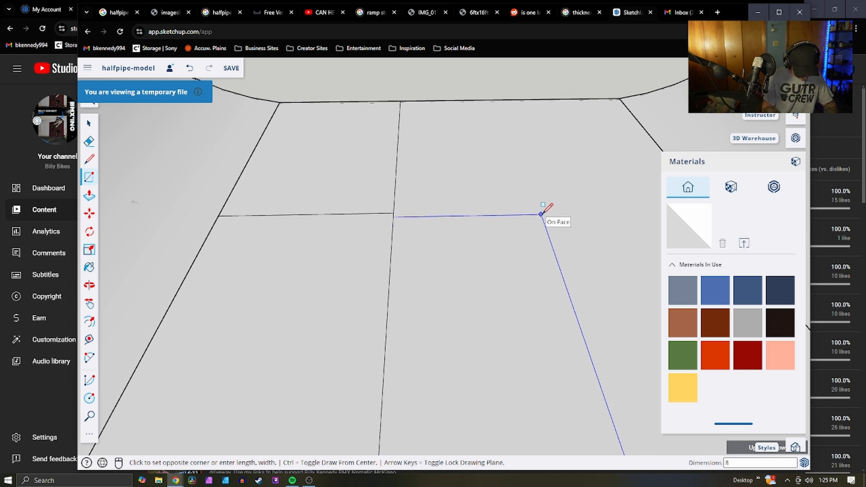
left_click(541, 214)
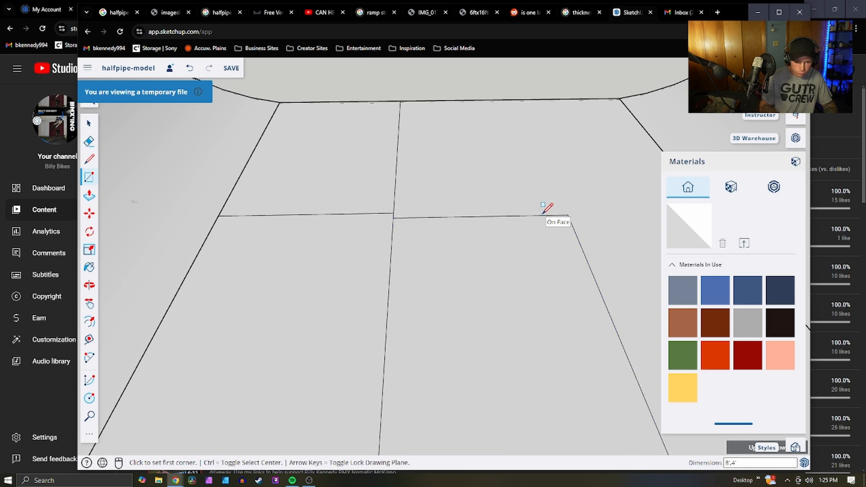
Examine how the three sheet outlines line up with each other, the joists and the near edge of the flat bottom
scroll(541, 211, "down", 4)
scroll(529, 212, "up", 4)
scroll(459, 136, "down", 4)
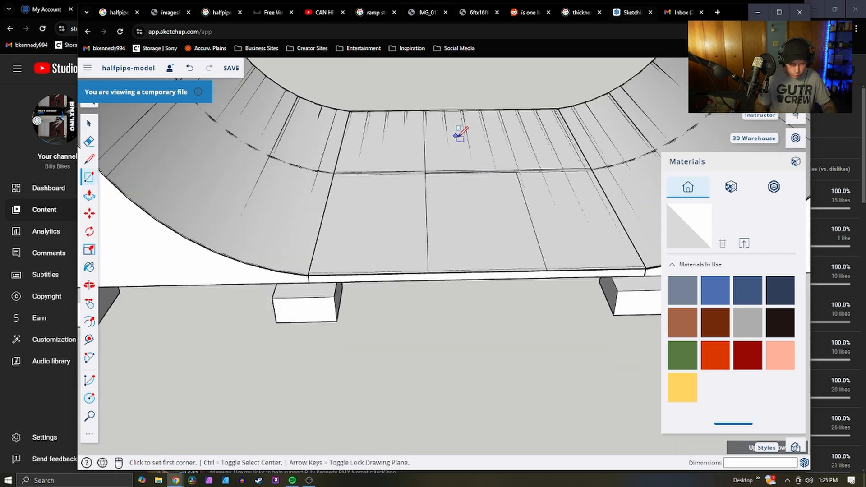
scroll(447, 200, "up", 4)
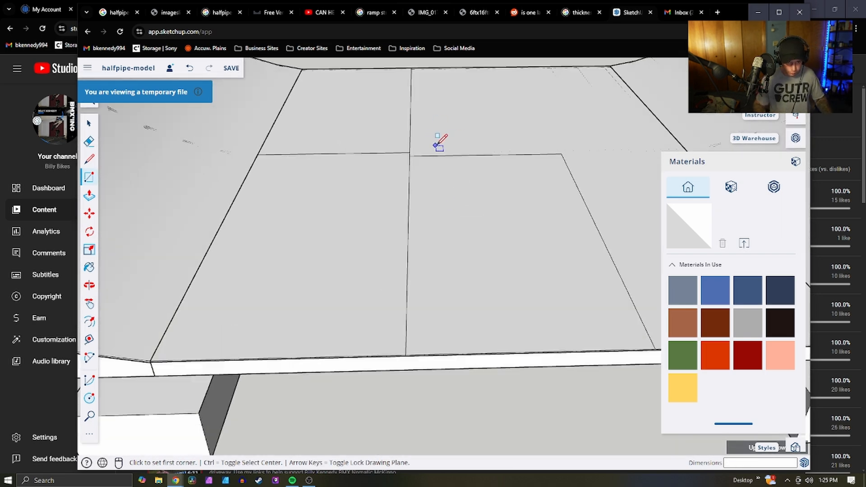
scroll(428, 185, "down", 1)
scroll(394, 342, "up", 3)
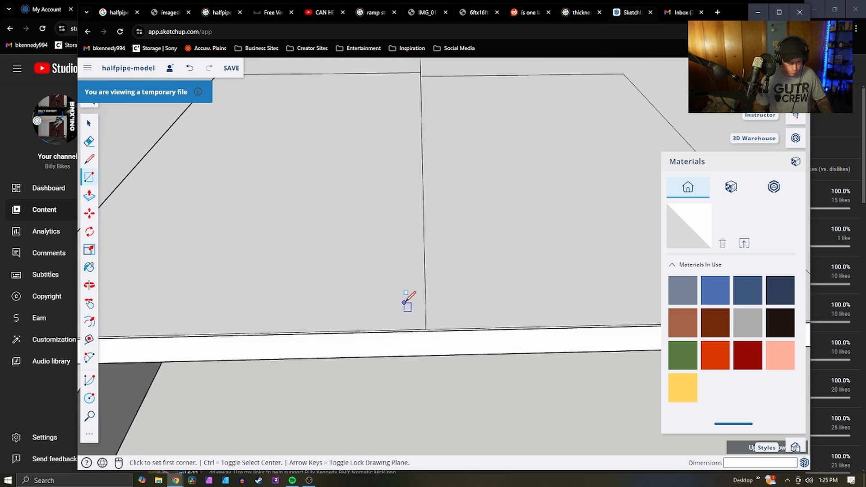
scroll(406, 299, "up", 2)
middle_click_drag(407, 295, 419, 370)
scroll(375, 143, "down", 3)
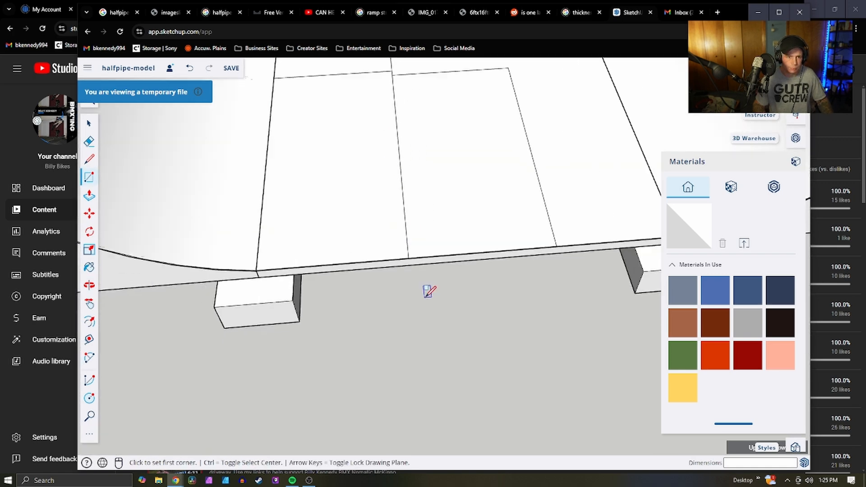
scroll(427, 290, "down", 2)
scroll(370, 174, "up", 3)
scroll(378, 113, "down", 2)
scroll(406, 170, "down", 3)
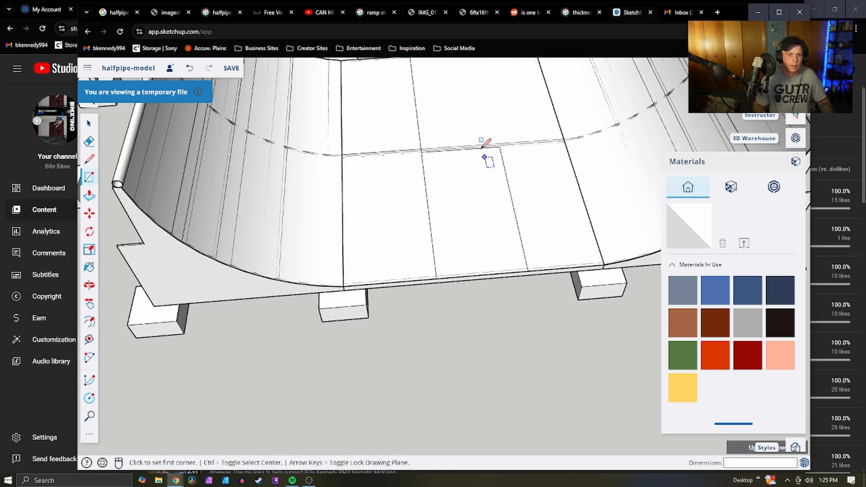
scroll(455, 122, "up", 3)
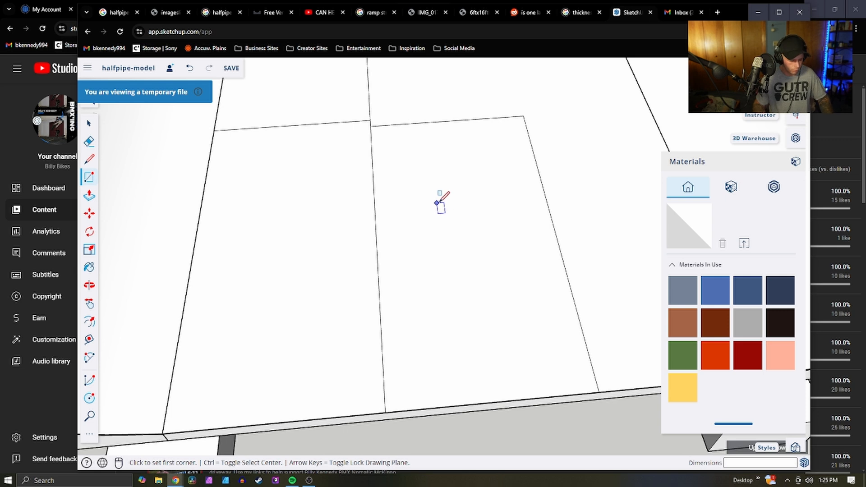
key("l")
left_click(370, 120)
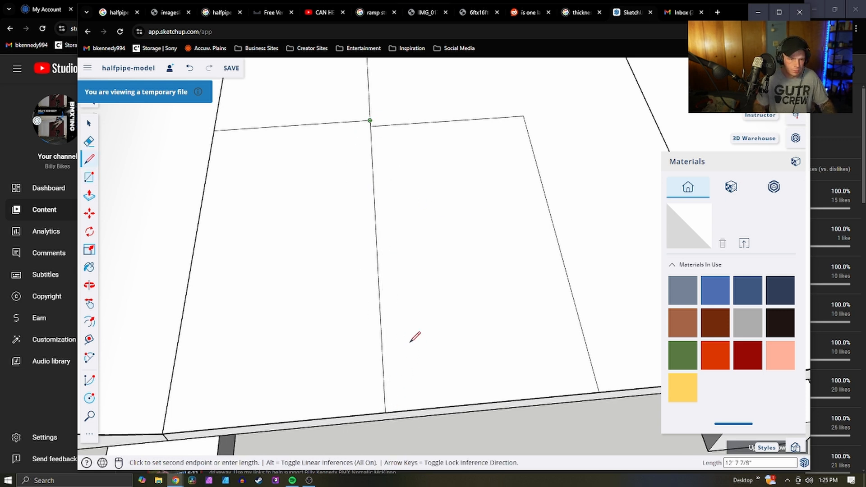
scroll(439, 257, "down", 3)
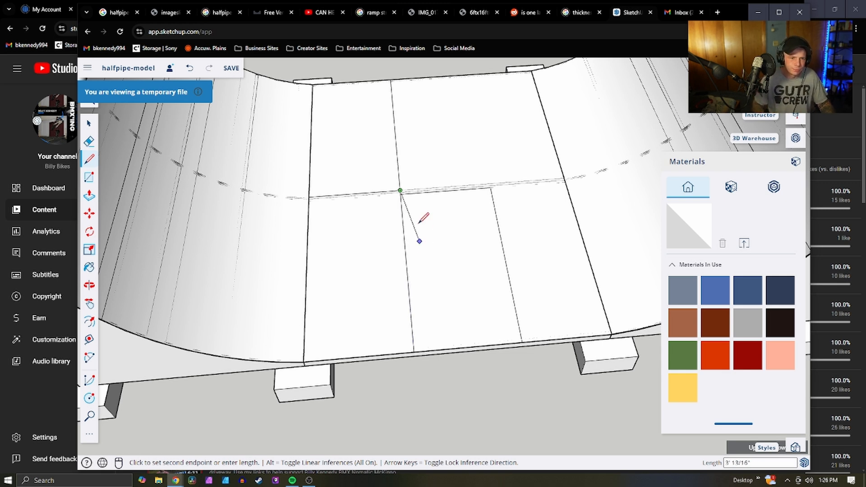
scroll(394, 168, "down", 1)
scroll(421, 193, "up", 5)
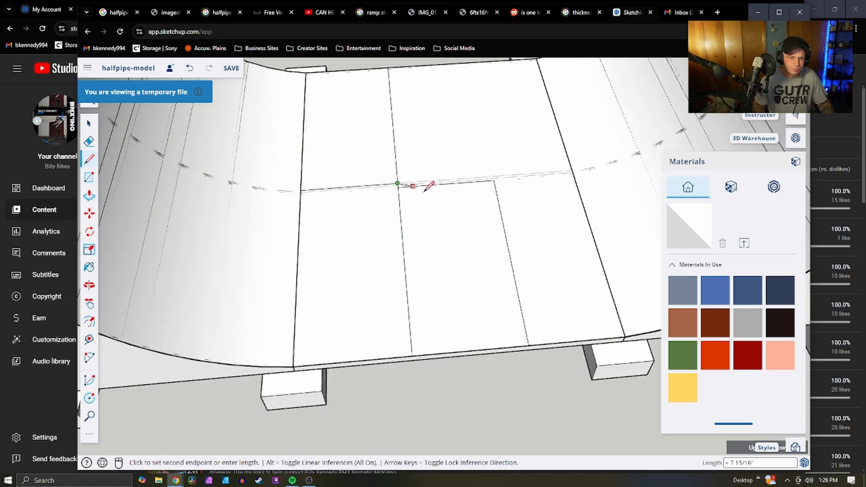
key("Escape")
Delete the third sheet outline's short inner edge that is offset from the seam between the first two outlines
key("space")
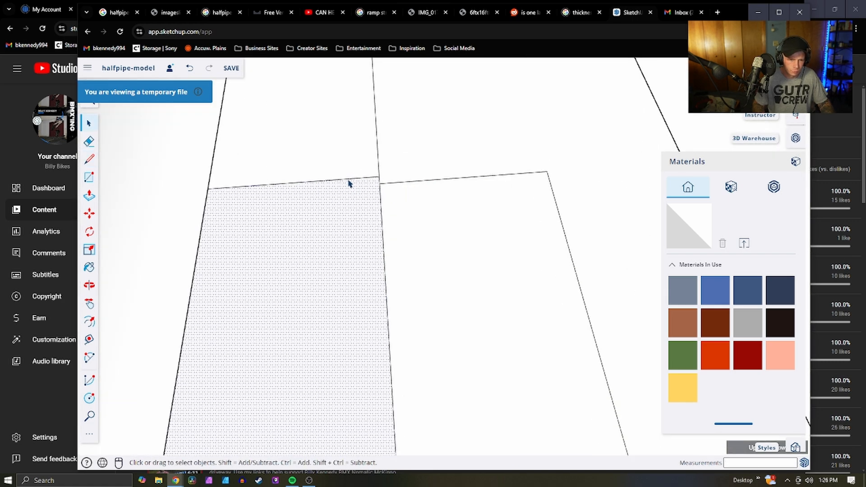
left_click(350, 180)
scroll(447, 337, "down", 3)
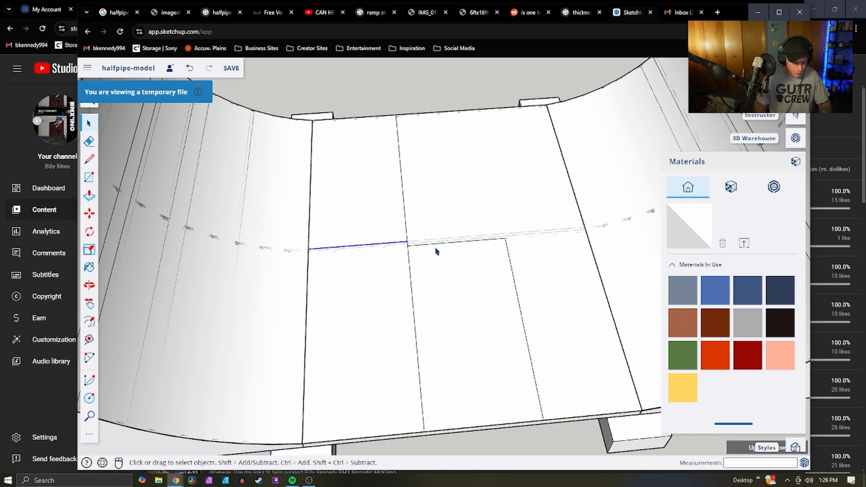
key("l")
scroll(401, 301, "down", 3)
scroll(347, 374, "up", 5)
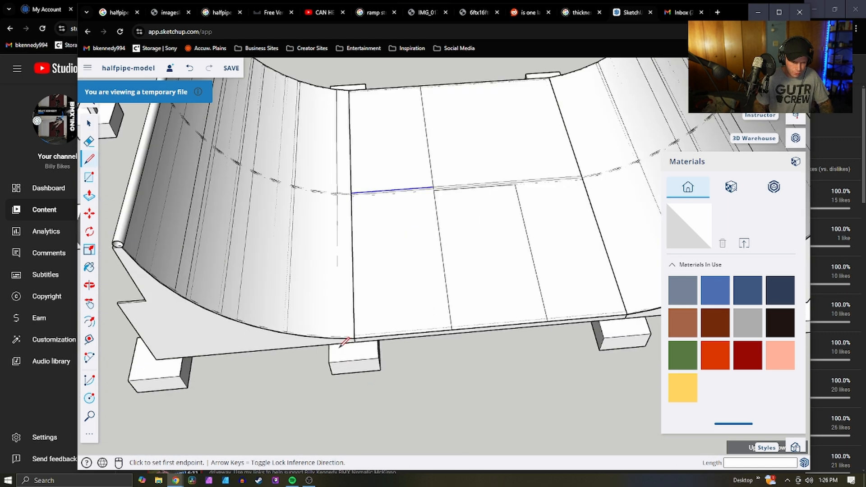
scroll(465, 311, "down", 3)
key("space")
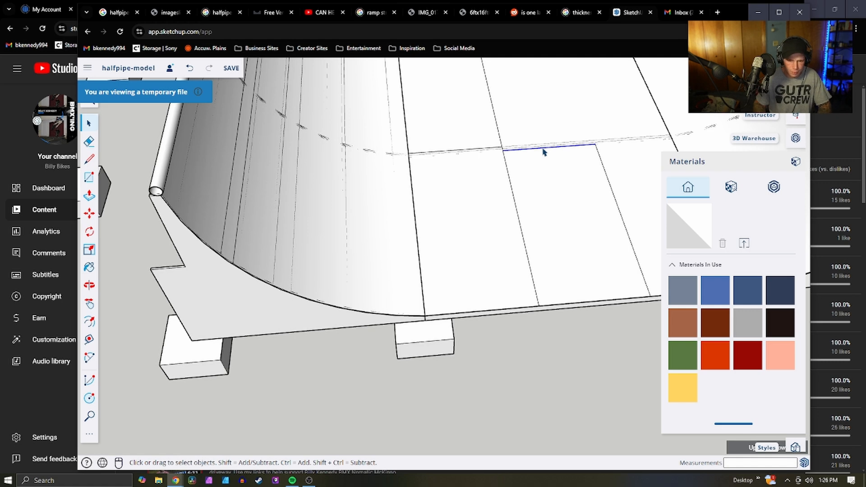
Extend the third outline's long side with a line from its inner endpoint to the far edge of the flat bottom
key("l")
left_click(595, 144)
scroll(600, 188, "down", 3)
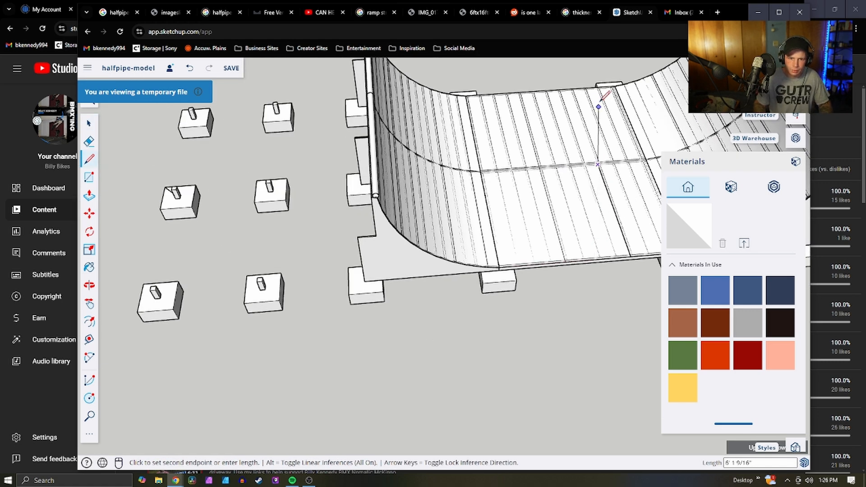
scroll(572, 88, "up", 2)
scroll(575, 87, "up", 3)
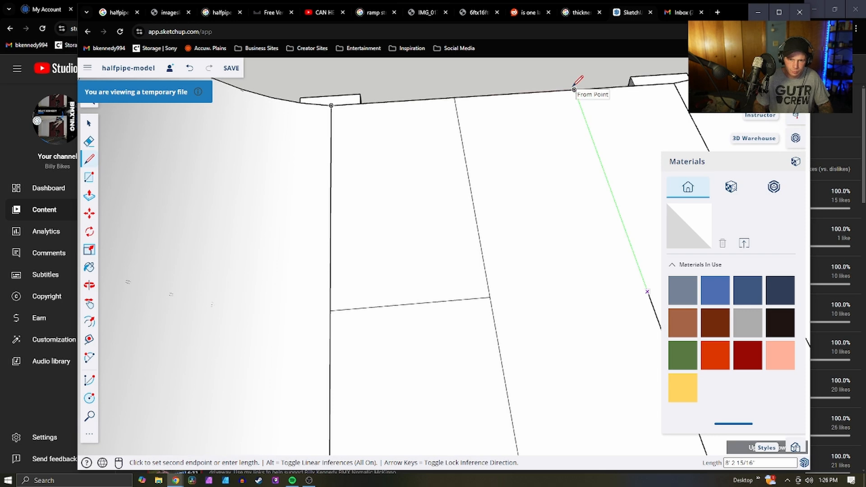
left_click(571, 89)
scroll(567, 91, "down", 2)
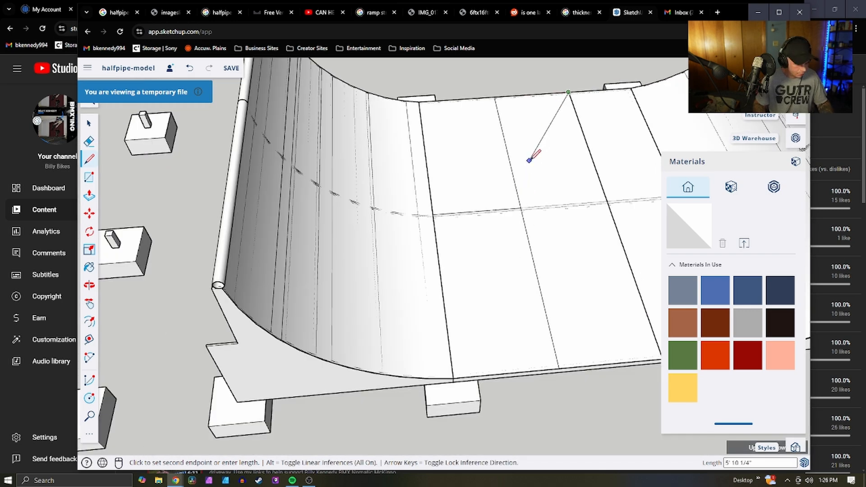
Extend the middle cross seam between the flat bottom's first and second lengthwise seams, and draw a line along the first one toward the near edge
key("Escape")
scroll(521, 208, "up", 4)
left_click(508, 208)
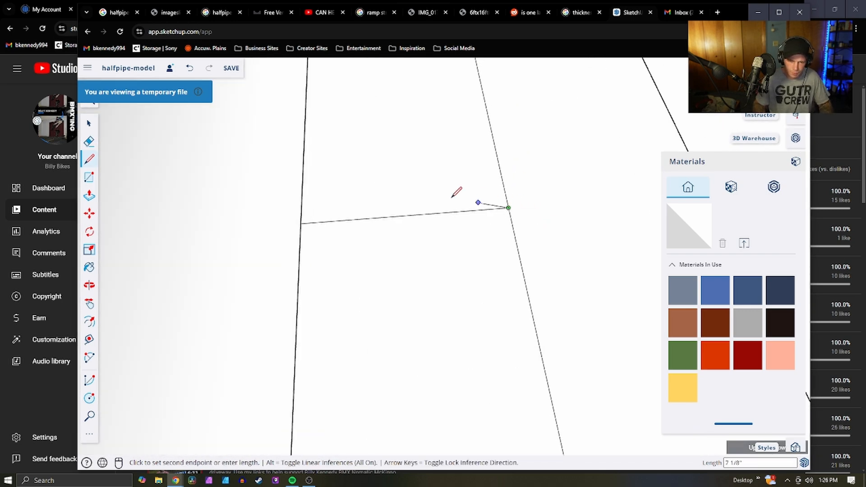
scroll(501, 189, "down", 3)
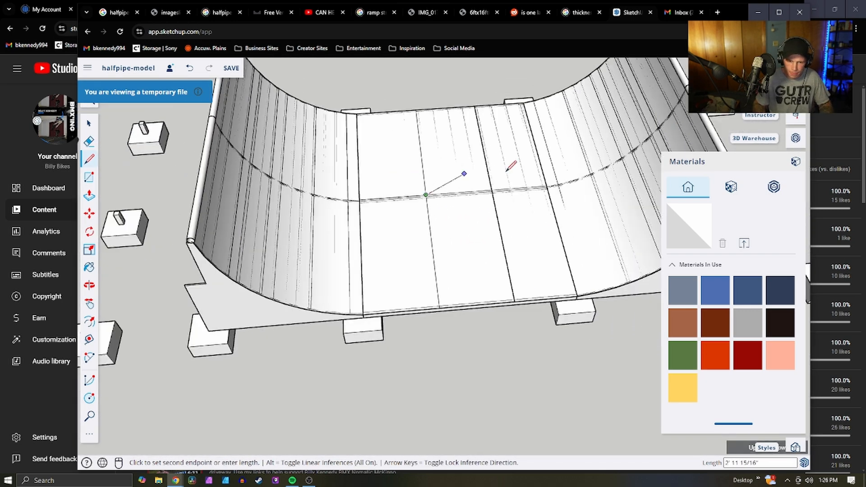
left_click(492, 193)
left_click(425, 194)
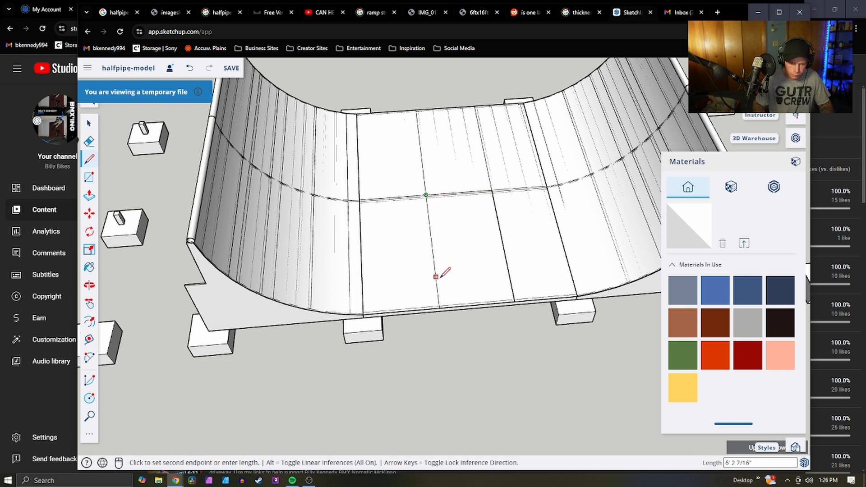
left_click(438, 299)
Draw the cross seam just inside the flat bottom's near edge in three segments, starting at 4' and ending at about 3' 4 9/16"
scroll(437, 302, "up", 4)
left_click(432, 305)
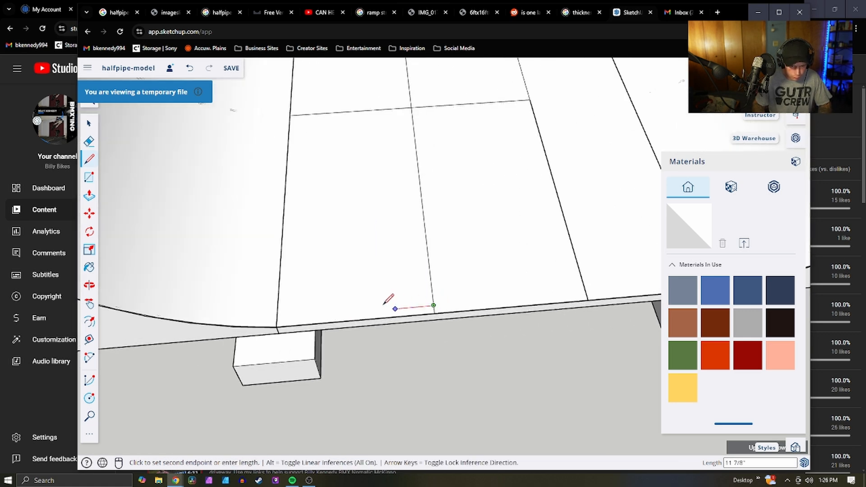
left_click(278, 315)
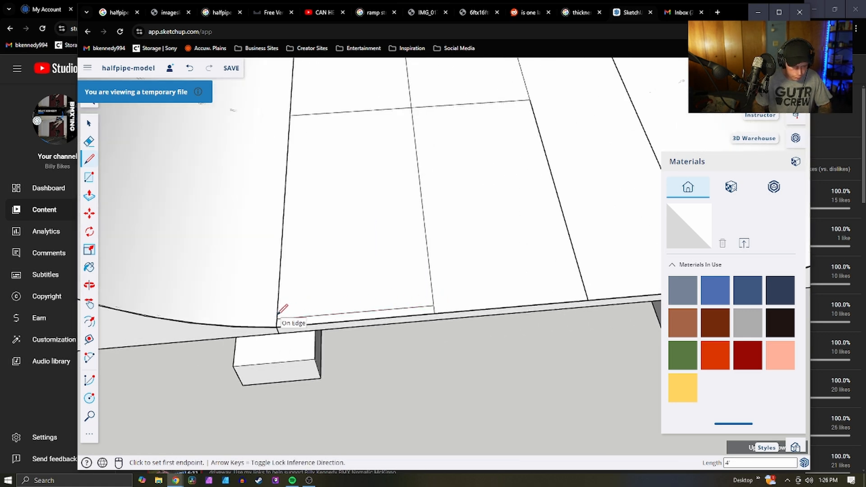
left_click(433, 305)
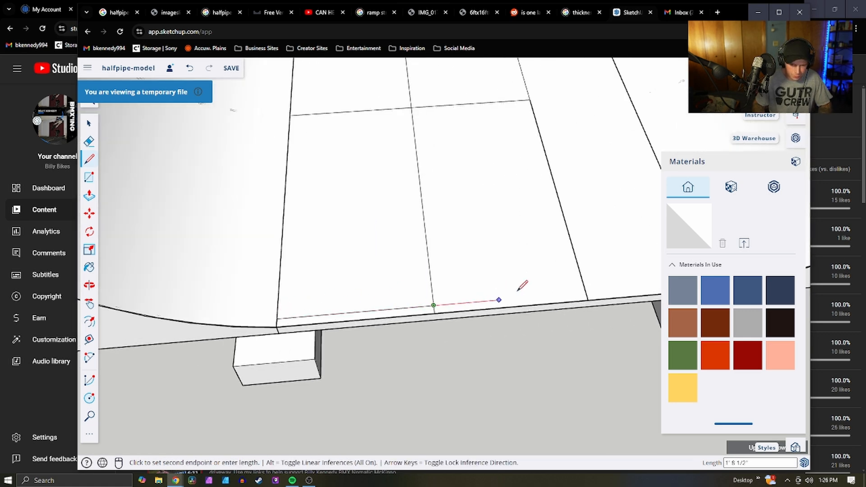
left_click(586, 291)
scroll(448, 234, "down", 4)
scroll(448, 234, "down", 2)
scroll(508, 232, "up", 6)
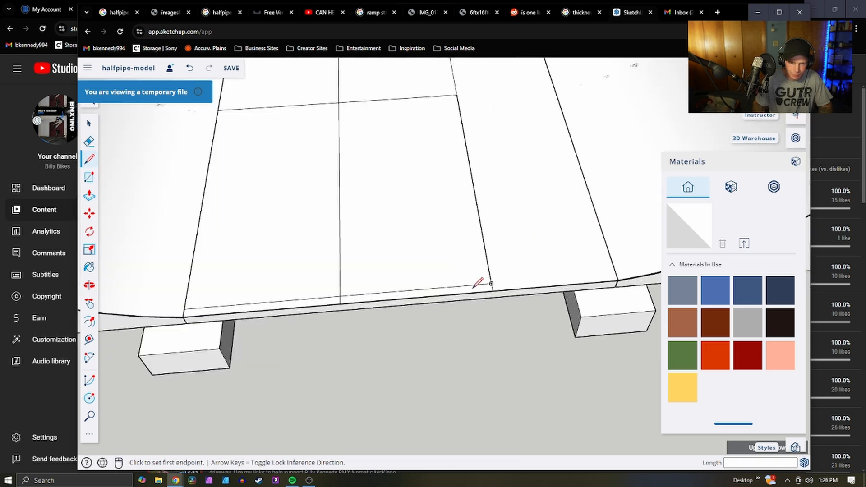
left_click(498, 281)
left_click(634, 270)
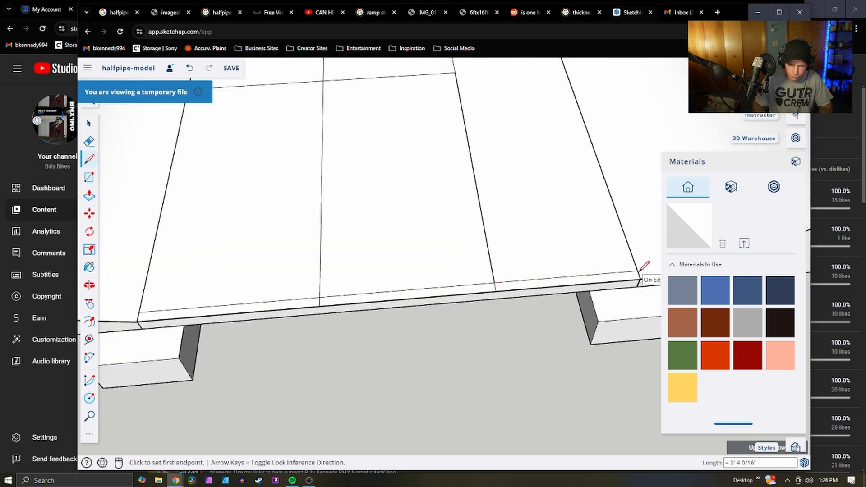
scroll(532, 265, "down", 3)
scroll(490, 132, "up", 5)
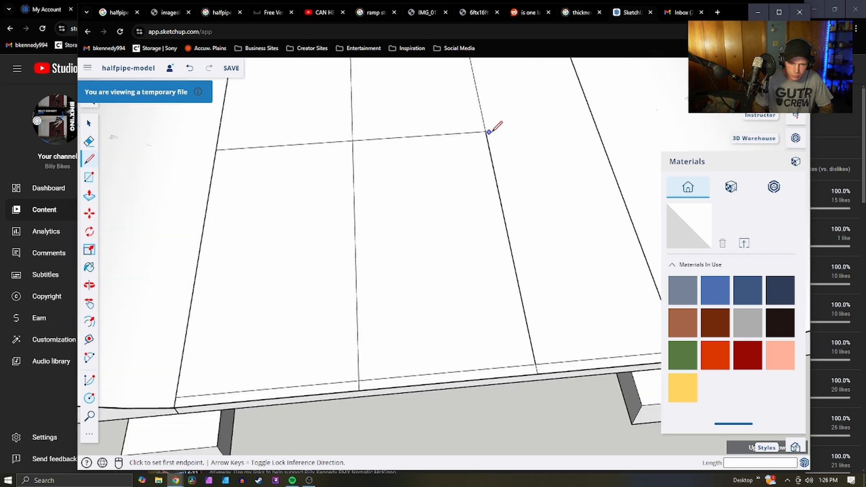
left_click(482, 131)
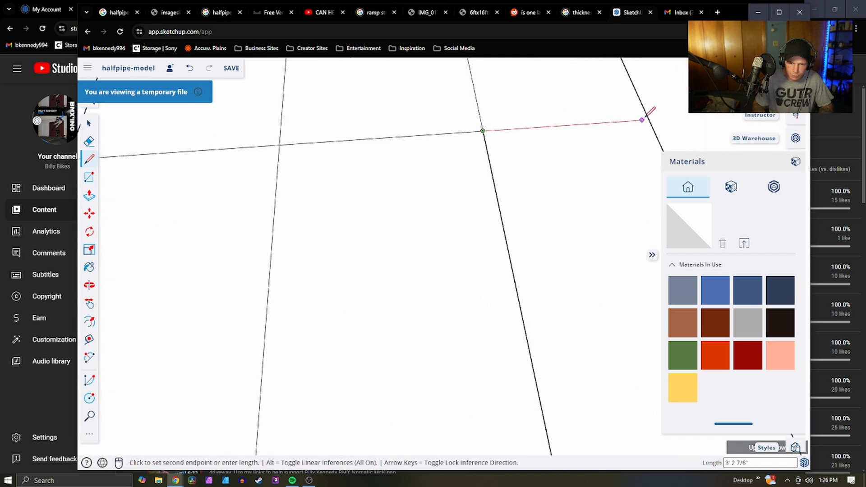
scroll(644, 118, "down", 1)
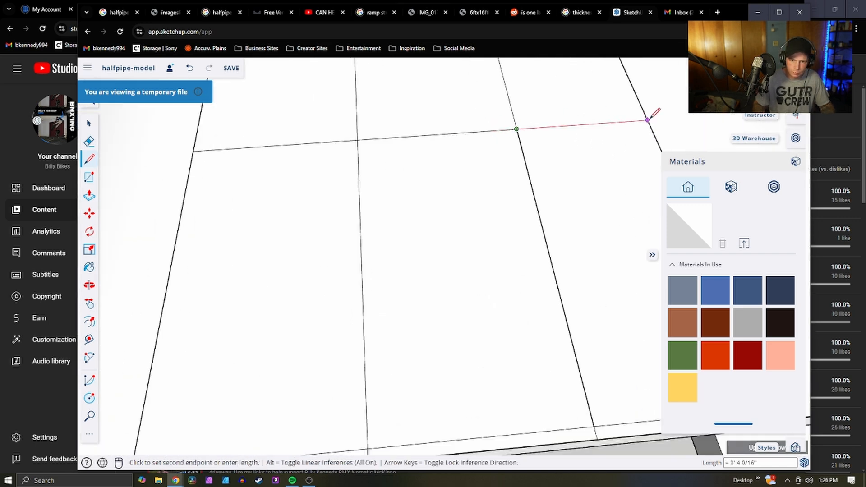
scroll(574, 245, "down", 3)
key("Escape")
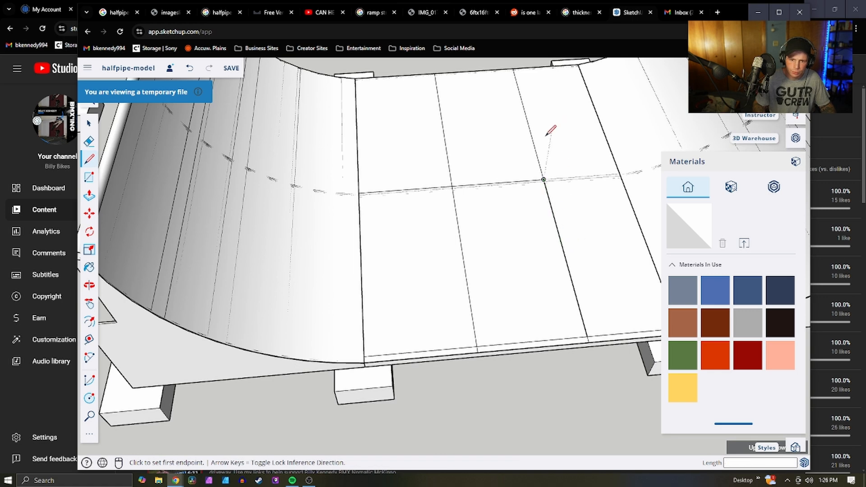
Continue the middle cross seam across the third strip, from the opposite transition's edge to the second lengthwise seam's endpoint
scroll(549, 131, "down", 2)
scroll(544, 134, "up", 1)
scroll(581, 173, "down", 2)
scroll(584, 170, "up", 4)
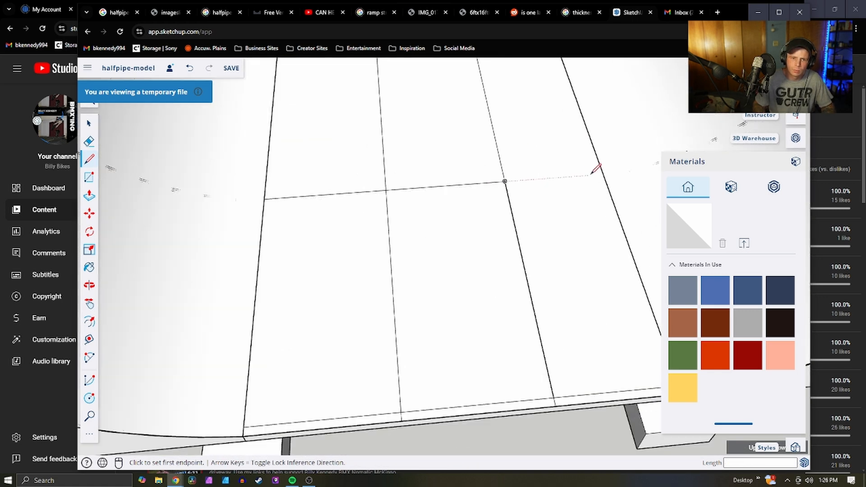
left_click(607, 170)
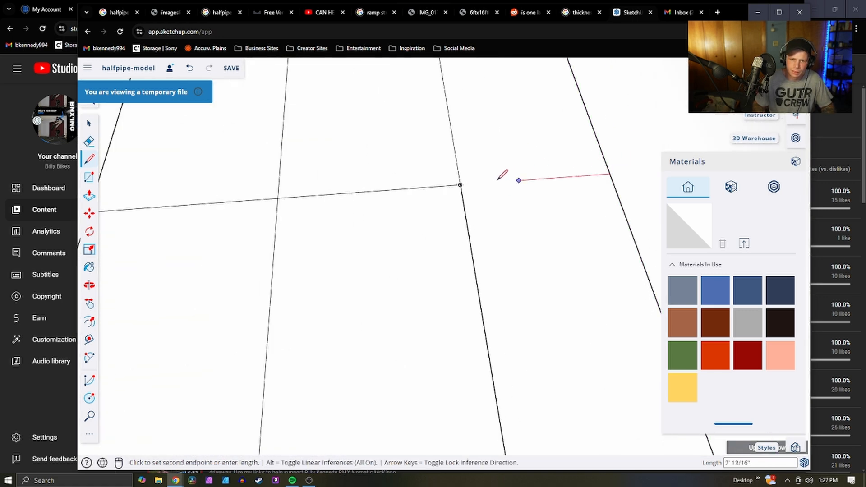
left_click(460, 184)
scroll(568, 158, "down", 5)
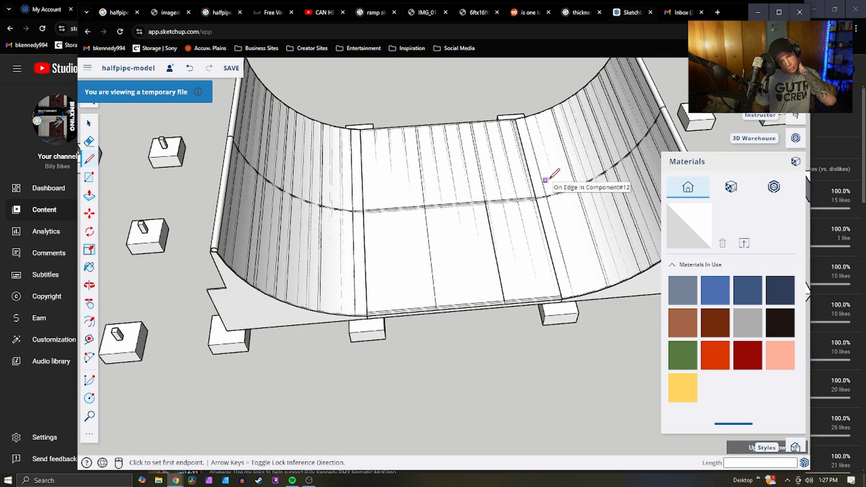
Examine the seamed flat bottom and both transitions of the halfpipe up close and as a whole
scroll(453, 311, "down", 2)
scroll(461, 189, "up", 3)
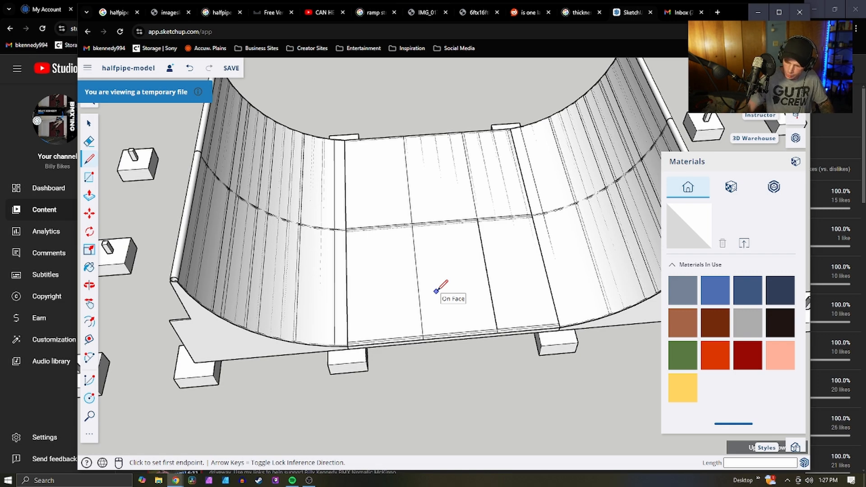
scroll(513, 271, "down", 5)
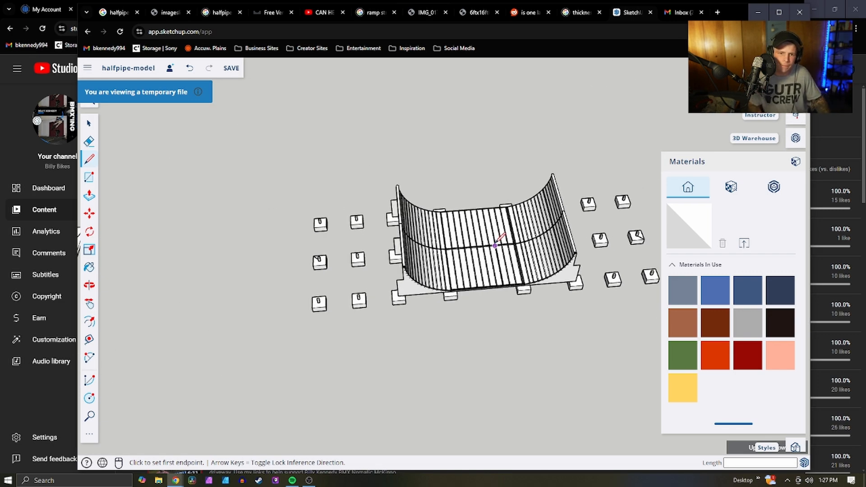
middle_click_drag(493, 364, 343, 264)
key("l")
scroll(460, 243, "up", 6)
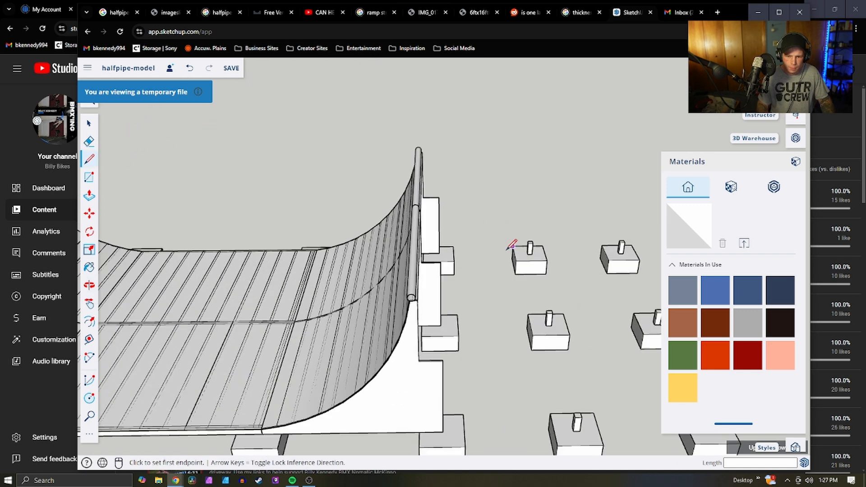
scroll(414, 266, "down", 4)
scroll(523, 389, "down", 2)
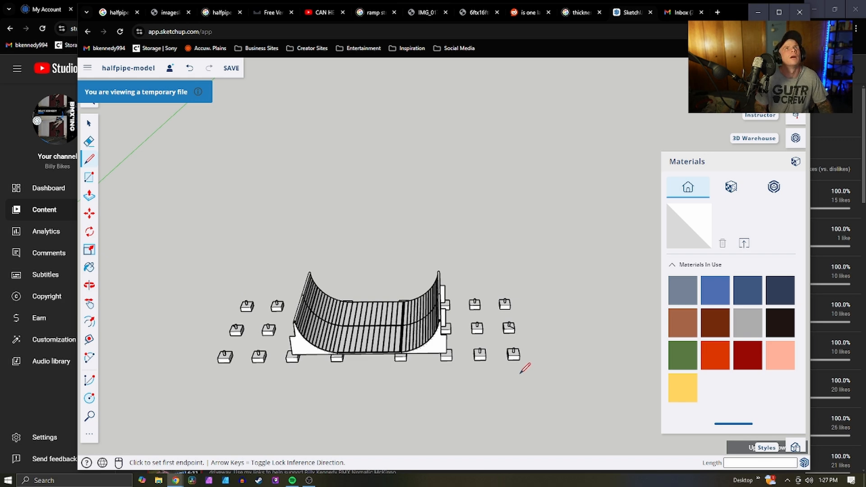
scroll(522, 372, "down", 2)
scroll(424, 377, "up", 3)
Examine the separate transition templates and how their curved strips sit along the arcs drawn on the plywood sheets
middle_click_drag(536, 386, 482, 307)
scroll(194, 224, "up", 8)
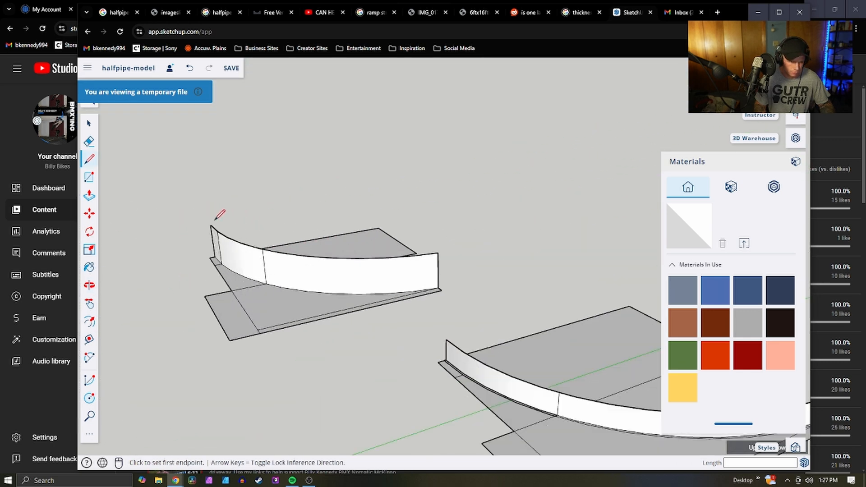
middle_click_drag(245, 282, 178, 380)
scroll(253, 275, "down", 2)
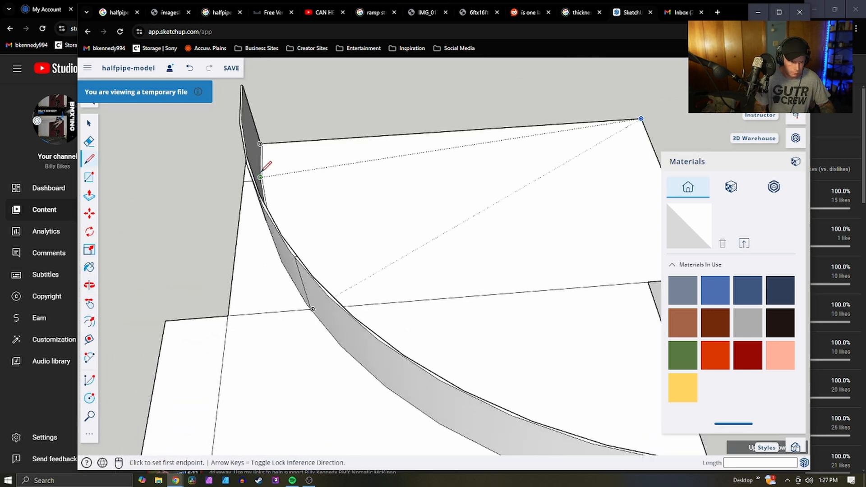
scroll(253, 167, "up", 5)
scroll(250, 144, "up", 3)
scroll(278, 120, "down", 10)
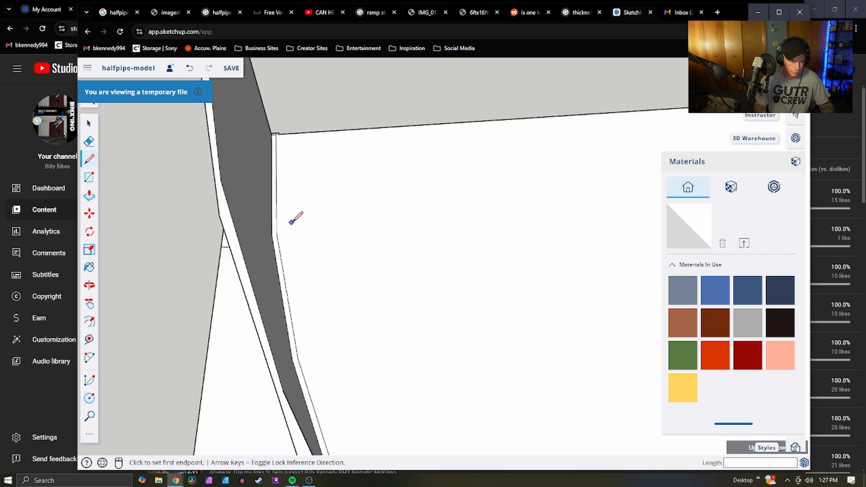
scroll(145, 257, "up", 3)
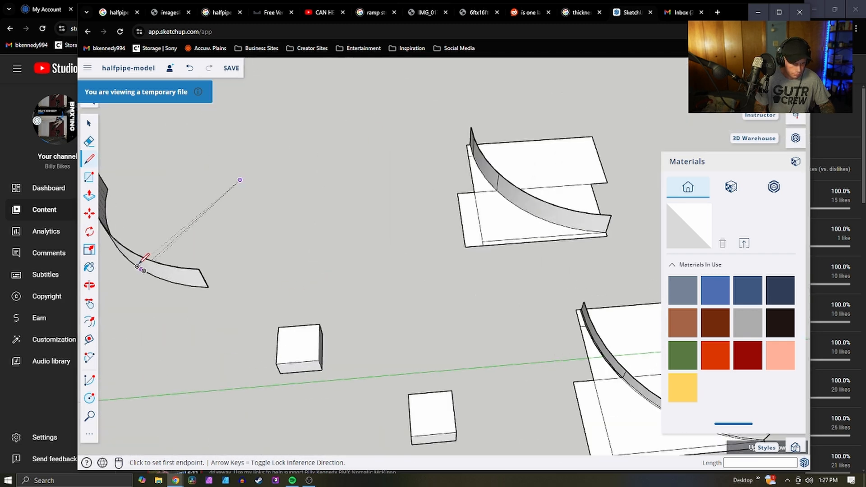
scroll(222, 248, "down", 4)
scroll(406, 318, "up", 6)
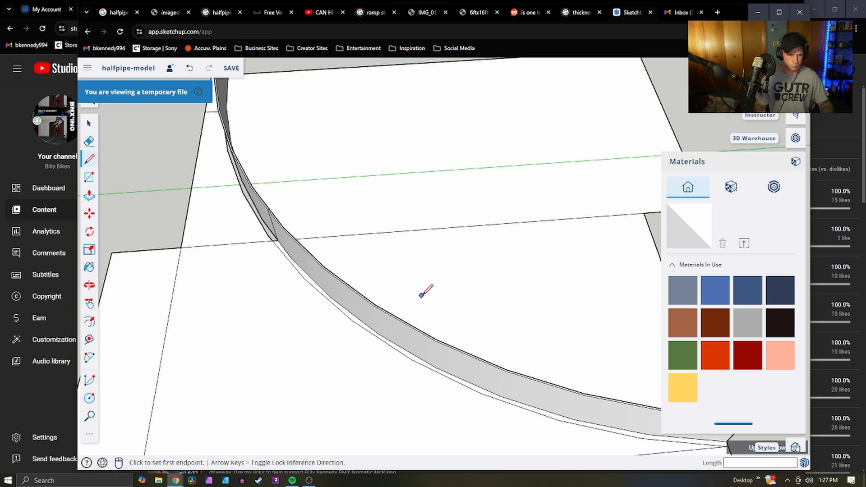
middle_click_drag(417, 294, 318, 233)
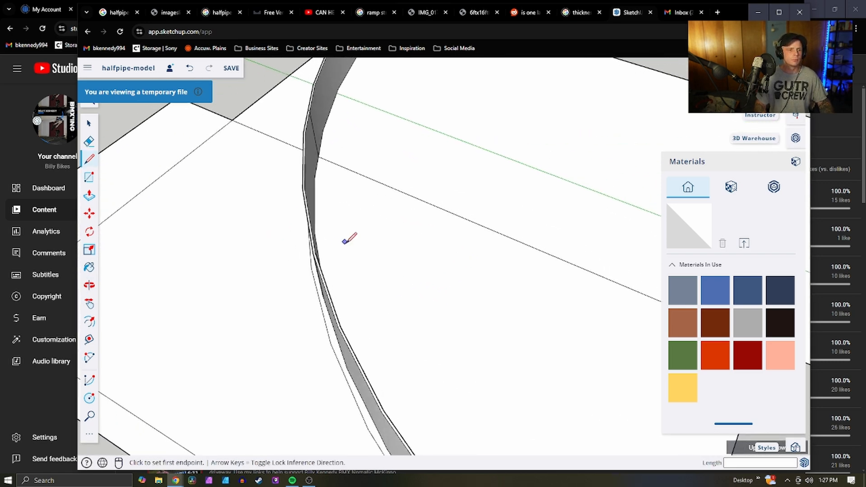
scroll(396, 216, "down", 5)
scroll(401, 160, "up", 5)
middle_click_drag(387, 150, 604, 322)
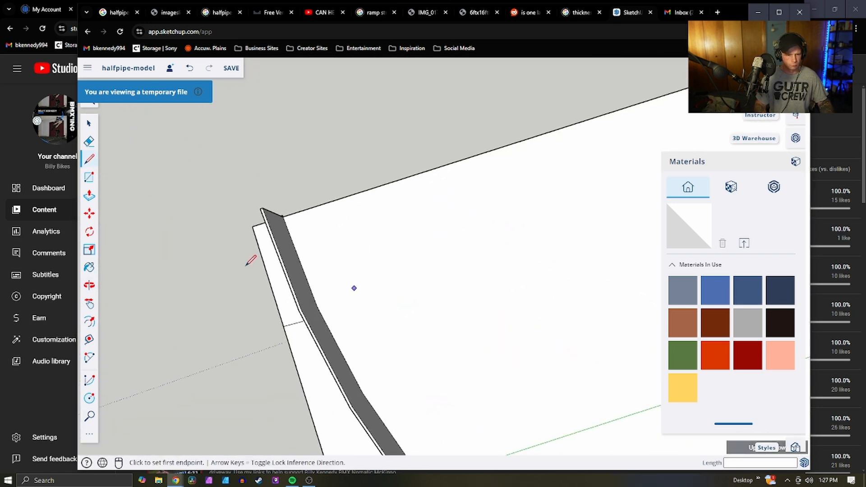
middle_click_drag(272, 246, 381, 239)
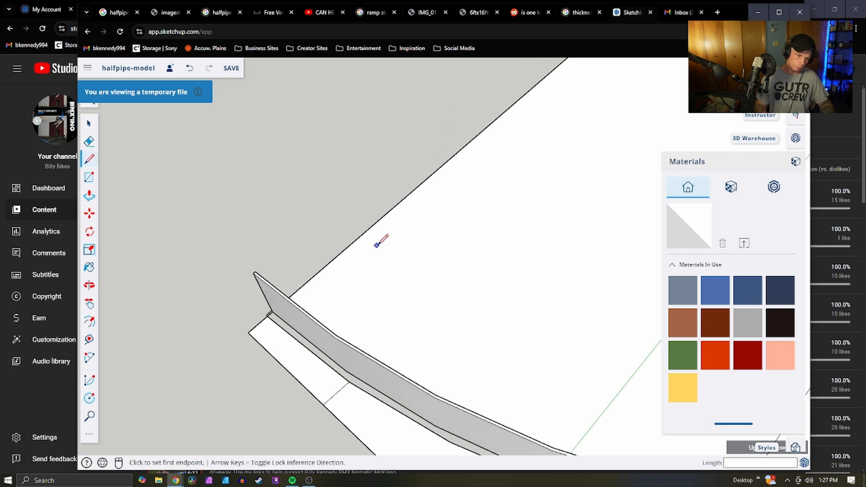
key("space")
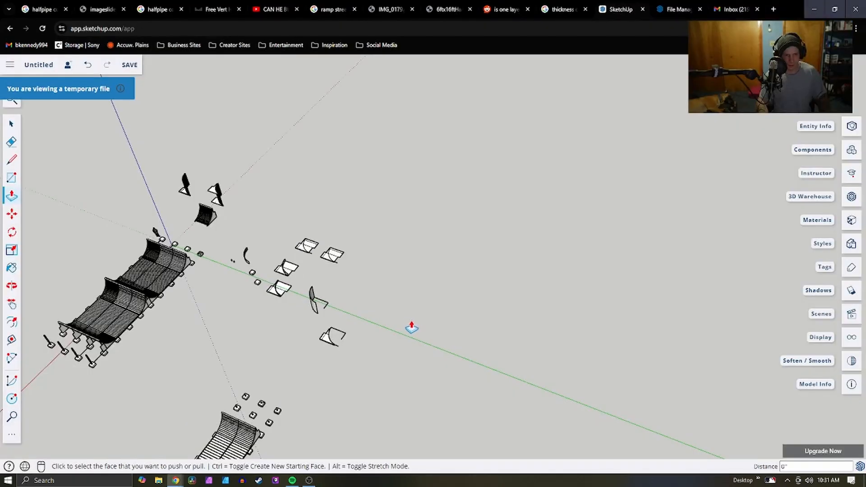
scroll(409, 328, "down", 5)
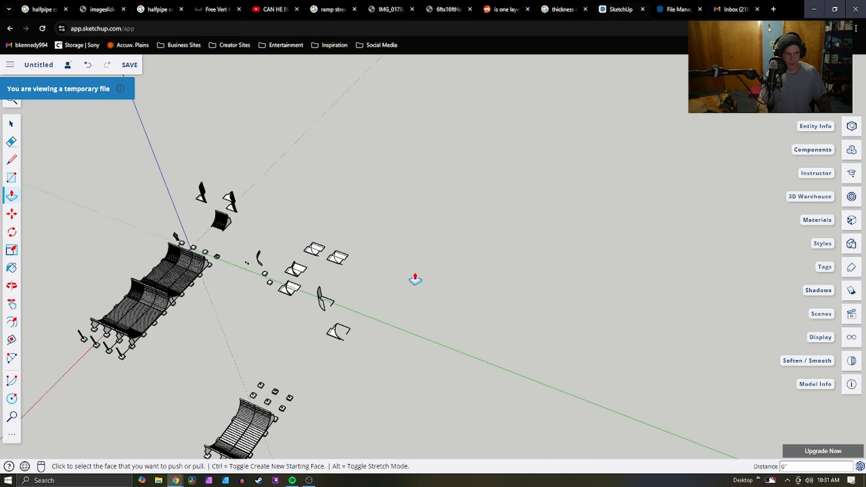
scroll(443, 356, "up", 3)
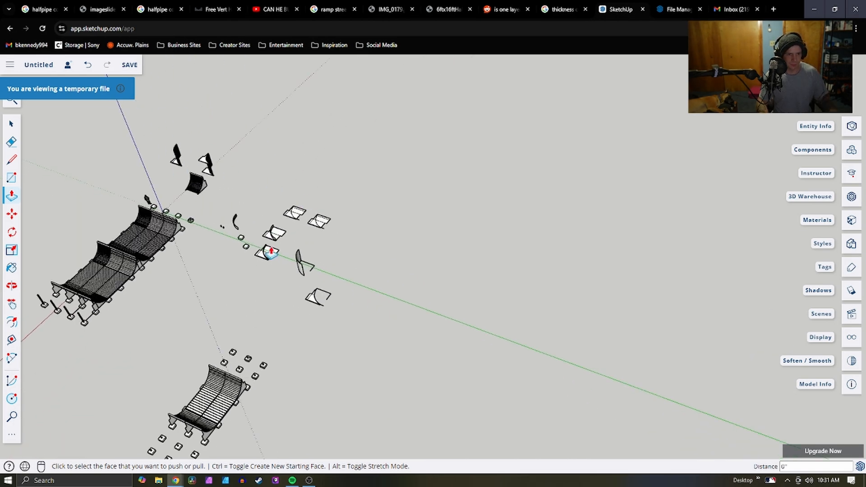
scroll(270, 253, "up", 3)
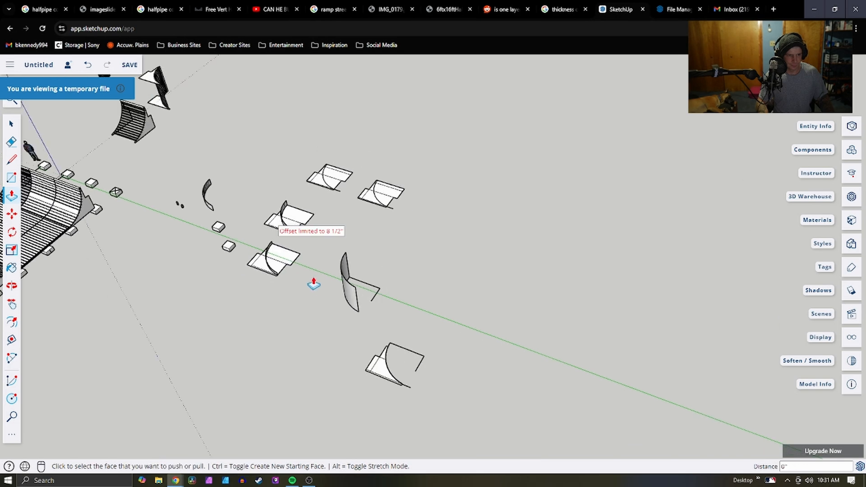
left_click(10, 65)
mouse_move(34, 124)
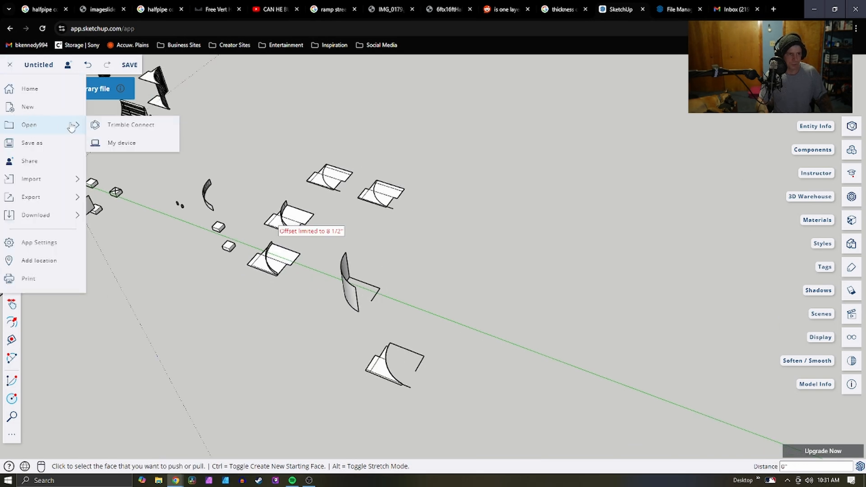
left_click(122, 142)
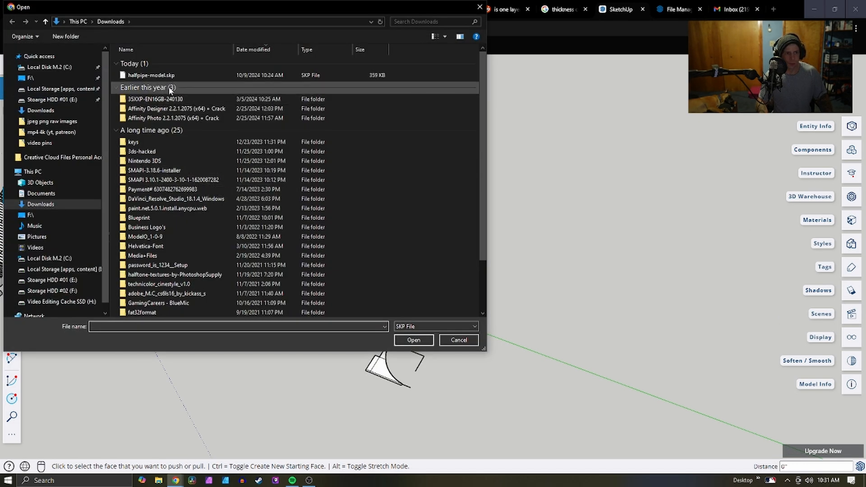
double_click(181, 77)
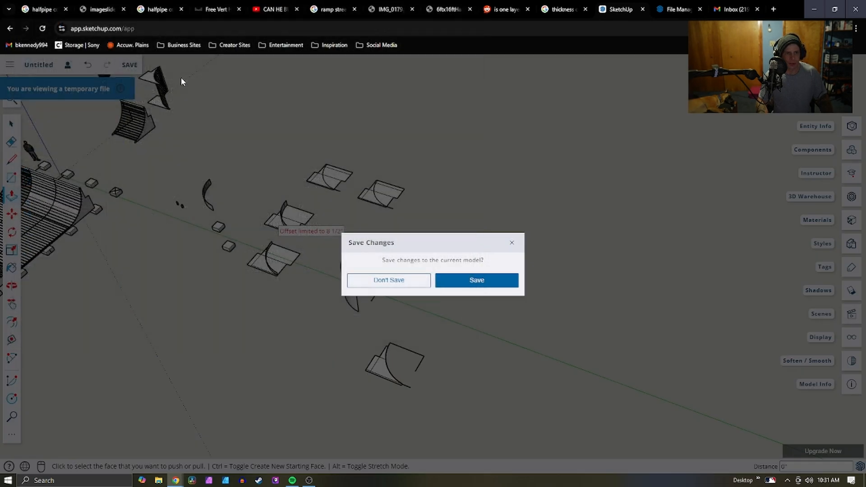
left_click(484, 281)
key("Escape")
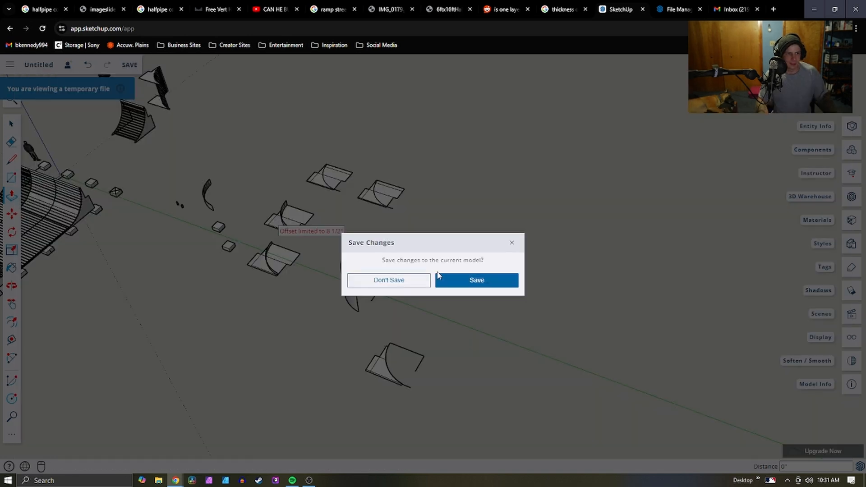
Open halfpipe-model.skp from this device's Downloads folder without saving the changes to the current model
left_click(14, 68)
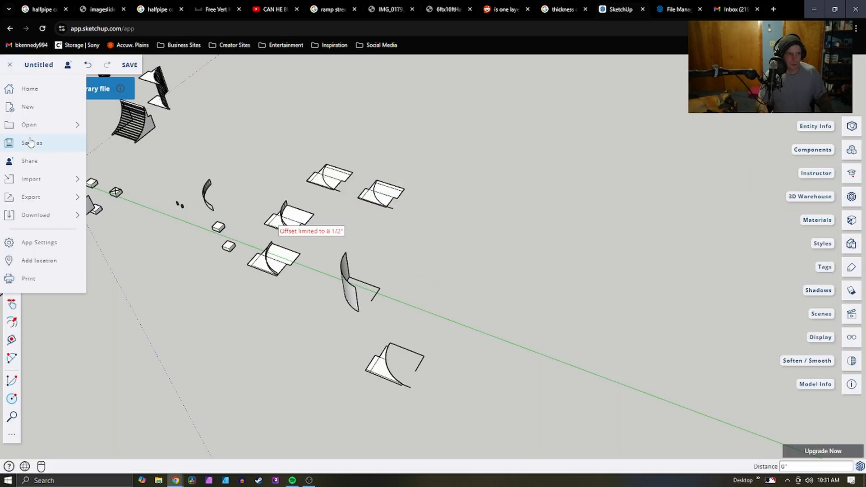
mouse_move(36, 127)
left_click(111, 143)
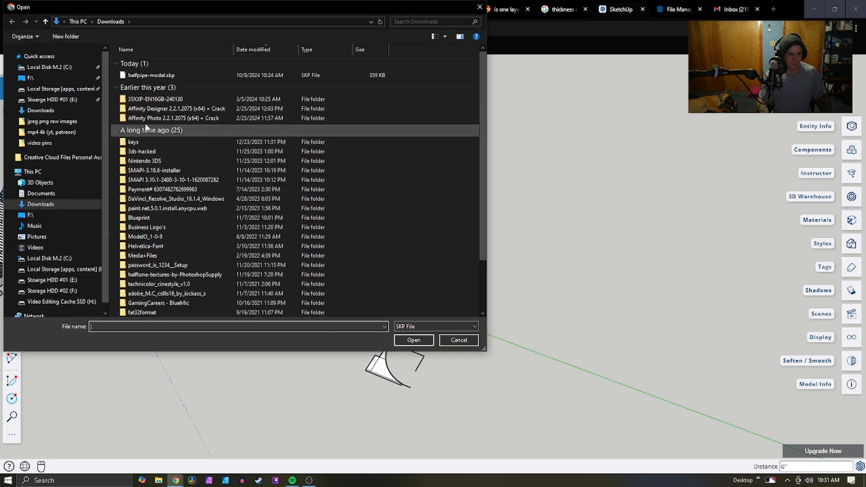
left_click(170, 76)
double_click(169, 77)
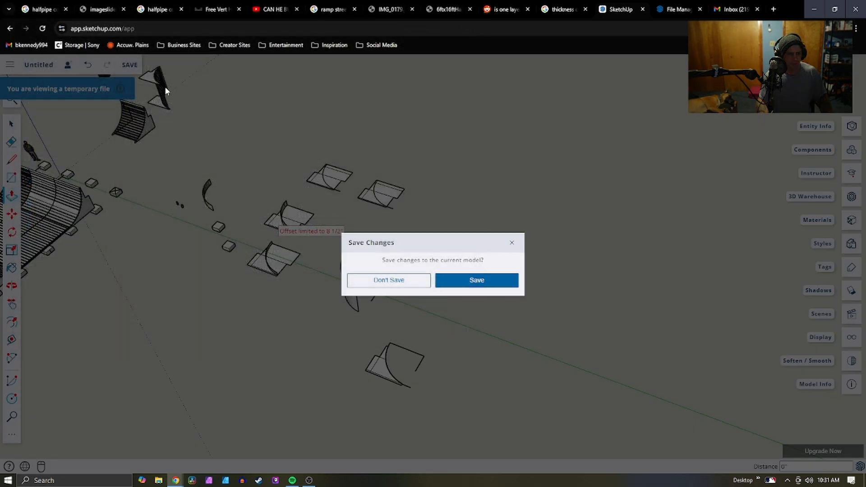
left_click(400, 281)
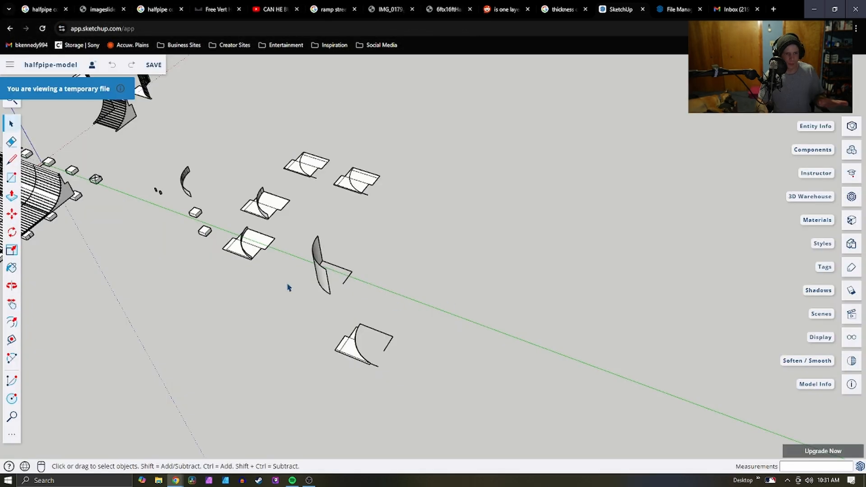
Delete the part of the upper plywood sheet lying outside the curved strip on the flat template farthest from the ramps
scroll(359, 303, "up", 3)
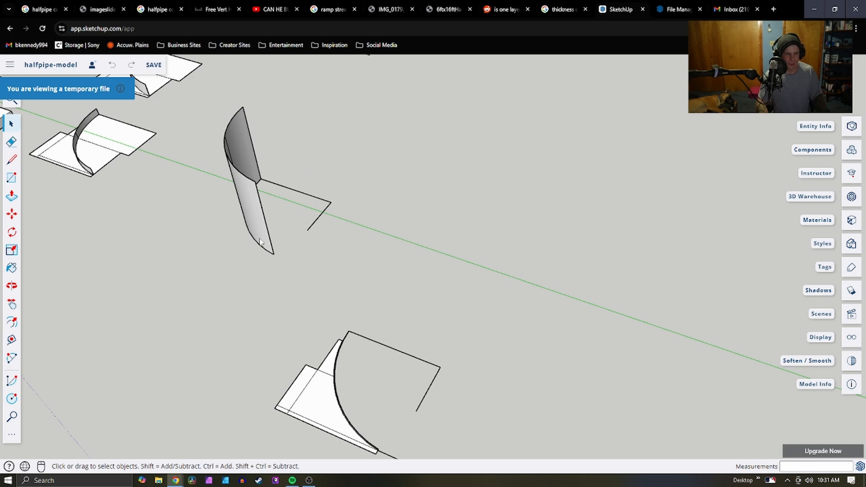
middle_click_drag(367, 257, 227, 290)
scroll(227, 290, "up", 5)
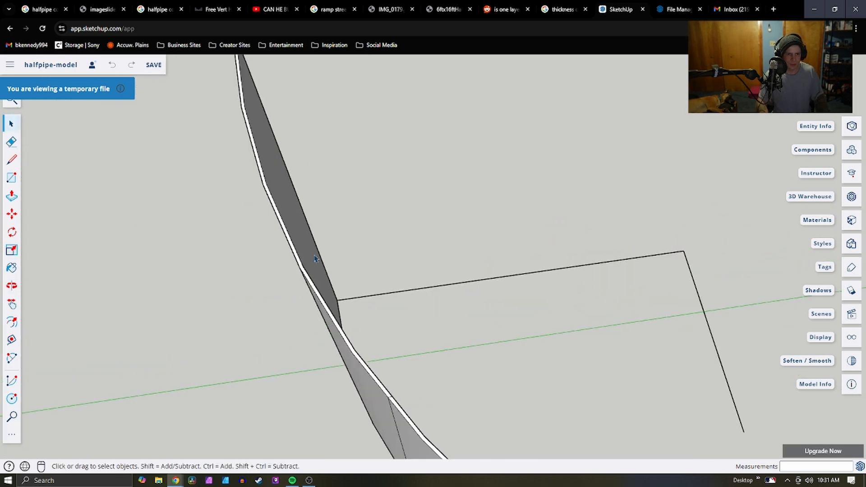
scroll(370, 329, "down", 6)
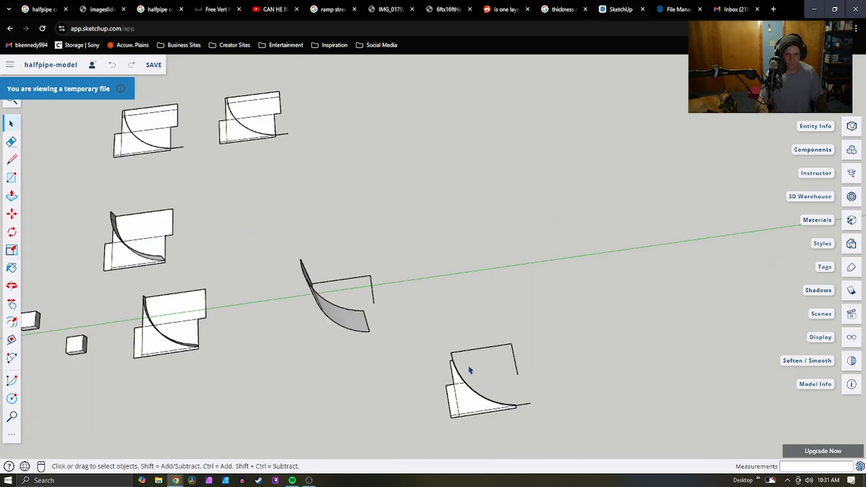
scroll(477, 363, "up", 4)
scroll(477, 350, "up", 3)
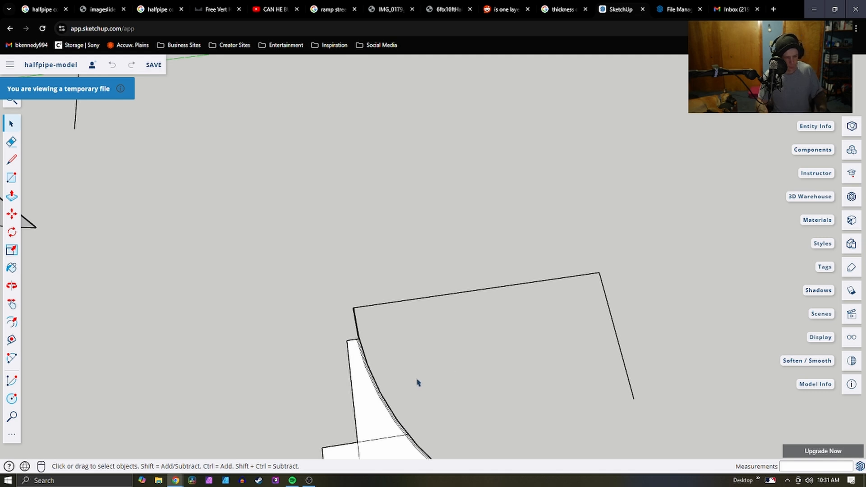
scroll(369, 403, "up", 3)
scroll(315, 430, "up", 2)
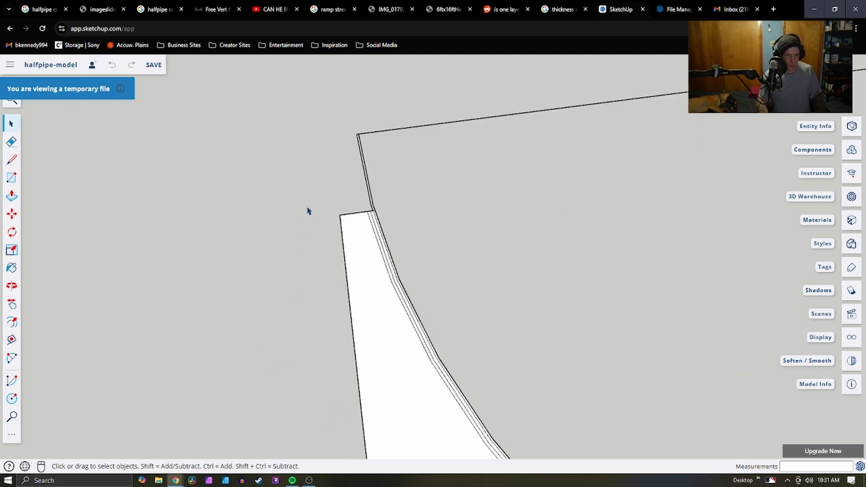
left_click_drag(312, 182, 354, 297)
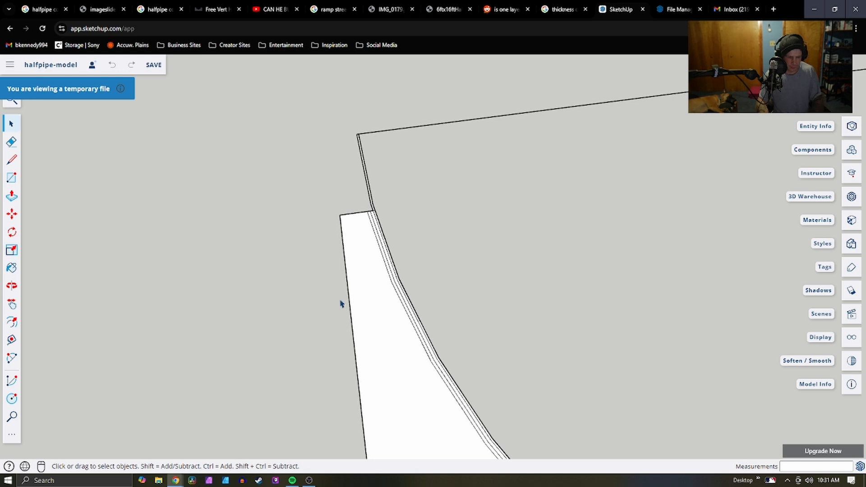
left_click_drag(301, 208, 270, 198)
key("Delete")
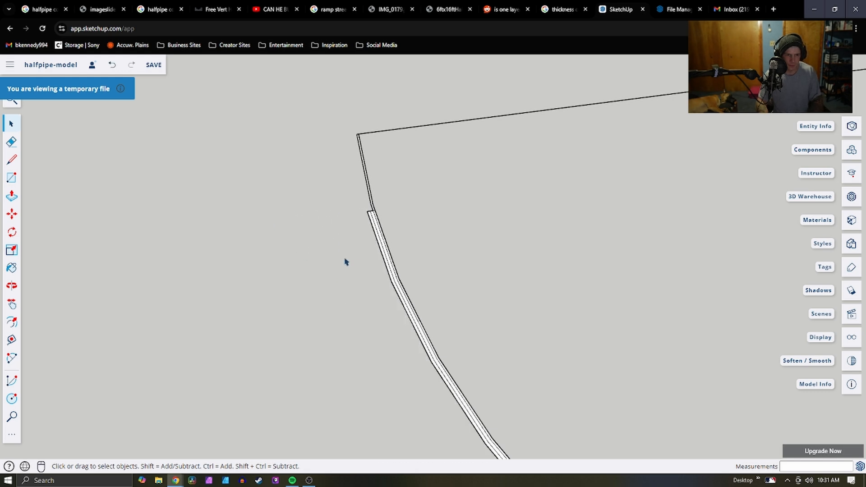
Delete the leftover offset lines behind the curved strip and the short upper sheet edge crossing it
scroll(369, 229, "up", 4)
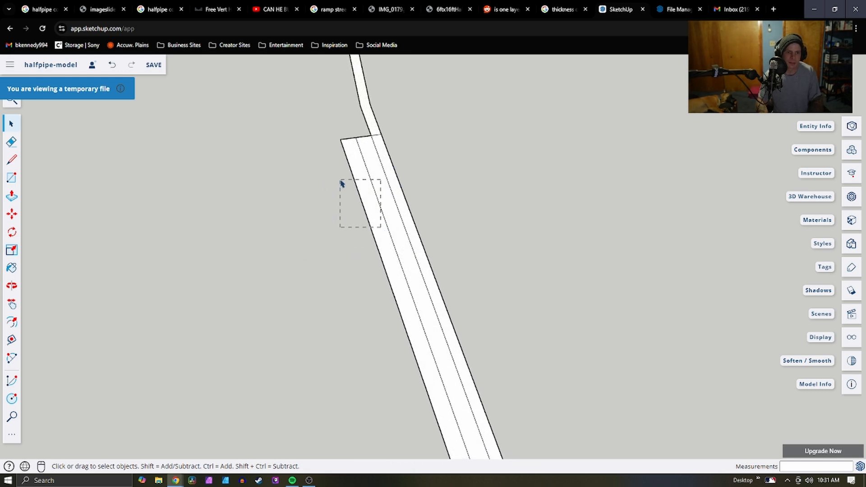
left_click_drag(342, 183, 341, 184)
key("Delete")
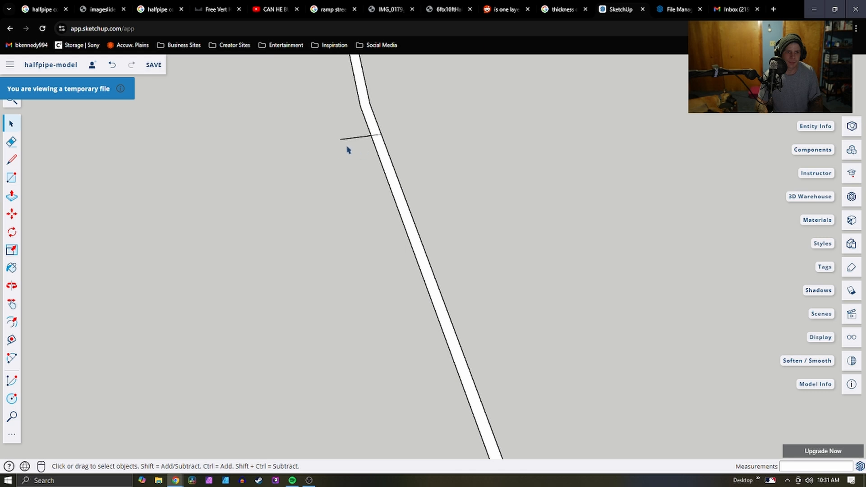
scroll(307, 244, "down", 5)
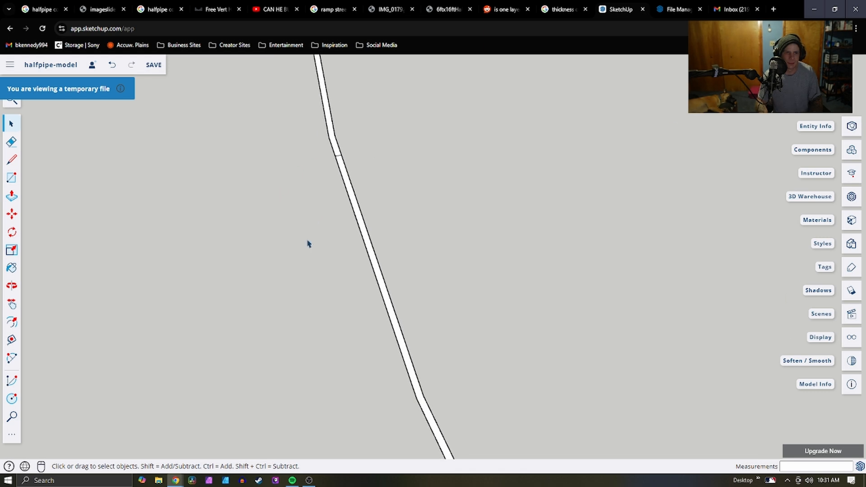
scroll(298, 221, "up", 3)
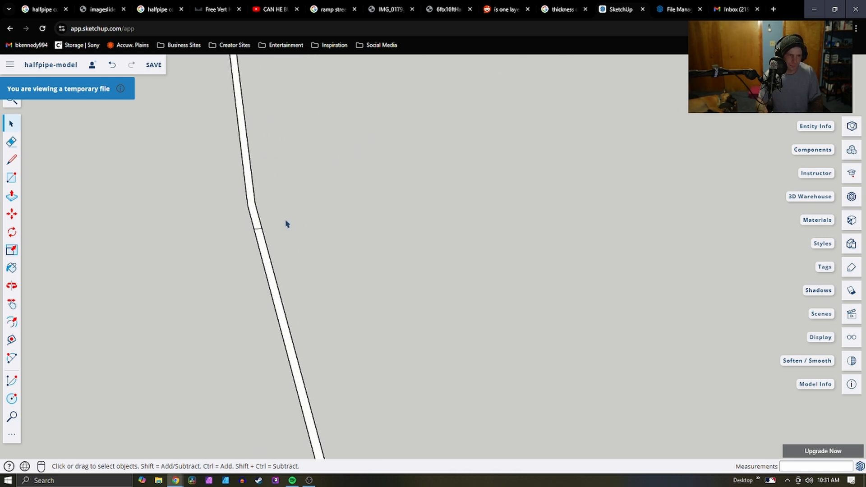
scroll(287, 224, "down", 3)
scroll(264, 233, "up", 3)
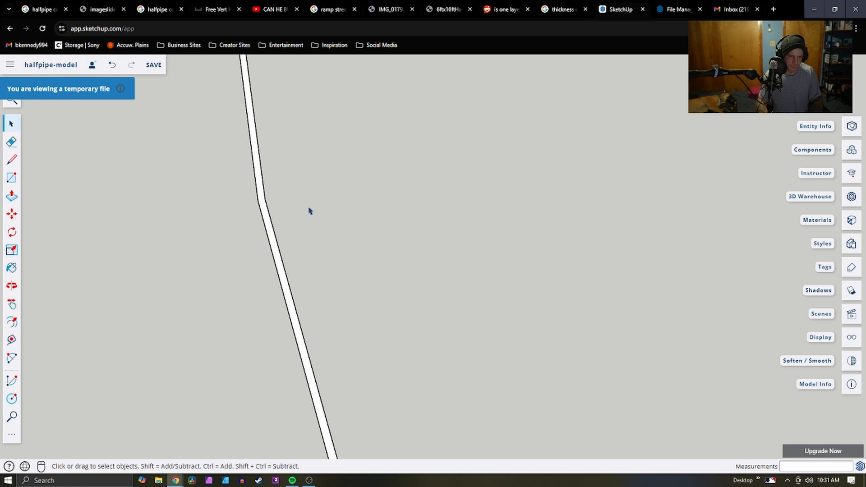
Try deleting the curved strip's face where it enters the lower plywood sheet, and undo the deletion
scroll(312, 211, "down", 5)
scroll(408, 426, "up", 5)
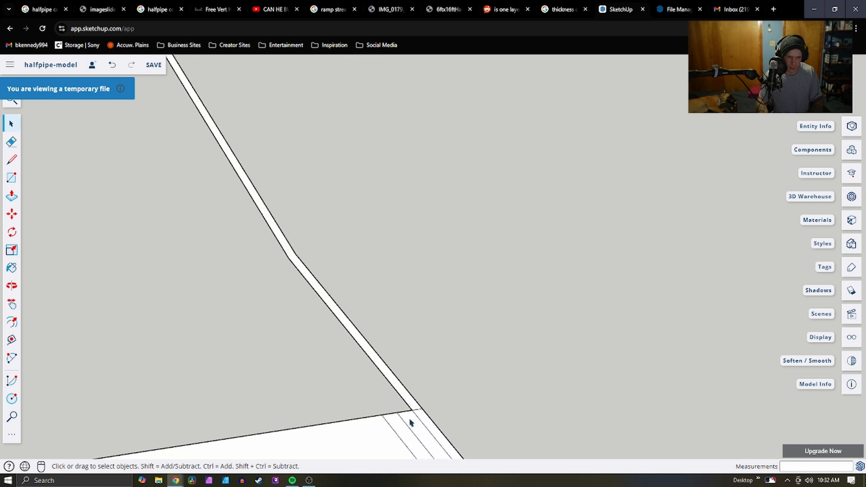
scroll(410, 422, "up", 3)
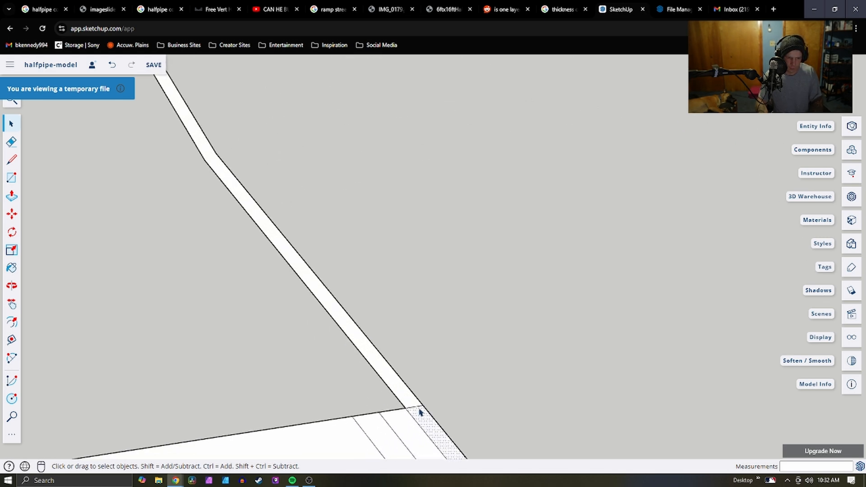
key("Delete")
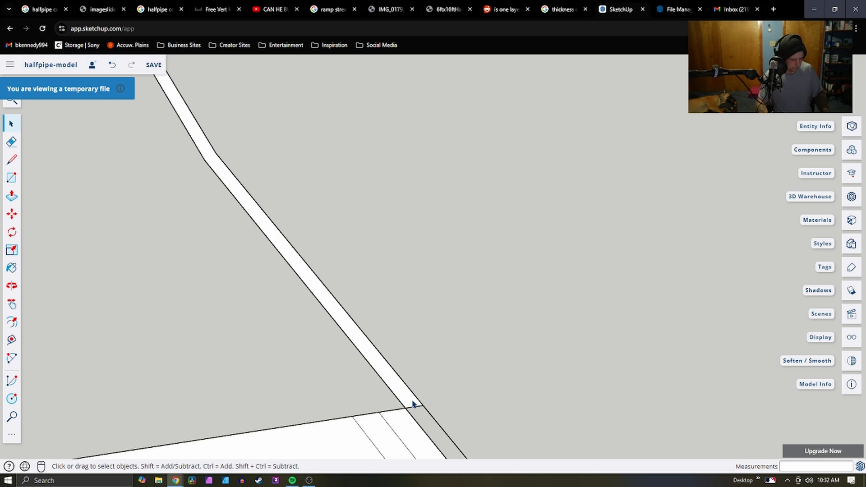
key("ctrl+z")
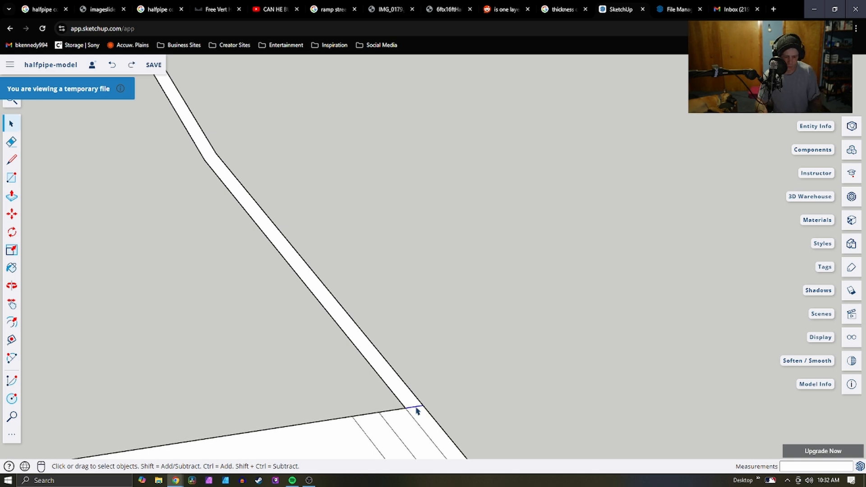
Examine the neighbouring extruded transition strip up close, including its thin edge and the seam across its curved surface
scroll(417, 411, "down", 8)
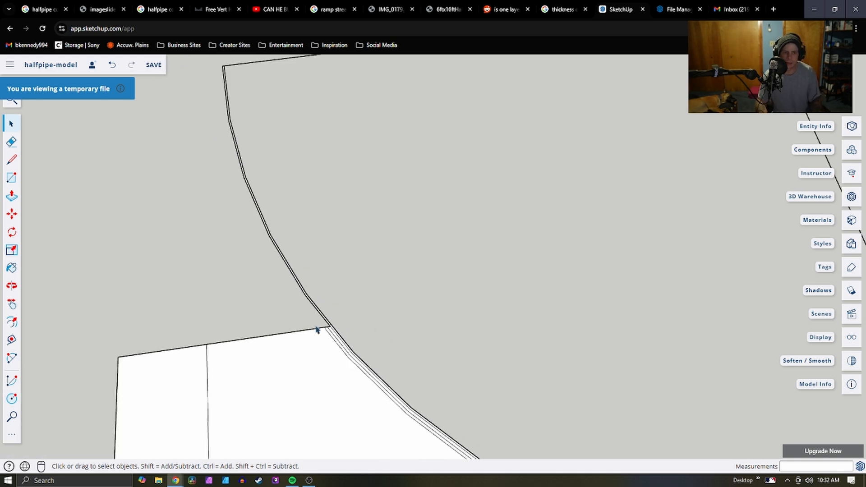
scroll(521, 427, "down", 2)
scroll(520, 427, "down", 3)
scroll(85, 141, "up", 8)
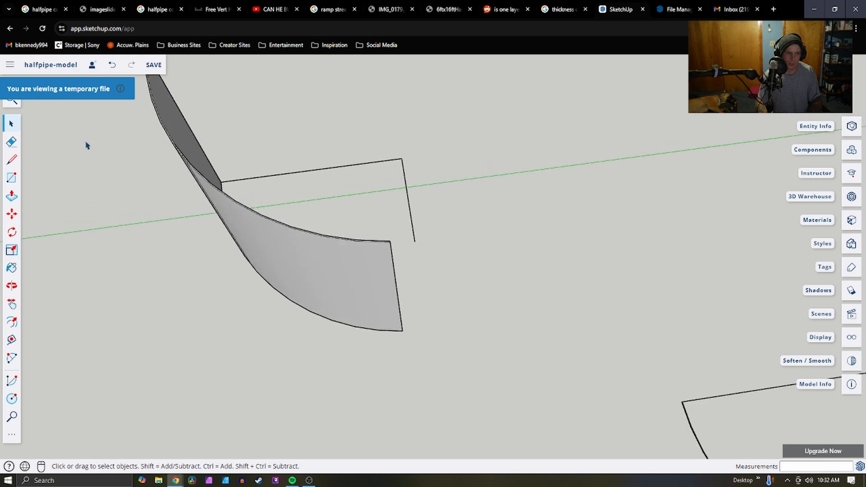
scroll(373, 197, "up", 3)
scroll(399, 217, "down", 4)
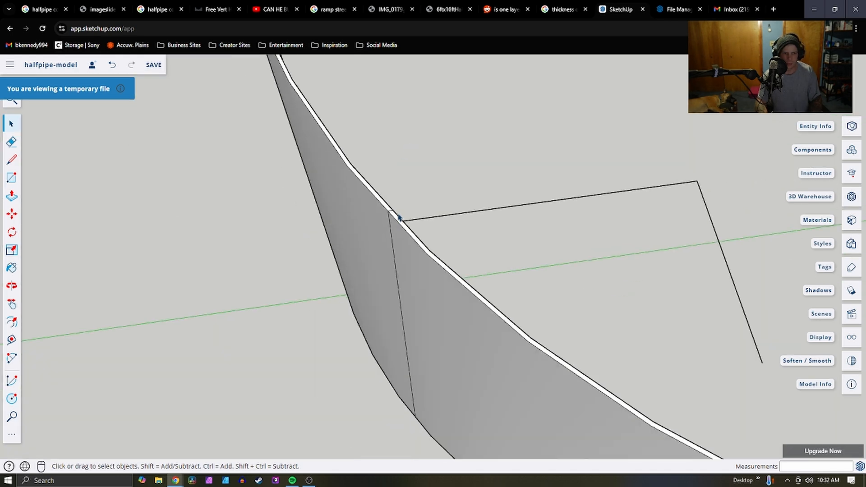
scroll(395, 243, "down", 1)
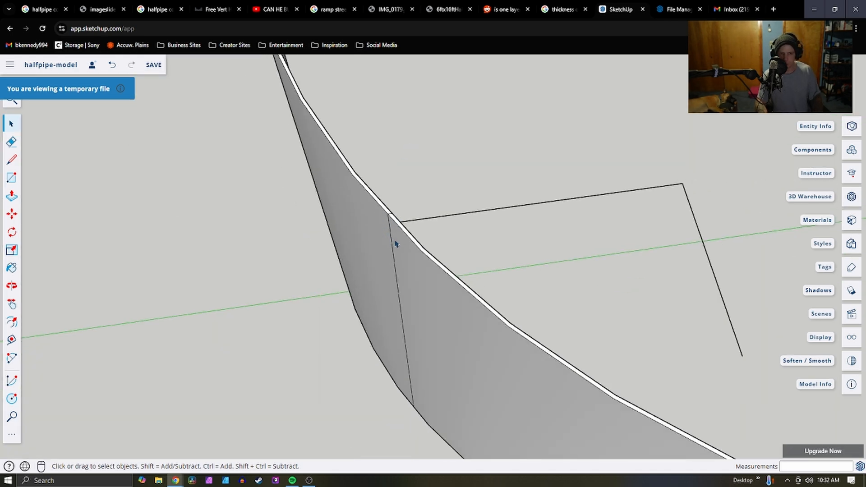
scroll(399, 243, "down", 4)
scroll(408, 246, "up", 2)
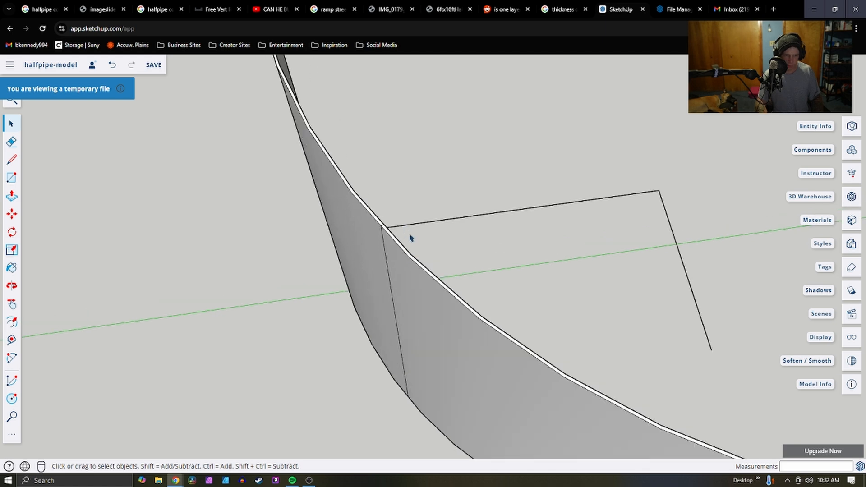
scroll(401, 271, "down", 3)
scroll(392, 302, "down", 1)
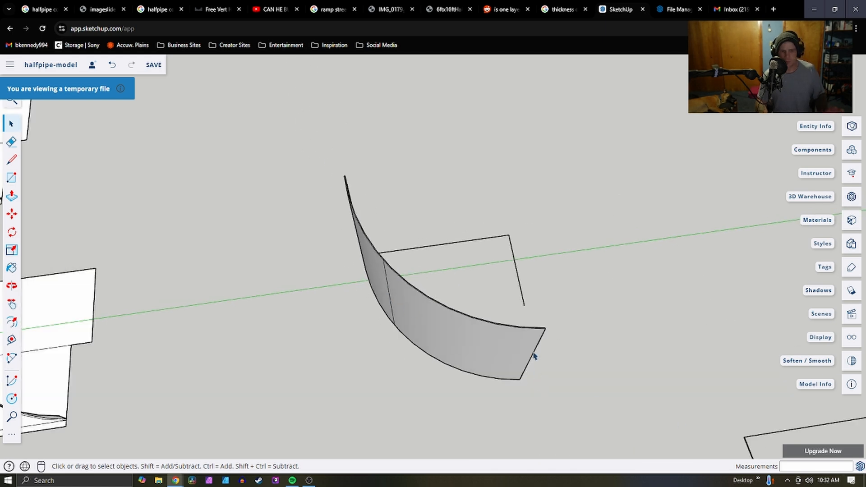
scroll(541, 342, "down", 2)
scroll(522, 295, "up", 6)
Delete the lower plywood sheet beneath the curved strip on the flat template farthest from the ramps
left_click_drag(530, 263, 378, 173)
left_click_drag(361, 206, 614, 294)
scroll(606, 311, "down", 2)
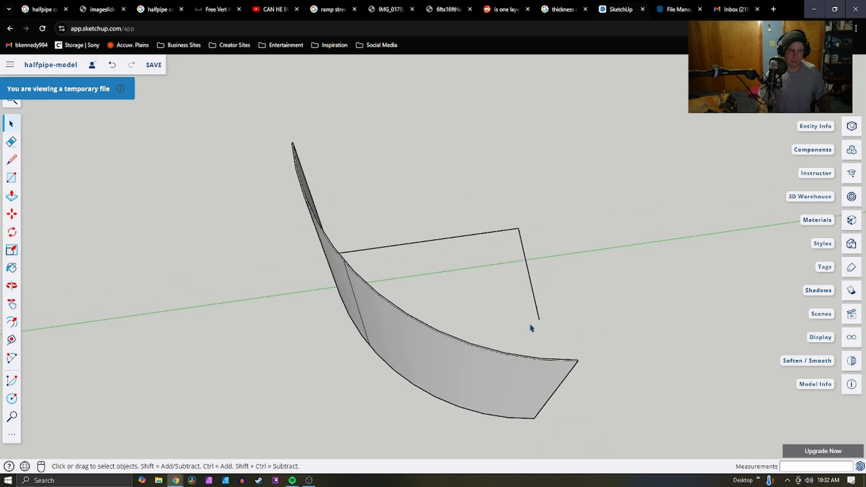
scroll(404, 296, "down", 5)
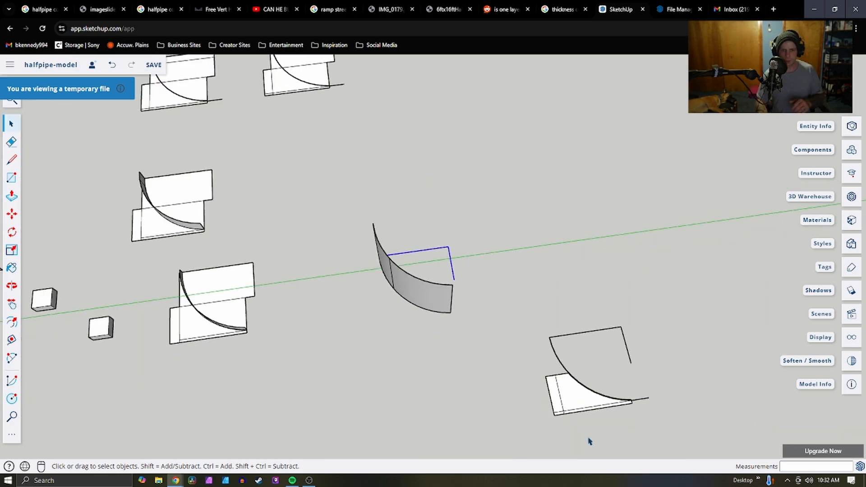
scroll(604, 435, "down", 1)
scroll(602, 426, "up", 3)
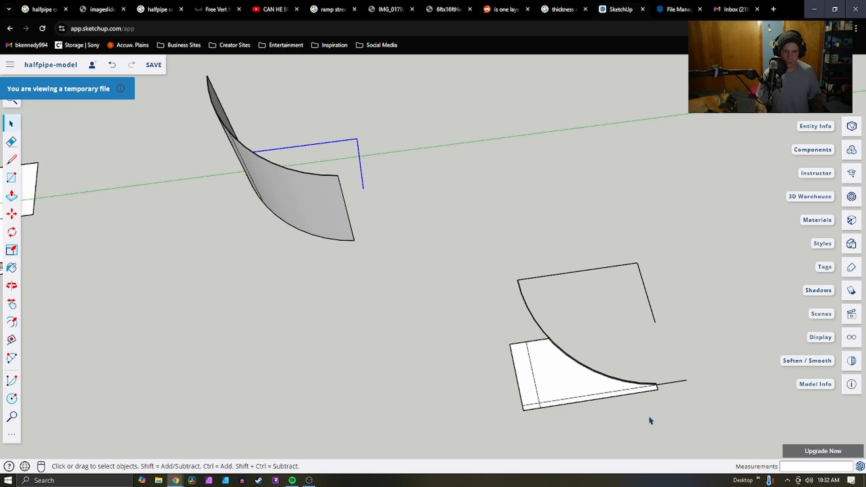
middle_click_drag(644, 410, 605, 441)
scroll(576, 455, "down", 2)
scroll(449, 263, "down", 2)
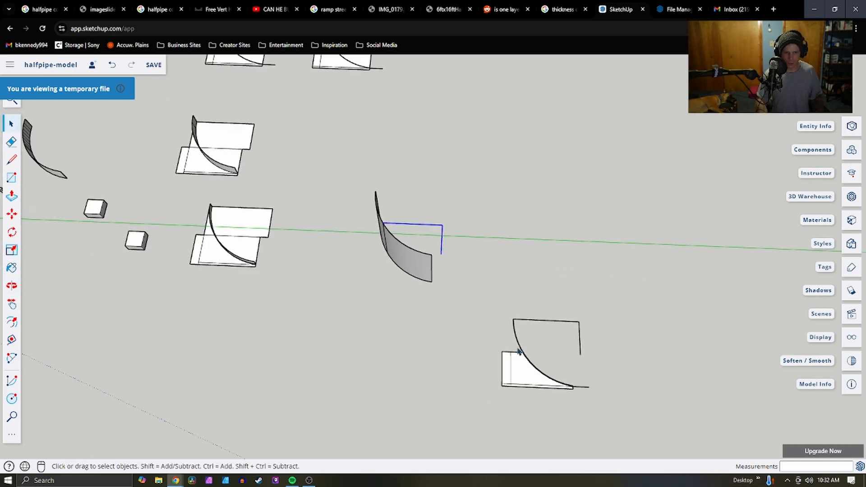
scroll(532, 391, "up", 4)
left_click_drag(413, 357, 413, 358)
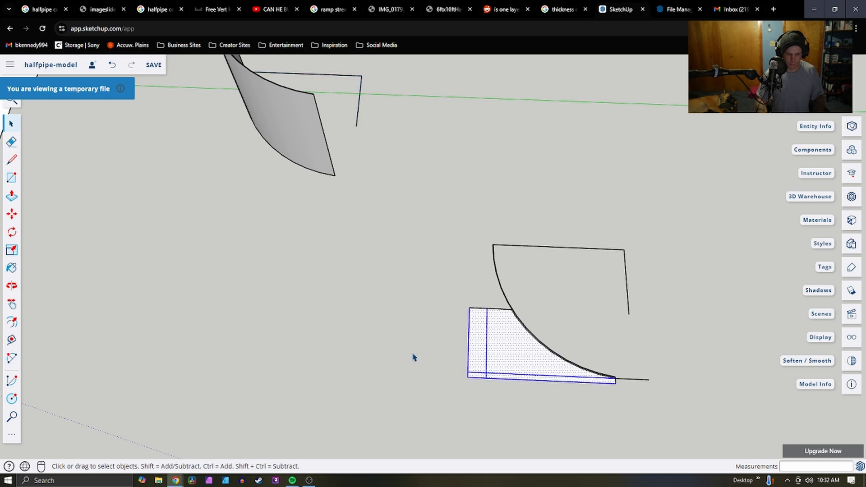
key("Delete")
Delete the lower sheet's leftover upper edge, including its short stub, and the offset lines along the back of the curved strip
scroll(478, 325, "up", 3)
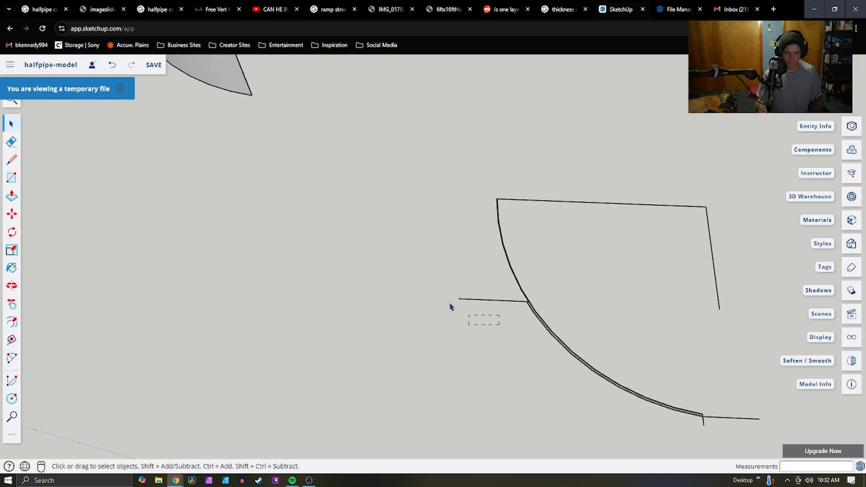
scroll(541, 317, "up", 1)
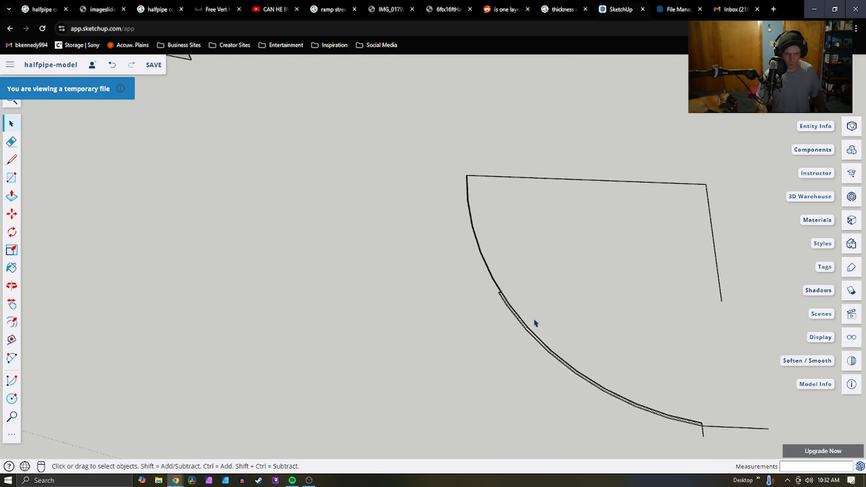
scroll(535, 323, "up", 5)
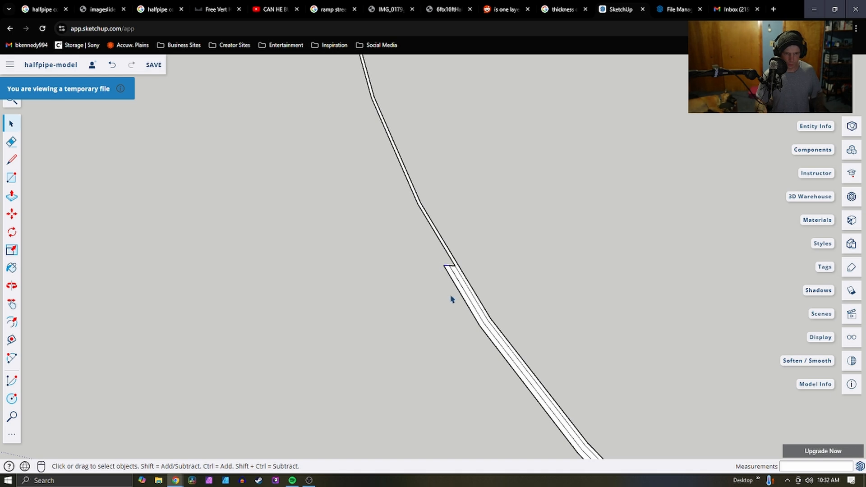
key("Delete")
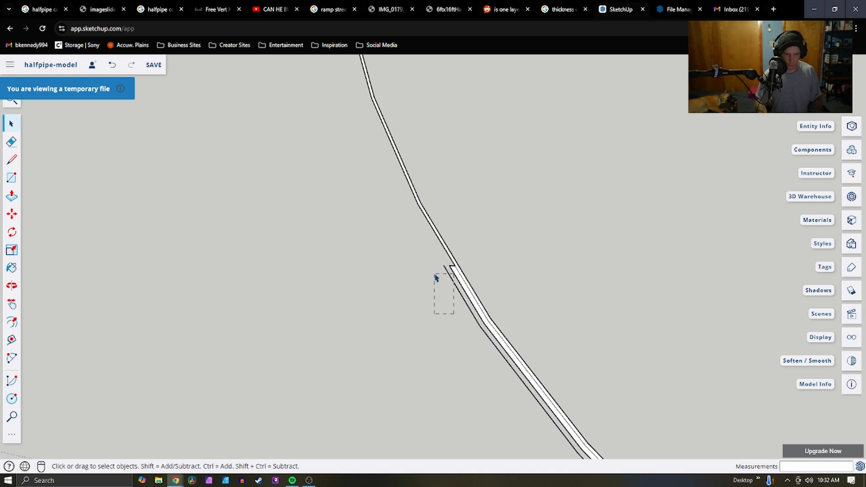
left_click_drag(436, 278, 435, 277)
key("Delete")
scroll(450, 273, "up", 3)
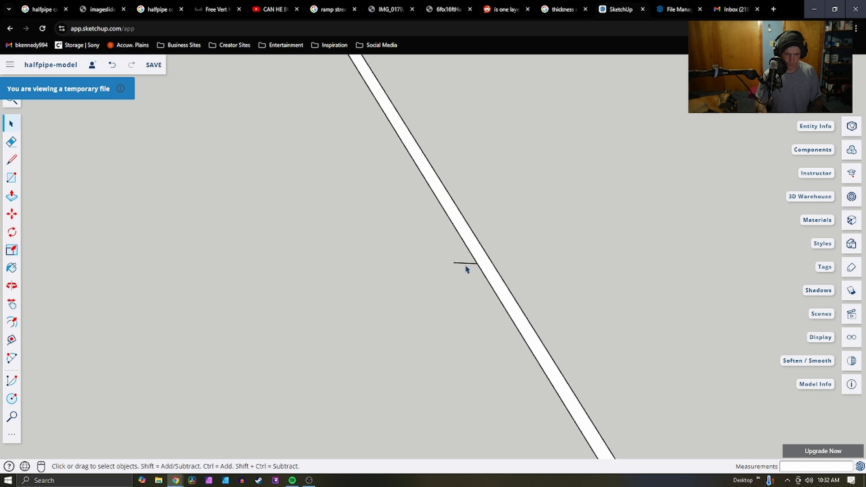
scroll(524, 207, "down", 6)
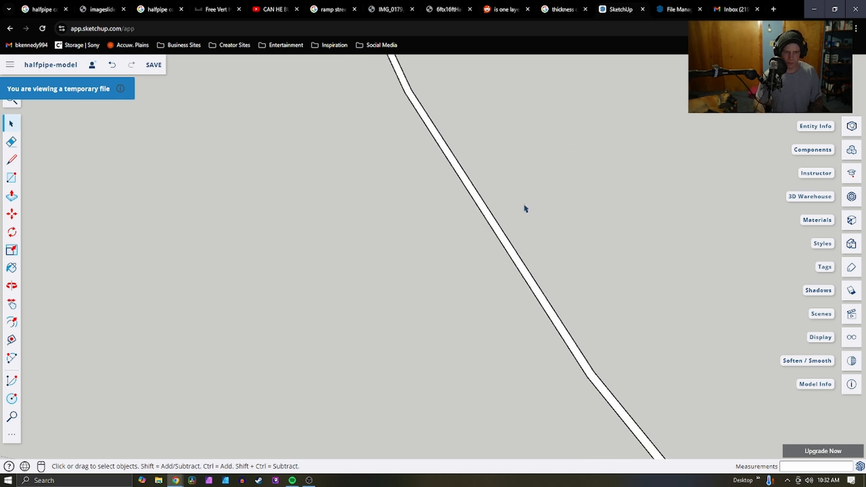
Delete the leftover vertical and horizontal lines at the curved strip's lower end
scroll(488, 348, "up", 8)
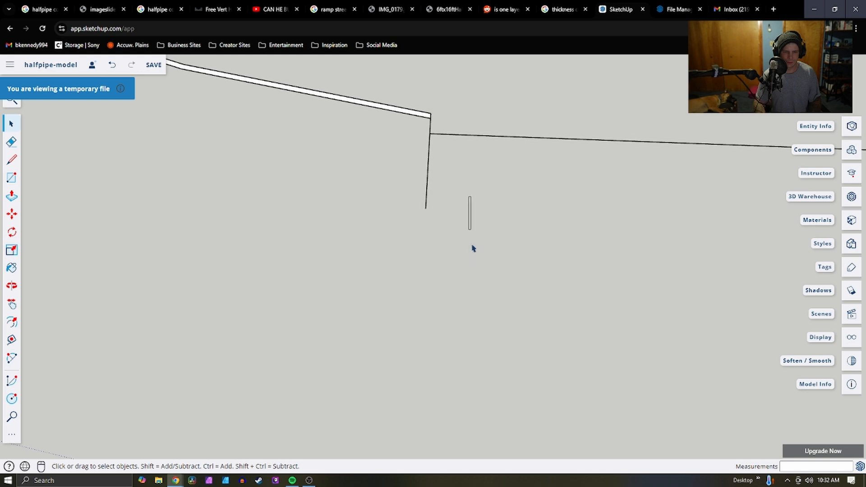
middle_click_drag(464, 236, 494, 194)
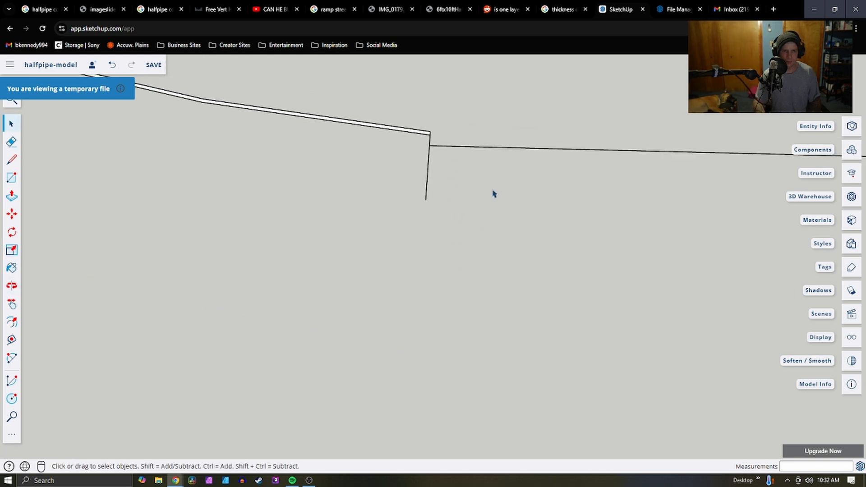
scroll(421, 141, "down", 10)
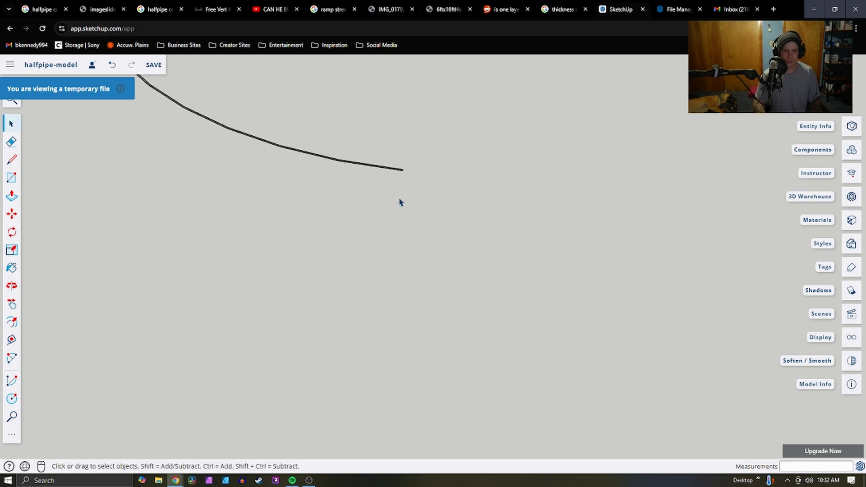
Delete the upper sheet outline still attached to the curved strip and the stray lines behind the neighbouring extruded strip
scroll(429, 116, "up", 3)
key("Delete")
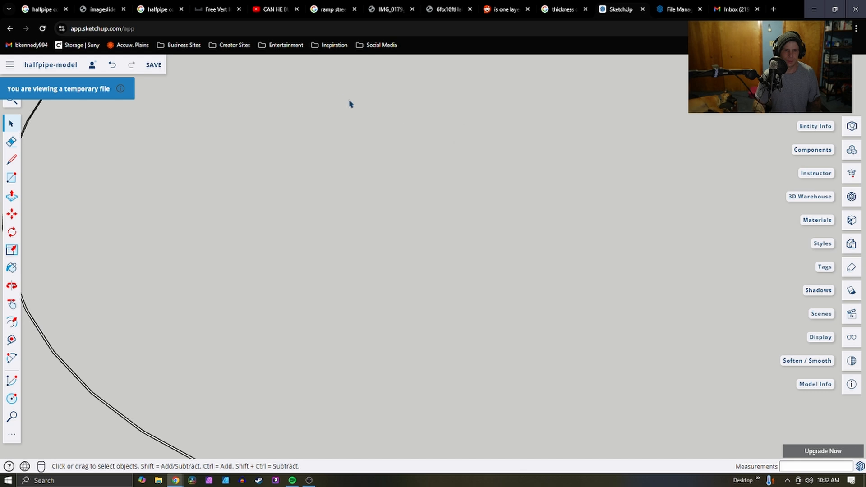
scroll(374, 175, "down", 5)
scroll(291, 183, "up", 6)
scroll(445, 270, "down", 4)
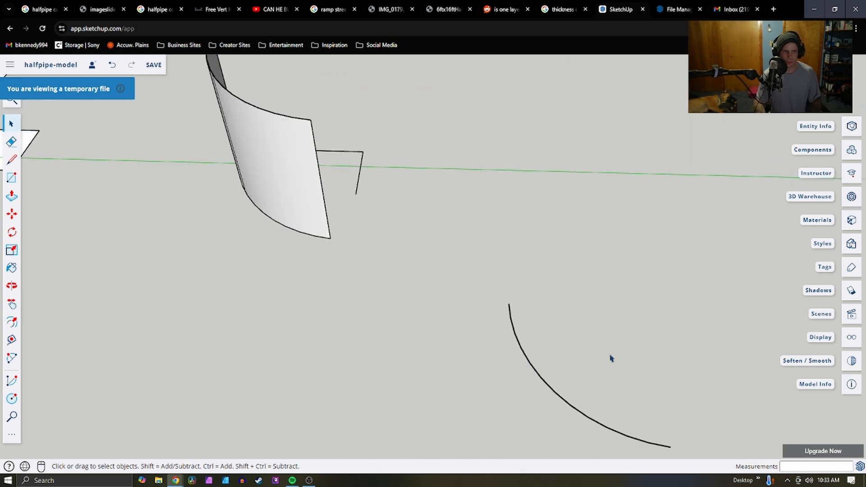
scroll(433, 290, "up", 2)
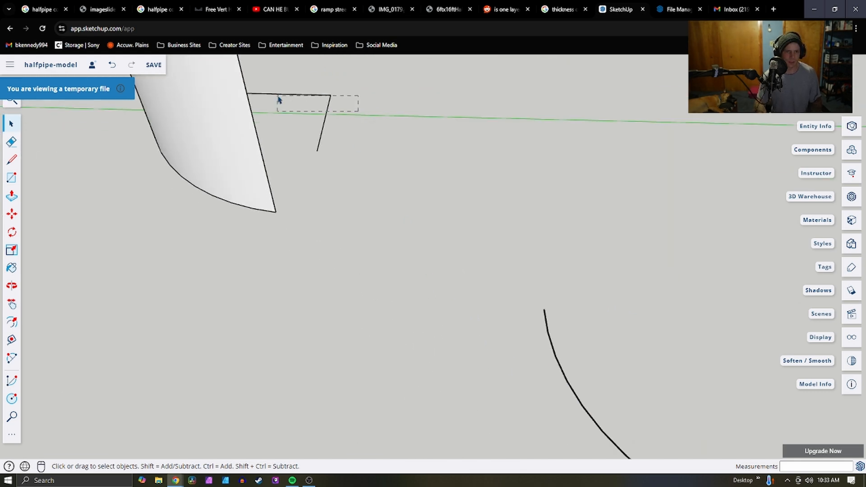
scroll(311, 162, "down", 6)
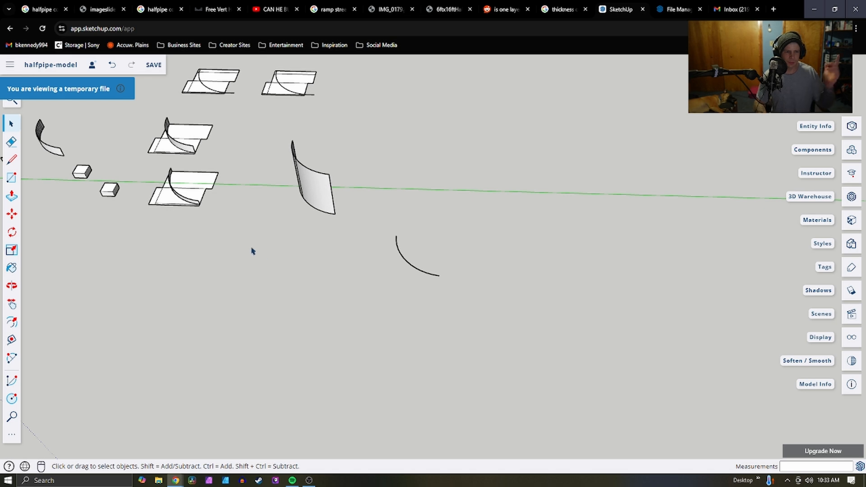
Extrude the isolated curved strip 8' with Push/Pull, matching the neighbouring transition surface
scroll(423, 276, "up", 10)
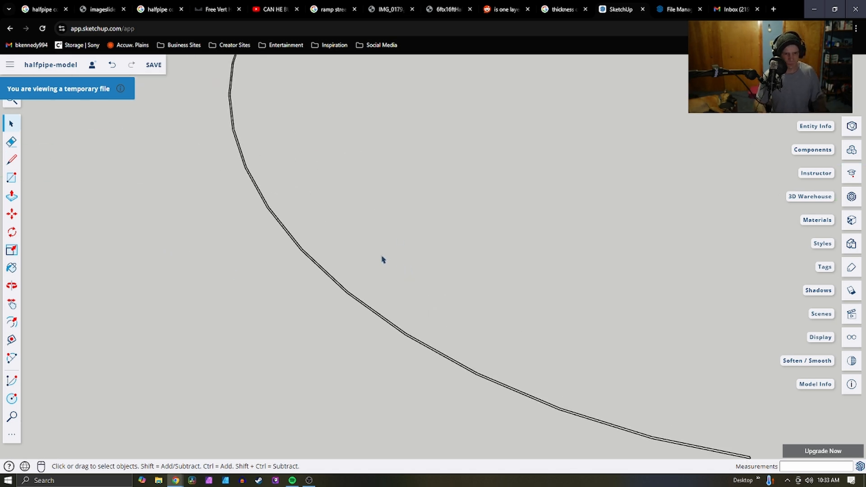
key("p")
scroll(334, 295, "up", 5)
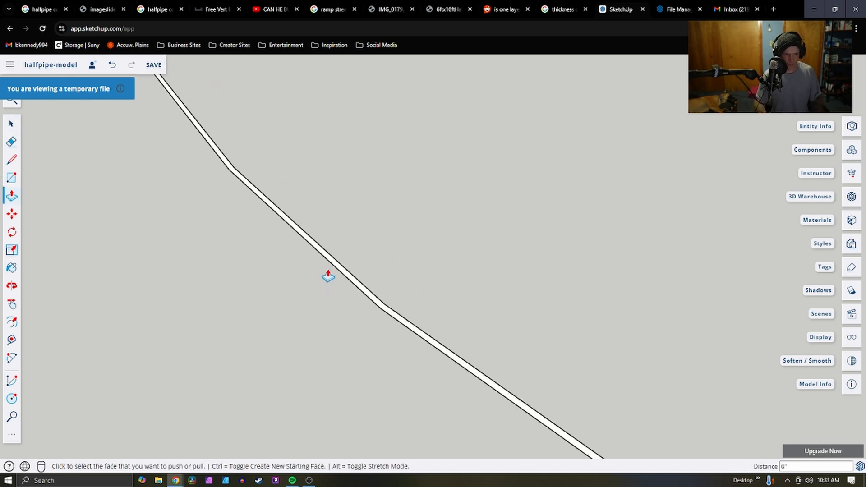
left_click(352, 273)
scroll(350, 272, "down", 10)
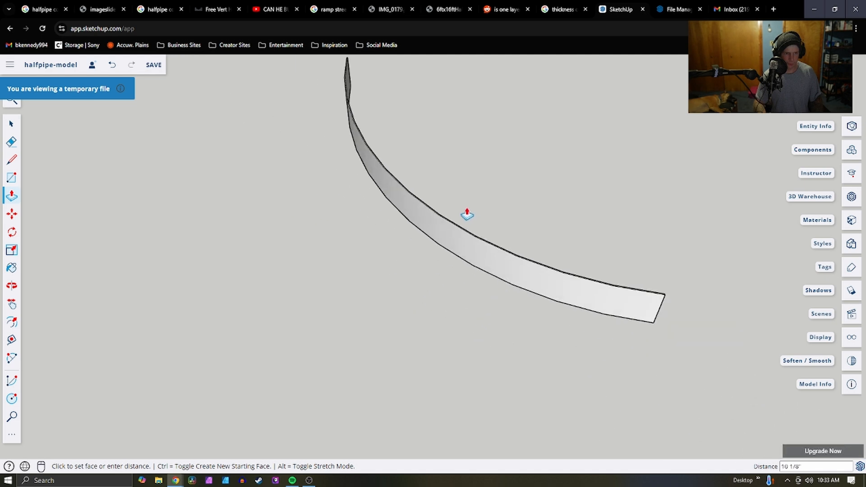
left_click(332, 82)
scroll(498, 266, "down", 3)
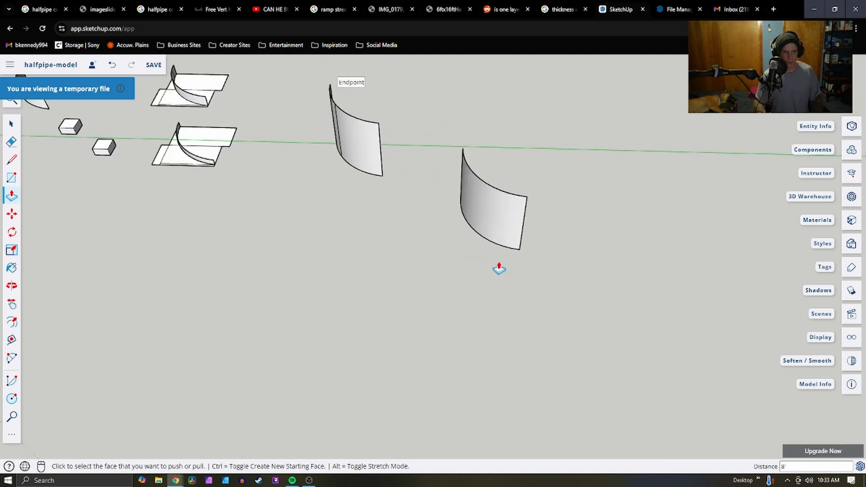
Make the neighbouring transition surface, the one with a seam across it, a component under the default name
middle_click_drag(498, 267, 338, 228)
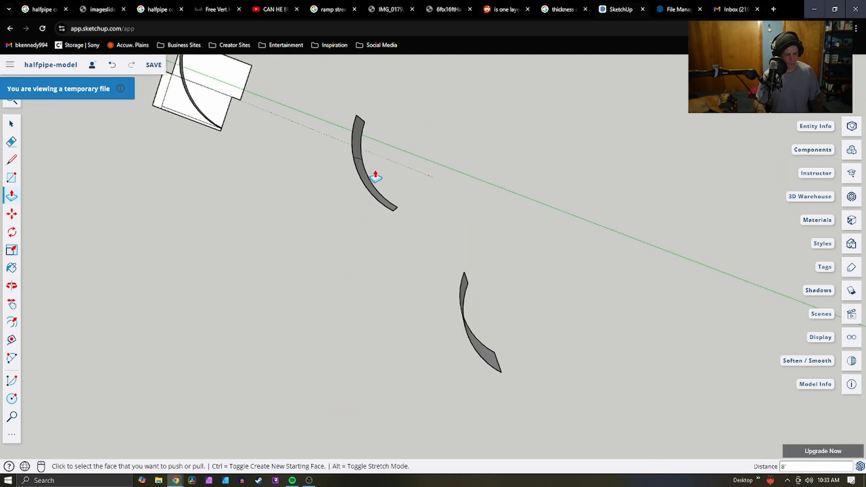
key("space")
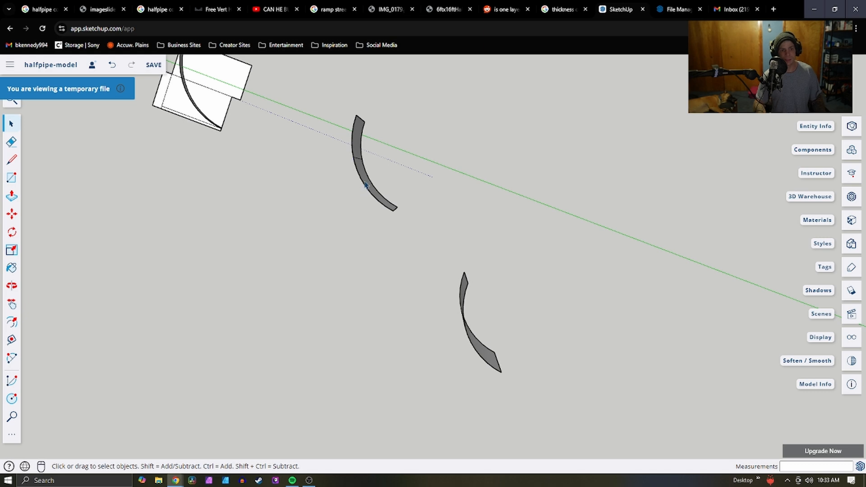
right_click(365, 186)
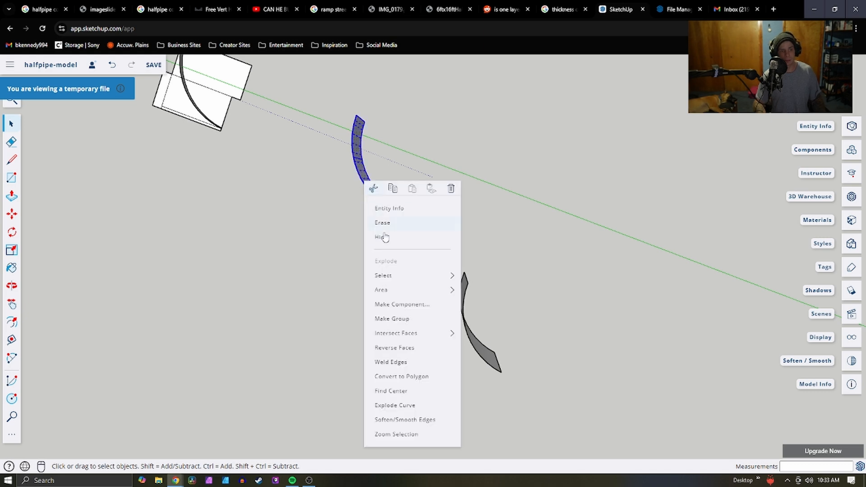
left_click(402, 306)
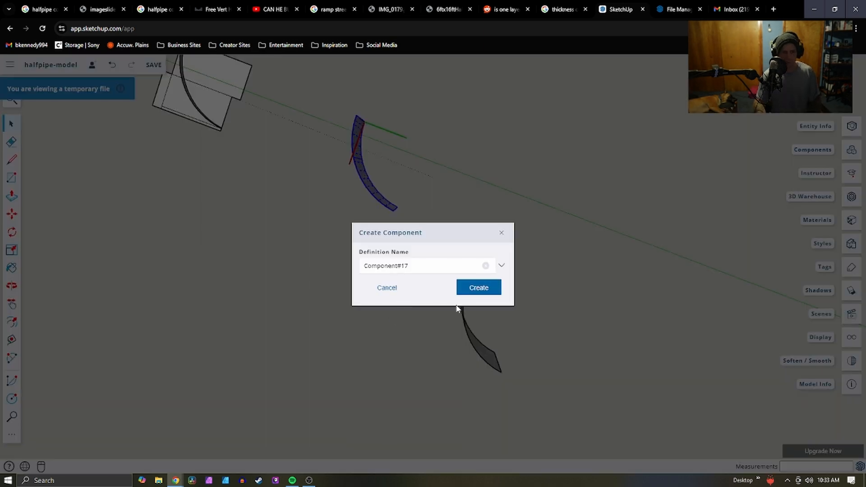
left_click(473, 291)
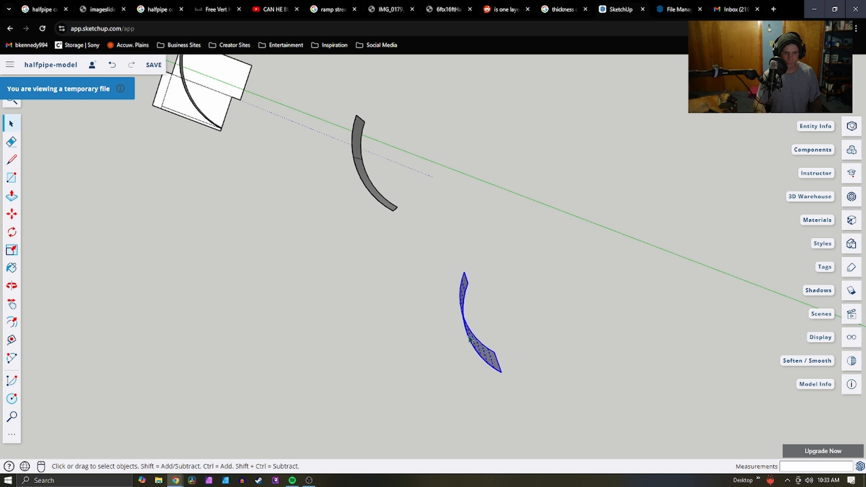
Make the newly extruded transition surface a component under the default name
right_click(469, 339)
left_click(485, 330)
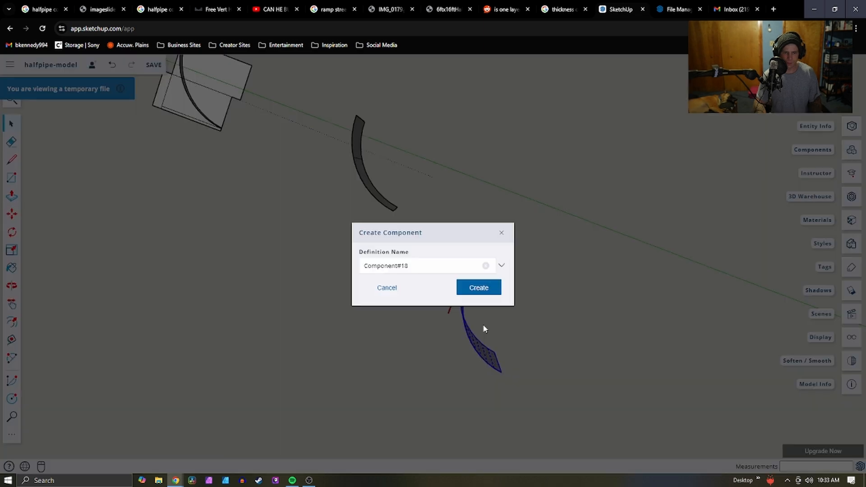
left_click(469, 291)
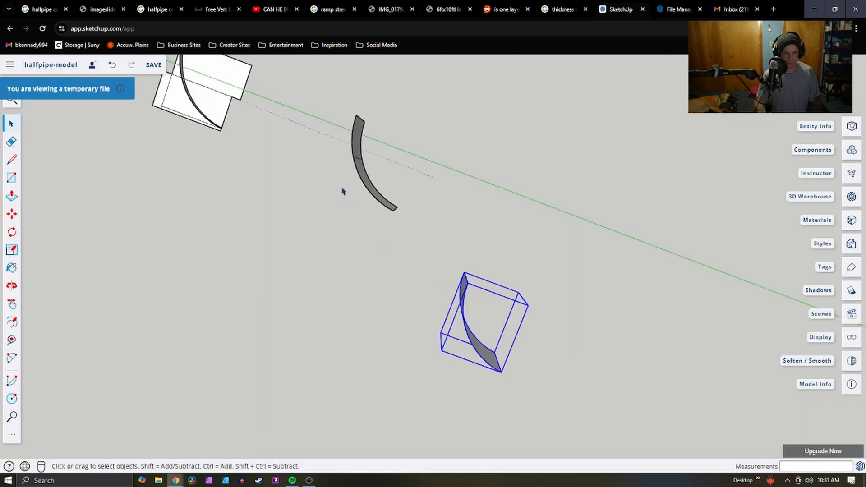
Measure the thickness of the seamed transition surface across its top edge with the Line tool, without drawing a line
middle_click_drag(342, 192, 348, 107)
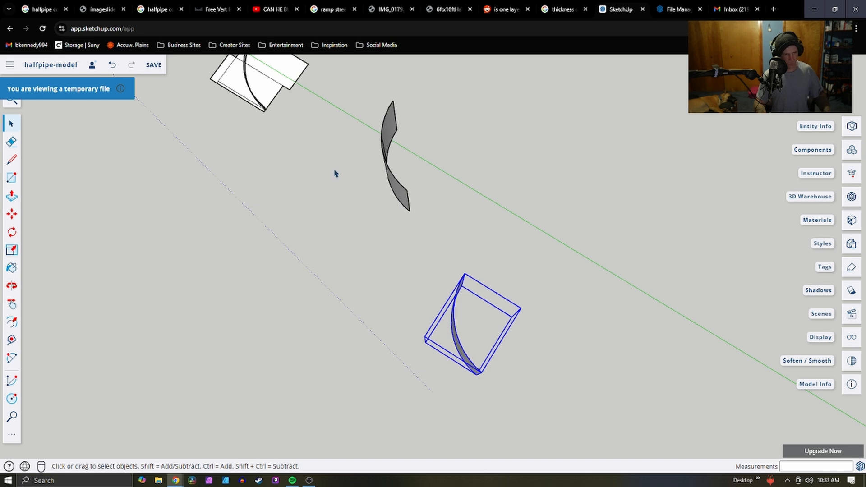
middle_click_drag(336, 173, 319, 122)
scroll(305, 178, "up", 6)
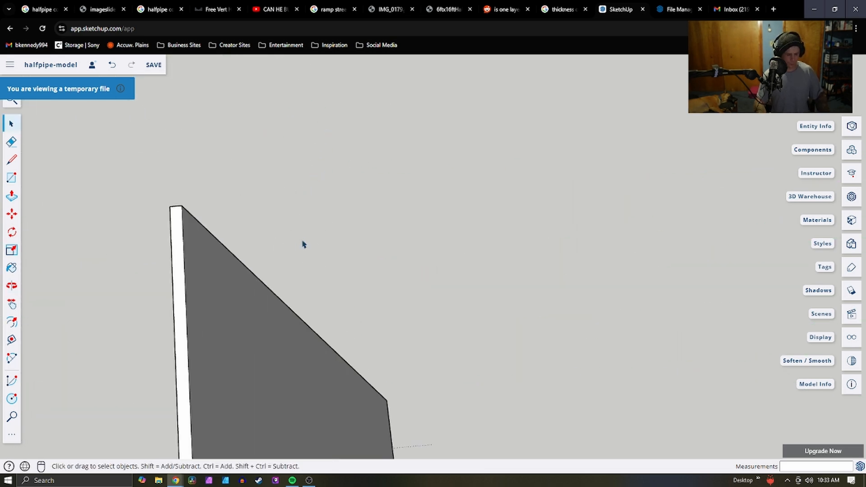
key("l")
left_click(169, 206)
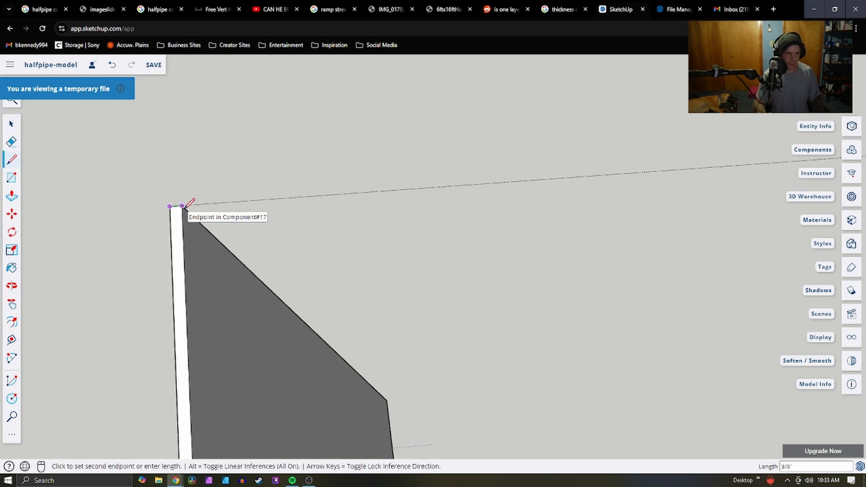
key("Escape")
key("space")
Measure the thickness of the newly extruded, seamless transition surface across its top edge with the Line tool
scroll(251, 299, "down", 5)
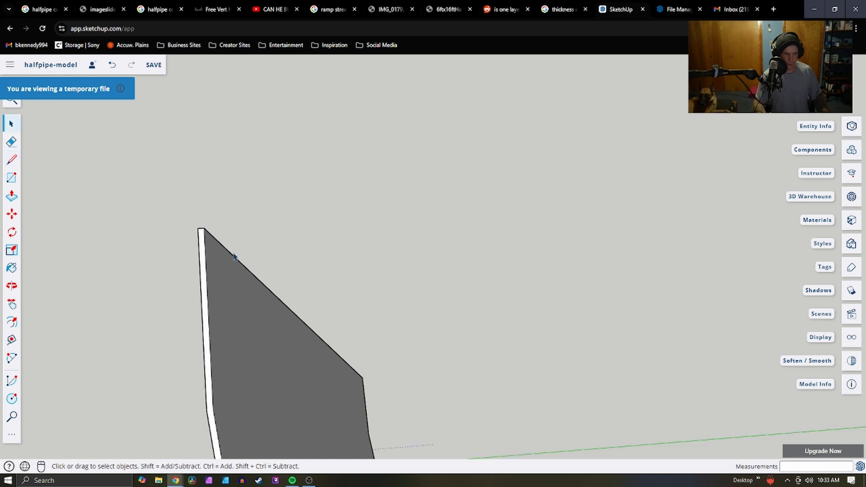
scroll(260, 430, "down", 6)
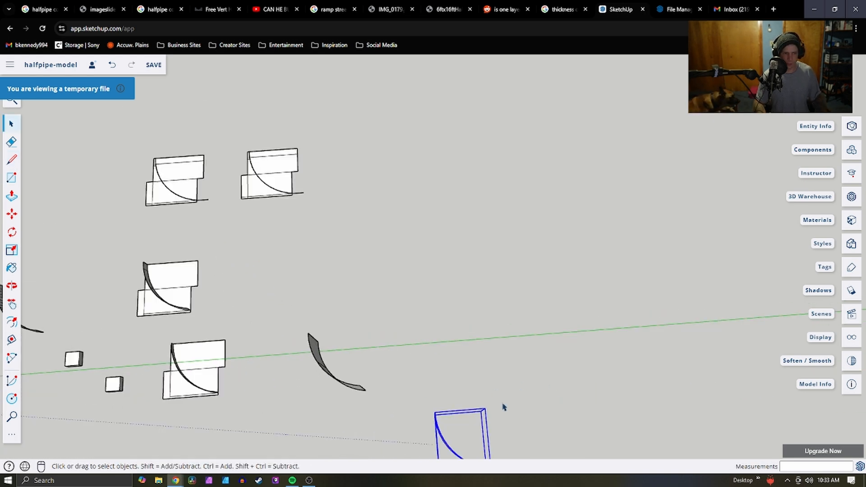
scroll(502, 406, "up", 6)
key("l")
scroll(351, 364, "up", 8)
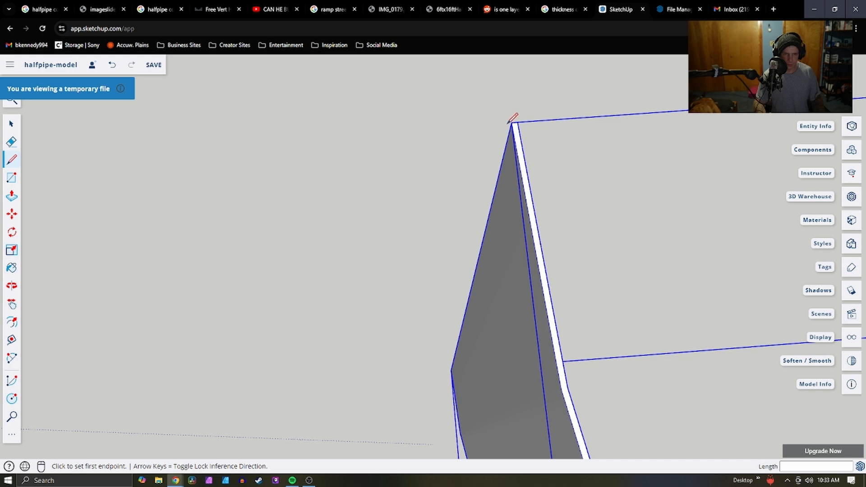
left_click(511, 123)
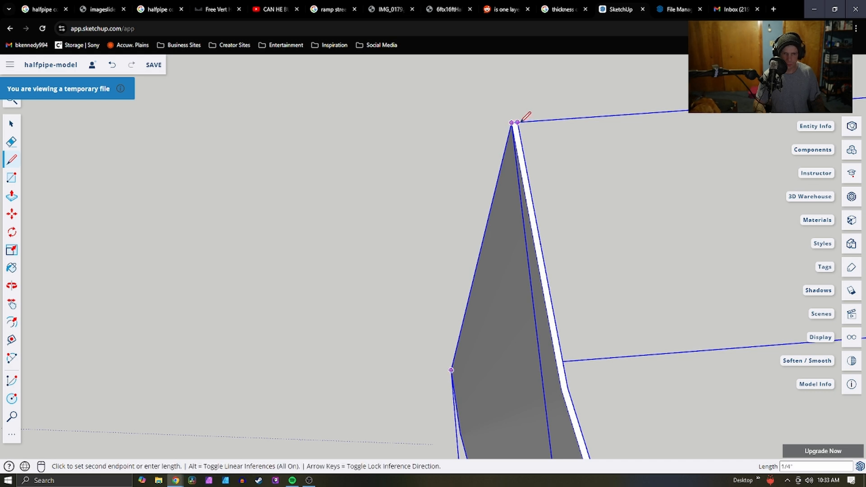
left_click(518, 121)
scroll(507, 279, "down", 8)
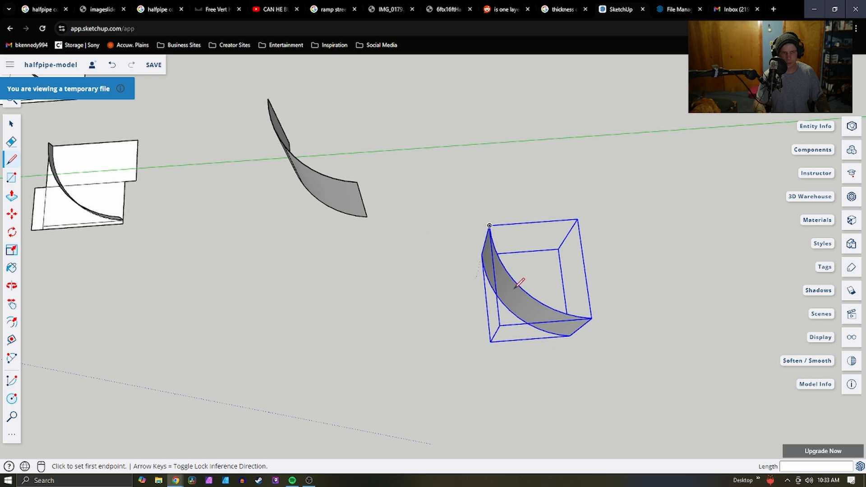
scroll(515, 288, "down", 3)
Select the seamed transition surface and start the Rotate tool on it
scroll(420, 222, "up", 7)
key("space")
middle_click_drag(411, 174, 465, 288)
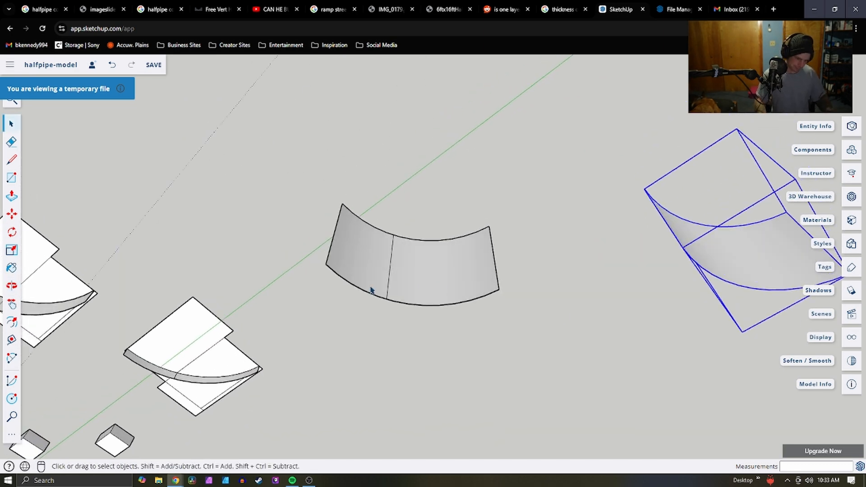
left_click(404, 283)
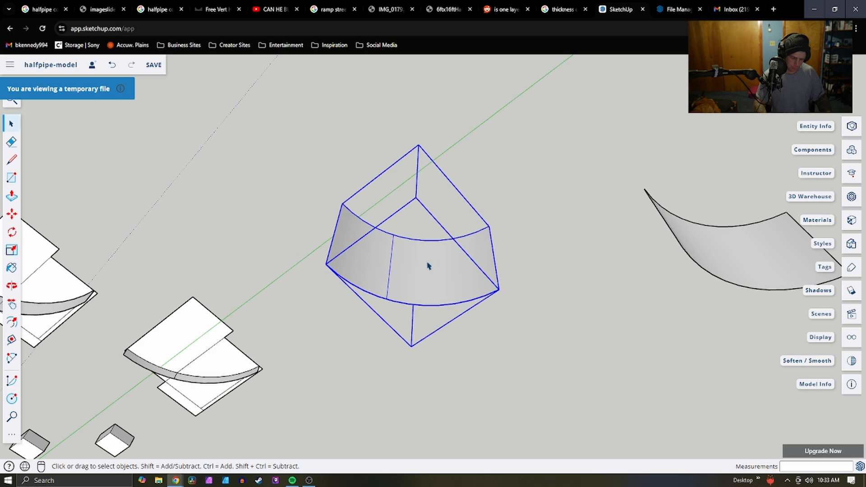
key("q")
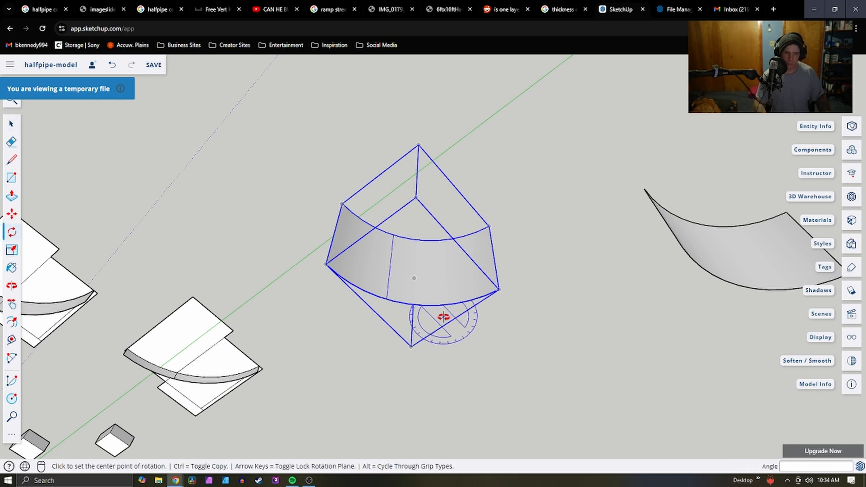
middle_click_drag(443, 317, 537, 135)
middle_click_drag(323, 251, 591, 162)
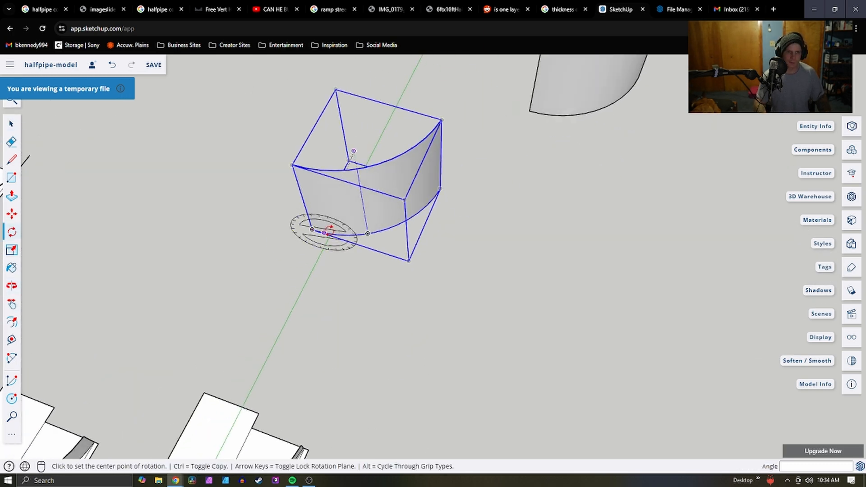
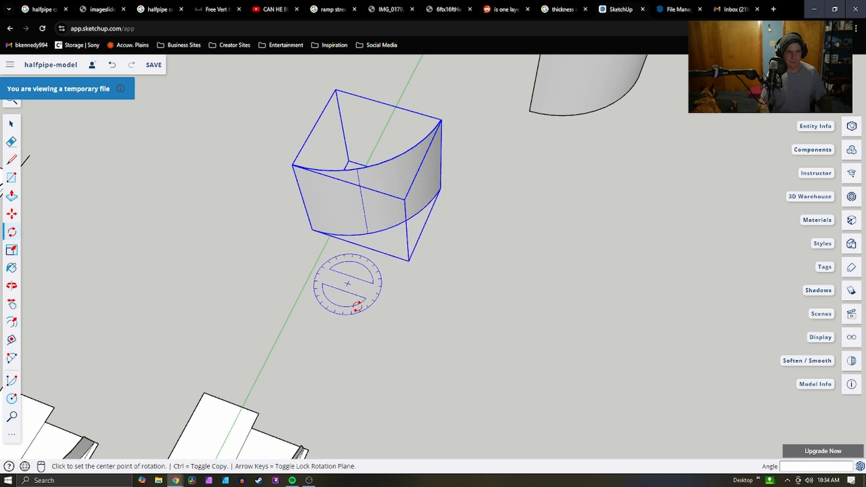
middle_click_drag(330, 224, 471, 278)
scroll(471, 278, "up", 8)
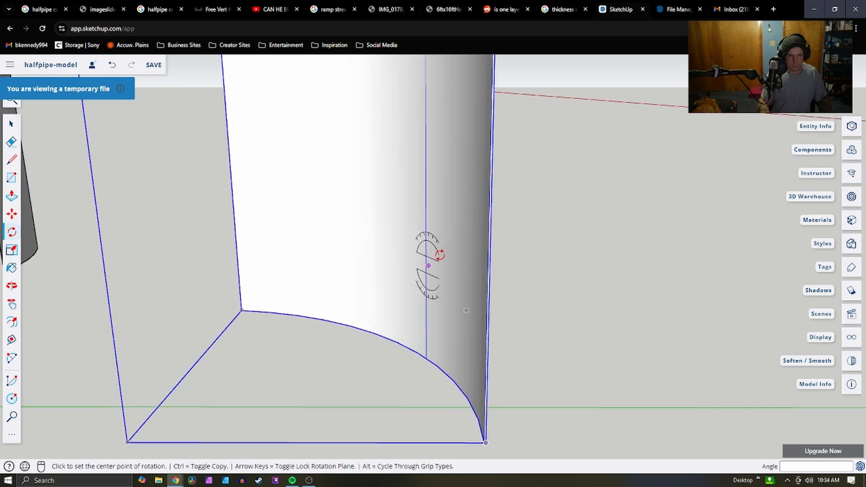
left_click(518, 267)
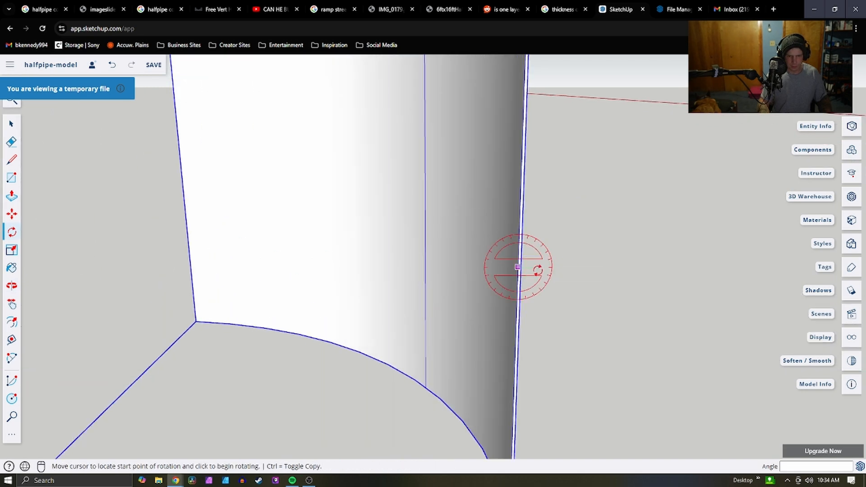
left_click(564, 271)
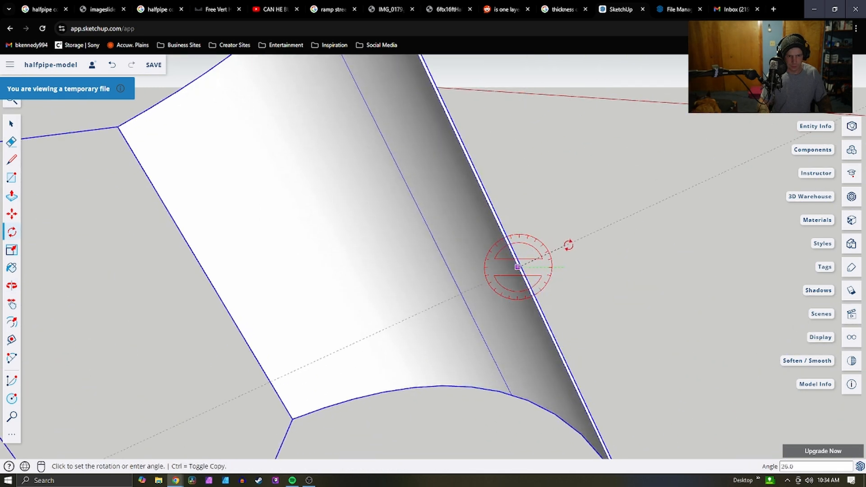
left_click(580, 251)
middle_click_drag(545, 271, 508, 165)
middle_click_drag(503, 196, 441, 309)
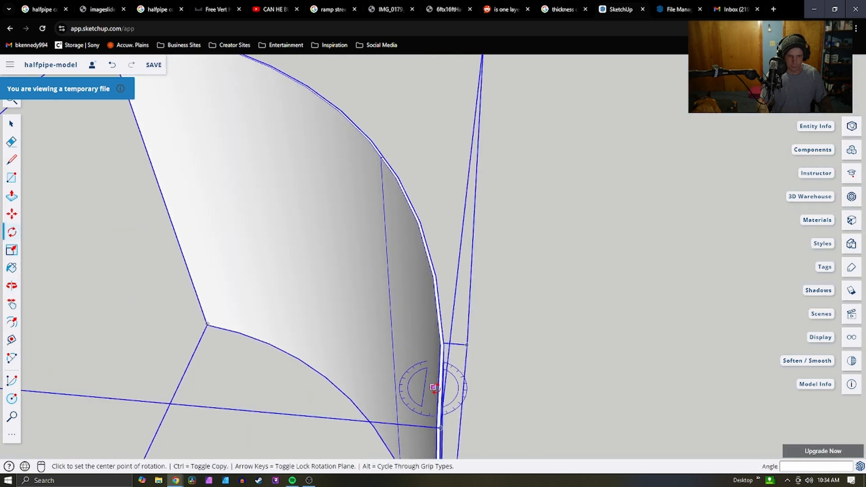
left_click(442, 385)
left_click(468, 296)
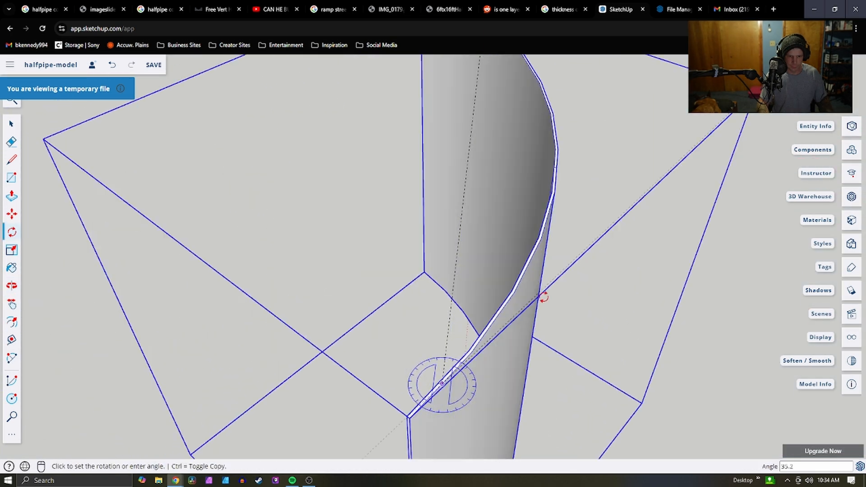
left_click(480, 286)
middle_click_drag(479, 309, 286, 168)
Try to rotate the seamed transition surface 90° about the red axis from its upright side edge
left_click(279, 143)
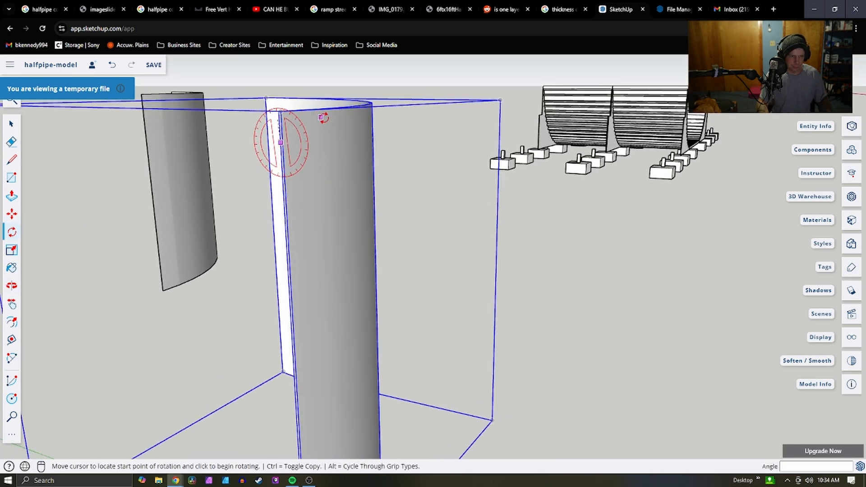
left_click(409, 170)
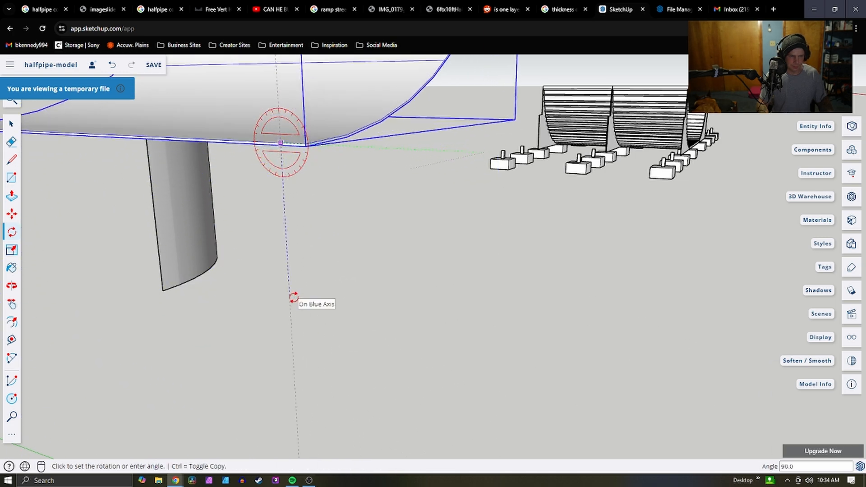
left_click(293, 297)
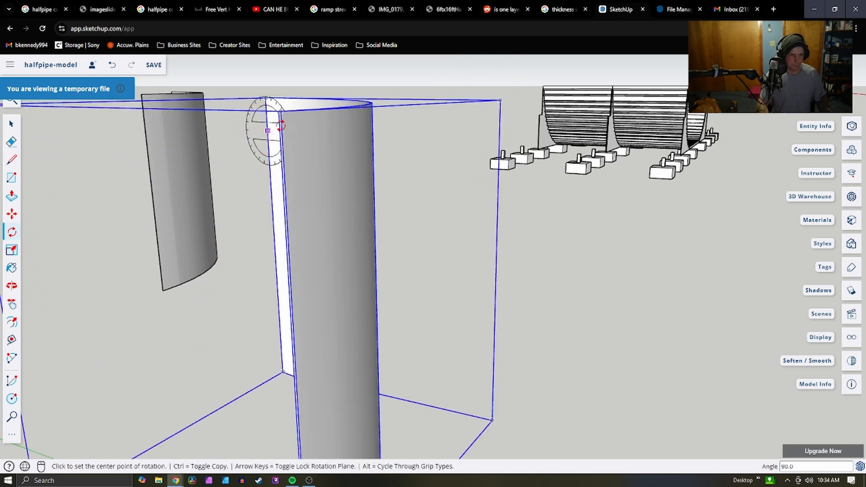
left_click(281, 111)
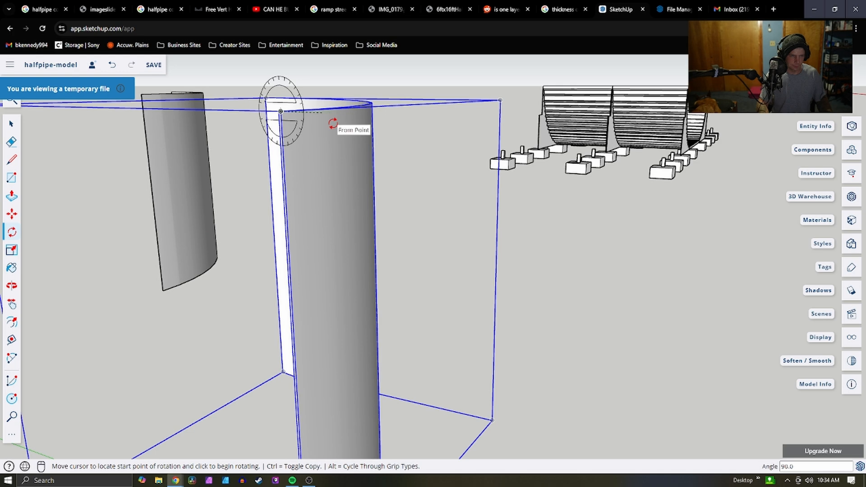
key("Escape")
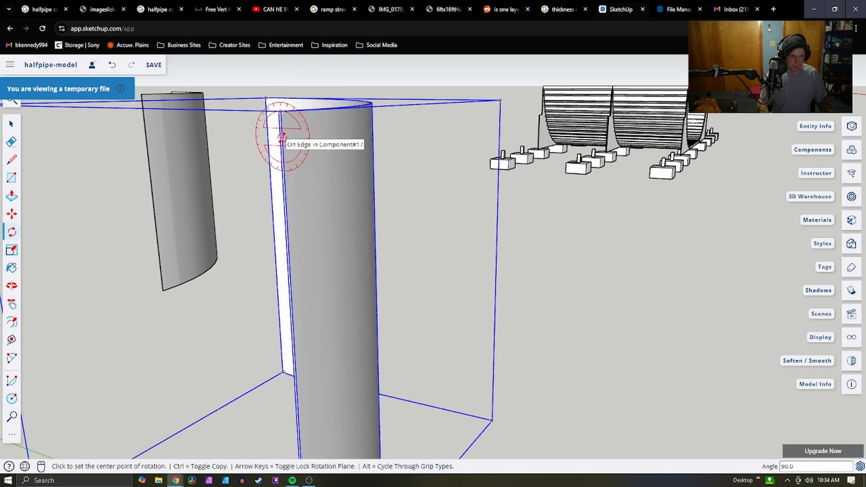
Rotate the seamed transition surface 90° about the red axis and 90° about the green axis so it stands like a ramp transition
left_click(281, 136)
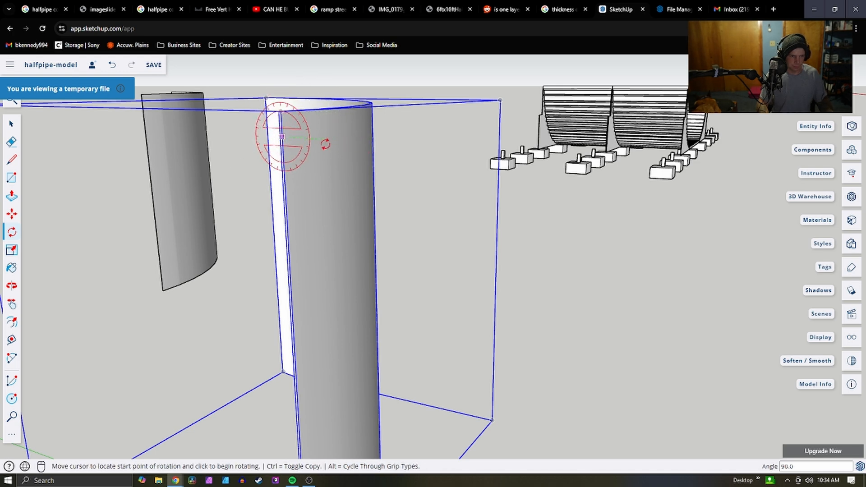
left_click(345, 144)
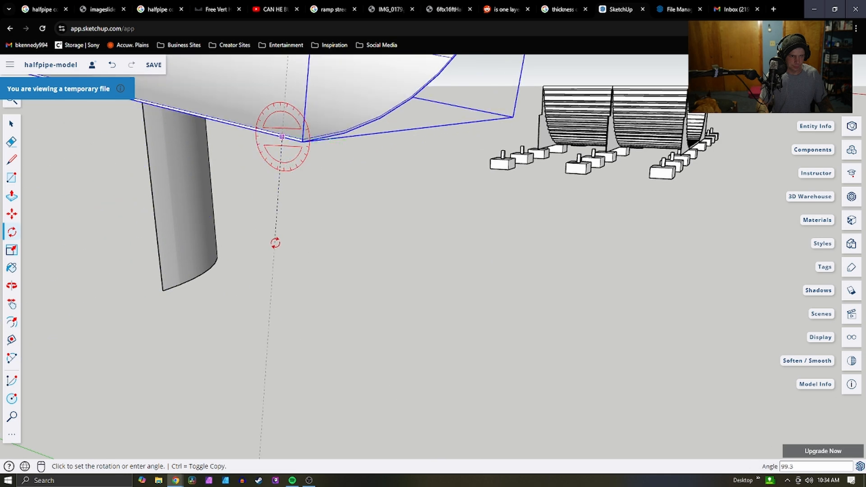
left_click(294, 258)
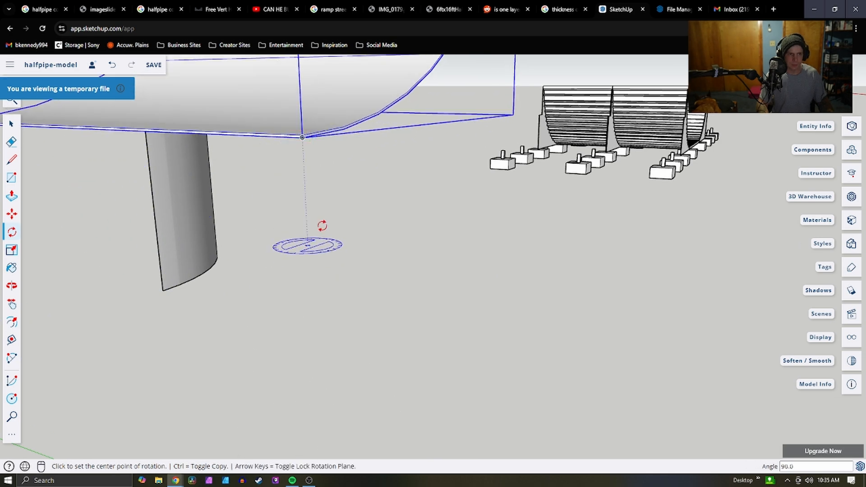
left_click(325, 131)
left_click(387, 125)
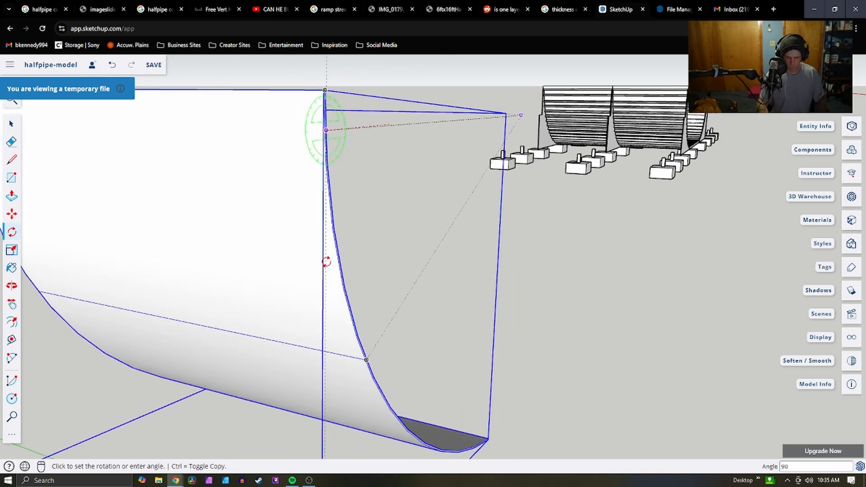
left_click(326, 261)
Copy the rotated seamed transition surface and paste the copy in front of the separate halfpipe's curved transition
scroll(400, 269, "down", 5)
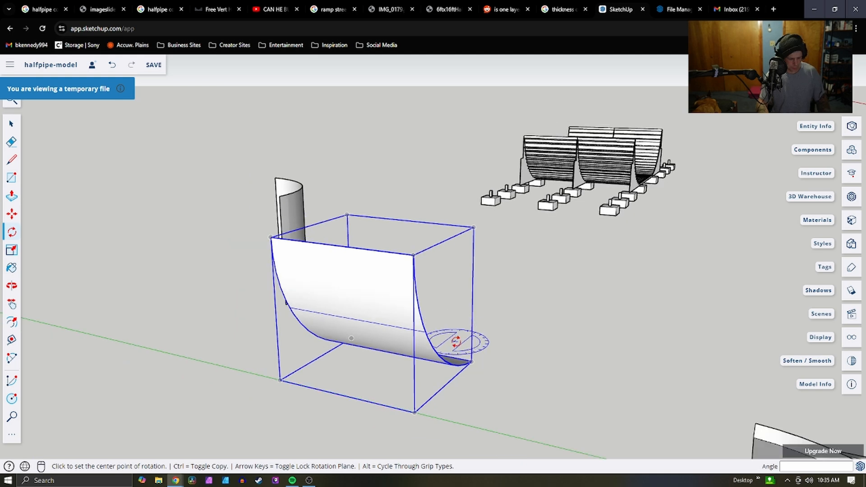
scroll(478, 342, "down", 3)
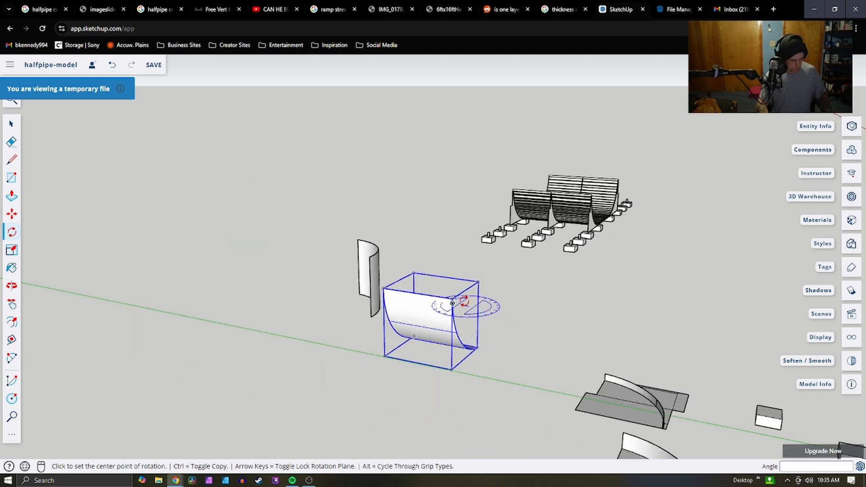
middle_click_drag(651, 295, 348, 234)
scroll(349, 235, "down", 2)
scroll(286, 271, "down", 2)
scroll(234, 365, "up", 6)
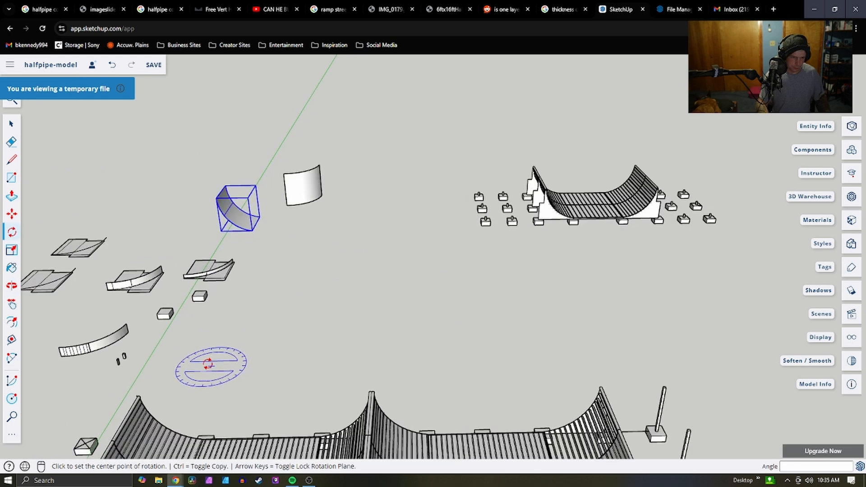
key("space")
scroll(74, 364, "up", 2)
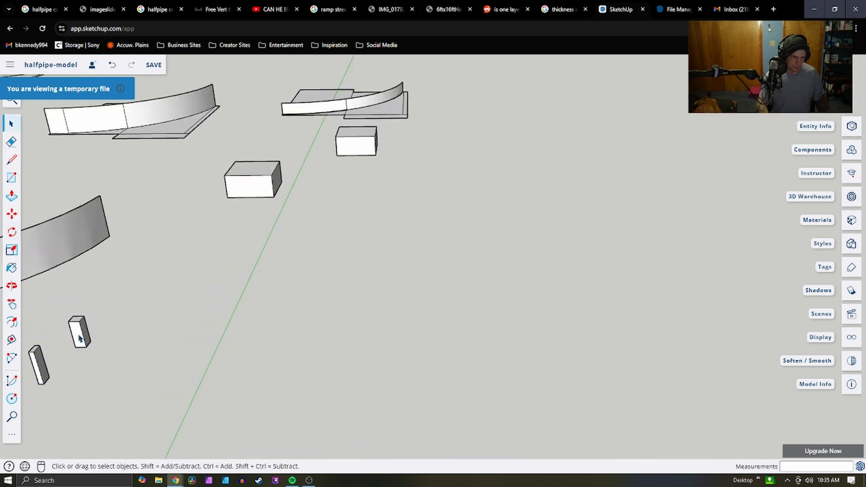
scroll(303, 300, "down", 6)
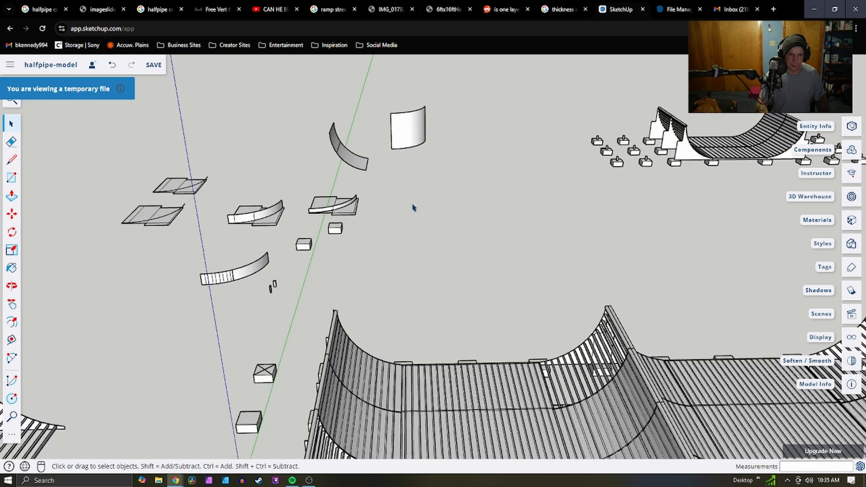
middle_click_drag(618, 224, 224, 251)
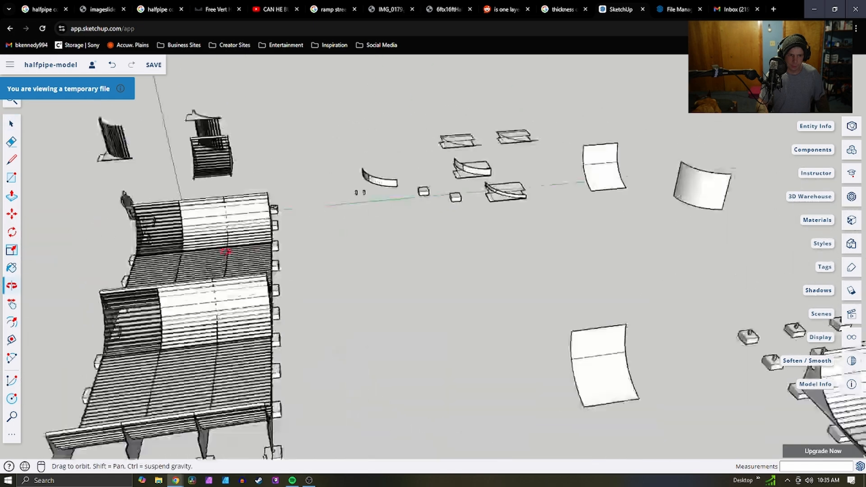
scroll(307, 218, "down", 4)
scroll(433, 189, "up", 3)
scroll(454, 362, "up", 5)
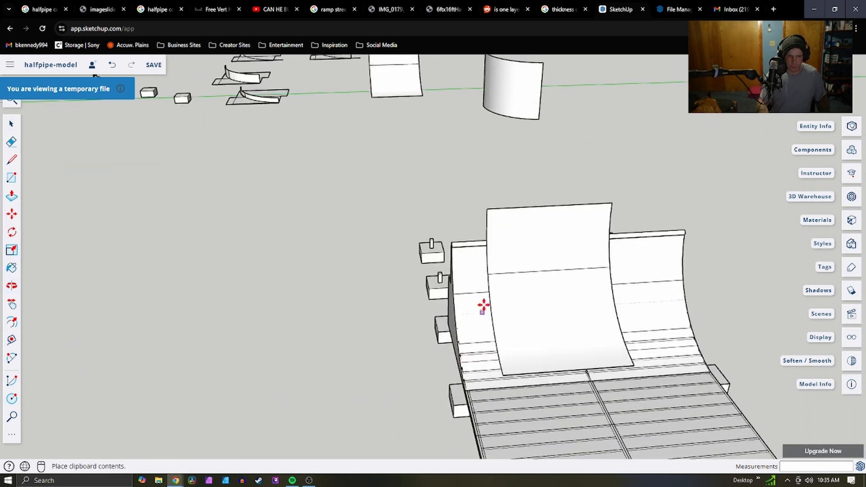
left_click(556, 353)
Move the pasted surface by its top corner to the halfpipe transition's outer top corner, directly below the end of the coping
middle_click_drag(640, 329, 350, 188)
middle_click_drag(301, 169, 339, 205)
left_click(342, 203)
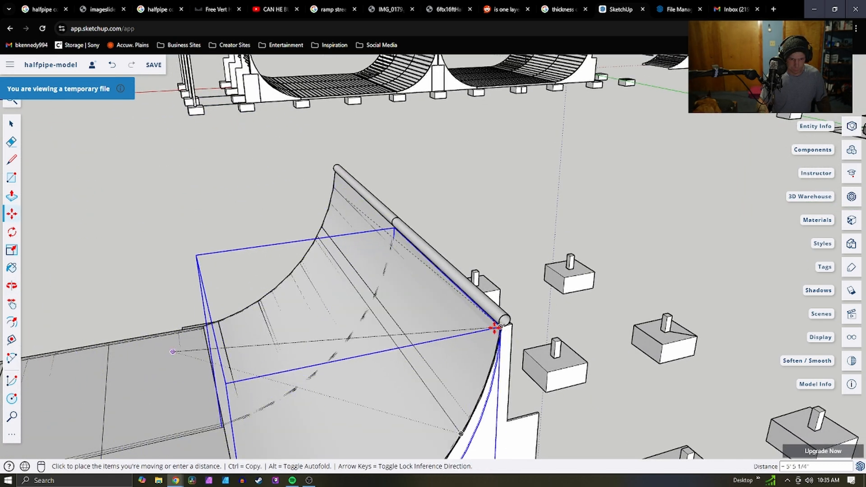
middle_click_drag(498, 320, 496, 247)
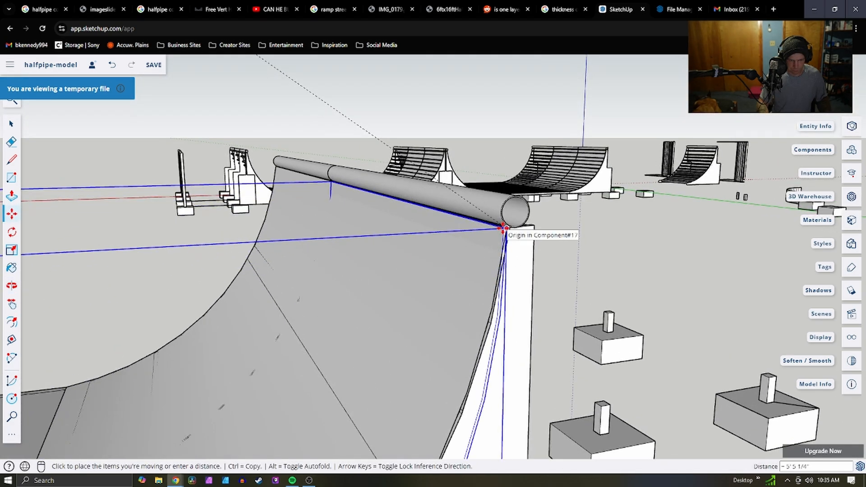
left_click(503, 228)
scroll(504, 199, "down", 10)
scroll(481, 220, "up", 10)
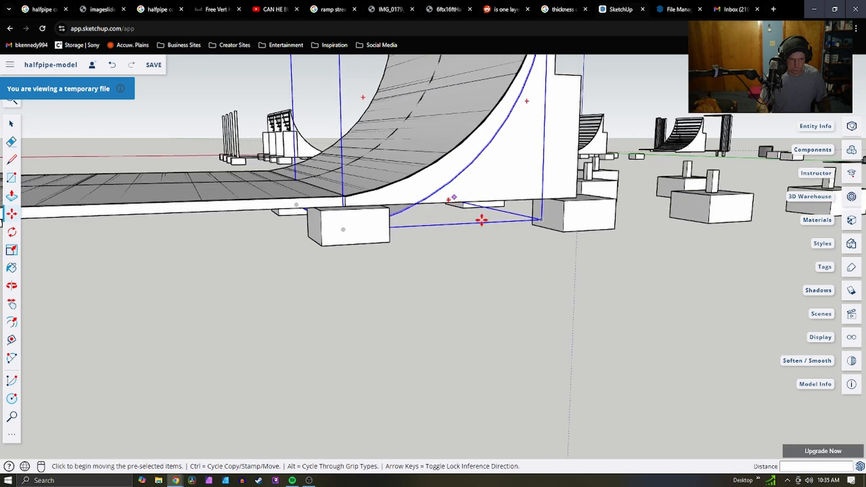
middle_click_drag(481, 220, 482, 265)
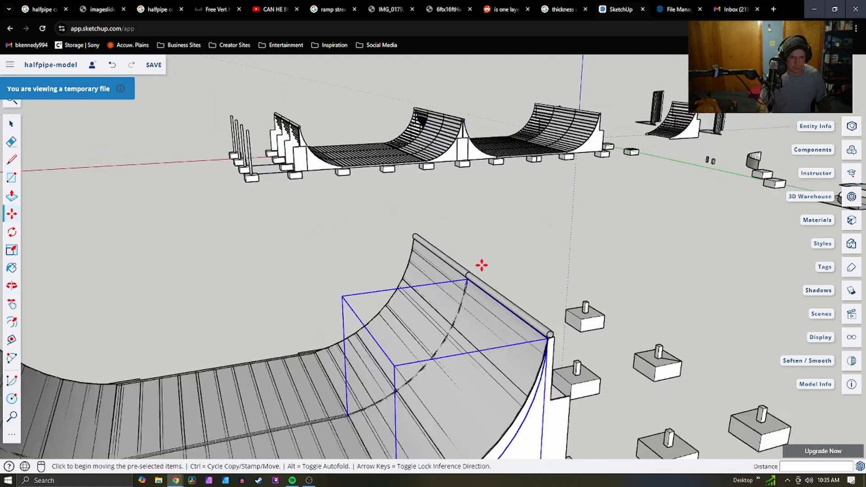
Rotate the pasted transition surface 90° about the green axis from a point on its lower side edge
scroll(481, 265, "down", 3)
scroll(474, 364, "up", 6)
scroll(503, 329, "down", 3)
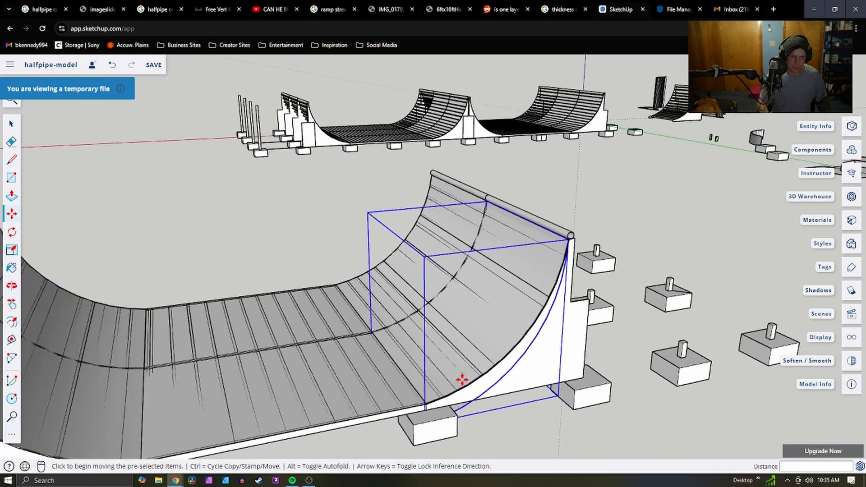
scroll(462, 379, "down", 3)
scroll(475, 388, "up", 7)
scroll(437, 306, "down", 4)
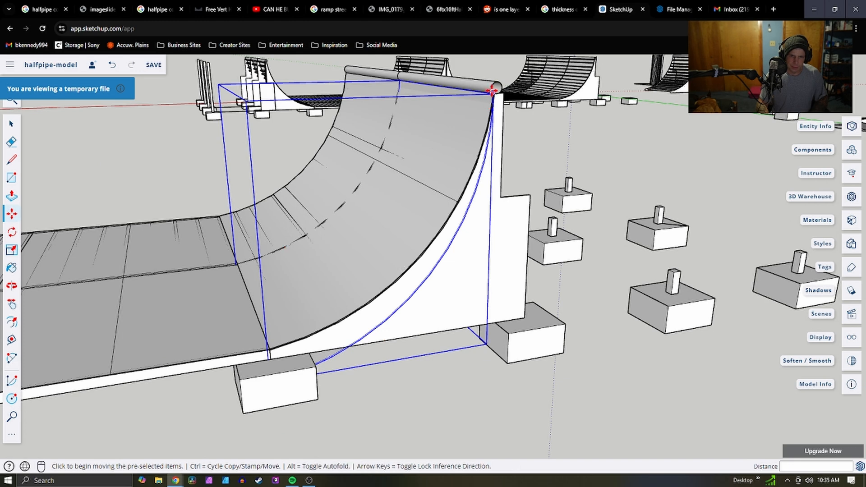
key("q")
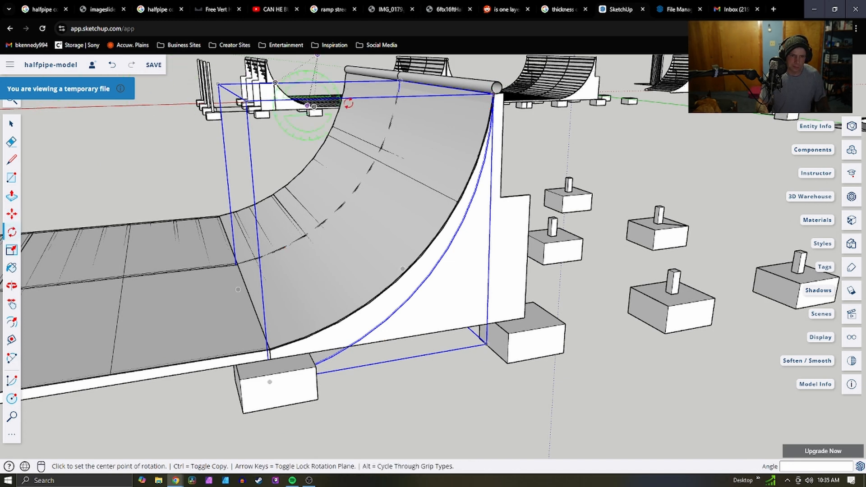
key("space")
scroll(406, 310, "up", 5)
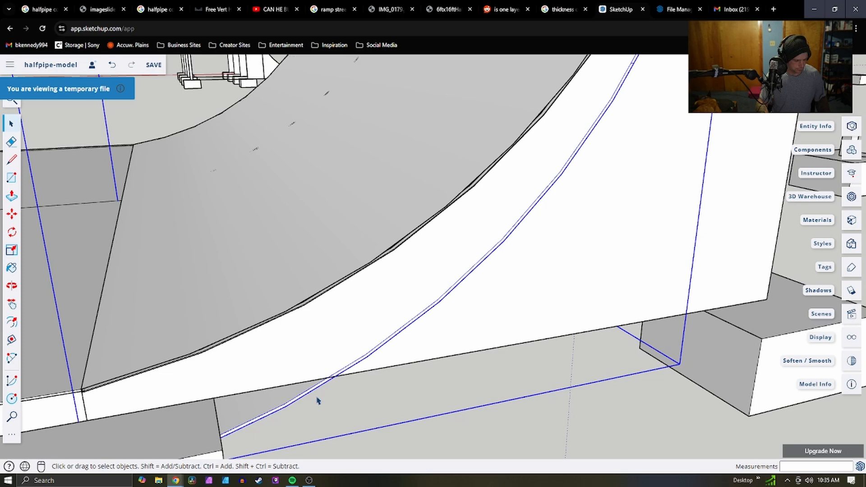
key("q")
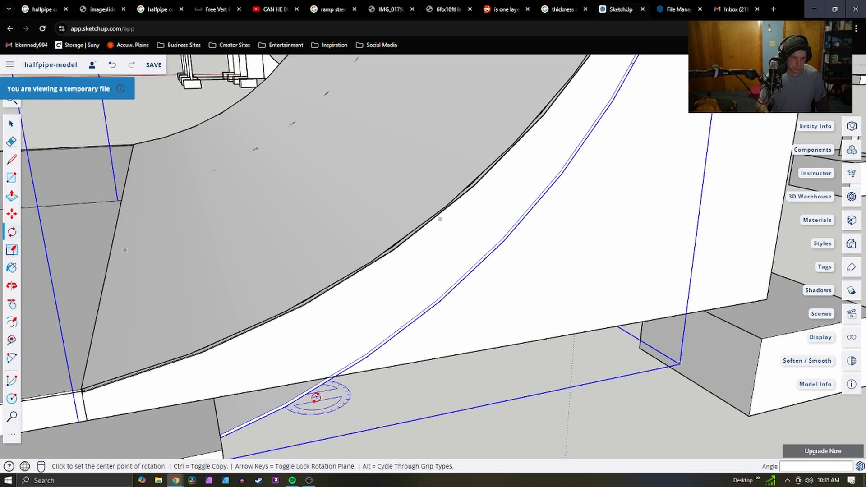
left_click(313, 391)
left_click(368, 379)
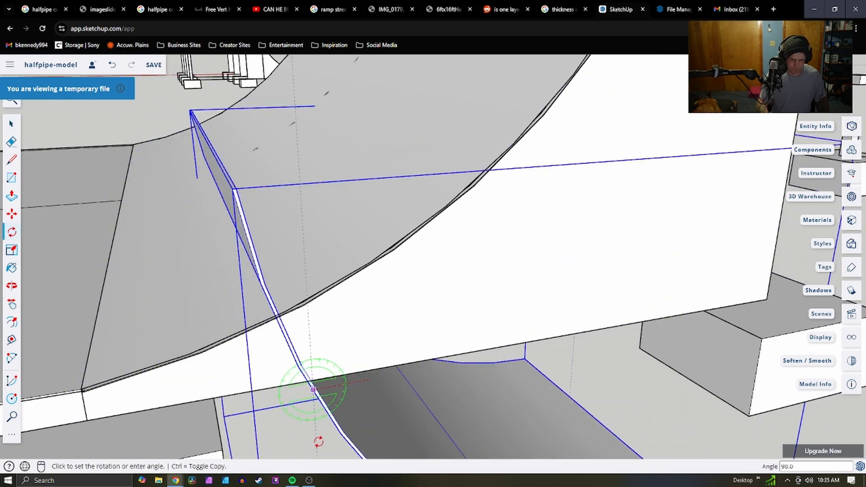
left_click(317, 428)
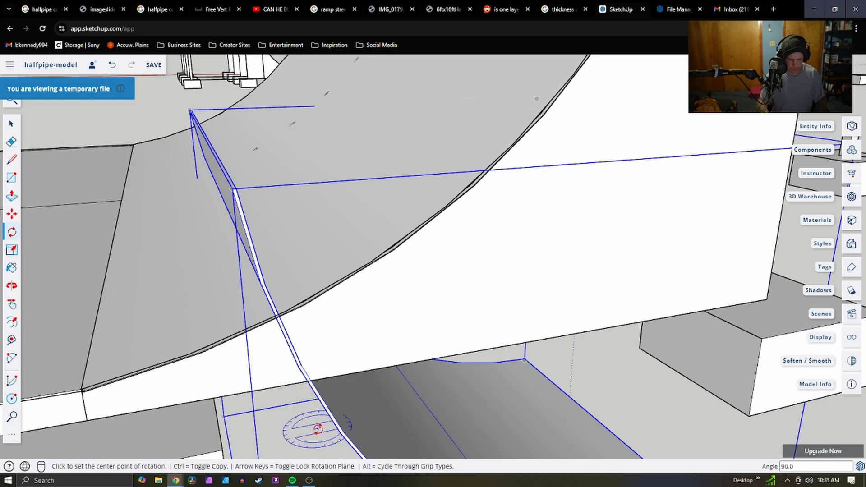
Move the rotated surface by its top corner to the opposite halfpipe transition, snapping it to the curve's outer top corner under the coping
scroll(367, 417, "down", 3)
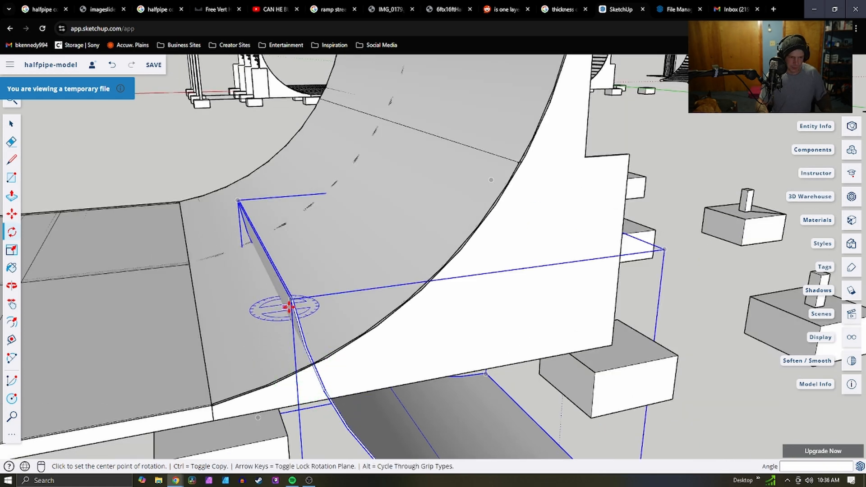
key("m")
left_click(290, 303)
scroll(317, 216, "down", 6)
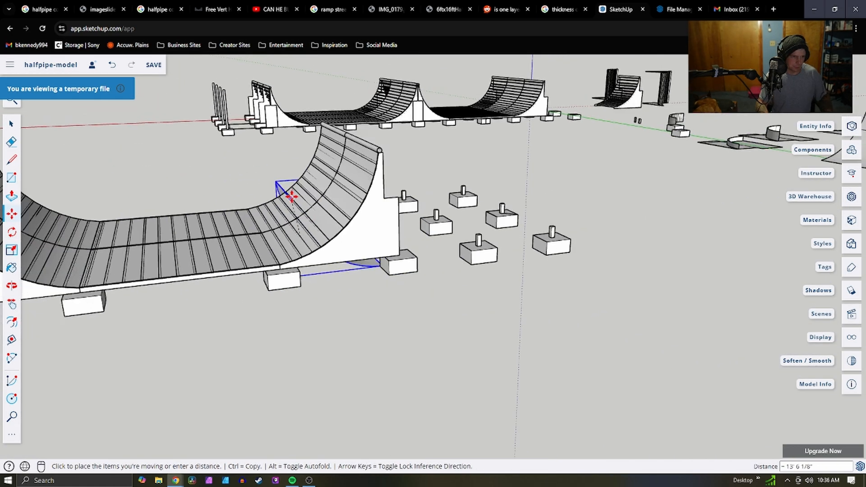
scroll(292, 196, "down", 3)
scroll(127, 187, "up", 7)
scroll(360, 210, "down", 6)
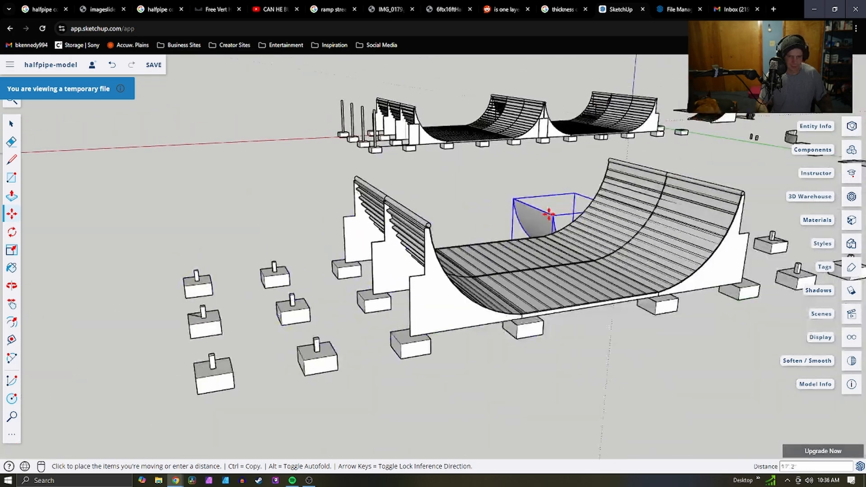
scroll(386, 251, "up", 7)
scroll(357, 228, "down", 5)
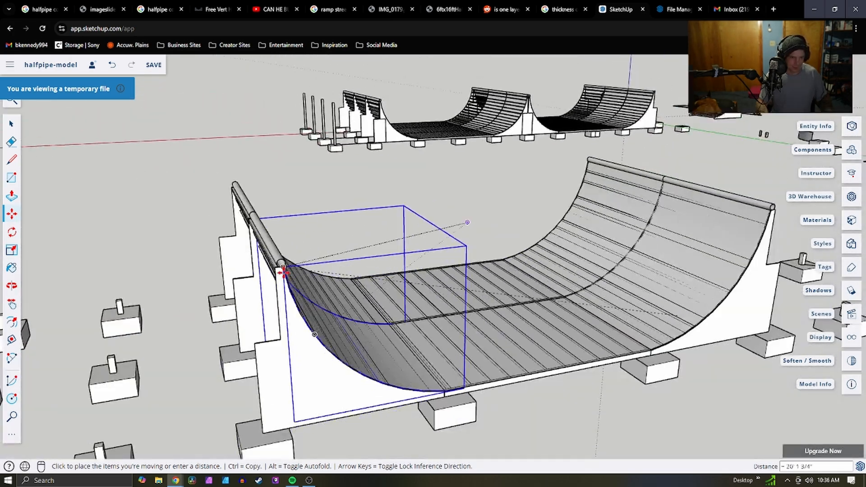
scroll(283, 270, "up", 8)
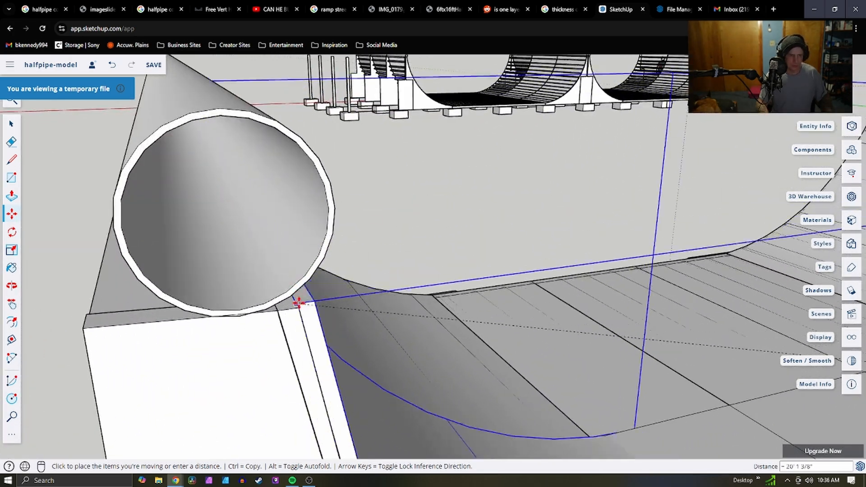
scroll(298, 303, "up", 2)
scroll(437, 170, "down", 10)
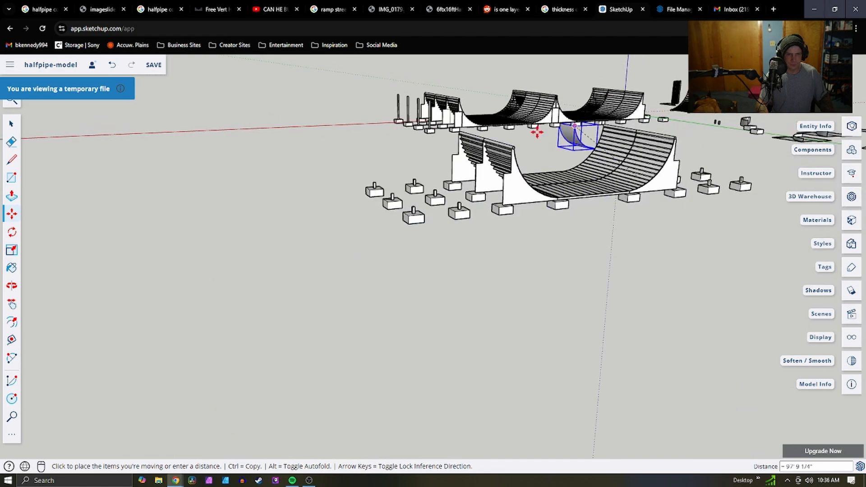
scroll(251, 319, "down", 8)
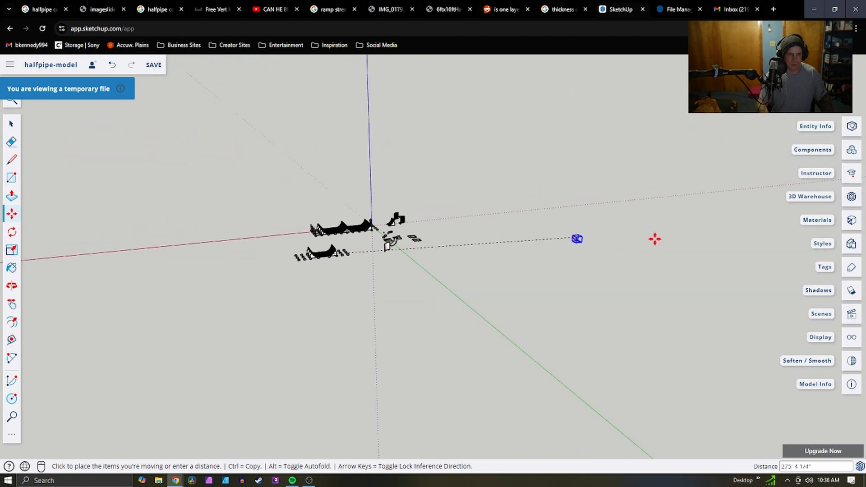
scroll(381, 249, "up", 10)
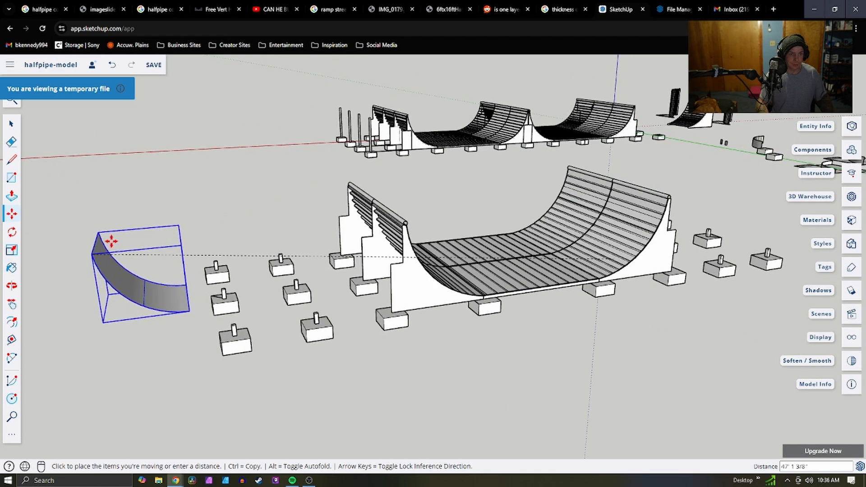
scroll(111, 241, "up", 3)
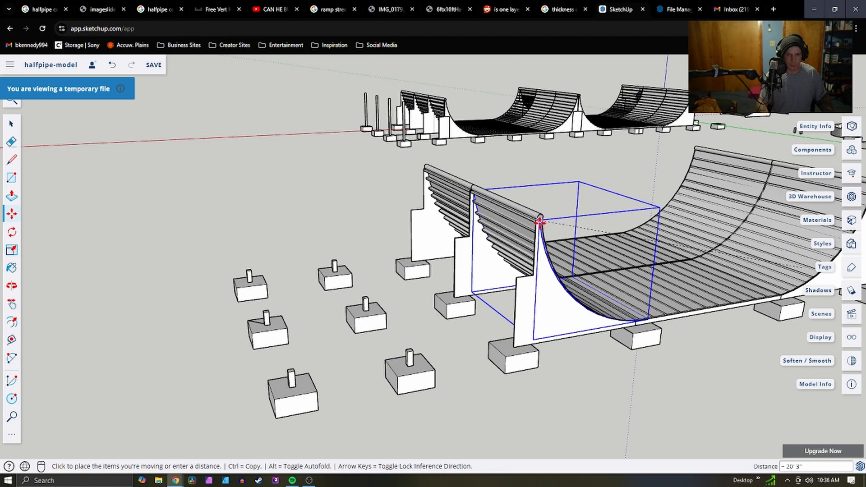
scroll(539, 222, "up", 8)
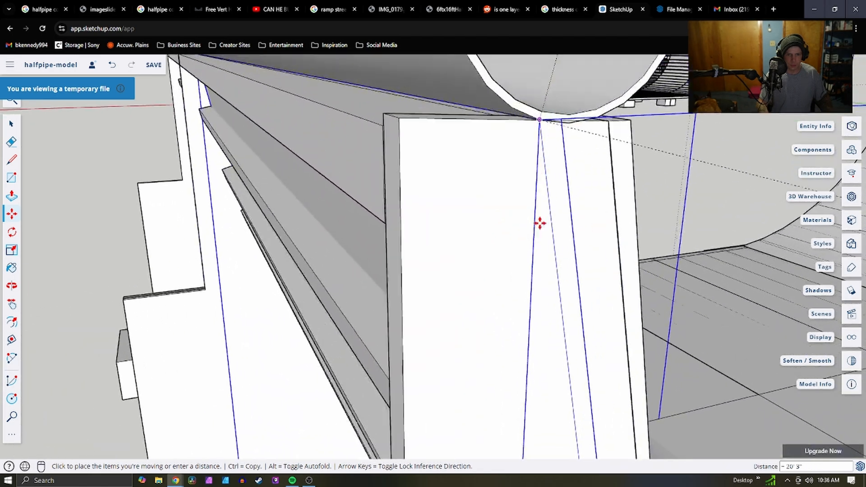
scroll(540, 222, "up", 3)
scroll(548, 262, "down", 4)
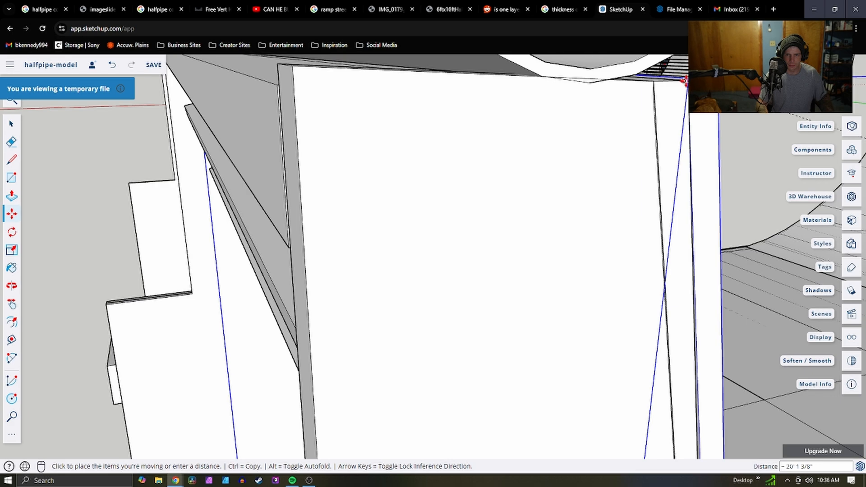
left_click(685, 81)
Examine how the surface's lower end sits over the joint between the transition and the flat bottom
scroll(554, 196, "down", 15)
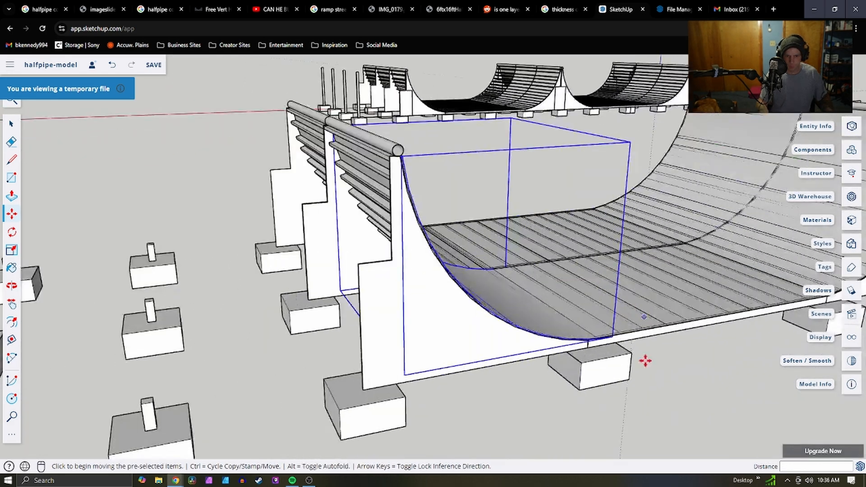
scroll(541, 306, "up", 6)
middle_click_drag(549, 305, 415, 273)
scroll(451, 293, "up", 3)
scroll(543, 328, "up", 4)
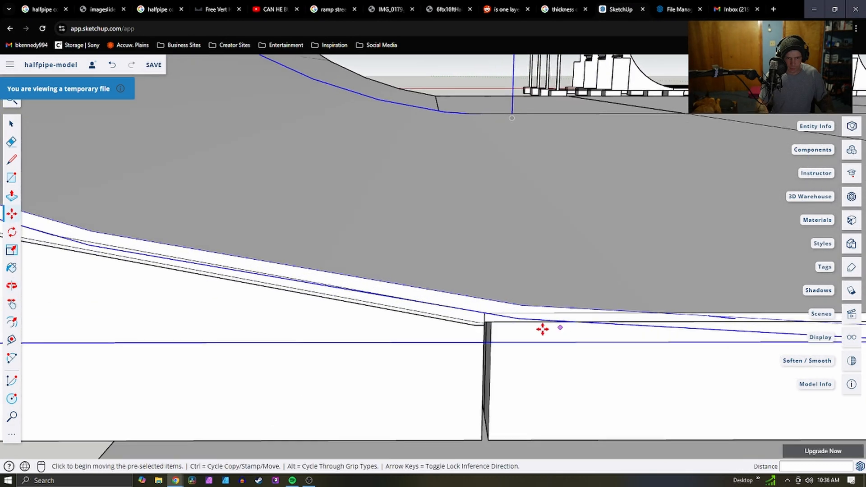
key("l")
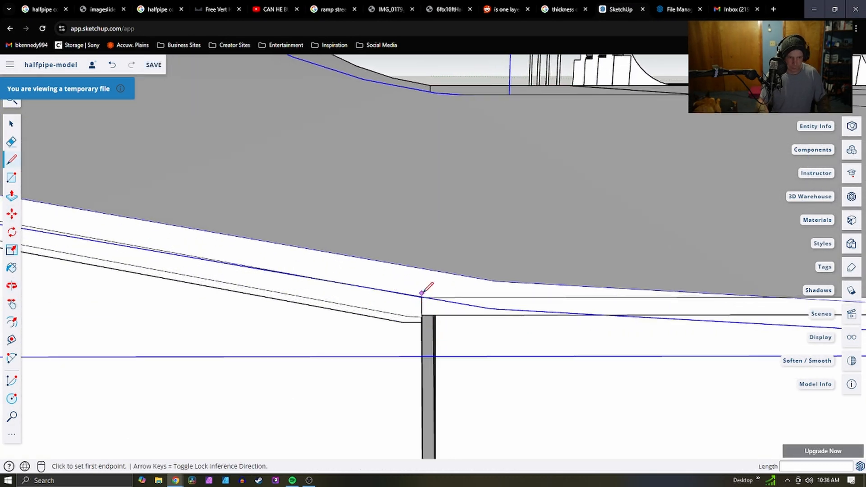
left_click(422, 297)
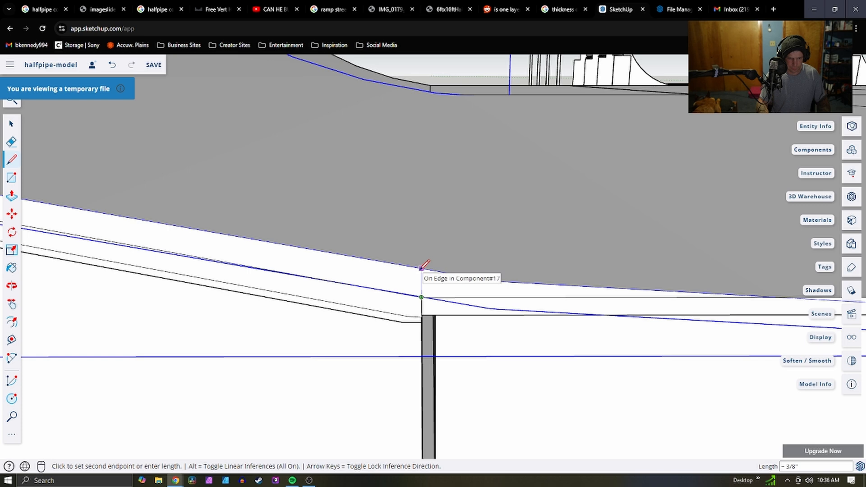
key("space")
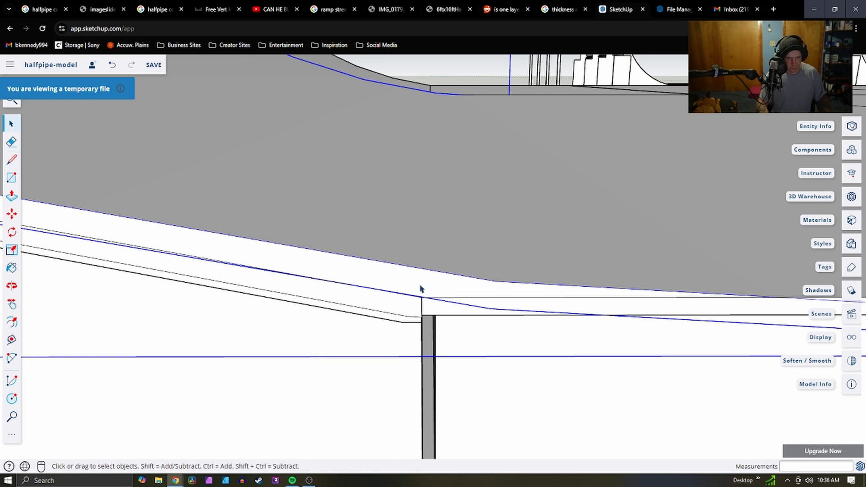
Open the surface component for editing and draw a vertical line across its side face at the joint between transition and flat bottom
triple_click(420, 288)
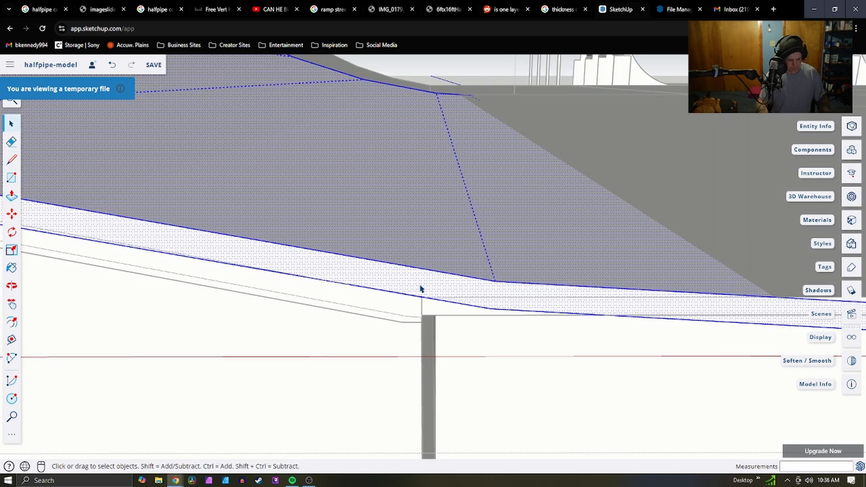
key("l")
left_click(421, 296)
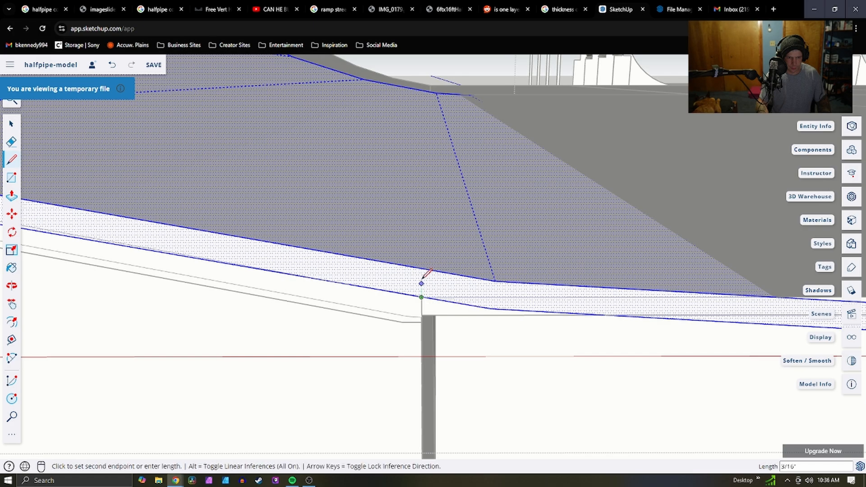
left_click(422, 269)
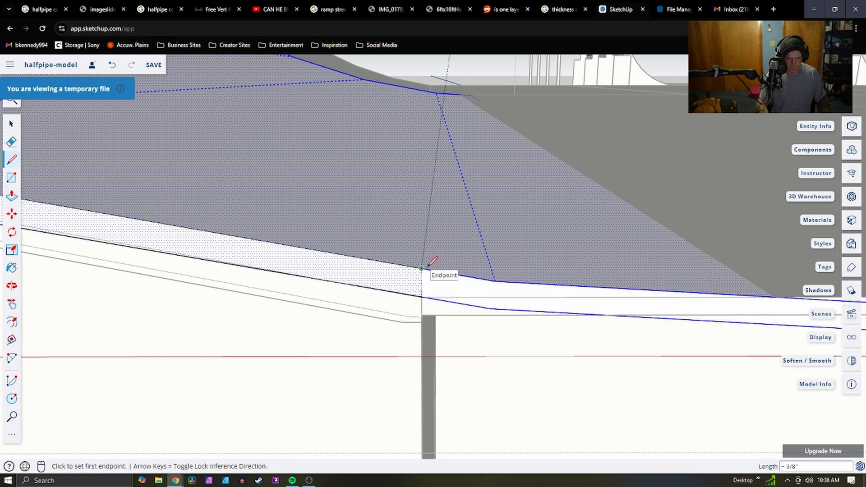
Retrace the vertical dividing line at the joint and try to extend it down to the flat bottom's top corner
middle_click_drag(431, 262, 408, 242)
left_click(408, 243)
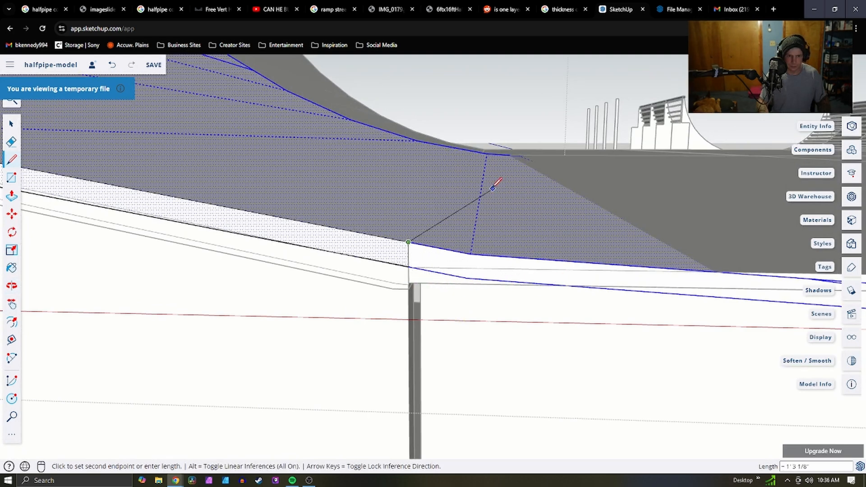
middle_click_drag(482, 243, 415, 280)
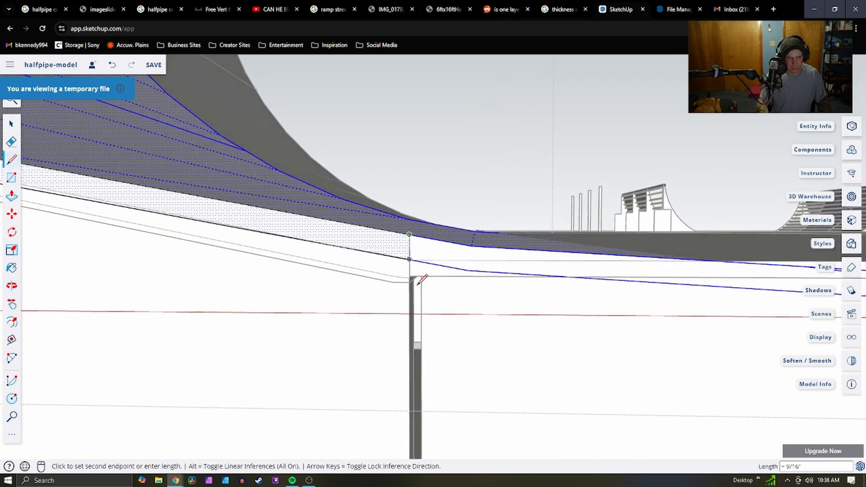
scroll(414, 280, "up", 5)
scroll(459, 269, "down", 4)
scroll(533, 203, "down", 2)
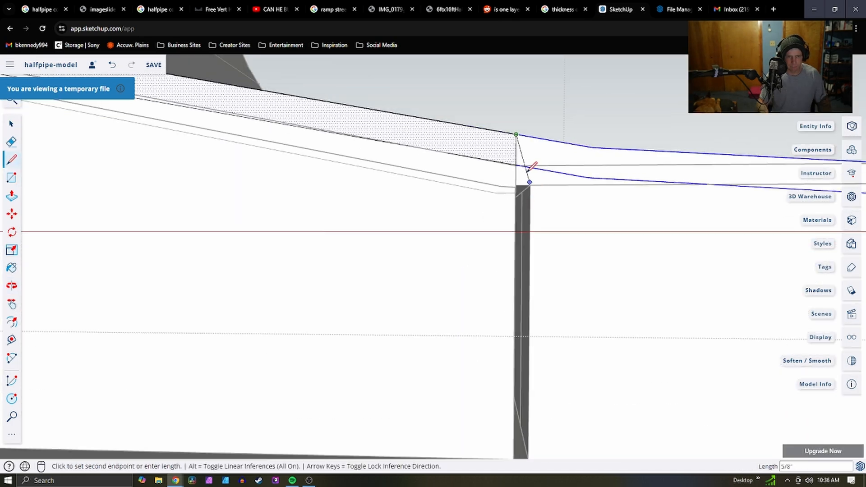
scroll(516, 174, "up", 2)
scroll(597, 203, "down", 3)
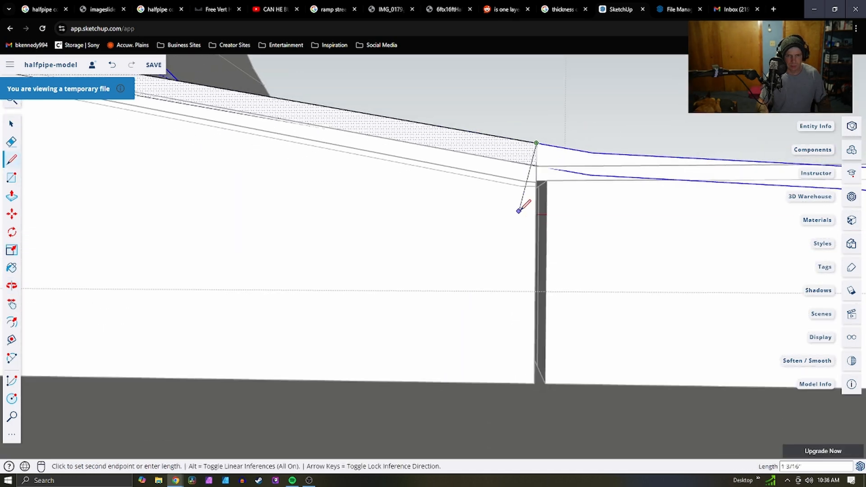
left_click(536, 166)
scroll(539, 157, "up", 3)
left_click(532, 154)
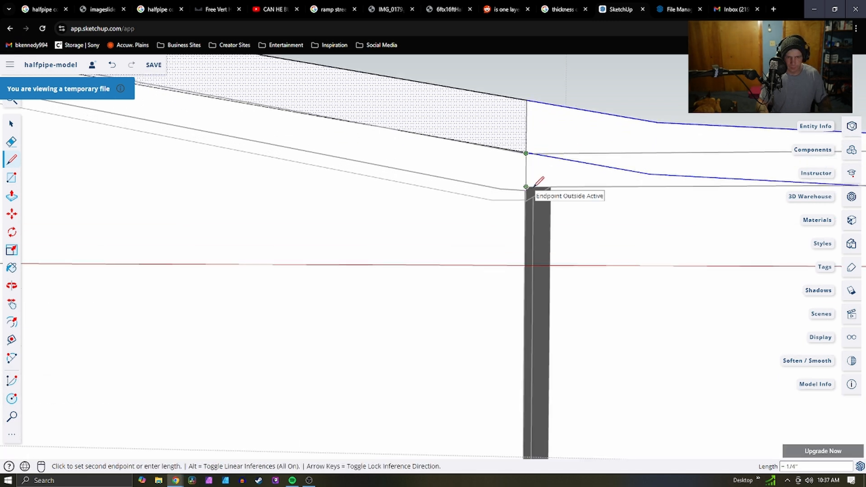
left_click(525, 191)
key("space")
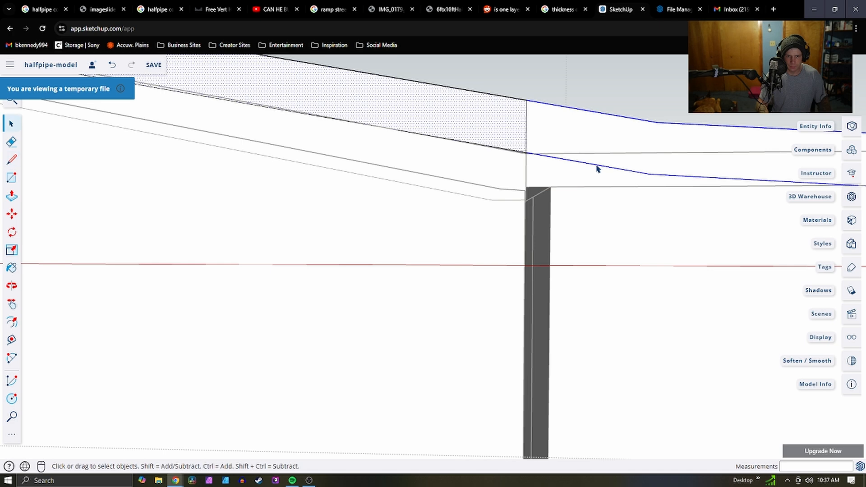
Cut off the surface's excess beyond the dividing line by pushing its side face 8' through the full width
middle_click_drag(595, 169, 523, 240)
key("p")
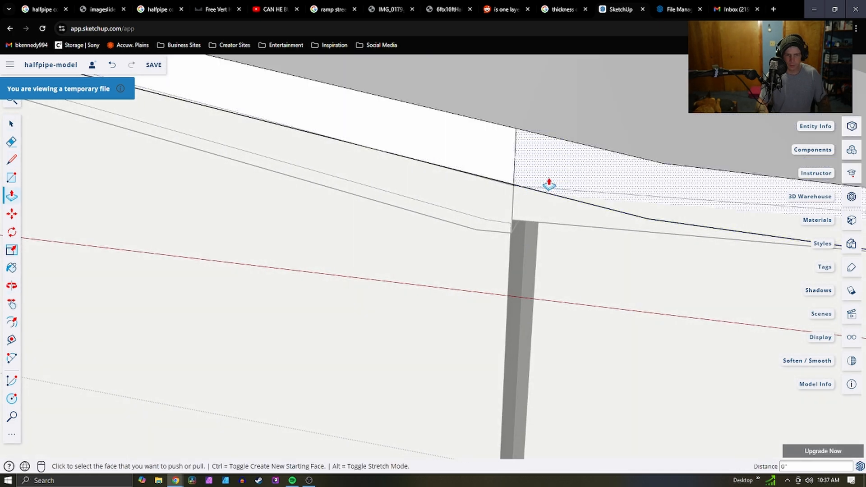
left_click(546, 185)
middle_click_drag(586, 135, 469, 209)
scroll(469, 208, "down", 3)
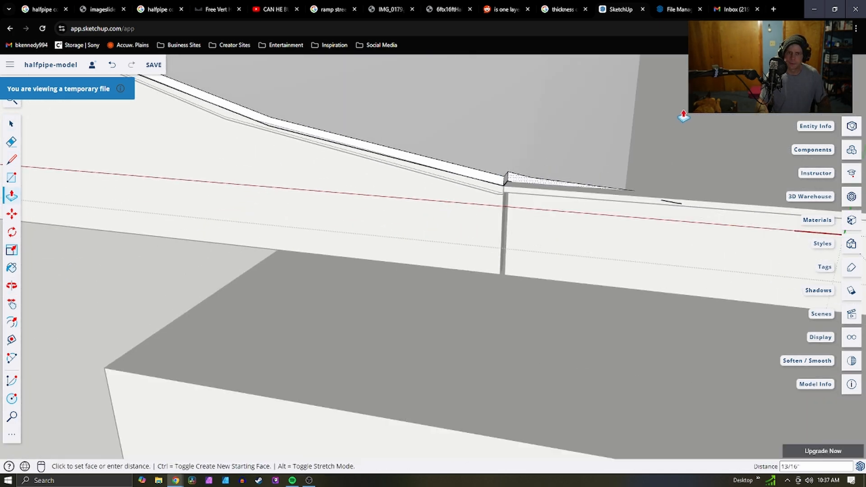
middle_click_drag(500, 125, 218, 196)
scroll(218, 196, "down", 4)
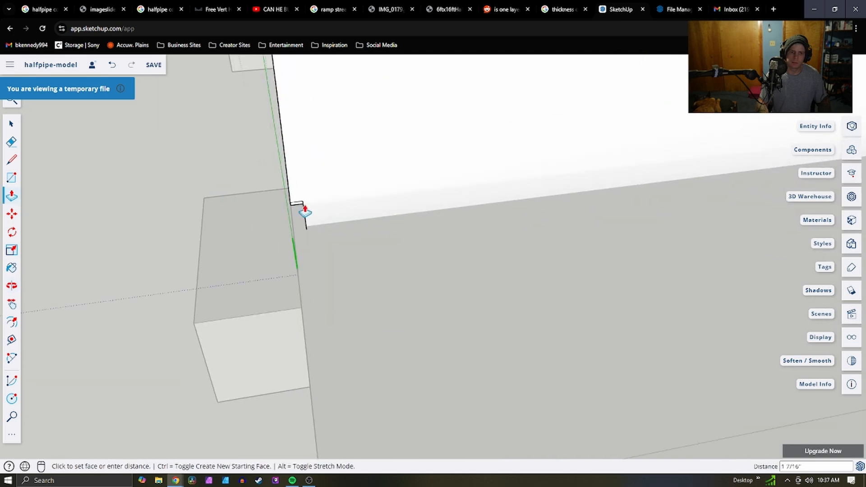
scroll(365, 191, "down", 4)
left_click(594, 161)
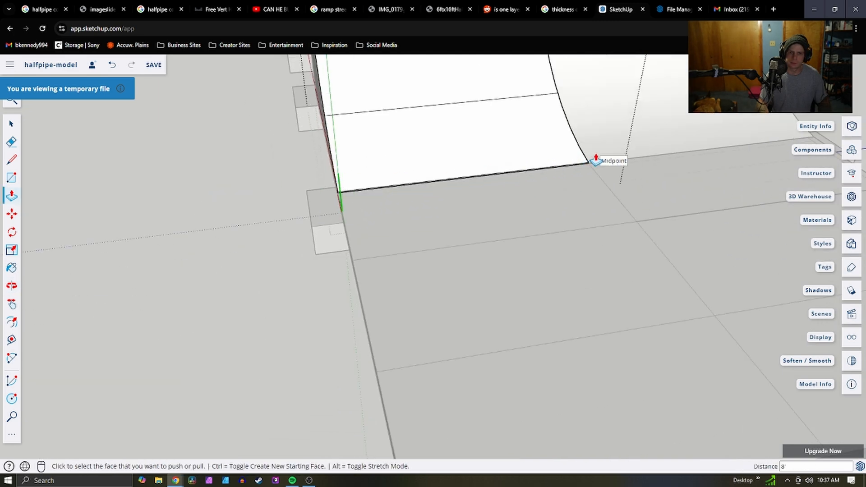
Examine the trimmed lower end of the surface at the joint with the flat bottom and leave the component's editing mode
scroll(374, 205, "down", 3)
middle_click_drag(379, 215, 489, 215)
scroll(390, 205, "up", 4)
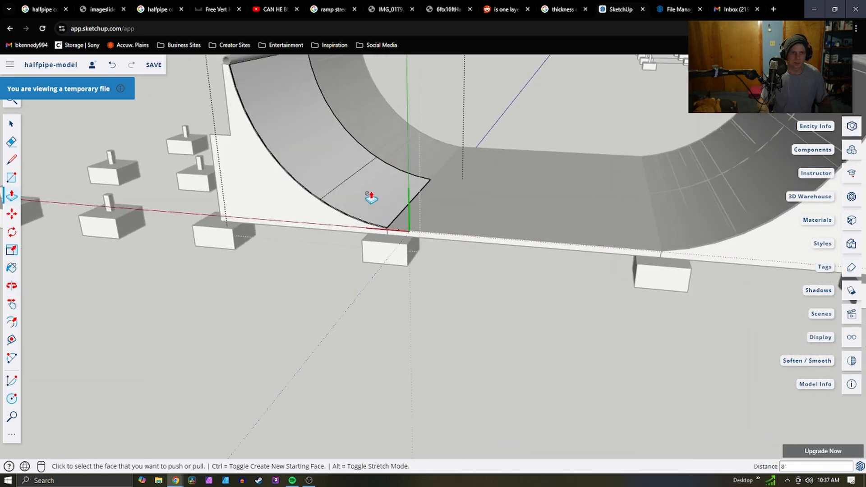
scroll(446, 258, "up", 6)
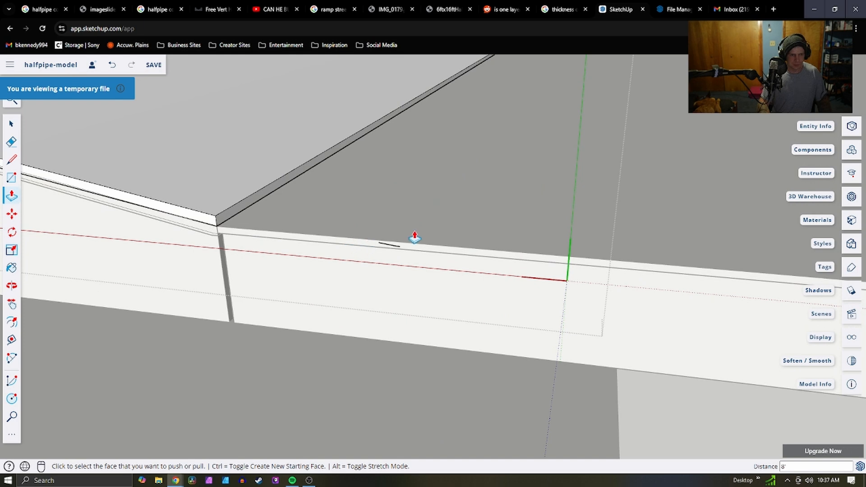
key("space")
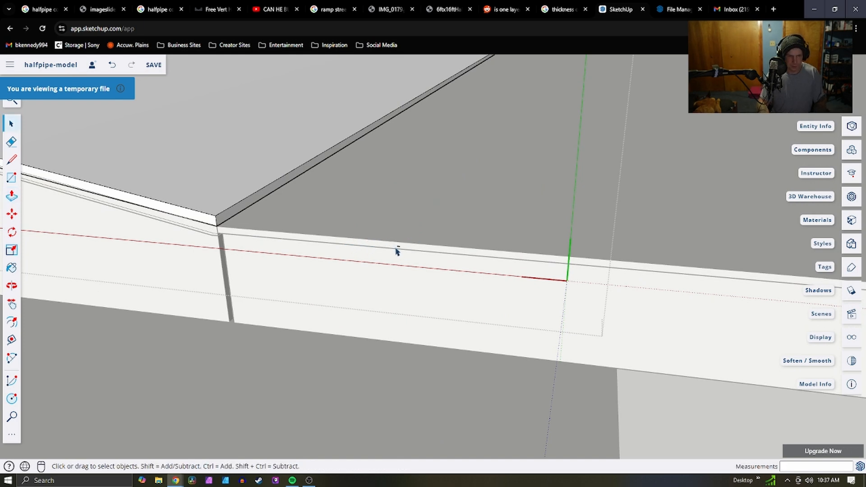
scroll(454, 270, "down", 2)
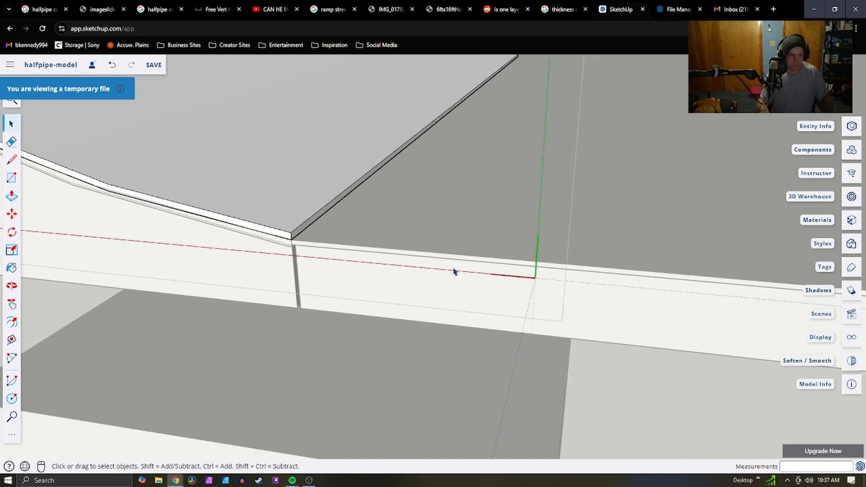
scroll(290, 253, "up", 4)
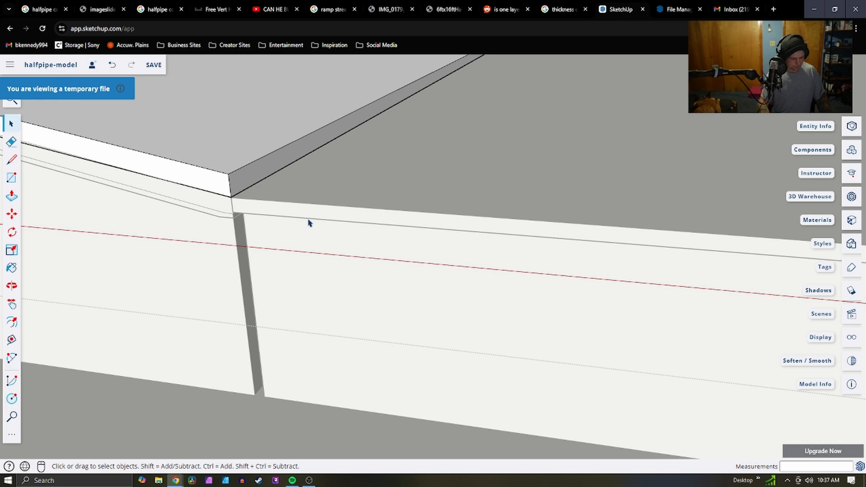
scroll(435, 288, "down", 4)
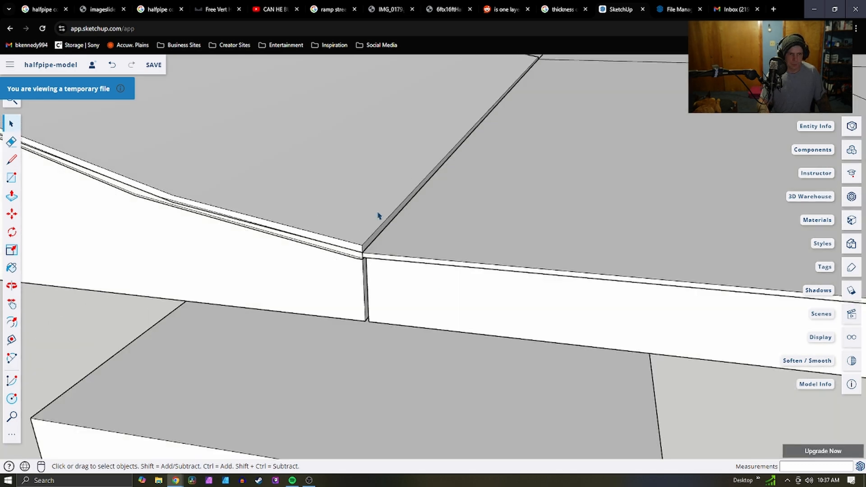
Copy the trimmed surface and paste it at the far outer corner of the joint between transition and flat bottom
scroll(368, 224, "down", 6)
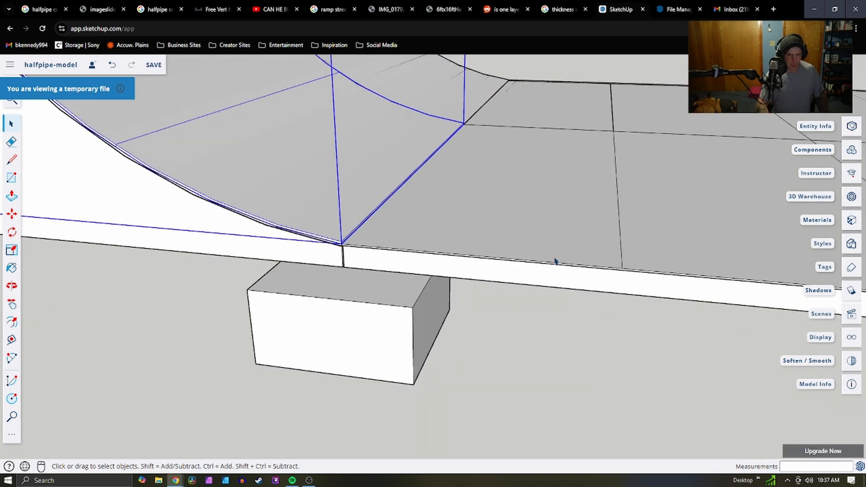
key("ctrl+v")
scroll(496, 169, "up", 5)
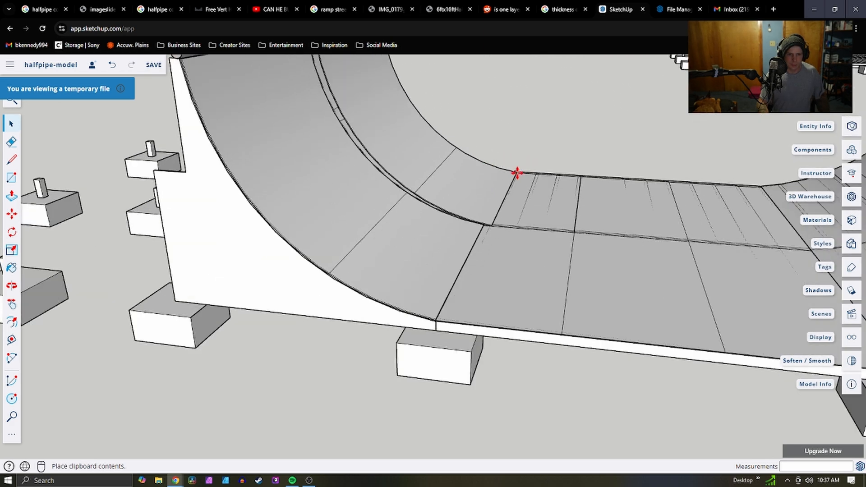
left_click(515, 172)
Try to move the pasted surface copy using the corner at the middle of the joint as the base point
key("m")
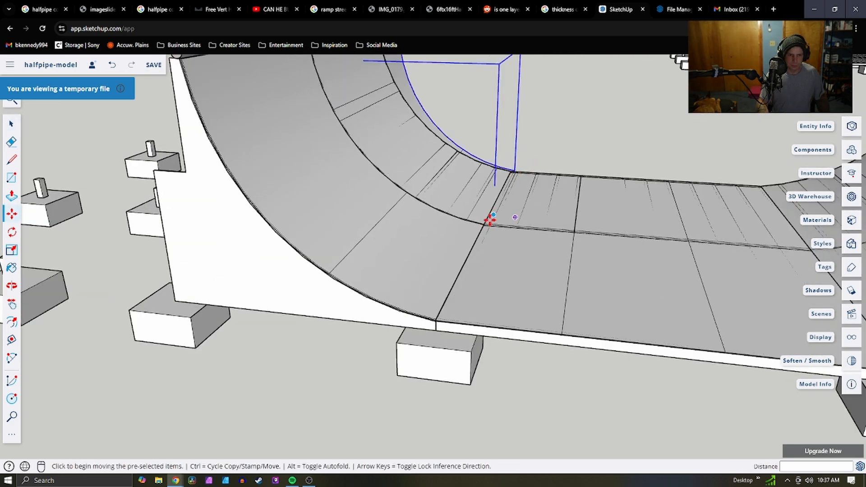
scroll(487, 212, "down", 5)
scroll(478, 198, "up", 10)
key("o")
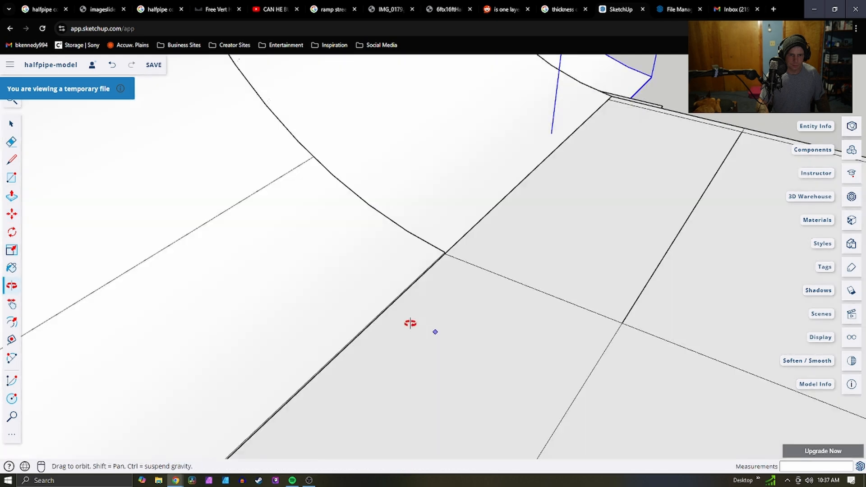
left_click_drag(409, 323, 309, 263)
key("m")
scroll(368, 237, "up", 3)
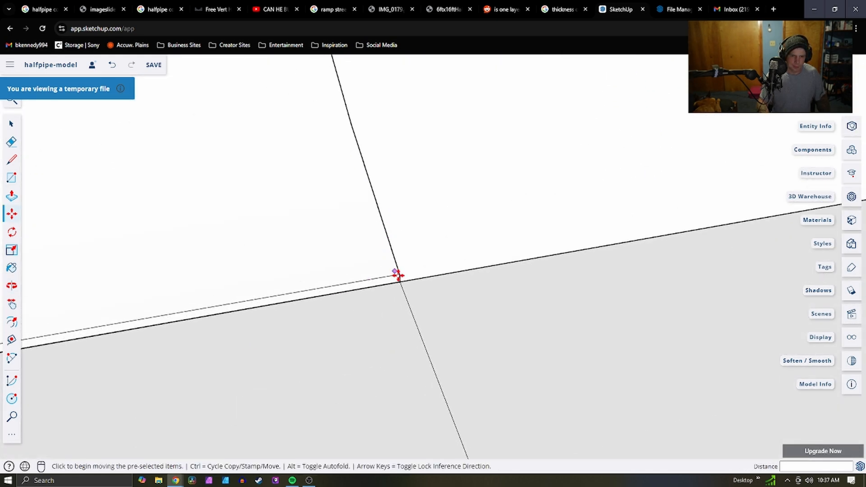
left_click(401, 282)
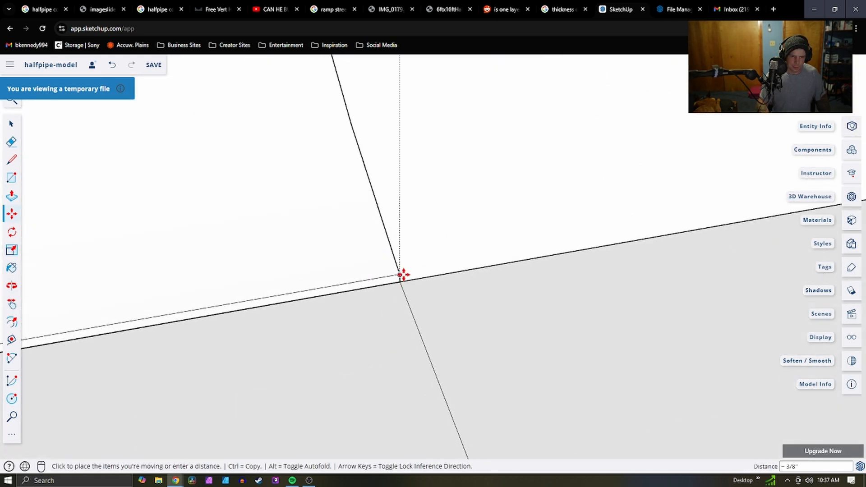
left_click(432, 272)
key("space")
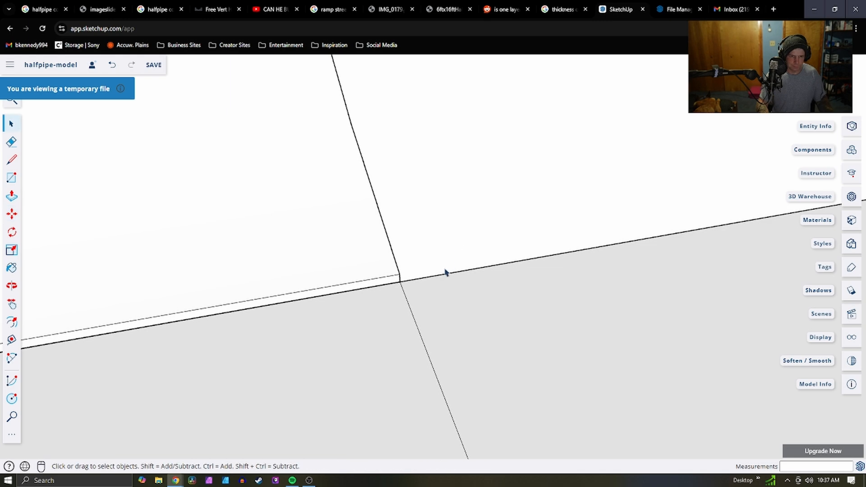
double_click(448, 248)
left_click(468, 229)
key("Escape")
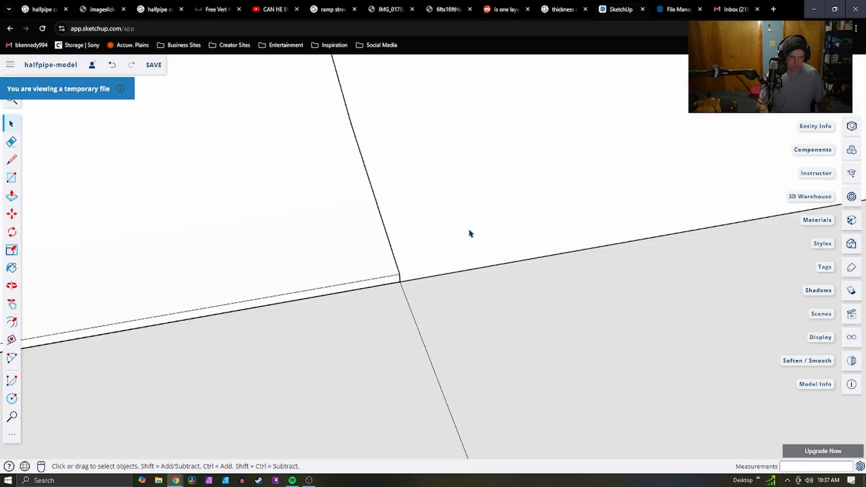
middle_click_drag(471, 233, 372, 321)
scroll(374, 277, "down", 8)
scroll(564, 169, "up", 5)
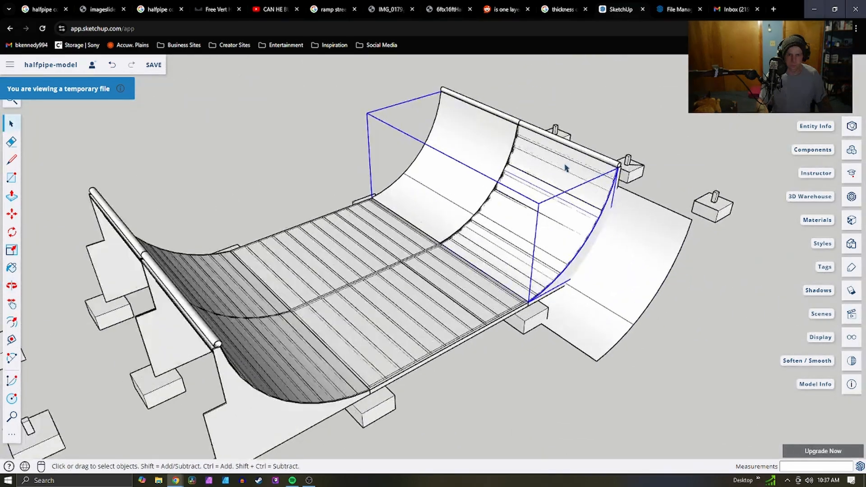
middle_click_drag(564, 170, 529, 56)
scroll(408, 203, "down", 3)
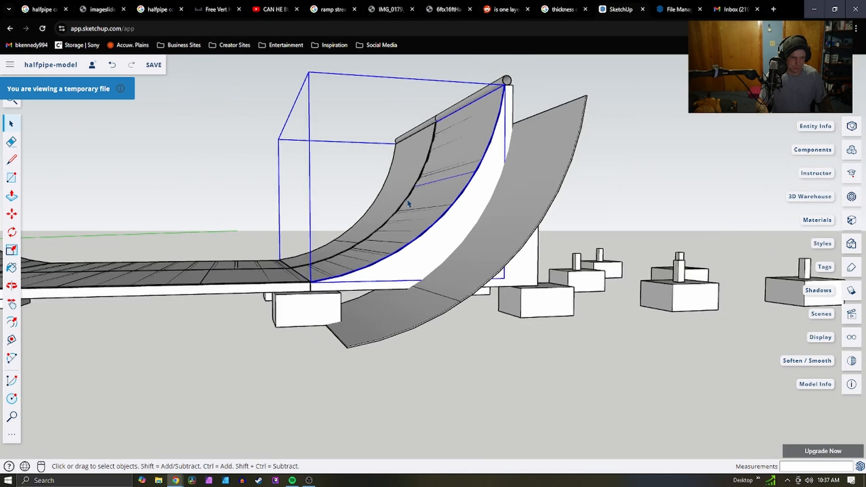
key("m")
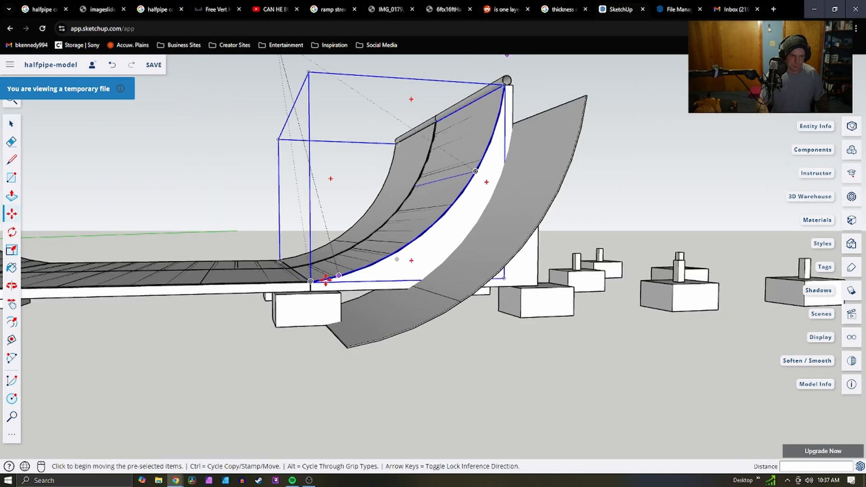
left_click(310, 282)
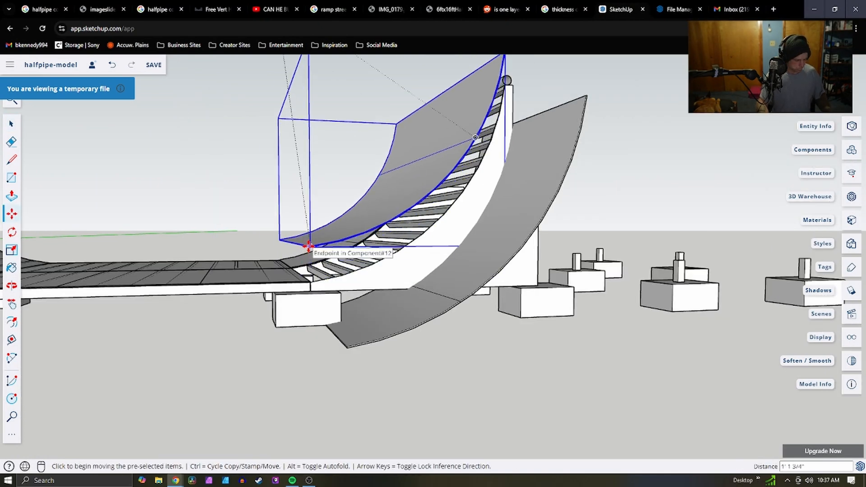
left_click(310, 247)
key("ctrl")
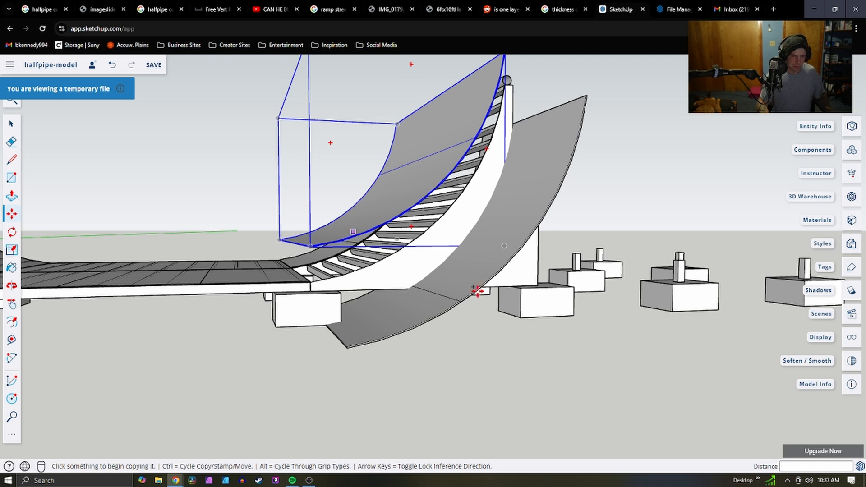
key("ctrl+z")
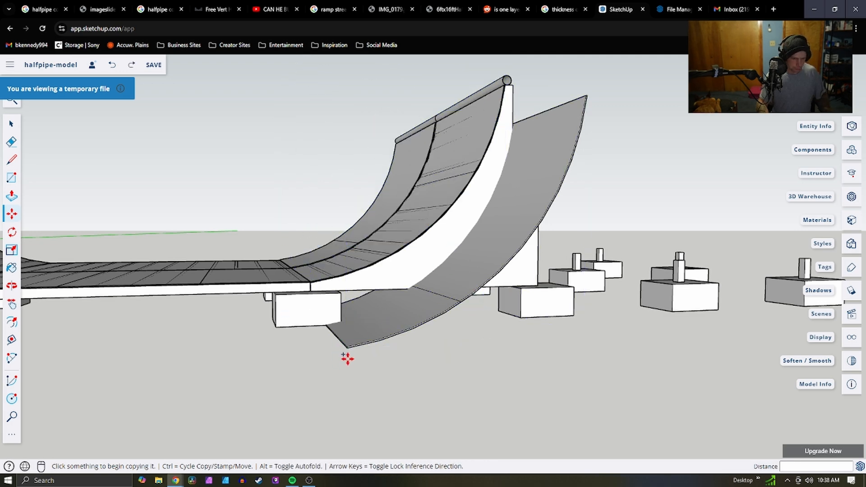
Move the misplaced surface copy by its lower corner onto the uncovered bay, placing it at the joint's outer corner with the flat bottom
scroll(347, 359, "up", 3)
key("ctrl")
key("ctrl")
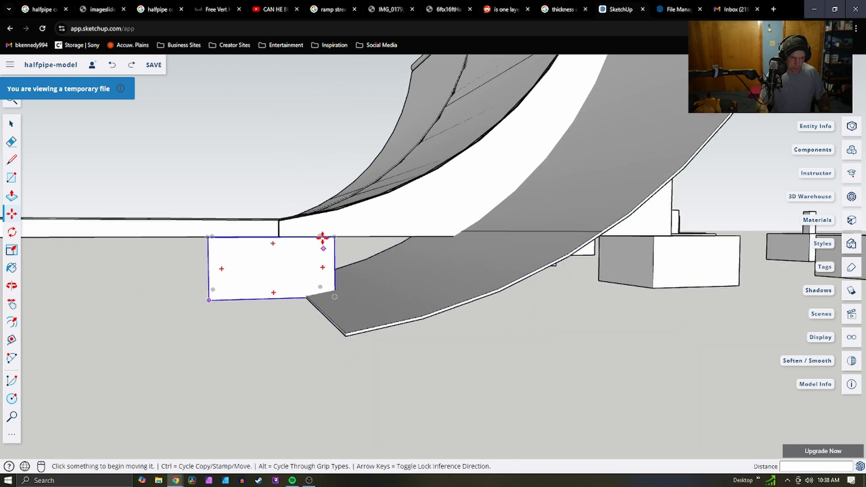
left_click(346, 337)
scroll(318, 202, "up", 4)
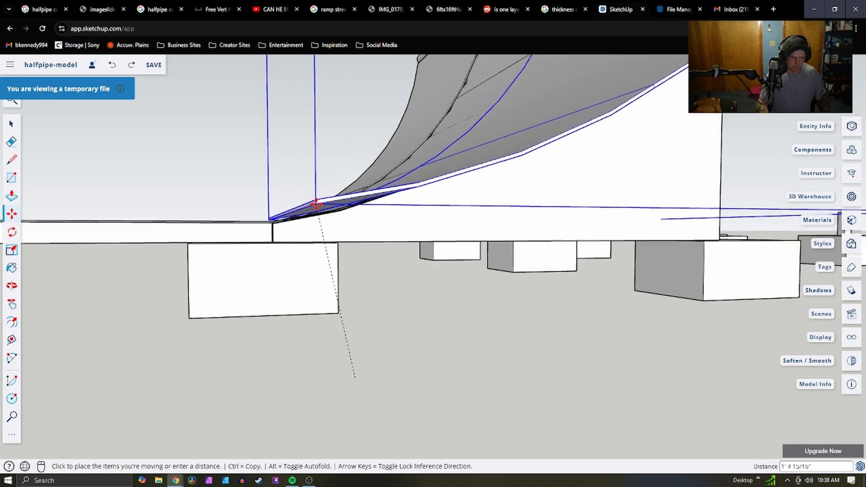
scroll(293, 180, "up", 3)
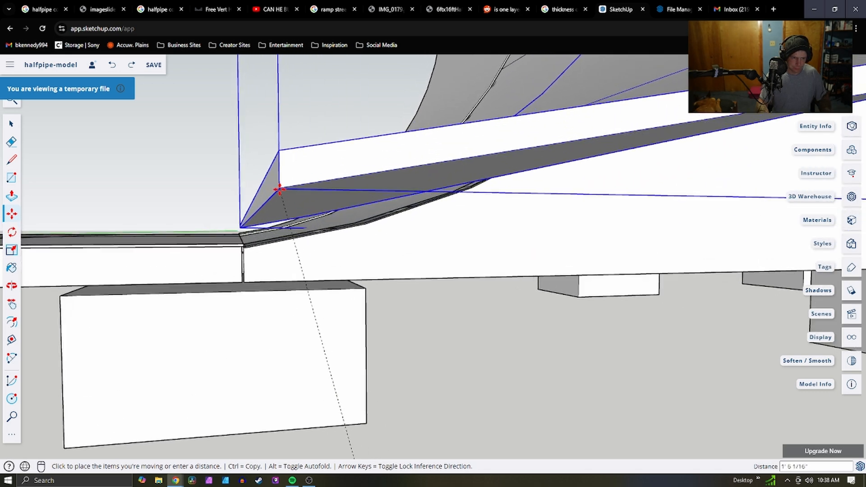
middle_click_drag(280, 188, 456, 276)
scroll(469, 266, "down", 5)
scroll(448, 264, "up", 5)
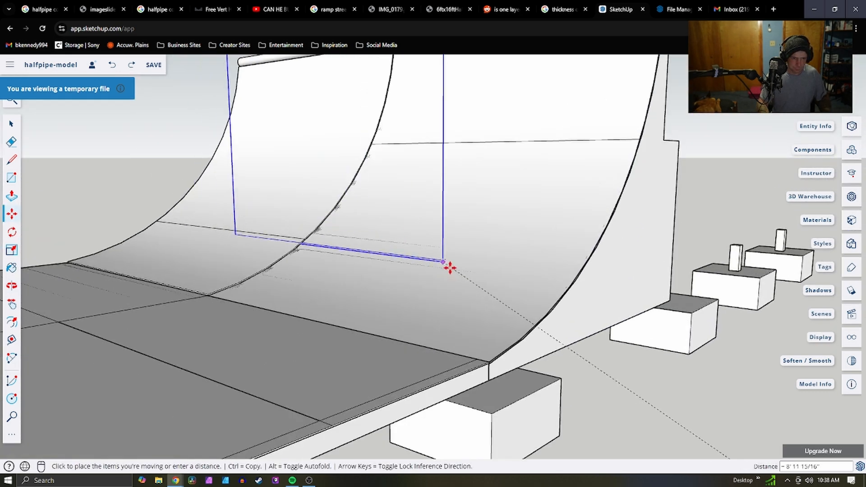
scroll(518, 392, "up", 2)
left_click(526, 435)
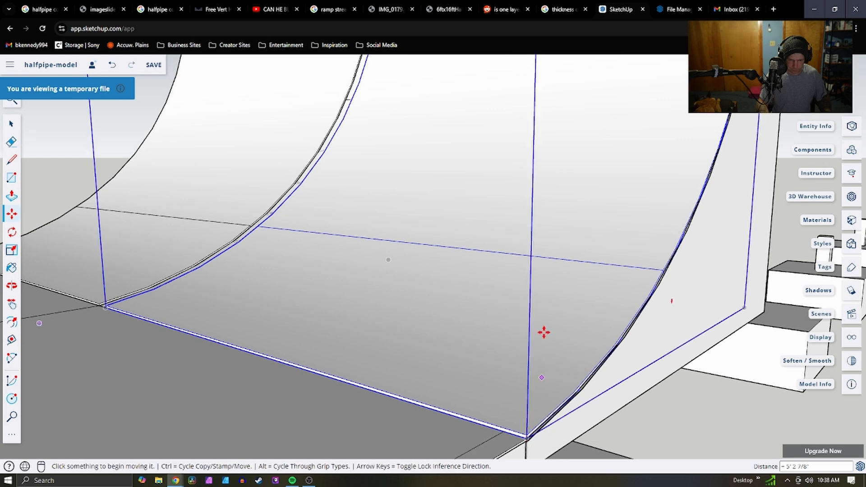
Pick up the placed surface copy by its face and start moving it away from its spot beside the middle seam
scroll(519, 327, "down", 5)
middle_click_drag(499, 323, 648, 318)
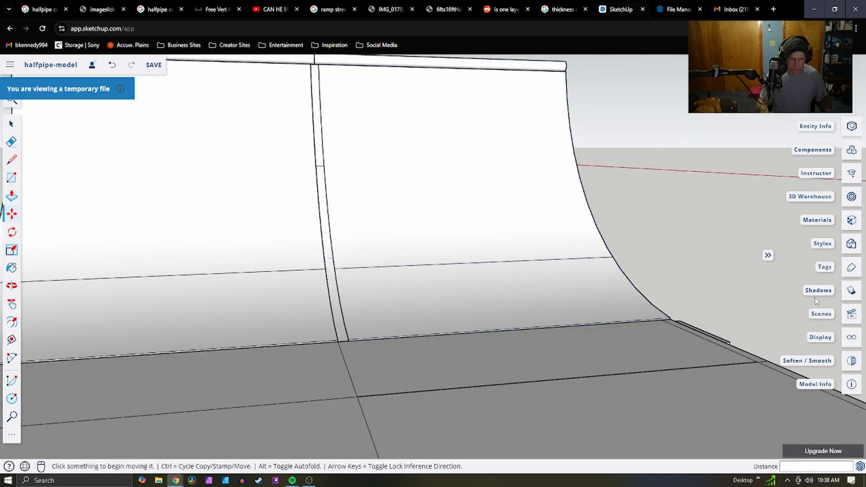
left_click(559, 240)
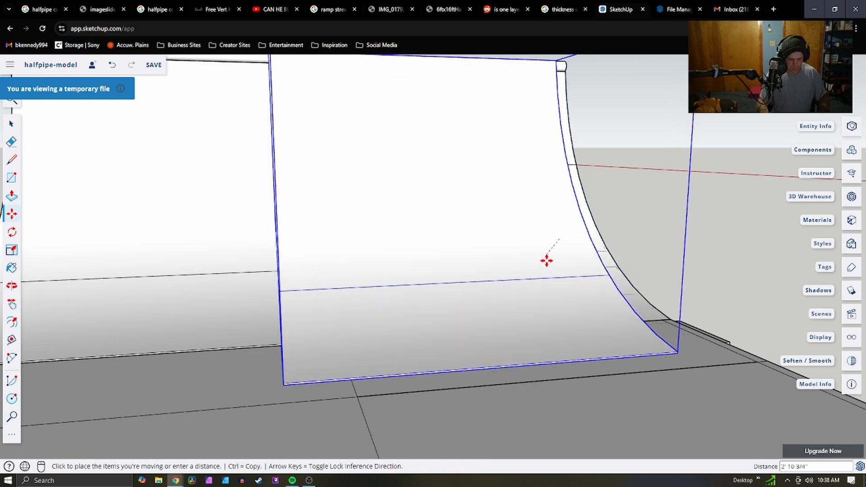
scroll(589, 235, "down", 5)
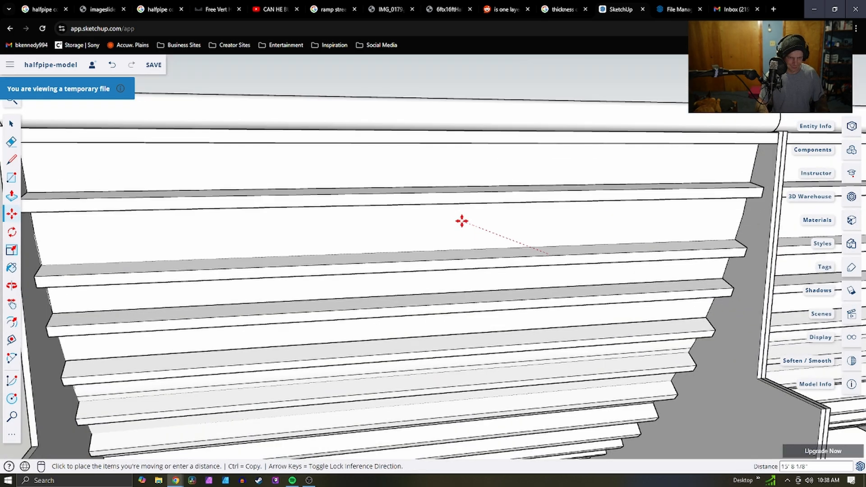
Place the moved piece and delete the half-width curved sheet overlaying the ramp's transition
left_click(485, 235)
middle_click_drag(479, 212, 464, 294)
scroll(502, 195, "up", 5)
left_click(501, 195)
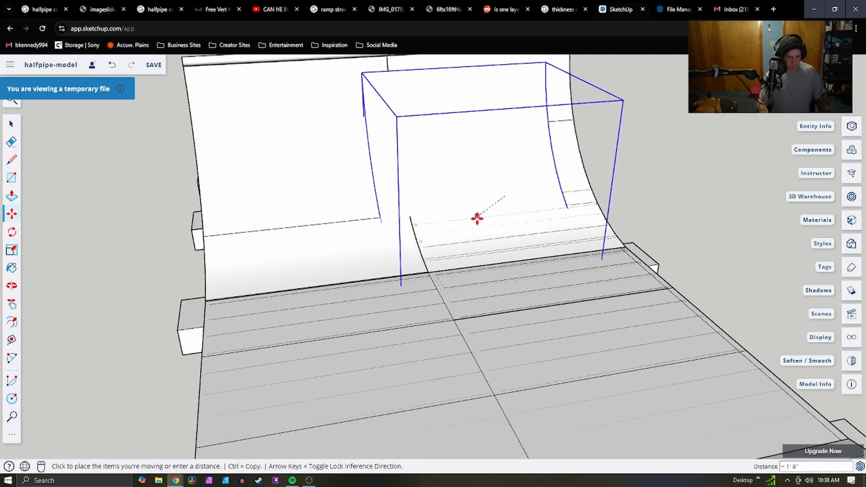
key("Escape")
key("space")
key("Delete")
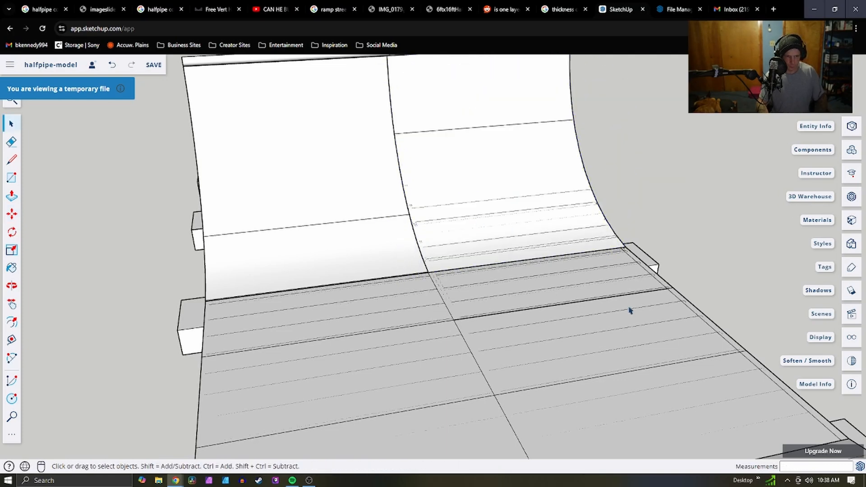
Open the remaining half-width curved sheet for editing and extend its upper section 8' 2 7/8" across the transition with Push/Pull
left_click(537, 143)
mouse_move(647, 245)
middle_mouse_down()
mouse_move(247, 249)
mouse_move(445, 170)
middle_mouse_up()
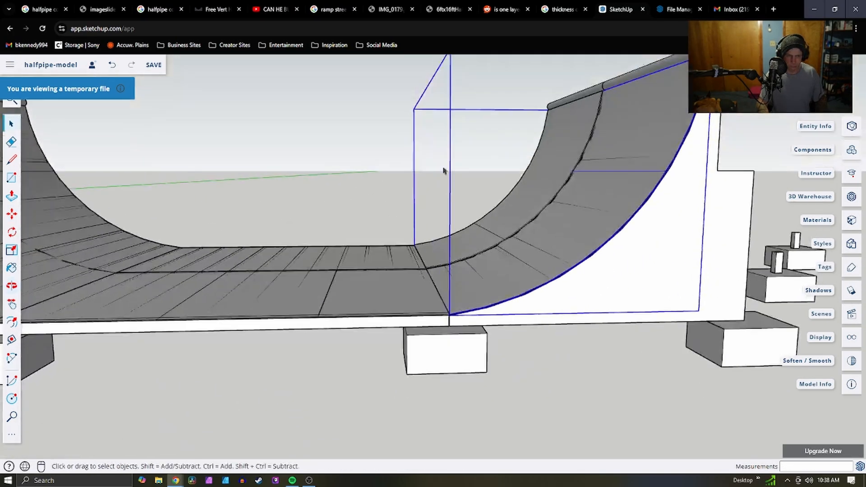
scroll(578, 248, "up", 5)
scroll(578, 248, "up", 3)
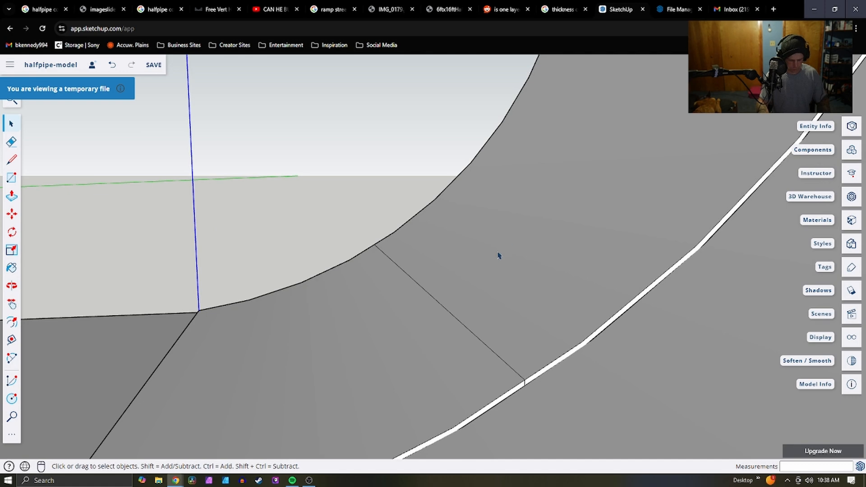
triple_click(585, 346)
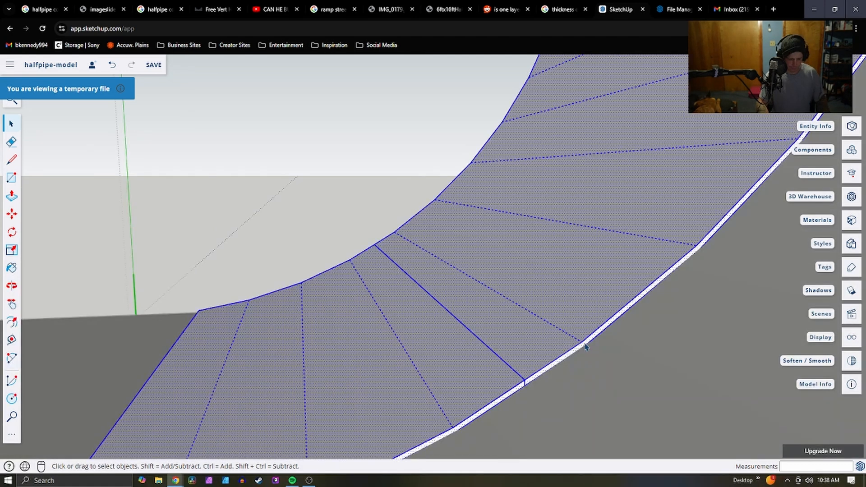
key("p")
left_click(584, 348)
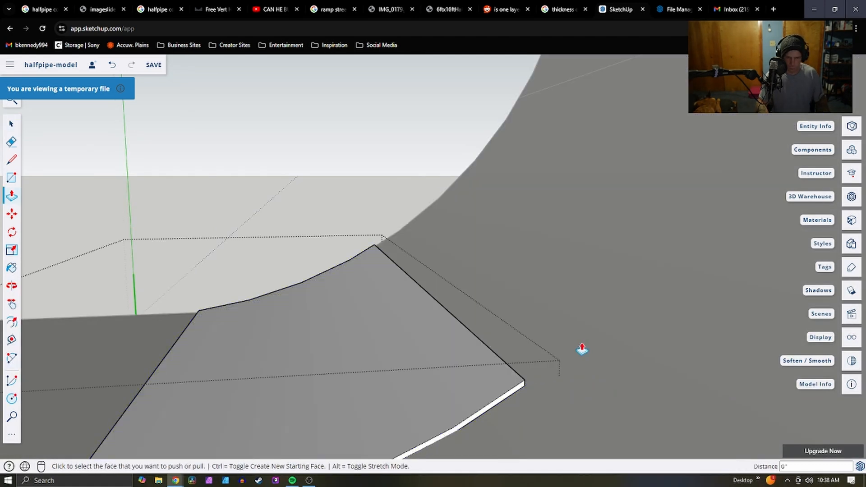
key("ctrl+z")
left_click(573, 354)
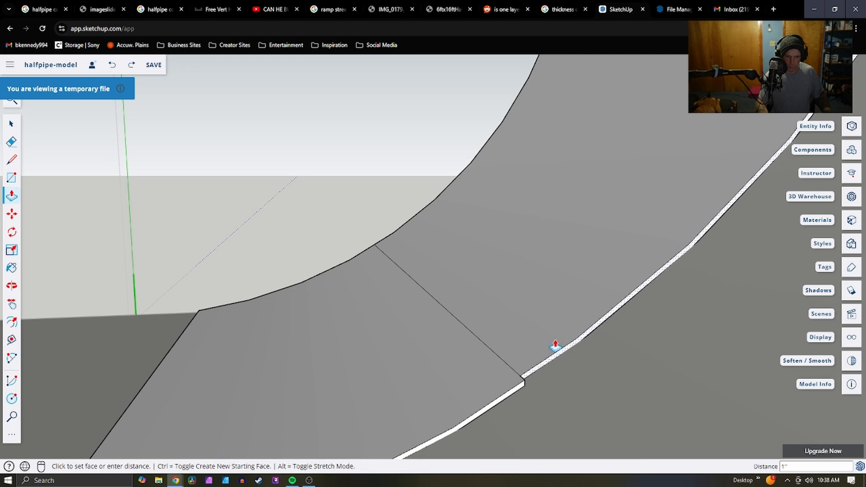
scroll(632, 357, "down", 5)
left_click(657, 347)
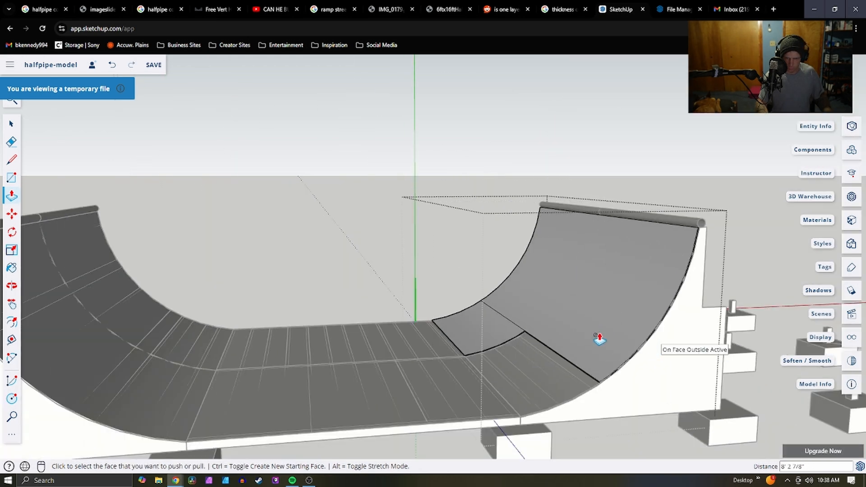
Extend the lower section of the curved sheet 8' 2 7/8" with Push/Pull, level with the upper section's outer edge
scroll(509, 348, "up", 5)
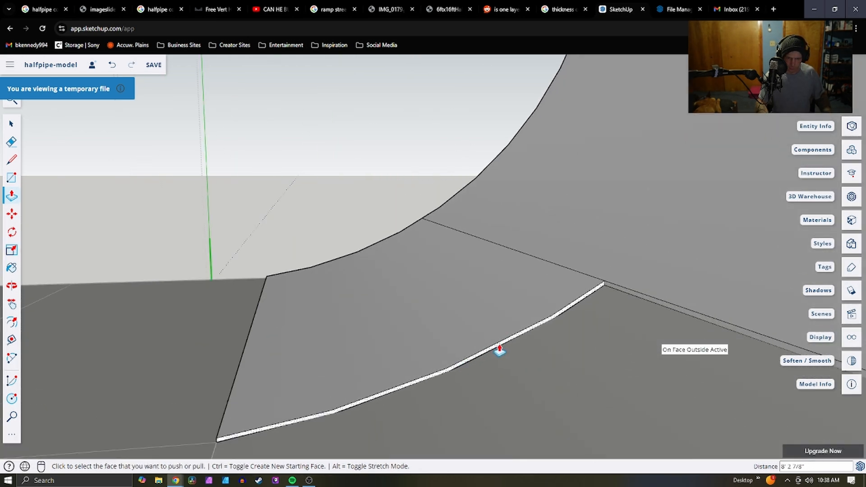
left_click(499, 350)
scroll(488, 332, "down", 5)
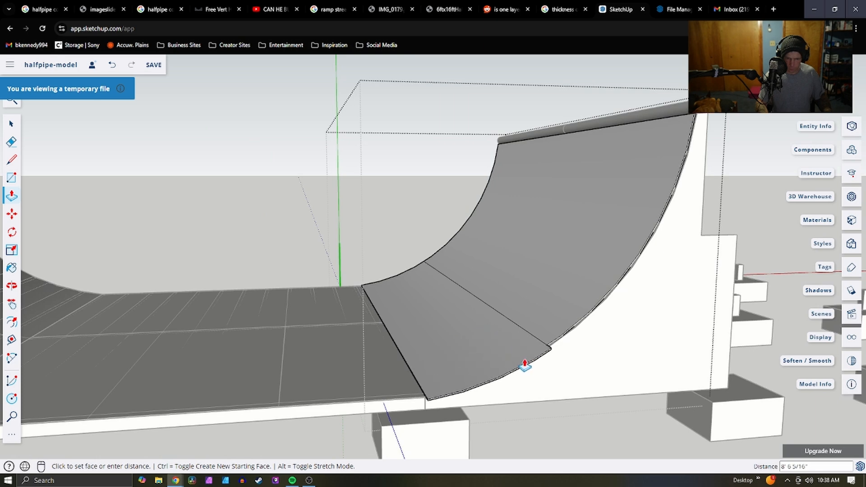
scroll(527, 357, "up", 5)
scroll(623, 347, "up", 1)
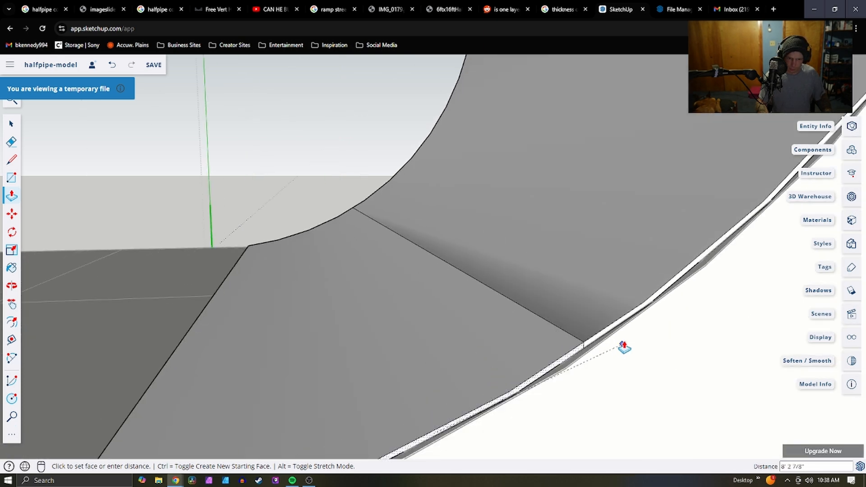
middle_click_drag(630, 328, 651, 329)
left_click(630, 322)
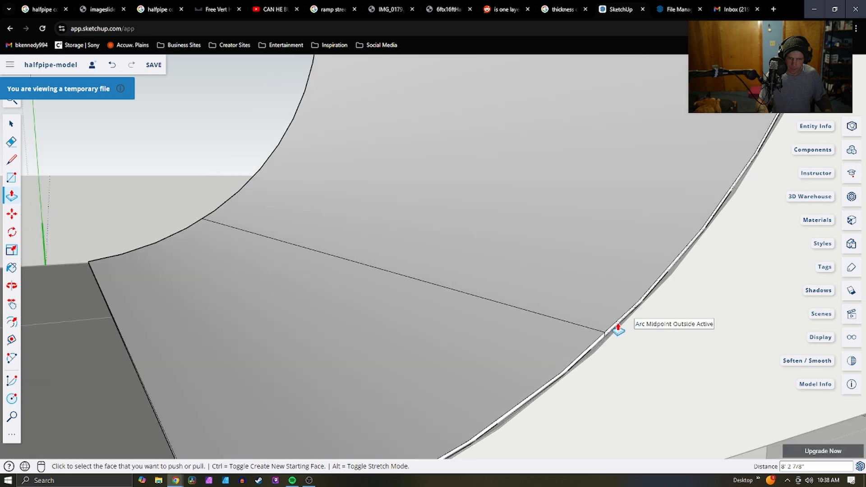
Examine the extended curved sheet across the whole halfpipe and where it meets the flat bottom
scroll(563, 325, "down", 10)
middle_click_drag(461, 336, 384, 351)
scroll(384, 316, "up", 4)
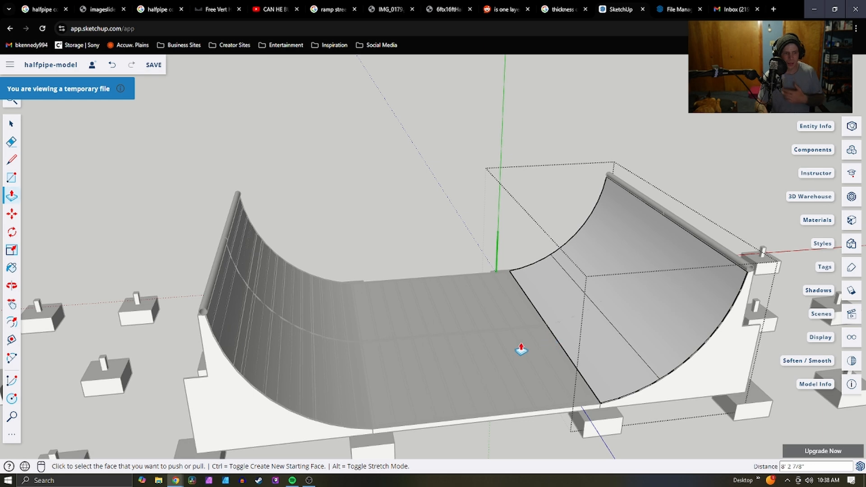
scroll(521, 349, "down", 5)
scroll(358, 322, "down", 1)
scroll(389, 298, "down", 1)
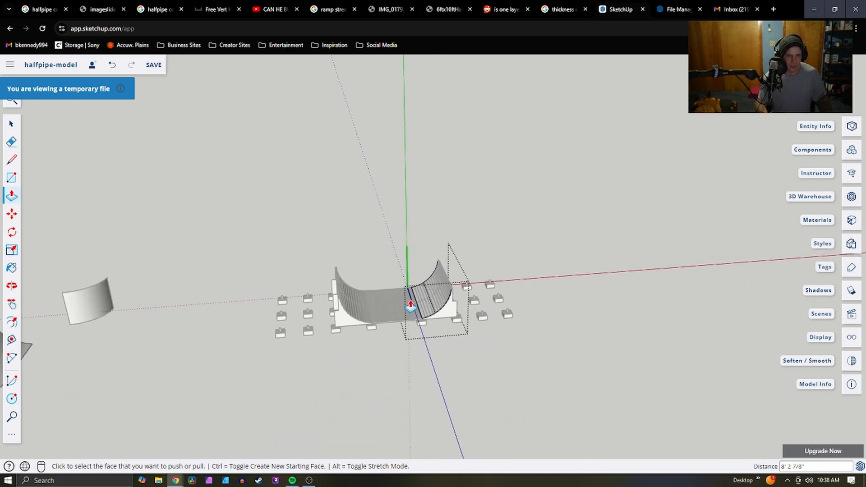
scroll(415, 297, "up", 6)
scroll(531, 363, "down", 4)
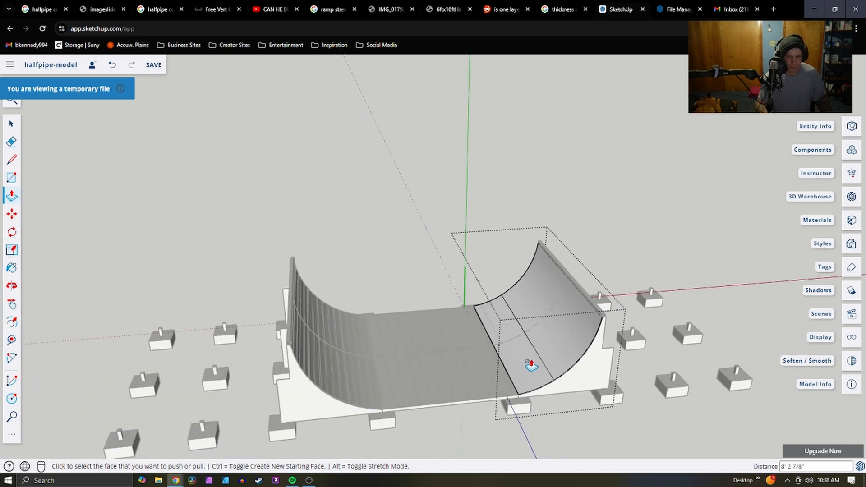
scroll(512, 361, "up", 2)
scroll(498, 361, "down", 2)
scroll(503, 401, "up", 3)
scroll(503, 401, "up", 3)
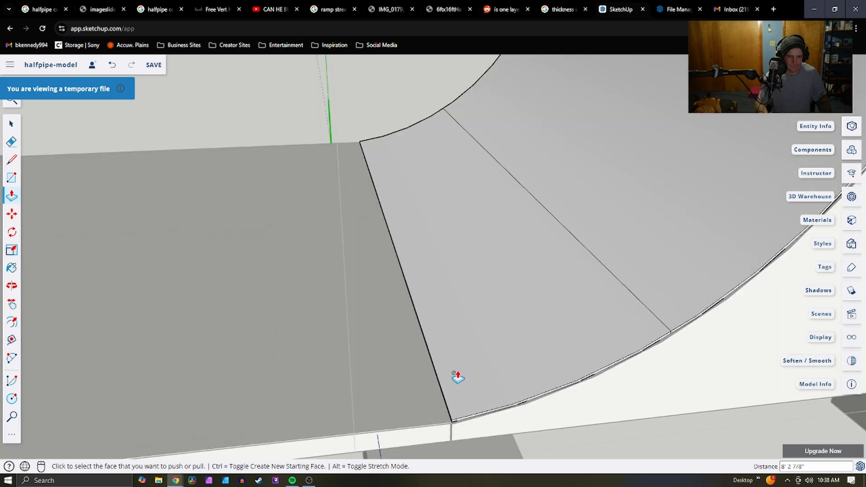
Leave the curved sheet's editing context and try to Push/Pull the large top face of the flat bottom
key("space")
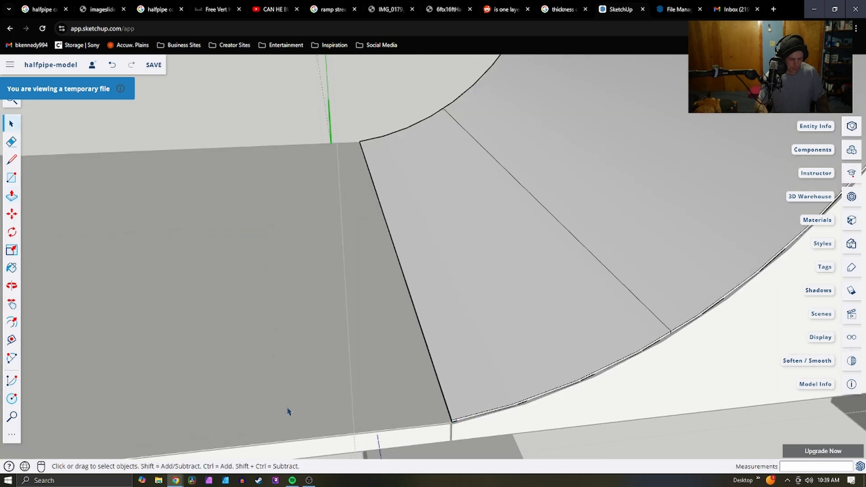
scroll(293, 407, "down", 1)
key("p")
key("space")
scroll(469, 383, "down", 3)
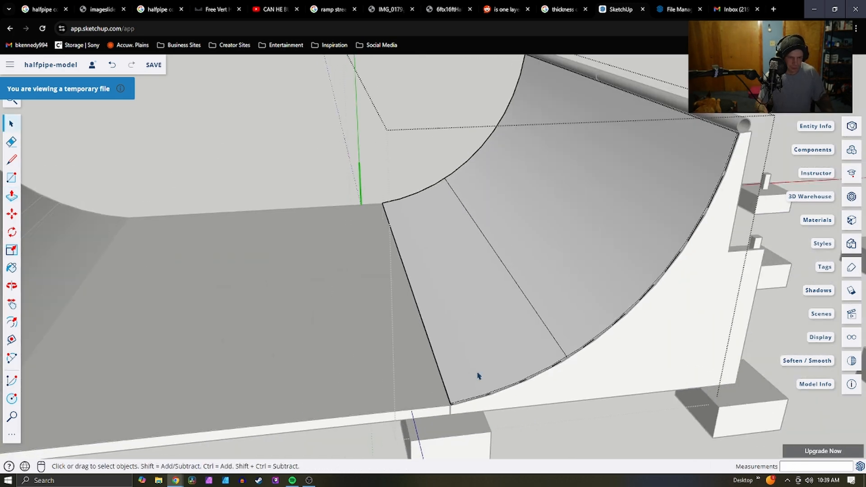
left_click(331, 374)
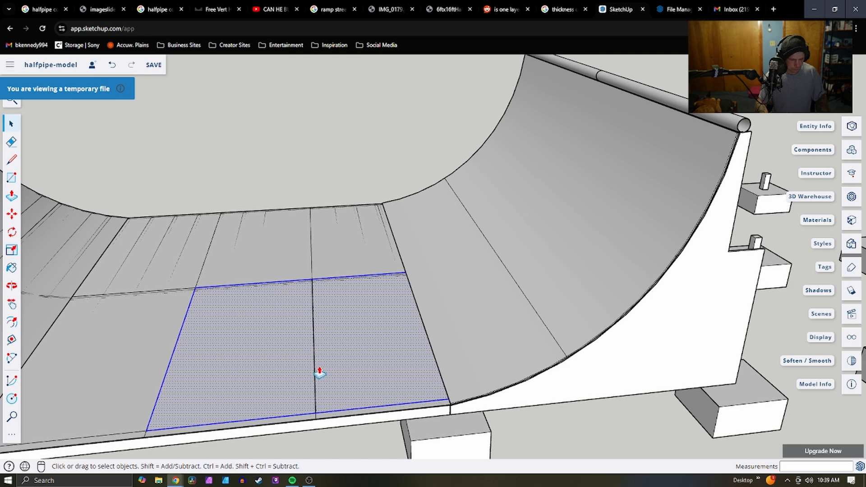
key("p")
left_click(315, 366)
scroll(426, 377, "up", 4)
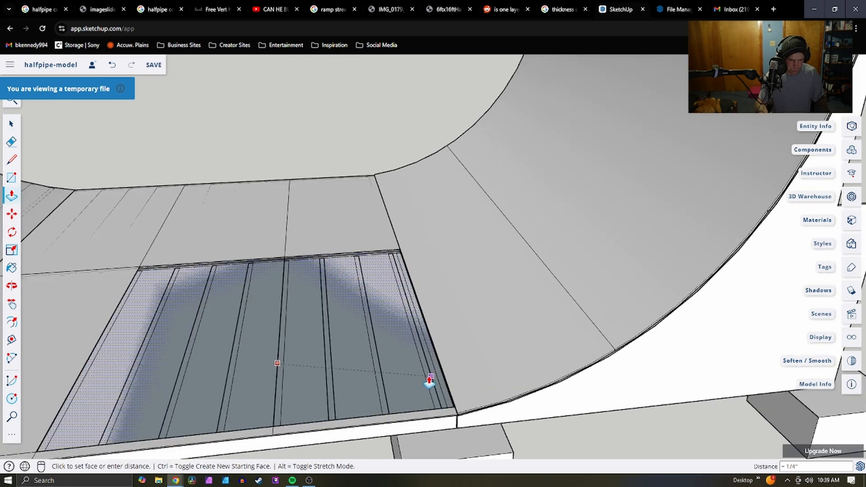
key("Escape")
Raise the flat bottom's large top face about 3/8" with Push/Pull to meet the foot of the curved sheet
scroll(415, 374, "up", 3)
scroll(475, 385, "down", 3)
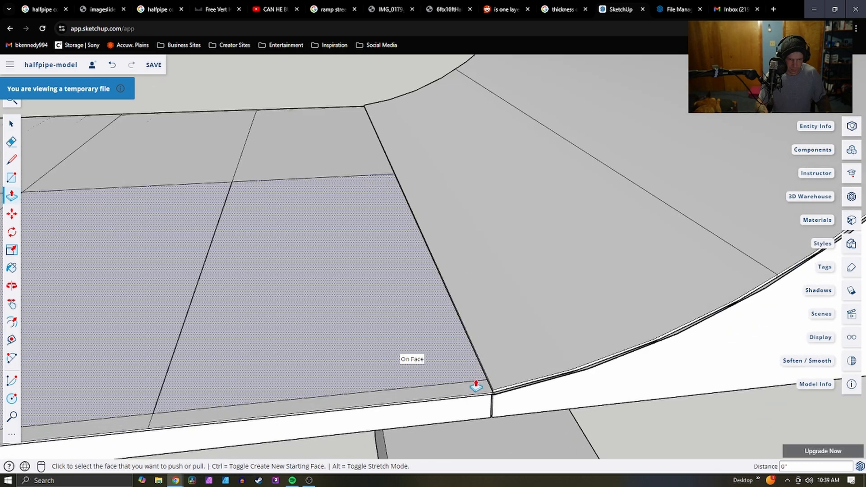
scroll(467, 369, "up", 3)
left_click(496, 378)
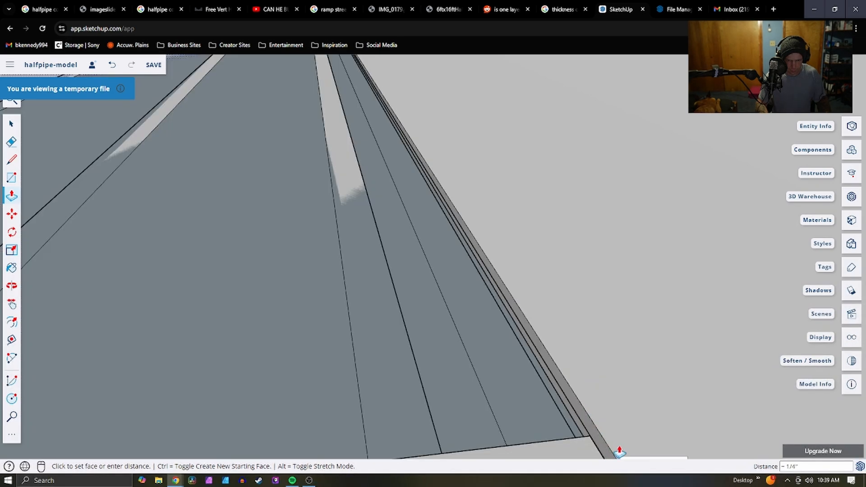
scroll(426, 318, "down", 4)
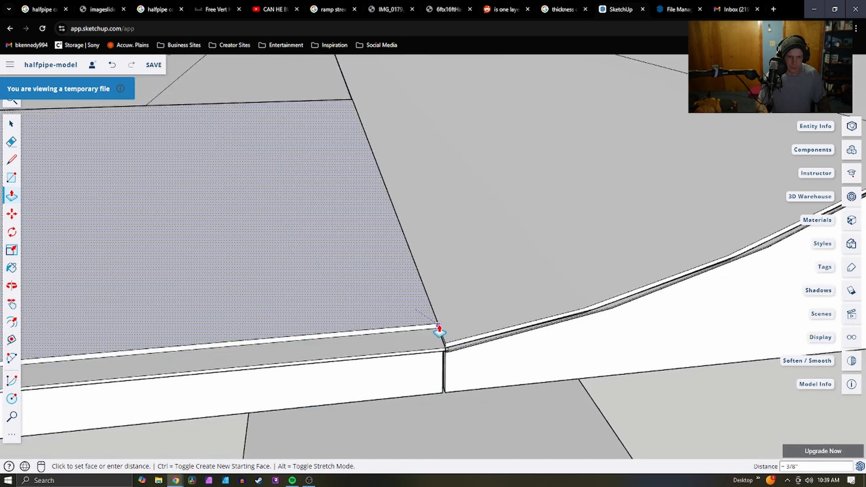
scroll(441, 333, "up", 3)
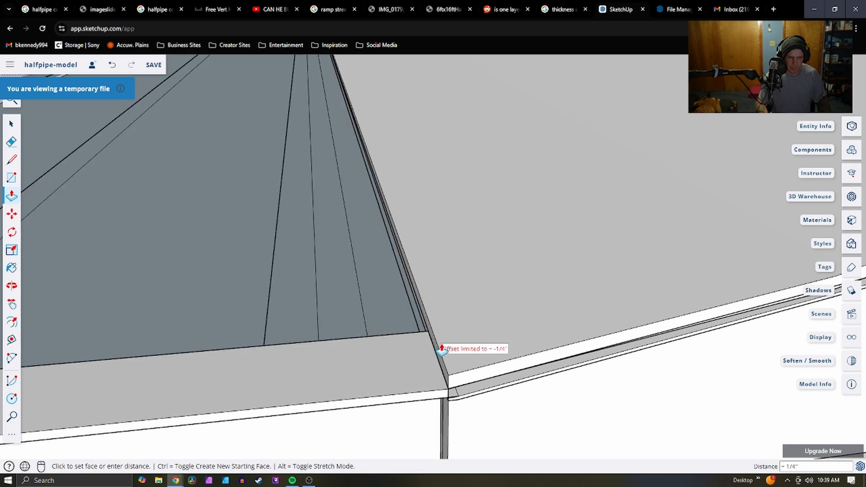
left_click(437, 348)
Raise the narrow strip along the flat bottom's near edge 3/8" with Push/Pull
scroll(378, 264, "down", 3)
key("space")
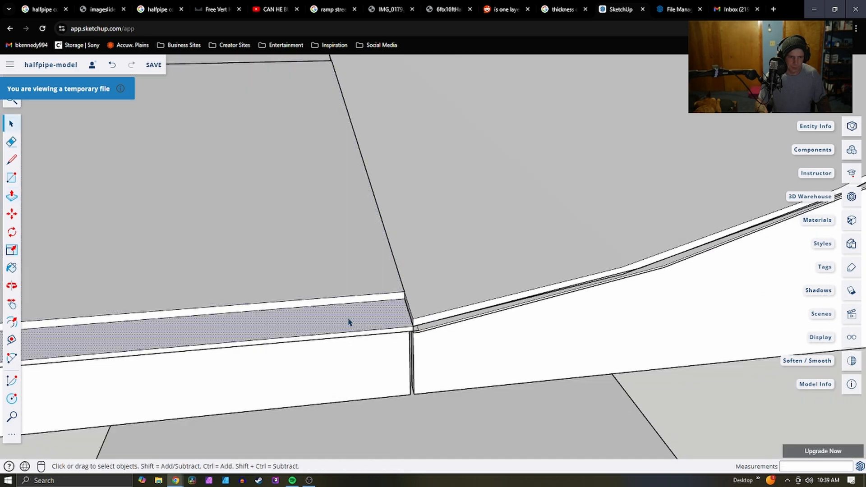
key("p")
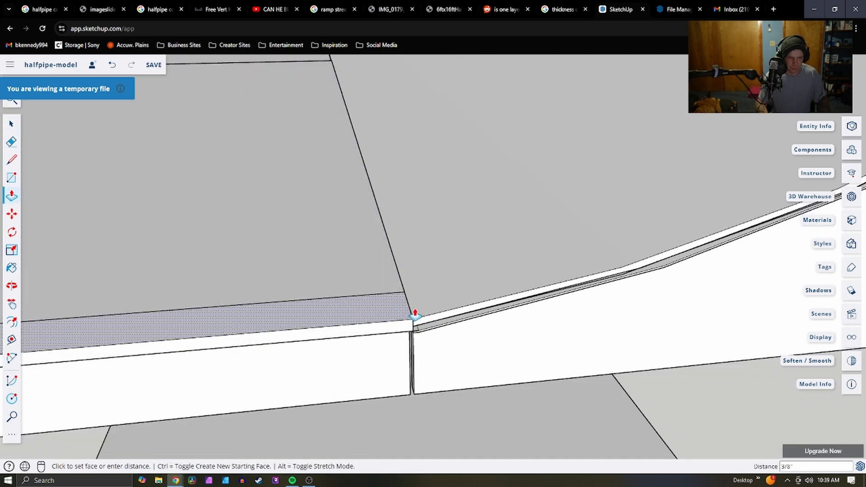
key("space")
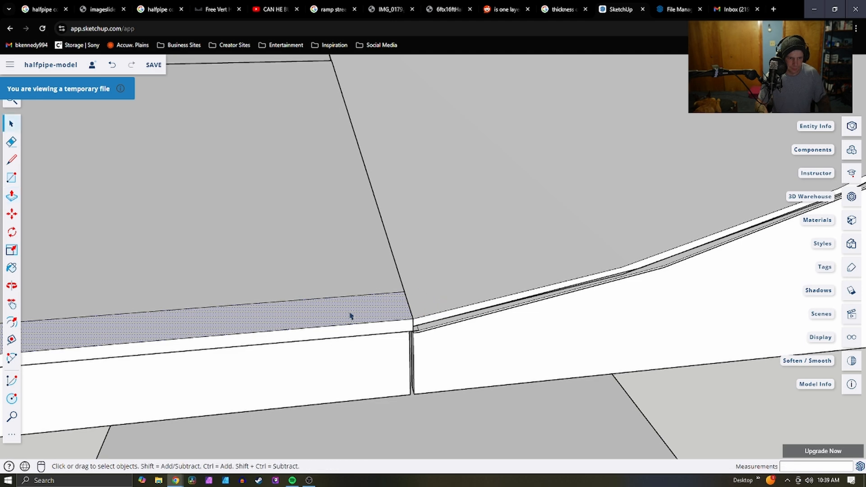
Select all connected flat bottom geometry and make it a component
triple_click(346, 318)
scroll(345, 318, "down", 5)
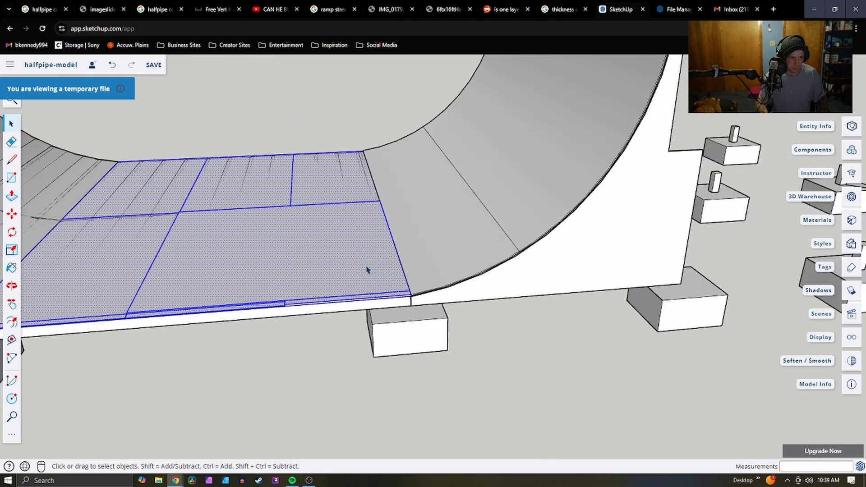
right_click(294, 264)
left_click(331, 355)
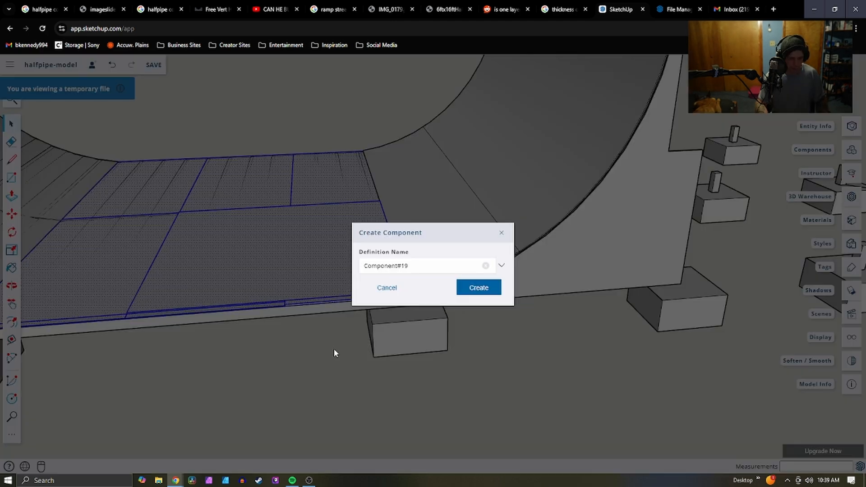
left_click(478, 287)
Examine the flat bottom's surface and the narrow strip along its near edge for height differences
scroll(512, 325, "down", 5)
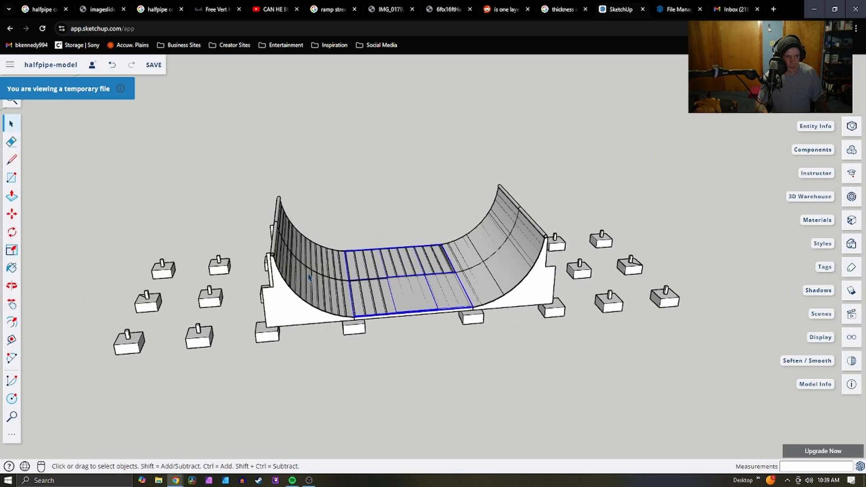
scroll(309, 277, "up", 4)
scroll(281, 315, "down", 1)
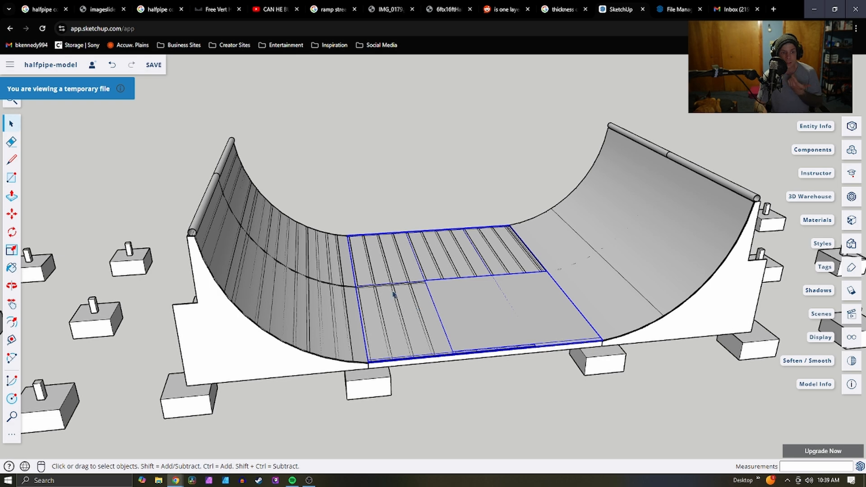
scroll(392, 316, "up", 1)
scroll(491, 331, "up", 3)
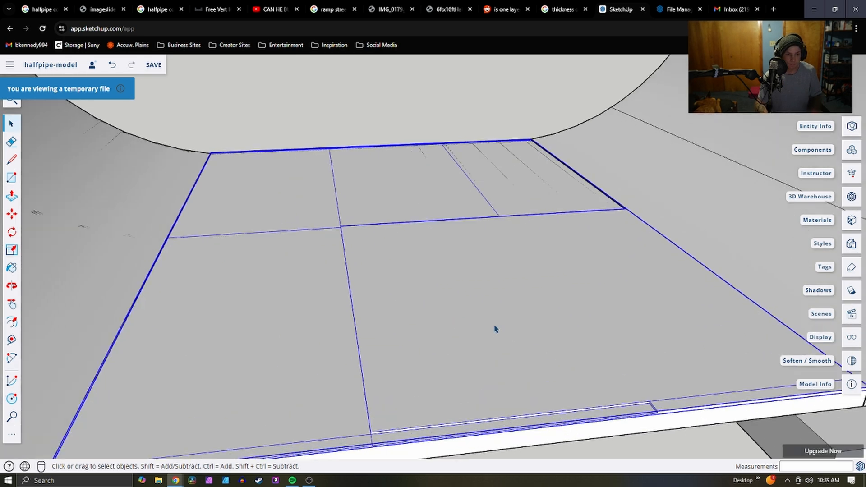
scroll(402, 160, "down", 1)
left_click(380, 102)
scroll(472, 353, "up", 4)
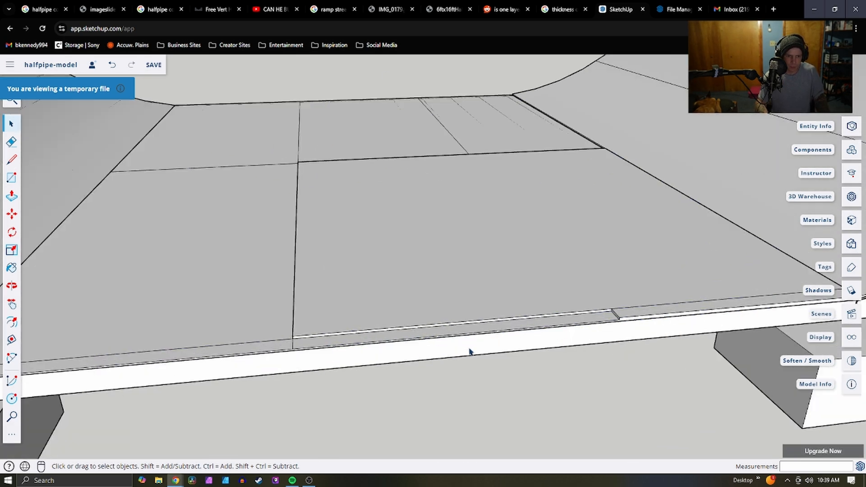
Undo the flat bottom's component creation and the last raise of its edge strip
left_click(467, 328)
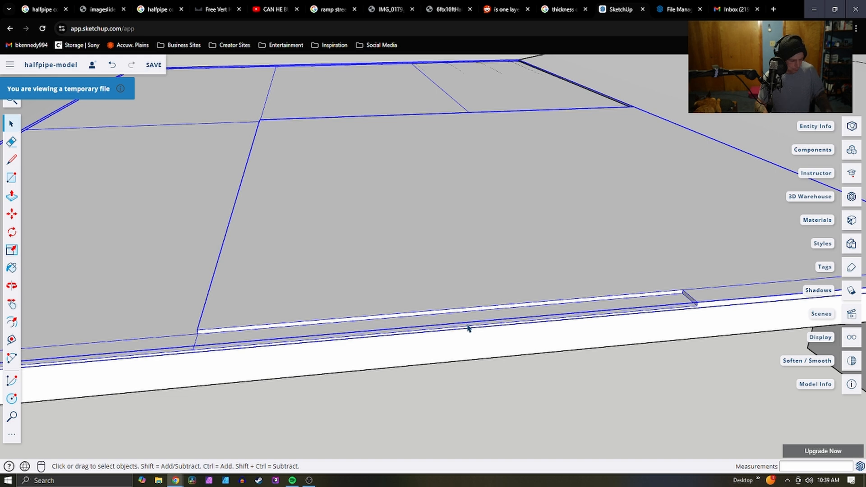
key("ctrl+z")
key("ctrl+z")
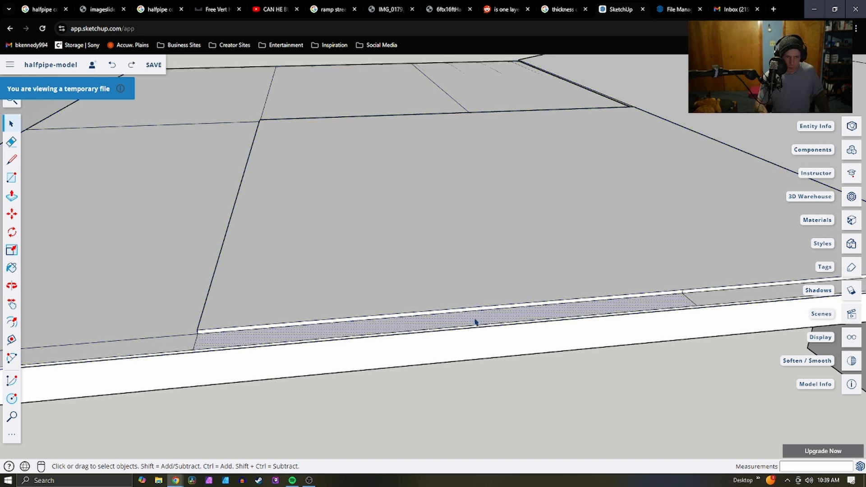
Raise the middle section of the narrow strip along the flat bottom's near edge 3/8" with Push/Pull
key("p")
left_click(474, 325)
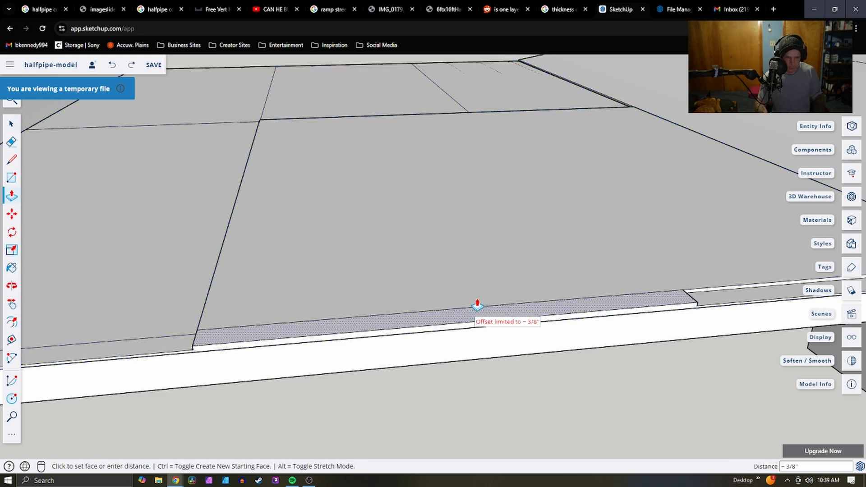
left_click(720, 303)
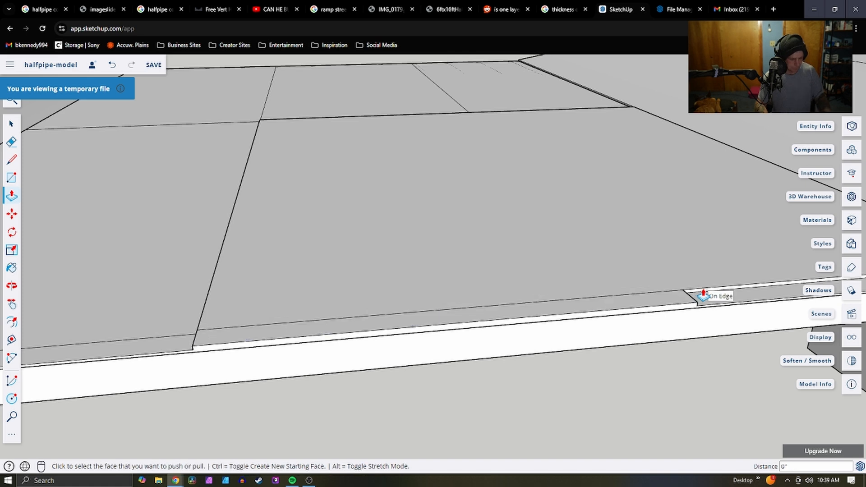
Raise the right-hand section of the near-edge strip level with the adjoining sheet surface using Push/Pull
key("space")
left_click(725, 297)
key("p")
left_click(723, 298)
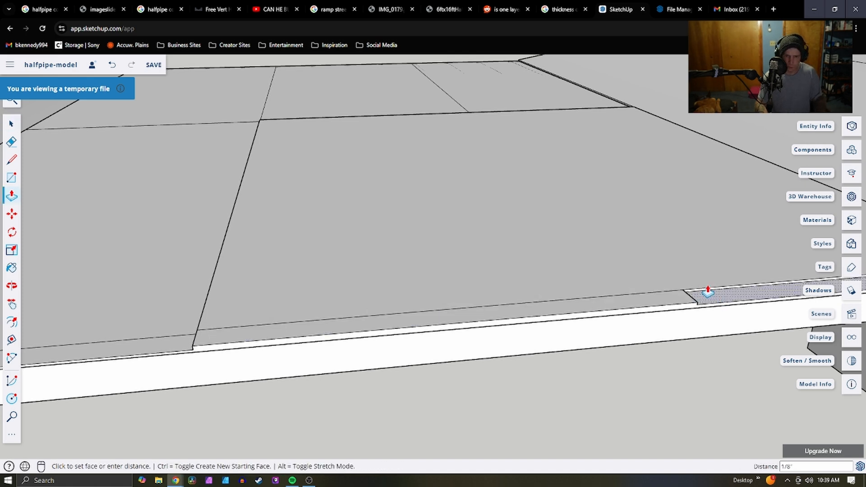
left_click(630, 268)
left_click(149, 346)
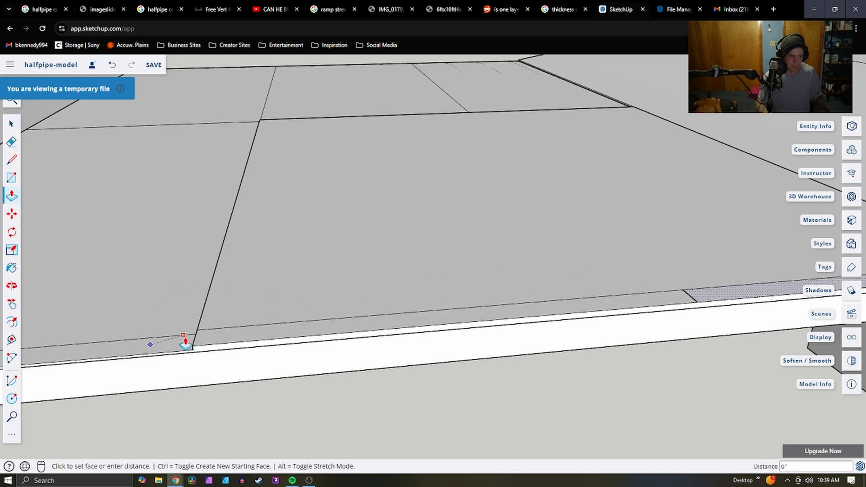
left_click(178, 346)
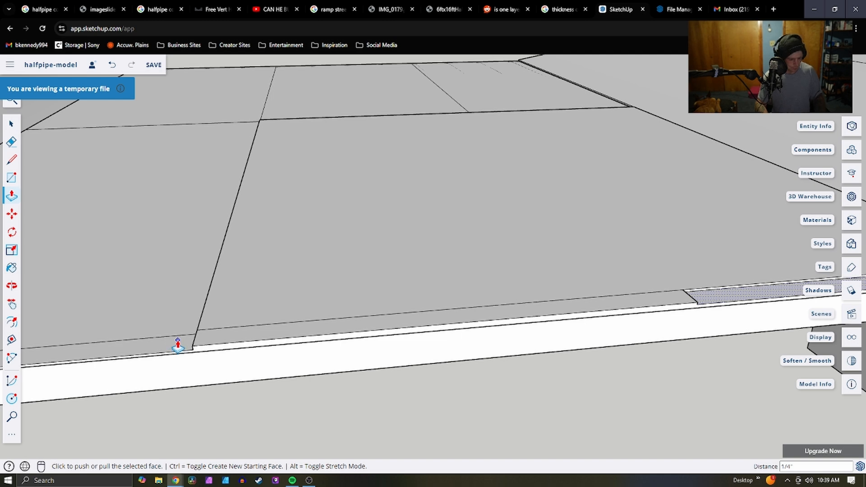
key("ctrl+z")
Raise the left-hand section of the near-edge strip level with the raised centre sheet using Push/Pull
key("space")
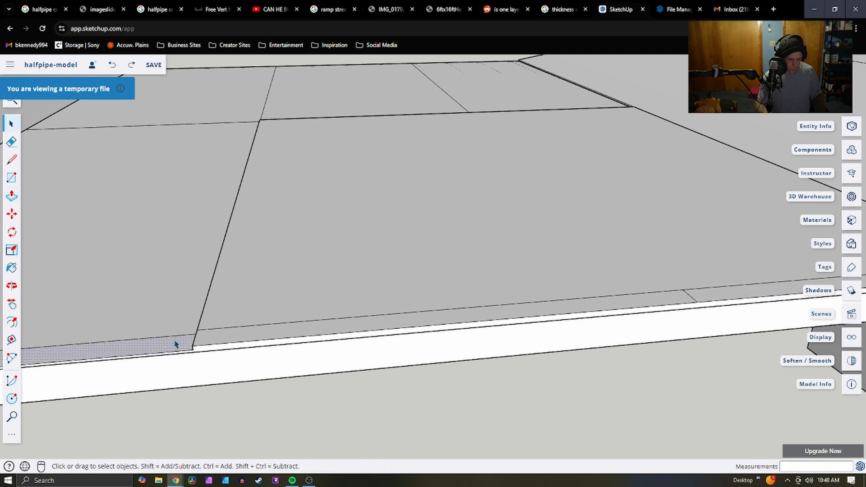
key("p")
left_click(175, 342)
left_click(219, 318)
Raise the large sheet face behind the left-hand strip section 3/8" with Push/Pull
left_click(139, 290)
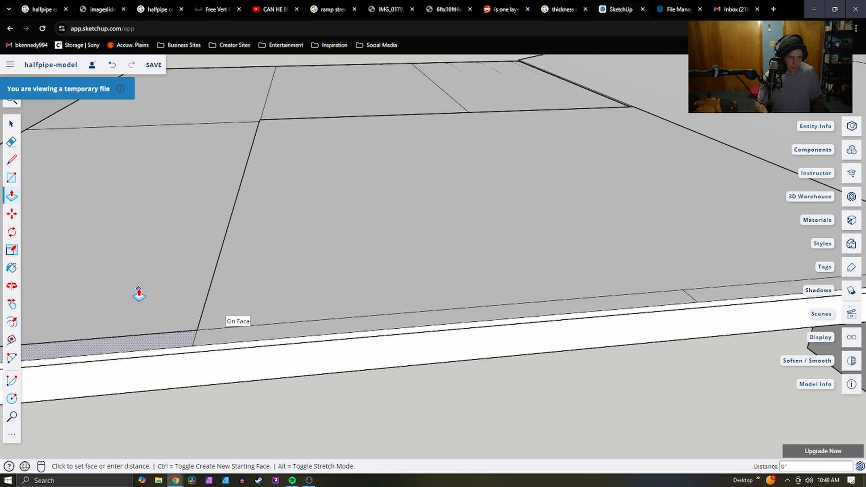
key("space")
left_click(139, 291)
key("p")
left_click(139, 295)
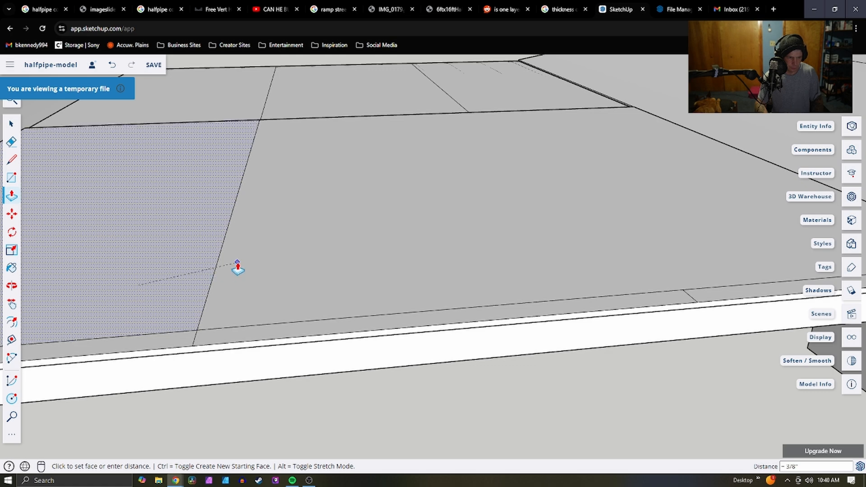
left_click(237, 267)
Raise the large lower sheet face across the flat bottom's middle seam 3/8" to match the raised sheets
scroll(319, 245, "down", 3)
scroll(264, 101, "up", 3)
middle_click_drag(255, 135, 766, 256)
scroll(500, 190, "down", 2)
scroll(568, 248, "down", 2)
key("space")
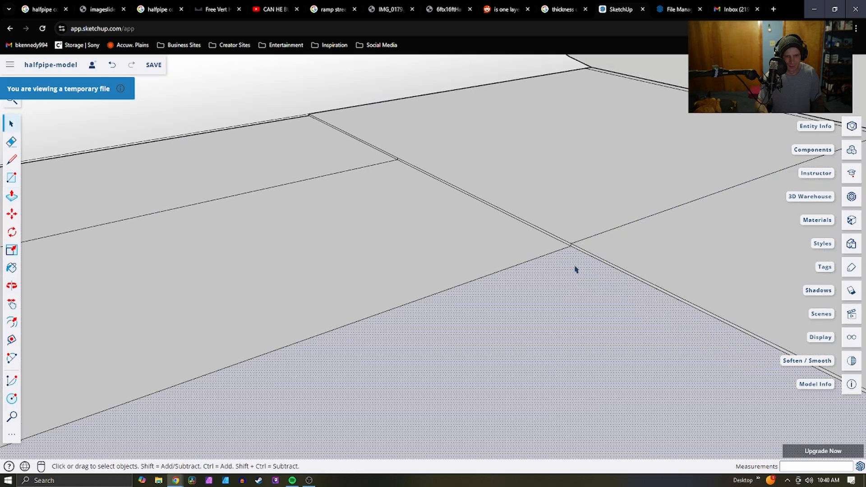
key("p")
left_click(573, 274)
left_click(641, 252)
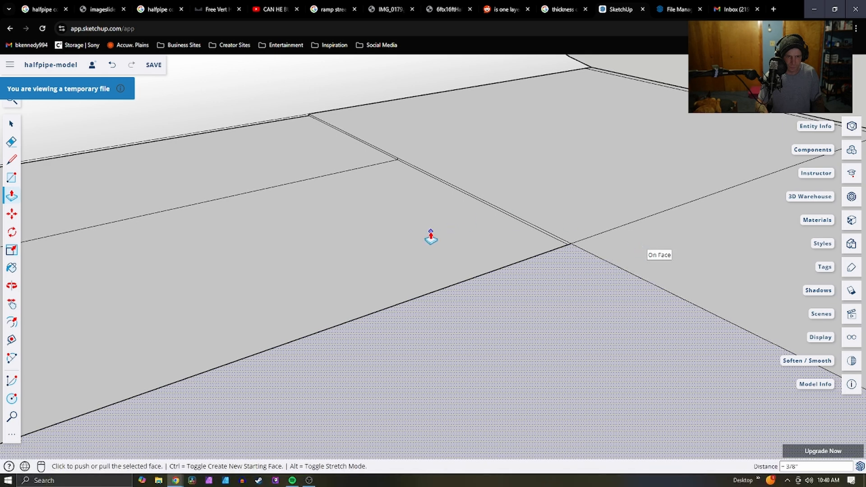
Raise the next lower sheet face, beside the one just raised, 3/8" with Push/Pull
key("space")
left_click(442, 236)
key("p")
left_click(442, 234)
left_click(622, 231)
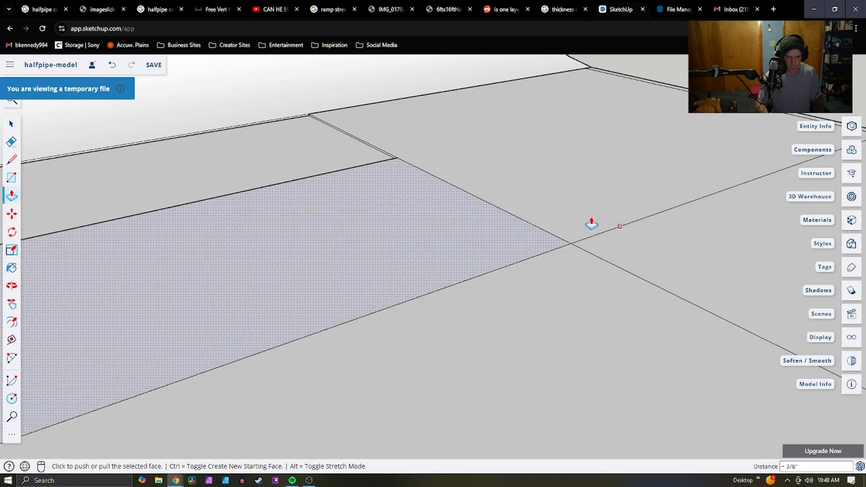
Raise the remaining lower sheet face beside the curved wall level with its neighbouring sheets
key("space")
key("p")
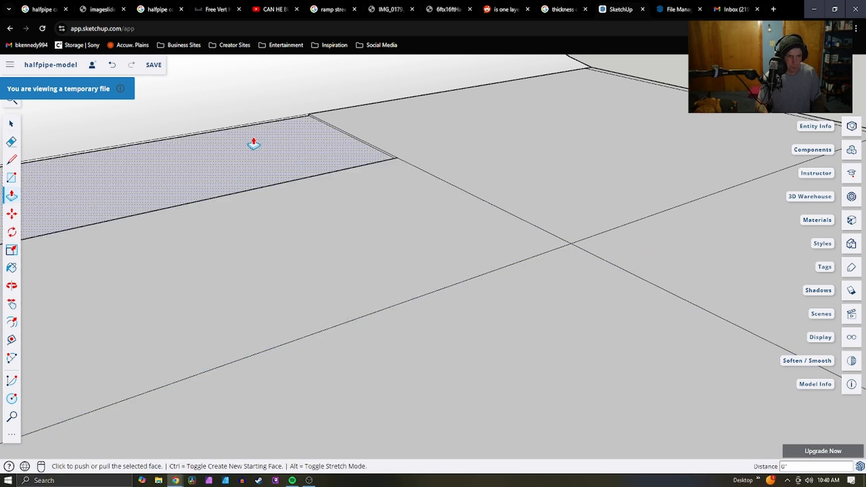
left_click(458, 158)
left_click(436, 162)
key("space")
Draw an 8' line continuing the narrow sheet's seam from the middle seam to the flat bottom's opposite edge
scroll(508, 235, "down", 6)
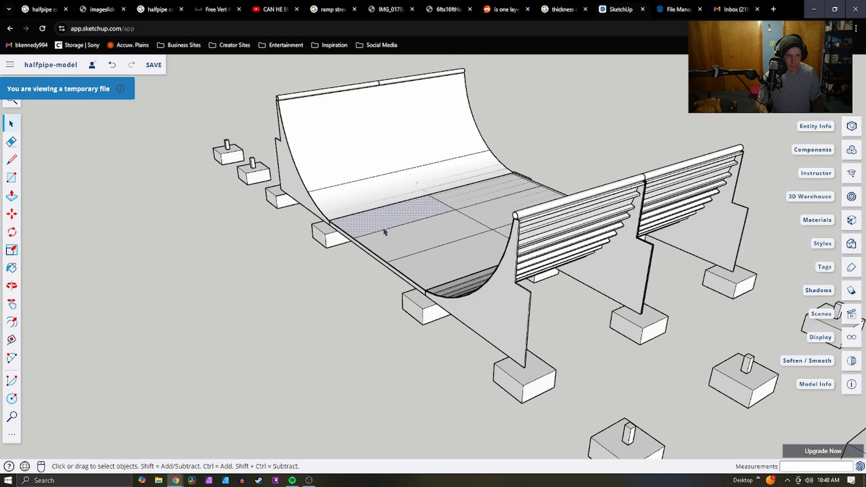
scroll(420, 254, "up", 5)
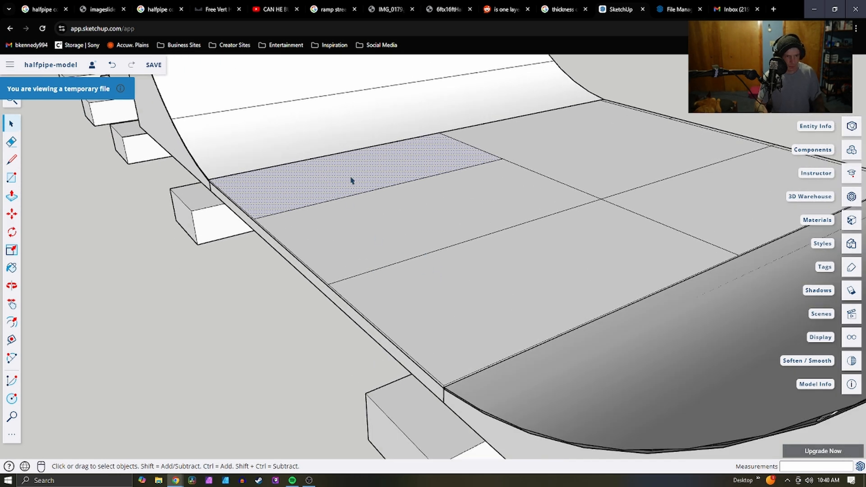
scroll(406, 221, "down", 4)
scroll(336, 325, "up", 4)
middle_click_drag(336, 325, 493, 329)
scroll(325, 306, "down", 5)
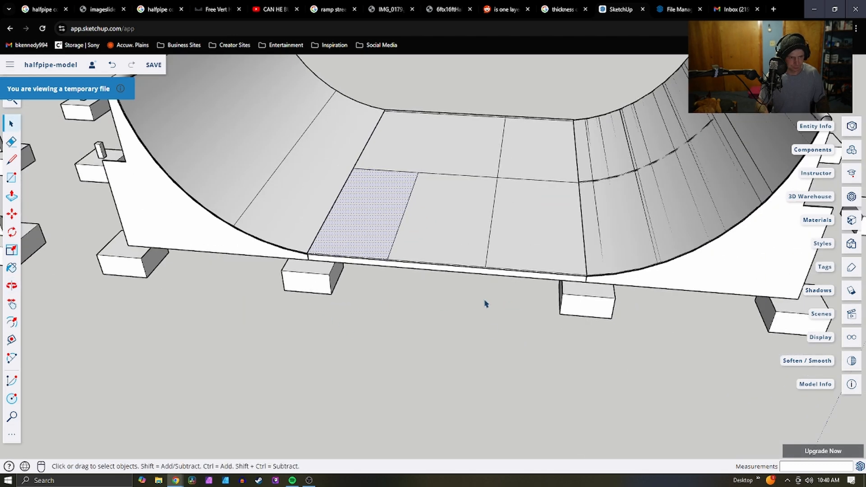
scroll(442, 171, "up", 5)
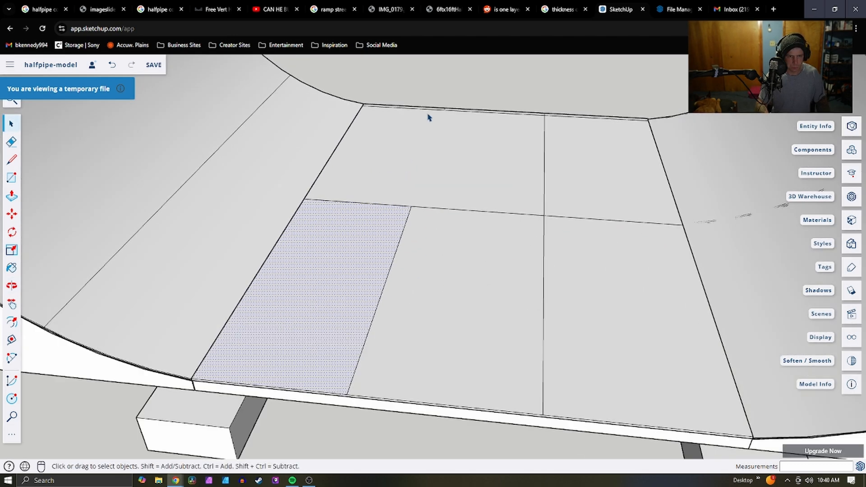
key("l")
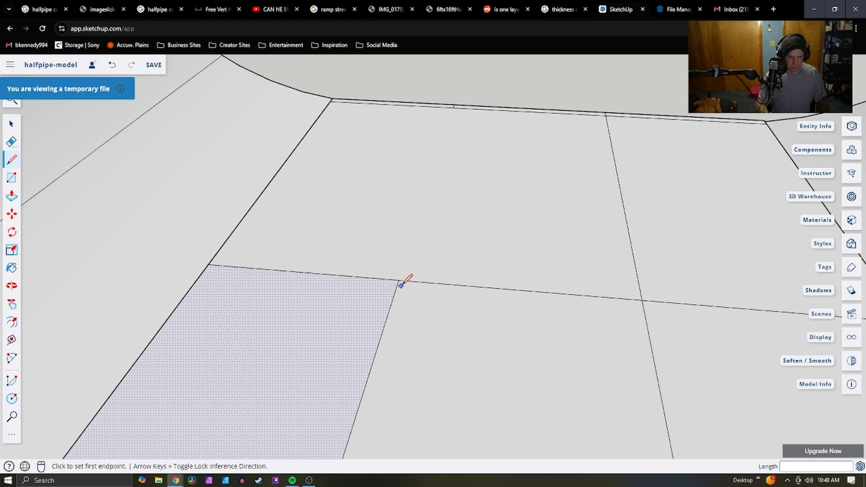
left_click(399, 279)
left_click(462, 104)
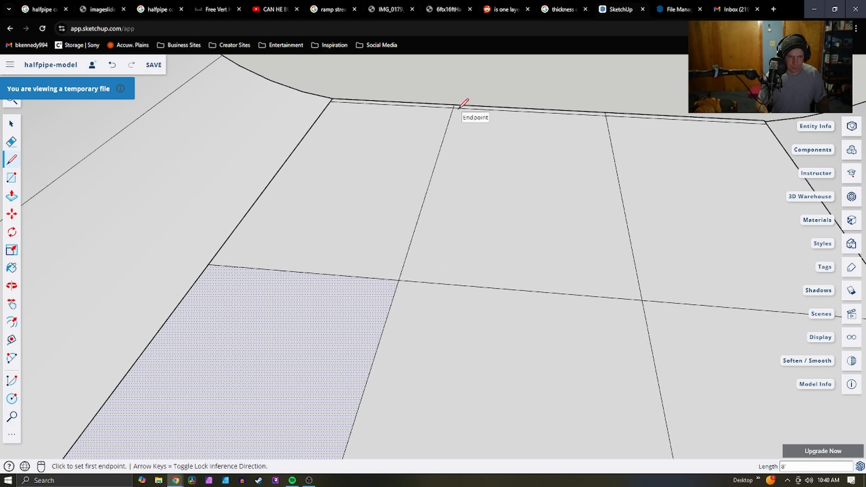
scroll(464, 103, "down", 3)
scroll(455, 253, "down", 5)
key("space")
Draw an upright line from the curved sheet's seam and a line about 3' 7" long from the coping to meet it
scroll(473, 266, "up", 10)
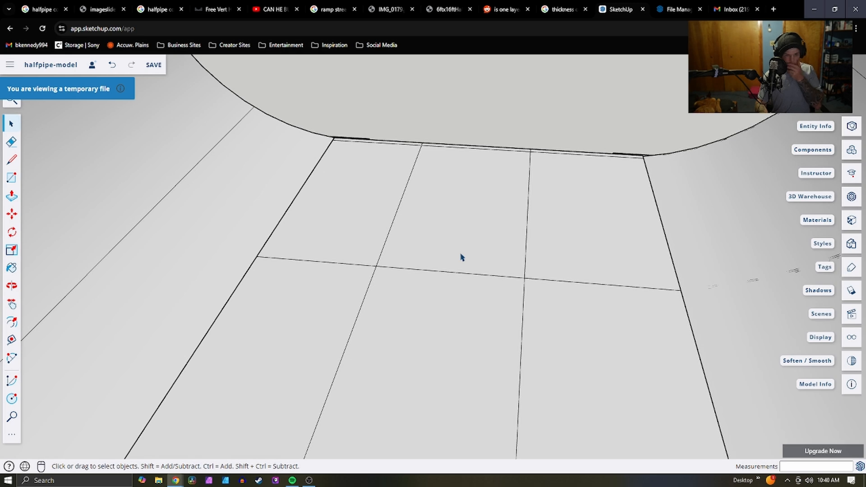
scroll(462, 260, "down", 5)
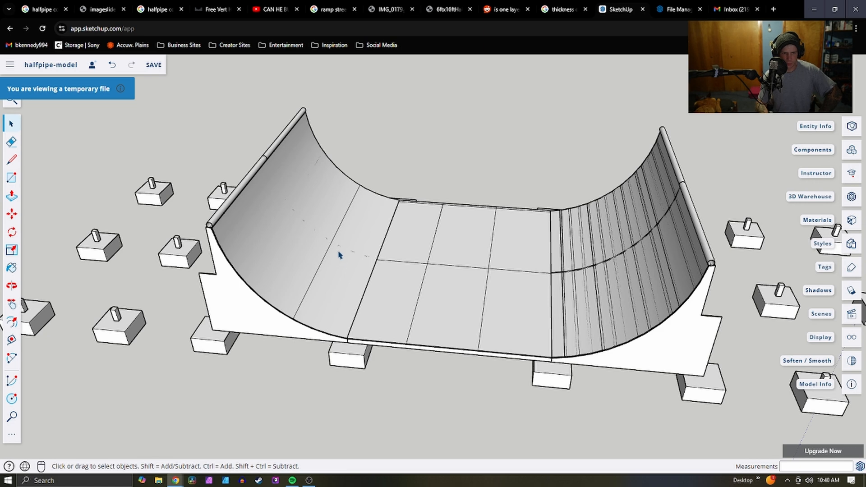
scroll(257, 210, "up", 5)
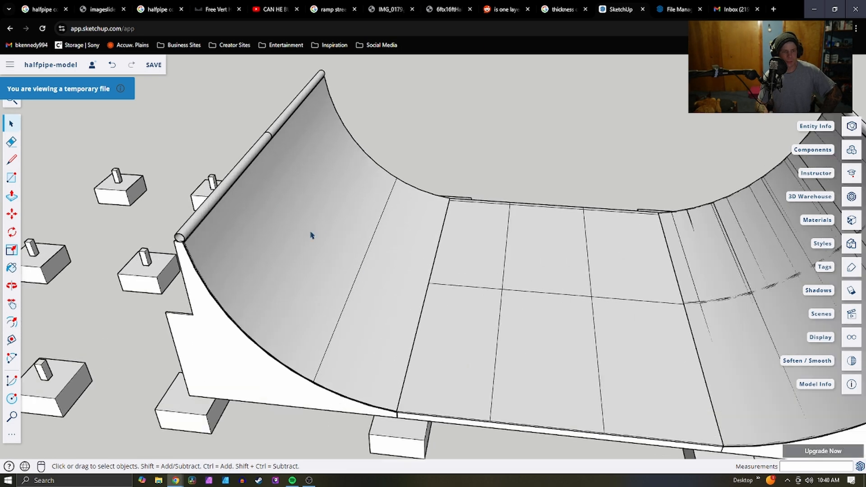
scroll(586, 388, "down", 5)
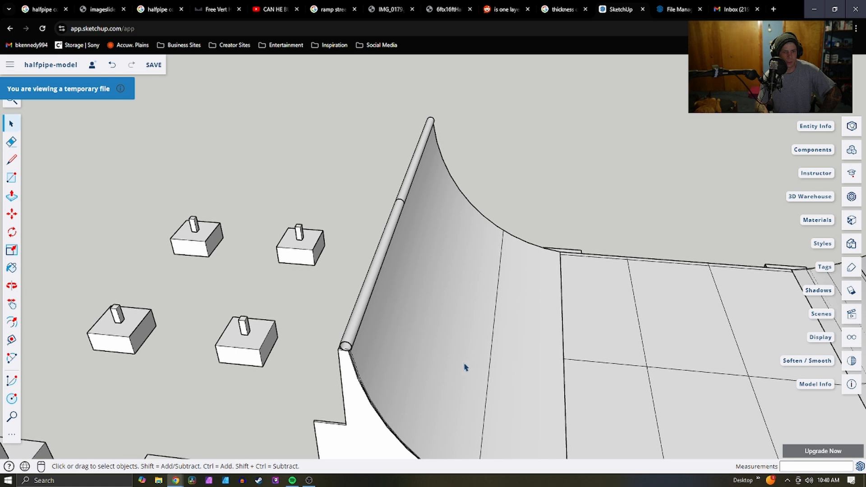
left_click(12, 160)
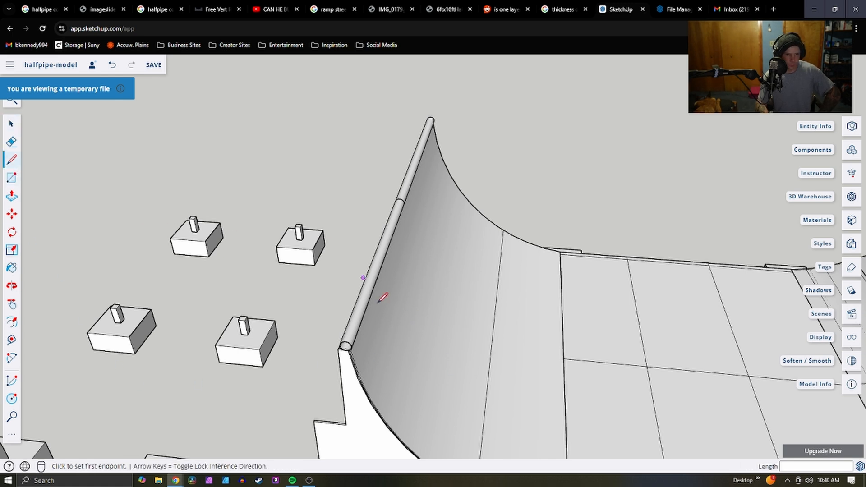
left_click(490, 361)
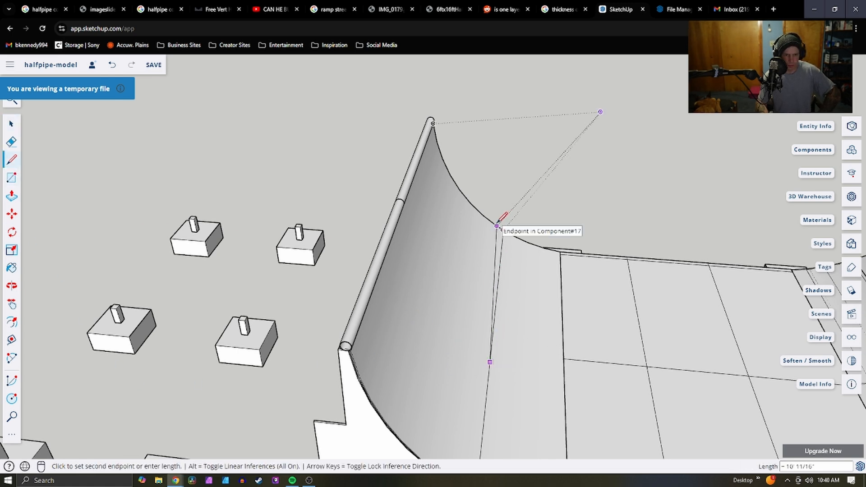
left_click(500, 200)
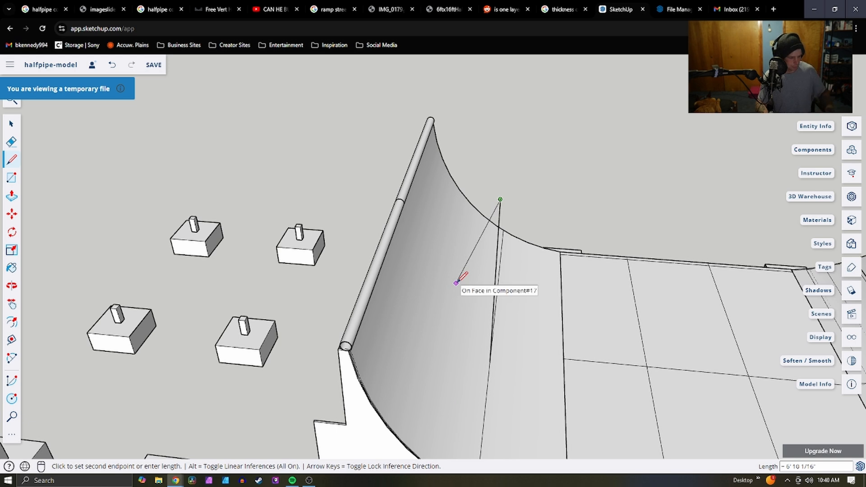
left_click(386, 246)
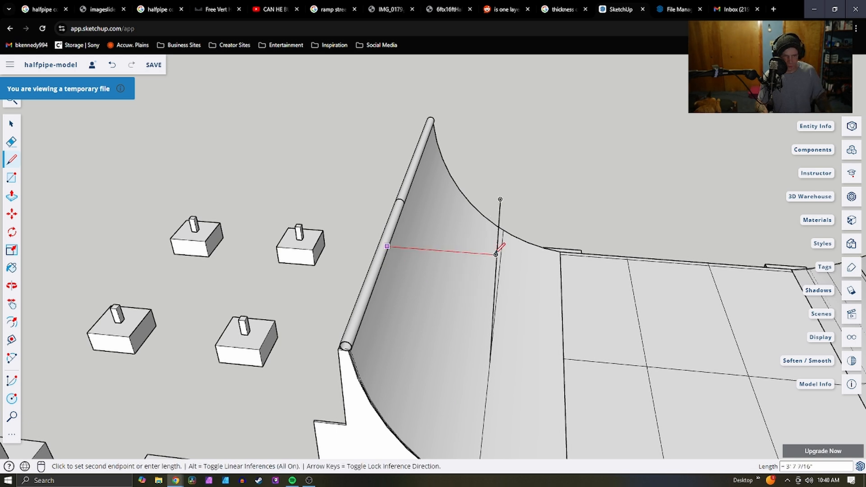
left_click(496, 255)
key("space")
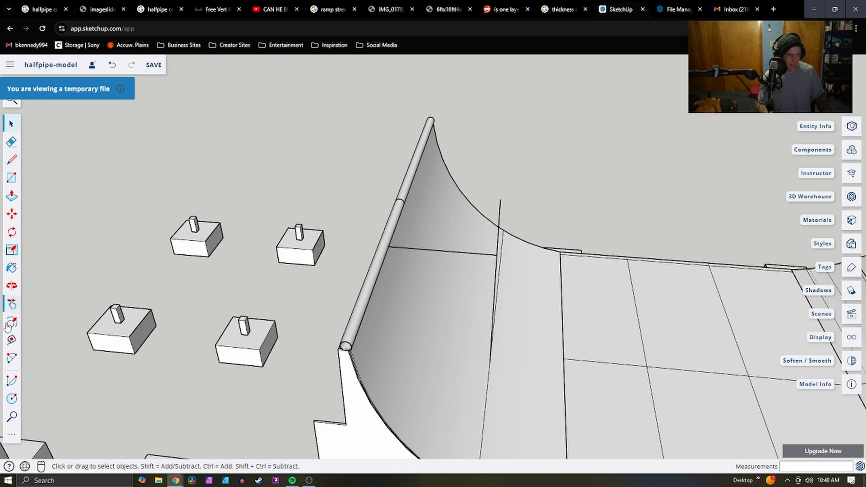
left_click(13, 381)
left_click(497, 255)
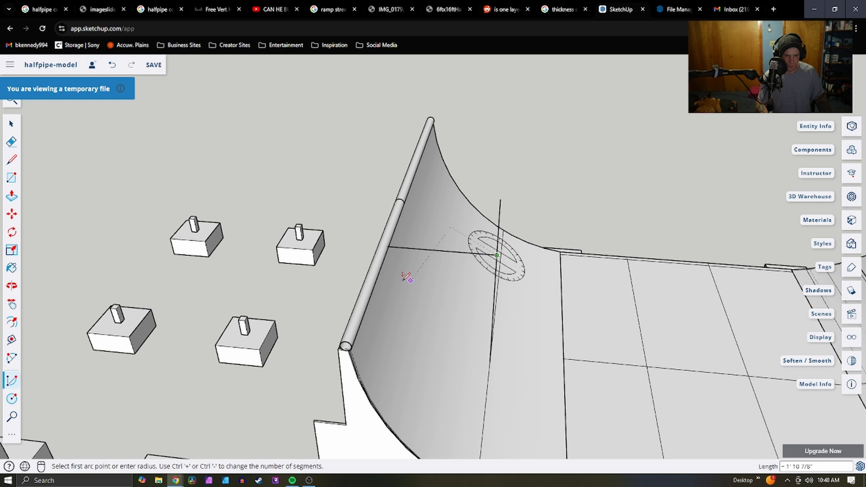
left_click(387, 246)
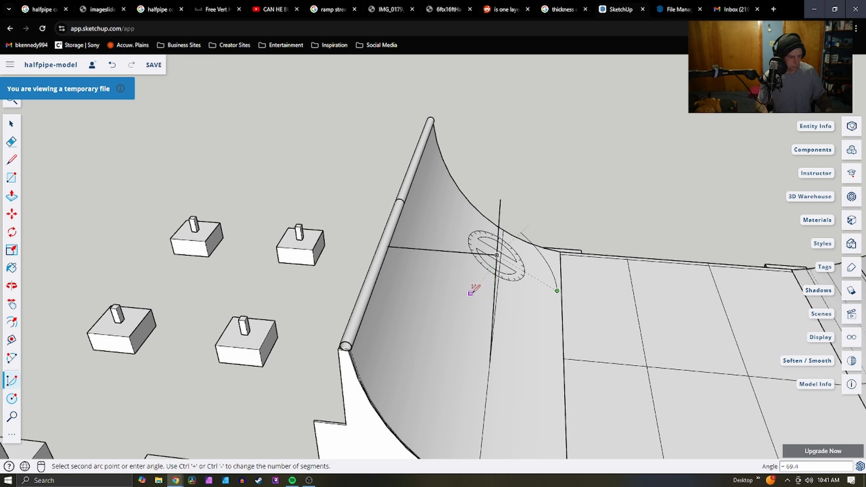
key("Escape")
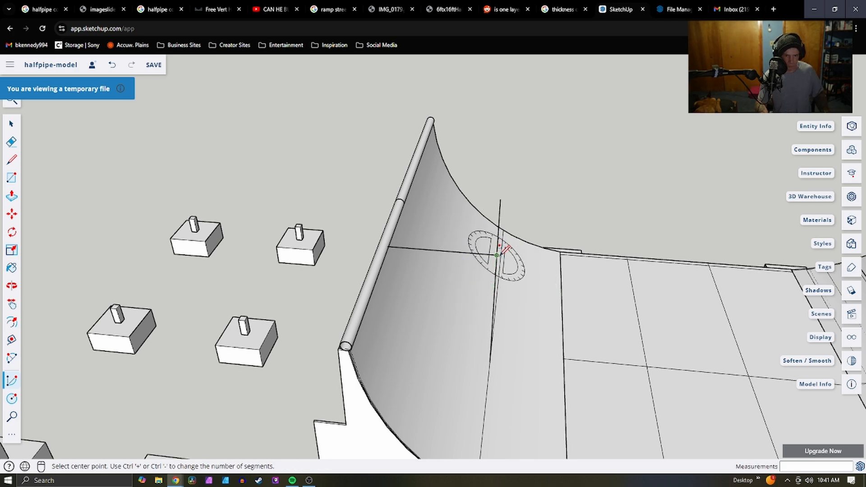
Draw a small rectangle about 9" tall in the corner below where the line from the coping meets the upright line
scroll(500, 264, "up", 5)
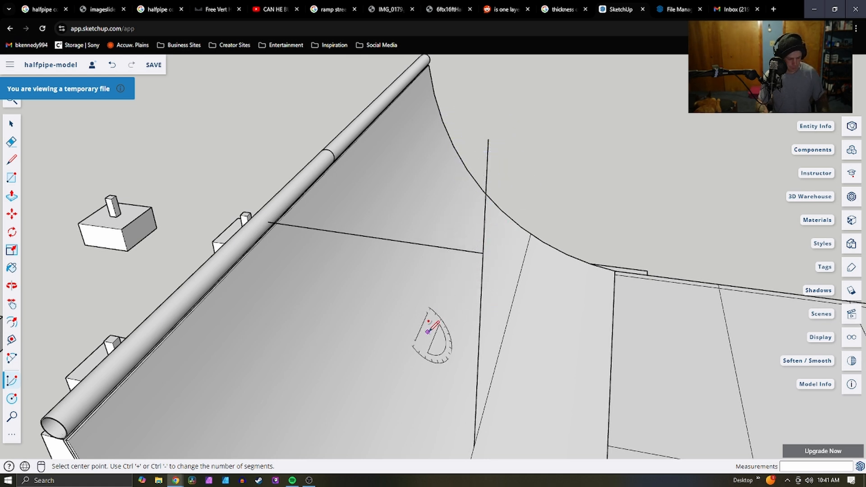
key("l")
left_click(482, 252)
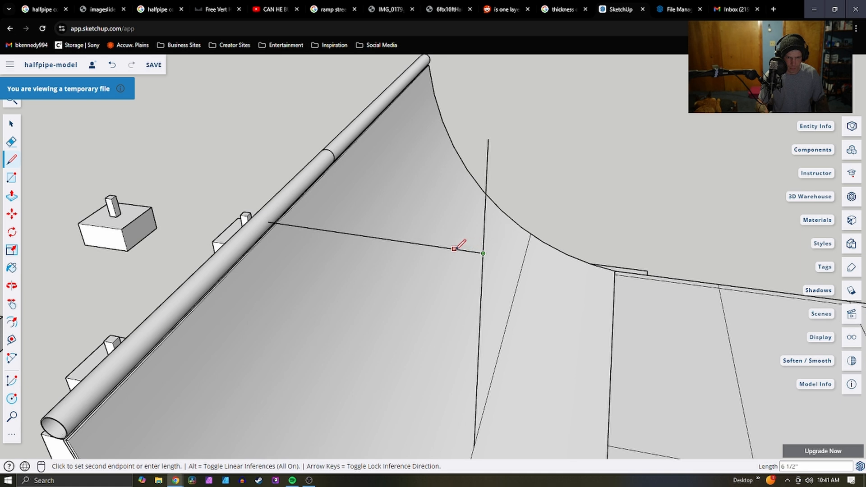
key("Escape")
left_click(481, 280)
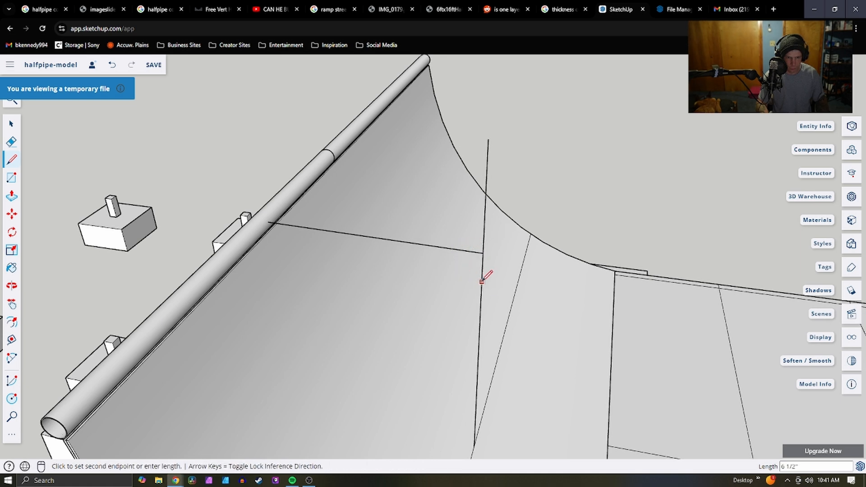
left_click(455, 279)
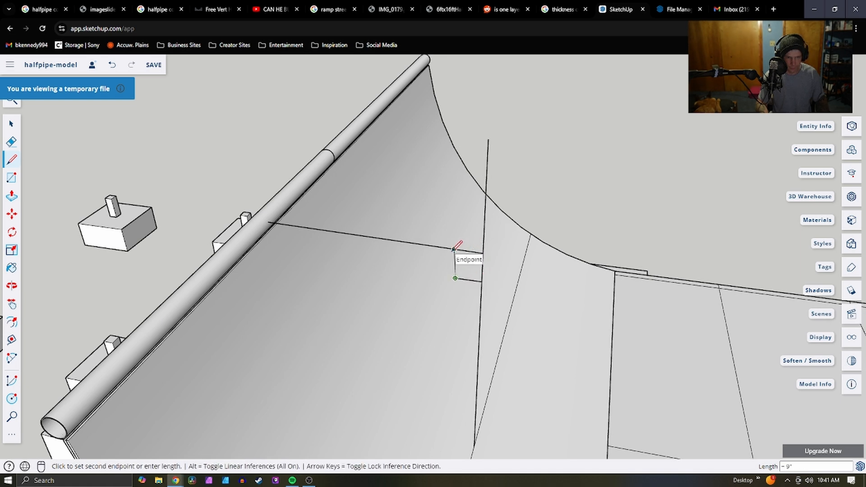
left_click(453, 248)
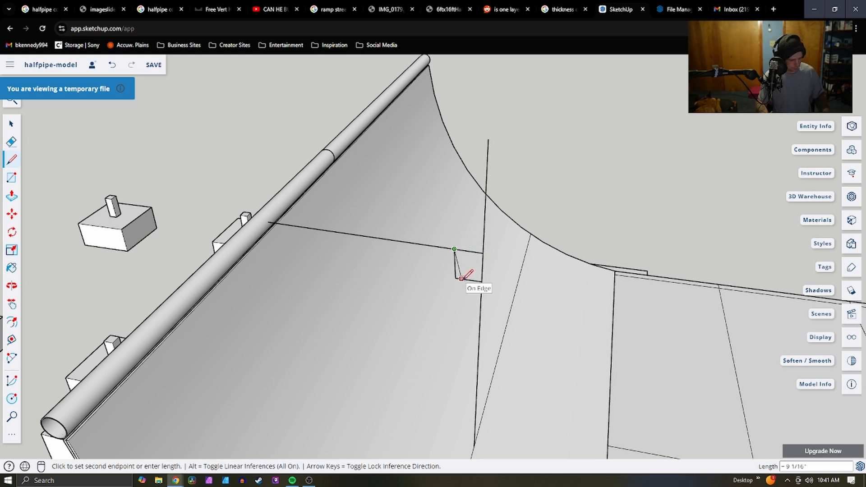
Undo the small rectangle and the reference lines drawn on the curved wall
key("ctrl+z")
key("r")
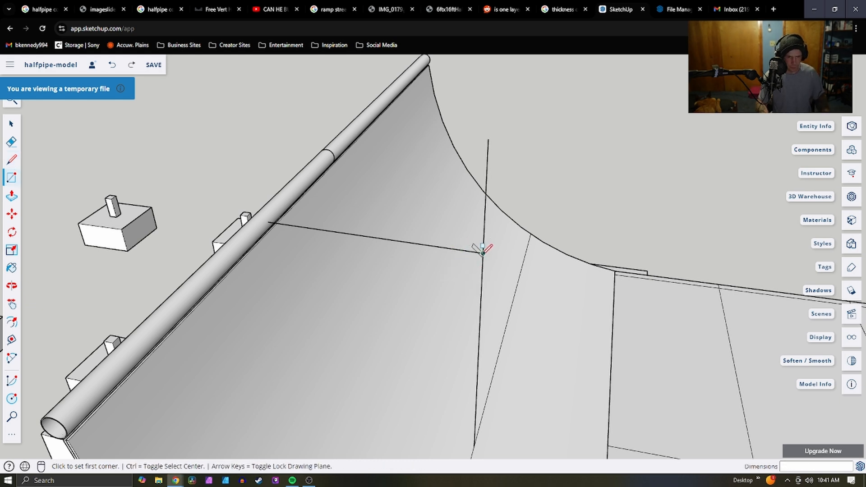
left_click(483, 252)
scroll(451, 288, "down", 2)
middle_click_drag(439, 289, 170, 315)
mouse_move(356, 297)
middle_mouse_down()
mouse_move(367, 284)
mouse_move(353, 290)
middle_mouse_up()
key("Escape")
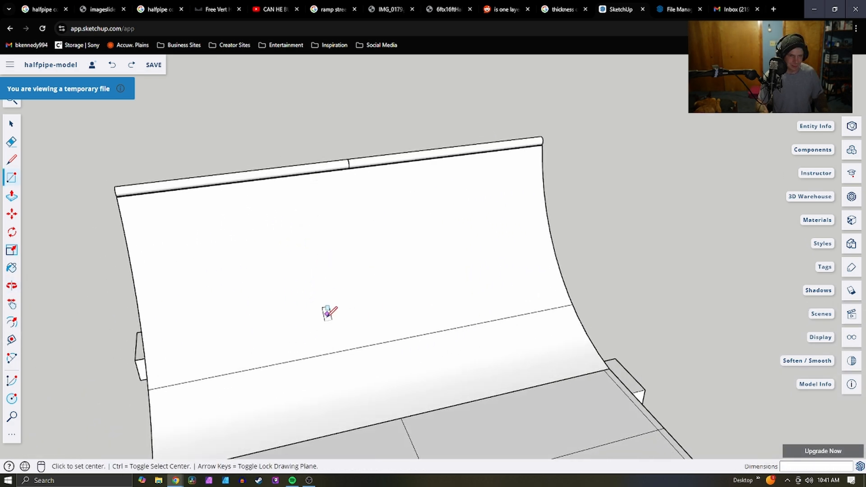
left_click(338, 351)
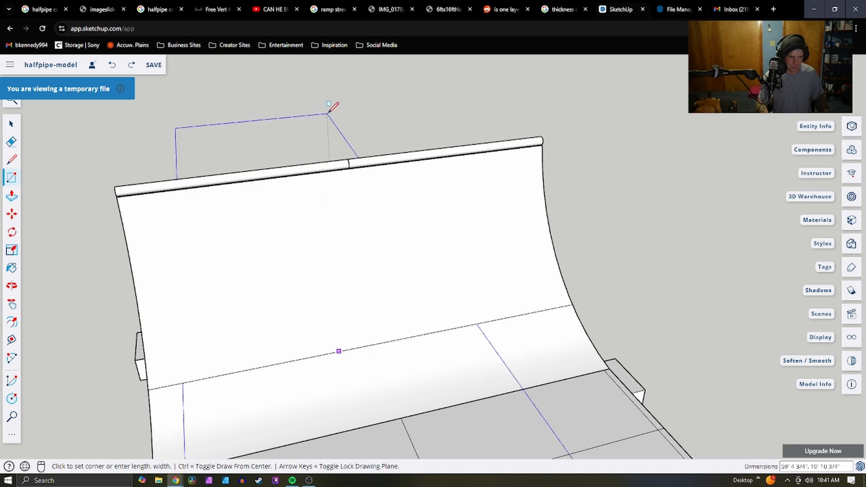
middle_click_drag(338, 115, 580, 85)
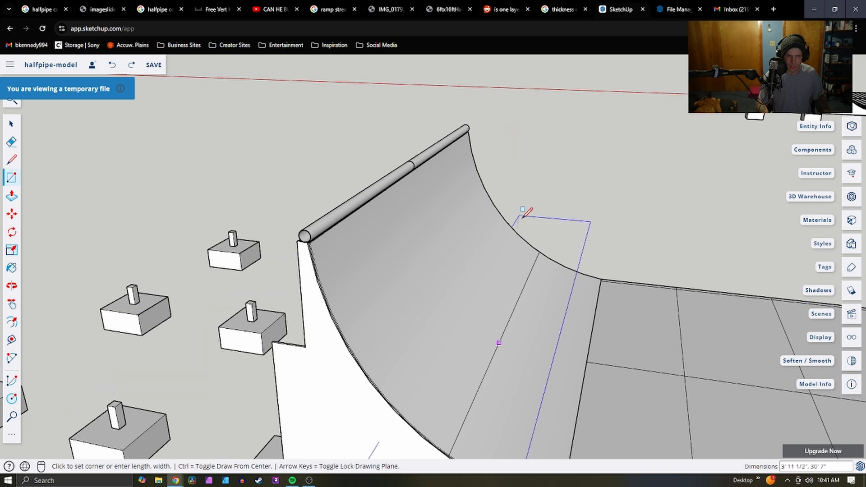
middle_click_drag(506, 235, 583, 228)
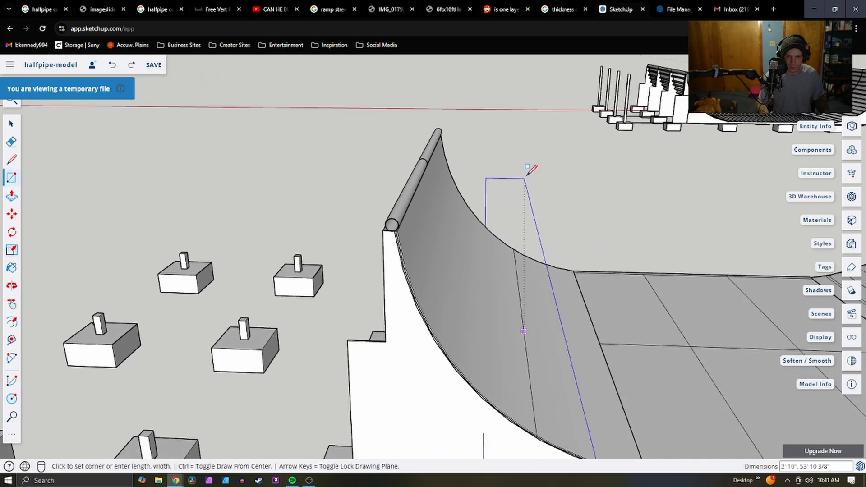
middle_click_drag(550, 164, 408, 114)
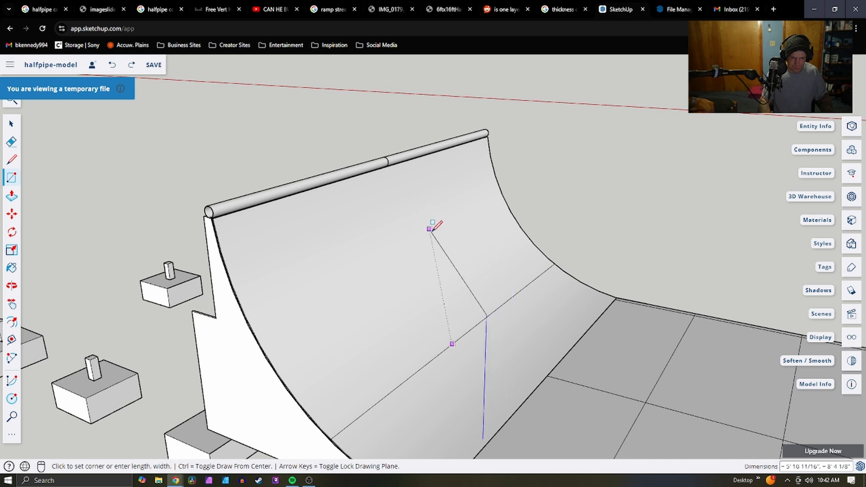
Draw an upright line from the curved sheet's seam and a second line from the coping's lower edge that crosses it
key("l")
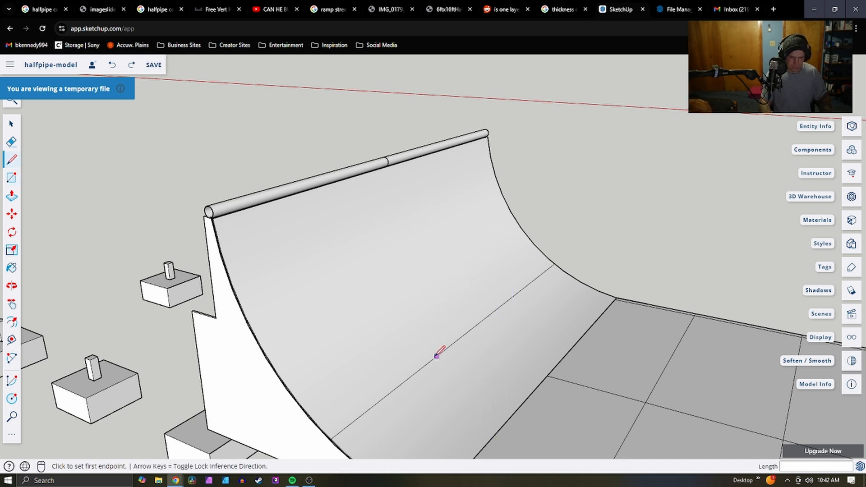
left_click(434, 356)
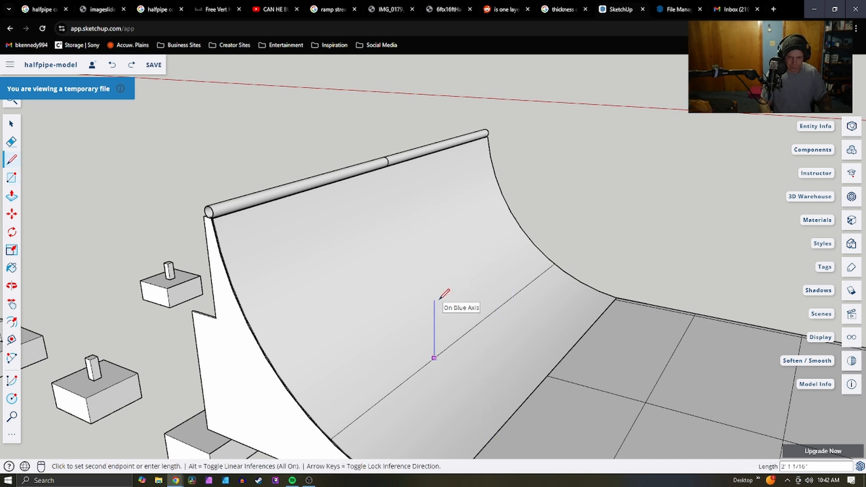
left_click(435, 128)
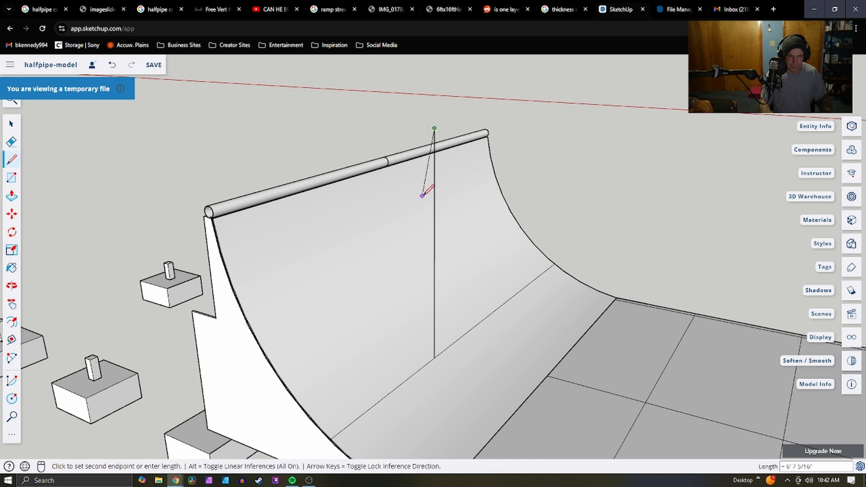
key("Escape")
scroll(361, 178, "up", 5)
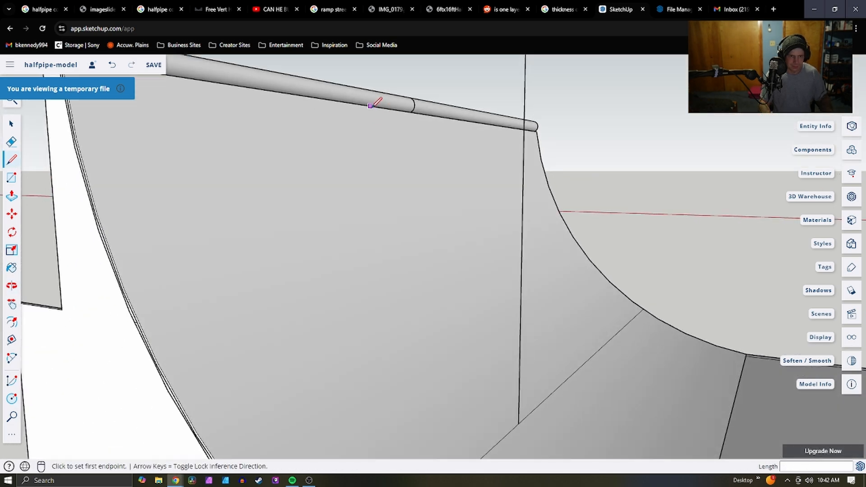
left_click(370, 106)
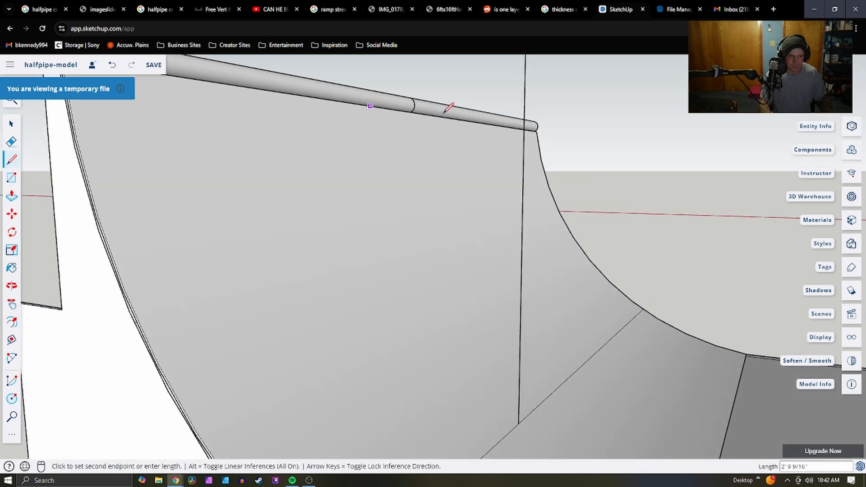
left_click(536, 97)
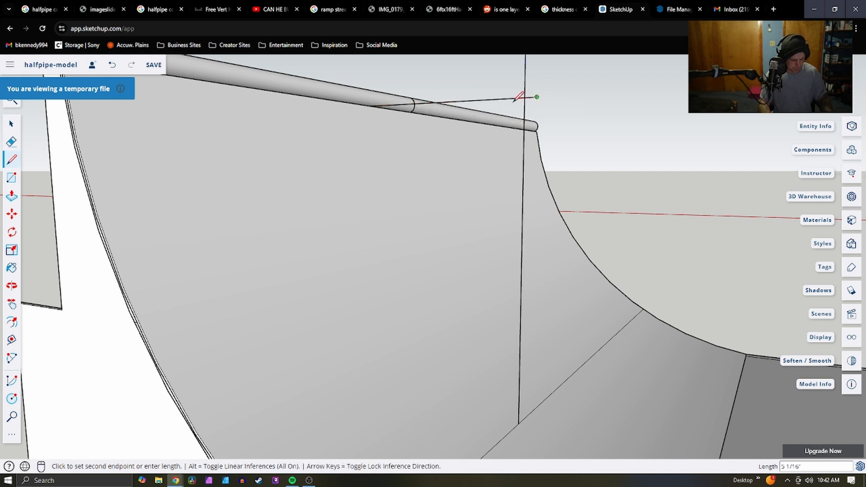
key("Escape")
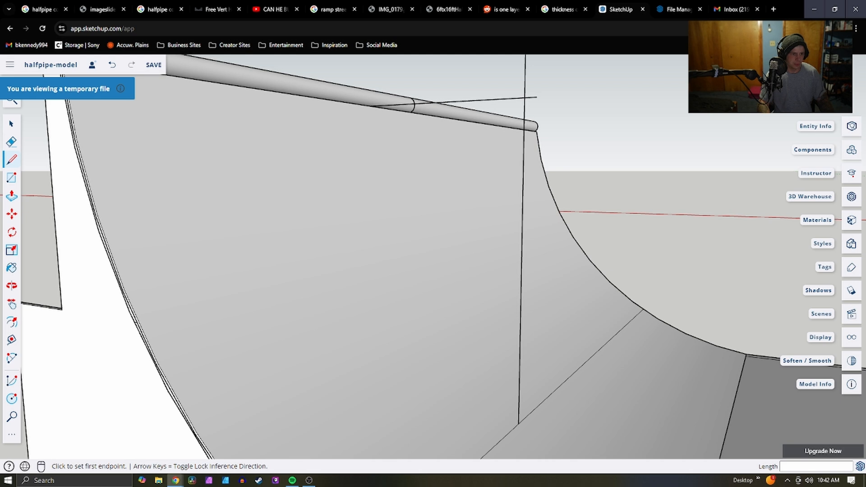
left_click(12, 380)
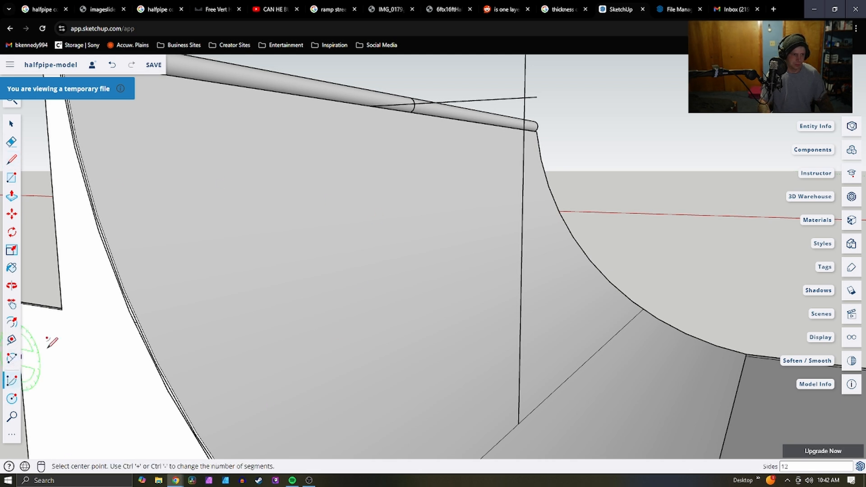
left_click(524, 98)
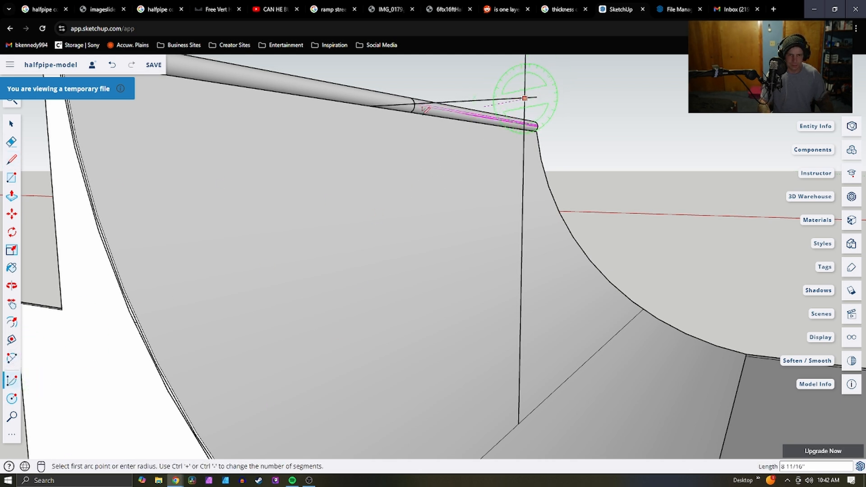
left_click(519, 421)
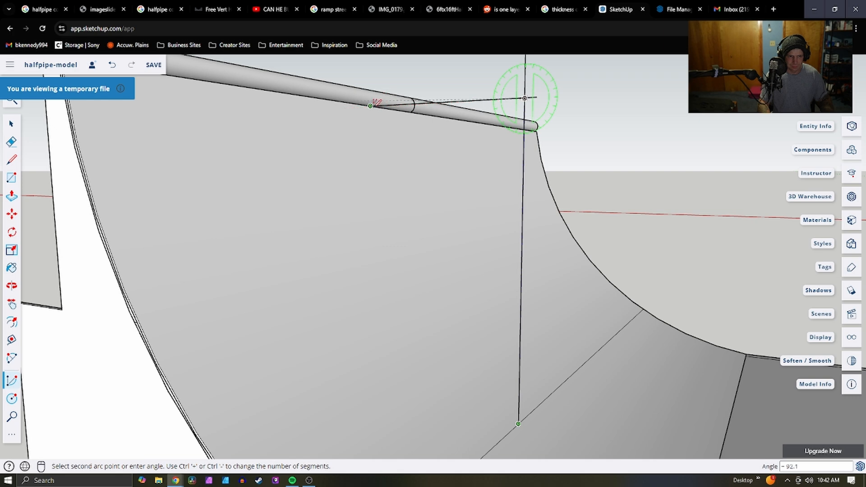
key("Escape")
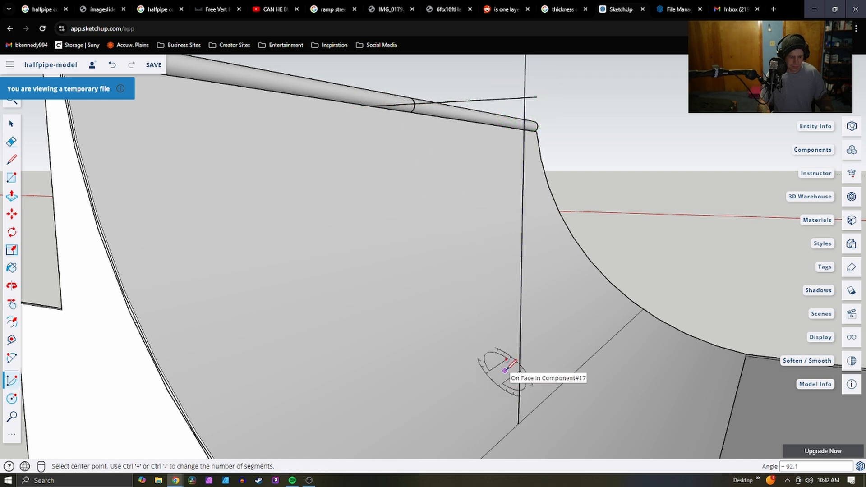
Copy the finished curved sheet and place the copy over the flat bottom, beside the opposite curved wall
scroll(498, 360, "down", 5)
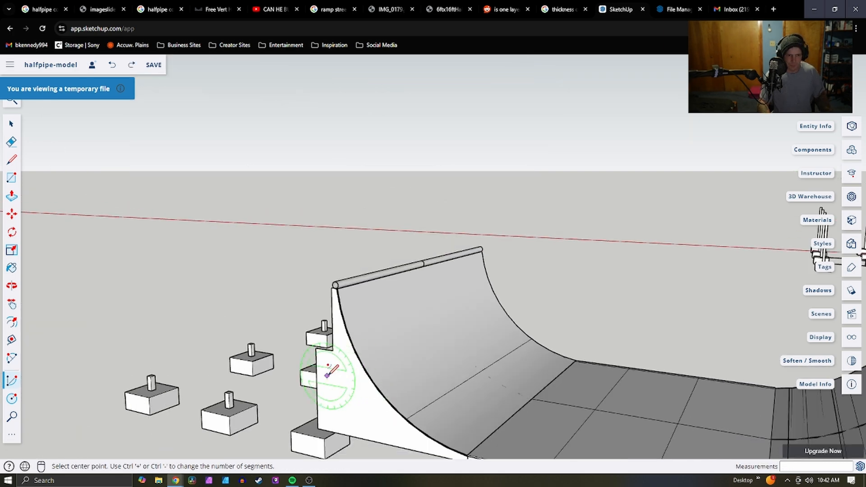
scroll(331, 371, "down", 2)
key("space")
middle_click_drag(218, 276, 280, 323)
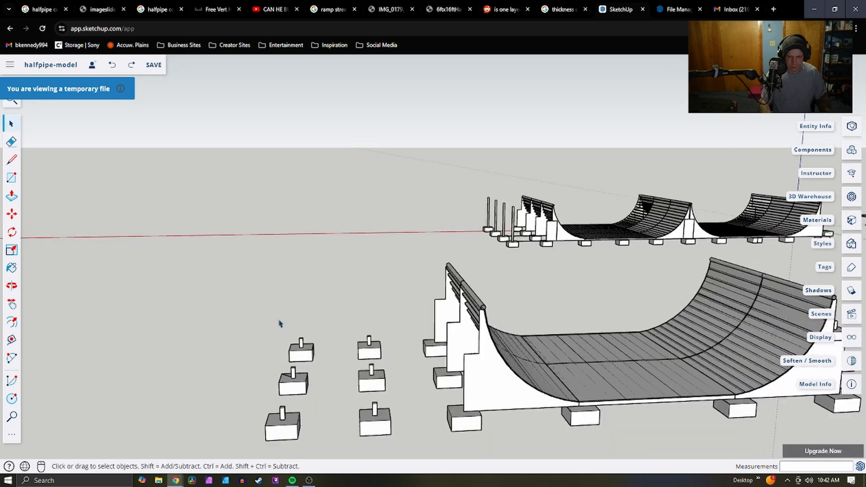
scroll(280, 324, "down", 3)
scroll(509, 357, "up", 8)
scroll(400, 301, "down", 3)
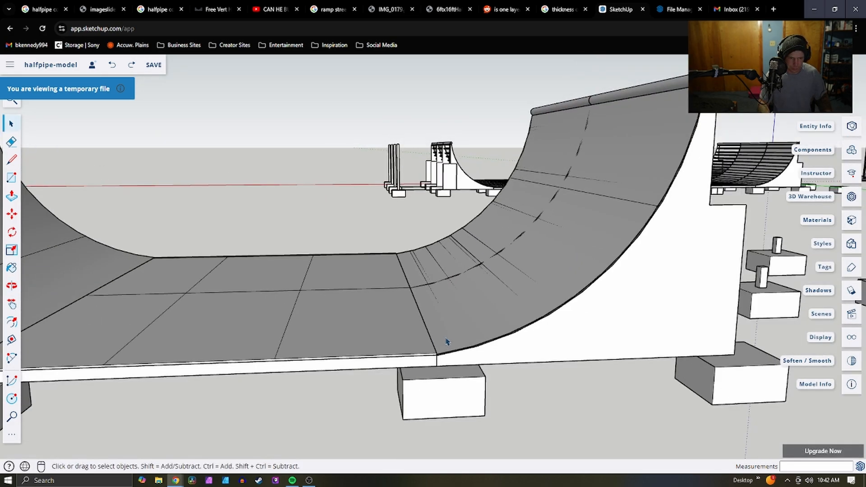
scroll(446, 341, "down", 6)
left_click(233, 299)
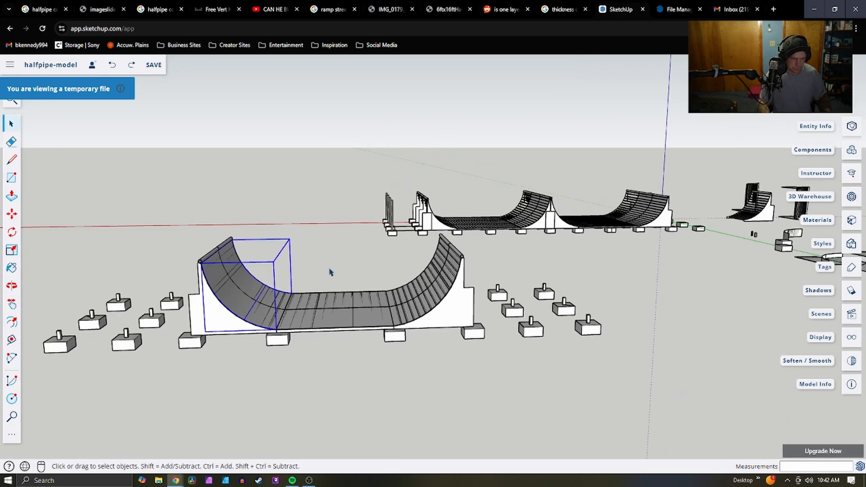
middle_click_drag(330, 272, 229, 288)
scroll(229, 287, "up", 6)
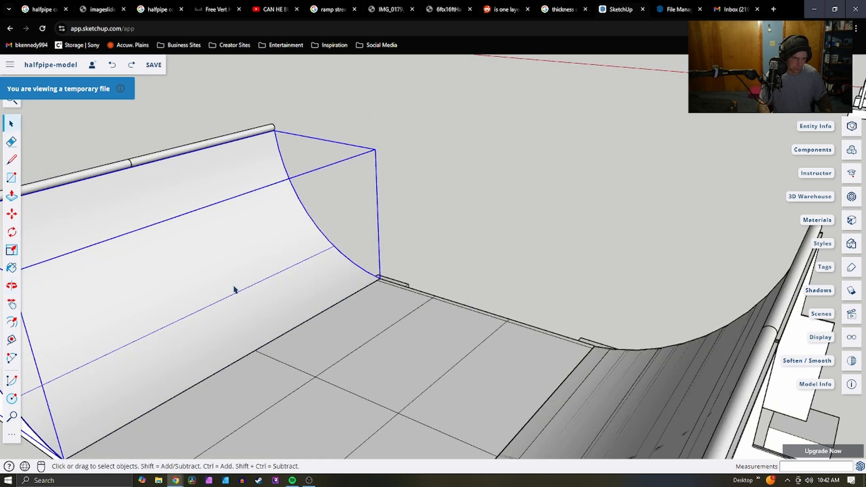
mouse_move(390, 309)
middle_mouse_down()
mouse_move(398, 299)
mouse_move(383, 302)
middle_mouse_up()
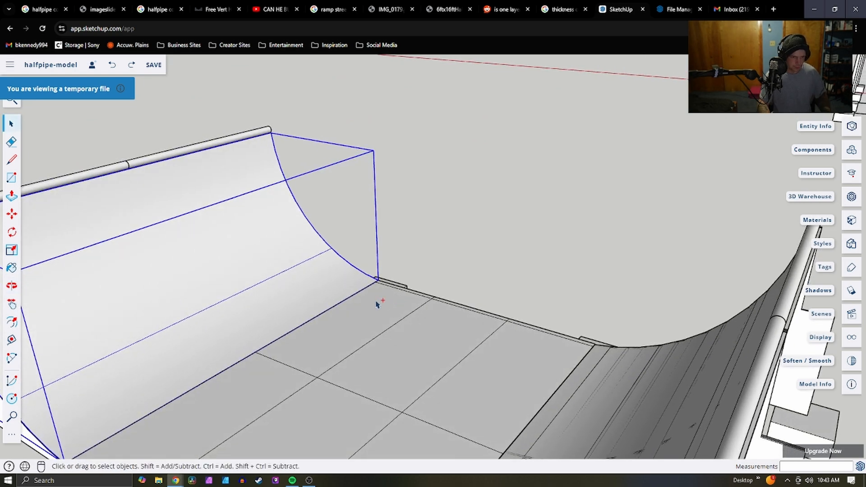
left_click(516, 291)
scroll(526, 275, "down", 5)
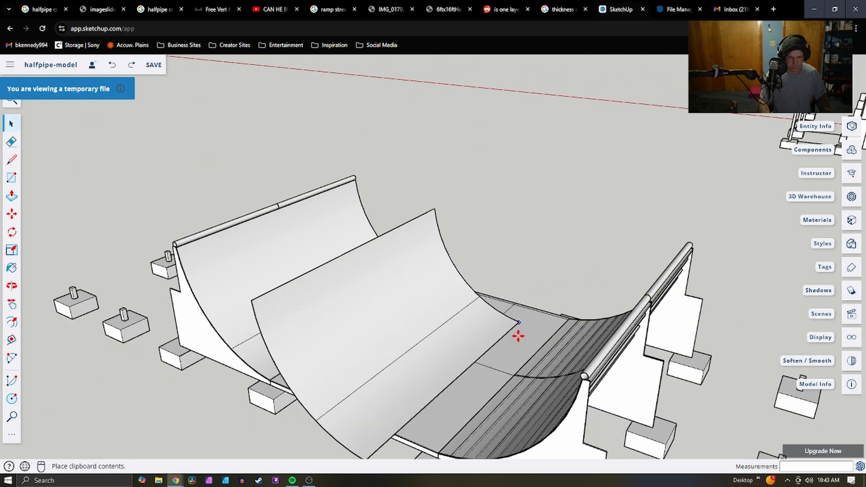
left_click(564, 319)
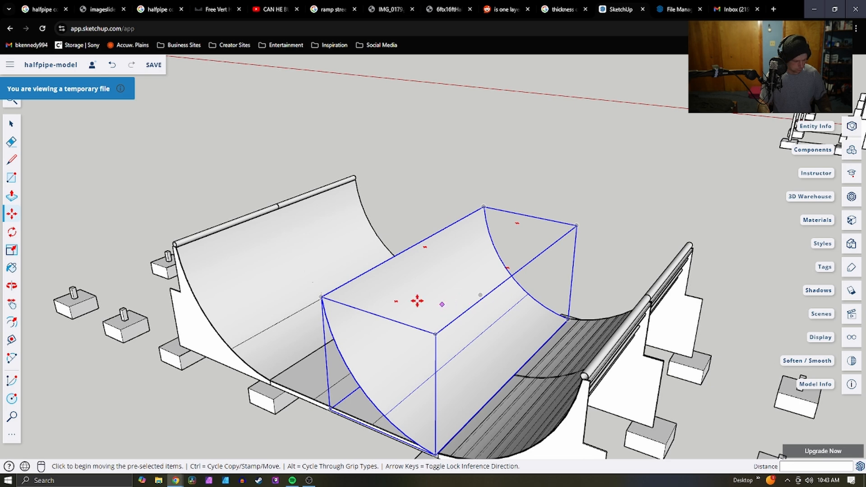
Rotate the copied curved sheet 180 degrees in the horizontal plane
key("q")
scroll(412, 247, "up", 4)
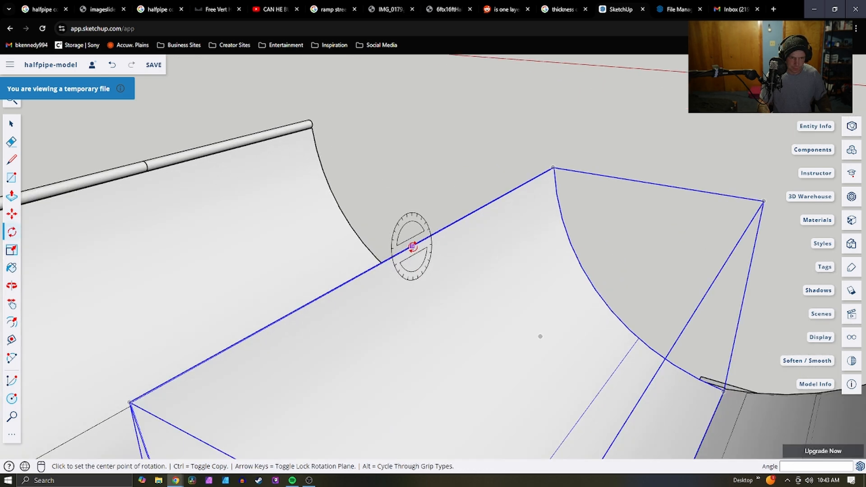
scroll(408, 247, "up", 2)
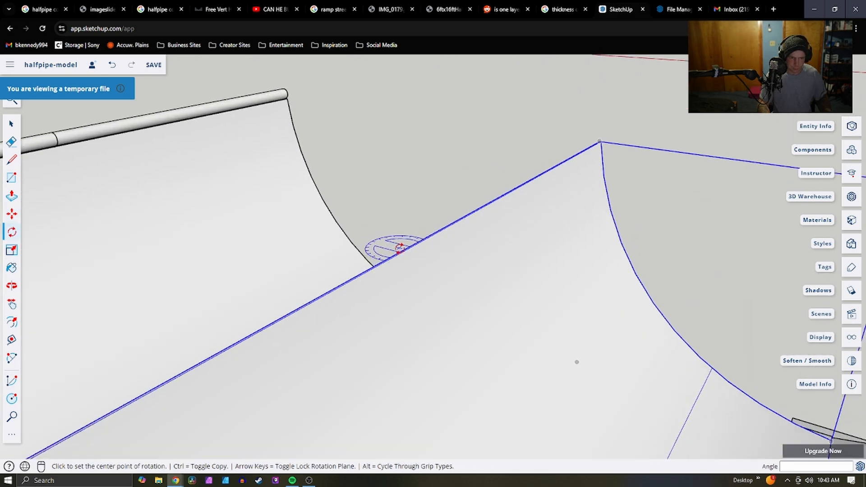
left_click(399, 247)
left_click(406, 238)
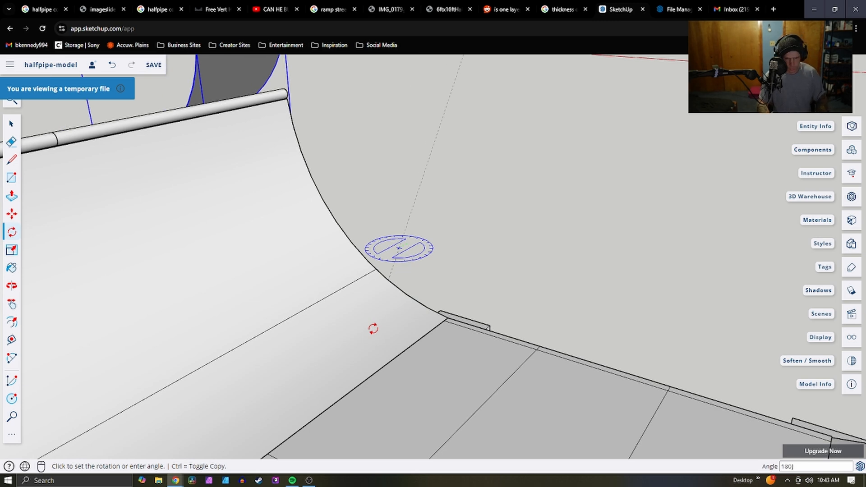
left_click(373, 329)
scroll(374, 330, "down", 3)
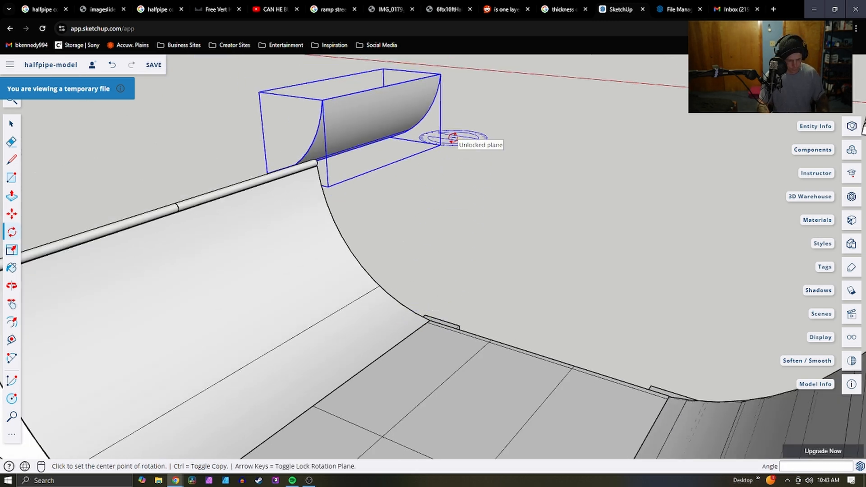
Move the rotated sheet by its upper outer corner onto the opposite wall's top corner, just below the coping
scroll(318, 98, "up", 3)
key("m")
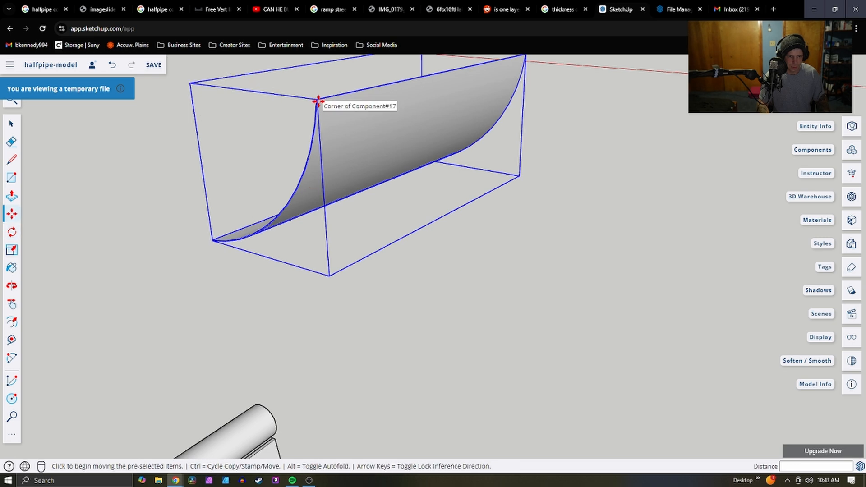
left_click(315, 98)
scroll(318, 100, "down", 5)
scroll(417, 232, "up", 6)
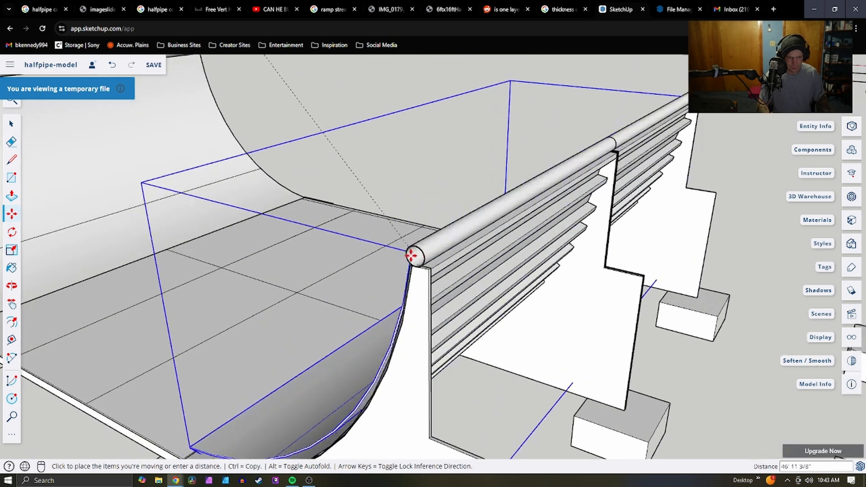
scroll(405, 269, "up", 4)
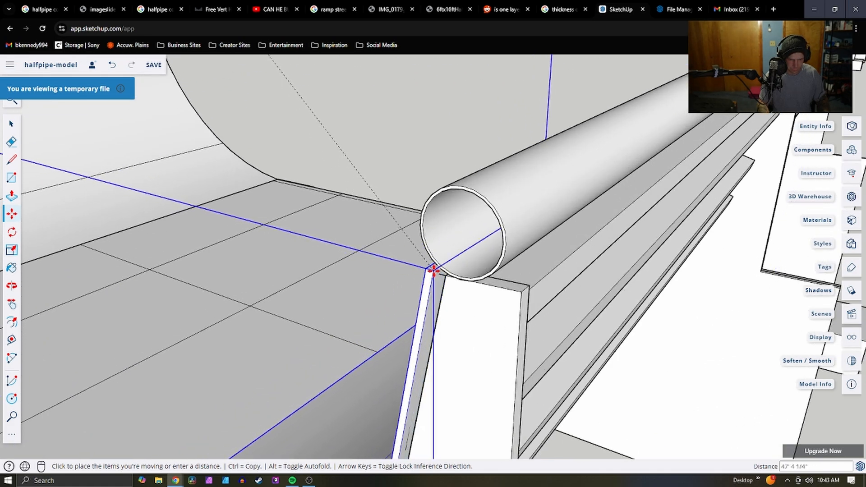
scroll(431, 270, "up", 5)
scroll(434, 272, "up", 3)
middle_click_drag(436, 273, 608, 279)
left_click(431, 275)
Examine how the rotated sheet sits along the wall's curved side edge, from the coping down to the flat bottom
scroll(501, 250, "down", 8)
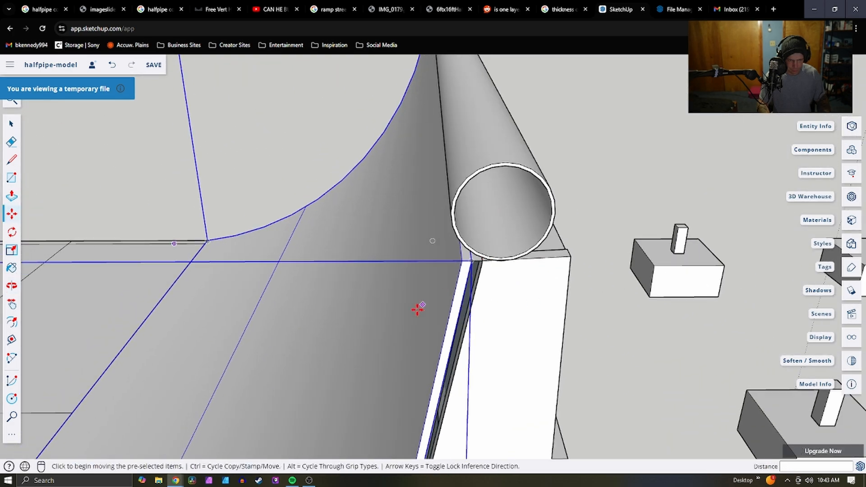
scroll(244, 421, "up", 1)
scroll(220, 414, "up", 4)
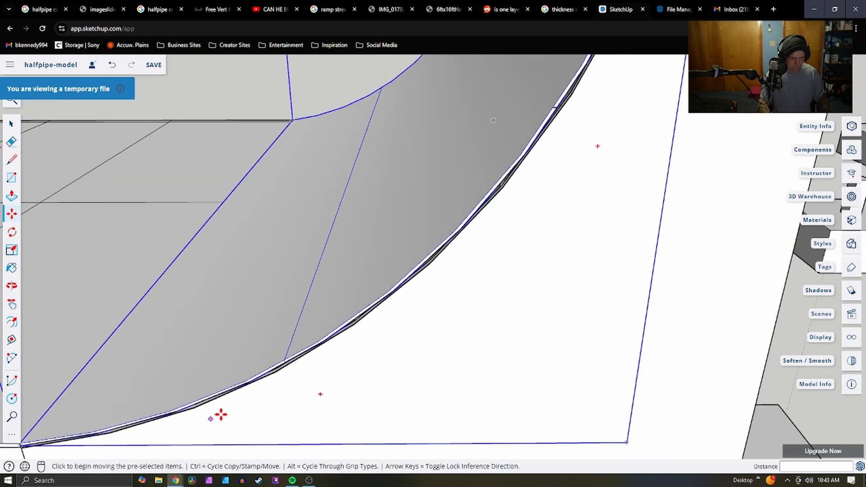
scroll(394, 344, "down", 2)
scroll(234, 346, "up", 4)
scroll(218, 347, "up", 2)
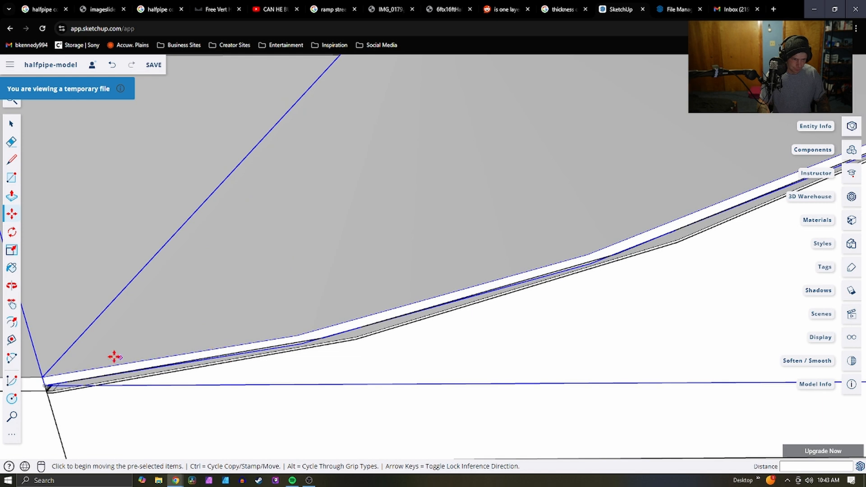
key("l")
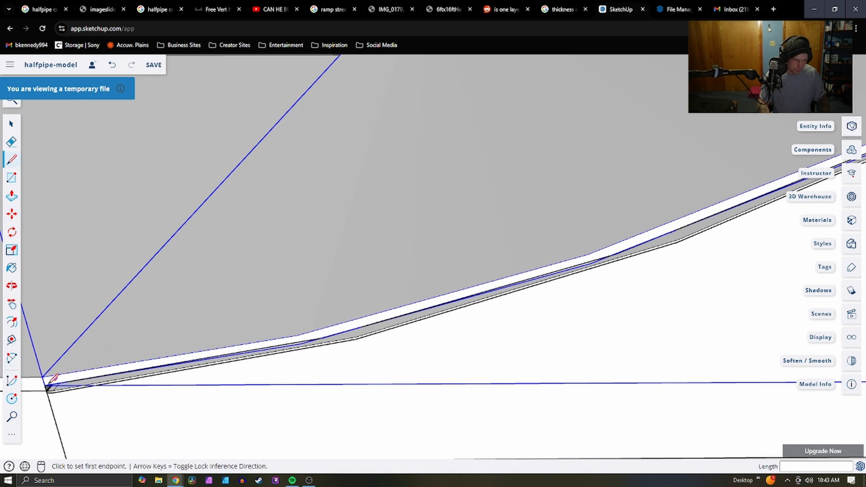
key("space")
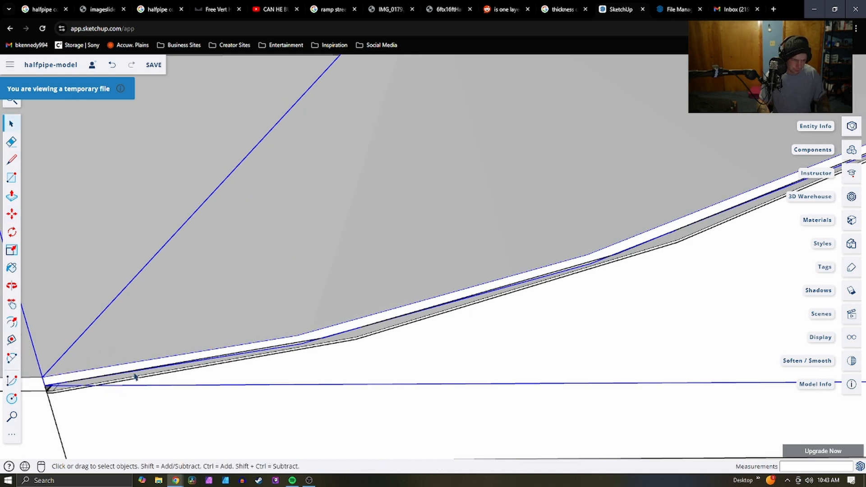
Inside the curved wall group, draw a line from its lower inner corner to the first bend of the curved side edge
double_click(54, 391)
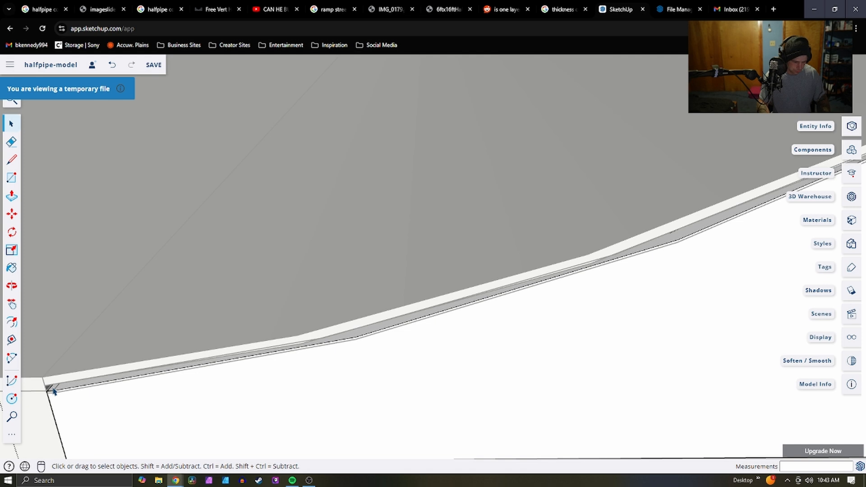
key("l")
left_click(44, 385)
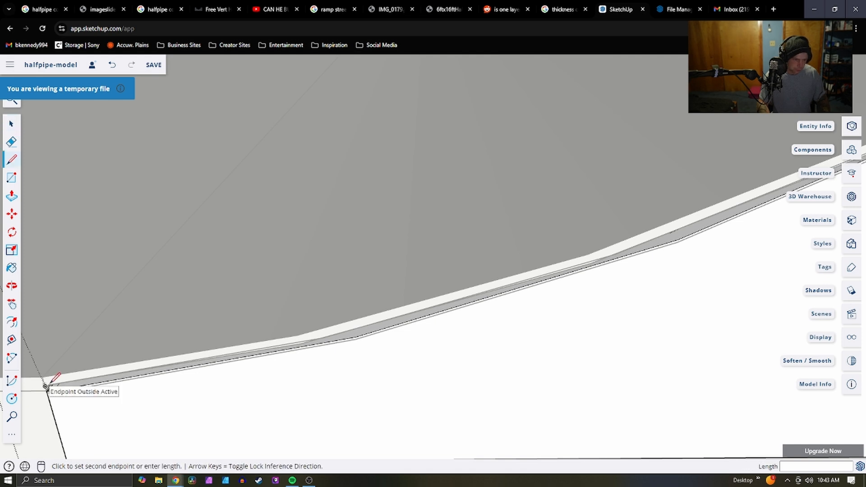
left_click(355, 338)
left_click(355, 338)
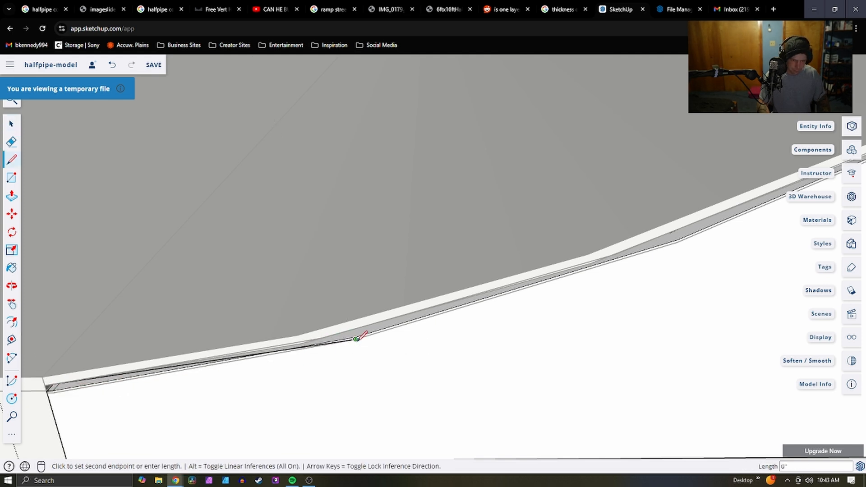
scroll(358, 334, "up", 3)
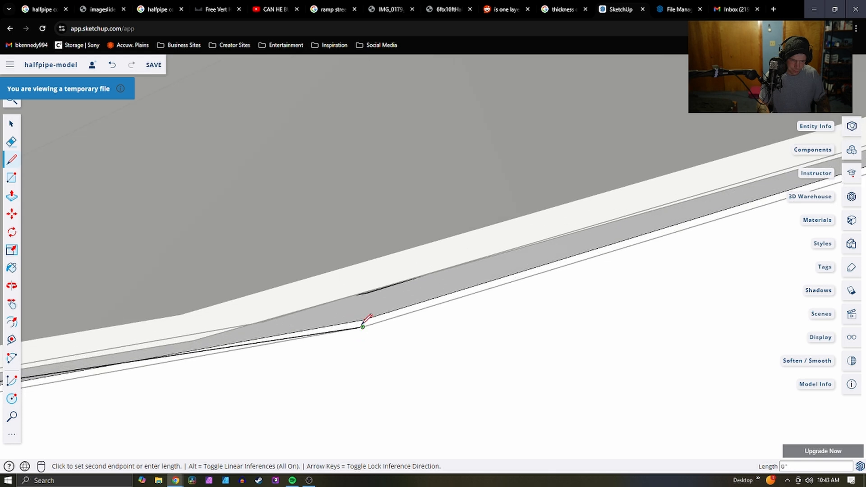
key("Escape")
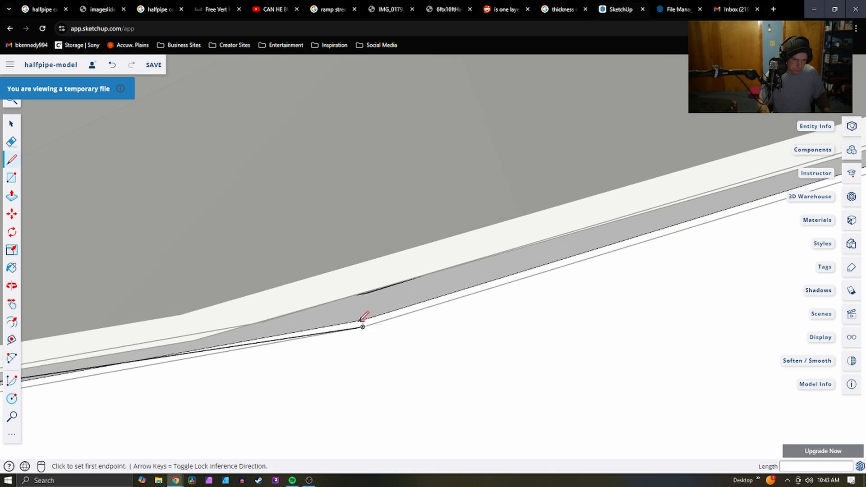
Draw lines from that bend back to the wall's lower corner, about 7/16" up to the sheet, and about 7 1/16" back along the curved edge
left_click(361, 323)
scroll(347, 286, "down", 4)
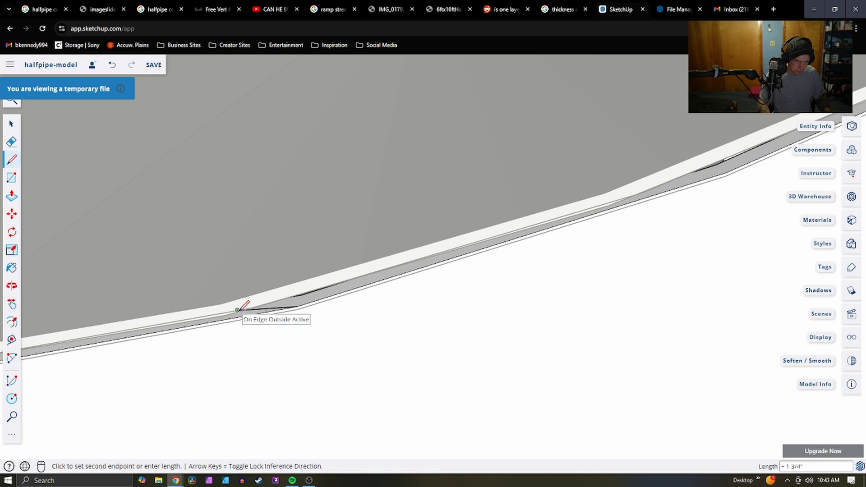
scroll(240, 303, "down", 1)
scroll(316, 282, "down", 3)
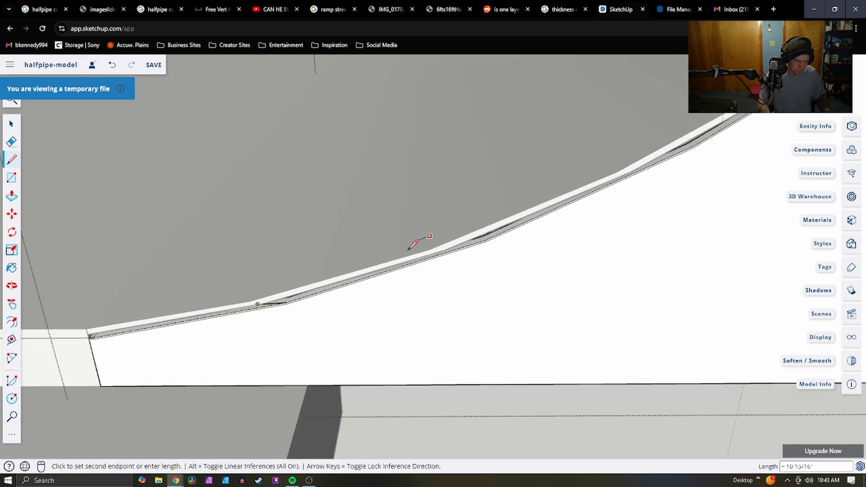
scroll(196, 306, "up", 5)
scroll(191, 307, "up", 2)
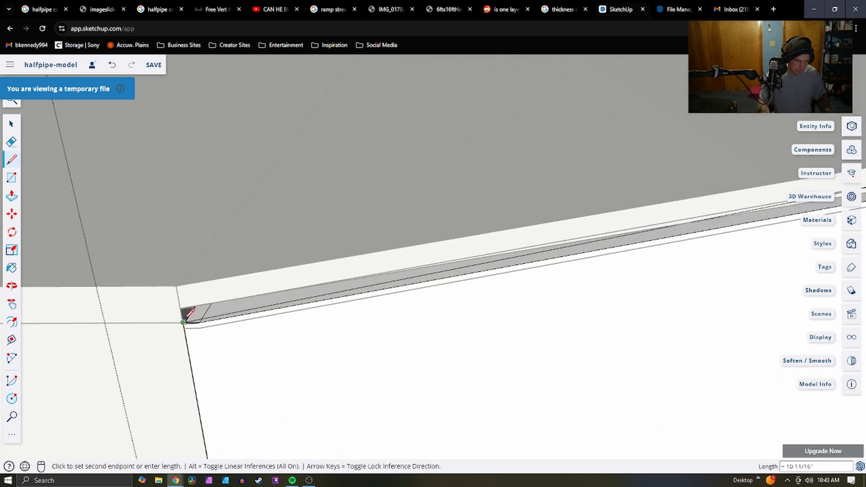
left_click(184, 319)
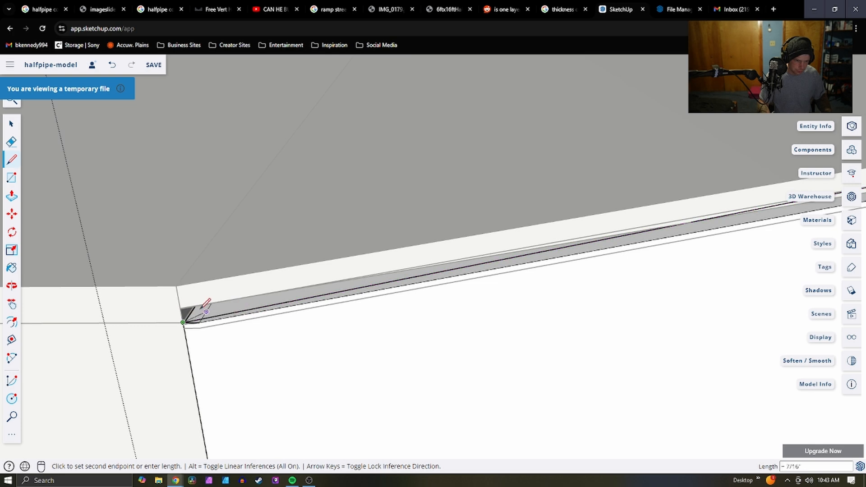
left_click(179, 308)
left_click(644, 242)
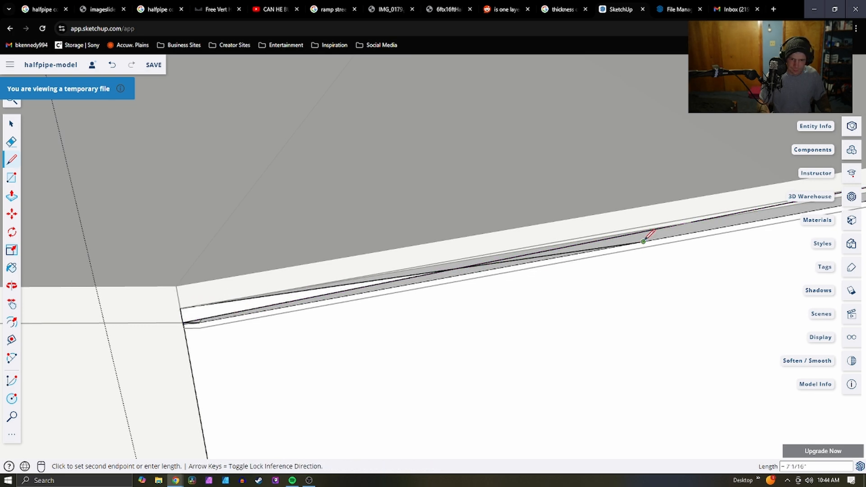
scroll(464, 266, "down", 8)
key("space")
Leave the wall group and examine the sheeted halfpipe, including the curved side edge and the flat bottom's far edge
scroll(366, 319, "down", 5)
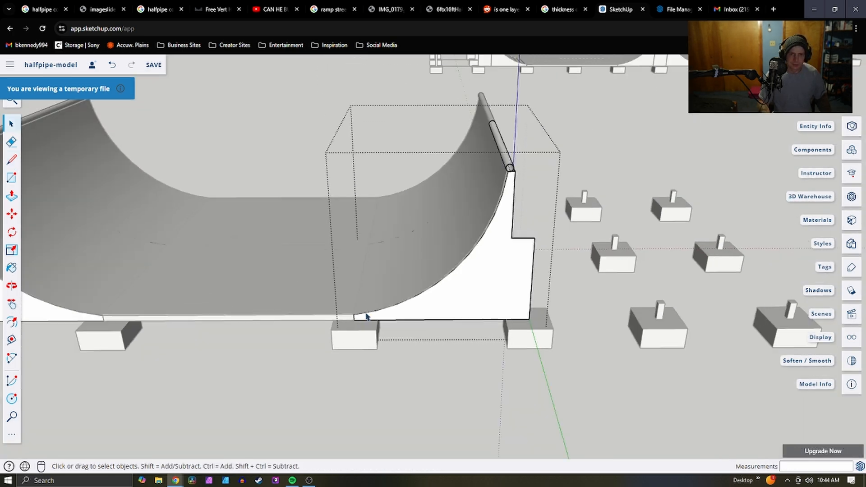
middle_click_drag(416, 301, 466, 169)
left_click(330, 126)
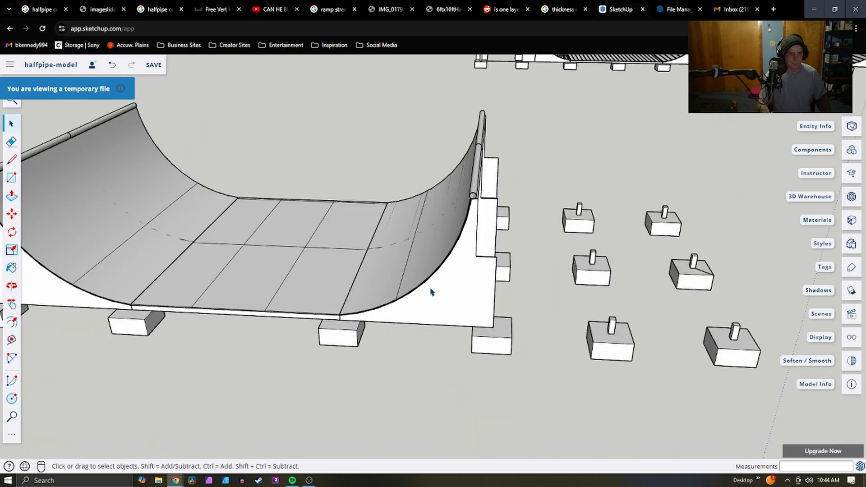
scroll(431, 292, "up", 5)
scroll(386, 285, "down", 5)
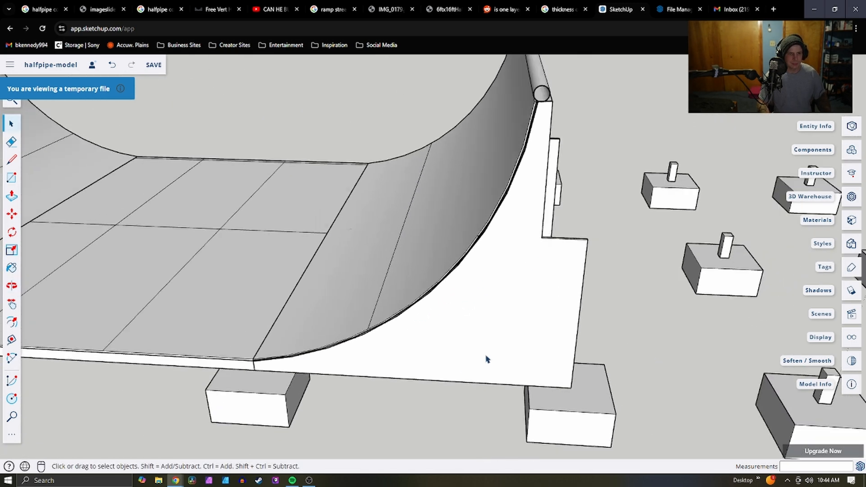
scroll(335, 255, "up", 7)
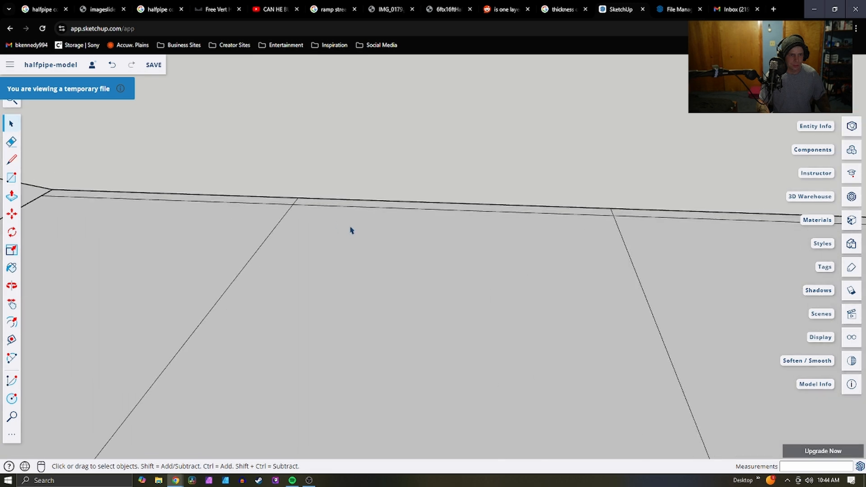
scroll(491, 271, "down", 7)
scroll(463, 286, "down", 3)
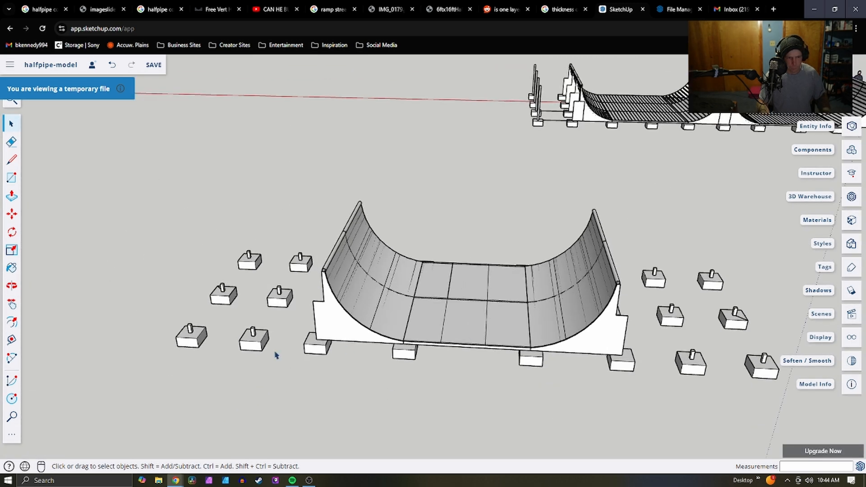
Copy the short post from the outermost front footing and paste it among the loose parts near the origin
scroll(188, 315, "up", 8)
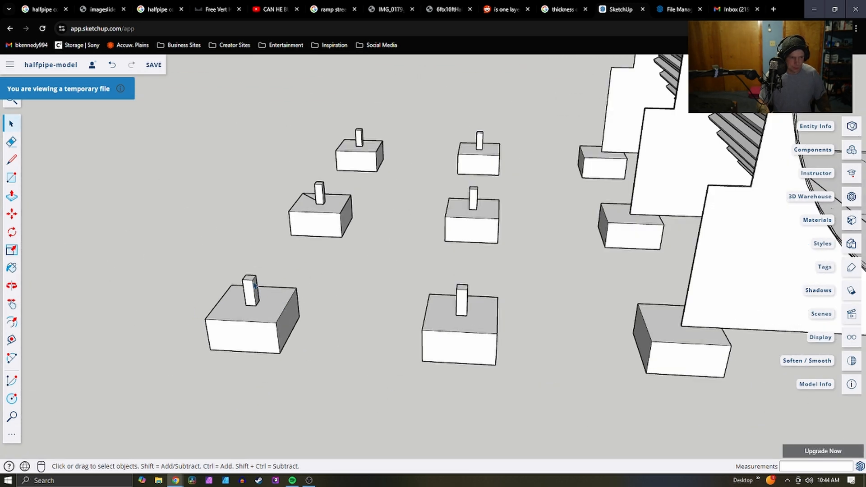
double_click(252, 282)
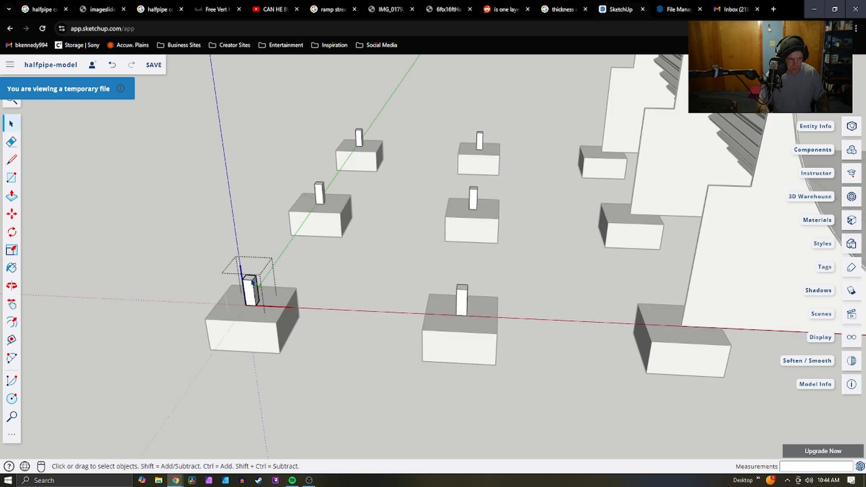
key("Escape")
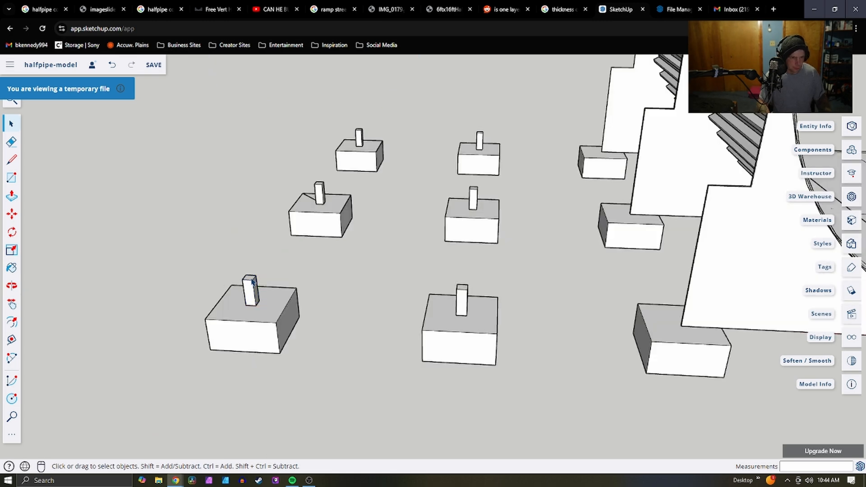
scroll(400, 356, "down", 12)
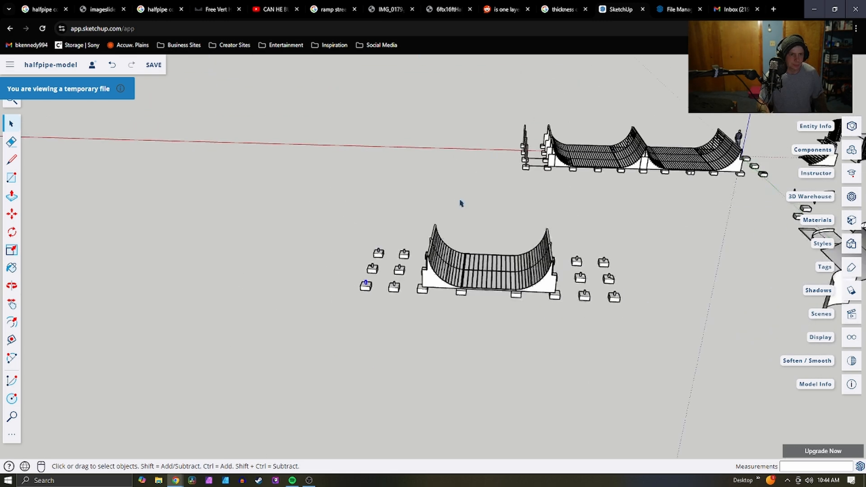
scroll(651, 238, "up", 5)
key("ctrl+v")
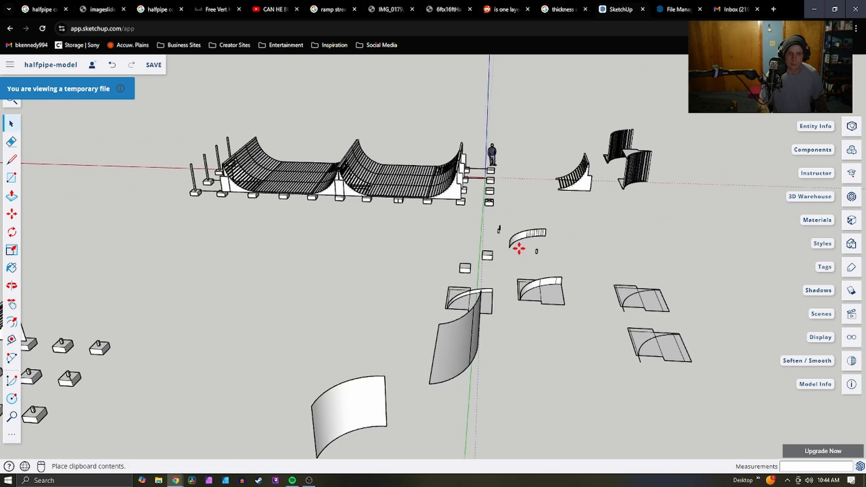
left_click(461, 240)
scroll(523, 231, "down", 3)
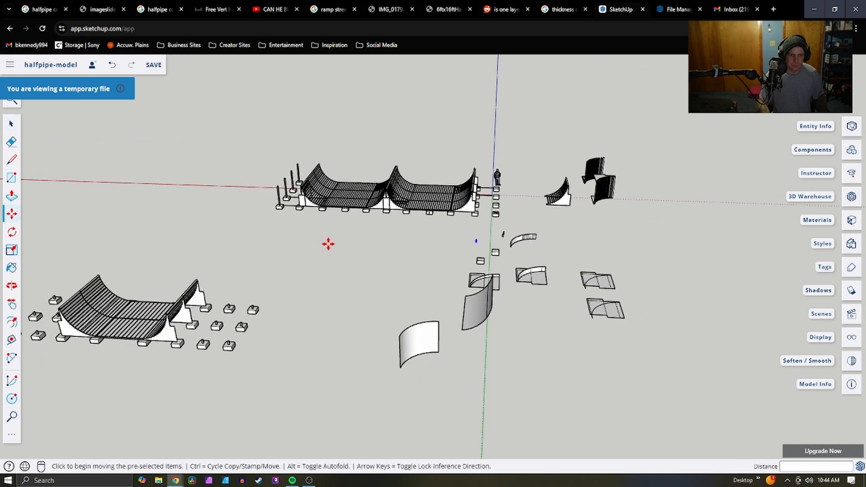
Copy one framing board from the underside of the halfpipe's flat bottom and paste it beside the loose parts
key("space")
scroll(329, 238, "up", 3)
middle_click_drag(335, 253, 382, 18)
scroll(387, 311, "down", 4)
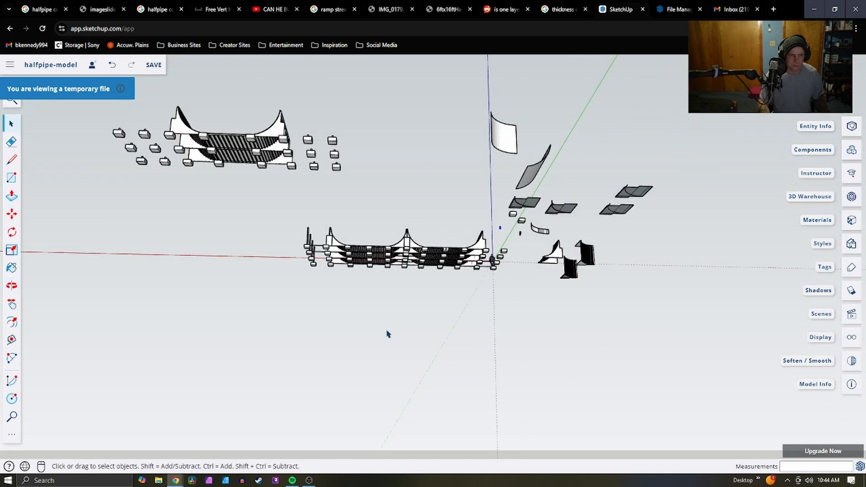
scroll(307, 247, "up", 5)
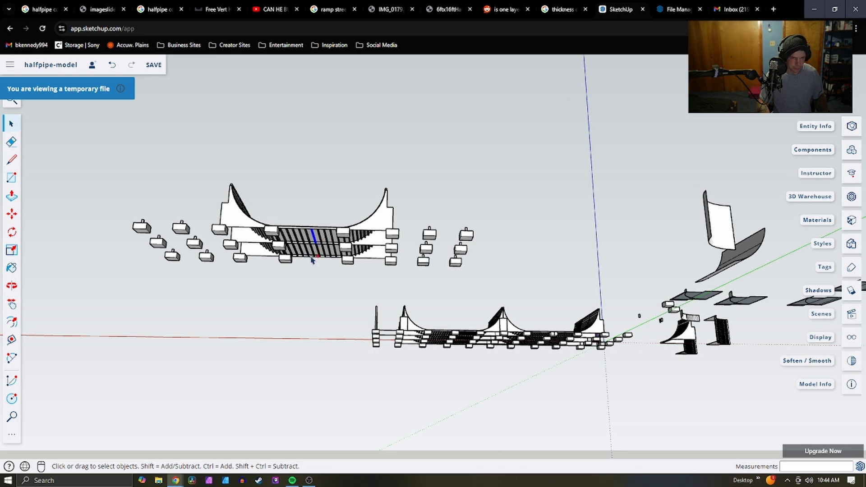
key("ctrl+v")
scroll(361, 311, "down", 4)
middle_click_drag(551, 339, 533, 453)
scroll(539, 314, "up", 3)
middle_click_drag(541, 307, 525, 394)
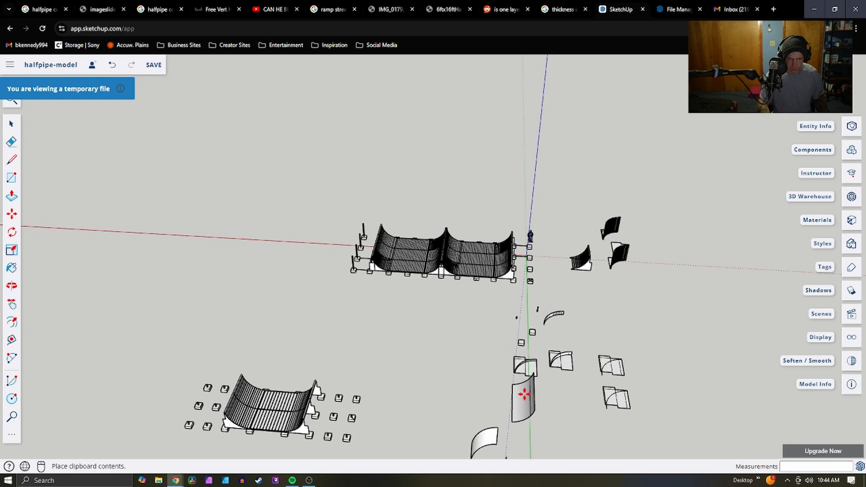
left_click(505, 334)
scroll(301, 415, "down", 2)
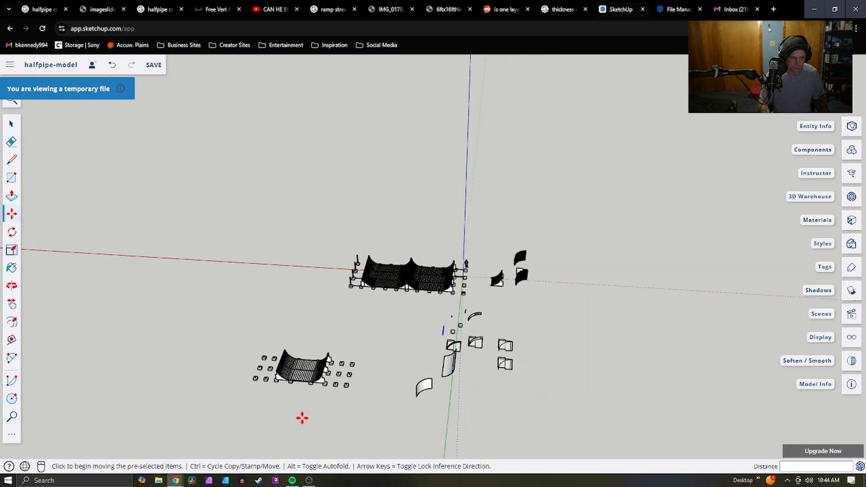
Copy a framed curved wall section of the sheeted halfpipe and paste it beside the loose curved sheets
scroll(309, 344, "up", 4)
middle_click_drag(309, 343, 198, 243)
key("m")
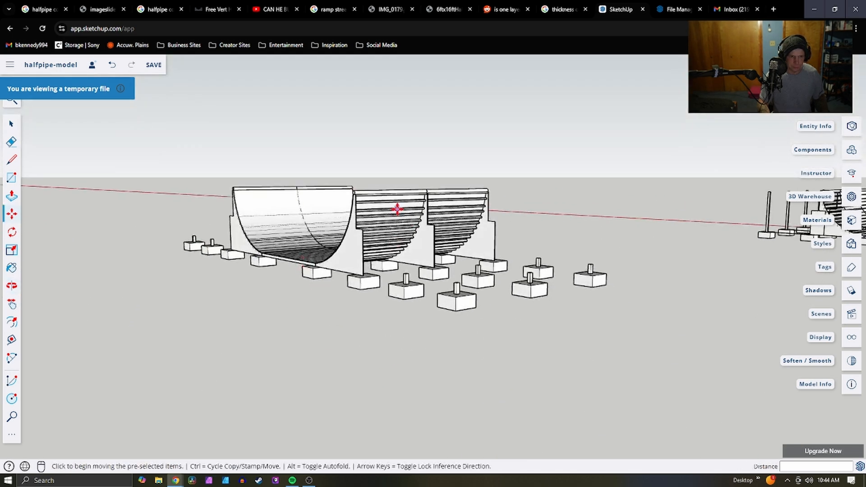
left_click(397, 208)
left_click(430, 226)
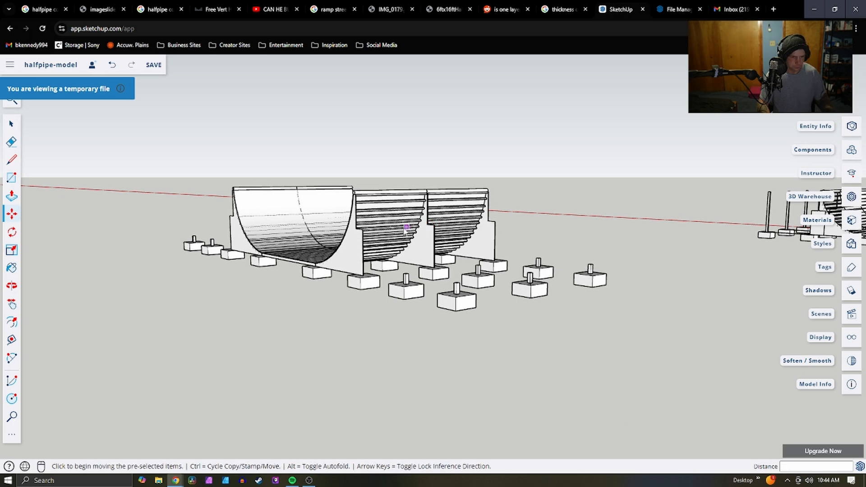
key("space")
left_click(387, 215)
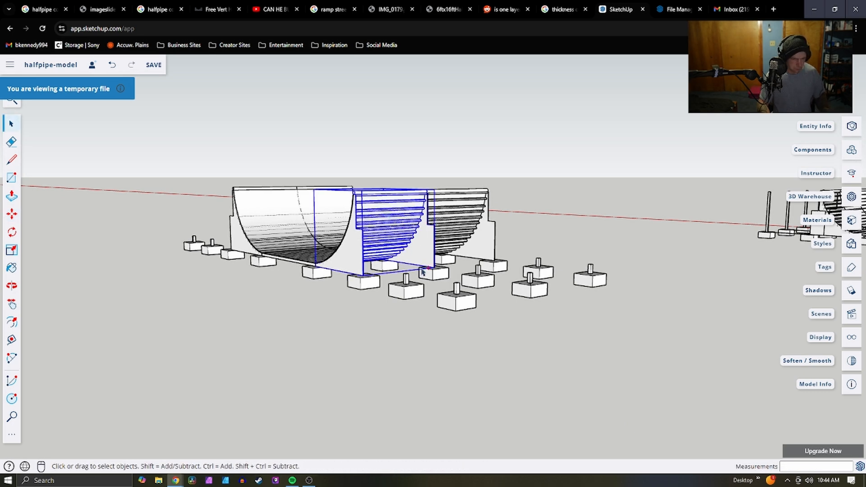
key("ctrl+c")
scroll(422, 270, "down", 5)
middle_click_drag(286, 294, 397, 298)
key("ctrl+v")
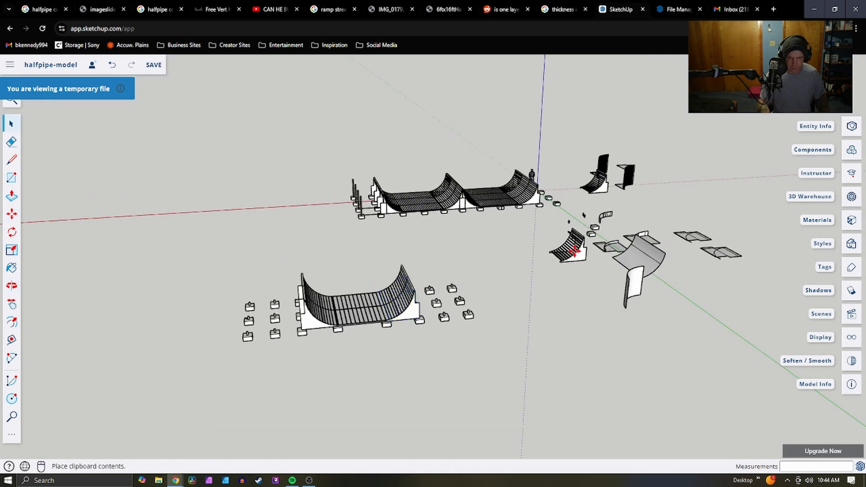
left_click(573, 250)
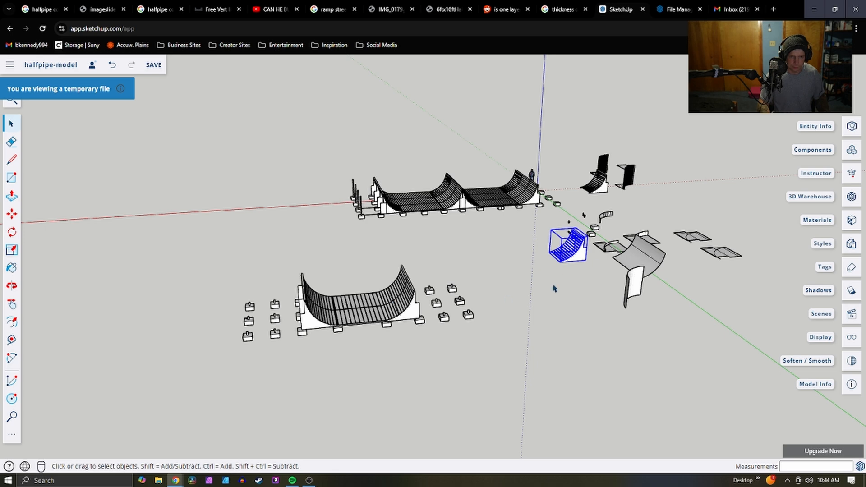
Push/Pull the top face of the short footing posts beside the halfpipe up to about the coping pipe's height
scroll(563, 242, "up", 3)
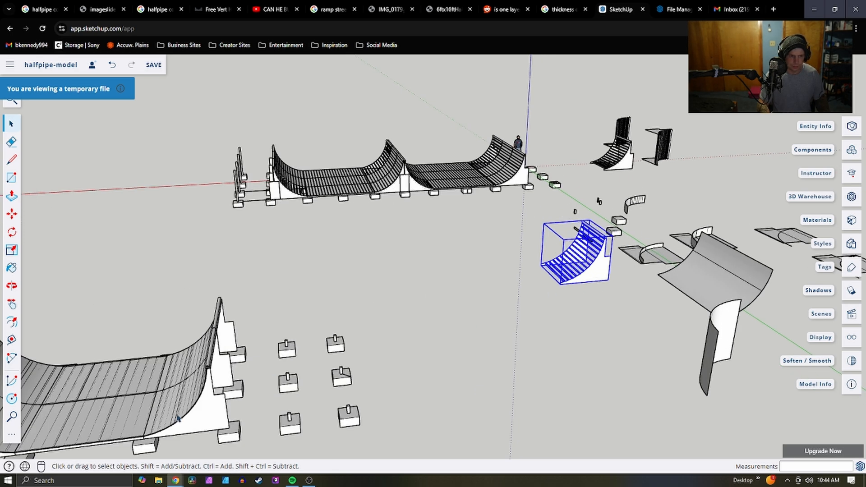
scroll(455, 356, "down", 5)
scroll(452, 407, "up", 8)
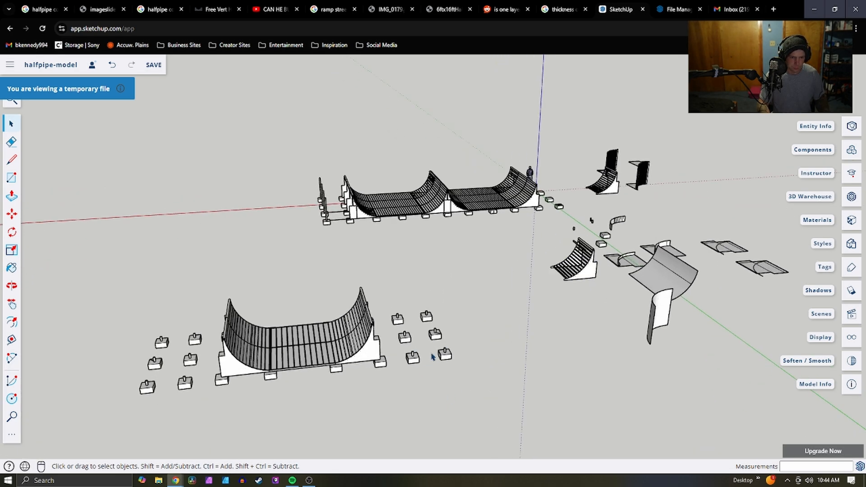
scroll(461, 358, "up", 2)
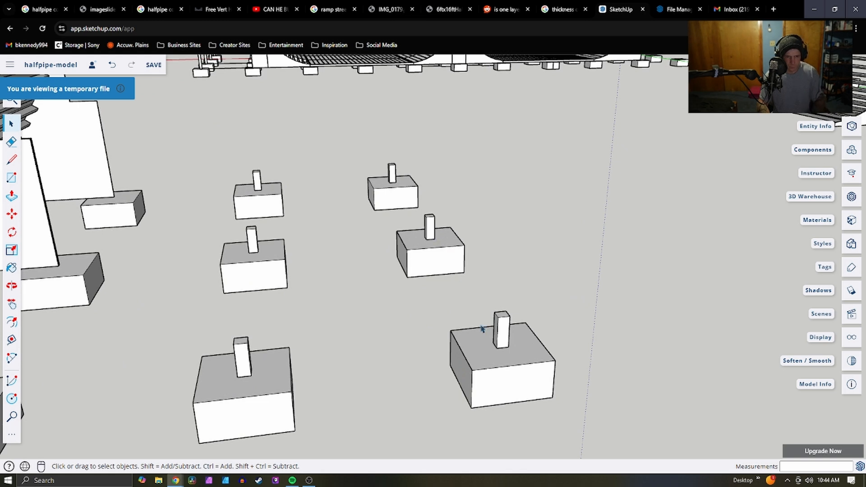
triple_click(498, 318)
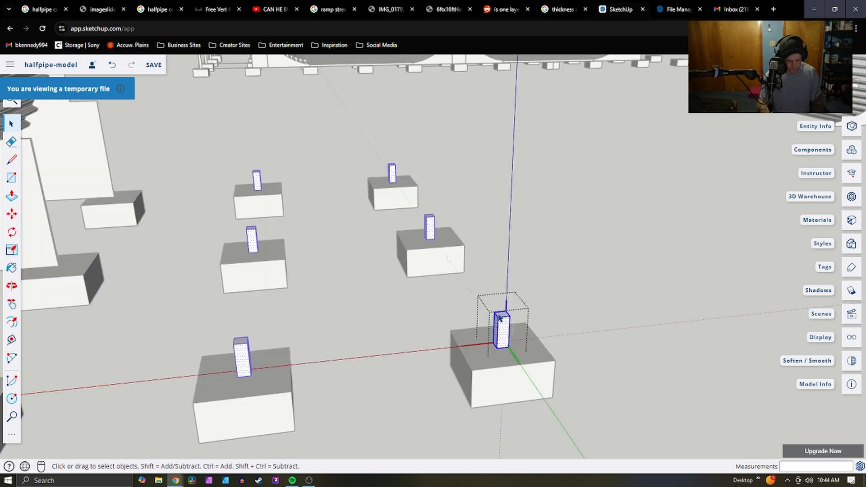
key("p")
left_click(501, 317)
scroll(560, 300, "down", 3)
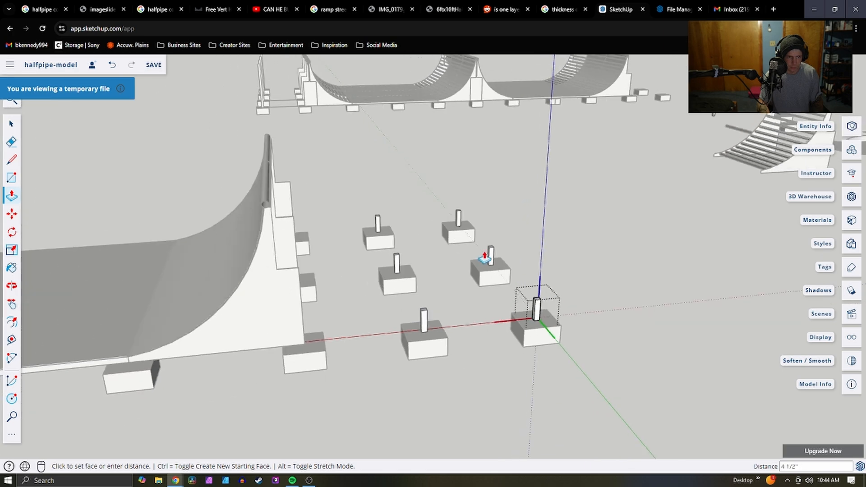
scroll(311, 199, "up", 3)
scroll(293, 202, "up", 3)
scroll(397, 220, "down", 3)
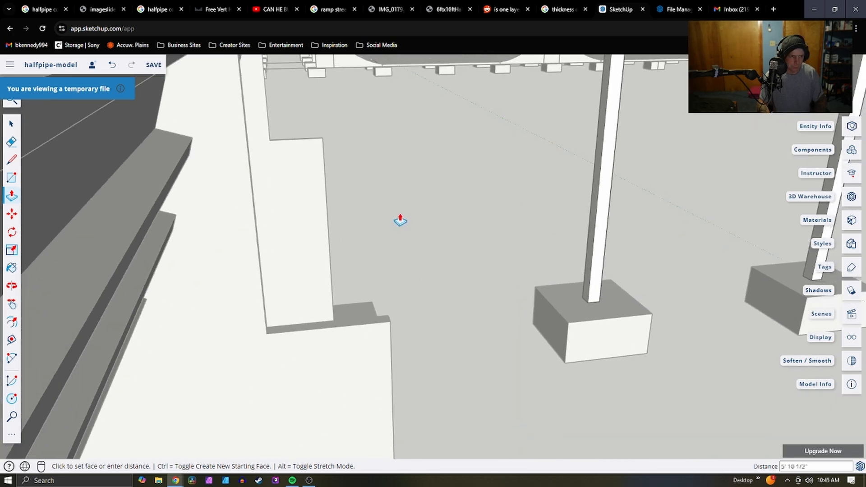
scroll(499, 185, "down", 8)
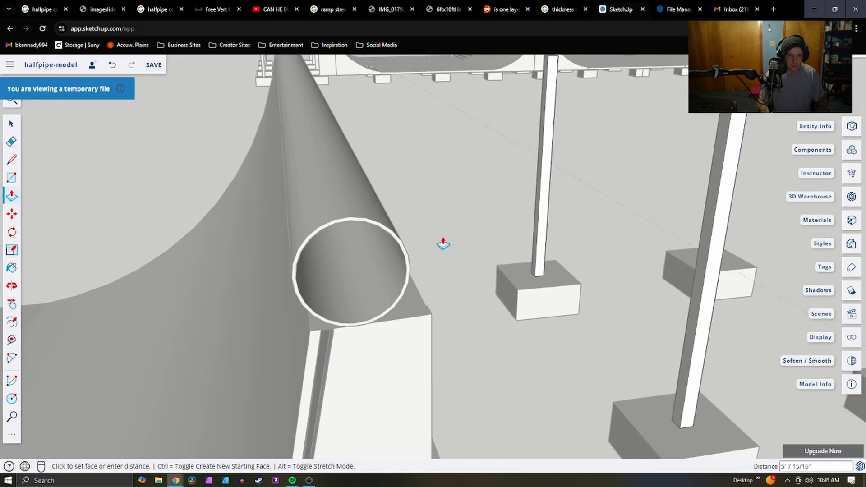
scroll(324, 168, "up", 4)
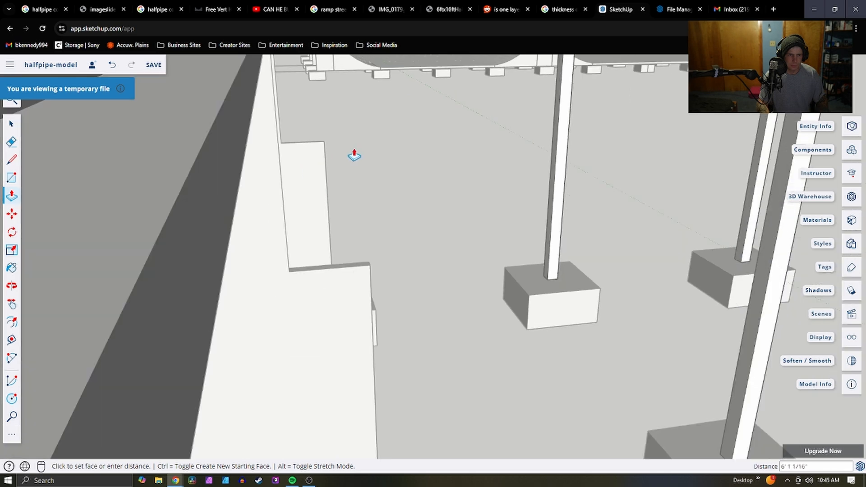
scroll(332, 180, "down", 4)
scroll(322, 177, "up", 4)
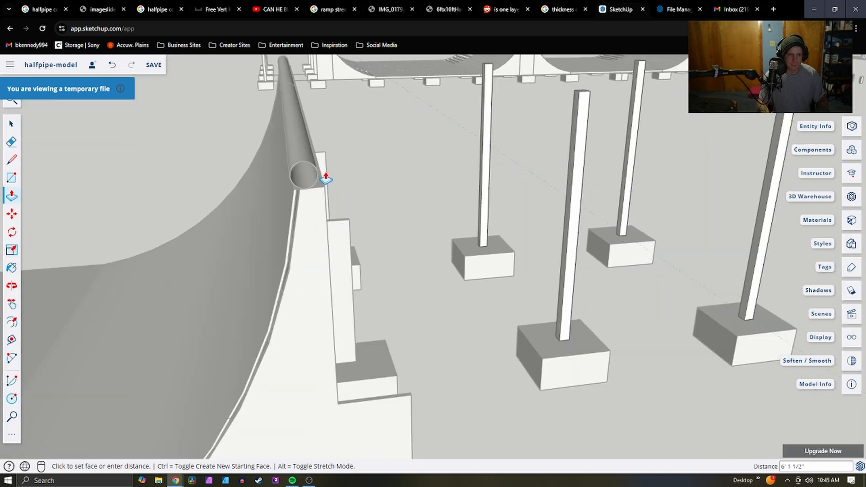
scroll(288, 184, "down", 2)
scroll(229, 190, "down", 2)
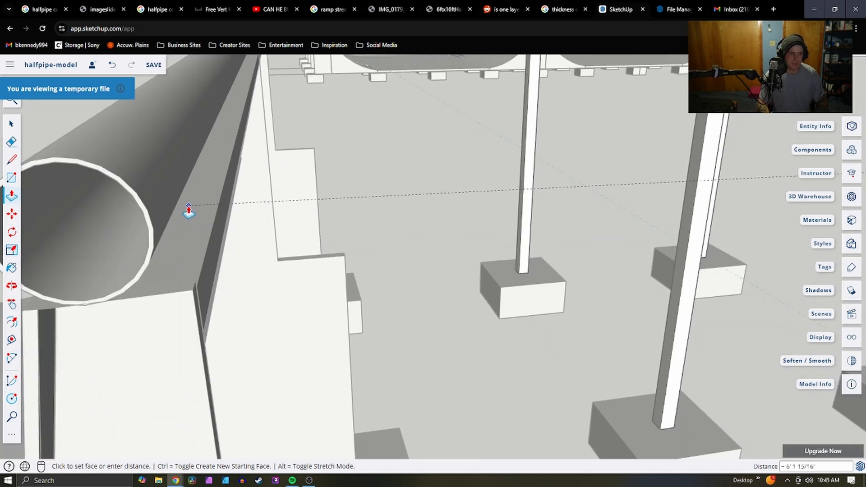
left_click(153, 233)
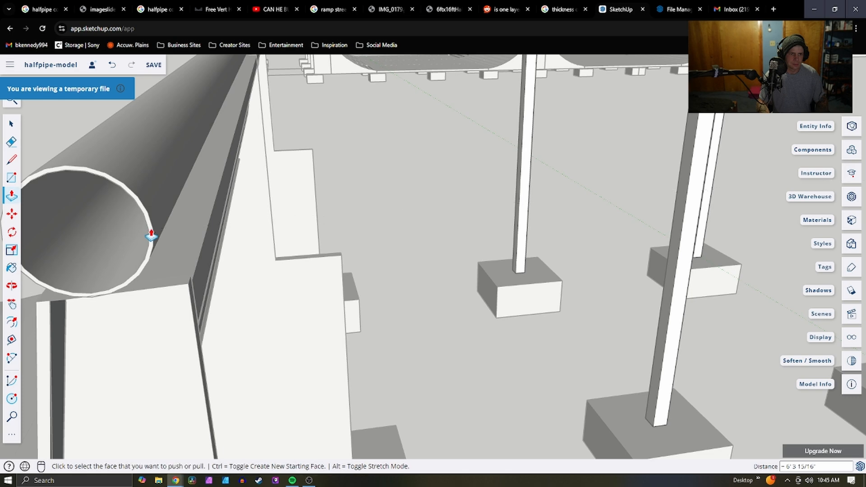
scroll(389, 200, "down", 3)
key("space")
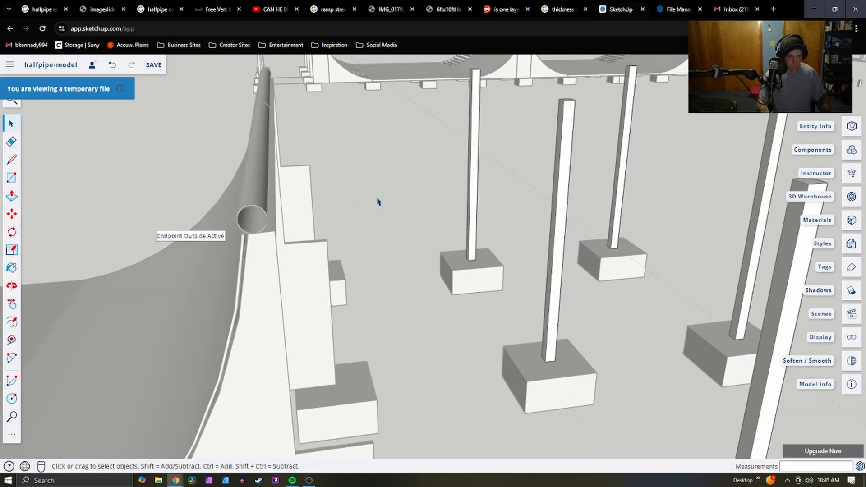
Draw a horizontal line about 7' long from the top of the coping pipe's front end to the nearest front post
key("l")
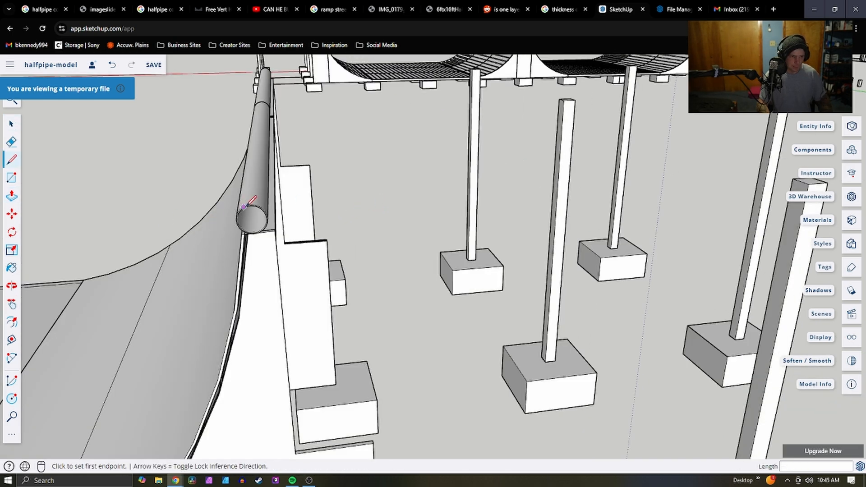
scroll(244, 206, "up", 2)
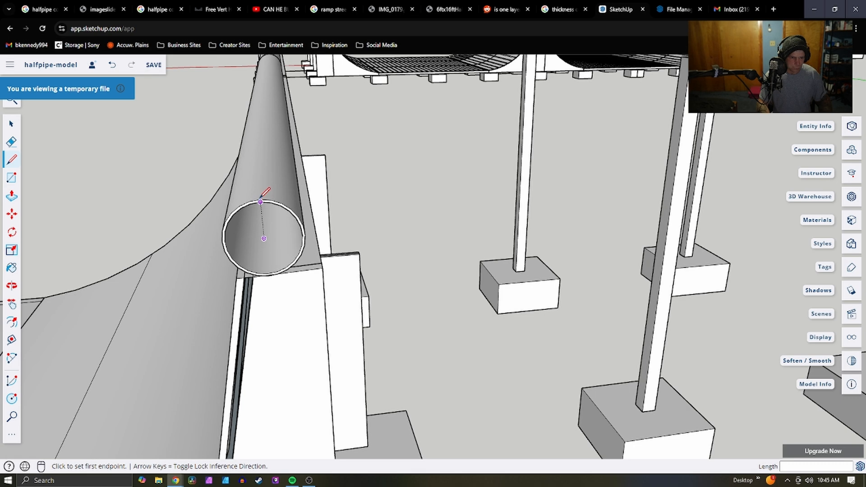
scroll(260, 193, "up", 2)
scroll(264, 196, "up", 2)
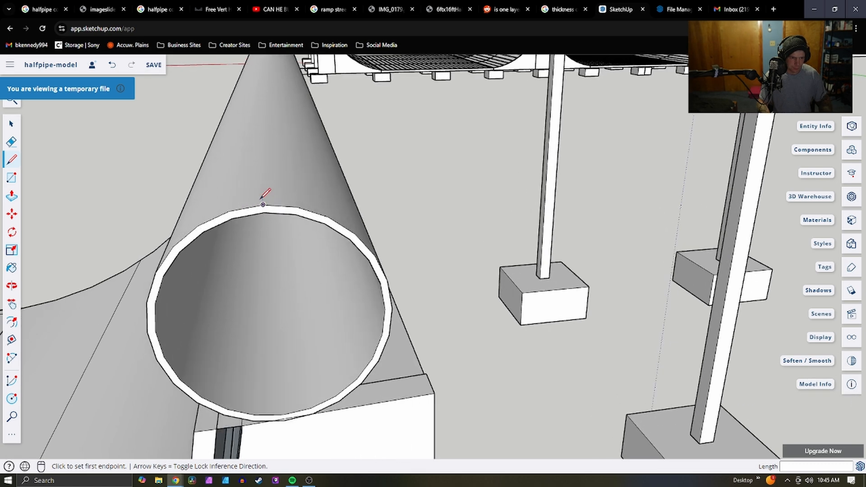
left_click(267, 196)
scroll(468, 180, "down", 4)
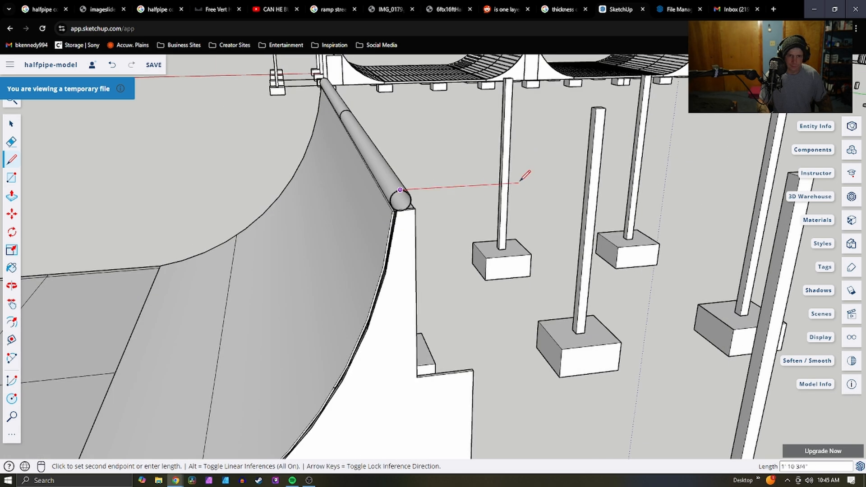
scroll(430, 182, "down", 5)
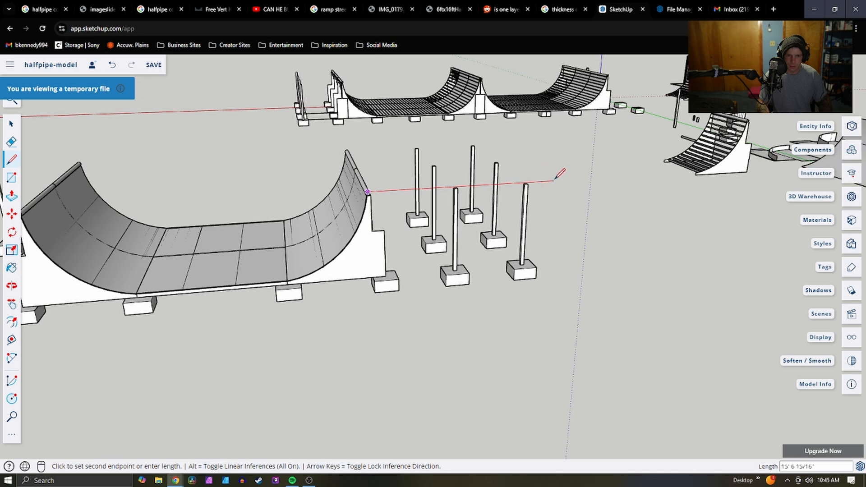
scroll(451, 178, "up", 5)
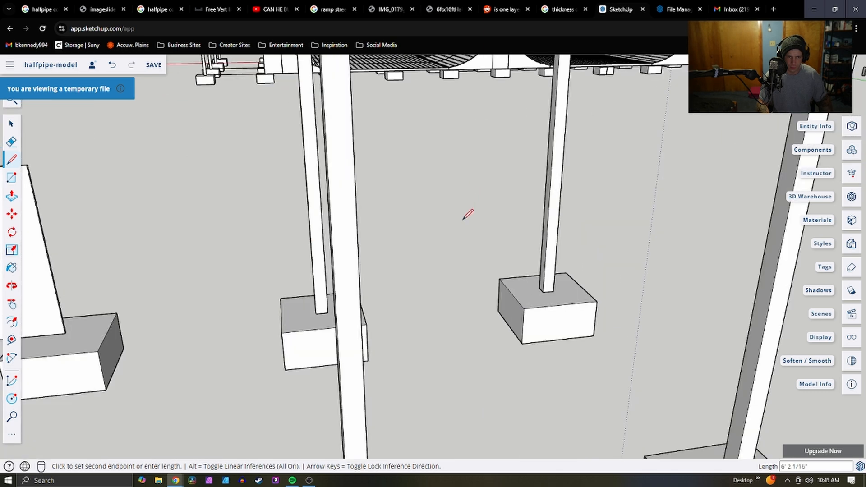
scroll(450, 219, "down", 5)
scroll(433, 230, "up", 1)
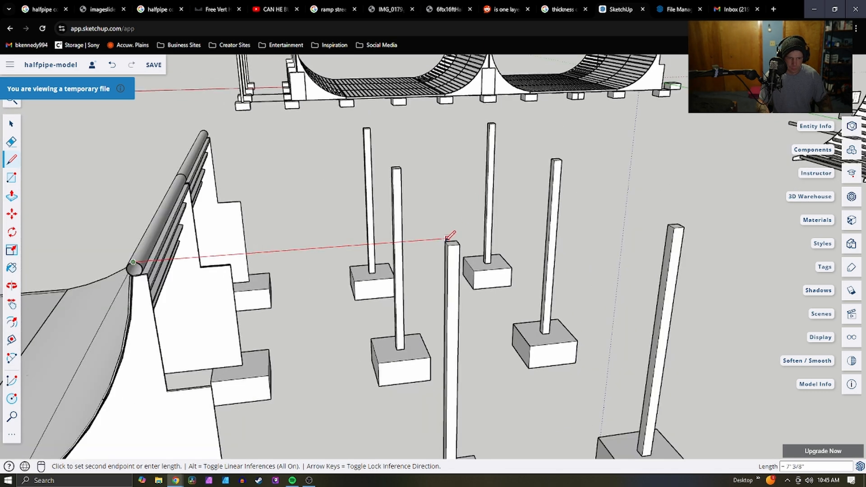
left_click(452, 243)
scroll(456, 188, "down", 3)
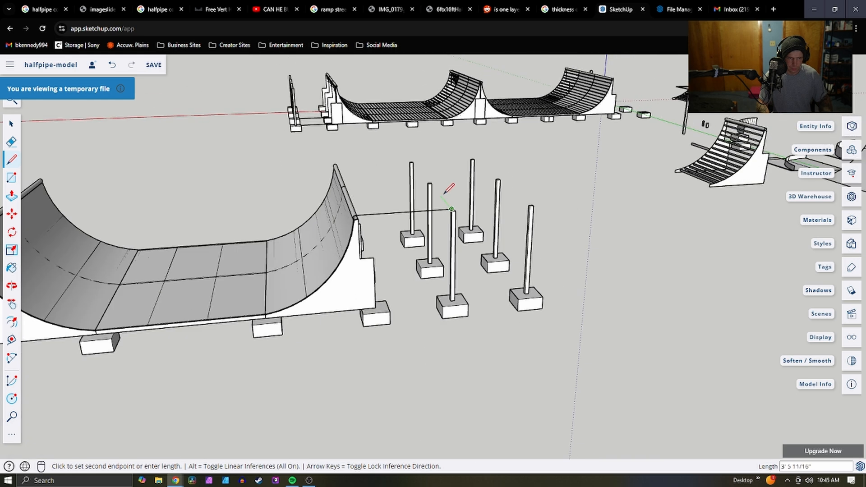
key("Escape")
scroll(369, 211, "up", 5)
scroll(388, 239, "down", 4)
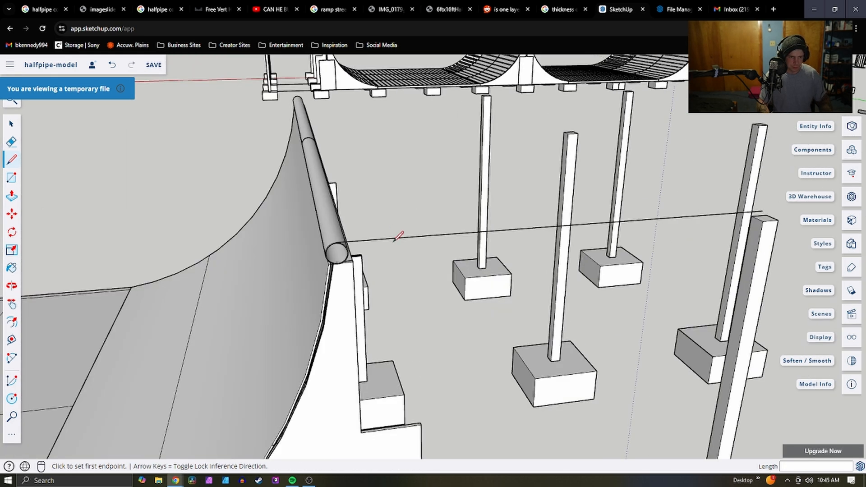
scroll(369, 233, "up", 4)
scroll(357, 208, "down", 4)
scroll(352, 193, "up", 4)
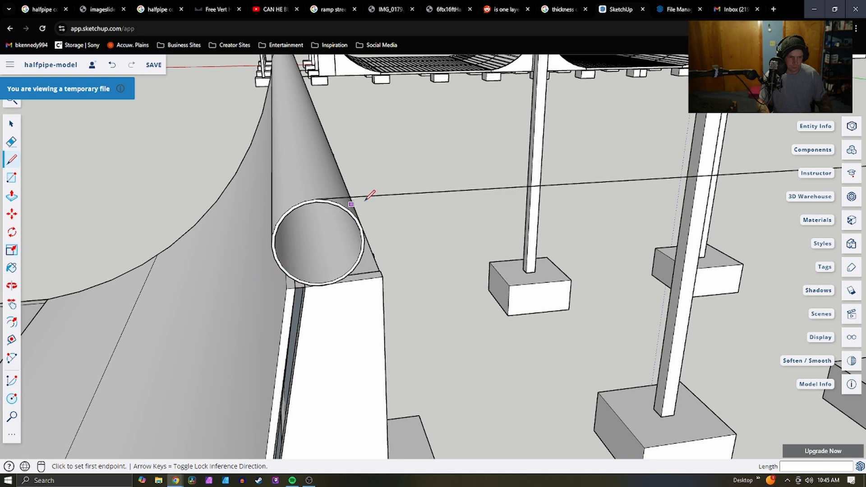
left_click(392, 194)
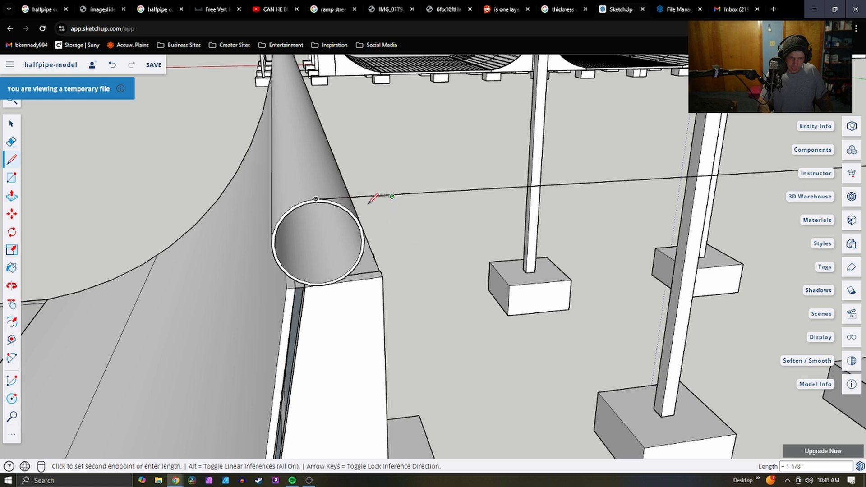
scroll(392, 208, "up", 5)
scroll(392, 208, "down", 6)
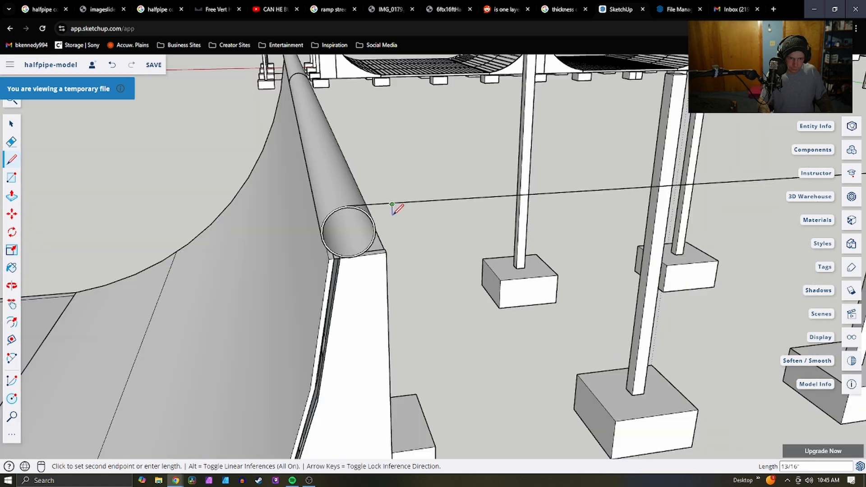
scroll(369, 203, "up", 4)
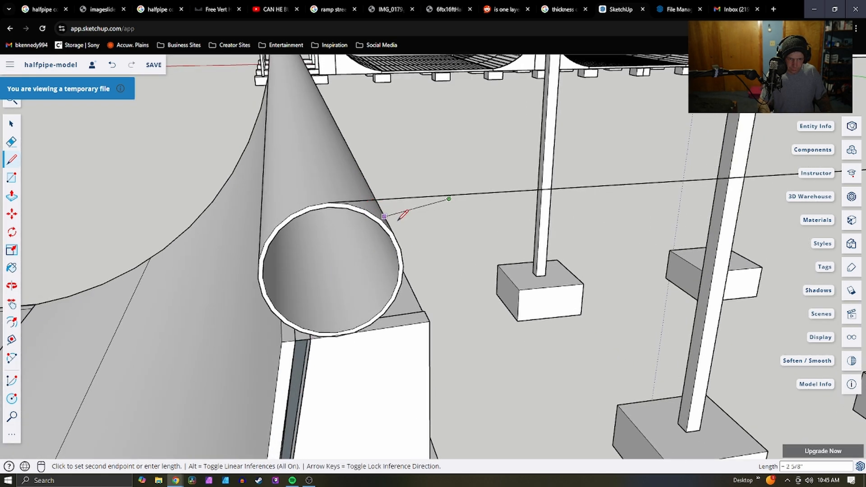
key("Escape")
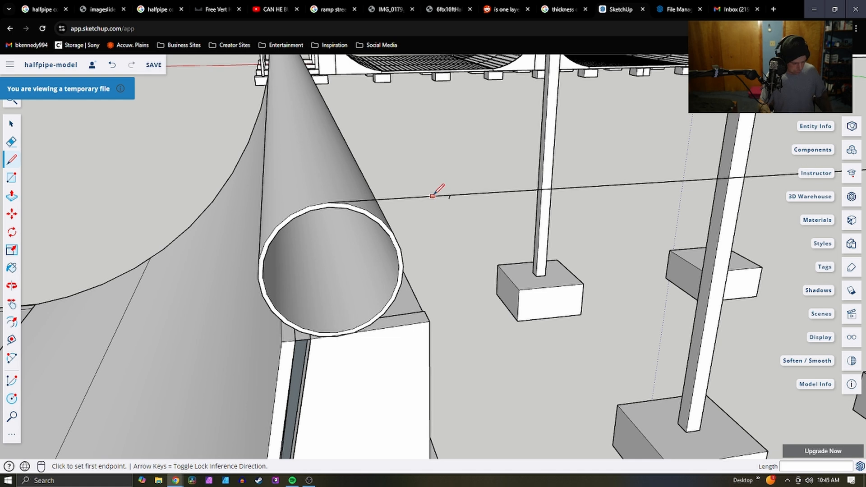
Draw a small stepped line of mostly 3/8" segments down from the horizontal reference line beside the coping pipe
left_click(447, 196)
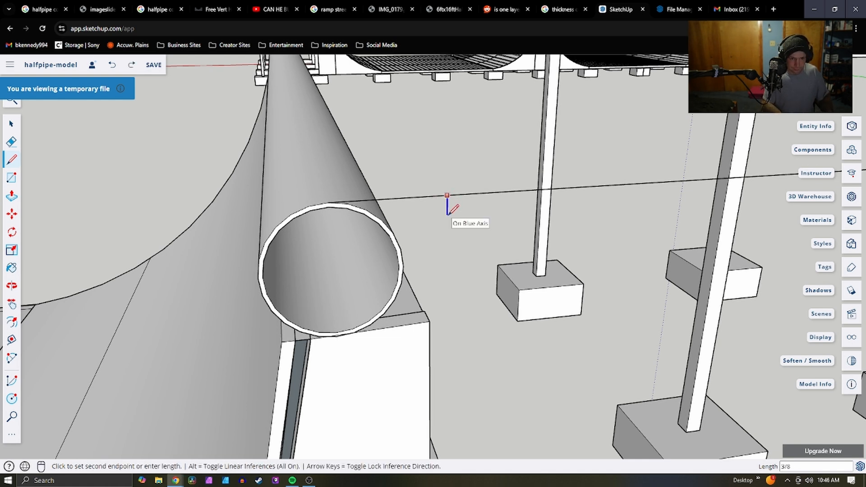
left_click(447, 208)
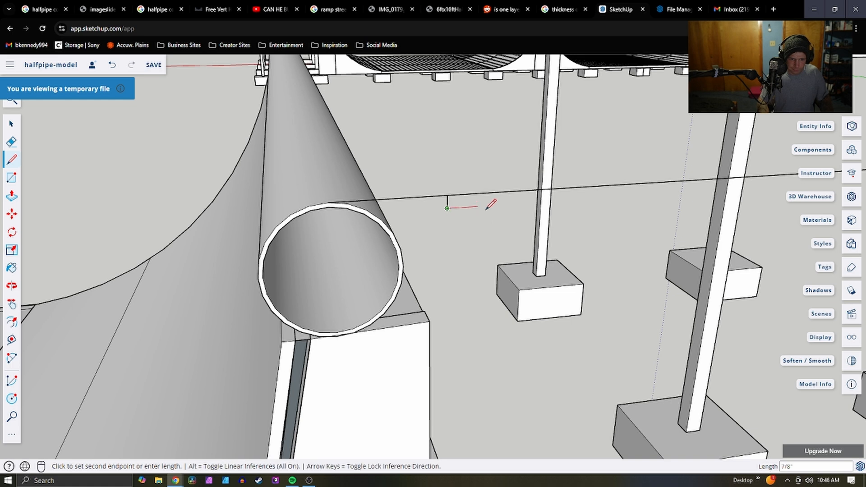
left_click(459, 208)
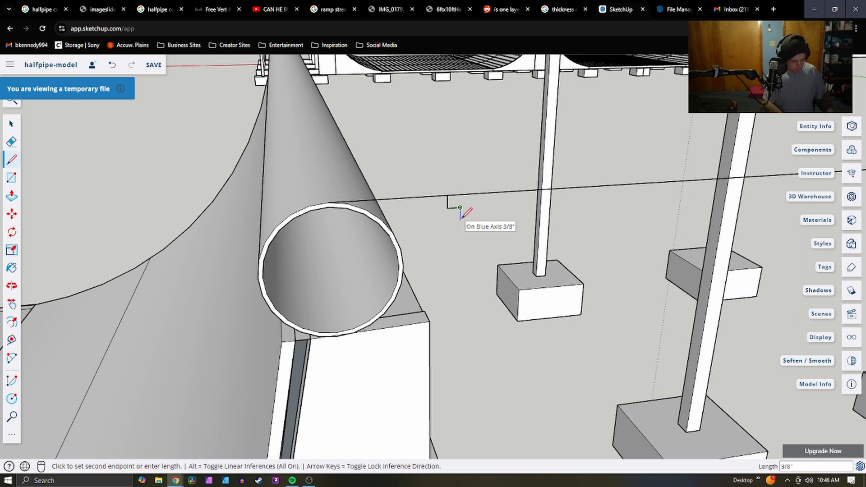
left_click(460, 216)
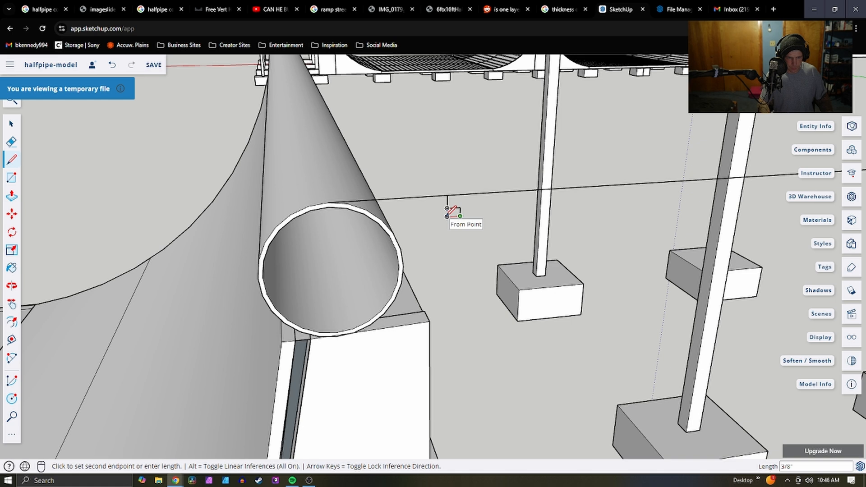
left_click(446, 216)
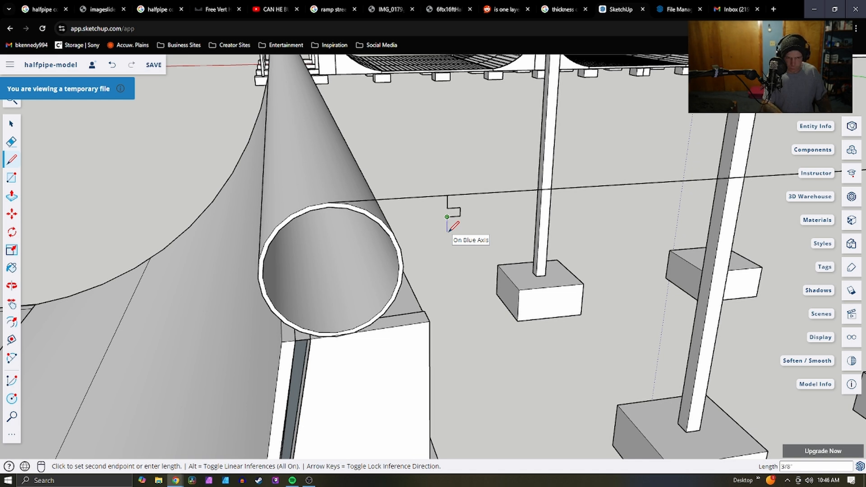
left_click(447, 230)
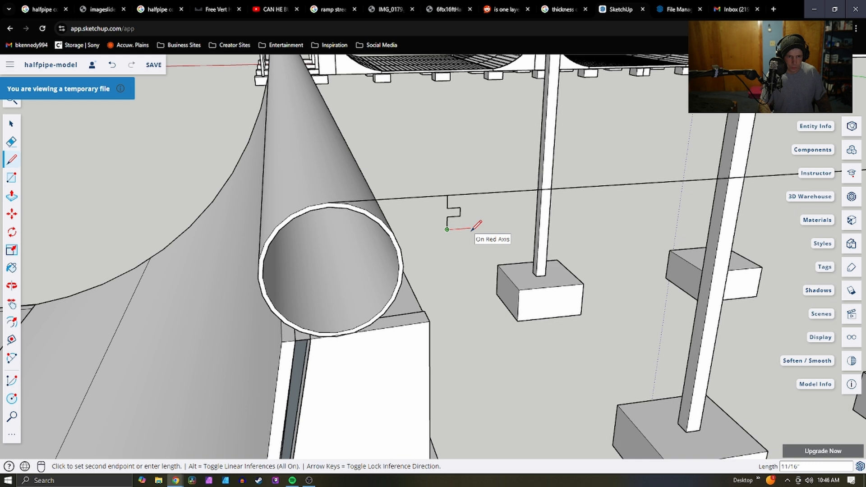
left_click(460, 228)
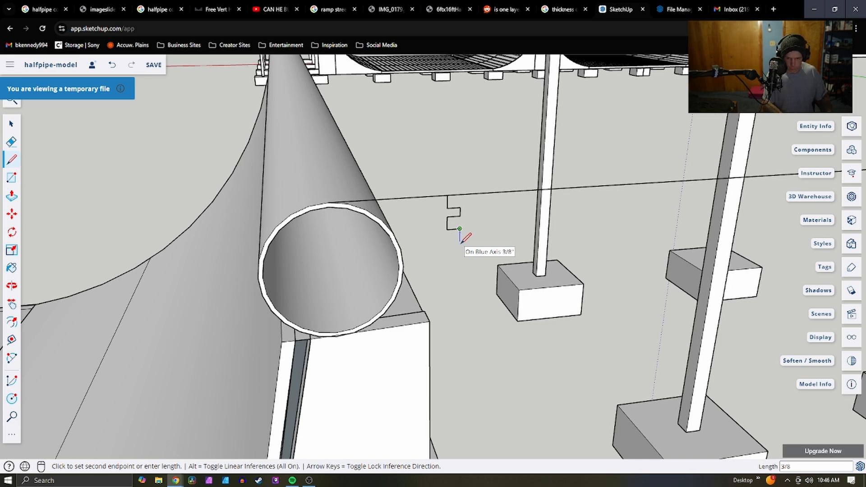
left_click(459, 241)
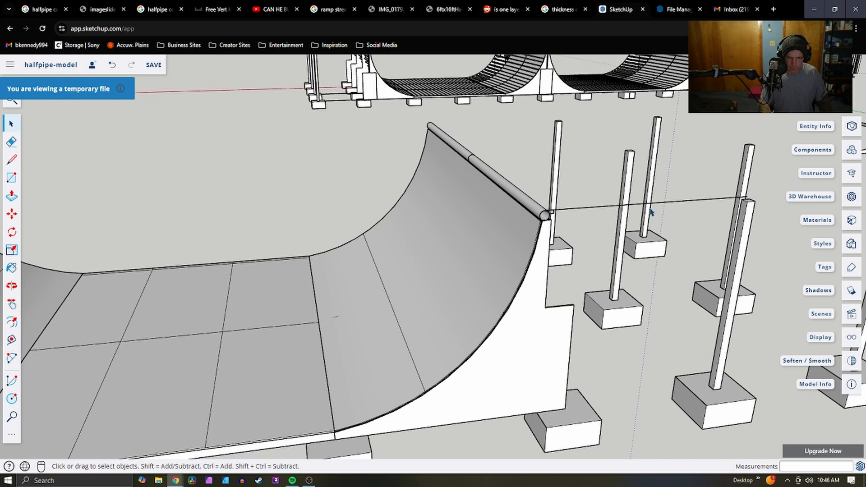
Push/Pull the top face of the front post by about 5/8" to the lower end of the small stepped line beside the coping
double_click(752, 204)
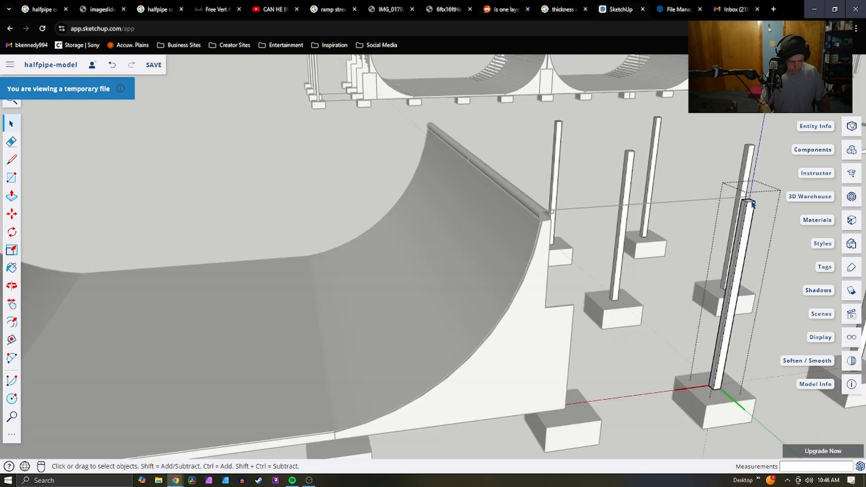
key("p")
scroll(749, 203, "up", 3)
left_click(749, 205)
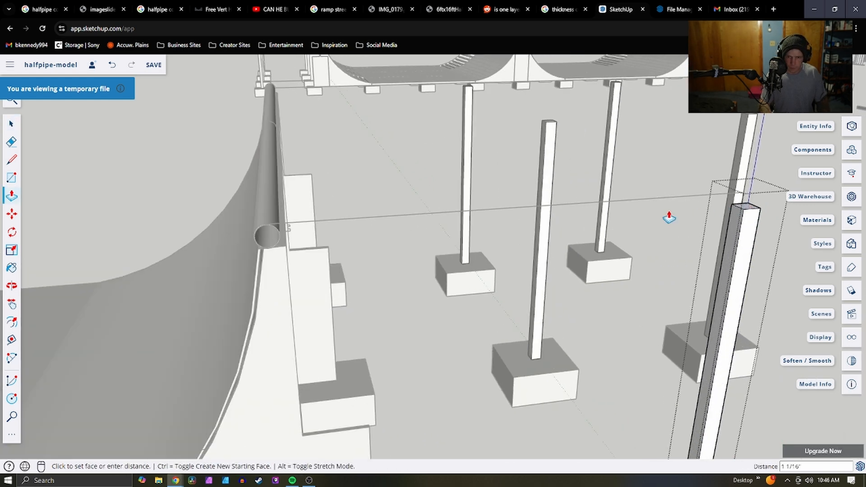
scroll(290, 240, "up", 4)
scroll(293, 240, "down", 4)
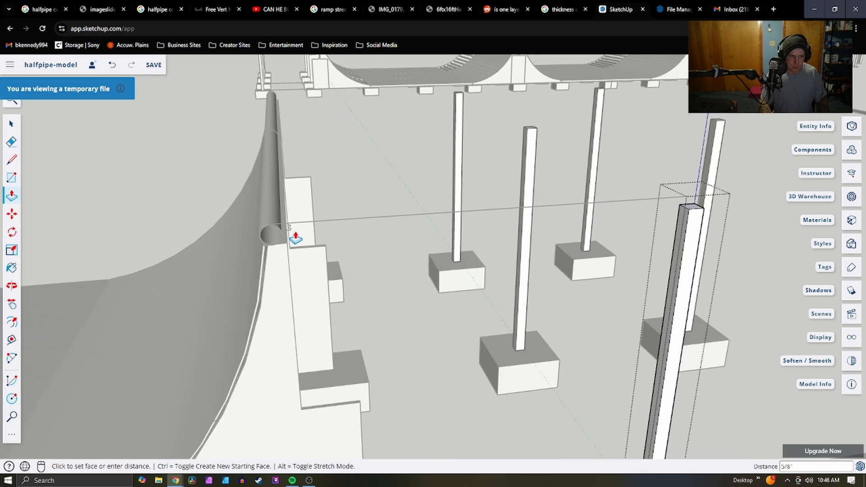
scroll(266, 235, "up", 3)
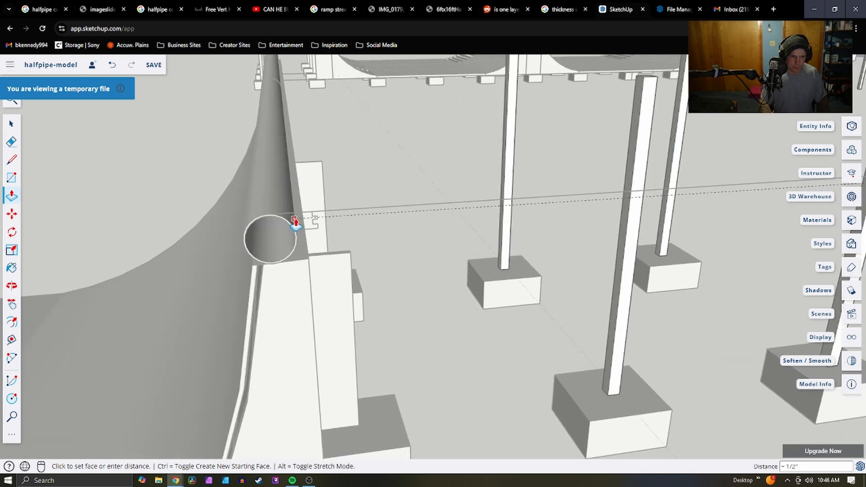
scroll(321, 233, "up", 4)
scroll(322, 256, "down", 5)
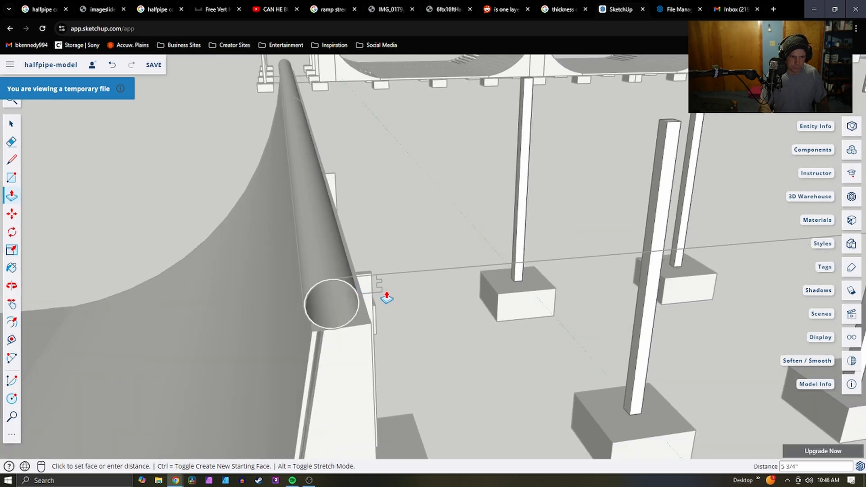
scroll(387, 298, "up", 2)
left_click(381, 297)
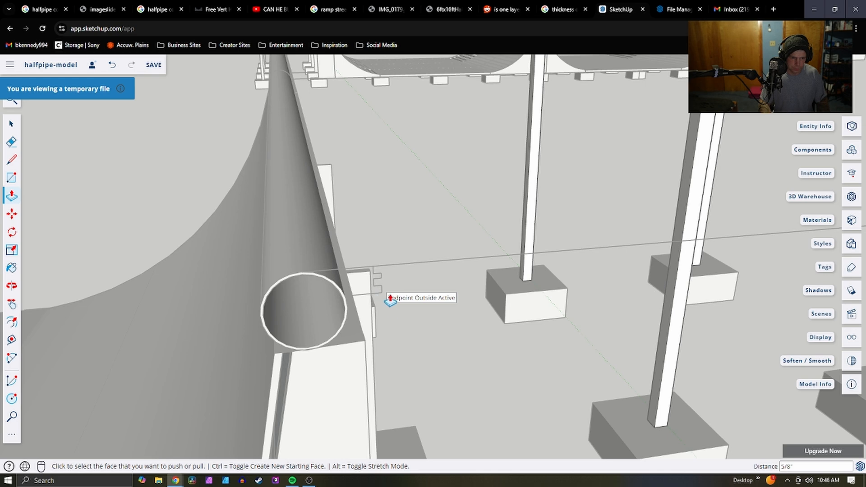
Push/Pull the front post's top face once more, snapping it to the stepped line's lowest endpoint, and leave the post component
scroll(376, 294, "up", 1)
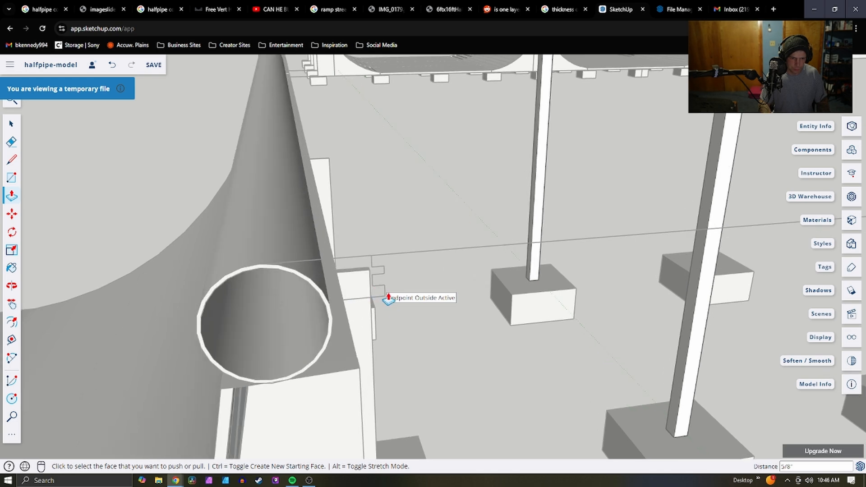
scroll(388, 298, "down", 4)
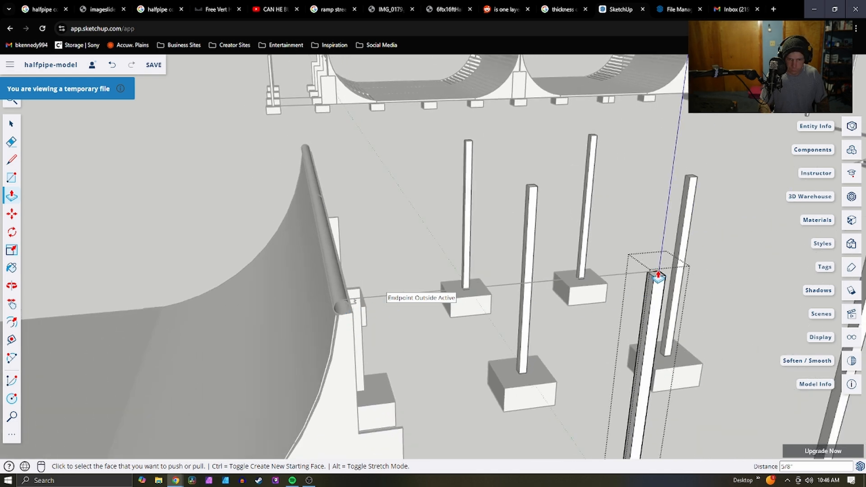
scroll(657, 276, "up", 2)
left_click(657, 275)
middle_click_drag(551, 261, 382, 239)
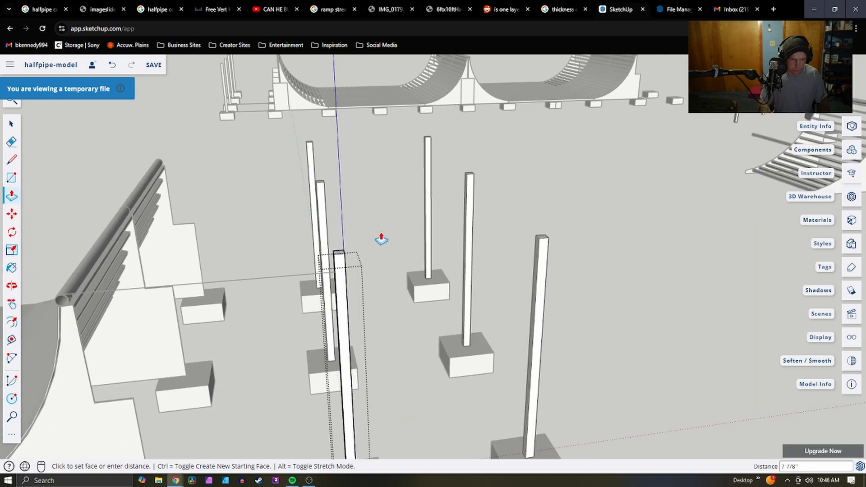
scroll(381, 239, "down", 2)
scroll(167, 288, "up", 4)
scroll(239, 248, "down", 2)
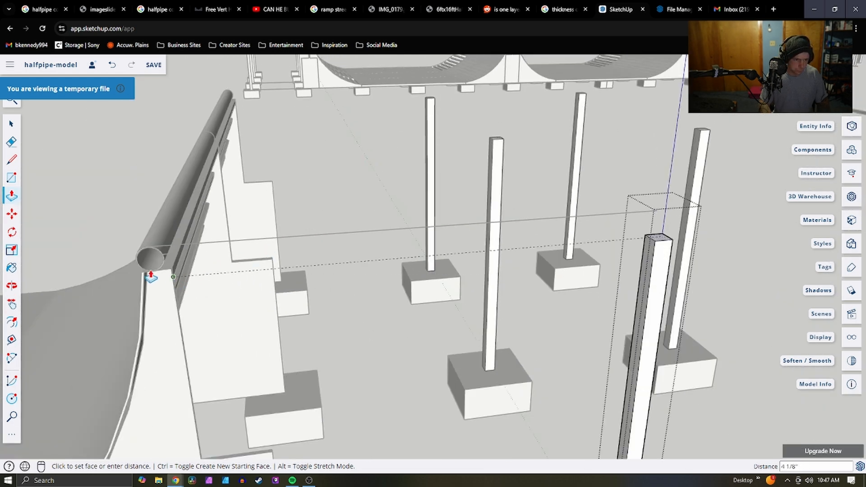
scroll(170, 276, "up", 3)
scroll(183, 282, "down", 1)
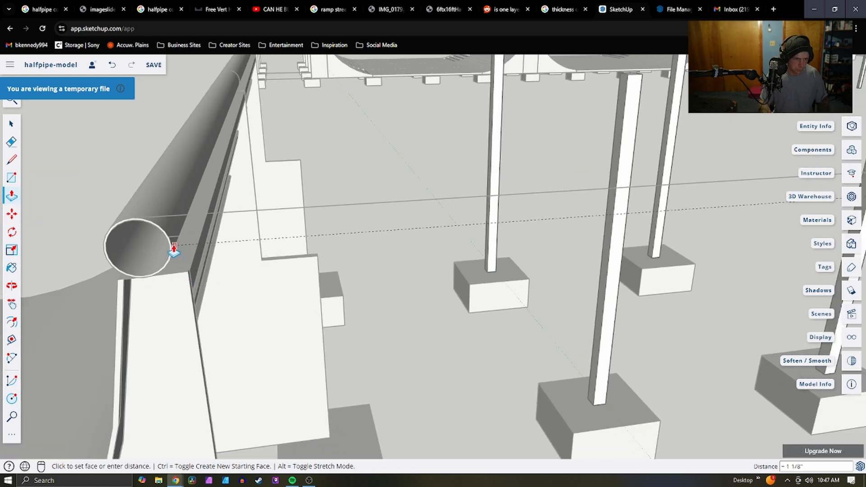
scroll(174, 248, "up", 3)
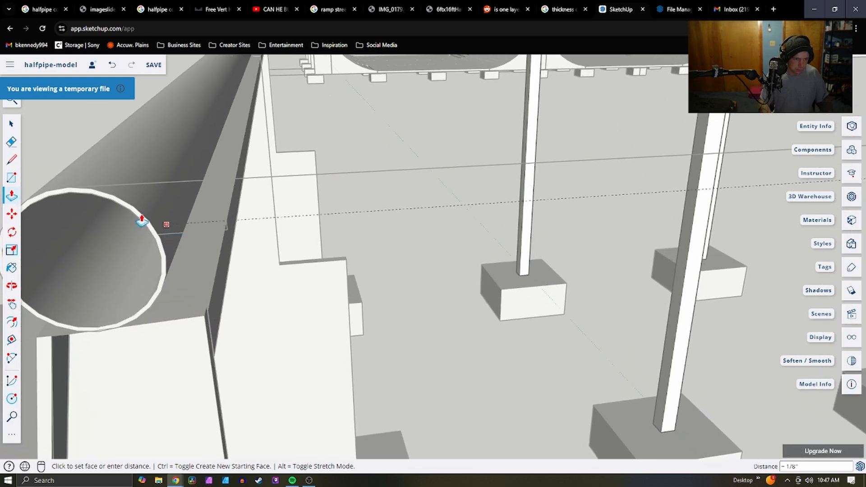
left_click(224, 233)
scroll(209, 220, "down", 2)
scroll(259, 210, "down", 4)
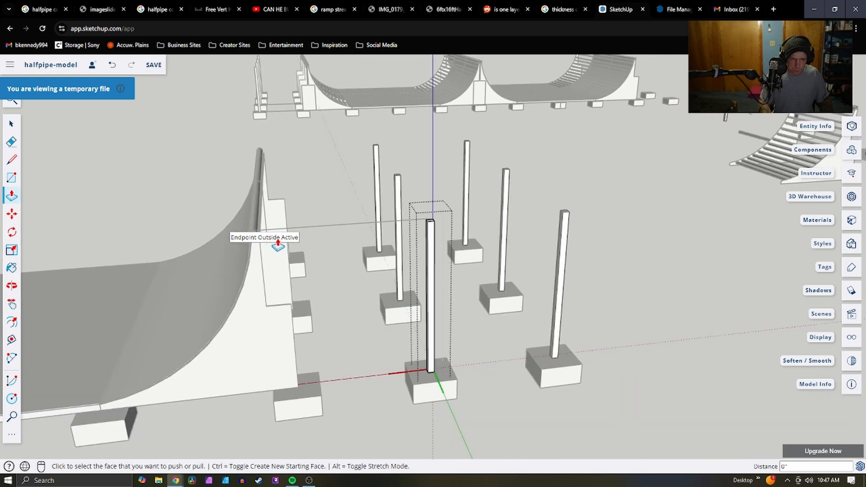
key("space")
Check the front post's height by stretching a temporary line from the stepped line's lower end to the post's top corner, without keeping it
scroll(392, 229, "up", 2)
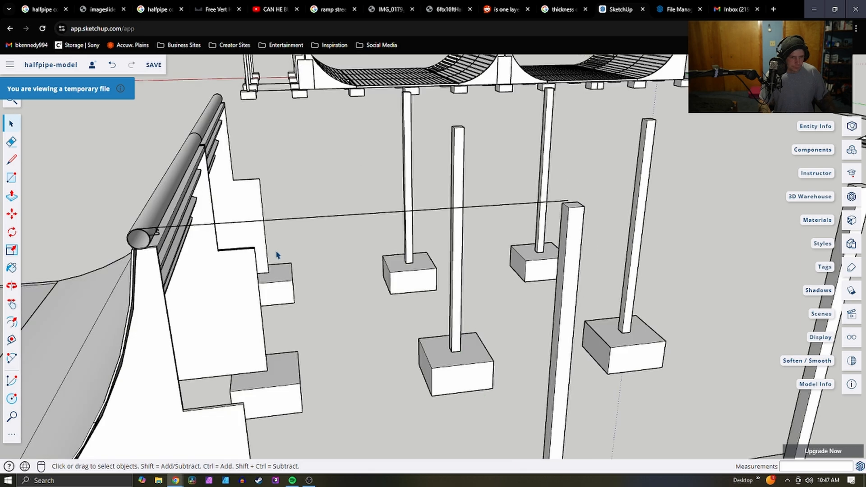
scroll(158, 238, "up", 2)
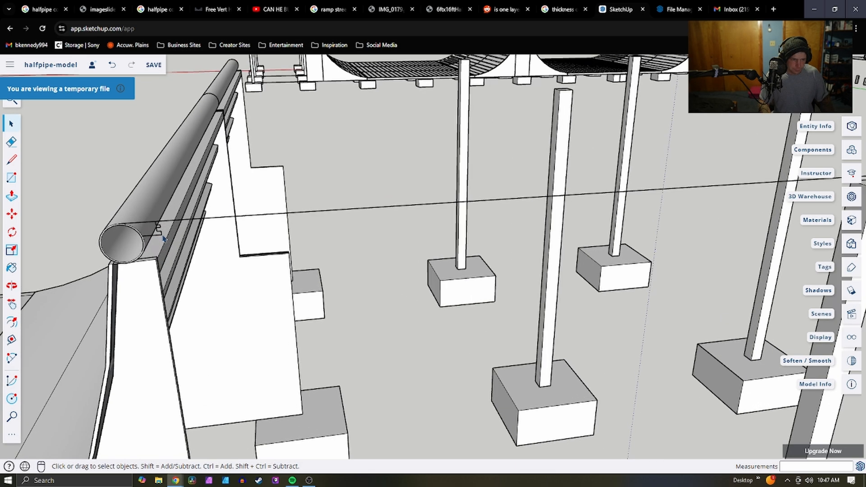
key("l")
left_click(159, 237)
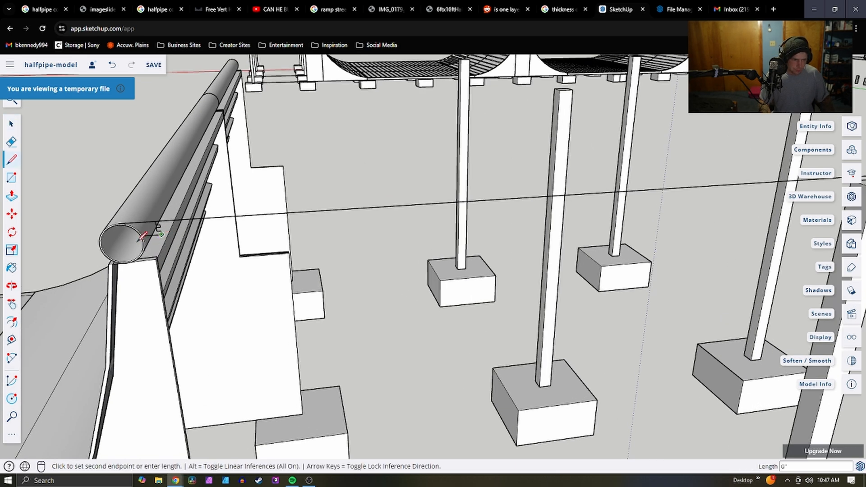
scroll(299, 236, "down", 3)
scroll(284, 218, "up", 5)
scroll(282, 220, "down", 3)
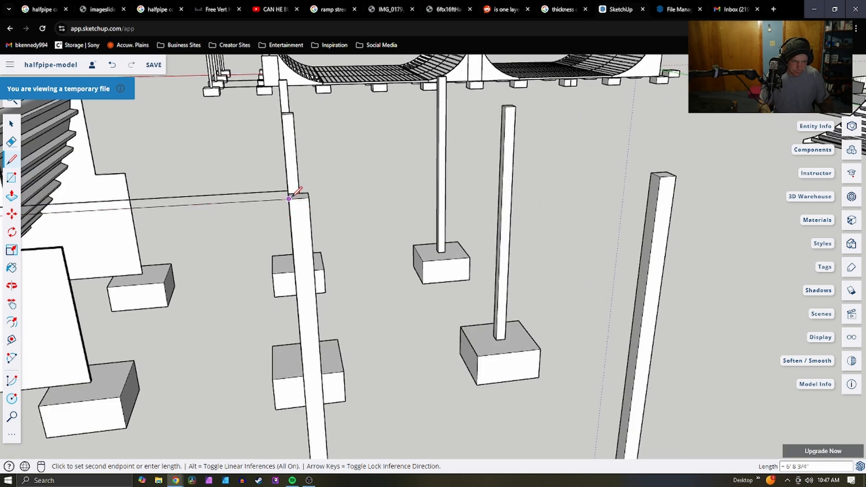
scroll(289, 199, "up", 2)
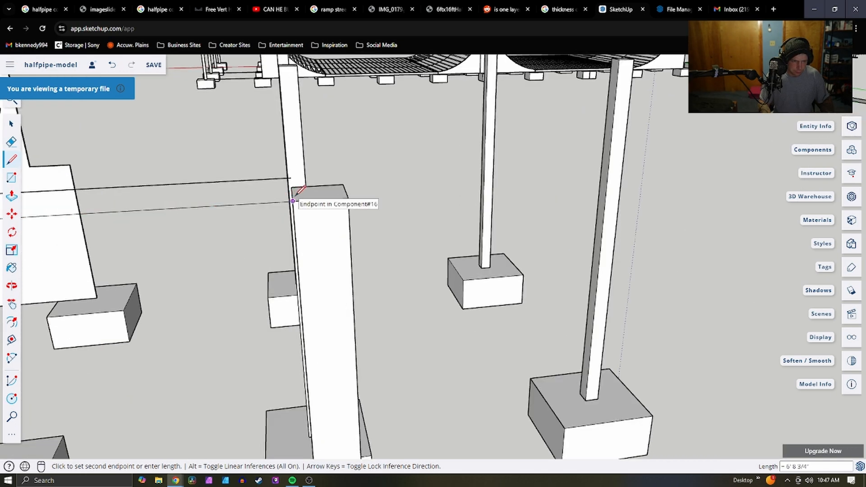
key("Escape")
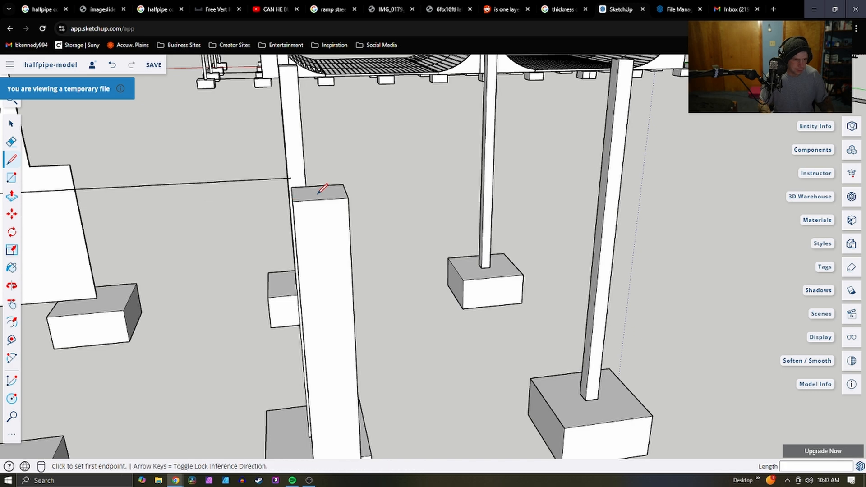
scroll(323, 188, "down", 1)
scroll(325, 189, "down", 1)
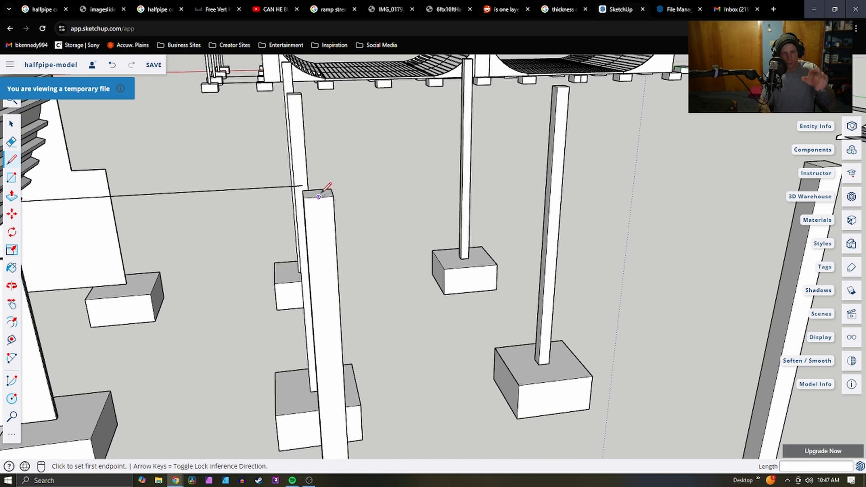
key("space")
Copy the thin short board piece near the loose upright post and paste two copies beside the footing posts at the sheeted halfpipe
scroll(330, 237, "down", 6)
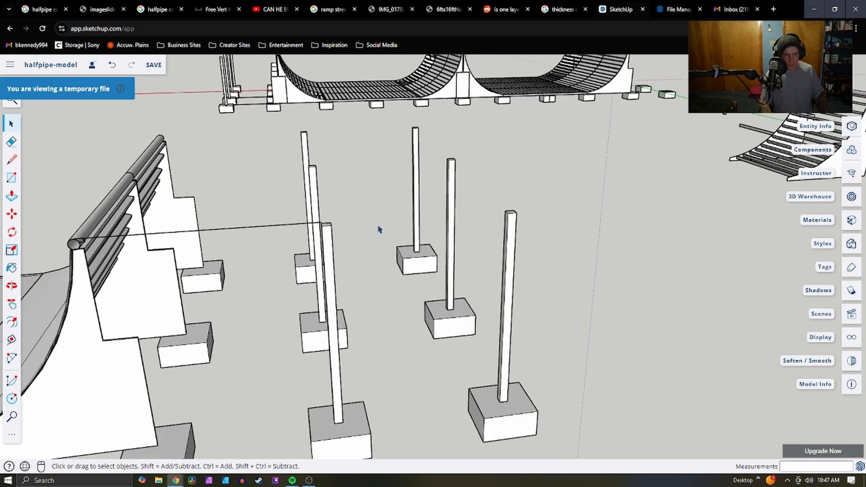
scroll(653, 124, "up", 4)
scroll(668, 144, "up", 4)
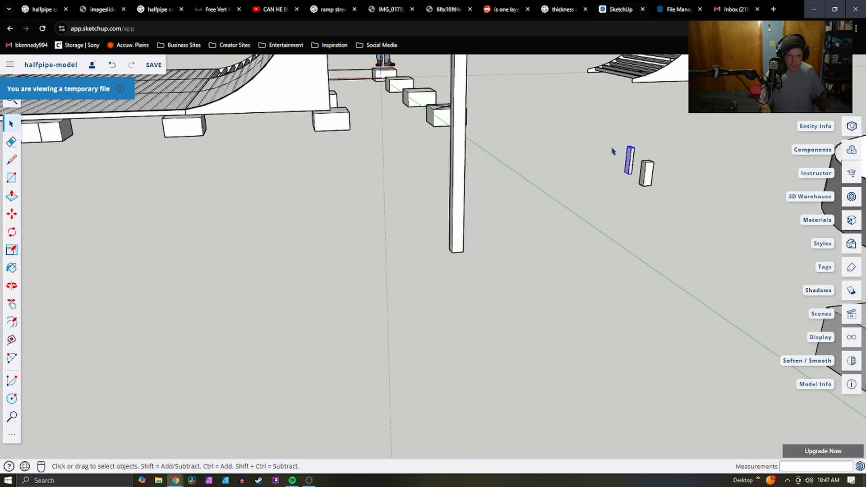
middle_click_drag(612, 151, 697, 206)
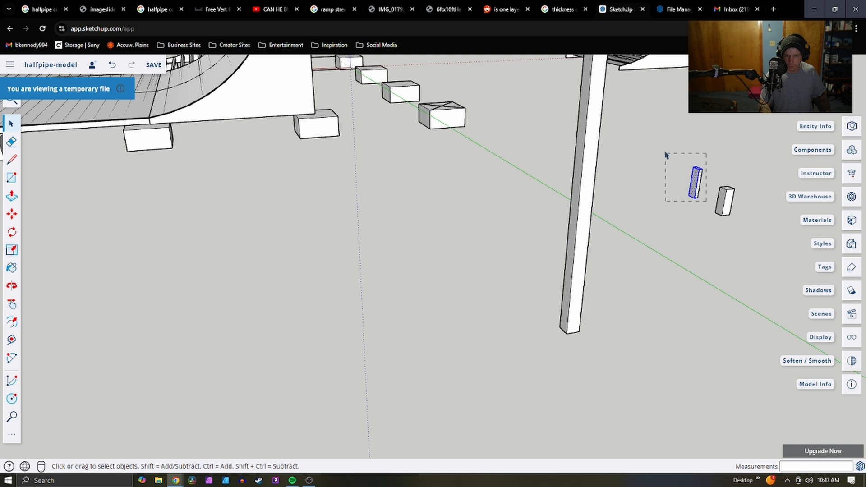
scroll(532, 253, "down", 8)
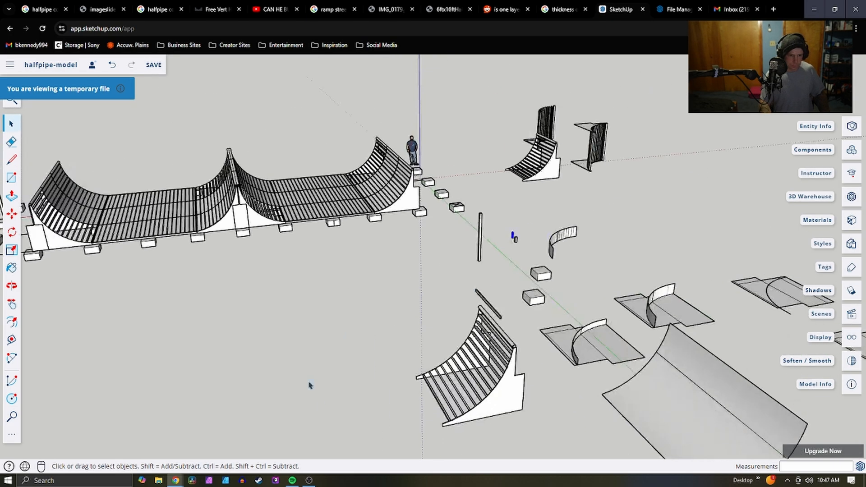
scroll(347, 383, "up", 5)
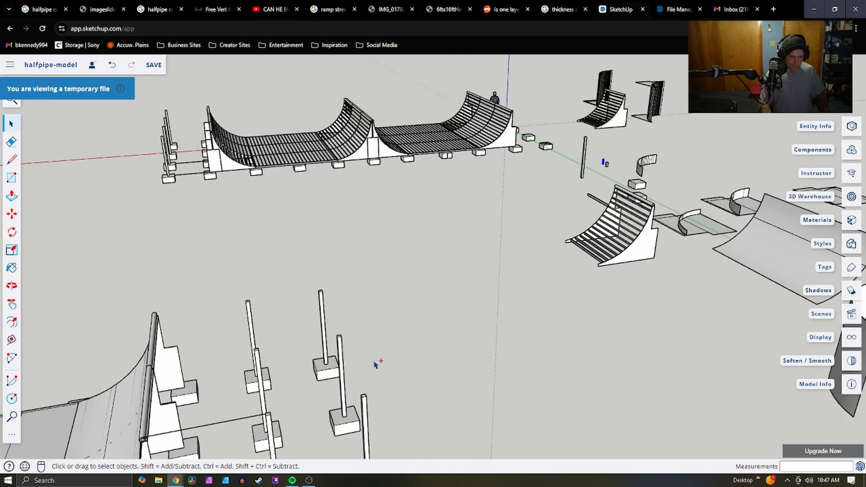
key("ctrl+v")
scroll(387, 343, "up", 3)
left_click(398, 332)
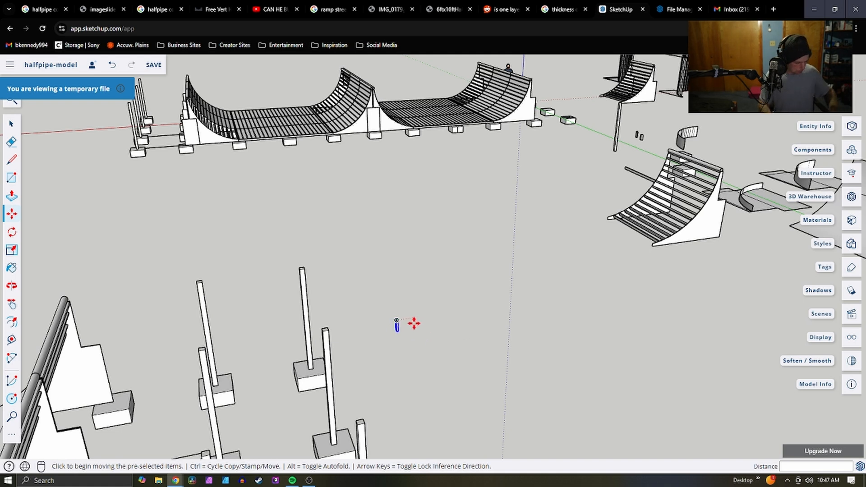
key("ctrl+v")
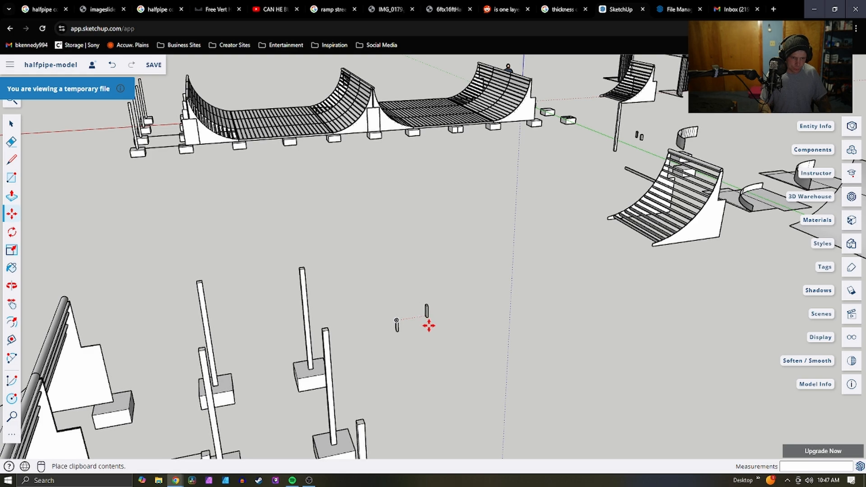
scroll(437, 334, "up", 2)
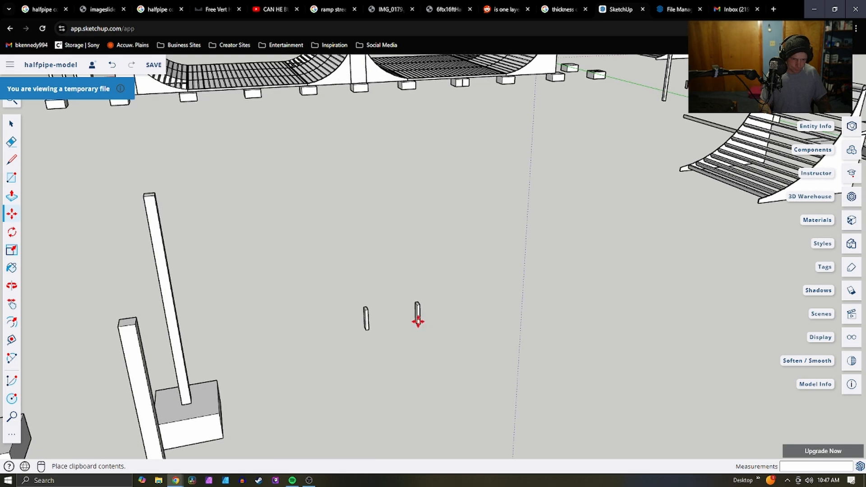
left_click(417, 321)
scroll(424, 311, "down", 4)
middle_click_drag(437, 297, 477, 315)
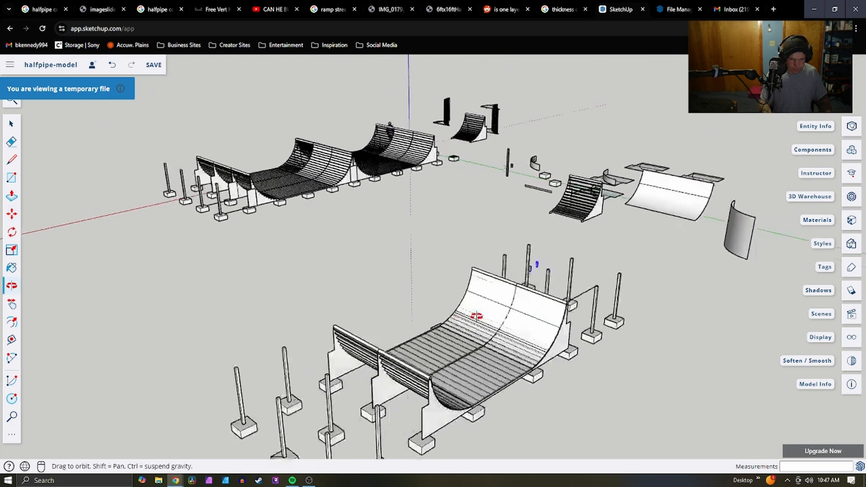
key("m")
scroll(473, 282, "up", 5)
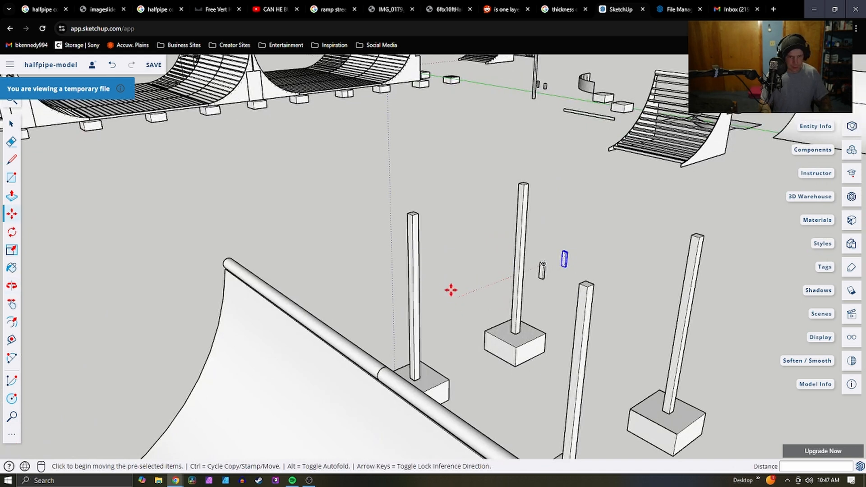
key("l")
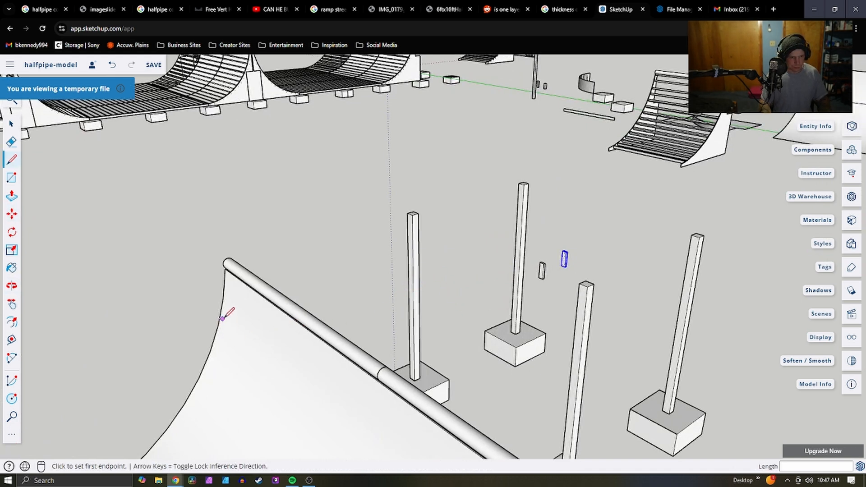
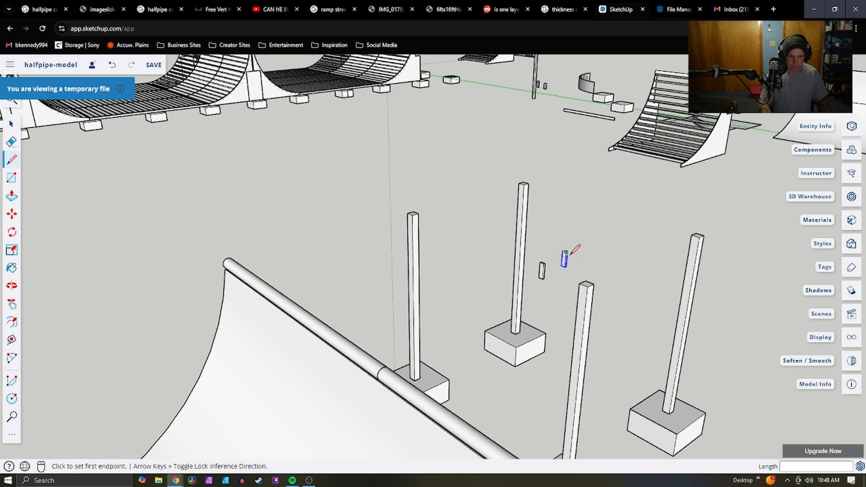
Turn the farther of the two pasted board pieces into a component, keeping the default definition name
scroll(570, 254, "up", 5)
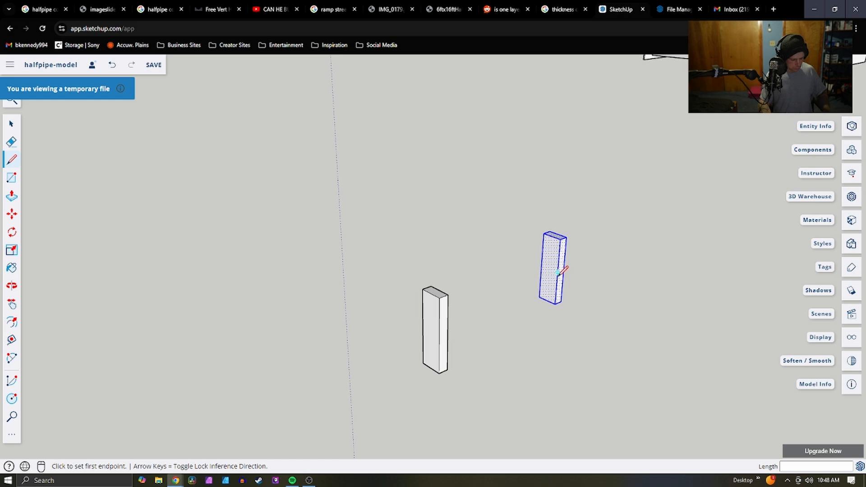
key("space")
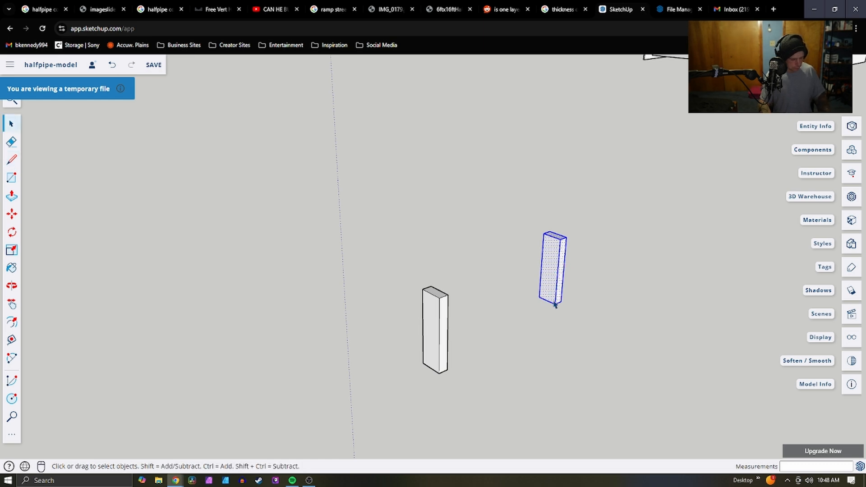
right_click(560, 283)
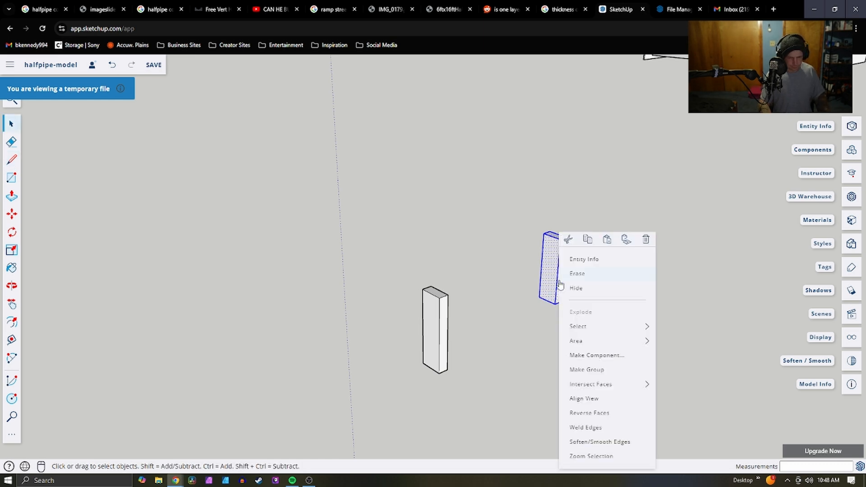
left_click(584, 355)
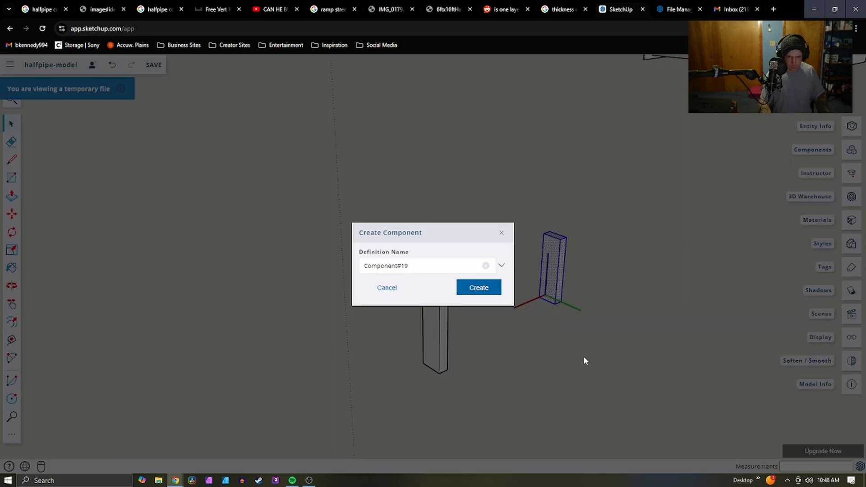
left_click(474, 297)
Turn the nearer pasted board piece into its own component as well, keeping the default definition name
right_click(440, 329)
mouse_move(479, 331)
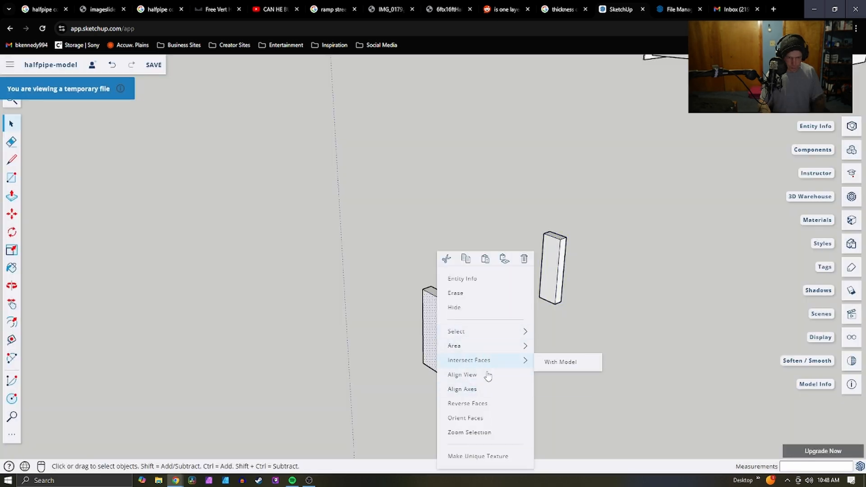
left_click(374, 346)
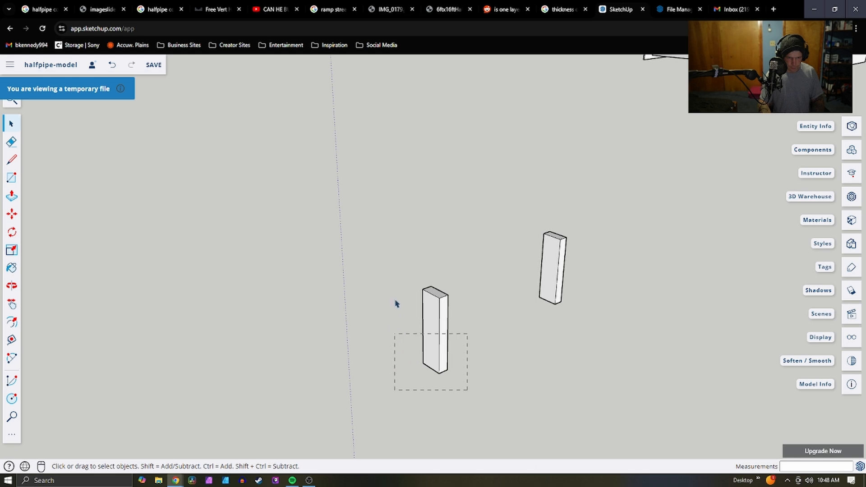
left_click(433, 345)
right_click(434, 347)
left_click(458, 352)
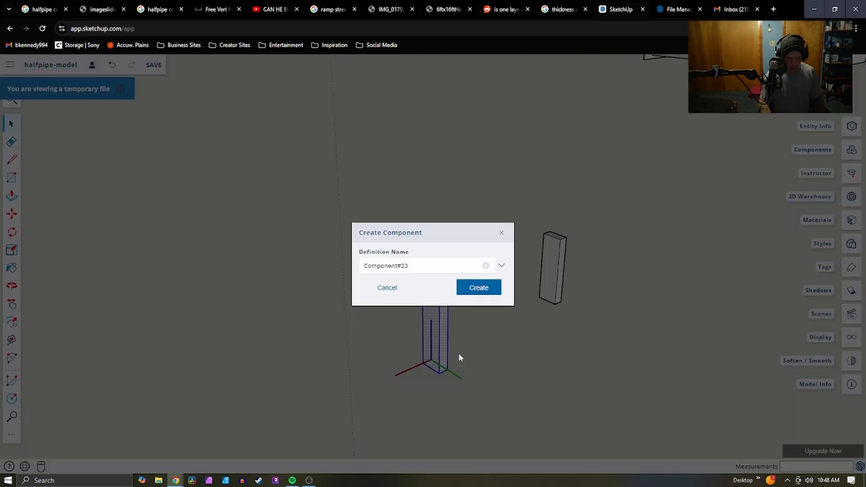
left_click(477, 288)
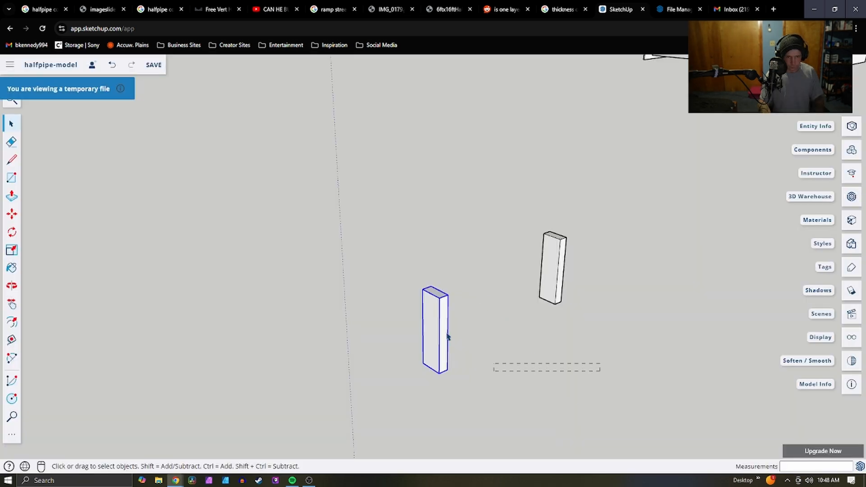
Move both board components together, bringing a bottom corner of the nearer one onto the top of the outer footing post
key("m")
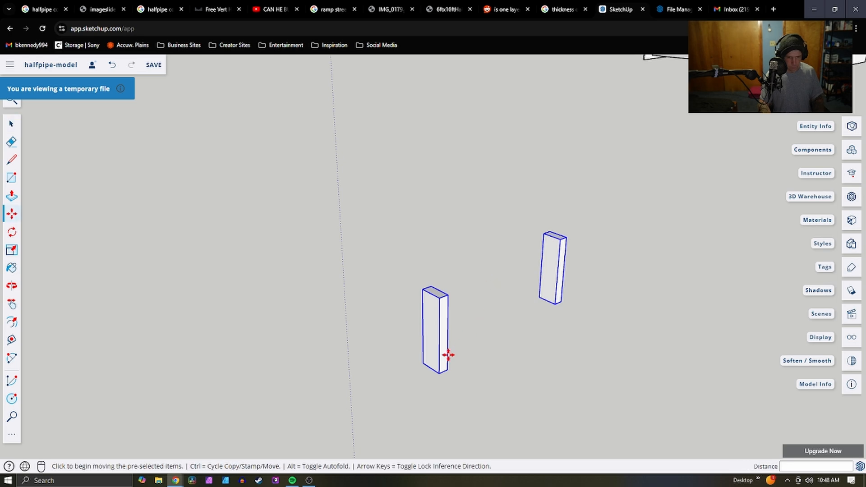
left_click(436, 359)
scroll(451, 262, "down", 5)
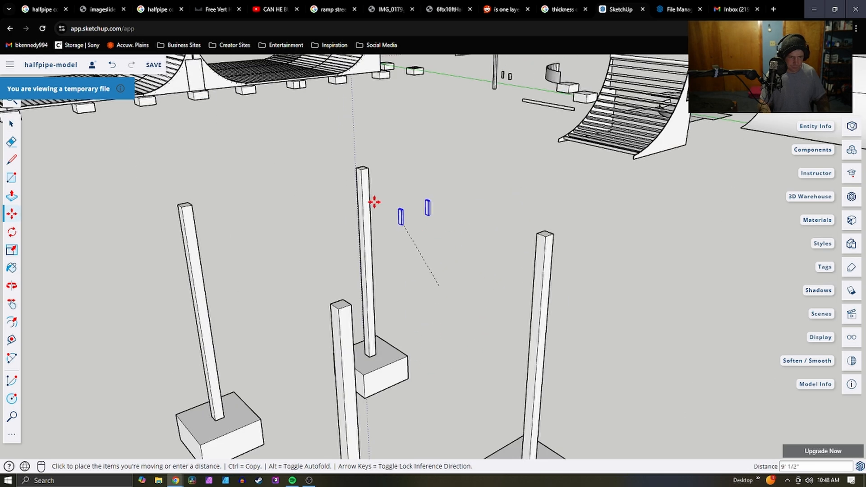
left_click(361, 174)
Rotate both board components 90° in the vertical plane so they lie horizontally on edge above the post, and deselect them
scroll(309, 180, "up", 3)
scroll(308, 181, "down", 3)
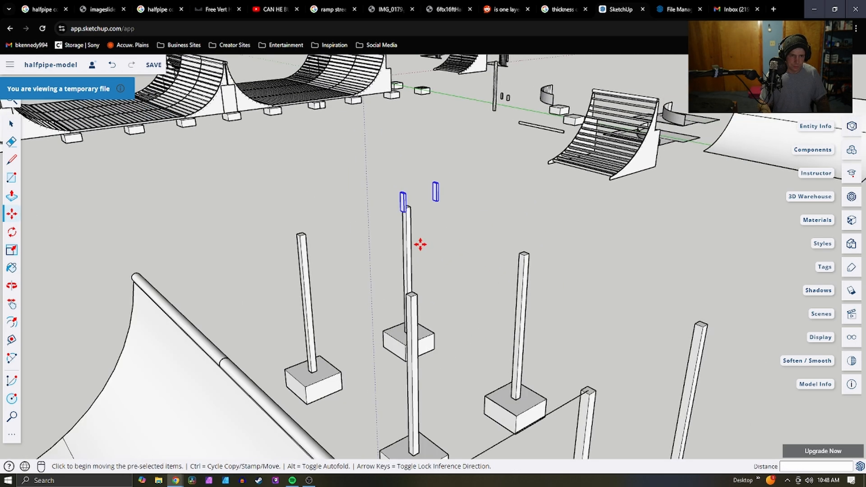
middle_click_drag(419, 243, 617, 247)
middle_click_drag(554, 208, 526, 236)
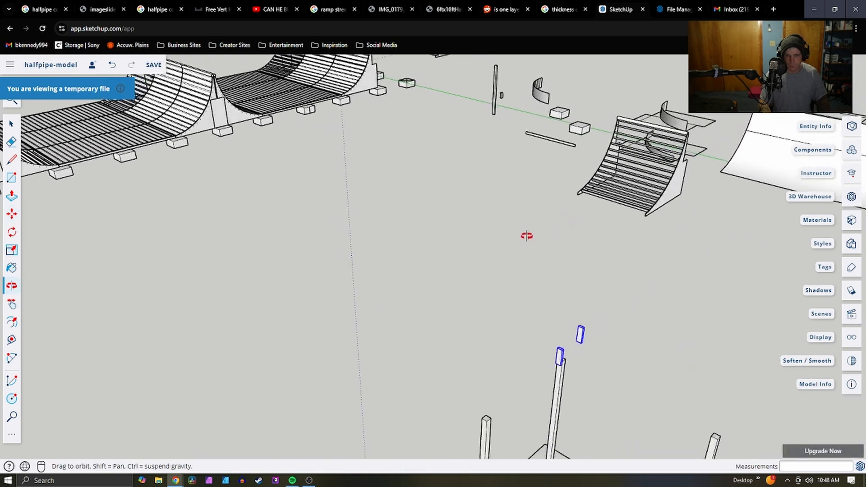
scroll(576, 346, "up", 4)
scroll(667, 347, "down", 2)
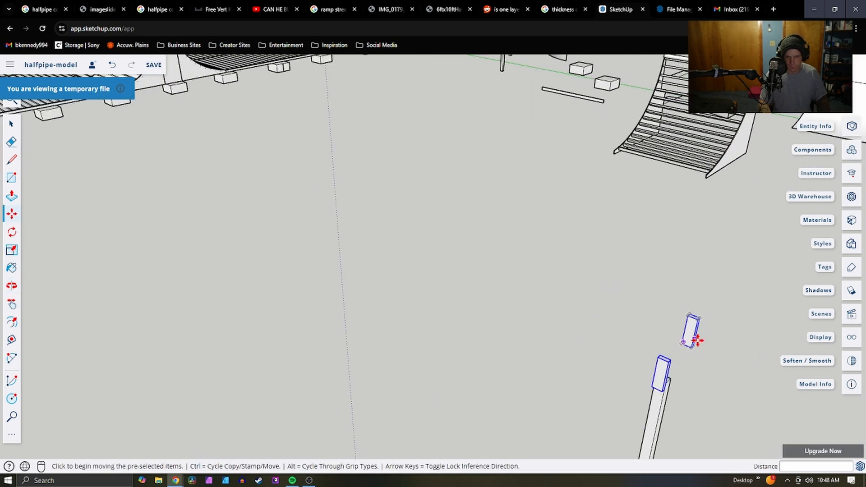
mouse_move(697, 340)
middle_mouse_down()
mouse_move(765, 353)
mouse_move(684, 339)
middle_mouse_up()
scroll(514, 245, "down", 4)
scroll(267, 211, "down", 1)
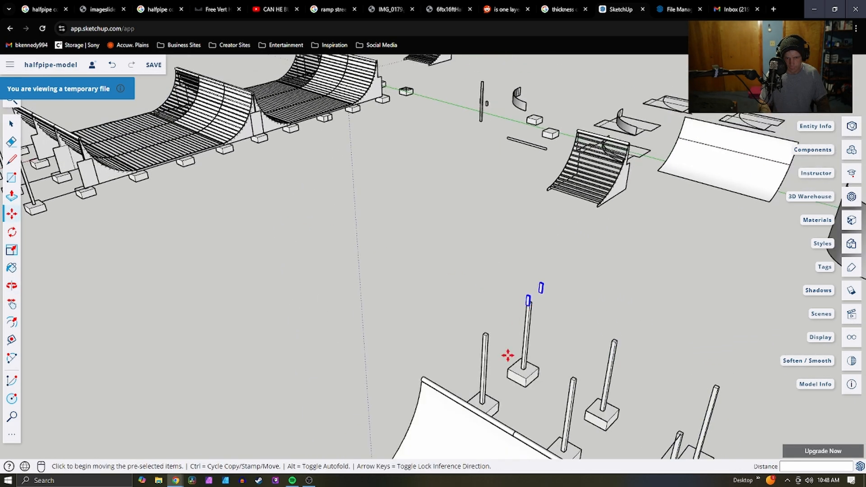
middle_click_drag(526, 374, 433, 330)
scroll(352, 322, "down", 3)
scroll(658, 205, "up", 7)
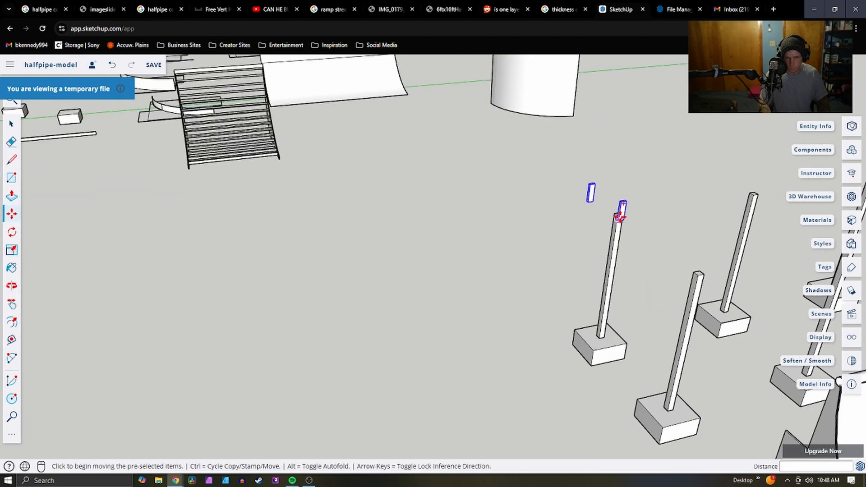
middle_click_drag(619, 218, 572, 286)
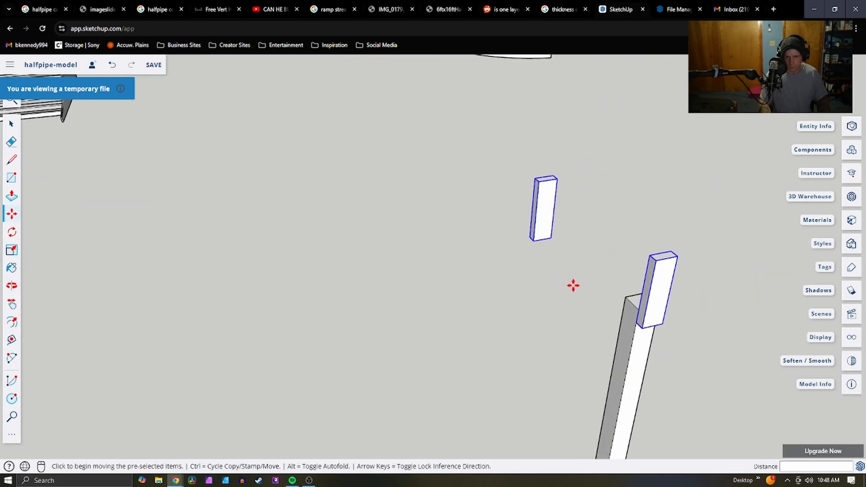
key("q")
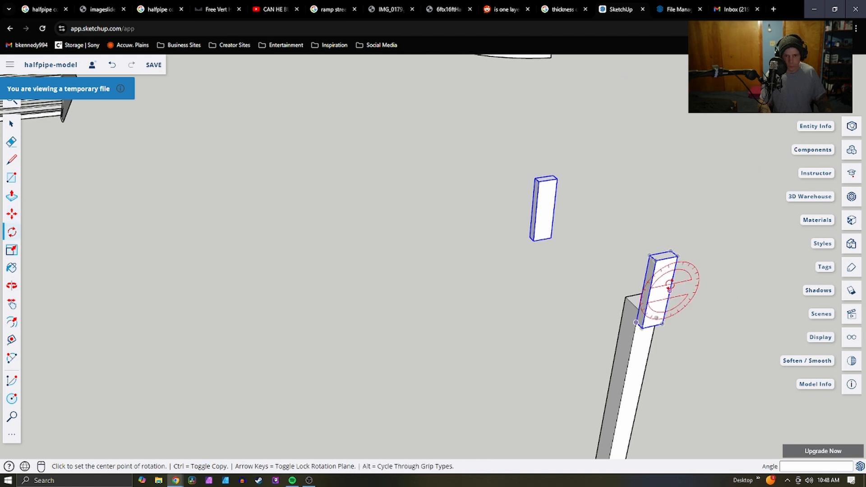
left_click(696, 257)
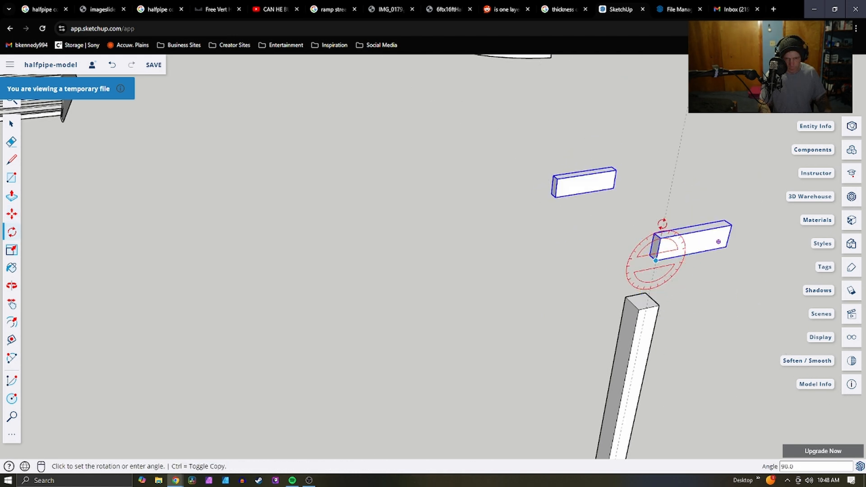
left_click(662, 224)
key("Escape")
key("space")
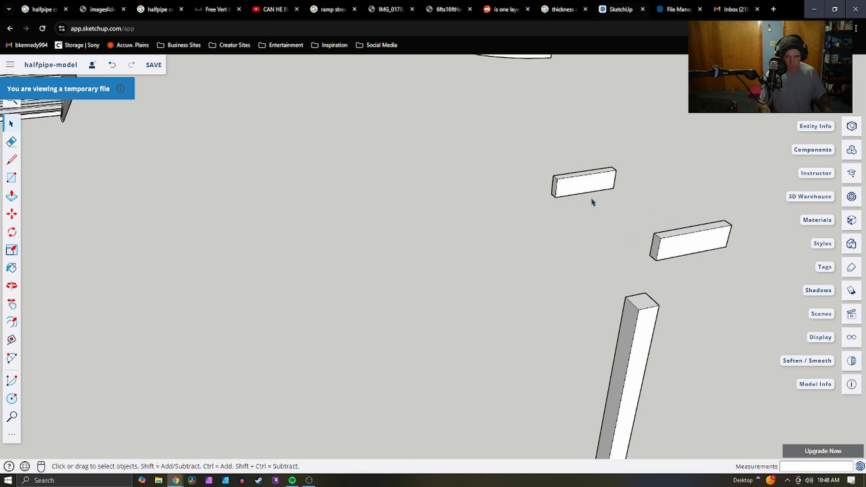
Rotate only the board farther from the post 90° horizontally so it runs perpendicular to the other board
key("q")
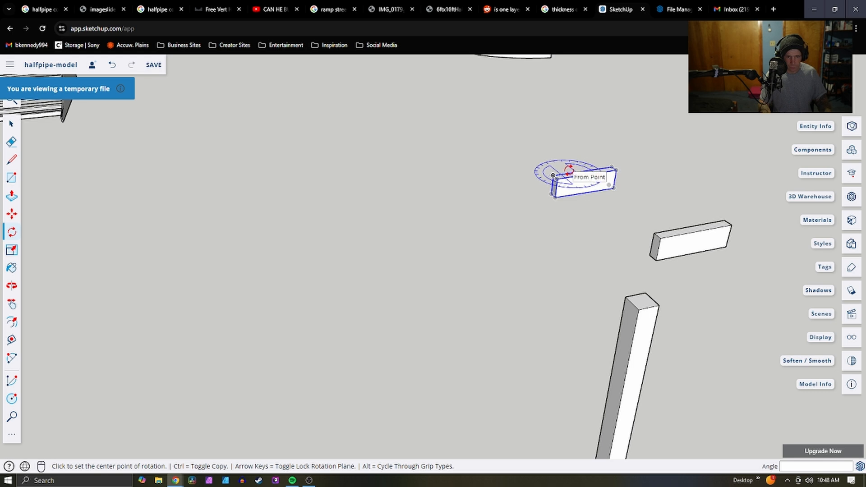
left_click(606, 200)
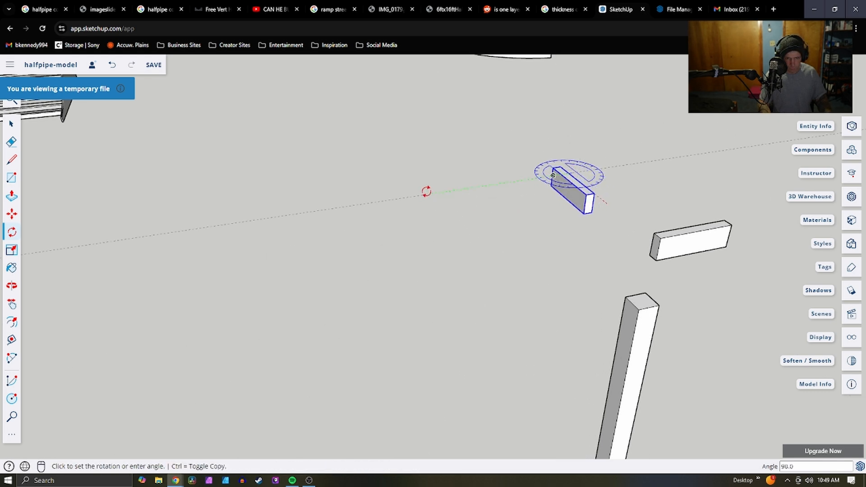
left_click(426, 191)
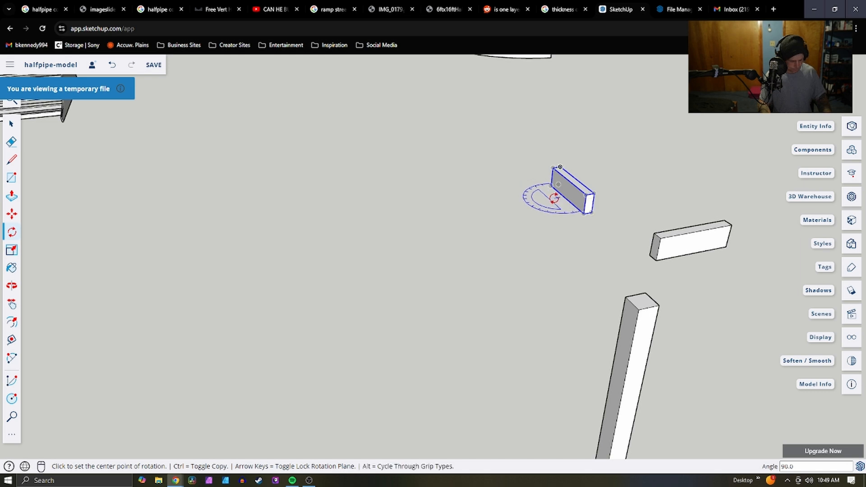
Move the rotated board by its inner top end corner onto the post's top corner, so it sits flush against the post's side
key("m")
left_click(560, 167)
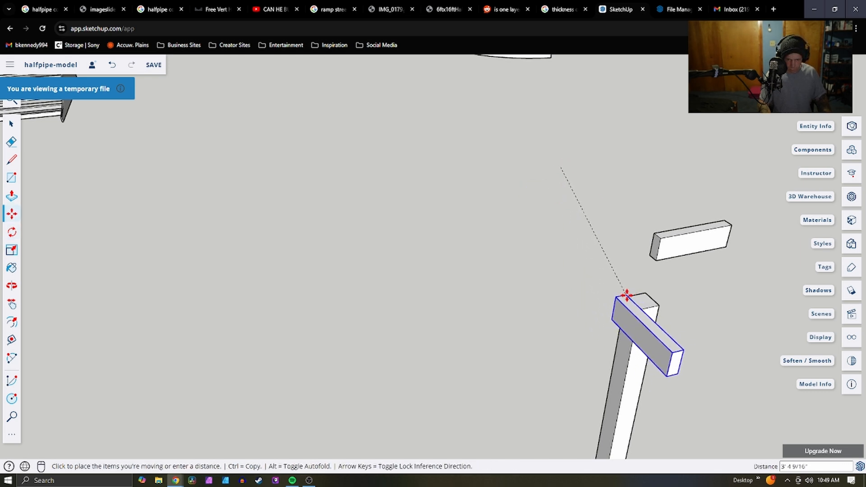
scroll(626, 295, "up", 5)
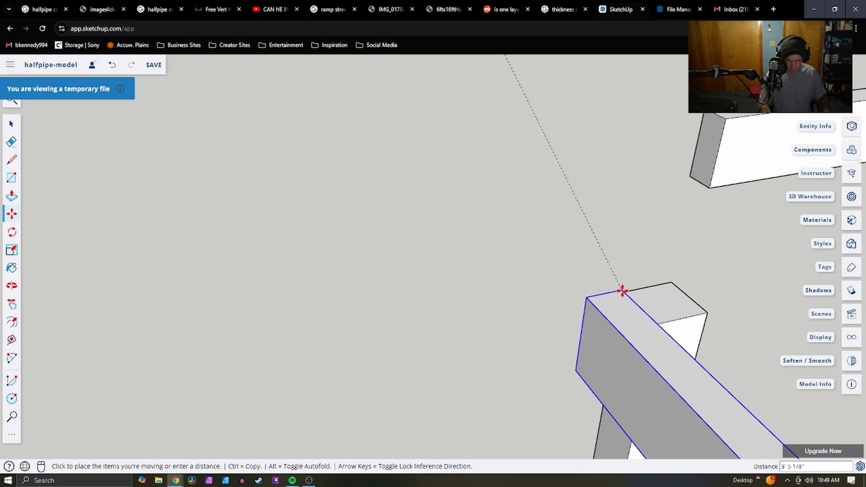
scroll(623, 293, "up", 5)
left_click(622, 289)
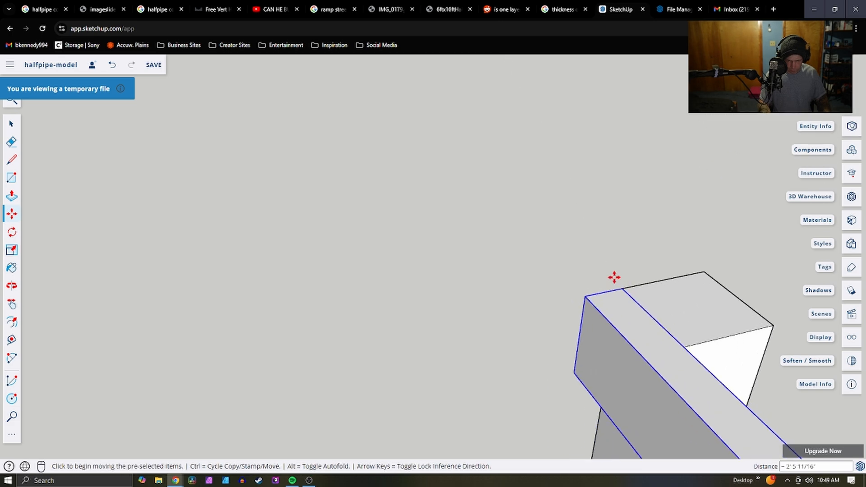
Examine how the attached board and the footing posts line up with the halfpipe's side panels and footings
scroll(550, 265, "down", 10)
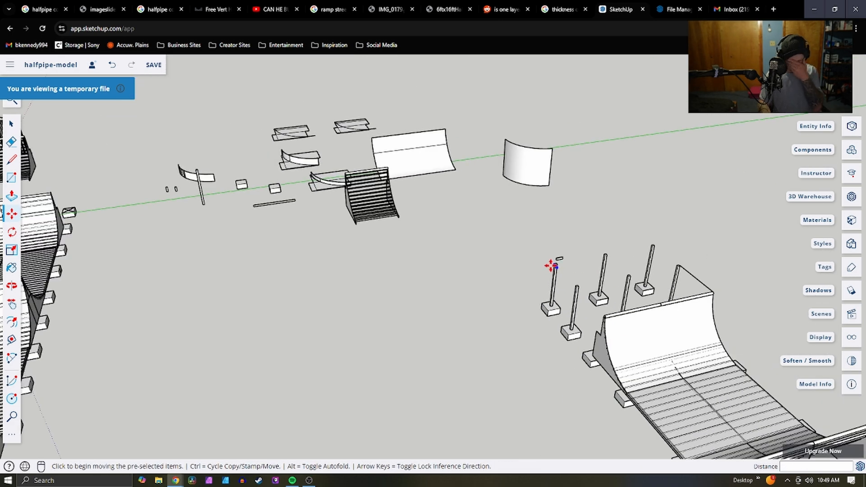
scroll(596, 312, "up", 6)
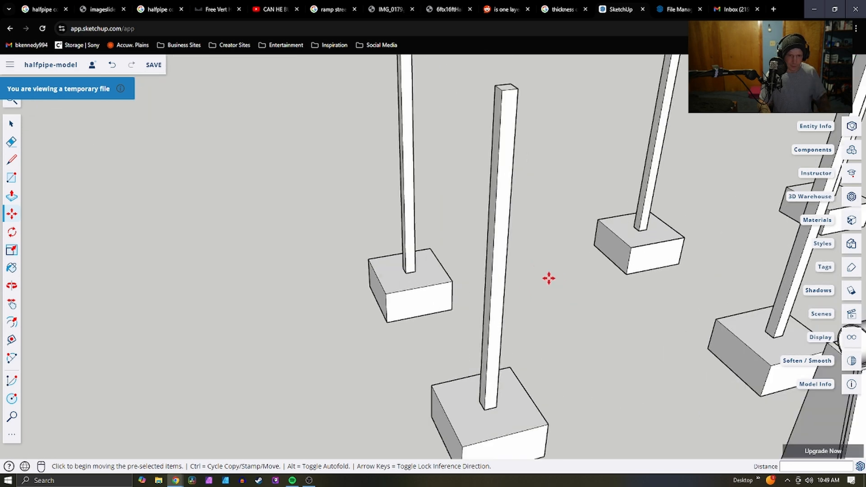
mouse_move(548, 278)
middle_mouse_down()
mouse_move(510, 311)
mouse_move(448, 307)
middle_mouse_up()
scroll(447, 303, "down", 3)
scroll(444, 280, "up", 3)
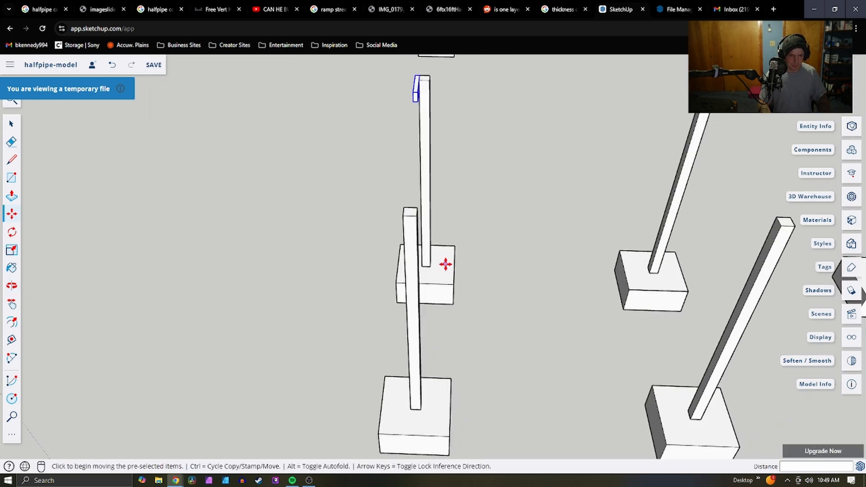
scroll(456, 275, "down", 4)
scroll(454, 267, "up", 2)
mouse_move(454, 266)
middle_mouse_down()
mouse_move(501, 205)
mouse_move(471, 153)
mouse_move(557, 145)
middle_mouse_up()
scroll(453, 221, "down", 3)
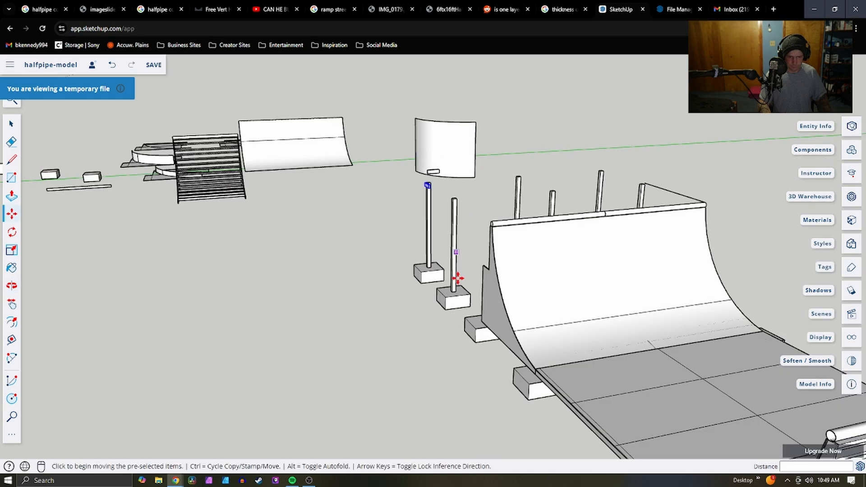
mouse_move(421, 310)
middle_mouse_down()
mouse_move(534, 309)
mouse_move(864, 339)
middle_mouse_up()
middle_click_drag(456, 280, 761, 226)
scroll(585, 139, "up", 3)
scroll(518, 174, "up", 5)
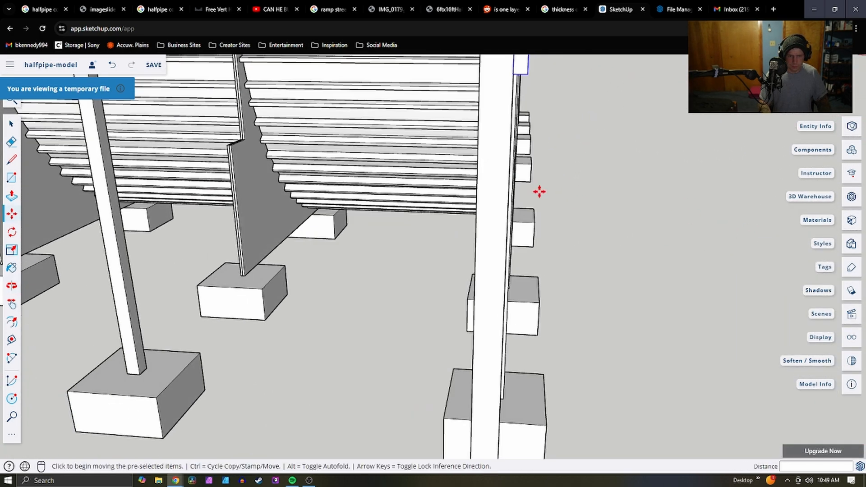
scroll(500, 284, "down", 8)
middle_click_drag(485, 226, 458, 261)
Draw a line about 6' 1" long from the corner footing post's base to the base of the halfpipe's outer side panel
key("l")
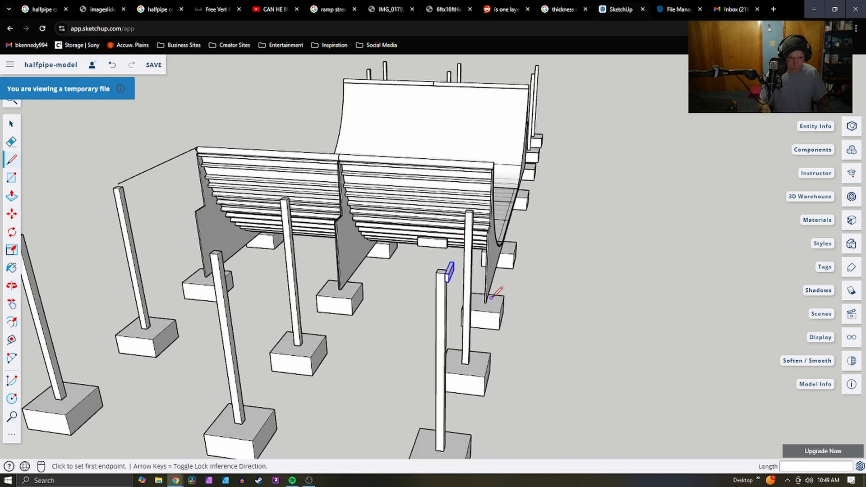
scroll(486, 294, "up", 5)
scroll(481, 321, "down", 5)
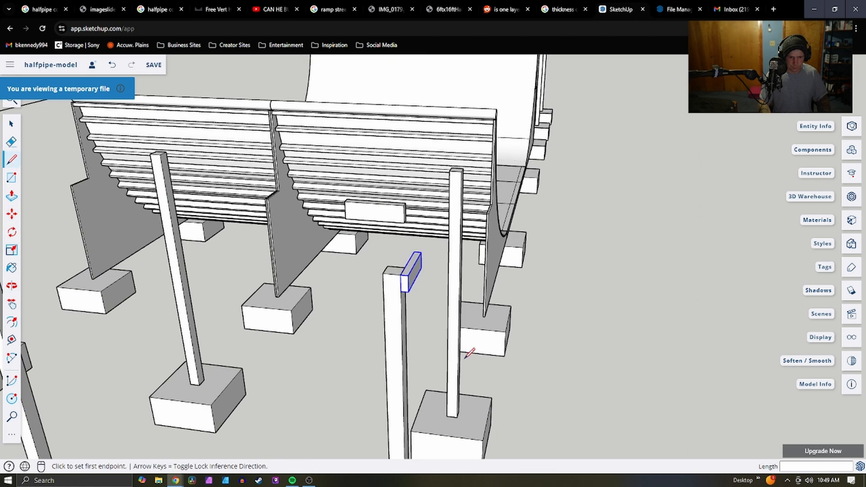
left_click(457, 417)
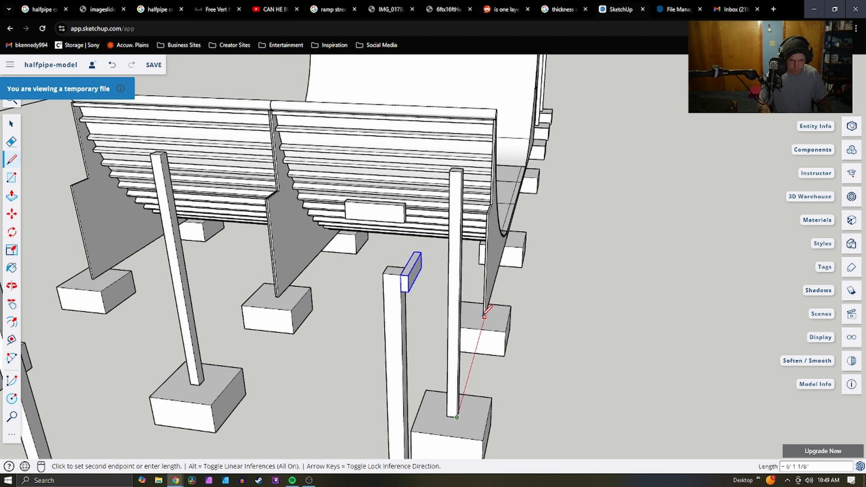
type("6'")
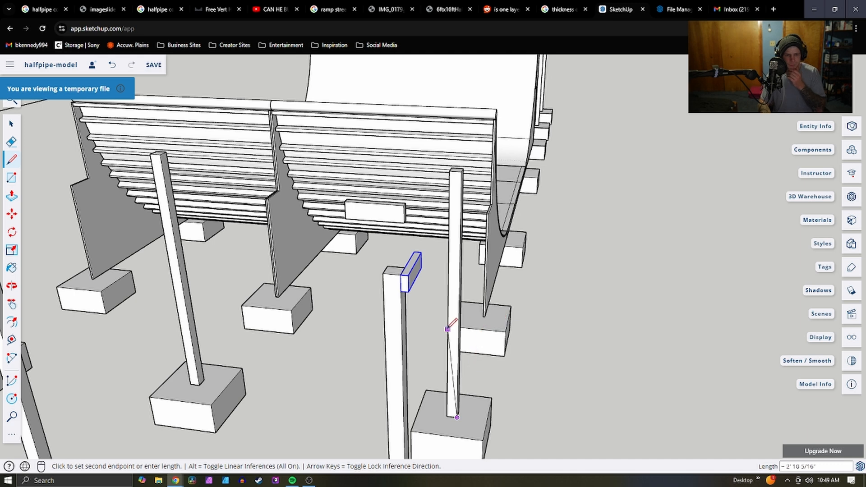
middle_click_drag(448, 323, 520, 342)
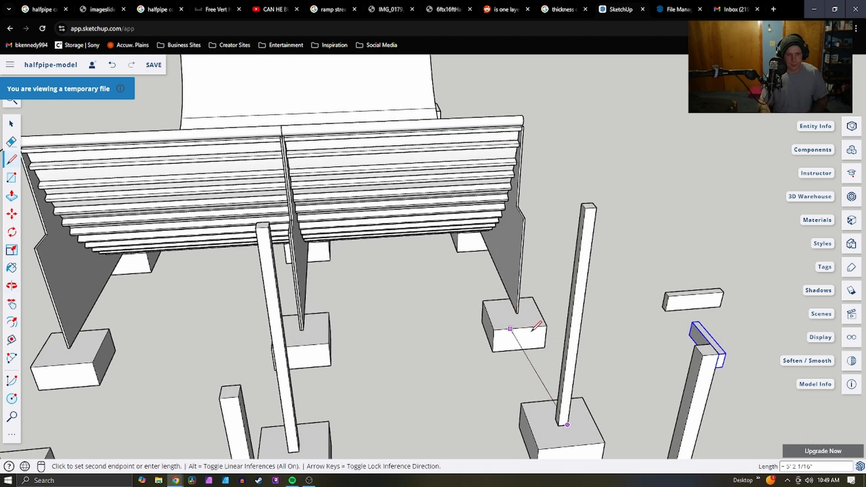
scroll(519, 318, "up", 3)
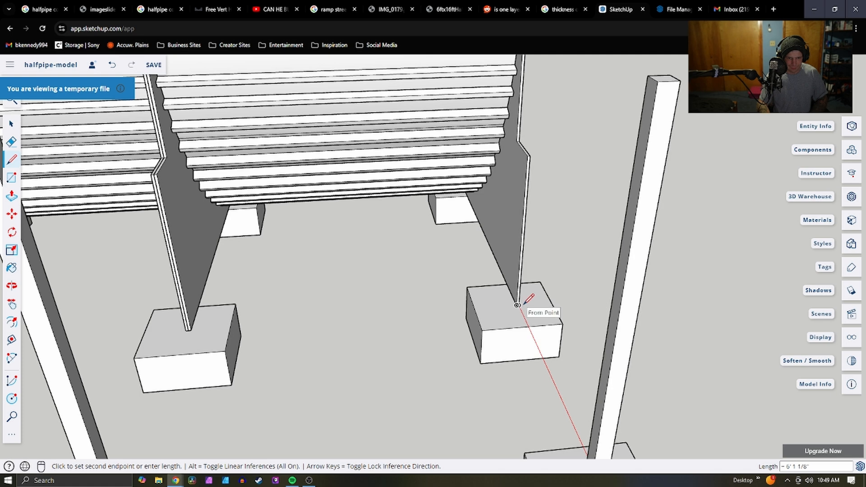
middle_click_drag(523, 308, 442, 356)
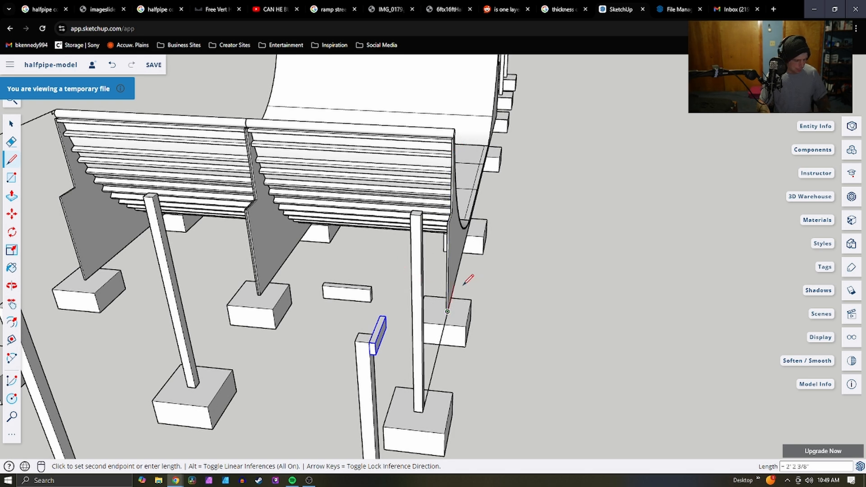
key("Escape")
scroll(383, 316, "down", 3)
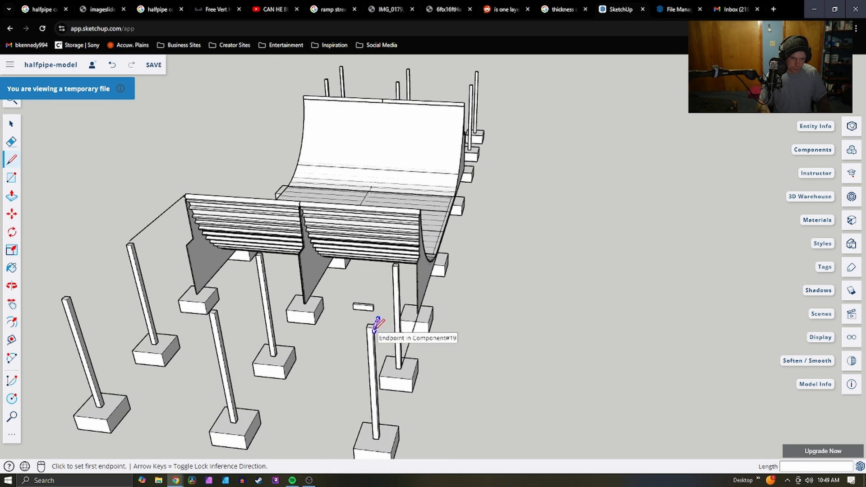
Check the span from the attached board's end corner to the halfpipe's side panel with a temporary line
left_click(375, 329)
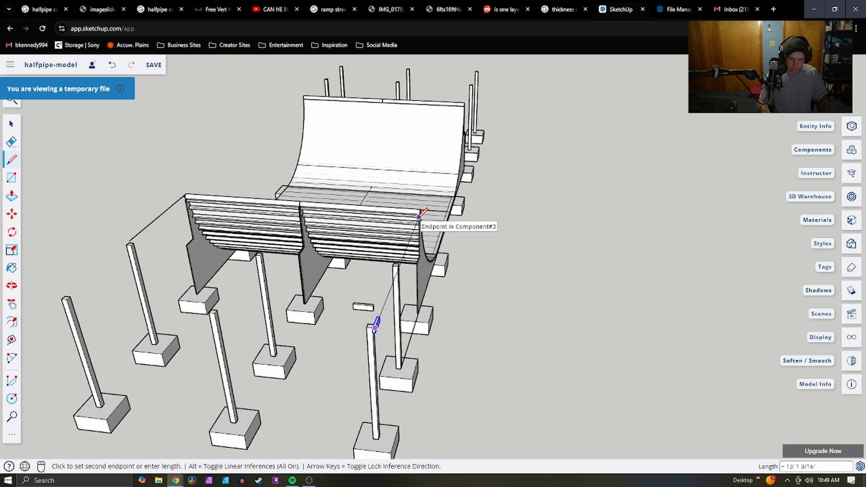
middle_click_drag(423, 215, 272, 199)
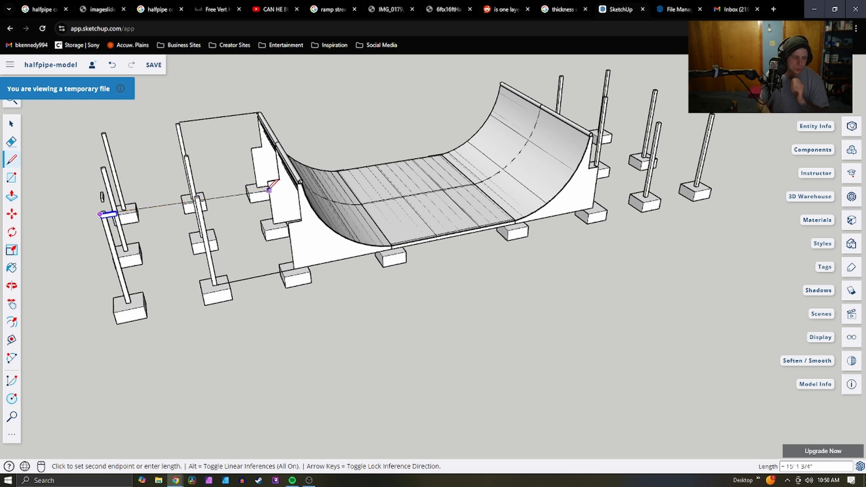
key("Escape")
Draw a line about 2 7/8" long down the neighbouring post's face from the midpoint of its top edge
scroll(195, 200, "up", 2)
scroll(195, 198, "up", 5)
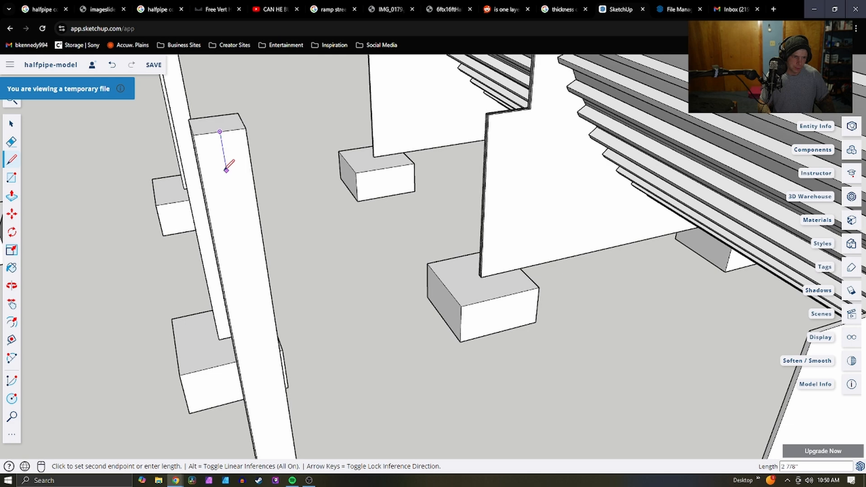
scroll(265, 209, "down", 1)
scroll(269, 206, "down", 5)
scroll(243, 238, "up", 3)
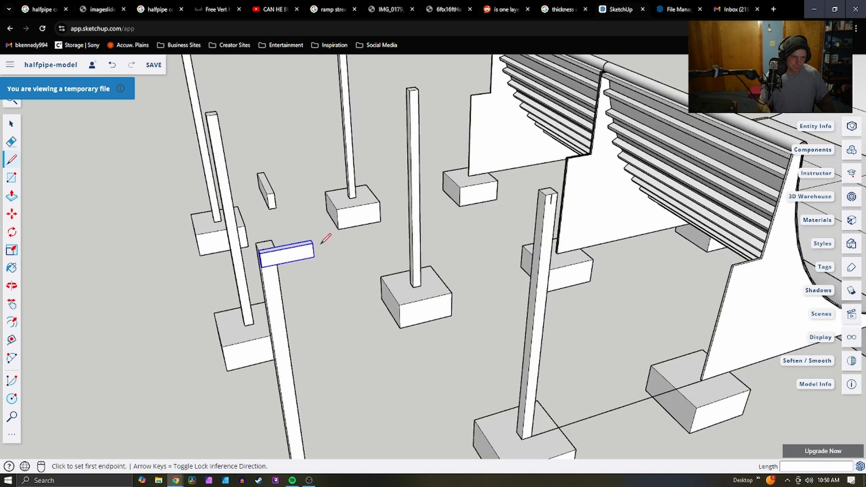
key("space")
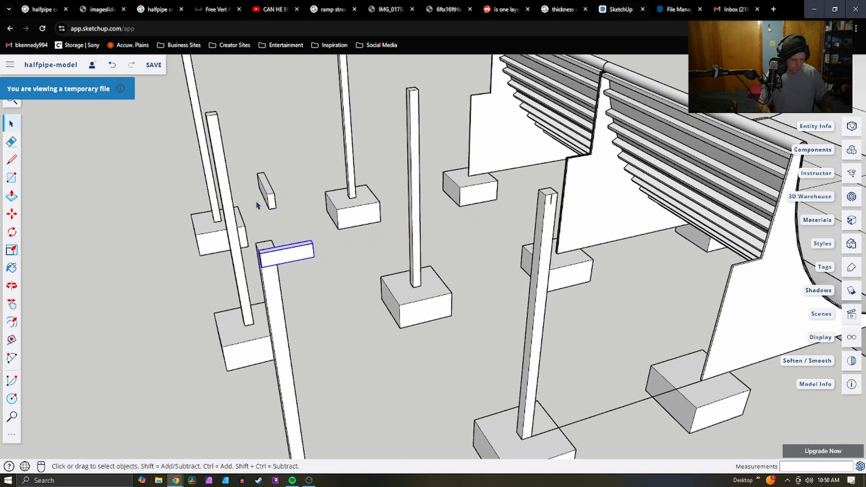
Move the free board by its top end corner onto the attached board's top outer corner at the post
scroll(268, 217, "down", 2)
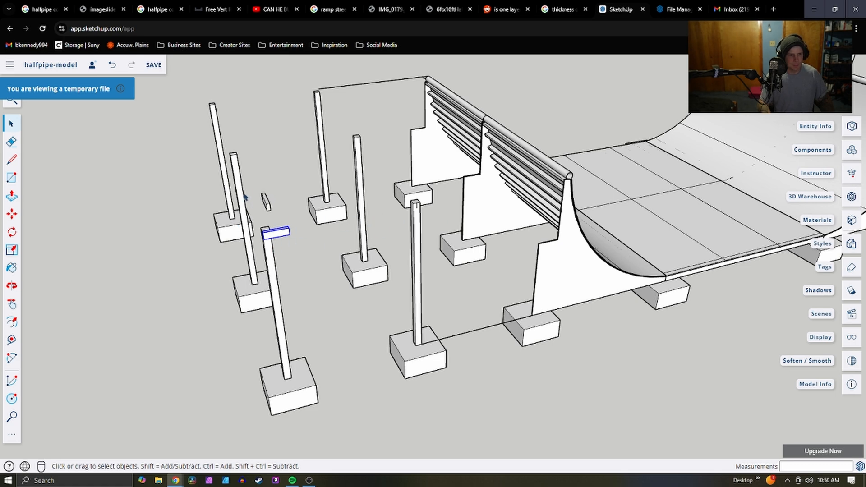
key("m")
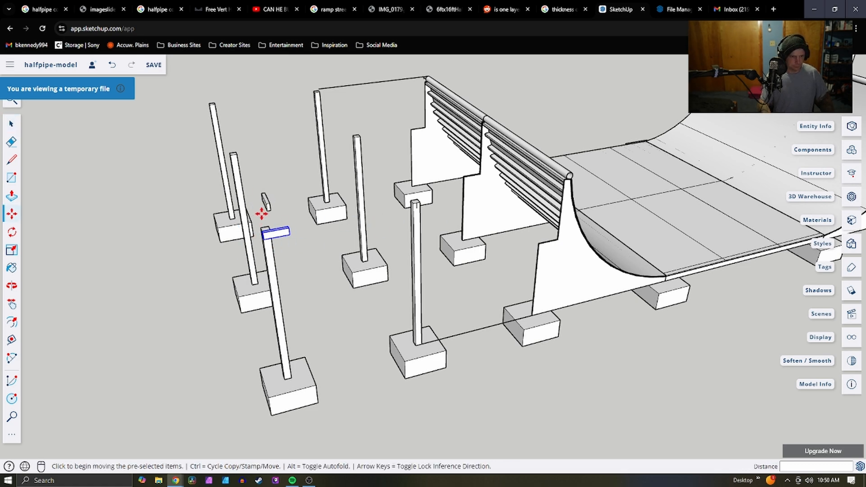
scroll(270, 194, "up", 4)
scroll(309, 187, "down", 2)
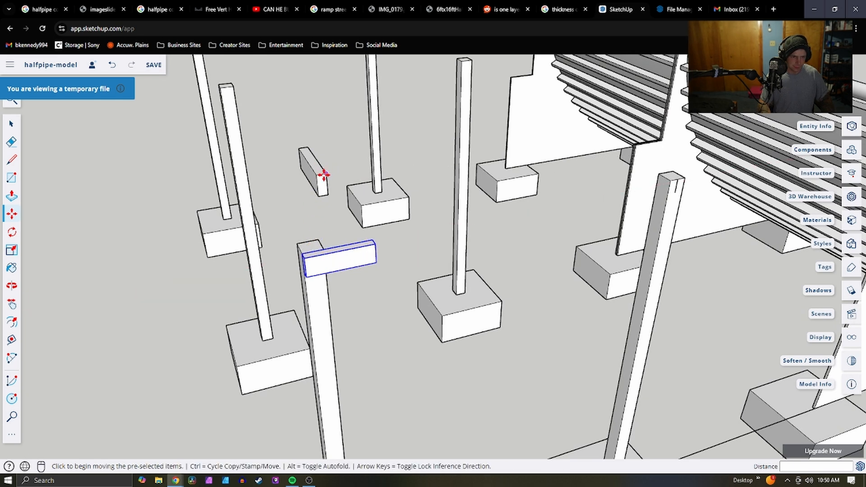
left_click(323, 178)
key("space")
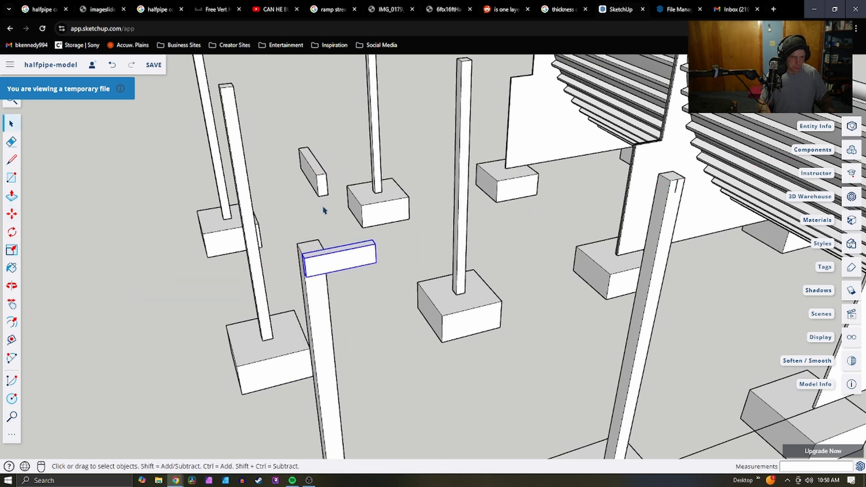
left_click(323, 178)
key("m")
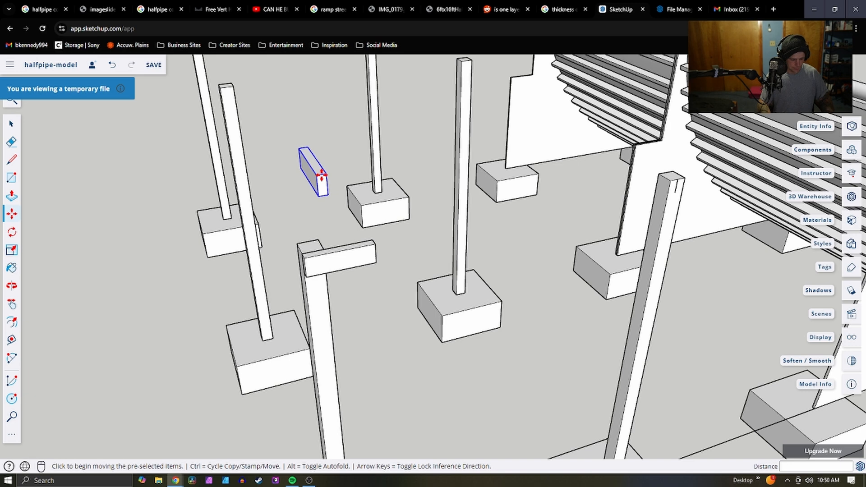
left_click(327, 174)
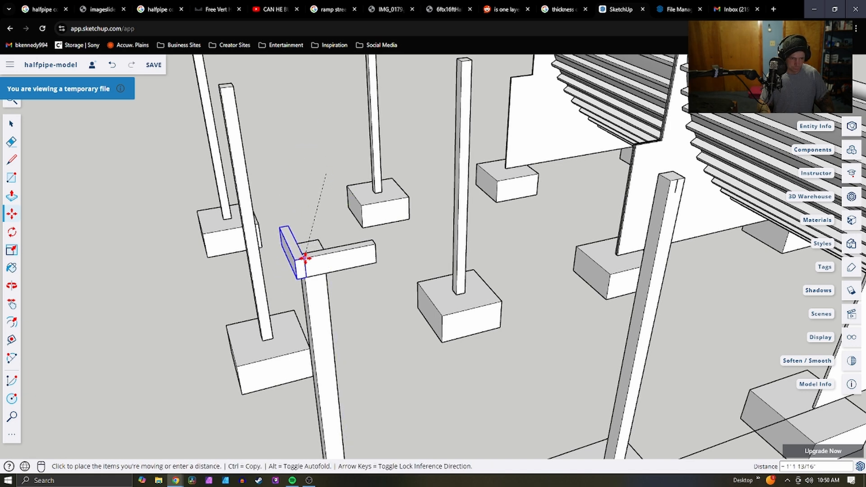
left_click(299, 255)
Slide the same board 1 1/2" along its own length so its end sits behind the attached board, flush with the post's face
middle_click_drag(390, 257, 354, 264)
scroll(353, 265, "down", 3)
scroll(156, 218, "up", 6)
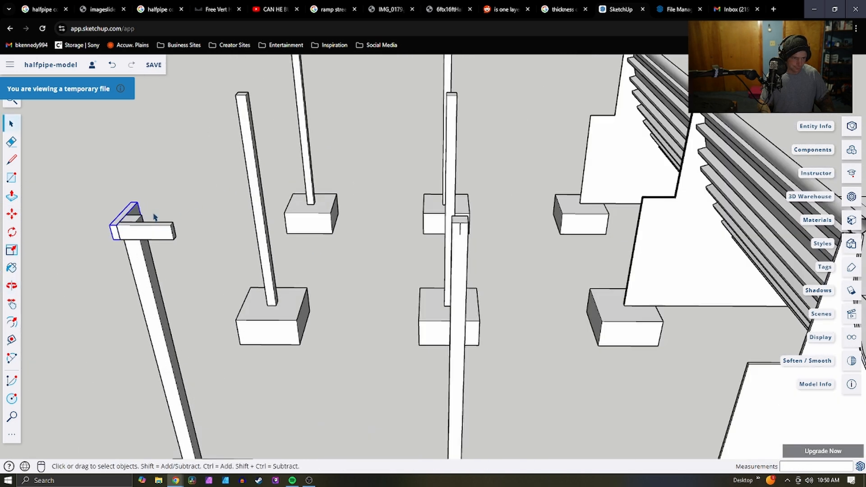
key("m")
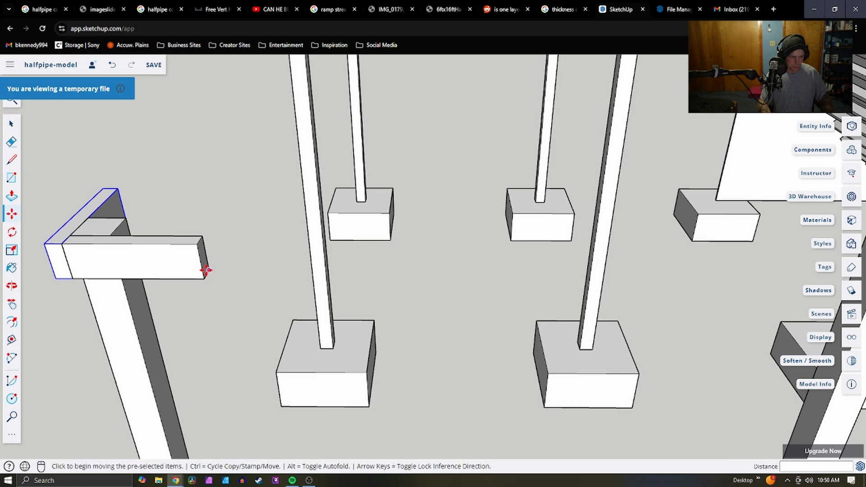
key("space")
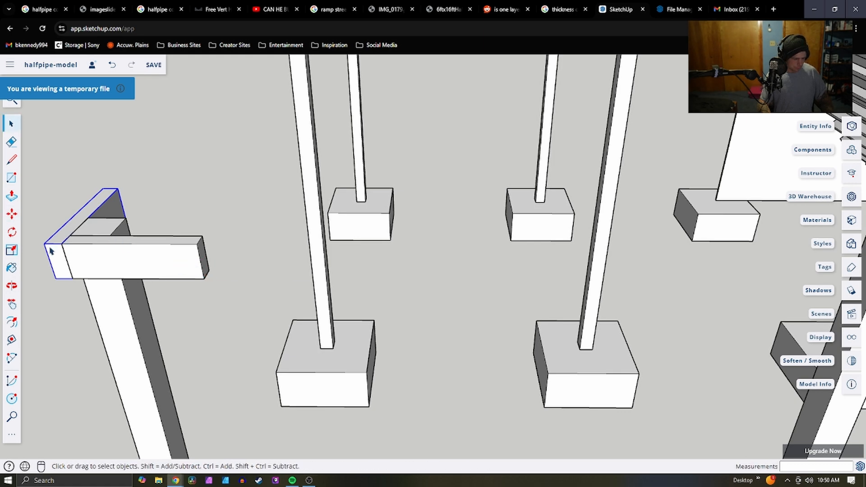
key("m")
left_click(63, 242)
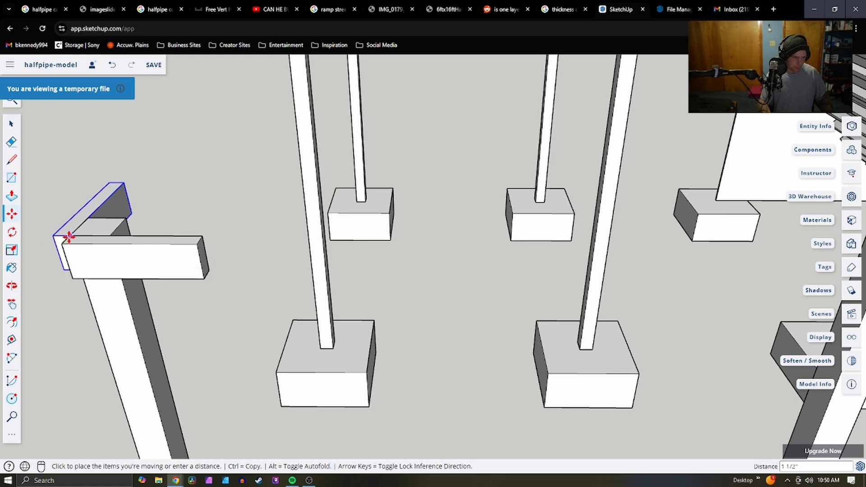
left_click(70, 235)
key("space")
middle_click_drag(100, 265, 305, 328)
scroll(305, 328, "down", 4)
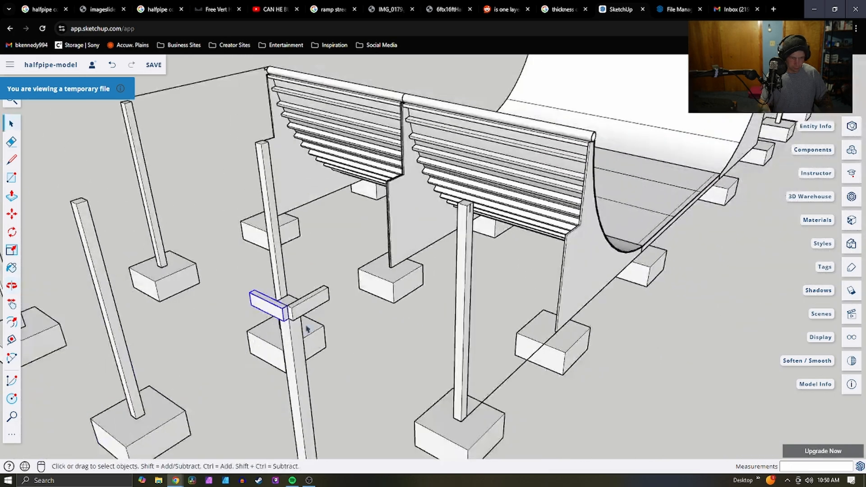
Open the attached board for editing and extend its end at the post by 1 1/2" to cover the perpendicular board's end
scroll(305, 329, "up", 3)
scroll(332, 301, "down", 3)
triple_click(420, 257)
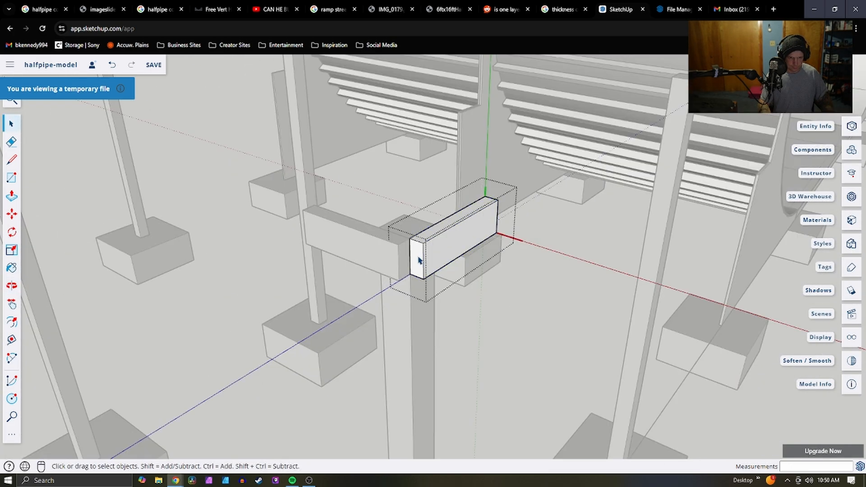
key("p")
left_click(411, 269)
left_click(396, 271)
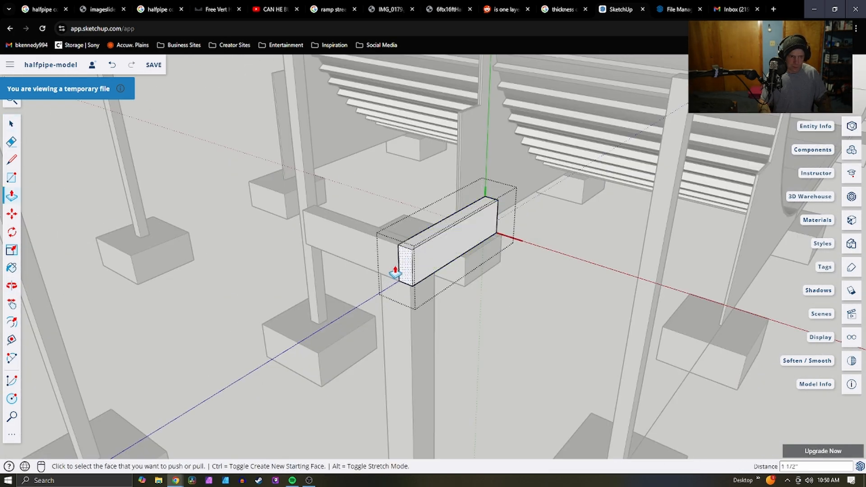
Extend the board's opposite end about 5' 2 3/16" to the middle of the neighbouring post, and close the component
middle_click_drag(396, 271, 14, 253)
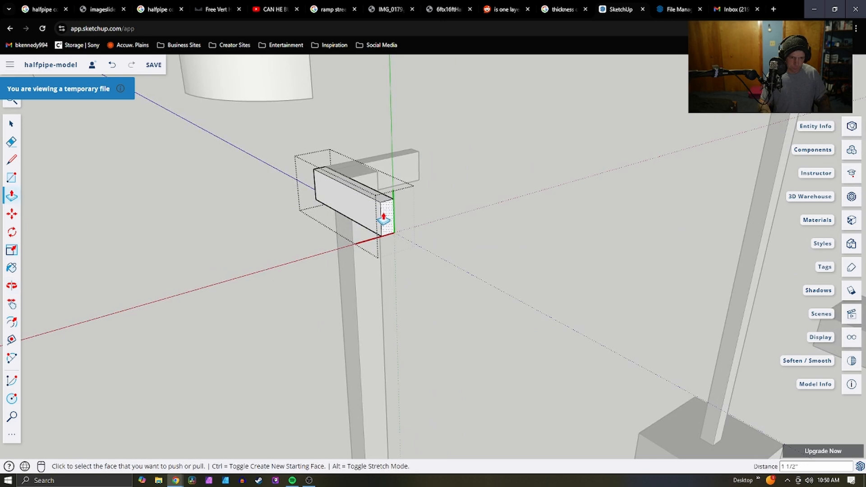
left_click(383, 219)
scroll(292, 240, "down", 1)
scroll(663, 339, "down", 2)
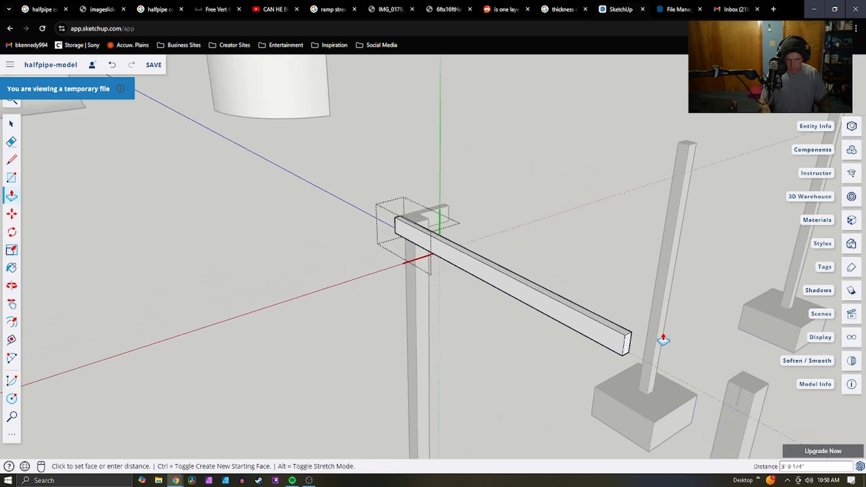
left_click(743, 392)
middle_click_drag(744, 394, 410, 240)
scroll(410, 240, "down", 3)
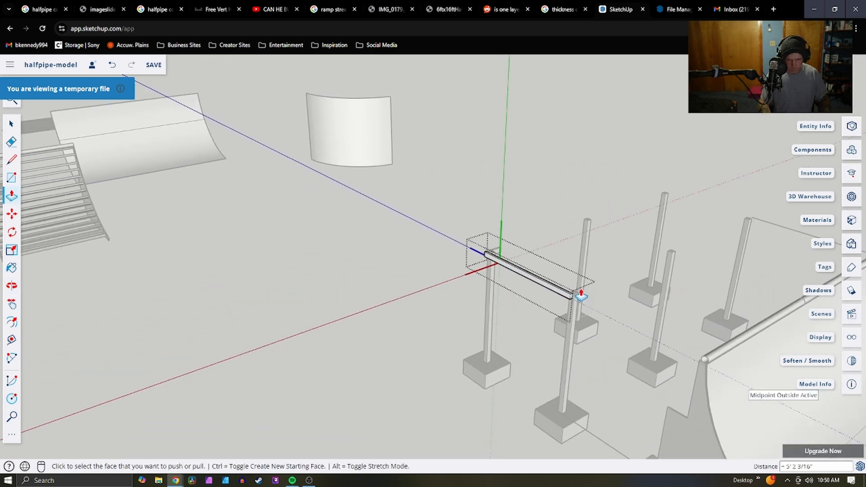
scroll(675, 329, "up", 3)
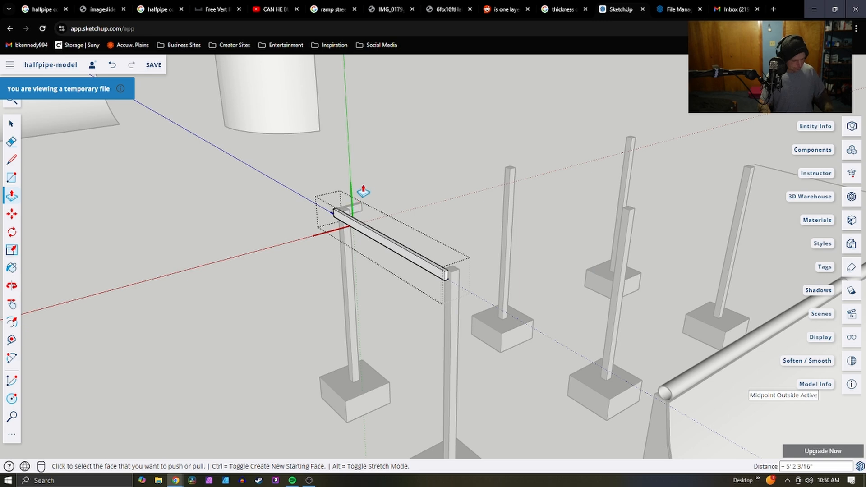
key("space")
left_click(382, 189)
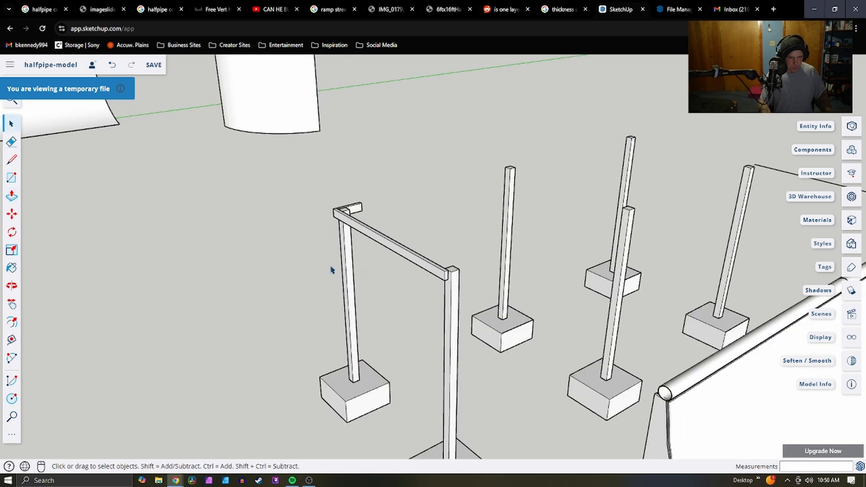
Copy the thinner short board from the loose parts and place it on the open ground beside the footing posts
scroll(396, 244, "down", 10)
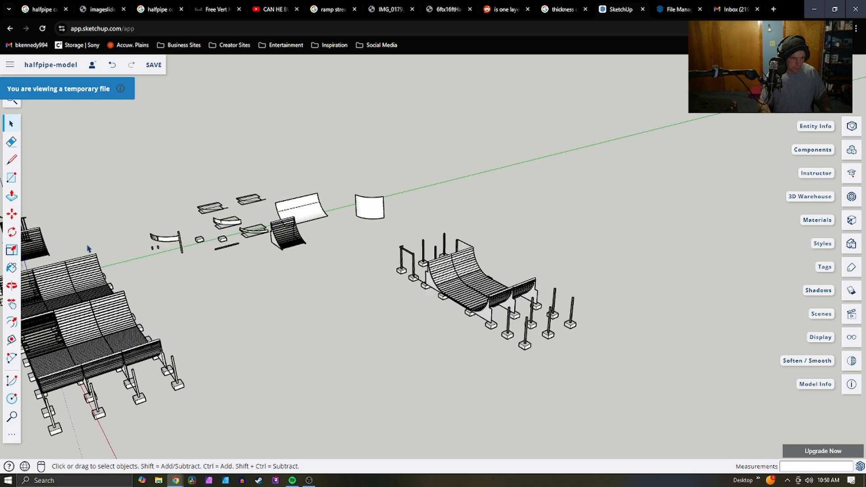
scroll(187, 264, "up", 10)
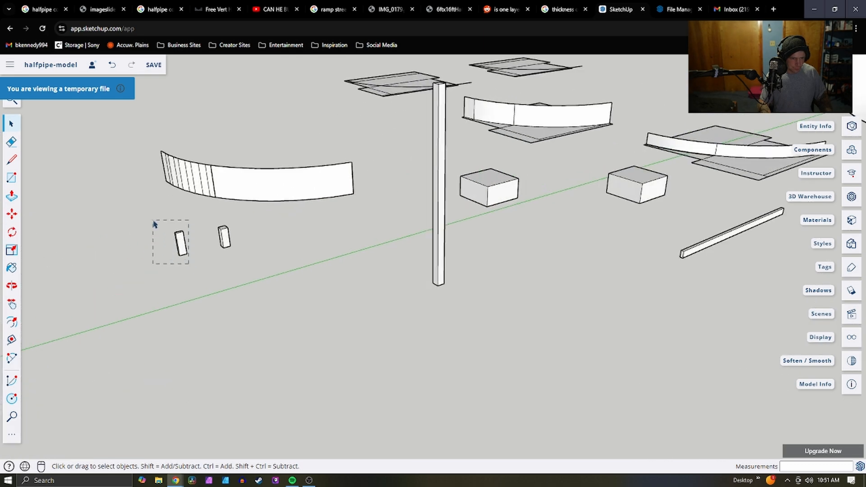
scroll(159, 217, "down", 10)
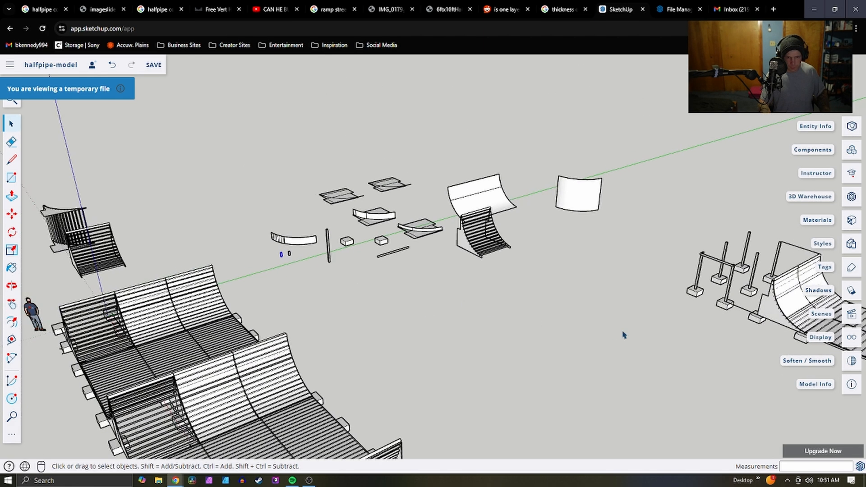
scroll(643, 273, "up", 8)
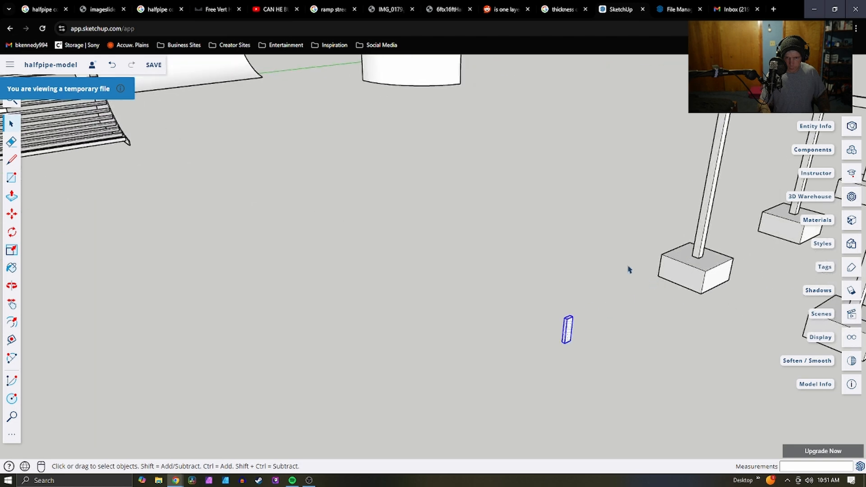
Copy the long side board and place it end to end with the original, running from the neighbouring post's top towards the halfpipe
scroll(677, 200, "up", 5)
left_click(607, 161)
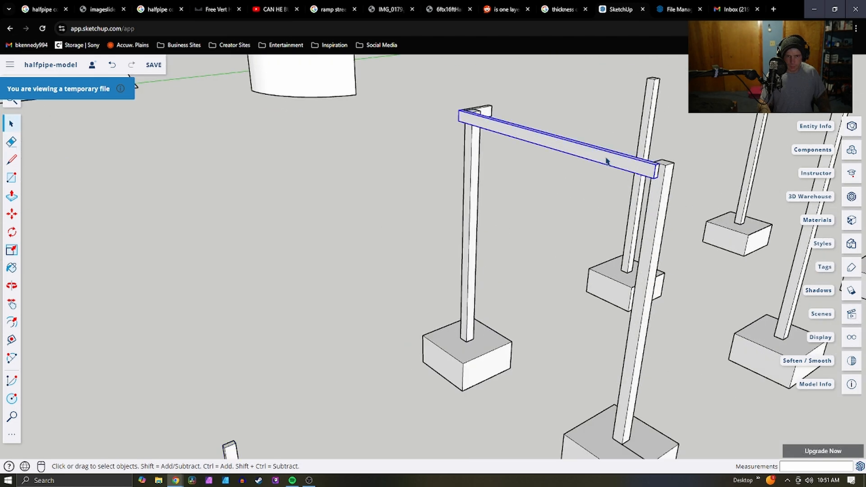
key("ctrl+c")
key("ctrl+v")
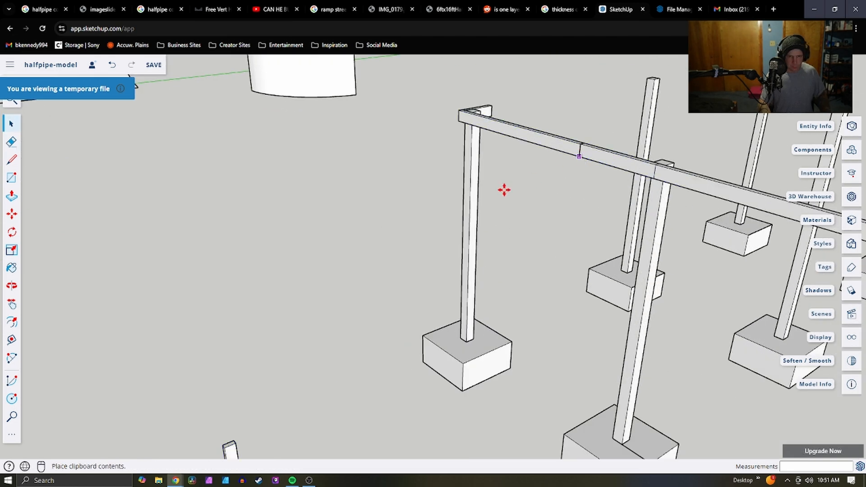
left_click(650, 178)
scroll(650, 178, "down", 8)
scroll(601, 218, "up", 4)
middle_click_drag(574, 212, 739, 159)
key("m")
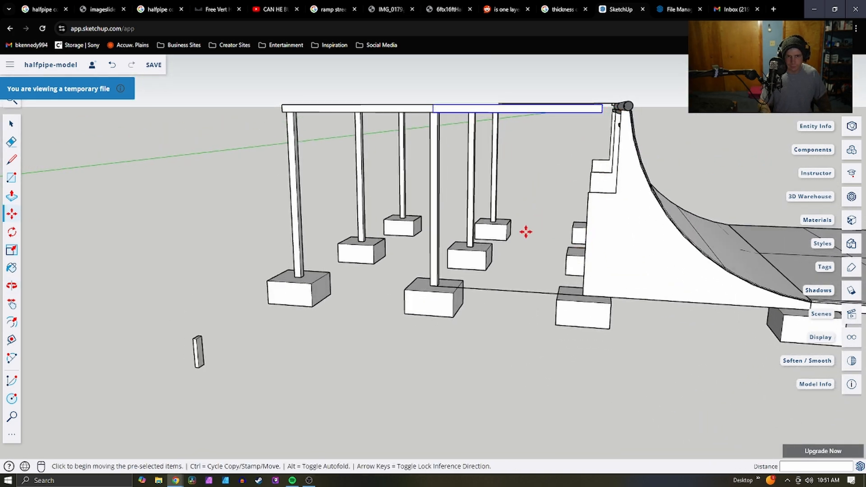
Look over the post and board framing beside the halfpipe in relation to the whole ramp, and clear the selection
scroll(526, 231, "down", 4)
middle_click_drag(365, 230, 294, 251)
middle_click_drag(419, 277, 475, 186)
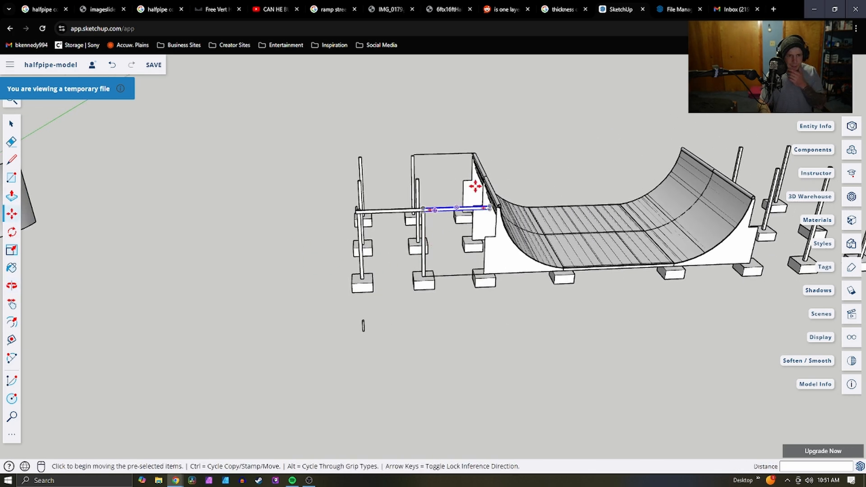
scroll(408, 194, "up", 3)
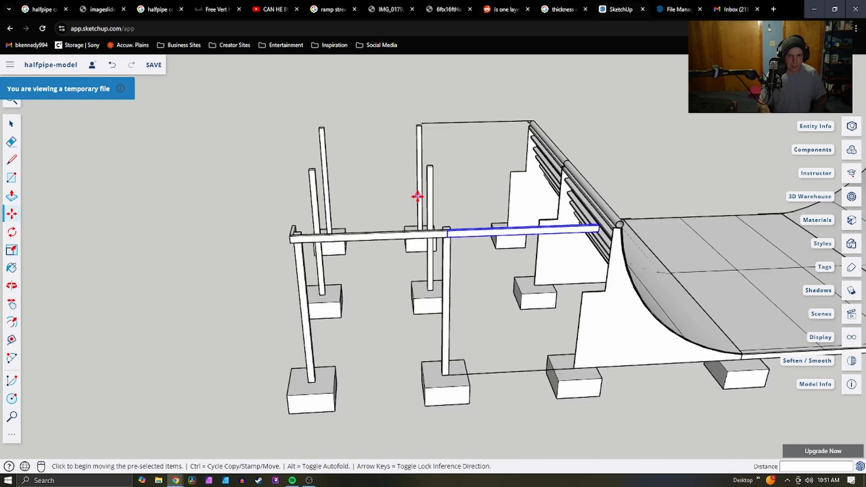
scroll(391, 196, "up", 2)
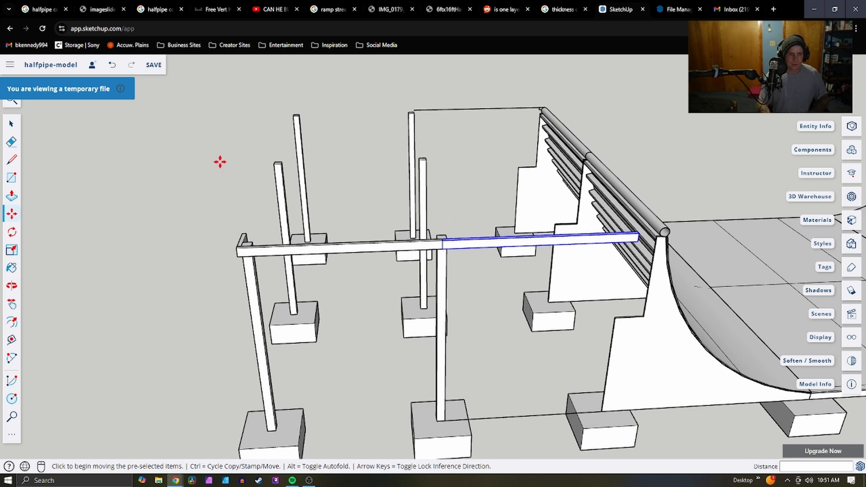
scroll(419, 290, "down", 4)
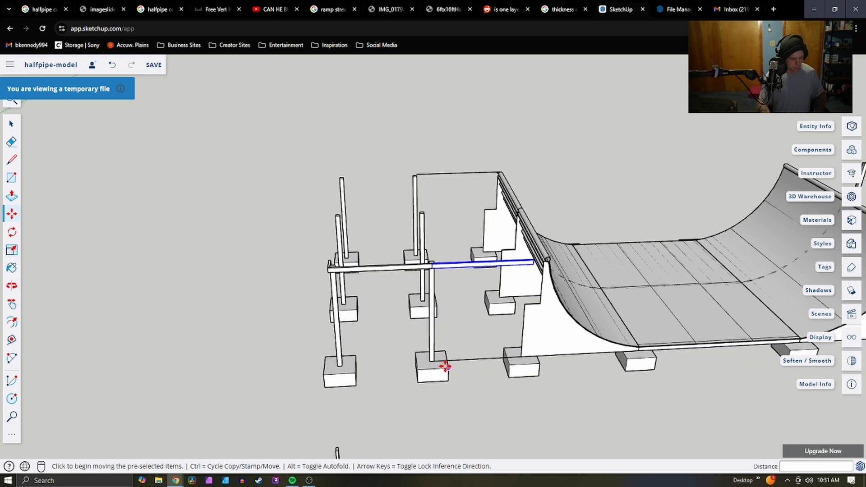
key("space")
left_click_drag(236, 148, 234, 136)
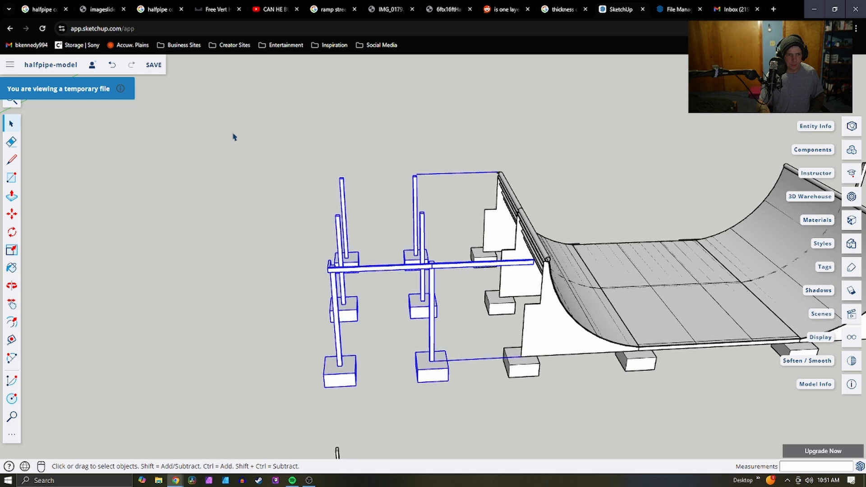
scroll(415, 293, "down", 4)
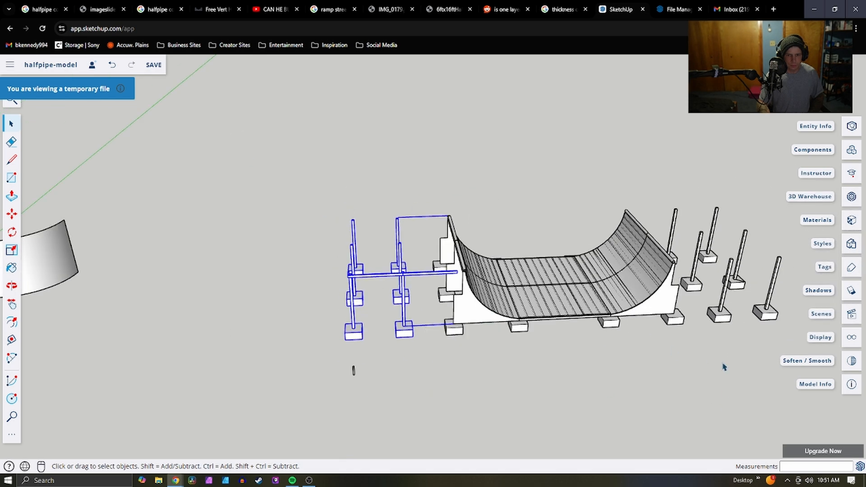
left_click_drag(444, 164, 444, 163)
scroll(523, 324, "up", 5)
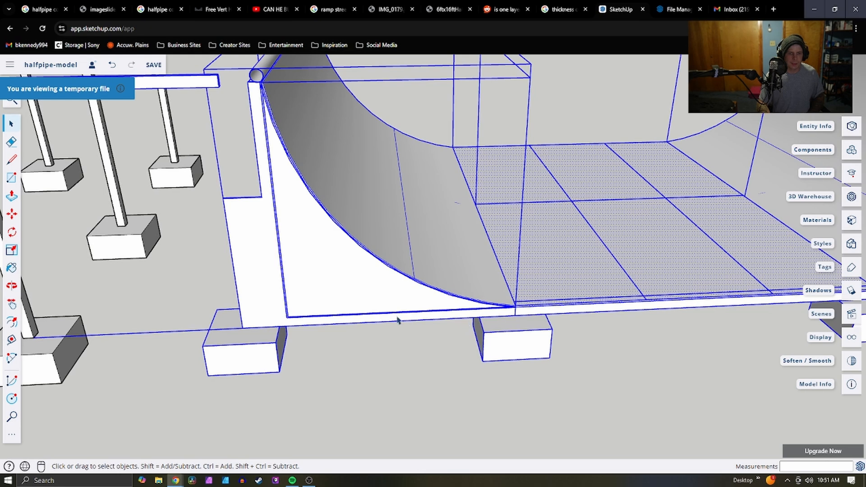
scroll(482, 294, "down", 8)
left_click(486, 151)
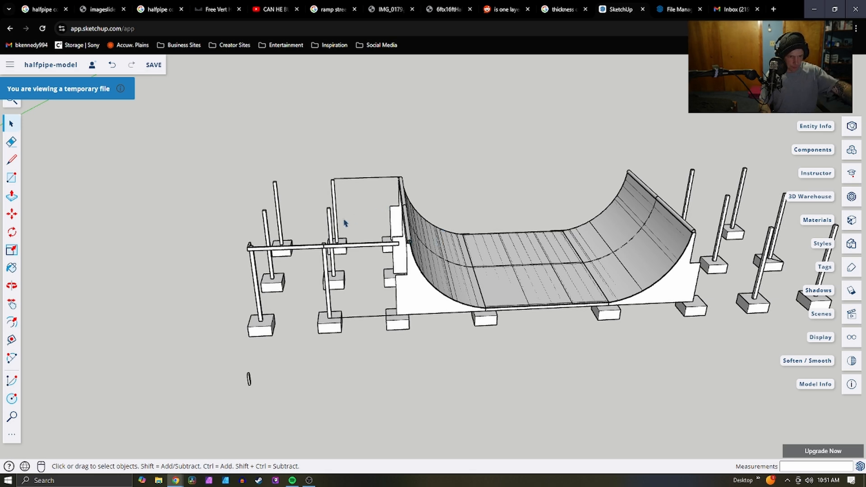
middle_click_drag(246, 255, 398, 307)
scroll(590, 303, "up", 3)
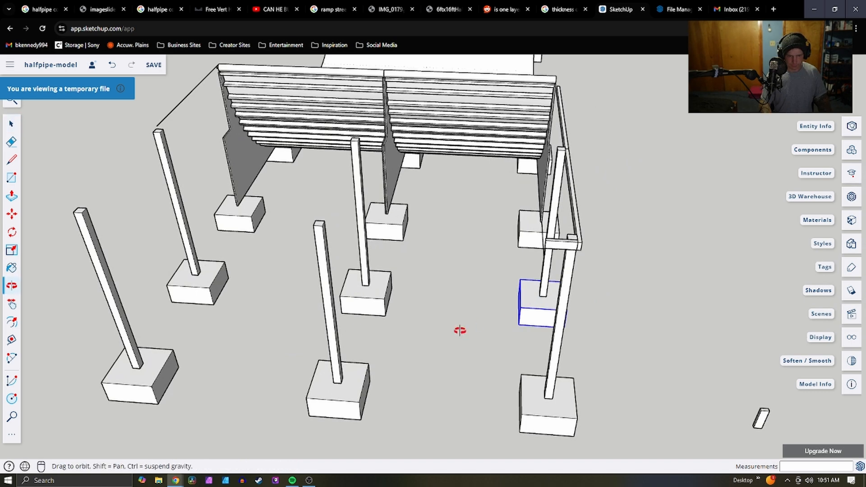
middle_click_drag(466, 327, 508, 287)
scroll(712, 193, "up", 3)
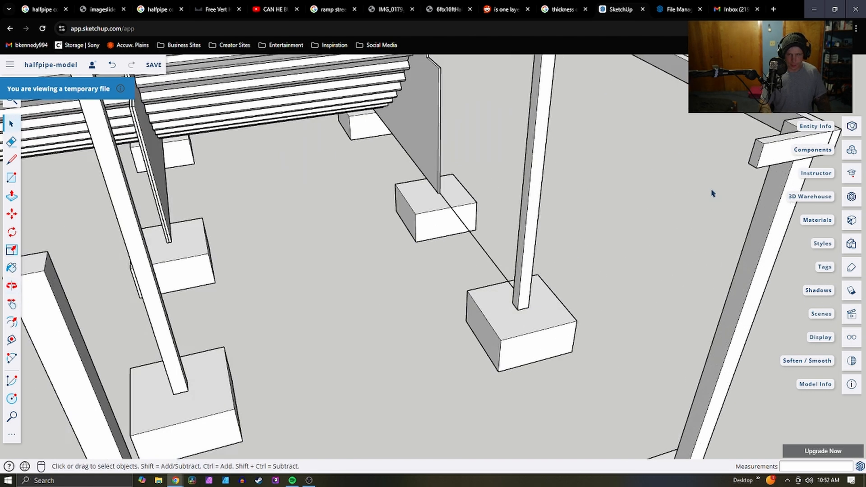
scroll(654, 215, "down", 5)
scroll(694, 183, "up", 3)
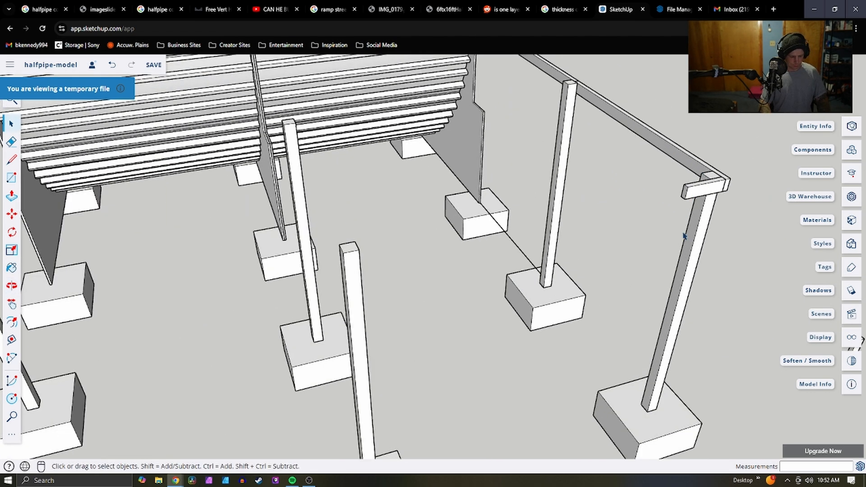
key("p")
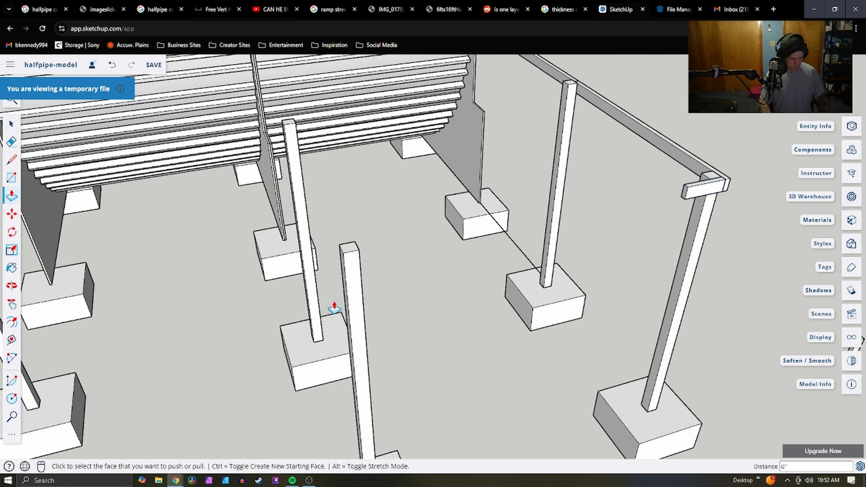
key("l")
scroll(355, 255, "up", 2)
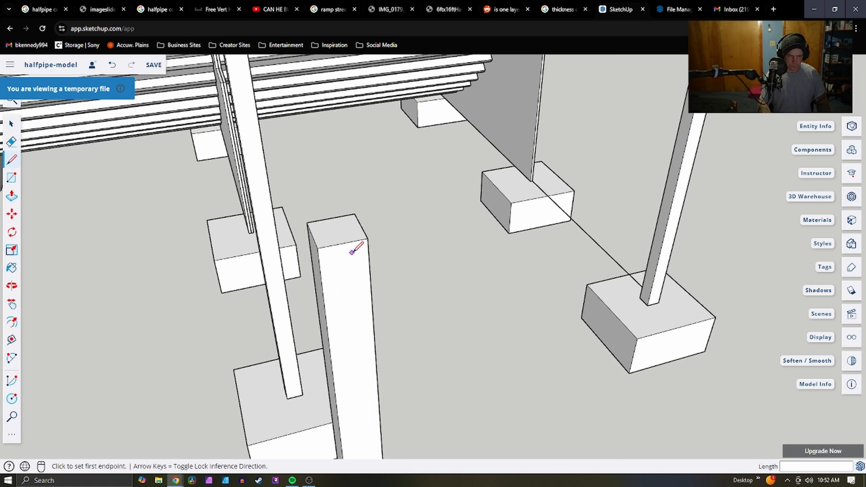
left_click(343, 243)
scroll(355, 229, "down", 2)
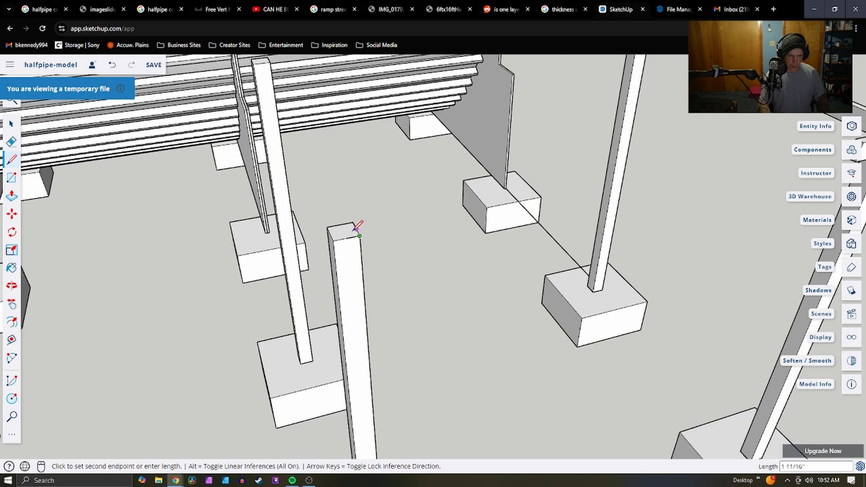
key("Escape")
scroll(417, 237, "down", 3)
scroll(546, 220, "up", 3)
key("space")
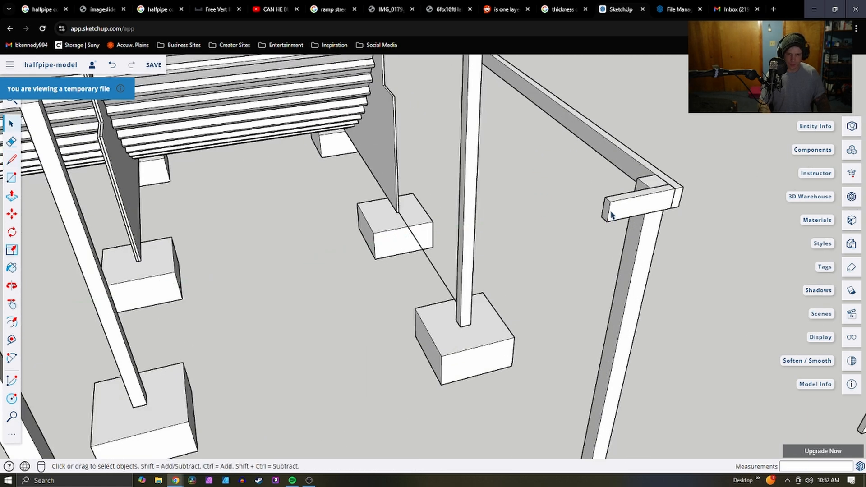
Measure from the short perpendicular board at the corner post to the top of the middle outer post with the Line tool
left_click(610, 213)
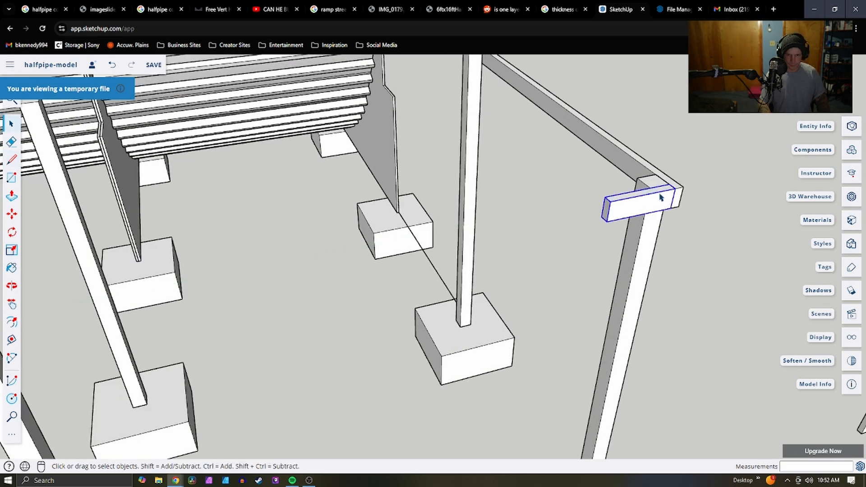
key("l")
left_click(670, 177)
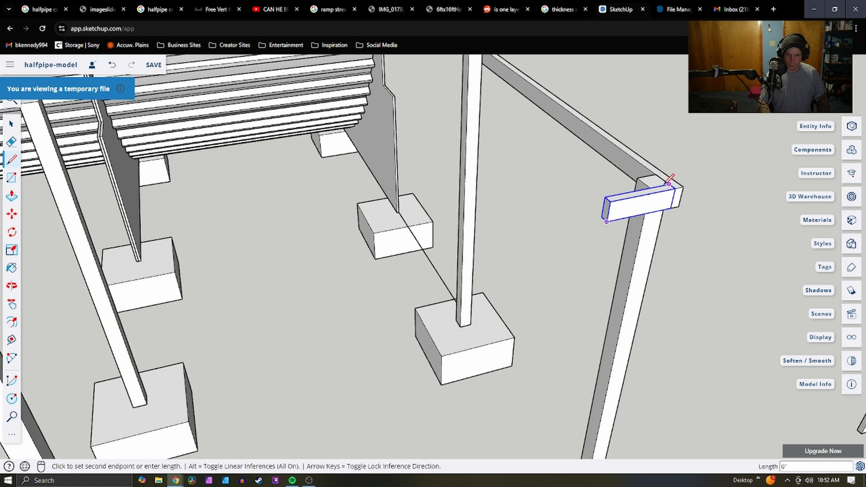
scroll(505, 194, "down", 5)
scroll(505, 194, "up", 4)
scroll(496, 198, "up", 2)
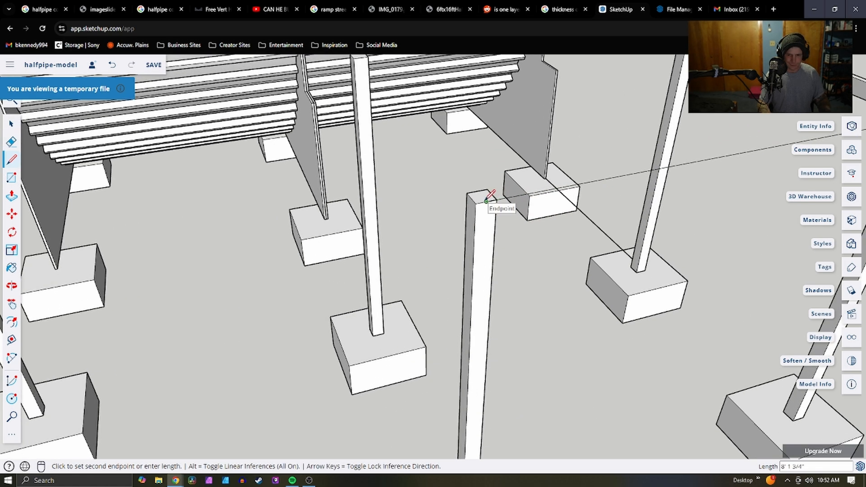
key("Escape")
key("space")
Open the short perpendicular board for editing, extend its end 7' 2 1/8" onto the middle outer post's face, and close the component
scroll(486, 202, "down", 5)
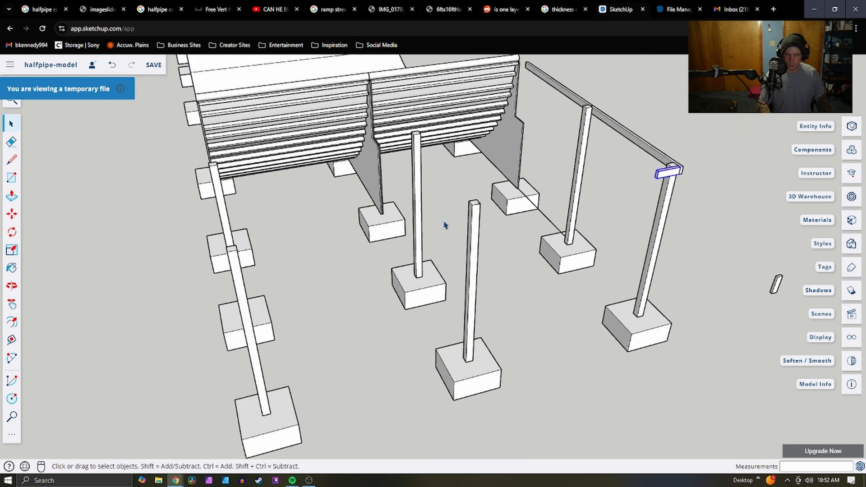
scroll(561, 199, "up", 4)
key("p")
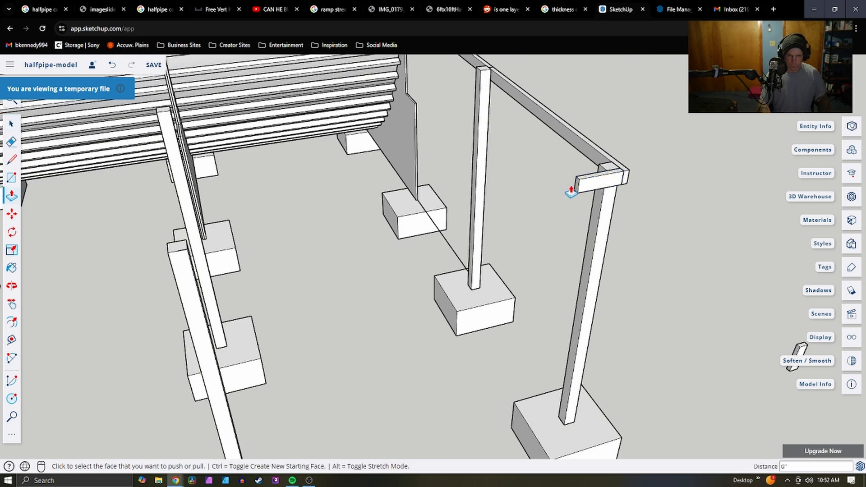
key("space")
double_click(591, 187)
key("p")
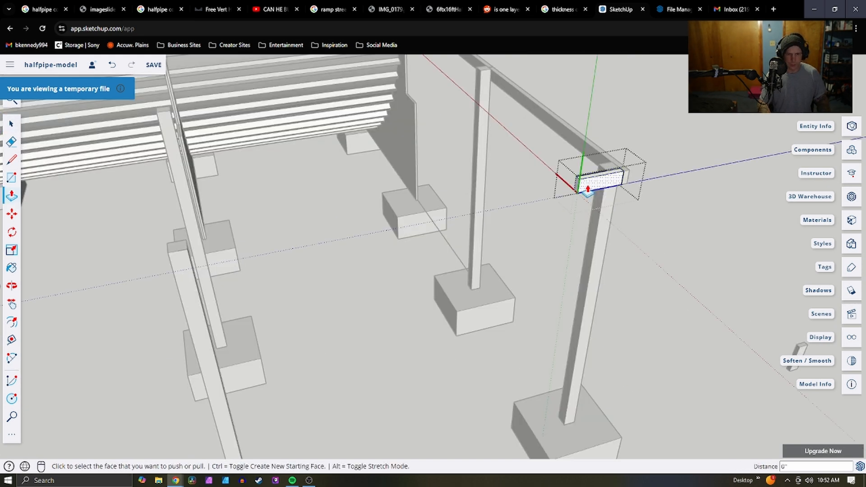
left_click(590, 187)
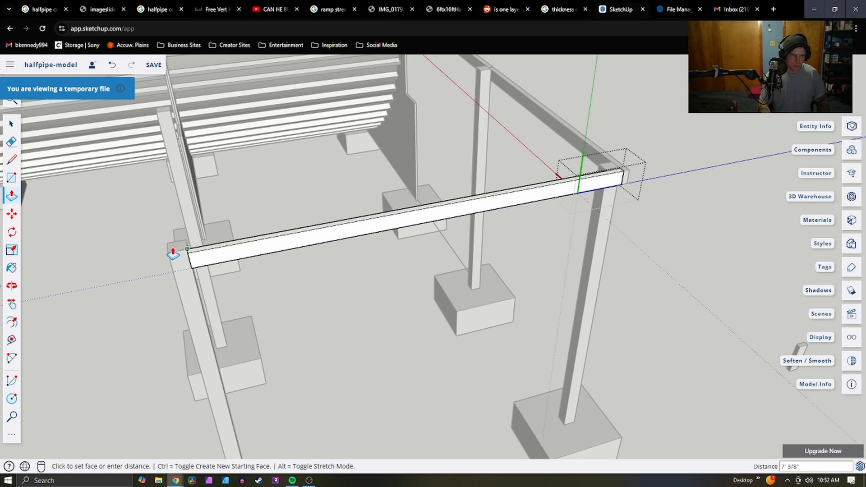
scroll(179, 253, "up", 3)
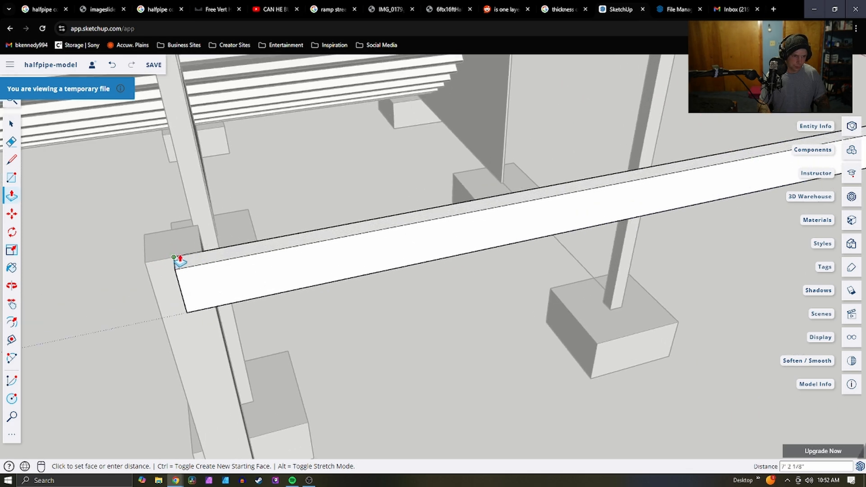
left_click(179, 256)
scroll(410, 247, "down", 2)
scroll(528, 261, "down", 5)
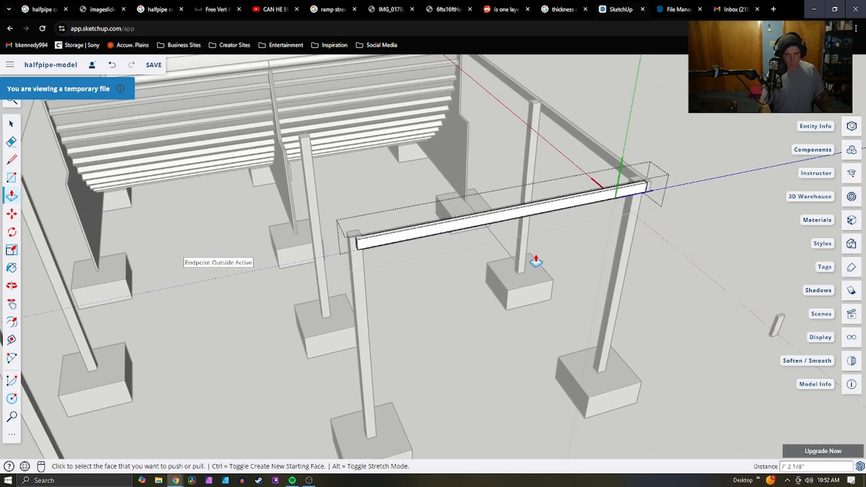
key("space")
left_click(504, 300)
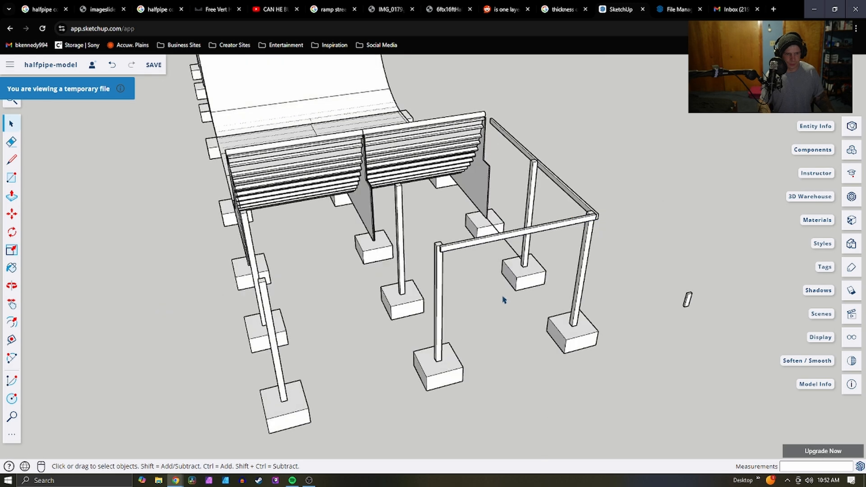
Copy both long side boards together and place the copies at the cross board's end by the middle outer post
middle_click_drag(597, 147, 586, 248)
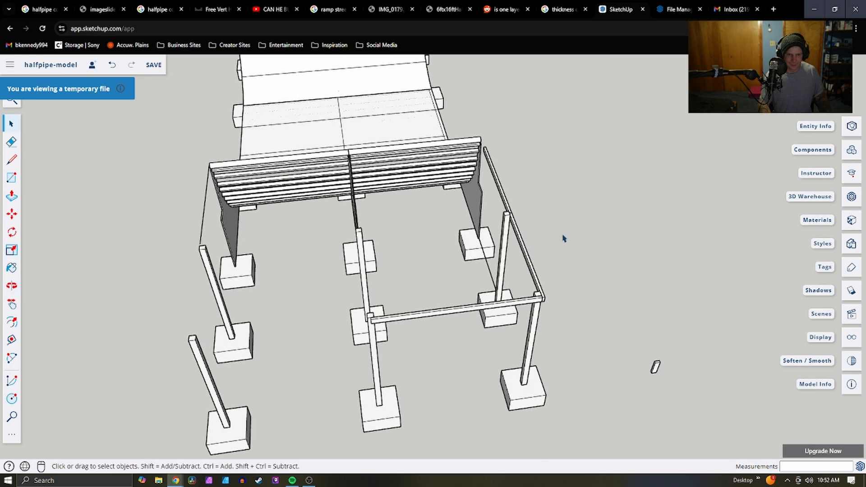
scroll(509, 221, "up", 5)
left_click(500, 235)
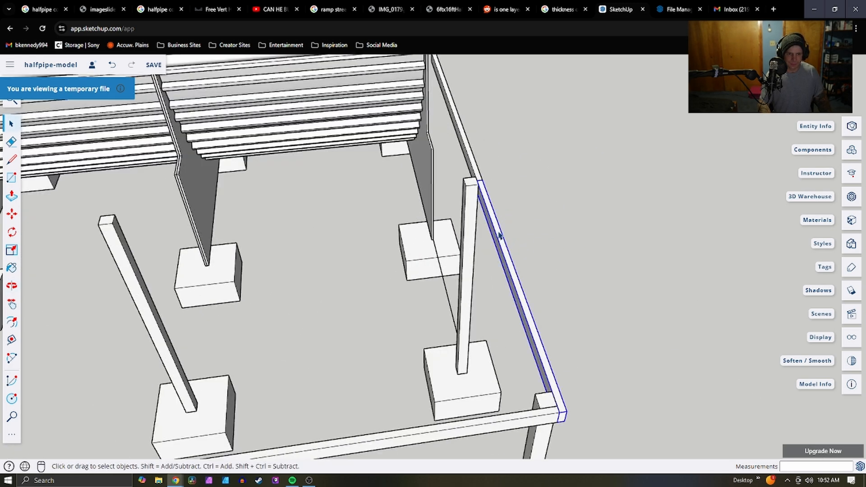
left_click(469, 141, "ctrl")
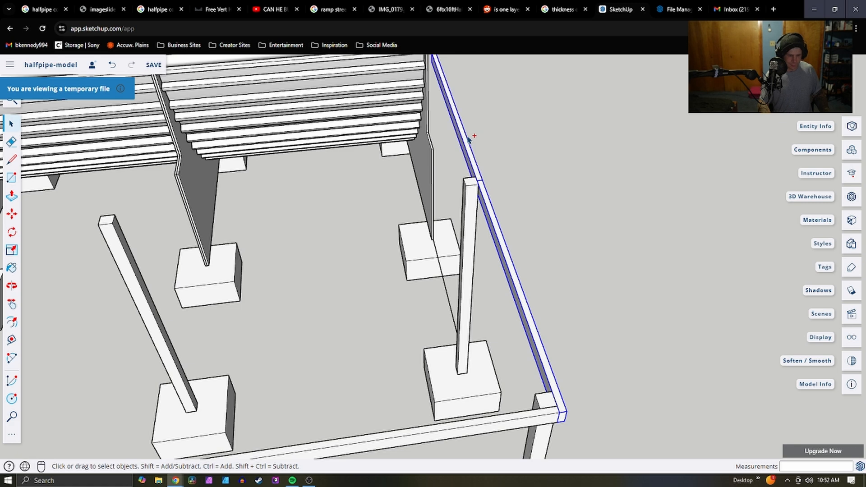
key("ctrl+c")
key("ctrl+v")
scroll(448, 153, "down", 5)
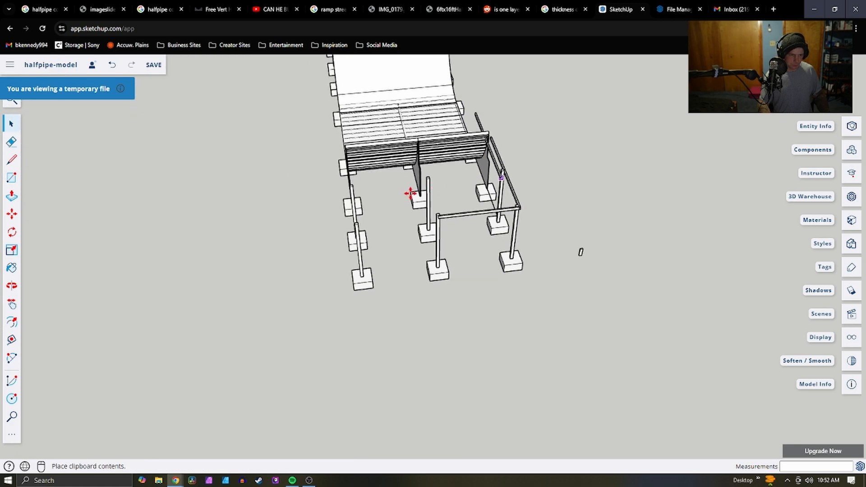
scroll(458, 212, "up", 6)
scroll(465, 279, "up", 1)
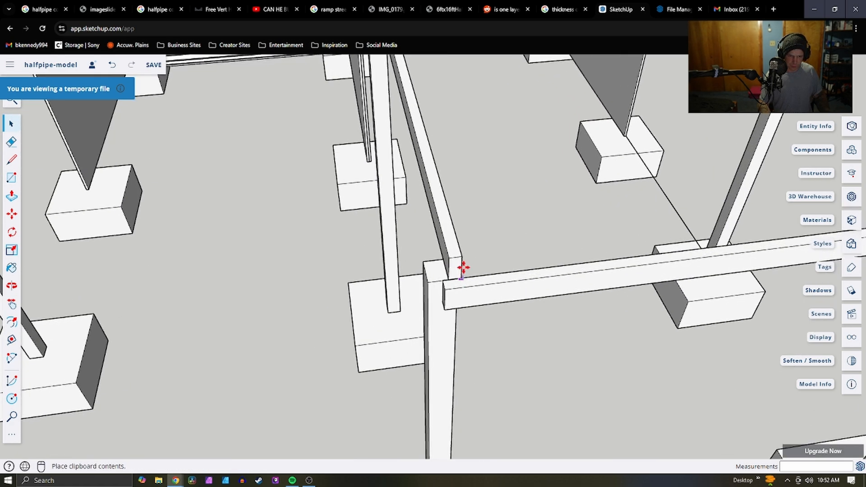
left_click(466, 261)
Place the copied pair of side boards on the cross board and move them flush against the middle posts, then clear the selection
left_click(467, 256)
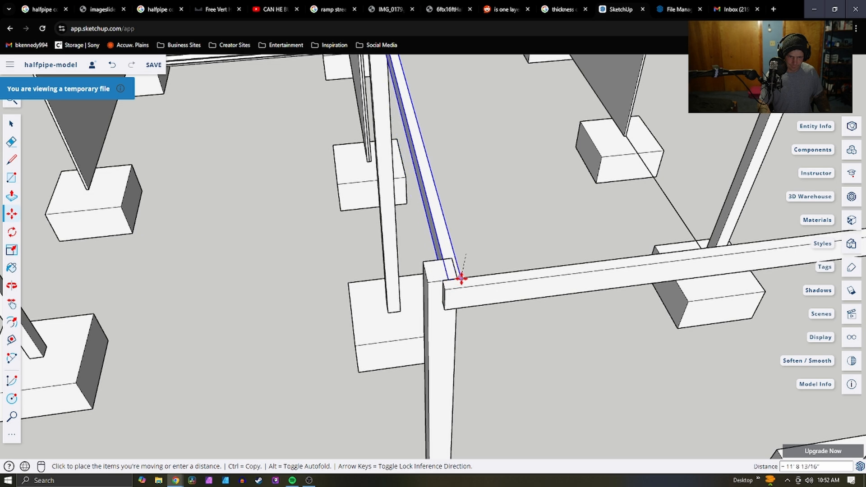
left_click(477, 276)
left_click(478, 276)
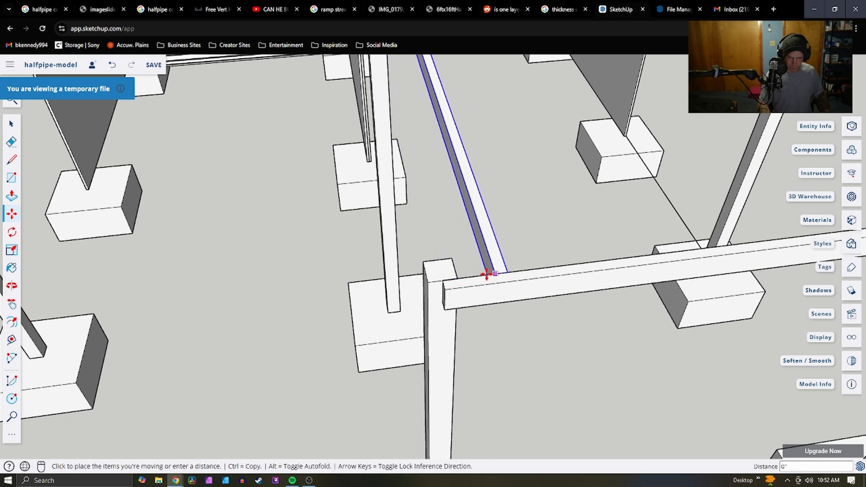
left_click(455, 276)
scroll(489, 259, "down", 5)
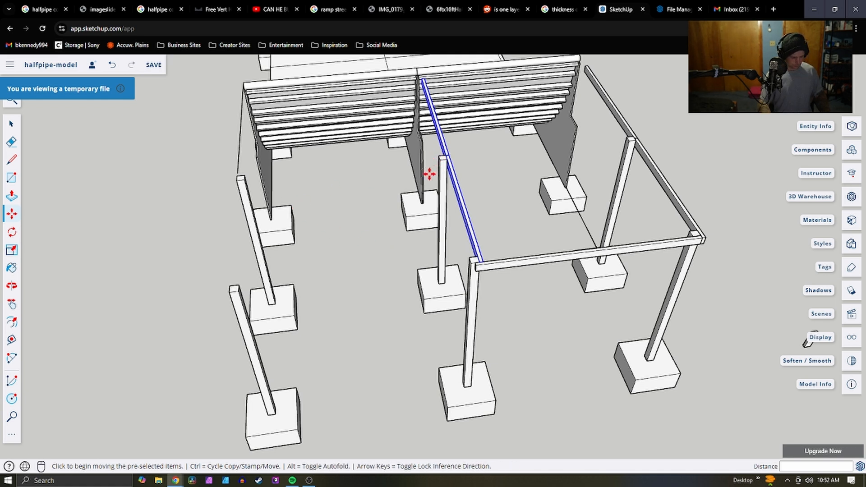
key("ctrl")
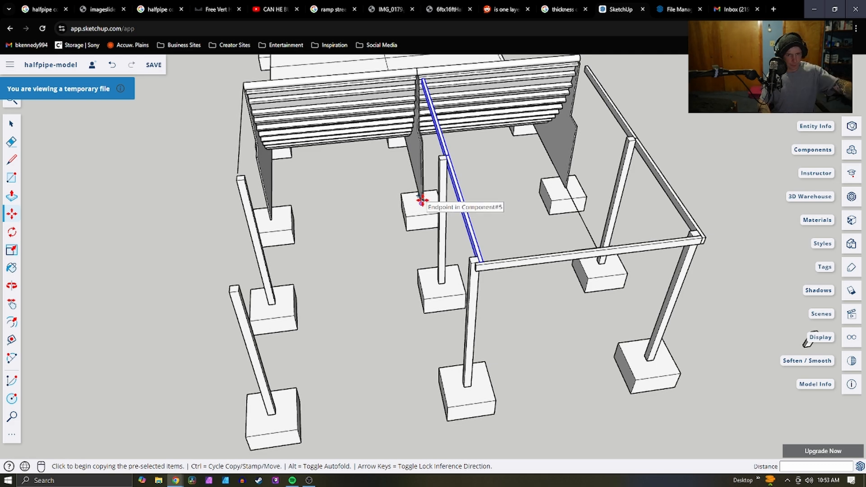
middle_click_drag(516, 185, 483, 212)
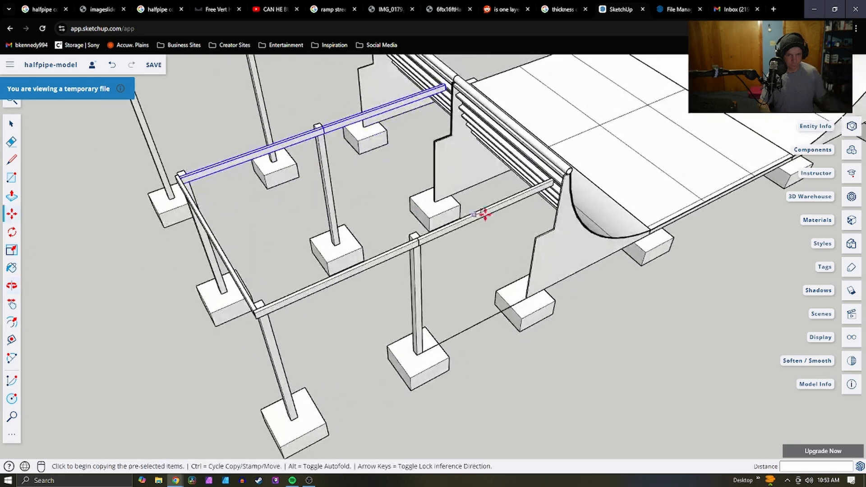
middle_click_drag(523, 236, 421, 267)
key("Escape")
key("space")
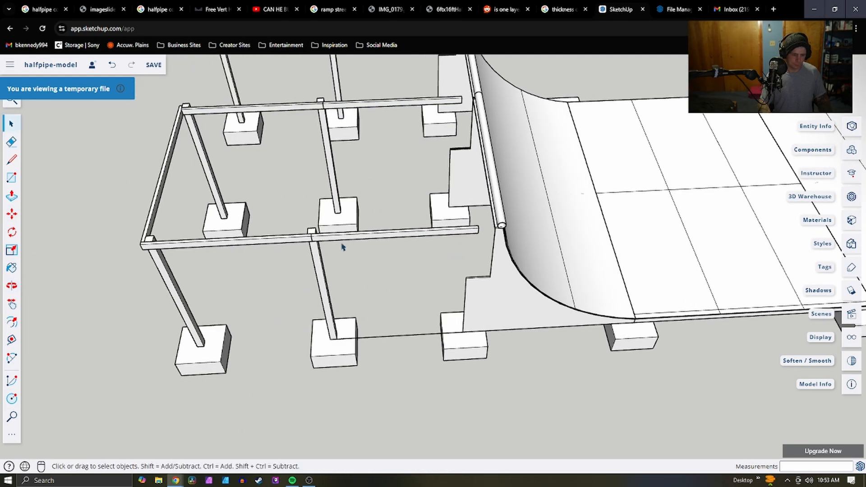
Examine how the outer side boards end beside the halfpipe's edge template and coping
scroll(476, 236, "up", 3)
scroll(347, 248, "down", 3)
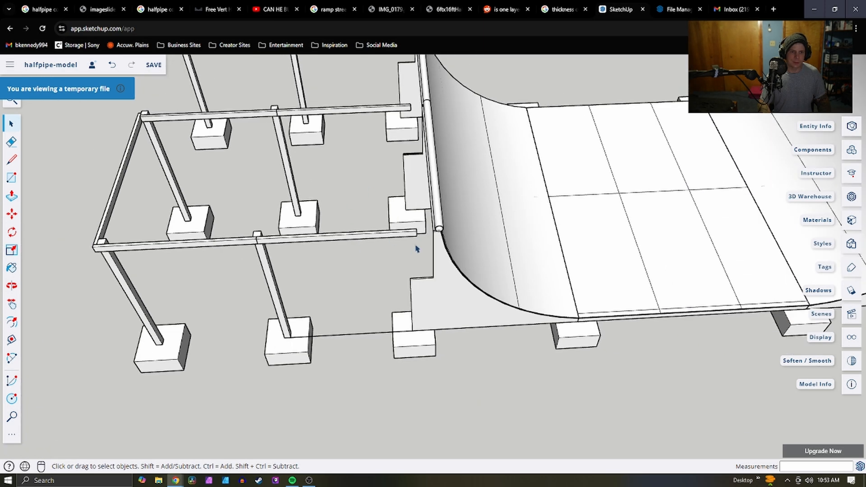
scroll(417, 249, "down", 1)
scroll(449, 219, "up", 5)
middle_click_drag(449, 219, 471, 221)
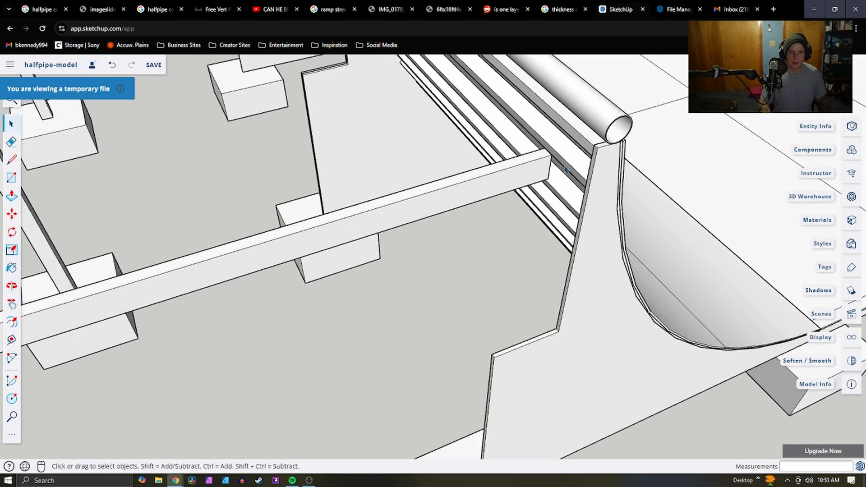
scroll(552, 159, "down", 5)
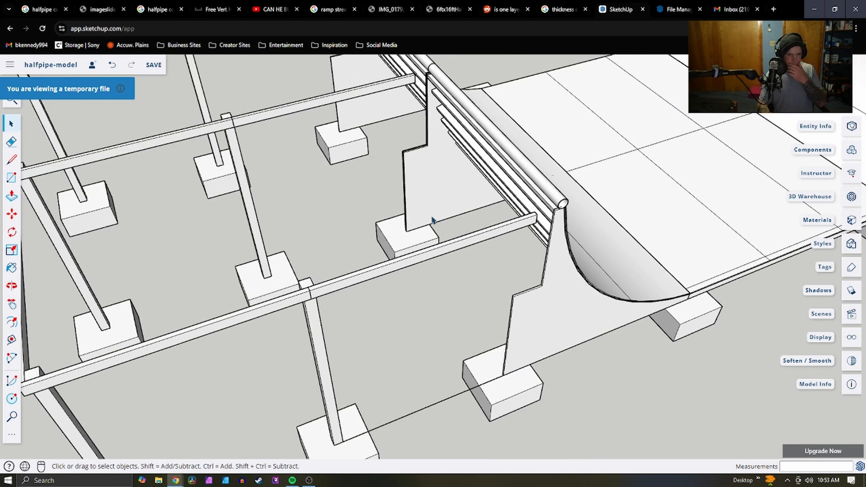
scroll(507, 201, "up", 4)
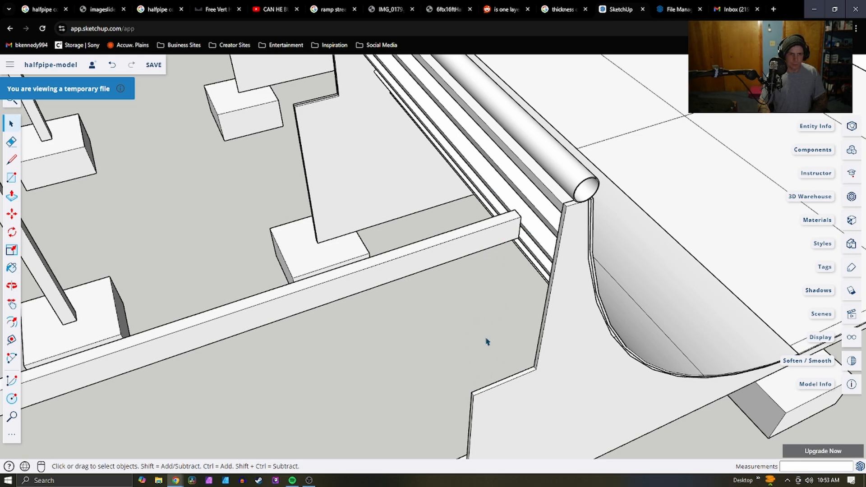
scroll(486, 341, "down", 3)
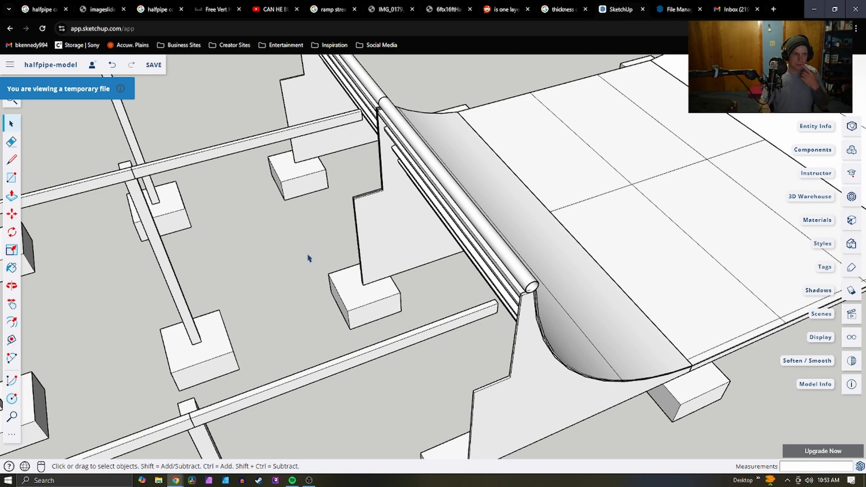
Examine the middle side board's alignment with the halfpipe's central template and footing from behind and above
middle_click_drag(302, 298, 586, 315)
middle_click_drag(562, 353, 528, 362)
scroll(485, 392, "up", 1)
scroll(442, 221, "up", 3)
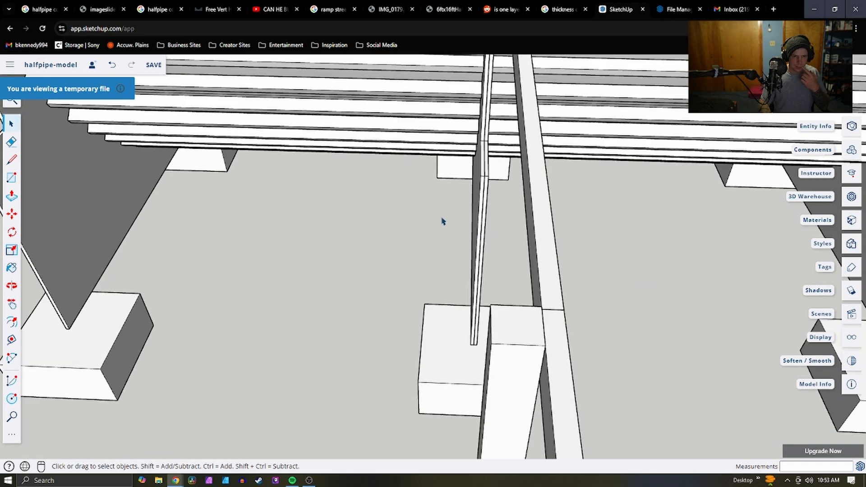
middle_click_drag(491, 193, 476, 253)
scroll(493, 189, "up", 2)
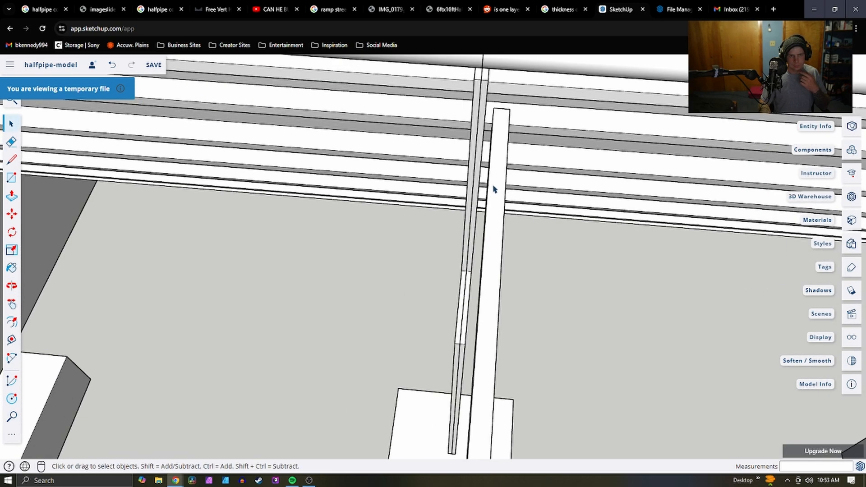
middle_click_drag(493, 188, 367, 303)
scroll(549, 192, "up", 3)
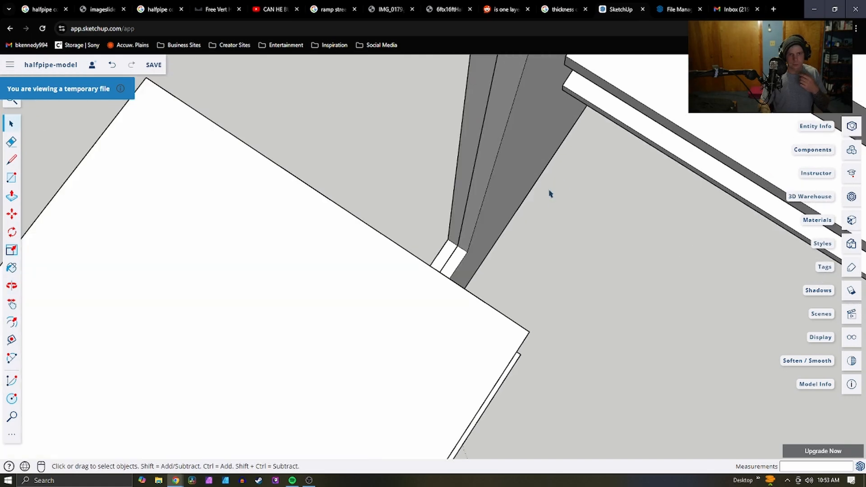
scroll(490, 242, "down", 2)
middle_click_drag(490, 242, 421, 314)
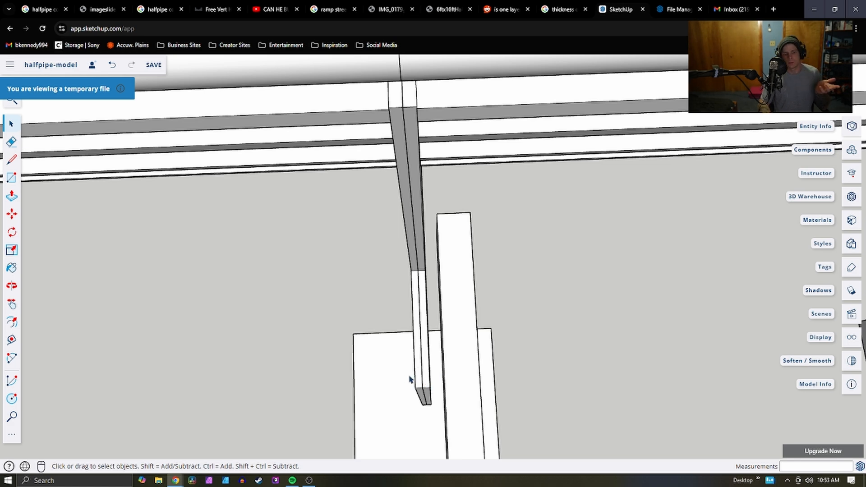
scroll(423, 378, "down", 5)
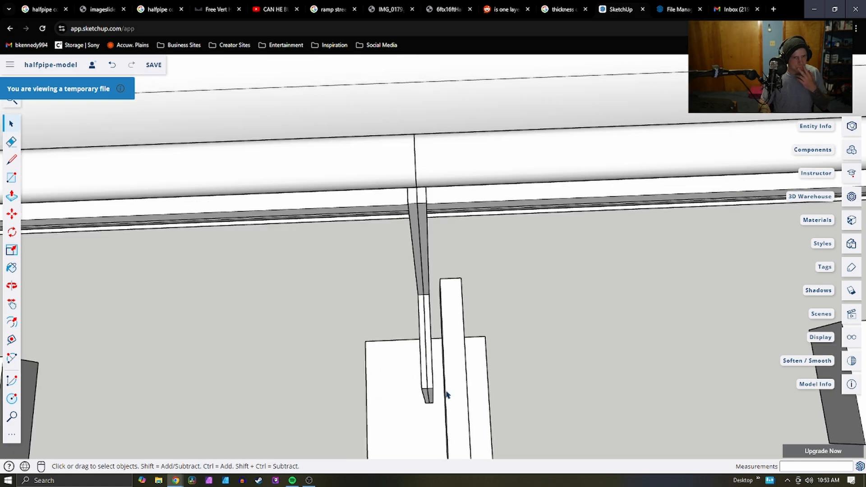
middle_click_drag(446, 361, 460, 347)
scroll(469, 321, "down", 8)
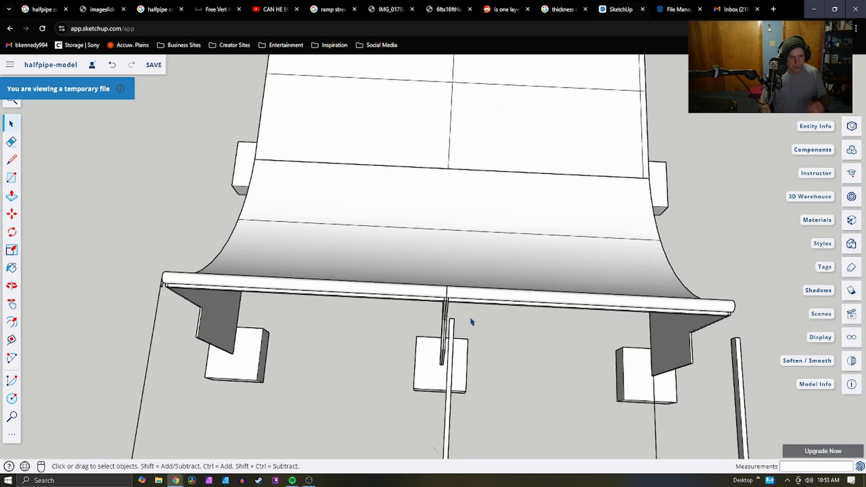
Check both middle side boards where they meet at the middle inner post, and look over the whole platform framing
scroll(499, 399, "up", 6)
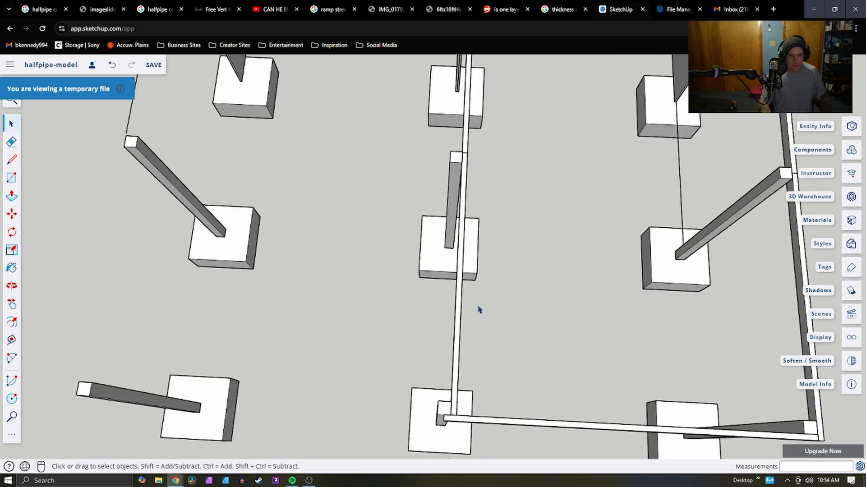
left_click(461, 253)
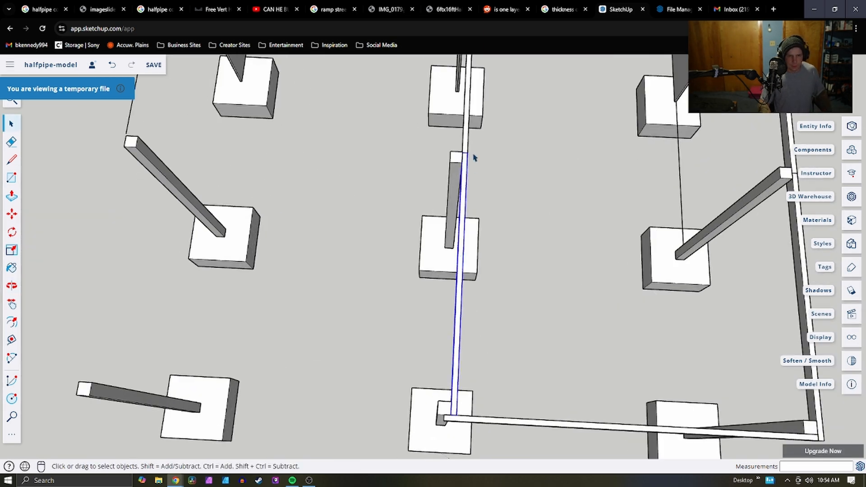
left_click(468, 127)
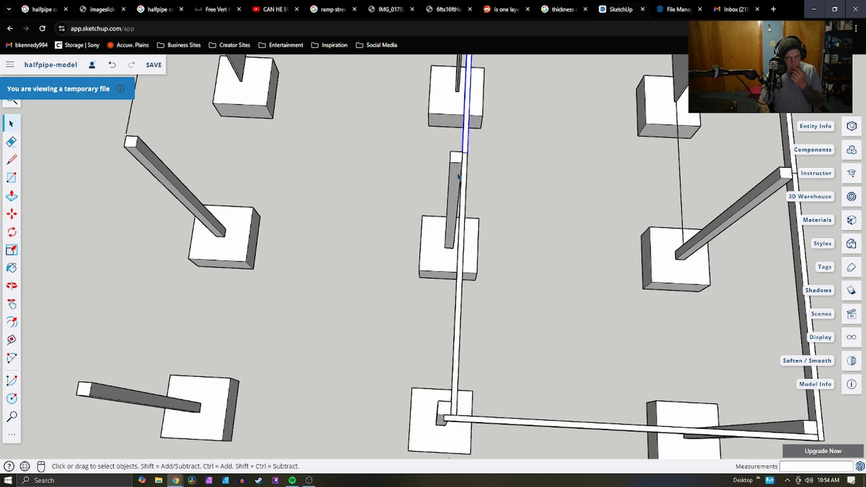
middle_click_drag(458, 176, 548, 193)
scroll(501, 217, "down", 5)
middle_click_drag(499, 217, 623, 147)
scroll(465, 136, "up", 6)
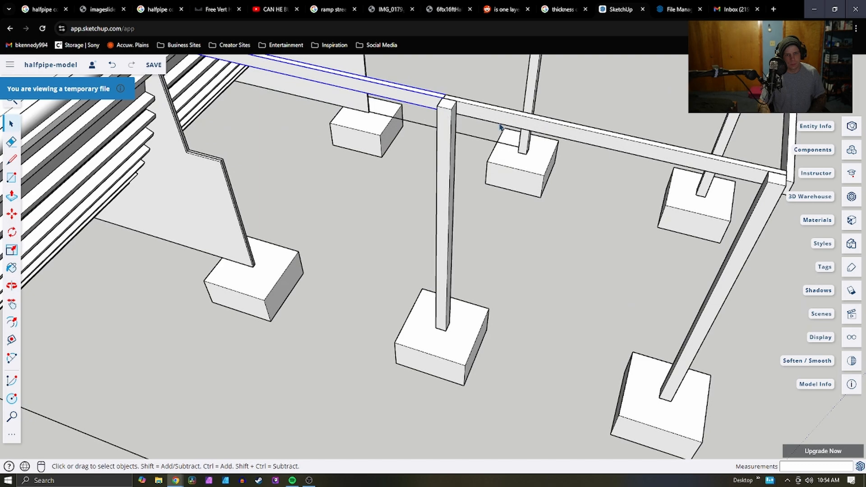
scroll(551, 199, "down", 5)
scroll(605, 196, "up", 5)
middle_click_drag(605, 195, 455, 256)
scroll(456, 256, "down", 4)
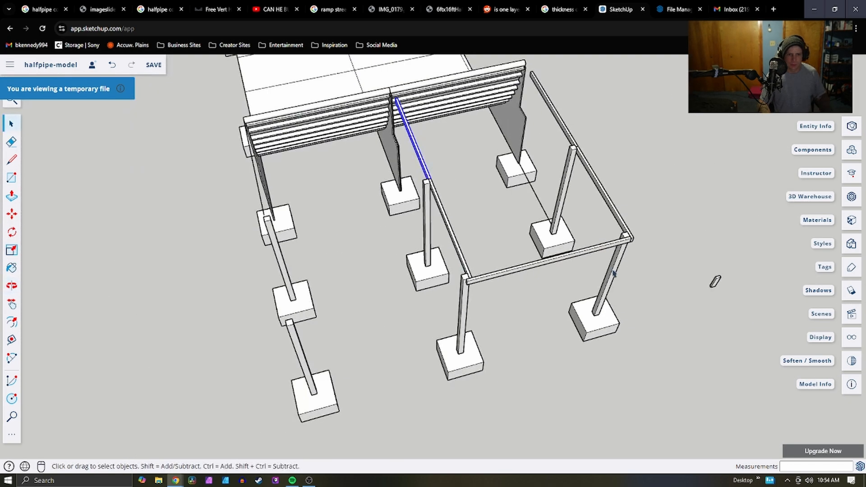
Copy the outer cross board and attach the copy end to end at the middle outer post, spanning to the open corner post
left_click(590, 253)
key("ctrl+c")
key("ctrl+v")
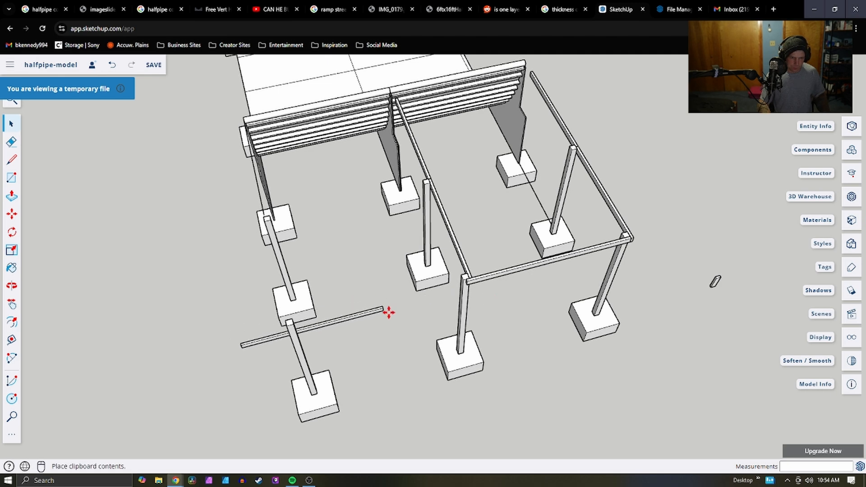
left_click(407, 310)
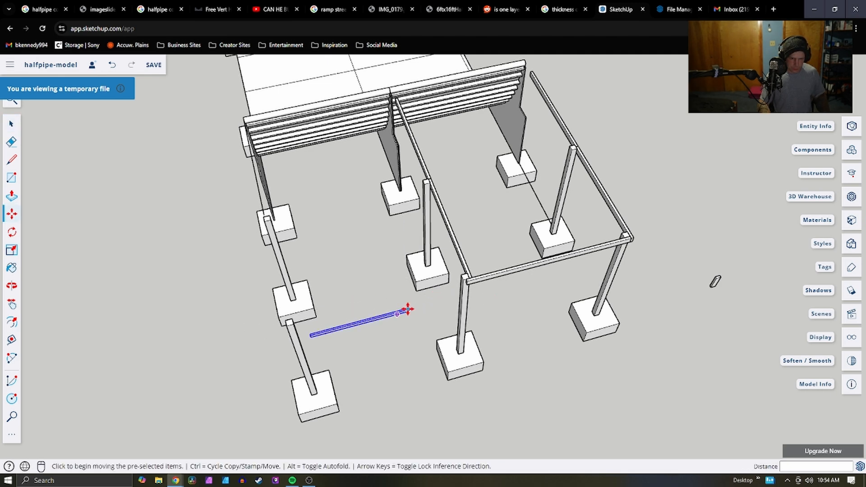
scroll(407, 309, "up", 5)
left_click(409, 306)
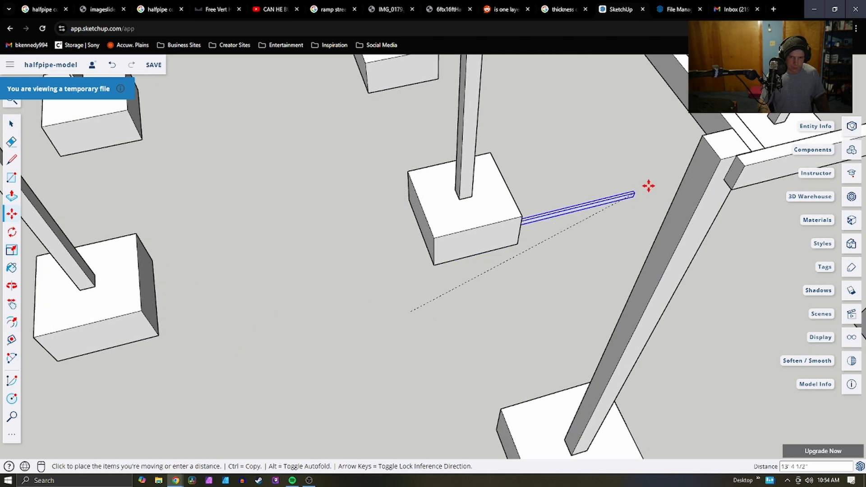
left_click(742, 167)
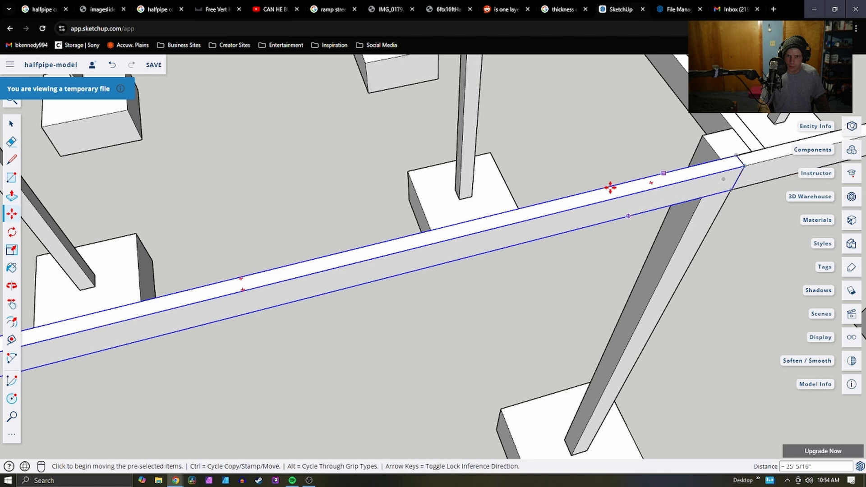
scroll(611, 209, "down", 6)
scroll(464, 256, "up", 3)
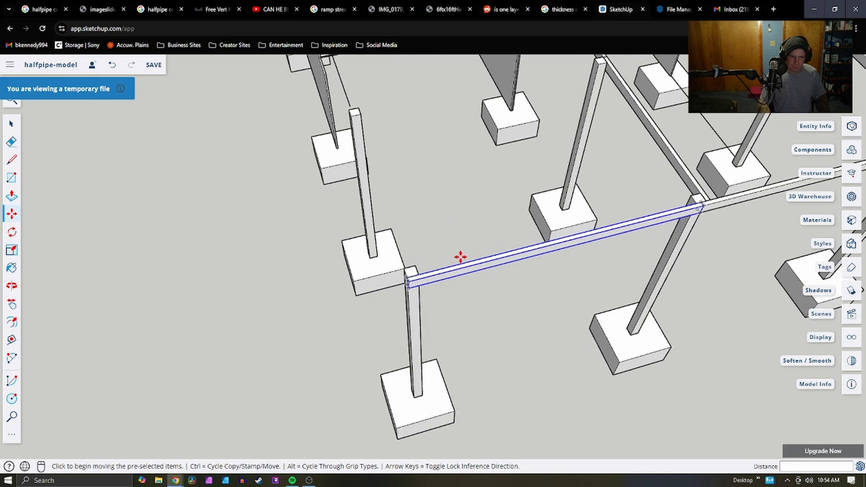
scroll(460, 256, "down", 6)
key("space")
left_click(653, 174)
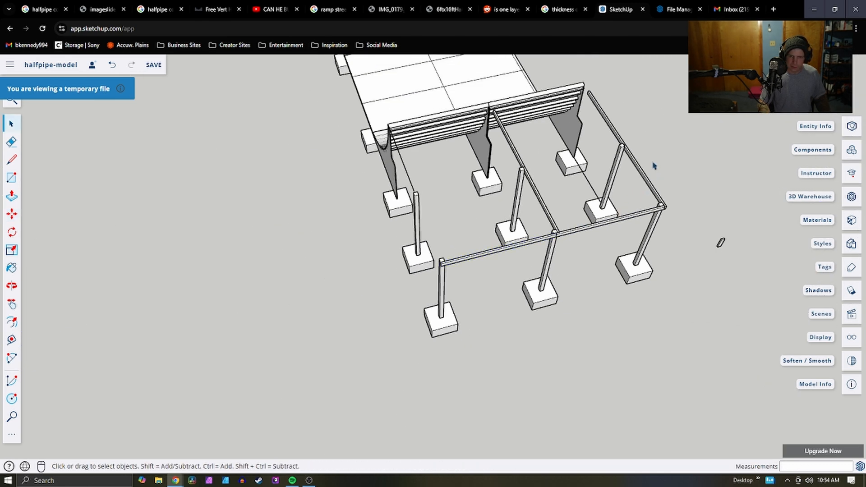
Delete the two side boards that run from the inner posts to the halfpipe
middle_click_drag(653, 166, 575, 304)
middle_click_drag(645, 333, 491, 393)
left_click_drag(455, 263, 456, 266)
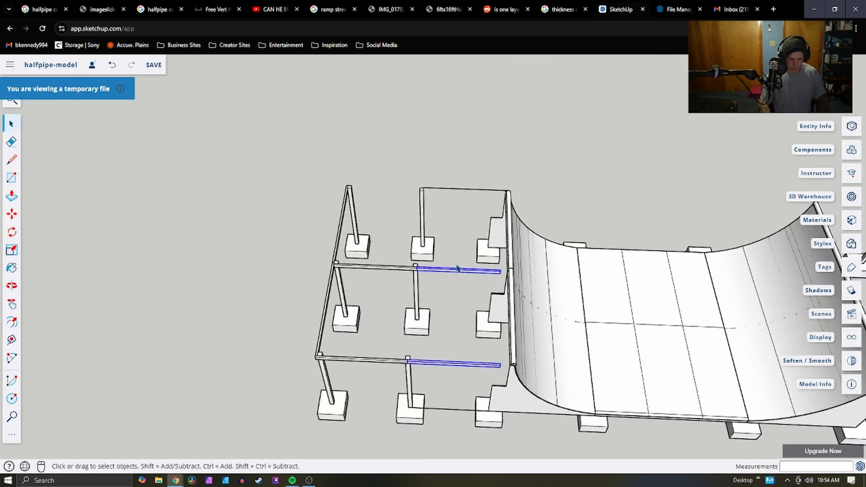
key("Delete")
Copy the side board on the near end posts and paste the copy beside the middle posts
left_click(369, 268)
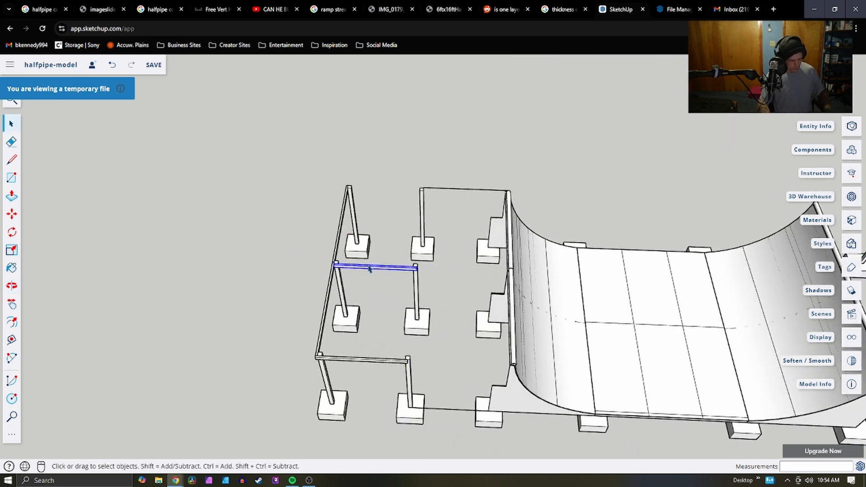
left_click(364, 359)
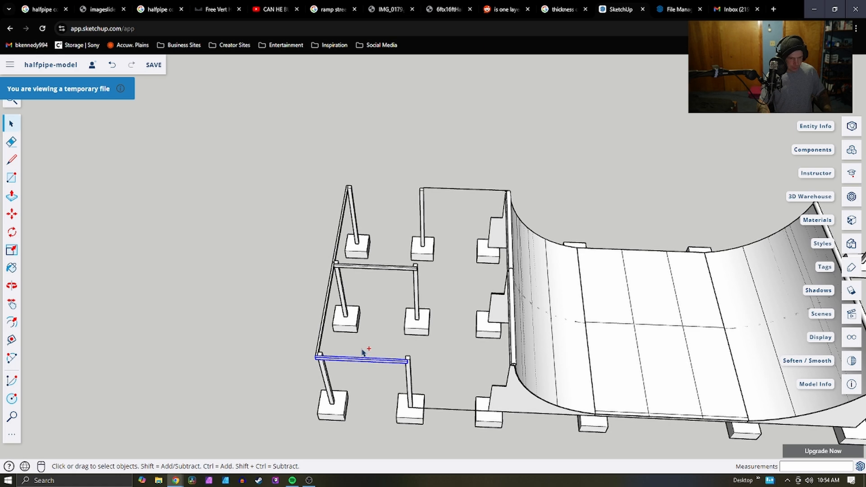
key("ctrl+c")
key("ctrl+v")
scroll(324, 351, "up", 6)
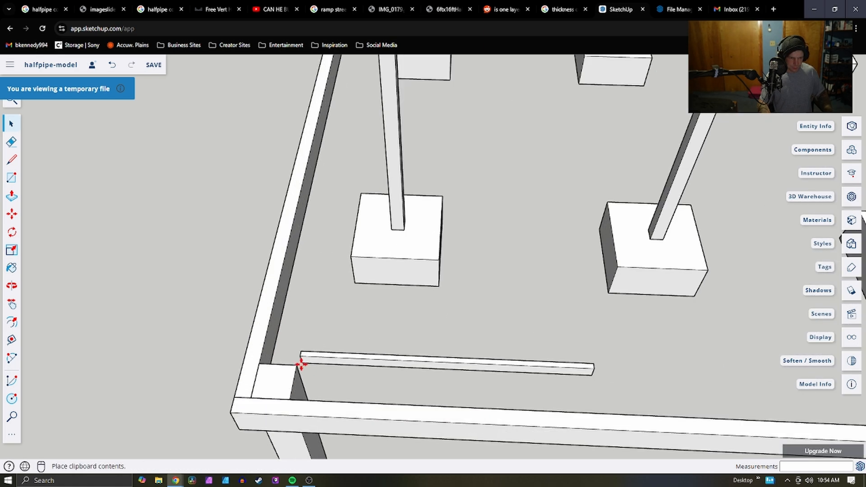
scroll(266, 358, "down", 3)
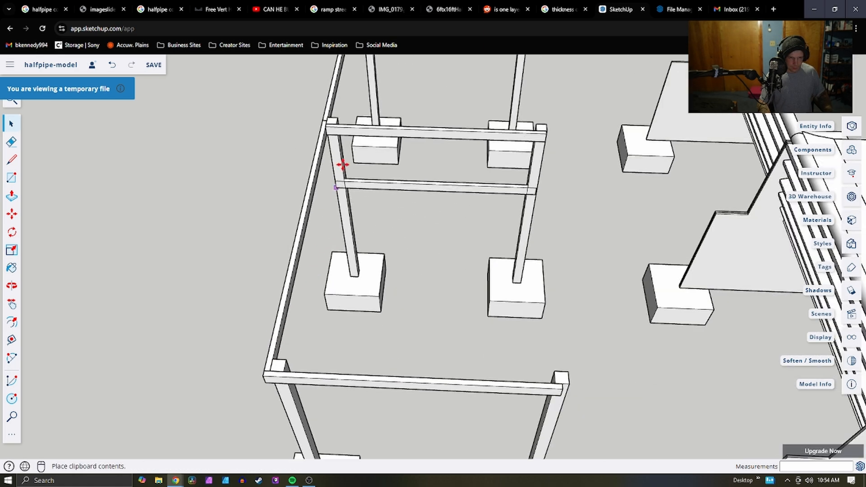
left_click(341, 117)
Move the pasted board by its end corner to the open side face of the middle posts, meeting the outer cross board
middle_click_drag(437, 127, 242, 265)
scroll(241, 264, "down", 3)
scroll(207, 318, "up", 5)
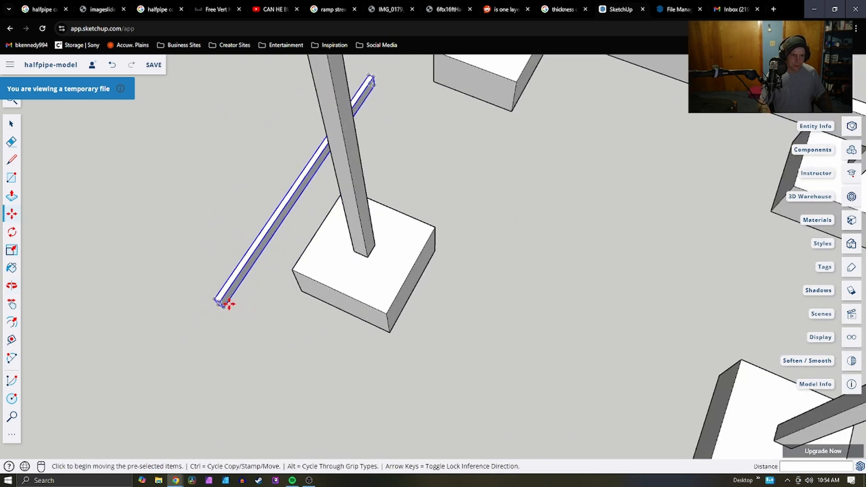
left_click(222, 301)
scroll(377, 309, "down", 5)
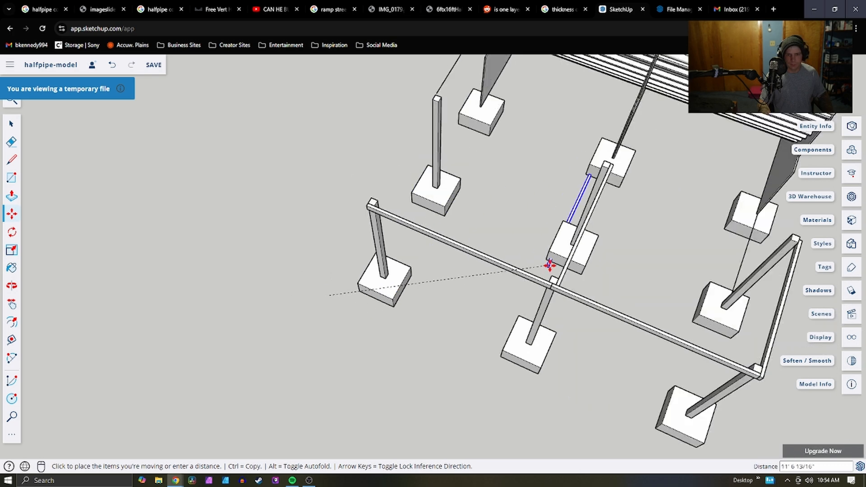
scroll(550, 270, "up", 4)
scroll(546, 282, "up", 4)
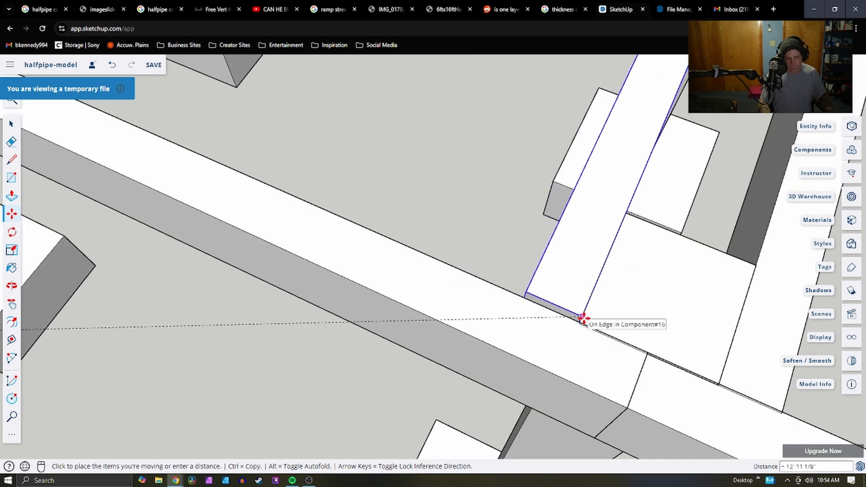
scroll(586, 323, "up", 3)
scroll(572, 324, "up", 1)
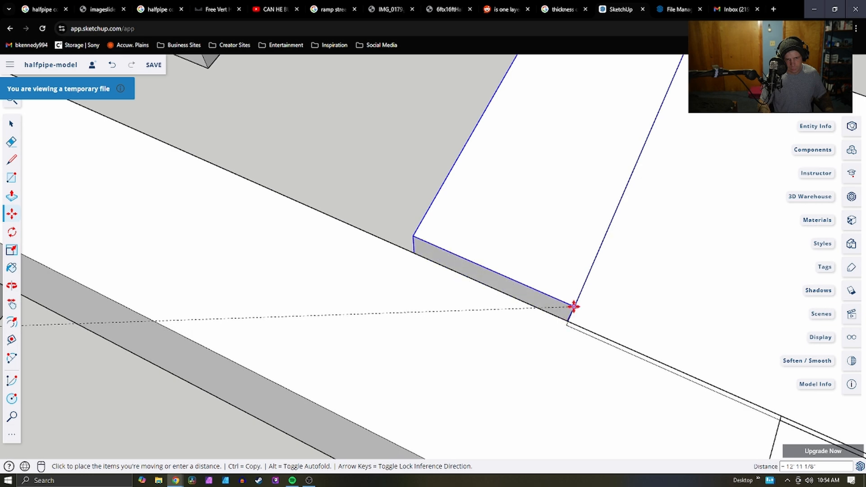
left_click(569, 326)
Examine how the middle side boards, the middle outer post and the outer cross boards meet, comparing with the end corner joint
scroll(566, 364, "down", 5)
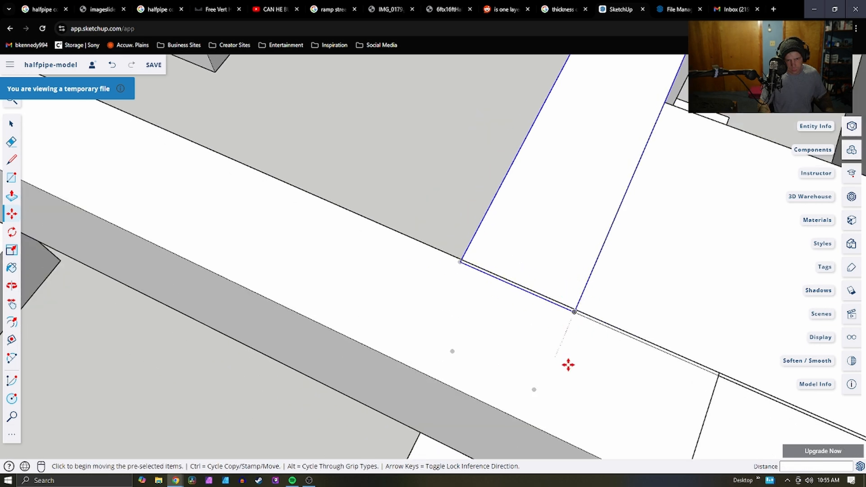
scroll(707, 392, "down", 5)
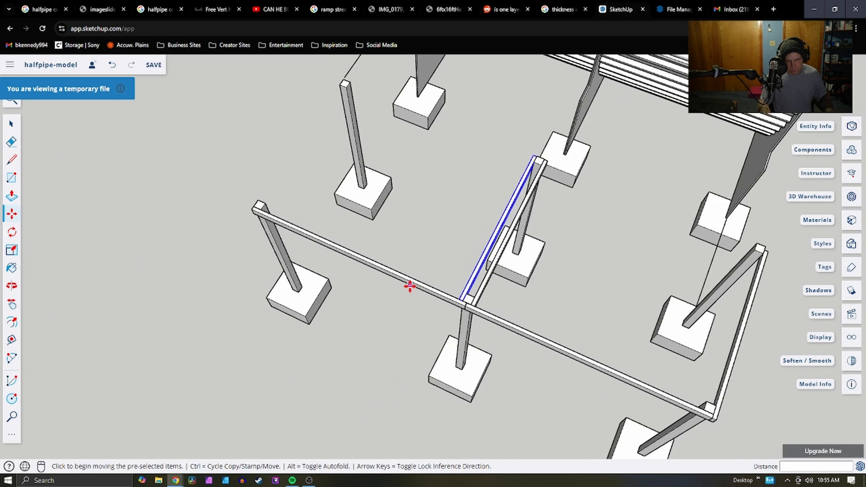
scroll(543, 353, "up", 8)
scroll(478, 287, "up", 1)
scroll(483, 252, "down", 6)
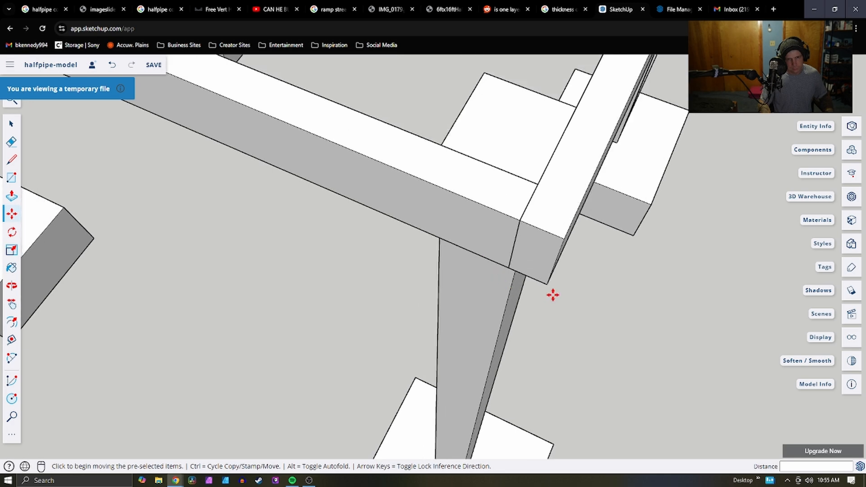
scroll(350, 176, "up", 8)
scroll(460, 218, "down", 4)
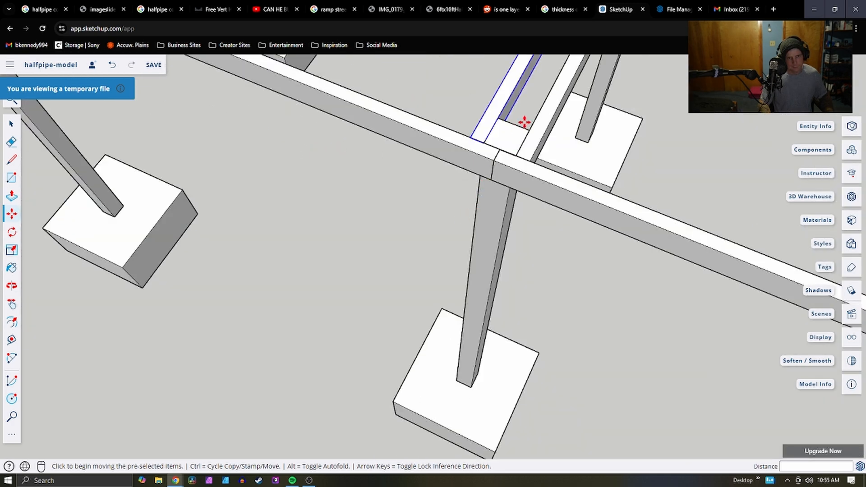
scroll(524, 122, "up", 6)
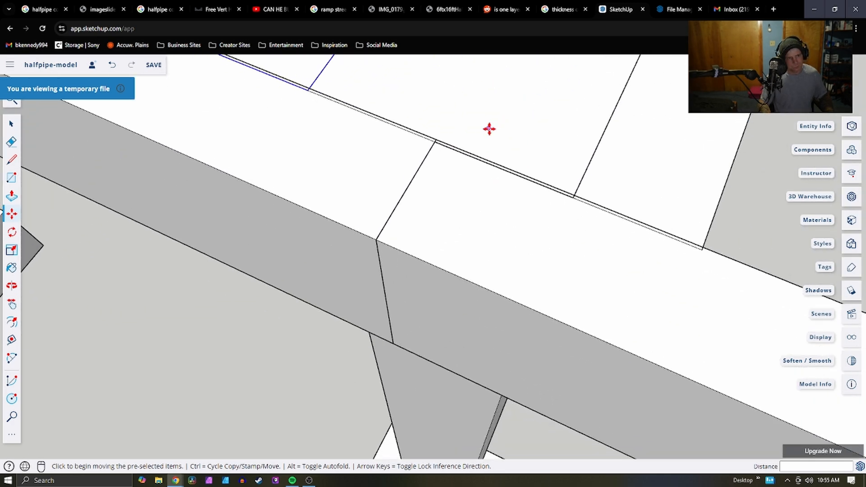
mouse_move(499, 228)
middle_mouse_down()
mouse_move(560, 276)
mouse_move(485, 234)
middle_mouse_up()
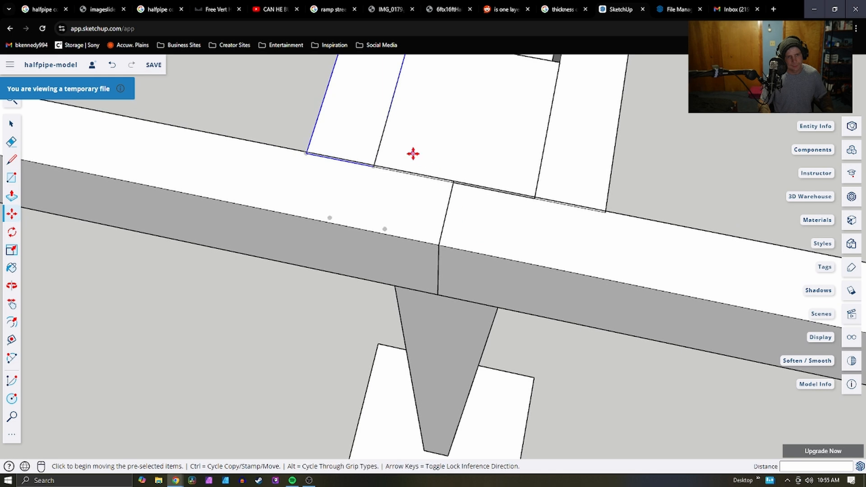
Move the middle outer post about 1/16" so its top corner sits on the inner edge of the outer cross board
key("space")
scroll(513, 189, "up", 5)
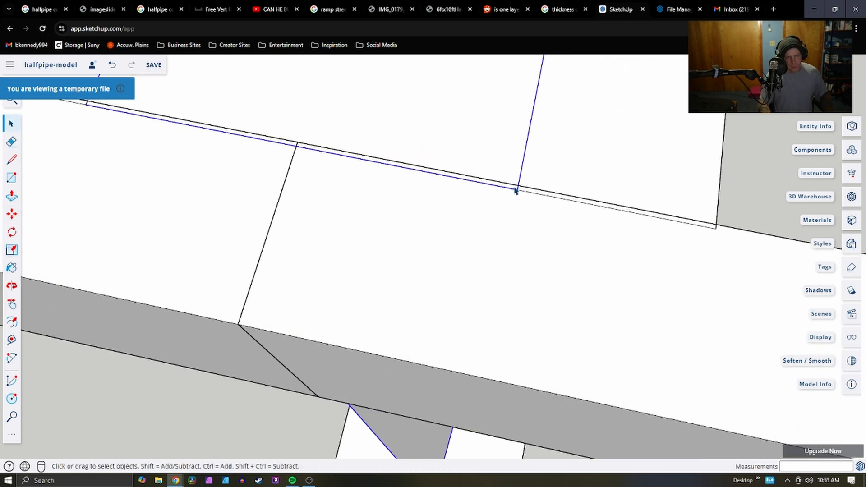
key("m")
scroll(517, 188, "up", 2)
left_click(516, 185)
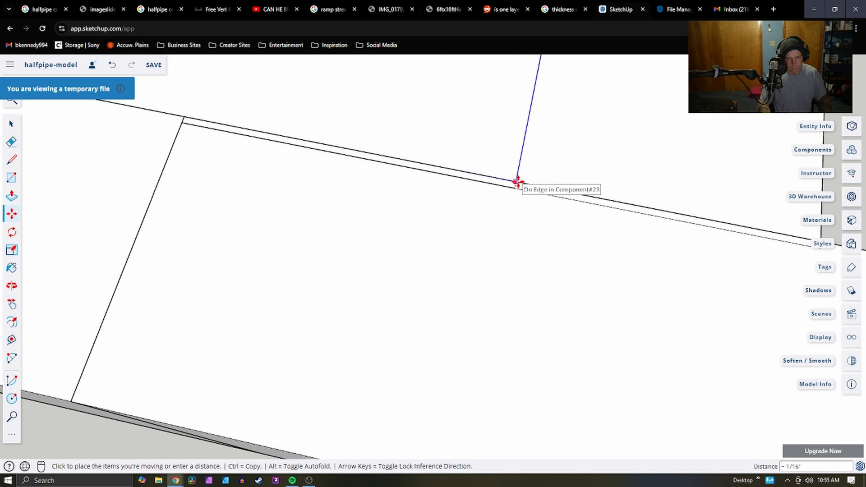
left_click(518, 183)
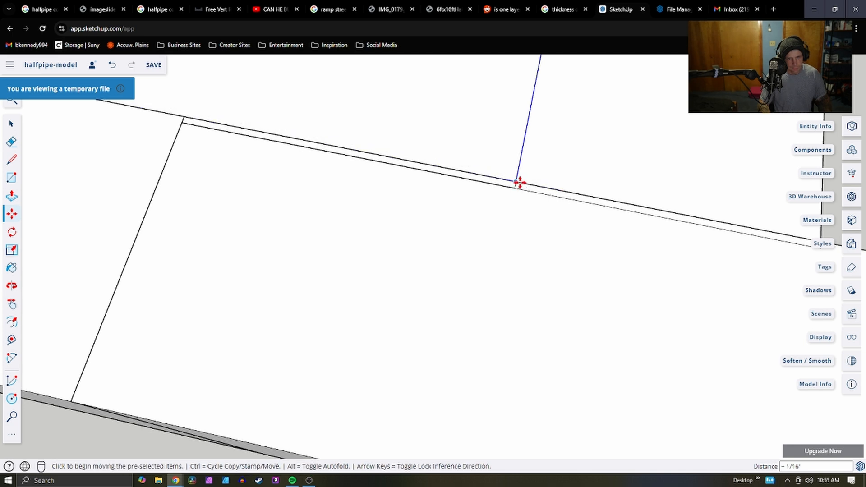
Move the original middle side board by its corner so its end sits flush against the inner edge of the outer cross board
key("space")
left_click(502, 191)
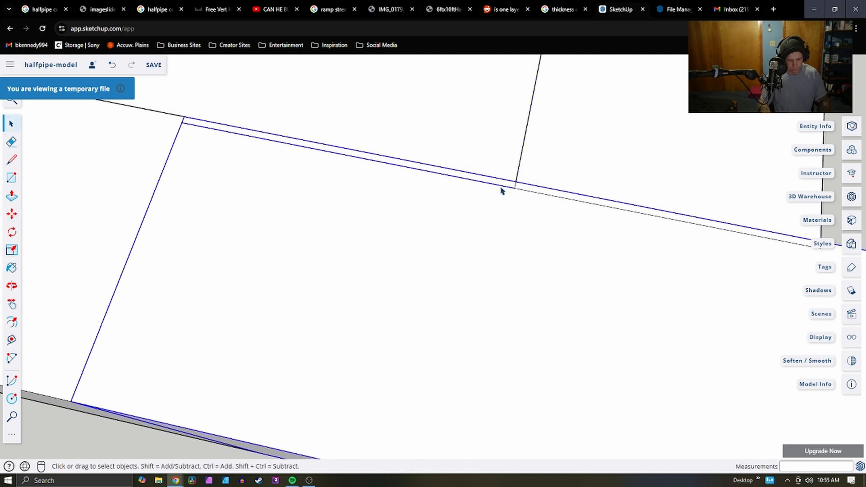
left_click(475, 185)
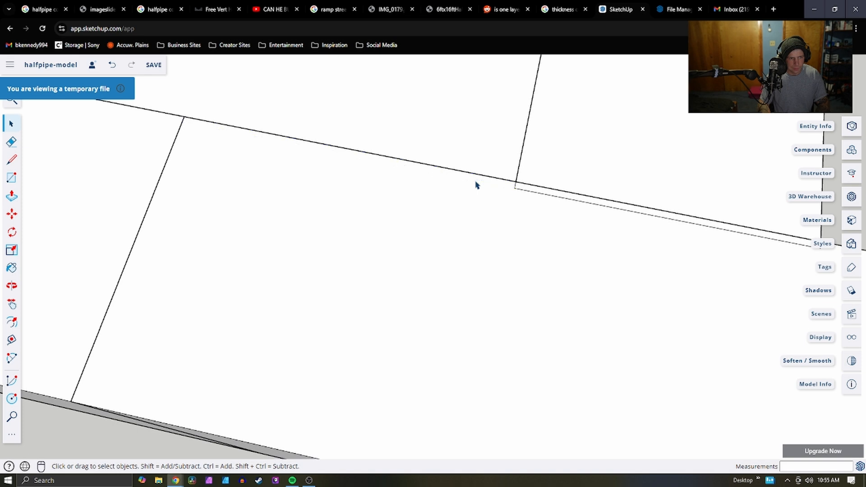
left_click(535, 194)
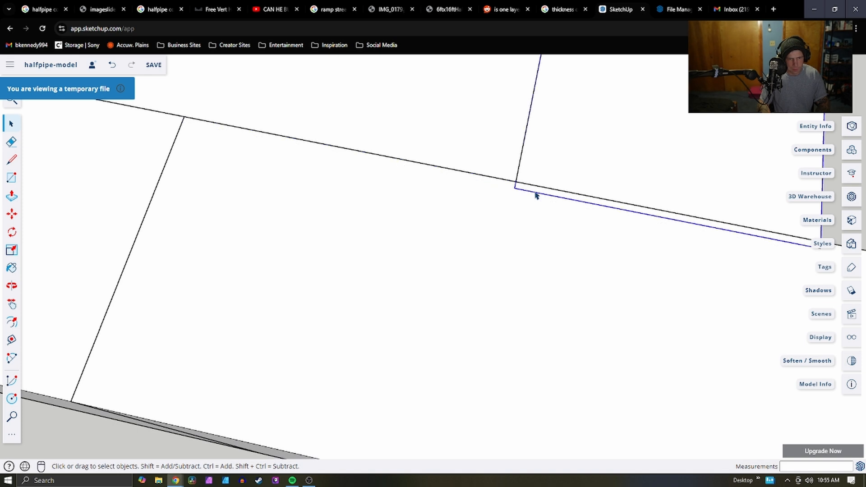
key("m")
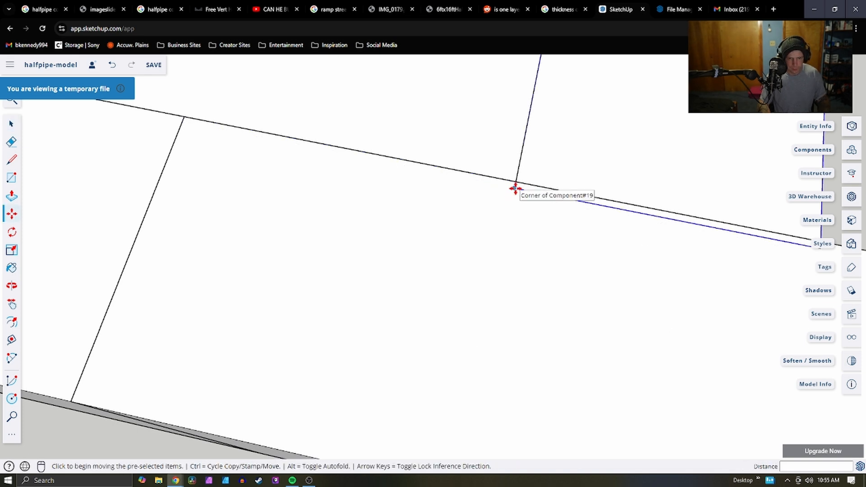
left_click(515, 188)
left_click(516, 181)
Move the copied middle side board by its corner so its end also sits flush against the outer cross board
scroll(502, 229, "down", 4)
scroll(245, 164, "up", 4)
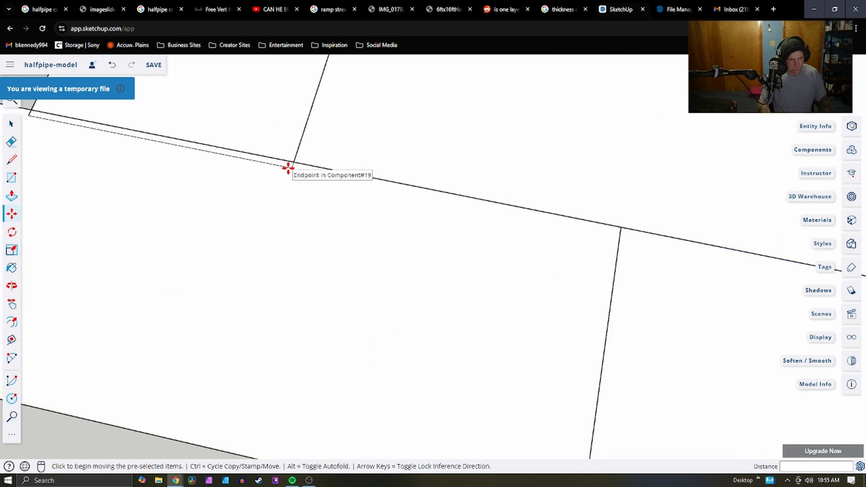
left_click(291, 169)
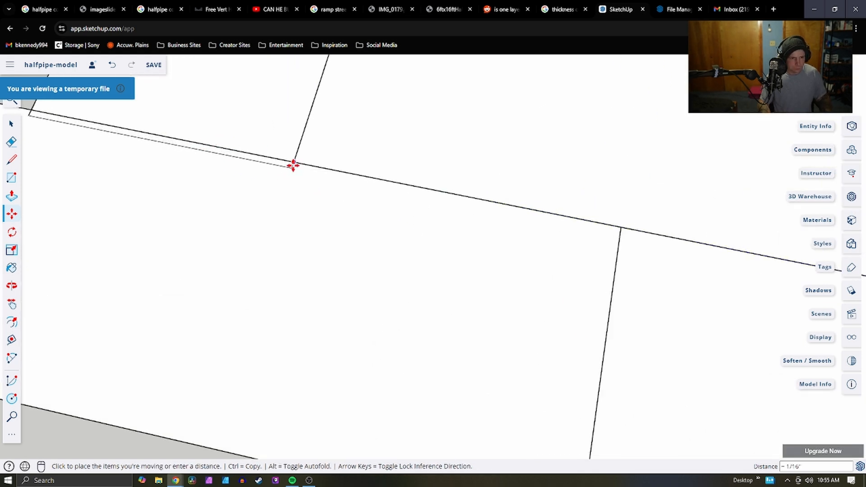
left_click(294, 163)
key("space")
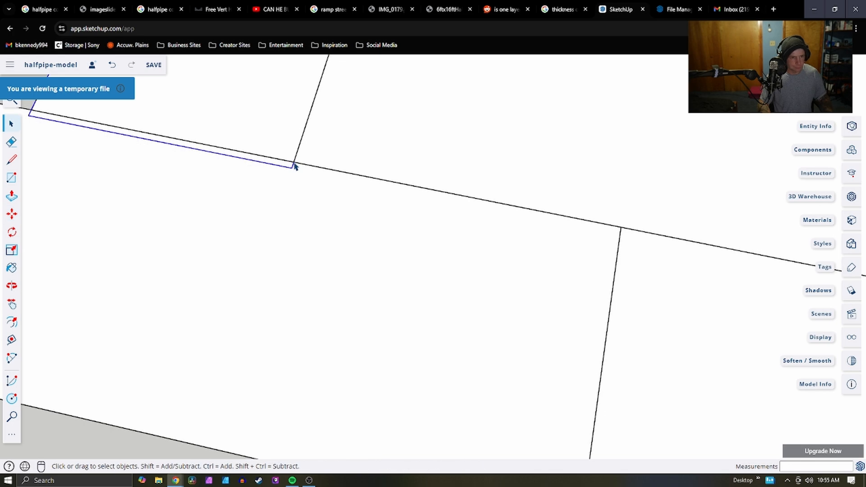
key("m")
left_click(291, 167)
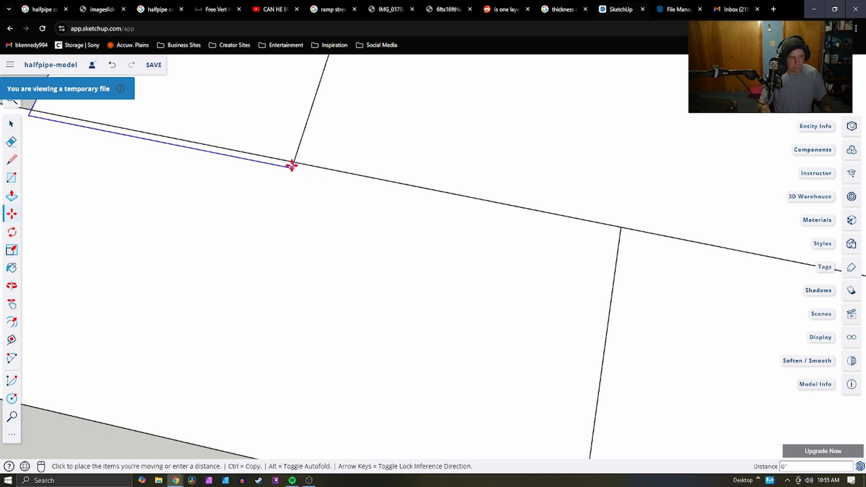
left_click(293, 160)
Check the realigned joint at the middle outer post and look over the platform framing from the opposite side
scroll(343, 203, "down", 3)
scroll(399, 235, "down", 10)
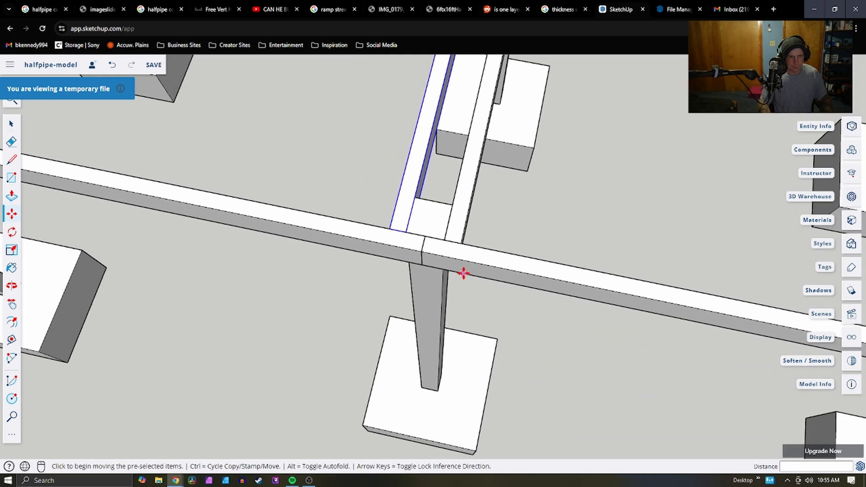
scroll(482, 155, "up", 4)
scroll(482, 152, "up", 5)
middle_click_drag(475, 120, 34, 76)
scroll(207, 152, "down", 8)
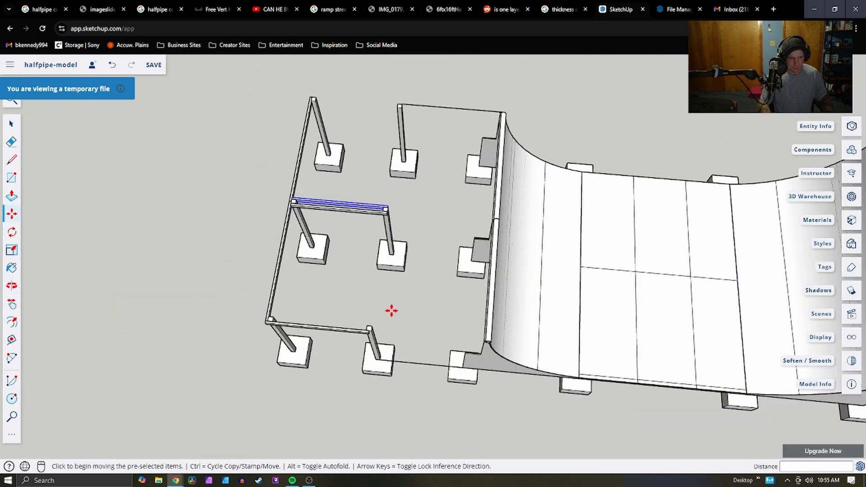
Select the side board spanning the two near end posts of the platform
scroll(381, 330, "up", 6)
middle_click_drag(381, 330, 439, 200)
scroll(439, 200, "down", 5)
scroll(350, 124, "up", 5)
key("space")
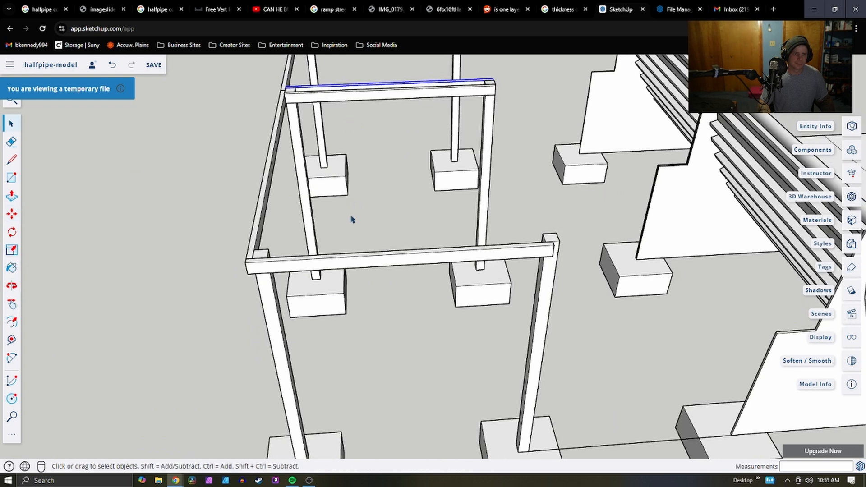
left_click(364, 263)
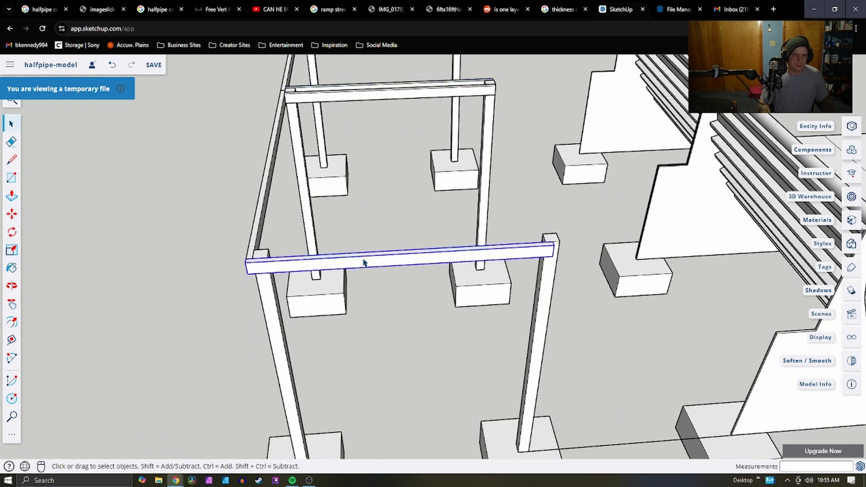
Delete the doubled crossbeam spanning the middle pair of posts
left_click(401, 98)
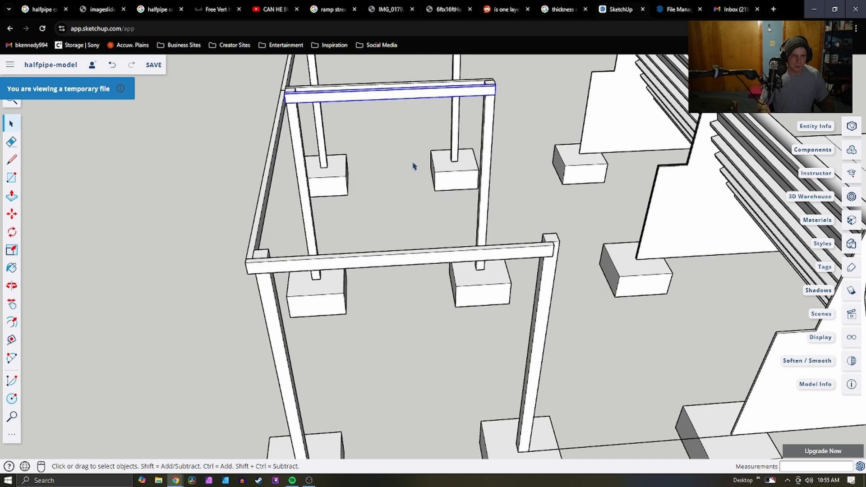
middle_click_drag(481, 92, 442, 141)
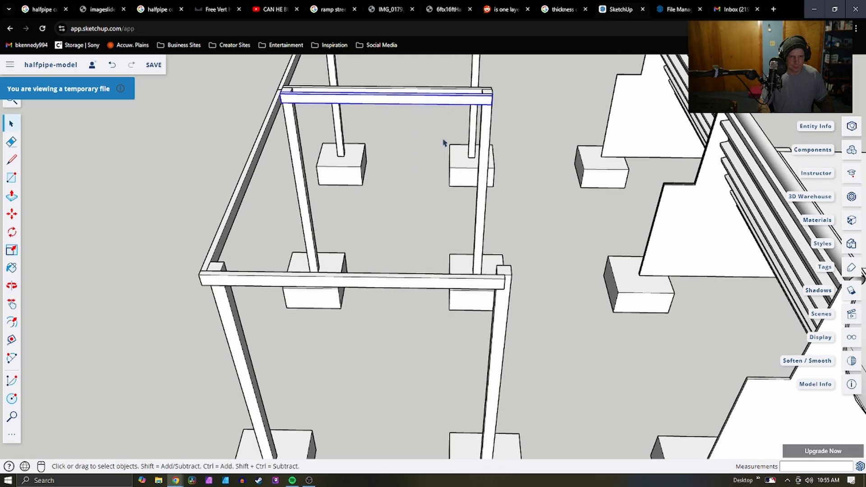
scroll(456, 228, "up", 4)
scroll(491, 268, "down", 3)
mouse_move(500, 94)
middle_mouse_down()
mouse_move(377, 103)
mouse_move(508, 100)
middle_mouse_up()
double_click(481, 112)
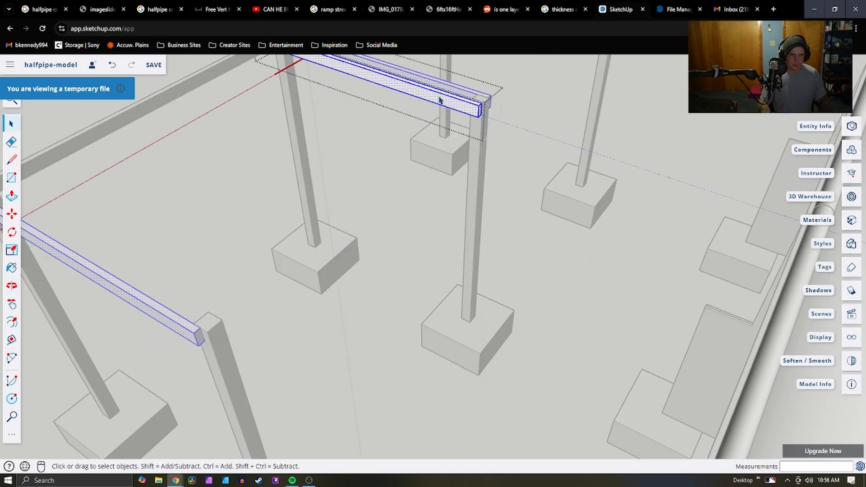
left_click(356, 289)
middle_click_drag(356, 289, 511, 255)
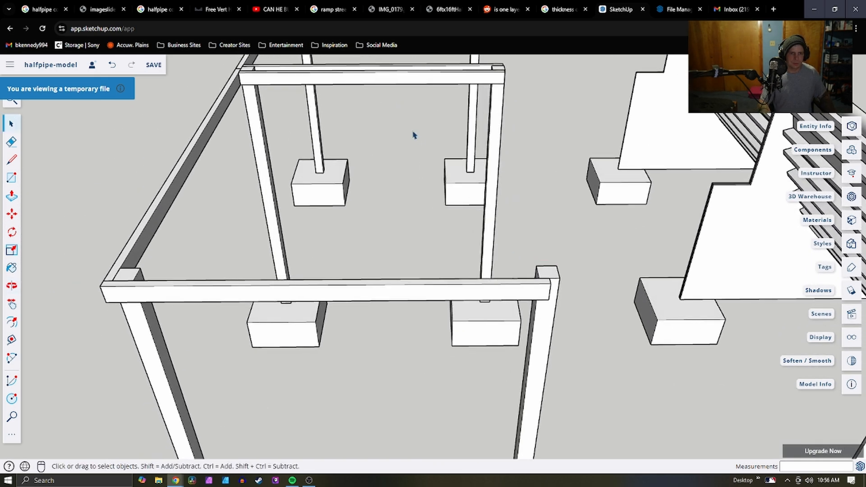
left_click(391, 67)
key("Delete")
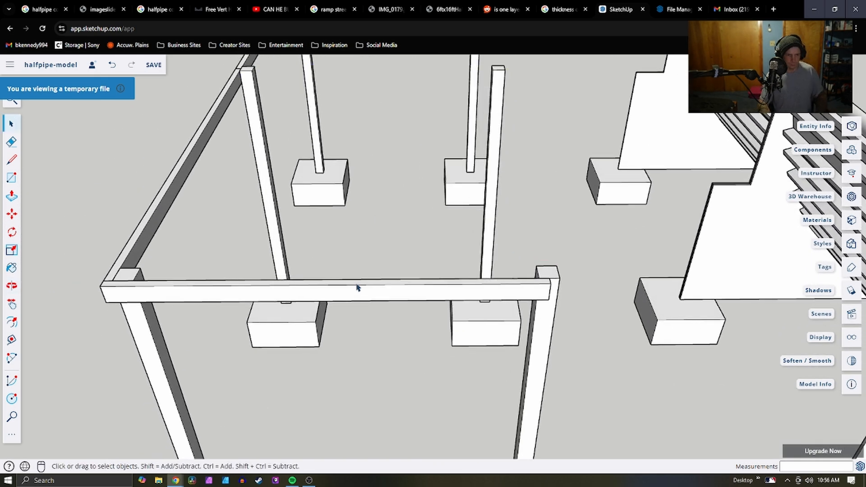
Copy the crossbeam on the near end posts and paste it at the far end pair of posts
left_click(359, 288)
key("ctrl+c")
key("ctrl+v")
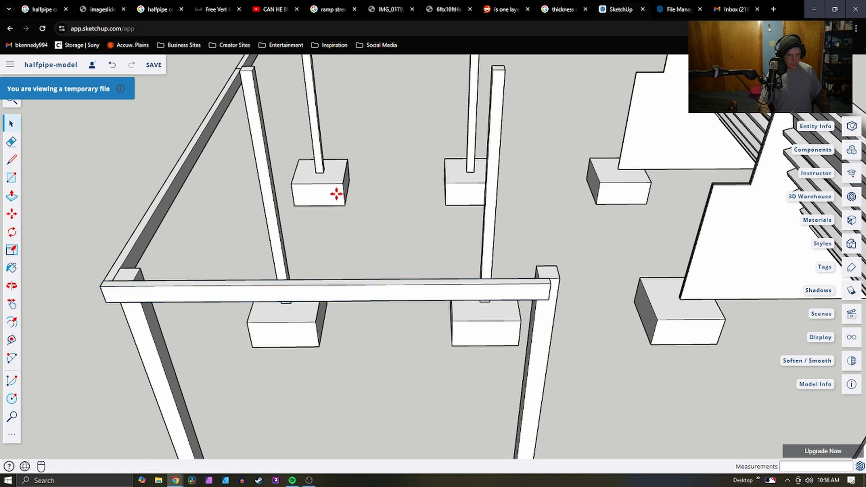
middle_click_drag(336, 194, 334, 302)
scroll(338, 282, "down", 3)
scroll(305, 99, "up", 3)
scroll(306, 99, "up", 3)
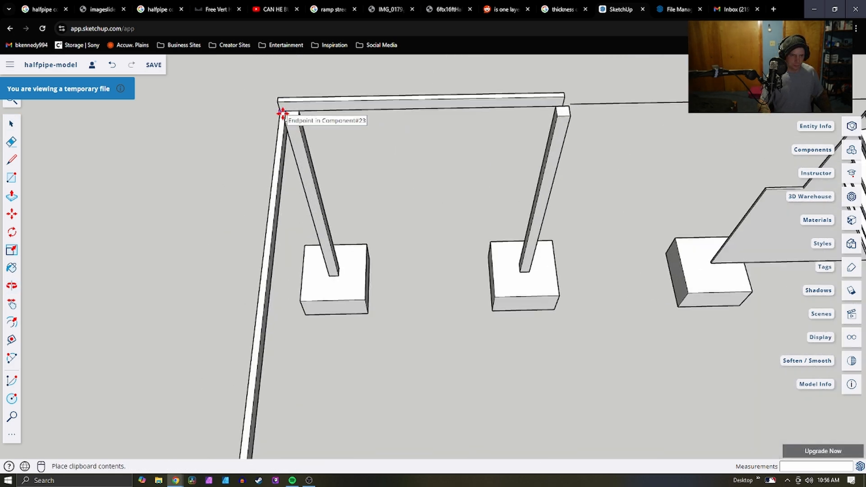
left_click(283, 113)
Move the pasted crossbeam so its end lines up with the outer corner of the long outer beam
key("m")
left_click(282, 110)
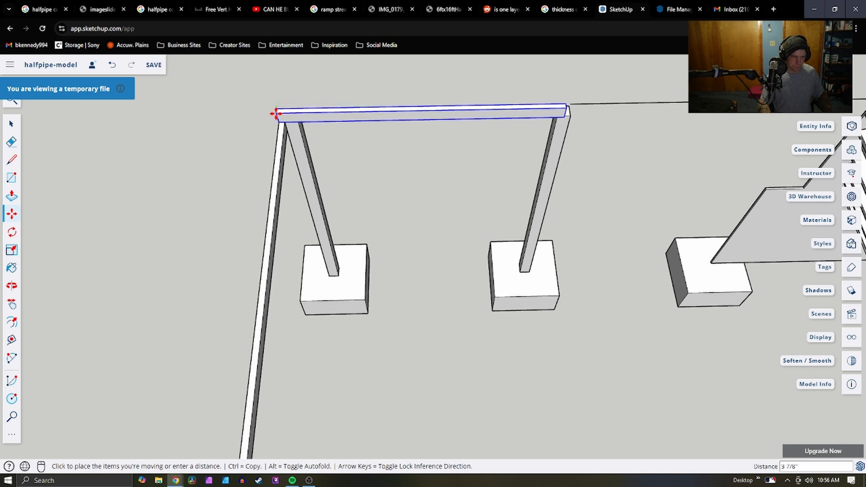
left_click(284, 113)
scroll(284, 110, "up", 2)
scroll(284, 110, "up", 2)
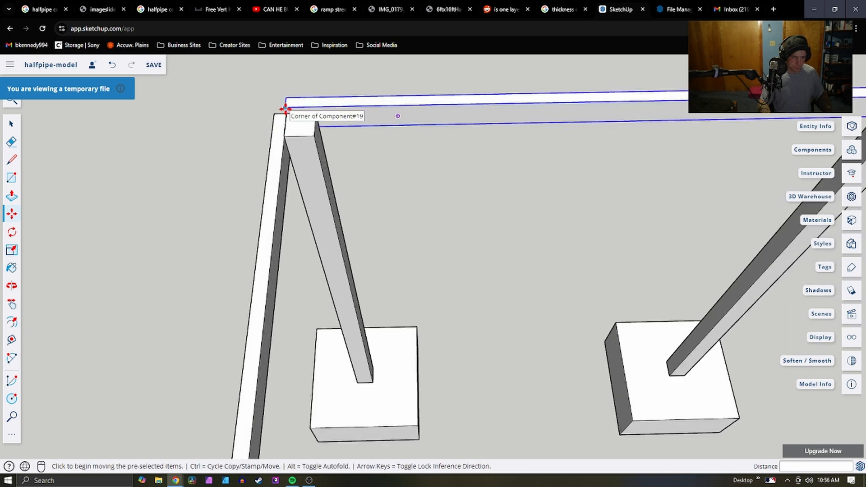
left_click(284, 109)
left_click(273, 114)
scroll(273, 115, "down", 2)
scroll(273, 115, "down", 5)
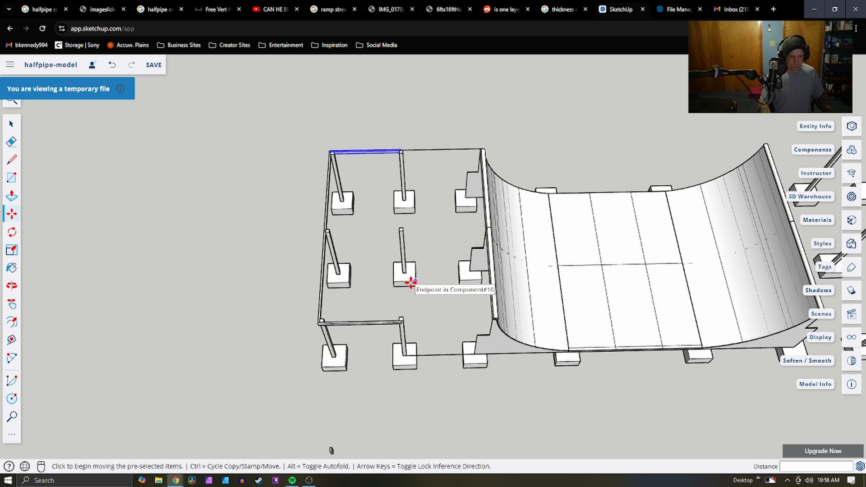
scroll(446, 284, "up", 2)
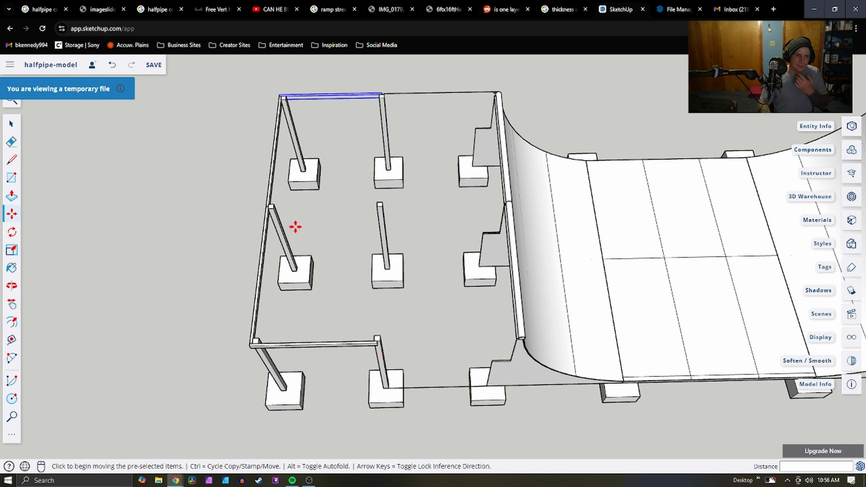
Copy both long outer beams and paste them along the row of posts nearest the ramp
key("space")
middle_click_drag(257, 251, 478, 306)
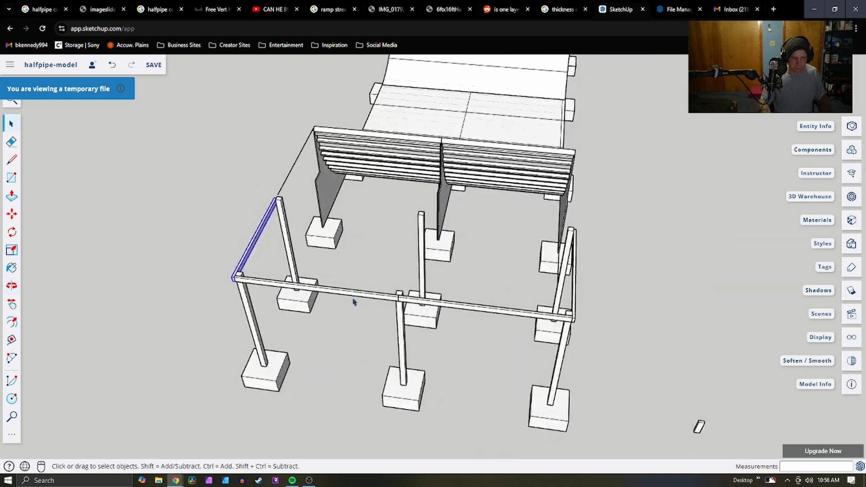
scroll(366, 303, "up", 3)
left_click(370, 292, "shift")
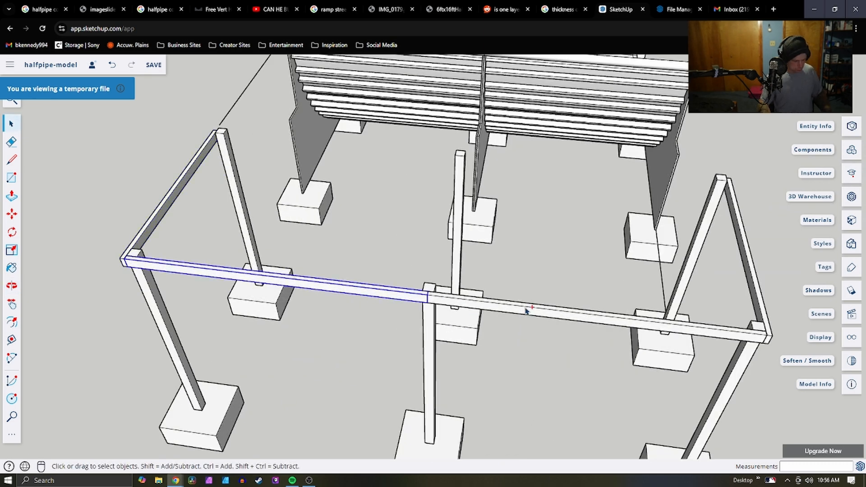
left_click(541, 313, "shift")
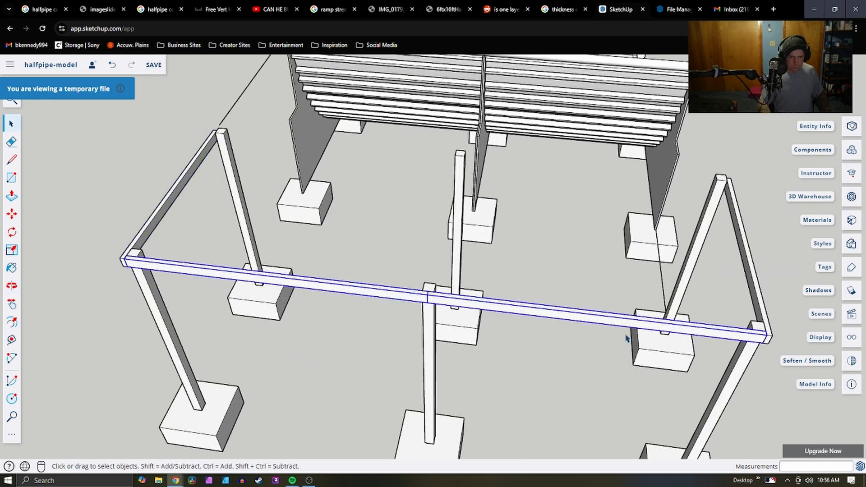
key("ctrl+c")
key("ctrl+v")
scroll(535, 261, "down", 5)
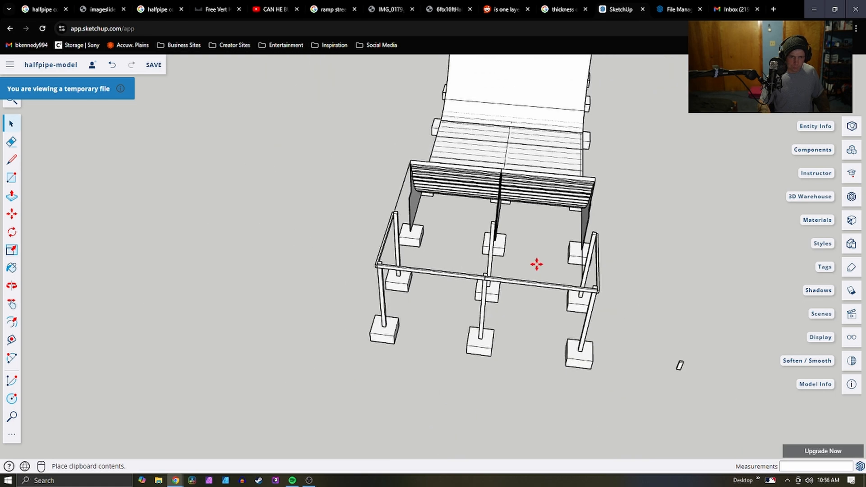
scroll(543, 196, "up", 6)
left_click(666, 300)
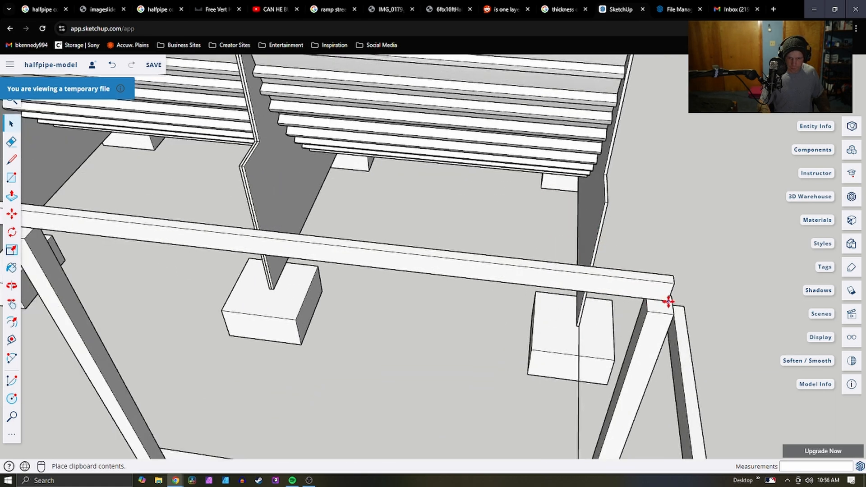
Move the pasted long beams over to the ramp-facing side of the inner posts
middle_click_drag(666, 300, 297, 268)
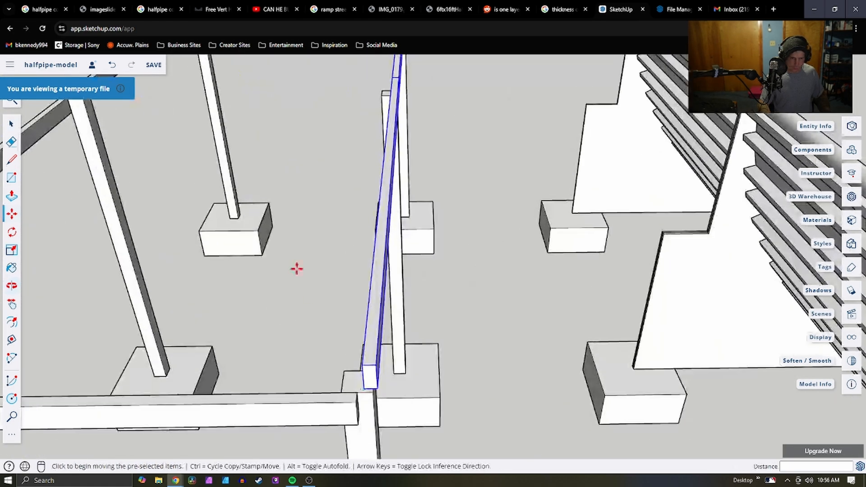
left_click(365, 369)
left_click(373, 392)
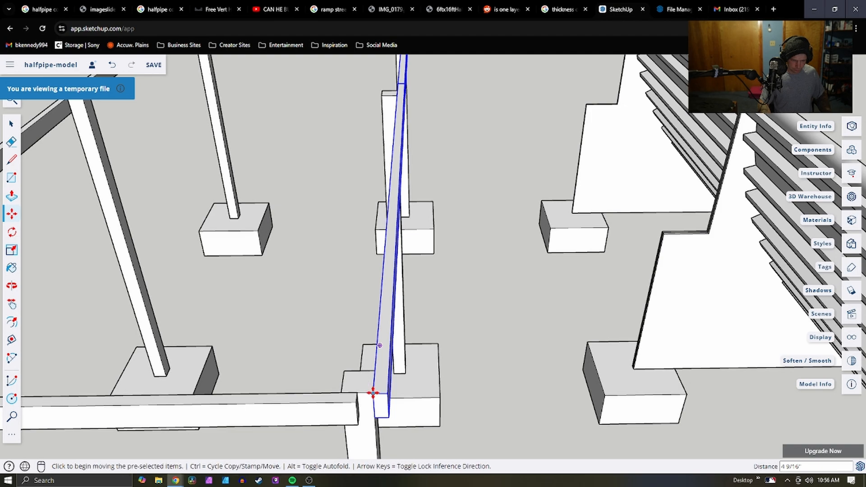
scroll(384, 400, "up", 2)
middle_click_drag(384, 400, 548, 371)
scroll(475, 367, "down", 3)
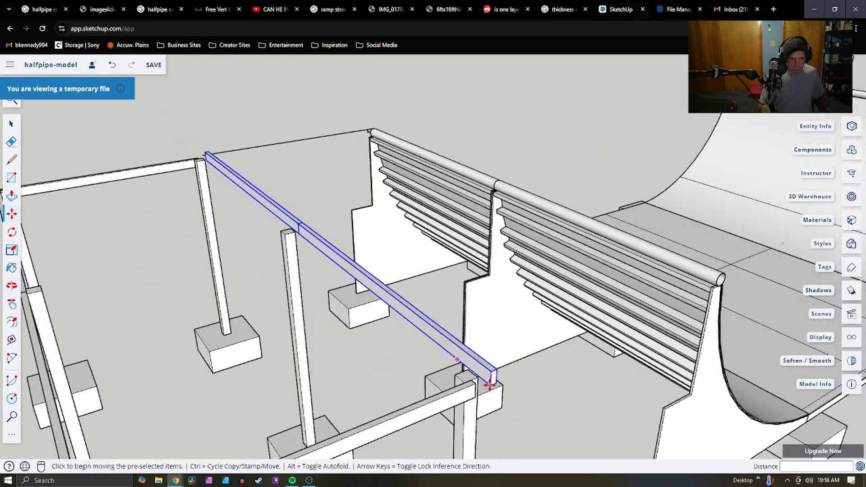
left_click(491, 375)
left_click(483, 363)
Align the long beams against the ramp-facing faces of the inner posts, flush with the post tops
scroll(480, 369, "up", 4)
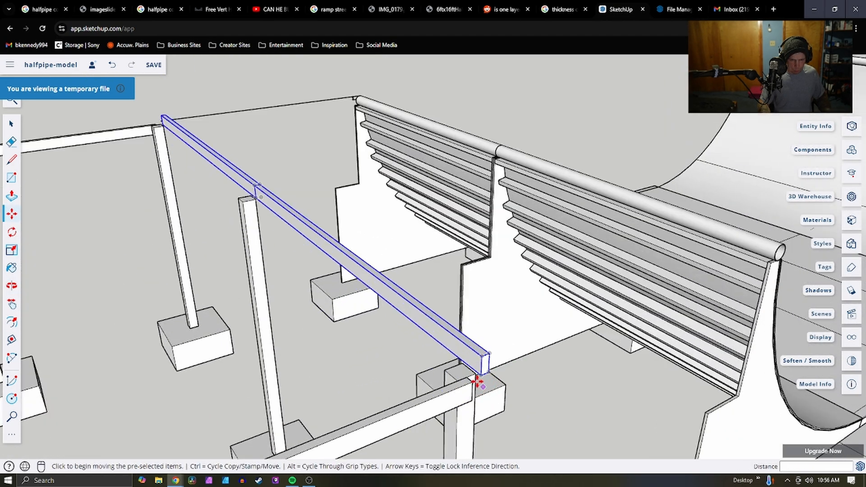
left_click(487, 361)
left_click(488, 412)
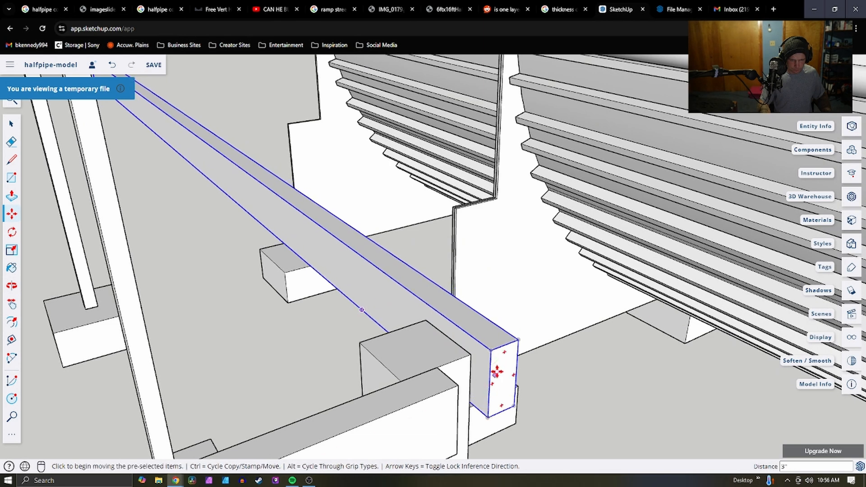
left_click(491, 349)
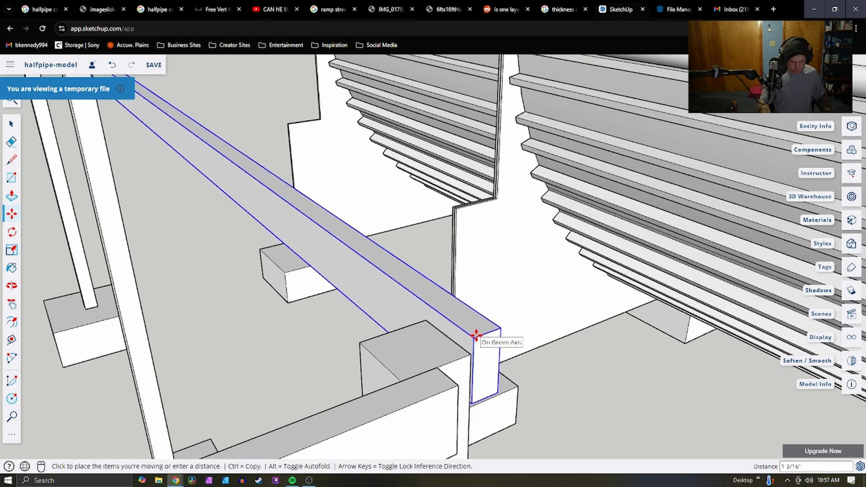
left_click(474, 338)
left_click(474, 337)
left_click(471, 355)
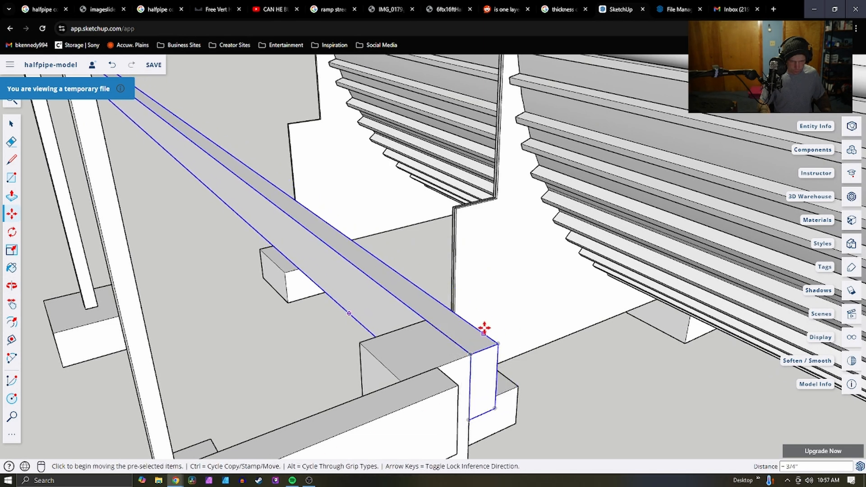
scroll(460, 318, "down", 5)
scroll(455, 325, "down", 2)
scroll(450, 331, "up", 4)
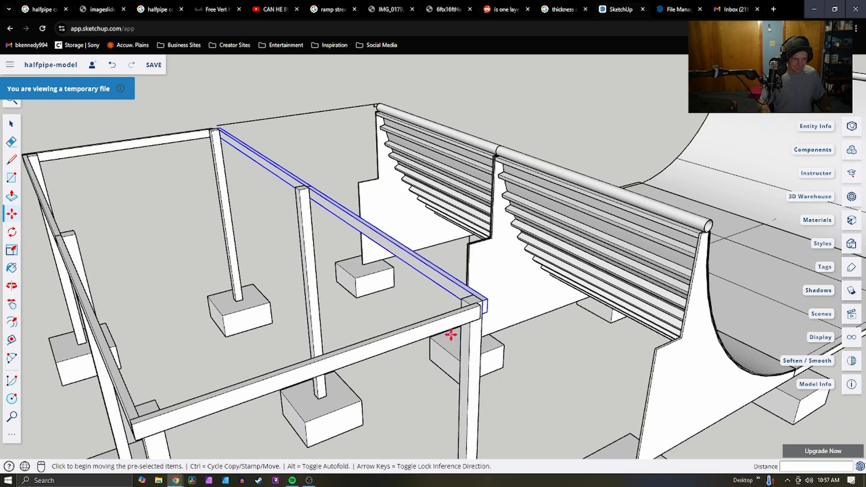
middle_click_drag(394, 332, 361, 261)
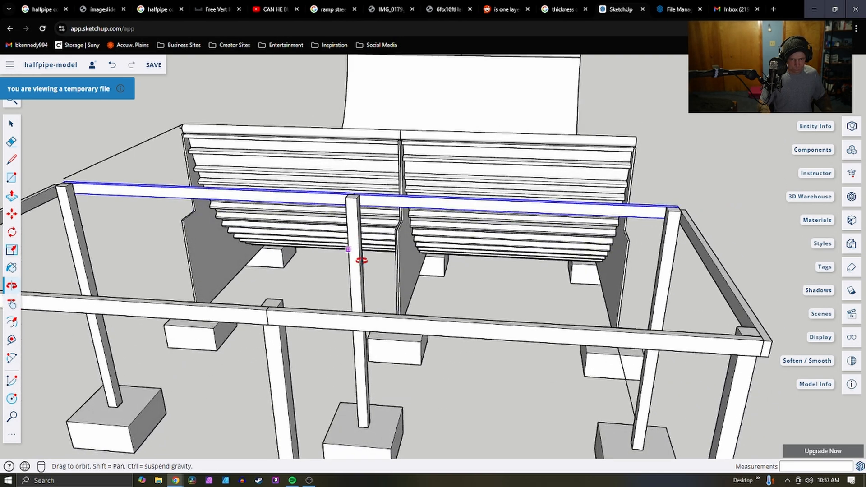
middle_click_drag(357, 260, 449, 315)
scroll(448, 316, "down", 3)
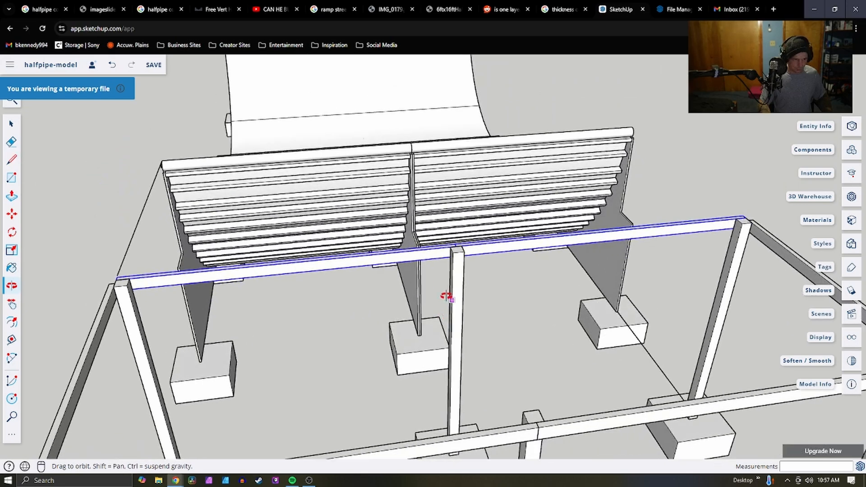
Duplicate the small loose board beside the platform frame and place the copy near the original
key("m")
scroll(463, 293, "down", 5)
key("space")
left_click(726, 382)
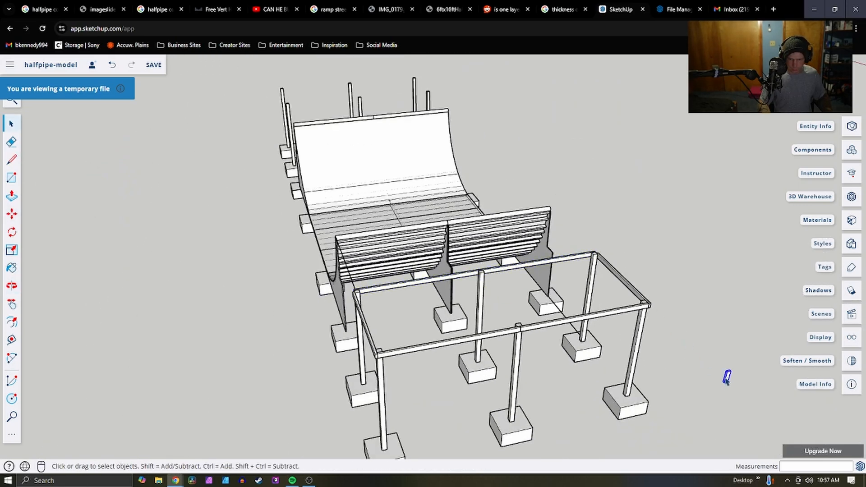
right_click(726, 378)
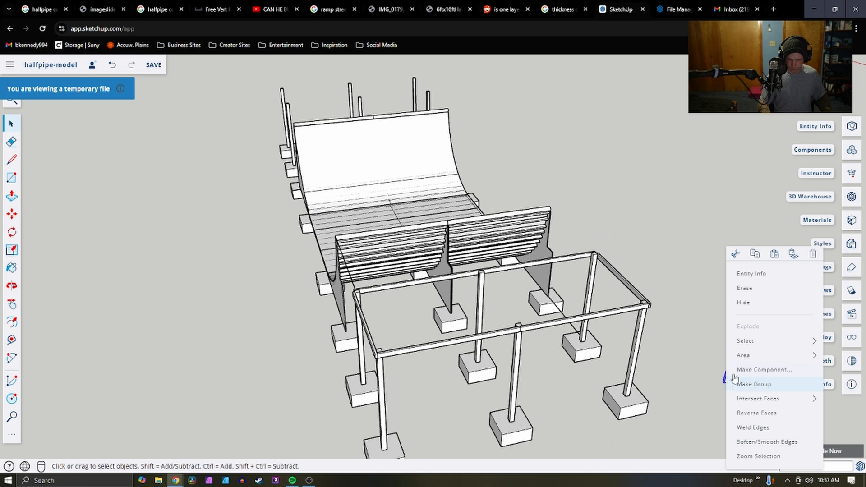
left_click(694, 346)
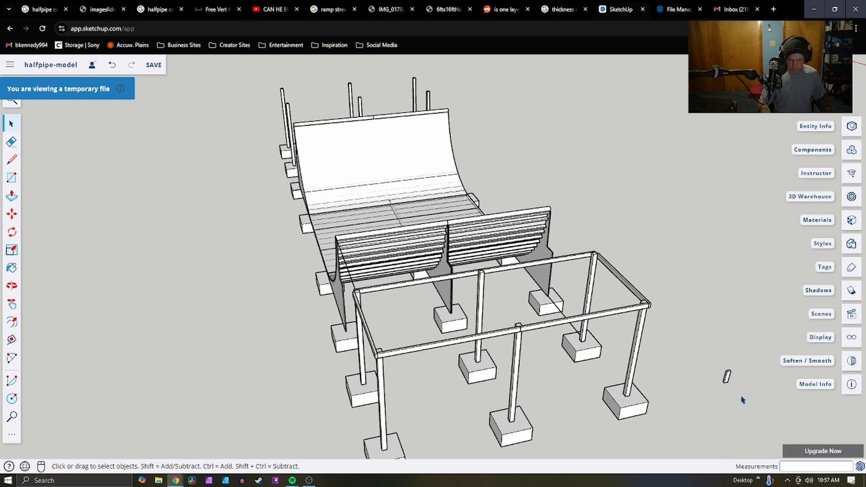
scroll(741, 399, "down", 1)
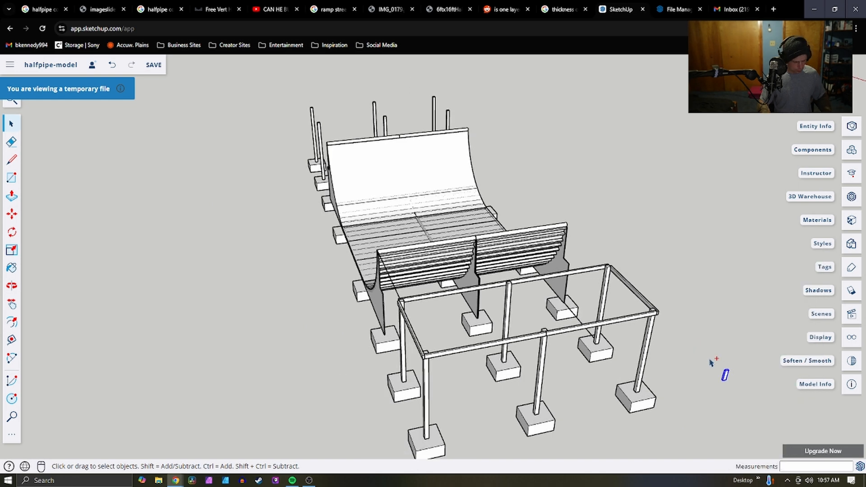
key("ctrl+v")
left_click(704, 354)
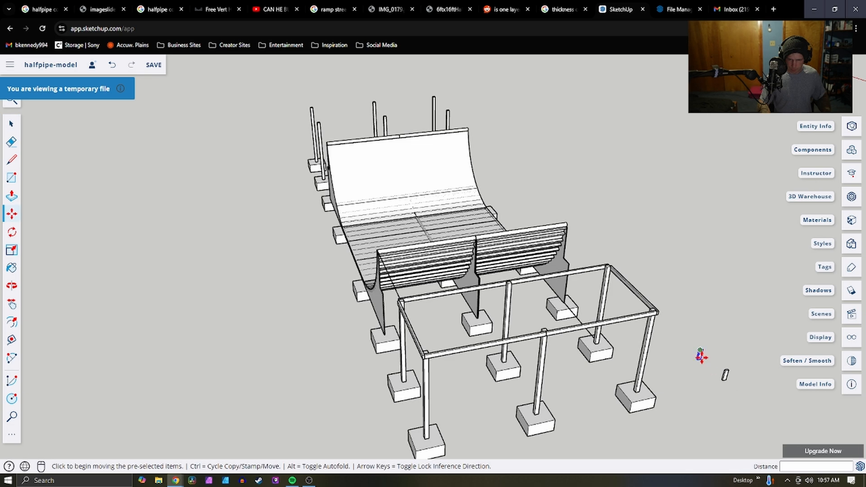
Turn the duplicated small board into a component
scroll(700, 359, "up", 4)
key("space")
right_click(696, 353)
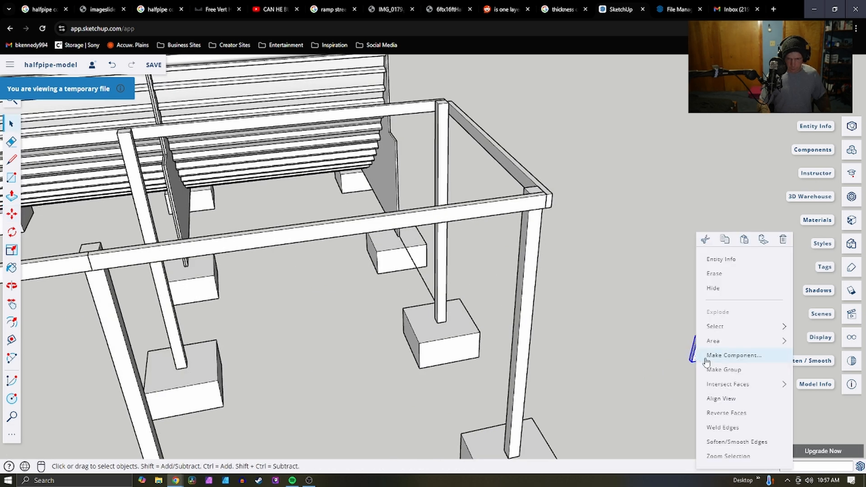
left_click(705, 356)
left_click(493, 289)
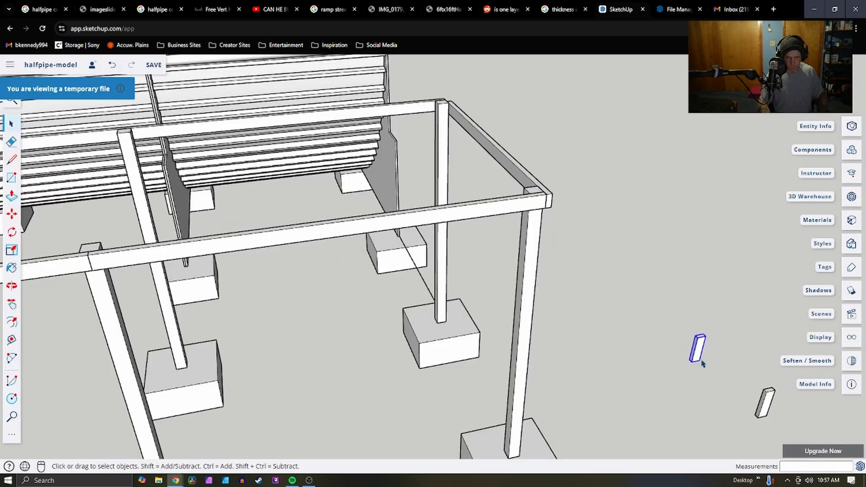
Move the new board component up to the frame's corner on the ramp side and rotate it 90 degrees into a horizontal position
key("m")
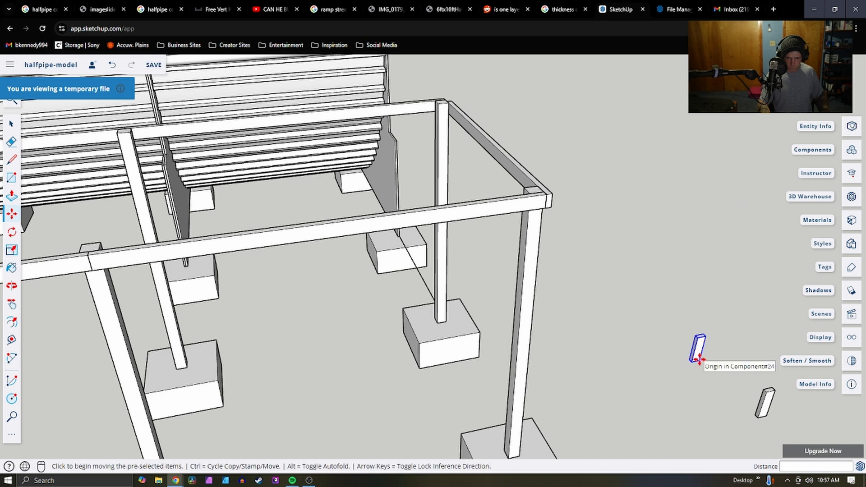
left_click(698, 360)
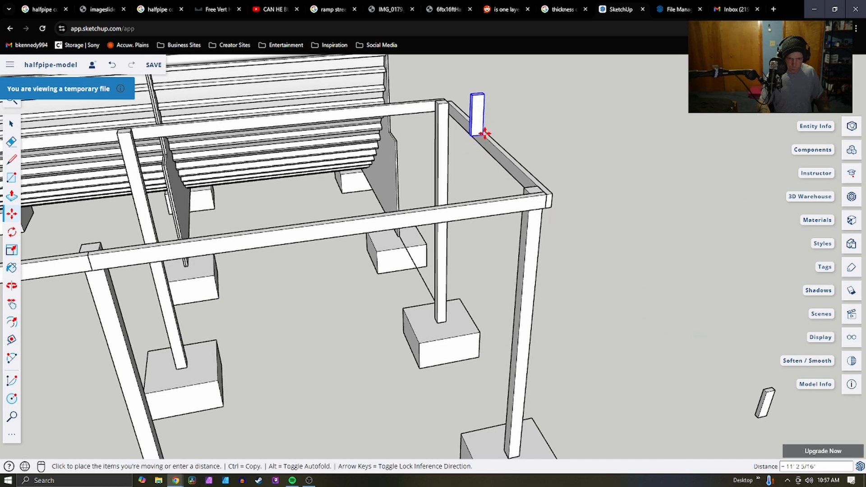
left_click(481, 133)
key("q")
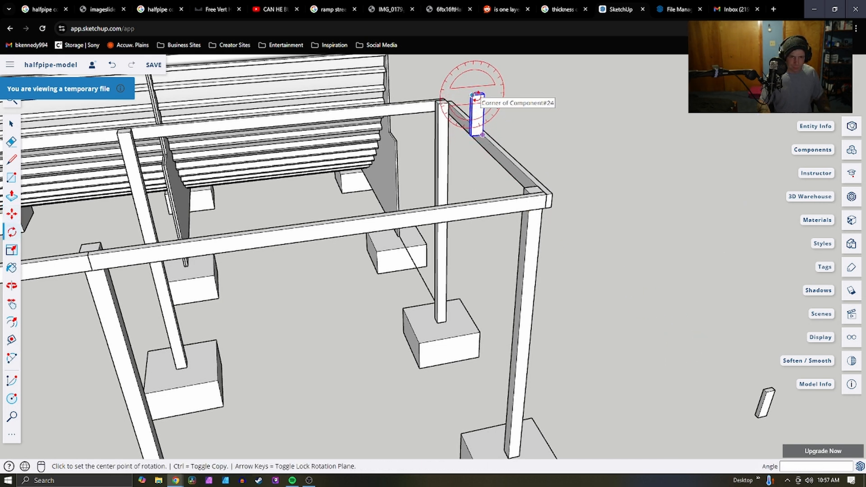
left_click(502, 91)
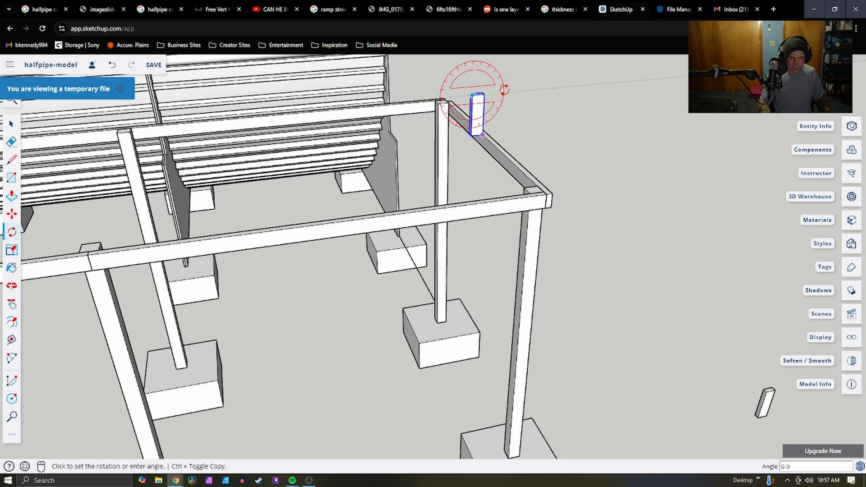
left_click(471, 90)
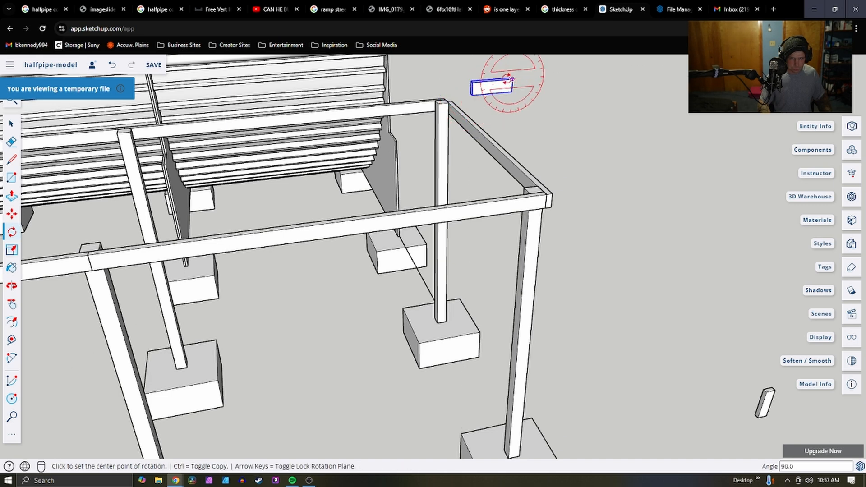
Rotate the board component in the horizontal plane so it runs parallel to the platform's short end beam
scroll(497, 78, "up", 5)
scroll(497, 77, "up", 3)
scroll(481, 124, "down", 5)
left_click(479, 138)
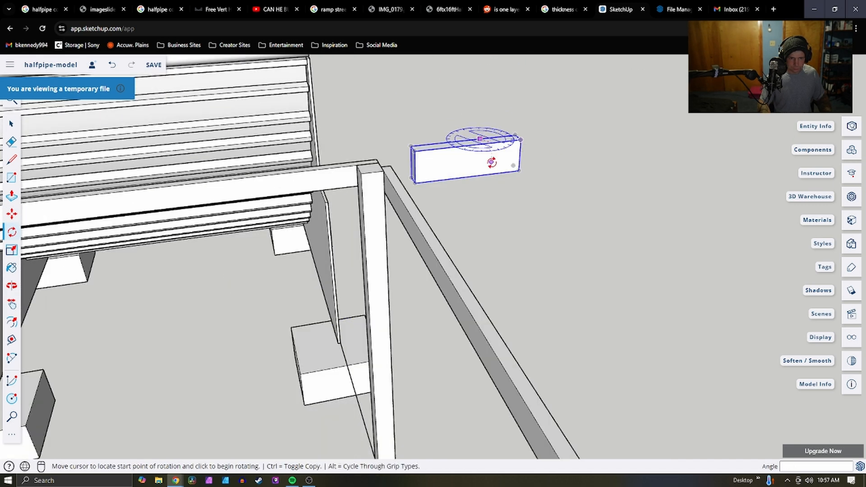
left_click(491, 161)
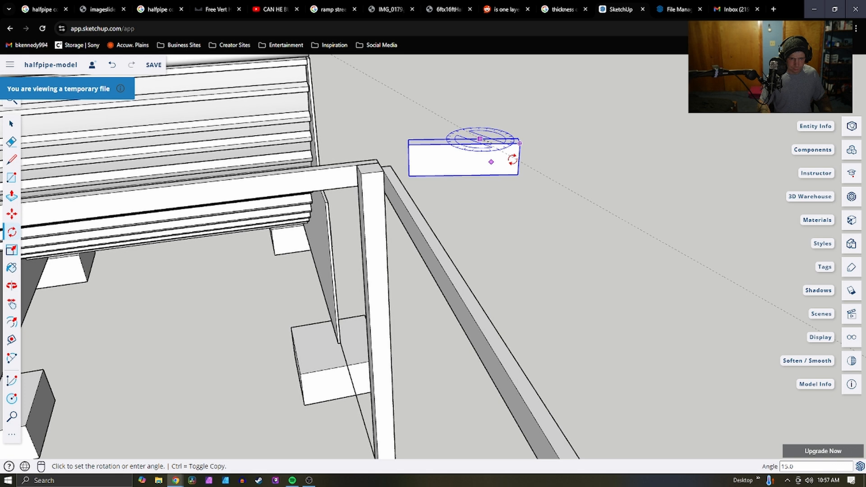
left_click(532, 131)
key("space")
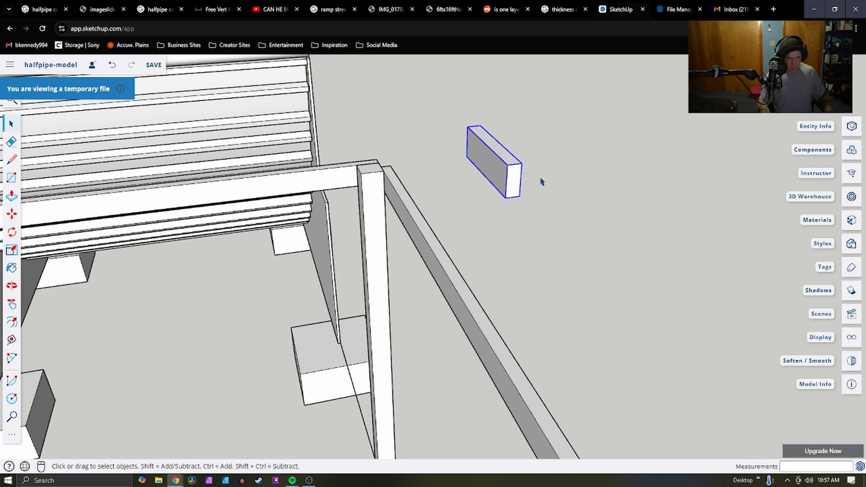
Move the board against the inner face of the ramp-facing long beam, flush with its top and just beside the corner post
key("m")
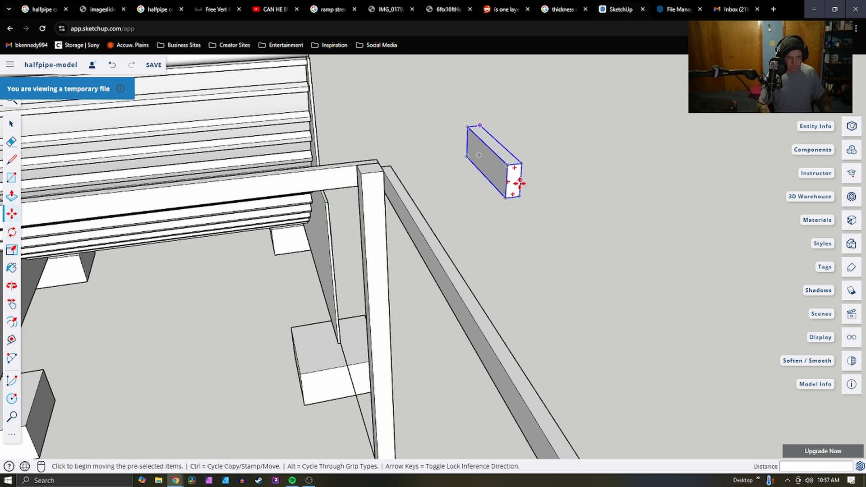
left_click(469, 128)
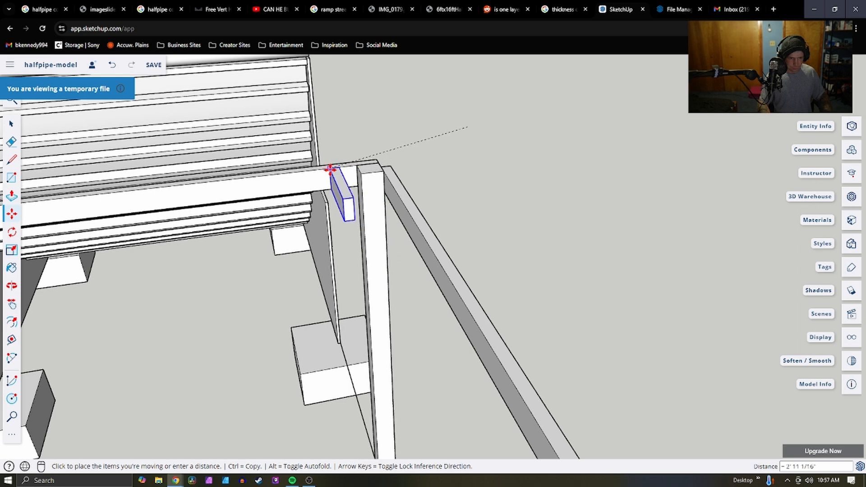
left_click(304, 171)
scroll(410, 218, "down", 6)
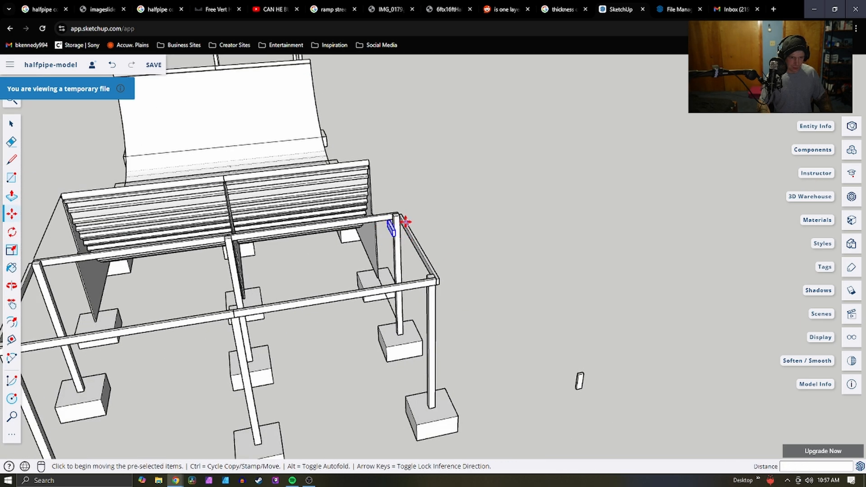
scroll(444, 161, "up", 8)
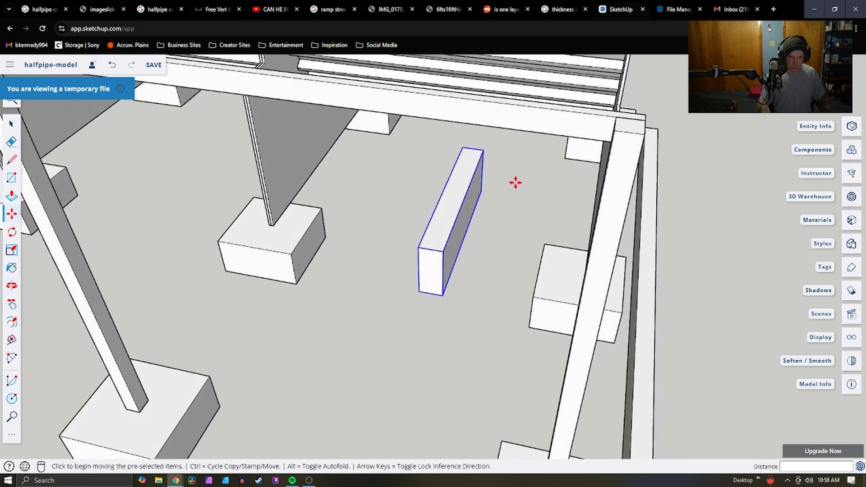
left_click(482, 150)
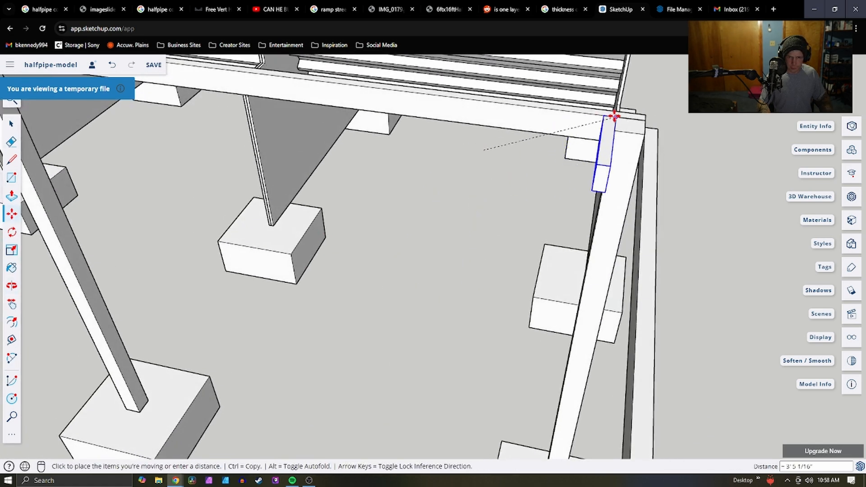
left_click(572, 113)
scroll(526, 178, "down", 5)
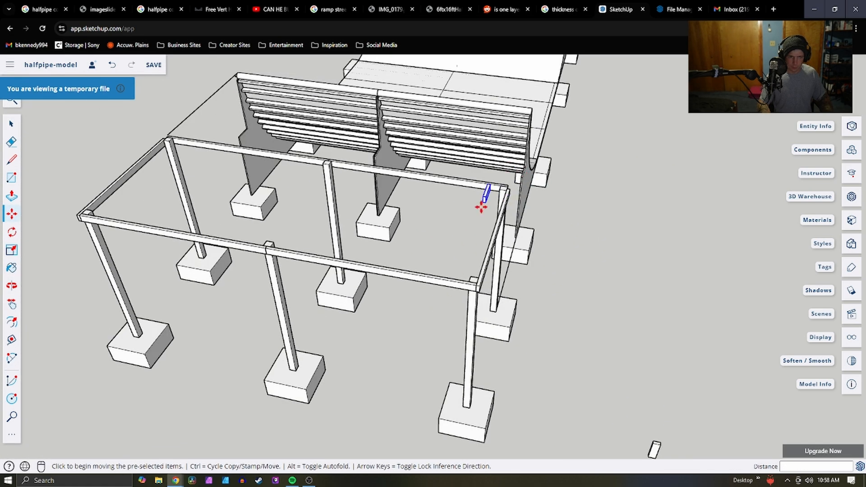
scroll(654, 448, "down", 3)
key("space")
Rotate the original loose board on the ground about the vertical axis, so its wide face turns toward the platform's end side
scroll(572, 405, "up", 6)
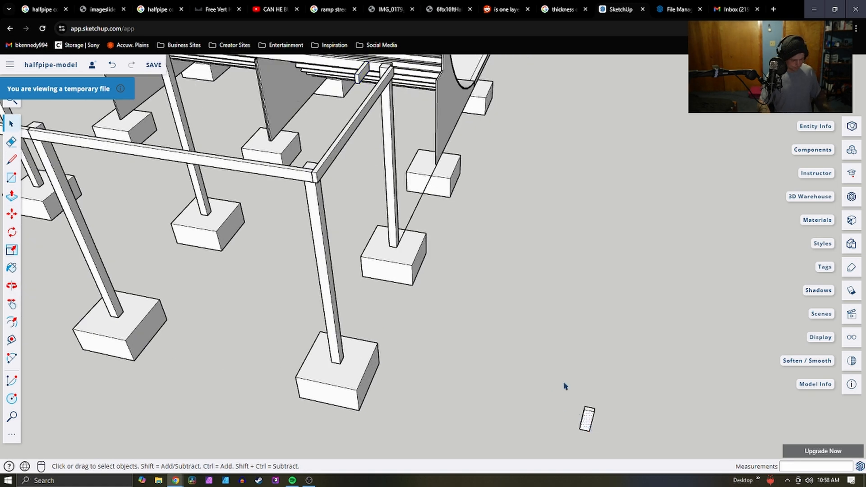
scroll(406, 218, "down", 3)
middle_click_drag(406, 218, 243, 150)
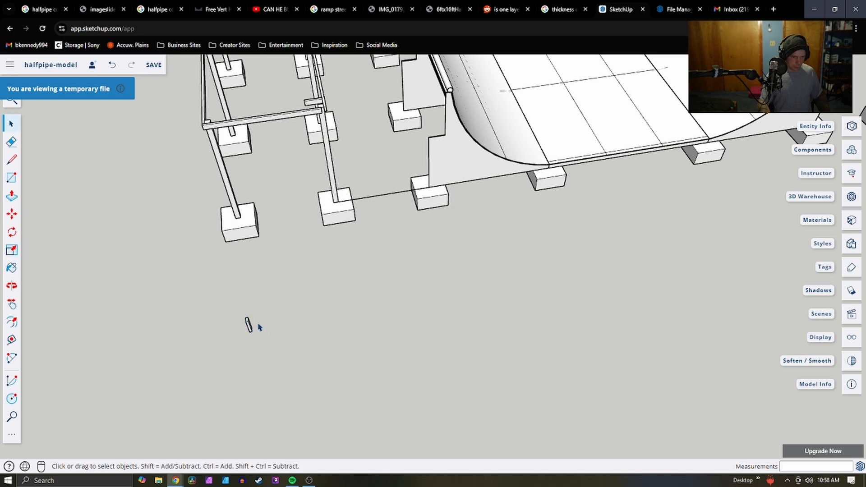
scroll(258, 327, "up", 2)
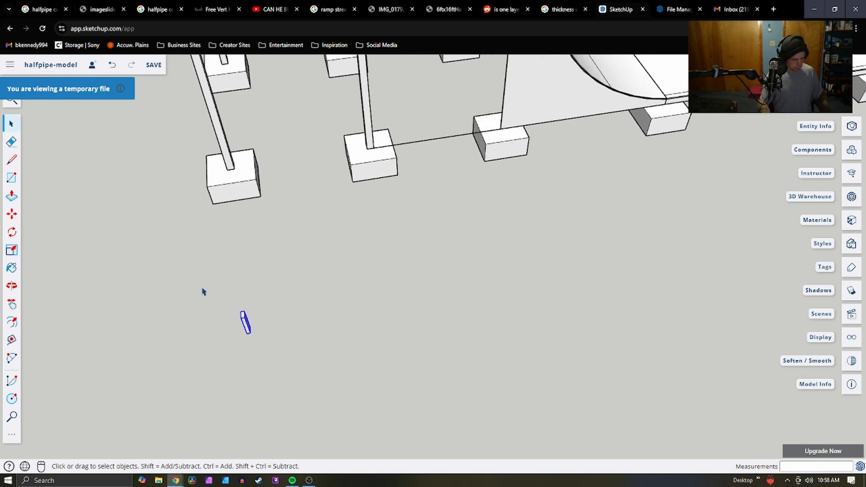
key("q")
left_click(244, 311)
left_click(270, 307)
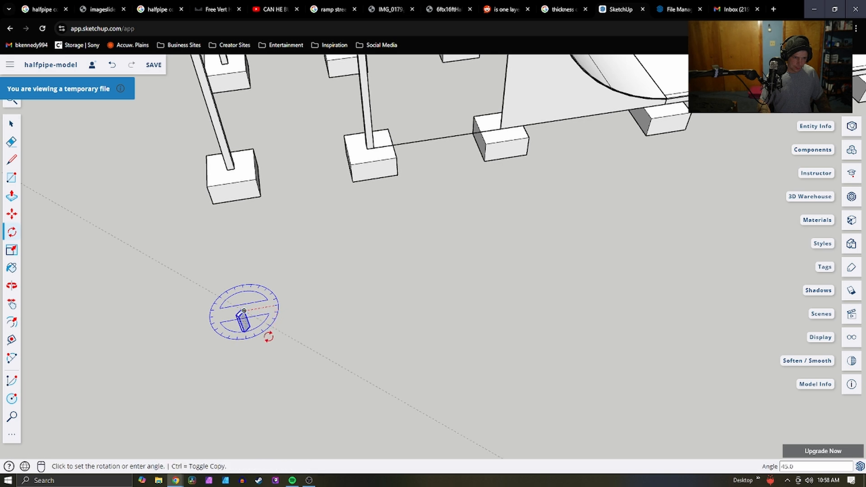
left_click(251, 344)
Tip the loose board over so it lies horizontally, parallel to the platform's short end beam
left_click(239, 320)
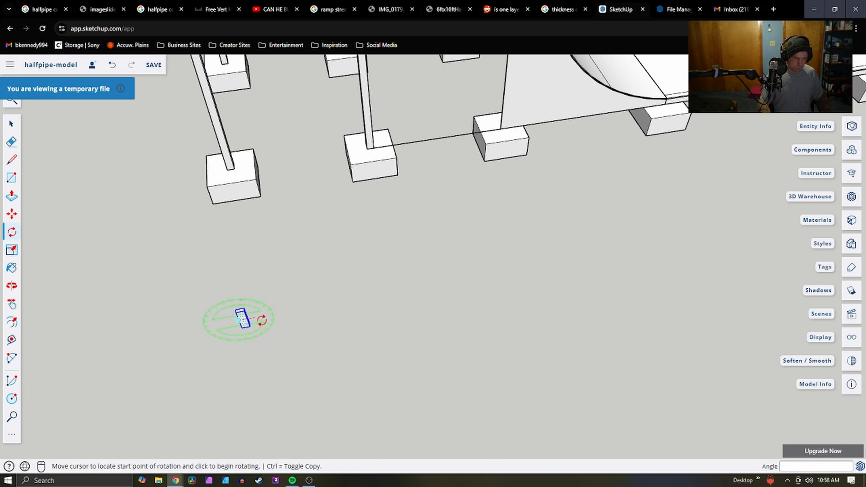
left_click(262, 320)
left_click(252, 358)
key("space")
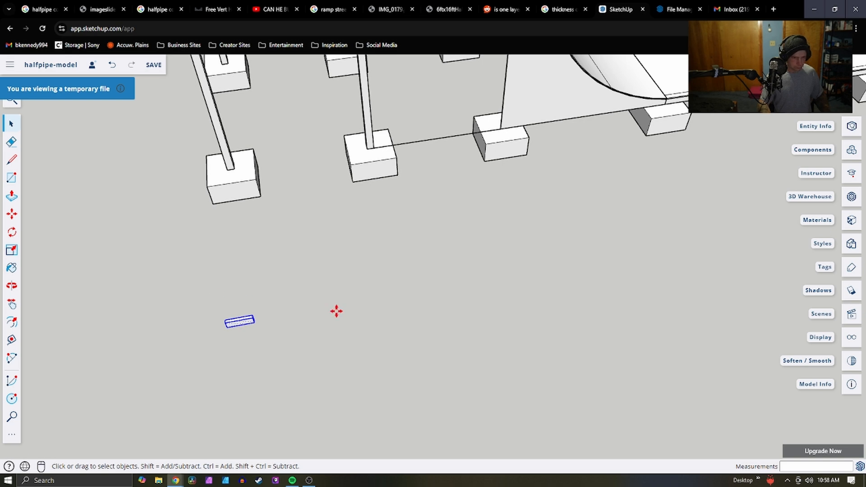
Paste a copy of the horizontal loose board near the footings and make it a component
key("ctrl+v")
left_click(343, 255)
key("space")
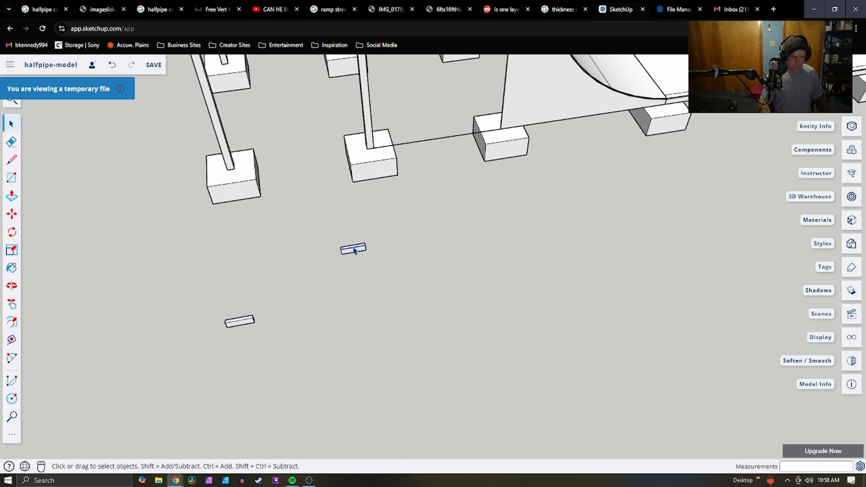
right_click(353, 251)
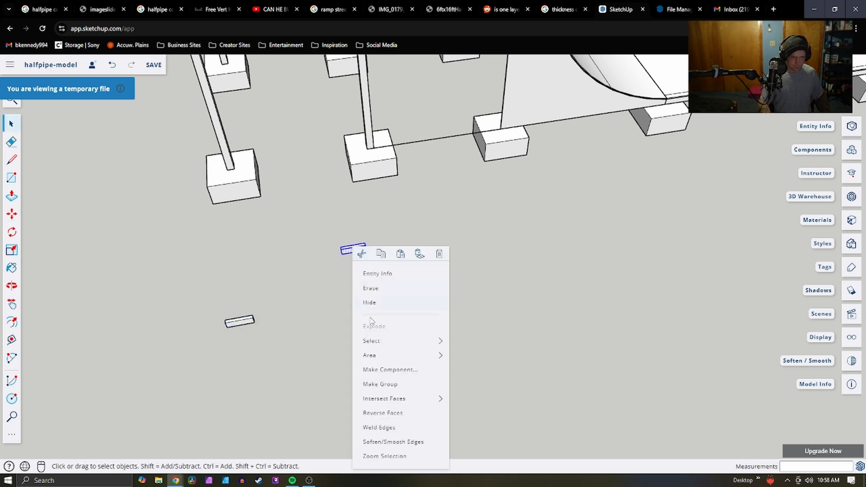
left_click(386, 370)
left_click(478, 287)
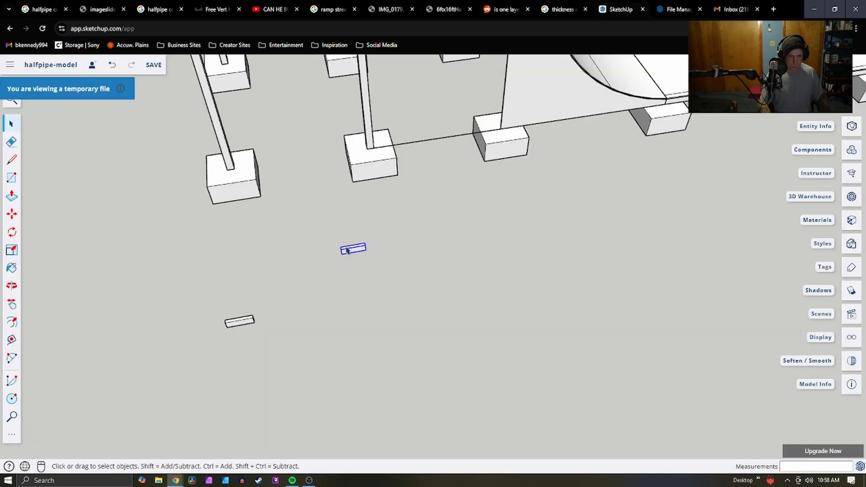
Move the new board component to the end of the short end beam at the corner post, continuing it toward the ramp
scroll(341, 283, "up", 5)
key("m")
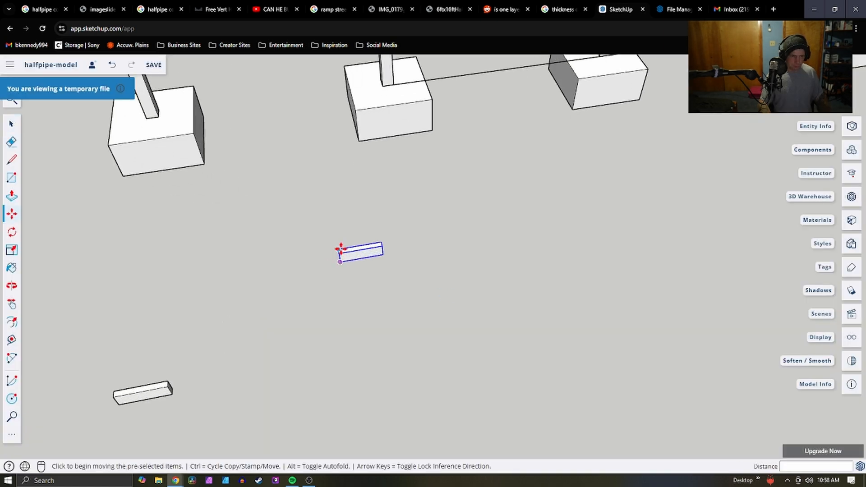
left_click(339, 248)
scroll(401, 251, "down", 6)
scroll(407, 100, "up", 6)
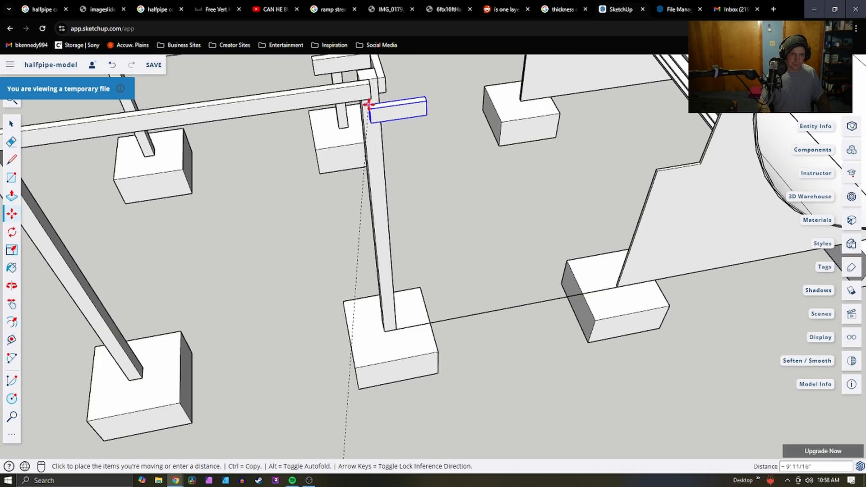
scroll(368, 105, "up", 1)
left_click(351, 108)
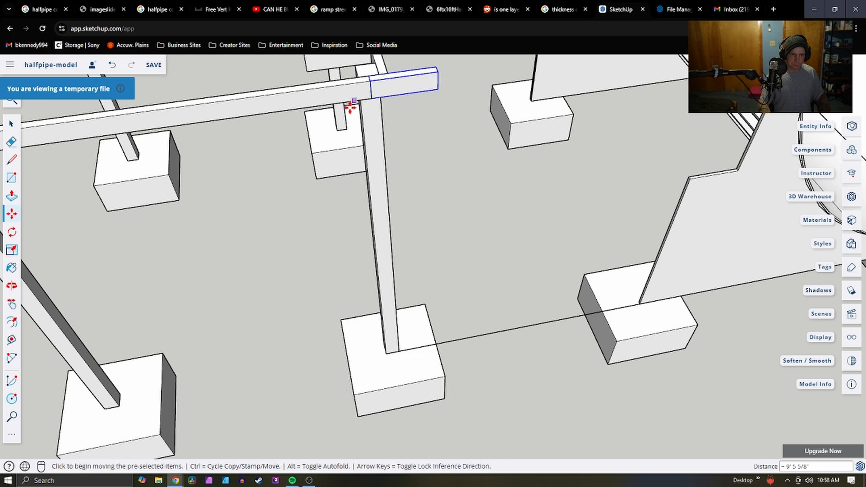
Edit the board component and extend its free end with Push/Pull by about 5' 11 3/4", up to the ramp's coping
scroll(333, 159, "down", 6)
middle_click_drag(491, 225, 203, 298)
scroll(334, 146, "up", 4)
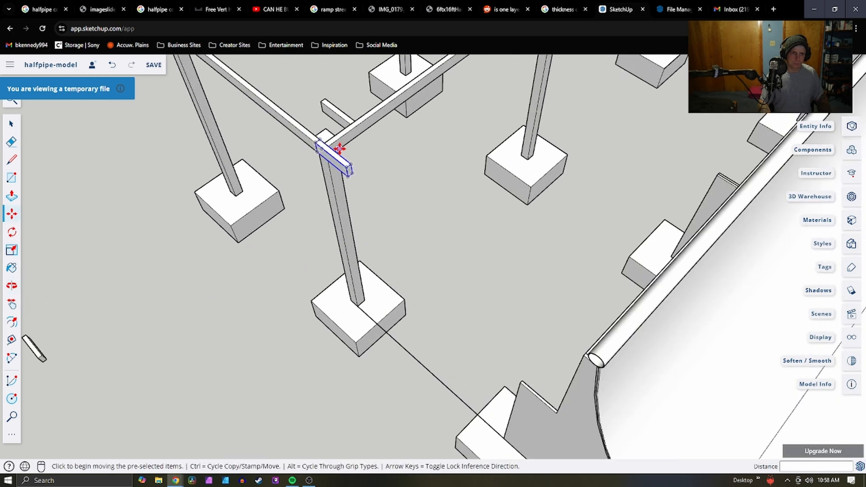
key("Escape")
key("p")
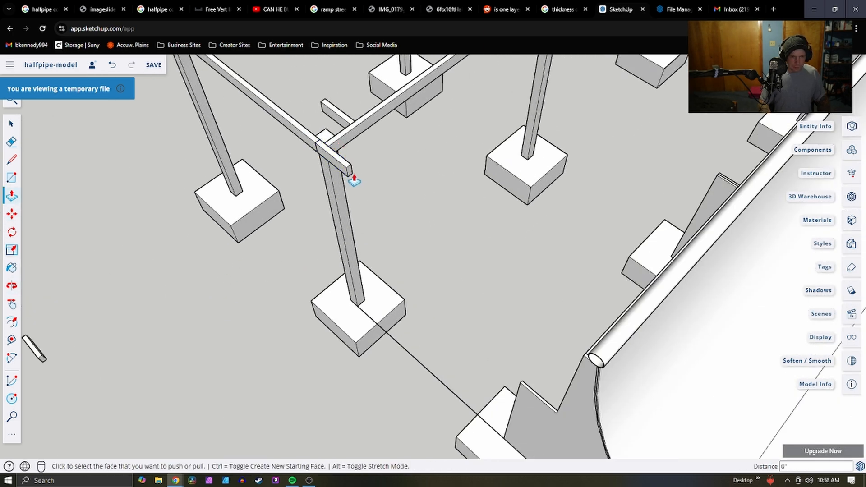
key("space")
scroll(349, 169, "up", 2)
double_click(353, 177)
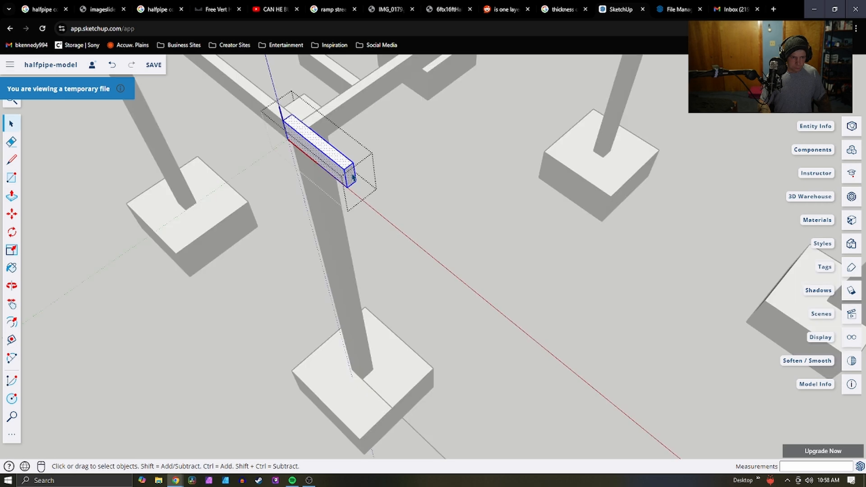
key("p")
left_click(354, 176)
scroll(483, 260, "down", 3)
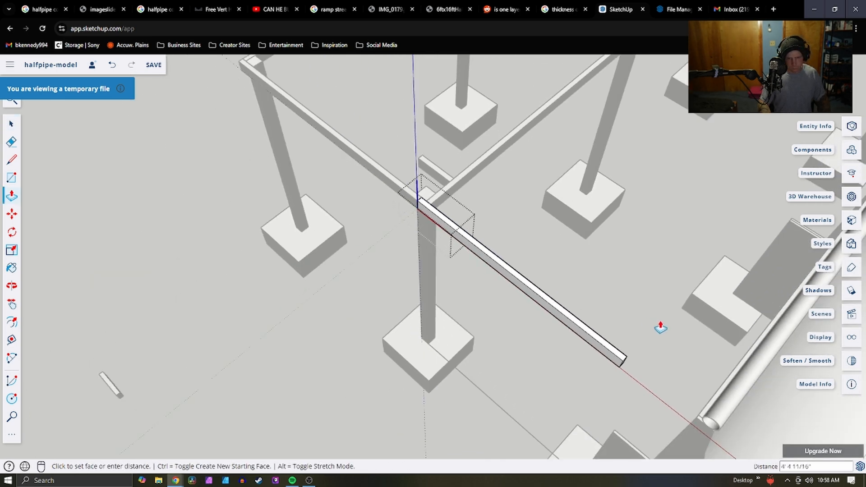
left_click(706, 412)
Examine the extended beam from several angles, checking how it meets the coping and runs past the ramp's side panel
scroll(610, 355, "down", 3)
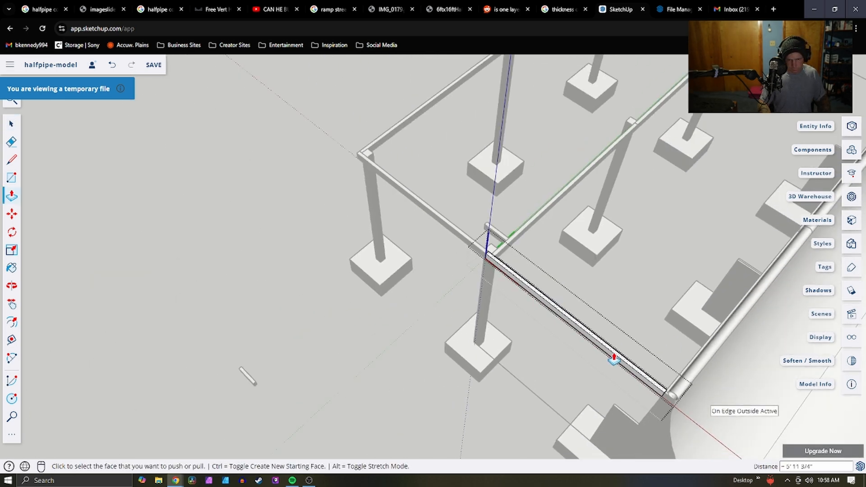
middle_click_drag(610, 355, 705, 309)
scroll(610, 262, "up", 5)
scroll(628, 241, "down", 1)
scroll(788, 239, "up", 3)
scroll(681, 257, "down", 2)
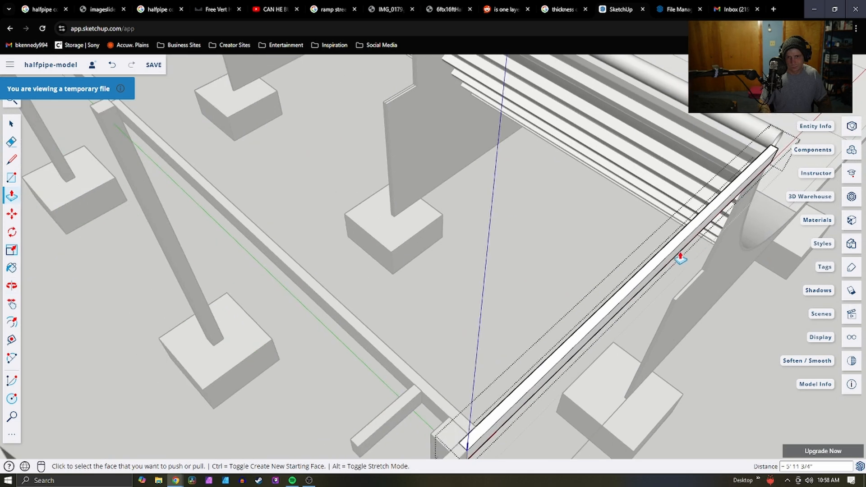
middle_click_drag(600, 219, 588, 205)
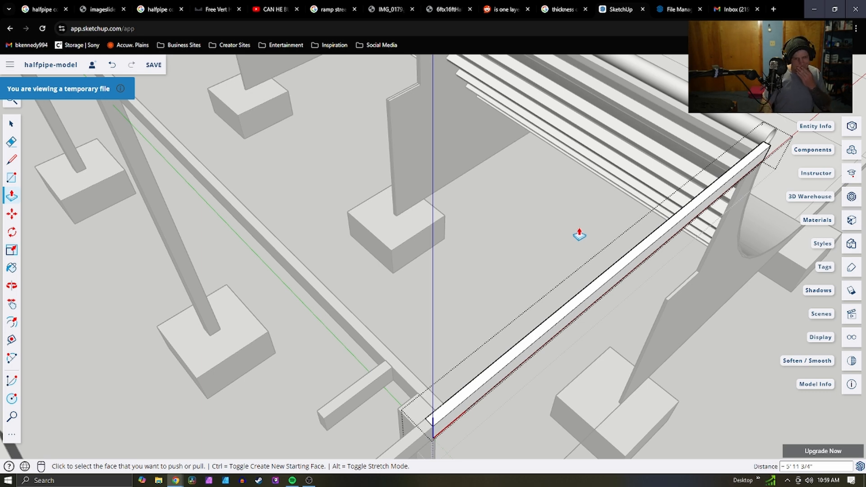
middle_click_drag(645, 270, 775, 181)
scroll(785, 128, "up", 3)
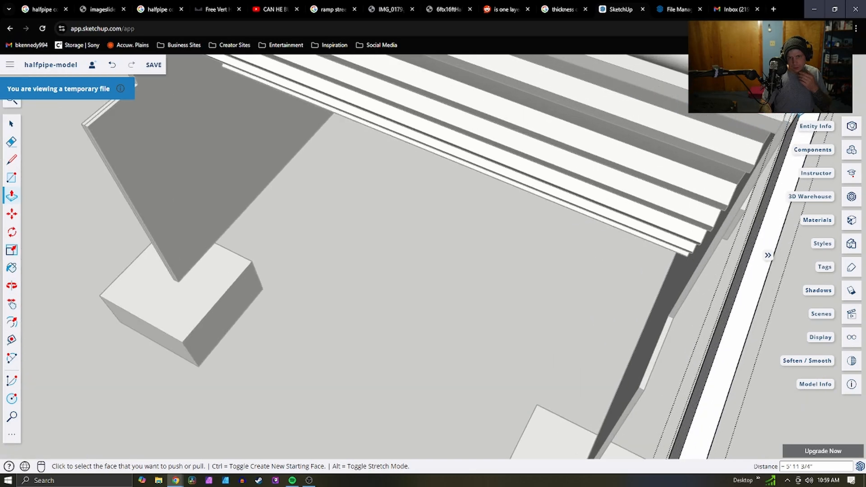
scroll(781, 131, "down", 4)
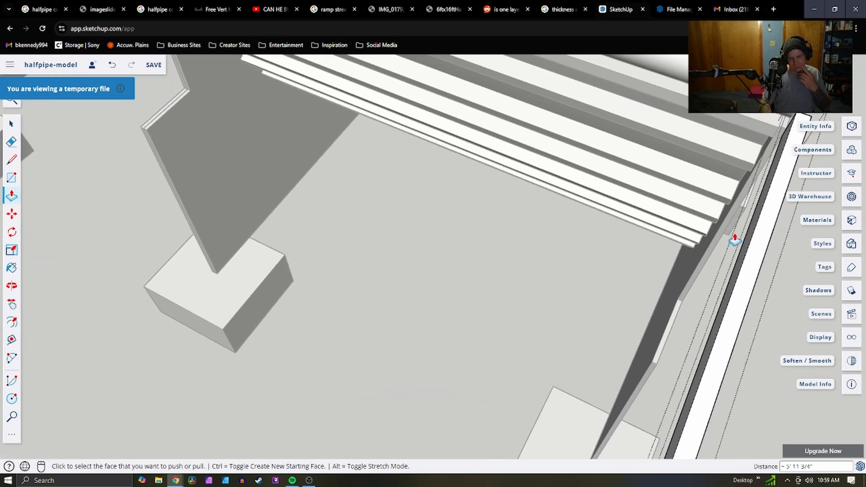
Examine how the extended end beam runs from the ramp's coping to the corner posts of the platform frame
scroll(523, 405, "down", 5)
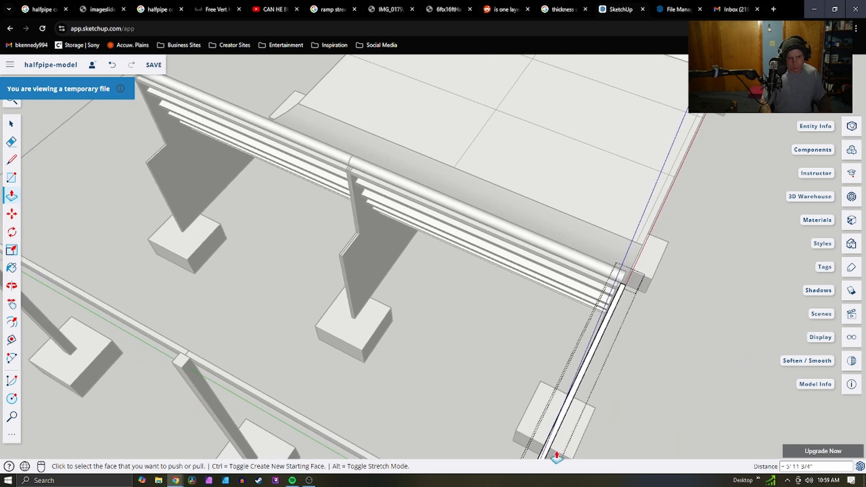
scroll(562, 410, "up", 6)
scroll(551, 392, "down", 5)
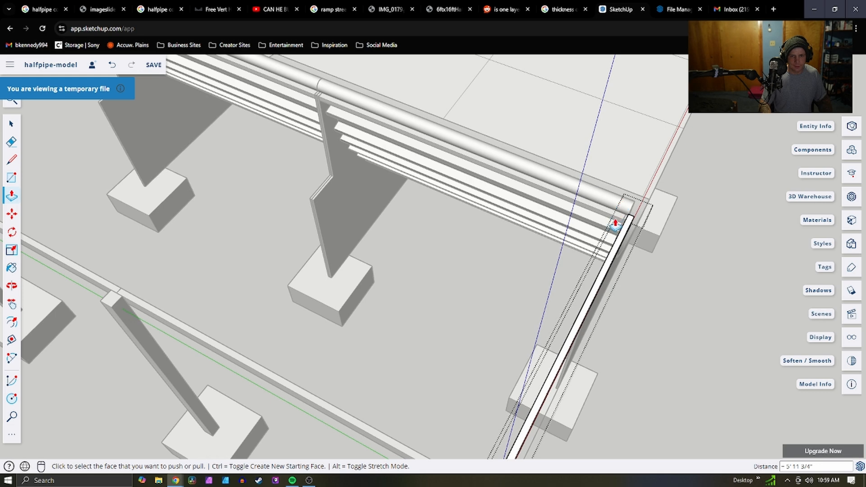
scroll(580, 325, "down", 5)
scroll(569, 354, "up", 4)
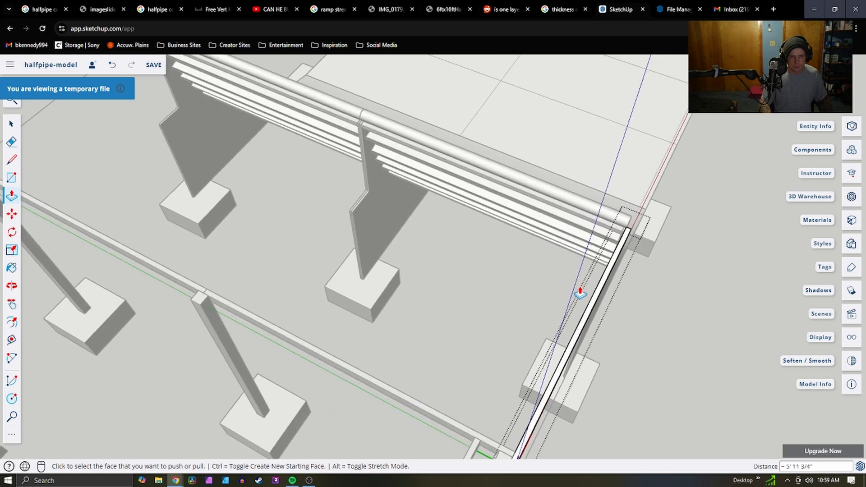
scroll(543, 349, "down", 5)
scroll(532, 356, "up", 5)
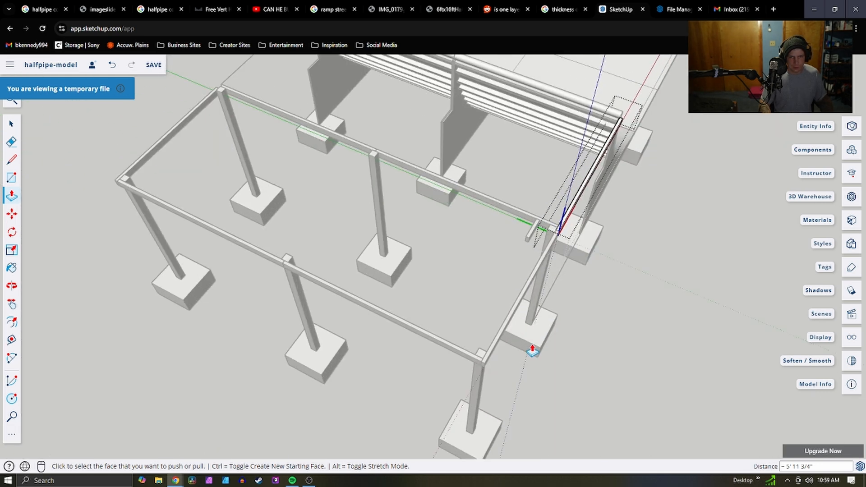
Edit the short loose board and extend its free end with Push/Pull by about 5' 3 15/16", up to the outer long beam
key("space")
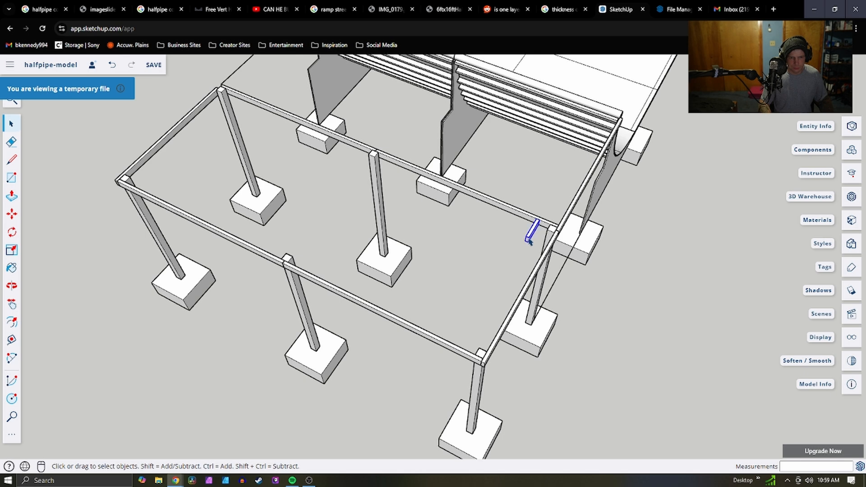
scroll(528, 241, "up", 3)
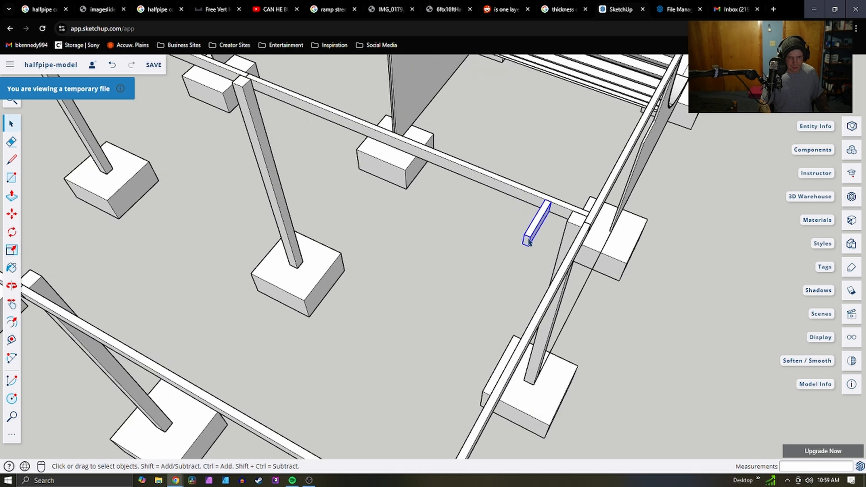
key("p")
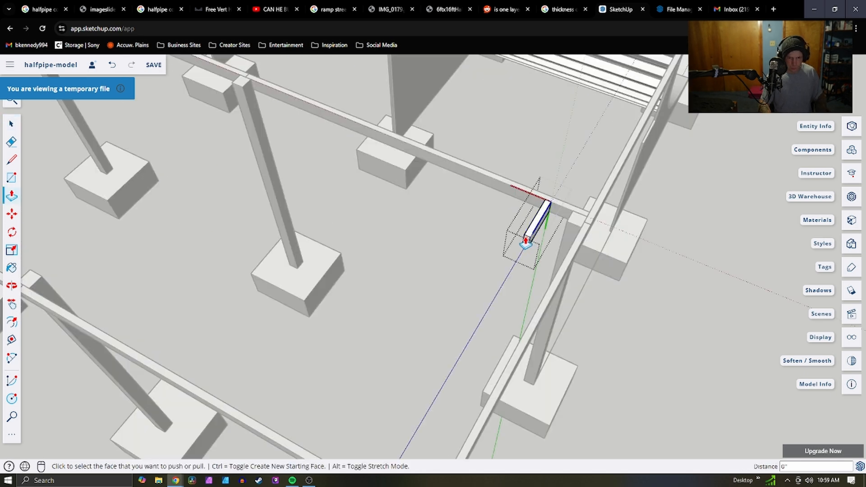
left_click(525, 242)
left_click(178, 378)
scroll(190, 338, "down", 3)
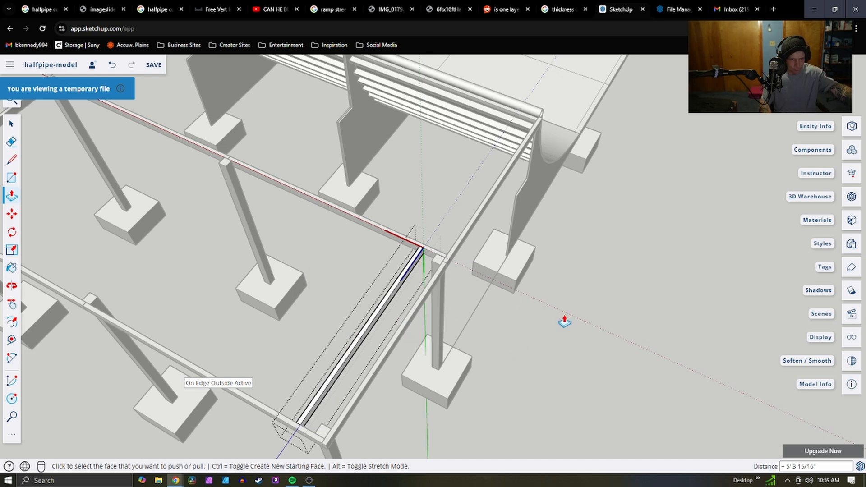
scroll(570, 330, "down", 4)
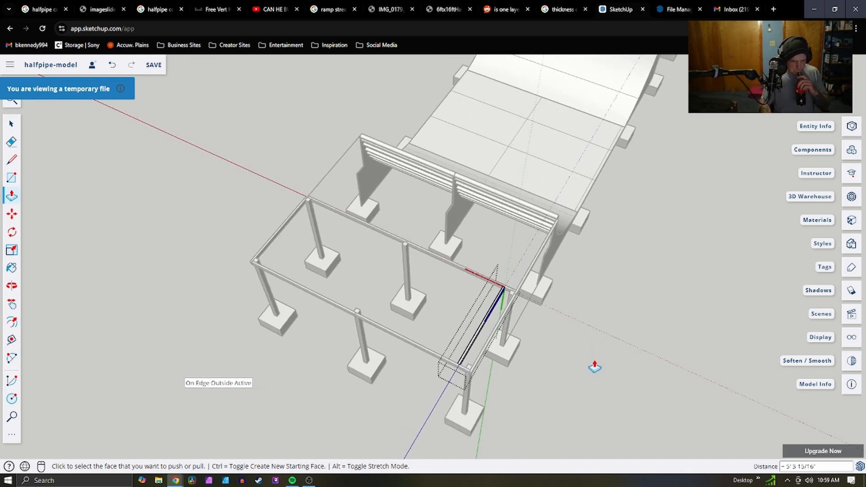
scroll(519, 331, "up", 1)
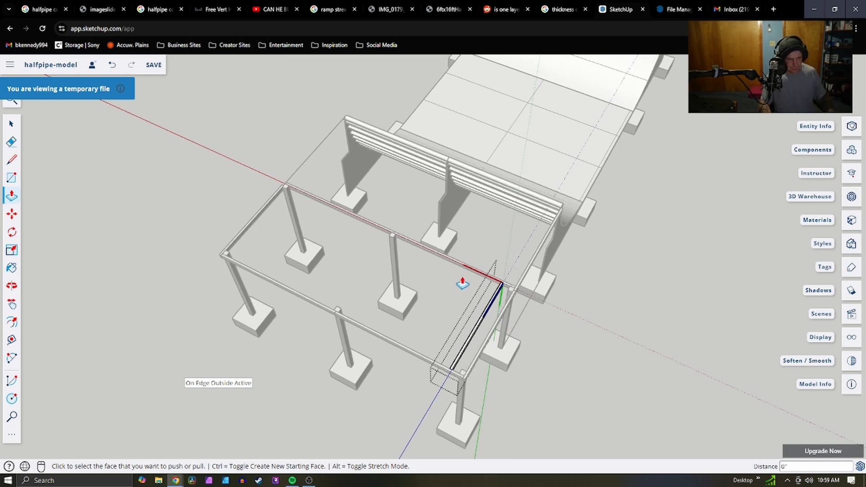
scroll(495, 293, "up", 1)
key("space")
scroll(493, 292, "up", 2)
scroll(494, 292, "down", 2)
scroll(495, 292, "up", 3)
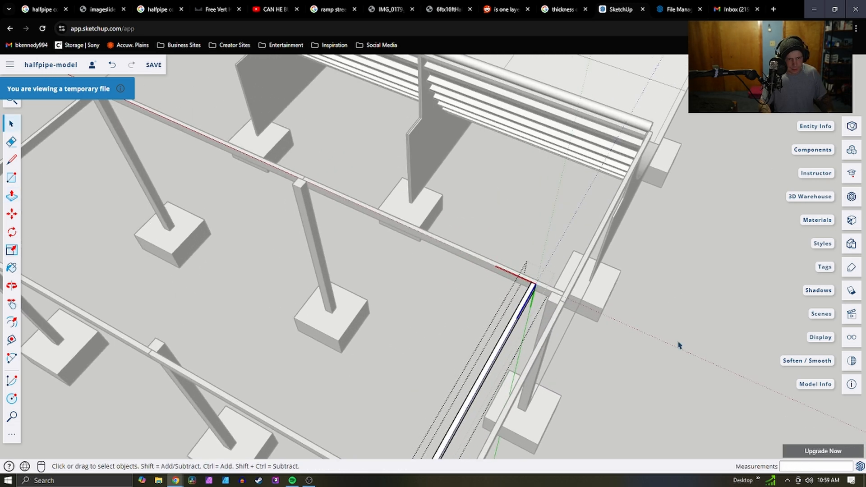
middle_click_drag(678, 344, 558, 312)
scroll(355, 345, "down", 2)
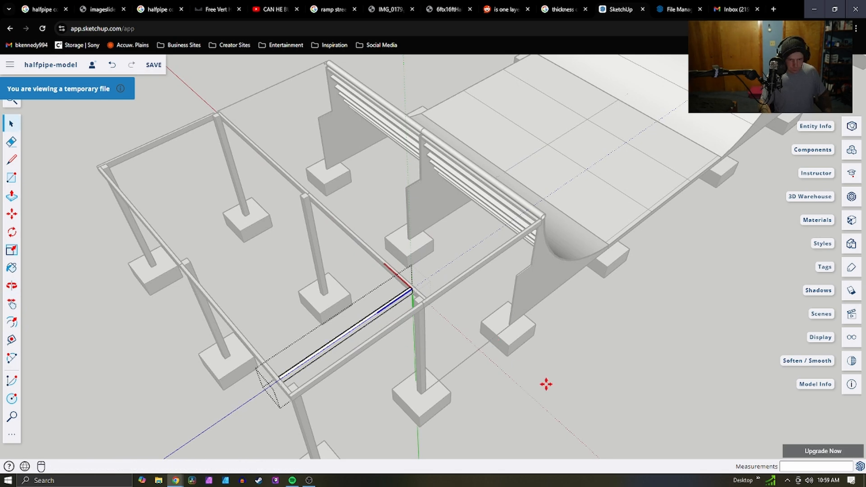
key("Escape")
Paste a copy of the extended board and fit it between the two long beams, parallel to the first interior board
left_click(351, 334)
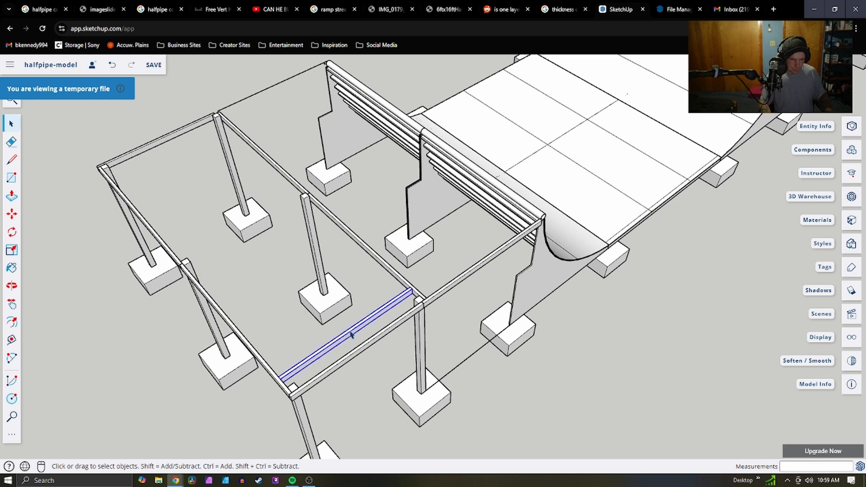
key("ctrl+c")
key("ctrl+v")
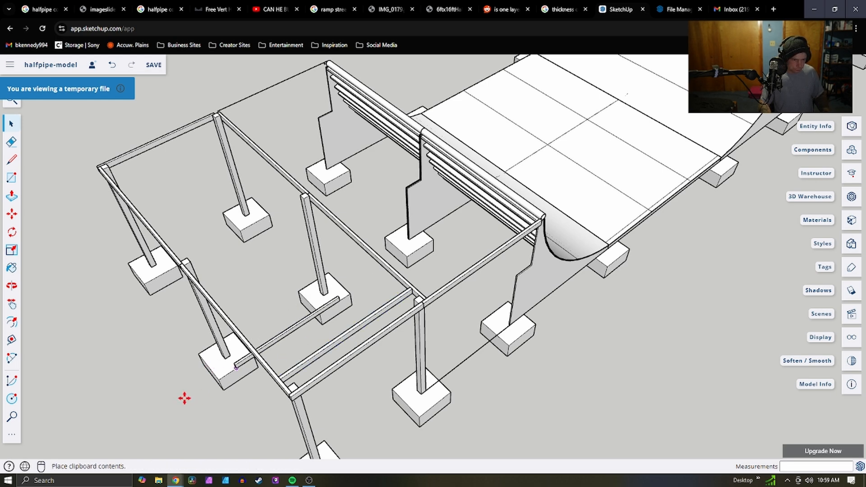
scroll(290, 359, "down", 3)
scroll(234, 378, "up", 5)
scroll(234, 379, "down", 3)
scroll(340, 343, "up", 5)
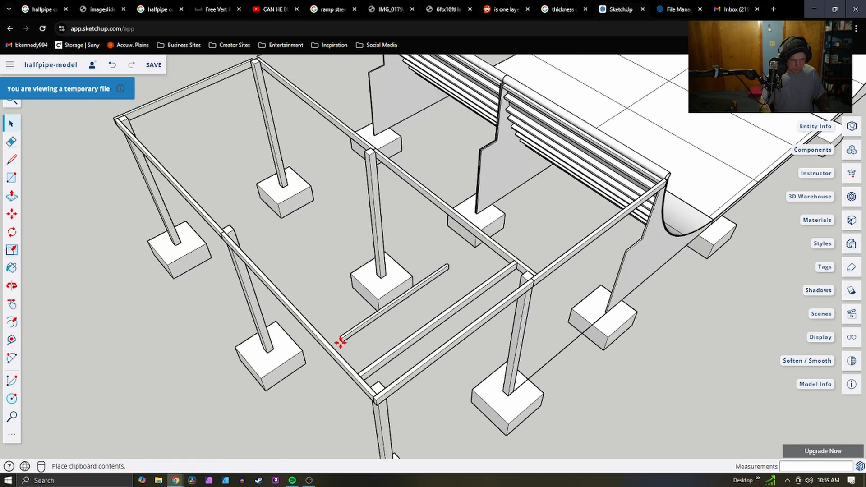
left_click(336, 356)
left_click(334, 348)
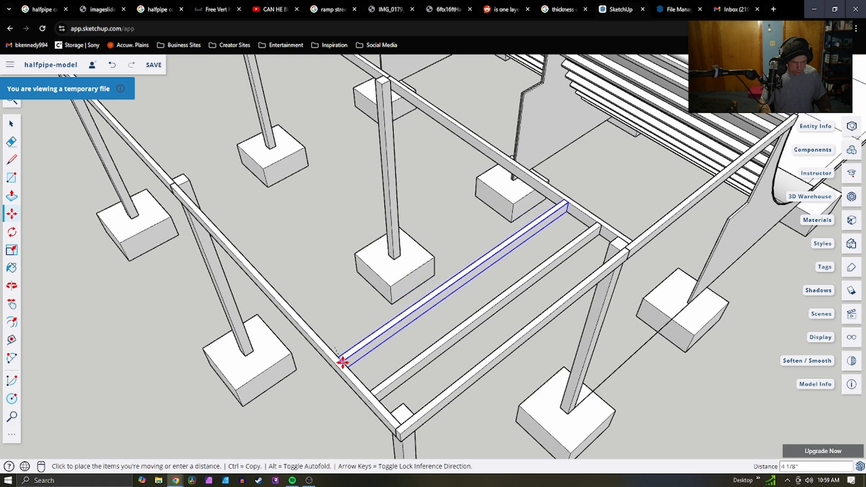
left_click(345, 365)
Draw a reference line about 1 11/16" long on top of the end beam, running lengthwise from the middle of its outer end edge
scroll(363, 298, "down", 2)
scroll(357, 345, "up", 5)
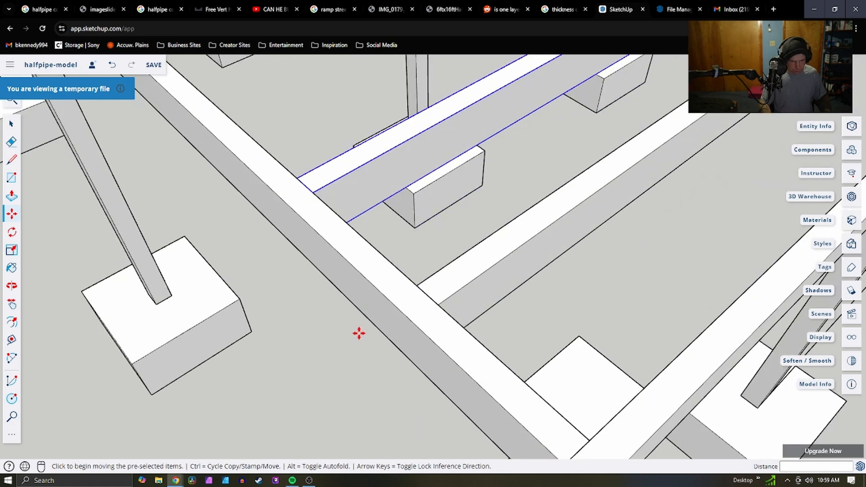
middle_click_drag(359, 332, 455, 374)
scroll(419, 291, "down", 2)
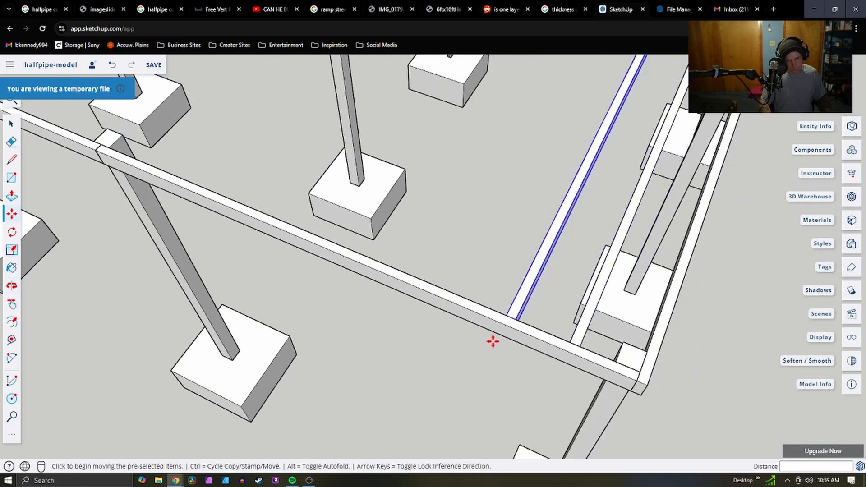
key("l")
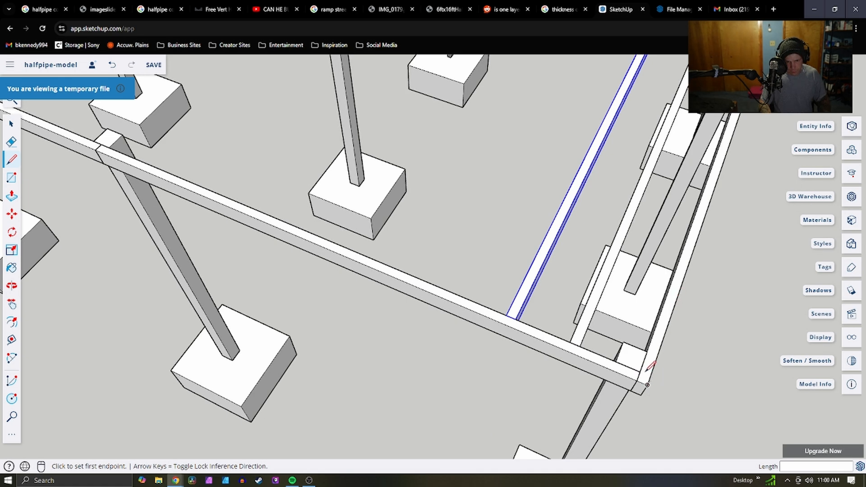
scroll(645, 374, "up", 2)
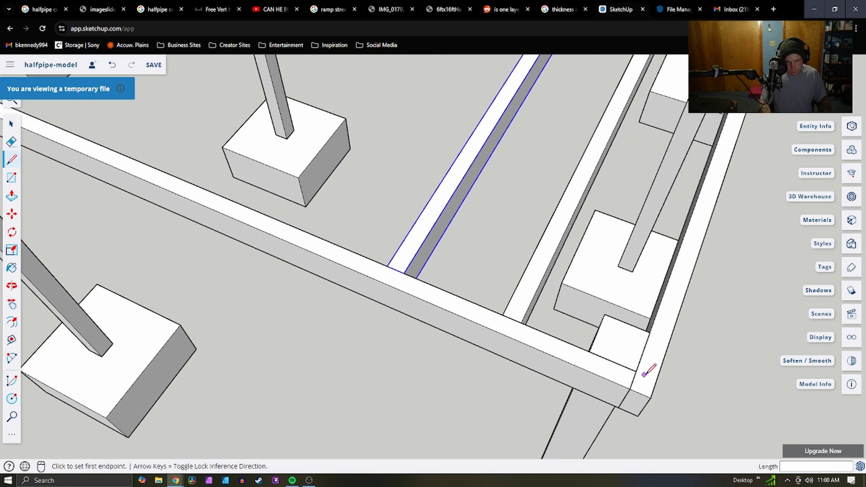
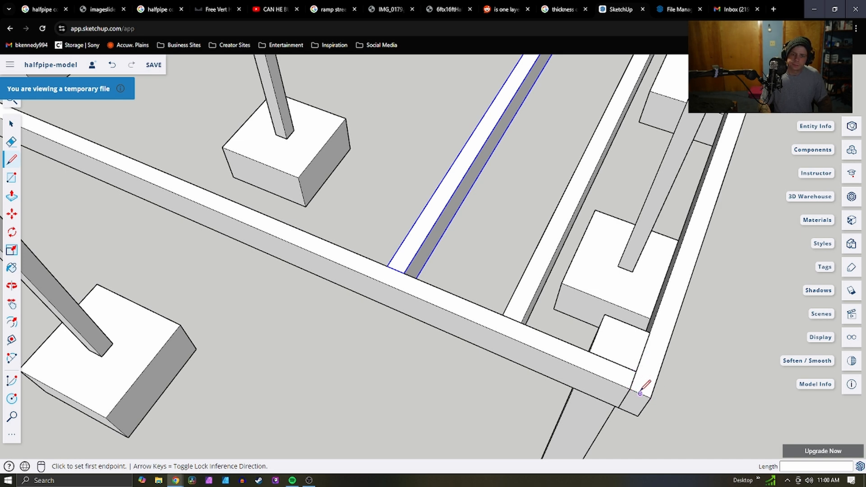
left_click(639, 393)
left_click(653, 355)
key("Escape")
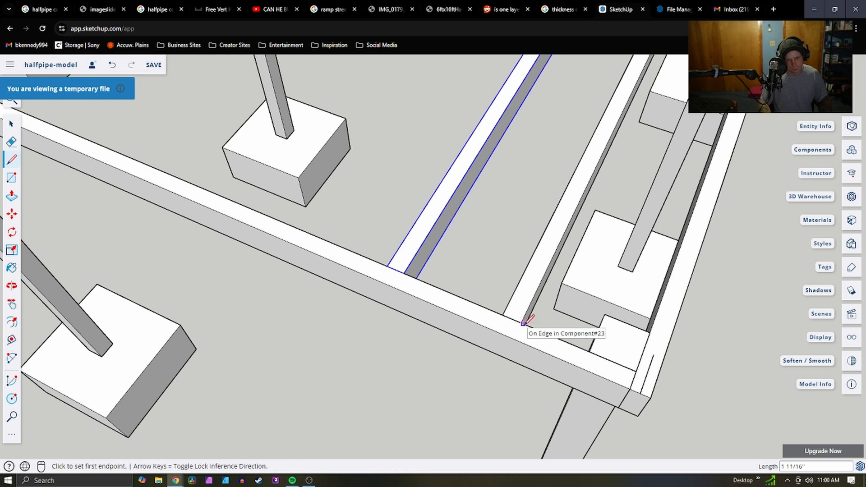
type("1")
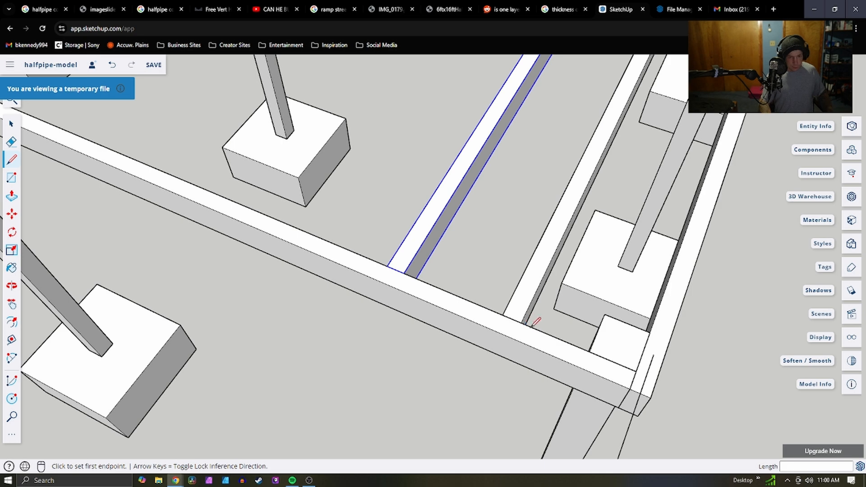
scroll(666, 366, "down", 5)
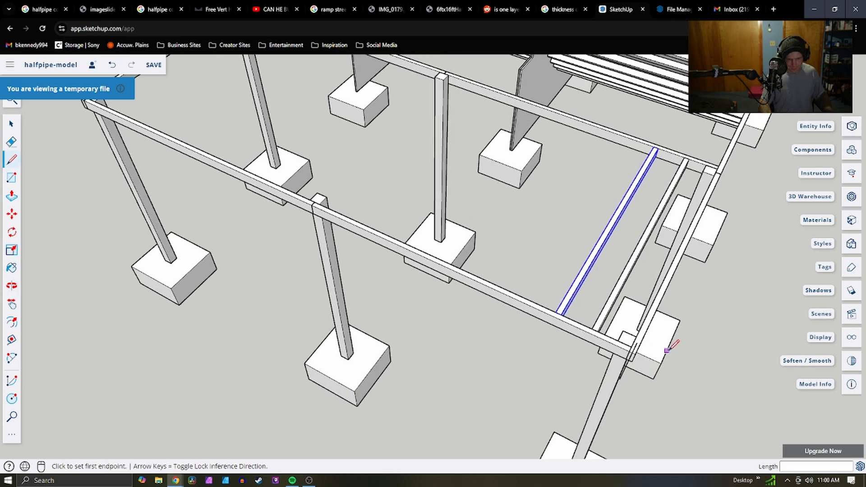
scroll(640, 343, "up", 5)
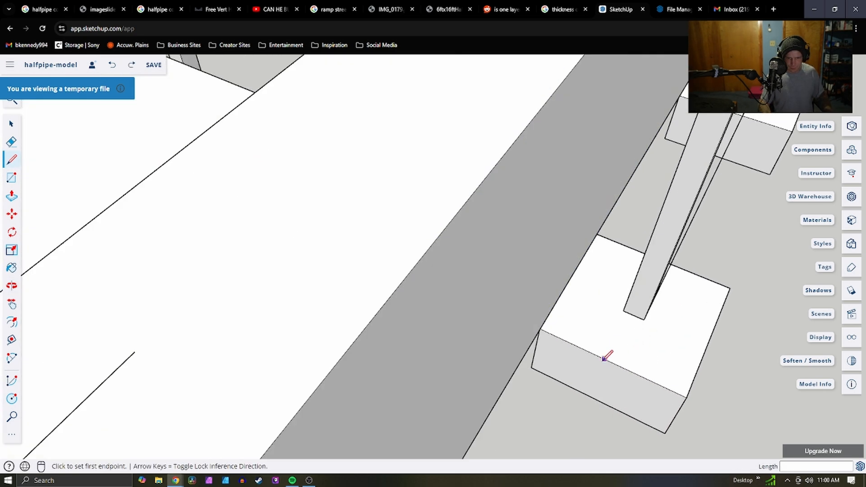
scroll(602, 360, "down", 2)
middle_click_drag(583, 401, 566, 353)
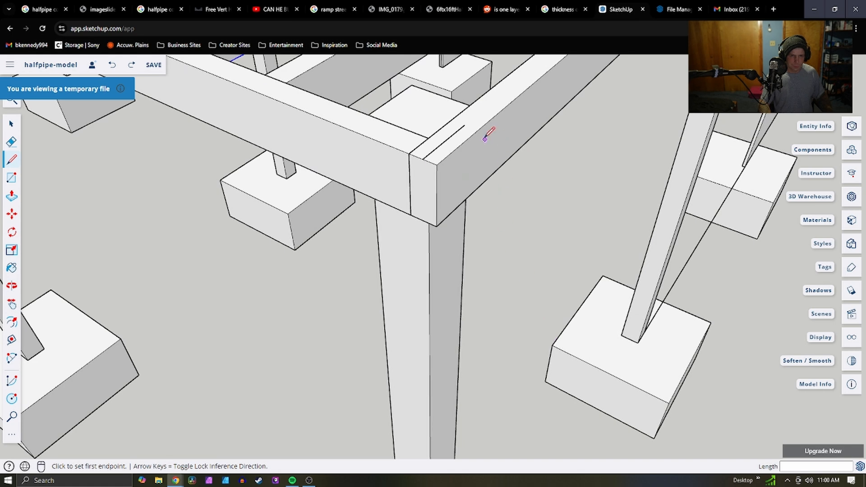
left_click(465, 125)
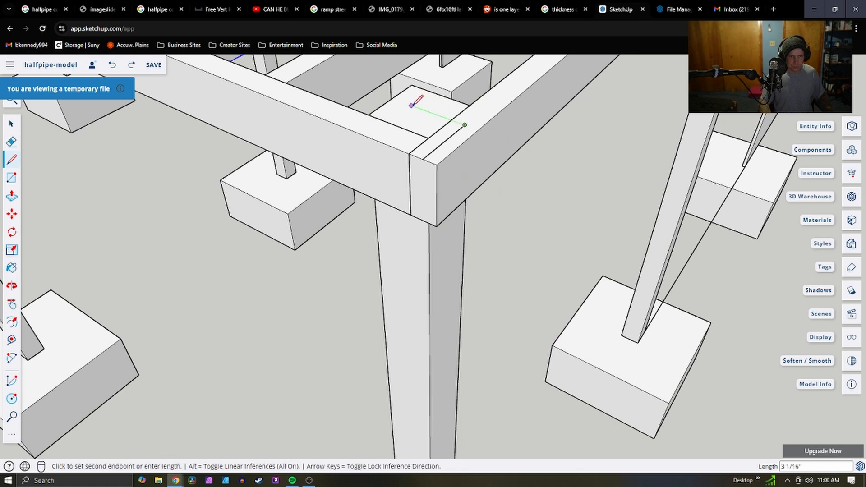
left_click(436, 147)
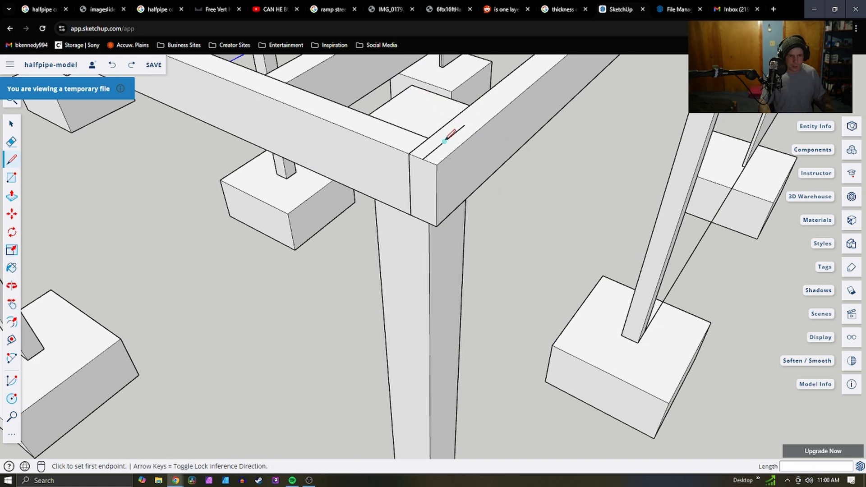
left_click(445, 141)
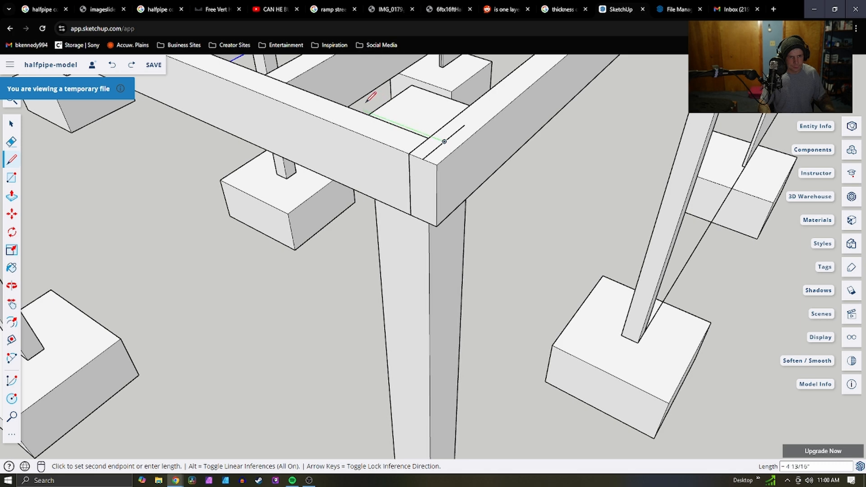
left_click(369, 118)
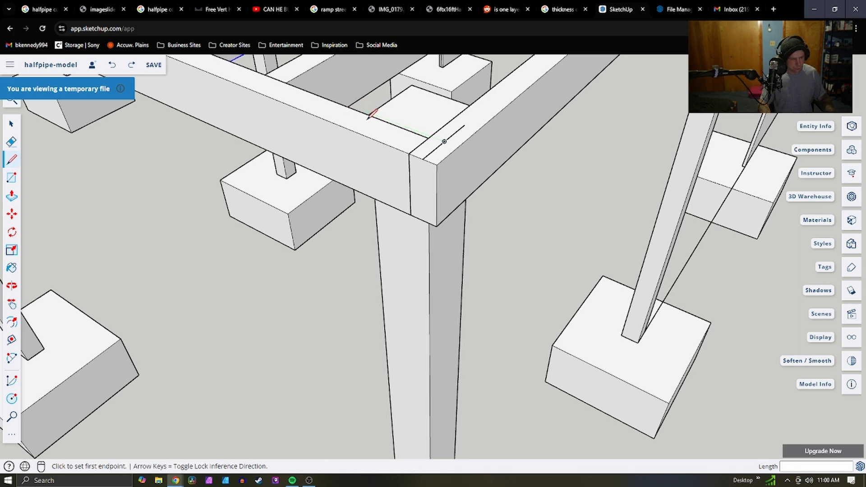
Draw measuring lines from the reference line at the outer corner along the outer long beam, past the first interior board
scroll(426, 139, "up", 3)
left_click(428, 133)
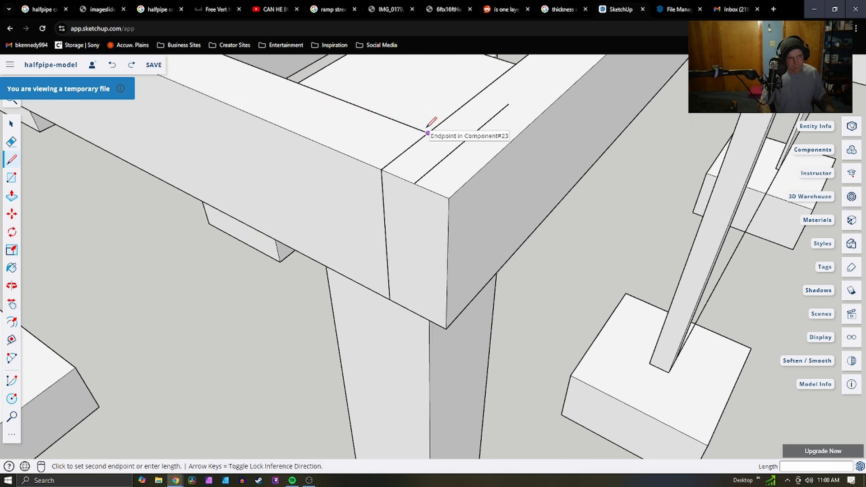
left_click(459, 145)
left_click(469, 149)
scroll(541, 211, "down", 6)
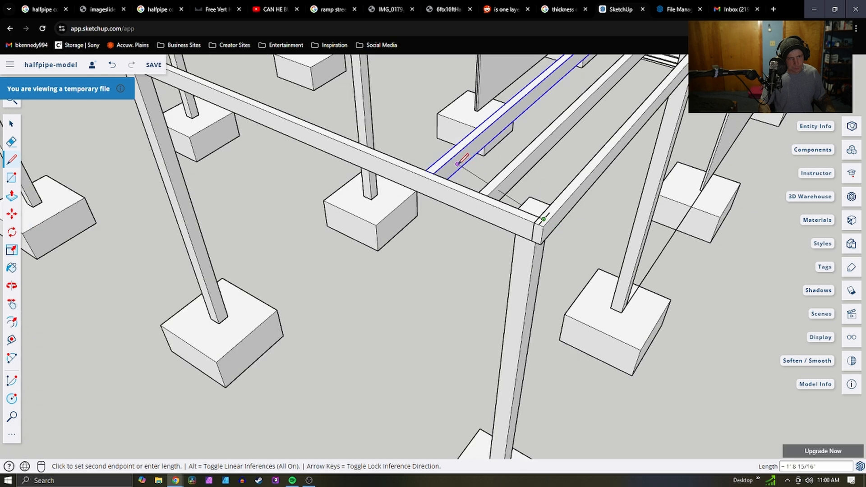
left_click(479, 193)
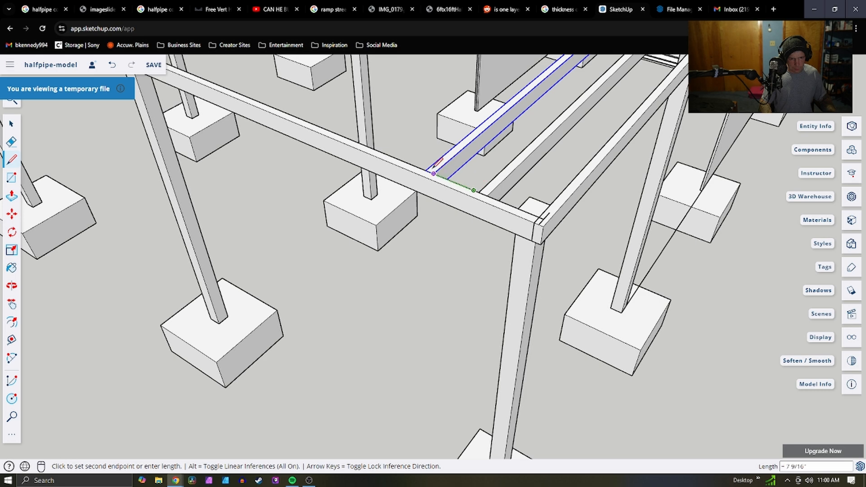
type("1")
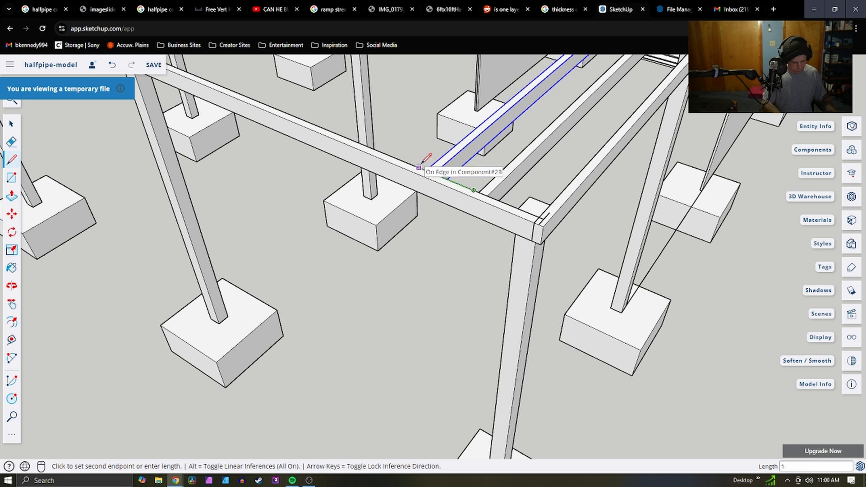
key("Return")
key("space")
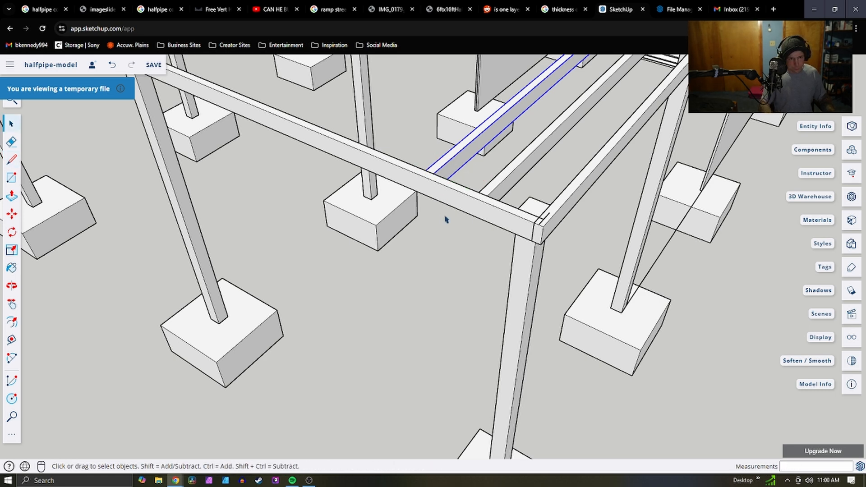
scroll(463, 183, "up", 3)
scroll(506, 189, "down", 2)
scroll(535, 200, "up", 3)
scroll(535, 202, "down", 3)
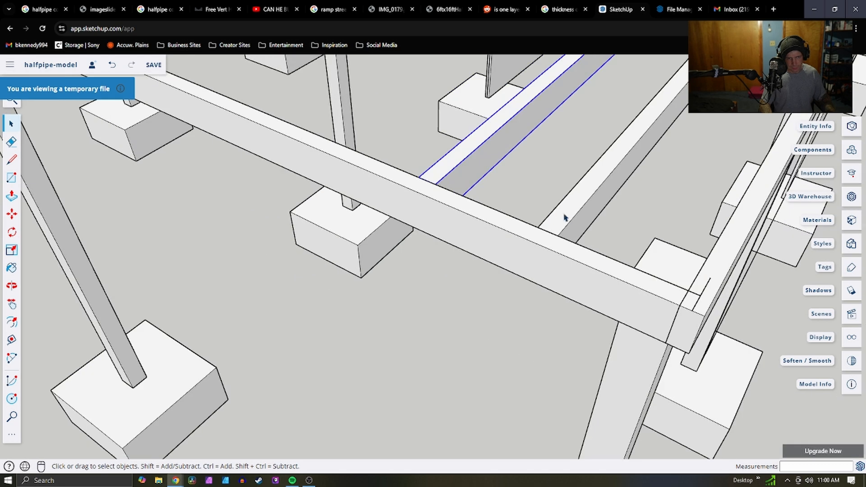
left_click(567, 217)
key("m")
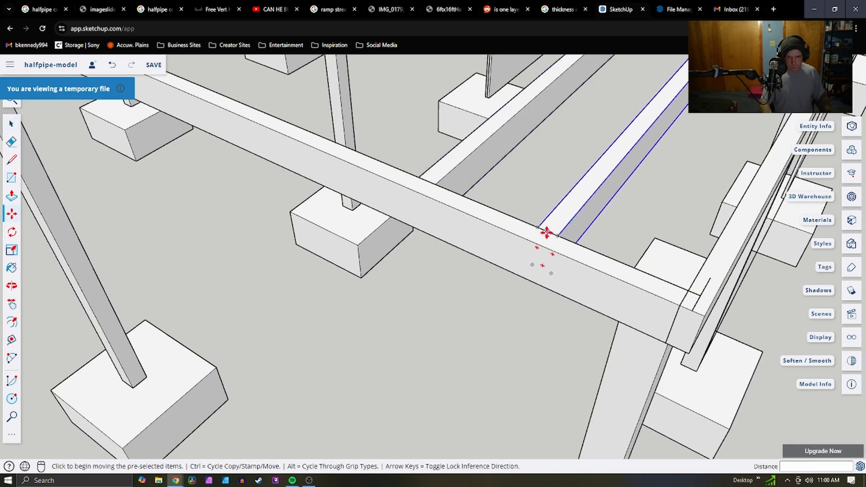
left_click(546, 232)
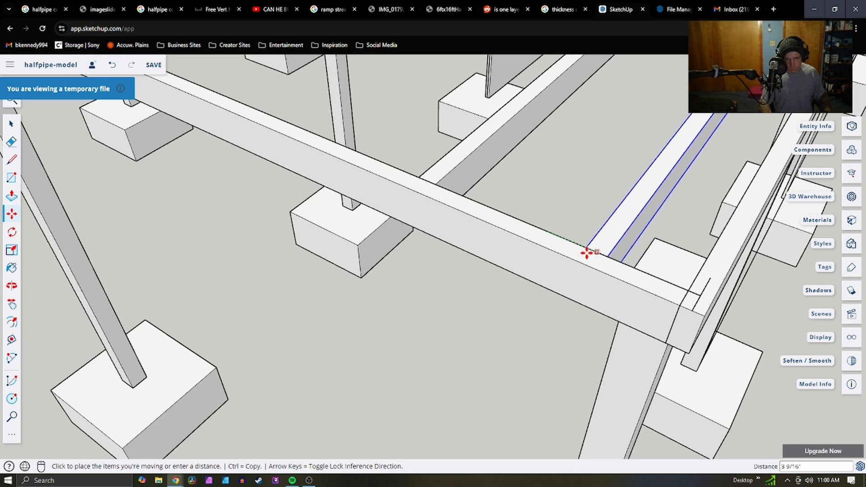
left_click(549, 232)
Measure along the outer long beam from the corner reference line and move the first interior board so its end midpoint sits on the first mark
key("l")
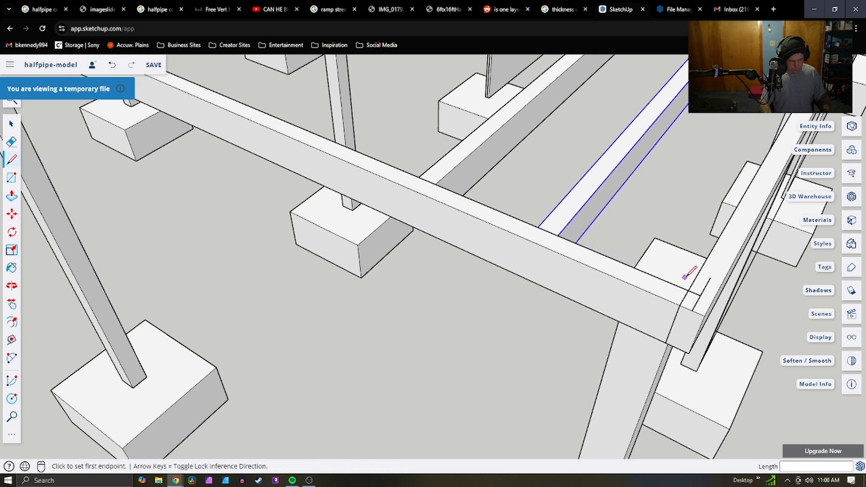
left_click(700, 296)
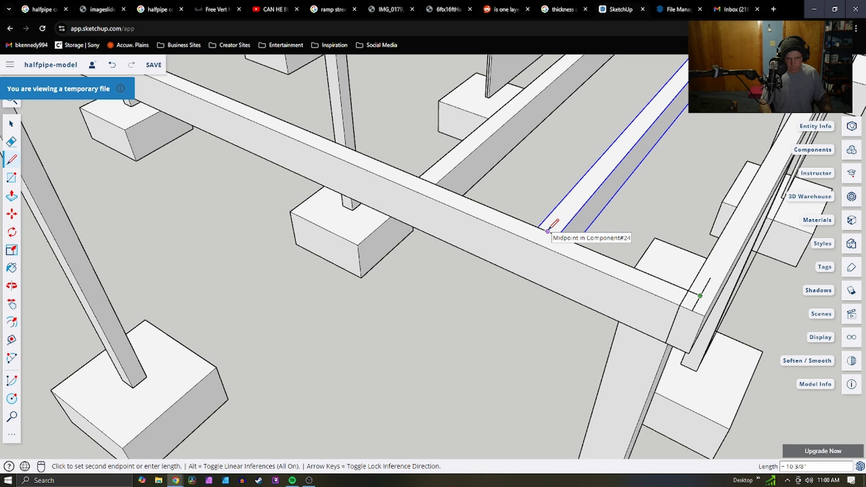
left_click(527, 223)
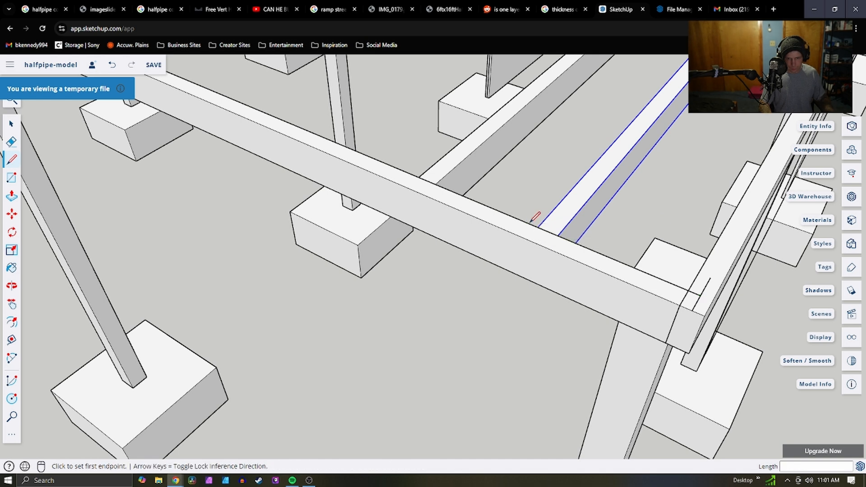
key("m")
left_click(559, 234)
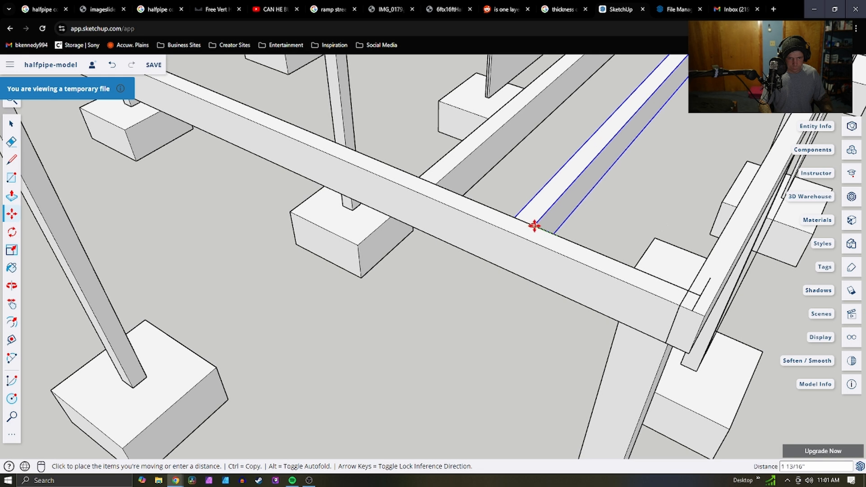
left_click(528, 219)
left_click(519, 218)
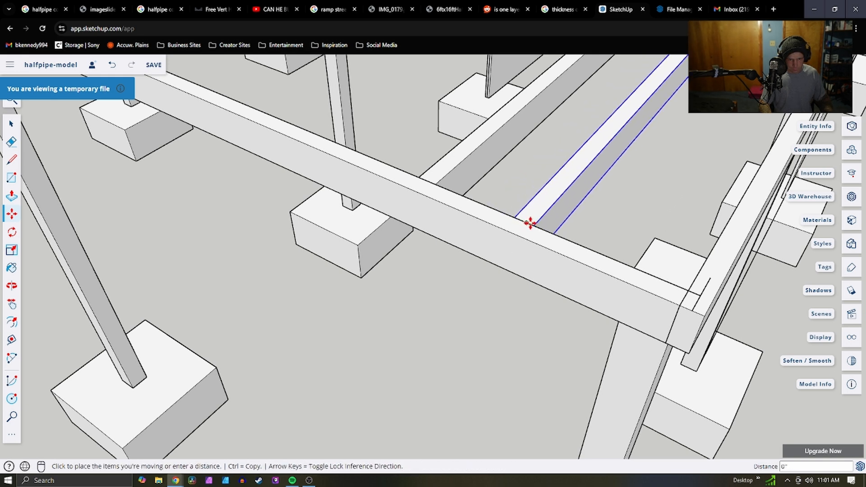
left_click(530, 223)
Check the spacing with lines from the corner reference line to the first board's midpoint and on to the next mark
key("l")
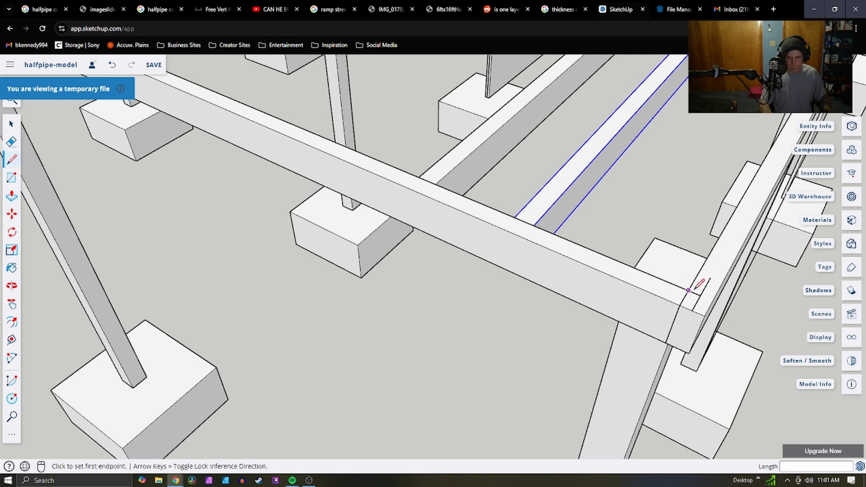
left_click(699, 296)
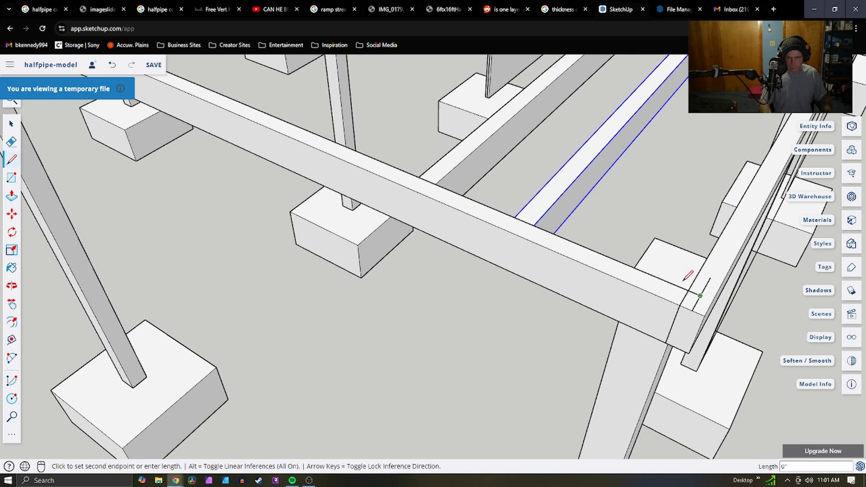
left_click(527, 222)
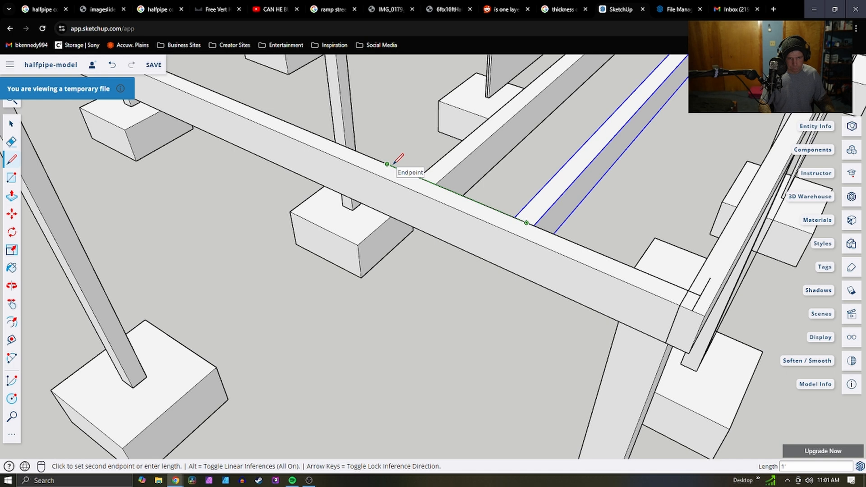
key("Escape")
Move the second interior board so its end midpoint sits on the next mark, and check its 1' spacing from the first board
key("space")
left_click(441, 180)
key("m")
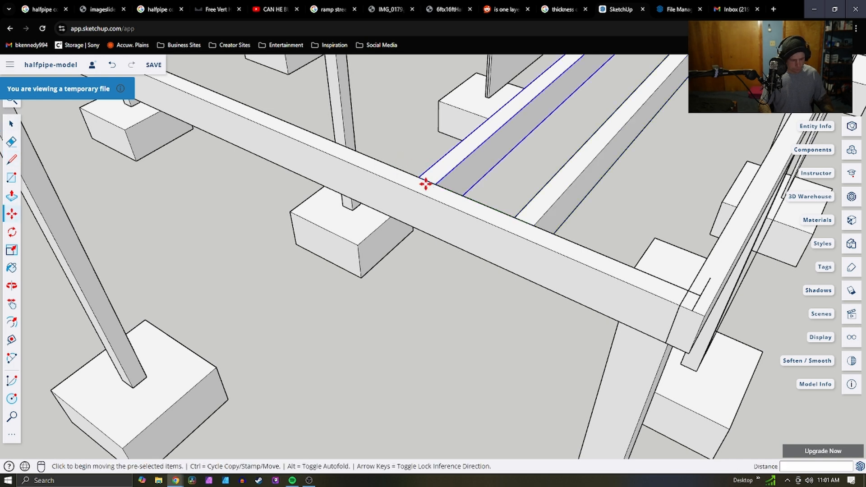
left_click(427, 181)
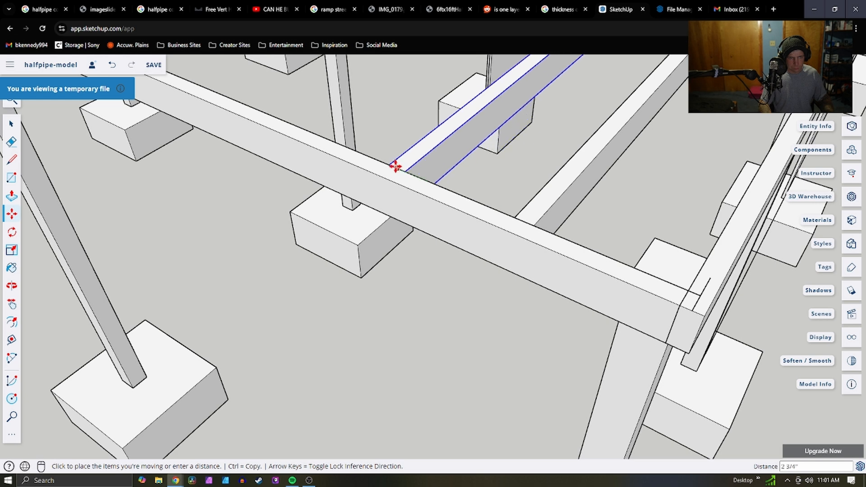
left_click(387, 163)
key("l")
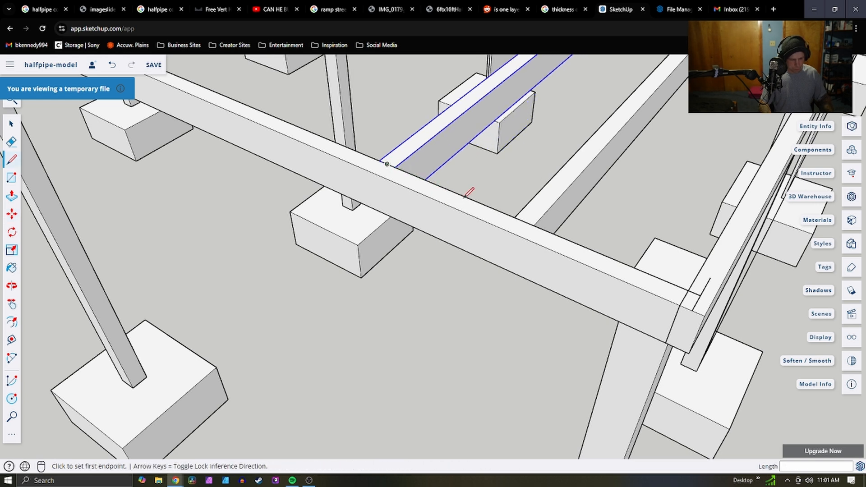
left_click(526, 222)
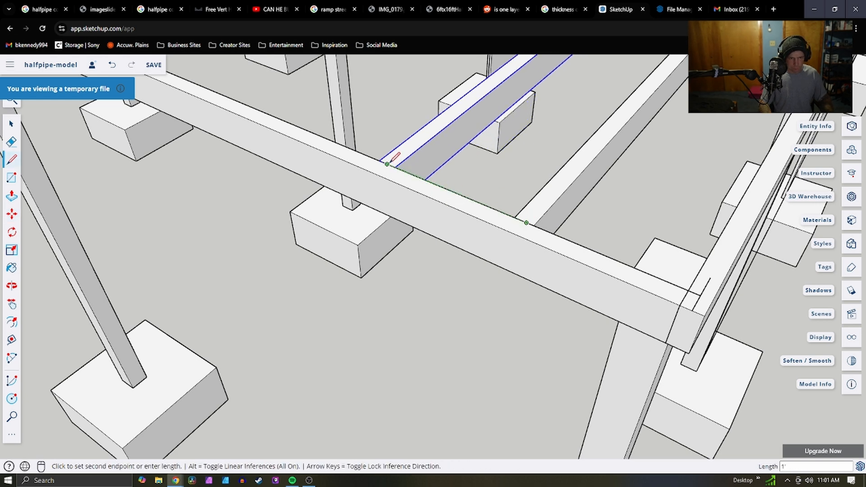
key("Escape")
Paste a copy of the two interior boards and place it one spacing further along, with its first board over the existing second board
key("space")
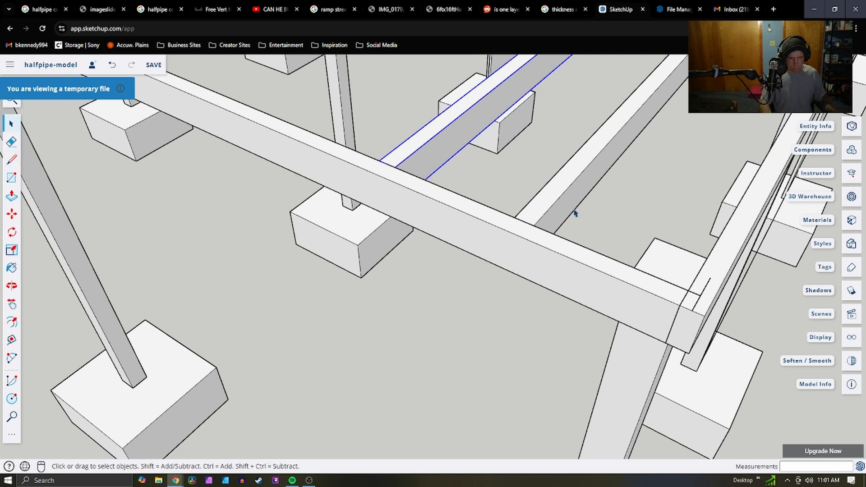
left_click(570, 206, "ctrl")
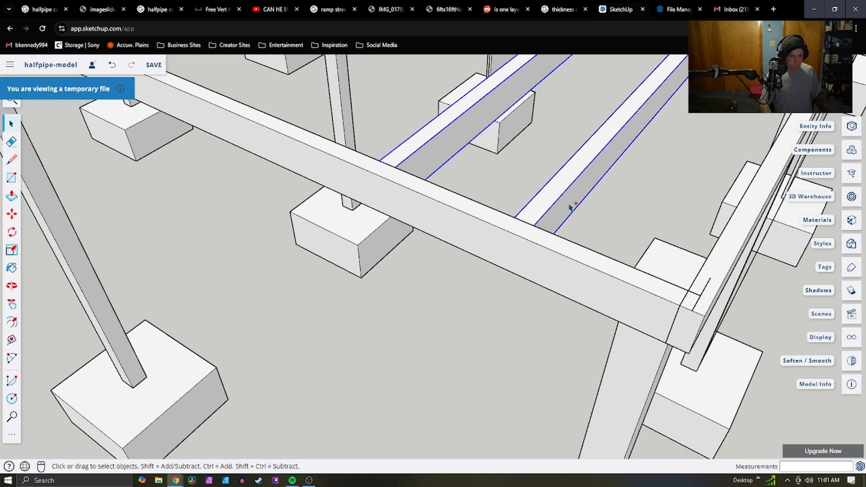
key("m")
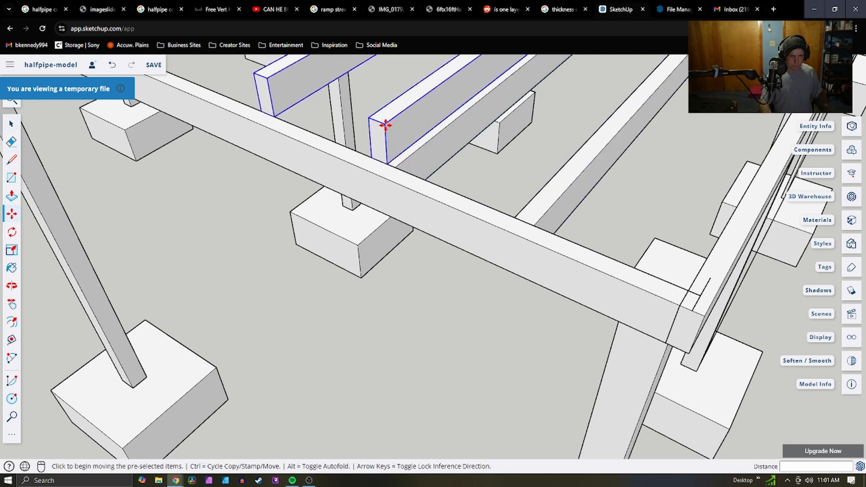
left_click(385, 126)
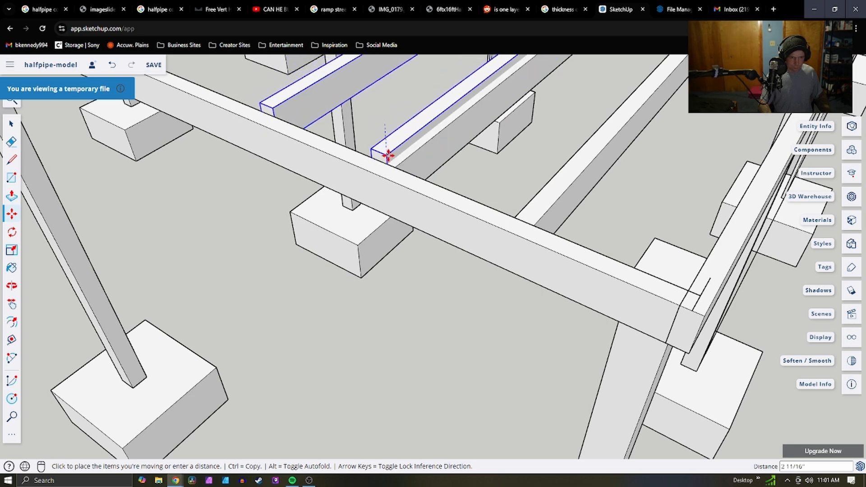
left_click(387, 156)
left_click(387, 156)
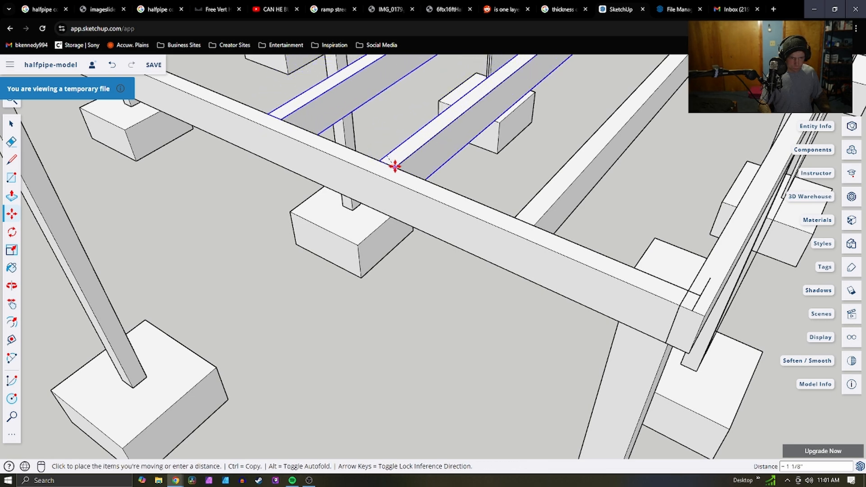
left_click(395, 166)
scroll(423, 193, "down", 5)
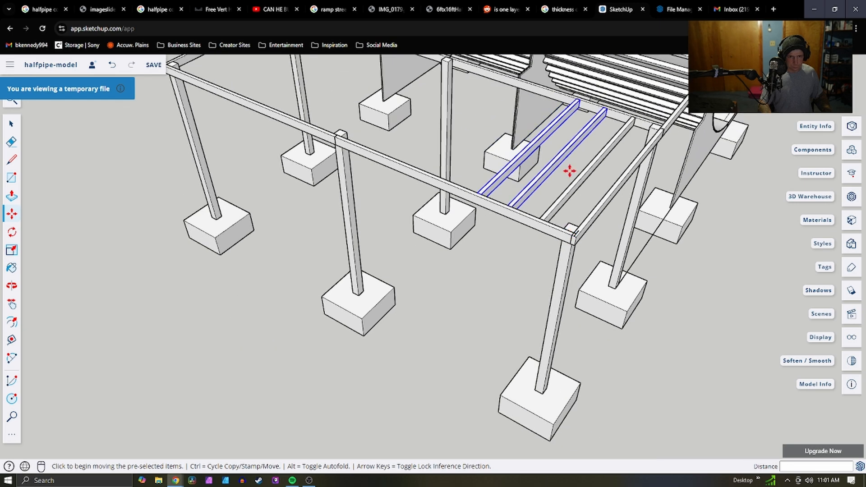
left_click(590, 189)
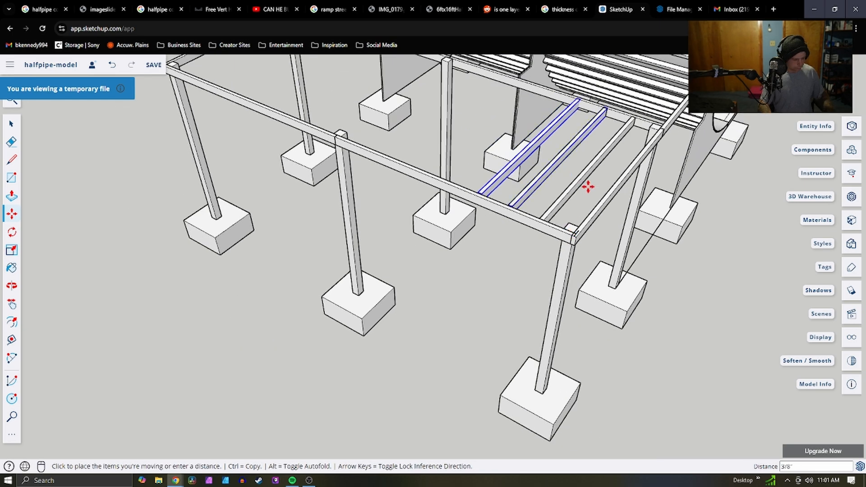
key("space")
Paste a copy of the three interior boards between the long beams, with its first board over the existing third board
middle_click_drag(589, 206, 410, 250)
left_click(415, 282)
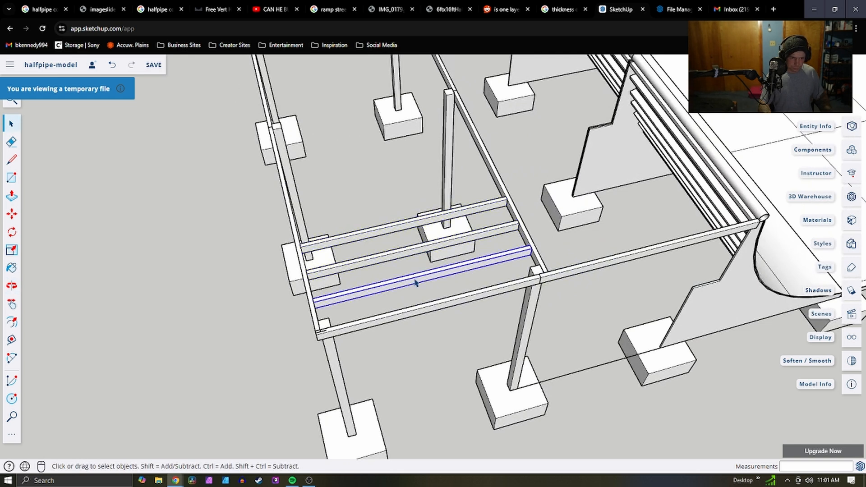
double_click(410, 250)
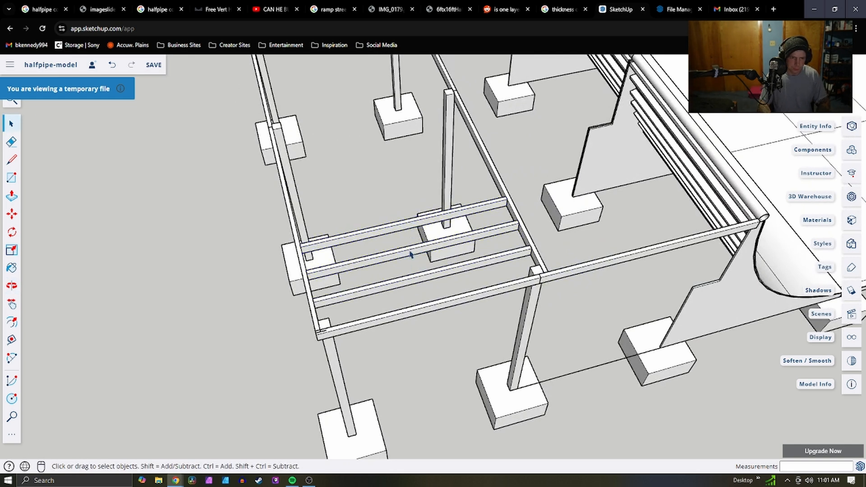
left_click_drag(356, 203, 359, 205)
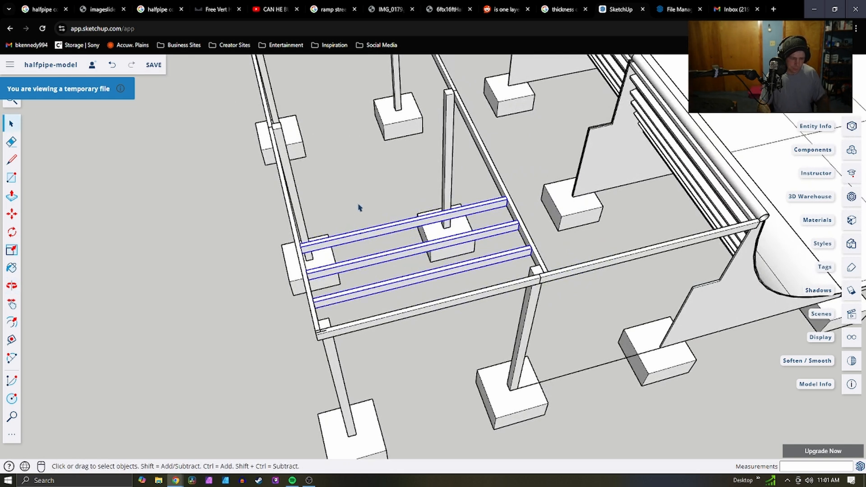
key("ctrl+c")
key("ctrl+v")
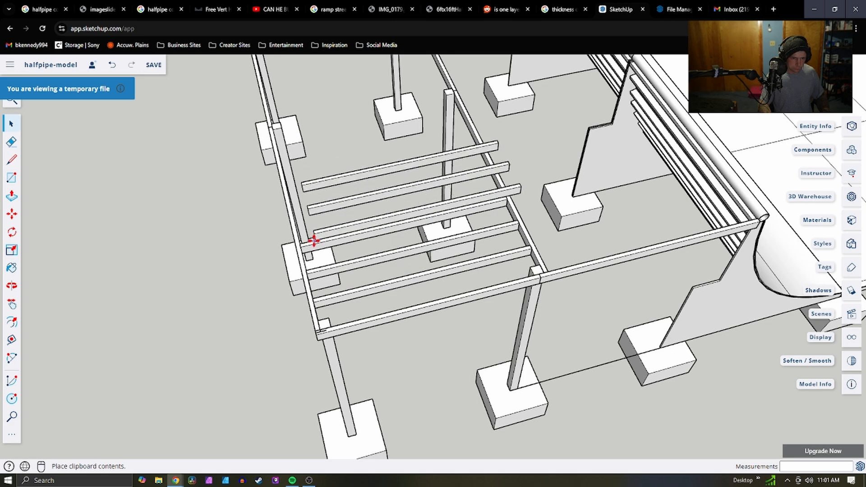
scroll(303, 247, "up", 3)
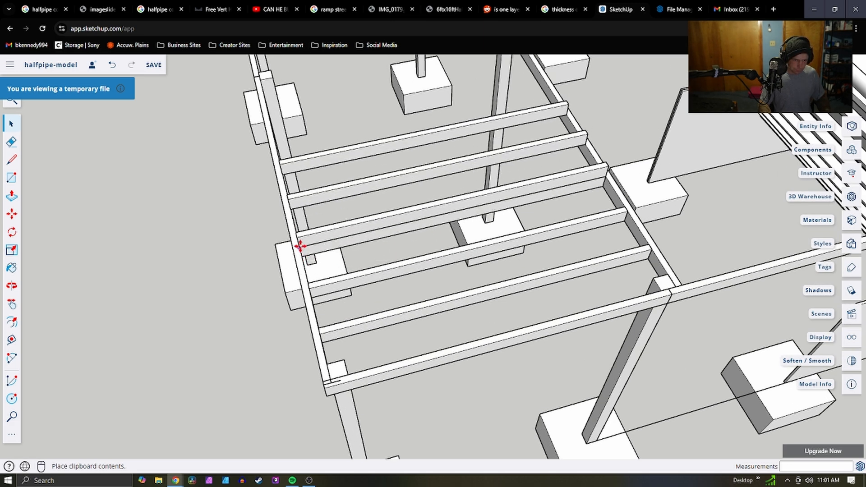
left_click(299, 242)
scroll(298, 239, "up", 2)
left_click(299, 244)
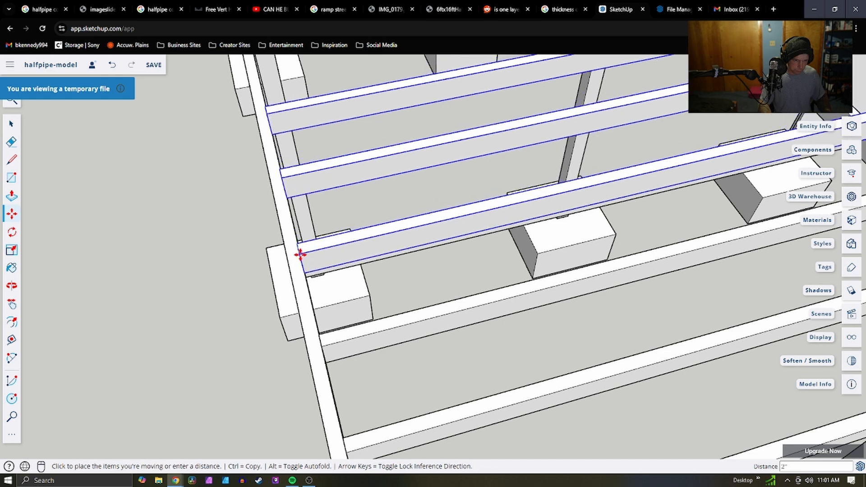
middle_click_drag(296, 236, 241, 226)
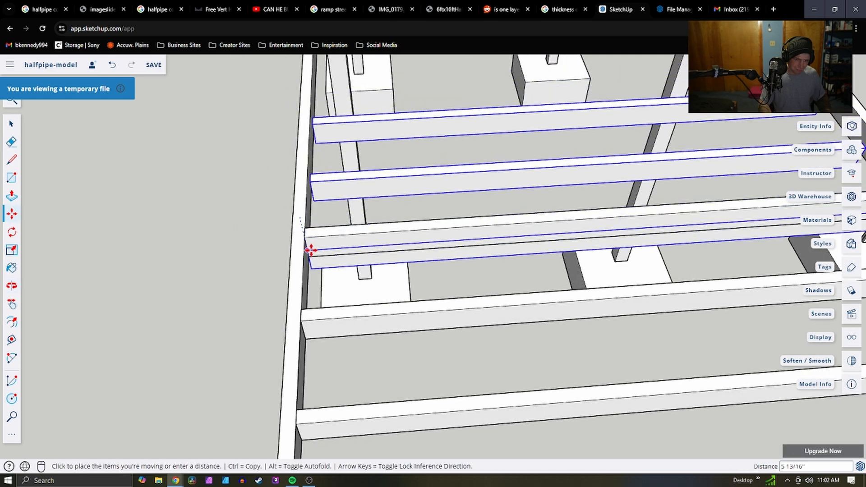
left_click(306, 235)
Delete the duplicate board overlapping the third interior board
scroll(464, 207, "down", 5)
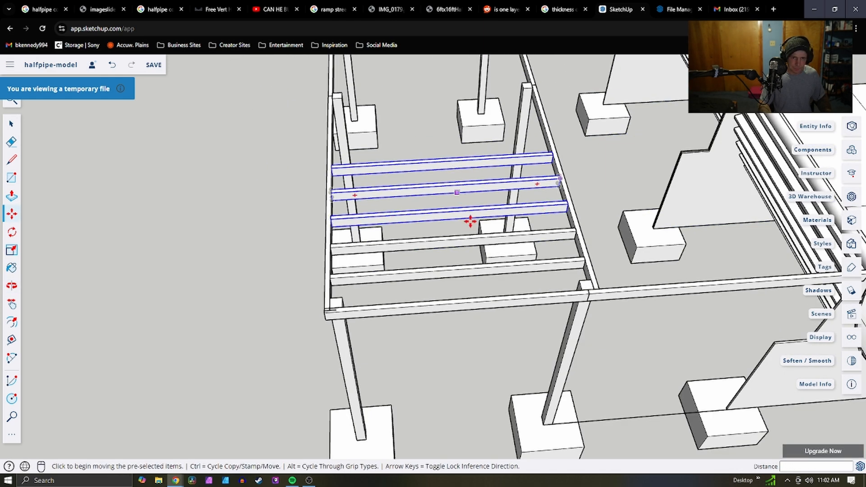
key("space")
left_click(453, 219)
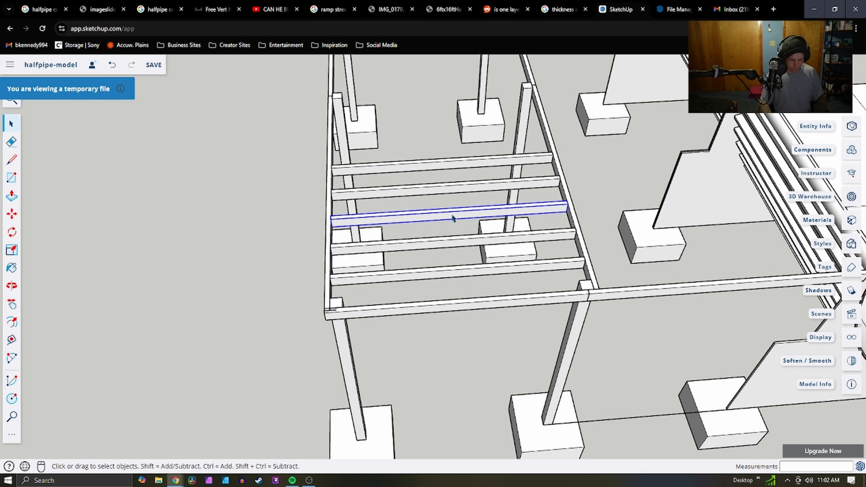
key("Delete")
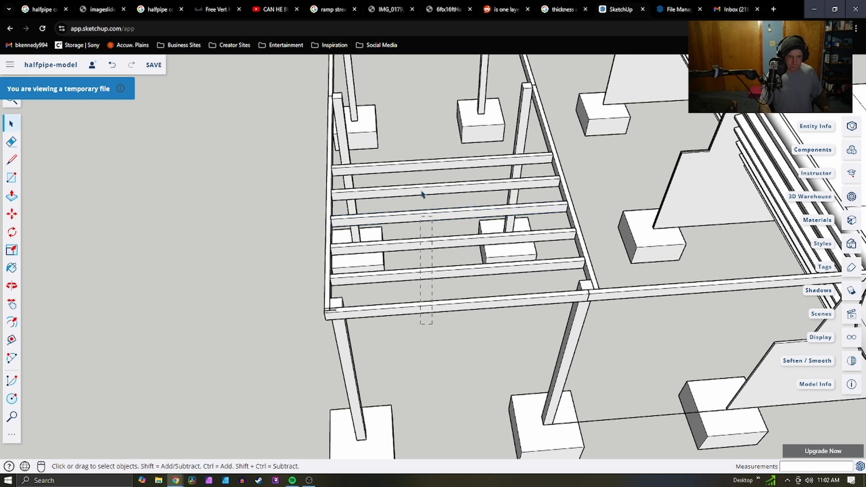
Paste a copy of the end board and five interior boards further along, with its first board over the fifth interior board
left_click_drag(423, 145, 424, 147)
key("ctrl+c")
key("ctrl+v")
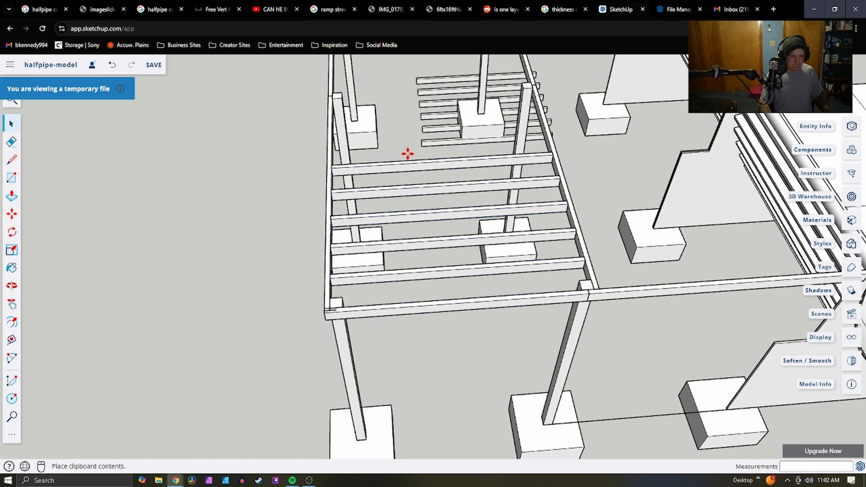
scroll(333, 169, "up", 5)
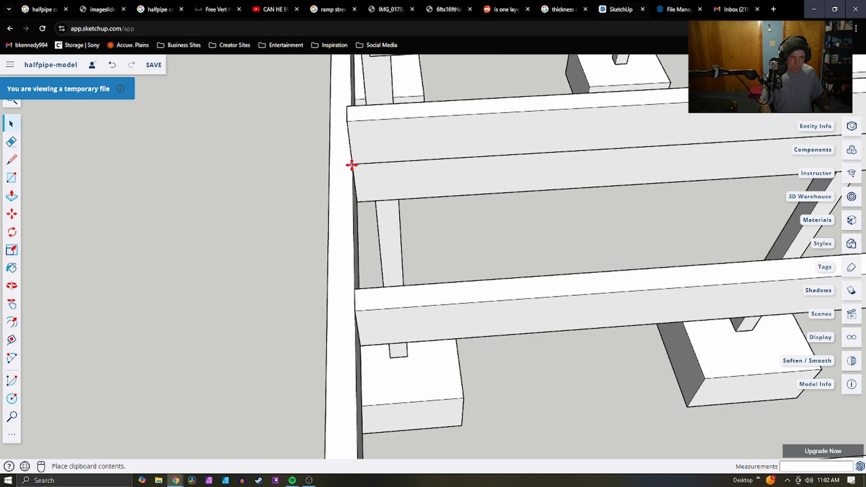
left_click(352, 165)
key("m")
left_click(347, 123)
middle_click_drag(357, 171, 315, 171)
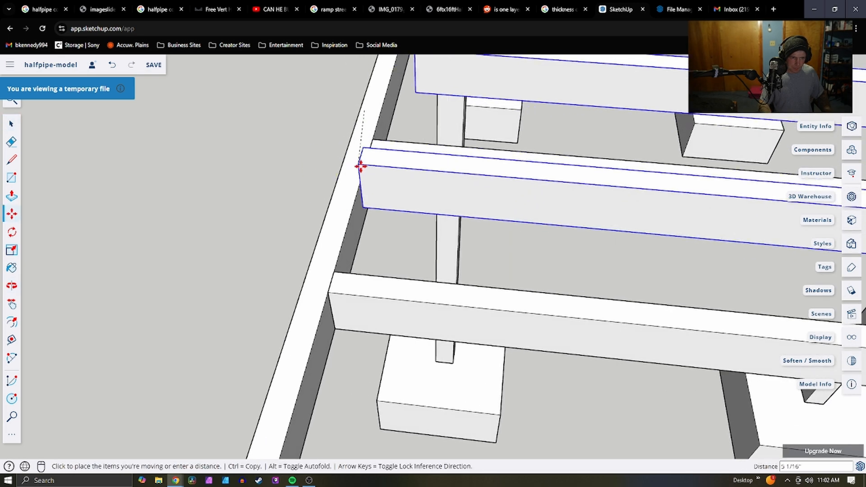
left_click(371, 155)
Delete the duplicate board overlapping the fifth interior board
scroll(397, 171, "down", 6)
key("space")
left_click(503, 191)
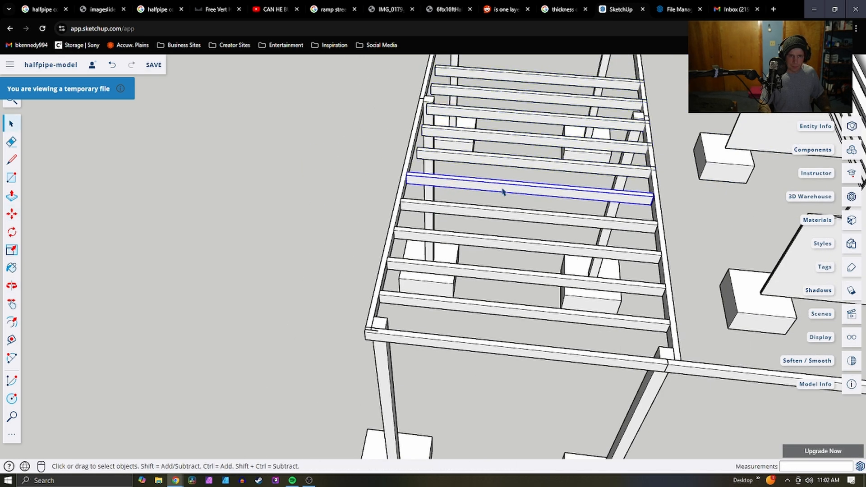
left_click(500, 224)
scroll(501, 224, "down", 4)
scroll(506, 163, "up", 4)
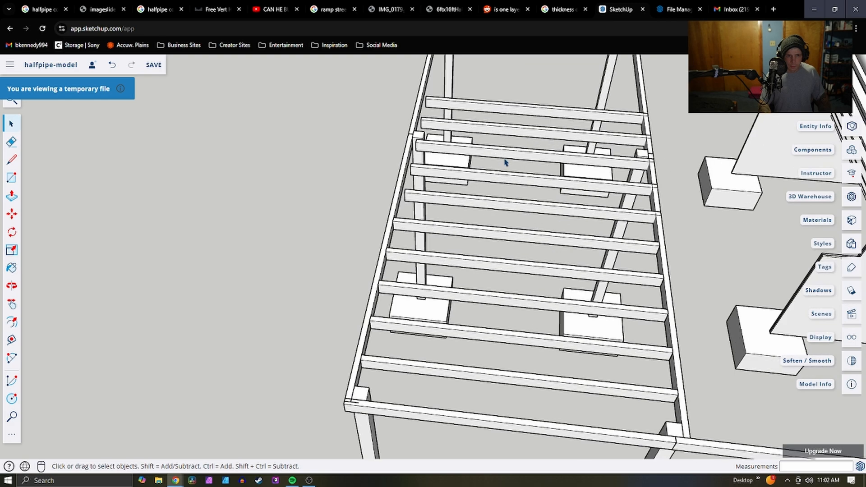
Move the five newly added boards 1 1/2" sideways so their ends meet the outer long beam
middle_click_drag(506, 162, 548, 34)
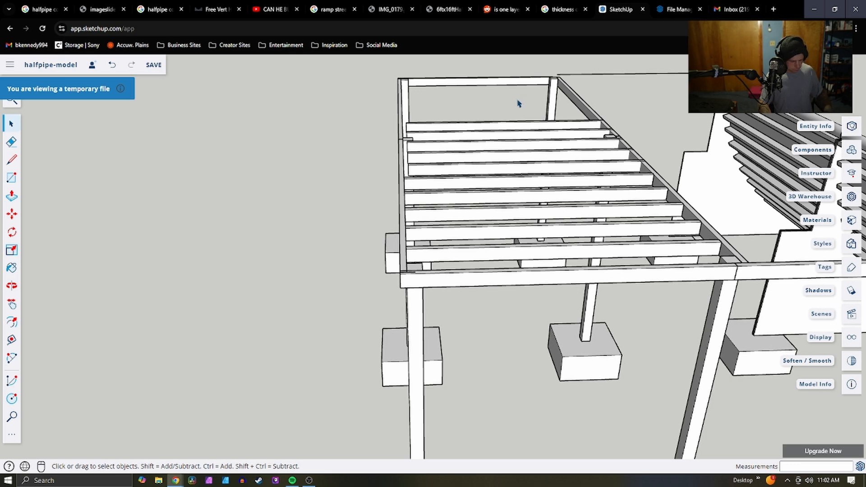
middle_click_drag(515, 103, 498, 210)
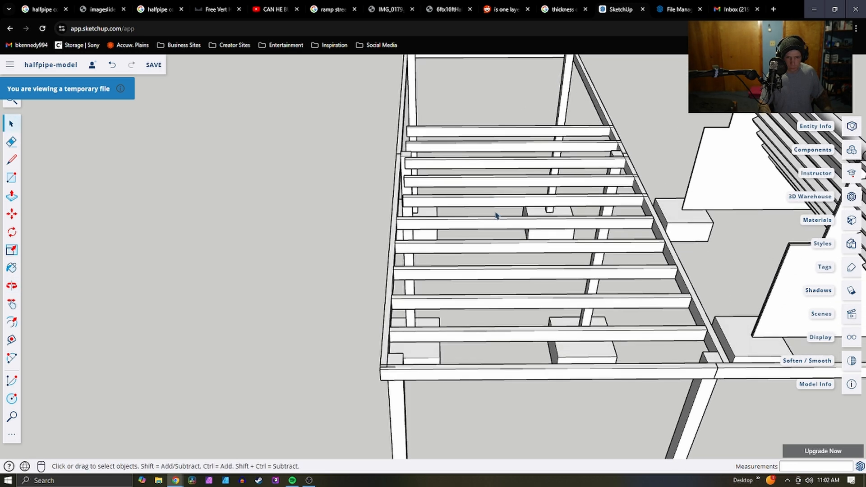
left_click_drag(477, 115, 477, 116)
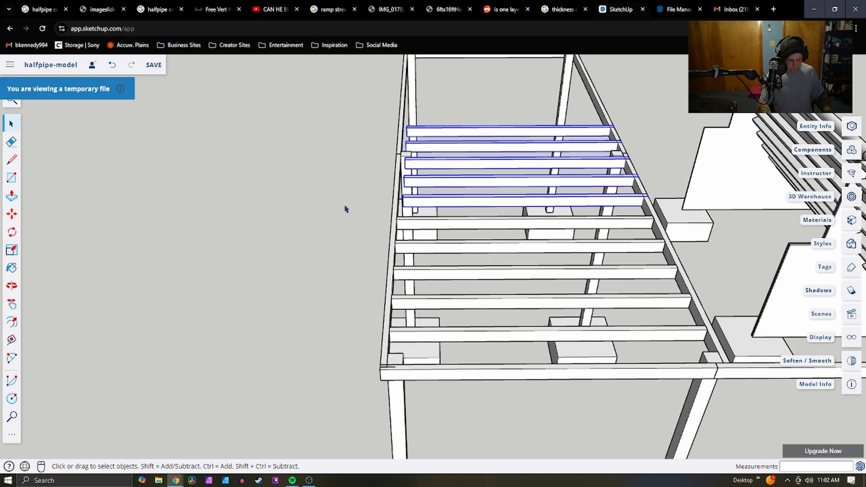
key("m")
scroll(400, 193, "up", 5)
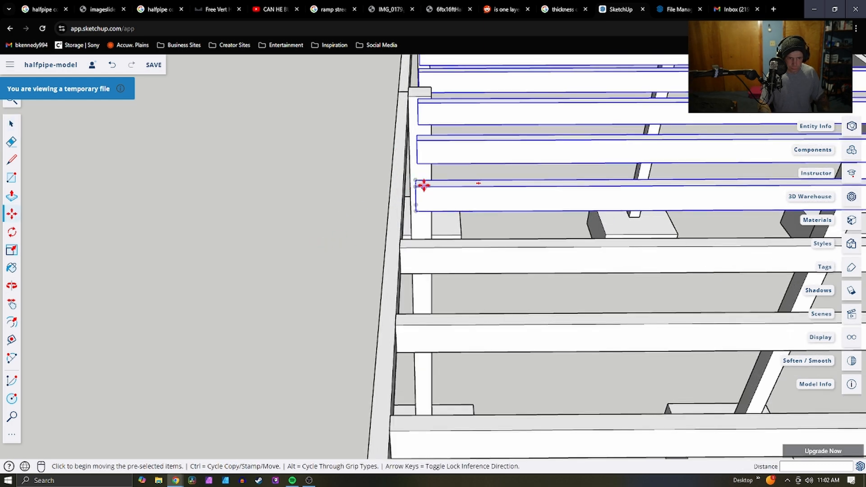
left_click(415, 187)
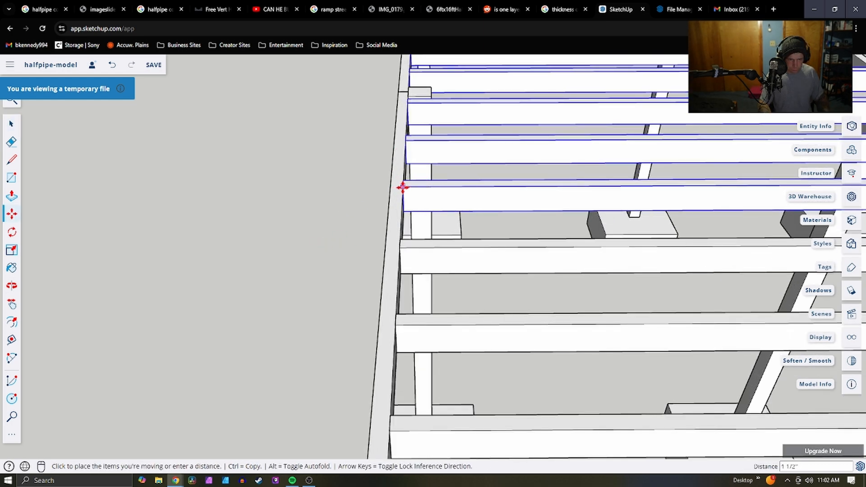
left_click(403, 188)
scroll(467, 249, "down", 5)
key("Escape")
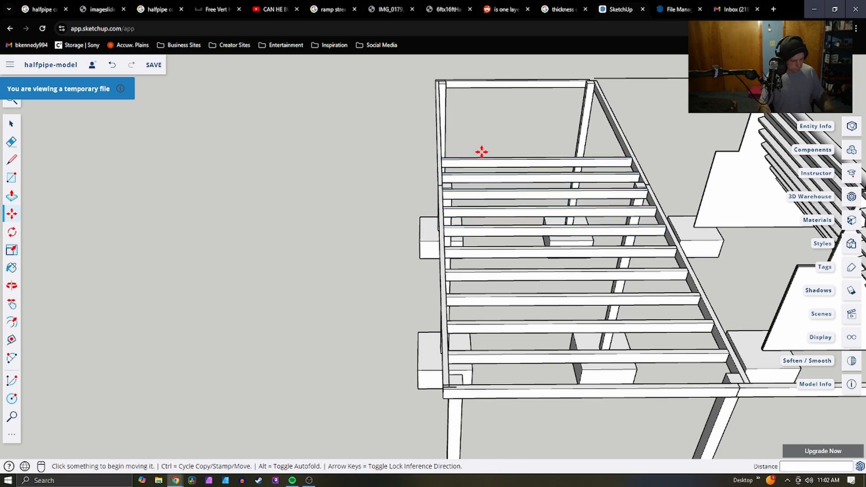
Paste the copied boards again beyond the tenth interior board and move the copy's first board over that tenth board
key("ctrl+v")
scroll(452, 156, "up", 5)
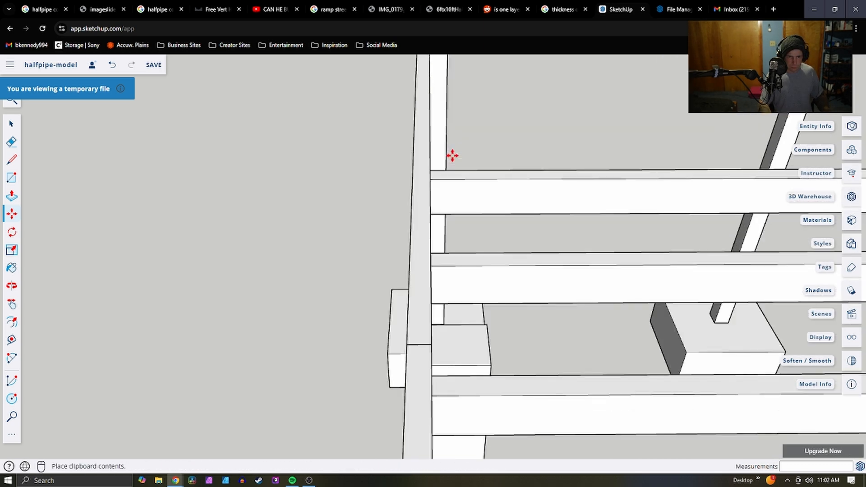
left_click(431, 179)
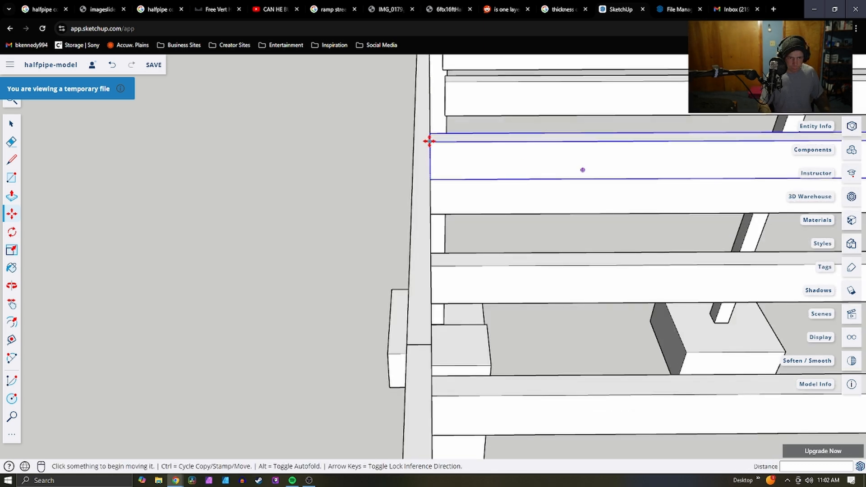
left_click(428, 139)
left_click(435, 186)
scroll(412, 133, "down", 4)
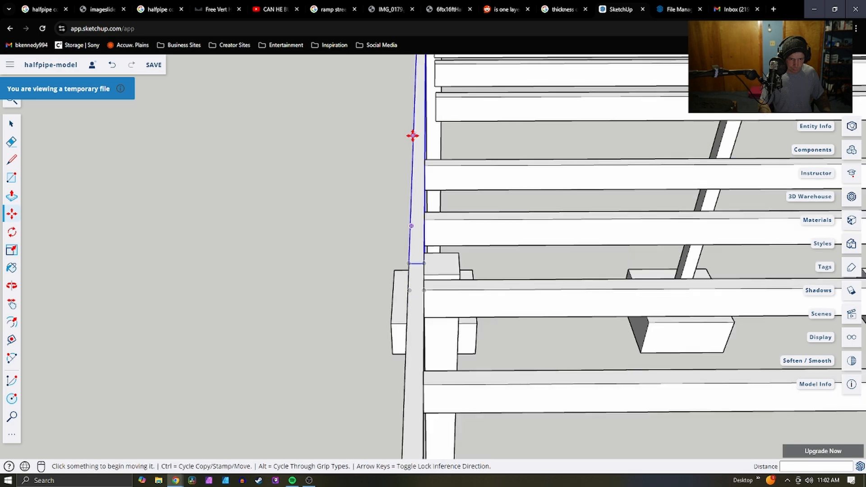
middle_click_drag(420, 144, 444, 49)
middle_click_drag(433, 91, 467, 106)
scroll(445, 145, "down", 4)
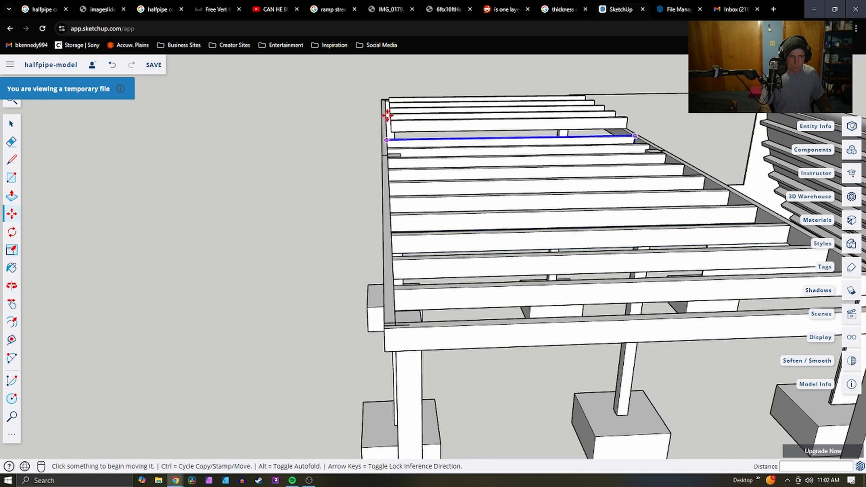
Move the five remaining pasted boards together against the outer long beam, closing the extra gap beyond the tenth interior board
scroll(389, 109, "up", 4)
middle_click_drag(483, 190, 384, 125)
key("space")
left_click_drag(441, 152, 481, 137)
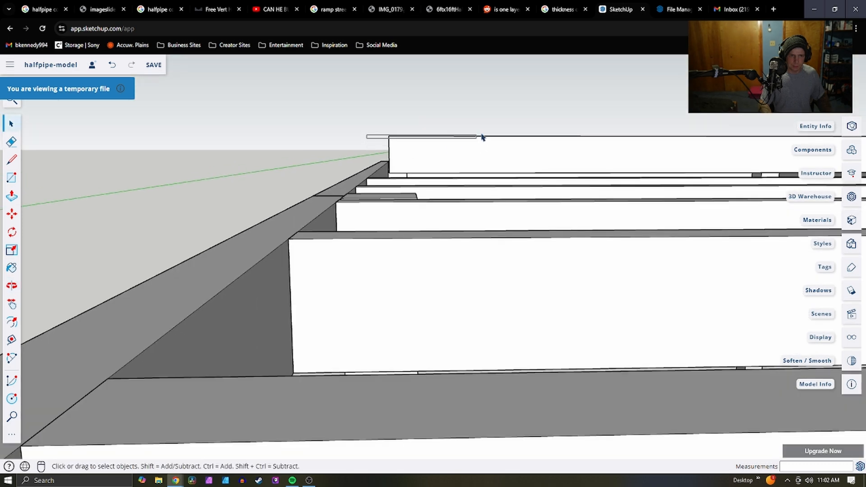
left_click_drag(378, 132, 359, 112)
middle_click_drag(360, 113, 395, 158)
key("m")
left_click(379, 97)
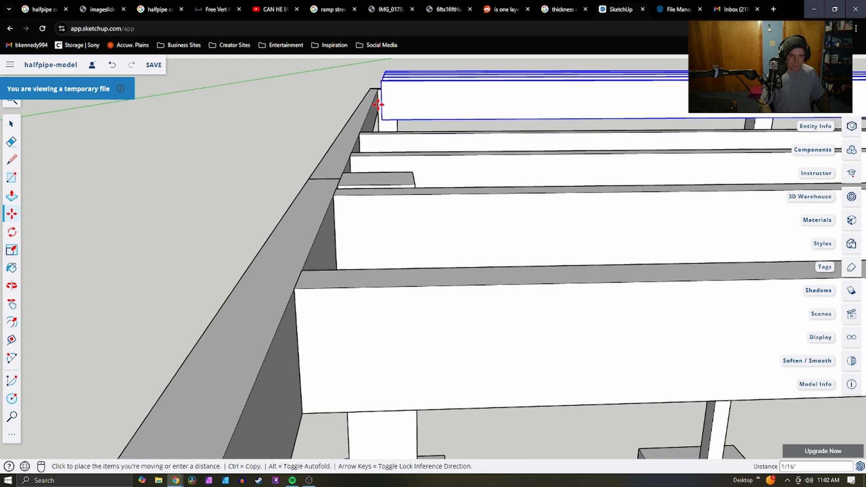
left_click(358, 133)
middle_click_drag(358, 132, 431, 191)
scroll(431, 191, "down", 6)
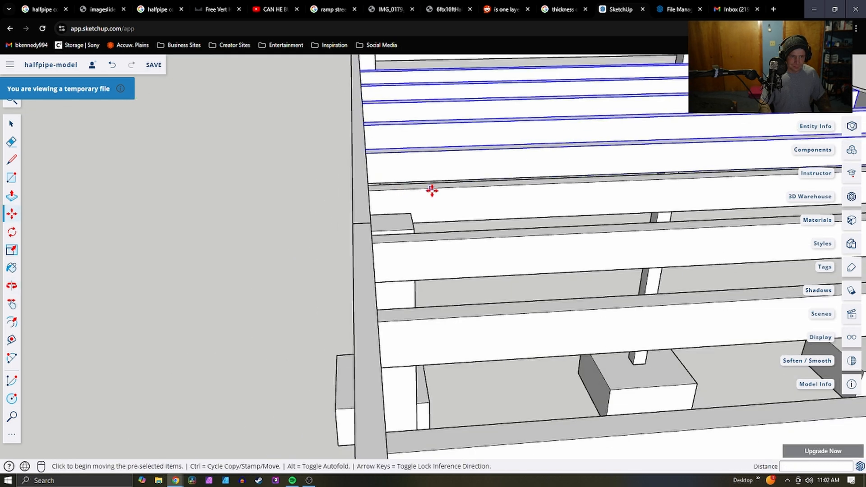
middle_click_drag(407, 118, 425, 179)
key("m")
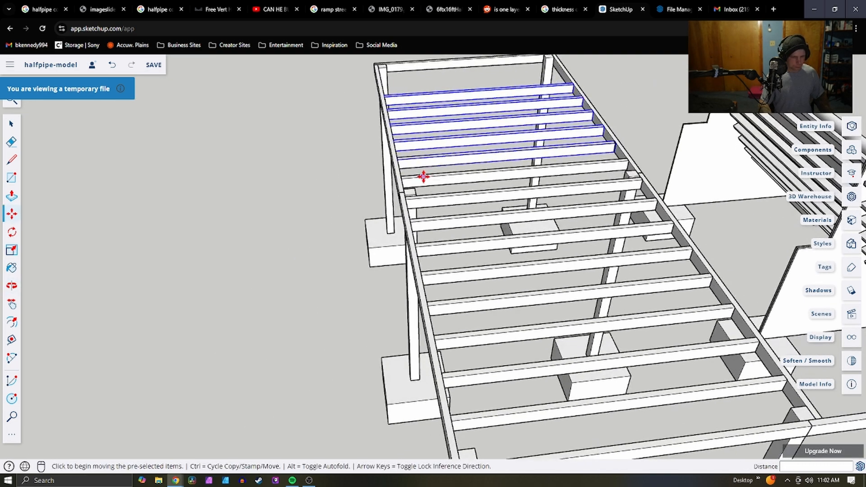
Try pasting another copy of the boards toward the far end and aligning its first board with the last interior board
key("ctrl+v")
scroll(378, 100, "up", 5)
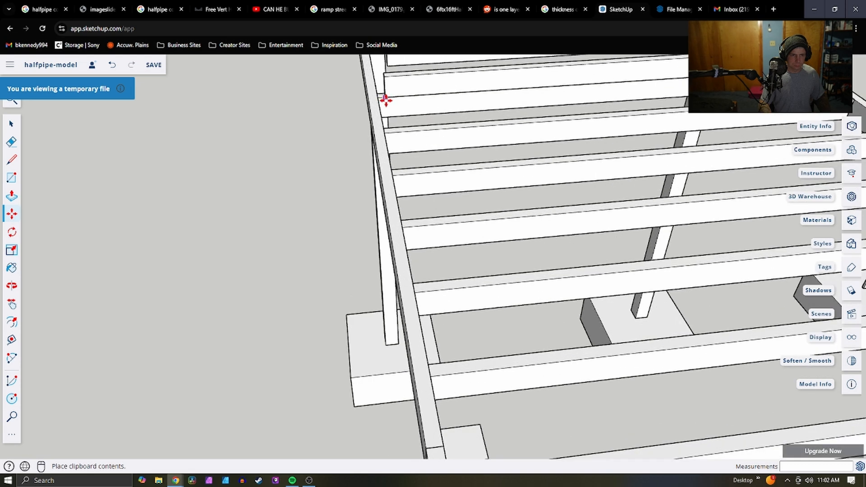
left_click(376, 86)
left_click(377, 80)
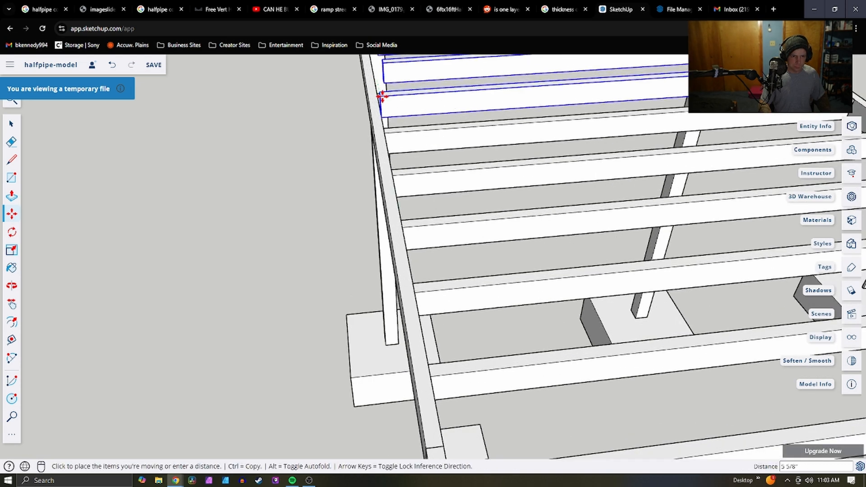
left_click(375, 97)
scroll(385, 117, "down", 3)
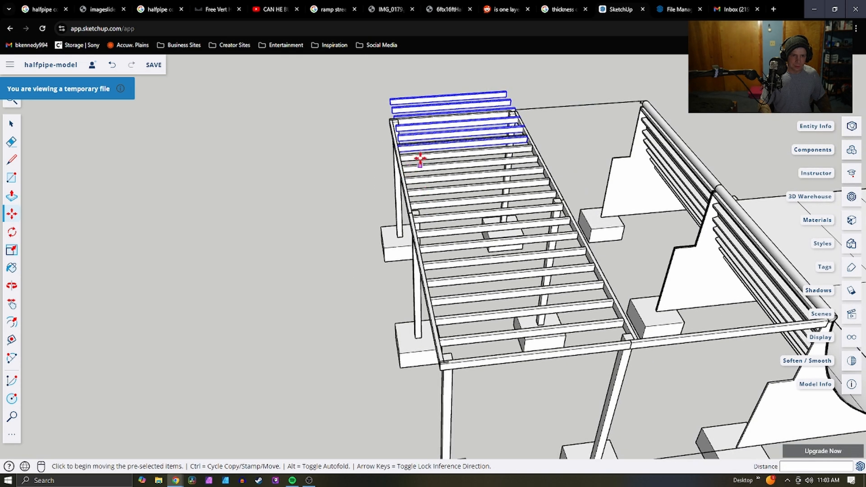
scroll(413, 118, "up", 5)
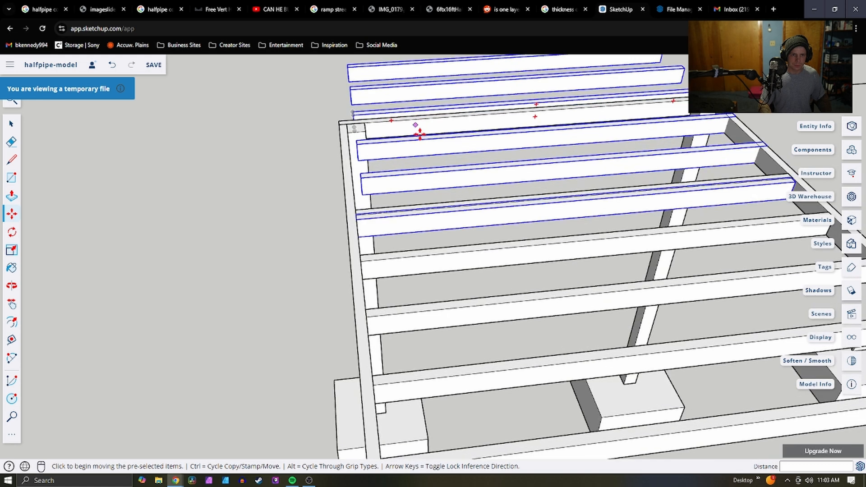
Undo the move and the paste of the latest copy of the boards
key("space")
left_click(339, 197)
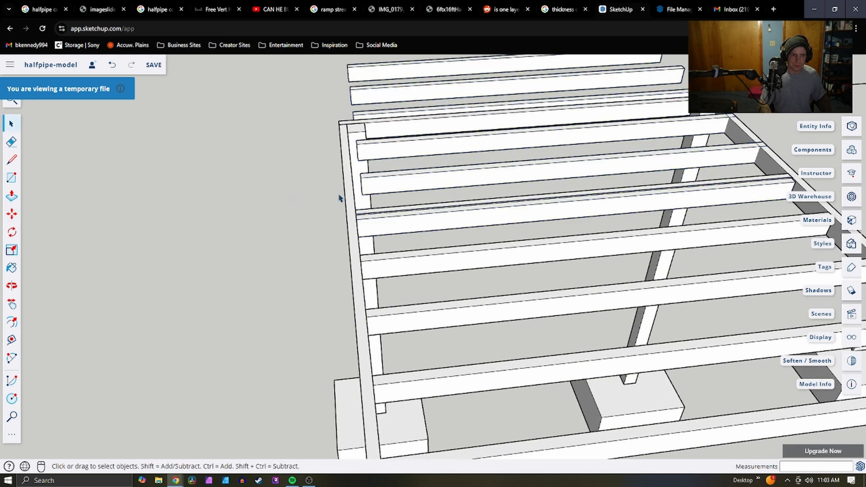
left_click(390, 212)
key("ctrl+z")
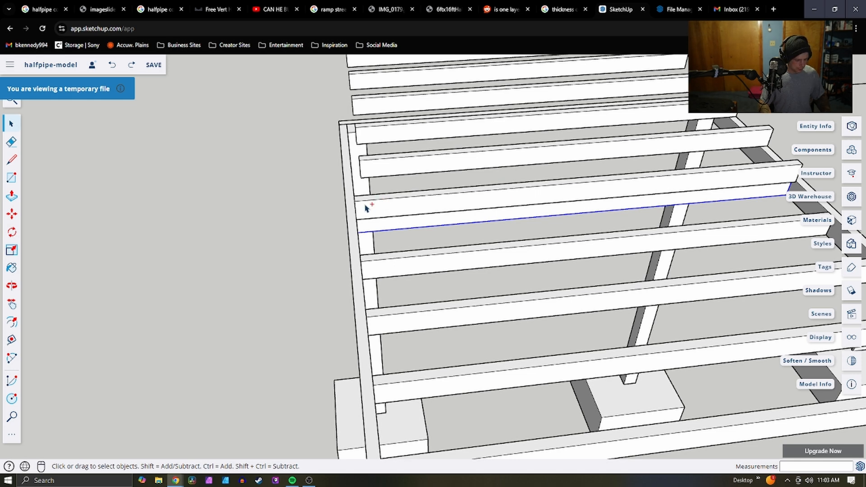
key("ctrl+z")
Paste the copied boards at the far end again and move them so the first board lies over the last interior board
key("m")
key("ctrl+y")
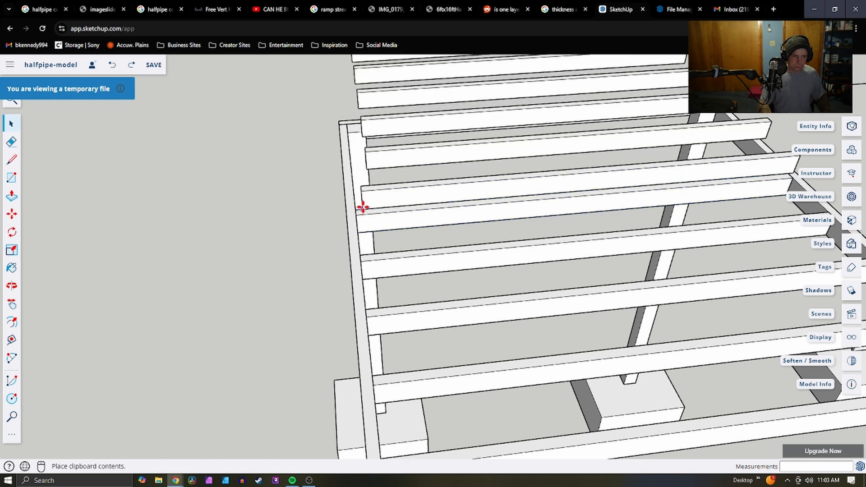
left_click(355, 201)
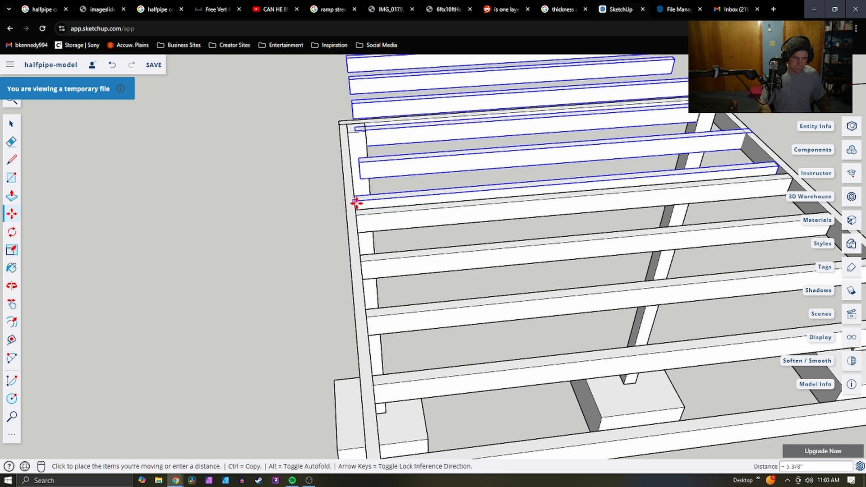
left_click(357, 199)
key("space")
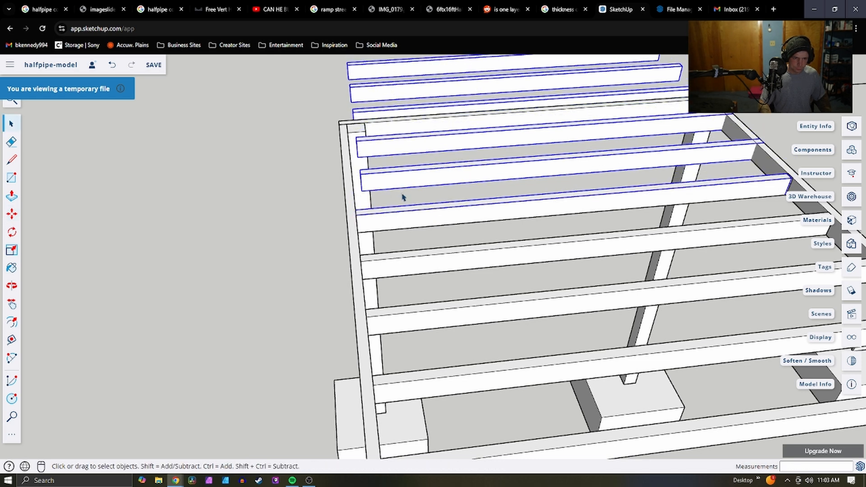
middle_click_drag(411, 198, 319, 97)
left_click(312, 104)
Delete the three surplus pasted boards that extend past the far end board
left_click_drag(340, 64, 463, 111)
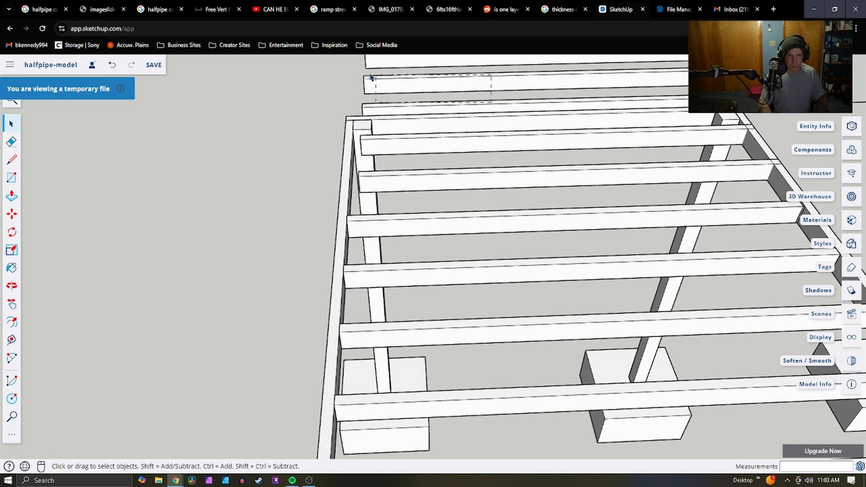
left_click_drag(370, 78, 323, 63)
key("Delete")
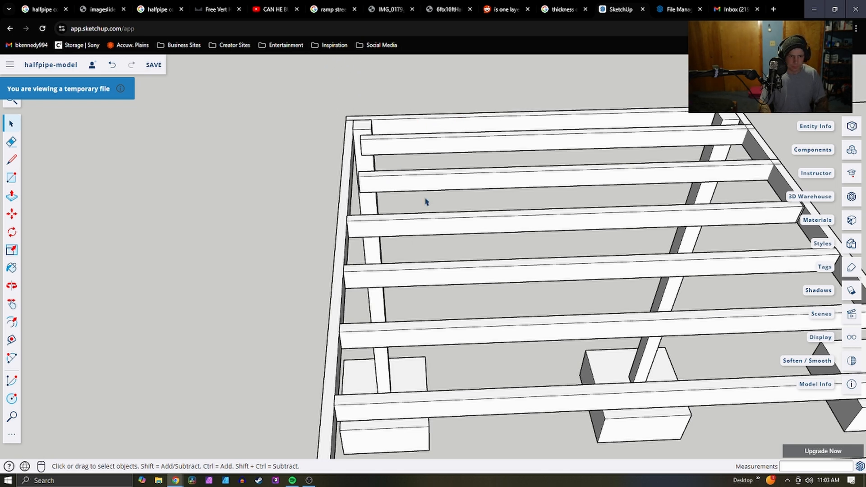
Move the last two interior boards sideways so their ends meet the outer long beam, and check the whole frame
left_click_drag(422, 147, 421, 148)
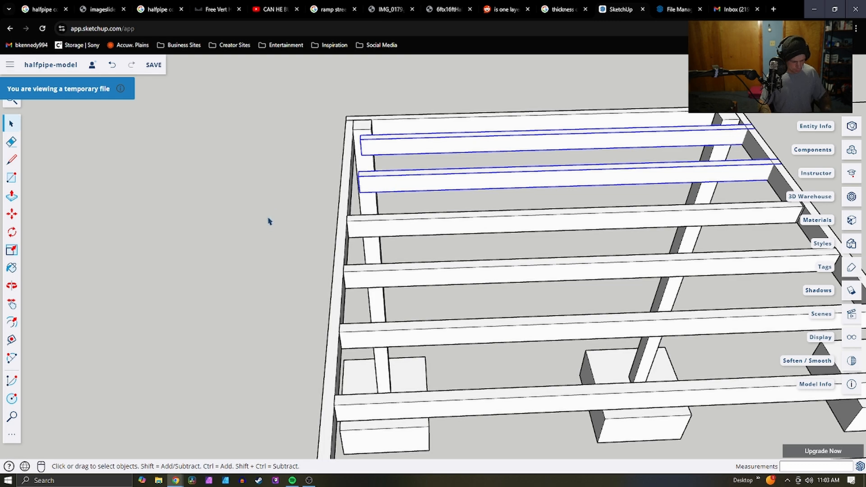
key("m")
scroll(345, 168, "up", 2)
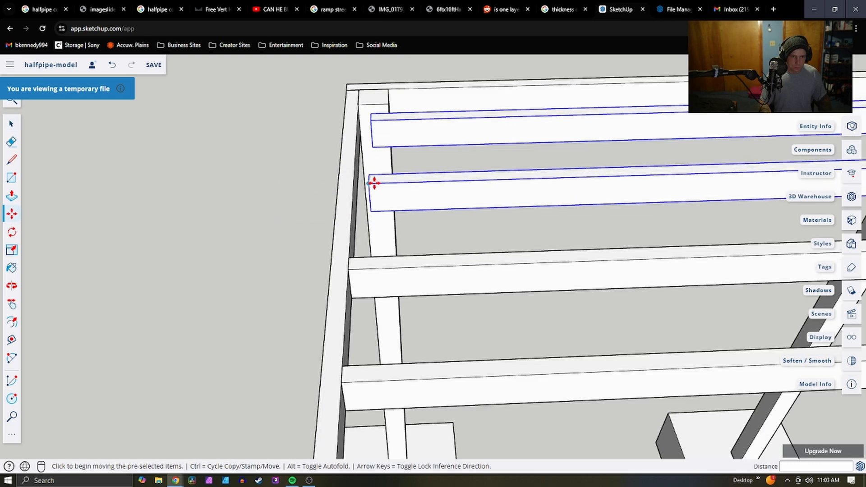
scroll(341, 174, "down", 5)
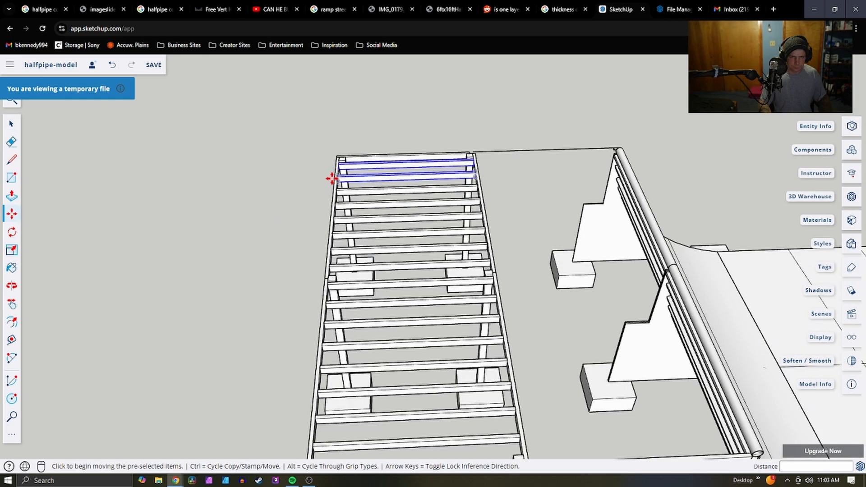
middle_click_drag(361, 175, 410, 238)
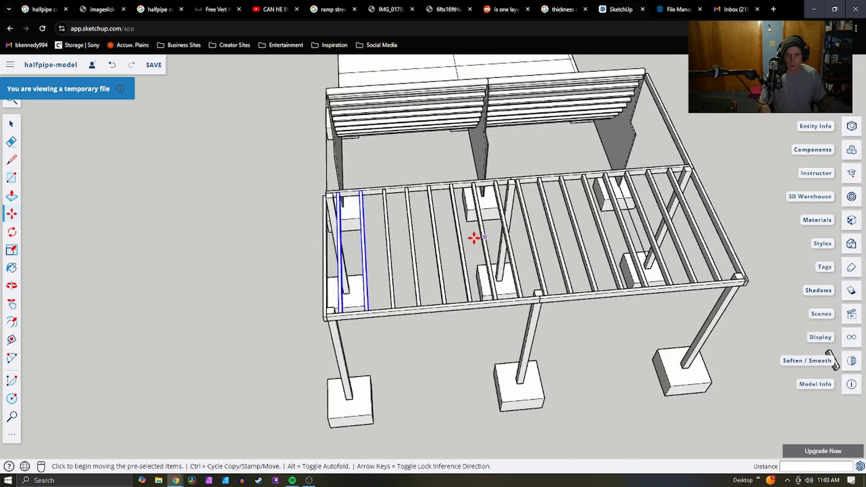
middle_click_drag(751, 198, 507, 217)
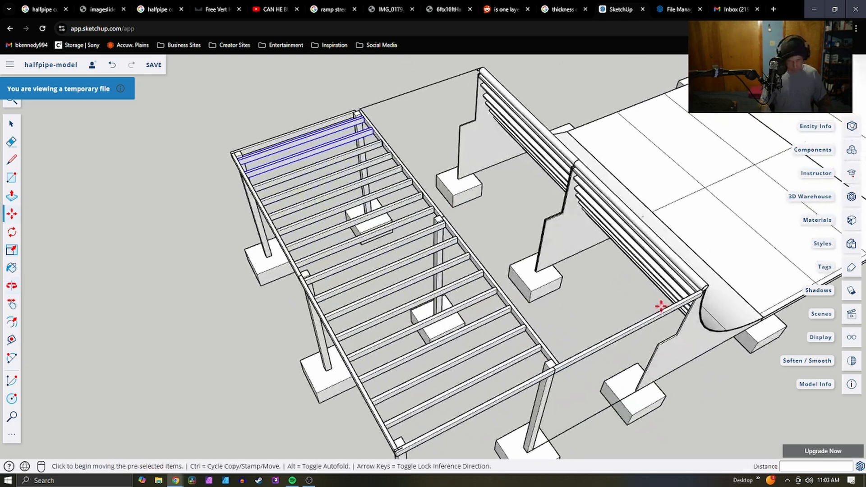
Inspect the deck frame and its gap to the halfpipe from several angles, and clear the selection of the two boards
middle_click_drag(675, 318, 523, 259)
scroll(522, 260, "down", 4)
scroll(514, 362, "up", 3)
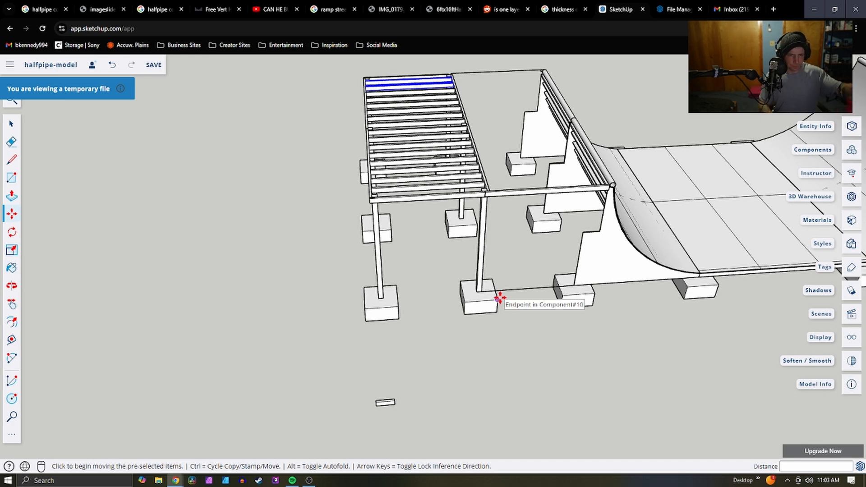
scroll(529, 318, "down", 2)
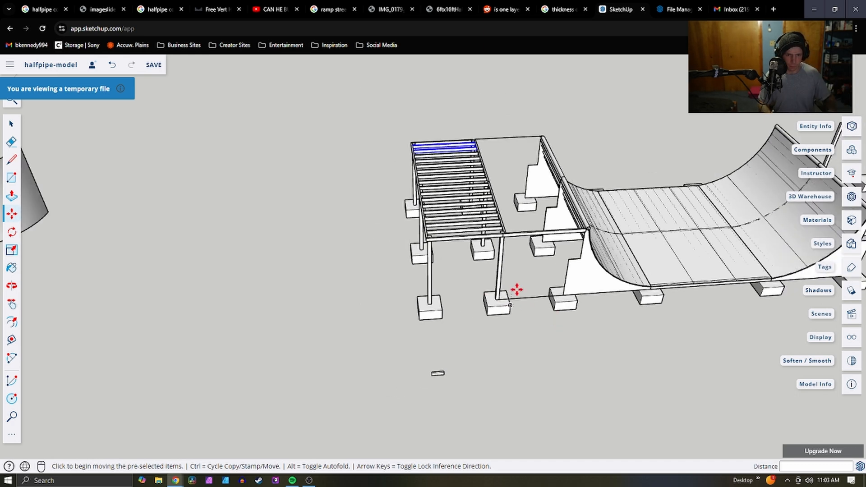
scroll(517, 289, "down", 3)
scroll(447, 191, "up", 4)
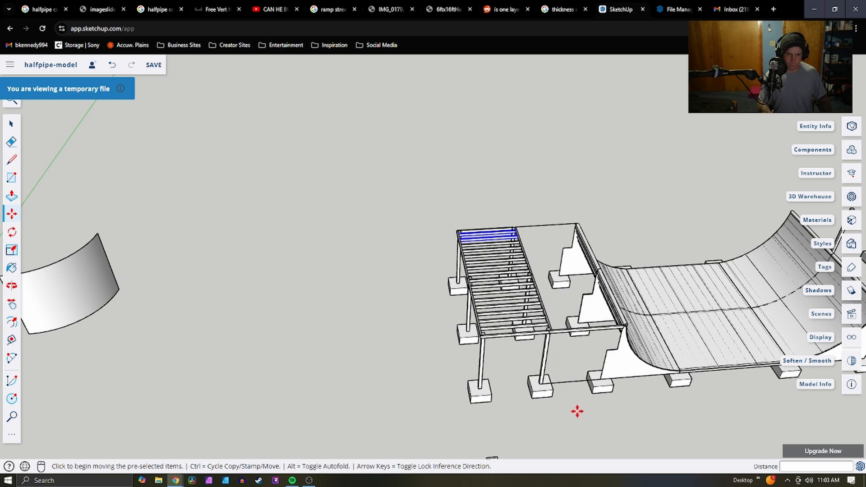
middle_click_drag(577, 411, 492, 366)
key("m")
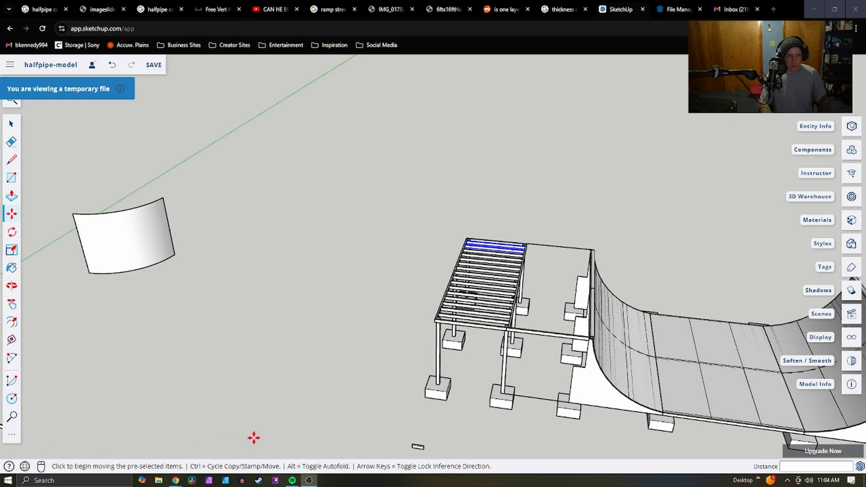
scroll(451, 272, "up", 3)
scroll(387, 324, "down", 4)
scroll(390, 286, "up", 3)
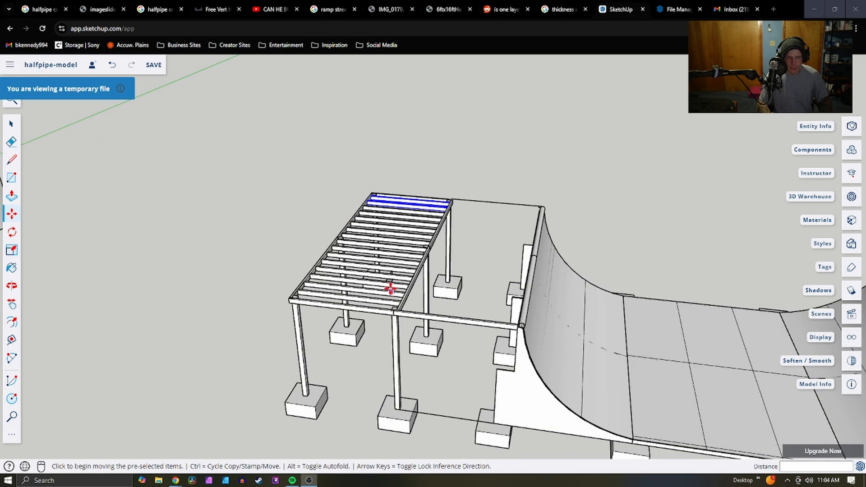
scroll(445, 239, "up", 3)
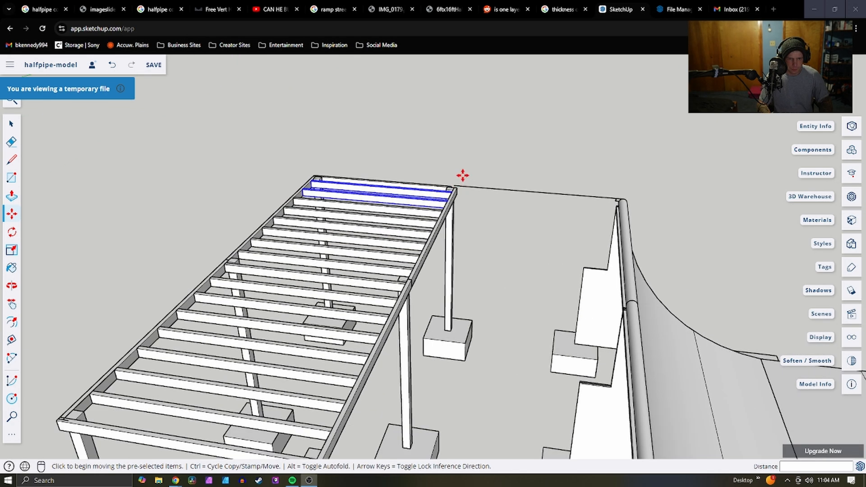
scroll(456, 202, "down", 3)
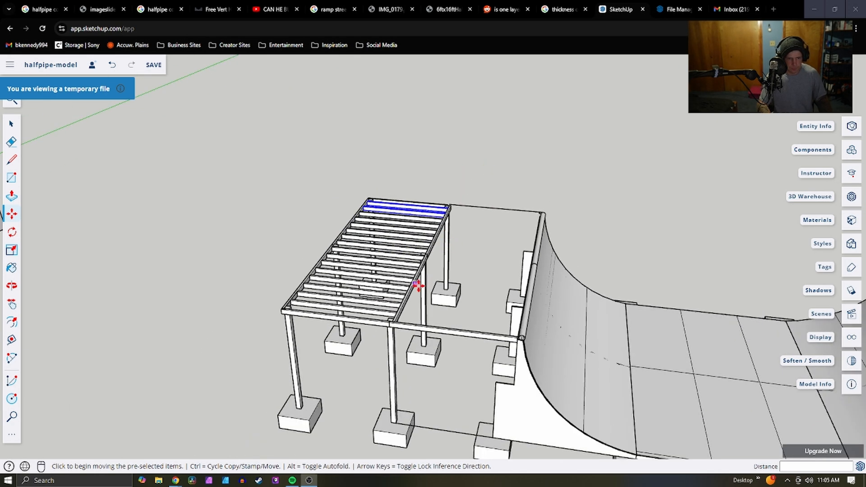
left_click(475, 181)
key("space")
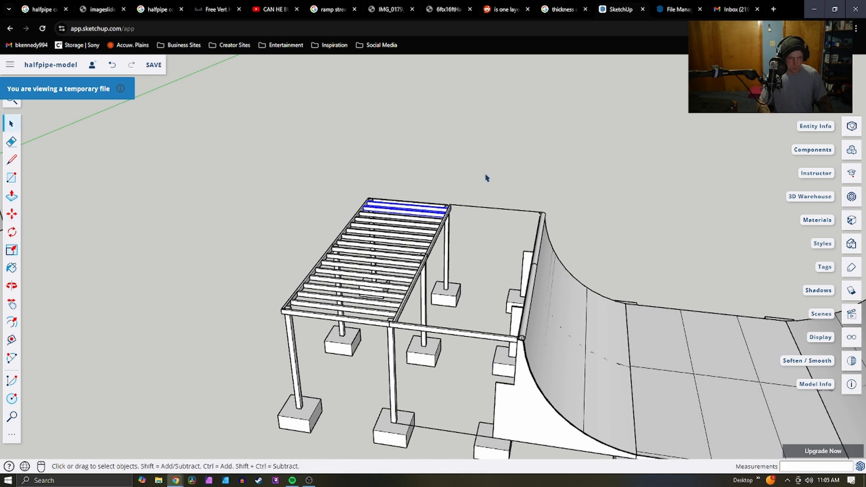
left_click(487, 174)
scroll(417, 274, "up", 2)
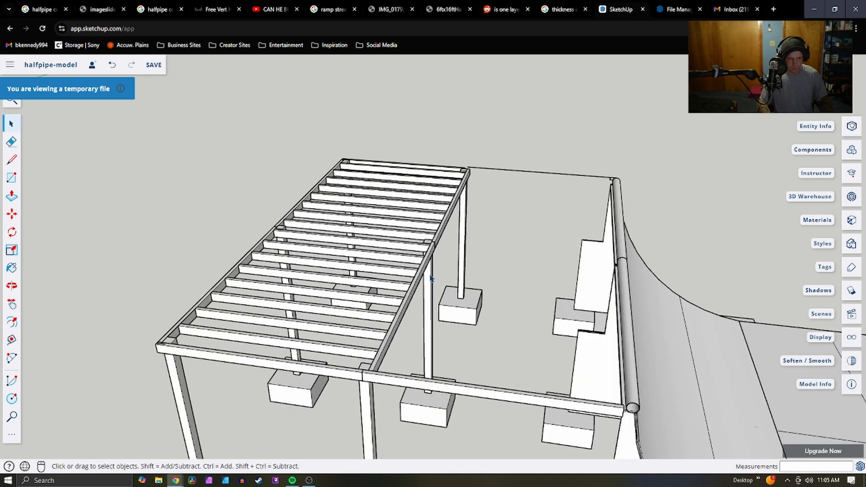
Measure across the deck frame from the inner middle post to the outer long beam with the Line tool, and review the whole model
middle_click_drag(435, 287, 451, 276)
key("l")
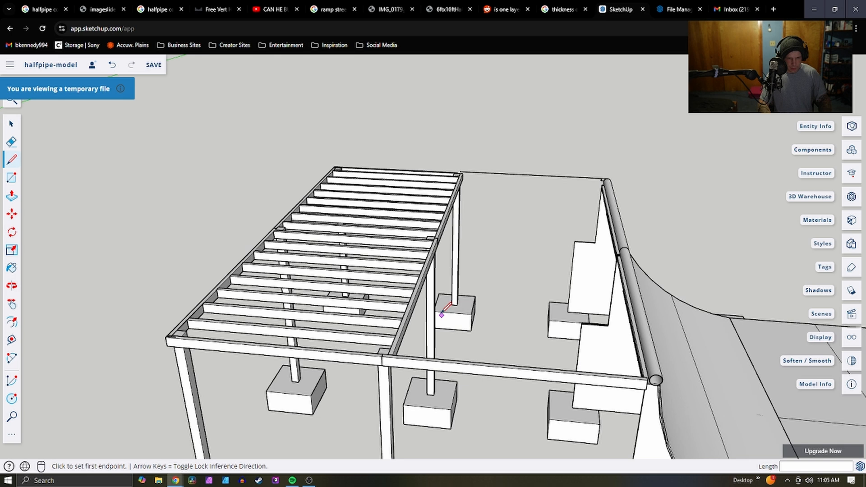
left_click(433, 240)
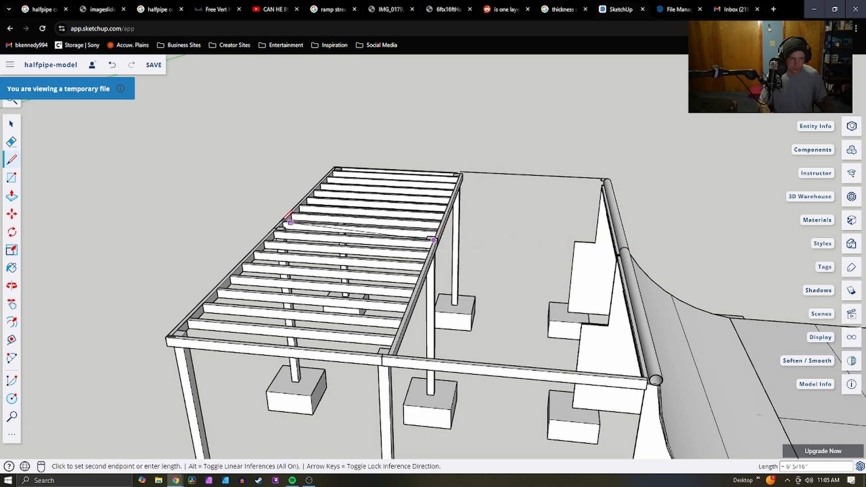
left_click(276, 249)
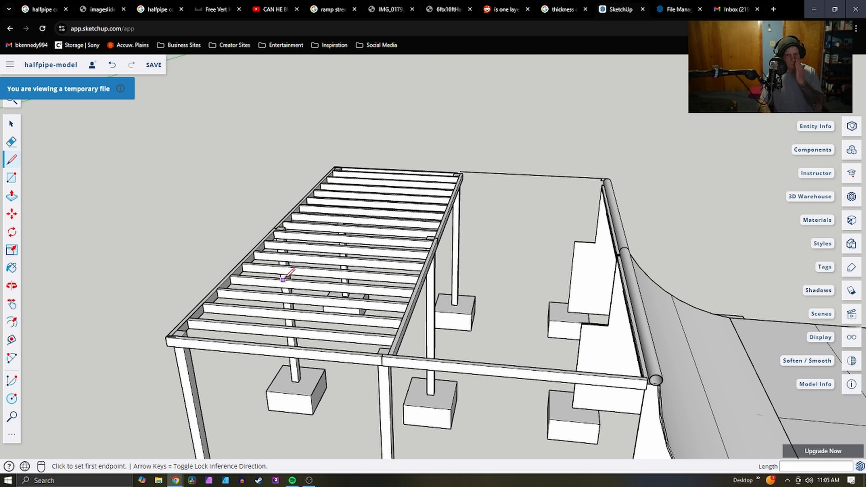
scroll(306, 266, "down", 4)
scroll(363, 271, "down", 4)
scroll(438, 284, "up", 4)
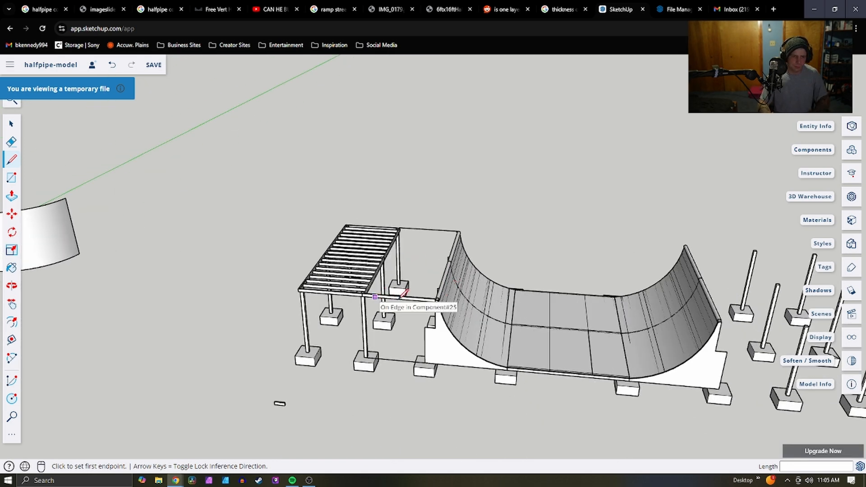
scroll(361, 295, "down", 3)
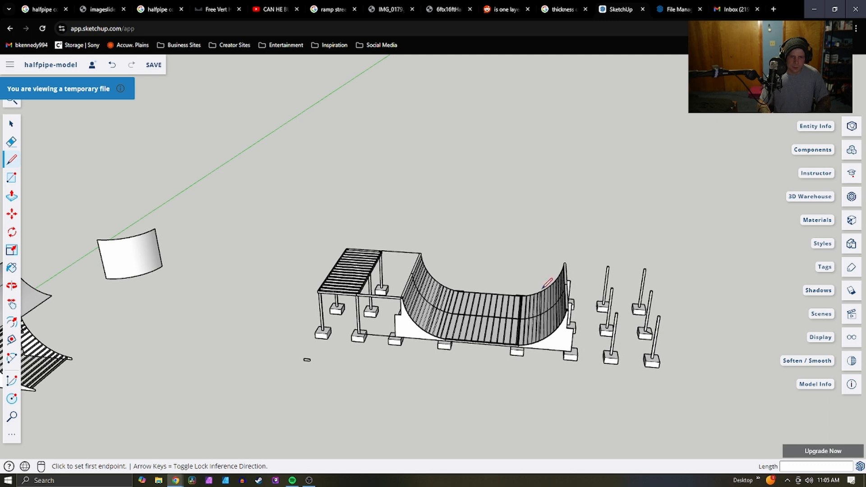
scroll(347, 267, "up", 5)
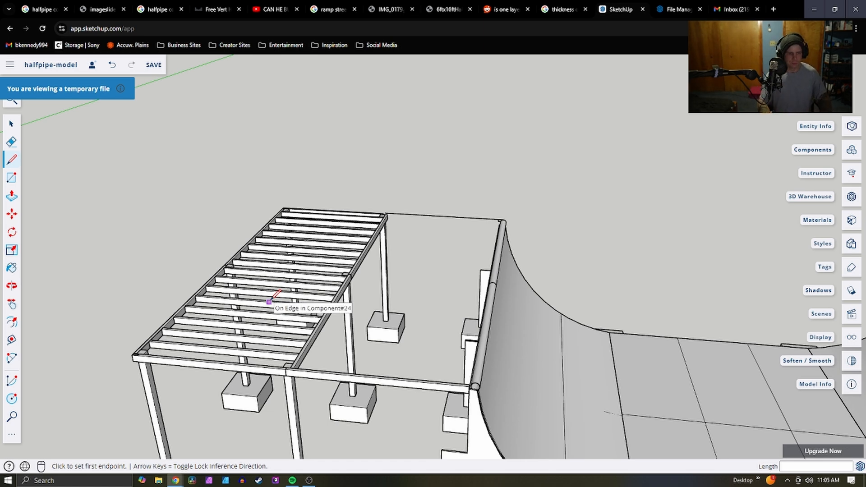
Move the complete deck frame with its posts about 5' 9 5/8" toward the halfpipe, onto the next row of footings
key("space")
scroll(335, 404, "down", 3)
middle_click_drag(334, 404, 383, 306)
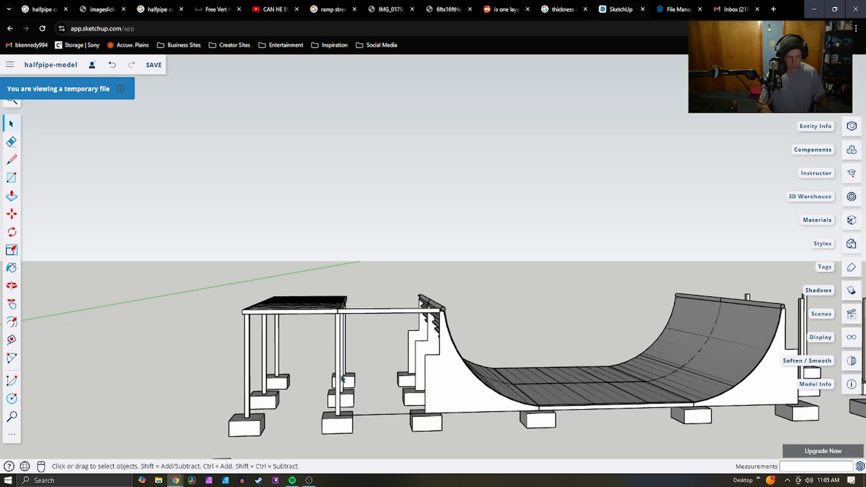
left_click_drag(221, 291, 213, 256)
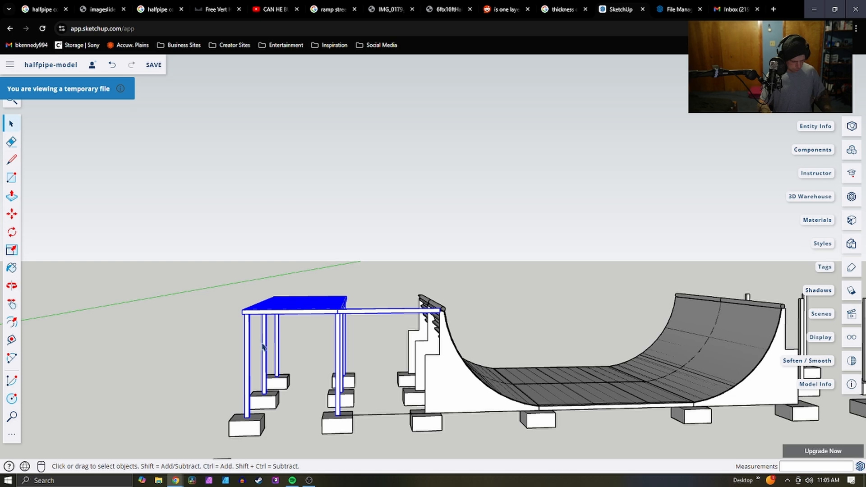
key("m")
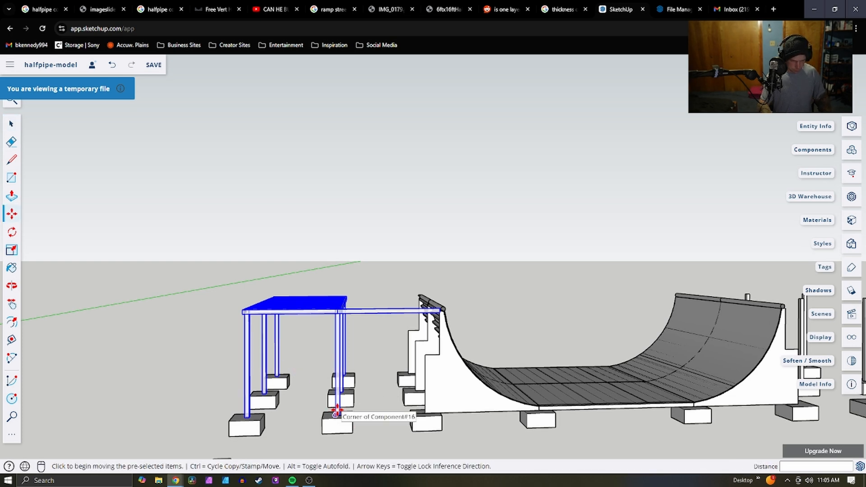
scroll(336, 412, "up", 4)
left_click(338, 412)
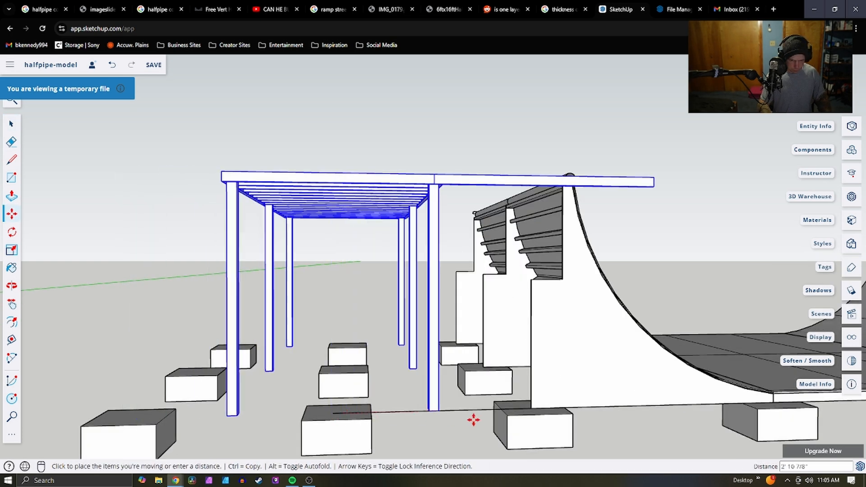
left_click(534, 409)
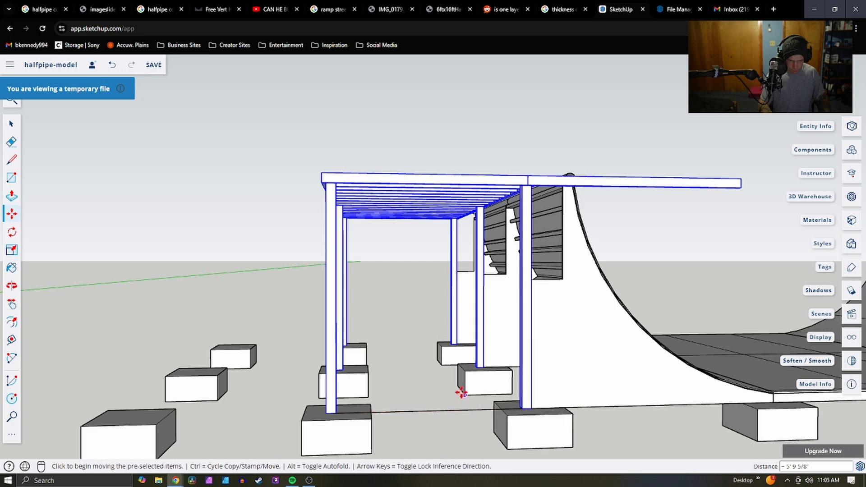
Check the moved frame's posts on the footings and its fit against the back of the halfpipe
middle_click_drag(460, 392, 766, 256)
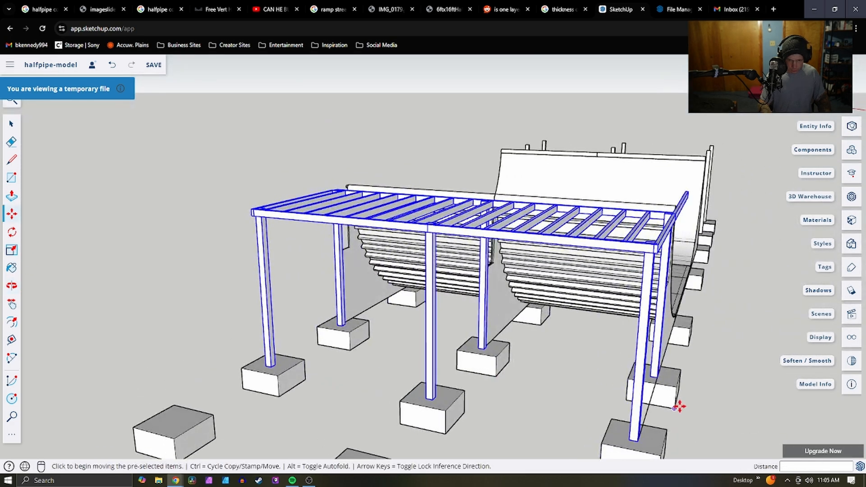
middle_click_drag(678, 404, 474, 356)
scroll(588, 346, "up", 3)
scroll(473, 356, "down", 3)
scroll(437, 337, "down", 2)
scroll(446, 309, "up", 2)
middle_click_drag(449, 294, 286, 320)
middle_click_drag(432, 268, 367, 284)
scroll(397, 286, "down", 3)
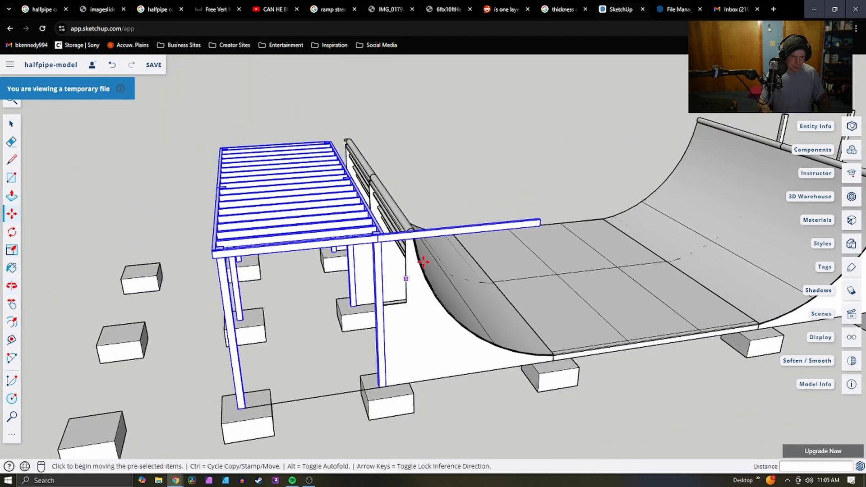
Move the single board that projects over the ramp so its end butts against the ramp-side face of the inner long beam
key("space")
scroll(409, 261, "up", 5)
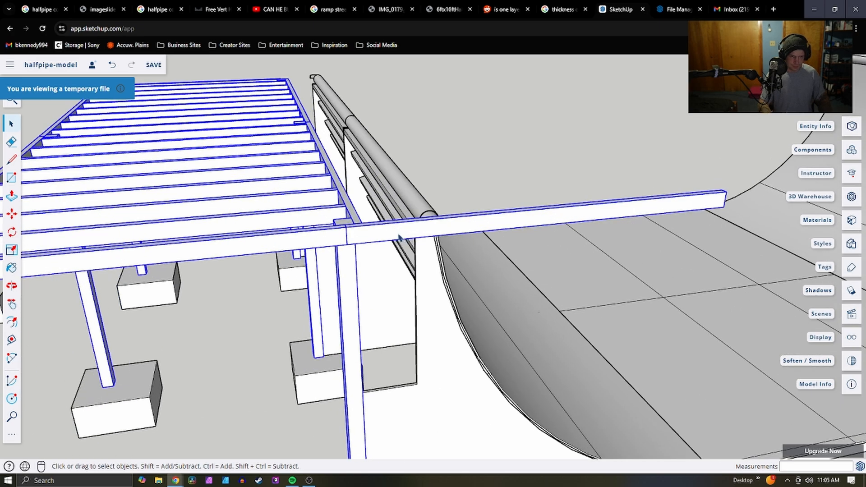
middle_click_drag(408, 261, 428, 315)
scroll(436, 301, "up", 2)
scroll(411, 327, "down", 2)
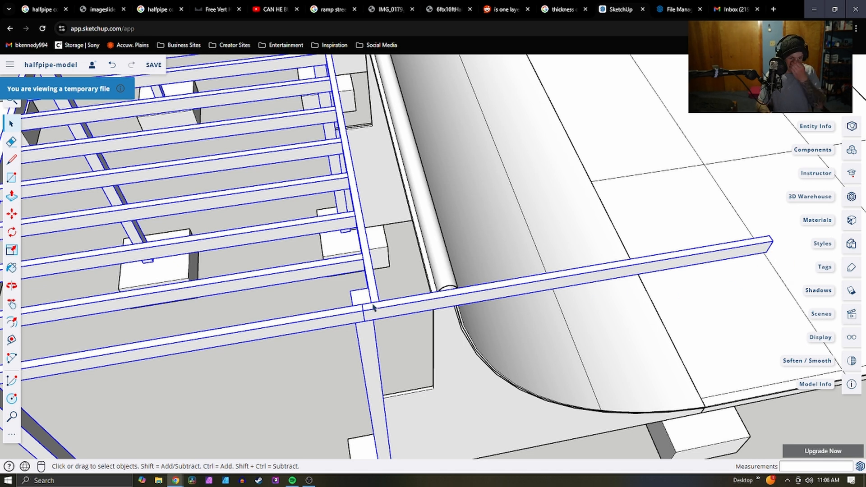
left_click(406, 315)
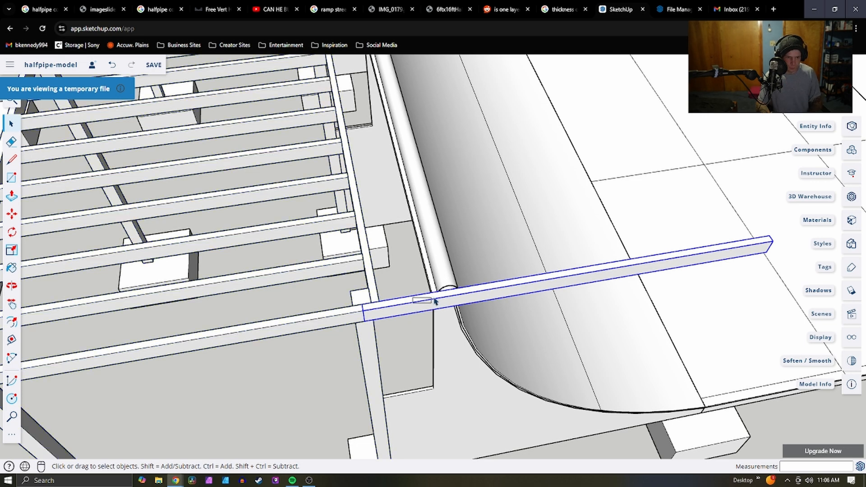
left_click_drag(434, 298, 434, 299)
key("m")
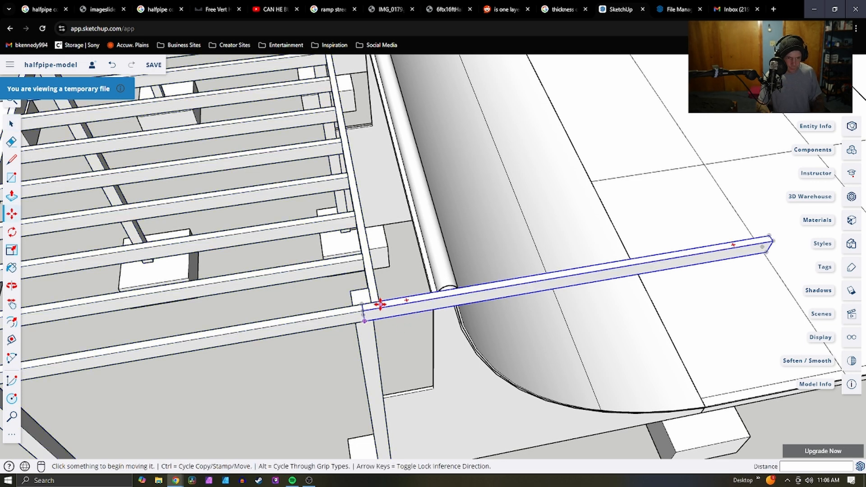
scroll(374, 305, "up", 1)
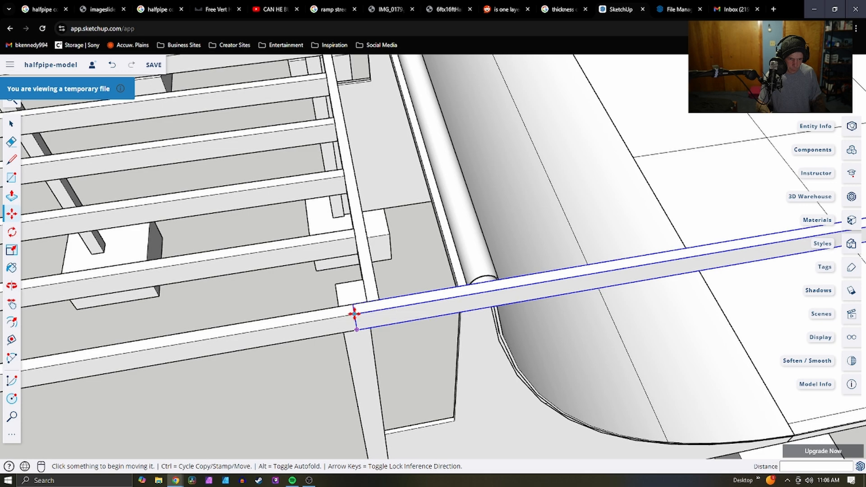
left_click(354, 310)
left_click(379, 297)
scroll(429, 298, "down", 5)
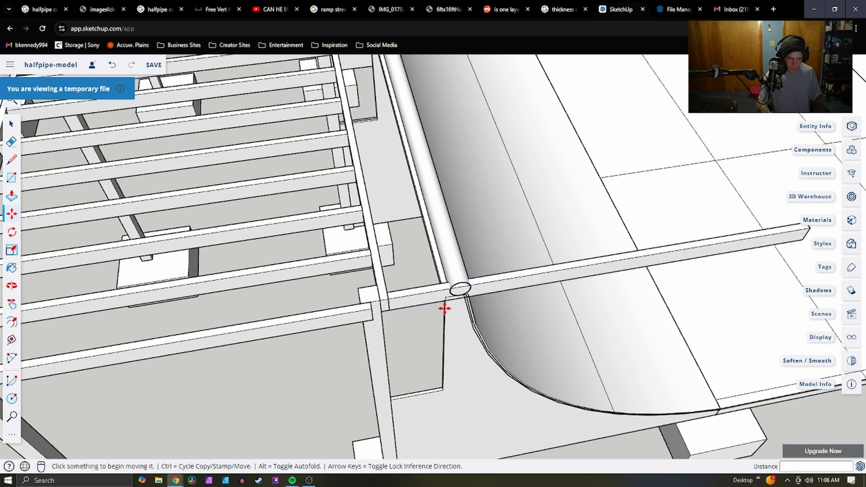
Shorten the projecting board by about 6' 7/8" with Push/Pull so it ends at the halfpipe's back edge, and check the frame
scroll(622, 259, "down", 3)
middle_click_drag(701, 269, 453, 277)
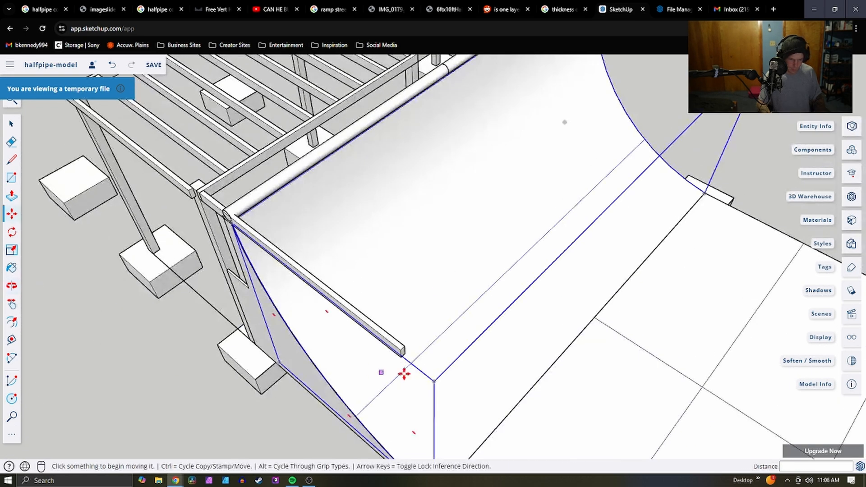
scroll(419, 374, "up", 2)
key("space")
left_click(398, 335)
double_click(399, 335)
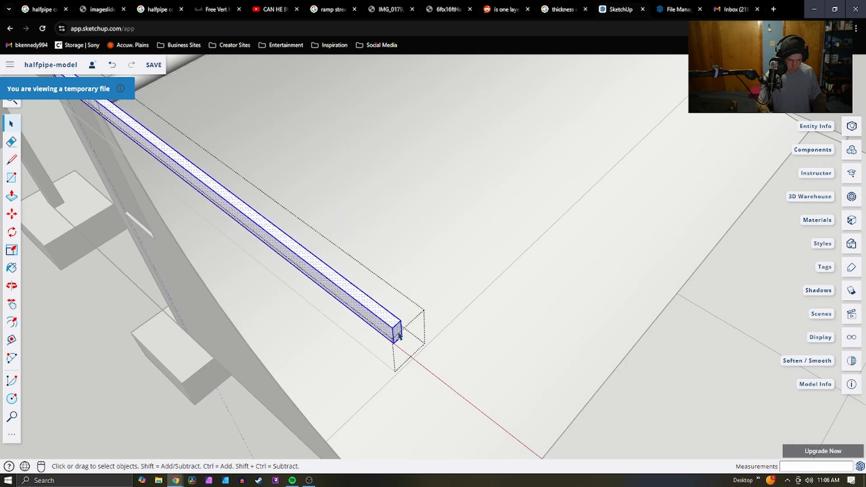
key("p")
left_click(399, 335)
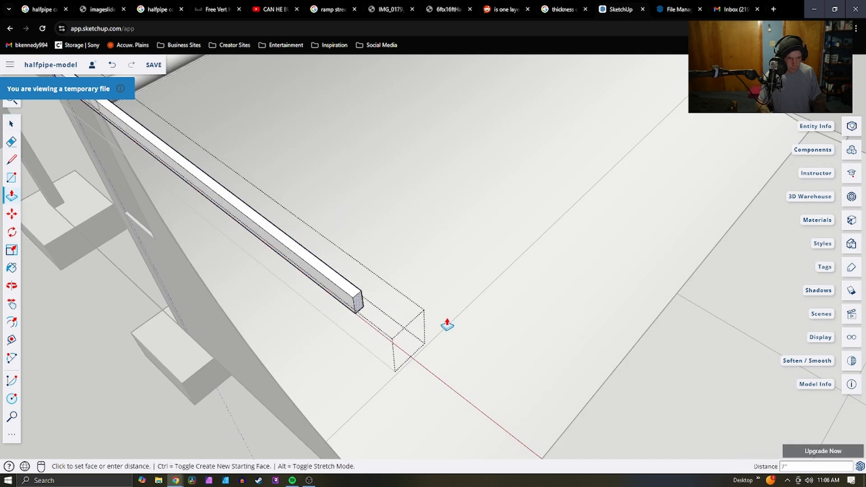
middle_click_drag(445, 324, 397, 258)
scroll(422, 203, "up", 5)
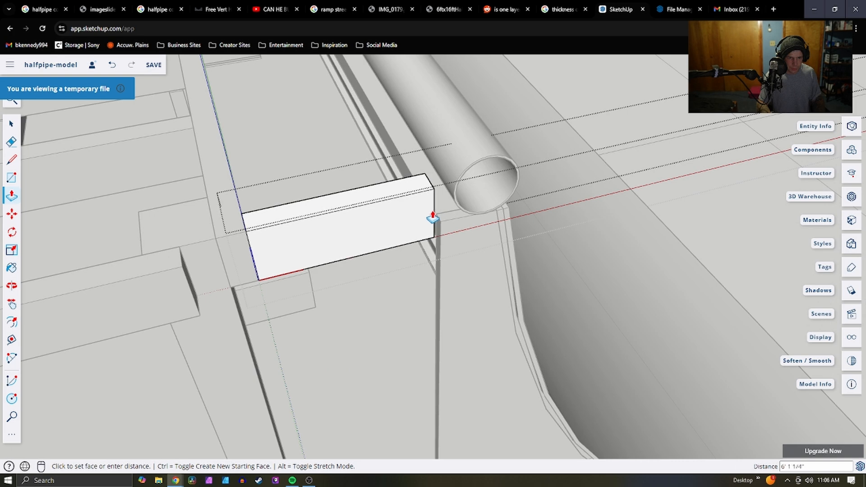
middle_click_drag(439, 213, 411, 249)
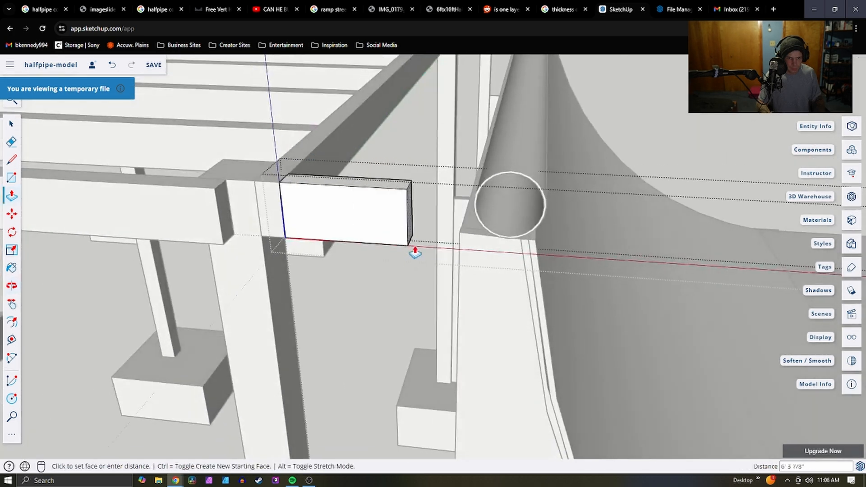
left_click(462, 240)
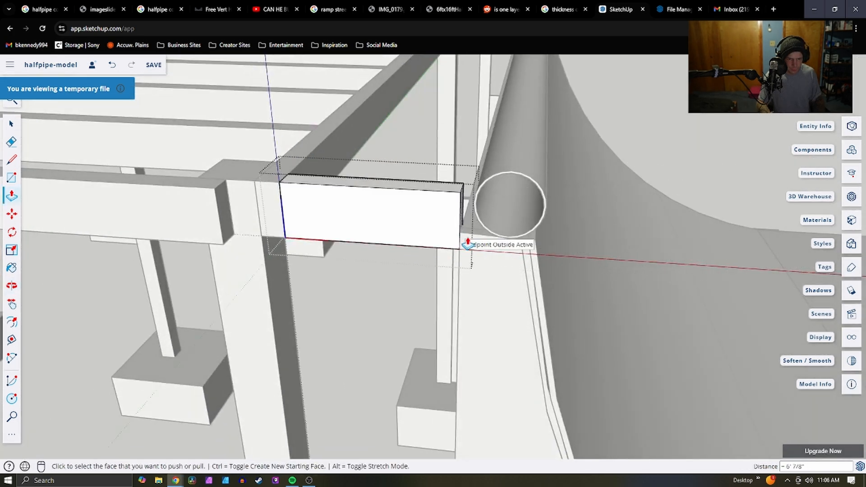
middle_click_drag(464, 242, 91, 231)
scroll(483, 154, "up", 5)
scroll(254, 256, "up", 2)
scroll(473, 288, "down", 5)
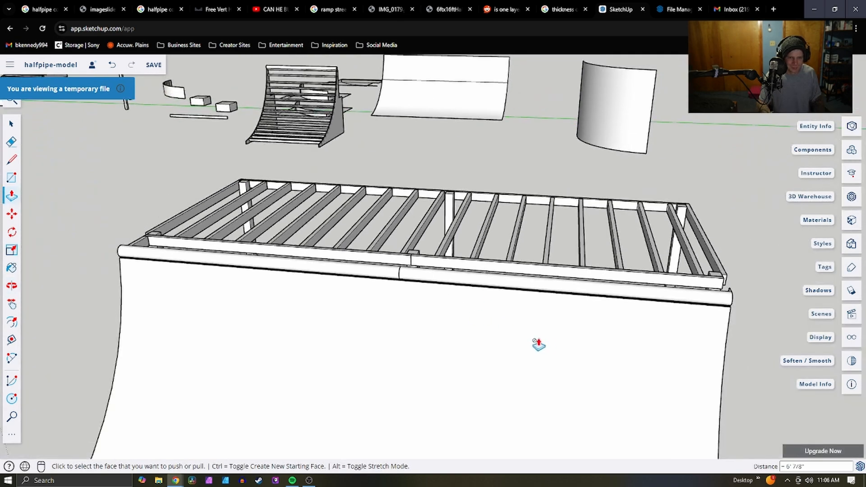
Draw a line about 1/4" long down the upper step of the notched outline behind the coping's end
middle_click_drag(538, 344, 218, 276)
scroll(245, 254, "up", 3)
scroll(395, 356, "down", 5)
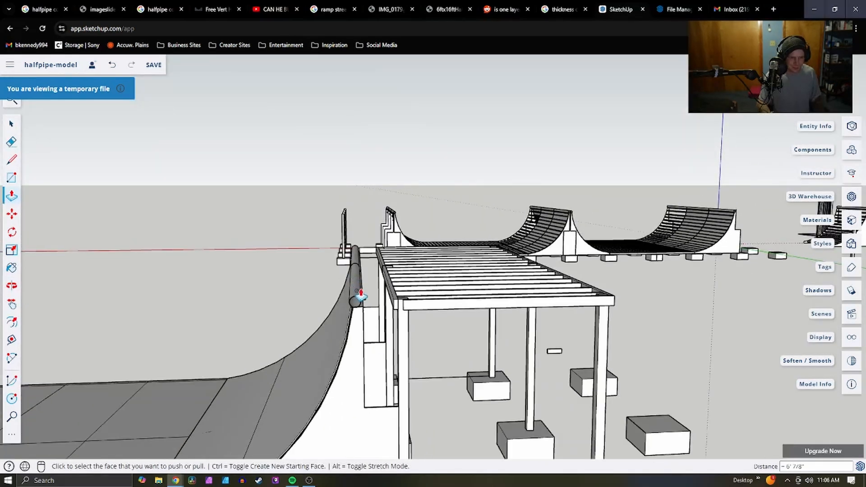
scroll(361, 296, "up", 6)
scroll(363, 321, "down", 5)
scroll(363, 318, "up", 2)
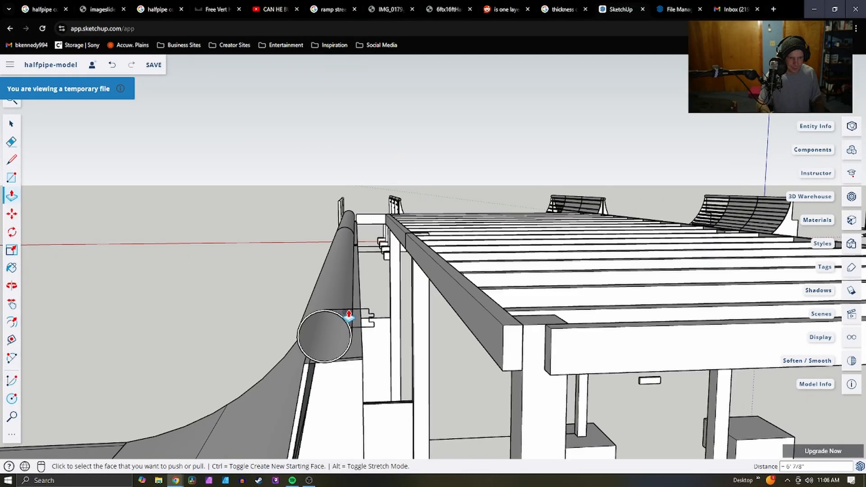
scroll(348, 317, "up", 4)
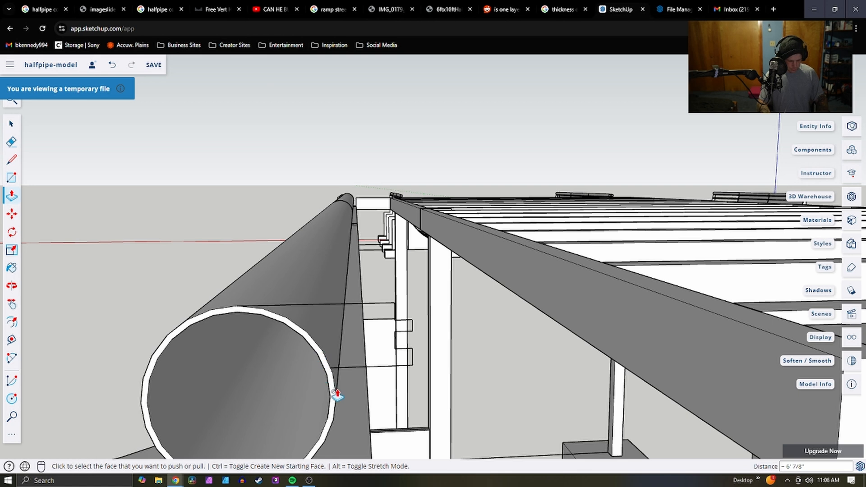
key("l")
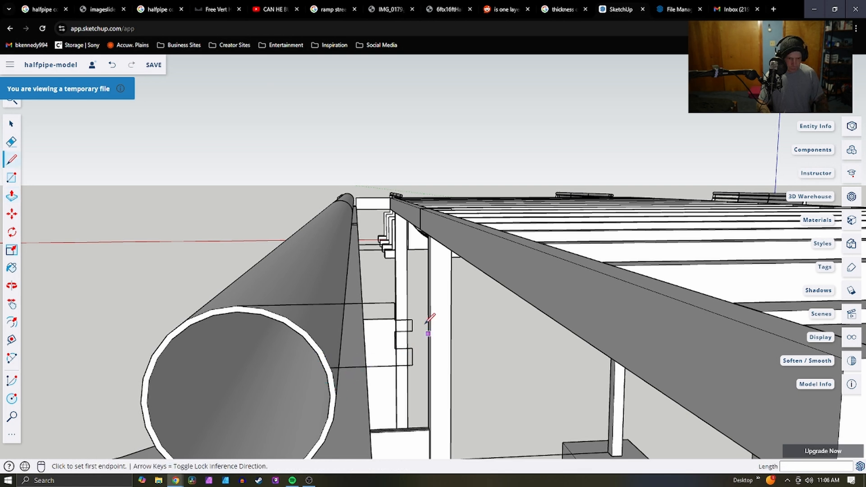
left_click(395, 319)
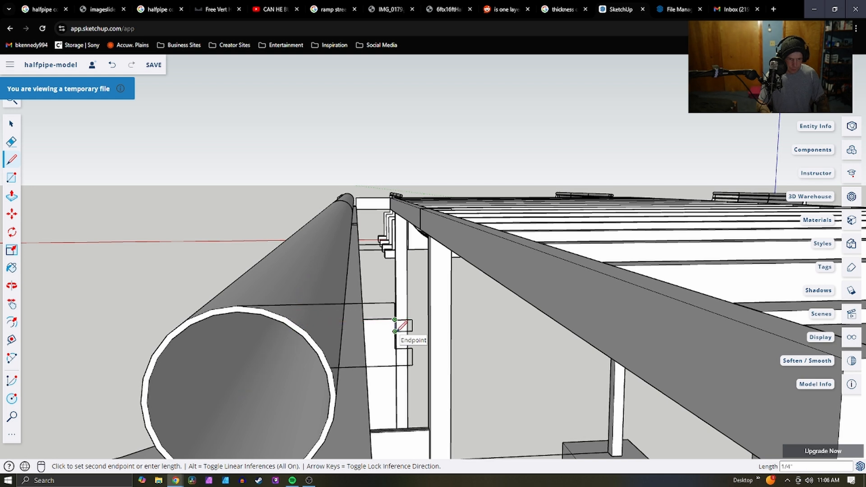
left_click(395, 331)
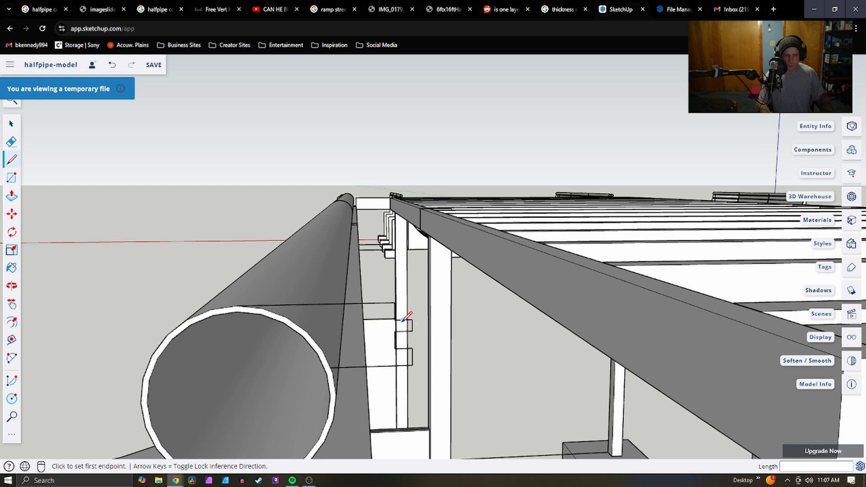
Check the gap from the notched outline's lower corner to the deck frame's long beam with a temporary line
left_click(412, 364)
scroll(464, 368, "down", 3)
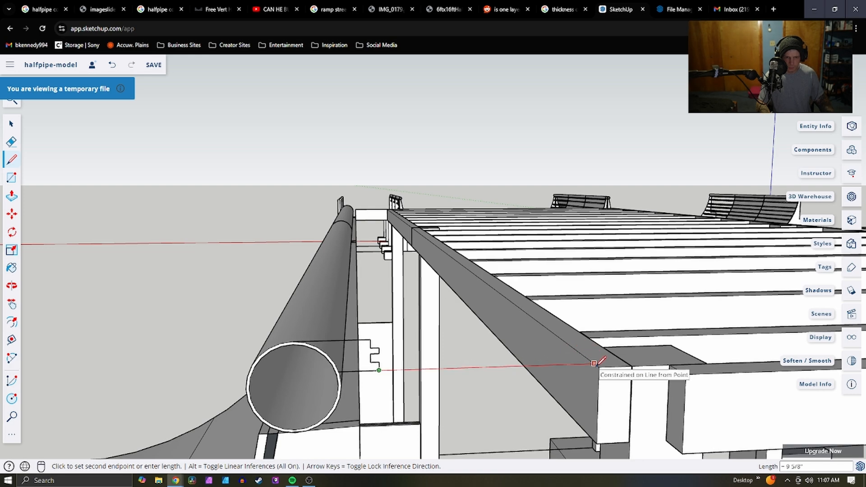
key("Escape")
scroll(553, 374, "down", 2)
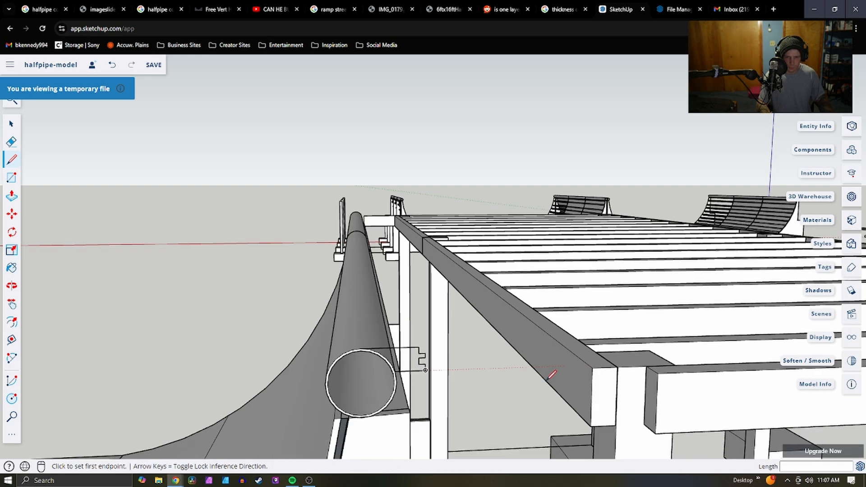
middle_click_drag(430, 363, 451, 413)
scroll(470, 349, "down", 6)
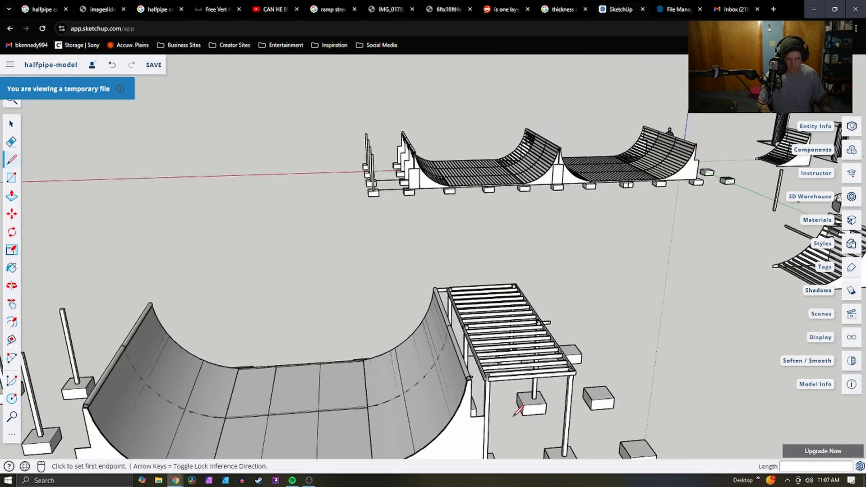
Lengthen the outer end joist toward the ramp by about 1 7/8" with Push/Pull, up to the back of the long beam
scroll(509, 413, "up", 5)
scroll(454, 340, "down", 3)
key("space")
scroll(358, 249, "up", 4)
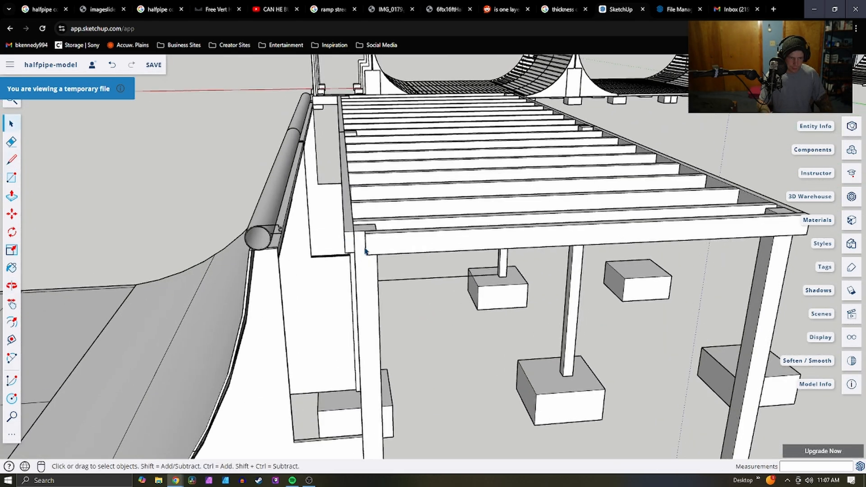
middle_click_drag(366, 253, 559, 264)
left_click(440, 255)
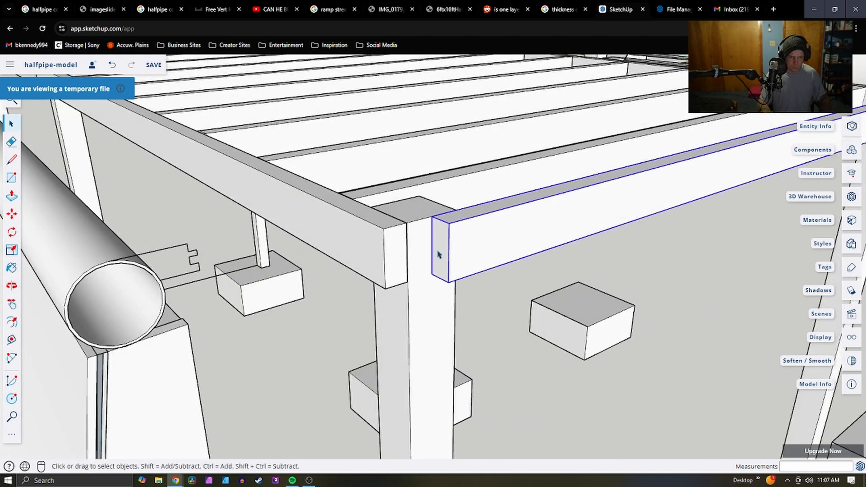
key("p")
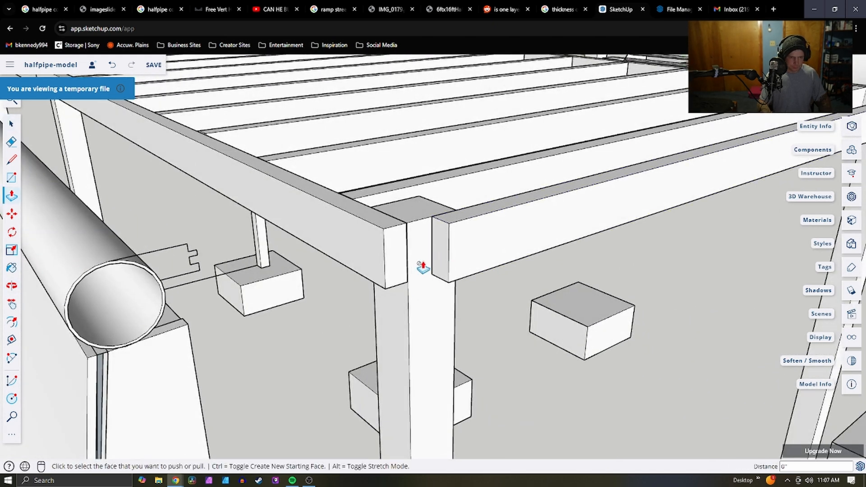
key("space")
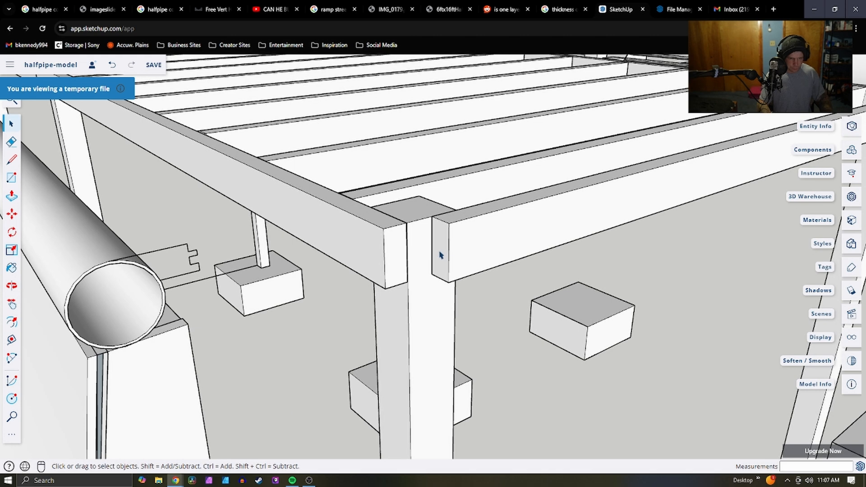
double_click(441, 255)
key("p")
left_click(439, 251)
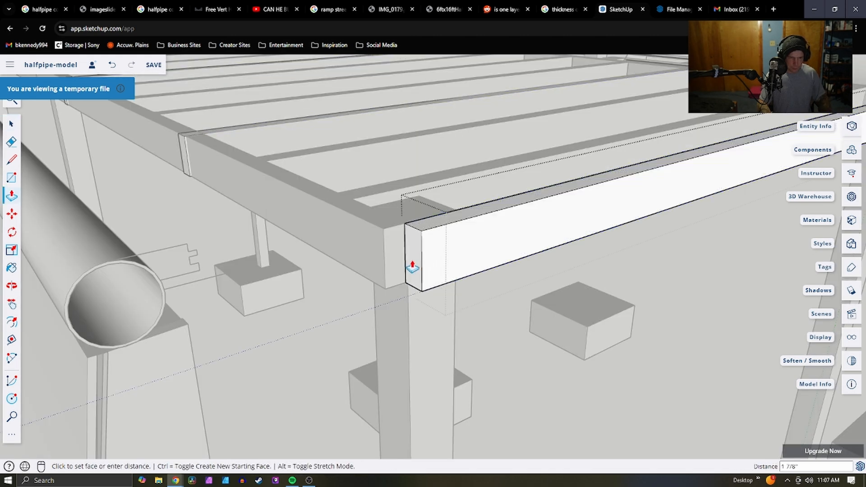
left_click(403, 245)
Push/Pull the end joist about 1 1/8" further so it covers the long beam's end, and leave the joist's editing
left_click(415, 259)
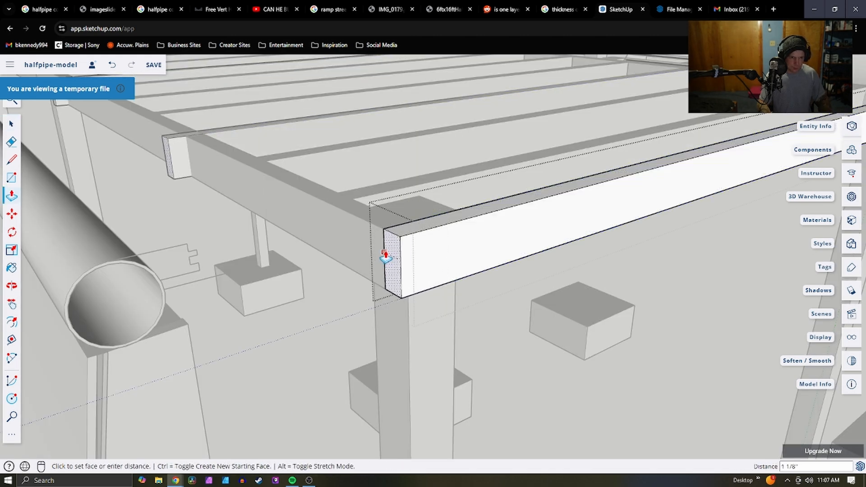
left_click(388, 253)
scroll(391, 250, "down", 3)
scroll(405, 244, "down", 2)
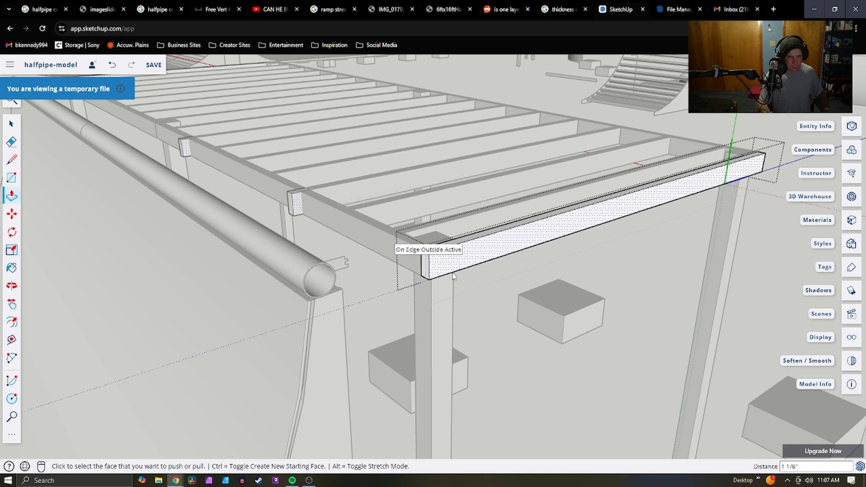
key("space")
scroll(517, 320, "down", 1)
left_click(583, 369)
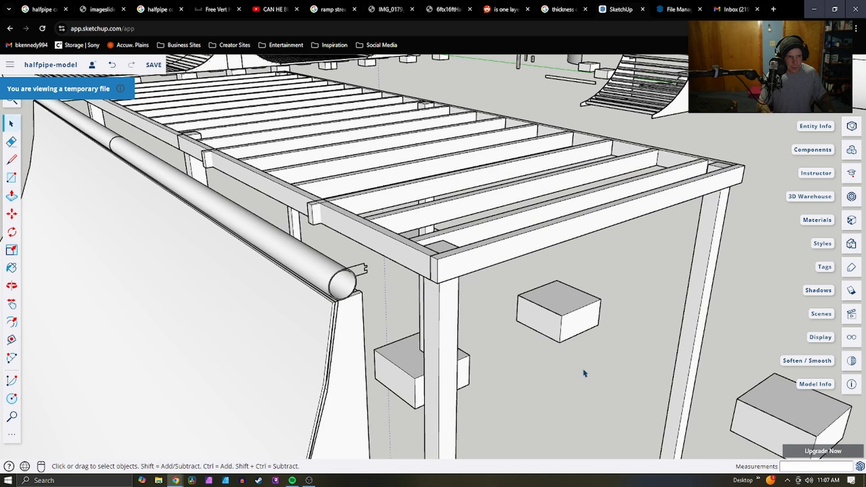
Delete the two duplicate joists whose ends project through the ramp-side long beam
left_click(378, 199)
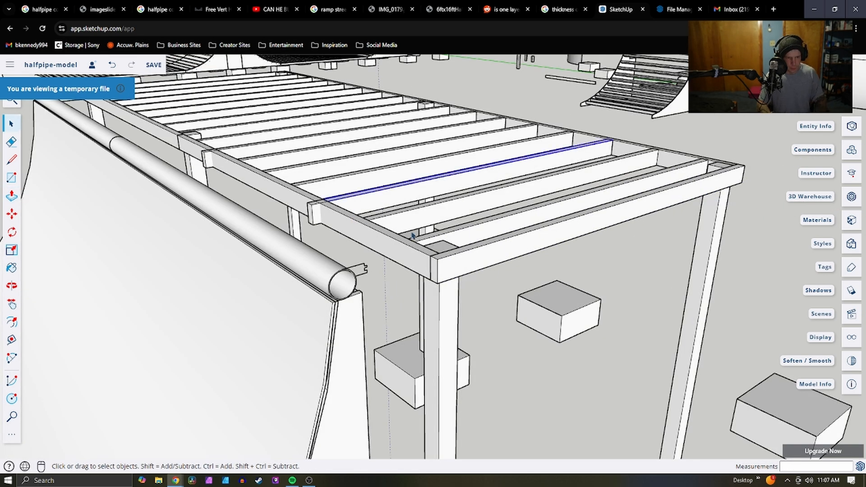
left_click(411, 204)
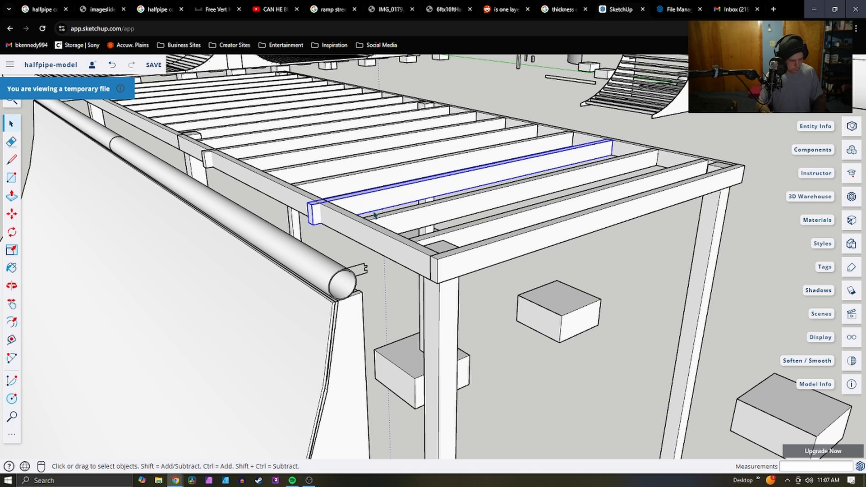
key("ctrl+z")
left_click(315, 216)
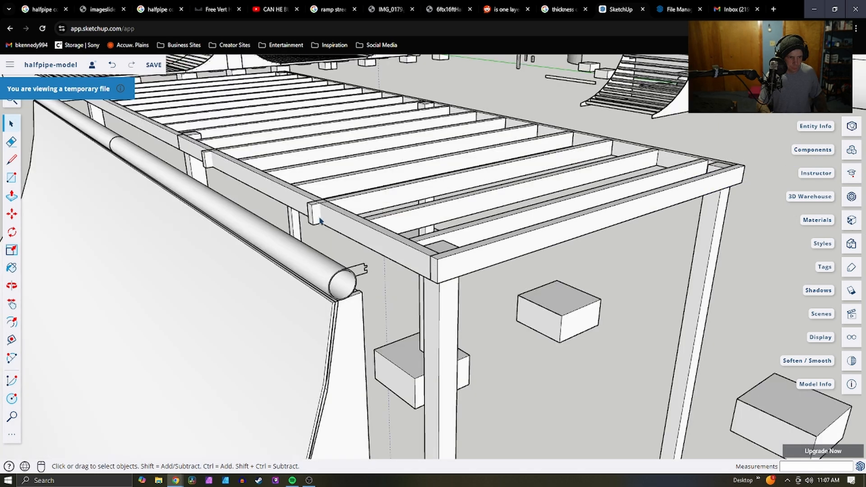
left_click(312, 216)
key("Delete")
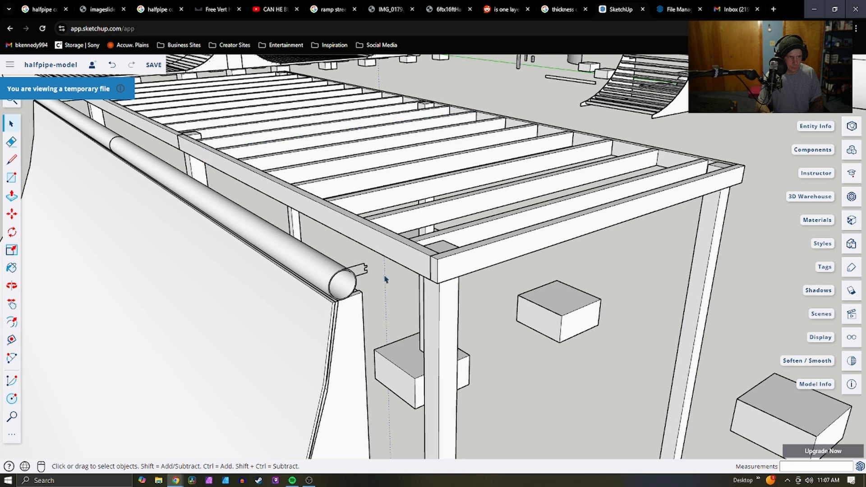
Copy the short connecting board at the frame's far corner and place the copy against the long beam near the first inner joist
scroll(498, 237, "down", 1)
middle_click_drag(497, 236, 525, 320)
scroll(524, 320, "down", 3)
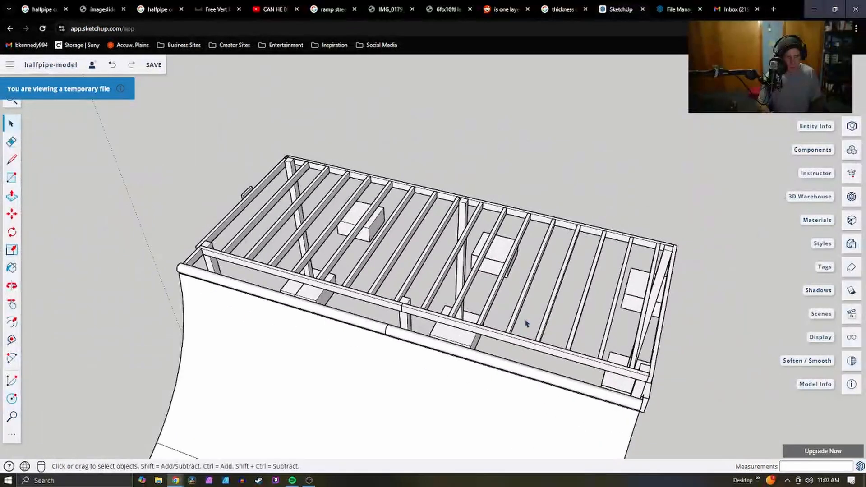
scroll(234, 277, "up", 5)
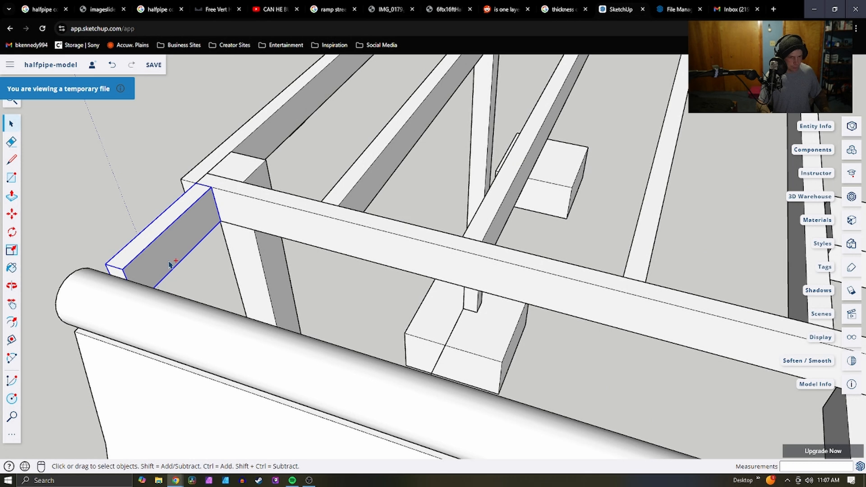
left_click(169, 264)
key("ctrl+c")
key("ctrl+v")
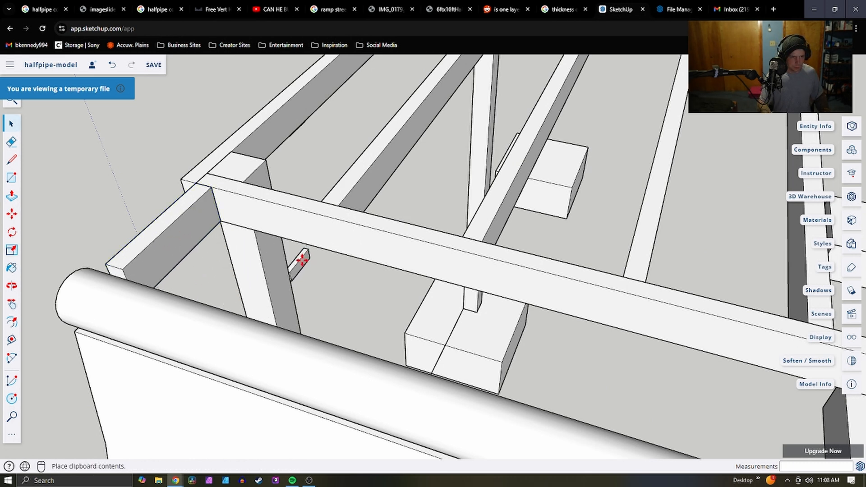
scroll(299, 290, "down", 3)
scroll(329, 280, "up", 2)
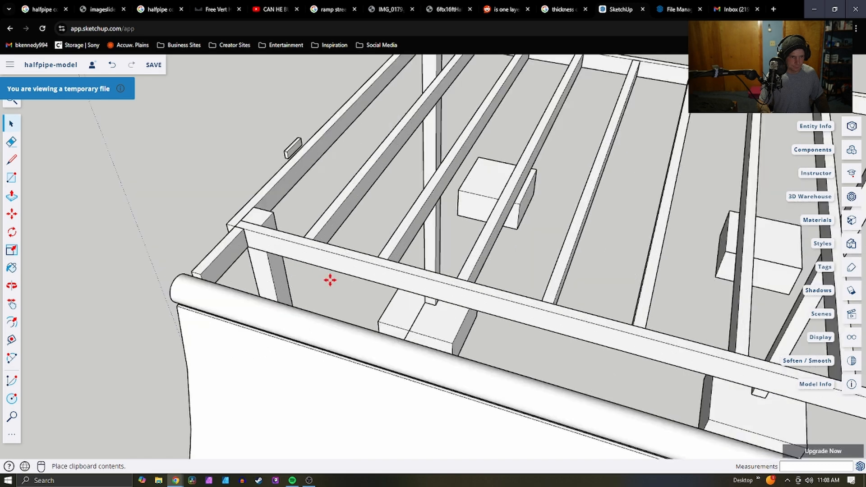
scroll(330, 280, "up", 3)
left_click(278, 212)
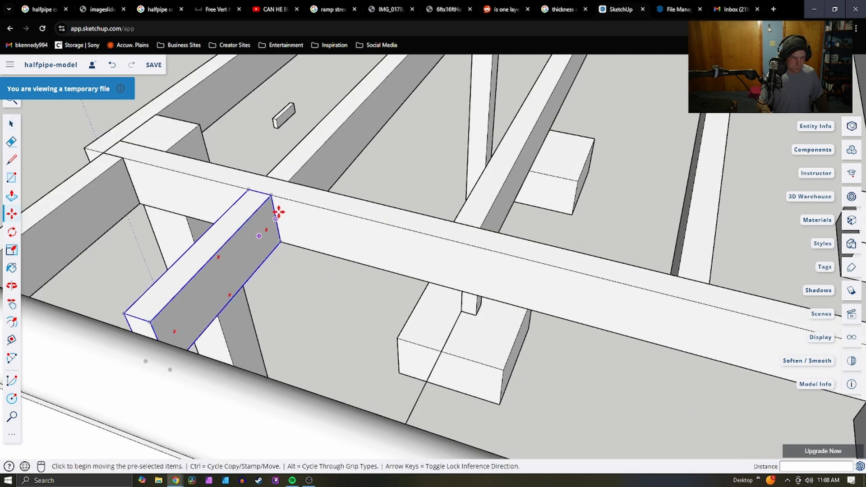
Move the copied connecting board about 5/16" along the beam to line it up with the first inner joist
middle_click_drag(275, 200, 302, 244)
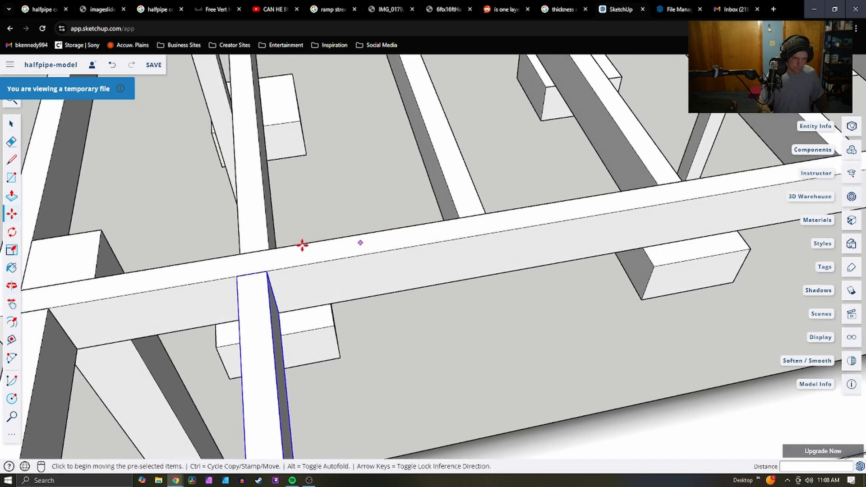
left_click(266, 272)
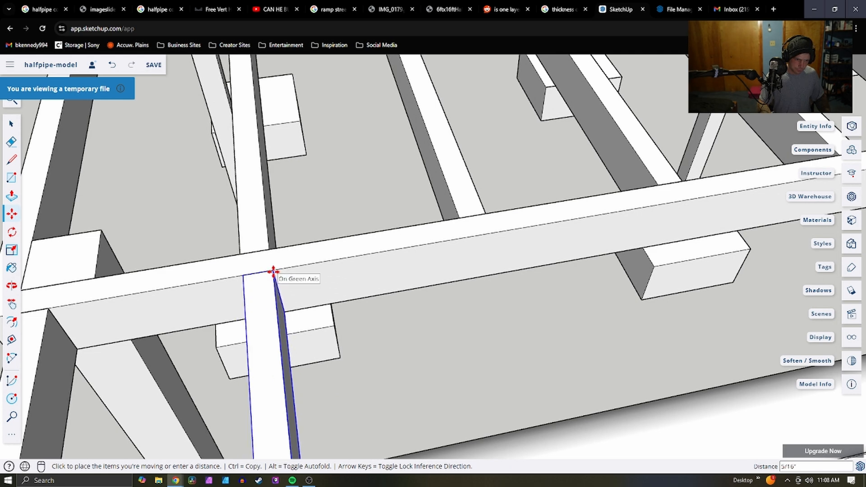
left_click(275, 270)
Paste another copy of the connecting board against the beam in line with the second inner joist
scroll(357, 322, "down", 4)
key("ctrl")
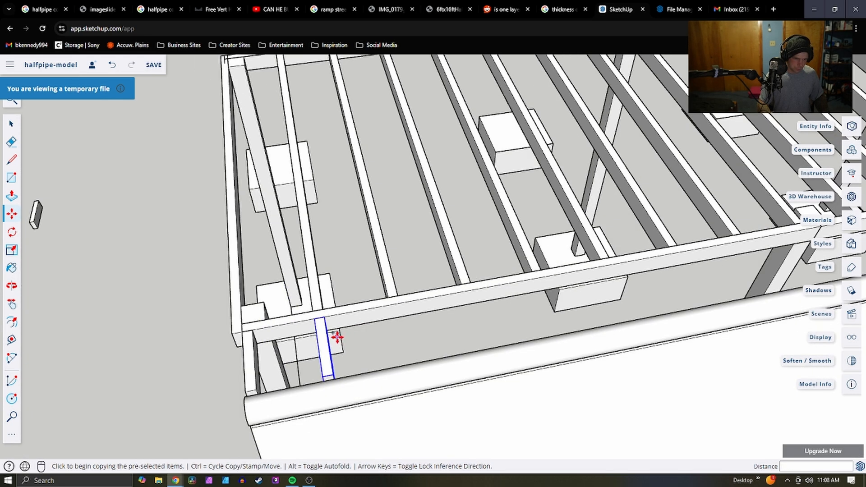
key("ctrl+c")
key("ctrl+v")
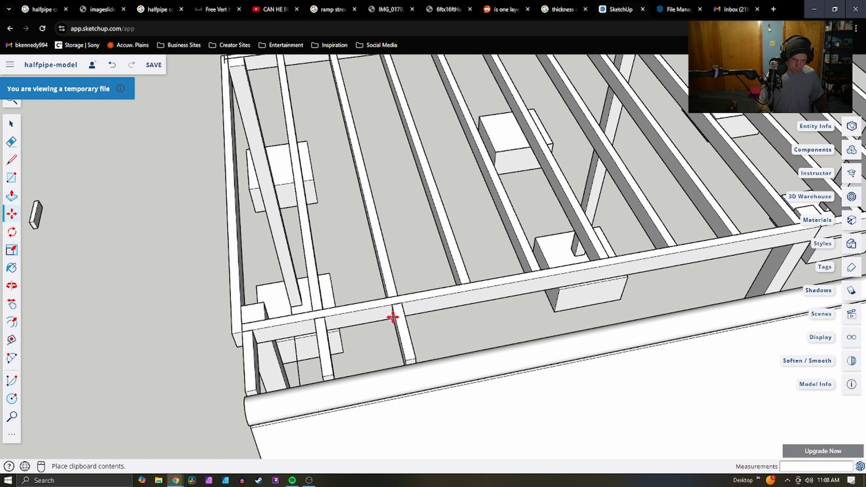
left_click(392, 316)
scroll(367, 322, "up", 3)
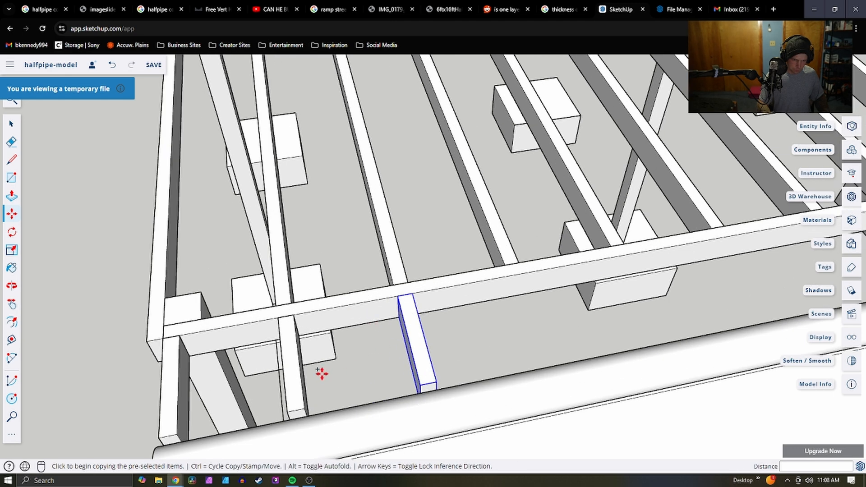
key("ctrl")
key("ctrl")
left_click(294, 383)
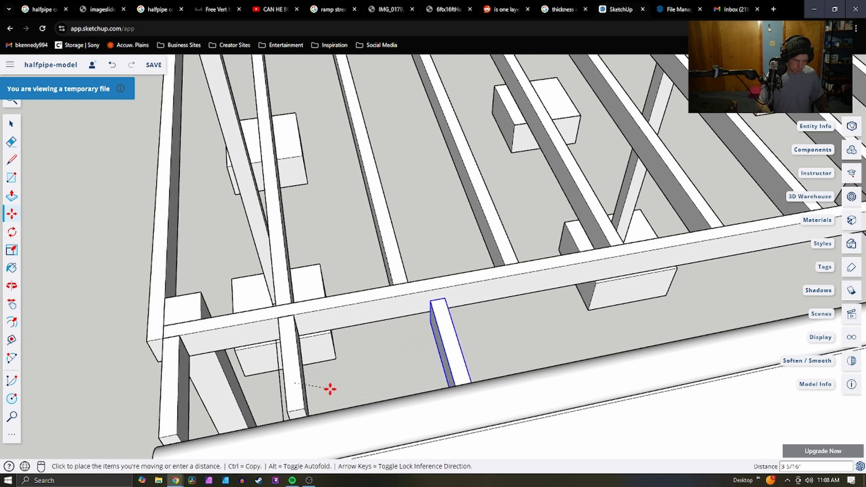
left_click(301, 388)
Copy the first two connecting boards, paste the pair starting at the second inner joist and lower it 3 1/2" against the long beam
key("space")
left_click(298, 390)
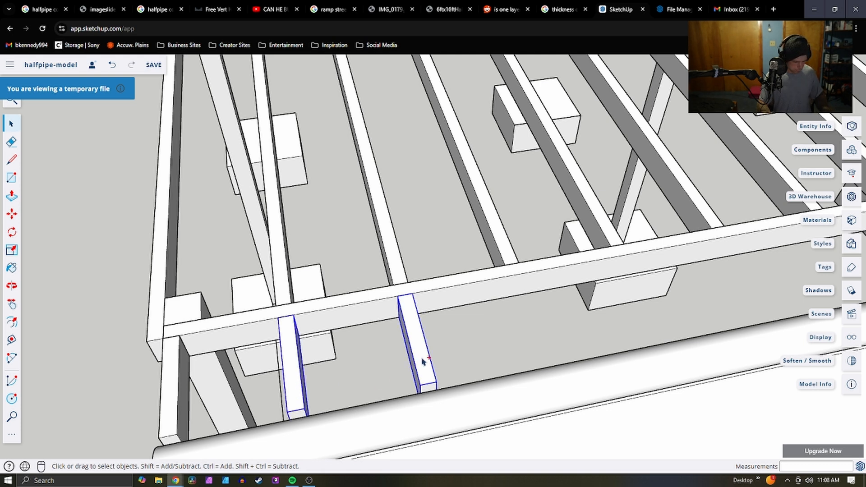
key("ctrl+z")
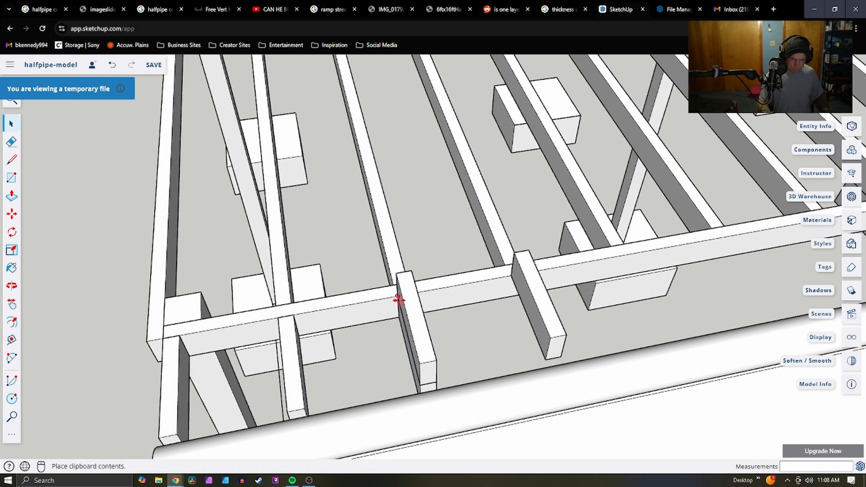
key("m")
left_click(397, 281)
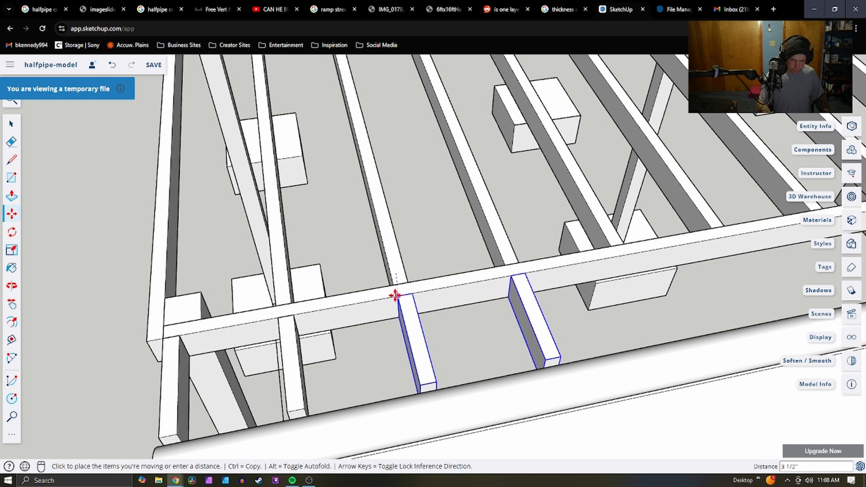
left_click(395, 295)
Copy the three connecting boards, paste the set starting at the third inner joist and lower it level with the existing boards
key("space")
left_click(415, 342)
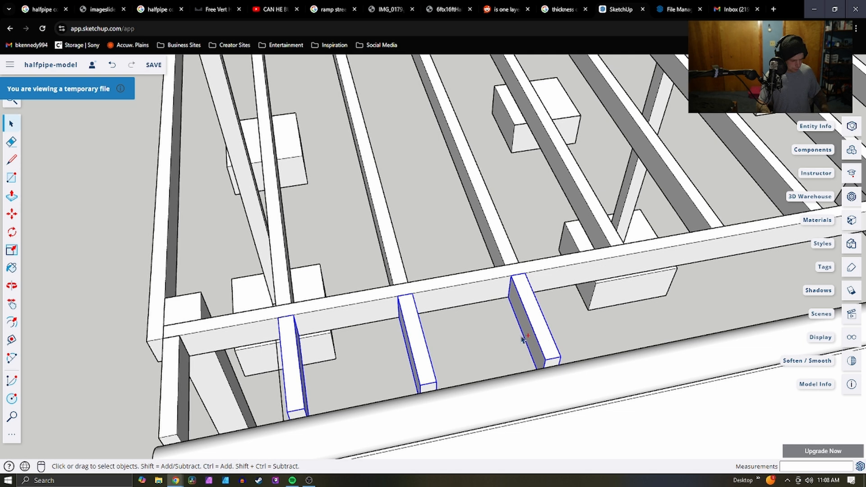
key("ctrl+v")
left_click(511, 276)
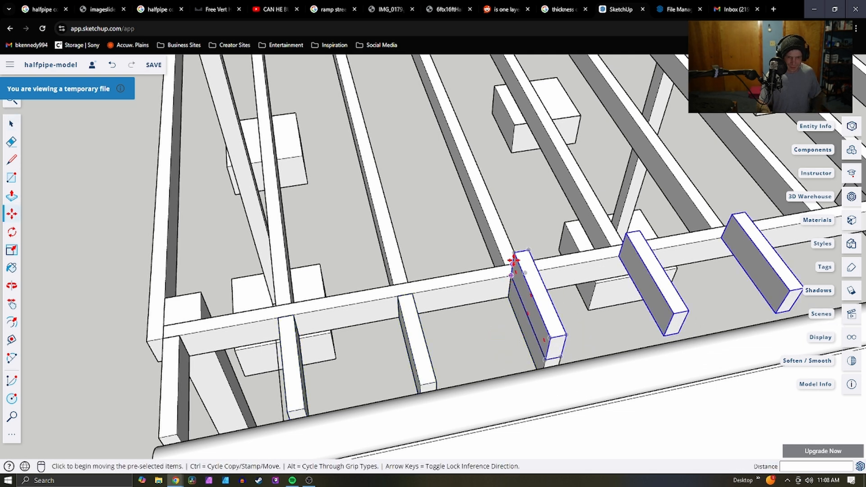
left_click(514, 258)
left_click(512, 277)
key("space")
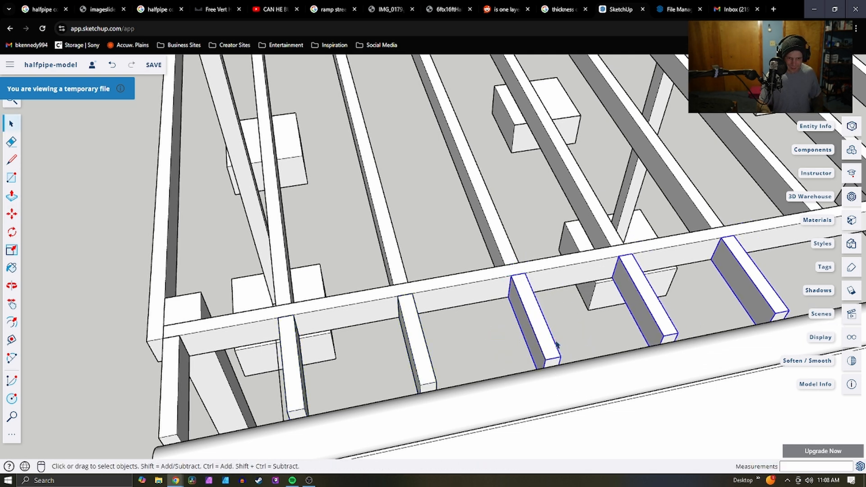
left_click(546, 344)
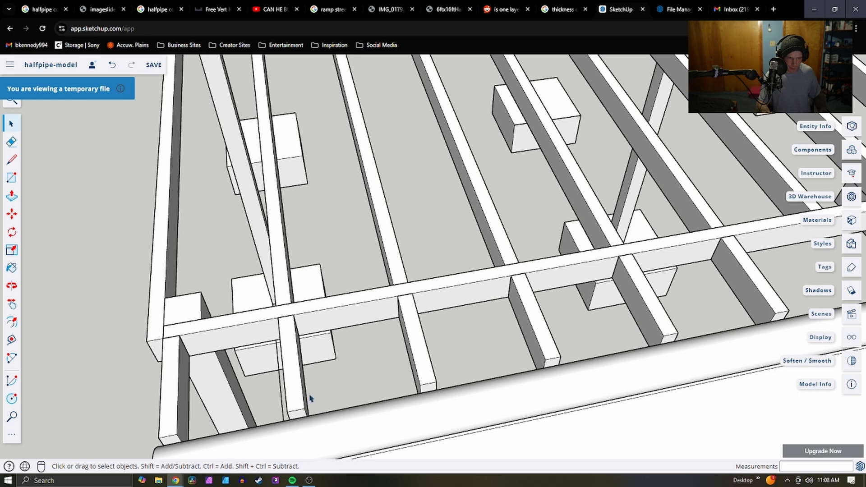
Copy all five connecting boards and paste the set along the long beam, starting at the fifth inner joist
left_click(300, 410)
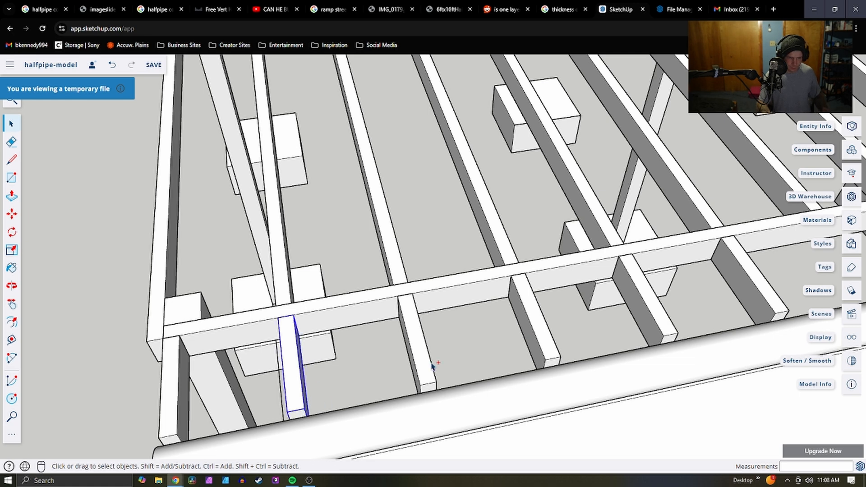
left_click(549, 345, "shift")
left_click(743, 295, "ctrl")
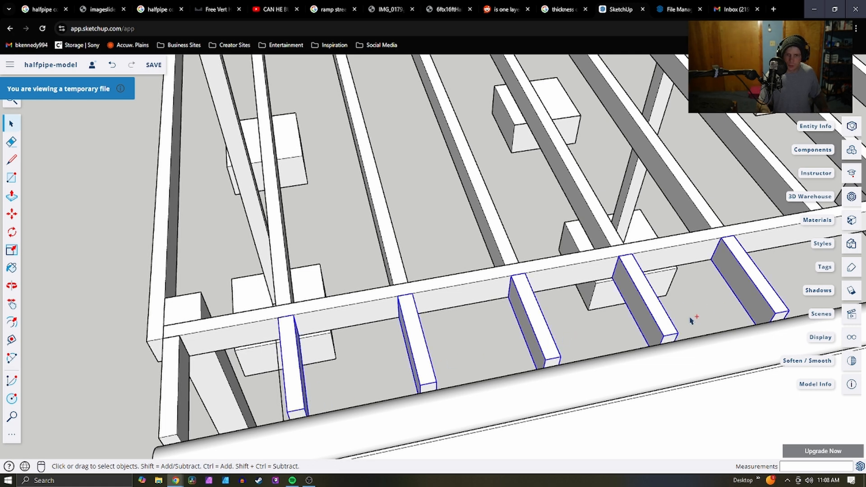
scroll(199, 394, "down", 4)
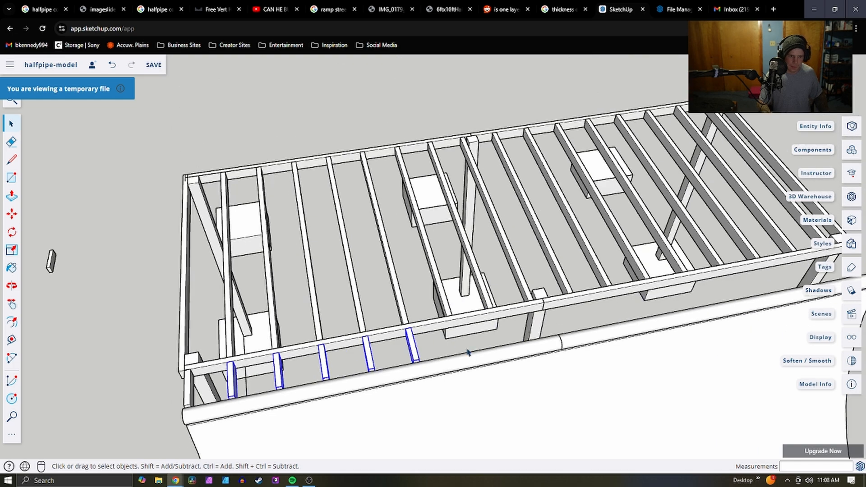
scroll(466, 349, "up", 6)
scroll(487, 305, "down", 2)
scroll(487, 308, "down", 3)
key("ctrl+v")
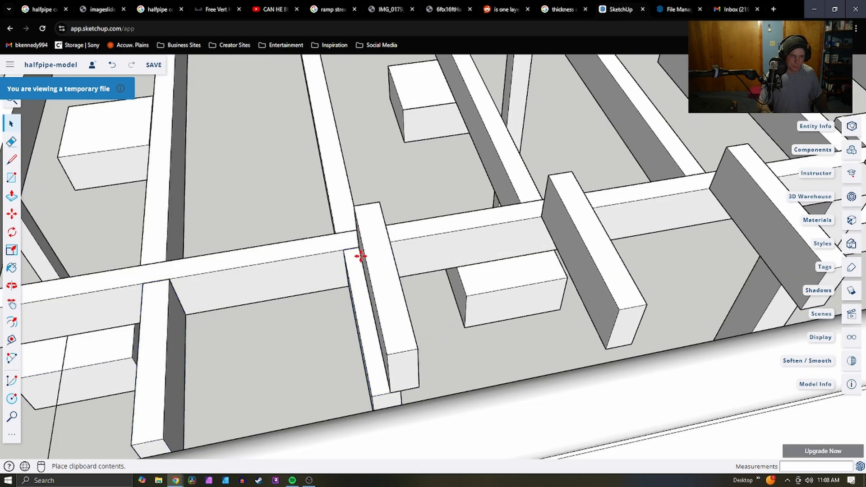
left_click(346, 253)
Lower the pasted set of five connecting boards so their tops sit level with the existing connecting boards
middle_click_drag(349, 292, 481, 290)
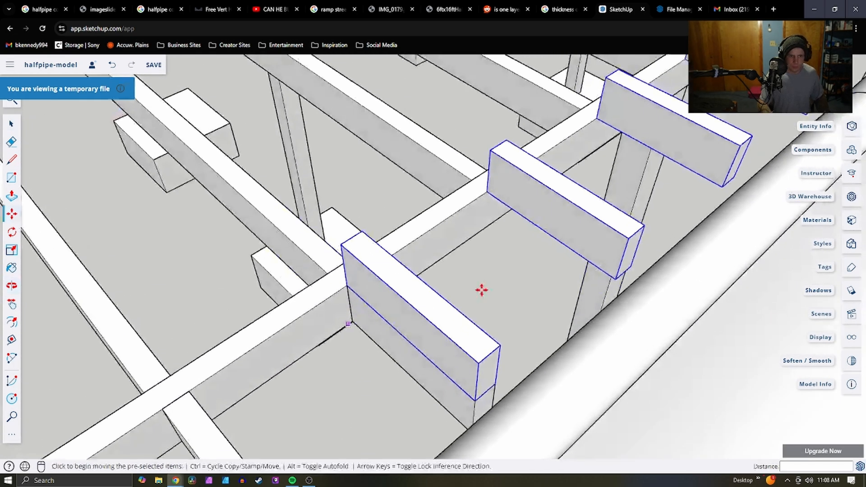
middle_click_drag(356, 257, 382, 217)
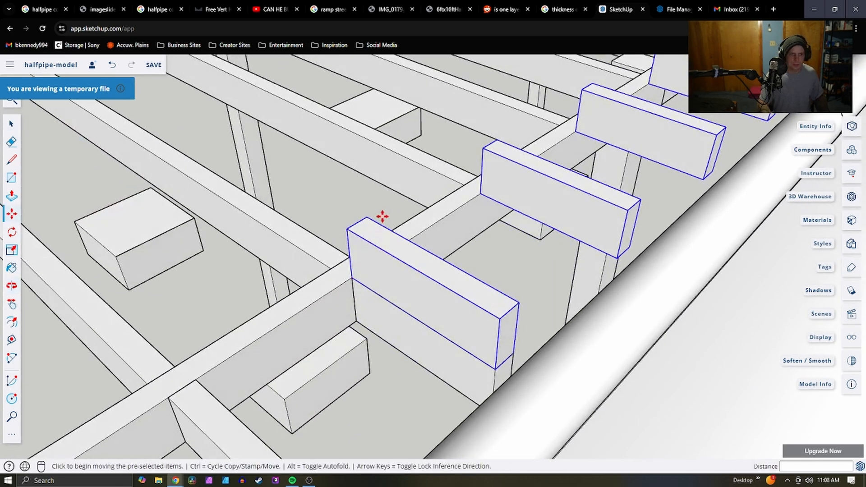
left_click(349, 229)
left_click(348, 278)
scroll(348, 278, "down", 5)
key("space")
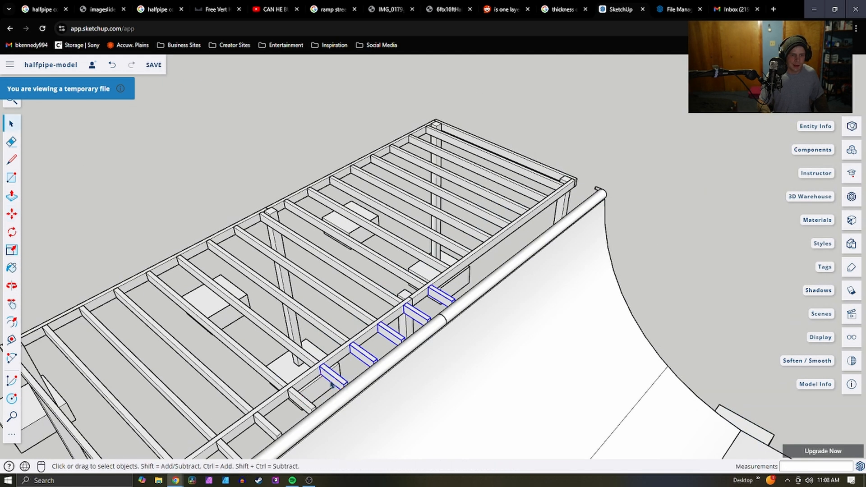
Paste another set of five connecting boards starting at the ninth inner joist and lower it level with the others
scroll(339, 378, "up", 1)
scroll(457, 330, "down", 1)
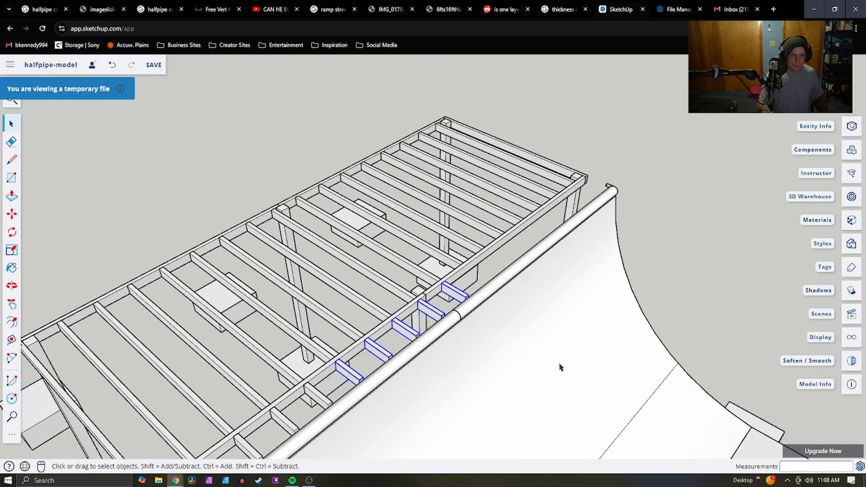
middle_click_drag(381, 411, 364, 359)
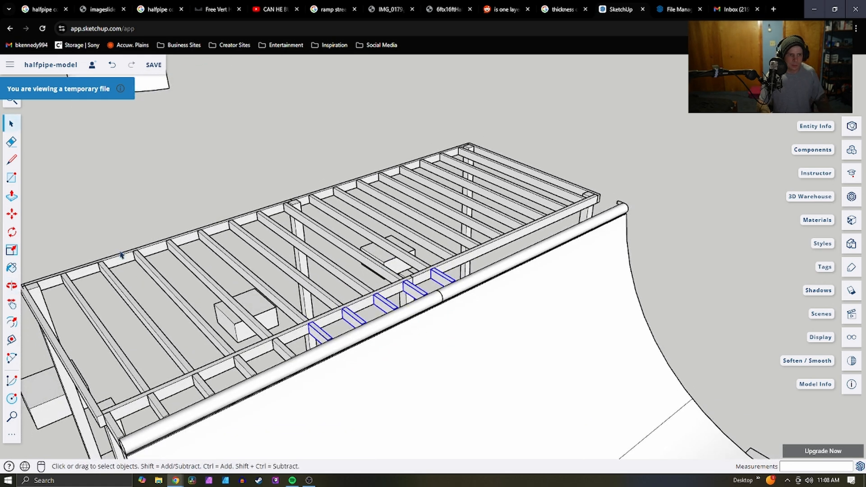
scroll(436, 270, "up", 1)
scroll(445, 307, "up", 1)
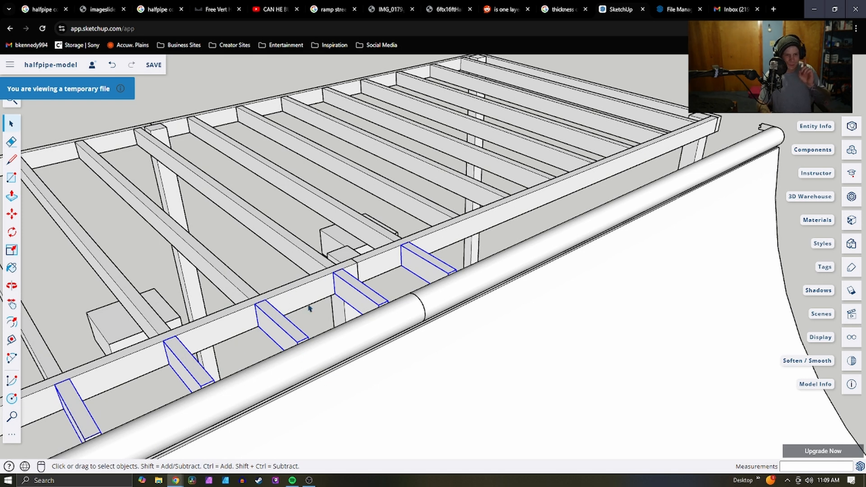
key("ctrl+v")
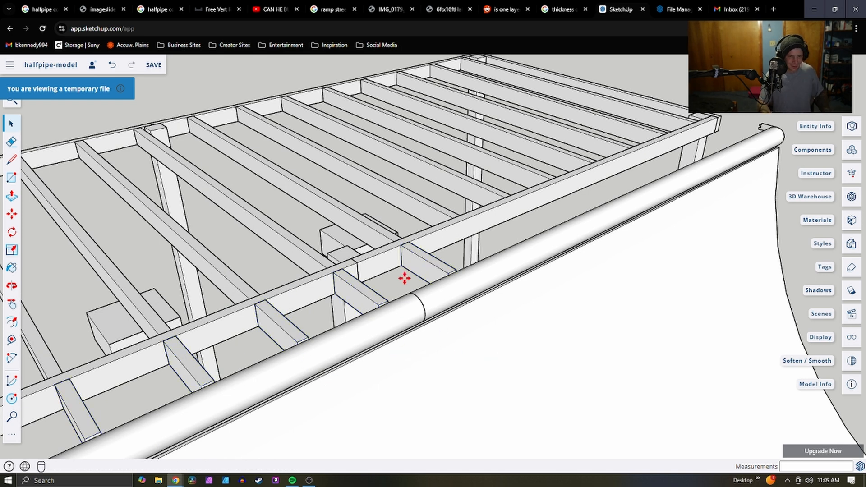
left_click(404, 247)
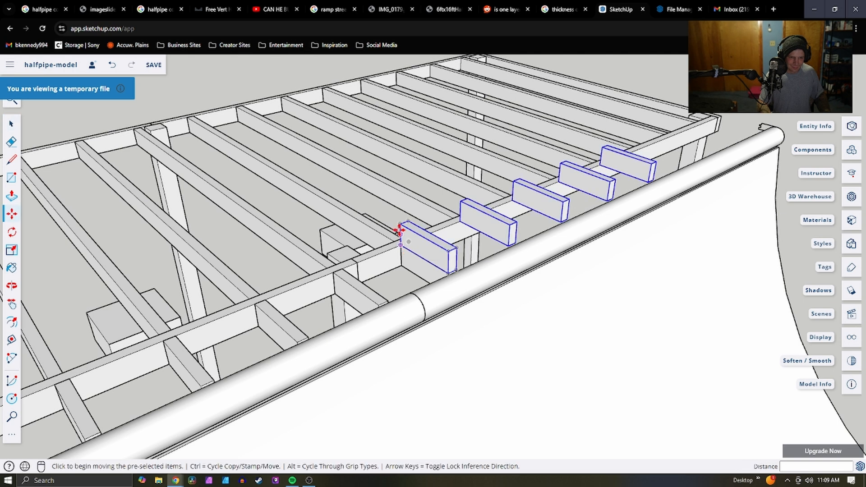
left_click(399, 222)
left_click(400, 246)
key("space")
left_click(425, 268)
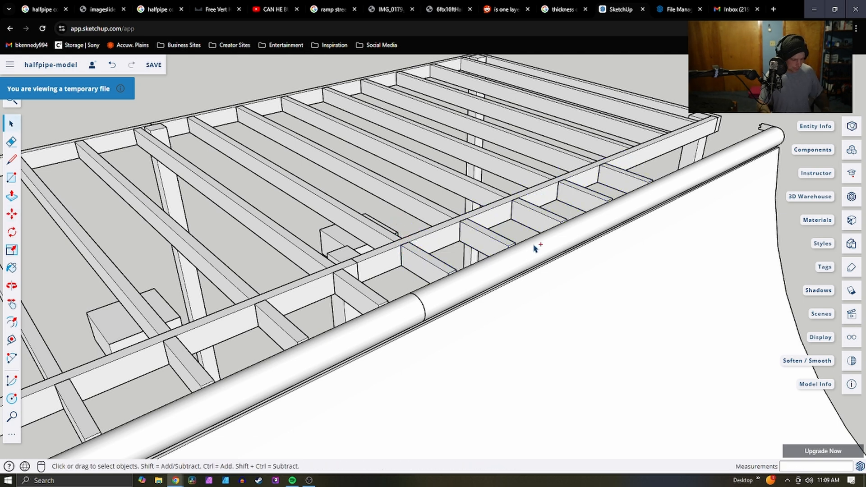
Paste one more set of five connecting boards from the last placed board toward the frame's end and lower it 3 1/2"
key("ctrl+v")
left_click(607, 151)
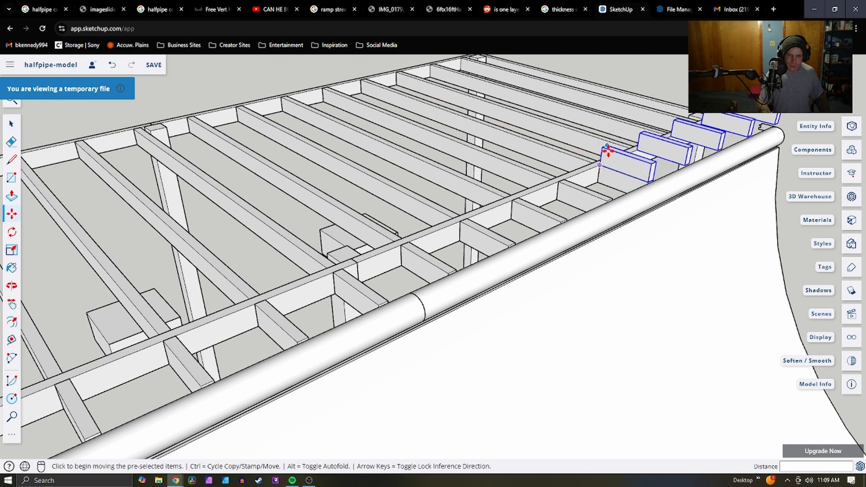
scroll(607, 151, "up", 5)
left_click(597, 144)
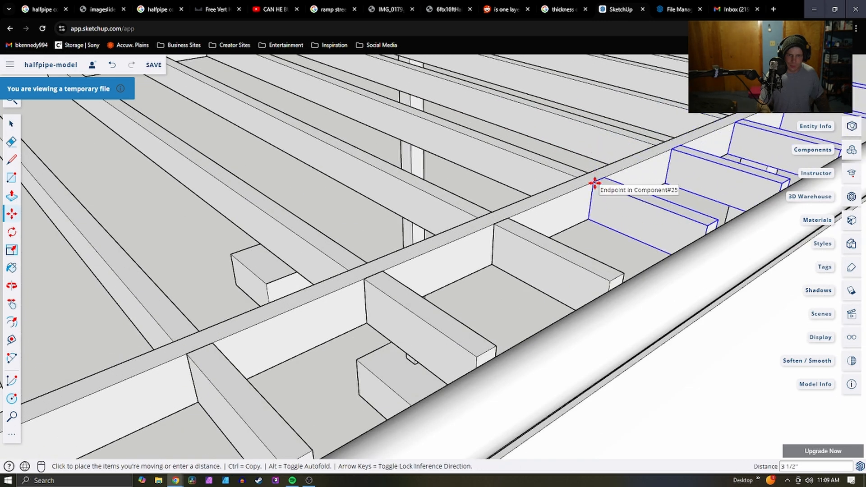
left_click(594, 183)
key("space")
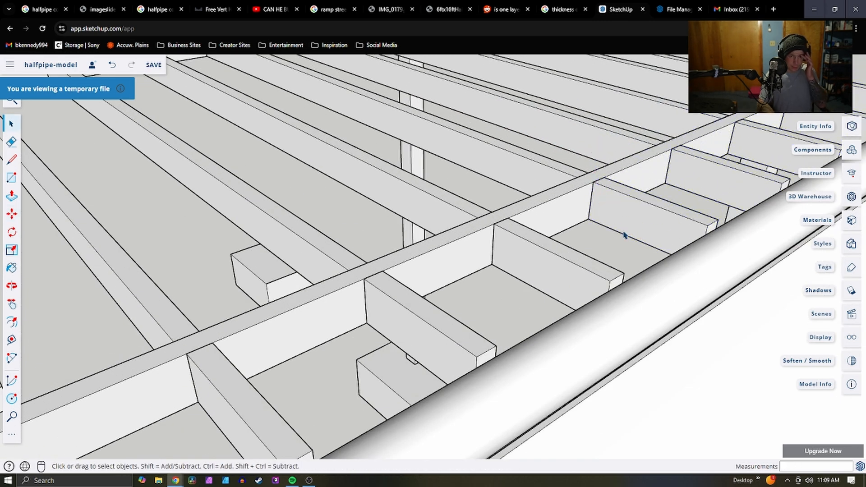
Move the surplus connecting board outside the frame to the corner against the long beam, then shift it about 1 1/2" to the beam's end
scroll(624, 234, "down", 6)
middle_click_drag(768, 256, 516, 300)
scroll(515, 300, "down", 4)
scroll(600, 323, "up", 5)
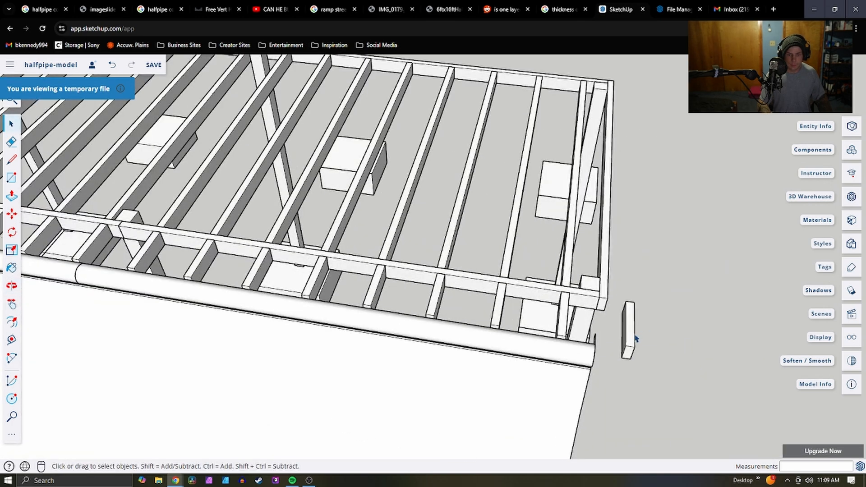
key("m")
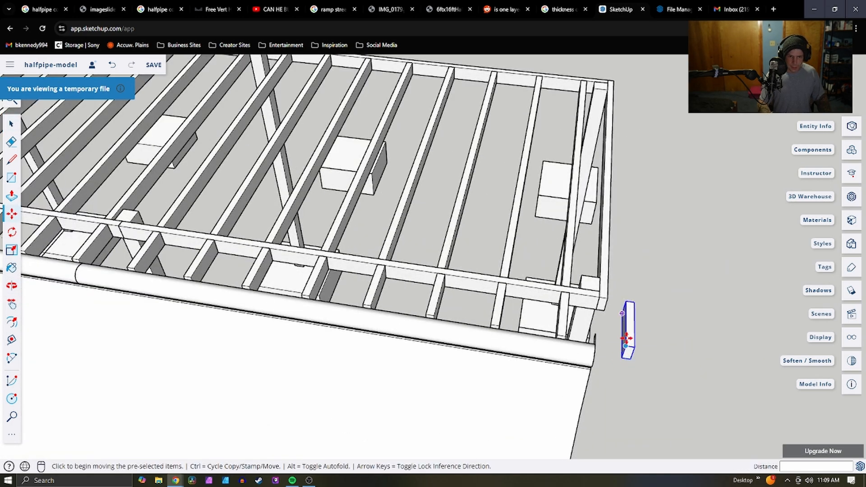
left_click(625, 305)
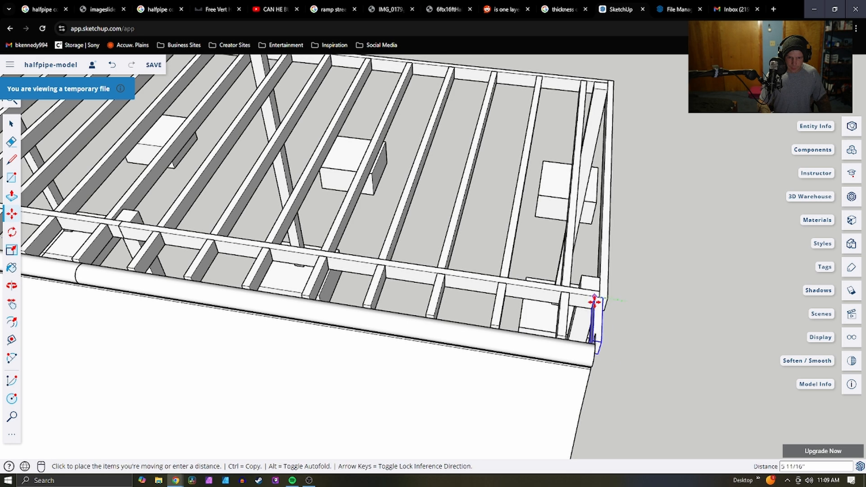
left_click(596, 299)
scroll(597, 298, "up", 4)
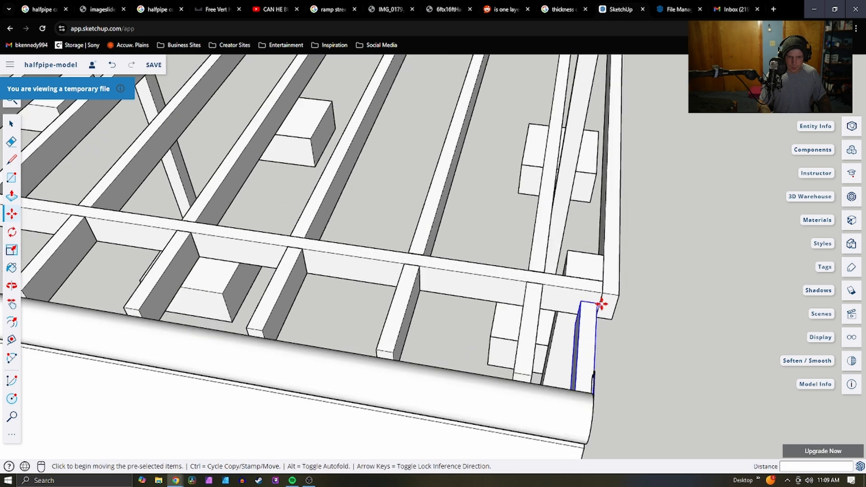
left_click(597, 304)
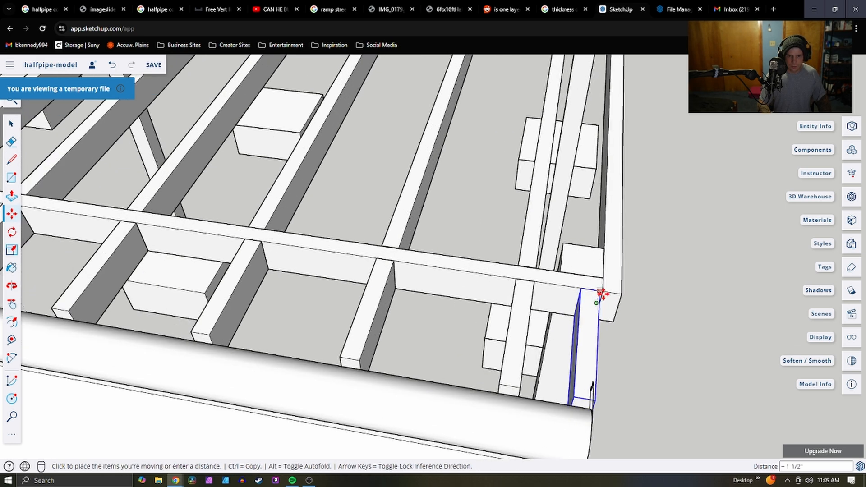
left_click(604, 292)
Shift the corner connecting board about 3/8" along the beam so its lower corner meets the edge of the ramp's side framing
middle_click_drag(604, 293, 524, 328)
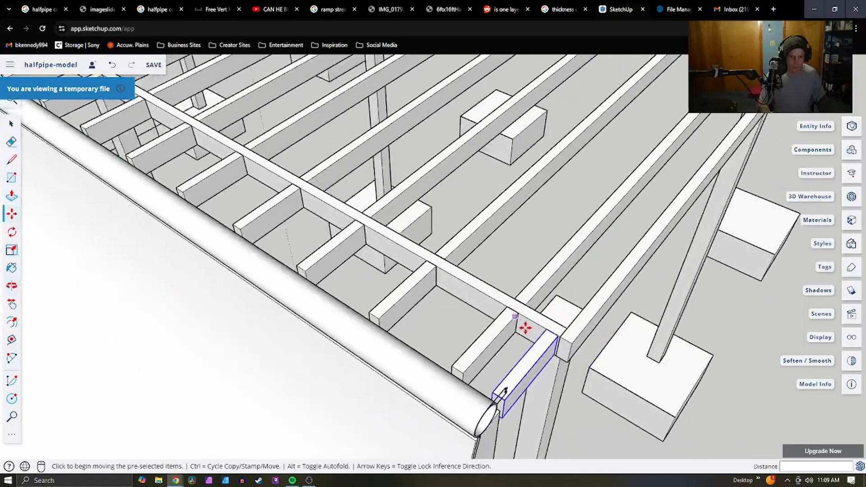
scroll(496, 407, "up", 3)
middle_click_drag(531, 386, 593, 284)
scroll(564, 357, "up", 5)
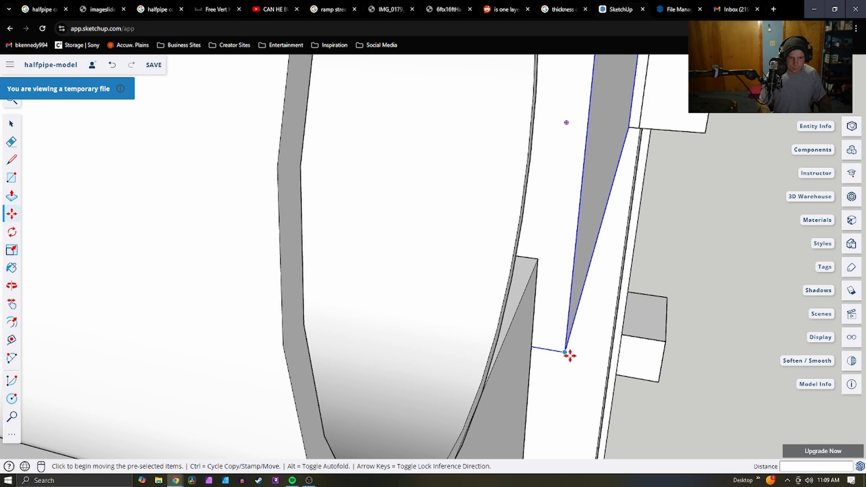
left_click(563, 352)
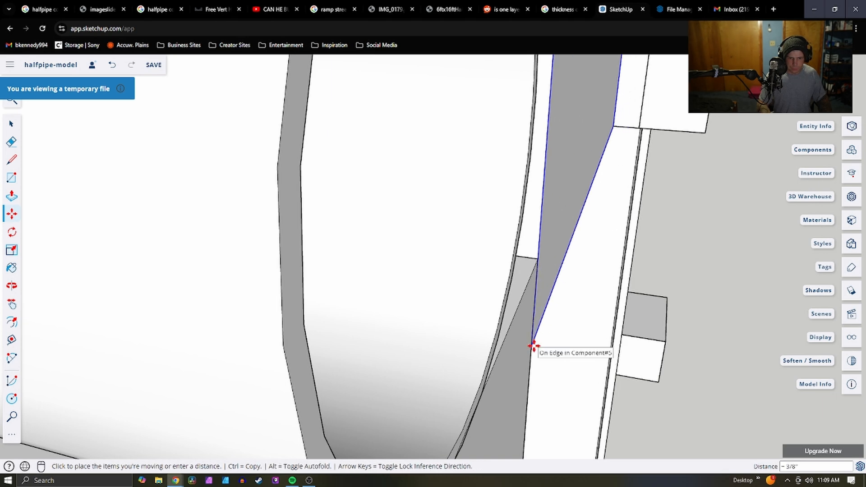
left_click(534, 348)
scroll(543, 350, "down", 5)
key("space")
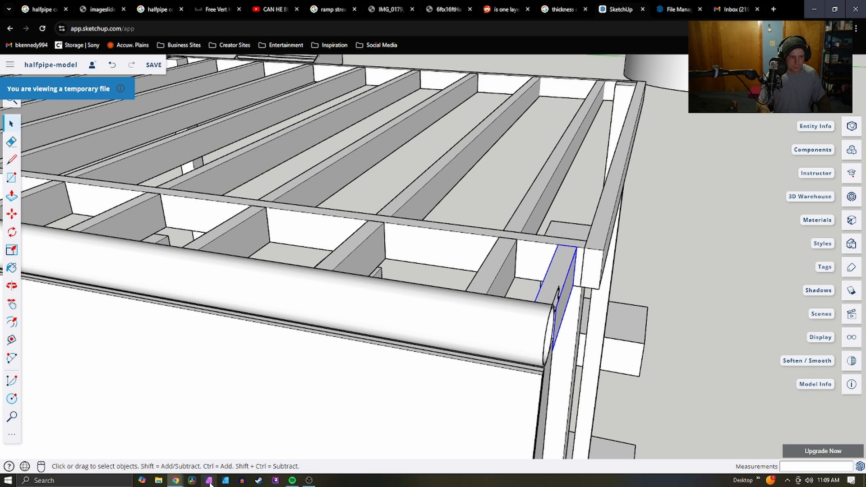
scroll(537, 450, "down", 2)
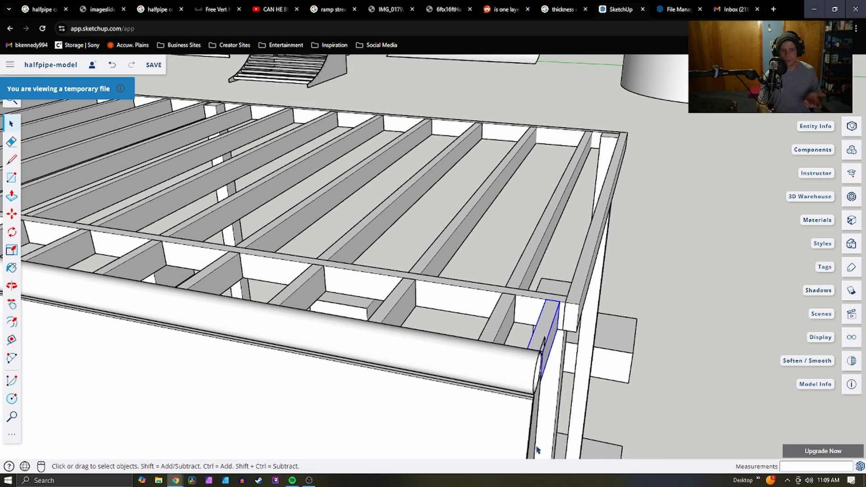
scroll(537, 450, "down", 6)
middle_click_drag(409, 377, 332, 456)
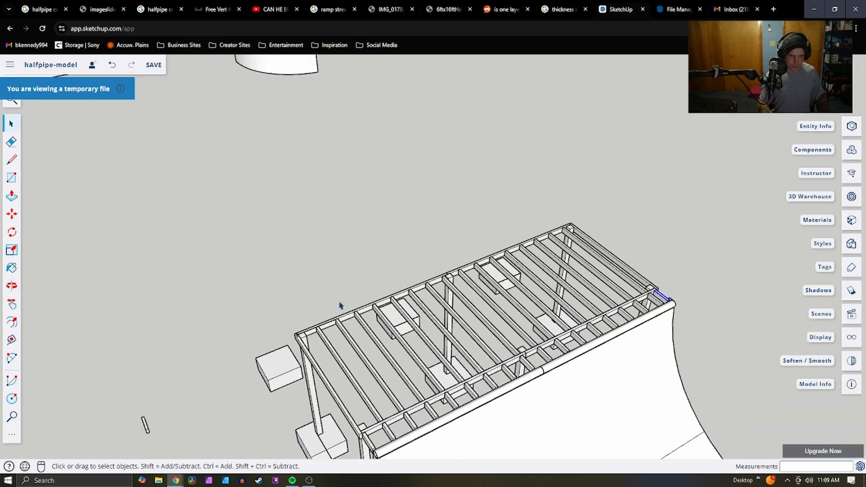
scroll(341, 305, "down", 3)
scroll(341, 411, "up", 6)
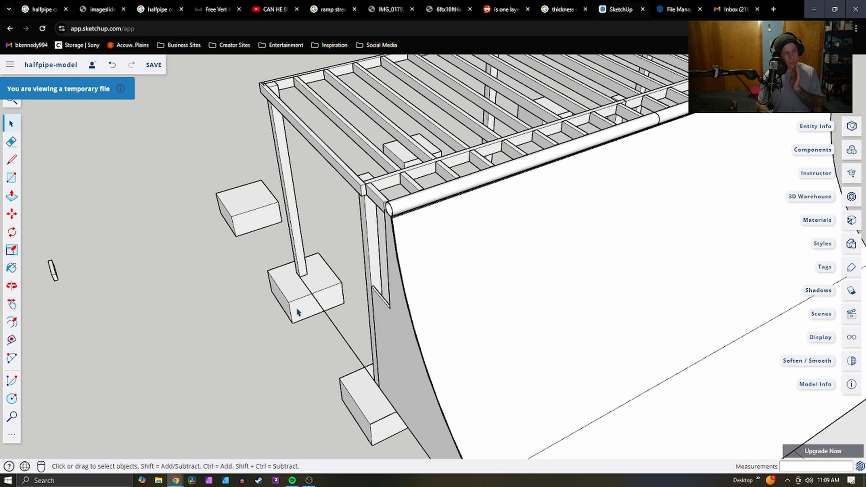
Delete the surplus footing blocks beside the deck and the leftover ground line between the two end footings
left_click_drag(251, 244, 183, 161)
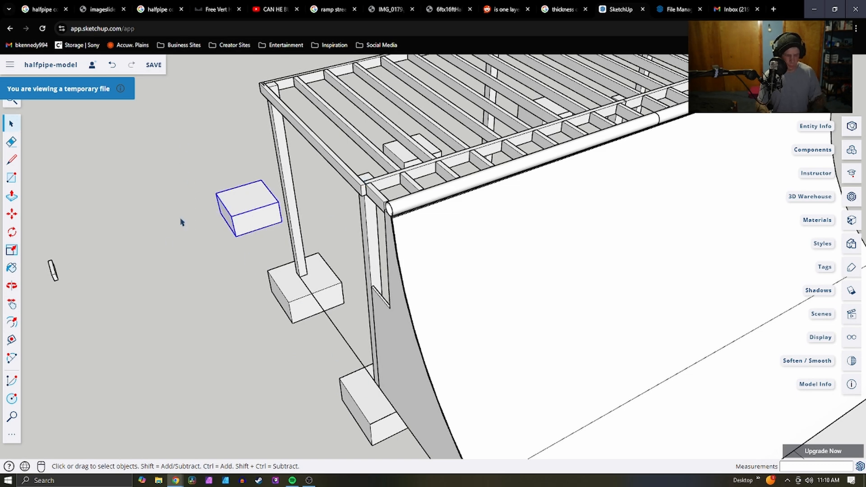
key("Delete")
middle_click_drag(121, 256, 297, 271)
middle_click_drag(154, 294, 206, 274)
left_click_drag(176, 317, 118, 110)
key("Delete")
scroll(248, 331, "down", 1)
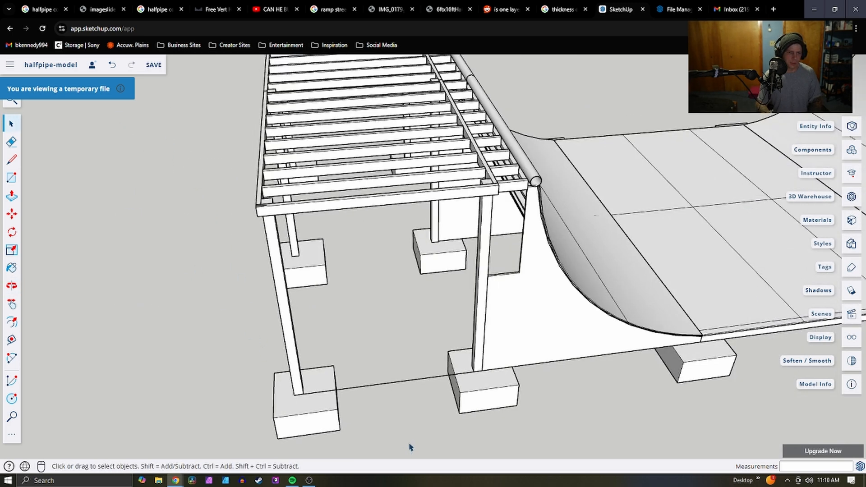
left_click_drag(409, 444, 366, 341)
key("Delete")
Shift the three footings under the deck's outer posts slightly outward, away from the ramp, and clear the selection
middle_click_drag(306, 412, 362, 376)
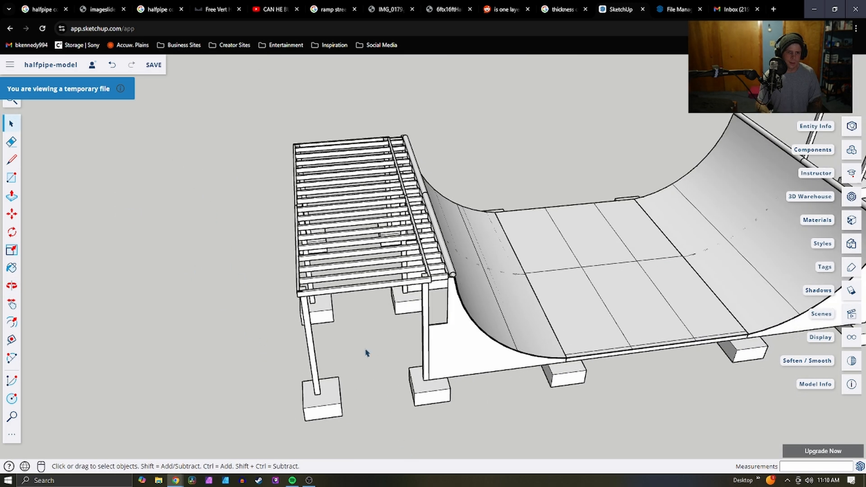
middle_click_drag(329, 409, 329, 365)
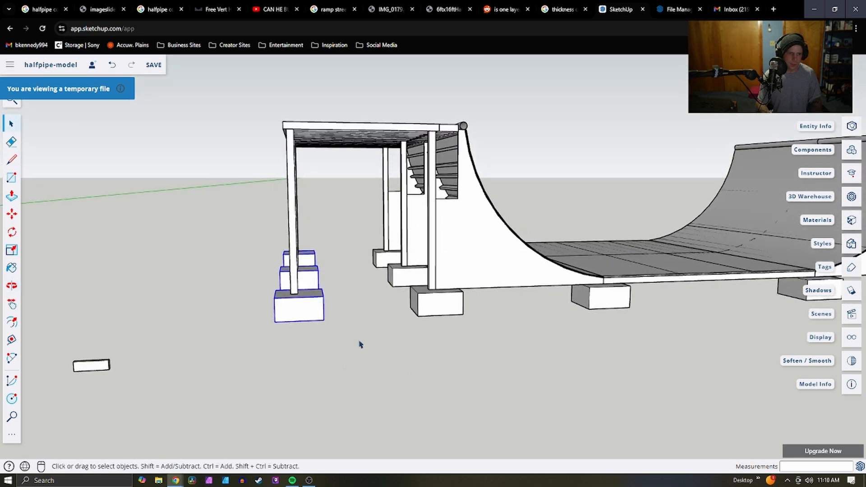
key("m")
scroll(264, 306, "up", 4)
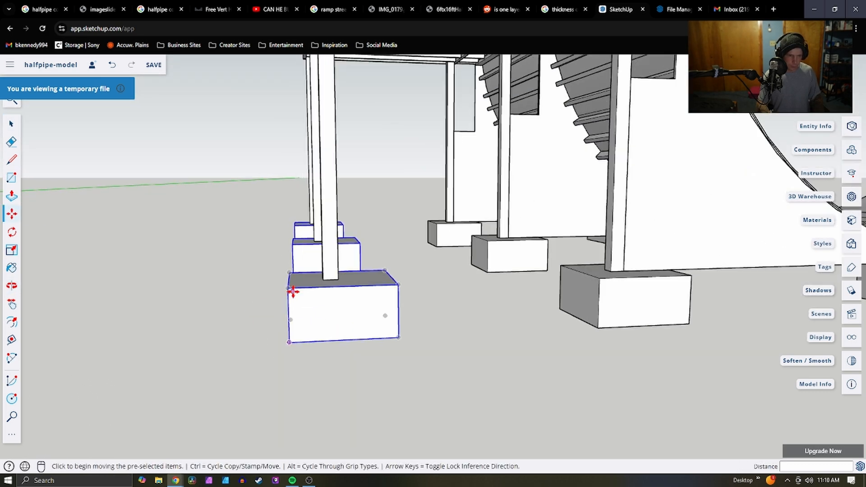
left_click(292, 292)
left_click(277, 292)
middle_click_drag(277, 292, 465, 380)
scroll(464, 380, "down", 5)
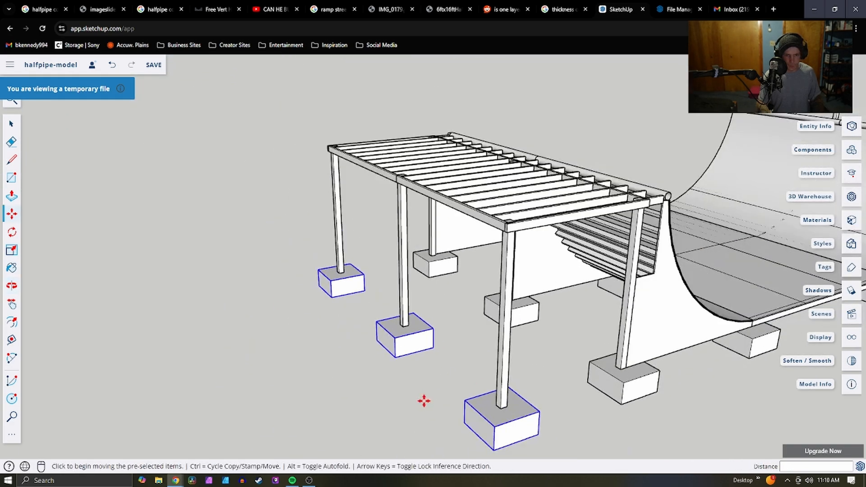
middle_click_drag(424, 402, 712, 295)
key("space")
left_click(760, 364)
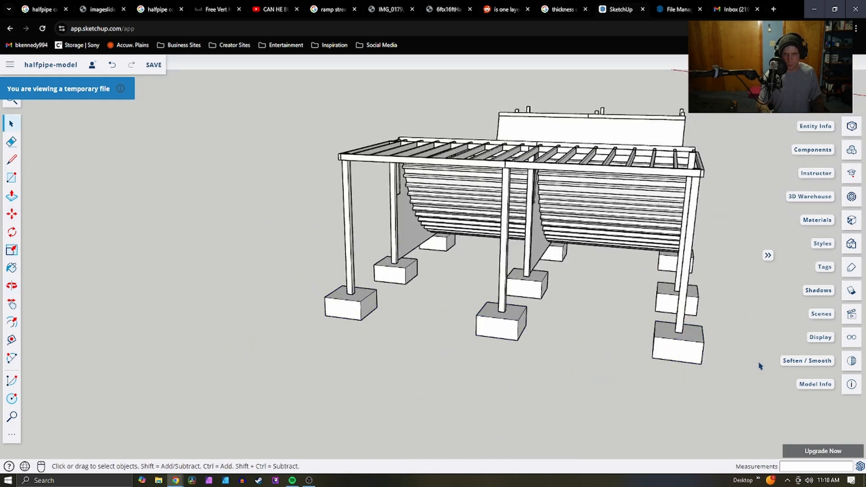
Examine the deck framing from several sides, especially the corner where the end joist, connecting board and coping meet
scroll(759, 364, "down", 3)
scroll(710, 282, "up", 4)
scroll(631, 428, "down", 3)
scroll(695, 280, "up", 3)
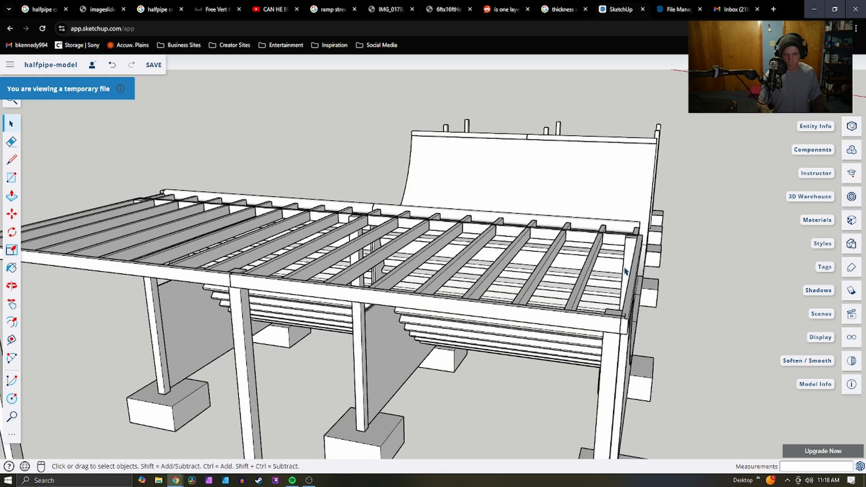
middle_click_drag(647, 289, 608, 304)
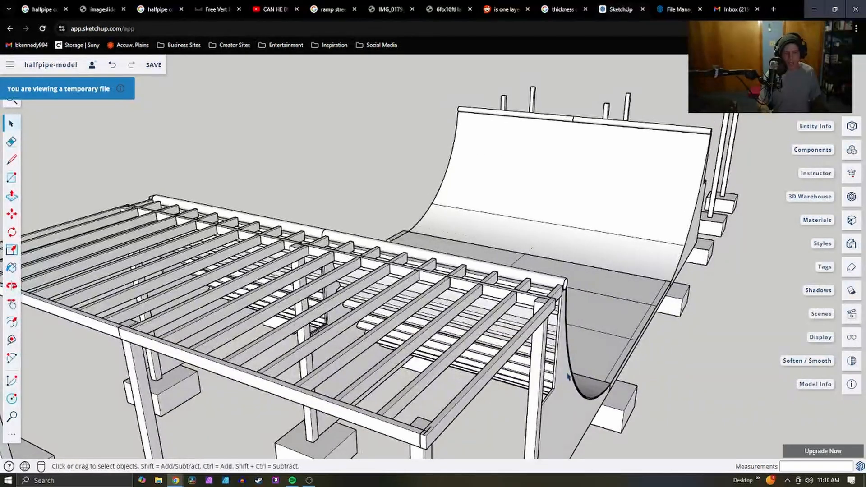
scroll(572, 345, "down", 5)
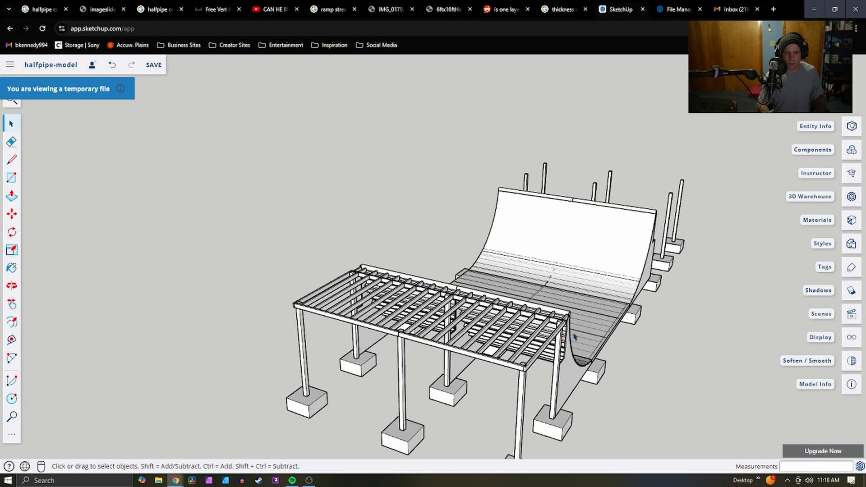
scroll(544, 299, "up", 6)
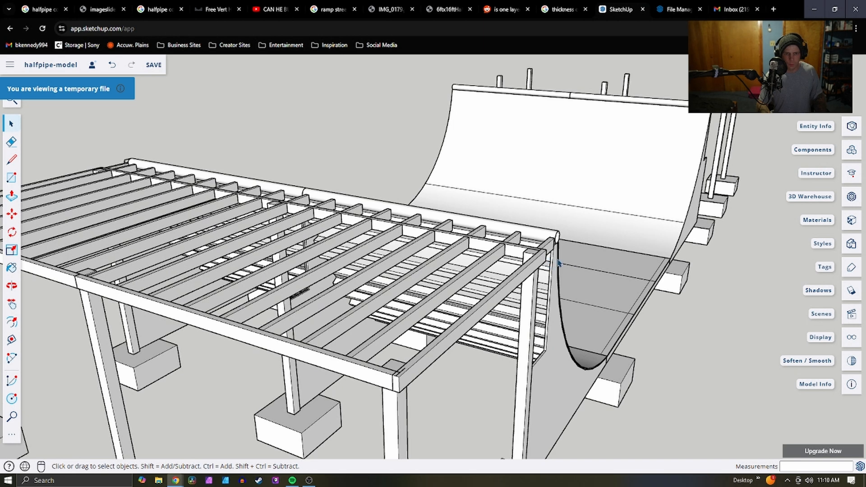
scroll(404, 386, "down", 2)
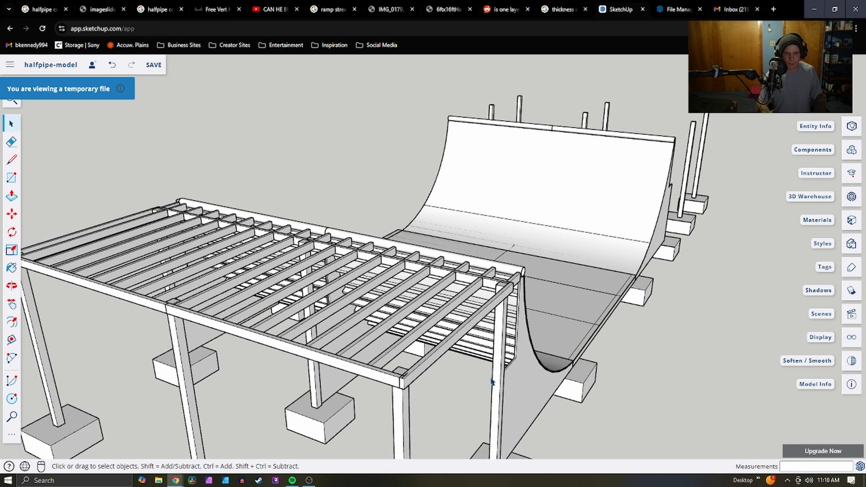
scroll(384, 365, "down", 6)
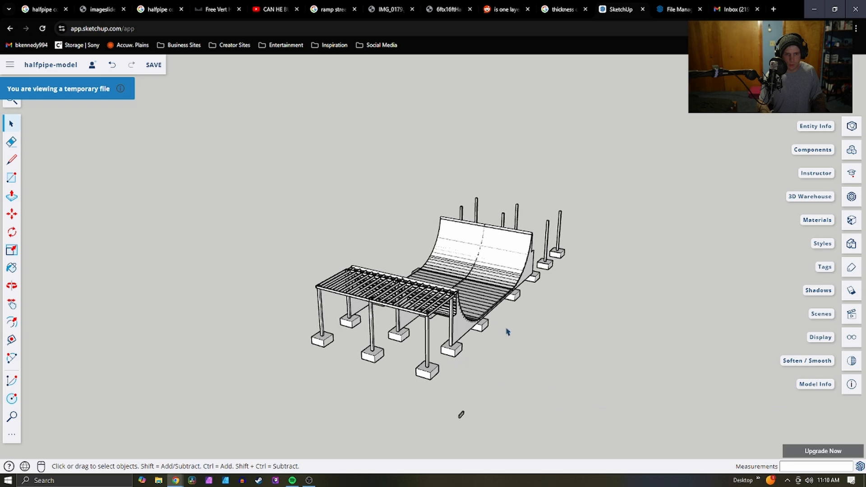
scroll(476, 307, "up", 5)
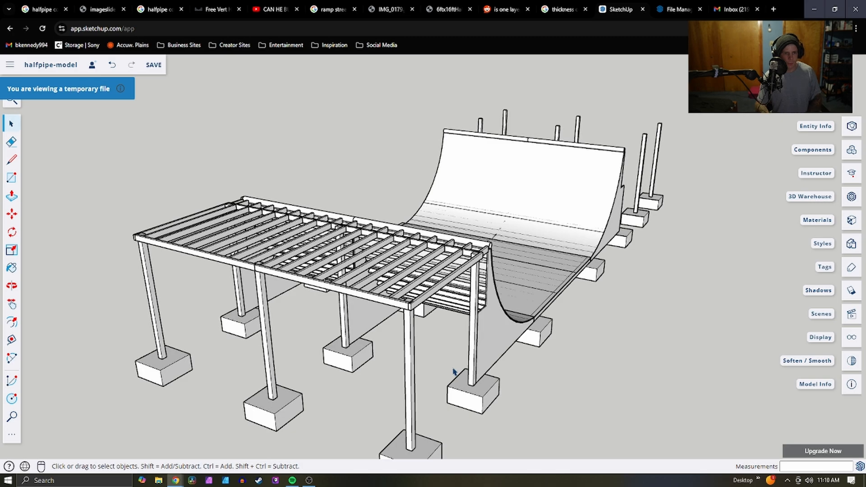
scroll(453, 259, "up", 5)
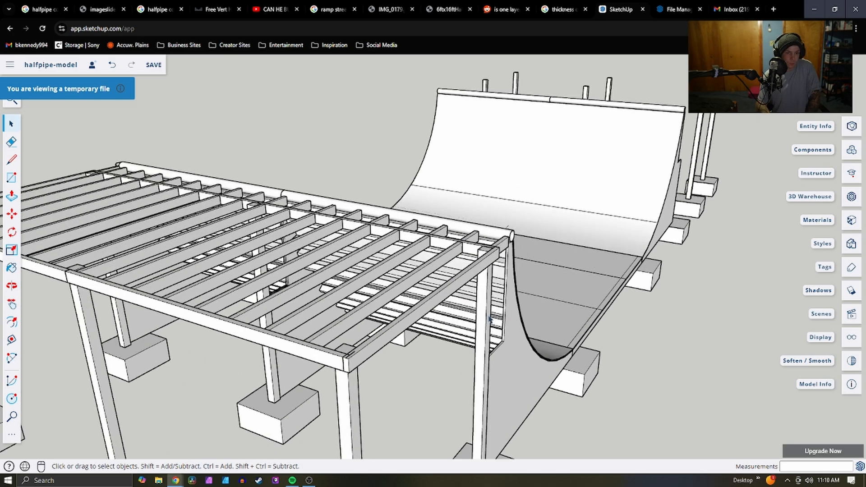
scroll(489, 317, "up", 5)
scroll(474, 280, "down", 6)
scroll(456, 205, "up", 4)
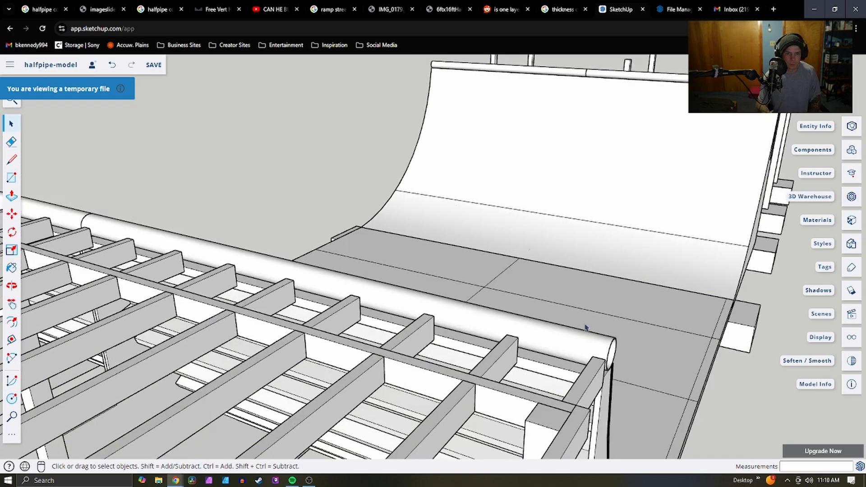
middle_click_drag(585, 327, 364, 396)
scroll(364, 326, "down", 4)
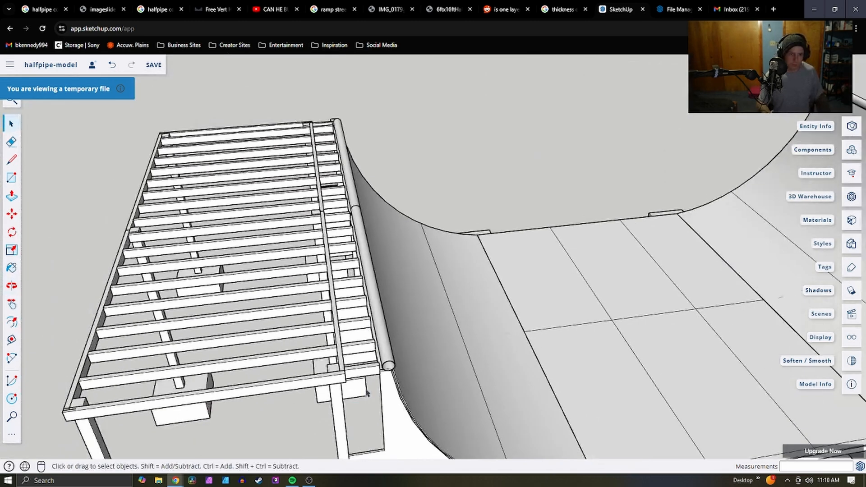
scroll(366, 393, "up", 4)
scroll(268, 364, "down", 1)
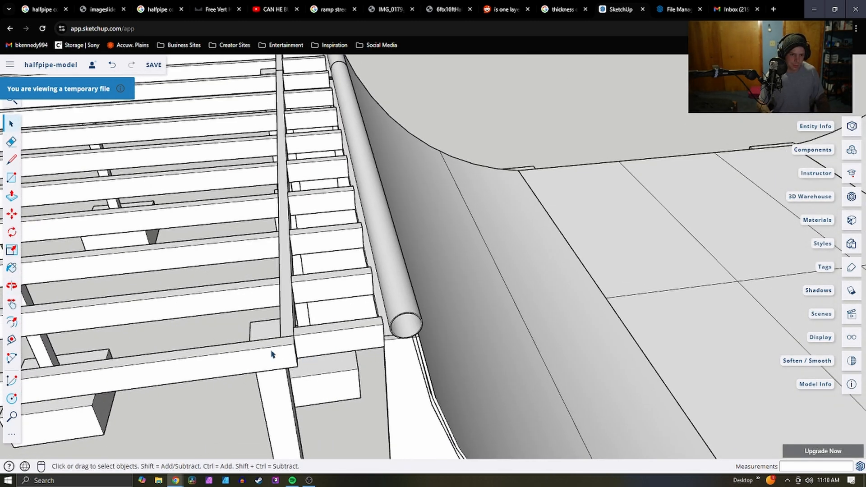
scroll(288, 354, "down", 4)
scroll(354, 361, "up", 6)
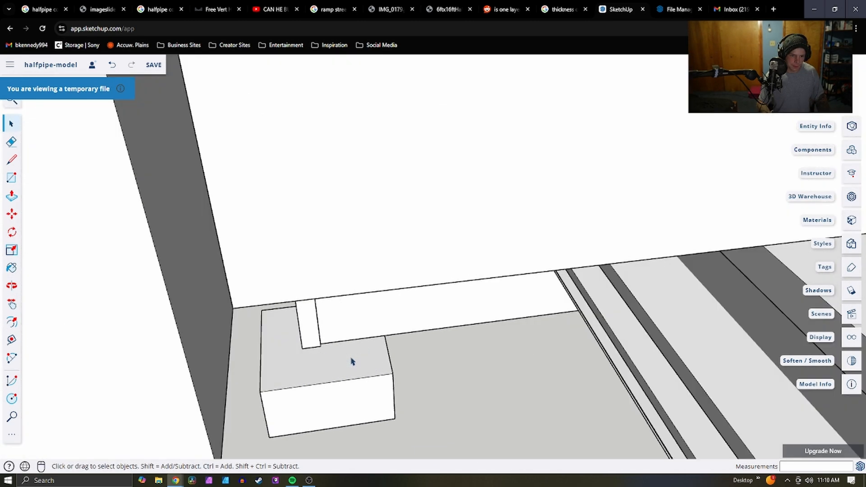
scroll(352, 361, "down", 3)
scroll(352, 361, "down", 3)
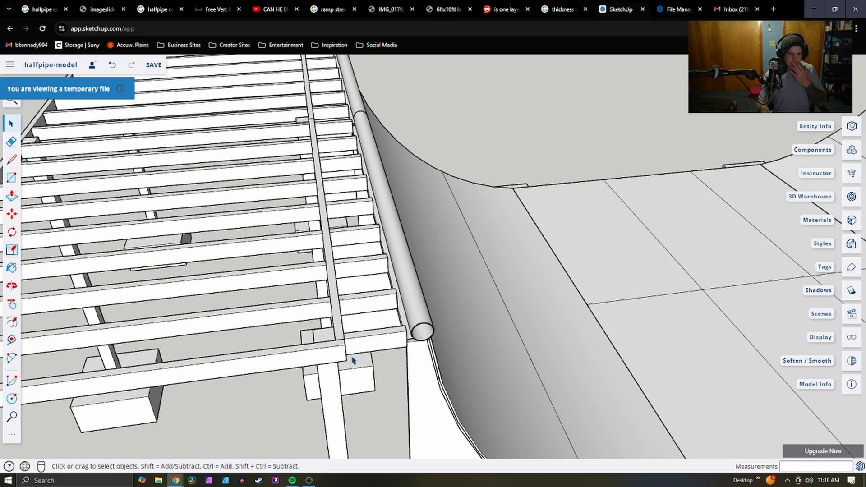
middle_click_drag(379, 358, 344, 350)
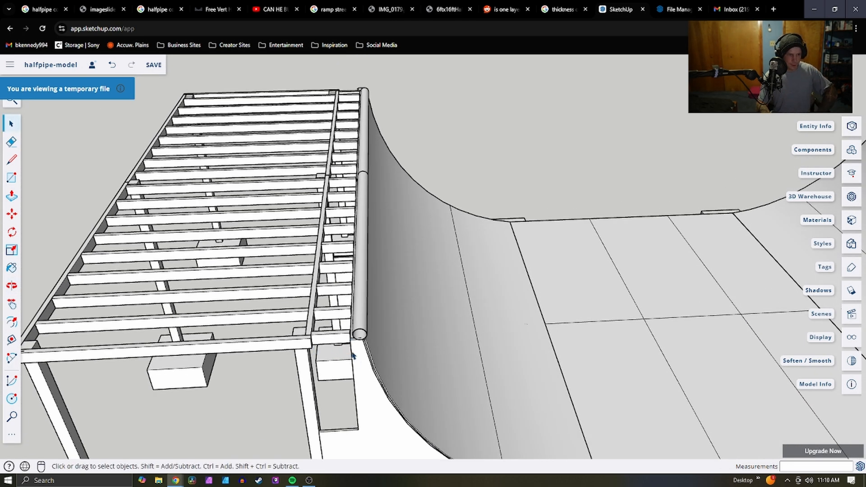
middle_click_drag(347, 356, 335, 375)
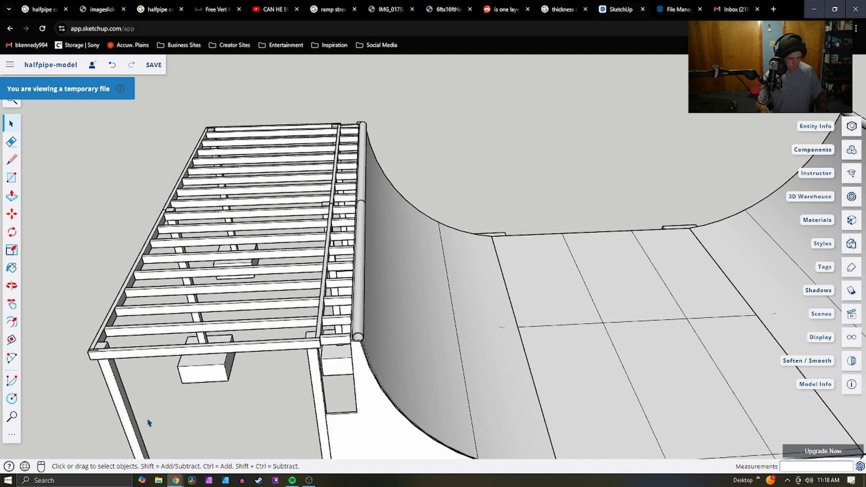
Measure along the frame's end from the outer corner to the tip of the corner connecting board using a temporary line
key("l")
left_click(88, 351)
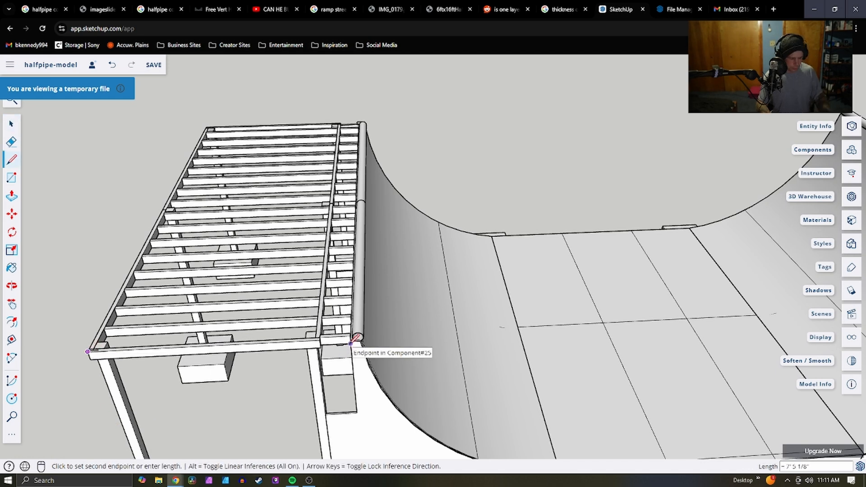
key("Escape")
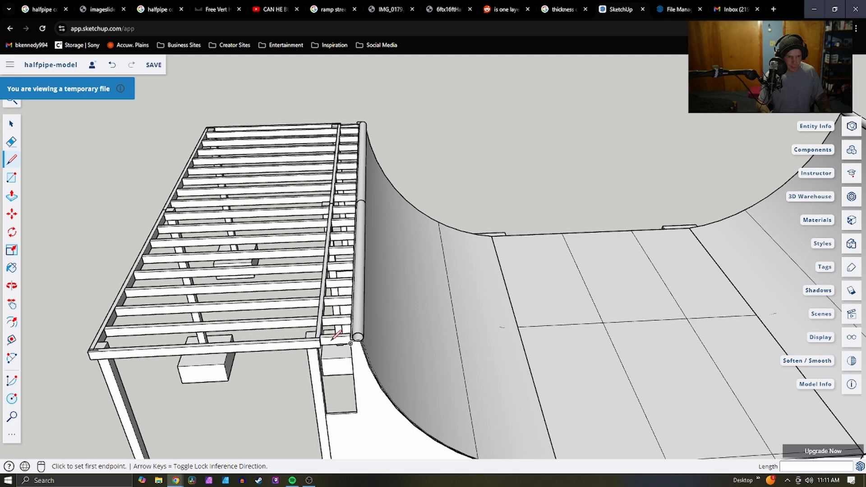
Extend the deck's end joist 10 1/2" with Push/Pull to the tip of the corner connecting board, then leave component editing
middle_click_drag(327, 336, 208, 291)
scroll(269, 322, "up", 6)
key("space")
scroll(212, 276, "up", 5)
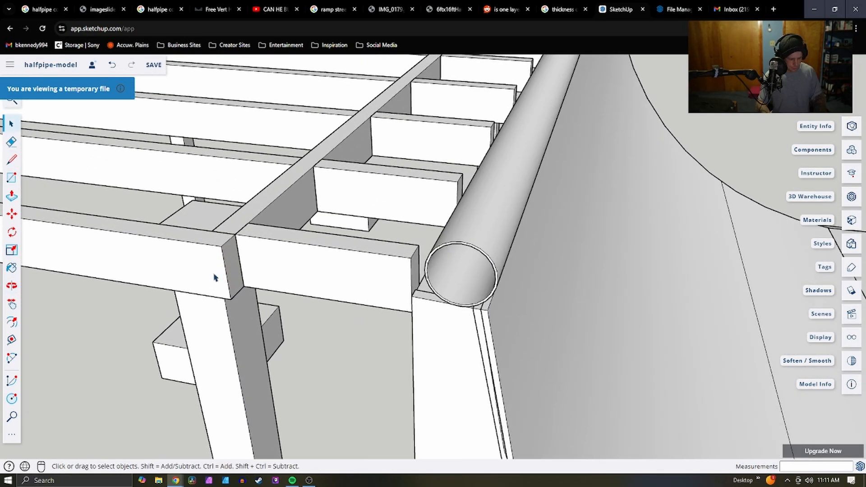
key("p")
key("space")
double_click(238, 271)
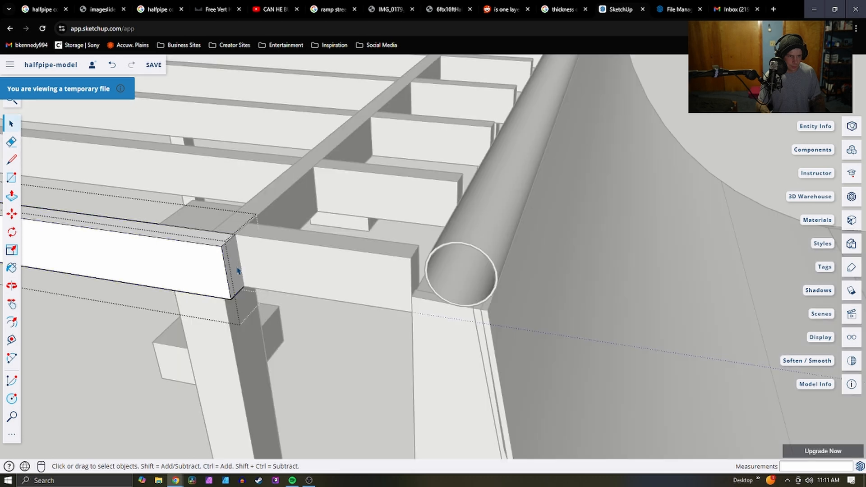
key("p")
left_click(237, 271)
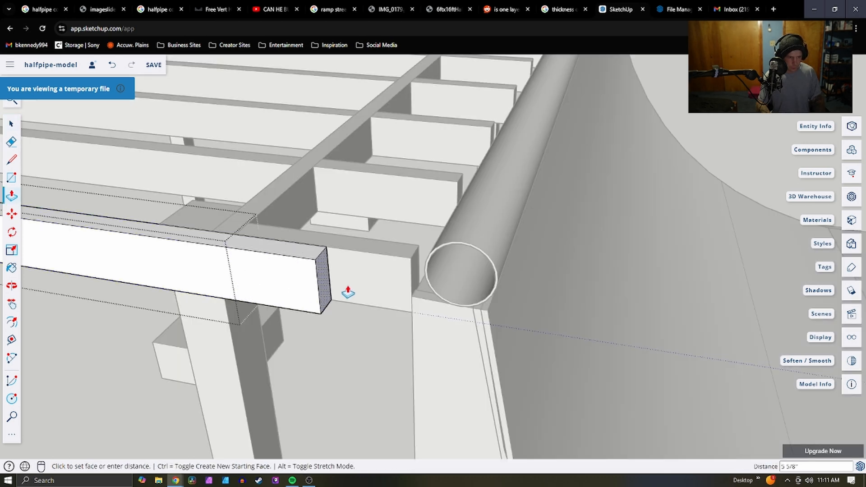
left_click(414, 283)
scroll(415, 283, "down", 4)
middle_click_drag(445, 303, 433, 340)
scroll(479, 342, "down", 3)
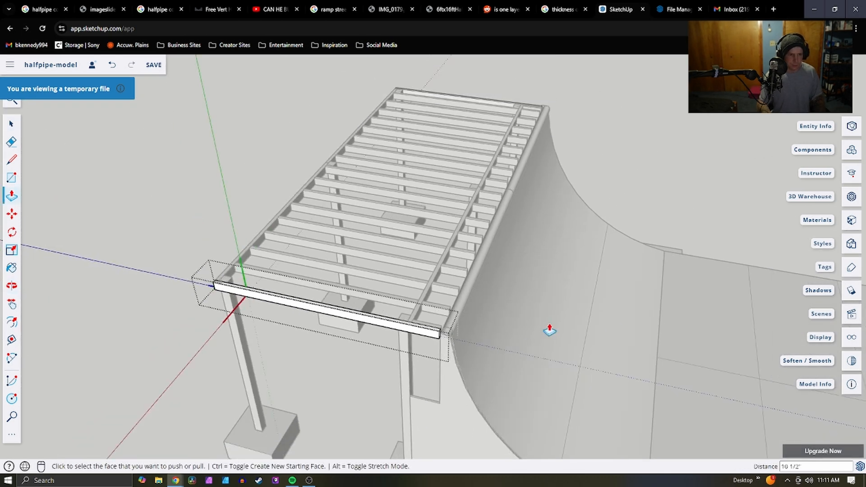
middle_click_drag(613, 324, 460, 228)
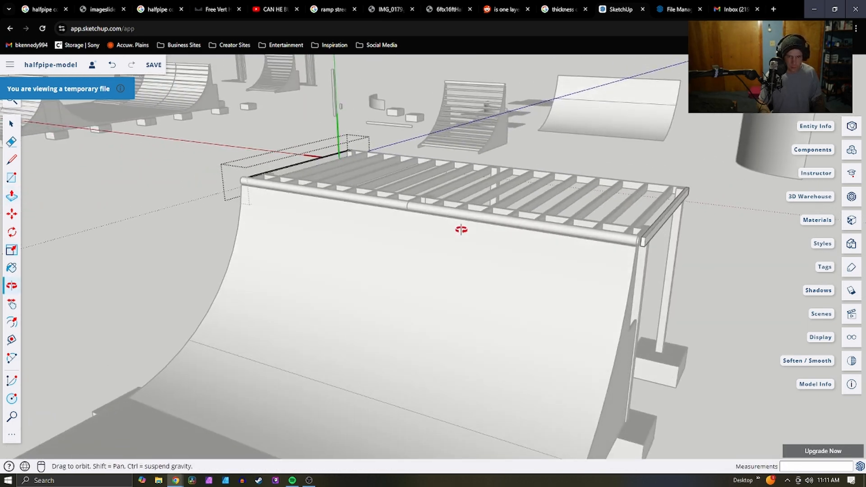
scroll(651, 263, "up", 3)
scroll(632, 271, "up", 2)
middle_click_drag(610, 276, 640, 253)
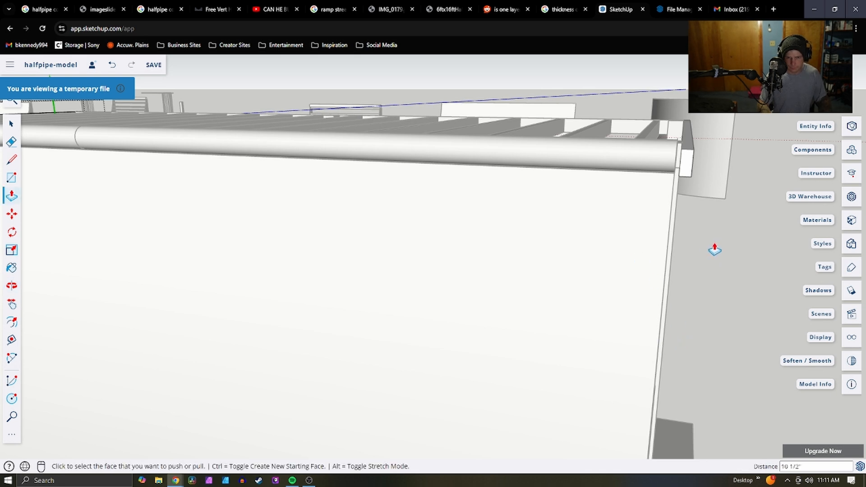
middle_click_drag(714, 250, 713, 249)
key("space")
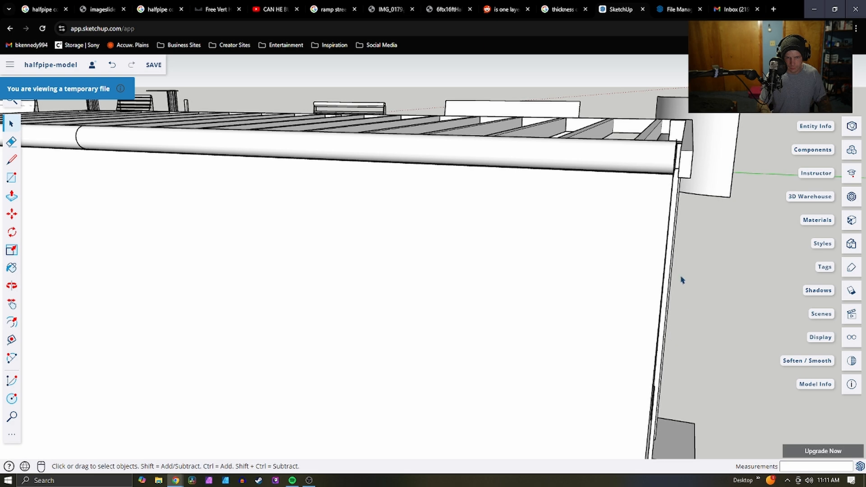
Move the extended end joist at the opposite end outward, clear of the inner long beam's end
middle_click_drag(681, 280, 597, 340)
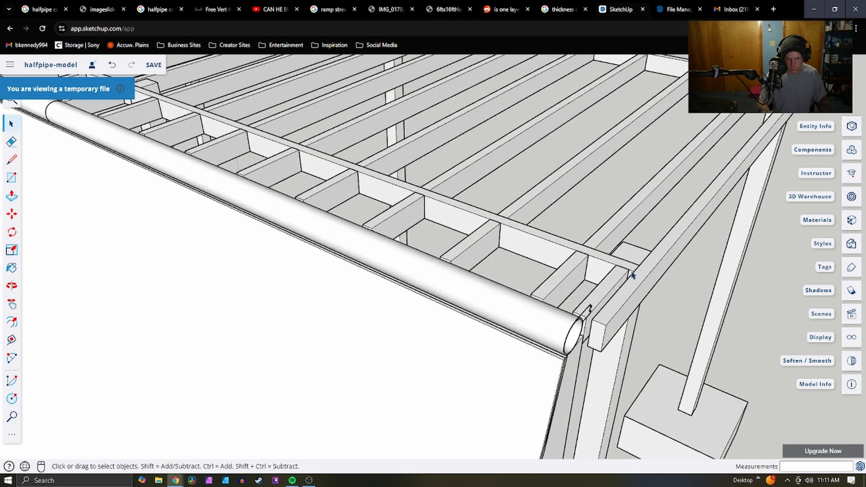
scroll(631, 275, "up", 1)
scroll(631, 274, "up", 4)
middle_click_drag(631, 273, 627, 268)
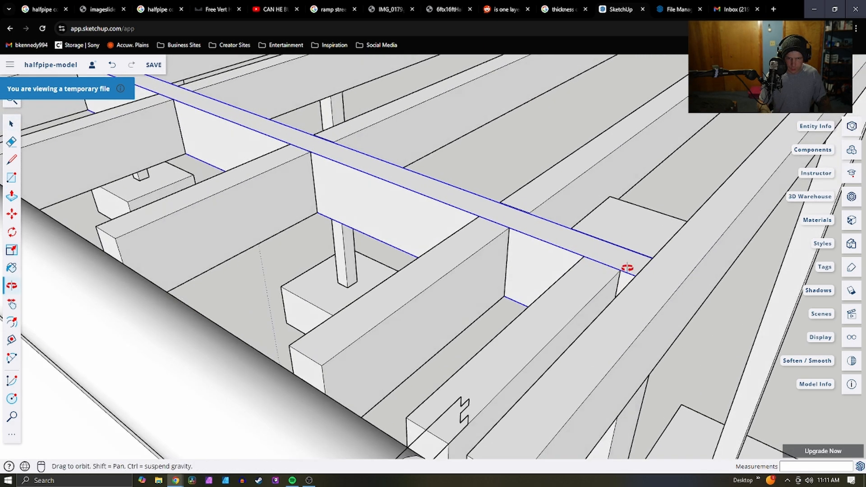
key("m")
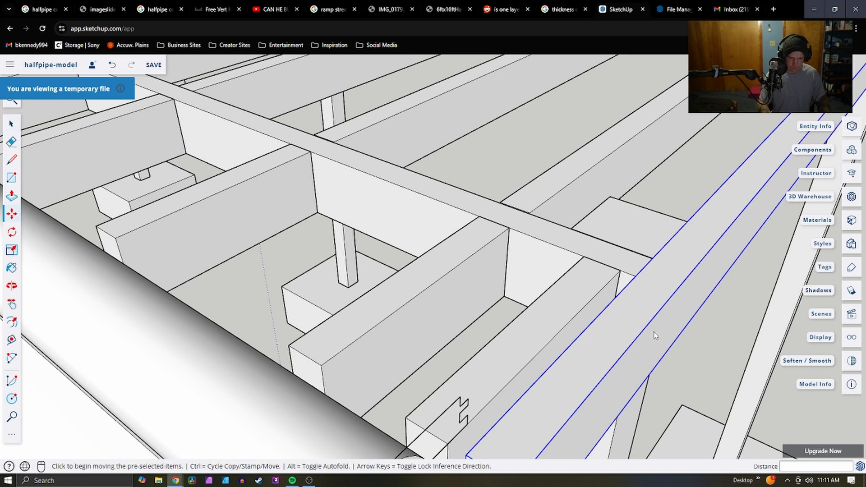
left_click(661, 328)
key("space")
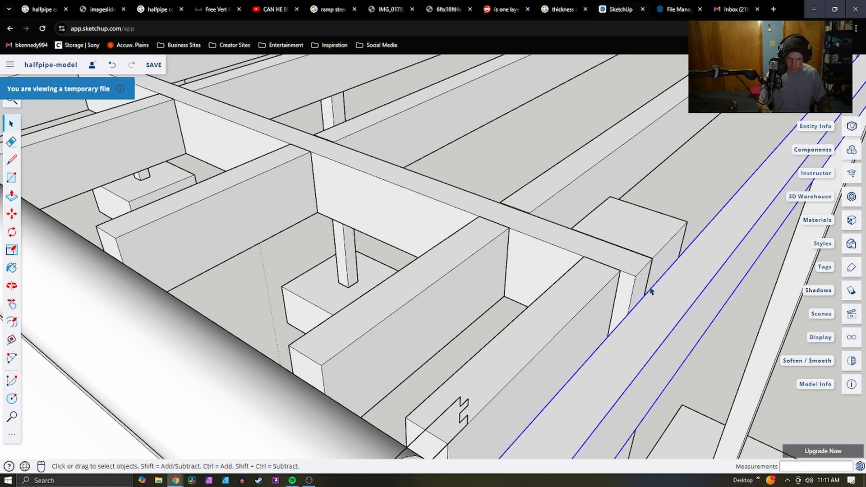
Shorten the inner long beam slightly with Push/Pull at its end facing the end joist, then leave component editing
left_click(644, 285)
key("p")
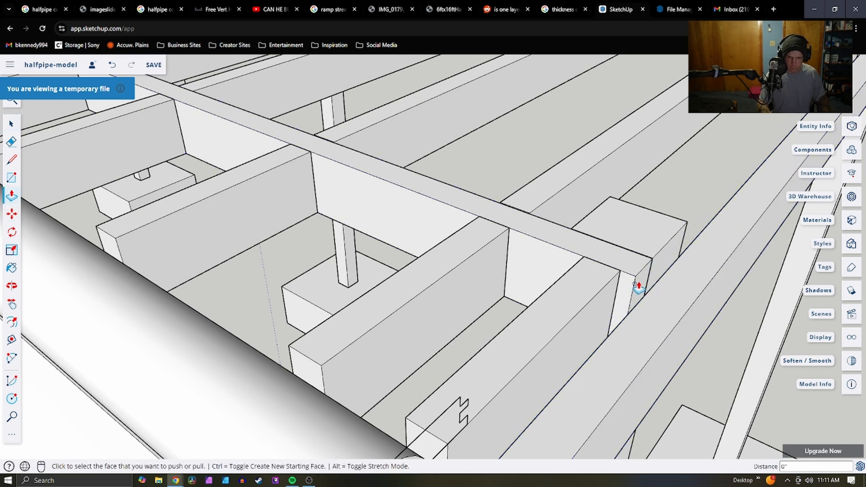
key("space")
double_click(644, 289)
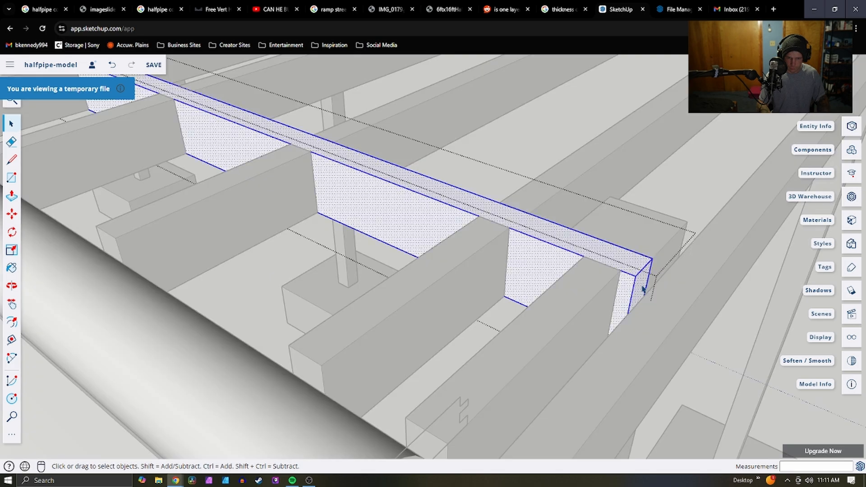
key("p")
left_click(644, 290)
left_click(627, 293)
key("space")
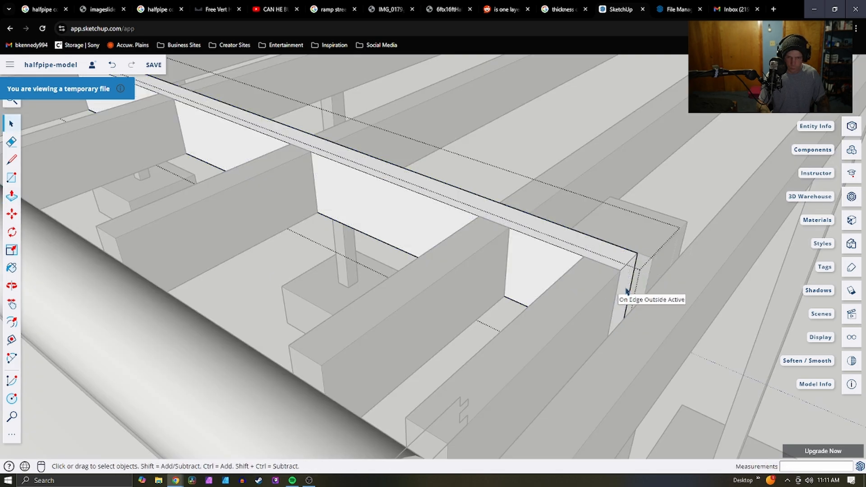
scroll(630, 300, "down", 2)
key("Escape")
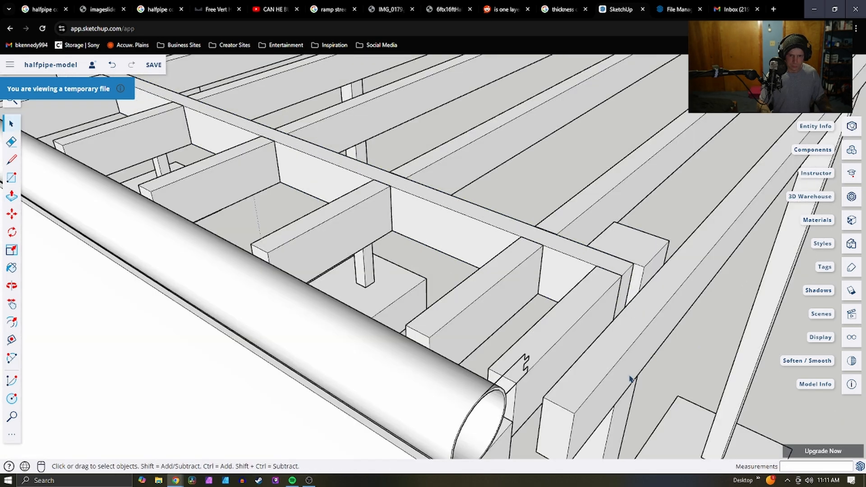
Move the end joist together with its two posts and footings 1 3/8" inward against the end of the deck frame
scroll(534, 356, "down", 5)
middle_click_drag(534, 356, 597, 284)
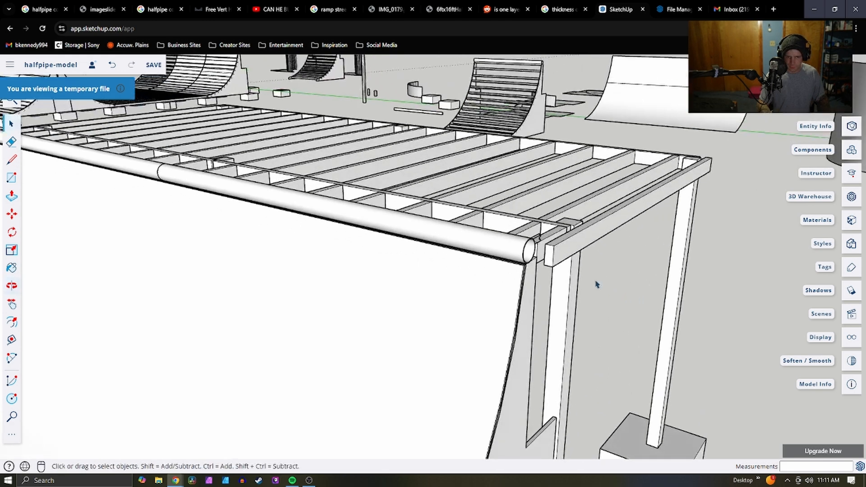
scroll(596, 284, "down", 3)
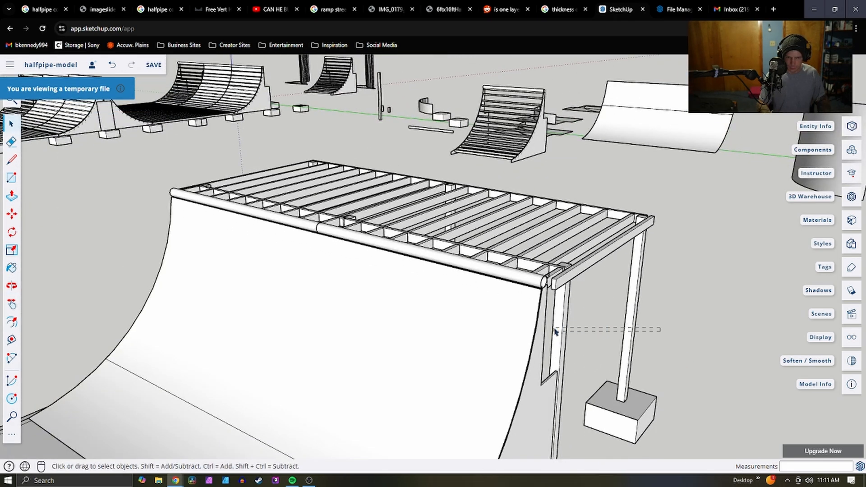
left_click_drag(555, 332, 554, 333)
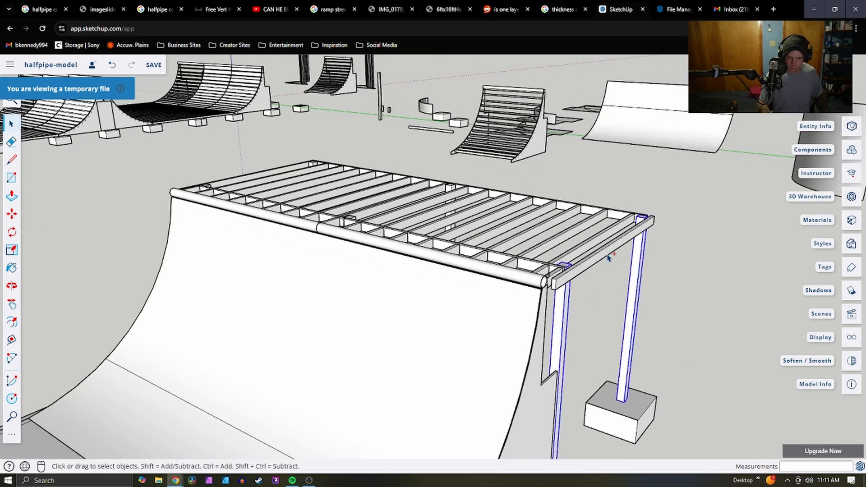
scroll(644, 240, "down", 3)
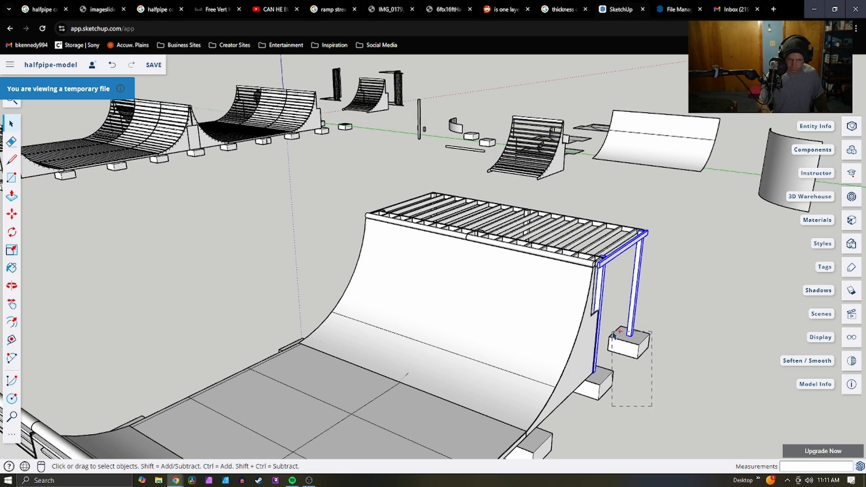
left_click_drag(613, 334, 615, 337, "ctrl")
scroll(612, 225, "up", 5)
scroll(581, 240, "down", 2)
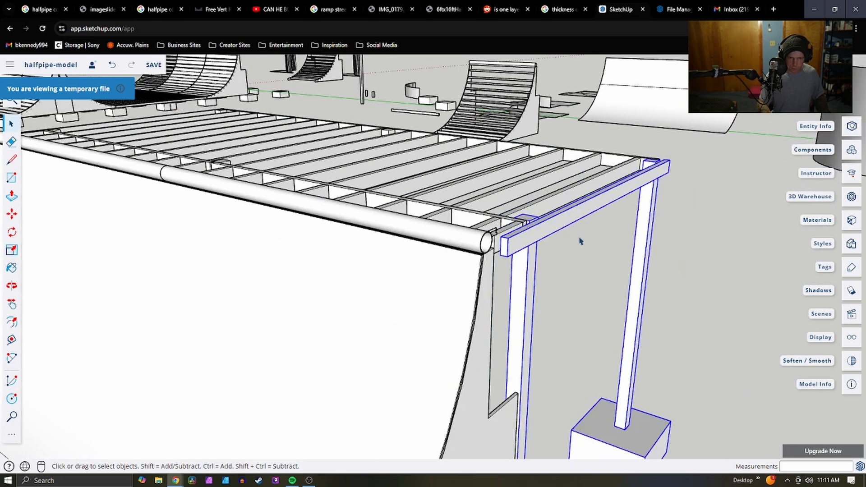
scroll(506, 229, "up", 2)
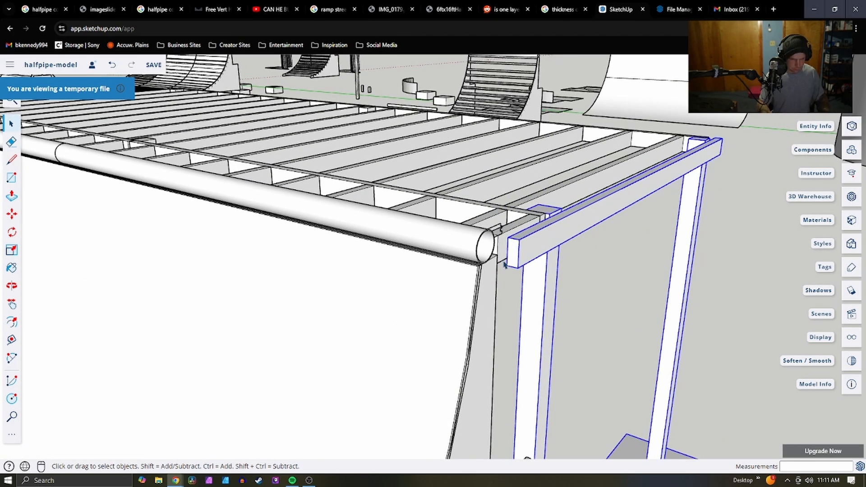
key("m")
scroll(502, 255, "up", 2)
left_click(512, 229)
left_click(497, 225)
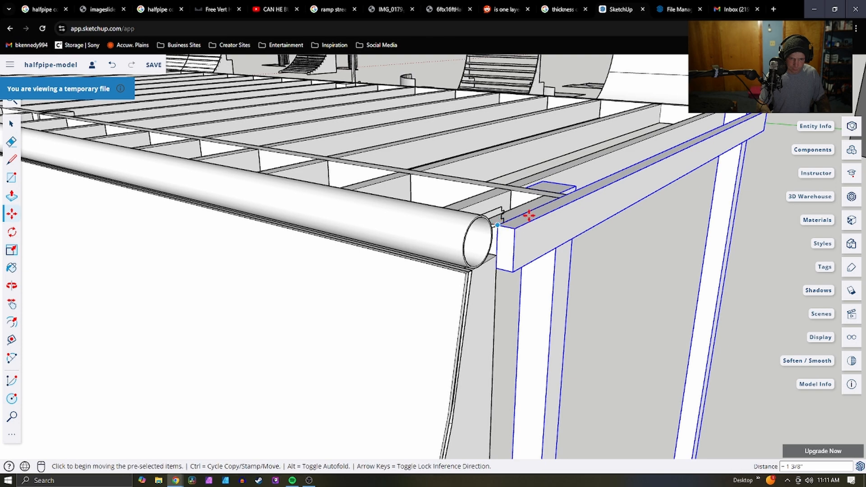
scroll(557, 244, "down", 5)
scroll(577, 426, "down", 2)
scroll(573, 243, "up", 2)
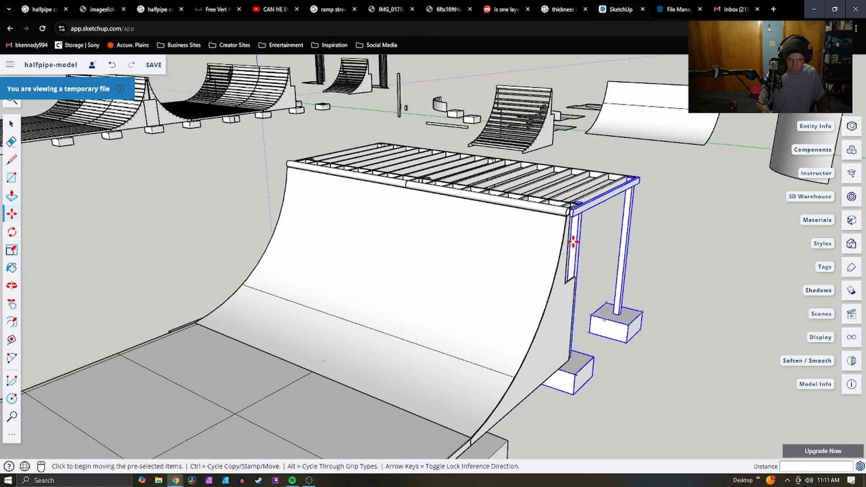
scroll(591, 235, "up", 5)
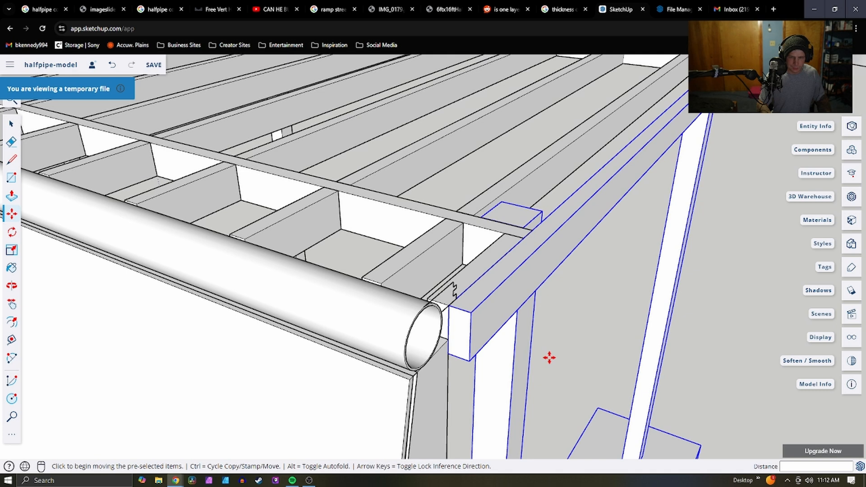
Move the two end posts outward, without their footings, until they meet the end joist's inner face
key("Escape")
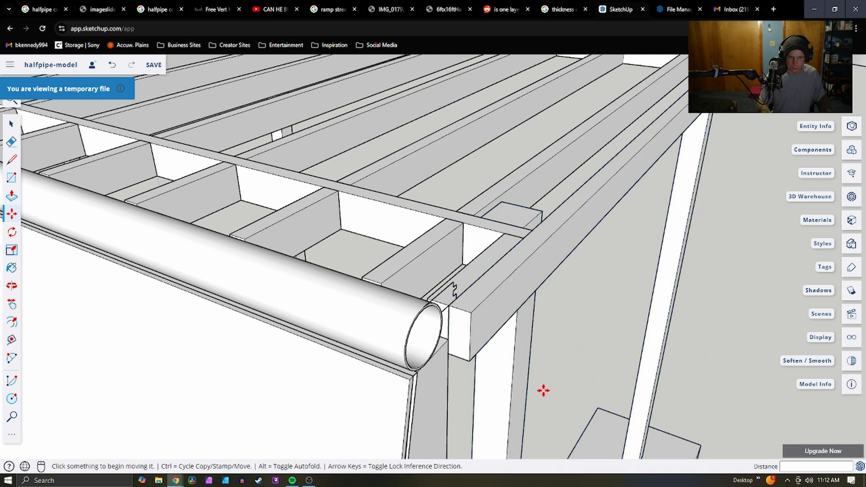
key("space")
left_click_drag(506, 389, 505, 388)
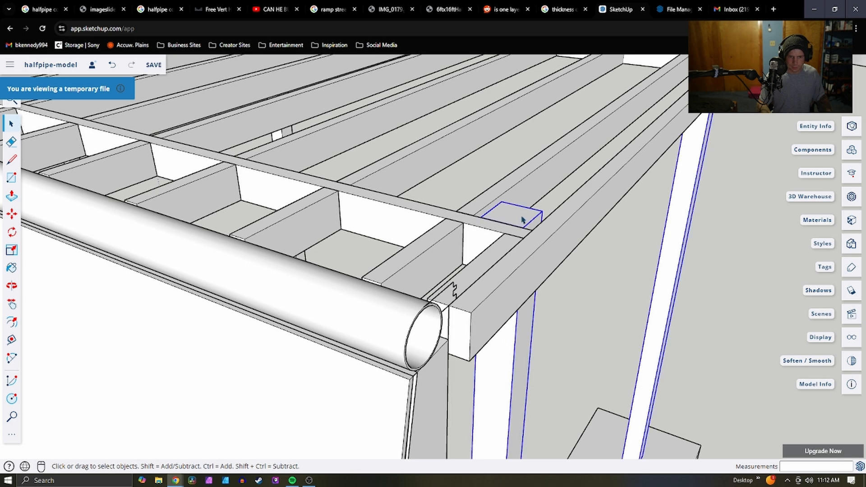
key("m")
left_click(528, 227)
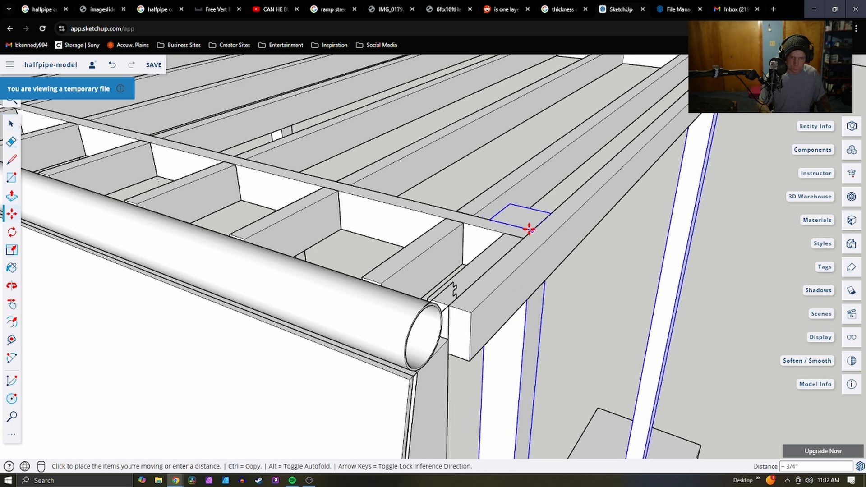
left_click(541, 235)
scroll(541, 234, "down", 10)
key("space")
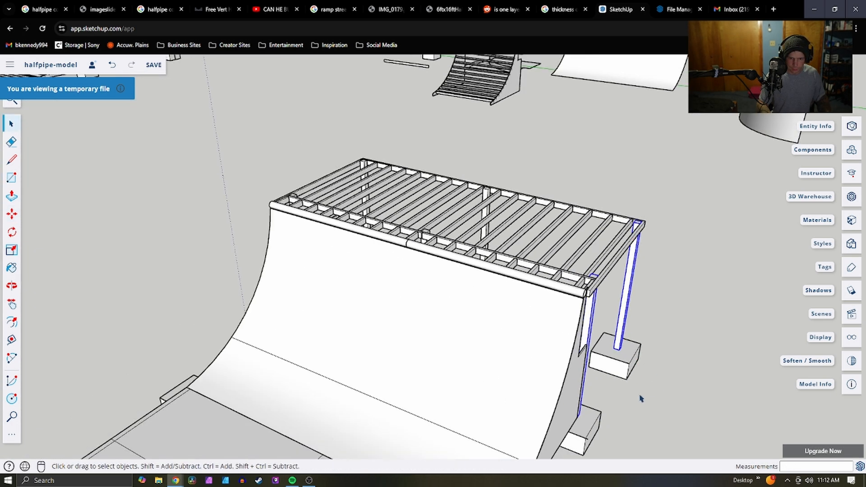
Remove the stray line along the top edge of the footing beneath the ramp's rear corner
scroll(596, 454, "up", 5)
left_click(586, 443)
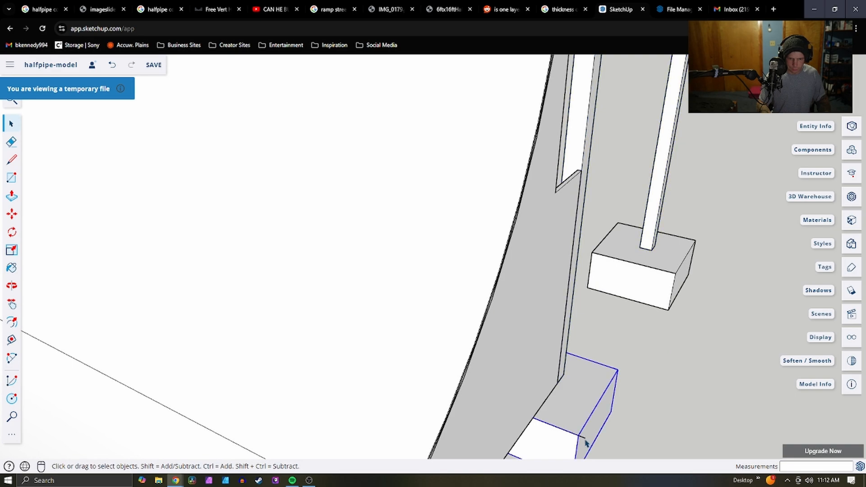
left_click(585, 438)
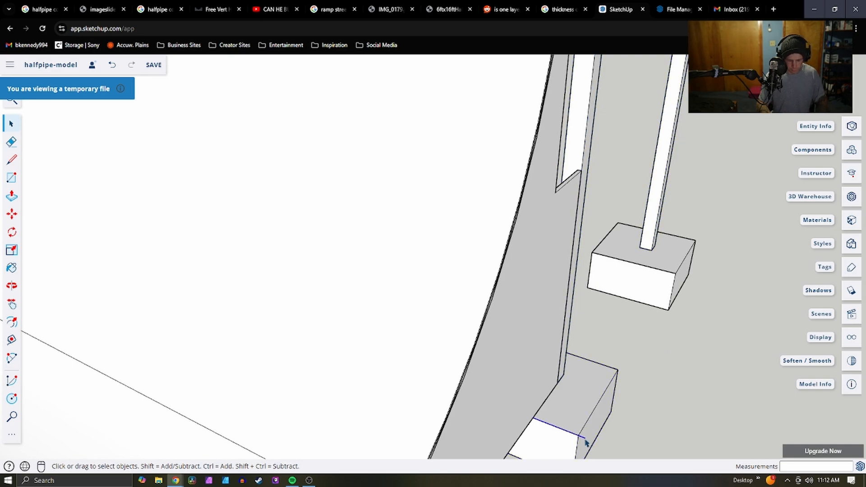
scroll(586, 443, "down", 10)
Delete the six spare posts and their footings standing beside the opposite side of the halfpipe
key("o")
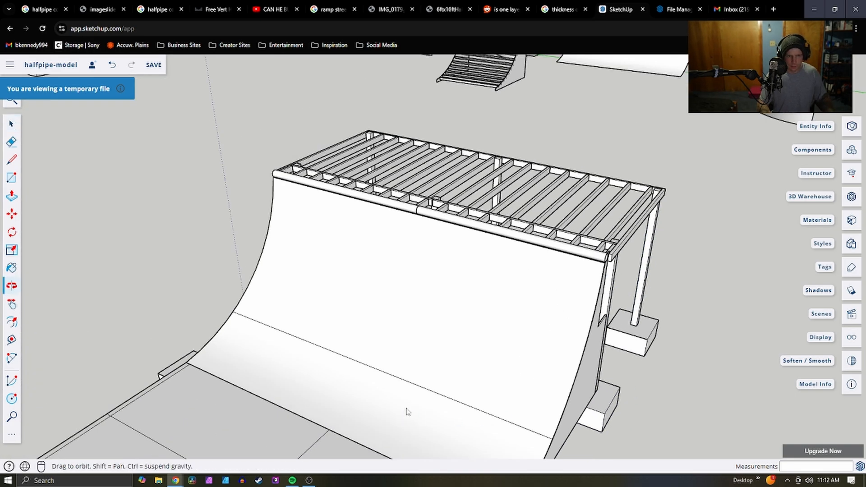
left_click_drag(407, 411, 217, 308)
key("space")
middle_click_drag(332, 341, 359, 323)
scroll(363, 319, "down", 4)
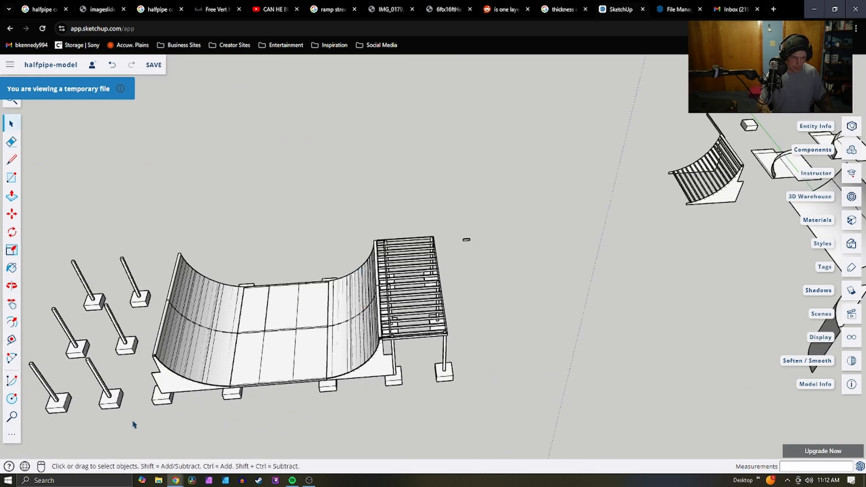
scroll(514, 309, "down", 5)
scroll(311, 342, "up", 6)
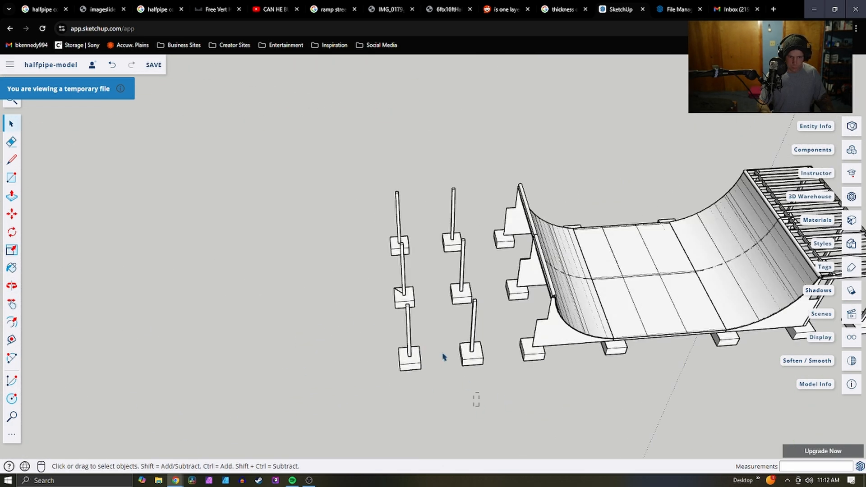
left_click_drag(351, 176, 327, 153)
key("Delete")
scroll(338, 264, "down", 5)
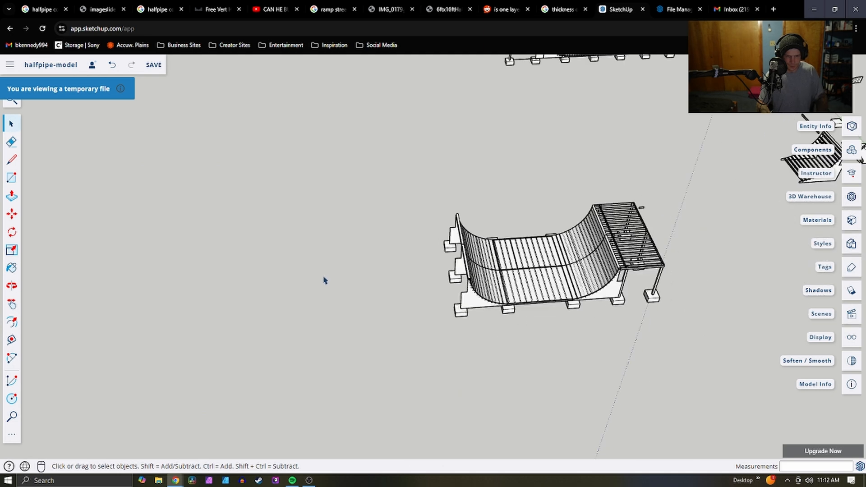
Select the complete deck frame with all its joists, beams, corner boards, posts and footings
scroll(568, 261, "up", 5)
middle_click_drag(553, 282, 523, 375)
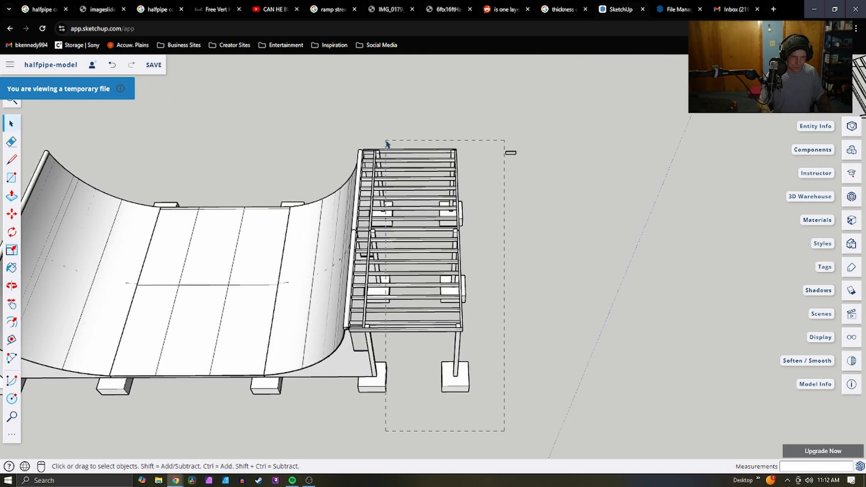
left_click_drag(385, 139, 386, 133)
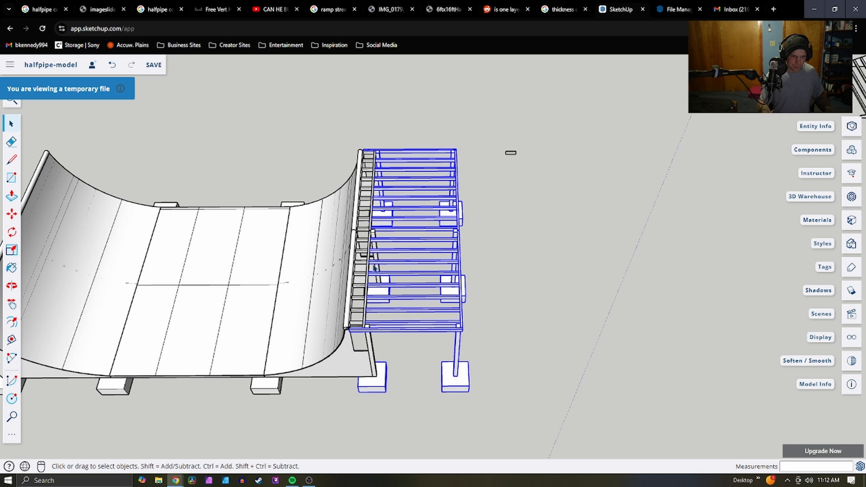
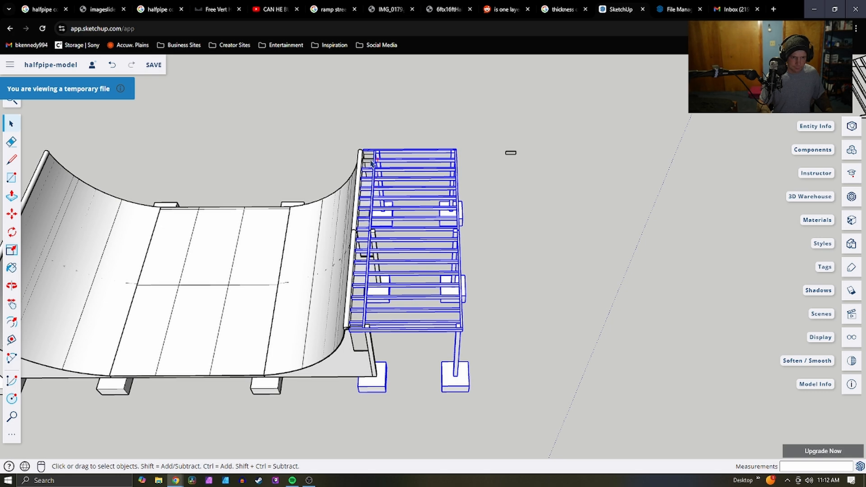
scroll(367, 149, "up", 3)
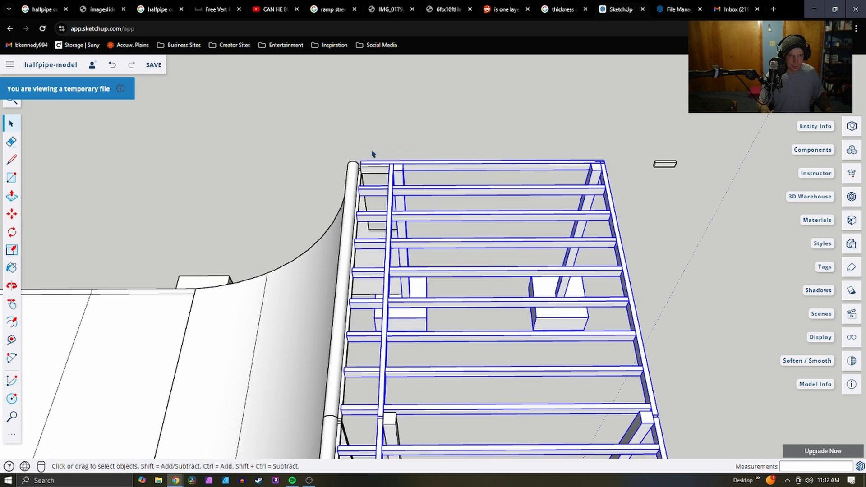
scroll(430, 127, "down", 5)
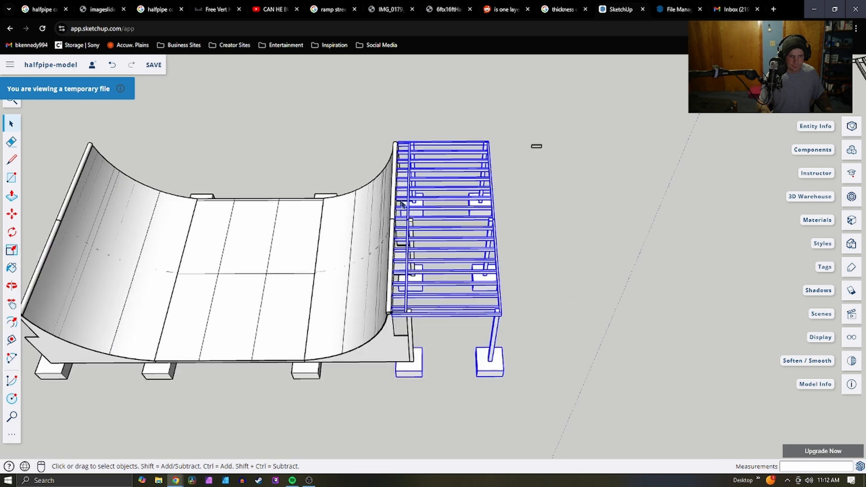
scroll(405, 386, "up", 10)
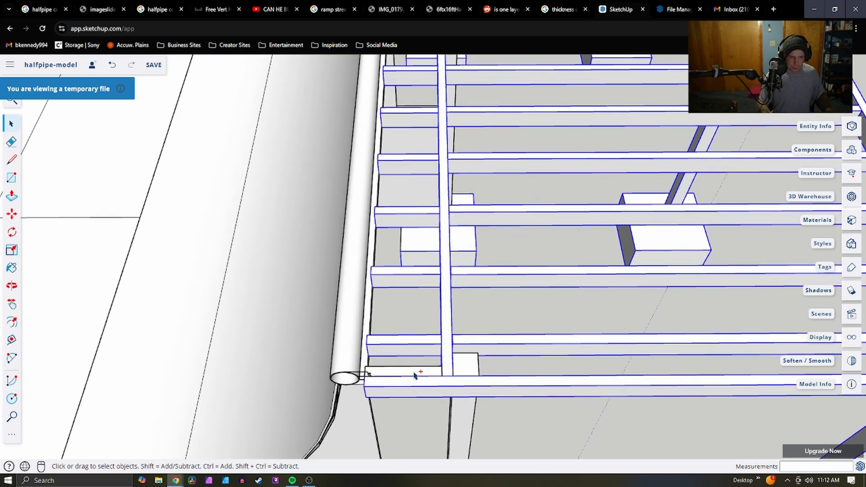
scroll(444, 282, "down", 2)
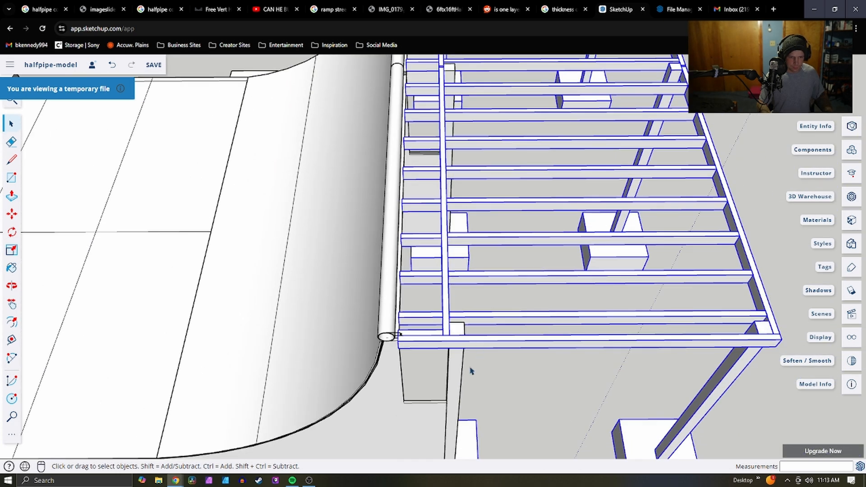
scroll(489, 302, "down", 4)
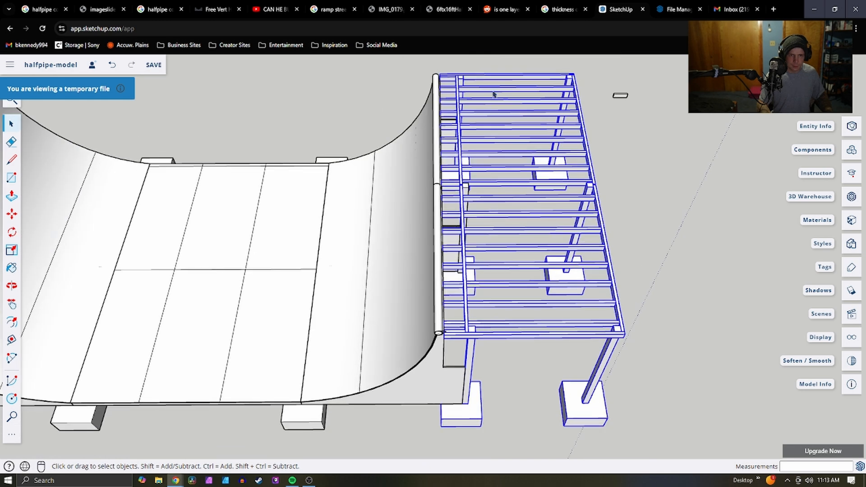
scroll(495, 95, "up", 4)
scroll(485, 159, "up", 3)
scroll(442, 299, "down", 5)
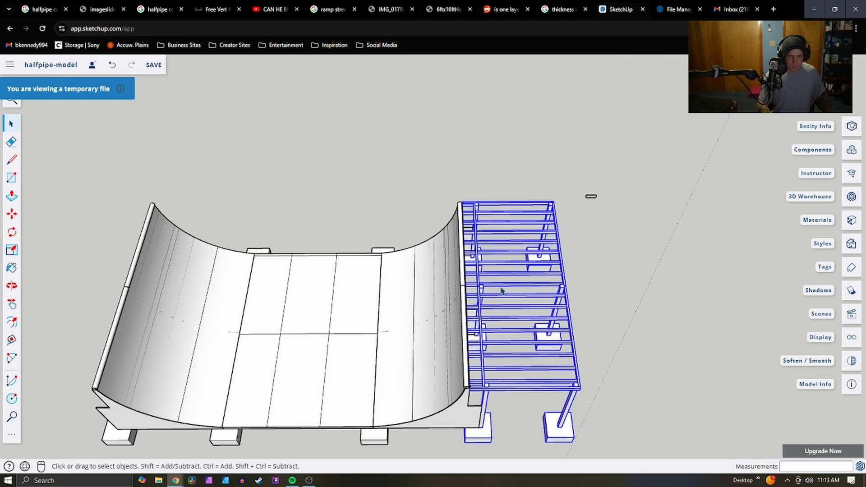
Paste a copy of the deck frame into the open space beyond the opposite side of the halfpipe
key("ctrl+v")
scroll(451, 316, "down", 3)
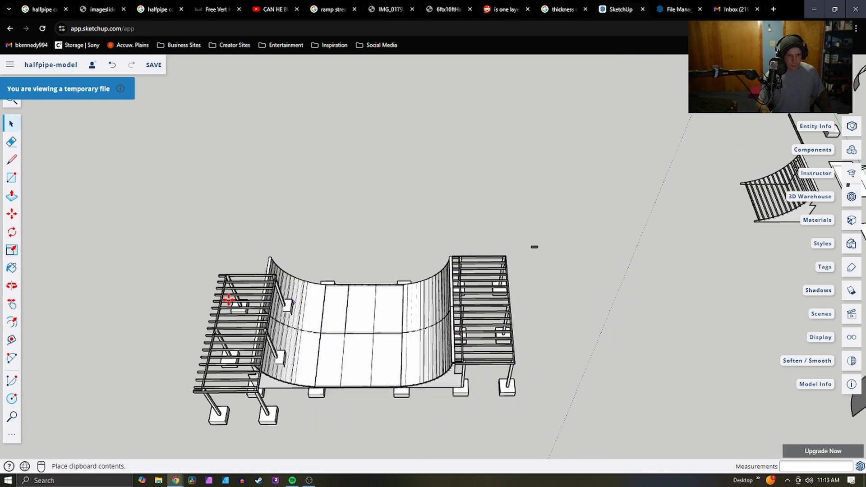
left_click(209, 281)
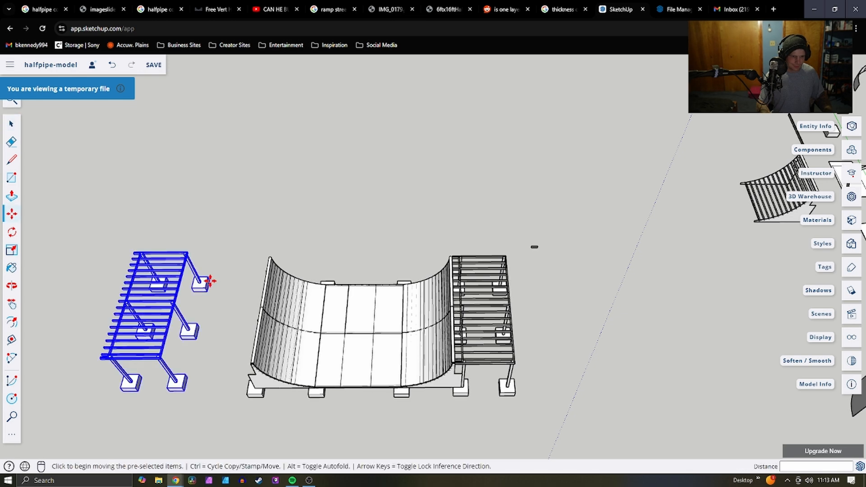
Rotate the pasted deck frame 180 degrees about its middle post so the joist overhangs face the ramp
key("q")
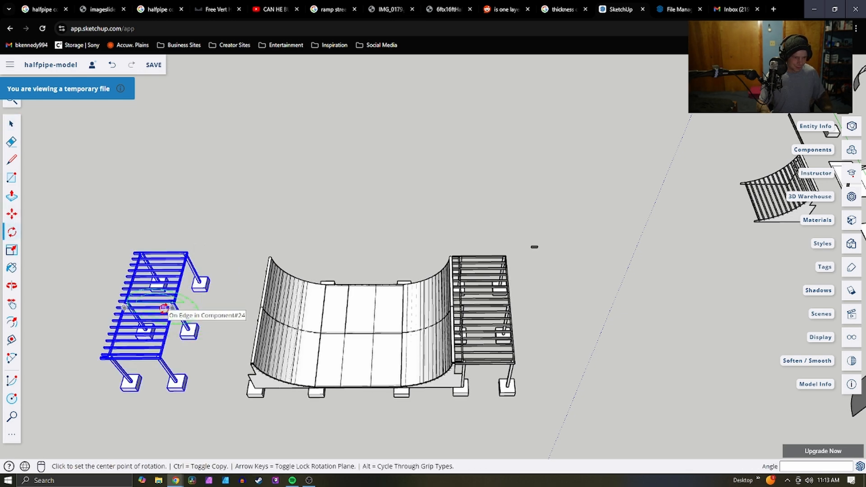
key("Escape")
scroll(197, 305, "up", 4)
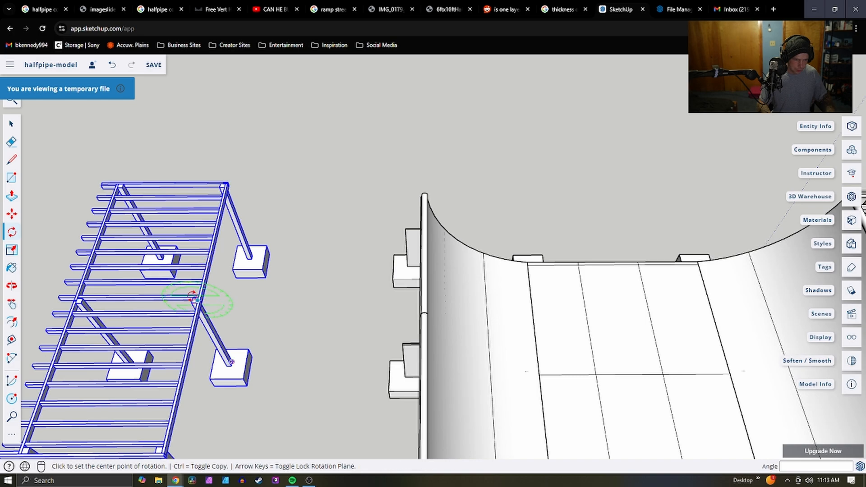
scroll(197, 297, "up", 3)
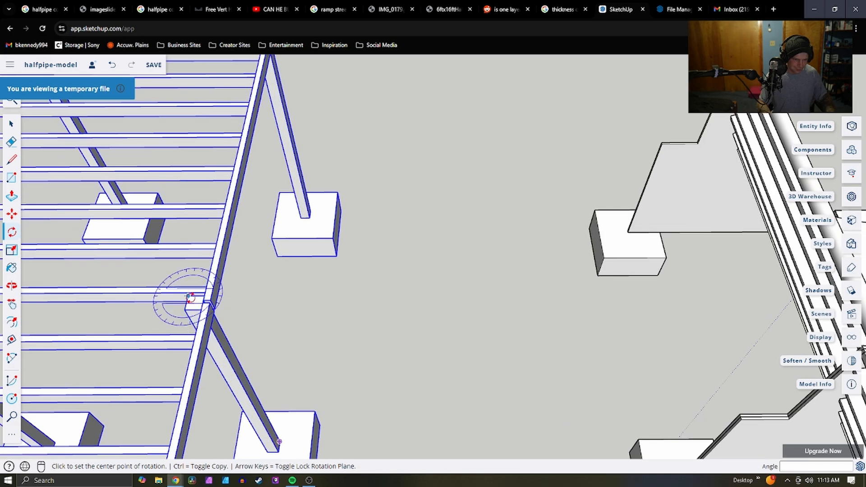
left_click(188, 299)
left_click(227, 296)
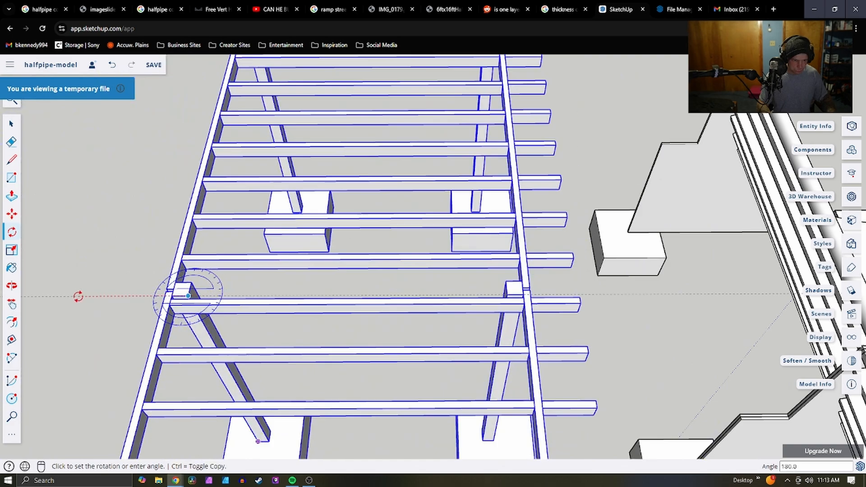
left_click(77, 295)
scroll(288, 325, "down", 3)
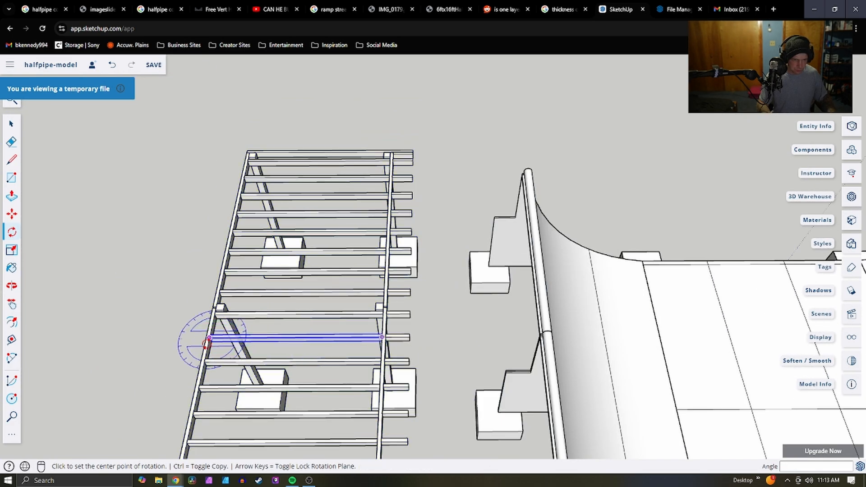
Move one outer beam of the copied frame about 5/8" along its length to butt against the other beam above the middle post
scroll(209, 344, "up", 5)
middle_click_drag(236, 344, 580, 223)
scroll(532, 268, "up", 2)
scroll(493, 218, "up", 3)
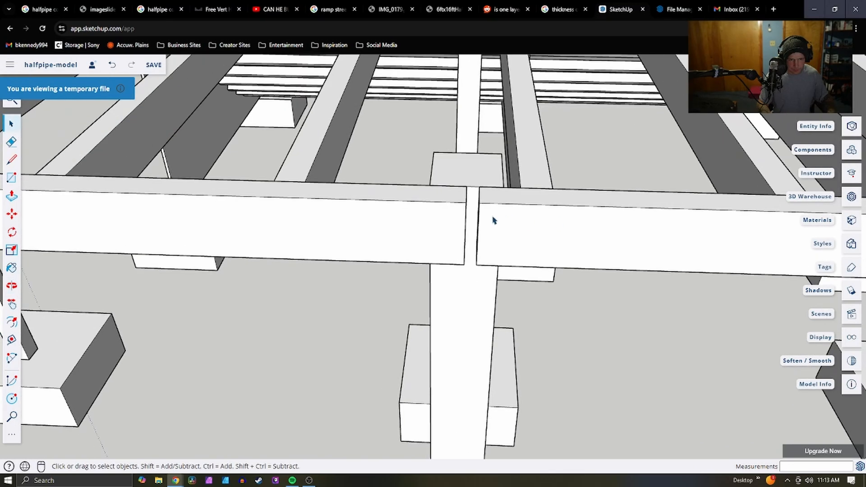
left_click(489, 245)
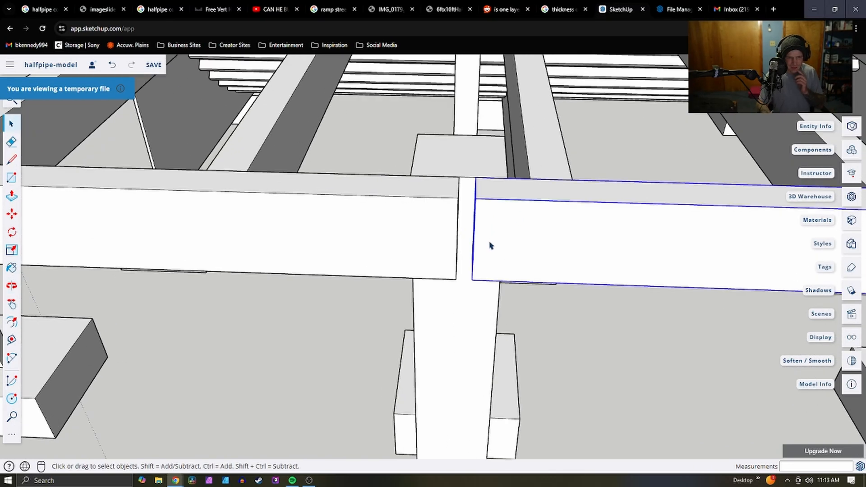
key("m")
left_click_drag(474, 182, 459, 180)
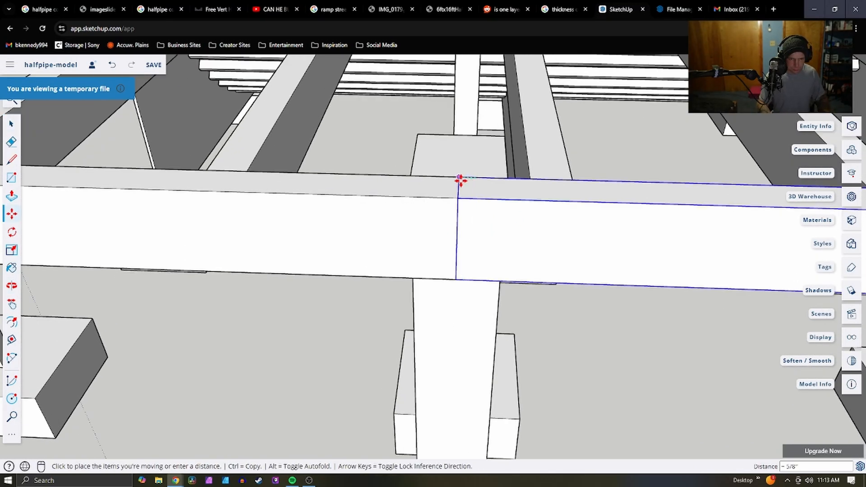
Extend the moved beam's far end by about 5/8" with Push/Pull until it meets the end joist at the corner
scroll(400, 244, "down", 5)
scroll(453, 274, "up", 2)
scroll(453, 275, "up", 4)
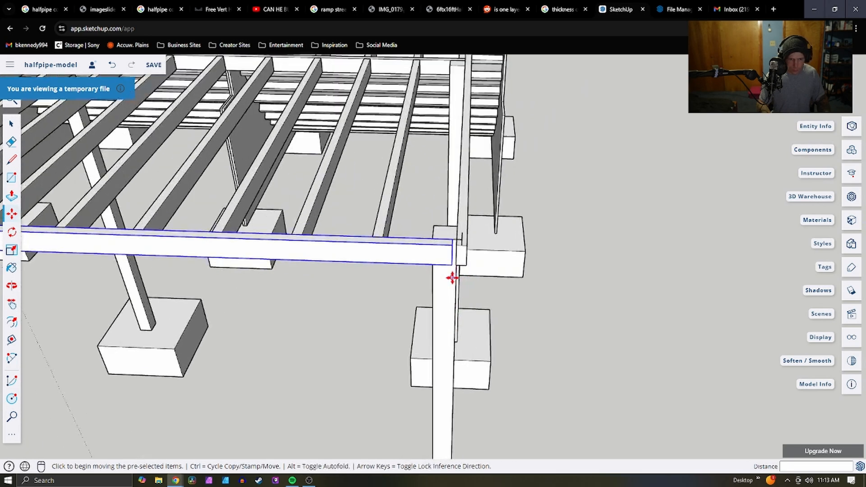
middle_click_drag(454, 238, 329, 245)
key("space")
scroll(422, 242, "up", 3)
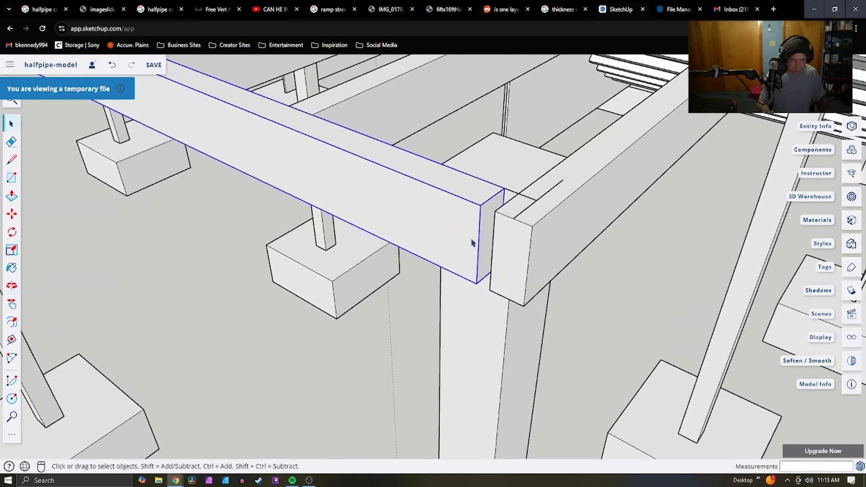
triple_click(490, 240)
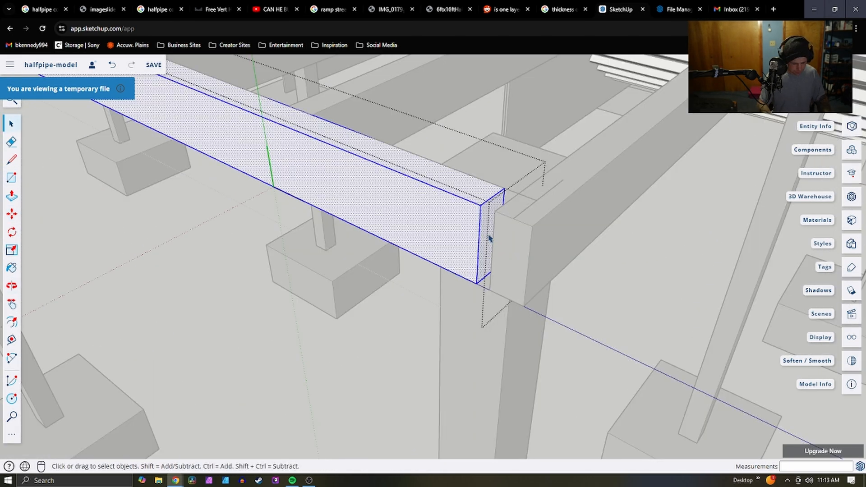
key("p")
left_click(485, 239)
left_click(500, 263)
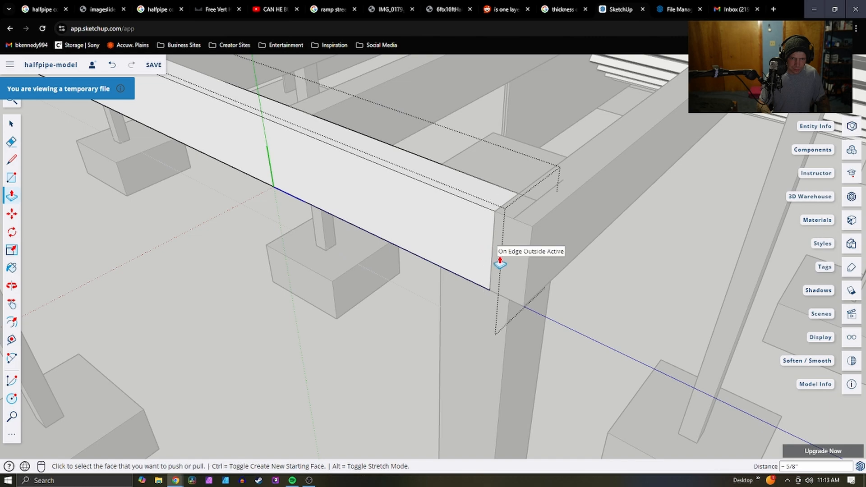
Leave the beam's editing and inspect the outer beams' joints at the corner and middle posts of the copied frame
scroll(542, 339, "down", 6)
scroll(238, 164, "up", 5)
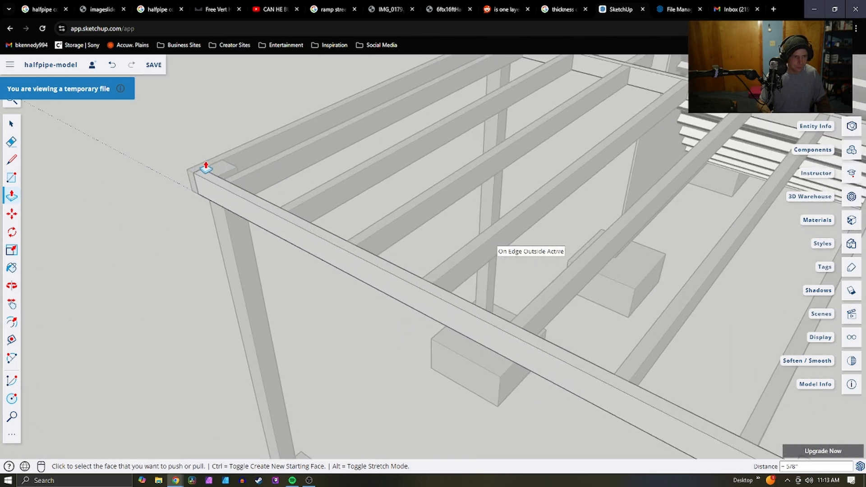
middle_click_drag(205, 167, 249, 185)
scroll(357, 254, "down", 2)
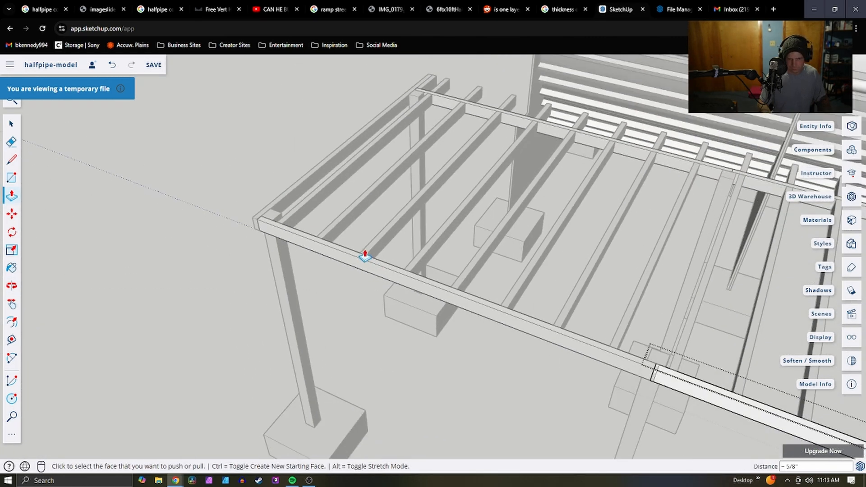
key("space")
scroll(566, 383, "up", 5)
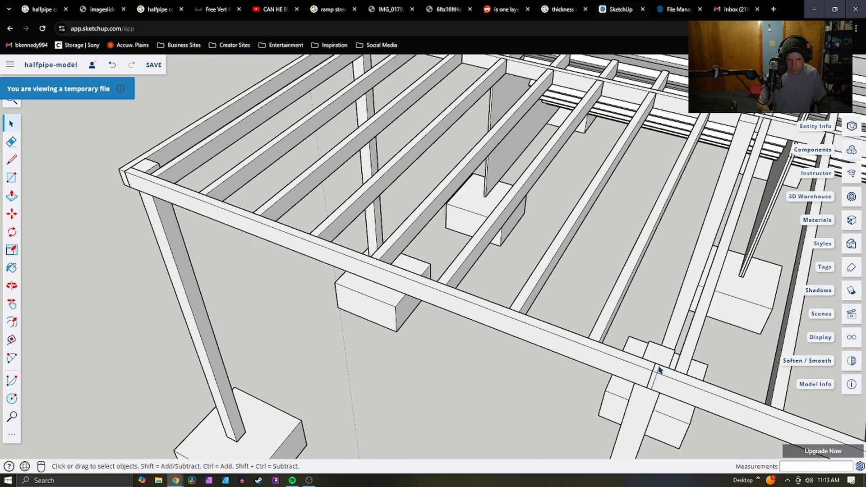
scroll(663, 382, "down", 5)
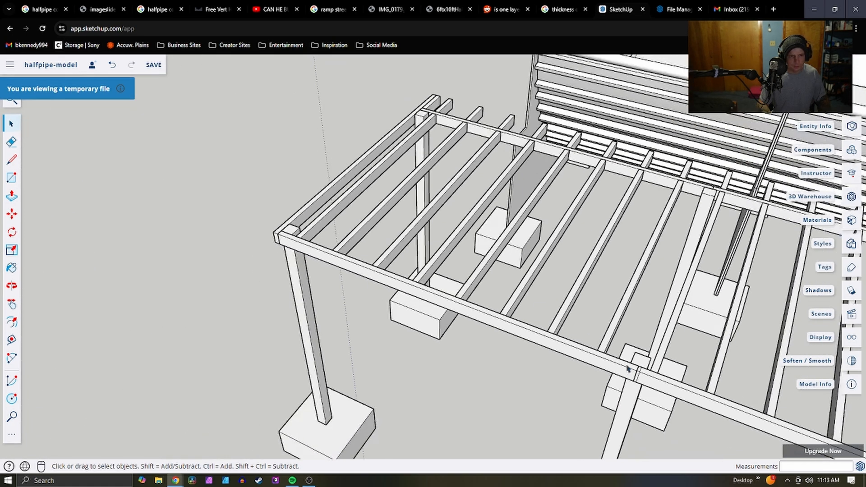
scroll(644, 361, "down", 3)
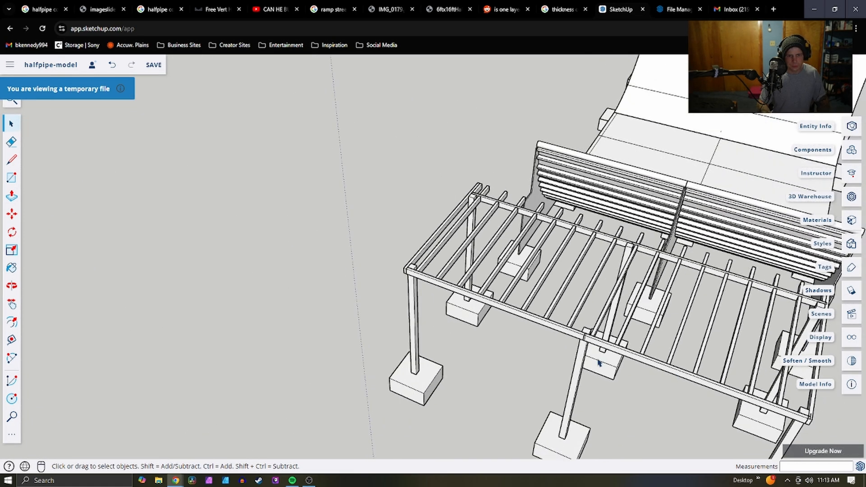
scroll(495, 341, "down", 3)
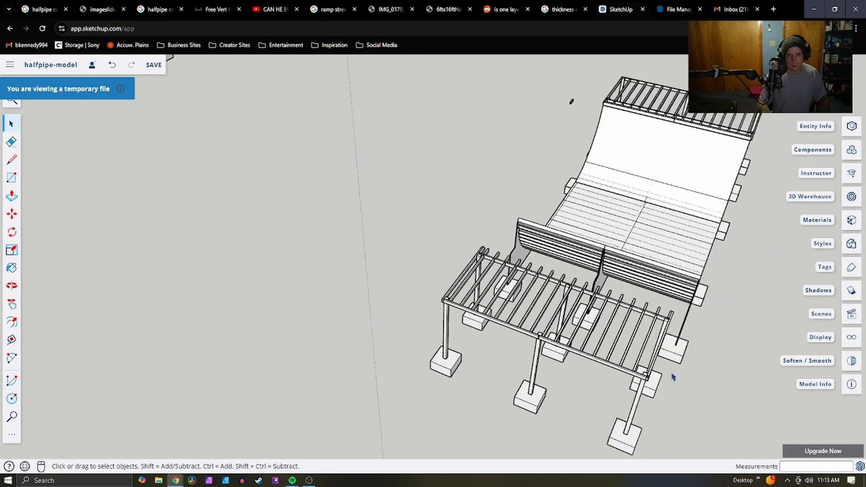
middle_click_drag(674, 378, 432, 310)
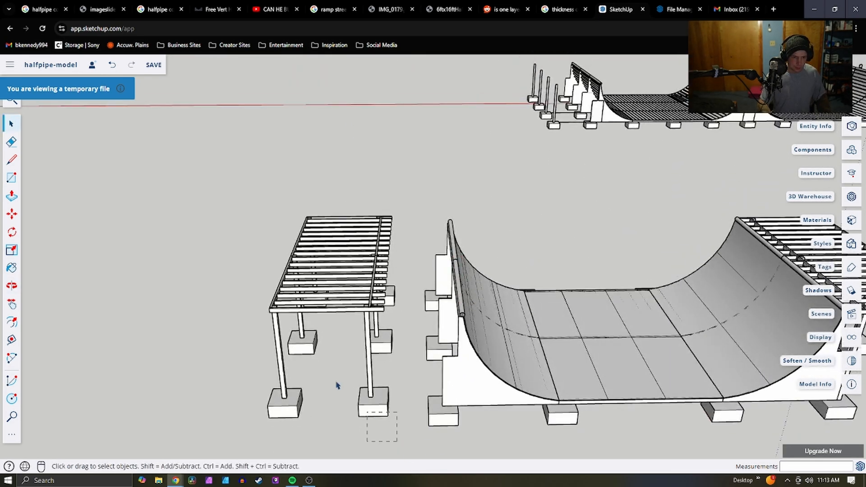
left_click_drag(188, 145, 190, 145)
scroll(348, 290, "up", 5)
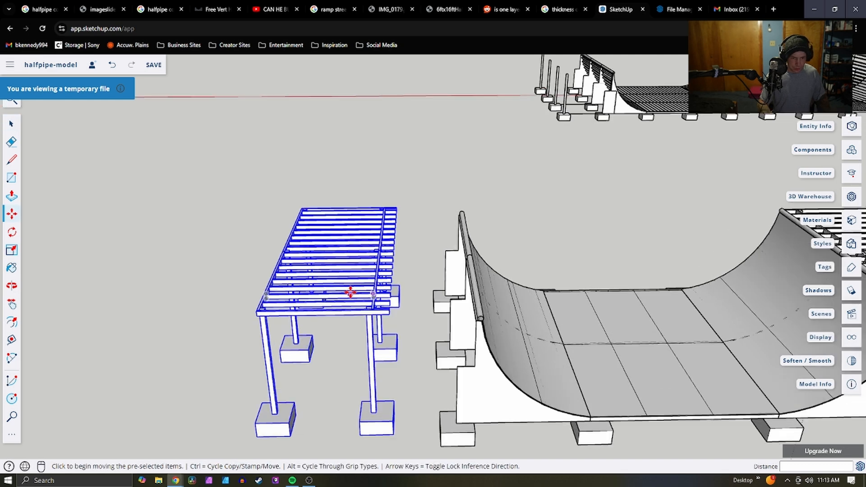
middle_click_drag(414, 317, 418, 326)
key("m")
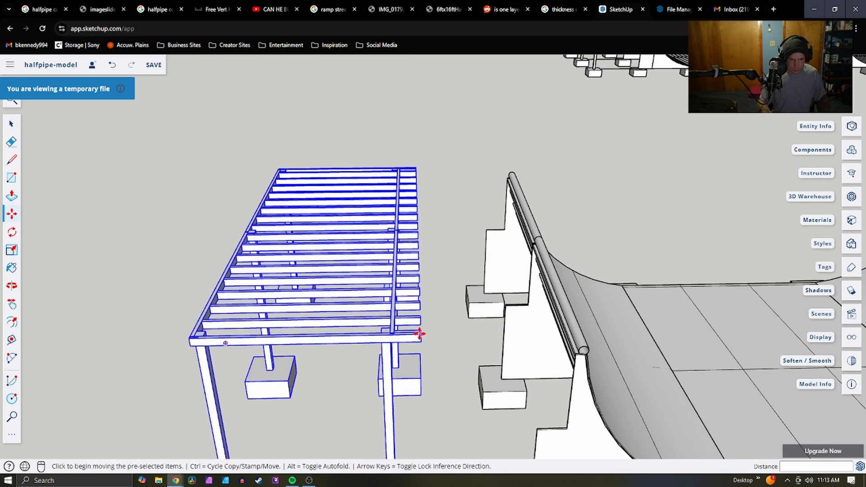
scroll(421, 332, "up", 3)
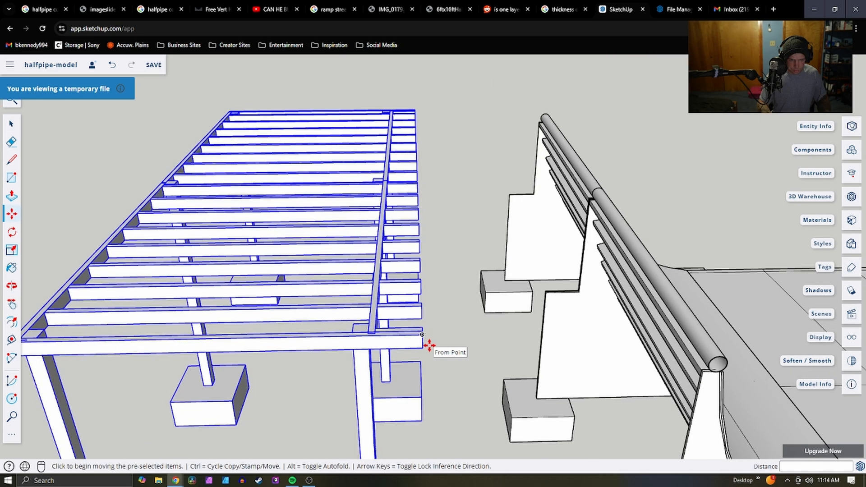
Examine how the attached platform's end joist meets the coping and side panel at the opposite end of the ramp
scroll(427, 345, "down", 10)
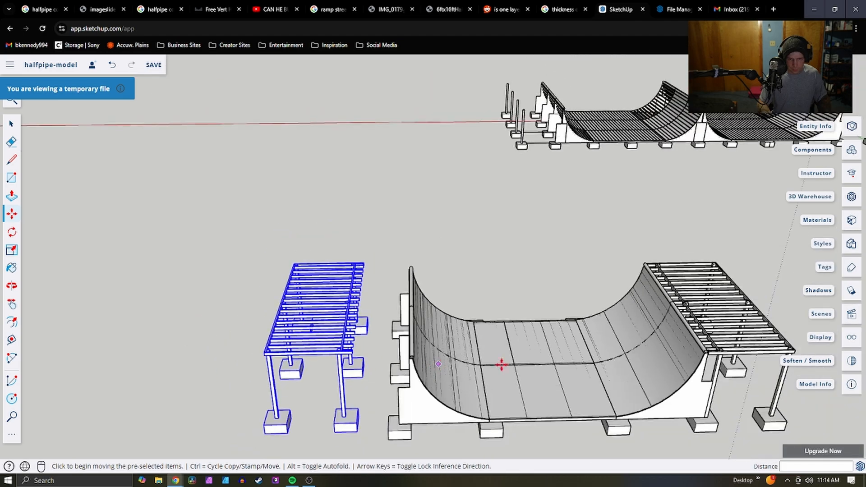
middle_click_drag(579, 278, 47, 311)
scroll(216, 172, "up", 5)
scroll(226, 152, "up", 7)
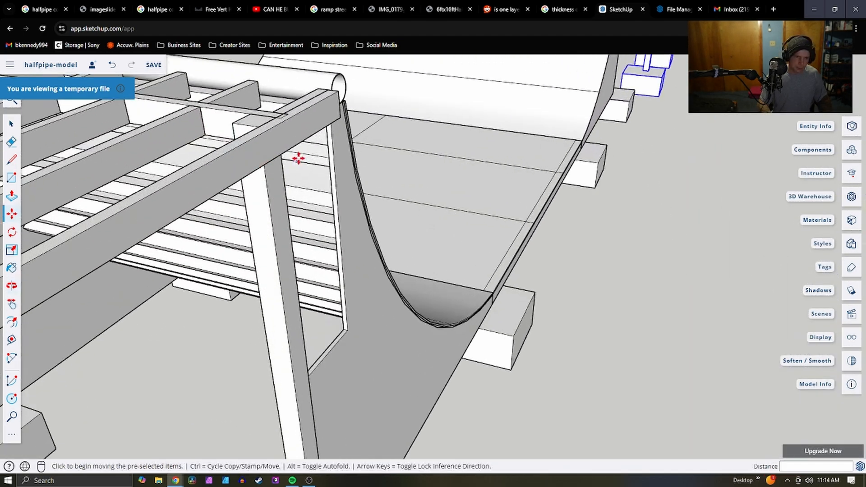
middle_click_drag(298, 159, 50, 190)
middle_click_drag(382, 186, 366, 104)
scroll(302, 188, "up", 4)
scroll(316, 186, "up", 3)
scroll(331, 192, "down", 3)
scroll(343, 224, "down", 10)
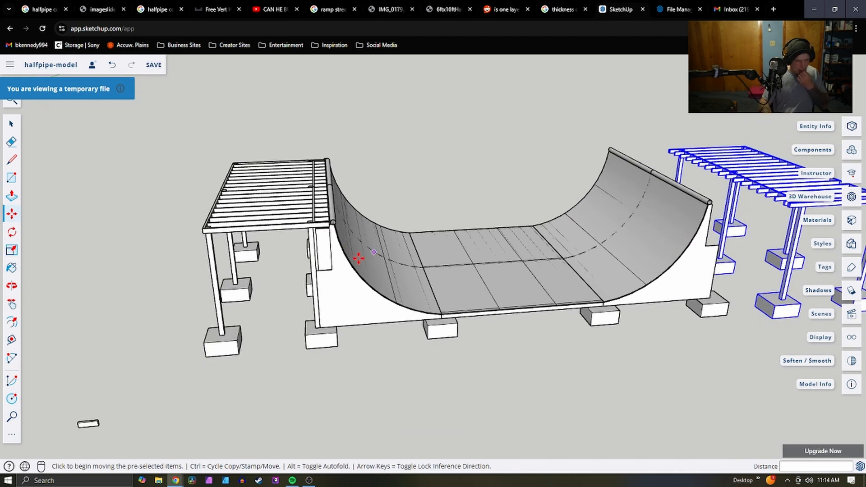
Draw a guide line along the red axis from the attached platform's upper corner to just past the opposite coping
key("l")
scroll(325, 220, "up", 4)
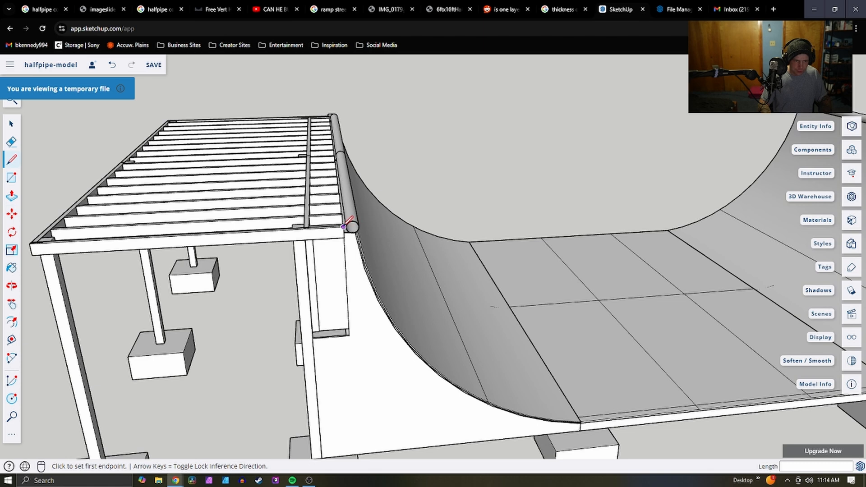
left_click(343, 226)
scroll(169, 247, "down", 6)
scroll(376, 227, "up", 5)
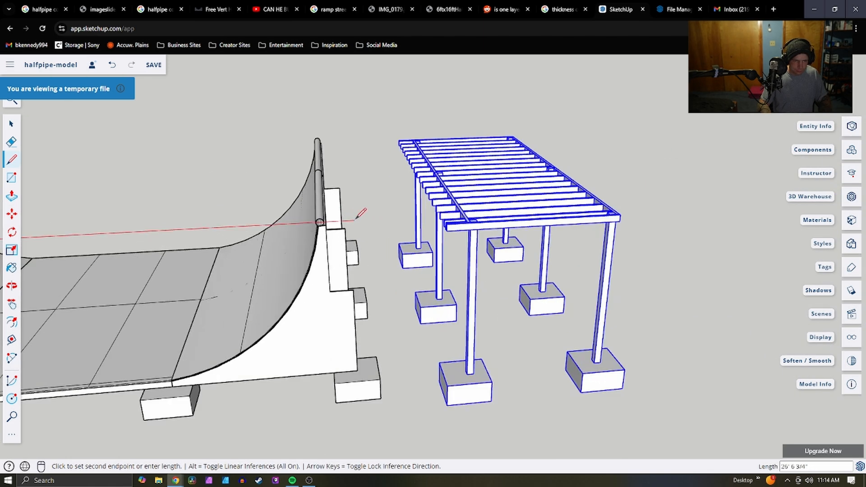
scroll(335, 220, "up", 4)
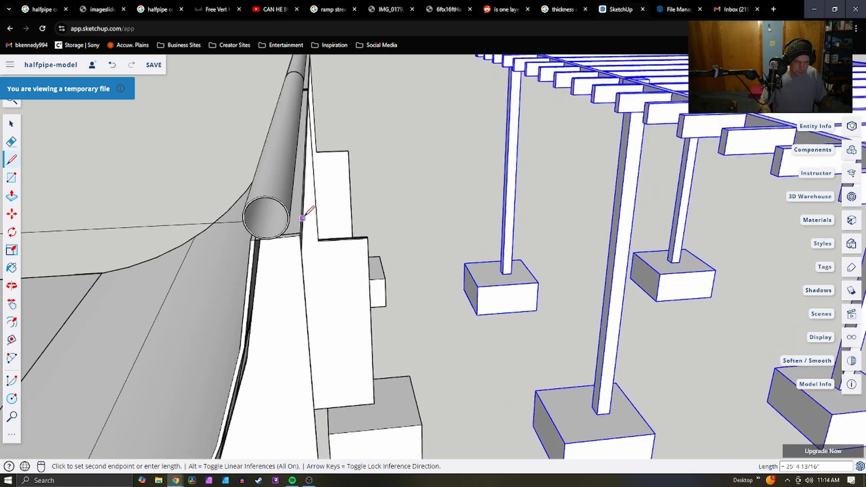
left_click(328, 213)
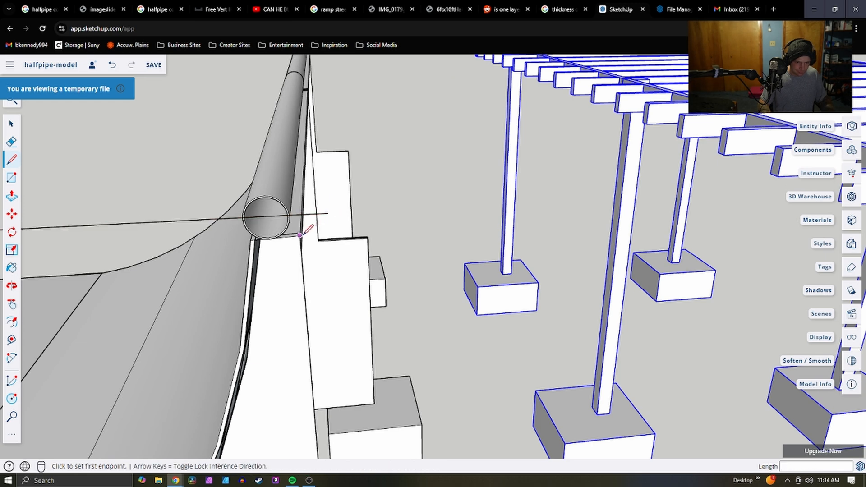
Draw a vertical guide line about 2 7/16" tall from the ramp side panel's upper back corner, behind the coping
scroll(300, 234, "up", 4)
scroll(246, 236, "down", 2)
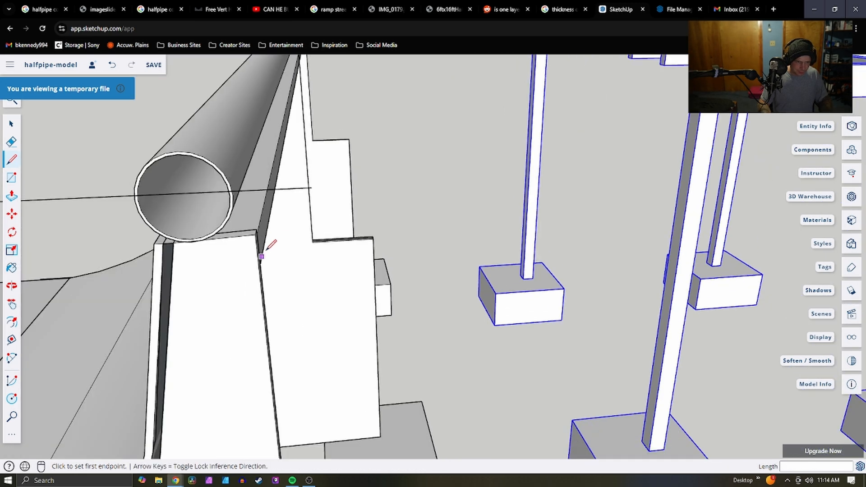
left_click(255, 234)
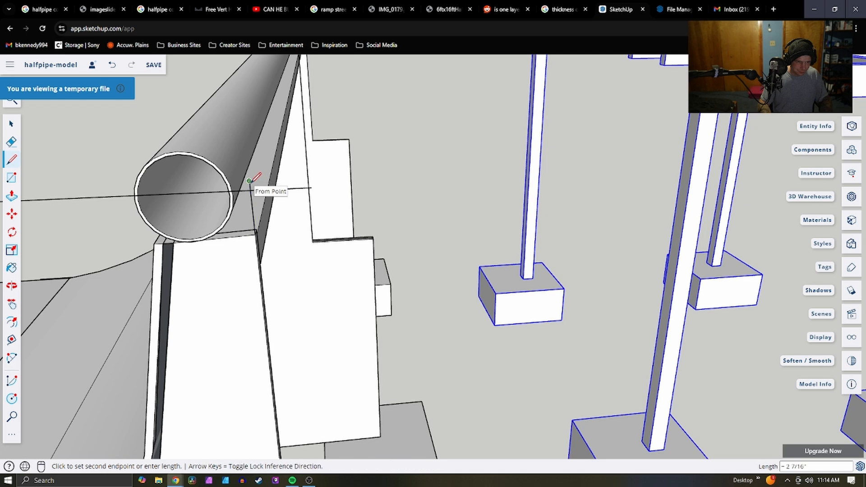
left_click(250, 181)
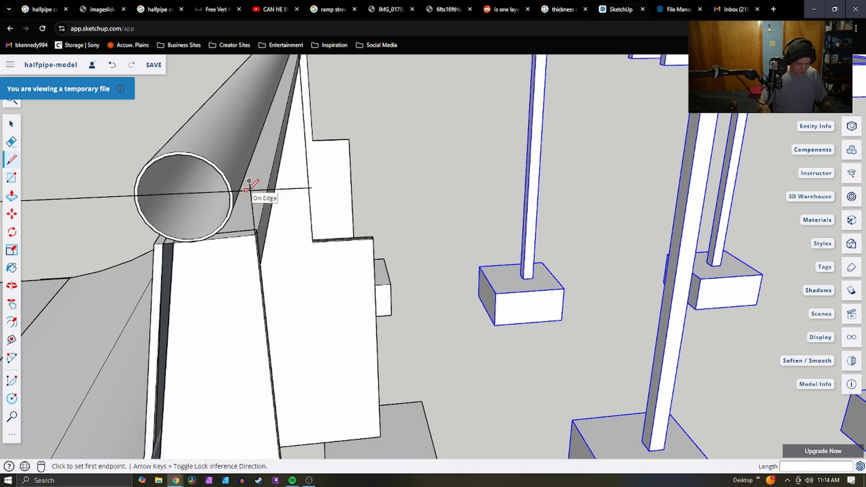
key("space")
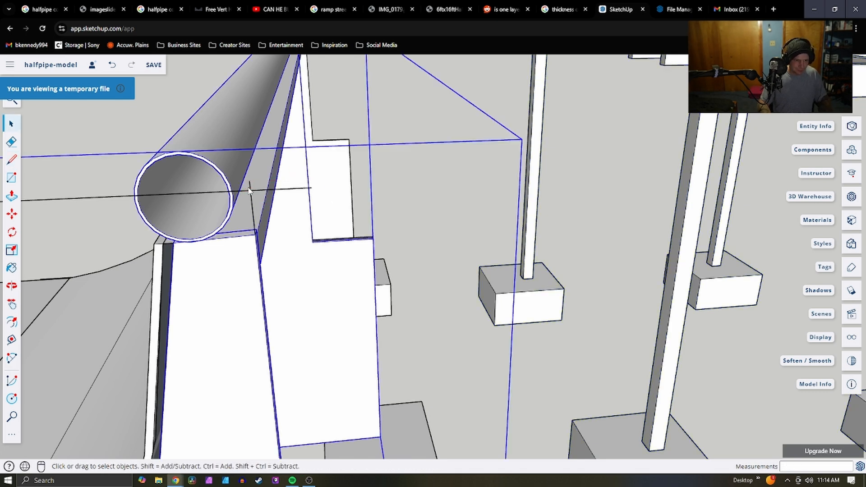
left_click(251, 190)
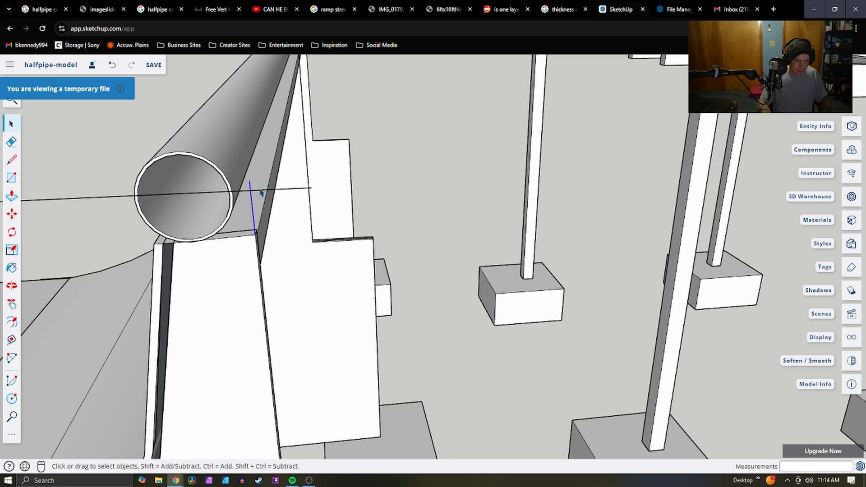
left_click(260, 190)
left_click(265, 190)
left_click(290, 201)
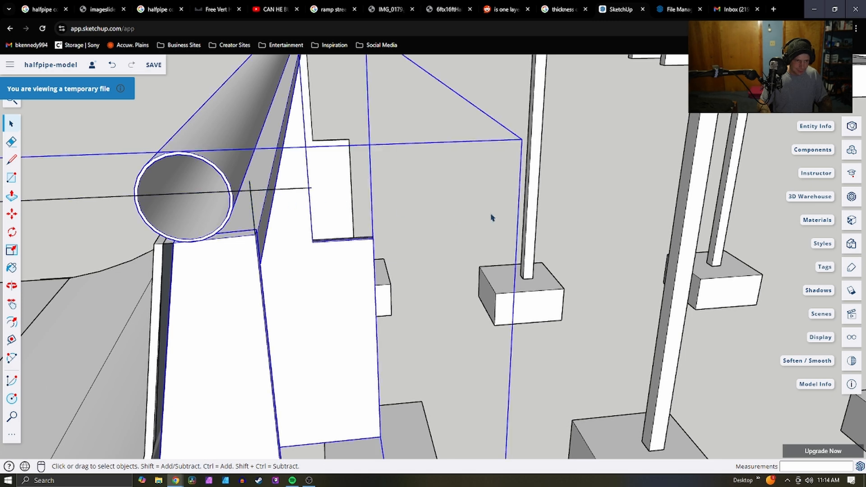
left_click(412, 201)
Move the whole detached platform frame about 4' 9" by its end joist's upper corner to the guide lines behind the coping
scroll(519, 234, "down", 8)
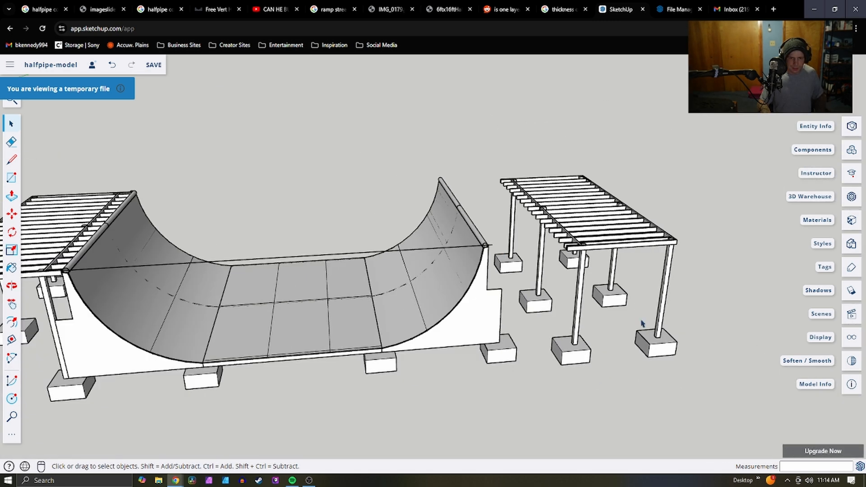
middle_click_drag(583, 324, 662, 372)
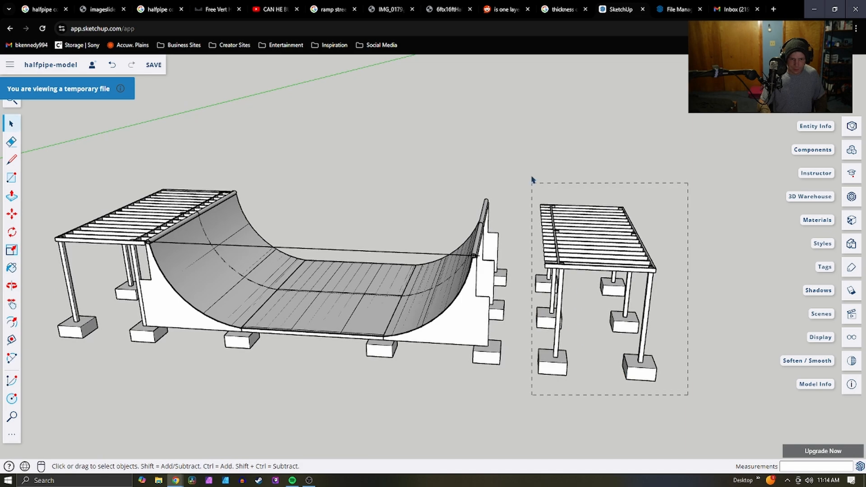
left_click_drag(532, 179, 539, 185)
key("m")
scroll(543, 239, "up", 6)
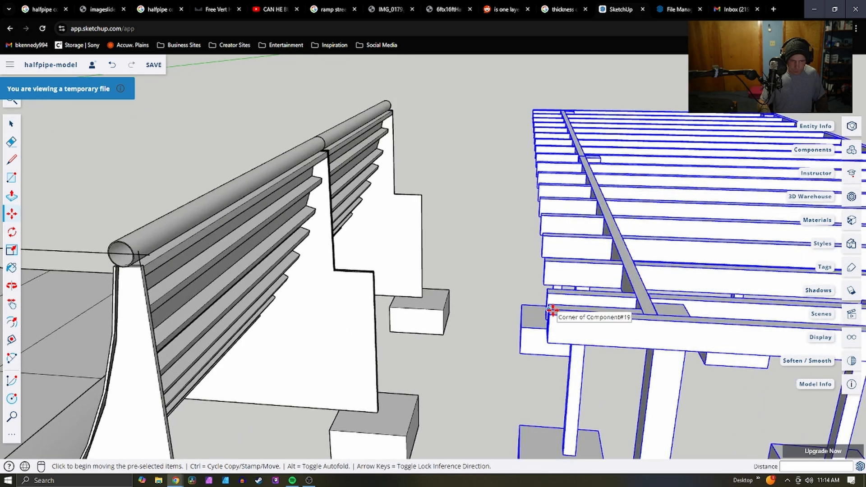
left_click(551, 311)
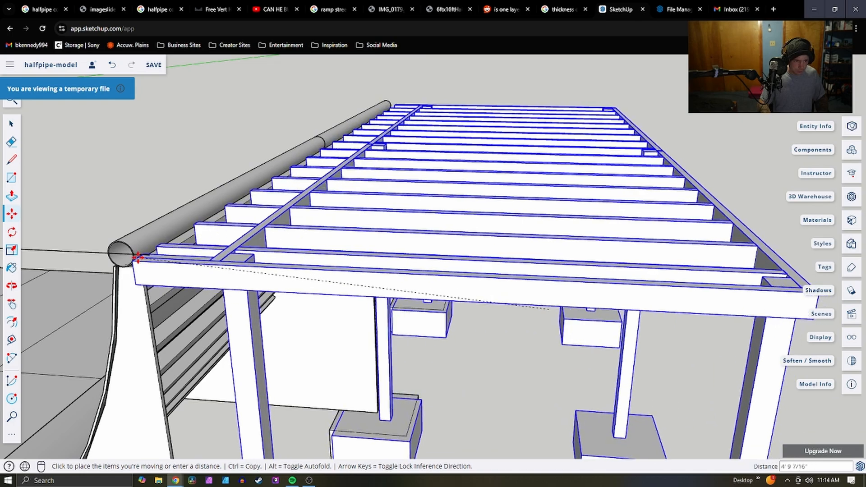
scroll(139, 256, "up", 5)
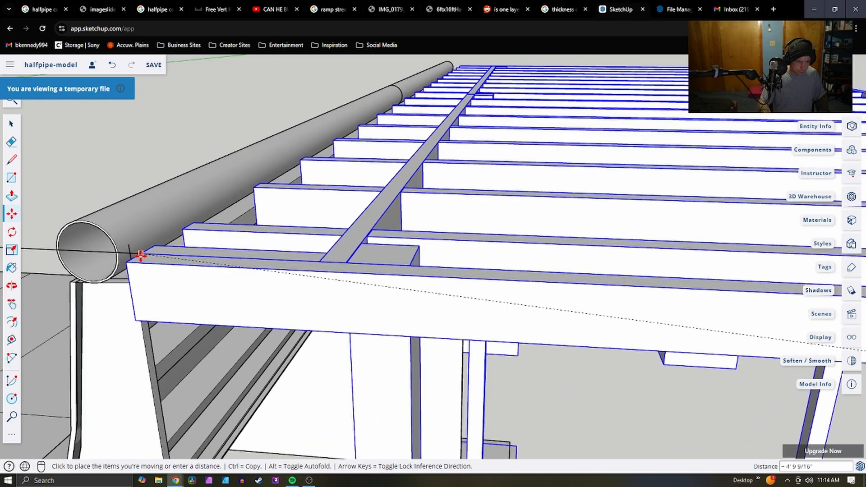
left_click(148, 255)
Draw a short line along the green axis from the top endpoint of the vertical guide line
mouse_move(234, 248)
middle_mouse_down()
mouse_move(224, 292)
mouse_move(121, 351)
mouse_move(232, 290)
mouse_move(313, 333)
mouse_move(261, 342)
mouse_move(371, 323)
mouse_move(479, 318)
mouse_move(492, 329)
mouse_move(556, 334)
mouse_move(621, 322)
mouse_move(580, 317)
mouse_move(791, 269)
mouse_move(566, 223)
mouse_move(753, 174)
mouse_move(799, 192)
mouse_move(724, 209)
mouse_move(725, 222)
mouse_move(483, 251)
middle_mouse_up()
key("l")
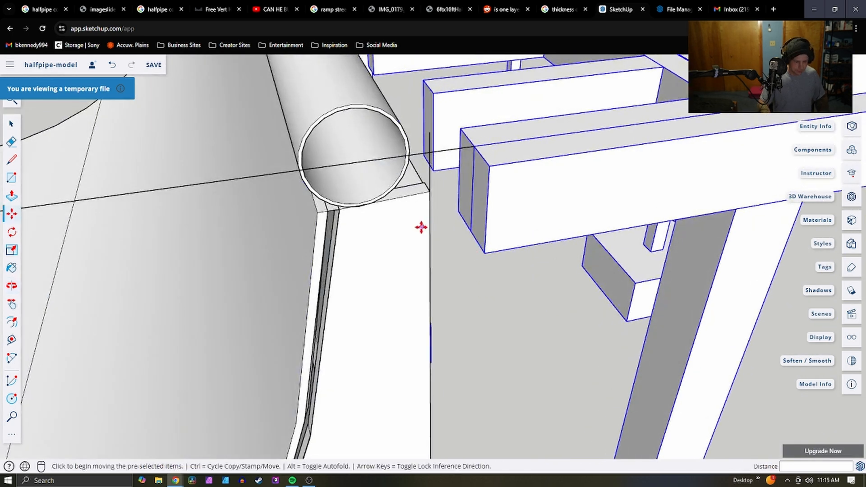
left_click(431, 133)
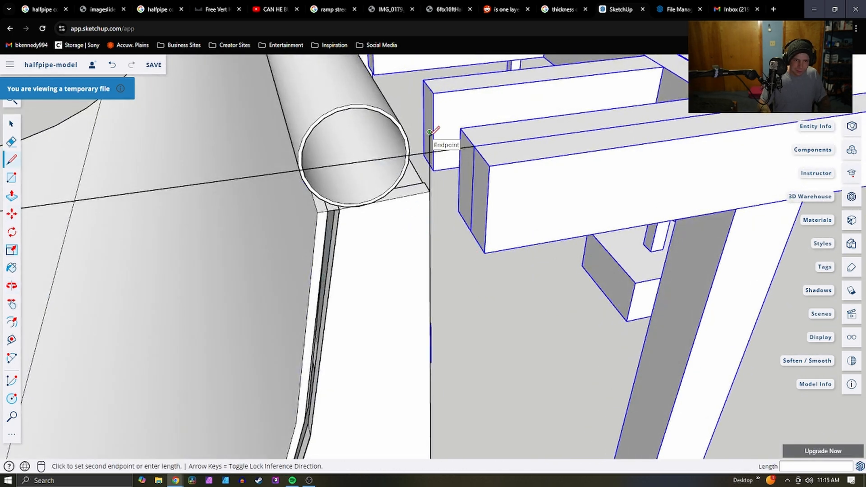
left_click(442, 152)
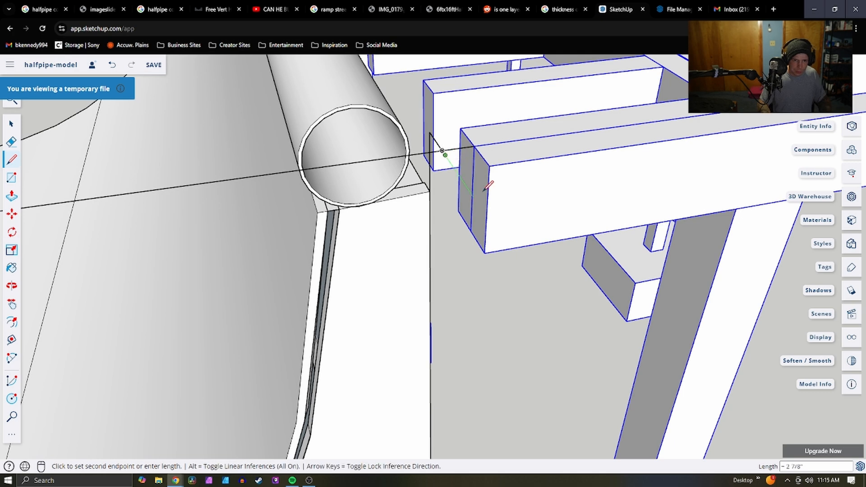
key("Escape")
Move the platform frame about 1 15/16" so the seam corner of its end joists meets the vertical guide line's top endpoint
key("m")
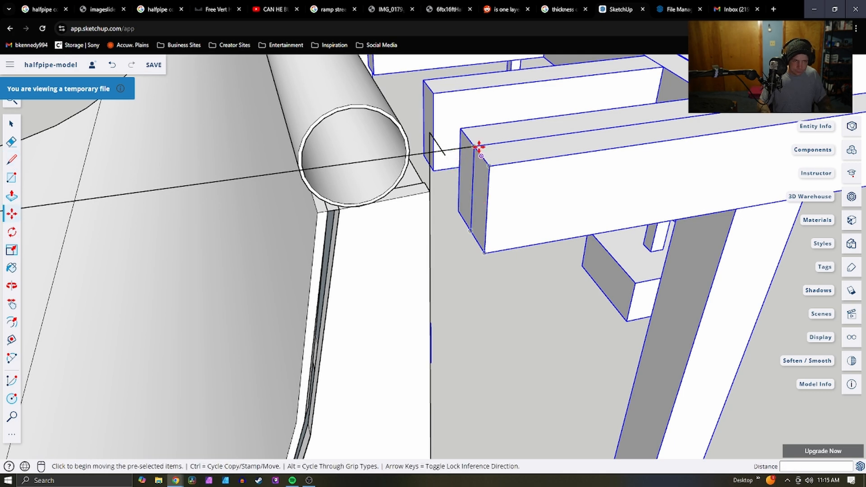
left_click(473, 145)
left_click(432, 134)
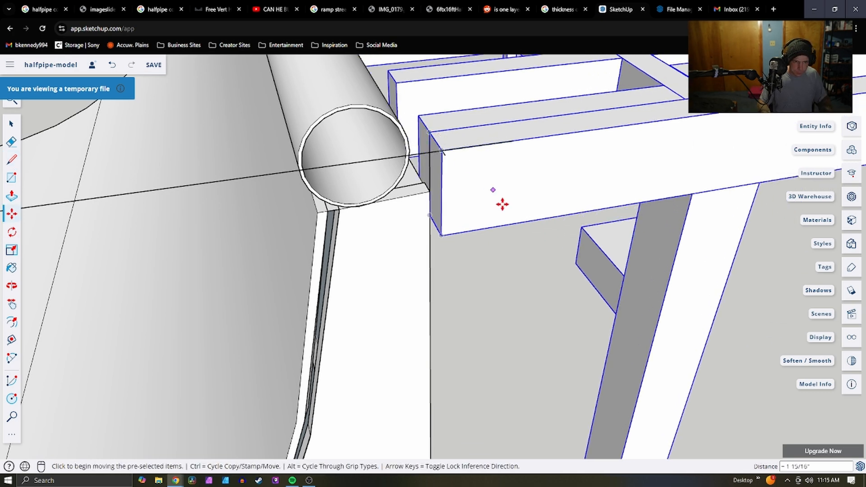
Delete the long guide line across the ramp and the short vertical guide line behind the coping
middle_click_drag(510, 212, 447, 415)
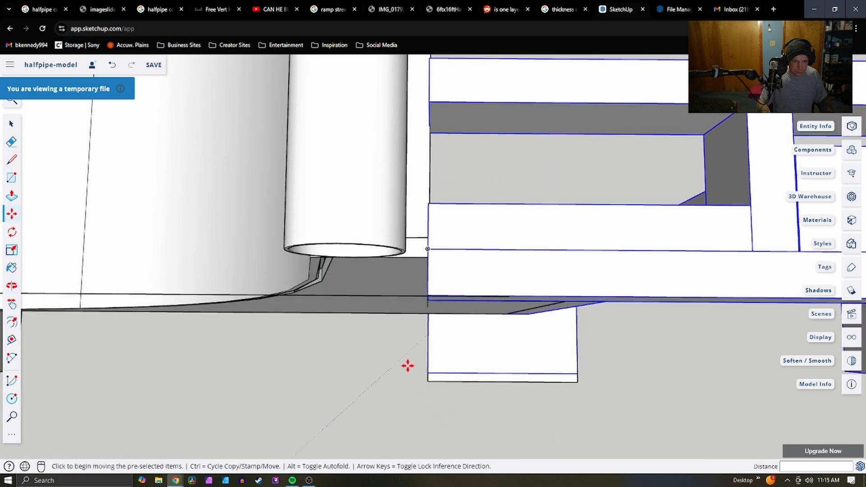
key("space")
left_click(374, 306)
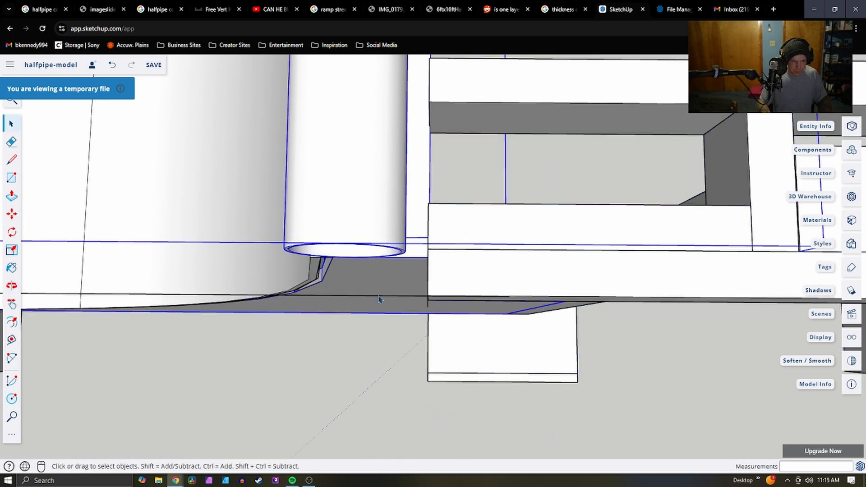
left_click(378, 298)
left_click(429, 307)
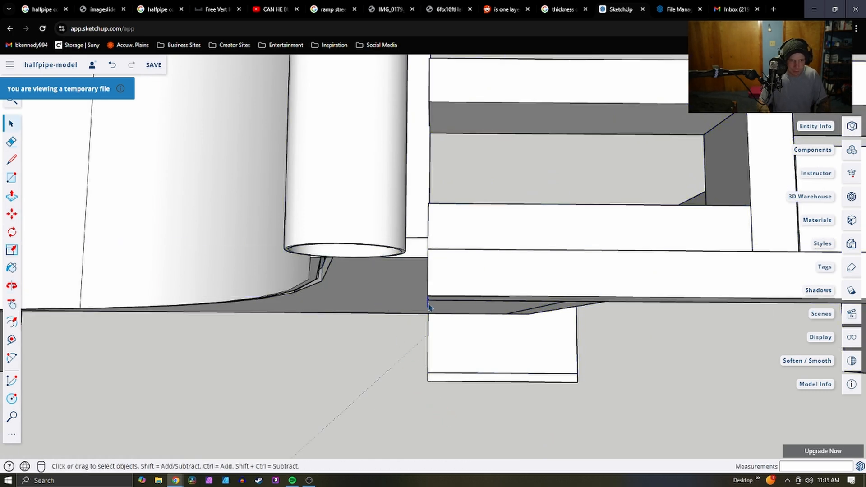
middle_click_drag(428, 306, 475, 164)
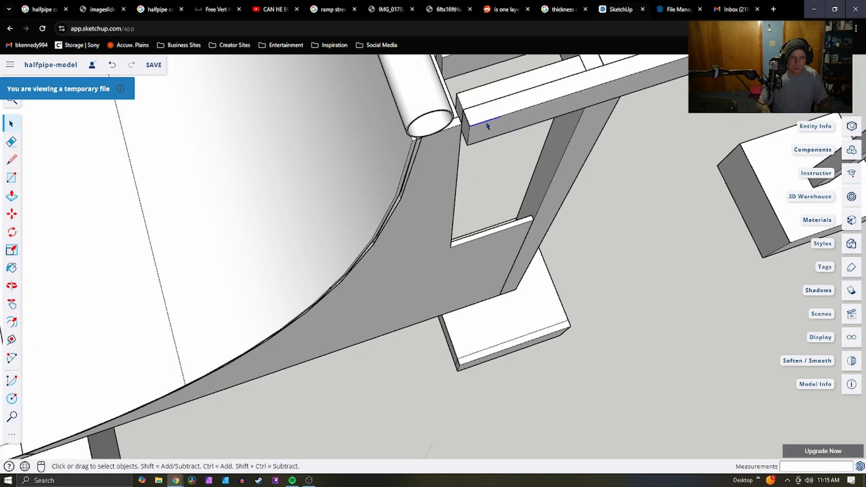
Examine the halfpipe with both platforms in place, including the joint between the coping, side panel and platform
scroll(484, 159, "down", 5)
middle_click_drag(485, 159, 315, 280)
scroll(314, 278, "down", 3)
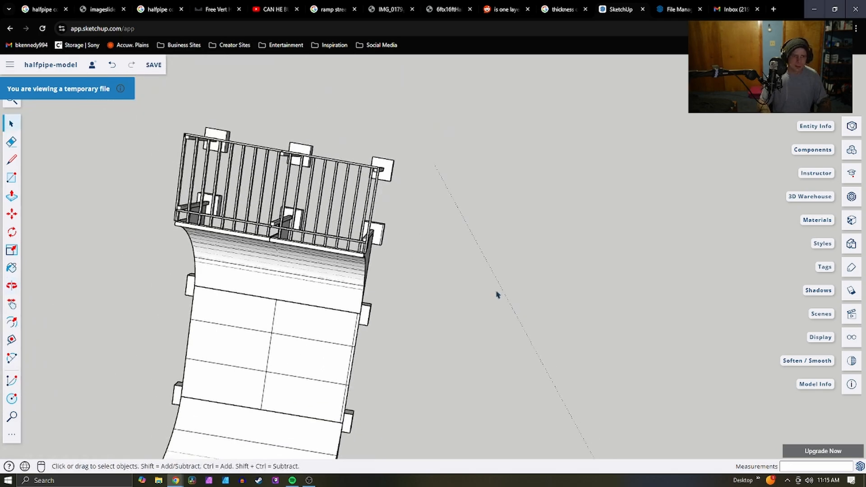
scroll(497, 293, "down", 4)
scroll(335, 231, "up", 4)
scroll(335, 231, "up", 1)
mouse_move(444, 250)
middle_mouse_down()
mouse_move(450, 255)
mouse_move(523, 134)
mouse_move(489, 204)
mouse_move(179, 168)
mouse_move(117, 172)
middle_mouse_up()
middle_click_drag(499, 245, 325, 225)
middle_click_drag(458, 222, 360, 203)
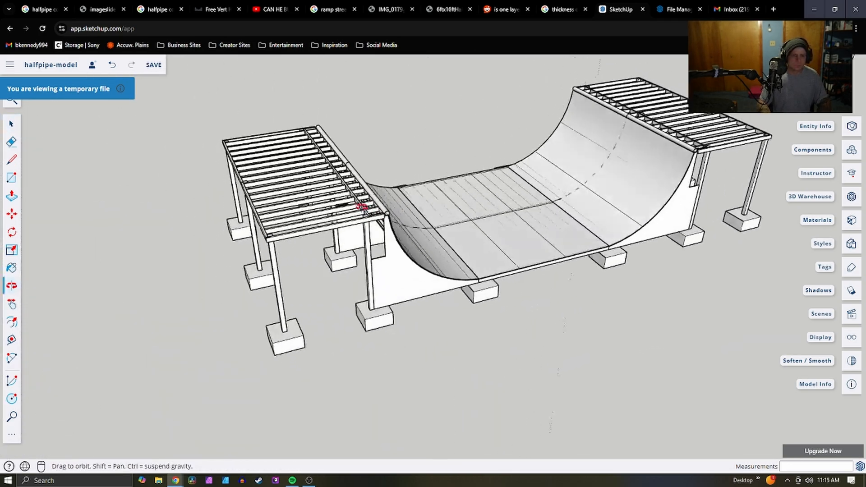
scroll(360, 209, "up", 2)
scroll(361, 209, "up", 3)
scroll(502, 273, "up", 3)
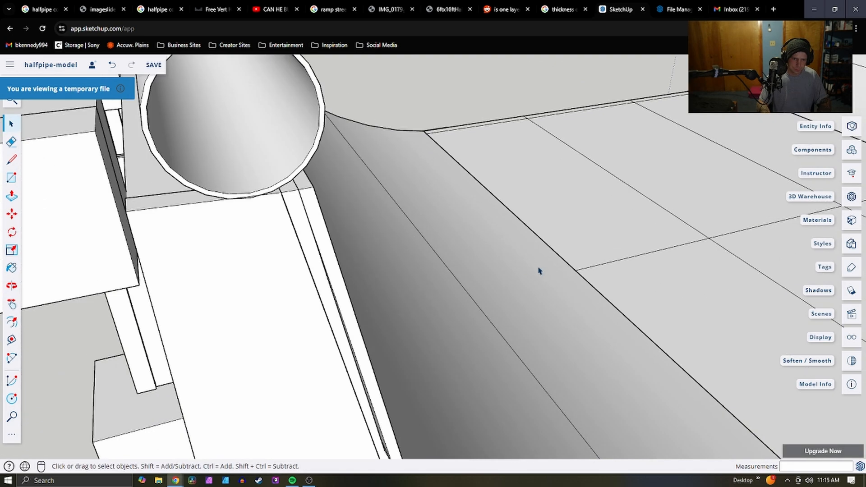
Inspect the newly attached platform frame from above and survey the layout of the whole model around it
scroll(537, 267, "down", 2)
scroll(528, 268, "down", 4)
middle_click_drag(547, 285, 351, 237)
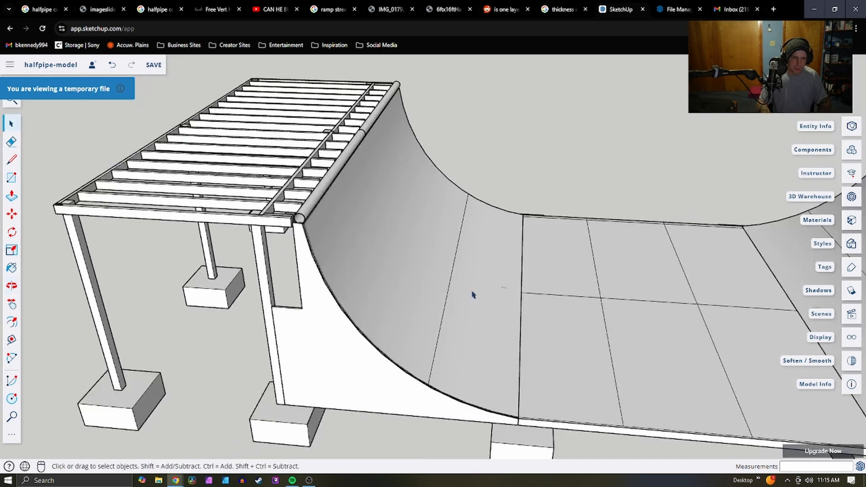
scroll(472, 294, "down", 5)
scroll(411, 252, "up", 4)
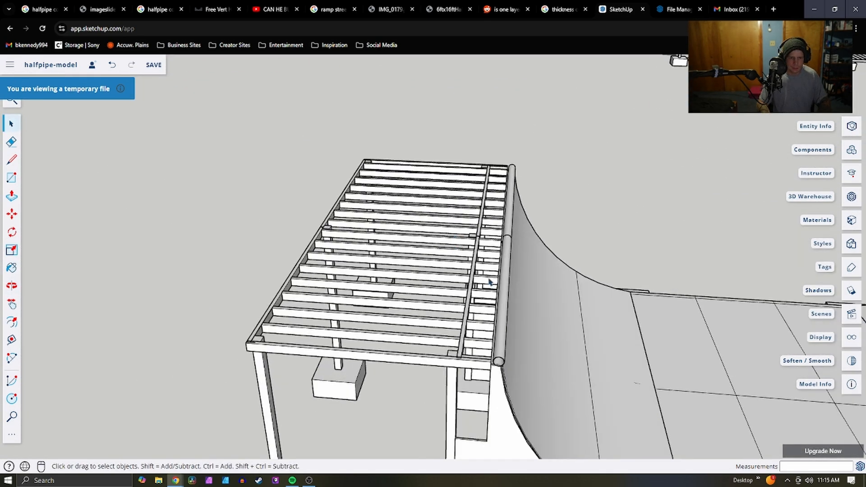
scroll(440, 233, "down", 10)
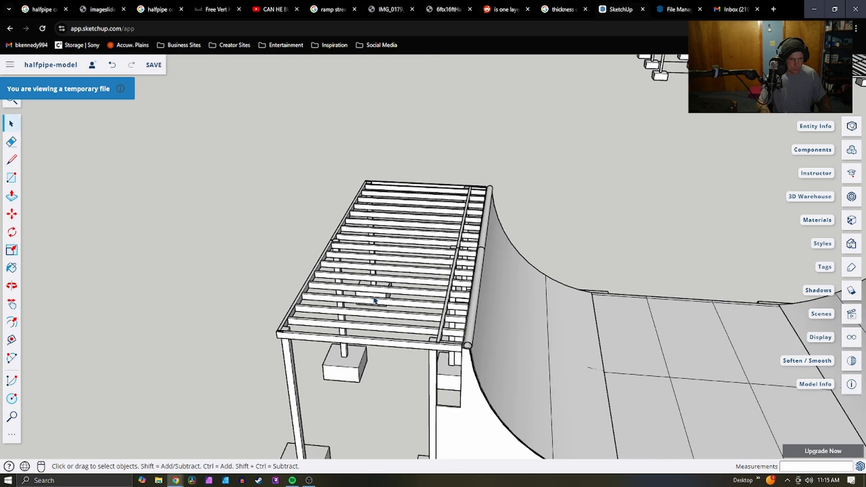
scroll(547, 280, "up", 6)
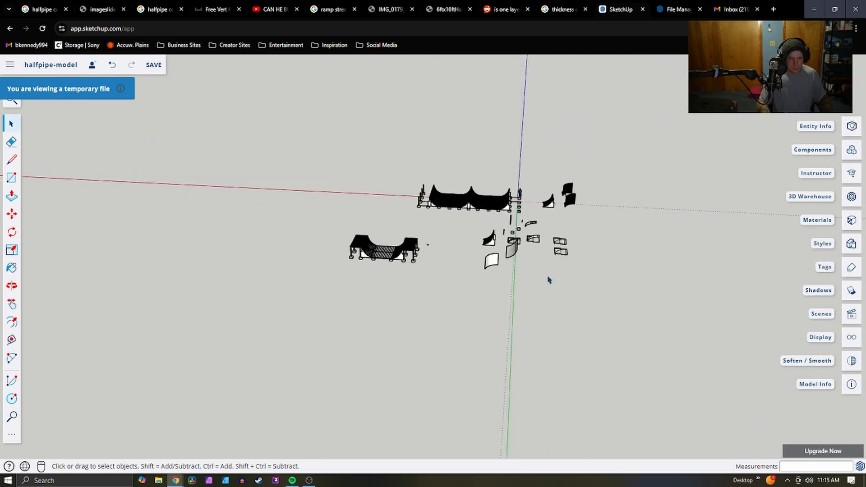
mouse_move(478, 304)
middle_mouse_down()
mouse_move(493, 315)
mouse_move(247, 266)
mouse_move(167, 201)
mouse_move(137, 190)
middle_mouse_up()
key("r")
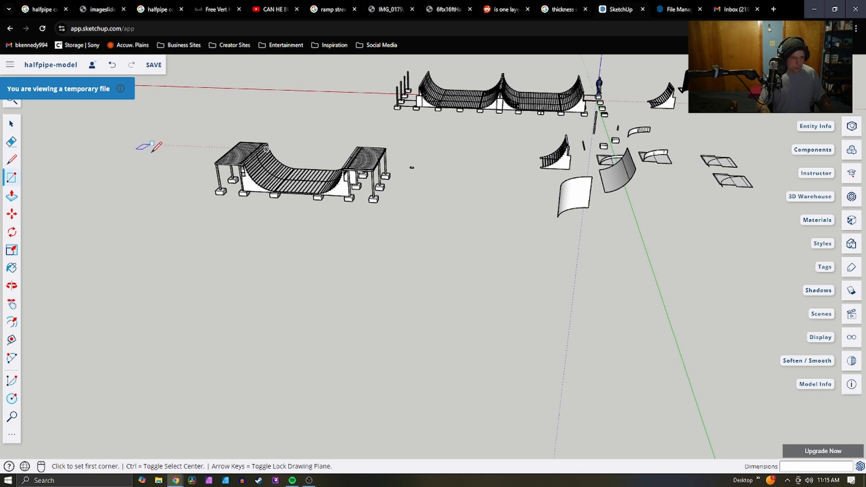
left_click(150, 145)
scroll(245, 254, "down", 1)
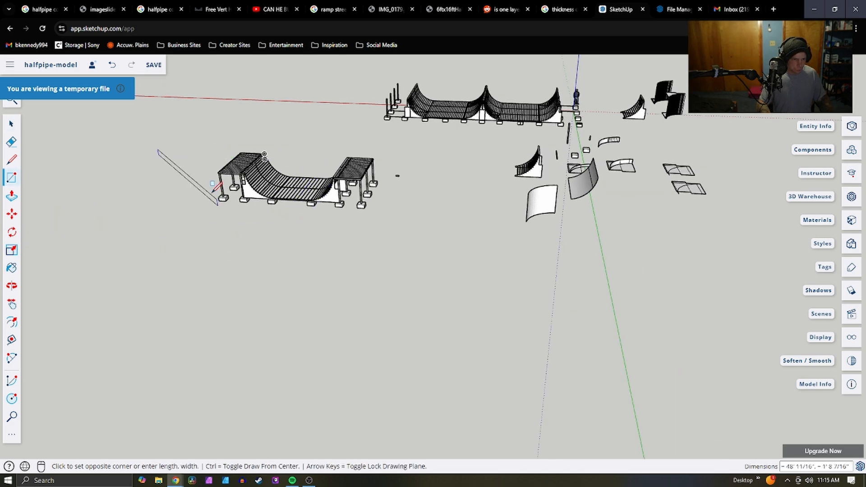
key("Escape")
Draw a vertical line about 3/8" tall from the platform frame's outer back corner, along the blue axis
scroll(361, 283, "up", 6)
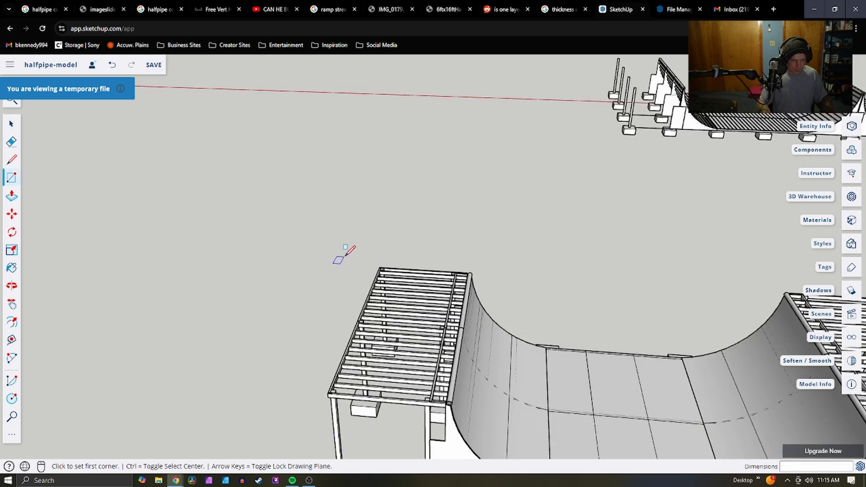
key("l")
scroll(378, 289, "up", 6)
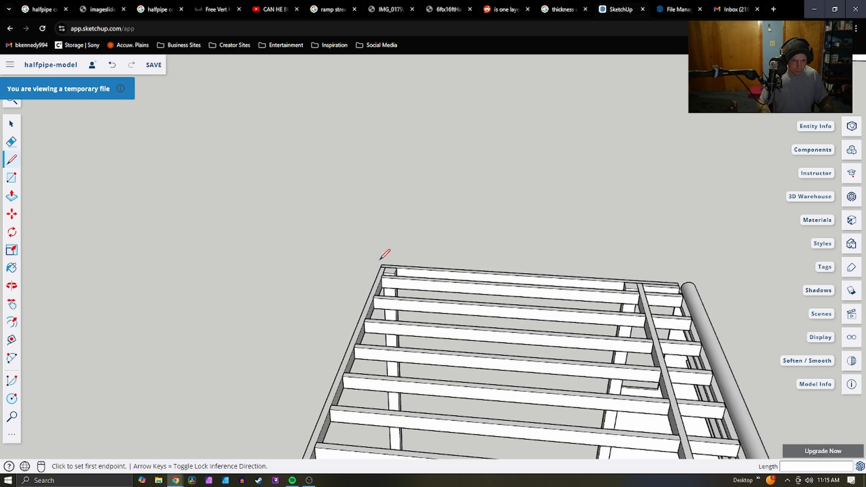
left_click(379, 276)
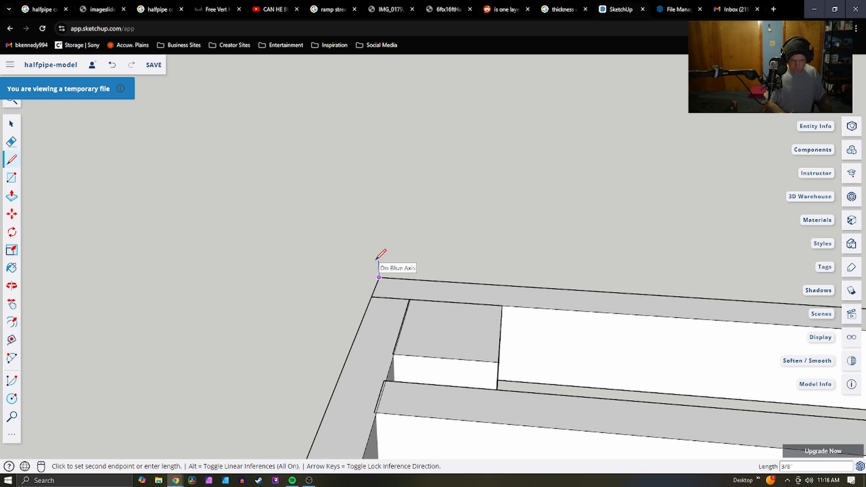
left_click(379, 269)
key("Escape")
scroll(422, 206, "down", 10)
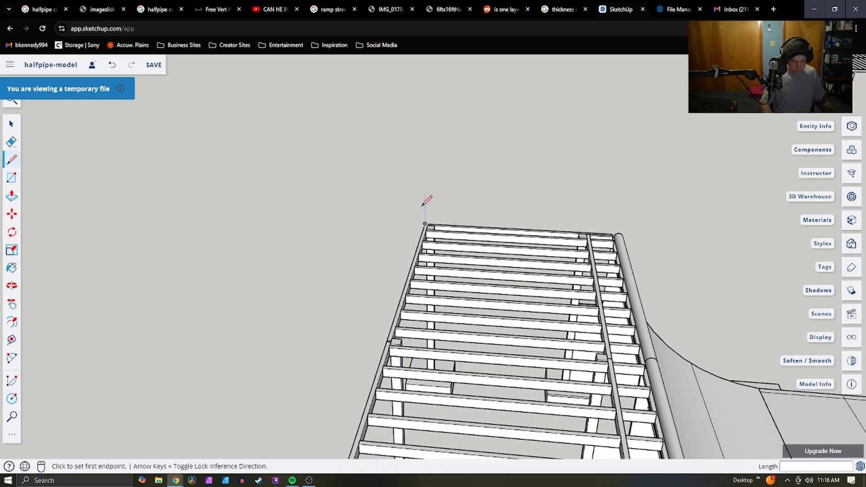
Draw a 3/8" vertical line along the blue axis from the end joist's top corner beside the coping
scroll(485, 282, "up", 8)
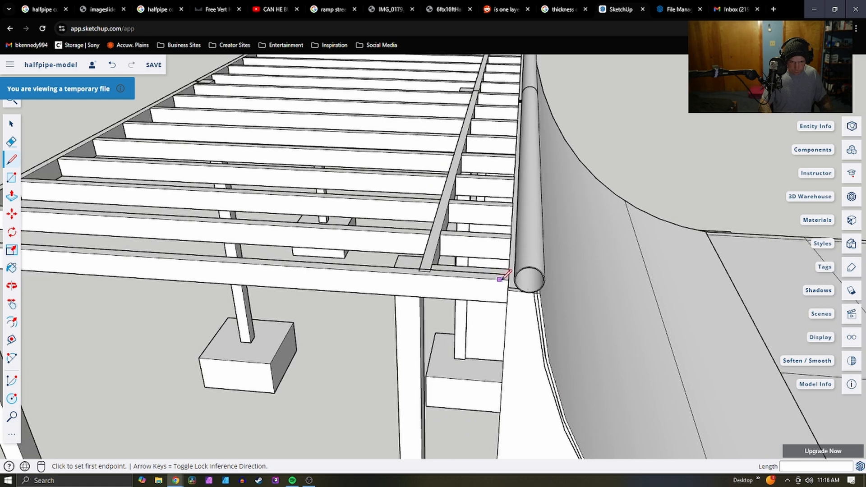
left_click(508, 279)
middle_click_drag(510, 248, 458, 255)
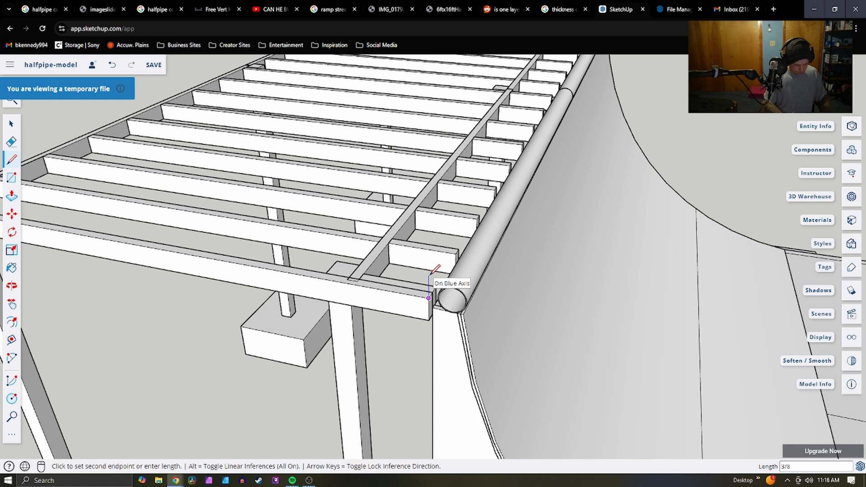
type("3/8")
key("Return")
Draw a deck rectangle of about 7' 9 1/8" by 17' 1 1/2" over the frame, from the corner beside the coping to the diagonally opposite side
key("r")
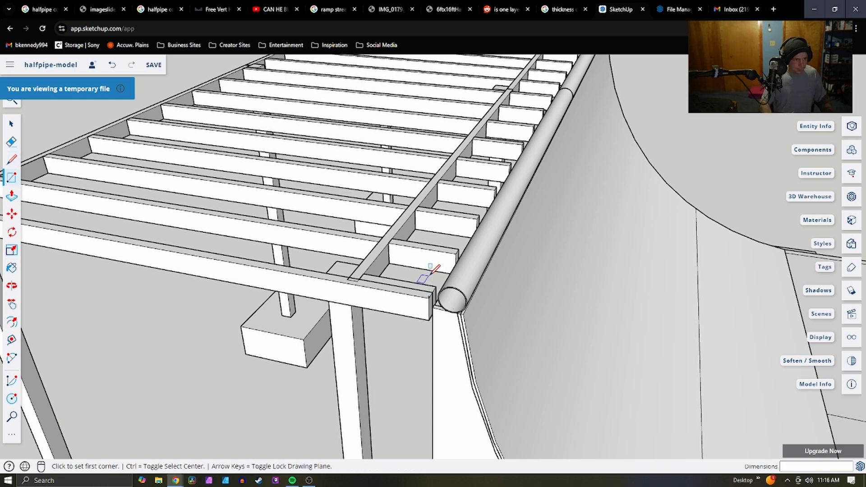
left_click(430, 294)
scroll(537, 250, "down", 5)
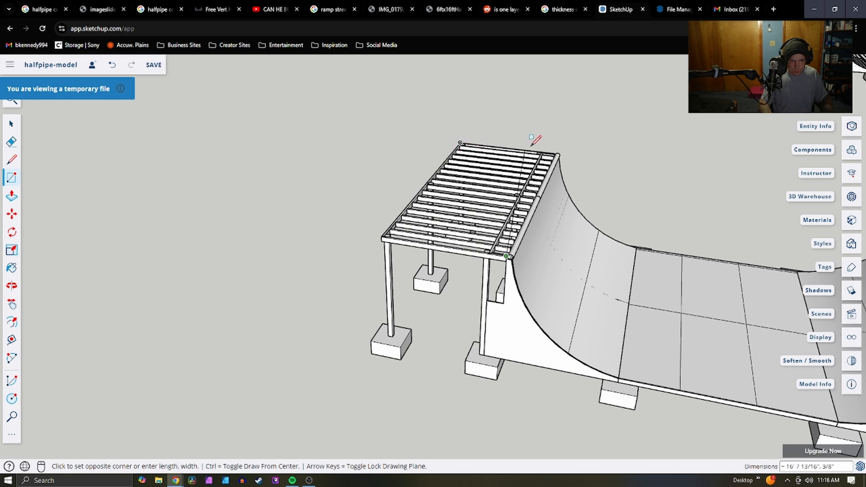
scroll(449, 140, "up", 6)
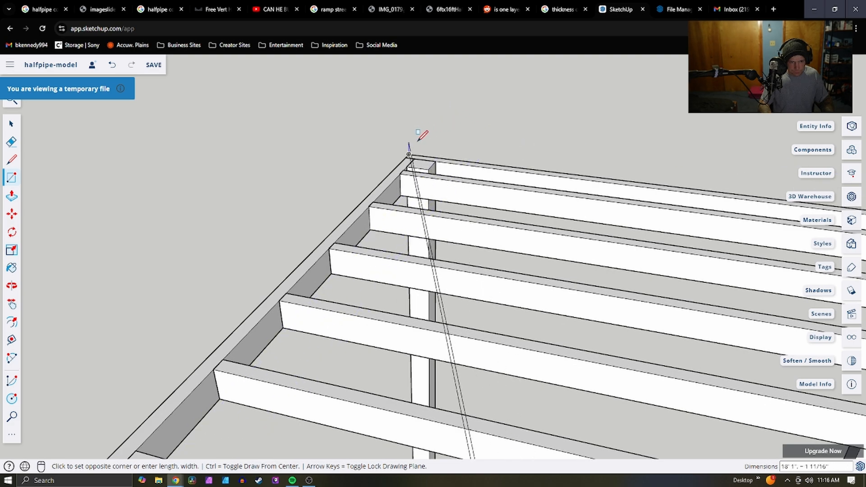
middle_click_drag(414, 147, 464, 164)
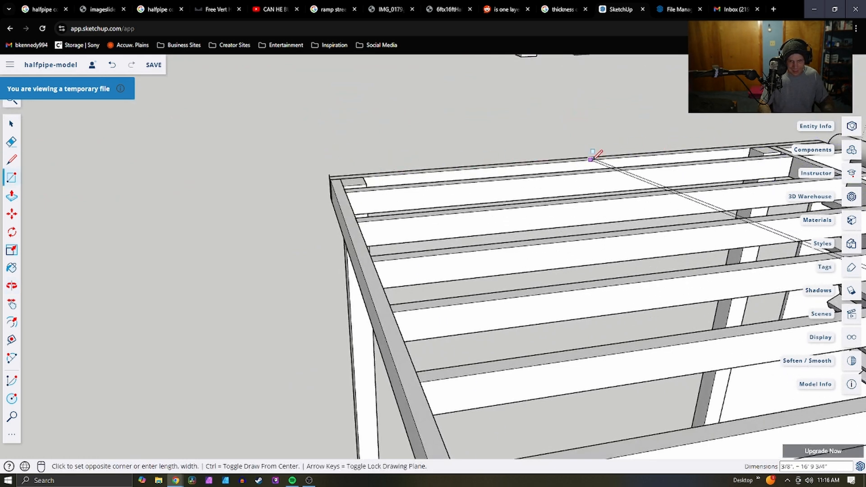
left_click(301, 160)
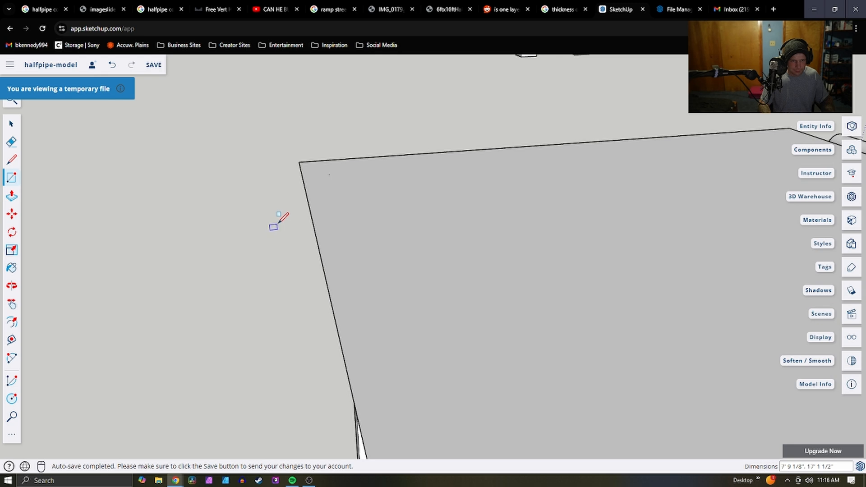
Try a line across the deck rectangle from near its outer back corner to the coping-side edge, and undo it
key("space")
key("l")
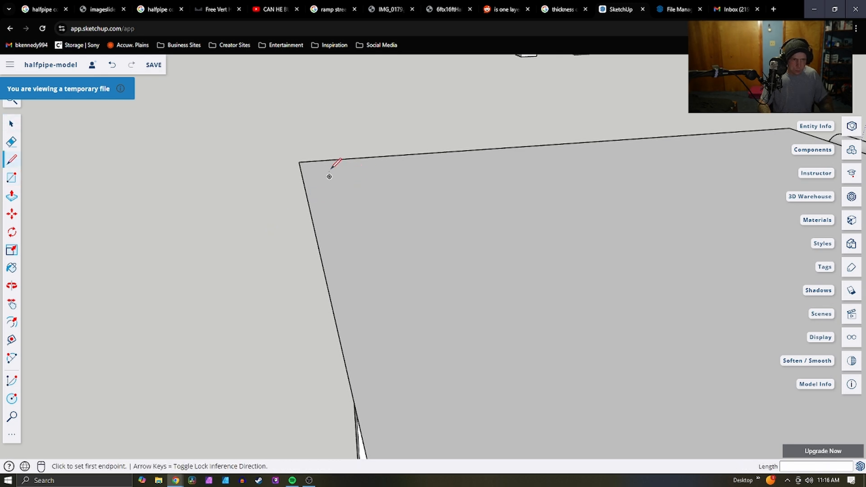
left_click(329, 174)
scroll(233, 204, "down", 4)
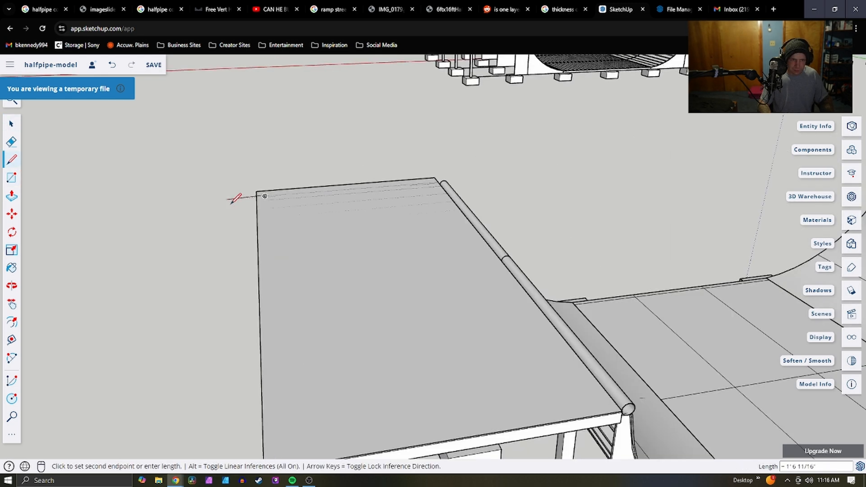
scroll(440, 184, "up", 4)
left_click(444, 181)
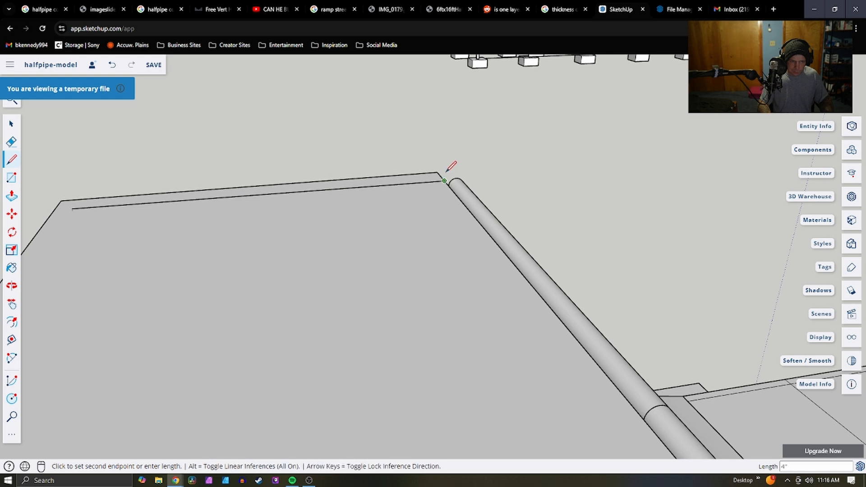
key("ctrl+z")
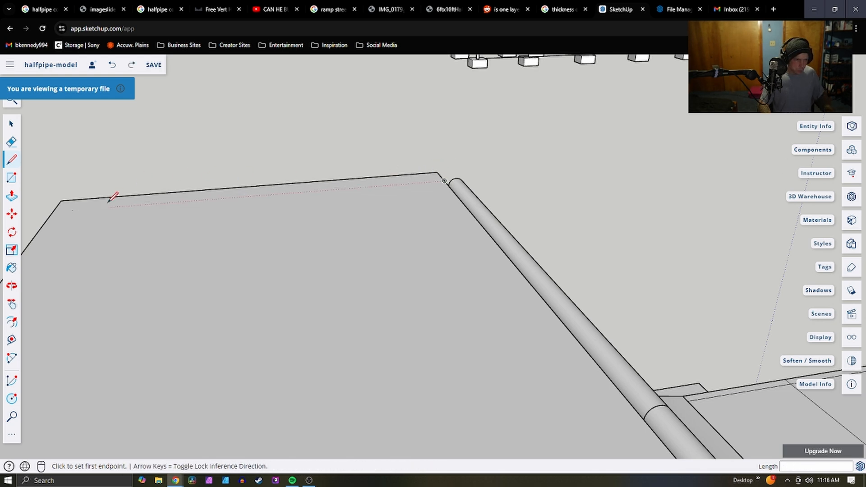
Draw a line from the point near the deck rectangle's outer back corner to the end joist beside the coping
left_click(73, 208)
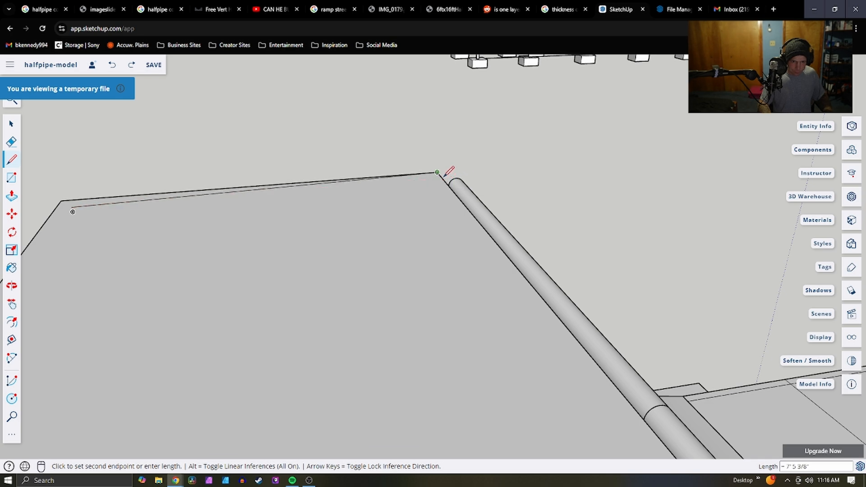
middle_click_drag(445, 180, 143, 263)
middle_click_drag(407, 179, 472, 218)
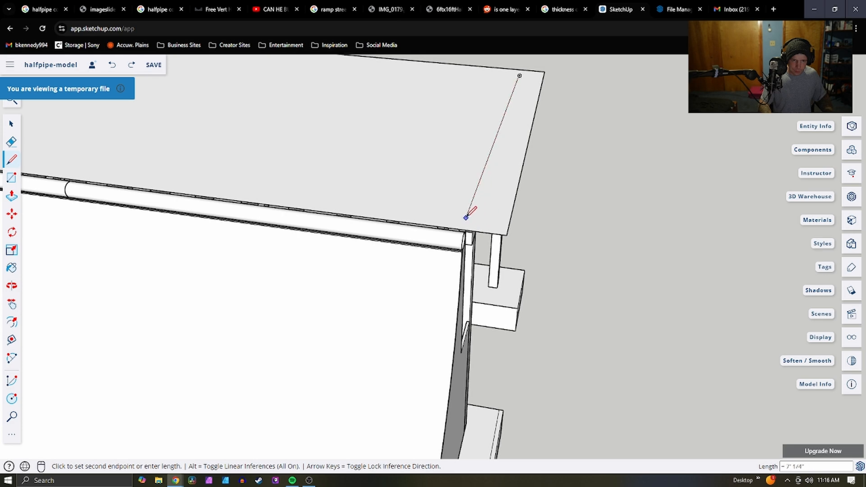
scroll(473, 230, "up", 3)
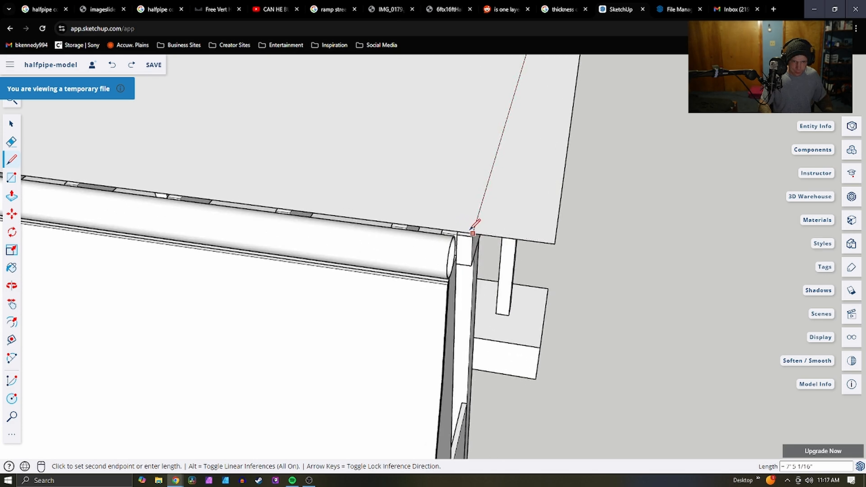
scroll(472, 233, "up", 2)
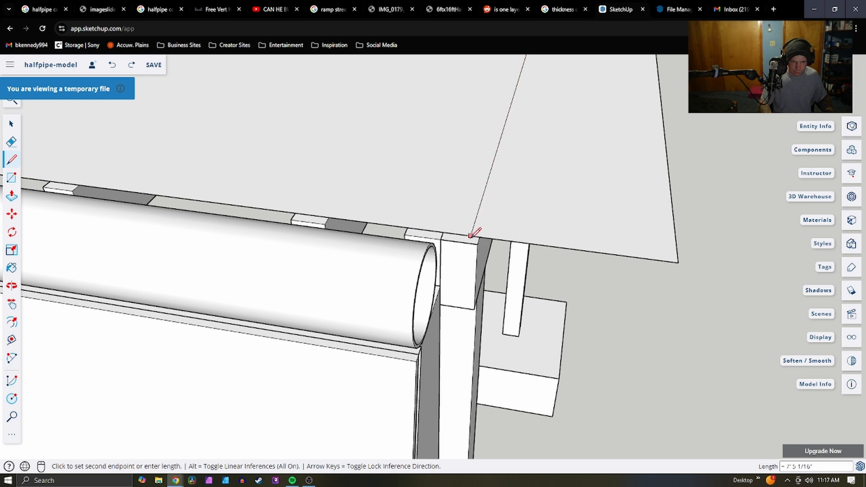
left_click(467, 254)
key("space")
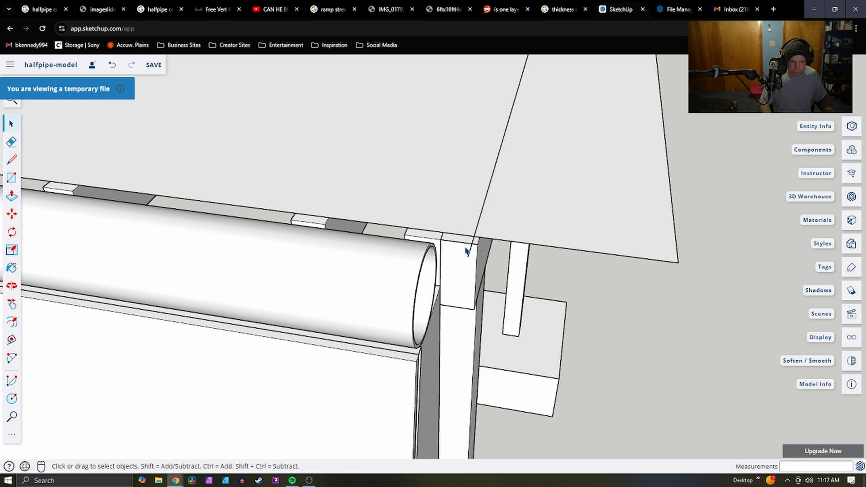
Extrude the deck rectangle 3/8" toward the platform frame
left_click(573, 215)
key("p")
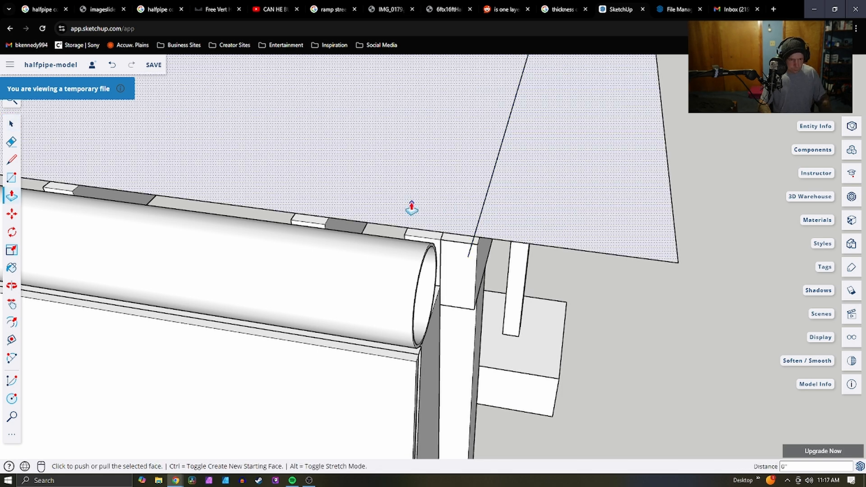
left_click(410, 202)
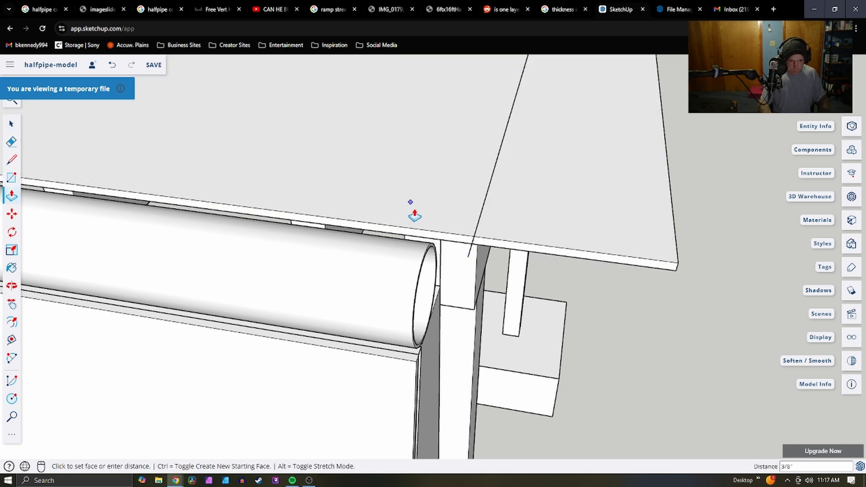
left_click(410, 203)
left_click(581, 216)
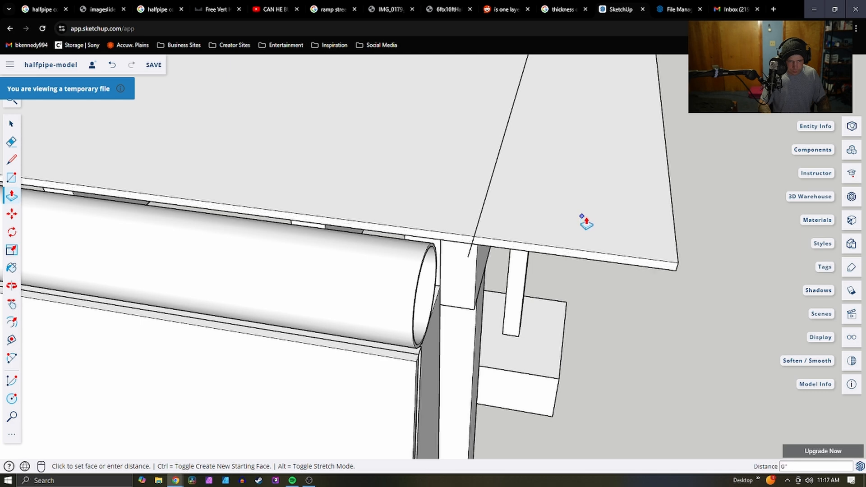
left_click(583, 217)
Delete the stray line floating above the deck sheet near the end joist
middle_click_drag(588, 222, 591, 118)
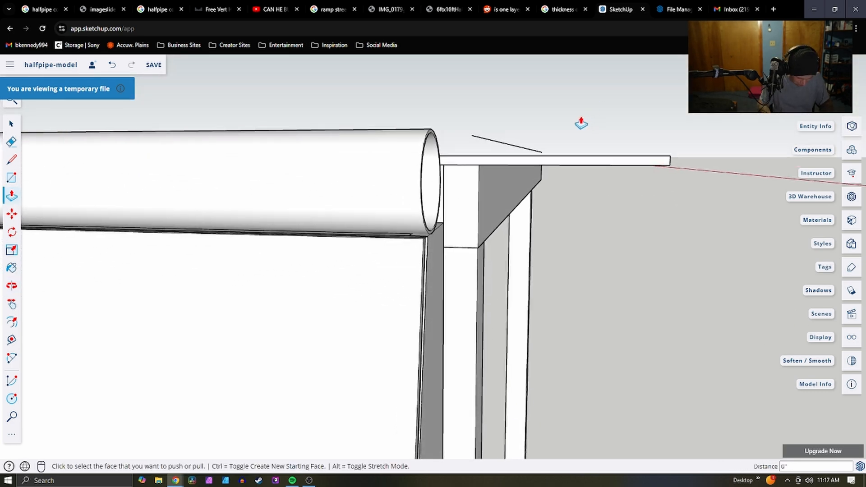
key("space")
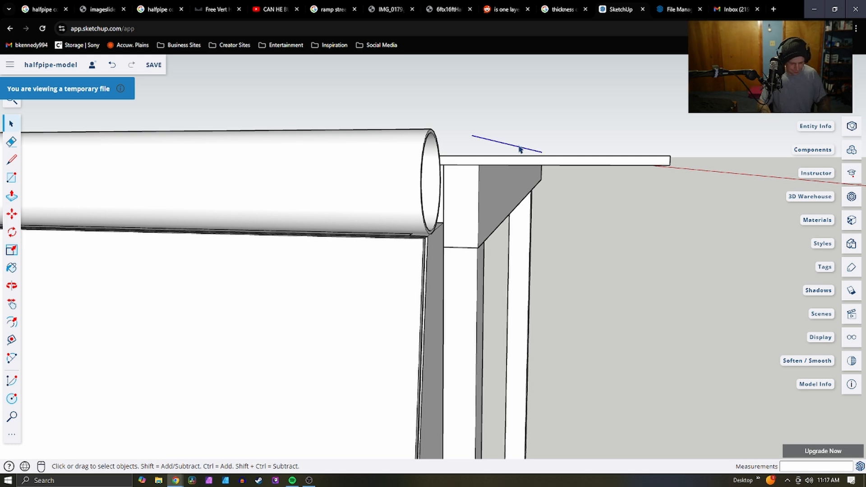
Draw a 3/8" vertical line on the deck sheet's coping-side edge, directly above the end joist's outer corner
key("l")
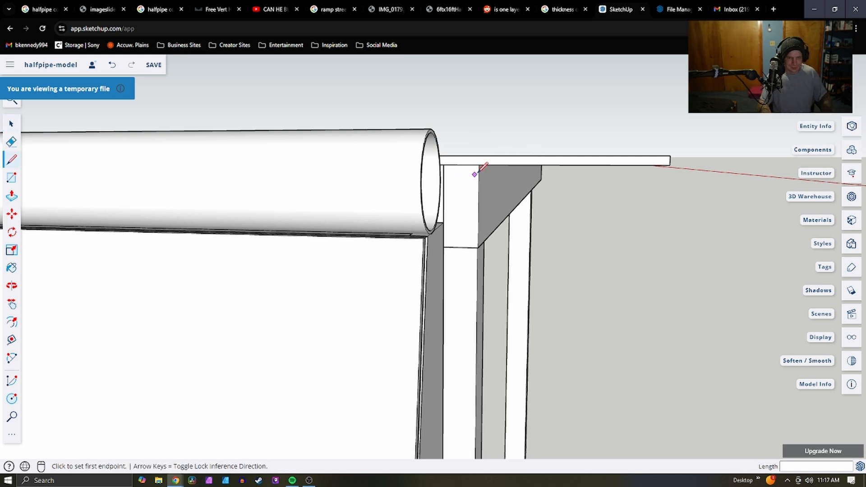
scroll(476, 168, "up", 2)
left_click(481, 161)
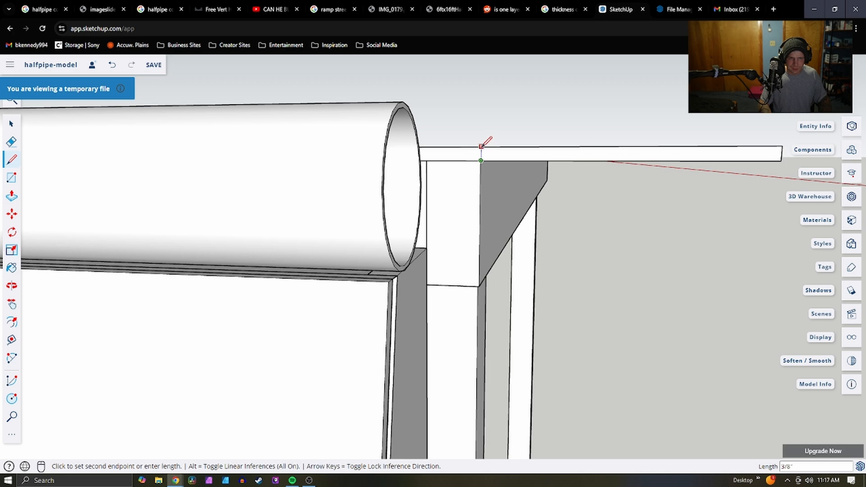
left_click(481, 145)
Draw a line across the deck sheet's top from the 3/8" vertical line to the far edge, parallel to the outer side
middle_click_drag(481, 146, 479, 176)
left_click(479, 176)
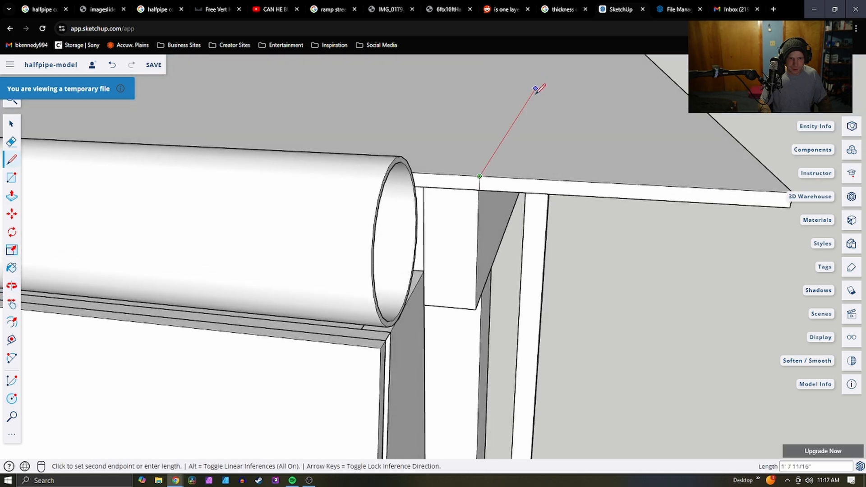
middle_click_drag(537, 87, 490, 99)
left_click(491, 99)
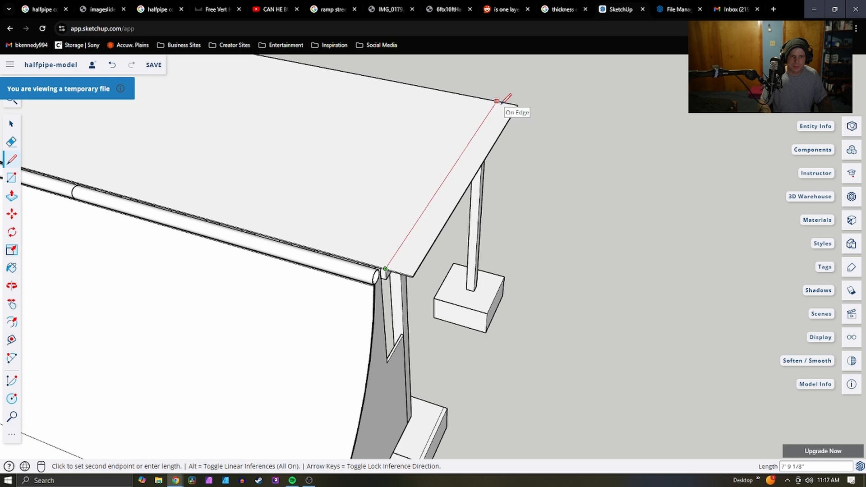
Push the overhanging strip of the deck sheet down 3/8" to cut it off flush with the outer joist
key("p")
left_click(499, 120)
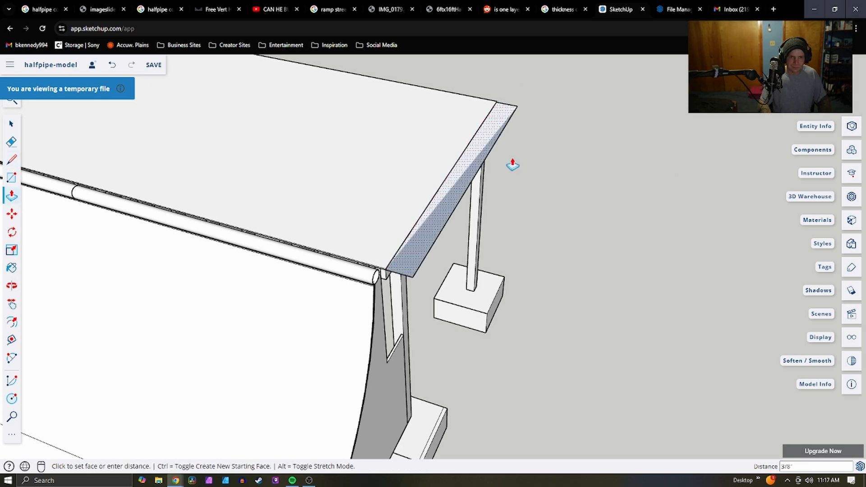
left_click(514, 164)
Inspect the trimmed deck sheet and the platform framing from the side, from below and from above
key("o")
middle_click_drag(620, 215, 591, 139)
scroll(416, 176, "up", 5)
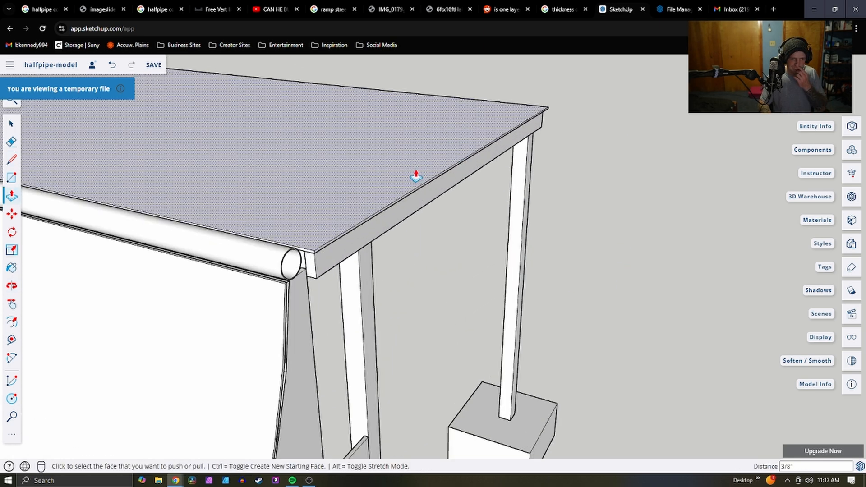
scroll(584, 225, "down", 5)
middle_click_drag(583, 223, 380, 68)
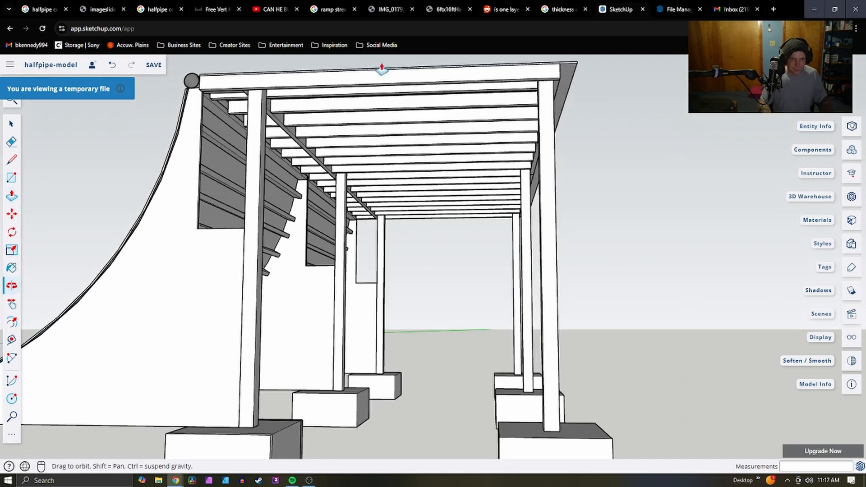
scroll(437, 293, "down", 6)
scroll(443, 201, "up", 1)
scroll(433, 274, "up", 3)
middle_click_drag(432, 275, 437, 125)
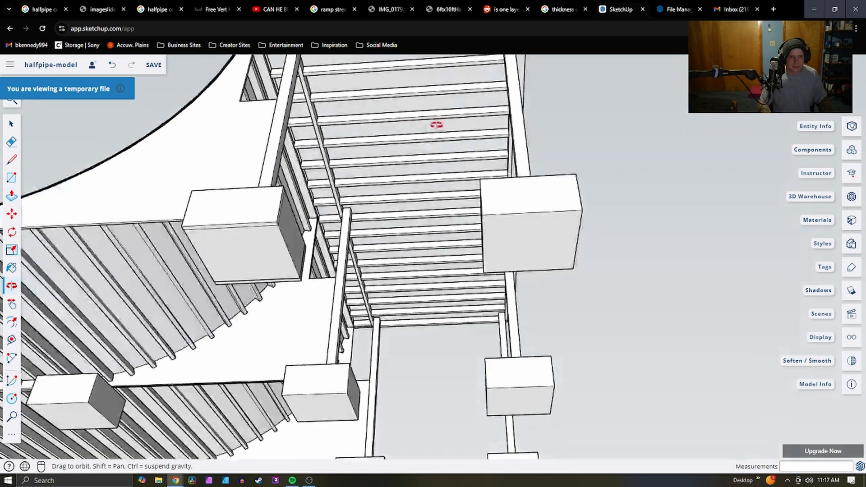
scroll(436, 275, "down", 5)
middle_click_drag(434, 206, 418, 456)
middle_click_drag(421, 228, 385, 332)
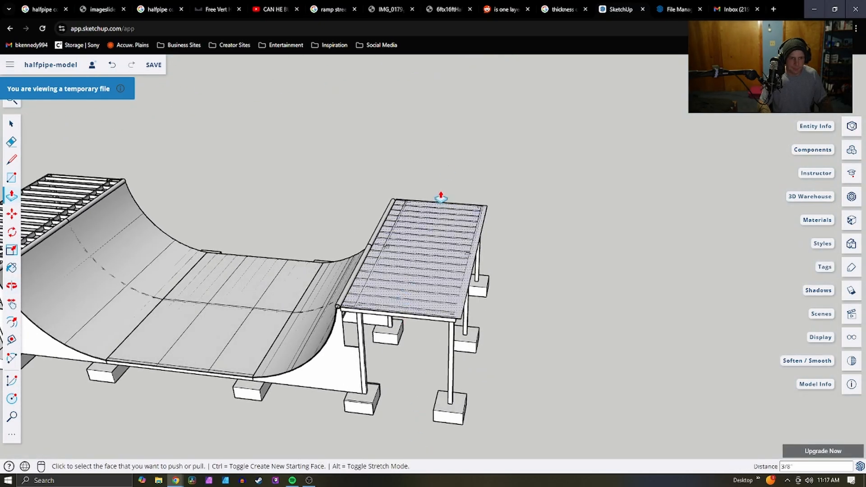
scroll(439, 262, "up", 3)
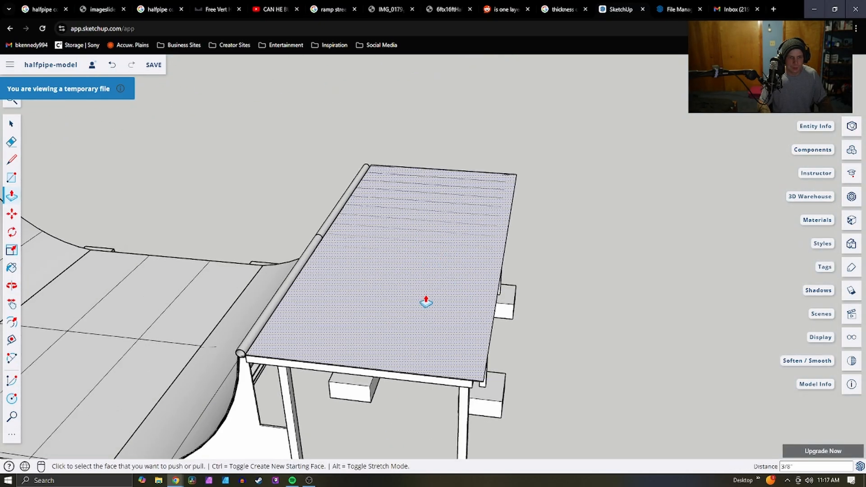
Make the trimmed deck sheet a component, keeping the default definition name
key("r")
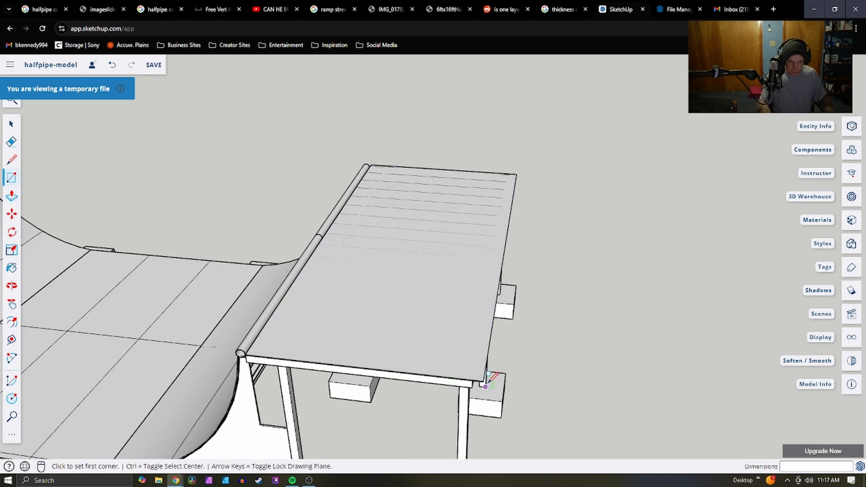
key("space")
left_click(439, 319)
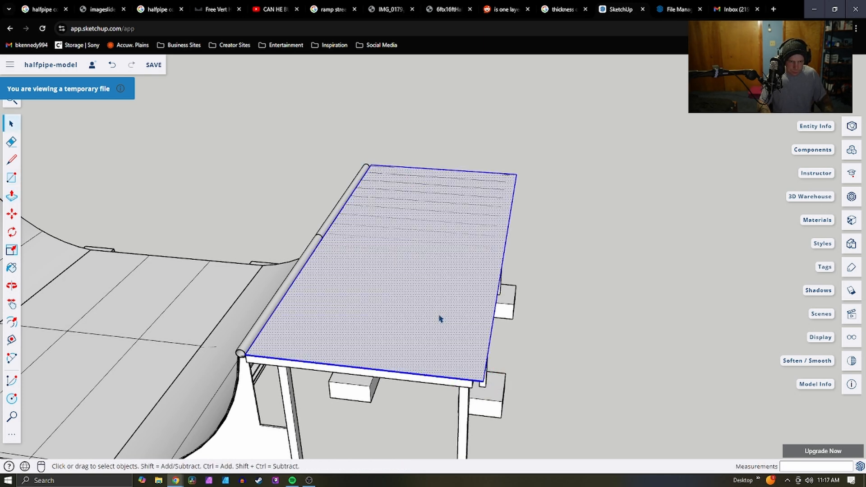
right_click(440, 318)
left_click(471, 356)
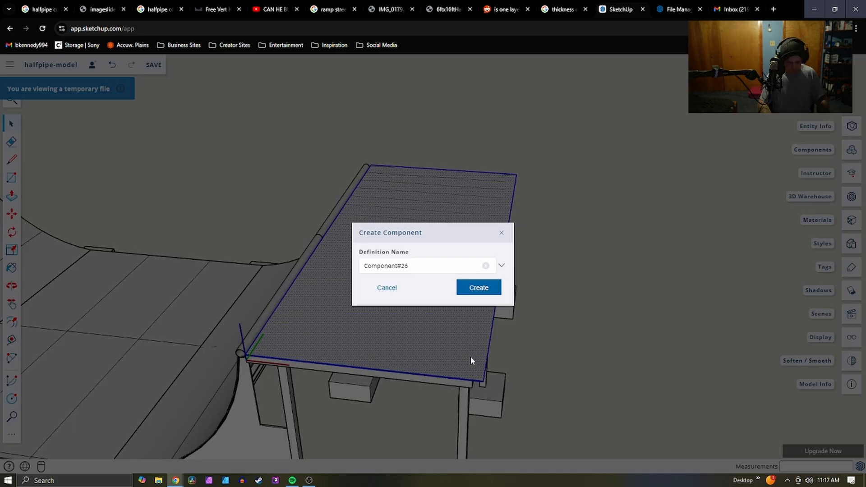
left_click(472, 291)
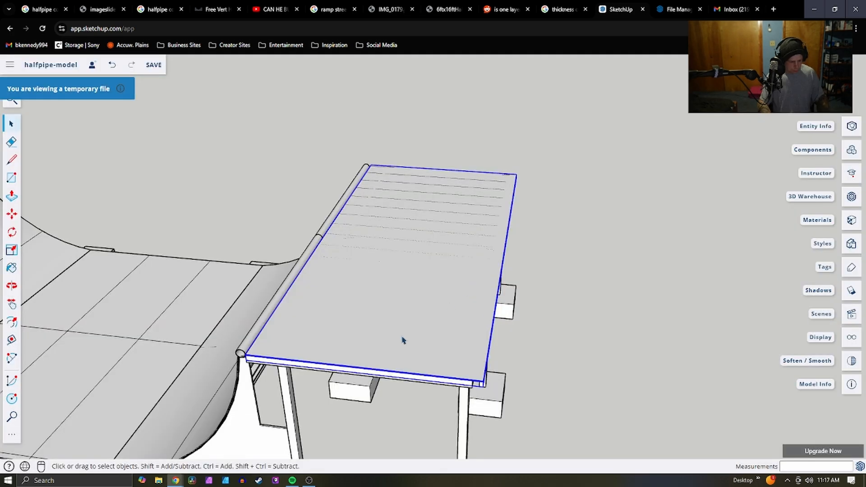
Draw a rectangle over the whole deck sheet from corner to corner and extrude it up 3/8" as a second layer
key("r")
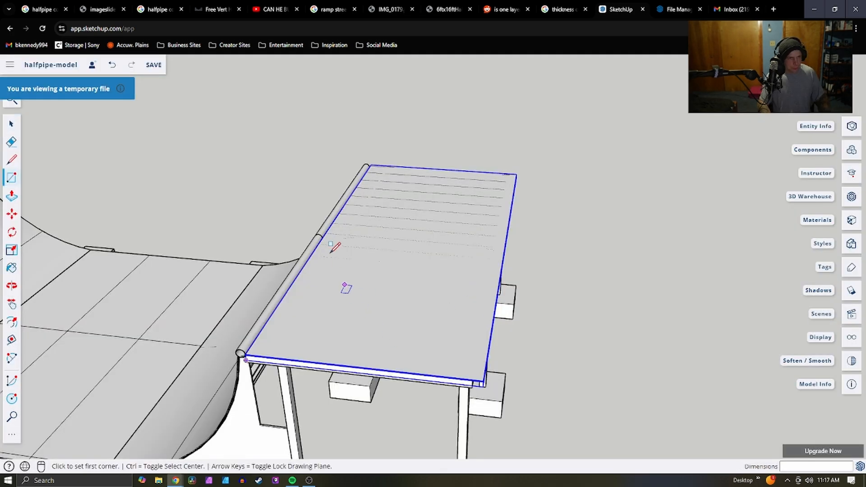
left_click(371, 165)
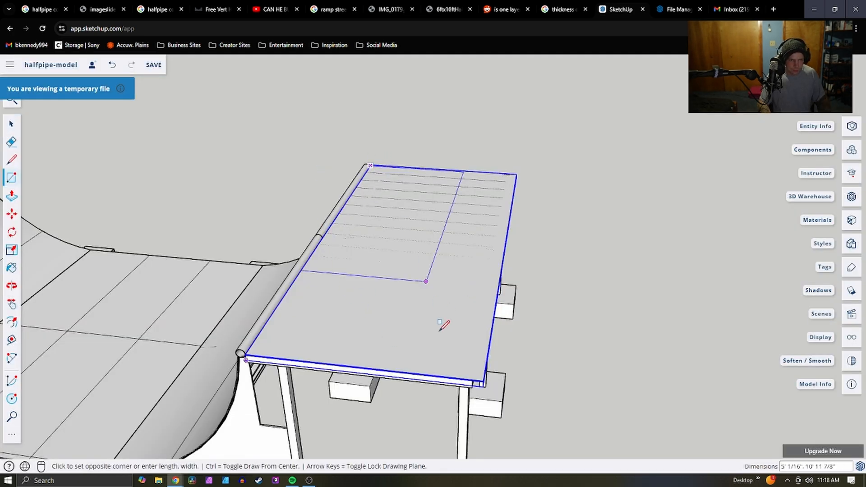
left_click(483, 381)
key("p")
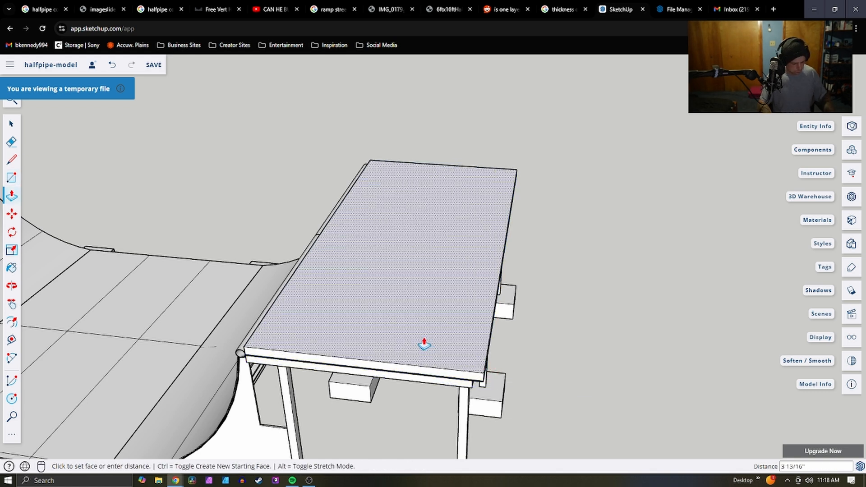
type("3/8")
key("Return")
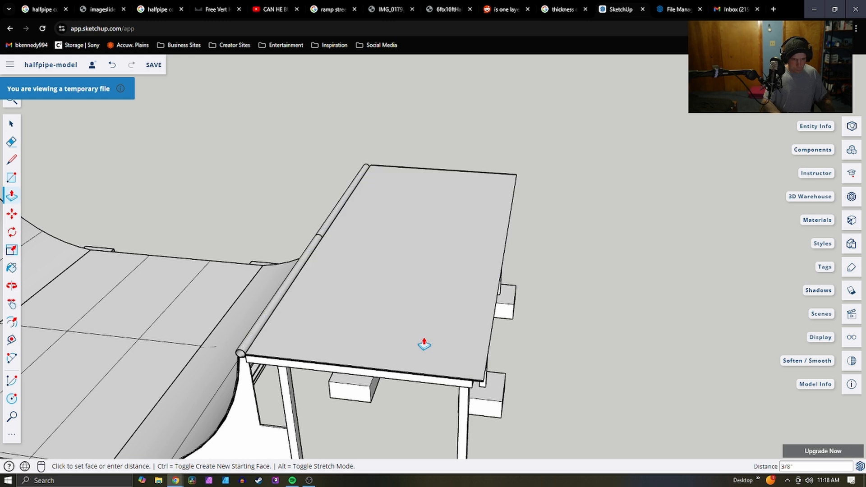
Draw another rectangle, 16' 4 7/16" by 7' 9 1/8", corner to corner on top of the second deck layer
key("space")
key("r")
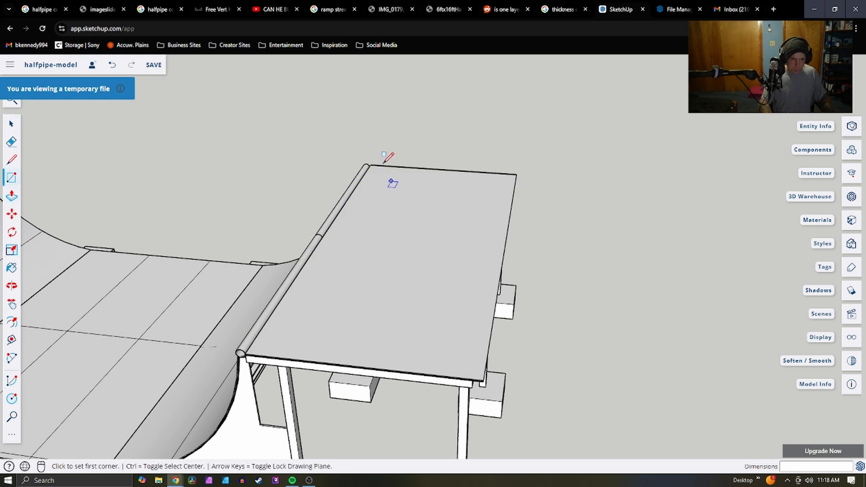
left_click(370, 165)
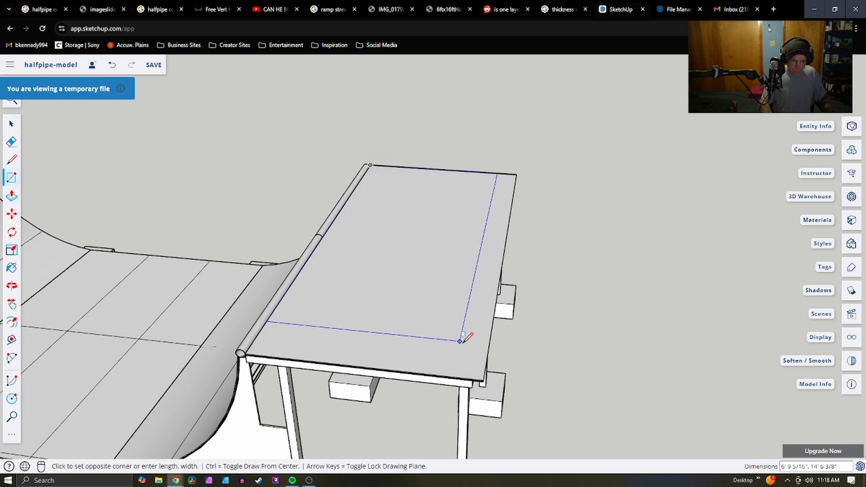
left_click(484, 378)
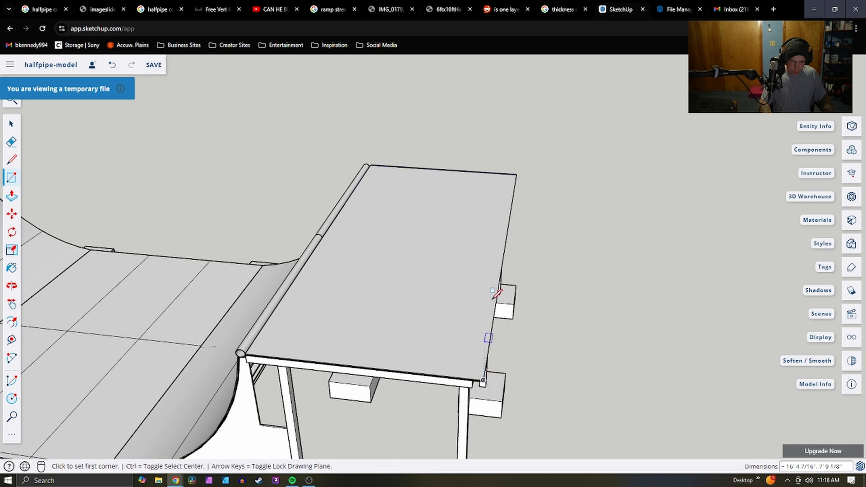
Copy the thinner short board beside the curved strip in the loose parts area and paste it on the ground near the decked platform
key("space")
scroll(540, 279, "down", 3)
scroll(487, 255, "up", 4)
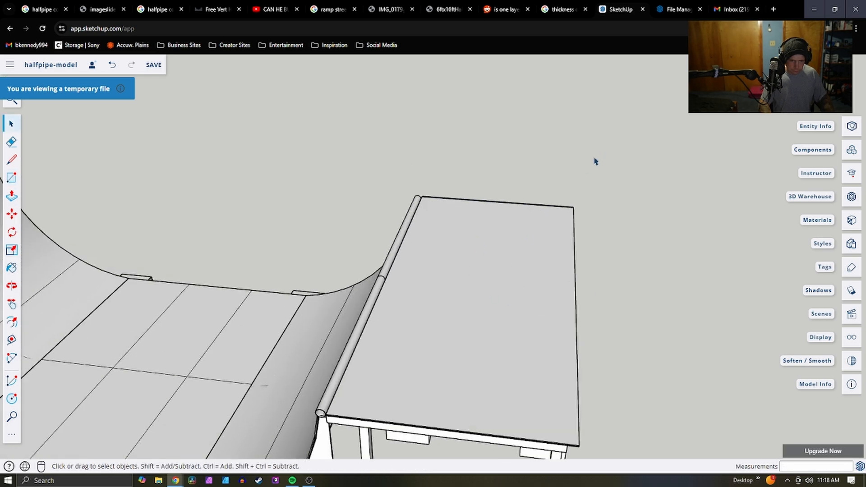
scroll(595, 161, "down", 2)
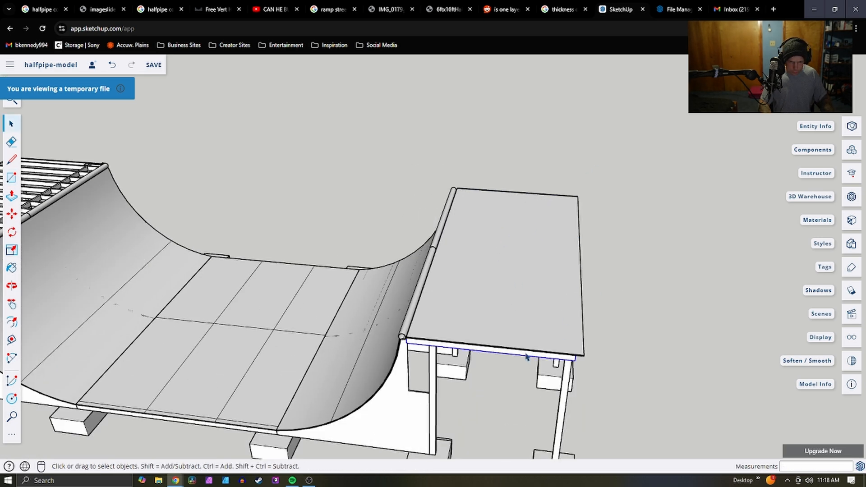
scroll(614, 309, "down", 8)
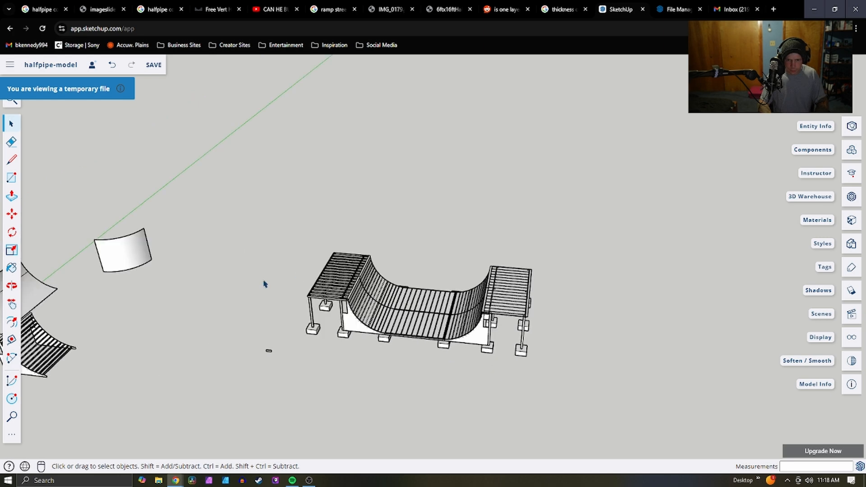
scroll(429, 259, "down", 2)
scroll(270, 322, "up", 10)
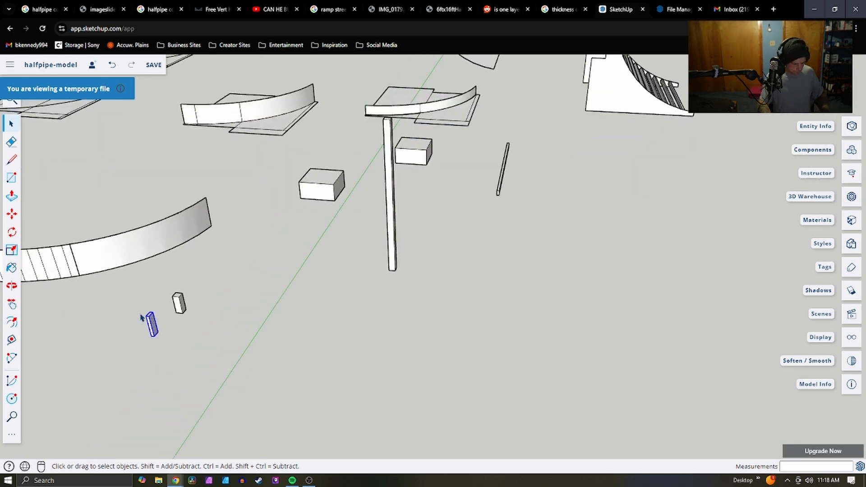
scroll(266, 317, "down", 8)
scroll(708, 201, "up", 6)
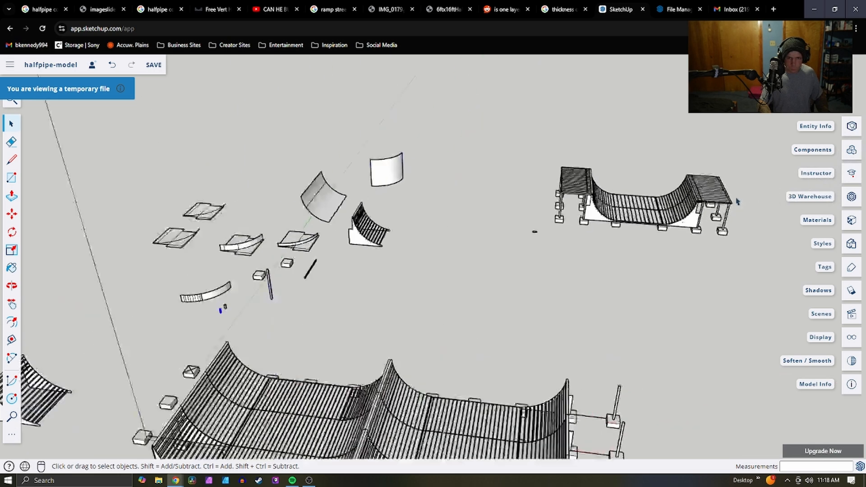
key("ctrl+v")
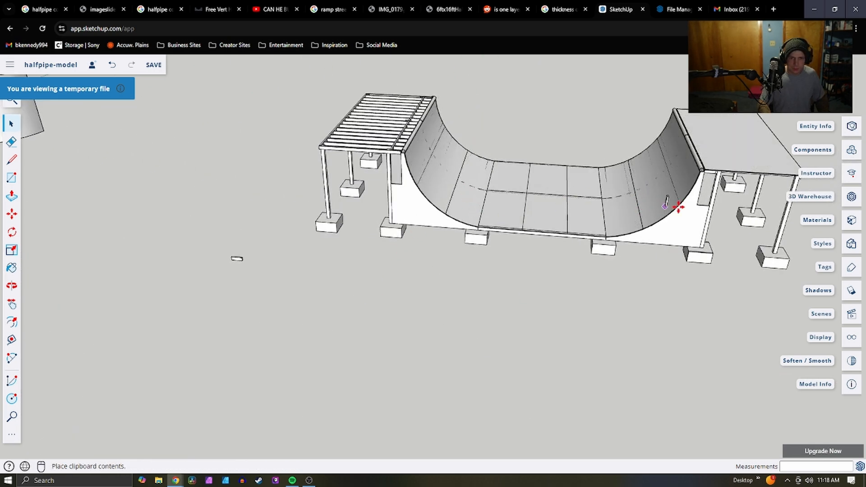
scroll(744, 185, "up", 5)
scroll(703, 168, "up", 4)
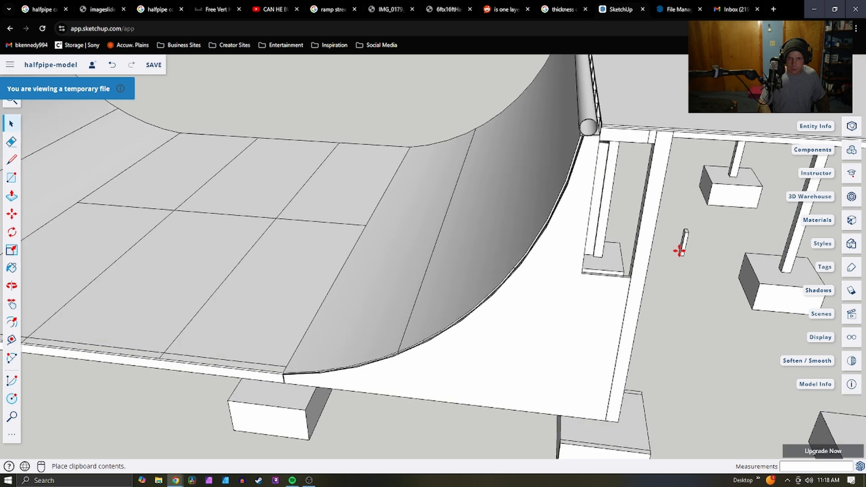
middle_click_drag(625, 245, 514, 261)
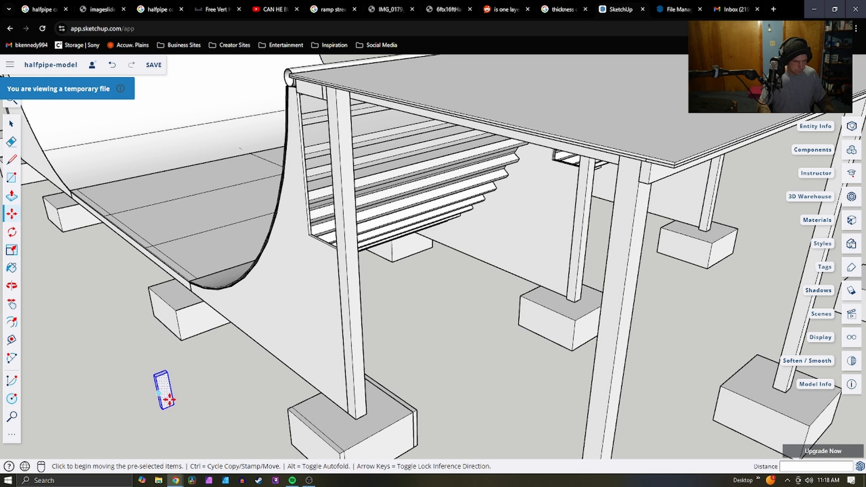
Make the pasted short board a component, keeping the default definition name
left_click(169, 399)
right_click(167, 397)
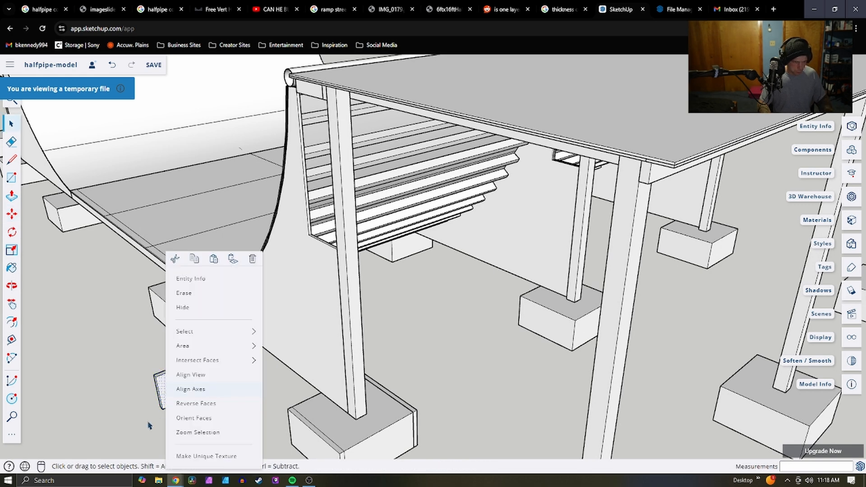
left_click(148, 424)
right_click(162, 391)
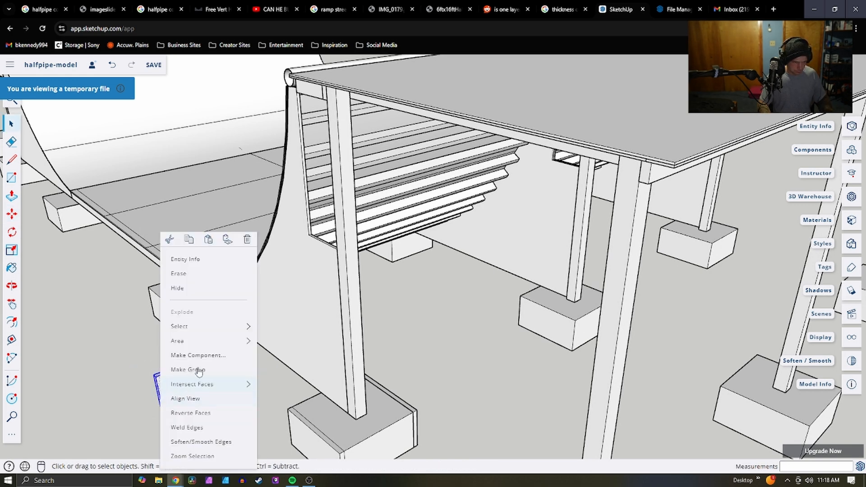
left_click(204, 357)
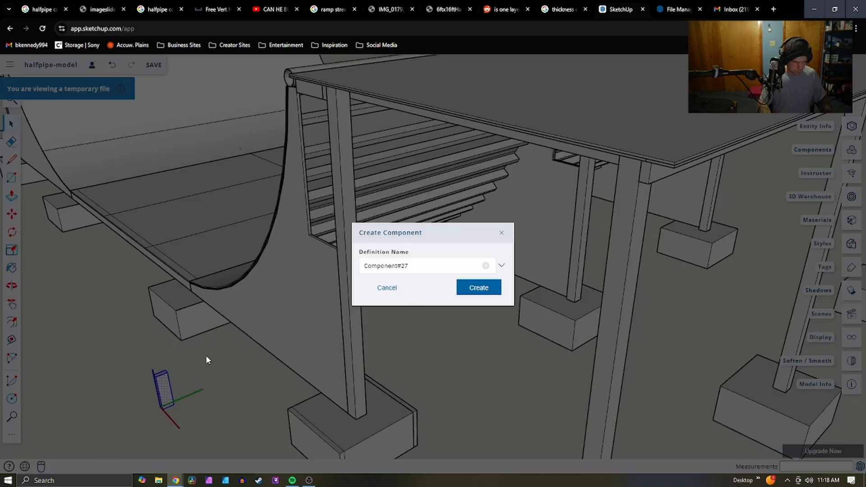
left_click(478, 288)
Rotate the short board 90° from upright so that it lies flat on the ground
key("q")
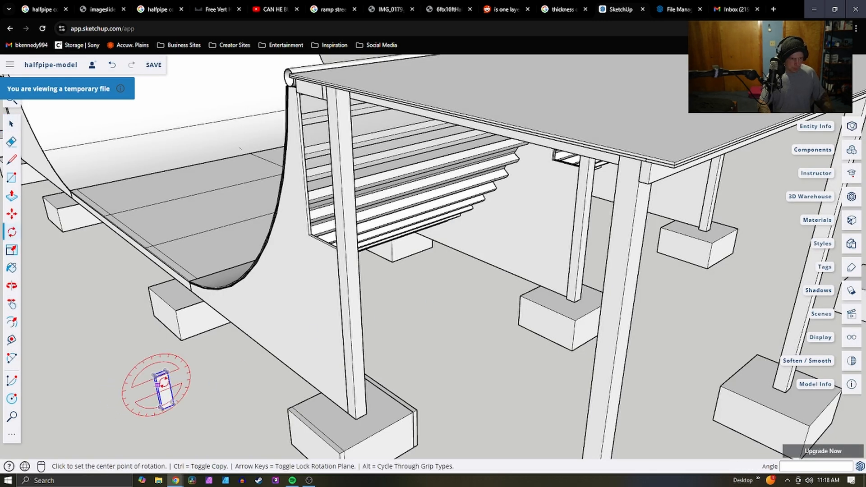
left_click(160, 407)
left_click(186, 417)
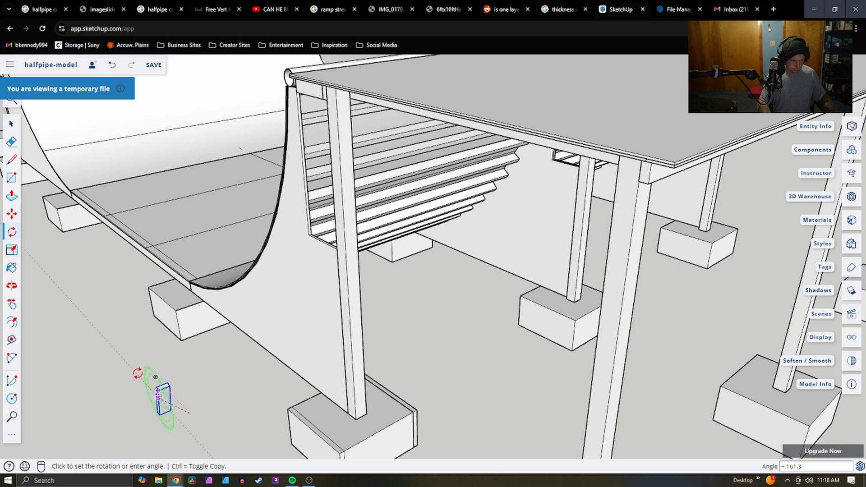
type("90")
key("Return")
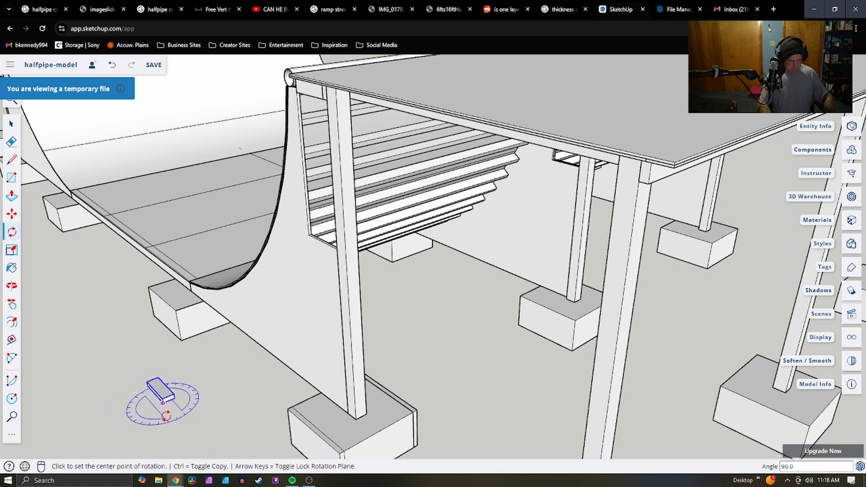
Rotate the lying short board another 90° around its long direction so that it stands on its narrow edge
left_click(173, 398)
left_click(199, 390)
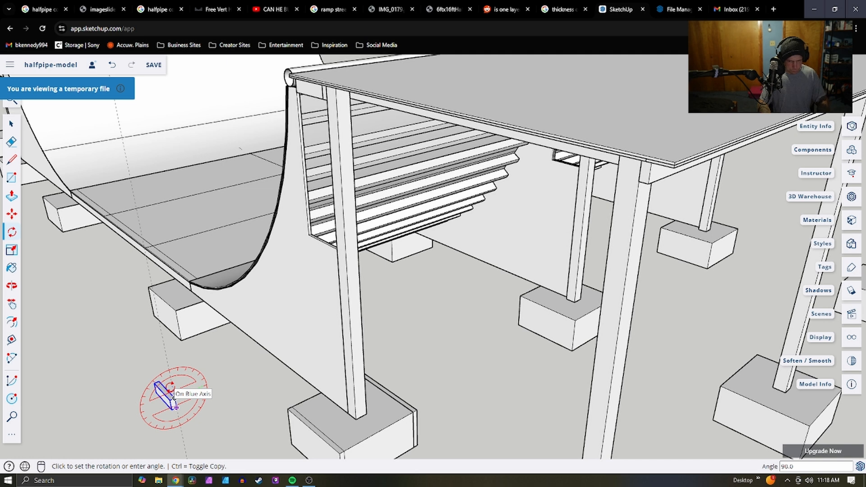
left_click(175, 407)
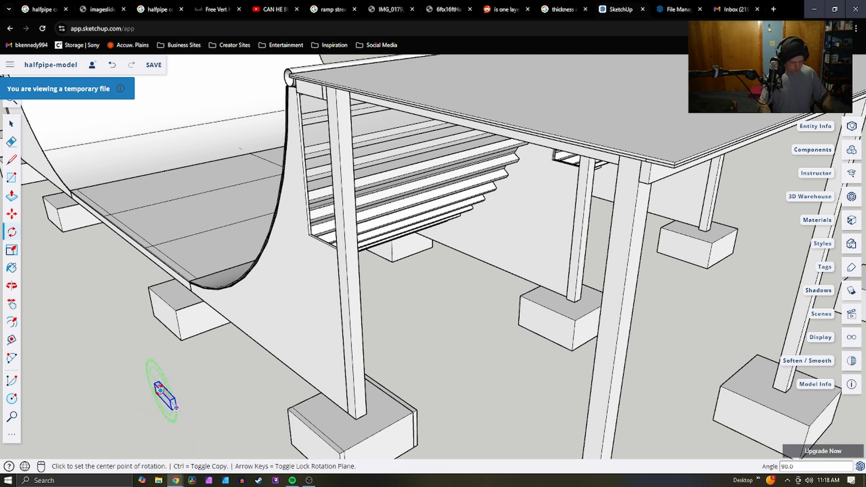
Move the short board by its end corner from the ground to the platform frame, at the top of the post nearest the curve
key("m")
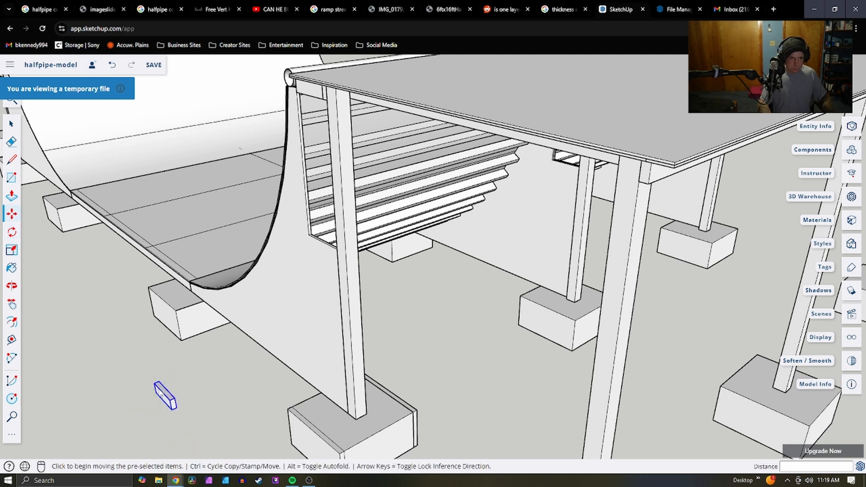
left_click(155, 382)
scroll(332, 116, "up", 5)
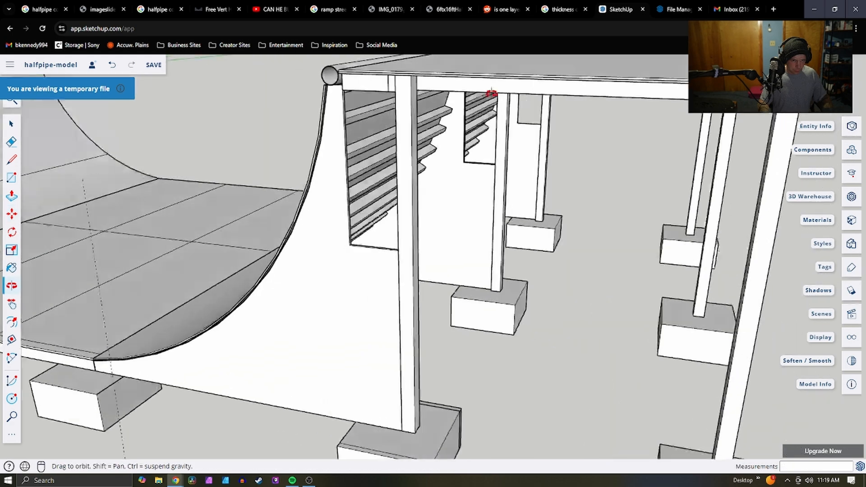
left_click(476, 77)
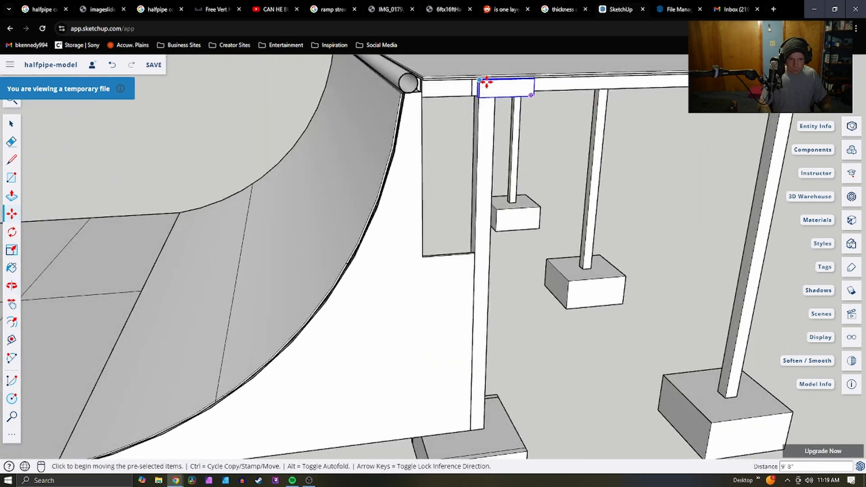
Shift the board about 1 9/16" toward the coping so that its end butts against the short frame piece
scroll(475, 120, "up", 1)
middle_click_drag(475, 120, 517, 88)
scroll(514, 103, "up", 2)
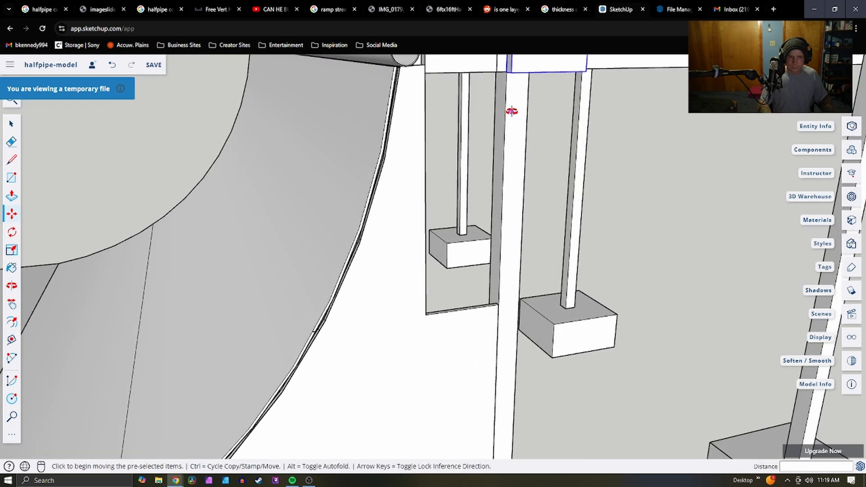
left_click(513, 80)
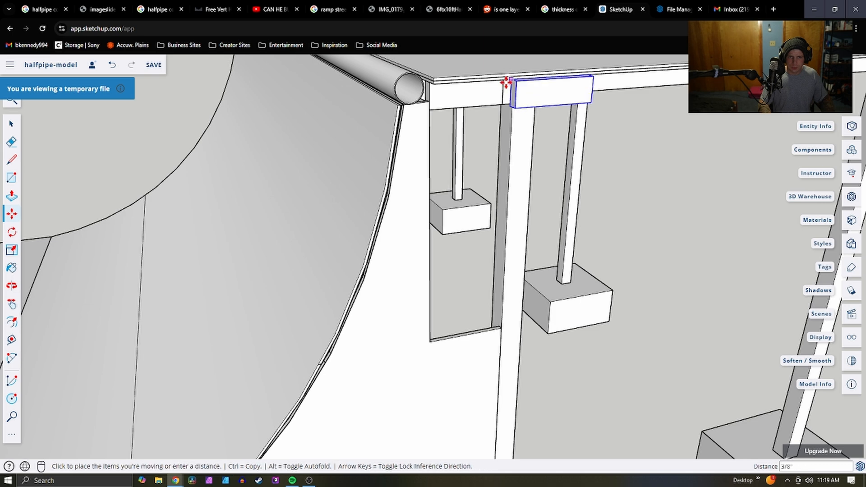
left_click(504, 81)
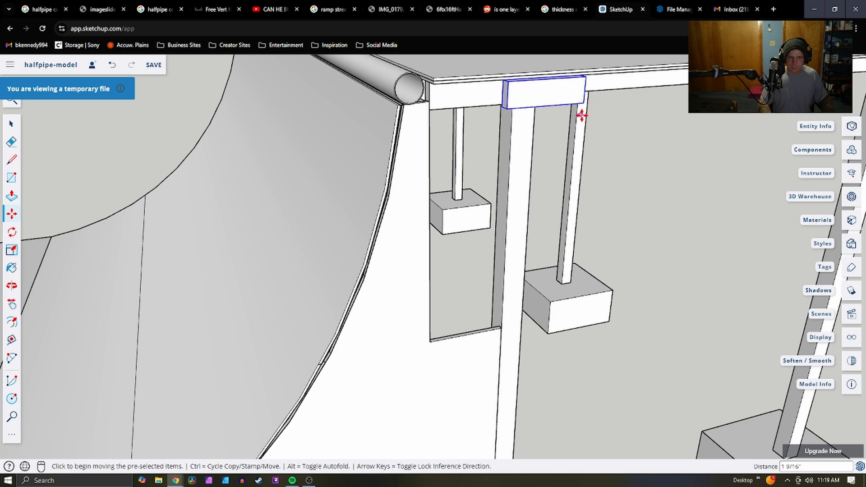
Inside the board component, Push/Pull the free end face about 5' 7 11/16" to the outer post at the platform's back edge
middle_click_drag(580, 112, 456, 116)
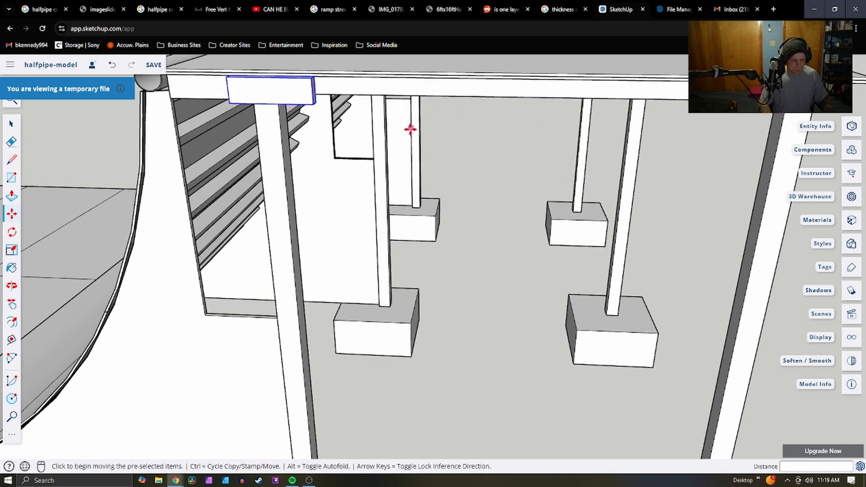
scroll(397, 130, "up", 1)
key("p")
middle_click_drag(282, 100, 266, 89)
key("space")
left_click(267, 94)
left_click(282, 92)
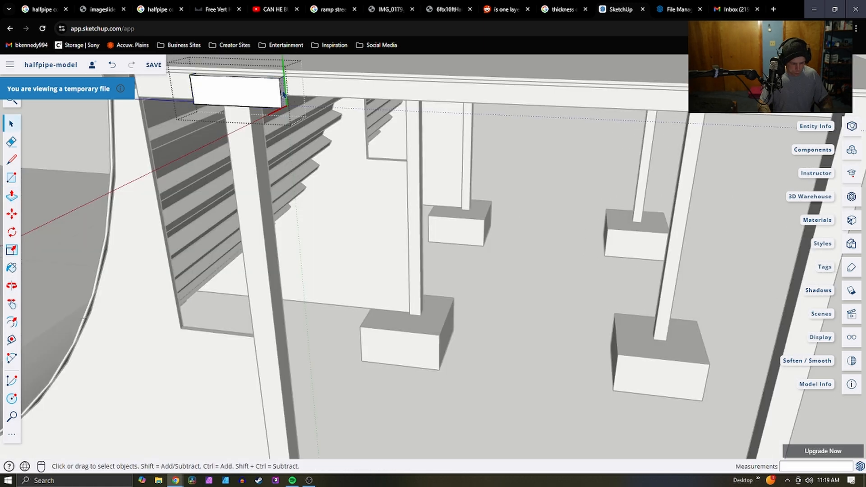
key("p")
left_click(282, 93)
scroll(307, 137, "down", 3)
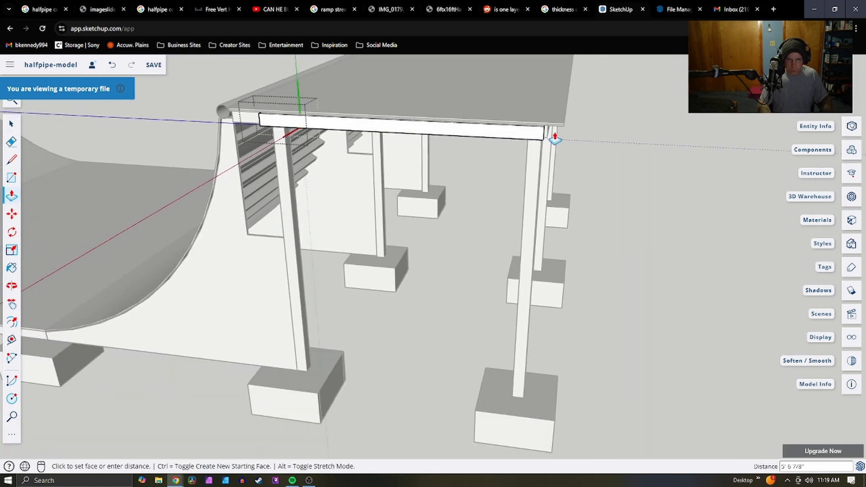
middle_click_drag(548, 138, 495, 132)
scroll(494, 131, "up", 2)
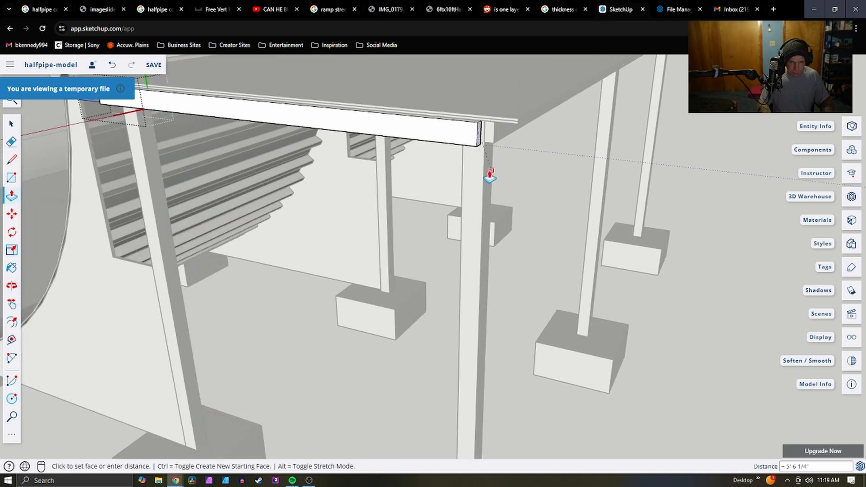
scroll(496, 141, "up", 2)
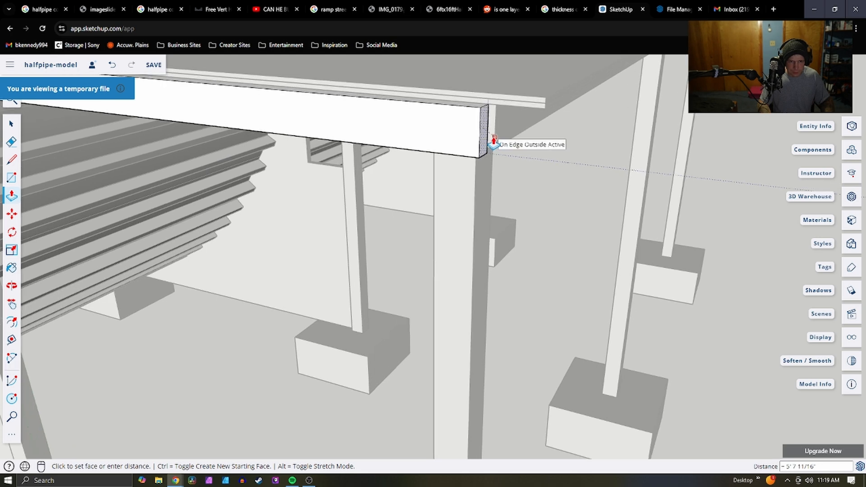
left_click(547, 117)
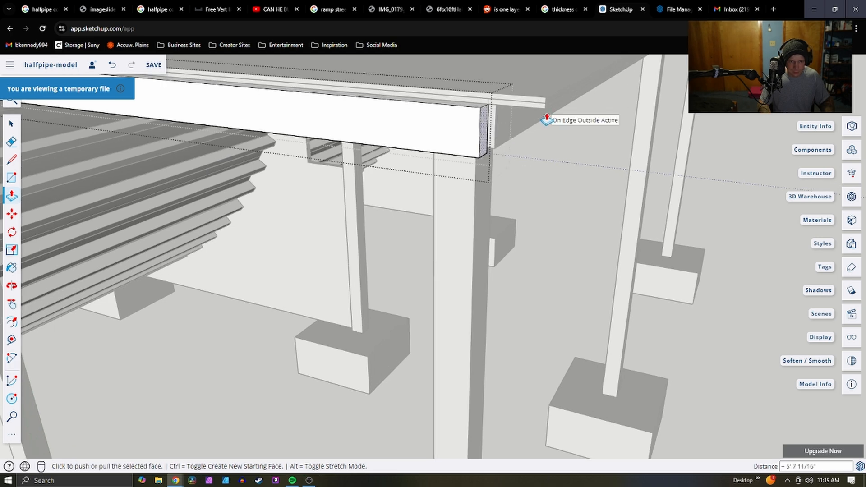
scroll(515, 139, "up", 1)
middle_click_drag(476, 142, 255, 131)
key("Escape")
key("m")
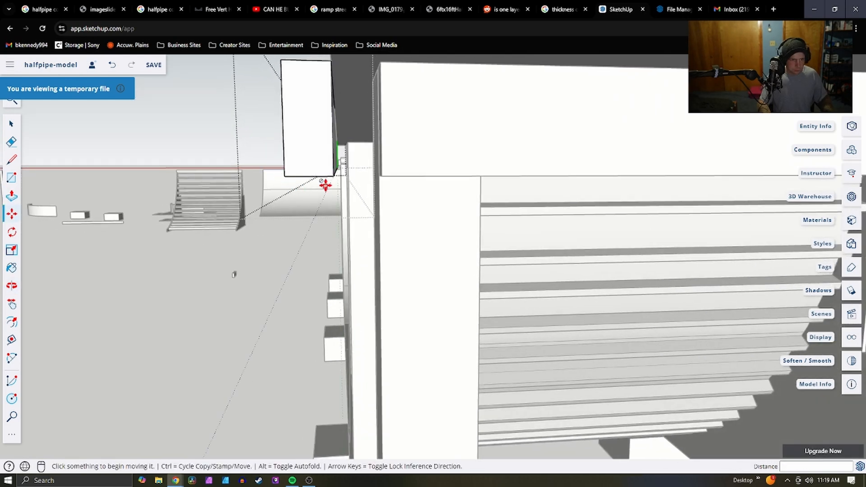
left_click(334, 175)
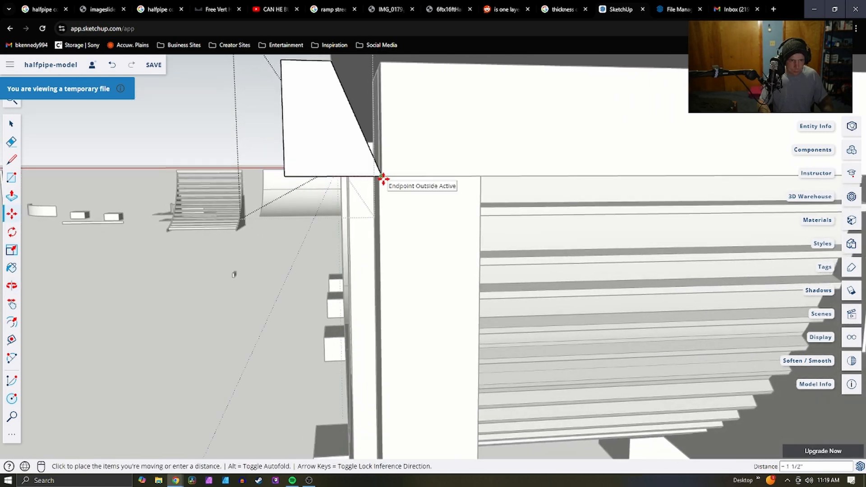
key("Escape")
Select all of the lengthened board's geometry and make it a component, keeping the default definition name
key("space")
left_click(316, 157)
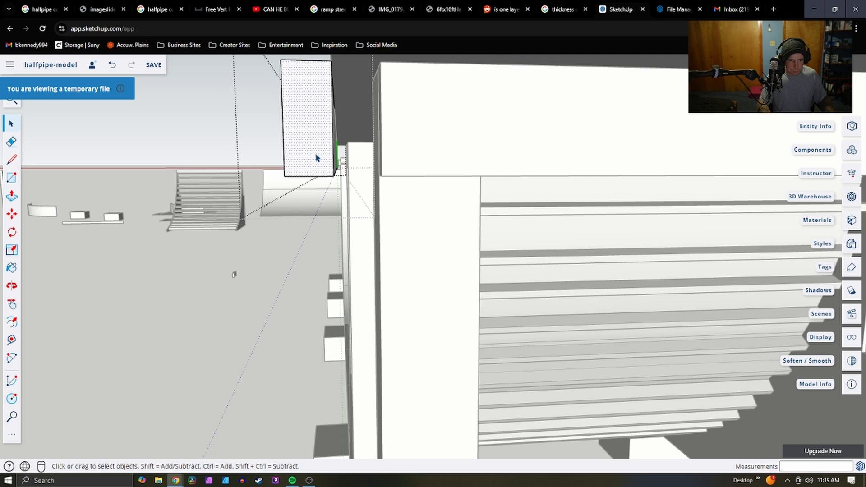
middle_click_drag(316, 157, 276, 151)
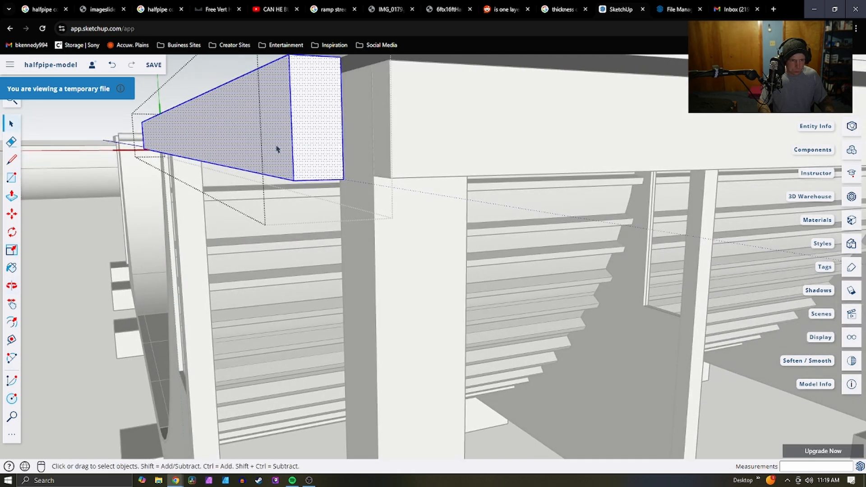
right_click(274, 146)
left_click(320, 267)
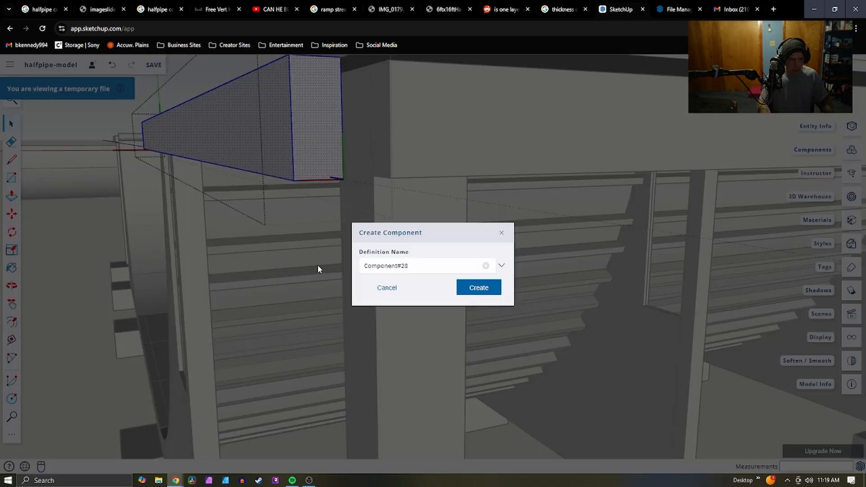
left_click(480, 289)
Move the long board 1 1/2" inward so that its lower end corner meets the corner of the platform's back frame board
key("m")
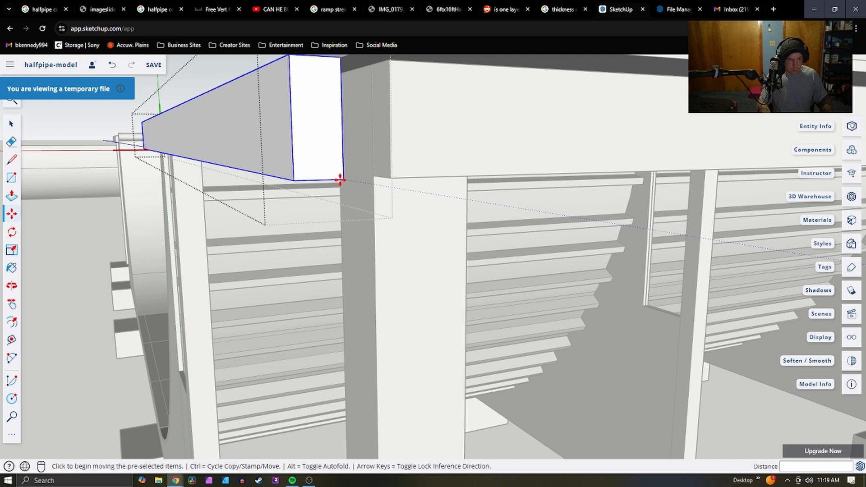
left_click(341, 181)
left_click(391, 177)
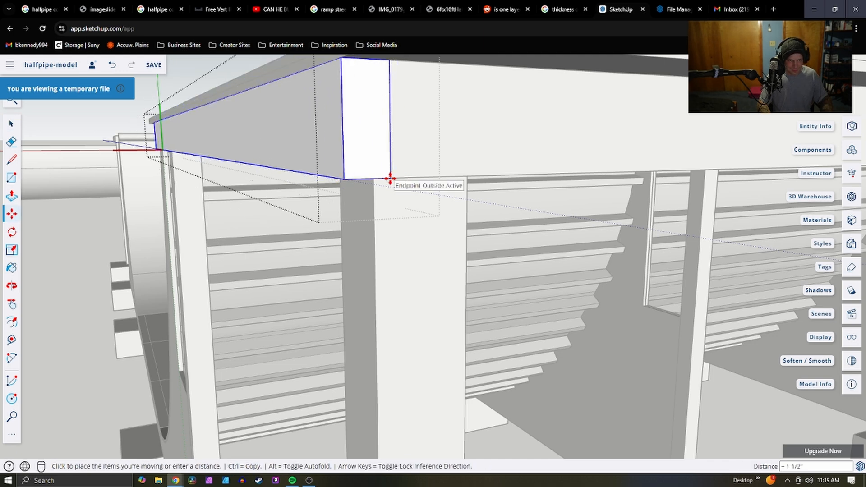
scroll(364, 230, "down", 5)
middle_click_drag(363, 231, 588, 240)
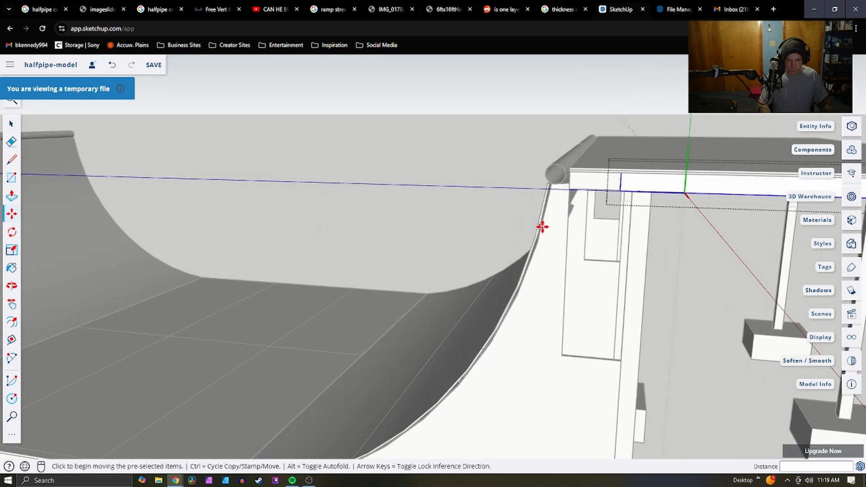
key("space")
Draw a rectangle over the whole platform deck between opposite corners, about 7' 9 1/8" by 16' 4 7/16"
scroll(464, 187, "down", 5)
scroll(533, 203, "up", 4)
middle_click_drag(533, 203, 464, 164)
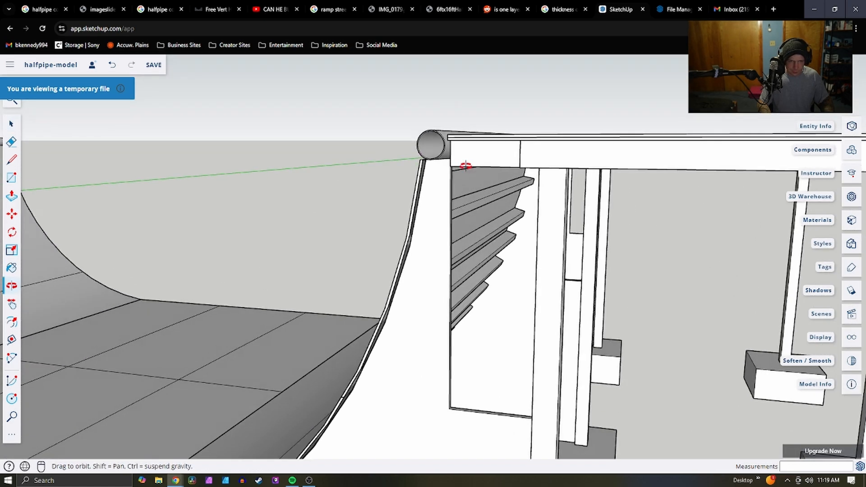
scroll(464, 164, "down", 5)
scroll(478, 235, "up", 5)
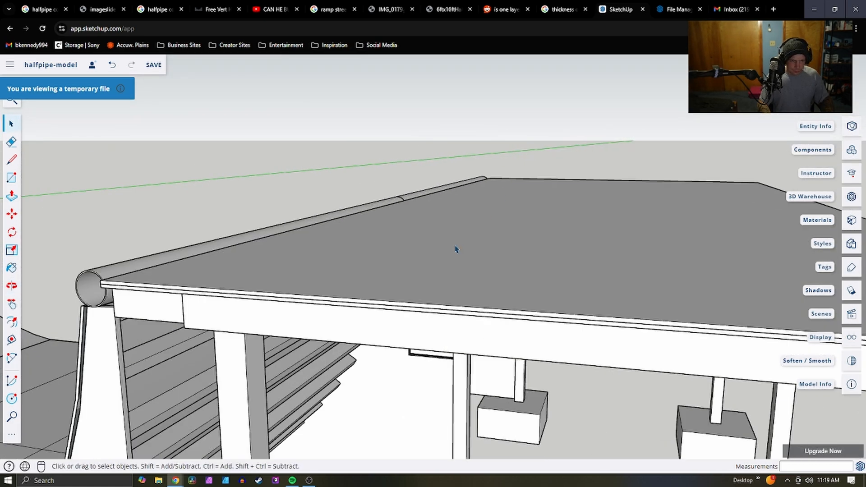
key("p")
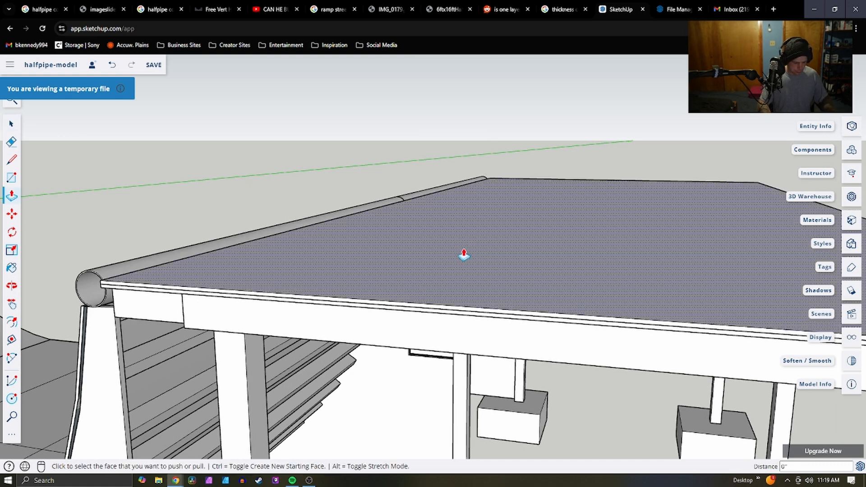
key("r")
left_click(489, 177)
scroll(489, 178, "down", 5)
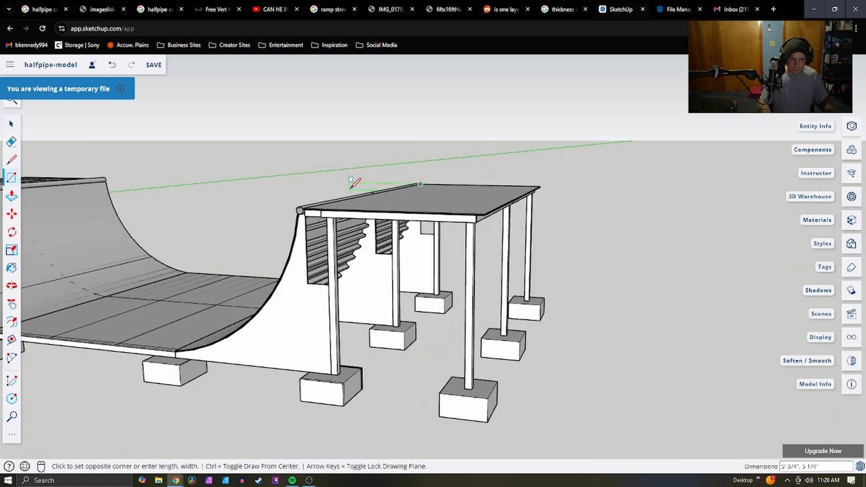
scroll(429, 199, "up", 5)
left_click(484, 189)
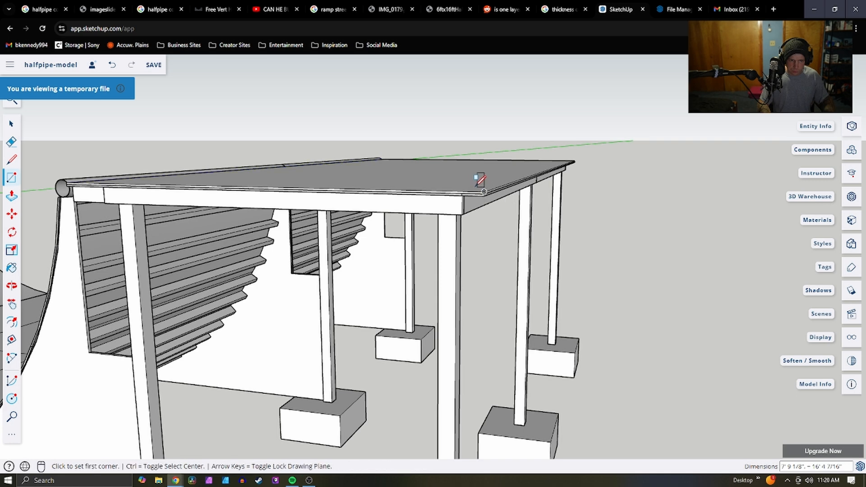
Push/Pull the deck rectangle upward 1/4" to form another sheet layer
key("p")
left_click(433, 181)
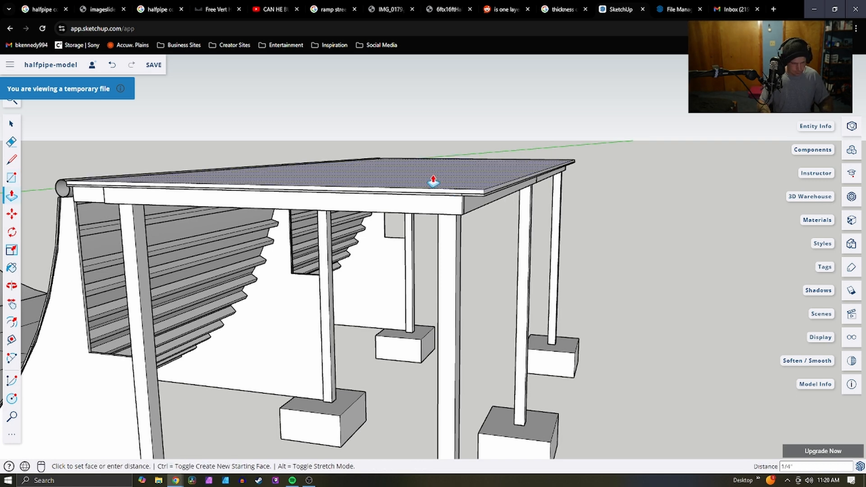
left_click(191, 184)
scroll(207, 178, "up", 3)
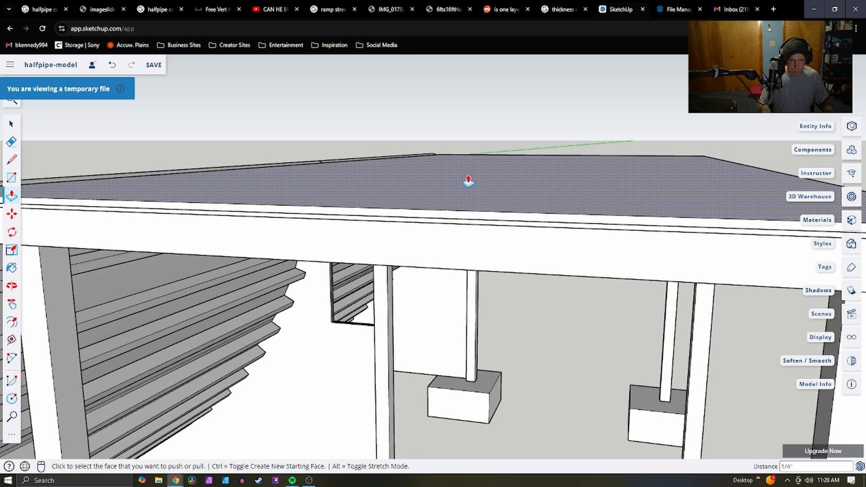
Select the whole new deck sheet and make it a component with the default definition name
scroll(486, 179, "down", 2)
scroll(260, 168, "up", 4)
scroll(301, 185, "down", 3)
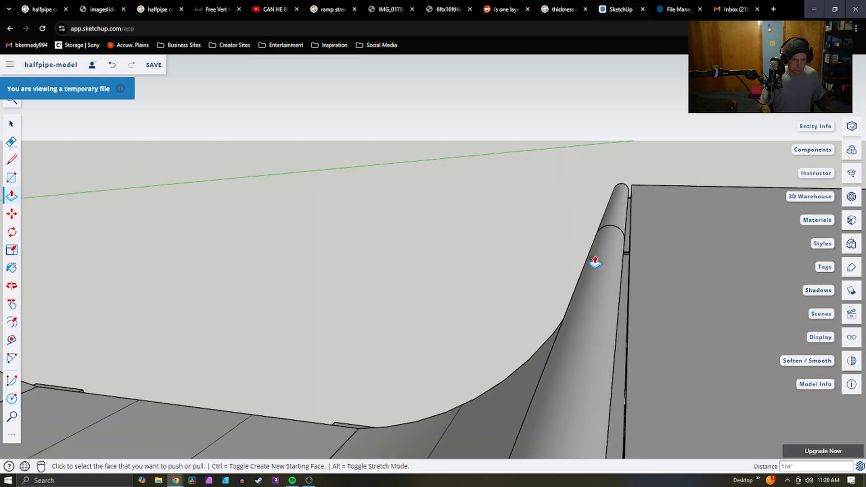
scroll(588, 278, "down", 3)
scroll(588, 277, "down", 1)
key("space")
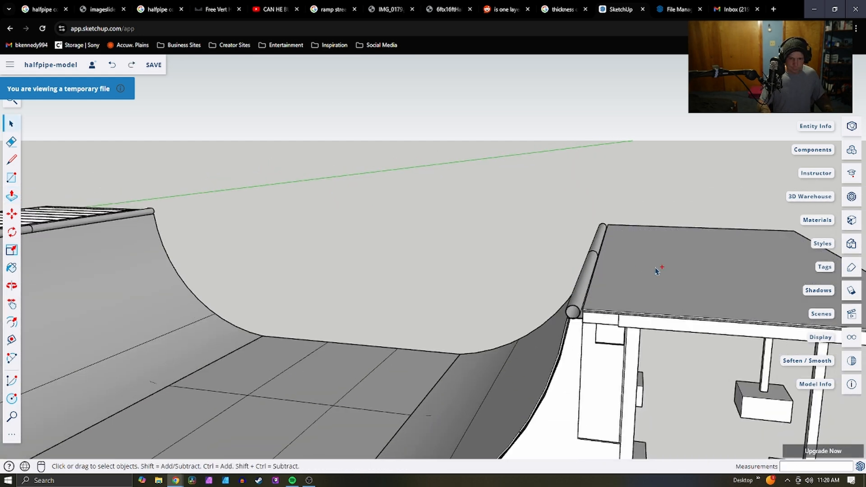
triple_click(681, 277)
right_click(680, 277)
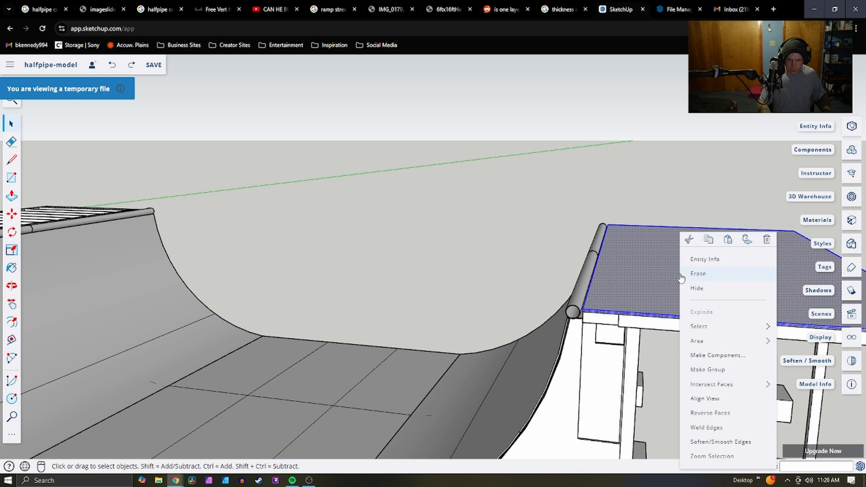
left_click(709, 354)
left_click(495, 292)
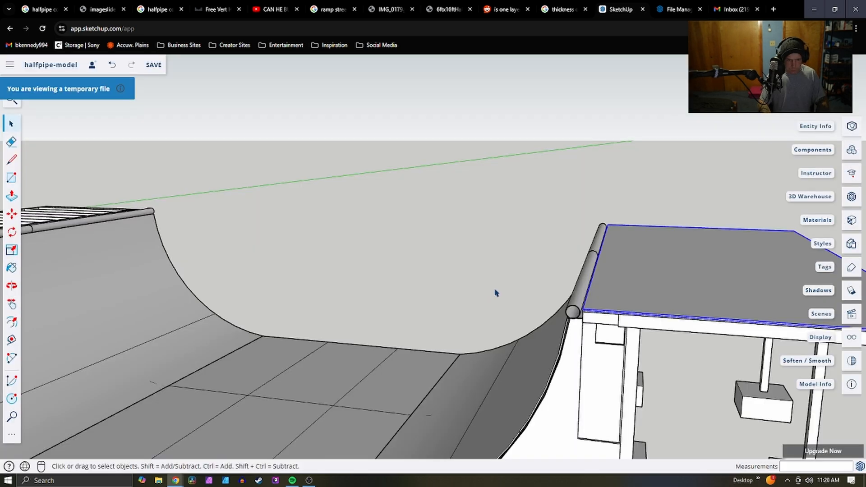
Draw another rectangle covering the whole top of the platform deck between its opposite corners
key("r")
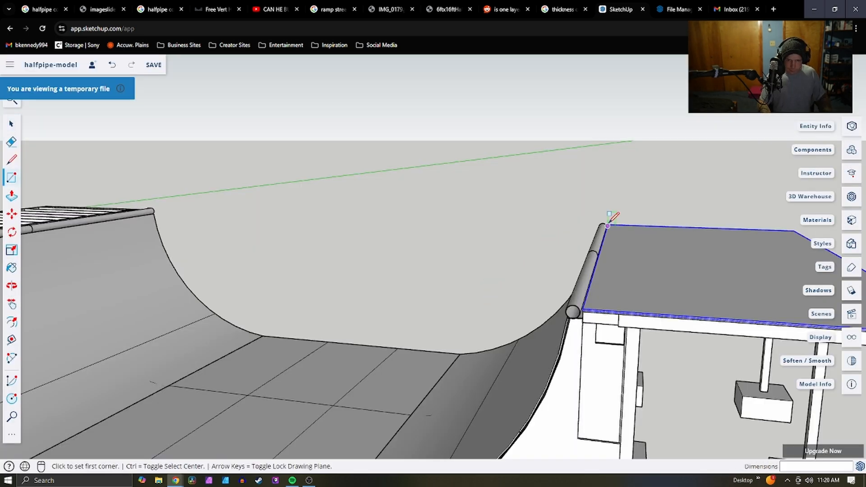
left_click(582, 311)
scroll(495, 274, "down", 5)
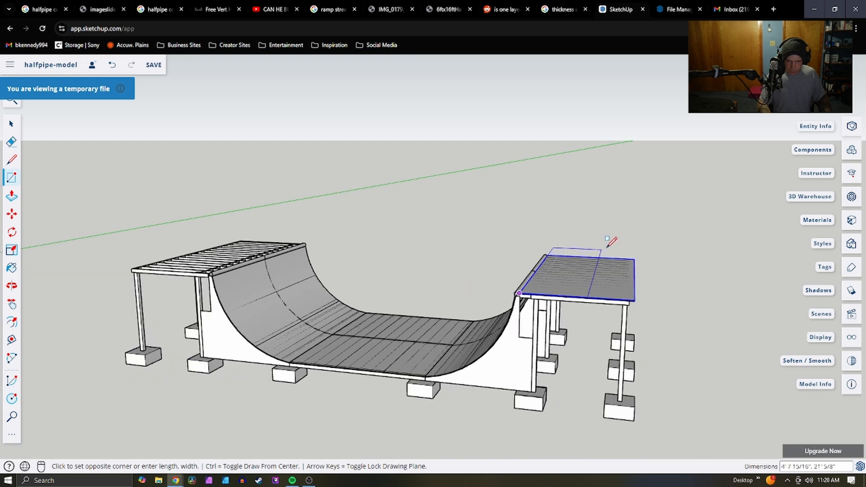
left_click(635, 251)
scroll(586, 276, "up", 5)
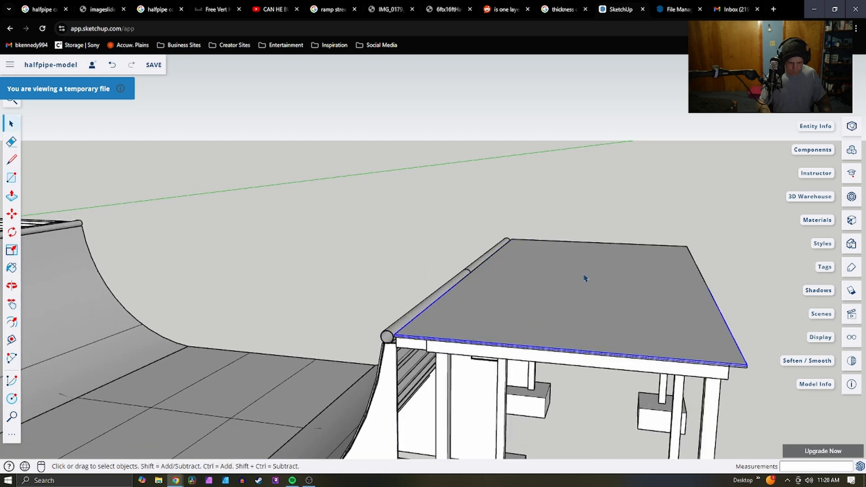
Push/Pull the new deck rectangle upward 1/4" to form a further sheet layer
key("p")
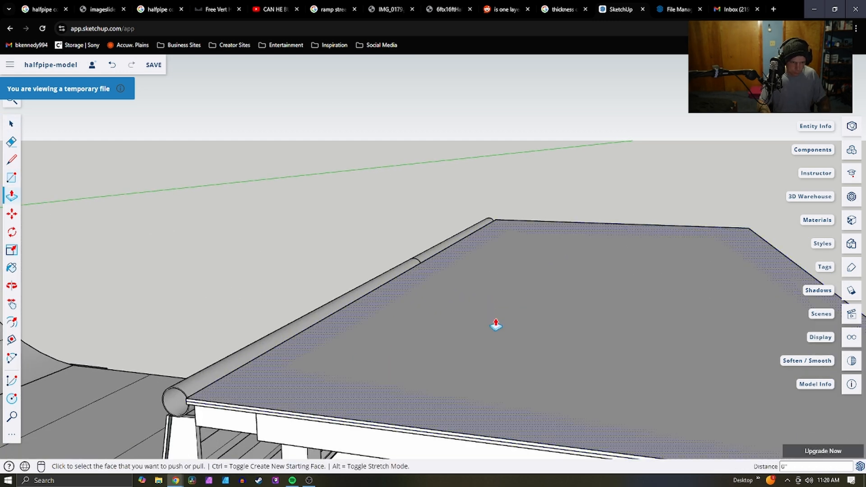
left_click(495, 324)
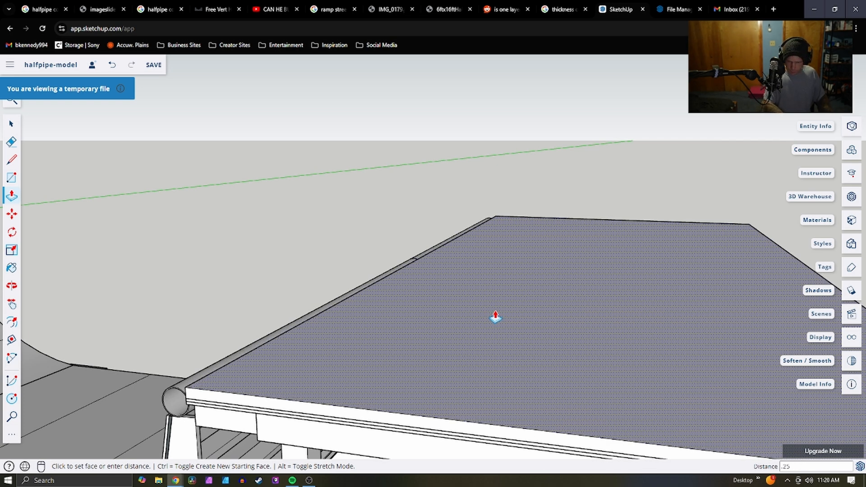
key("Return")
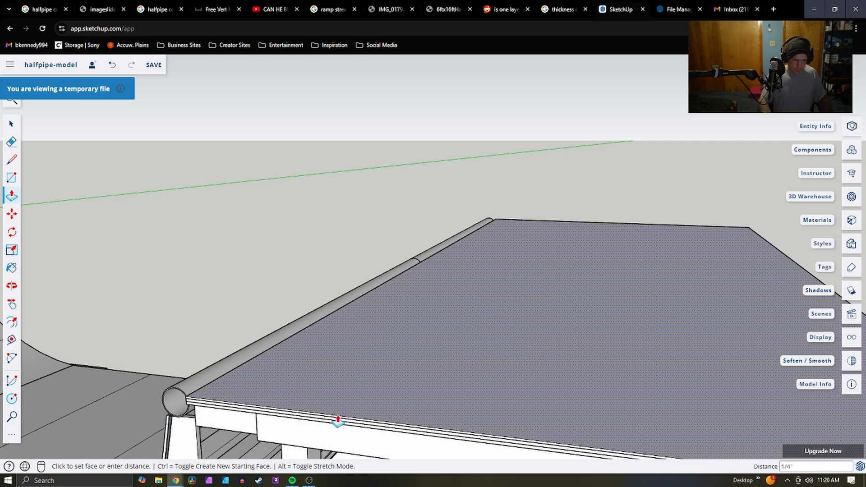
Draw a 1" vertical line up the coping-side edges of the stacked sheets, from the frame corner to the deck's top edge
scroll(372, 363, "down", 3)
scroll(303, 404, "up", 5)
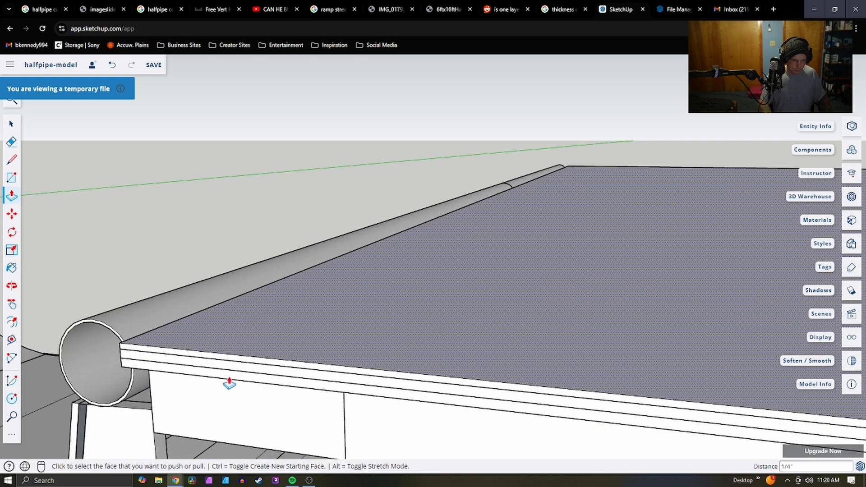
middle_click_drag(260, 328, 638, 279)
key("p")
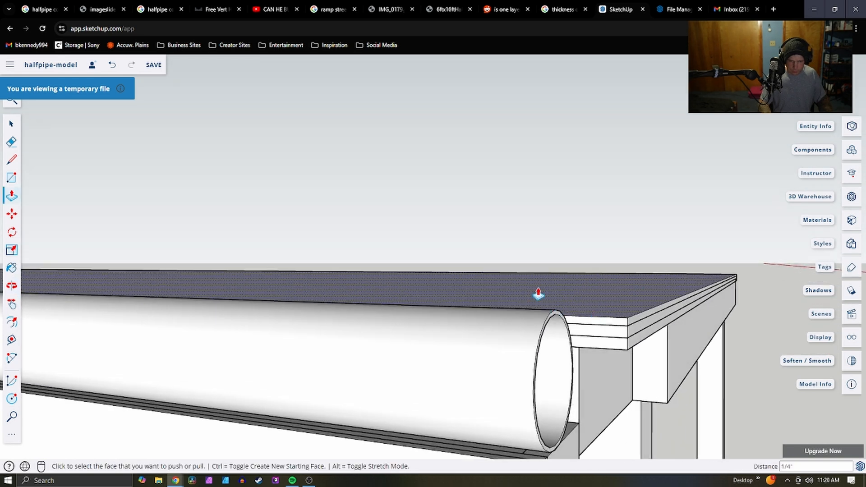
middle_click_drag(652, 352, 650, 348)
key("l")
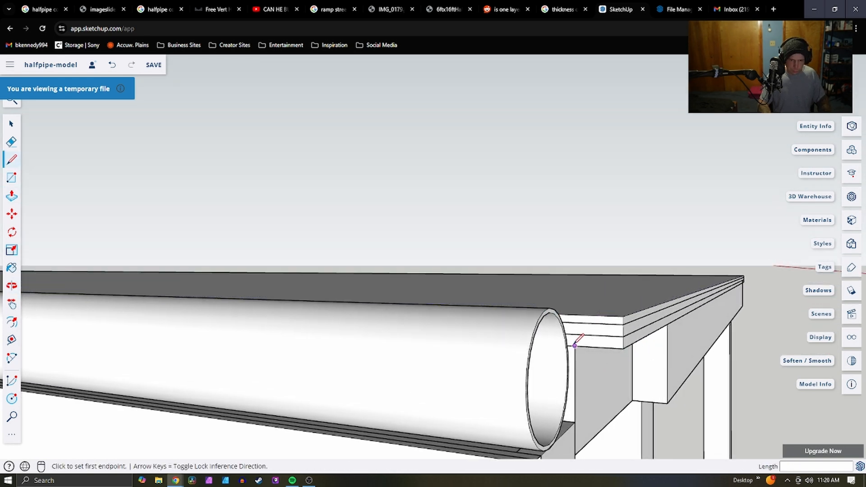
left_click(574, 345)
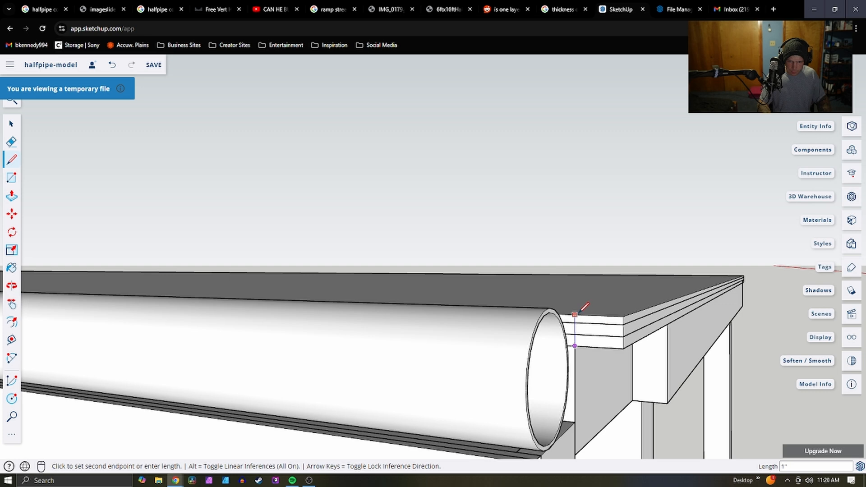
left_click(580, 311)
middle_click_drag(600, 307, 539, 358)
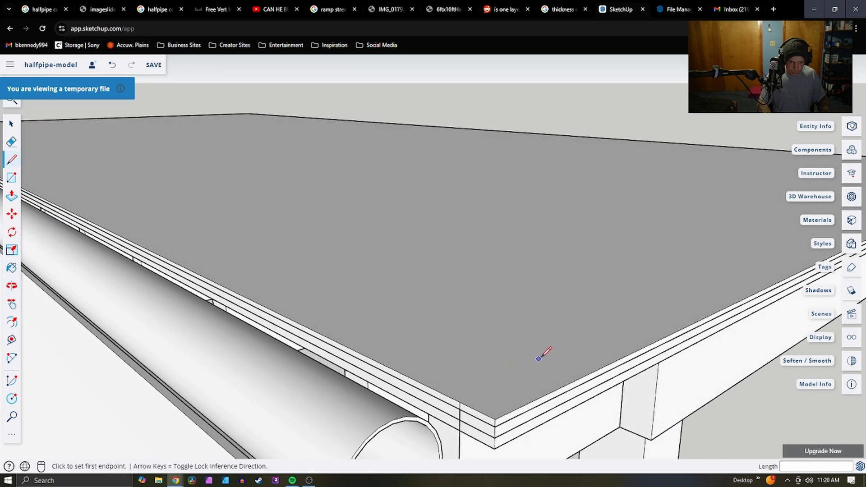
left_click(460, 401)
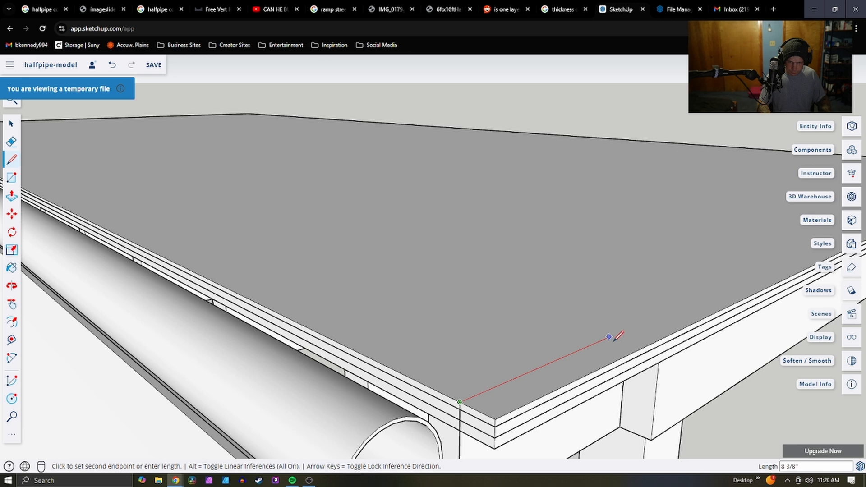
mouse_move(617, 335)
middle_mouse_down()
mouse_move(590, 350)
mouse_move(443, 361)
mouse_move(477, 357)
middle_mouse_up()
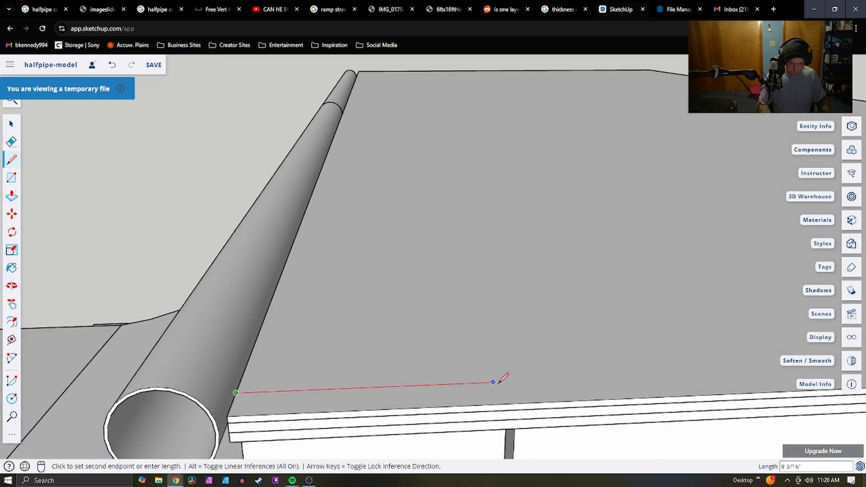
key("Escape")
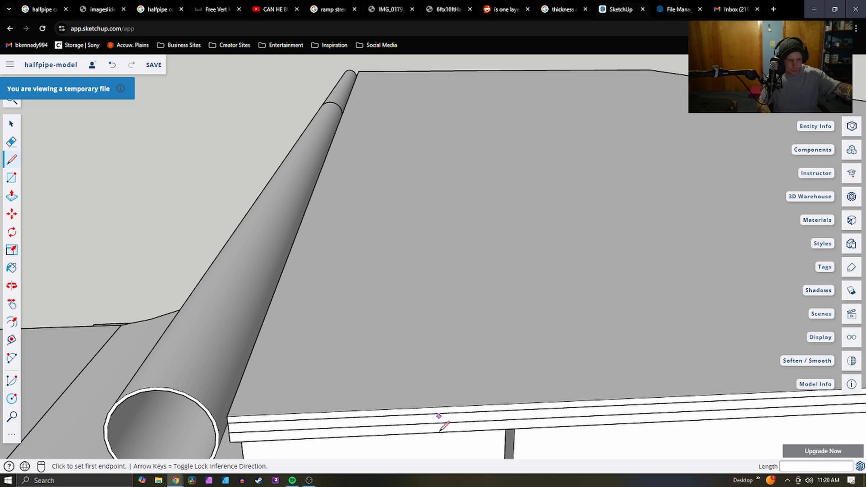
Open the lowest deck sheet for editing and draw a rectangle over its exposed underside strip between the coping end and the side frame board
middle_click_drag(440, 430, 448, 266)
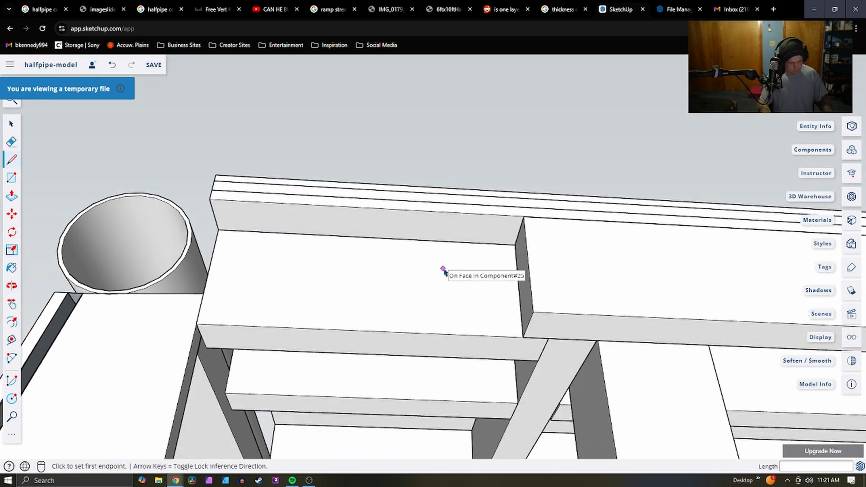
key("space")
left_click(448, 226)
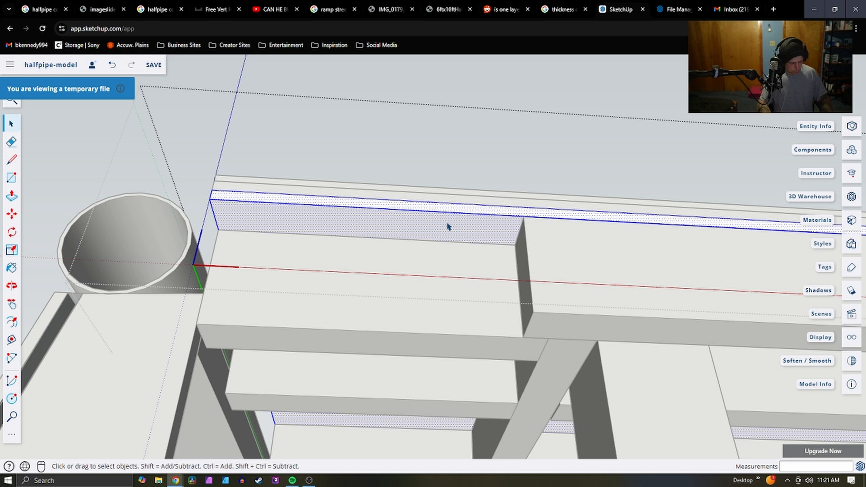
key("r")
left_click(524, 216)
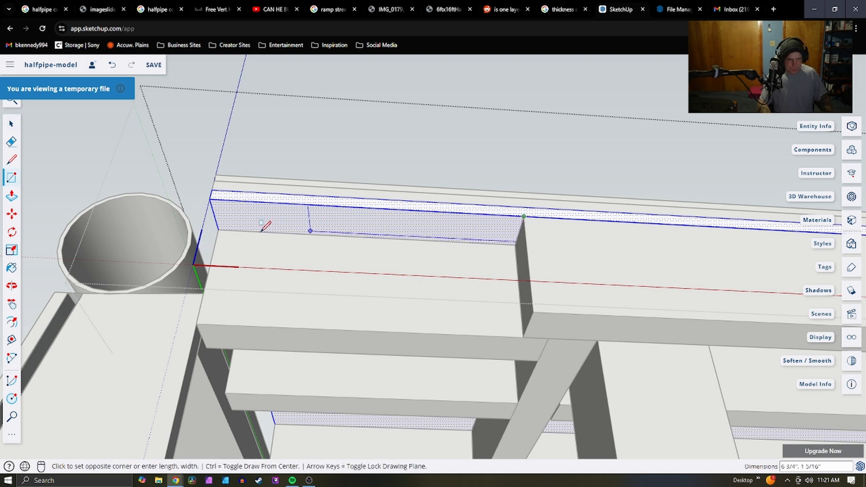
left_click(221, 228)
Push/Pull the underside rectangle up through the lowest sheet's thickness to cut a recess
key("p")
left_click(290, 224)
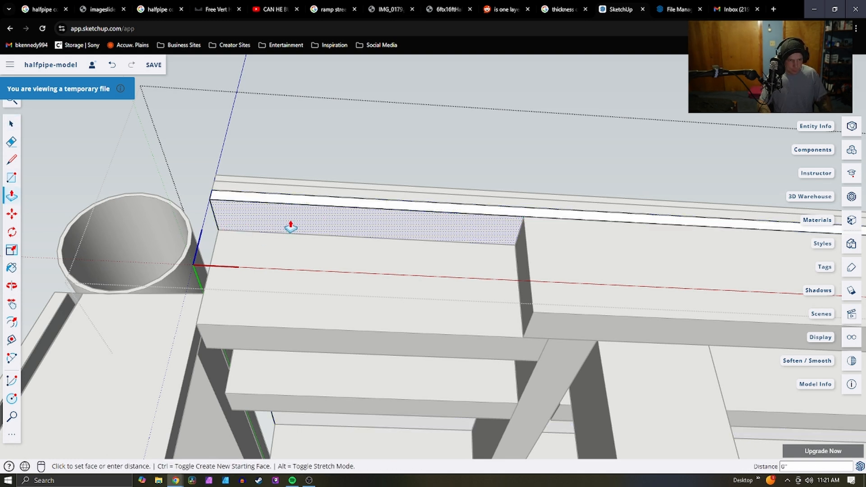
left_click(310, 193)
key("space")
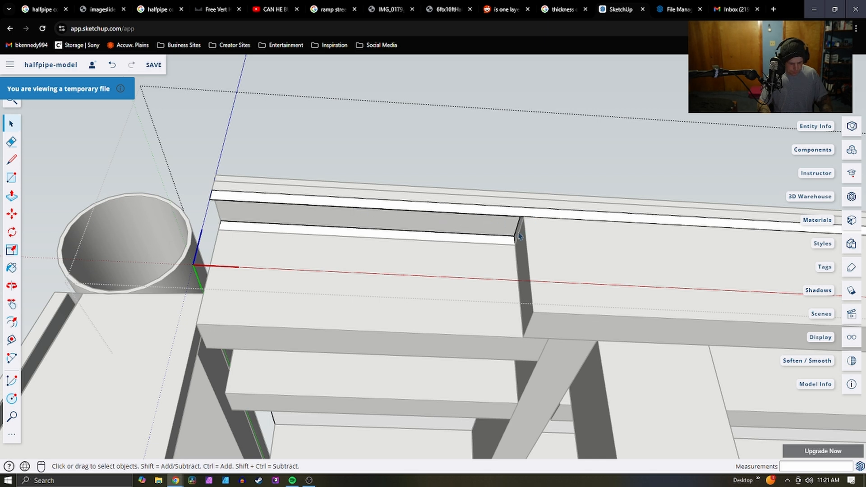
Try to draw a short line up the sheet's side edge from the recess's outer corner beside the frame board
key("l")
left_click(523, 216)
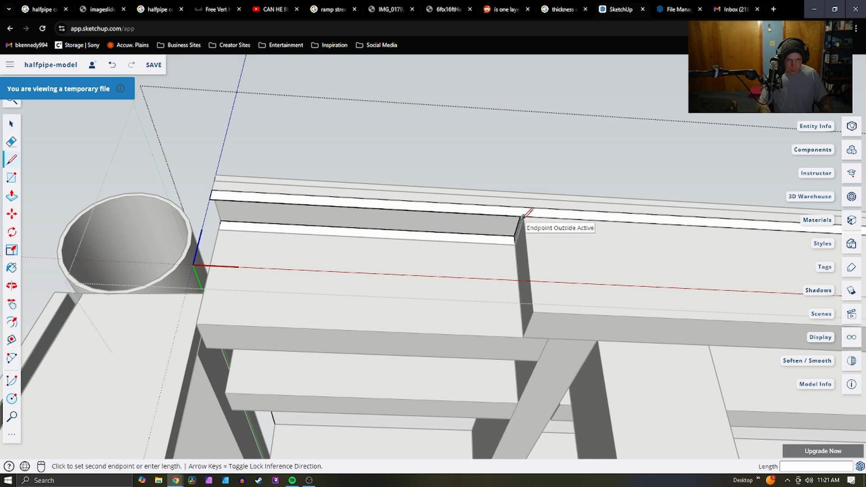
left_click(521, 192)
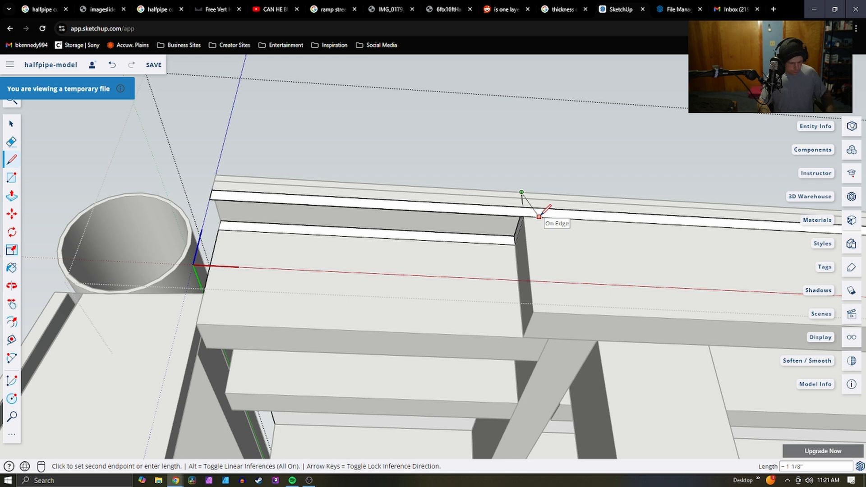
key("ctrl+z")
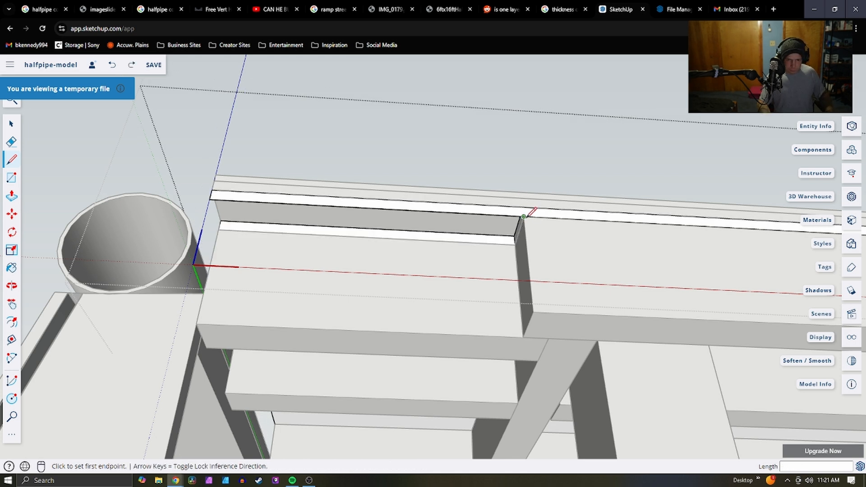
left_click(523, 216)
key("Escape")
key("space")
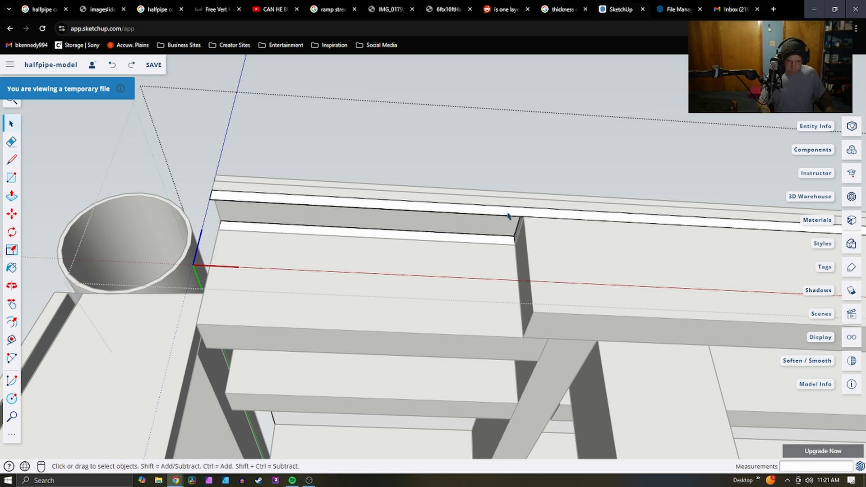
Draw a rectangle on the lowest sheet's side edge spanning the recess, from the frame board corner to the coping-side end
left_click(507, 216)
scroll(506, 216, "up", 4)
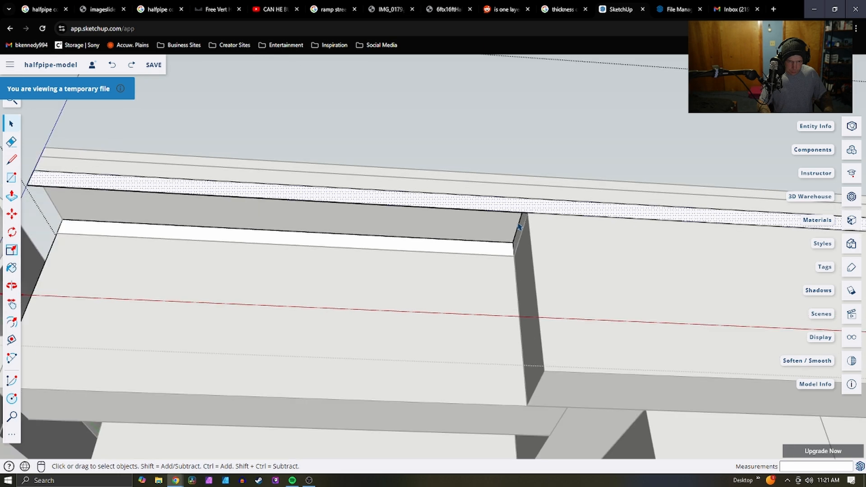
scroll(507, 217, "down", 2)
key("r")
left_click(523, 214)
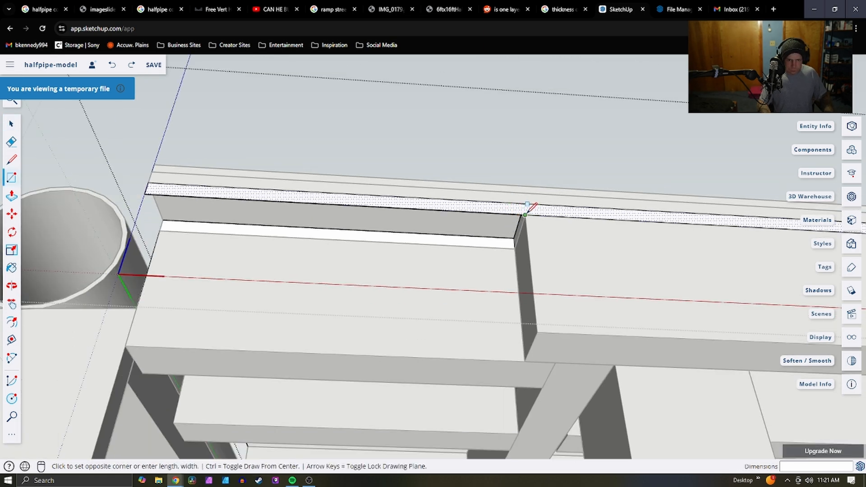
left_click(148, 183)
Push/Pull the leftover thin strip along the recess's outer edge to open the cutout at the side
middle_click_drag(489, 205, 437, 159)
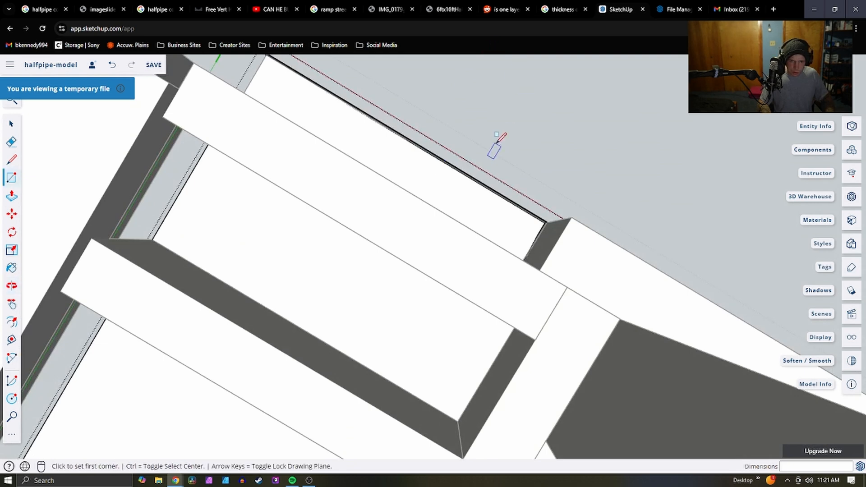
scroll(500, 154, "up", 4)
middle_click_drag(477, 249, 541, 187)
key("space")
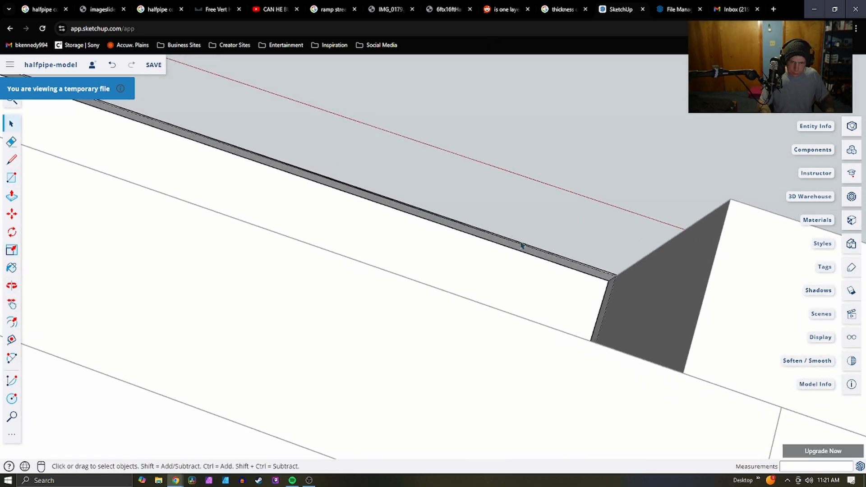
scroll(527, 247, "up", 3)
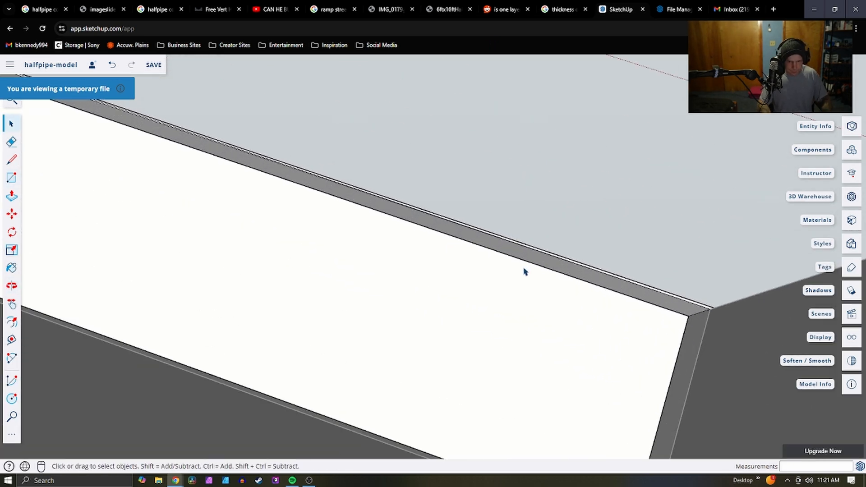
key("p")
left_click(545, 267)
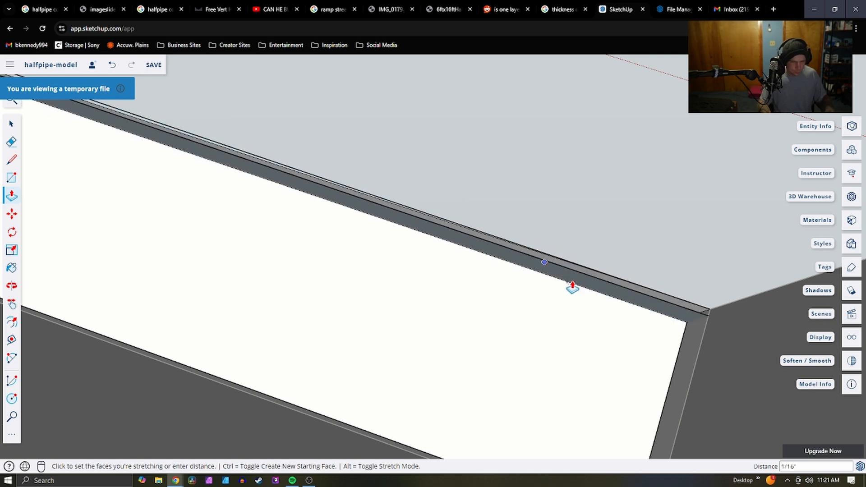
key("Escape")
left_click(581, 284)
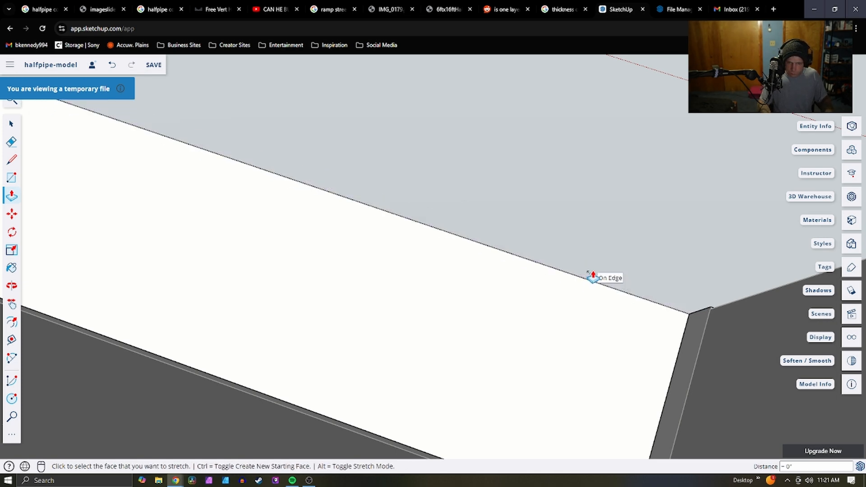
Draw a rectangle on the middle sheet's underside over the recess, from the frame board corner to the coping-side edge
middle_click_drag(586, 271, 385, 480)
middle_click_drag(456, 276, 381, 394)
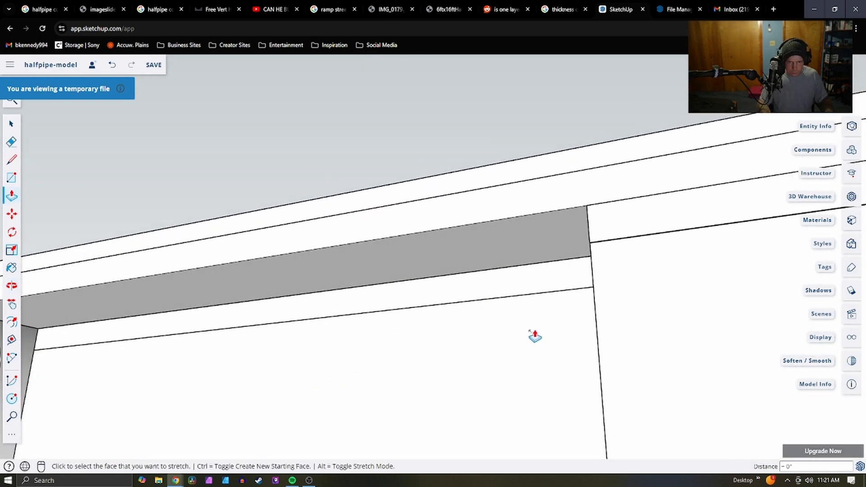
middle_click_drag(533, 334, 339, 358)
left_click_drag(339, 357, 700, 311)
middle_click_drag(699, 311, 702, 337)
scroll(602, 277, "up", 3)
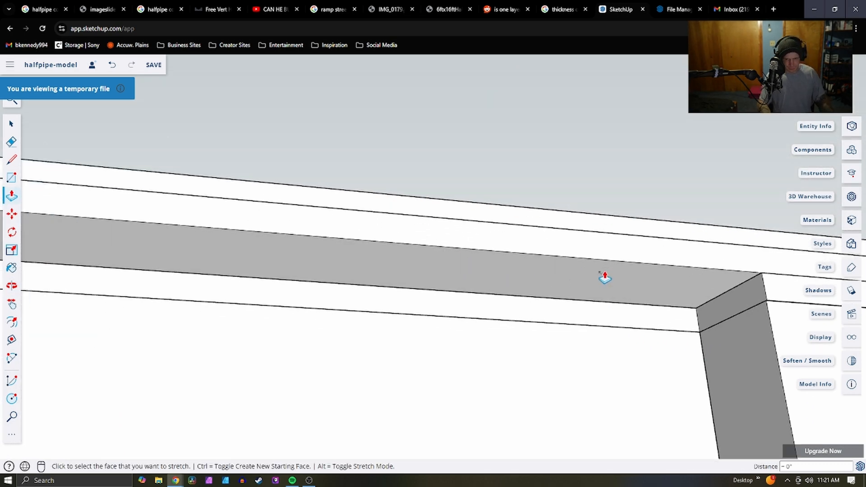
key("space")
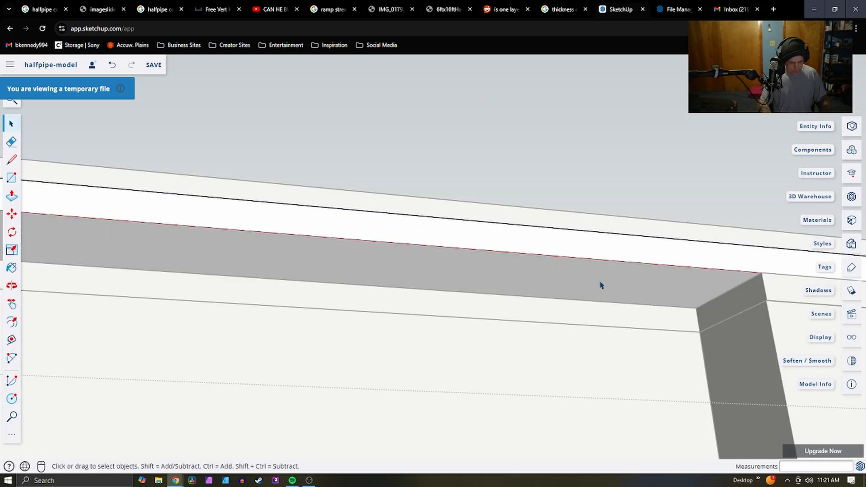
key("r")
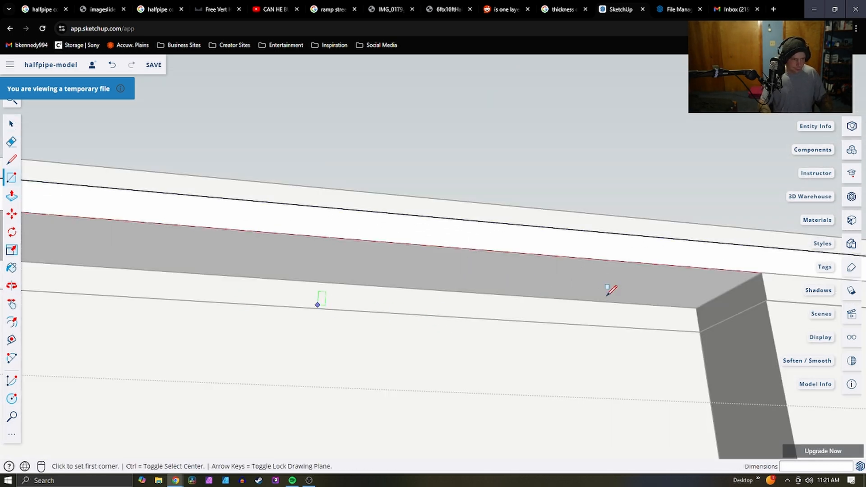
left_click(761, 272)
scroll(599, 284, "down", 3)
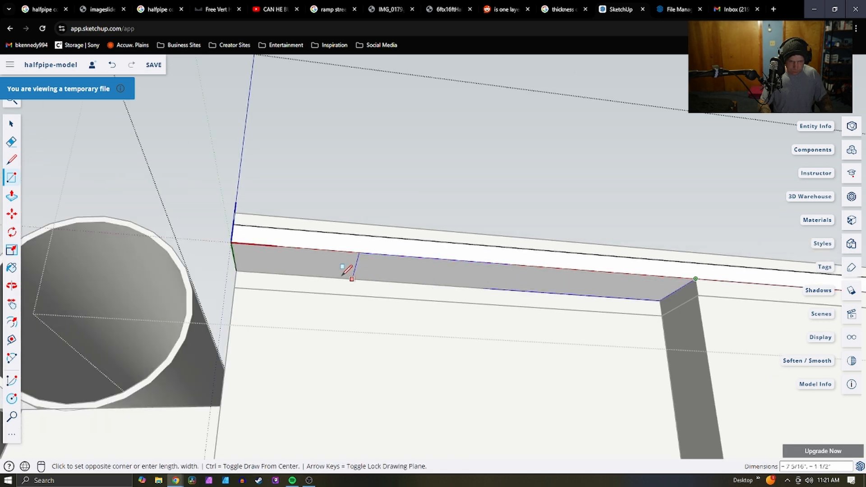
left_click(242, 266)
Push/Pull the underside rectangle up through the middle sheet's thickness to cut away the strip above the recess
key("space")
key("p")
left_click(374, 270)
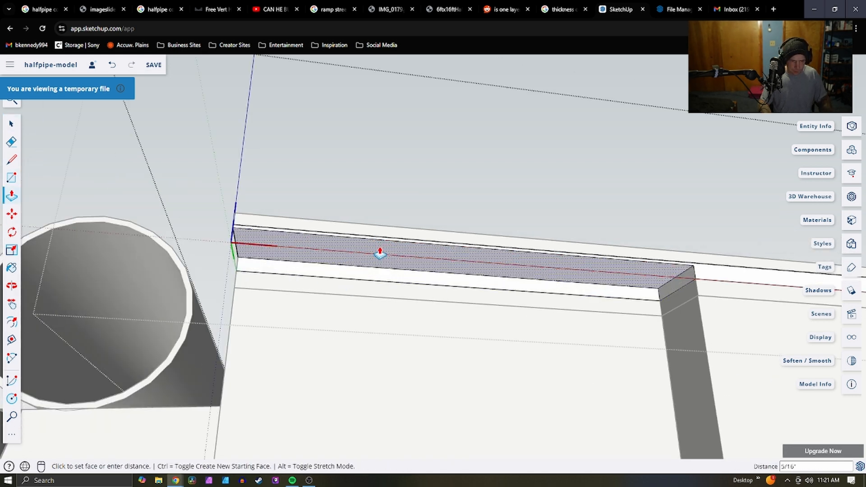
left_click(380, 254)
key("space")
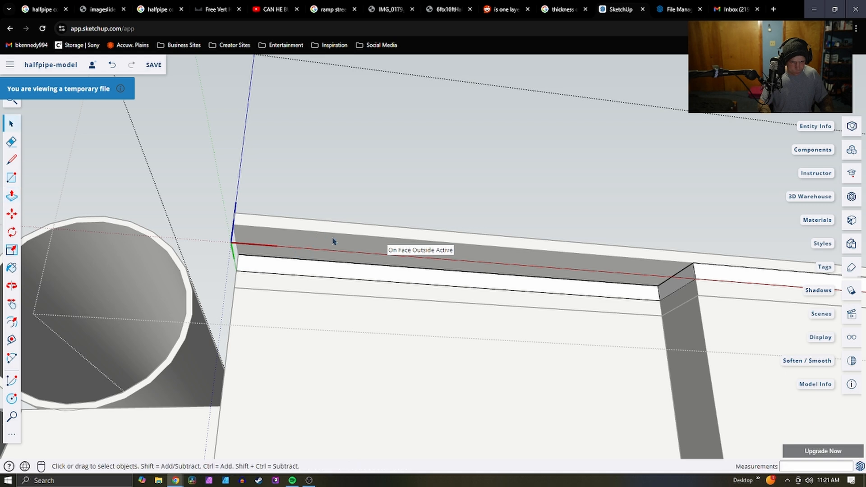
Draw a 9 11/16" by 1 1/2" rectangle on the top sheet's underside, spanning the recess
left_click(361, 196)
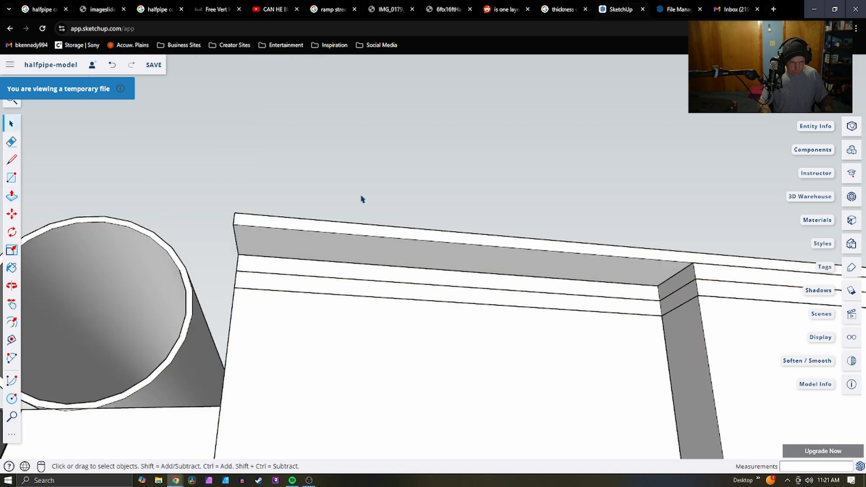
left_click(341, 257)
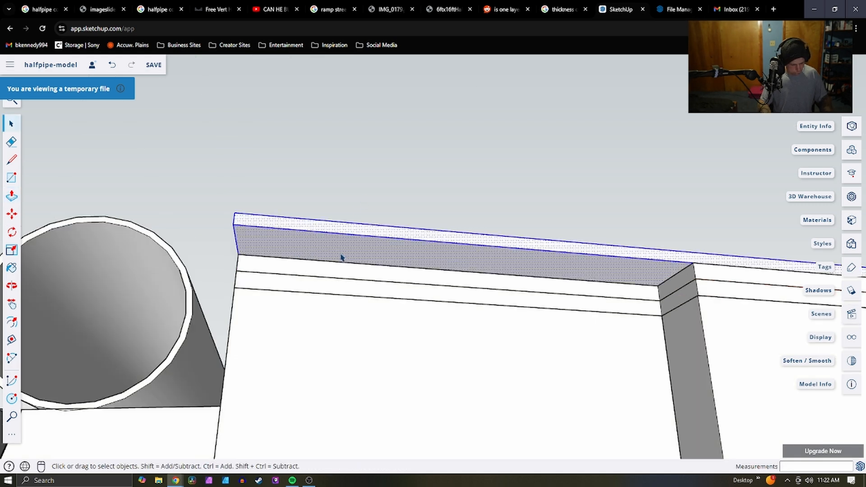
right_click(343, 255)
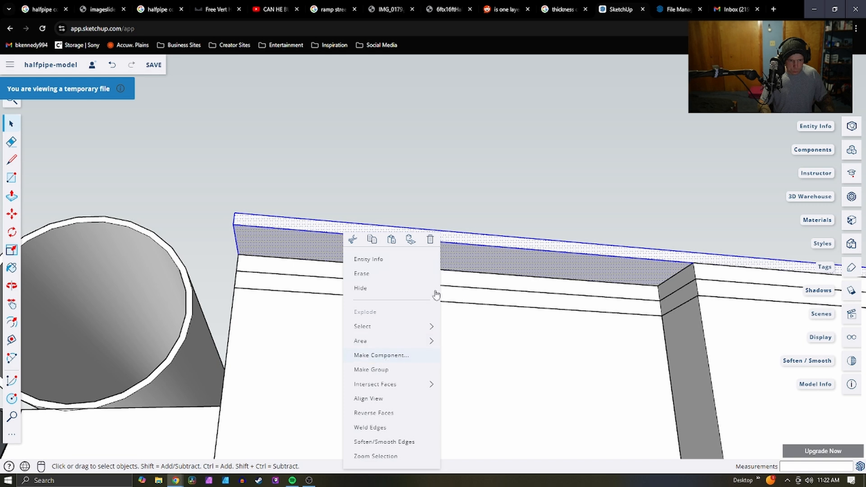
left_click(505, 270)
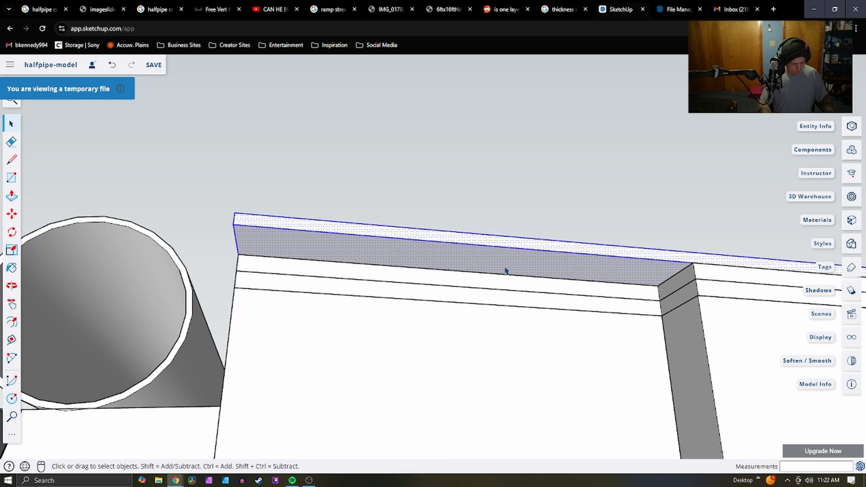
right_click(505, 269)
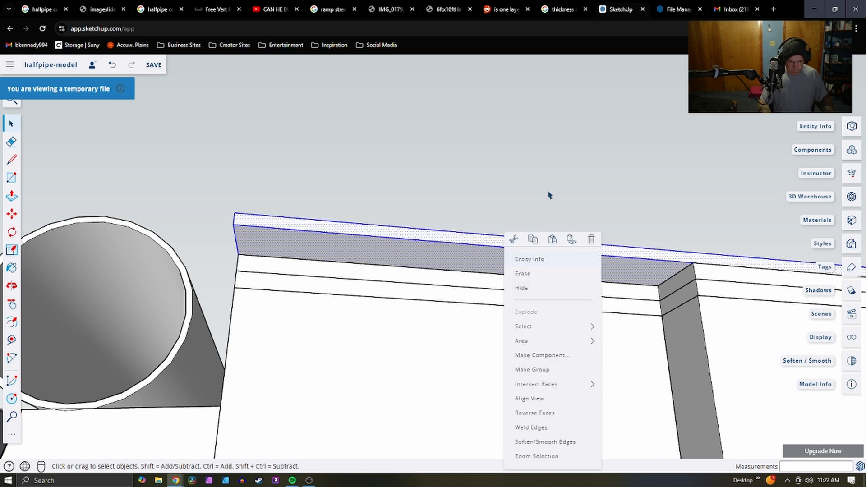
left_click(547, 197)
key("r")
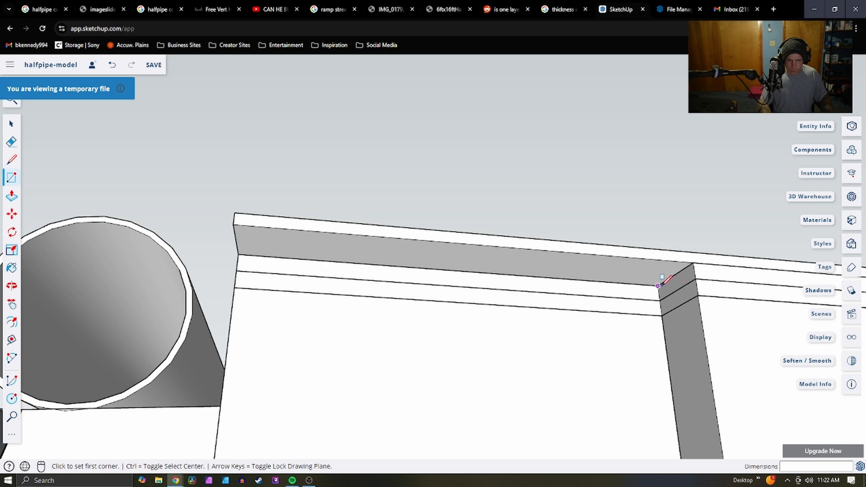
left_click(658, 285)
left_click(236, 221)
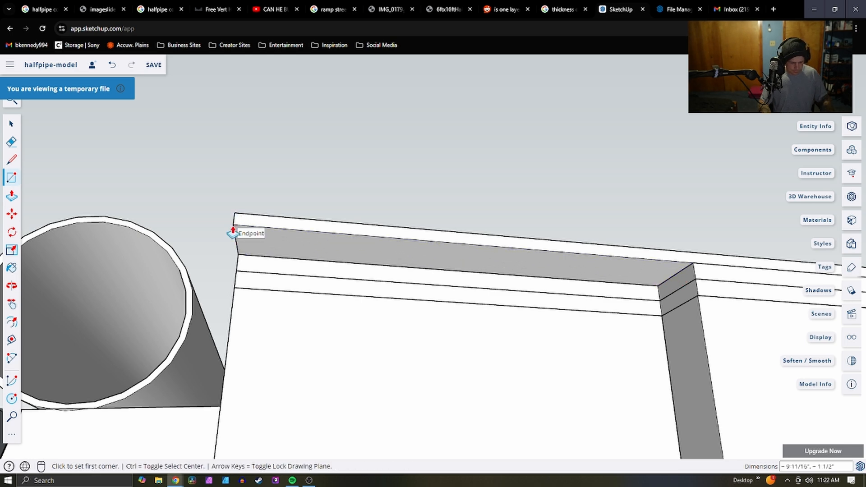
Push/Pull the rectangle 1/4" up through the top sheet to cut away its overhanging strip
key("p")
left_click(306, 236)
key("Escape")
left_click(316, 250)
left_click(326, 220)
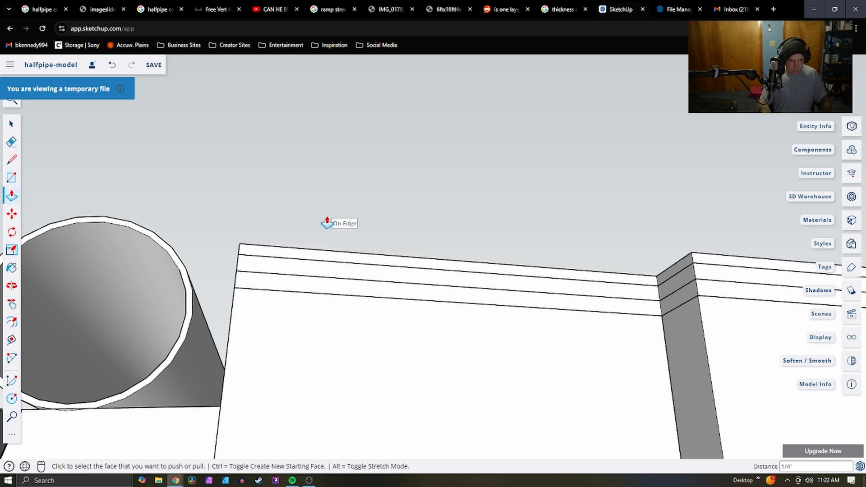
Examine the layered deck edges and the platform's front corners beside the coping
scroll(327, 222, "down", 5)
middle_click_drag(340, 217, 532, 342)
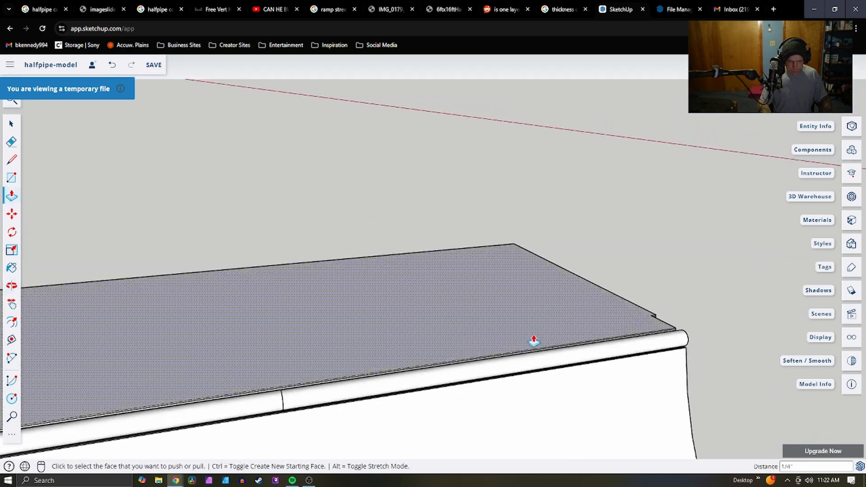
scroll(375, 344, "down", 3)
middle_click_drag(375, 344, 442, 331)
scroll(407, 349, "up", 8)
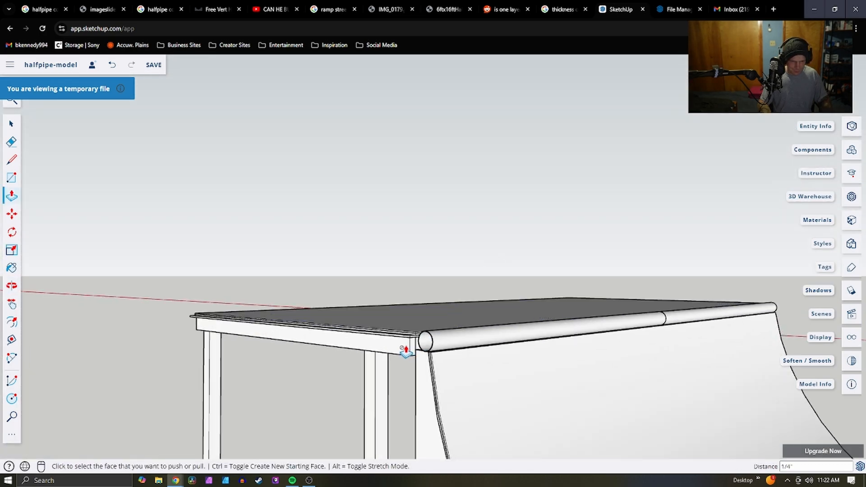
middle_click_drag(384, 327, 264, 361)
scroll(325, 367, "down", 8)
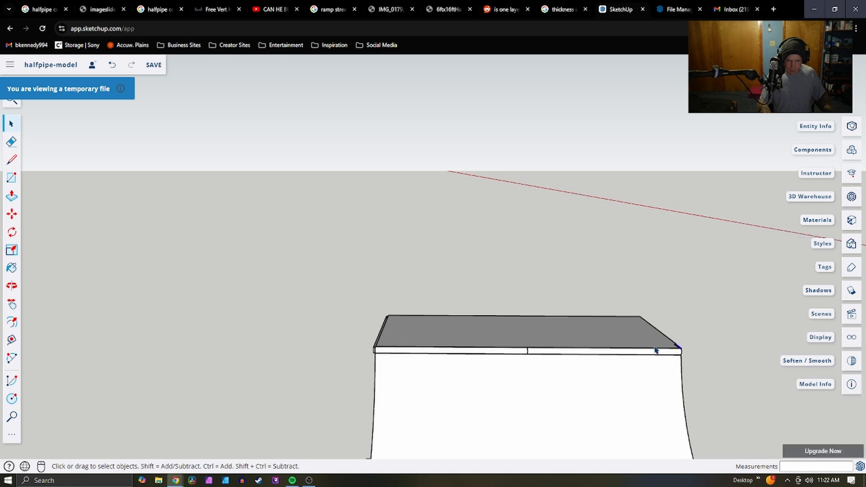
scroll(655, 350, "up", 5)
middle_click_drag(655, 350, 546, 321)
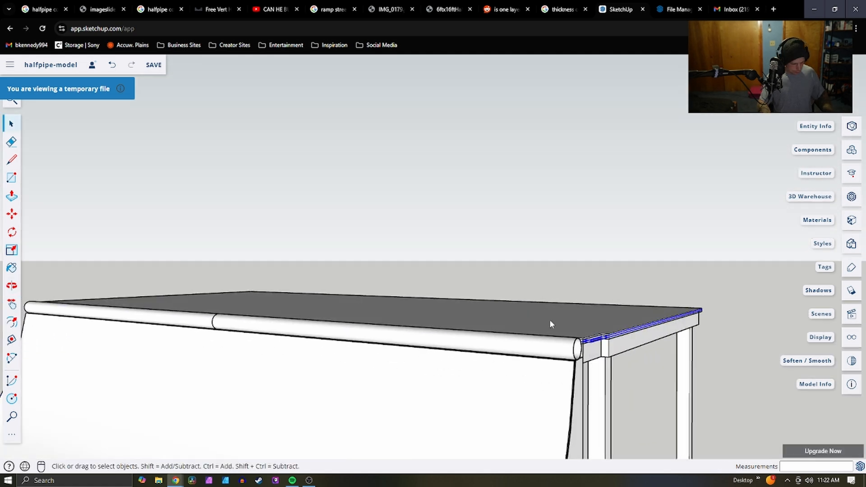
scroll(663, 369, "up", 5)
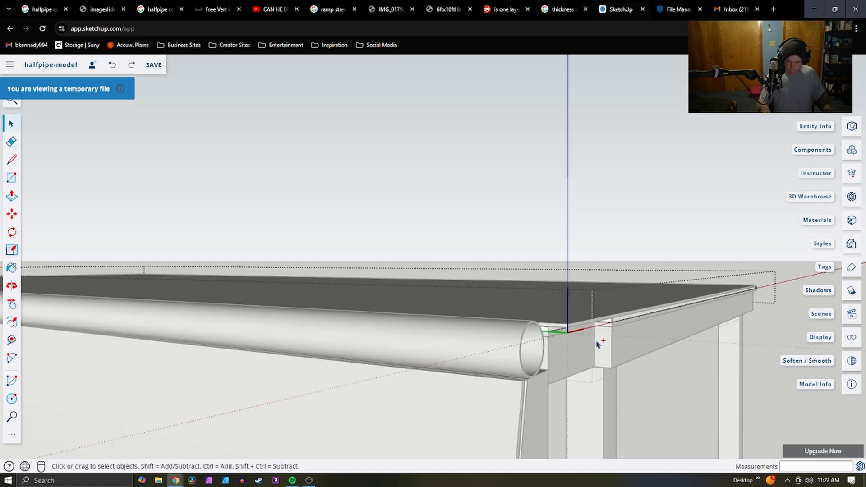
Push/Pull the side frame board's end face 9 11/16" toward the coping, up to the sheets' front corner
key("Escape")
double_click(601, 354)
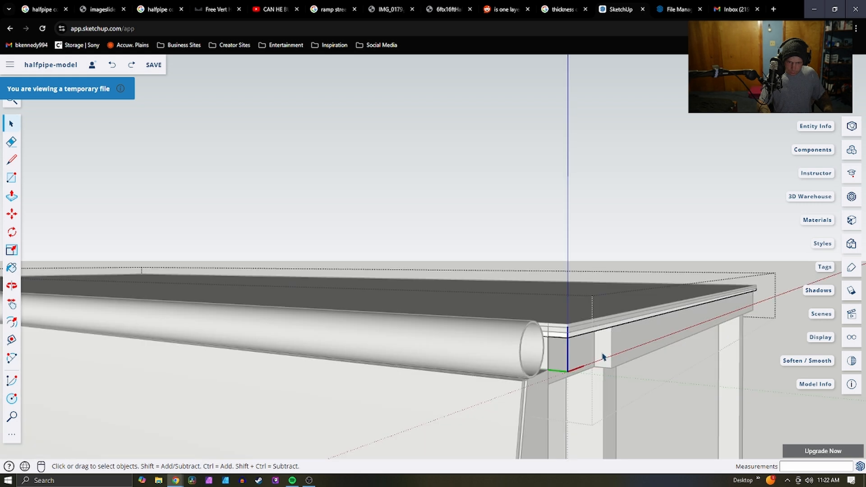
double_click(602, 356)
key("p")
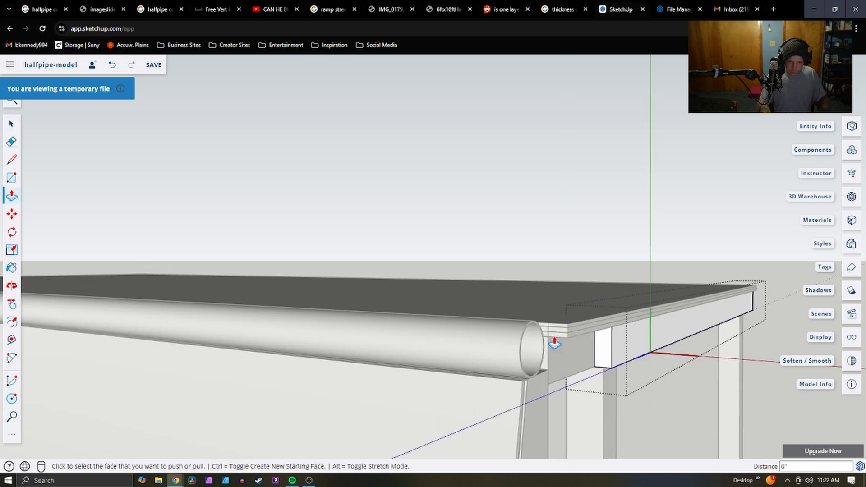
key("space")
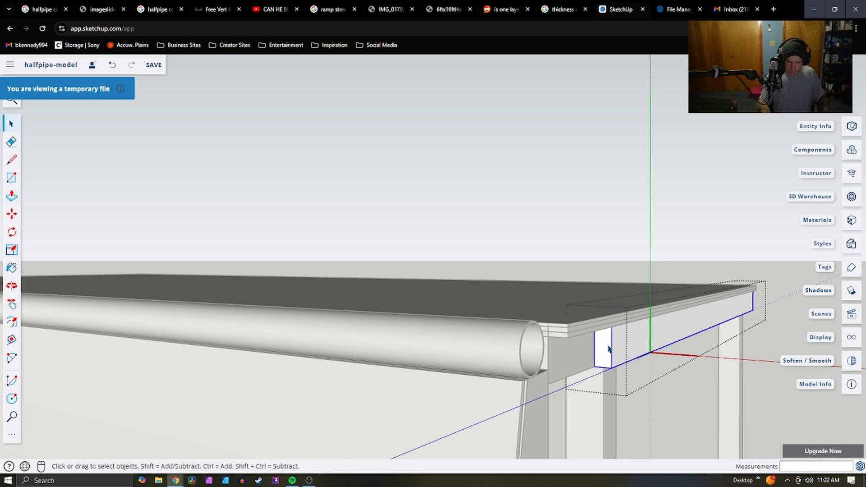
double_click(608, 348)
key("p")
left_click(603, 348)
left_click(554, 334)
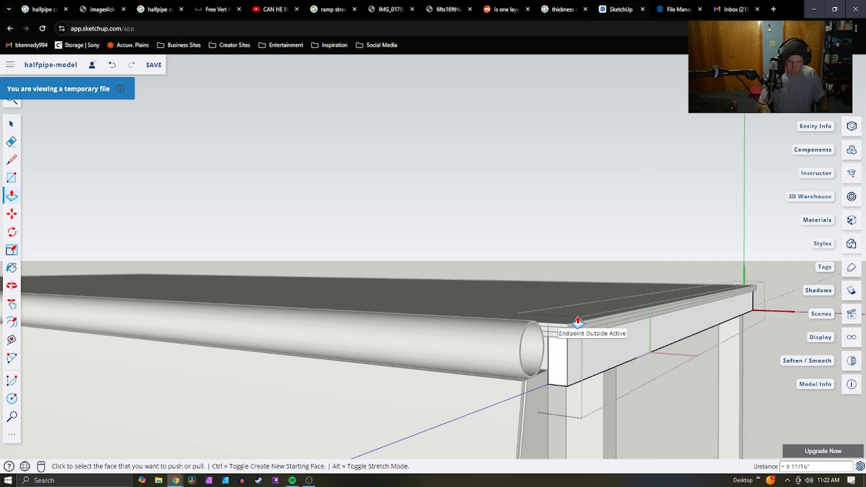
middle_click_drag(550, 331, 513, 353)
key("space")
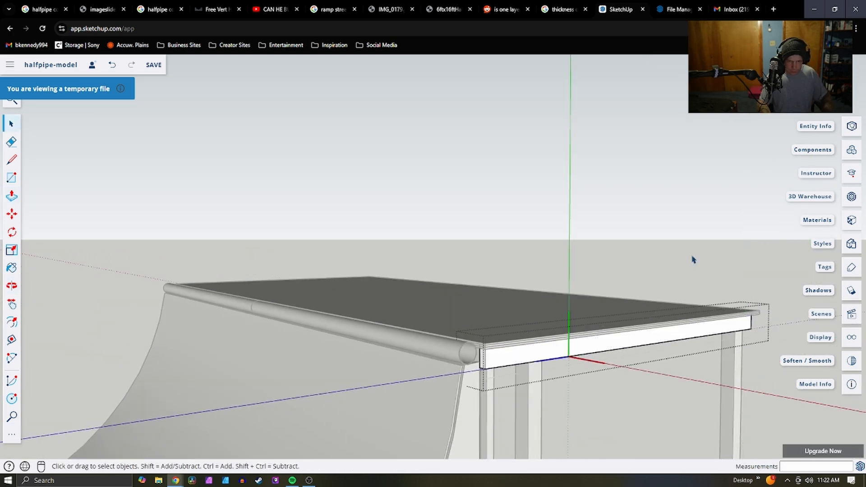
Push/Pull the lowest sheet's coping-side edge face about 13/16" outward to the coping pipe
middle_click_drag(667, 268, 360, 289)
scroll(346, 279, "up", 4)
scroll(360, 271, "up", 5)
scroll(394, 302, "down", 3)
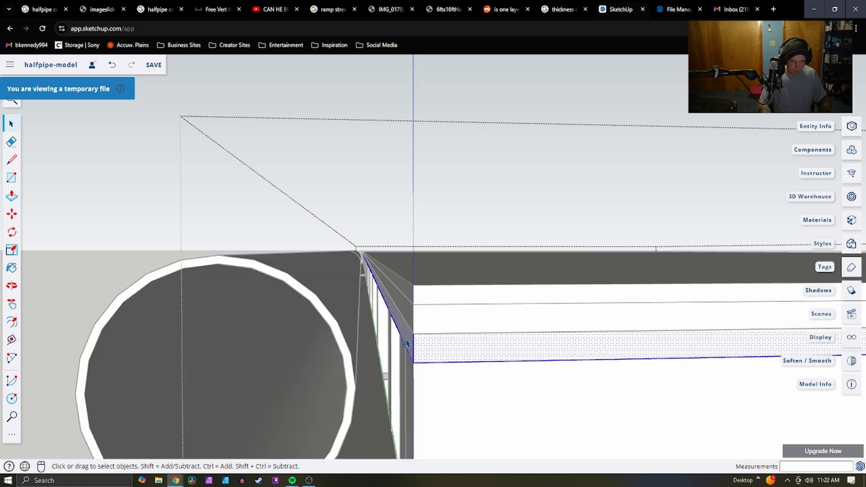
key("p")
left_click(404, 348)
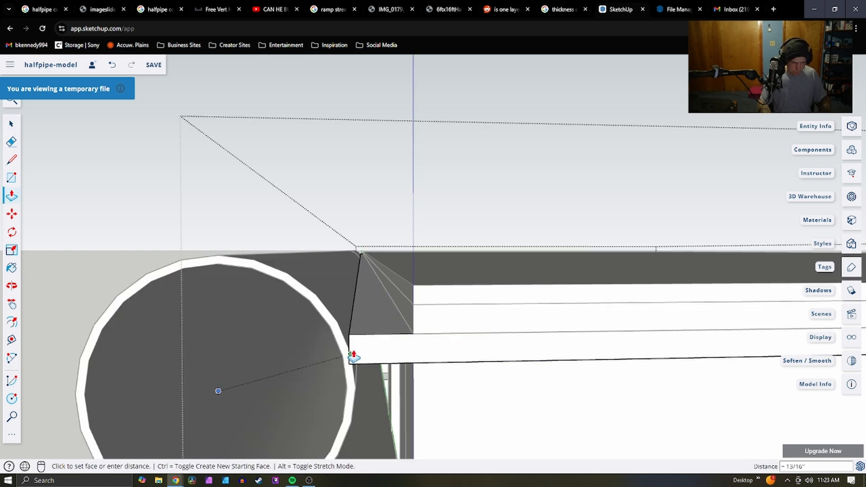
left_click(349, 374)
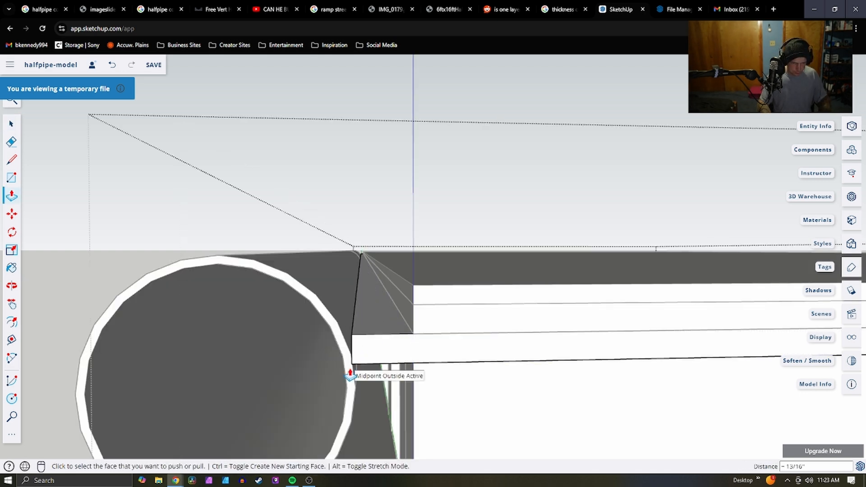
Push/Pull the middle sheet's coping-side edge face about 1" outward to meet the coping pipe
key("space")
left_click(406, 313)
key("p")
left_click(406, 313)
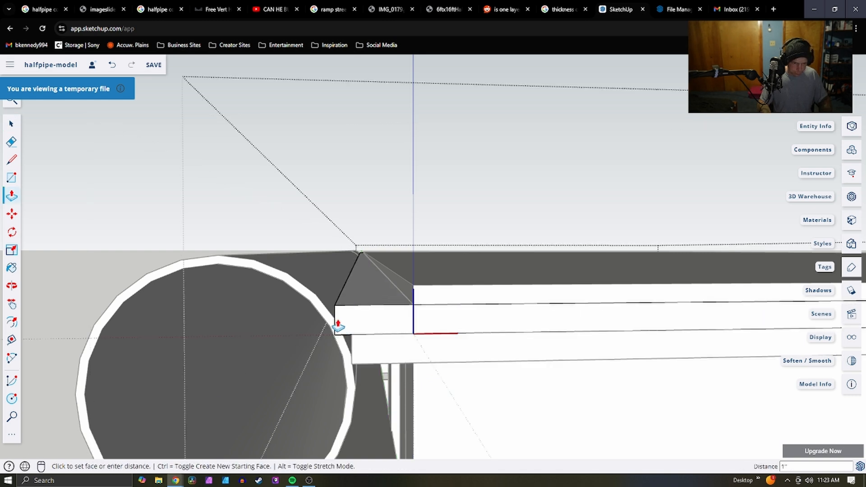
left_click(337, 324)
middle_click_drag(336, 324, 398, 299)
key("space")
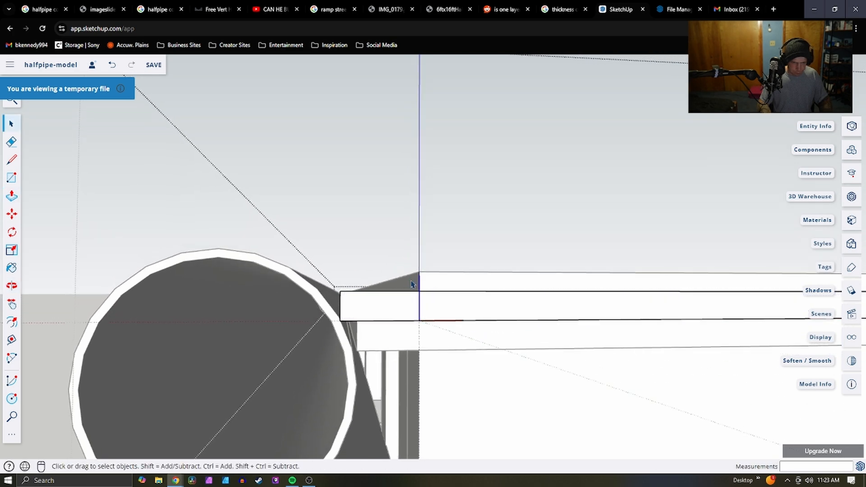
middle_click_drag(410, 281, 416, 302)
key("p")
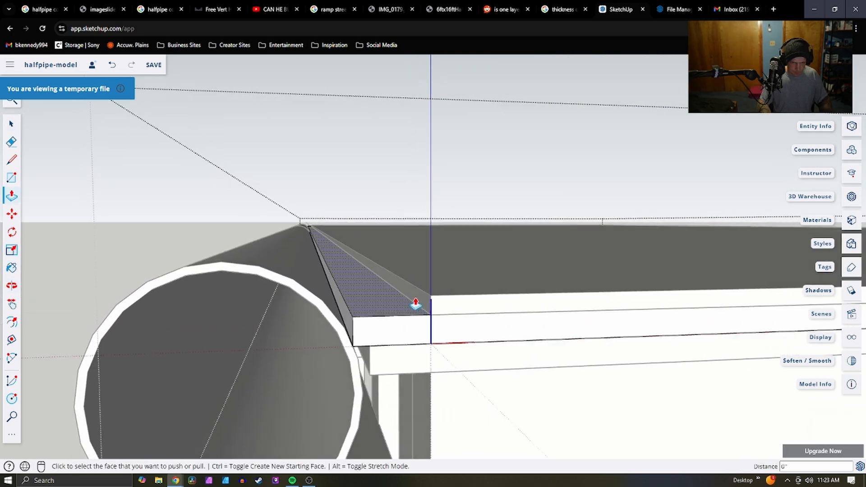
left_click(418, 301)
key("Escape")
key("space")
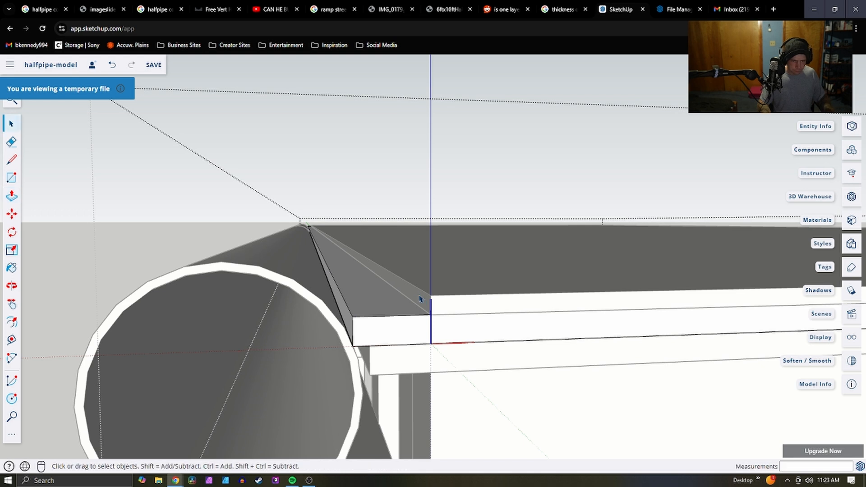
Push/Pull the top deck sheet's coping-side edge face about 1 3/8" outward to meet the coping pipe
triple_click(422, 293)
triple_click(428, 301)
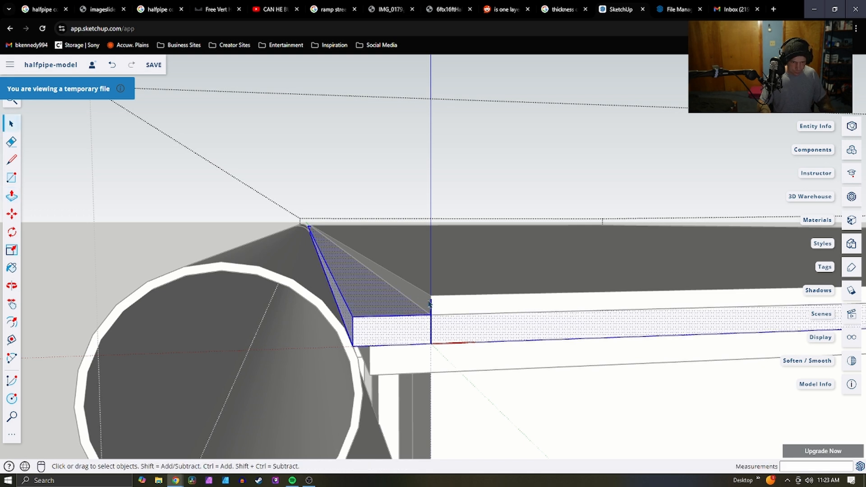
left_click(424, 298)
left_click(399, 184)
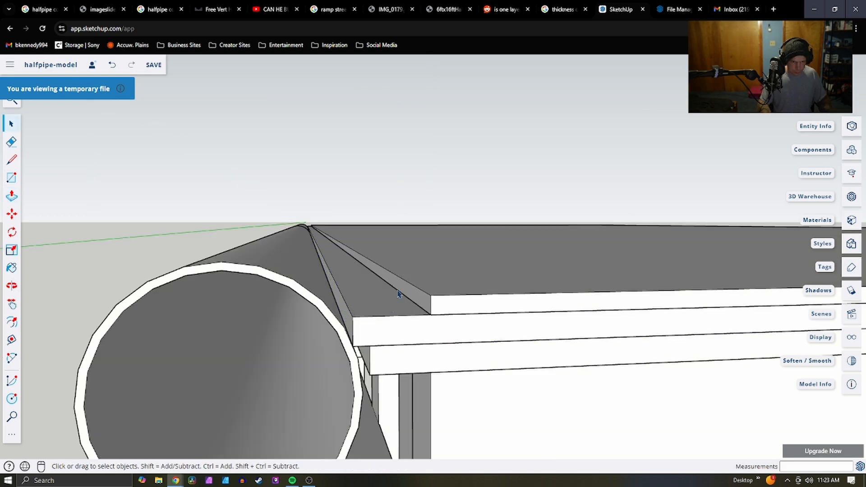
left_click(417, 303)
key("p")
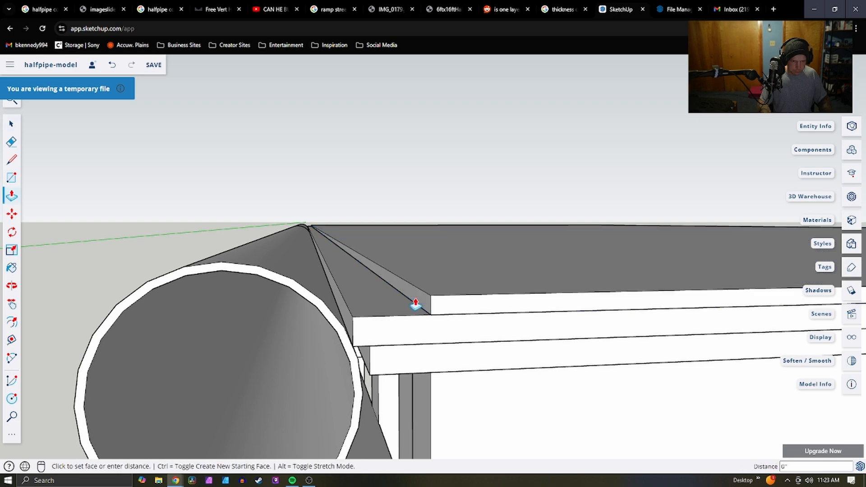
left_click(413, 304)
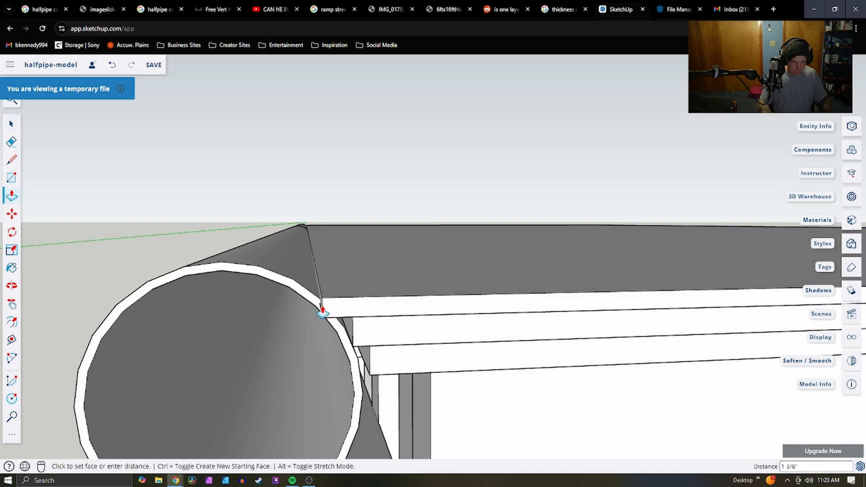
left_click(323, 311)
Select the whole top deck sheet and make it a component, keeping the default definition name
key("space")
left_click(440, 282)
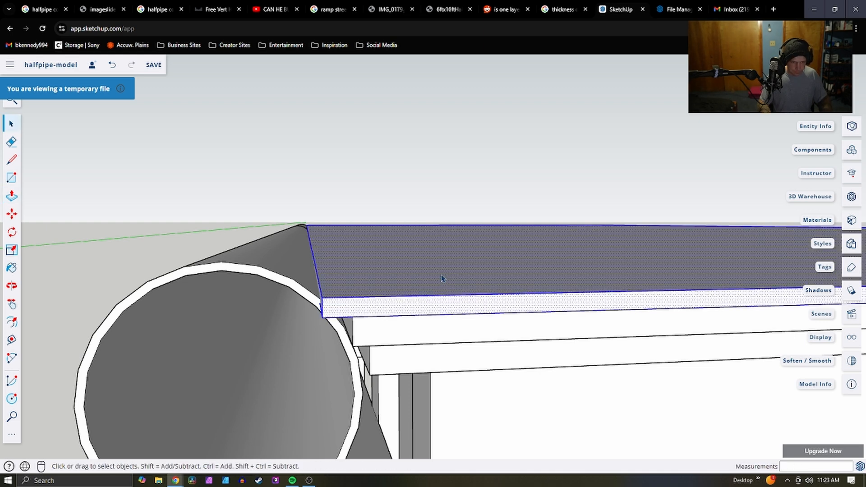
right_click(442, 284)
left_click(466, 356)
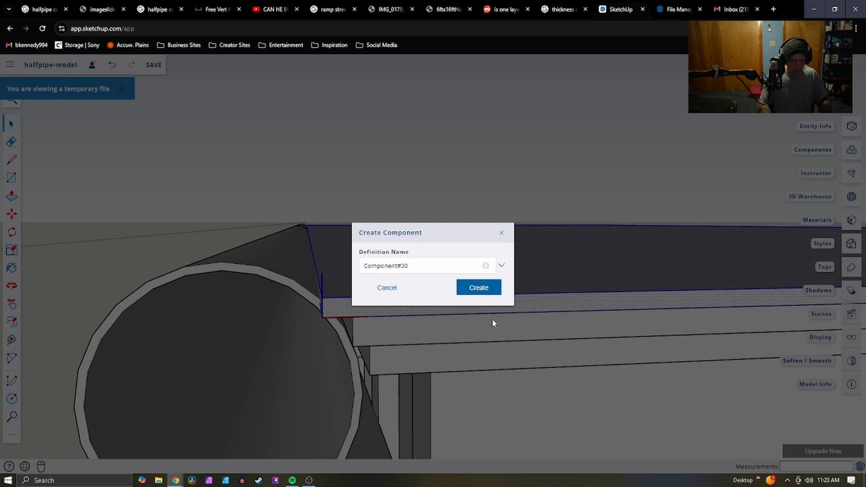
left_click(477, 287)
Examine how the layered deck sheets and the side frame board meet the coping pipe at the platform's front corner
middle_click_drag(433, 301, 423, 247)
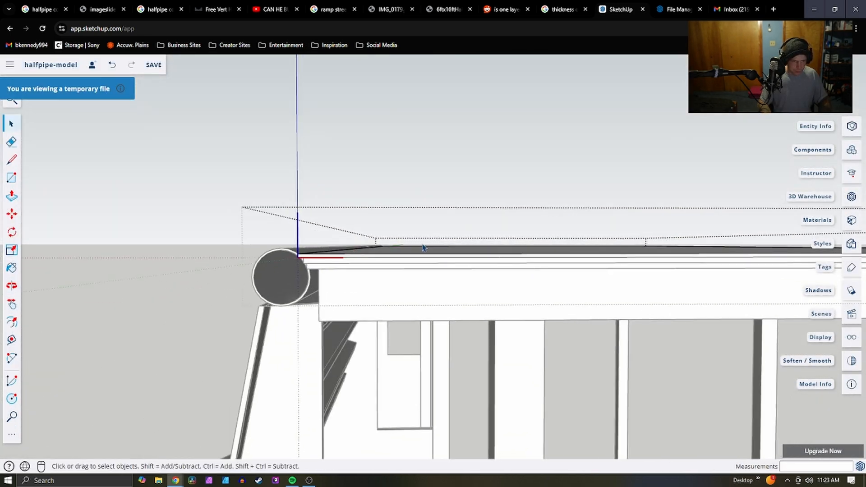
scroll(423, 247, "up", 5)
middle_click_drag(331, 292, 385, 300)
scroll(383, 305, "down", 3)
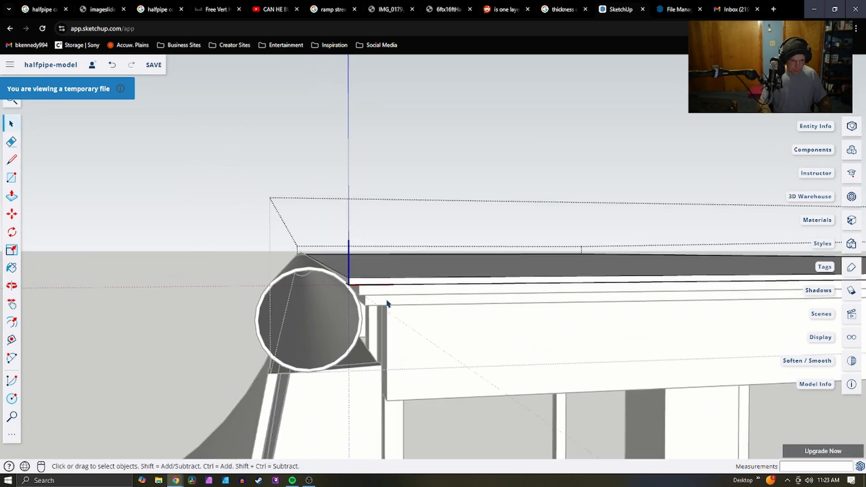
scroll(374, 286, "up", 6)
scroll(429, 375, "down", 1)
middle_click_drag(417, 375, 572, 395)
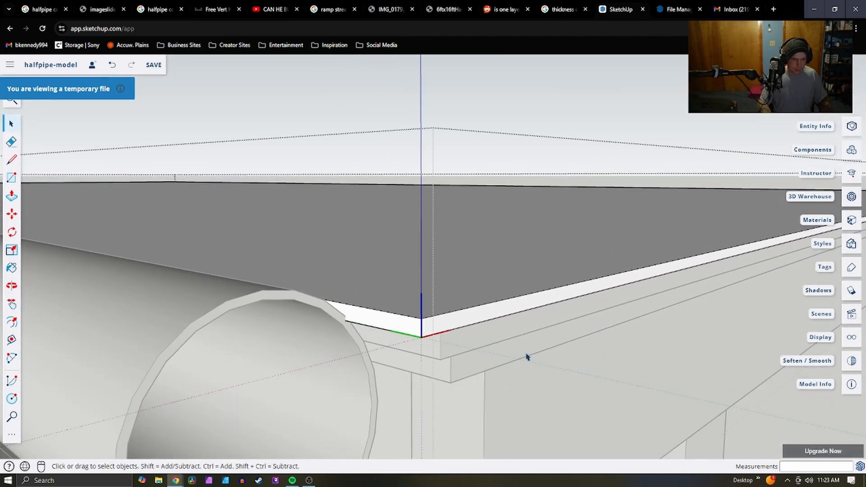
middle_click_drag(656, 383, 306, 319)
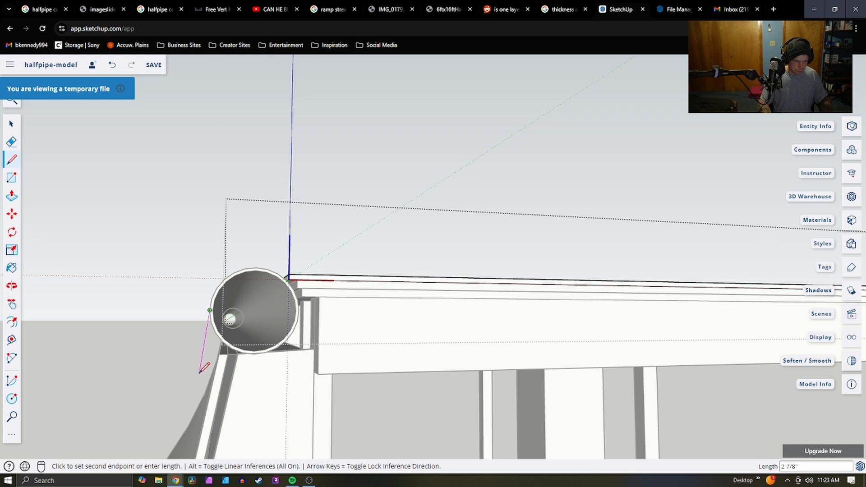
Try to draw a line from the outer edge of the coping pipe's end down along the ramp's side
left_click(200, 372)
key("Escape")
scroll(212, 379, "up", 7)
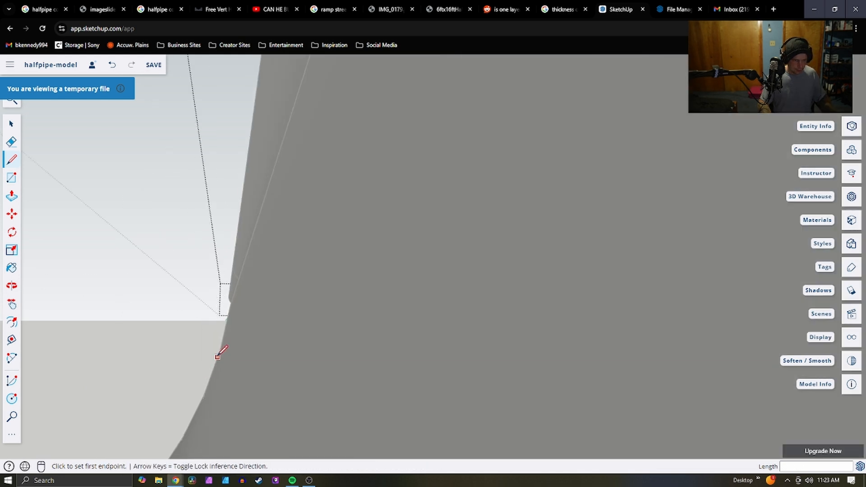
scroll(235, 297, "down", 6)
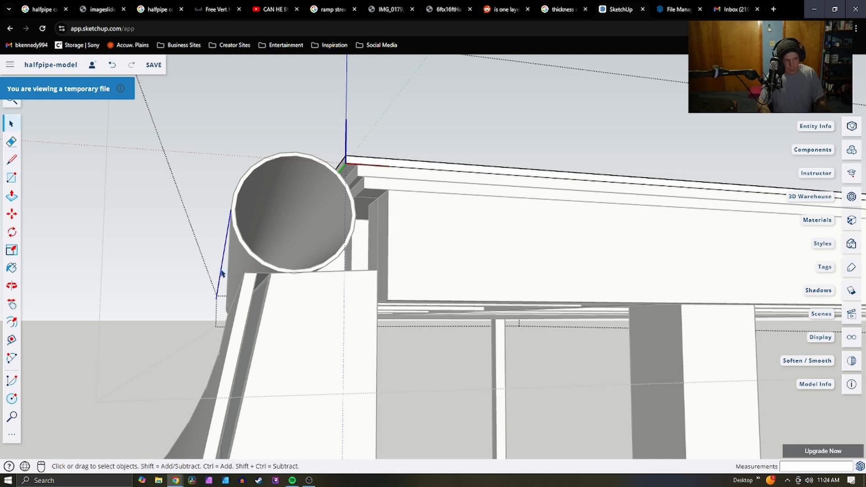
scroll(351, 161, "up", 3)
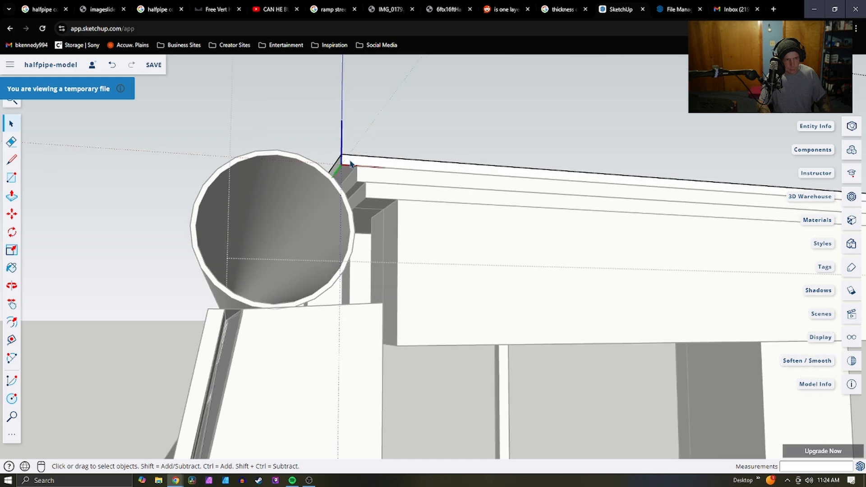
Leave the platform's editing context and make the loose curved sheet standing apart from the ramps a component
scroll(357, 216, "down", 5)
scroll(314, 382, "down", 10)
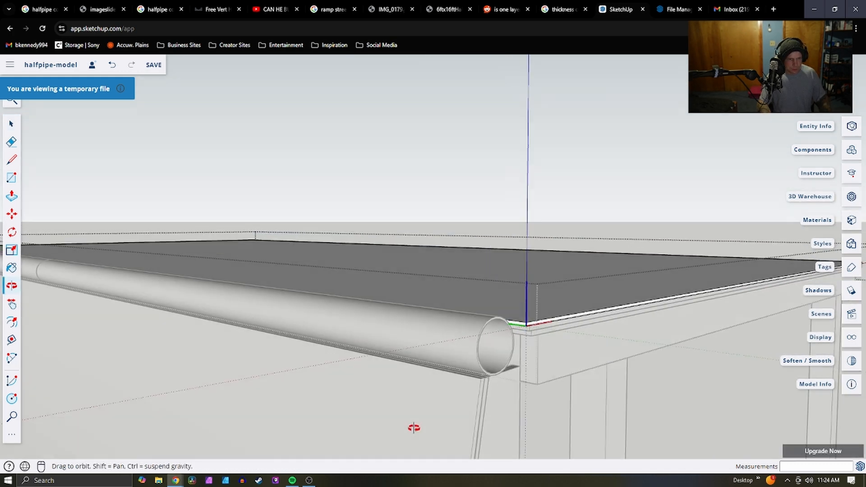
scroll(359, 388, "down", 3)
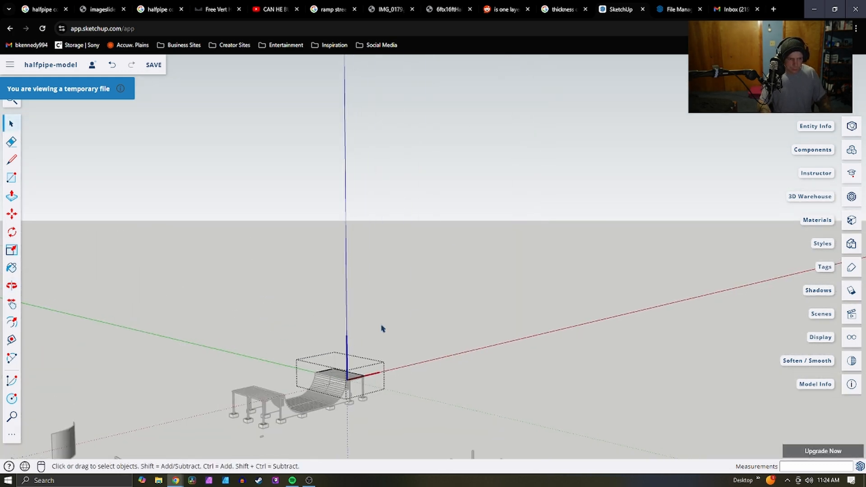
middle_click_drag(381, 329, 308, 449)
left_click(255, 295)
scroll(325, 347, "down", 4)
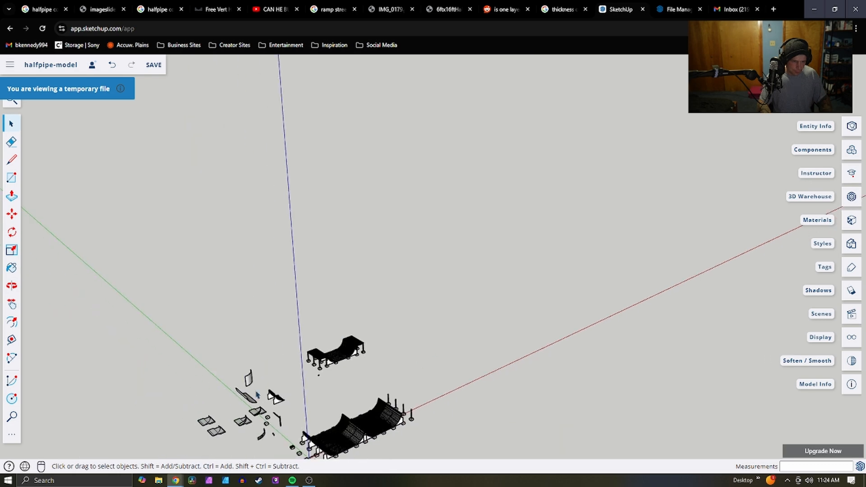
middle_click_drag(249, 389, 238, 371)
scroll(238, 371, "up", 10)
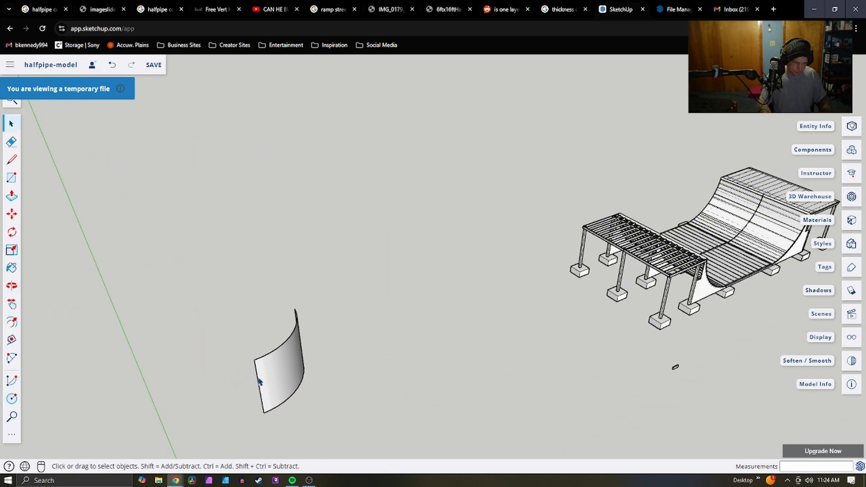
scroll(274, 351, "up", 3)
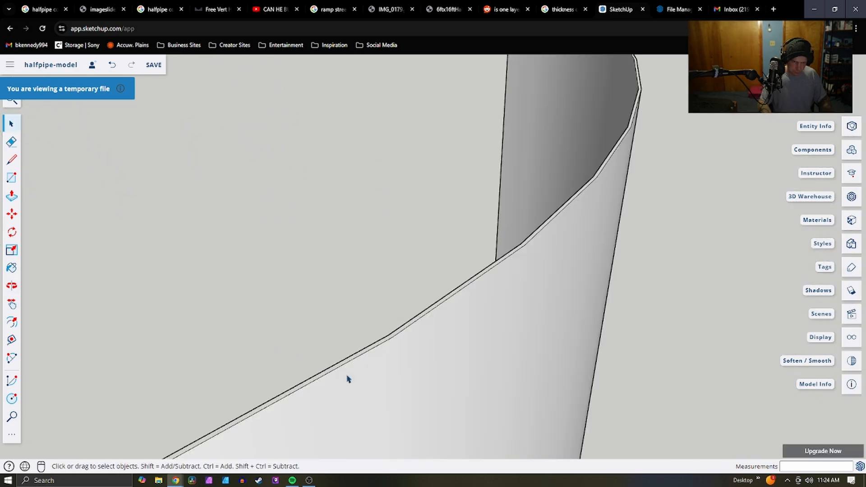
left_click(390, 336)
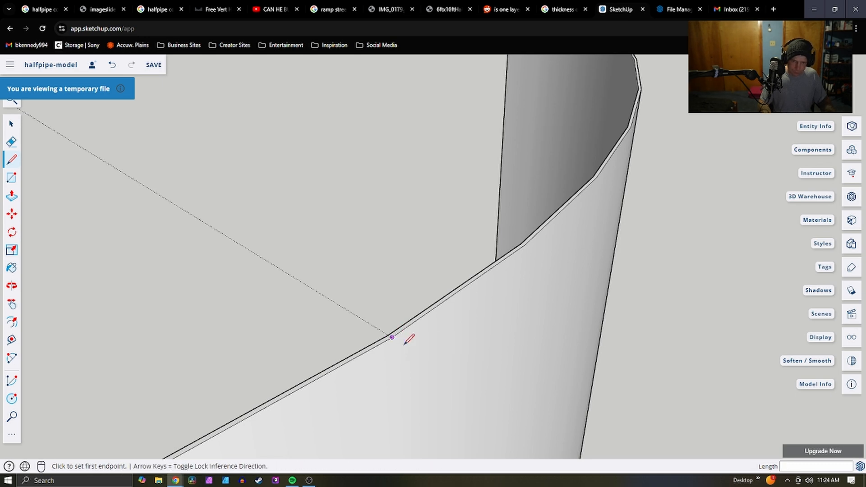
triple_click(518, 371)
right_click(517, 371)
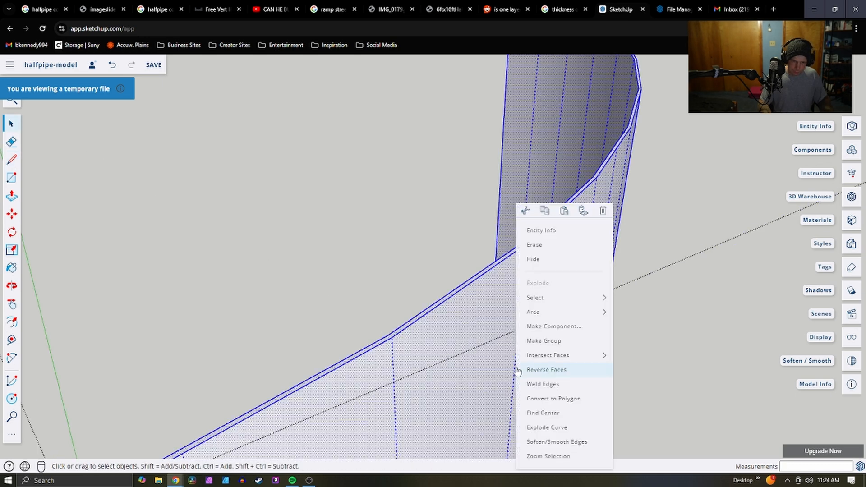
left_click(549, 326)
left_click(485, 290)
Examine the curved sheet component and its orientation relative to the ramps, and leave its editing context
middle_click_drag(487, 293, 280, 437)
middle_click_drag(480, 397, 510, 305)
middle_click_drag(524, 378, 579, 343)
middle_click_drag(327, 242, 113, 212)
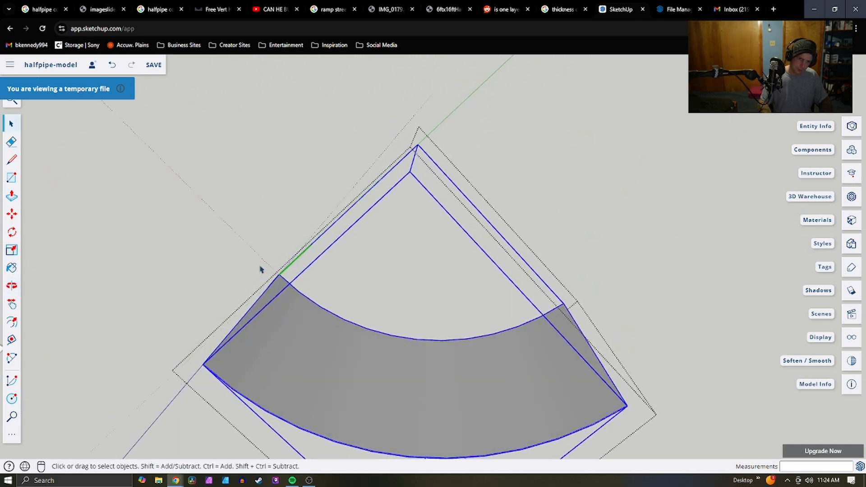
middle_click_drag(328, 178, 134, 161)
scroll(424, 421, "down", 6)
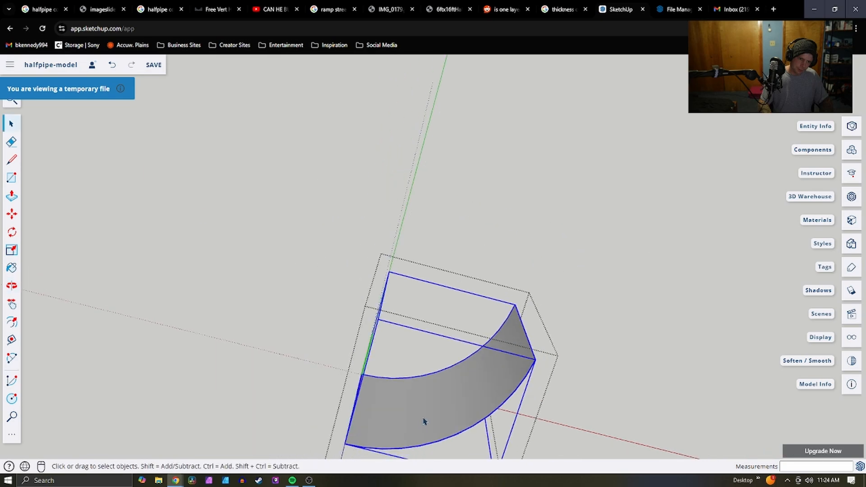
middle_click_drag(297, 257, 519, 162)
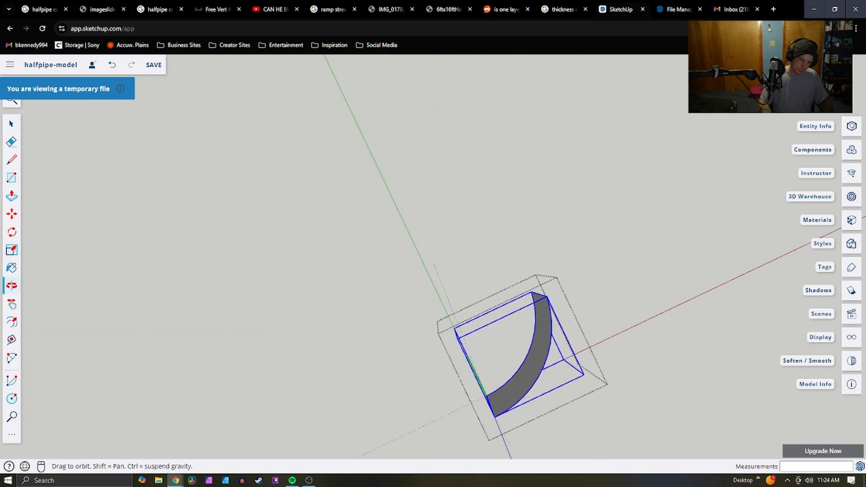
scroll(410, 261, "down", 5)
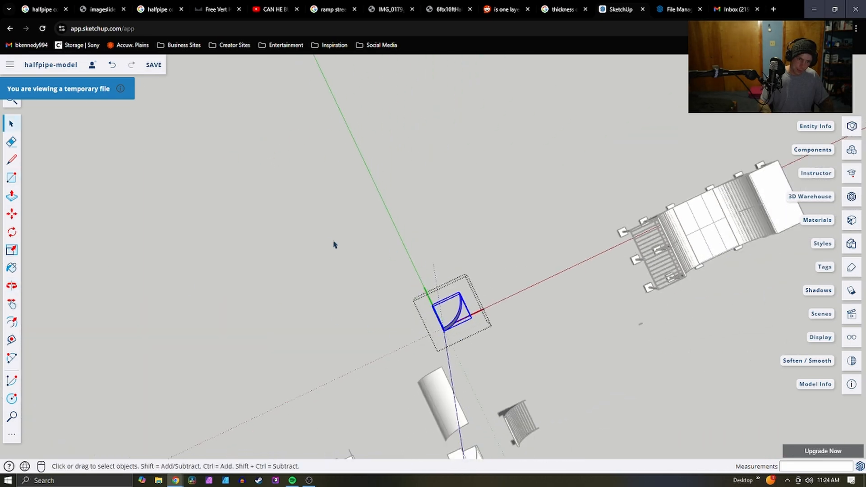
middle_click_drag(334, 244, 180, 135)
middle_click_drag(478, 290, 399, 295)
left_click(436, 273)
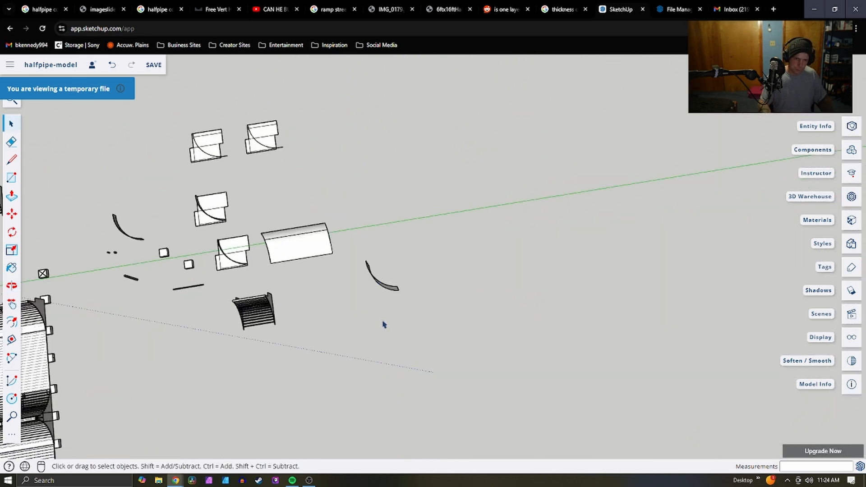
Rotate the curved sheet about the red axis from its upright edge, laying it on its side like a ramp transition
scroll(384, 325, "up", 5)
key("q")
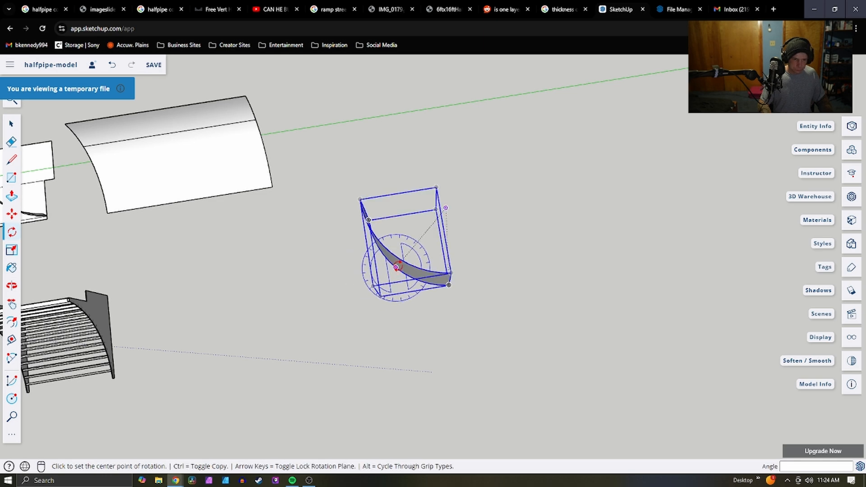
middle_click_drag(392, 263, 636, 158)
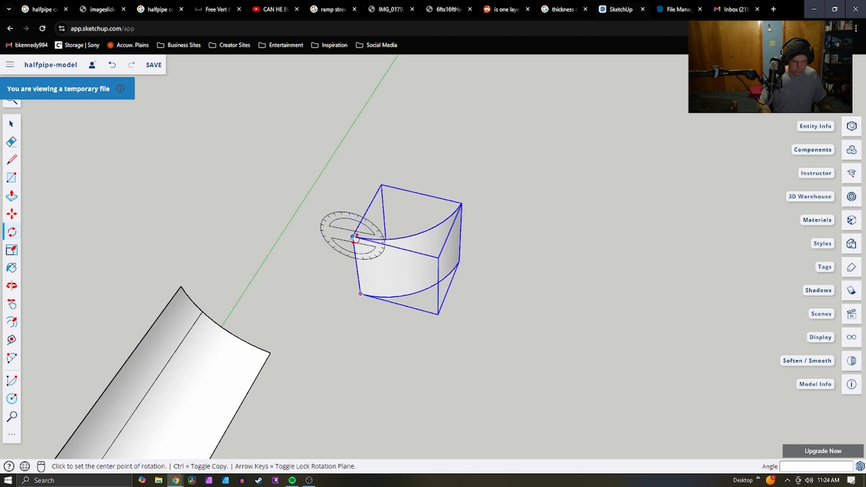
scroll(367, 236, "up", 4)
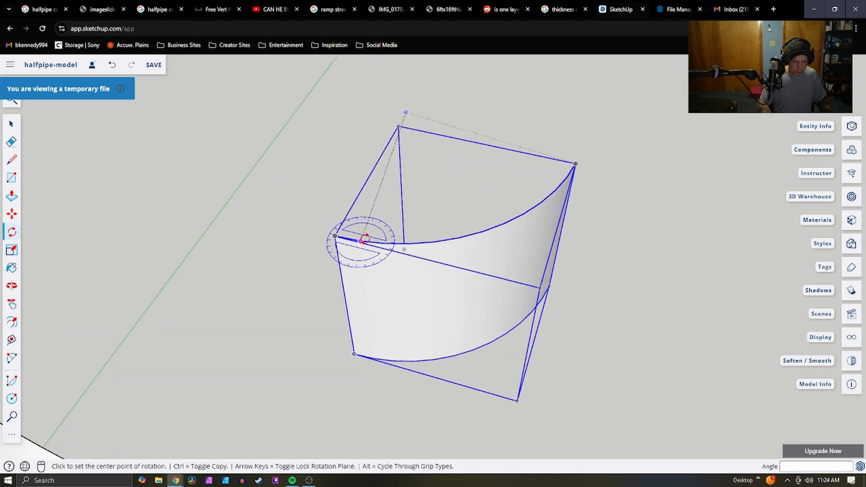
middle_click_drag(366, 240, 717, 178)
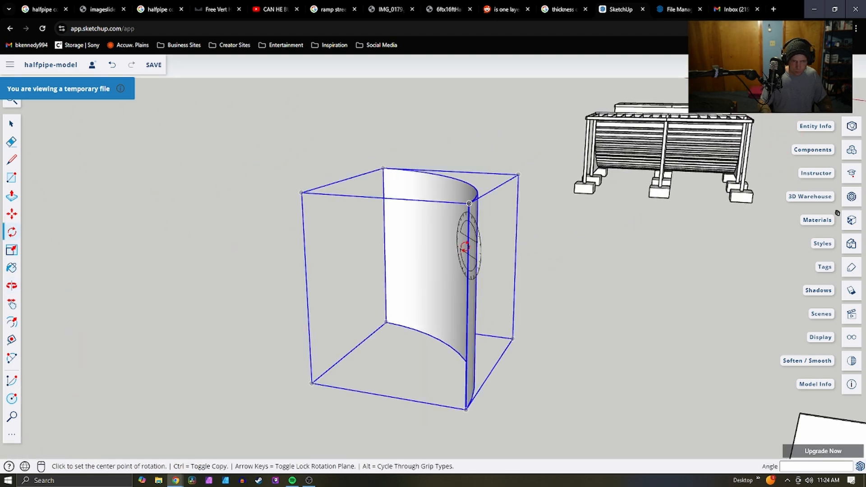
scroll(465, 246, "up", 2)
left_click(470, 246)
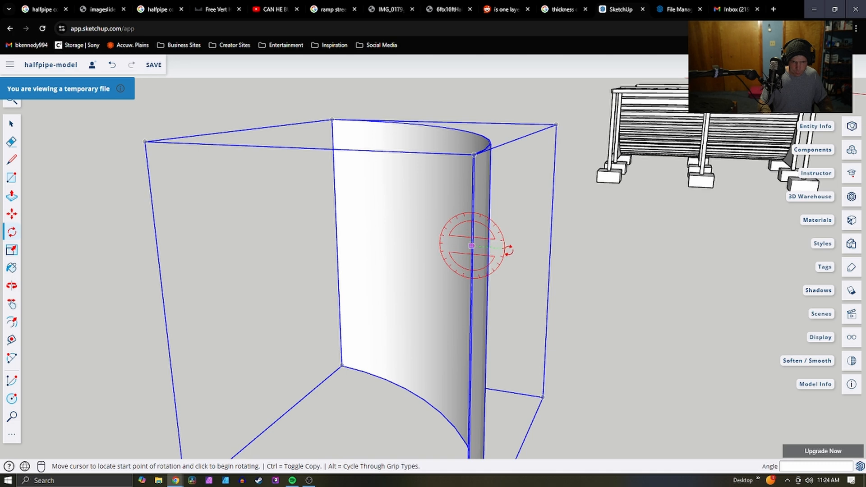
left_click(508, 250)
key("Escape")
key("space")
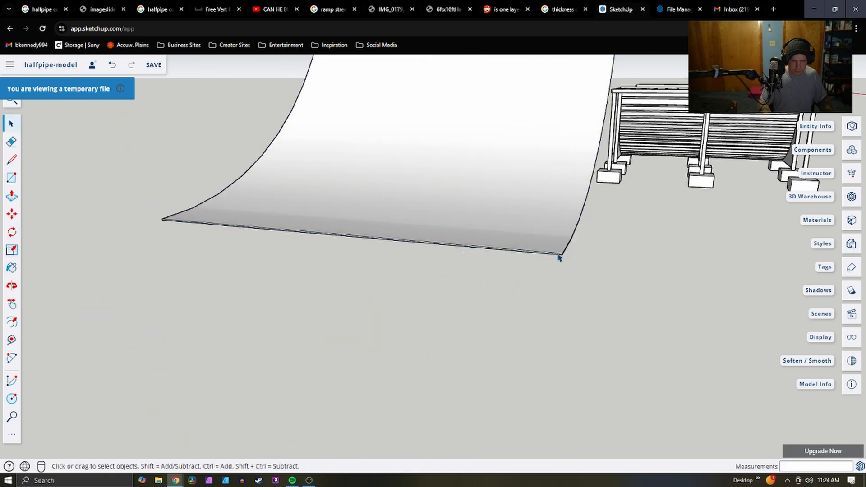
Rotate the loose curved sheet about the green axis by about 89 degrees, pivoting near its lower corner
scroll(559, 257, "up", 2)
middle_click_drag(559, 257, 510, 305)
scroll(509, 309, "down", 4)
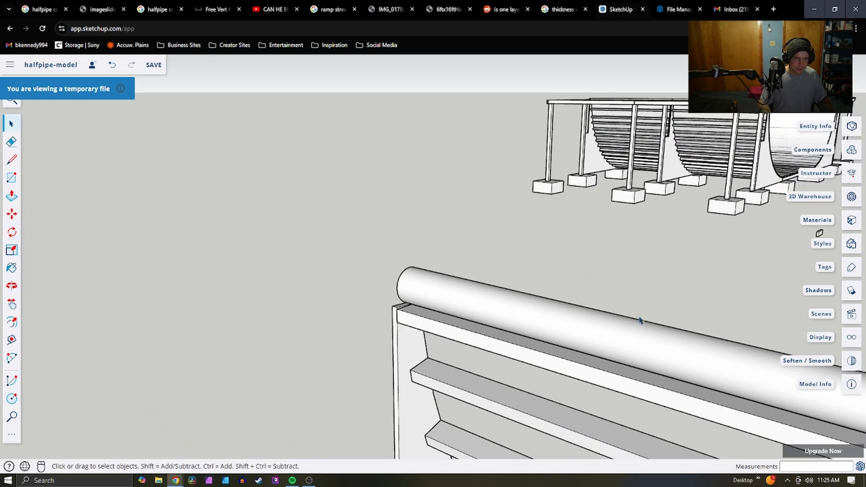
scroll(559, 348, "down", 5)
scroll(235, 278, "up", 4)
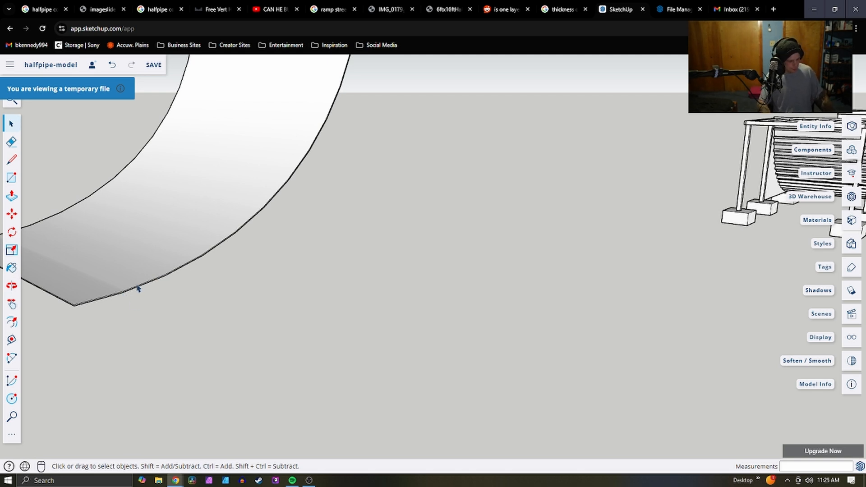
key("q")
left_click(91, 299)
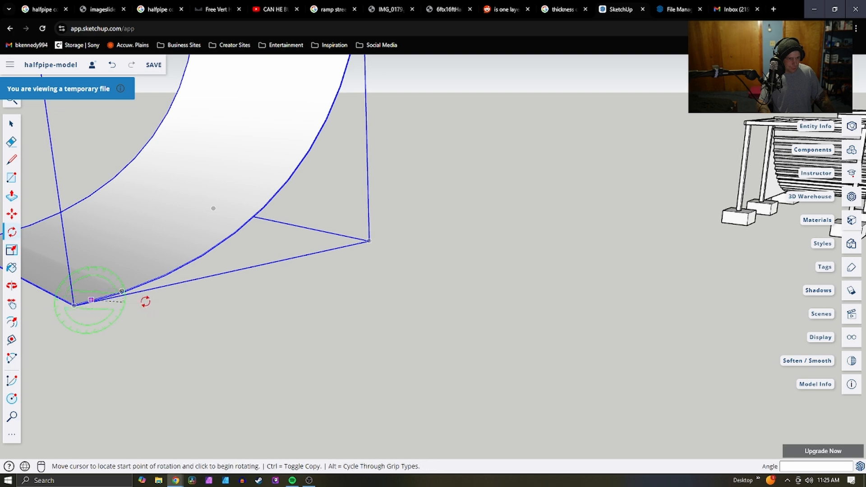
left_click(185, 283)
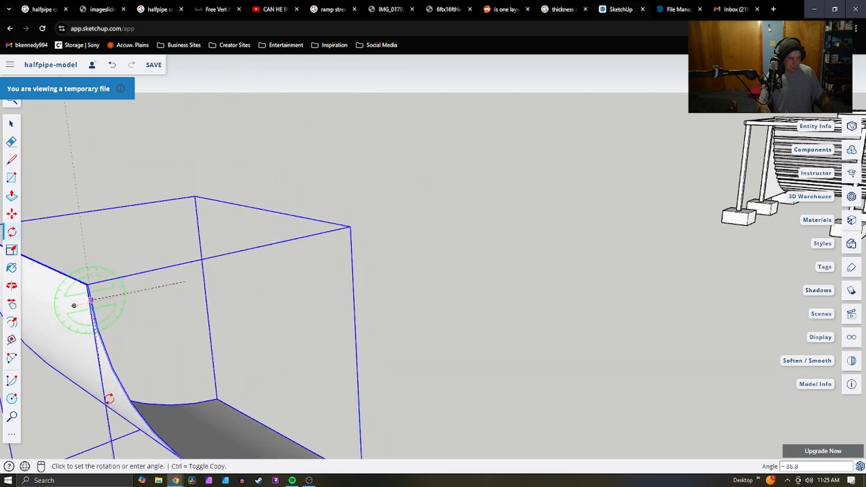
left_click(109, 403)
Move the curved sheet by an upper corner across to the finished halfpipe, placing it beside the flat bottom section
scroll(225, 352, "down", 3)
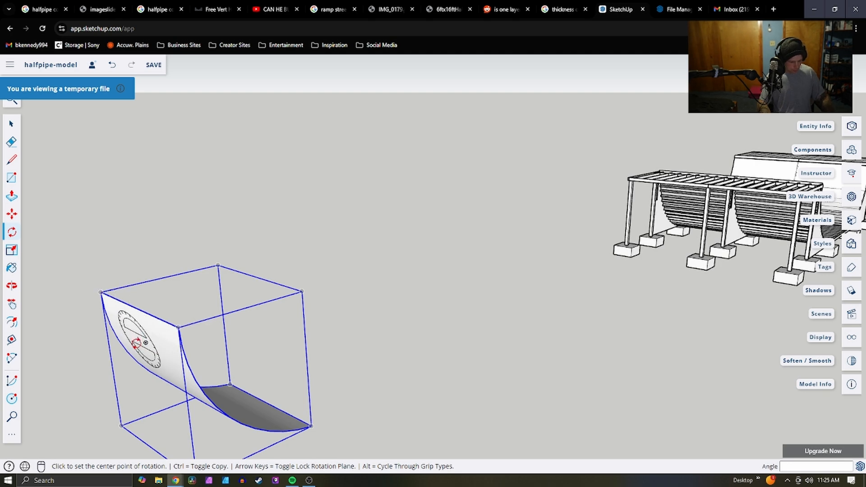
key("m")
scroll(105, 324, "up", 3)
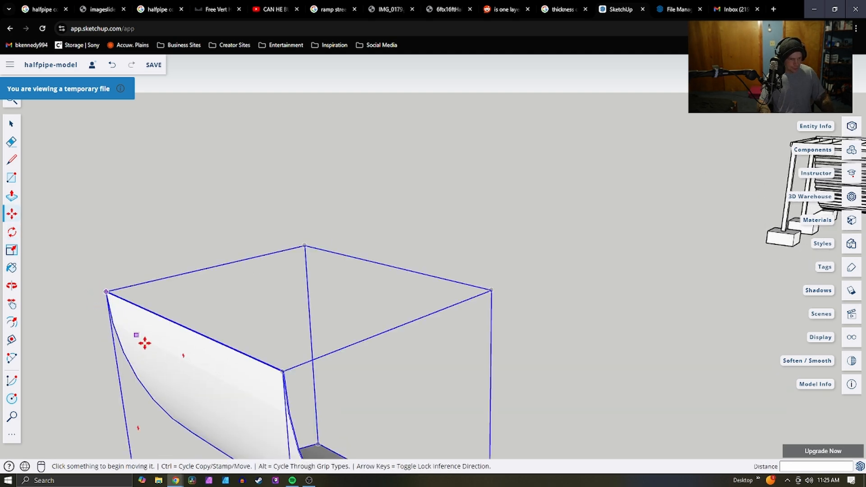
middle_click_drag(143, 342, 632, 377)
scroll(650, 374, "up", 3)
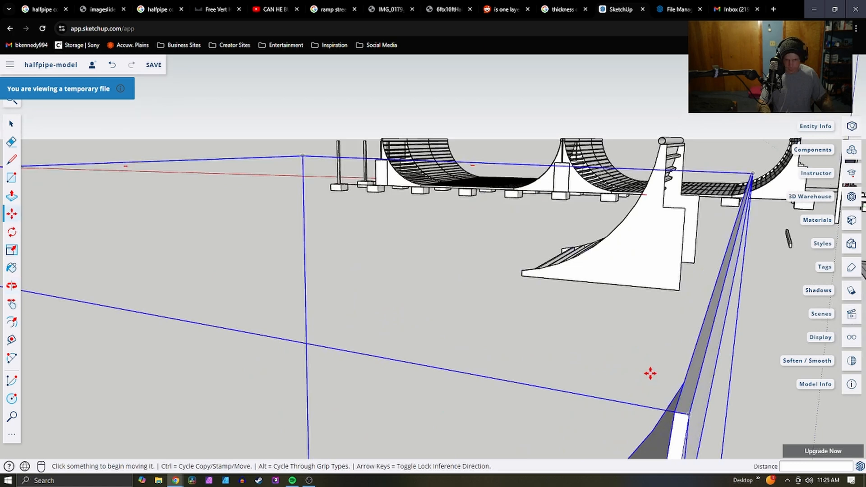
left_click(690, 415)
scroll(786, 381, "down", 6)
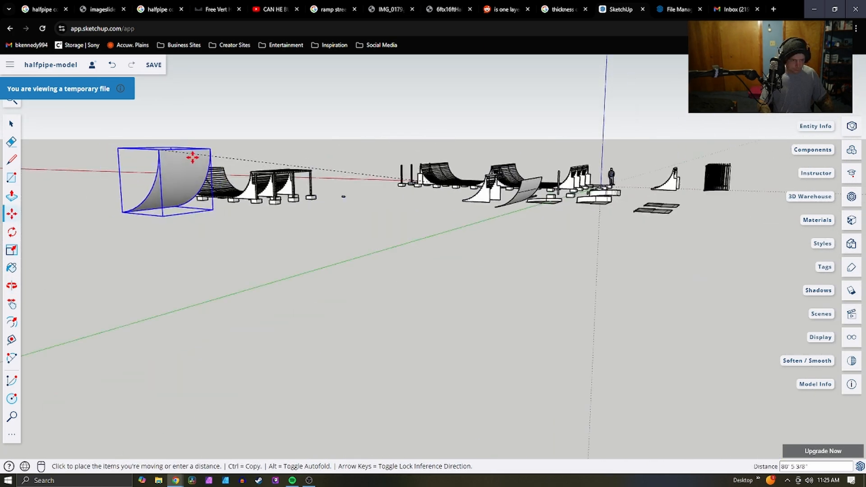
scroll(192, 157, "up", 6)
middle_click_drag(338, 295, 586, 230)
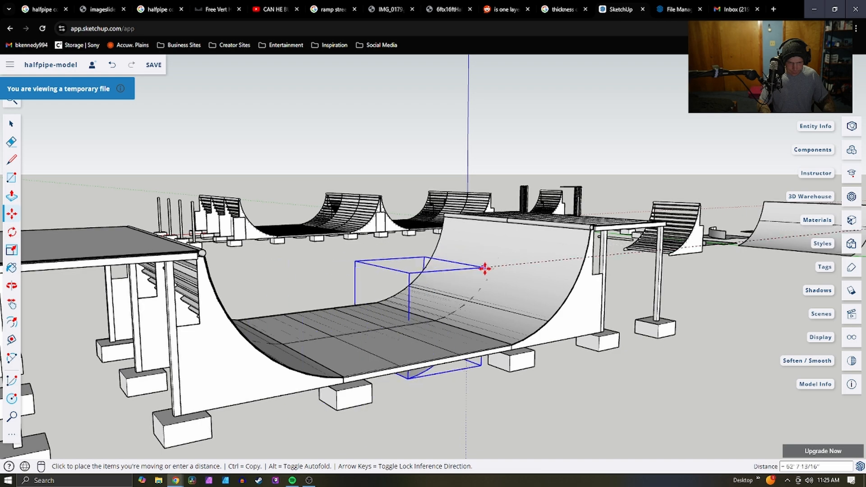
left_click(465, 282)
Rotate the curved sheet 270 degrees about the green axis from its upper side edge, facing it like the deck-covered platform's ramp
scroll(414, 284, "up", 3)
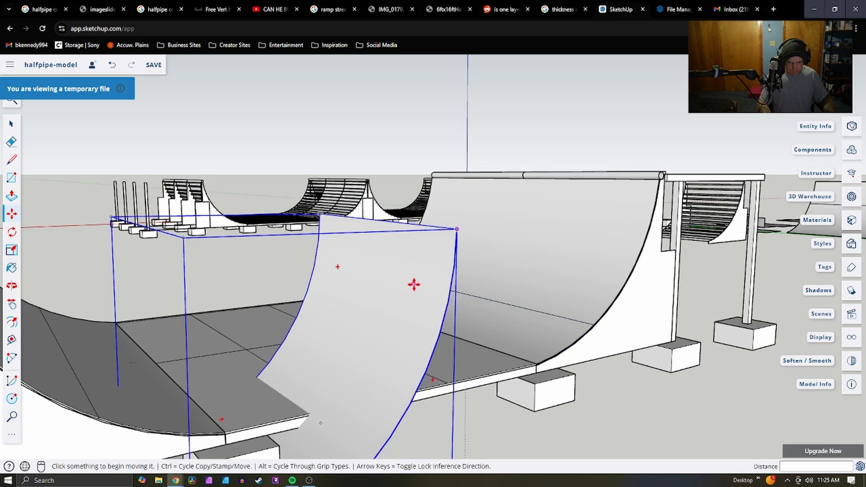
scroll(414, 284, "up", 2)
key("q")
middle_click_drag(524, 301, 400, 302)
scroll(190, 207, "up", 2)
scroll(236, 205, "down", 3)
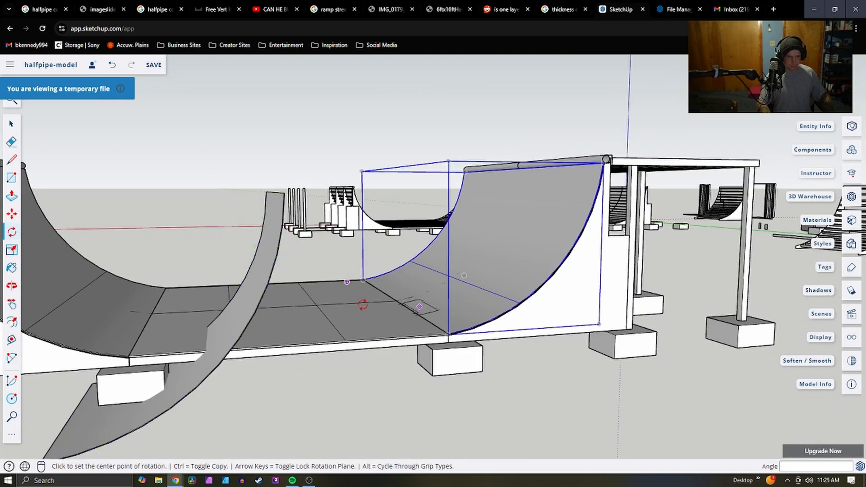
scroll(323, 206, "up", 3)
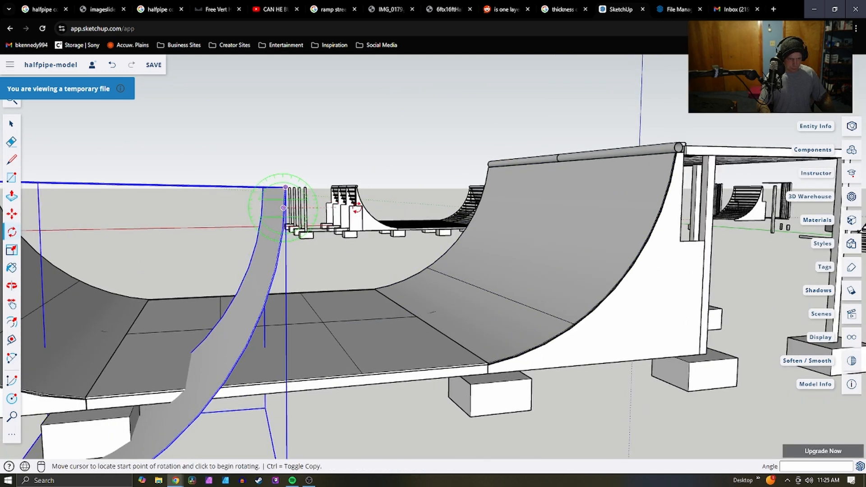
left_click(424, 201)
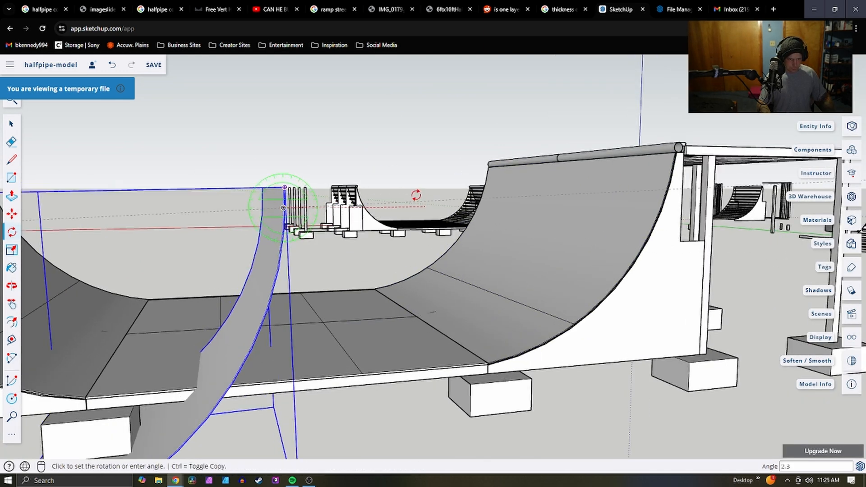
key("Escape")
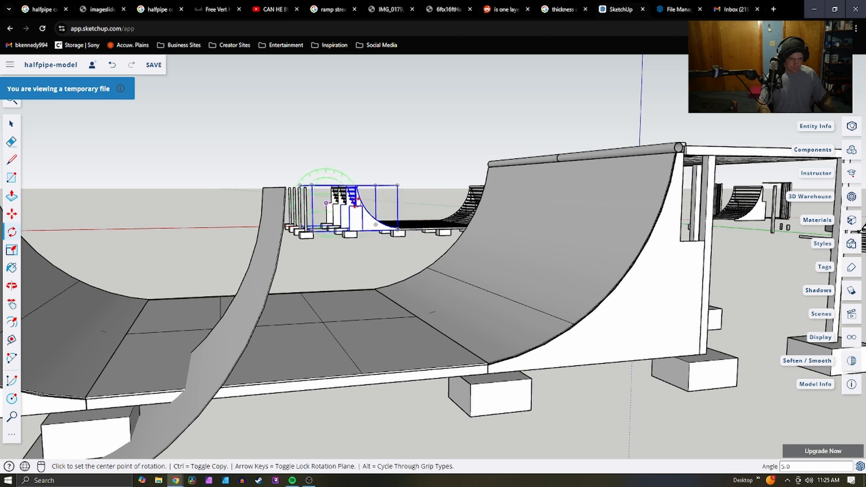
left_click(284, 213)
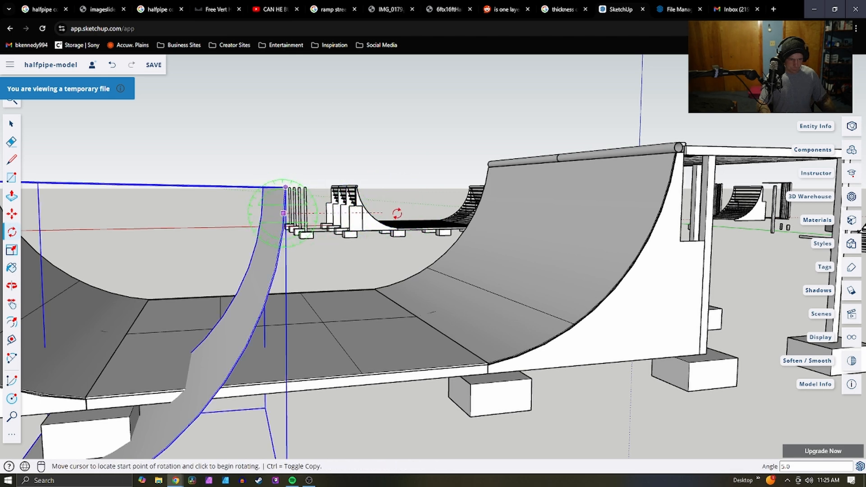
left_click(398, 211)
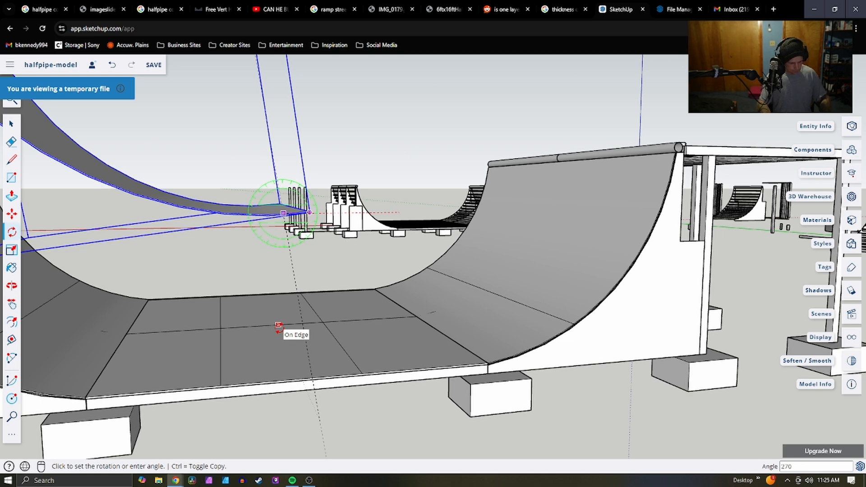
left_click(278, 328)
Move the curved sheet by its upper corner onto the transition of the ramp whose platform is covered with deck sheets
scroll(297, 341, "down", 5)
scroll(243, 248, "up", 4)
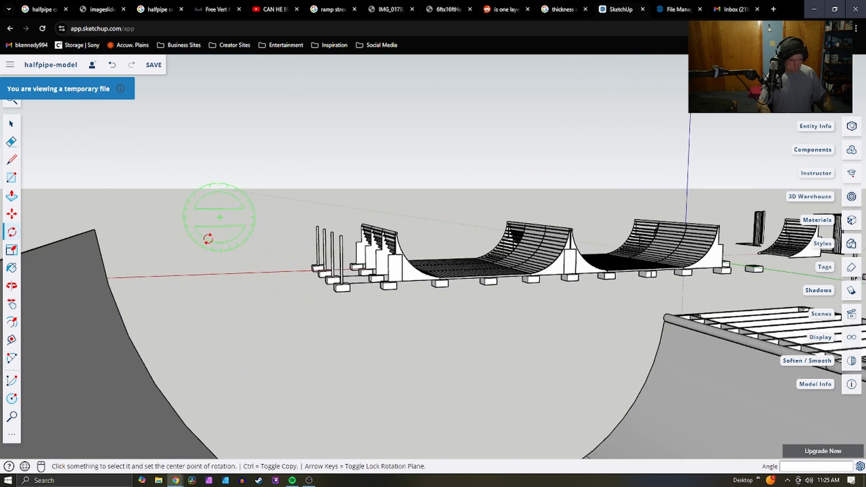
scroll(264, 328, "down", 3)
key("m")
scroll(196, 336, "up", 3)
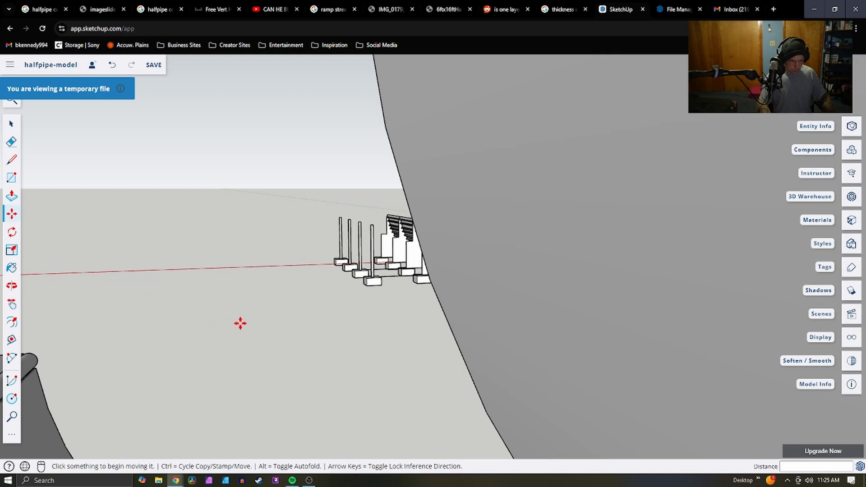
scroll(417, 399, "down", 3)
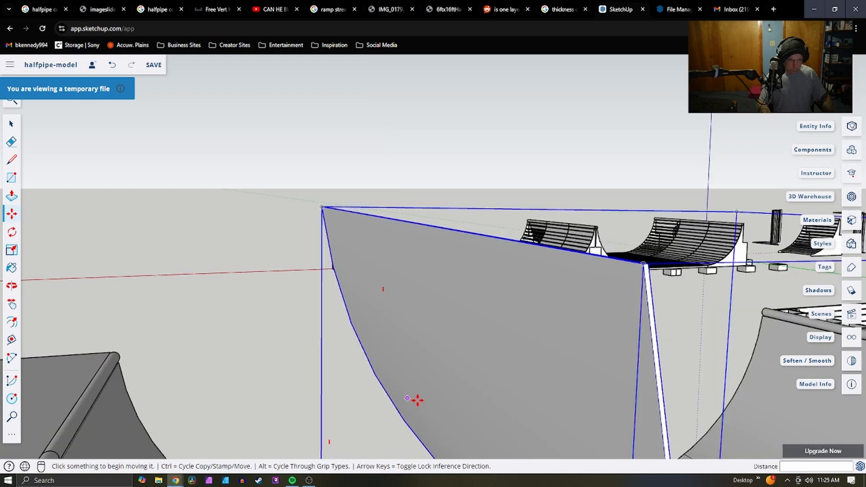
left_click(645, 266)
scroll(587, 235, "down", 5)
scroll(453, 243, "up", 4)
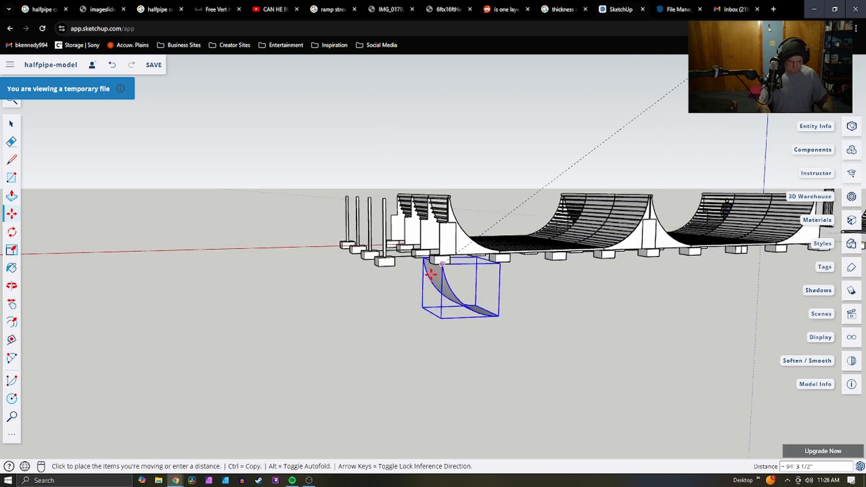
scroll(439, 284, "down", 5)
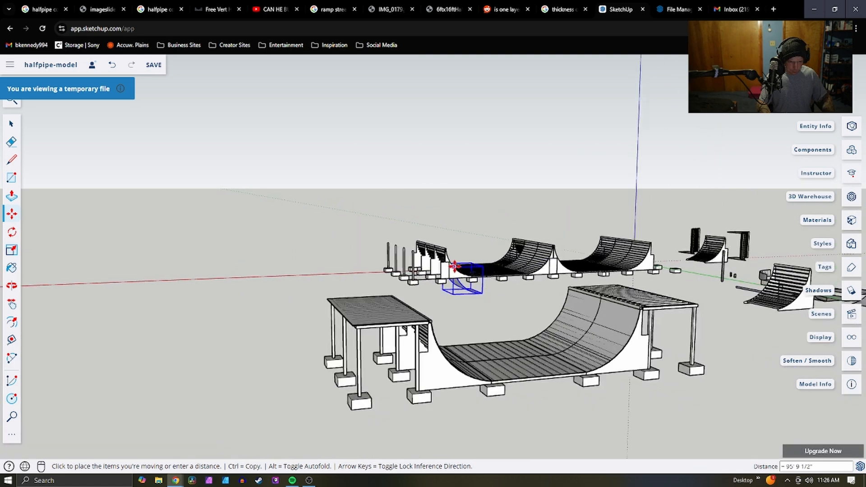
scroll(455, 306, "up", 3)
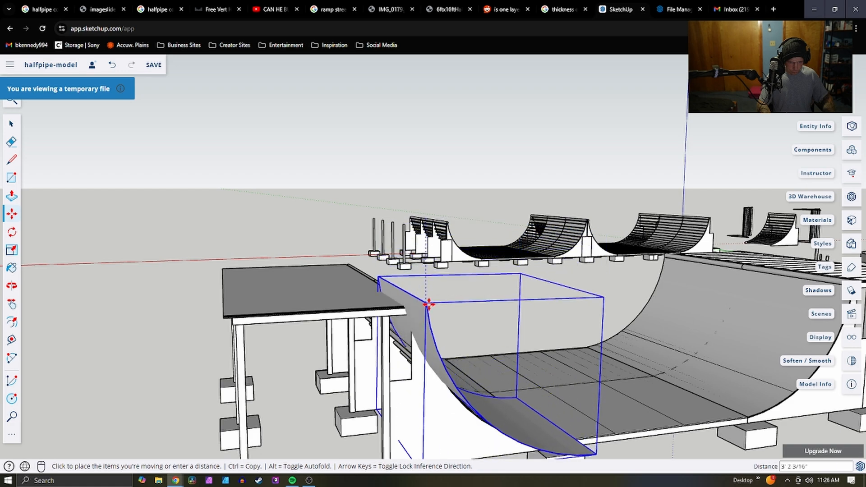
middle_click_drag(452, 334, 367, 386)
scroll(367, 387, "down", 2)
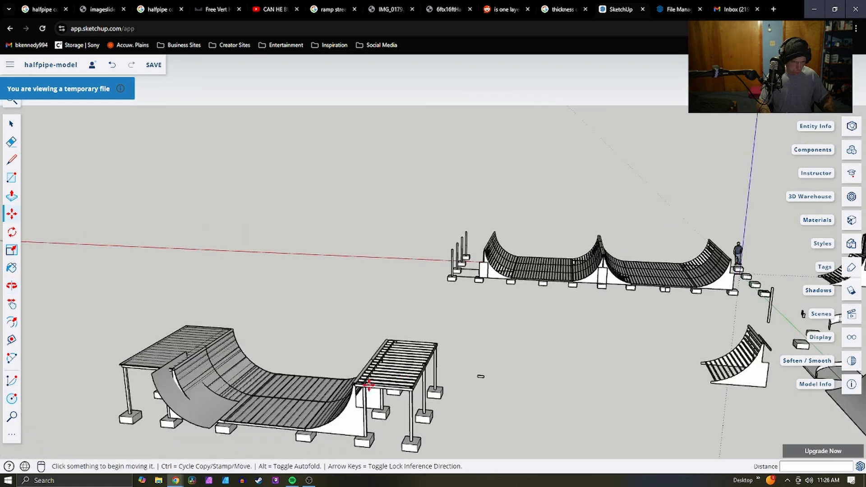
Shift the curved sheet off the platform deck and lower its upper edge beneath the coping pipe in short moves
scroll(203, 391, "up", 1)
scroll(136, 392, "up", 3)
left_click(140, 323)
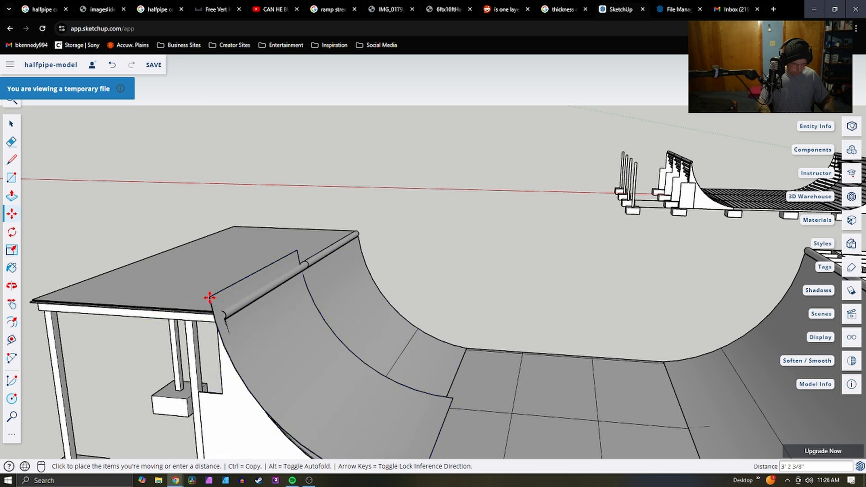
left_click(210, 298)
left_click(219, 302)
left_click(219, 299)
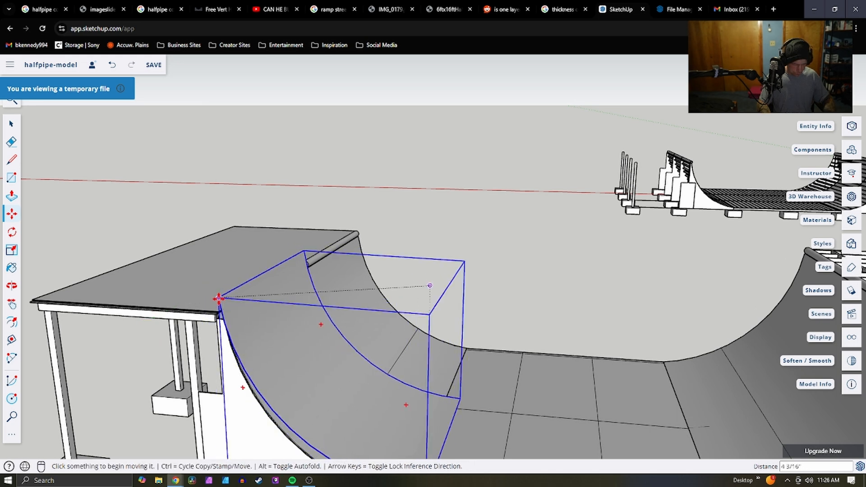
left_click(218, 298)
left_click(221, 329)
Align the curved sheet's upper corner with the top outer corner of the ramp's existing sheet layers below the coping
scroll(221, 329, "up", 4)
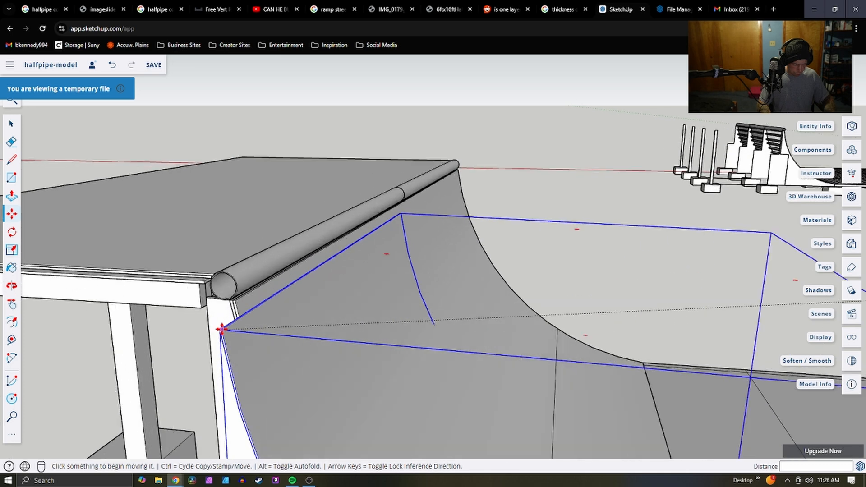
scroll(221, 329, "up", 5)
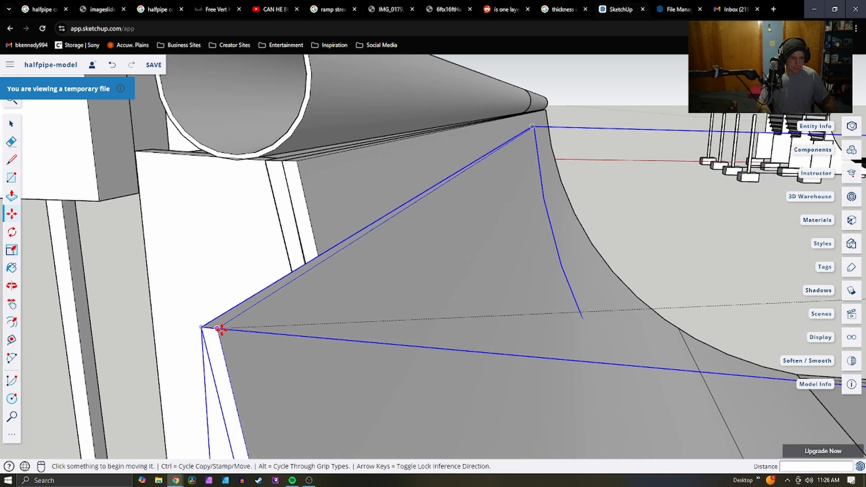
left_click(221, 329)
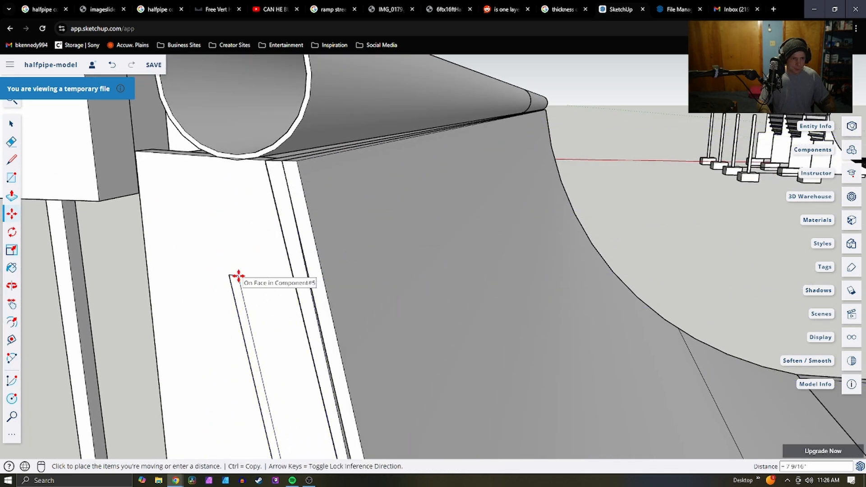
left_click(237, 276)
left_click(227, 276)
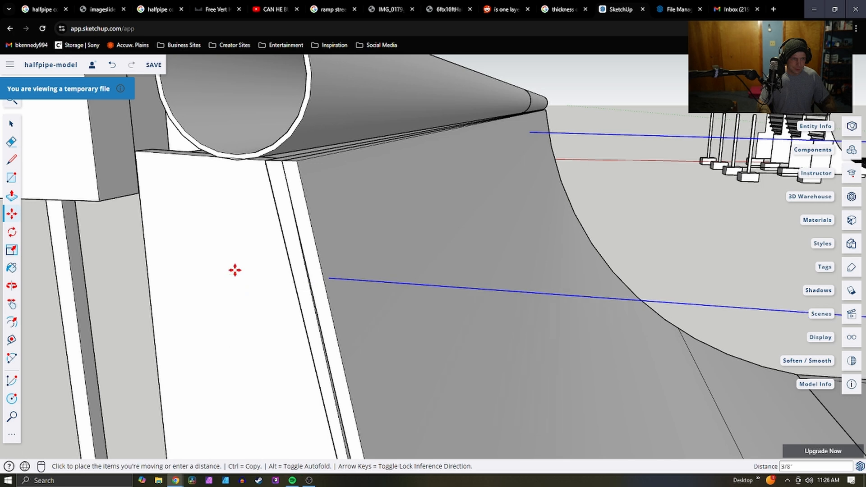
left_click(305, 167)
Rotate the curved sheet 90 degrees about the green axis from a point on its lower curve, facing it like the opposite ramp
scroll(377, 230, "down", 8)
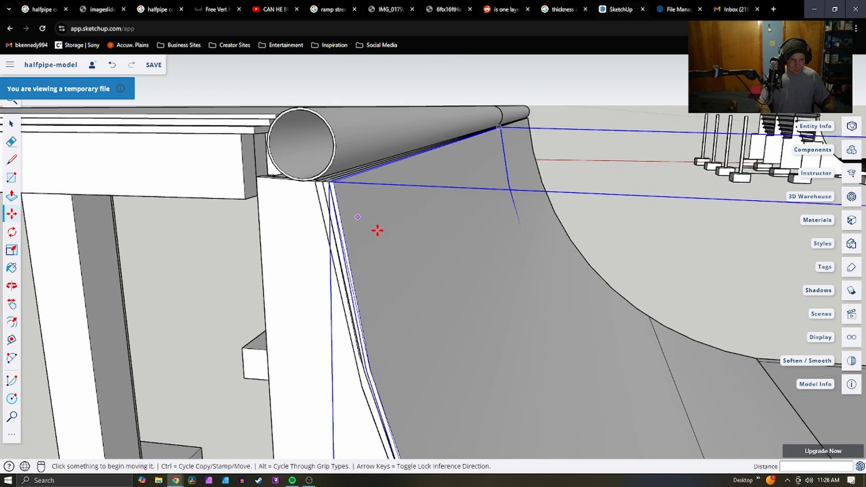
scroll(603, 269, "up", 5)
scroll(602, 269, "up", 4)
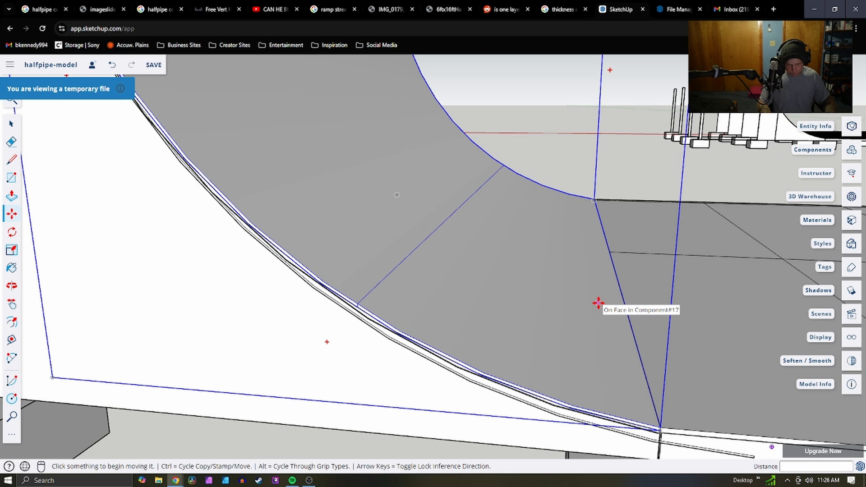
scroll(570, 314, "down", 4)
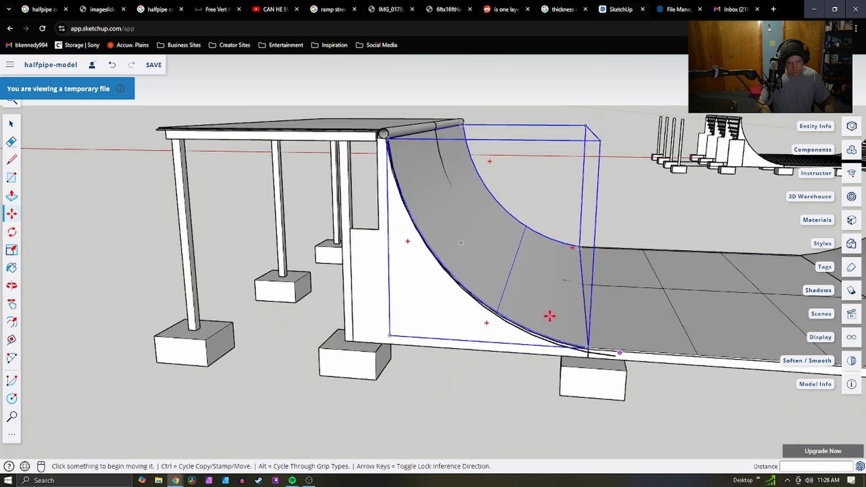
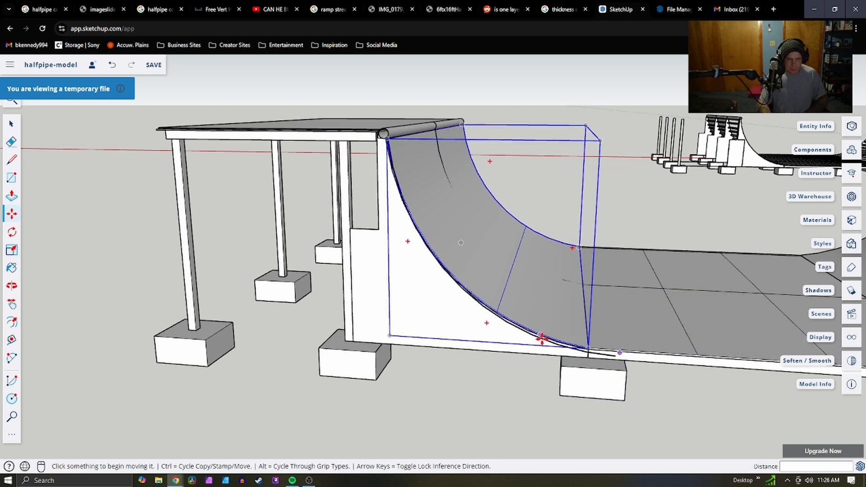
key("q")
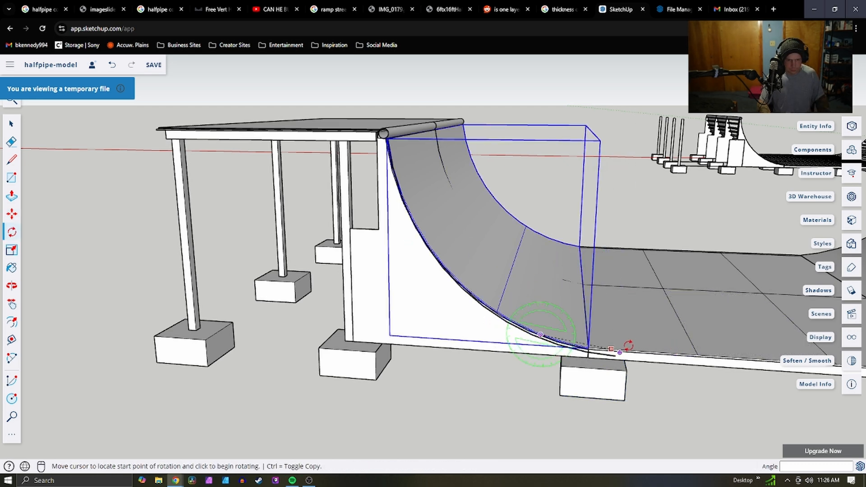
left_click(648, 338)
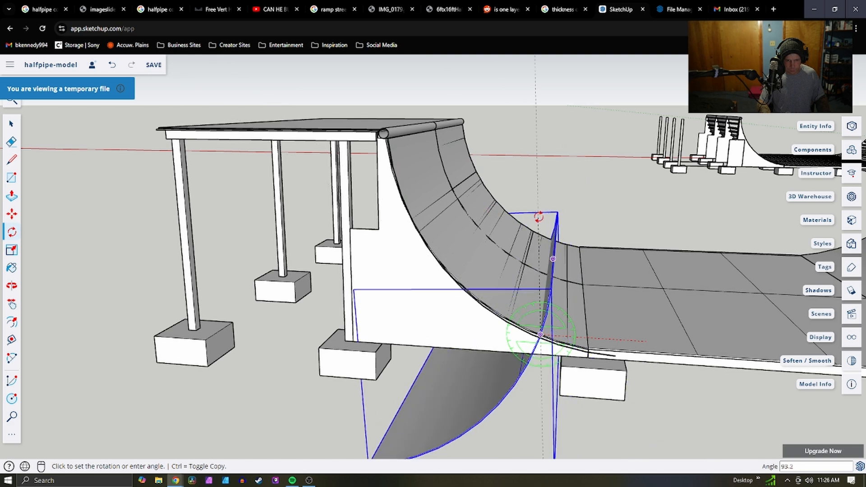
left_click(548, 185)
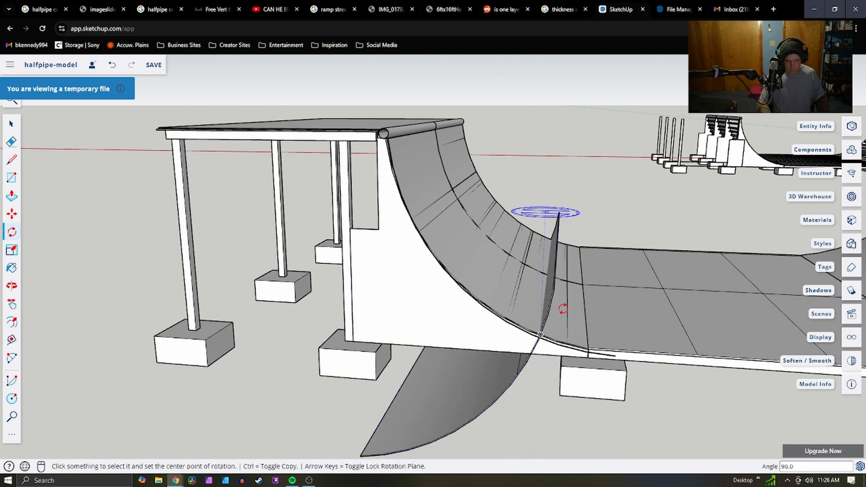
key("space")
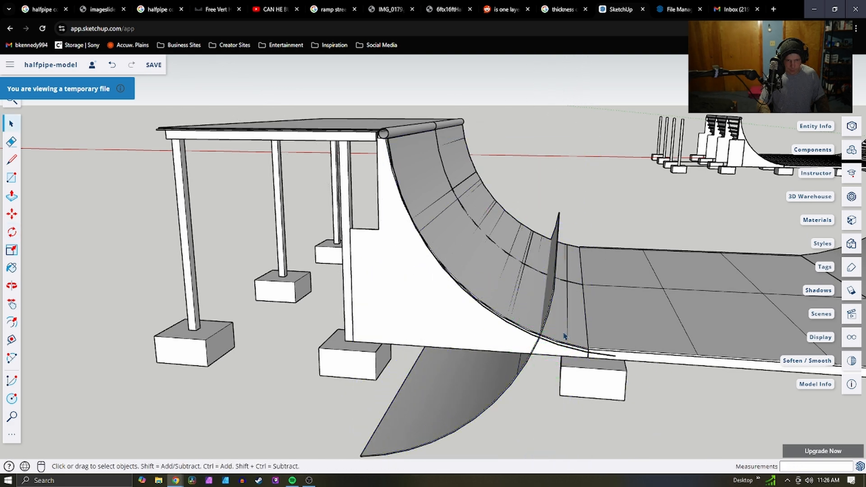
Move the rotated curved sheet onto the opposite ramp's transition, with its upper edge on the surface layers just below the coping pipe
key("m")
left_click(554, 289)
scroll(637, 225, "down", 4)
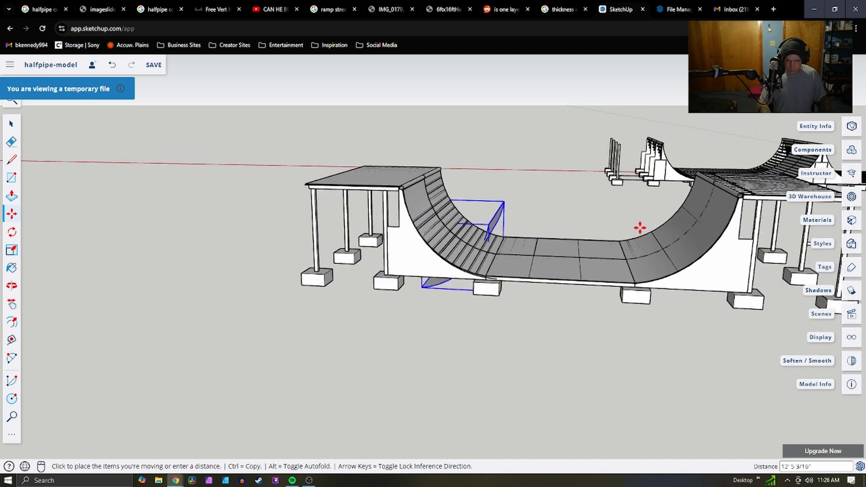
scroll(704, 212, "up", 1)
scroll(741, 189, "up", 5)
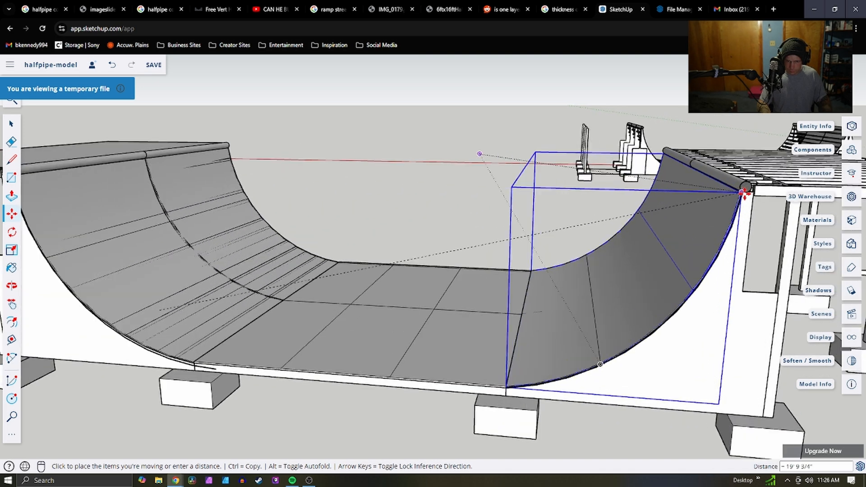
scroll(742, 191, "up", 4)
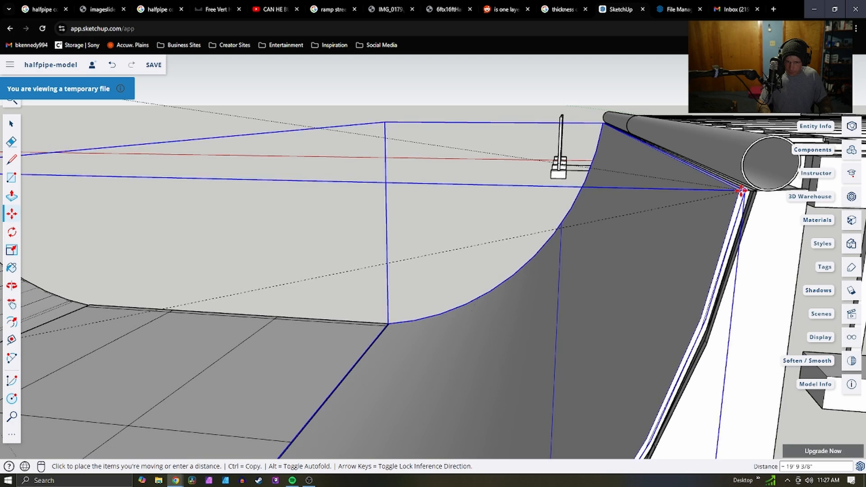
left_click(742, 190)
Examine how the moved curved sheet meets the flat bottom at its lower end and the coping at its upper end
scroll(624, 283, "down", 4)
scroll(487, 379, "up", 8)
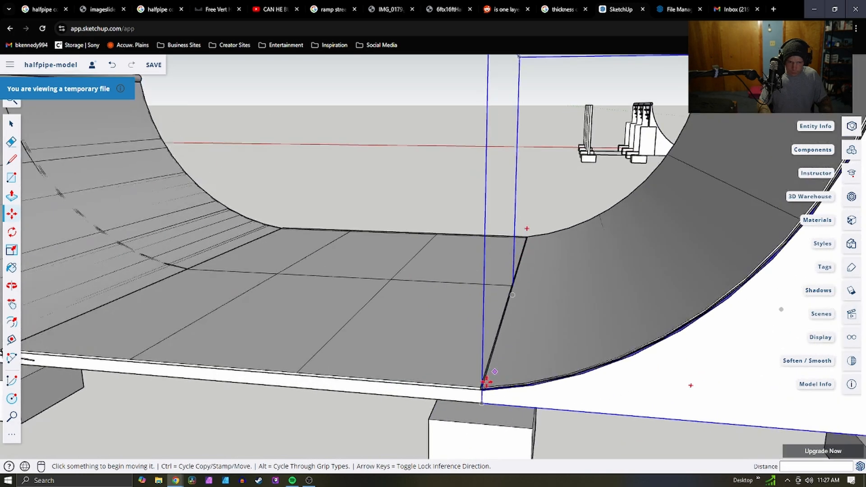
mouse_move(507, 346)
middle_mouse_down()
mouse_move(530, 361)
mouse_move(542, 268)
mouse_move(496, 261)
mouse_move(482, 298)
mouse_move(589, 359)
mouse_move(782, 276)
mouse_move(758, 285)
middle_mouse_up()
key("m")
scroll(759, 284, "up", 3)
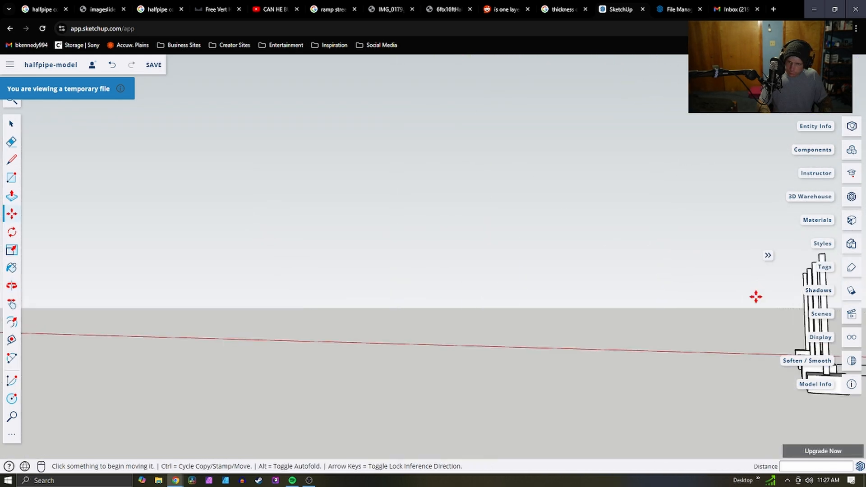
scroll(657, 434, "down", 5)
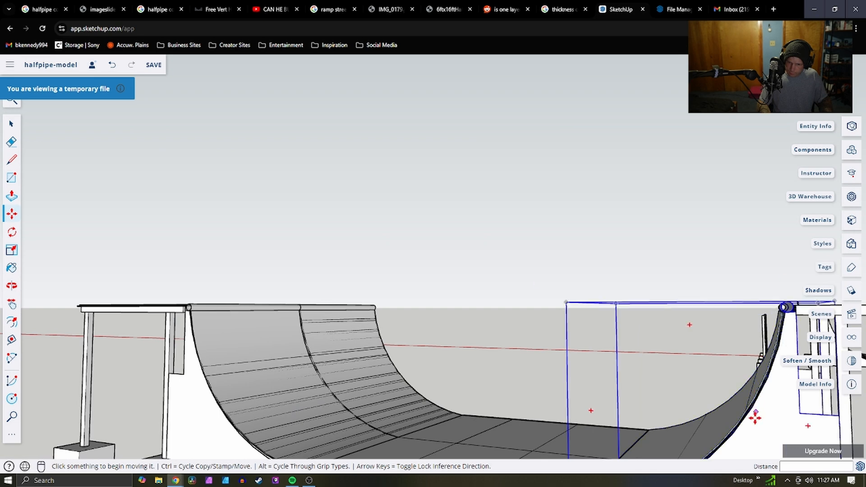
scroll(762, 387, "up", 3)
scroll(723, 380, "down", 6)
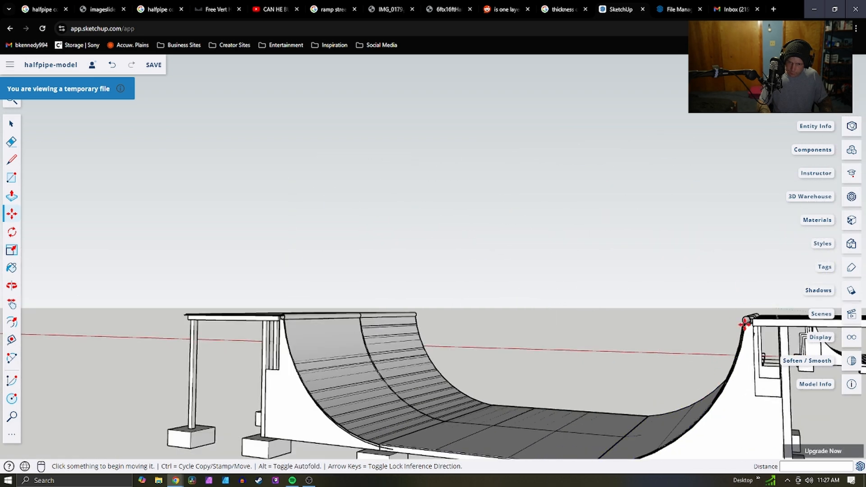
scroll(745, 323, "up", 4)
scroll(746, 326, "down", 2)
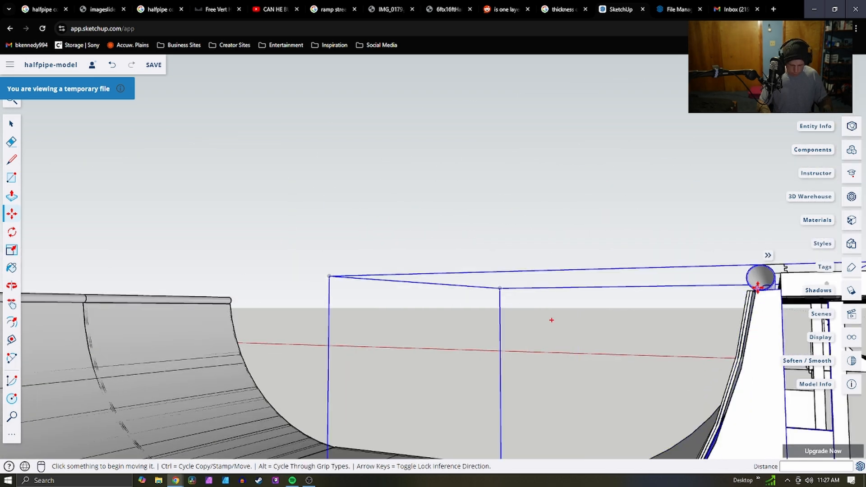
Rotate the curved sheet about 0.2 degrees around its upper corner below the coping, lifting its lower end onto the layer beneath
key("q")
scroll(758, 279, "up", 4)
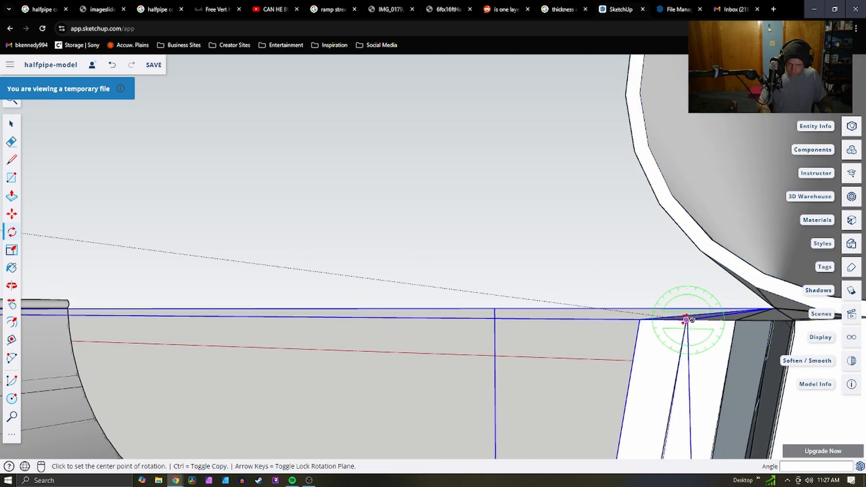
left_click(686, 319)
scroll(660, 380, "down", 6)
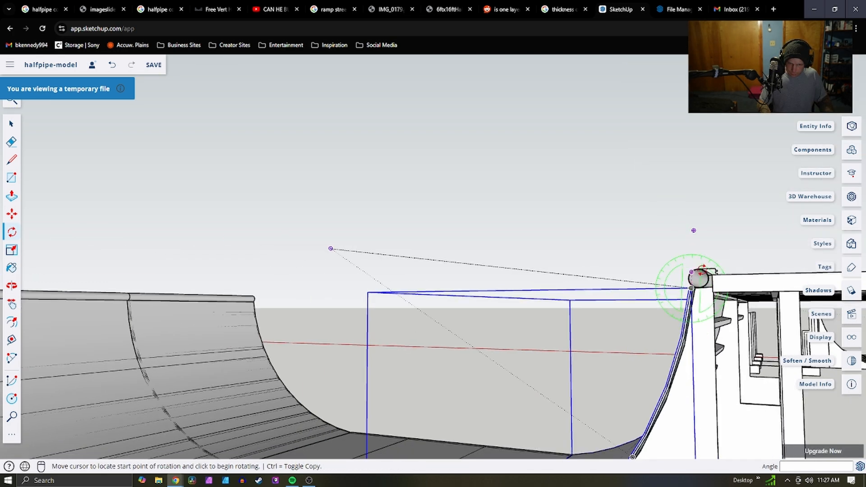
scroll(547, 395, "up", 6)
scroll(547, 395, "up", 3)
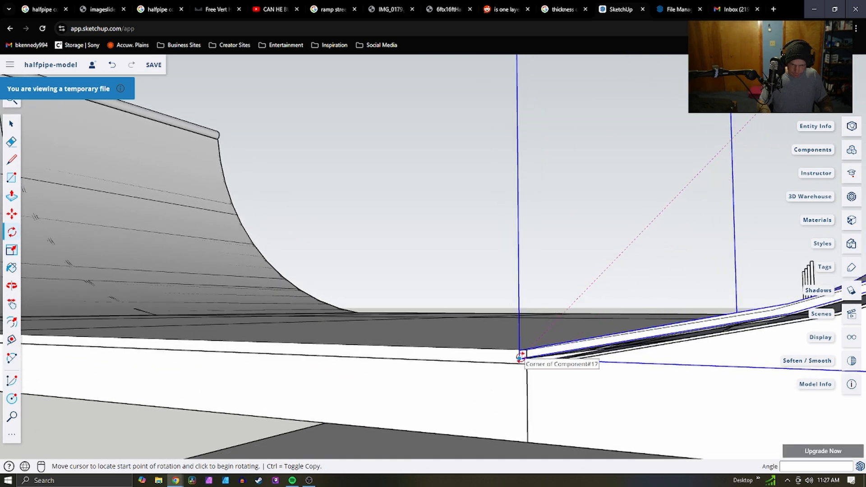
left_click(520, 357)
scroll(535, 348, "up", 1)
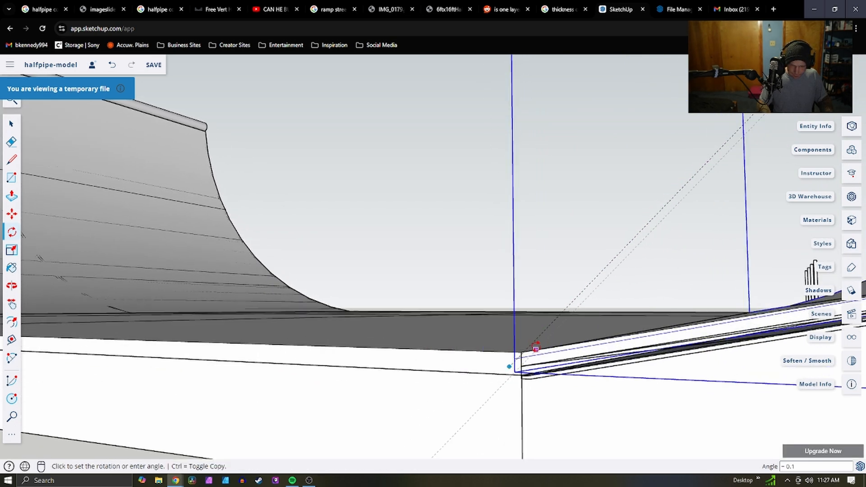
scroll(536, 348, "up", 2)
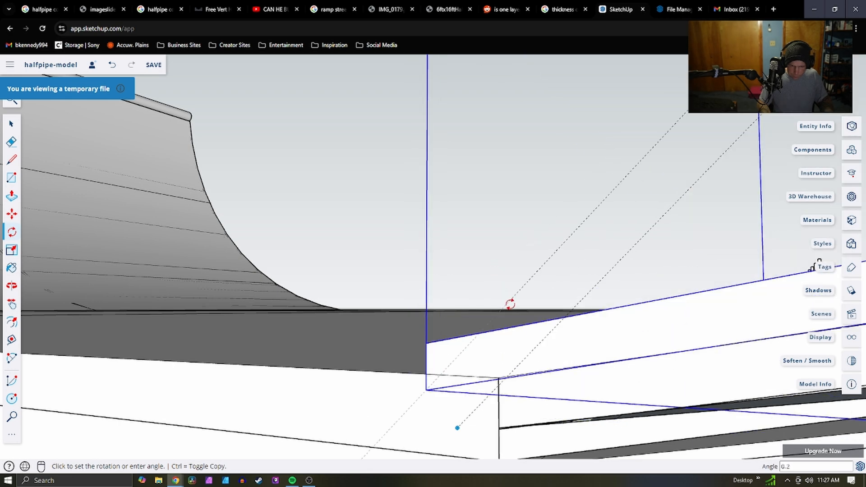
left_click(510, 304)
Open the curved sheet for editing and draw a vertical line up its side face from the flat bottom's end corner
scroll(508, 279, "down", 3)
scroll(497, 294, "up", 3)
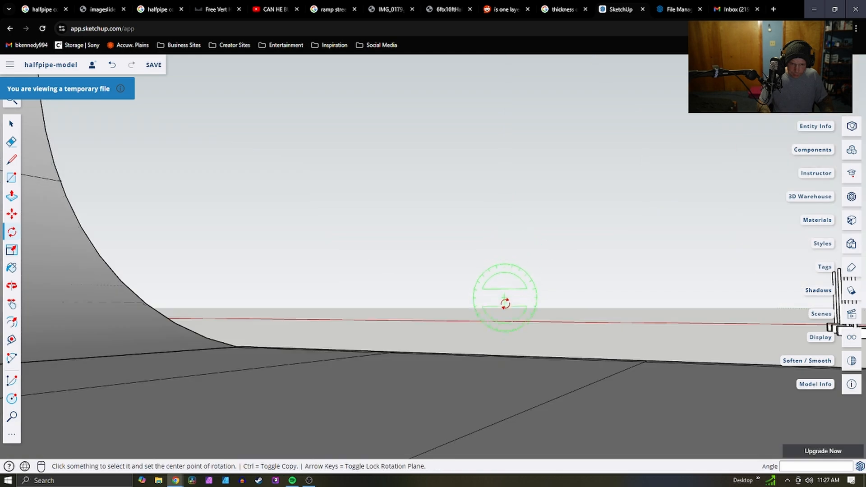
scroll(603, 358, "down", 6)
middle_click_drag(334, 310, 618, 350)
scroll(619, 348, "up", 6)
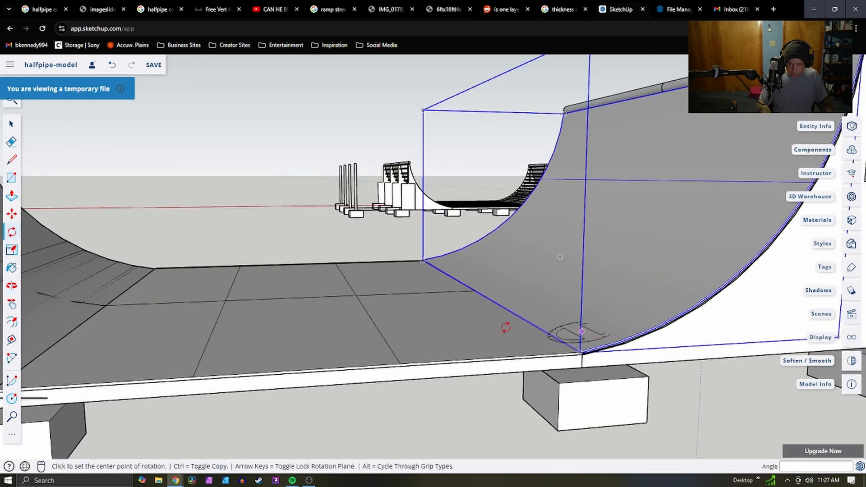
key("space")
scroll(587, 367, "up", 8)
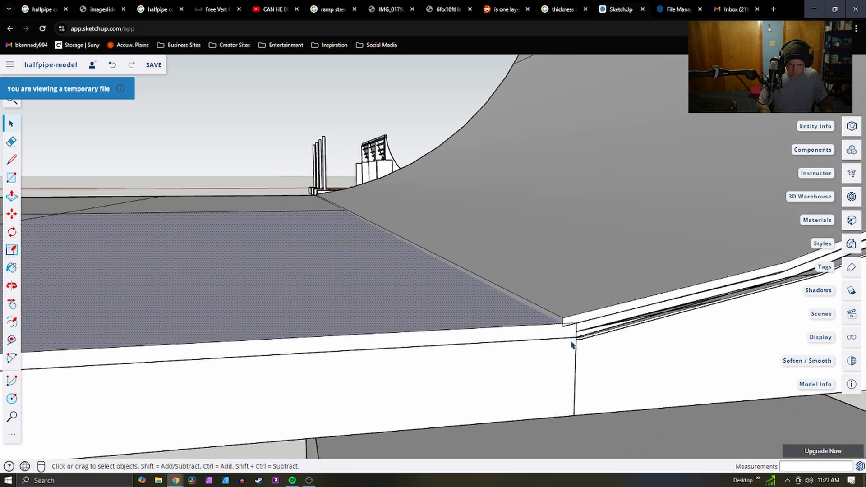
triple_click(622, 267)
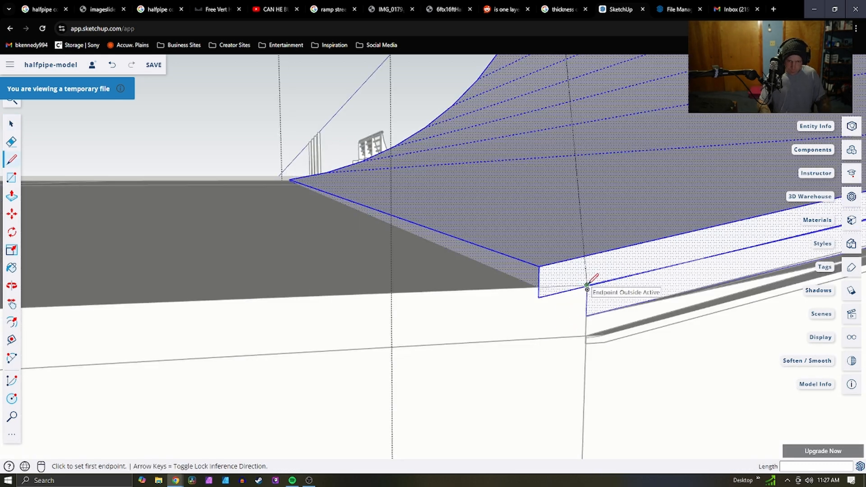
middle_click_drag(567, 312, 565, 288)
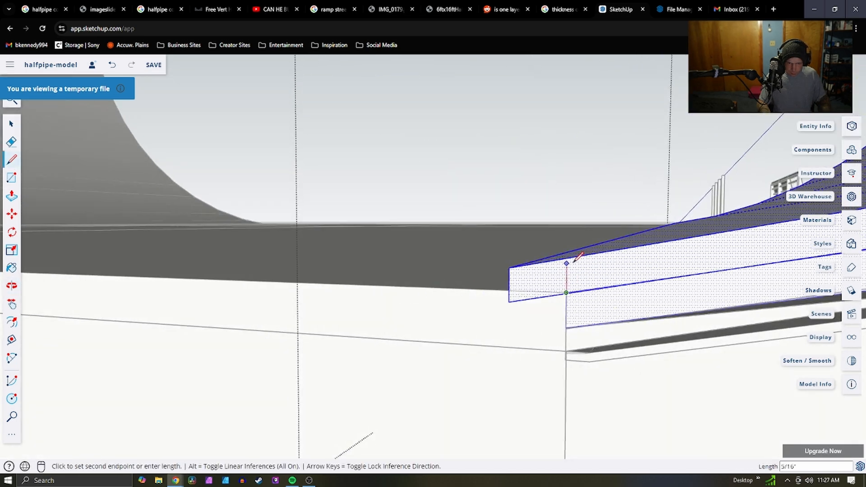
Try to push away the sheet's overhanging lower end with Push/Pull on its side face, and inspect the line from the side
key("p")
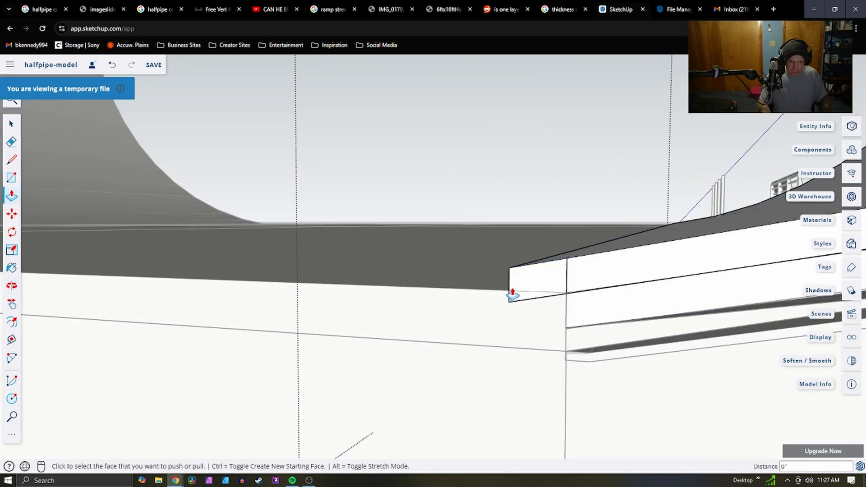
left_click(513, 292)
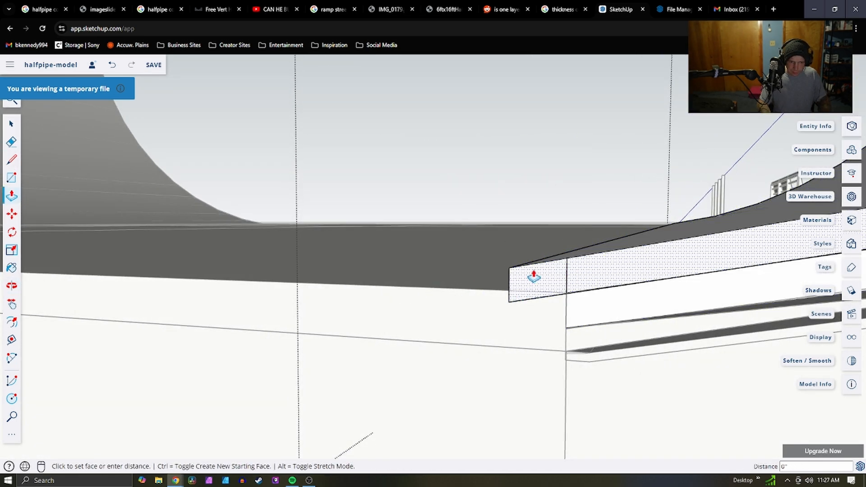
left_click(559, 276)
middle_click_drag(582, 283, 275, 314)
scroll(432, 311, "up", 4)
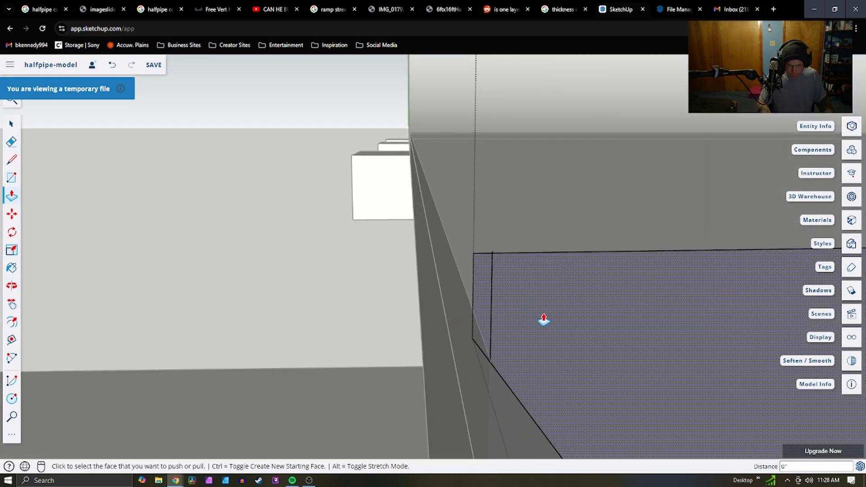
Remove the vertical line drawn near the lower end of the curved sheet's side face
key("space")
scroll(496, 311, "up", 1)
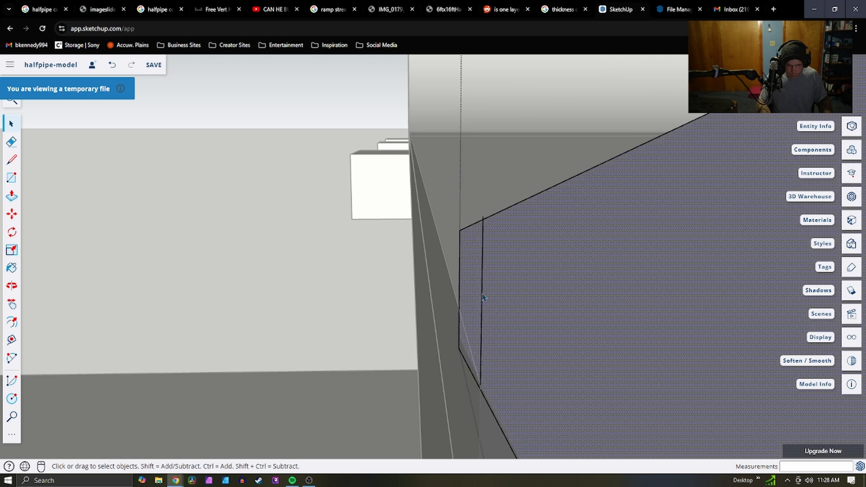
scroll(481, 303, "up", 2)
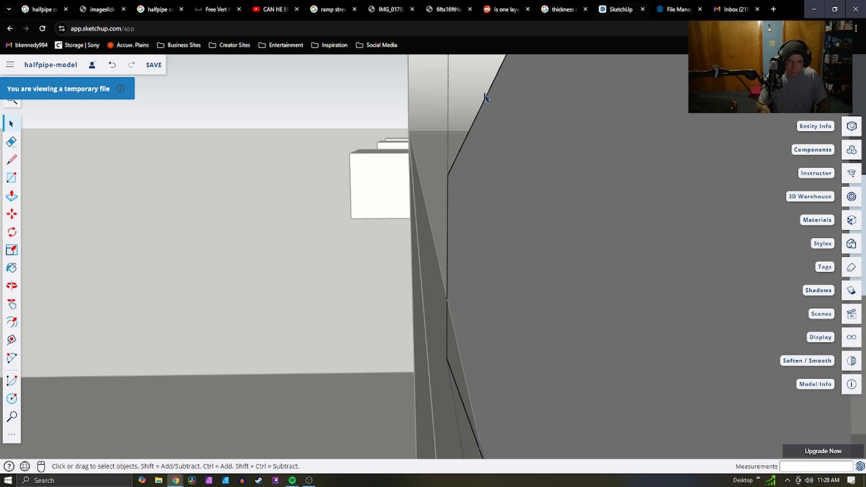
middle_click_drag(484, 204, 599, 270)
scroll(565, 280, "down", 3)
scroll(585, 298, "down", 3)
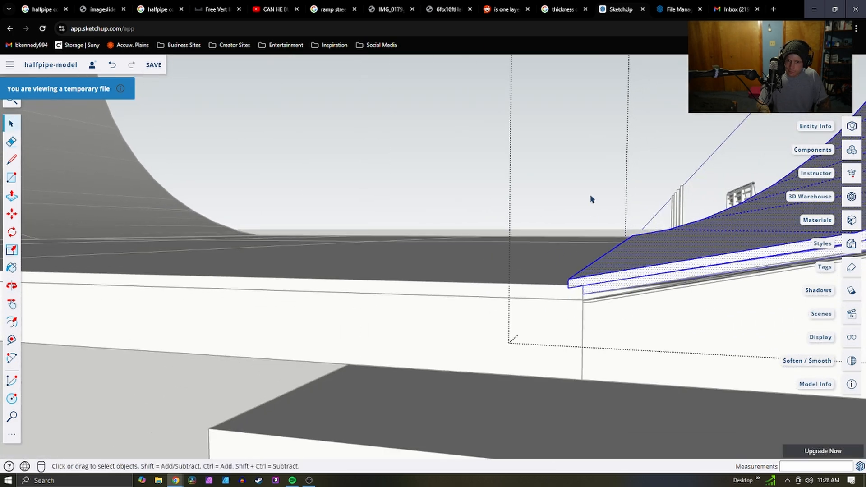
Reopen the curved sheet for editing and select its side face near the lower end
left_click(589, 176)
scroll(586, 284, "up", 6)
left_click(593, 273)
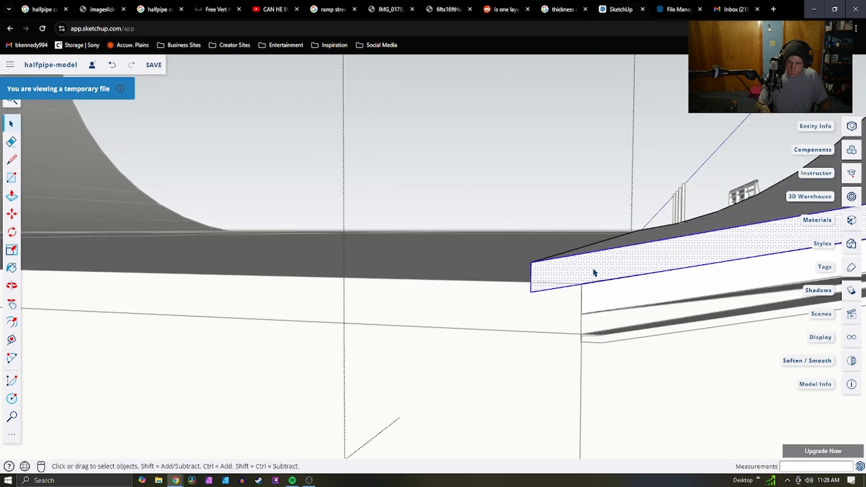
left_click(572, 180)
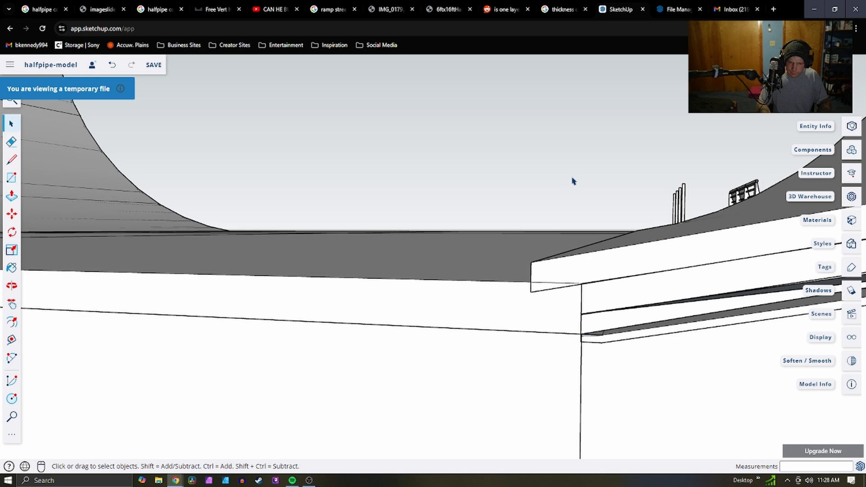
triple_click(592, 270)
left_click(592, 269)
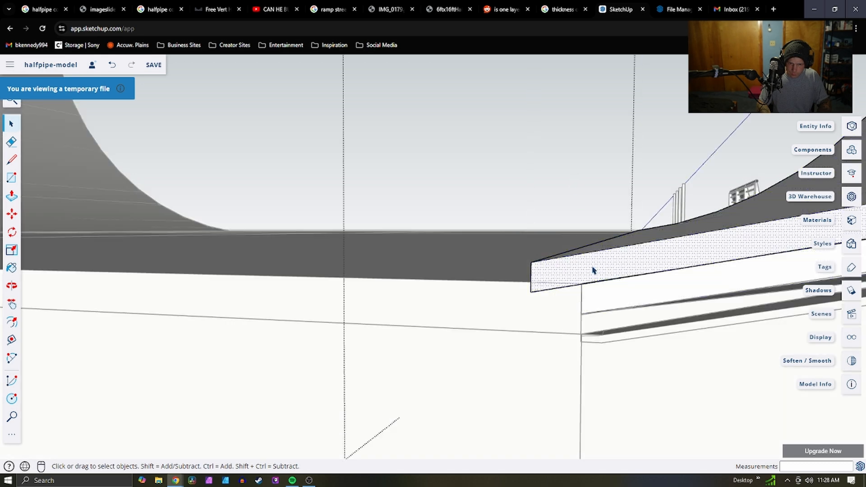
middle_click_drag(592, 270, 607, 304)
scroll(606, 304, "up", 2)
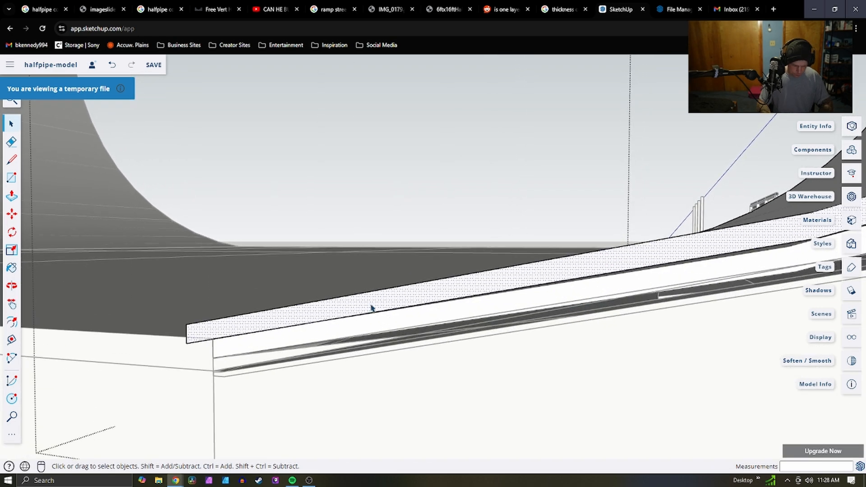
Draw a vertical line up the sheet's side face from the flat bottom's end corner and check whether it splits the face
key("l")
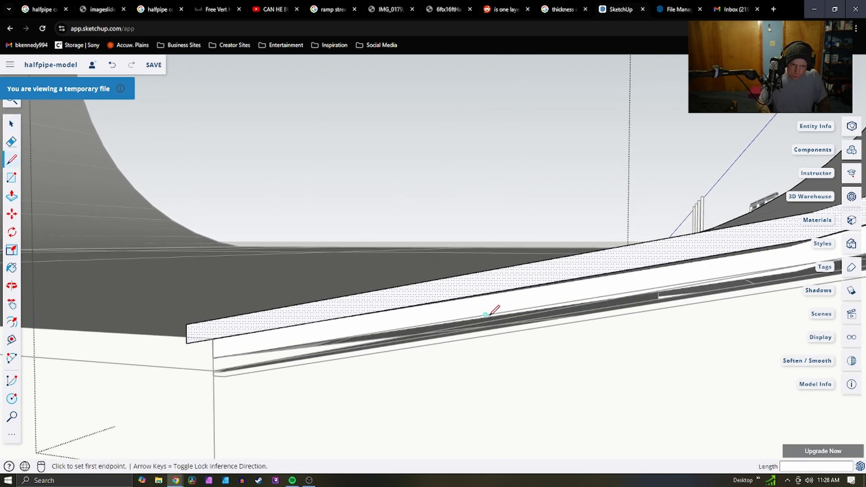
mouse_move(490, 313)
middle_mouse_down()
mouse_move(547, 311)
mouse_move(541, 290)
mouse_move(534, 323)
mouse_move(627, 307)
mouse_move(492, 304)
middle_mouse_up()
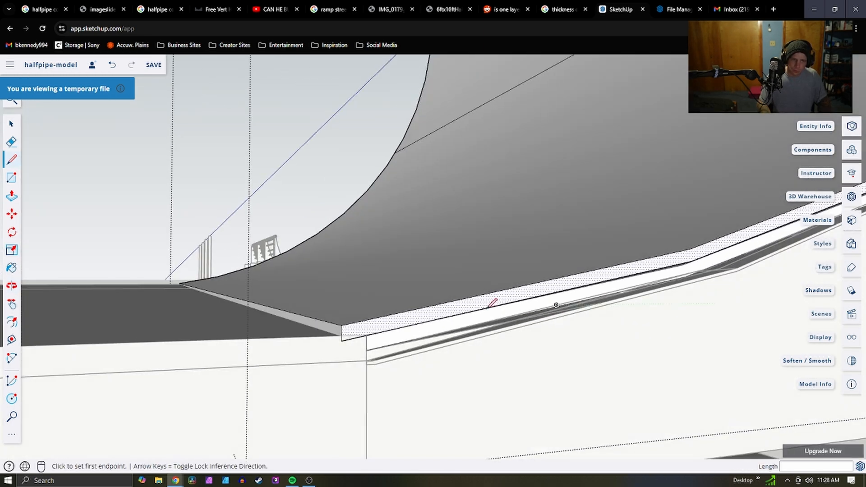
scroll(371, 325, "up", 2)
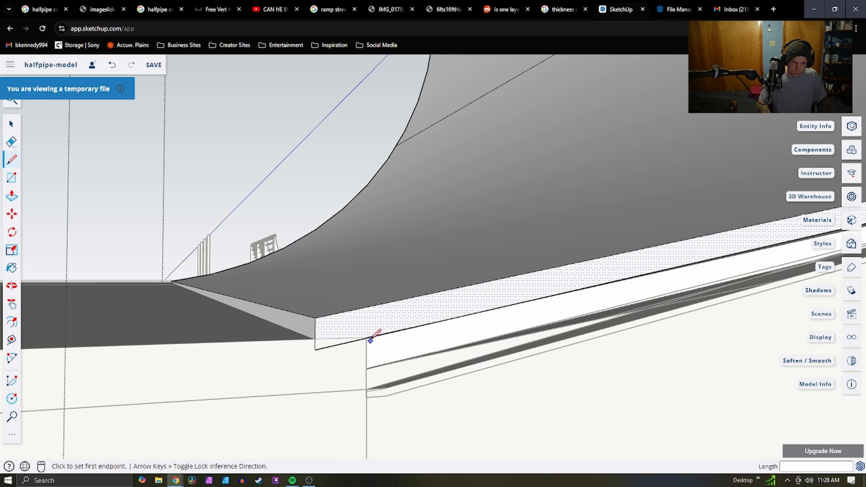
left_click(367, 338)
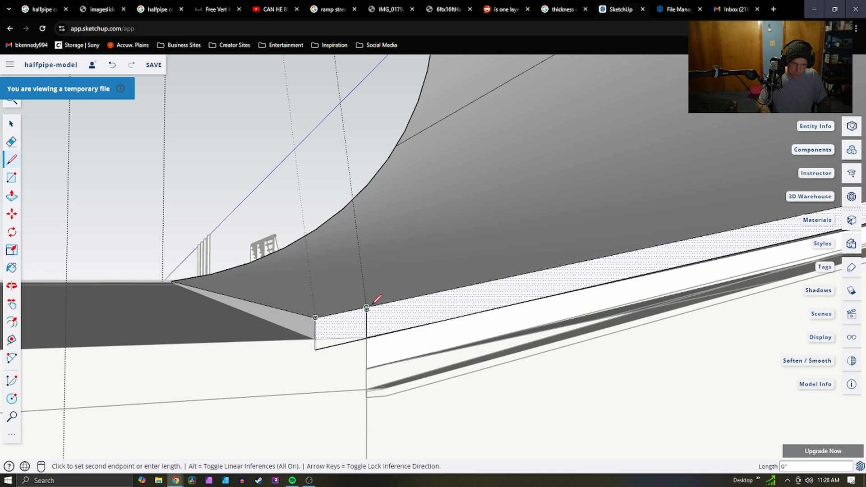
key("p")
key("space")
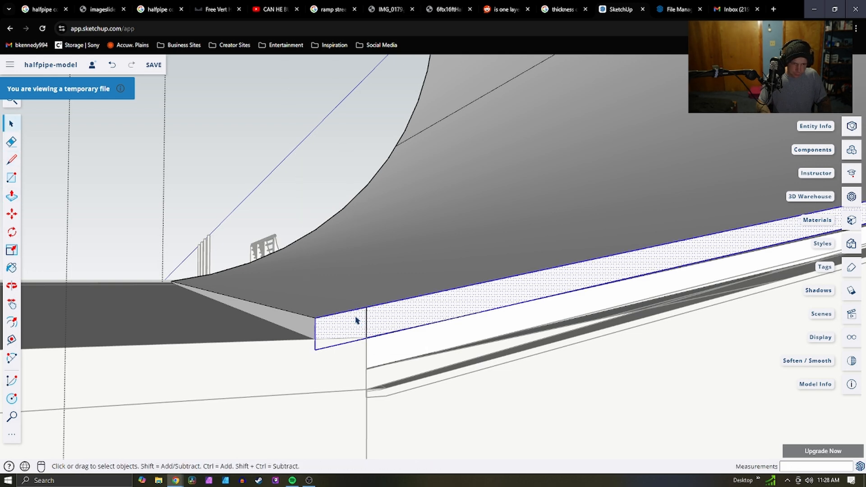
triple_click(355, 320)
left_click(359, 321)
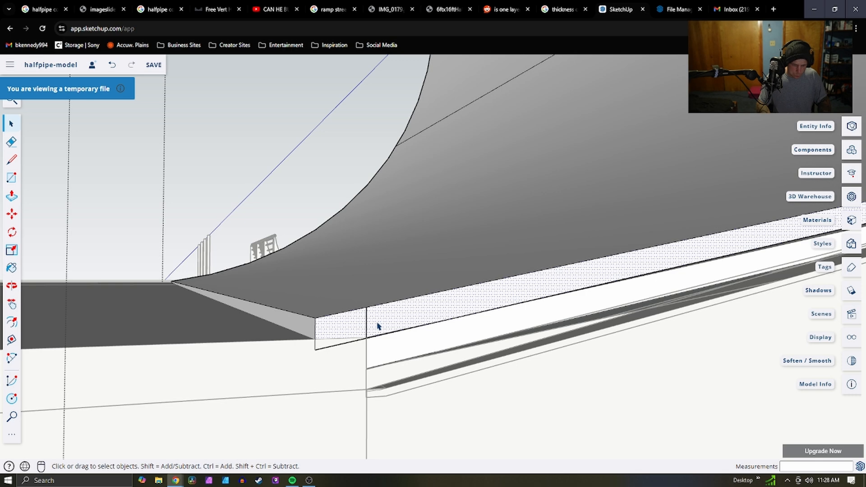
Draw a line about 16' 2 7/8" long across the sheet's riding surface, from the vertical line's upper endpoint to the opposite edge
mouse_move(375, 319)
middle_mouse_down()
mouse_move(398, 404)
mouse_move(382, 319)
middle_mouse_up()
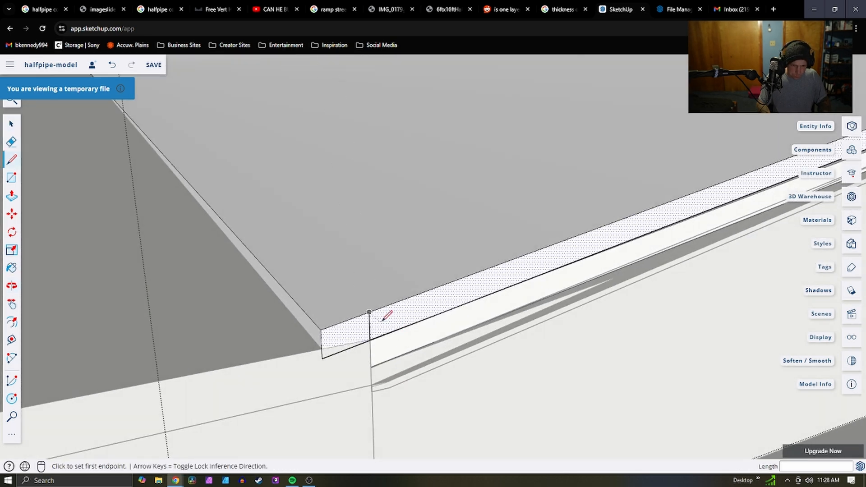
left_click(369, 312)
middle_click_drag(193, 150, 231, 161)
middle_click_drag(177, 142, 409, 188)
scroll(113, 227, "down", 3)
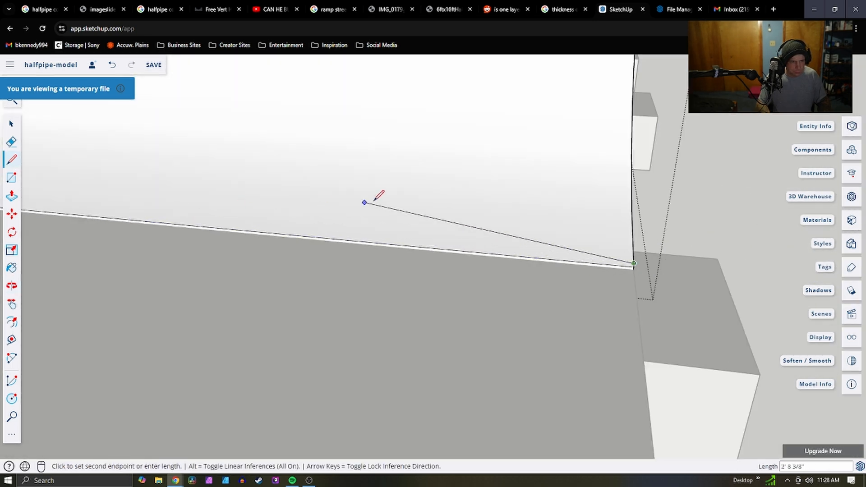
scroll(182, 207, "down", 4)
scroll(508, 257, "down", 1)
scroll(251, 193, "down", 5)
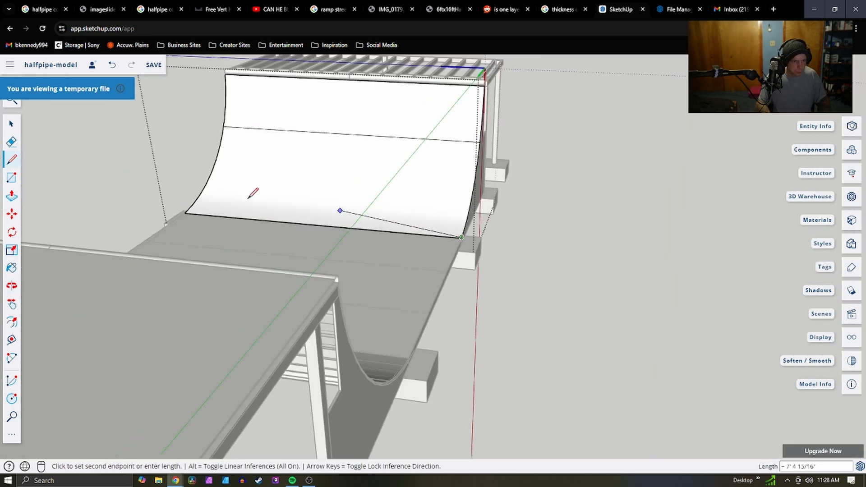
scroll(224, 222, "up", 3)
scroll(185, 199, "up", 3)
scroll(148, 202, "up", 2)
scroll(140, 217, "up", 1)
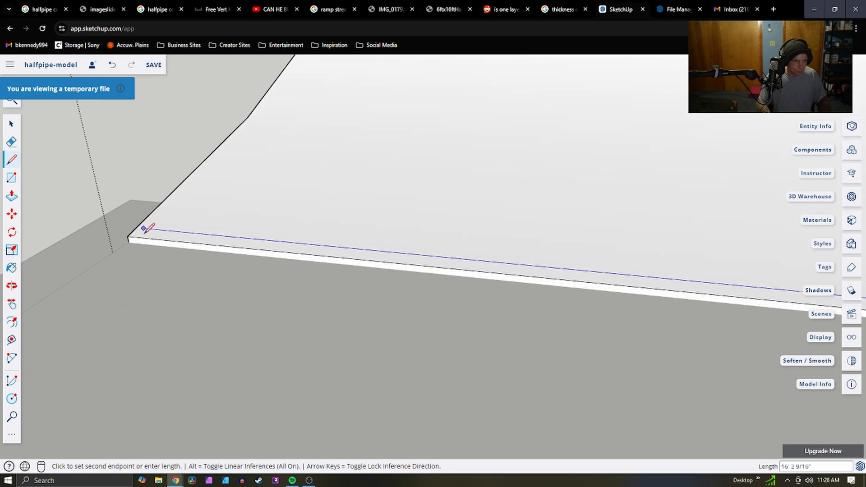
left_click(137, 227)
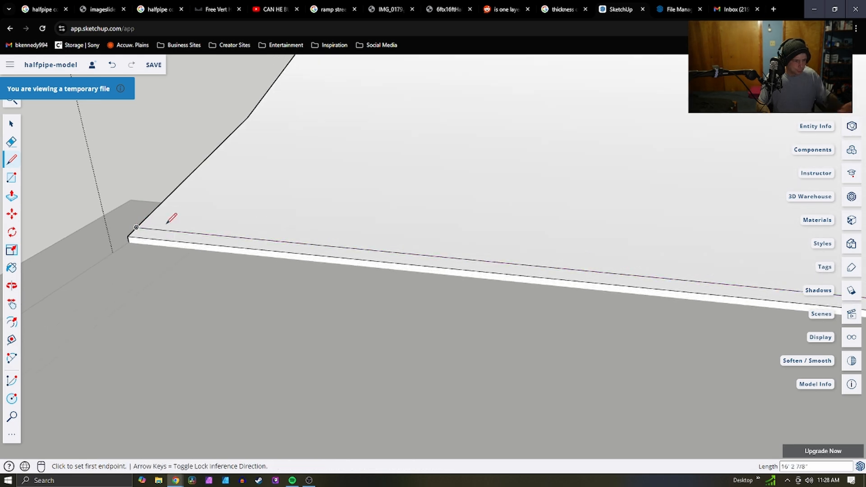
Retrace the end piece's upper side edge and the vertical line down to the sheet's lower edge to split the side face
scroll(166, 223, "down", 8)
scroll(352, 278, "up", 2)
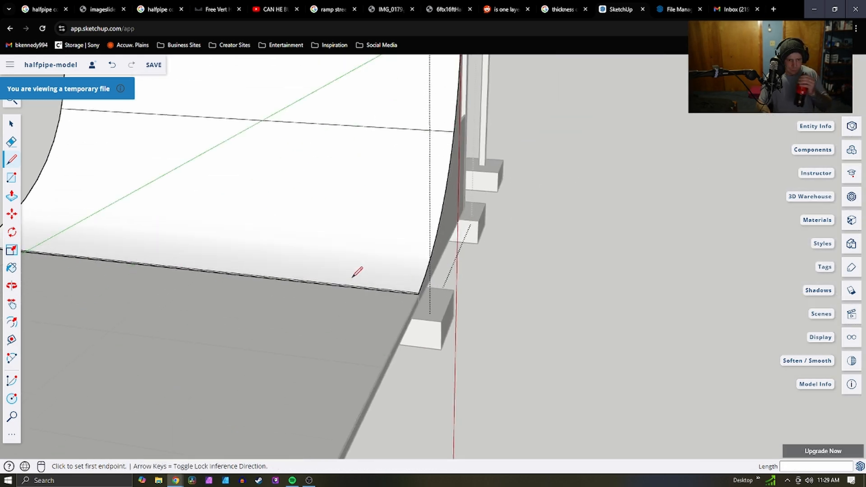
scroll(357, 272, "up", 6)
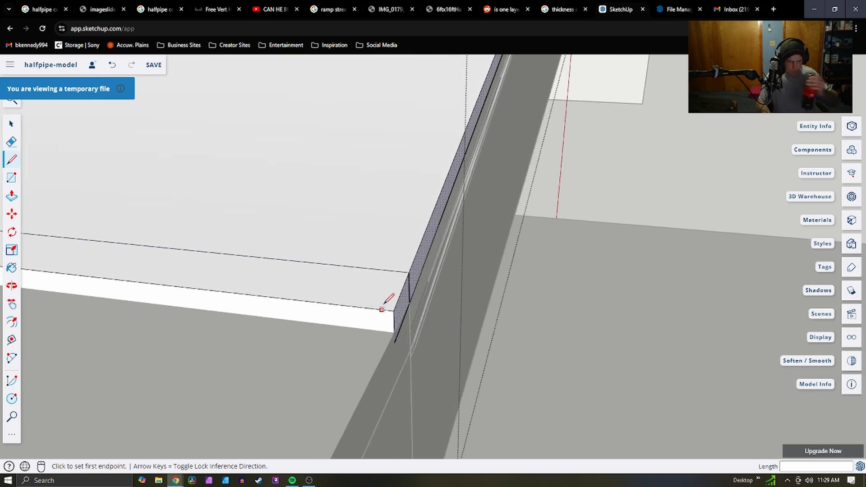
scroll(414, 311, "up", 6)
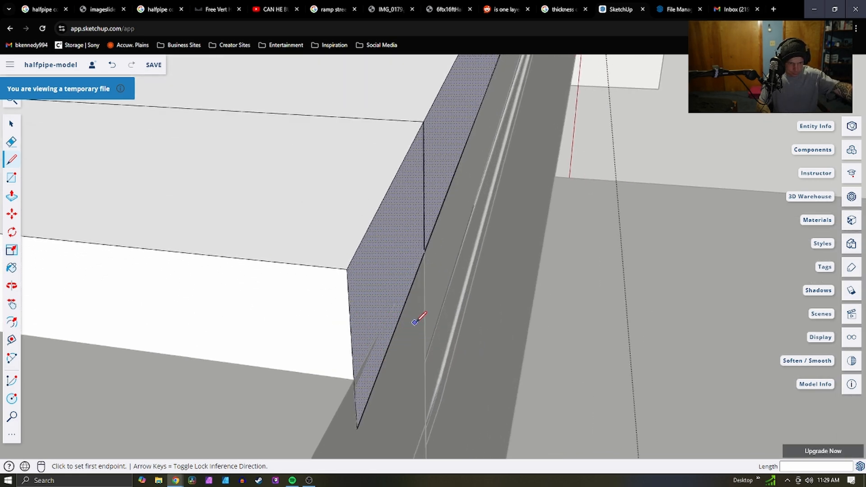
scroll(428, 213, "up", 2)
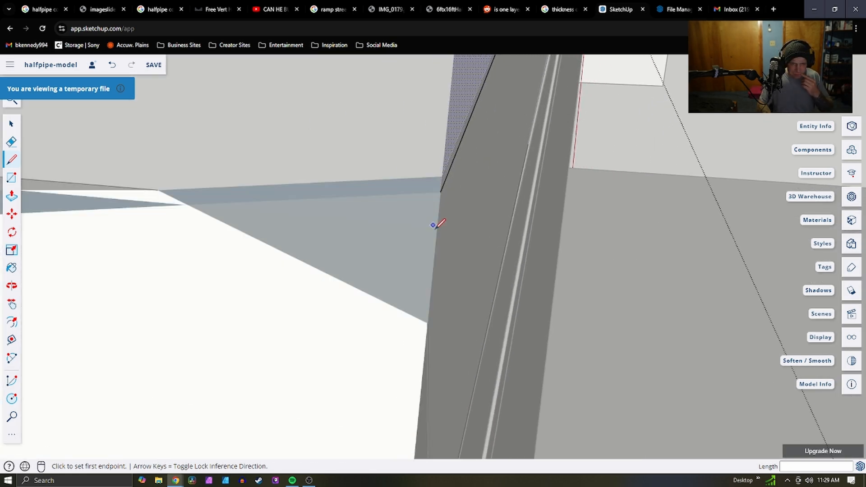
scroll(435, 226, "down", 2)
scroll(430, 222, "down", 3)
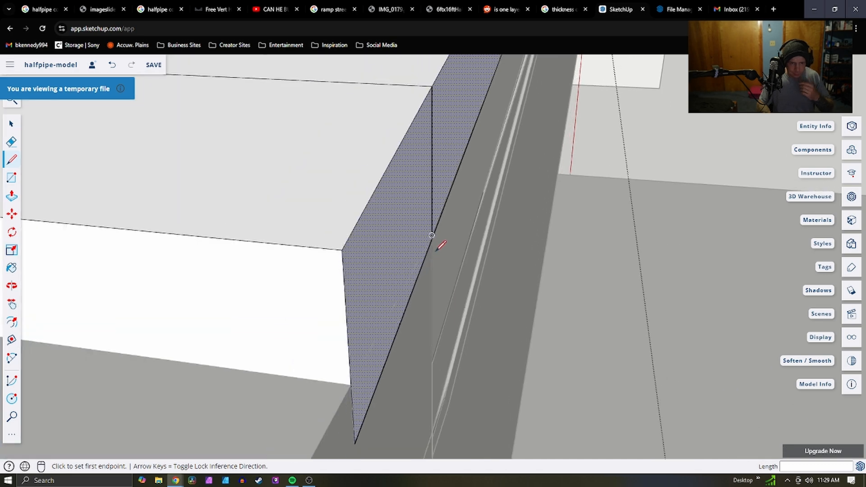
left_click(386, 252)
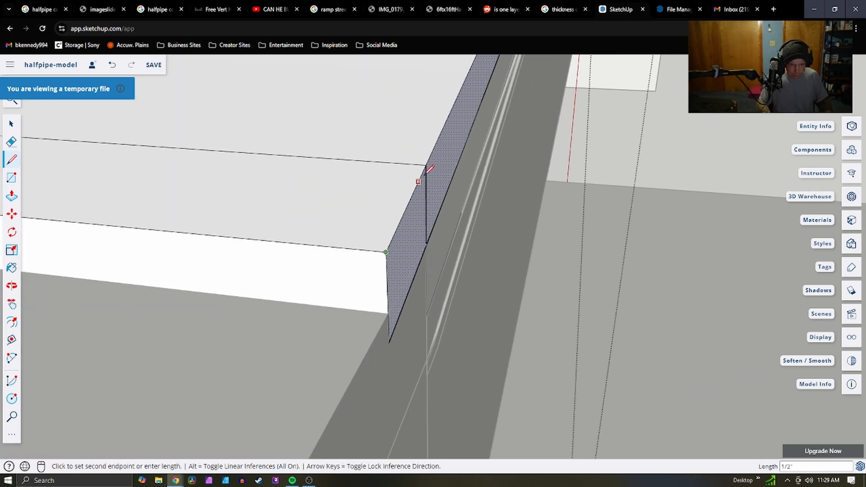
left_click(425, 165)
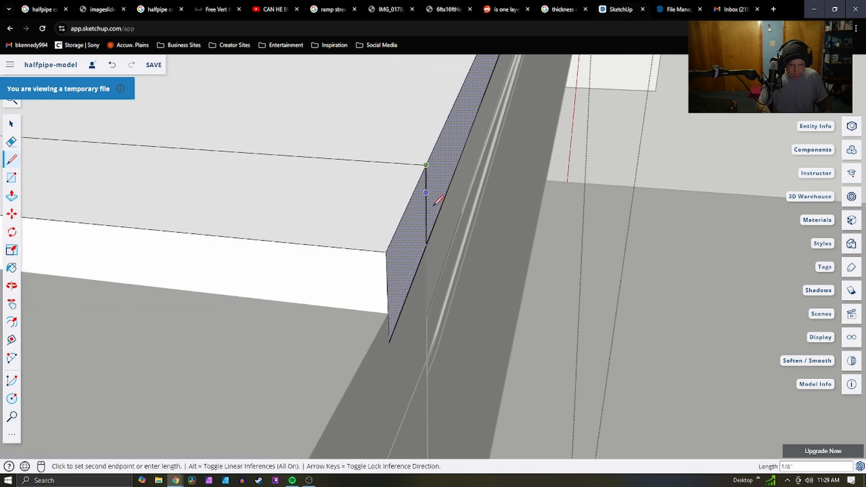
middle_click_drag(426, 250, 359, 217)
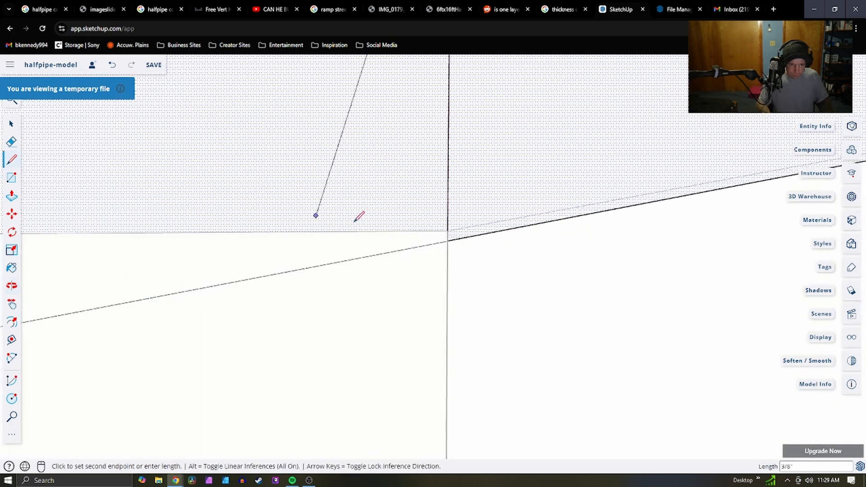
left_click(446, 242)
scroll(464, 221, "down", 5)
key("space")
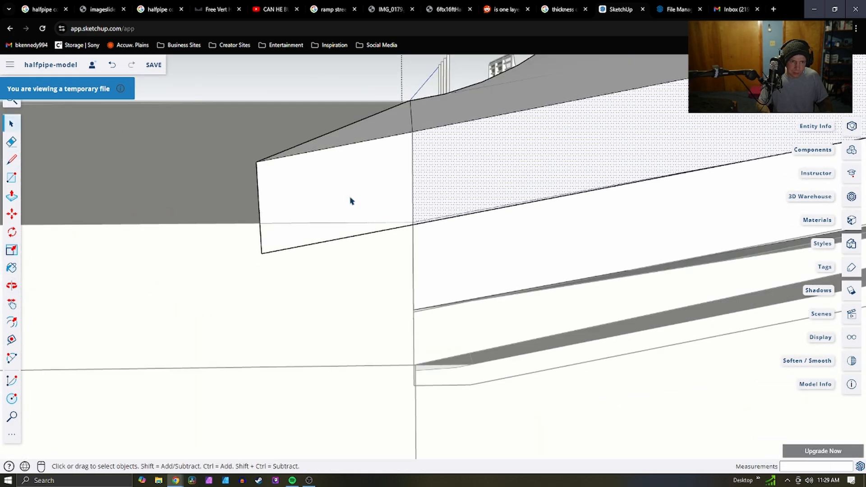
key("p")
left_click(361, 196)
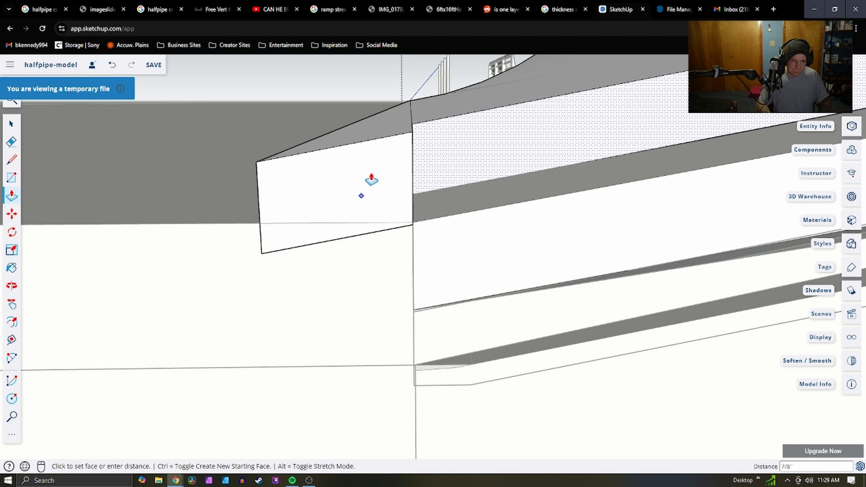
key("Escape")
key("space")
Push the overhanging end piece's side face across the full 16' 2 7/8" width to remove it, and leave the sheet's editing
left_click(372, 177)
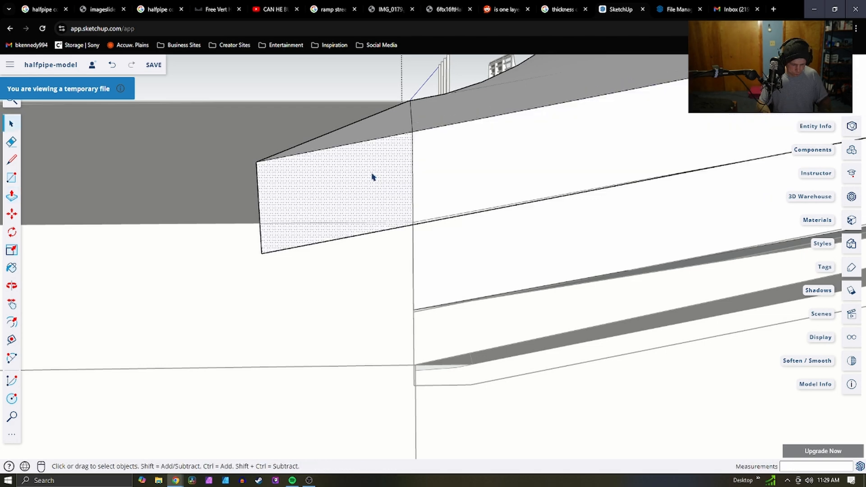
key("p")
middle_click_drag(387, 186, 681, 270)
scroll(570, 318, "down", 4)
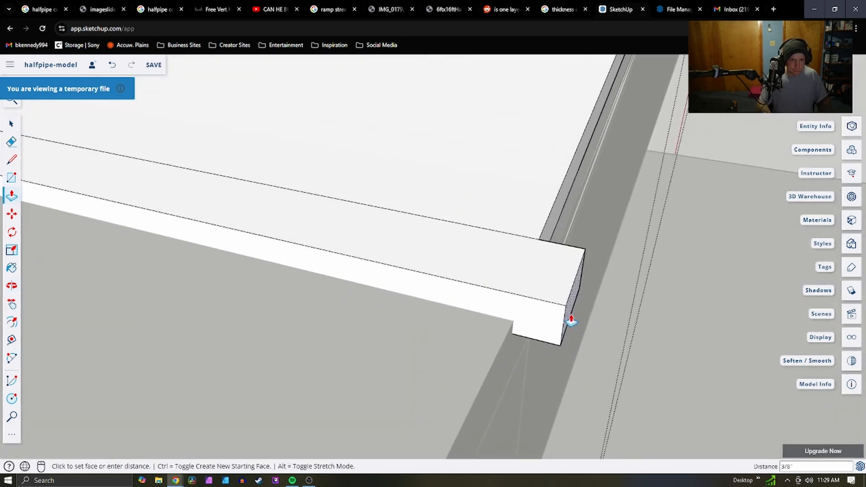
scroll(147, 205, "down", 2)
scroll(603, 289, "down", 6)
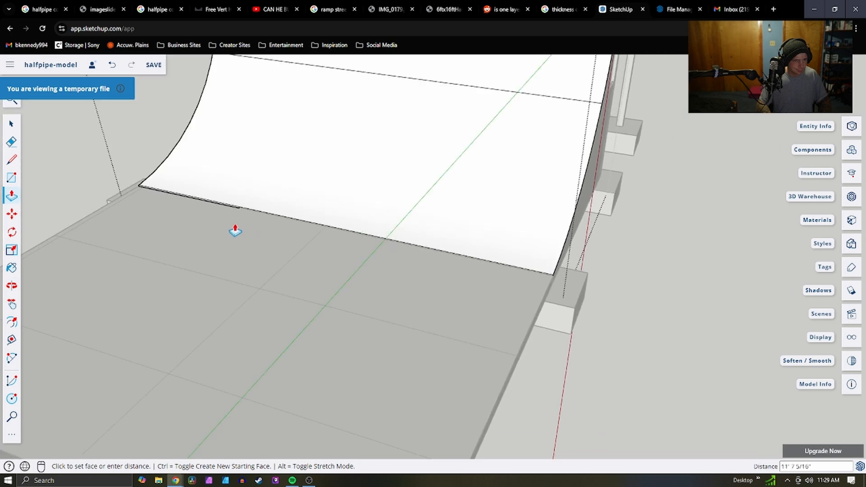
scroll(155, 183, "up", 5)
left_click(142, 170)
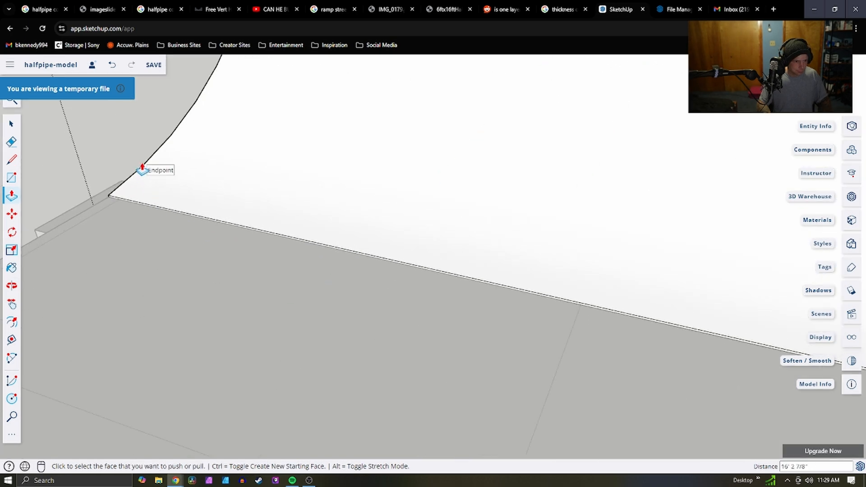
scroll(314, 249, "down", 4)
middle_click_drag(437, 289, 191, 242)
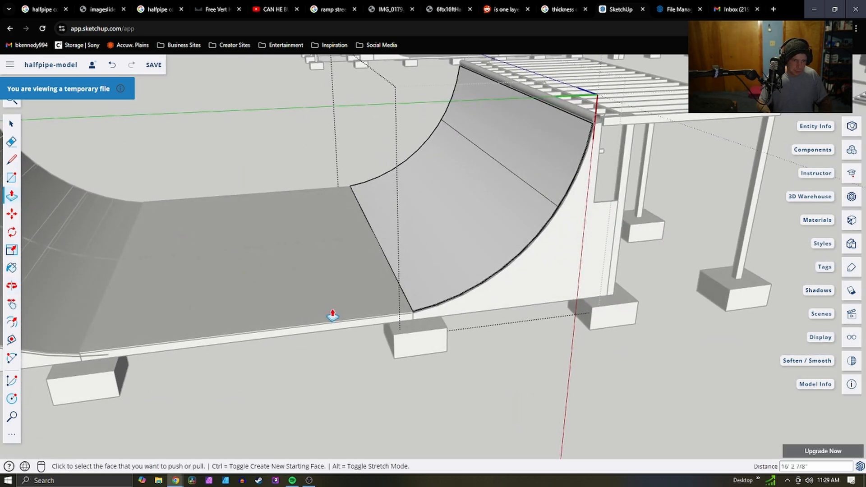
scroll(333, 313, "down", 3)
scroll(316, 310, "up", 5)
key("space")
scroll(315, 294, "up", 2)
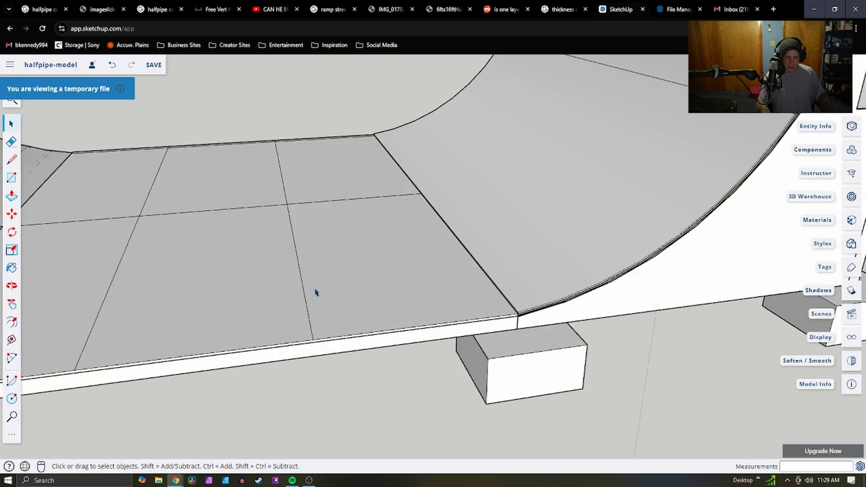
Select the flat bottom's surface panels and inspect their seams and outer edges from several sides
scroll(518, 319, "up", 3)
left_click(524, 320)
scroll(583, 346, "up", 3)
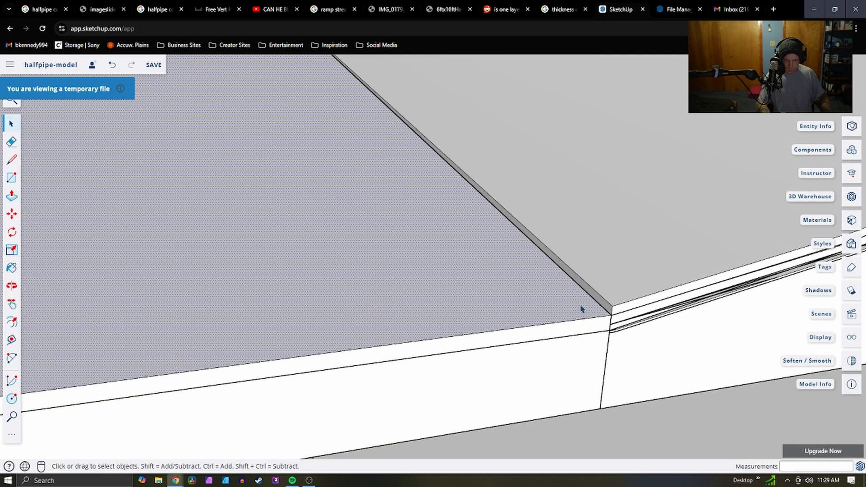
middle_click_drag(567, 330, 460, 291)
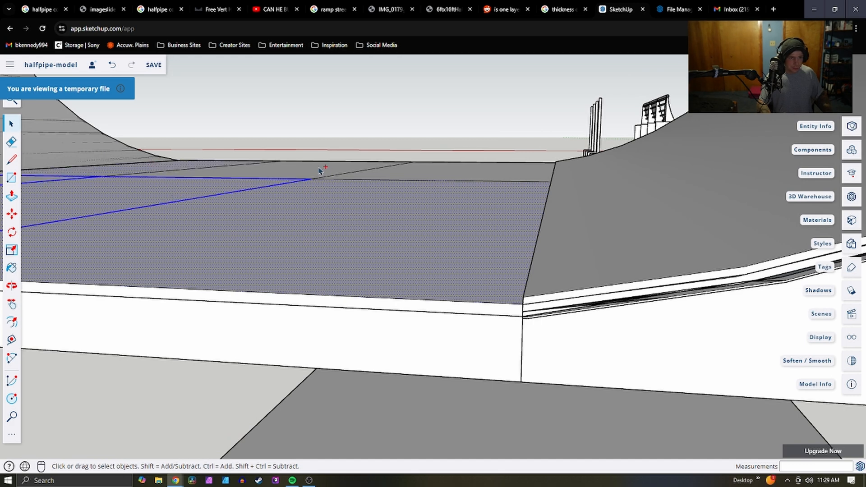
scroll(378, 179, "down", 5)
scroll(318, 284, "up", 5)
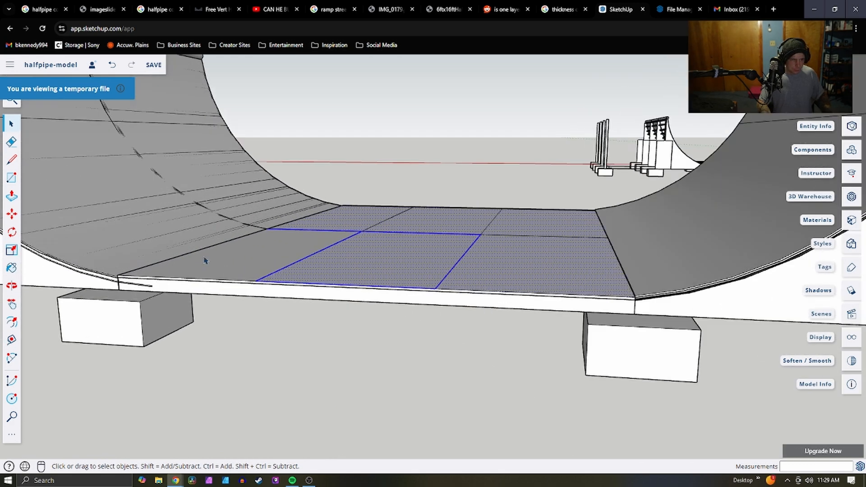
scroll(249, 249, "up", 1)
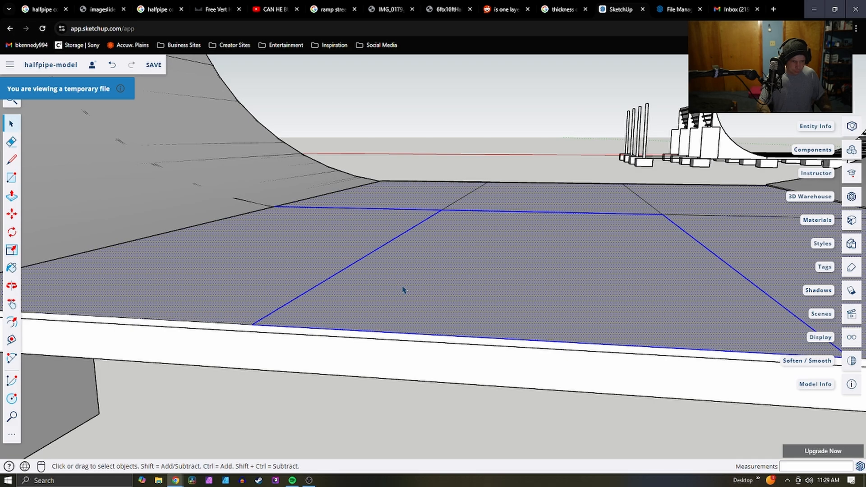
scroll(403, 289, "down", 4)
middle_click_drag(489, 270, 32, 275)
scroll(474, 324, "down", 3)
scroll(439, 373, "up", 4)
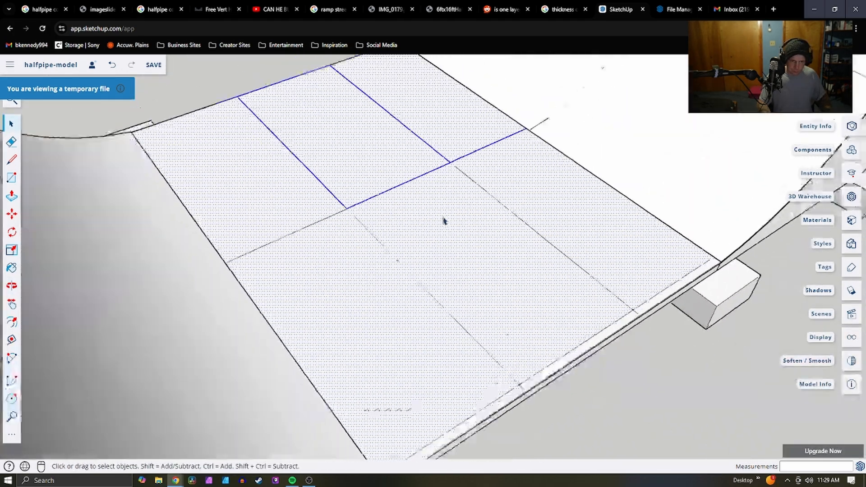
Check the narrow strip along the flat bottom's near side edge and the corner panel beside it by selecting each
scroll(460, 355, "up", 5)
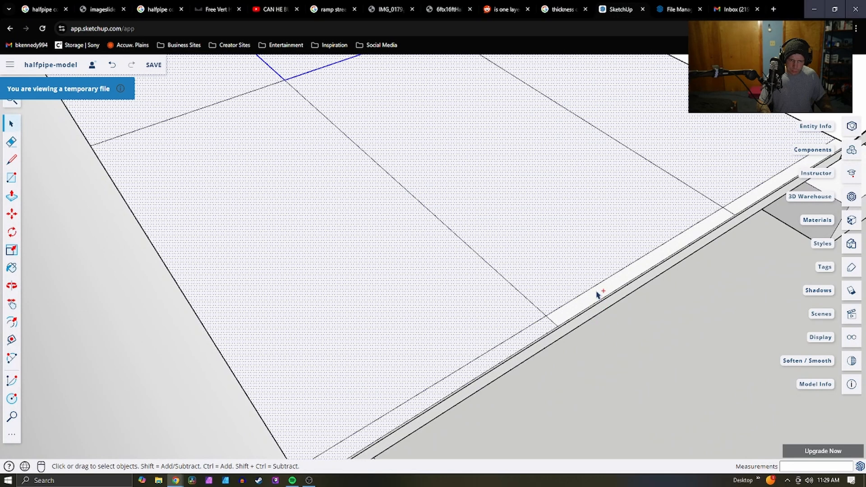
scroll(460, 333, "down", 3)
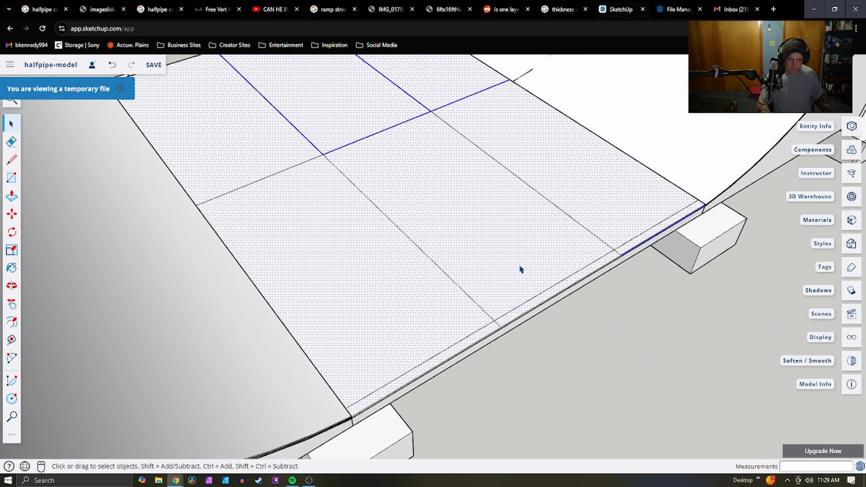
middle_click_drag(657, 254, 512, 2)
middle_click_drag(566, 247, 541, 309)
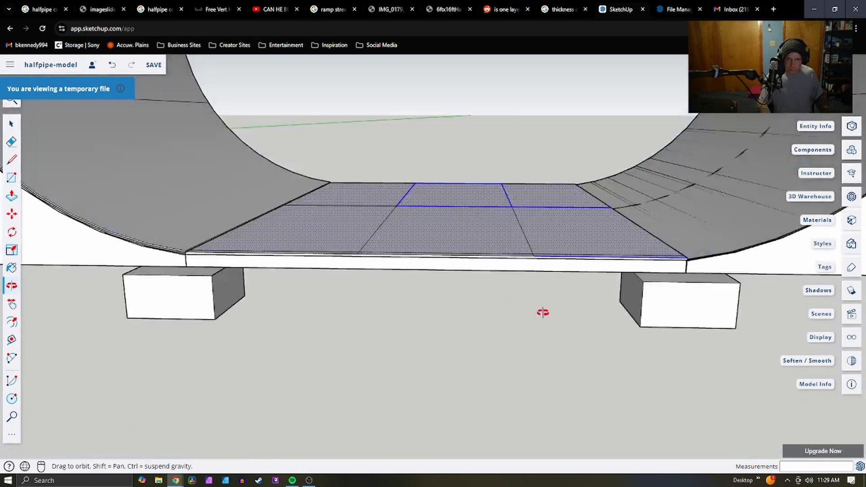
scroll(516, 270, "up", 5)
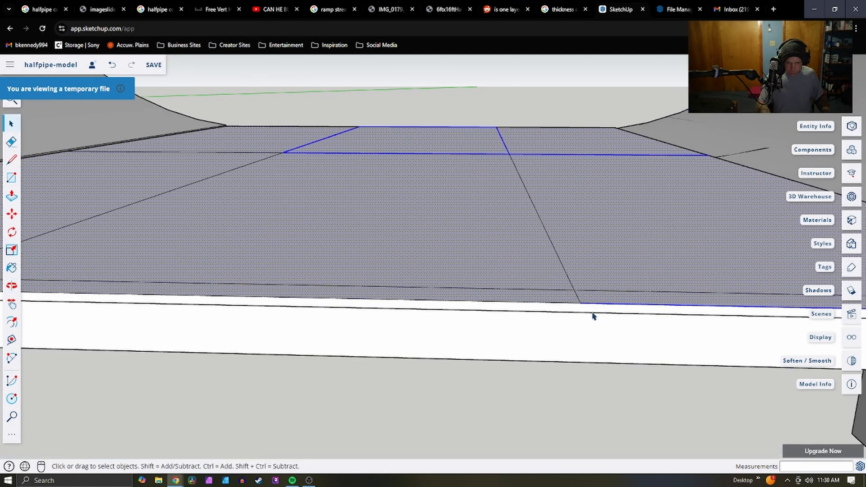
left_click(603, 310)
left_click(603, 299)
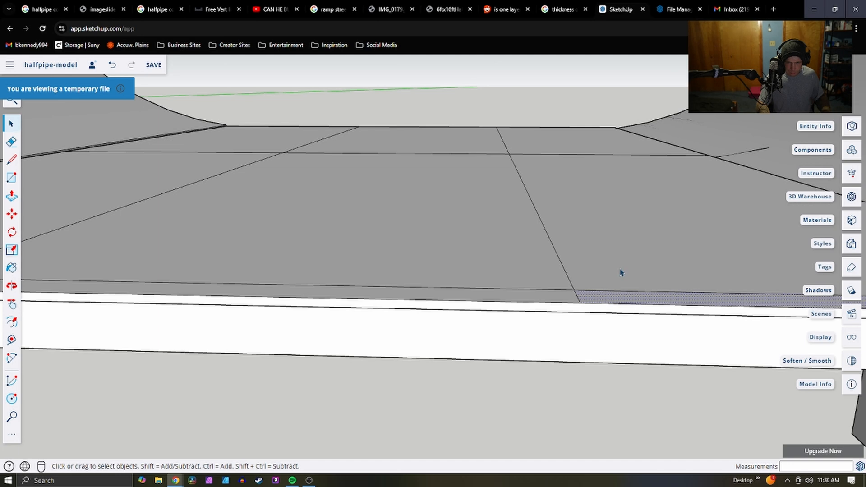
scroll(620, 272, "down", 5)
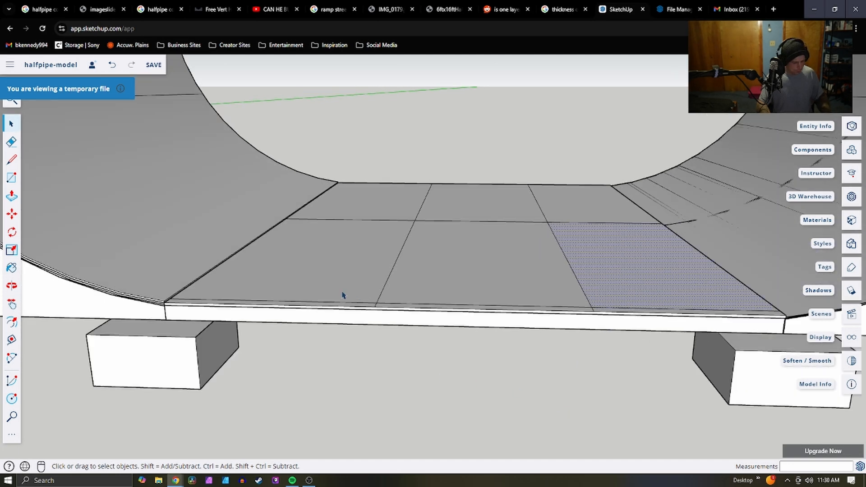
key("r")
scroll(357, 284, "down", 3)
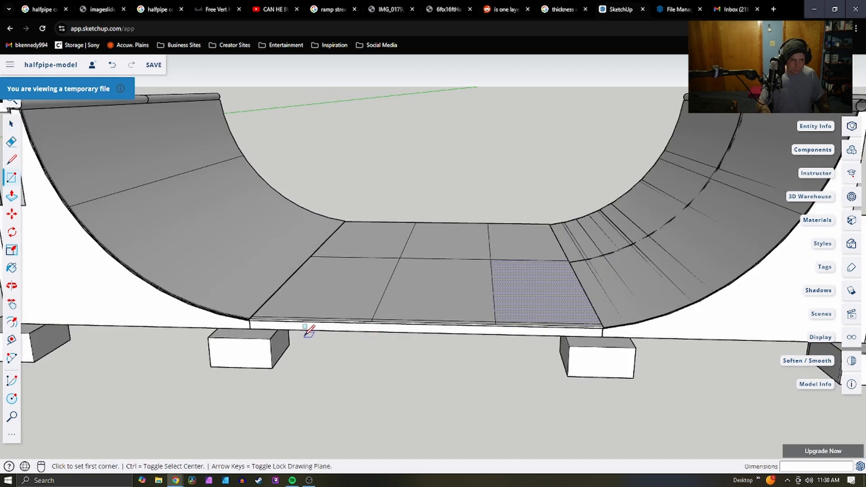
scroll(250, 315, "down", 1)
scroll(249, 311, "up", 5)
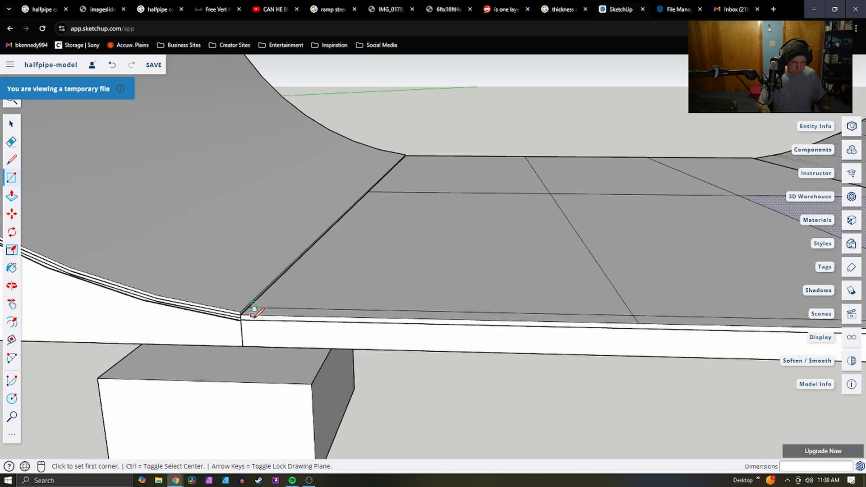
left_click(229, 307)
scroll(229, 307, "down", 5)
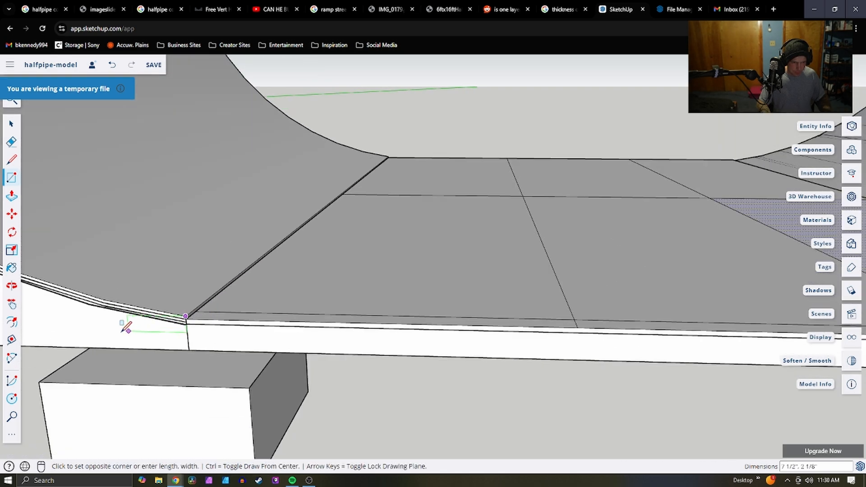
scroll(581, 198, "up", 5)
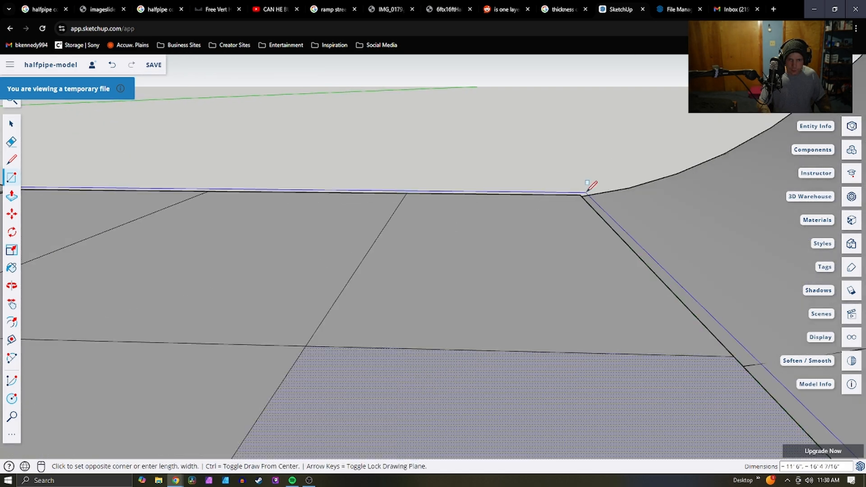
middle_click_drag(595, 217, 404, 304)
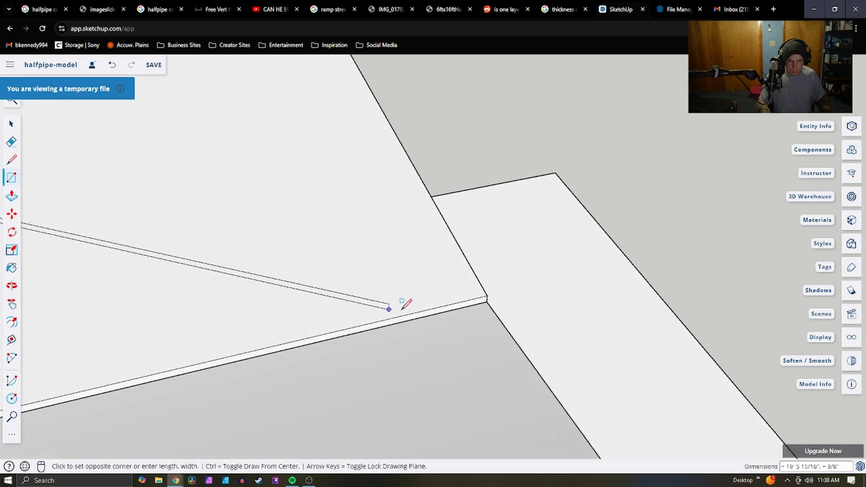
Paste a copy of the trimmed curved sheet over the flat bottom and rotate it 180° to face the other way
middle_click_drag(487, 290, 244, 191)
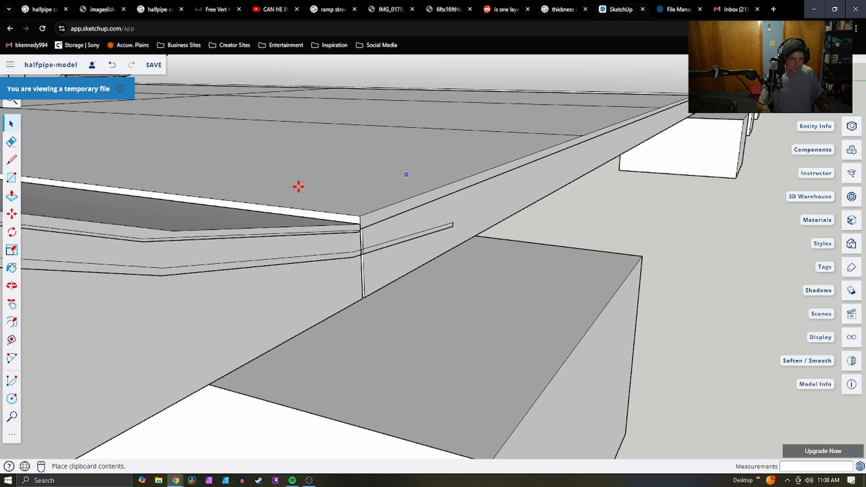
middle_click_drag(298, 186, 564, 280)
scroll(474, 116, "down", 6)
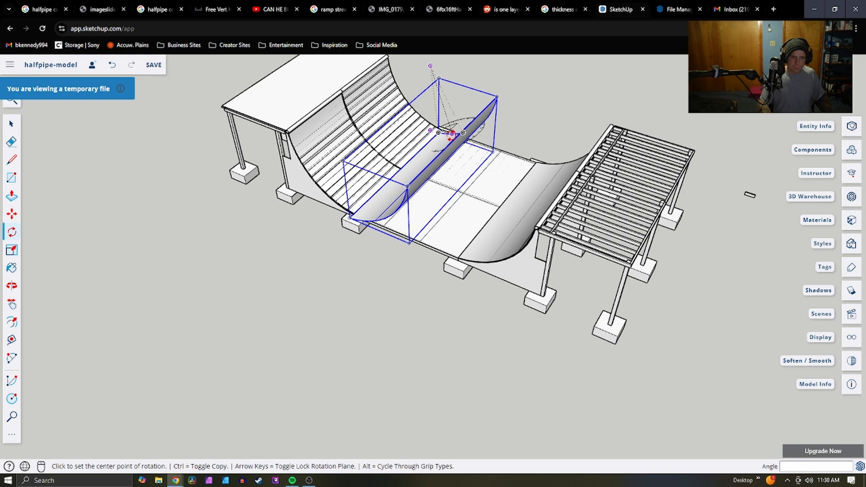
left_click(495, 149)
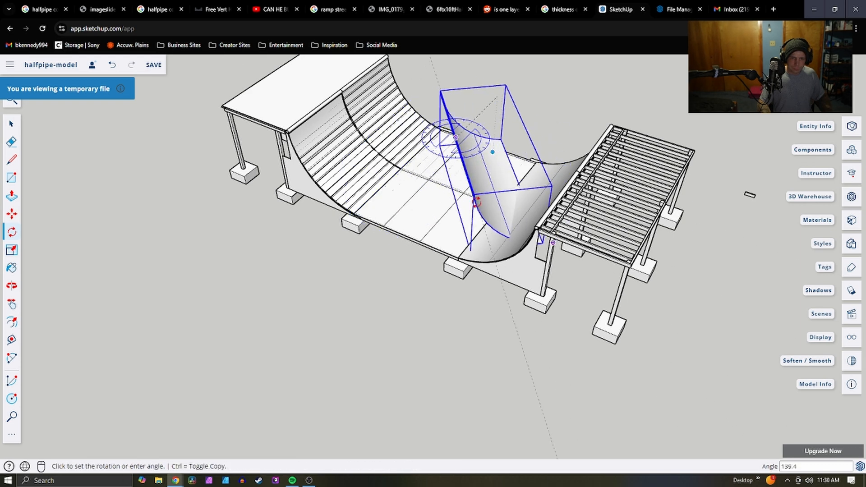
key("Return")
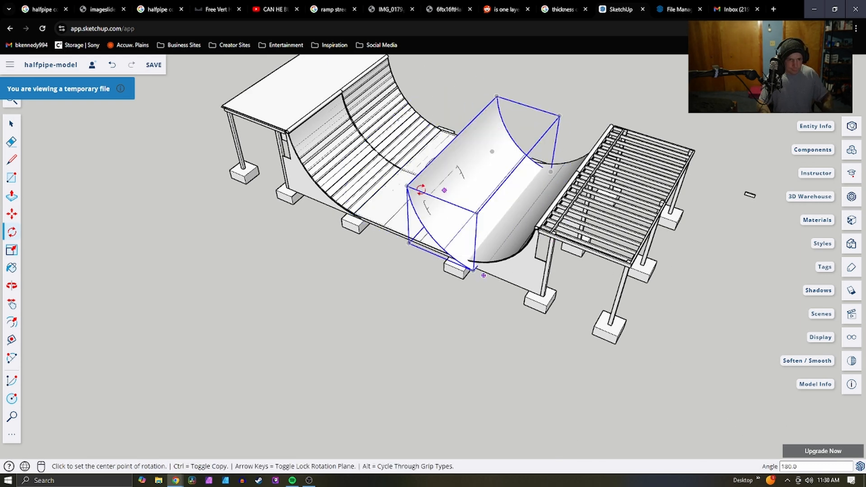
Move the rotated sheet by its lower corner onto the flat bottom's end corner at the opposite transition
scroll(458, 247, "up", 10)
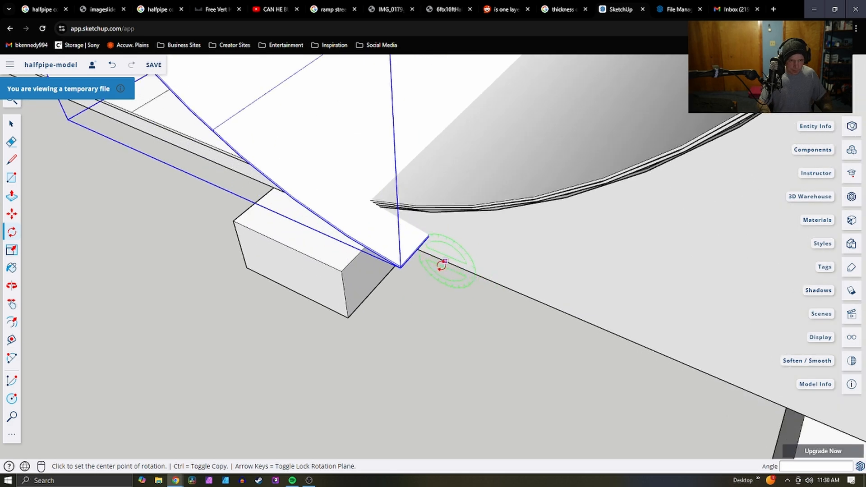
scroll(370, 279, "up", 3)
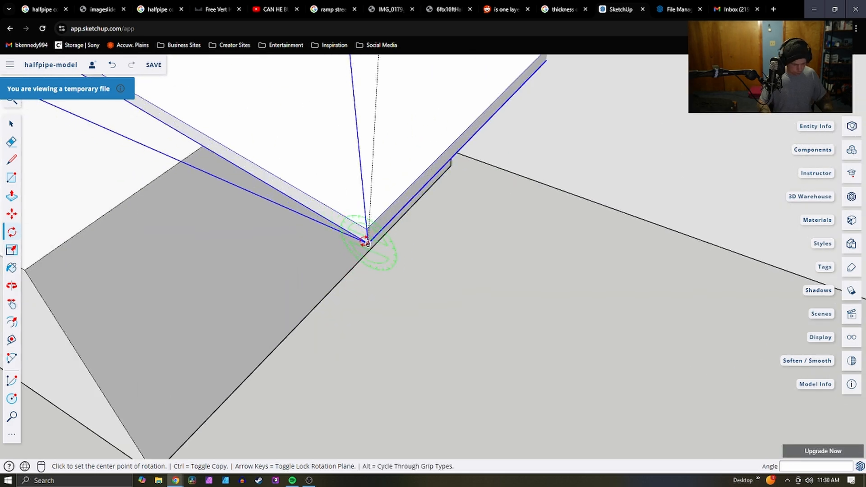
left_click(368, 244)
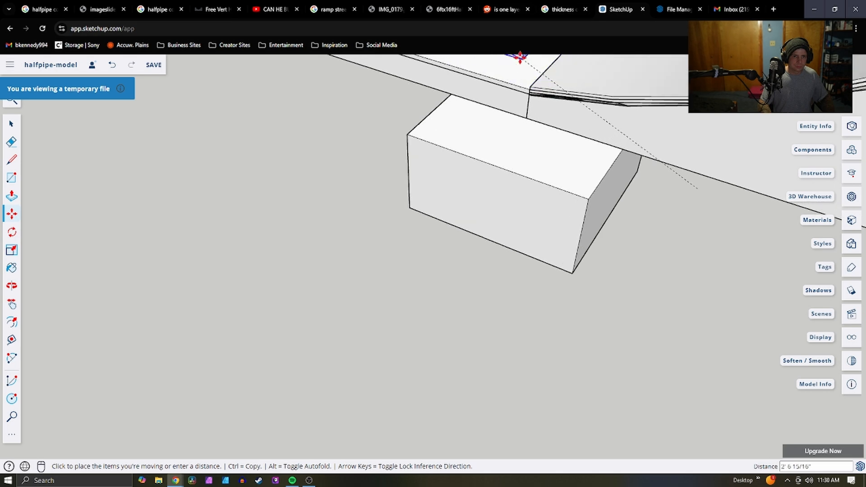
scroll(577, 221, "down", 5)
scroll(461, 92, "up", 3)
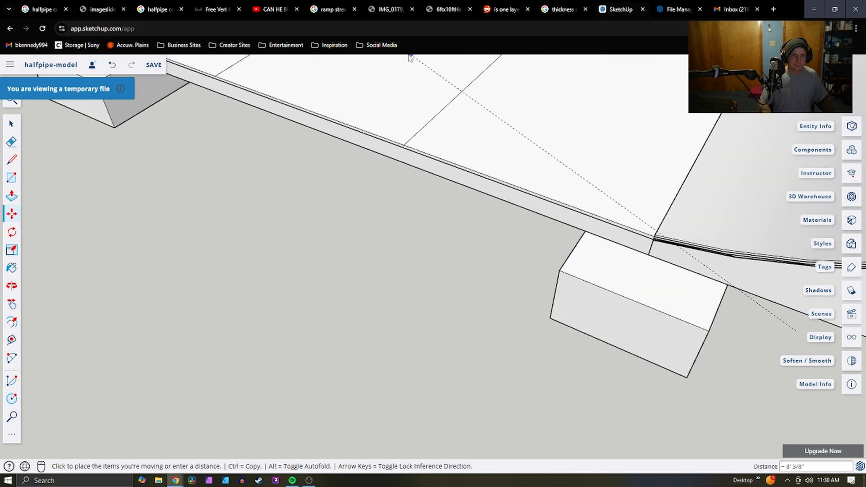
scroll(630, 255, "down", 3)
scroll(401, 126, "up", 3)
scroll(527, 203, "down", 3)
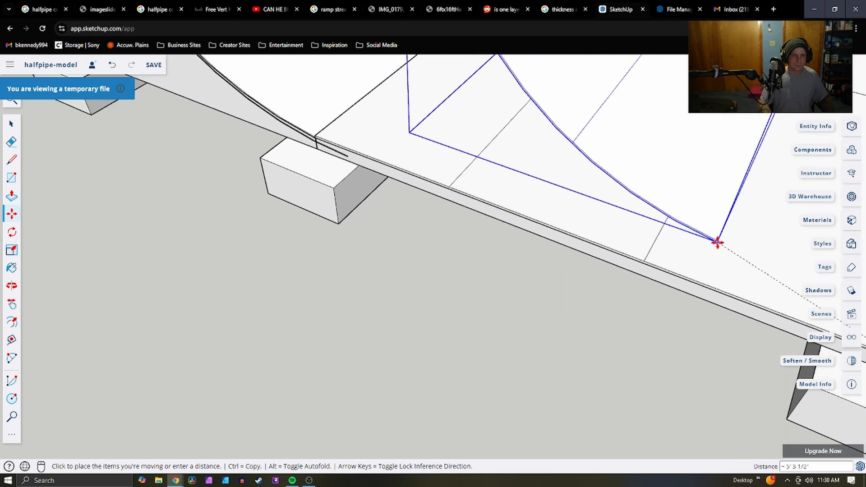
scroll(343, 135, "up", 5)
scroll(330, 127, "up", 5)
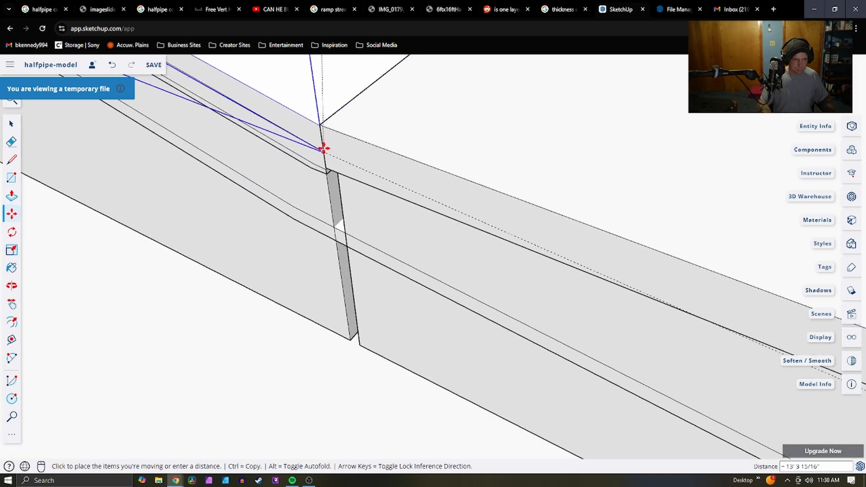
left_click(323, 146)
Inspect how the placed sheet follows the transition's curve between the flat bottom and the coping
scroll(494, 232, "down", 3)
middle_click_drag(494, 232, 577, 304)
scroll(577, 303, "down", 4)
scroll(425, 315, "down", 3)
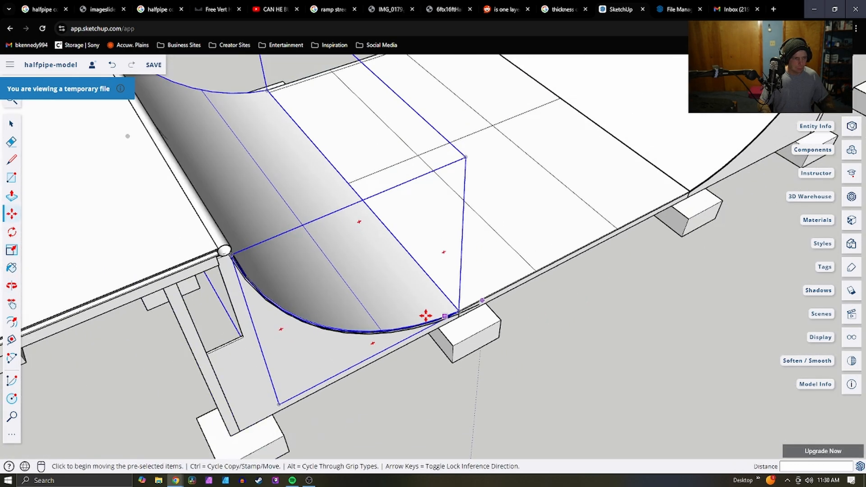
scroll(234, 267, "up", 4)
scroll(313, 281, "up", 4)
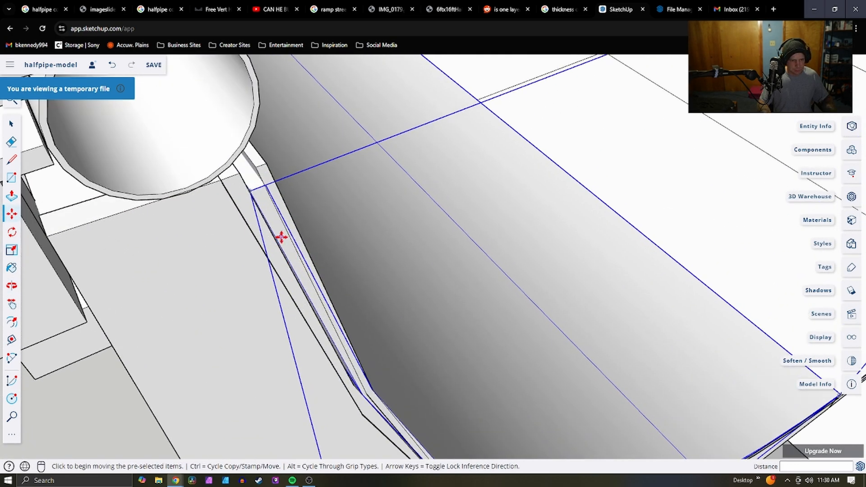
scroll(280, 243, "down", 2)
scroll(355, 361, "up", 5)
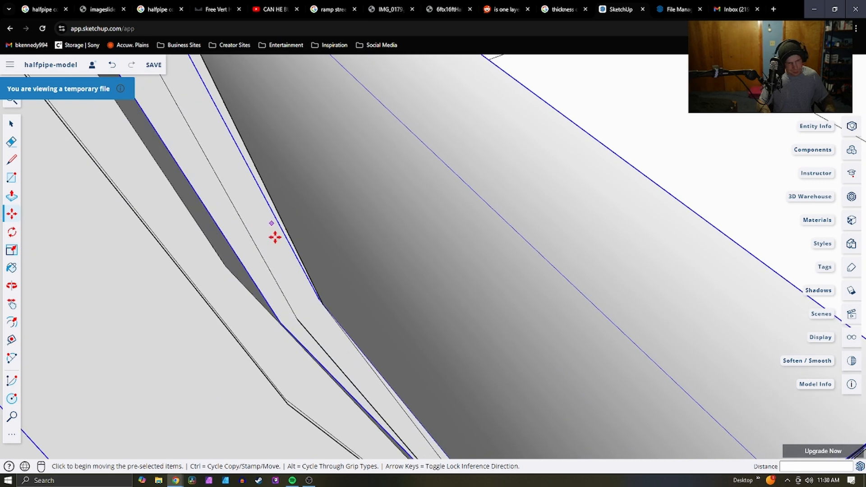
scroll(278, 252, "down", 6)
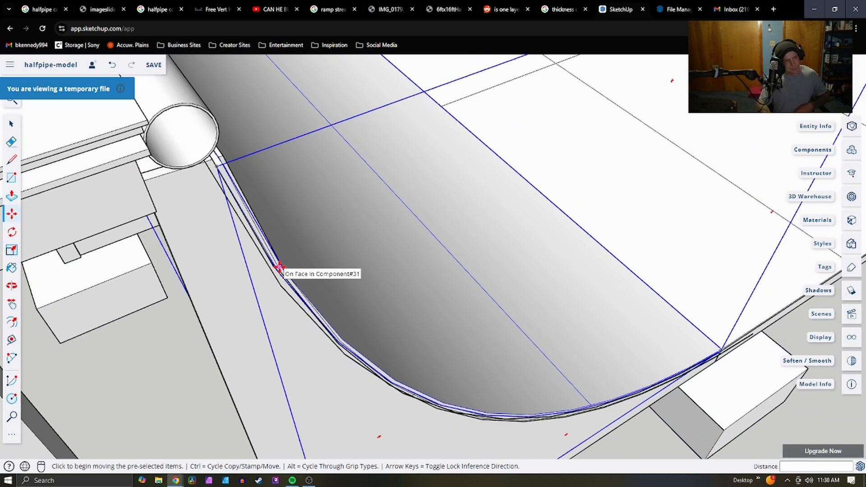
middle_click_drag(280, 270, 336, 289)
scroll(496, 334, "down", 3)
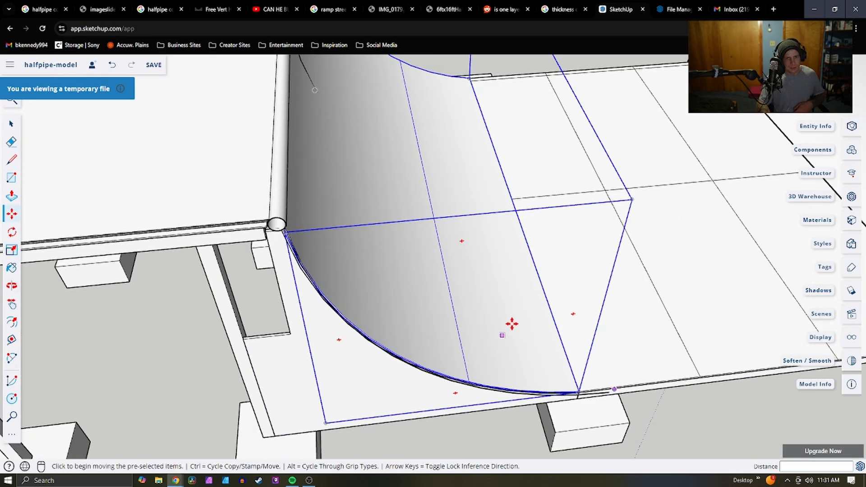
Delete the untrimmed curved sheet whose lower end overhangs past the flat bottom's corner, beneath the placed copy
middle_click_drag(586, 344, 423, 167)
key("m")
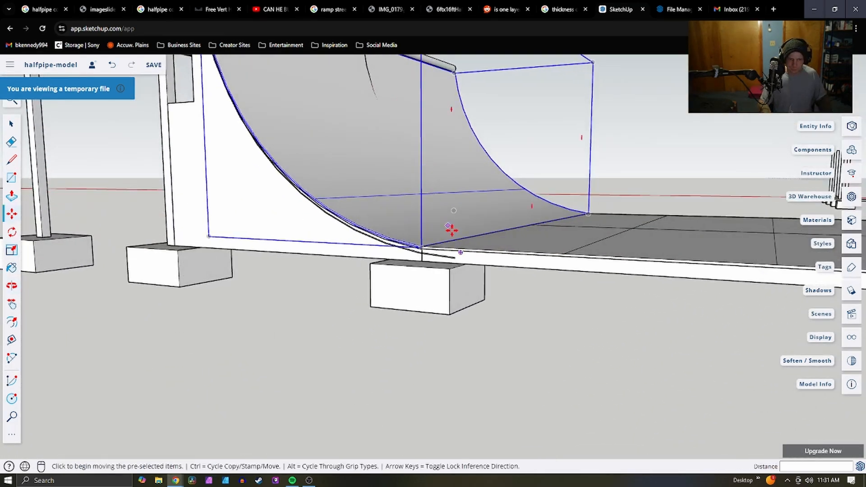
scroll(466, 255, "up", 5)
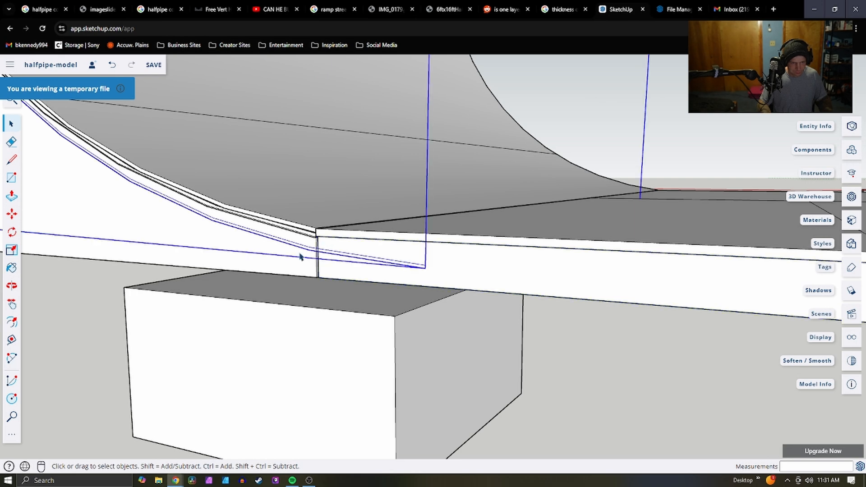
scroll(361, 283, "down", 3)
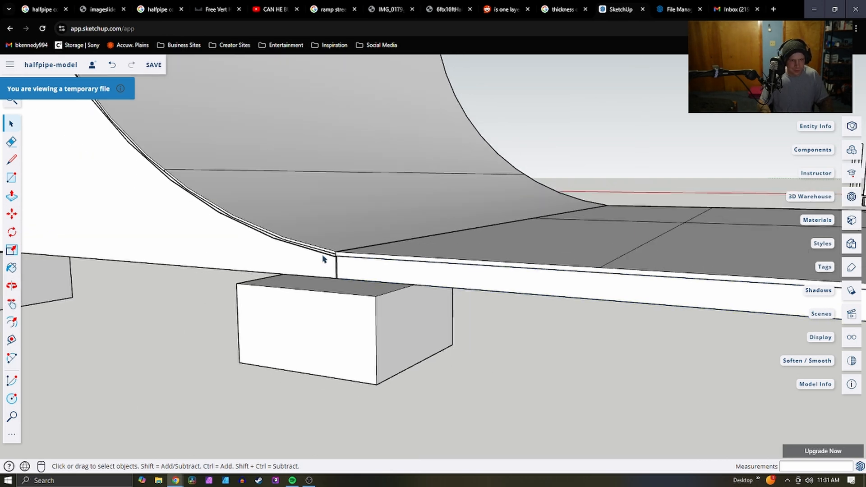
Check the sheet layers at the flat bottom's corner, then undo the sheet's deletion and the rotated copy's placement
middle_click_drag(323, 259, 450, 246)
scroll(451, 244, "up", 5)
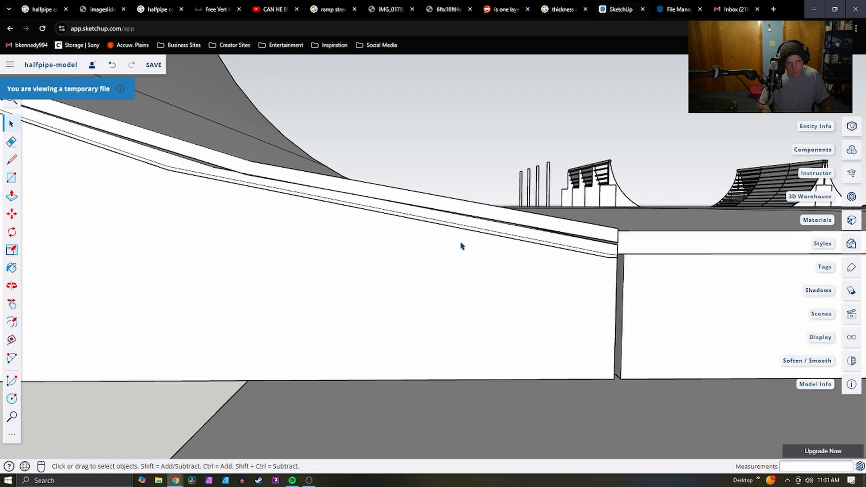
middle_click_drag(500, 253, 378, 273)
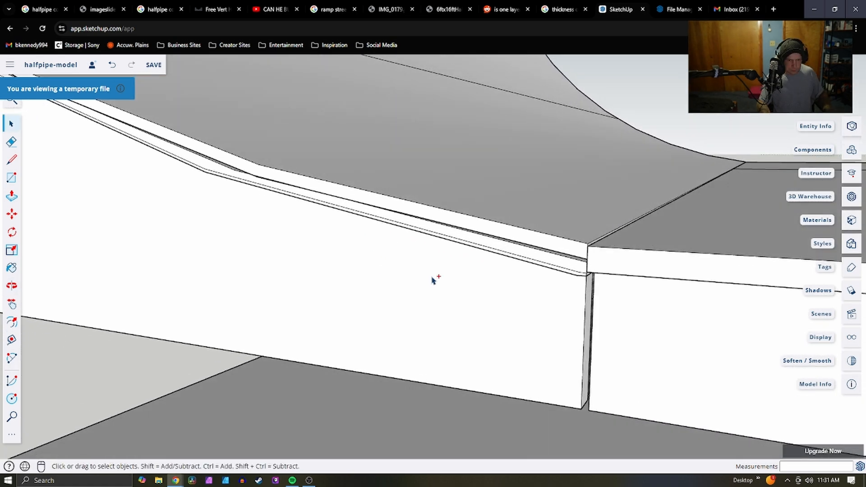
key("ctrl+z")
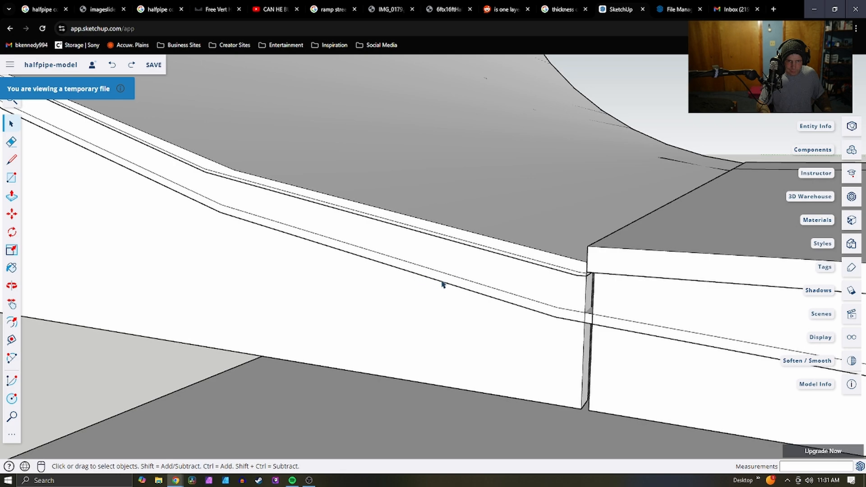
Examine the transition's sheet layers along the side edge, from the flat bottom's corner up to the coping
middle_click_drag(443, 283, 641, 311)
scroll(602, 317, "down", 6)
scroll(494, 280, "down", 2)
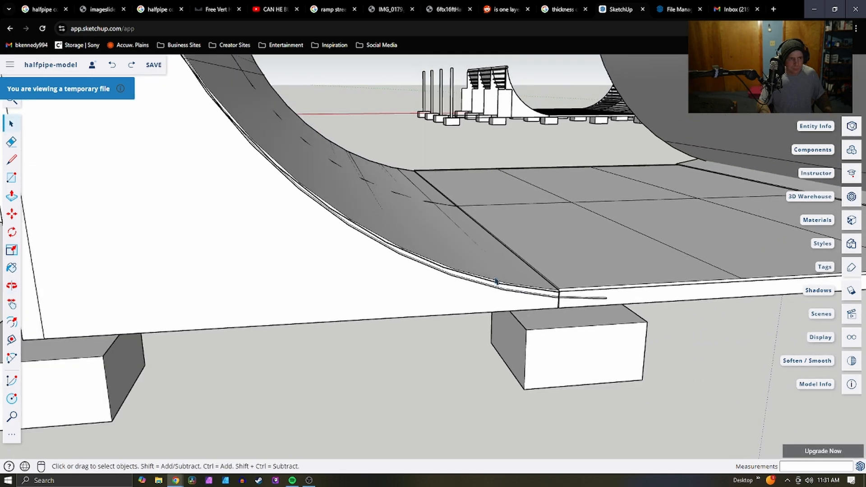
scroll(494, 280, "down", 3)
scroll(404, 261, "down", 3)
scroll(356, 161, "up", 7)
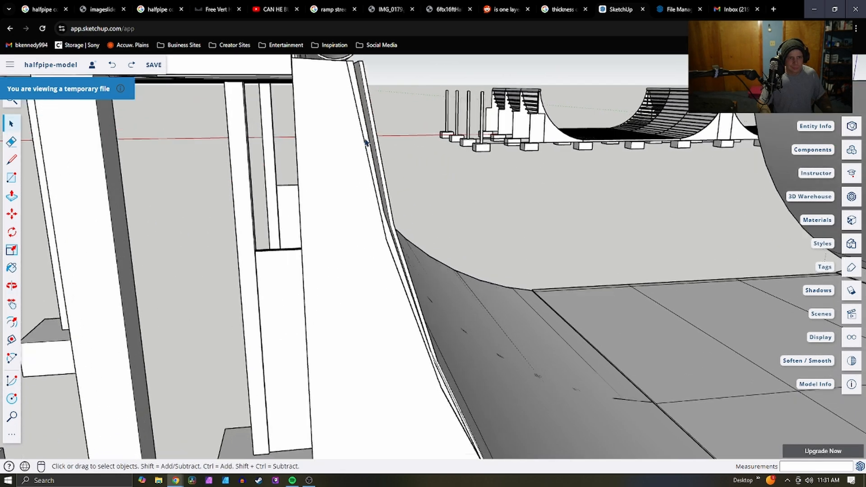
Examine the gap between the skin layers of the left transition, from the coping down along the curved edge
scroll(365, 142, "up", 2)
middle_click_drag(366, 142, 320, 191)
scroll(313, 149, "up", 2)
scroll(343, 150, "down", 2)
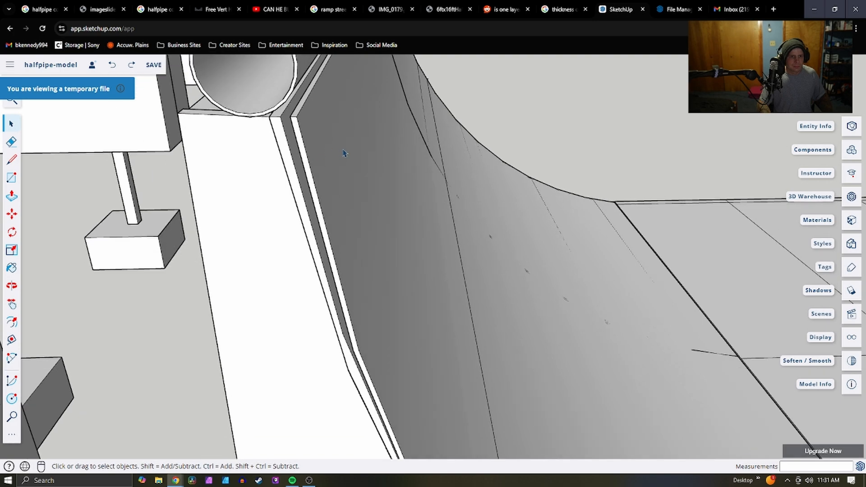
scroll(344, 153, "down", 2)
scroll(351, 155, "up", 2)
middle_click_drag(352, 155, 340, 87)
middle_click_drag(455, 116, 622, 117)
scroll(397, 86, "up", 5)
middle_click_drag(406, 104, 140, 91)
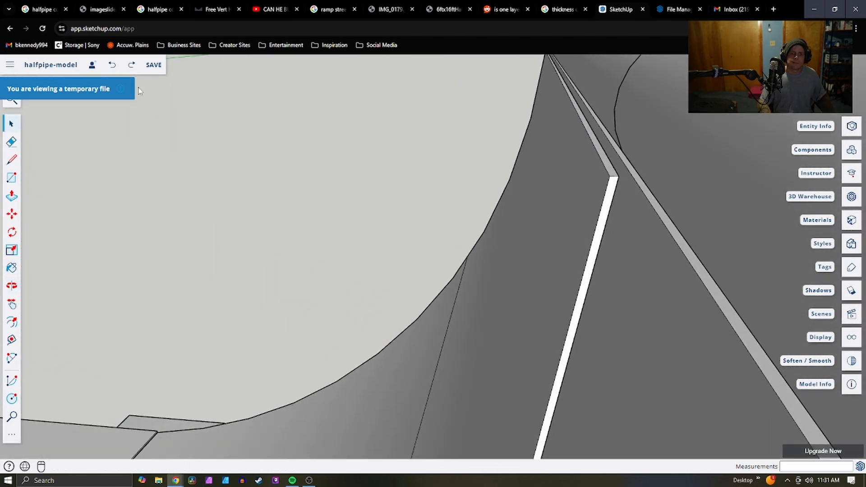
middle_click_drag(522, 243, 605, 220)
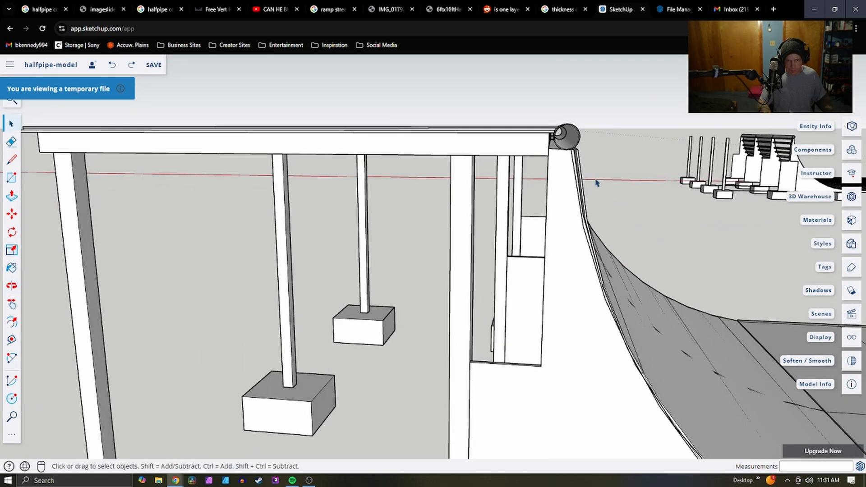
middle_click_drag(596, 182, 584, 181)
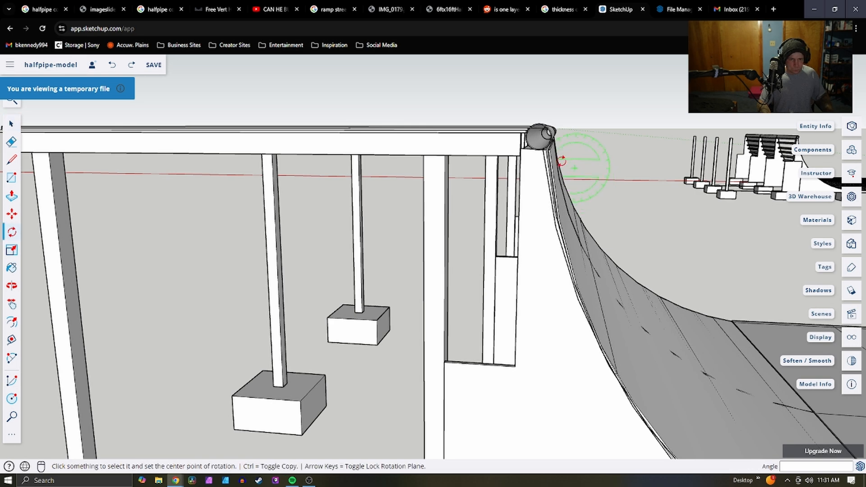
Delete the outer skin sheet from the left transition and the loose curved sheet standing over the flat bottom
scroll(561, 161, "up", 3)
scroll(541, 334, "down", 6)
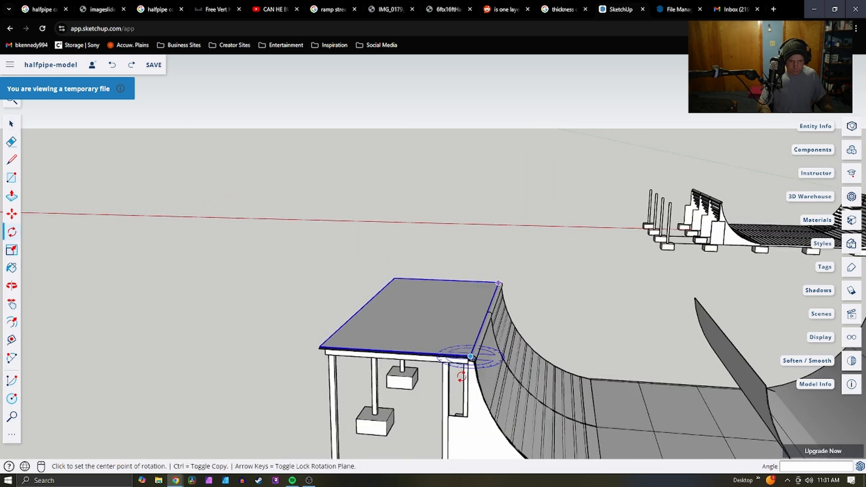
scroll(470, 356, "up", 6)
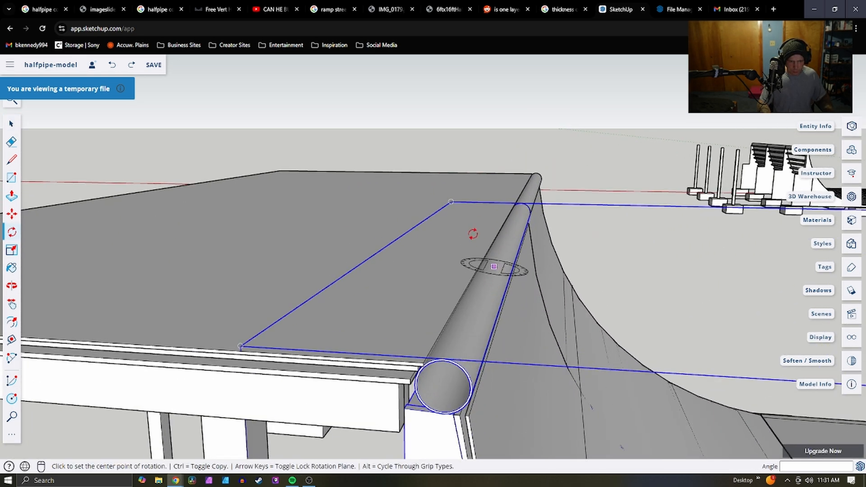
scroll(472, 233, "up", 5)
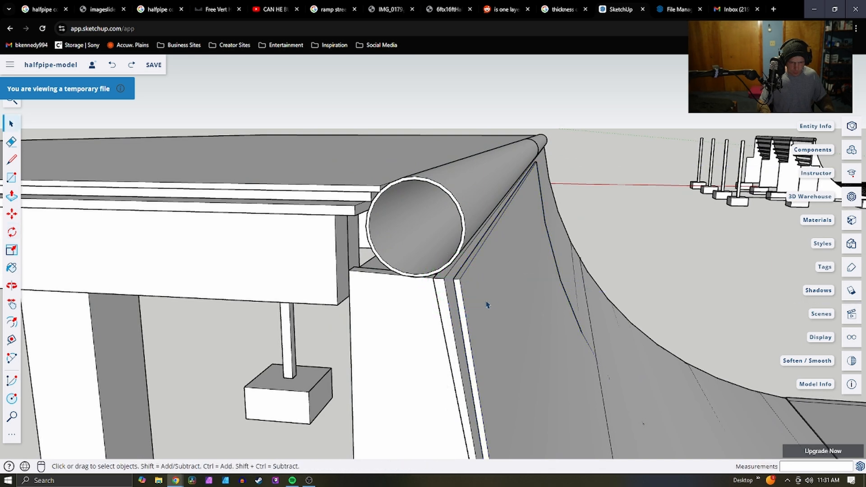
scroll(453, 302, "down", 8)
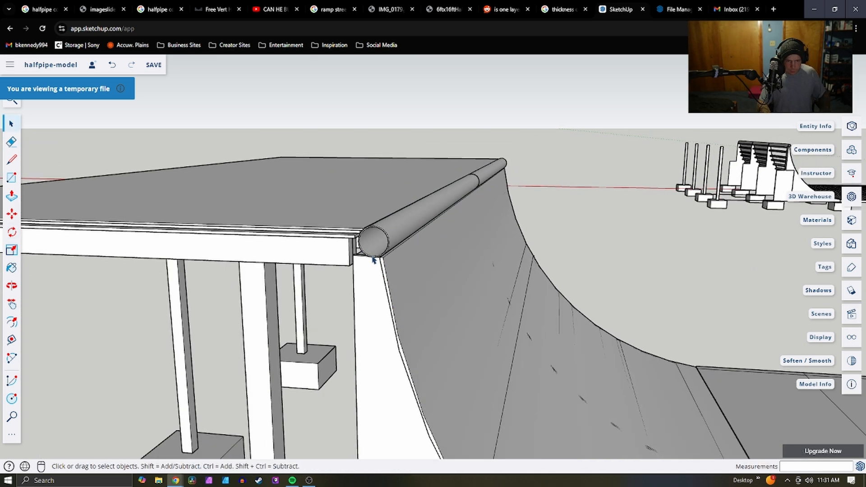
scroll(606, 294, "up", 5)
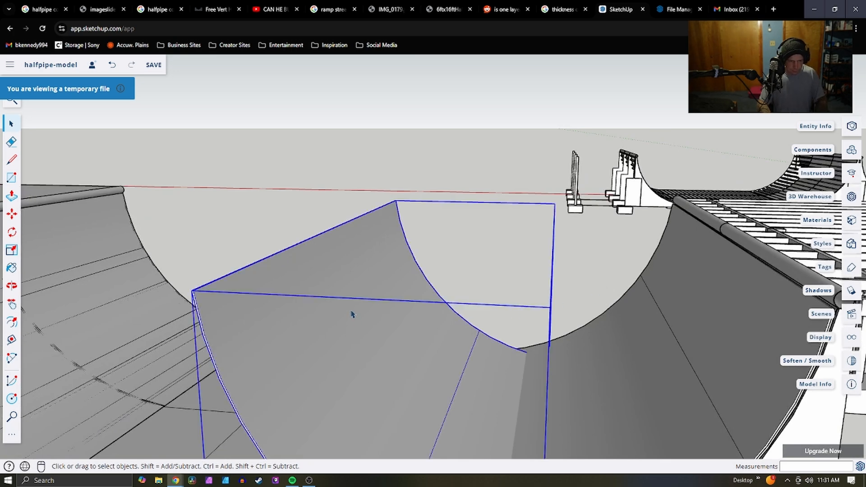
scroll(466, 248, "down", 8)
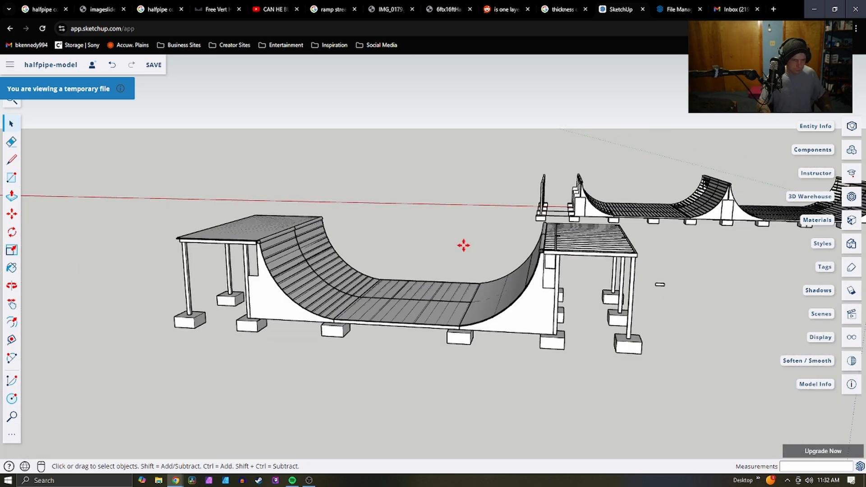
scroll(413, 251, "up", 10)
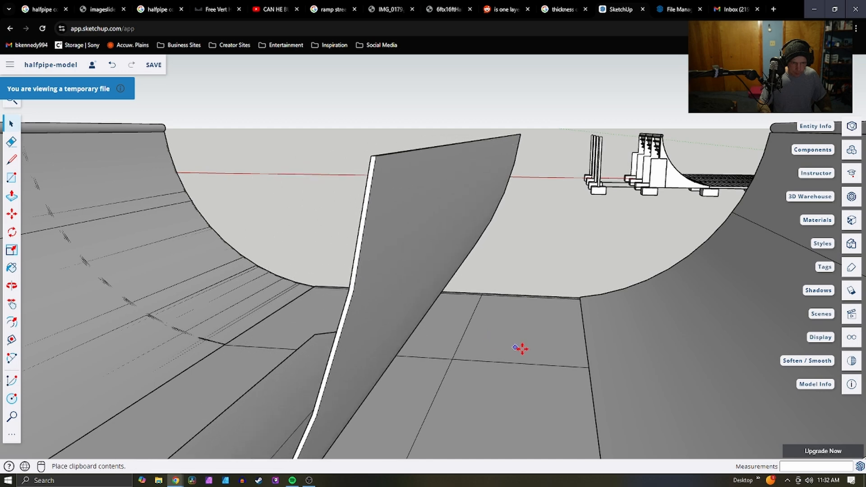
key("F1")
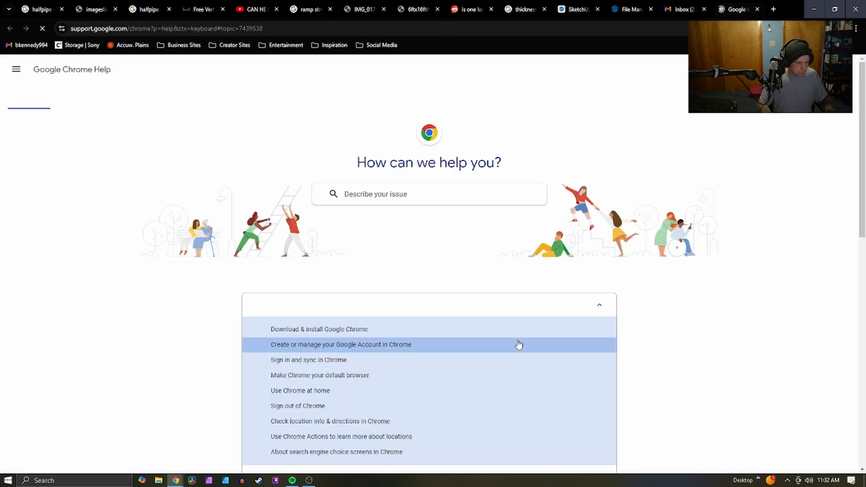
left_click(758, 10)
scroll(423, 230, "down", 6)
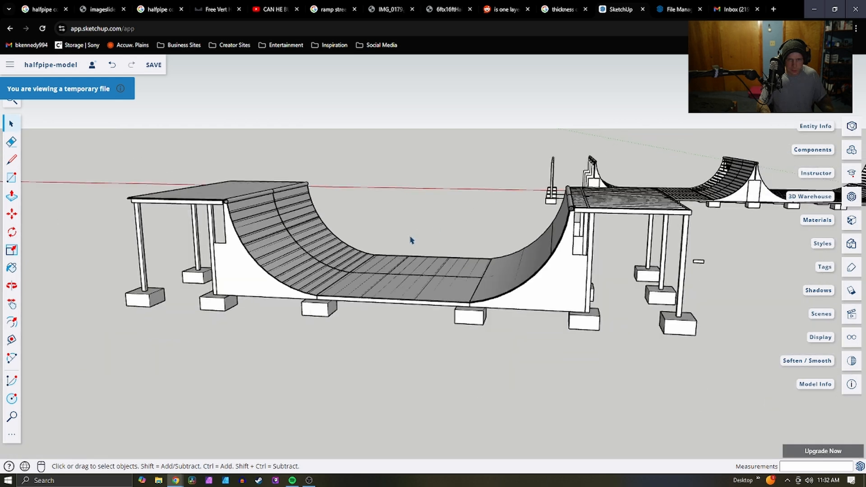
Copy the right transition's curved skin sheet and paste the copy over the flat bottom of the halfpipe
scroll(392, 223, "up", 8)
scroll(467, 310, "down", 4)
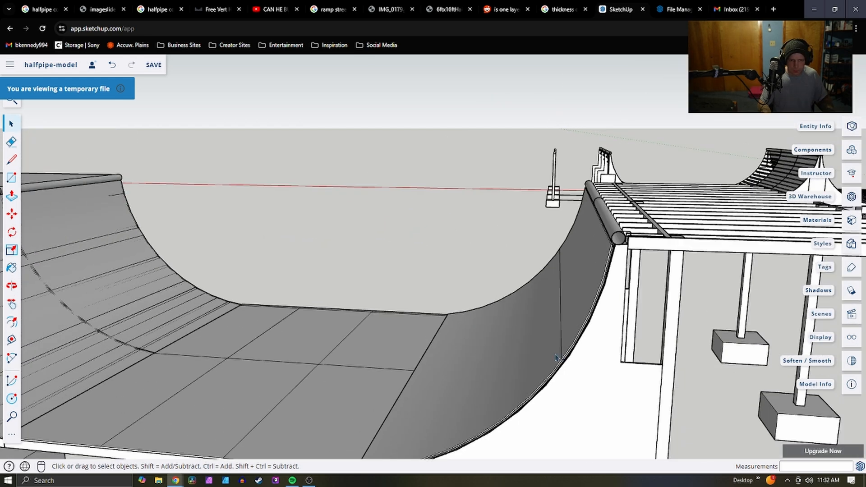
scroll(561, 358, "up", 6)
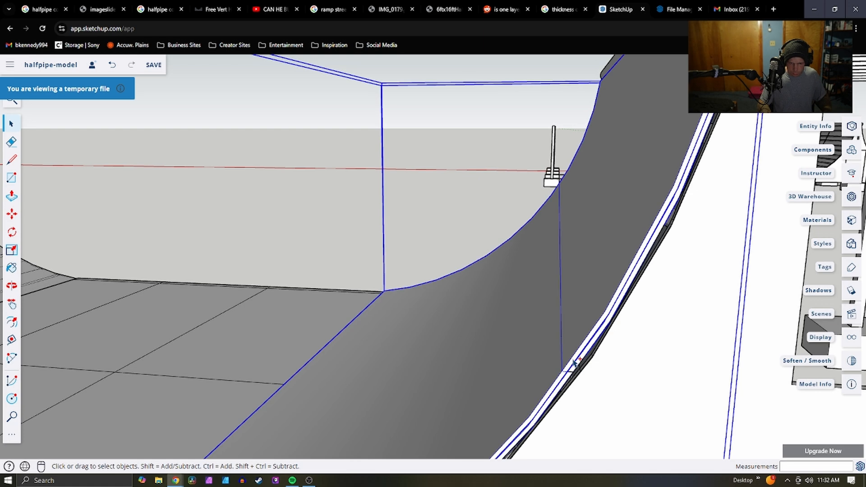
scroll(415, 274, "down", 5)
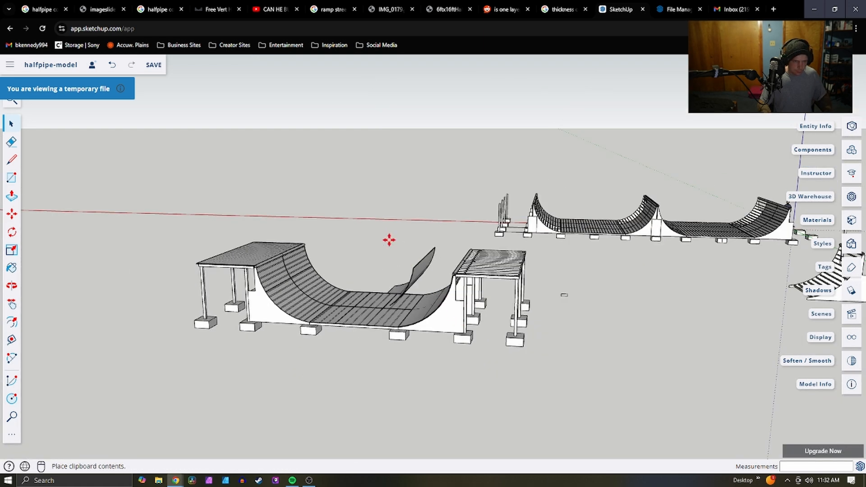
scroll(388, 239, "up", 6)
scroll(447, 320, "down", 5)
scroll(447, 282, "up", 4)
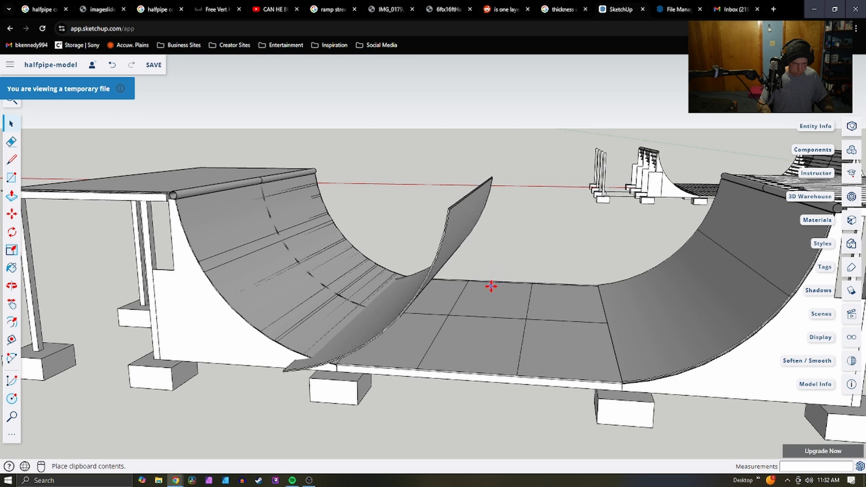
left_click(490, 285)
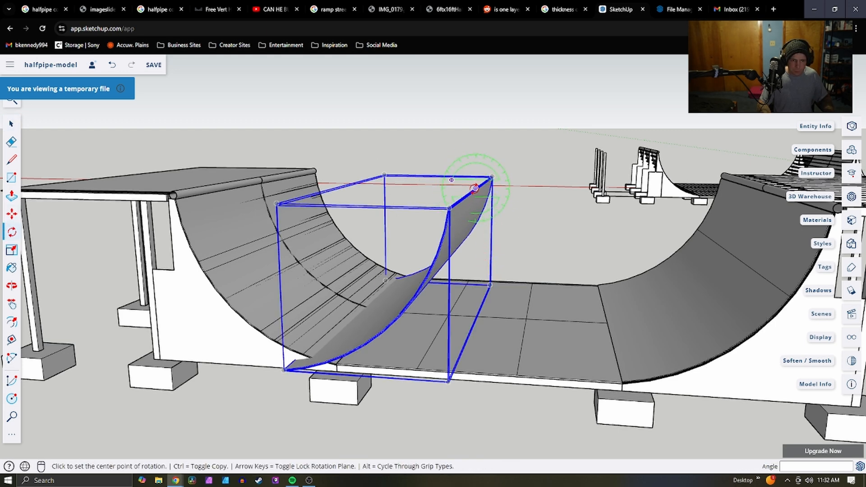
Rotate the pasted curved sheet 180 degrees so it faces the same way as the left transition
scroll(464, 289, "up", 6)
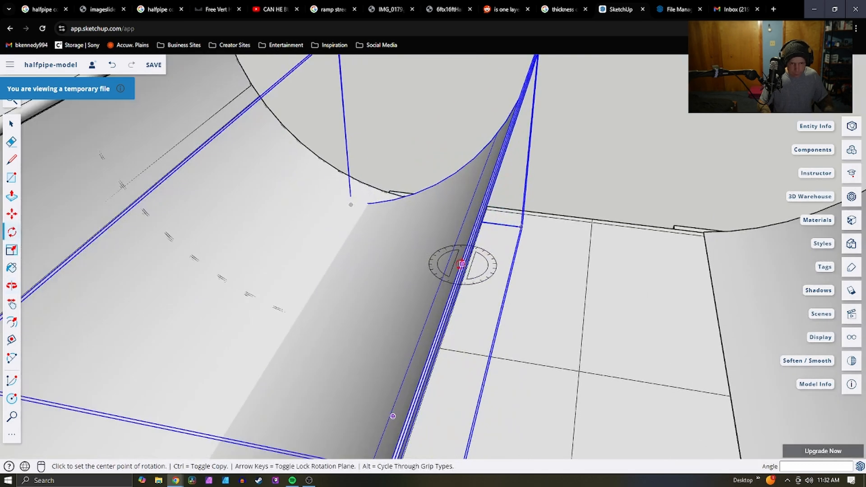
left_click(495, 280)
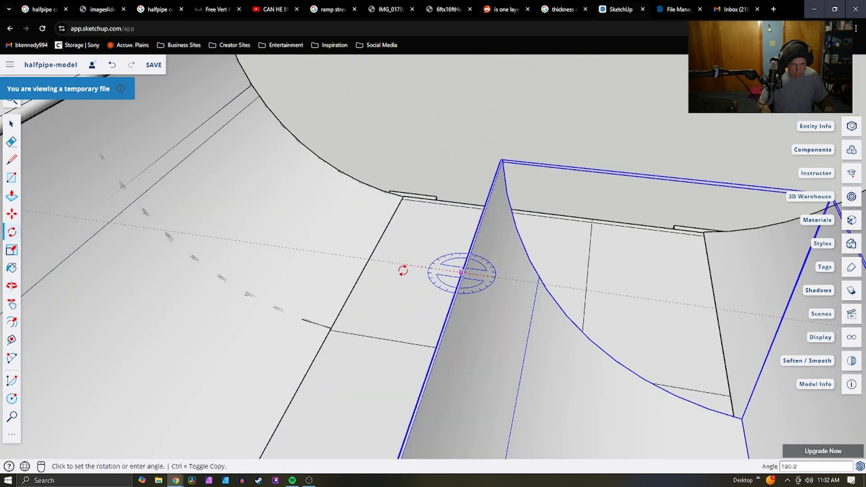
scroll(436, 278, "down", 6)
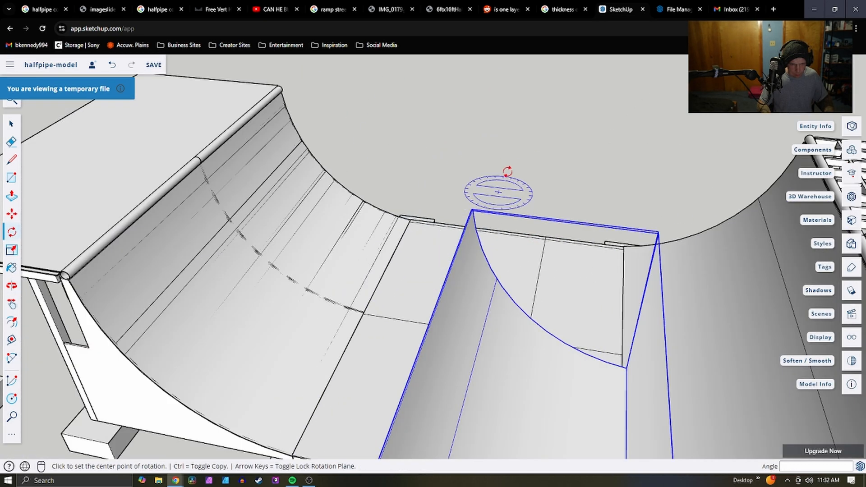
Move the rotated sheet onto the left transition, placing its upper edge at the ramp's top corner just below the coping
scroll(440, 367, "up", 8)
scroll(444, 253, "down", 5)
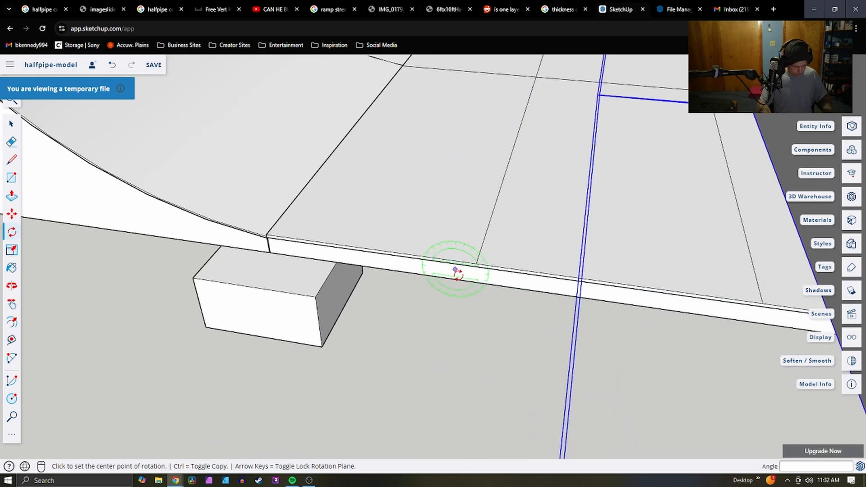
scroll(456, 271, "up", 5)
left_click(480, 284)
scroll(487, 181, "down", 8)
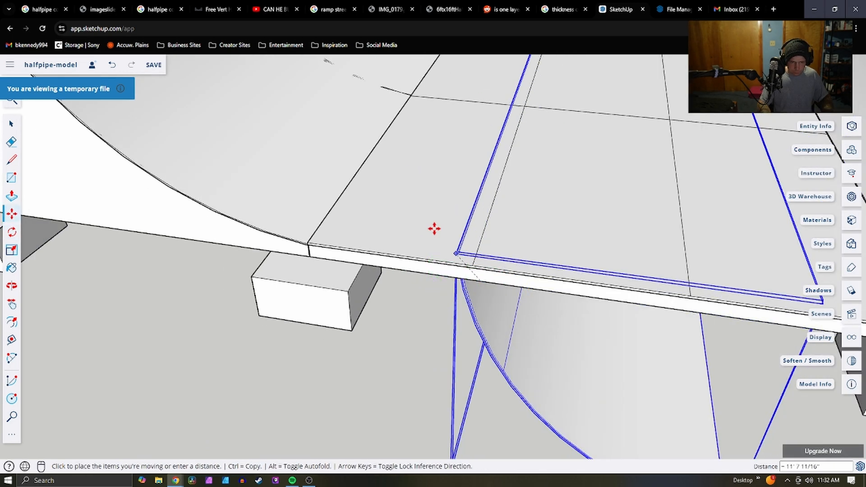
scroll(491, 133, "up", 4)
scroll(491, 133, "down", 5)
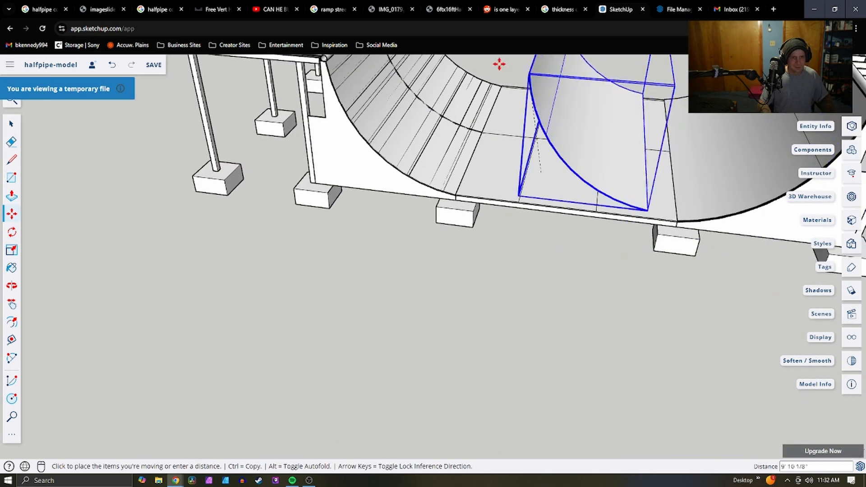
scroll(622, 97, "down", 3)
scroll(498, 69, "up", 8)
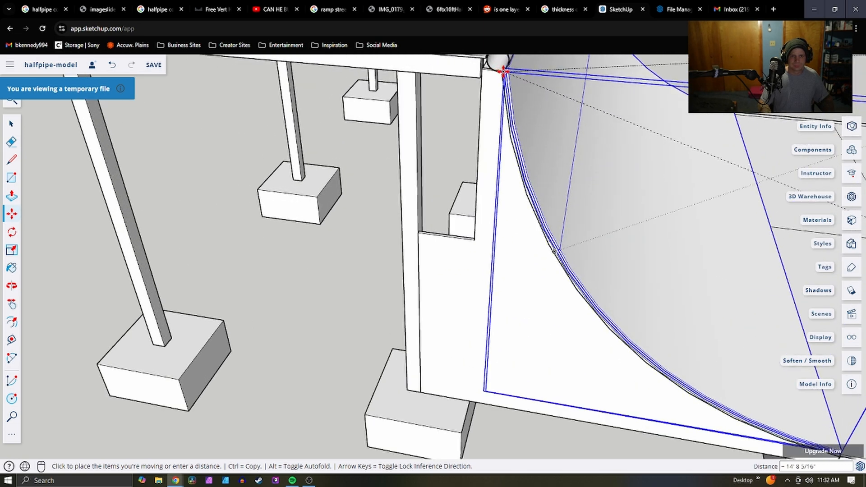
scroll(503, 71, "up", 5)
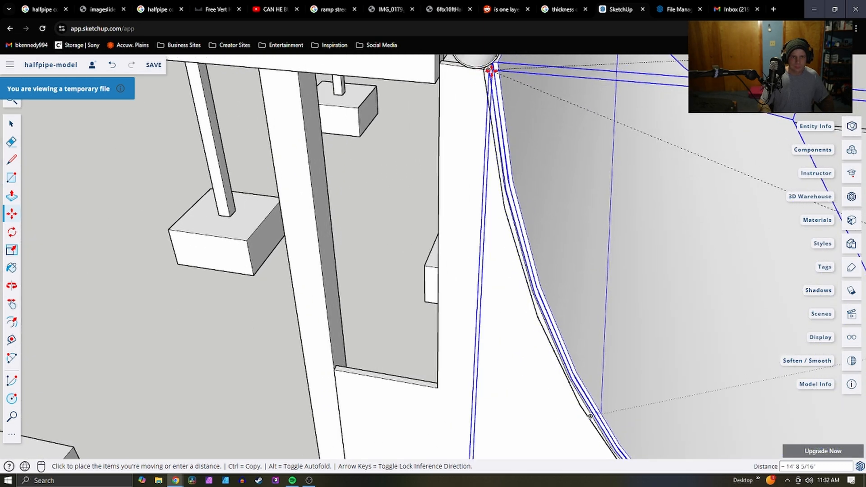
left_click(490, 70)
Compare how the moved sheet's lower end meets the flat bottom with the joint at the opposite transition
scroll(505, 135, "down", 6)
scroll(748, 313, "up", 3)
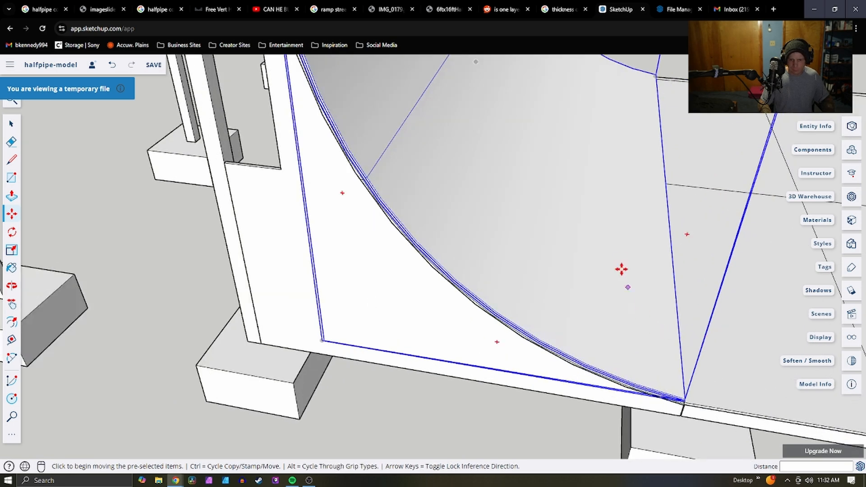
scroll(622, 271, "down", 3)
scroll(561, 303, "down", 5)
scroll(730, 311, "up", 7)
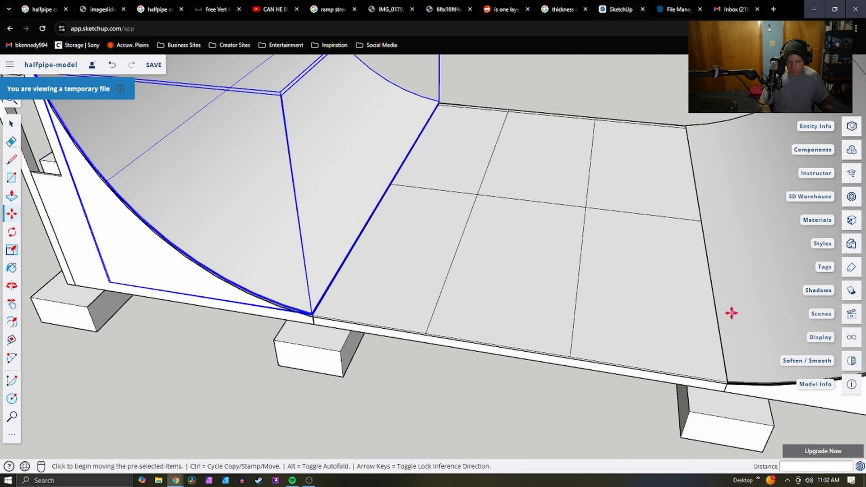
scroll(699, 417, "up", 5)
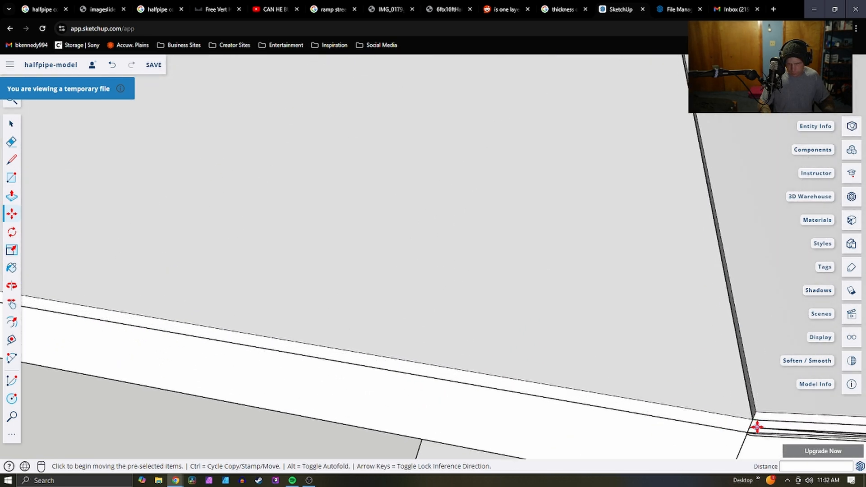
scroll(786, 397, "down", 6)
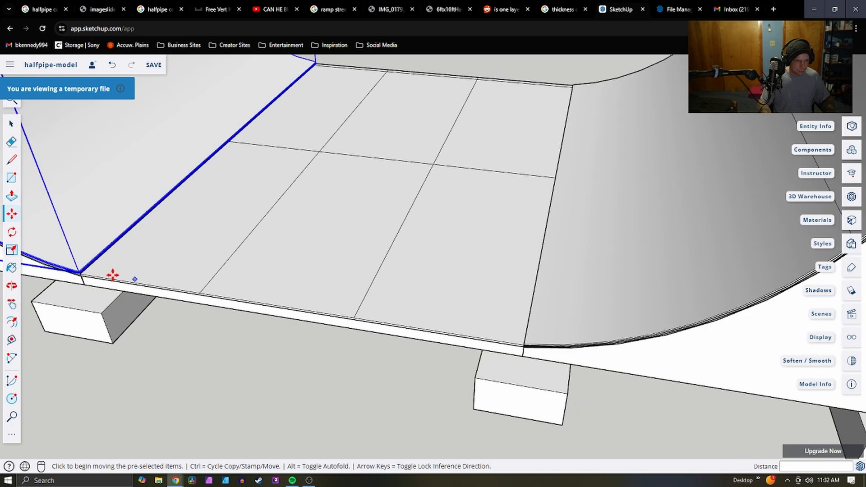
scroll(70, 259, "up", 4)
scroll(72, 255, "up", 5)
middle_click_drag(99, 272, 407, 201)
scroll(407, 201, "down", 7)
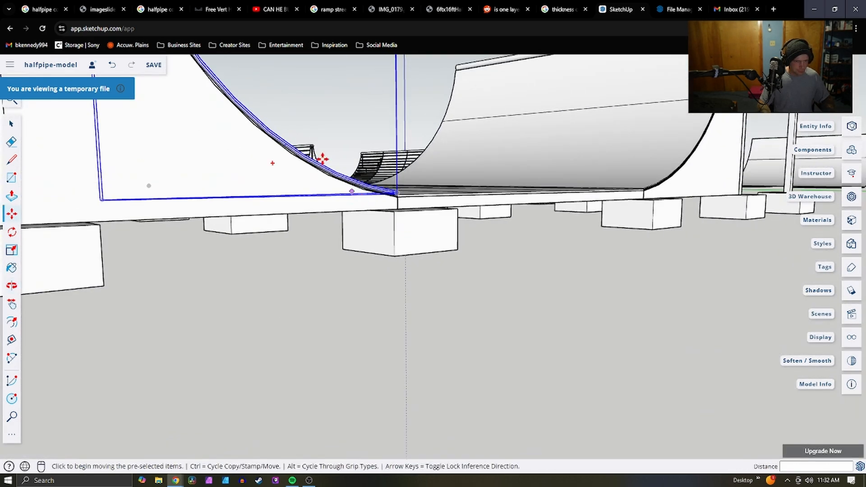
Examine how the moved sheet fits along the left transition's curved edge, from the flat bottom up to the coping
scroll(320, 158, "up", 6)
middle_click_drag(321, 158, 313, 174)
scroll(540, 238, "down", 6)
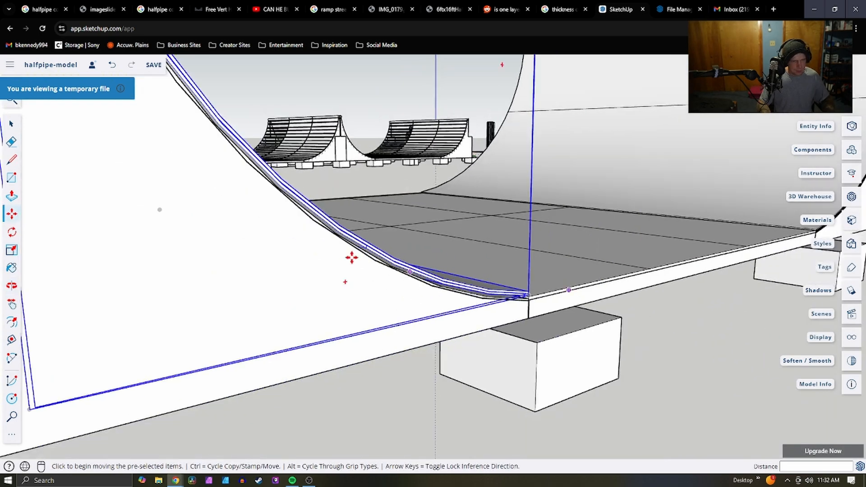
middle_click_drag(336, 256, 271, 313)
scroll(381, 261, "down", 5)
scroll(203, 125, "up", 4)
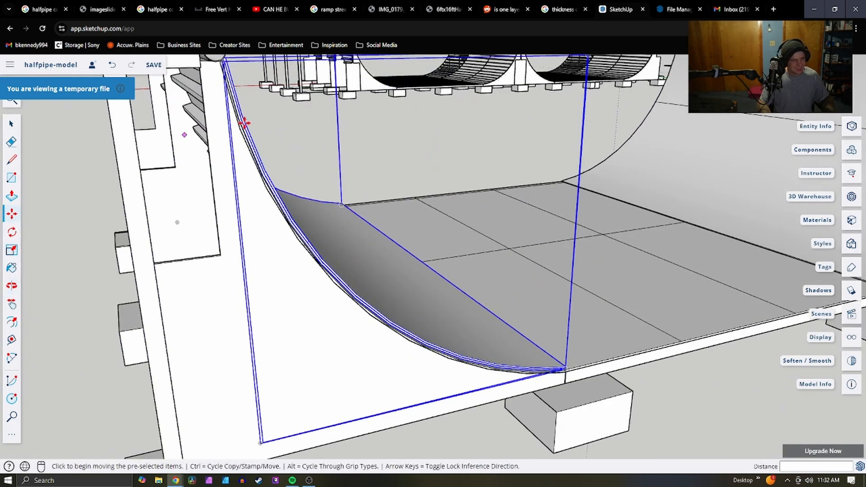
scroll(392, 265, "down", 4)
middle_click_drag(437, 270, 266, 282)
scroll(253, 200, "up", 3)
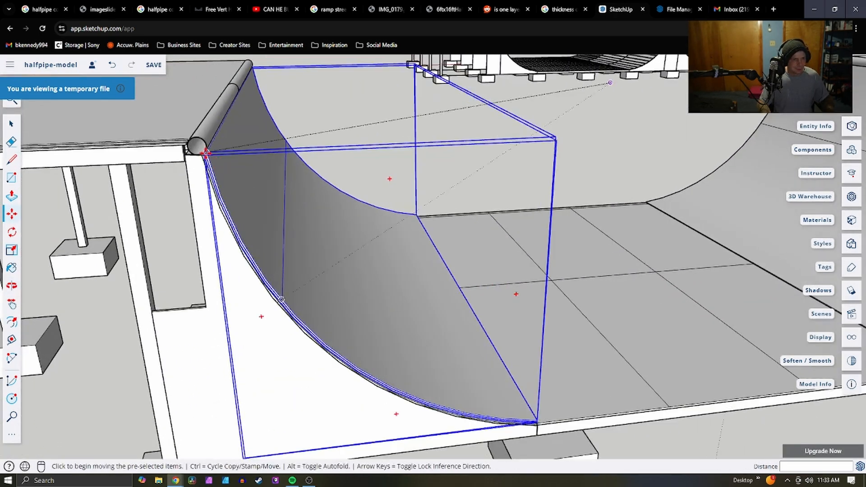
scroll(198, 167, "up", 4)
scroll(199, 164, "up", 3)
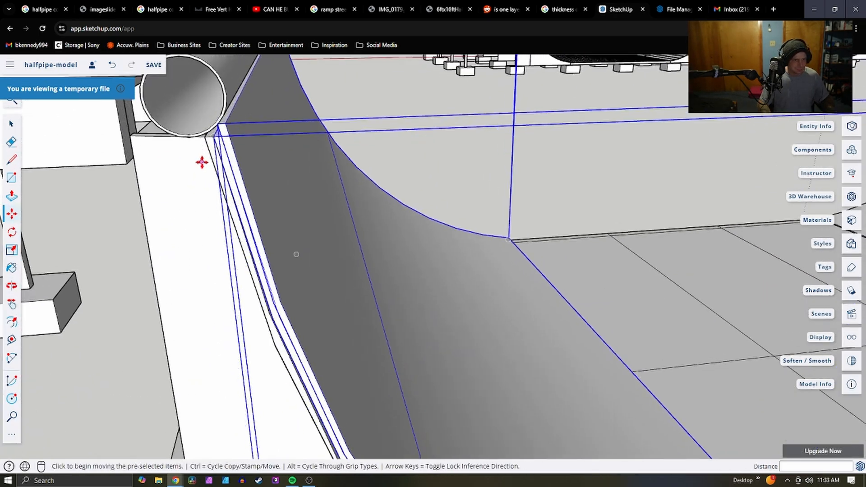
Examine the offset between the moved sheet and the left transition's edge, at both the coping corner and the flat-bottom joint
left_click(207, 135)
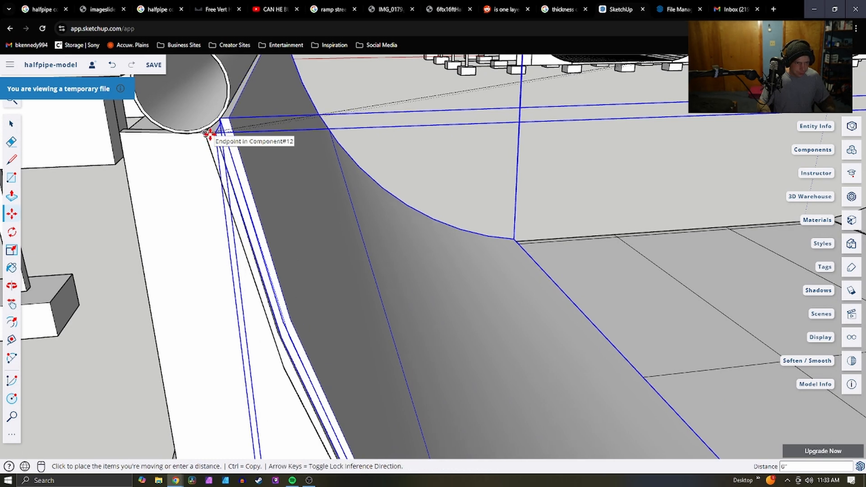
scroll(221, 131, "up", 2)
middle_click_drag(229, 126, 251, 106)
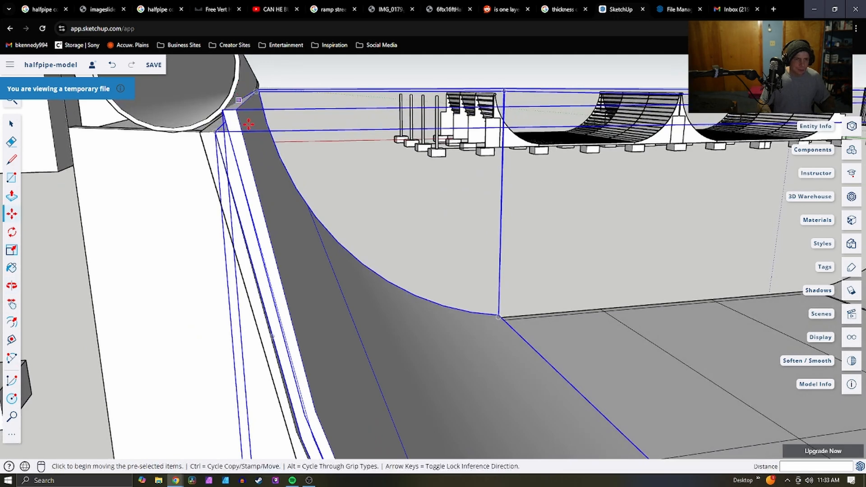
scroll(262, 194, "down", 2)
scroll(284, 164, "down", 3)
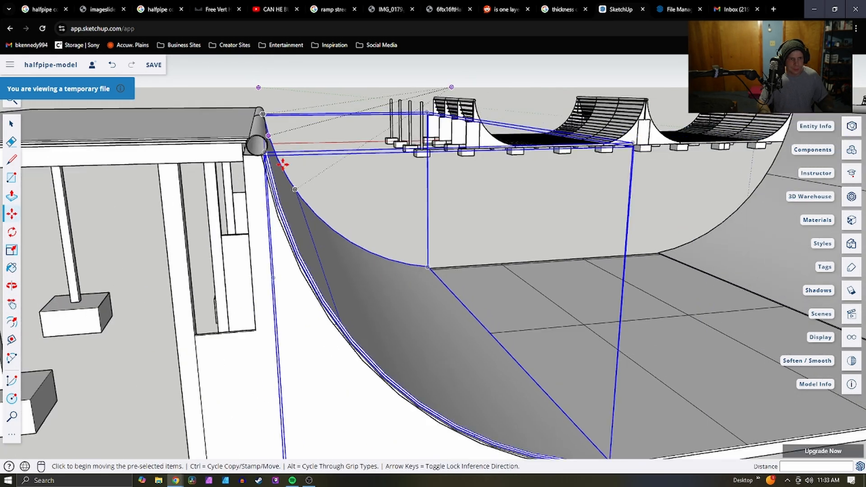
scroll(461, 400, "up", 4)
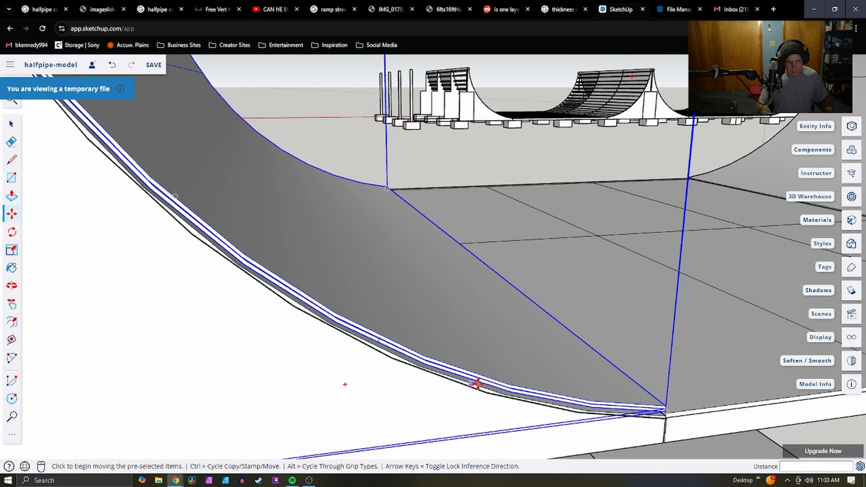
middle_click_drag(680, 444, 636, 403)
scroll(633, 399, "down", 4)
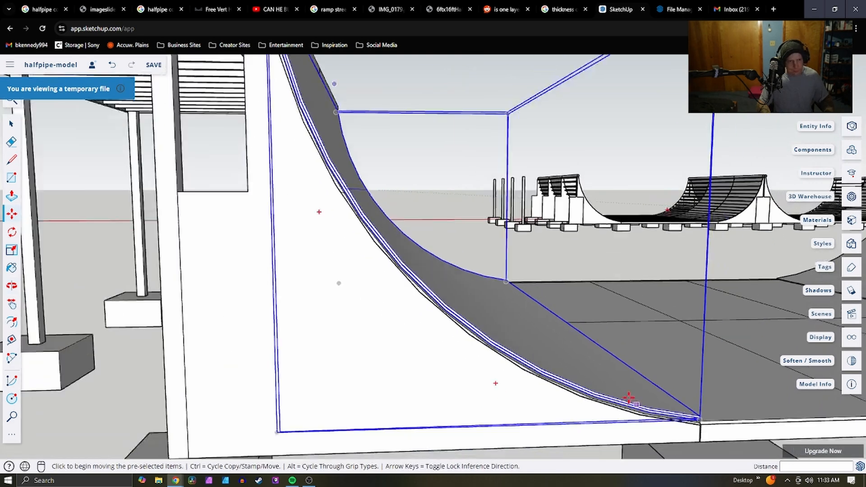
scroll(400, 125, "down", 2)
middle_click_drag(400, 125, 521, 332, "shift")
scroll(470, 257, "up", 1)
scroll(516, 292, "up", 4)
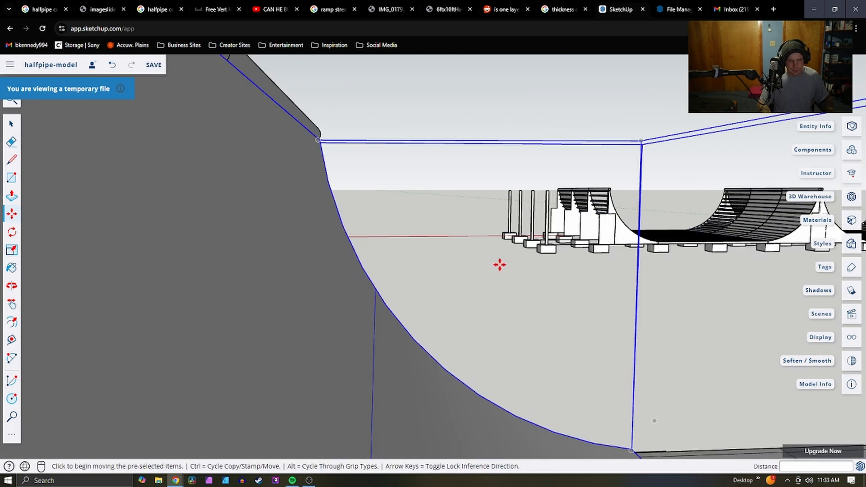
scroll(484, 270, "down", 2)
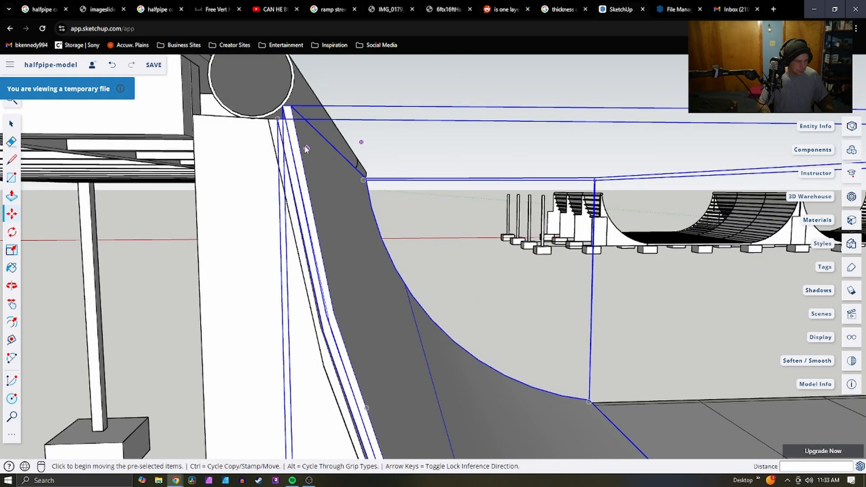
Rotate the moved sheet by about 0.4 degrees around its upper corner below the coping, swinging its lower end at the flat bottom
scroll(277, 127, "up", 1)
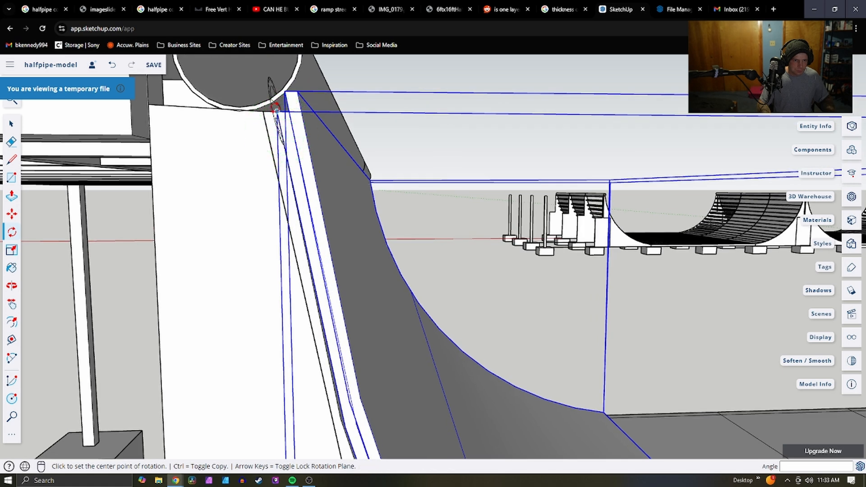
scroll(288, 137, "up", 5)
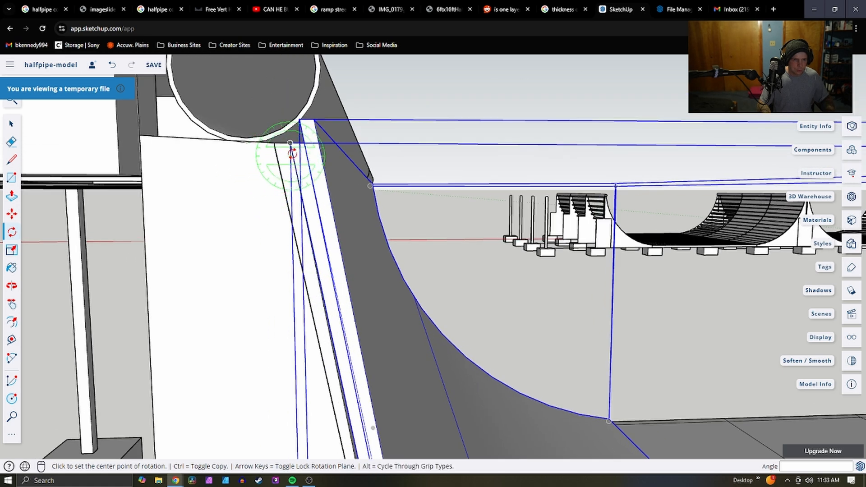
scroll(310, 182, "down", 6)
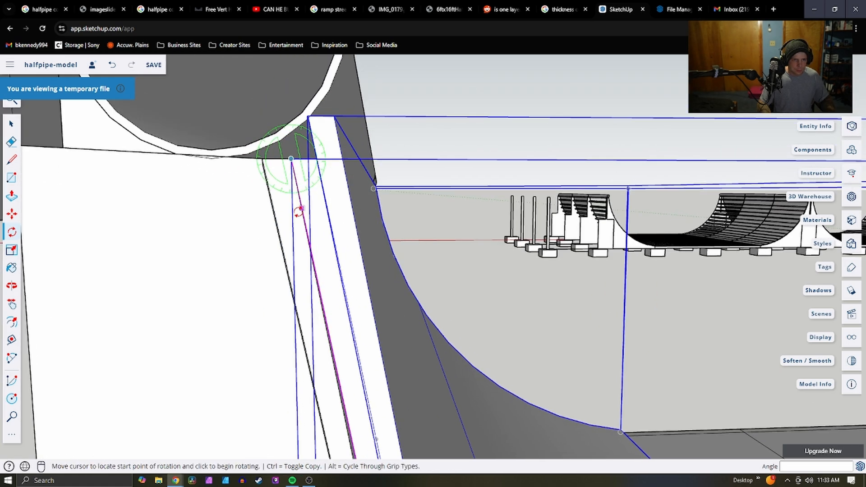
scroll(361, 217, "down", 3)
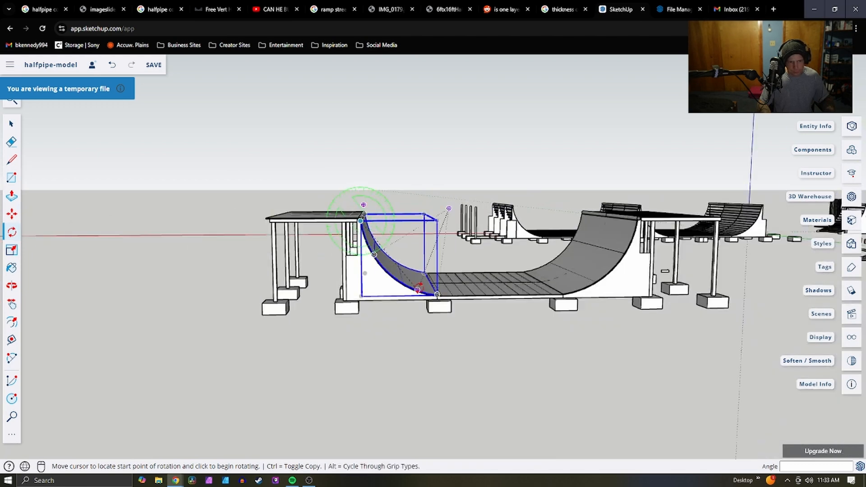
scroll(437, 306, "up", 8)
middle_click_drag(439, 309, 466, 298)
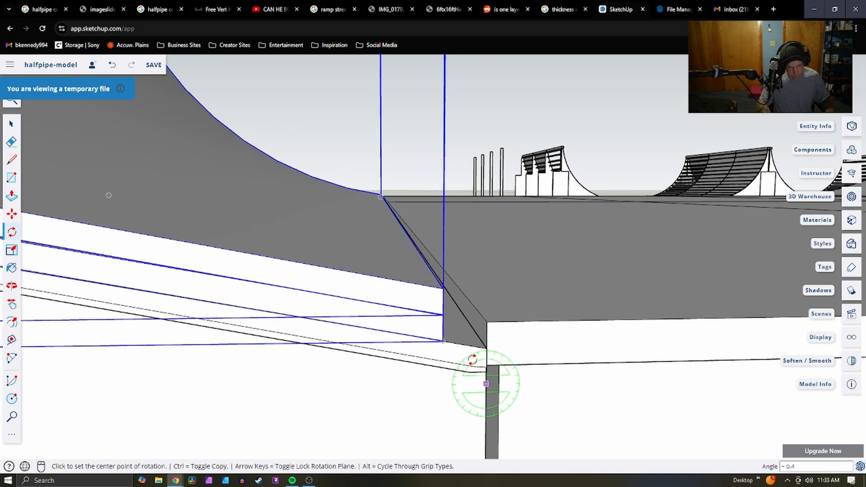
Examine how the rotated sheet's lower end lines up with the flat bottom's front corner
middle_click_drag(472, 359, 355, 350)
left_click_drag(355, 351, 426, 367)
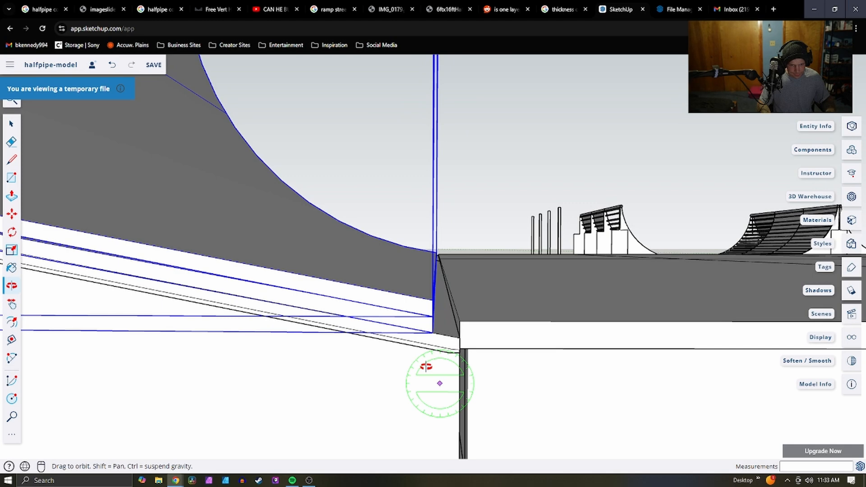
scroll(424, 365, "down", 5)
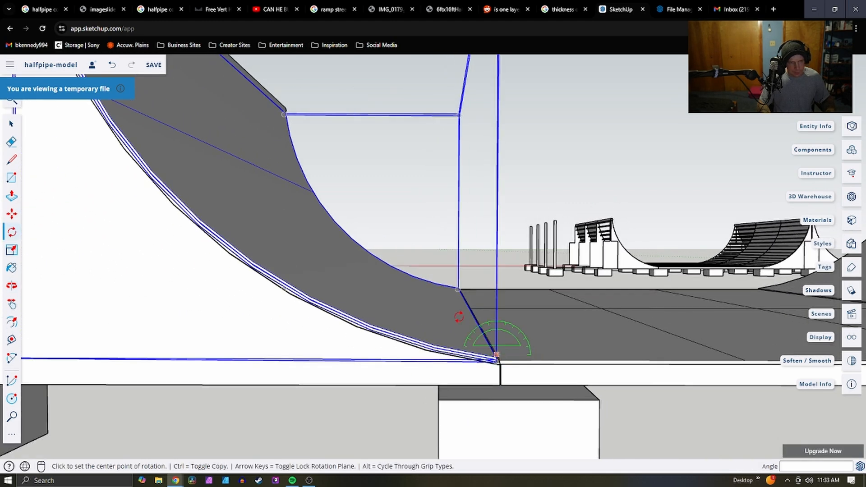
middle_click_drag(190, 132, 320, 275)
scroll(466, 354, "up", 5)
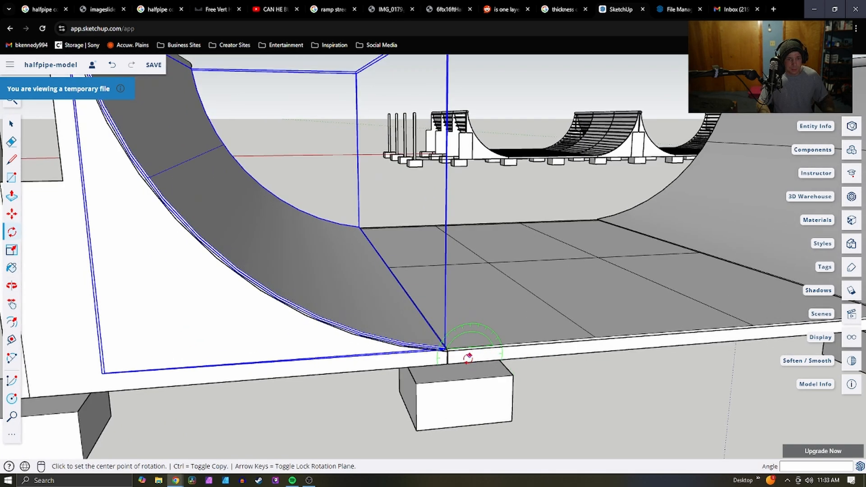
middle_click_drag(469, 339, 404, 284)
scroll(371, 338, "up", 4)
key("q")
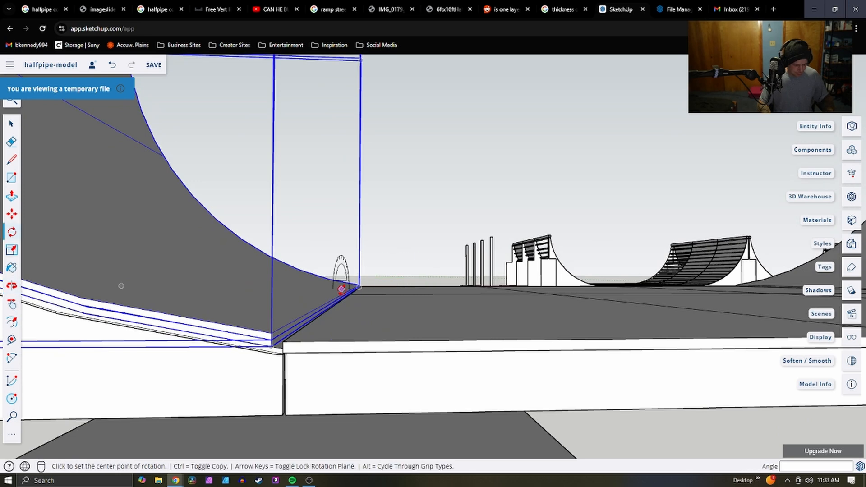
Try to draw a rectangle across the flat bottom, starting from the front corner of the left sheet's lower end
key("r")
left_click(271, 334)
middle_click_drag(271, 333, 623, 293)
scroll(625, 292, "up", 5)
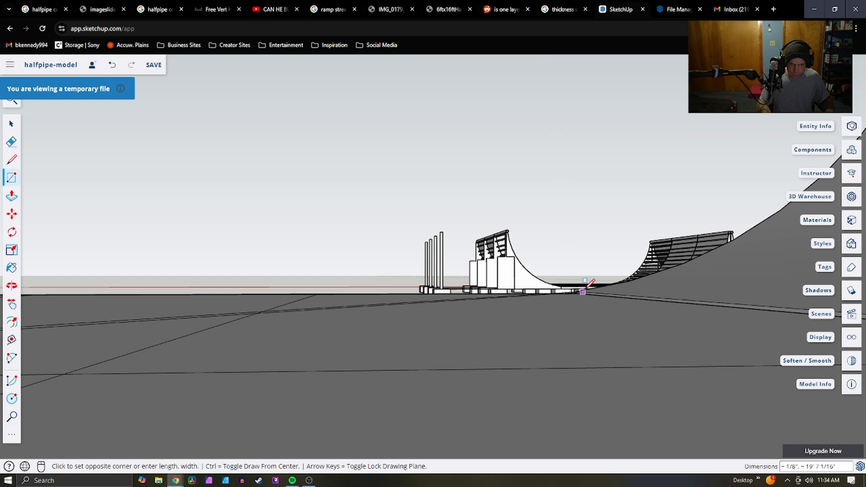
scroll(591, 320, "up", 10)
scroll(506, 353, "down", 6)
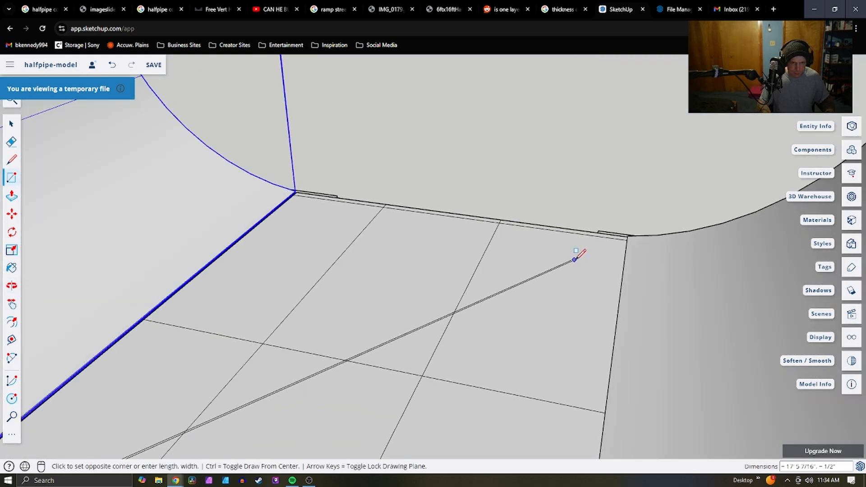
scroll(631, 231, "down", 3)
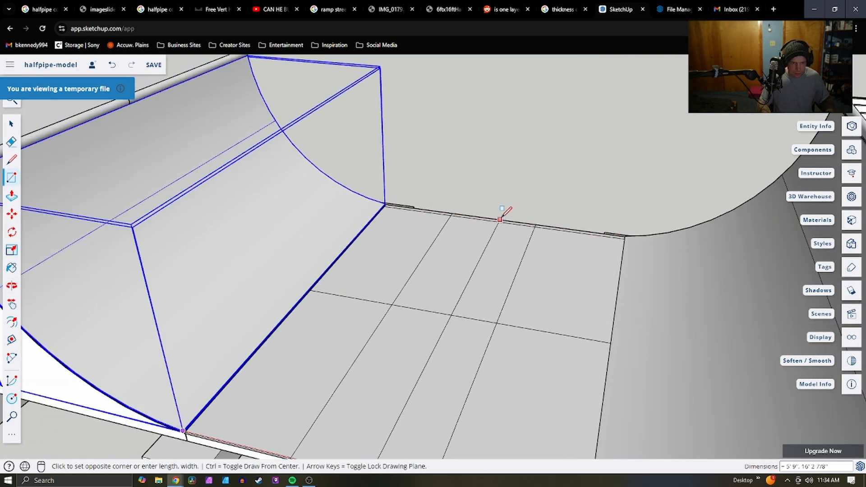
left_click(501, 220)
scroll(380, 324, "down", 5)
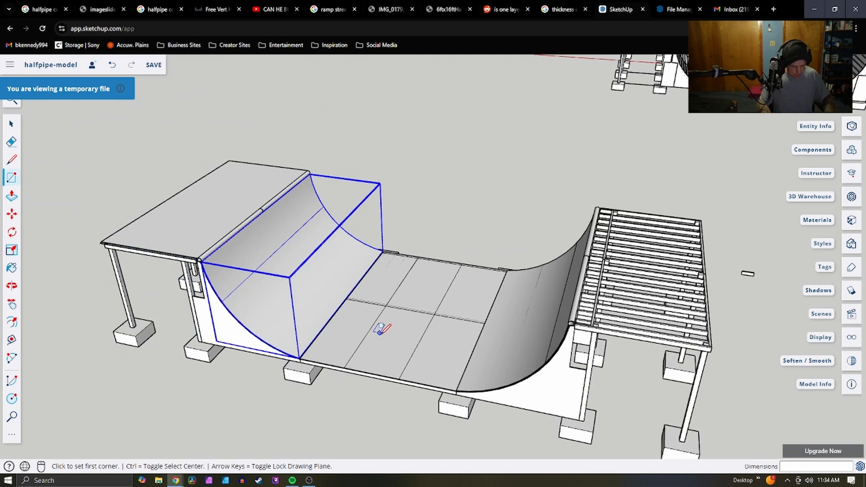
Draw a straight reference line along the flat bottom's front edge, from the right transition's joint to just past the left sheet's lower end
scroll(442, 399, "up", 8)
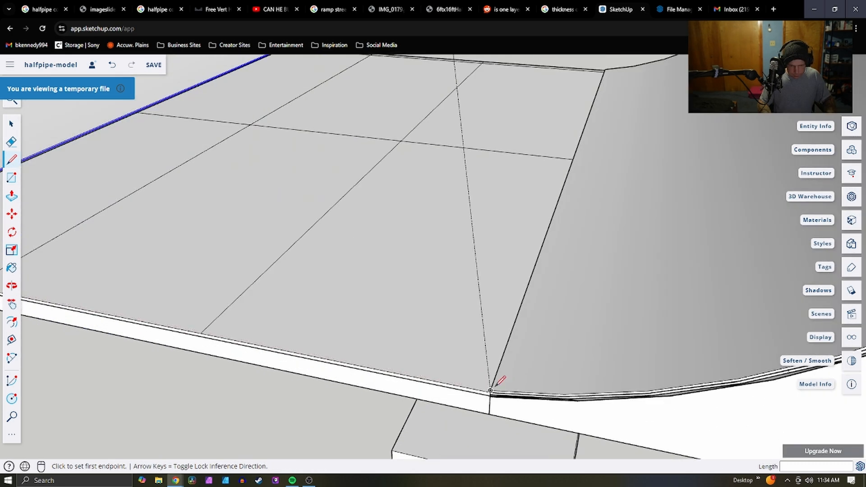
left_click(491, 390)
scroll(558, 344, "down", 3)
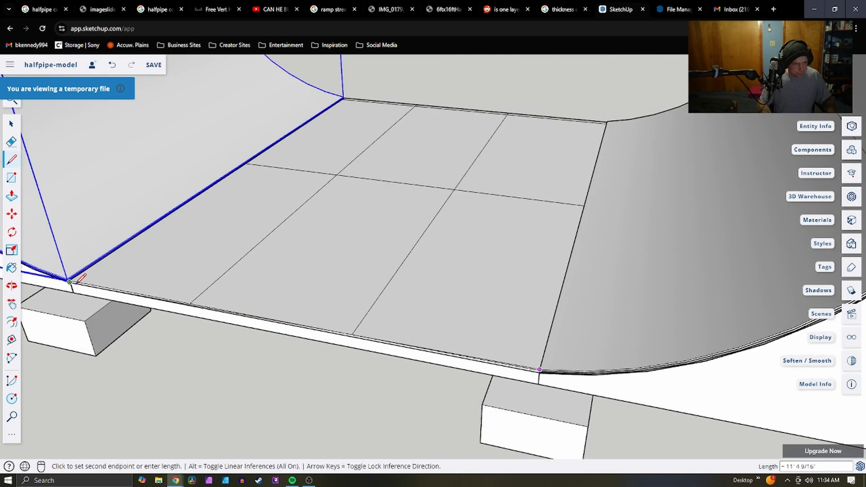
scroll(83, 277, "up", 6)
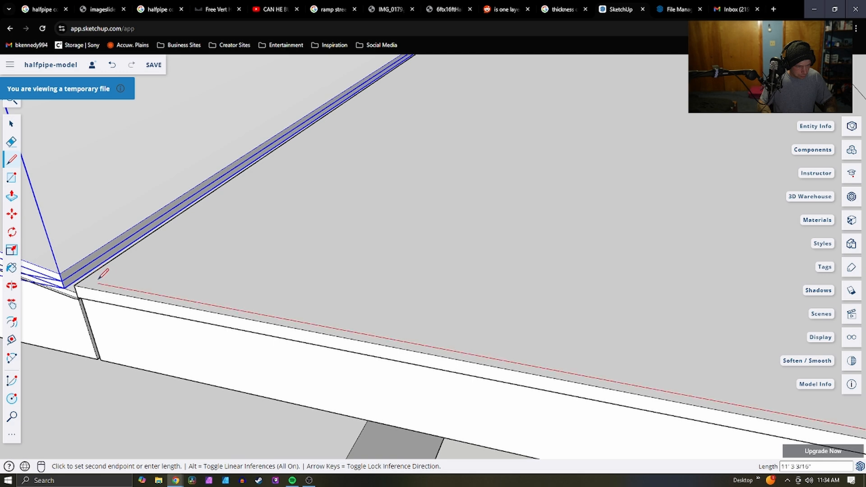
mouse_move(100, 274)
middle_mouse_down()
mouse_move(342, 268)
mouse_move(437, 226)
middle_mouse_up()
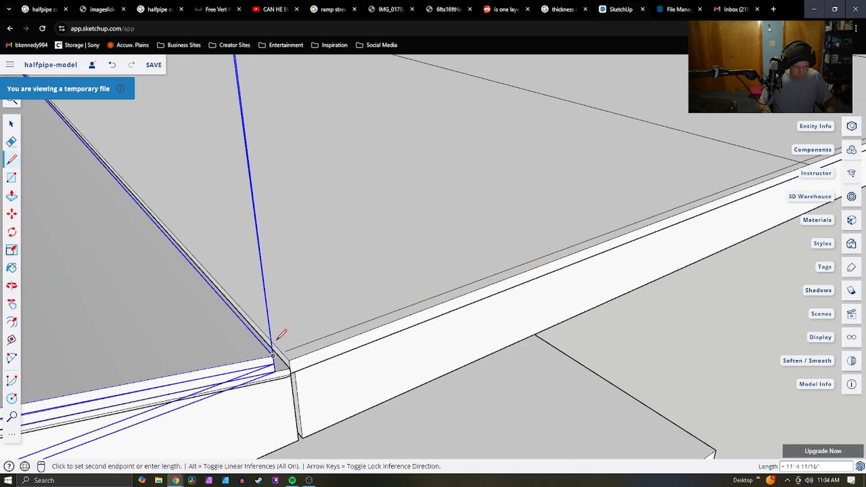
scroll(289, 347, "up", 1)
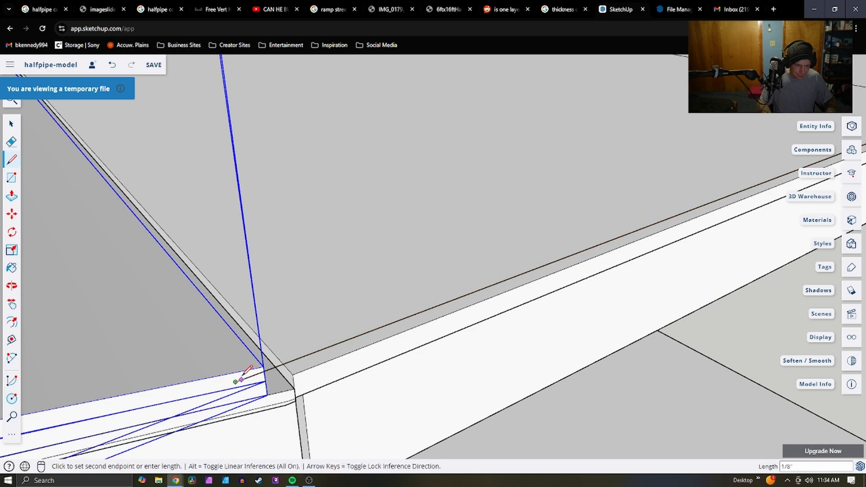
middle_click_drag(242, 373, 147, 253)
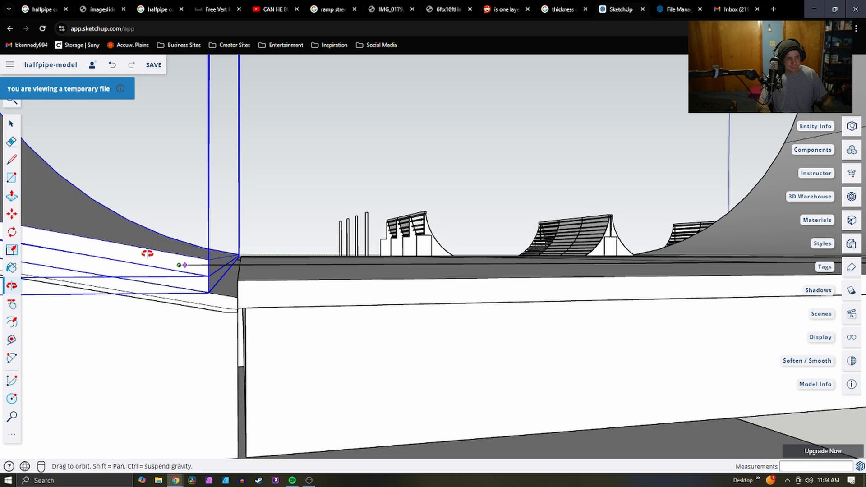
scroll(225, 310, "down", 3)
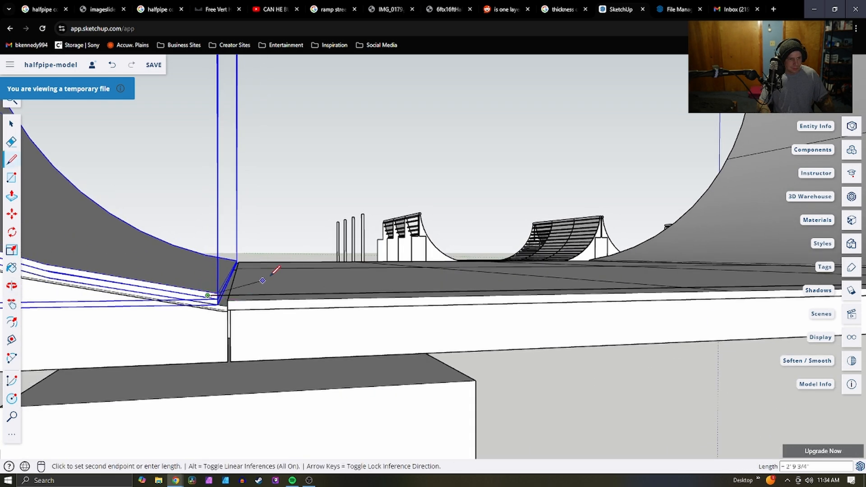
key("Escape")
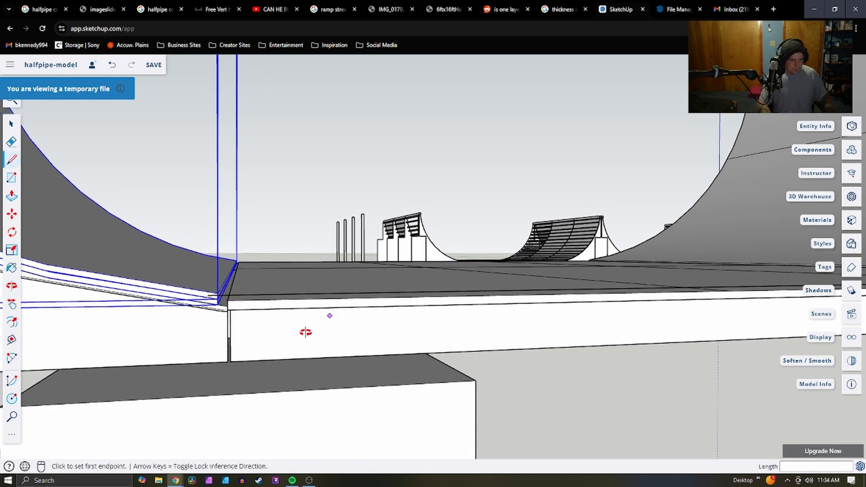
Draw a line about 16' 3" long across the left sheet's lower end face, from the reference line to the back edge
middle_click_drag(305, 332, 163, 354)
scroll(257, 297, "up", 3)
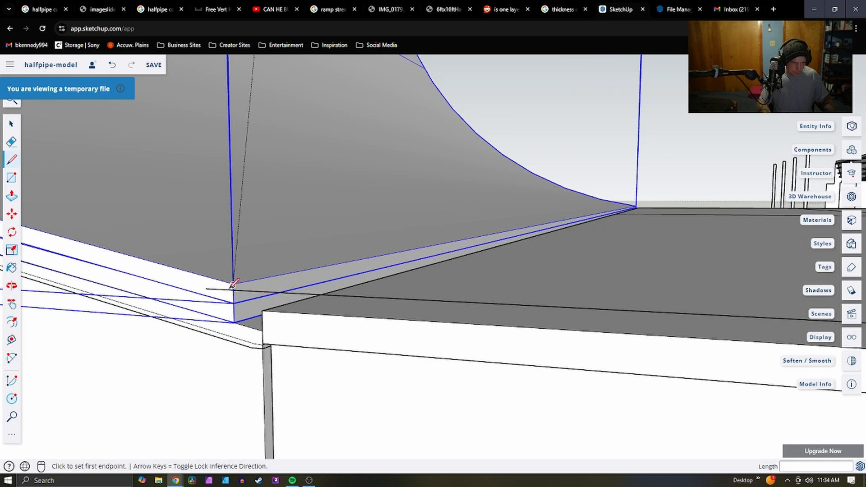
left_click(233, 289)
scroll(275, 293, "down", 3)
scroll(567, 247, "down", 3)
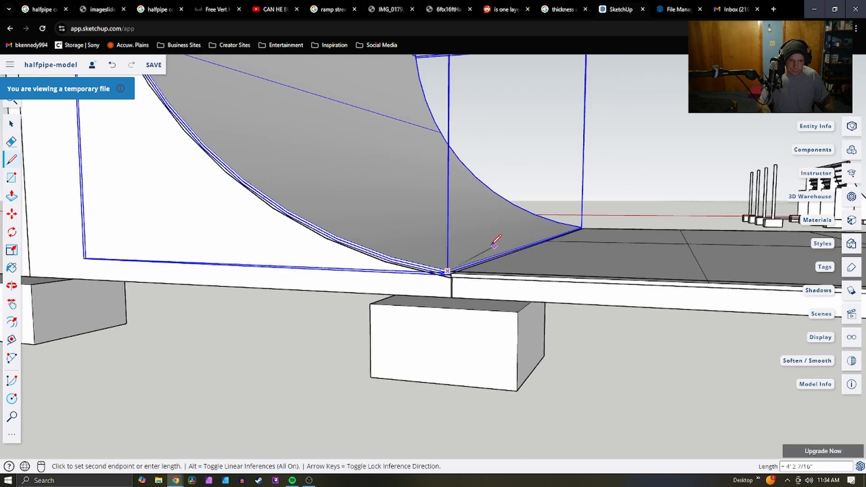
scroll(589, 204, "up", 4)
scroll(532, 260, "up", 2)
scroll(541, 267, "down", 6)
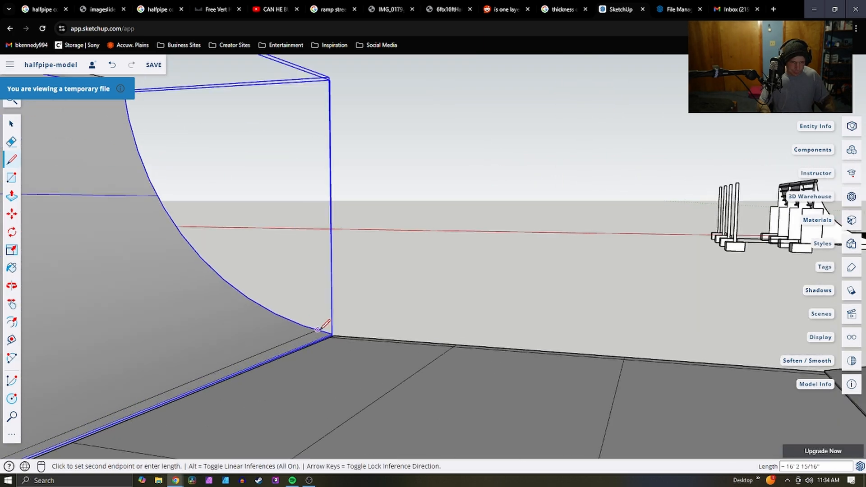
middle_click_drag(317, 329, 363, 322)
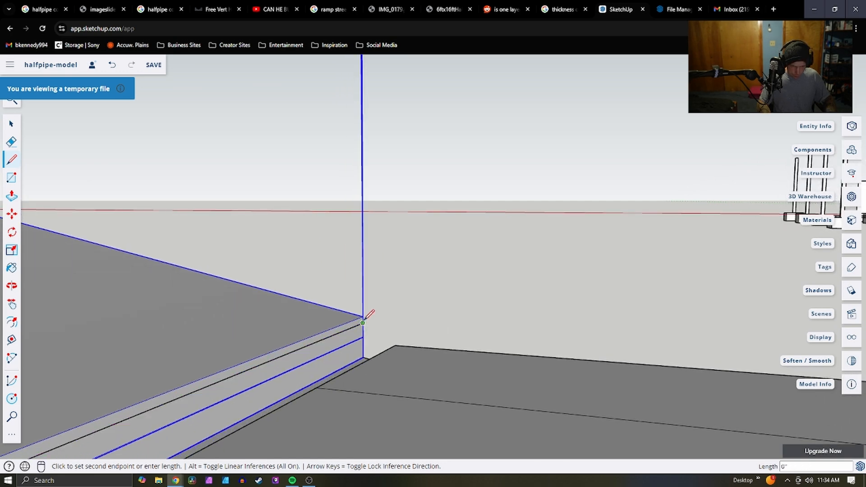
Draw a line along the flat bottom's back edge, from the left sheet's lower end to the right transition's joint
scroll(240, 315, "down", 4)
scroll(618, 363, "down", 2)
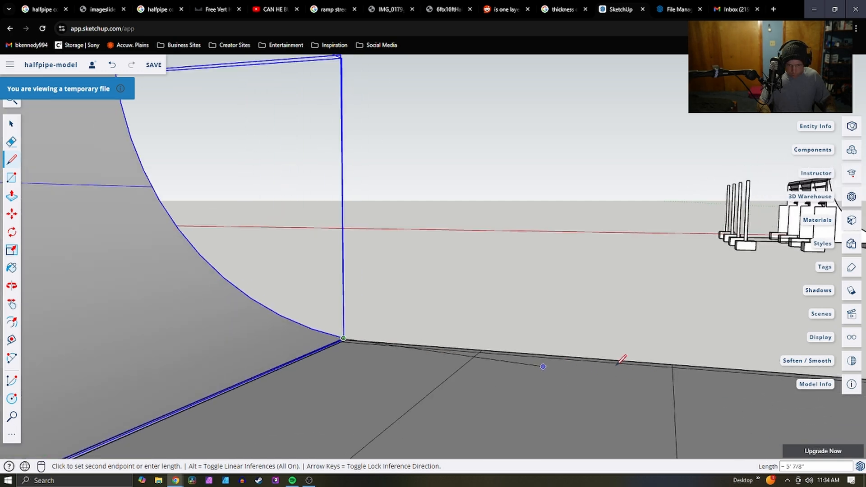
scroll(495, 333, "down", 2)
scroll(499, 327, "down", 3)
scroll(496, 315, "up", 4)
middle_click_drag(496, 314, 749, 391)
scroll(544, 318, "down", 3)
scroll(304, 309, "up", 5)
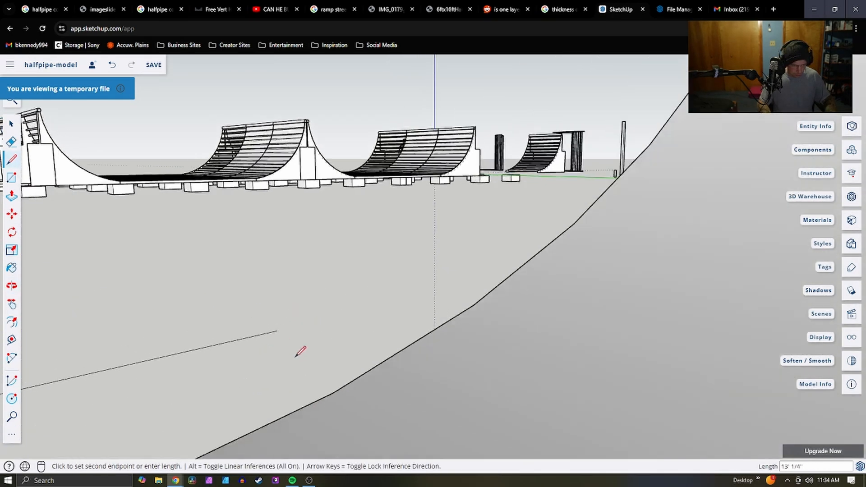
scroll(654, 356, "down", 2)
scroll(464, 367, "up", 3)
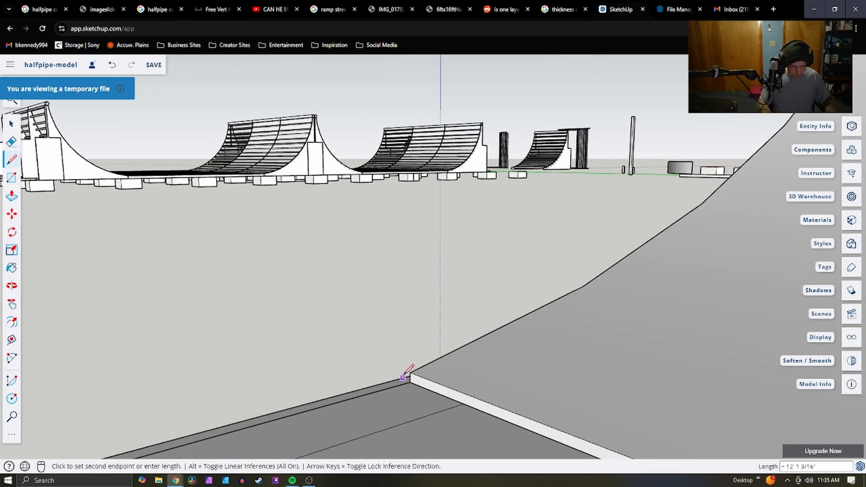
left_click(410, 373)
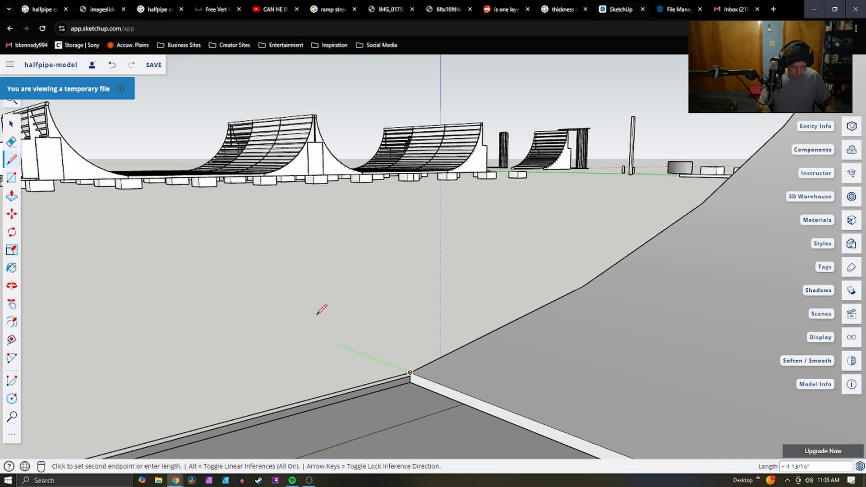
Draw a line along the right transition's joint from the back corner to the front corner, closing a face over the flat bottom
scroll(317, 314, "down", 7)
scroll(533, 408, "up", 4)
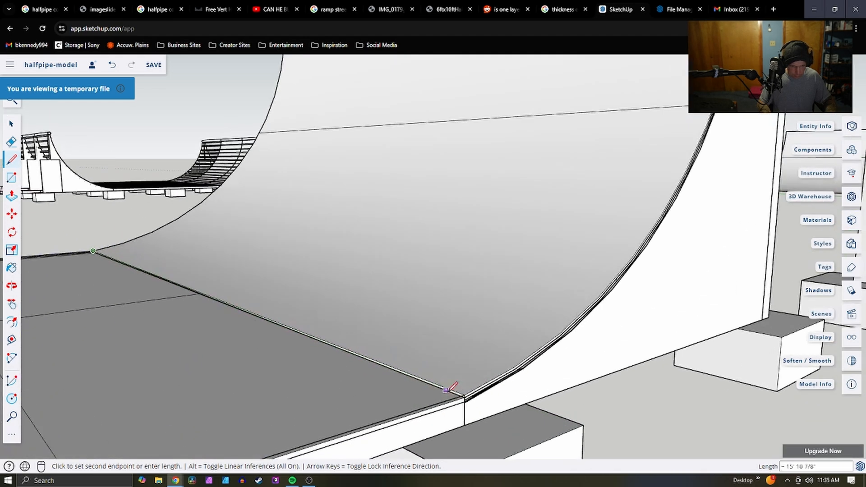
left_click(464, 395)
scroll(455, 346, "down", 2)
mouse_move(339, 311)
middle_mouse_down()
mouse_move(334, 326)
mouse_move(338, 298)
mouse_move(310, 375)
middle_mouse_up()
scroll(486, 278, "down", 2)
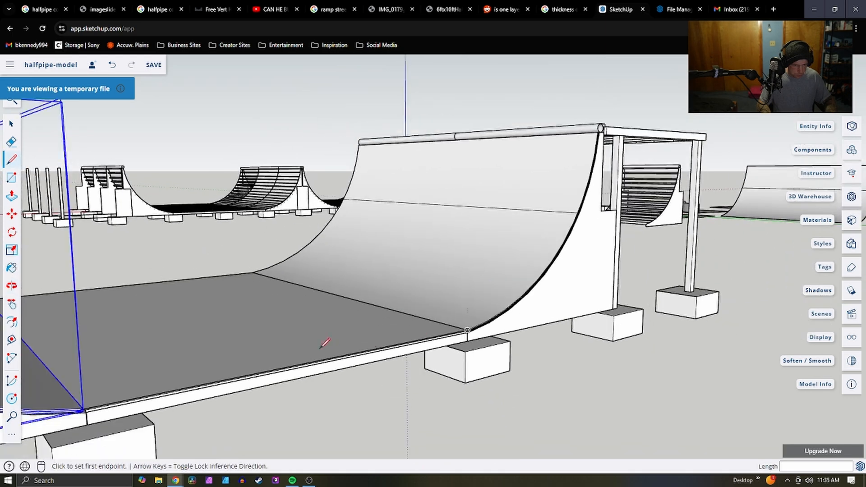
Push the new face 3/8" down onto the flat bottom to form the flat's top sheet
scroll(203, 333, "up", 4)
key("space")
key("p")
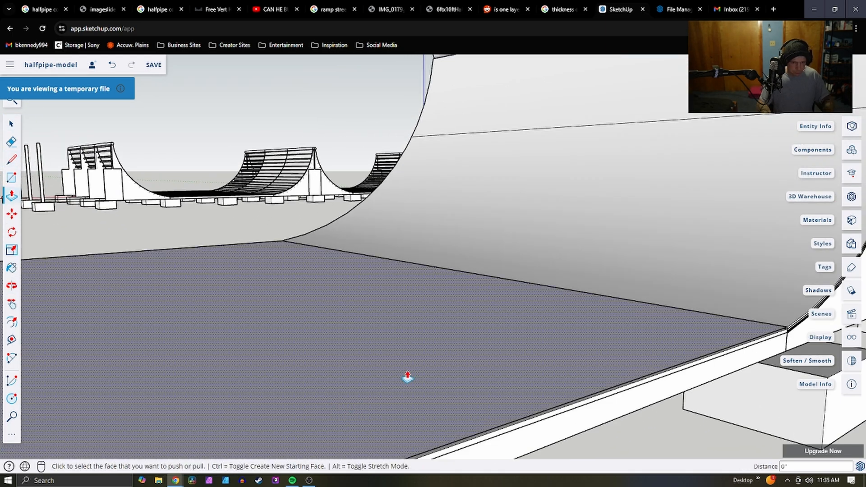
middle_click_drag(407, 377, 402, 267)
scroll(397, 291, "up", 2)
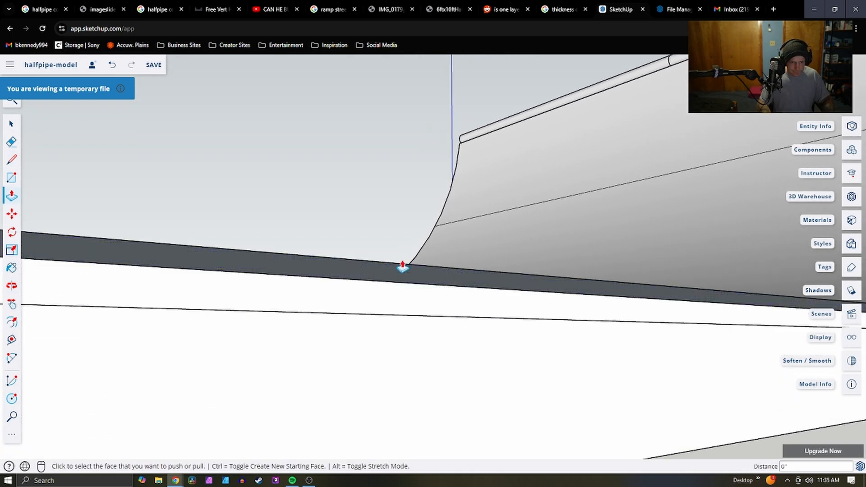
left_click(403, 273)
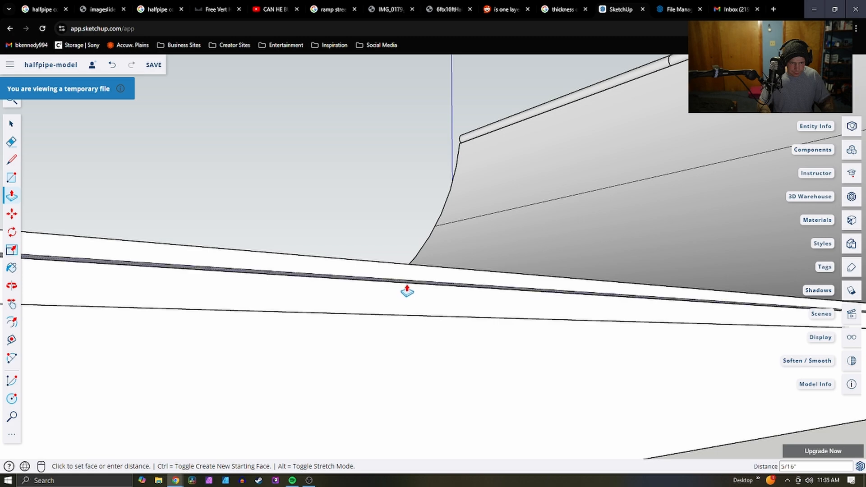
left_click(460, 285)
mouse_move(470, 282)
middle_mouse_down()
mouse_move(421, 373)
mouse_move(570, 296)
mouse_move(325, 315)
mouse_move(453, 342)
mouse_move(325, 334)
mouse_move(316, 309)
middle_mouse_up()
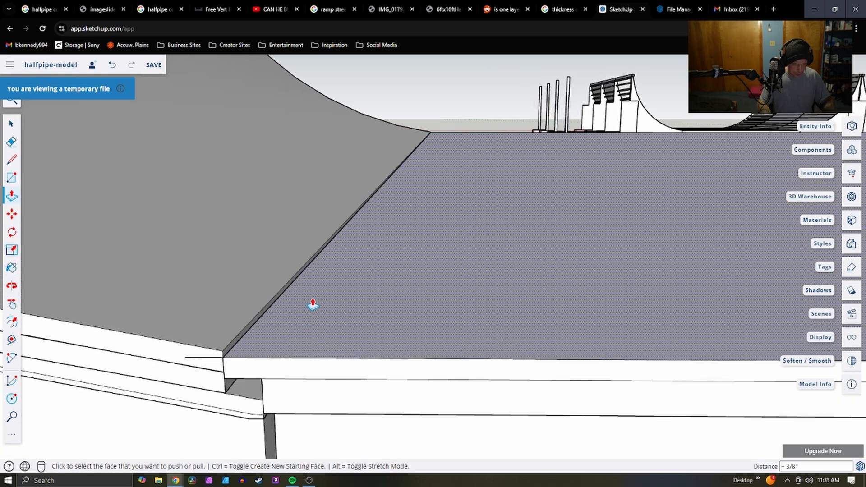
Draw short lines between the left sheet's lower corner and the flat's top sheet to close the triangular gap into a face
key("space")
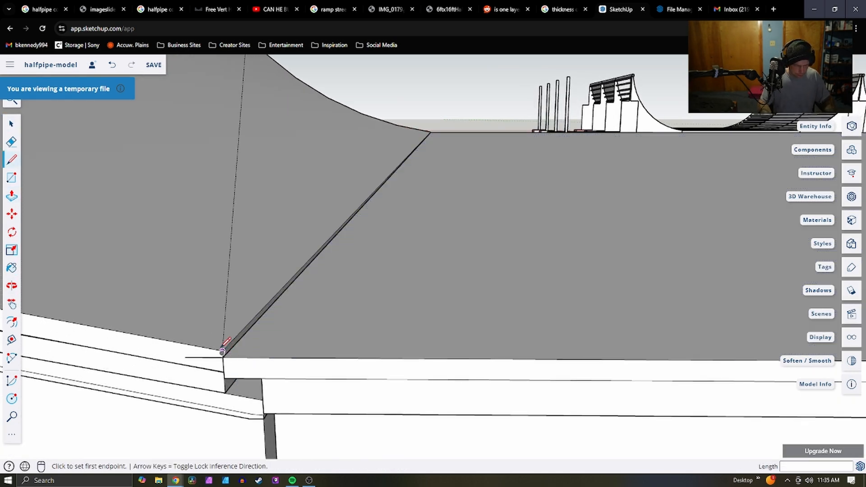
scroll(222, 352, "up", 1)
left_click(220, 351)
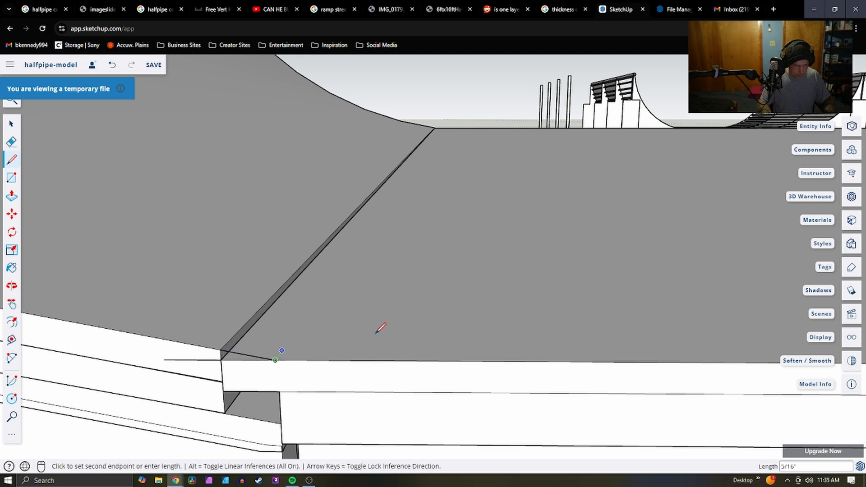
key("Escape")
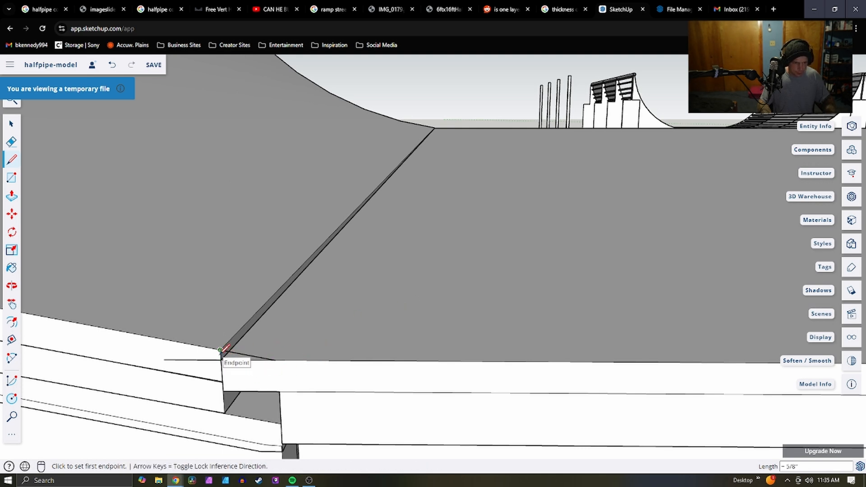
left_click(220, 359)
middle_click_drag(513, 354, 408, 269)
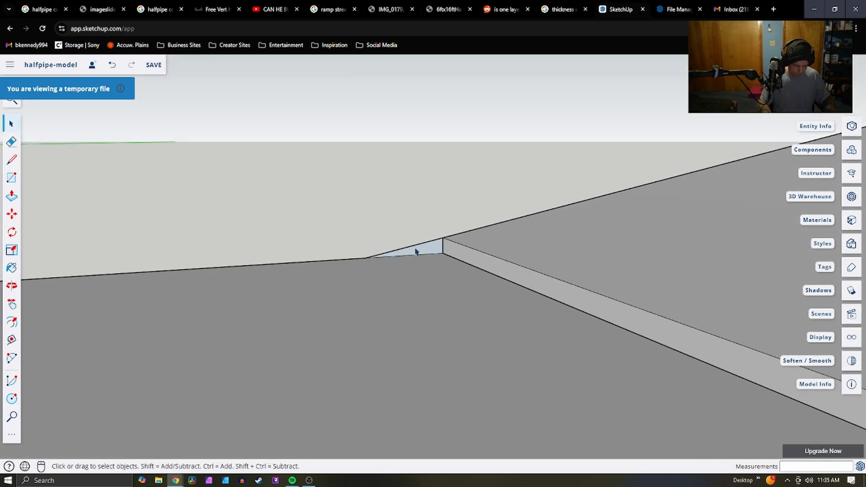
Extrude the small triangular face 16' 2 7/8" along the joint across the full width of the ramp
key("p")
left_click(424, 250)
scroll(305, 290, "down", 10)
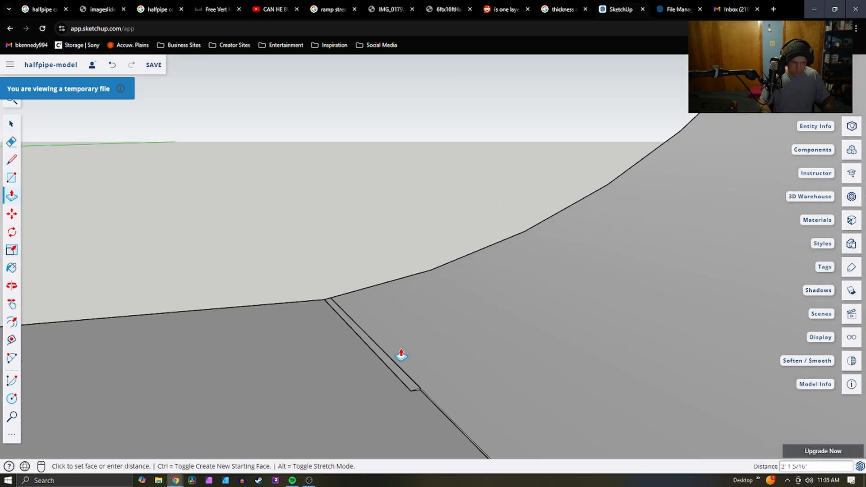
scroll(302, 282, "up", 10)
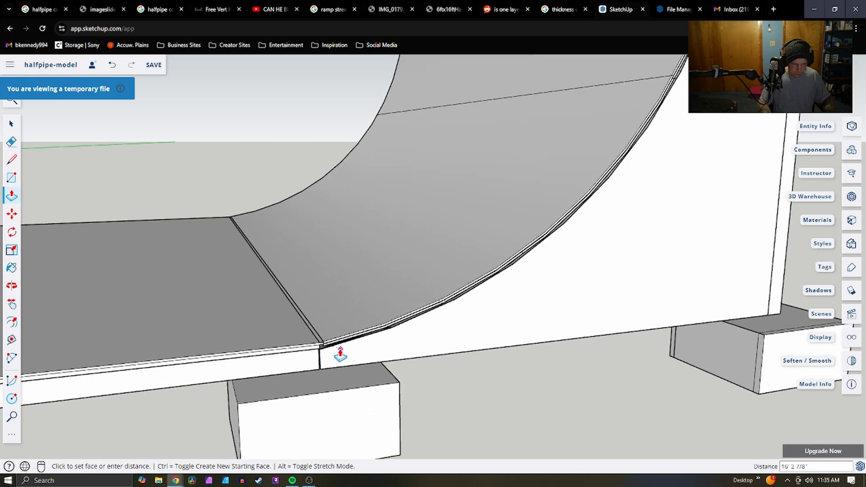
left_click(338, 335)
scroll(309, 273, "up", 6)
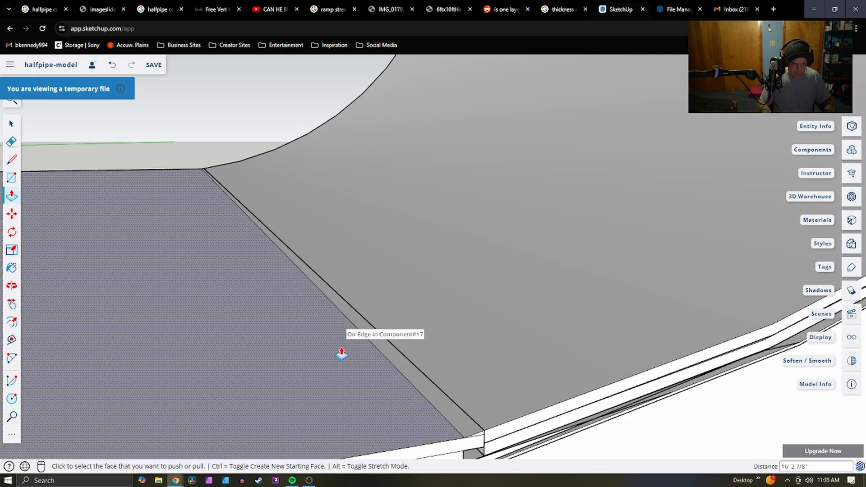
Examine from the side how the flat's top sheet and the extruded wedge meet the left sheet's lower end
middle_click_drag(342, 354, 489, 348)
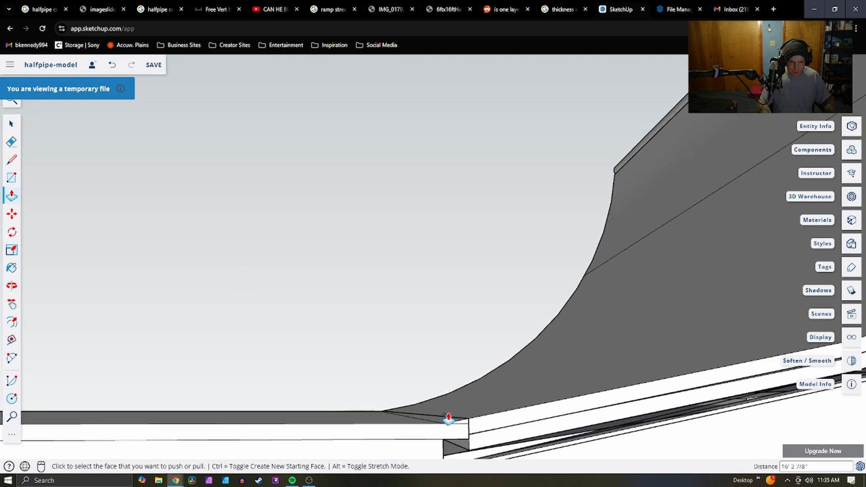
middle_click_drag(445, 453, 480, 423)
key("space")
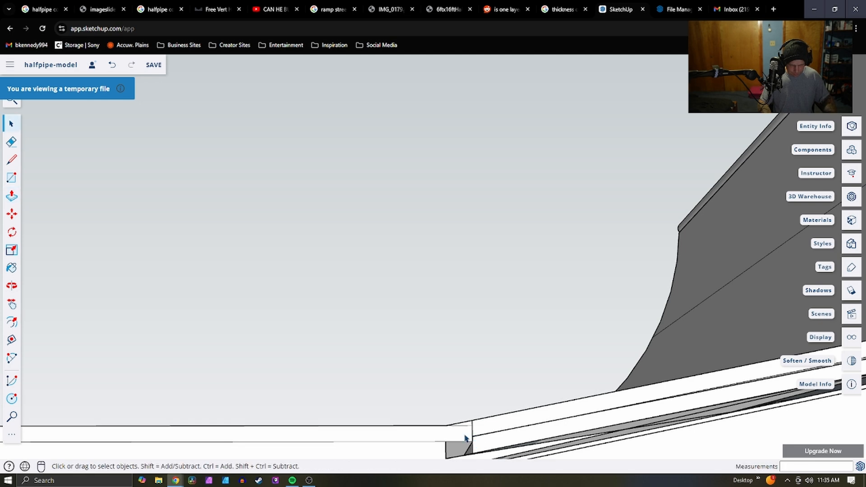
scroll(471, 439, "up", 3)
left_click(464, 440)
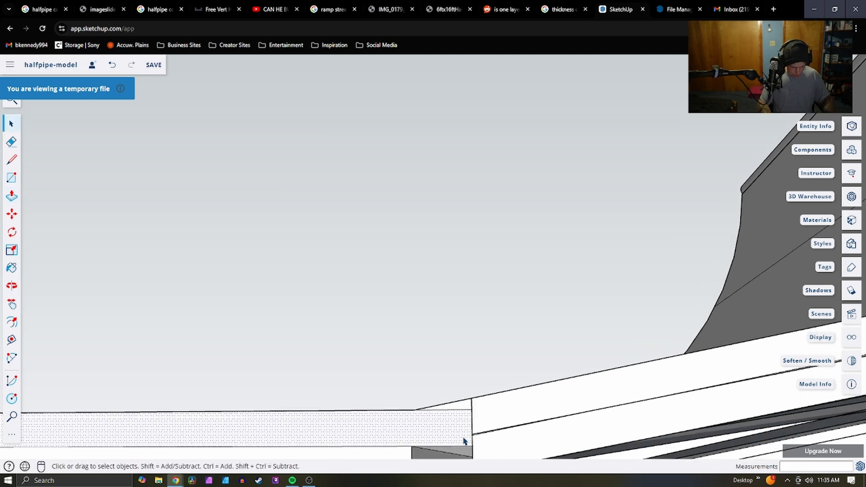
middle_click_drag(464, 440, 435, 425)
scroll(487, 433, "up", 3)
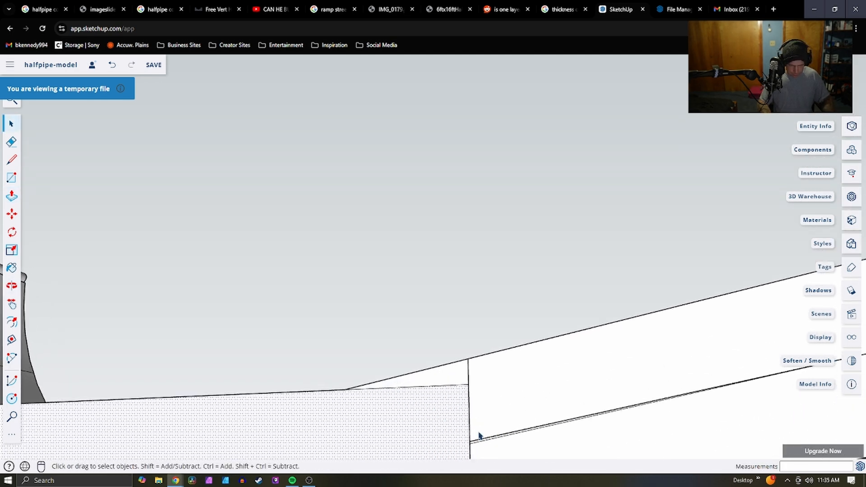
scroll(480, 435, "up", 6)
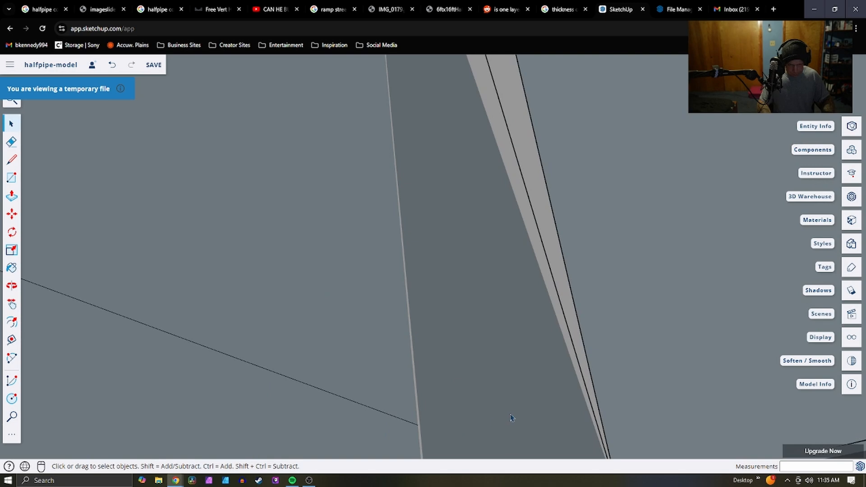
Push the end face of the flat's top sheet back, away from the left transition sheet's lower end
key("p")
left_click(426, 350)
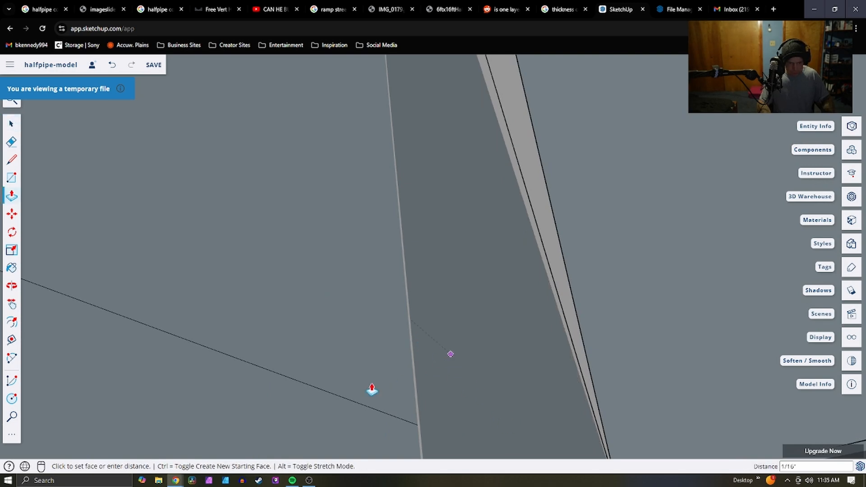
scroll(463, 373, "down", 5)
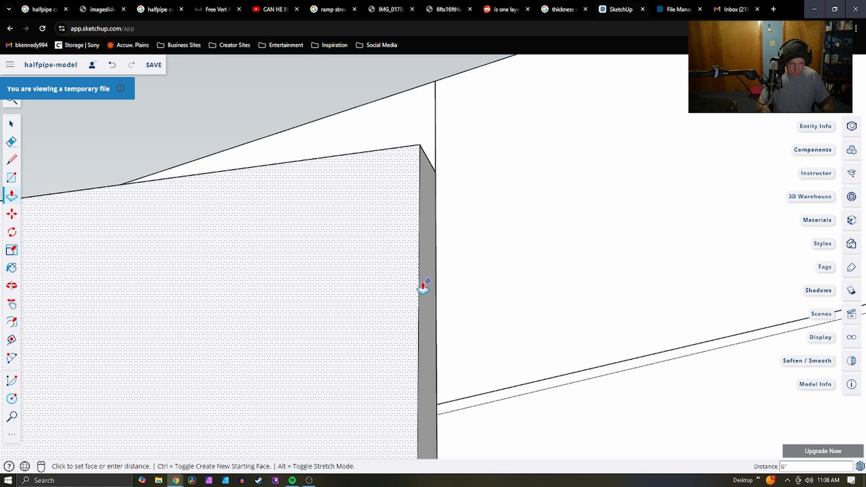
key("space")
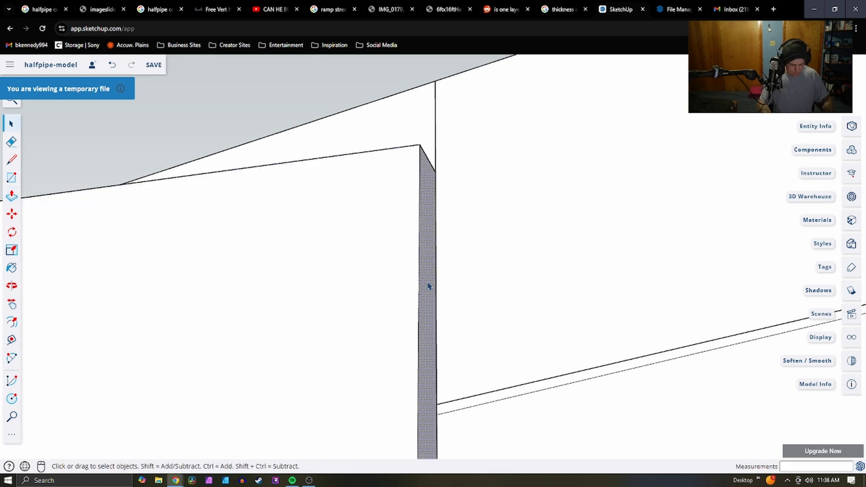
left_click(427, 274)
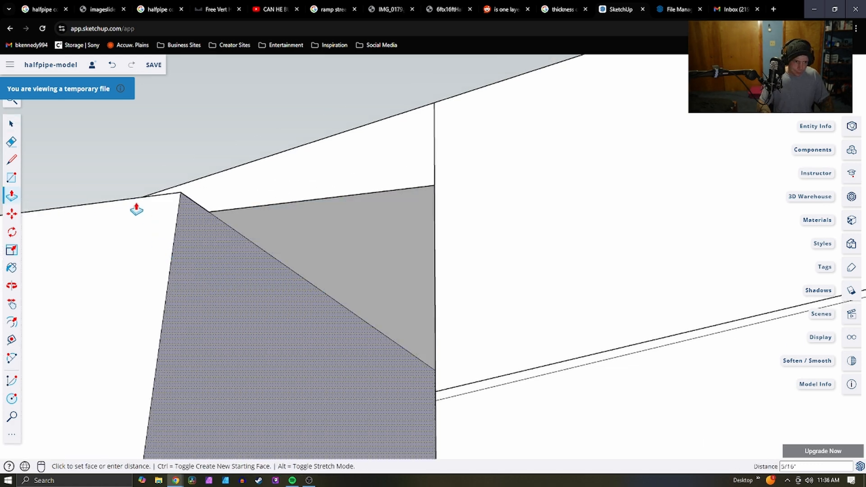
middle_click_drag(124, 223, 419, 358)
left_click(100, 347)
Open the left transition sheet for editing and extend its lower end face to meet the end of the flat's top sheet
key("space")
left_click(404, 349)
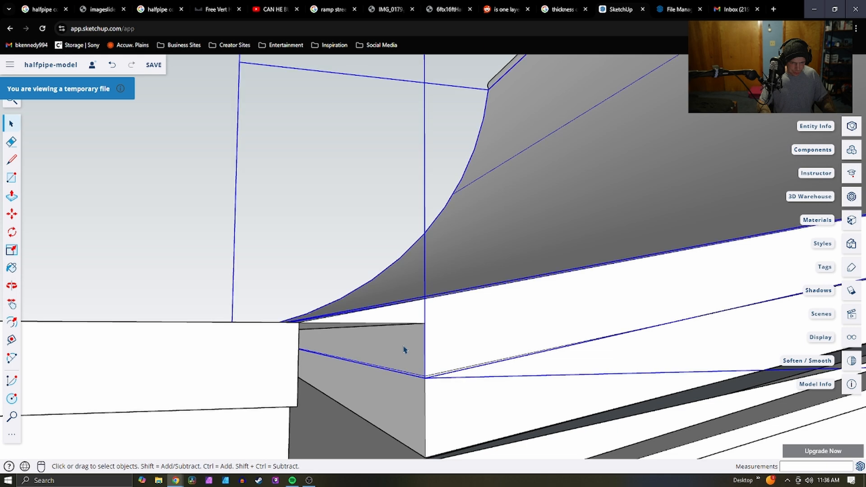
key("p")
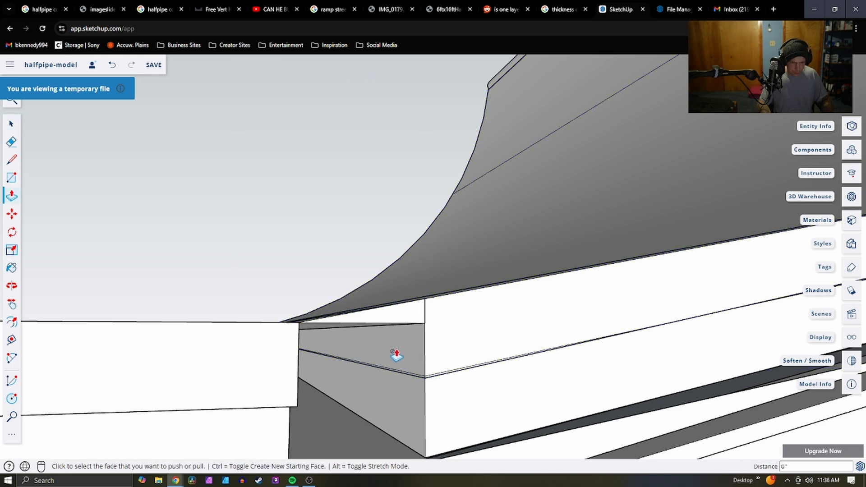
key("space")
triple_click(407, 350)
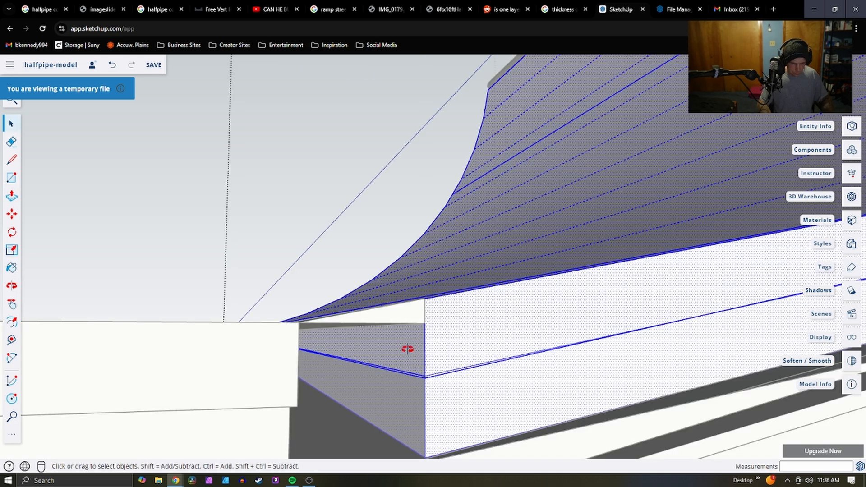
key("p")
left_click(386, 359)
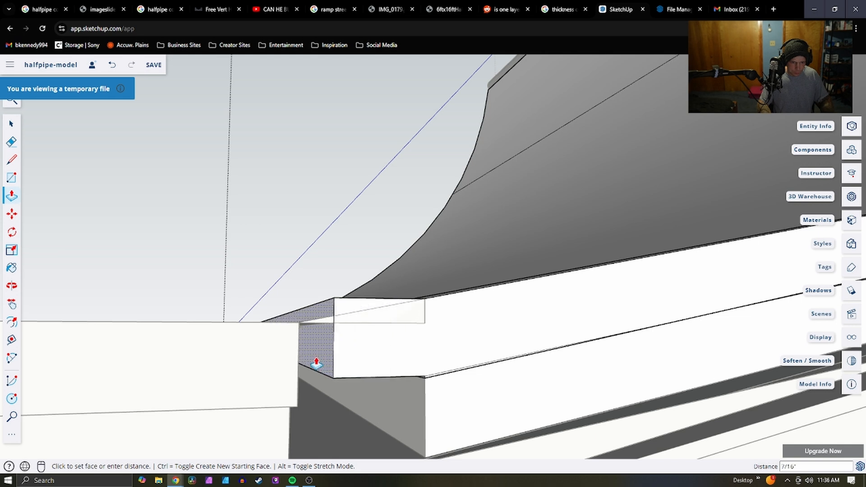
left_click(282, 379)
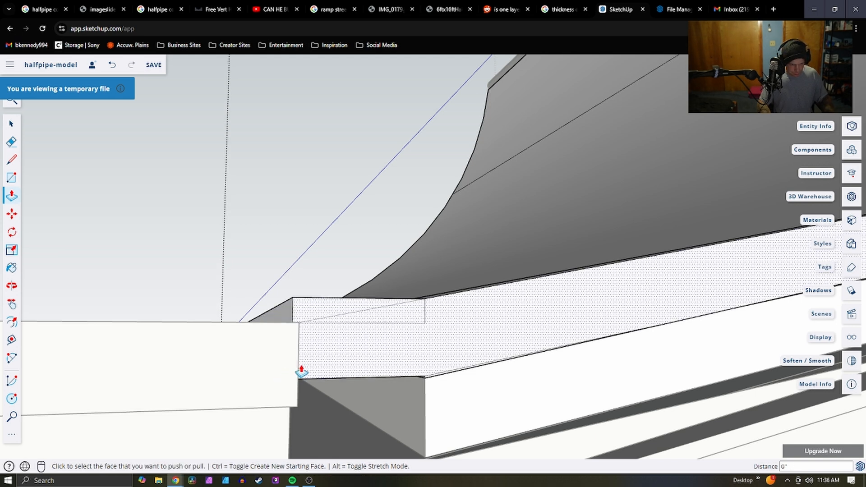
Draw a rectangle on the side of the sheet's extended end and push the outlined strip 16' 2 7/8" through the full ramp width
key("r")
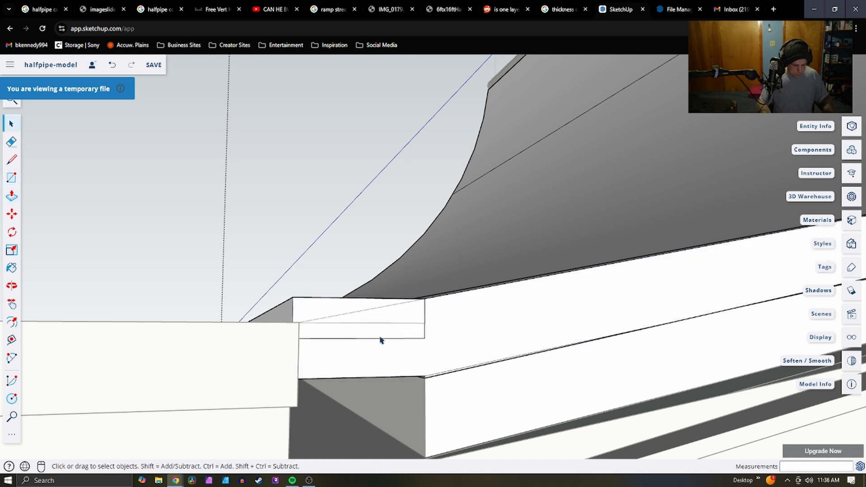
key("p")
left_click(361, 326)
middle_click_drag(282, 317, 496, 359)
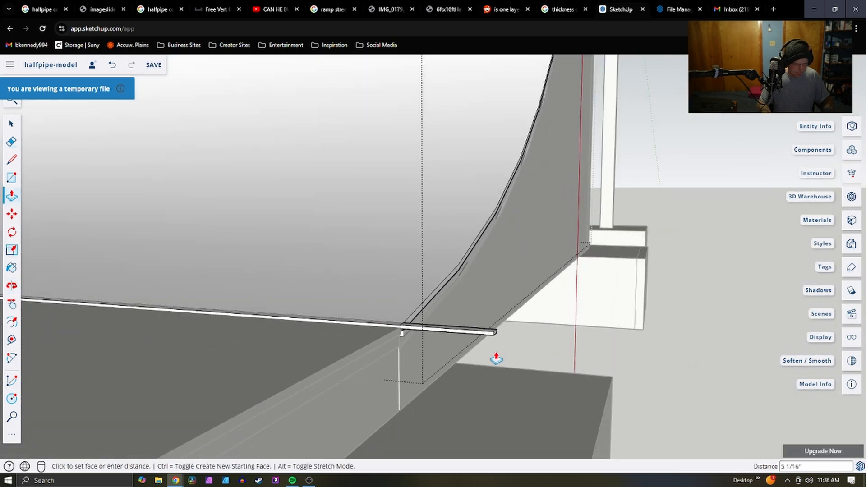
scroll(496, 359, "down", 6)
scroll(341, 310, "up", 5)
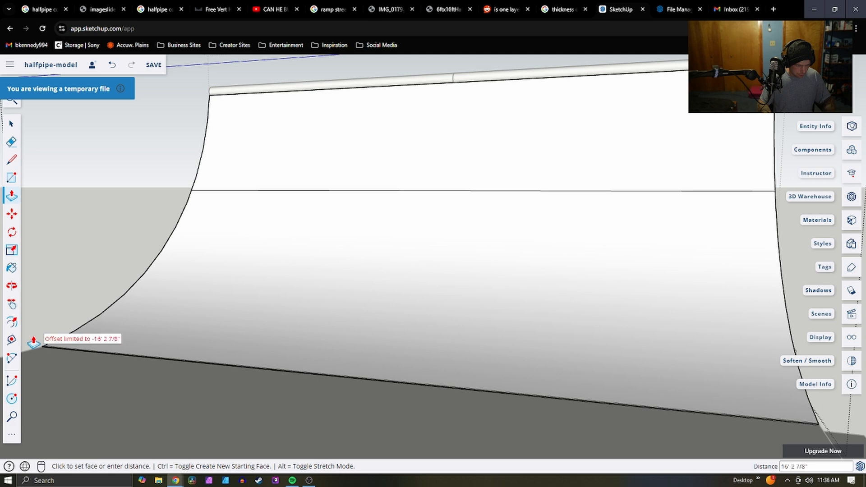
middle_click_drag(488, 370, 286, 421)
scroll(281, 424, "up", 3)
scroll(281, 424, "down", 2)
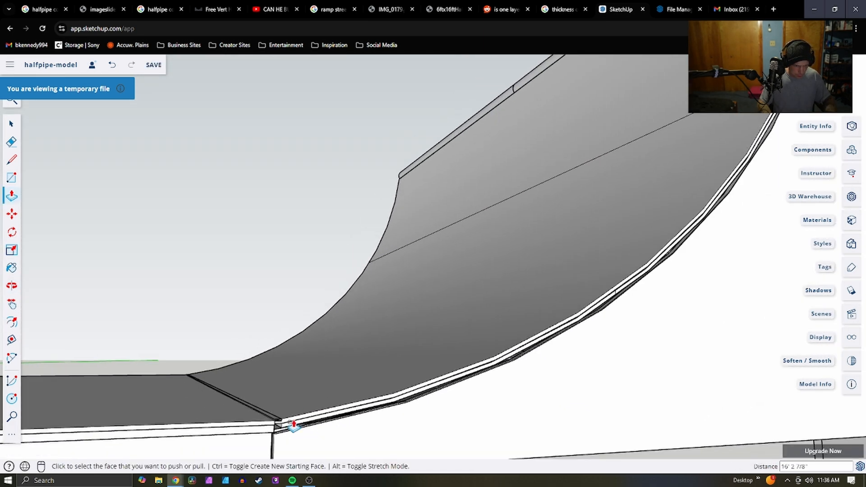
Delete the triangular face left on the upper side of the left transition sheet's extended lower end
scroll(257, 422, "up", 2)
scroll(258, 423, "up", 6)
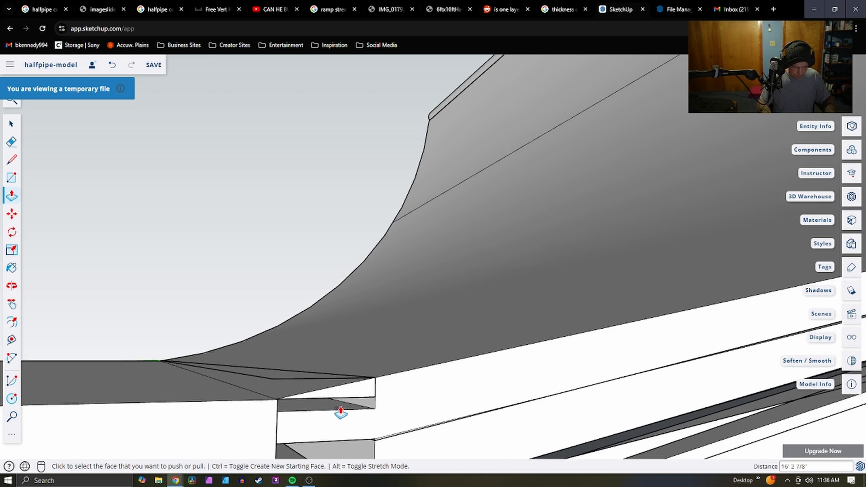
middle_click_drag(309, 403, 262, 376)
key("space")
triple_click(241, 363)
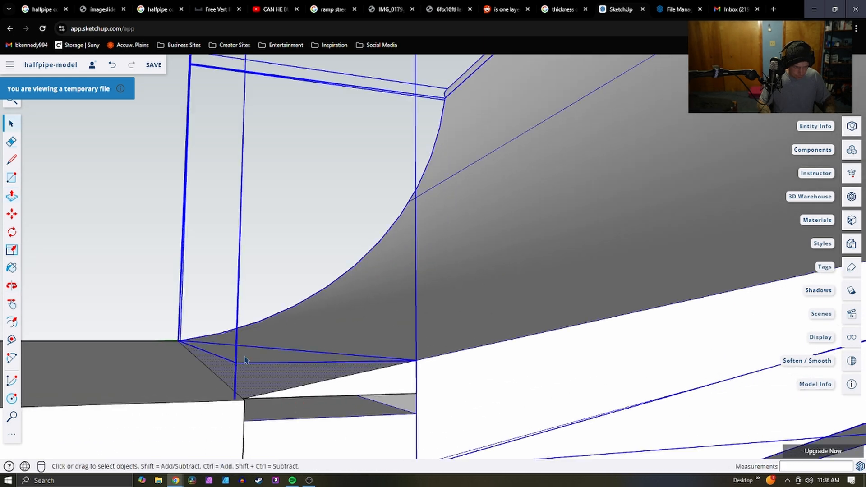
key("Delete")
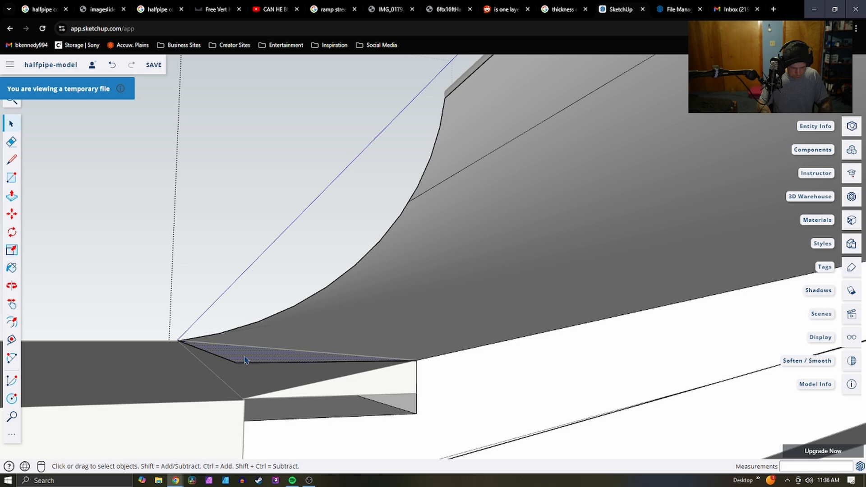
Try to delete the edge bordering the leftover triangle and the sheet's side face, undoing each deletion that opens the side
key("ctrl+z")
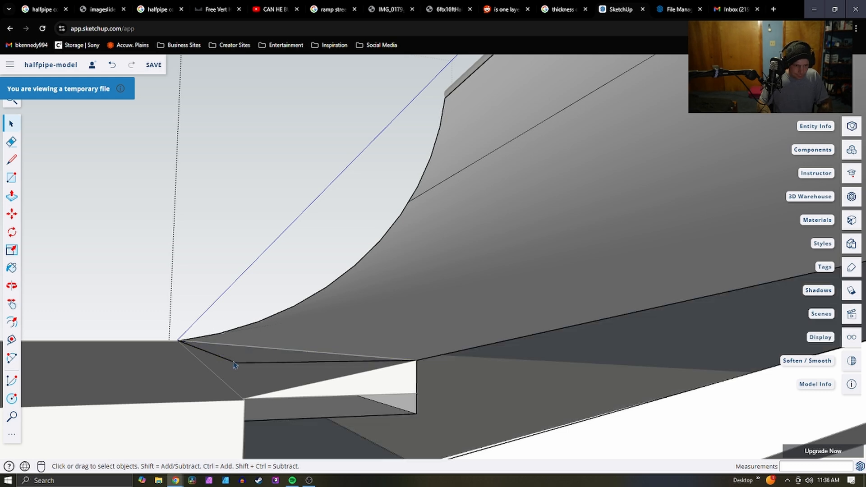
key("ctrl+z")
triple_click(482, 410)
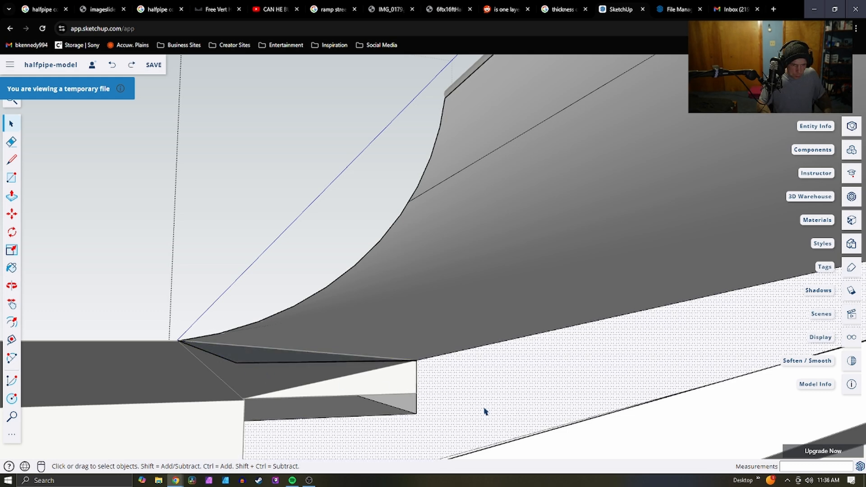
left_click(269, 363)
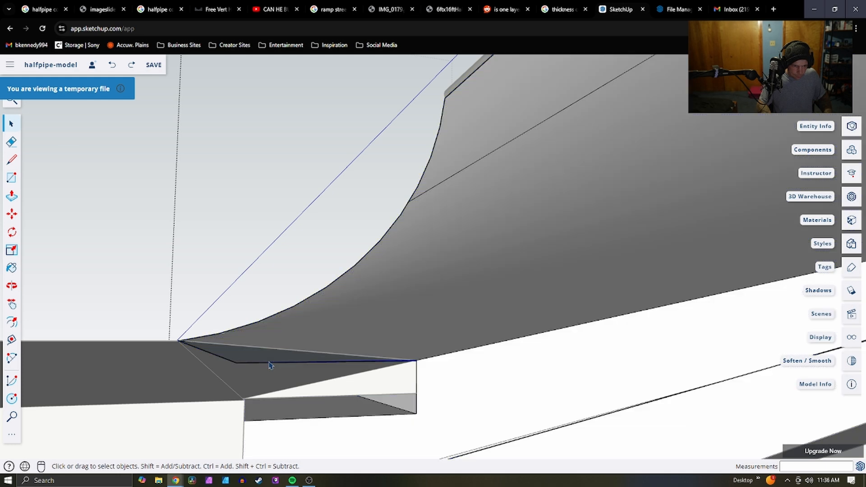
key("ctrl+y")
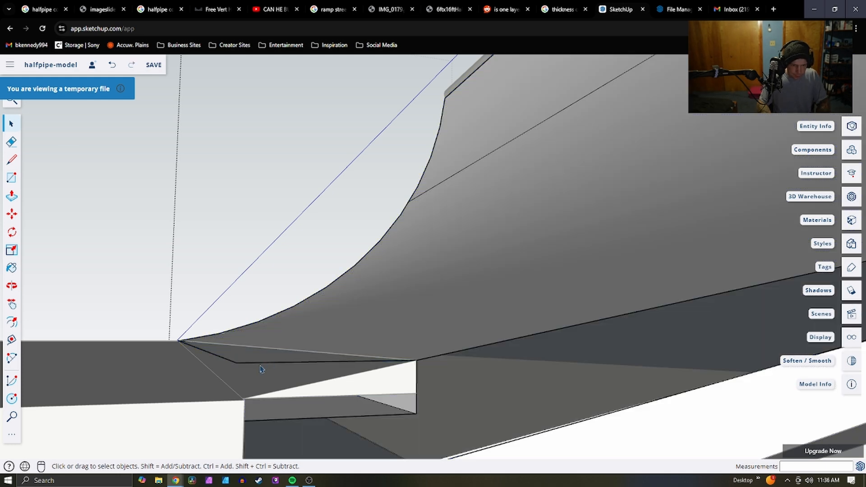
key("ctrl+z")
double_click(483, 408)
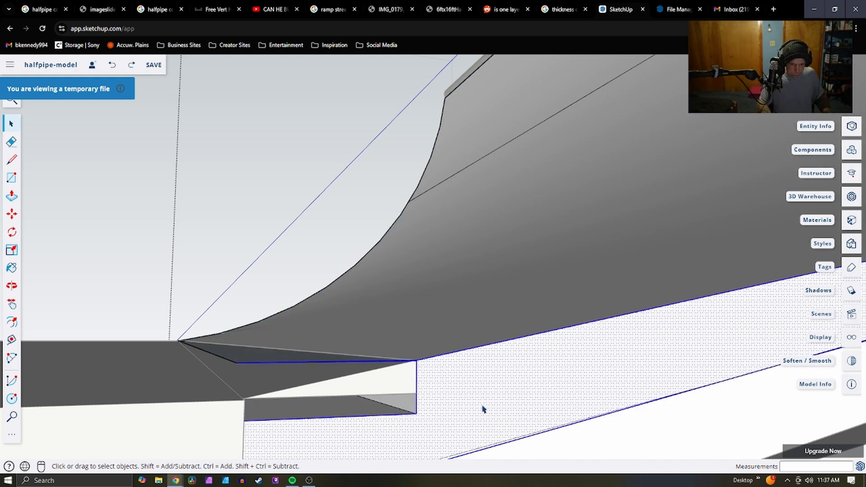
key("ctrl+z")
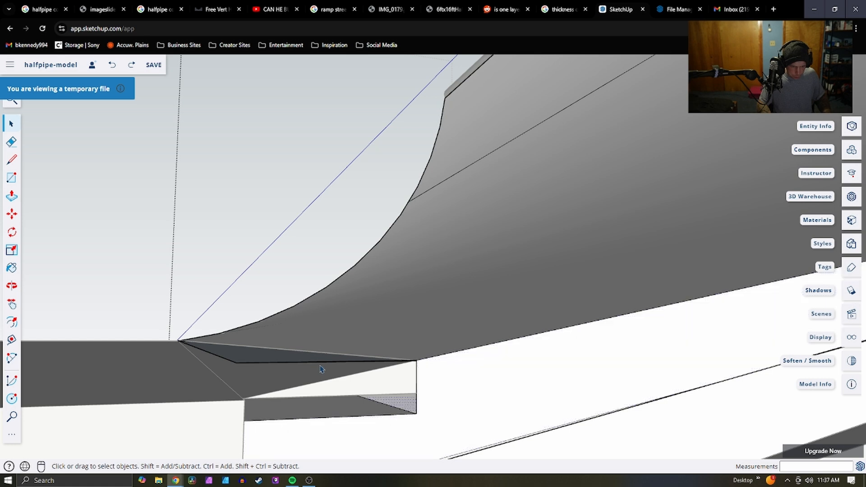
key("Delete")
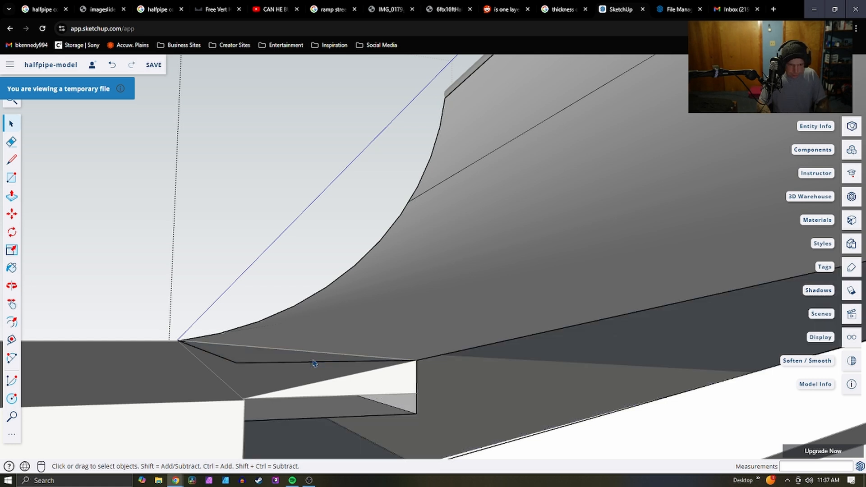
key("ctrl+z")
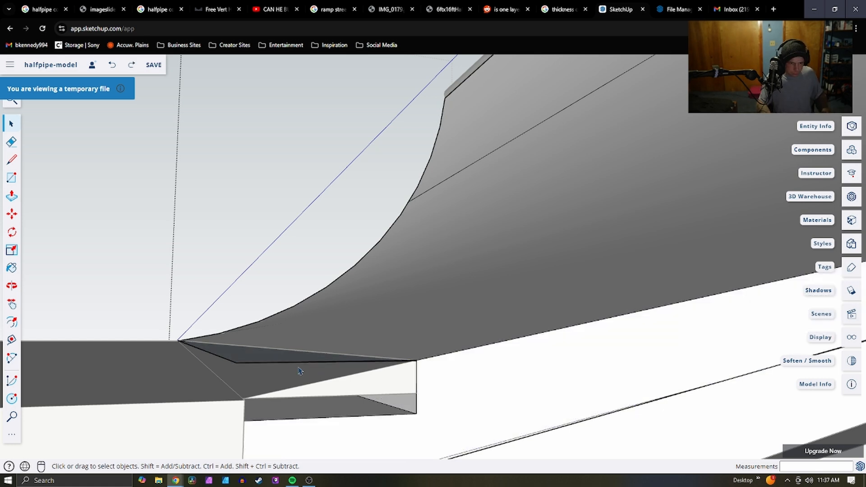
Delete the remaining triangular inner face and the edge running across the ramp from the sheet's extended end
key("Delete")
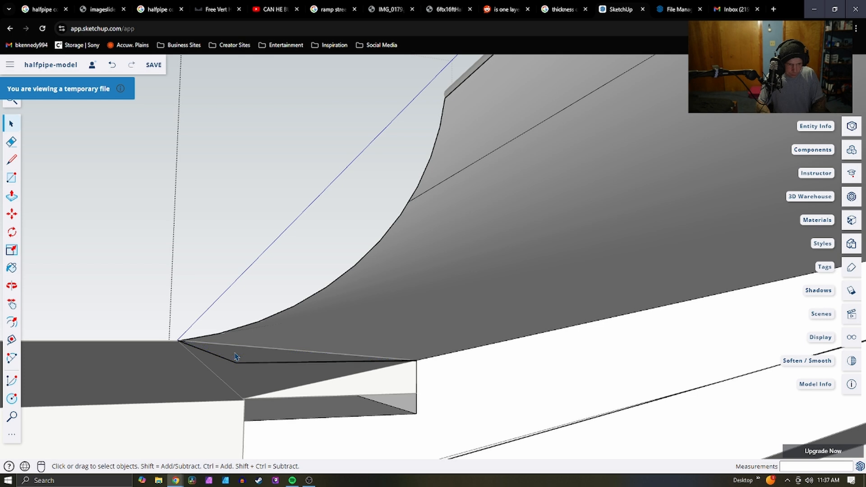
key("Delete")
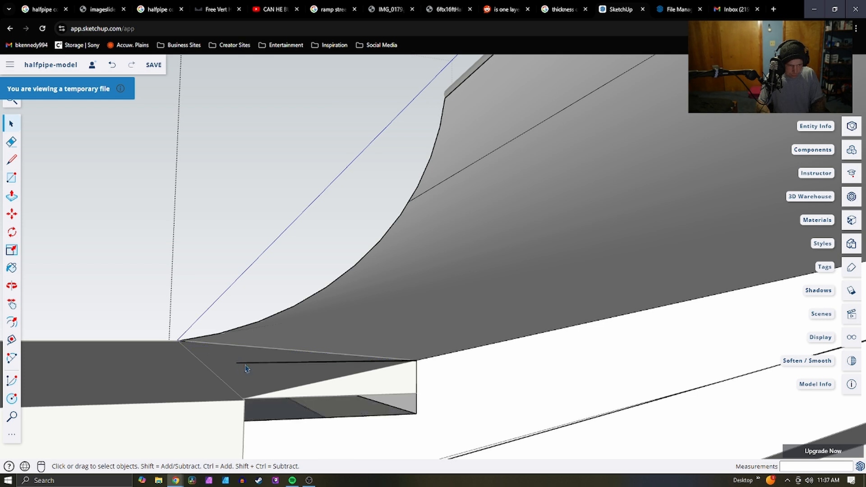
Try deleting the last stray edge projecting from the sheet's upper side corner, and undo the deletion
key("ctrl+z")
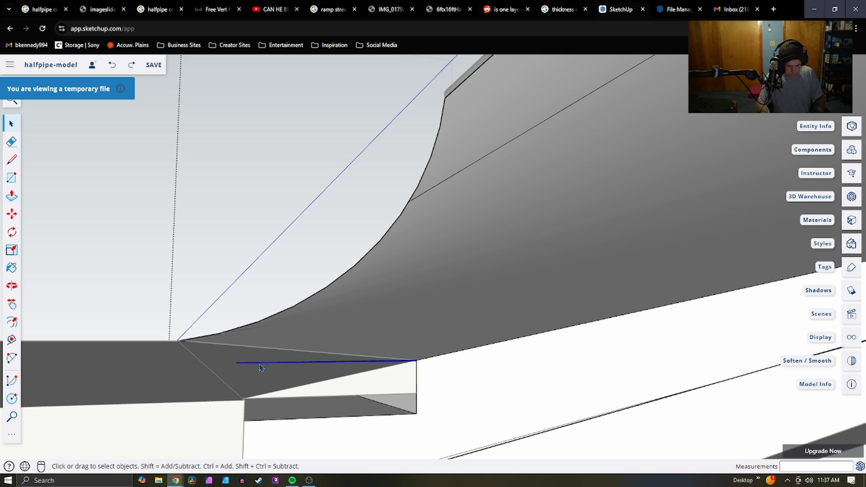
key("ctrl+y")
middle_click_drag(262, 376, 236, 385)
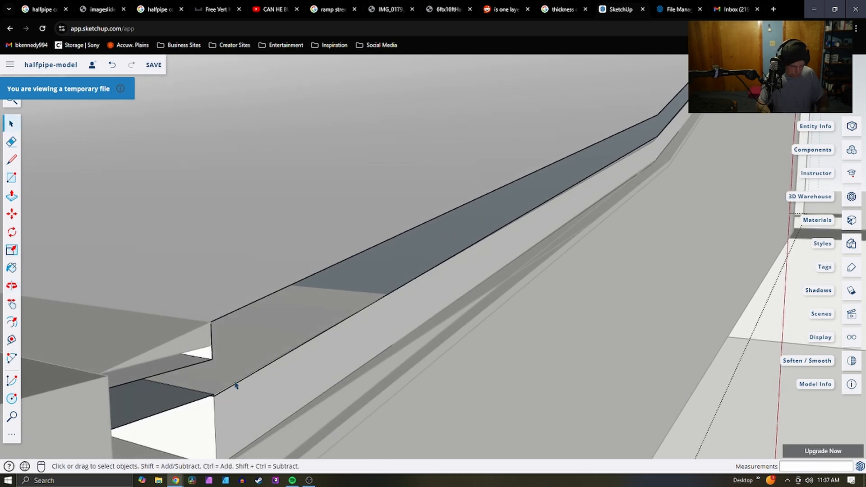
key("ctrl+z")
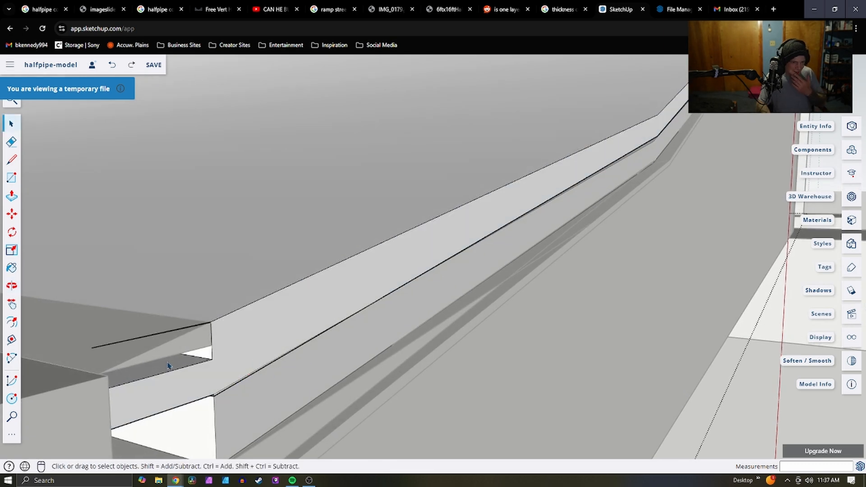
middle_click_drag(168, 366, 273, 284)
scroll(365, 400, "up", 3)
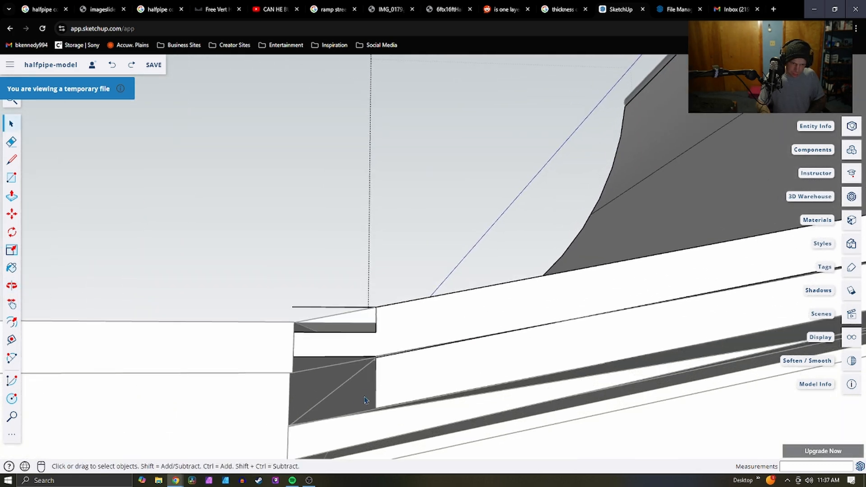
middle_click_drag(345, 384, 369, 388)
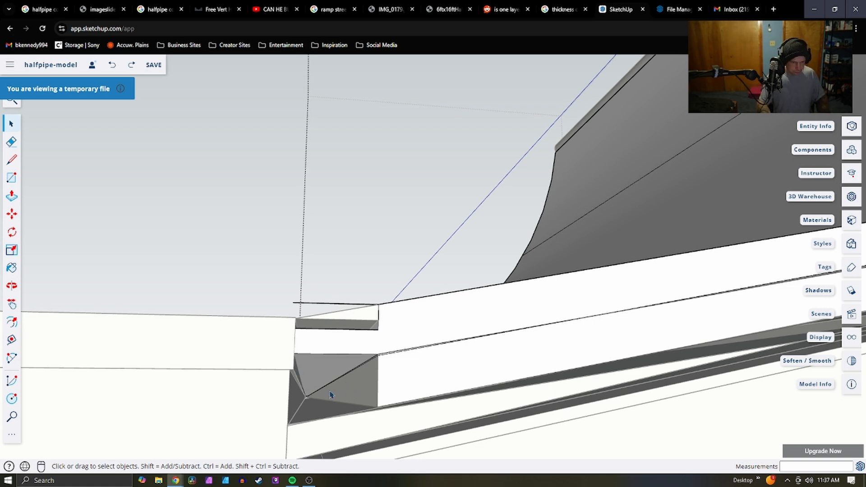
key("l")
scroll(381, 354, "up", 5)
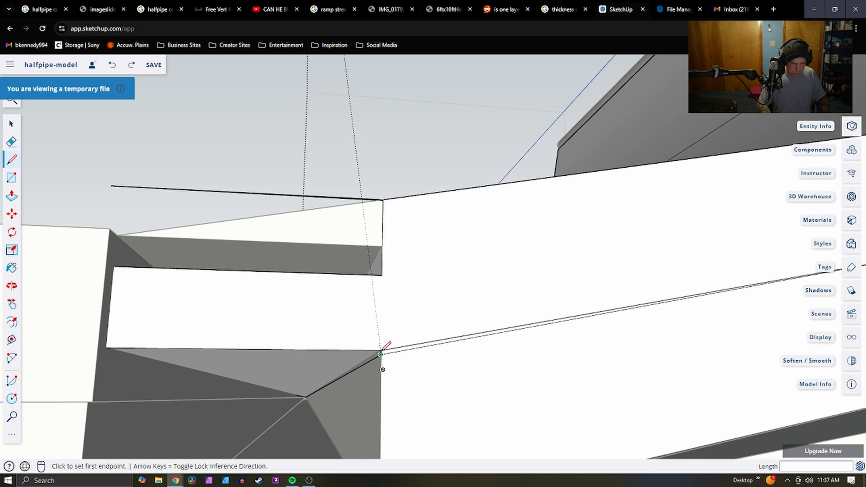
left_click(429, 391)
key("space")
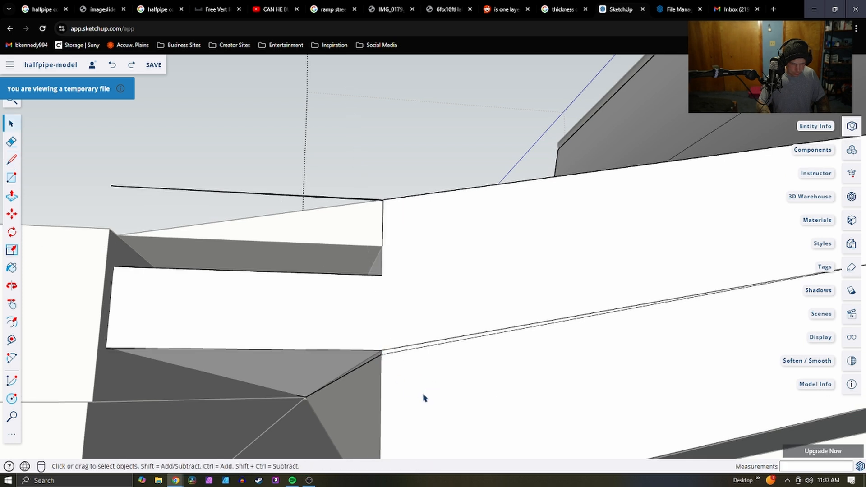
Open the lower layer of the left transition for editing and draw edges outlining the gap between its end and the flat's sheet
double_click(423, 397)
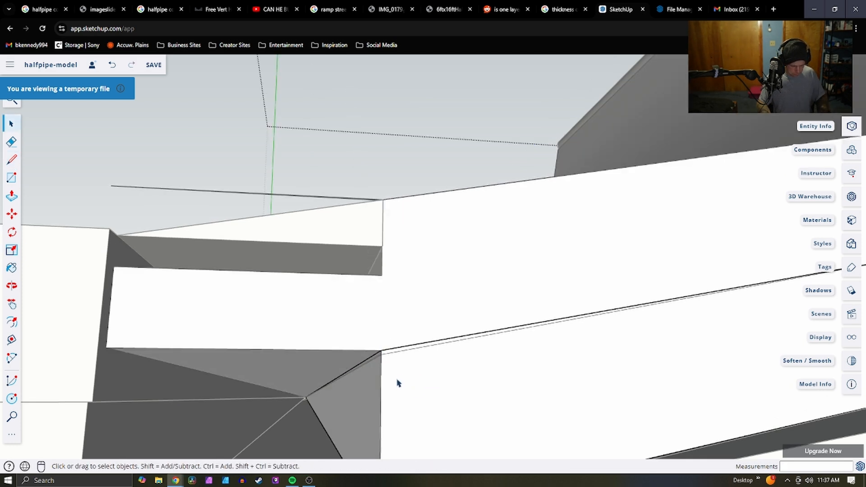
key("l")
left_click(381, 350)
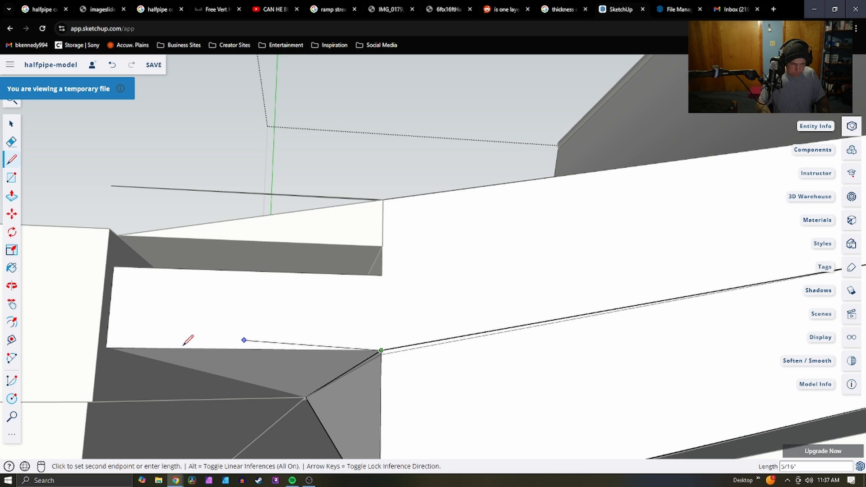
left_click(96, 347)
scroll(105, 341, "down", 3)
scroll(117, 374, "down", 3)
scroll(126, 415, "up", 2)
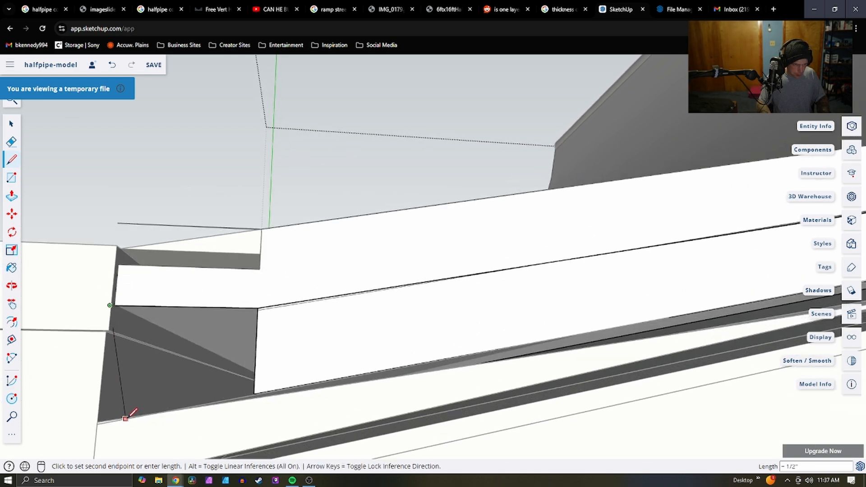
scroll(126, 417, "up", 2)
left_click(92, 424)
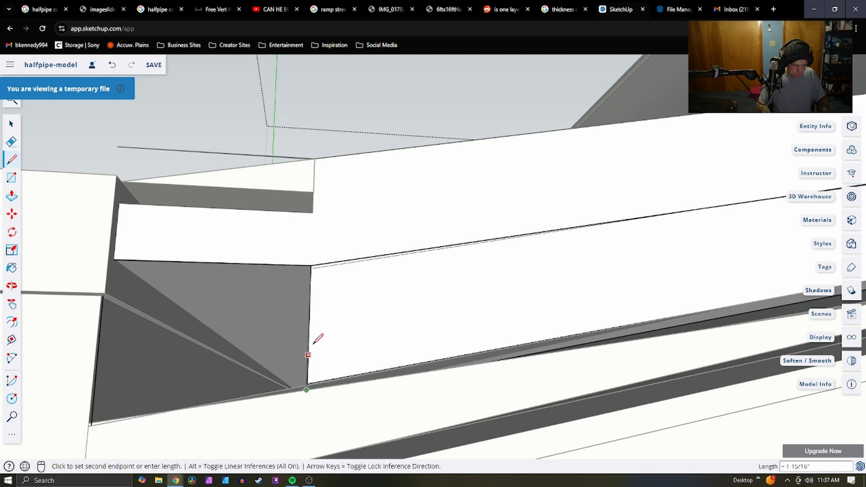
key("space")
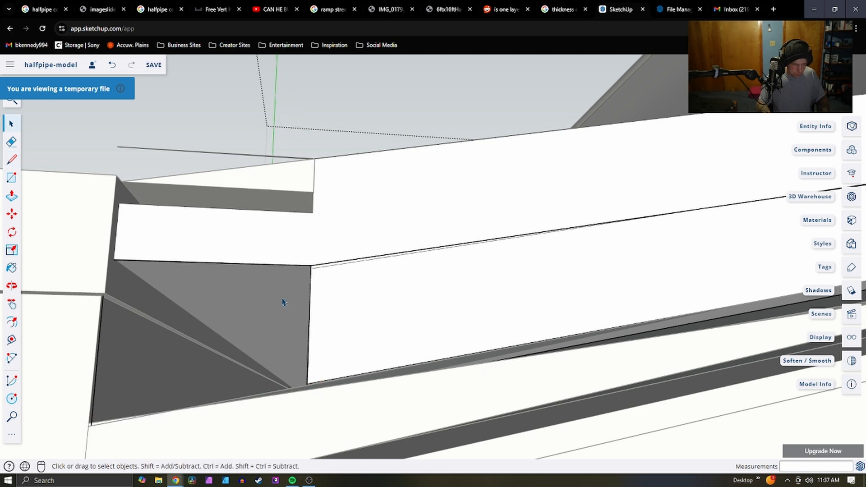
Examine the whole halfpipe from outside, then the underside around the deck posts and concrete footings
middle_click_drag(283, 302, 658, 431)
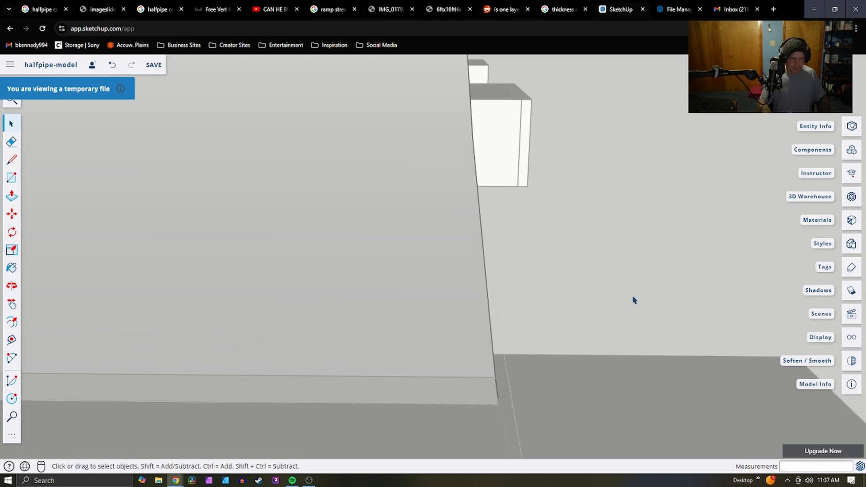
middle_click_drag(632, 300, 330, 309)
scroll(330, 309, "down", 10)
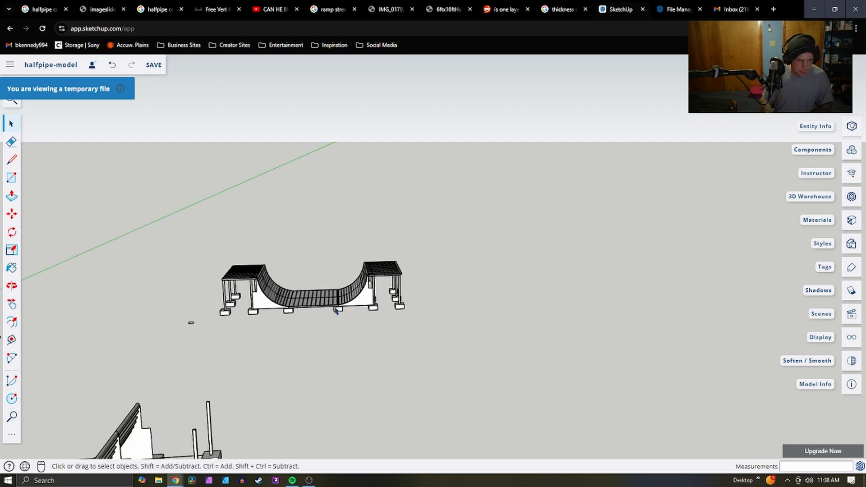
scroll(420, 338, "up", 5)
middle_click_drag(574, 419, 558, 473)
scroll(593, 367, "down", 3)
scroll(348, 309, "up", 5)
middle_click_drag(283, 337, 253, 325)
scroll(244, 343, "up", 6)
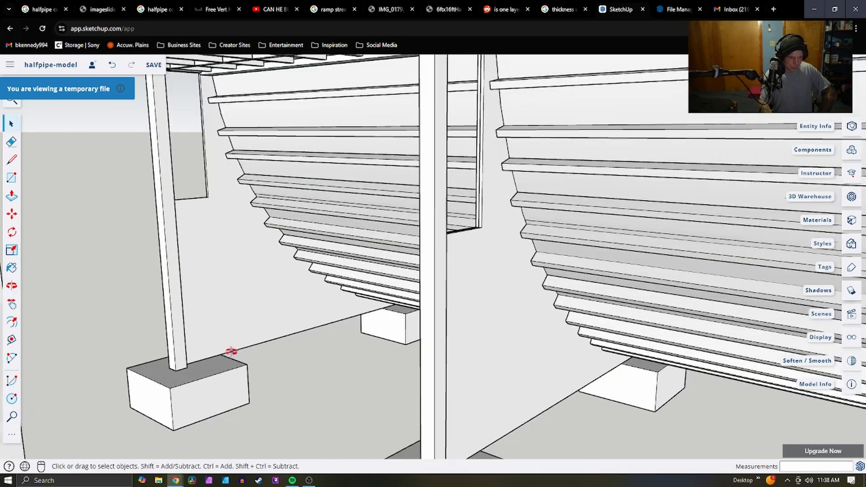
middle_click_drag(230, 354, 272, 373)
scroll(272, 373, "down", 10)
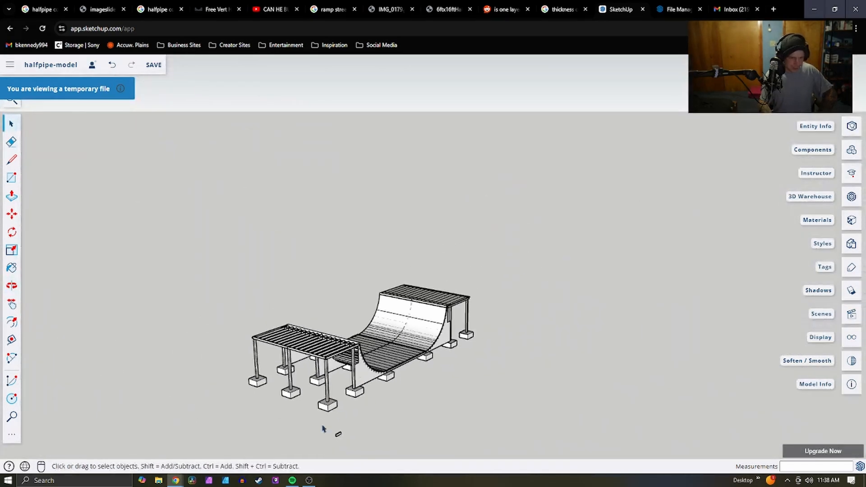
Copy the small loose block lying beside the ramp and place it on top of a footing, next to the post
scroll(335, 435, "up", 6)
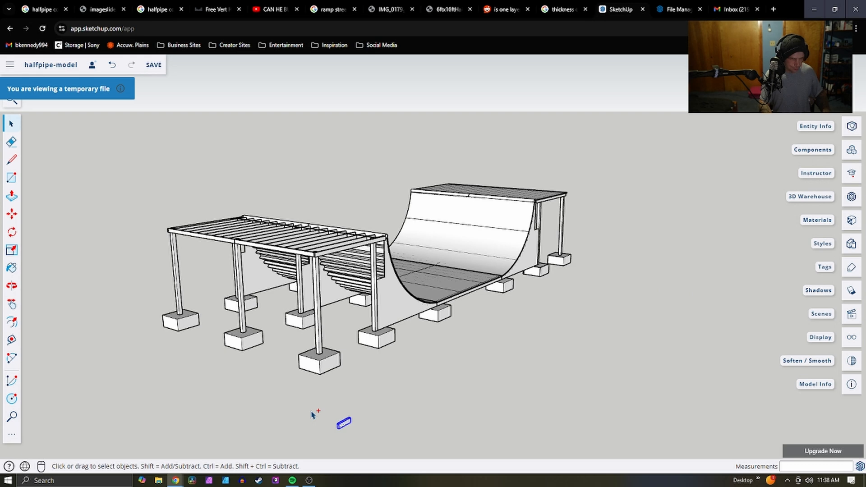
key("ctrl+v")
scroll(186, 276, "up", 8)
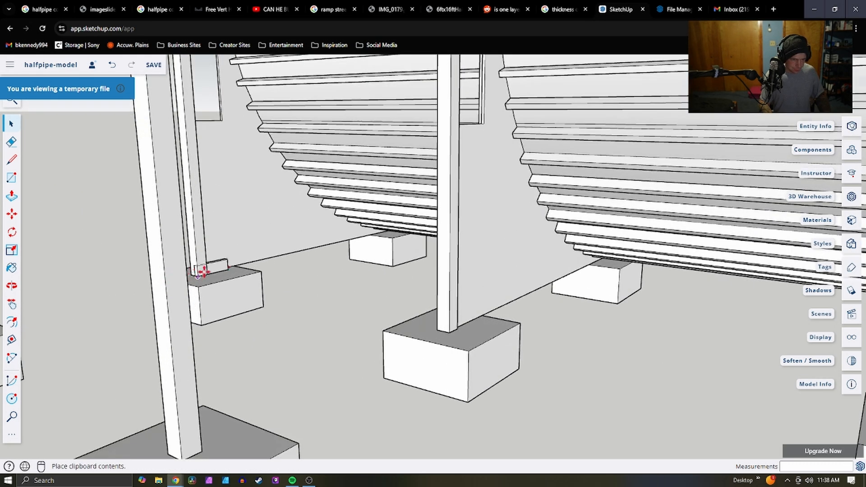
scroll(216, 273, "up", 3)
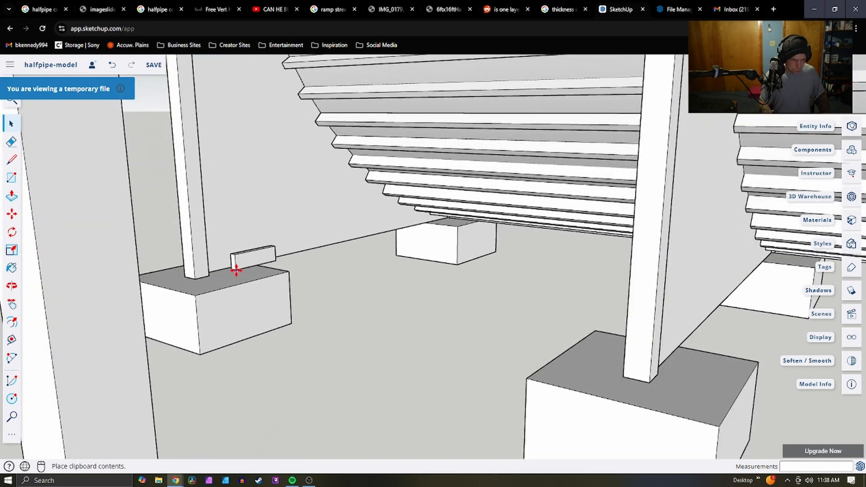
left_click(235, 269)
Rotate the copied block 90° in the vertical plane so that it stands upright on the footing
key("q")
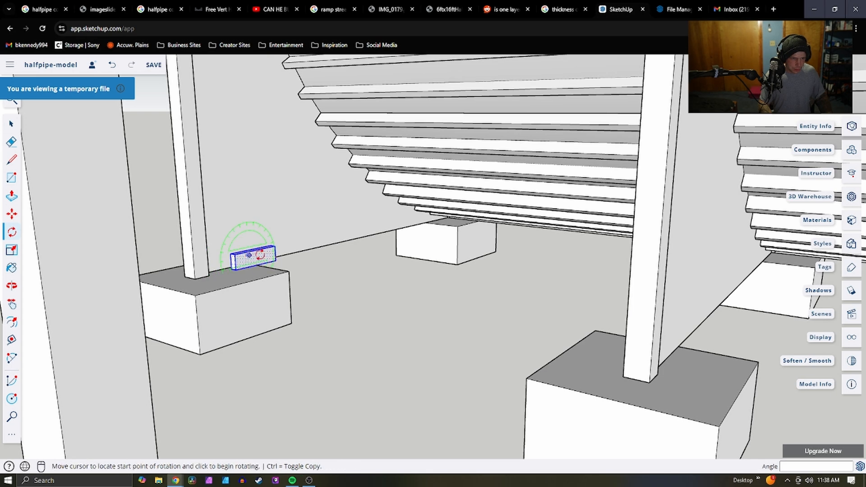
left_click(287, 250)
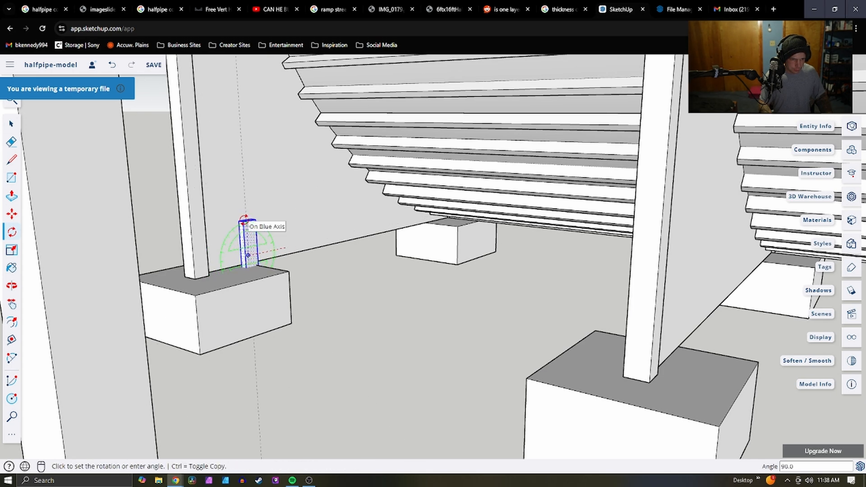
left_click(244, 221)
scroll(246, 251, "up", 3)
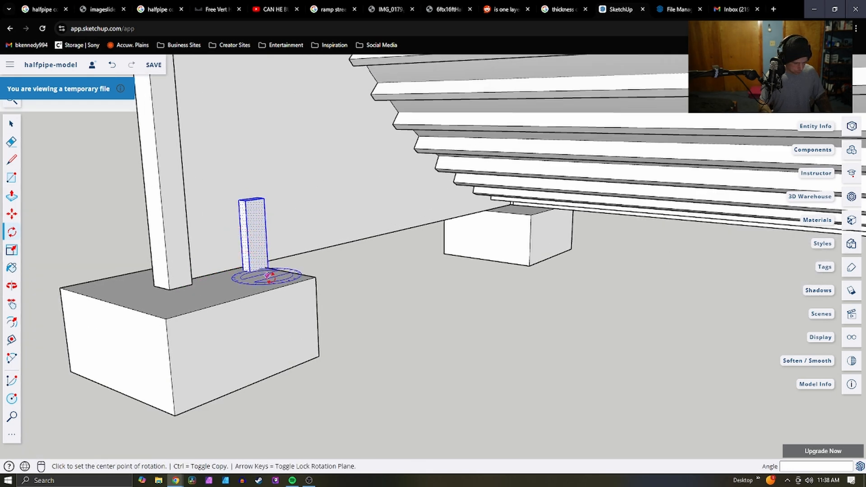
Move the upright block by its lower corner to the foot of the post on the footing
key("m")
left_click(269, 265)
left_click(244, 253)
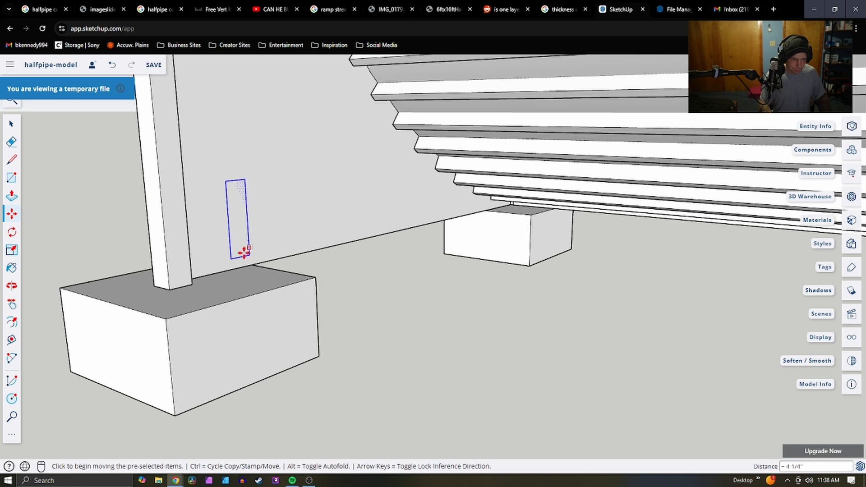
left_click(234, 257)
left_click(192, 286)
Shift the block sideways on the footing so that it stands flush against the post and the ramp's side panel
middle_click_drag(270, 294, 191, 303)
scroll(174, 286, "up", 3)
middle_click_drag(253, 259, 283, 256)
middle_click_drag(450, 193, 490, 217)
left_click(431, 163)
left_click(457, 161)
key("space")
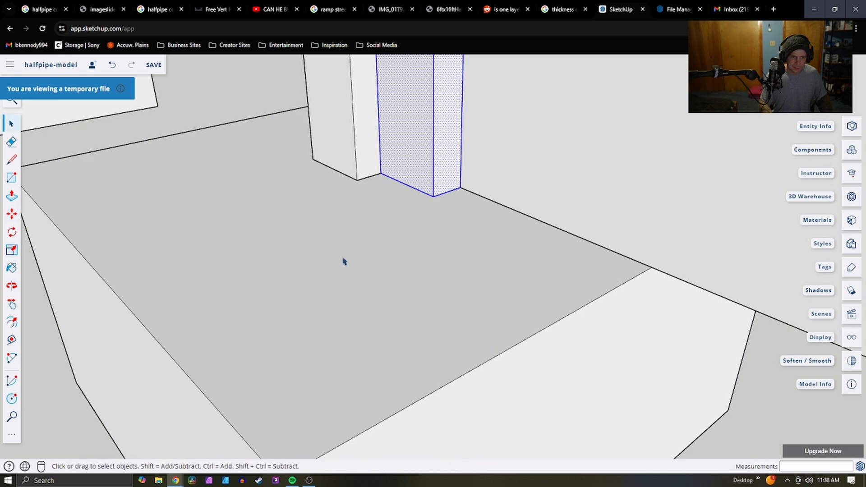
left_click(342, 259)
Extrude the block's top face about 5' 11 5/16" up to the underside of the deck framing
scroll(345, 258, "down", 1)
middle_click_drag(371, 249, 622, 282)
scroll(568, 261, "down", 5)
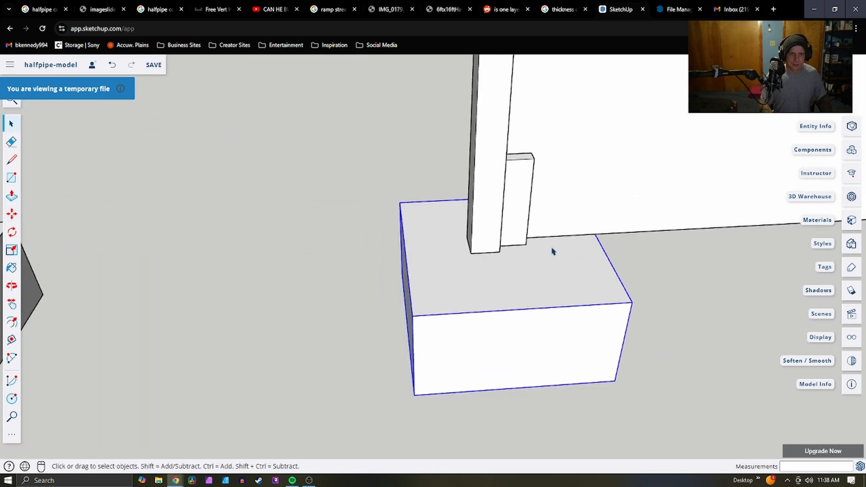
scroll(527, 162, "up", 2)
key("p")
left_click(522, 160)
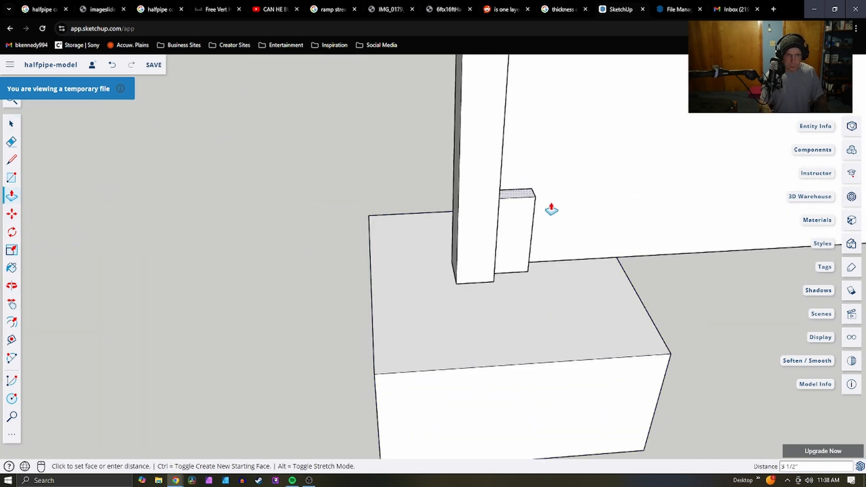
scroll(549, 227, "down", 5)
scroll(563, 224, "down", 2)
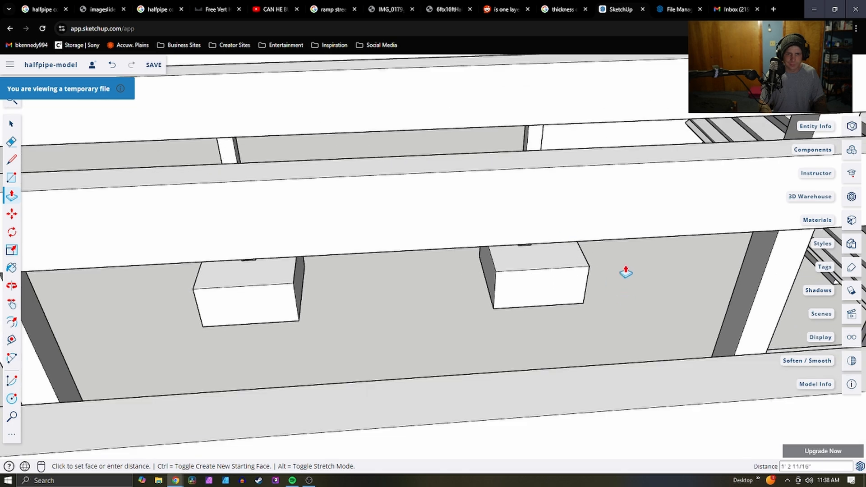
middle_click_drag(625, 272, 572, 211)
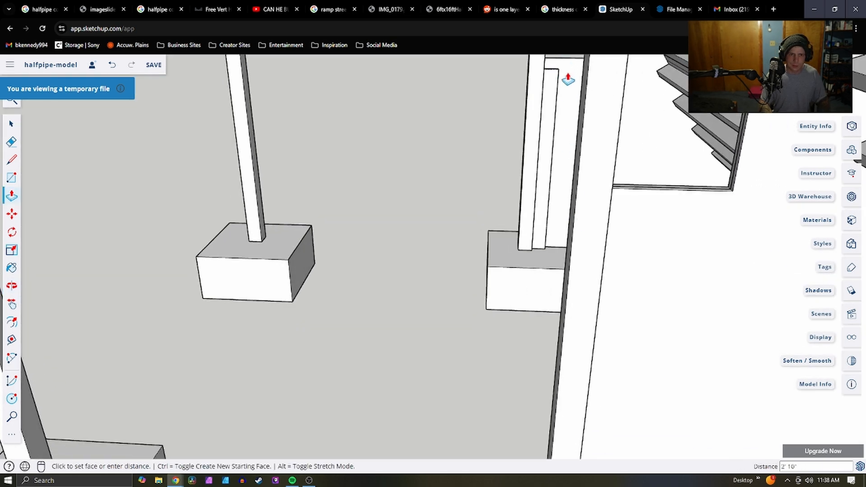
middle_click_drag(568, 79, 599, 99)
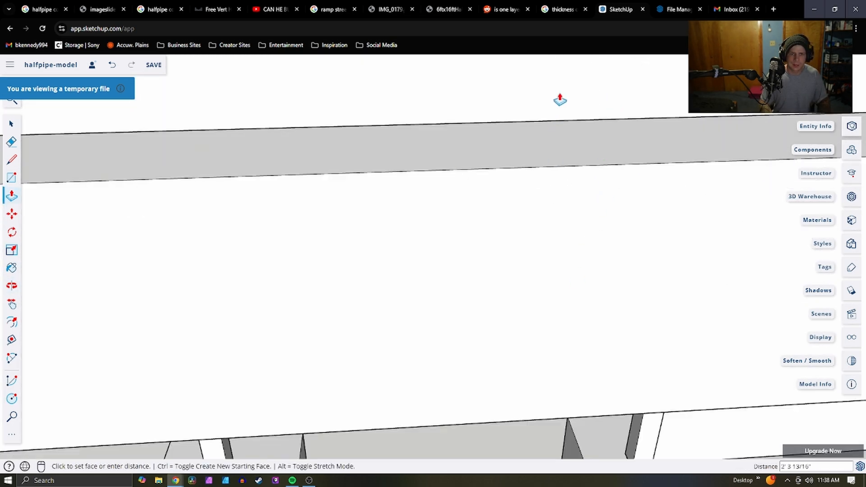
middle_click_drag(612, 252, 669, 66)
scroll(548, 334, "down", 3)
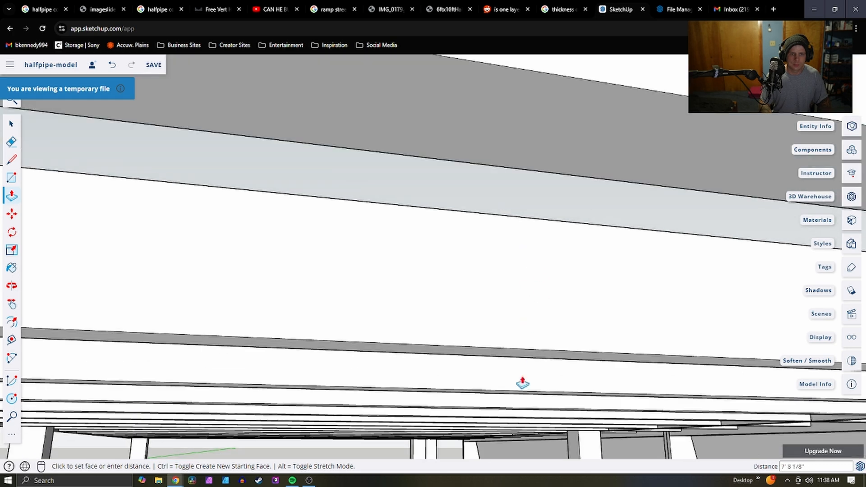
scroll(472, 448, "down", 2)
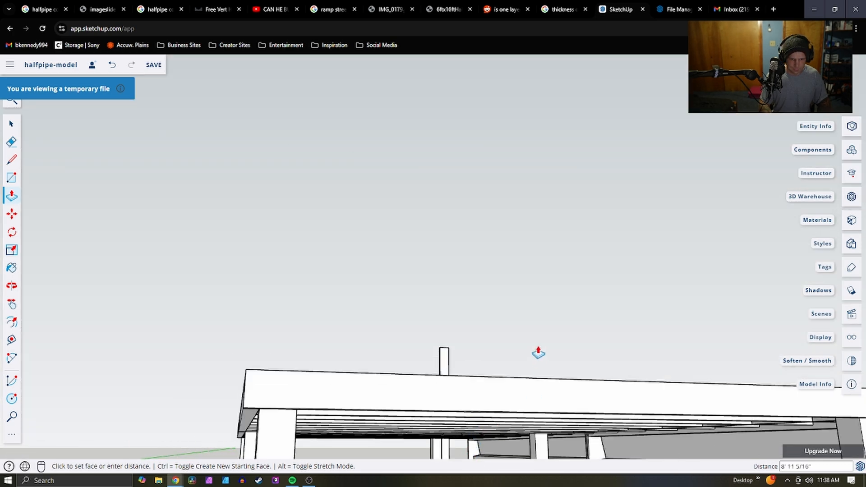
scroll(537, 354, "down", 3)
scroll(502, 438, "up", 3)
scroll(486, 362, "up", 2)
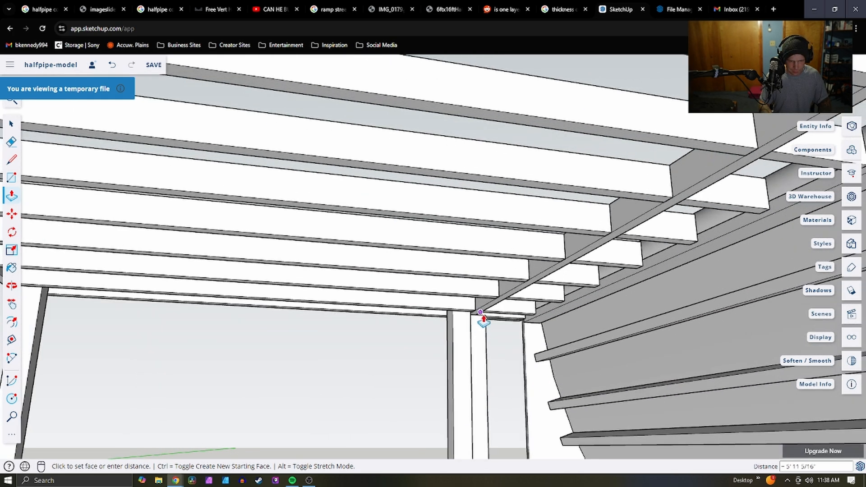
left_click(492, 314)
Examine the halfpipe from outside and the notch in the ramp's side panel beside the deck post
middle_click_drag(516, 356, 473, 403)
scroll(386, 397, "down", 10)
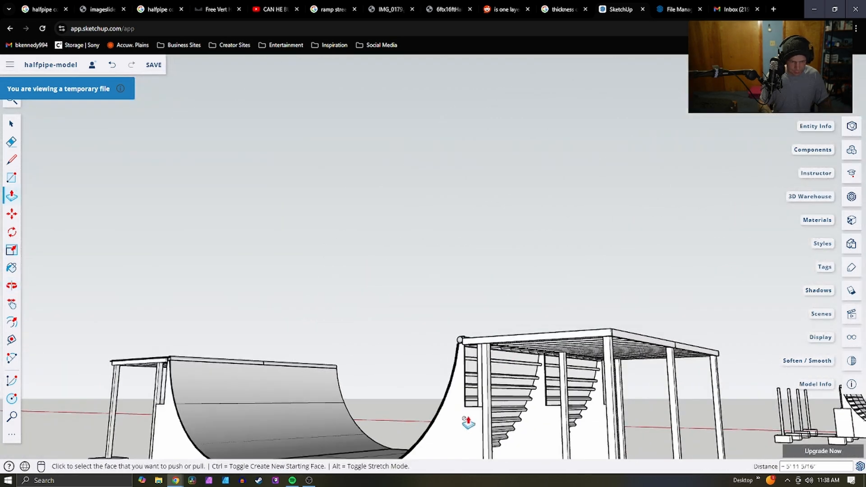
scroll(553, 425, "up", 3)
scroll(605, 212, "down", 5)
scroll(599, 301, "up", 5)
scroll(577, 369, "down", 6)
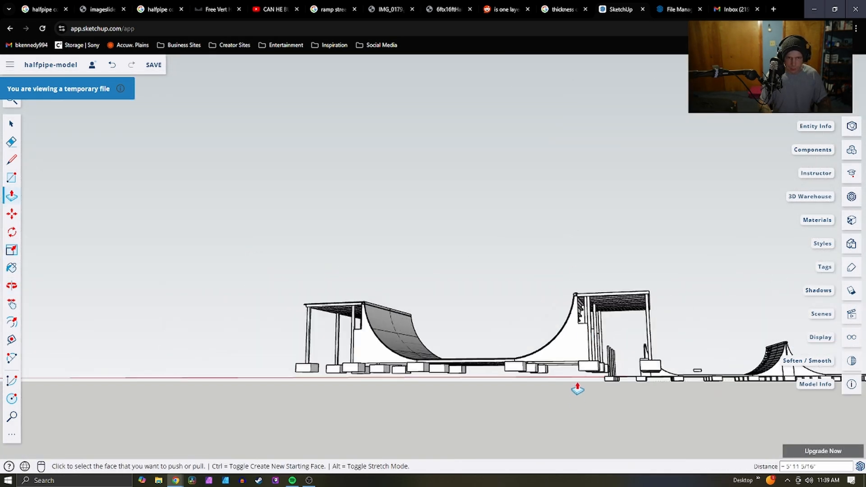
scroll(589, 328, "up", 2)
scroll(590, 328, "up", 8)
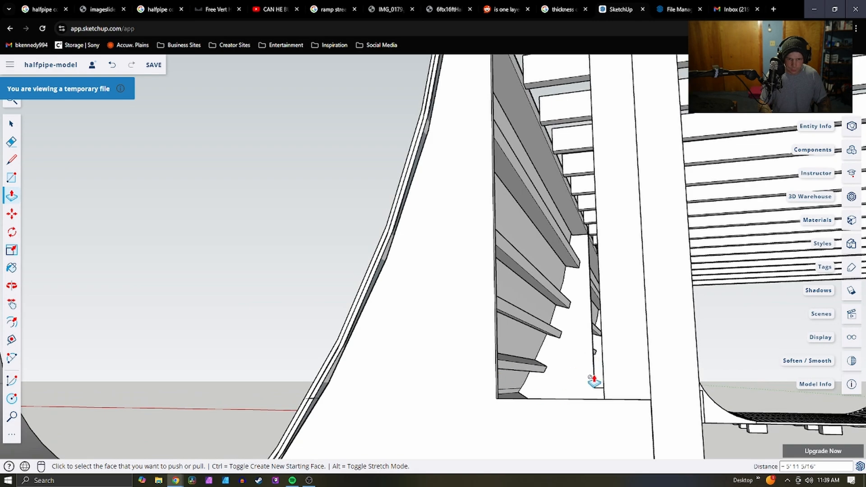
middle_click_drag(593, 381, 591, 401)
scroll(568, 305, "down", 5)
middle_click_drag(568, 318, 566, 353)
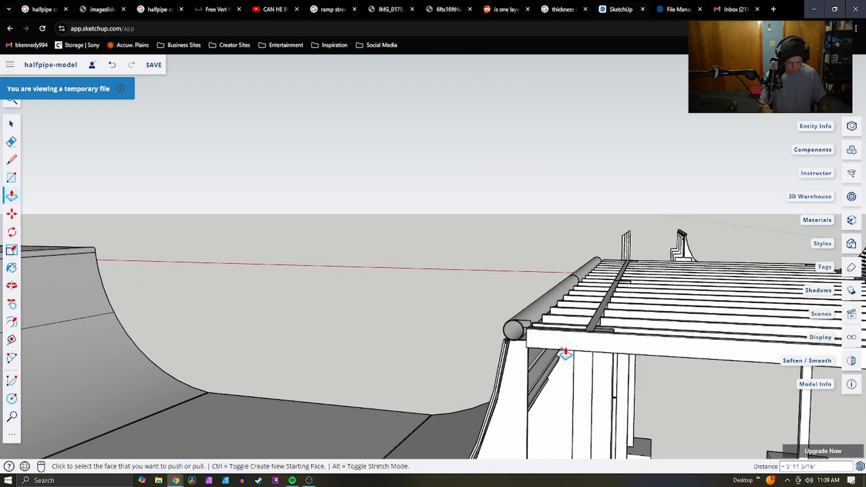
Draw a rectangle along the bottom ledge of the notch in the side panel, from the post to the opposite corner
key("space")
key("r")
scroll(572, 406, "up", 6)
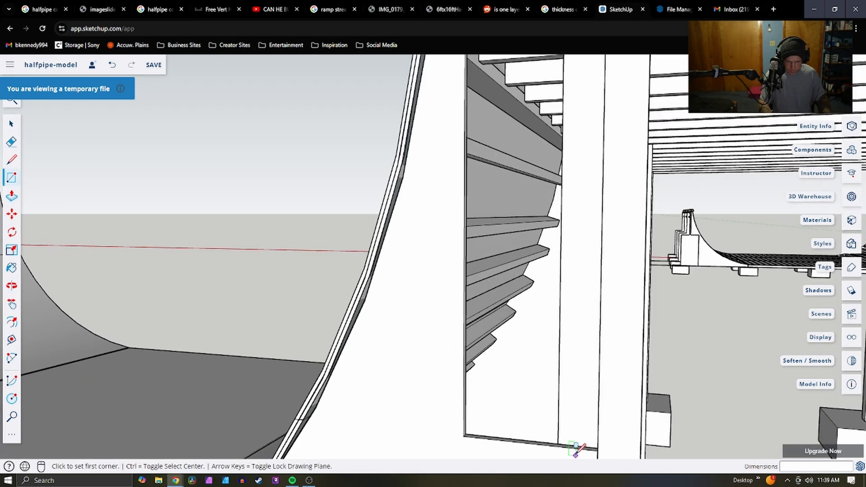
scroll(576, 451, "up", 2)
middle_click_drag(579, 444, 629, 427)
left_click(608, 437)
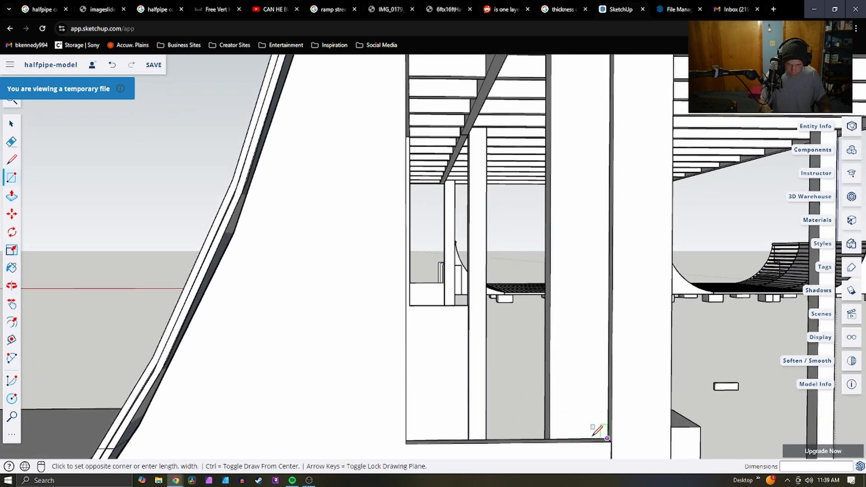
left_click(405, 443)
Extrude the ledge rectangle about 2' 11 3/16" up to the deck framing to fill the notch in the side panel
key("p")
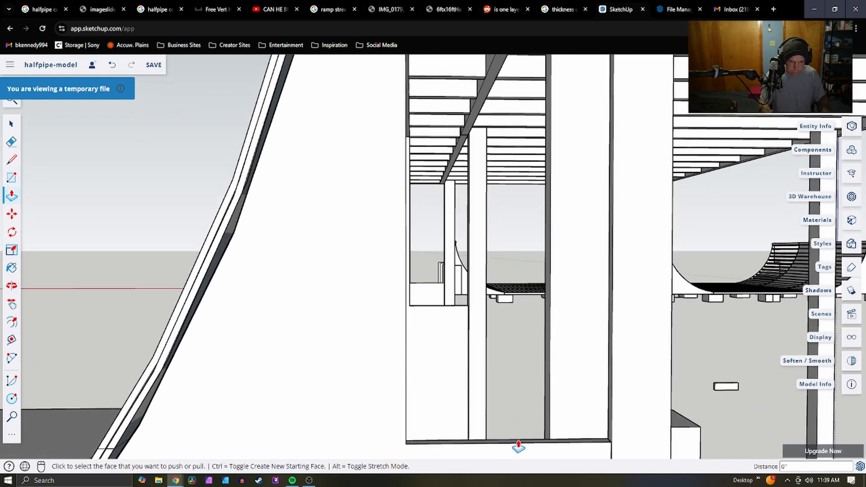
middle_click_drag(523, 436, 525, 444)
scroll(584, 394, "down", 5)
scroll(643, 440, "up", 5)
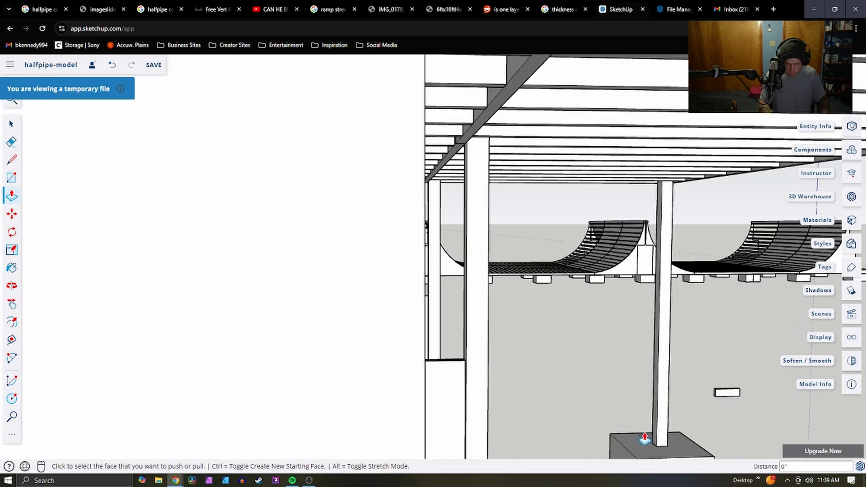
scroll(660, 407, "down", 5)
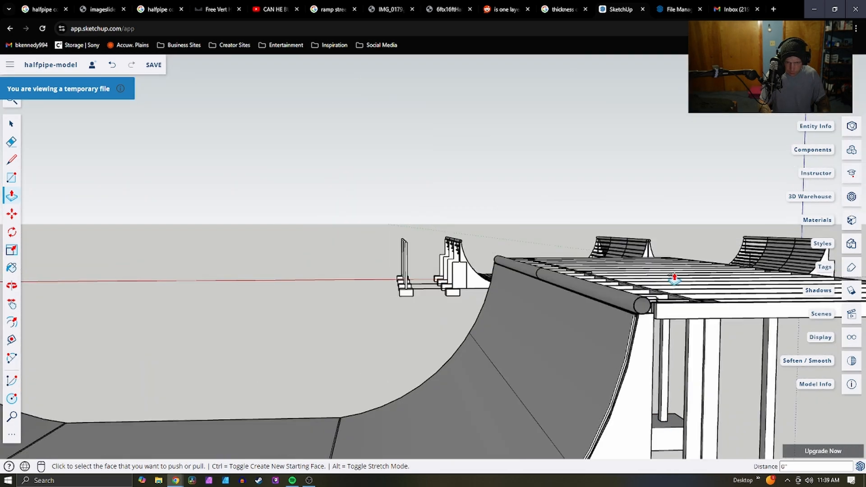
scroll(648, 388, "down", 3)
scroll(672, 400, "up", 7)
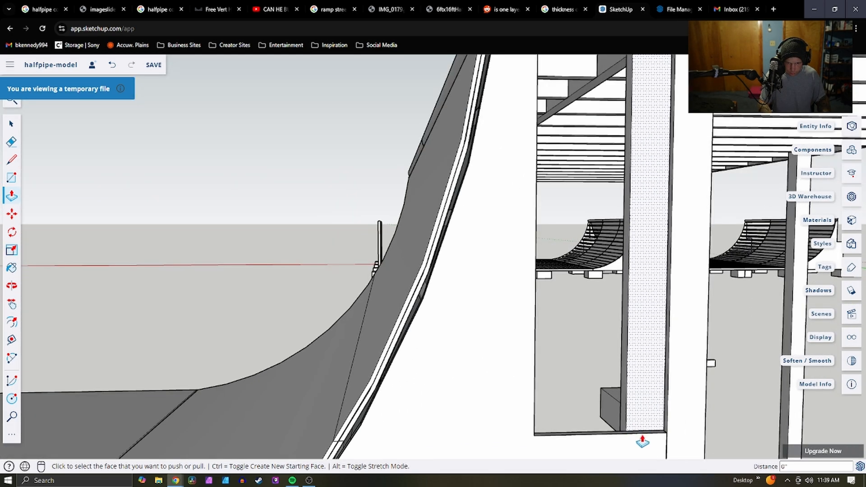
scroll(645, 437, "up", 3)
left_click(650, 436)
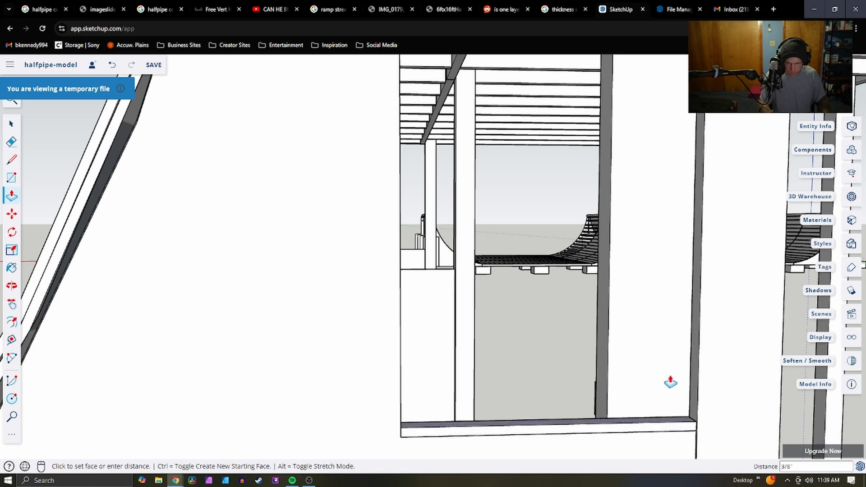
scroll(641, 361, "down", 6)
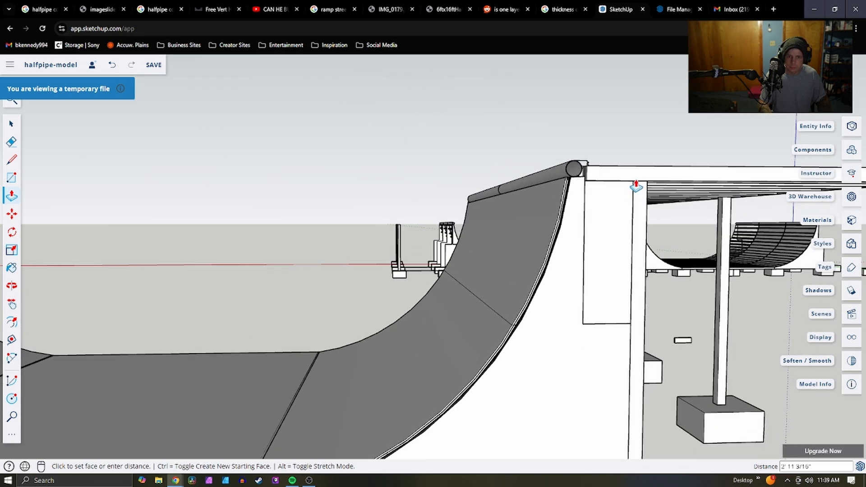
key("Escape")
Make a component from the notch infill and the stud joined to it
key("space")
left_click(619, 278)
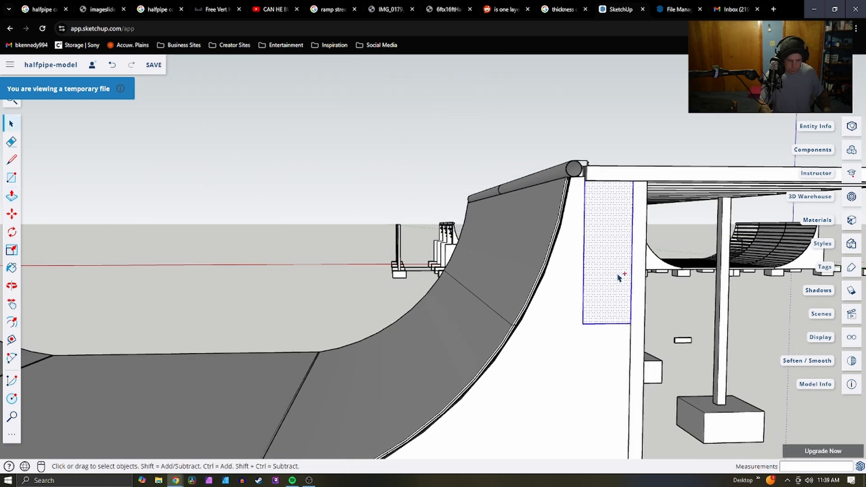
right_click(618, 277)
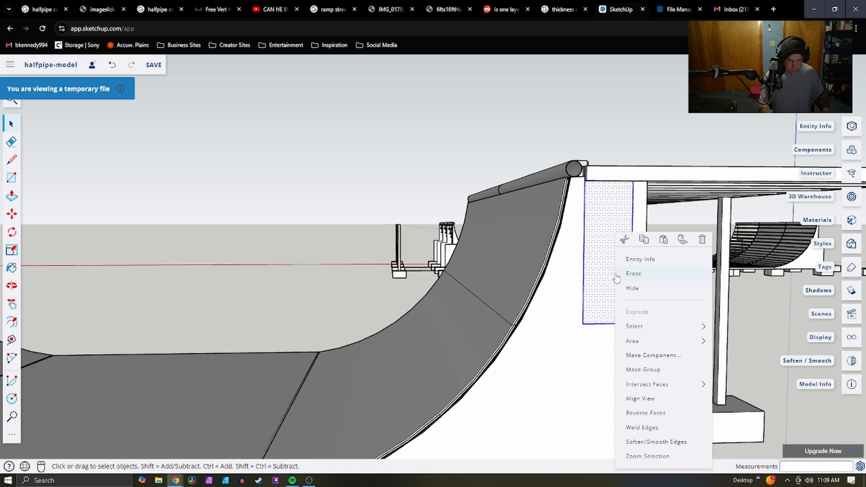
left_click(639, 355)
left_click(476, 290)
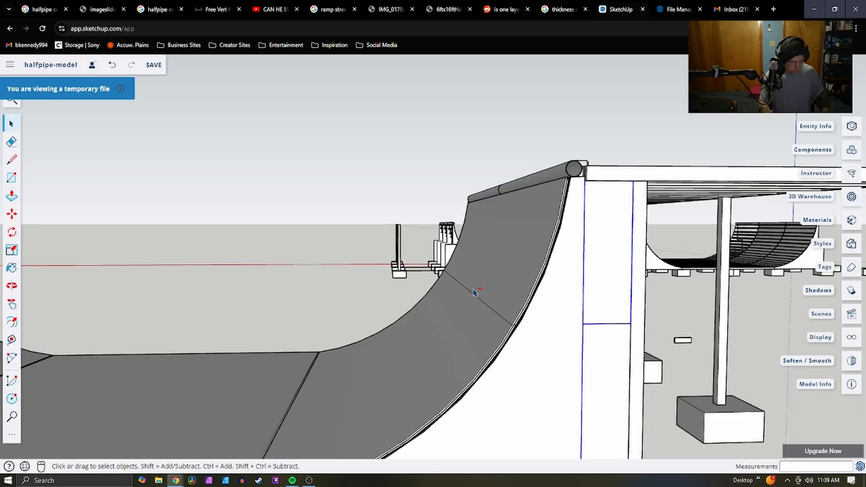
Copy the infill-and-stud component and place the copy in the open space beside the ramp
middle_click_drag(474, 292, 721, 318)
left_click(645, 230)
middle_click_drag(721, 213, 308, 313)
left_click(551, 394)
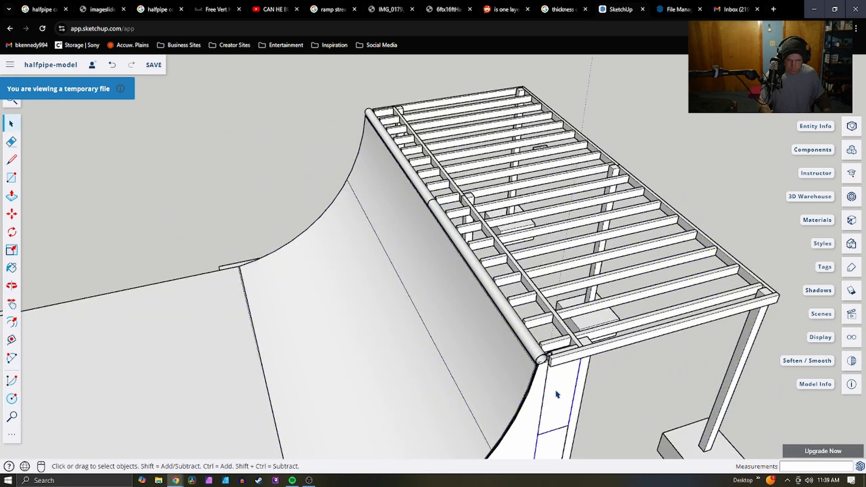
key("ctrl+v")
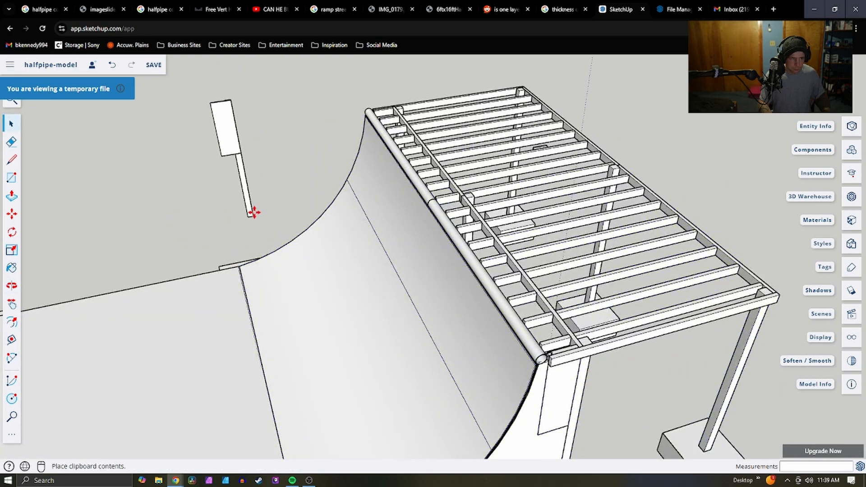
left_click(255, 206)
key("m")
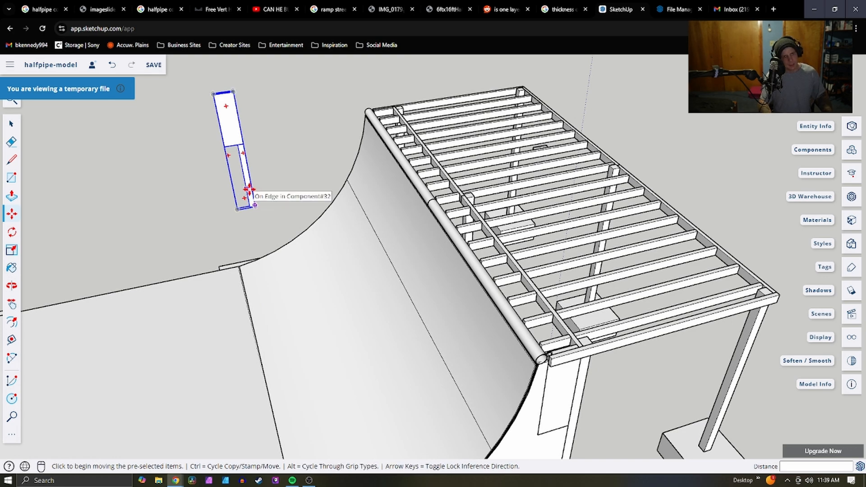
Open the copied component for editing and inspect its geometry from behind the deck
middle_click_drag(243, 187, 54, 229)
key("space")
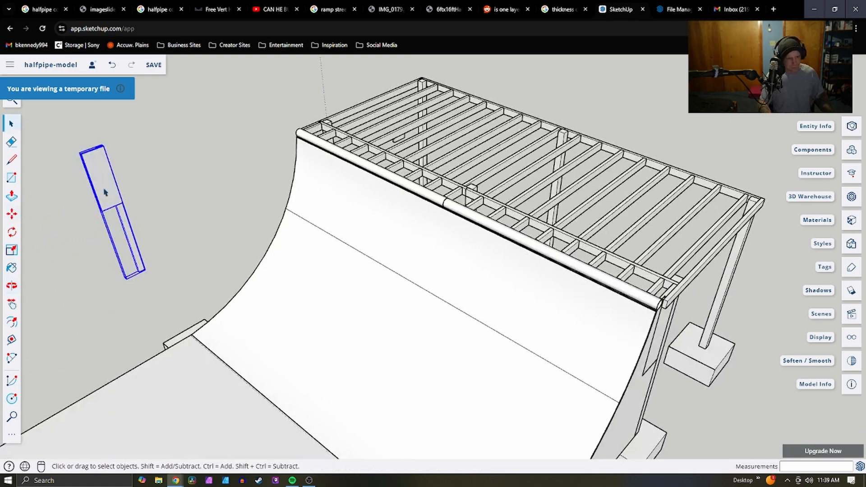
double_click(104, 192)
middle_click_drag(253, 232, 237, 310)
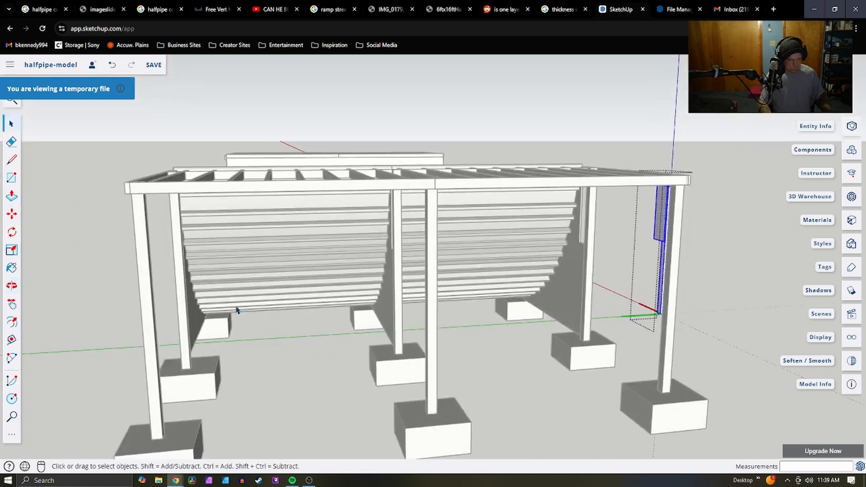
left_click(323, 319)
Select the joined faces of the infill and stud, and undo the changes back to the short block beside the post
middle_click_drag(310, 335, 161, 284)
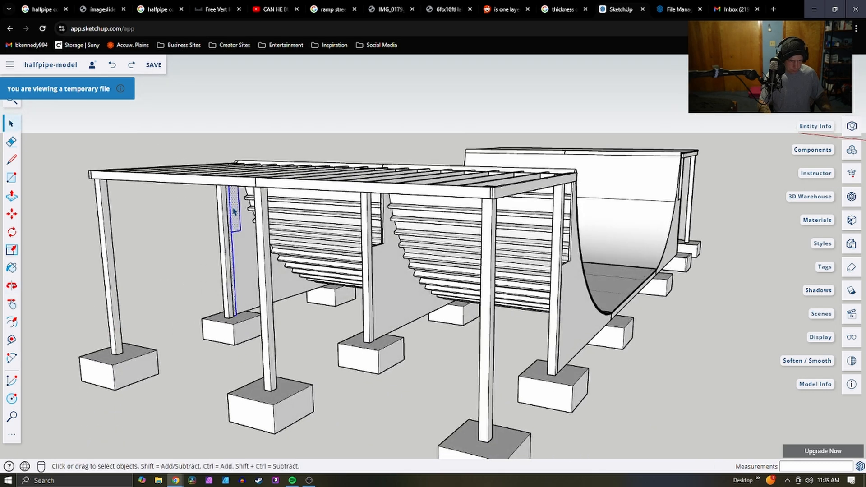
scroll(243, 242, "up", 6)
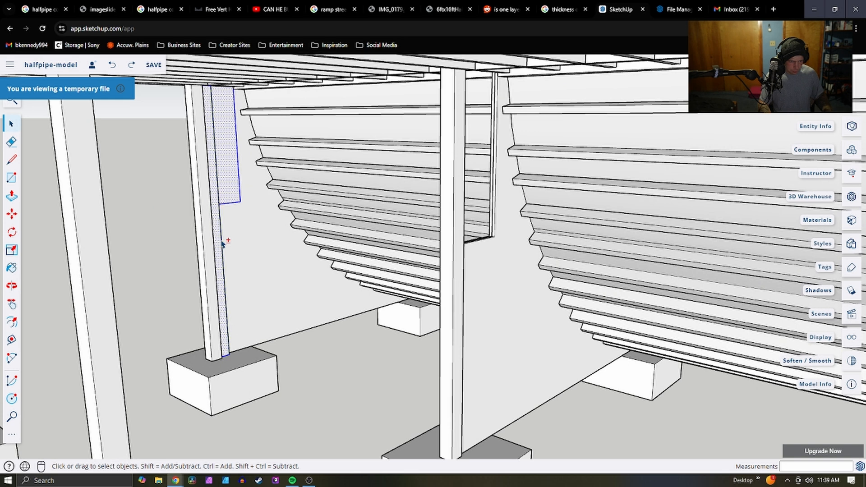
left_click(212, 143, "shift")
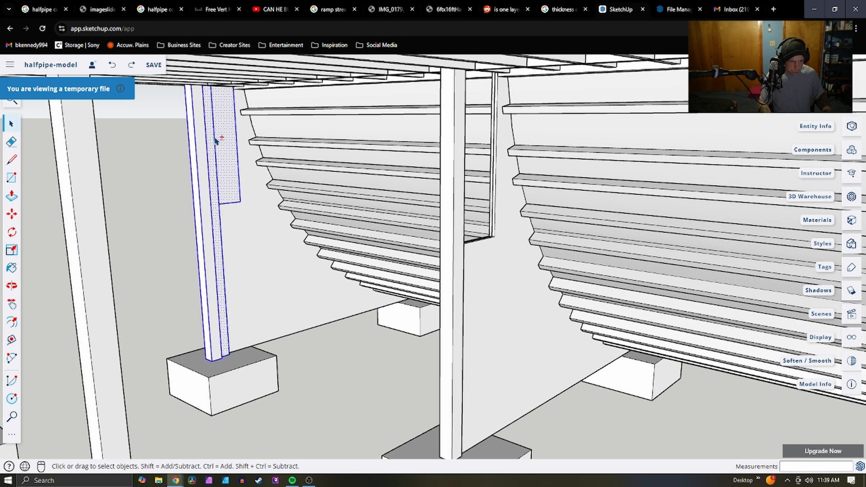
left_click(333, 392)
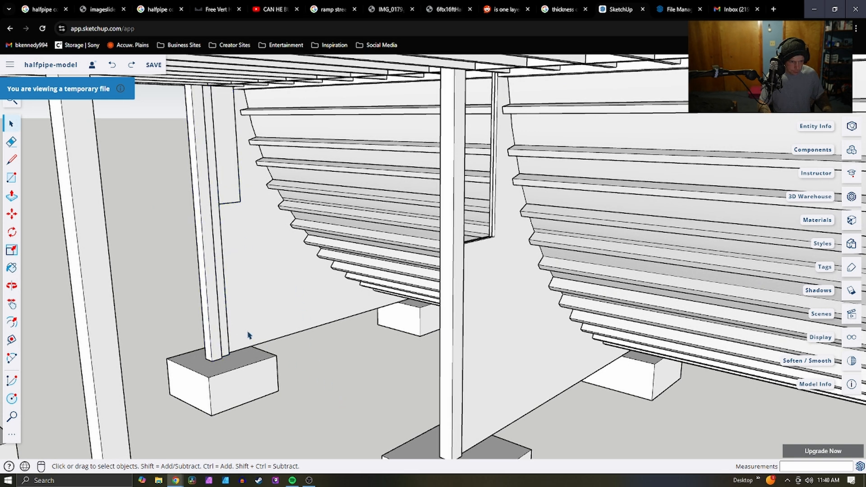
left_click(222, 284)
key("ctrl+z")
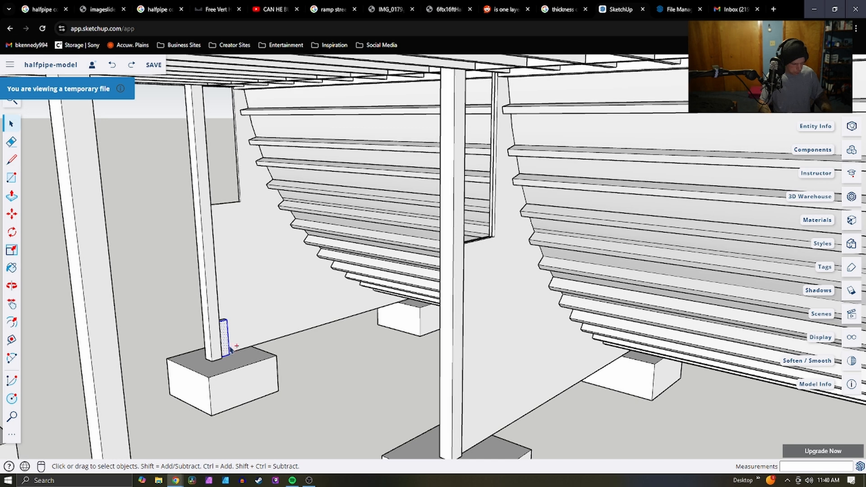
Undo the short block's upright rotation and placement against the post, back to its flat position in the open
key("ctrl+z")
key("ctrl+z")
key("ctrl+z")
key("ctrl+z")
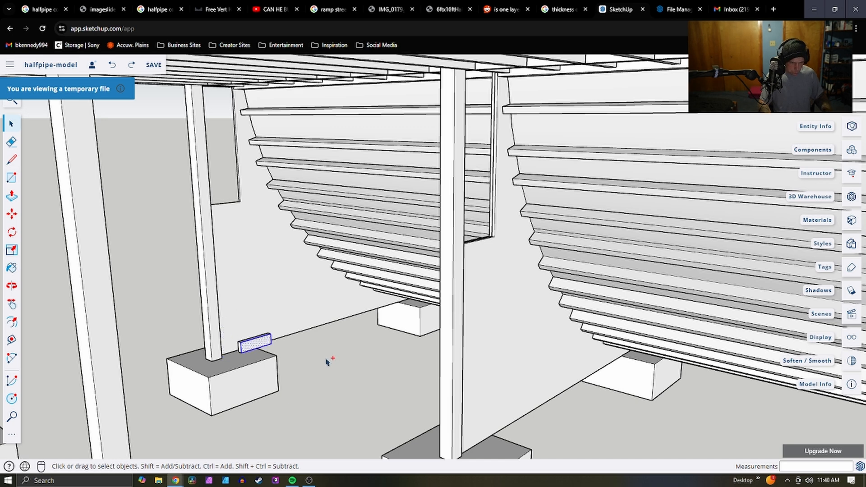
scroll(356, 392, "down", 10)
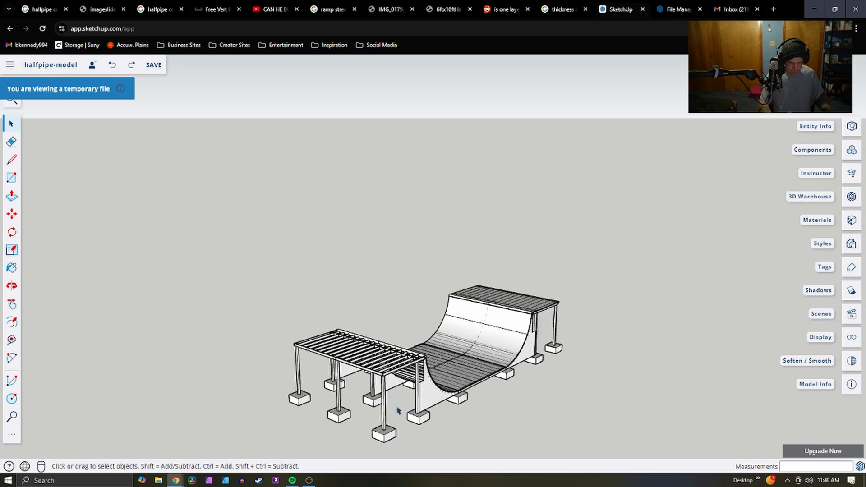
scroll(405, 405, "up", 5)
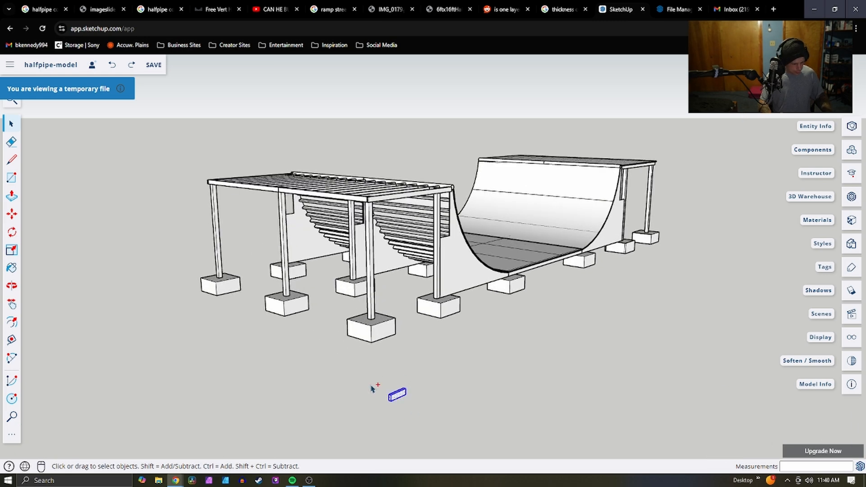
Paste a copy of the short block in the open space beside the deck and make it a component
key("ctrl+v")
left_click(165, 278)
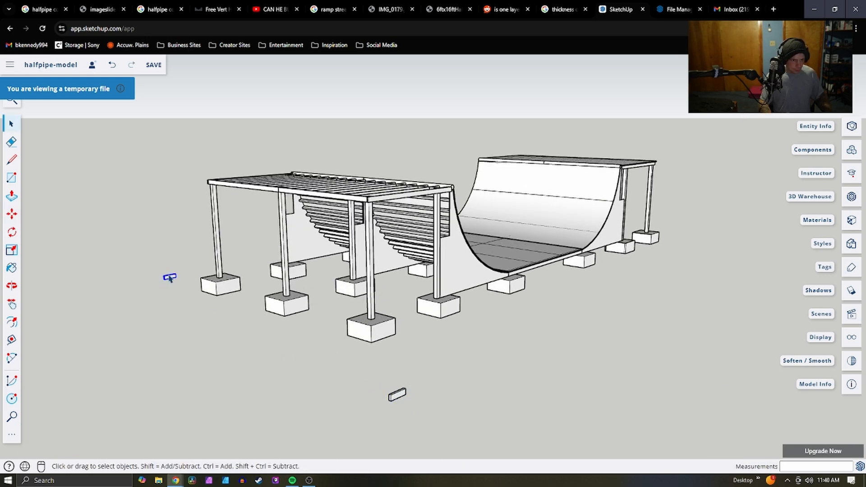
right_click(170, 277)
left_click(206, 369)
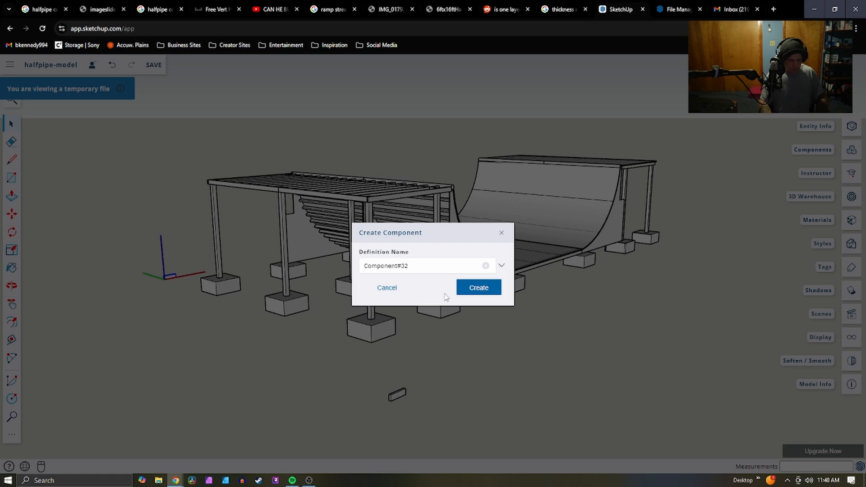
left_click(468, 293)
Rotate the short block component 90° upright and move it onto the footing, against the ramp-side corner post
scroll(107, 304, "up", 3)
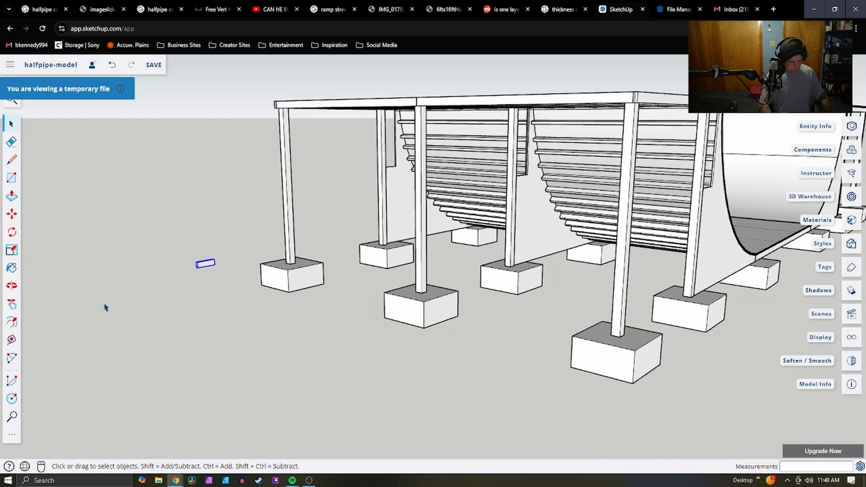
scroll(207, 286, "up", 4)
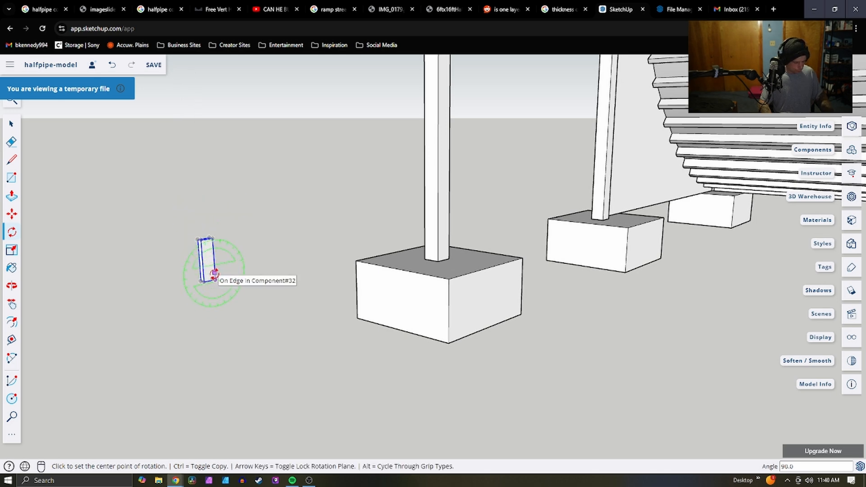
key("m")
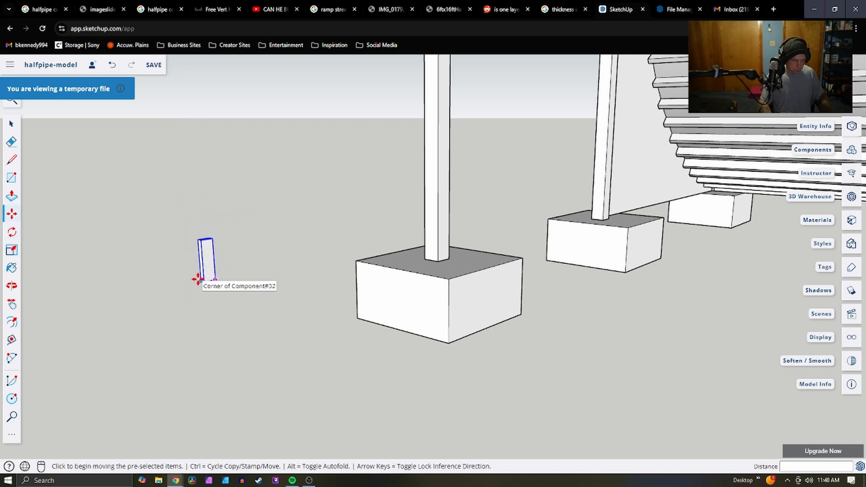
left_click(197, 279)
scroll(446, 250, "up", 5)
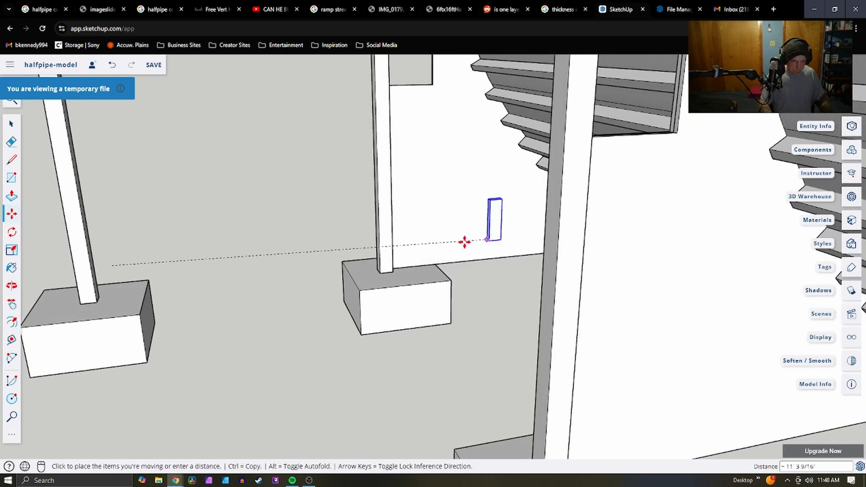
scroll(396, 255, "up", 4)
middle_click_drag(397, 294, 296, 290)
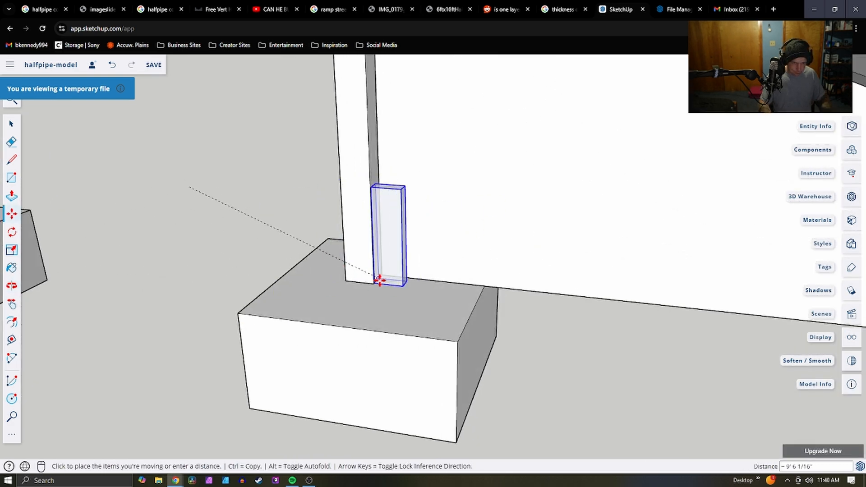
left_click(391, 269)
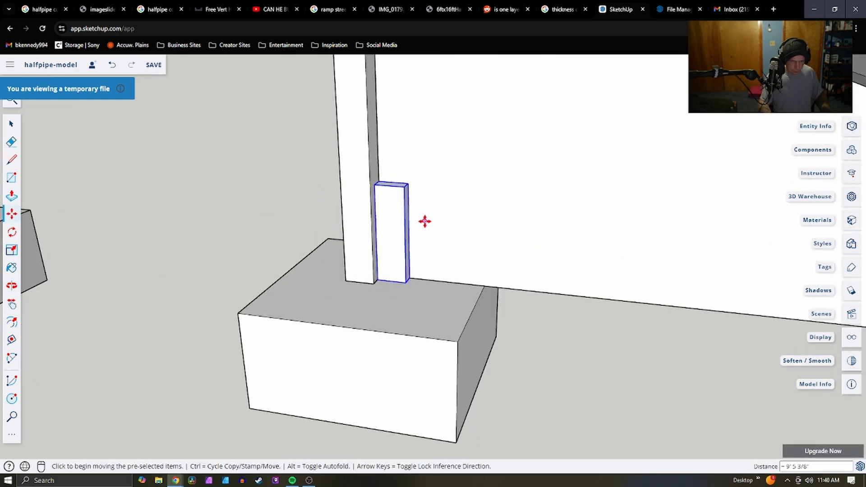
Fill the outer side panel's notch by drawing a rectangle on its ledge and extruding it about 2' 10 15/16" up to the deck framing
middle_click_drag(424, 221, 697, 298)
key("space")
scroll(436, 281, "down", 3)
scroll(524, 255, "down", 2)
middle_click_drag(531, 234, 726, 287)
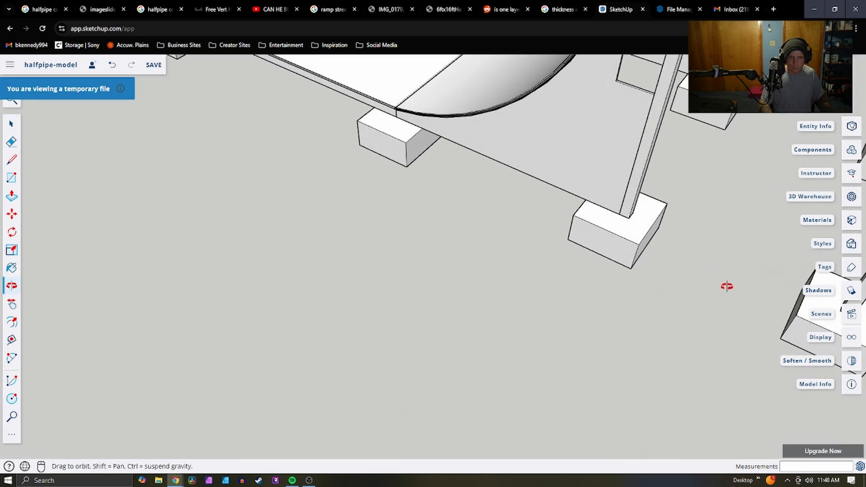
scroll(615, 116, "up", 5)
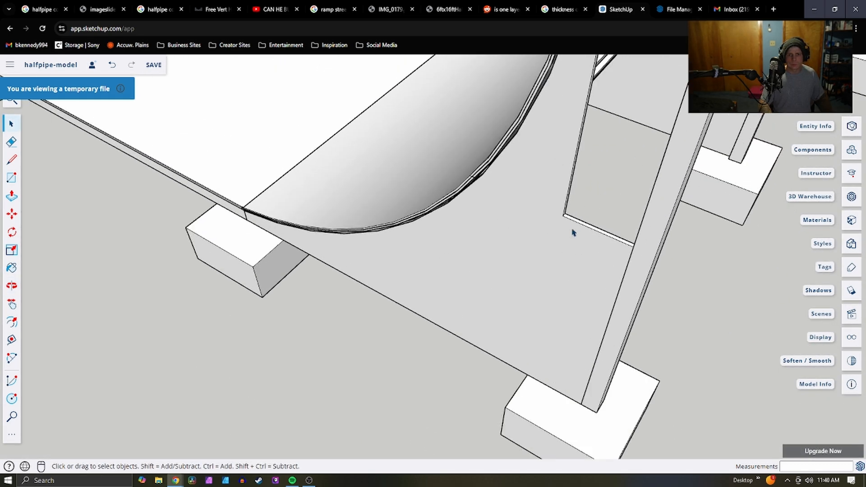
scroll(572, 232, "up", 5)
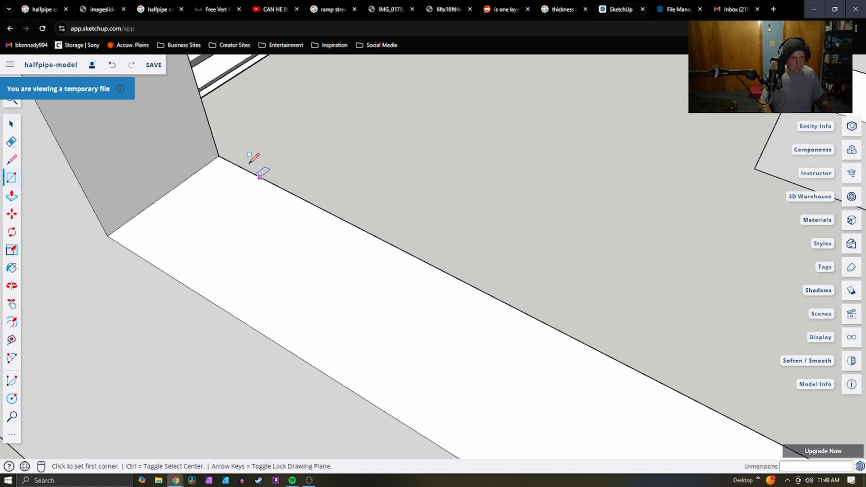
middle_click_drag(175, 179, 419, 222)
scroll(399, 242, "down", 5)
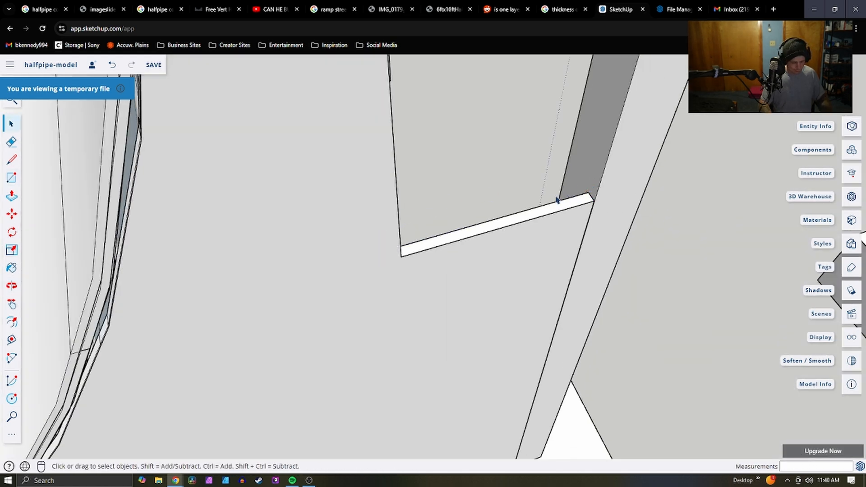
left_click(499, 224)
scroll(471, 180, "down", 5)
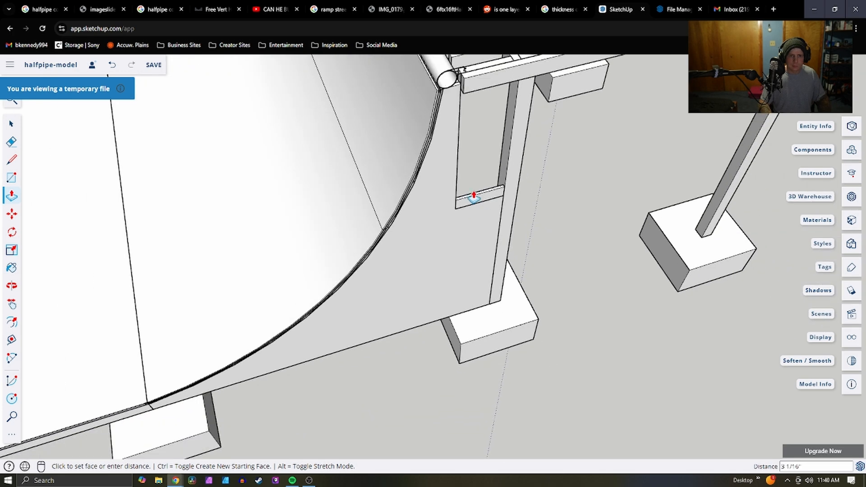
middle_click_drag(495, 124, 498, 106)
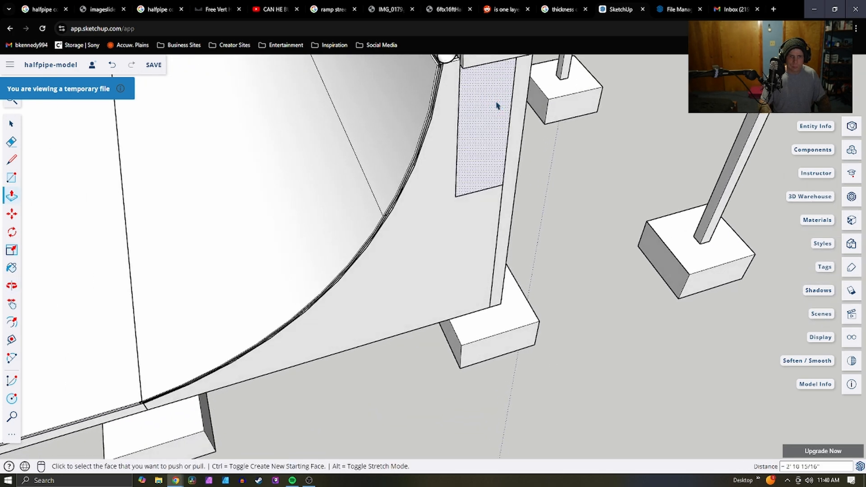
Make a component from the new infill in the outer side panel's notch
key("space")
right_click(487, 125)
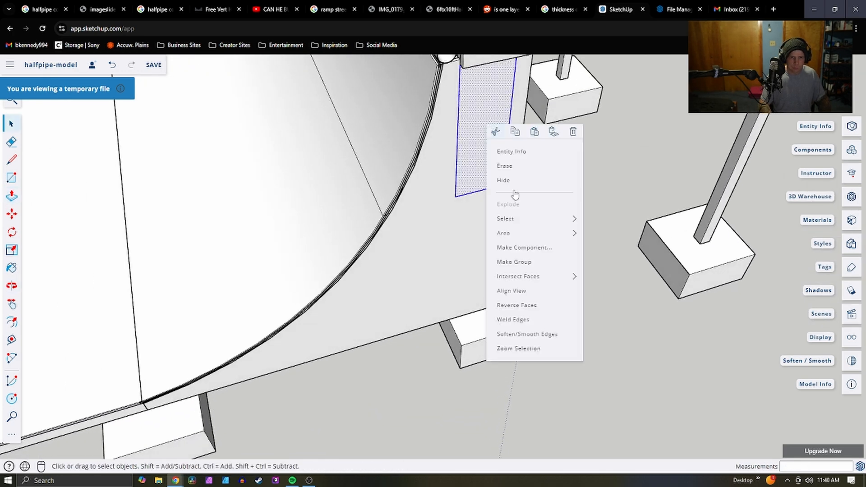
left_click(527, 244)
left_click(482, 291)
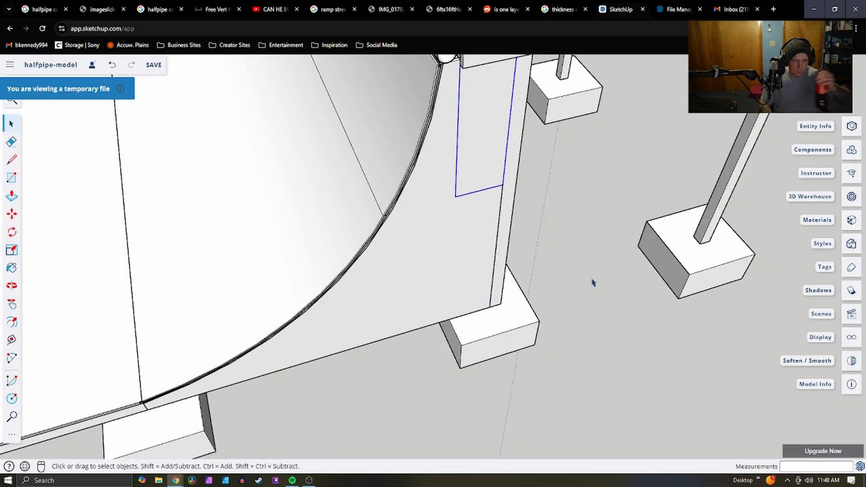
Open the short block component beside the corner post and extrude its top face up to the underside of the deck framing
middle_click_drag(592, 281, 131, 311)
middle_click_drag(496, 280, 216, 230)
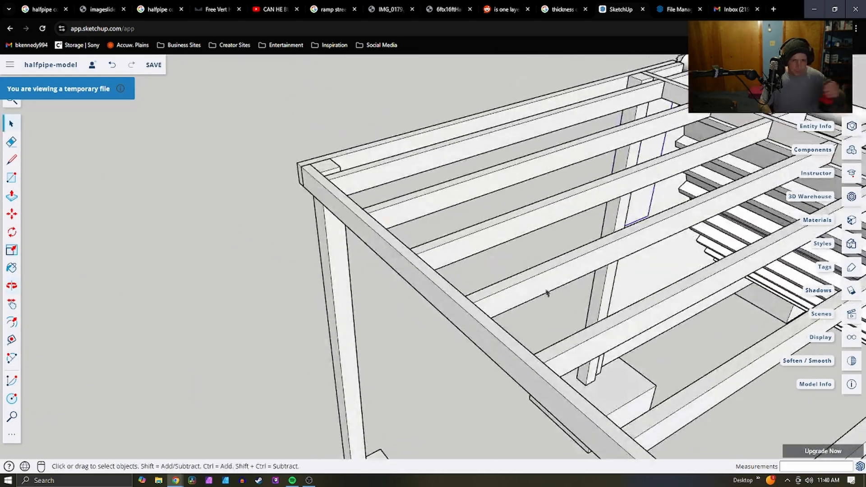
scroll(630, 248, "up", 6)
middle_click_drag(630, 248, 481, 194)
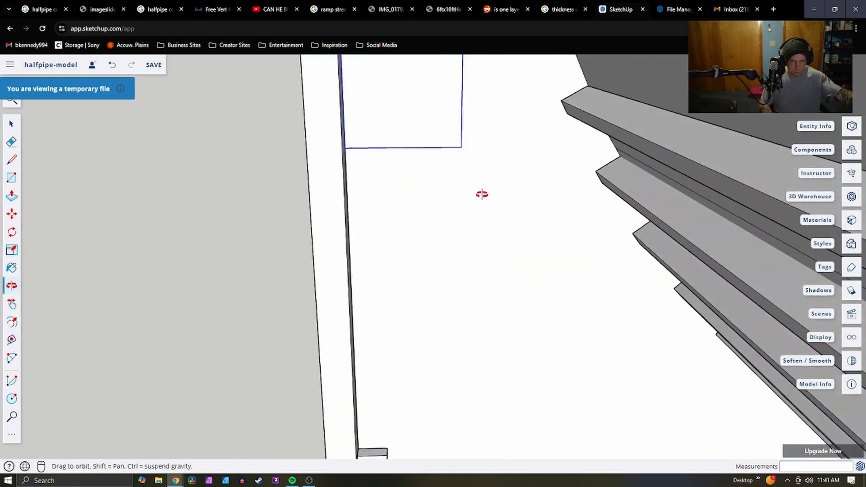
scroll(491, 298, "up", 3)
scroll(405, 374, "down", 1)
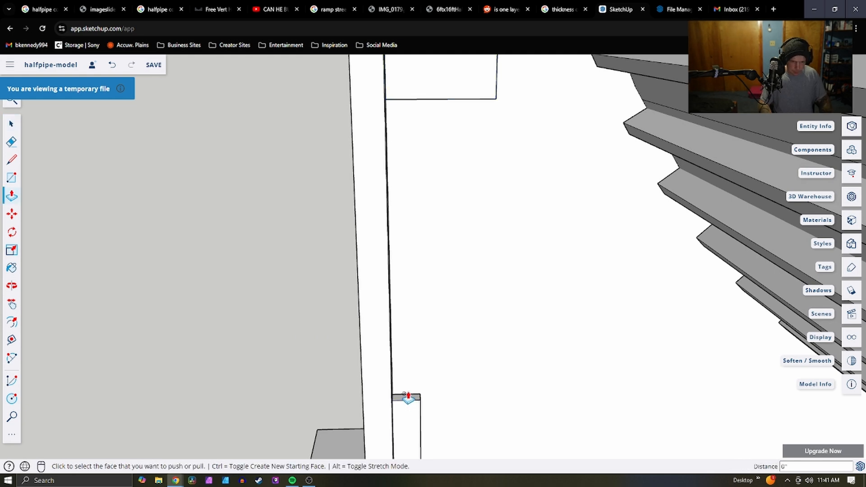
double_click(409, 397)
key("p")
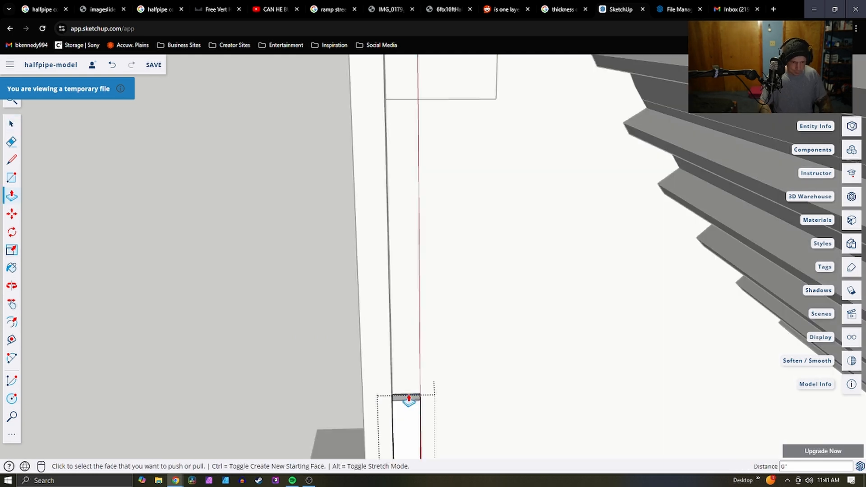
scroll(409, 313, "down", 3)
scroll(415, 212, "down", 1)
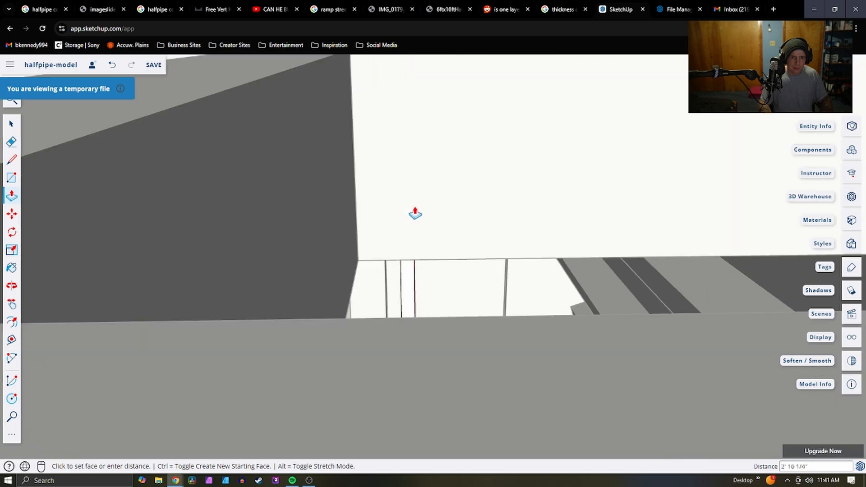
middle_click_drag(448, 287, 435, 166)
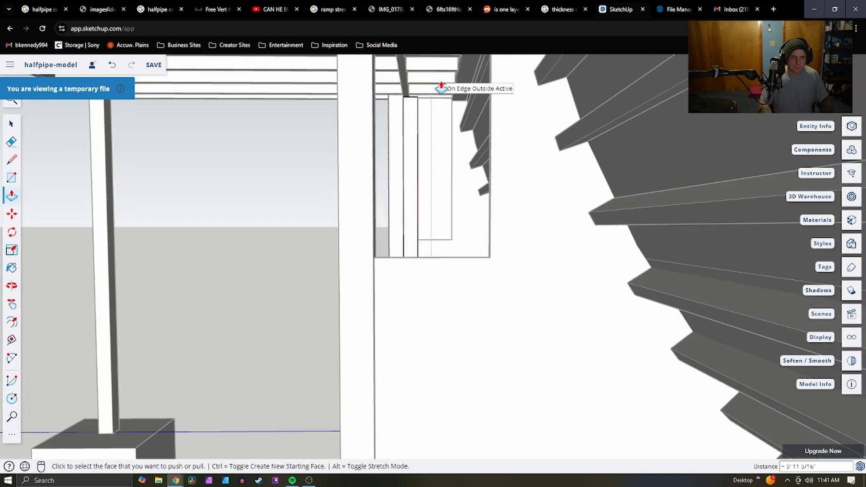
middle_click_drag(426, 121, 390, 156)
Select all of the extended stud's geometry and make it a component
key("space")
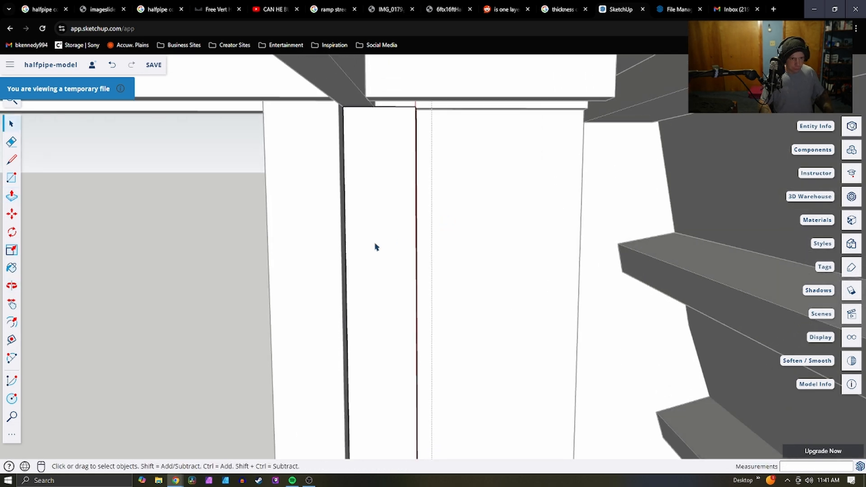
left_click(376, 246)
middle_click_drag(377, 247, 404, 236)
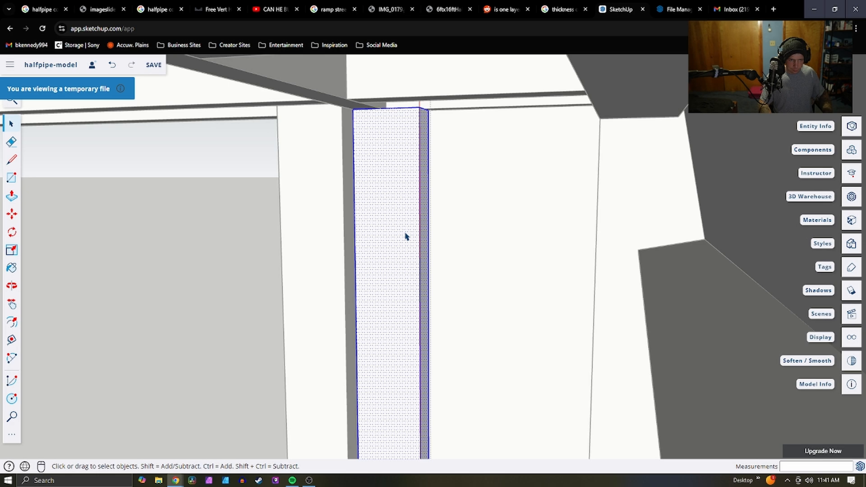
right_click(405, 237)
left_click(458, 356)
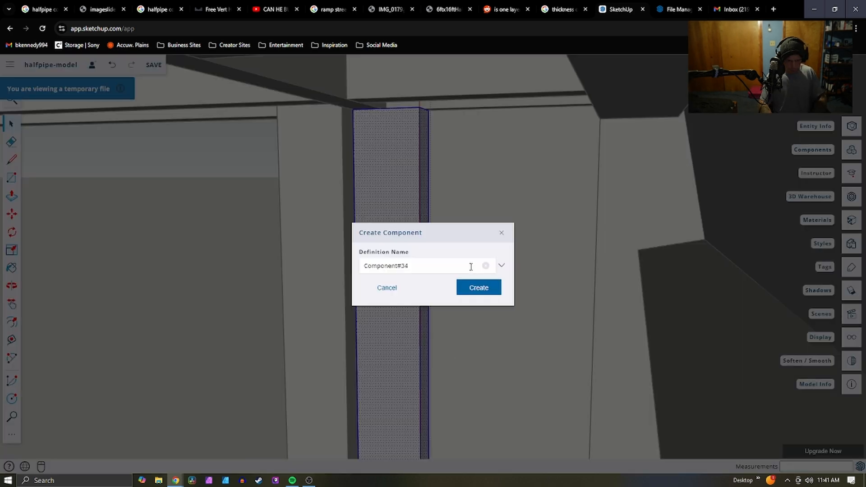
left_click(475, 288)
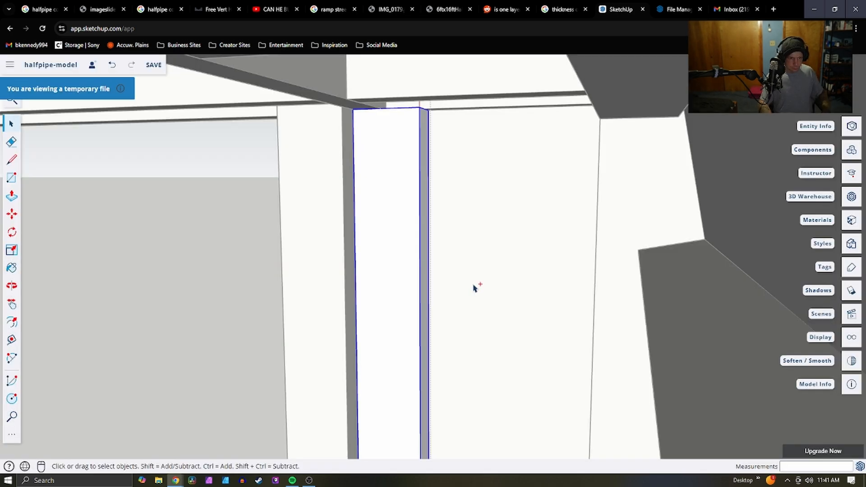
Paste a copy of the full-height stud onto the footing beside the post at the ramp's middle side panel
key("ctrl+v")
middle_click_drag(315, 365, 647, 363)
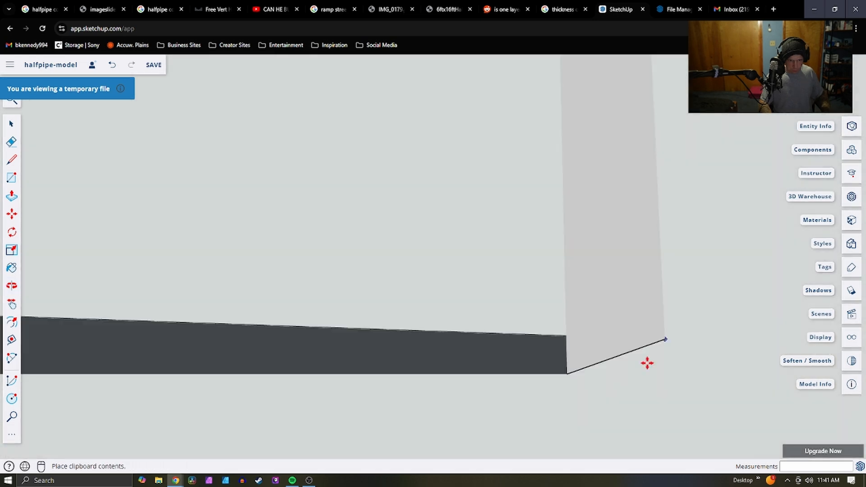
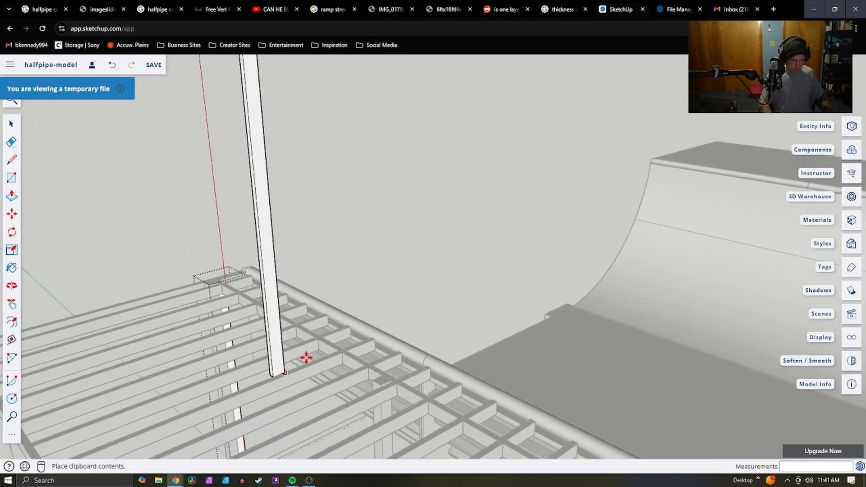
scroll(337, 294, "down", 5)
scroll(333, 361, "up", 9)
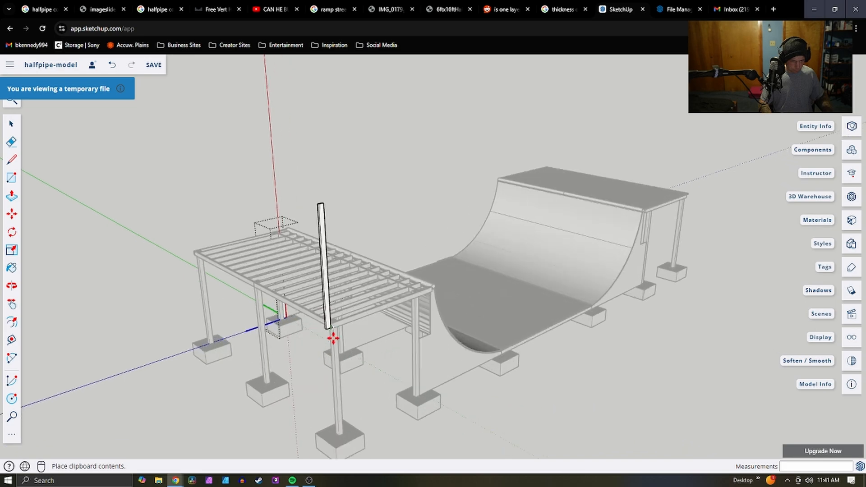
scroll(356, 352, "up", 1)
middle_click_drag(333, 340, 476, 305)
scroll(147, 380, "up", 3)
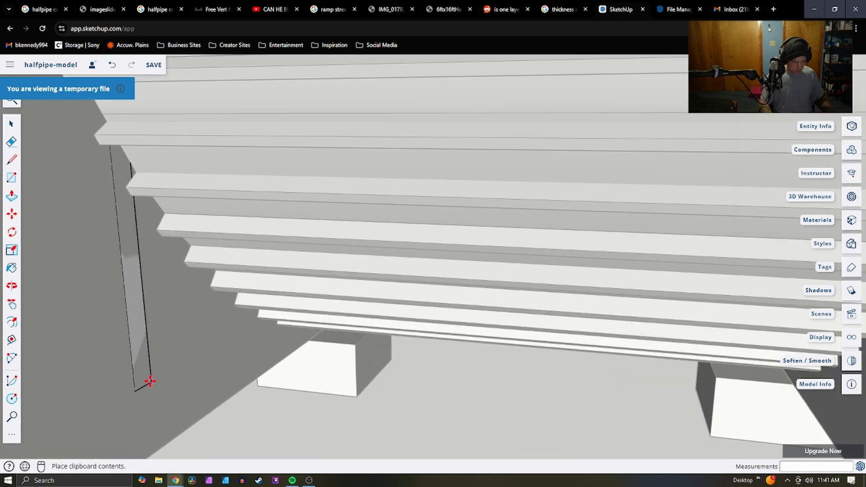
scroll(323, 367, "down", 3)
scroll(229, 412, "down", 5)
scroll(232, 411, "up", 8)
middle_click_drag(232, 412, 449, 377)
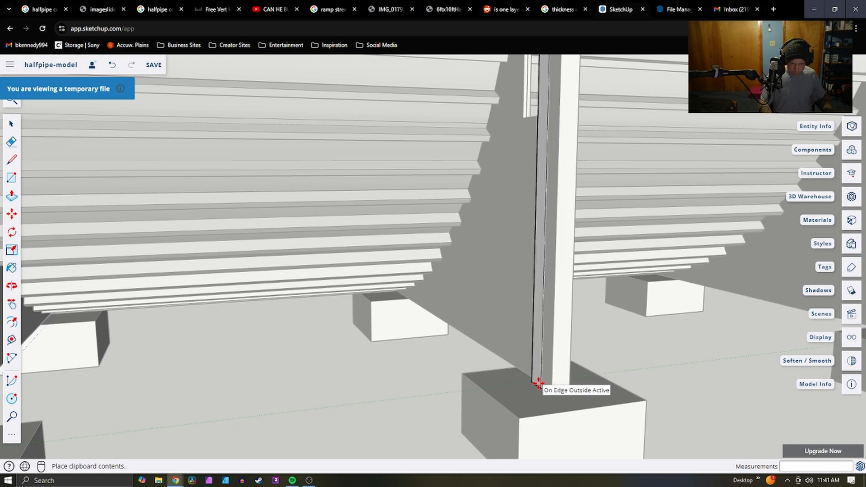
left_click(538, 383)
middle_click_drag(537, 378, 396, 407)
scroll(292, 430, "up", 3)
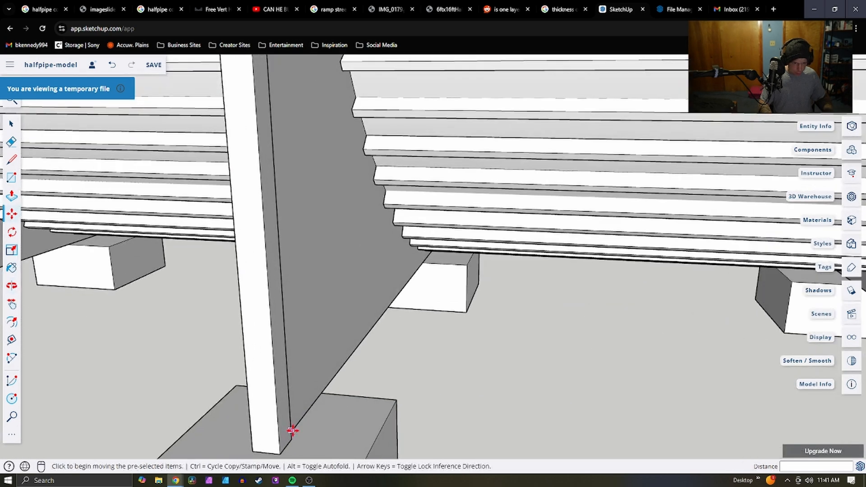
Paste another full-height stud onto the middle footing beside the side panel and rotate it 90 degrees to stand upright
scroll(341, 316, "down", 3)
scroll(295, 387, "up", 3)
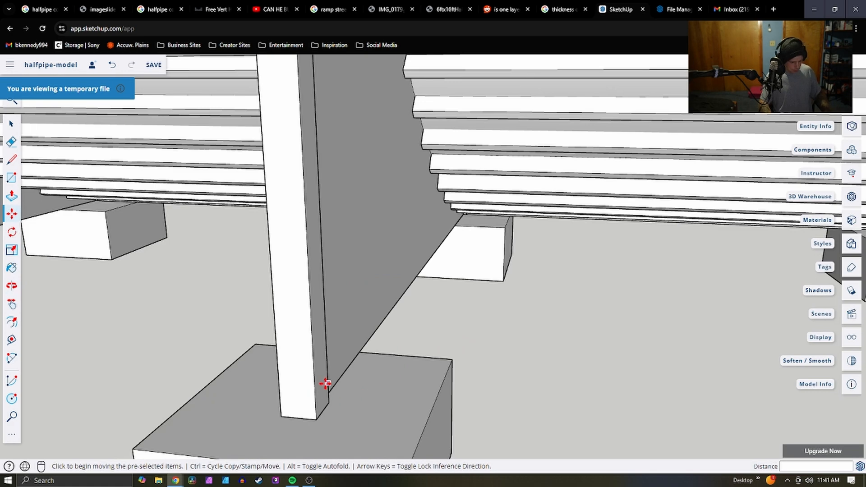
key("ctrl+v")
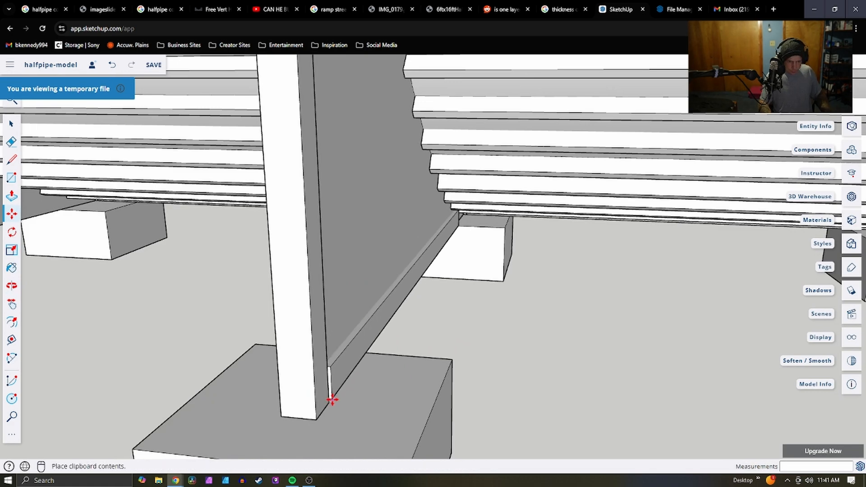
left_click(357, 355)
middle_click_drag(357, 354, 312, 370)
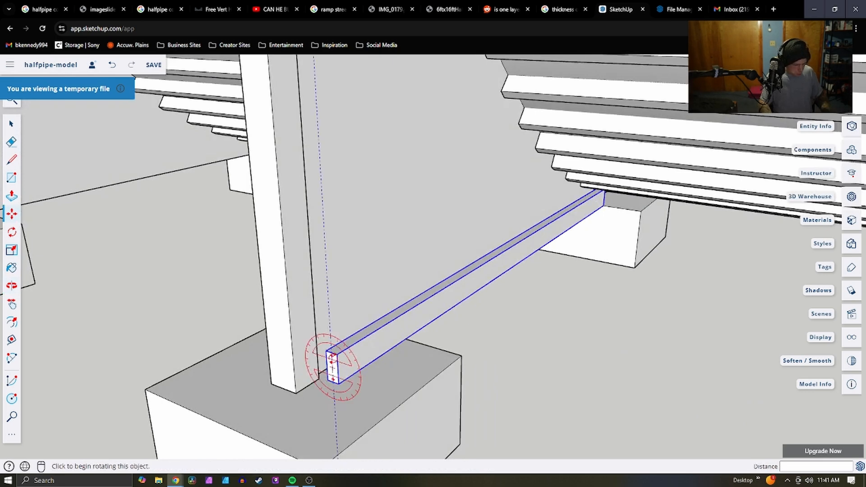
key("q")
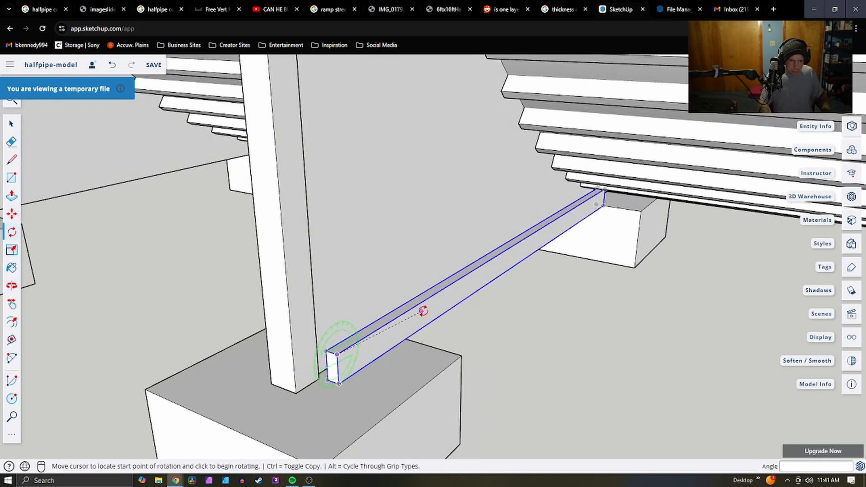
left_click(427, 299)
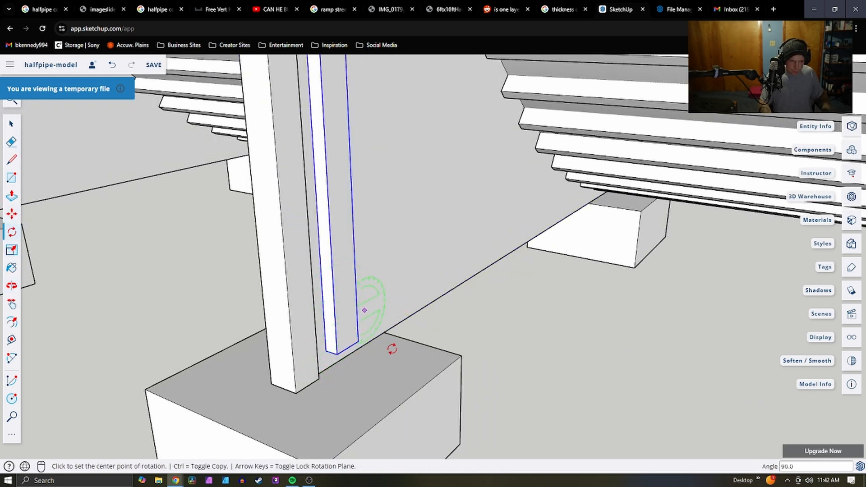
Move the upright stud down onto the middle footing so that it sits flush against the post and side panel
middle_click_drag(348, 358, 260, 368)
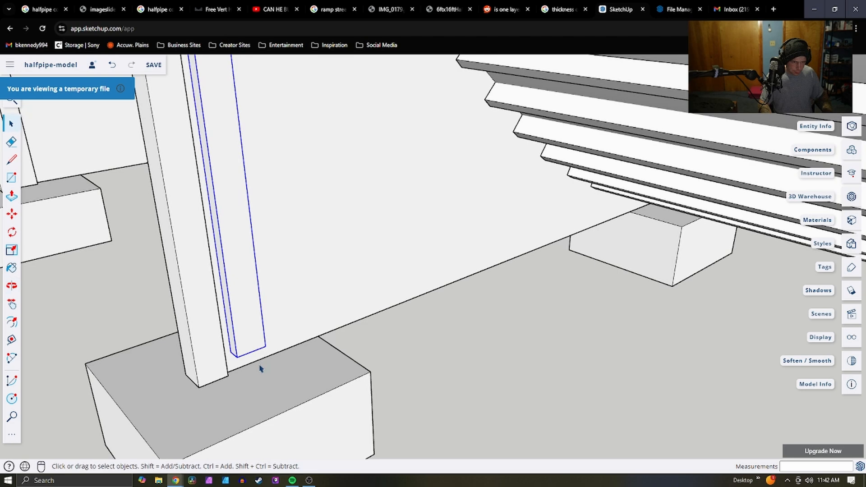
left_click(230, 354)
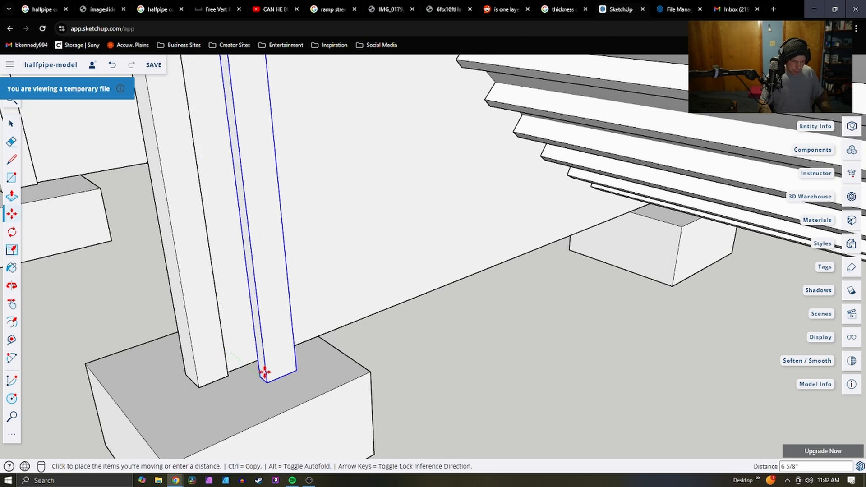
scroll(230, 365, "up", 2)
middle_click_drag(266, 366, 212, 270)
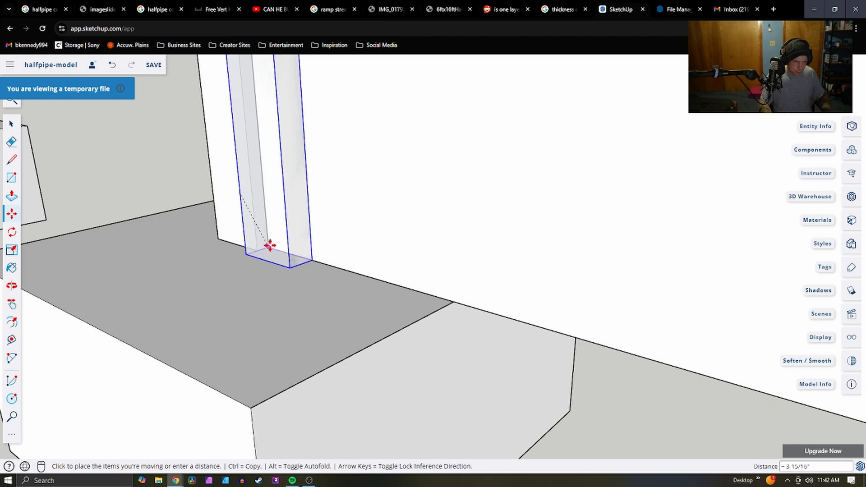
left_click(268, 247)
middle_click_drag(280, 245, 416, 277)
scroll(416, 277, "down", 10)
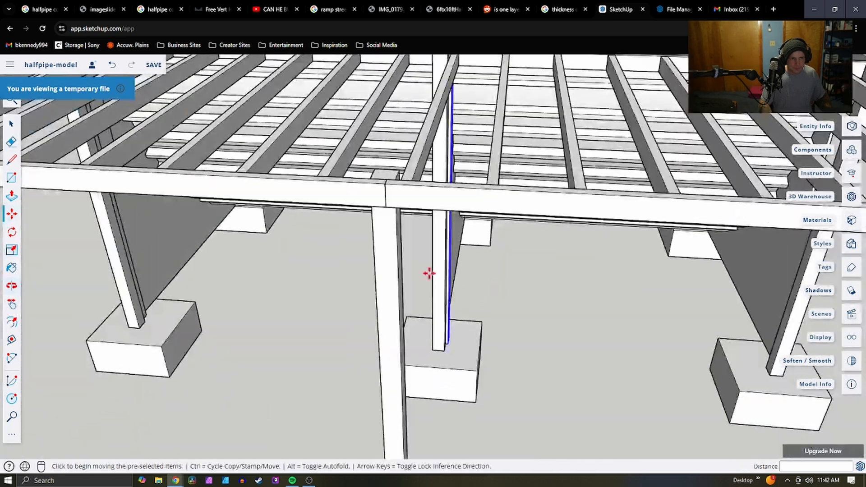
scroll(437, 273, "up", 10)
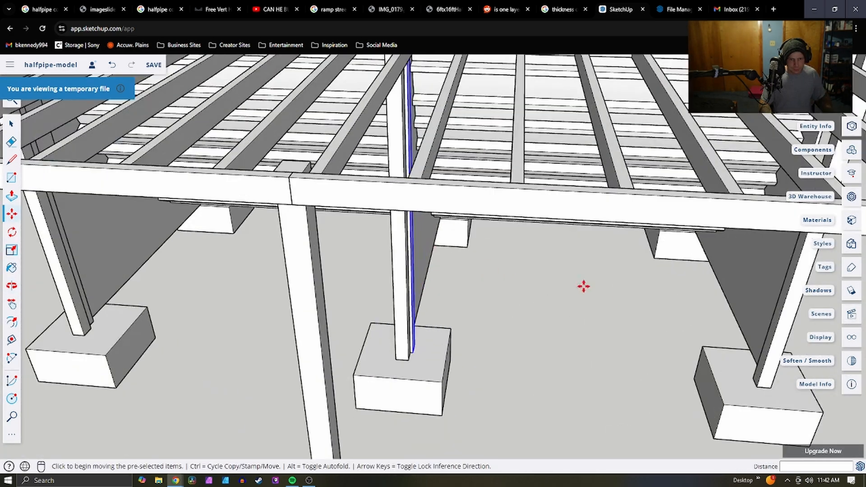
key("ctrl+v")
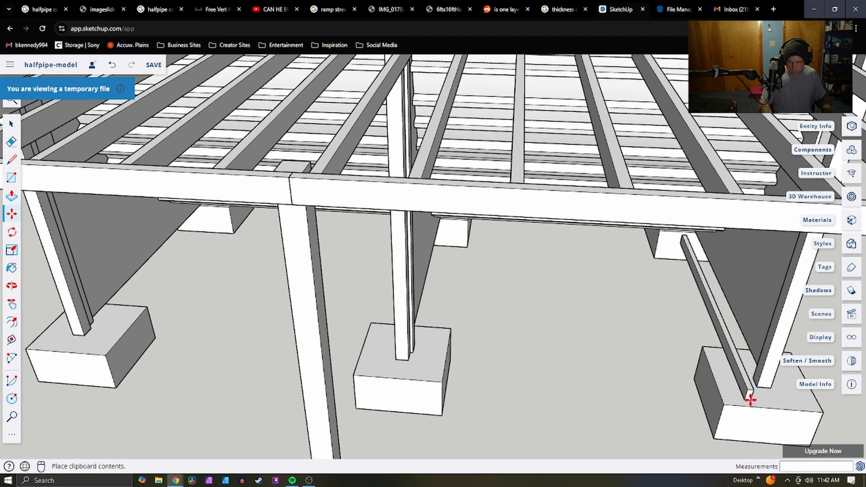
key("Escape")
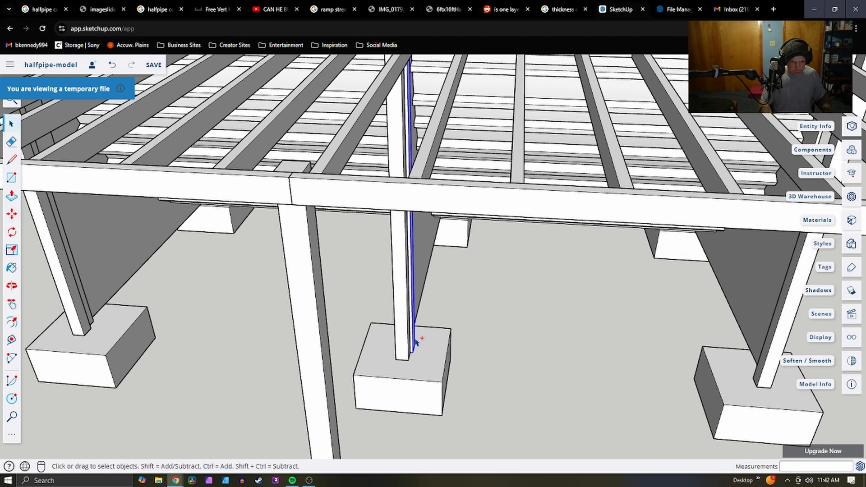
Paste a copy of the upright stud onto the footing at the far outer side panel and move it flush against the post
key("ctrl+v")
left_click(734, 366)
key("m")
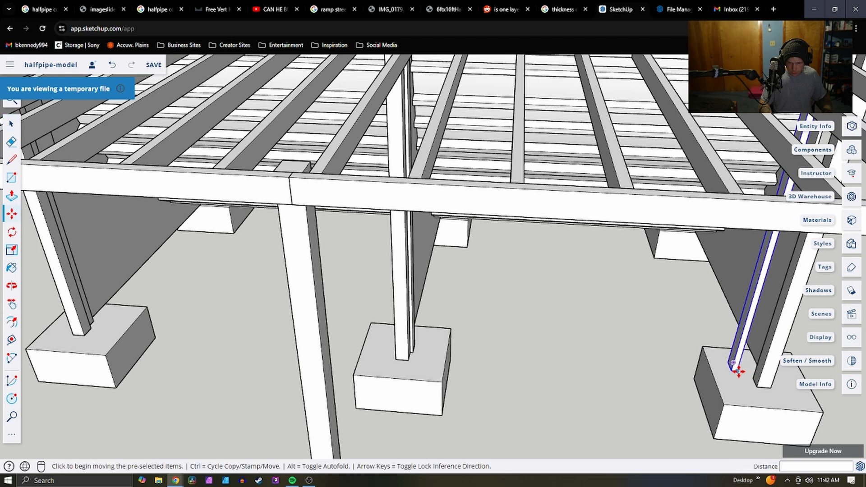
scroll(738, 371, "up", 5)
left_click(736, 371)
middle_click_drag(704, 371, 864, 382)
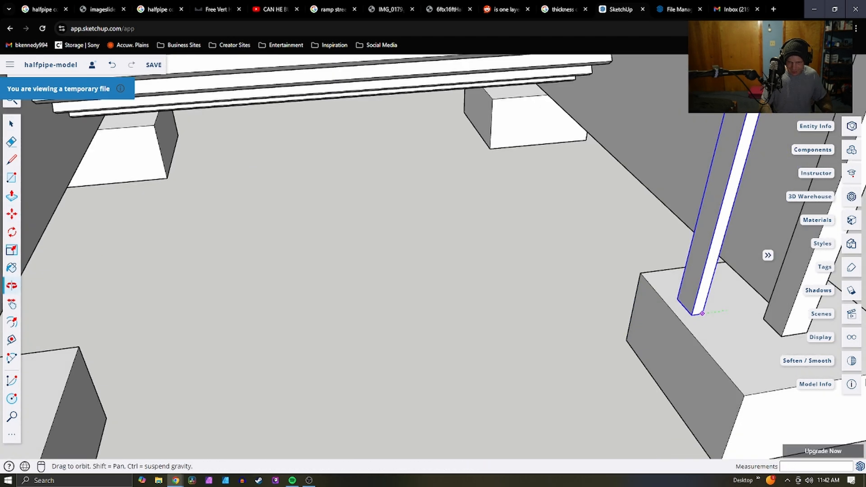
middle_click_drag(667, 327, 774, 266)
scroll(775, 266, "up", 3)
scroll(417, 352, "down", 2)
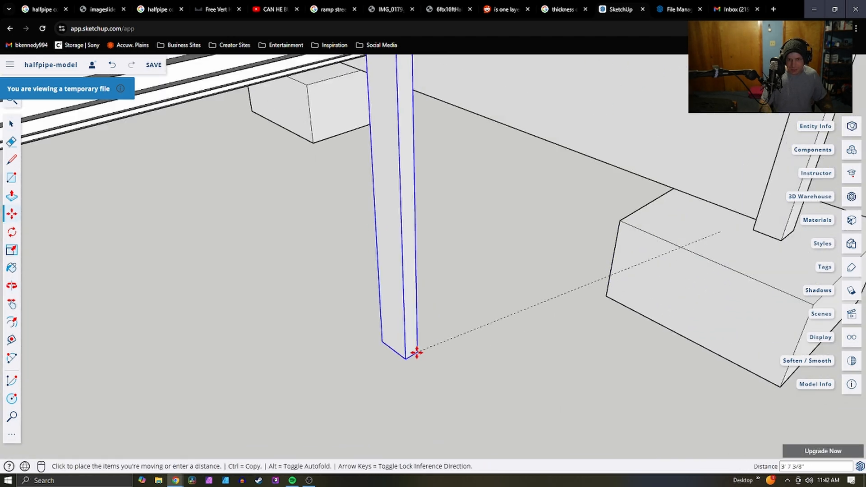
scroll(686, 226, "up", 5)
middle_click_drag(721, 237, 820, 293)
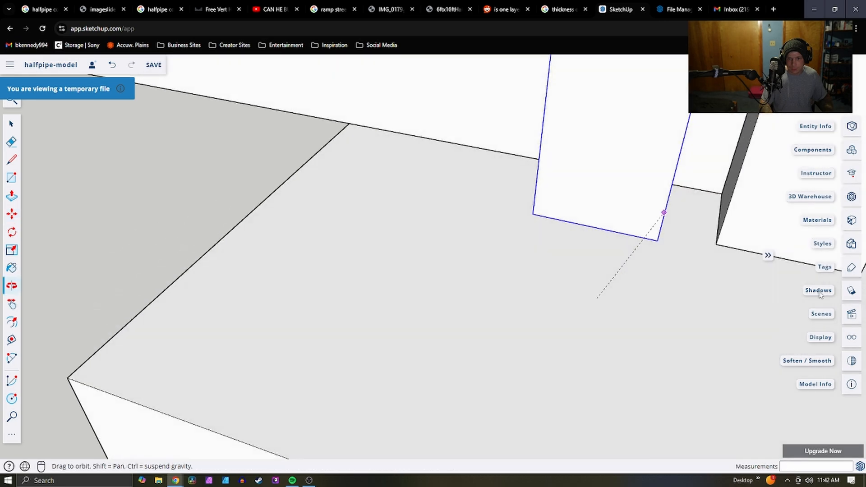
left_click(721, 195)
scroll(518, 219, "down", 3)
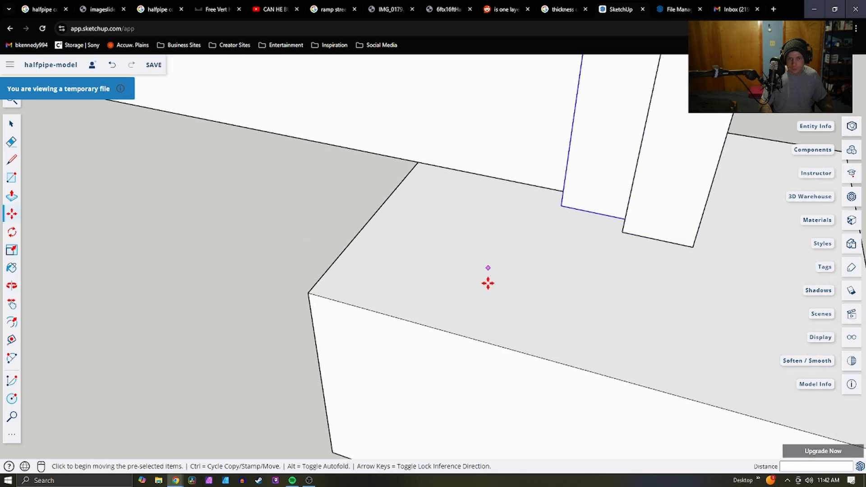
Examine how the new stud fits along the outer side panel and below the deck framing
scroll(487, 283, "down", 5)
middle_click_drag(581, 266, 451, 219)
scroll(402, 282, "down", 4)
scroll(427, 207, "up", 8)
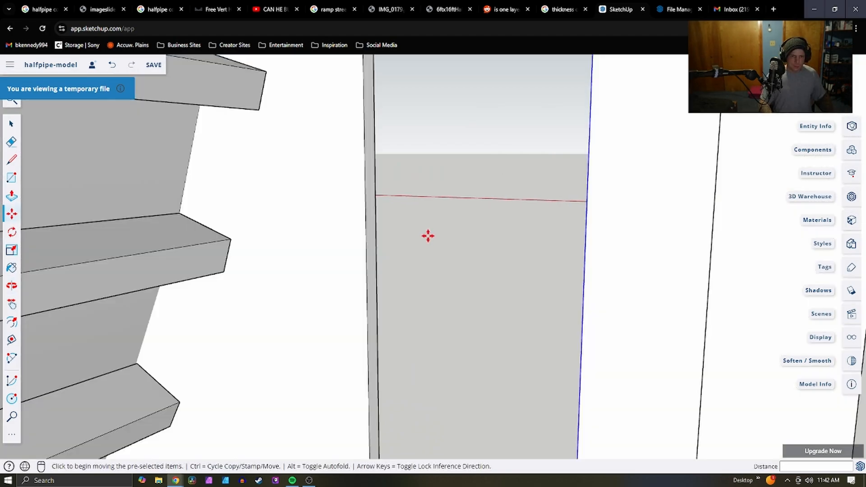
scroll(427, 236, "down", 8)
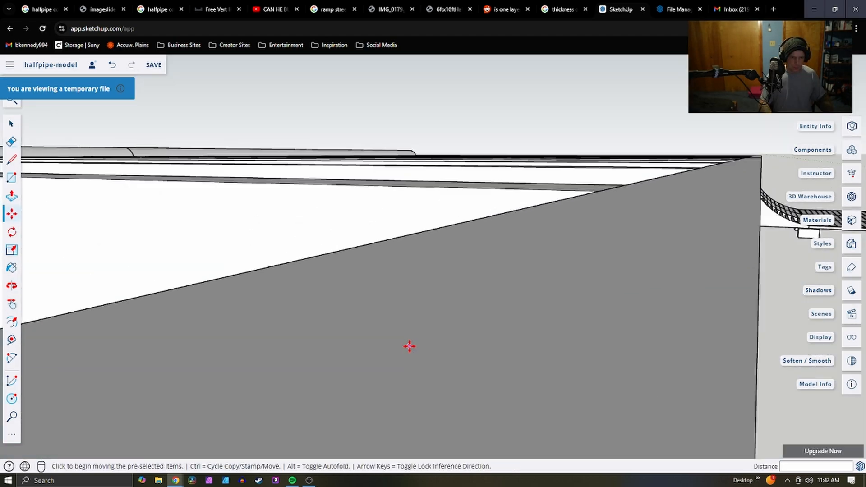
scroll(488, 350, "down", 10)
mouse_move(631, 377)
middle_mouse_down()
mouse_move(354, 350)
mouse_move(643, 365)
middle_mouse_up()
scroll(636, 363, "down", 6)
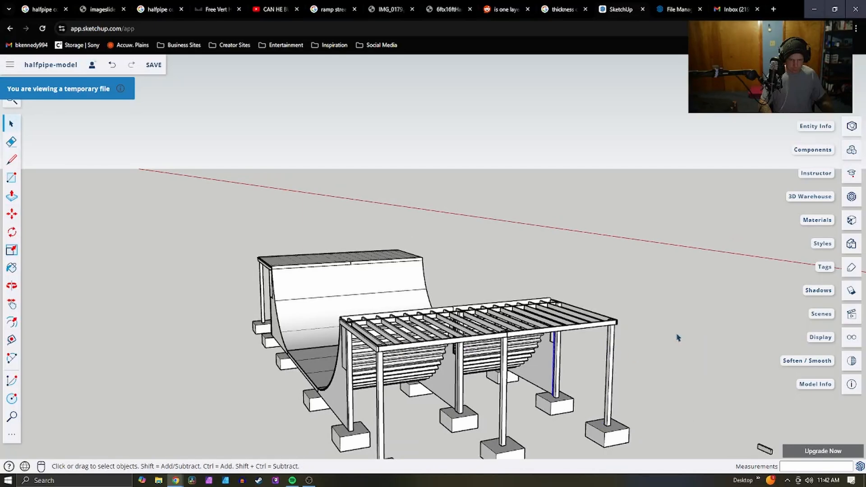
Make a component from the loose rectangular block lying on the ground in front of the ramp
middle_click_drag(726, 345, 303, 306)
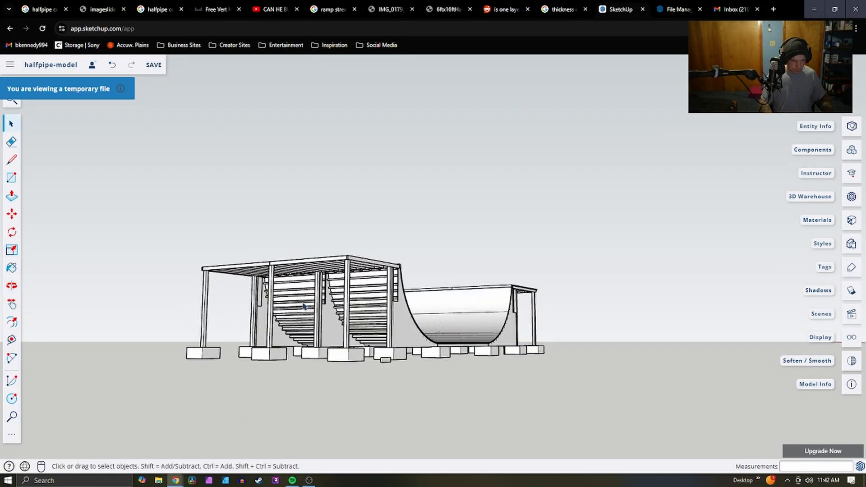
middle_click_drag(416, 361, 195, 421)
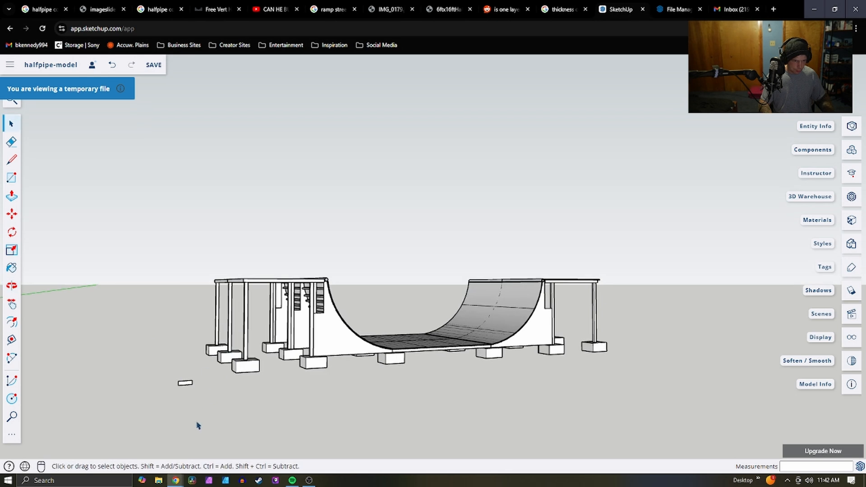
scroll(179, 361, "up", 3)
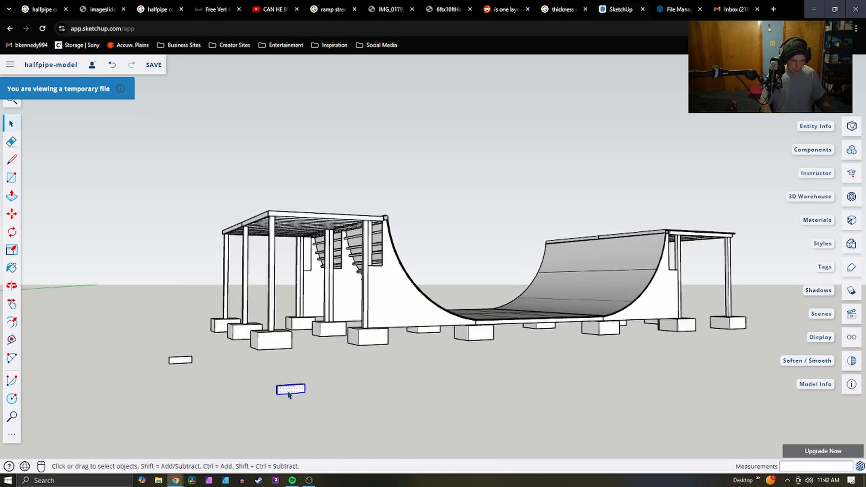
right_click(289, 395)
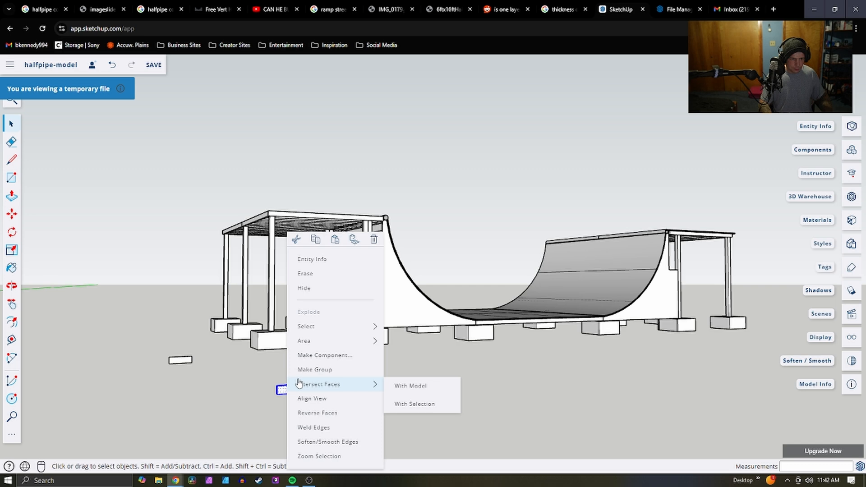
left_click(316, 354)
left_click(464, 293)
scroll(306, 399, "up", 2)
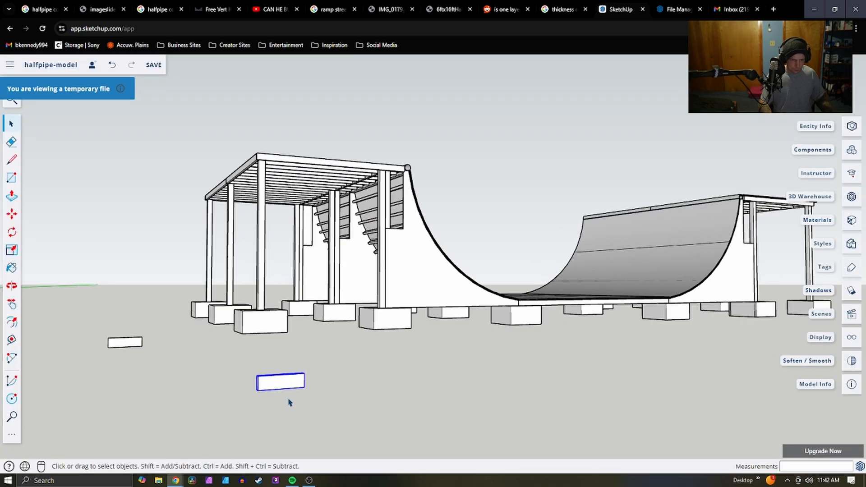
Move the block component up against the underside of the deck framing beside the outer side panel's post
middle_click_drag(309, 391, 274, 372)
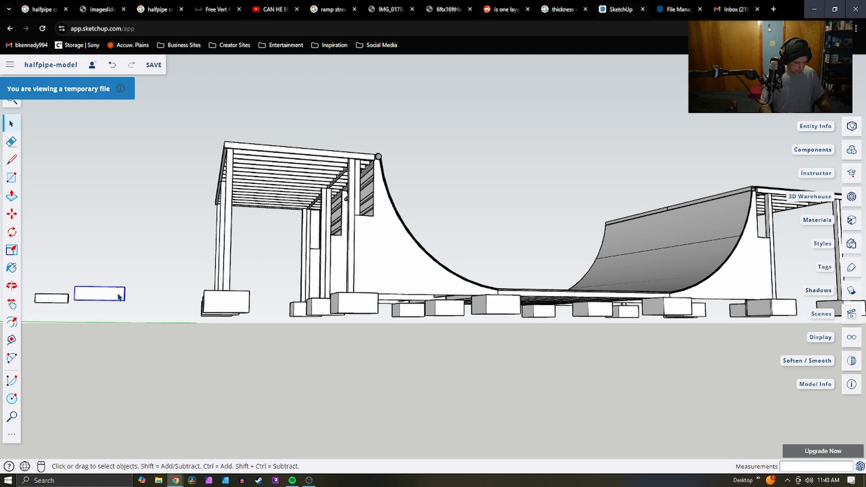
middle_click_drag(115, 284, 270, 293)
scroll(284, 311, "down", 4)
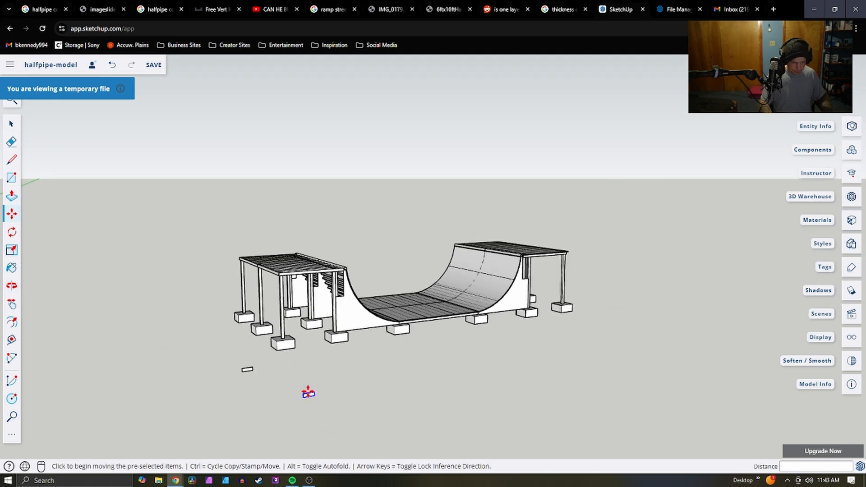
scroll(308, 390, "up", 3)
scroll(334, 383, "up", 6)
left_click(337, 390)
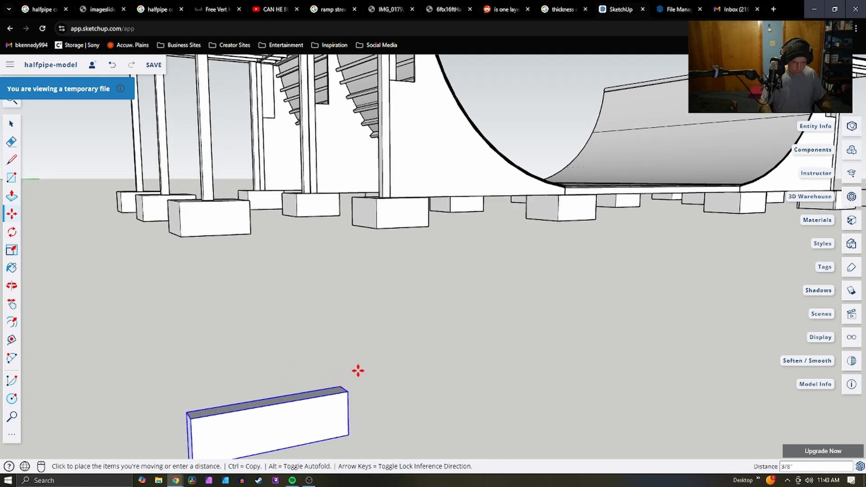
scroll(410, 366, "down", 6)
scroll(367, 131, "up", 3)
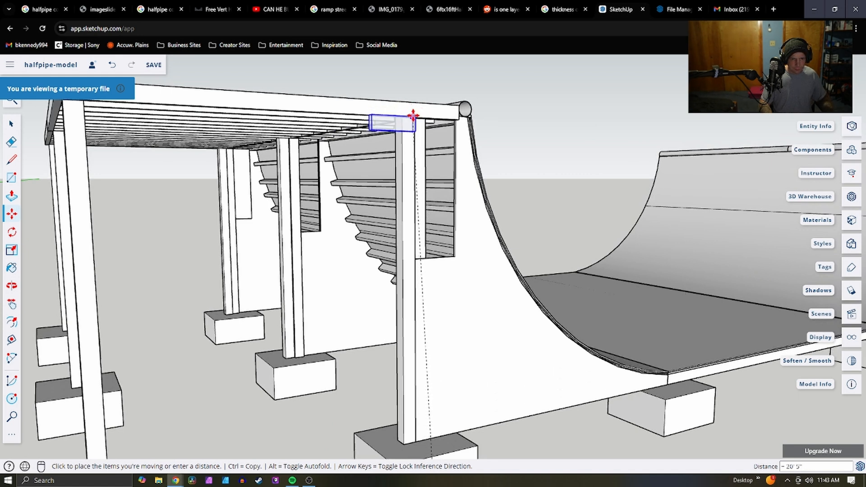
middle_click_drag(414, 116, 311, 157)
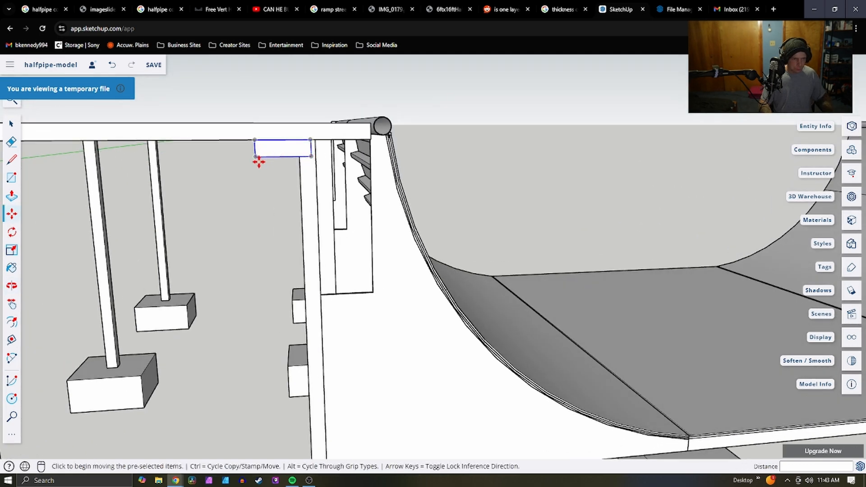
middle_click_drag(258, 162, 419, 189)
key("space")
Open the block component and extrude its end face along the deck's side to beyond the corner post
scroll(553, 202, "up", 4)
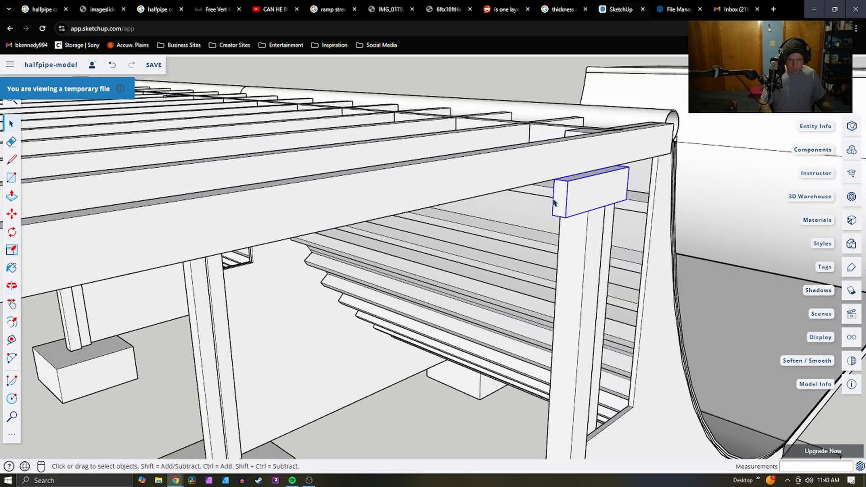
scroll(554, 202, "up", 2)
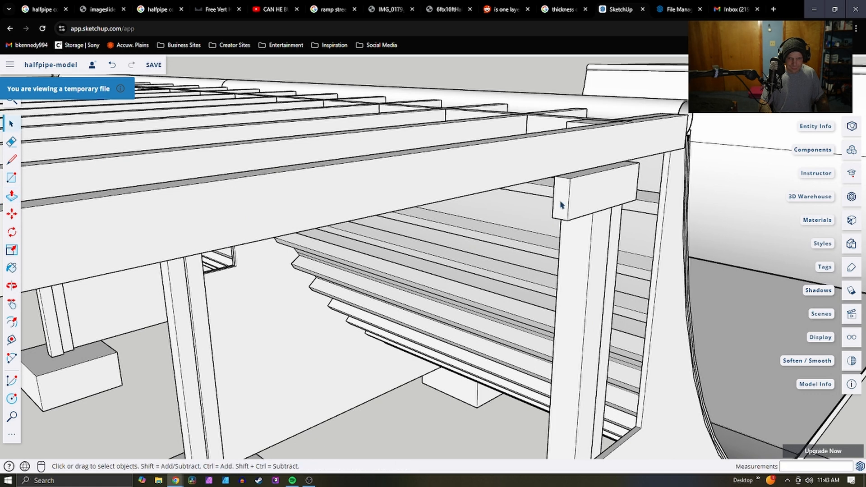
double_click(561, 205)
left_click(559, 207)
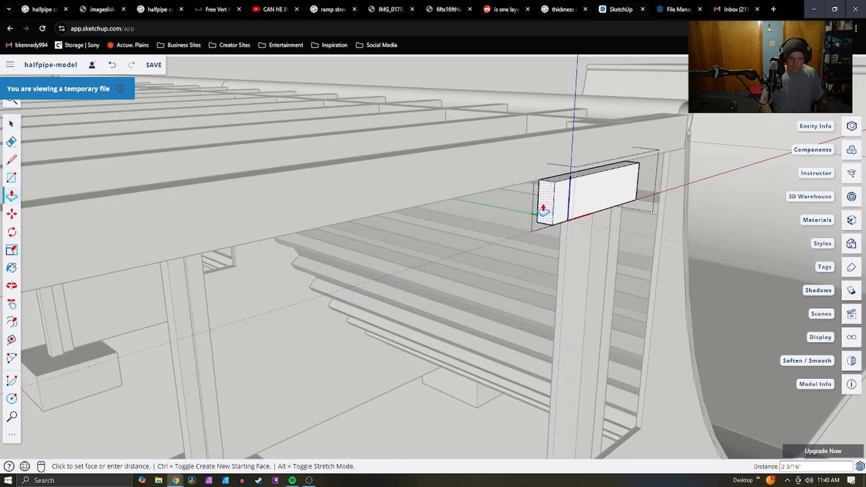
scroll(543, 194, "down", 5)
left_click(315, 293)
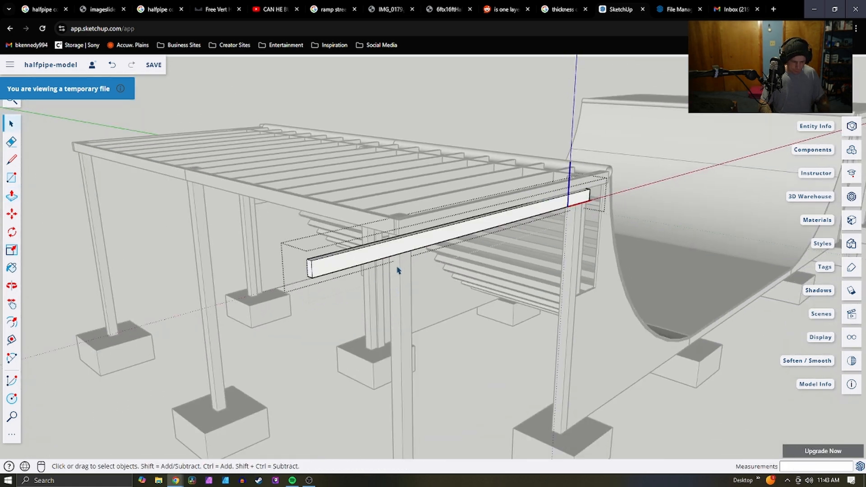
key("Escape")
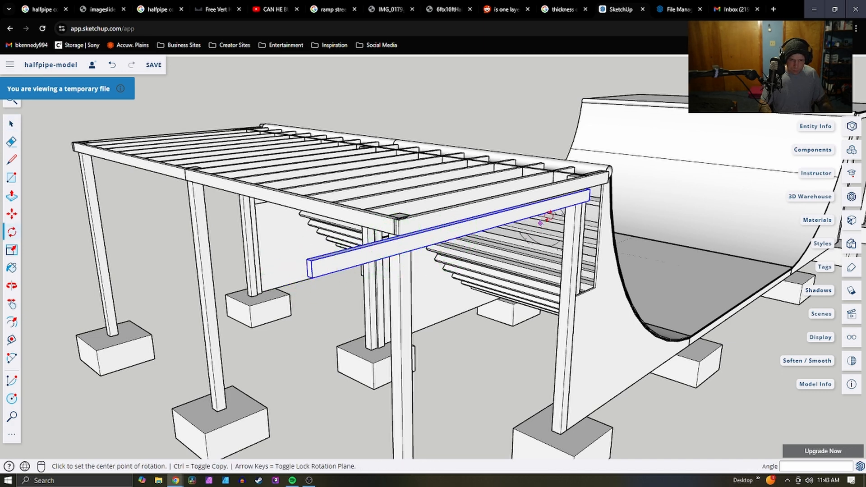
Rotate the long board about its upper end at the side panel's post, about 47 degrees down toward the corner post's footing
left_click(316, 261)
scroll(433, 413, "down", 6)
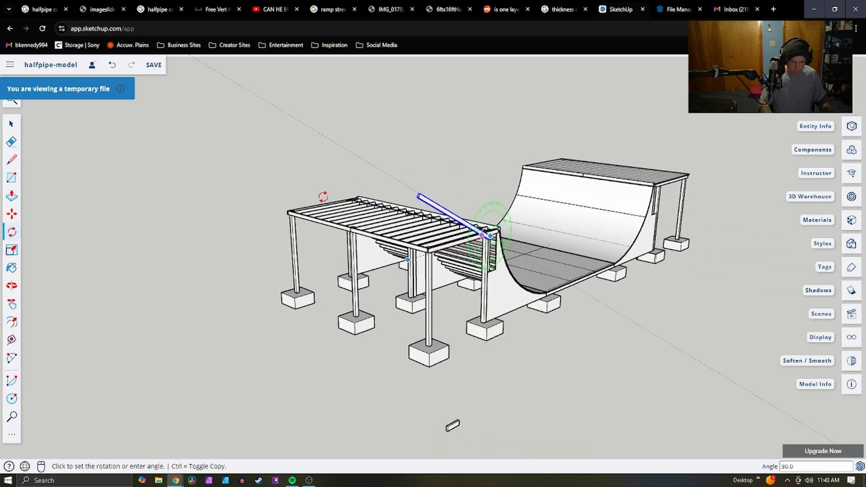
middle_click_drag(323, 196, 245, 325)
scroll(292, 305, "up", 8)
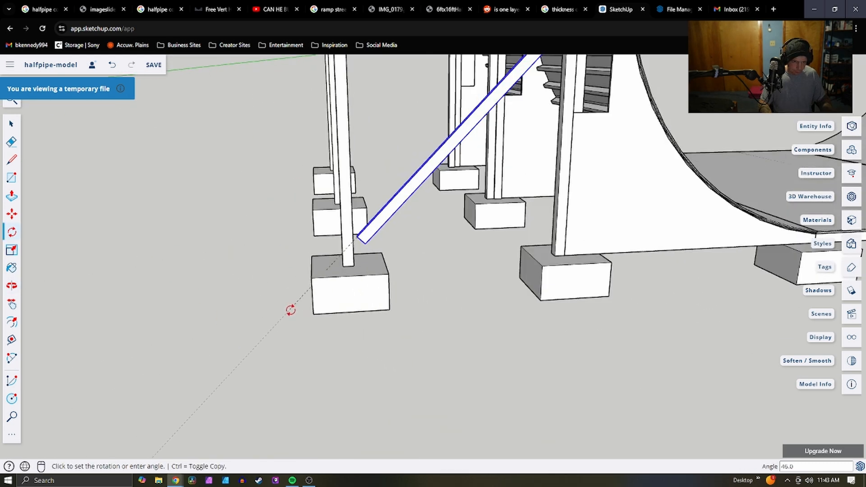
scroll(313, 290, "up", 4)
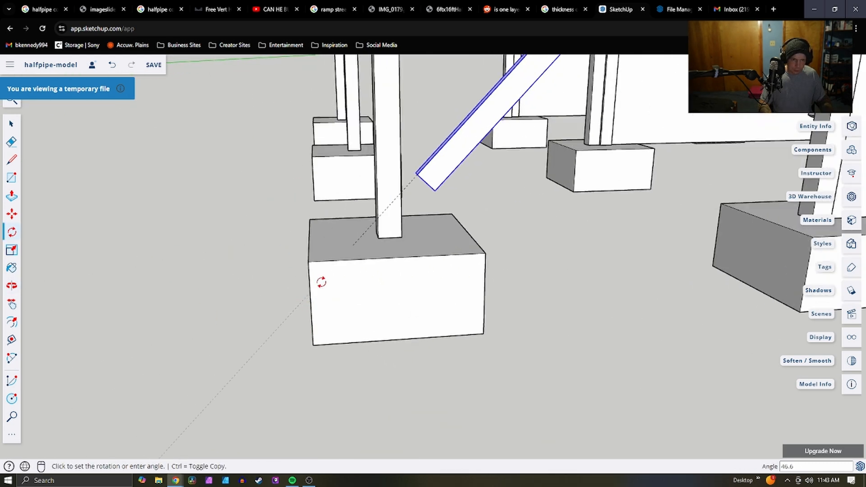
left_click(323, 281)
key("space")
scroll(356, 280, "down", 8)
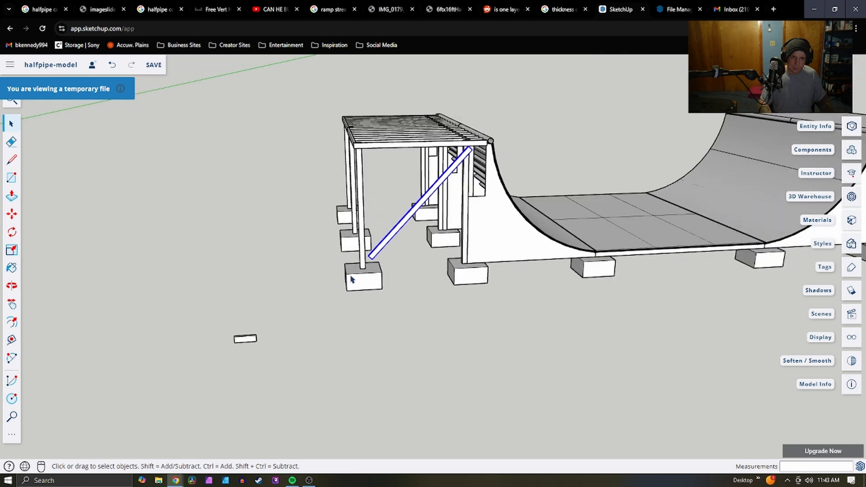
Measure the diagonal board's length between its upper and lower end corners with the Line tool
scroll(485, 160, "up", 6)
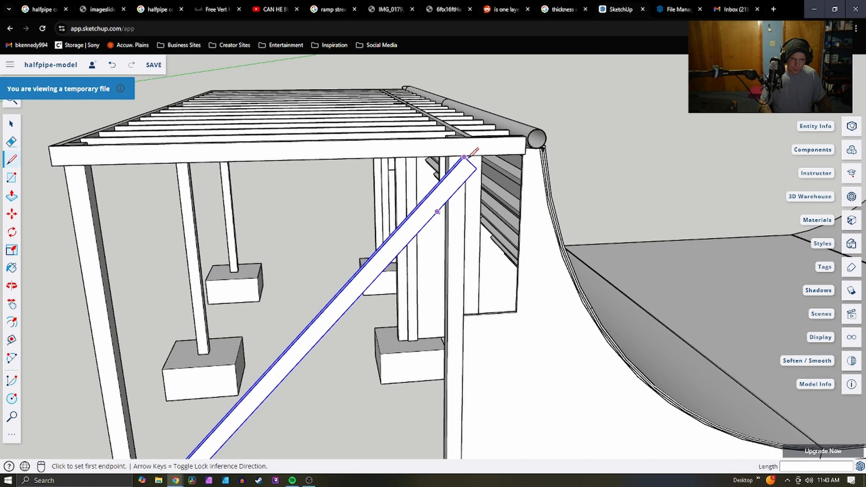
scroll(446, 122, "down", 5)
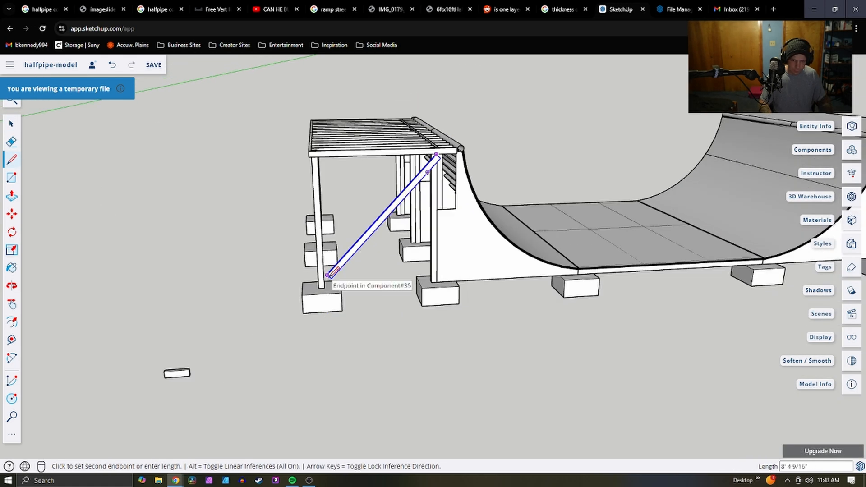
left_click(331, 274)
scroll(342, 270, "up", 10)
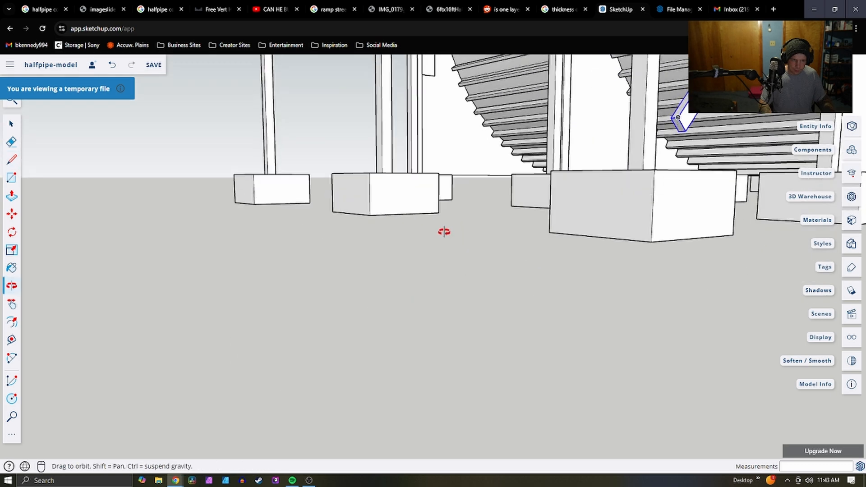
key("space")
Open the diagonal board component and extrude its lower end face 9 3/4" toward the base of the corner post
scroll(617, 203, "up", 5)
key("p")
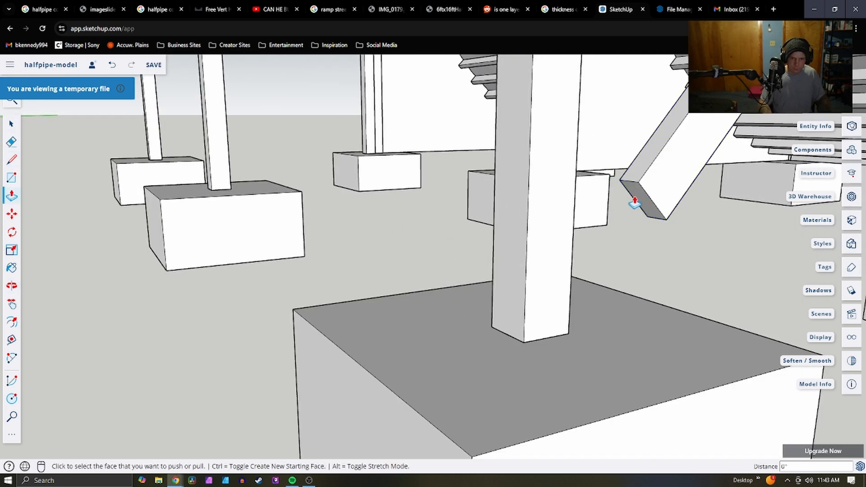
key("space")
left_click(643, 200)
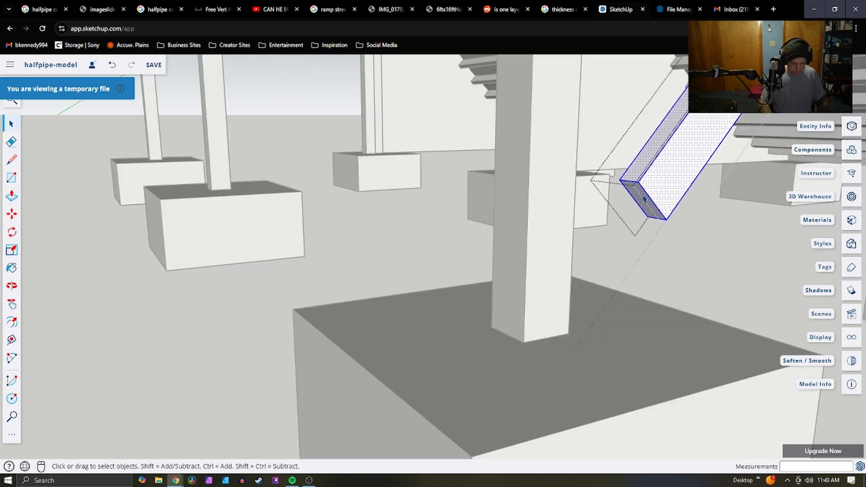
key("p")
left_click(641, 198)
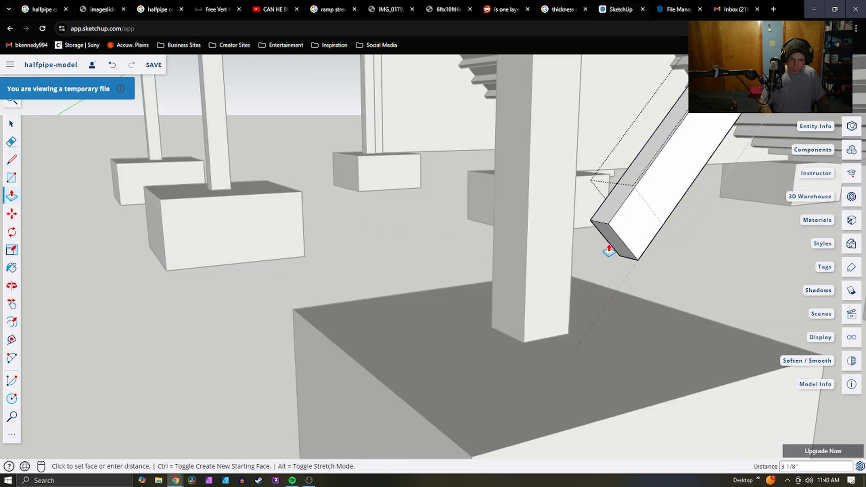
left_click(522, 312)
middle_click_drag(521, 356, 425, 245)
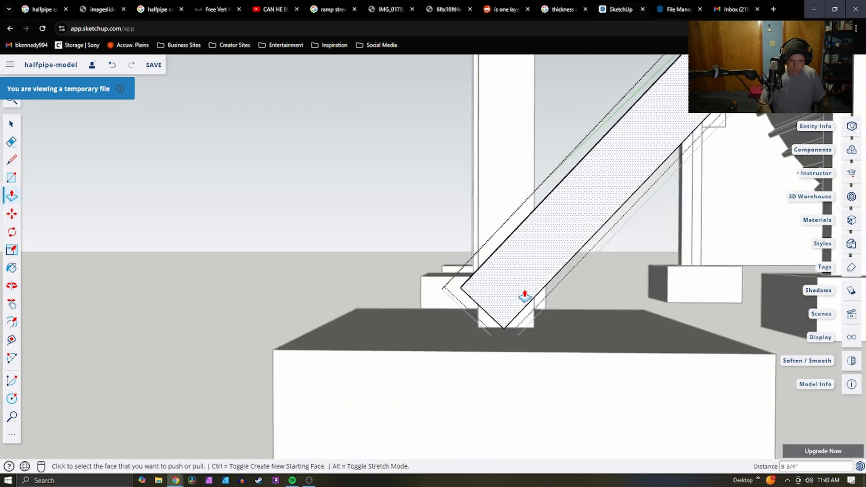
scroll(516, 273, "down", 5)
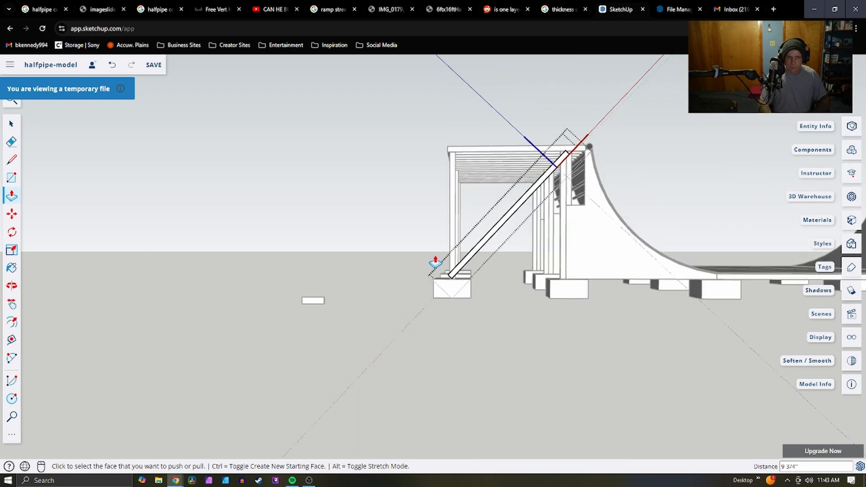
scroll(570, 178, "up", 4)
scroll(563, 157, "up", 6)
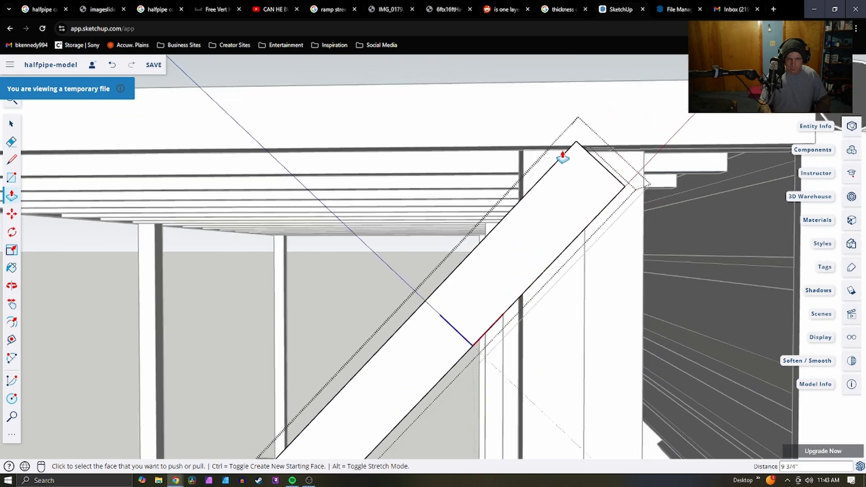
middle_click_drag(567, 162, 523, 201)
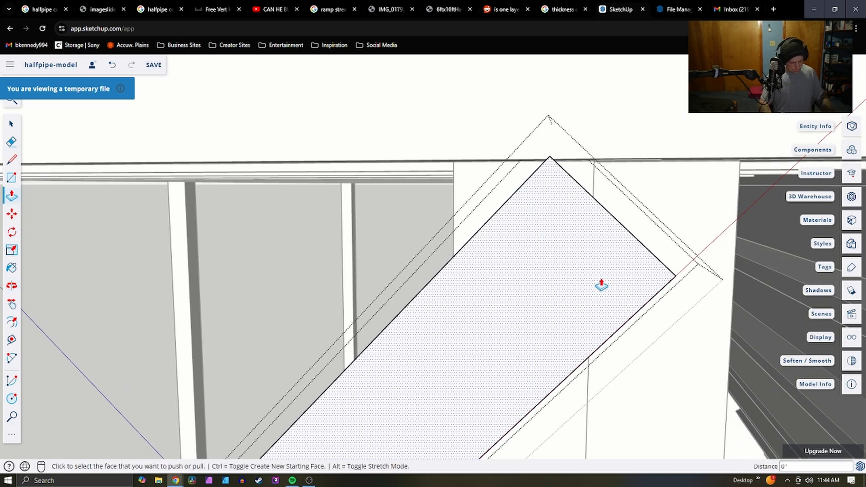
key("m")
left_click(675, 277)
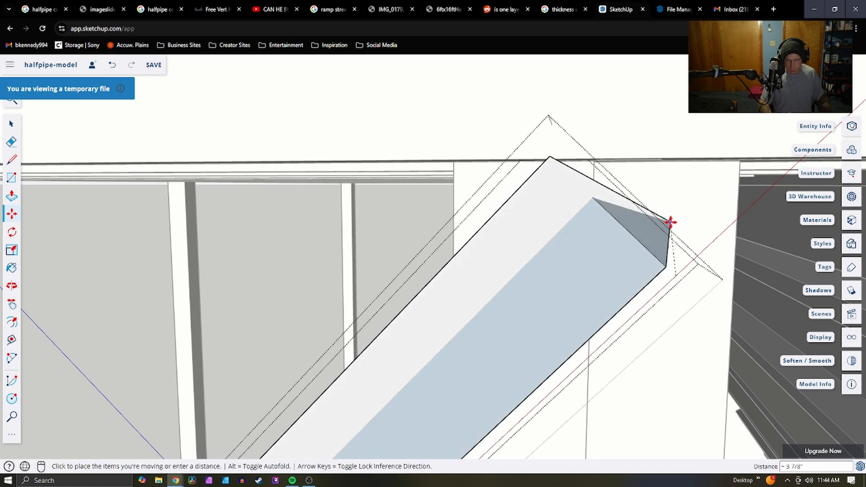
key("Escape")
Make a component from the diagonal board's geometry and leave the surrounding component
key("space")
left_click(574, 288)
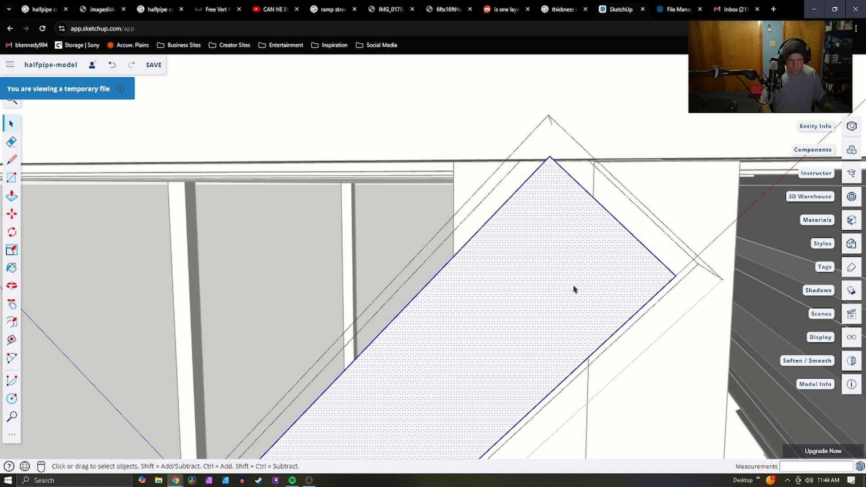
right_click(574, 289)
left_click(605, 356)
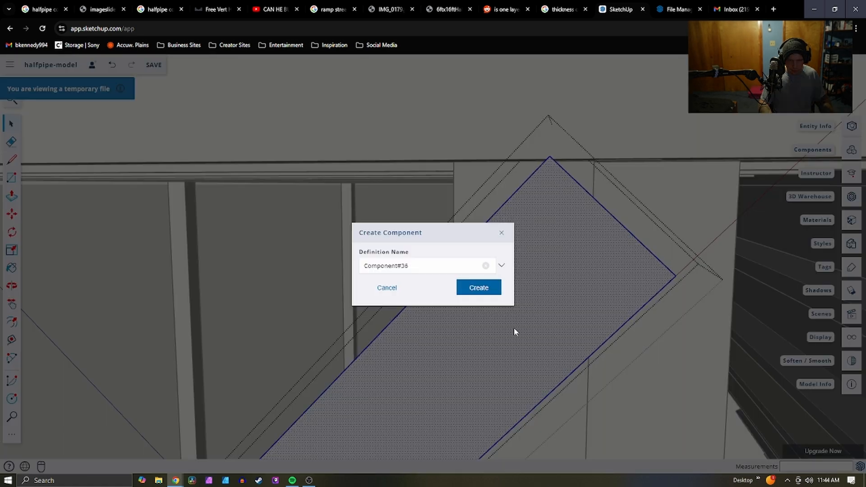
left_click(494, 289)
middle_click_drag(517, 322, 544, 283)
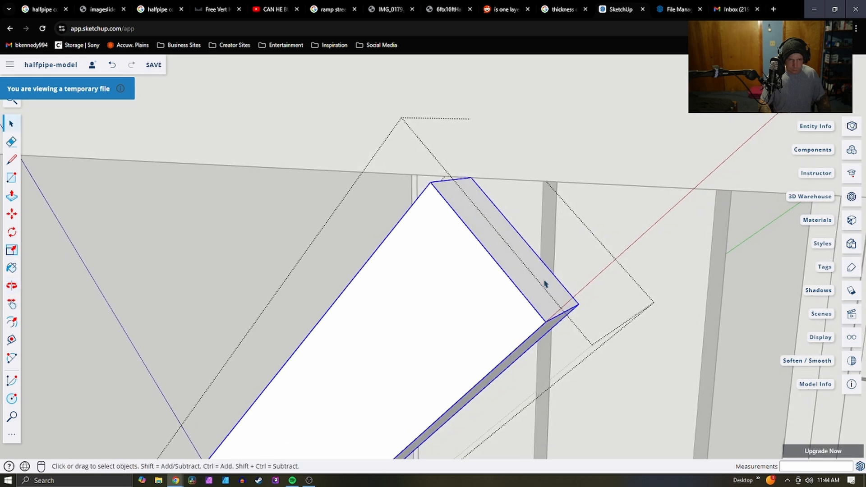
key("Escape")
Move the diagonal board so its upper end corner meets the upper corner of the side panel's post
key("m")
left_click(518, 235)
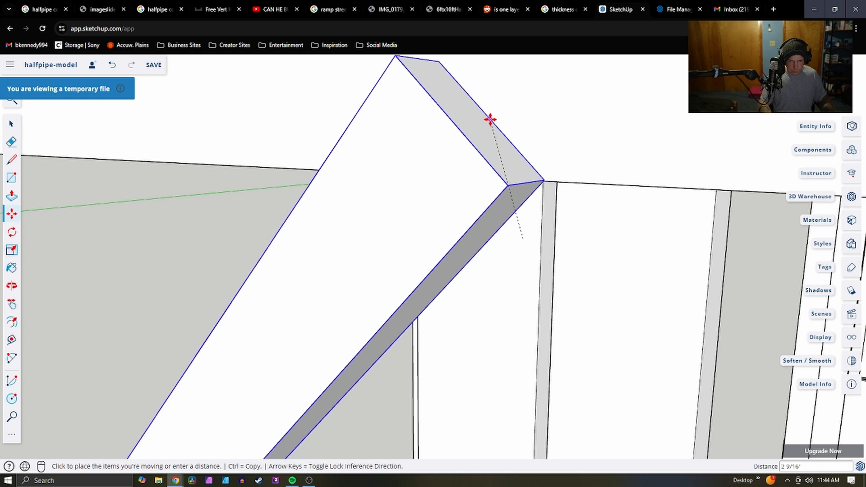
left_click(501, 230)
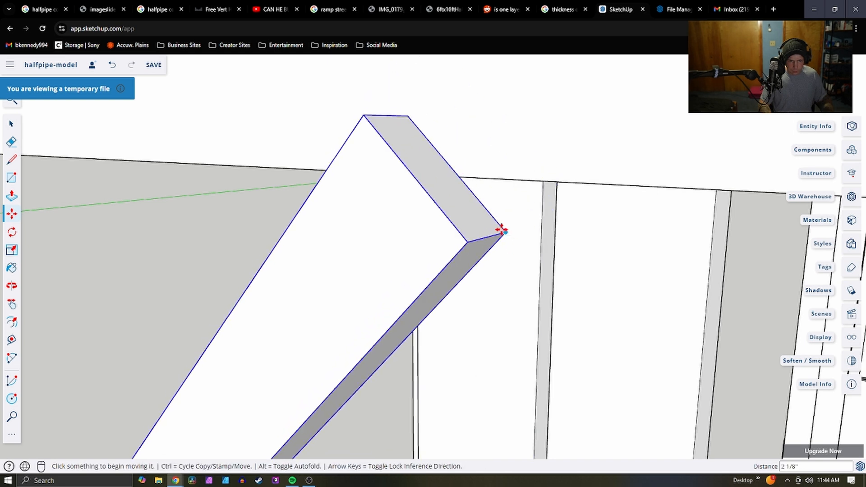
left_click(503, 234)
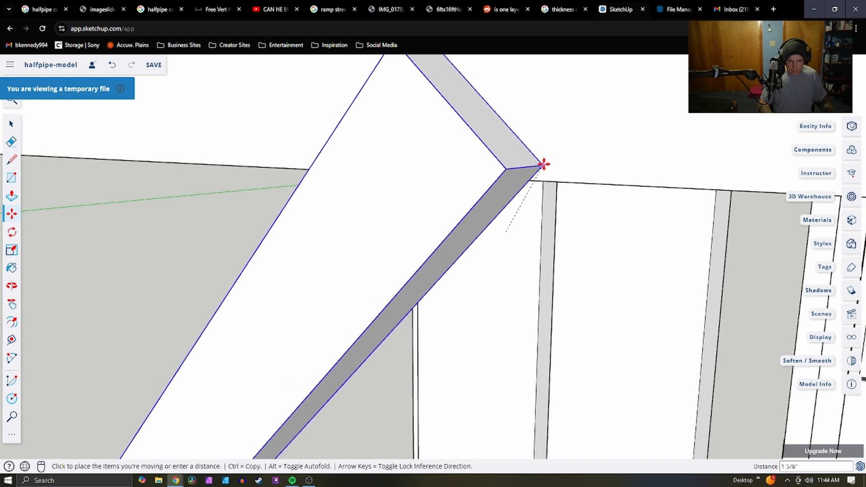
middle_click_drag(548, 184, 540, 117)
left_click(530, 174)
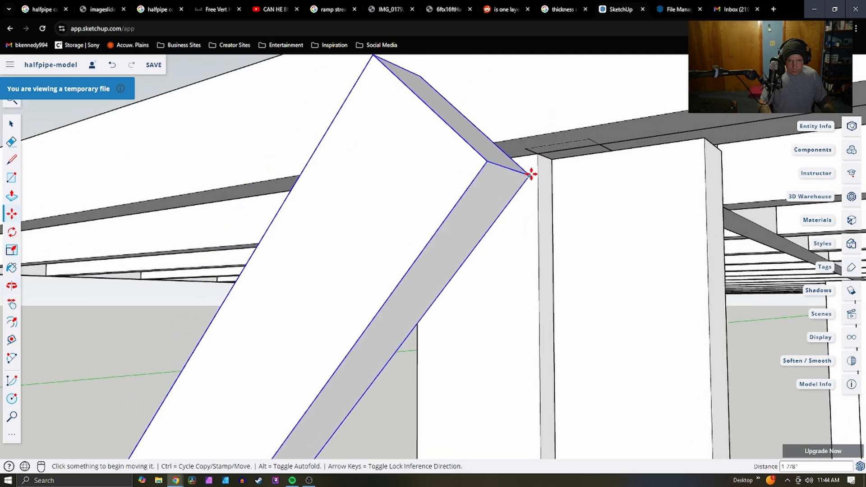
left_click(530, 175)
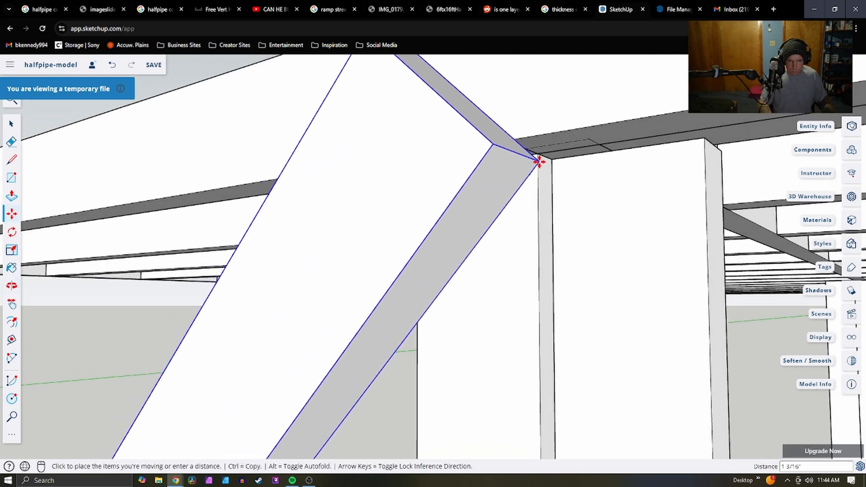
left_click(539, 158)
left_click(540, 160)
left_click(537, 152)
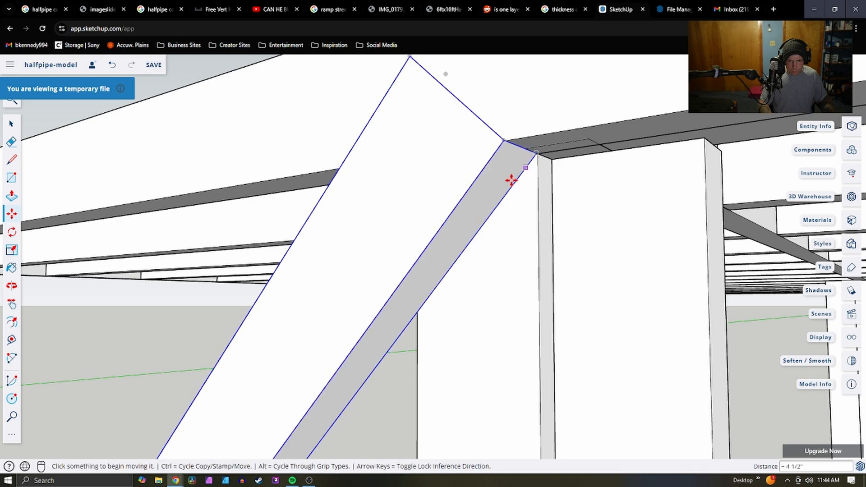
Rotate the diagonal board 2.2 degrees about its upper corner so its lower corner rests on the corner post's footing
scroll(540, 171, "down", 3)
scroll(563, 178, "down", 6)
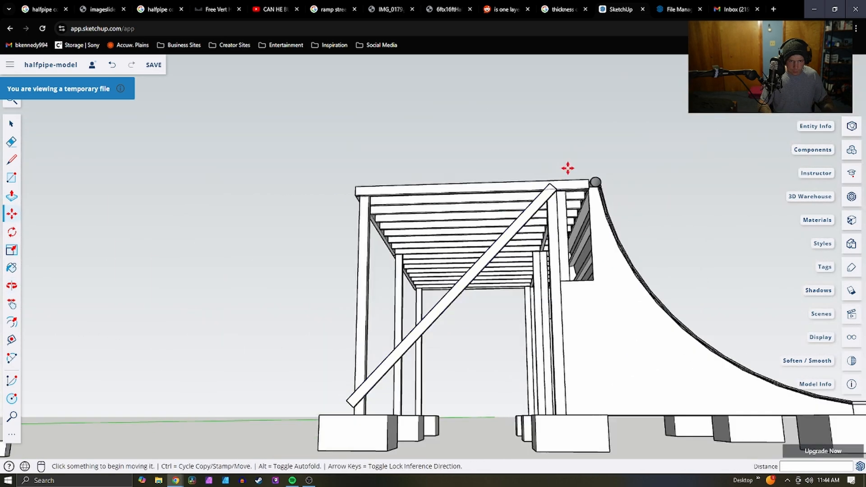
scroll(398, 344, "up", 3)
scroll(398, 345, "up", 1)
scroll(399, 347, "down", 6)
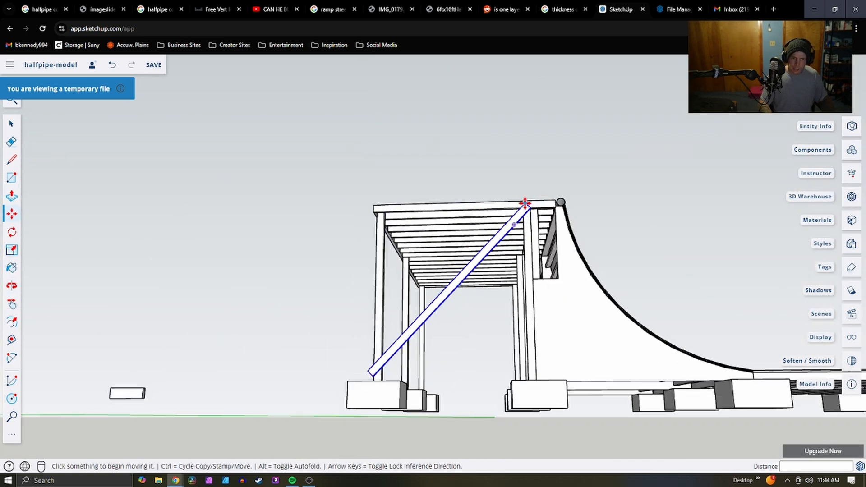
scroll(527, 207, "up", 6)
scroll(531, 212, "up", 2)
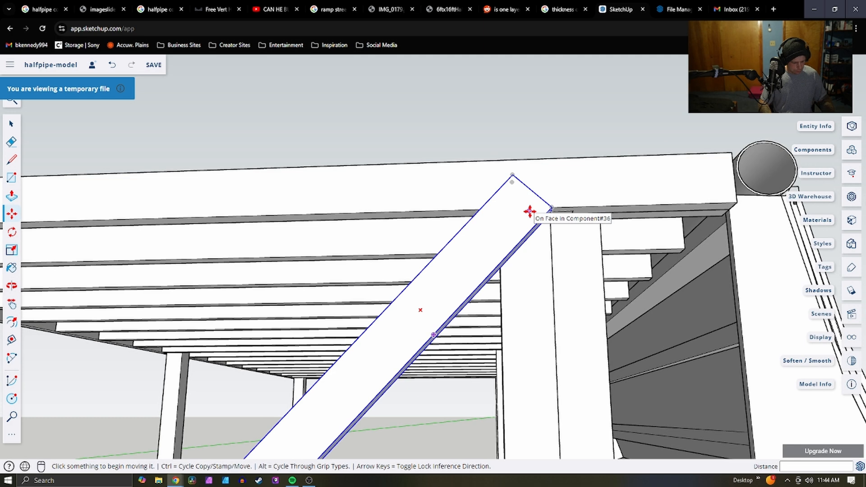
key("q")
left_click(551, 206)
scroll(478, 298, "down", 4)
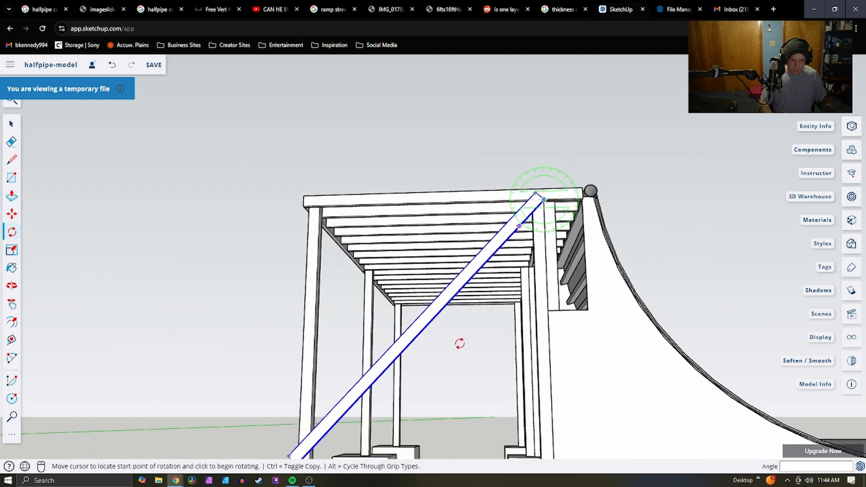
scroll(409, 357, "down", 2)
scroll(391, 375, "up", 5)
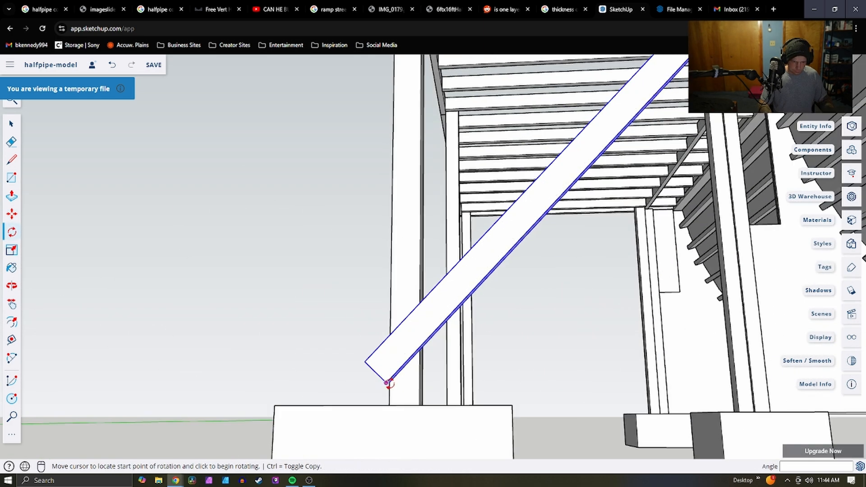
left_click(387, 383)
scroll(408, 399, "up", 3)
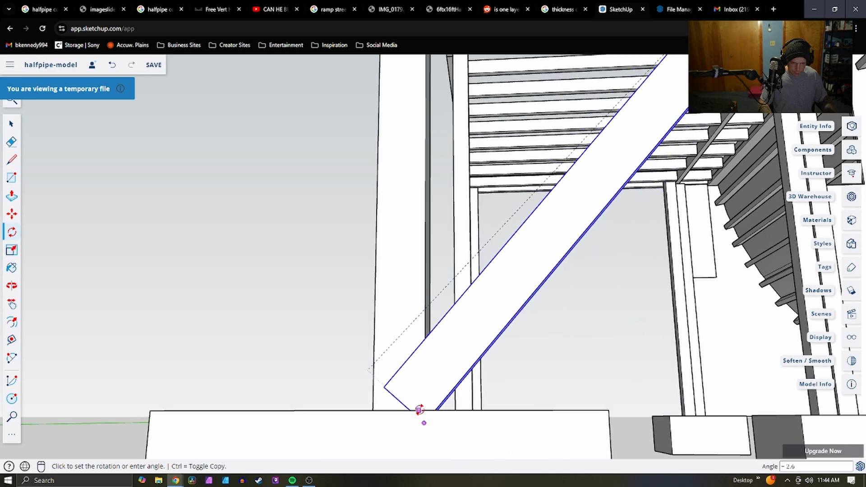
left_click(423, 408)
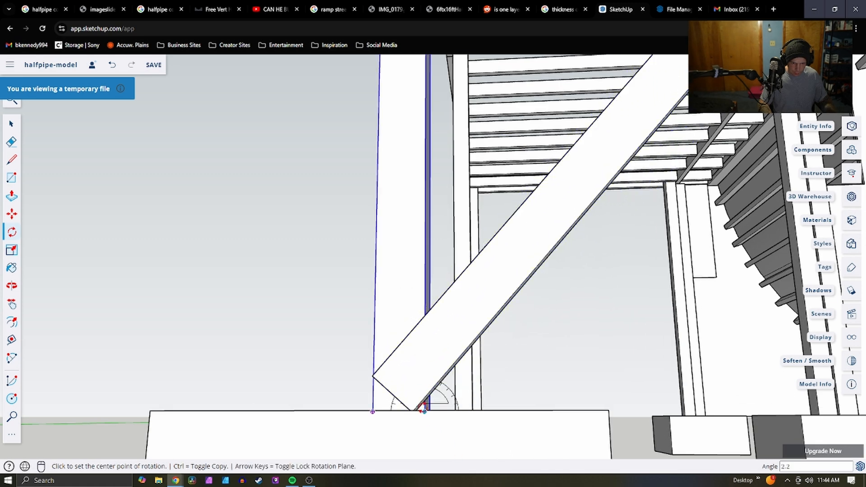
Open the nested diagonal board component and extrude its lower end face 3 7/16" into the corner post's footing
middle_click_drag(422, 408, 578, 439)
scroll(389, 414, "up", 2)
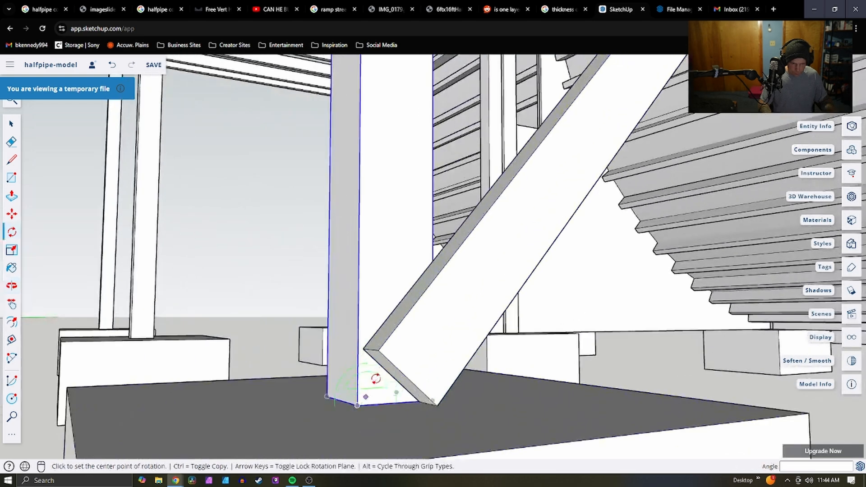
middle_click_drag(384, 366, 485, 336)
key("space")
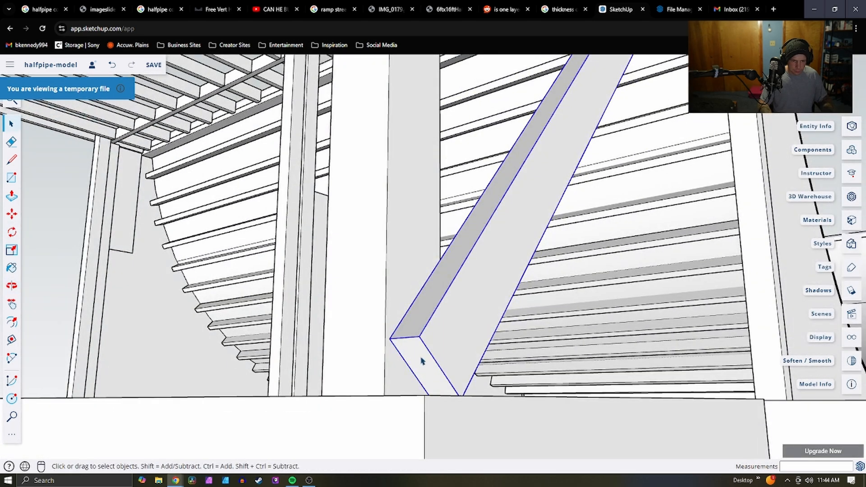
key("p")
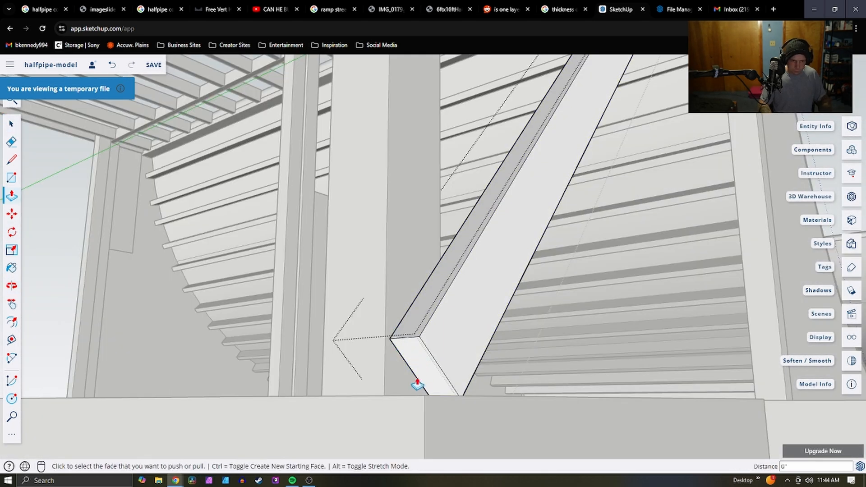
key("space")
triple_click(432, 367)
key("p")
left_click(431, 366)
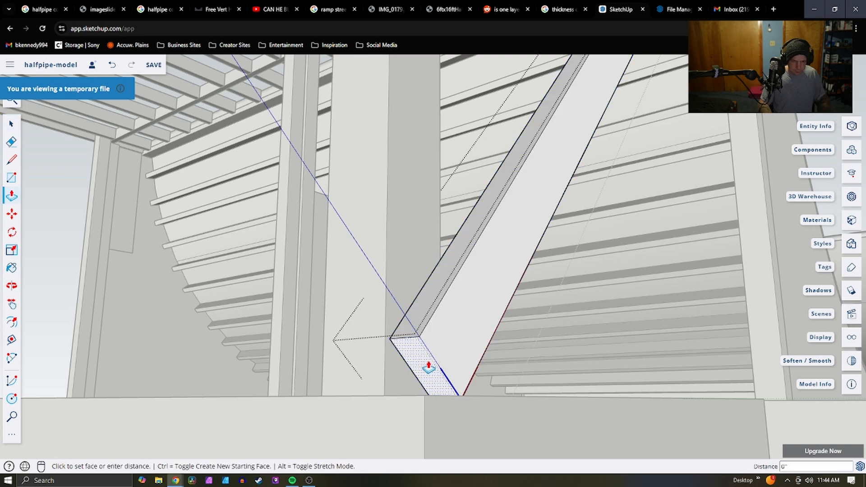
middle_click_drag(377, 419, 254, 436)
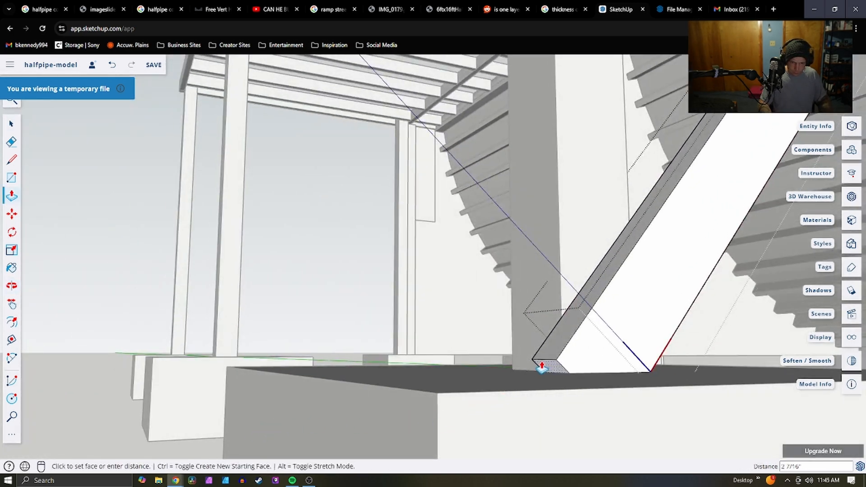
left_click(528, 387)
scroll(523, 377, "down", 6)
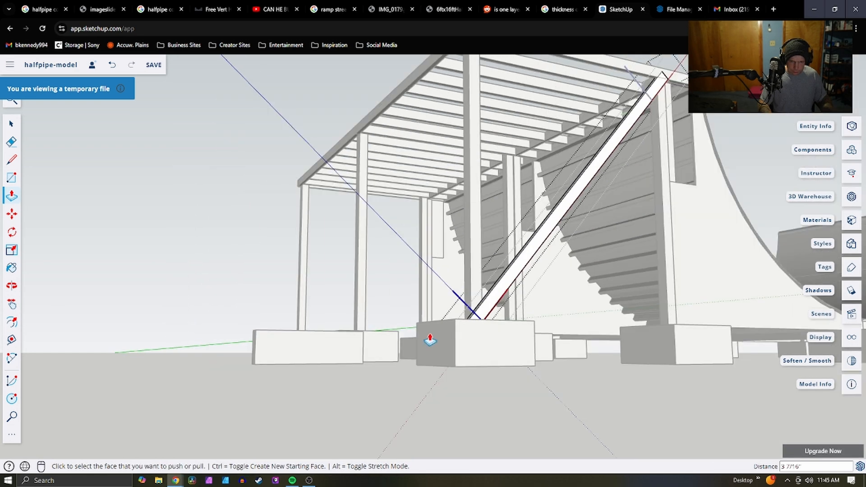
scroll(430, 339, "down", 2)
scroll(570, 172, "up", 7)
middle_click_drag(636, 187, 532, 203)
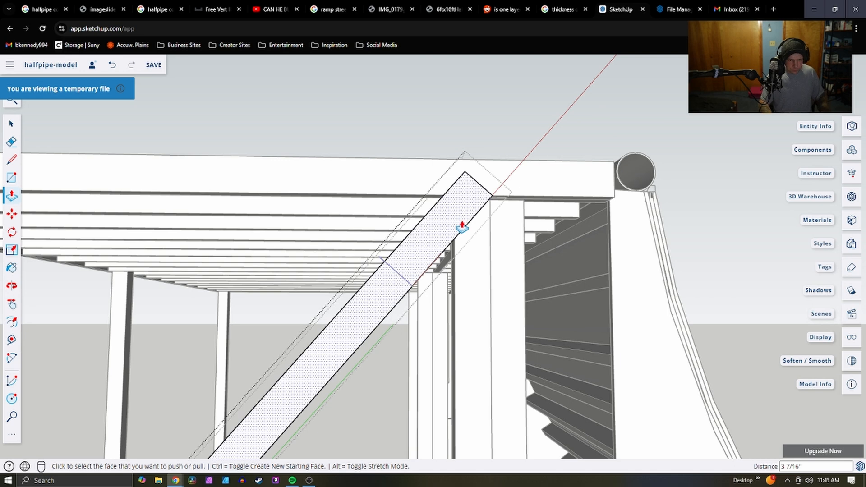
key("q")
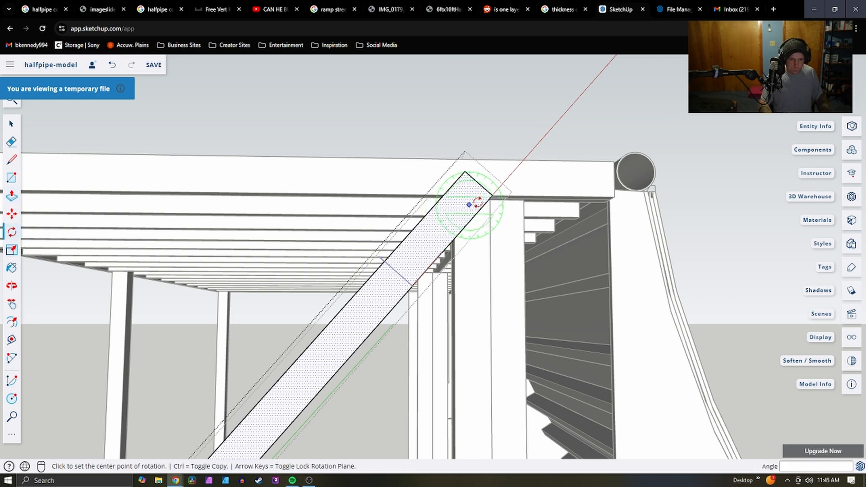
left_click(492, 195)
left_click(300, 229)
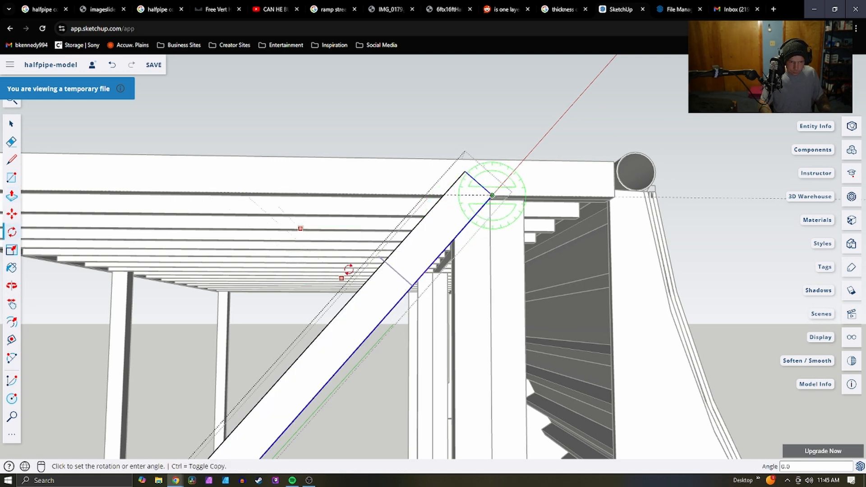
key("Escape")
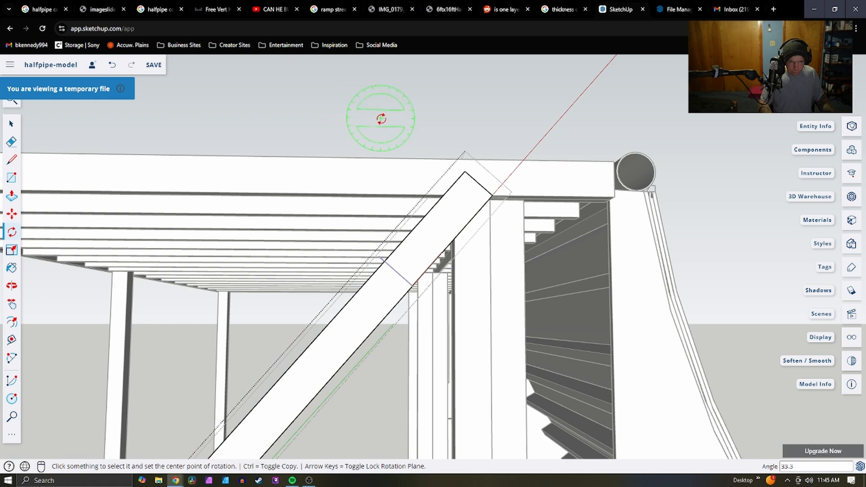
key("space")
key("q")
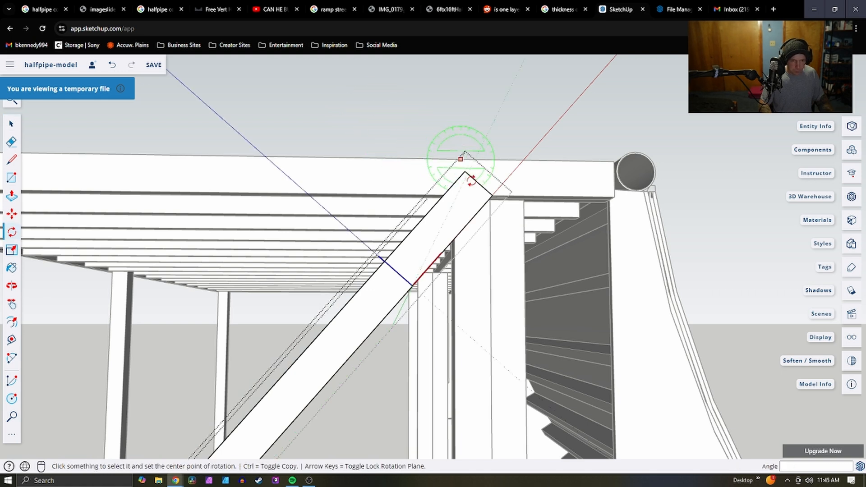
Leave the board component and rotate the diagonal board about 0.7 degrees around its upper corner, aligning its lower end with the corner post's outer edge
key("space")
left_click(484, 144)
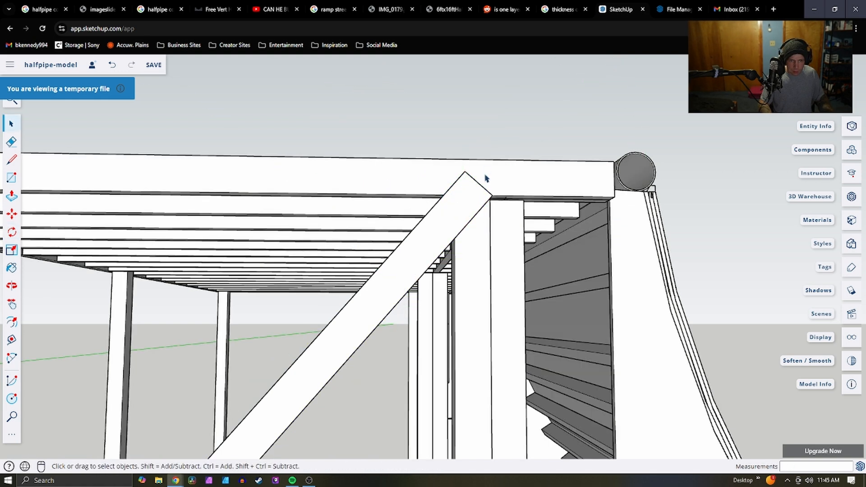
left_click(476, 182)
key("q")
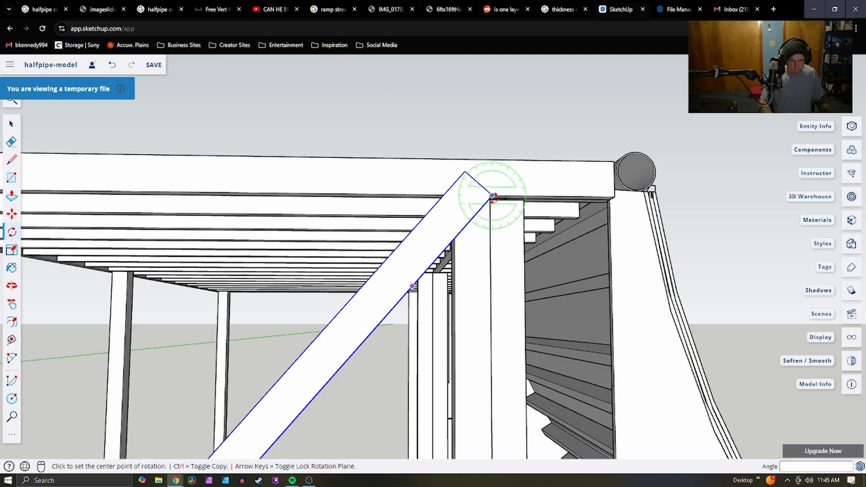
left_click(492, 197)
scroll(518, 202, "down", 5)
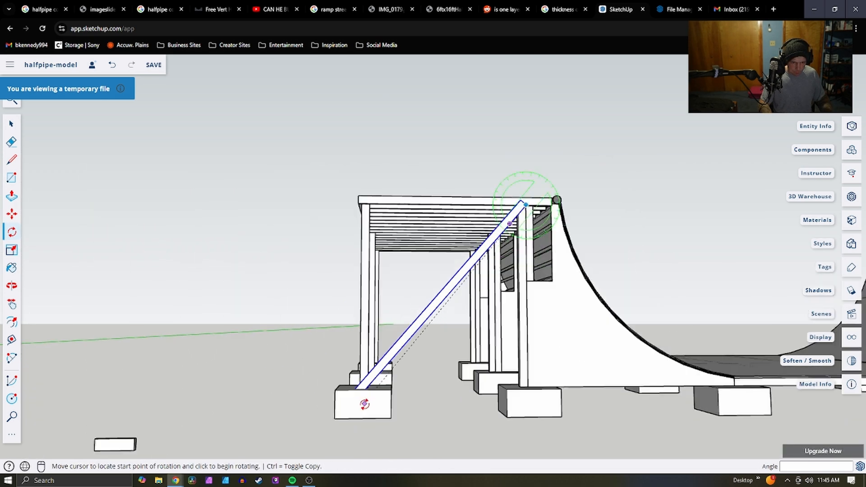
scroll(364, 403, "up", 5)
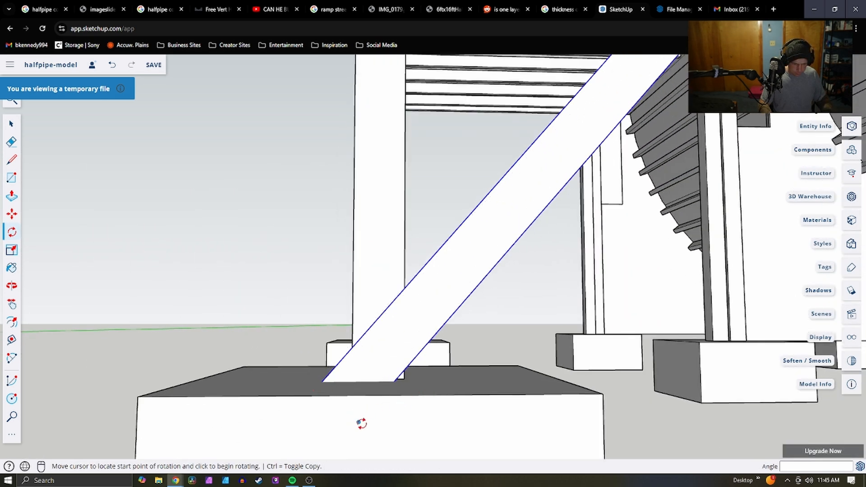
left_click(358, 421)
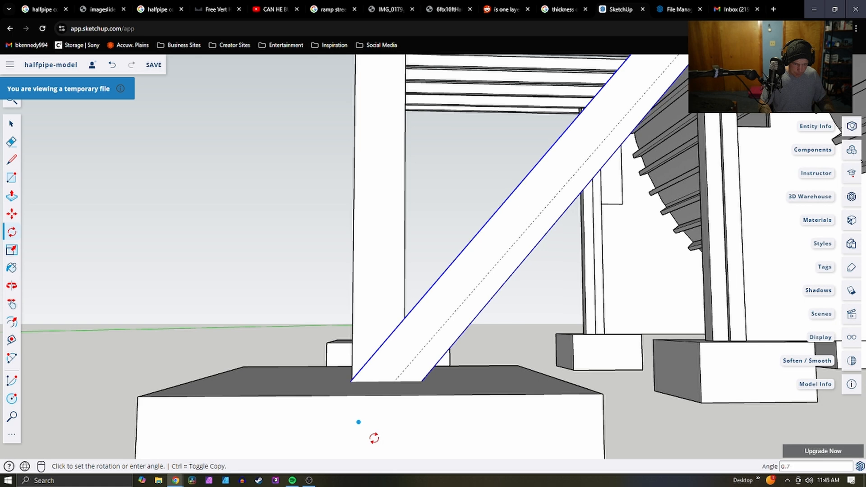
left_click(373, 437)
Open the diagonal board and draw a line about 4 11/16" long across its lower end, along the footing's top surface
key("space")
double_click(457, 324)
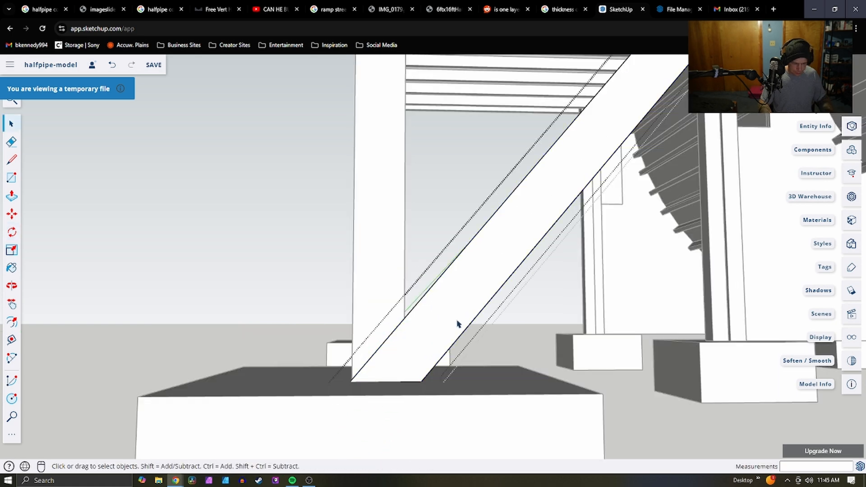
key("l")
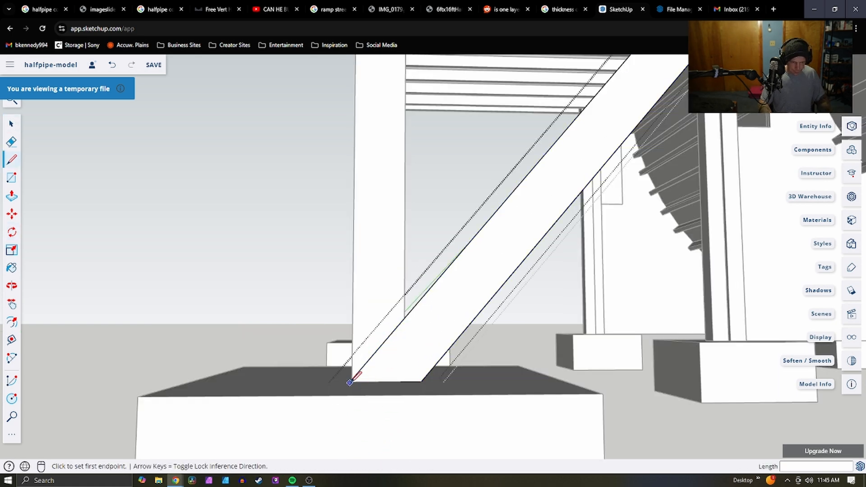
scroll(350, 382, "up", 3)
left_click(351, 378)
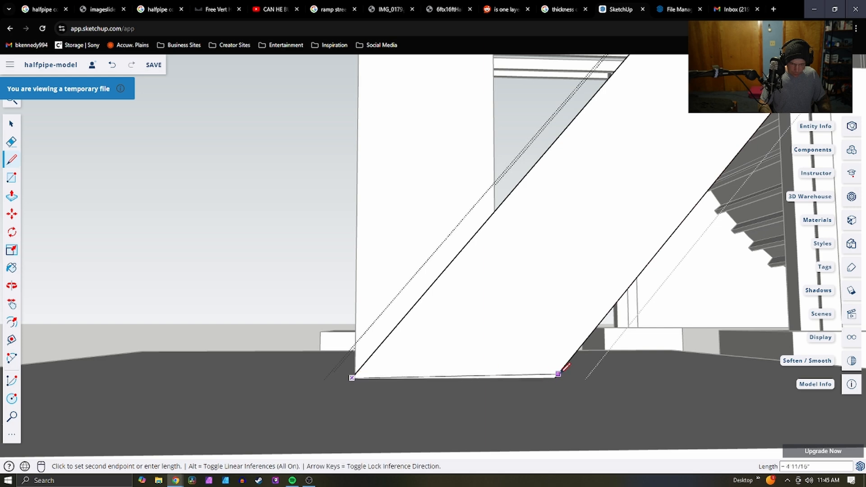
left_click(554, 378)
scroll(555, 280, "down", 2)
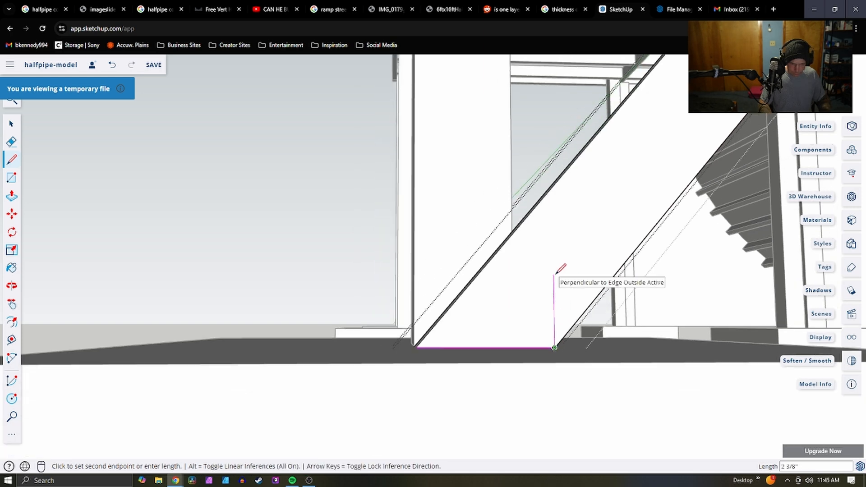
key("space")
Draw a line about 4 5/8" long across the board's broad face at its upper end, following the deck frame's underside
scroll(291, 280, "down", 5)
scroll(402, 305, "down", 6)
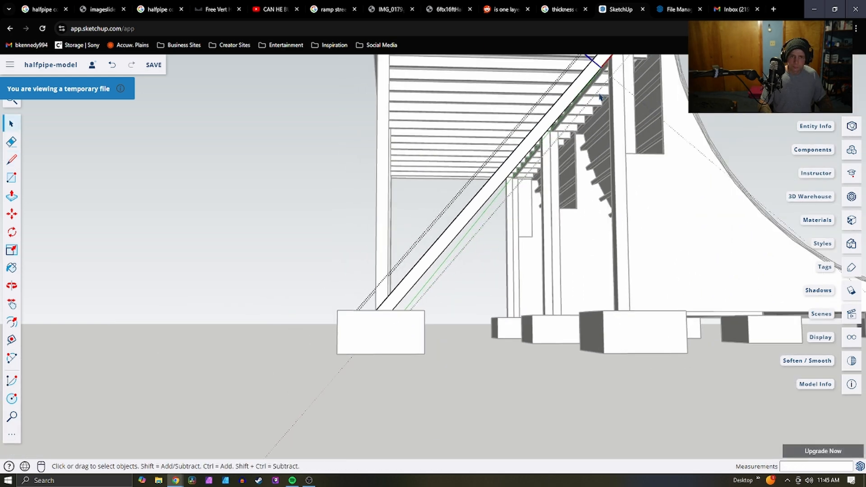
scroll(543, 154, "up", 8)
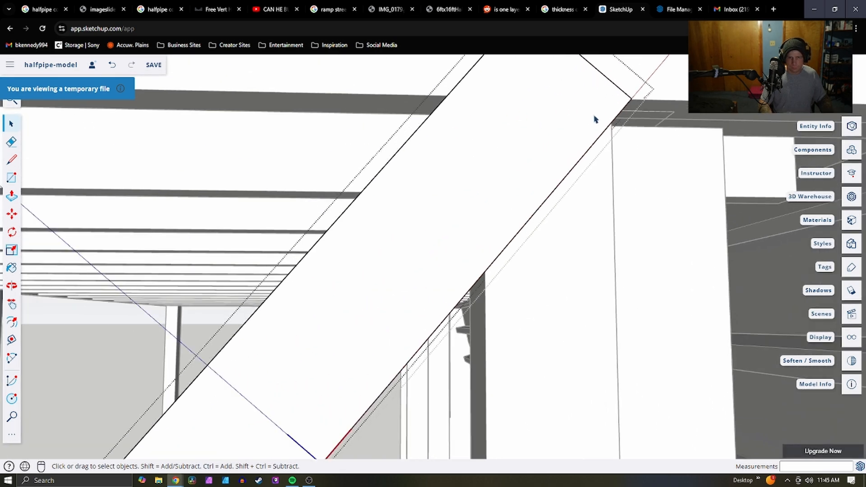
middle_click_drag(594, 118, 320, 118)
key("l")
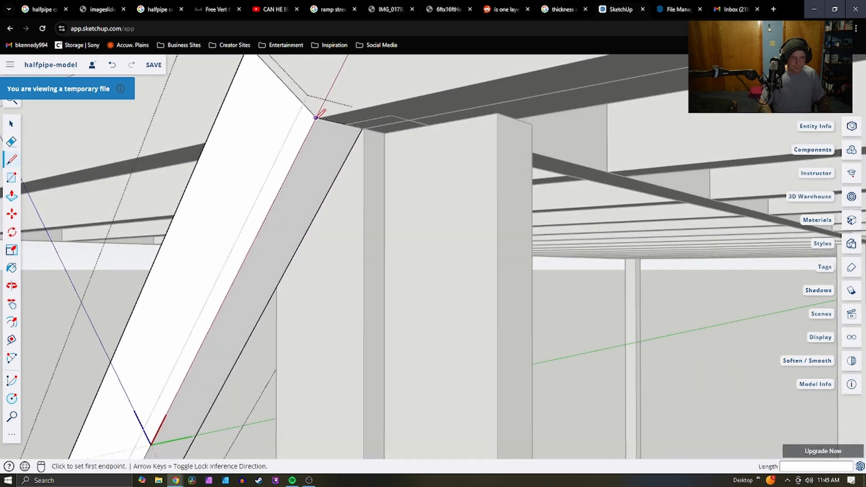
left_click(316, 117)
middle_click_drag(206, 143, 446, 242)
scroll(446, 242, "up", 2)
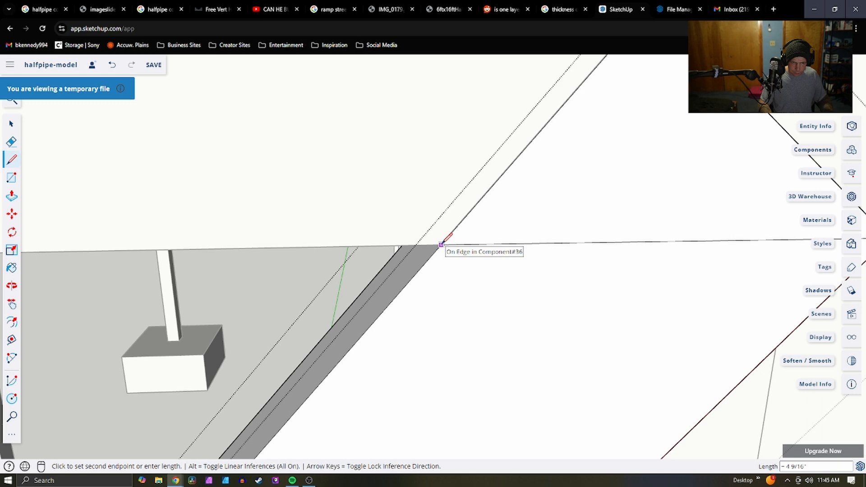
middle_click_drag(444, 245, 577, 243)
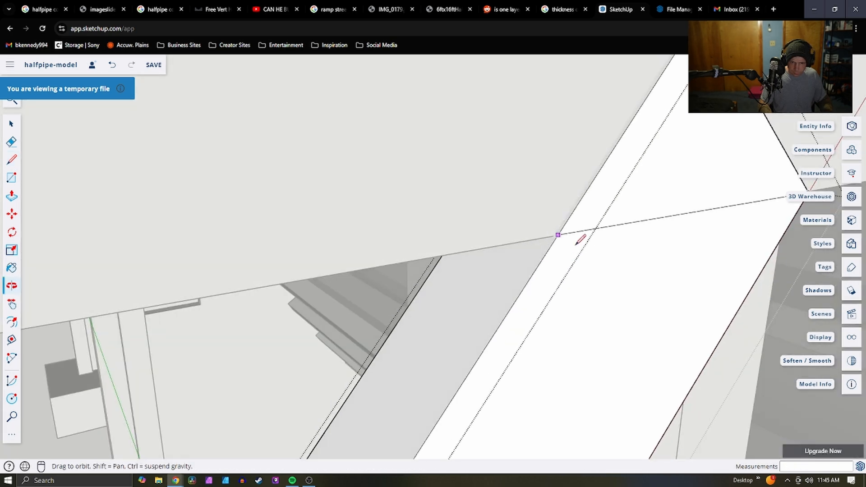
scroll(562, 234, "up", 3)
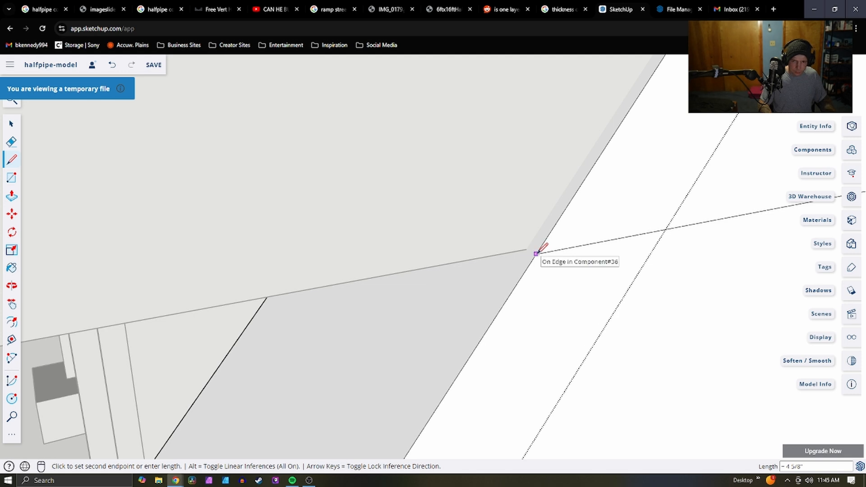
left_click(535, 254)
scroll(591, 209, "down", 3)
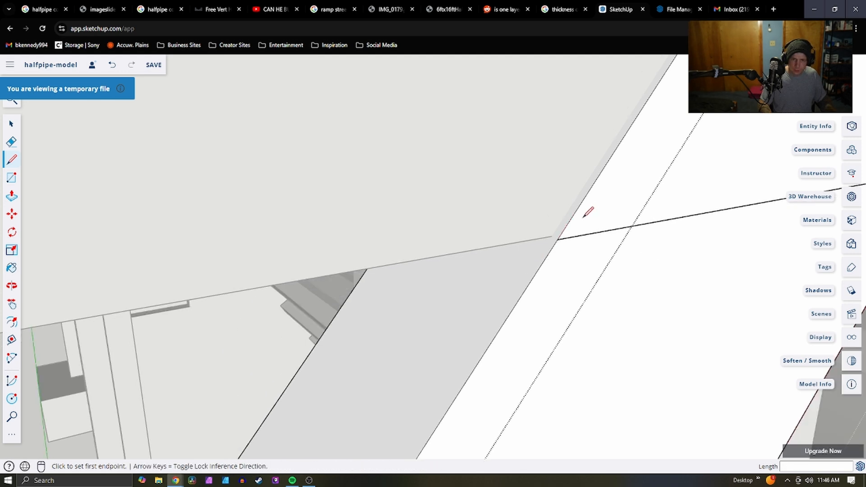
key("space")
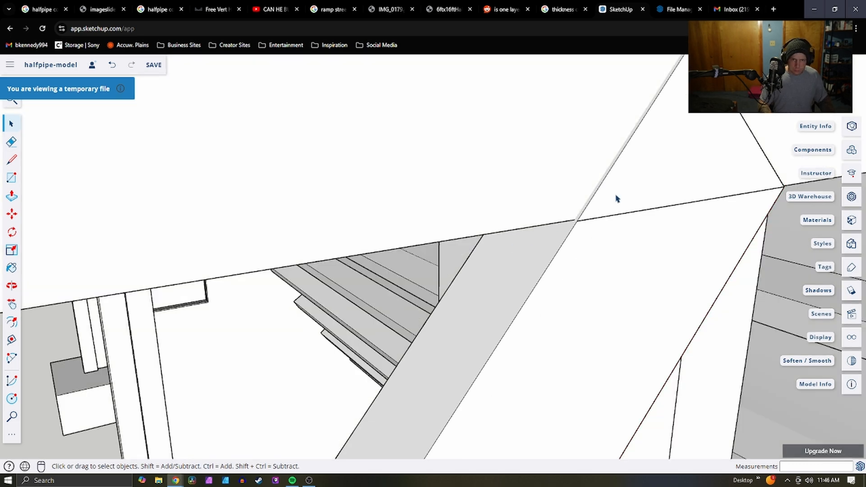
middle_click_drag(617, 199, 552, 230)
key("p")
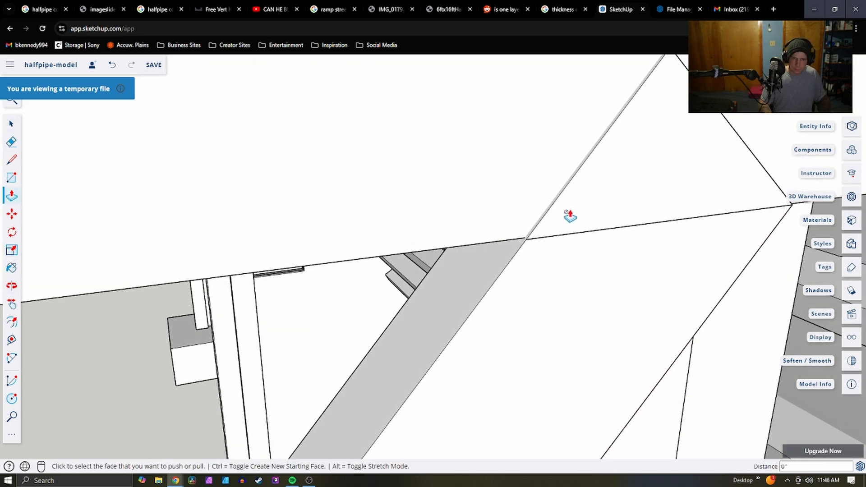
key("space")
key("p")
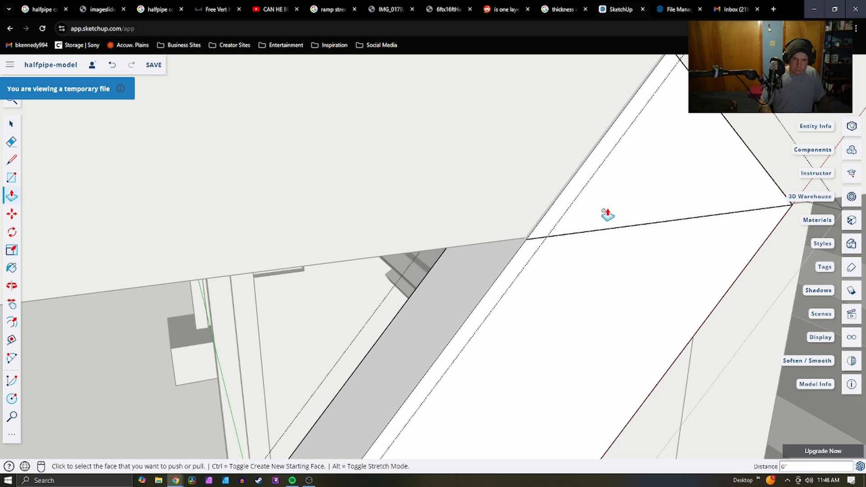
key("space")
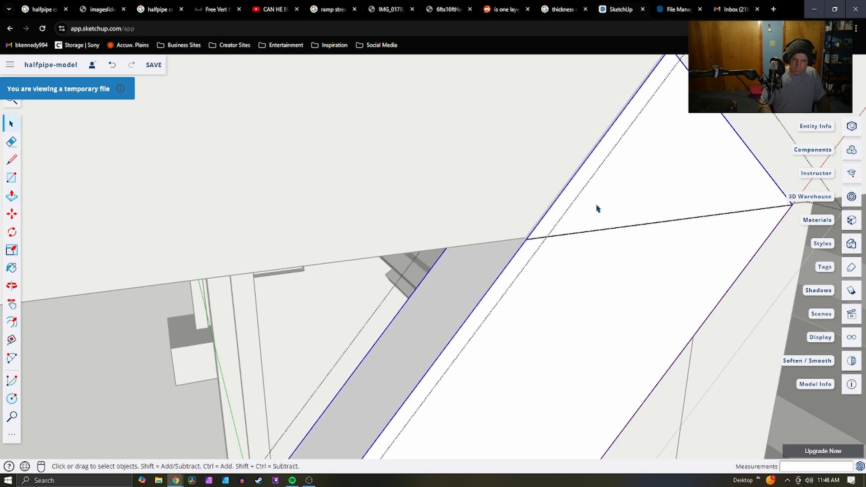
key("p")
Inside the nested board component, draw a line across the board's narrow upper edge along the deck frame's underside
key("space")
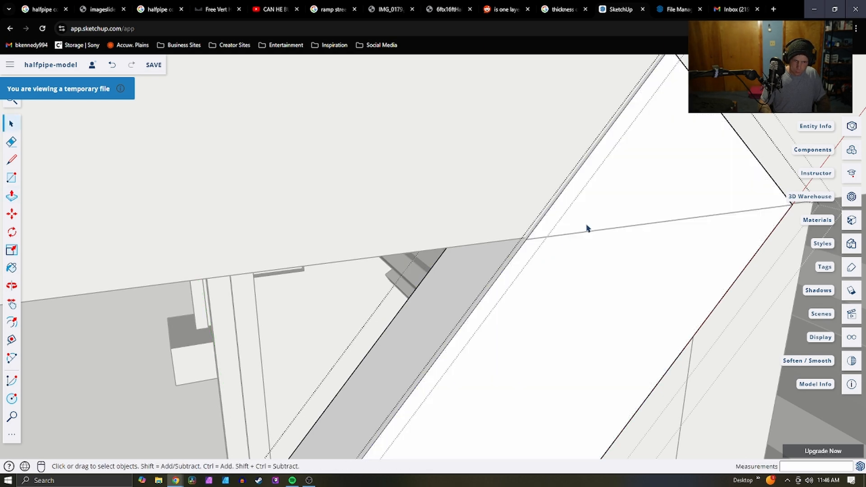
left_click(606, 196)
key("l")
middle_click_drag(624, 234, 361, 239)
scroll(461, 264, "up", 3)
middle_click_drag(574, 298, 559, 253)
middle_click_drag(397, 234, 677, 180)
middle_click_drag(726, 169, 696, 185)
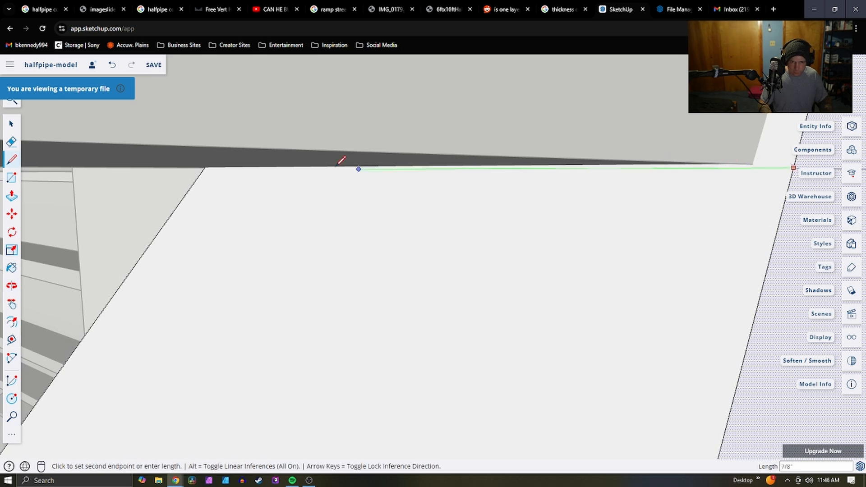
left_click(205, 167)
middle_click_drag(205, 168, 407, 171)
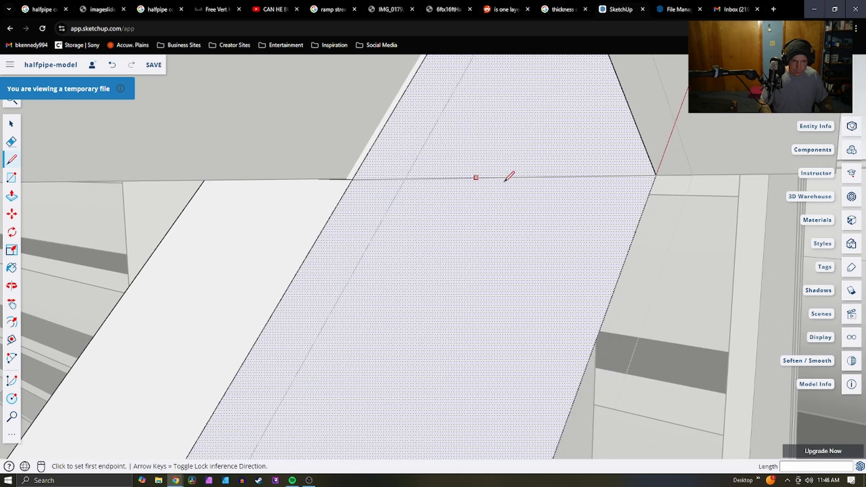
key("space")
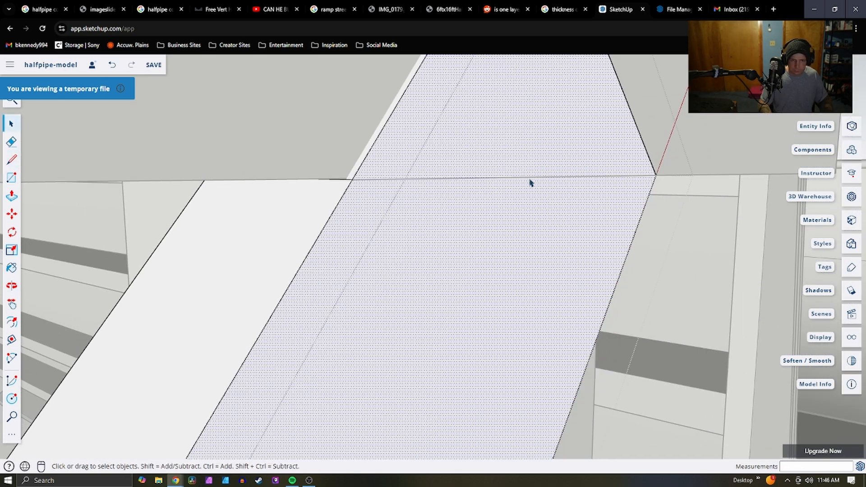
Move the diagonal board slightly along the deck frame so its upper corner meets the adjacent post's corner
triple_click(497, 140)
left_click(499, 140)
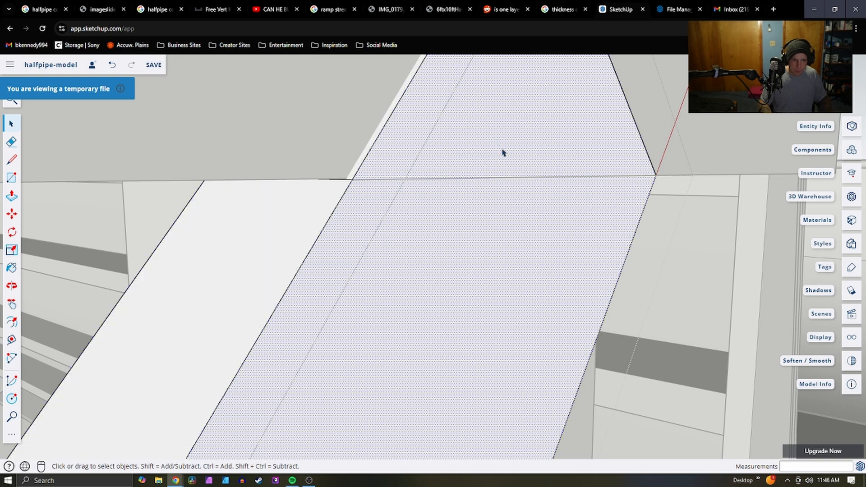
scroll(495, 234, "down", 10)
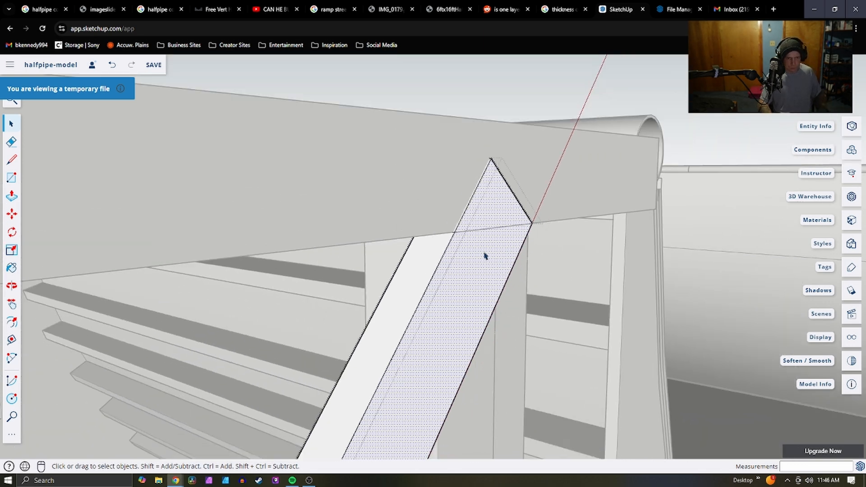
scroll(451, 307, "down", 3)
scroll(491, 289, "up", 10)
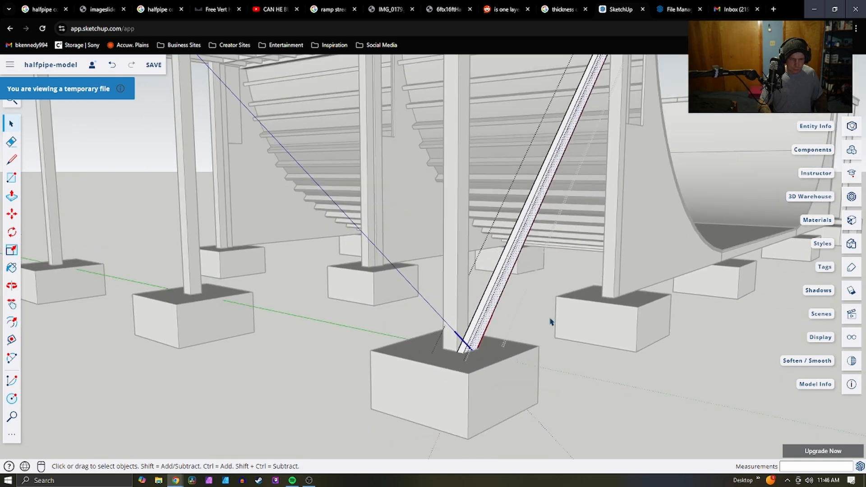
middle_click_drag(550, 321, 504, 333)
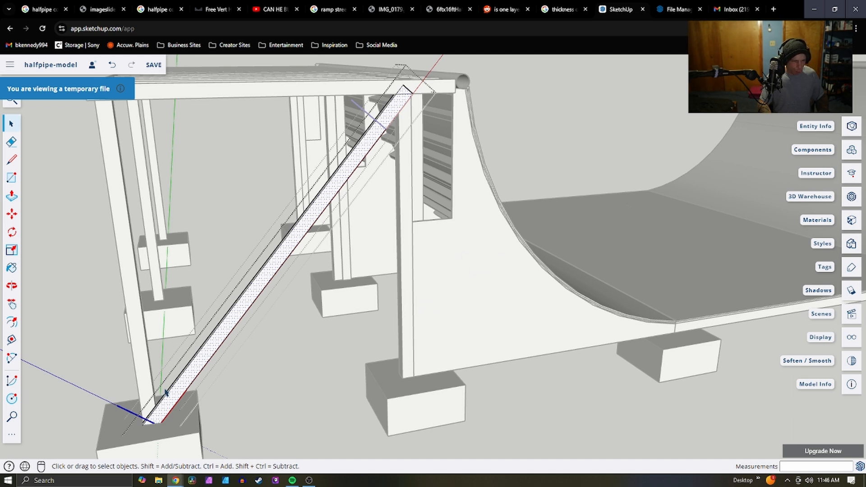
middle_click_drag(434, 186, 176, 120)
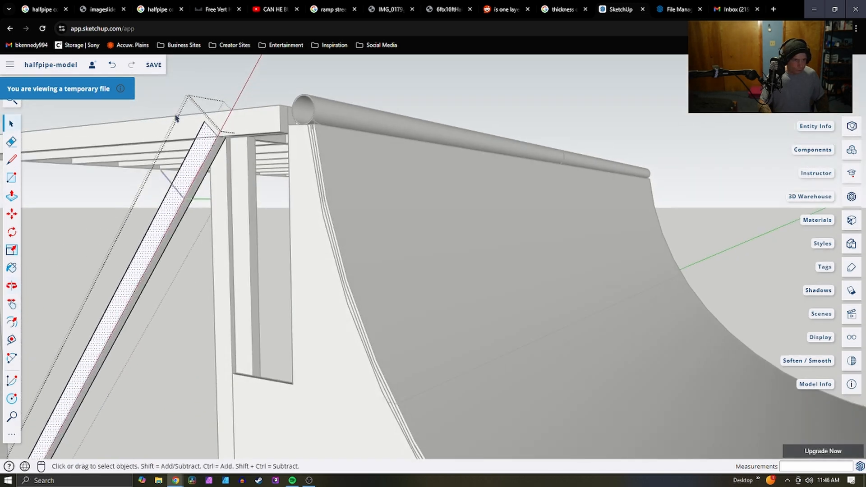
scroll(177, 135, "up", 6)
middle_click_drag(230, 156, 193, 141)
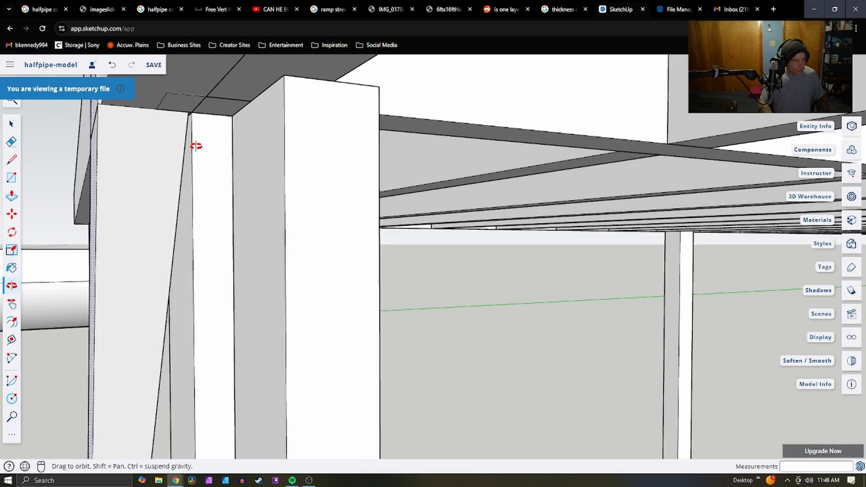
left_click(142, 190)
key("m")
scroll(185, 112, "up", 5)
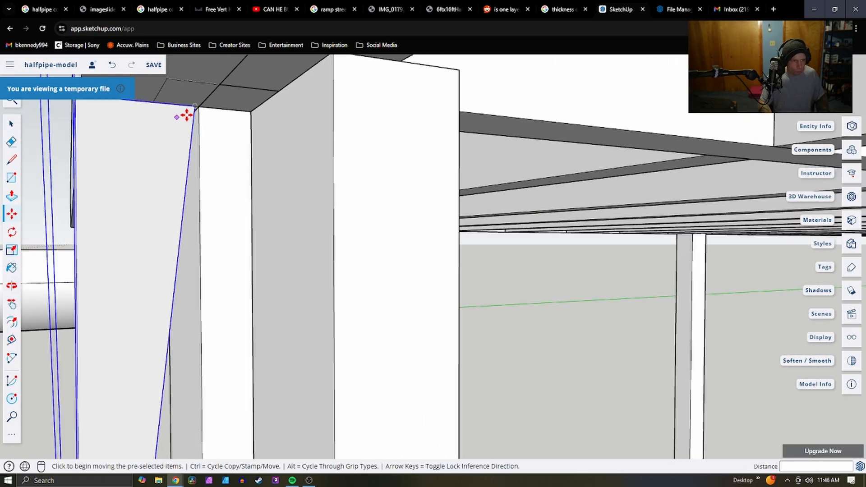
left_click(202, 107)
left_click(203, 107)
scroll(210, 118, "down", 4)
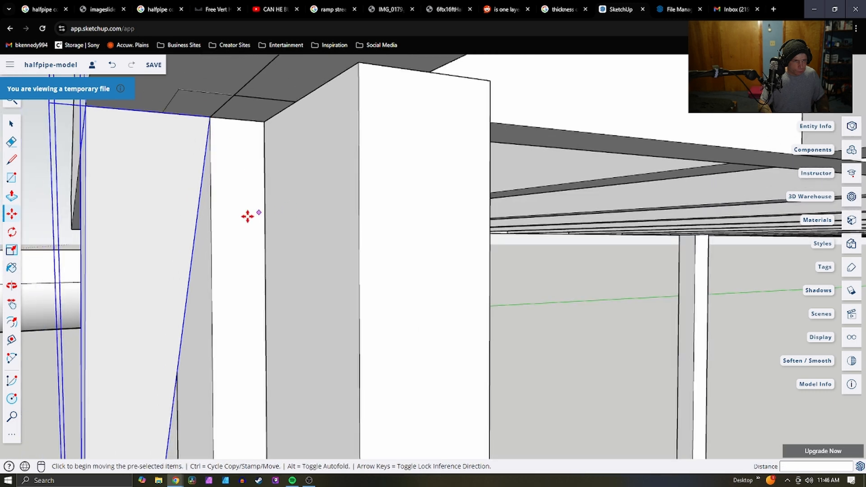
Move the diagonal board down a little so its upper cut line sits clear of the deck frame's underside
middle_click_drag(247, 216, 373, 244)
middle_click_drag(280, 208, 227, 265)
key("space")
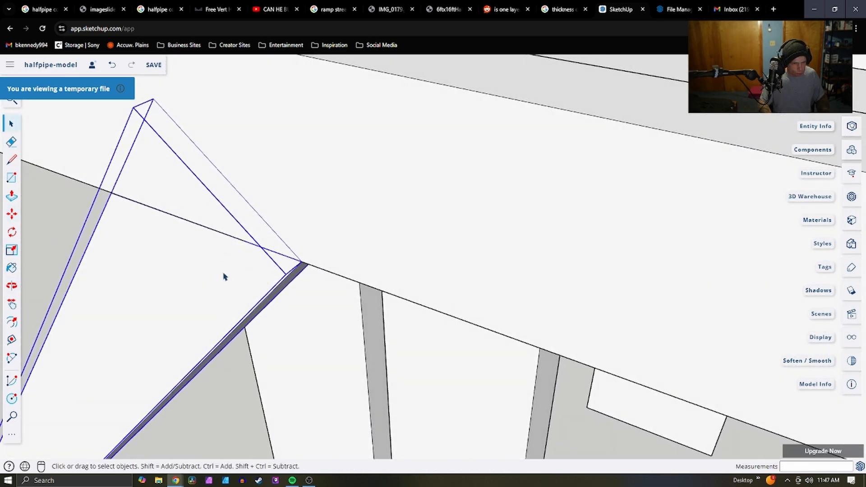
scroll(198, 283, "down", 4)
scroll(204, 276, "up", 5)
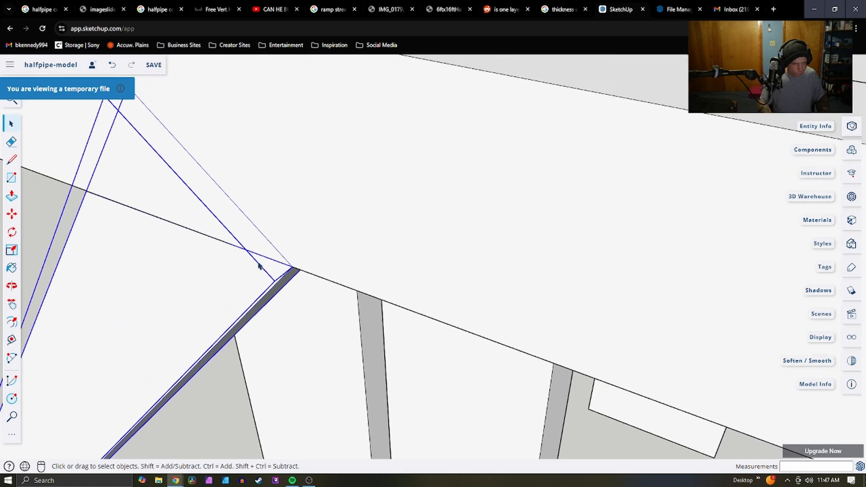
key("m")
left_click(294, 276)
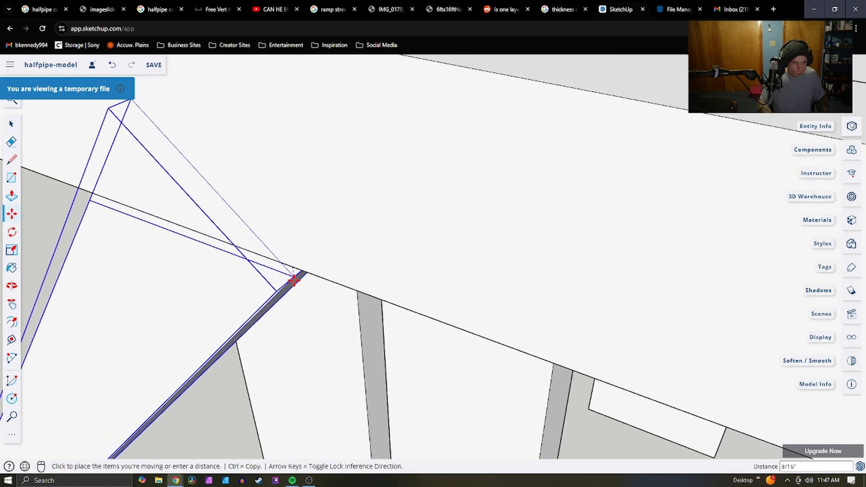
left_click(293, 298)
key("space")
mouse_move(235, 274)
middle_mouse_down()
mouse_move(245, 238)
mouse_move(311, 139)
mouse_move(460, 138)
mouse_move(297, 167)
middle_mouse_up()
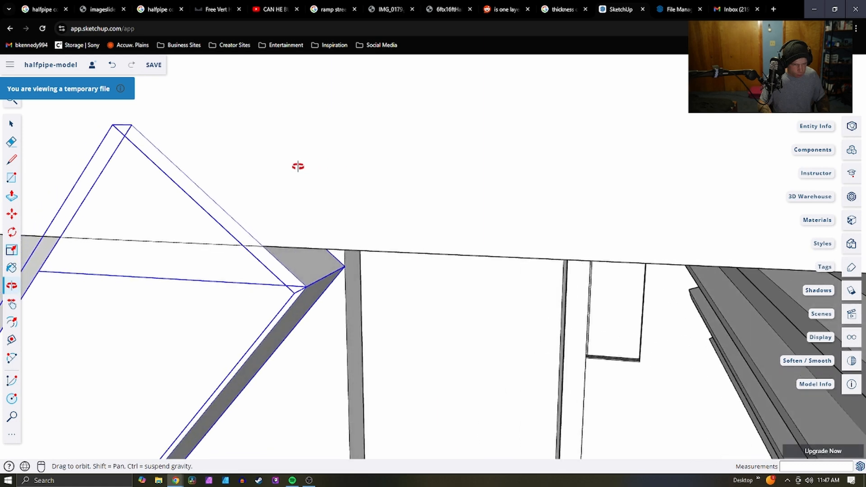
Open the diagonal board and draw a 1 1/2" line across its narrow edge at the upper end's corner
double_click(209, 328)
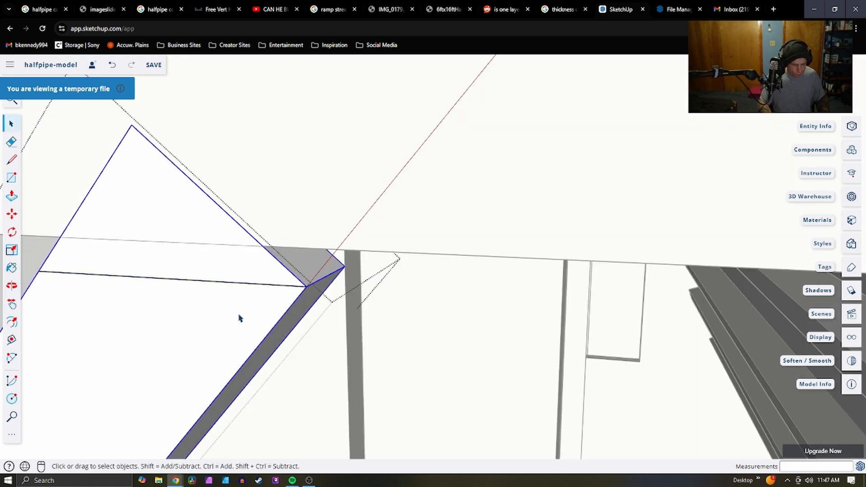
left_click(306, 287)
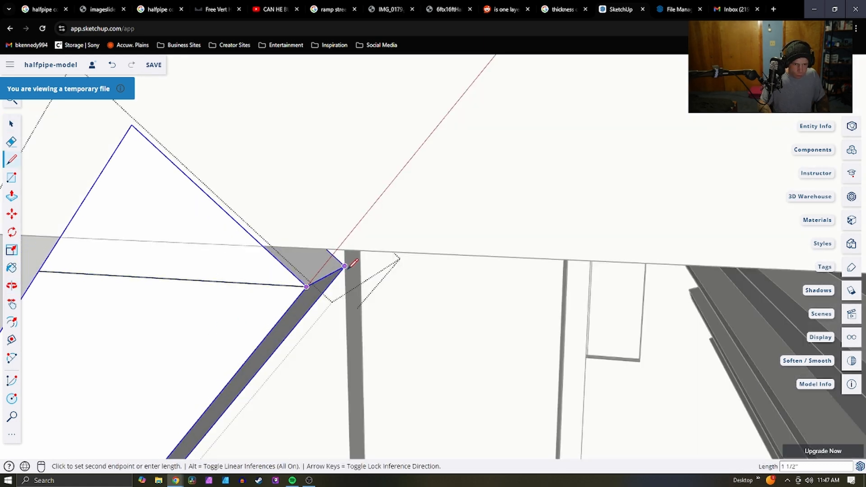
left_click(336, 269)
key("space")
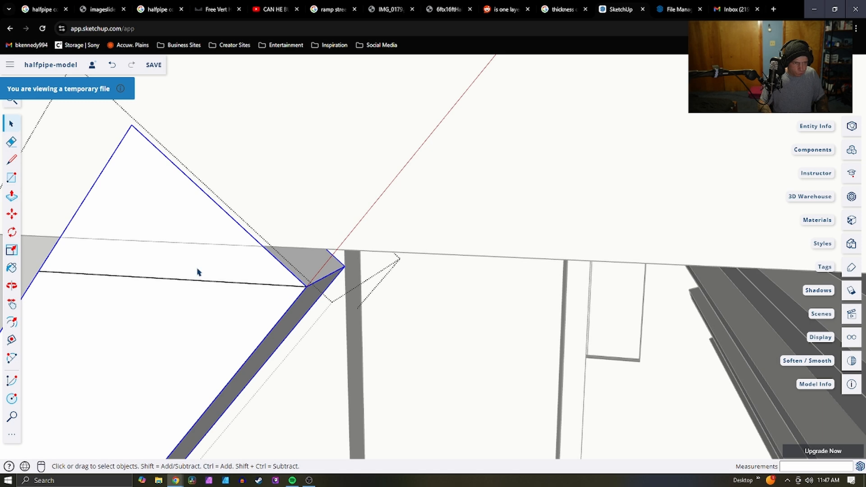
Inside the nested board, draw a line about 4 5/8" long over the upper cut line and push the tip through 1 1/2" to remove it
left_click(198, 273)
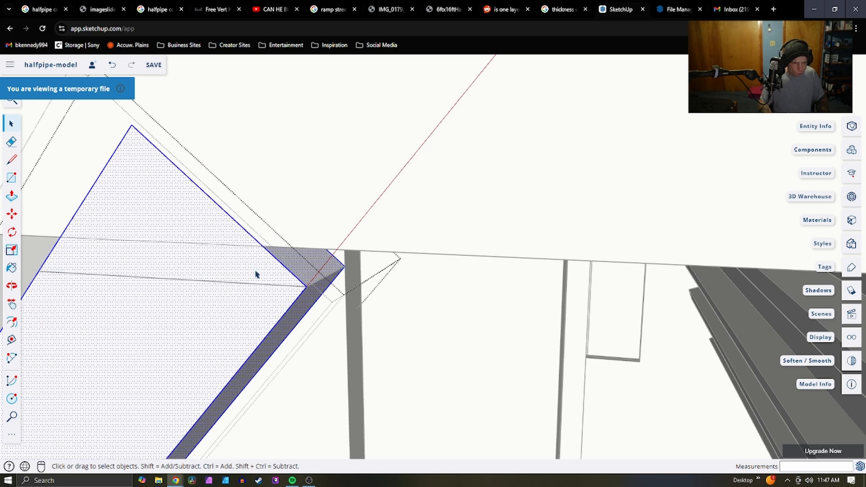
left_click(307, 286)
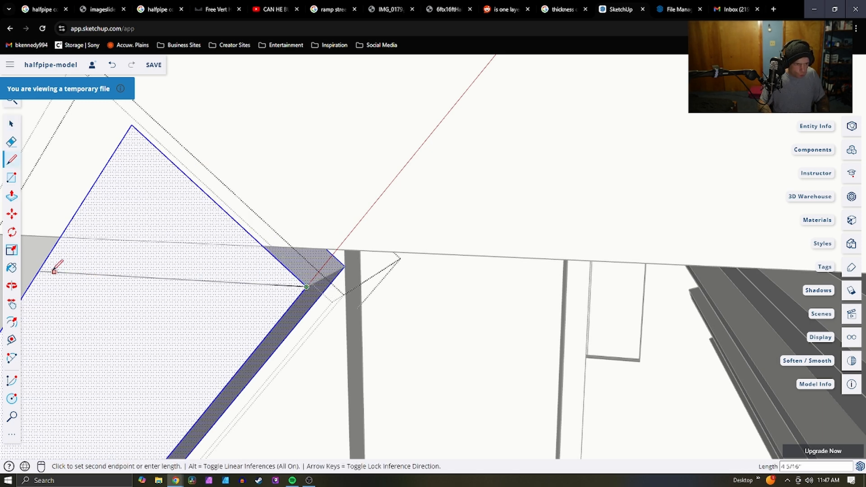
left_click(39, 271)
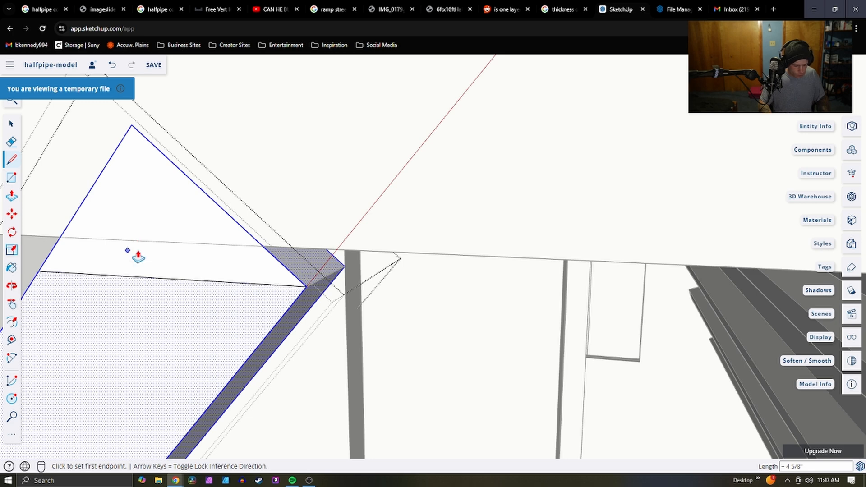
left_click(137, 257)
left_click(309, 270)
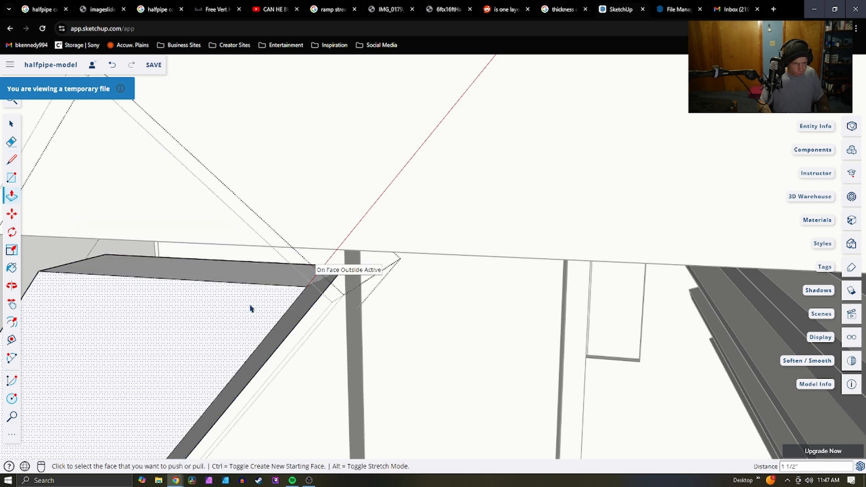
key("space")
key("m")
left_click(308, 285)
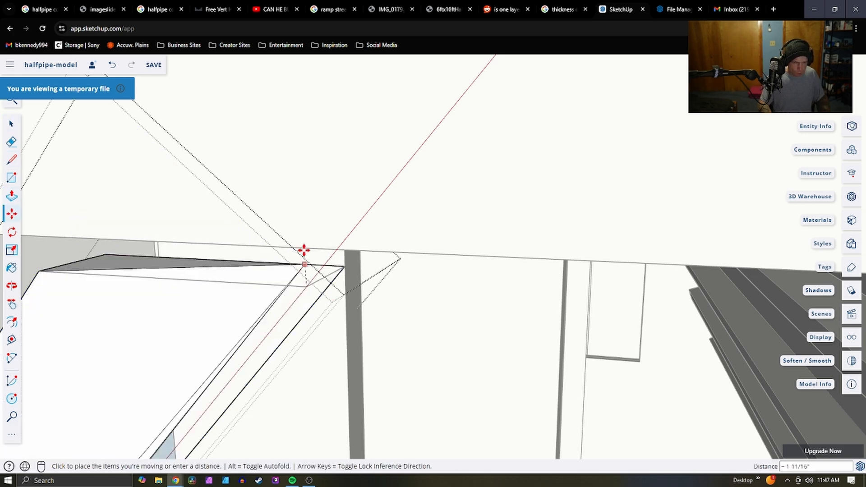
key("Escape")
key("space")
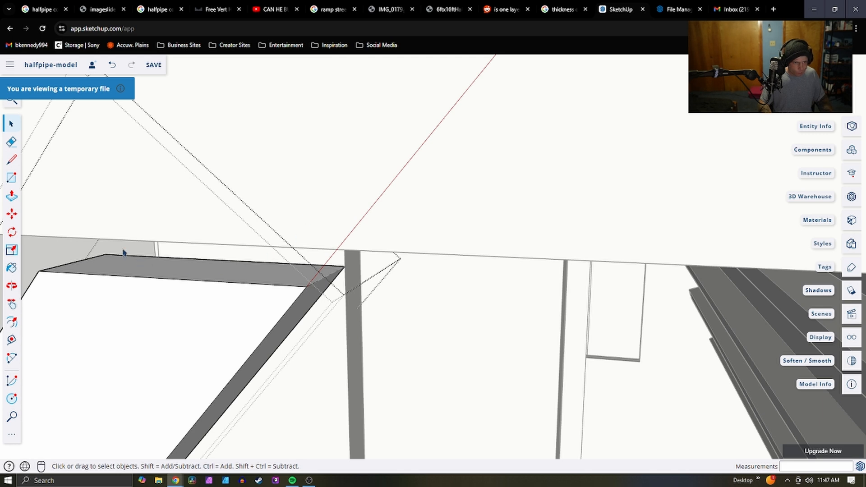
Leave the nested board and move the trimmed board upward, away from the loose cut lines at its upper end
key("Escape")
key("m")
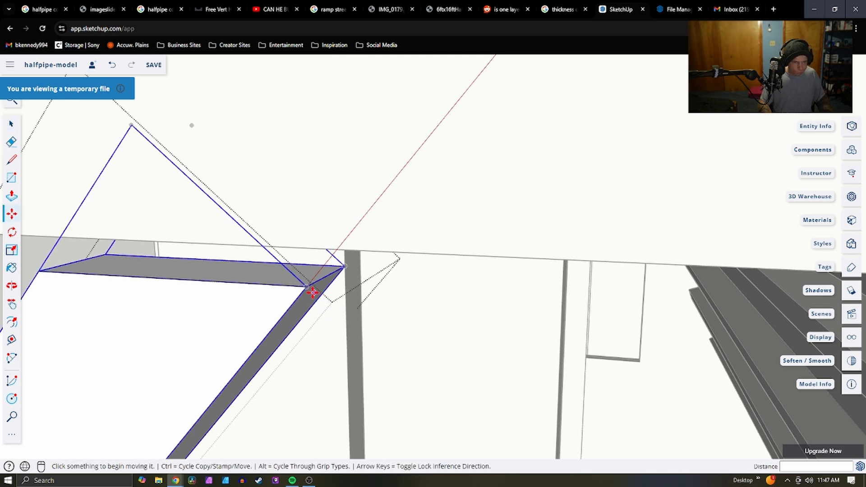
left_click(307, 275)
key("Escape")
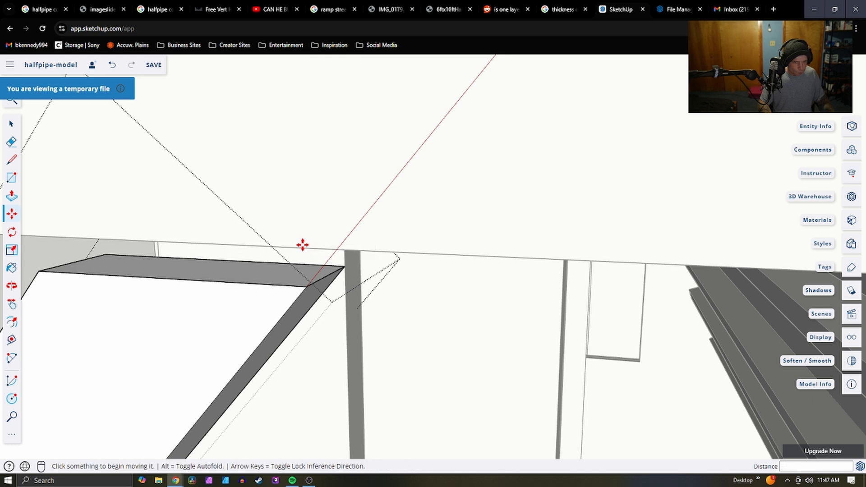
left_click(305, 285)
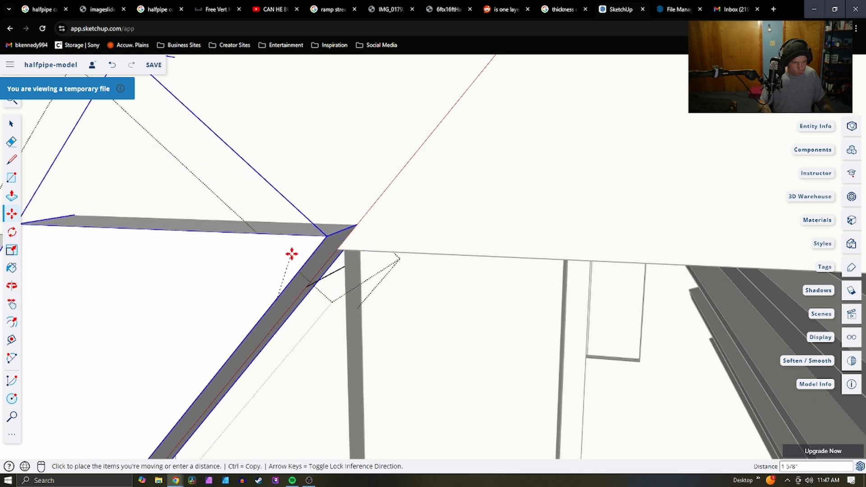
left_click(285, 198)
key("space")
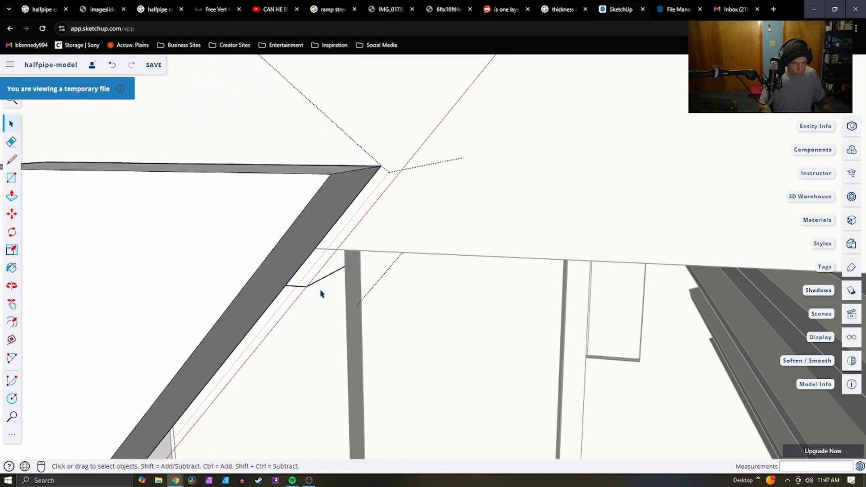
Delete the leftover cut lines beside the trimmed board and leave the component
key("Delete")
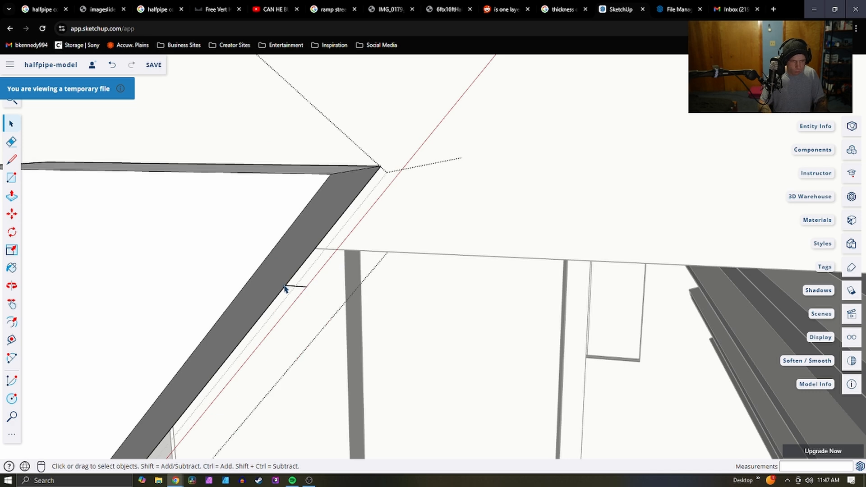
middle_click_drag(185, 348, 550, 287)
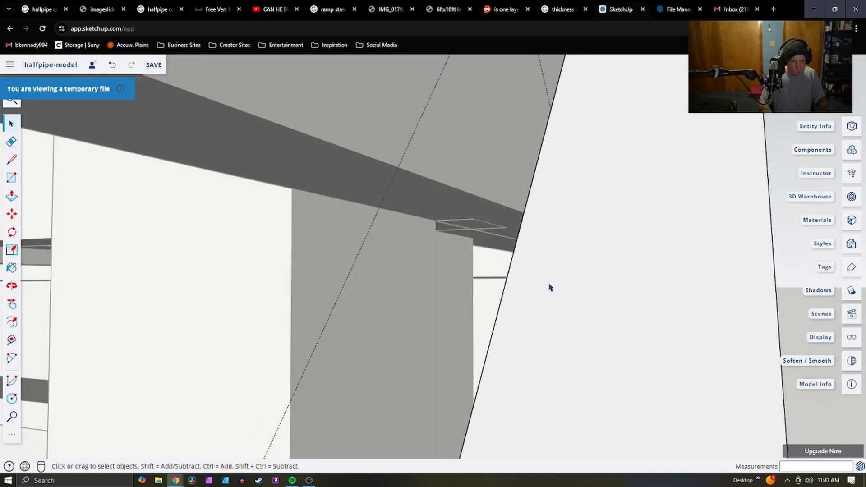
middle_click_drag(481, 245, 513, 233)
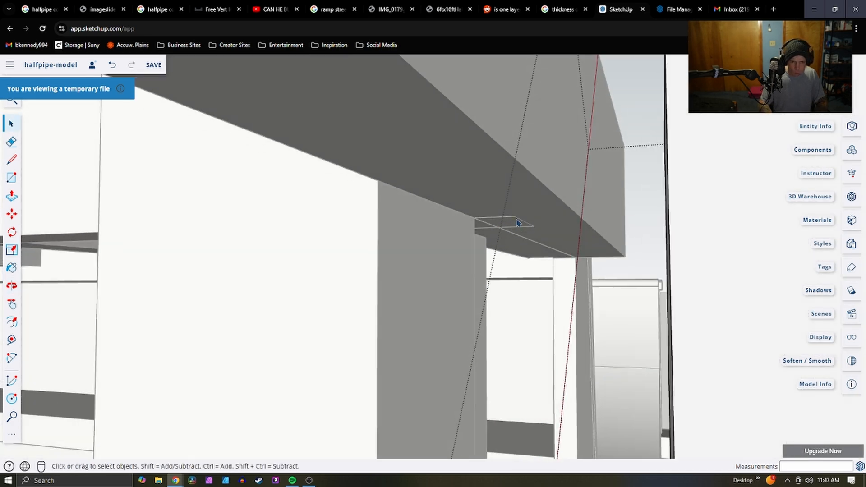
left_click(493, 224)
Move the brace down about 2 15/16" so its trimmed upper corner meets the post's top corner at the deck frame's underside
scroll(495, 263, "down", 10)
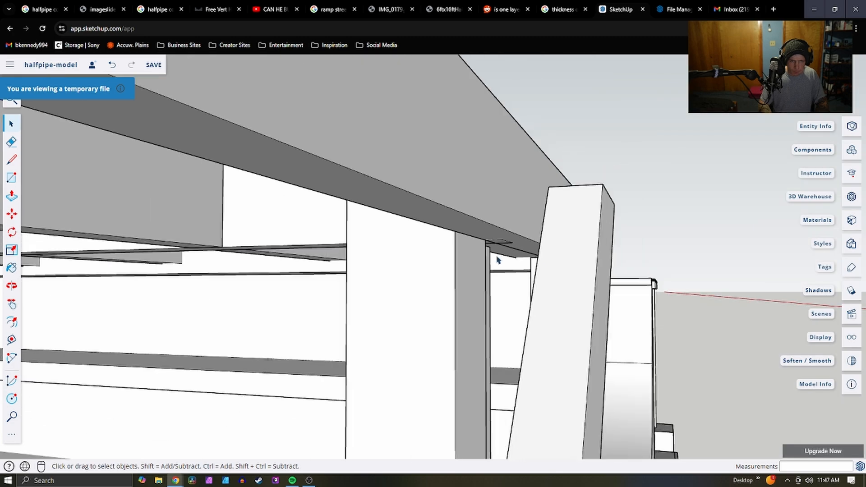
scroll(590, 395, "up", 6)
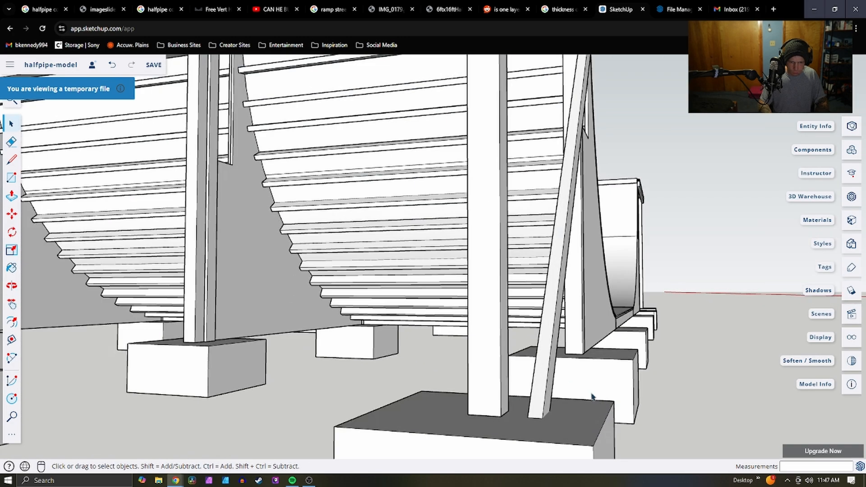
middle_click_drag(591, 396, 437, 476)
key("space")
scroll(405, 411, "down", 5)
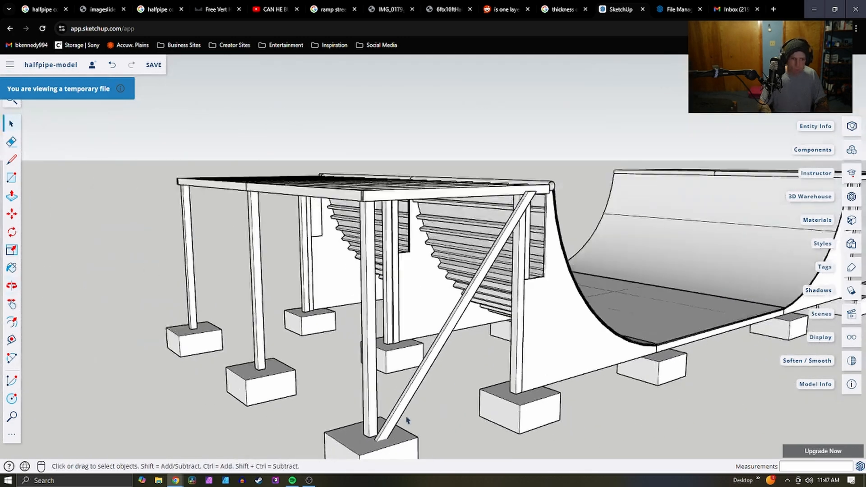
scroll(512, 199, "up", 8)
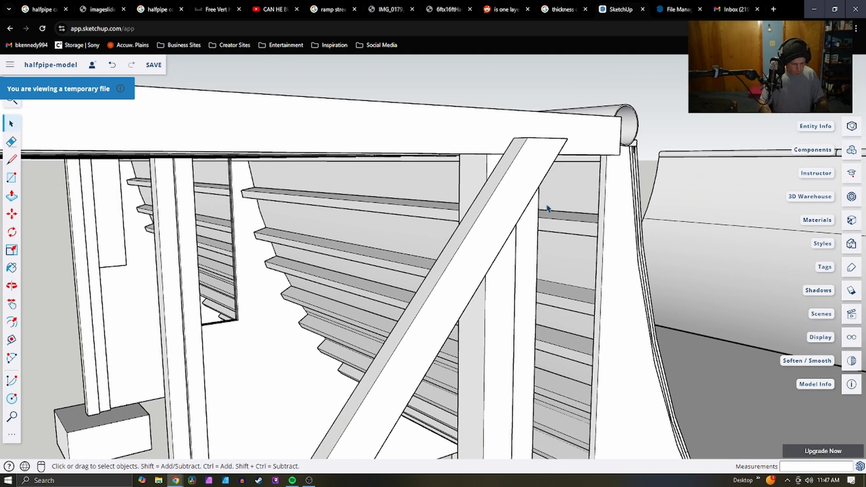
middle_click_drag(546, 207, 327, 218)
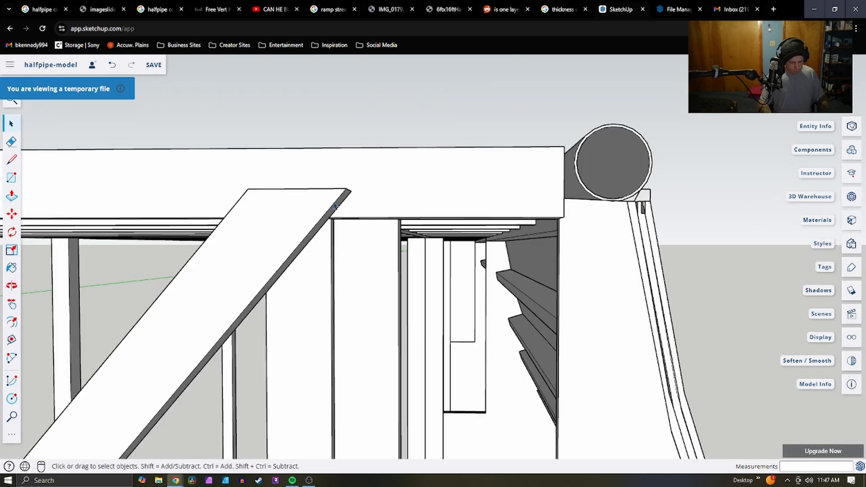
key("m")
scroll(347, 194, "up", 3)
left_click(357, 187)
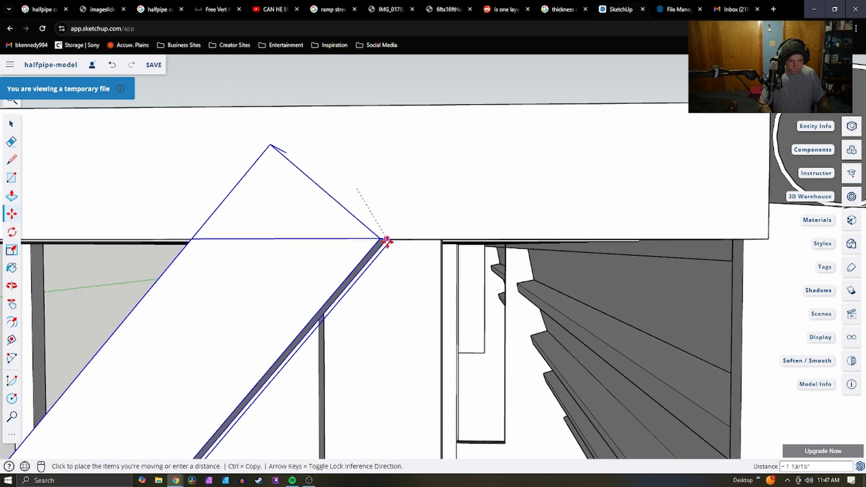
middle_click_drag(348, 264, 273, 221)
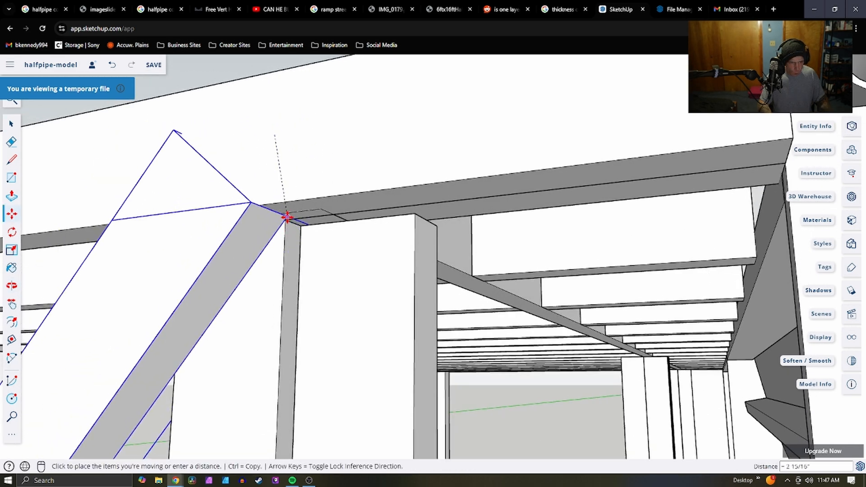
left_click(287, 218)
scroll(306, 276, "down", 4)
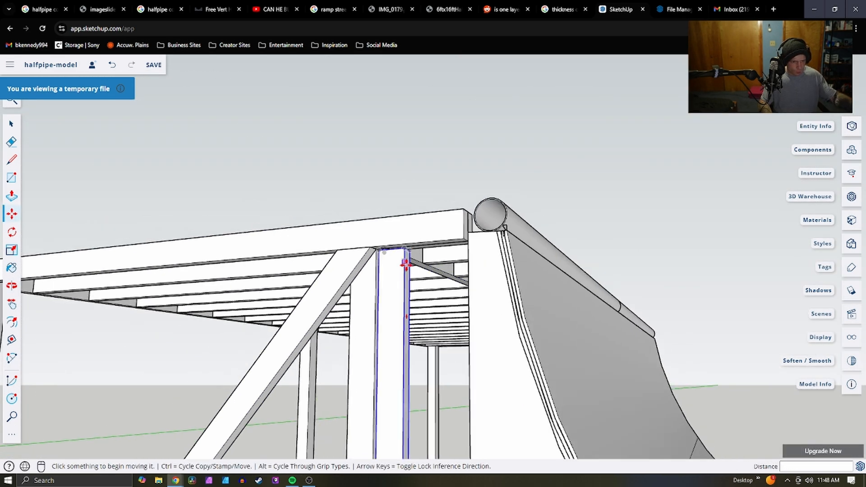
Open the diagonal board and draw a cut line about 4 5/8" long across its lower end, level with the footing's top
scroll(405, 266, "down", 6)
scroll(298, 427, "up", 8)
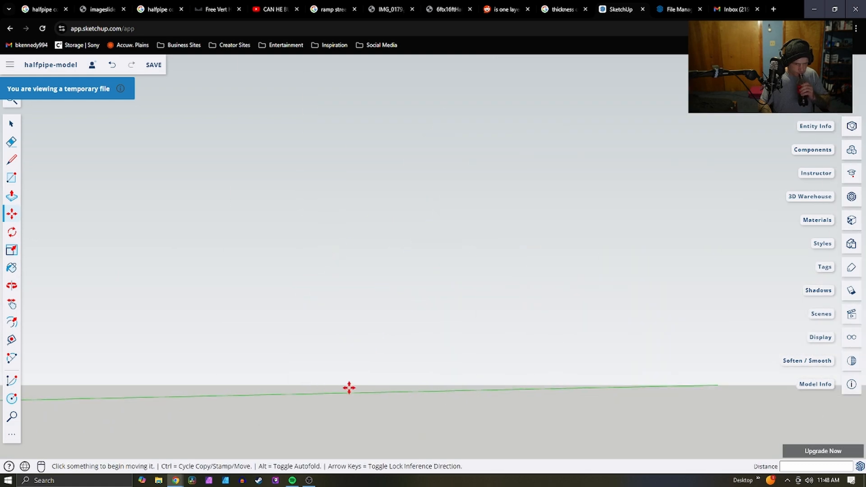
scroll(348, 388, "down", 4)
scroll(325, 401, "up", 5)
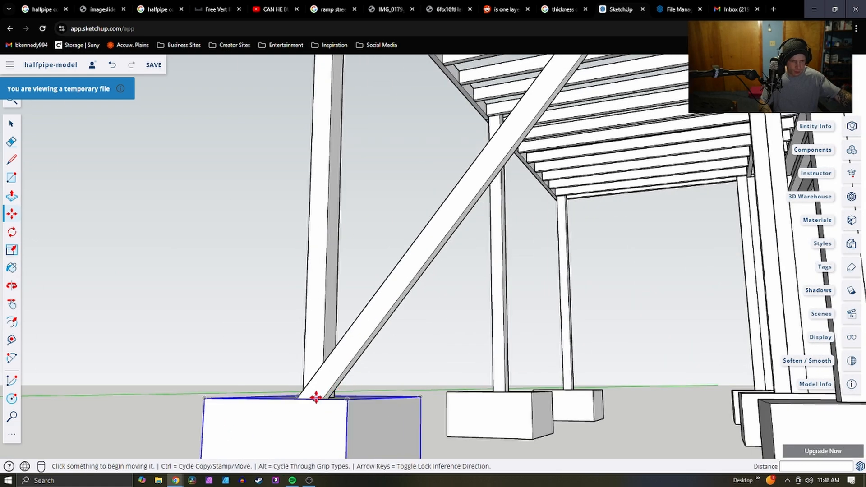
scroll(315, 398, "up", 1)
key("space")
left_click(329, 389)
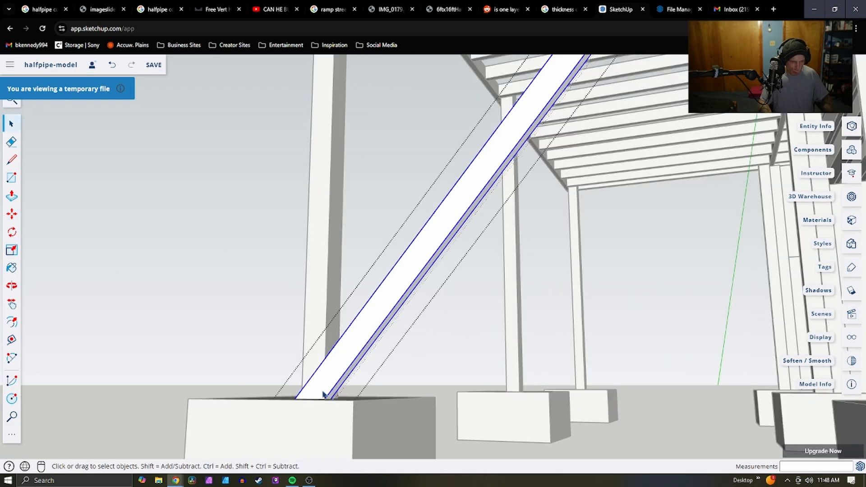
key("l")
scroll(288, 435, "up", 5)
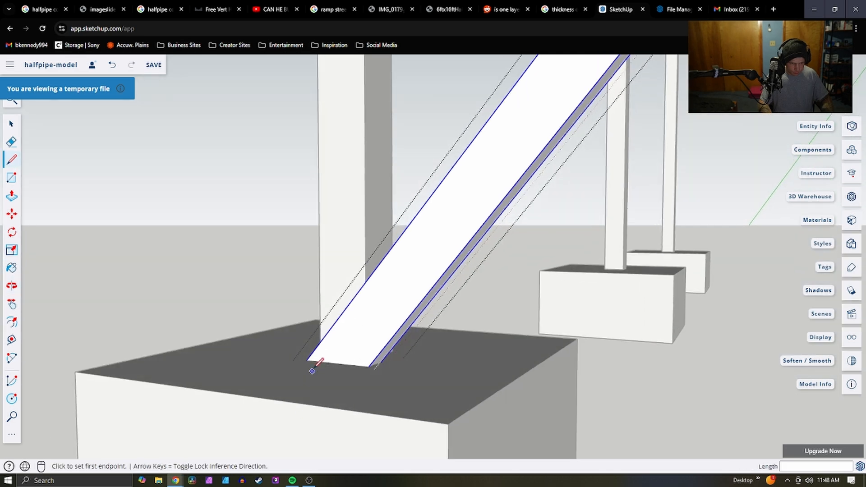
left_click(304, 351)
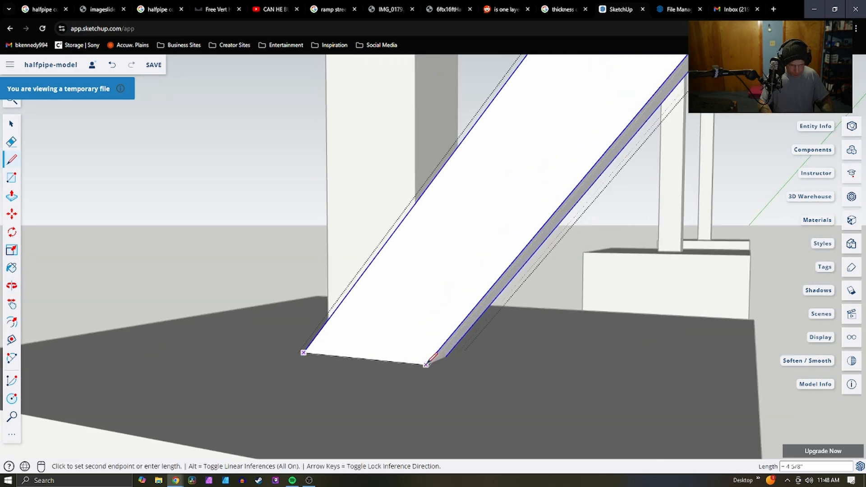
left_click(426, 365)
scroll(444, 325, "down", 2)
key("space")
Inside the nested board, try to push the broad face at the lower end through 1 1/2" to remove the tip, and undo the push
middle_click_drag(398, 362, 405, 350)
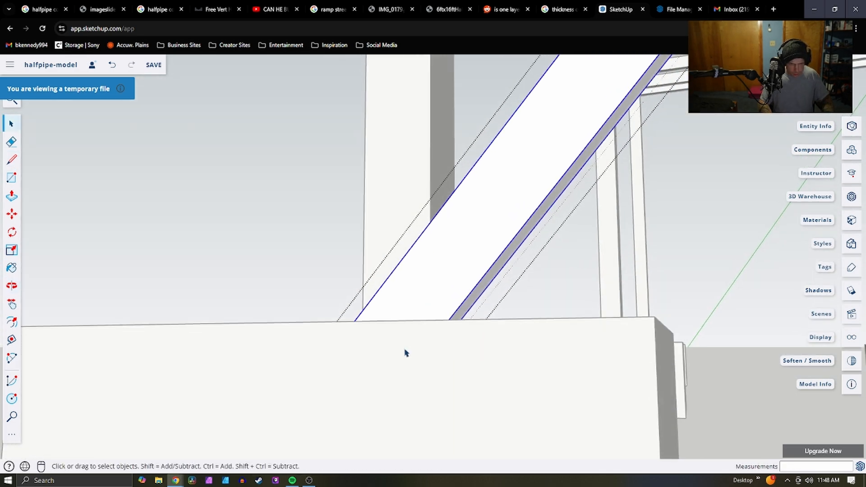
scroll(405, 347, "up", 5)
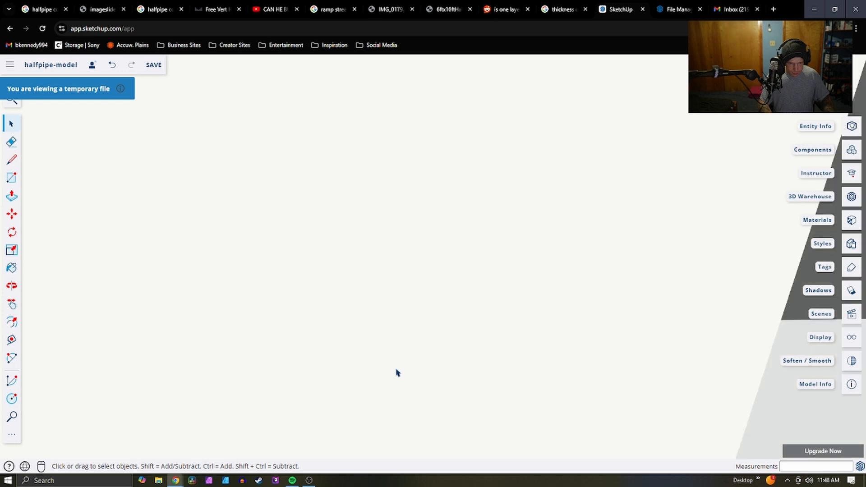
scroll(397, 372, "down", 3)
middle_click_drag(386, 385, 423, 258)
scroll(423, 258, "down", 2)
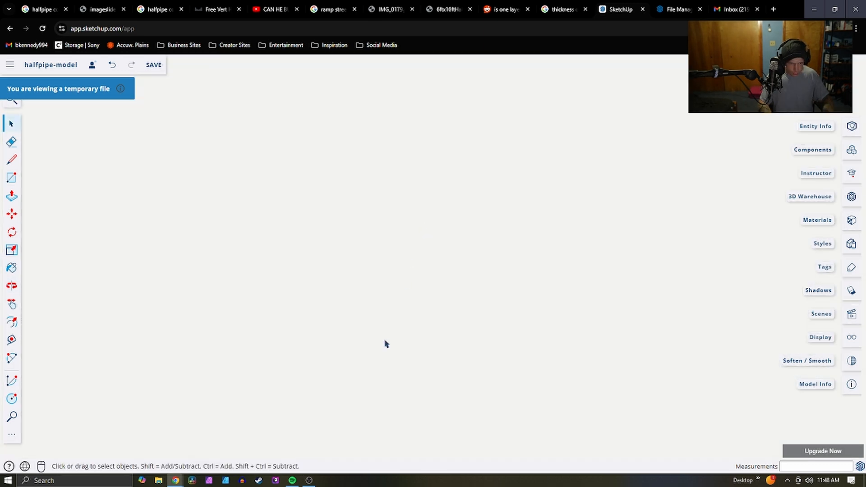
scroll(386, 344, "down", 3)
key("p")
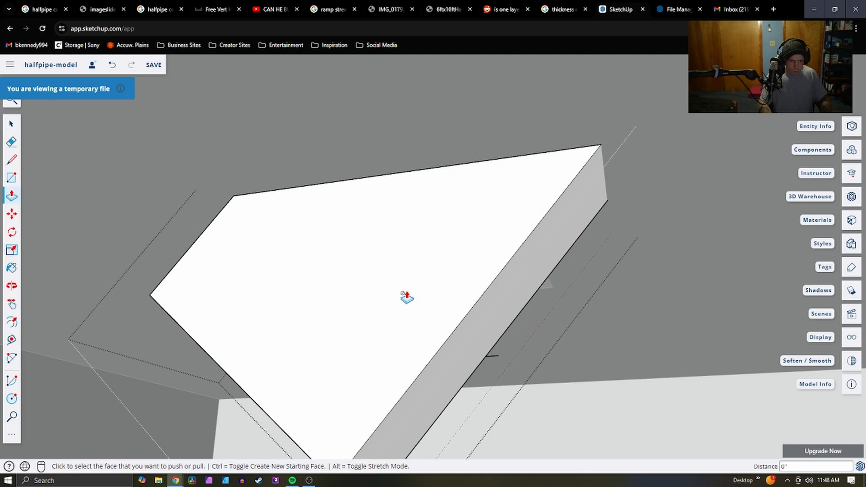
key("space")
left_click(417, 278)
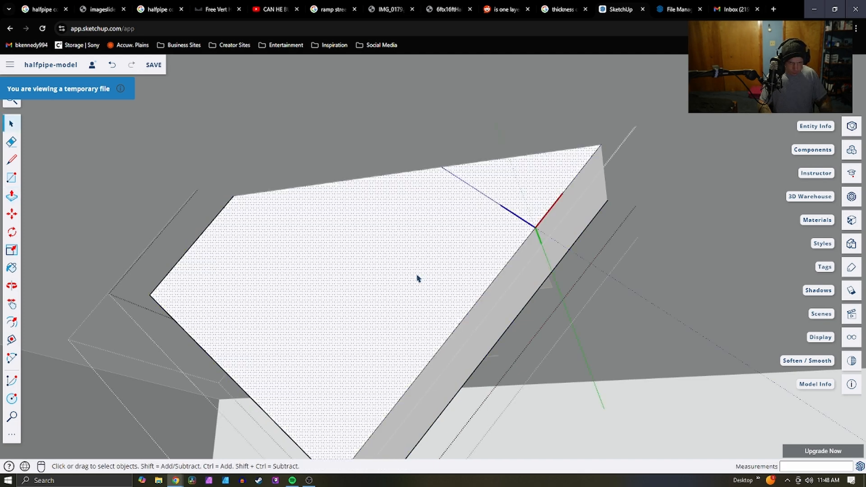
key("p")
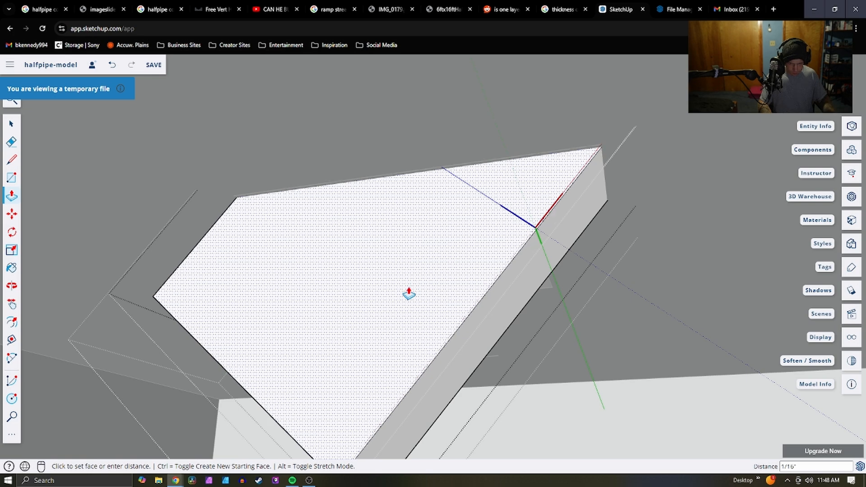
left_click(450, 316)
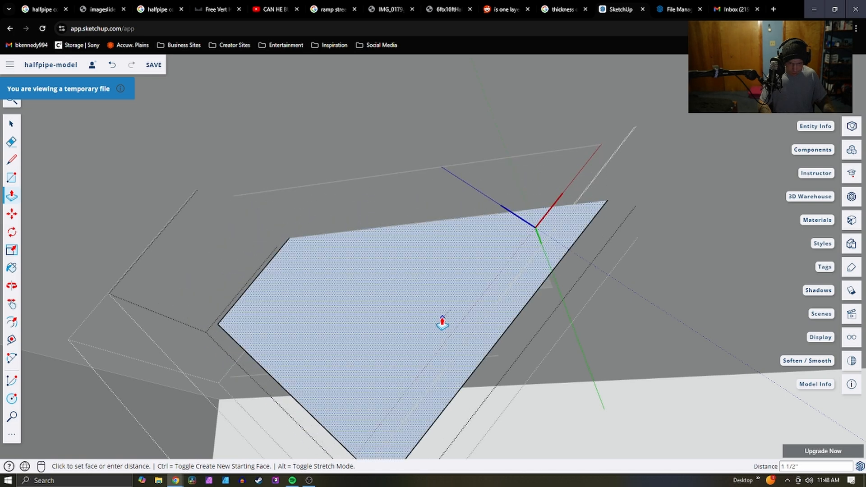
middle_click_drag(434, 318, 405, 441)
key("space")
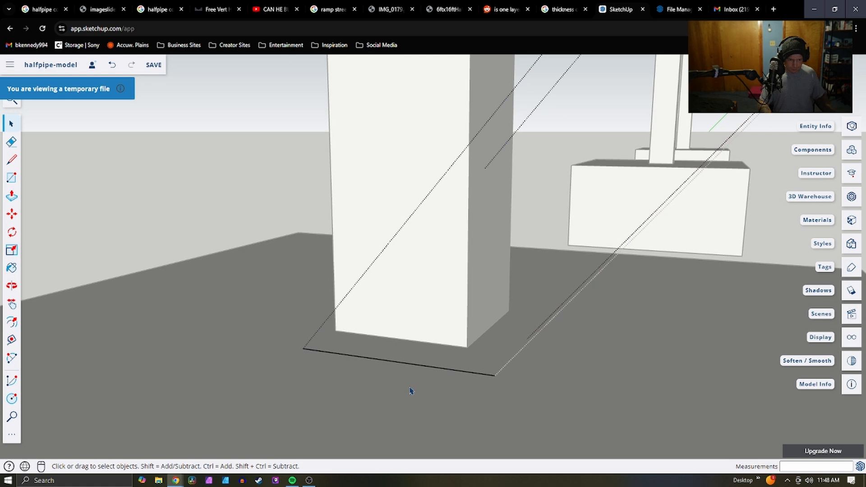
key("ctrl+z")
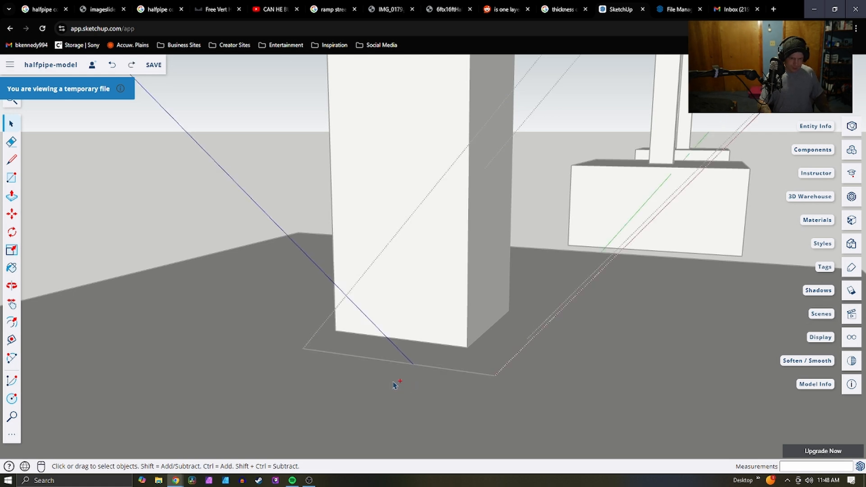
key("ctrl+z")
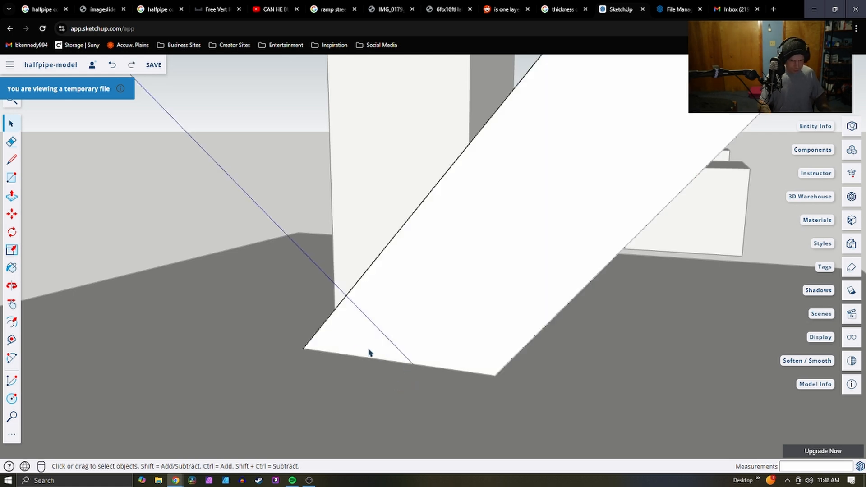
Draw a line across the diagonal brace's face where it meets the top of the concrete footing
middle_click_drag(386, 395, 412, 333)
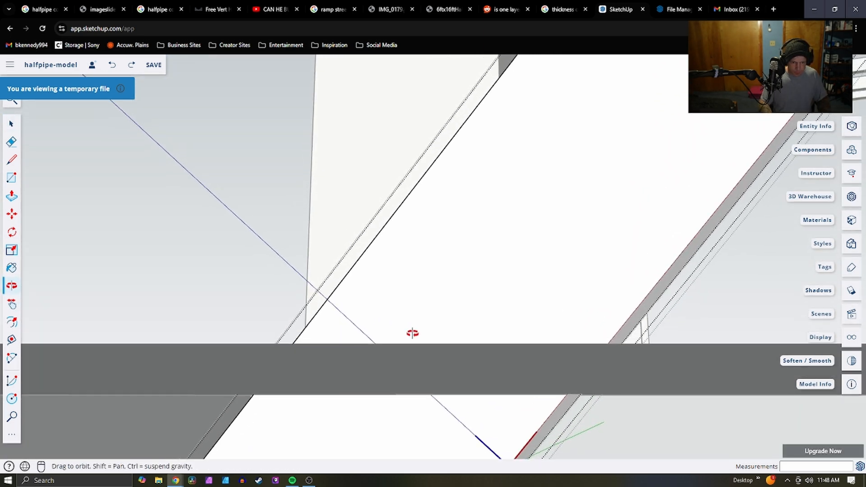
middle_click_drag(286, 404, 271, 412)
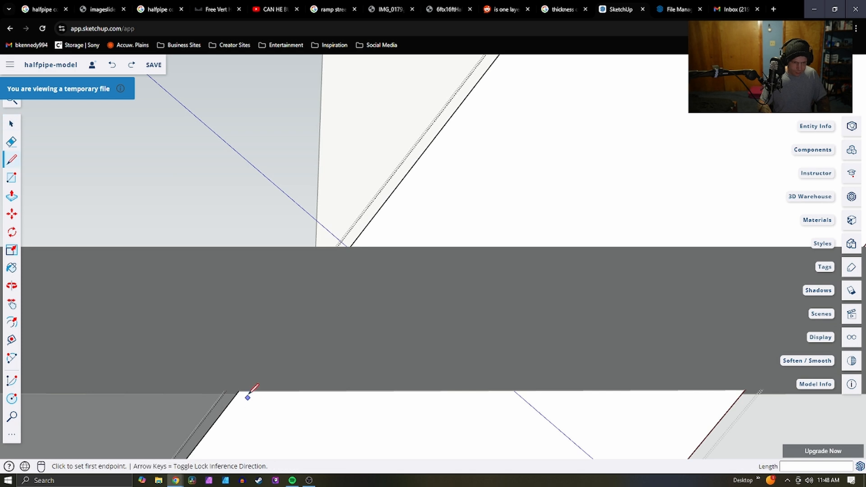
left_click(746, 389)
key("space")
Cut off the brace's lower end at the footing by pushing the waste face back 1 1/2"
left_click(545, 411)
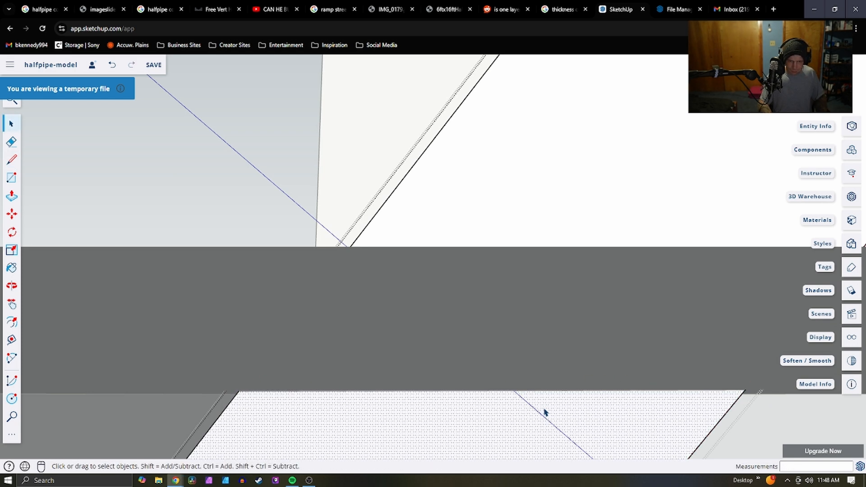
key("p")
left_click(530, 408)
middle_click_drag(530, 408, 436, 464)
left_click(686, 433)
scroll(648, 413, "down", 2)
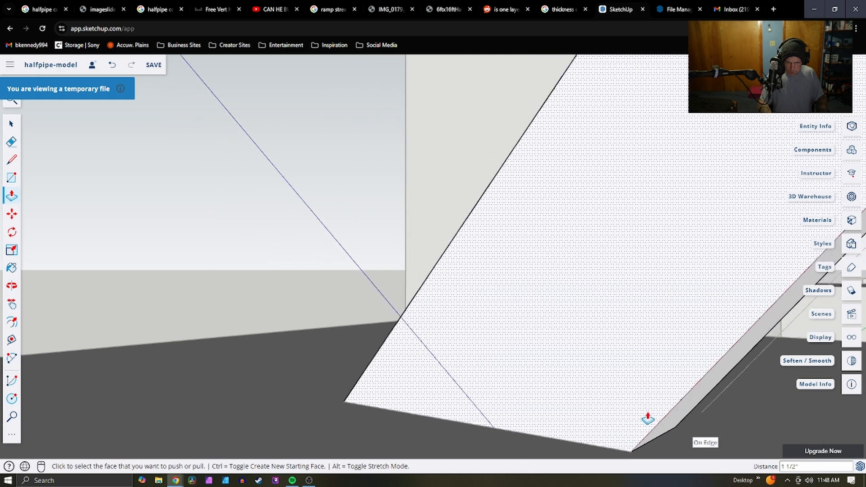
Paste a copy of the trimmed brace onto the footing of the platform's opposite outer corner post
middle_click_drag(600, 422, 317, 269)
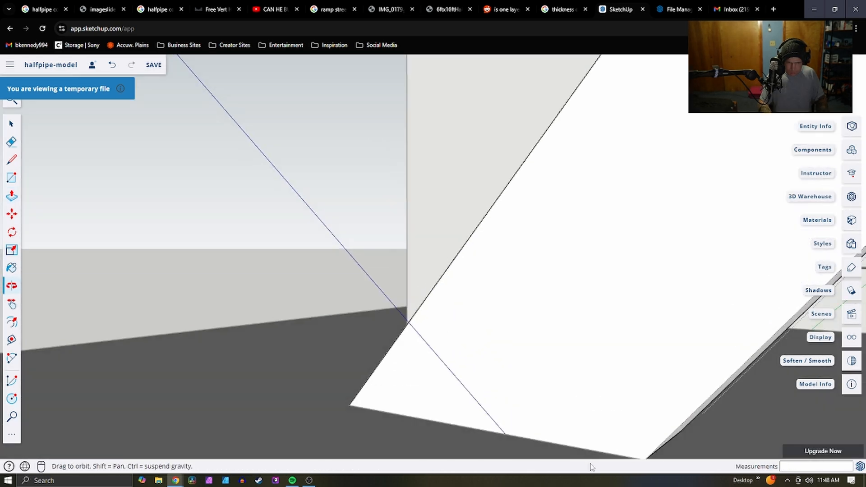
scroll(338, 351, "down", 4)
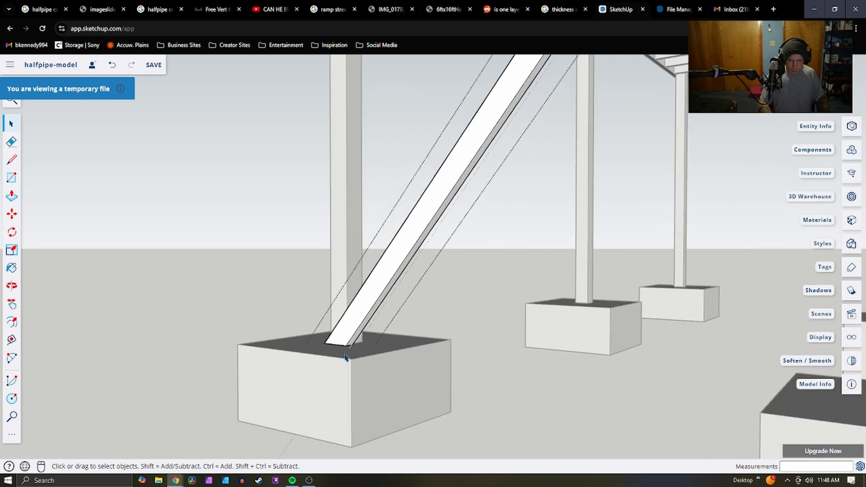
middle_click_drag(345, 359, 453, 419)
scroll(456, 354, "down", 3)
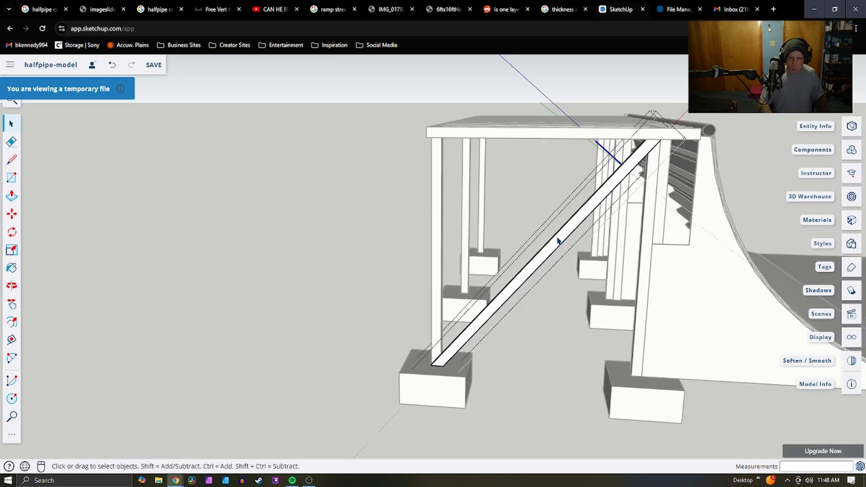
middle_click_drag(331, 269, 401, 272)
scroll(247, 237, "up", 5)
key("ctrl+v")
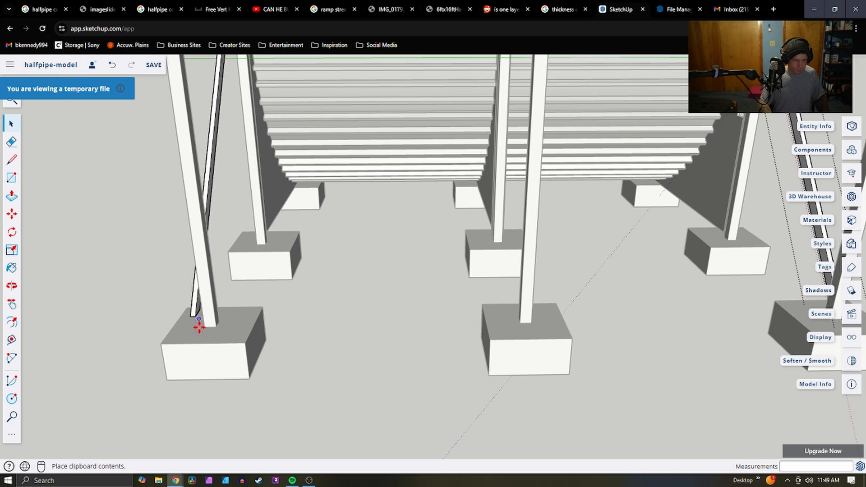
left_click(202, 329)
scroll(202, 328, "up", 2)
scroll(202, 329, "up", 2)
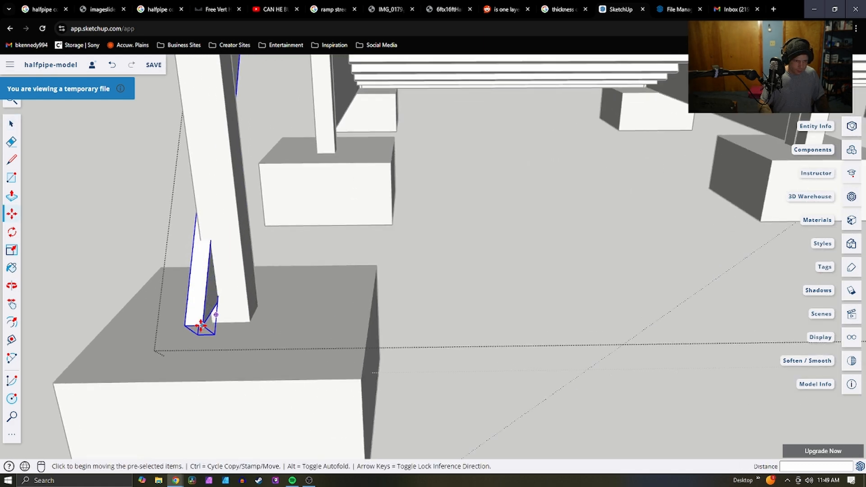
Move the pasted brace by its lower corner until it sits against the base corner of the outer post
left_click(203, 323)
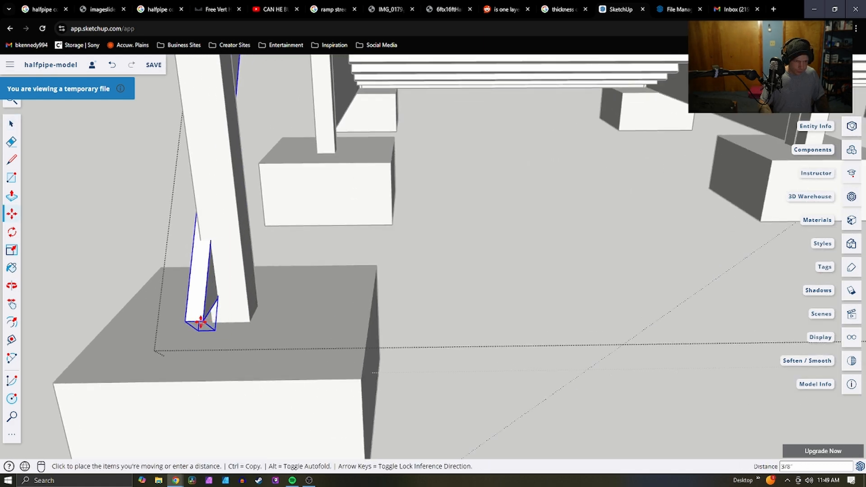
left_click(205, 321)
scroll(203, 325, "up", 4)
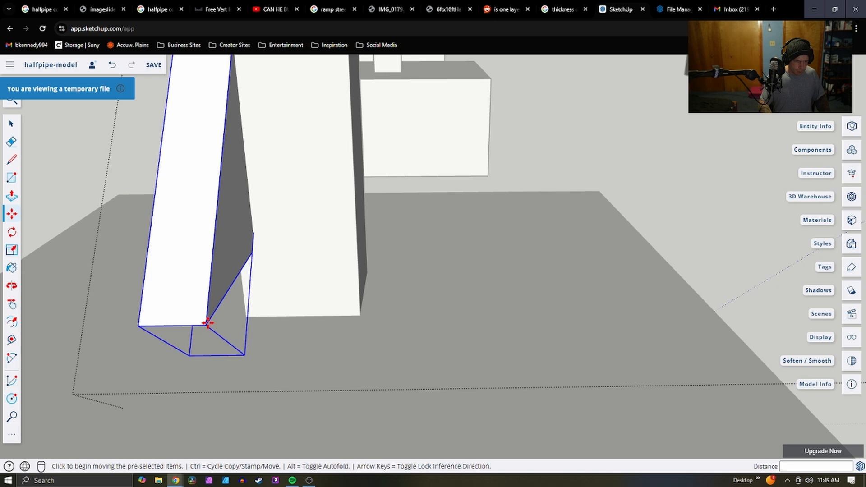
left_click(207, 322)
left_click(247, 315)
middle_click_drag(248, 315, 701, 352)
scroll(701, 351, "down", 6)
scroll(576, 319, "down", 2)
scroll(439, 121, "up", 4)
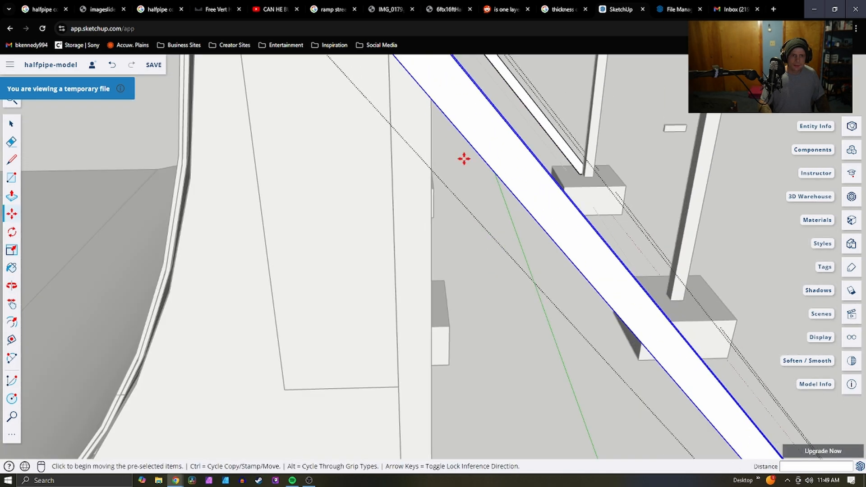
scroll(476, 207, "down", 4)
middle_click_drag(679, 240, 617, 180)
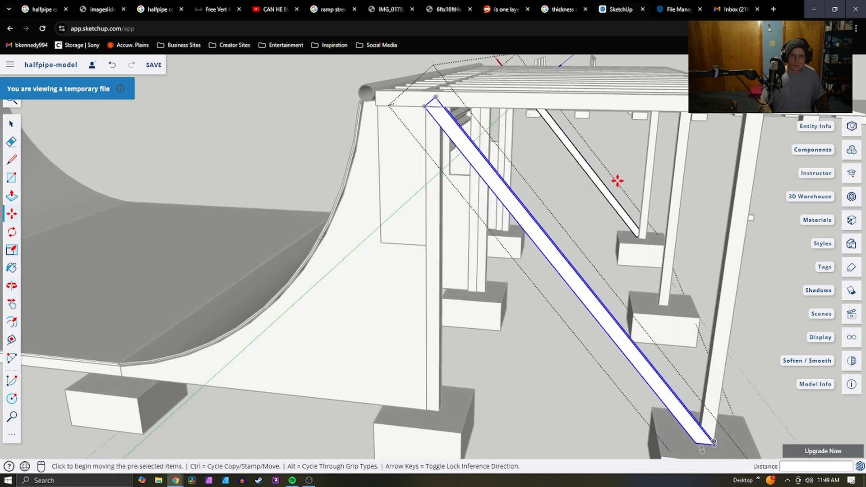
Copy both diagonal braces and paste the pair at the platform on the other end of the halfpipe
key("space")
left_click(596, 180)
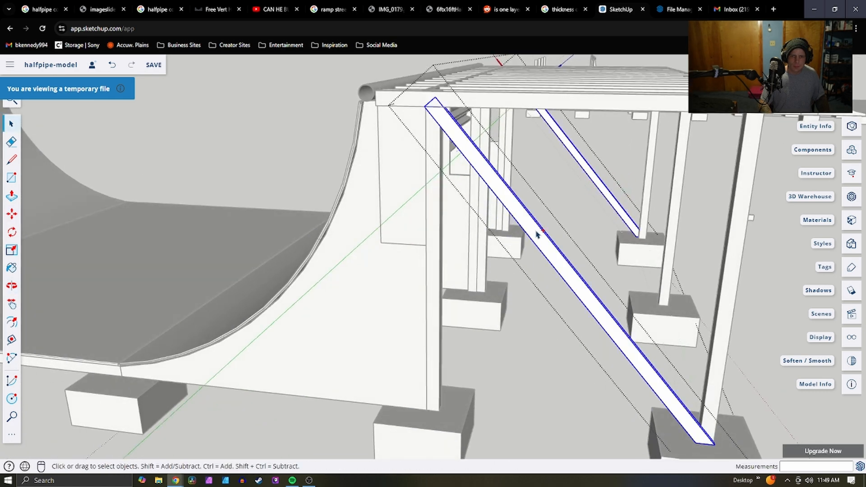
key("ctrl+v")
scroll(587, 278, "down", 5)
middle_click_drag(505, 288, 289, 266)
scroll(538, 303, "up", 3)
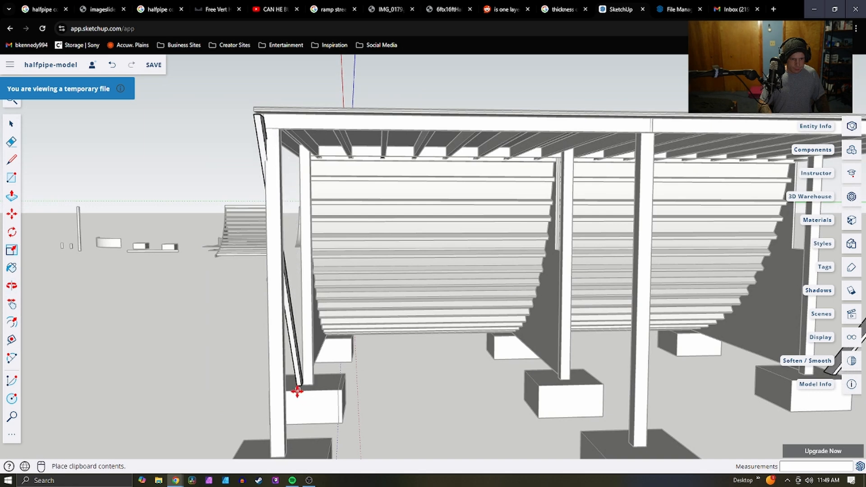
left_click(293, 390)
middle_click_drag(293, 390, 311, 451)
scroll(251, 400, "up", 5)
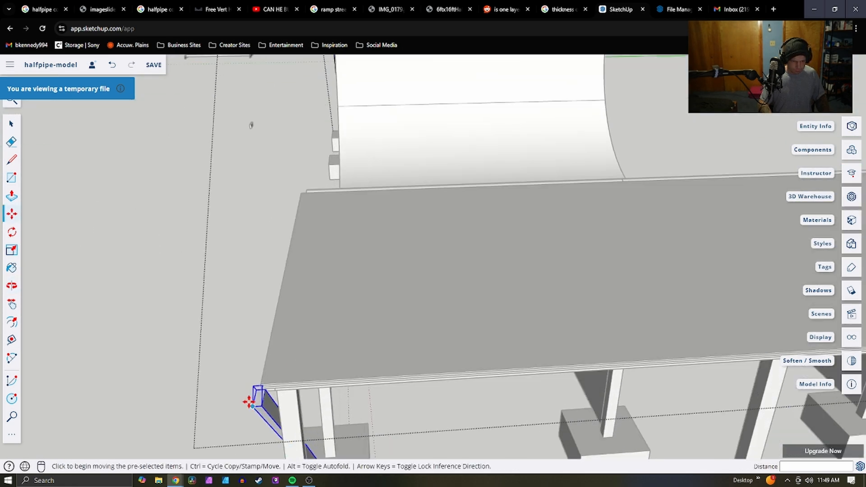
Rotate the pasted brace pair horizontally so the braces slope the right way for the second platform
key("space")
key("q")
left_click(298, 393)
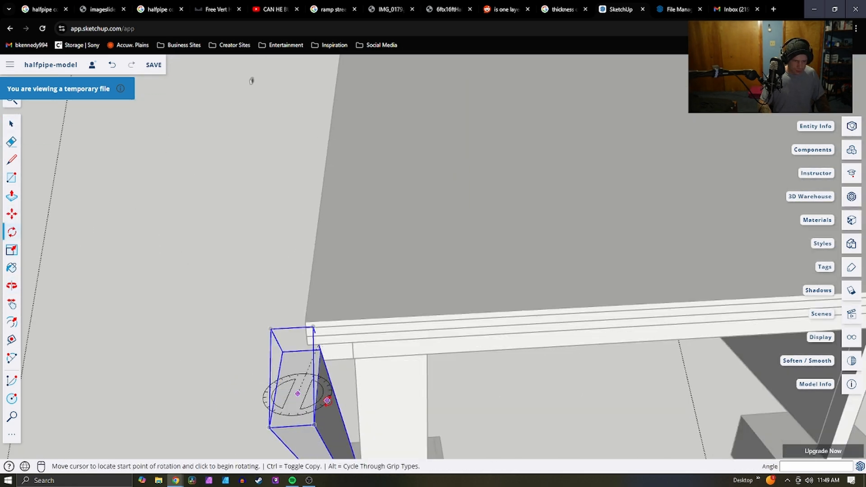
left_click(304, 350)
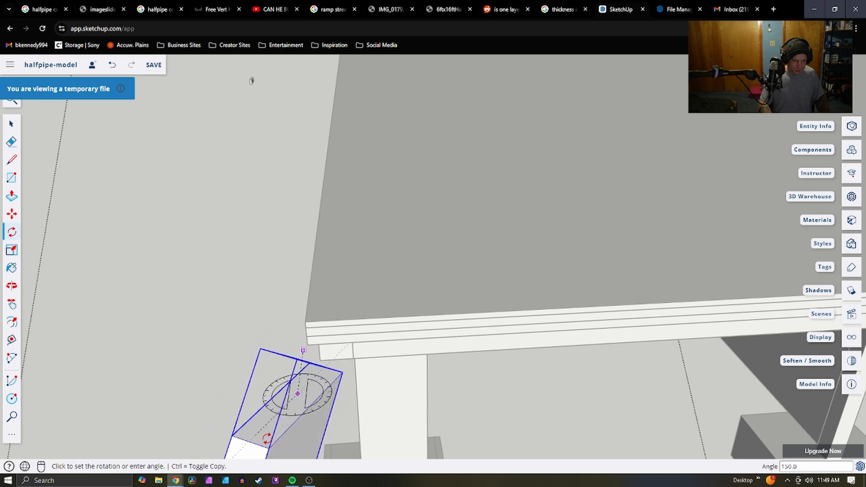
middle_click_drag(290, 456, 679, 239)
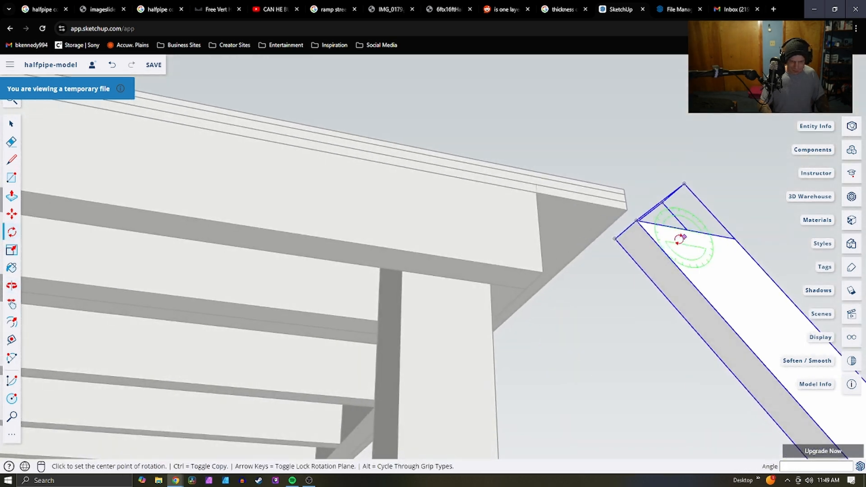
Move the rotated brace pair by an upper corner to the top of the ramp-side post, beneath the deck beam
key("m")
left_click(616, 238)
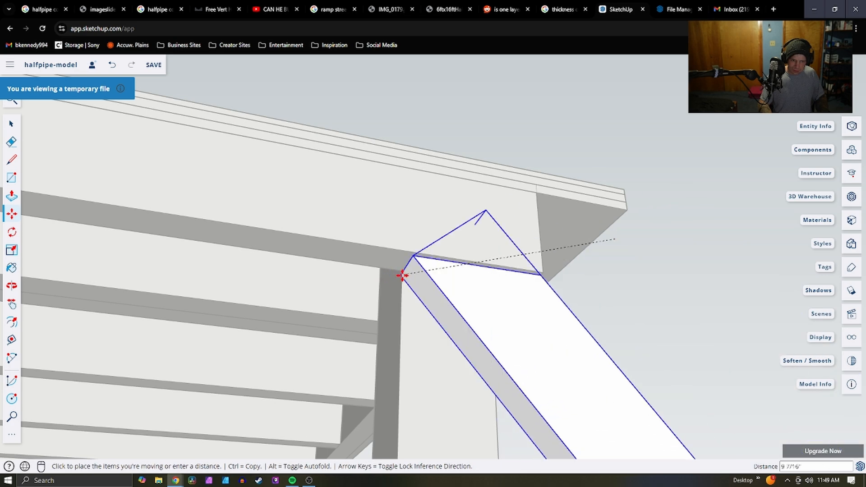
scroll(450, 246, "down", 2)
scroll(527, 226, "down", 5)
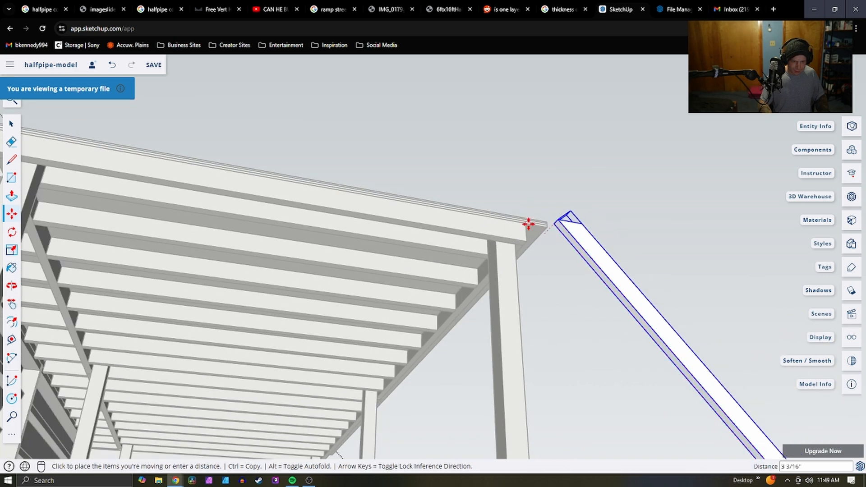
scroll(235, 191, "up", 2)
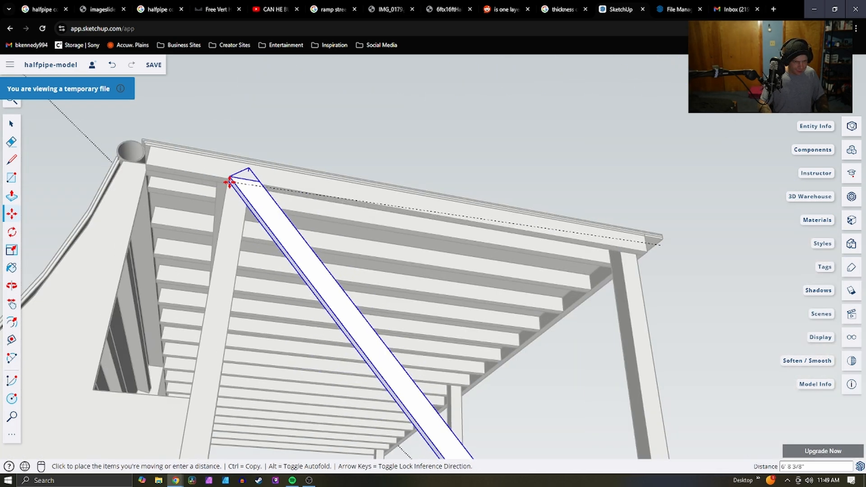
left_click(232, 183)
scroll(375, 170, "down", 3)
middle_click_drag(375, 170, 356, 240)
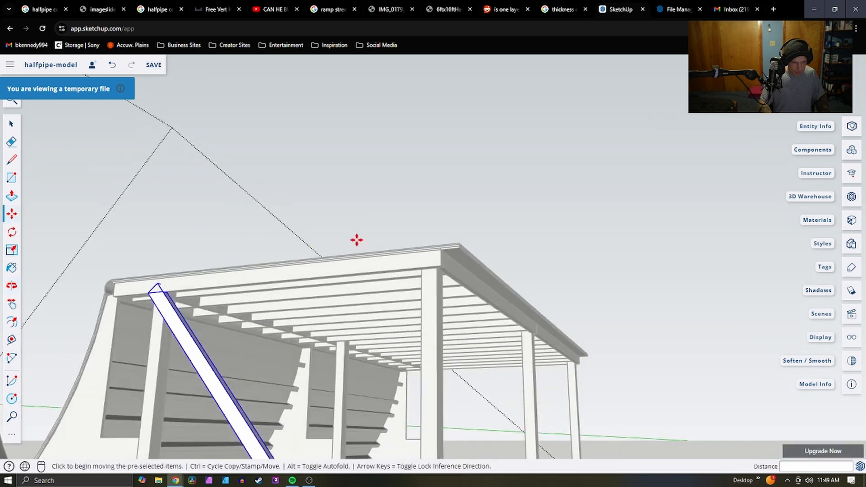
Move the brace pair about 16' 5 7/16" across the platform to bring the outlying brace to the ramp-side post
scroll(384, 257, "down", 3)
middle_click_drag(409, 273, 703, 377)
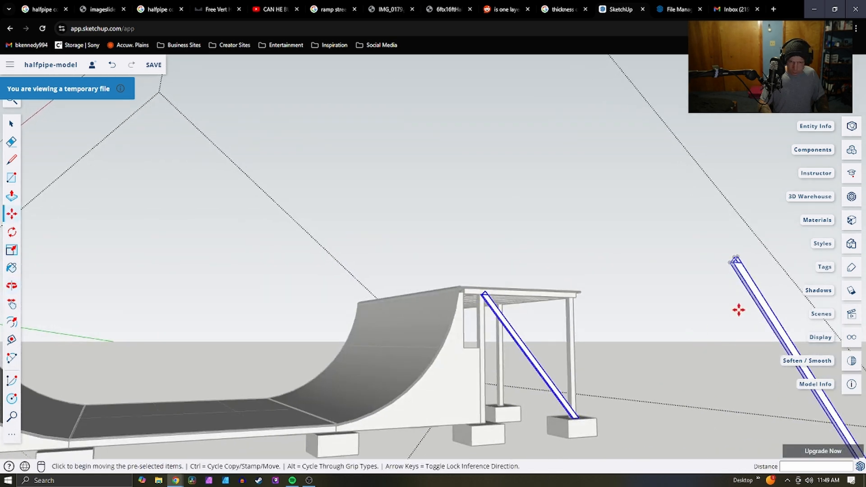
left_click(732, 262)
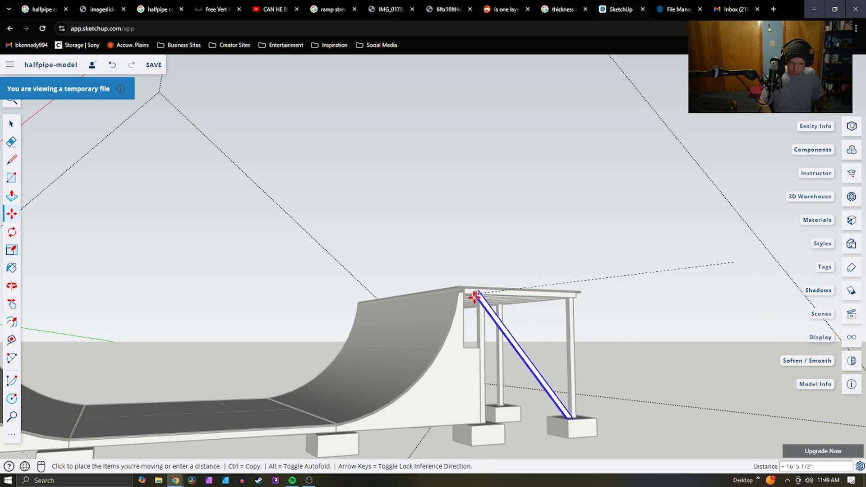
scroll(483, 295, "up", 3)
scroll(482, 298, "up", 6)
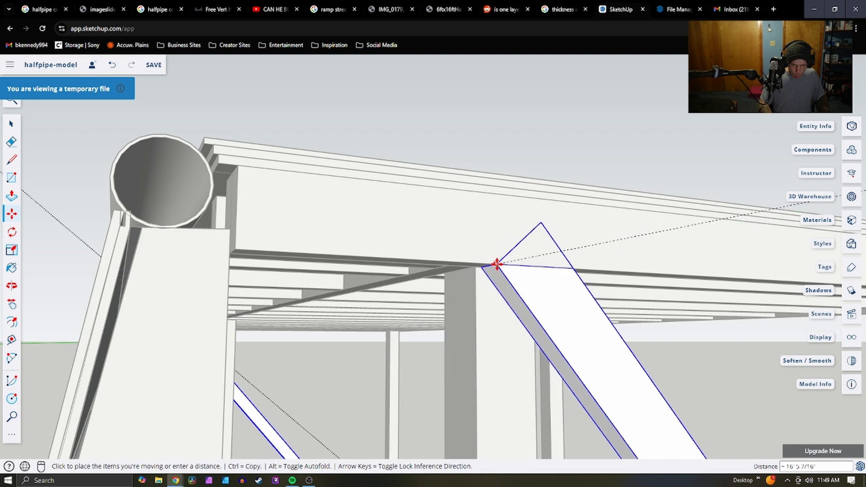
left_click(483, 267)
Align the brace pair's upper corner with the ramp-side post's corner under the deck beam
left_click(483, 267)
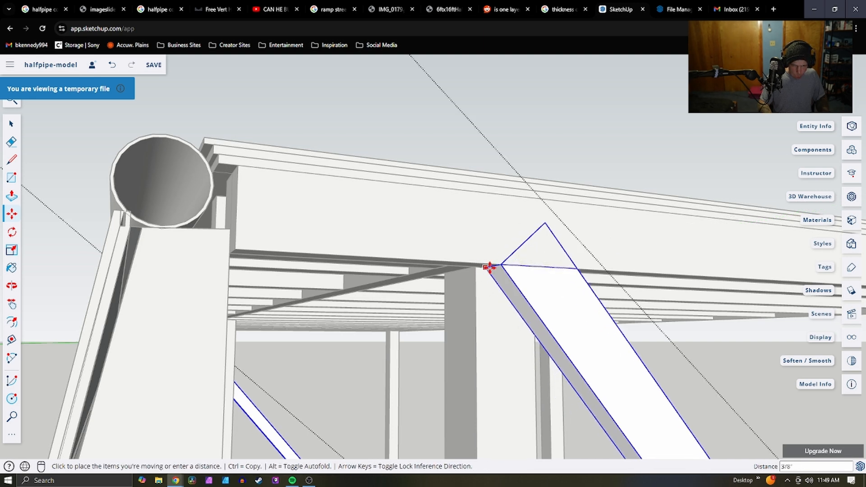
scroll(469, 266, "up", 4)
left_click(472, 265)
middle_click_drag(472, 265, 369, 280)
scroll(374, 284, "down", 5)
scroll(451, 266, "down", 4)
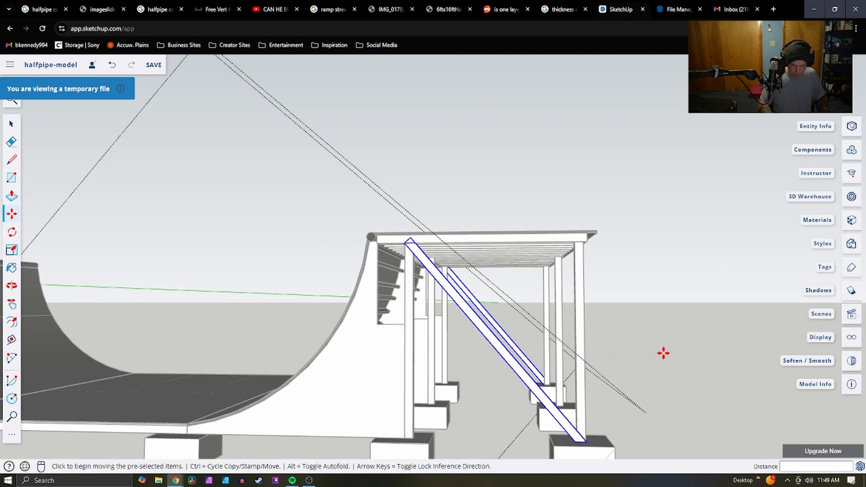
Paste another copy of the brace pair on the ground beside the platform
key("space")
middle_click_drag(671, 354, 280, 294)
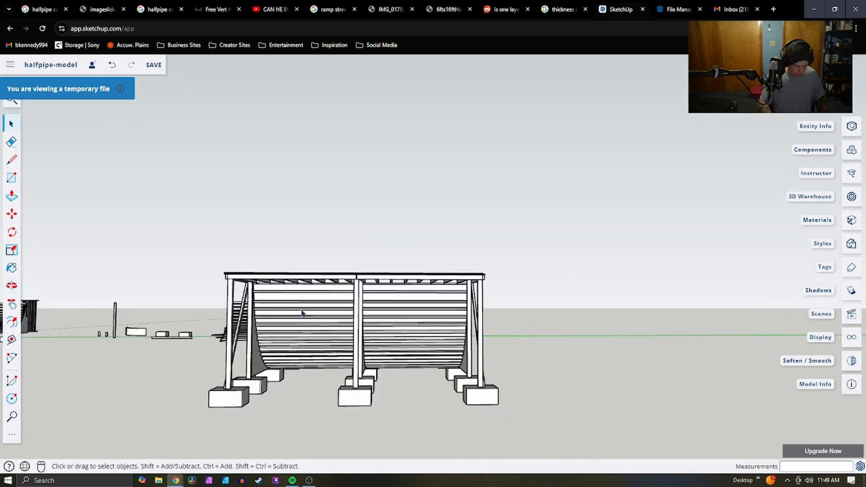
key("ctrl+v")
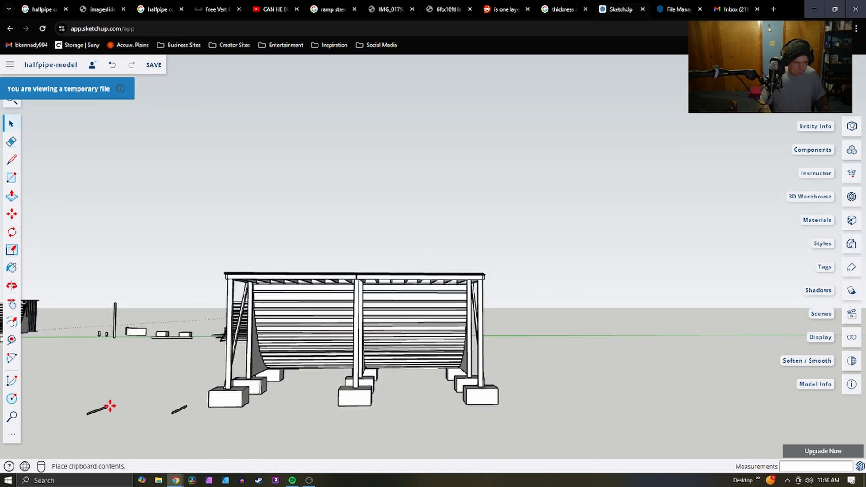
middle_click_drag(110, 406, 271, 347)
mouse_move(383, 359)
middle_mouse_down()
mouse_move(413, 298)
mouse_move(424, 402)
mouse_move(395, 371)
middle_mouse_up()
scroll(395, 371, "up", 4)
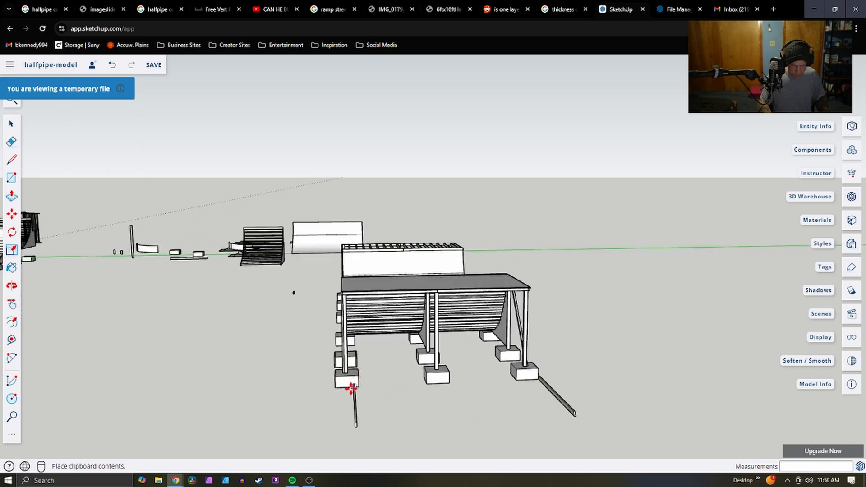
left_click(351, 399)
middle_click_drag(464, 413, 614, 359)
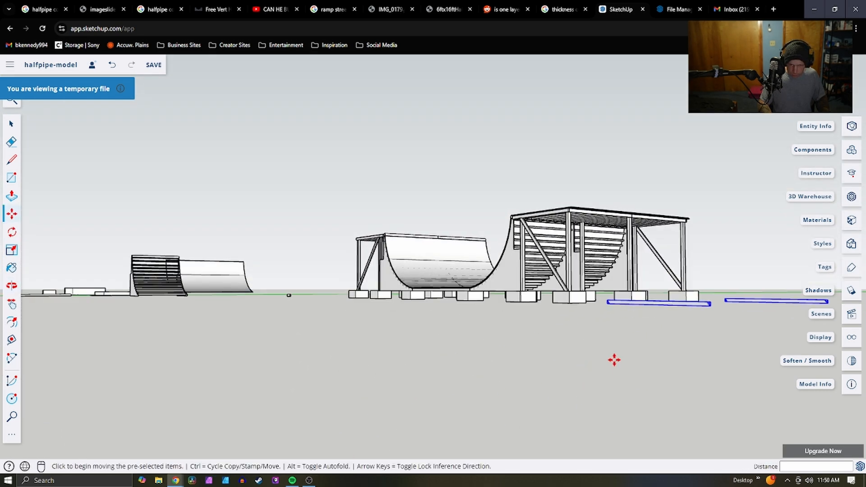
middle_click_drag(316, 317, 379, 318)
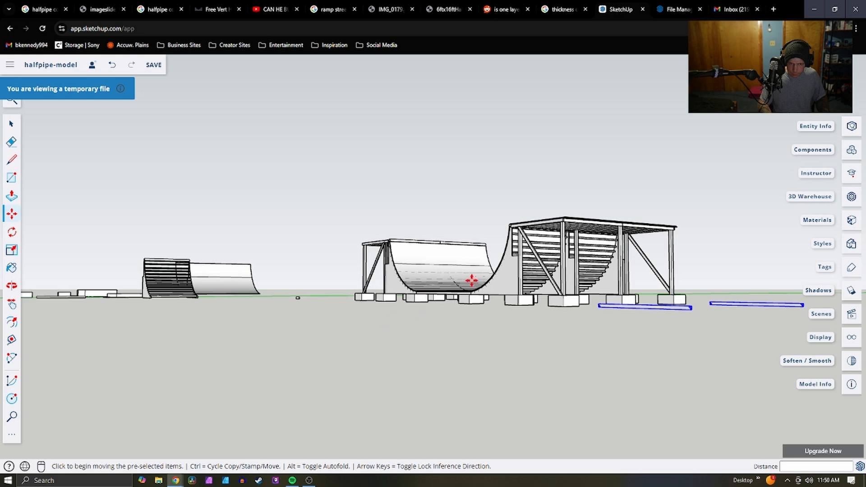
middle_click_drag(471, 281, 694, 342)
key("space")
left_click(716, 336)
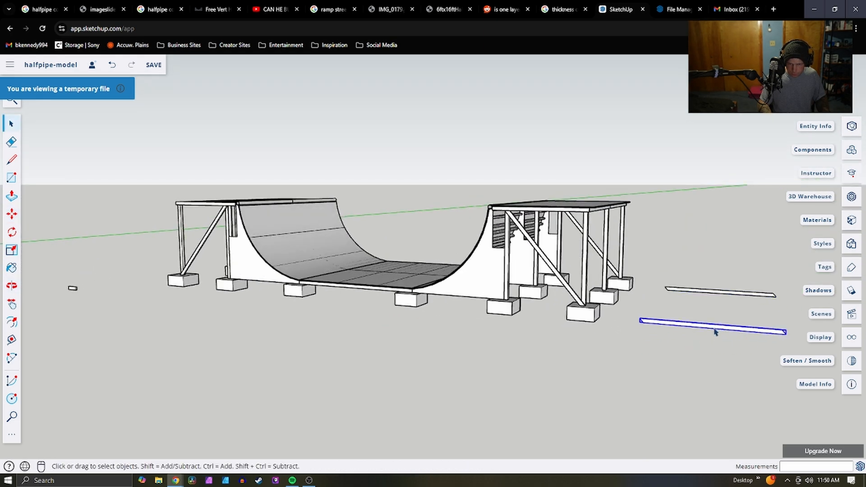
key("r")
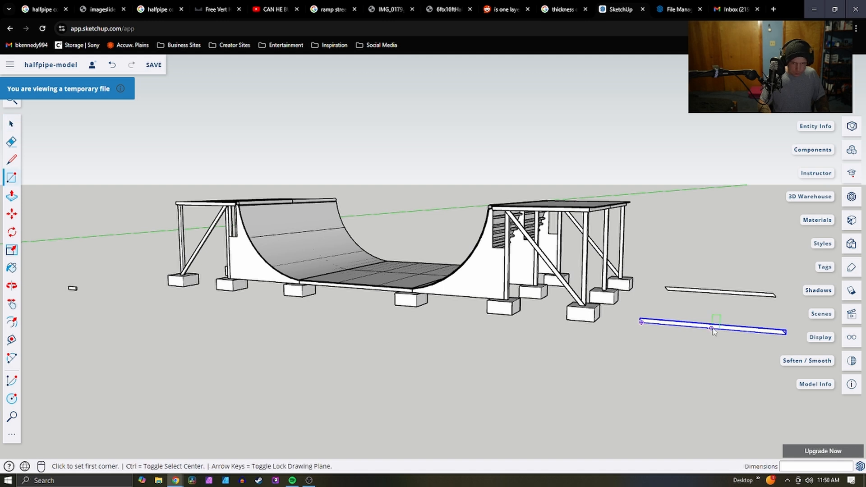
key("ctrl+v")
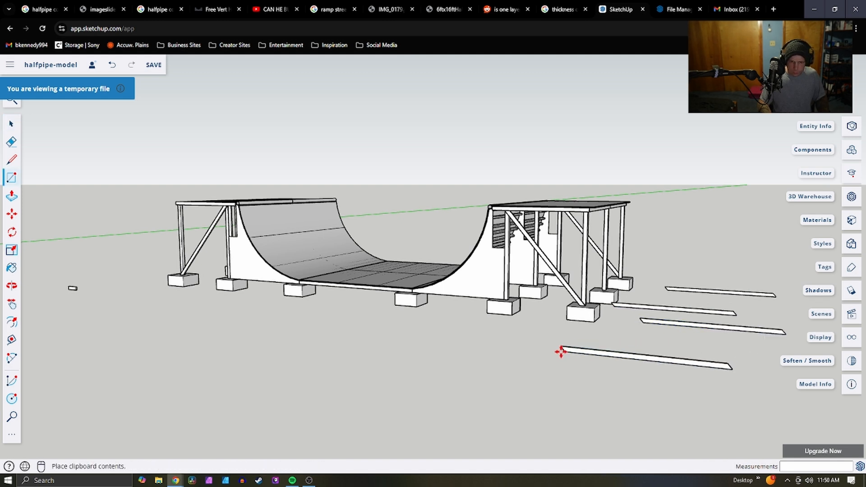
key("Escape")
middle_click_drag(564, 339, 608, 343)
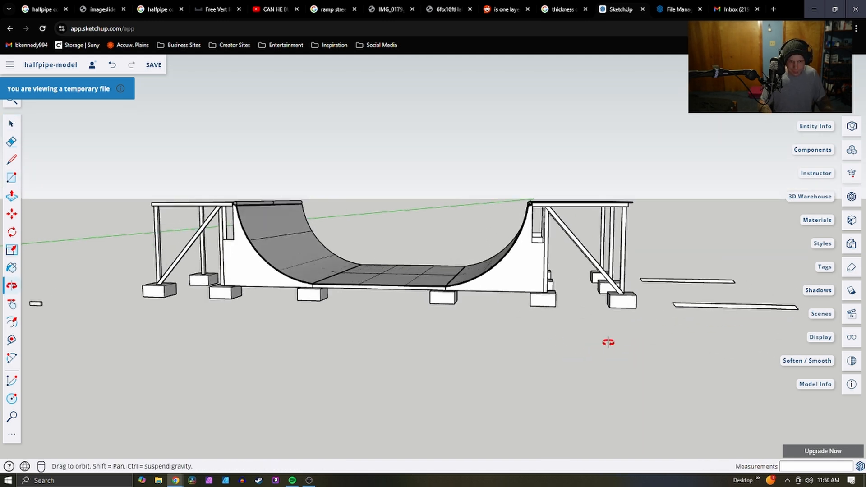
left_click_drag(576, 246, 576, 263)
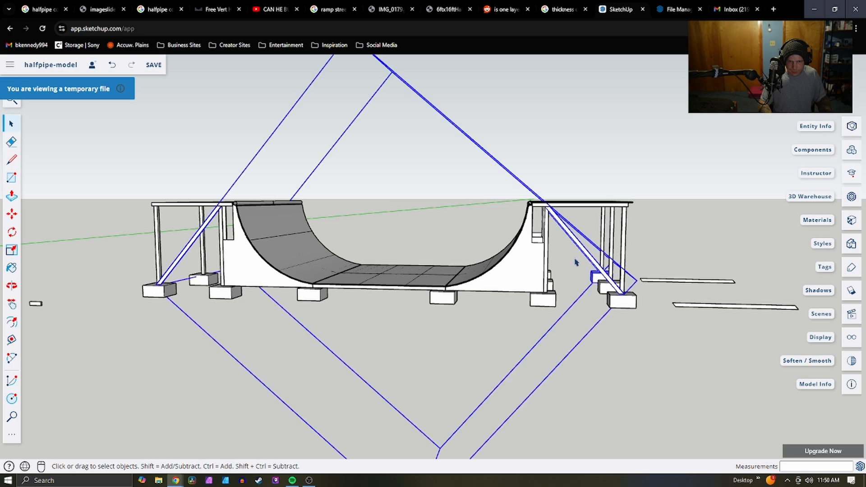
left_click(582, 255)
middle_click_drag(582, 254, 466, 335)
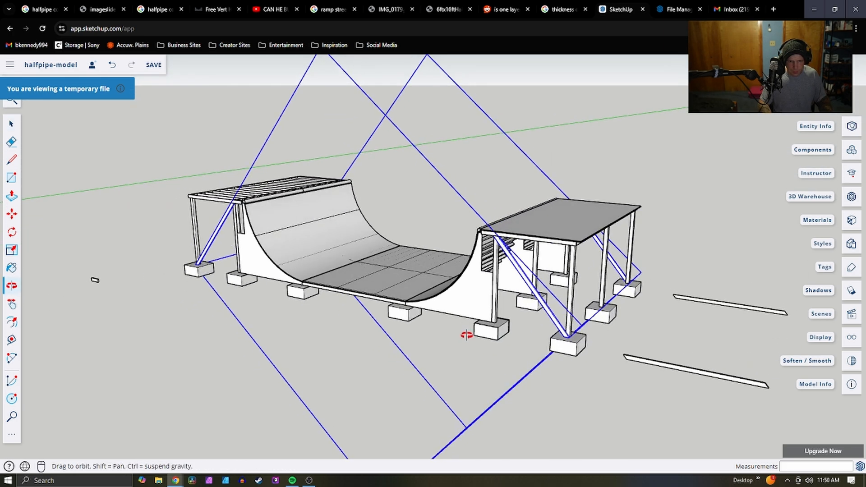
Rotate the brace pair on the ground about 129° around the green axis so both braces stand at a slant
left_click(704, 280)
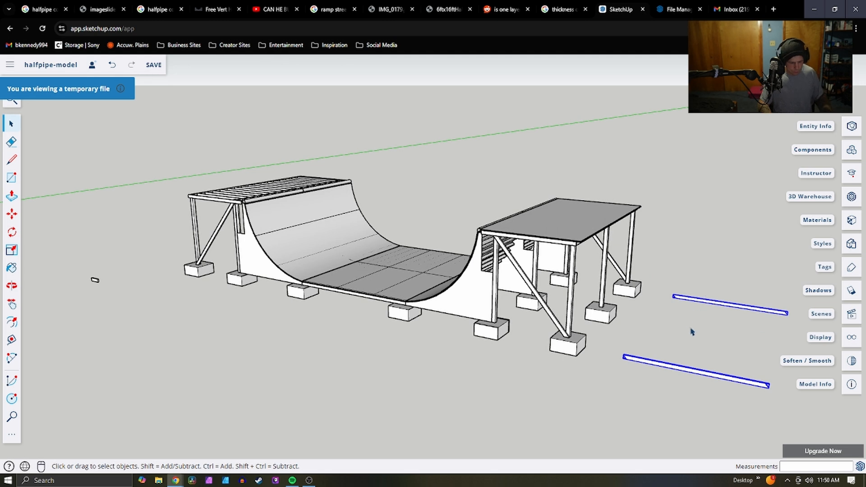
key("r")
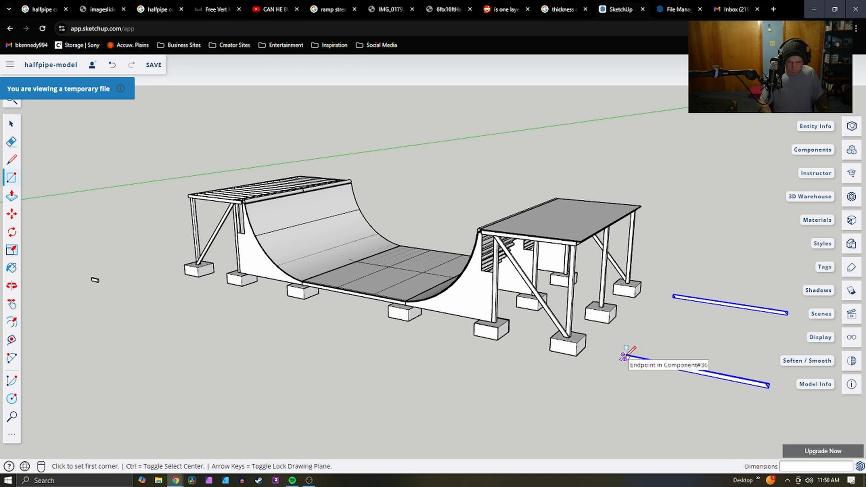
key("q")
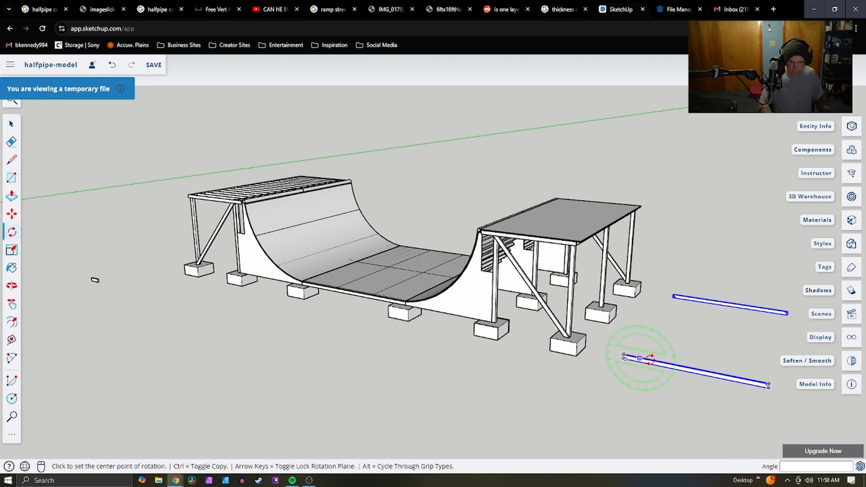
left_click(666, 368)
left_click(712, 372)
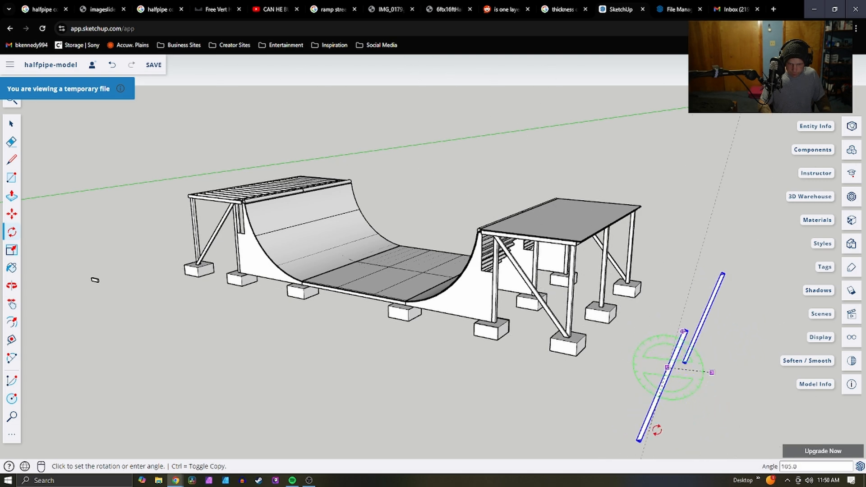
scroll(640, 424, "up", 5)
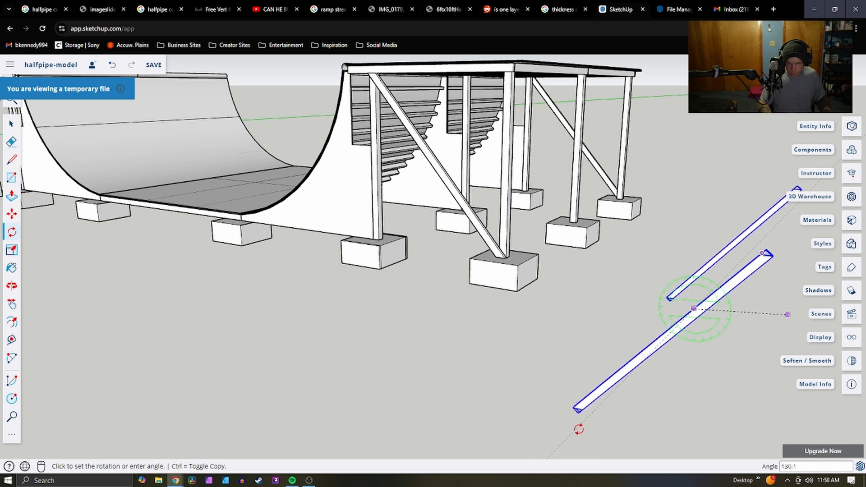
left_click(579, 429)
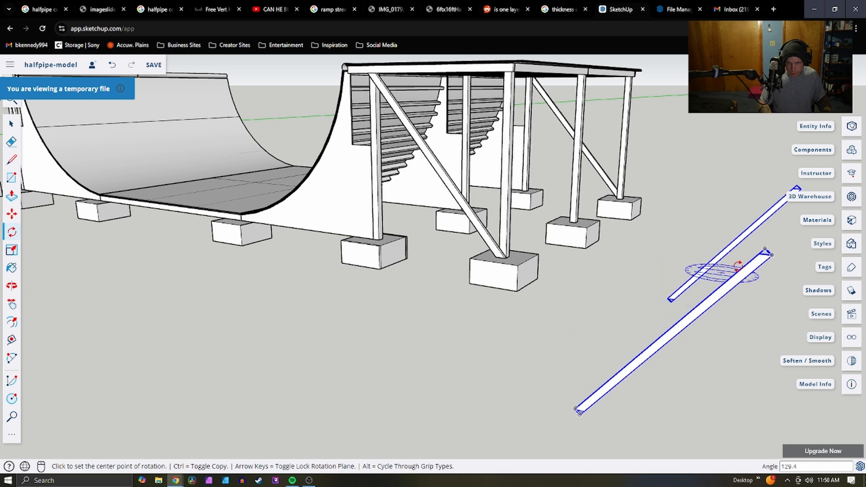
Rotate only the nearer loose brace about 96° around its upper end so it runs along the outer row of posts
scroll(717, 266, "up", 3)
scroll(703, 279, "down", 4)
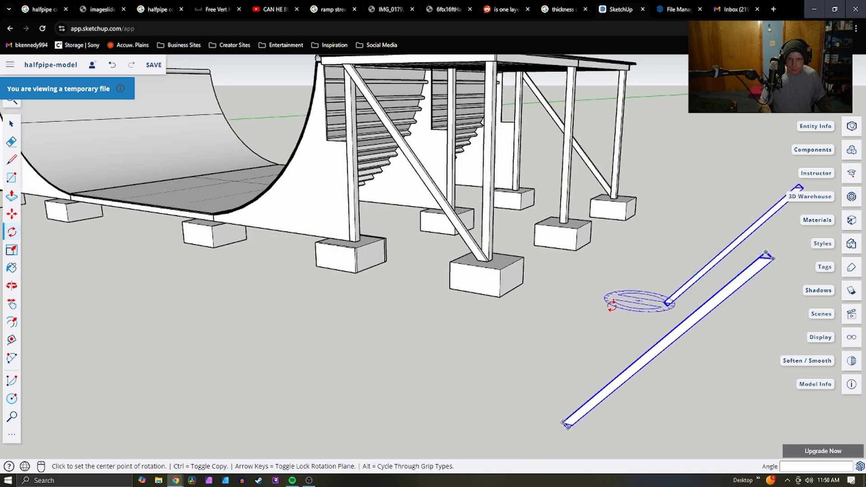
scroll(667, 298, "down", 5)
scroll(679, 318, "up", 3)
key("space")
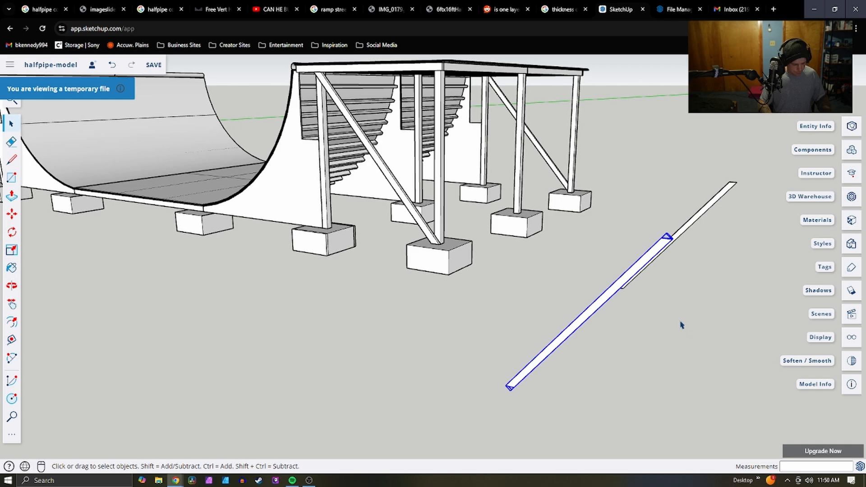
key("m")
scroll(661, 318, "down", 2)
scroll(661, 172, "up", 3)
scroll(626, 264, "up", 3)
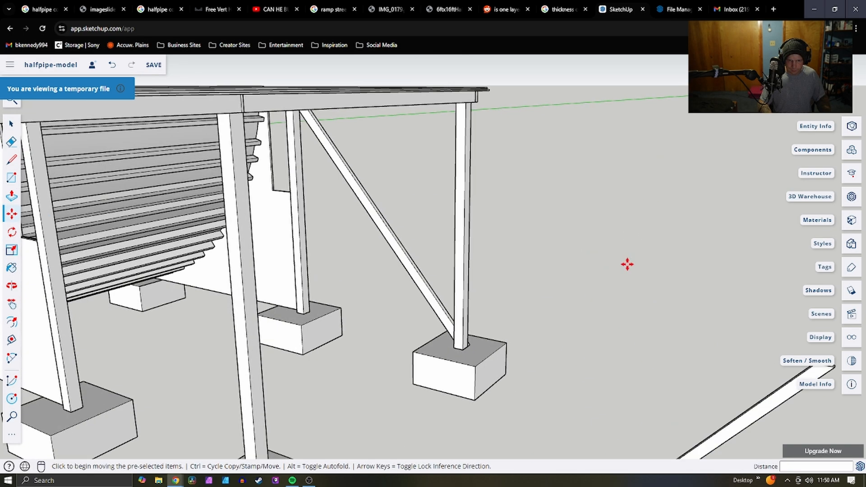
scroll(627, 264, "down", 4)
scroll(642, 235, "down", 5)
middle_click_drag(627, 326, 581, 454)
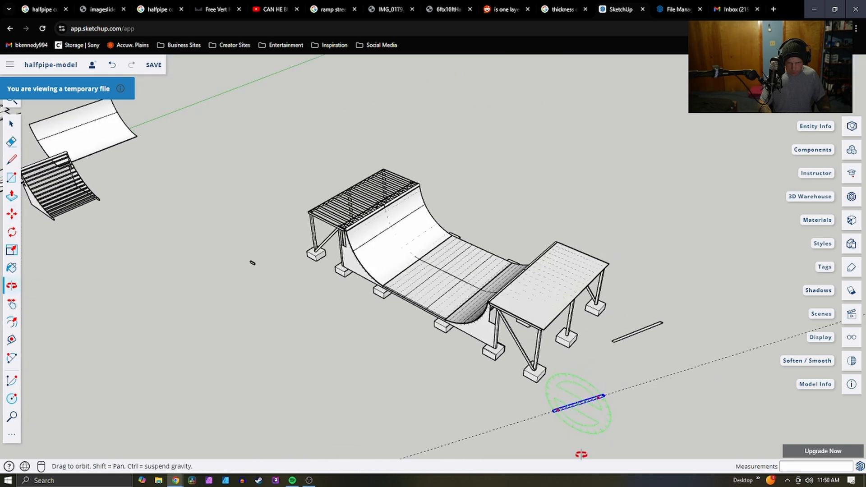
scroll(587, 415, "up", 8)
key("q")
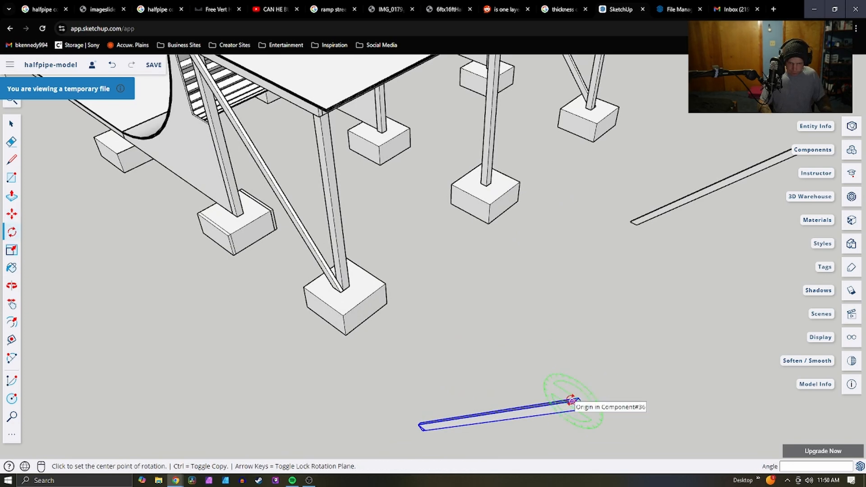
scroll(571, 401, "up", 4)
left_click(575, 409)
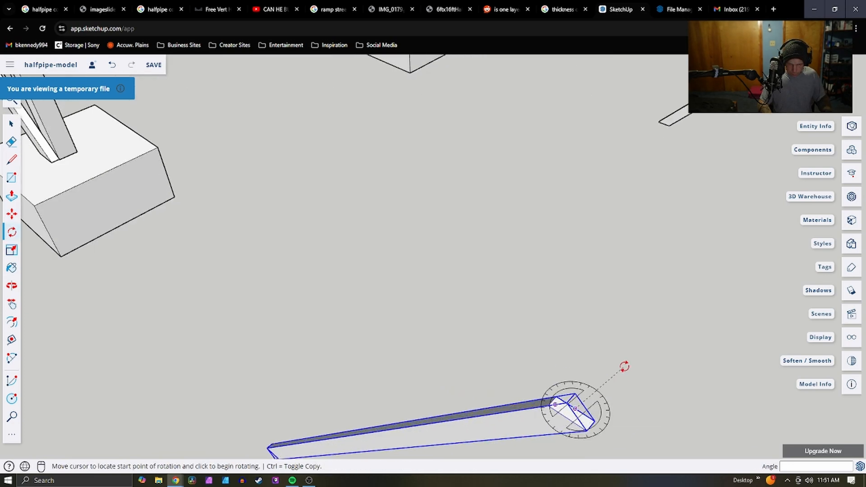
left_click(626, 348)
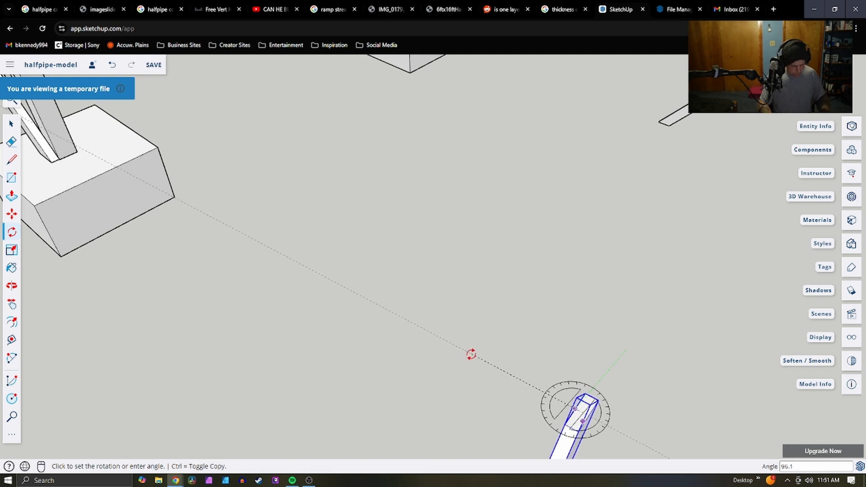
left_click(471, 354)
scroll(581, 343, "down", 3)
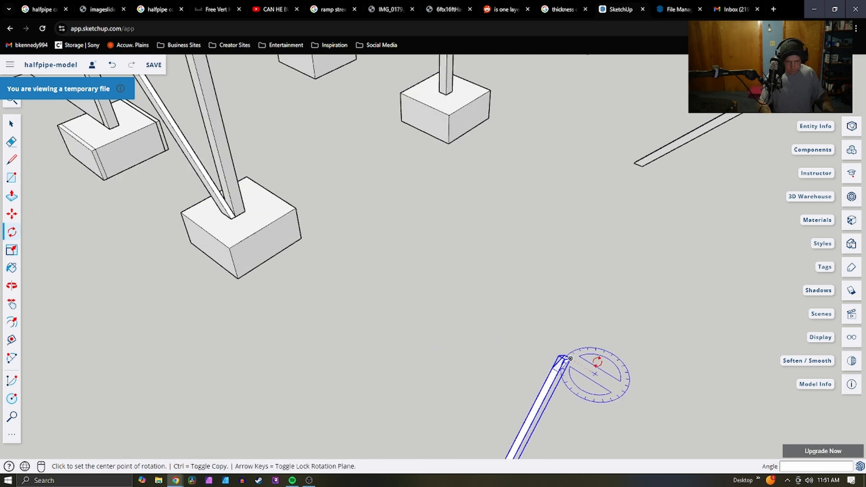
Move the rotated brace by its upper end onto the middle post of the platform's outer row
key("m")
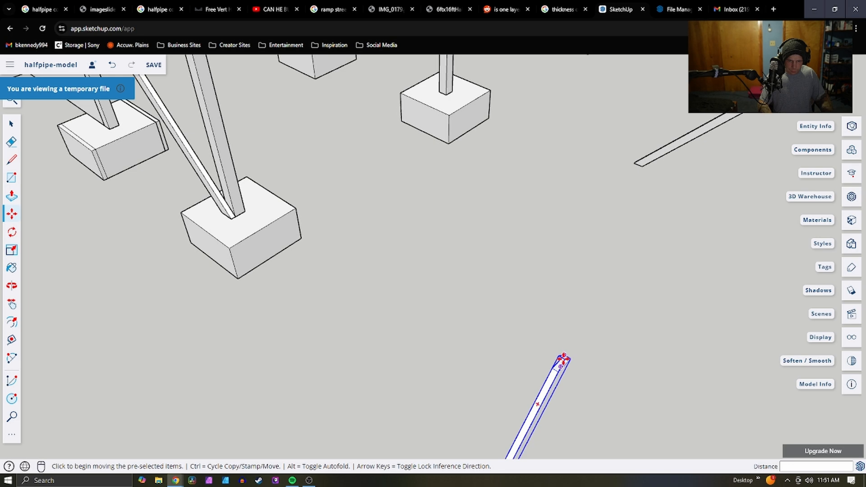
left_click(562, 358)
scroll(539, 147, "down", 4)
scroll(516, 131, "up", 2)
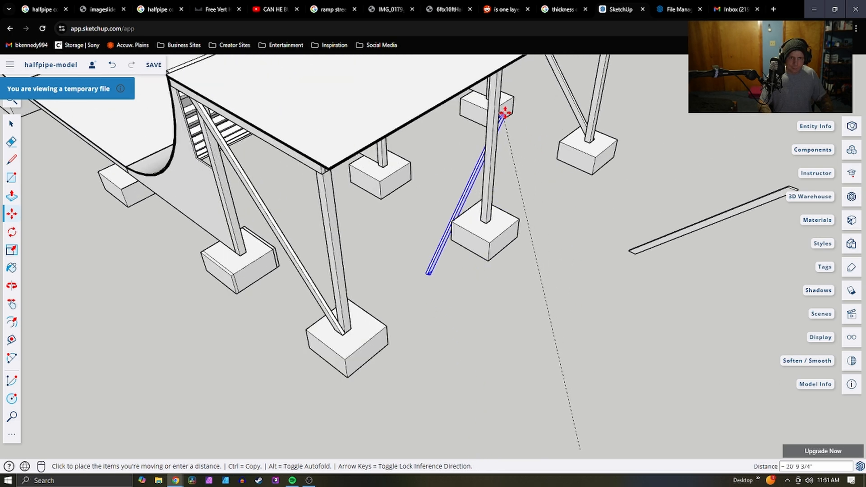
left_click(496, 123)
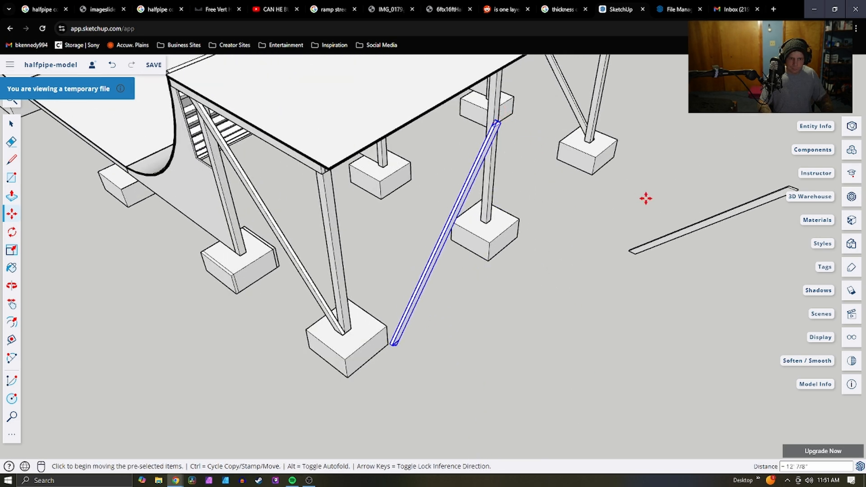
Delete both loose braces beside the platform
middle_click_drag(645, 199, 534, 206)
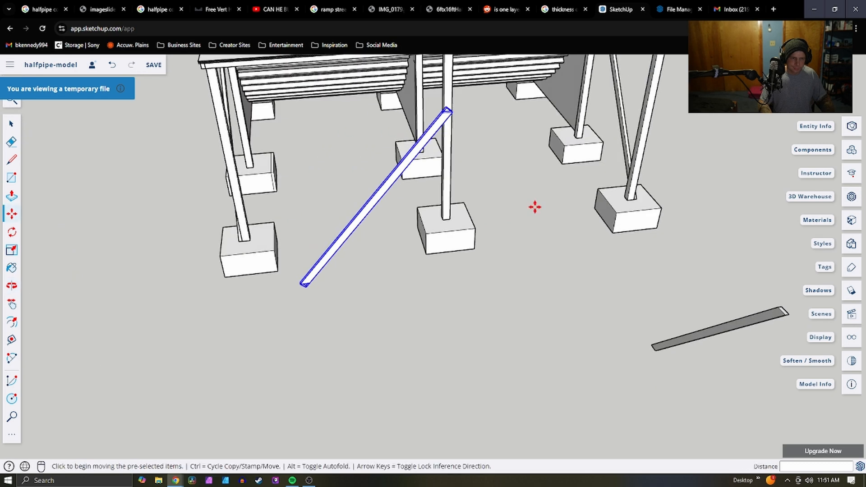
left_click(720, 389)
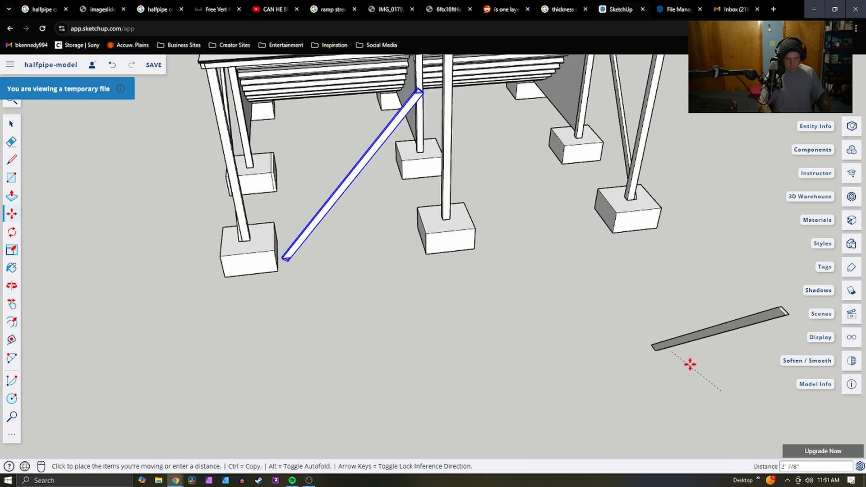
key("space")
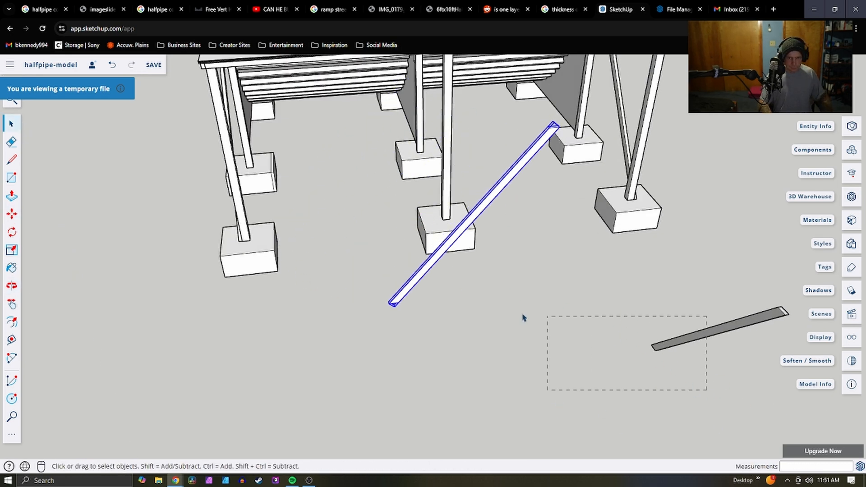
key("Delete")
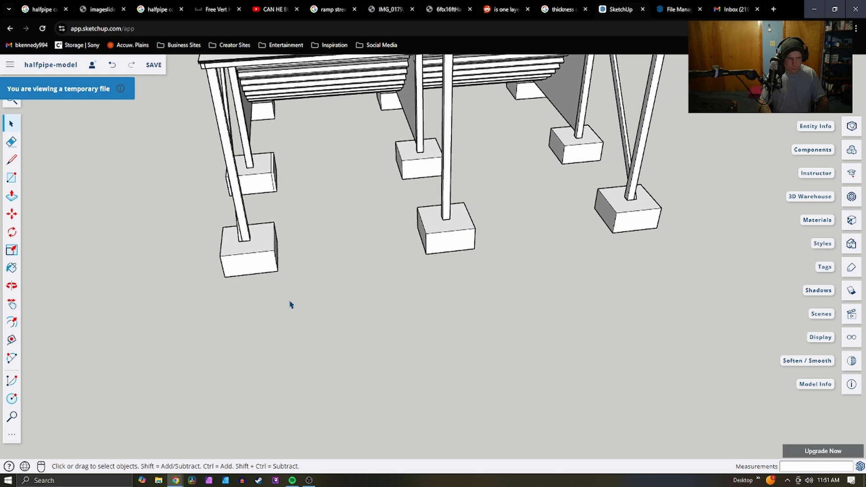
Copy the small loose piece lying beside the halfpipe and paste it on the ground in front of the platform's outer posts
scroll(360, 336, "down", 10)
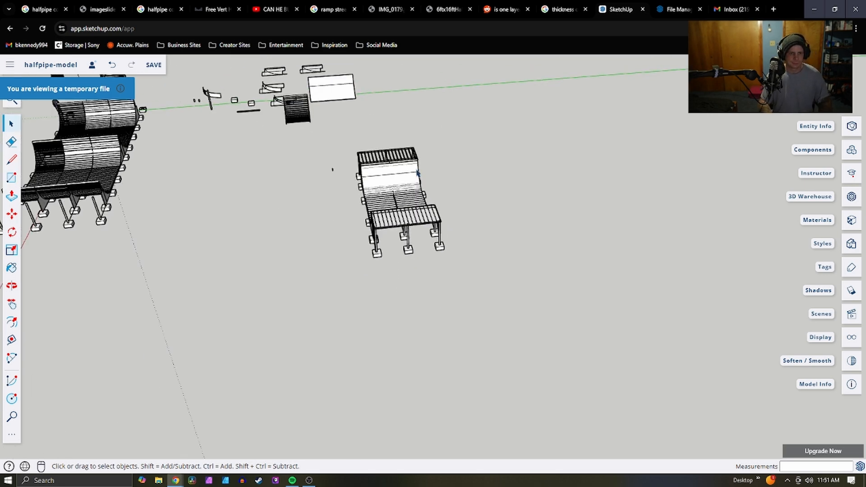
scroll(413, 238, "up", 3)
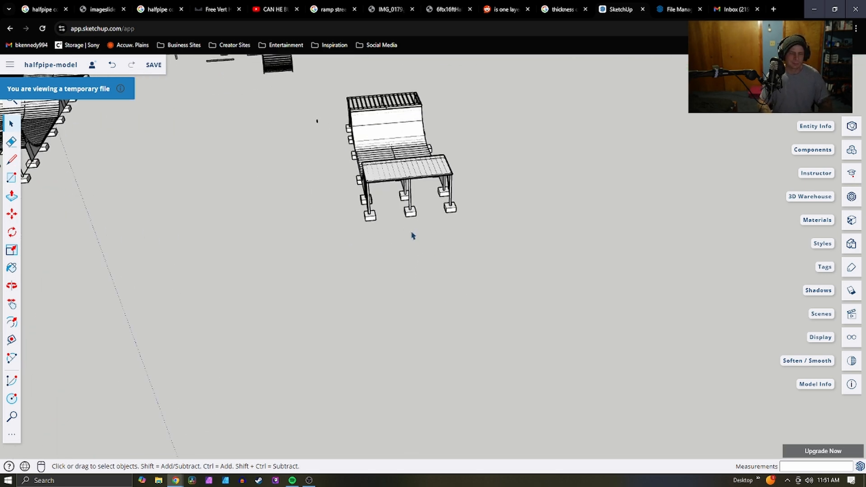
scroll(404, 231, "down", 5)
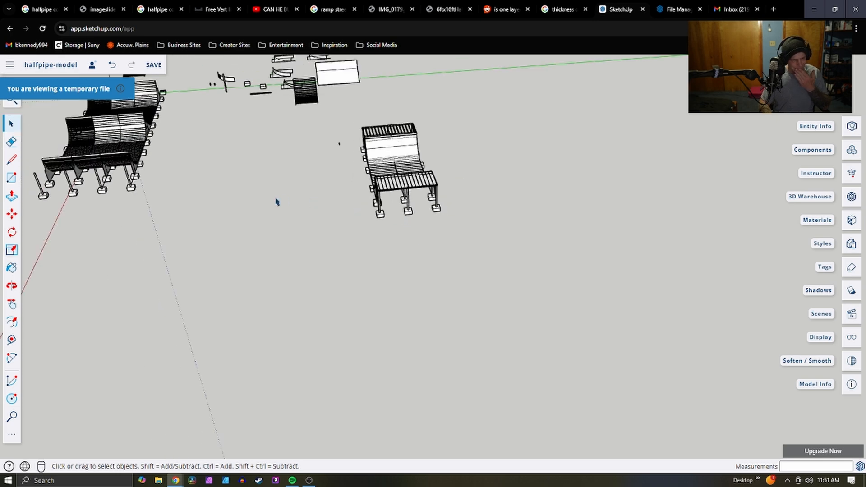
scroll(329, 167, "up", 6)
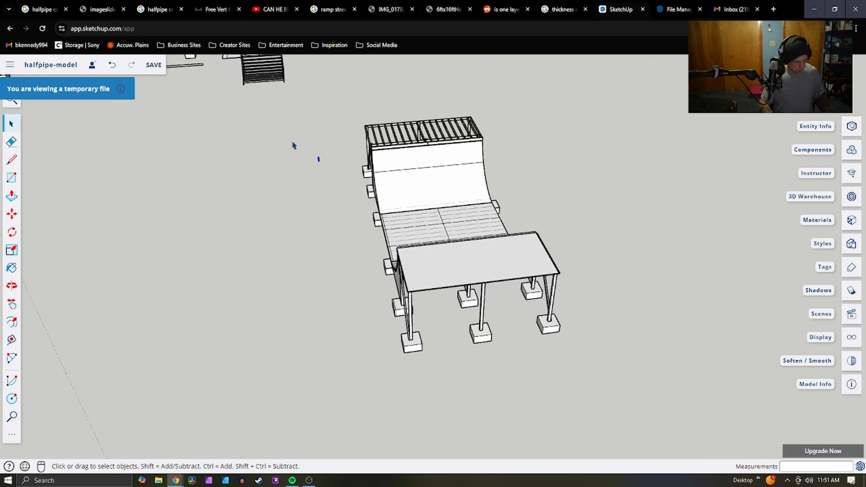
key("ctrl+v")
left_click(454, 369)
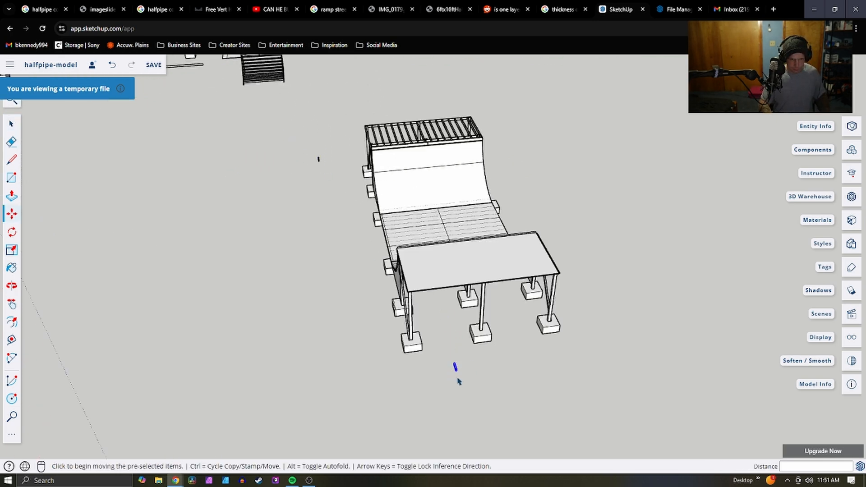
Turn the small loose piece in front of the outer posts into a component, keeping the default definition name
key("space")
scroll(457, 363, "up", 4)
right_click(457, 359)
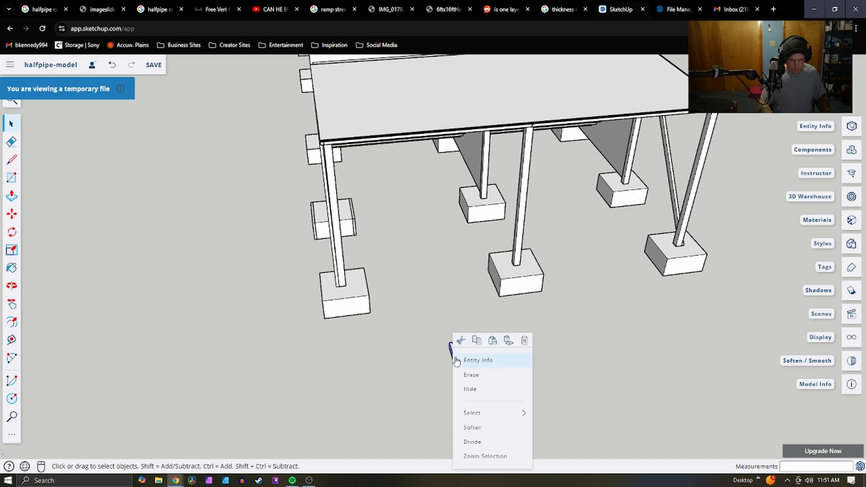
left_click(624, 364)
right_click(449, 353)
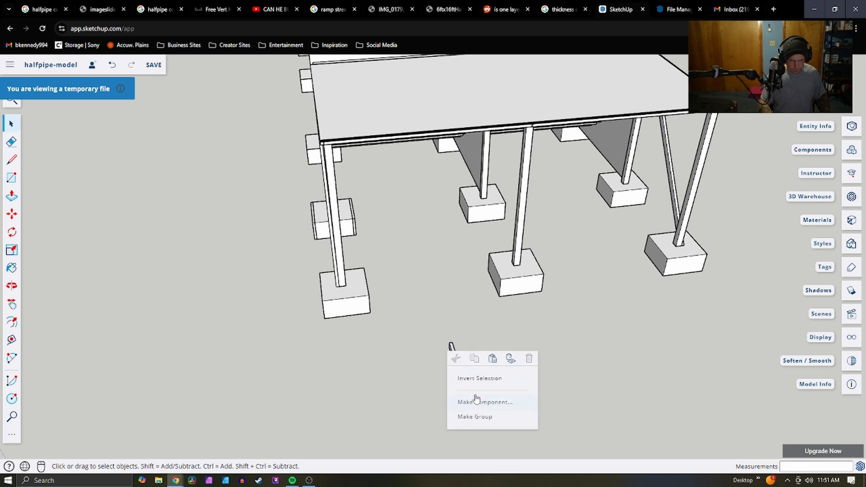
left_click(479, 405)
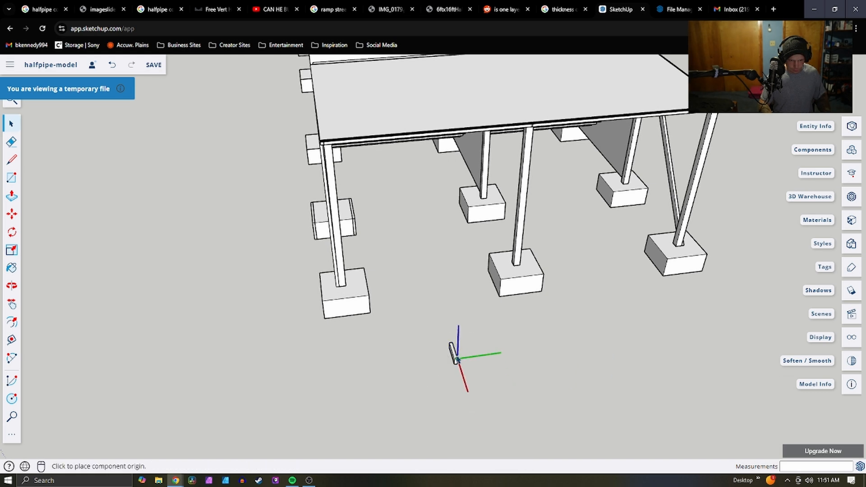
scroll(457, 359, "up", 3)
left_click(460, 355)
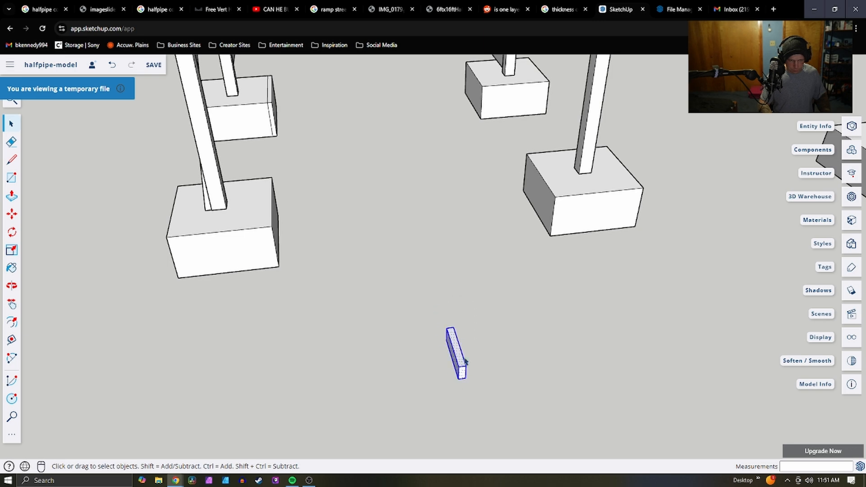
right_click(464, 361)
left_click(488, 371)
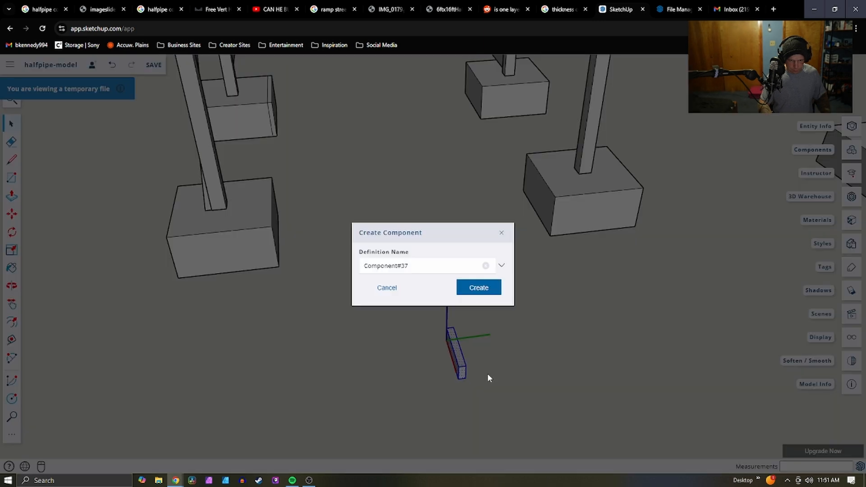
left_click(493, 290)
Rotate the small piece flat on the ground so it lies parallel to the platform's outer row of posts
key("q")
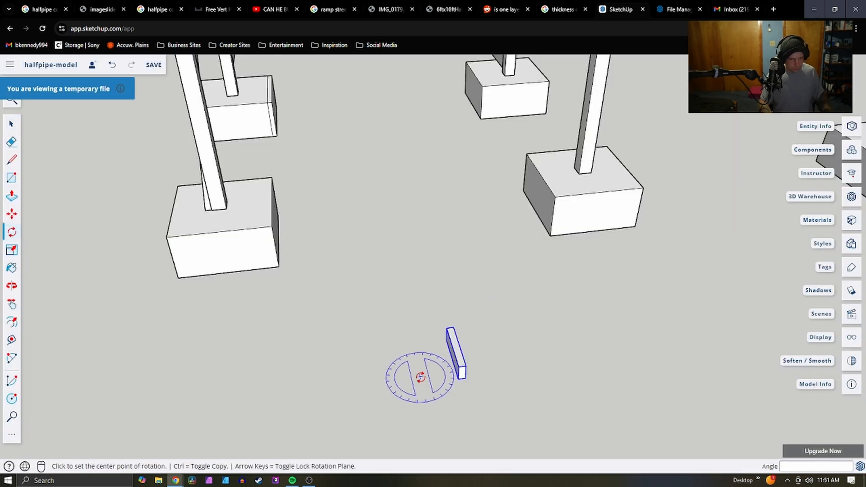
left_click(461, 355)
left_click(514, 349)
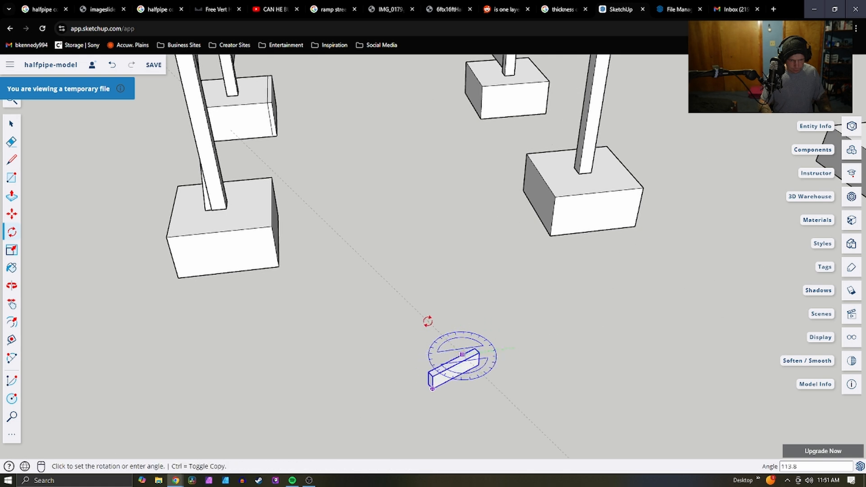
left_click(451, 304)
key("space")
Move the small piece by its upper end corner up to the top of the platform's middle outer post
key("m")
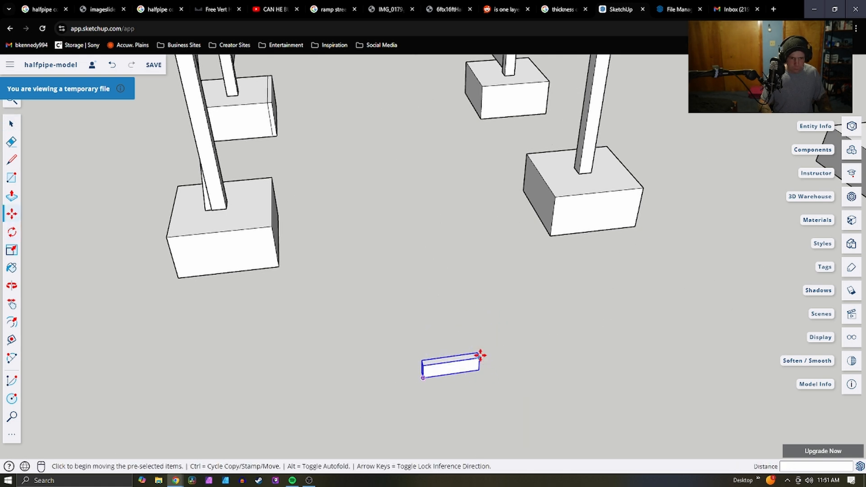
left_click(476, 352)
scroll(483, 300, "down", 5)
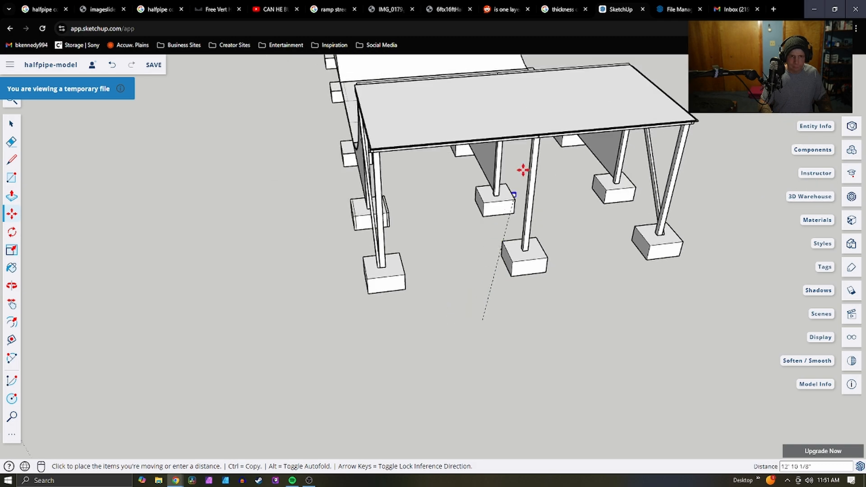
scroll(536, 135, "up", 6)
scroll(538, 138, "up", 2)
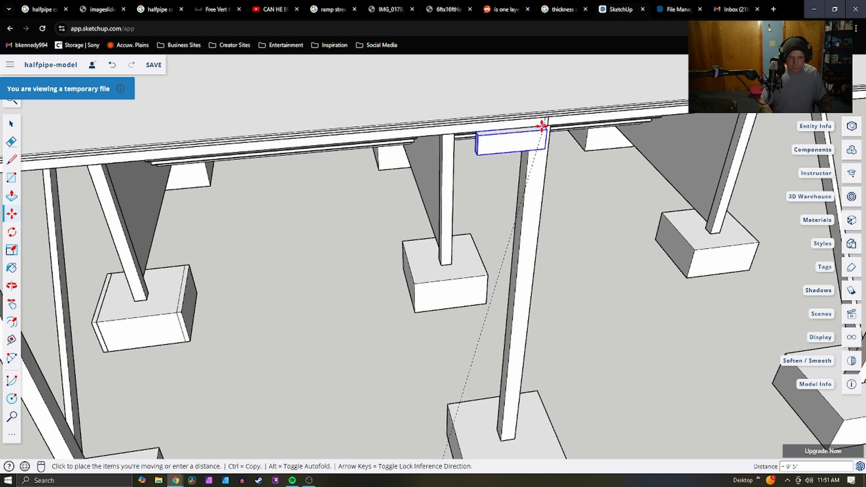
middle_click_drag(541, 126, 467, 92)
scroll(539, 151, "up", 2)
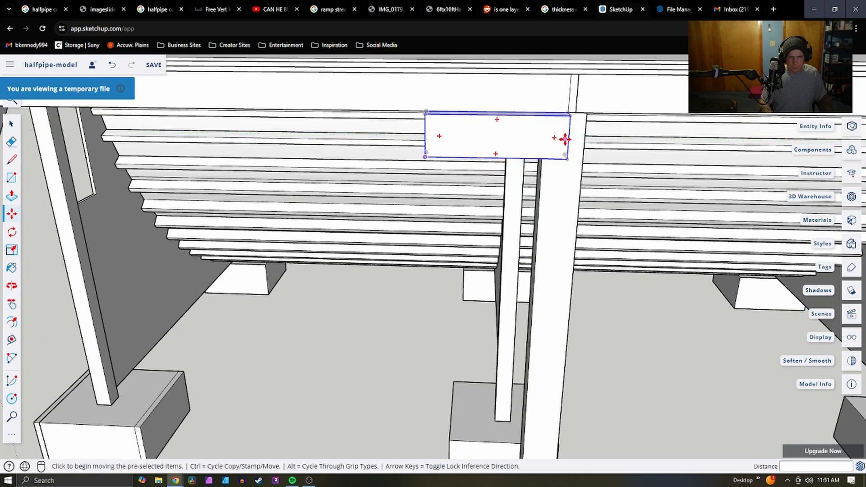
Shift the small piece by the midpoint of its end edge onto the top corner of the middle outer post
scroll(577, 149, "up", 4)
middle_click_drag(576, 149, 485, 116)
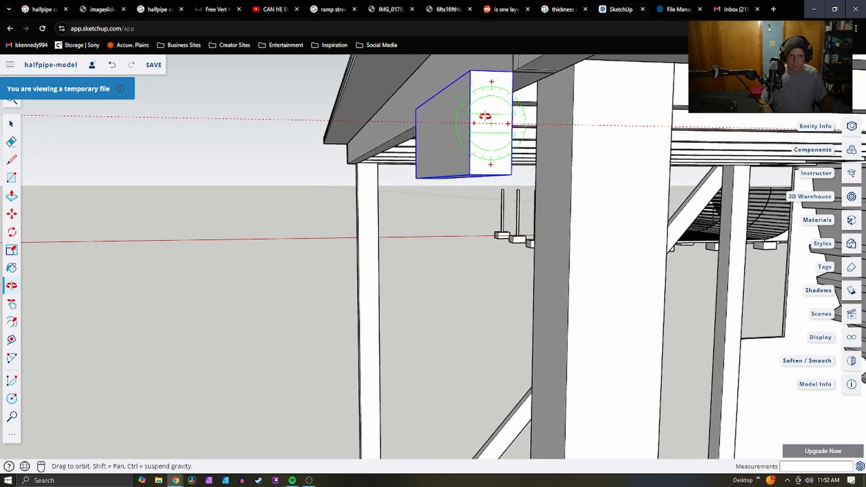
left_click(505, 127)
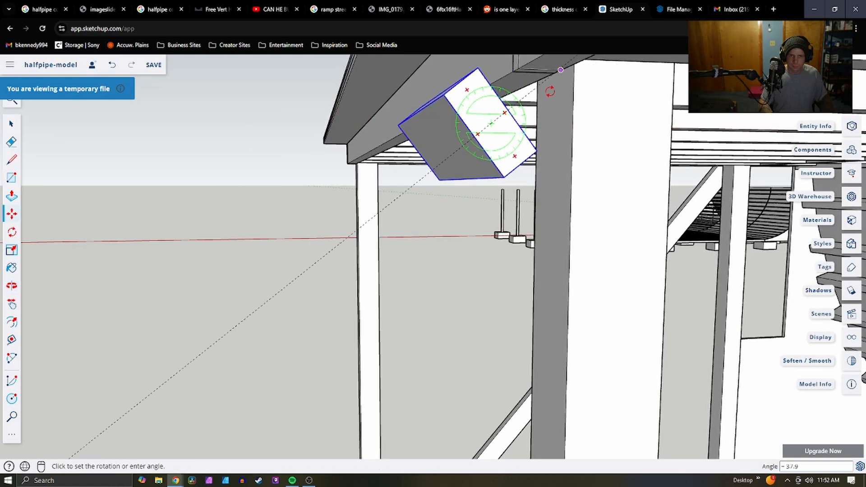
key("Escape")
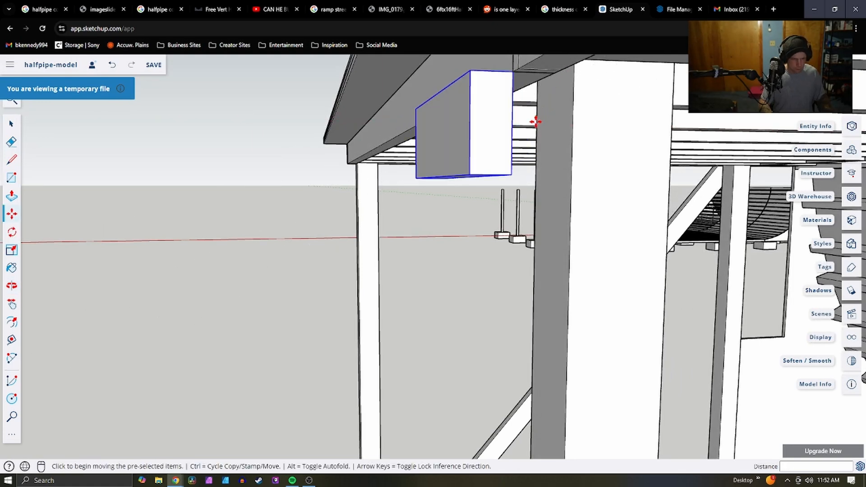
left_click(511, 124)
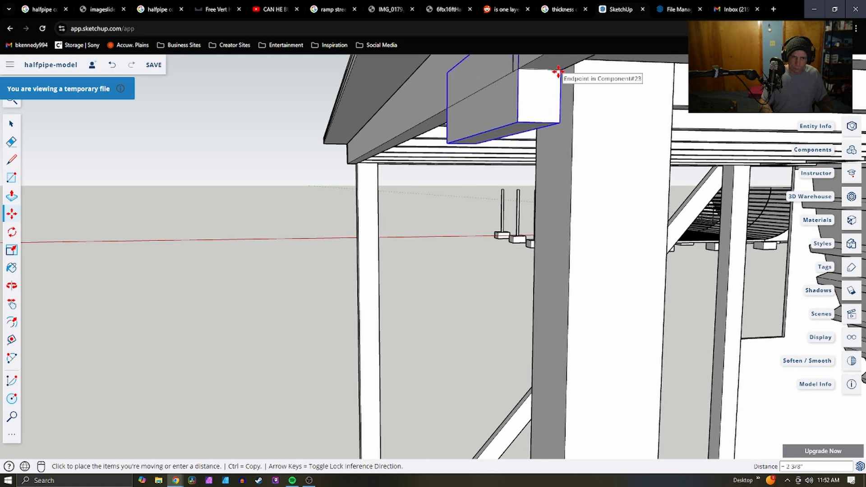
left_click(558, 71)
Rotate the piece about 40° around its end at the middle post so it slopes down toward the corner post's footing
key("q")
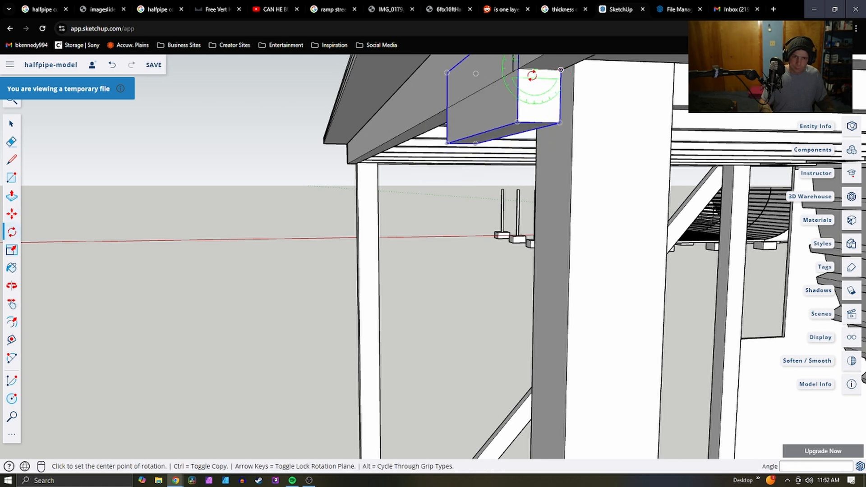
left_click(518, 70)
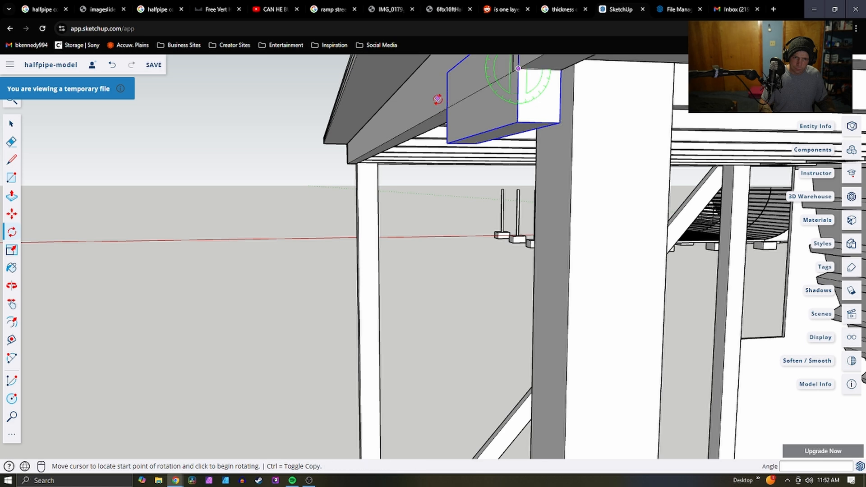
middle_click_drag(437, 99, 591, 125)
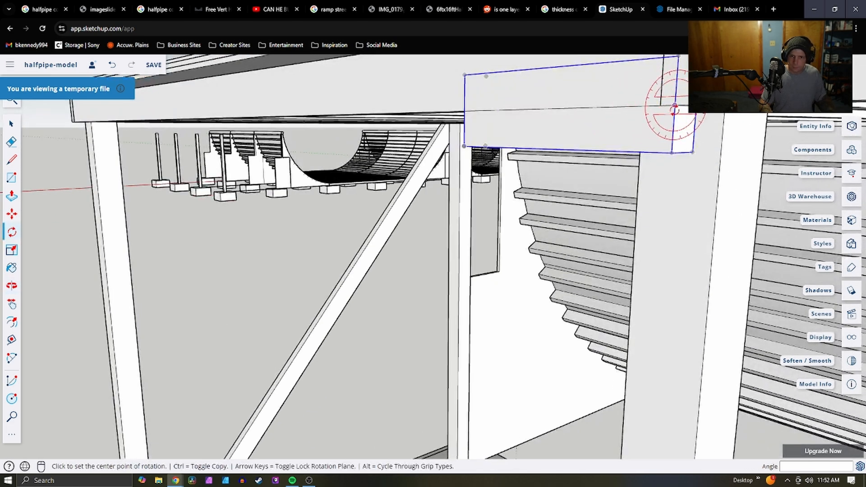
left_click(674, 107)
left_click(464, 111)
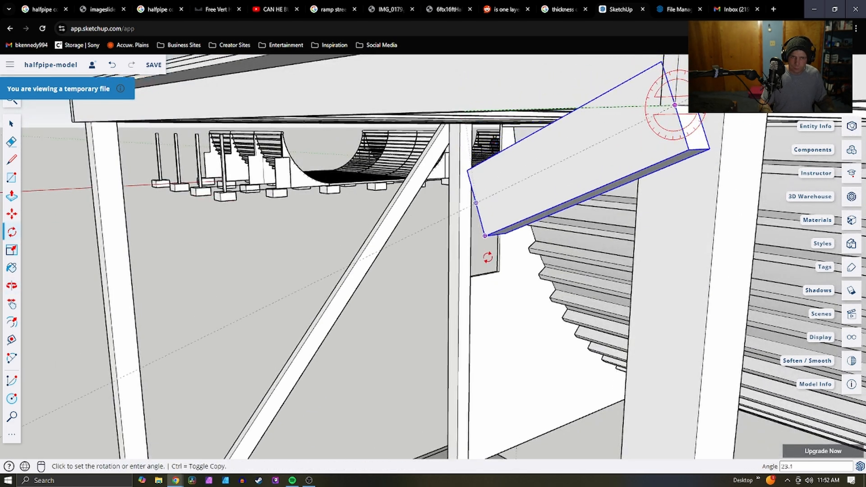
middle_click_drag(439, 286, 423, 243)
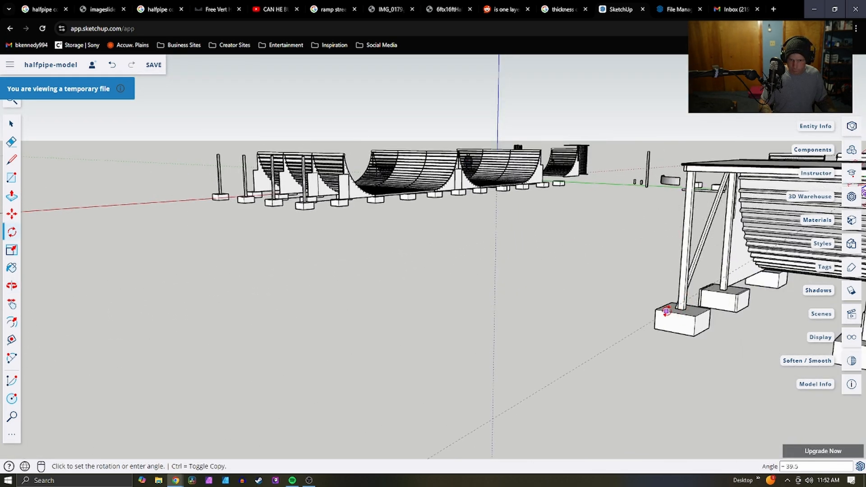
scroll(676, 308, "up", 5)
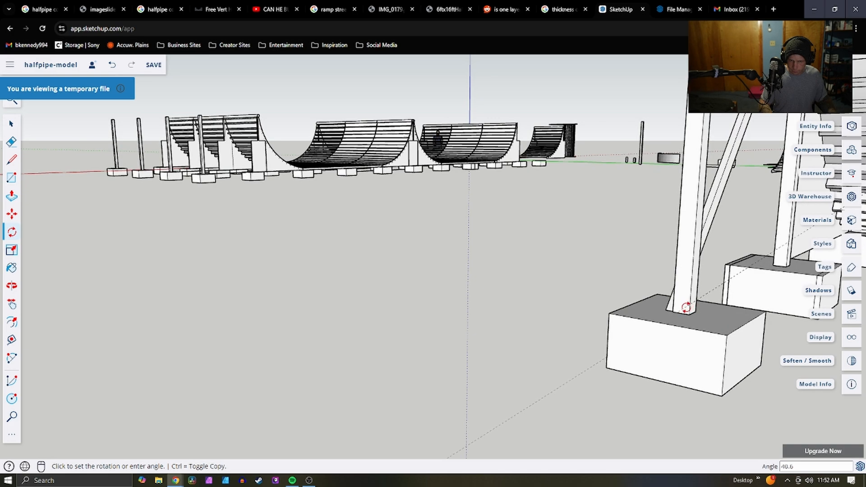
key("Escape")
scroll(654, 303, "down", 3)
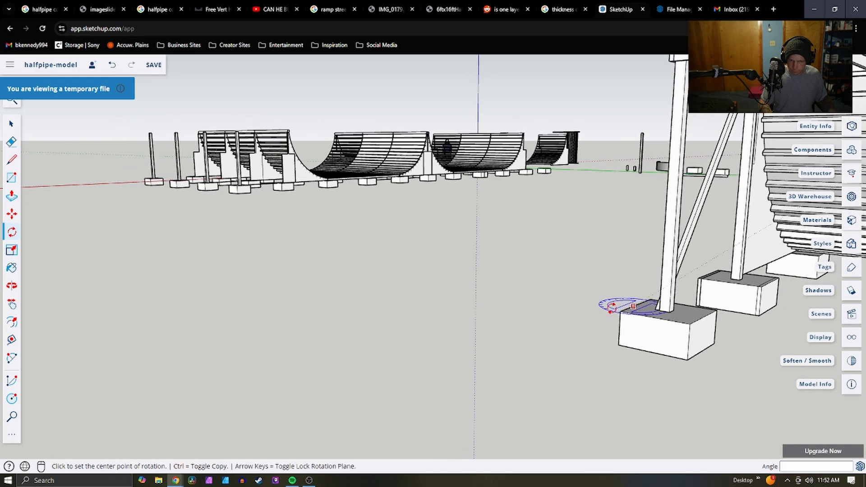
Open the tilted piece for editing and Push/Pull its lower end face about 10' 7/8" to the corner post's footing
middle_click_drag(615, 303, 661, 237)
scroll(531, 319, "down", 3)
scroll(534, 325, "up", 7)
scroll(459, 347, "down", 5)
scroll(657, 253, "up", 5)
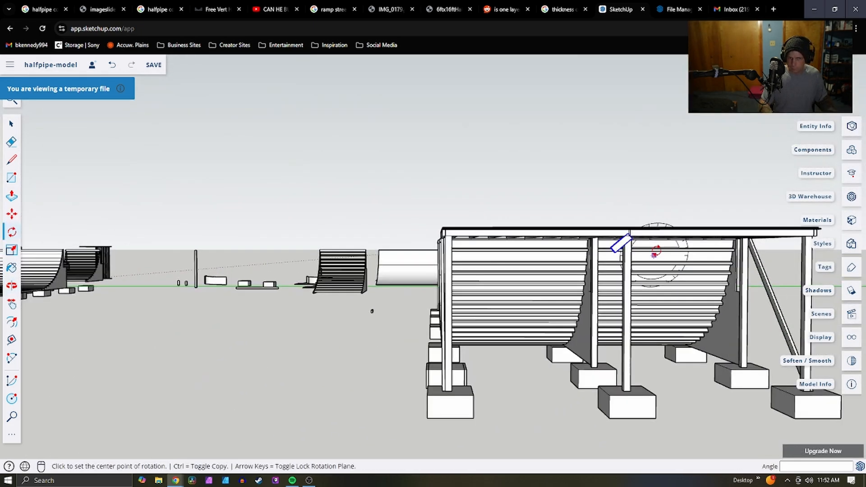
middle_click_drag(574, 277, 601, 255)
scroll(406, 303, "down", 3)
scroll(590, 199, "up", 8)
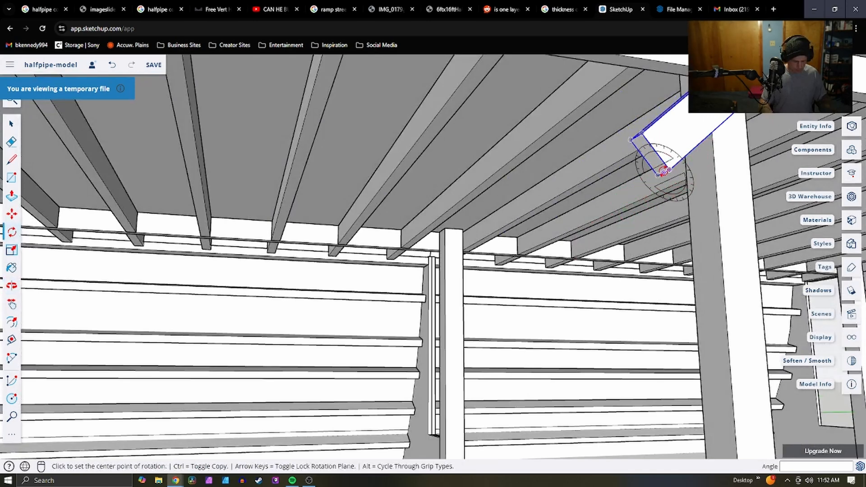
key("space")
double_click(660, 161)
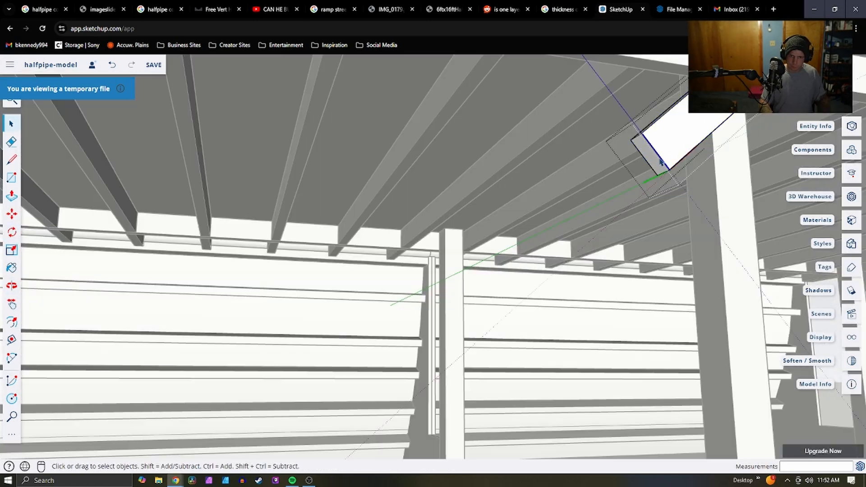
key("p")
left_click(657, 166)
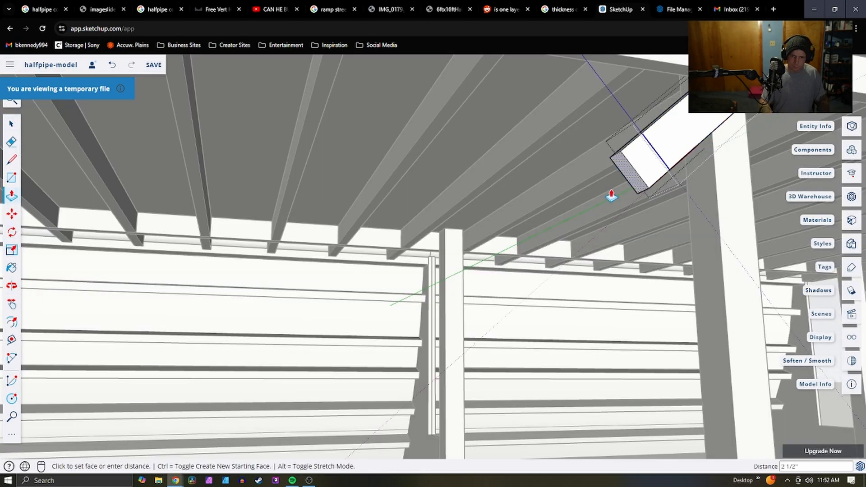
scroll(610, 193, "down", 10)
scroll(386, 234, "down", 3)
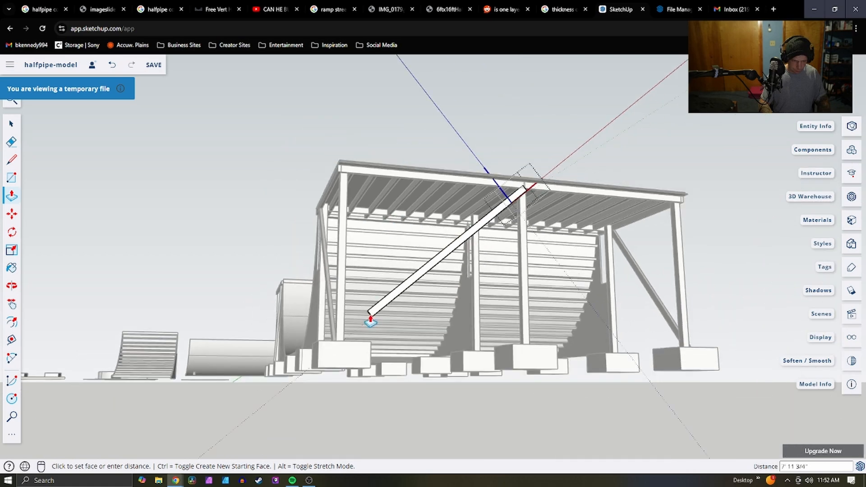
scroll(377, 246, "up", 6)
scroll(301, 362, "up", 4)
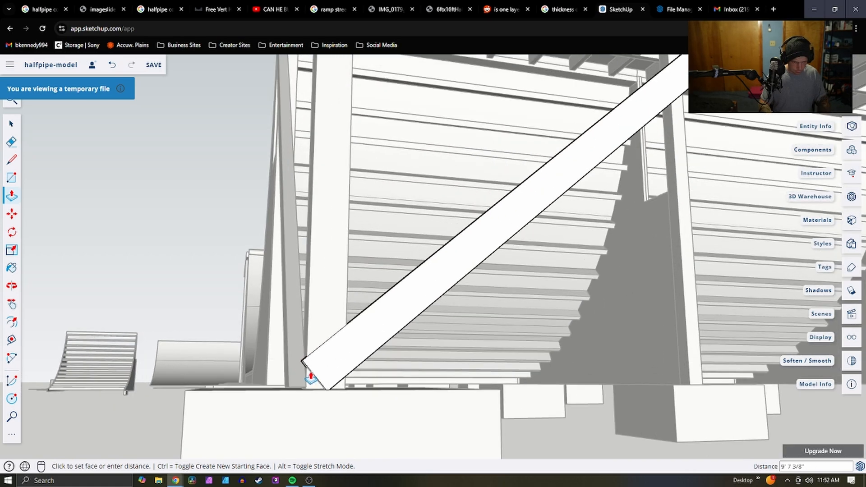
left_click(268, 430)
Check the extended brace's fit at the middle post's top and at the corner footing, and finish editing its component
scroll(342, 360, "down", 6)
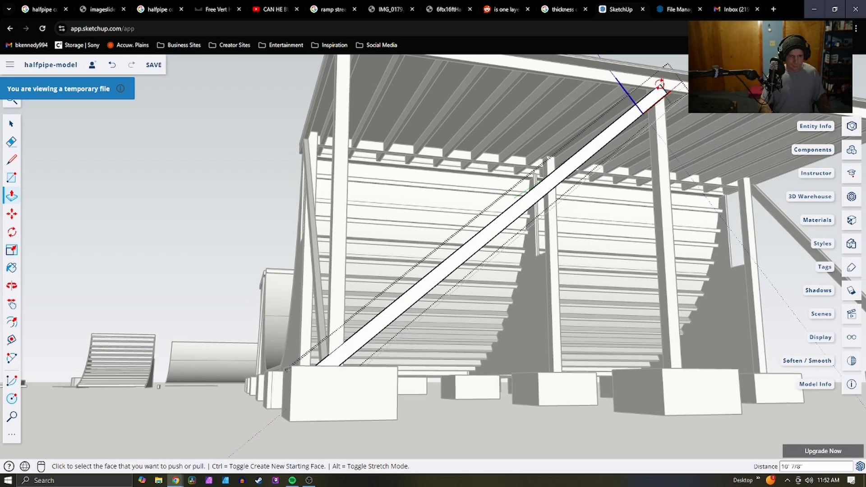
key("q")
scroll(656, 84, "up", 4)
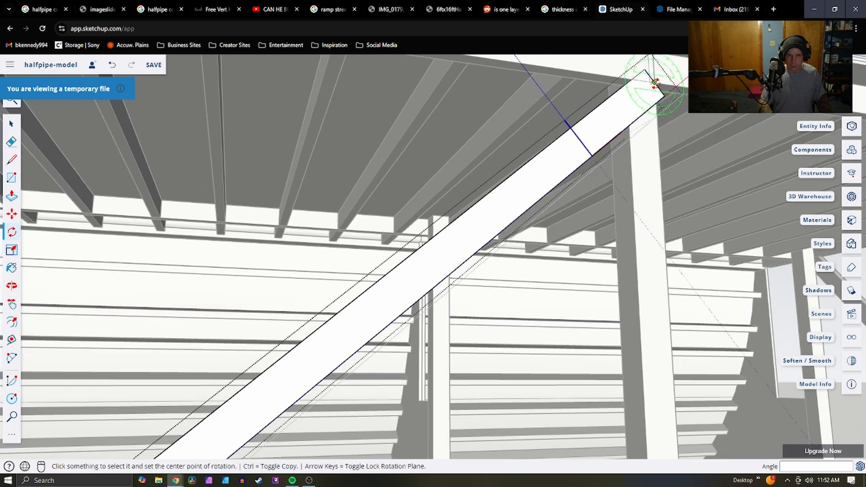
scroll(653, 83, "down", 5)
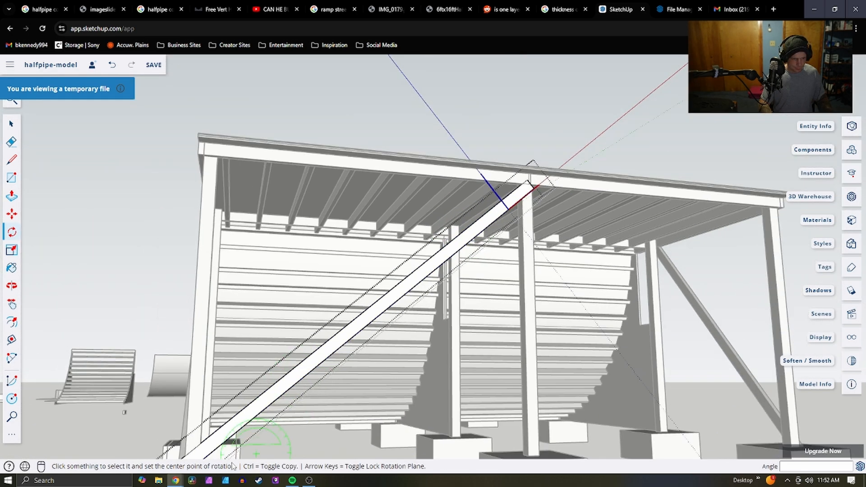
scroll(252, 450, "down", 2)
scroll(280, 416, "up", 6)
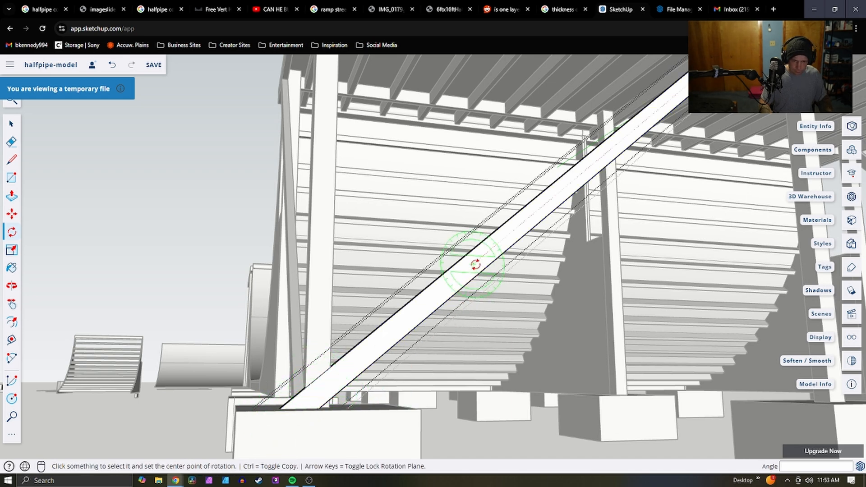
scroll(458, 285, "down", 5)
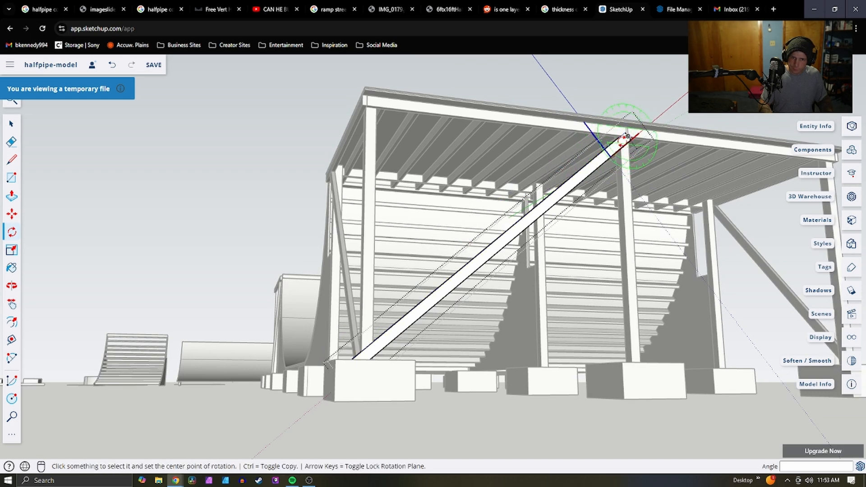
scroll(627, 136, "up", 2)
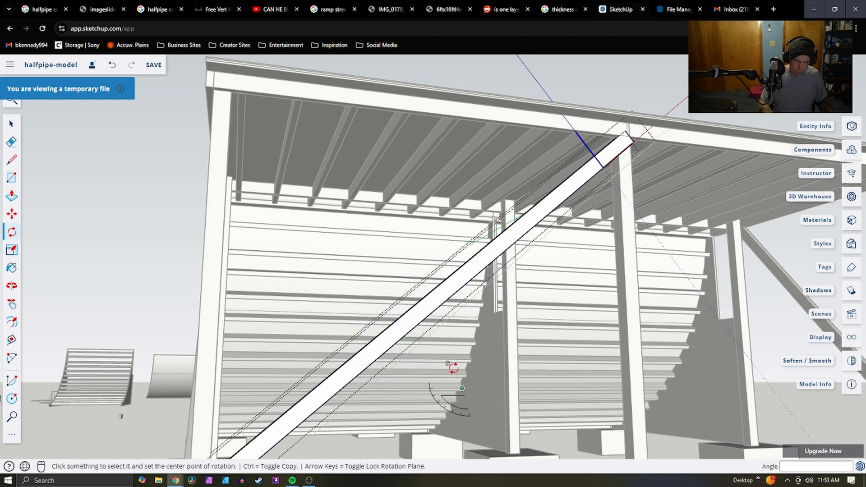
key("space")
left_click(124, 239)
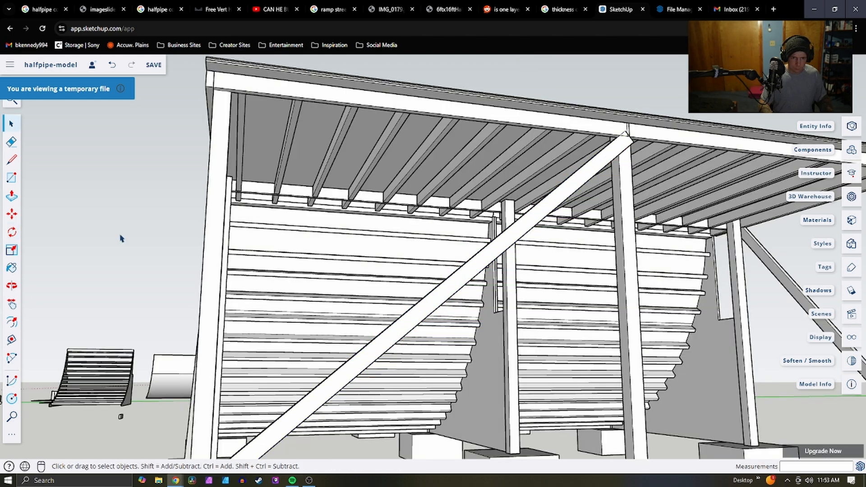
Rotate the long brace about 1° around its top end at the middle outer post, shifting its lower end toward the corner post's base
left_click(619, 145)
key("q")
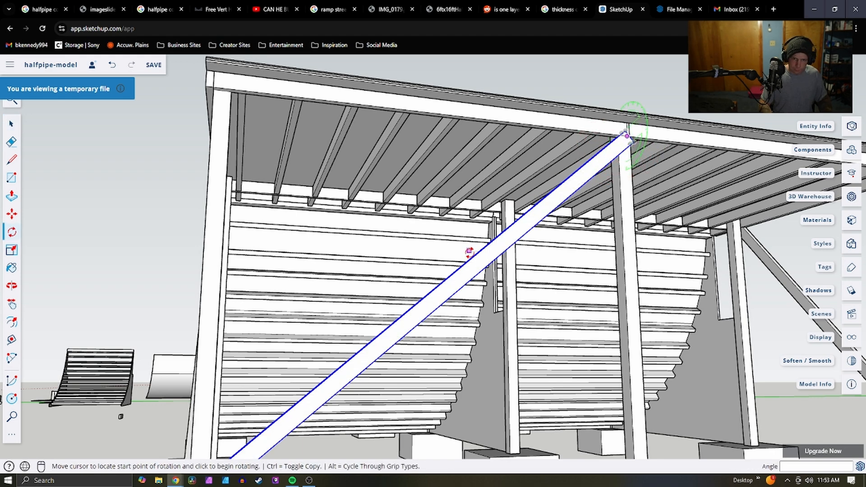
scroll(625, 137, "up", 5)
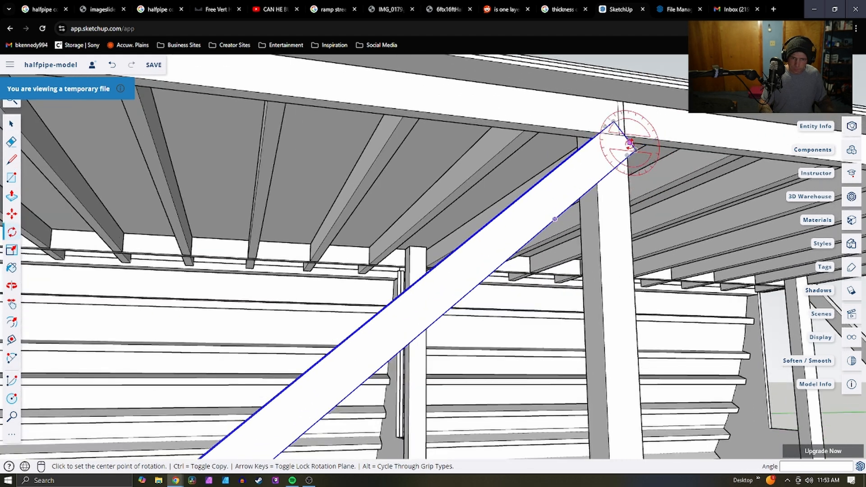
left_click(624, 136)
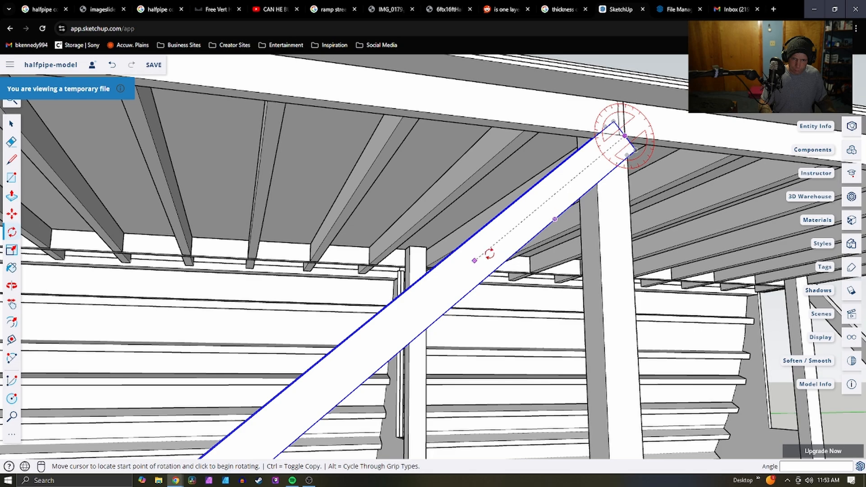
scroll(489, 254, "down", 6)
scroll(270, 397, "up", 6)
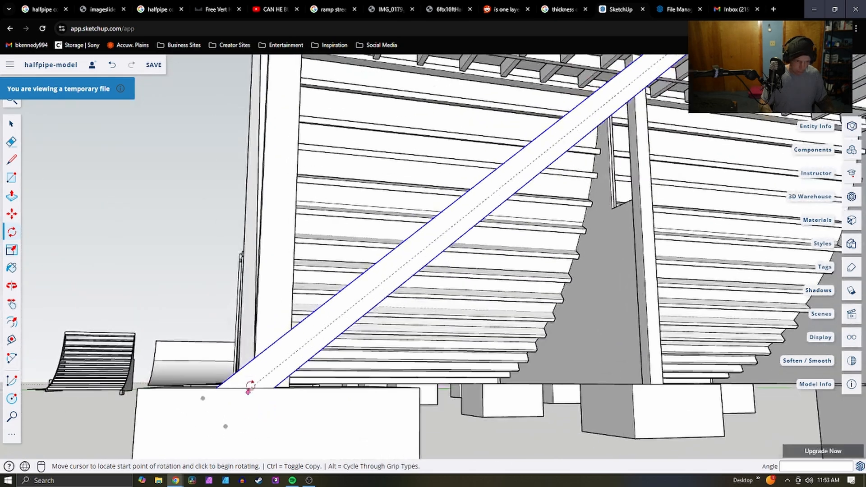
left_click(250, 386)
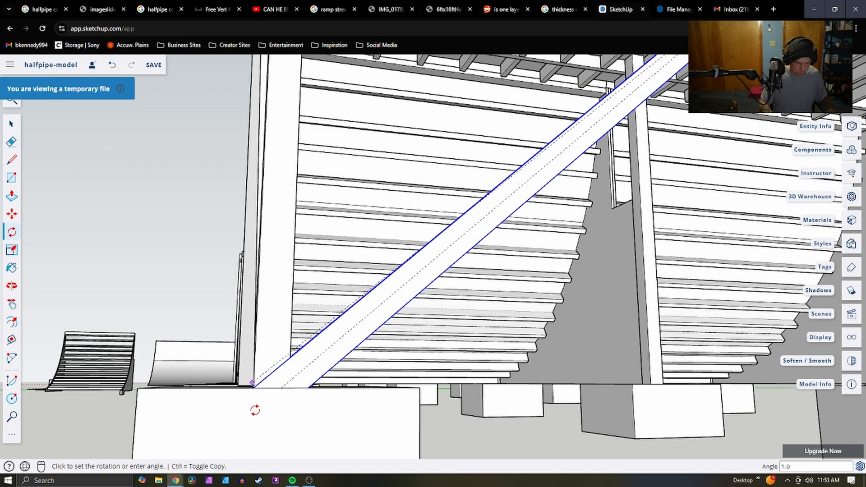
left_click(255, 409)
Open the long brace for editing and draw a line across its lower end where it meets the top of the footing
middle_click_drag(251, 406, 353, 243)
scroll(319, 330, "down", 3)
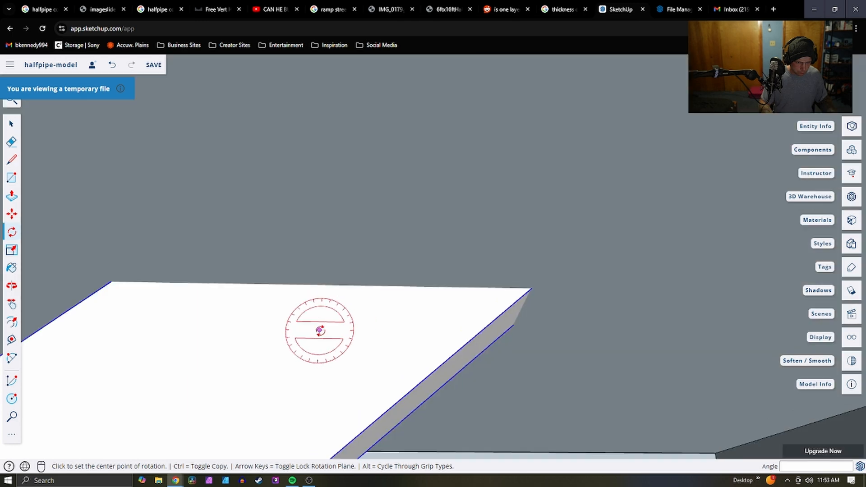
scroll(319, 330, "up", 2)
scroll(319, 330, "down", 3)
key("space")
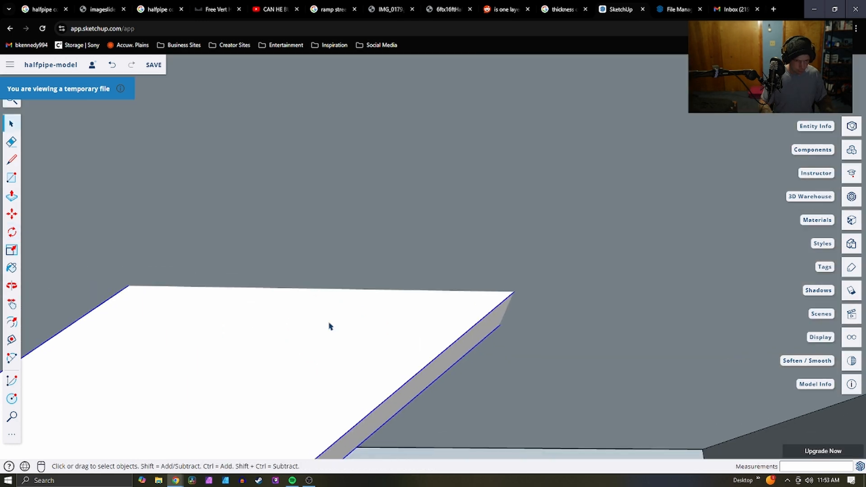
double_click(329, 326)
key("l")
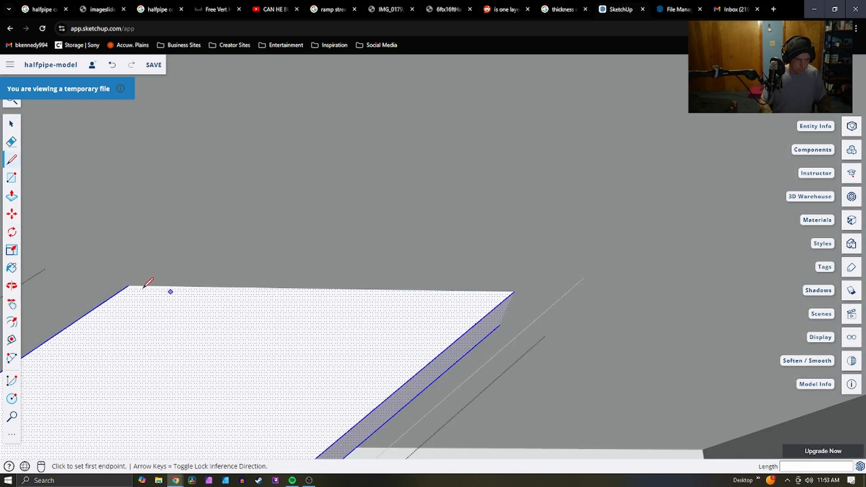
left_click(129, 286)
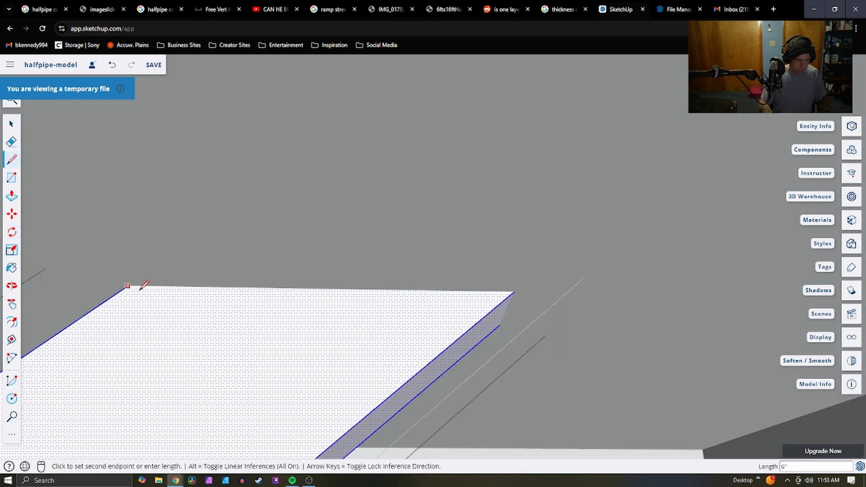
left_click(514, 291)
key("space")
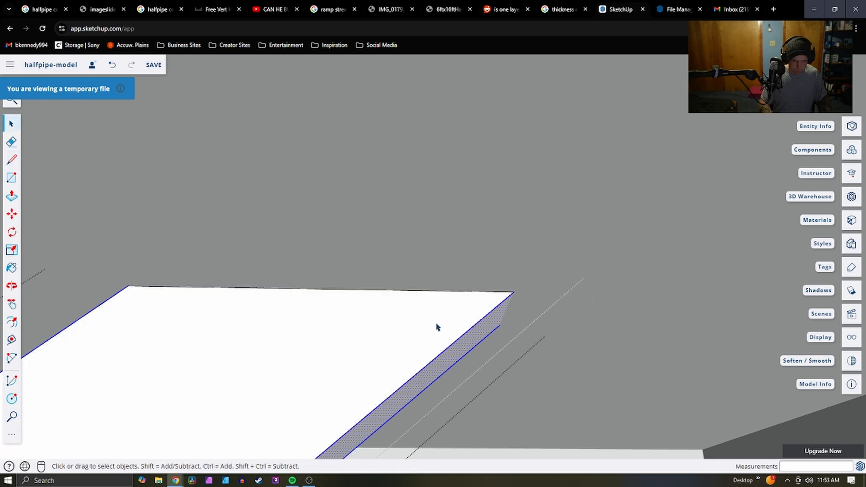
Push/Pull the part of the brace below the footing line through its 1 1/2" thickness to cut it off
left_click(400, 326)
key("p")
left_click(390, 332)
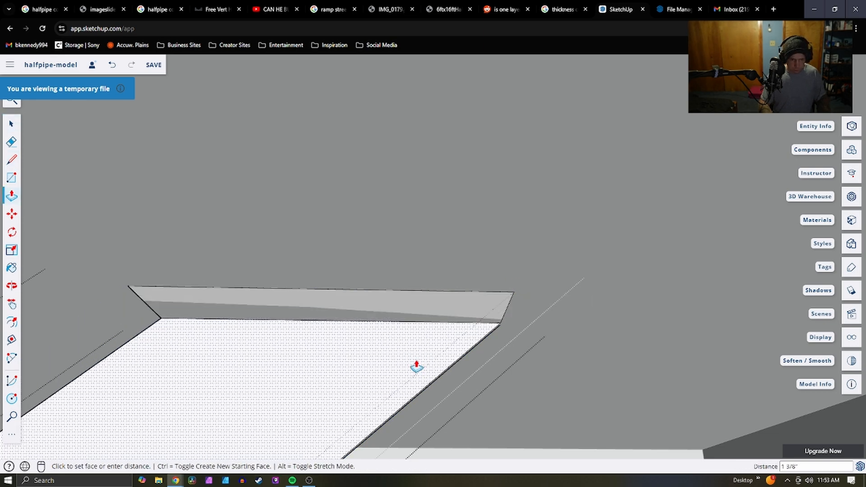
left_click(428, 375)
scroll(429, 378, "down", 6)
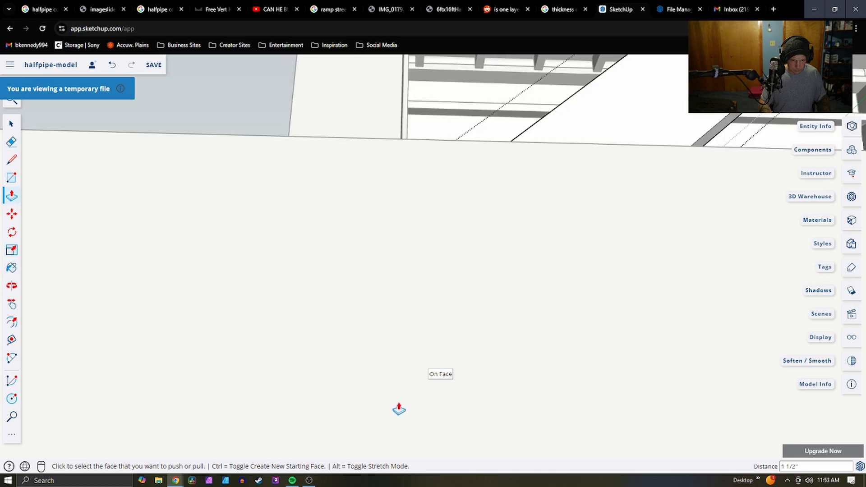
middle_click_drag(437, 357, 399, 480)
scroll(373, 434, "down", 10)
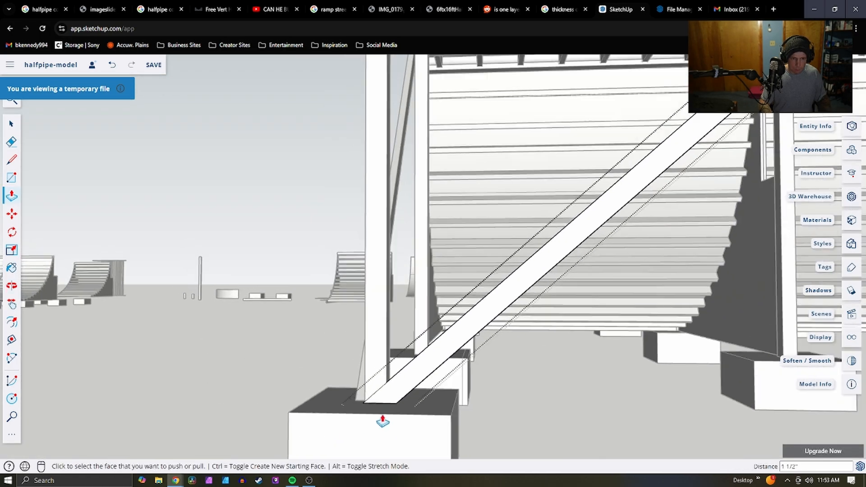
scroll(632, 201, "up", 8)
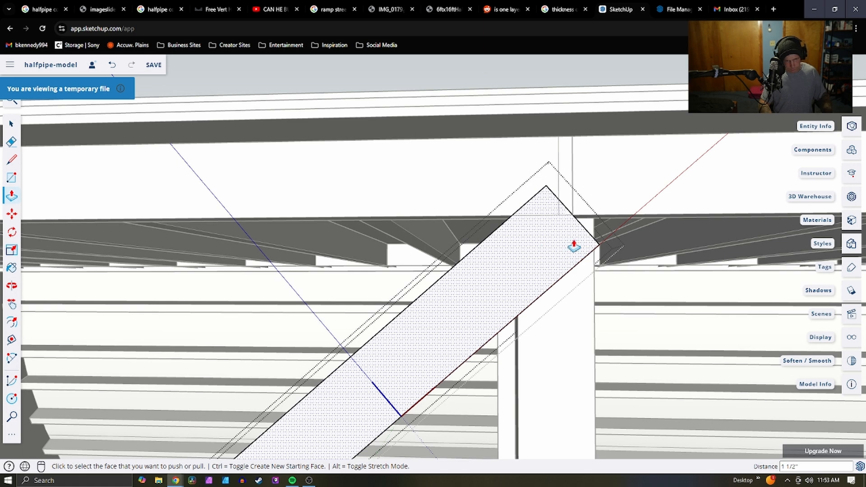
scroll(573, 246, "up", 2)
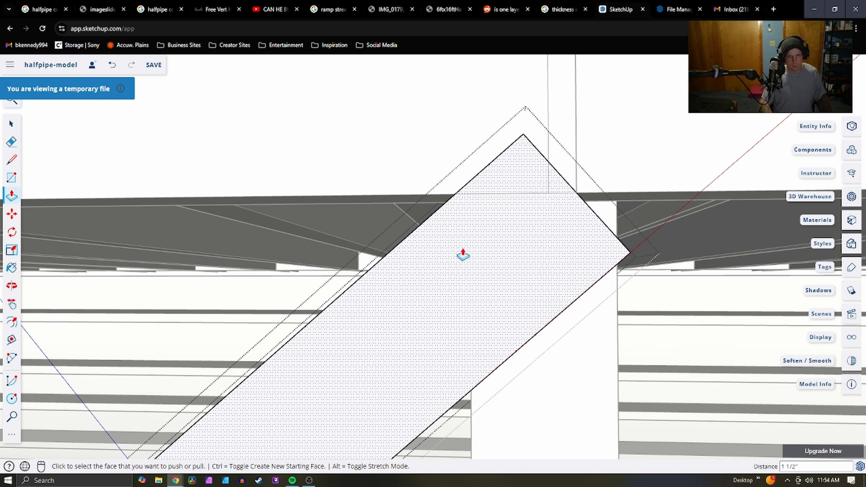
key("l")
left_click(454, 194)
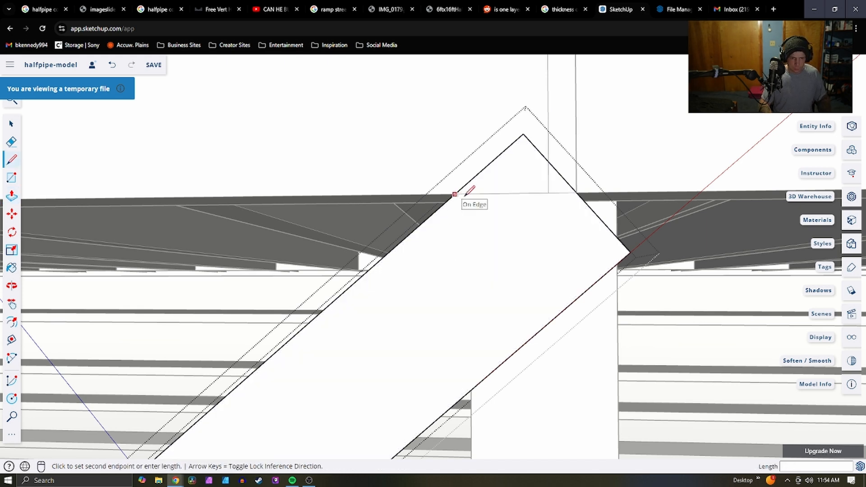
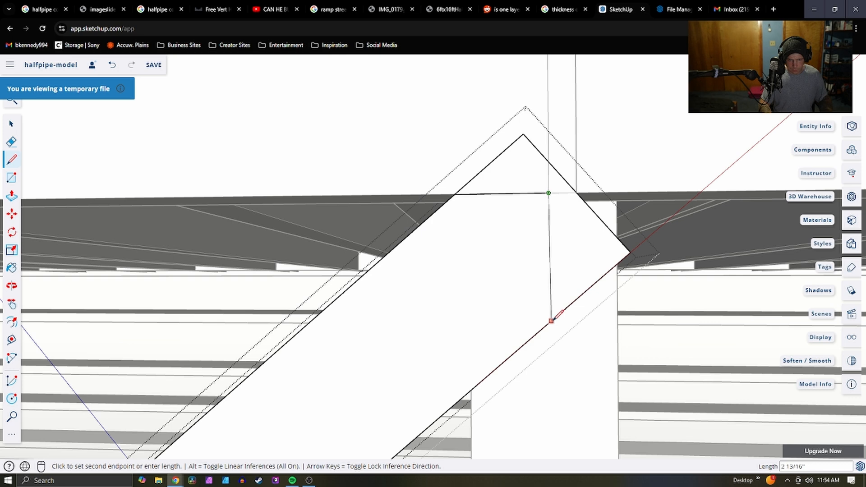
key("space")
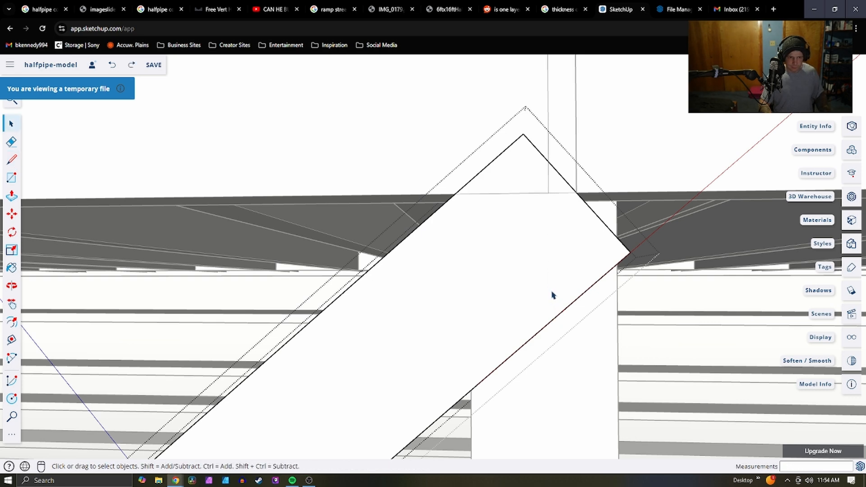
Draw lines on the brace's upper end along the beam's underside to the beam joint, and about 2 7/8" straight down to its lower edge
left_click(550, 292)
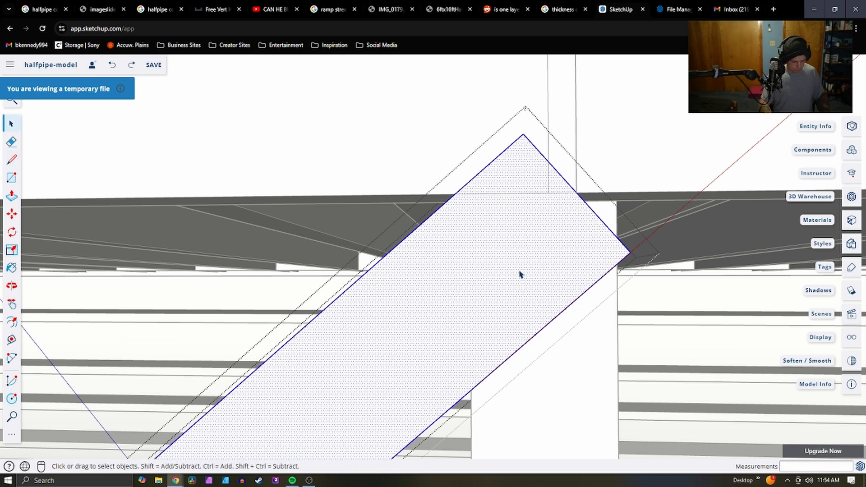
key("l")
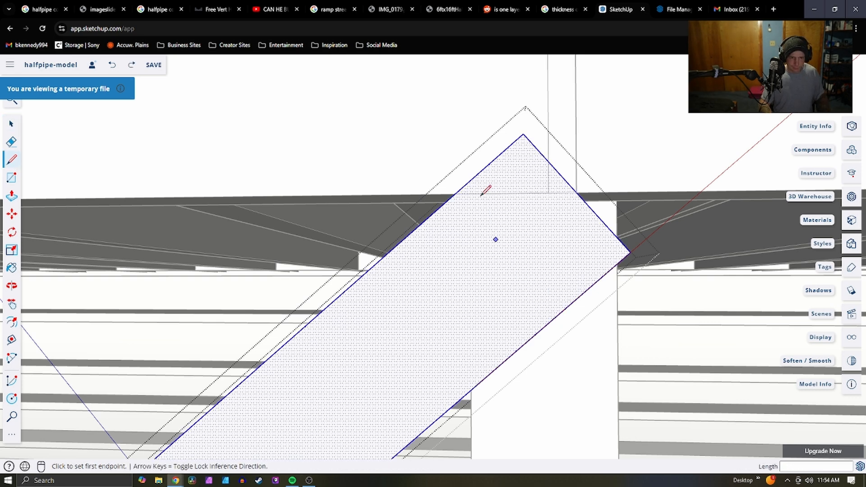
left_click(454, 193)
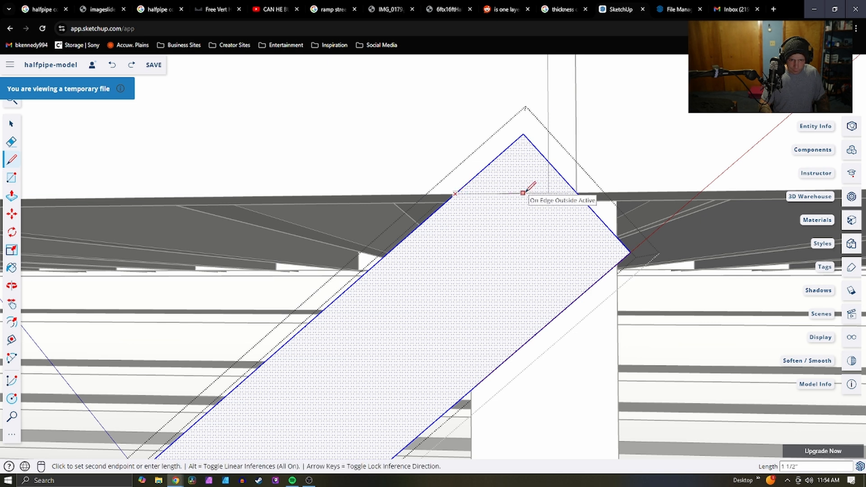
left_click(548, 193)
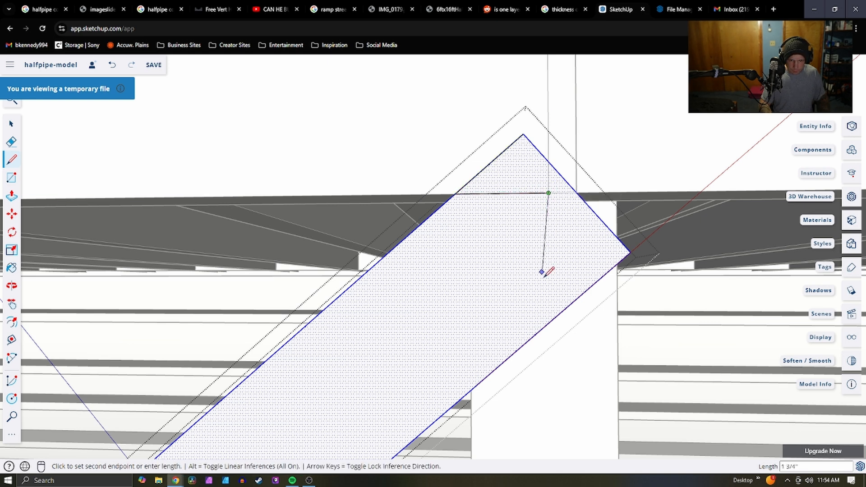
left_click(549, 322)
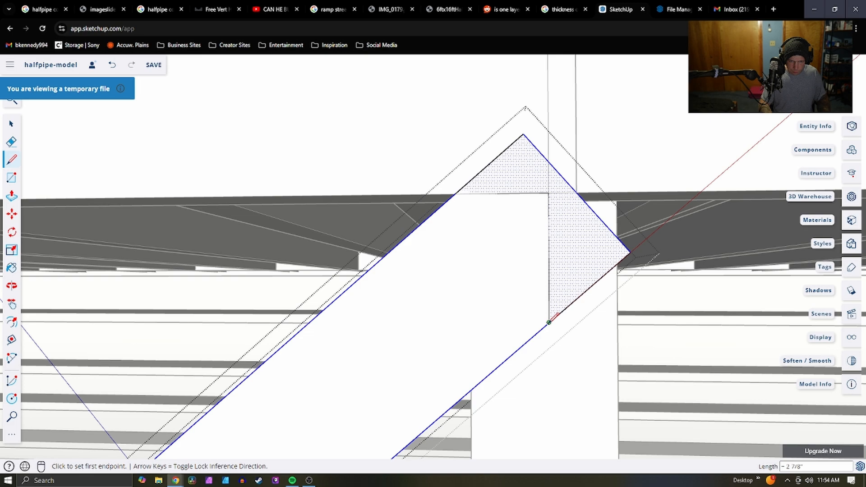
Push/Pull the outlined waste at the brace's upper end through its 1 1/2" thickness to trim it flush under the beam
key("p")
left_click(572, 272)
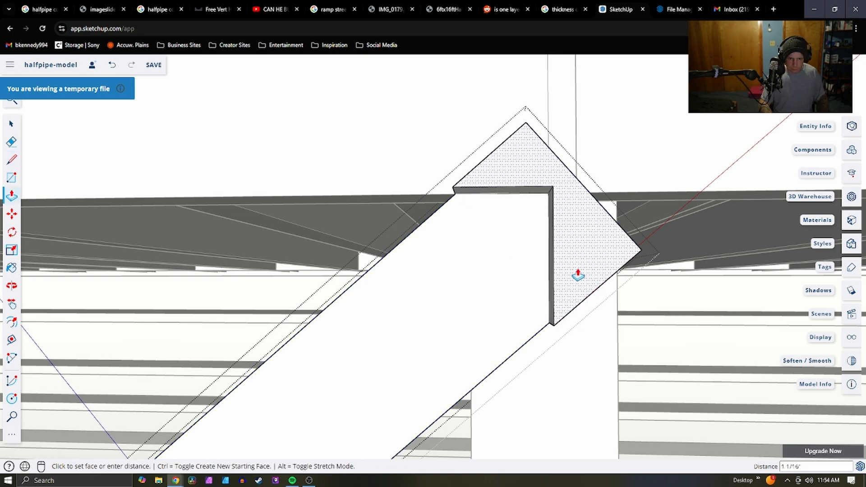
middle_click_drag(578, 276, 536, 287)
left_click(600, 269)
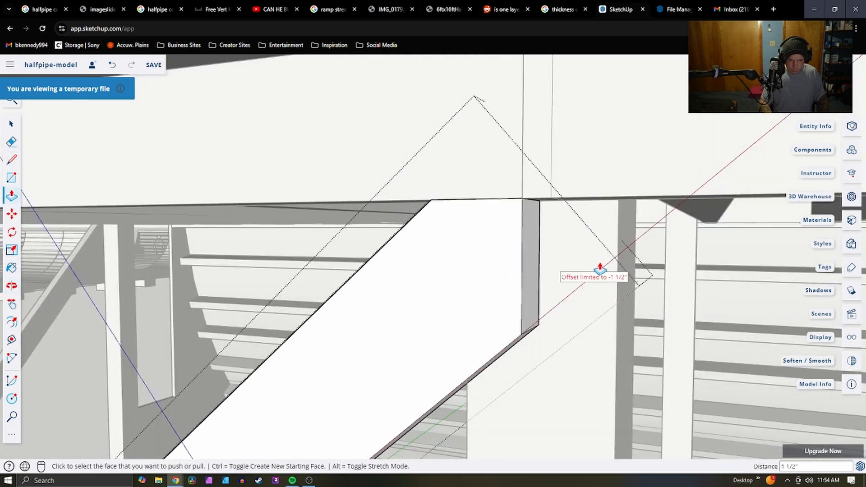
middle_click_drag(513, 322, 636, 306)
scroll(552, 303, "down", 10)
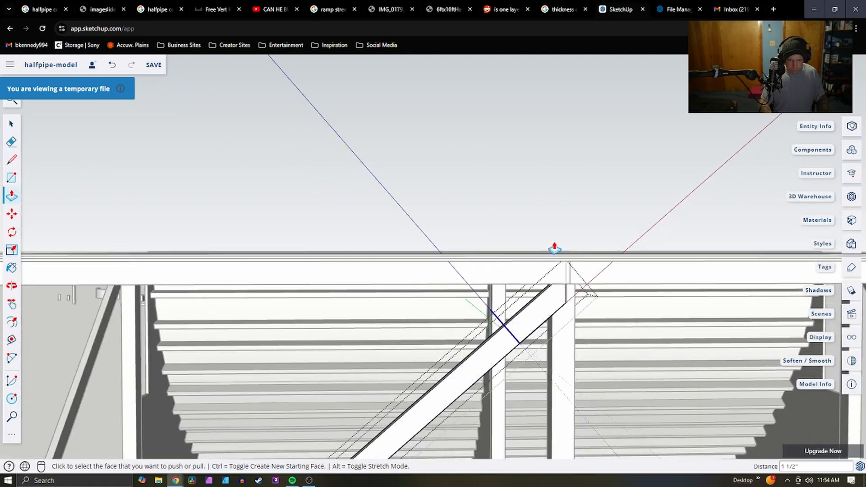
Finish editing the brace and paste a copy of it at the outer corner post's footing of the opposite platform
key("space")
scroll(512, 299, "up", 6)
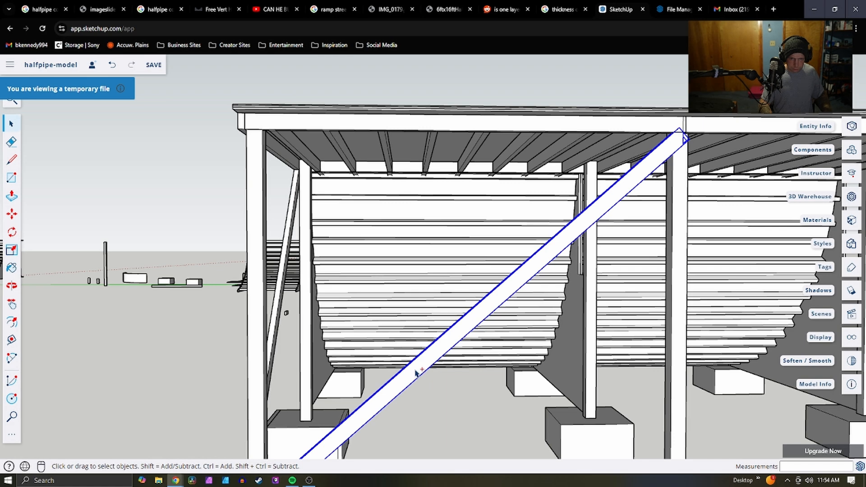
key("ctrl+v")
scroll(374, 349, "down", 6)
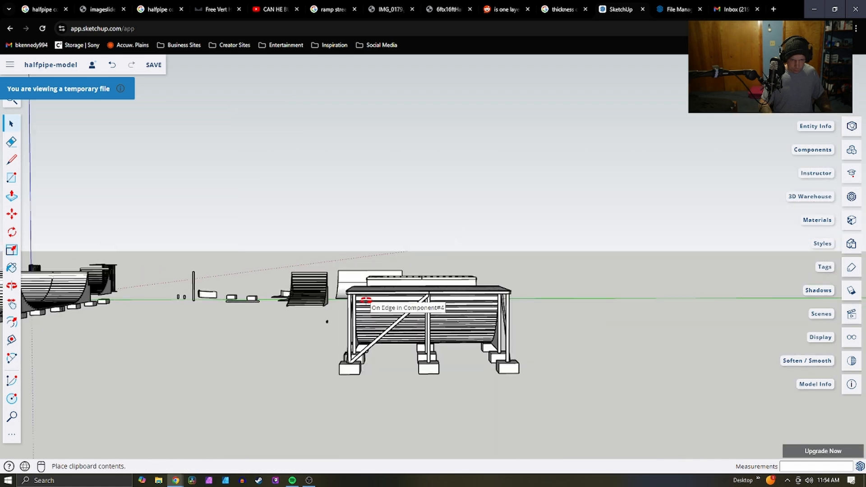
middle_click_drag(365, 300, 765, 271)
middle_click_drag(396, 339, 597, 342)
scroll(452, 361, "up", 4)
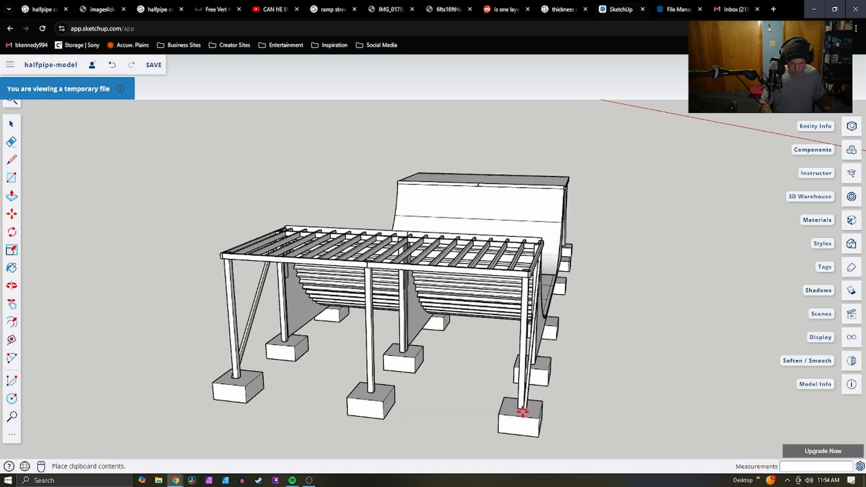
scroll(524, 409, "up", 4)
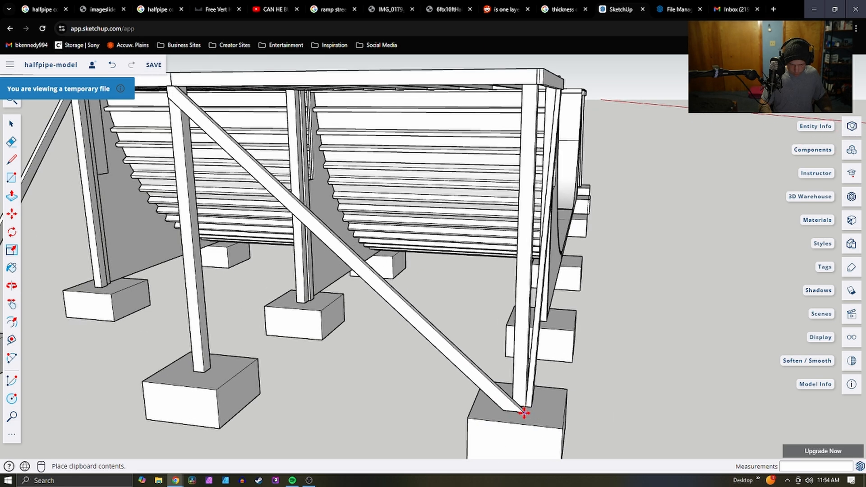
left_click(526, 409)
Move the pasted brace by its lower end corner onto the base of the corner post
scroll(524, 410, "up", 5)
left_click(524, 410)
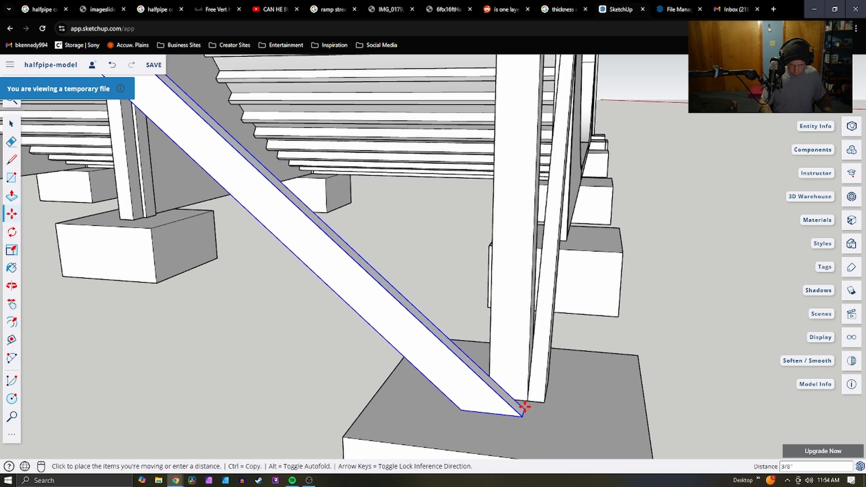
left_click(526, 402)
Check the copied brace's fit at the middle post's top and examine the bracing on both platforms
scroll(533, 404, "down", 3)
scroll(573, 396, "down", 6)
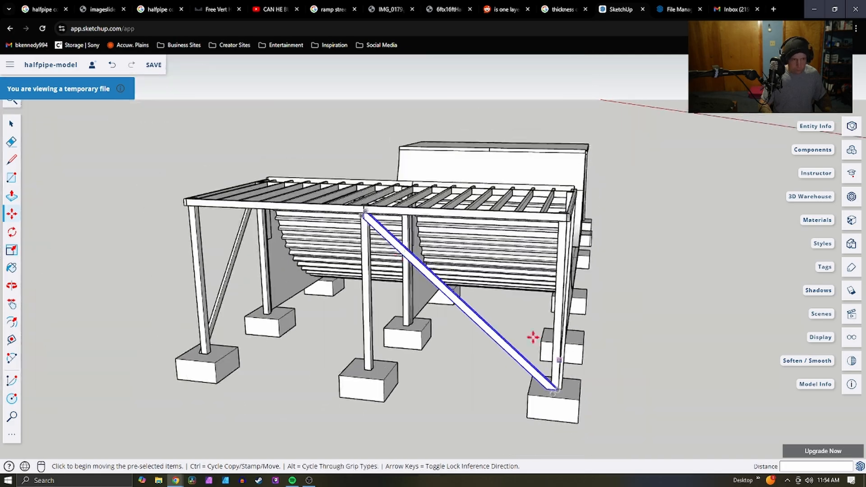
scroll(366, 223, "up", 6)
middle_click_drag(394, 220, 372, 310)
scroll(379, 306, "down", 4)
scroll(383, 302, "down", 4)
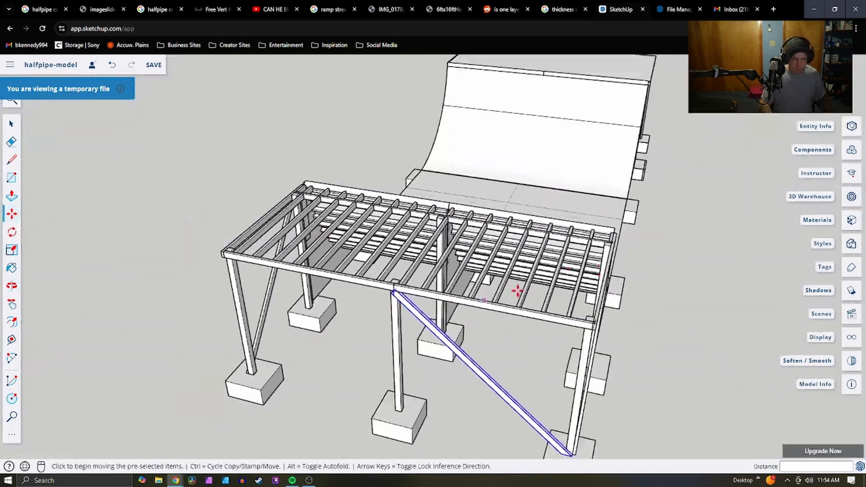
middle_click_drag(671, 266, 199, 266)
scroll(320, 273, "down", 3)
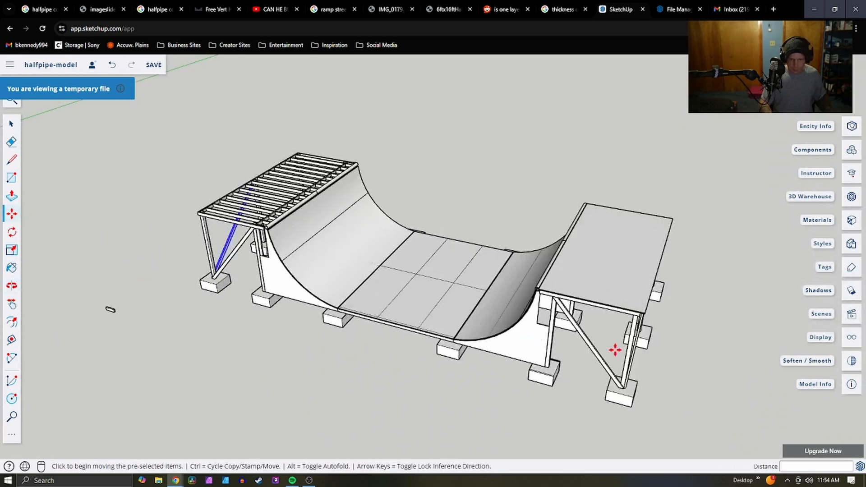
middle_click_drag(615, 350, 607, 370)
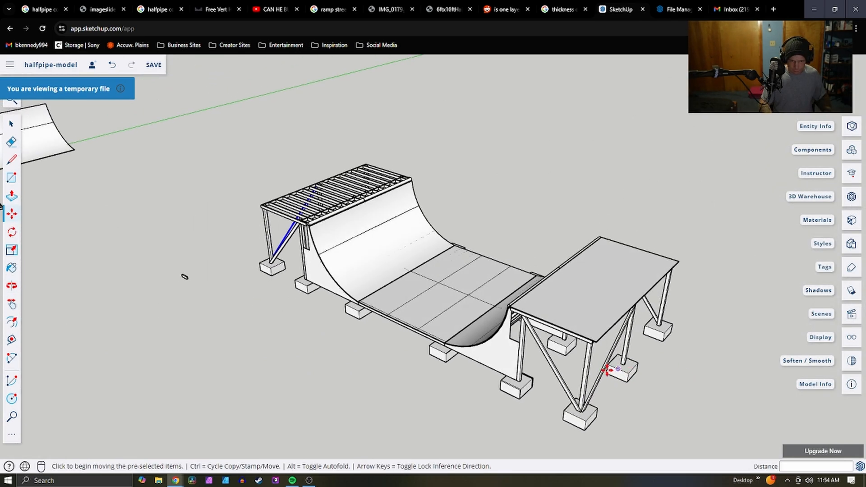
Select the long outer-row brace on both platforms and paste a copy of the pair beside the far platform's corner
key("space")
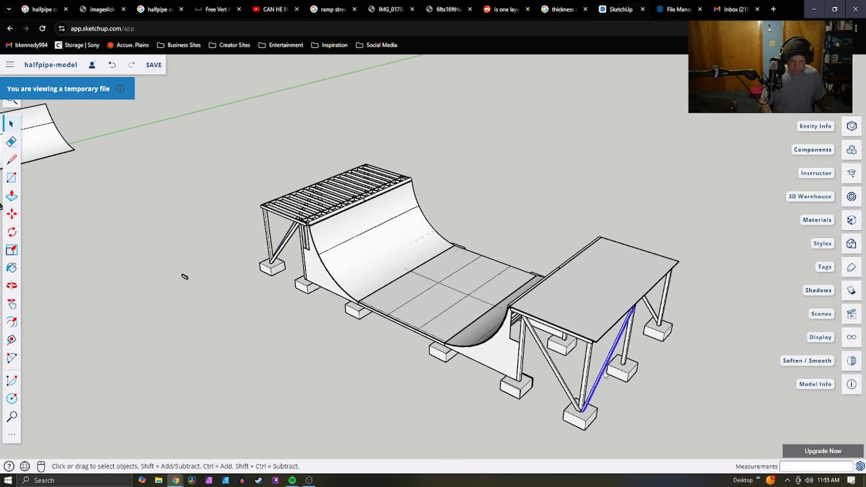
mouse_move(278, 234)
middle_mouse_down()
mouse_move(303, 234)
mouse_move(274, 226)
middle_mouse_up()
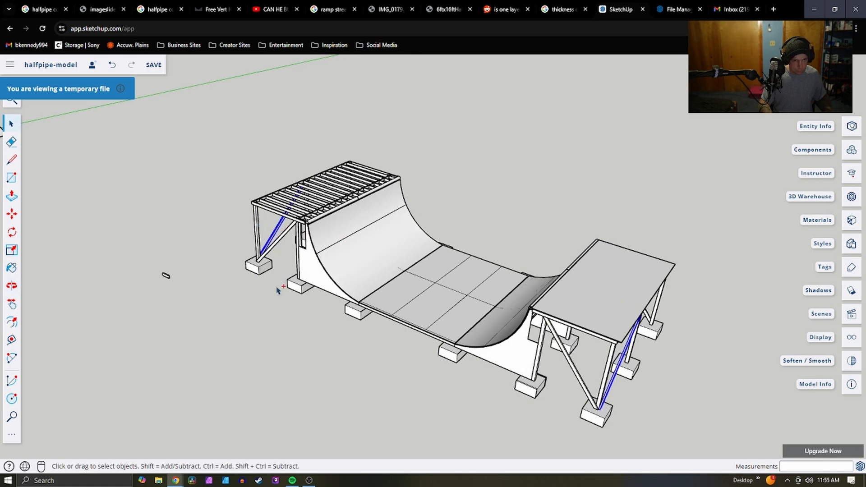
middle_click_drag(309, 379, 189, 393)
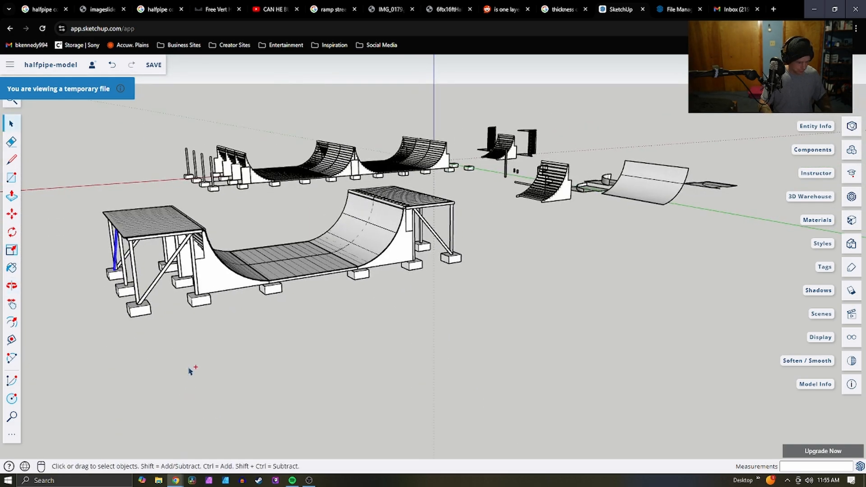
key("ctrl+v")
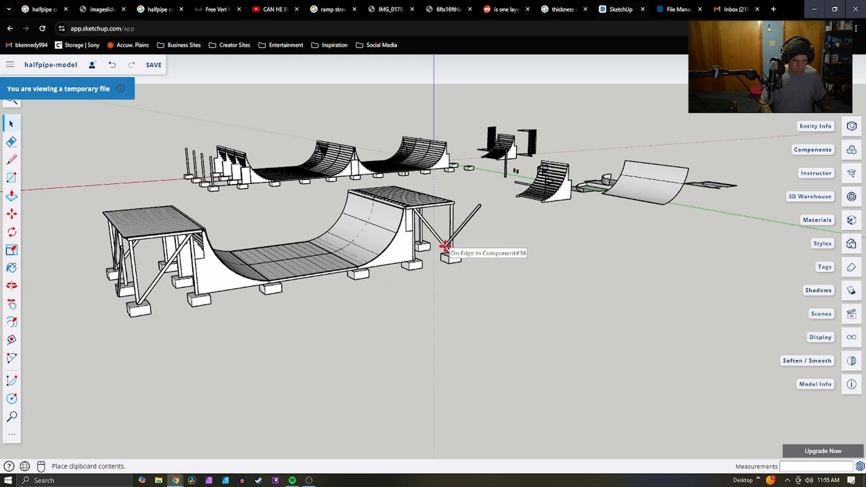
left_click(446, 246)
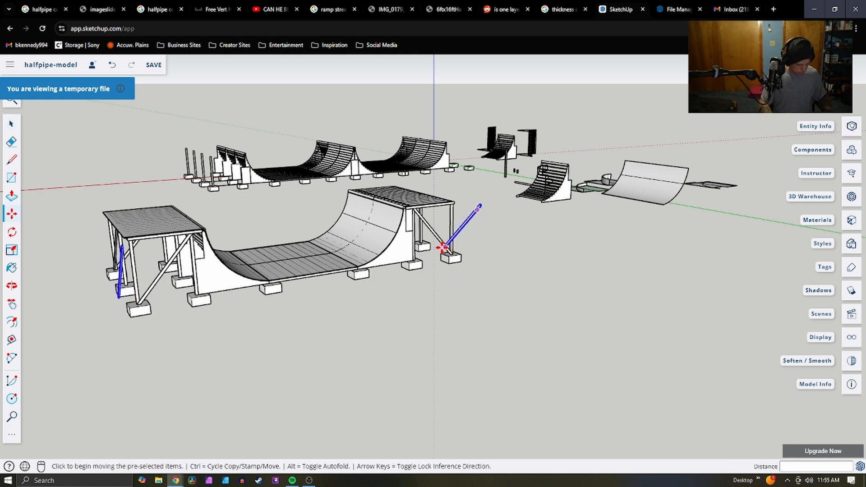
Rotate the pasted pair of braces 180 degrees in the horizontal plane
key("q")
left_click(359, 321)
left_click(440, 315)
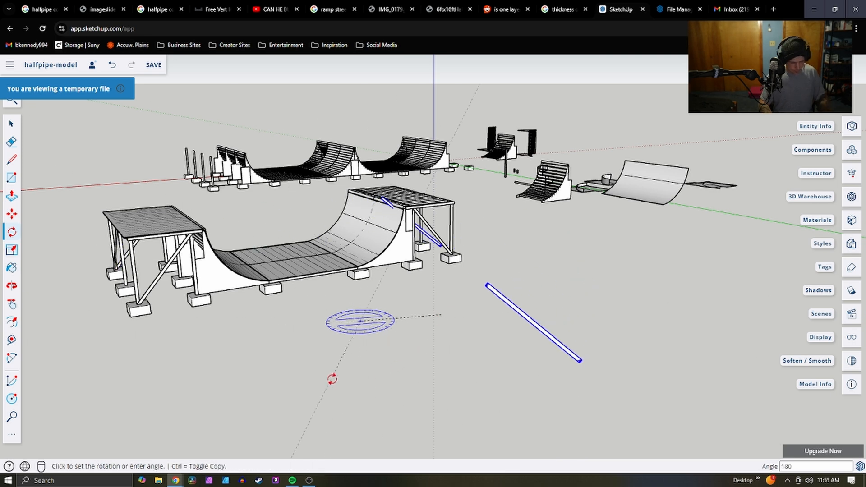
key("Return")
Move the rotated pair by a brace's upper end corner onto the middle post's top, under the platform beam
middle_click_drag(129, 347, 333, 282)
scroll(561, 286, "down", 1)
scroll(628, 286, "up", 5)
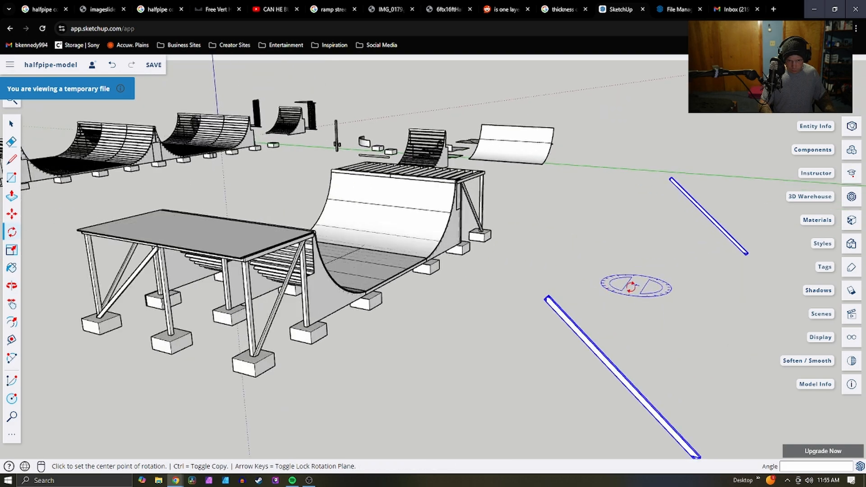
middle_click_drag(318, 303, 509, 316)
key("m")
scroll(273, 321, "down", 3)
scroll(660, 294, "up", 10)
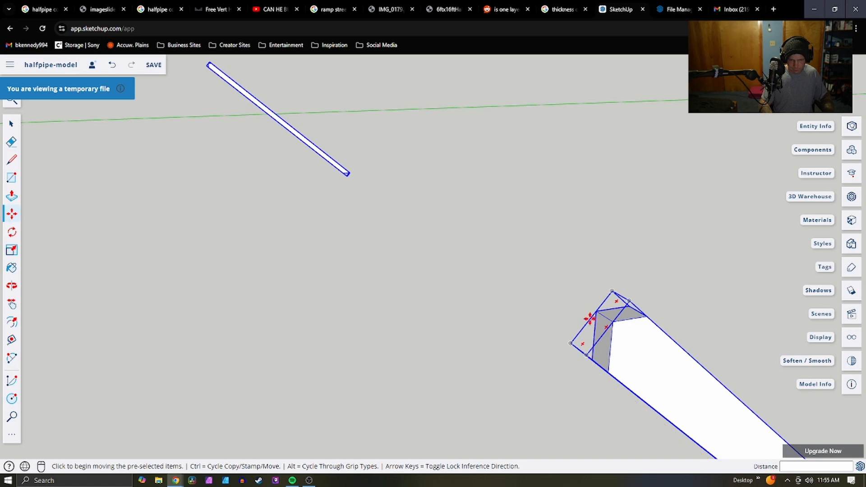
left_click(596, 311)
scroll(618, 282, "down", 8)
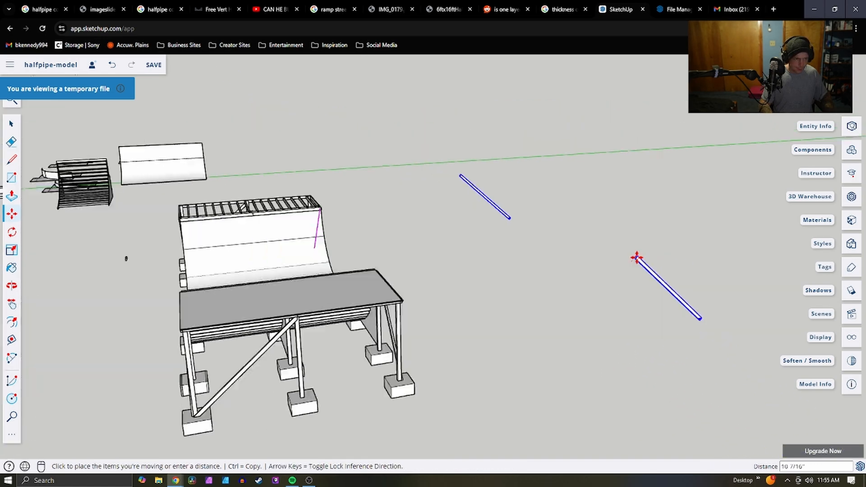
scroll(388, 302, "up", 5)
middle_click_drag(346, 284, 269, 92)
scroll(316, 148, "up", 8)
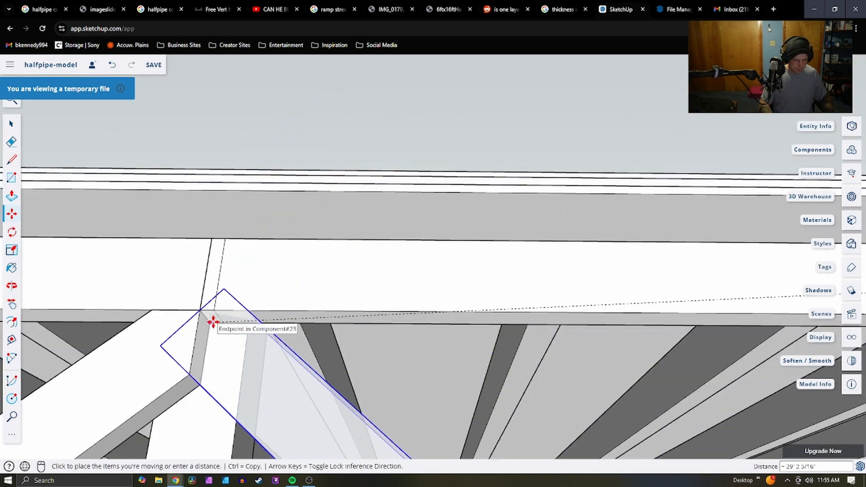
left_click(209, 314)
Examine the mirrored outer-row braces on both platforms
middle_click_drag(209, 314, 356, 237)
scroll(356, 238, "down", 15)
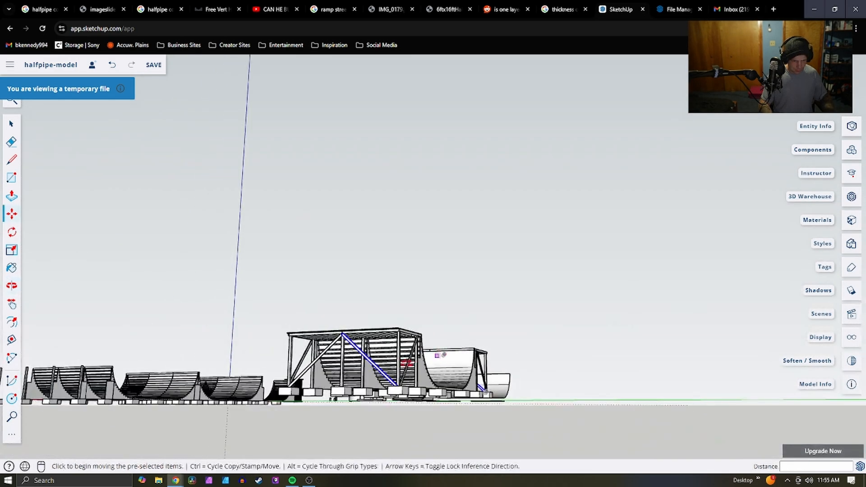
middle_click_drag(375, 361, 347, 445)
scroll(375, 372, "down", 3)
scroll(356, 397, "up", 4)
middle_click_drag(509, 448, 372, 393)
scroll(372, 393, "down", 2)
scroll(225, 388, "up", 2)
scroll(66, 333, "up", 8)
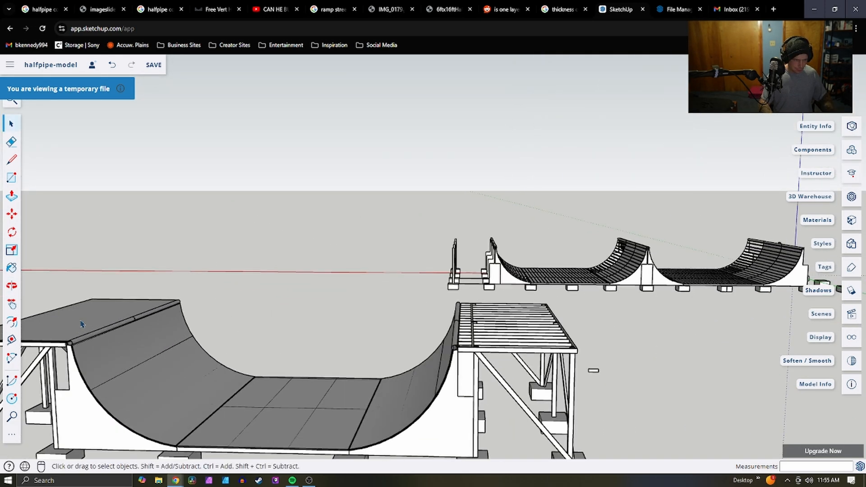
scroll(384, 305, "down", 5)
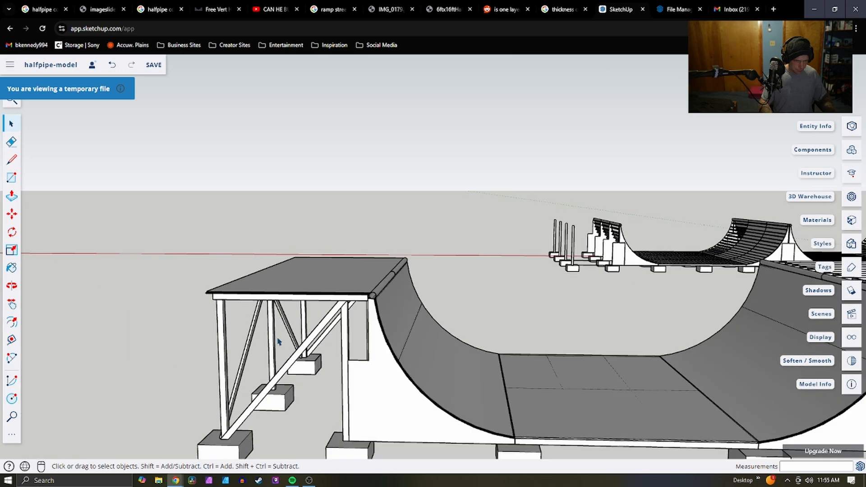
scroll(435, 254, "up", 6)
scroll(571, 165, "down", 6)
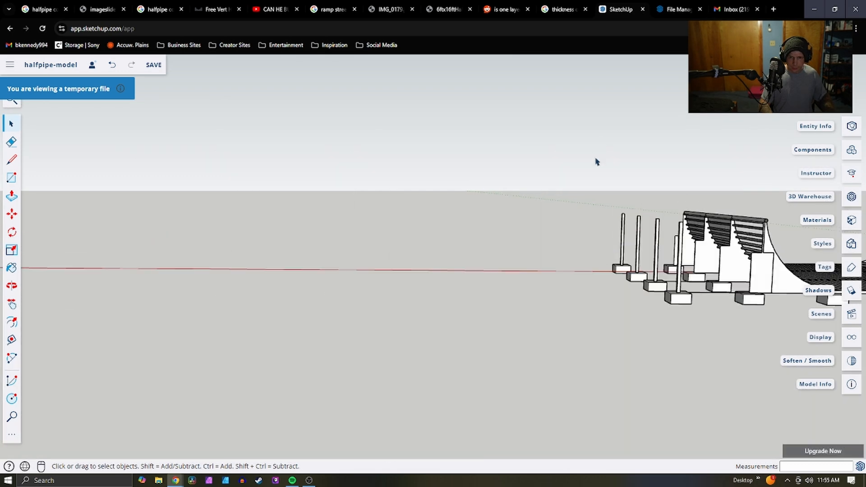
Push/Pull the side edge of the middle deck sheet layer out flush with the bottom layer
scroll(546, 253, "up", 4)
scroll(485, 338, "up", 5)
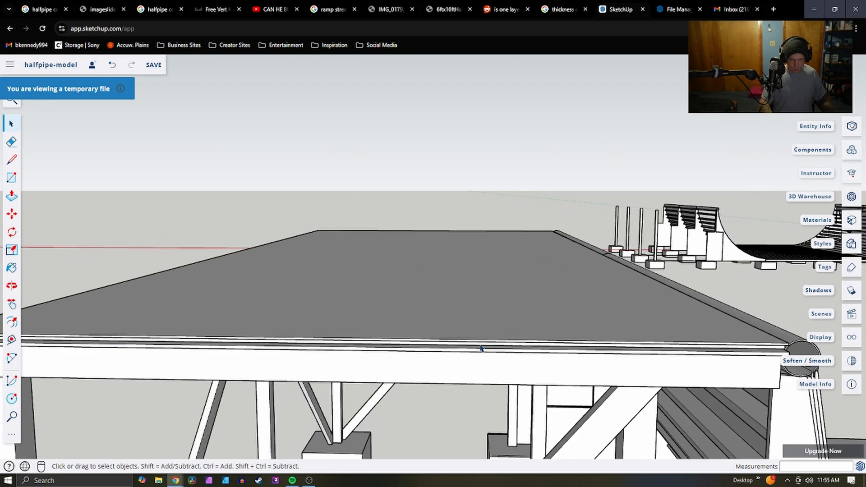
scroll(478, 354, "up", 3)
middle_click_drag(478, 354, 585, 322)
scroll(637, 321, "up", 3)
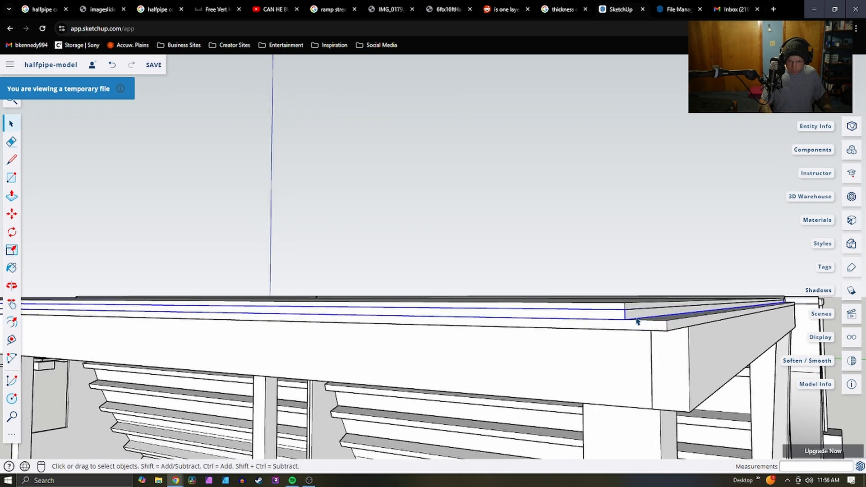
scroll(644, 316, "up", 3)
double_click(637, 322)
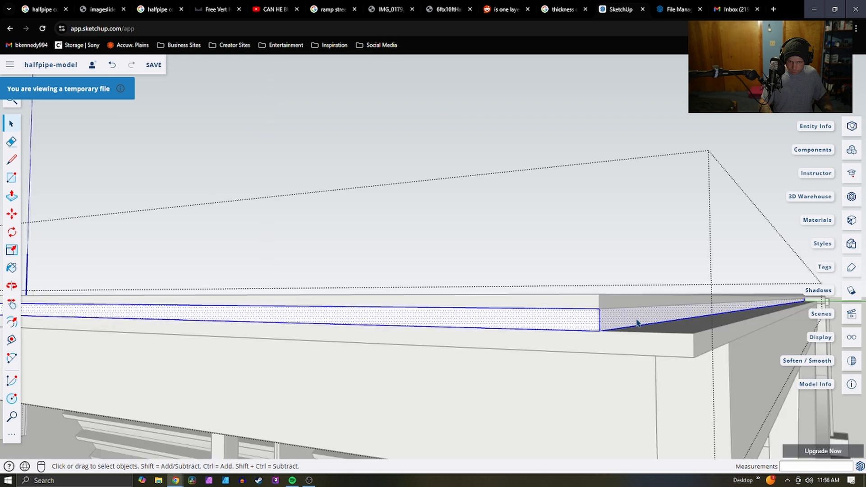
key("p")
left_click(639, 321)
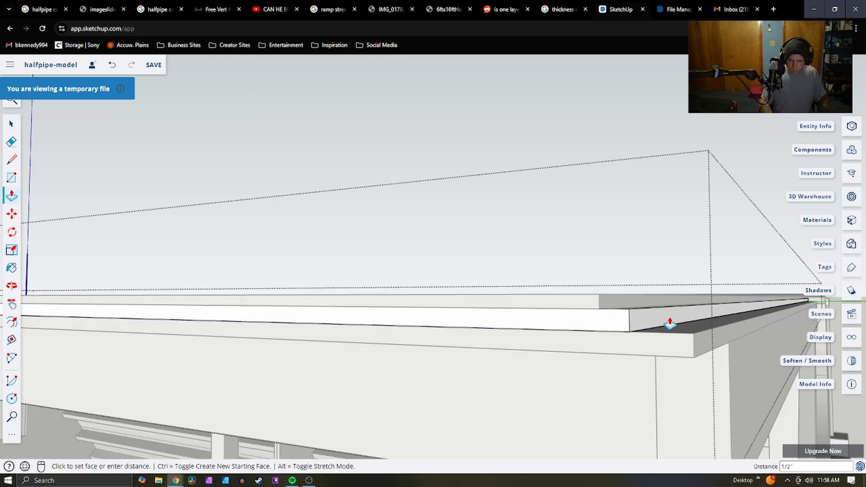
left_click(709, 335)
key("space")
Push/Pull the side edge of the top deck sheet layer flush with the layers below and finish editing it
double_click(636, 302)
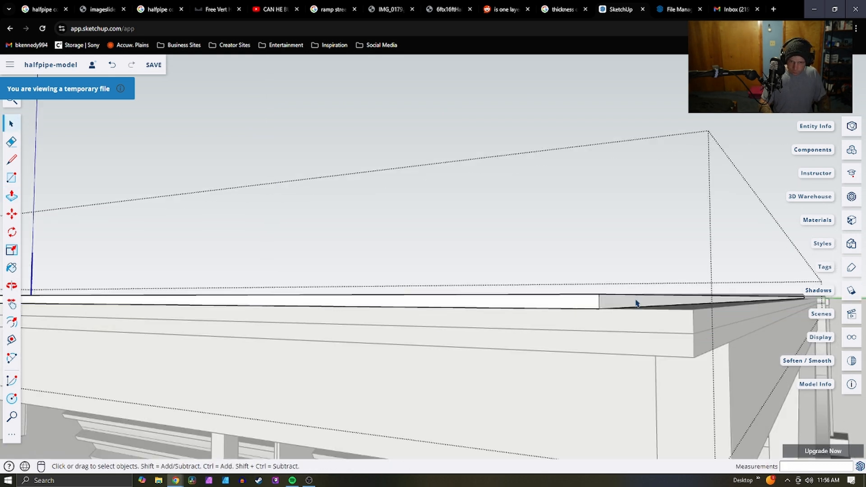
key("p")
left_click(634, 303)
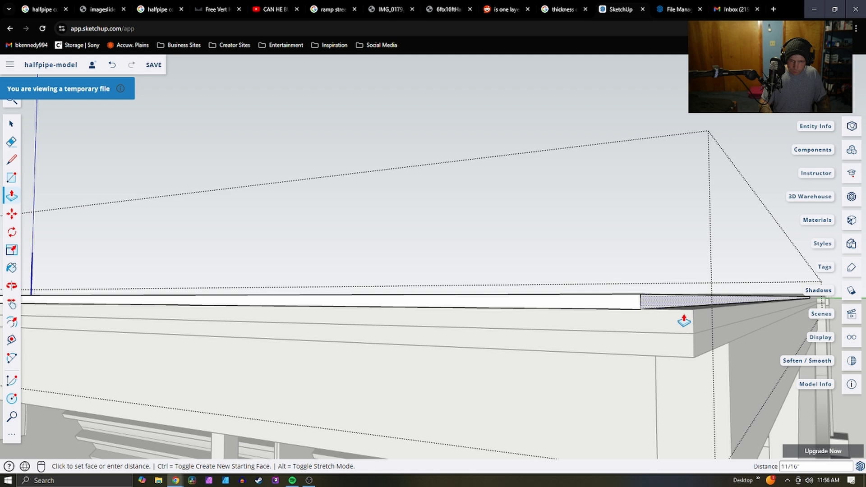
left_click(714, 323)
key("space")
scroll(688, 328, "down", 2)
scroll(688, 328, "down", 1)
left_click(681, 342)
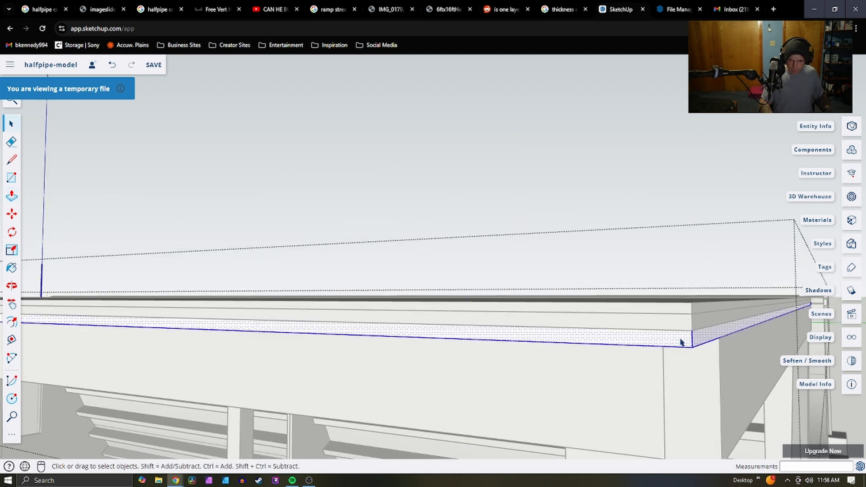
left_click(673, 233)
left_click(673, 234)
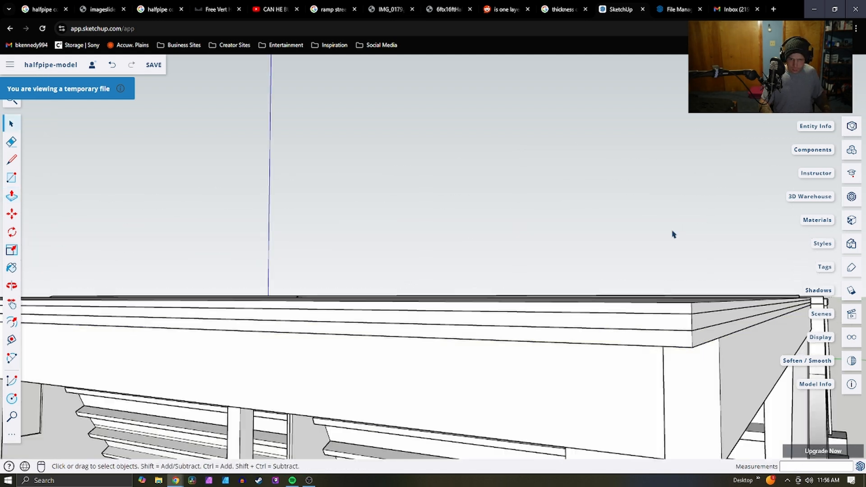
Select all the deck sheet layers and paste a copy beside the platform with exposed joists
left_click(663, 334)
left_click(663, 308, "ctrl")
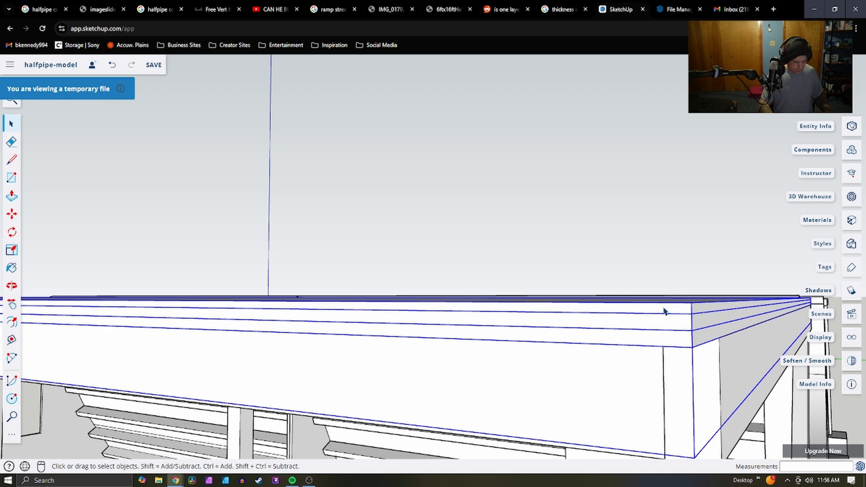
key("ctrl+v")
middle_click_drag(607, 319, 249, 342)
scroll(249, 343, "down", 5)
scroll(249, 342, "down", 3)
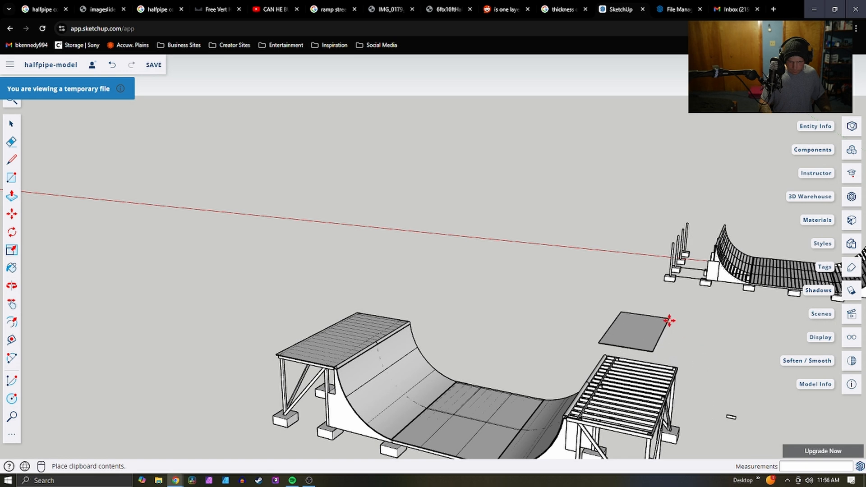
left_click(669, 319)
Rotate the pasted deck sheets 180 degrees about their corner in the horizontal plane
key("q")
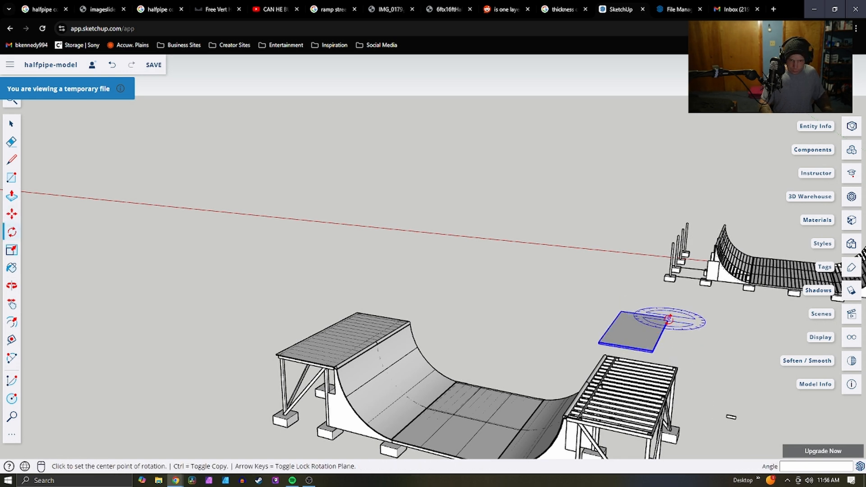
left_click(669, 317)
left_click(724, 324)
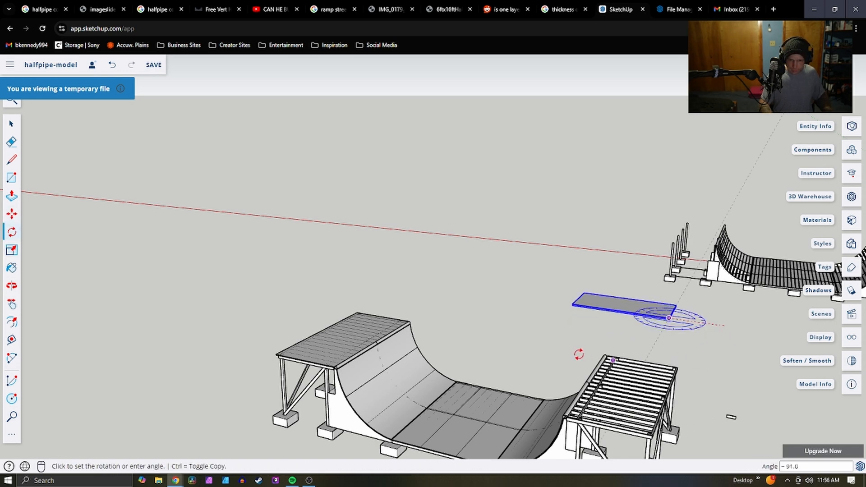
left_click(564, 336)
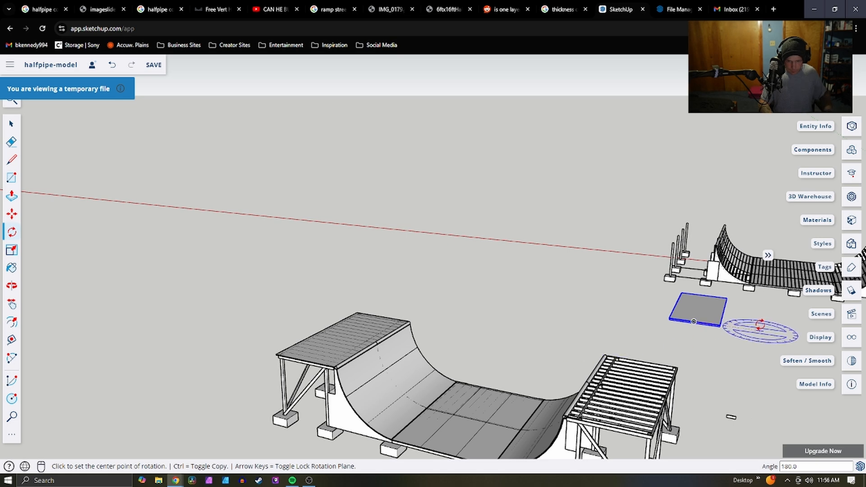
Move the rotated deck by its lower corner onto the outer top corner of the exposed joist frame
key("m")
scroll(729, 325, "up", 10)
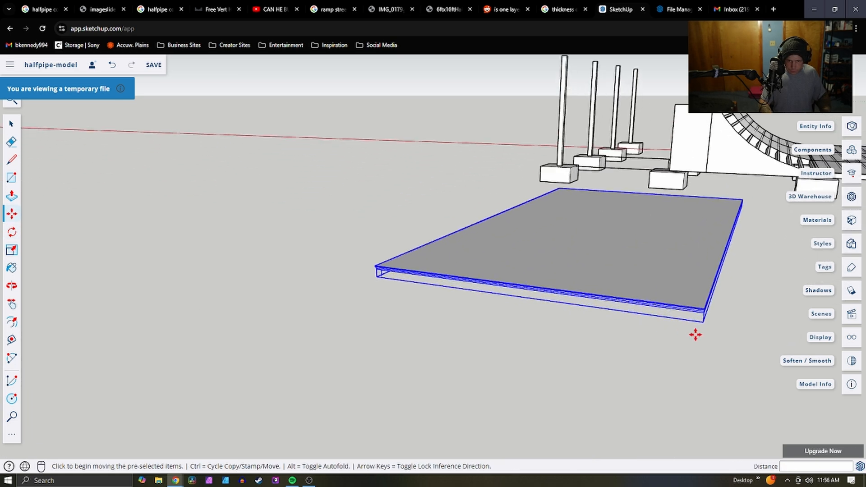
left_click(706, 301)
scroll(624, 221, "down", 8)
scroll(496, 226, "up", 8)
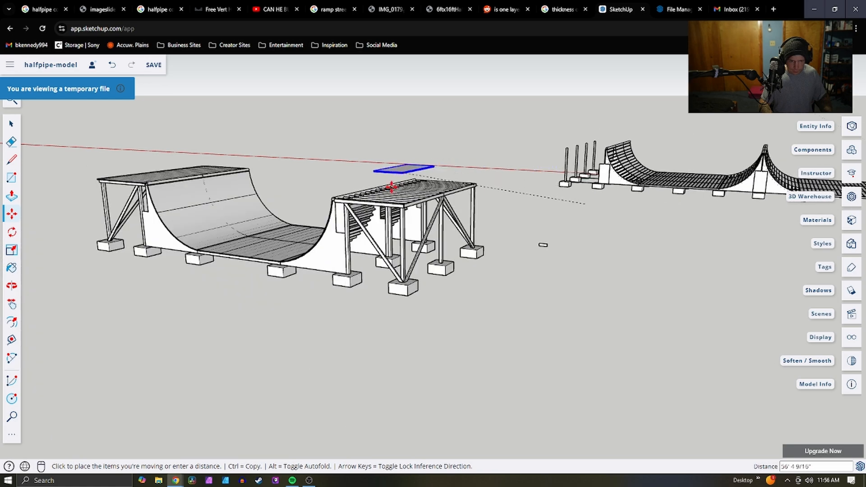
left_click(439, 241)
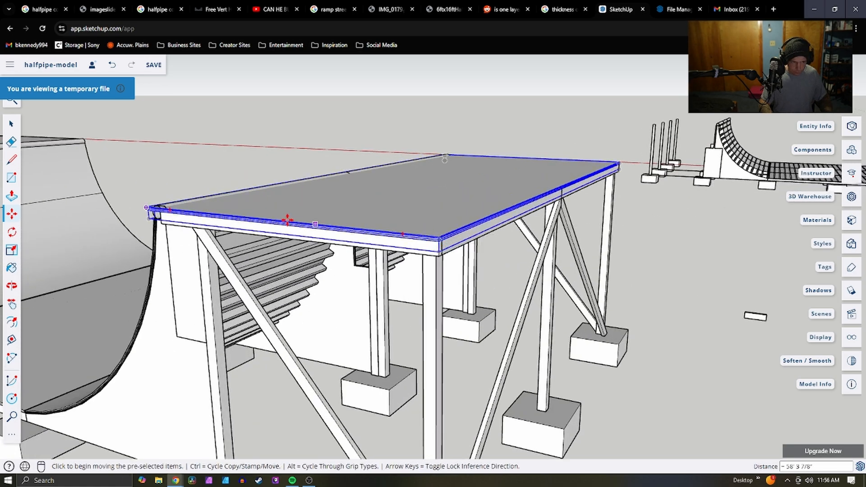
Examine how the copied deck's ramp-side edge meets the coping and the top of the transition
scroll(455, 207, "up", 10)
scroll(346, 207, "up", 2)
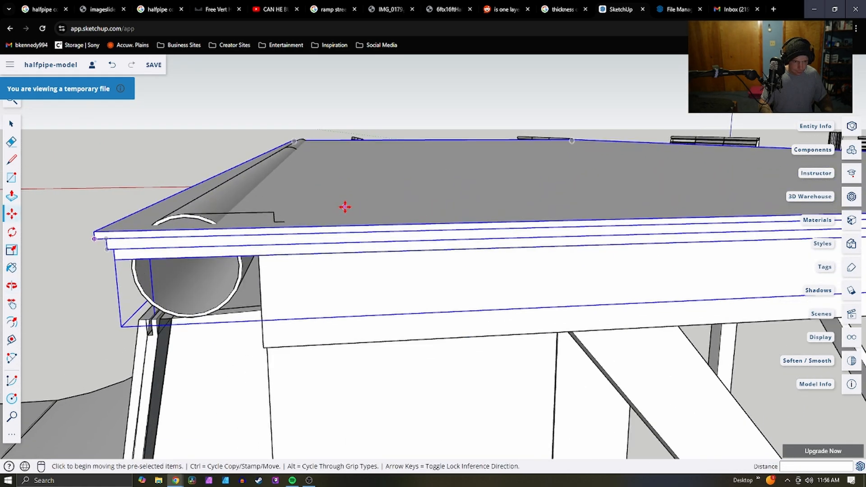
scroll(335, 201, "down", 4)
scroll(335, 203, "up", 2)
scroll(334, 203, "down", 4)
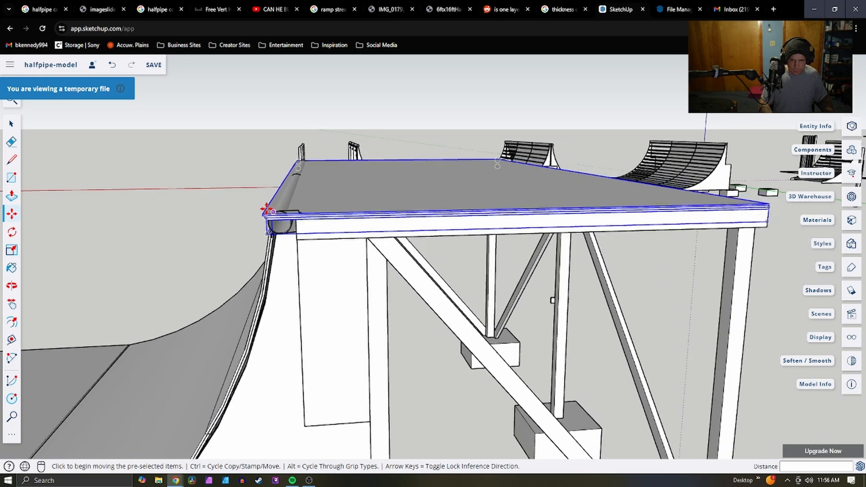
middle_click_drag(545, 220, 500, 220)
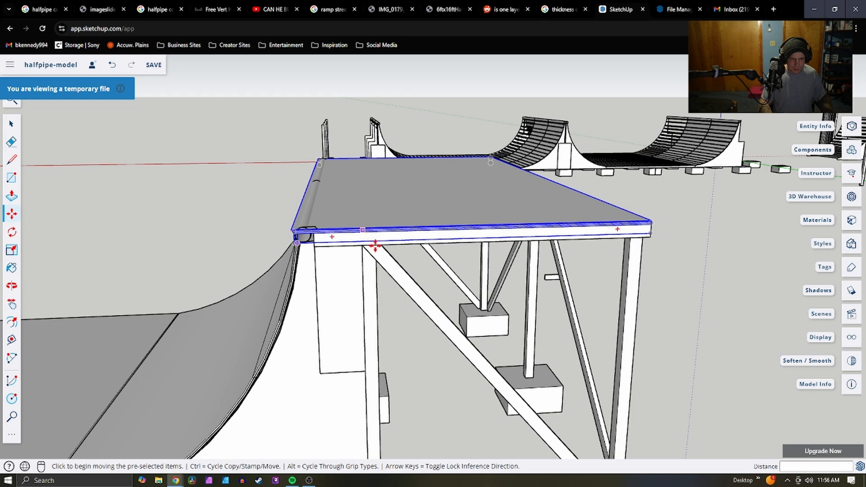
middle_click_drag(374, 244, 353, 237)
scroll(270, 221, "up", 5)
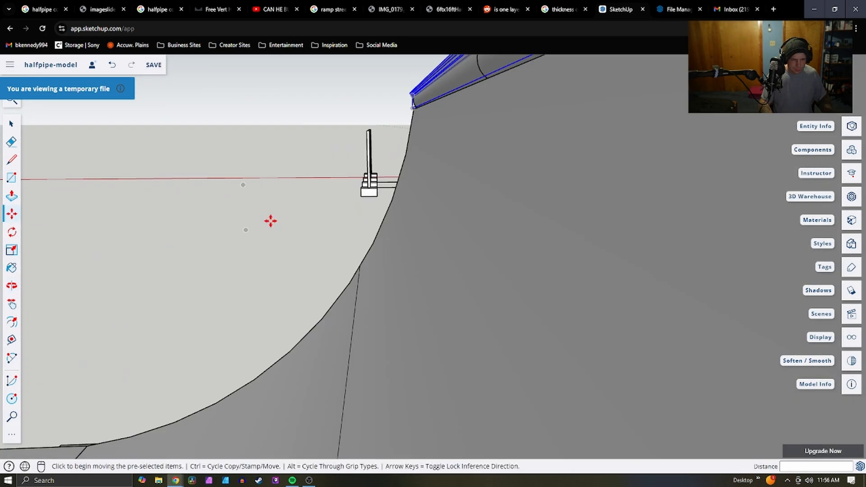
scroll(382, 203, "down", 5)
scroll(382, 216, "up", 2)
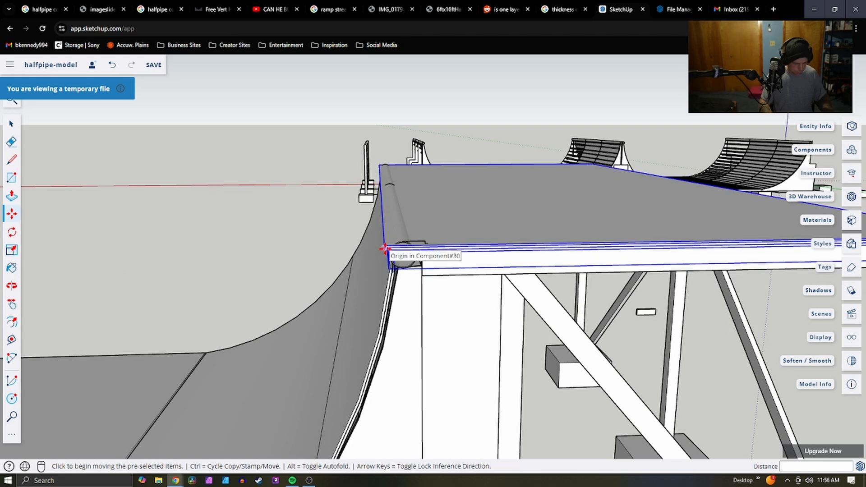
Move the copied deck back from the ramp by its ramp-side corner, about 4 3/16" along the red axis, to clear the coping
scroll(383, 248, "up", 4)
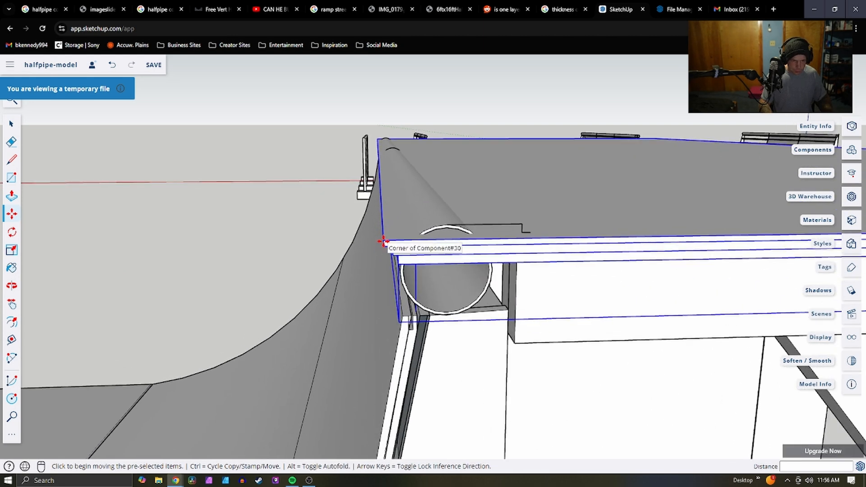
left_click(383, 241)
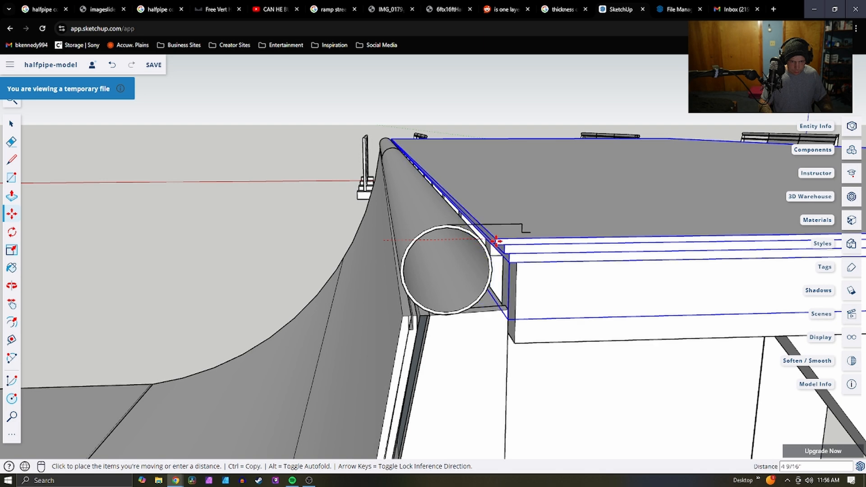
key("Escape")
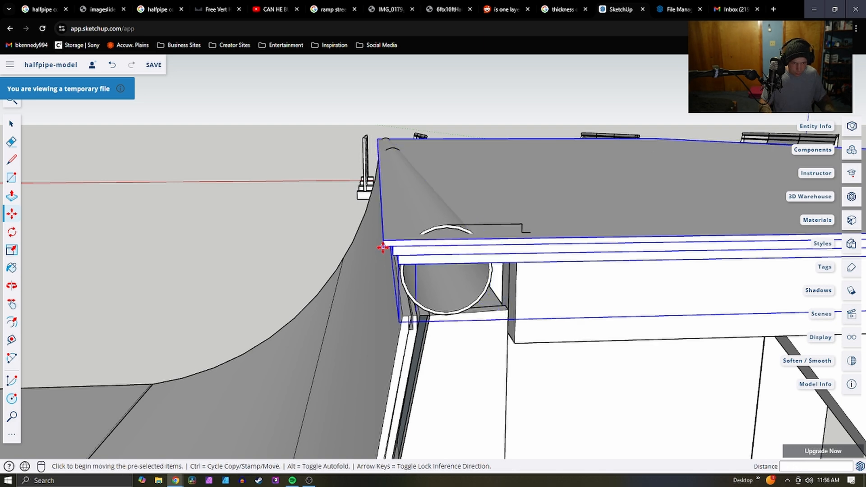
left_click(383, 248)
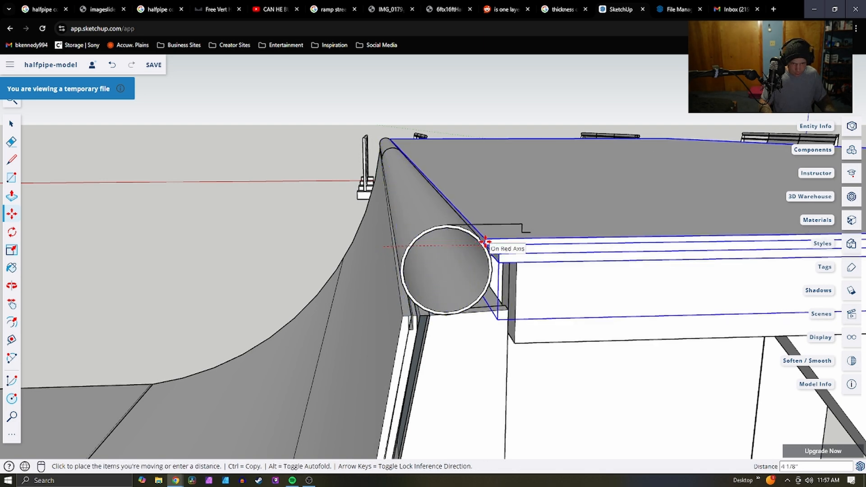
scroll(485, 242, "up", 3)
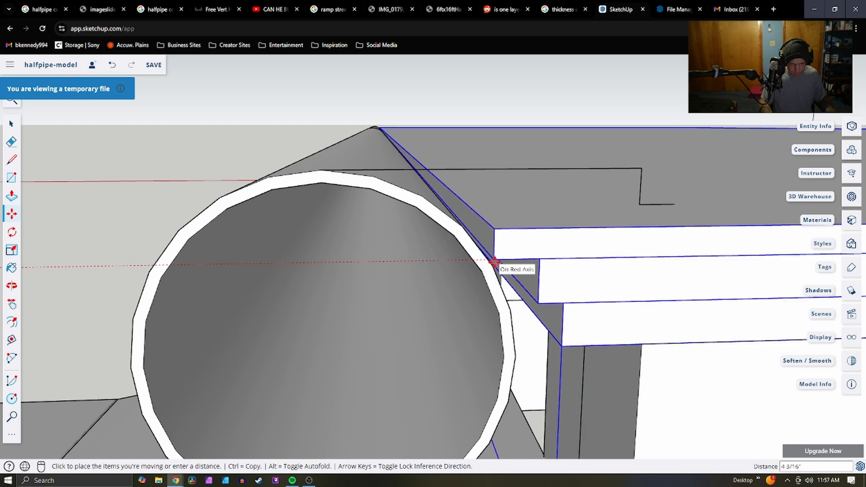
left_click(492, 263)
scroll(478, 236, "up", 8)
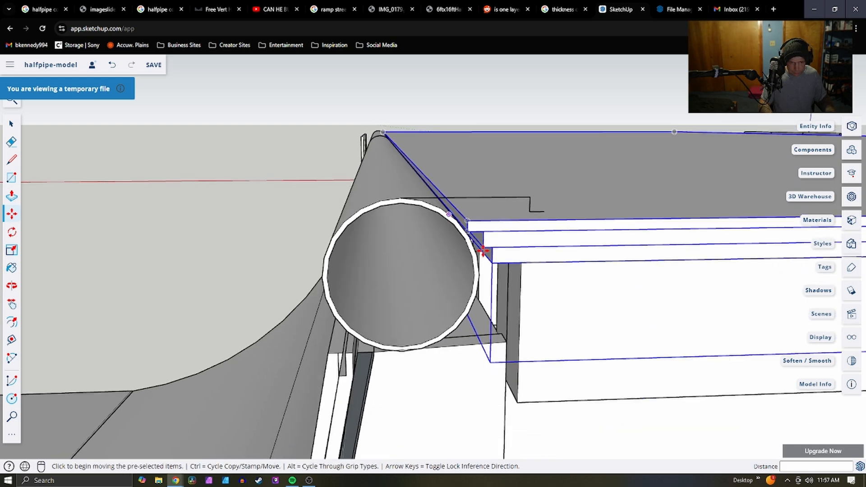
key("space")
Examine how the stepped ends of the deck sheets meet the coping pipe from above and from the pipe's open end
scroll(405, 263, "up", 5)
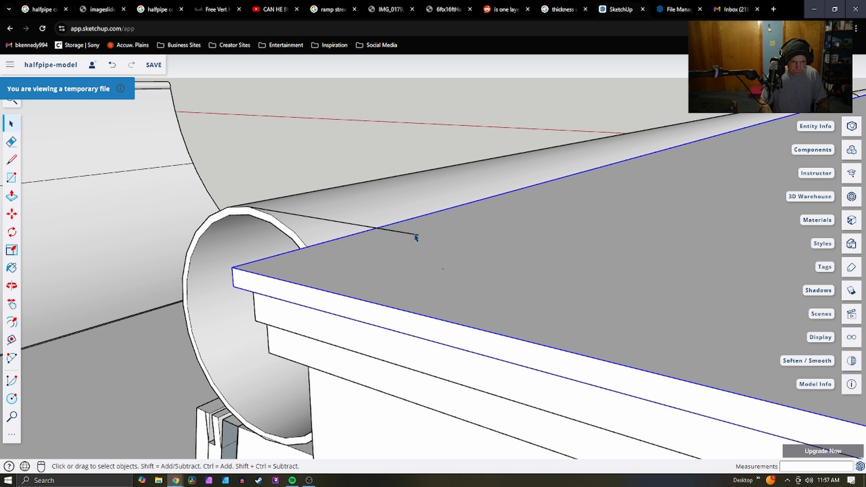
middle_click_drag(289, 250, 576, 257)
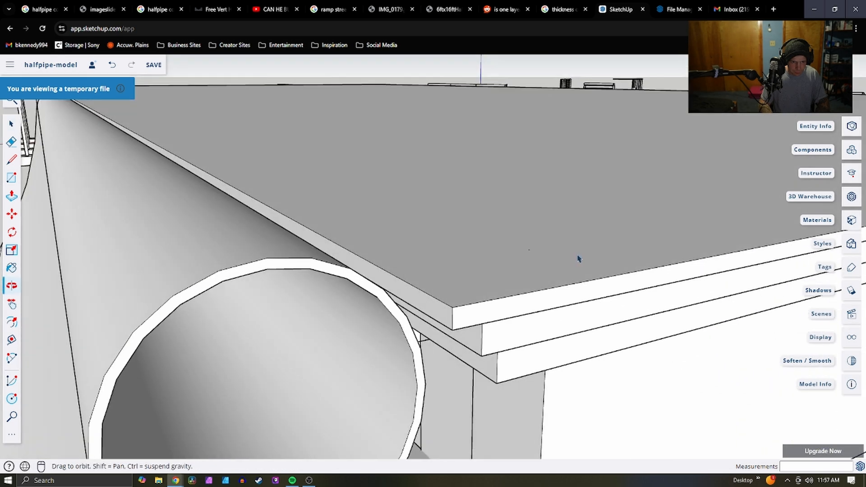
scroll(575, 257, "down", 4)
scroll(412, 337, "up", 4)
middle_click_drag(335, 337, 267, 286)
scroll(317, 263, "down", 3)
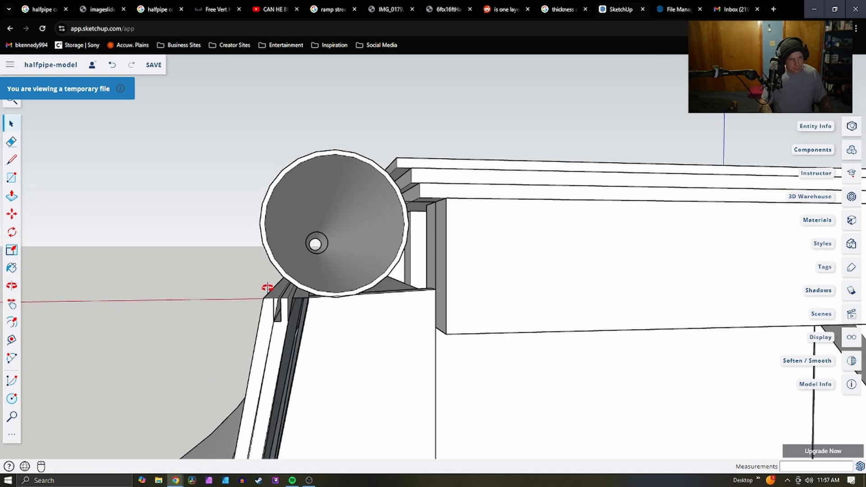
Try to draw a straight line from the ramp-side rim of the coping pipe down toward the transition's top edge
key("l")
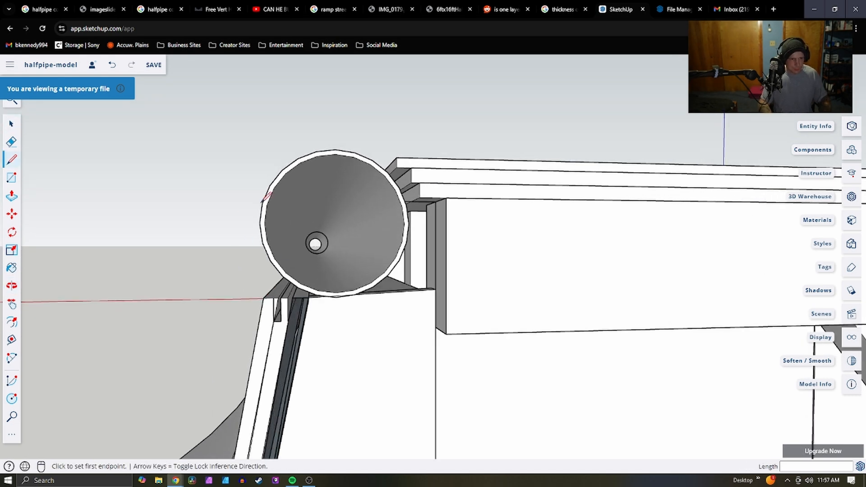
left_click(270, 185)
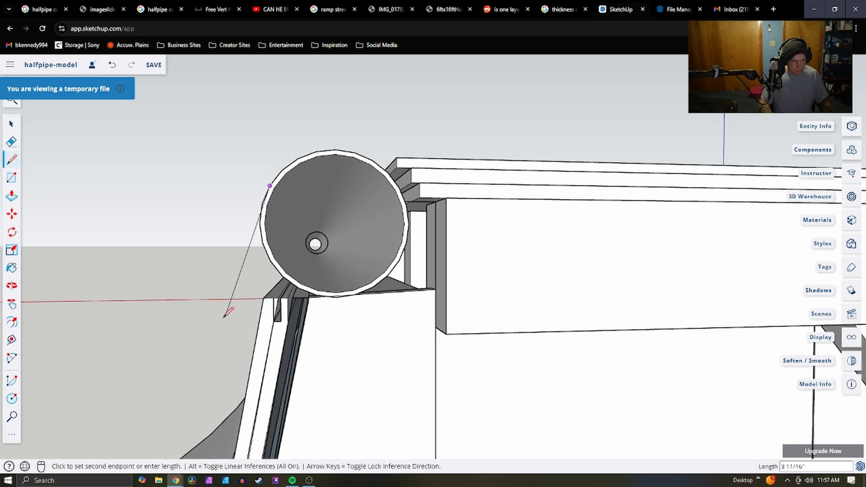
key("Escape")
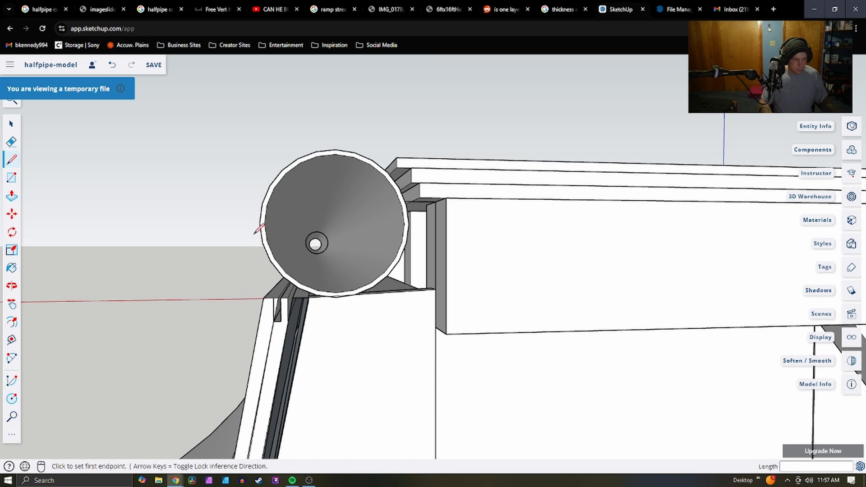
left_click(262, 204)
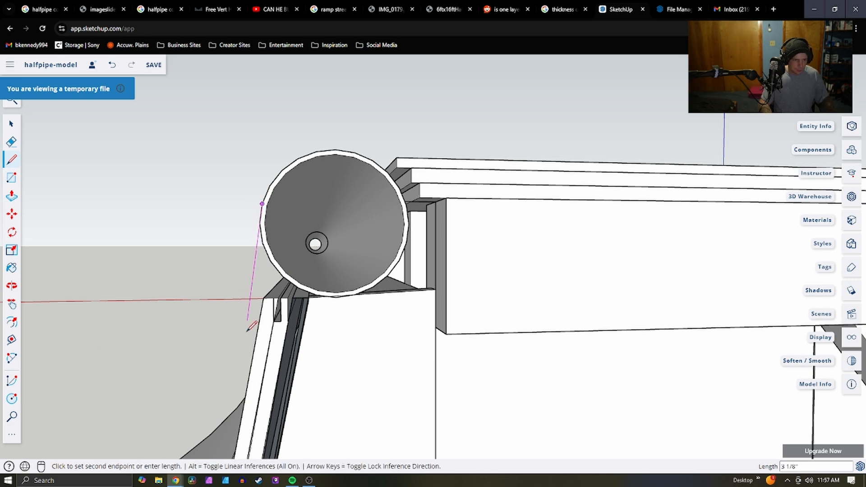
middle_click_drag(239, 350, 278, 344)
scroll(260, 323, "down", 1)
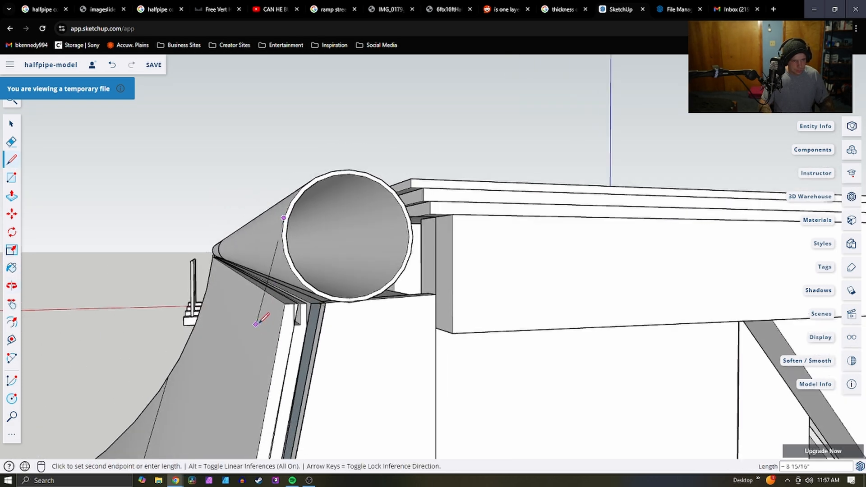
scroll(260, 325, "up", 3)
scroll(260, 325, "up", 1)
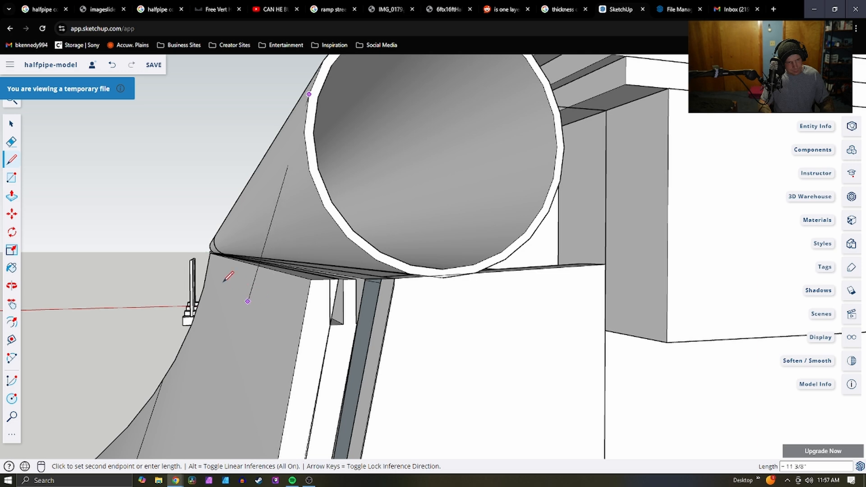
middle_click_drag(248, 266, 357, 352)
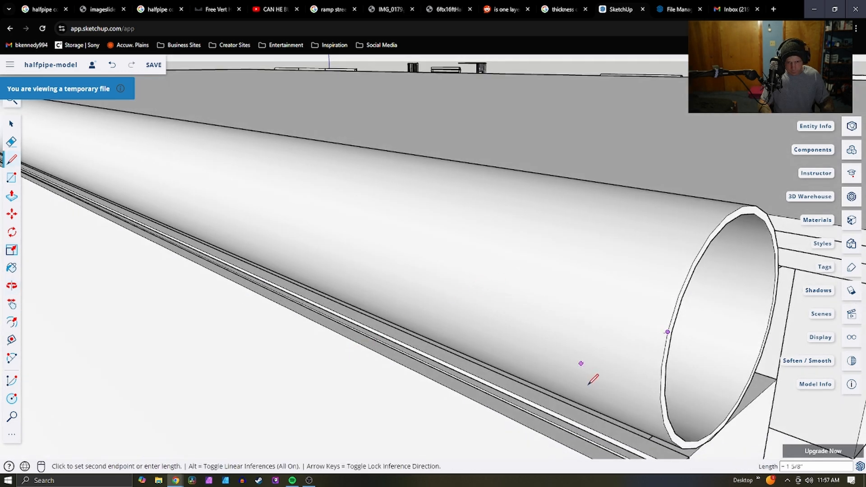
scroll(613, 384, "down", 1)
middle_click_drag(613, 366, 544, 260)
left_click(567, 224)
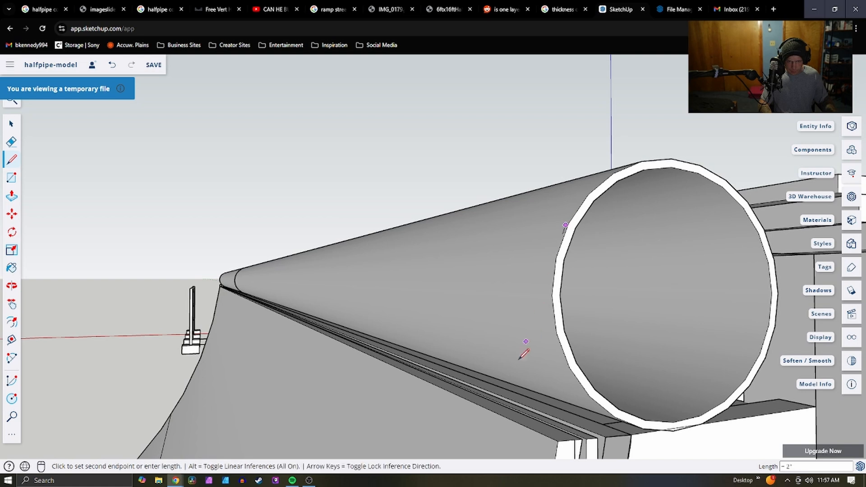
key("Escape")
left_click(567, 227)
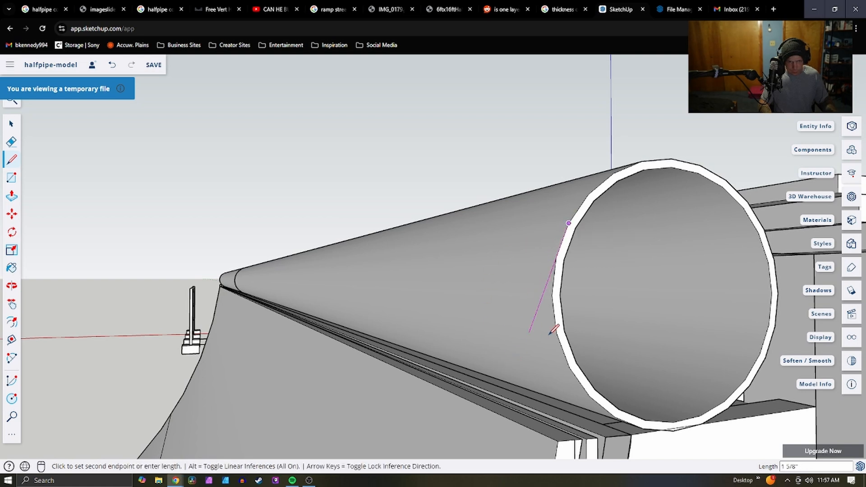
scroll(549, 305, "down", 2)
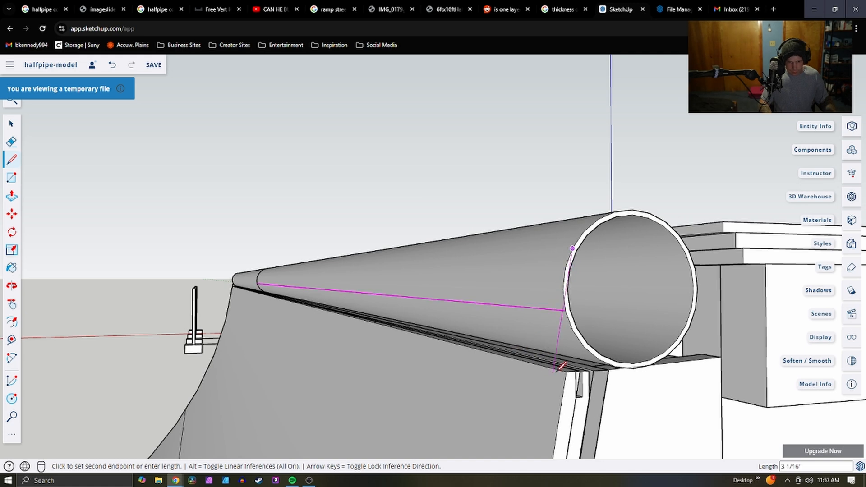
mouse_move(554, 361)
middle_mouse_down()
mouse_move(431, 329)
mouse_move(439, 326)
middle_mouse_up()
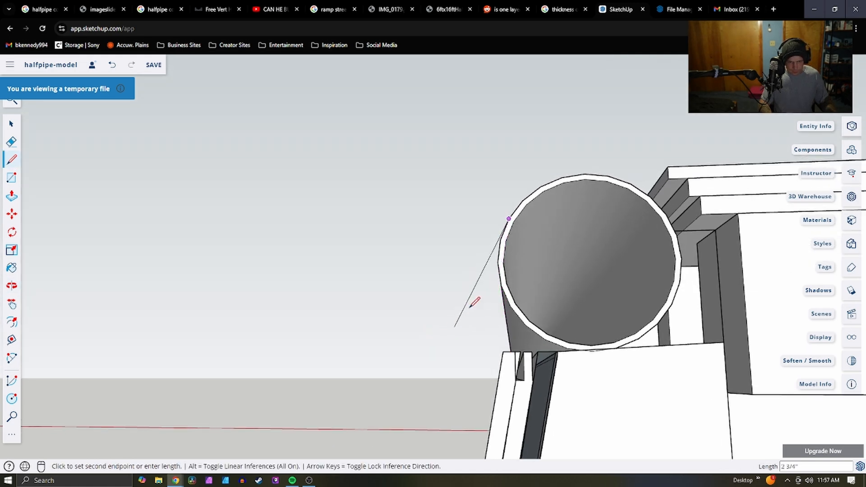
key("Escape")
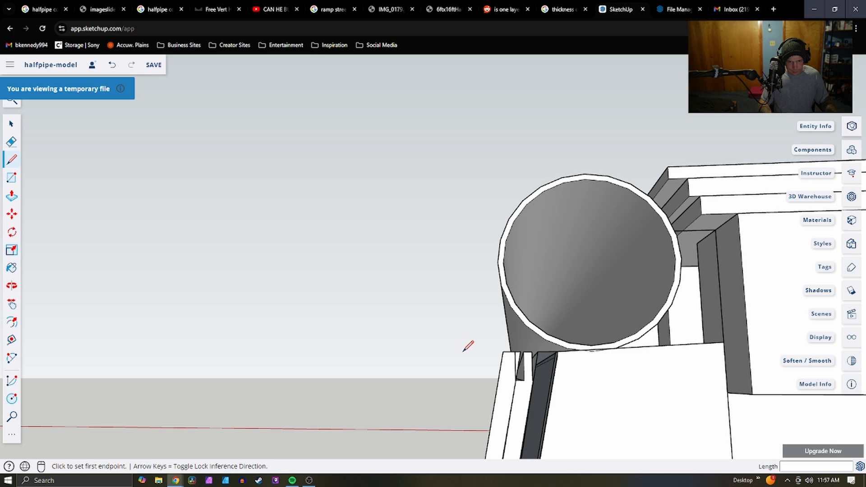
Try to draw a line outward from the top front corner of the transition's surface sheet beneath the coping
left_click(503, 351)
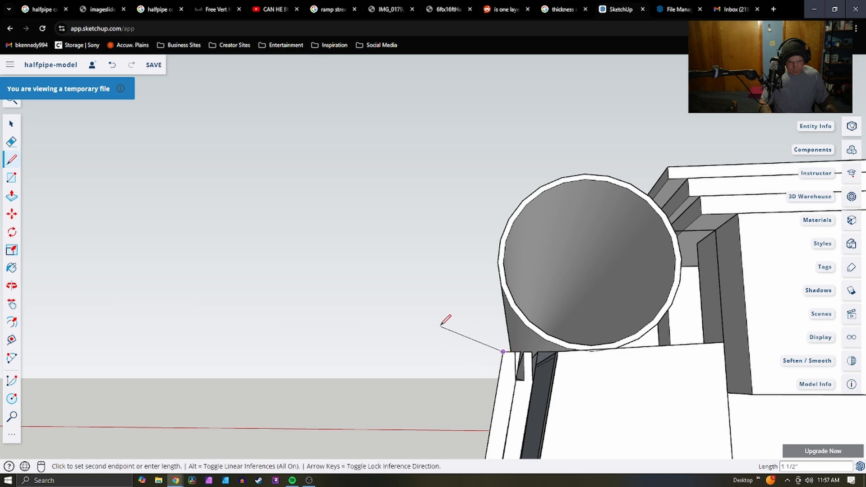
mouse_move(453, 329)
middle_mouse_down()
mouse_move(458, 345)
mouse_move(451, 317)
mouse_move(459, 334)
middle_mouse_up()
scroll(460, 332, "down", 8)
scroll(461, 309, "up", 8)
scroll(491, 262, "down", 6)
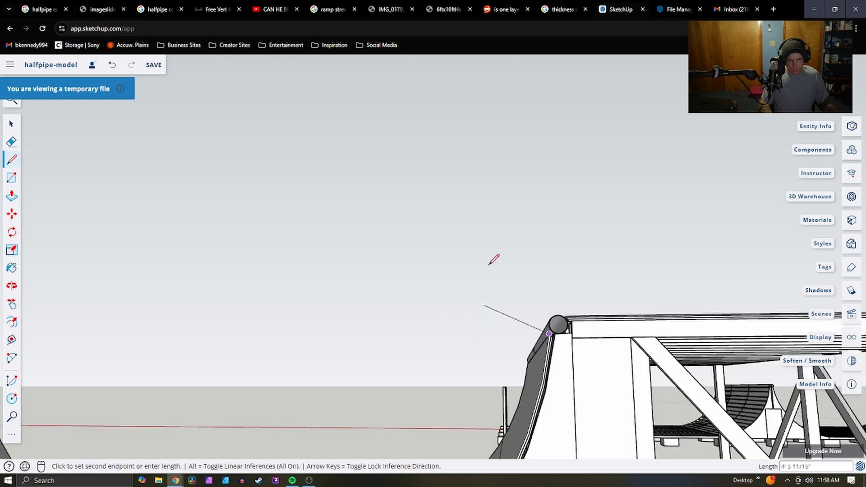
scroll(498, 279, "up", 5)
scroll(522, 330, "up", 5)
scroll(518, 235, "down", 10)
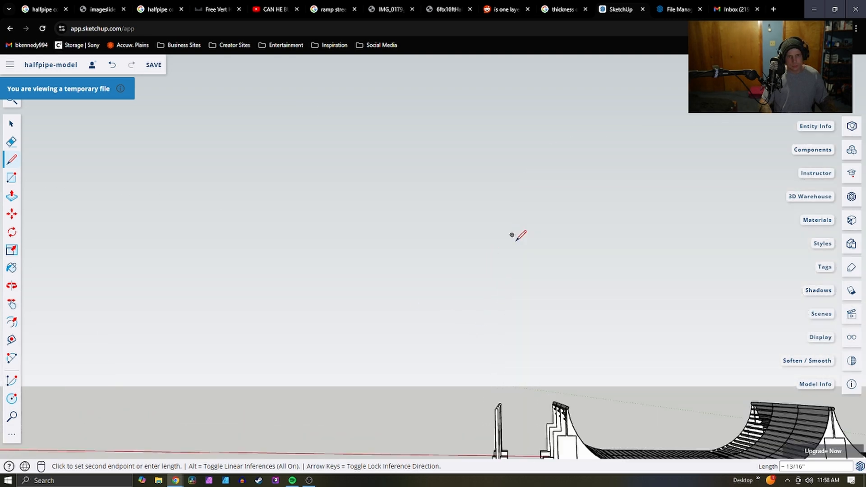
scroll(519, 230, "up", 5)
scroll(497, 397, "up", 1)
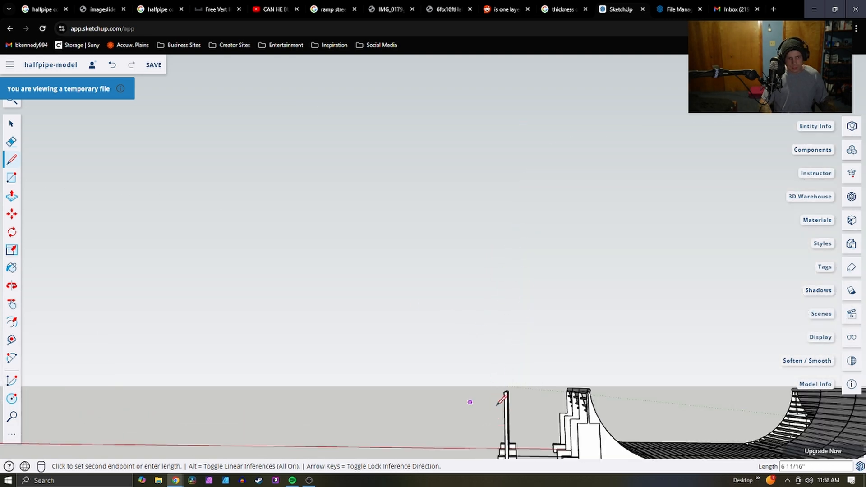
scroll(602, 400, "down", 3)
scroll(496, 374, "down", 5)
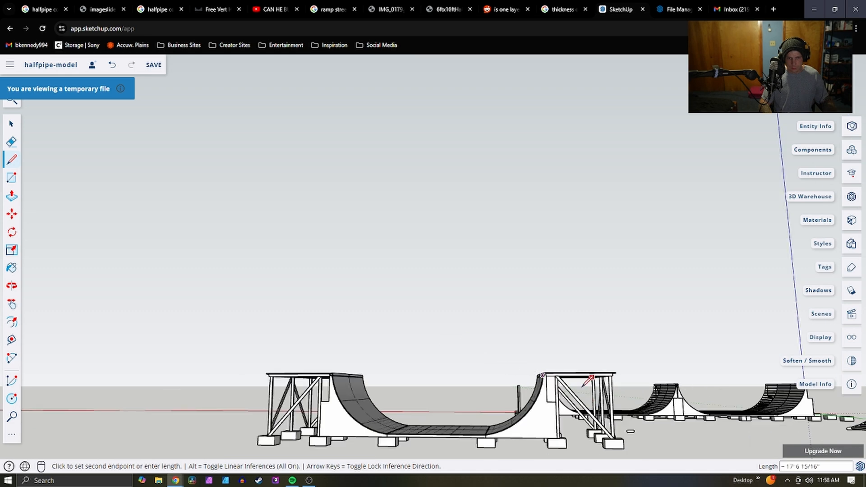
scroll(548, 390, "up", 3)
scroll(552, 386, "up", 8)
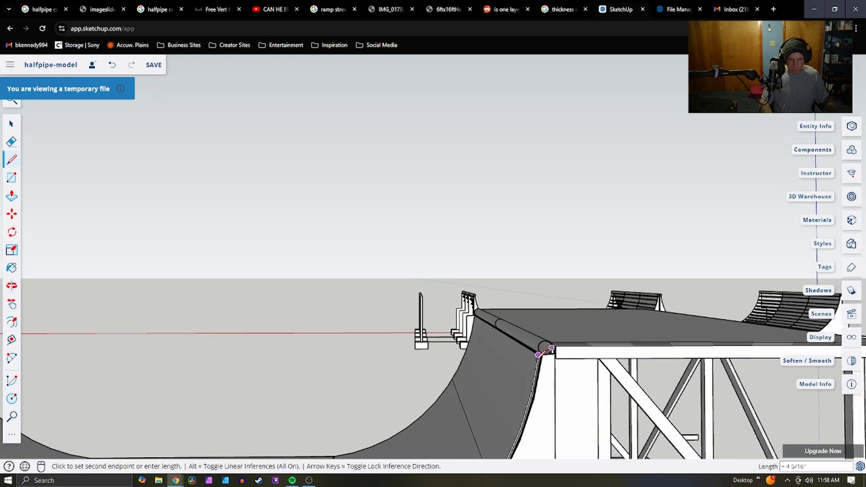
scroll(514, 338, "up", 4)
middle_click_drag(573, 358, 535, 336)
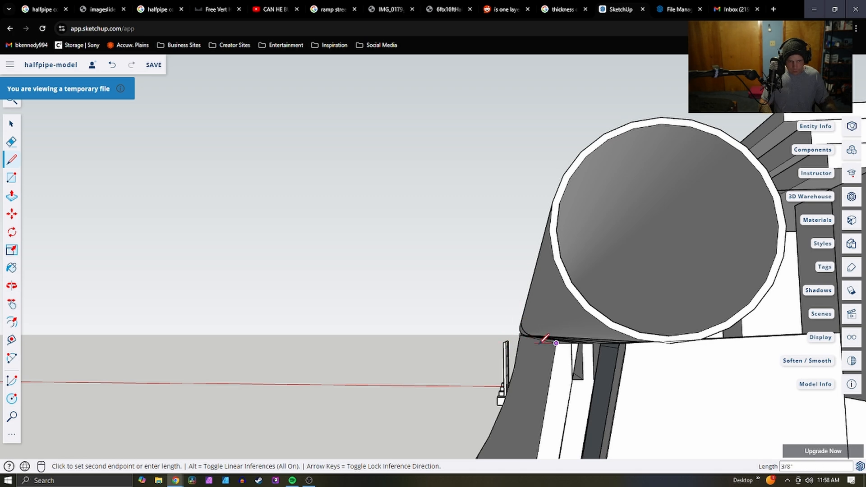
middle_click_drag(539, 336, 335, 371)
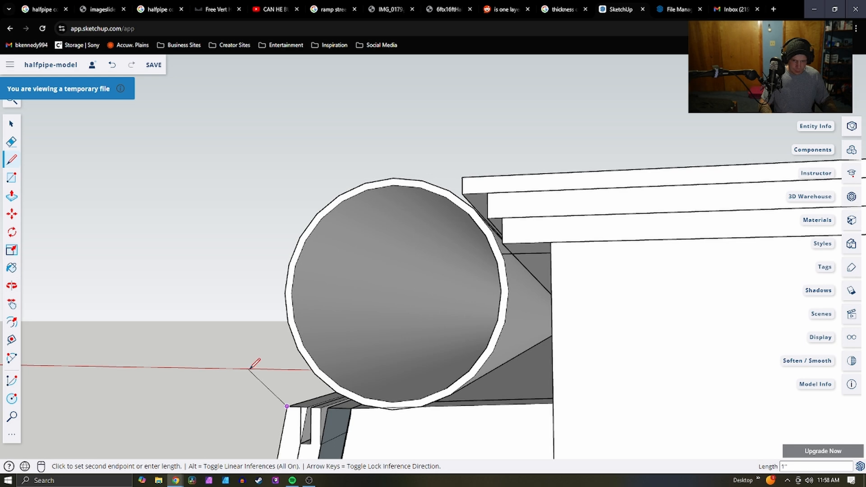
middle_click_drag(250, 368, 311, 355)
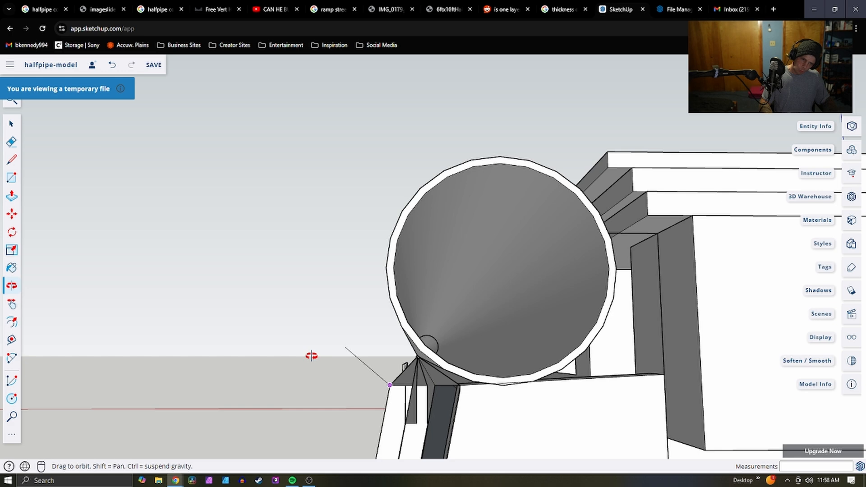
key("Escape")
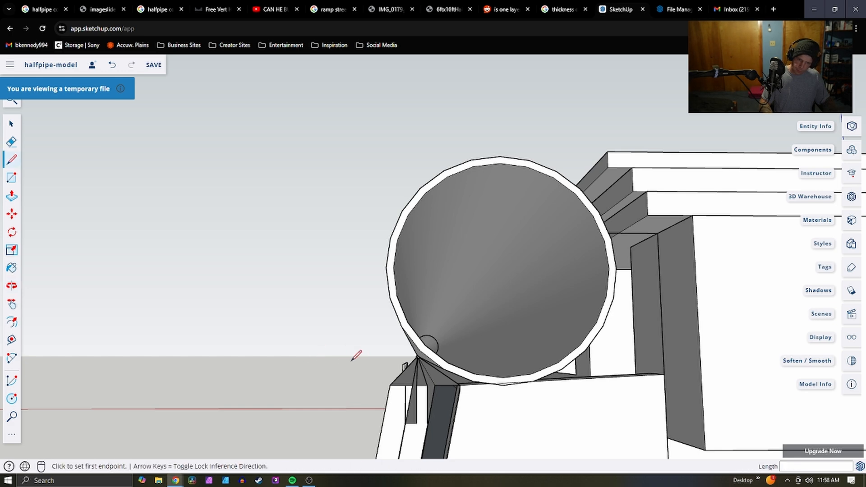
Try to draw a line from the top front corner of the transition's surface sheet up to the coping pipe
mouse_move(355, 357)
middle_mouse_down()
mouse_move(420, 353)
mouse_move(393, 375)
mouse_move(533, 373)
mouse_move(464, 358)
mouse_move(358, 360)
mouse_move(362, 350)
middle_mouse_up()
scroll(419, 359, "up", 5)
scroll(419, 371, "down", 5)
scroll(444, 359, "up", 3)
scroll(444, 354, "up", 8)
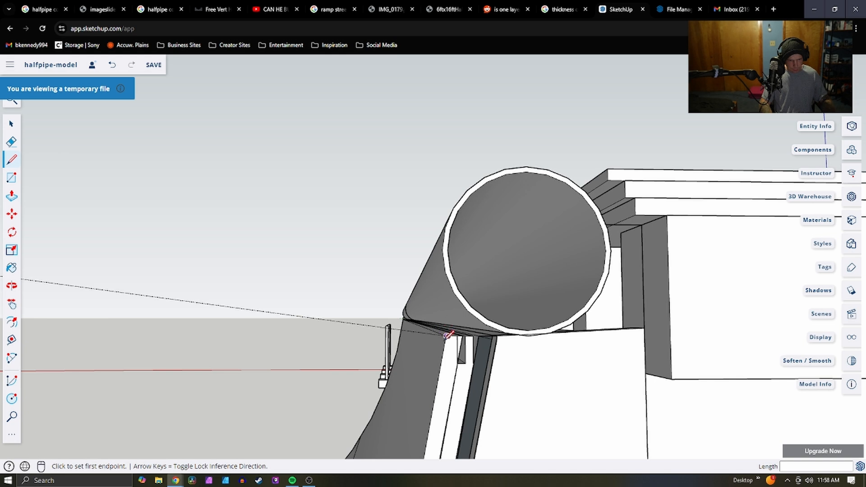
left_click(445, 335)
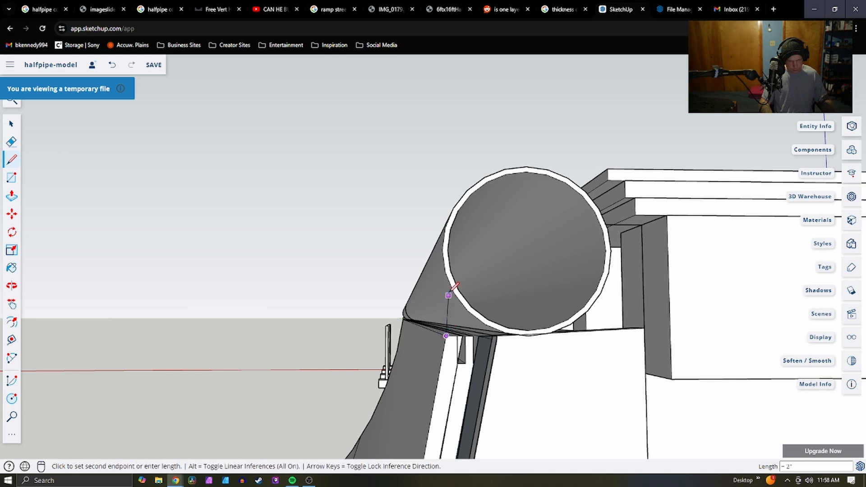
key("F1")
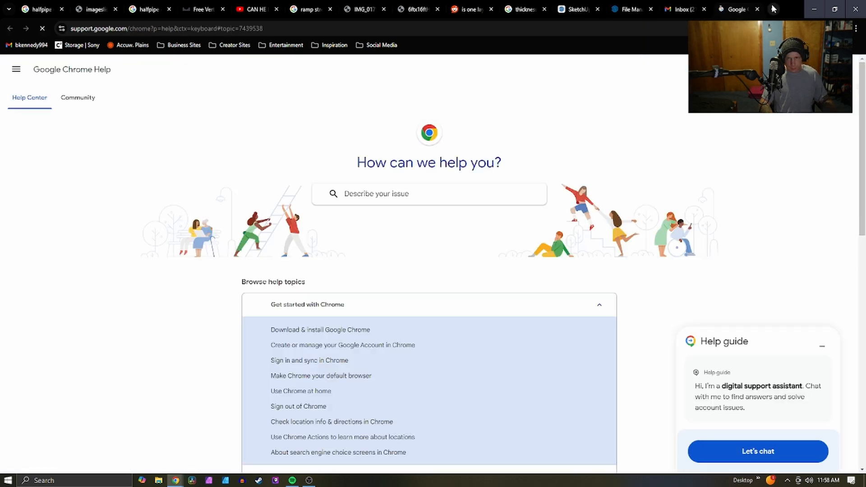
left_click(758, 9)
scroll(523, 270, "down", 2)
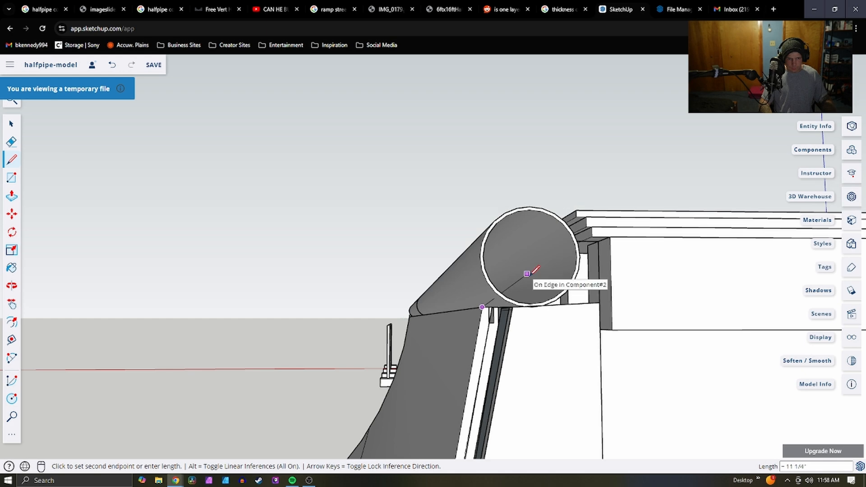
key("Escape")
Examine the platform deck behind the coping and the whole halfpipe from above
middle_click_drag(555, 293, 578, 392)
scroll(611, 377, "down", 6)
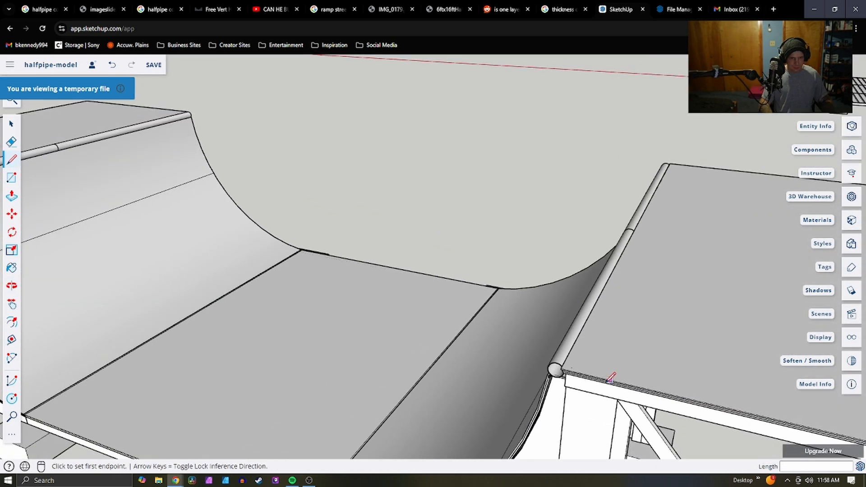
scroll(289, 281, "down", 3)
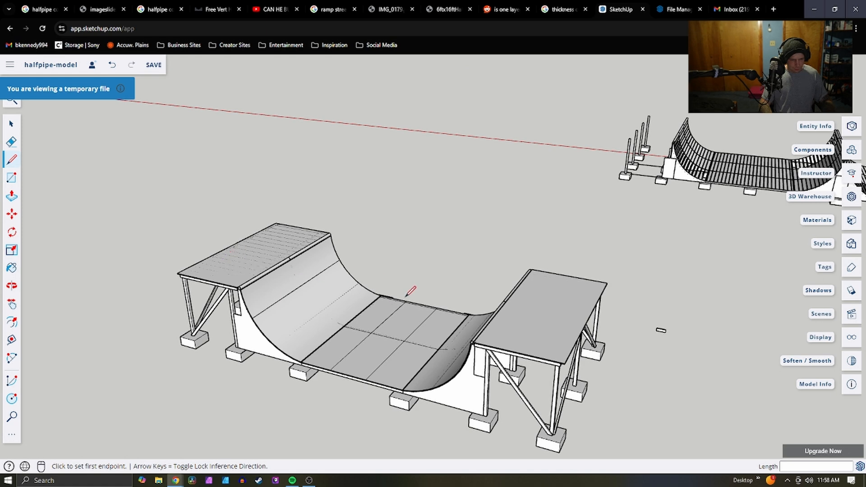
scroll(417, 288, "down", 3)
scroll(461, 325, "up", 8)
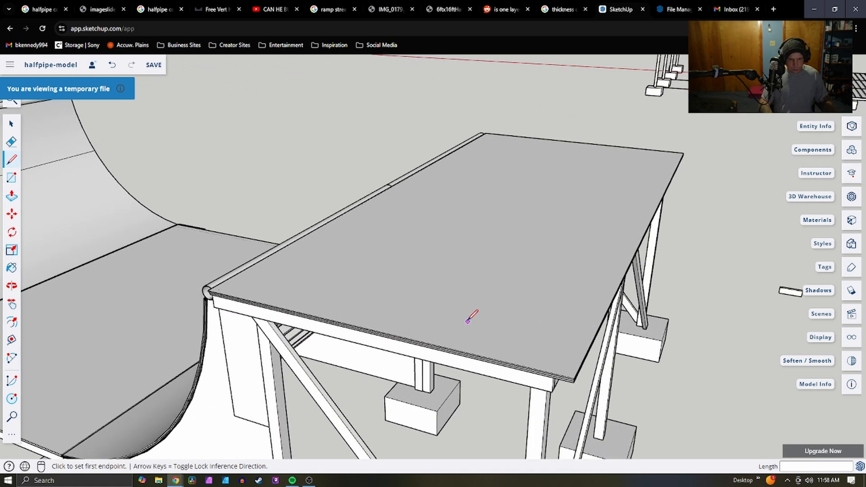
scroll(467, 320, "up", 2)
scroll(443, 310, "down", 2)
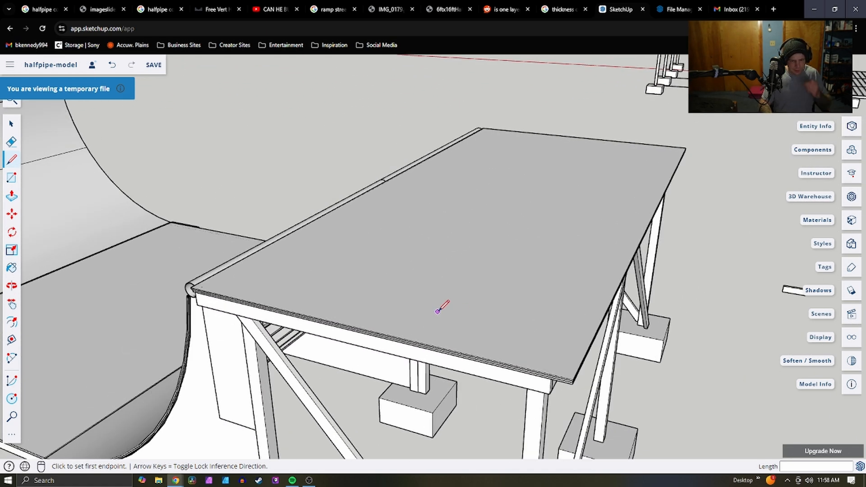
scroll(446, 301, "down", 5)
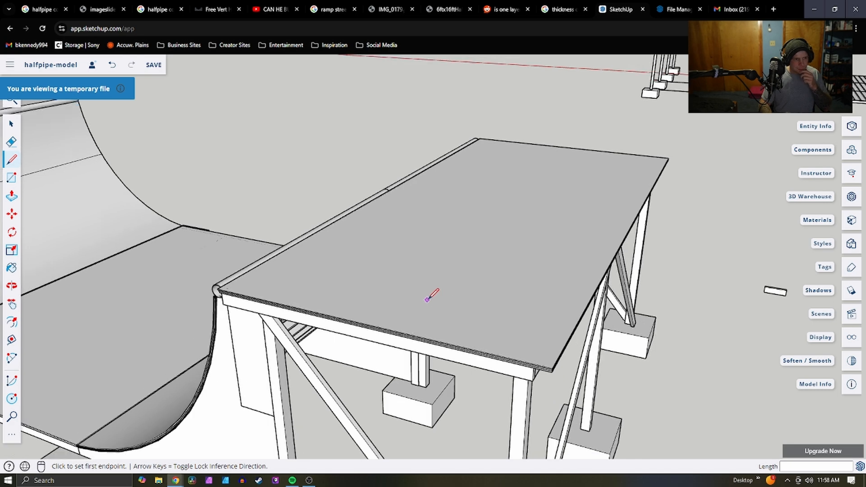
scroll(535, 329, "down", 3)
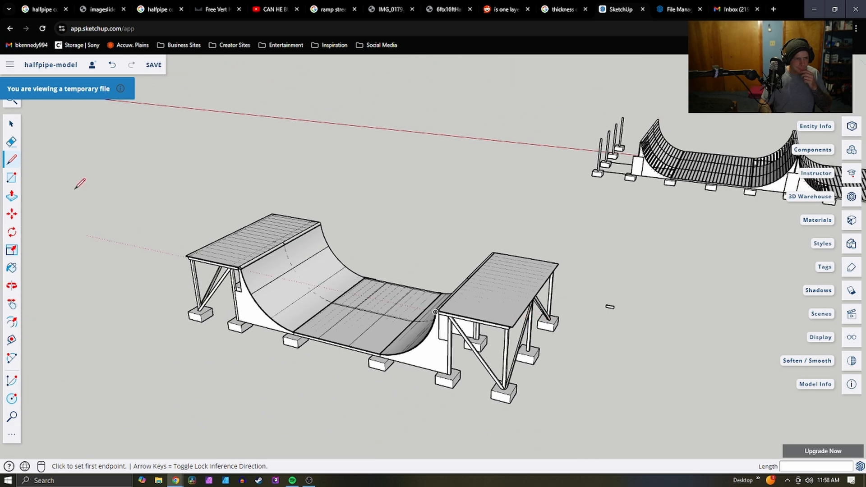
Download the model as an SKP file with all unused items purged, replacing halfpipe-model.skp in the Downloads folder
left_click(11, 66)
mouse_move(59, 202)
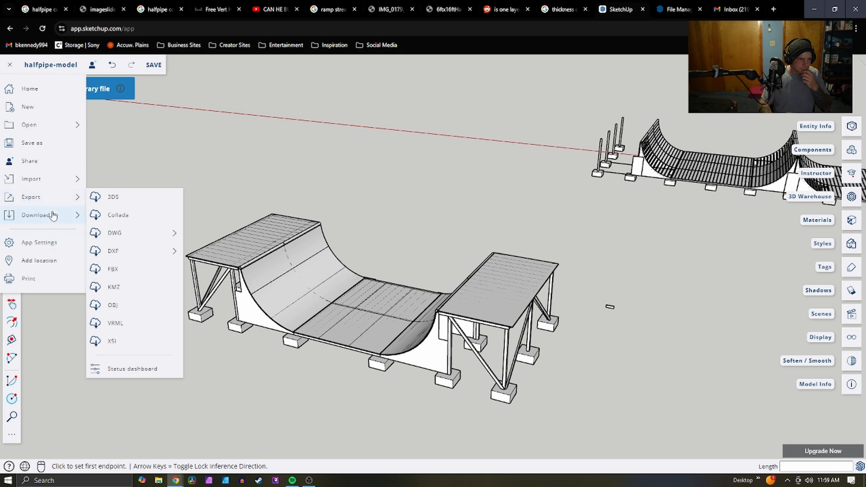
mouse_move(55, 220)
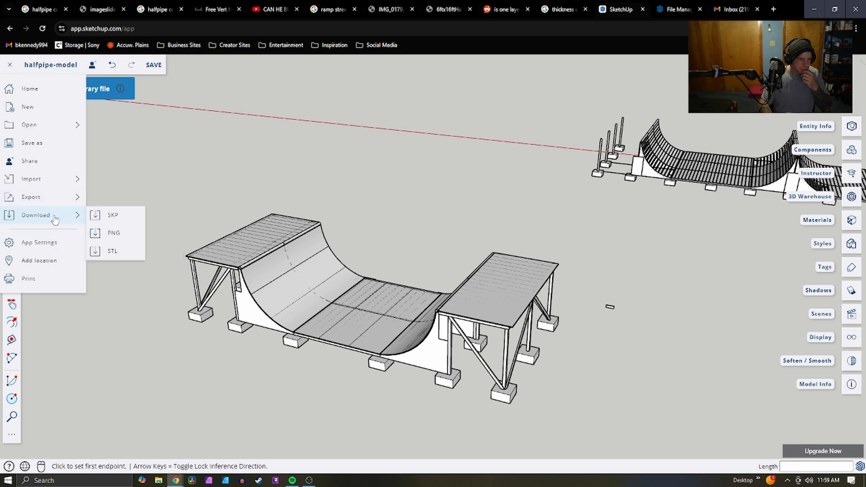
left_click(132, 216)
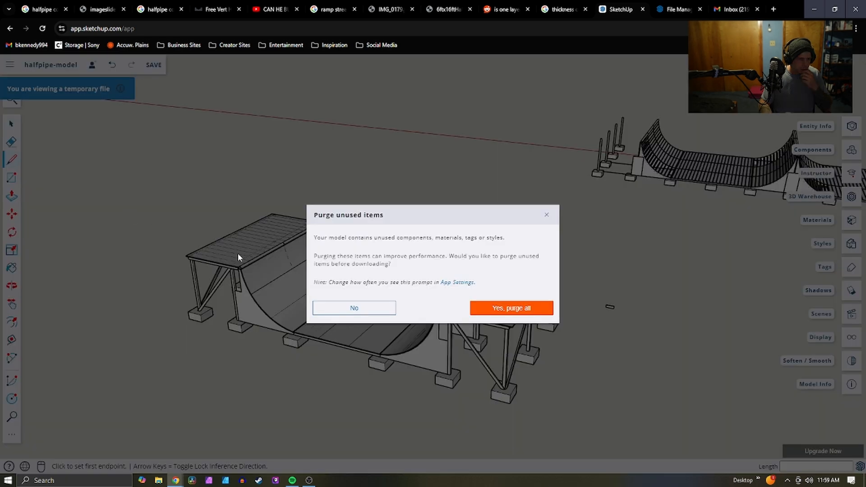
left_click(514, 308)
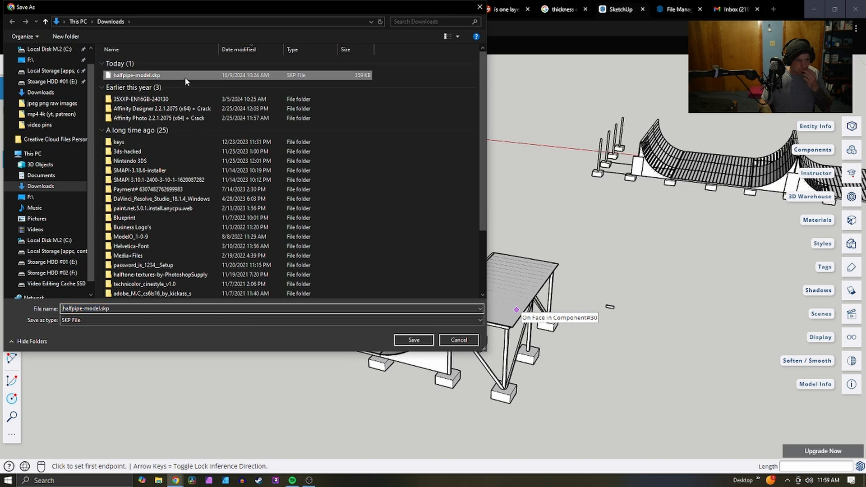
left_click(185, 76)
left_click(410, 341)
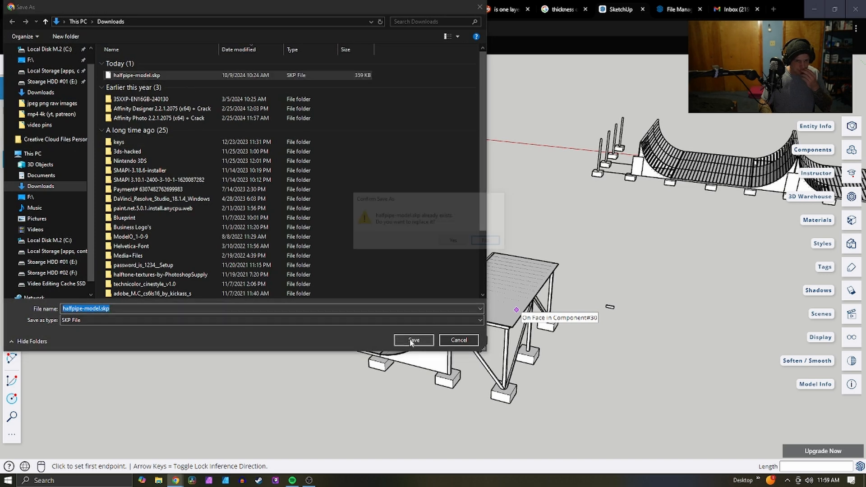
left_click(452, 242)
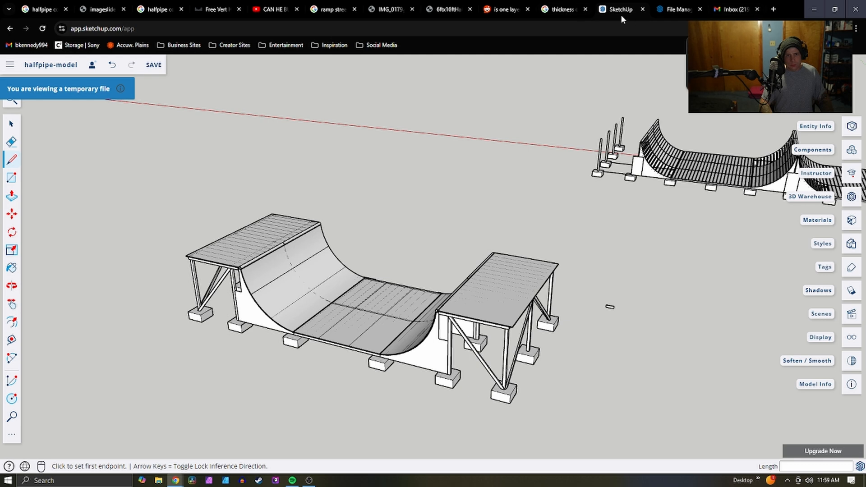
Switch to Google Drive, change to the media Google account and dismiss the starred-location tip
left_click(658, 13)
left_click(657, 30)
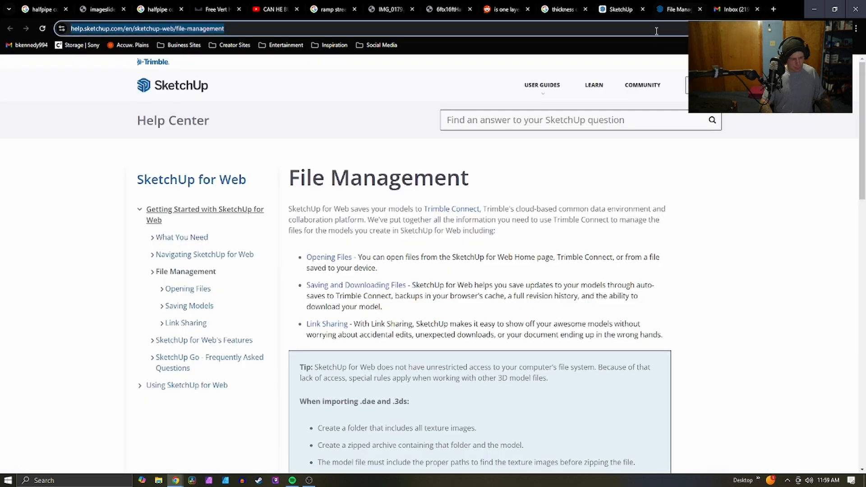
type("driv")
key("Return")
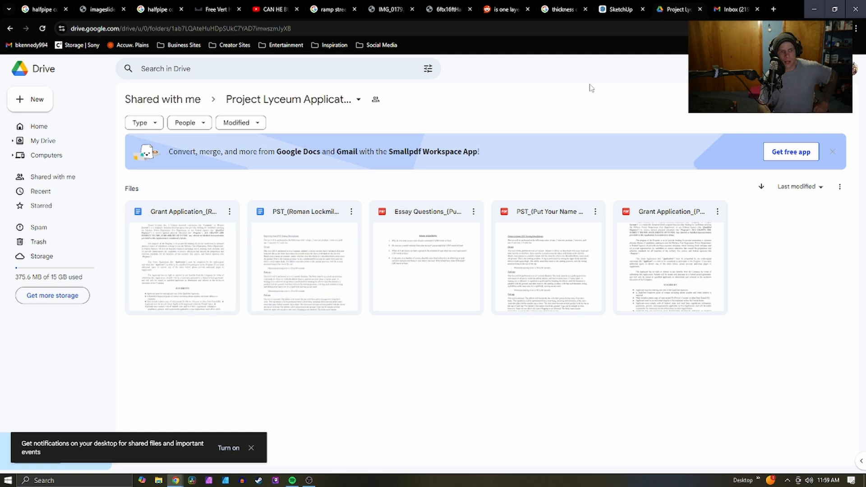
left_click(853, 69)
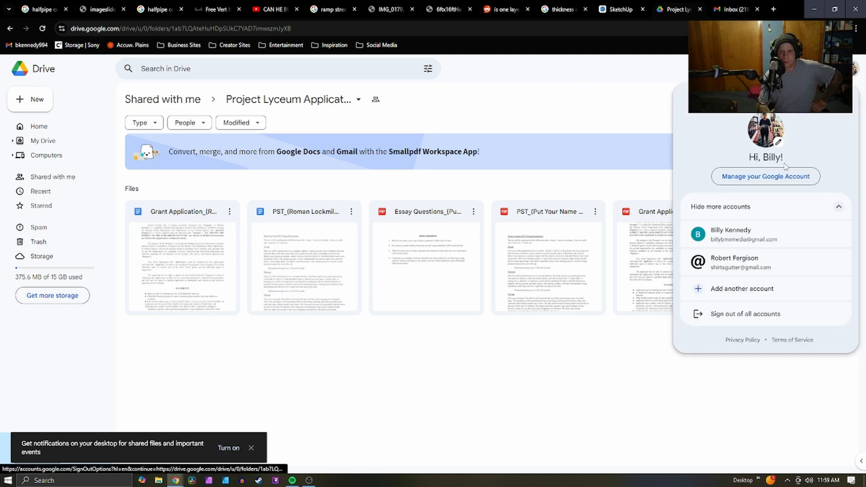
left_click(779, 239)
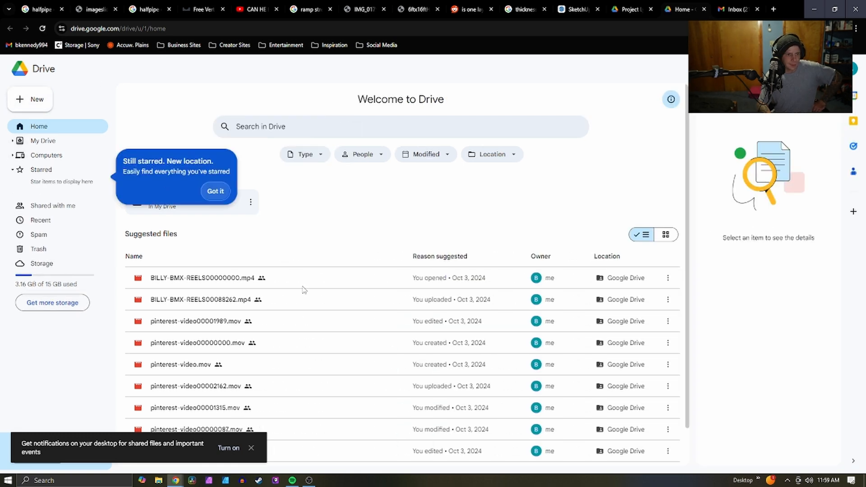
left_click(215, 191)
Upload halfpipe-model.skp from the Downloads folder to the drive
left_click(35, 104)
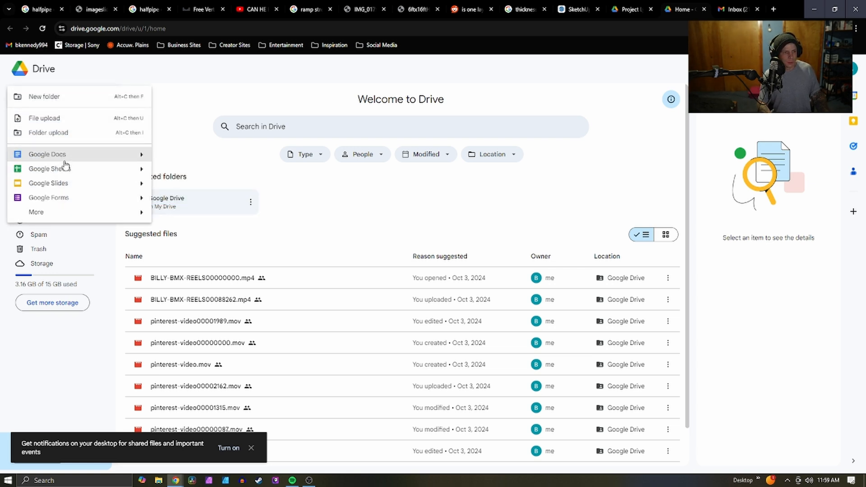
left_click(82, 122)
double_click(159, 78)
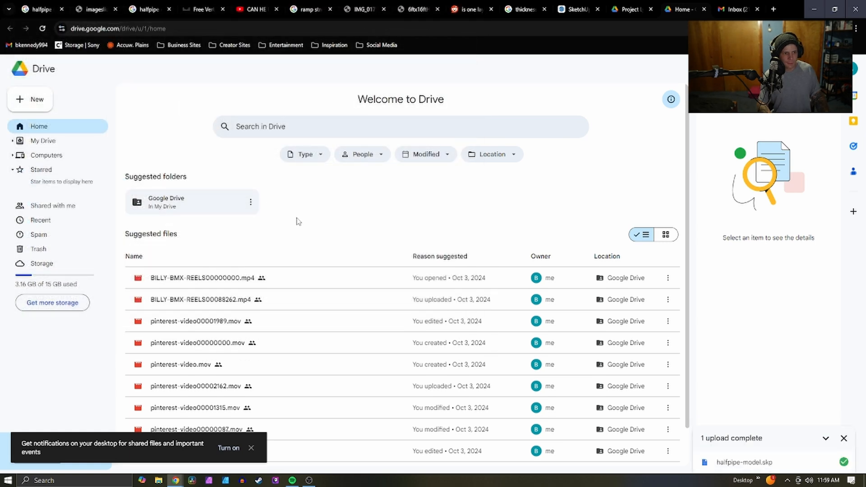
Dismiss the desktop notification offer and open My Drive to locate the uploaded model file
scroll(410, 316, "down", 1)
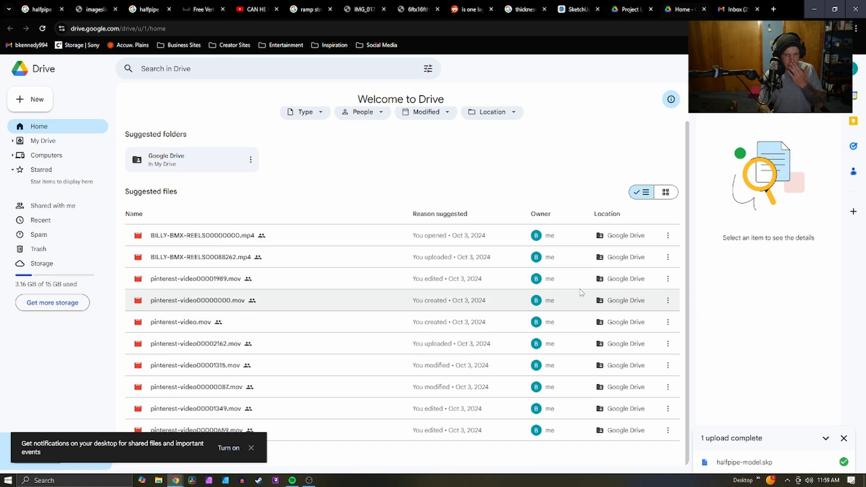
scroll(416, 290, "up", 1)
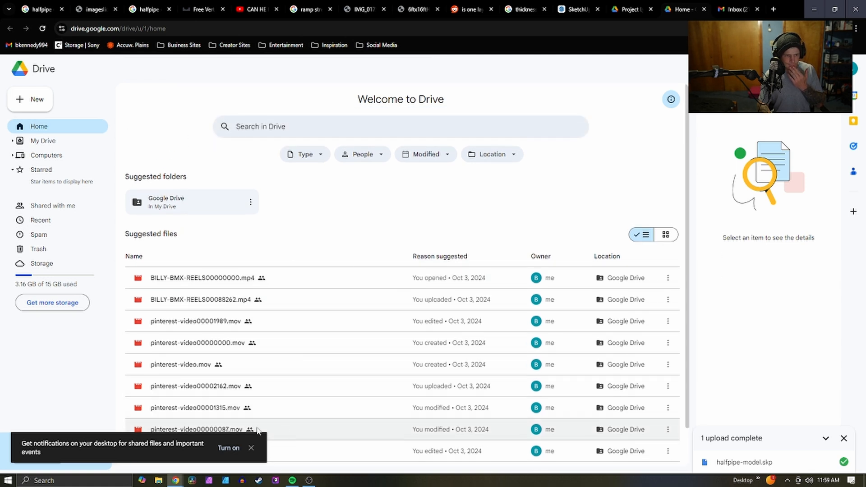
left_click(251, 448)
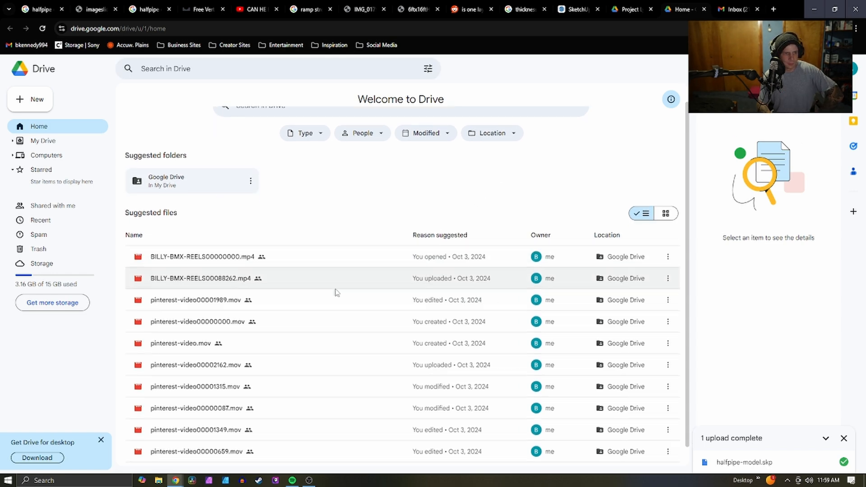
scroll(342, 316, "down", 1)
scroll(356, 367, "up", 1)
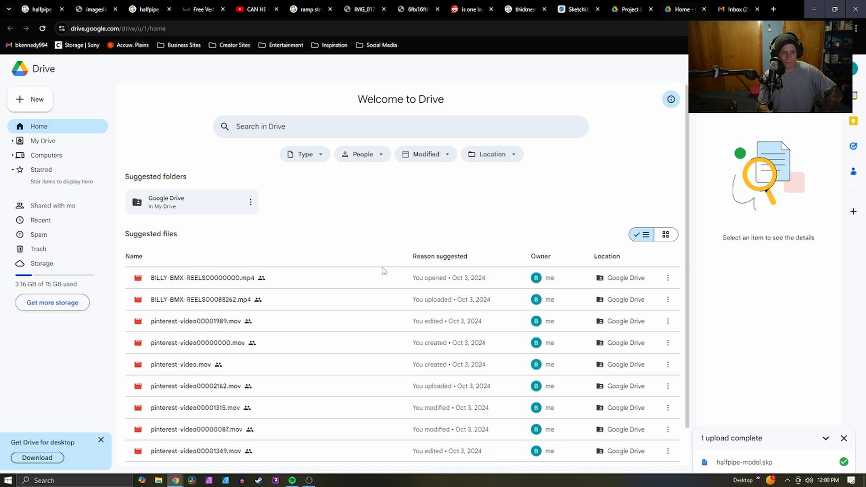
left_click(73, 154)
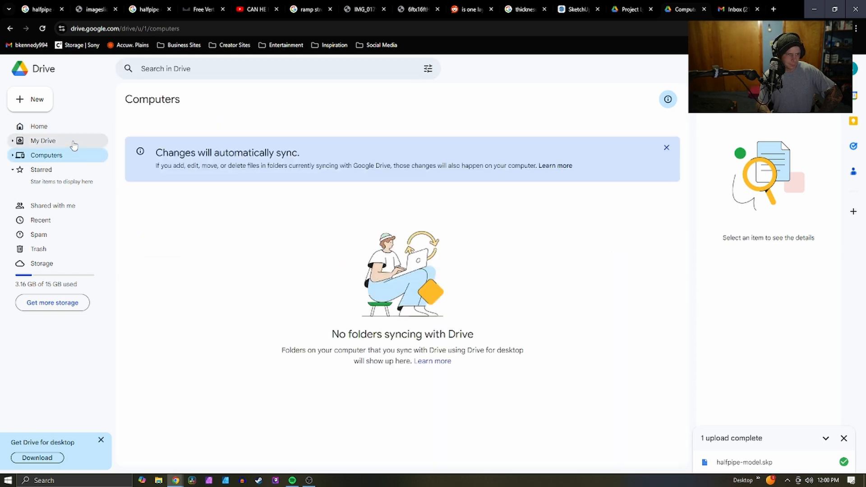
left_click(72, 142)
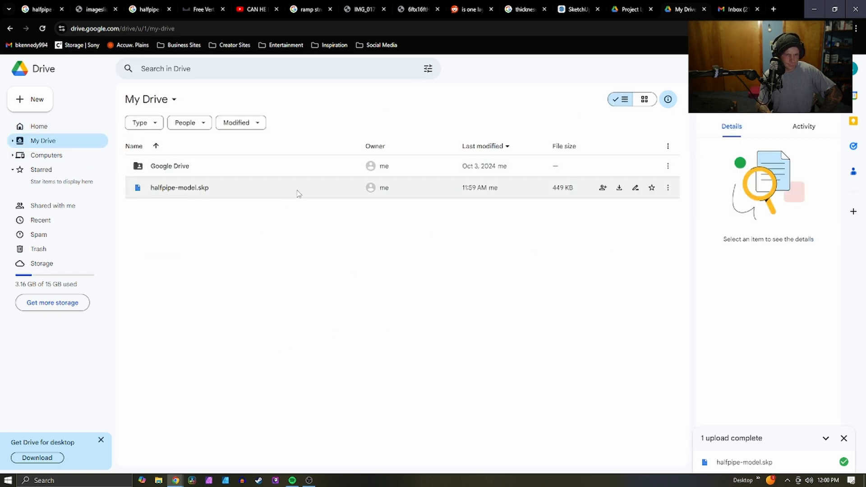
Set the general access of halfpipe-model.skp to Anyone with the link, with Viewer permission, and look over its file details
right_click(313, 187)
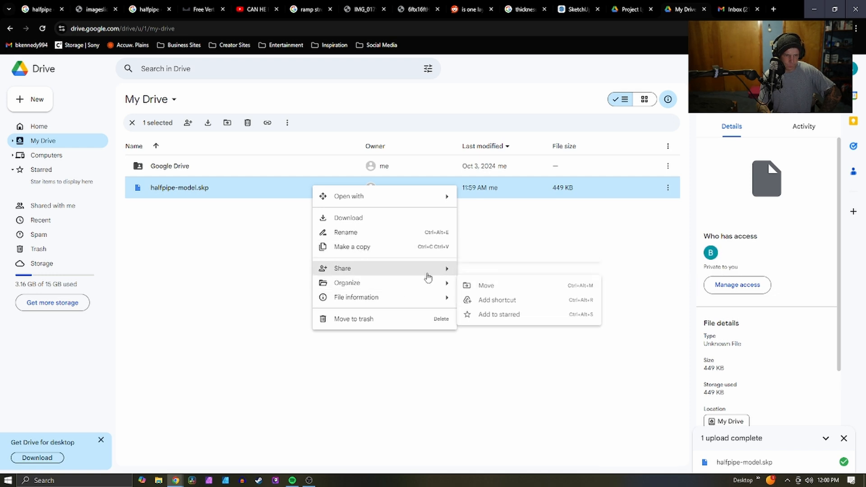
mouse_move(422, 305)
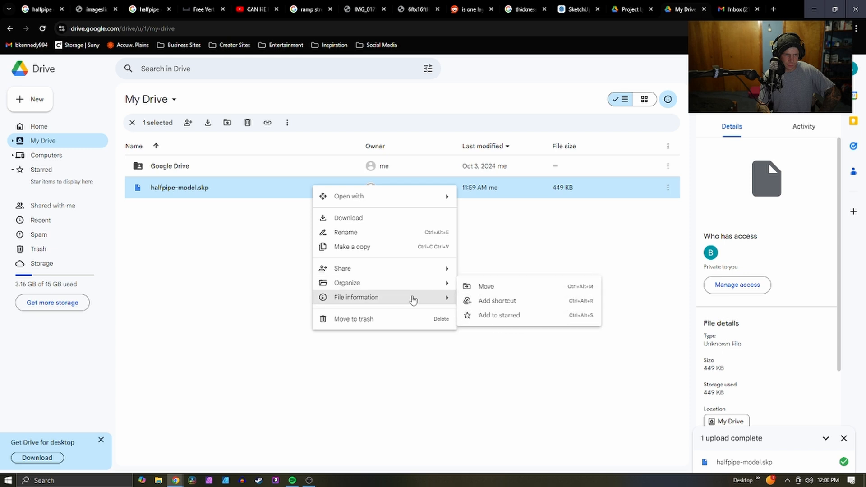
left_click(726, 287)
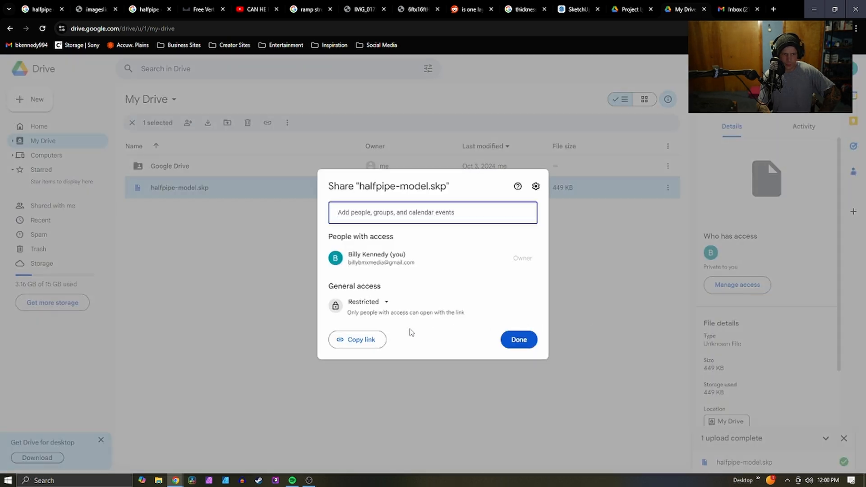
left_click(383, 302)
left_click(391, 341)
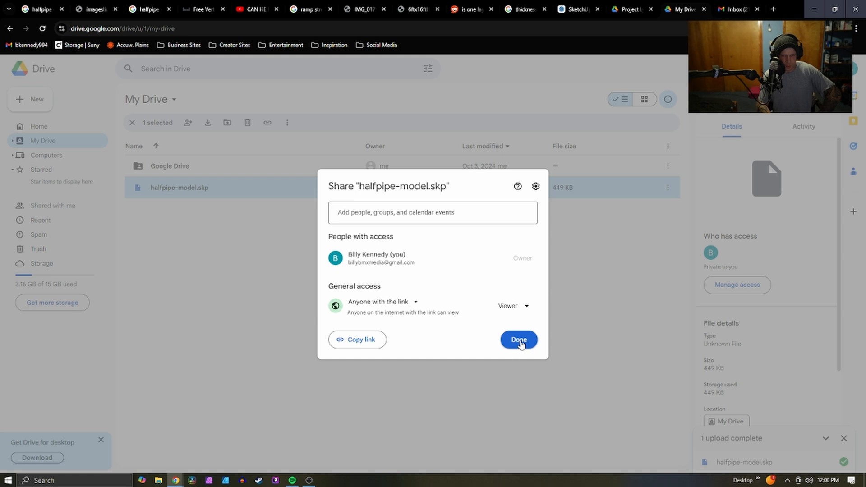
left_click(519, 341)
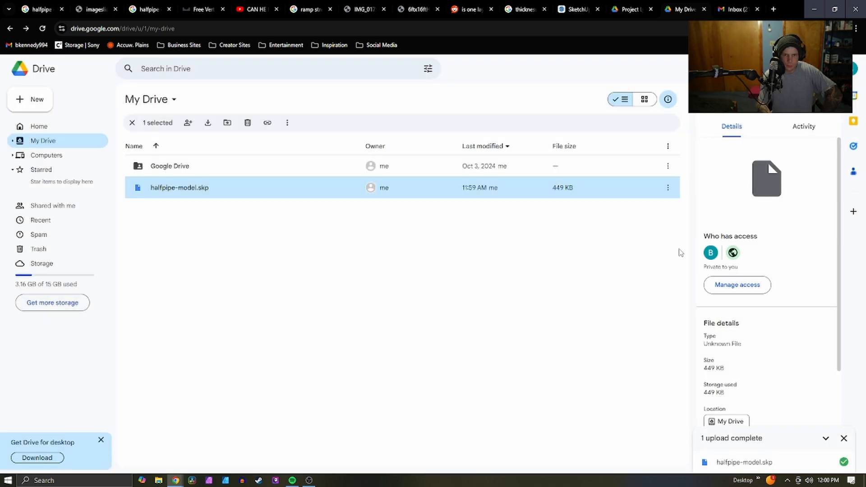
scroll(769, 377, "down", 3)
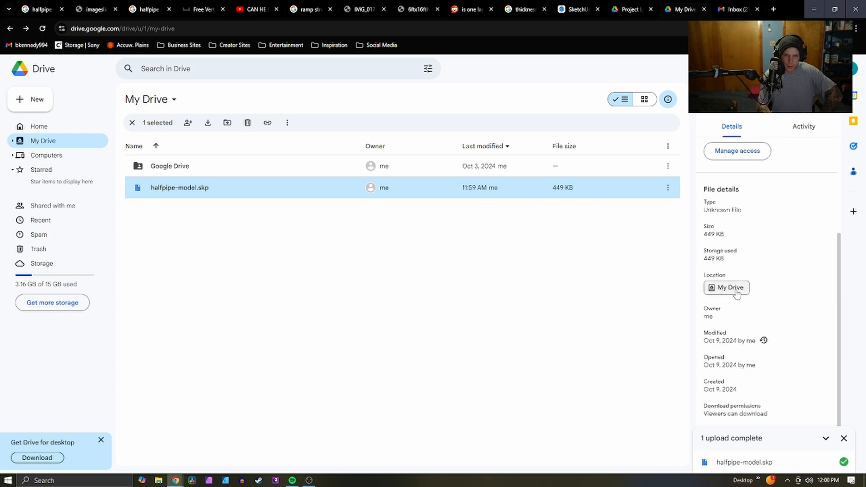
scroll(735, 291, "up", 3)
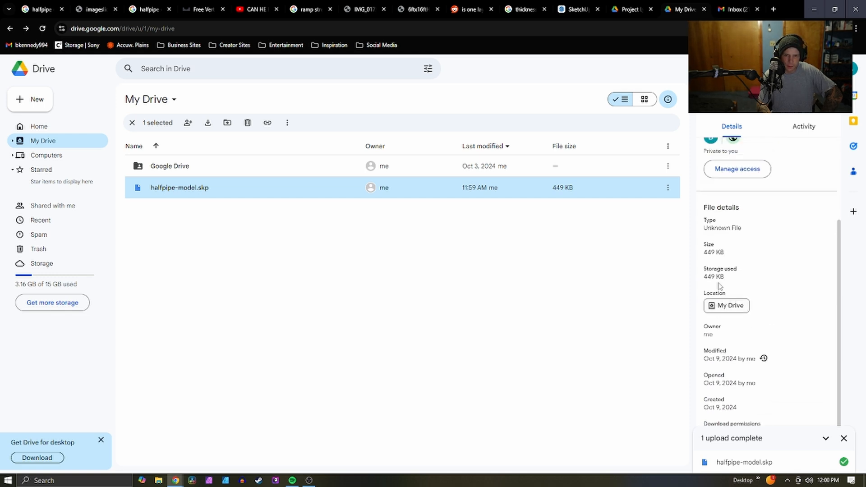
Copy the sharing link of halfpipe-model.skp in My Drive
right_click(322, 194)
mouse_move(384, 280)
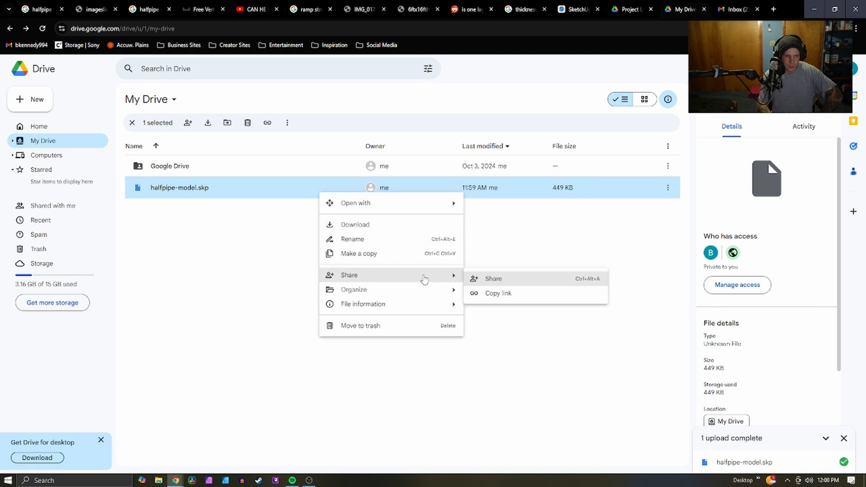
left_click(497, 293)
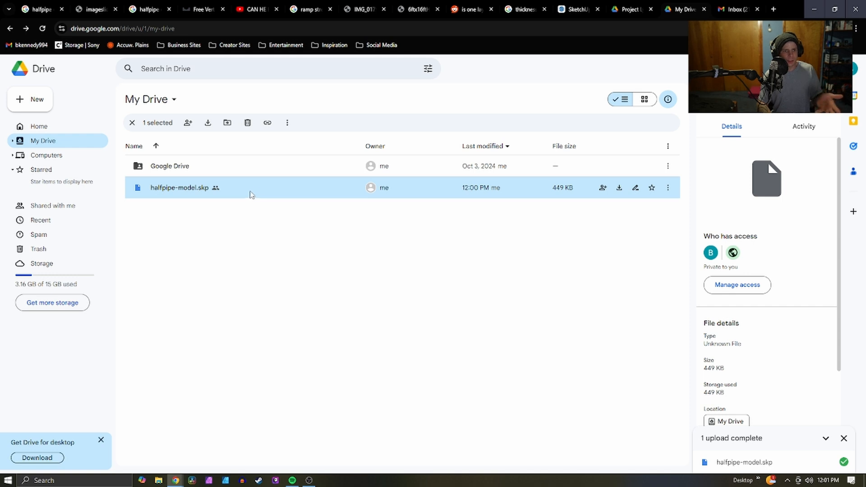
right_click(271, 188)
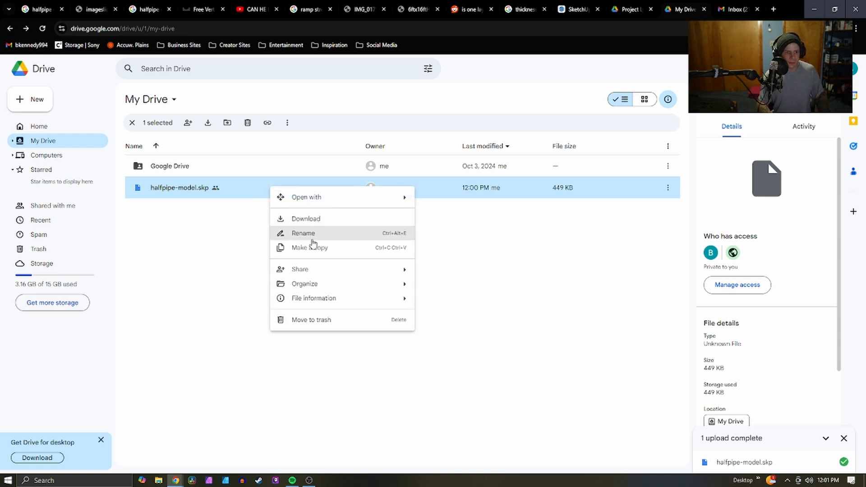
mouse_move(300, 272)
left_click(438, 290)
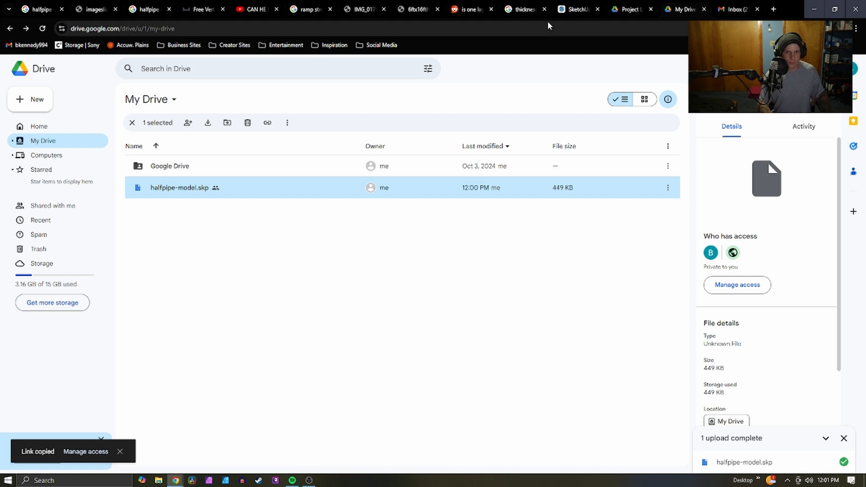
Switch to Discord by loading its saved channel address in place of the Drive page
left_click(676, 26)
type("discord.com/channels/936431287407890532/1080537982521593909")
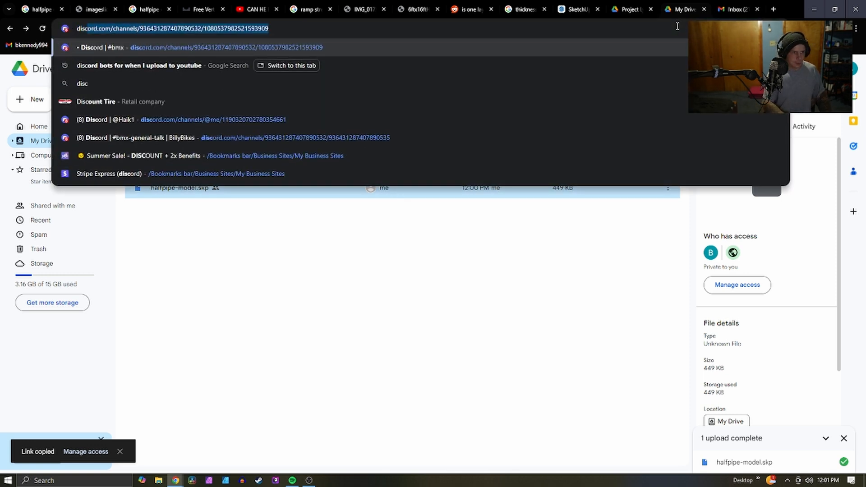
key("Return")
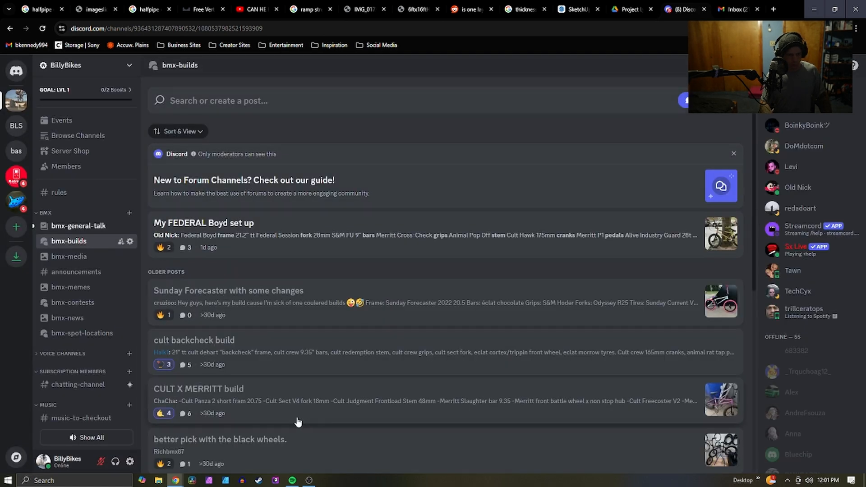
Post the copied halfpipe-model.skp link in the bmx-general-talk channel and dismiss the Nitro gift promotion
left_click(81, 226)
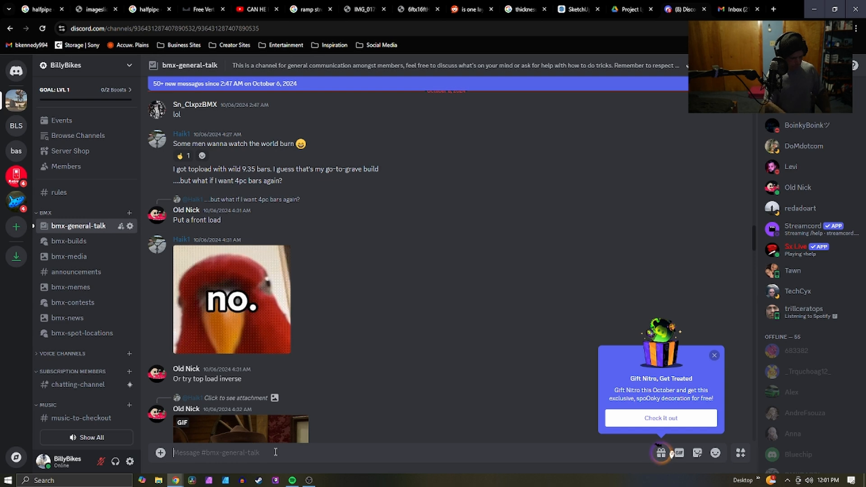
key("ctrl+v")
key("Return")
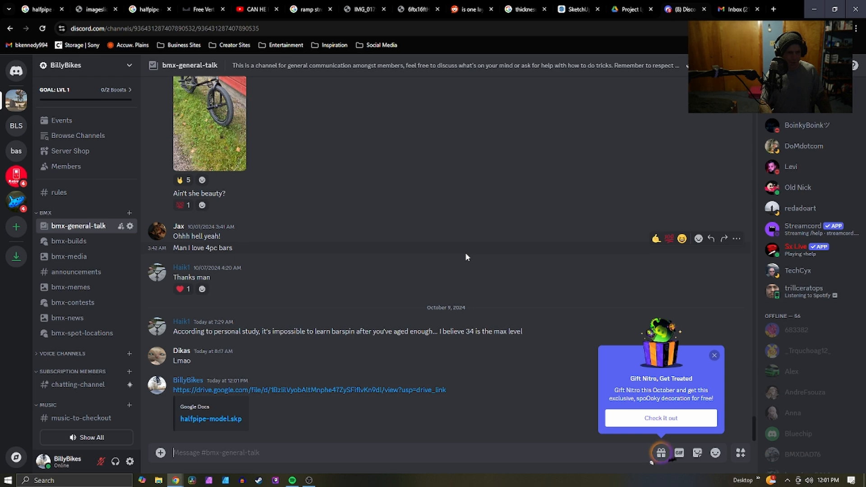
left_click(714, 356)
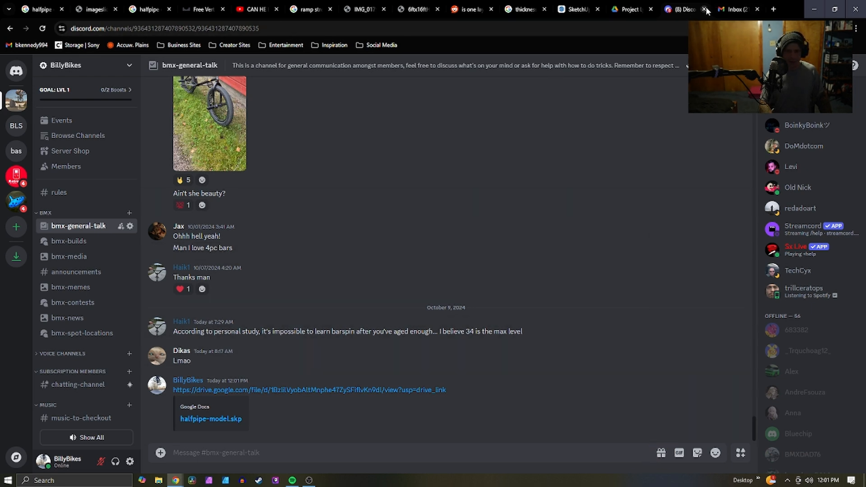
Switch to SketchUp and examine the finished halfpipe's decks, coping, transitions and supports from several sides
left_click(580, 10)
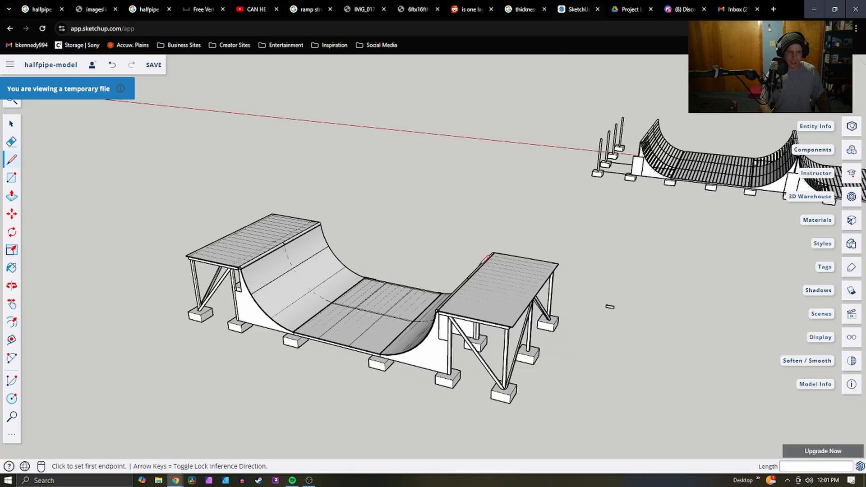
mouse_move(453, 322)
left_mouse_down()
mouse_move(350, 349)
mouse_move(484, 341)
mouse_move(340, 354)
mouse_move(484, 307)
mouse_move(338, 303)
mouse_move(413, 287)
mouse_move(491, 284)
mouse_move(406, 367)
mouse_move(448, 309)
left_mouse_up()
key("l")
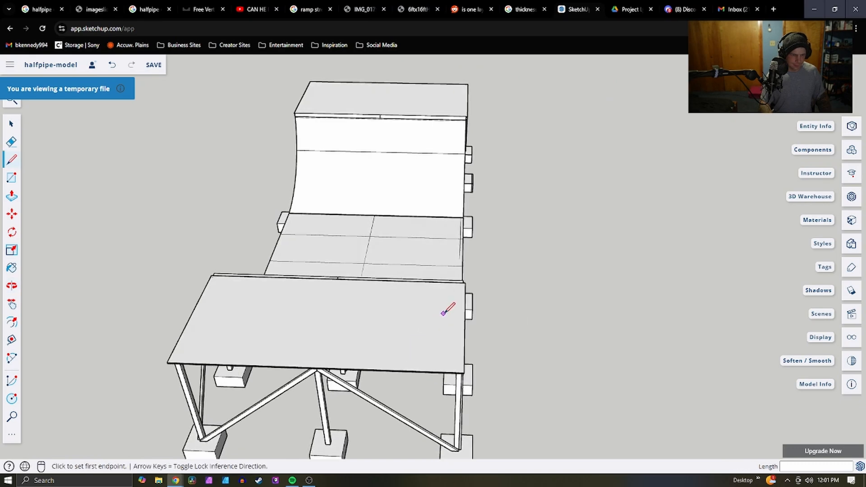
middle_click_drag(523, 323, 408, 271)
scroll(495, 108, "up", 5)
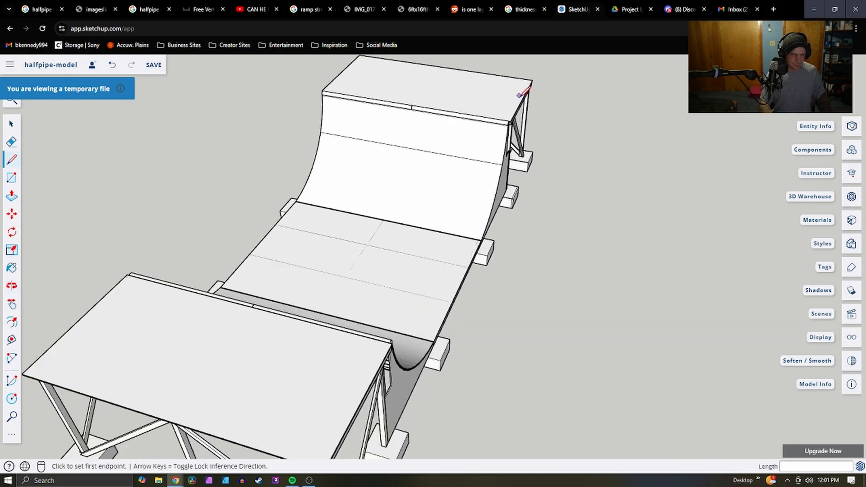
scroll(460, 126, "up", 3)
middle_click_drag(467, 156, 399, 154)
scroll(486, 247, "down", 5)
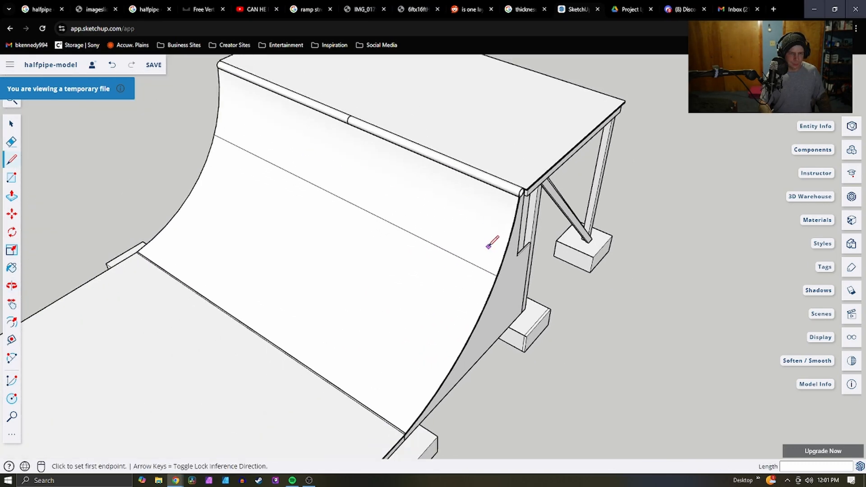
middle_click_drag(464, 299, 180, 198)
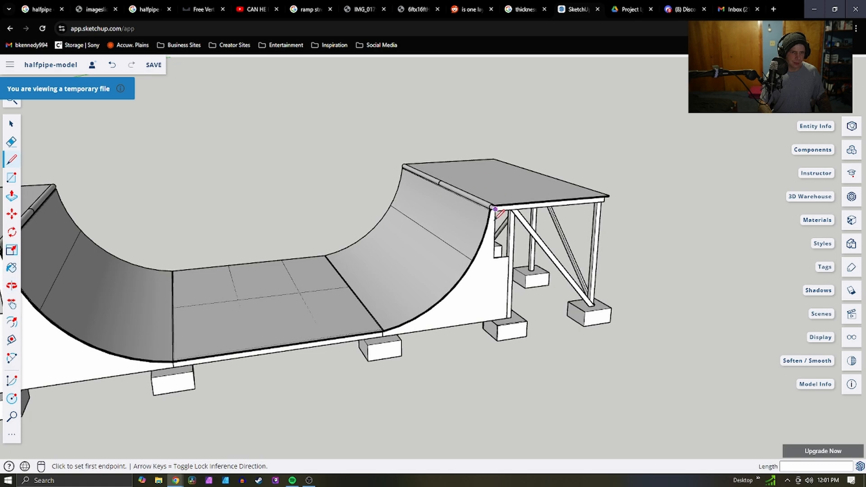
scroll(495, 209, "down", 3)
middle_click_drag(189, 164, 164, 218)
scroll(172, 208, "up", 2)
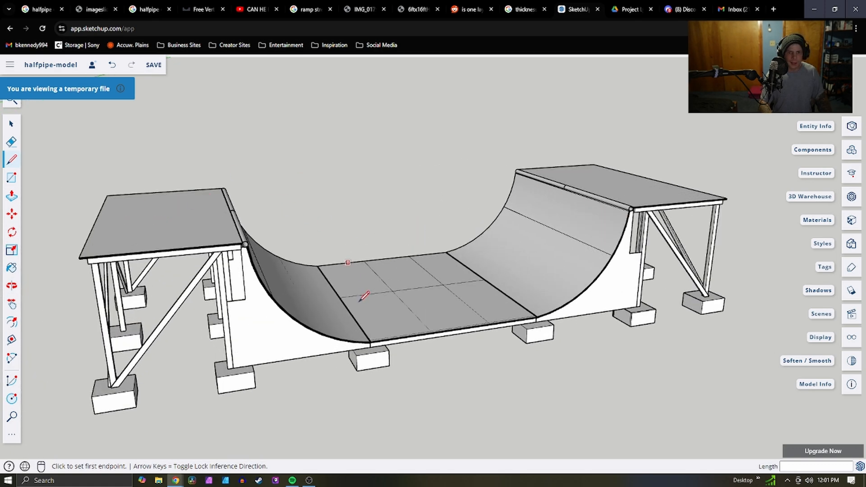
Examine the double-ramp assembly and the loose parts around it, selecting the transition section at its middle
scroll(360, 299, "down", 10)
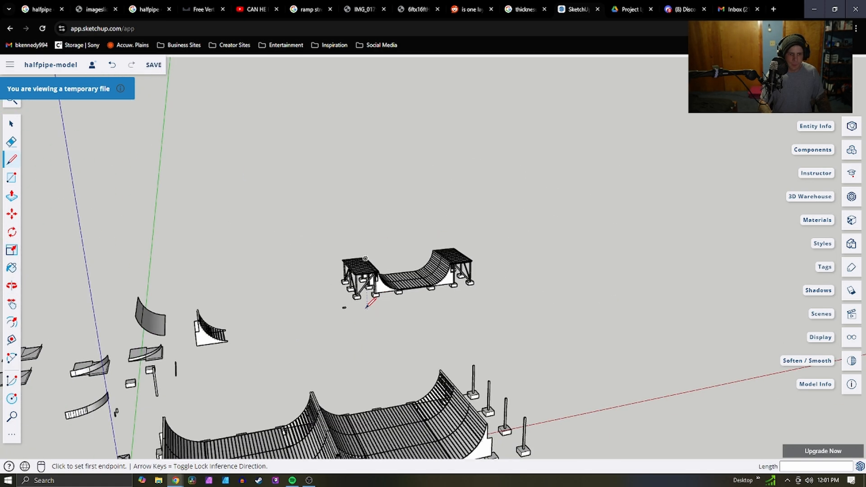
scroll(366, 308, "up", 10)
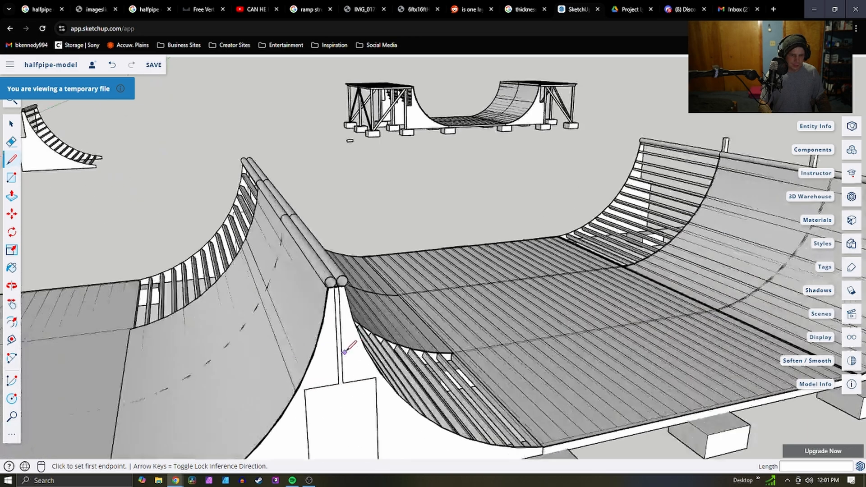
scroll(345, 351, "up", 2)
key("space")
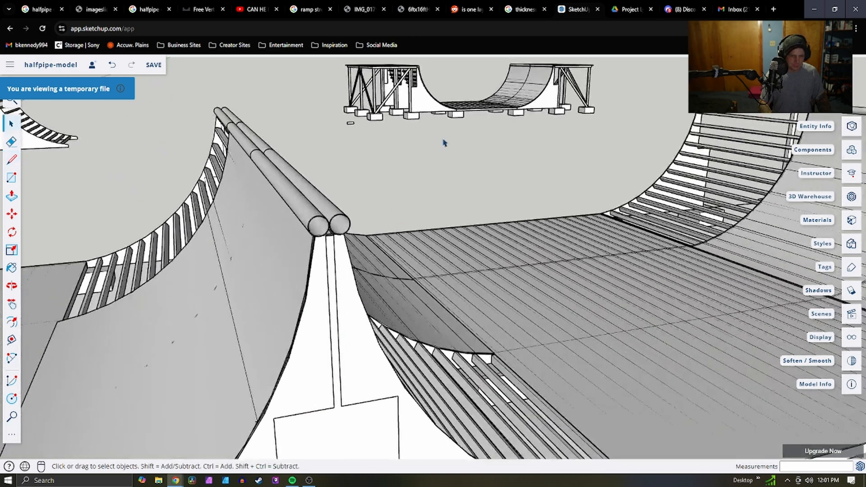
left_click(318, 344)
scroll(366, 272, "down", 6)
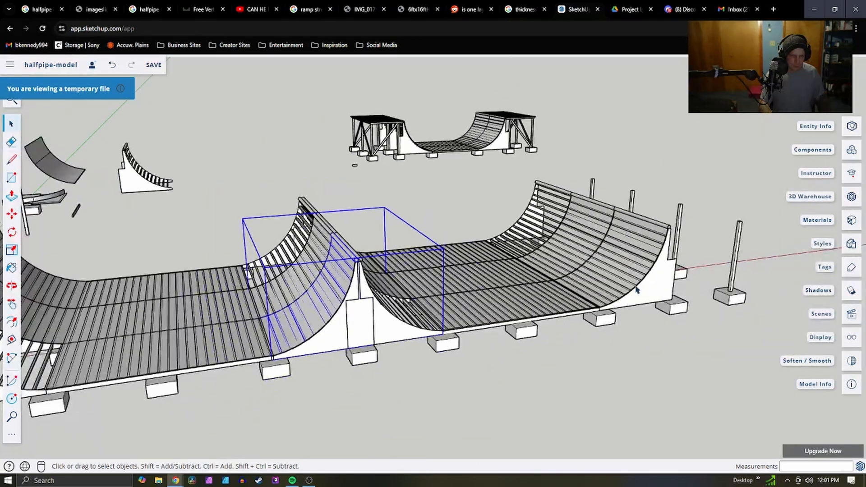
middle_click_drag(635, 289, 398, 251)
scroll(585, 102, "up", 3)
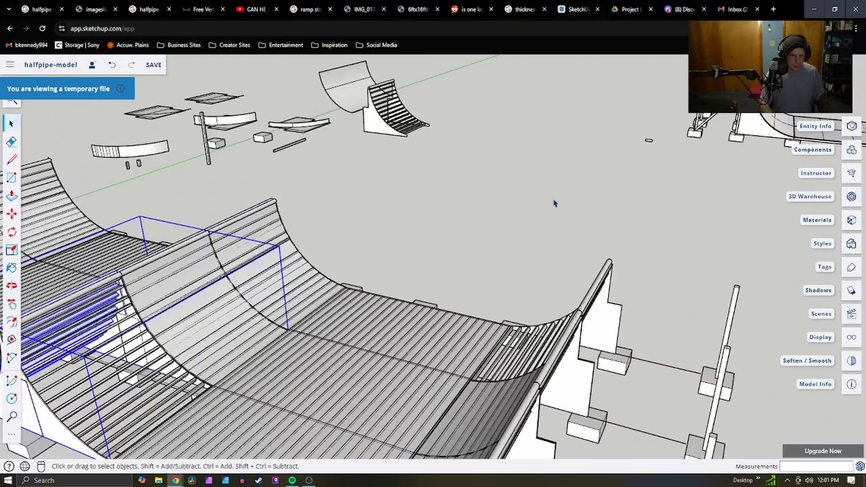
middle_click_drag(554, 204, 556, 278)
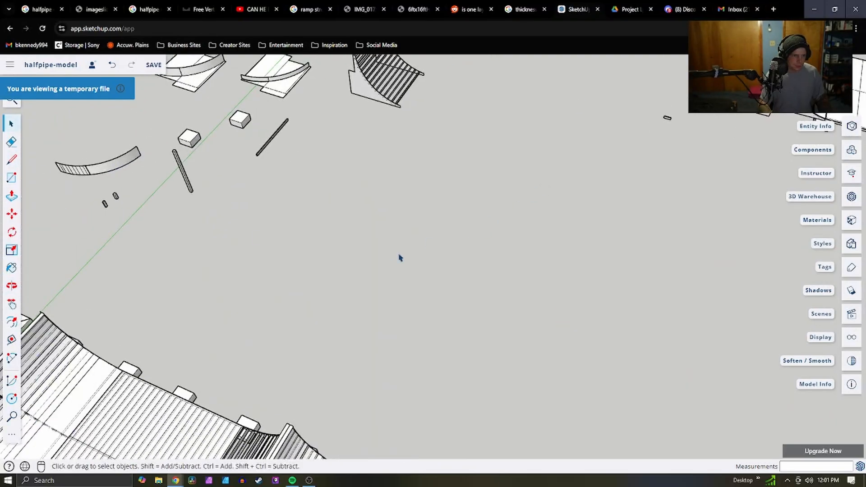
scroll(399, 258, "down", 2)
scroll(454, 266, "down", 3)
scroll(351, 323, "up", 5)
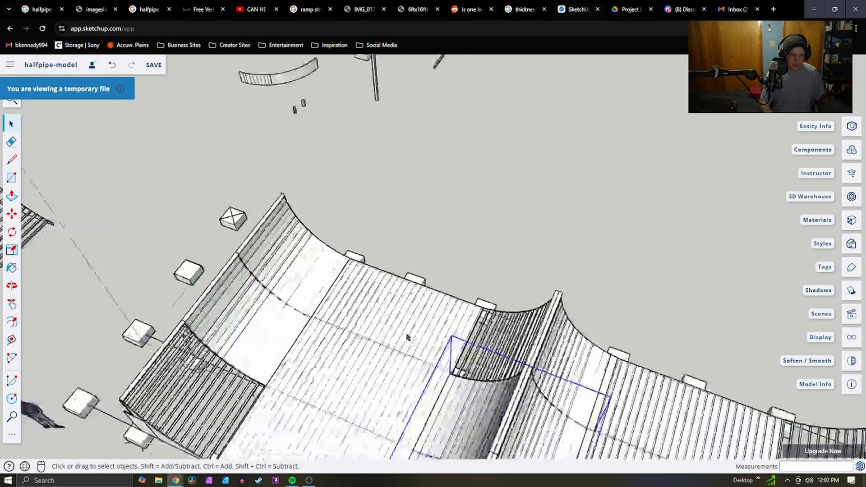
scroll(555, 241, "down", 4)
scroll(367, 311, "up", 6)
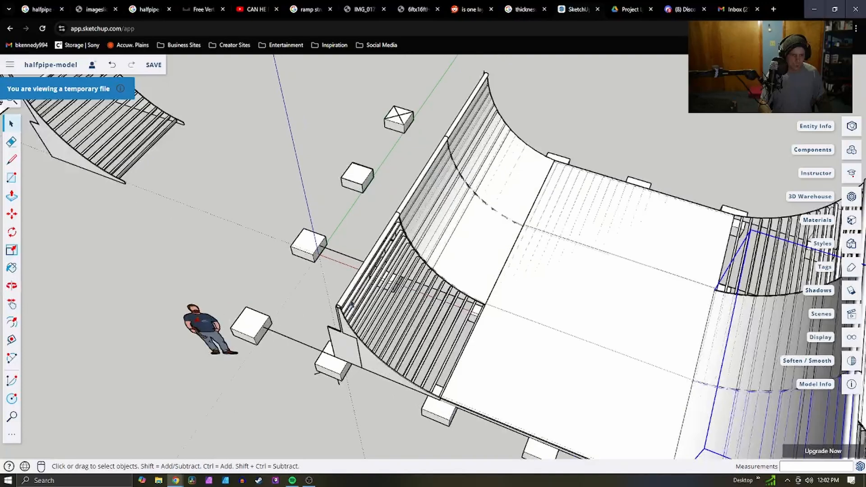
Open the end transition's group beside the scale figure, inspect its coping and leave the group
middle_click_drag(332, 271, 408, 228)
scroll(422, 200, "up", 3)
left_click(431, 199)
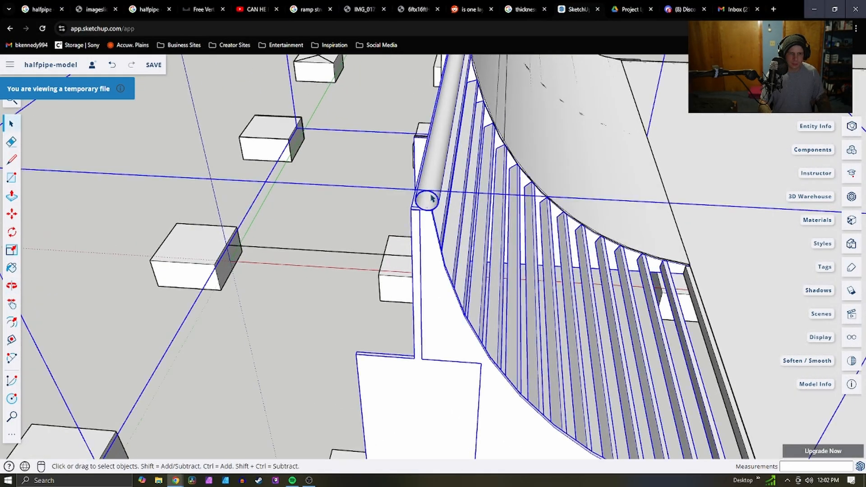
double_click(431, 198)
scroll(432, 199, "down", 2)
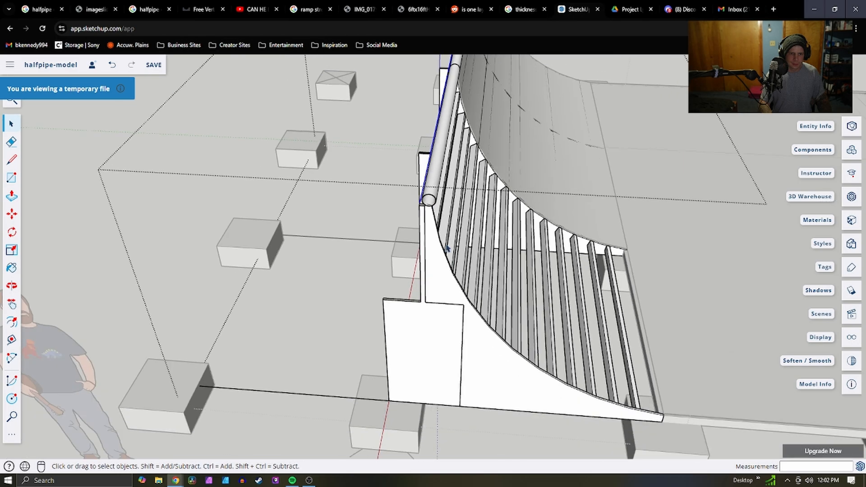
left_click(187, 251)
Duplicate the coping, adjoining joist and curved side panel of the loose single-sided transition frame, placing the copy beside the original
scroll(449, 325, "down", 8)
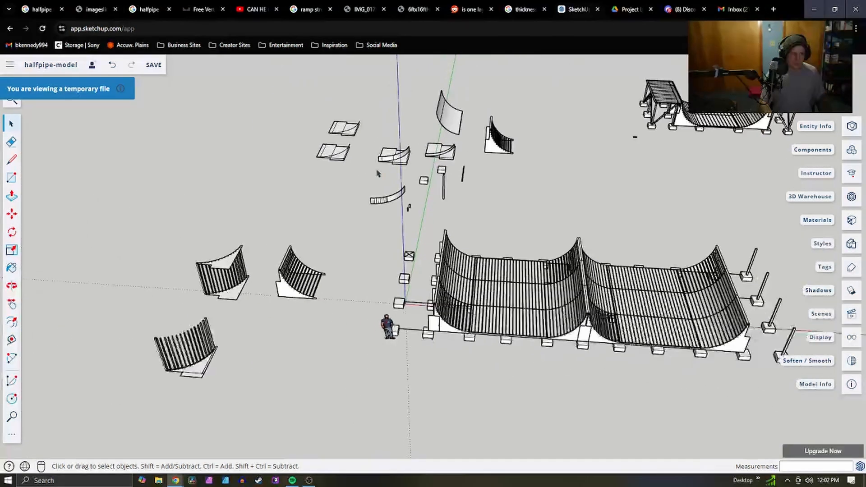
scroll(412, 202, "up", 3)
scroll(412, 202, "up", 2)
scroll(540, 216, "down", 5)
scroll(271, 399, "up", 3)
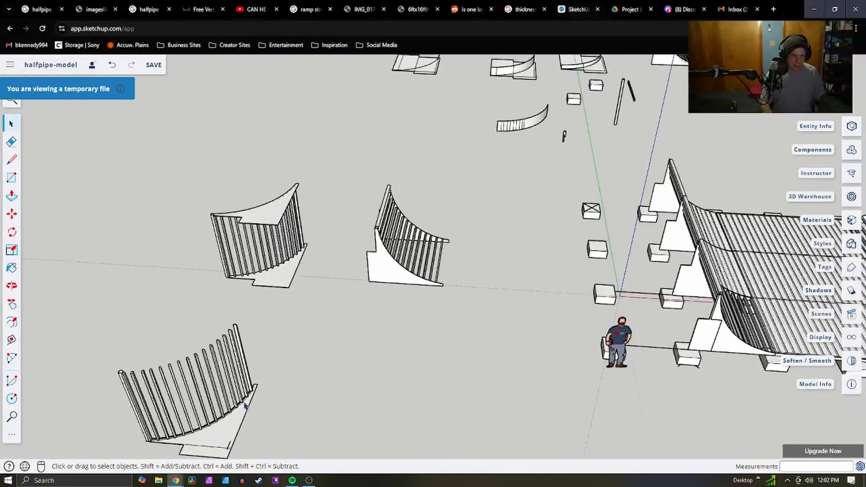
scroll(126, 426, "up", 4)
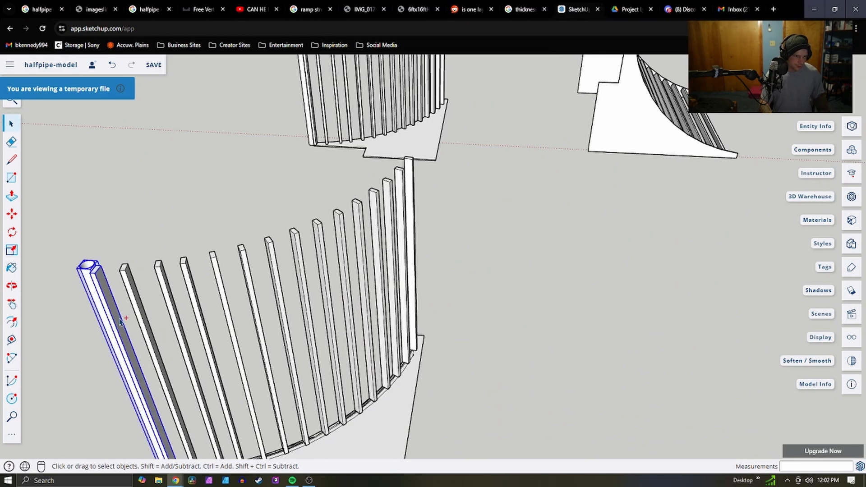
scroll(221, 269, "down", 3)
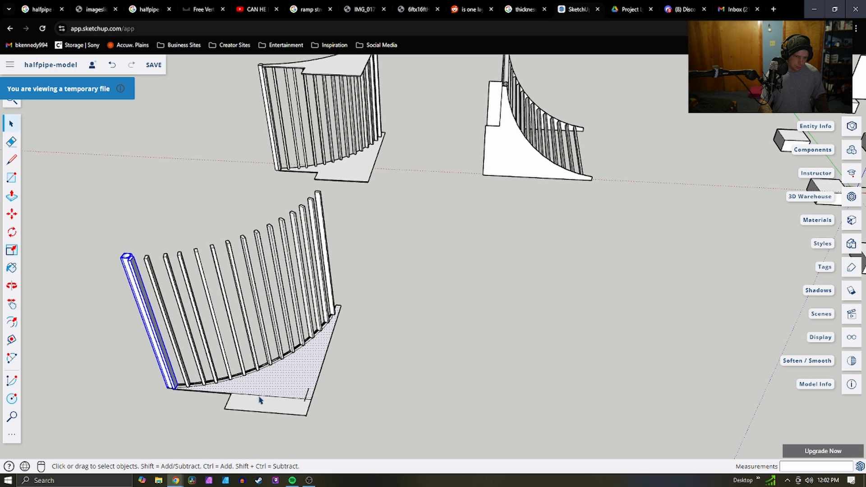
scroll(171, 389, "up", 5)
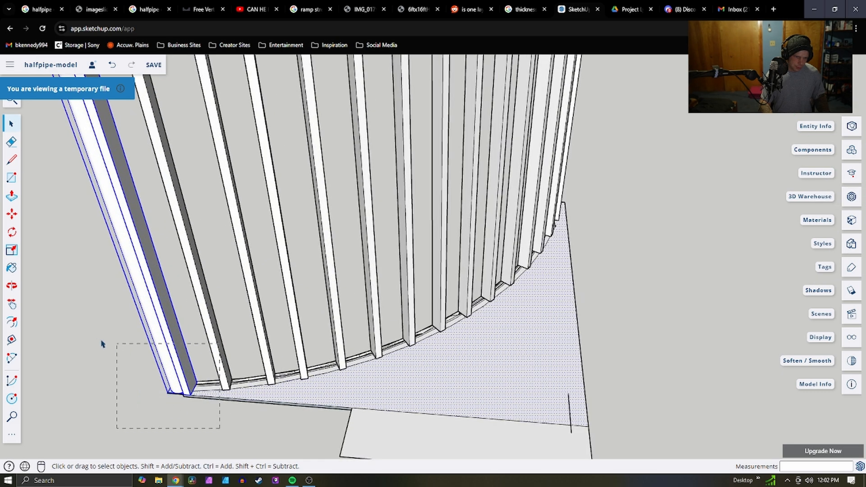
left_click_drag(103, 344, 160, 414)
left_click_drag(117, 335, 104, 318)
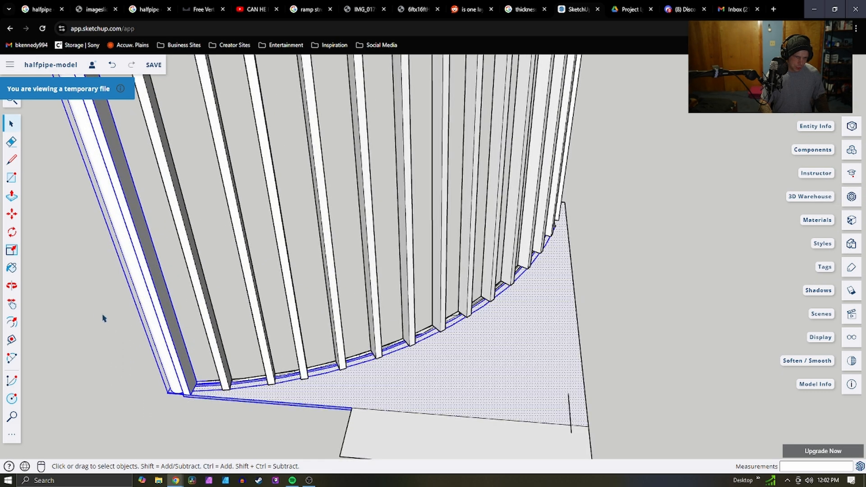
key("super")
left_click(657, 364)
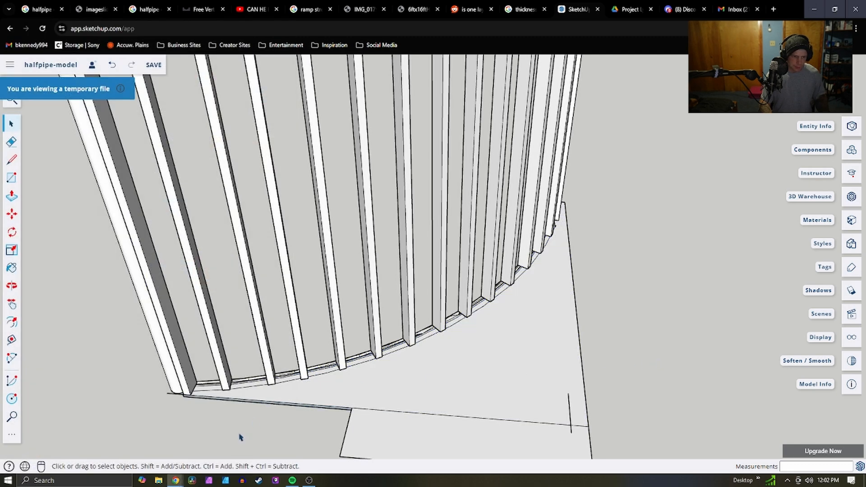
left_click_drag(191, 413, 116, 324)
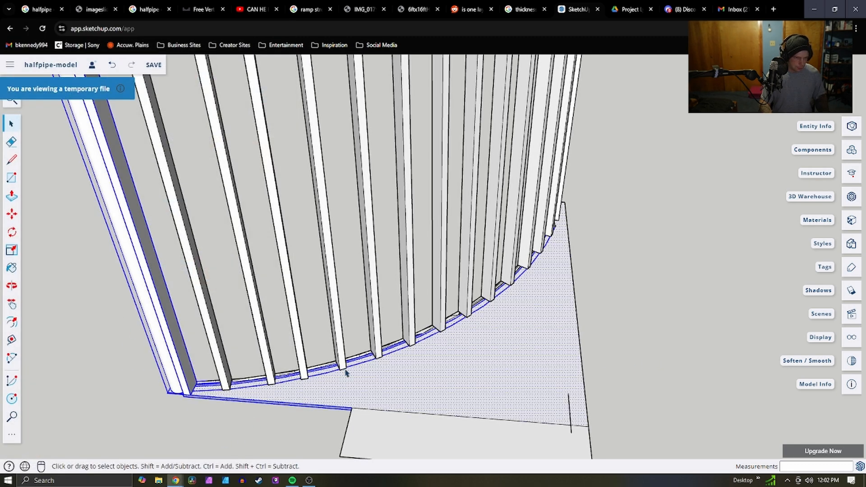
key("m")
scroll(309, 377, "down", 6)
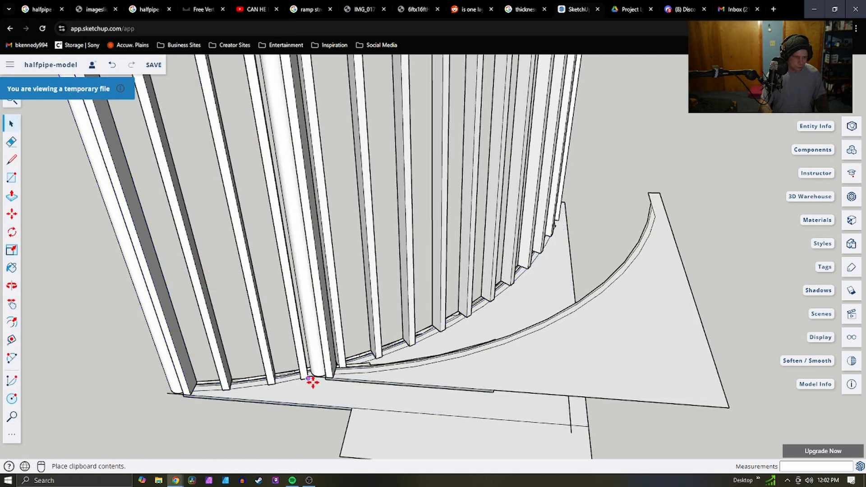
scroll(180, 268, "up", 3)
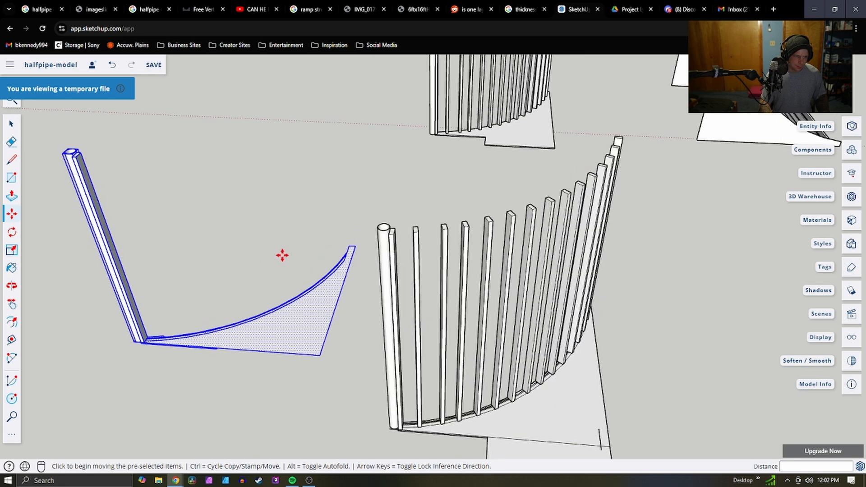
Examine the copied coping, joist and curved side panel beside the original single-sided transition frame from several angles
middle_click_drag(282, 255, 142, 297)
scroll(448, 347, "down", 3)
scroll(307, 189, "up", 3)
scroll(352, 170, "up", 3)
middle_click_drag(514, 342, 461, 344)
scroll(461, 344, "down", 4)
scroll(373, 263, "up", 3)
key("space")
middle_click_drag(433, 260, 468, 330)
Show Google image results for "composite decking", and switch to the Gmail tab to start another web search
left_click(688, 16)
left_click(666, 28)
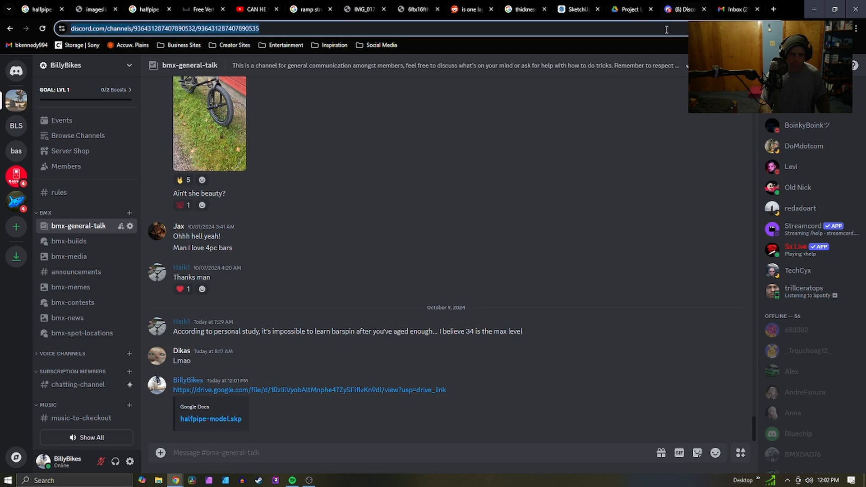
type("composit")
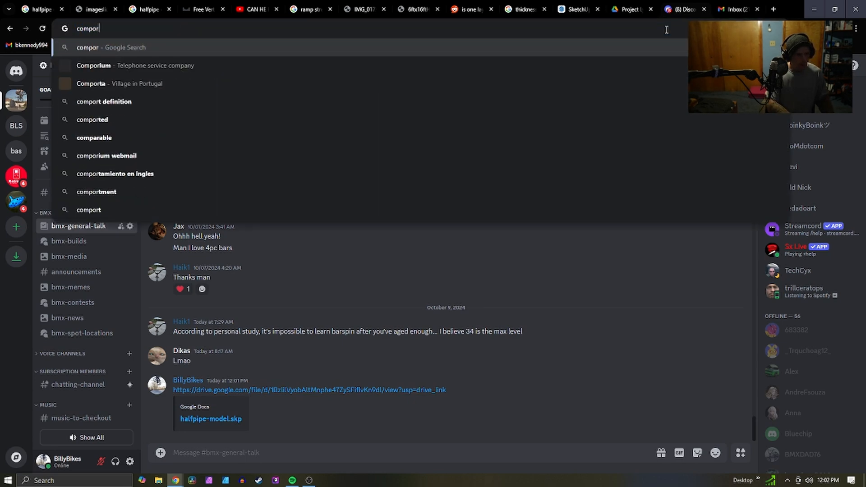
type("e decking")
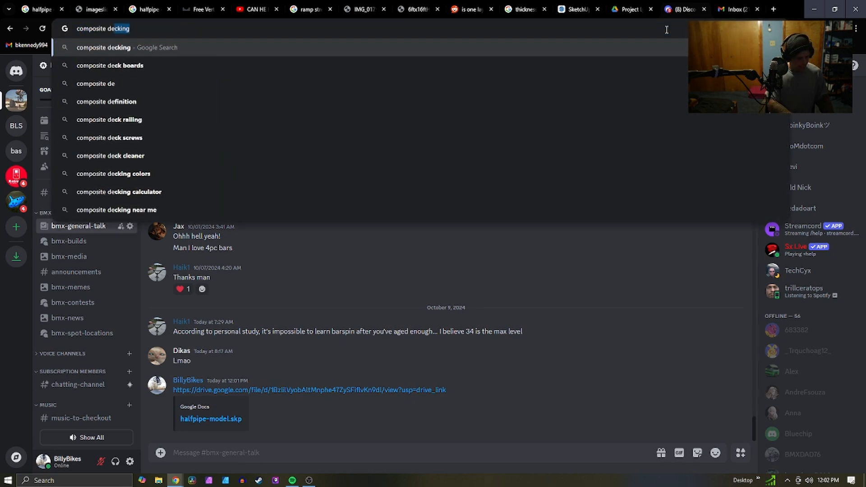
key("Return")
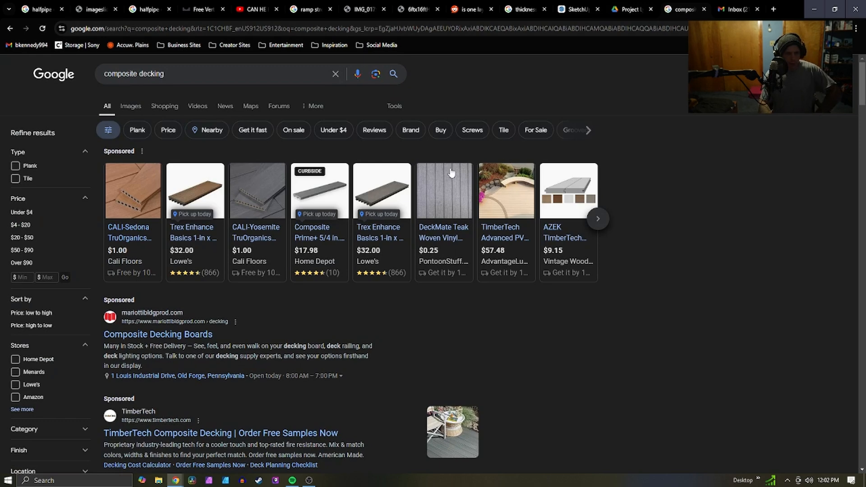
left_click(137, 107)
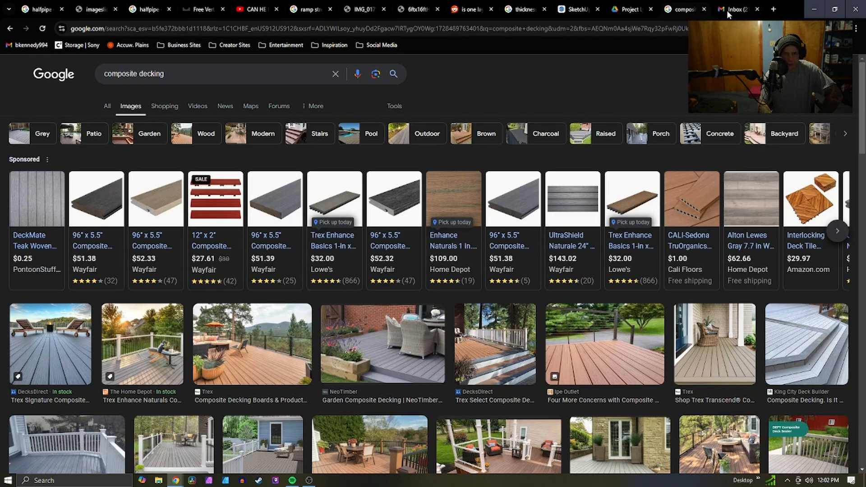
left_click(728, 9)
key("ctrl+l")
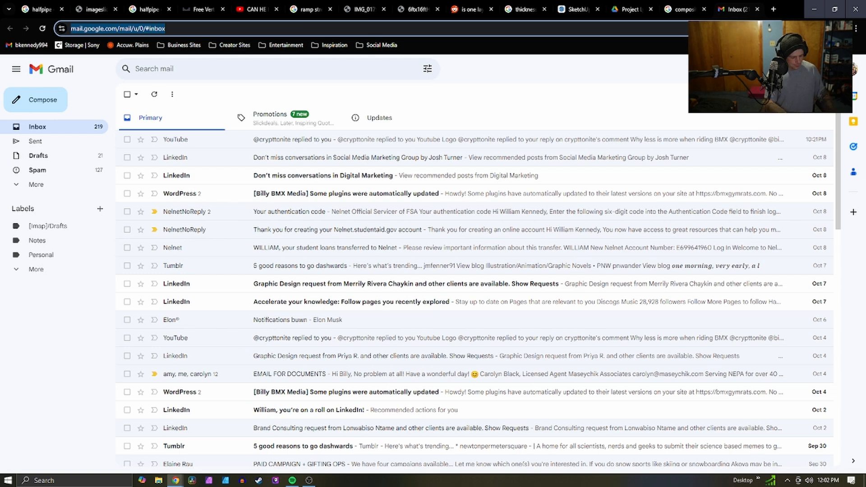
type("skatep")
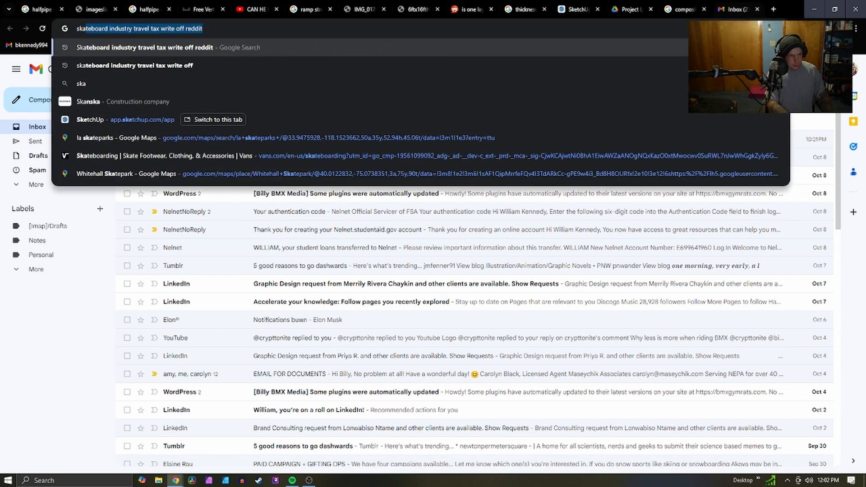
key("BackSpace")
key("BackSpace")
key("BackSpace")
key("BackSpace")
key("BackSpace")
key("BackSpace")
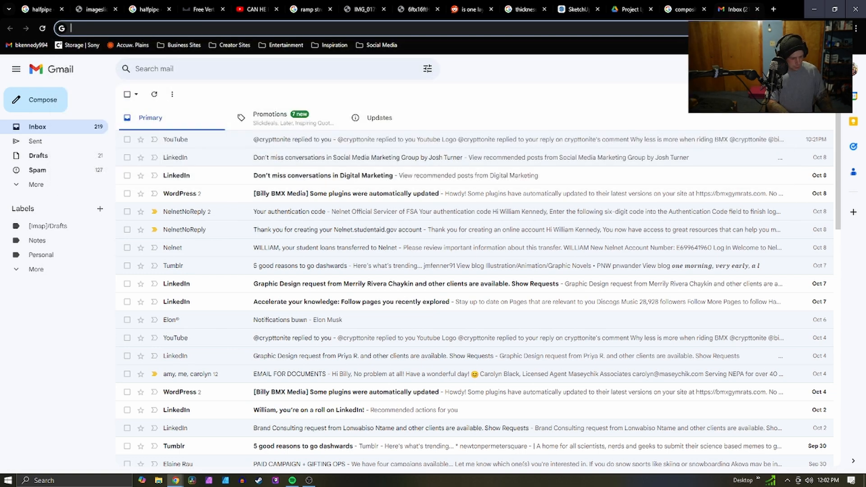
Search the web for "concrete quarter pipe decking" and show the image results
type("concrete qua")
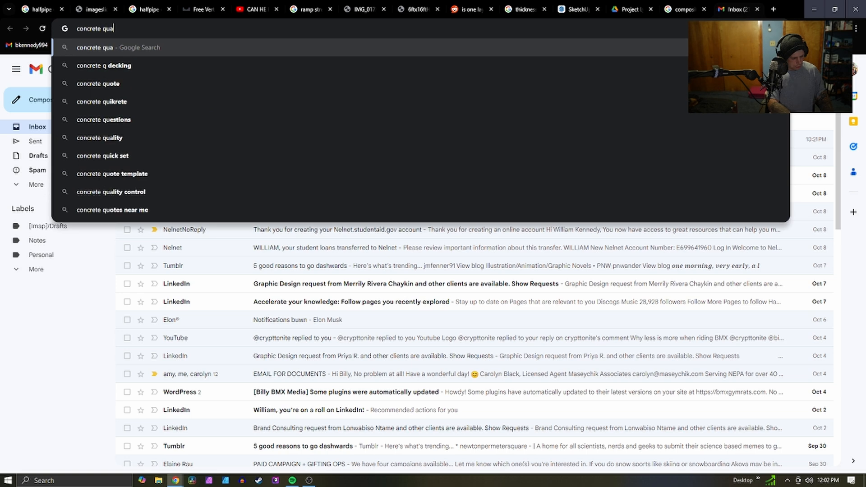
type("ter pip")
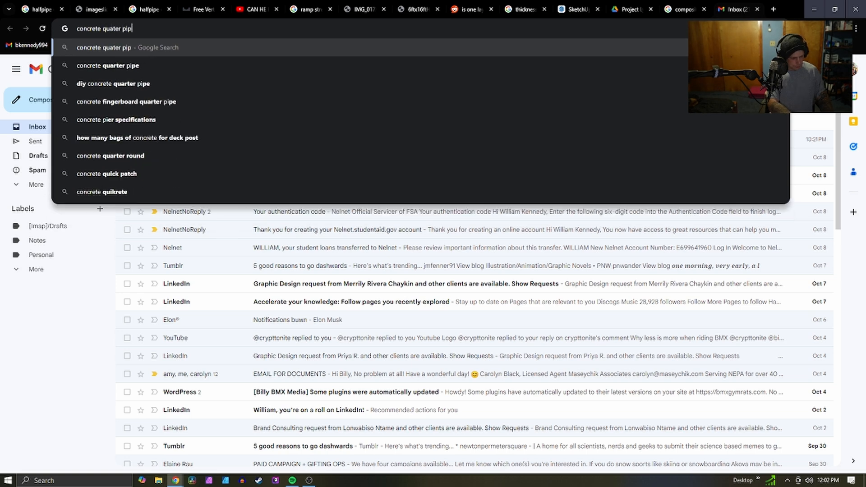
type("e decking")
key("Return")
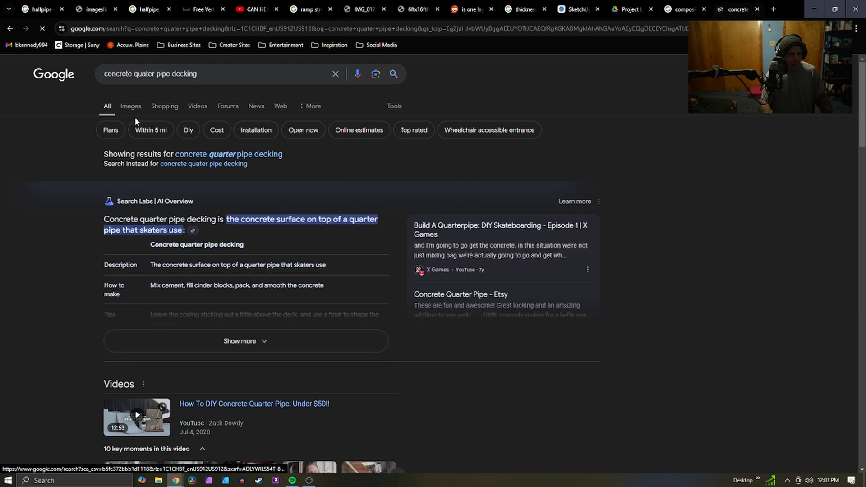
left_click(133, 111)
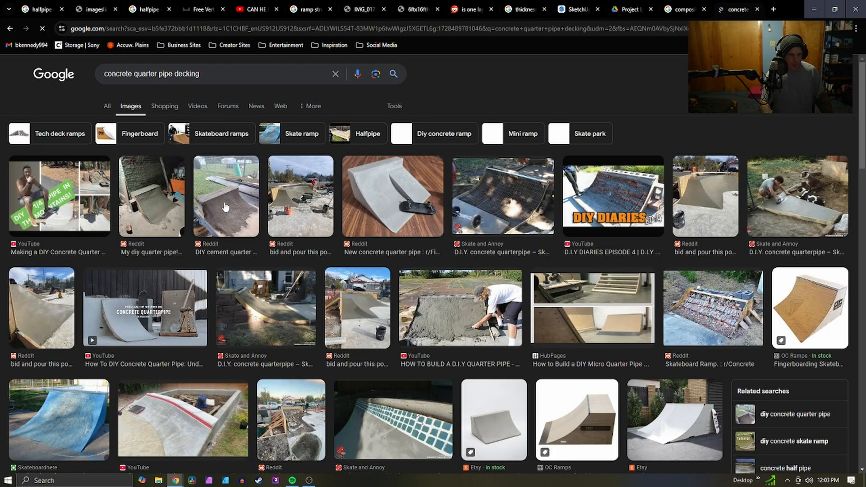
Look through the concrete quarter pipe images for an example of a concrete deck meeting the ramp's edge
scroll(412, 336, "down", 2)
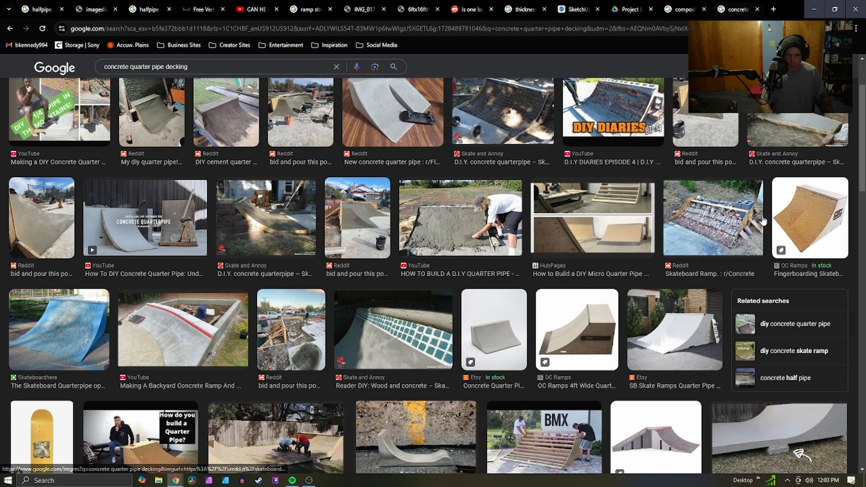
scroll(761, 223, "down", 1)
scroll(761, 223, "down", 6)
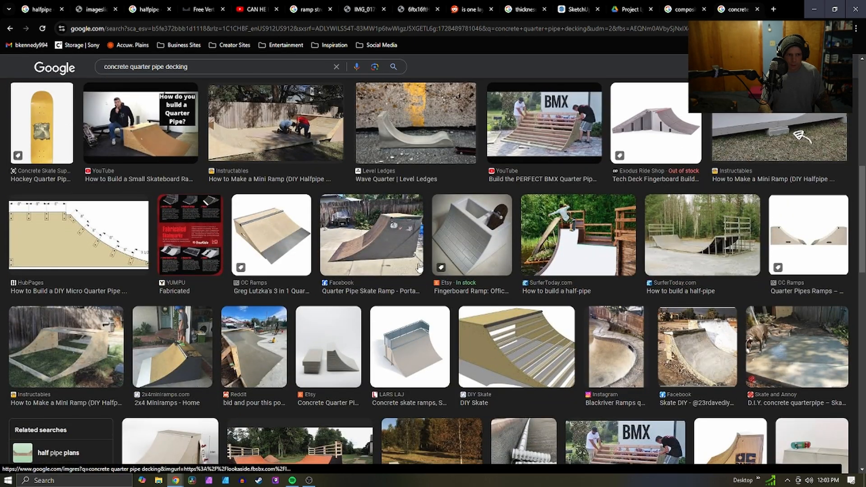
scroll(478, 276, "down", 3)
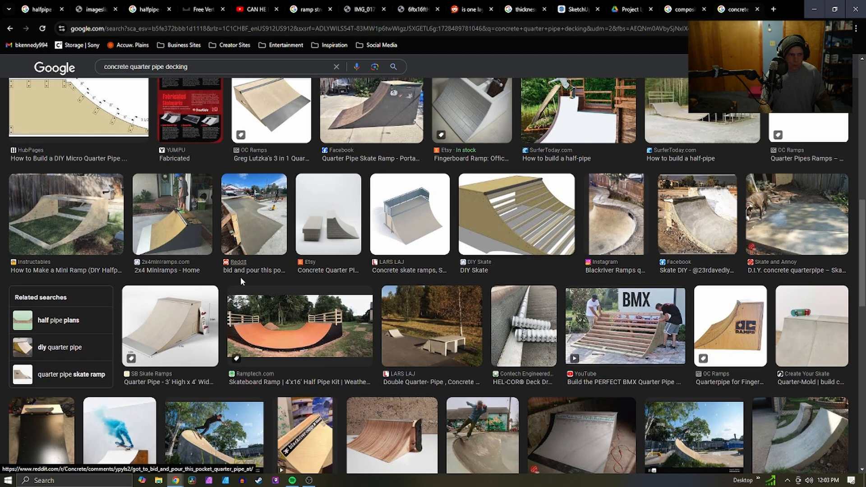
scroll(479, 276, "down", 4)
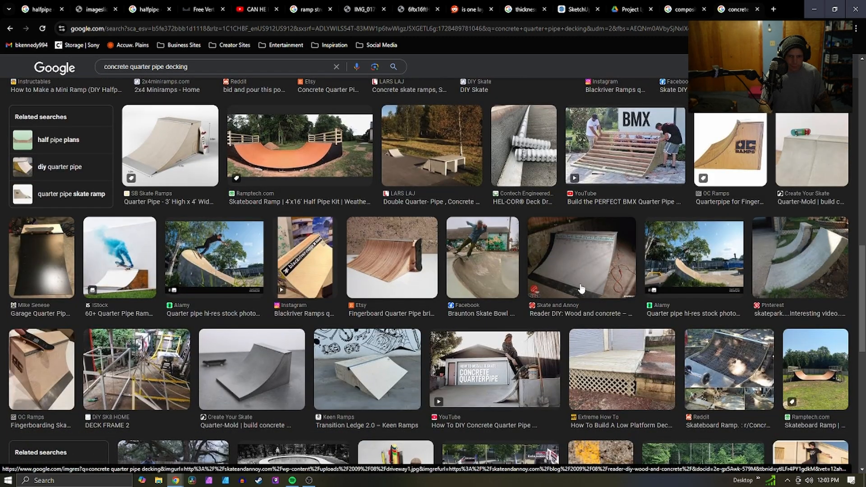
scroll(559, 301, "down", 4)
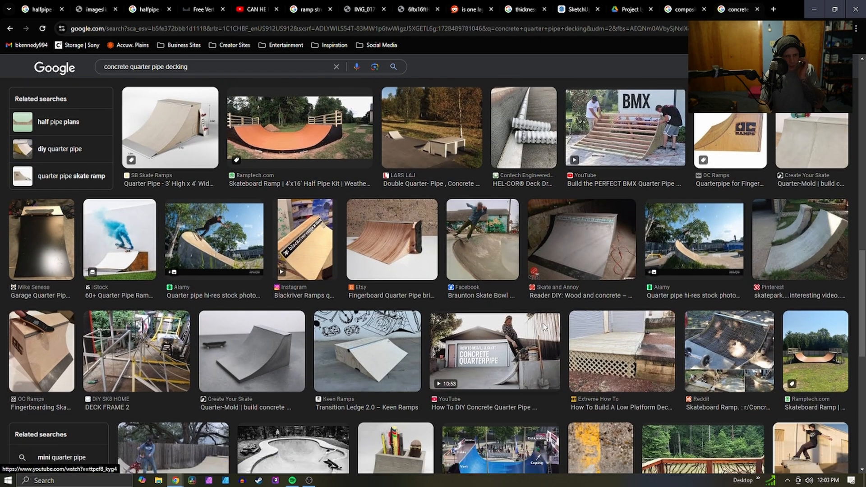
scroll(543, 328, "down", 2)
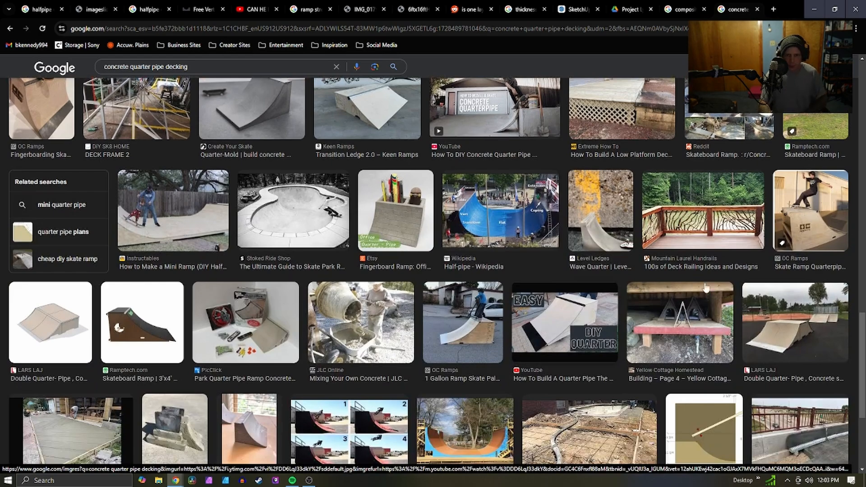
scroll(457, 252, "up", 4)
scroll(334, 324, "down", 3)
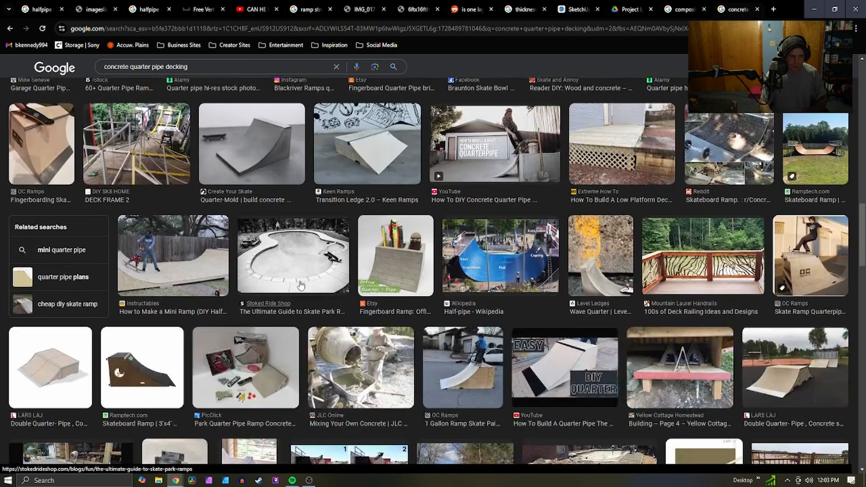
Open the Stoked Ride Shop photo of a concrete skate bowl at full size in its own tab
left_click(299, 283)
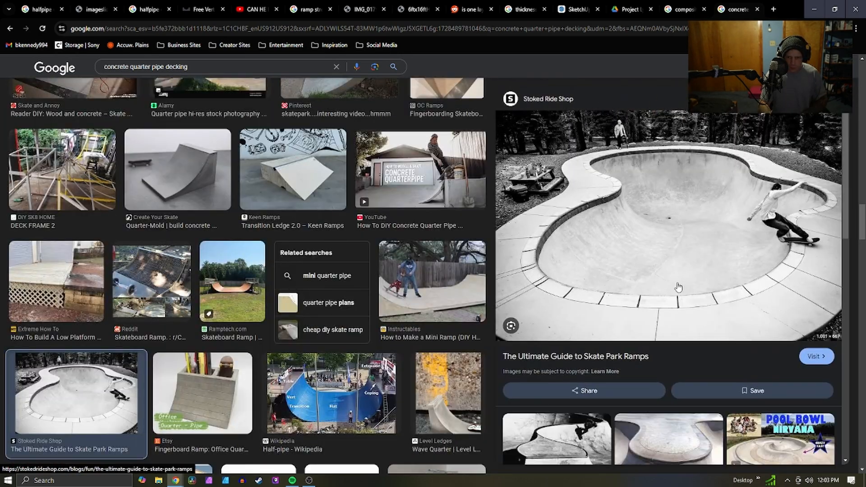
right_click(678, 287)
left_click(739, 168)
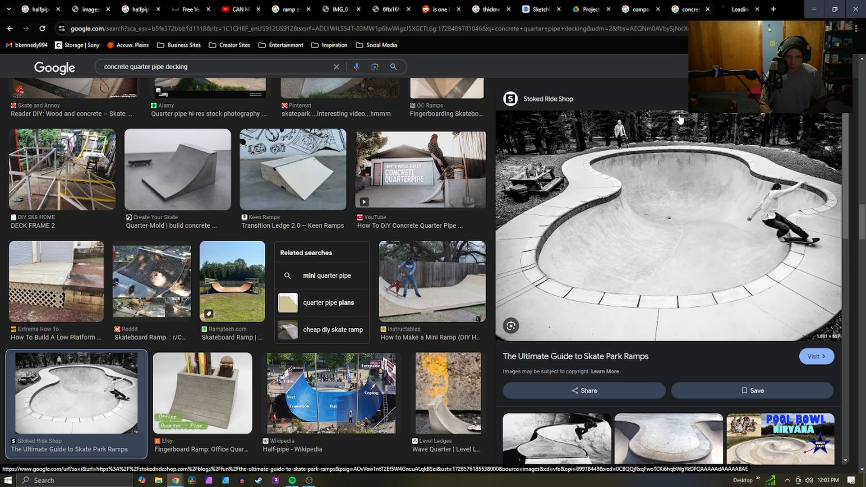
left_click(721, 10)
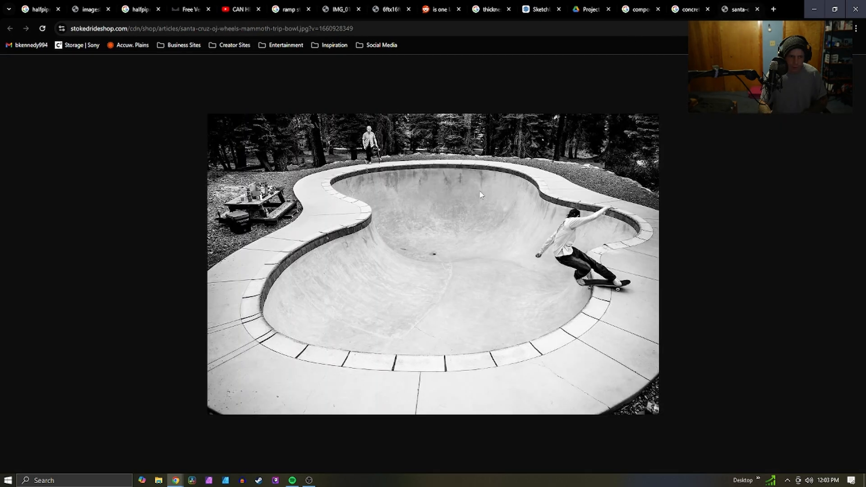
Enlarge the skate bowl photo well beyond 125% and examine the coping blocks and concrete deck along its edge
left_click(854, 32)
left_click(833, 197)
left_click(832, 196)
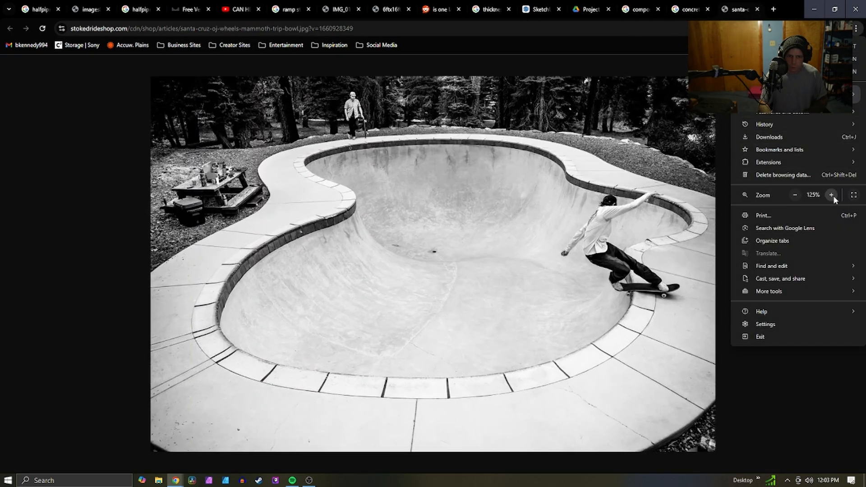
left_click(833, 196)
left_click(833, 196)
left_click(833, 196)
left_click(831, 195)
left_click(831, 195)
left_click(431, 357)
scroll(431, 358, "down", 4)
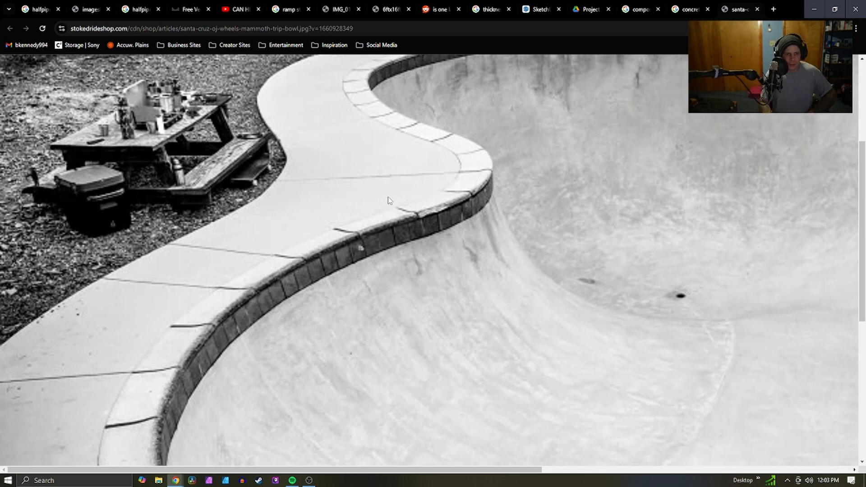
Return to the composite decking search and search all results for "composite decking depth"
left_click(629, 10)
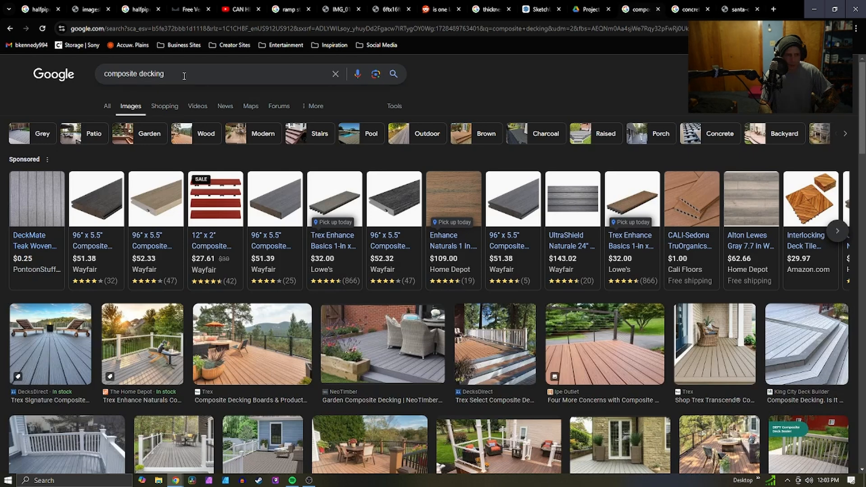
left_click(107, 106)
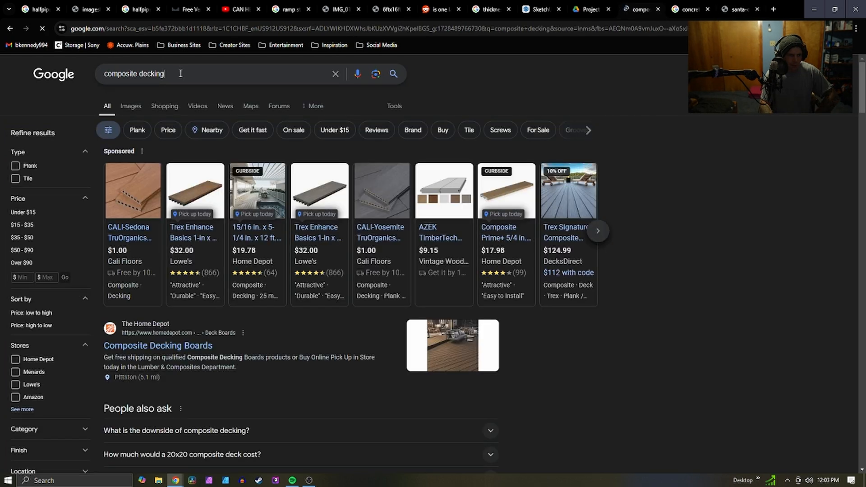
left_click(184, 75)
type("depth")
key("Return")
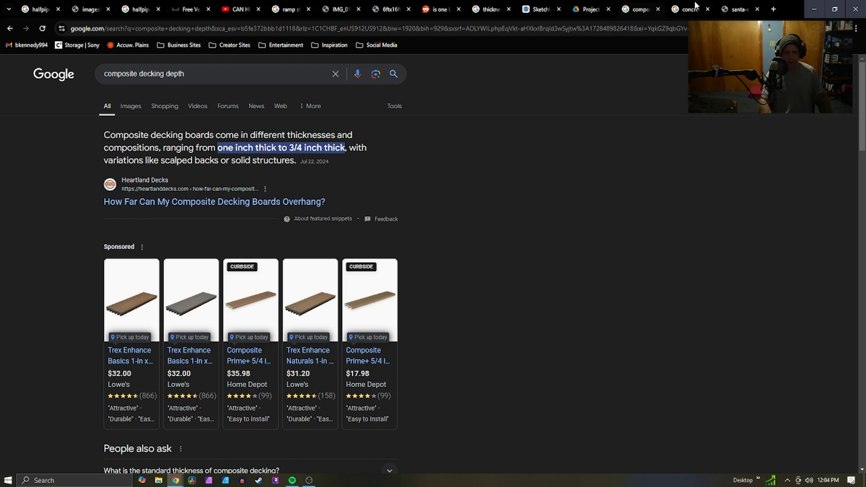
Look through the image results for composite decking depth for a board that shows its profile and thickness
left_click(672, 11)
left_click(643, 13)
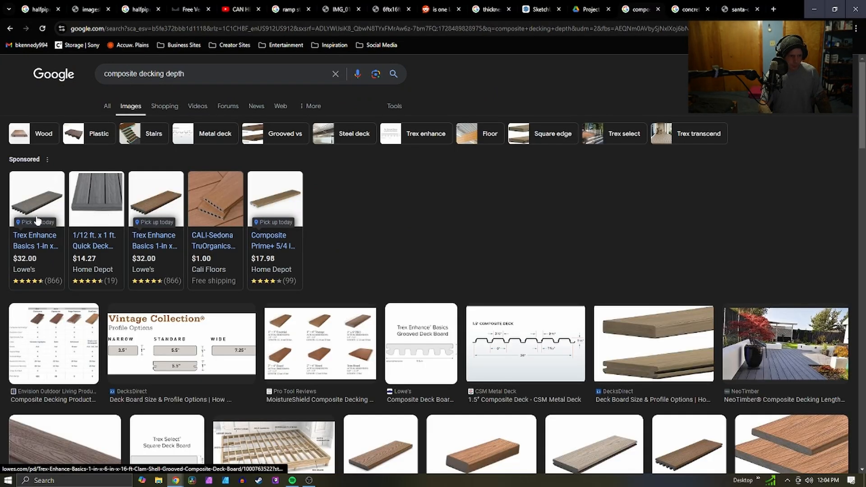
scroll(547, 389, "down", 2)
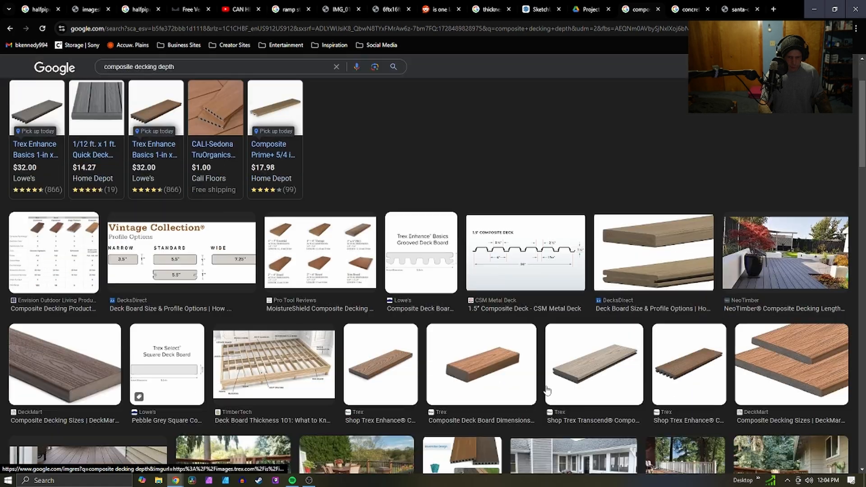
scroll(547, 389, "down", 5)
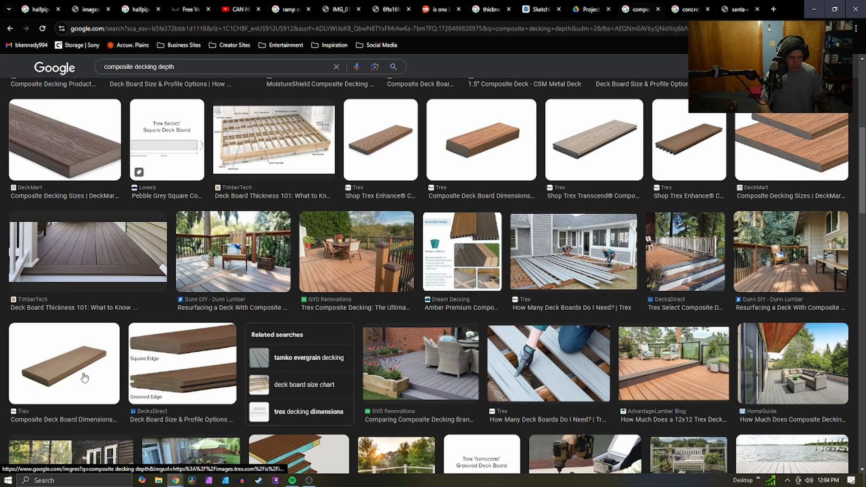
scroll(84, 377, "down", 4)
scroll(162, 271, "up", 6)
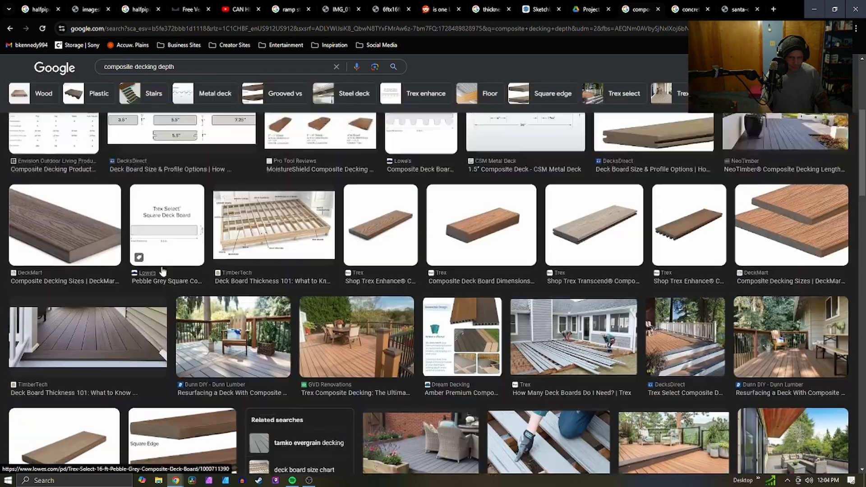
scroll(163, 271, "up", 5)
Open the Lowe's page for the Trex Enhance Basics grooved composite deck board and view its single-board photo in the gallery
left_click(114, 221)
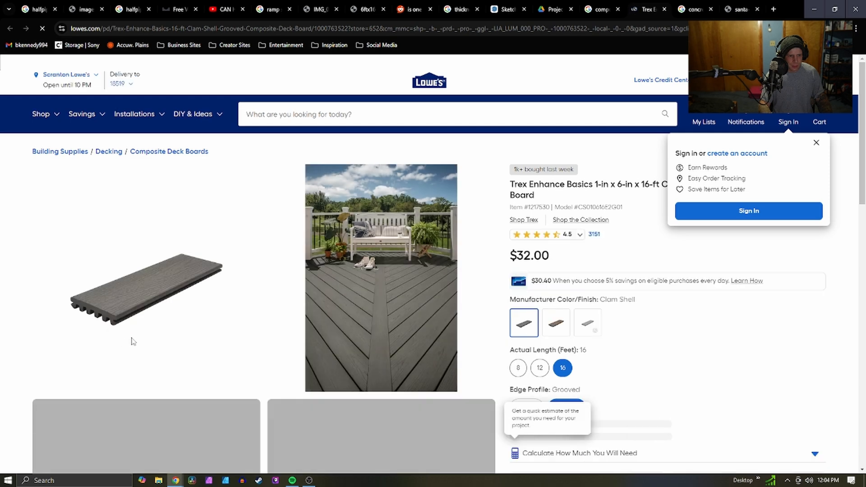
right_click(101, 314)
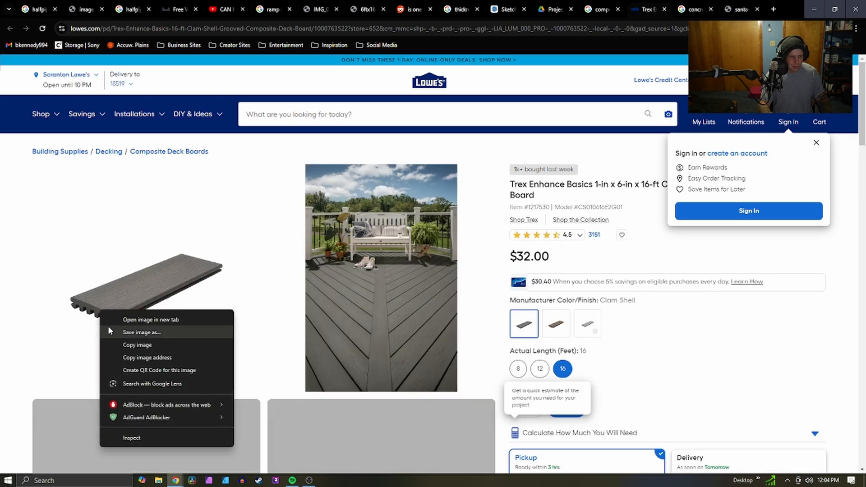
left_click(86, 300)
left_click(97, 295)
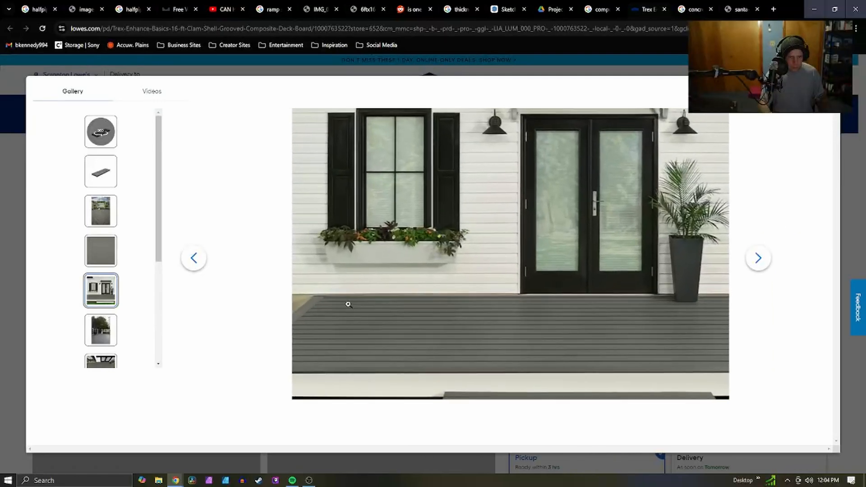
left_click(98, 183)
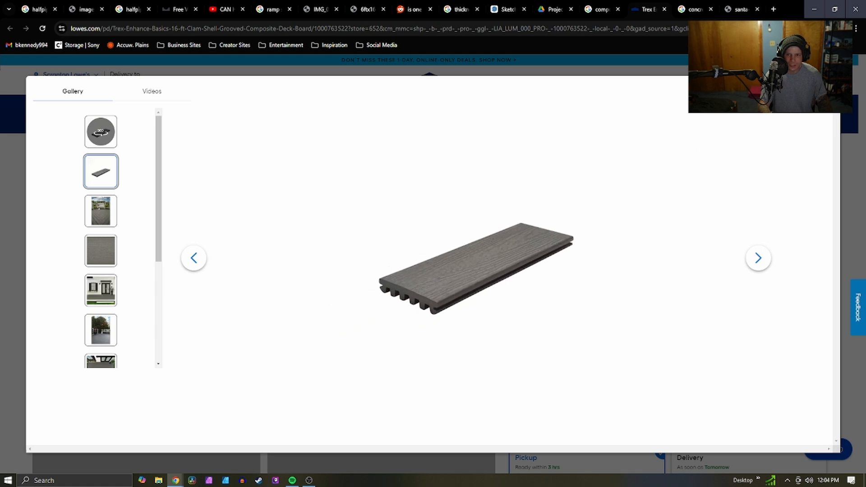
Return to the SketchUp halfpipe model, select the coping pipe and examine how it sits on the lumber above the transition
left_click(589, 9)
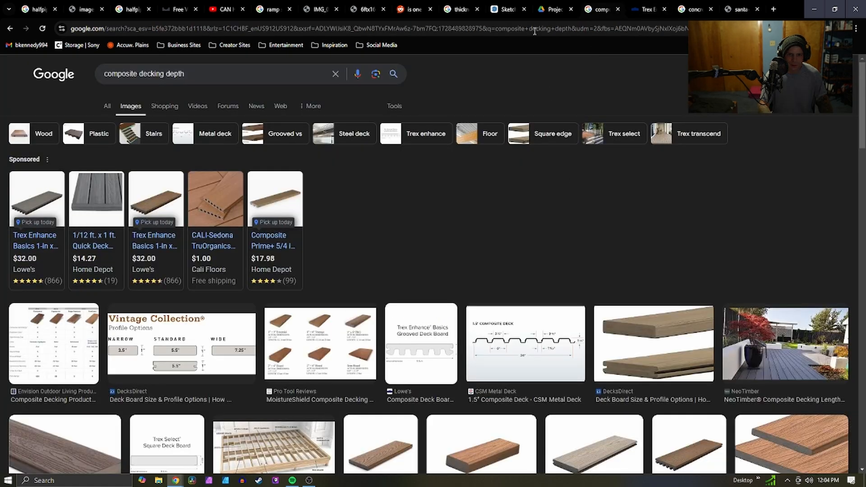
left_click(540, 9)
left_click(496, 10)
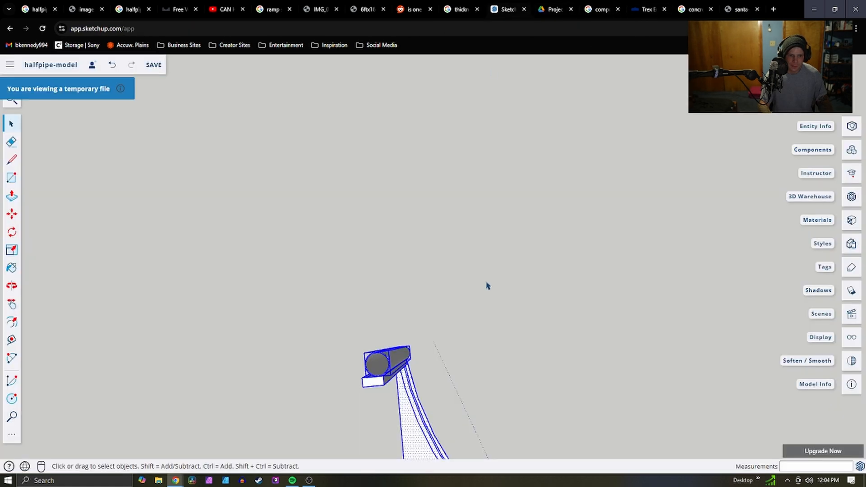
middle_click_drag(466, 313, 423, 412)
scroll(432, 402, "up", 4)
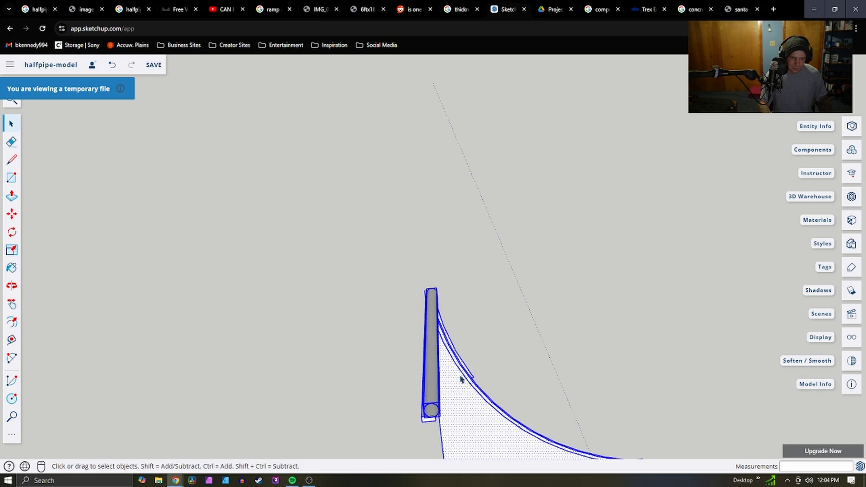
middle_click_drag(451, 374, 383, 317)
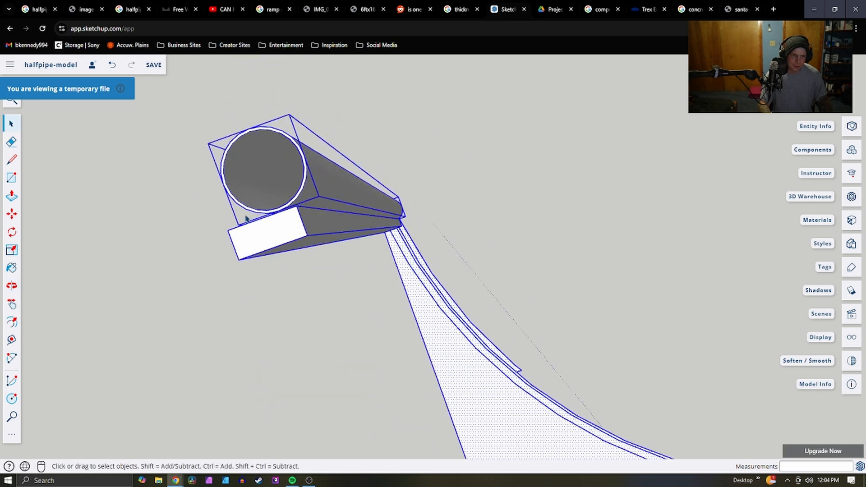
scroll(323, 218, "up", 4)
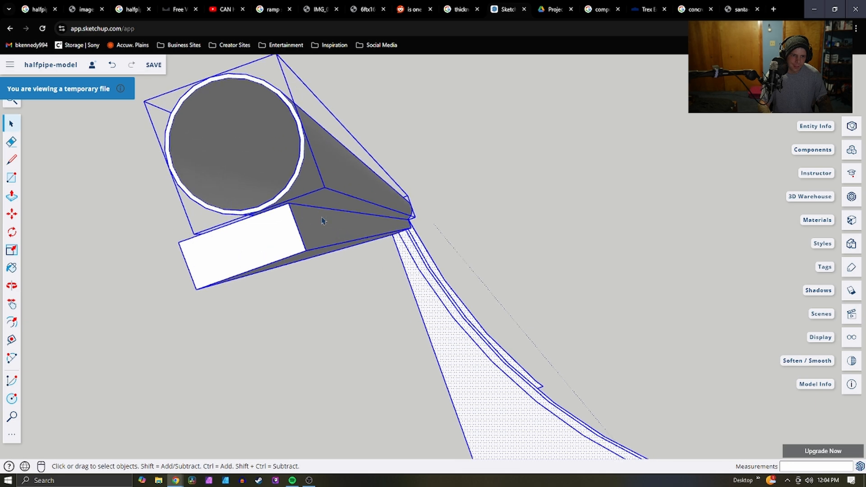
scroll(419, 214, "down", 4)
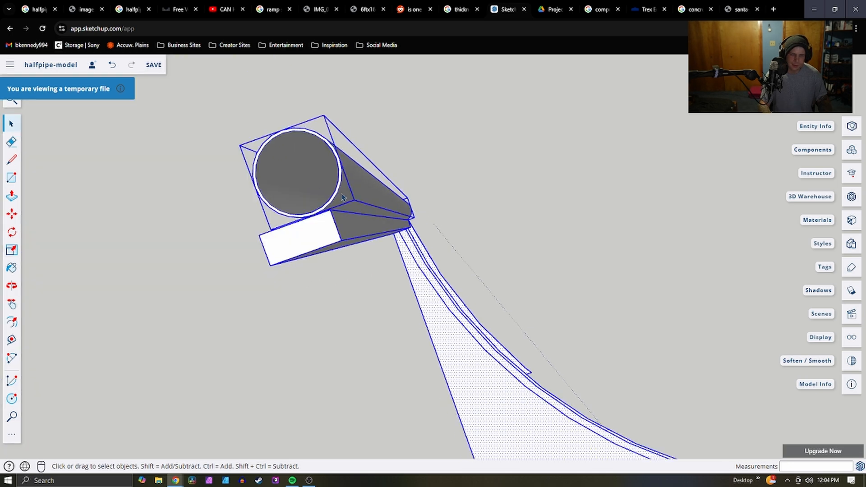
scroll(367, 212, "up", 1)
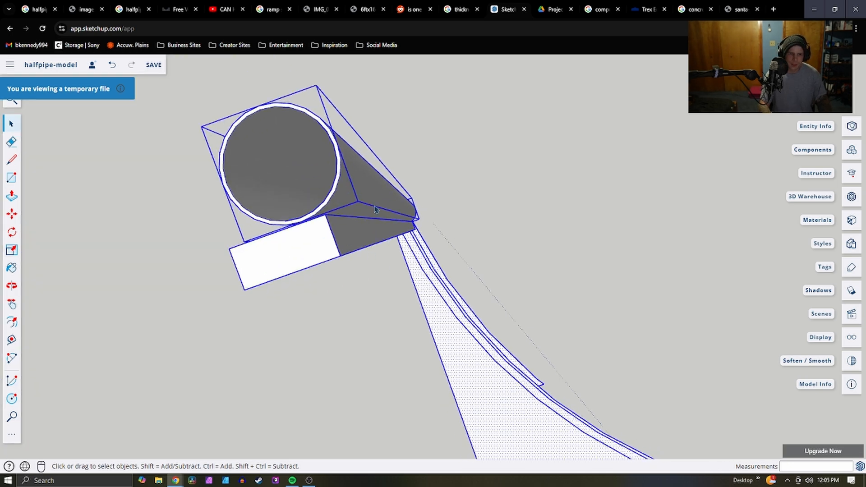
left_click(567, 216)
left_click(373, 214)
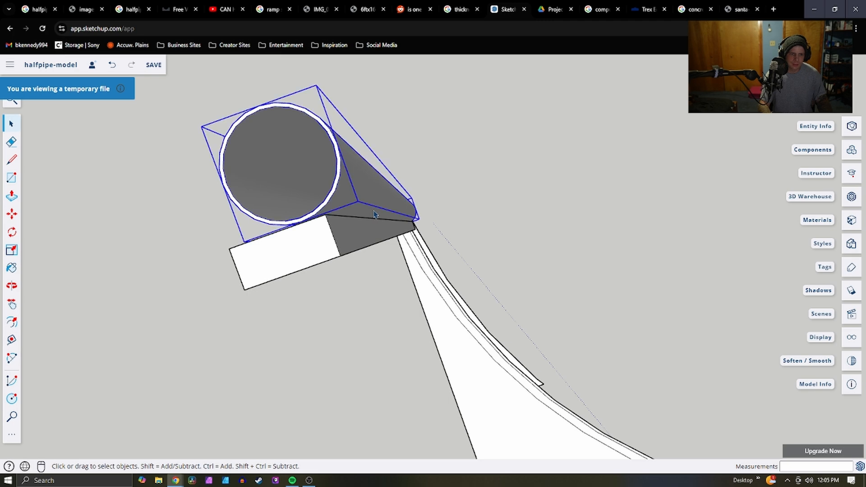
middle_click_drag(473, 313, 551, 284)
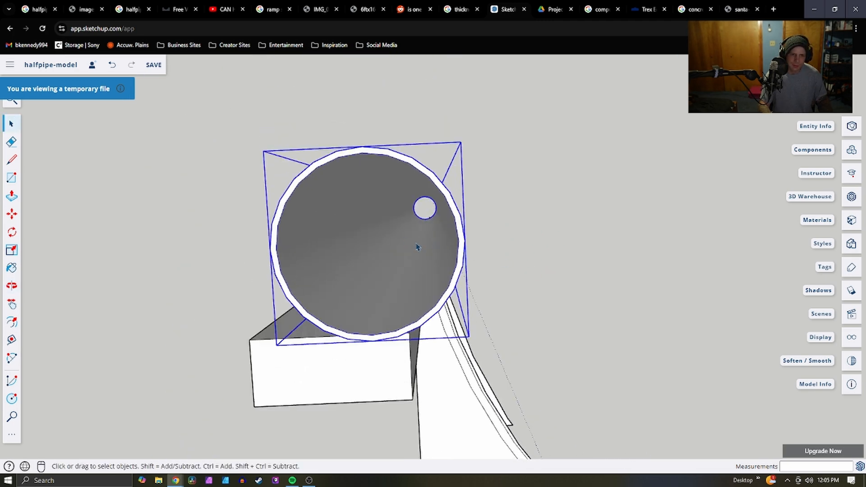
Find the completed halfpipe with decks on both sides among the model's parts and view it from the side
scroll(437, 247, "down", 5)
scroll(428, 199, "down", 3)
middle_click_drag(413, 212, 645, 214)
scroll(501, 281, "down", 3)
scroll(501, 280, "down", 5)
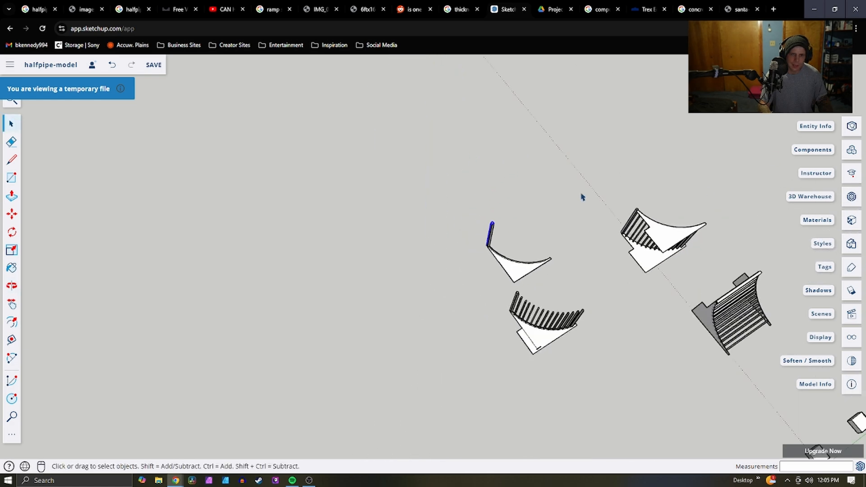
scroll(599, 266, "down", 3)
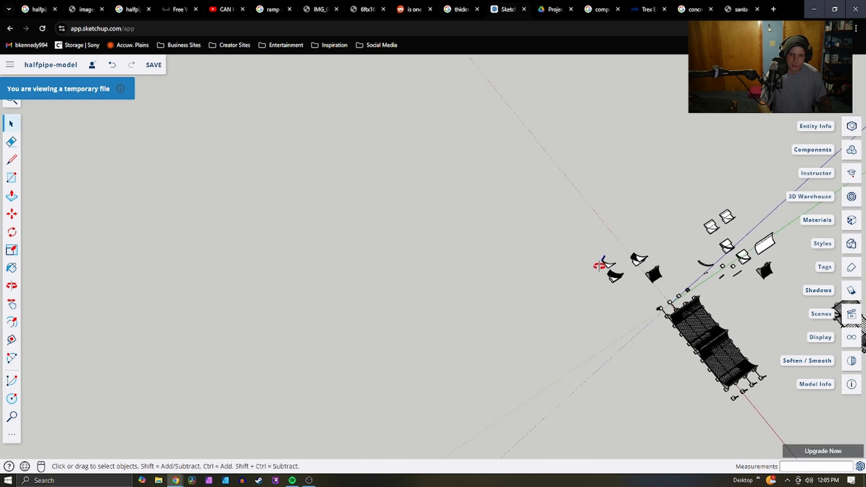
middle_click_drag(598, 266, 767, 253)
scroll(758, 134, "up", 6)
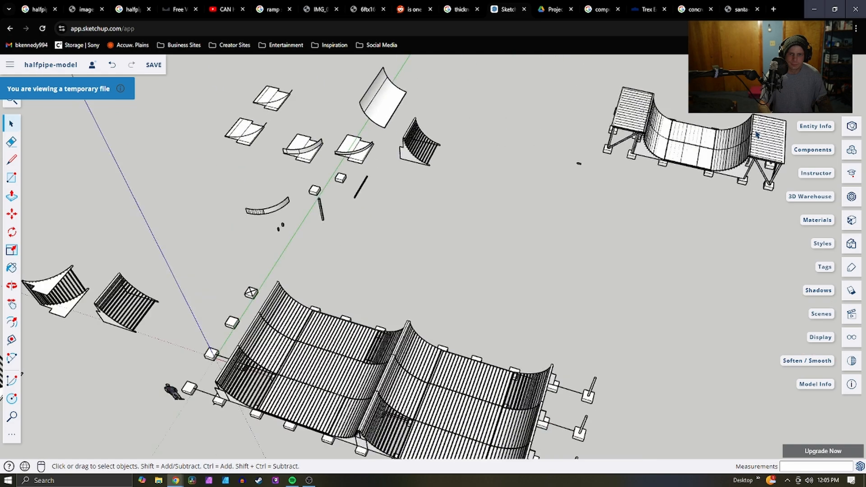
scroll(744, 148, "up", 5)
middle_click_drag(541, 170, 617, 105)
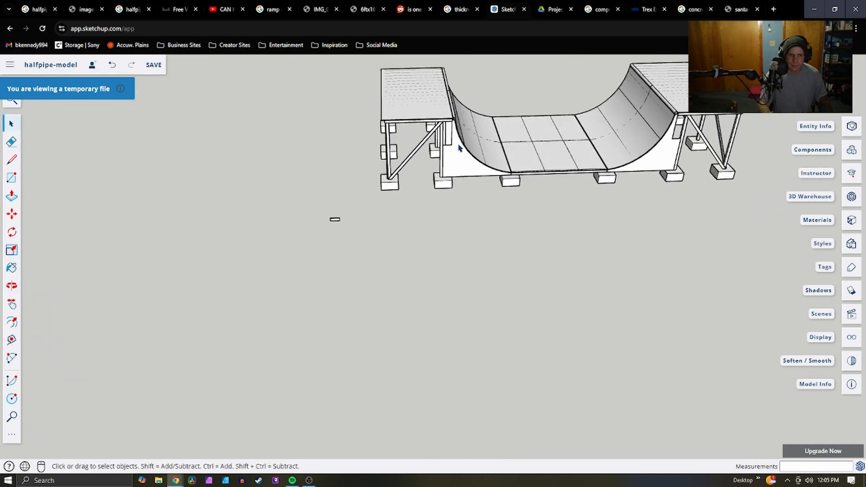
middle_click_drag(458, 145, 431, 123)
middle_click_drag(436, 165, 410, 201)
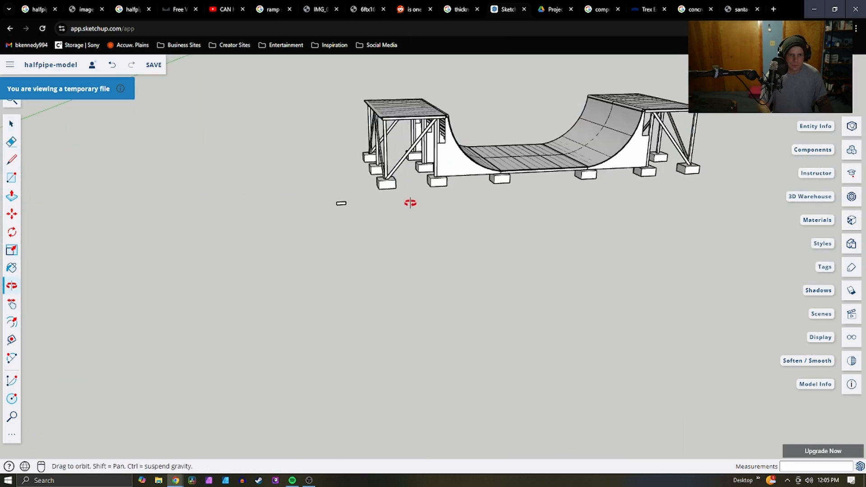
Examine the deck framing, diagonal braces and footings of the completed halfpipe, selecting the post behind the transition
scroll(366, 115, "up", 6)
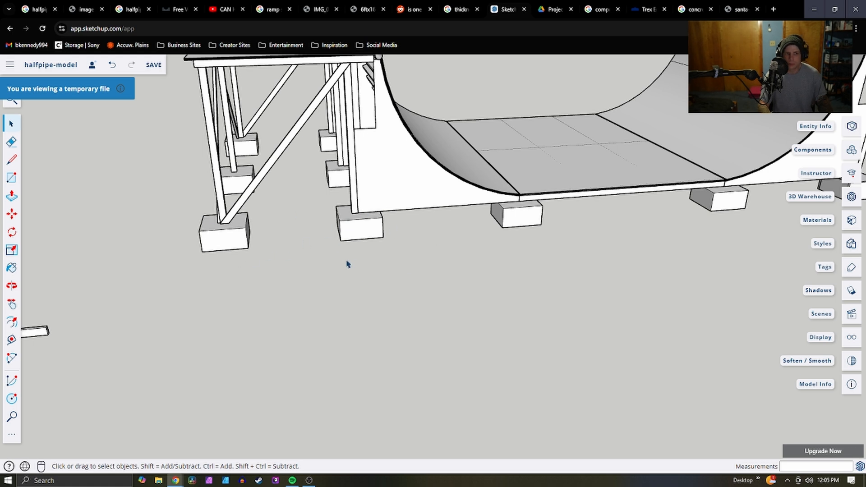
scroll(348, 264, "down", 3)
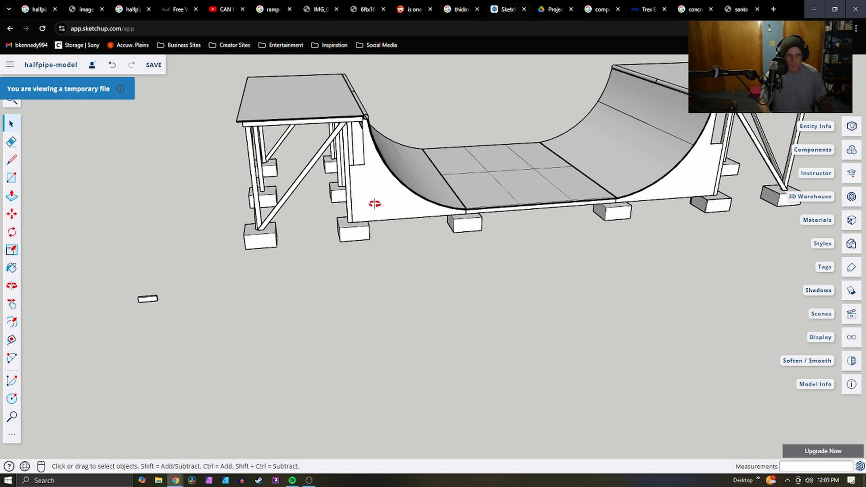
middle_click_drag(374, 203, 645, 197)
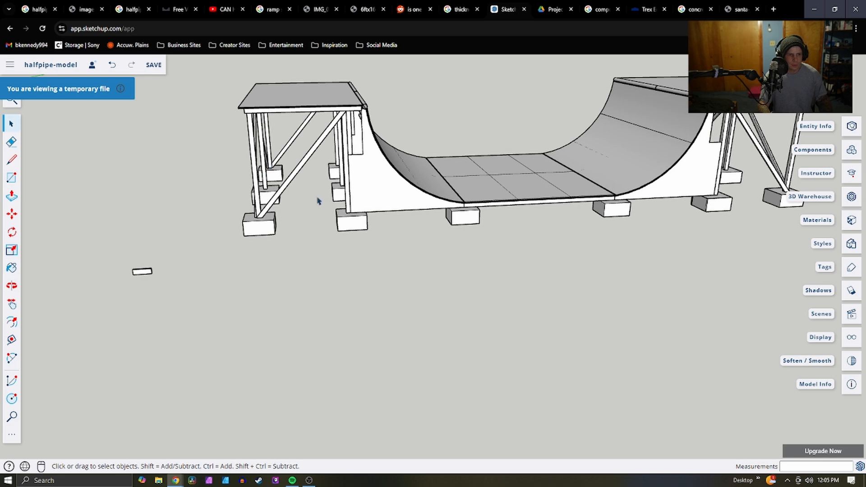
middle_click_drag(341, 225, 310, 180)
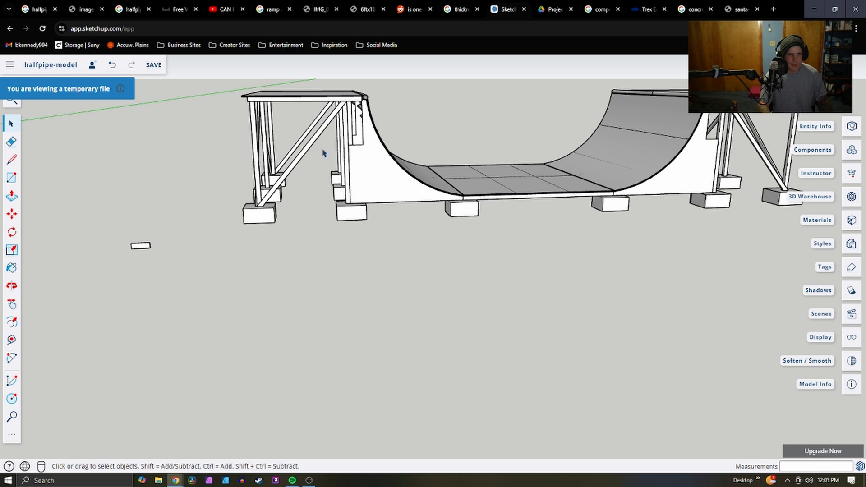
middle_click_drag(323, 153, 358, 135)
scroll(363, 136, "up", 5)
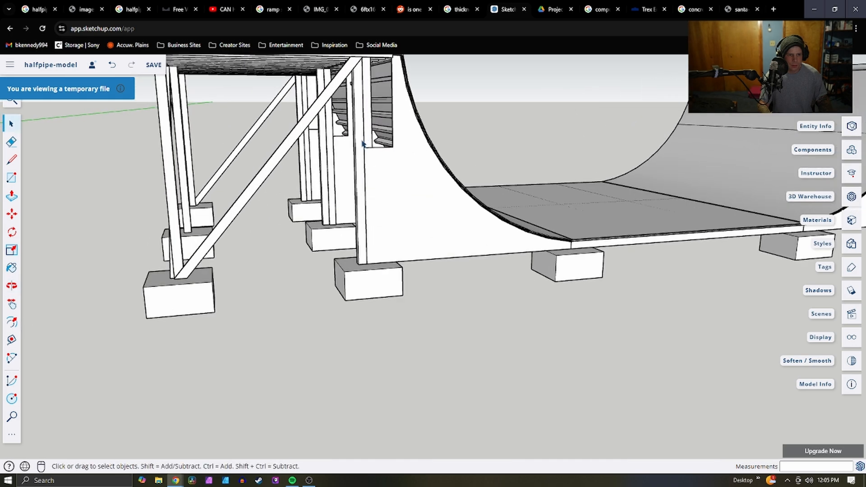
left_click(354, 160)
middle_click_drag(327, 226, 398, 303)
scroll(498, 272, "down", 5)
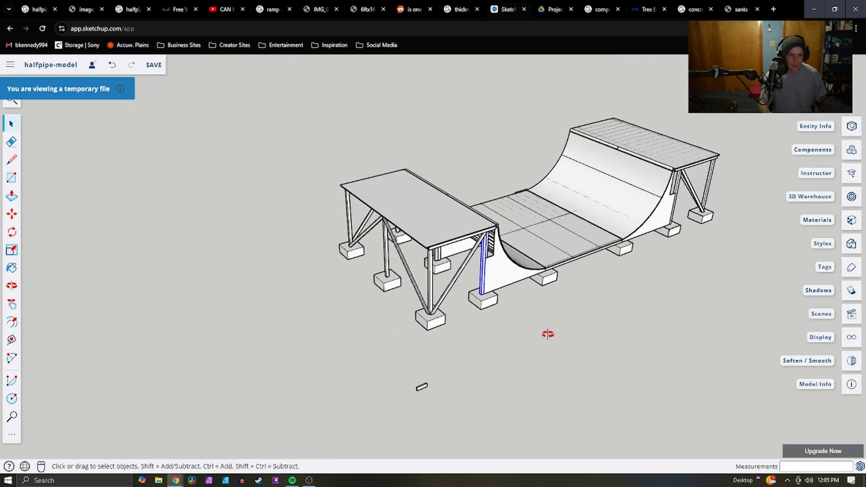
middle_click_drag(547, 334, 349, 196)
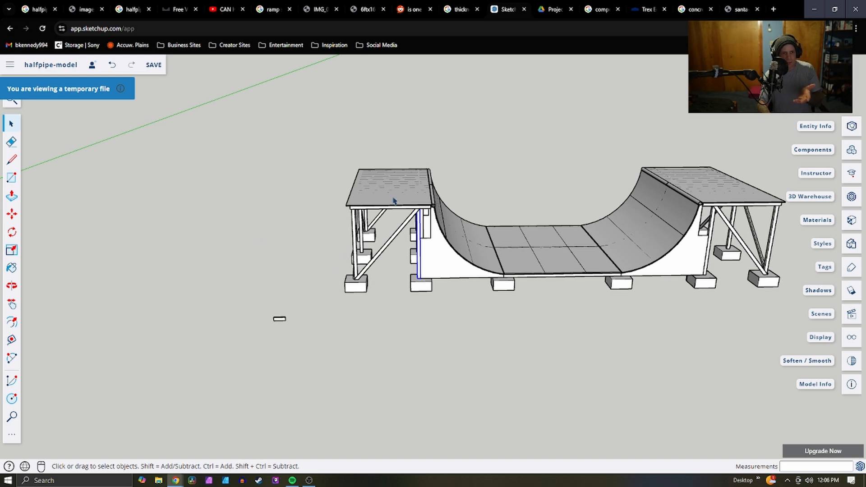
Copy the entire completed halfpipe and place the copy in line with the original, overlapping their adjoining decks into one shared platform
middle_click_drag(381, 240, 458, 304)
scroll(613, 311, "down", 3)
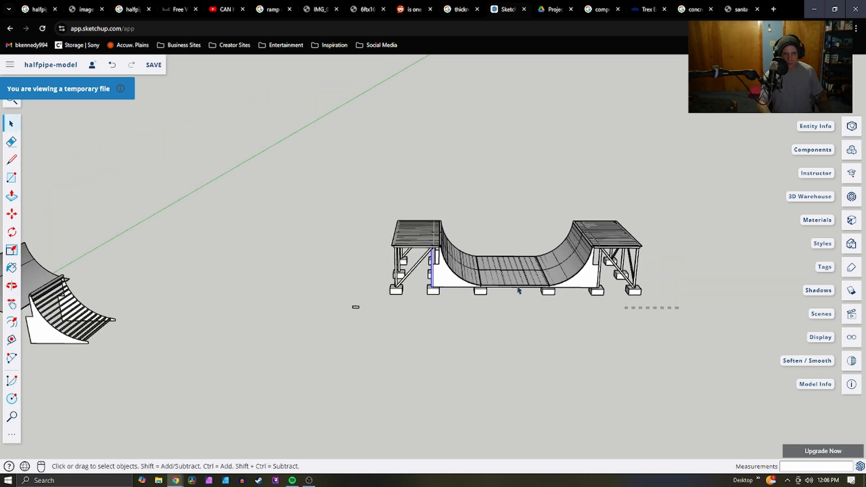
left_click_drag(366, 203, 390, 203)
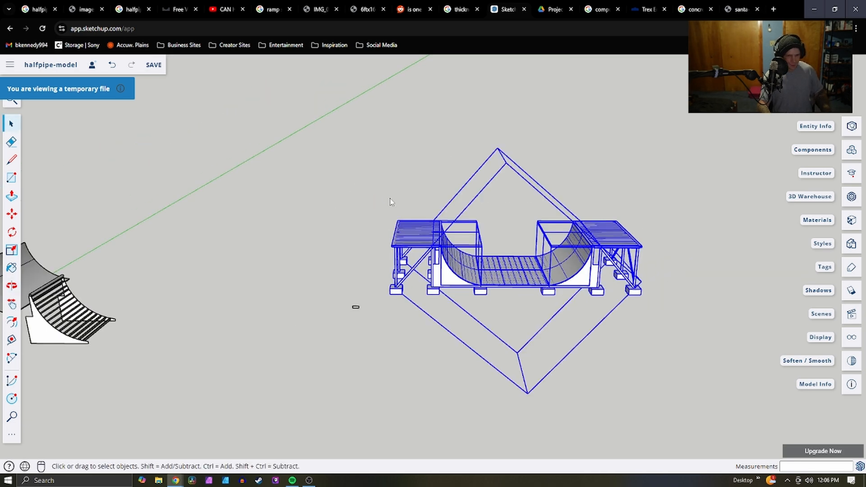
key("ctrl+c")
key("ctrl+v")
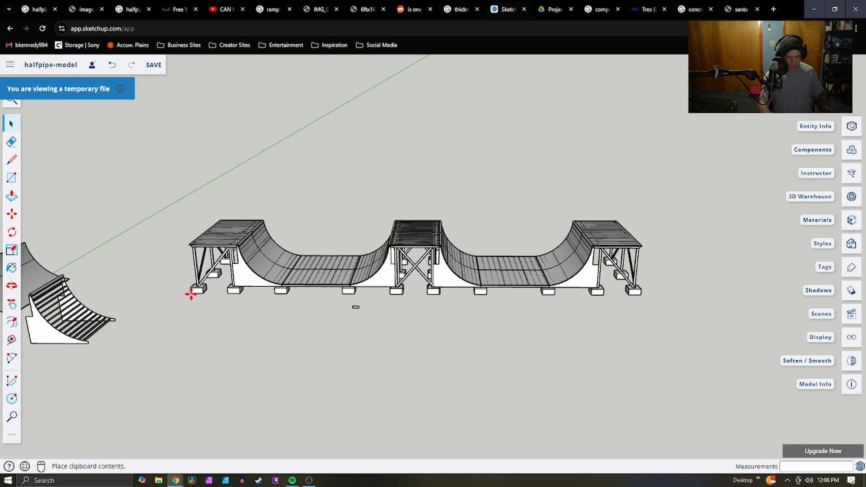
left_click(192, 294)
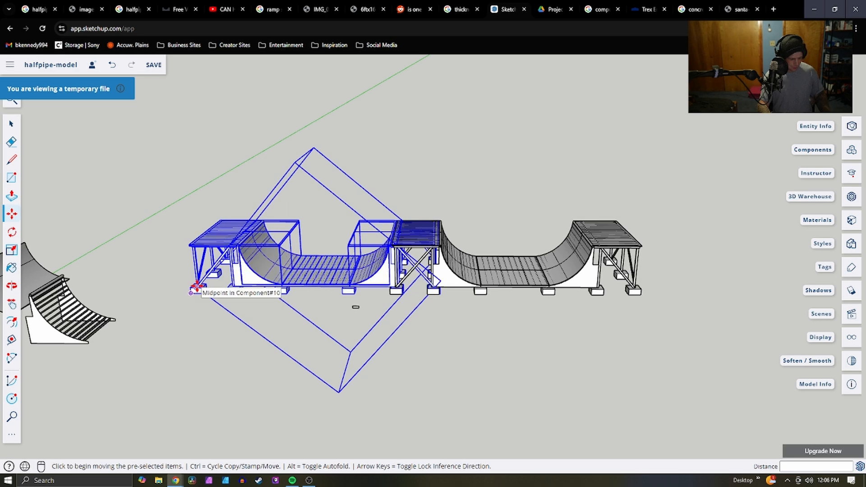
Place another copy of the halfpipe behind the two joined ramps and rotate it 90 degrees
key("ctrl+v")
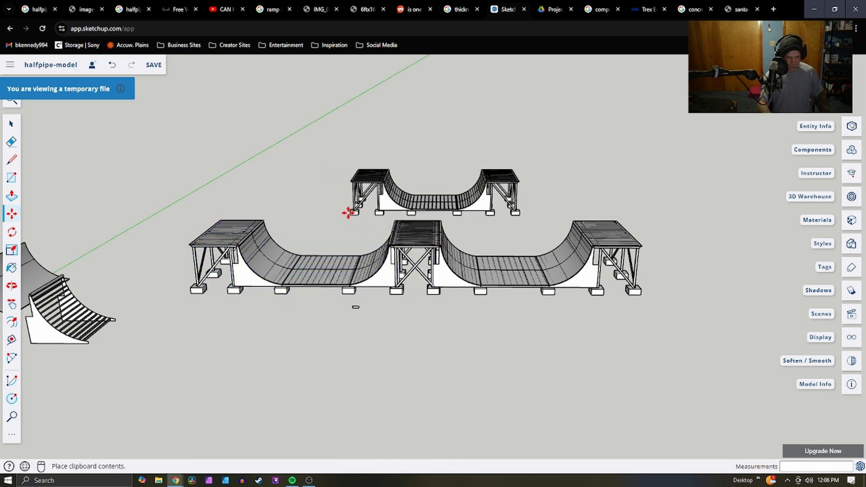
left_click(442, 218)
middle_click_drag(442, 219, 440, 236)
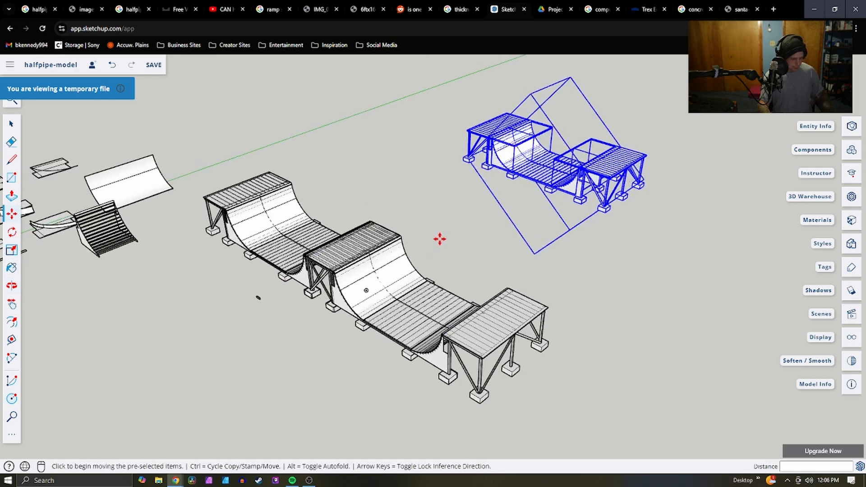
key("q")
left_click(626, 165)
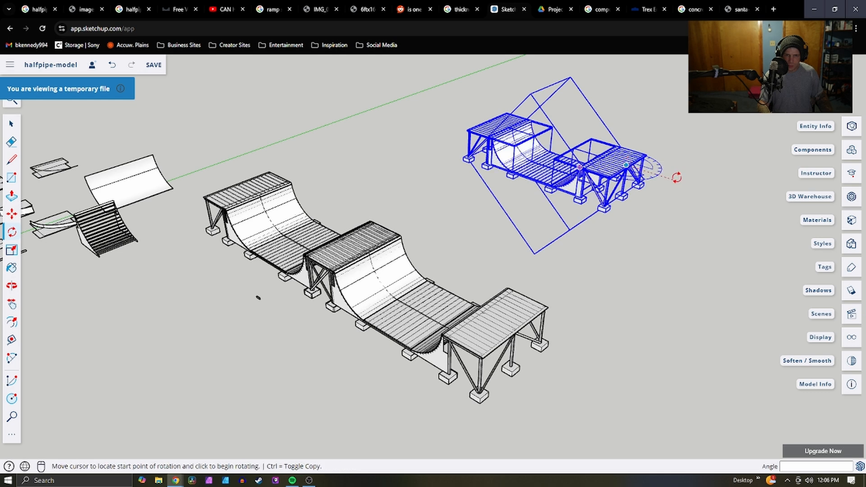
left_click(684, 199)
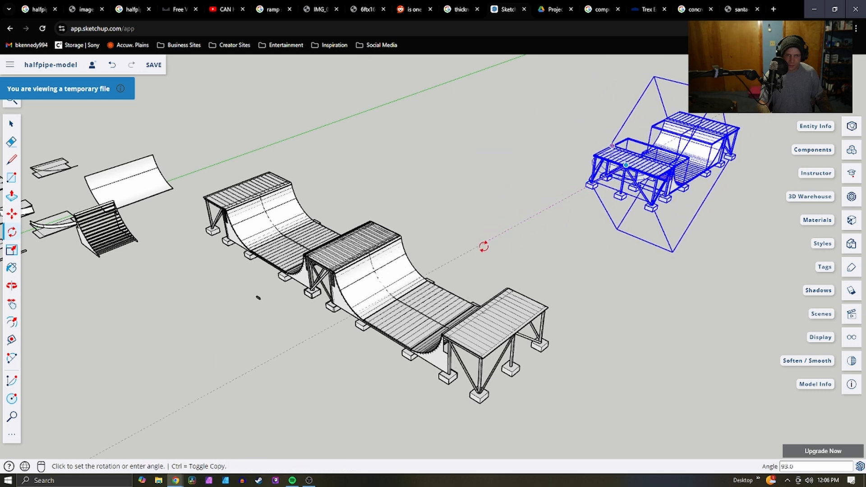
left_click(541, 251)
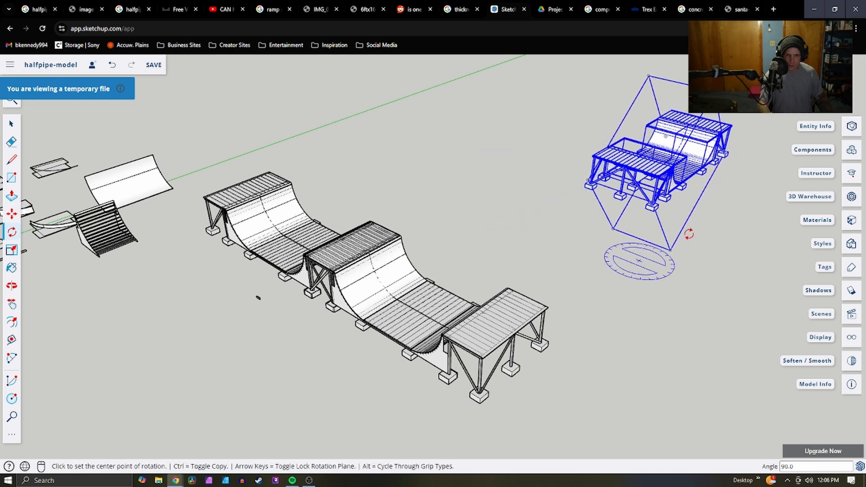
Move the rotated halfpipe so its near deck meets the back edge of the shared middle deck
key("m")
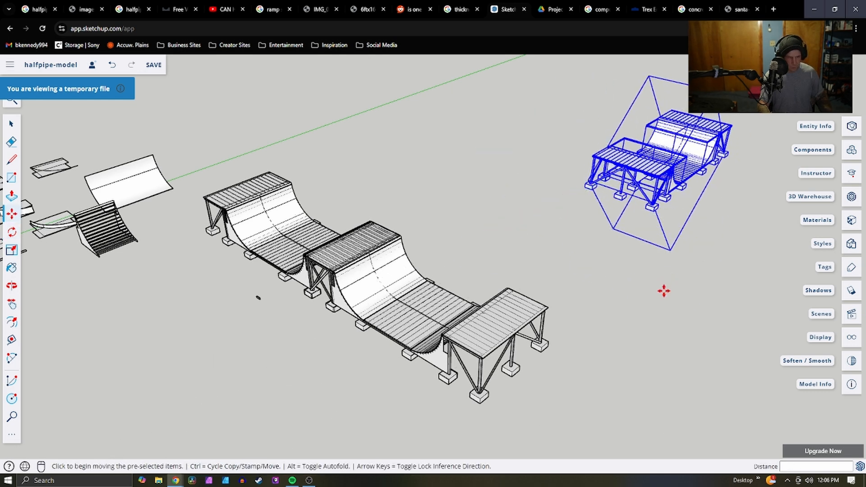
left_click(659, 179)
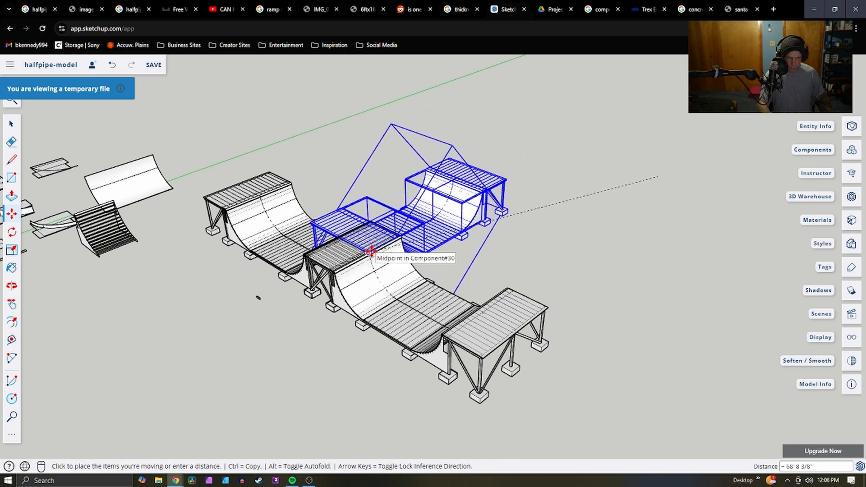
left_click(374, 254)
key("ctrl+v")
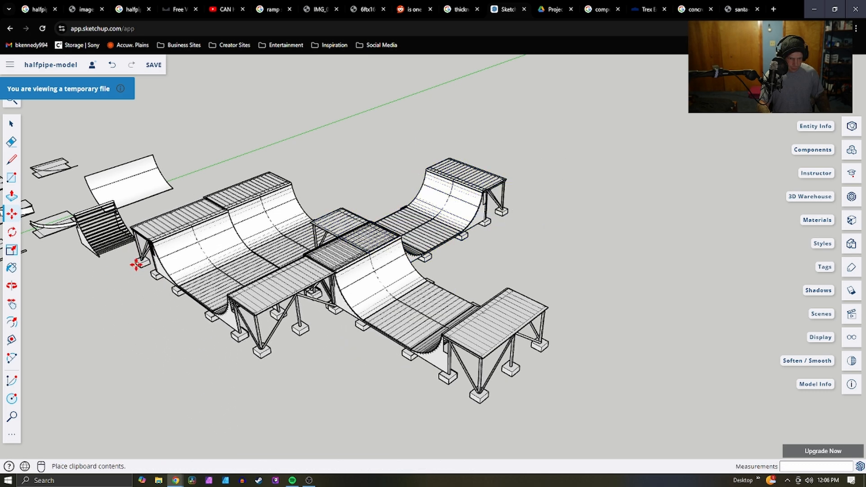
key("Escape")
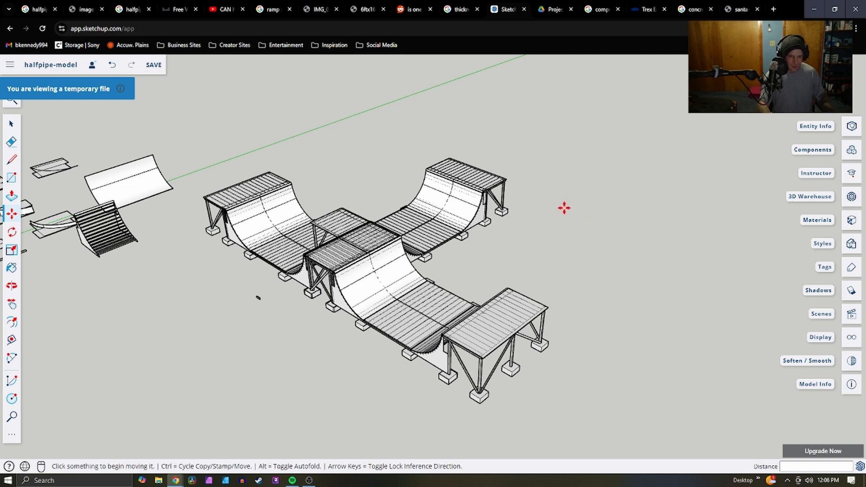
Examine the connected halfpipe layout, isolating the rotated ramp, and the loose transition frame and parts beside it
key("space")
left_click_drag(566, 286, 435, 124)
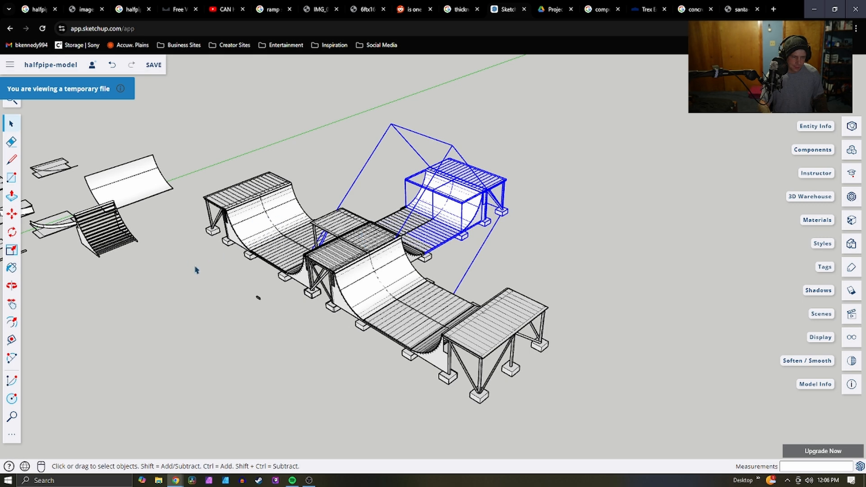
left_click(633, 253)
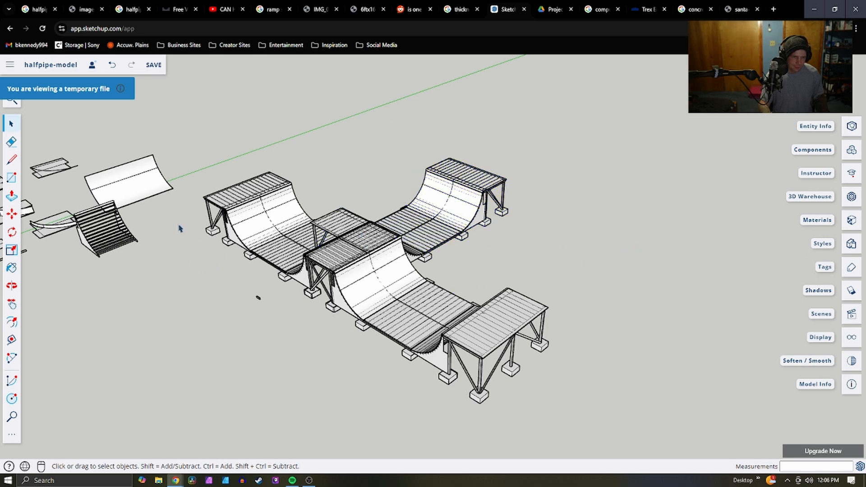
scroll(270, 248, "up", 2)
scroll(340, 272, "down", 3)
scroll(376, 252, "up", 6)
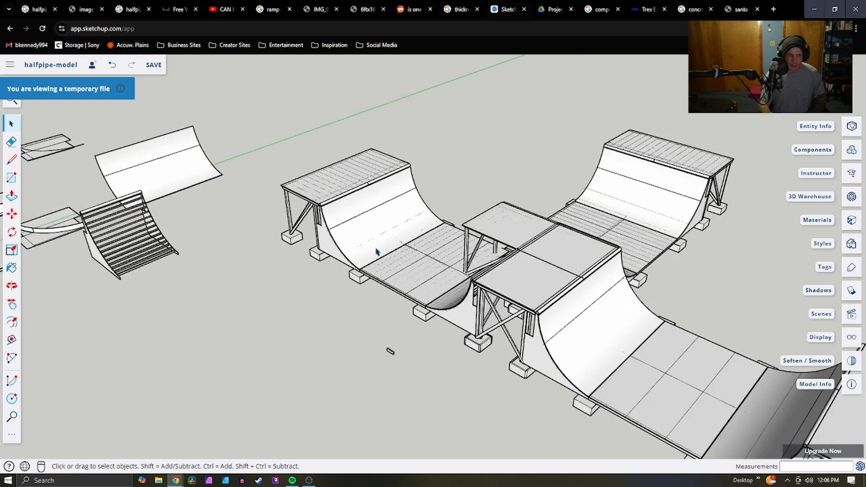
scroll(377, 251, "up", 1)
scroll(628, 256, "down", 3)
scroll(311, 263, "up", 5)
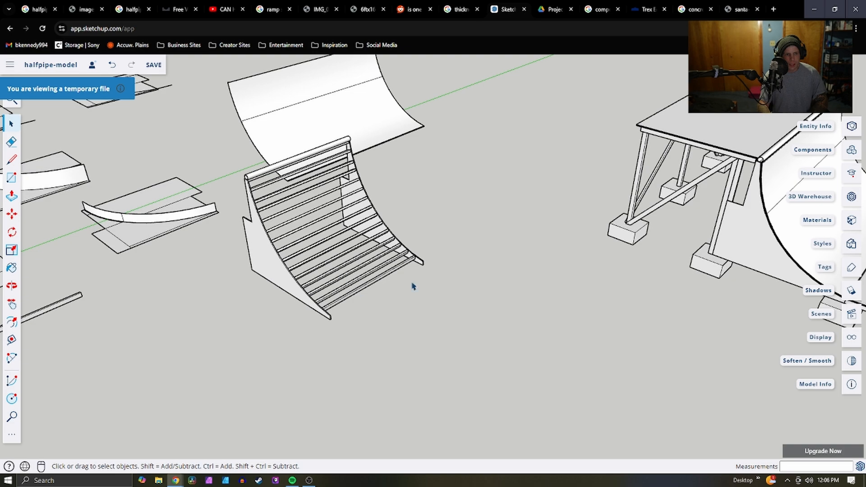
scroll(491, 313, "down", 5)
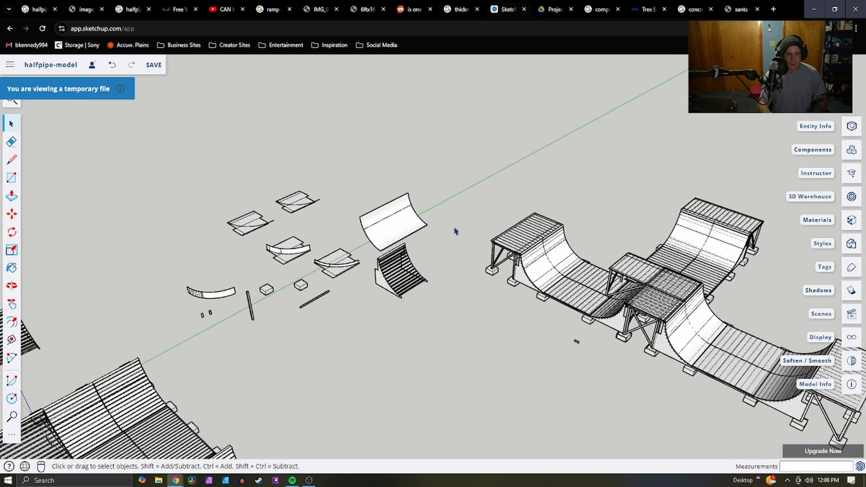
Draw a ground rectangle about 96 ft by 39 ft across the green axis, beyond the loose parts and ramps
scroll(455, 231, "down", 5)
scroll(490, 174, "up", 10)
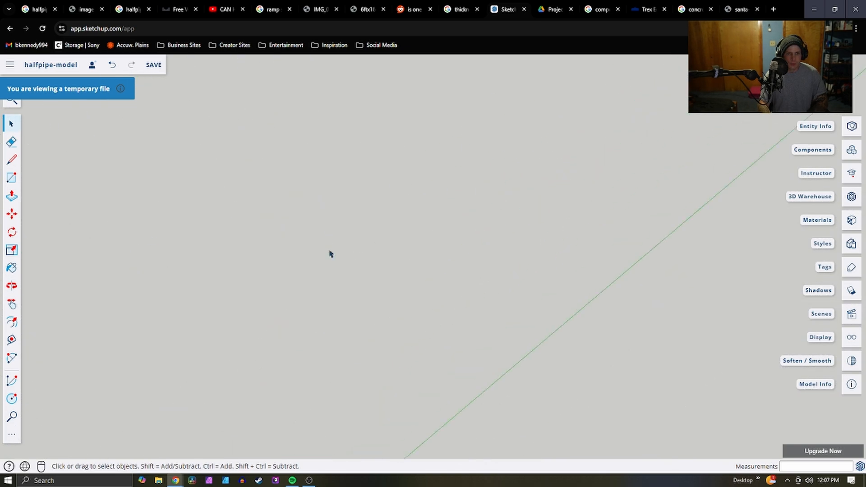
left_click(11, 177)
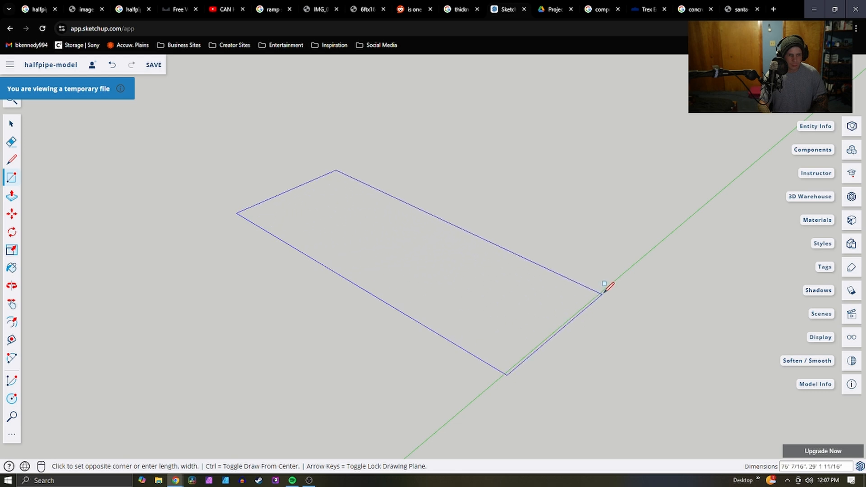
left_click(728, 315)
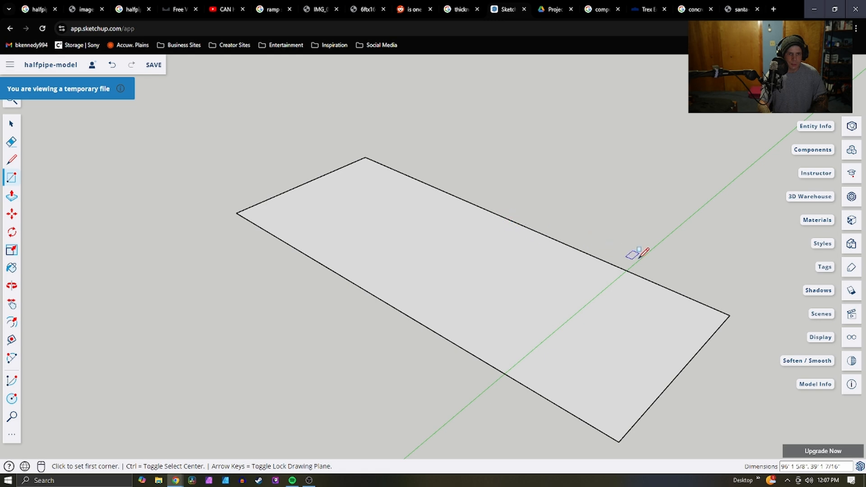
Select the loose brace, and try to paste a copy of the thin short block near the ribbed curved strip
scroll(397, 255, "down", 5)
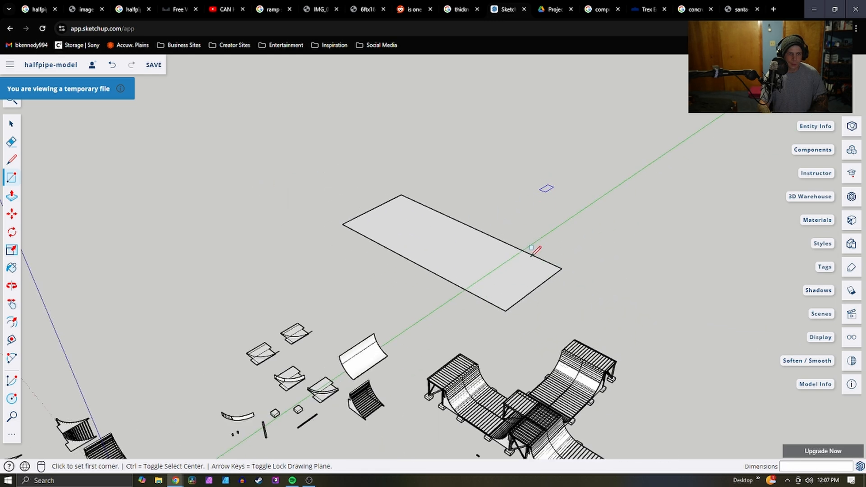
scroll(328, 376, "up", 5)
scroll(343, 367, "up", 5)
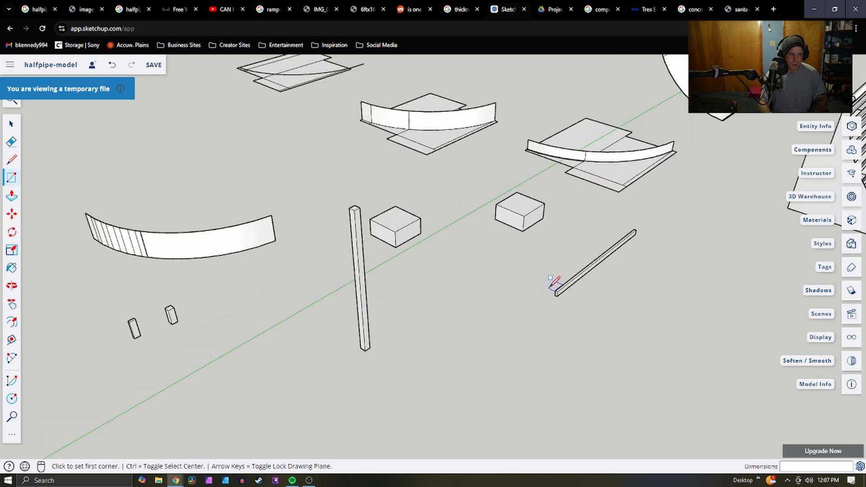
key("space")
left_click(577, 265)
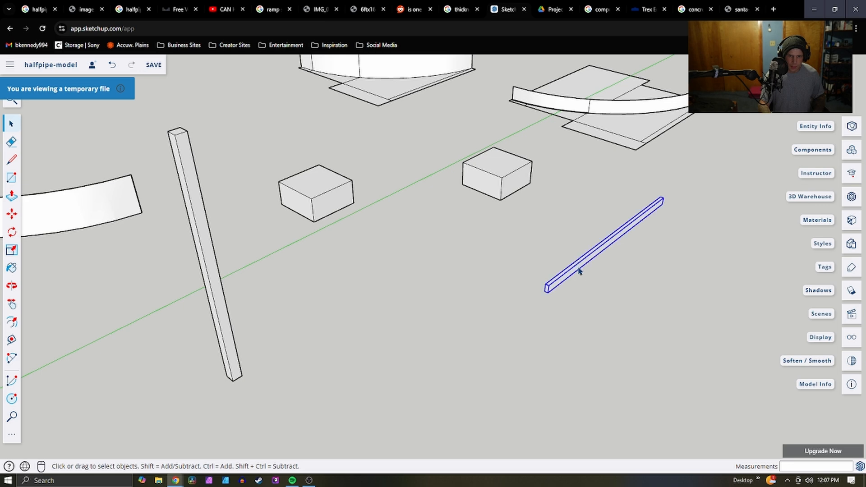
scroll(577, 267, "down", 5)
scroll(341, 285, "up", 4)
scroll(308, 289, "up", 2)
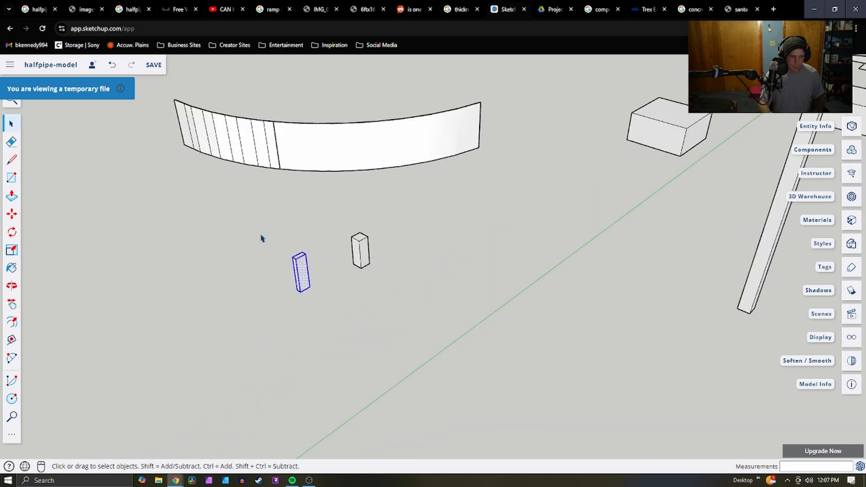
key("ctrl+v")
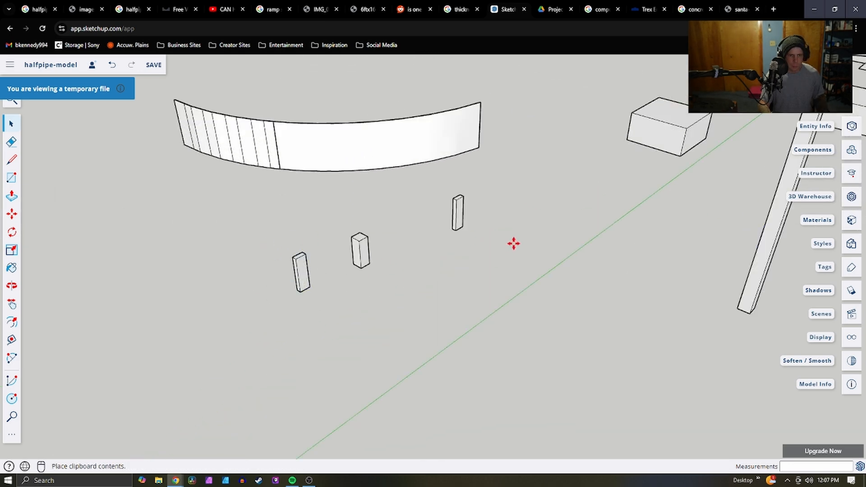
key("Escape")
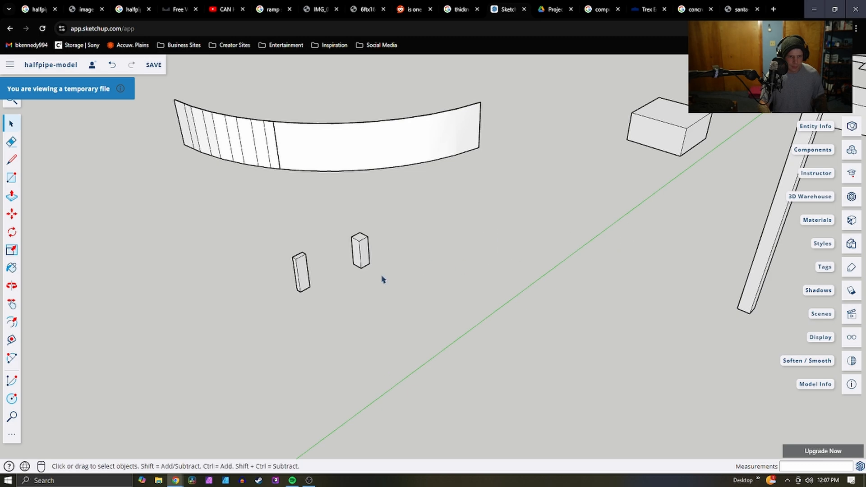
Delete the large ground rectangle beyond the loose ramp parts
scroll(482, 313, "down", 8)
scroll(613, 211, "down", 5)
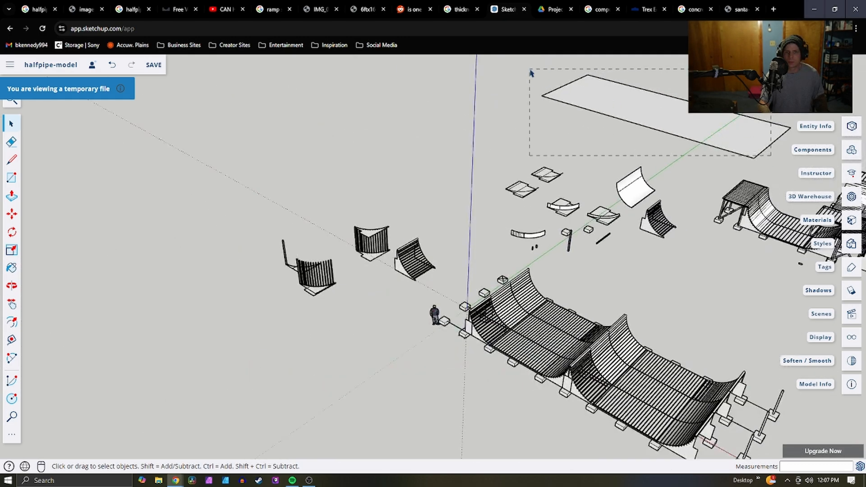
key("Delete")
scroll(452, 201, "down", 3)
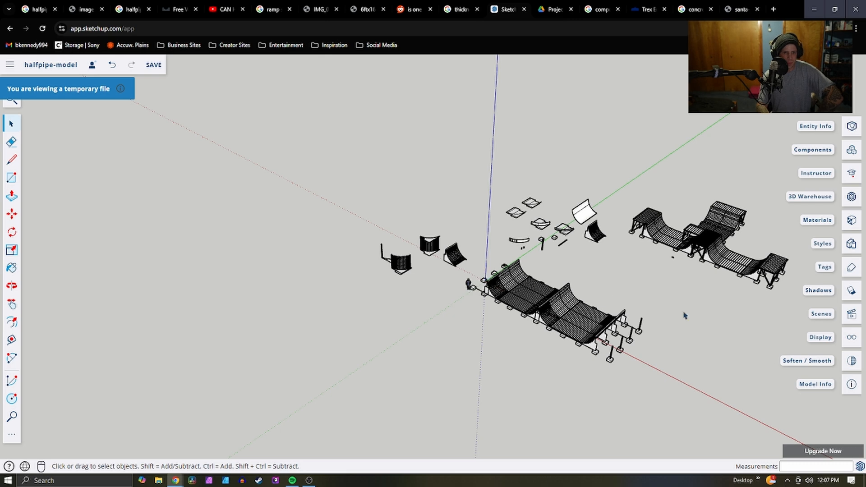
scroll(541, 294, "up", 5)
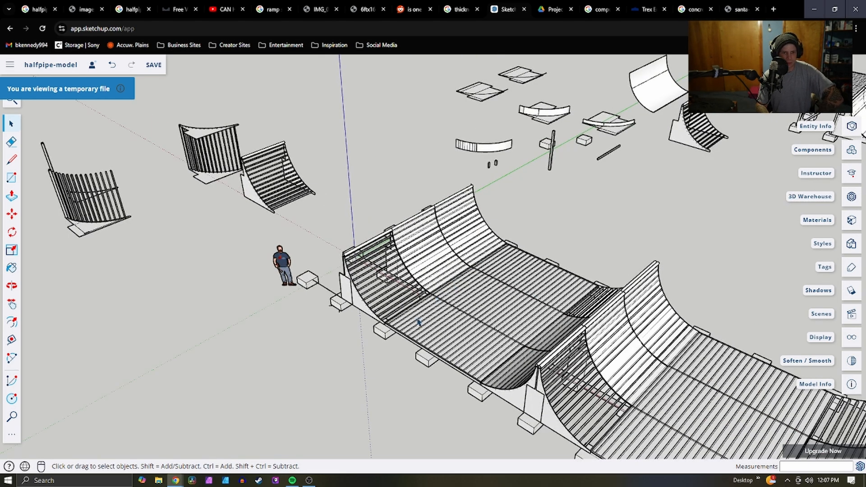
scroll(401, 323, "down", 1)
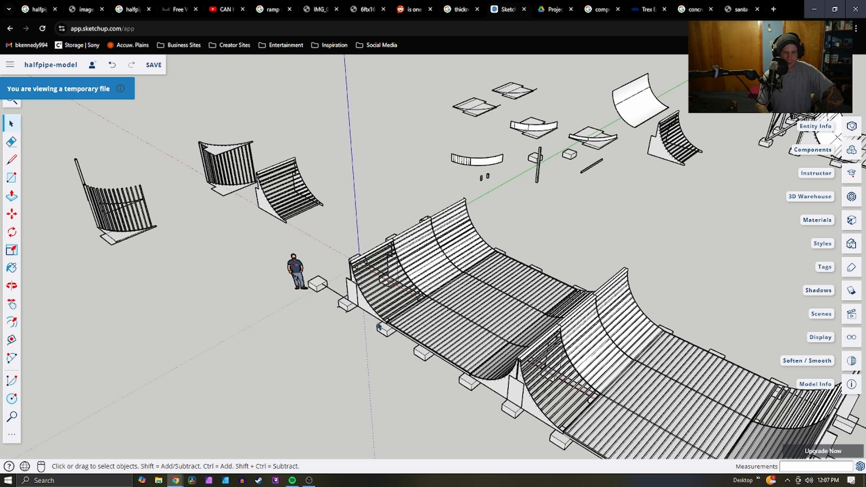